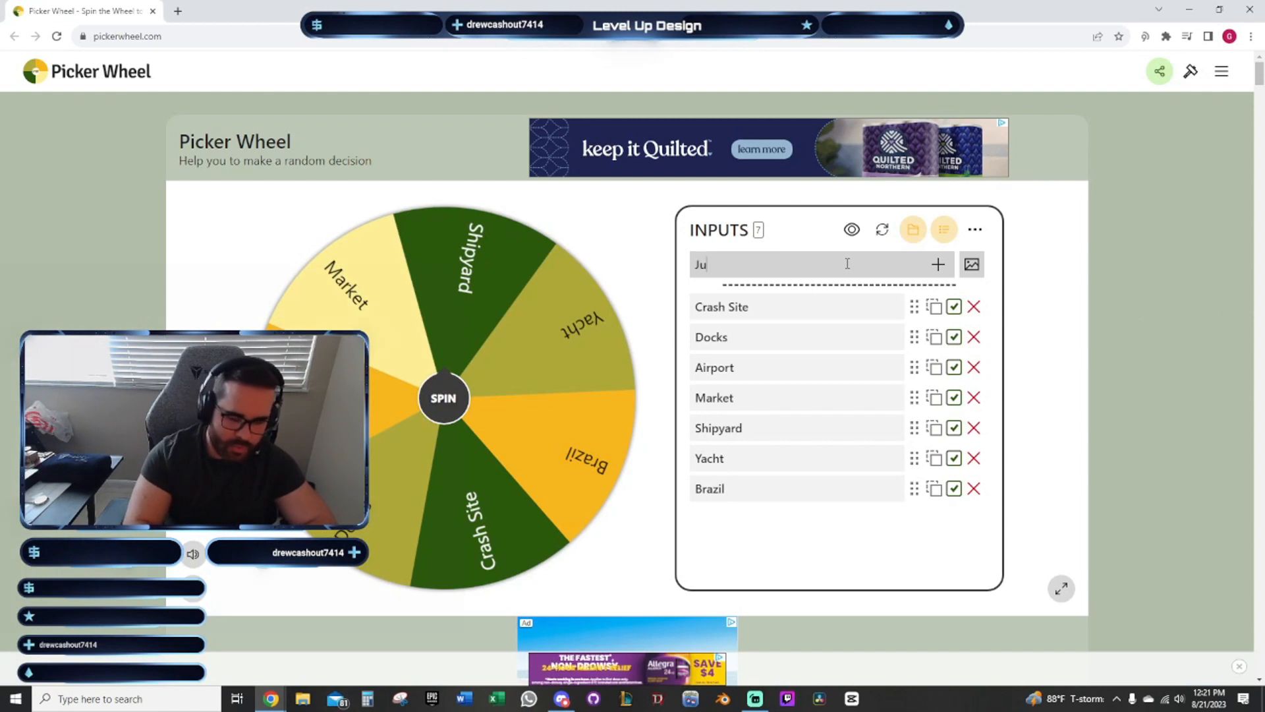
Add a wheel entry named Jungle/Rainforest
text(Rain)
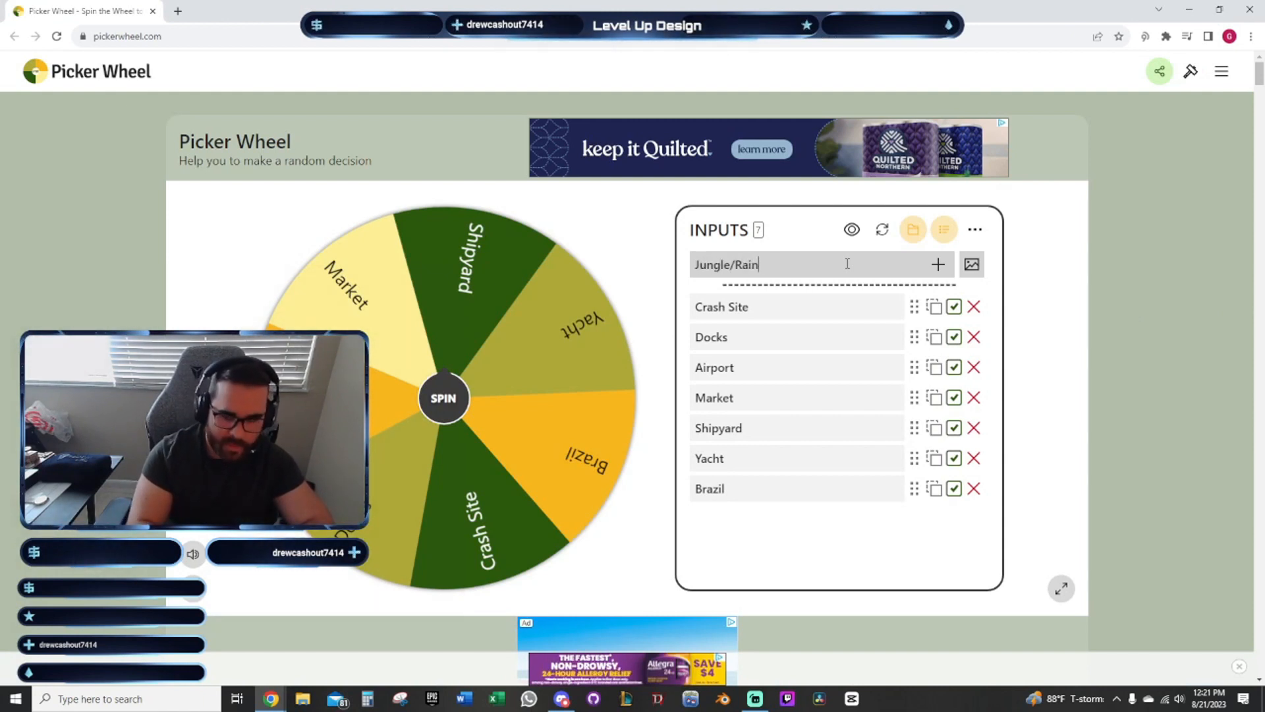
text(forest)
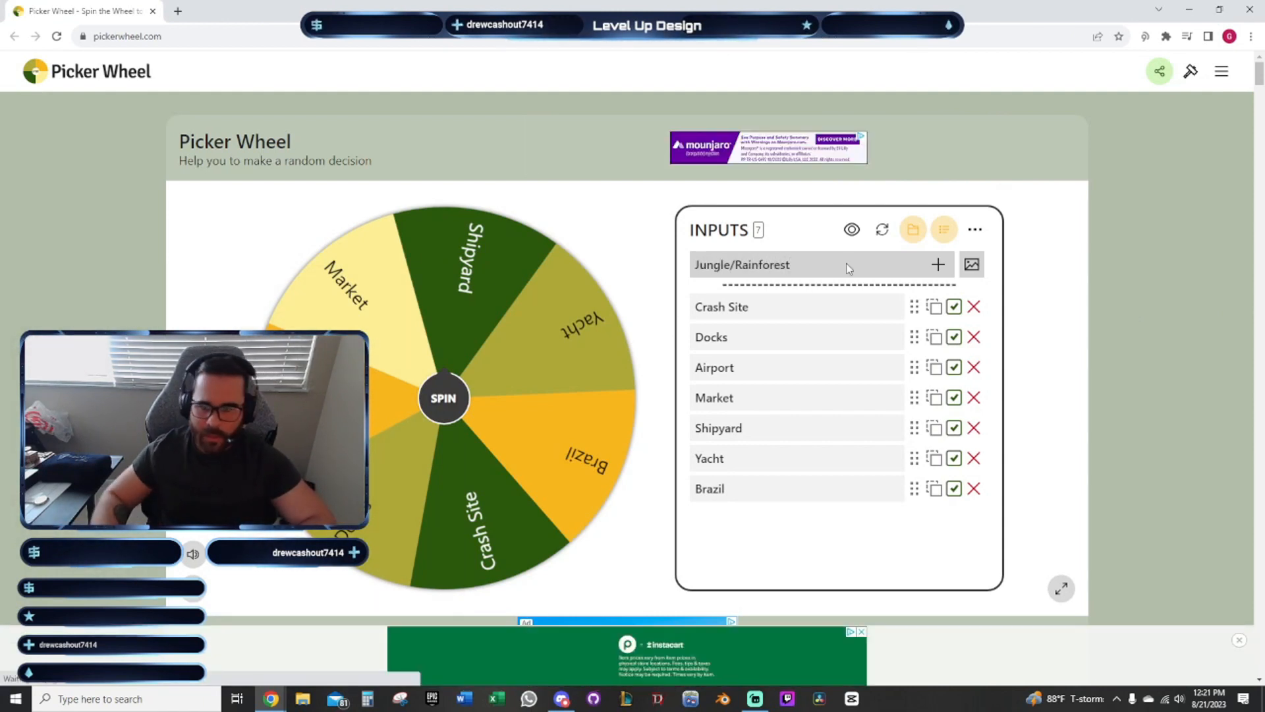
key(Return)
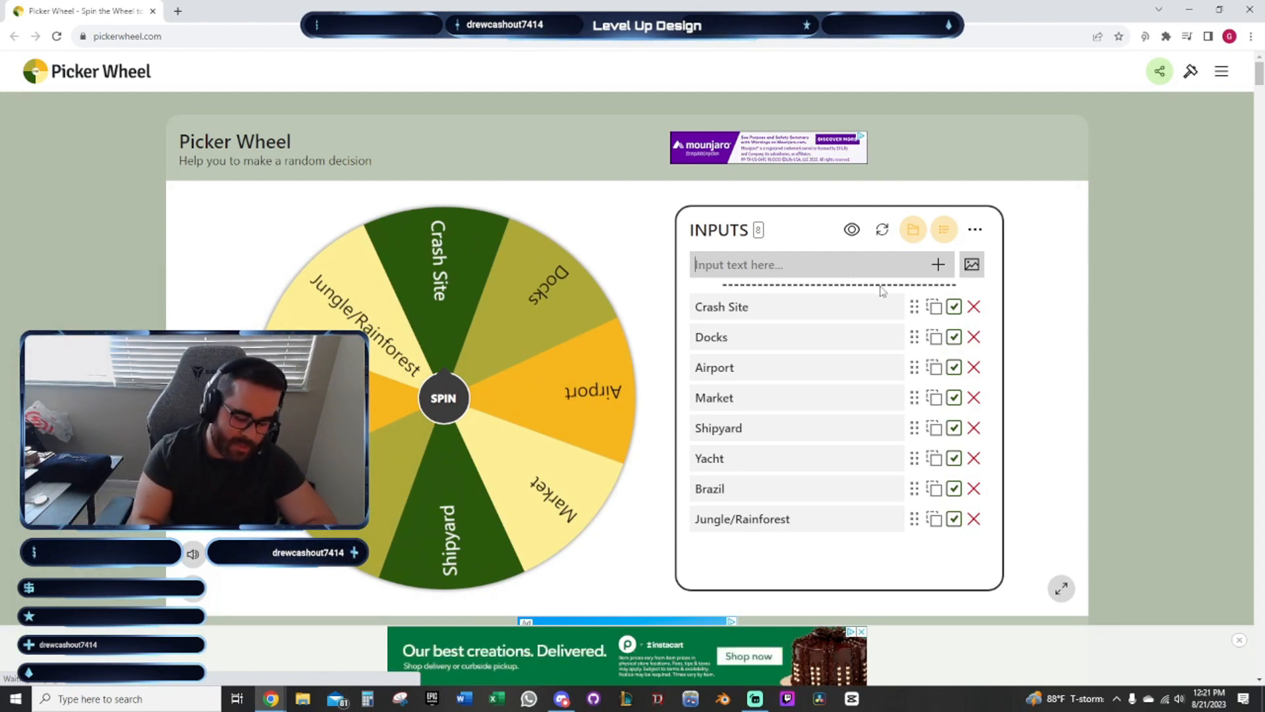
Add a wheel entry named Desert/Rust
text(Pool)
key(BackSpace)
key(BackSpace)
key(BackSpace)
key(BackSpace)
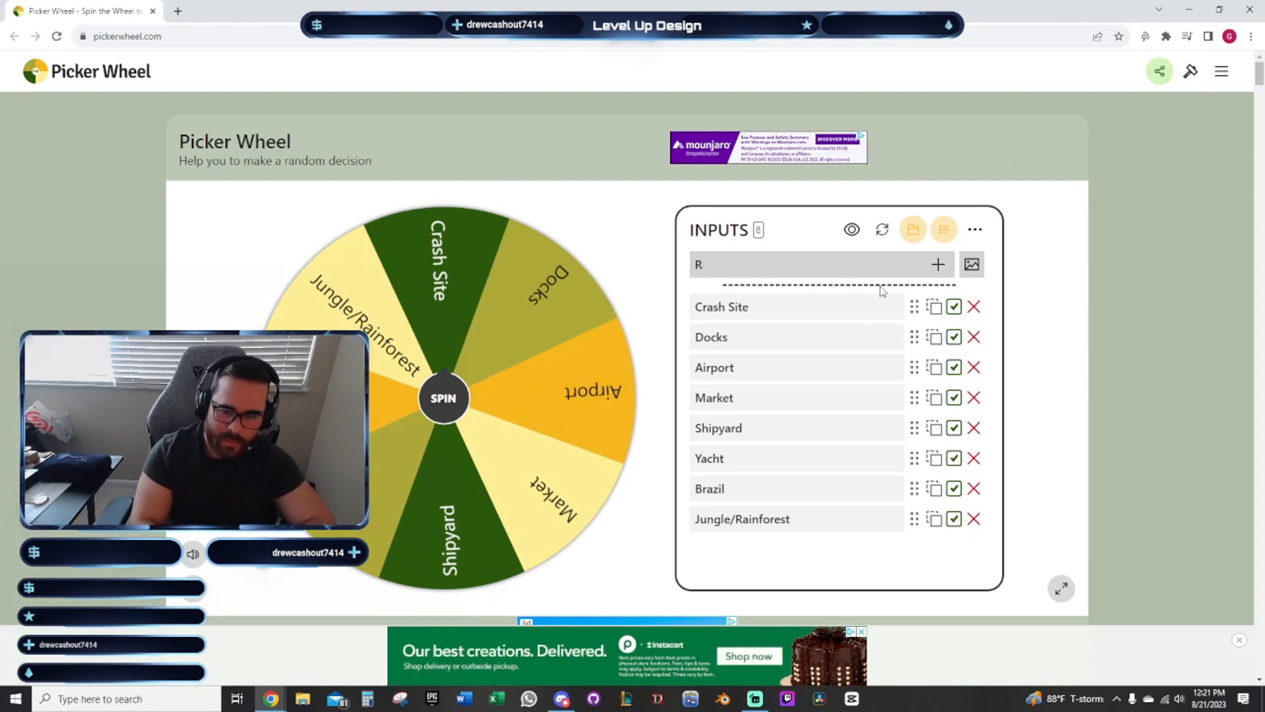
text(Desert/Rust)
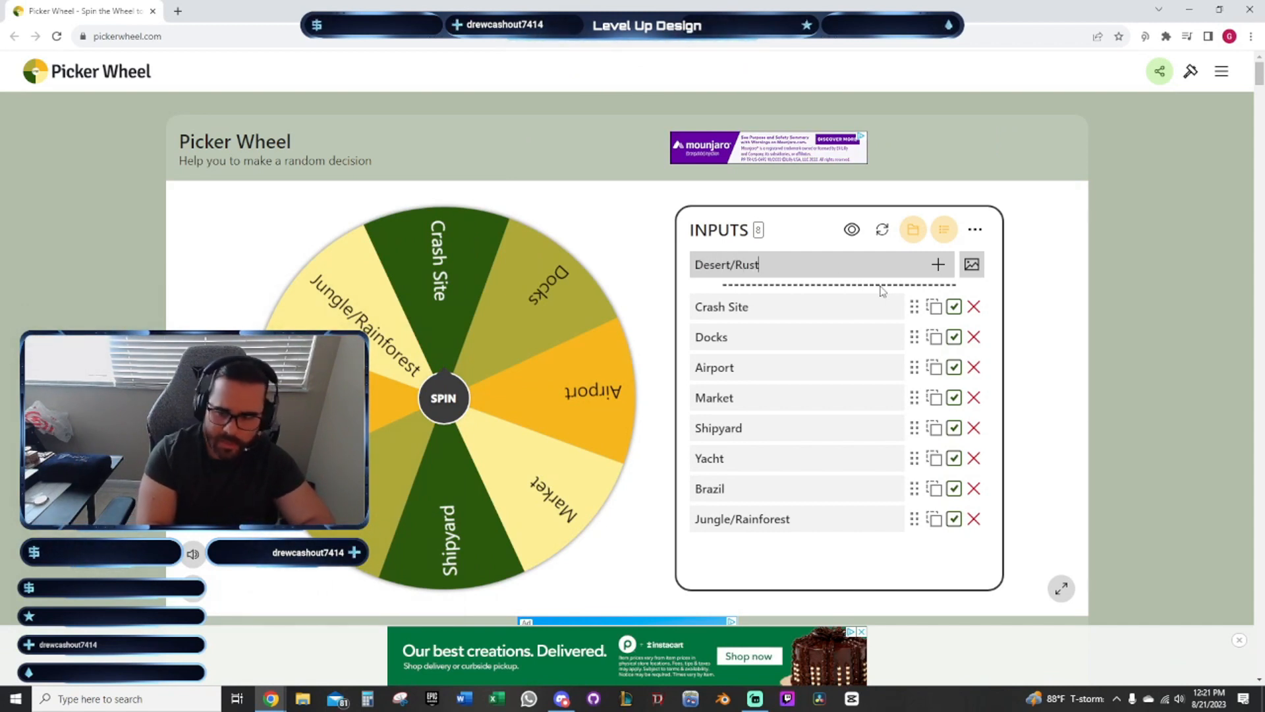
key(Return)
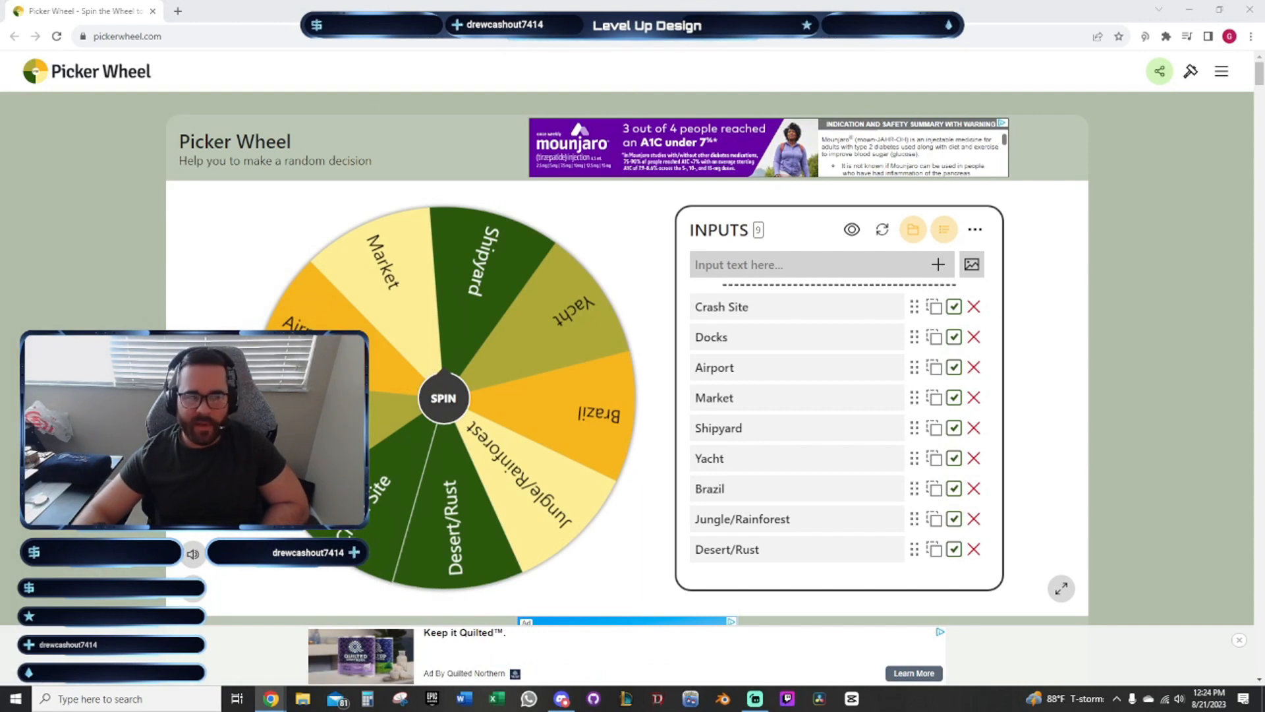
Look up favela on the web in a new browser tab and view its Wikipedia article
click(177, 11)
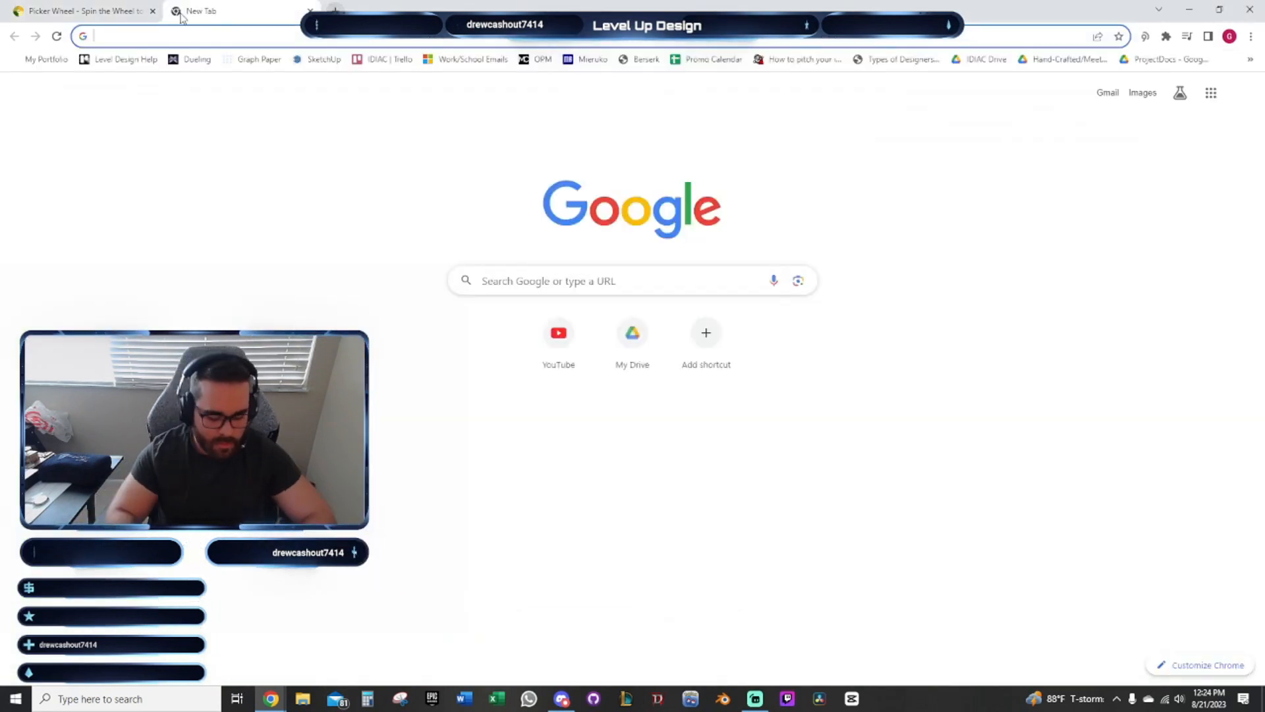
text(favela)
key(Return)
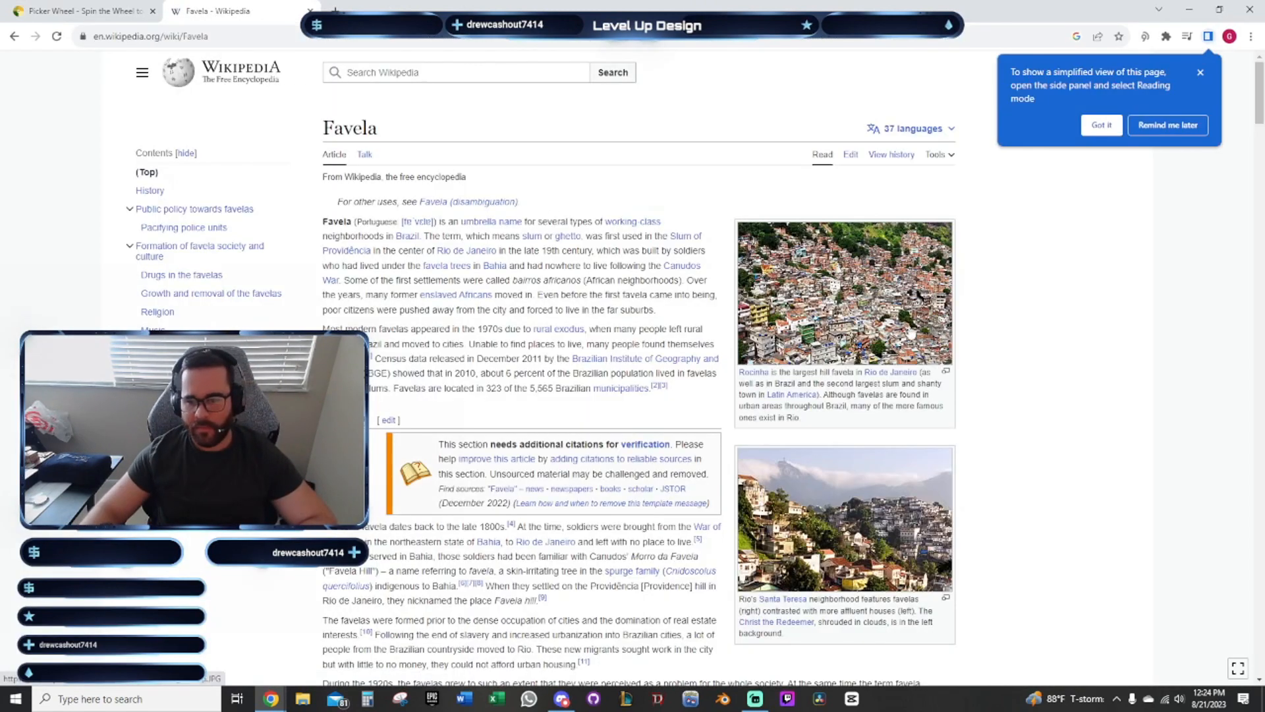
Return to the Picker Wheel page and rename the Brazil entry to Favela
key(ctrl+Tab)
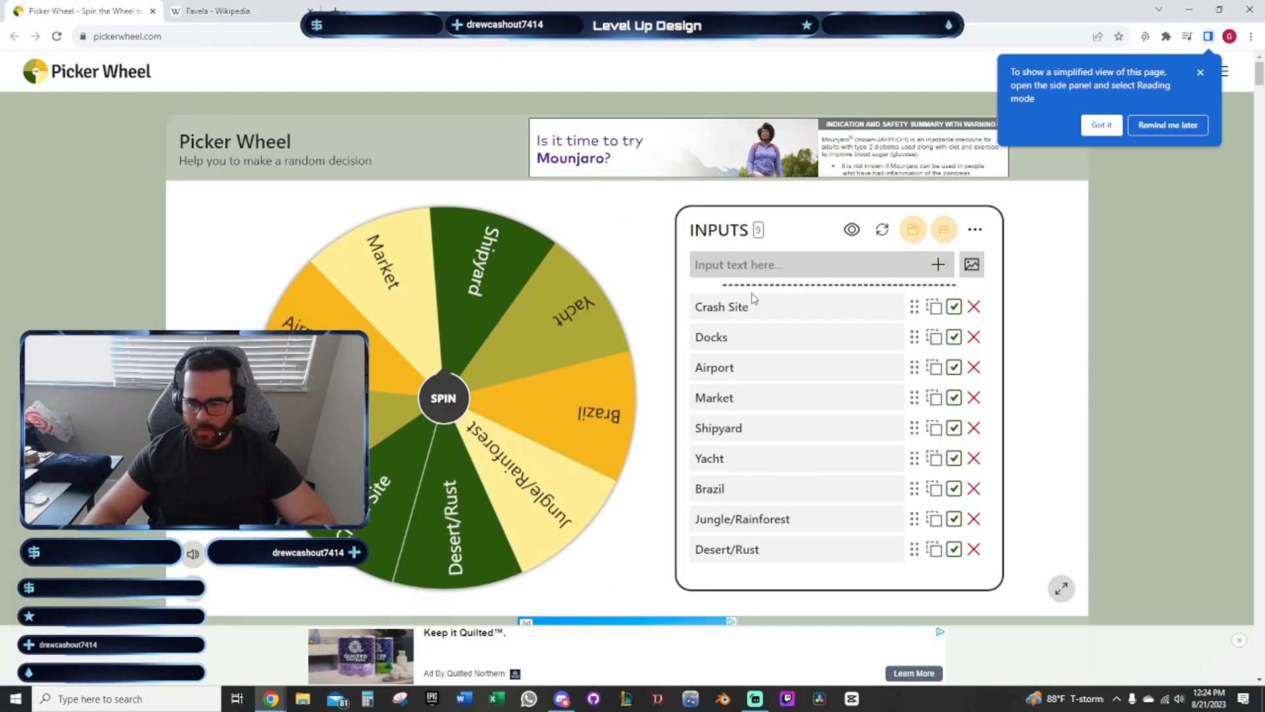
double_click(799, 488)
text(Favela)
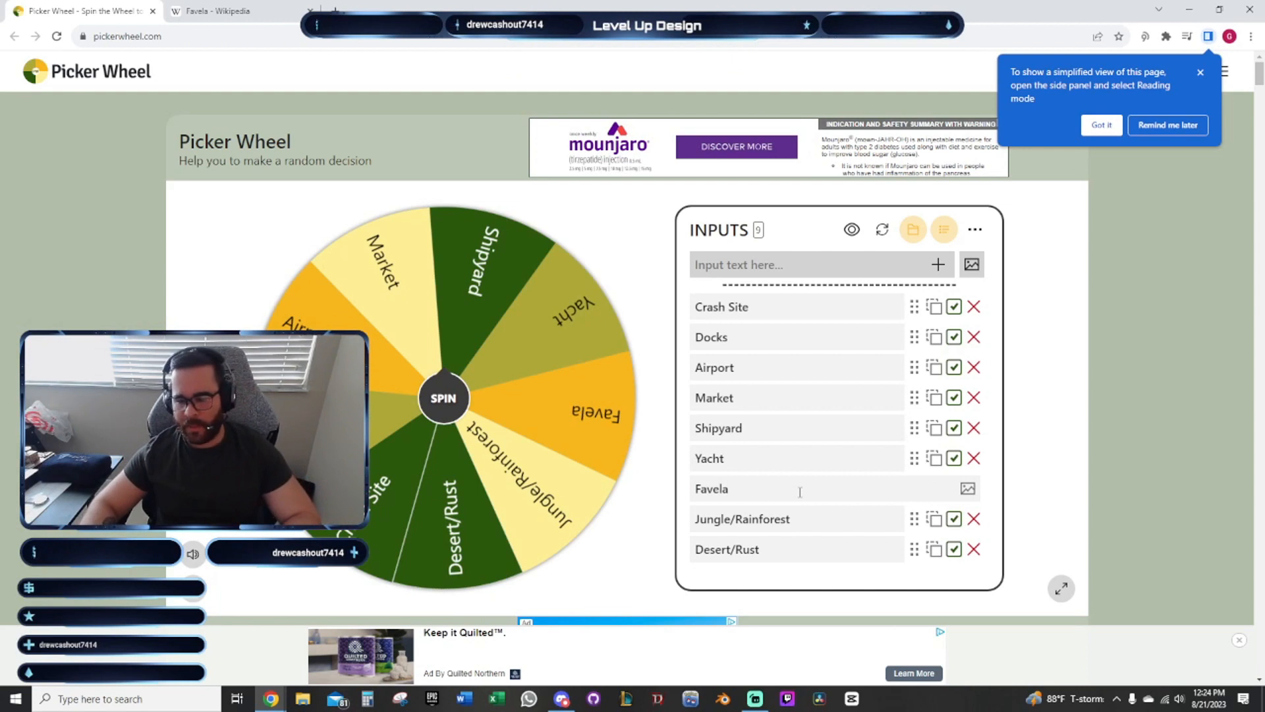
key(Return)
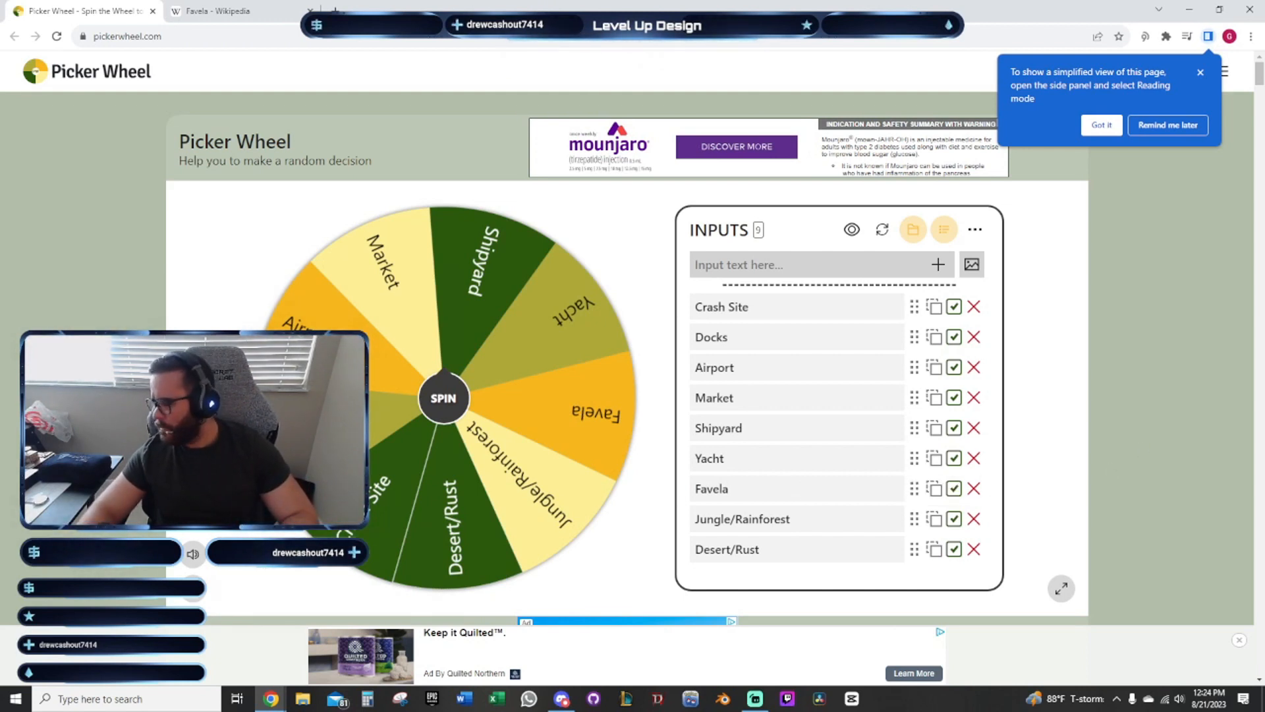
Rename the Airport wheel entry to Airport/Terminal
click(764, 367)
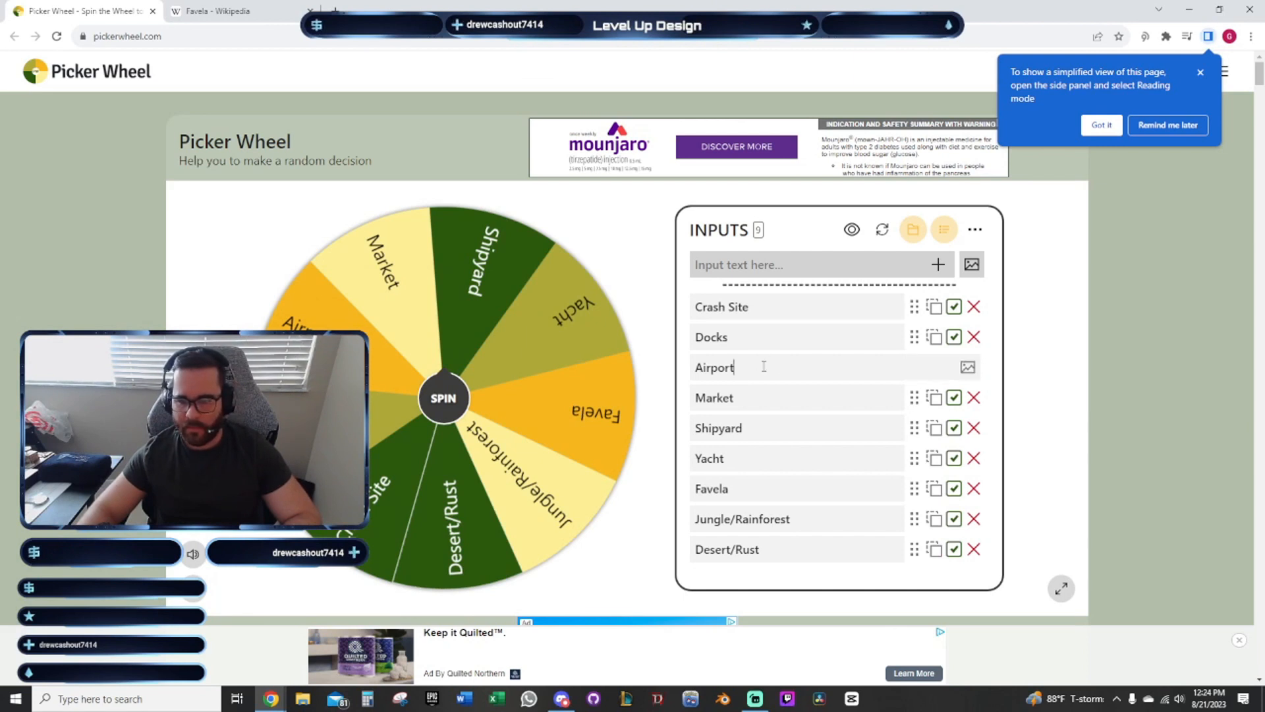
click(1098, 327)
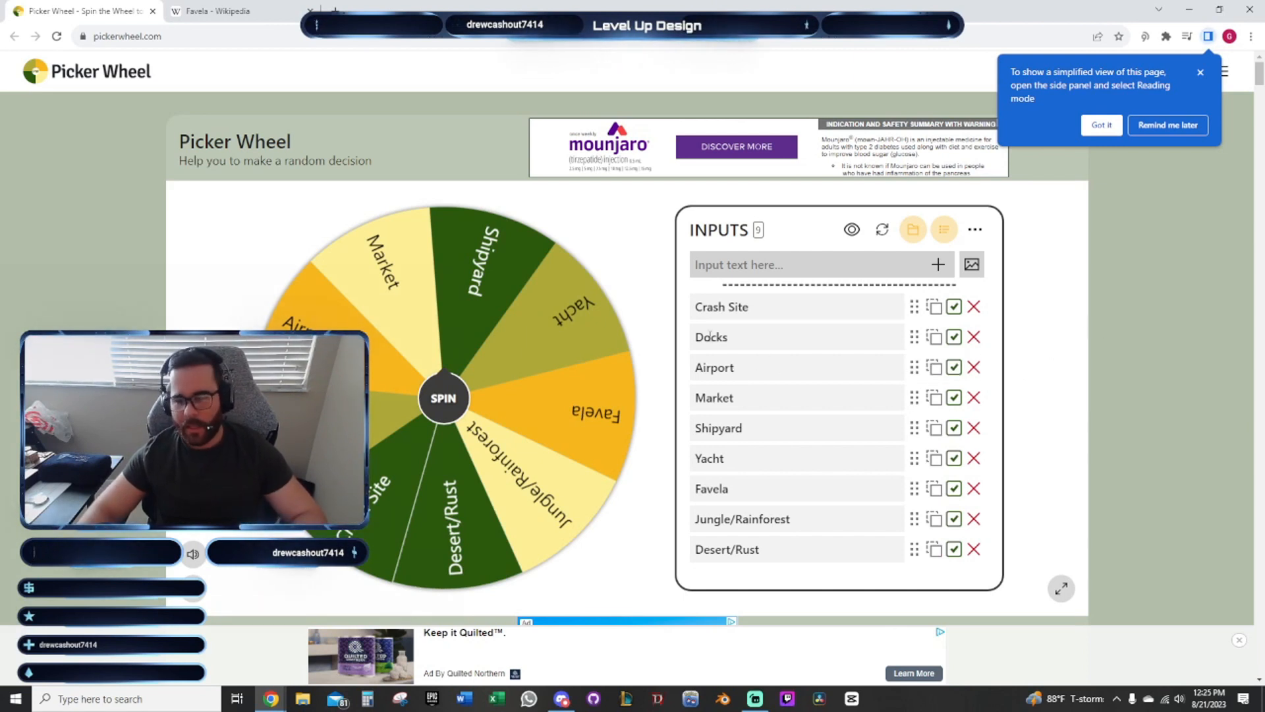
double_click(755, 362)
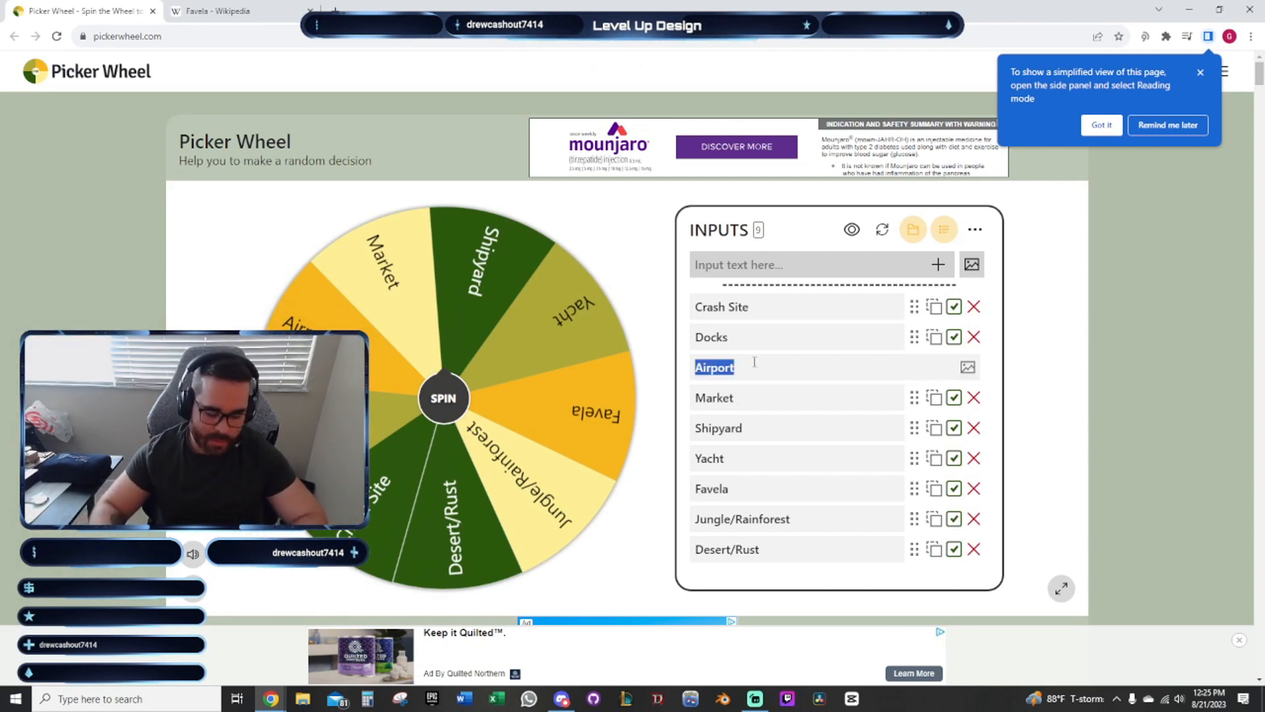
text(Terminal)
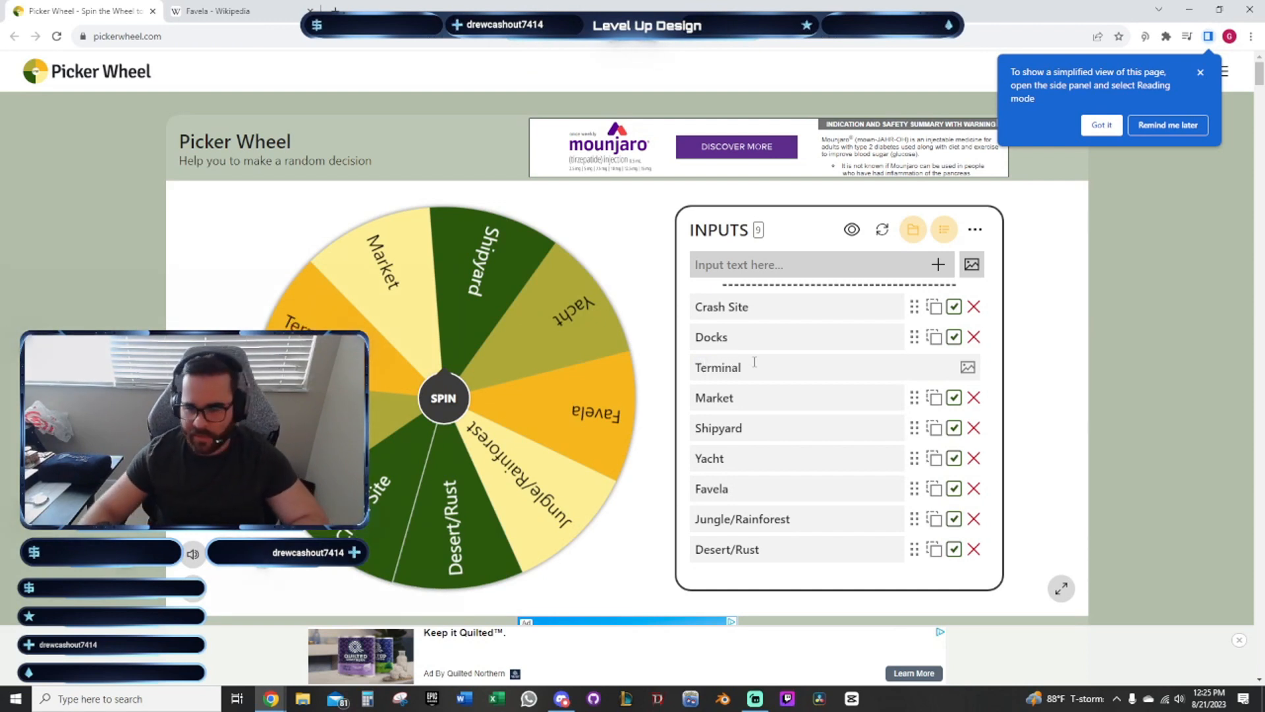
click(696, 367)
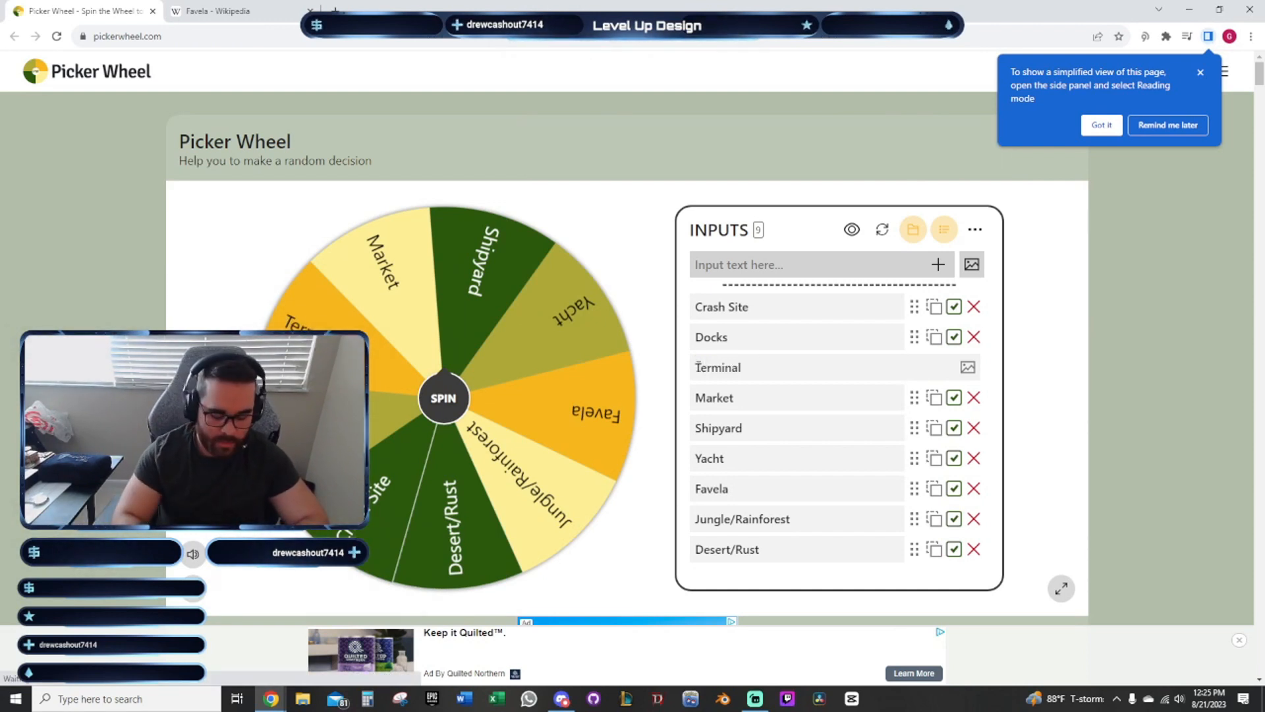
text(Airport/)
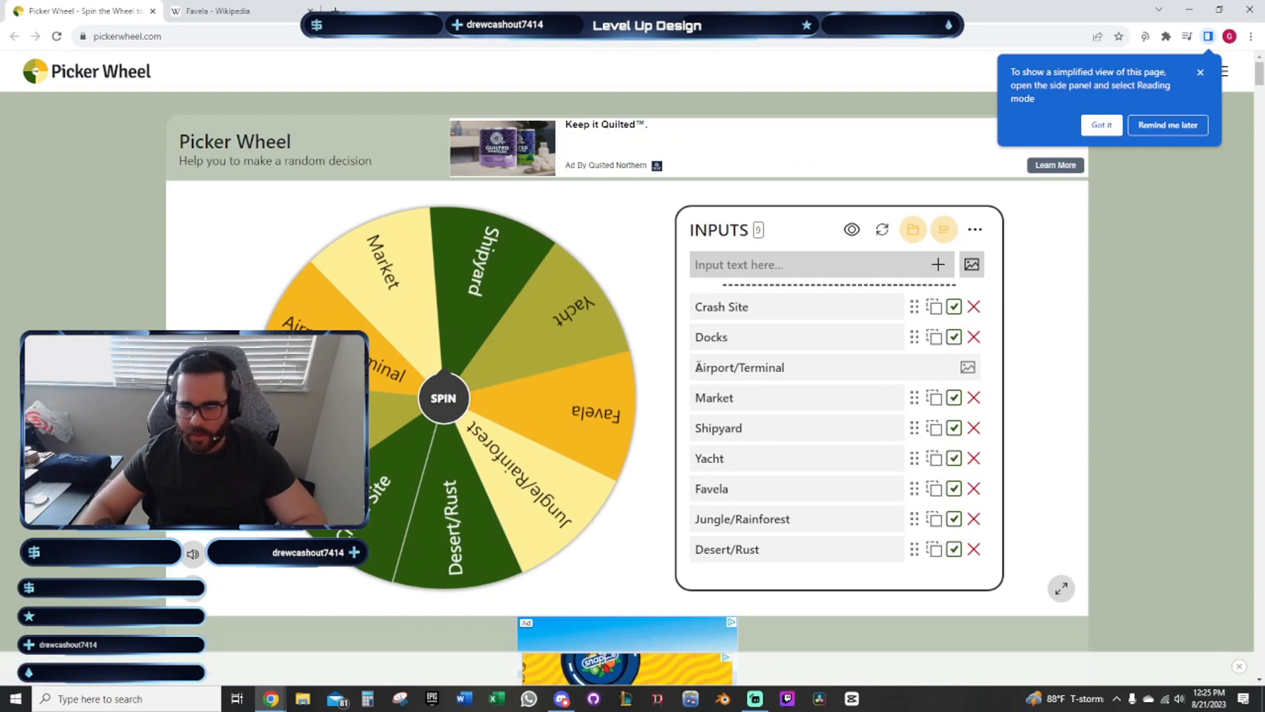
click(1060, 377)
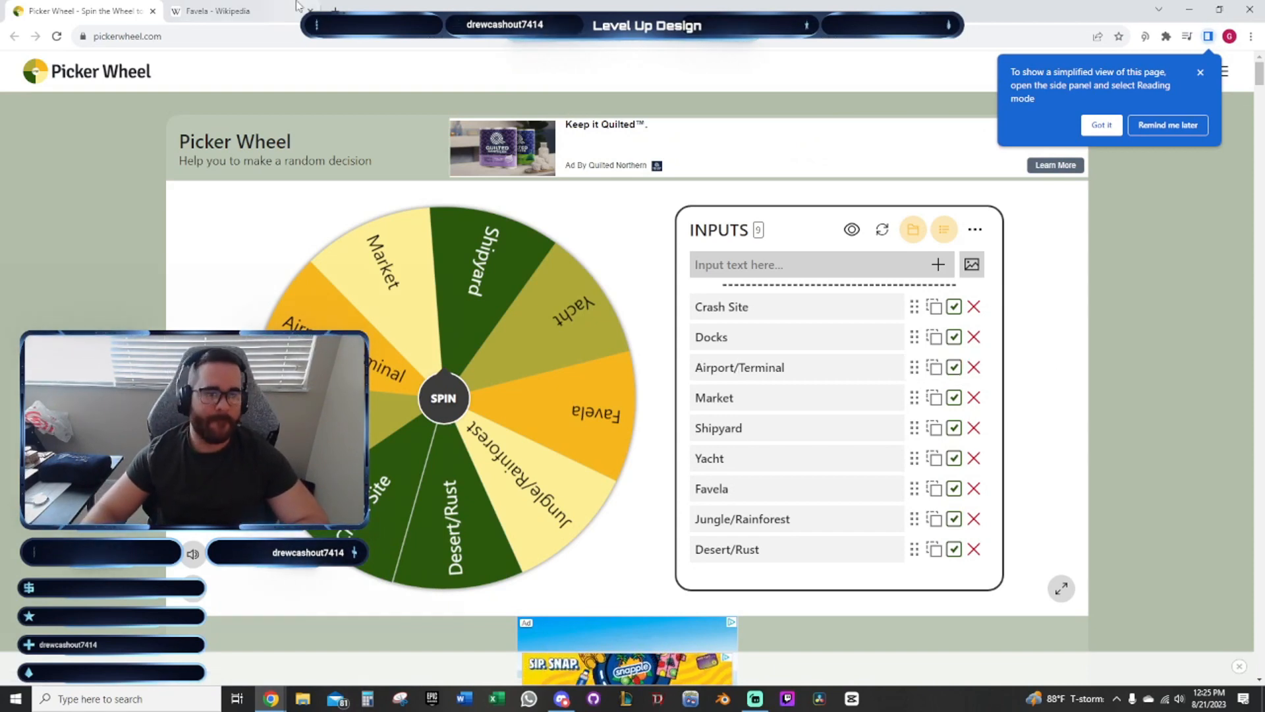
Close the Favela Wikipedia page and add a wheel entry named Mansion
key(ctrl+Tab)
key(ctrl+w)
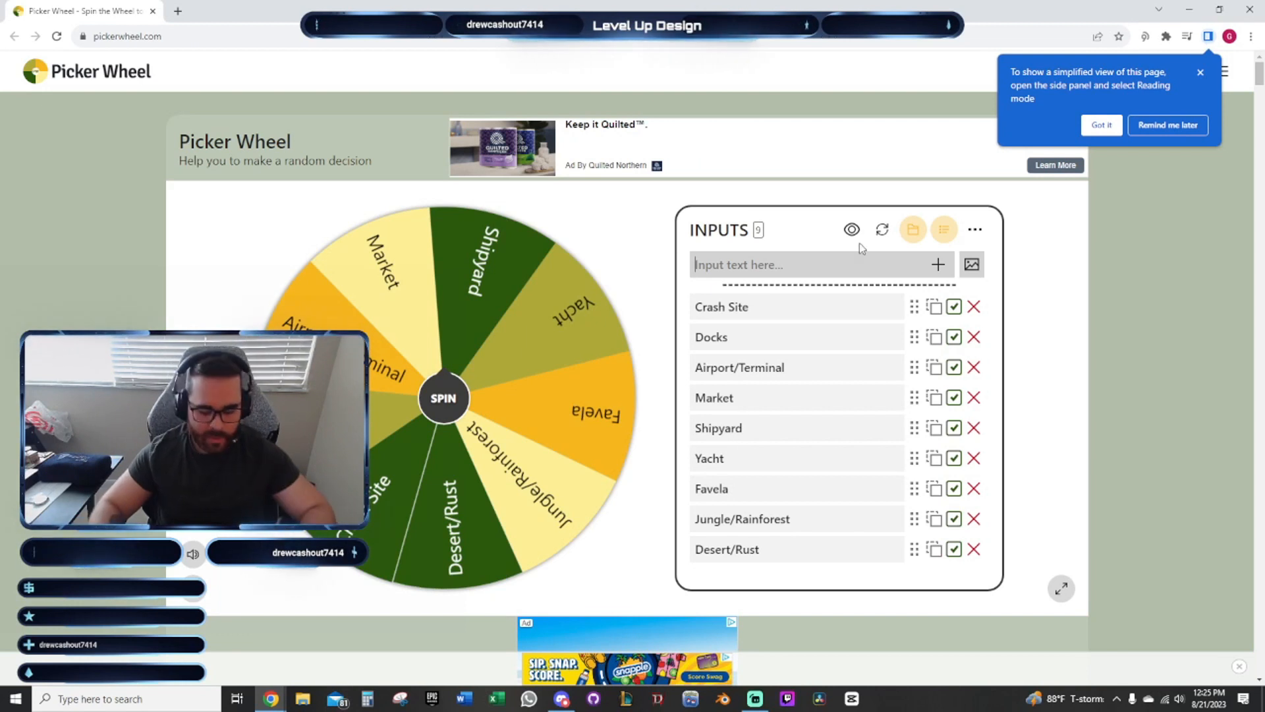
text(Mansion)
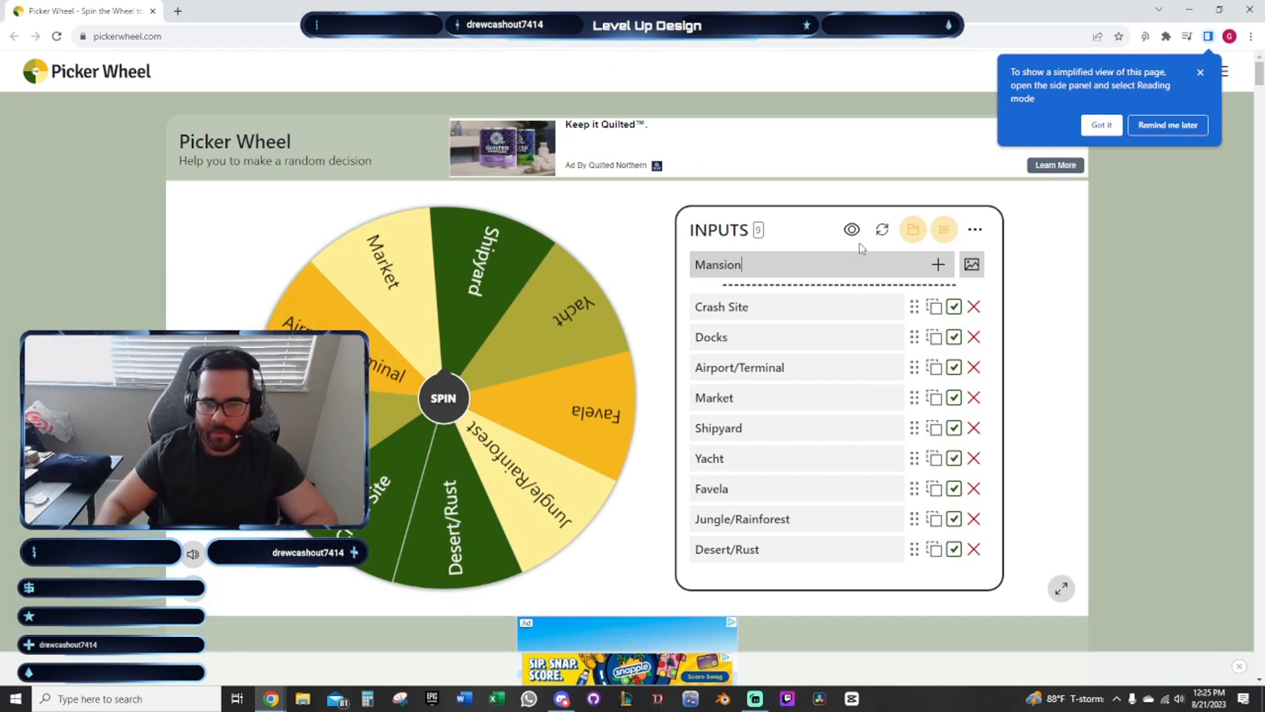
key(Return)
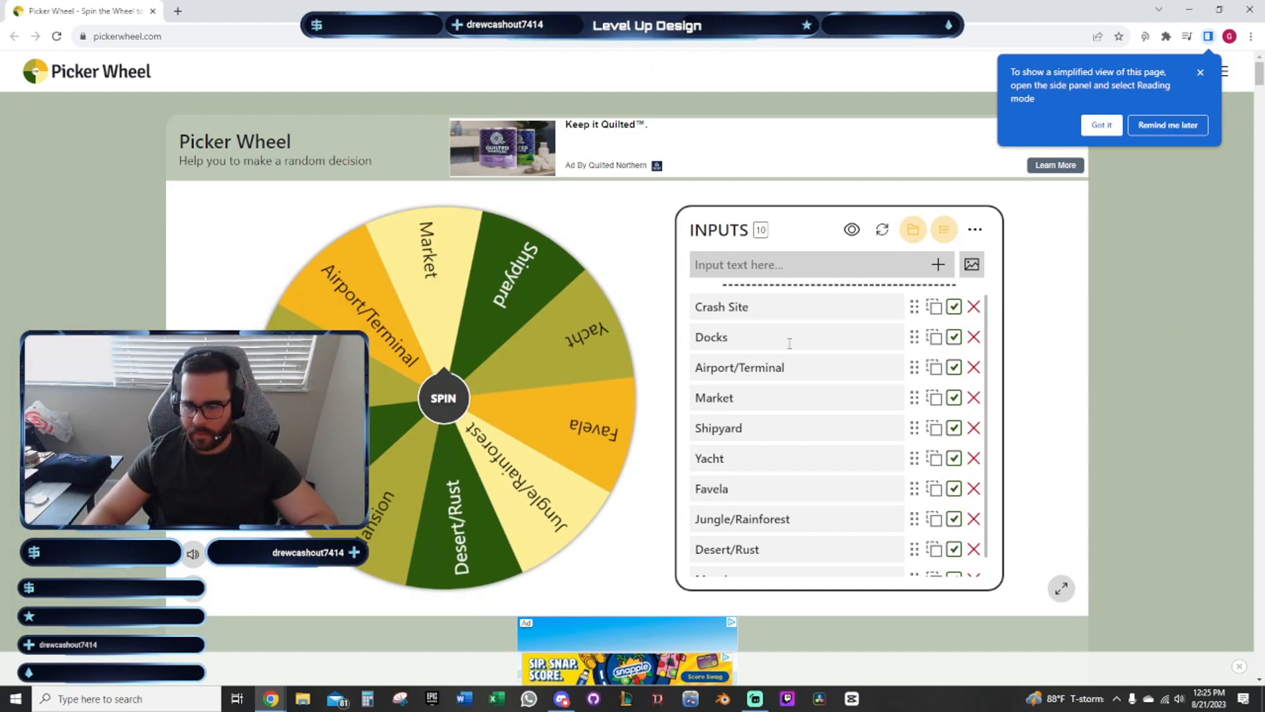
Extend the Airport/Terminal entry to Airport/Terminal/Carrier and spin the wheel to pick a theme
scroll(770, 373, down, 1)
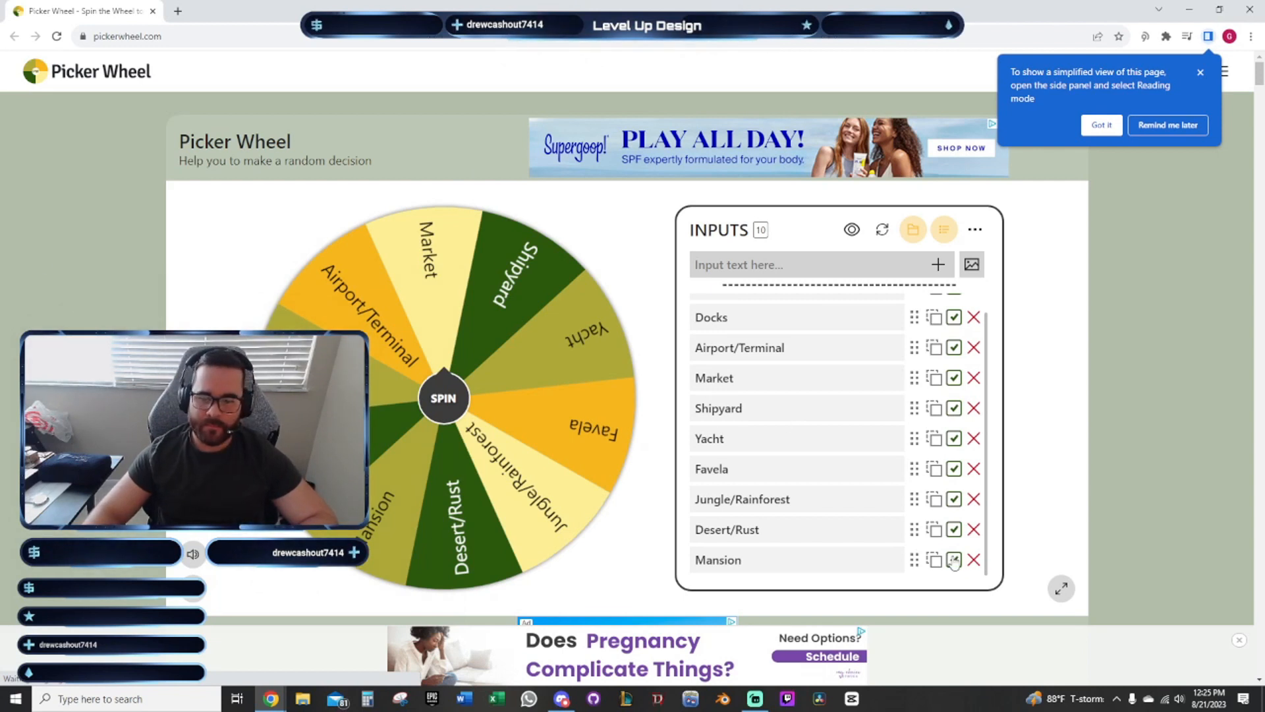
click(809, 344)
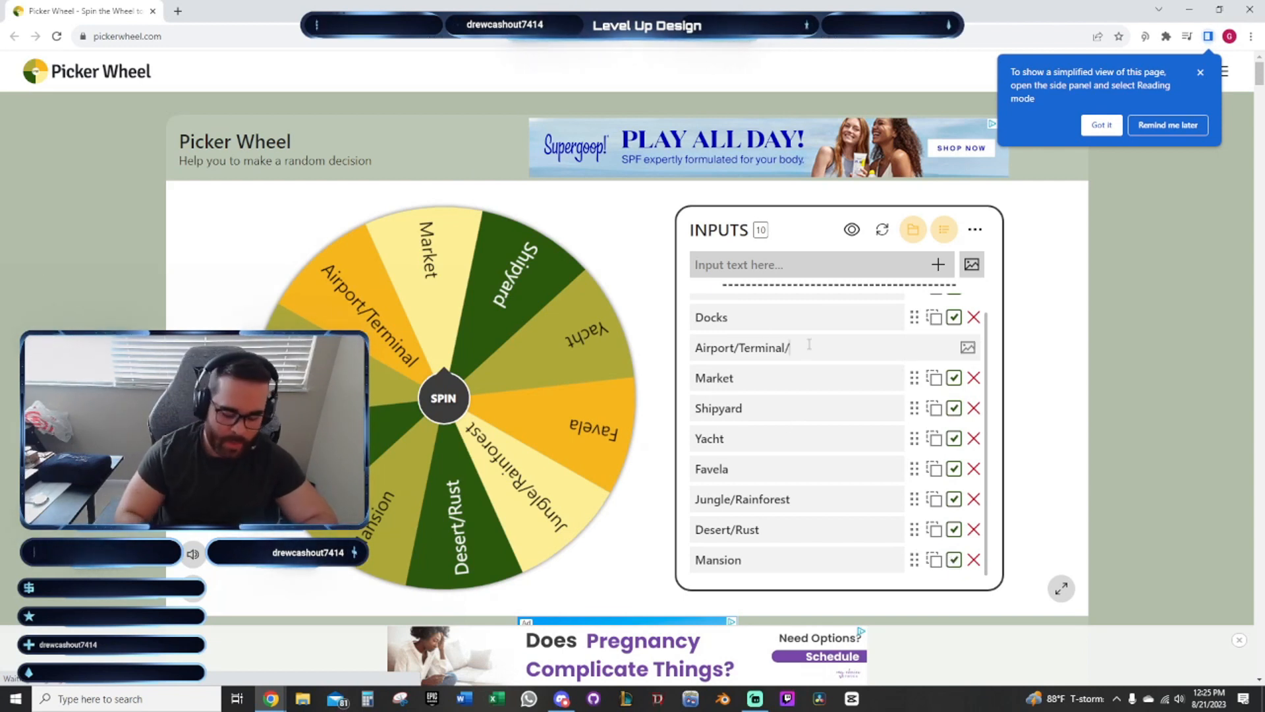
text(/Carrier)
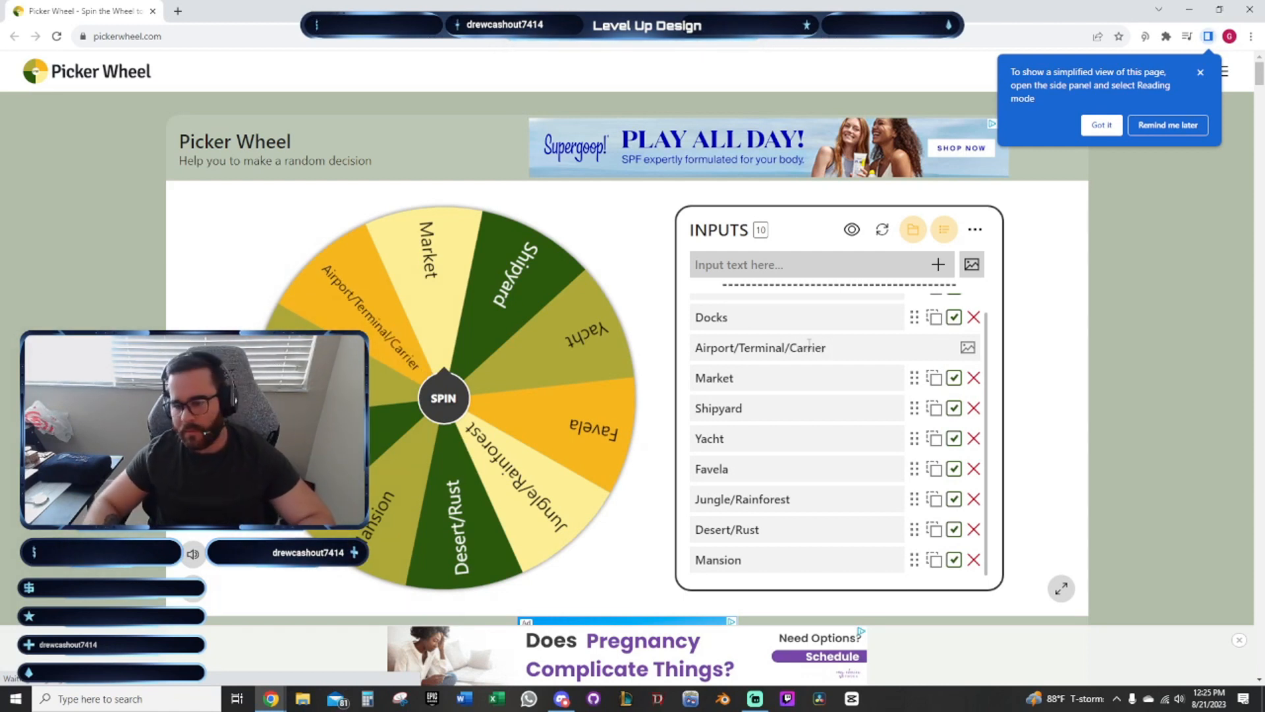
click(1075, 362)
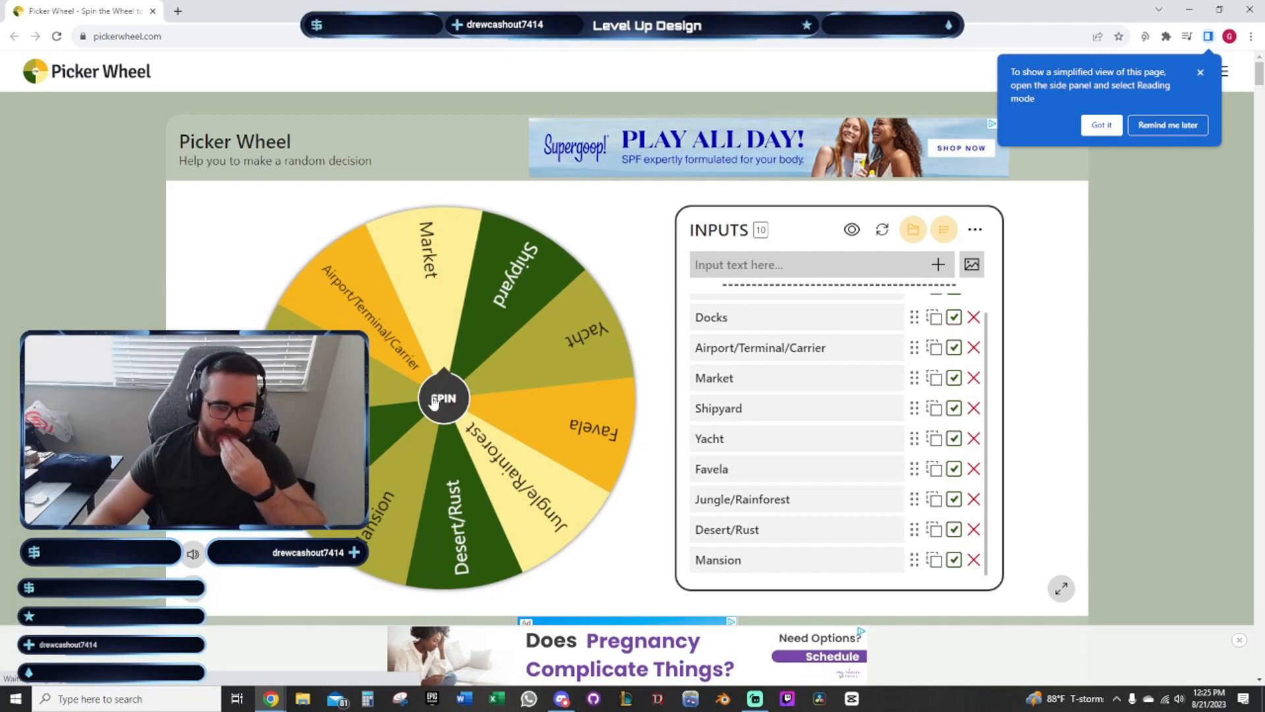
click(433, 402)
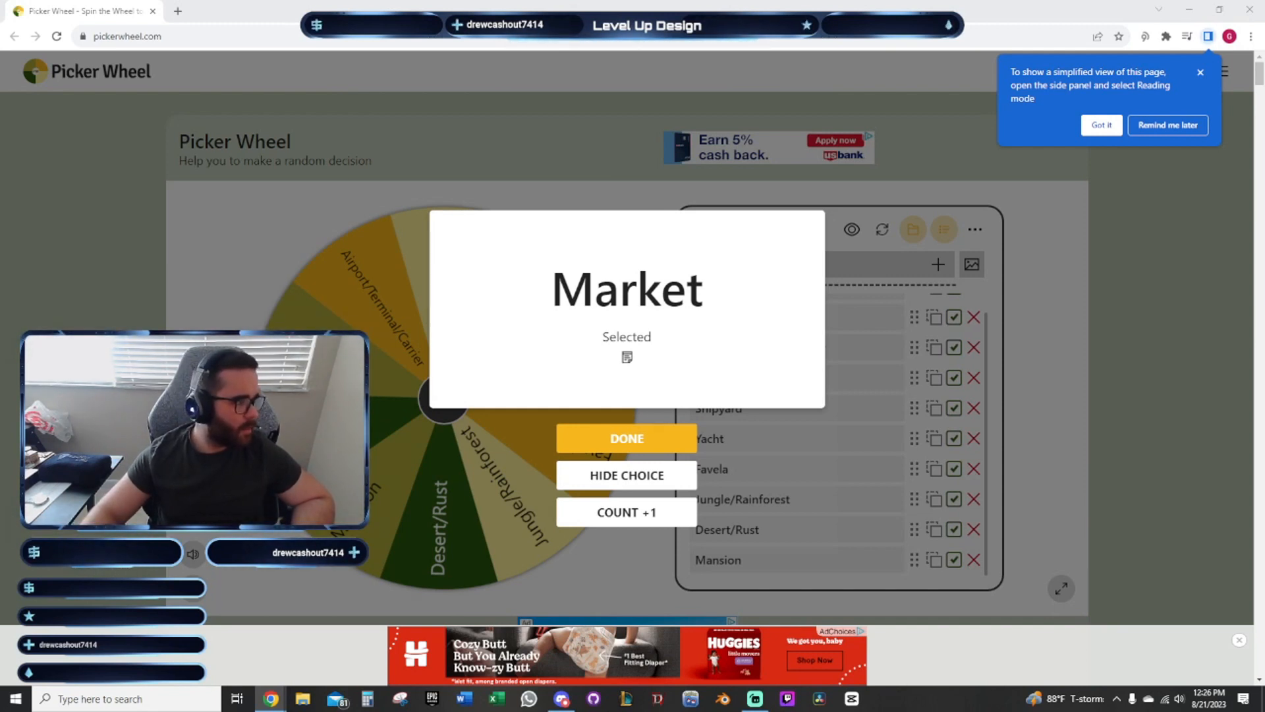
Bring the Copy of LDD Template Google Docs document into this browser window and rename it Market LDD
drag(0, 149, 501, 10)
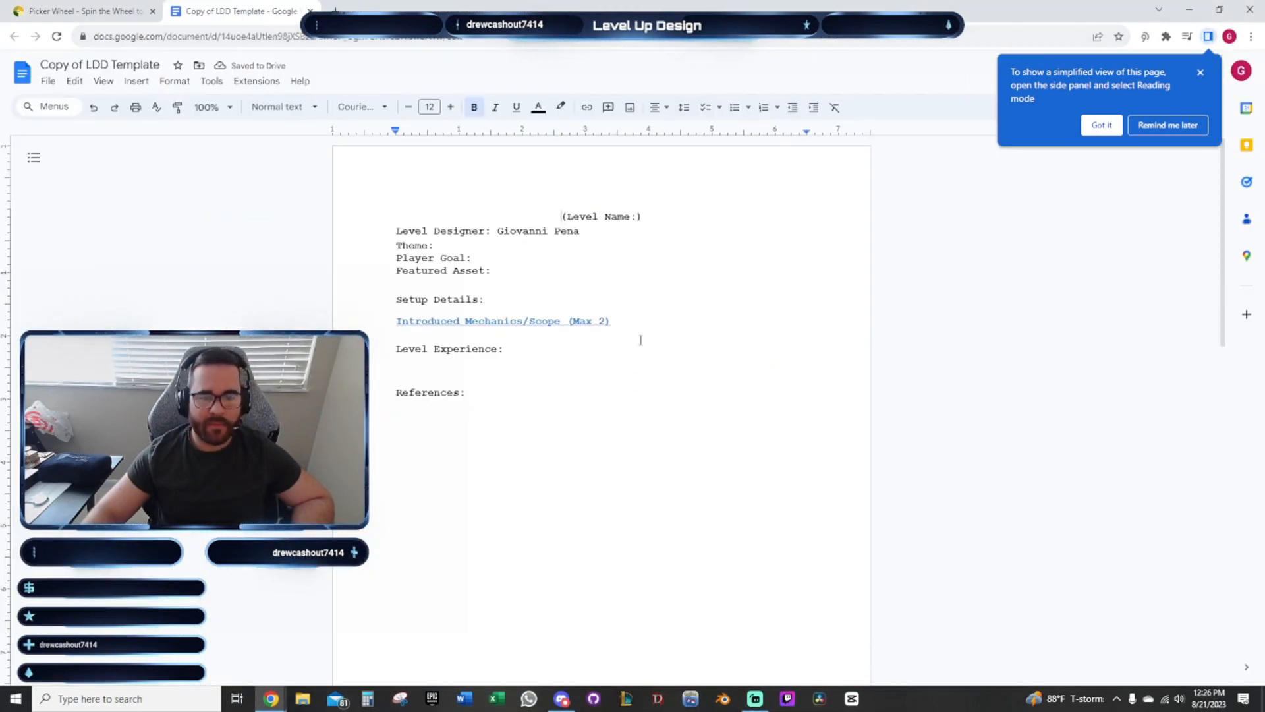
drag(161, 64, 39, 64)
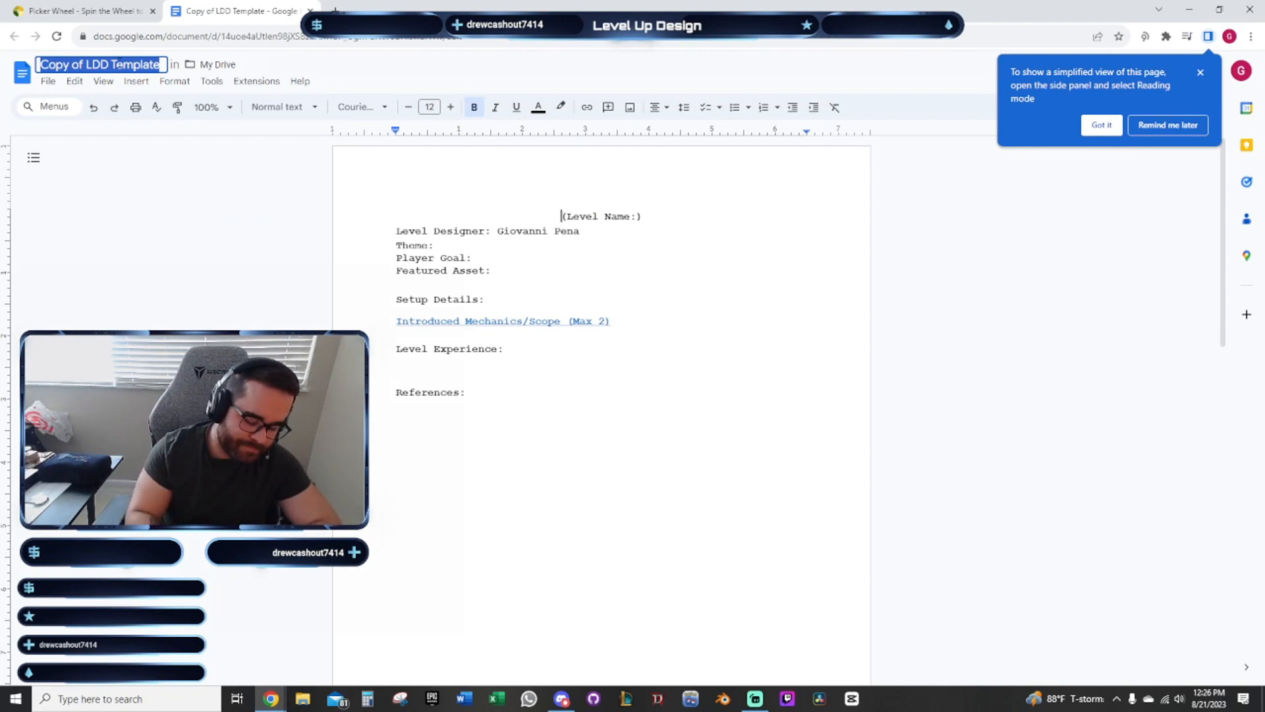
text(Market LDD)
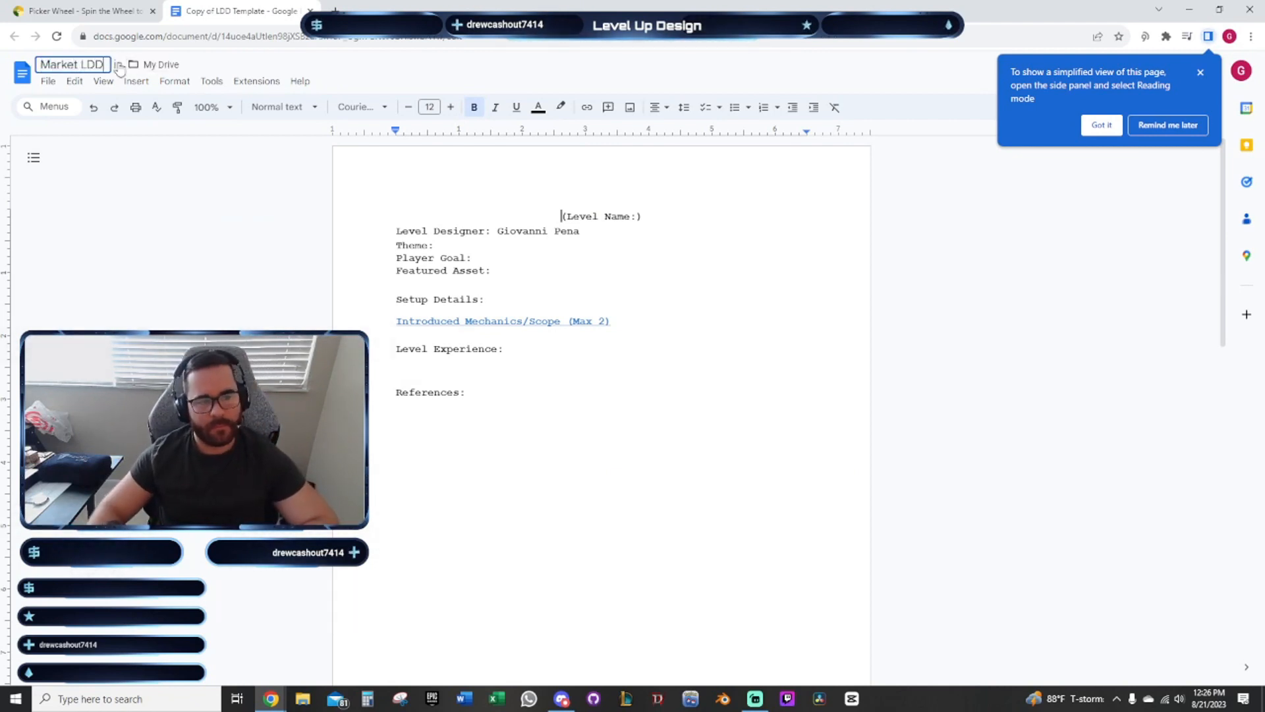
key(Return)
Recheck the wheel's selected theme and fill in the document's Theme line with "Market (Favela style)"
drag(485, 258, 396, 258)
click(118, 10)
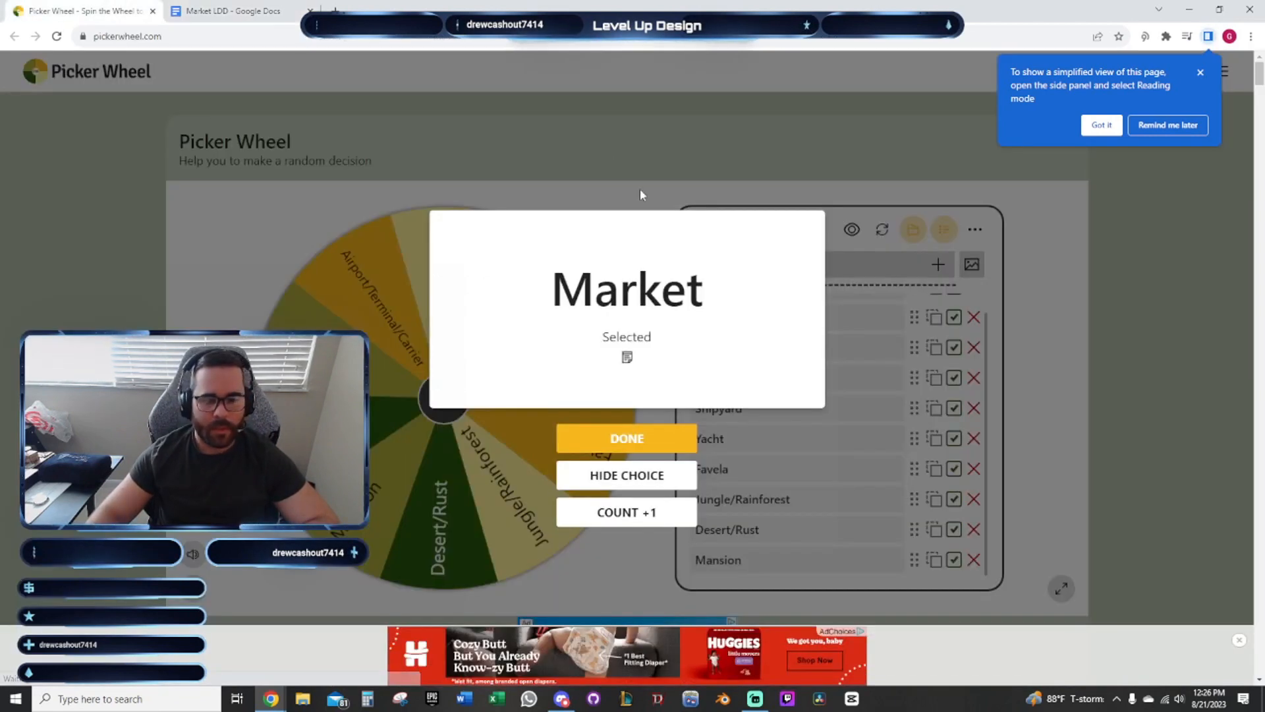
key(ctrl+Tab)
click(460, 243)
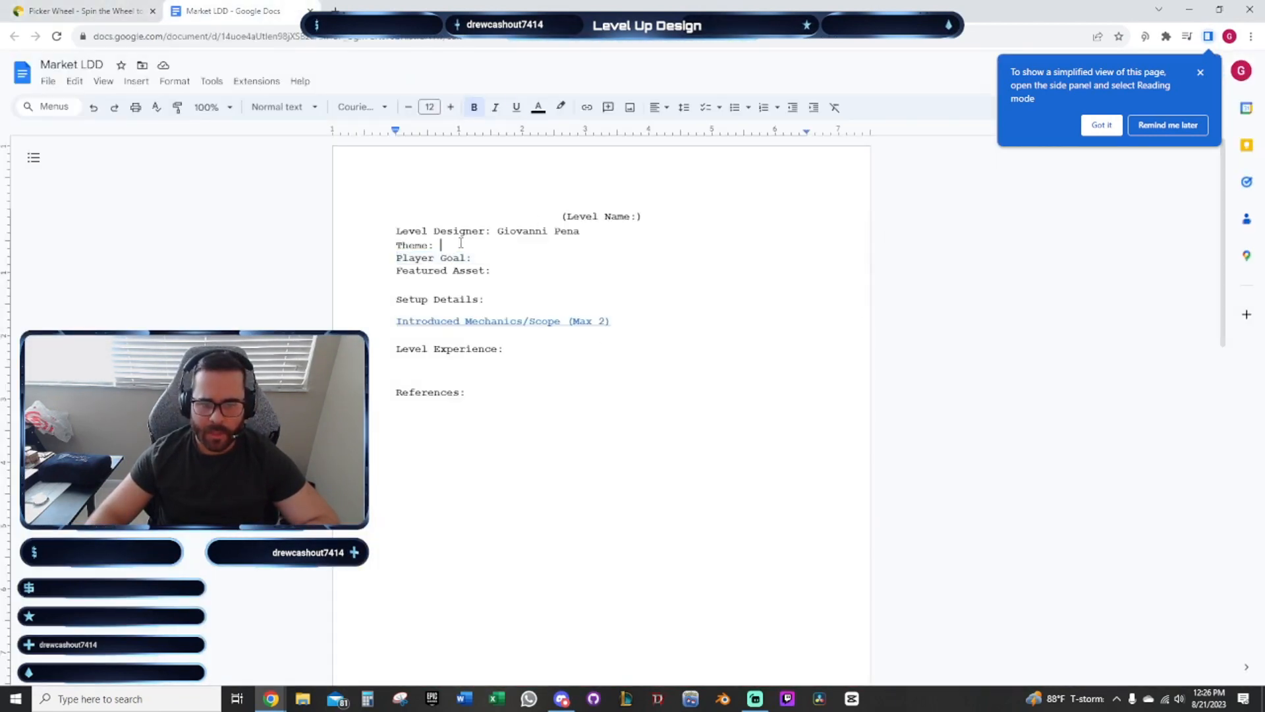
text(Ma)
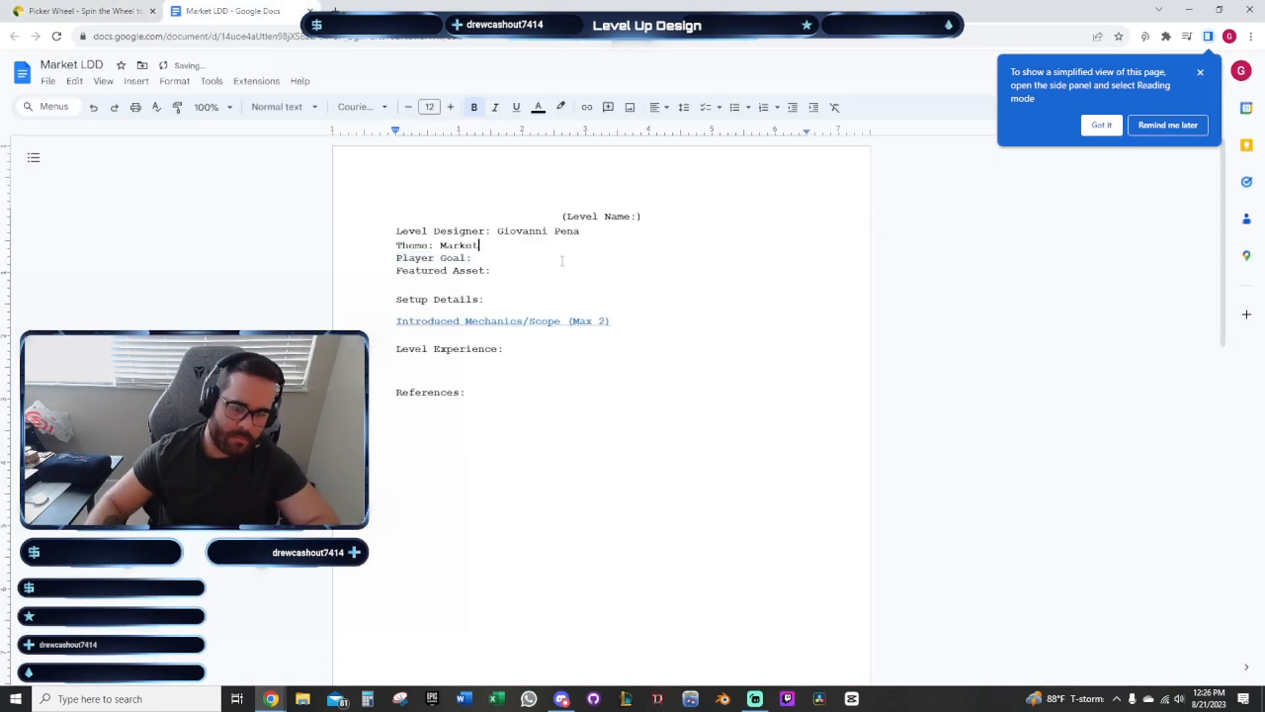
text(rket )
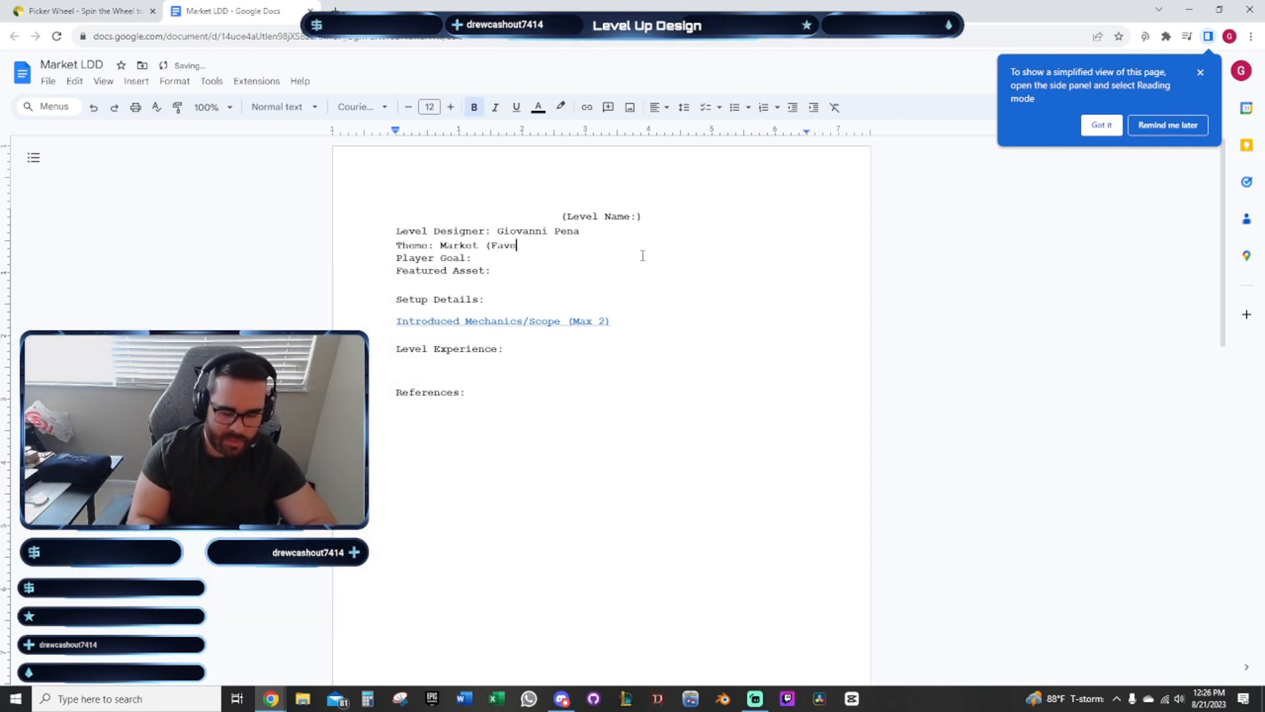
text((Favela style)
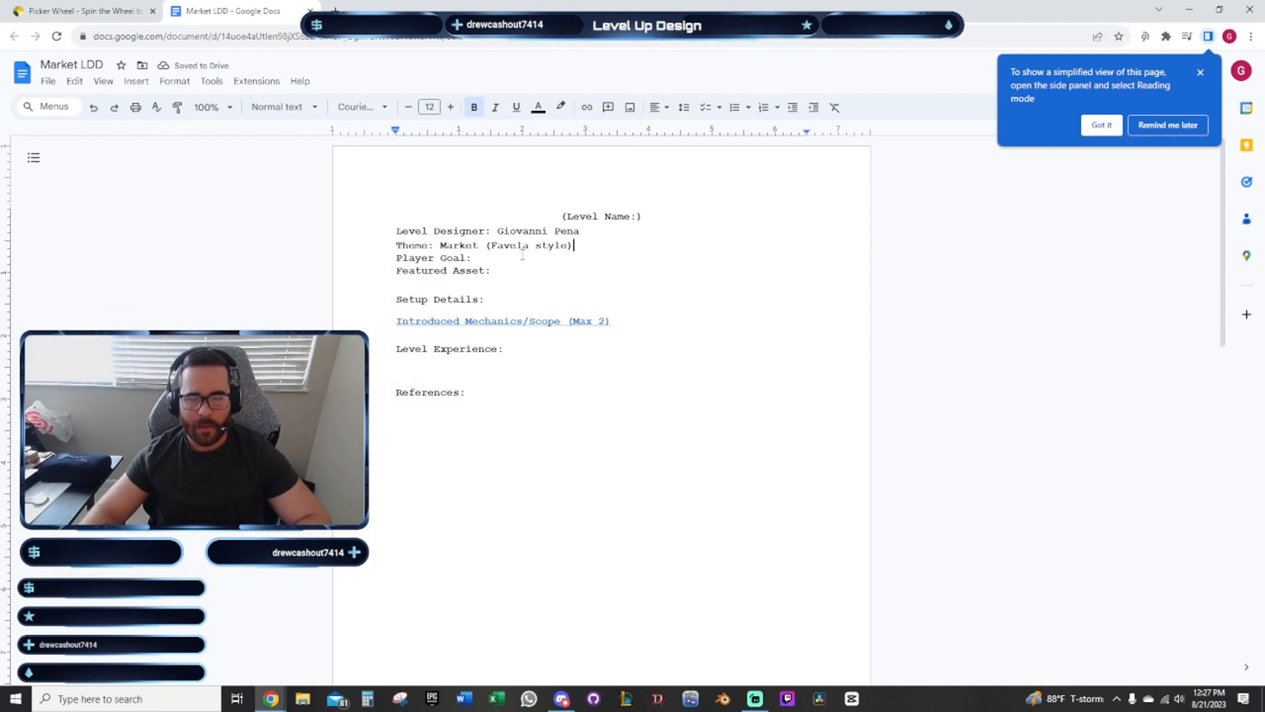
Fill in the document's Level Name as "Ghulahara Market", with a space after the colon
click(636, 216)
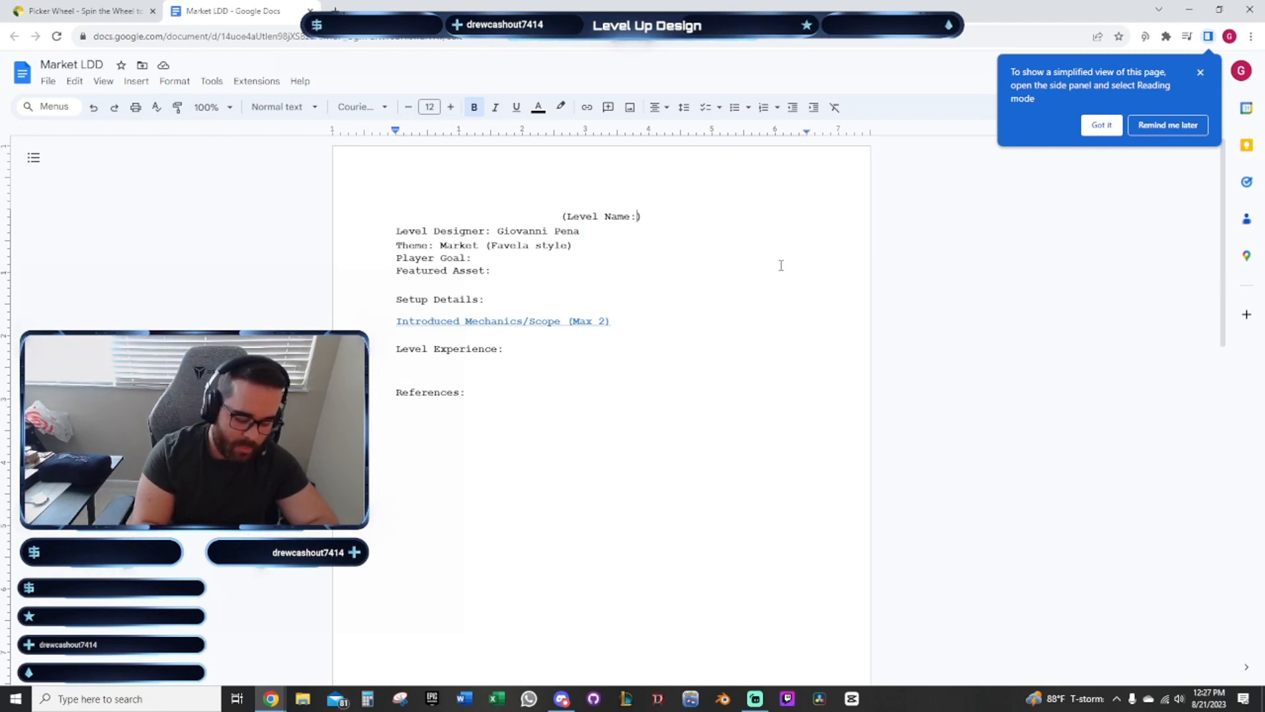
text(Ghula)
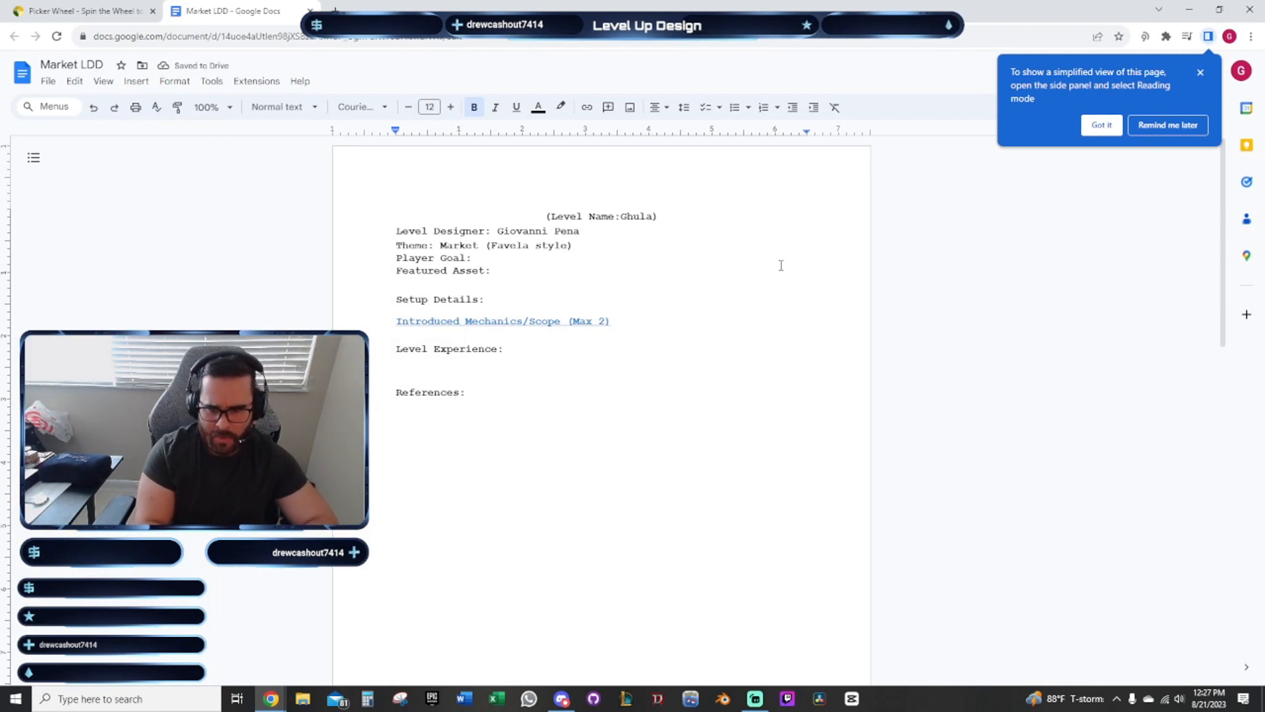
text(hara )
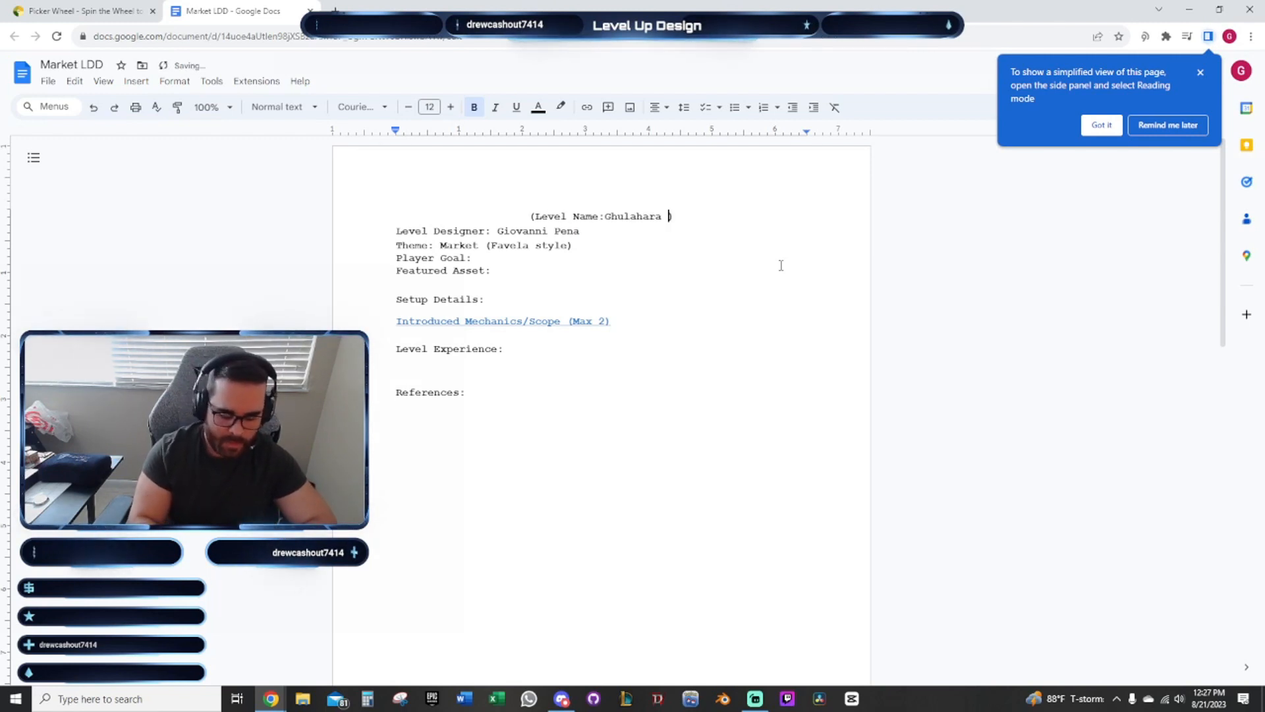
text(Market)
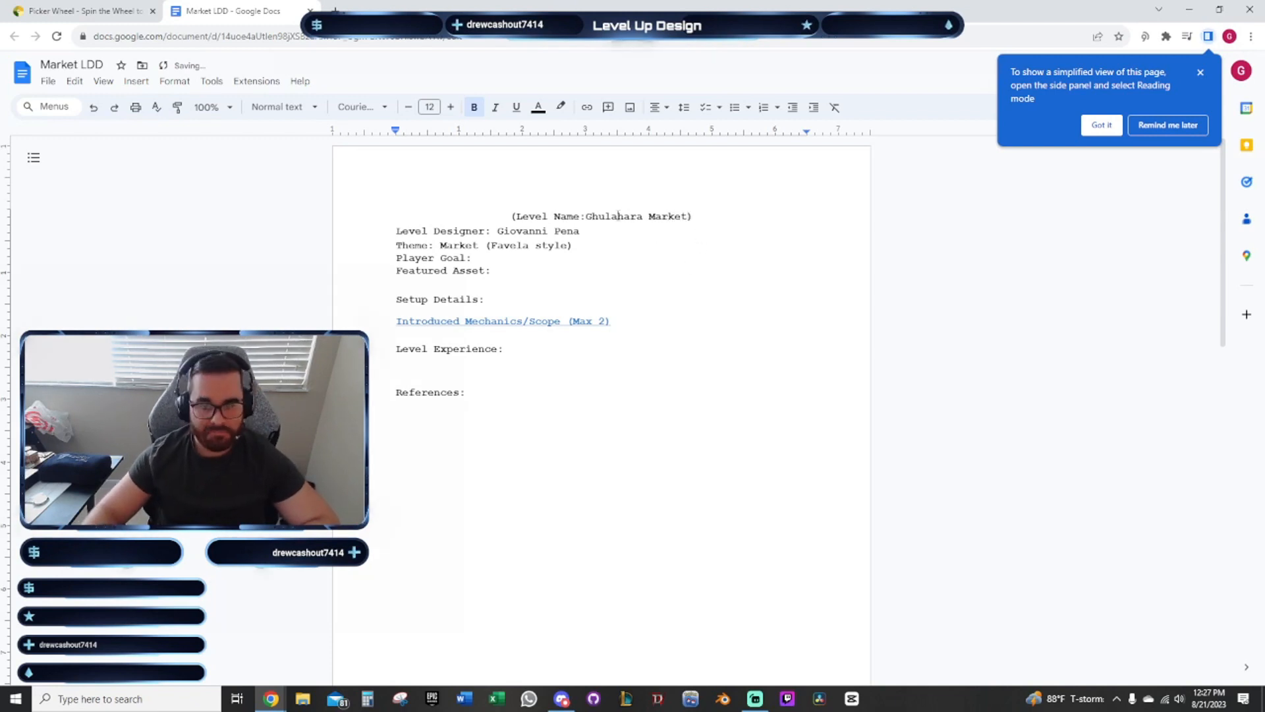
click(586, 216)
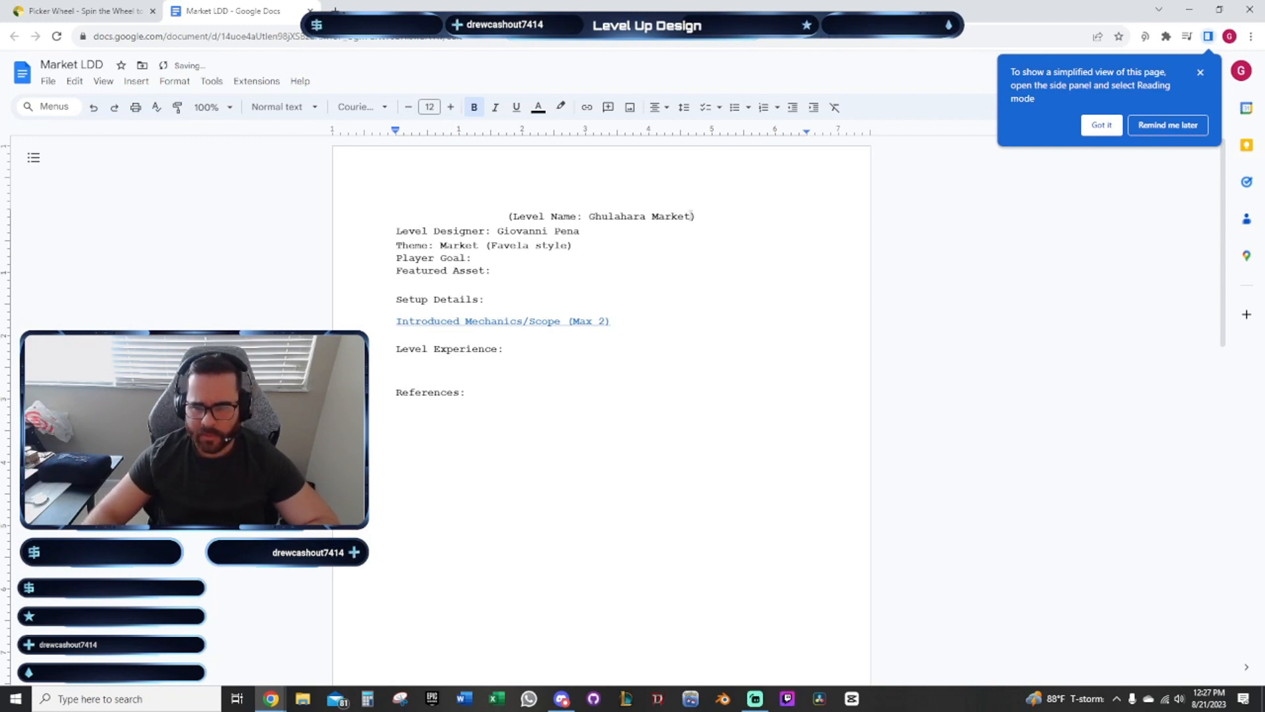
Look through the document's sections down to Bubble Map and Level Map, dismiss the reading mode notice and return to the Player Goal line
click(543, 256)
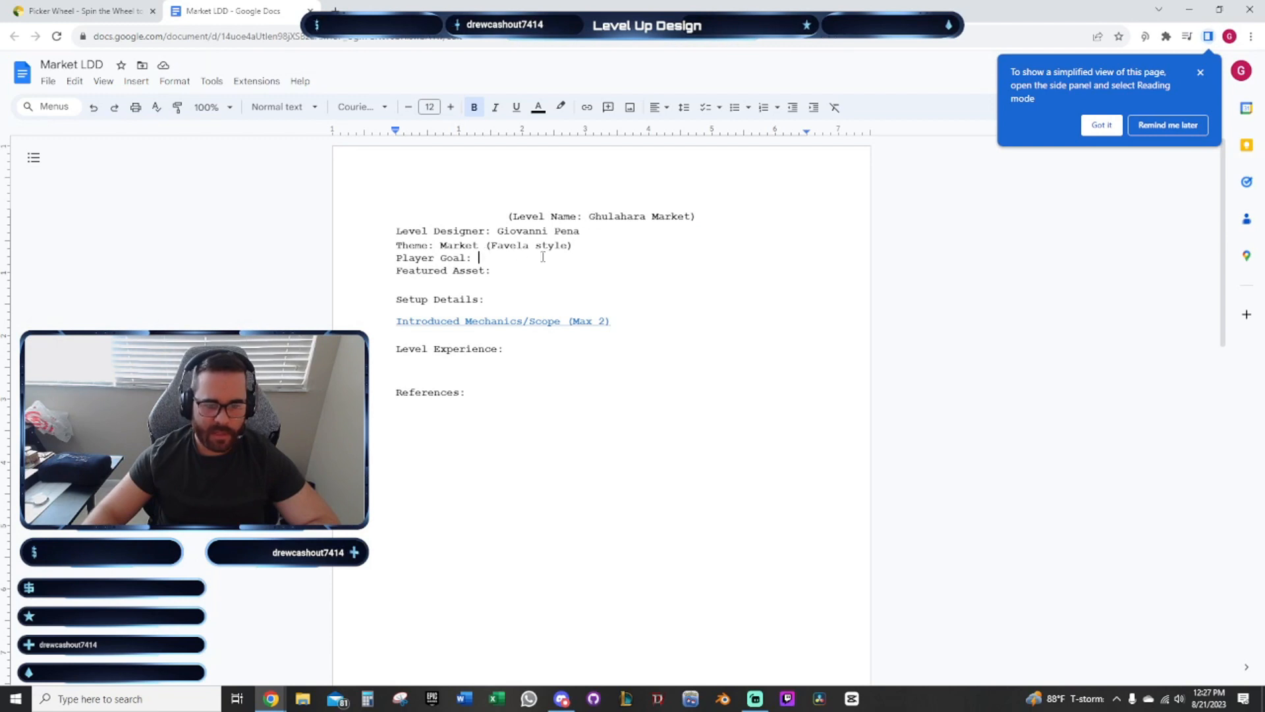
click(522, 356)
scroll(545, 361, down, 8)
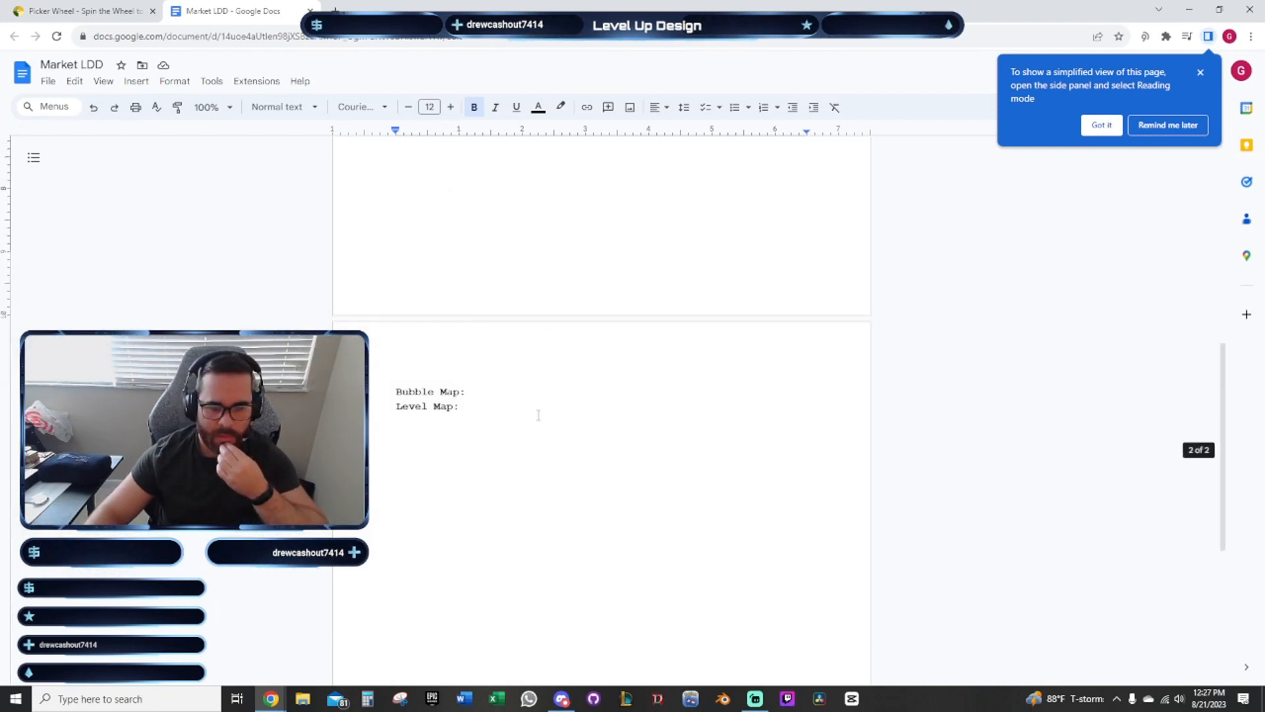
scroll(538, 415, down, 6)
scroll(571, 367, up, 15)
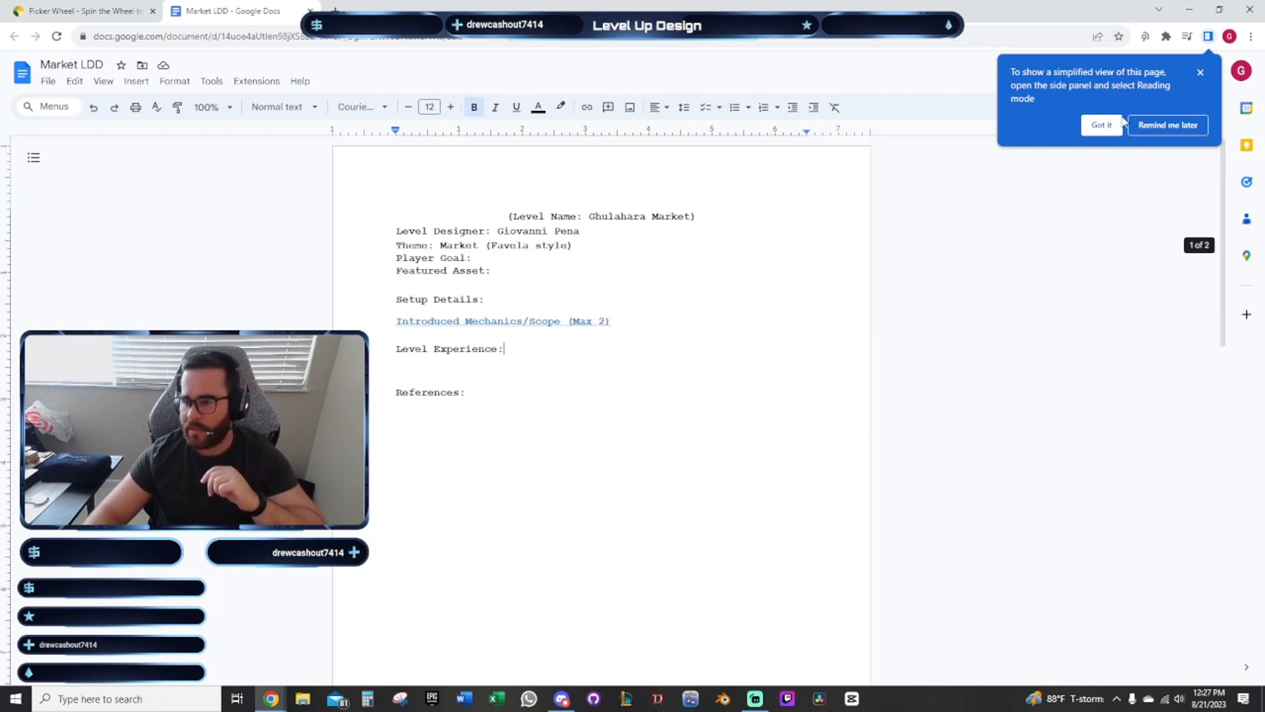
click(1107, 126)
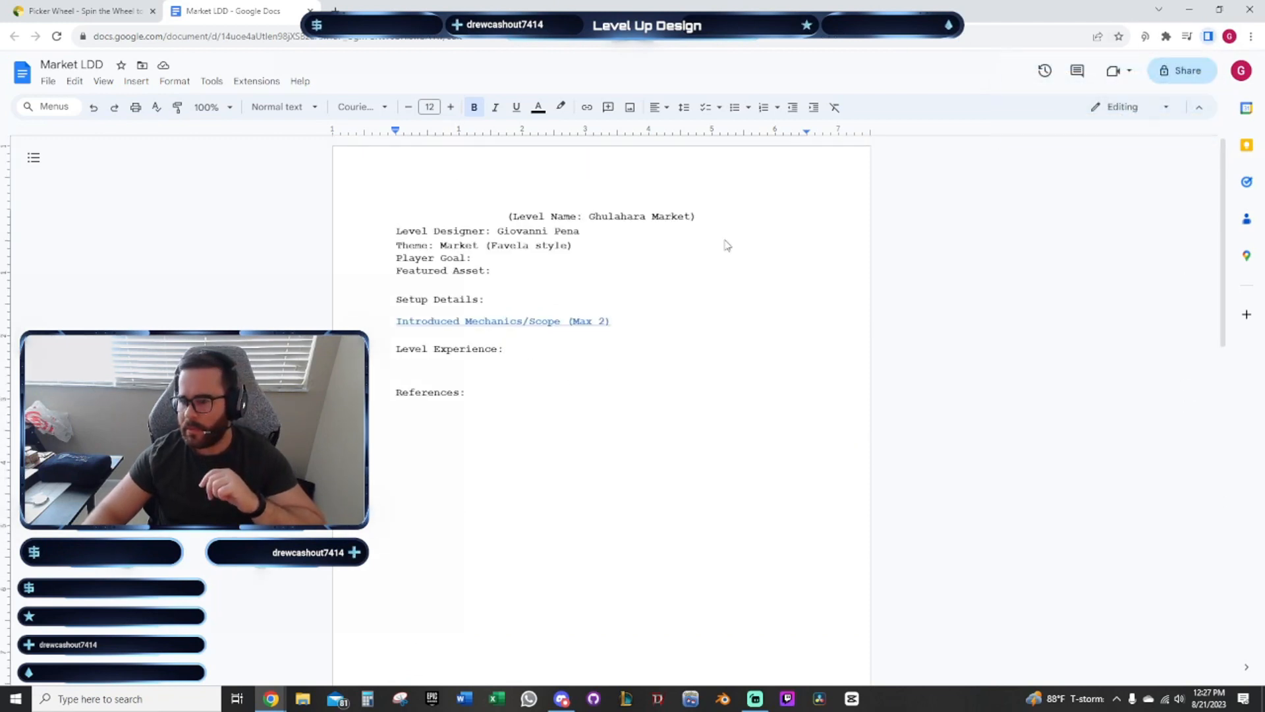
click(524, 255)
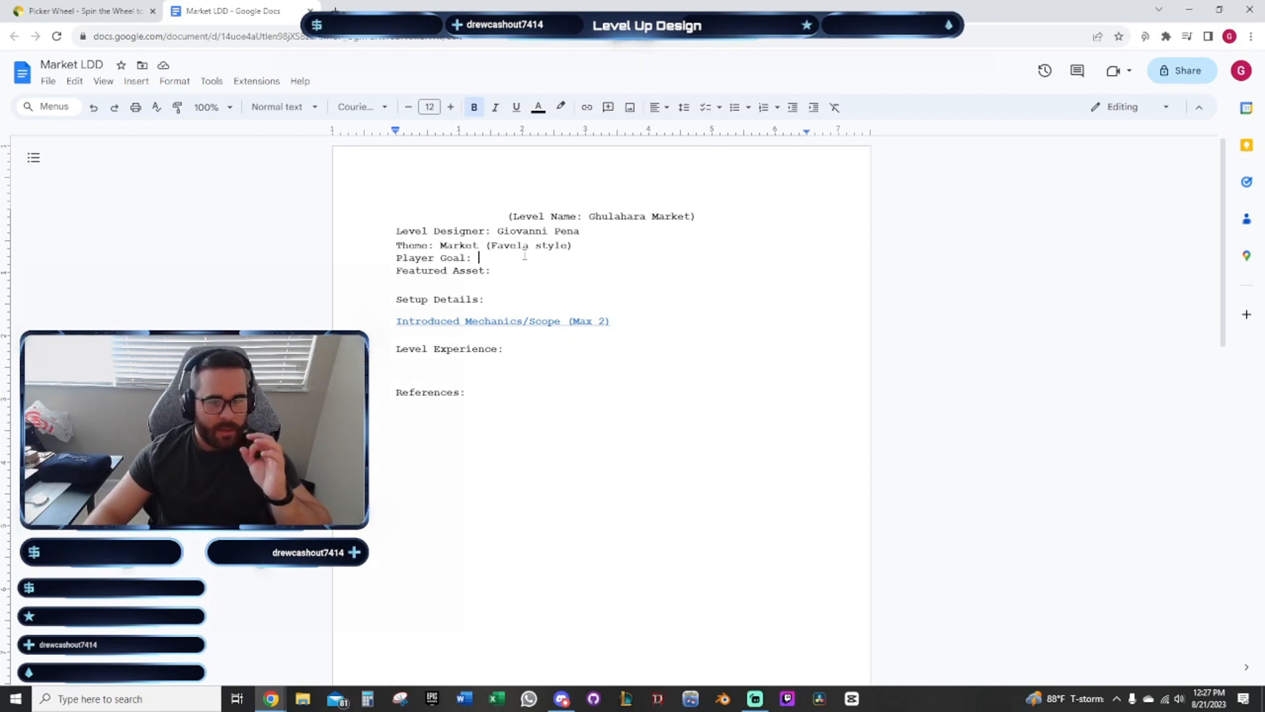
Open Virtual Graph Paper in a new browser tab, dismiss the What's new message and log in with the saved account credentials
click(336, 11)
click(252, 60)
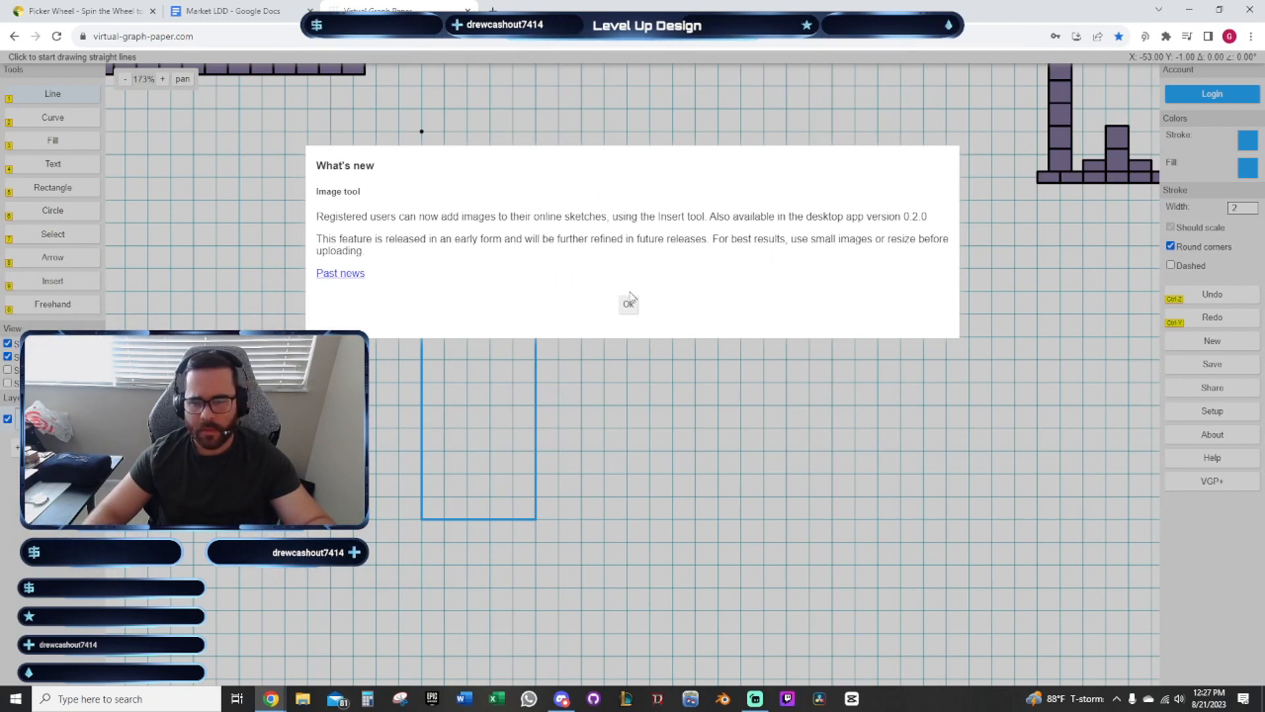
click(628, 303)
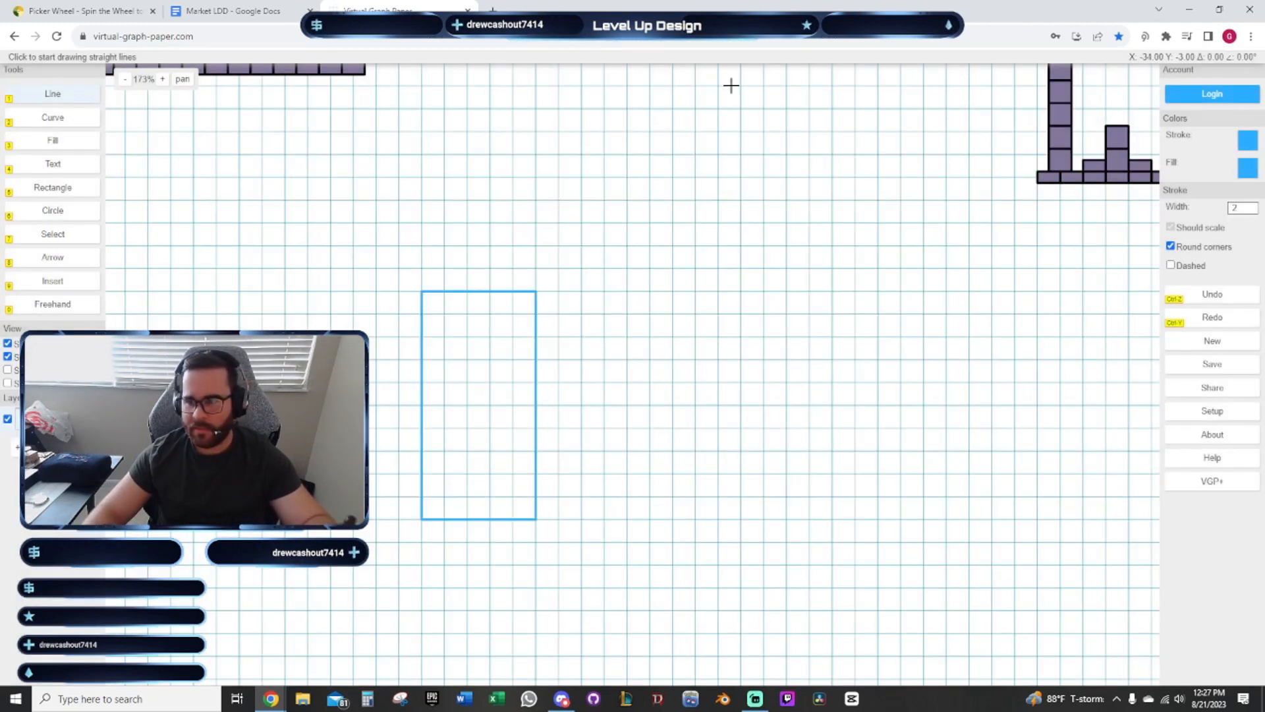
click(1225, 97)
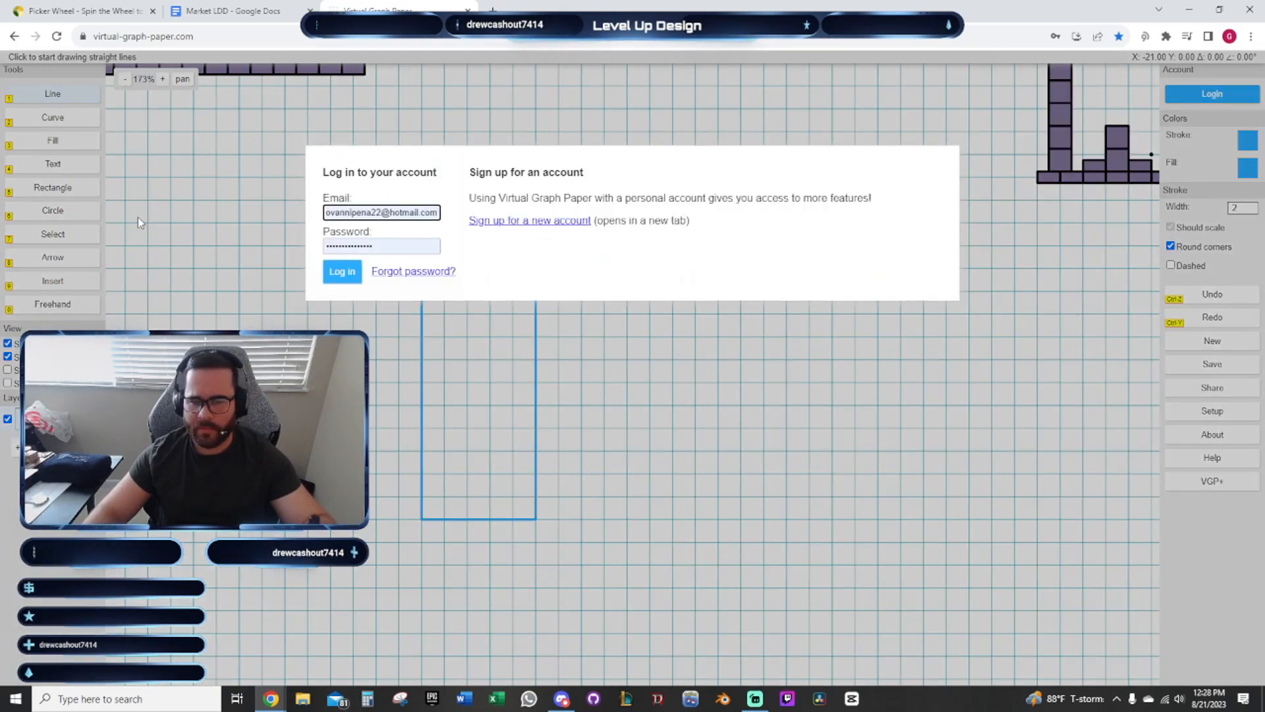
click(343, 273)
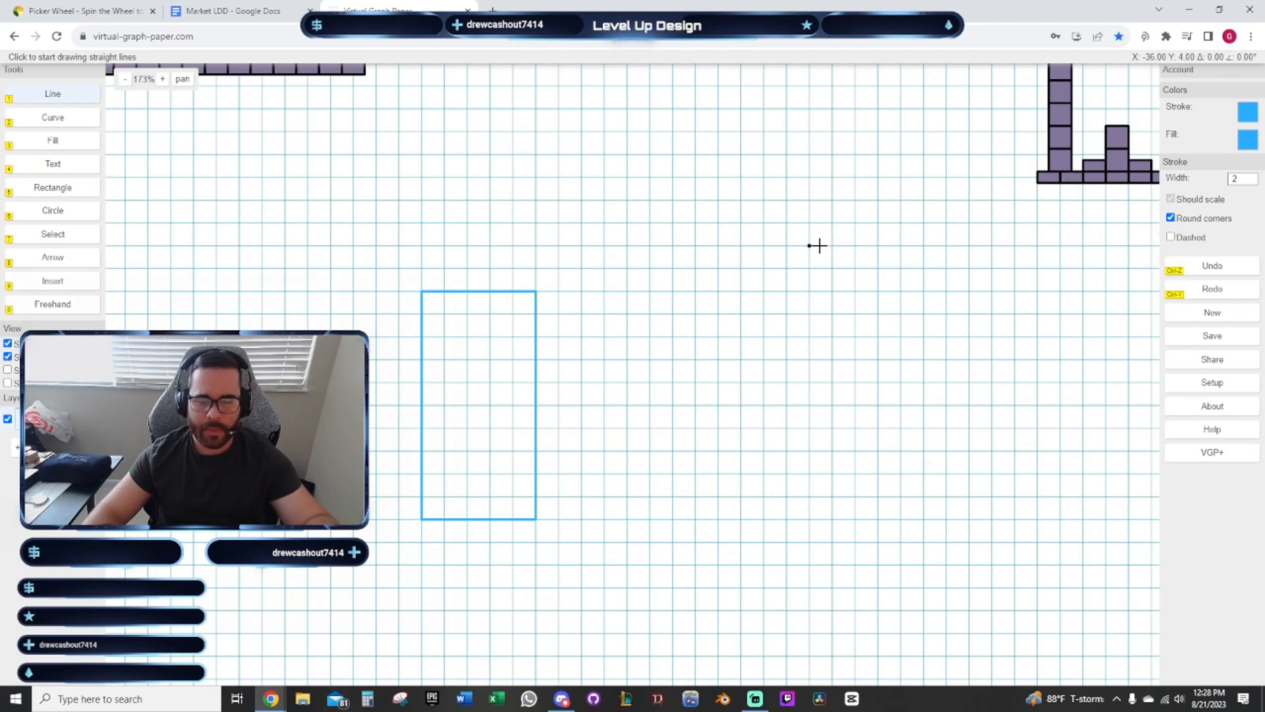
Look over the existing drawing on the canvas and check the account's list of private sketches
drag(738, 225, 662, 256)
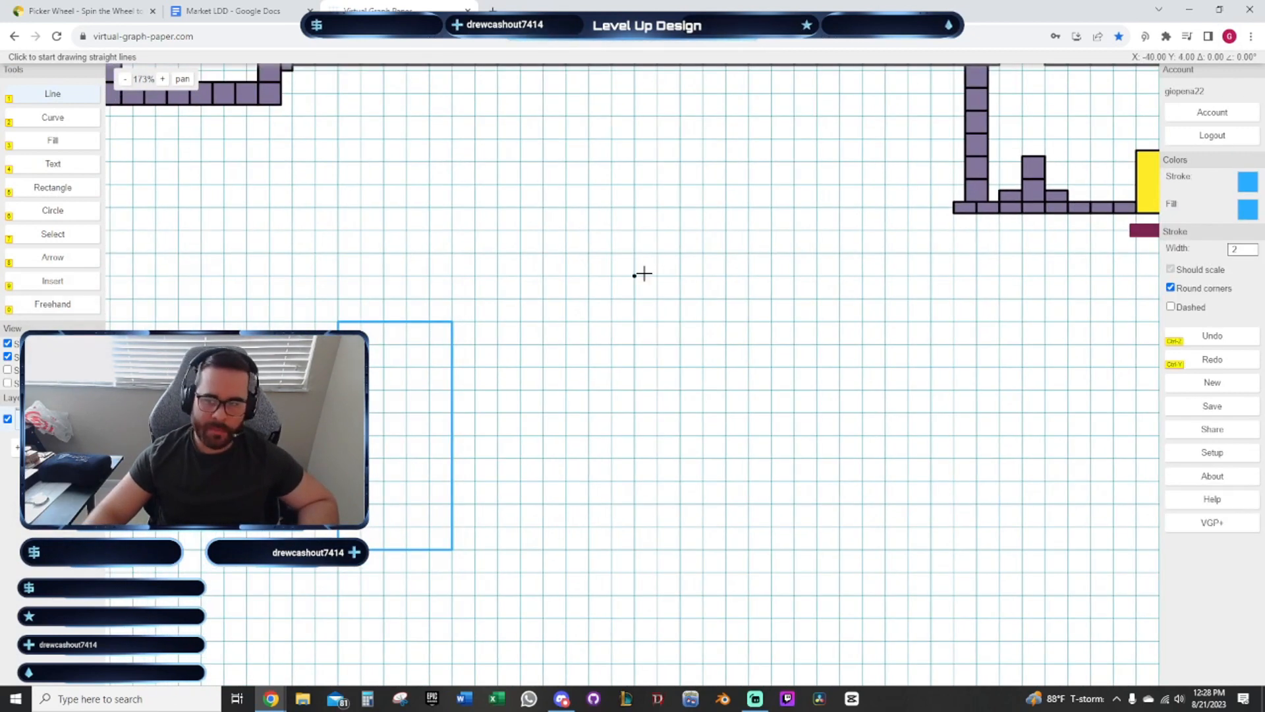
scroll(642, 273, down, 2)
drag(786, 267, 752, 313)
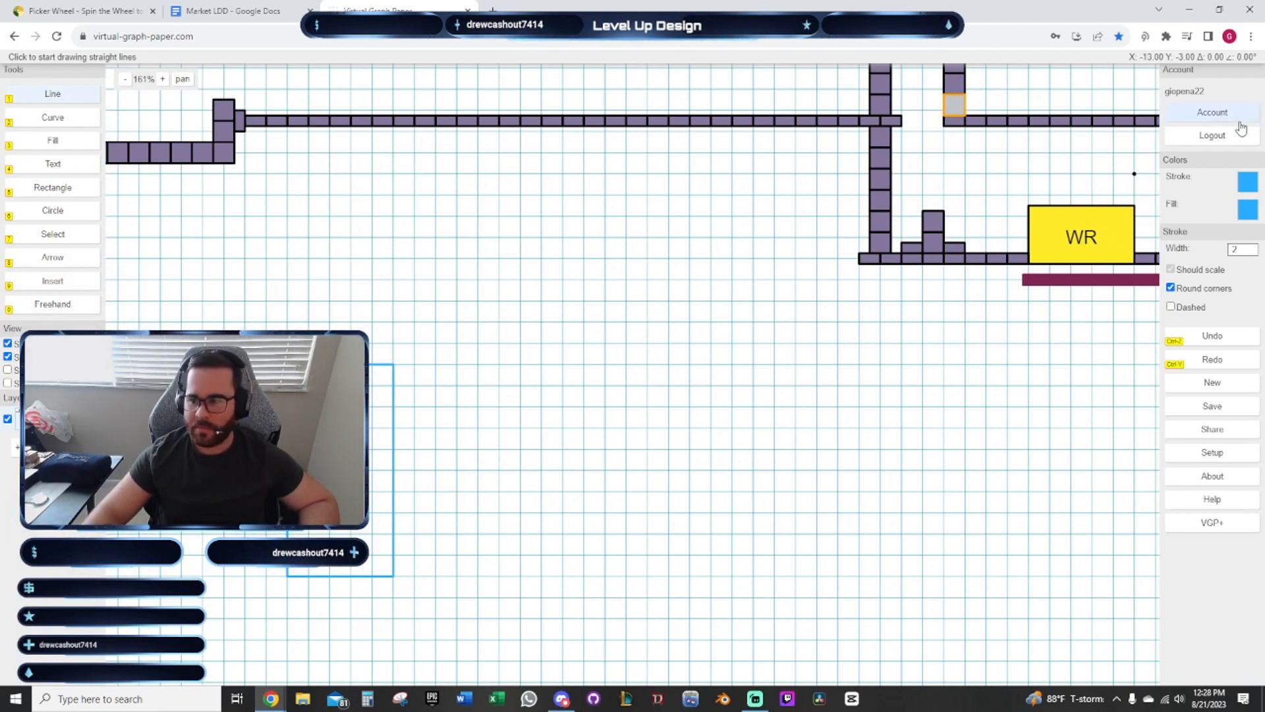
click(1244, 116)
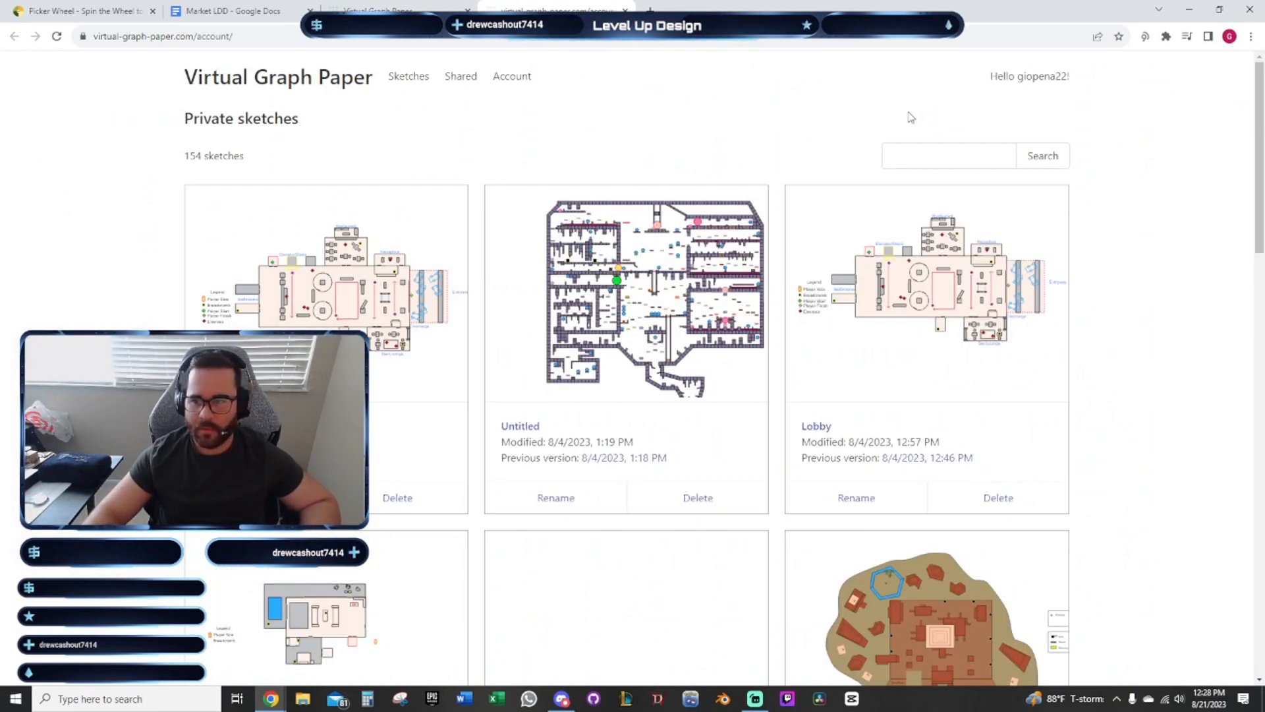
click(425, 8)
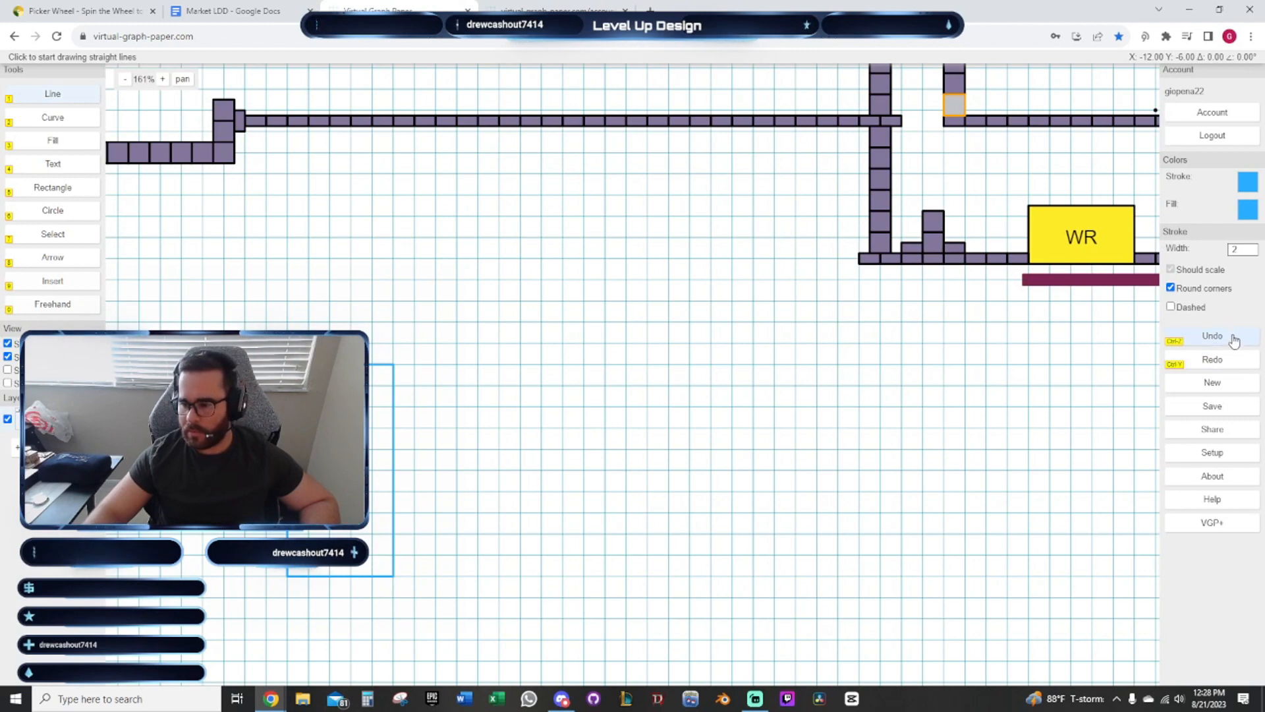
click(1219, 112)
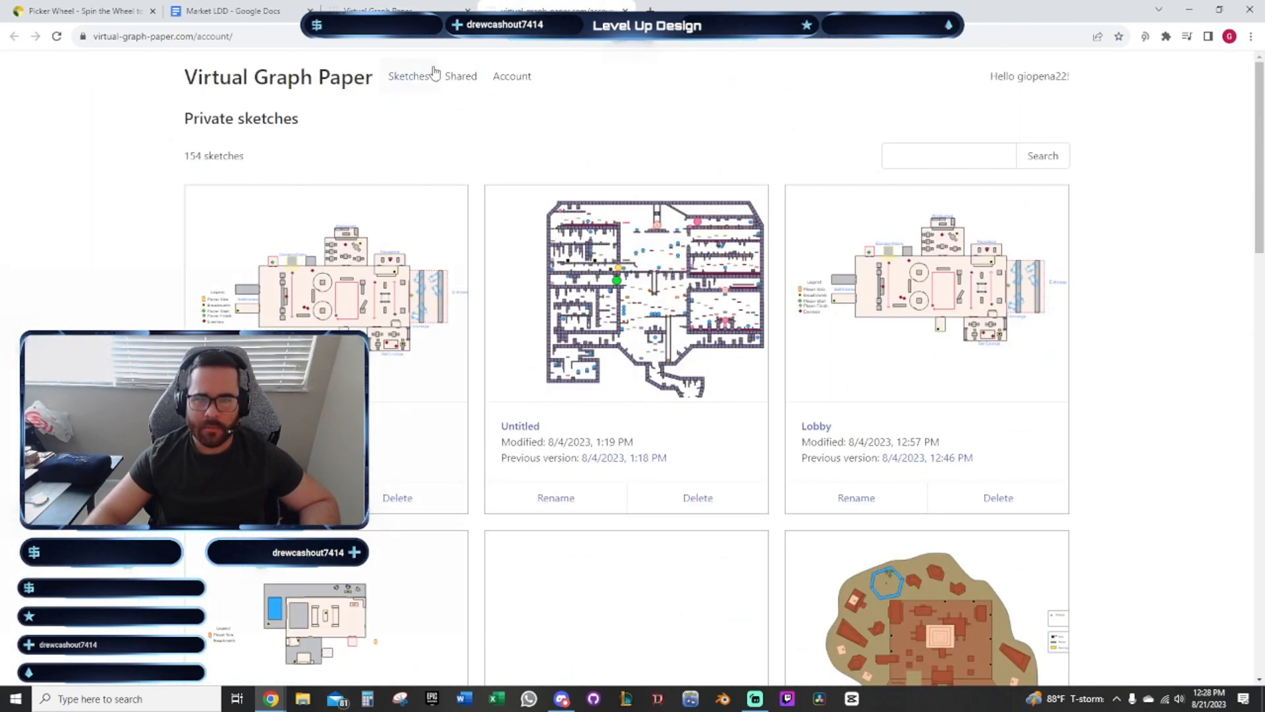
click(395, 8)
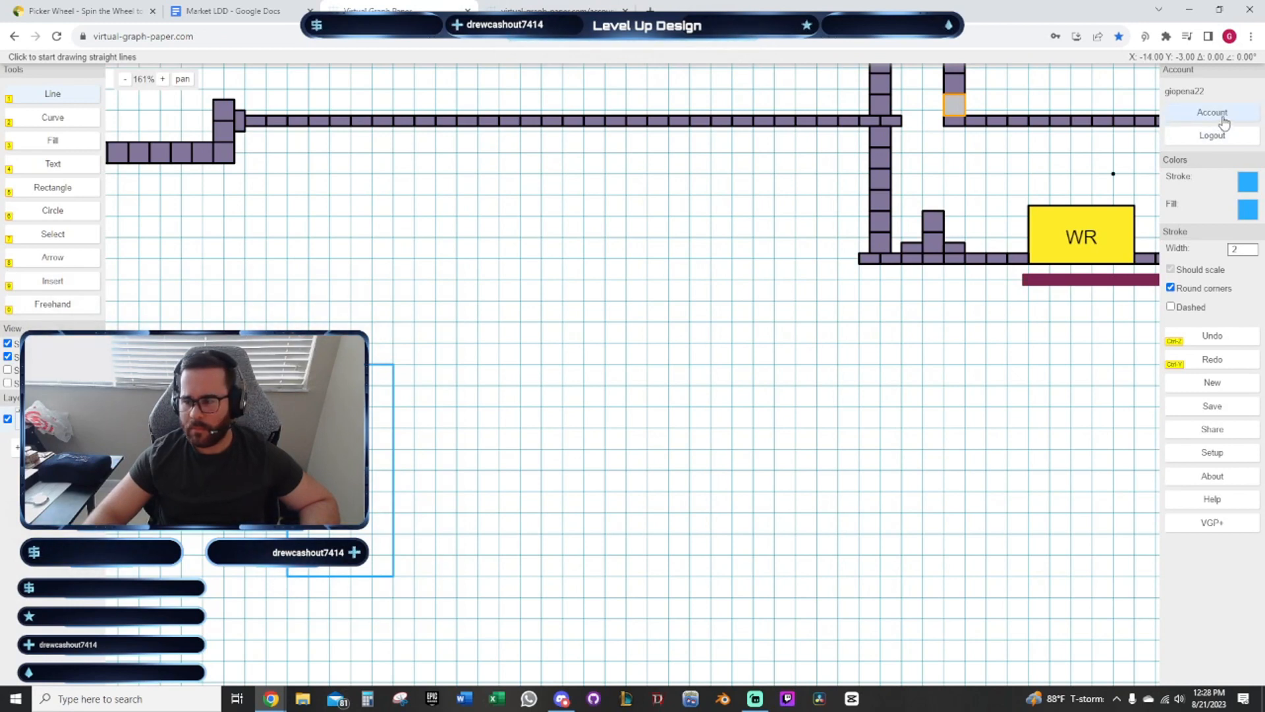
Keep the old canvas uncleared, open a blank online sketch from the account instead, and close the spare graph paper tab
click(1208, 387)
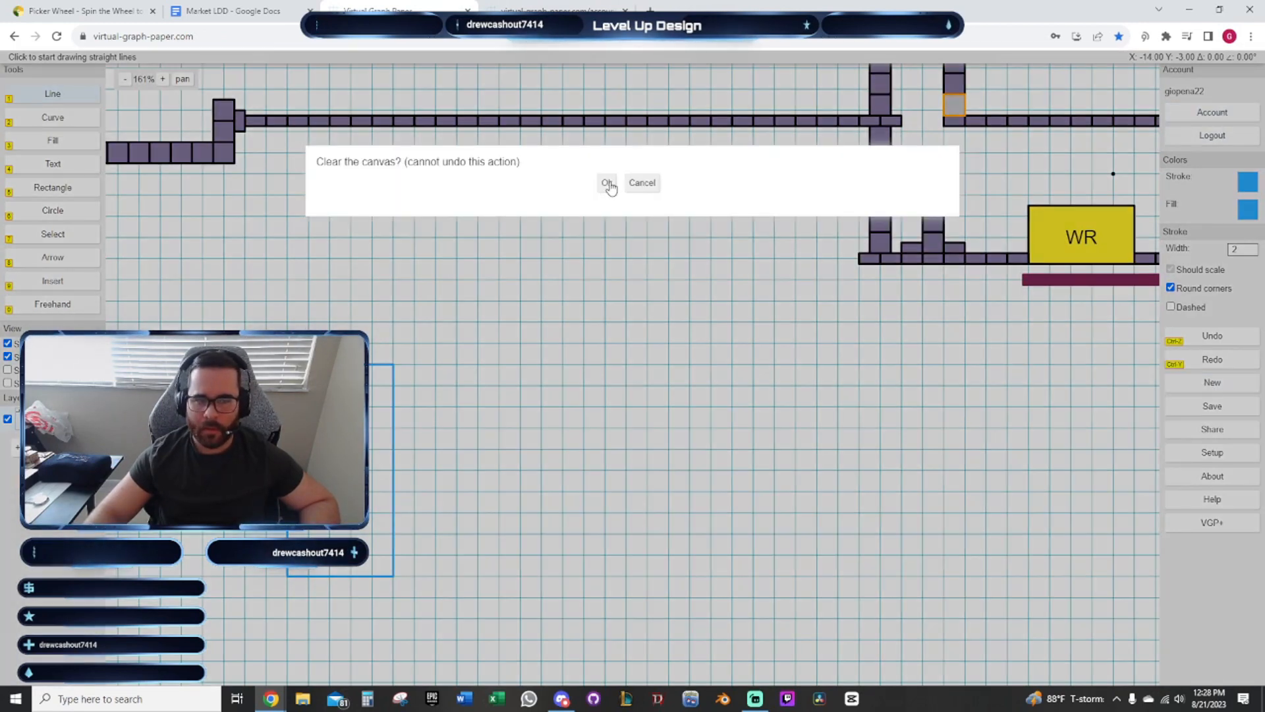
click(649, 188)
key(ctrl+Tab)
scroll(1122, 367, down, 4)
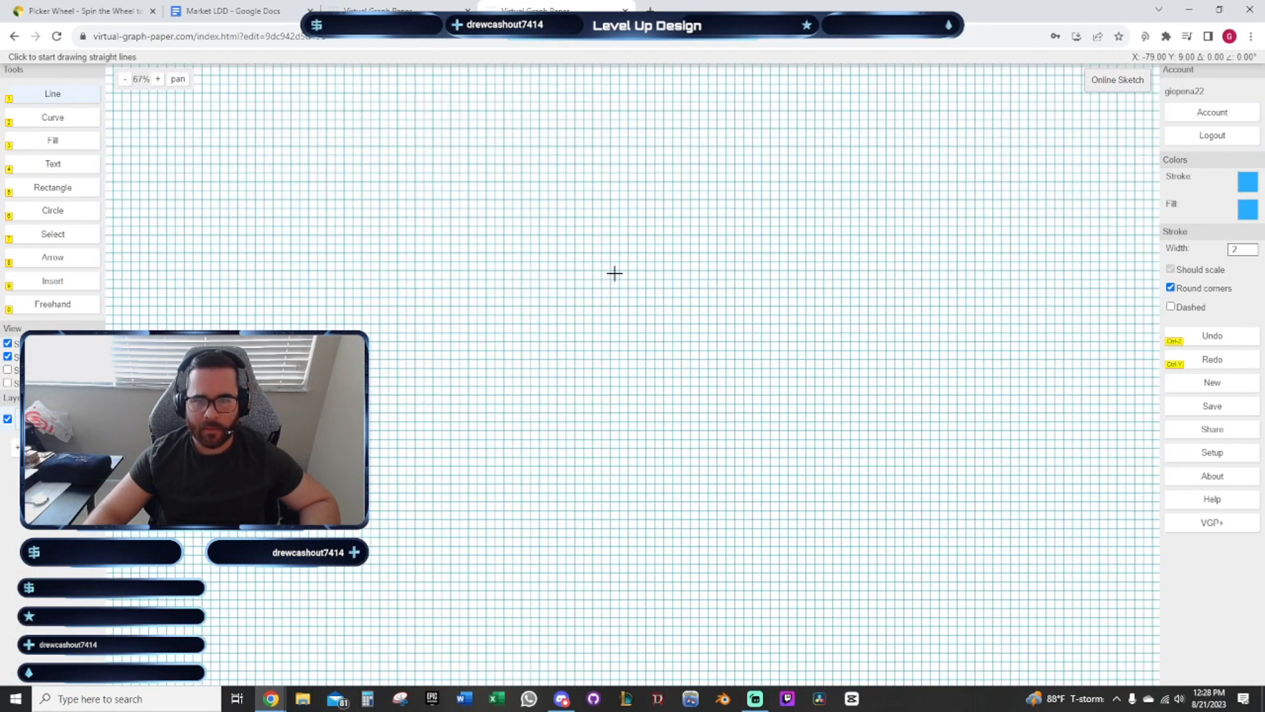
key(ctrl+w)
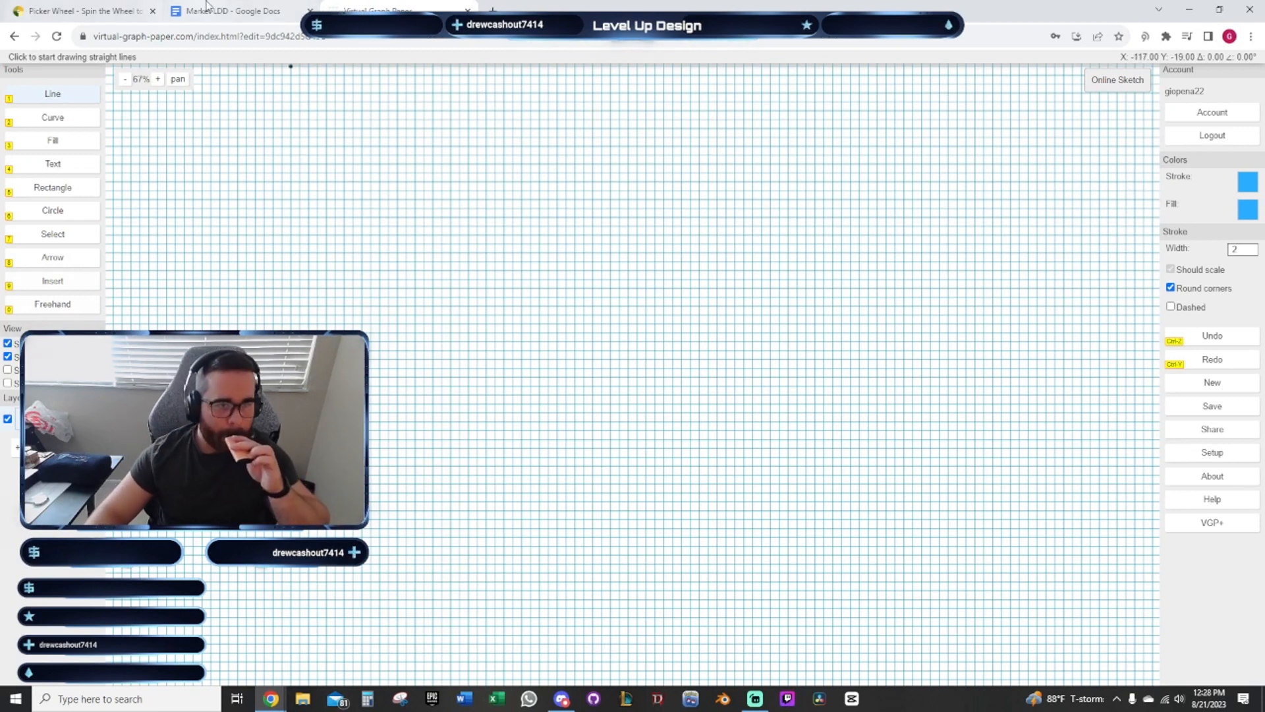
Examine the top-down map and several street and rooftop pictures of Favela in the "favela cod map topdown" image results
click(92, 11)
key(ctrl+Tab)
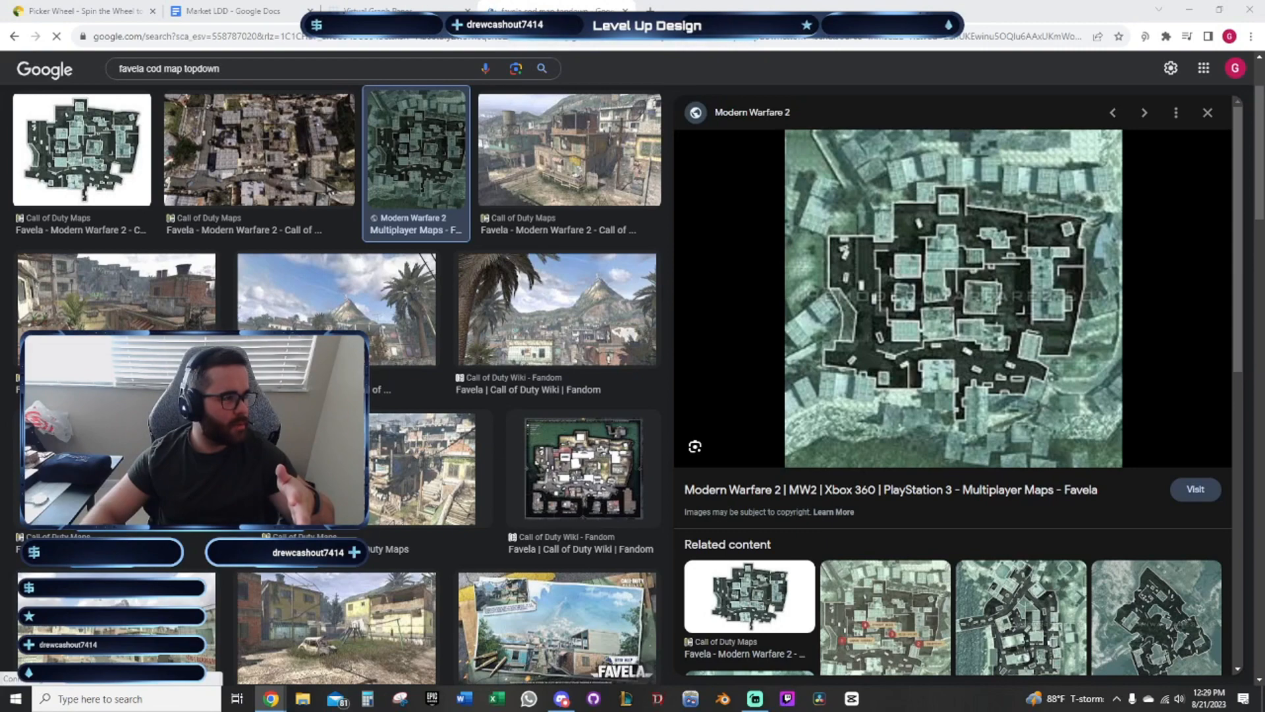
click(375, 8)
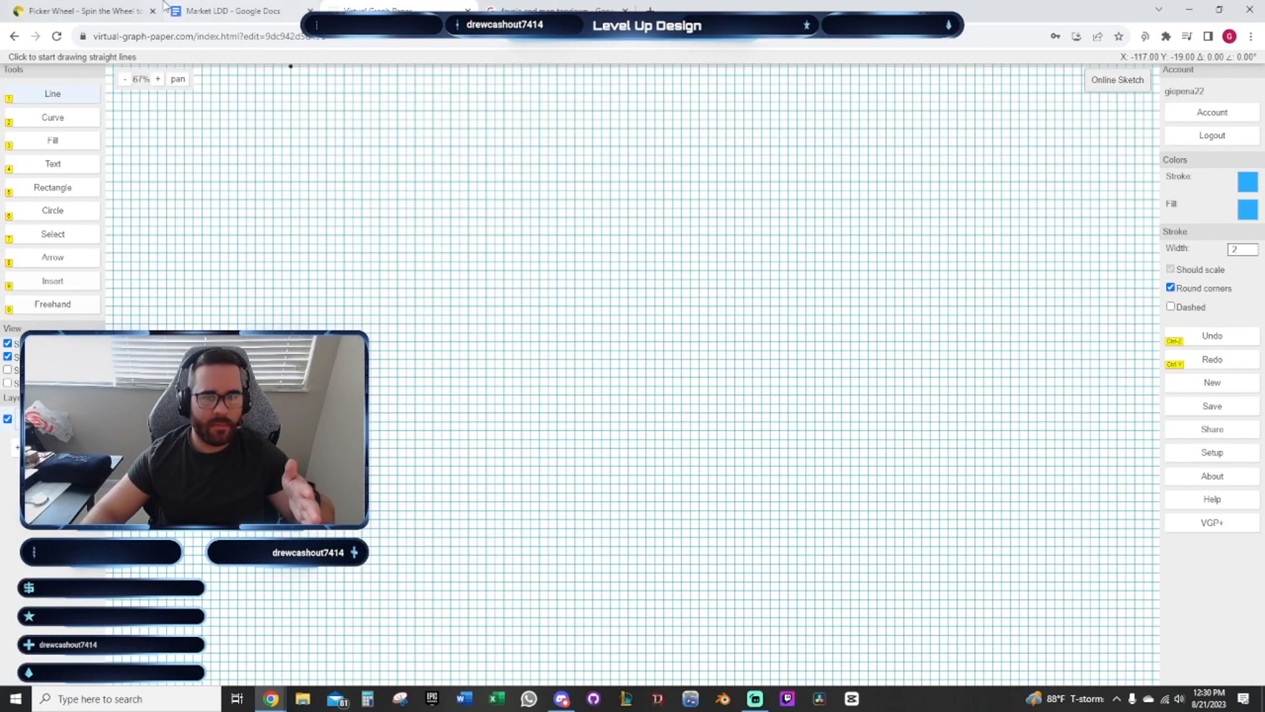
click(556, 9)
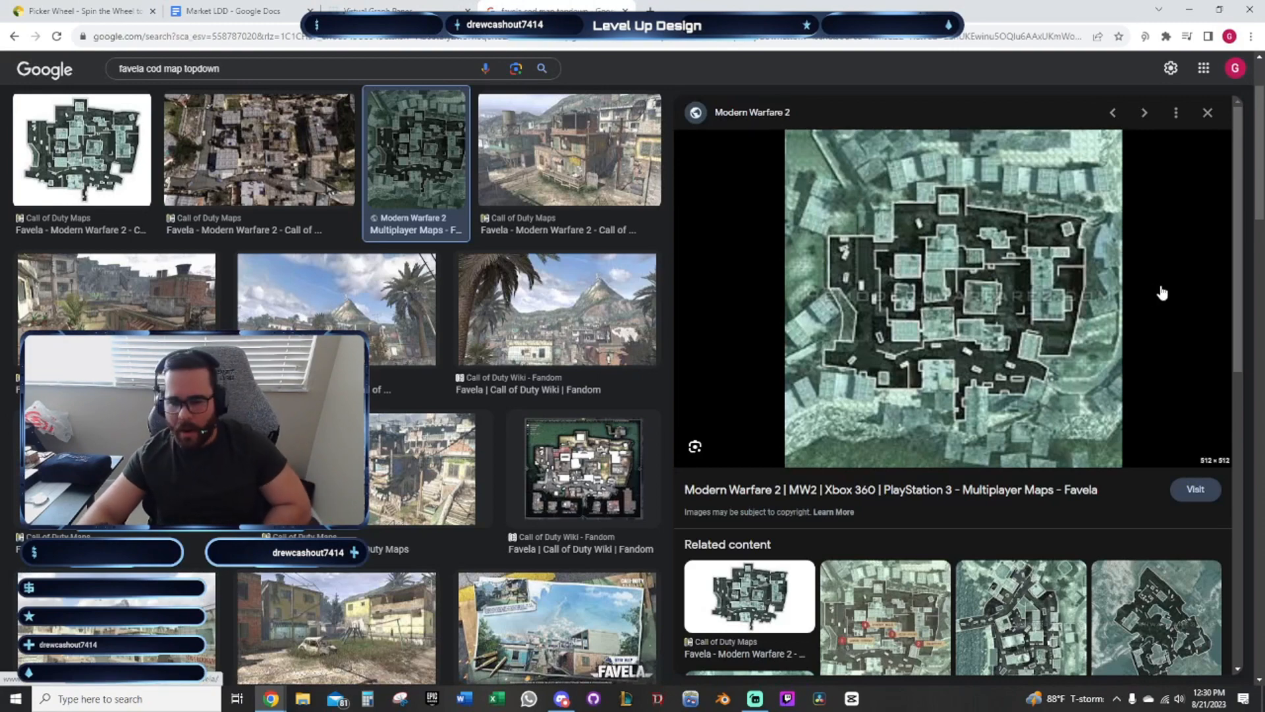
click(582, 310)
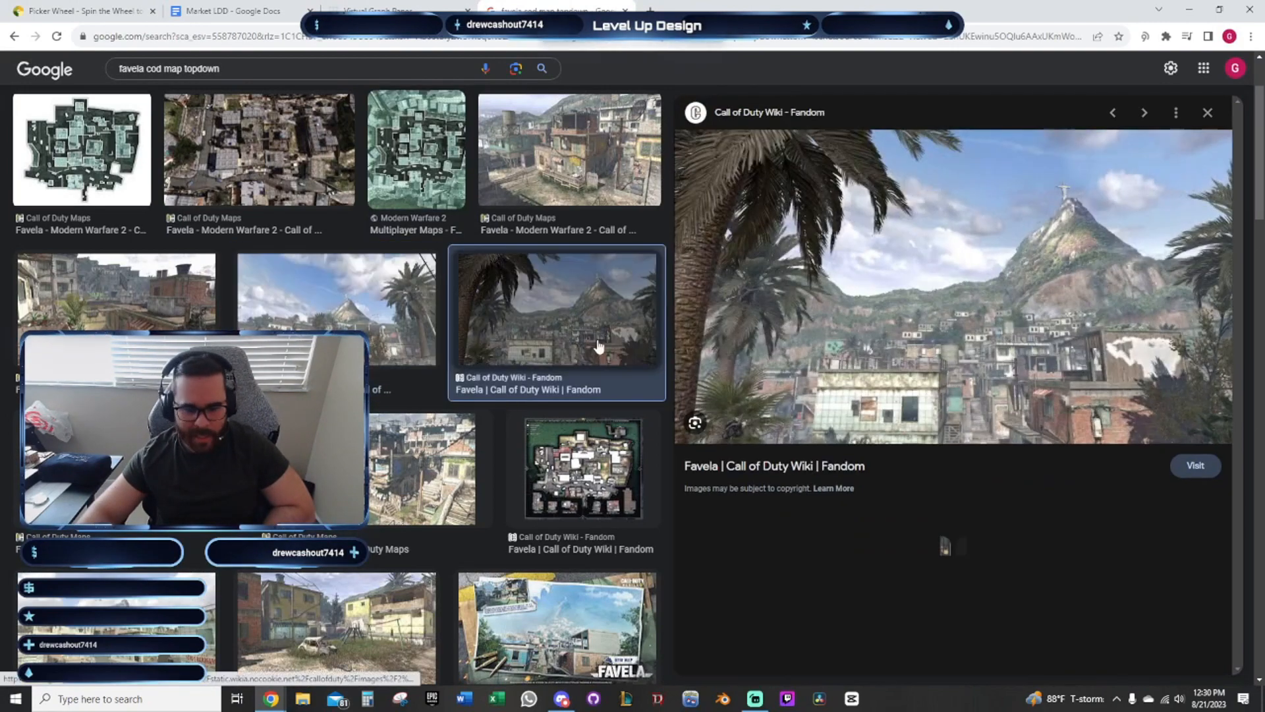
click(435, 461)
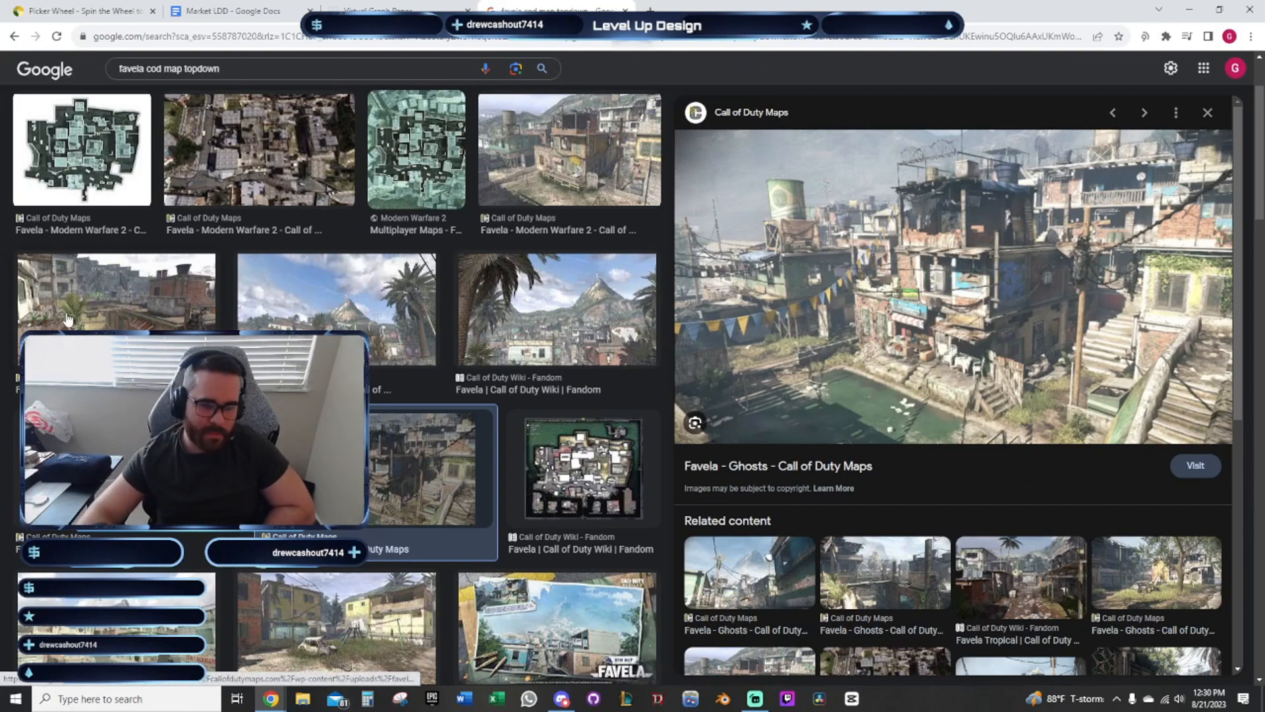
click(165, 300)
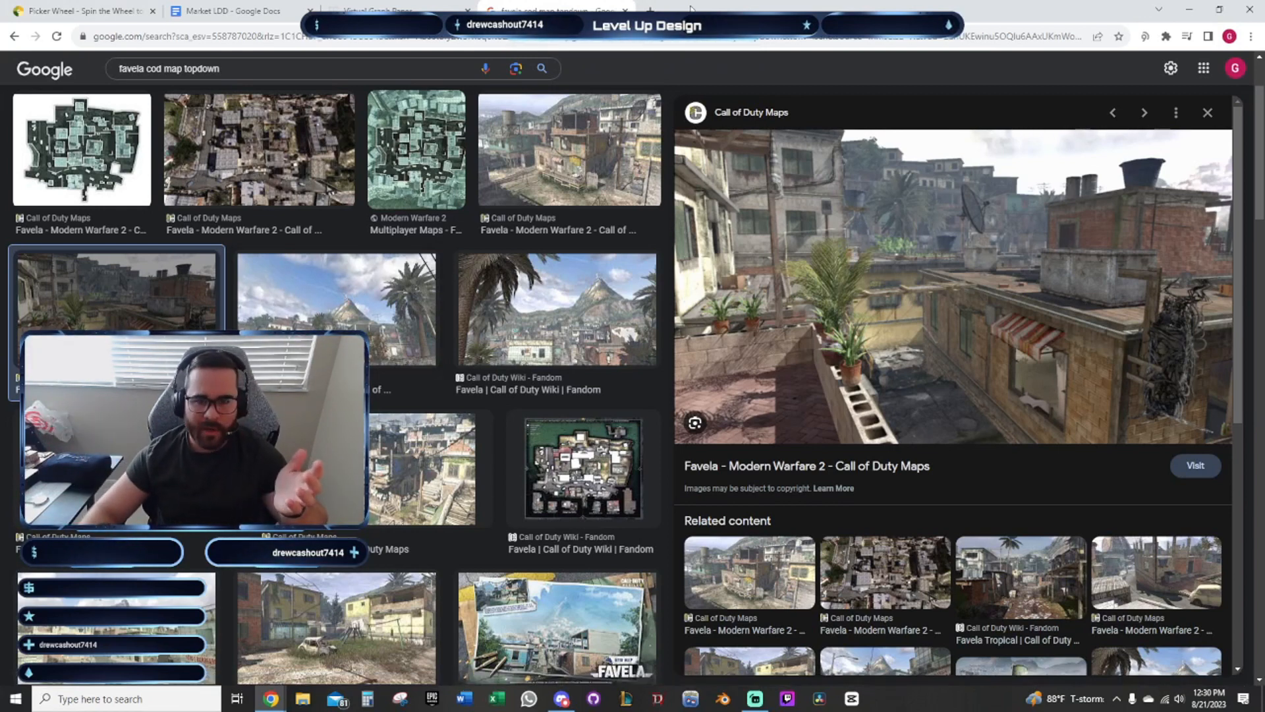
Search Google in a new tab for "crash site cod map", switch to image results and preview pictures of the helicopter crash area
click(650, 10)
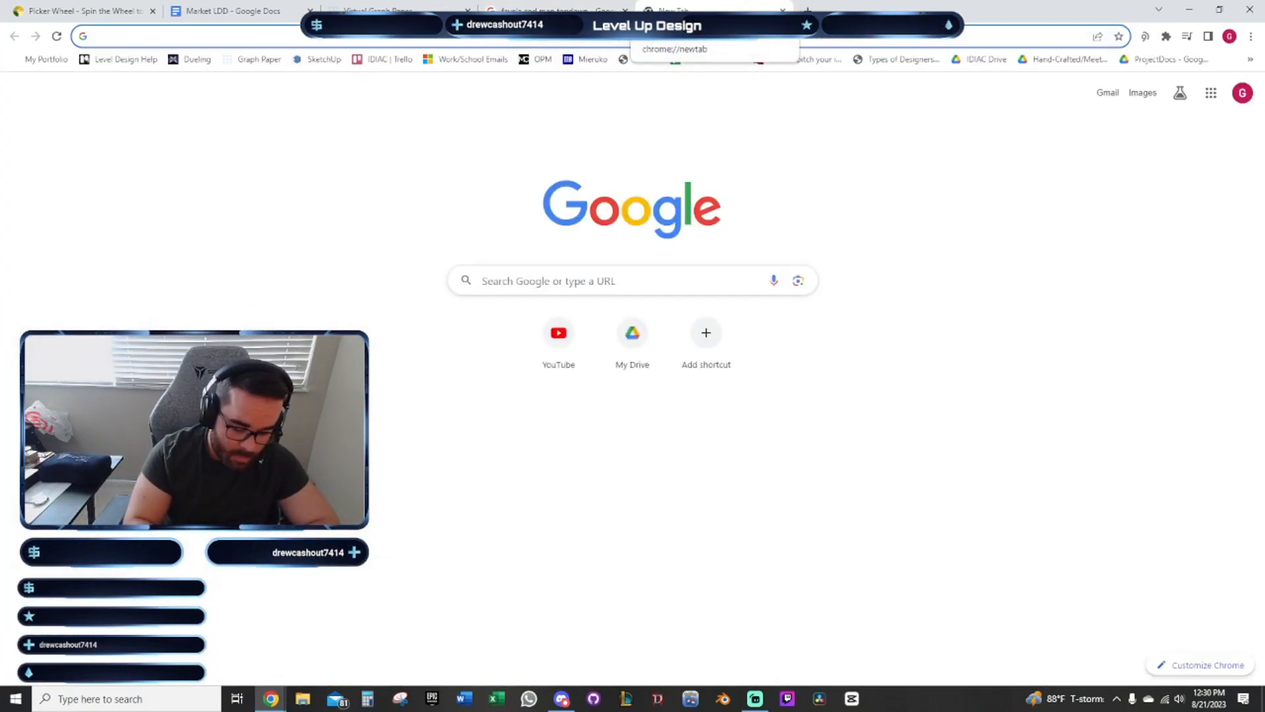
text(crash site cod )
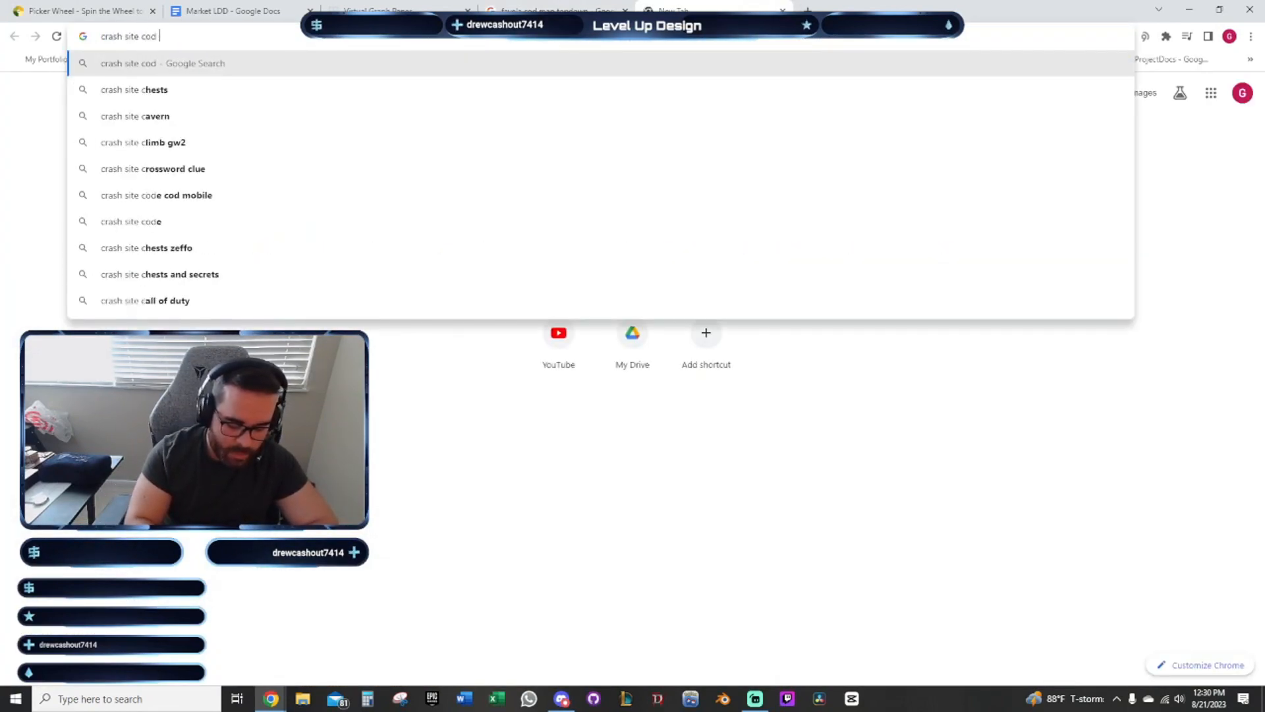
text(map)
key(Return)
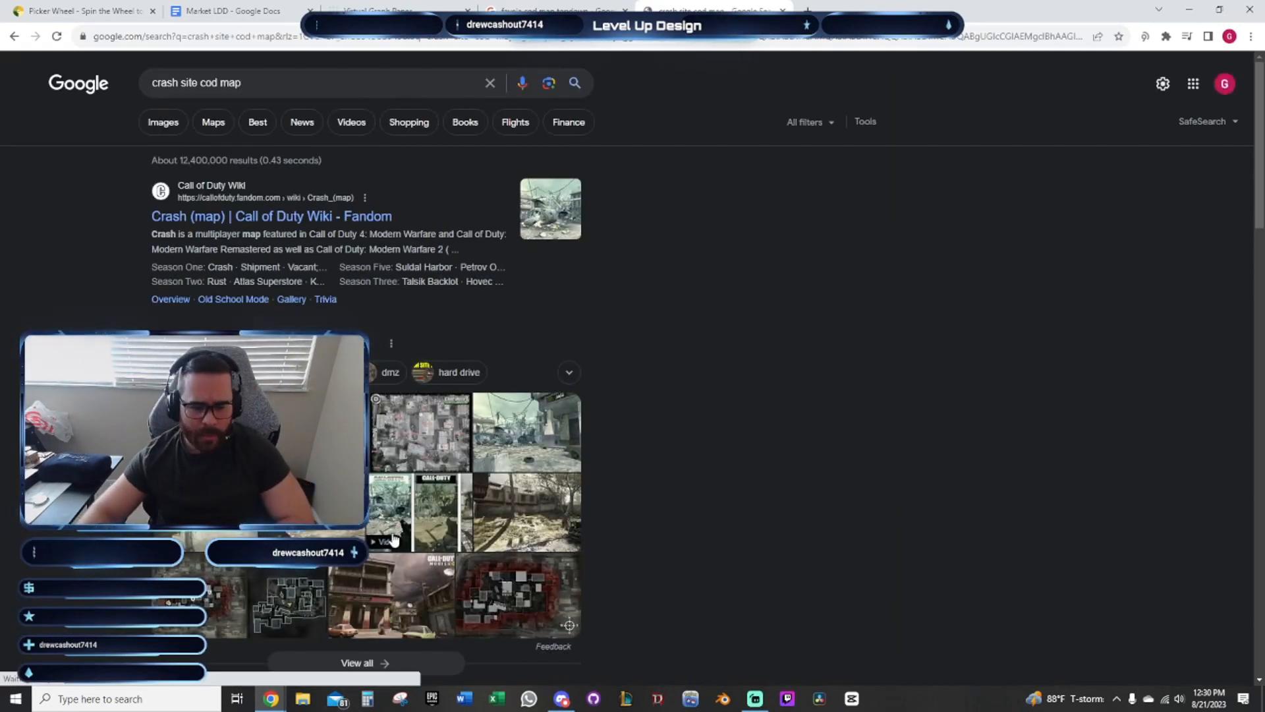
click(311, 514)
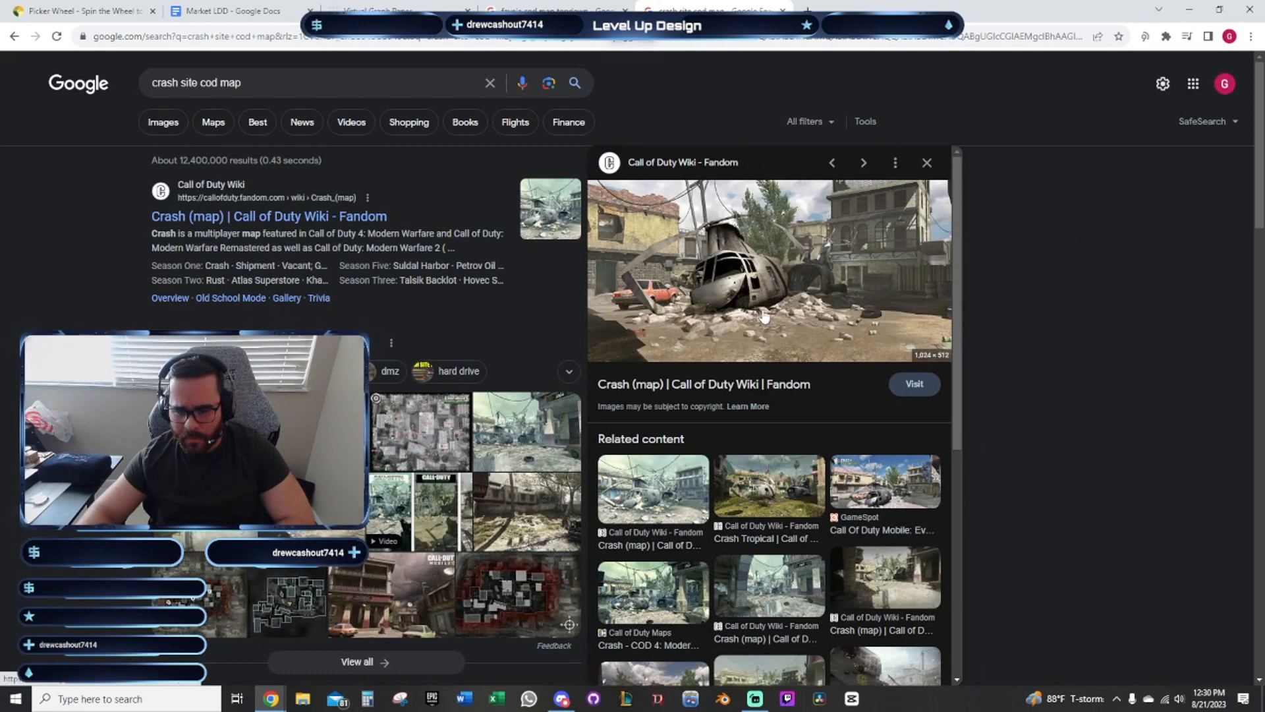
click(165, 122)
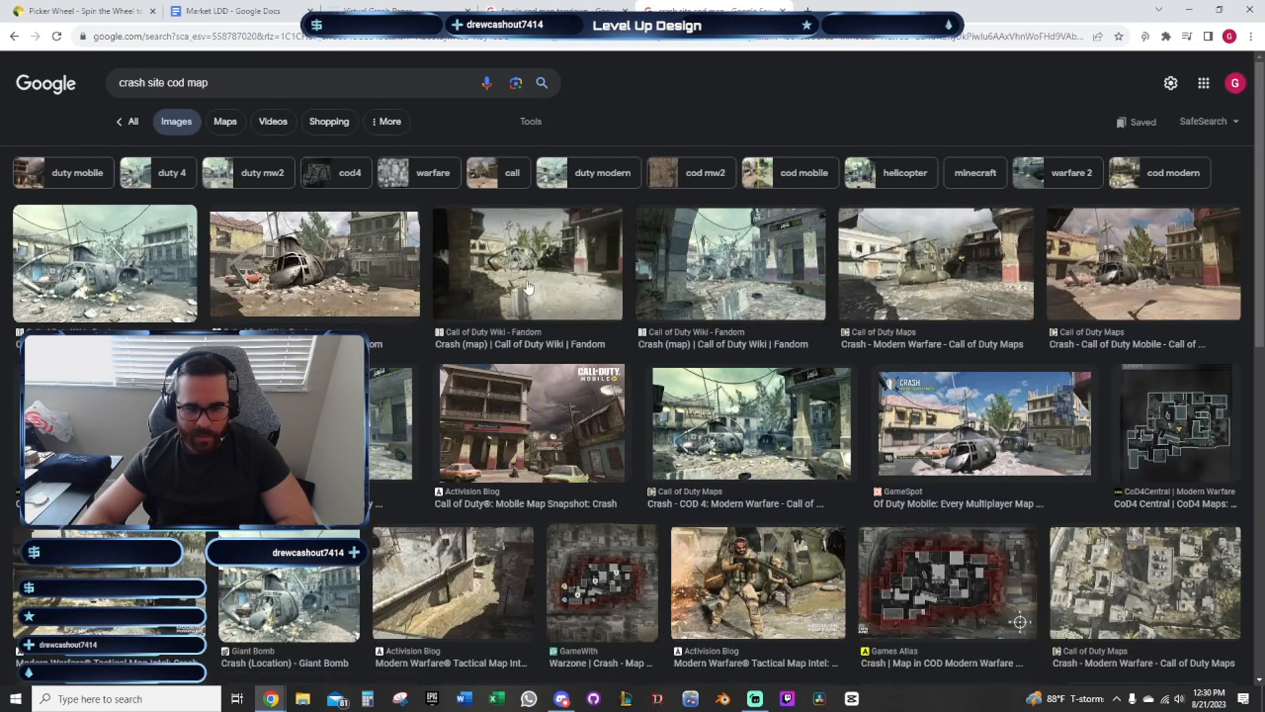
click(549, 276)
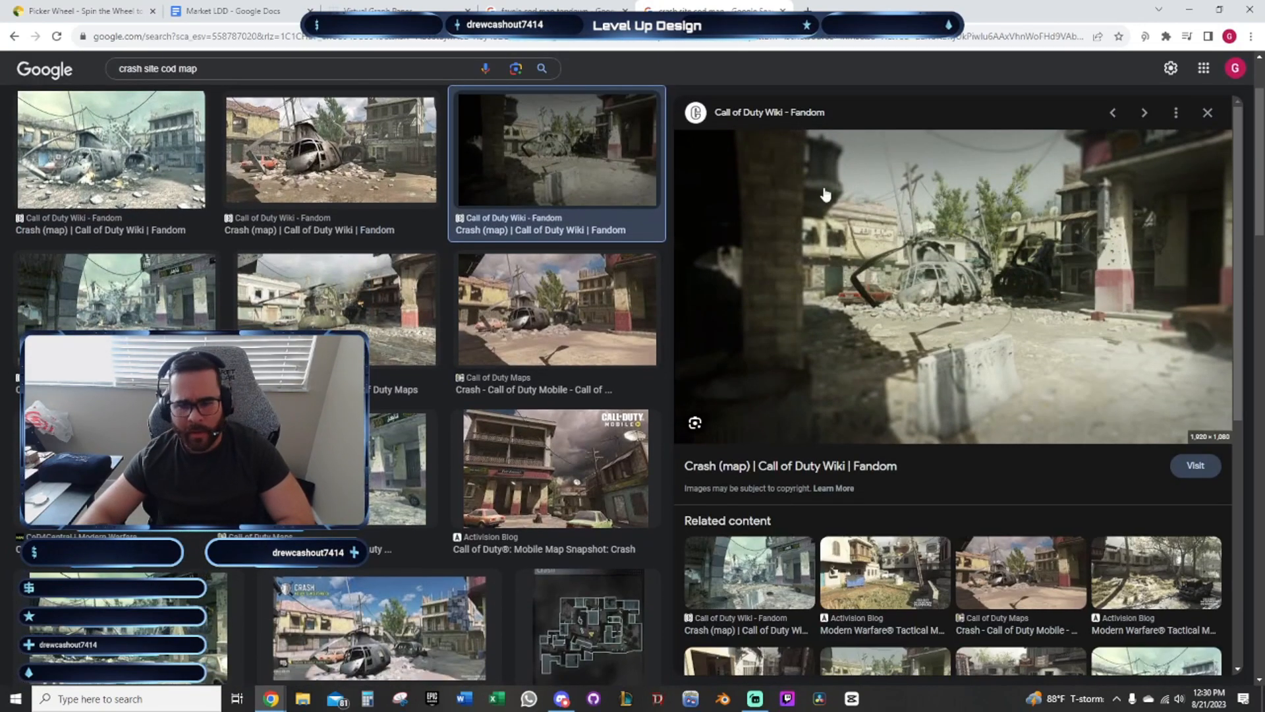
Preview the daytime helicopter crash picture, open its Call of Duty Wiki page, and look through the Crash map's overview, minimap and gallery
click(350, 173)
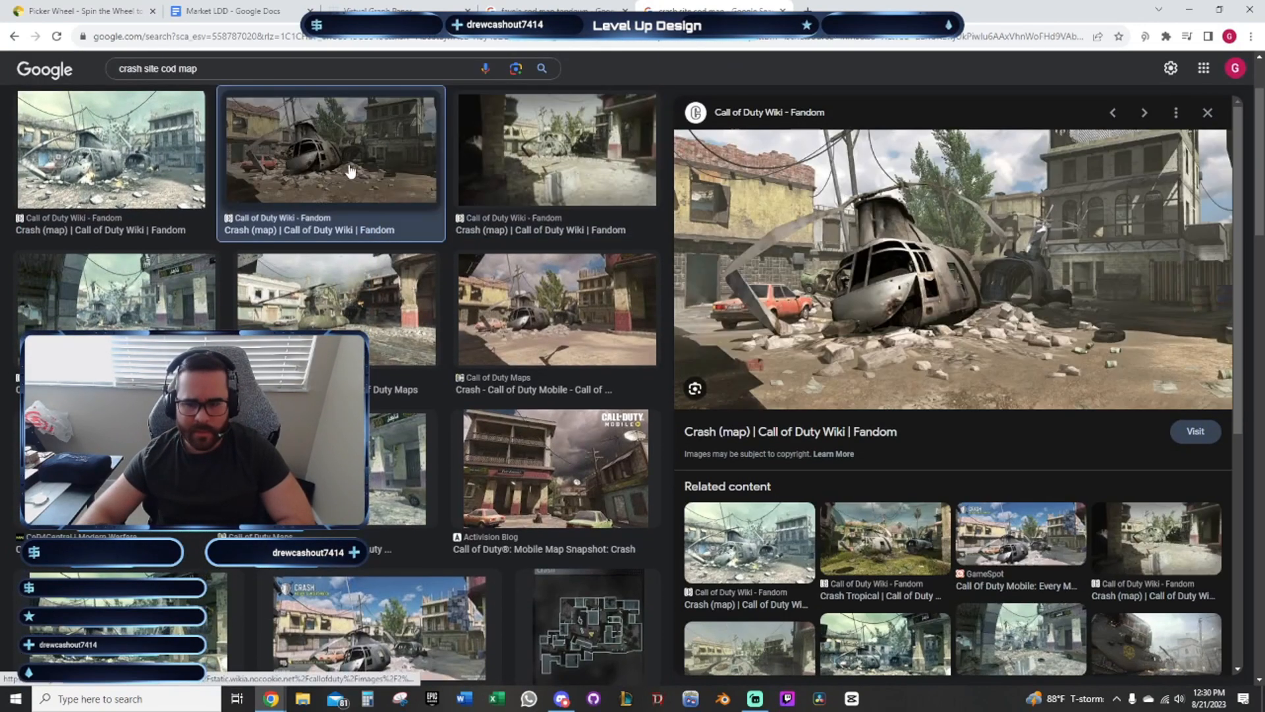
click(949, 286)
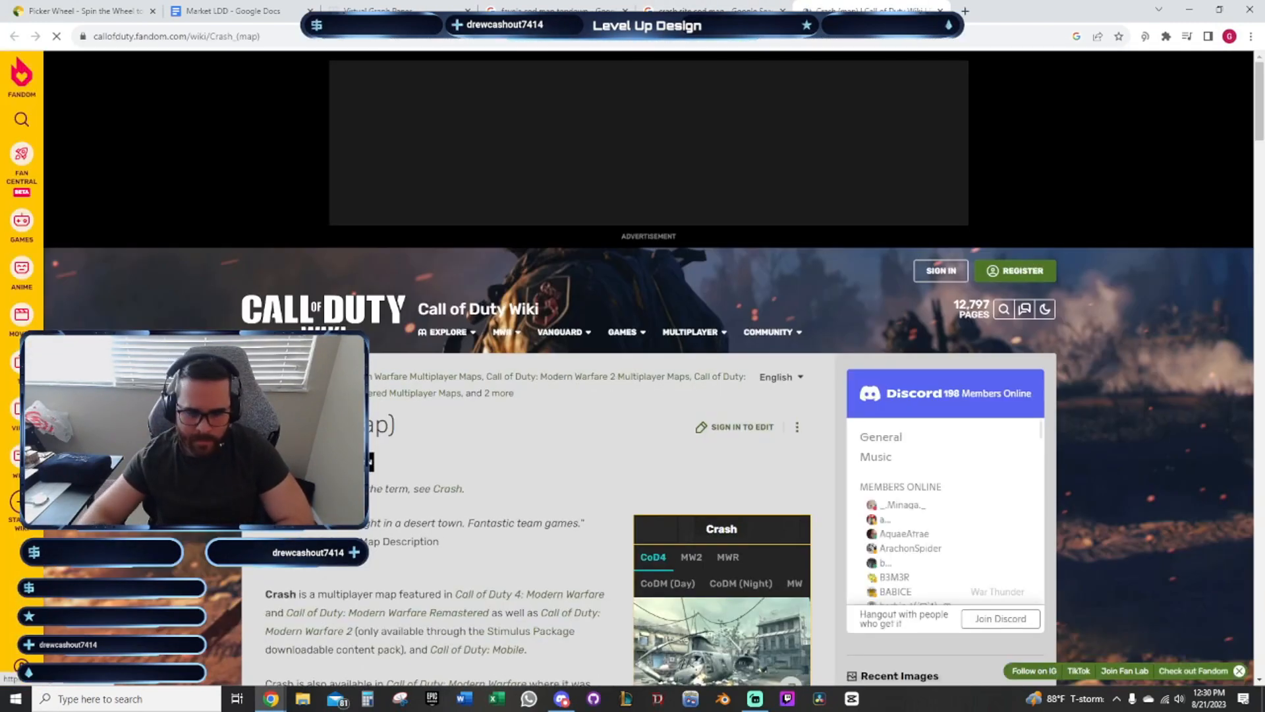
scroll(596, 381, down, 10)
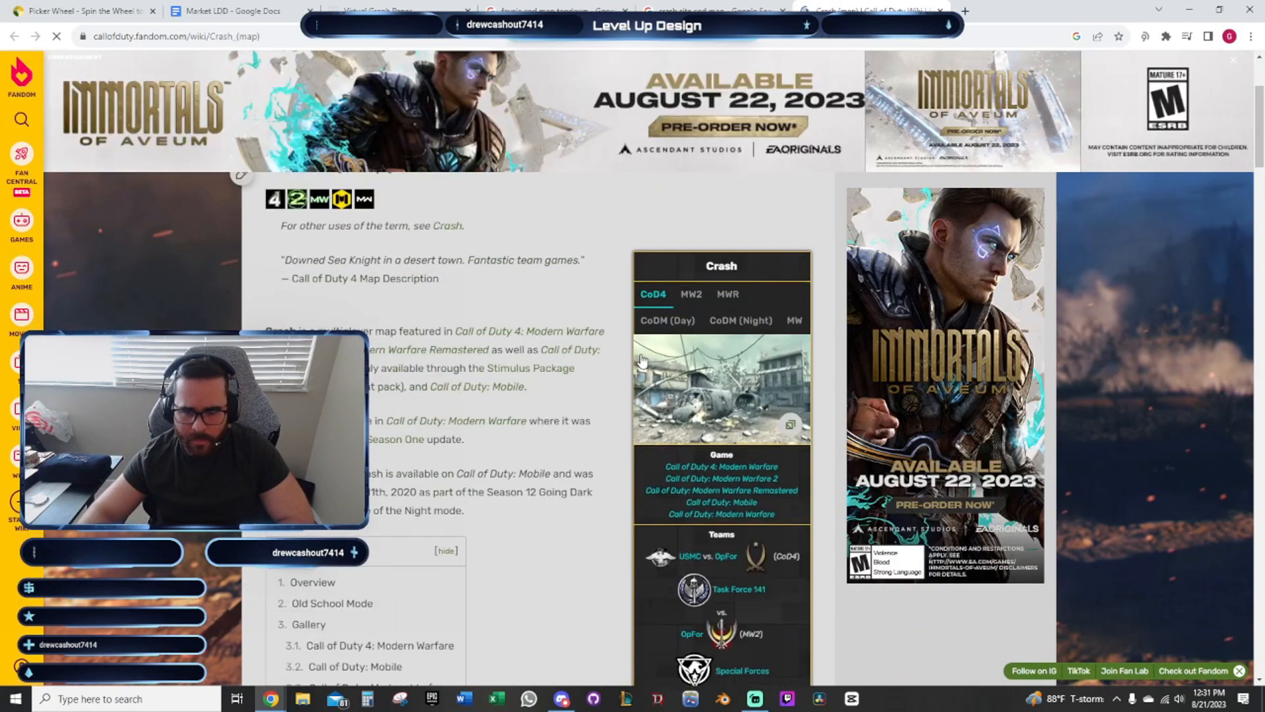
scroll(544, 418, down, 5)
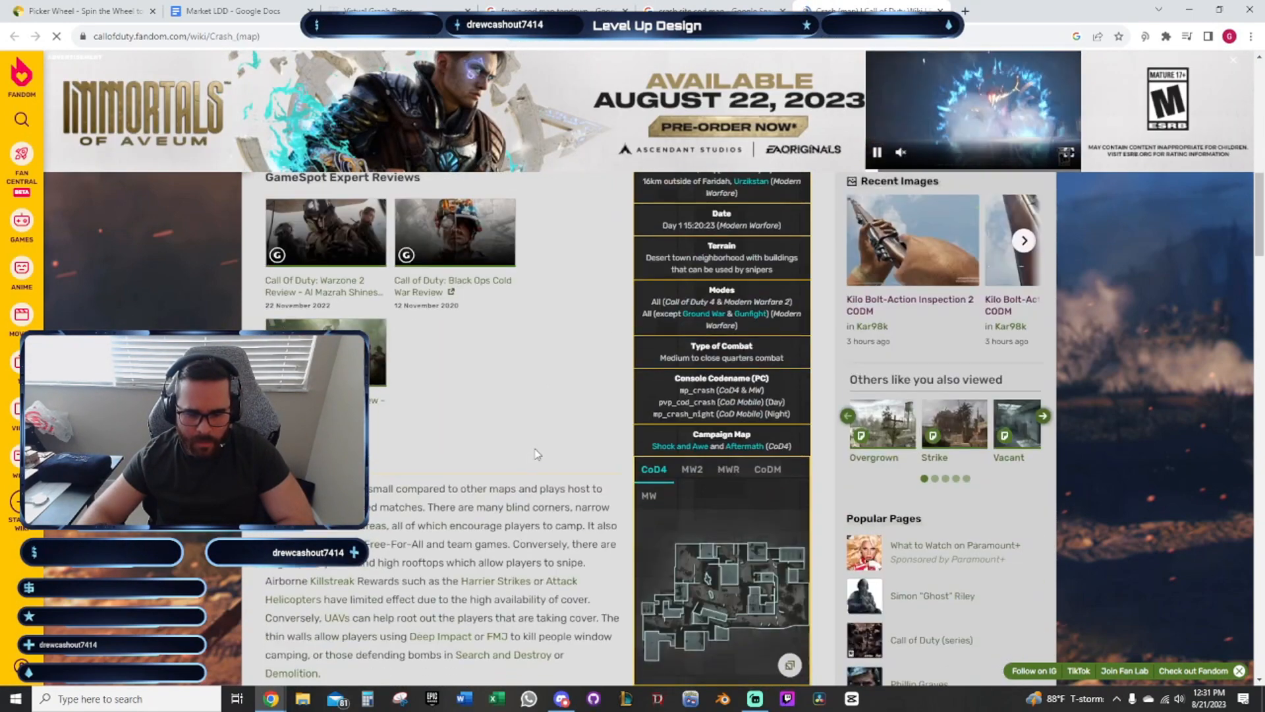
scroll(554, 441, down, 5)
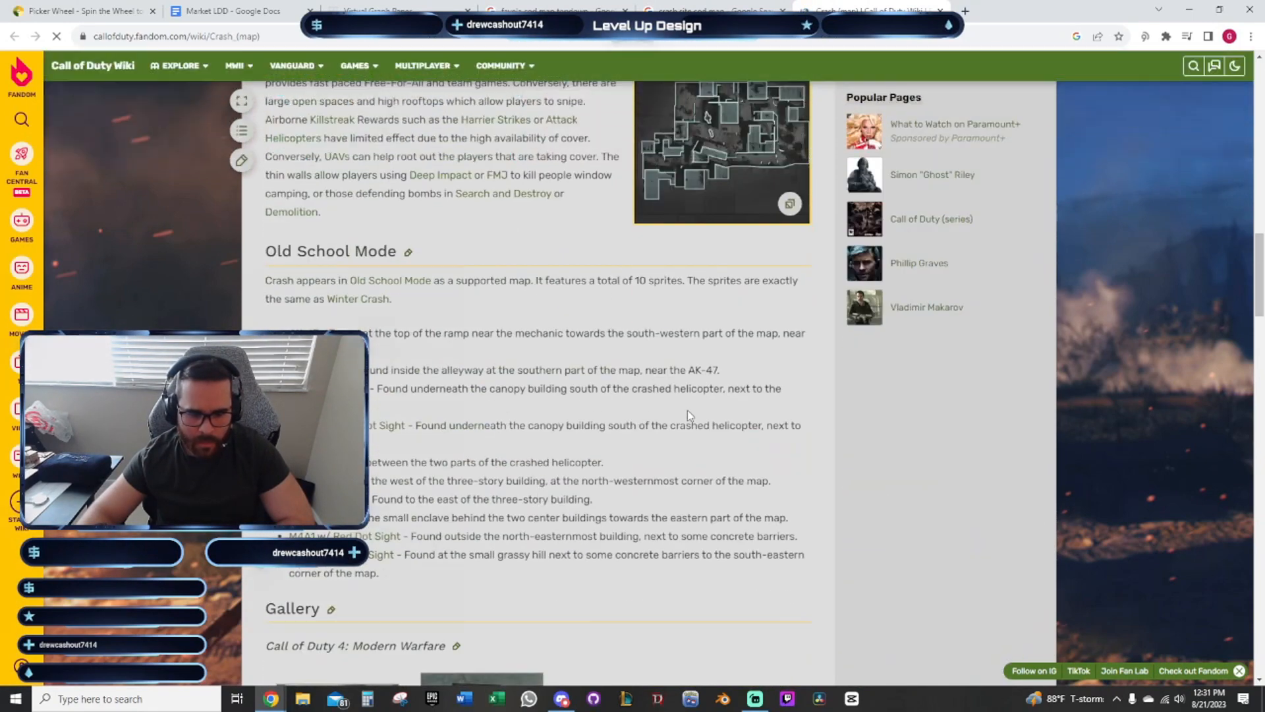
scroll(687, 410, down, 6)
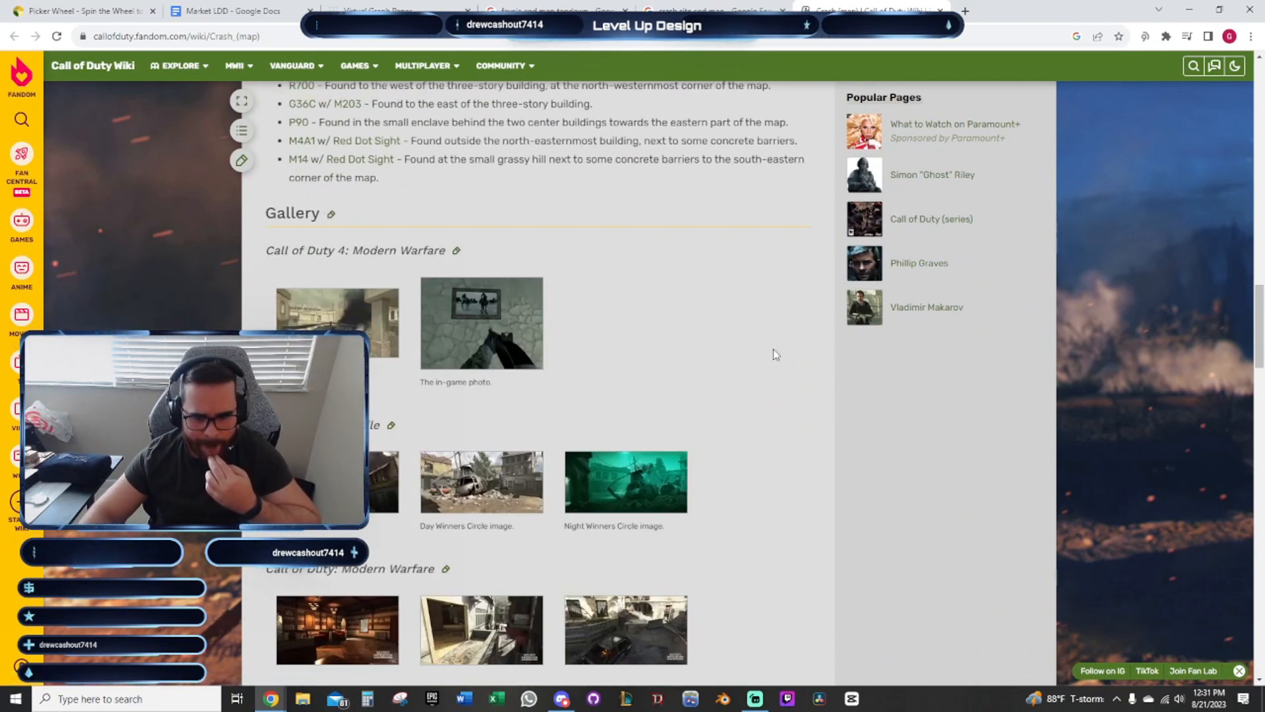
scroll(828, 475, up, 15)
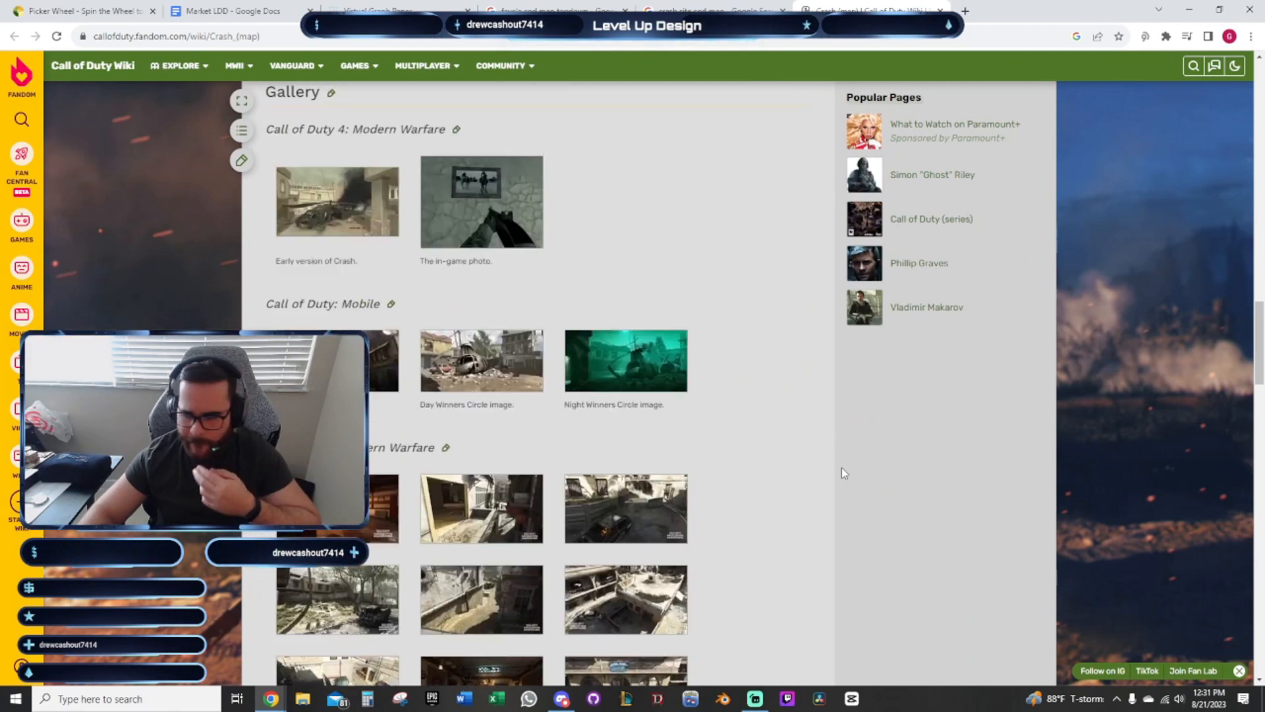
scroll(920, 466, up, 10)
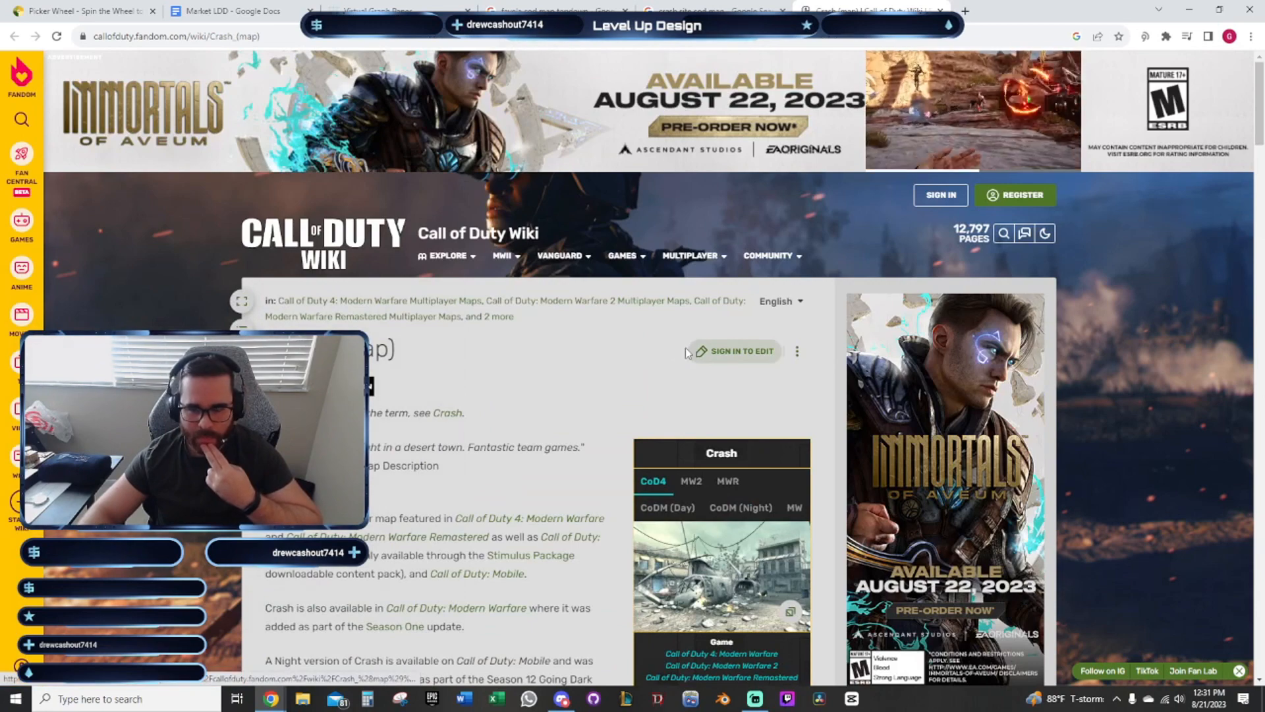
Return to the crash image results, shorten the search to "crash cod map" and preview the Games Atlas top-down map
click(685, 8)
scroll(393, 125, up, 2)
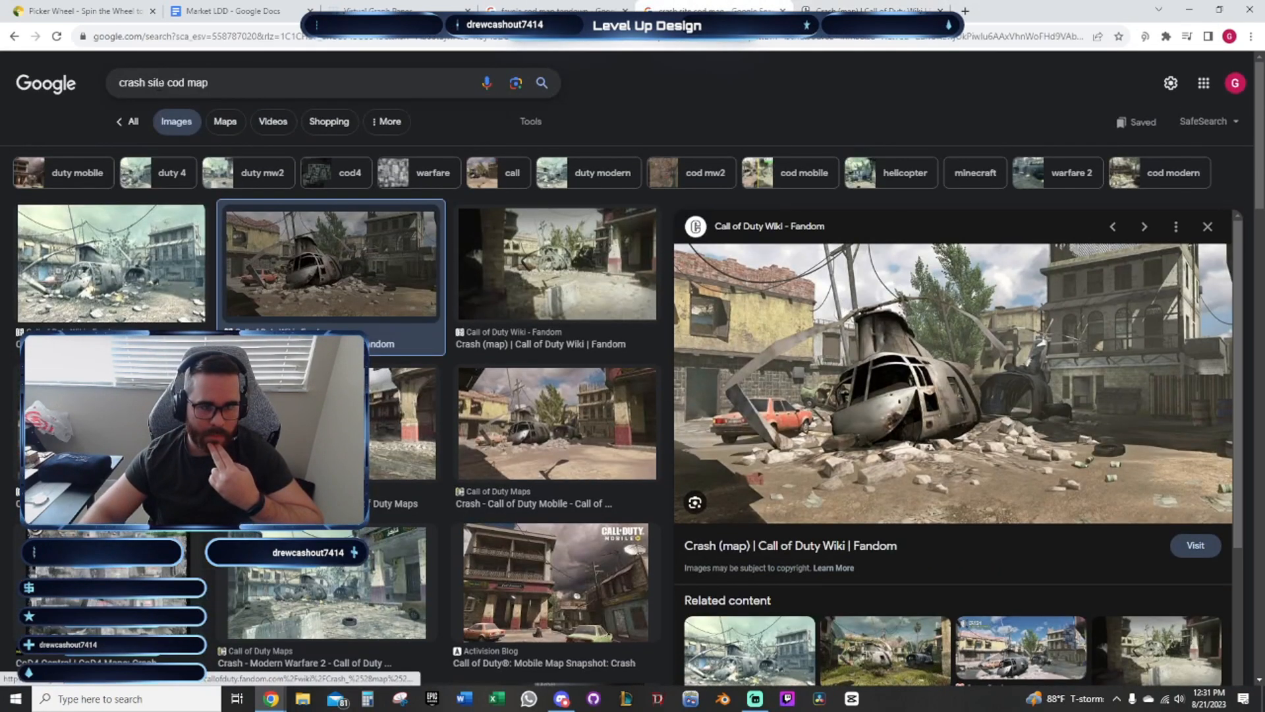
double_click(156, 82)
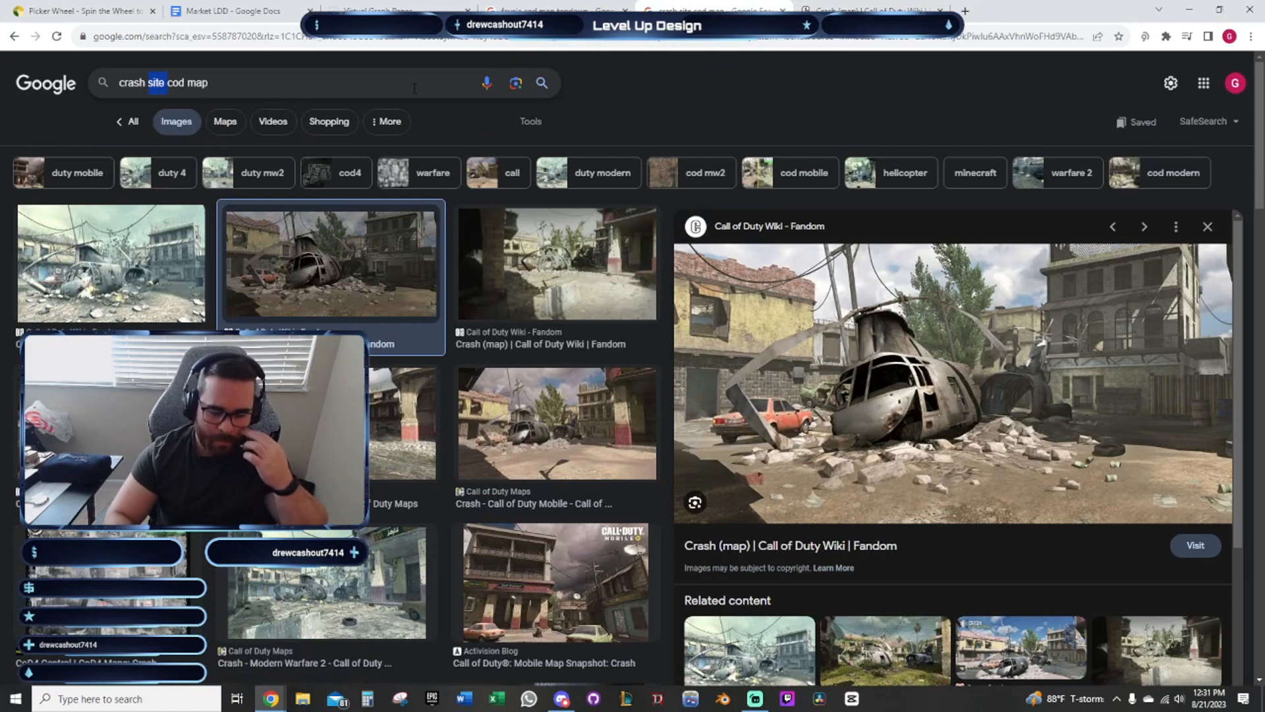
key(BackSpace)
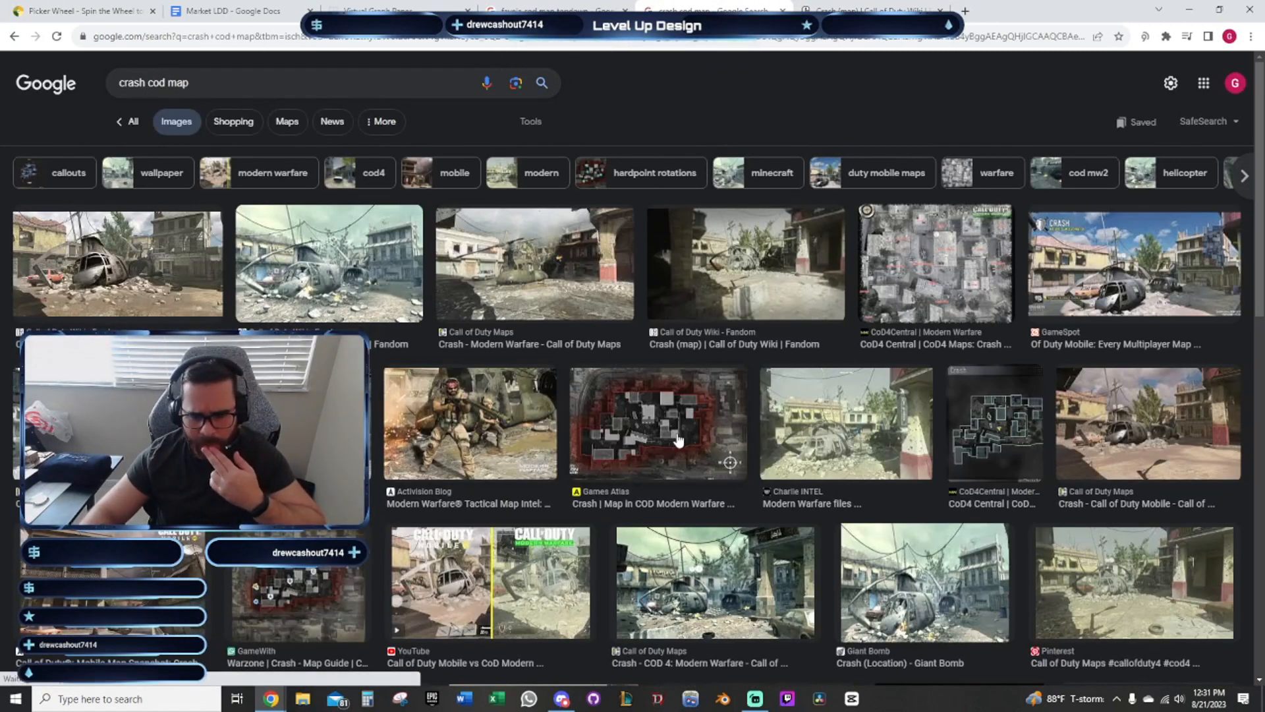
click(698, 429)
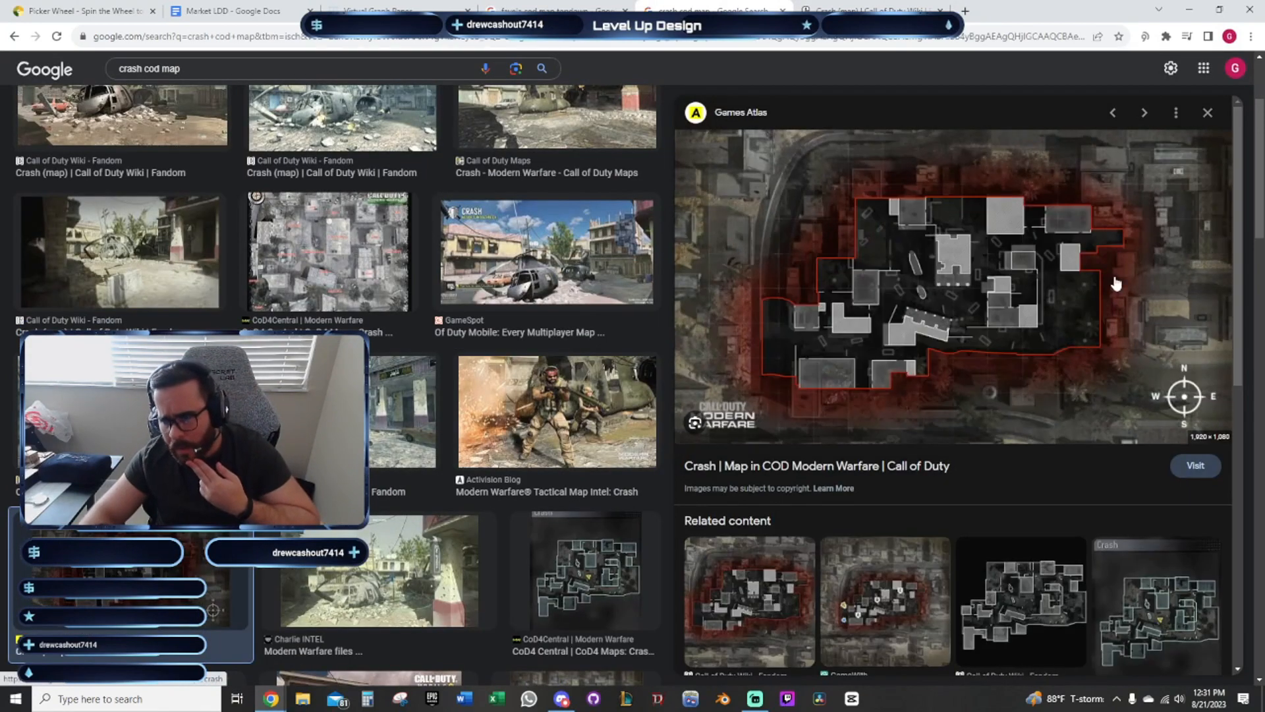
Open the Games Atlas page for Crash and examine its hardpoint rotation and domination flag maps
click(906, 268)
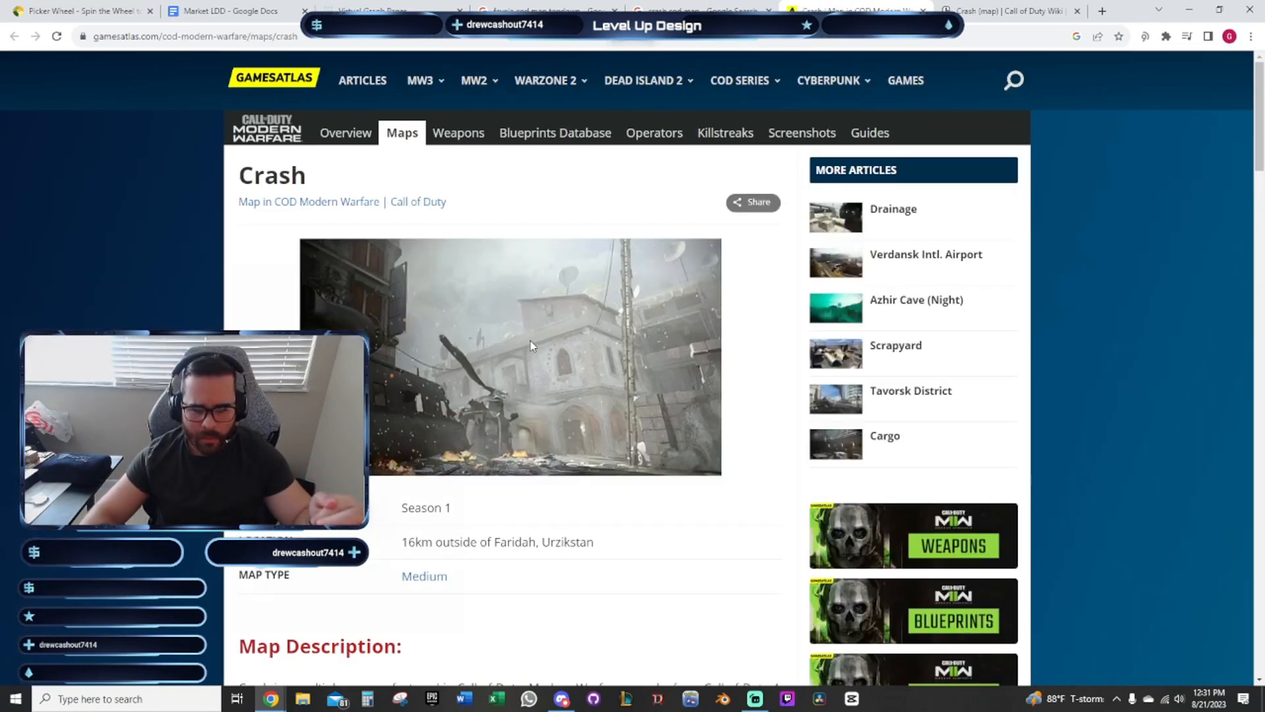
scroll(577, 354, down, 5)
scroll(577, 355, down, 15)
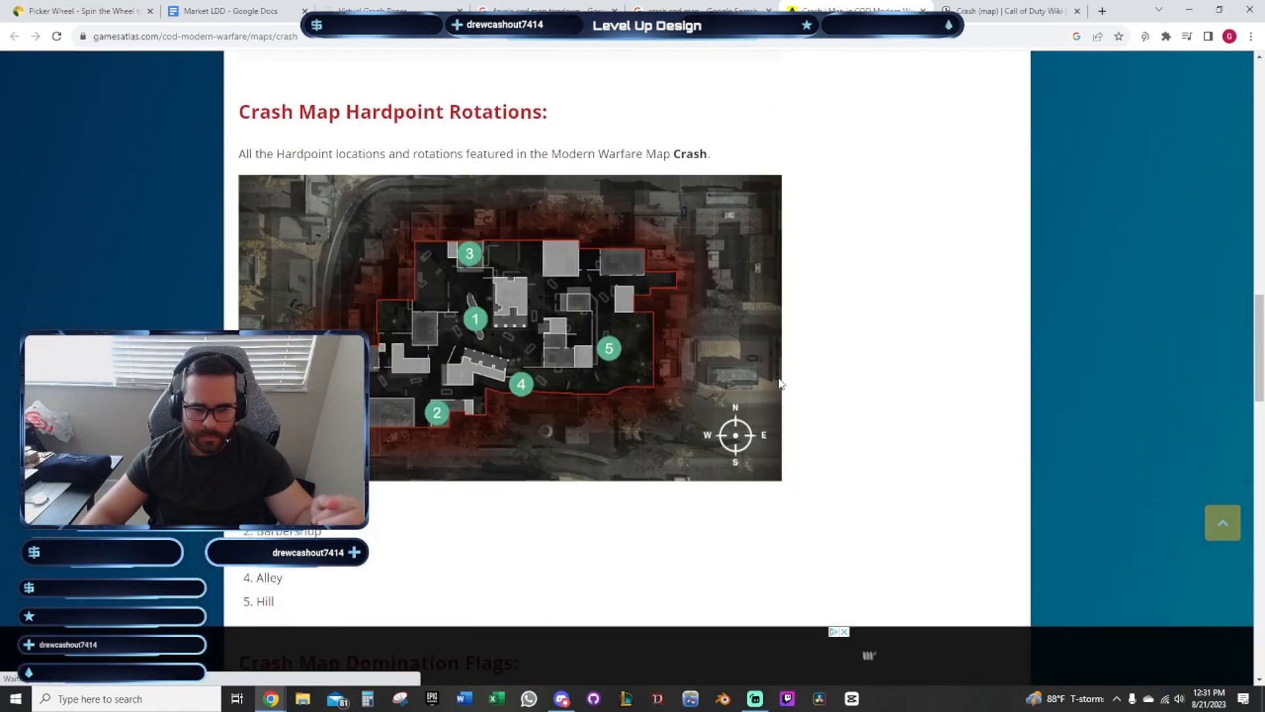
scroll(390, 523, down, 1)
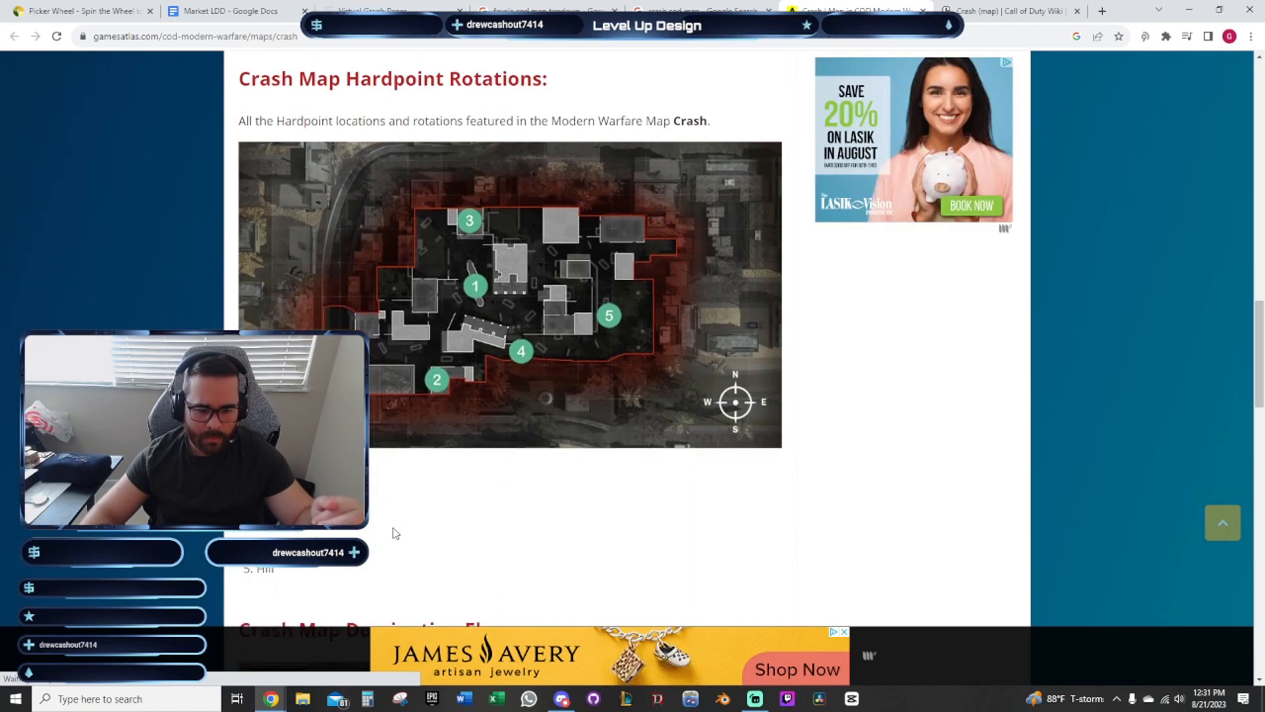
scroll(393, 525, down, 10)
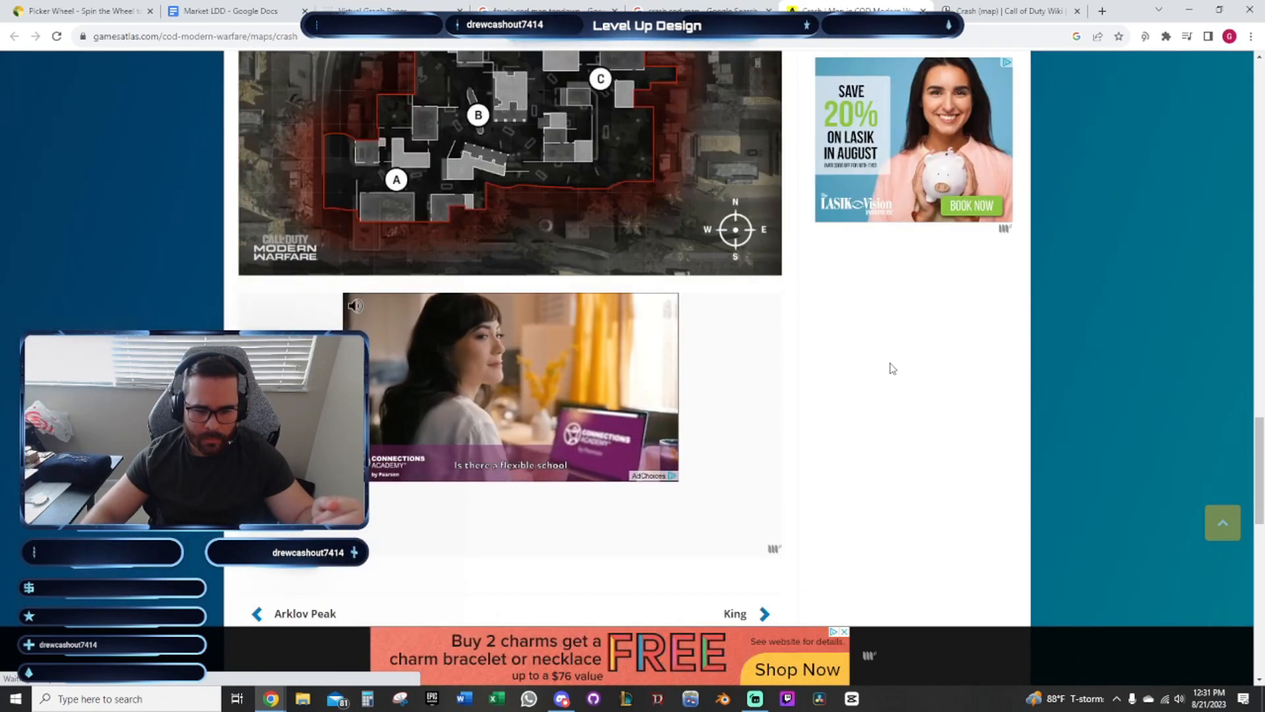
scroll(942, 373, down, 7)
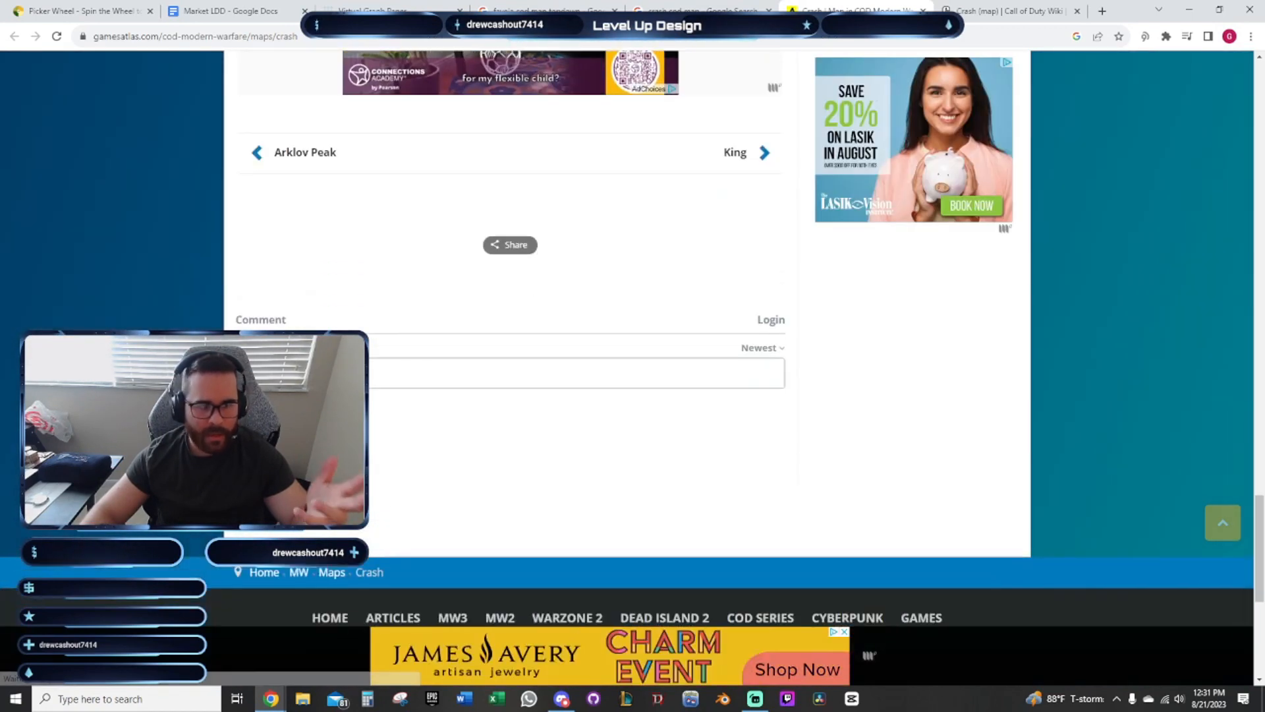
Go back to the "crash cod map" image results and preview the wiki picture of the crash seen through the archway
click(701, 10)
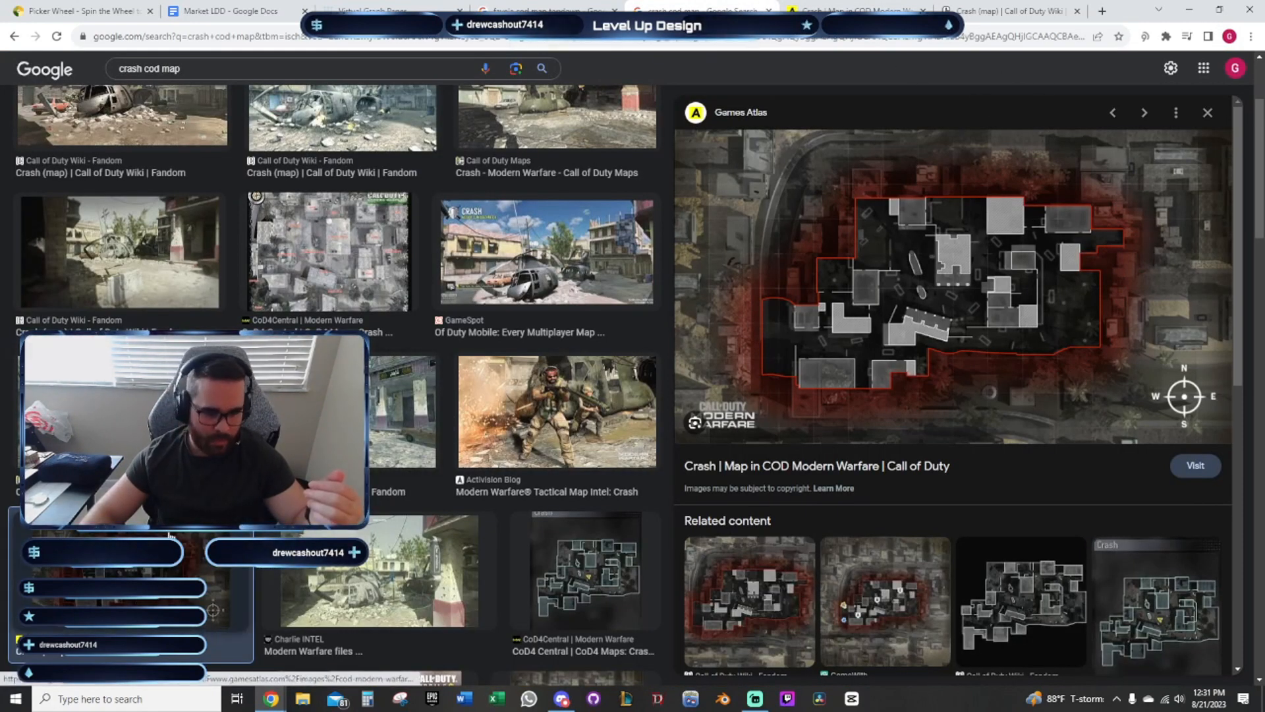
click(402, 412)
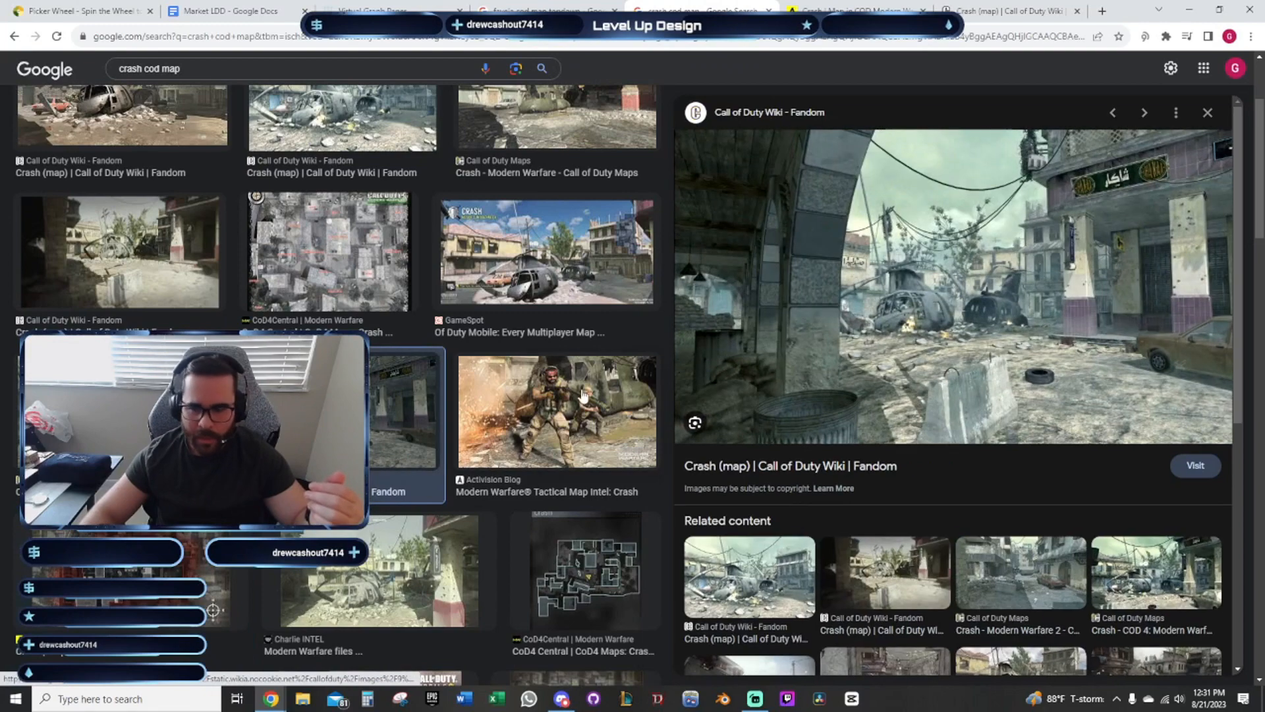
scroll(520, 438, up, 3)
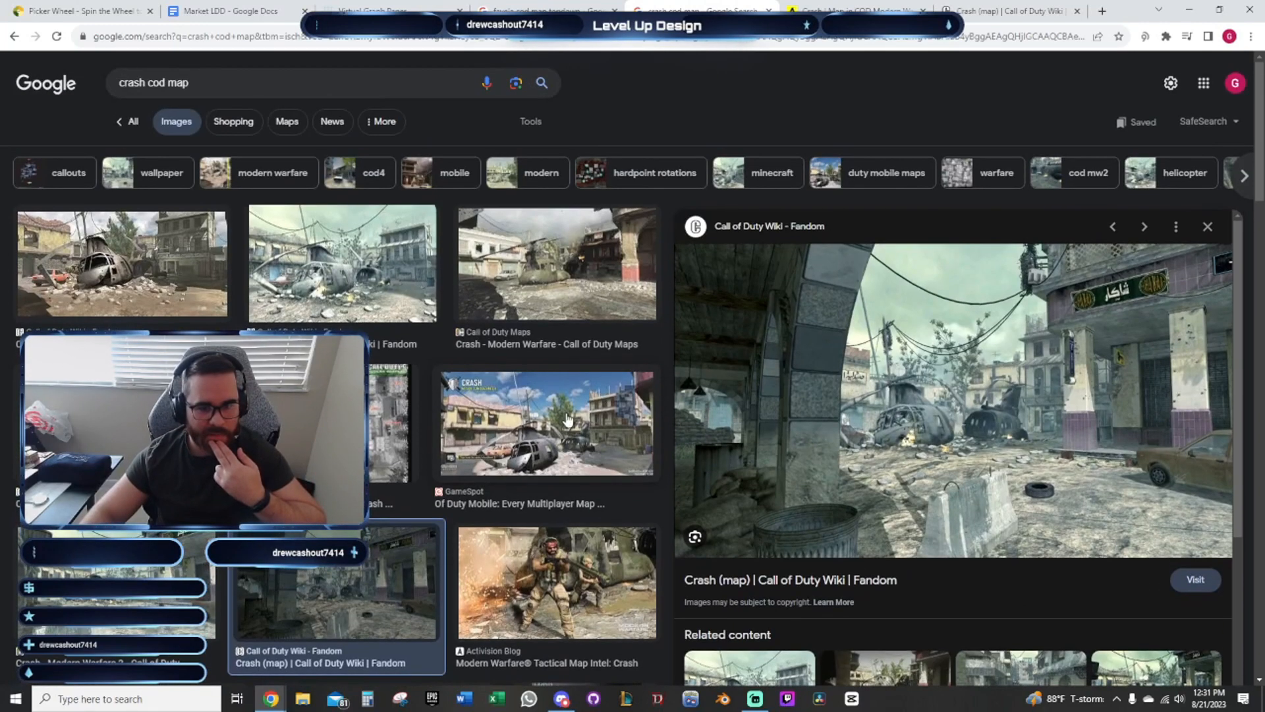
Replace the image search with "cod desert map"
triple_click(195, 80)
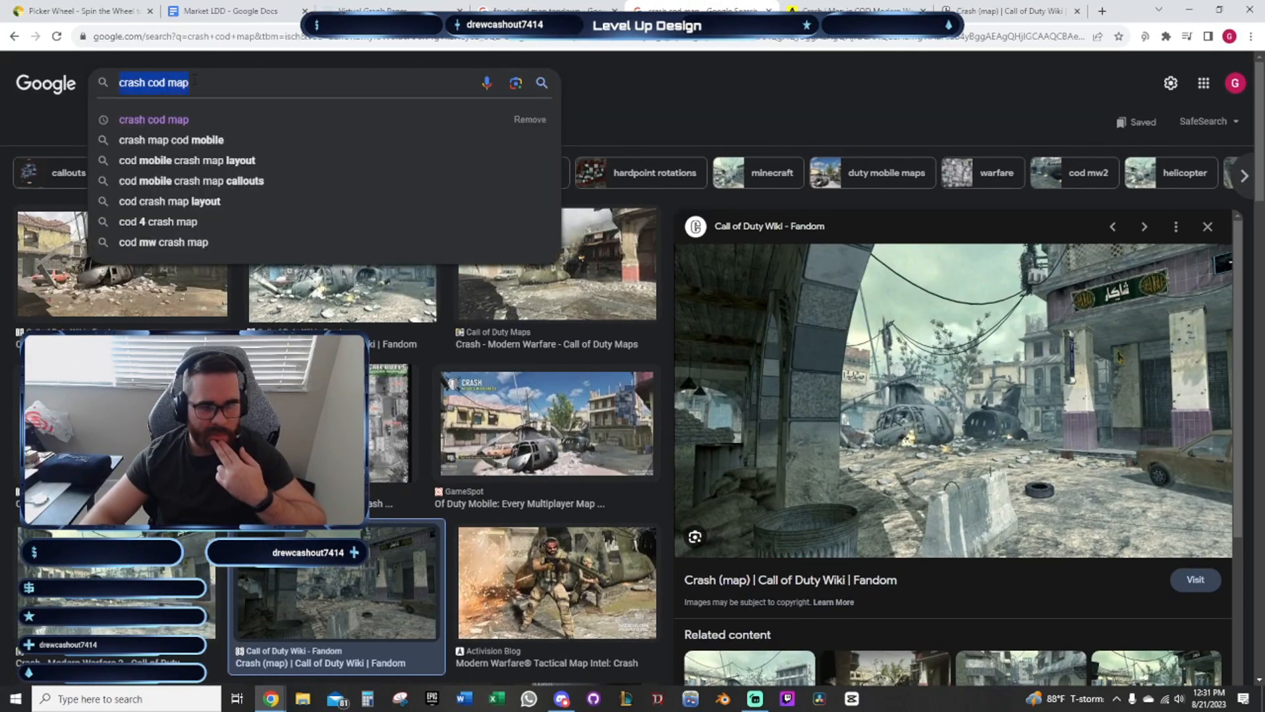
text(cod desert)
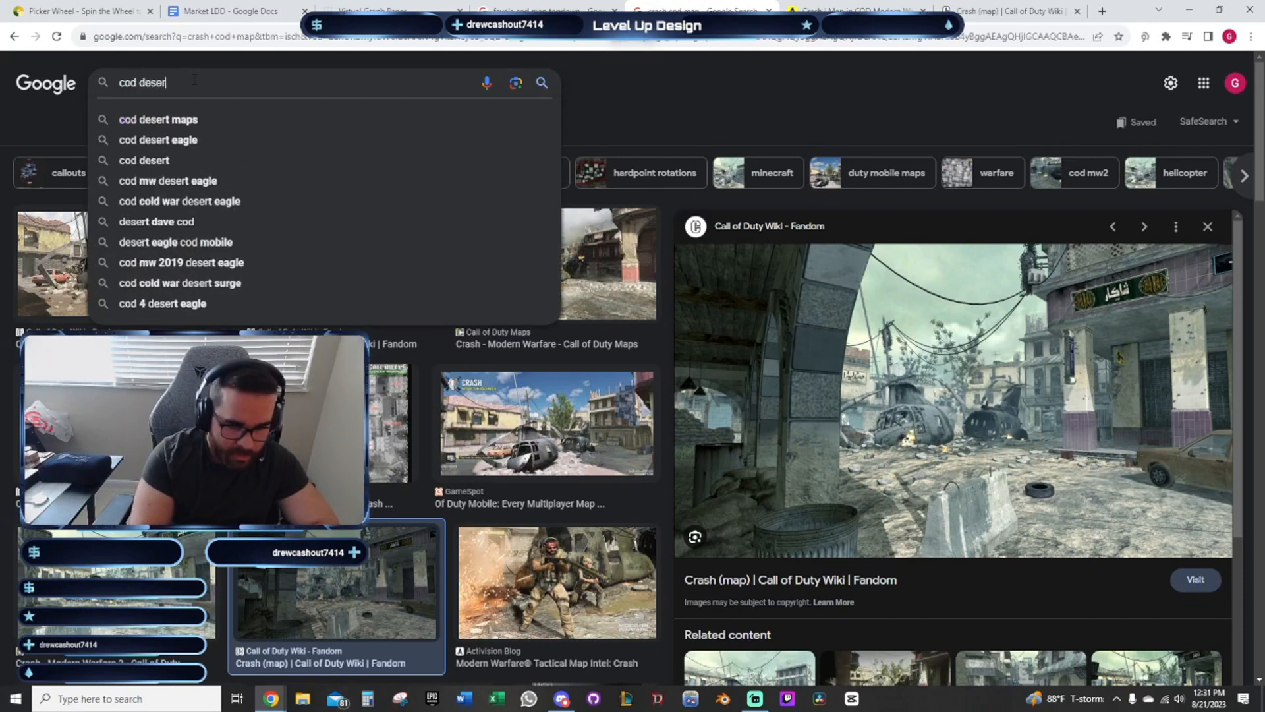
key(BackSpace)
key(BackSpace)
key(BackSpace)
text(s)
key(BackSpace)
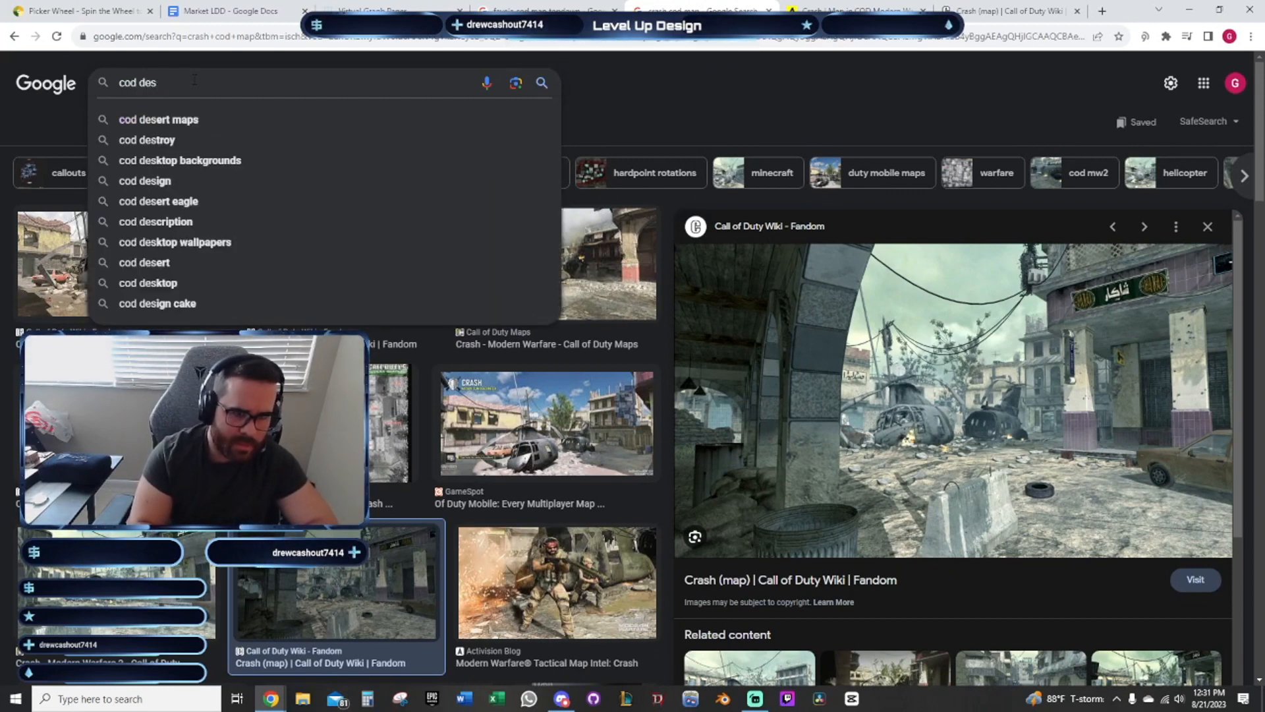
text(ert map)
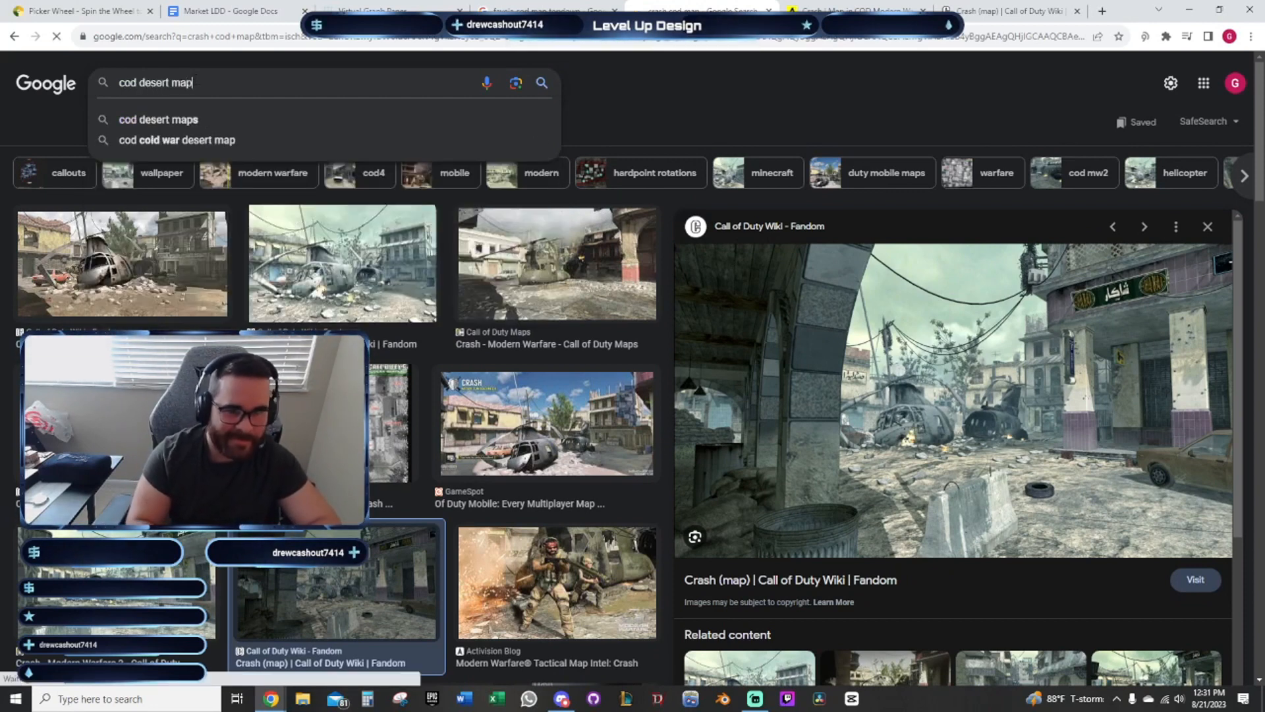
key(Return)
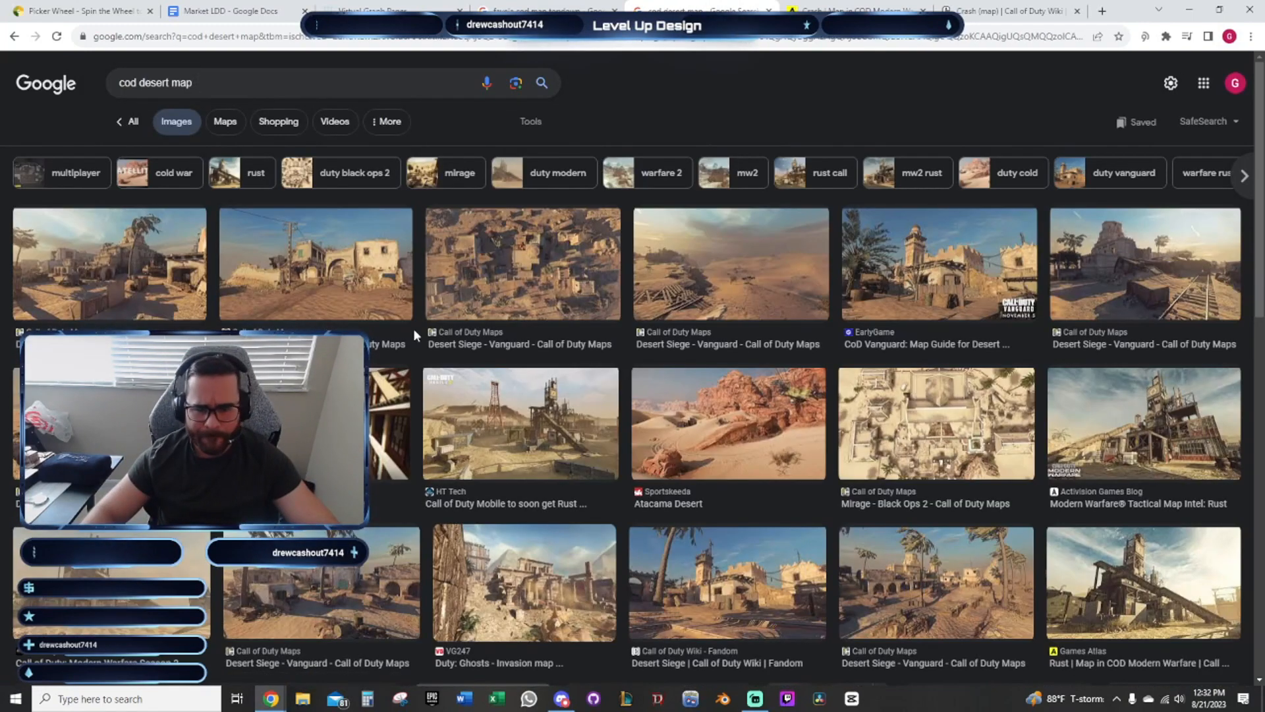
Preview the Desert Siege aerial picture, the Mirage wiki picture and the Mirage top-down map from Black Ops 2
click(533, 254)
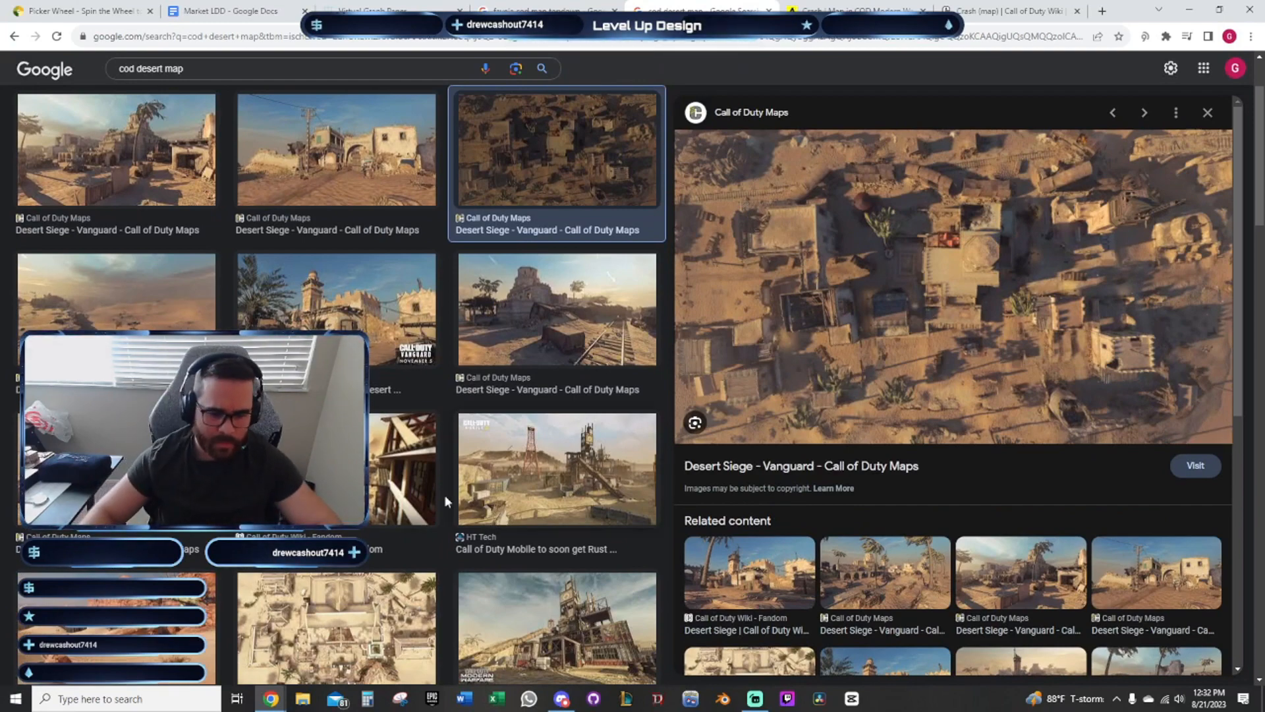
click(372, 472)
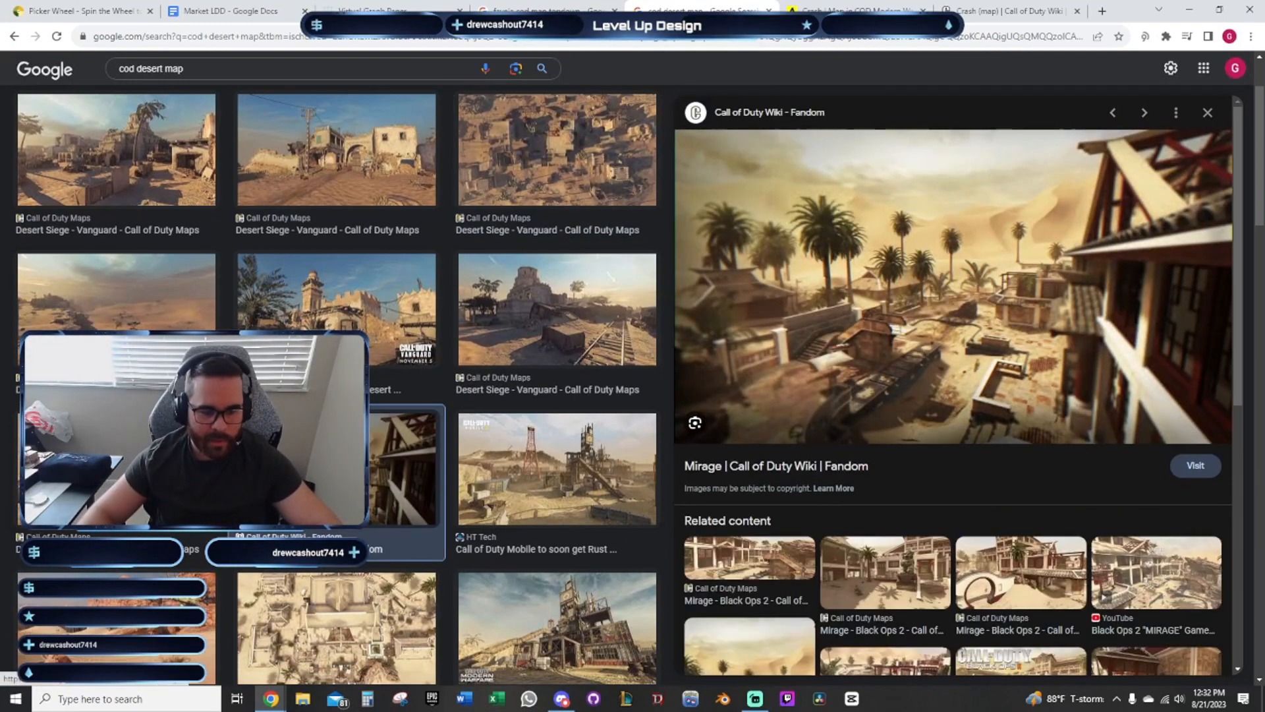
scroll(336, 396, down, 2)
click(336, 495)
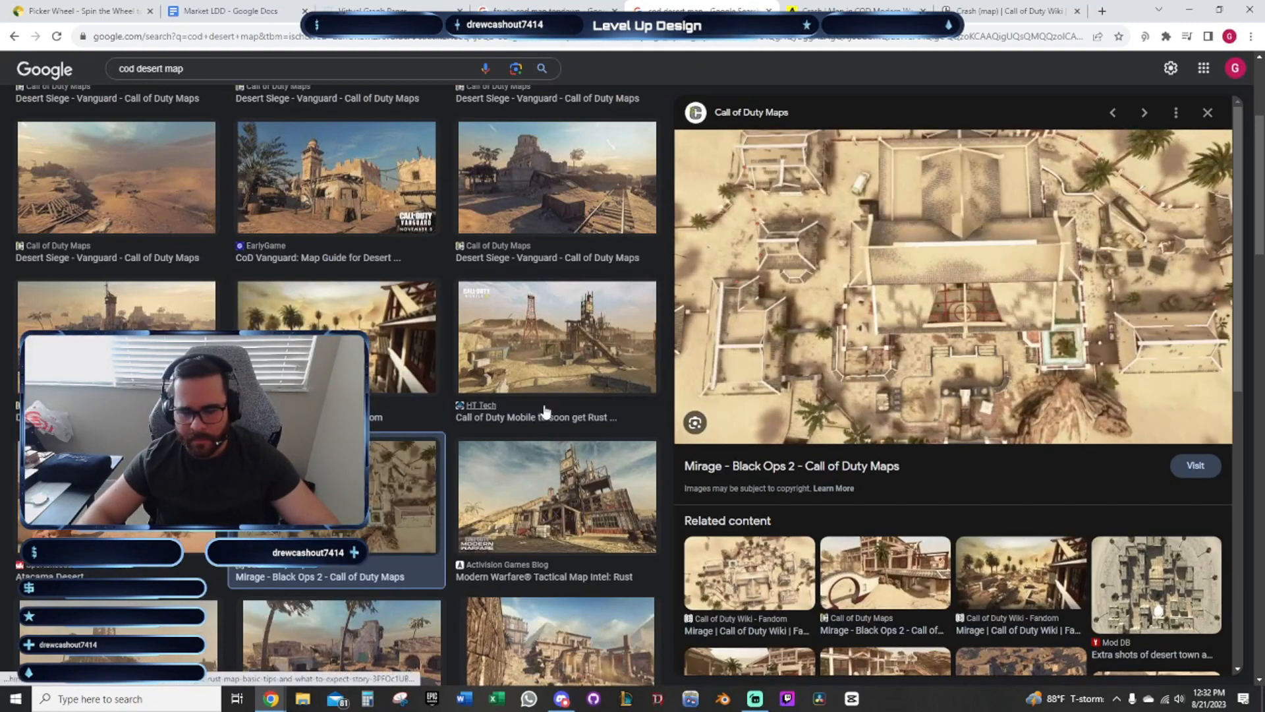
scroll(606, 446, down, 4)
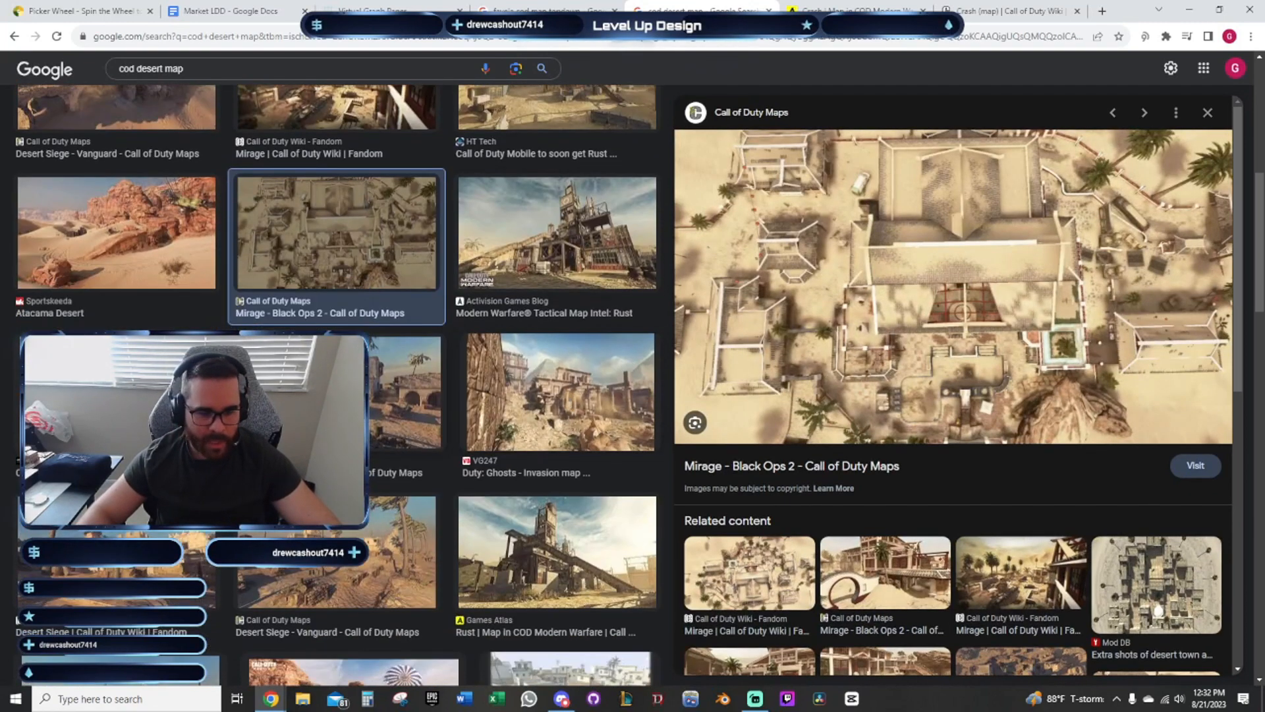
Preview the Games Atlas Rust picture, the Satellite desert picture and the GamesRadar collage of best Call of Duty maps
click(565, 555)
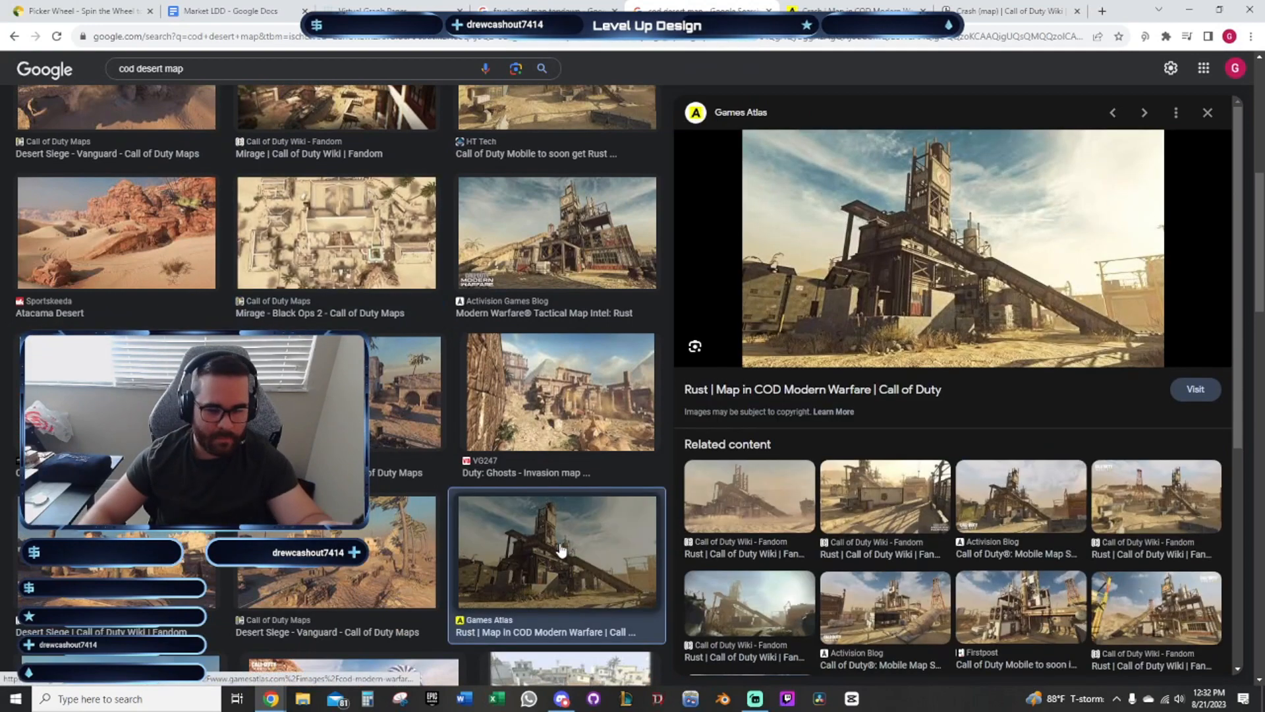
scroll(565, 555, down, 3)
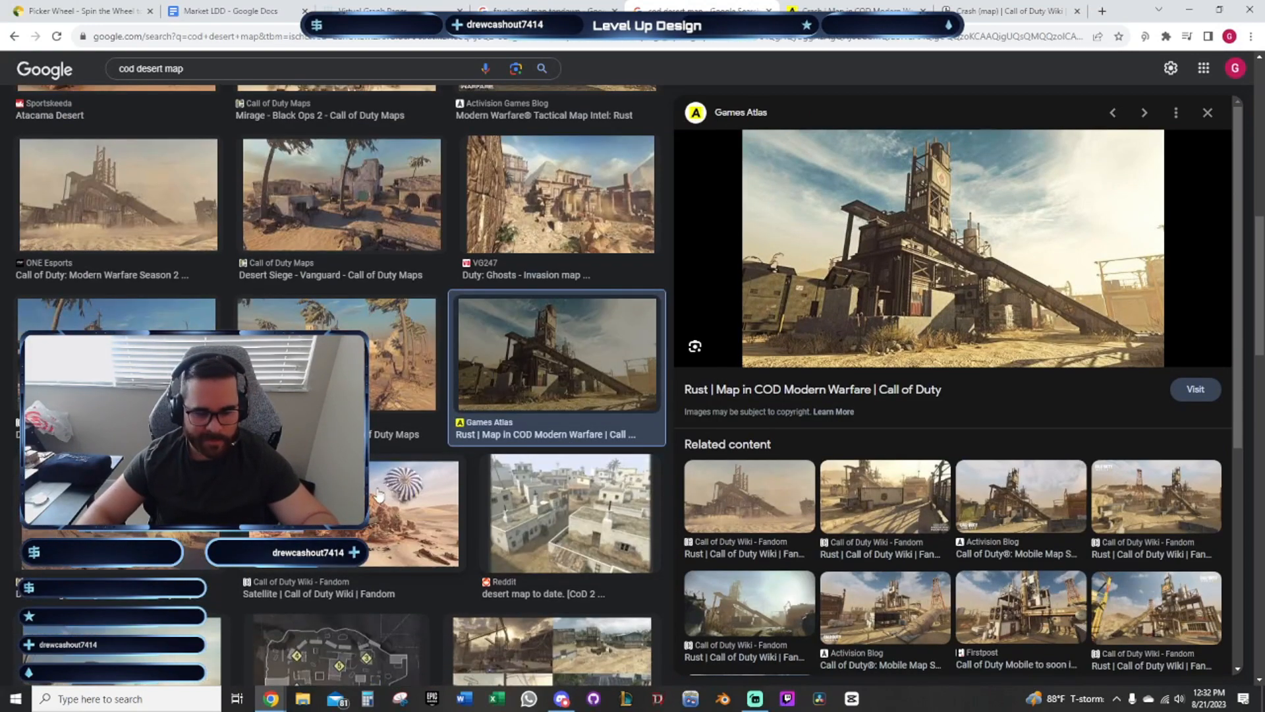
click(379, 496)
scroll(379, 496, down, 3)
click(552, 475)
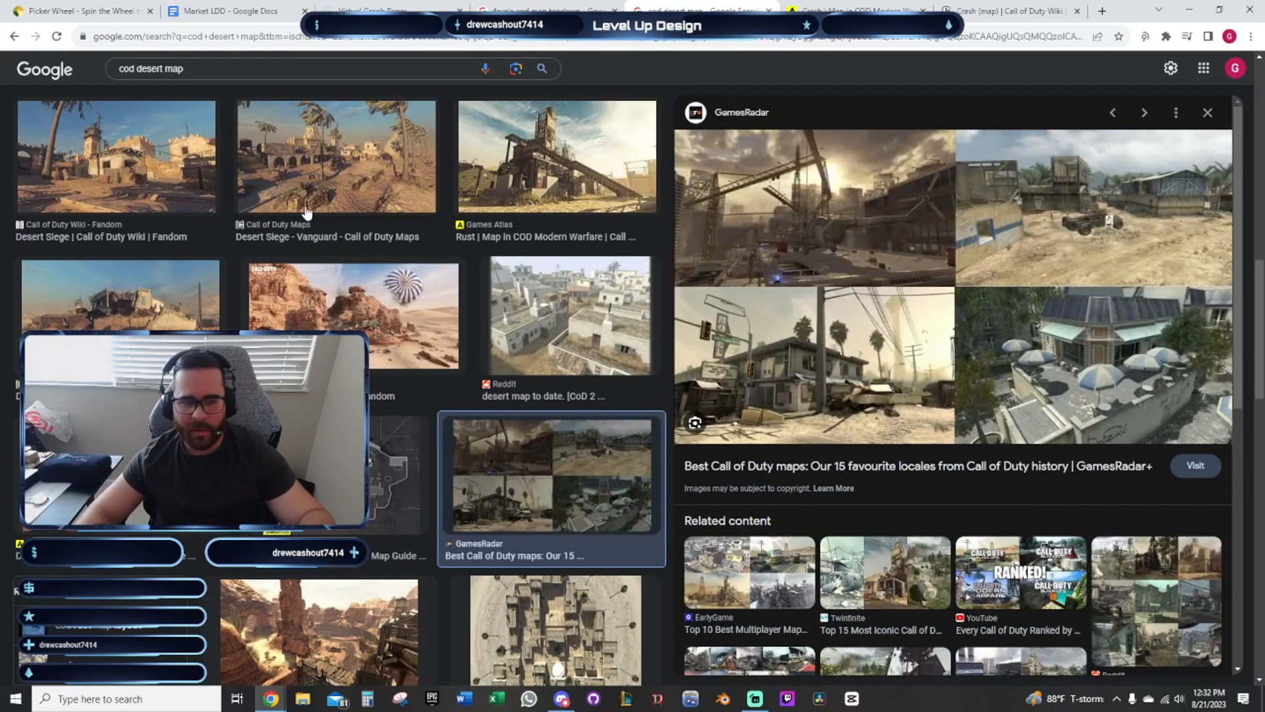
scroll(306, 212, up, 5)
Return to the Satellite preview, switch "cod desert map" to all web results and look through the listed pages
click(12, 37)
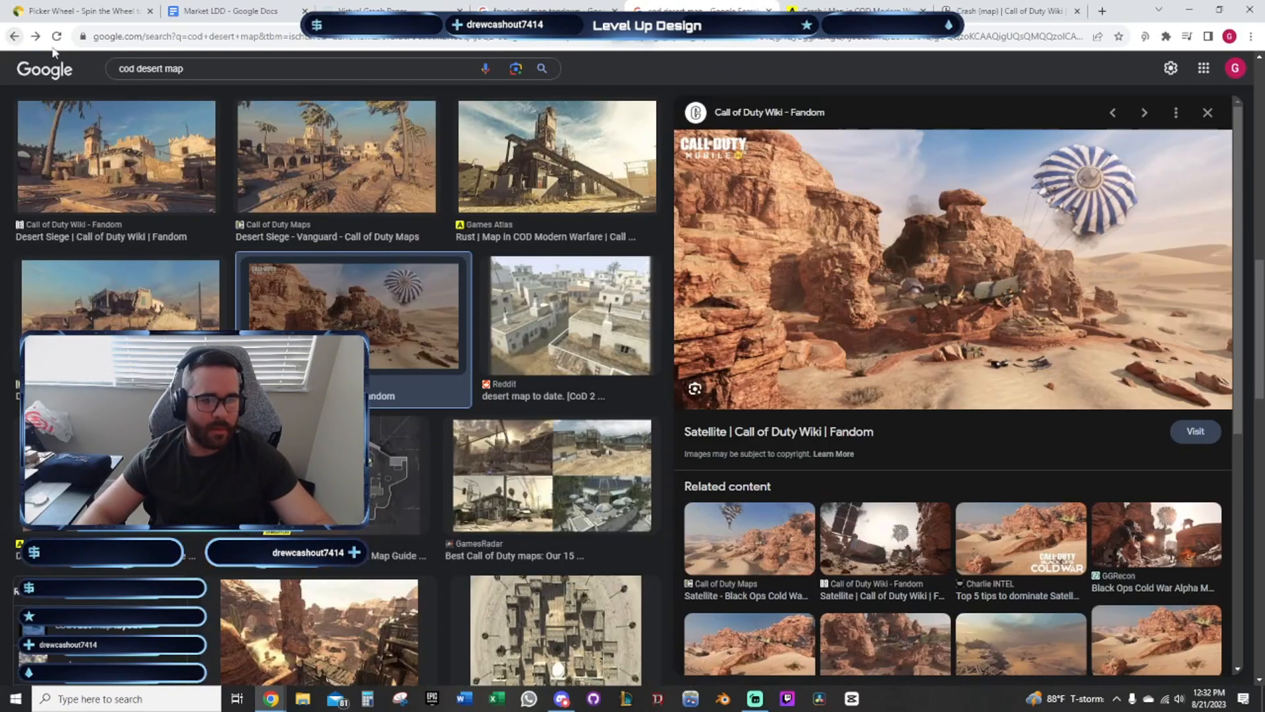
scroll(105, 96, up, 5)
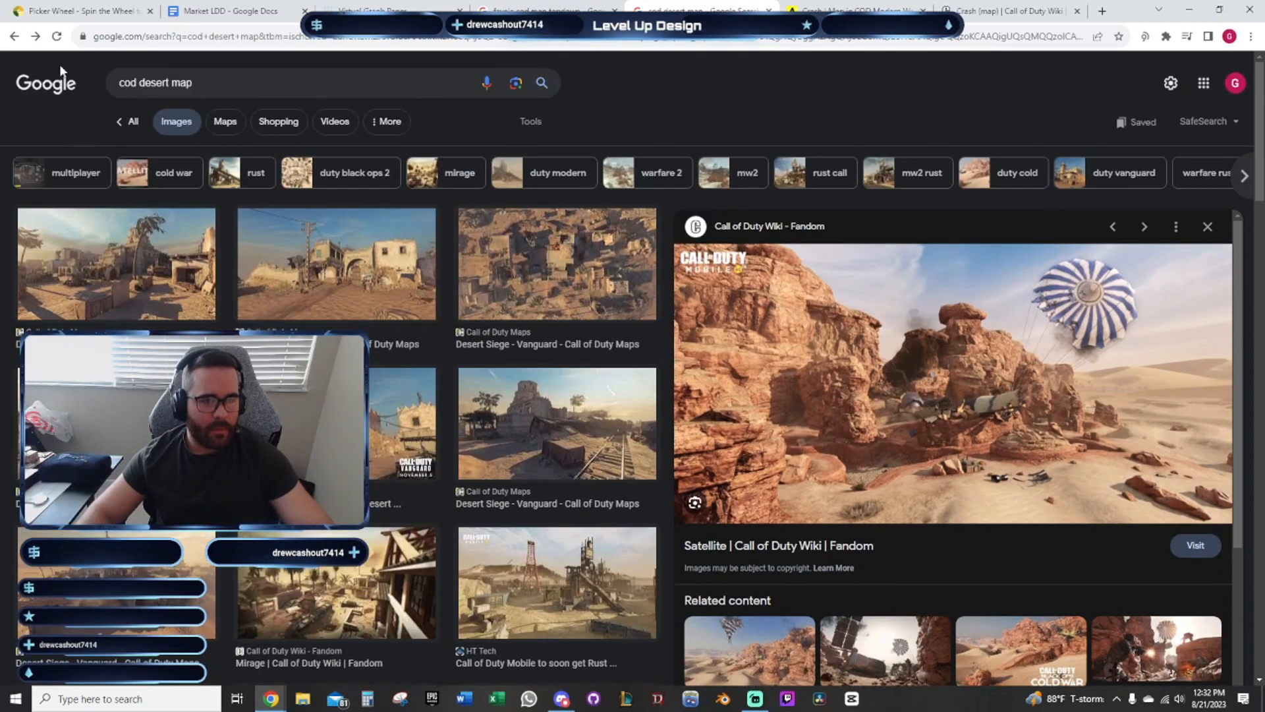
click(129, 121)
click(298, 79)
scroll(606, 491, down, 4)
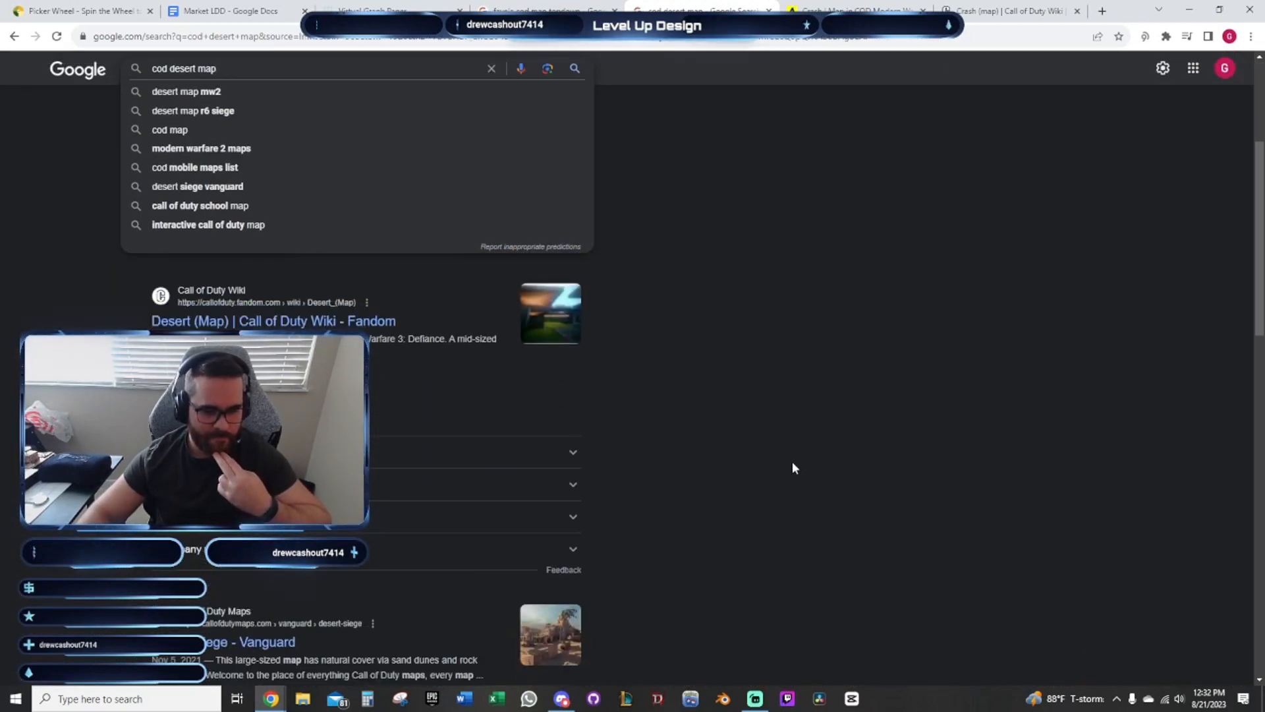
Open the Mirage Black Ops 2 page from the desert map results, review its layout and screenshots, and return to the results
scroll(792, 462, down, 3)
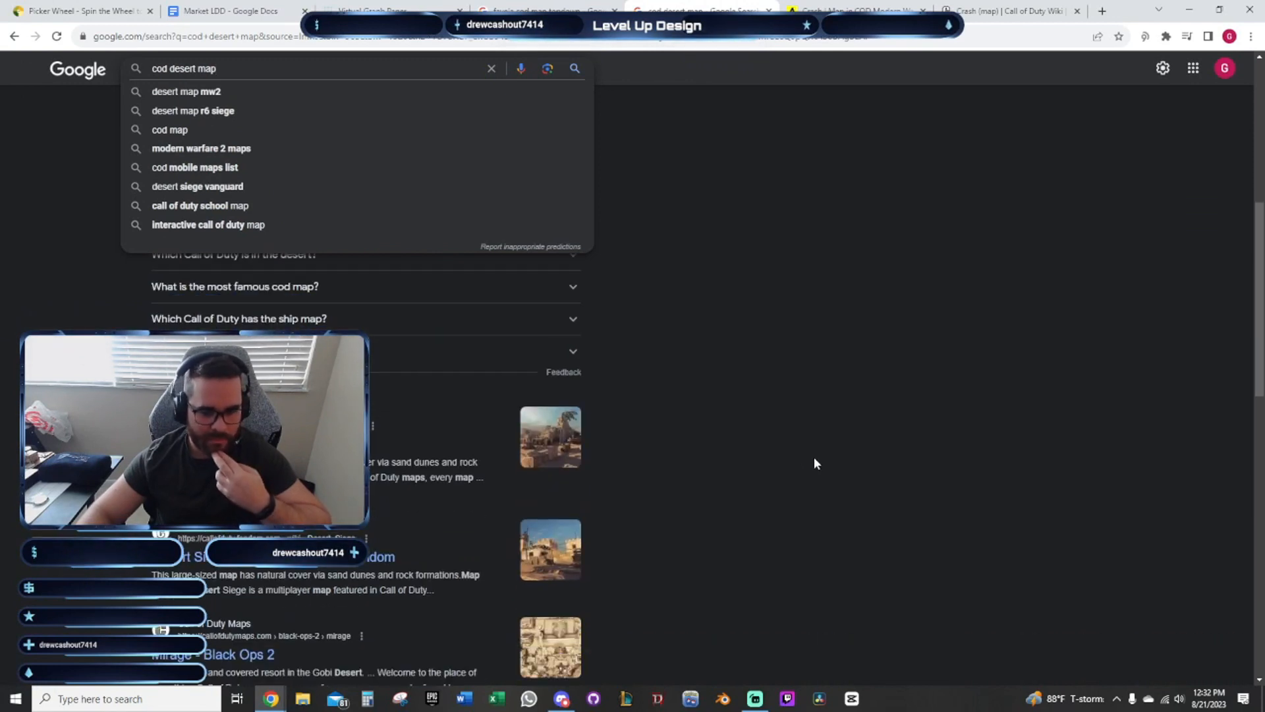
scroll(824, 435, down, 2)
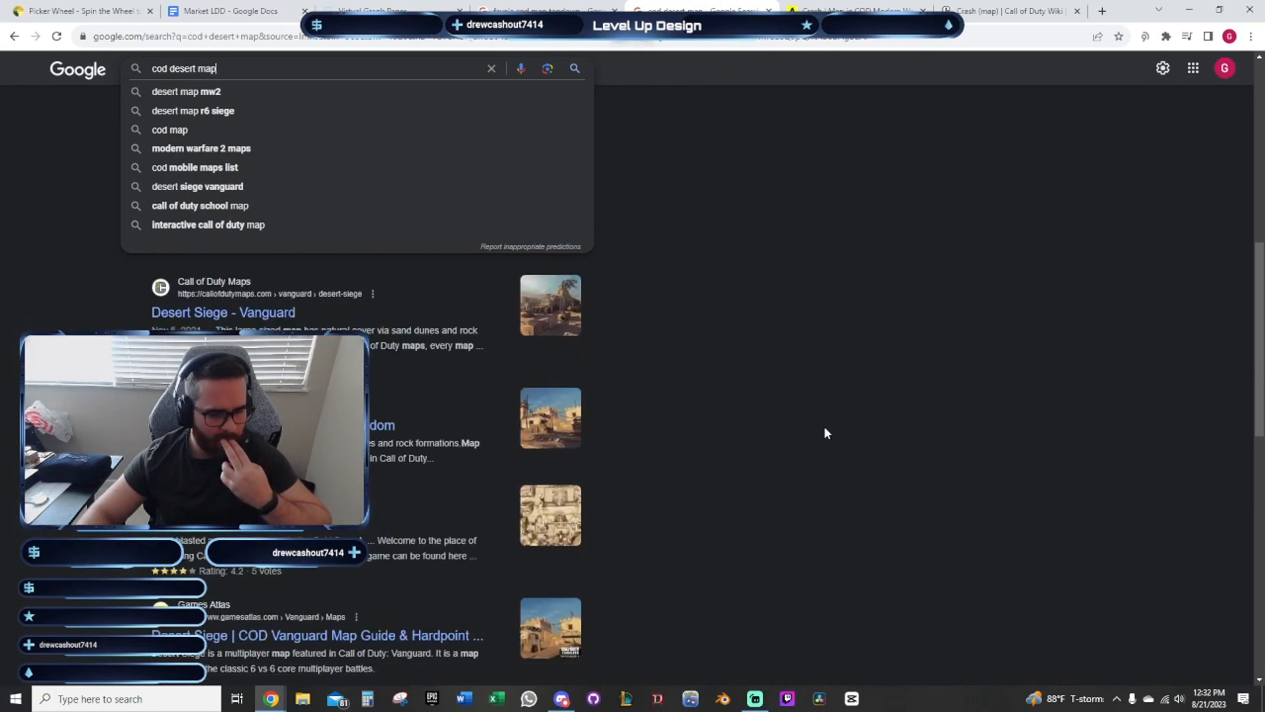
click(551, 515)
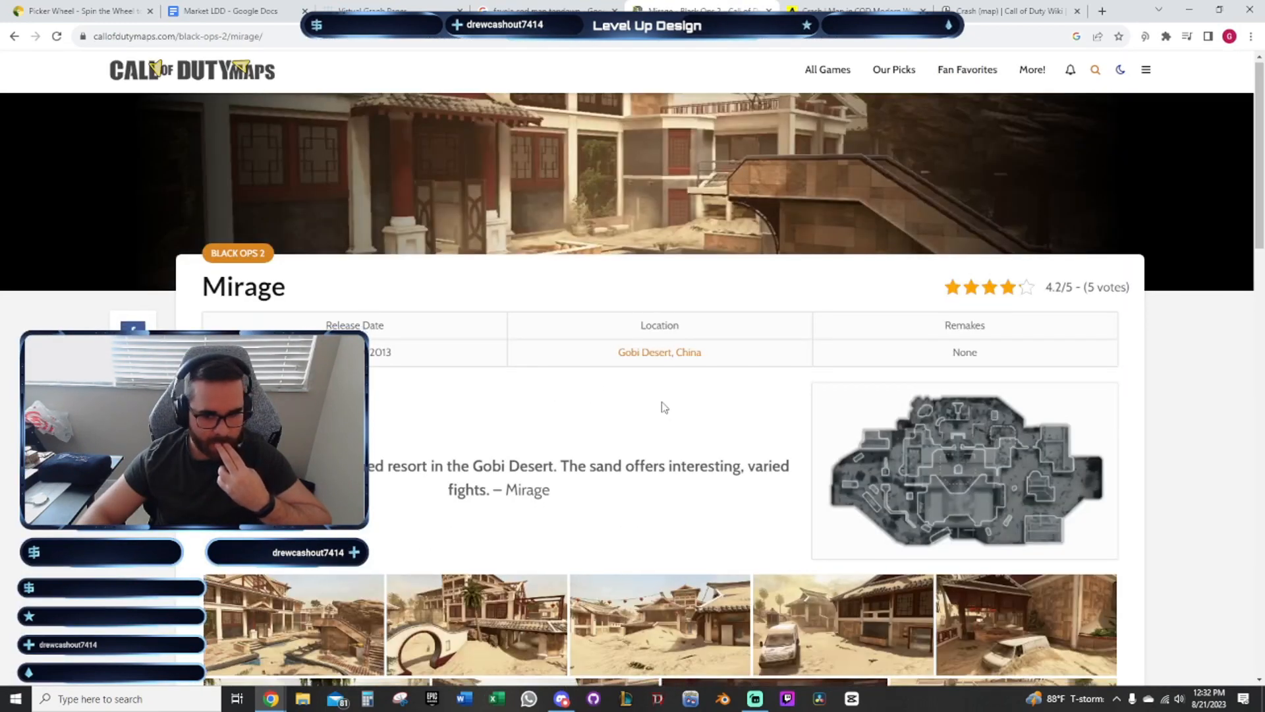
scroll(662, 405, down, 4)
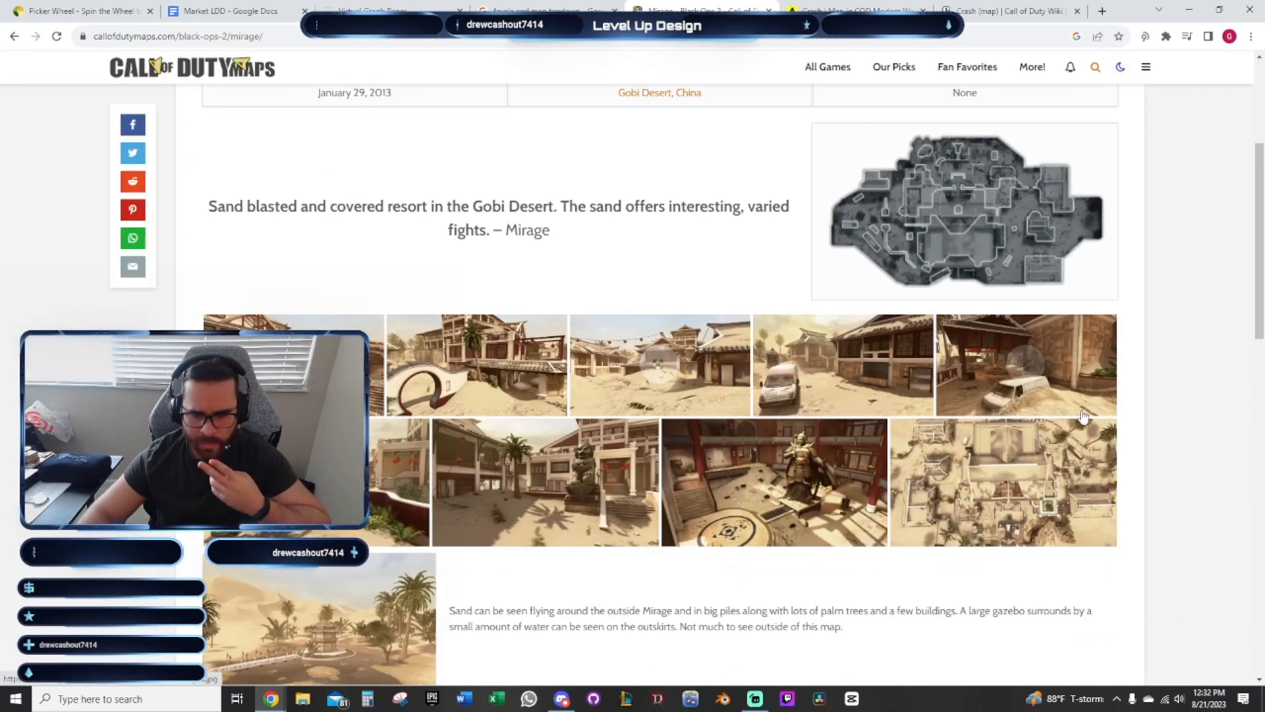
click(14, 36)
Open the Games Atlas Desert Siege map guide from the search results and return to the results
scroll(540, 406, down, 4)
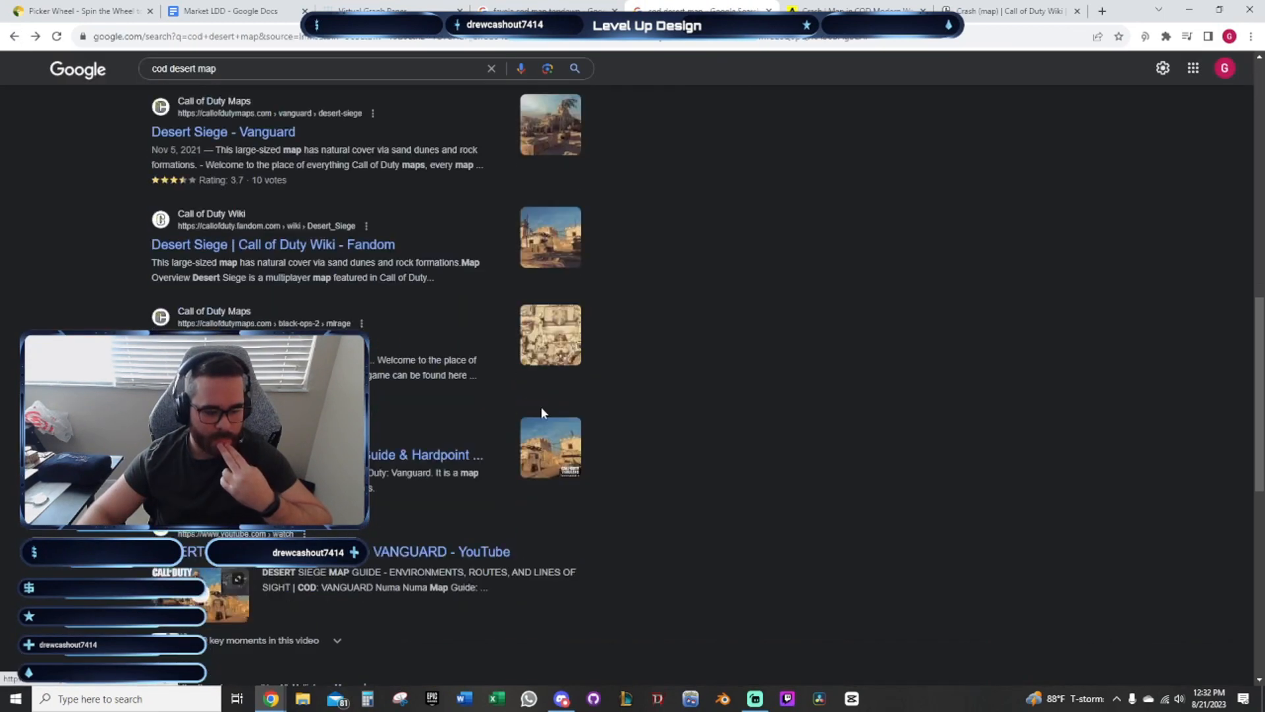
click(401, 440)
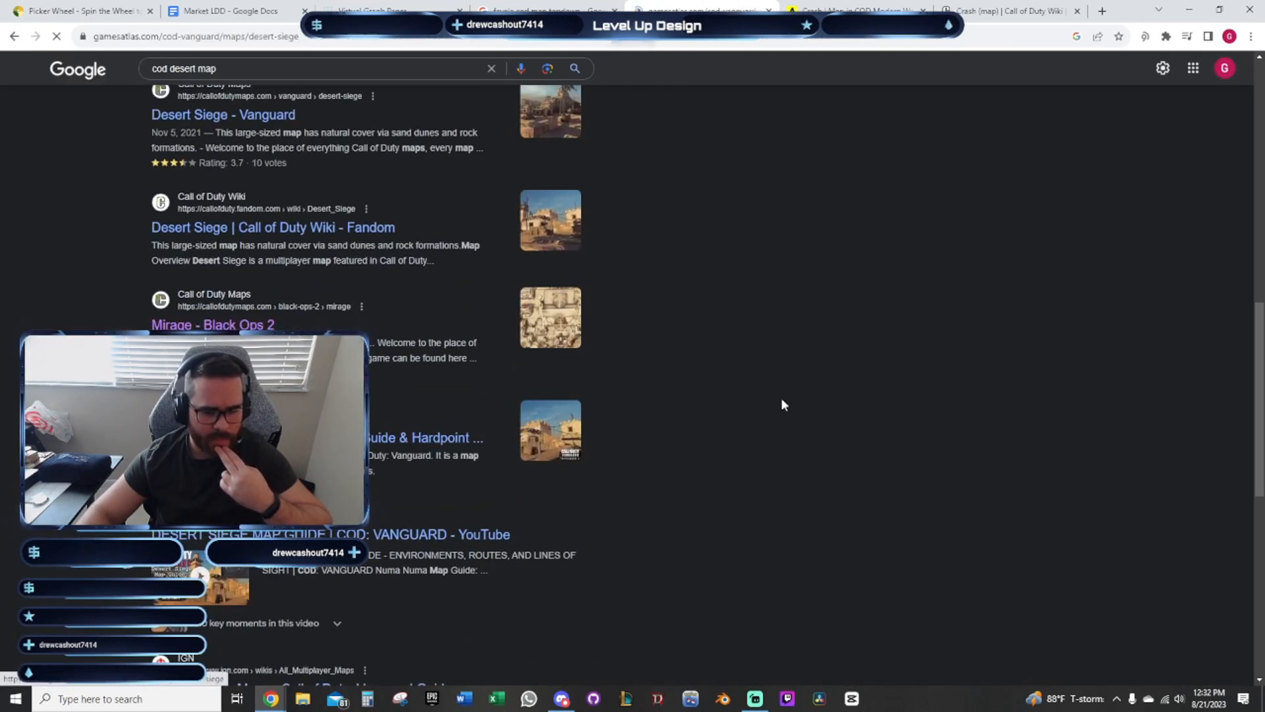
key(alt+Left)
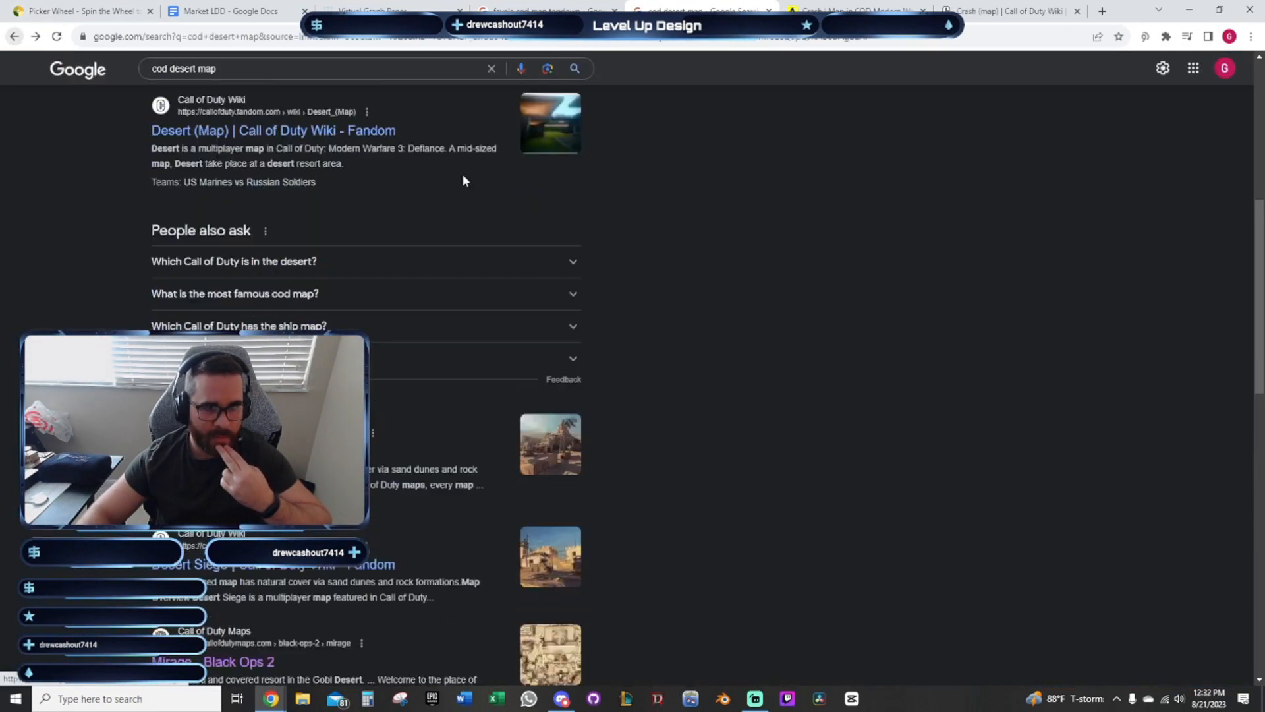
scroll(461, 172, up, 5)
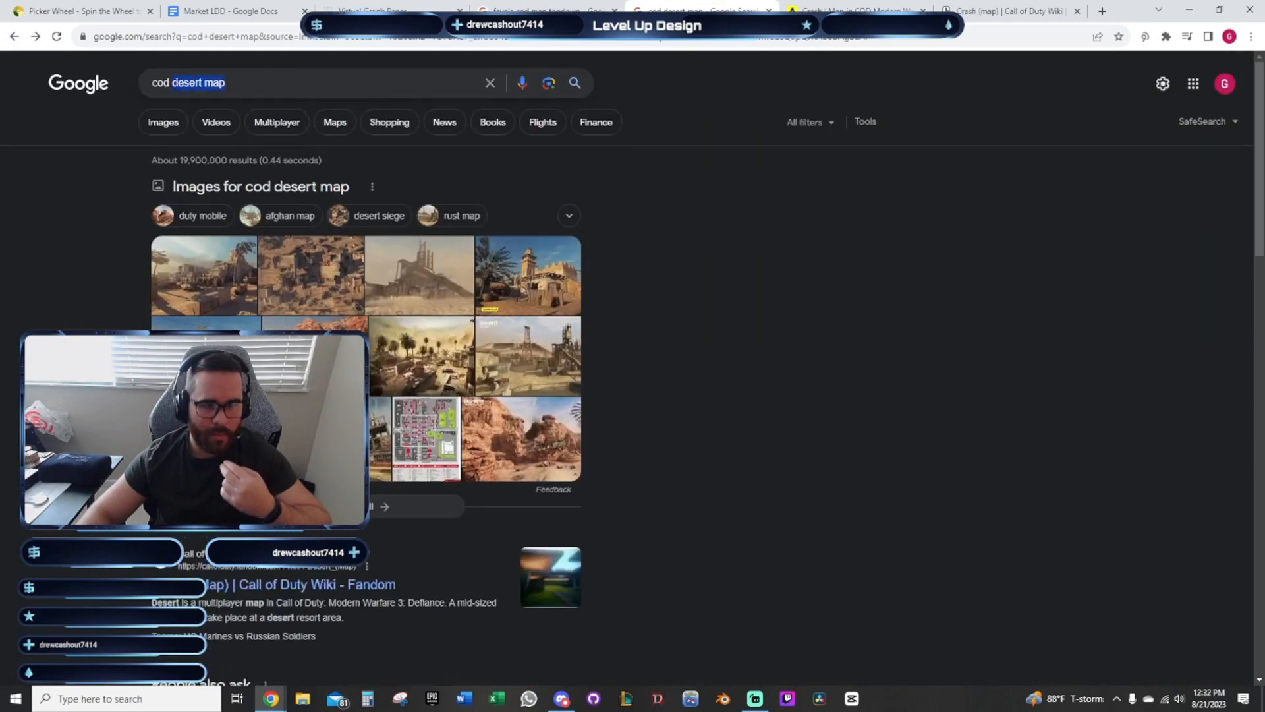
key(BackSpace)
key(BackSpace)
key(BackSpace)
key(BackSpace)
key(BackSpace)
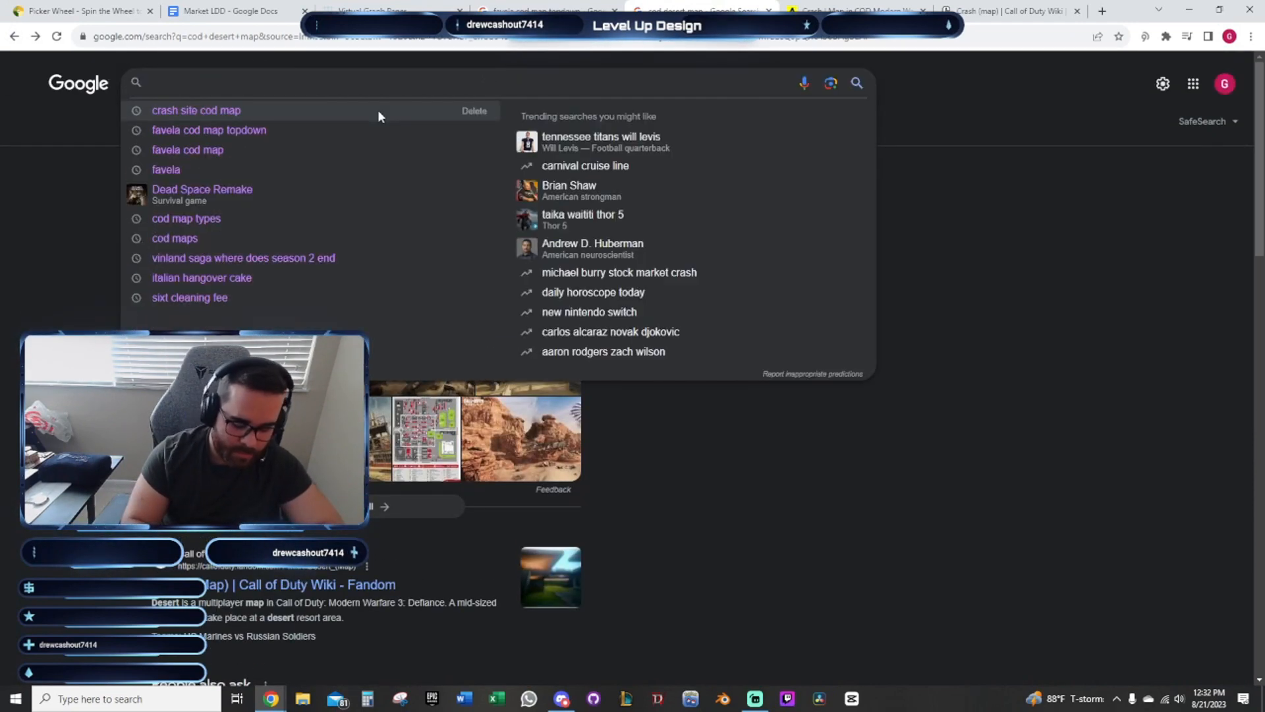
text(black ops 2)
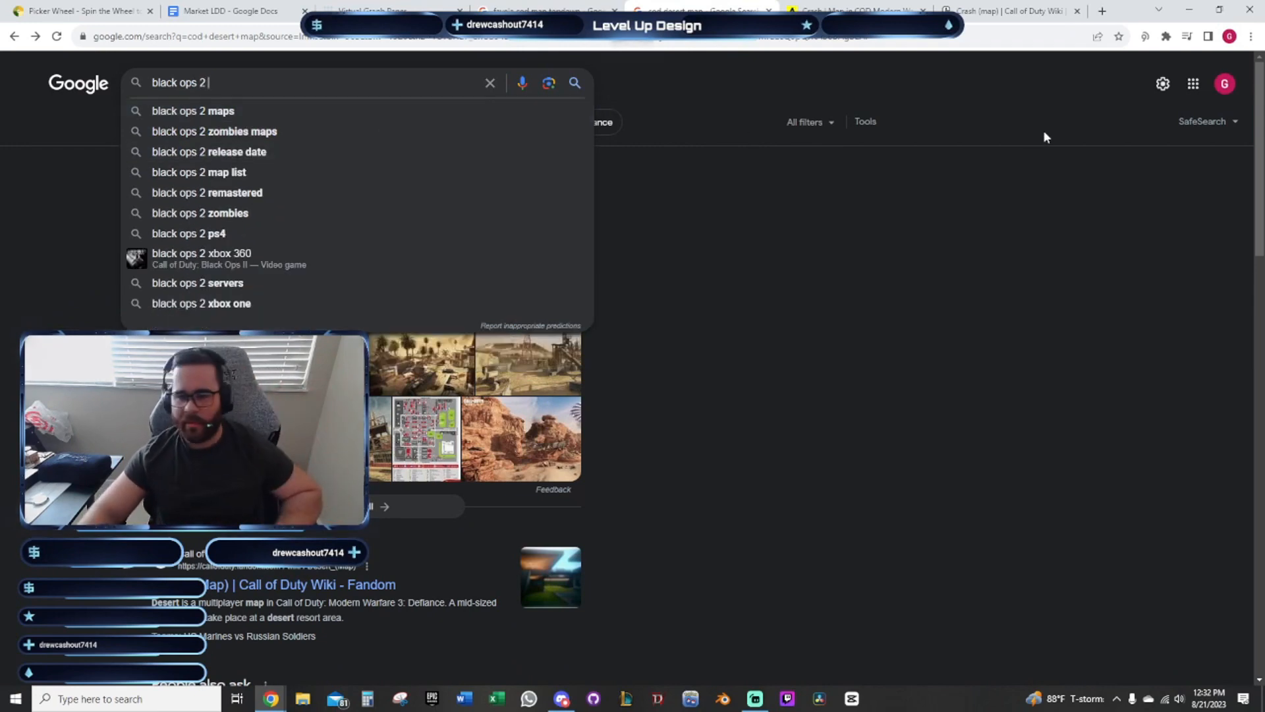
Close the desert map search, the Games Atlas Crash page and the Call of Duty Wiki Crash page
click(769, 10)
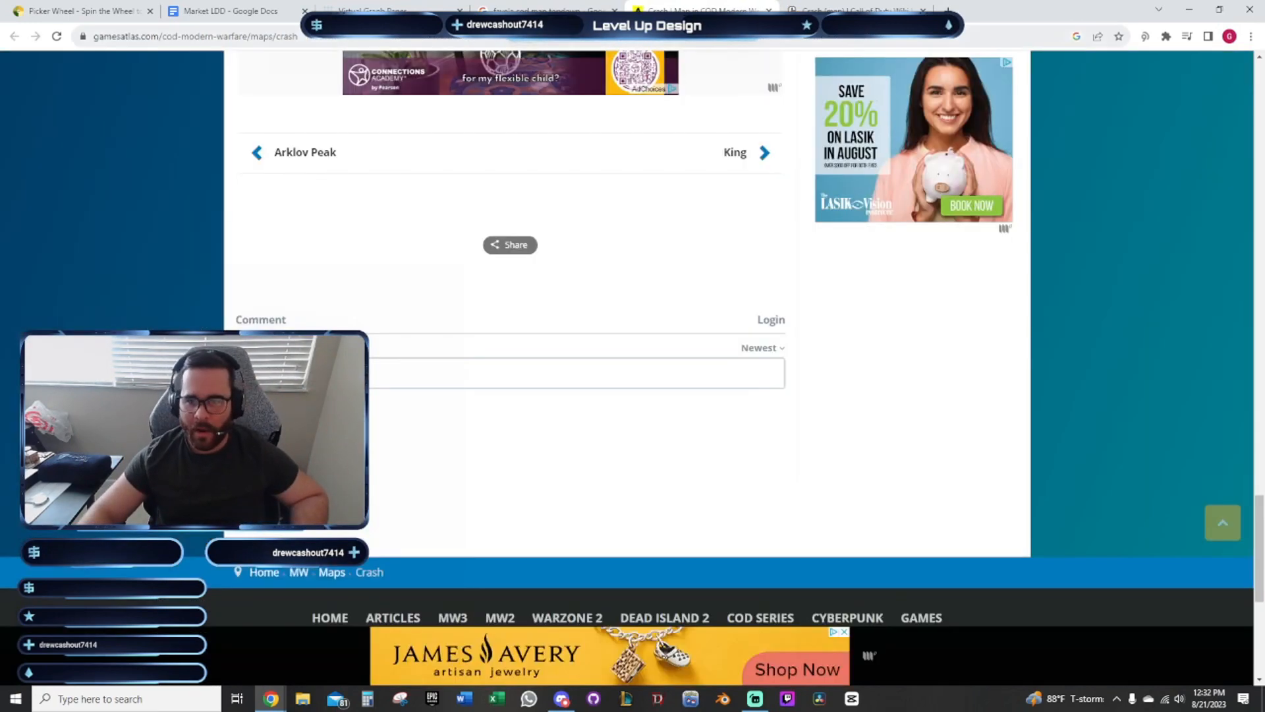
click(848, 5)
click(724, 9)
click(768, 11)
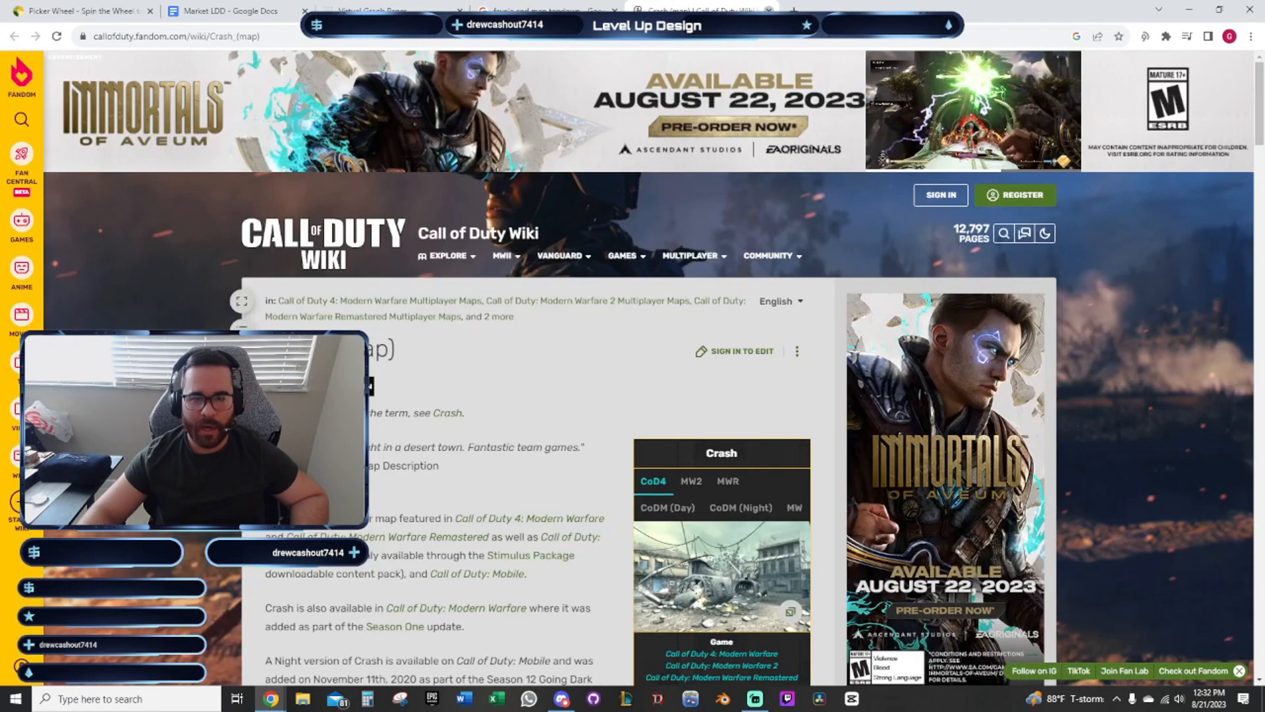
click(769, 11)
Return to the Market LDD document and add an "Asset List:" heading below References, separated by a blank line
click(379, 9)
click(229, 10)
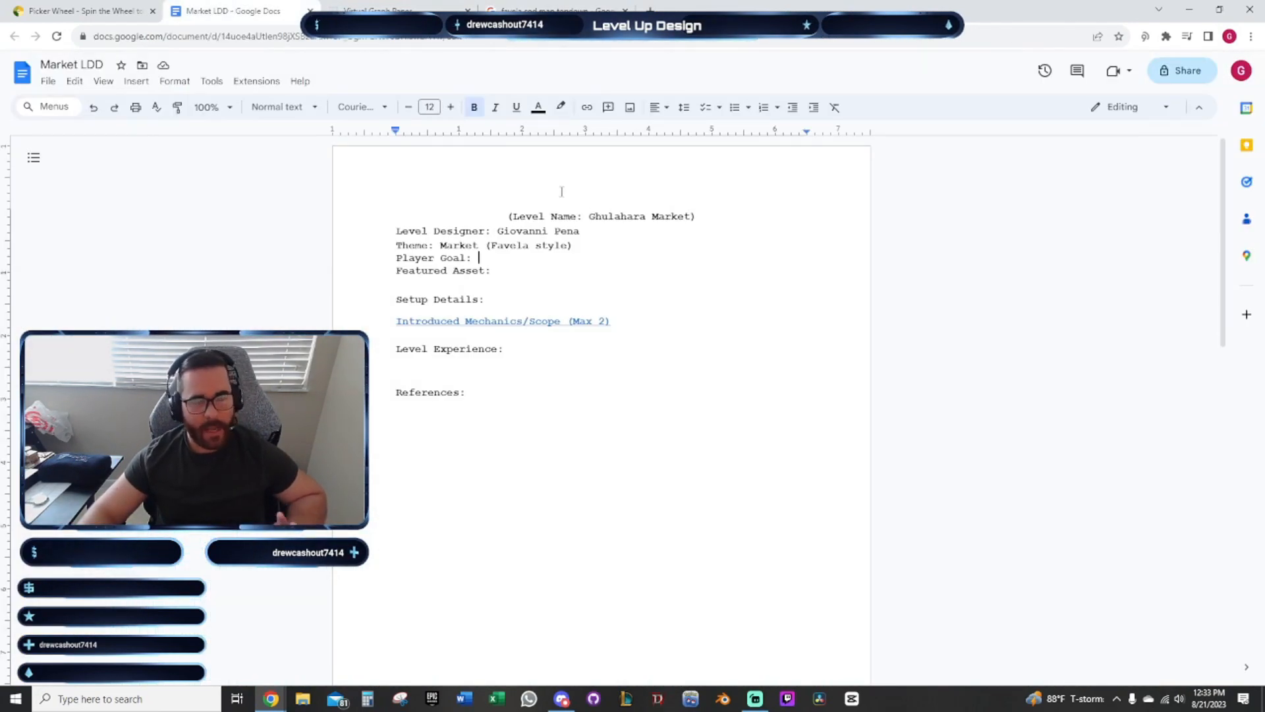
click(379, 10)
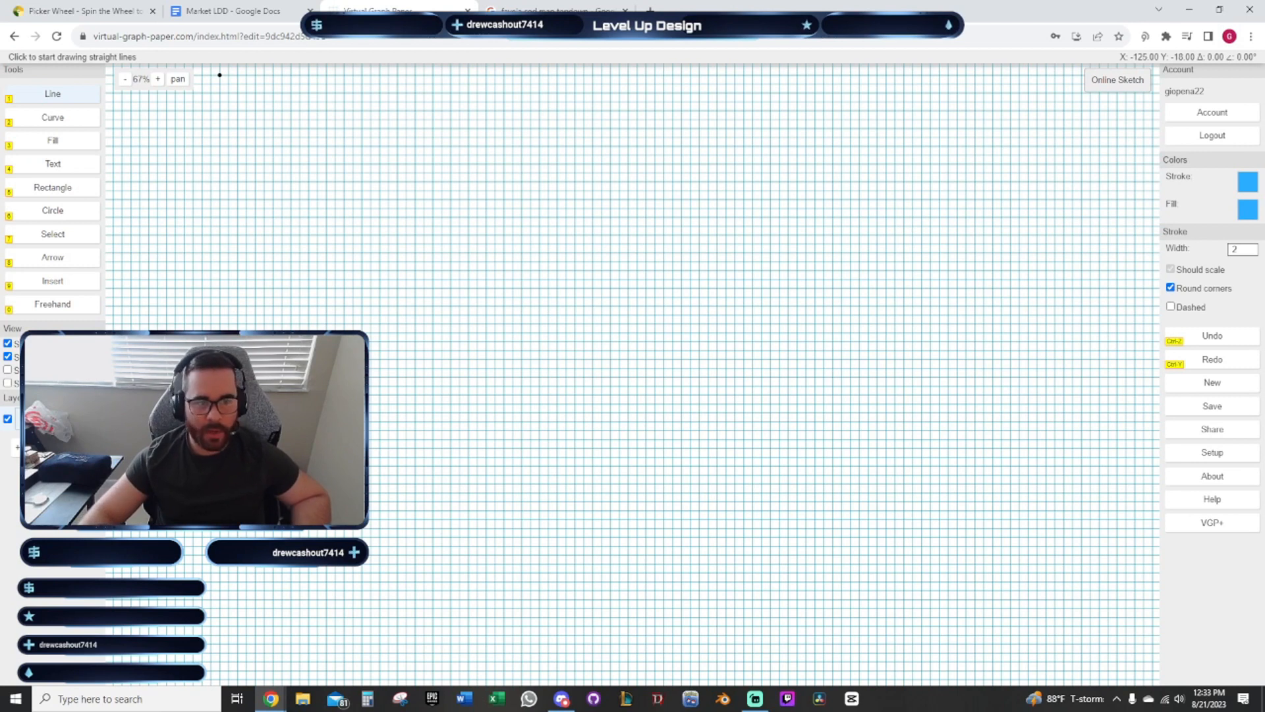
click(224, 10)
click(510, 393)
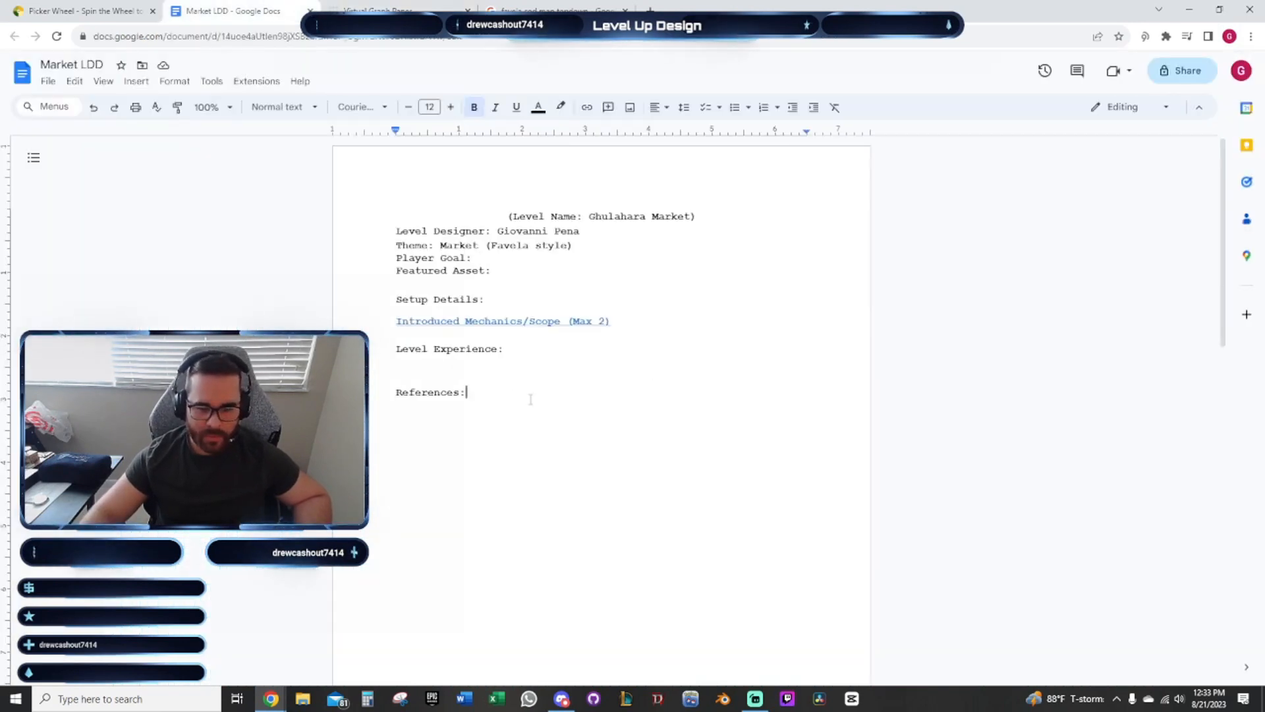
key(Return)
text(As)
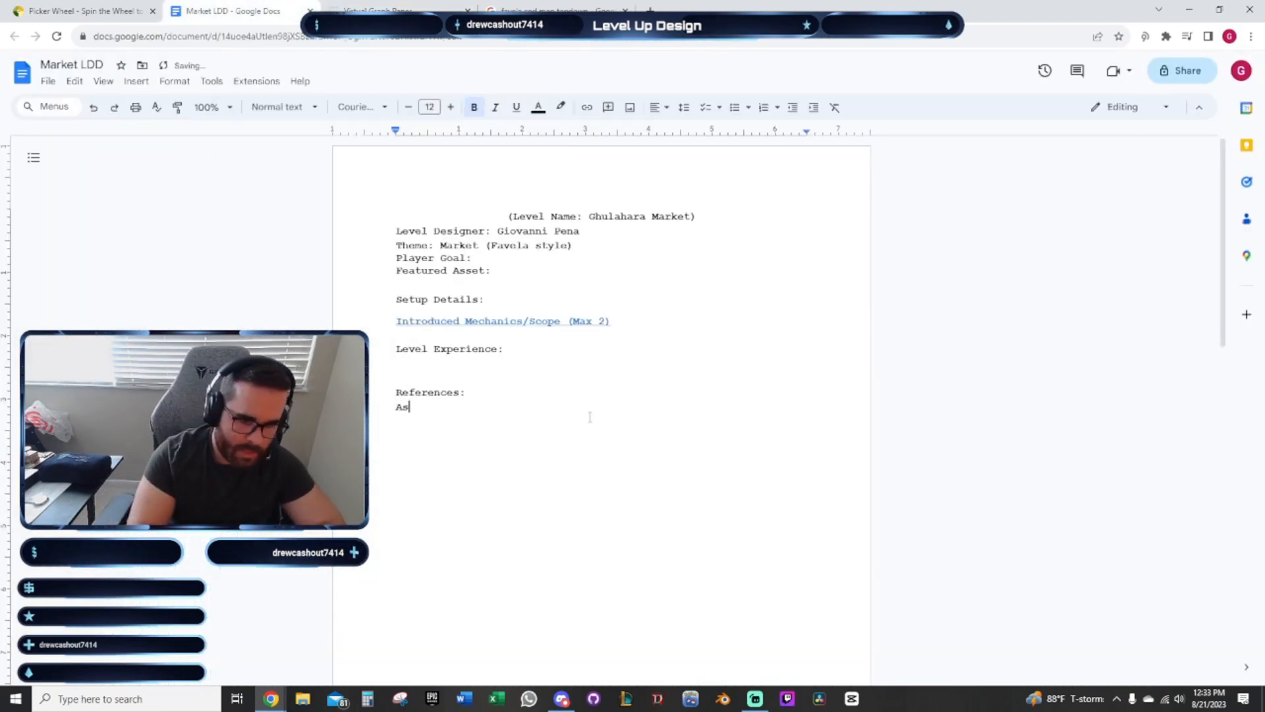
text(set List:)
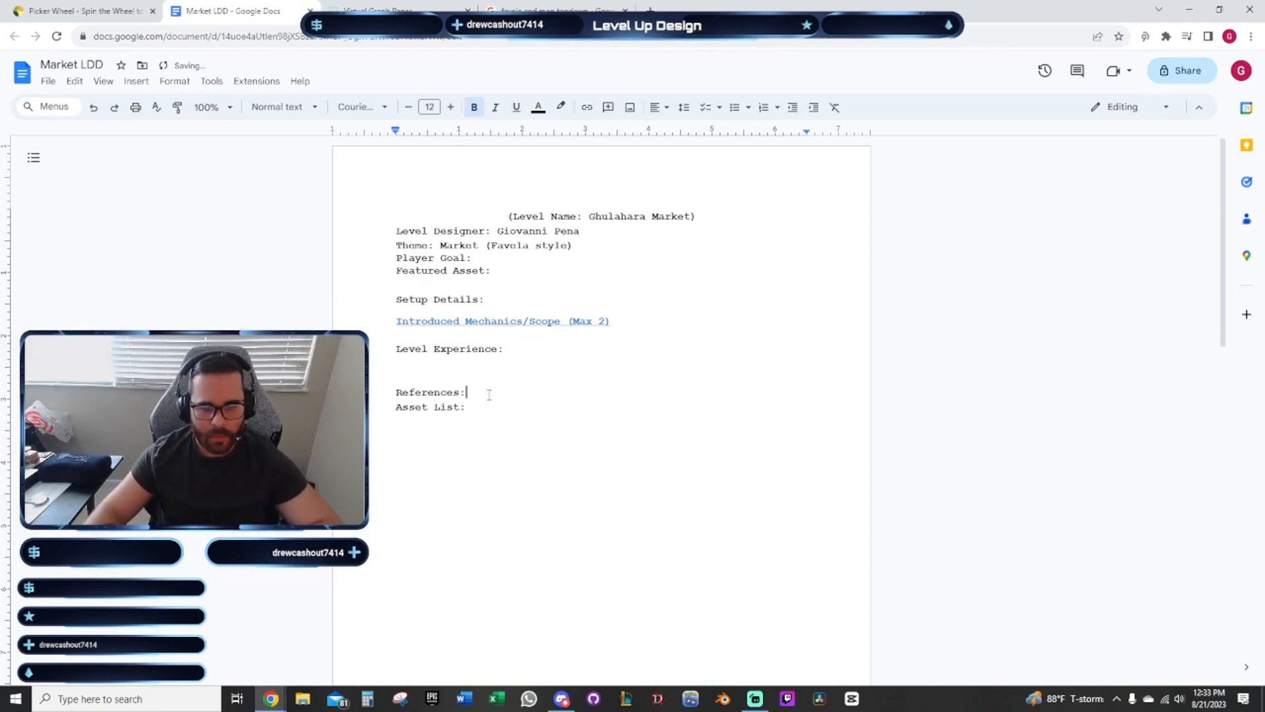
key(Return)
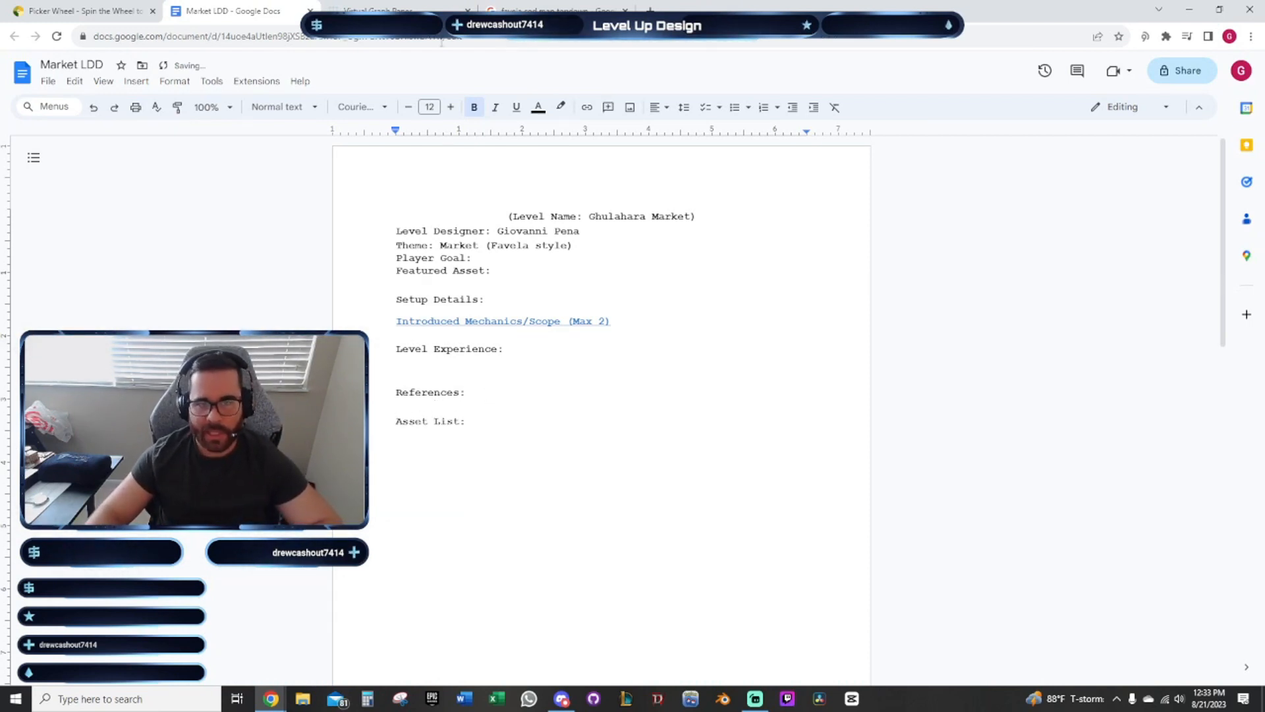
Check the "favela cod map topdown" image results for building references and return to the Market LDD document
click(547, 10)
click(389, 10)
click(547, 11)
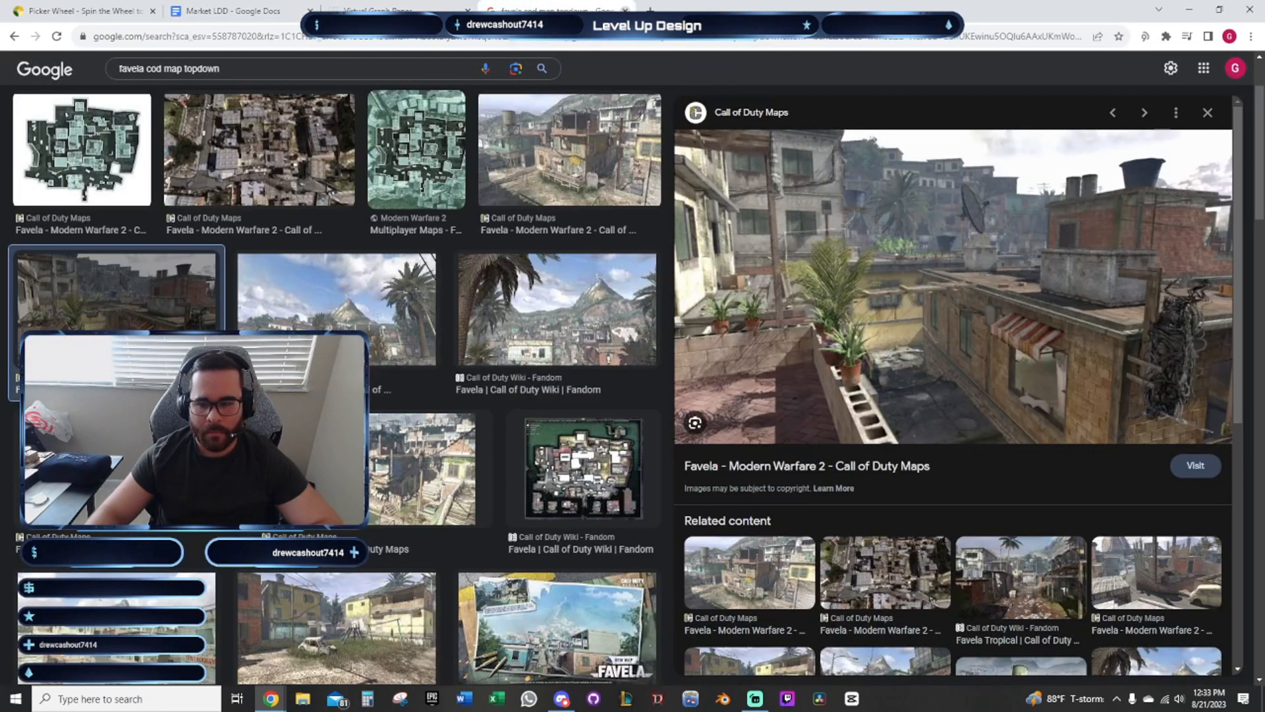
key(ctrl+shift+Tab)
key(ctrl+shift+Tab)
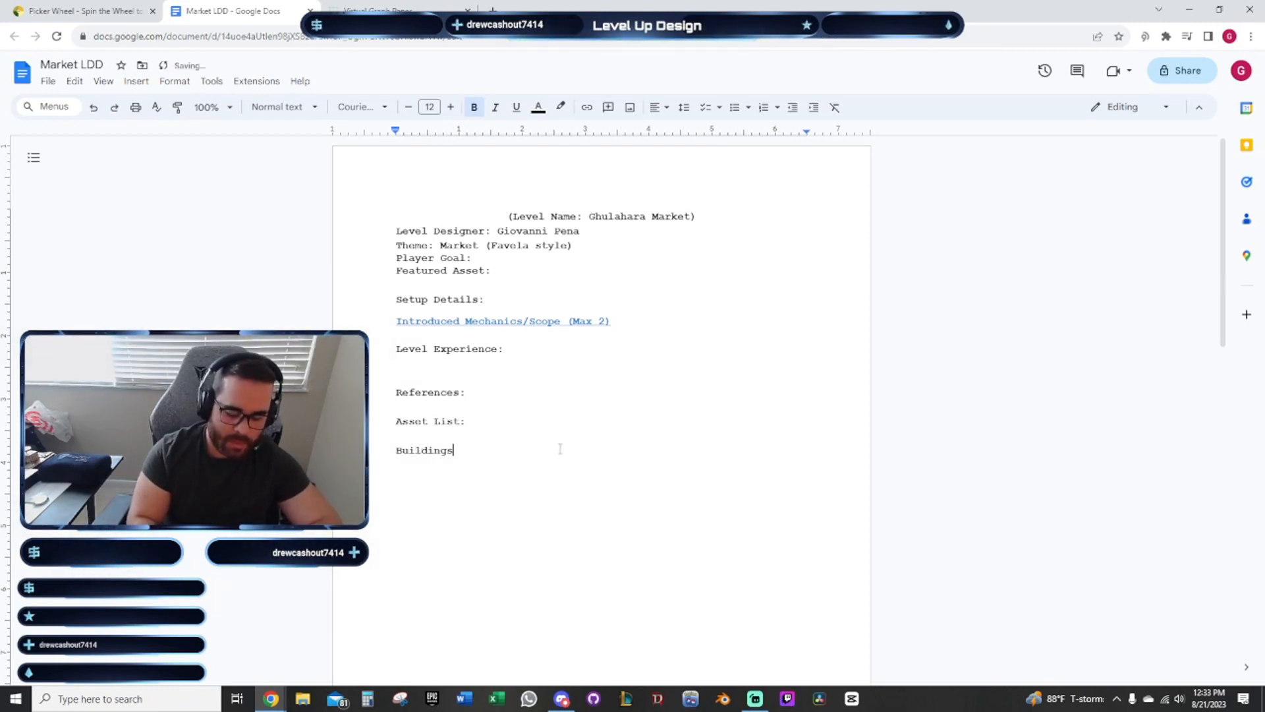
Enter "Buildings (densely packed, "stacked")" under Asset List, format it as a bulleted list and start another bullet
text(densely packed)
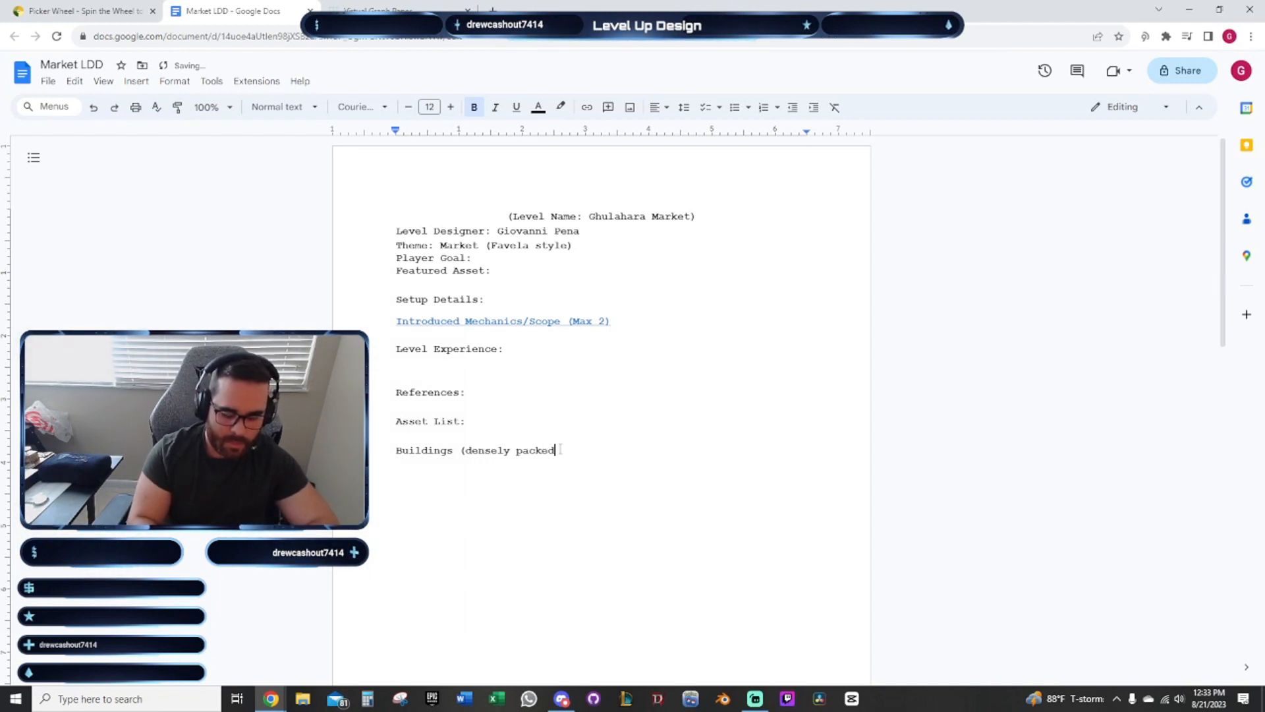
text(, "stacked")
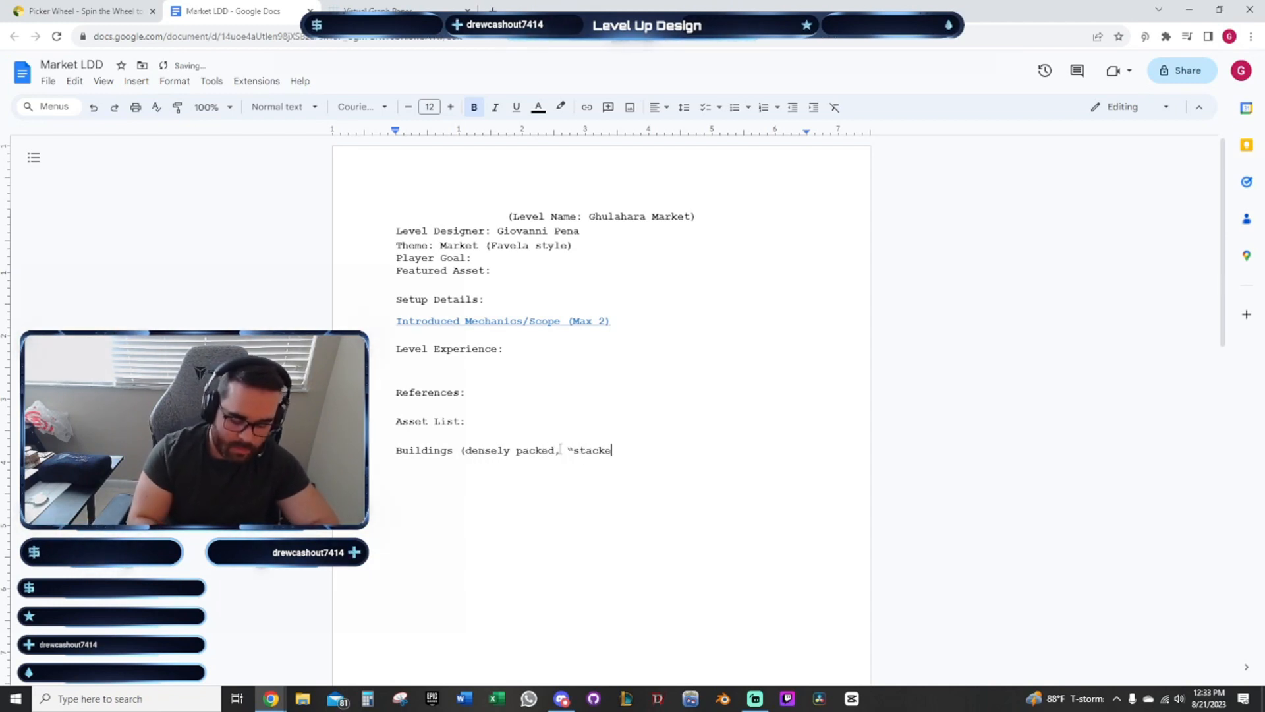
text())
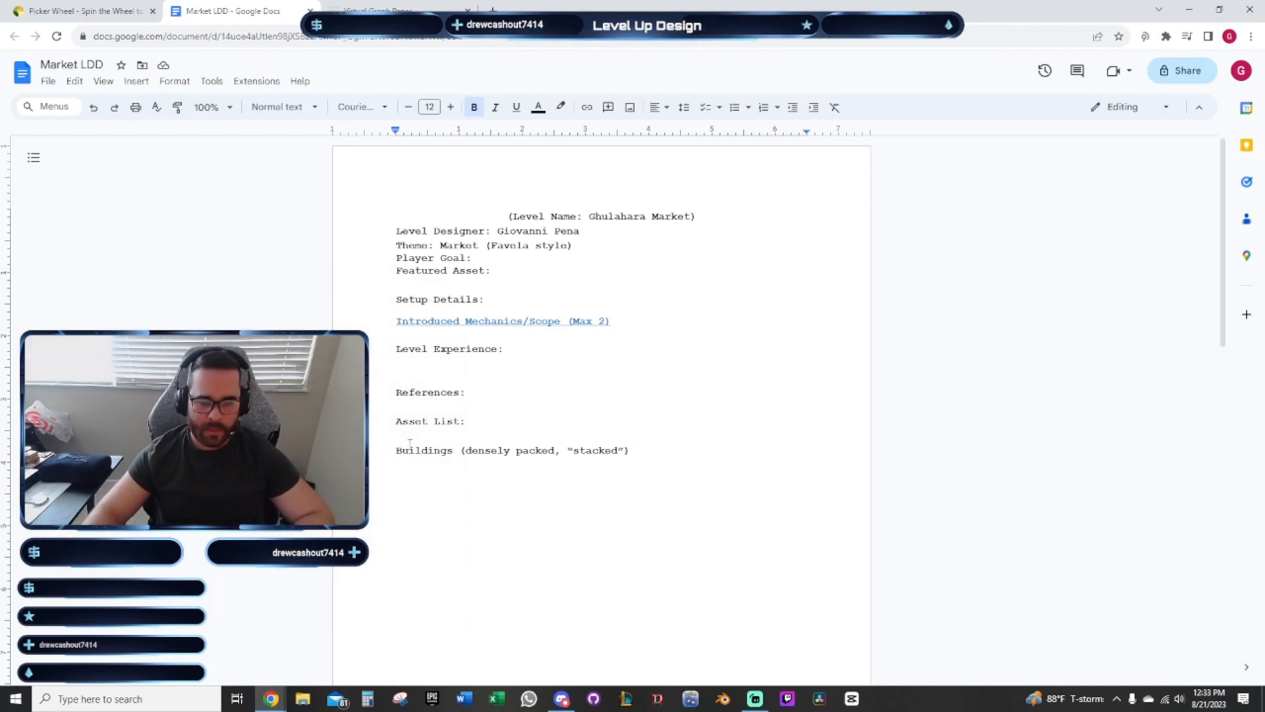
click(734, 107)
key(Return)
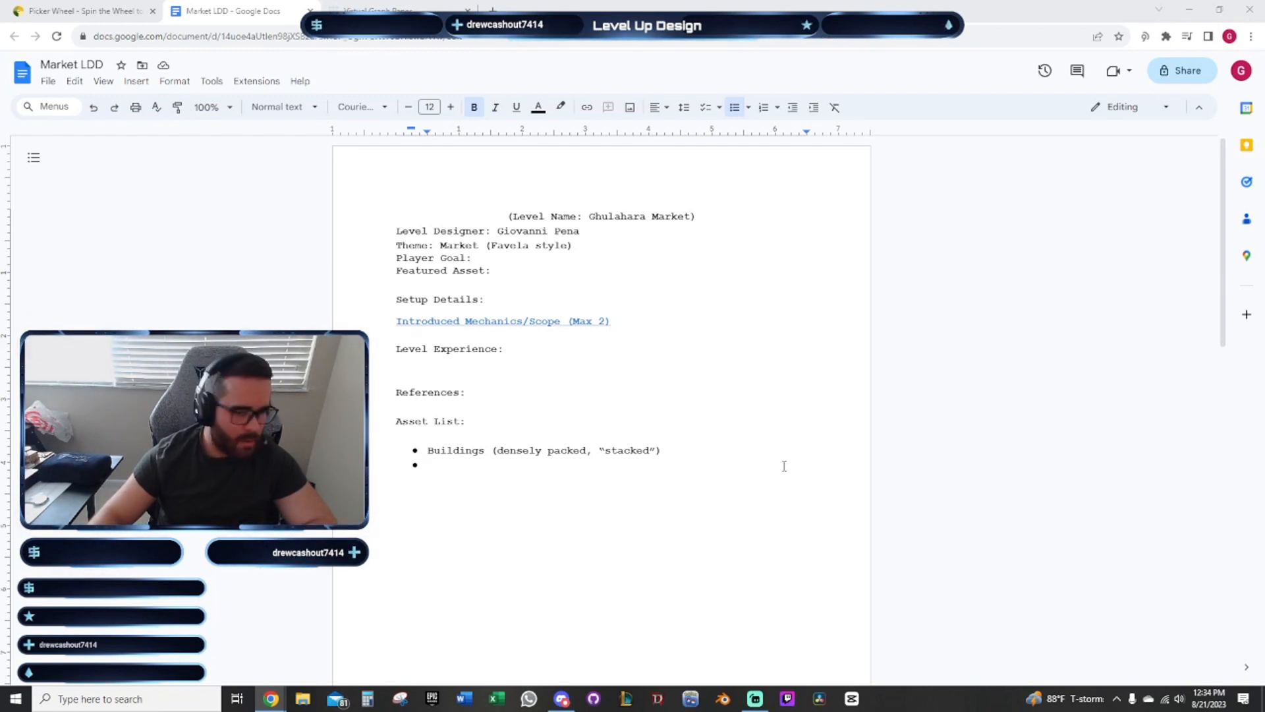
Add the bullets "Produce stands" and "Produce(s) (generic asset)" to the asset list, followed by an empty bullet
click(454, 470)
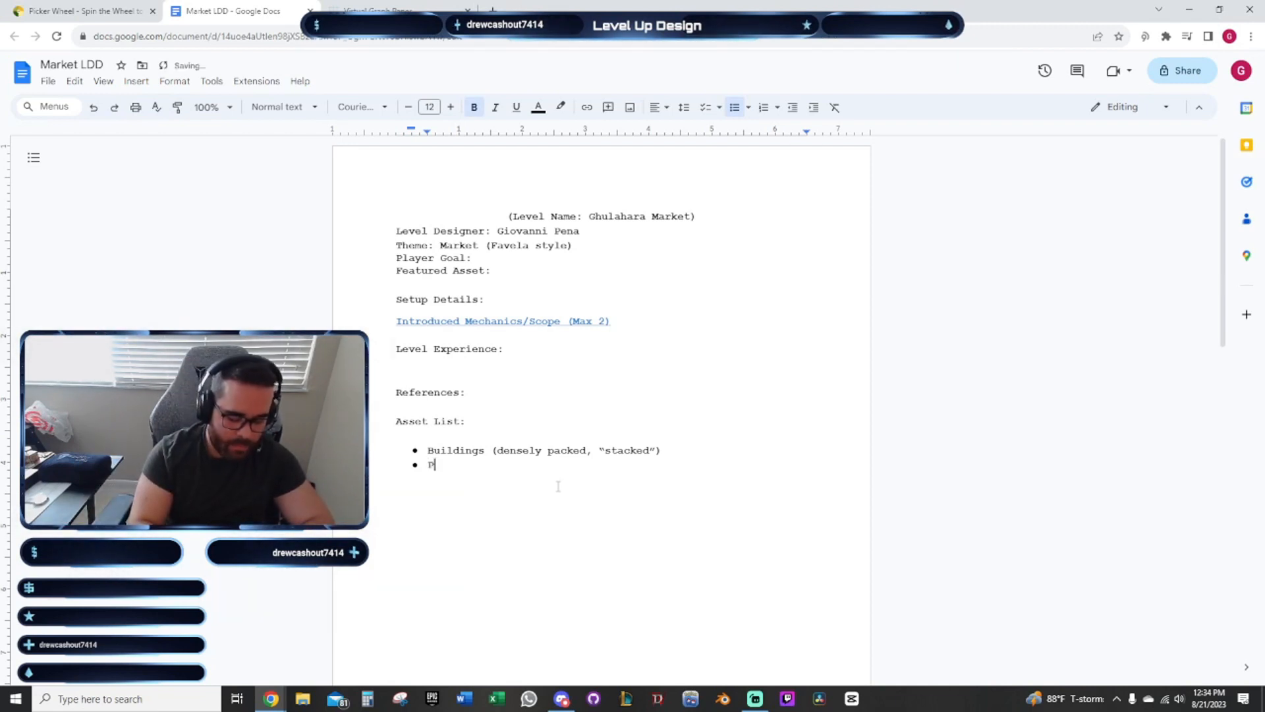
text(Produce (genr)
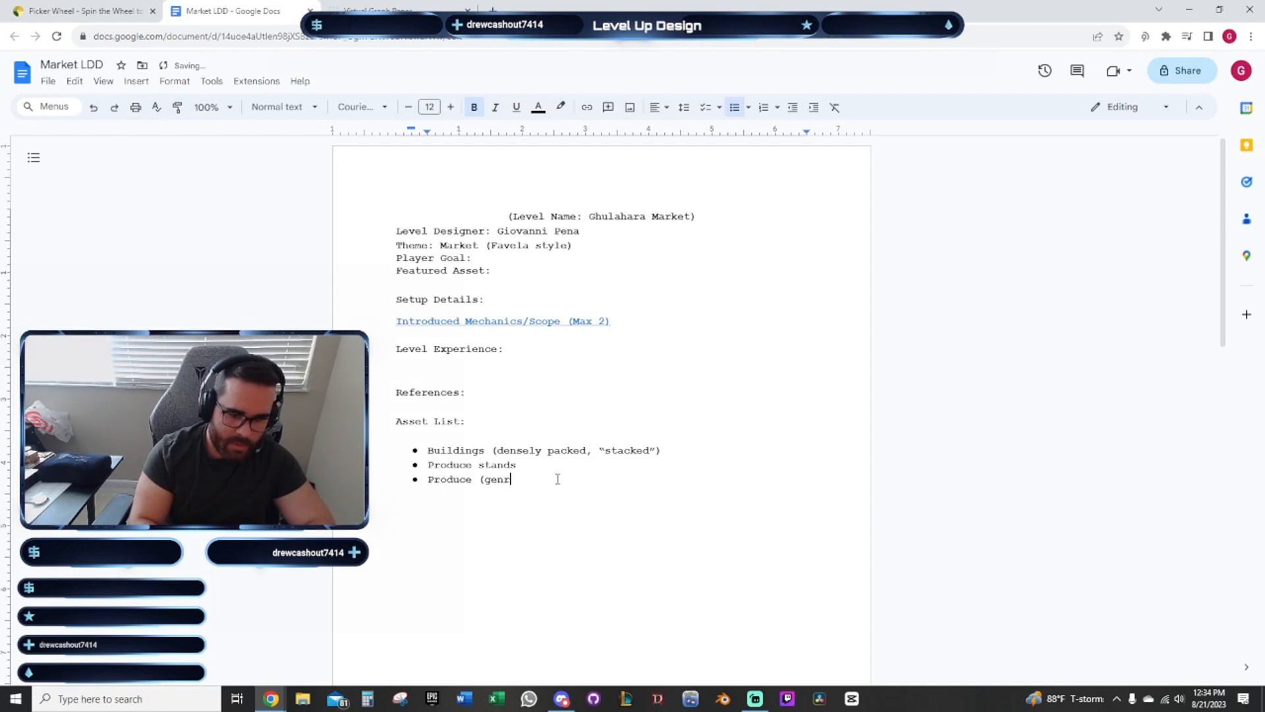
text(ic asset)
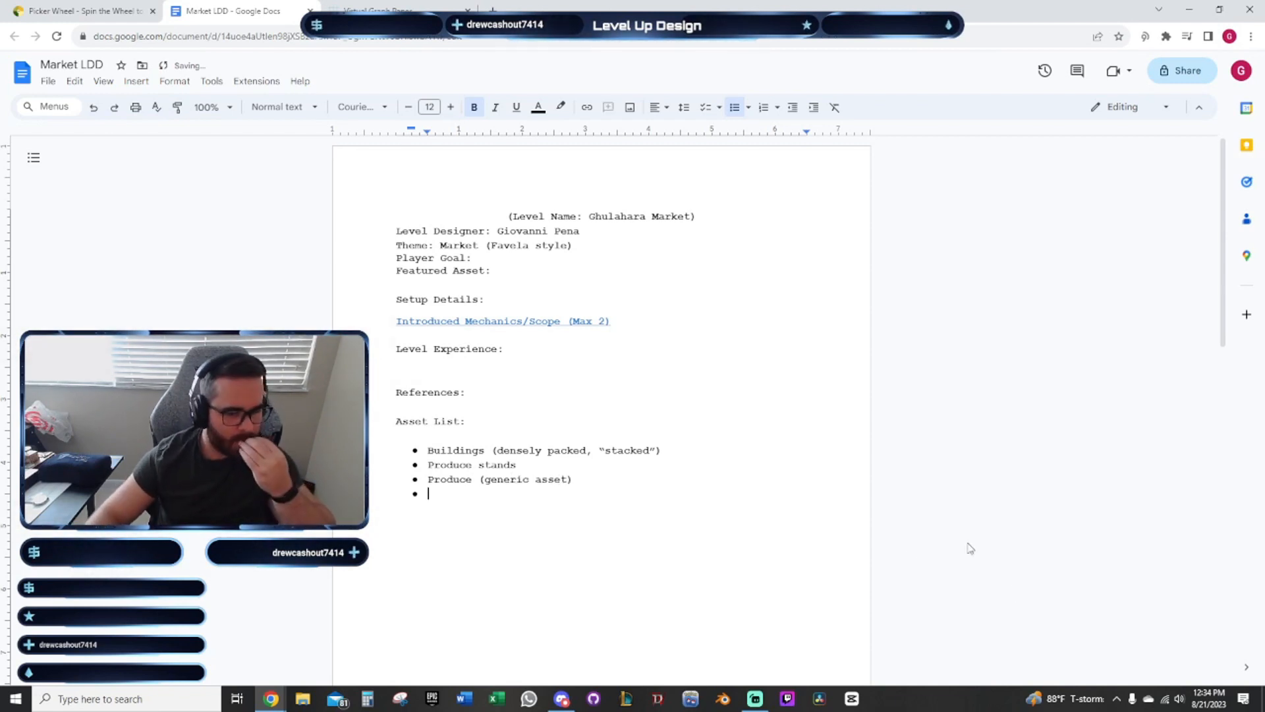
click(473, 479)
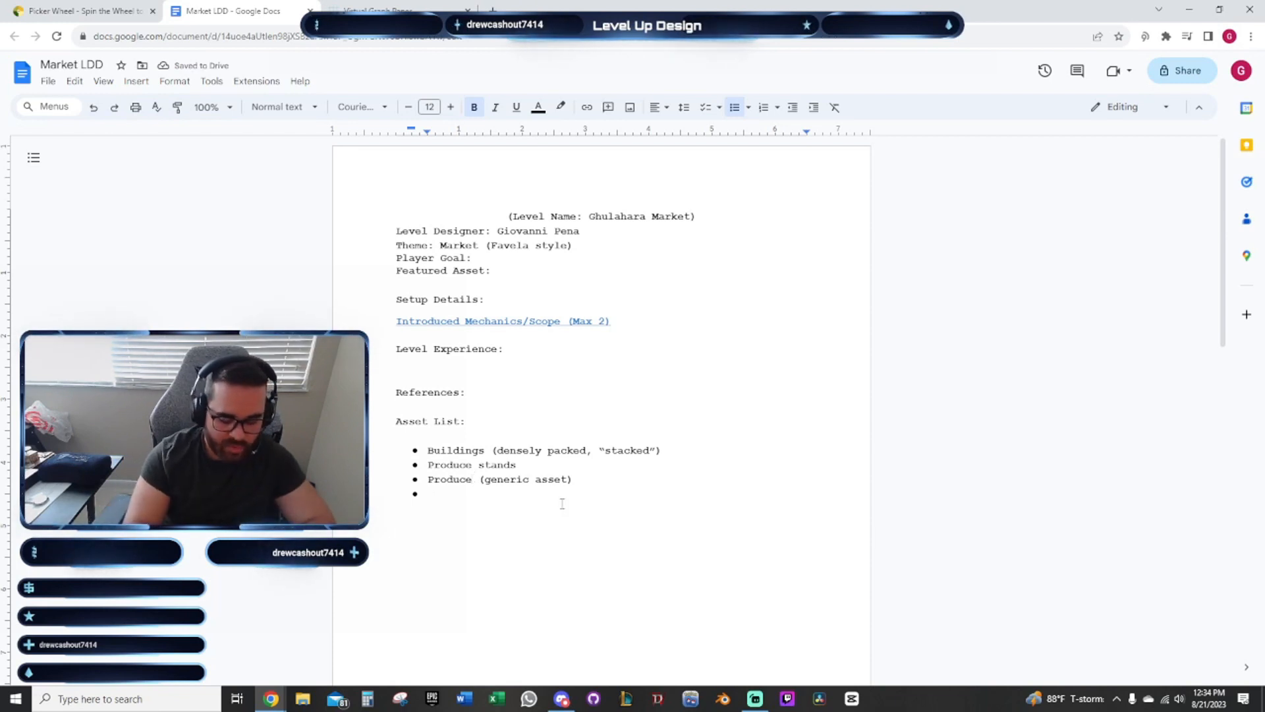
text((s))
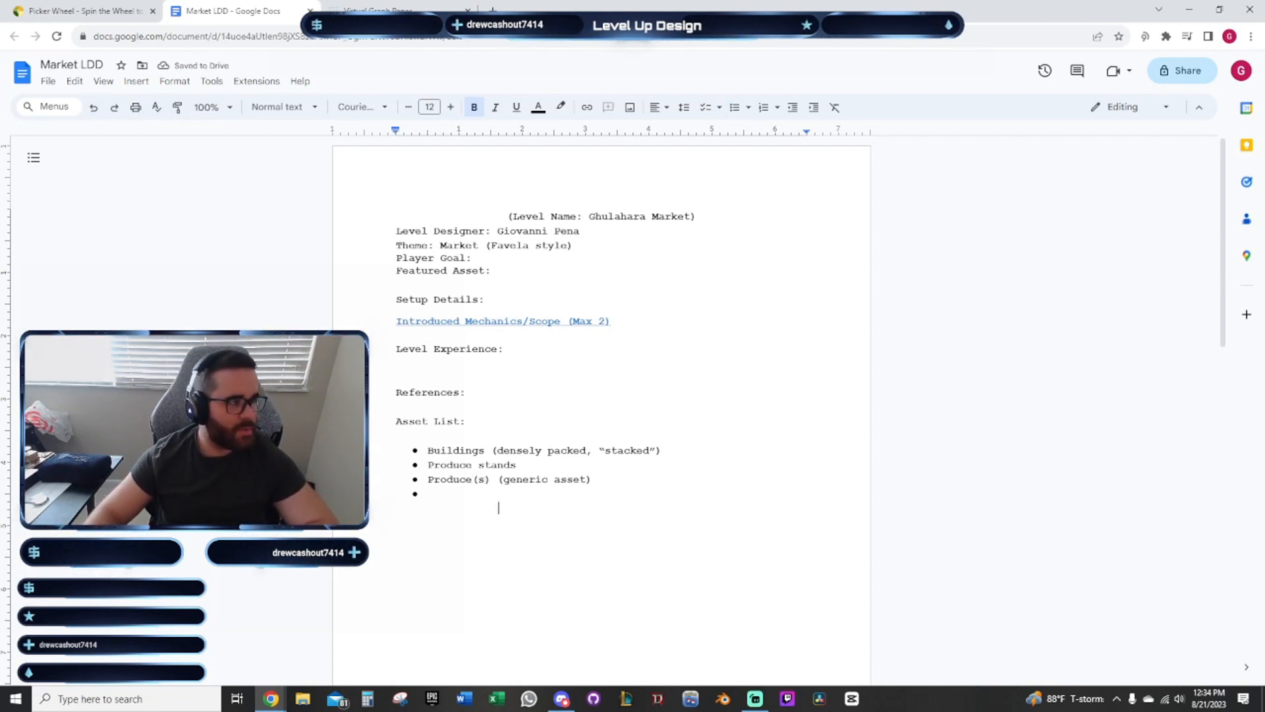
Search images for "desert markets", browse the results and preview the Wexas Travel souk picture
drag(0, 198, 554, 11)
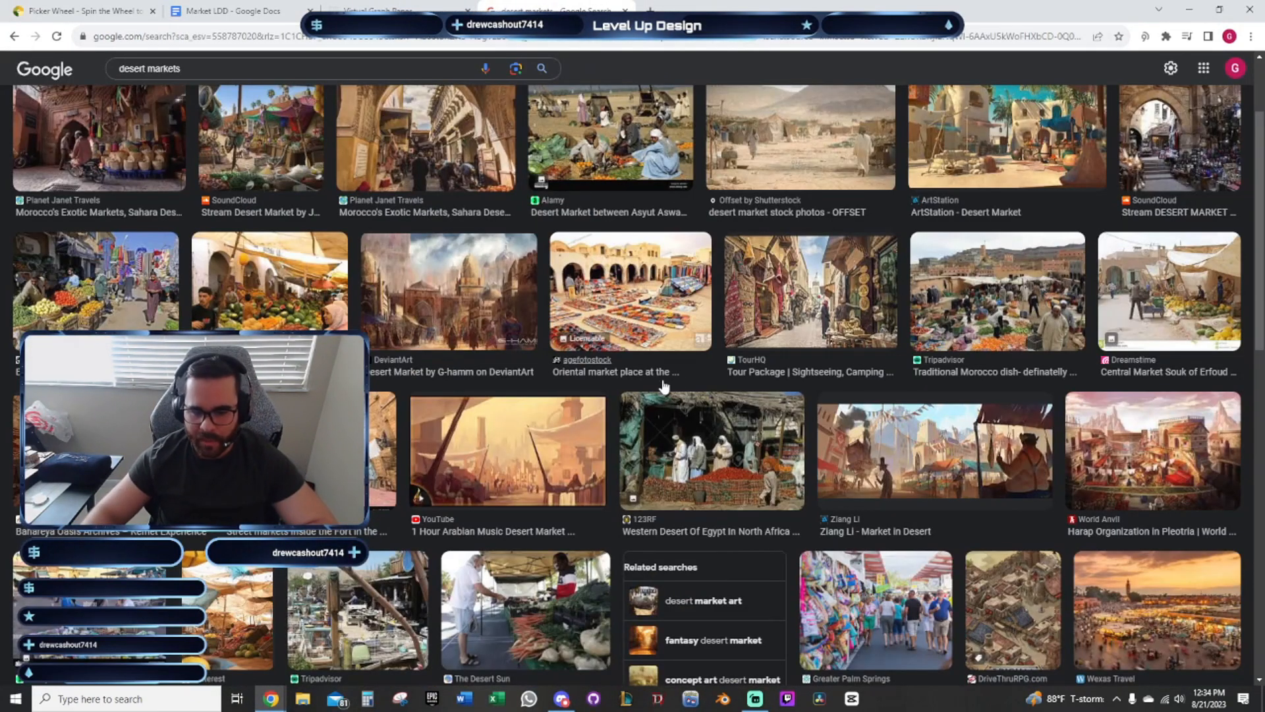
scroll(664, 385, down, 2)
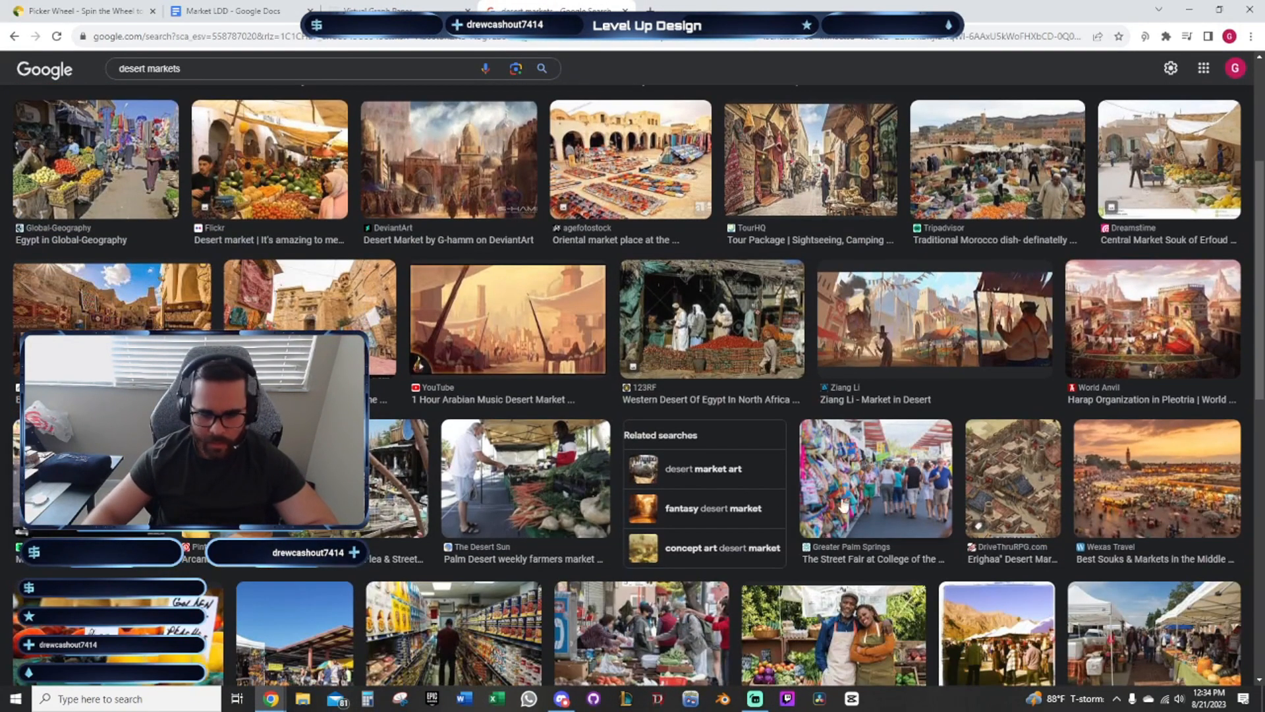
click(1113, 512)
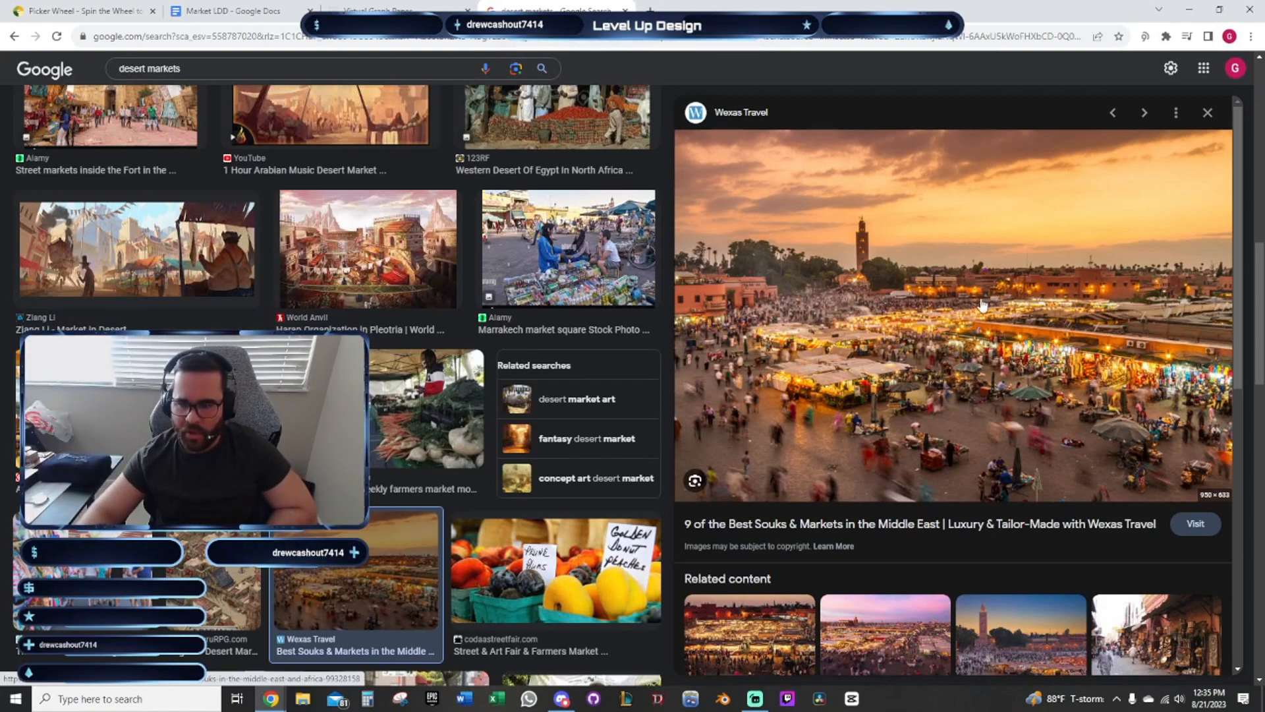
Return to the Market LDD document and add the bullet "Watchtower", in quotation marks, to the asset list, followed by an empty bullet
click(369, 10)
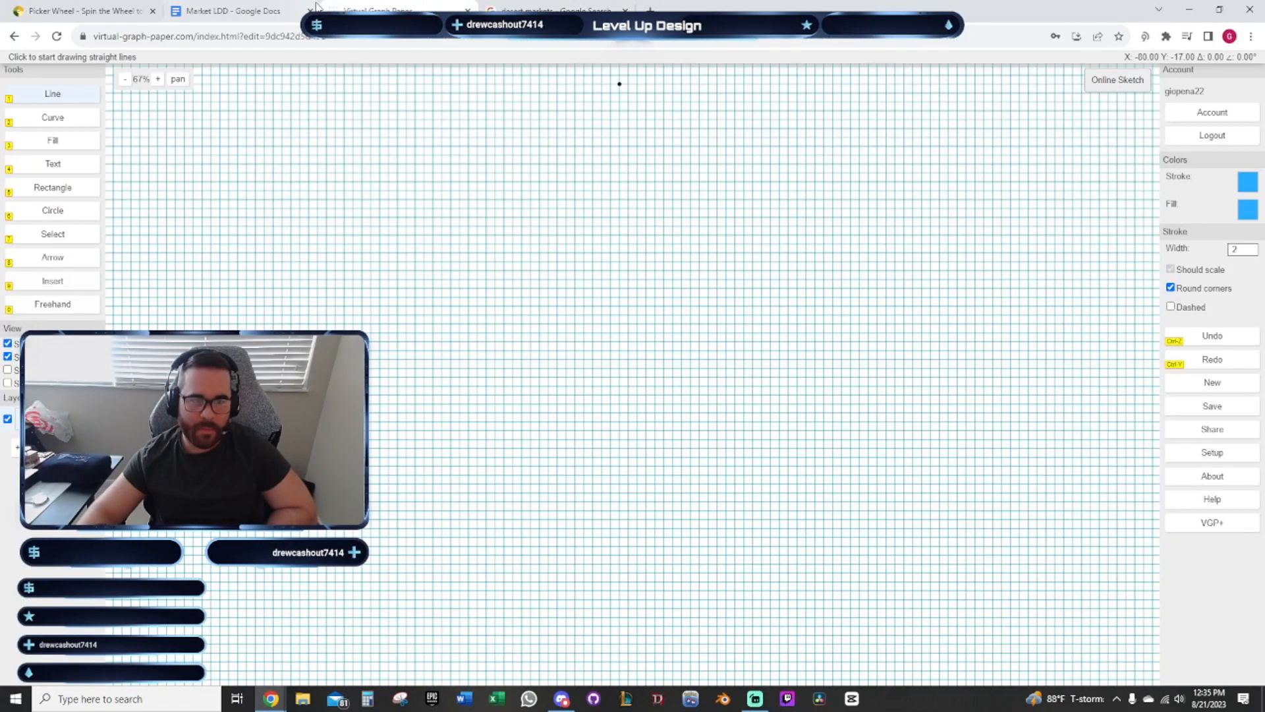
click(284, 8)
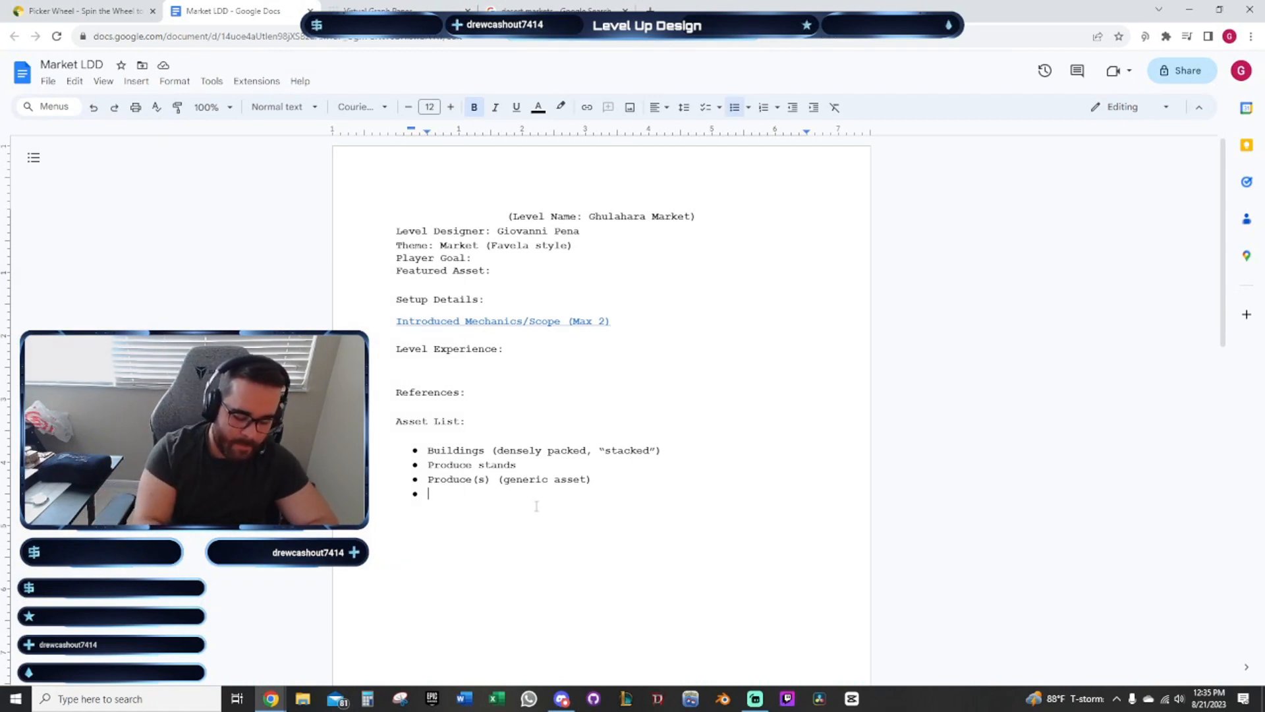
text(")
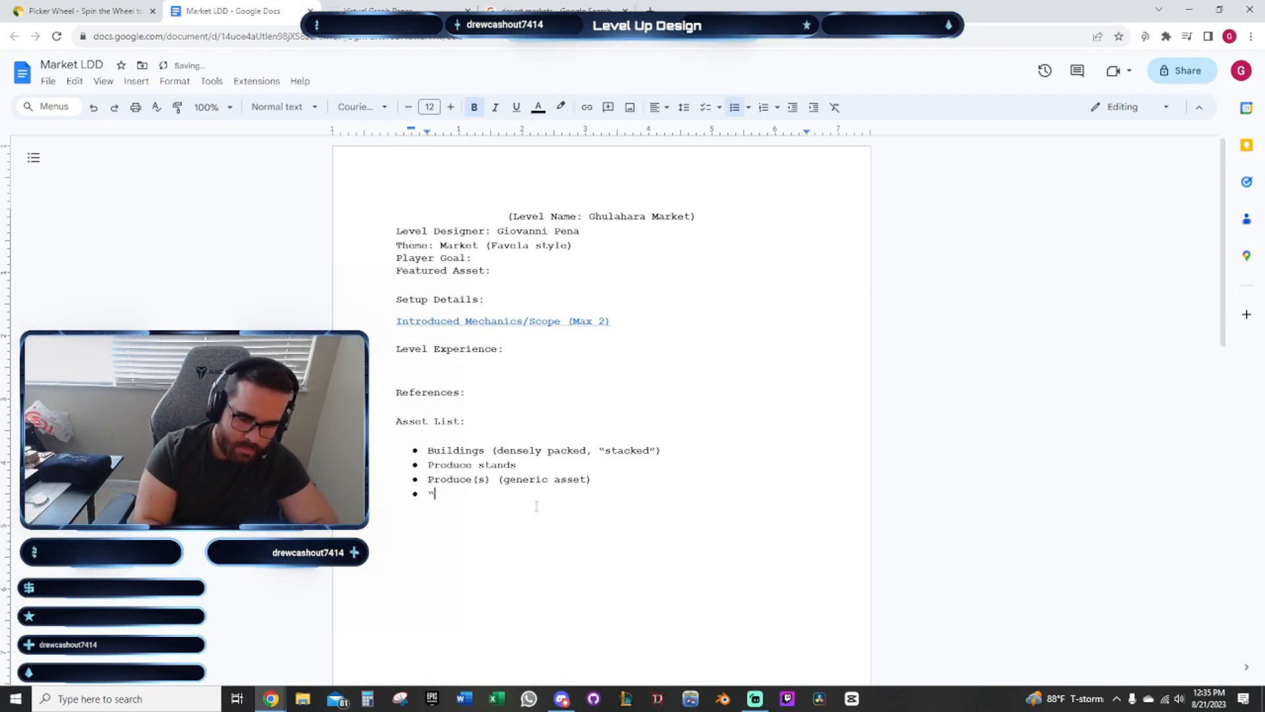
text(Watchtower)
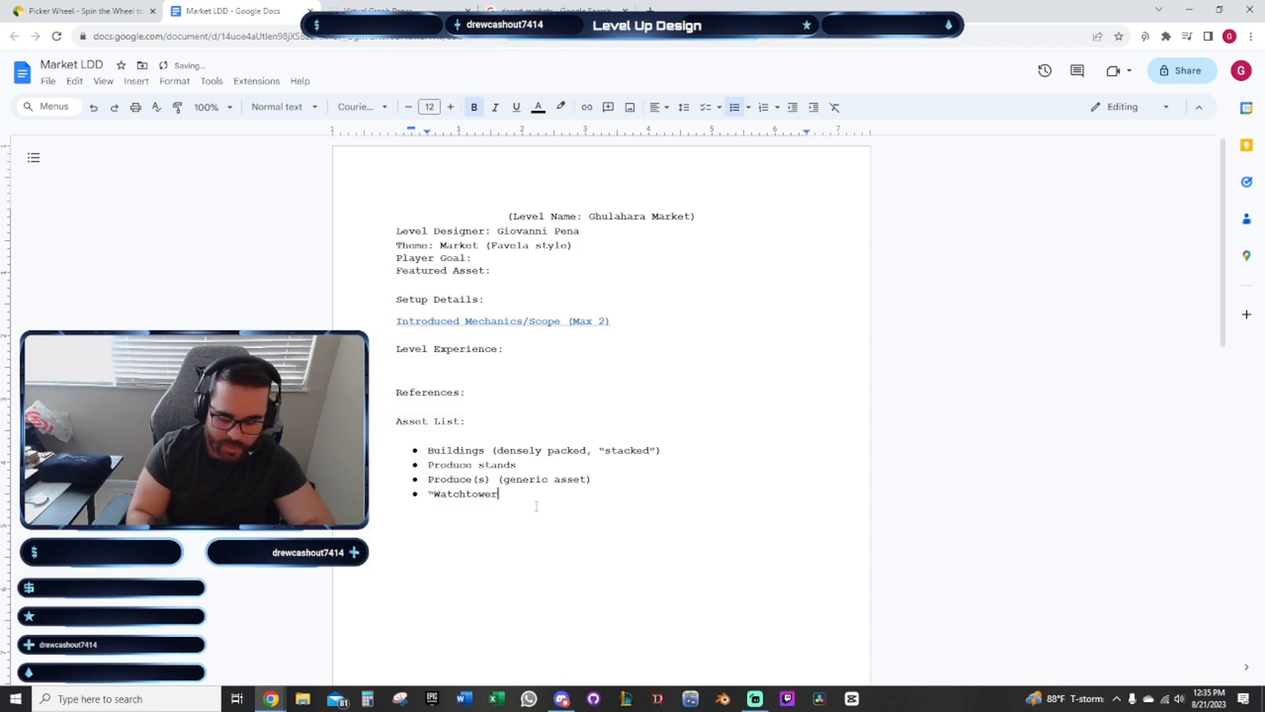
text(")
key(Return)
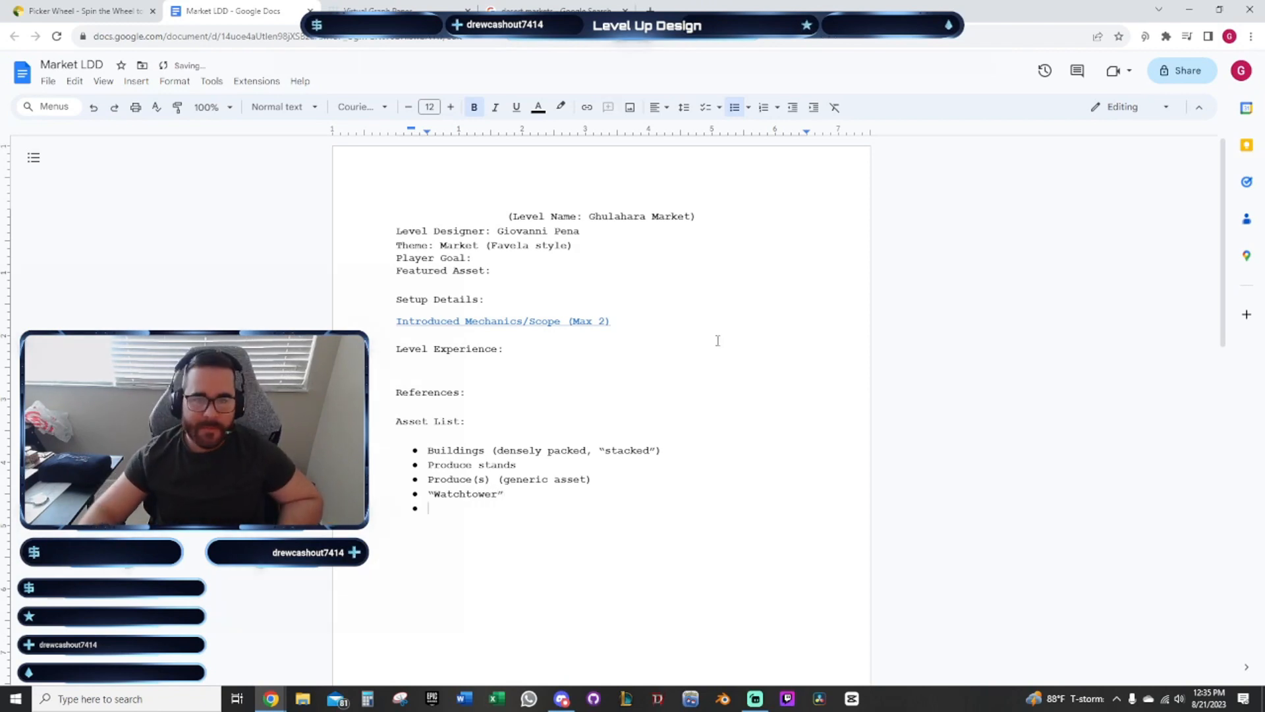
Browse the "desert markets" image results, previewing the Planet Minecraft hidden market, the Palm Springs Life farmers' market and the Wall Street Journal desert picture
click(493, 8)
scroll(615, 352, down, 4)
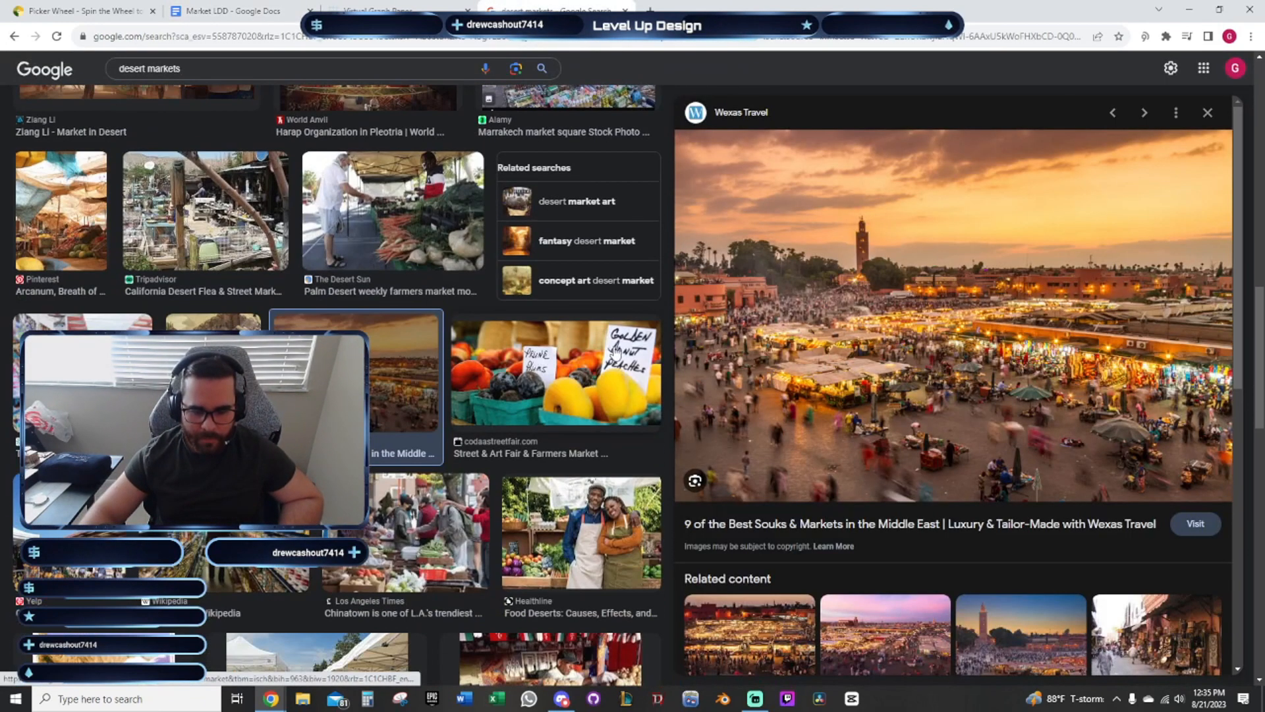
scroll(336, 382, down, 4)
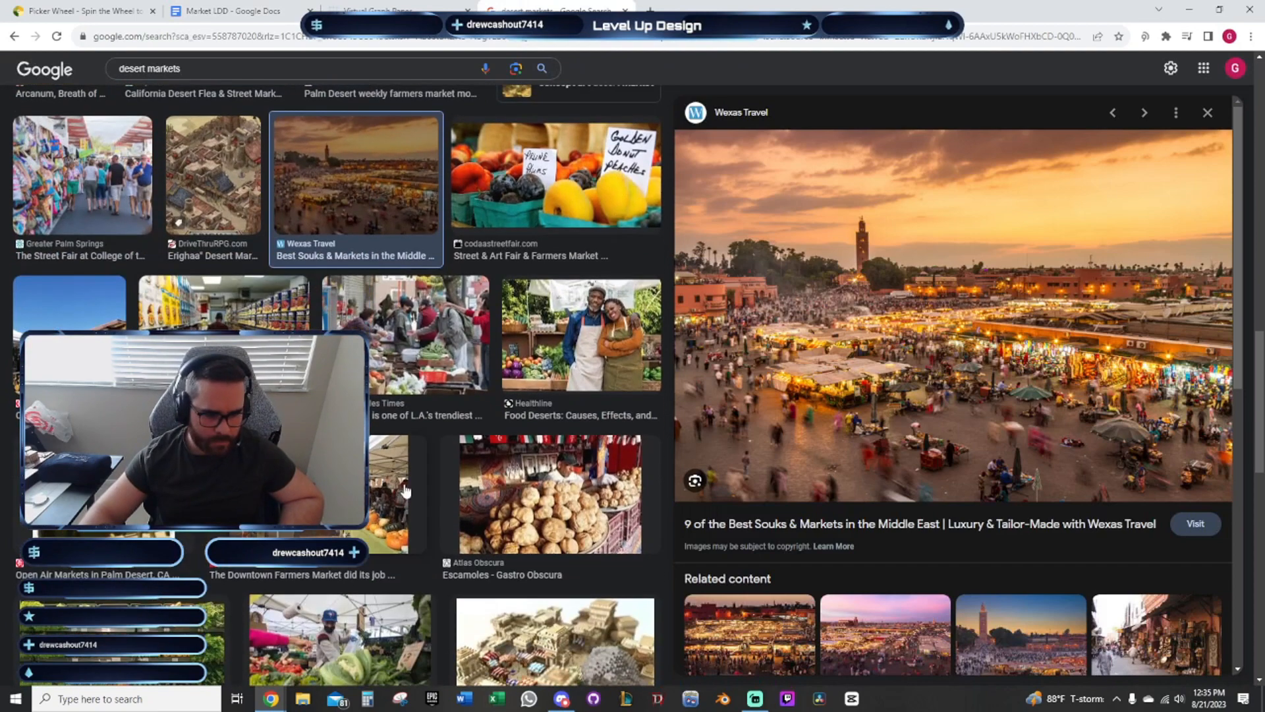
click(626, 506)
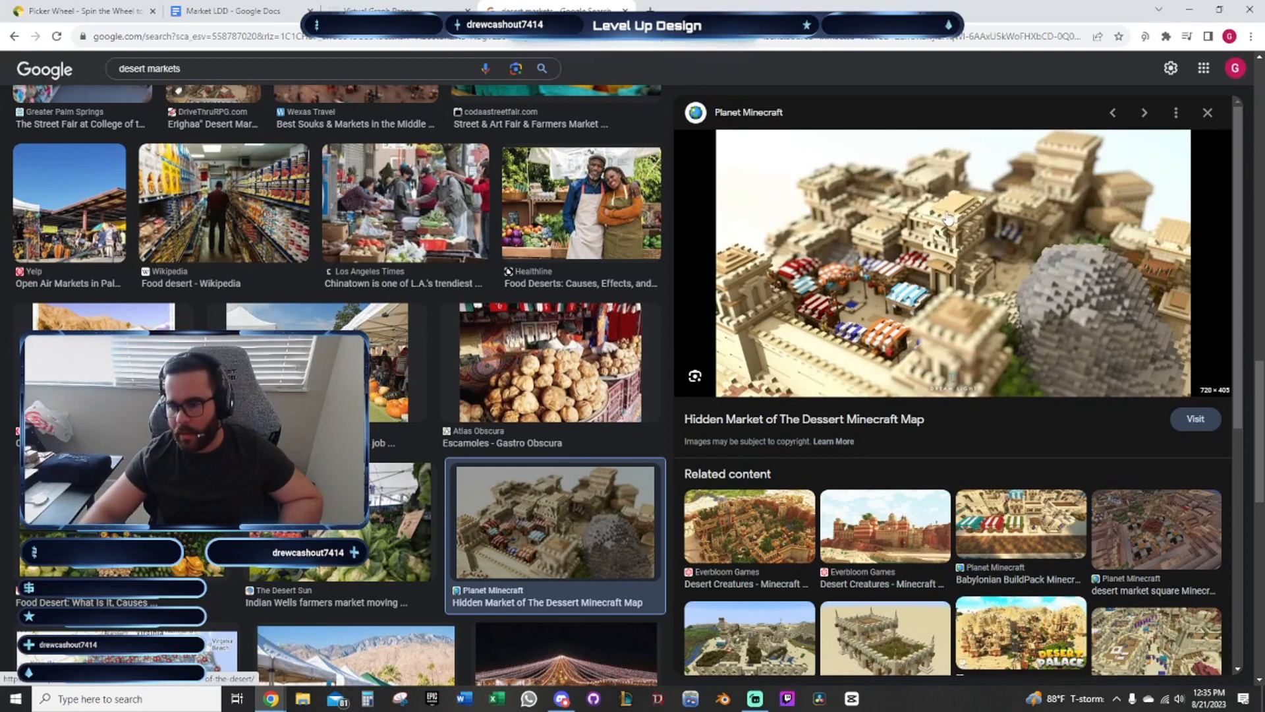
click(388, 11)
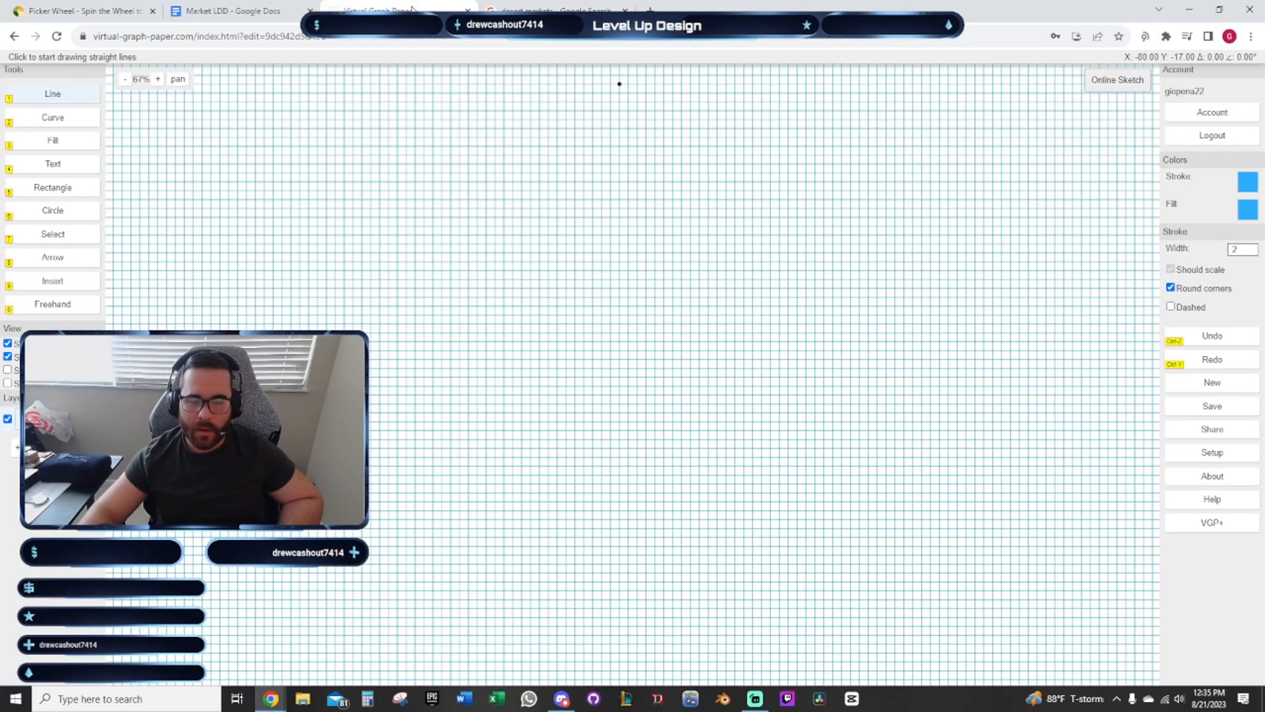
click(557, 8)
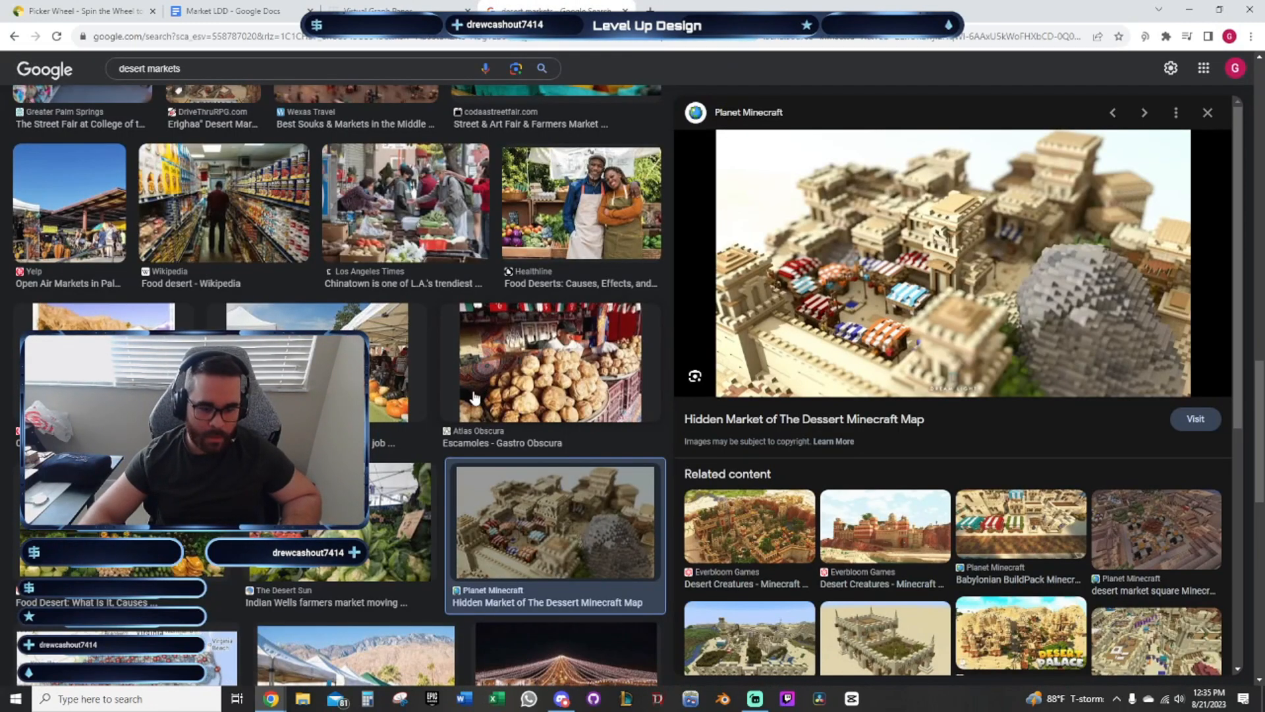
scroll(474, 402, down, 3)
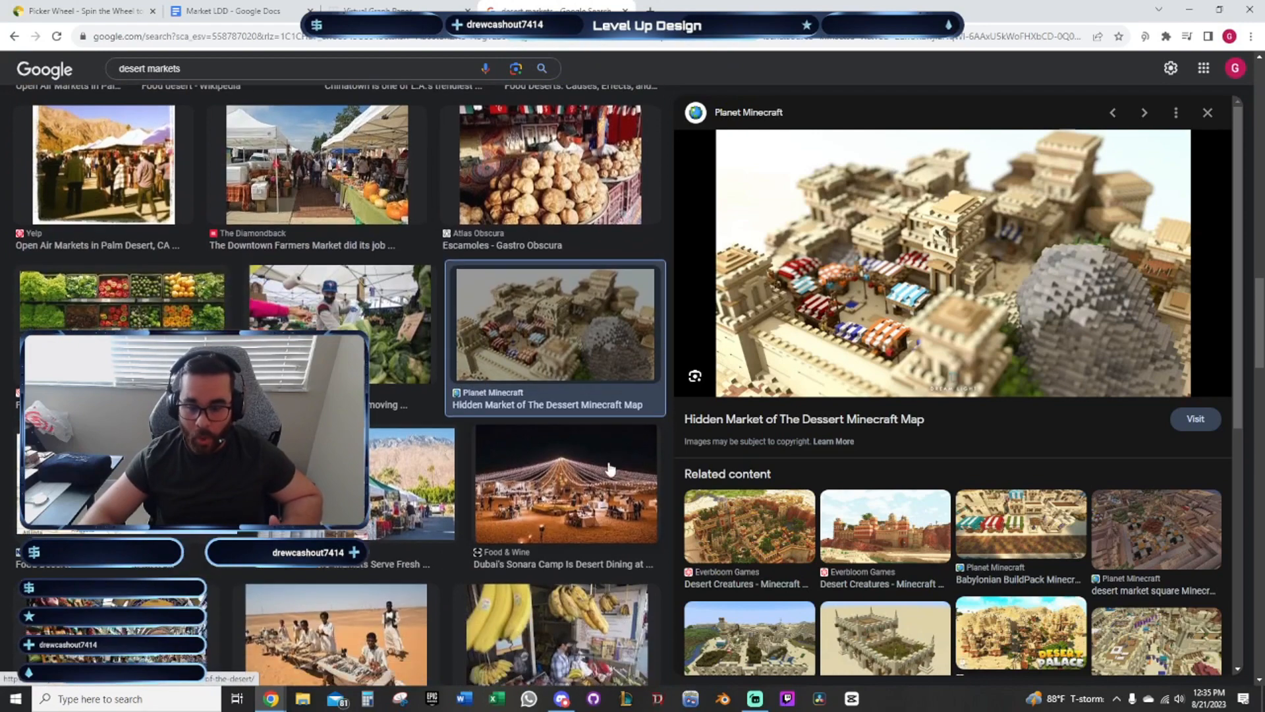
click(593, 478)
click(371, 469)
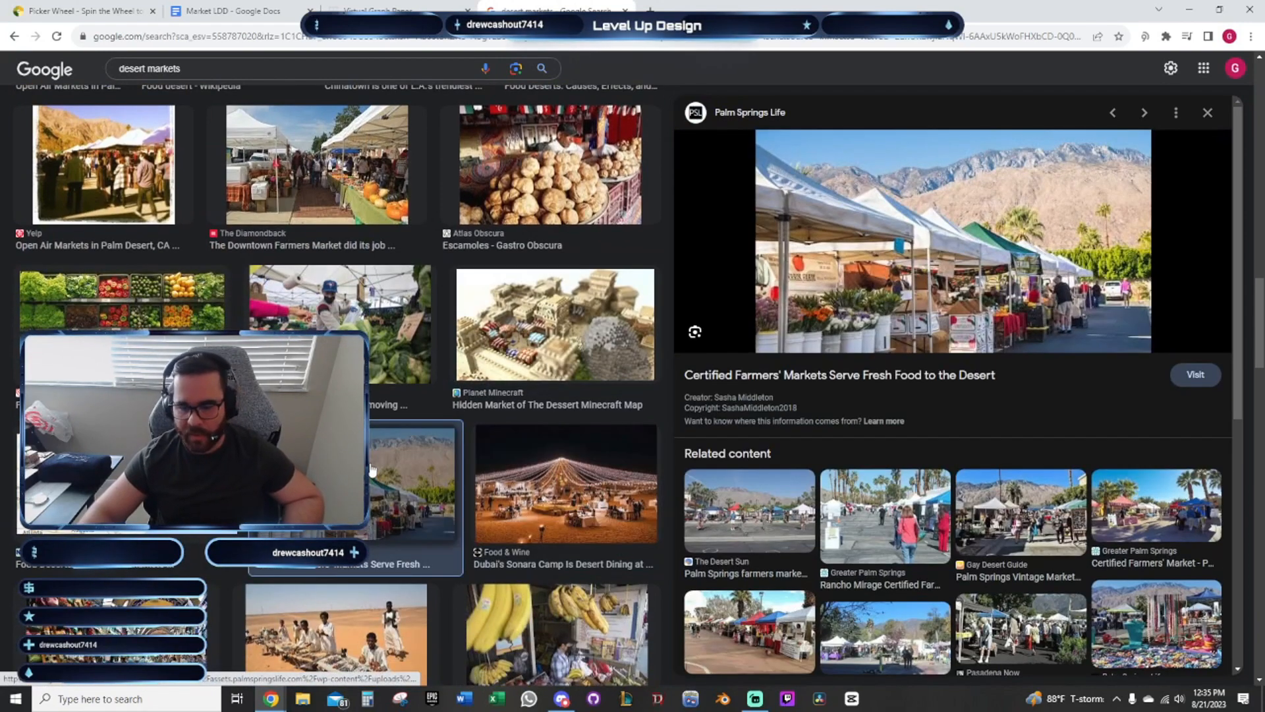
scroll(395, 461, down, 4)
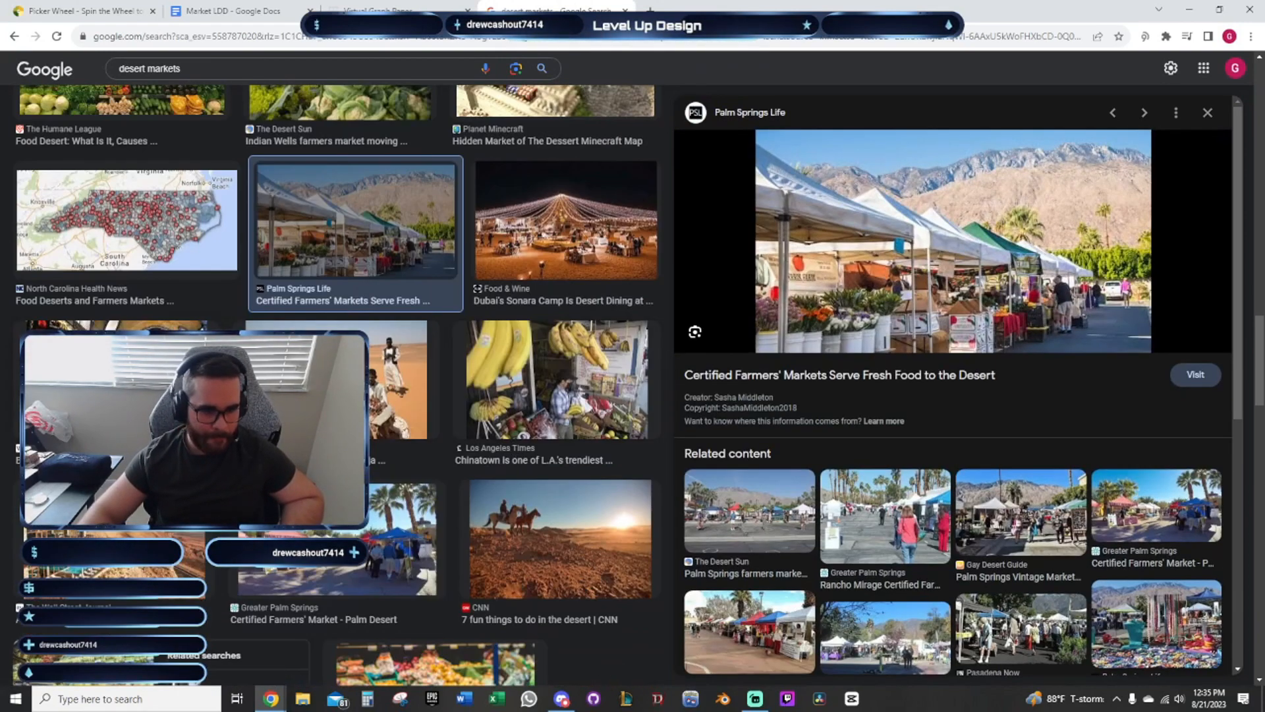
click(172, 531)
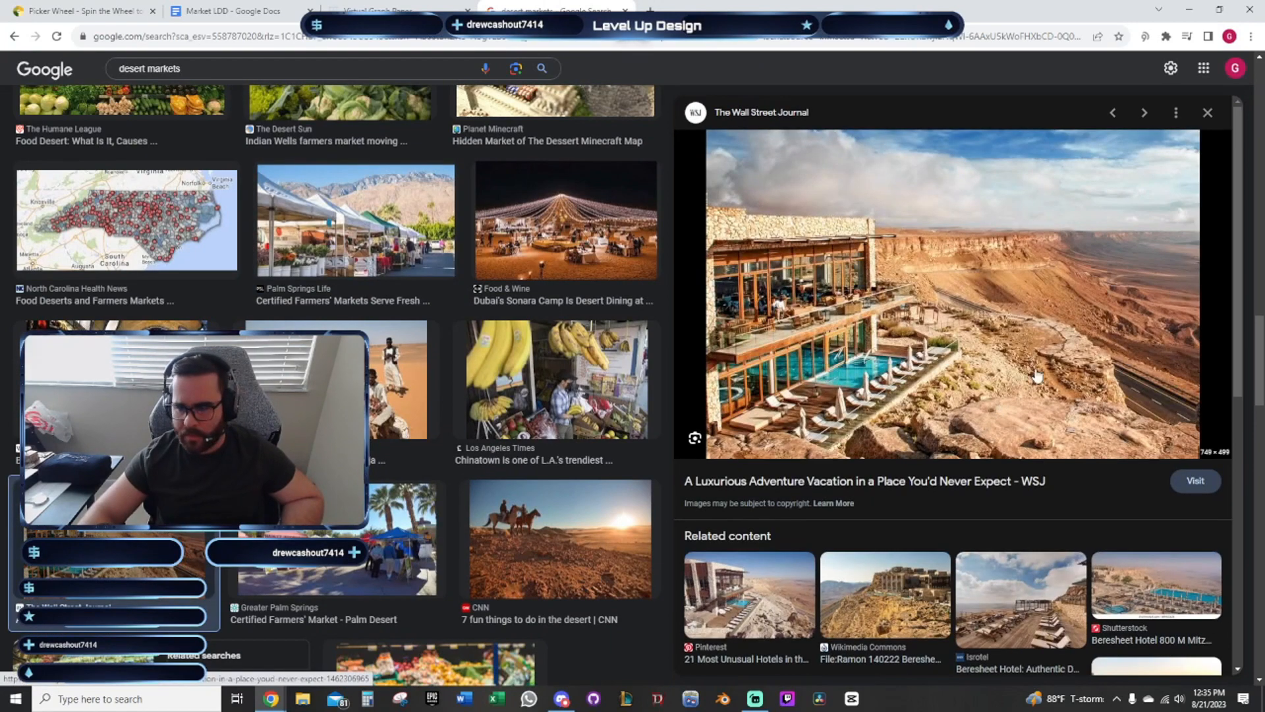
scroll(618, 370, down, 3)
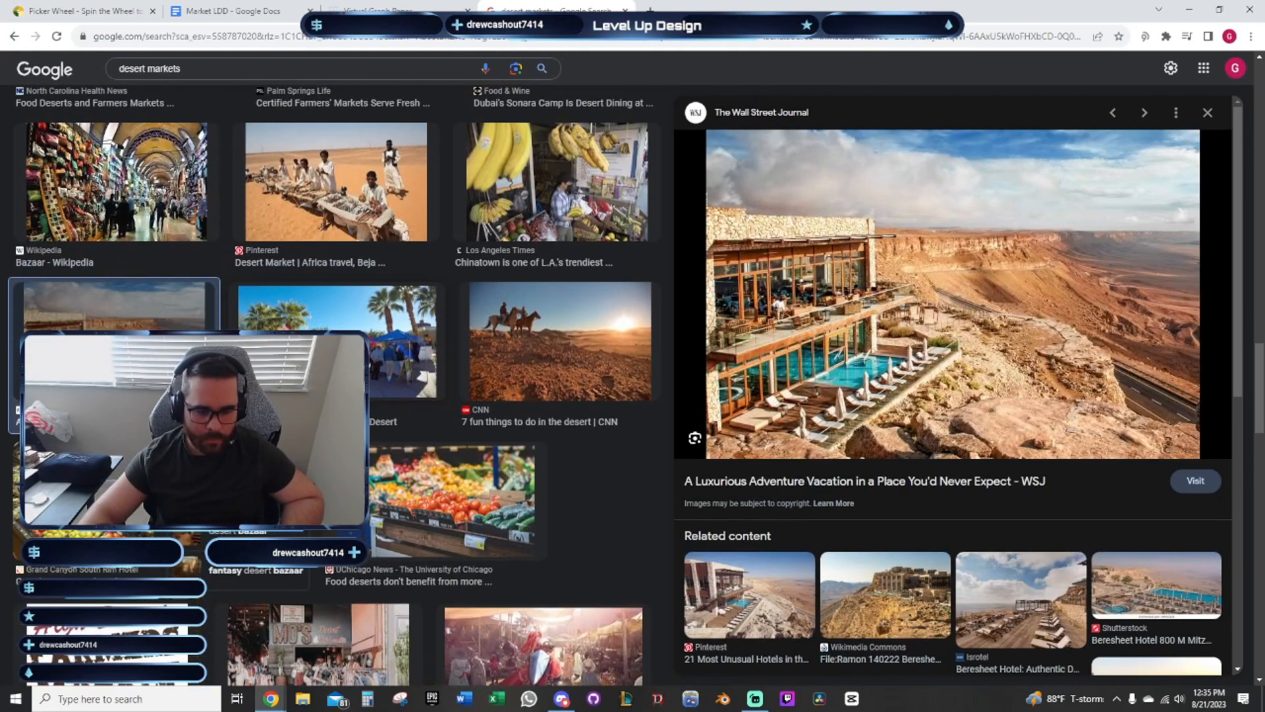
Go back to the Market LDD document and add the bullet "Debris" to the asset list, followed by an empty bullet
key(ctrl+shift+Tab)
key(ctrl+shift+Tab)
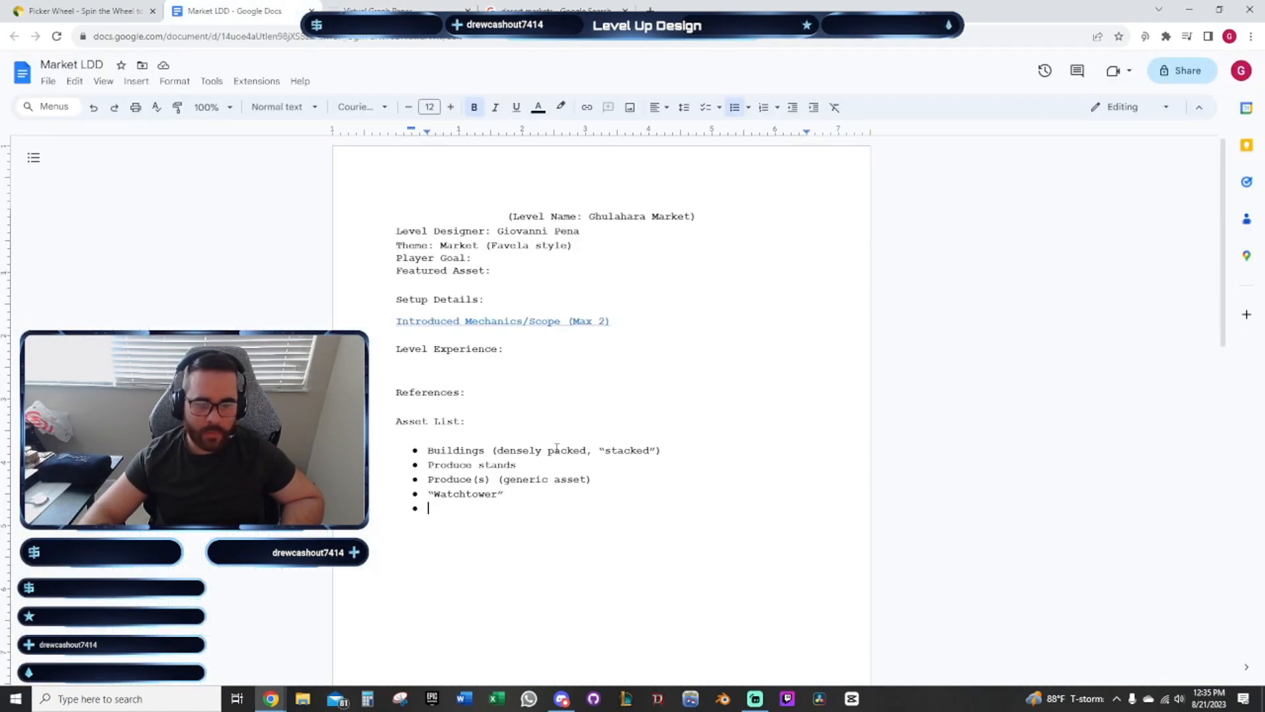
text(Debris)
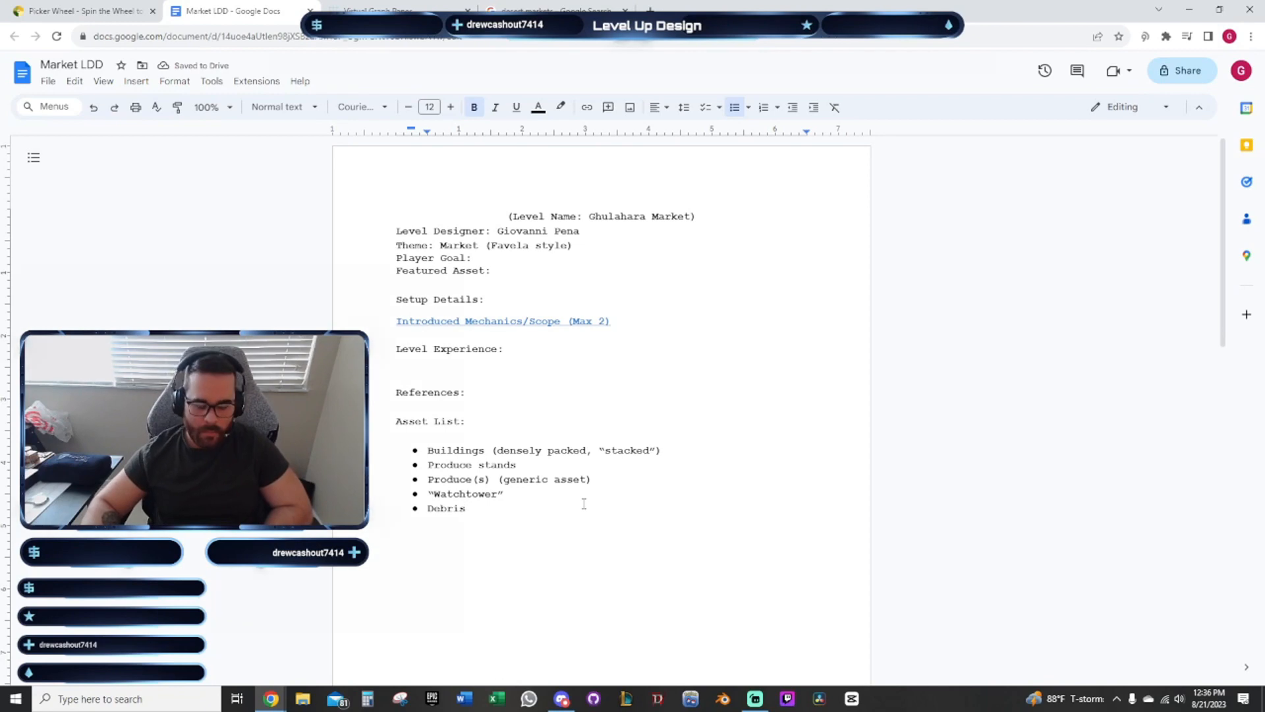
key(Return)
Examine more "desert markets" image results for asset ideas, including the National Geographic Society Caravanserai picture
click(553, 10)
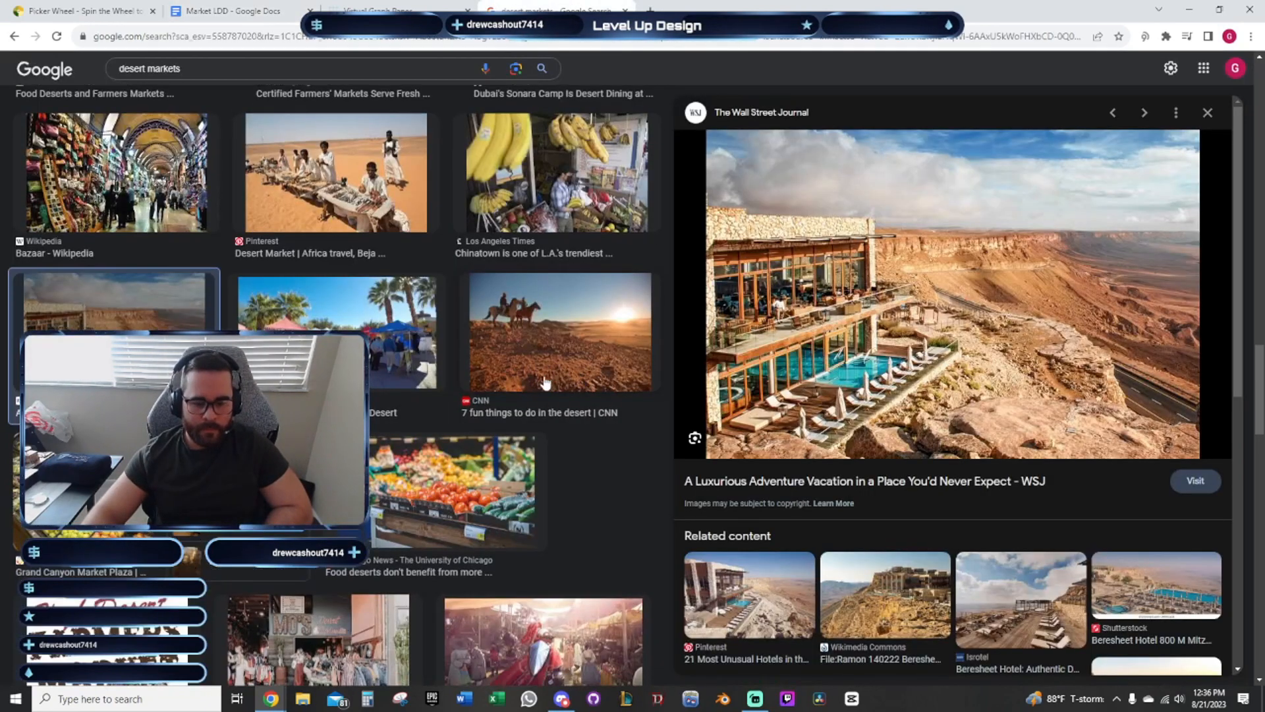
scroll(544, 382, down, 4)
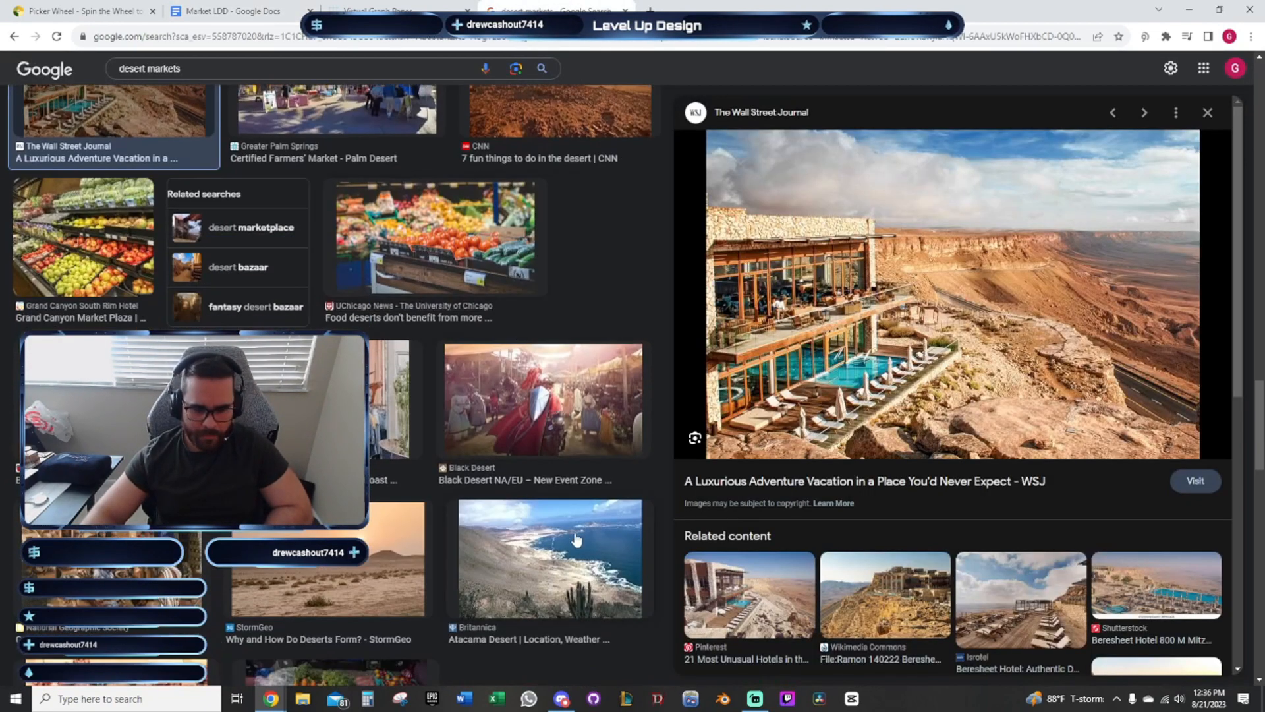
click(558, 554)
click(113, 572)
scroll(550, 469, down, 1)
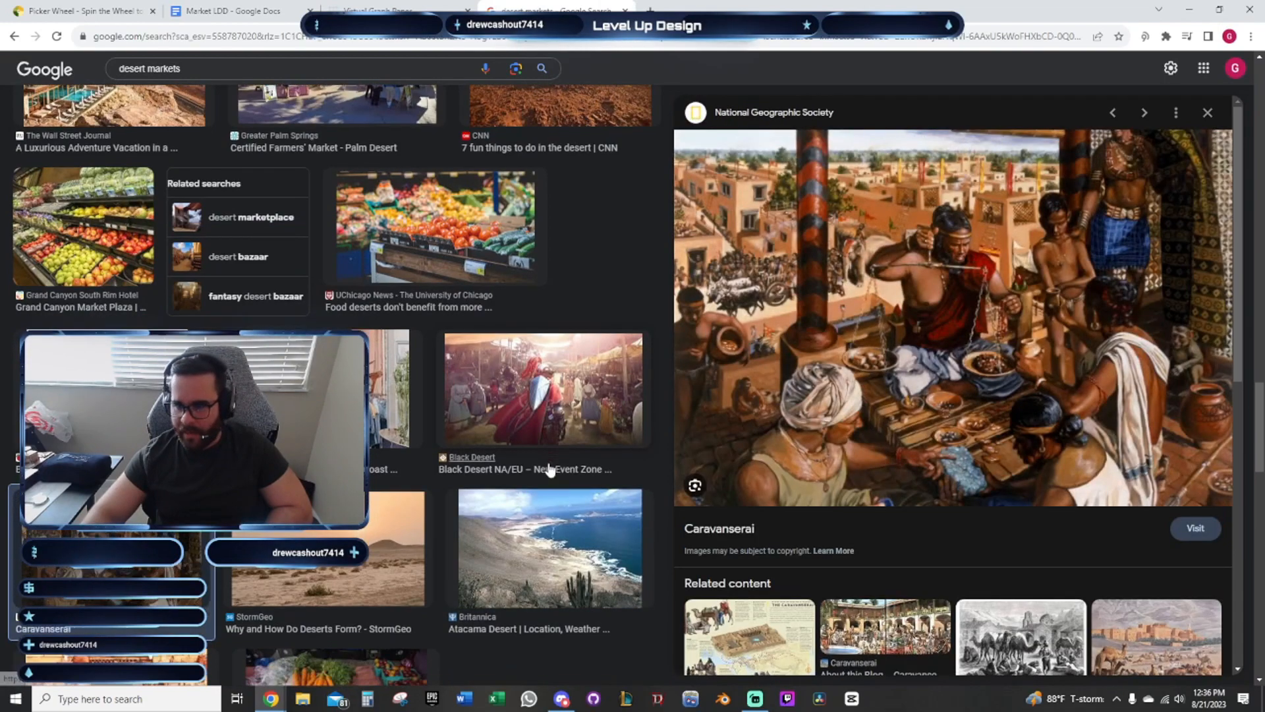
scroll(560, 440, down, 5)
scroll(389, 381, up, 10)
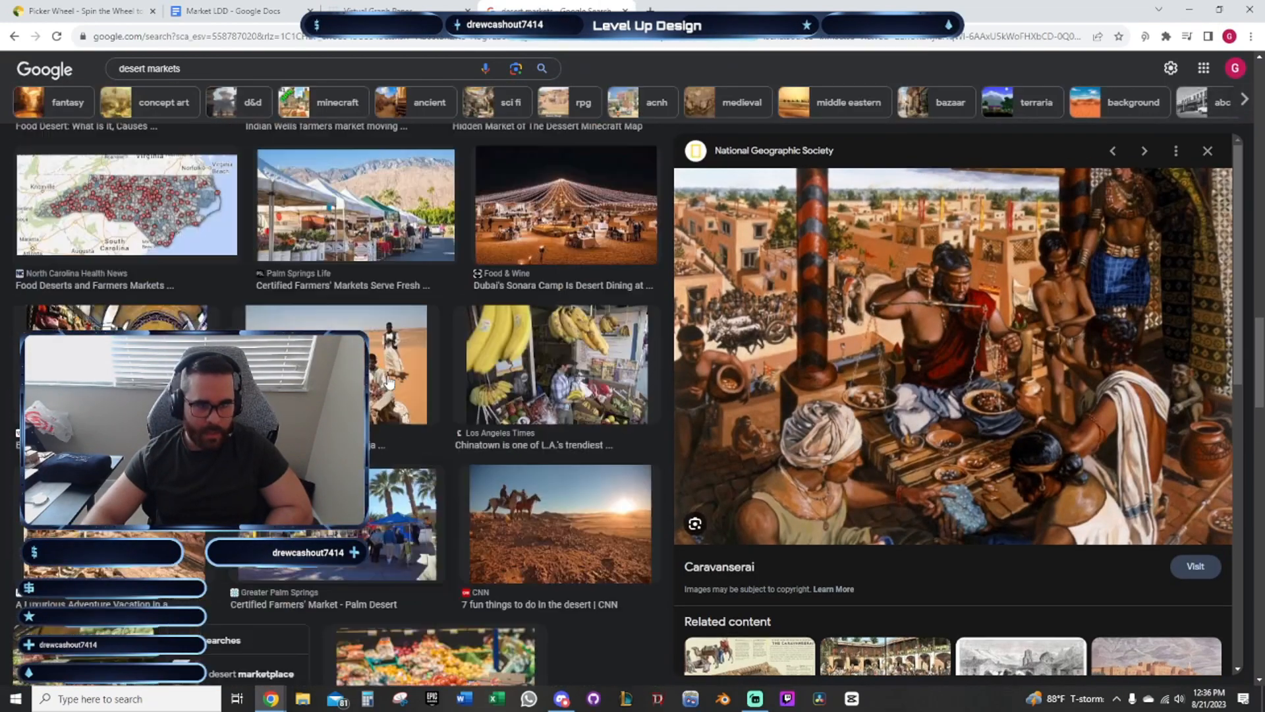
scroll(388, 380, down, 5)
Search images for "desert market concept art" and preview ArtStation's "desert city market view" and "Desert Market" pictures
click(235, 68)
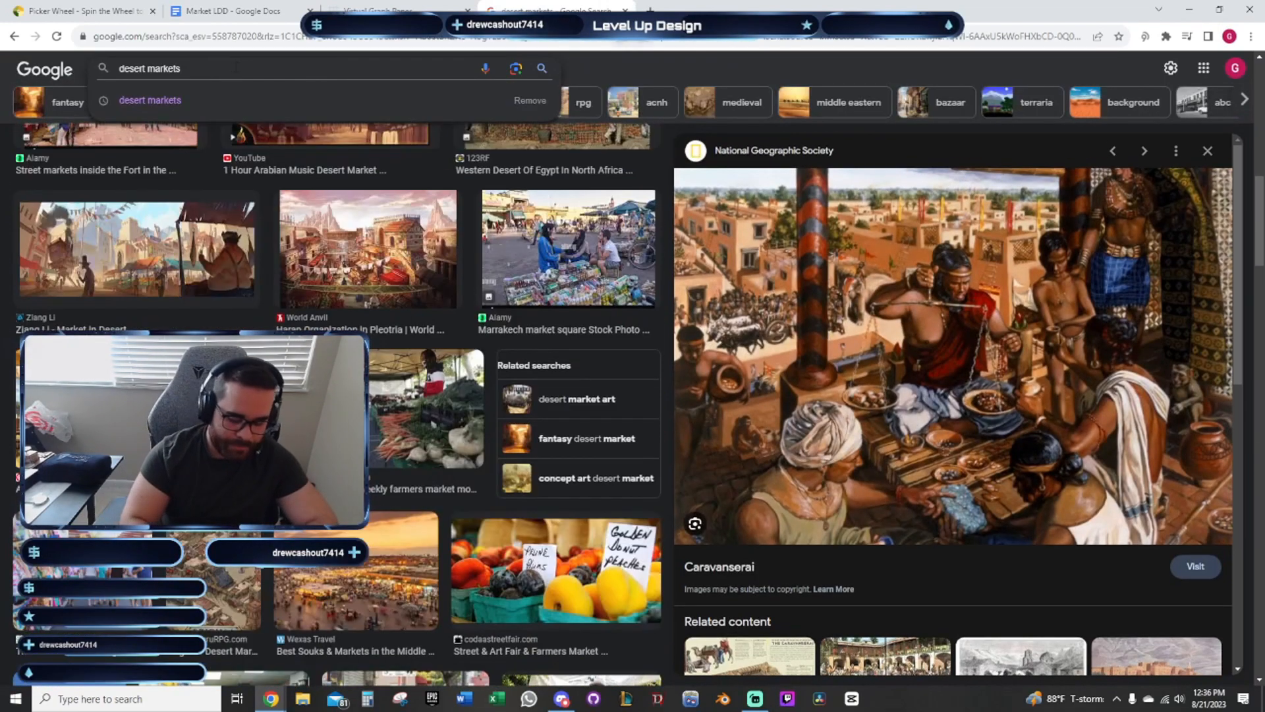
key(BackSpace)
text(concept)
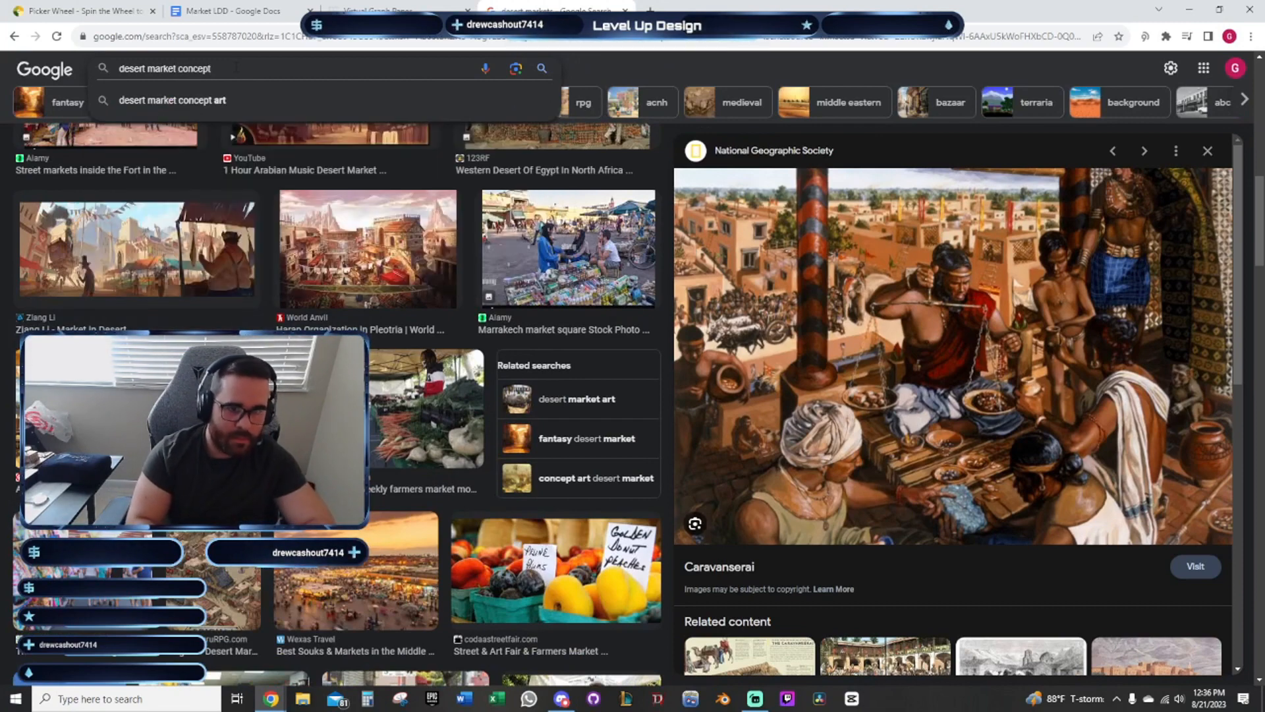
text( art)
key(Return)
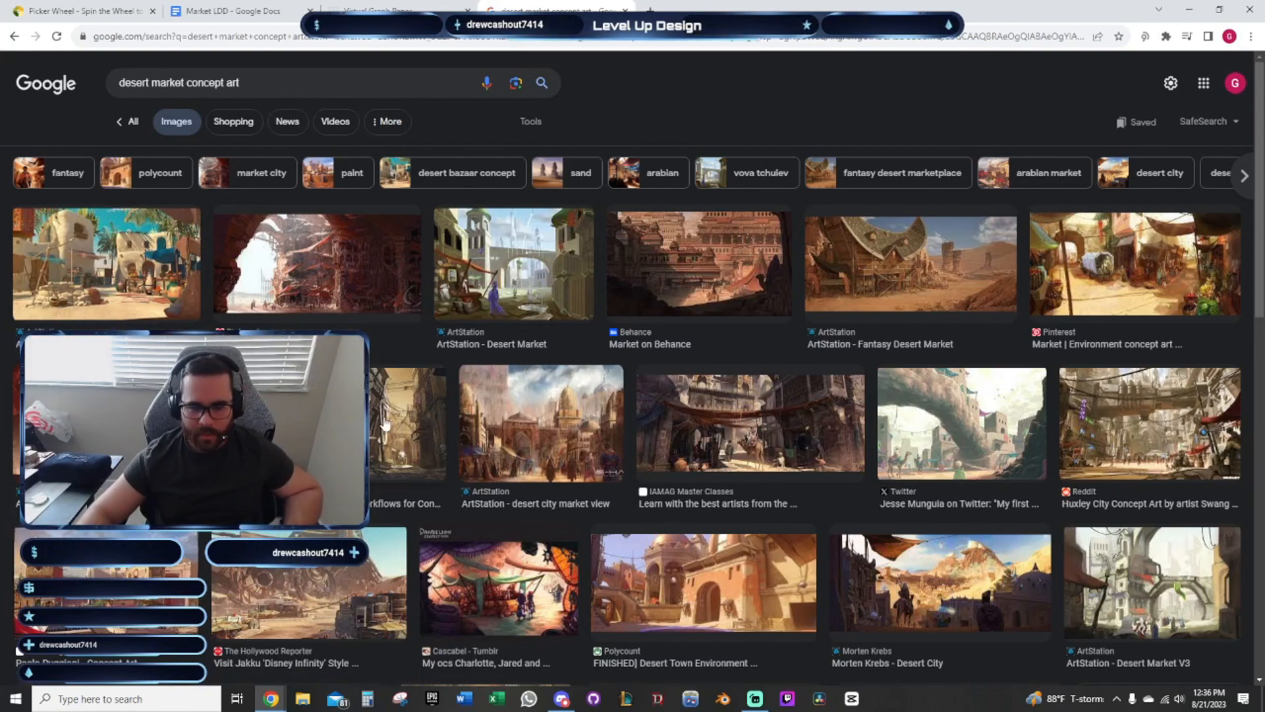
click(546, 427)
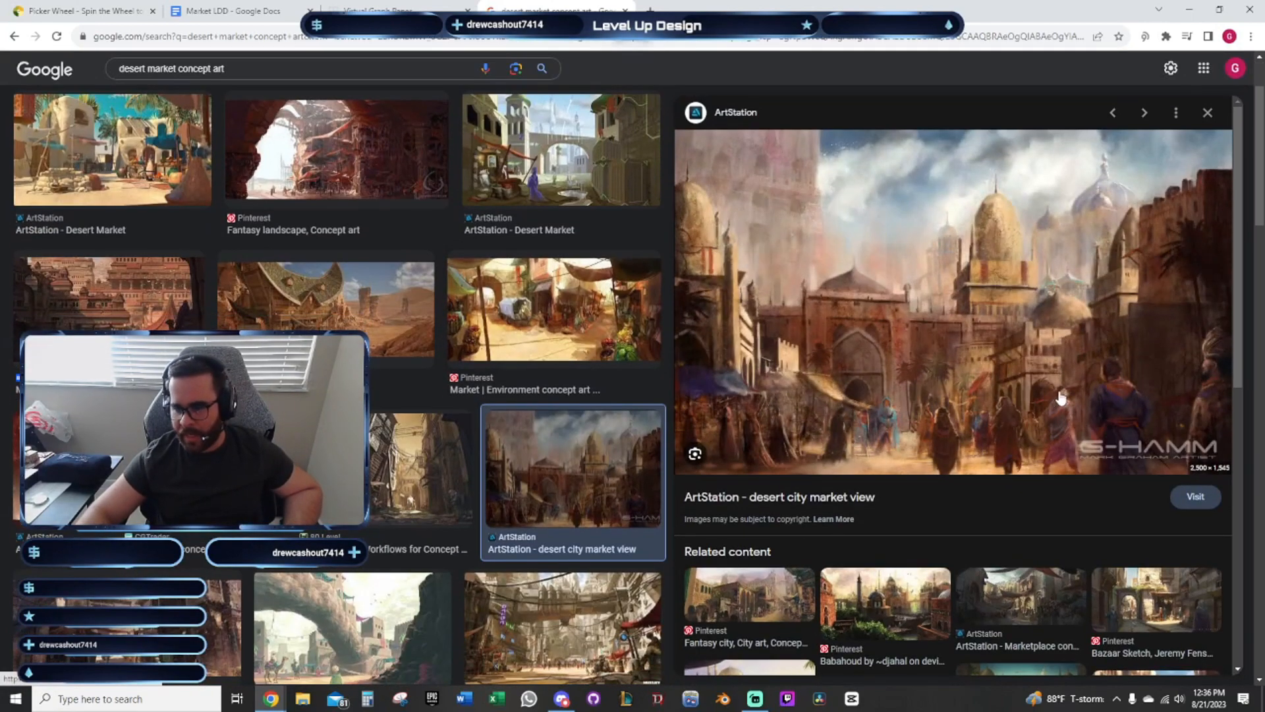
click(551, 156)
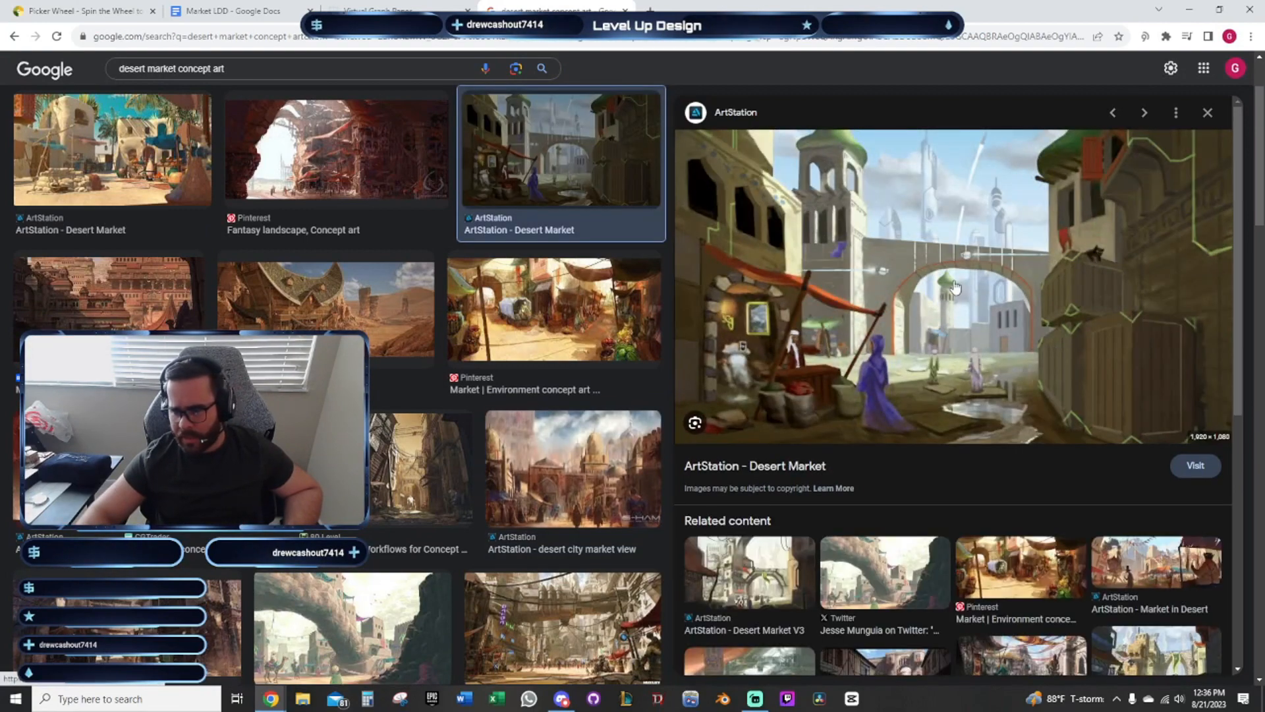
Reorder the browser tabs so that Virtual Graph Paper comes before the Market LDD document
key(ctrl+shift+Tab)
key(ctrl+shift+Tab)
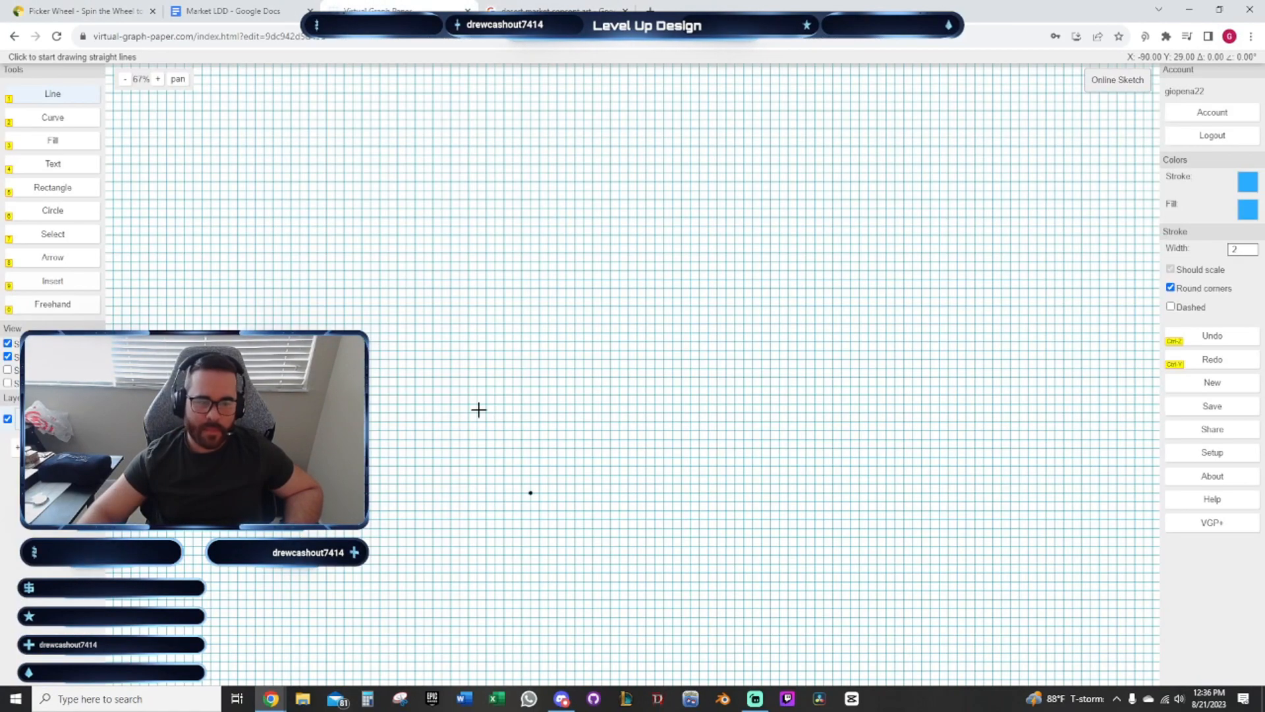
drag(394, 9, 235, 10)
Add the bullet "Crates/Barrels" to the asset list in the Market LDD document, followed by an empty bullet
click(390, 10)
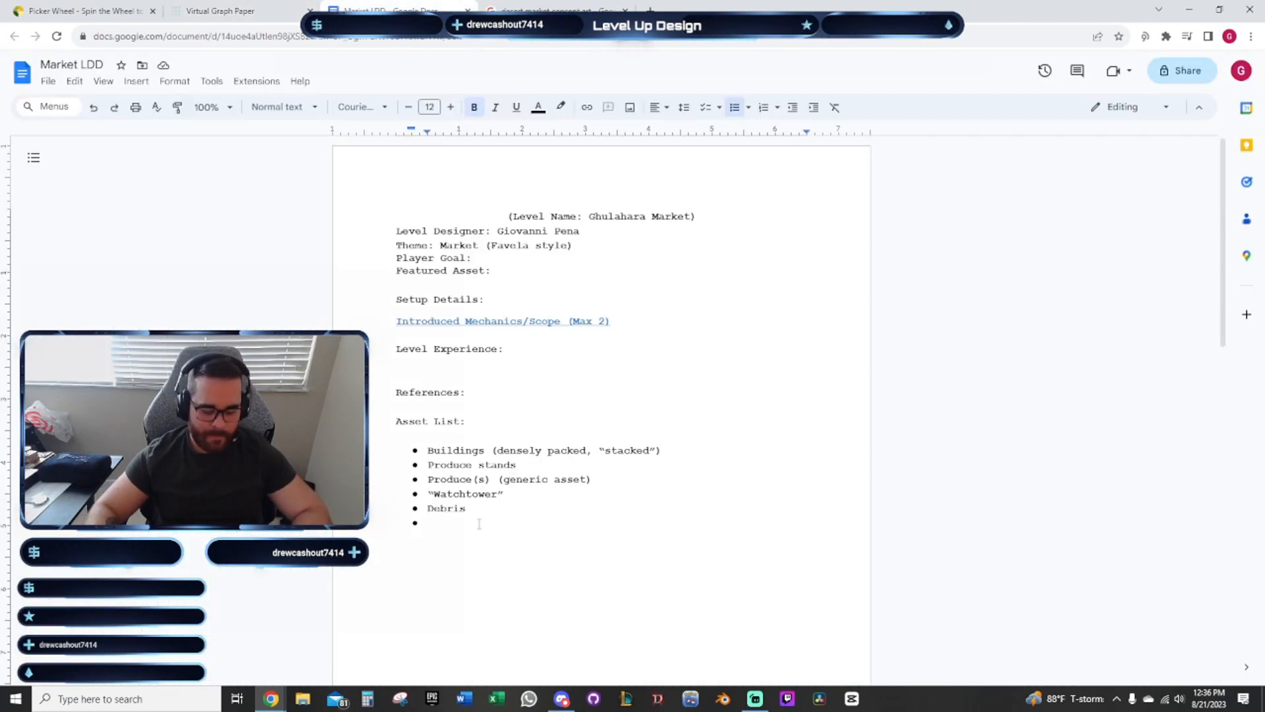
text(Crates/Barrel)
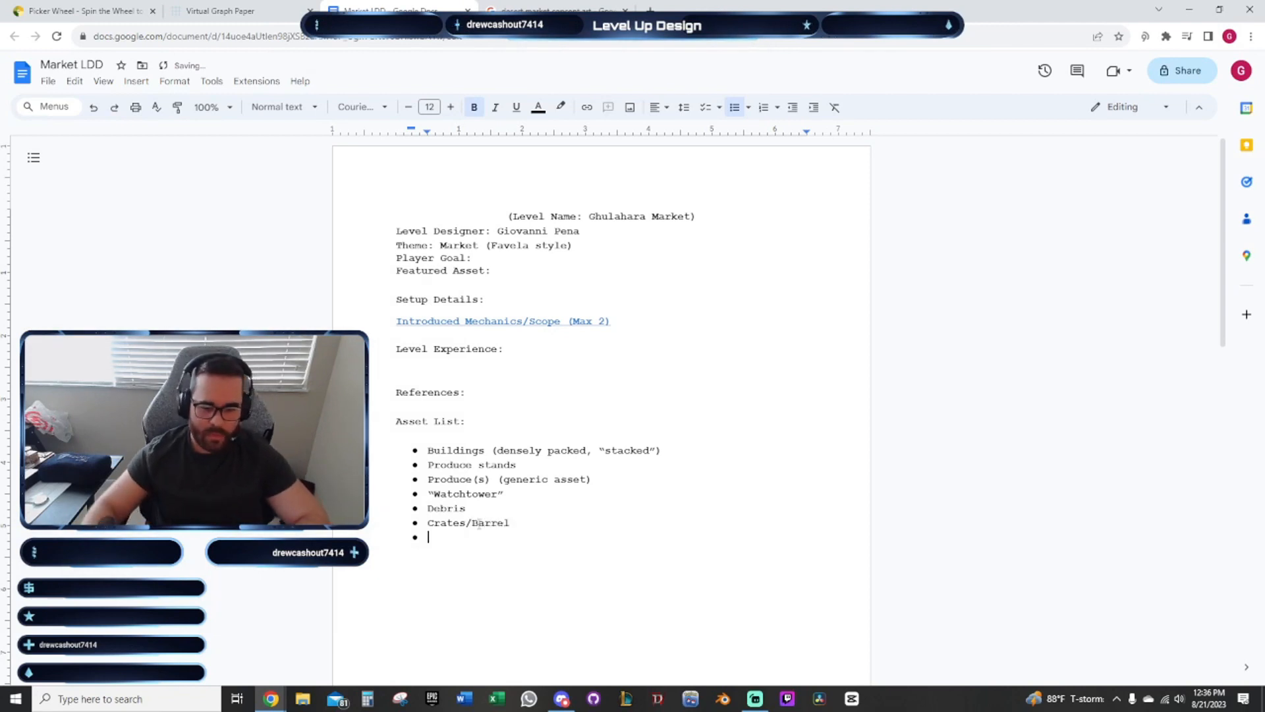
key(BackSpace)
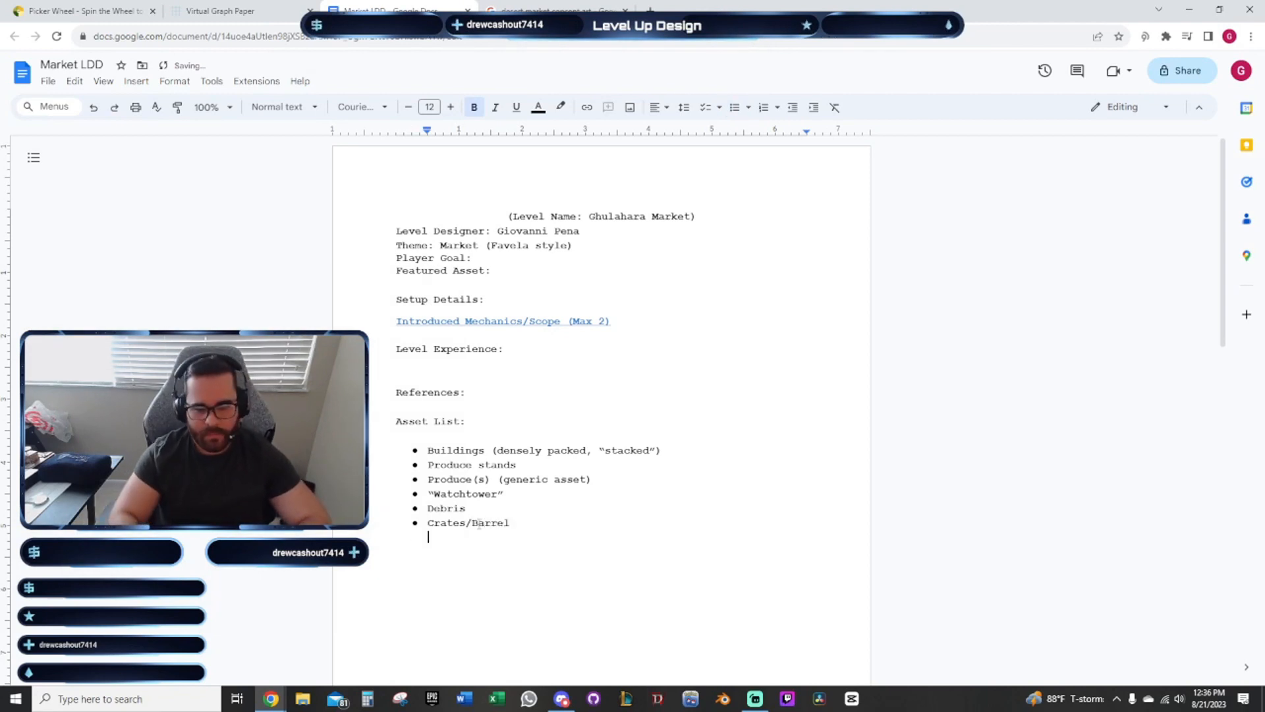
key(BackSpace)
key(BackSpace)
key(BackSpace)
text(s)
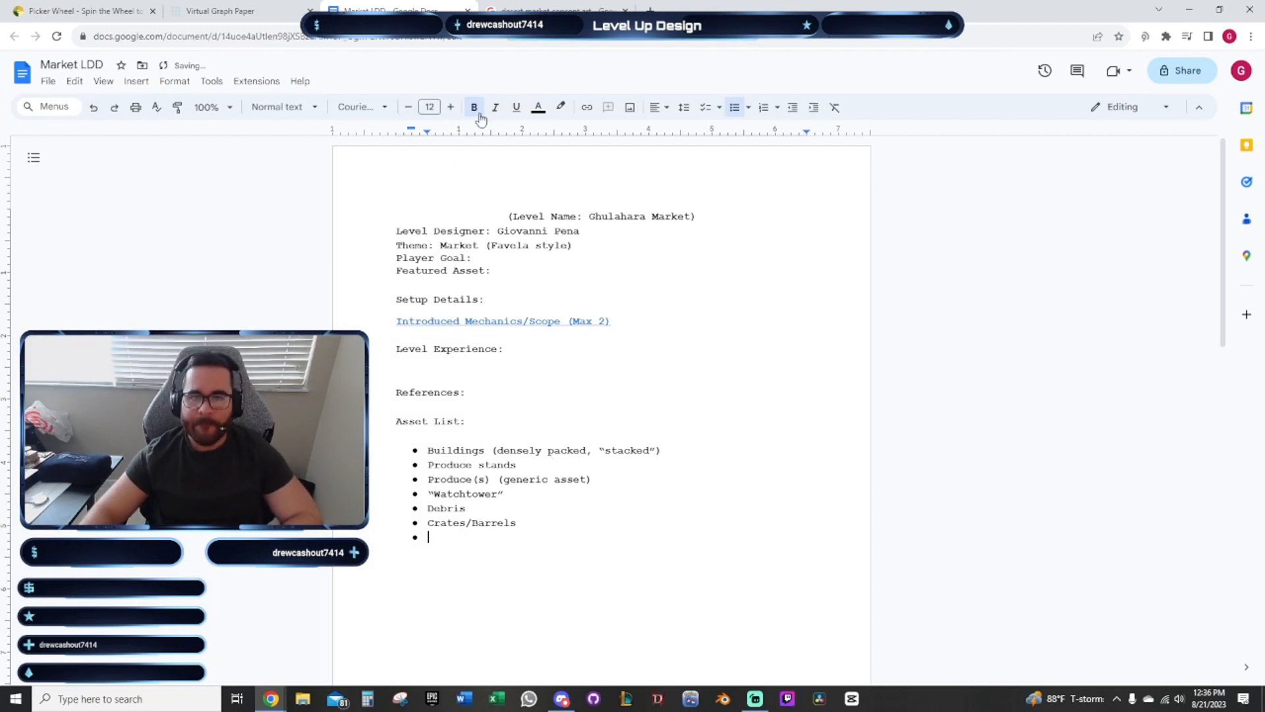
Preview the Star Wars Jakku and RuneScape market area concept art for asset references, and return to the Market LDD document
click(553, 10)
scroll(594, 428, down, 3)
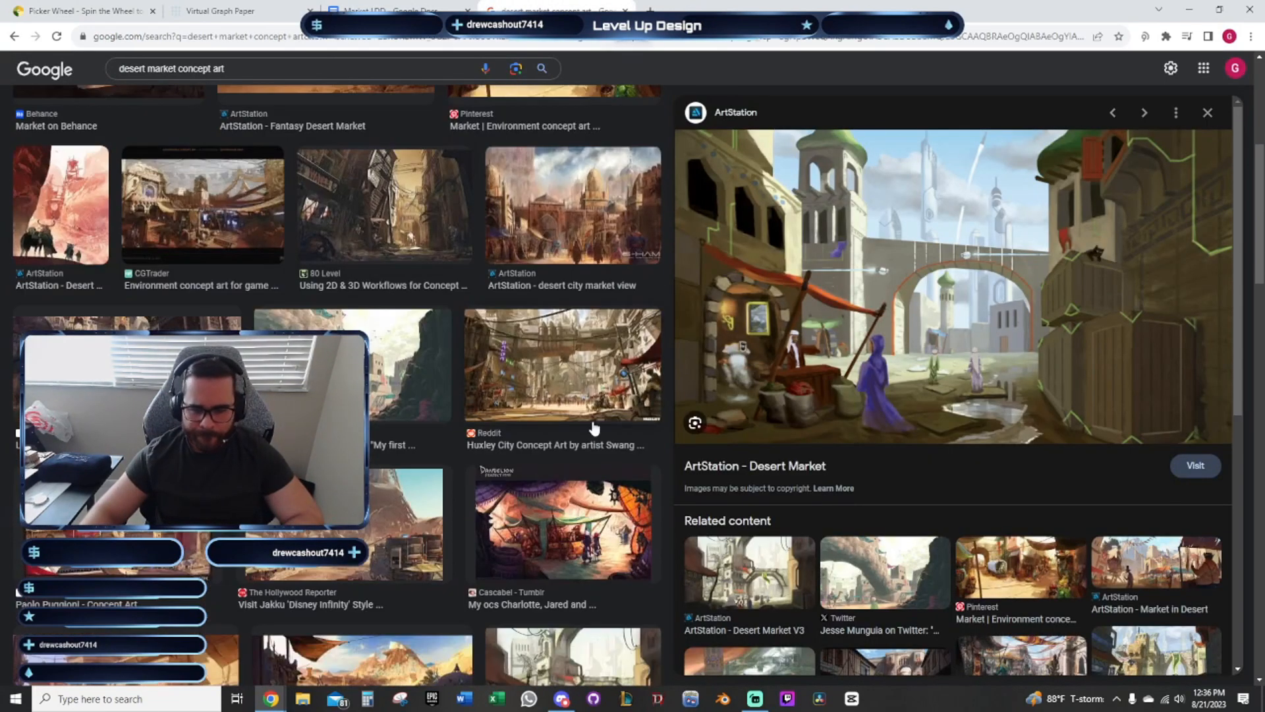
click(385, 547)
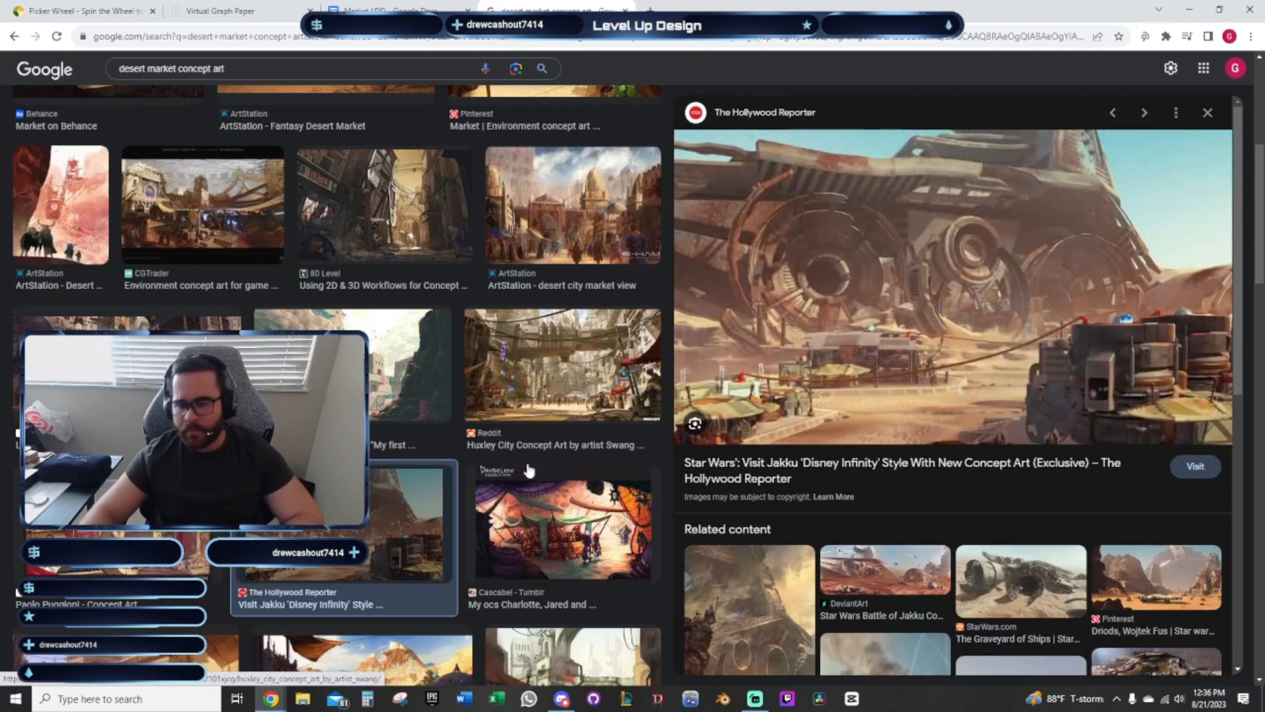
click(119, 531)
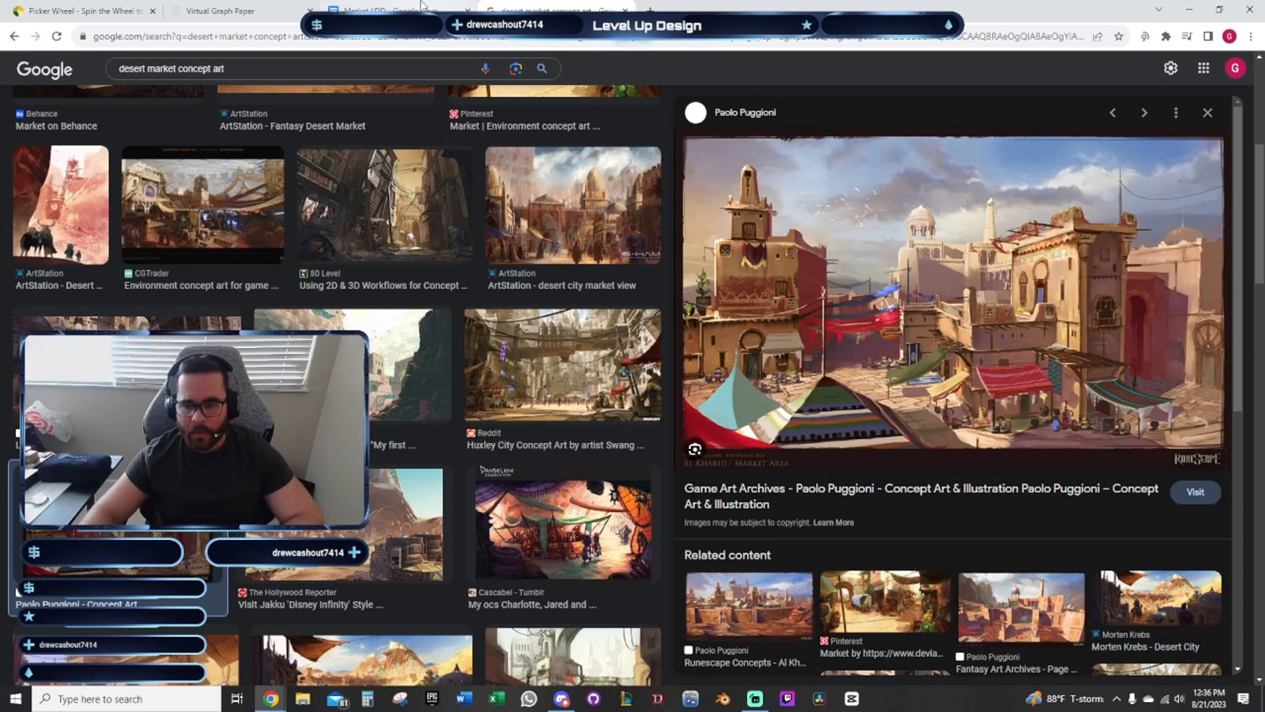
key(ctrl+shift+Tab)
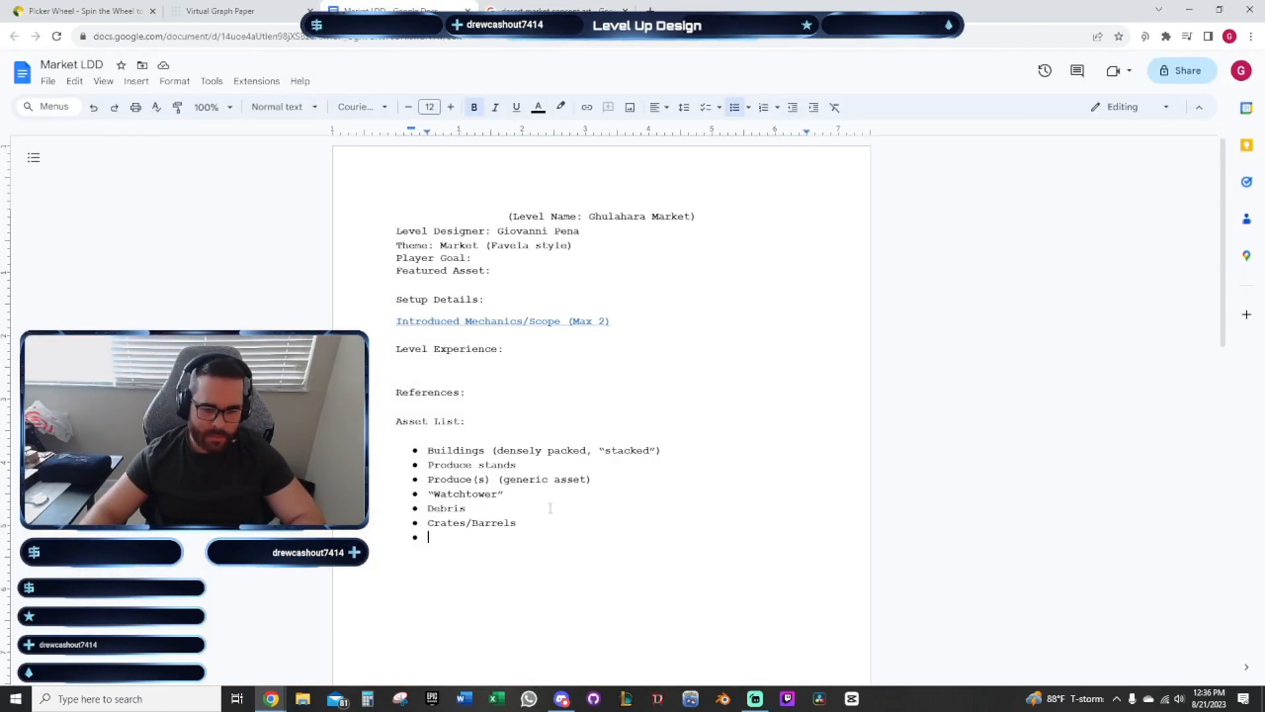
Change the theme style in the Market LDD document from "Favela" to "Mideastern"
double_click(522, 246)
text(MT)
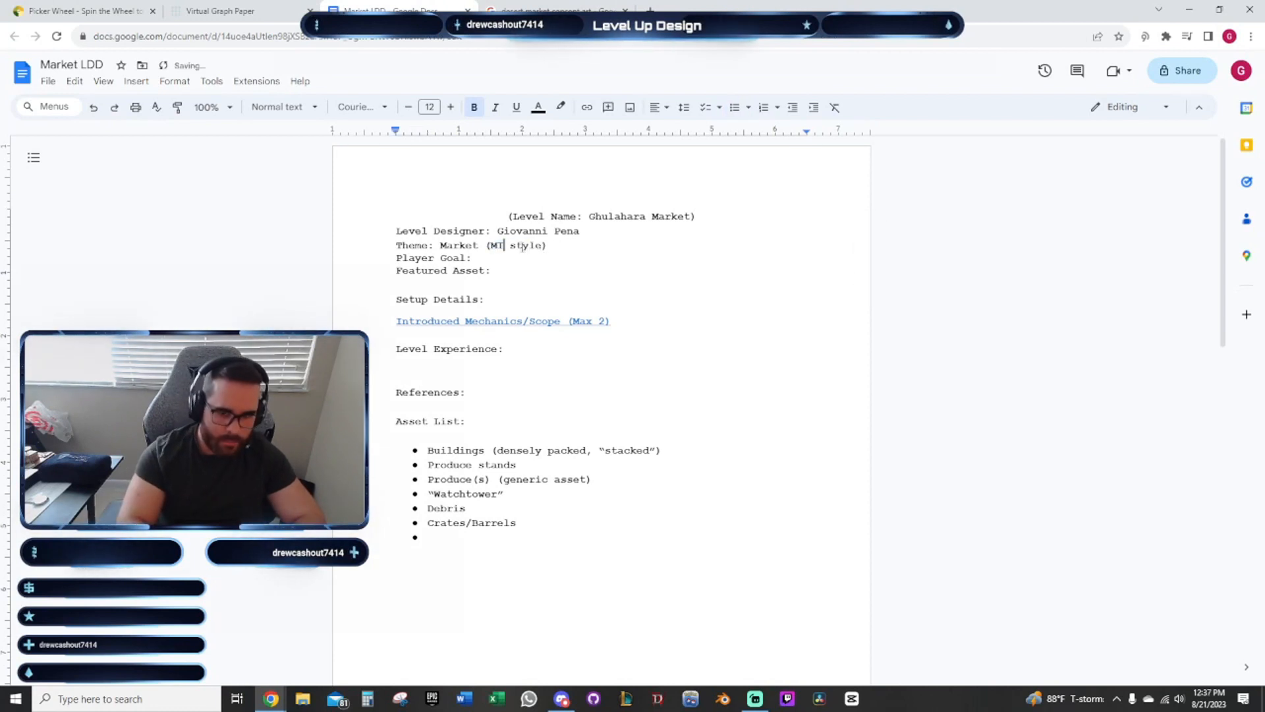
text(deastern)
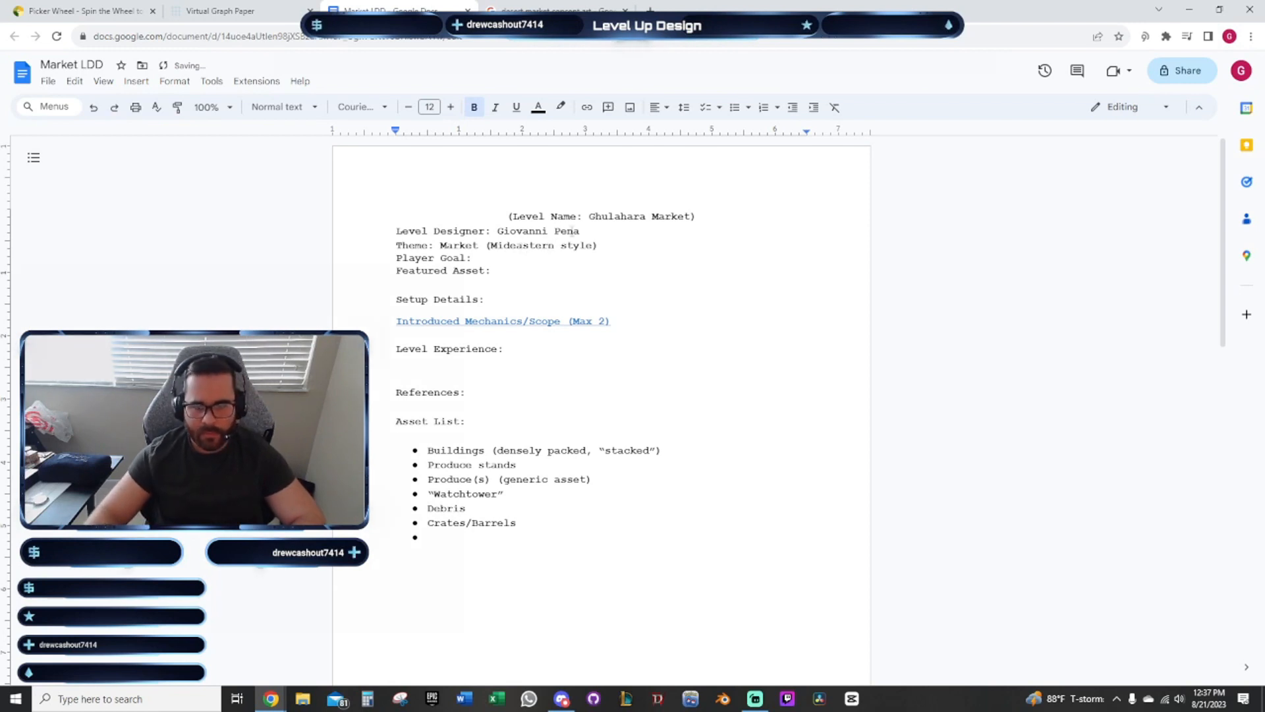
click(619, 248)
Check the RuneScape market concept art, then mark "Watchtower" with "- Dominant?" and add the bullet "Temple" - Dominant? to the asset list
click(541, 10)
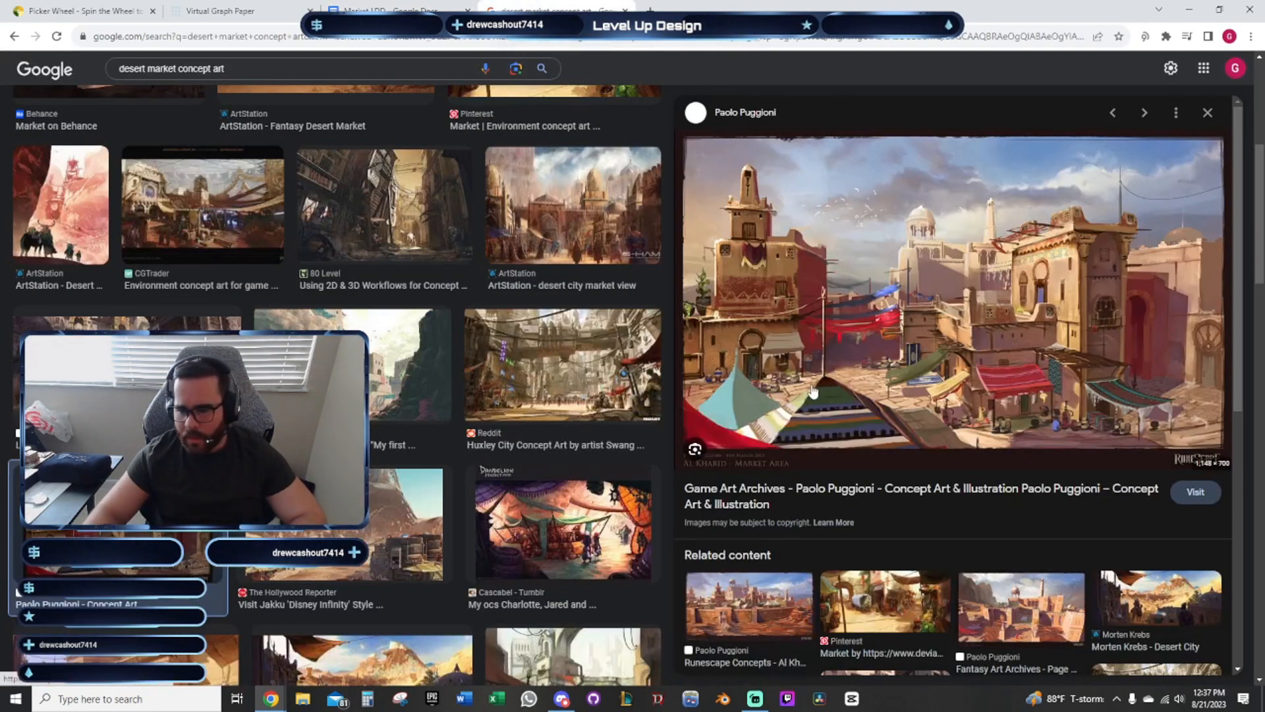
click(404, 8)
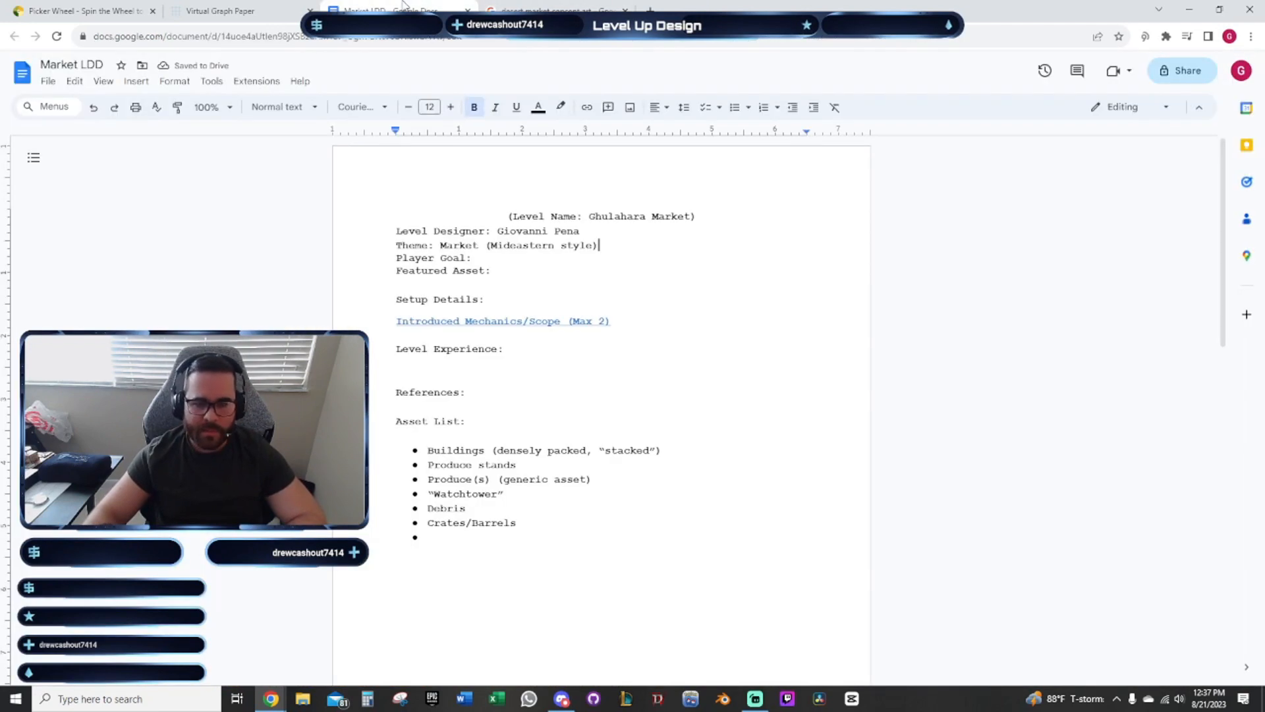
click(542, 576)
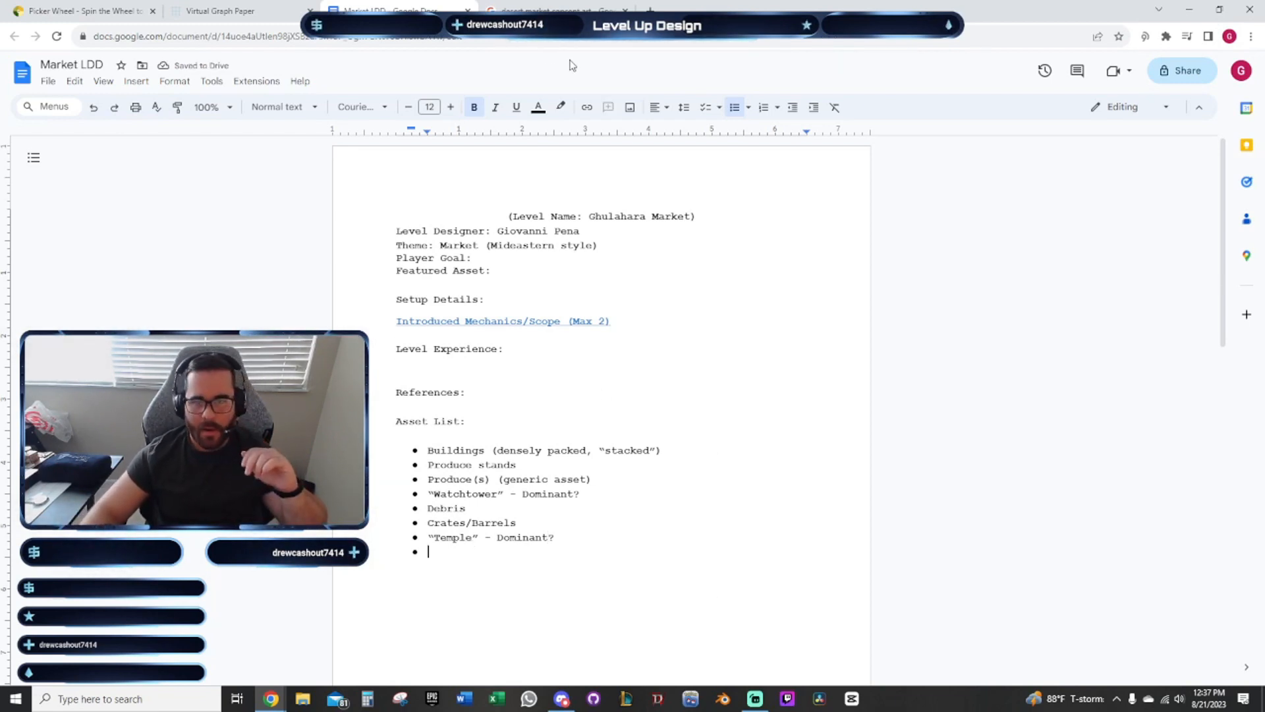
Preview ArtStation's "Desert Market V3" concept art and add the bullet "Street Lights" to the asset list in the Market LDD document
click(553, 10)
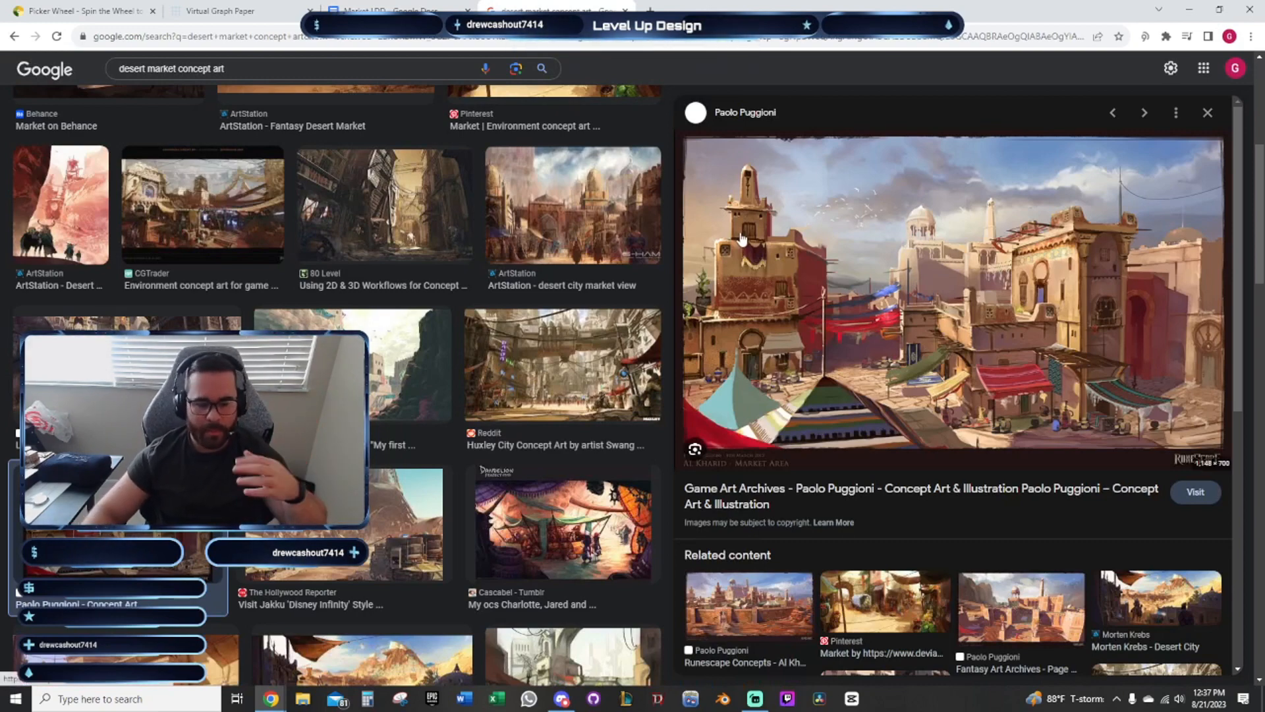
scroll(559, 359, down, 3)
click(596, 475)
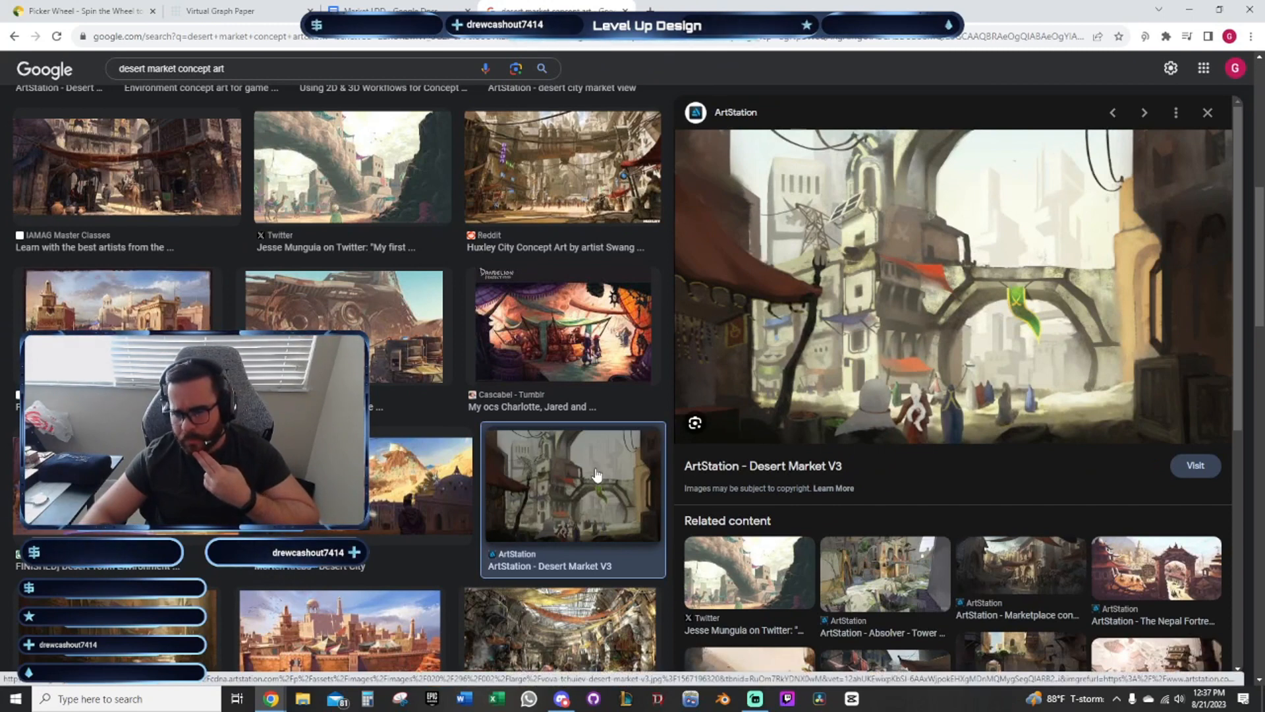
click(342, 6)
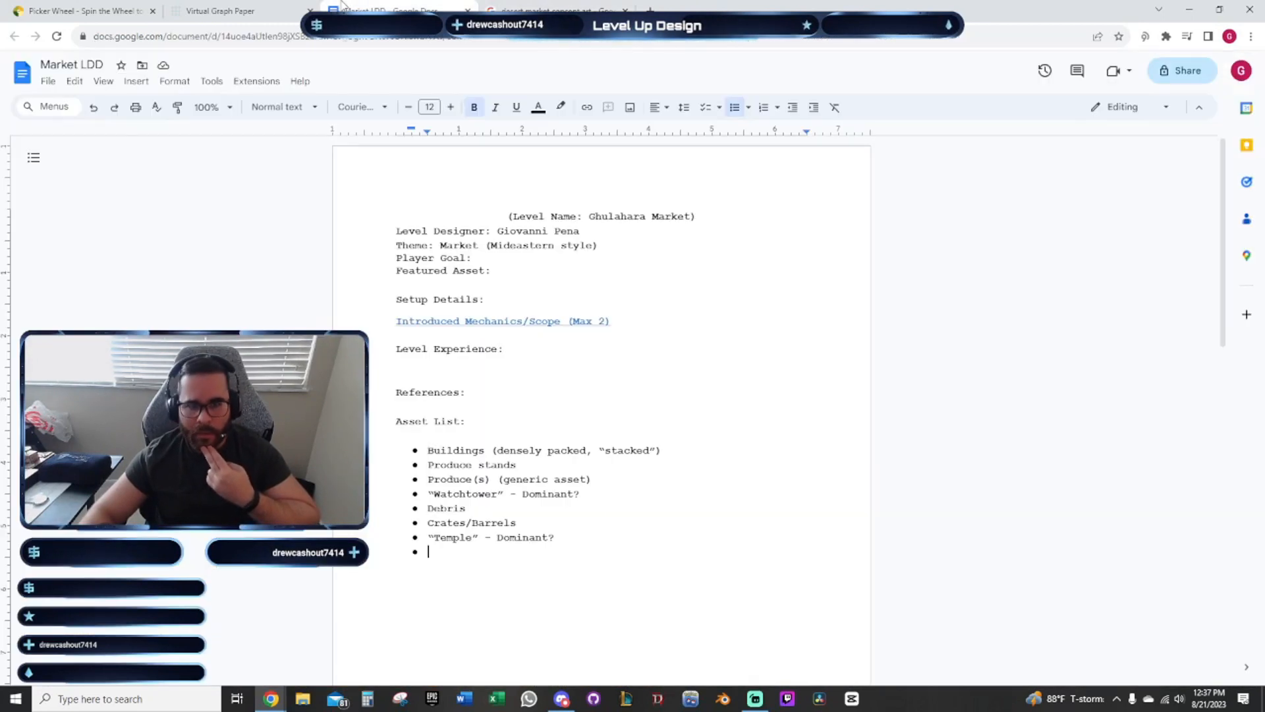
text(Lam)
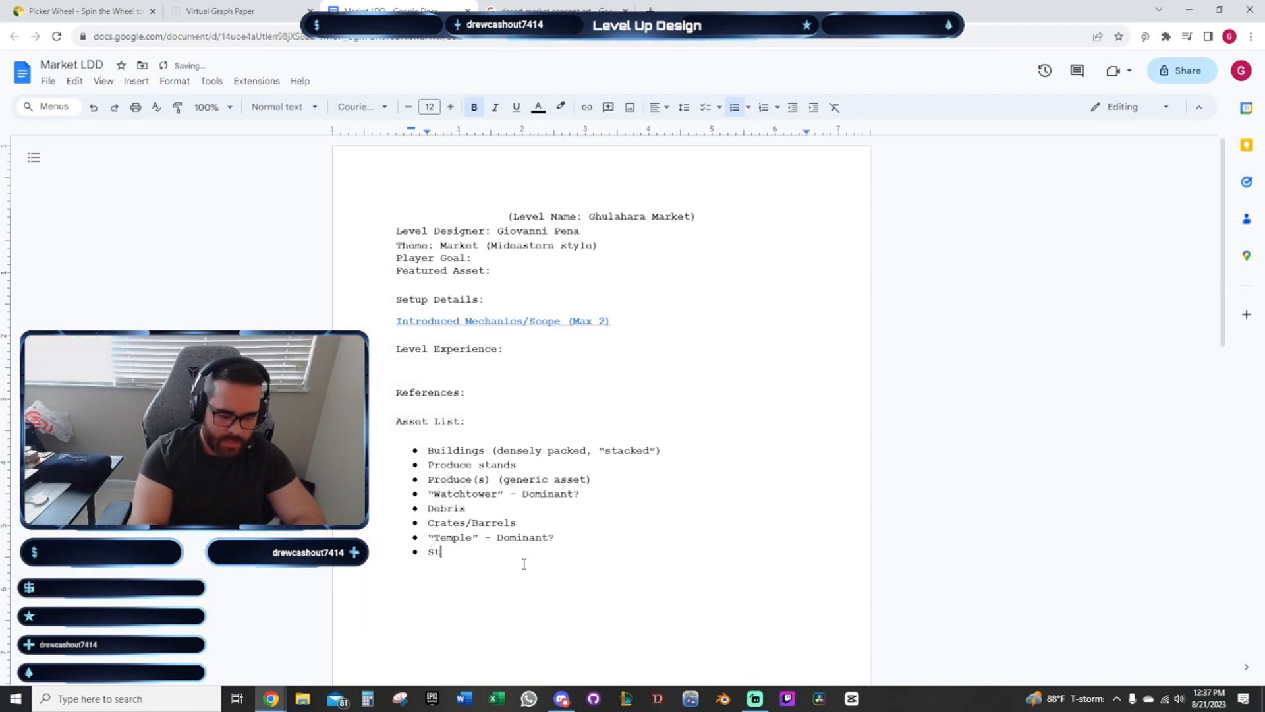
text(eelights)
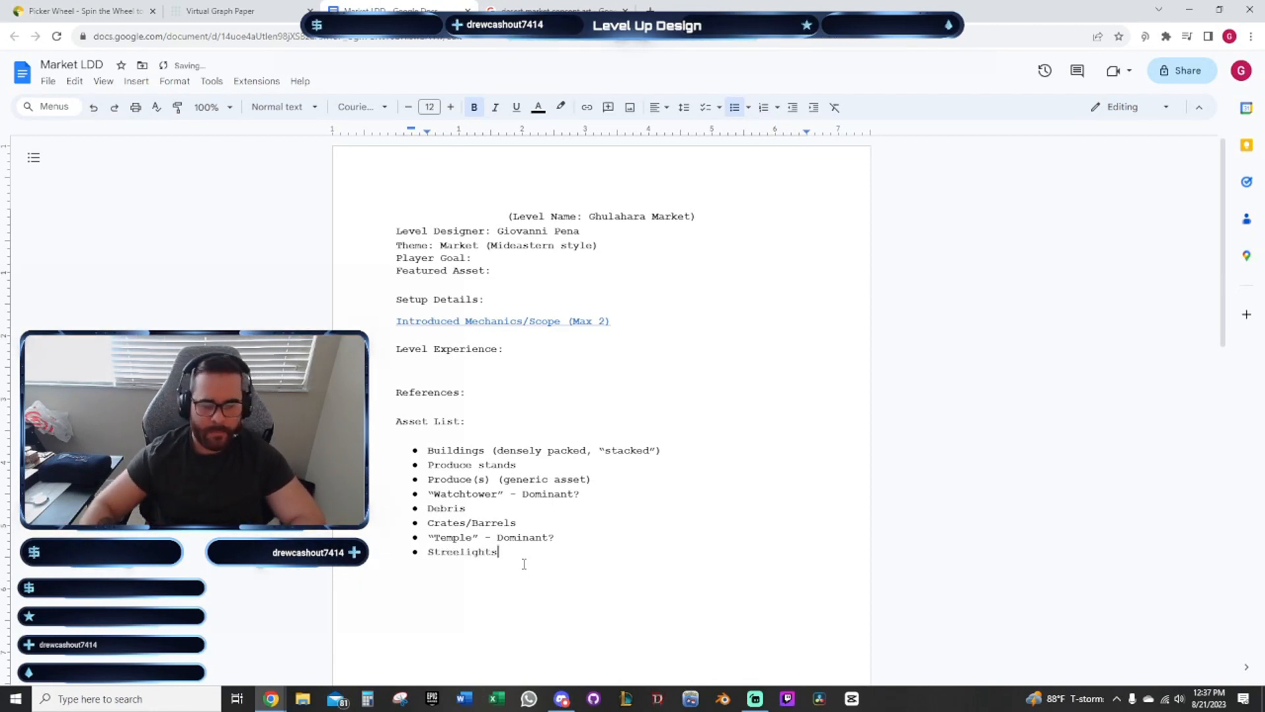
key(Return)
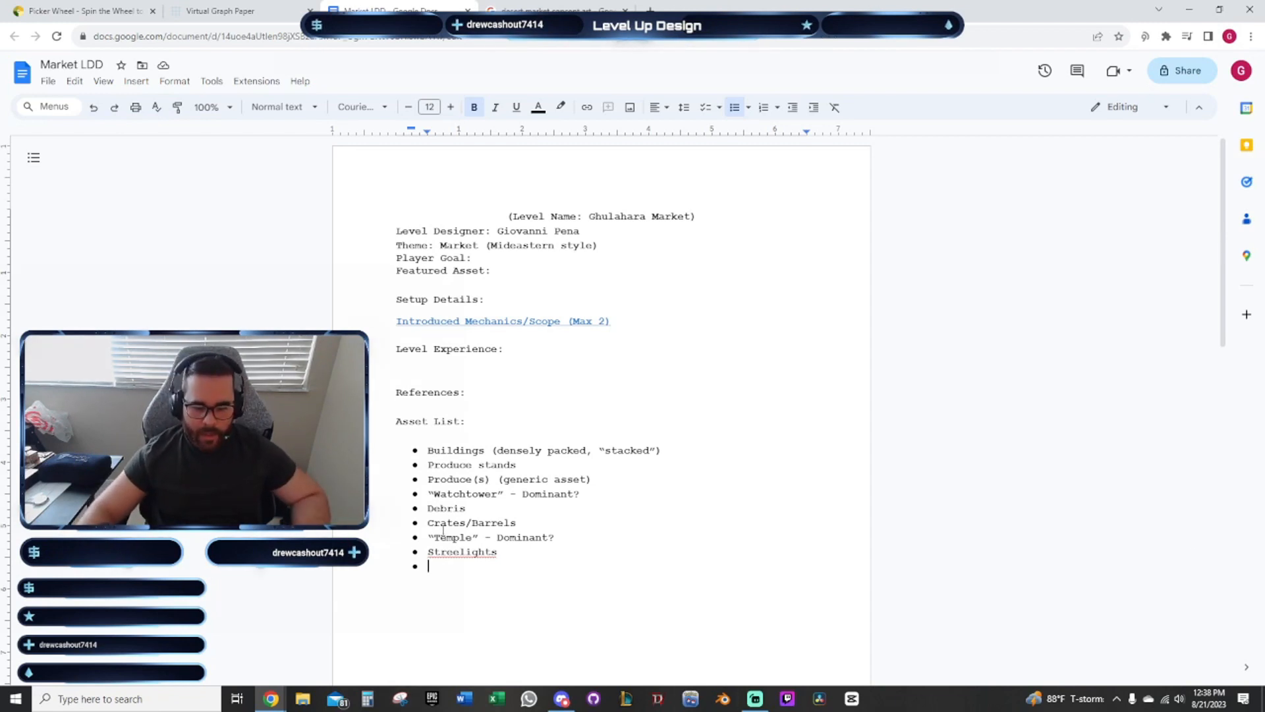
click(447, 552)
click(452, 537)
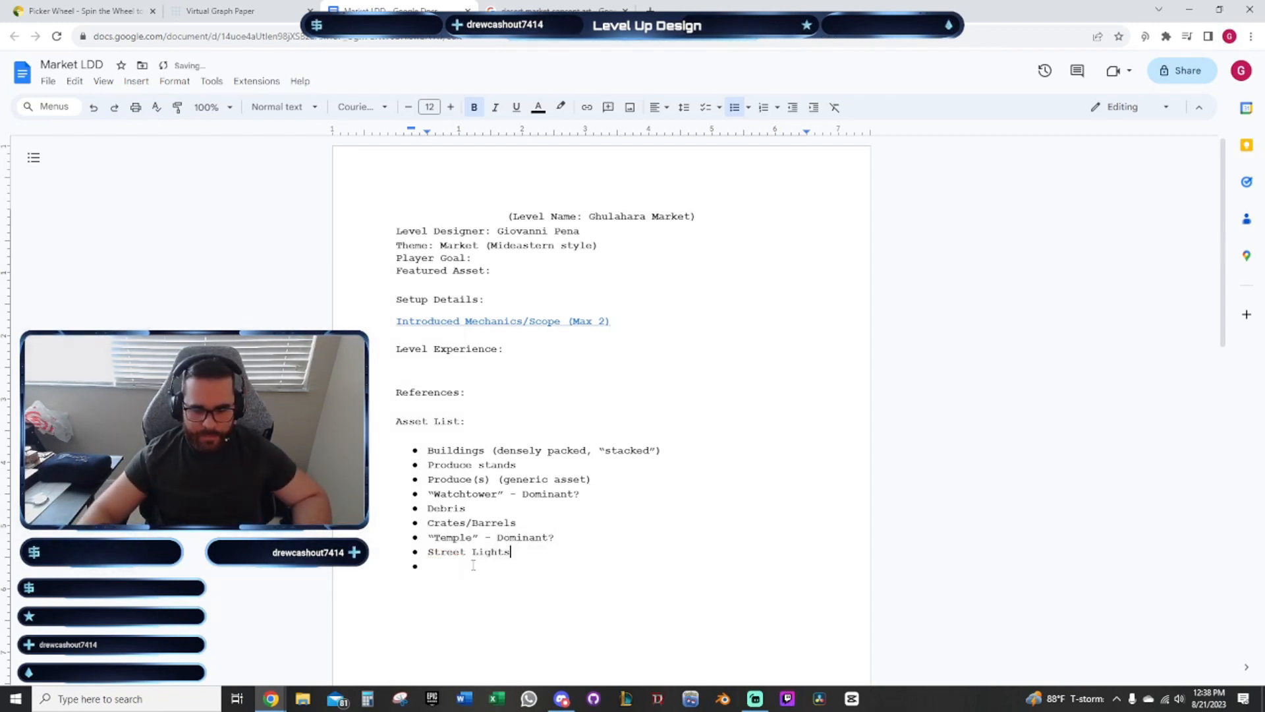
Review the RuneScape market concept art again and add the bullet "Flags/Rags/Cloth" to the asset list in the Market LDD document
click(560, 10)
scroll(575, 347, down, 4)
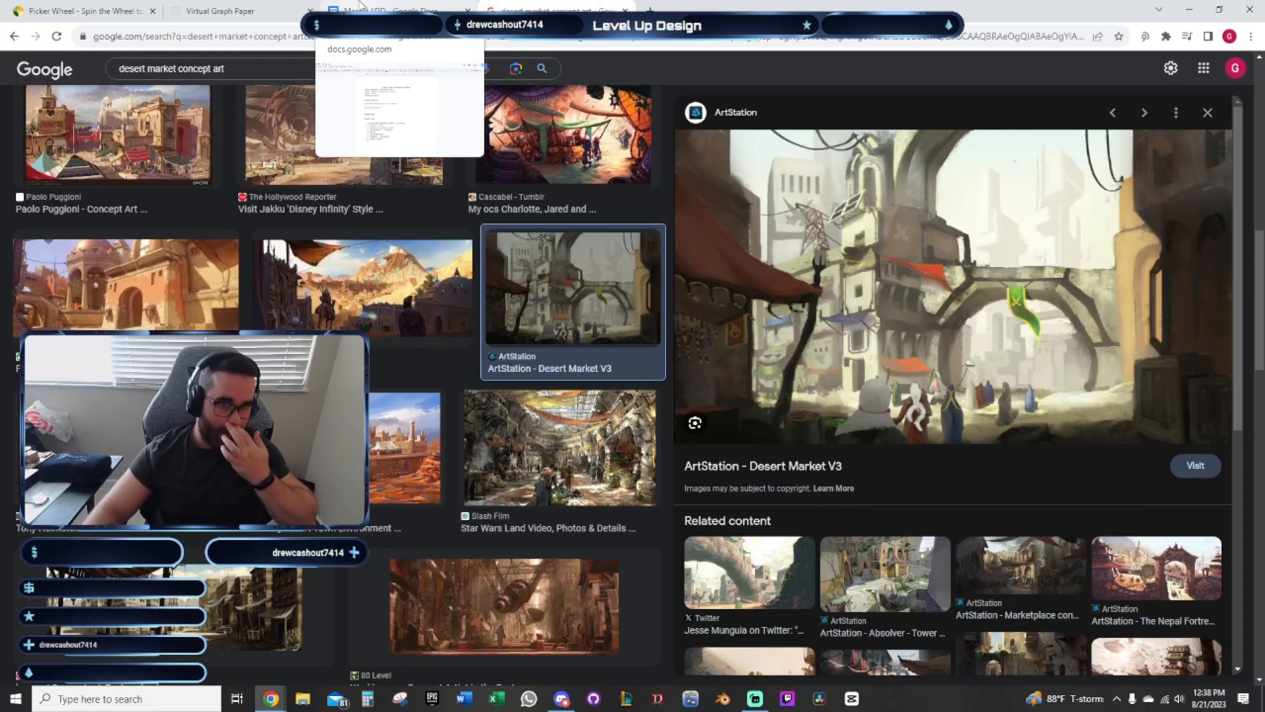
key(alt+Left)
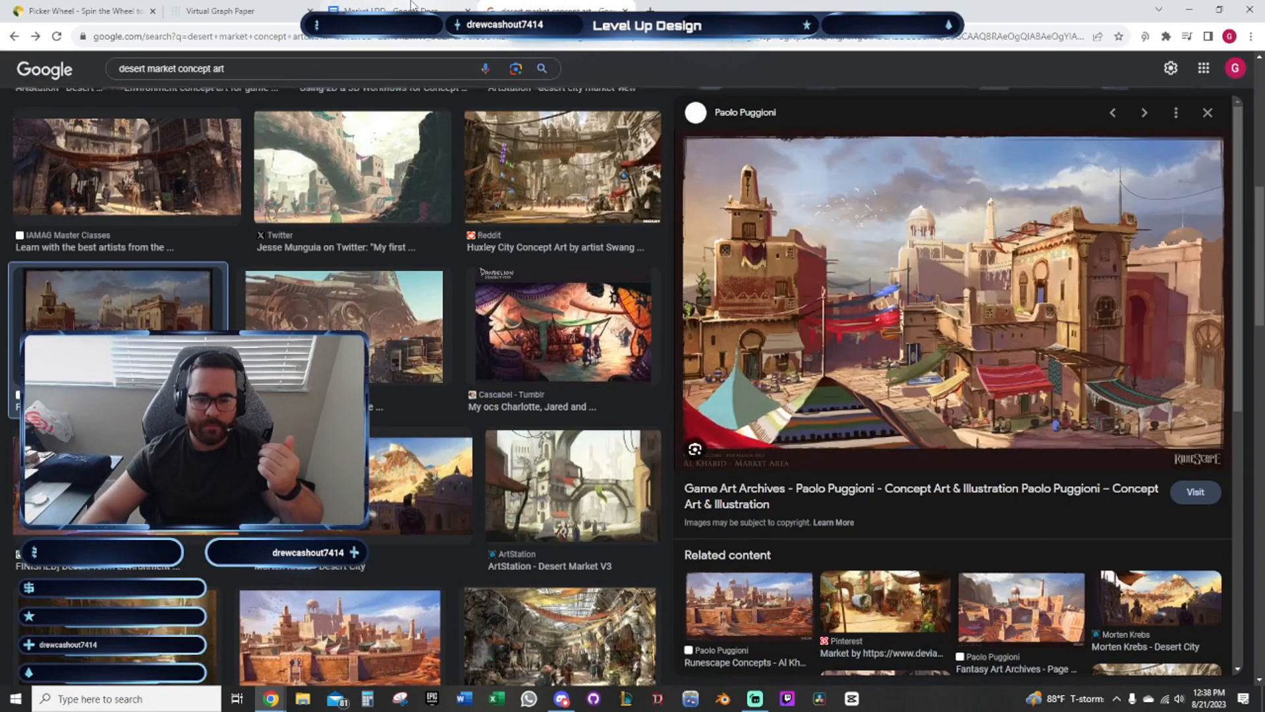
click(411, 5)
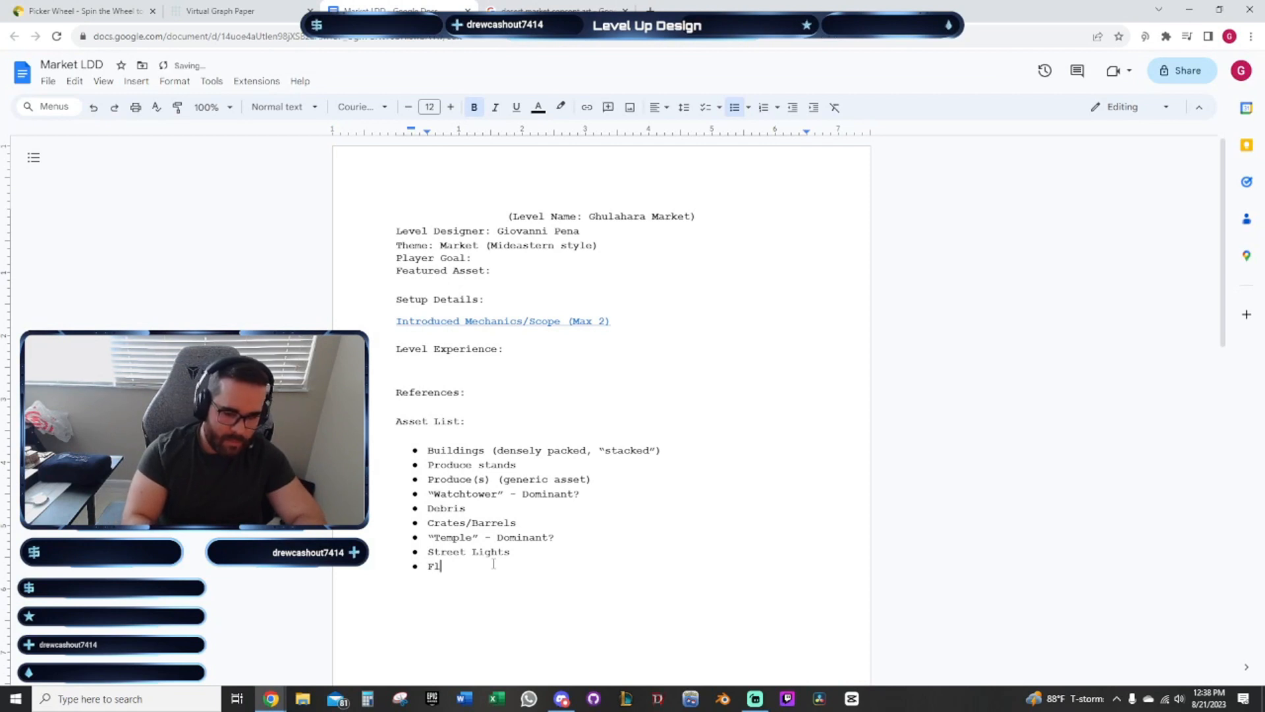
text(gs/Rags/Cloth)
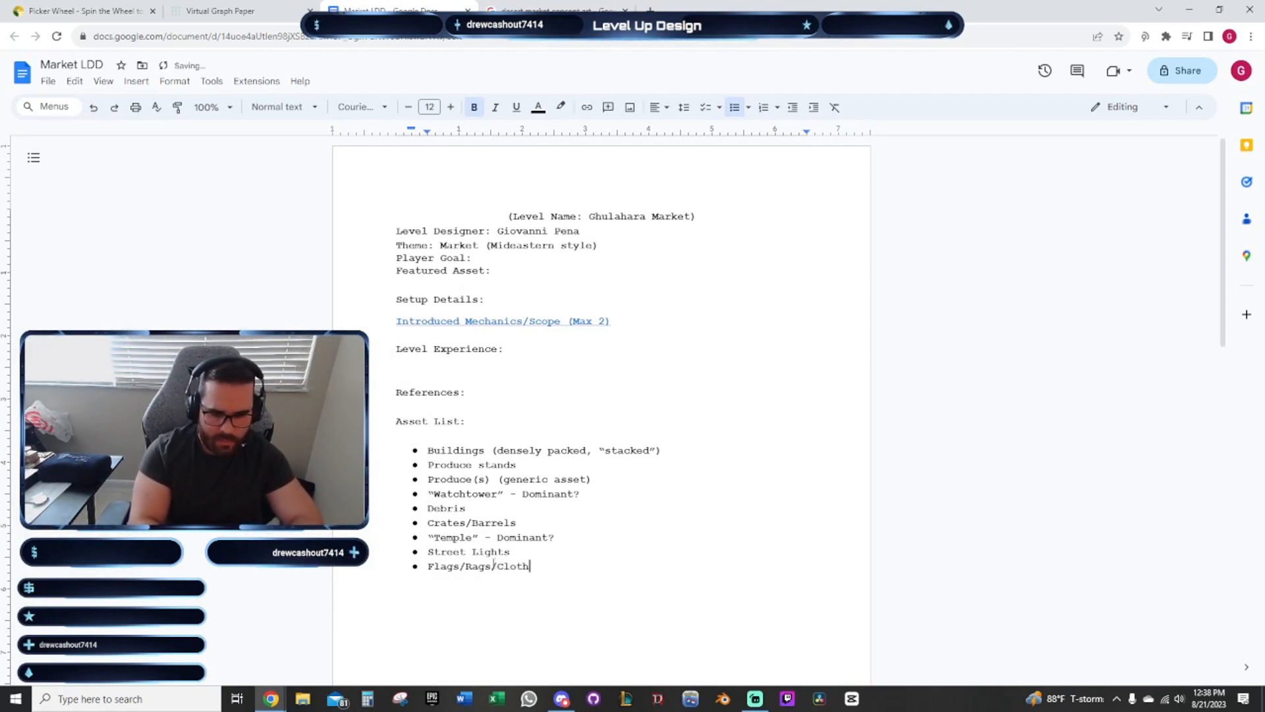
Preview the Slash Film Star Wars Land market picture and extend the document's theme line with ", packed but not dense," after "Mideastern style"
click(553, 10)
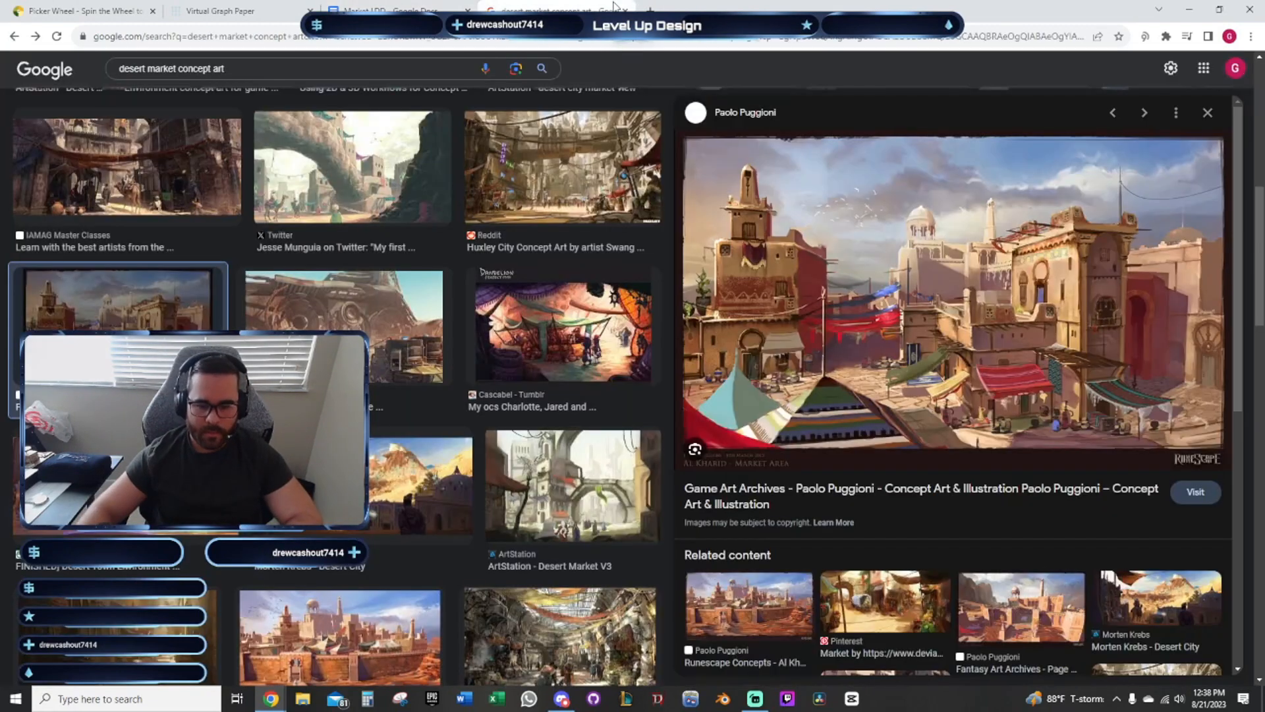
scroll(558, 316, down, 5)
click(554, 315)
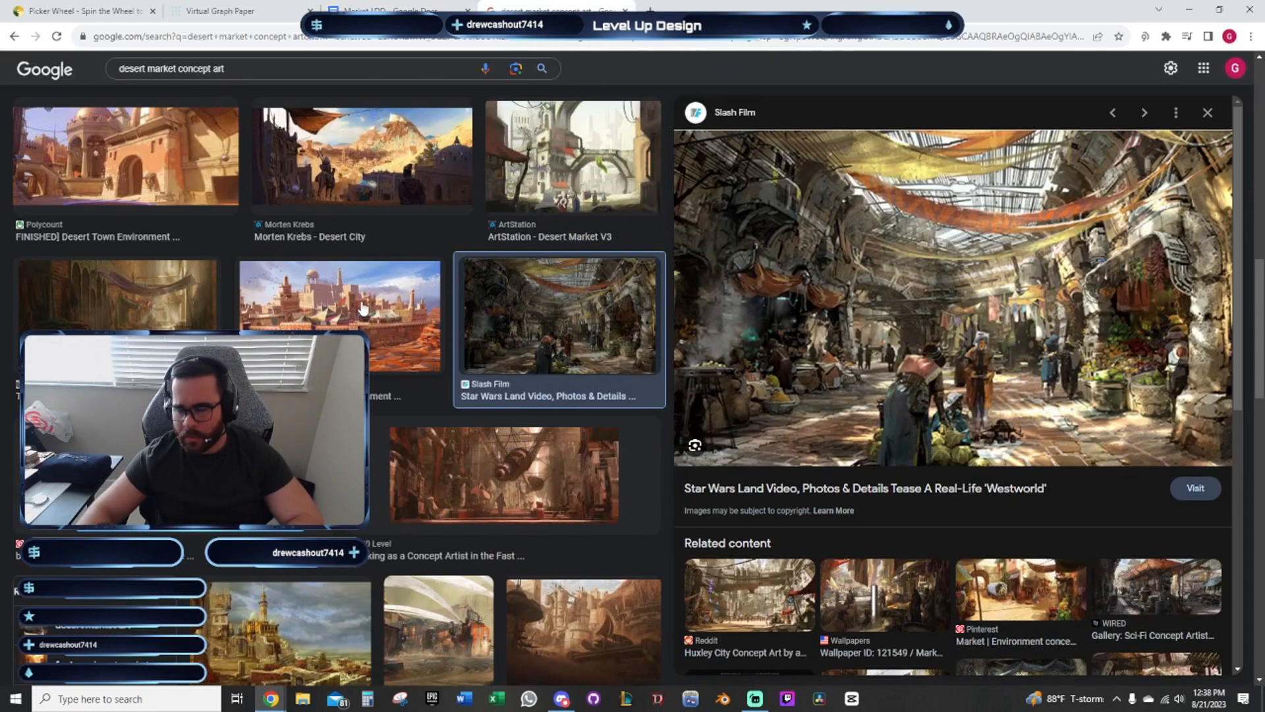
click(395, 10)
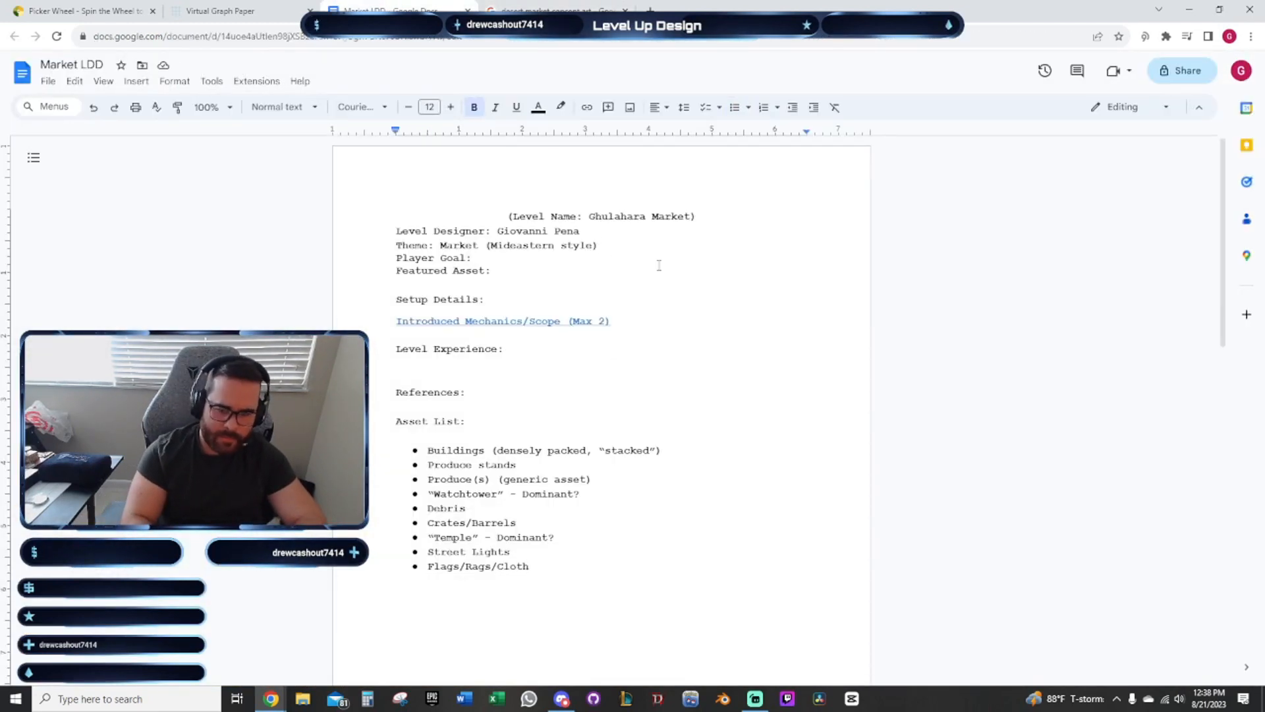
text(, packed but not dense)
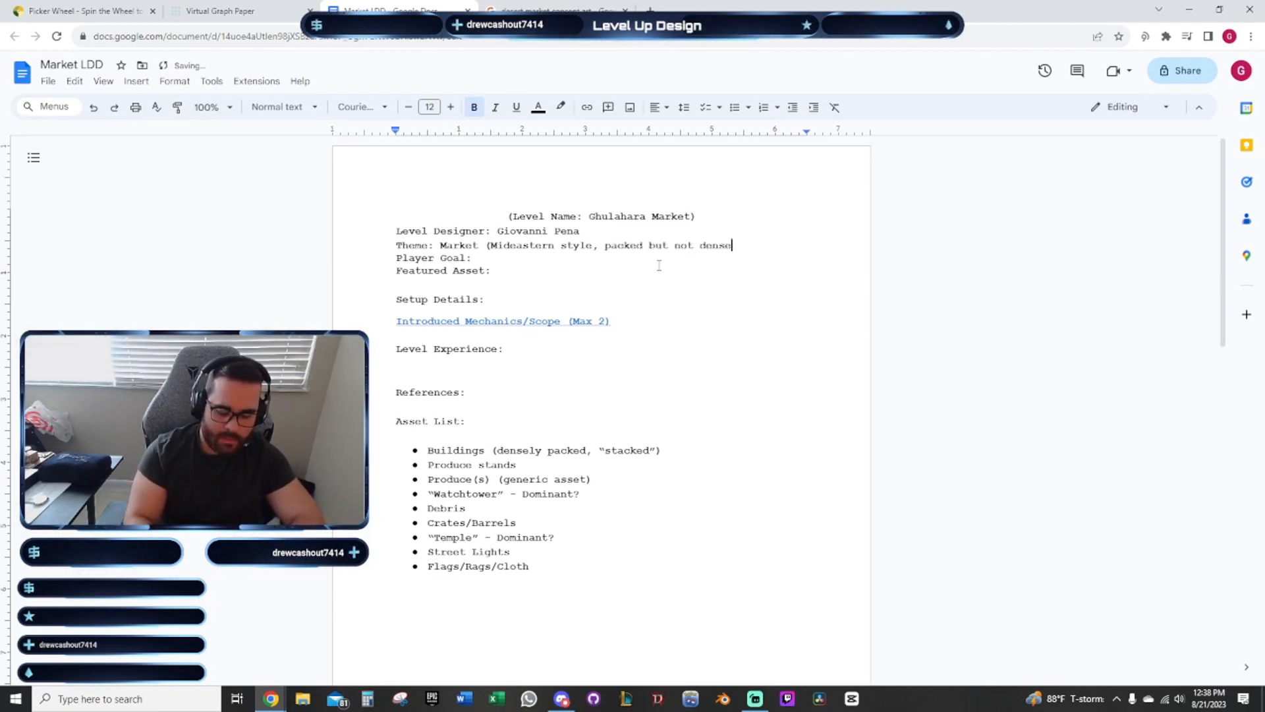
text(,)
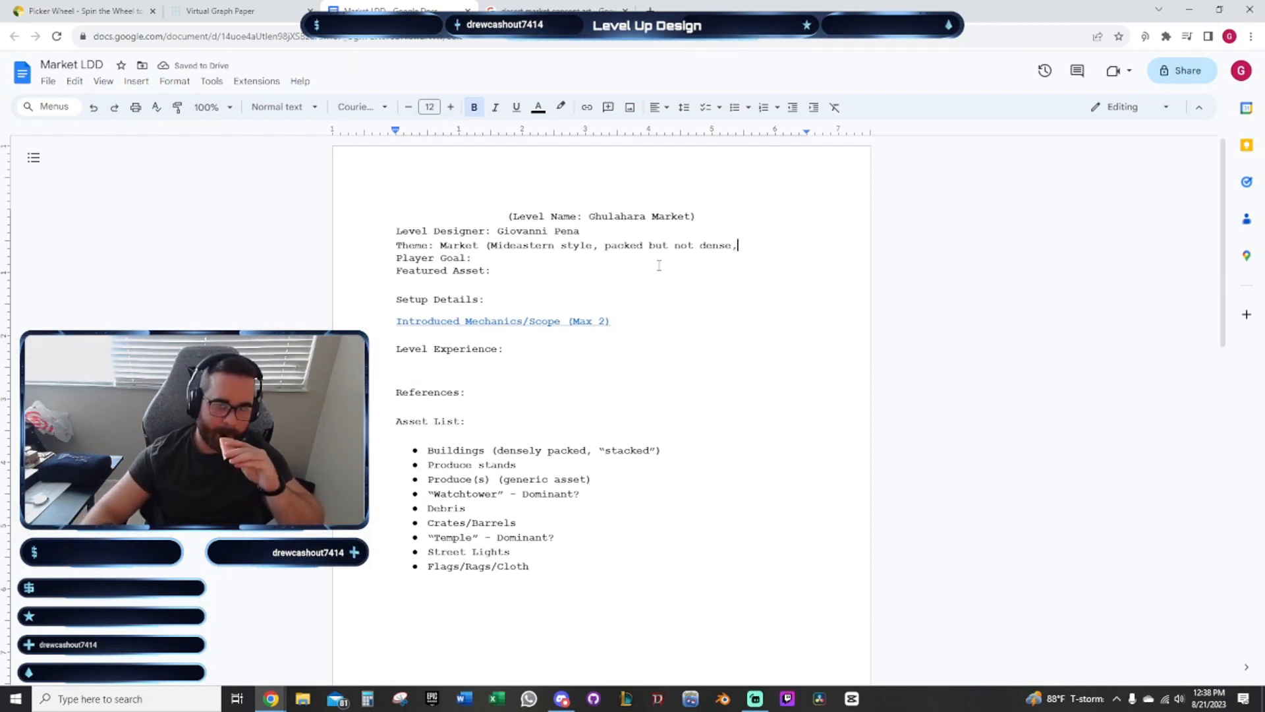
Recheck the Star Wars Land picture and replace "packed" in the theme line with "feels crowded", without a comma before "but not dense"
key(ctrl+Tab)
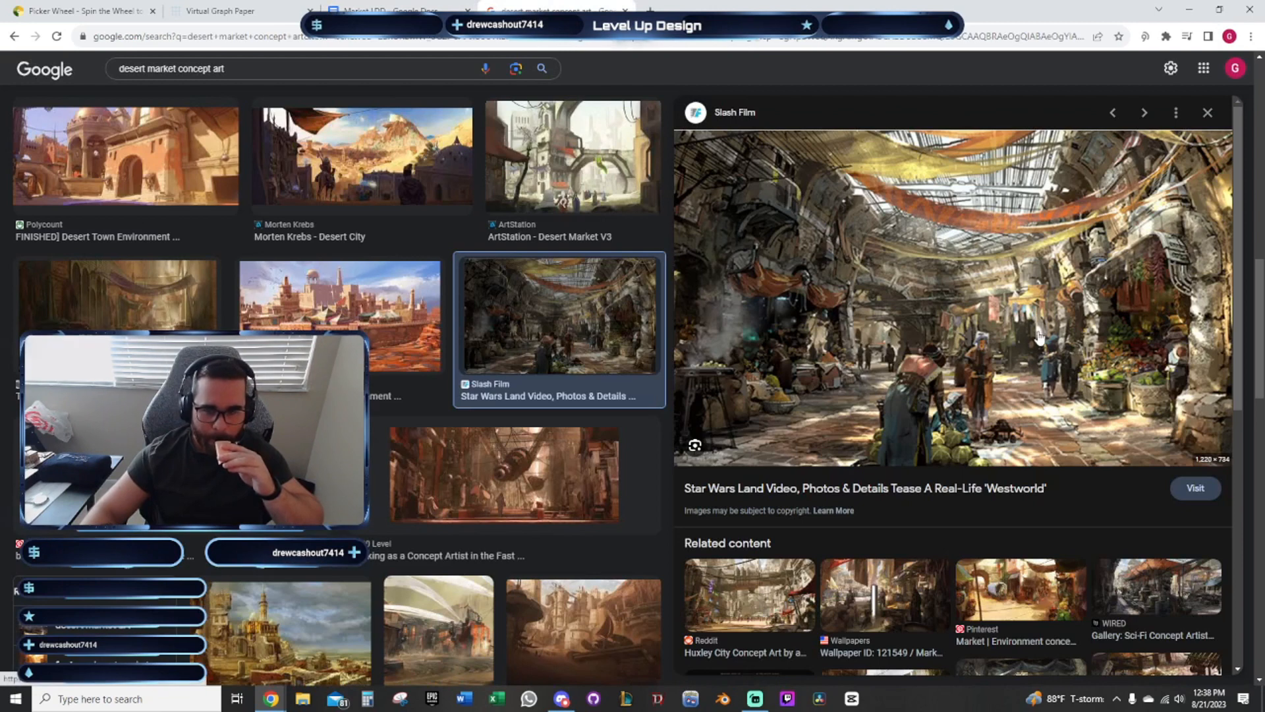
key(ctrl+shift+Tab)
double_click(620, 249)
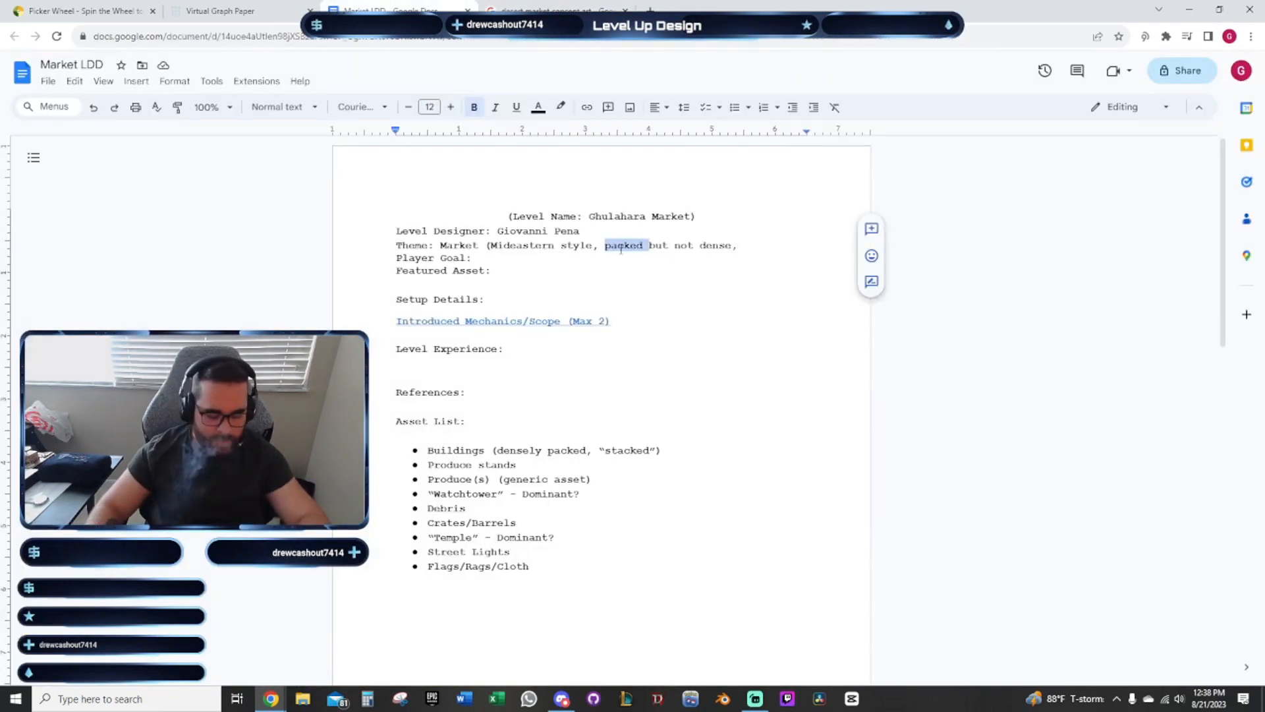
key(BackSpace)
text(fels)
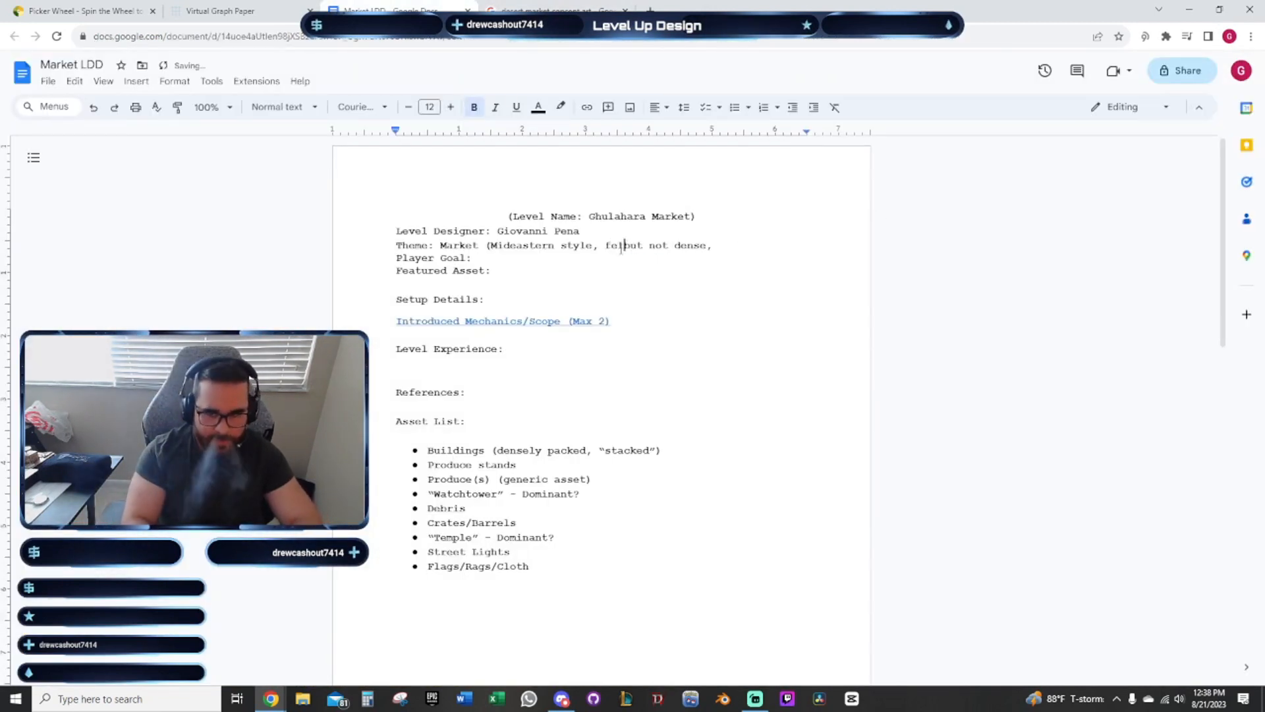
key(BackSpace)
key(BackSpace)
key(BackSpace)
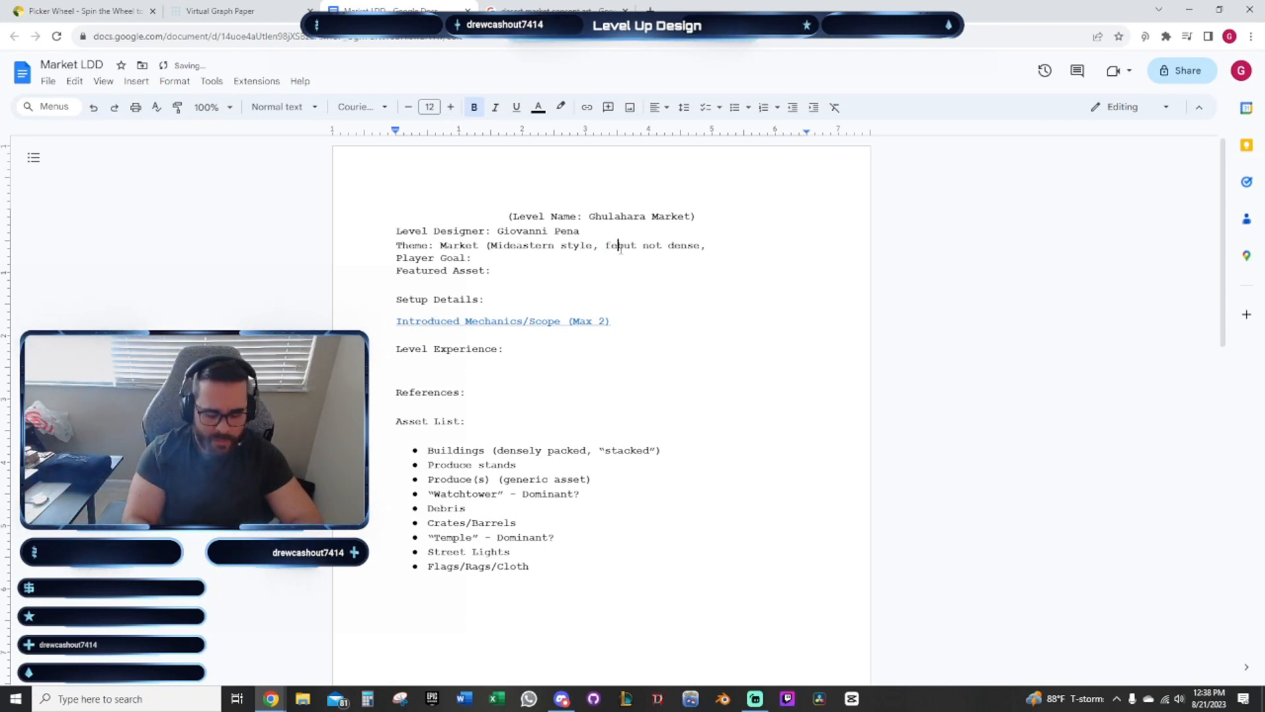
text(e;ls )
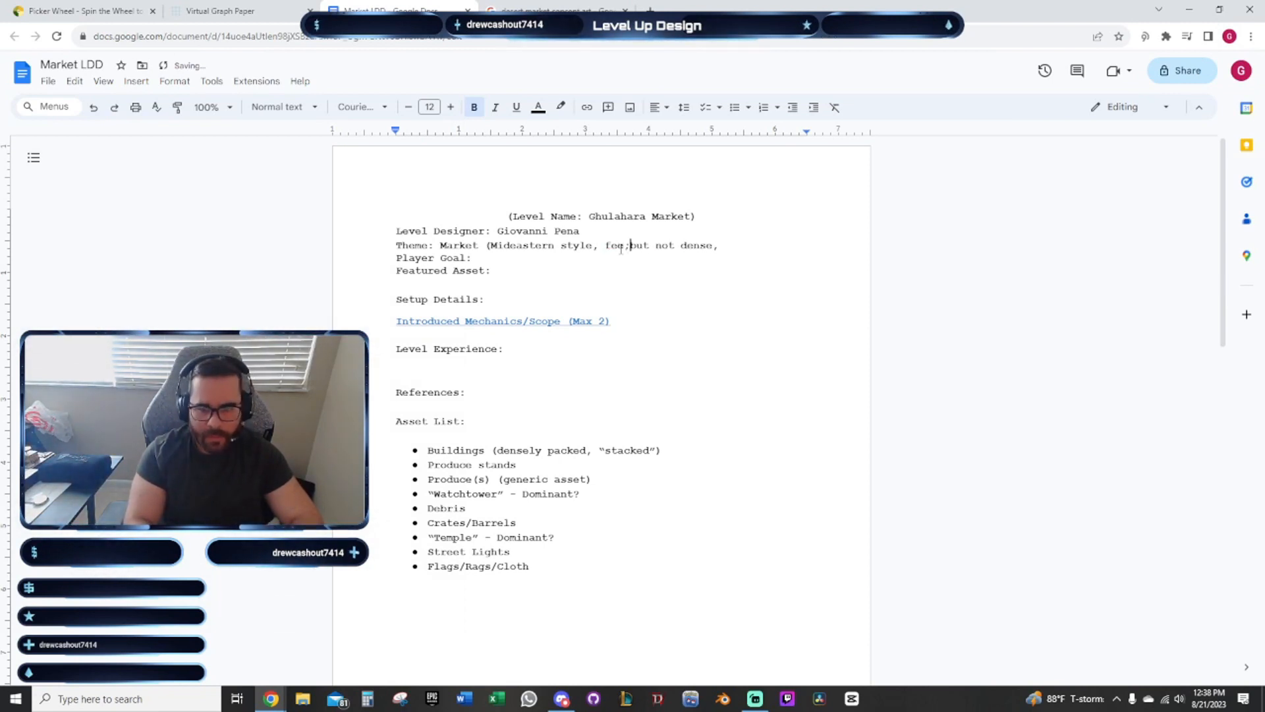
text(ls crow)
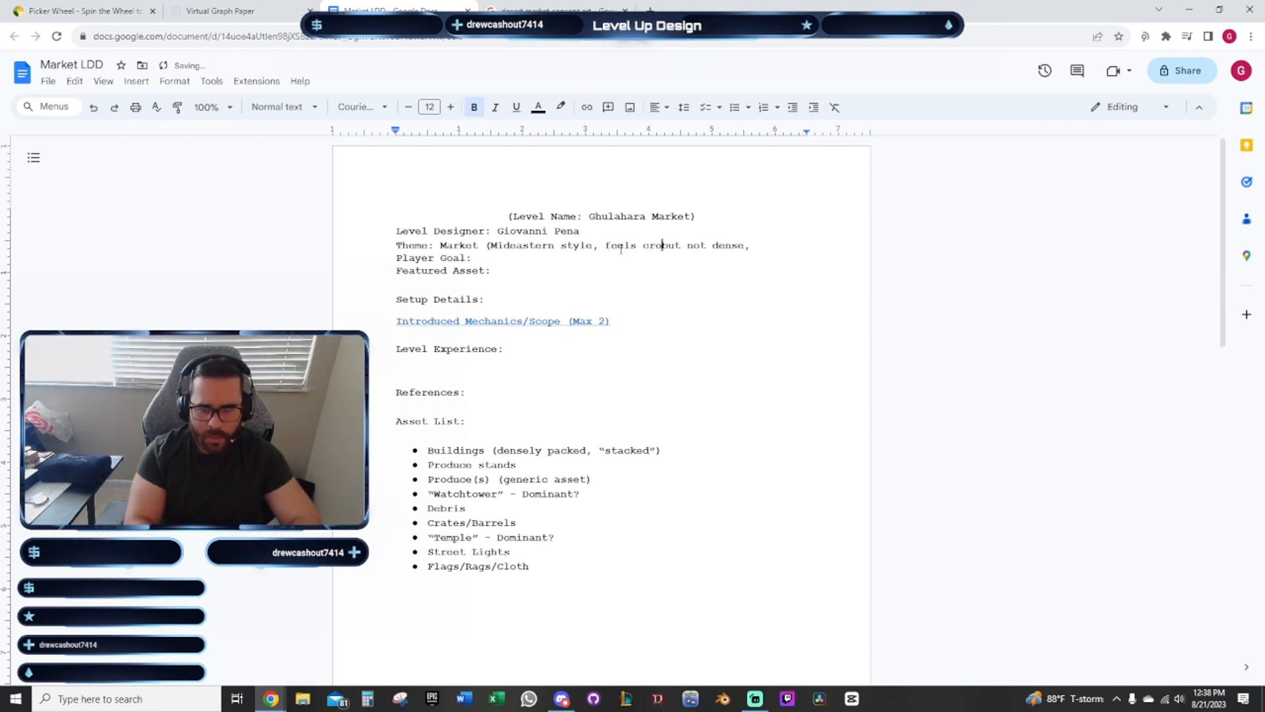
text(ded,)
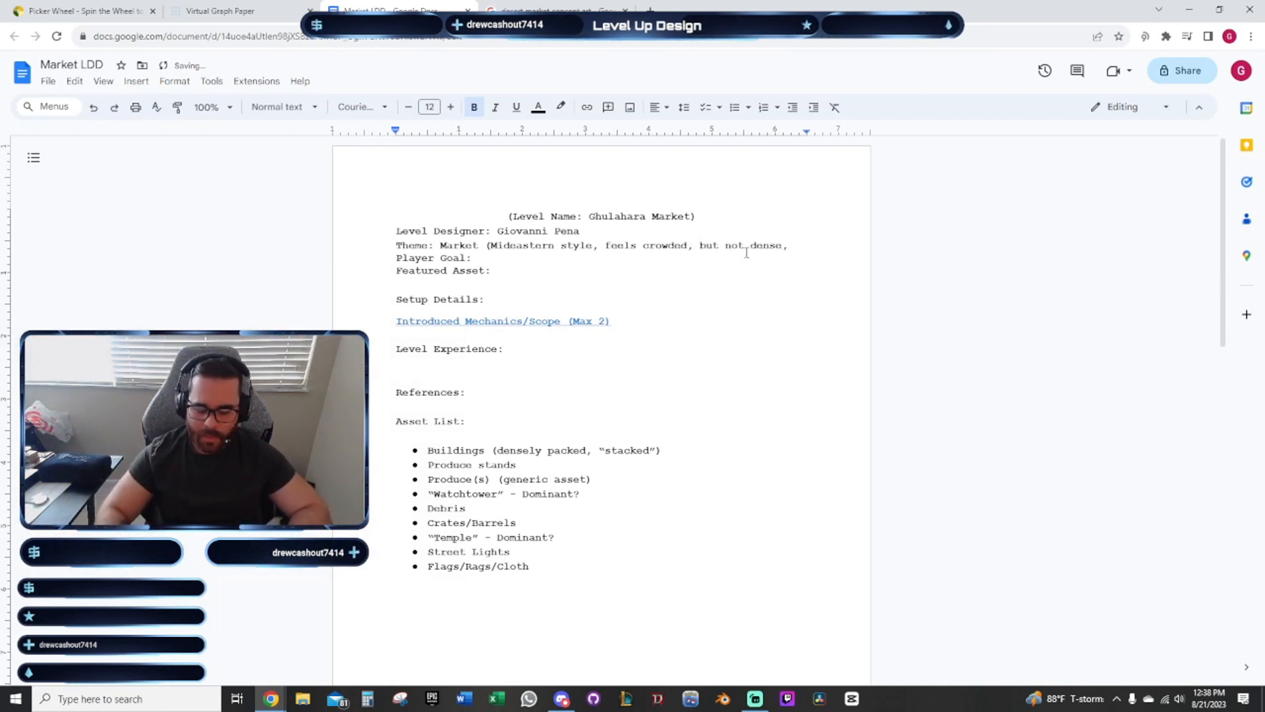
key(BackSpace)
key(BackSpace)
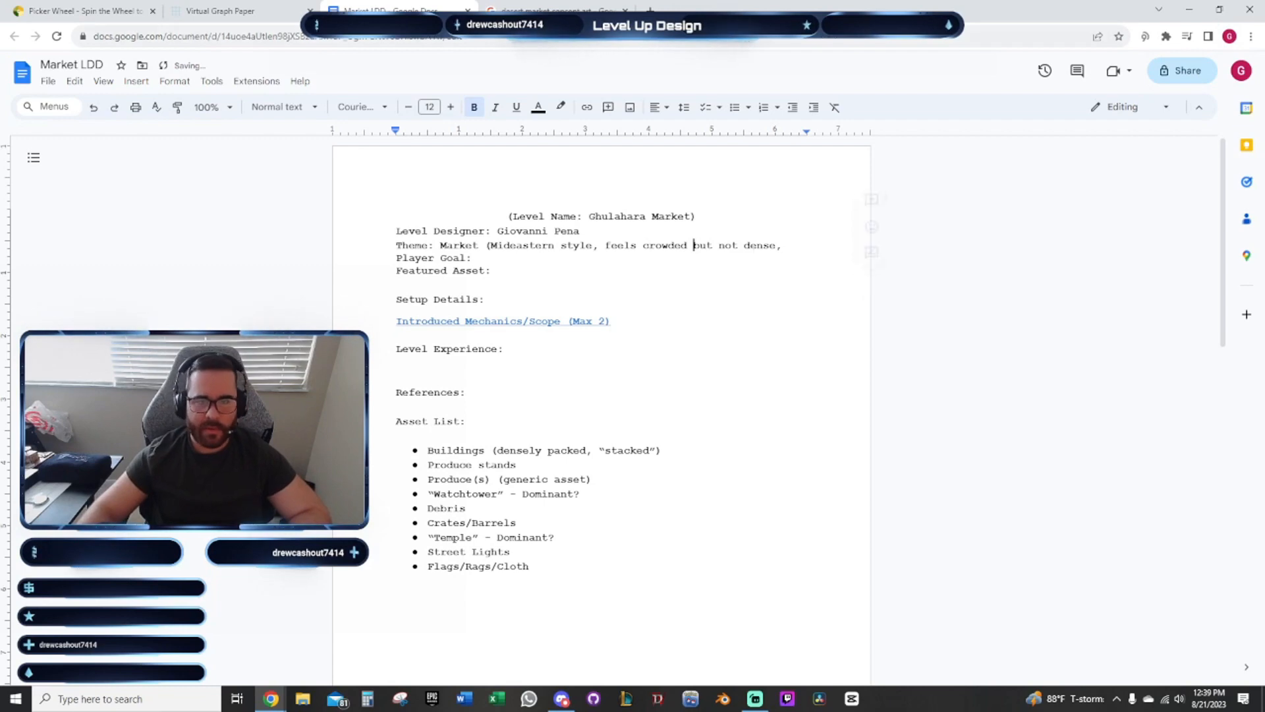
Preview the 80 Level concept artist picture and the Pinterest "bazaar" desert concept art in the image results
key(ctrl+Tab)
click(497, 486)
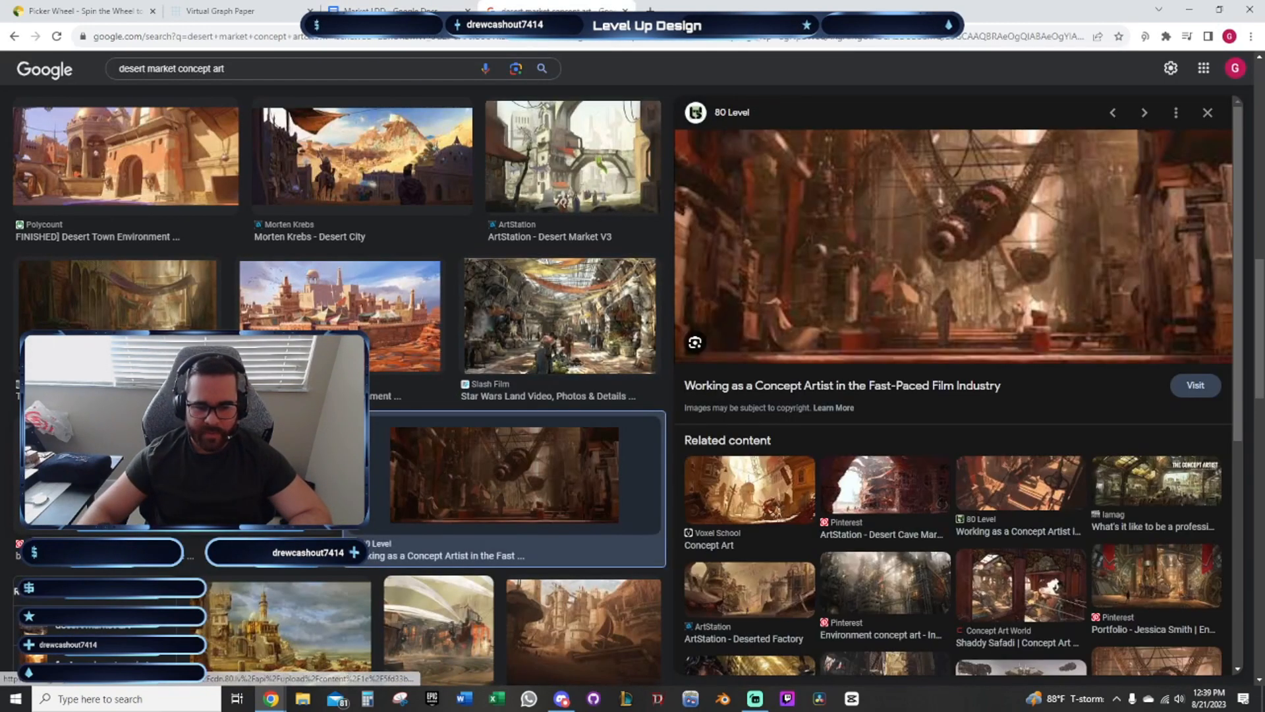
key(Left)
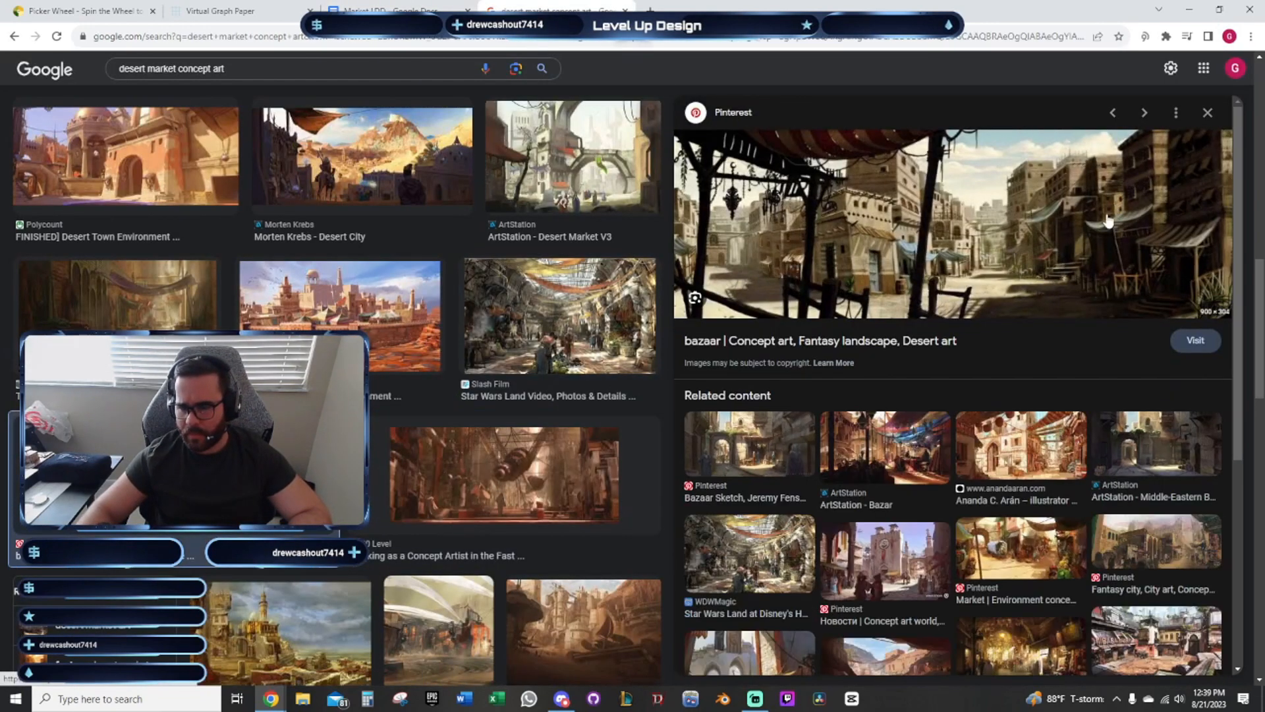
Search the images for "bazaar market concept art" and preview the Pinterest Bazaar Scene picture
triple_click(165, 70)
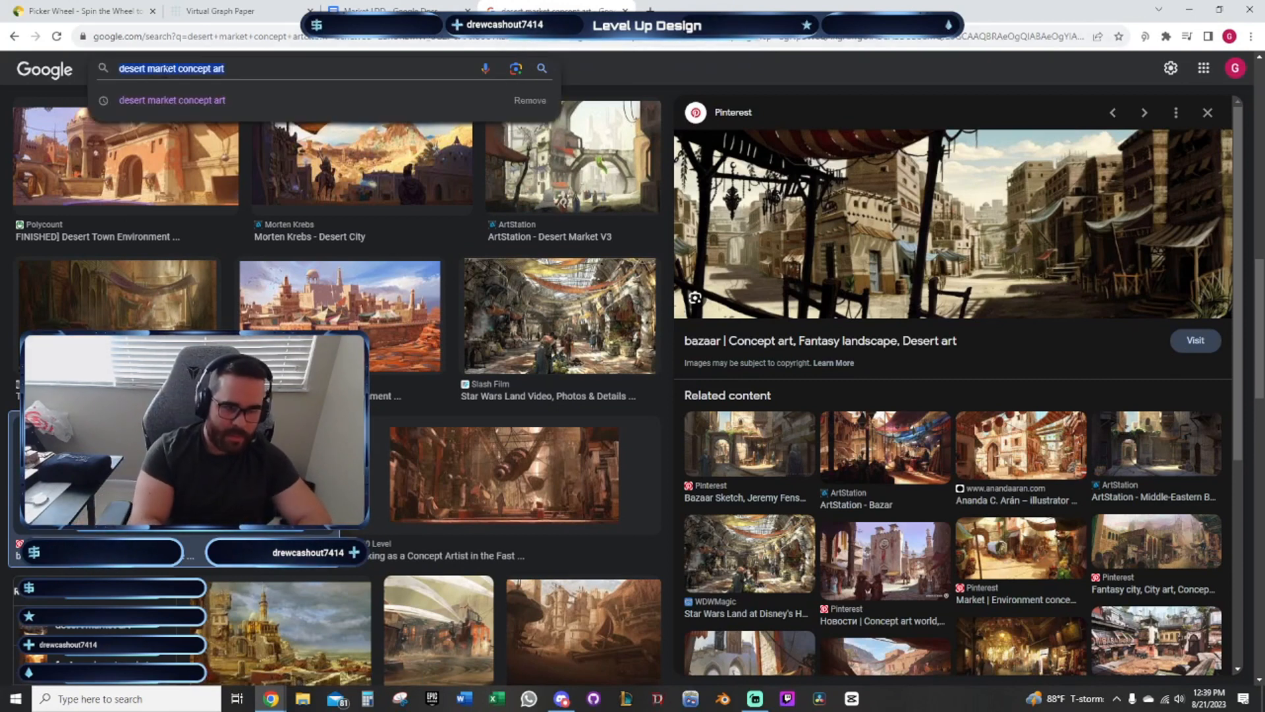
text(baz)
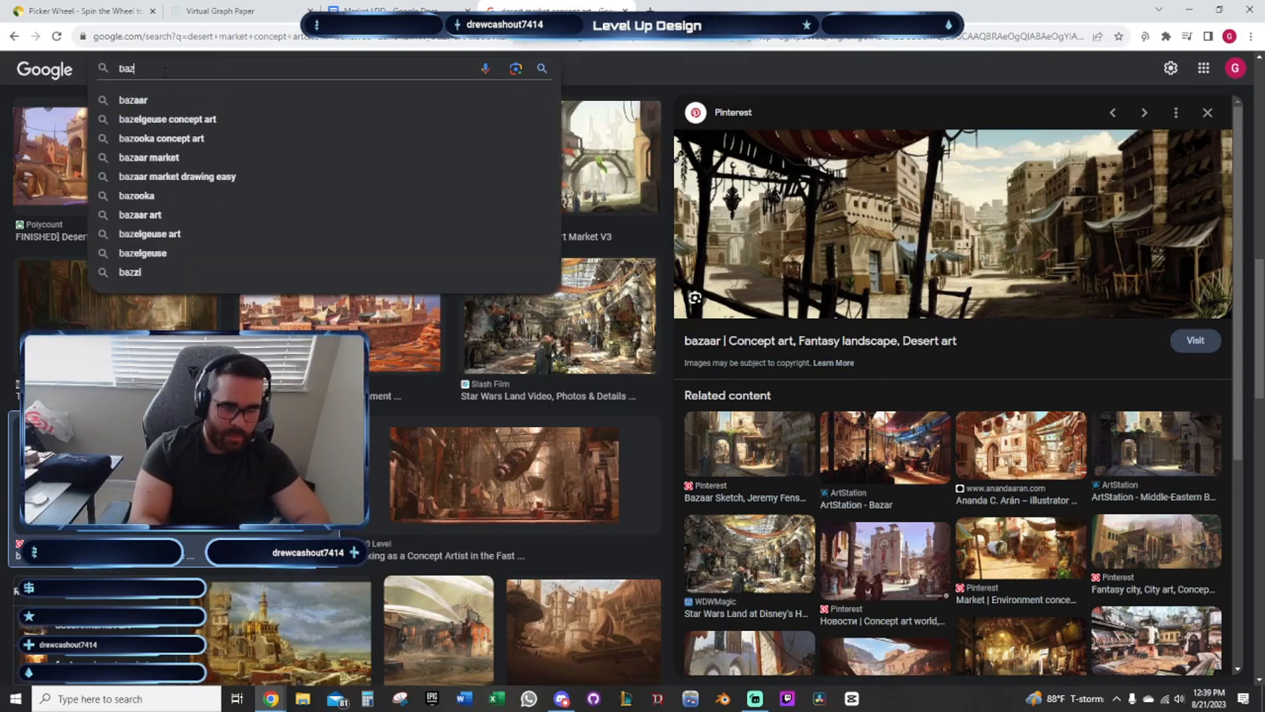
text(aar)
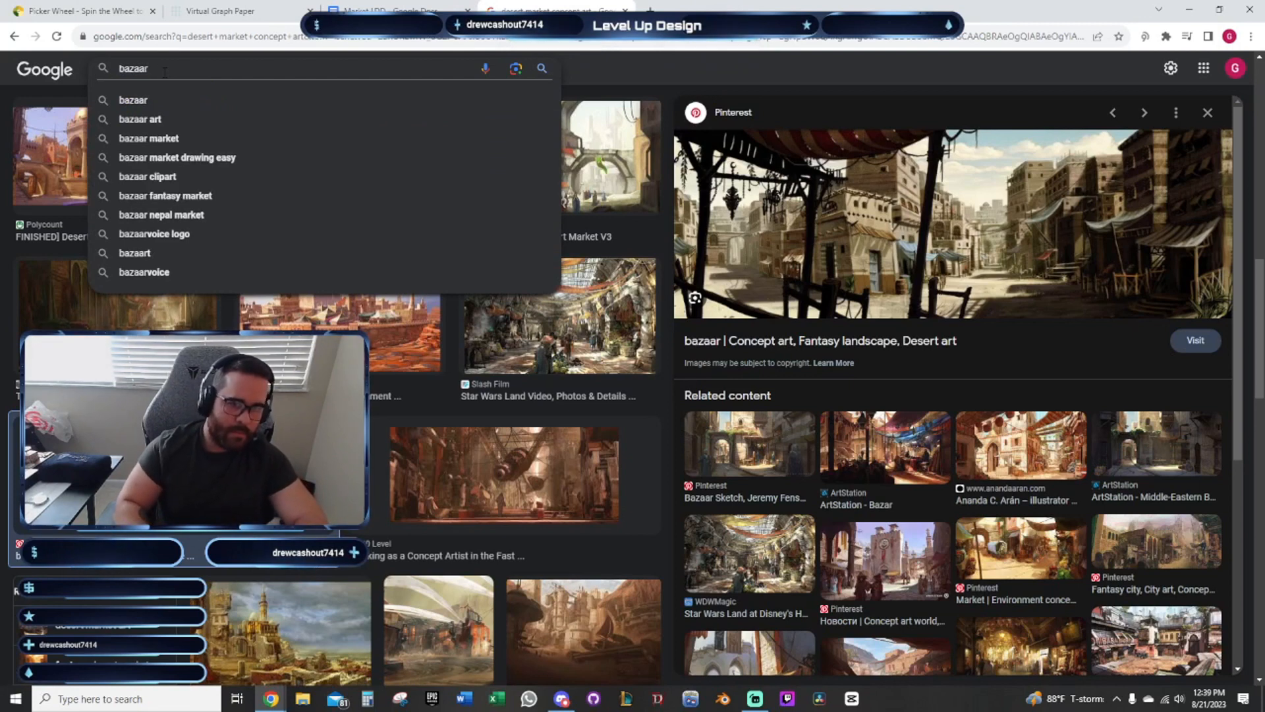
text( market)
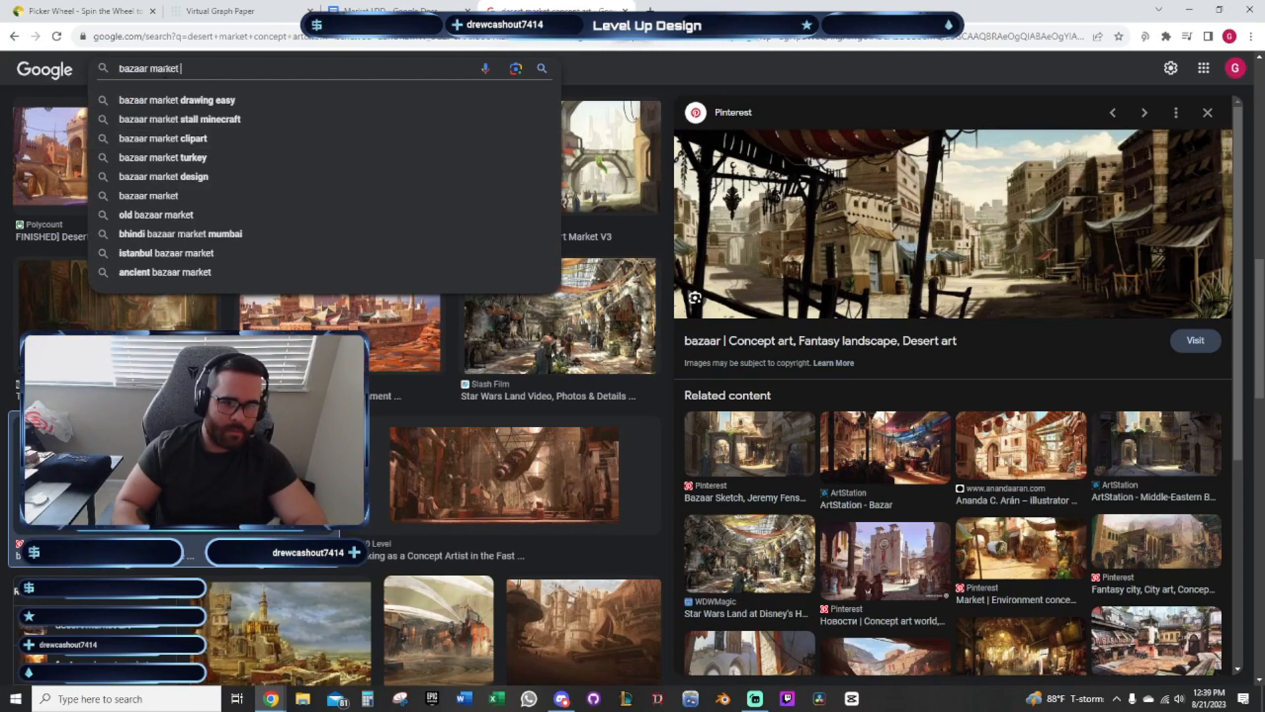
click(163, 138)
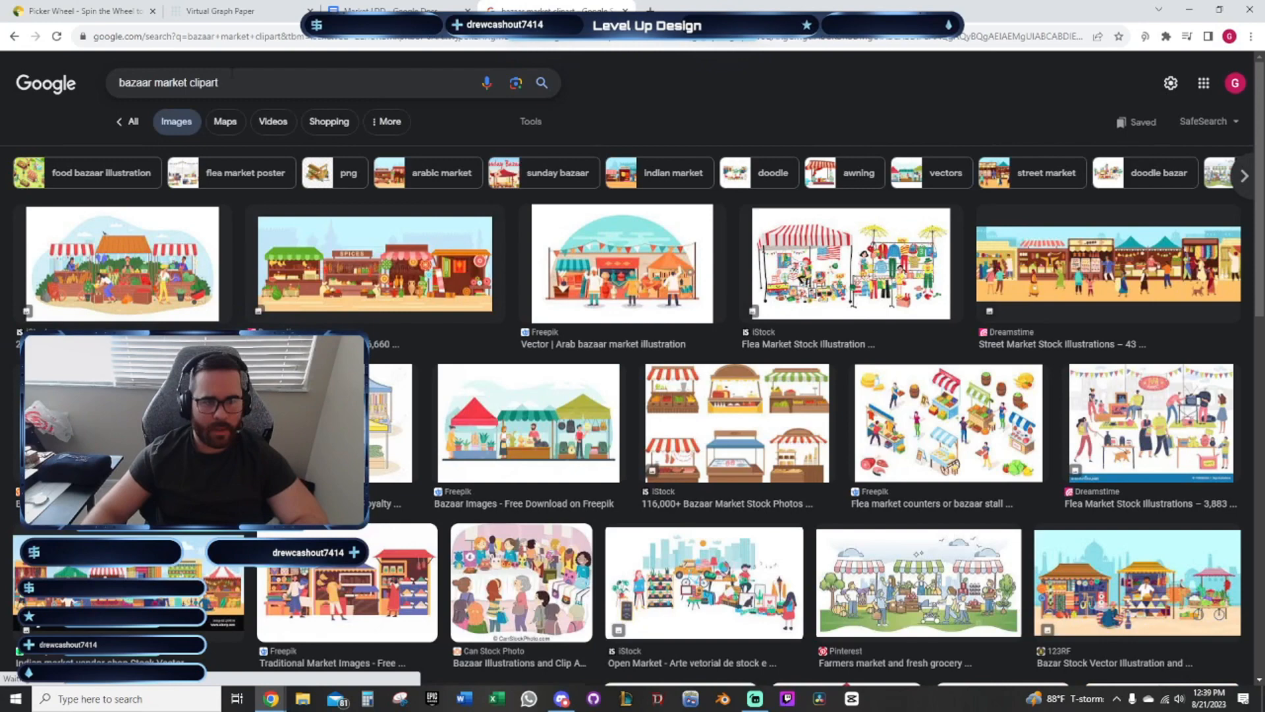
drag(232, 74, 190, 82)
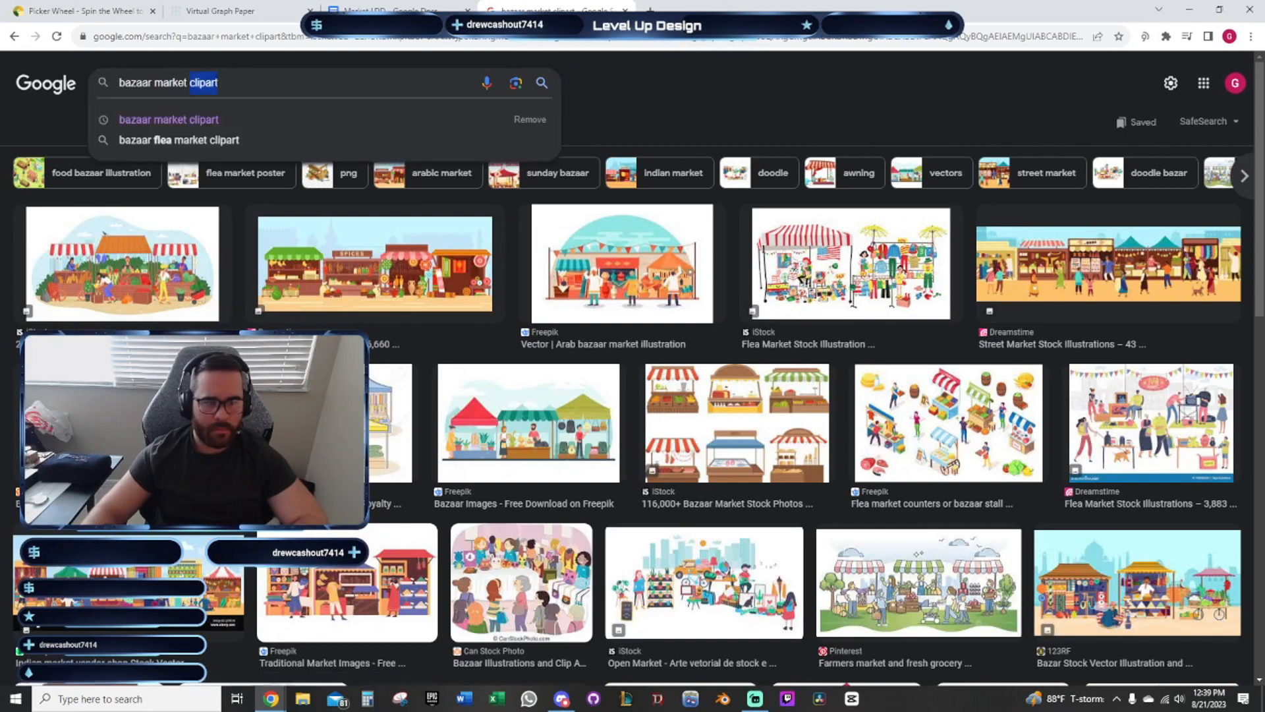
key(BackSpace)
key(Return)
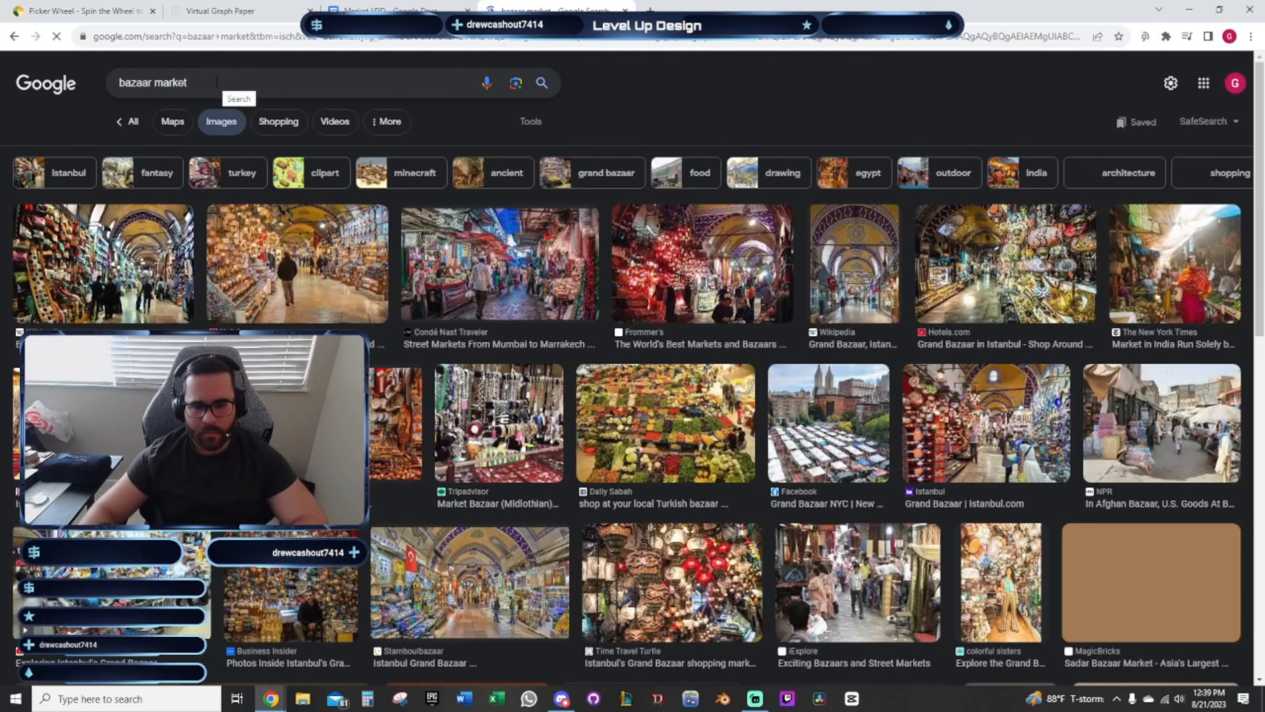
click(204, 78)
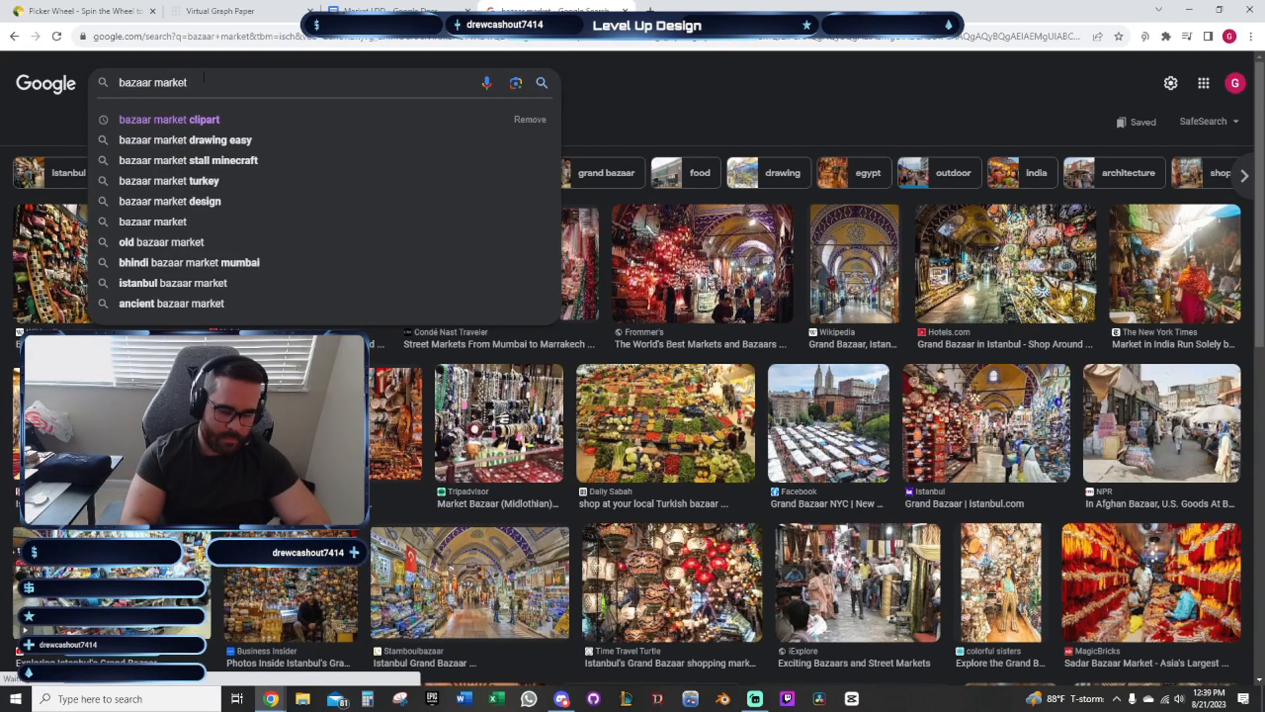
text(concept art)
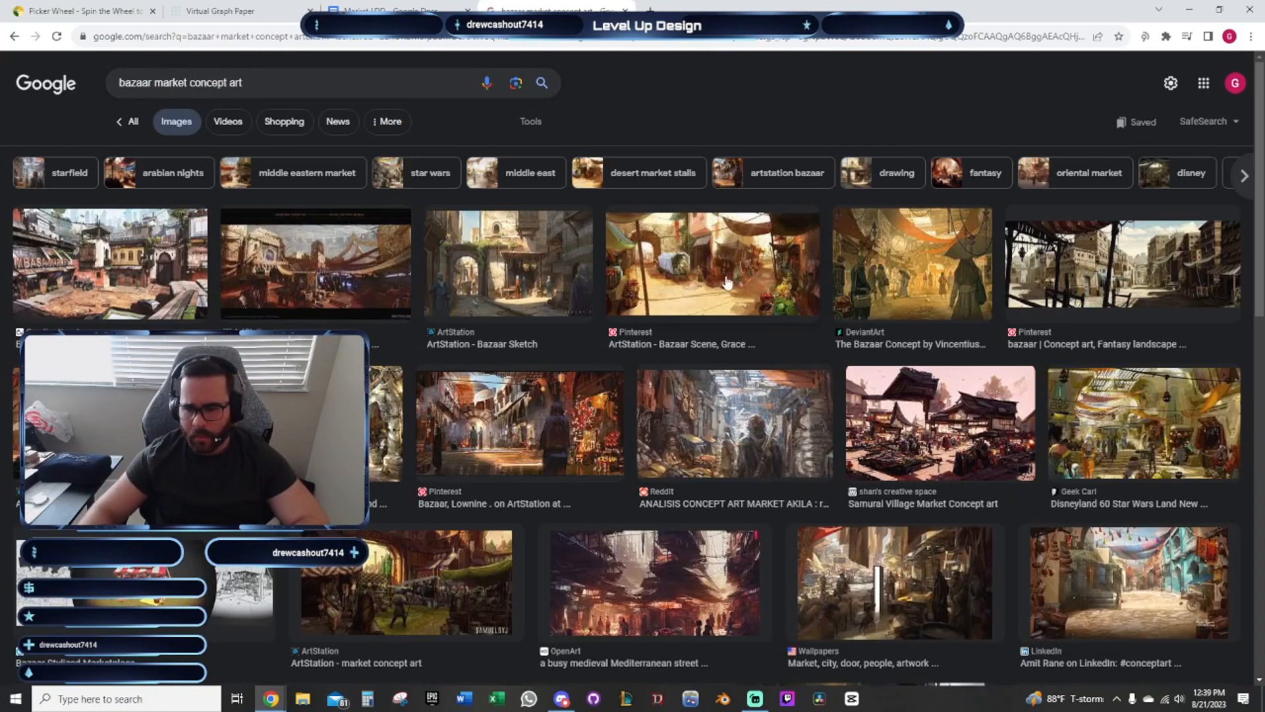
click(728, 282)
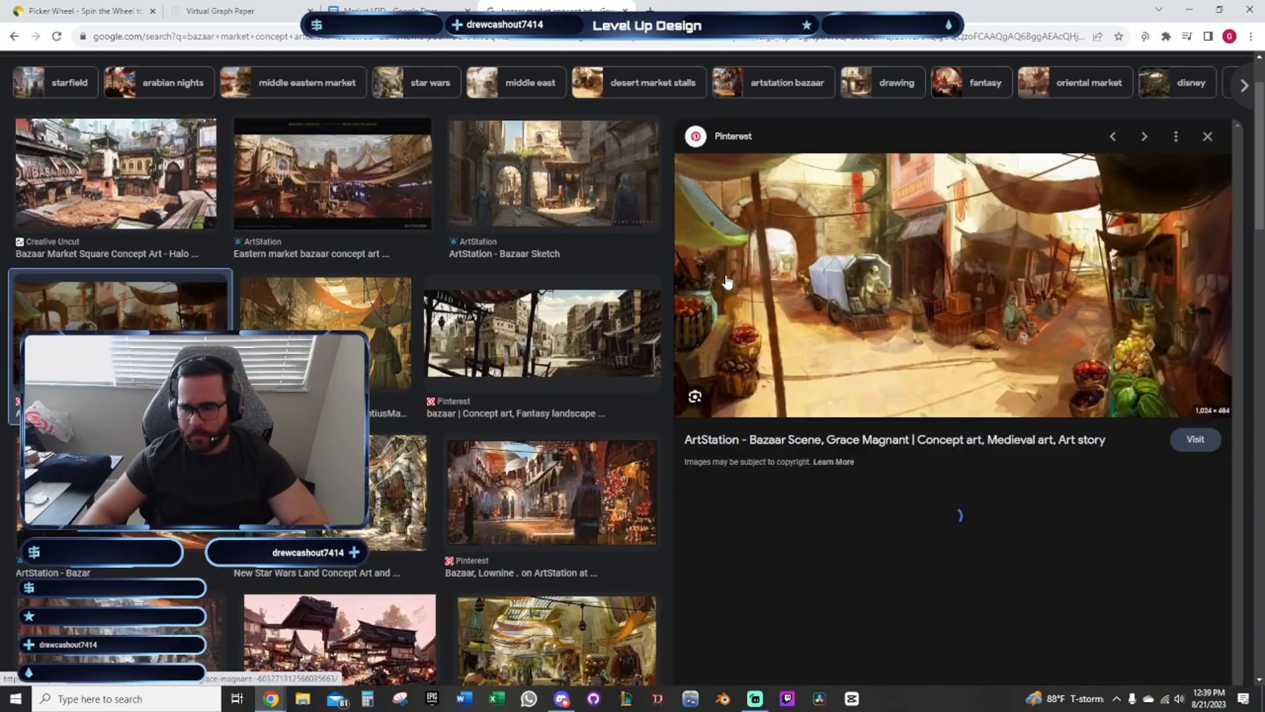
Replace "Market" with "Bazaar" in the level name of the Market LDD document
key(ctrl+shift+Tab)
double_click(668, 217)
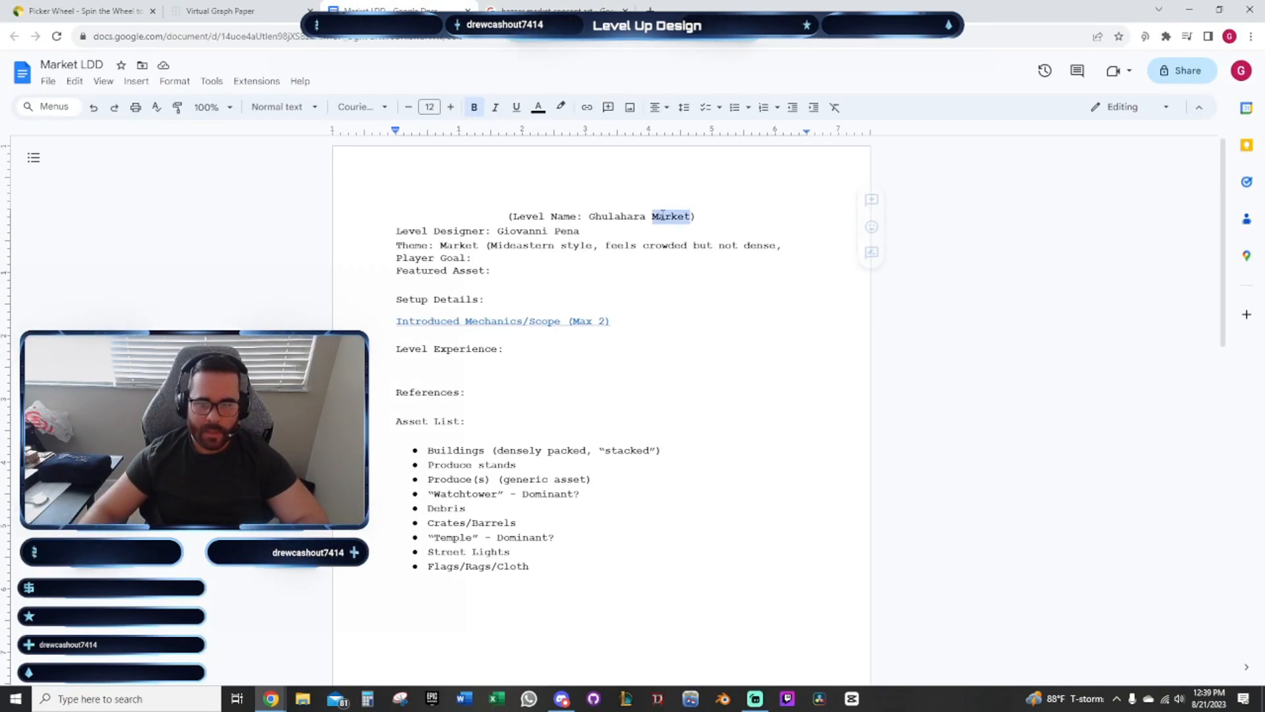
text(Bazaar)
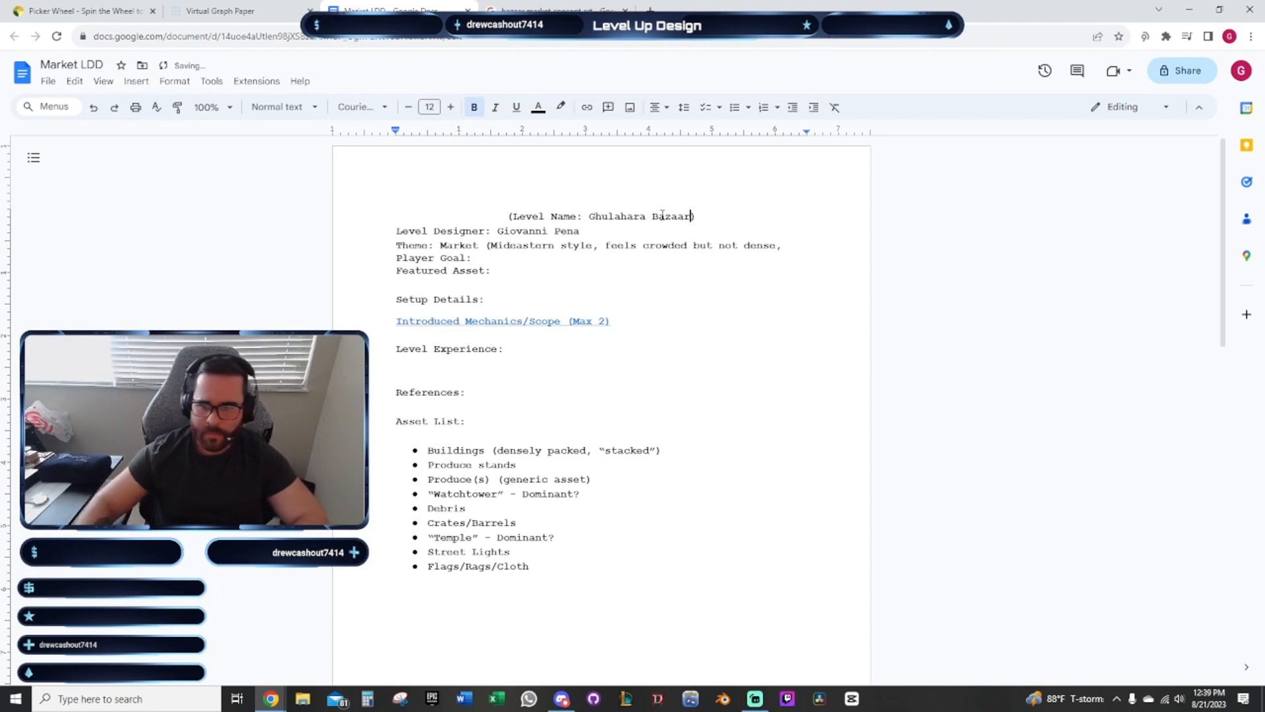
click(711, 319)
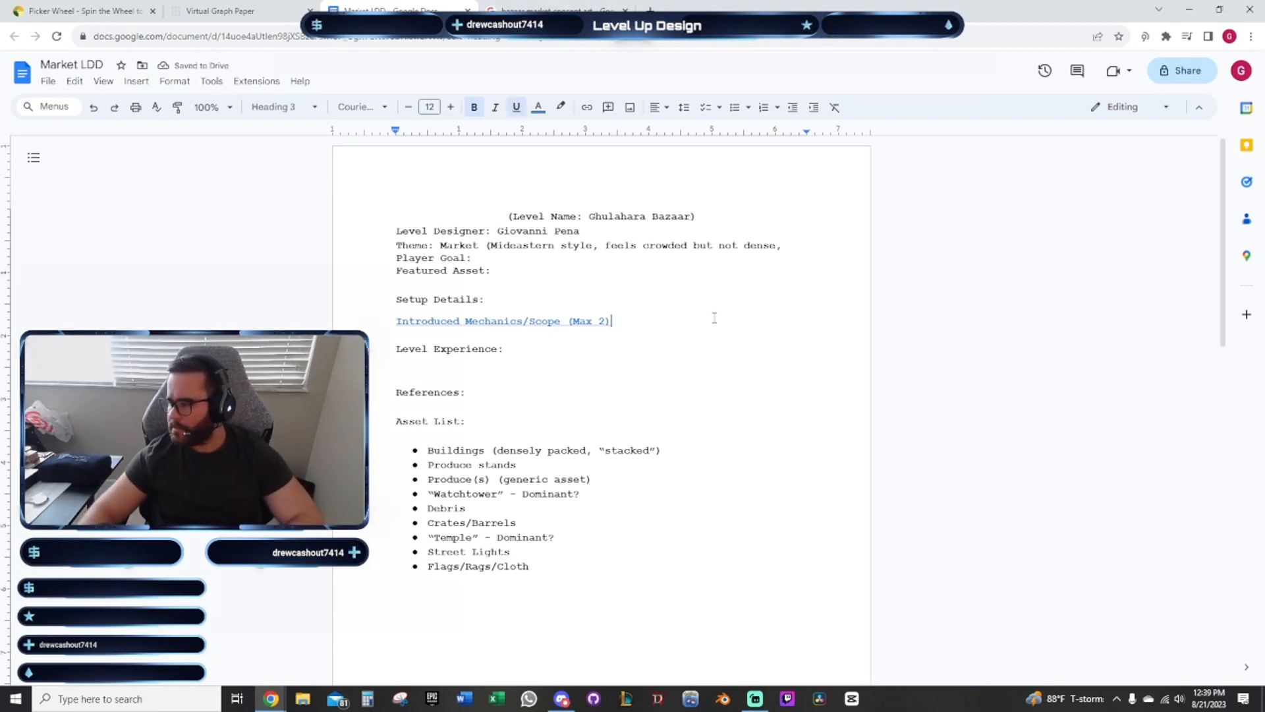
Examine the Halo Infinite market square, Pinterest bazaar, Samurai Village, Akila market and Geek Carl Star Wars Land concept art in the image results
click(535, 8)
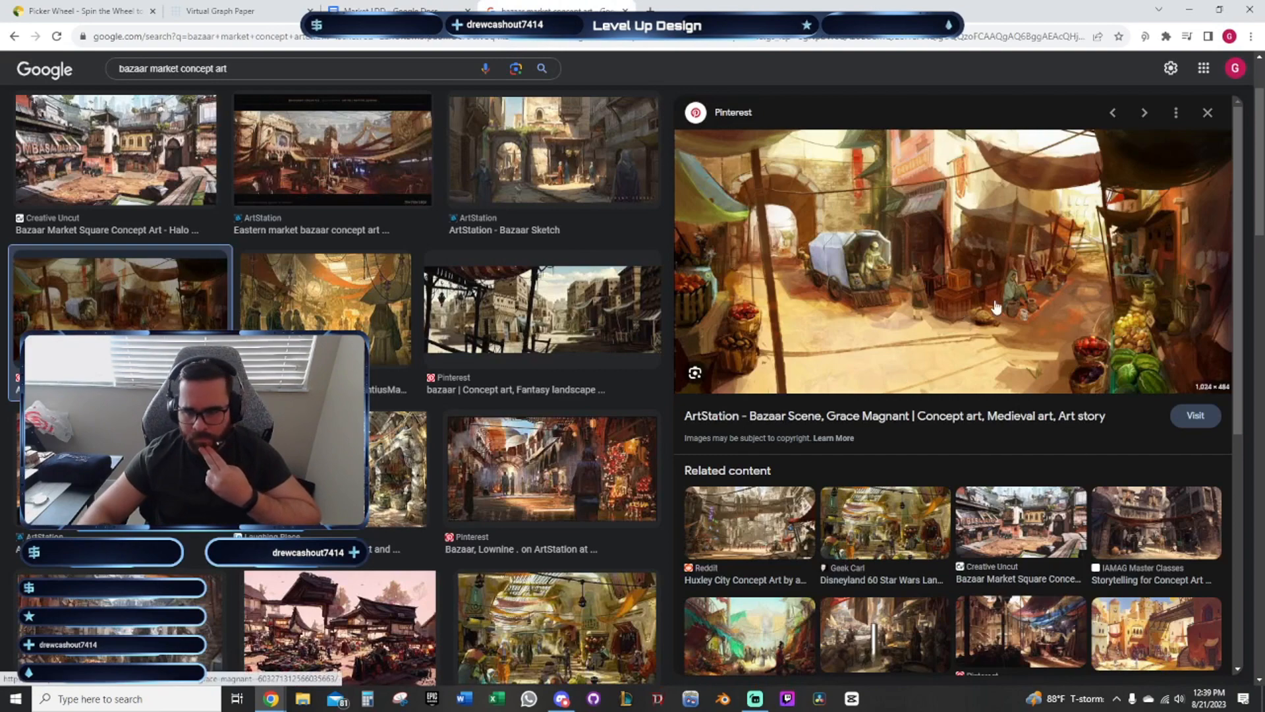
click(112, 150)
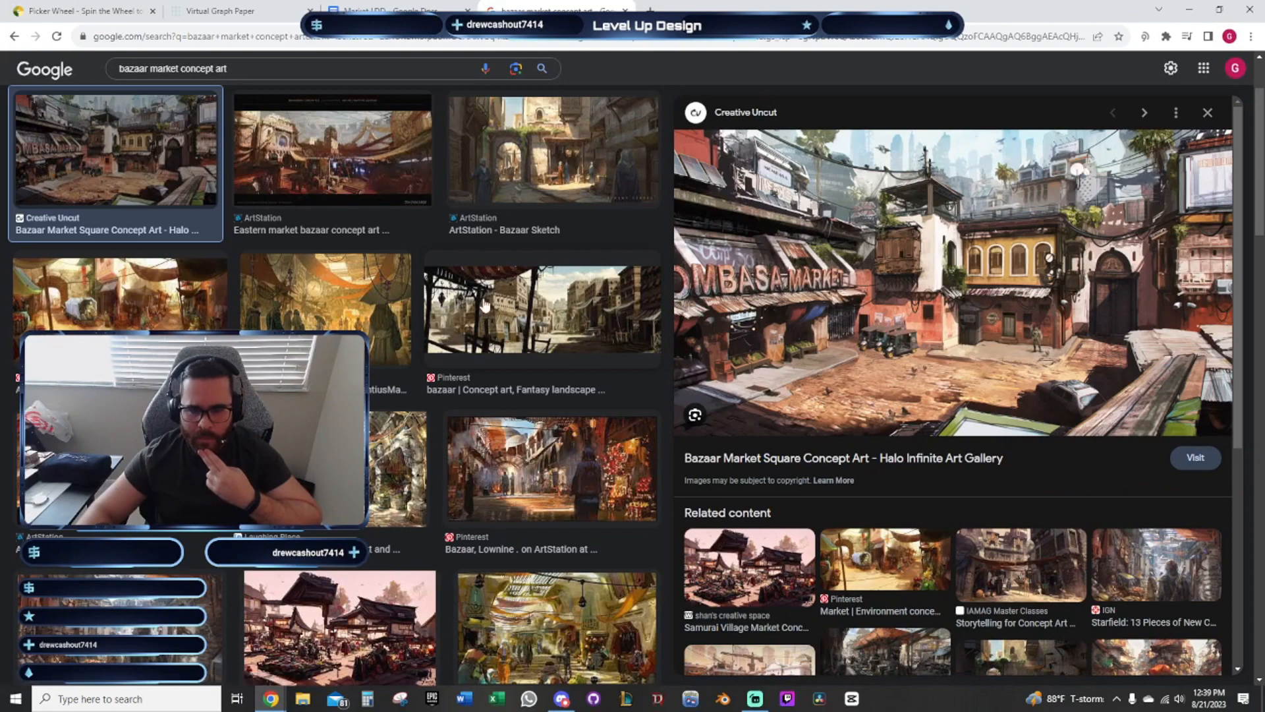
click(588, 463)
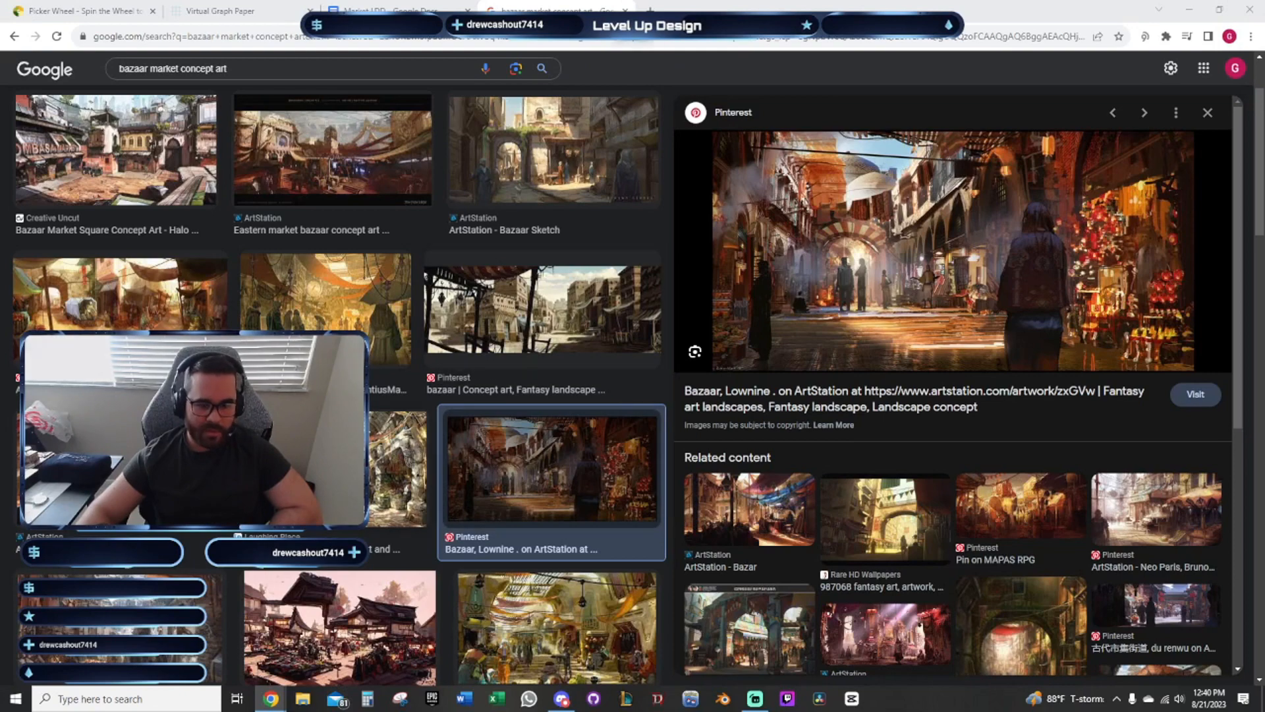
scroll(573, 395, down, 4)
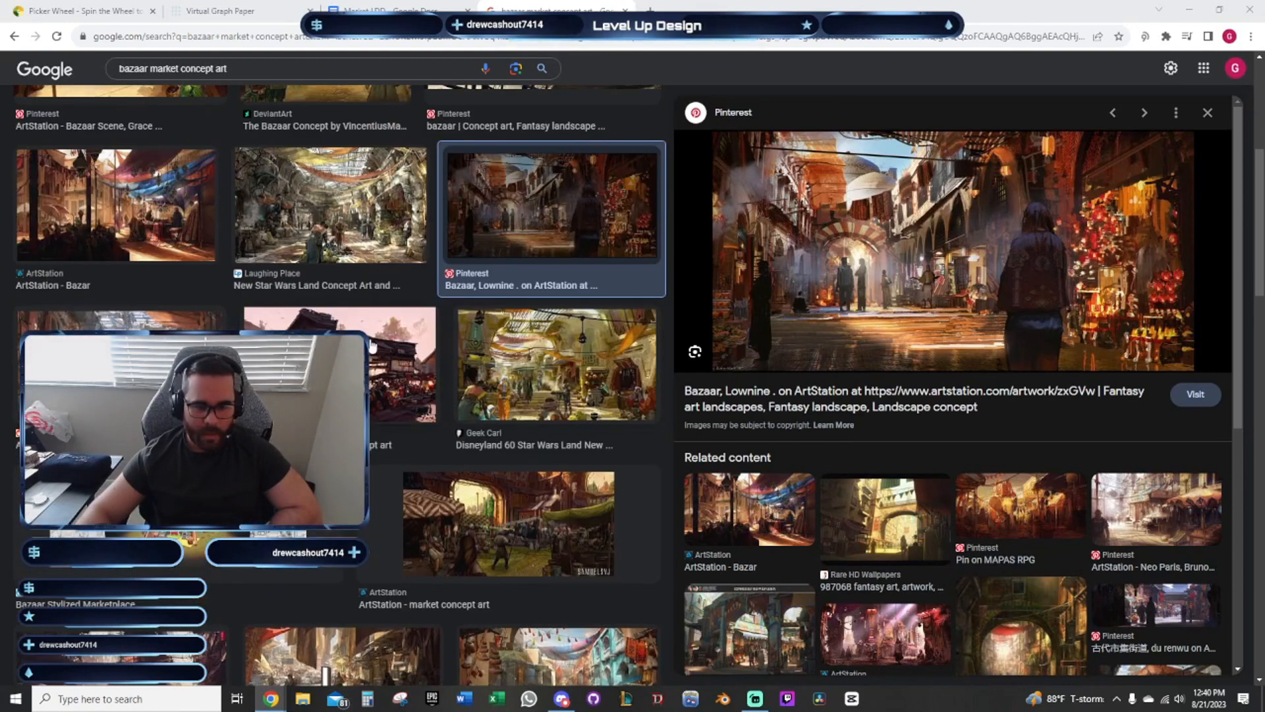
click(546, 354)
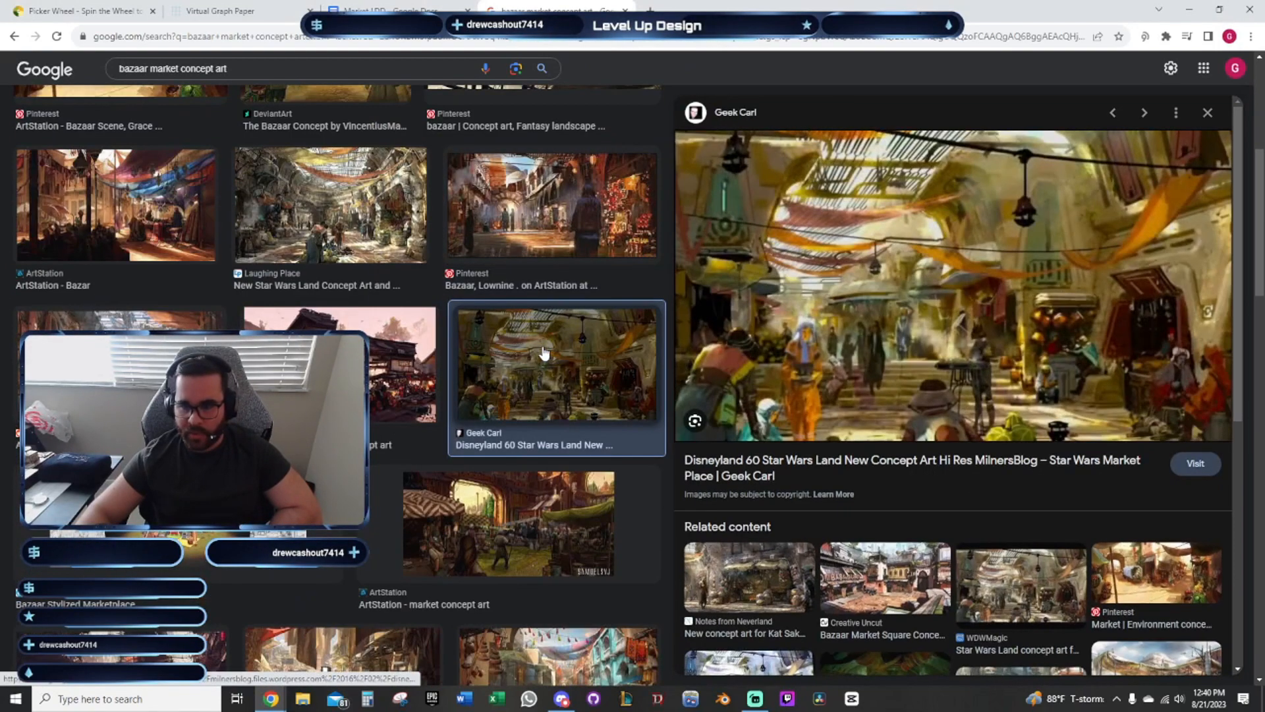
click(373, 362)
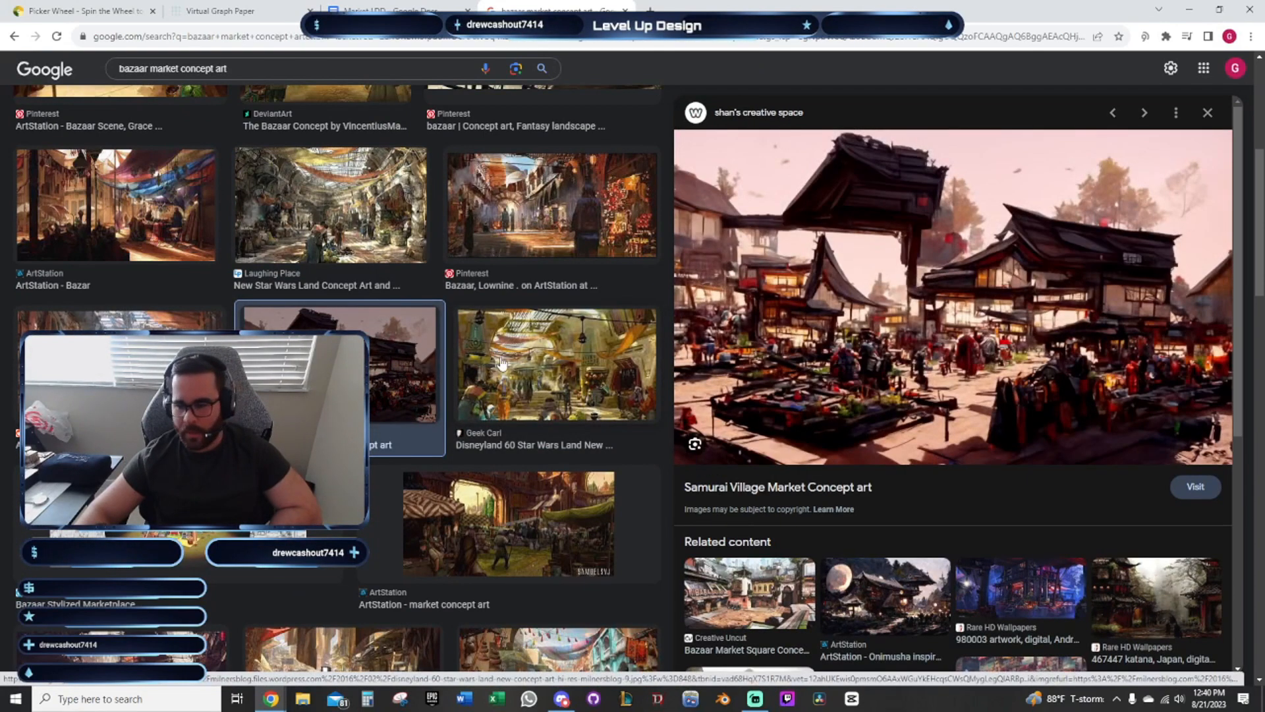
key(Left)
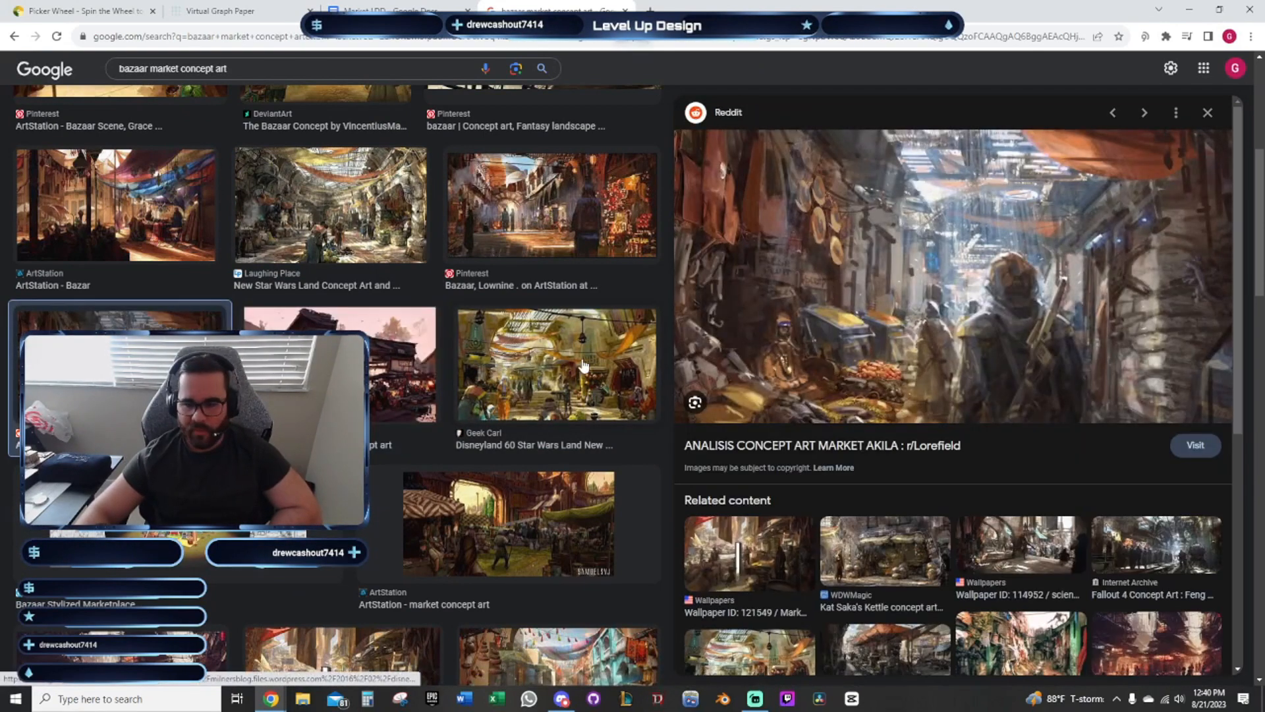
click(583, 366)
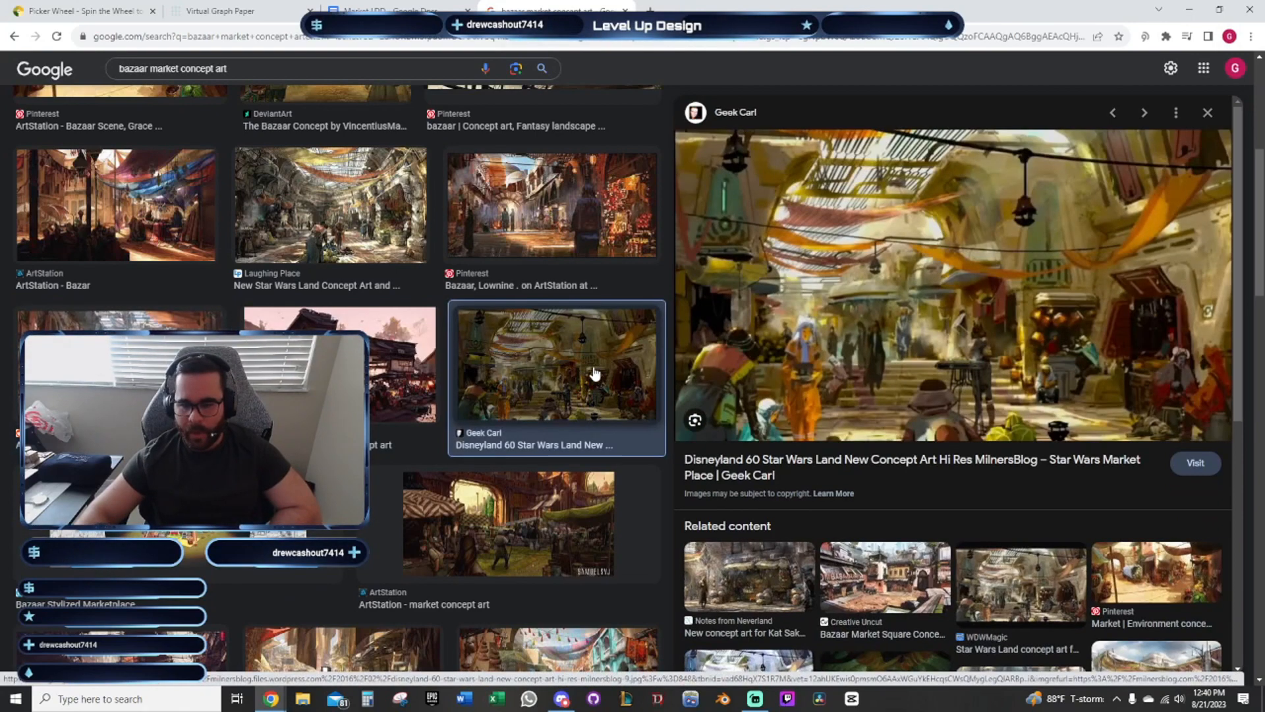
Preview the Wallpapers market, OpenArt Mediterranean street market and LinkedIn Arab market concept art for layout and prop ideas
scroll(549, 463, down, 2)
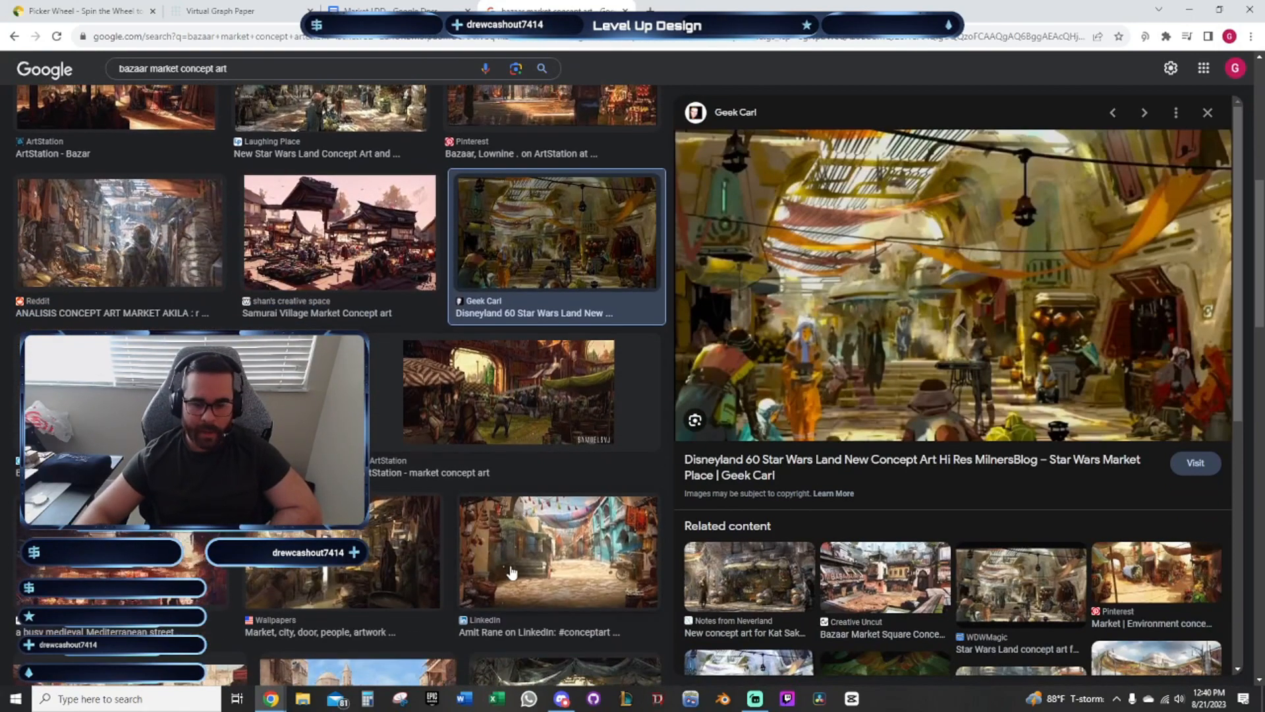
click(511, 572)
click(265, 531)
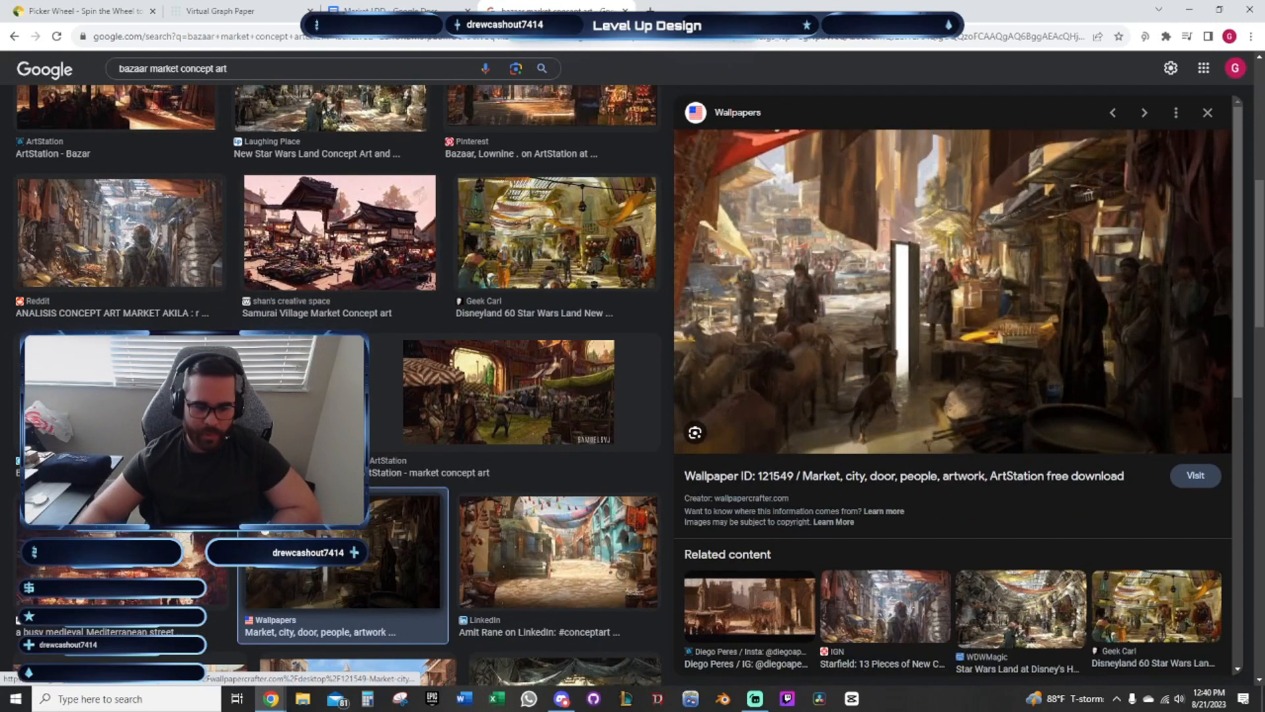
click(198, 541)
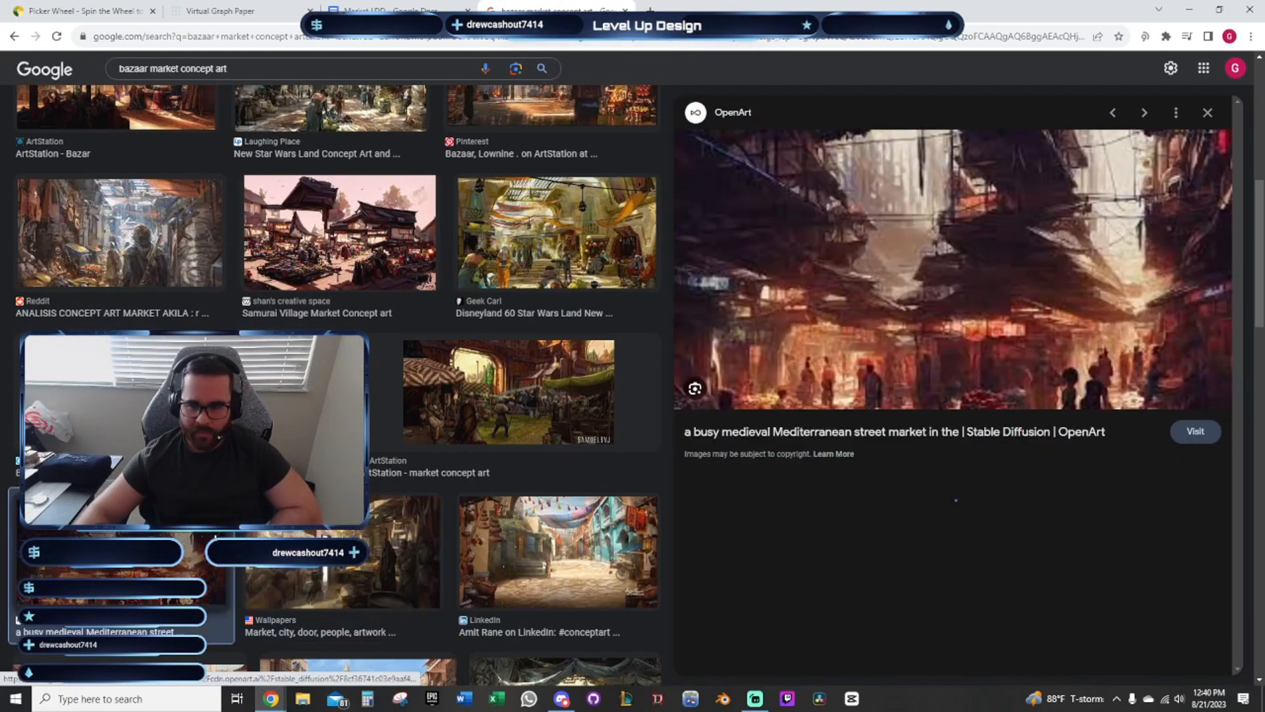
click(590, 568)
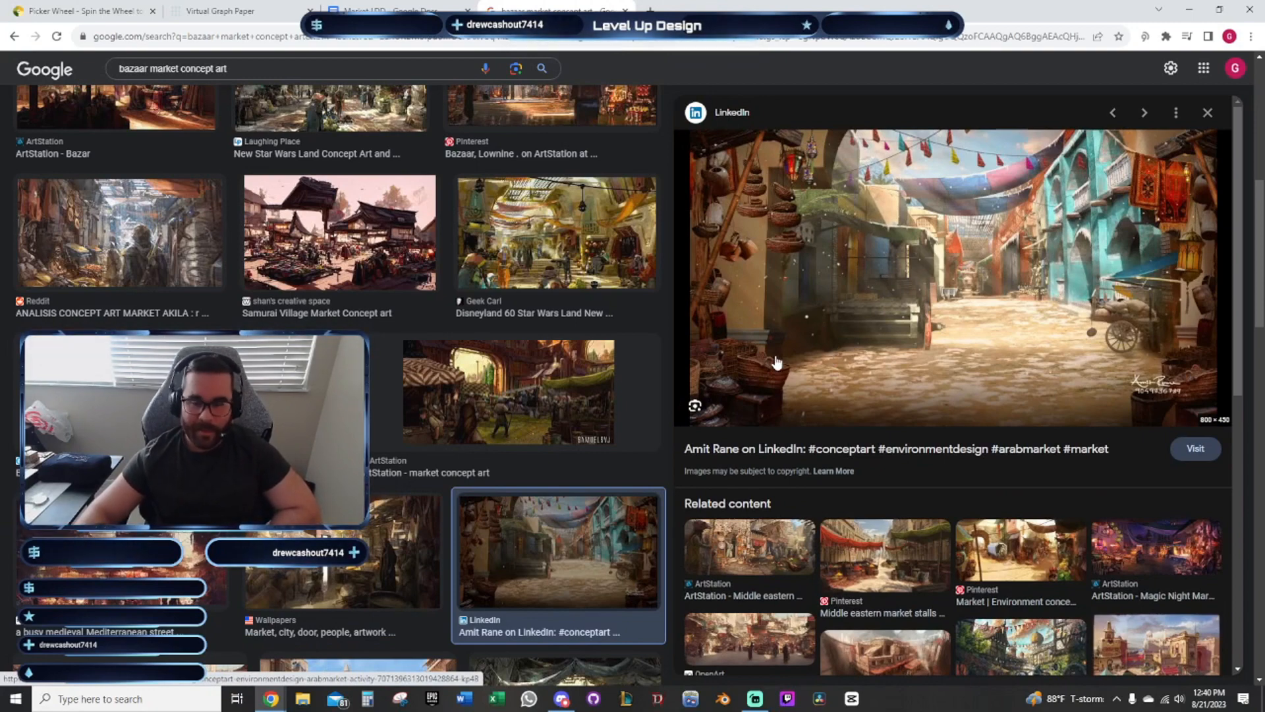
Preview the DeviantArt bazaar sketch and the World History Encyclopedia Medieval Bazaar illustration further down the results
scroll(610, 433, down, 4)
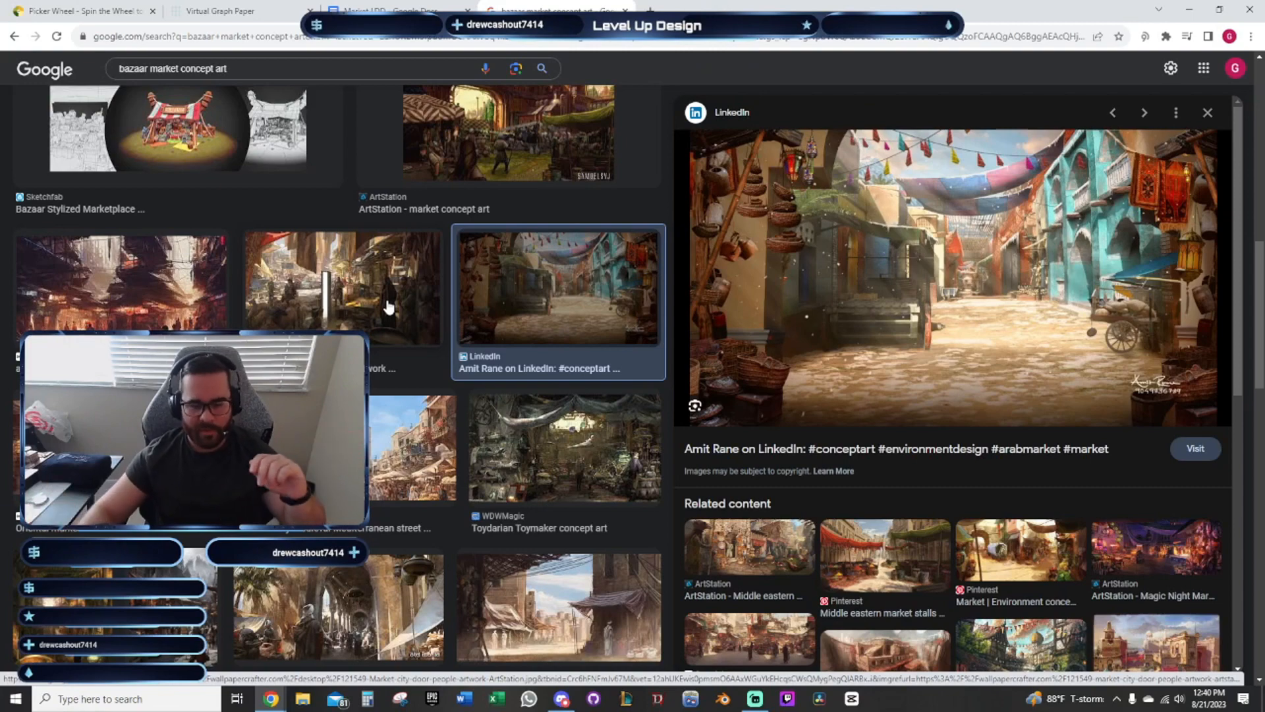
scroll(359, 285, down, 2)
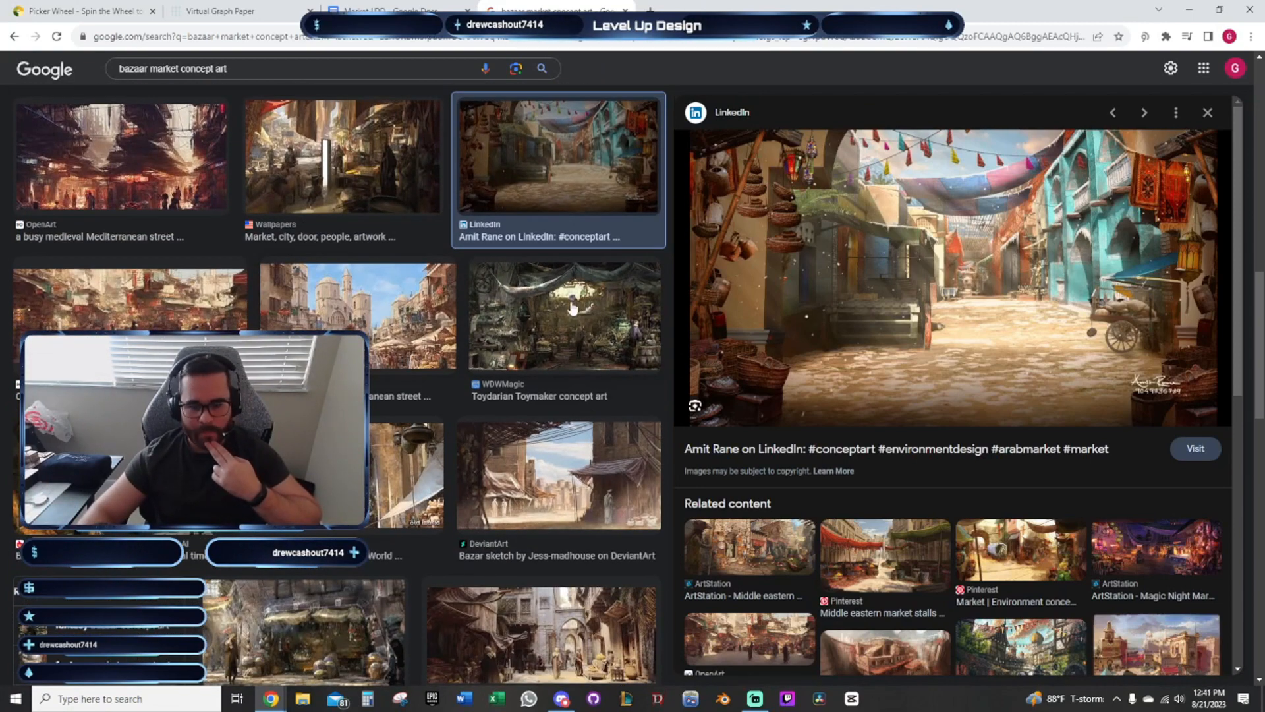
click(549, 487)
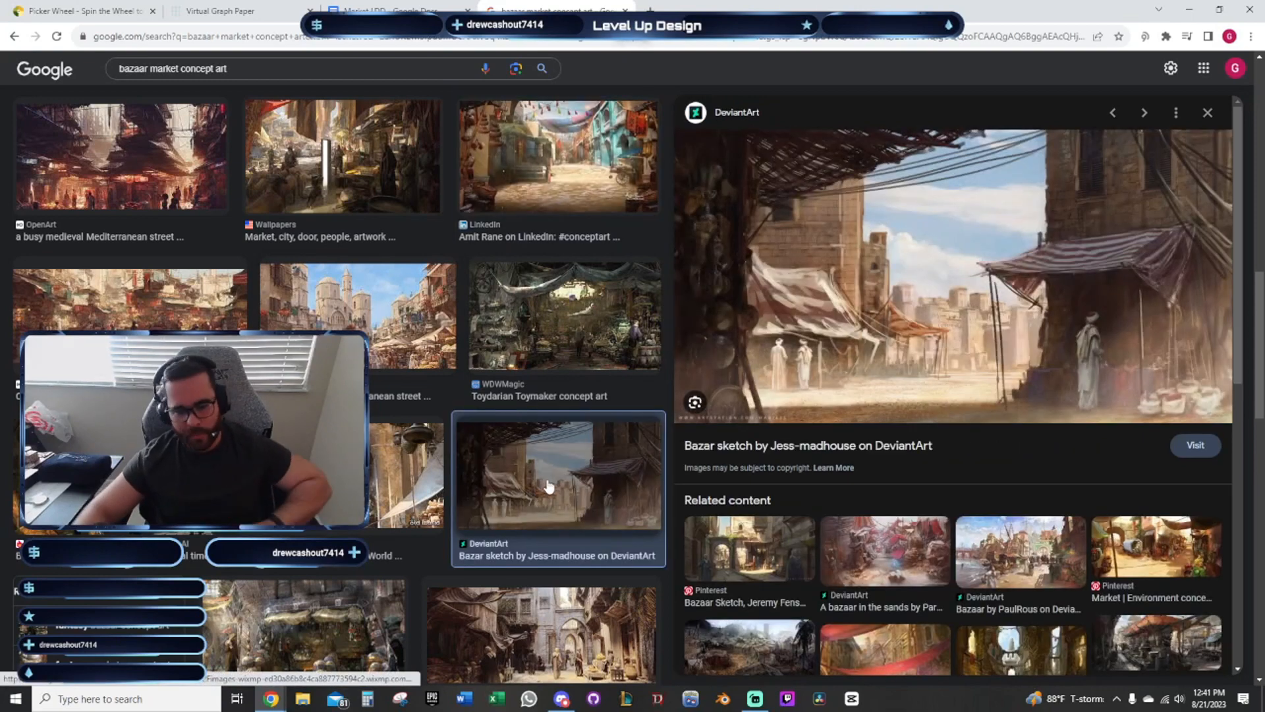
click(408, 478)
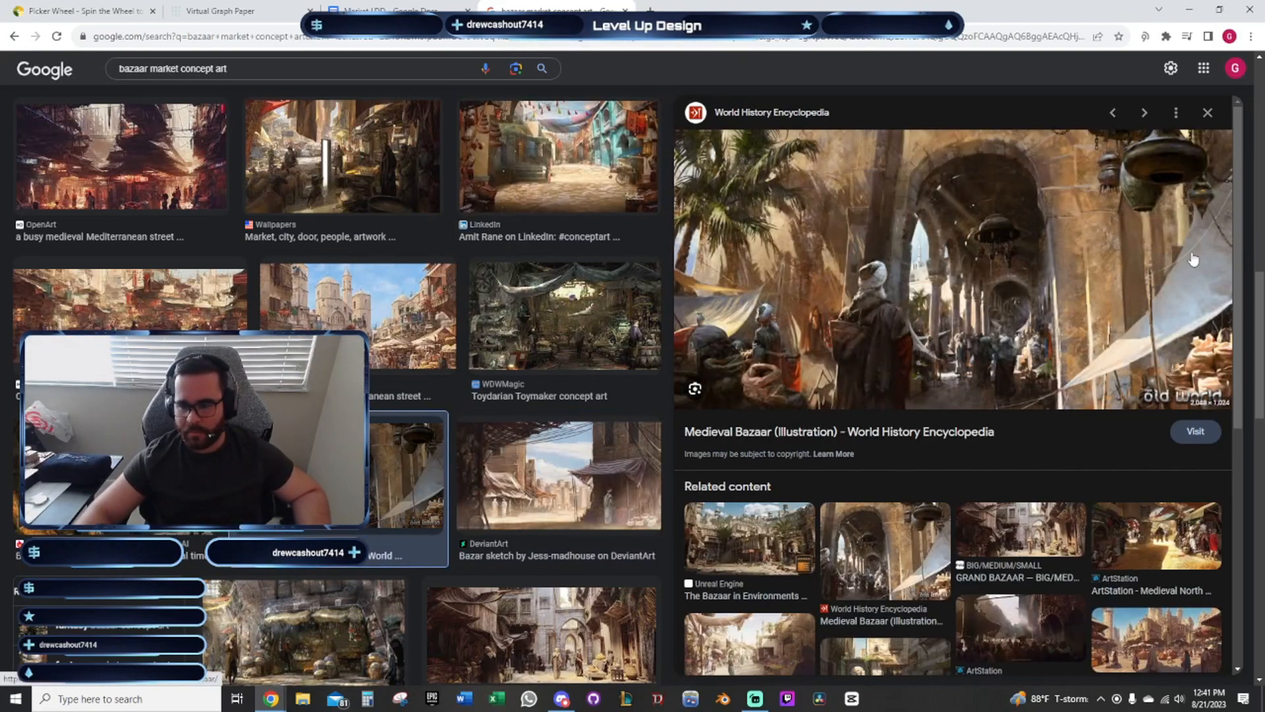
Check the blank Virtual Graph Paper sketch and close the Picker Wheel page
click(218, 10)
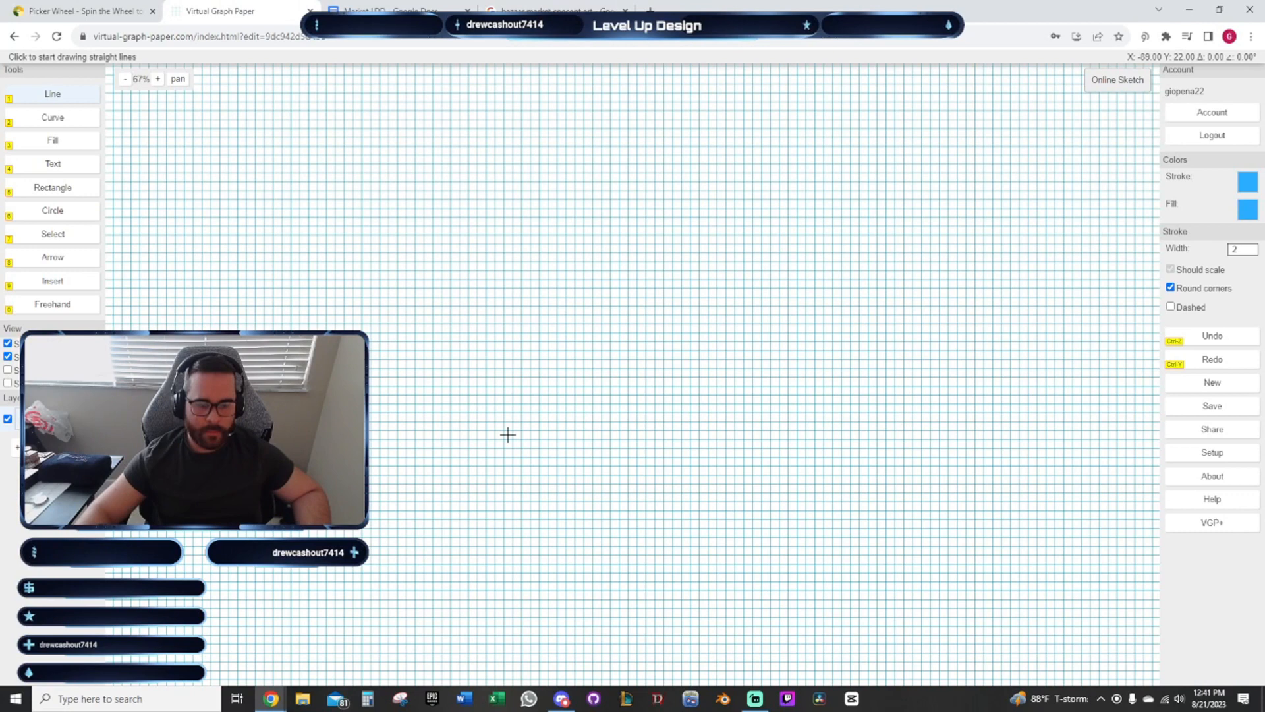
click(56, 6)
key(ctrl+w)
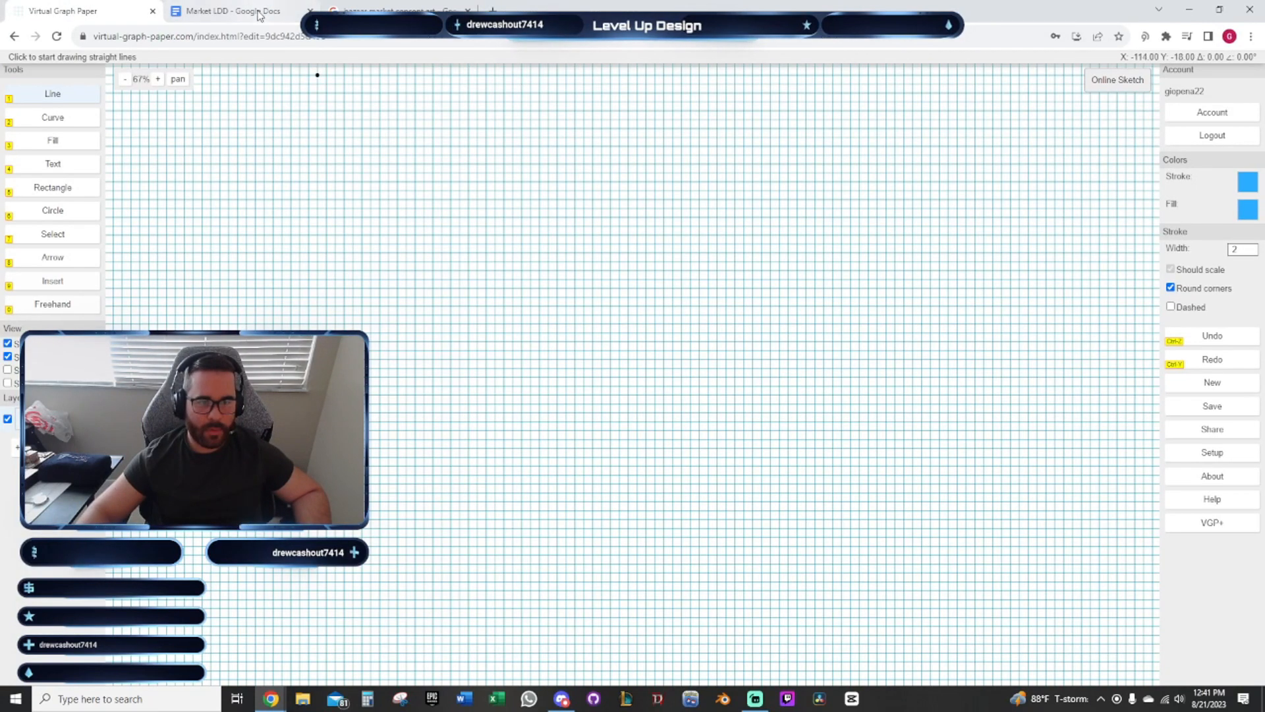
Add the bullet "Big archs" below "Flags/Rags/Cloth" in the Market LDD asset list
click(259, 11)
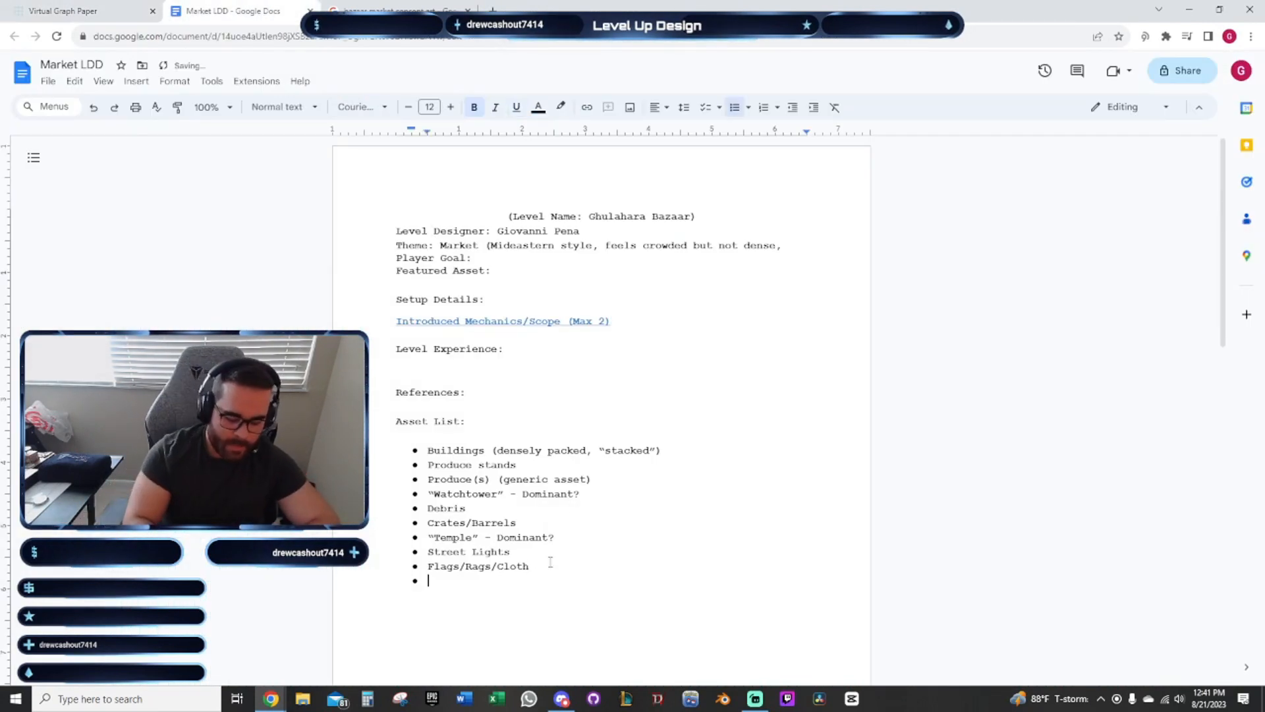
text(rching)
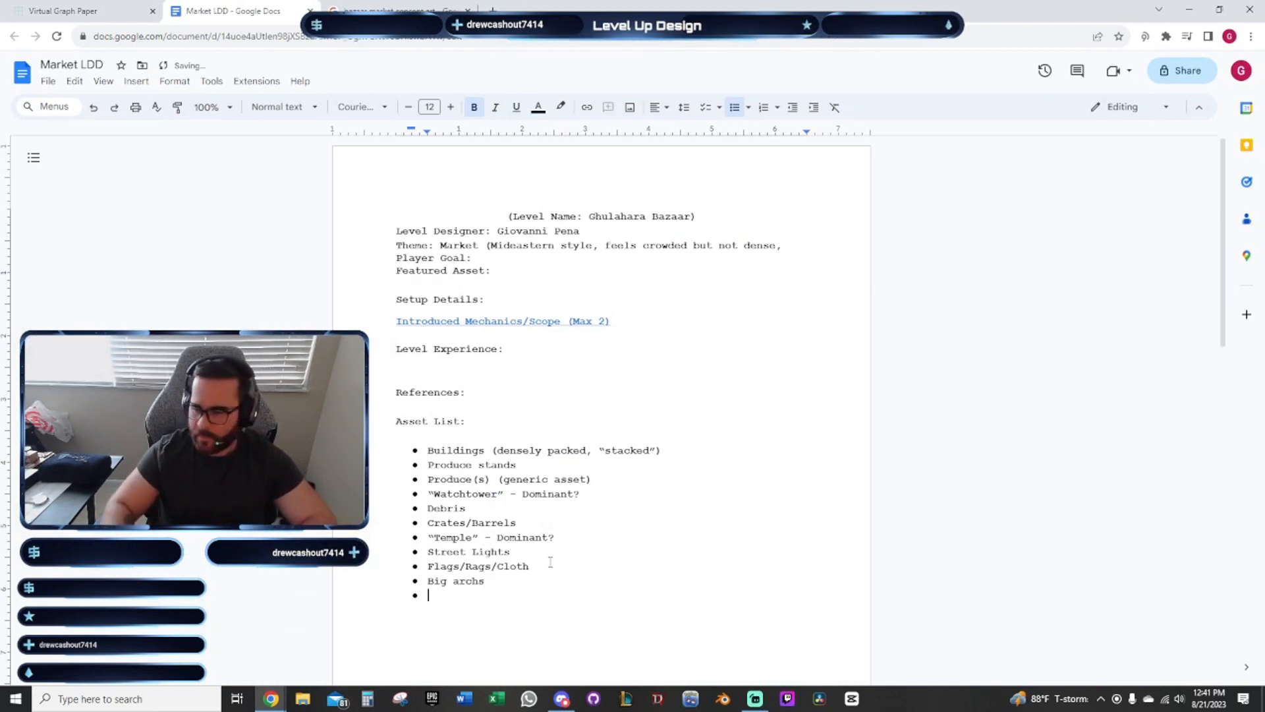
Return to the bazaar market image results and preview the Notes from Neverland Star Wars: Galaxy's Edge concept art
key(ctrl+Tab)
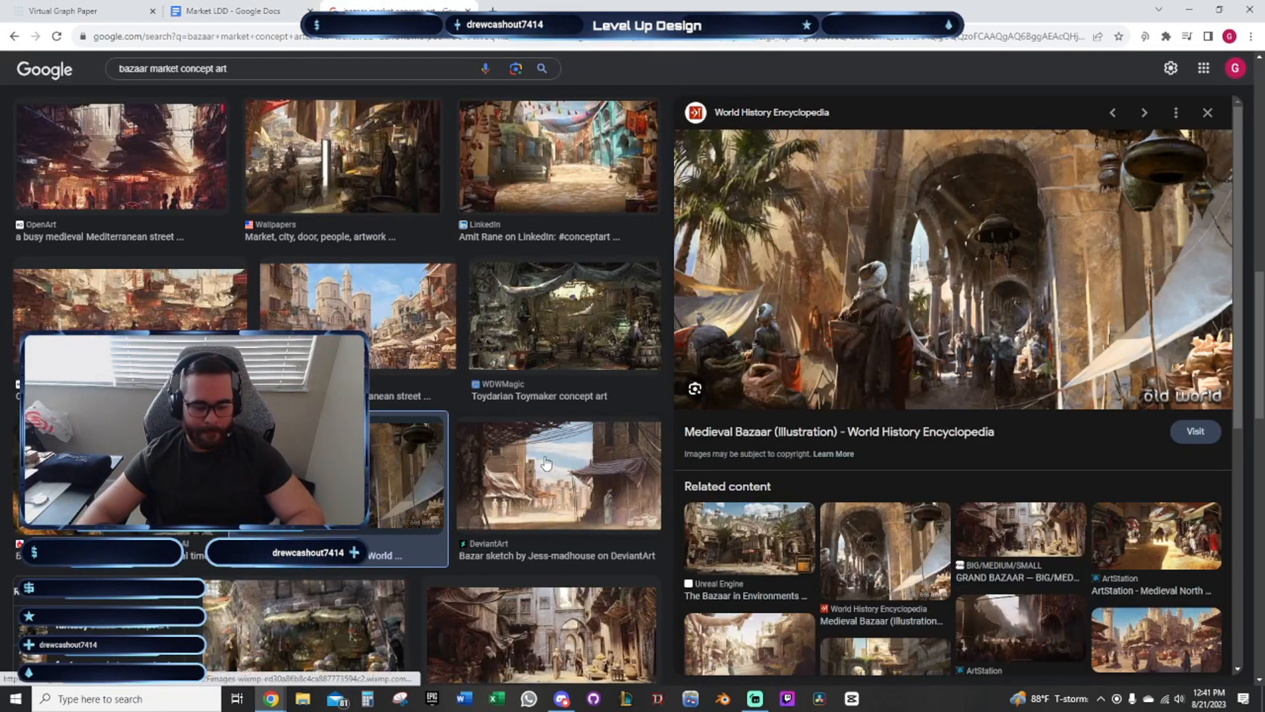
scroll(546, 463, down, 1)
click(385, 435)
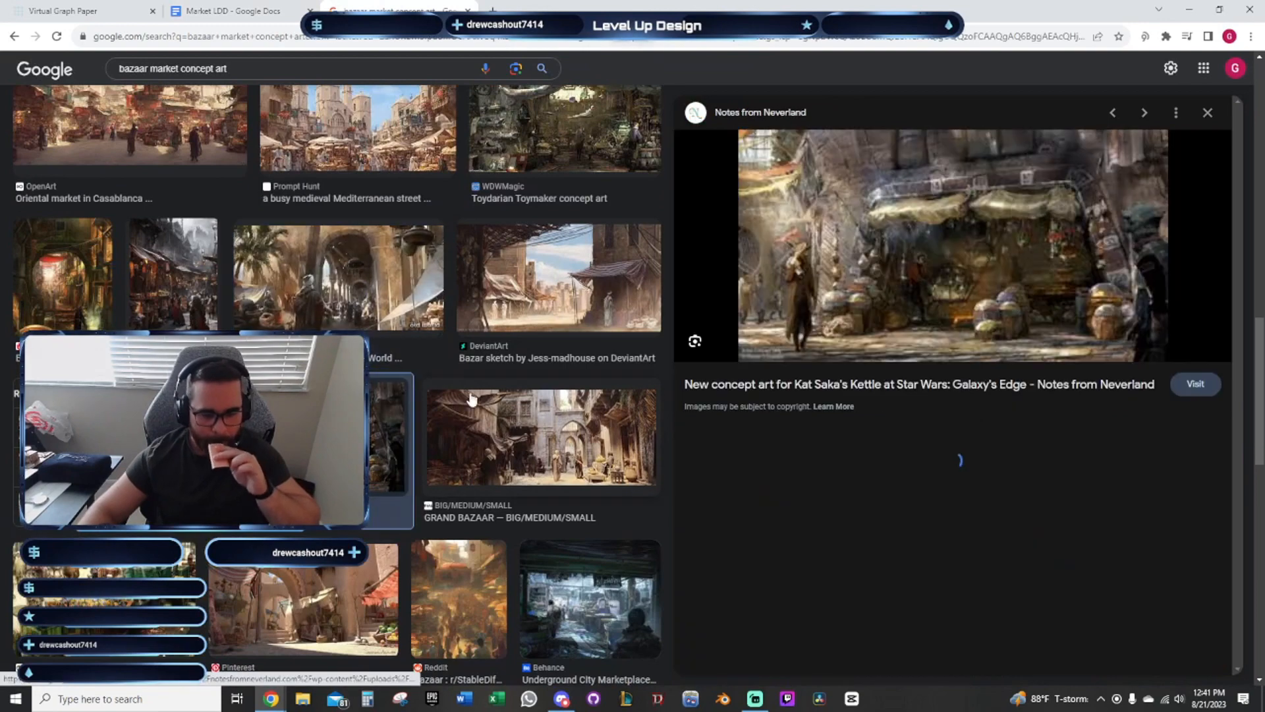
Preview the Pinterest, Behance, Freepik, WIRED and Finnian MacManus market artworks further down the bazaar image results
scroll(536, 423, down, 2)
click(396, 469)
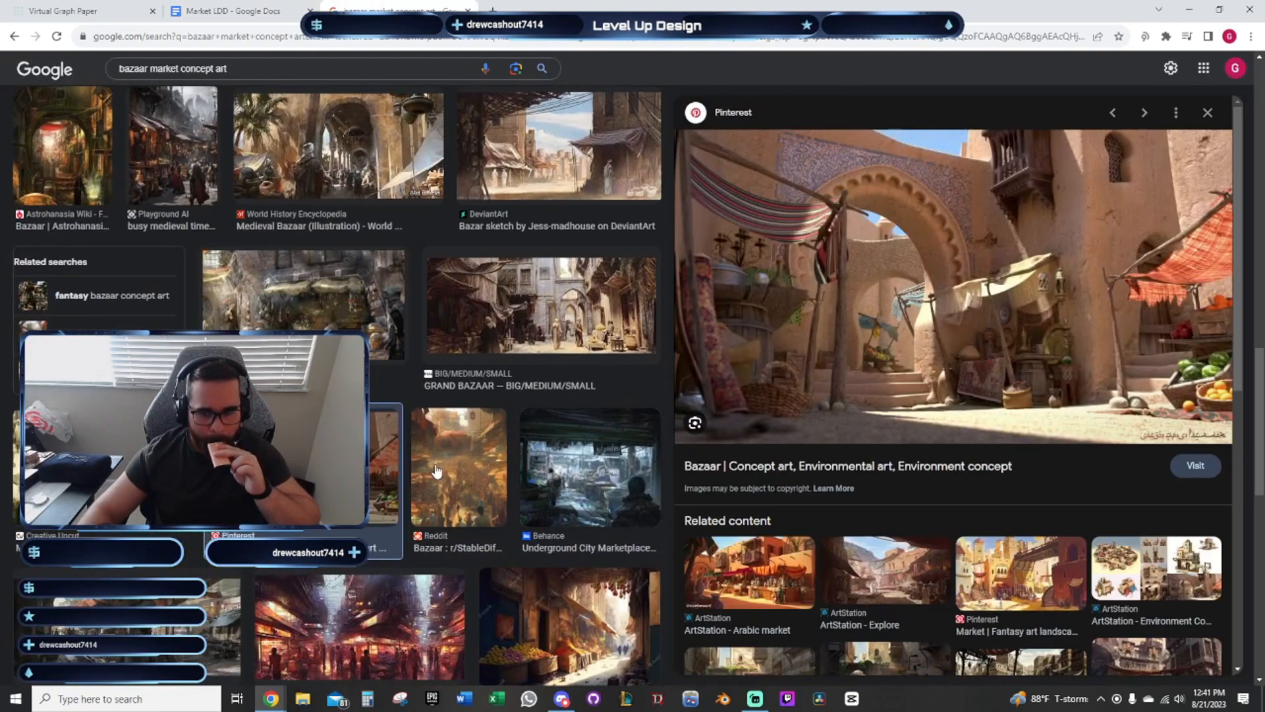
click(623, 468)
scroll(471, 414, down, 4)
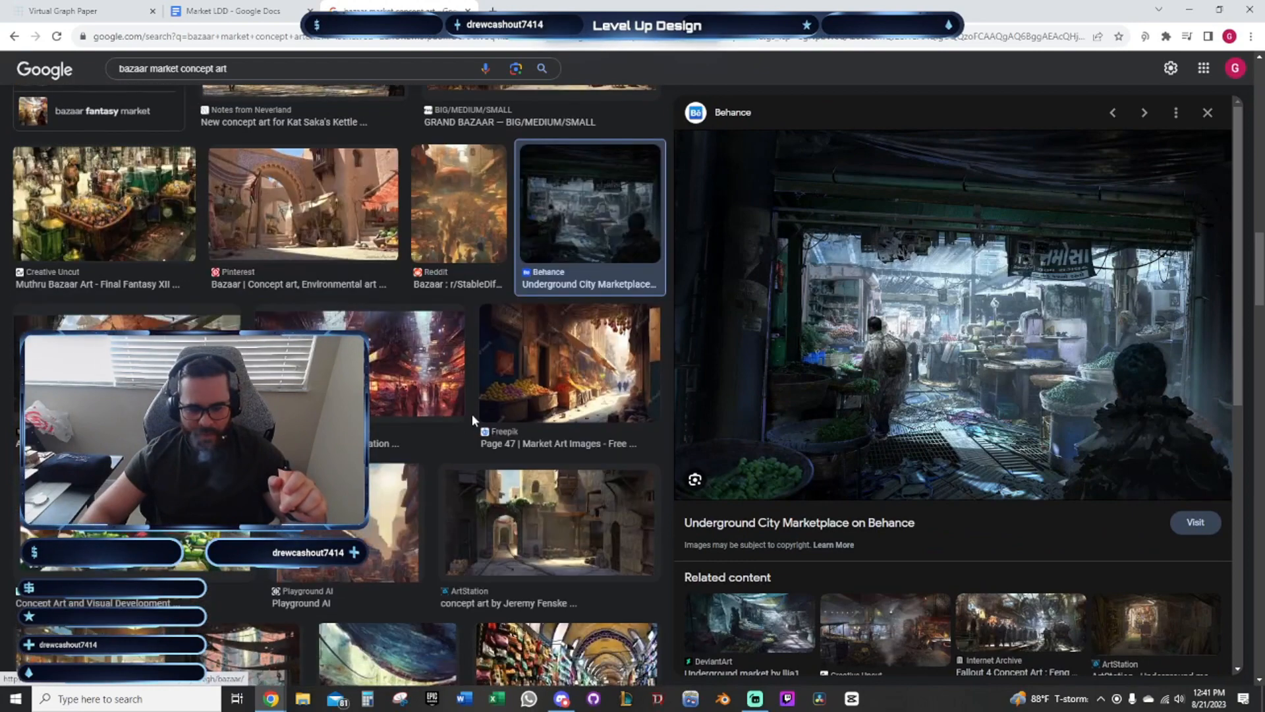
click(548, 380)
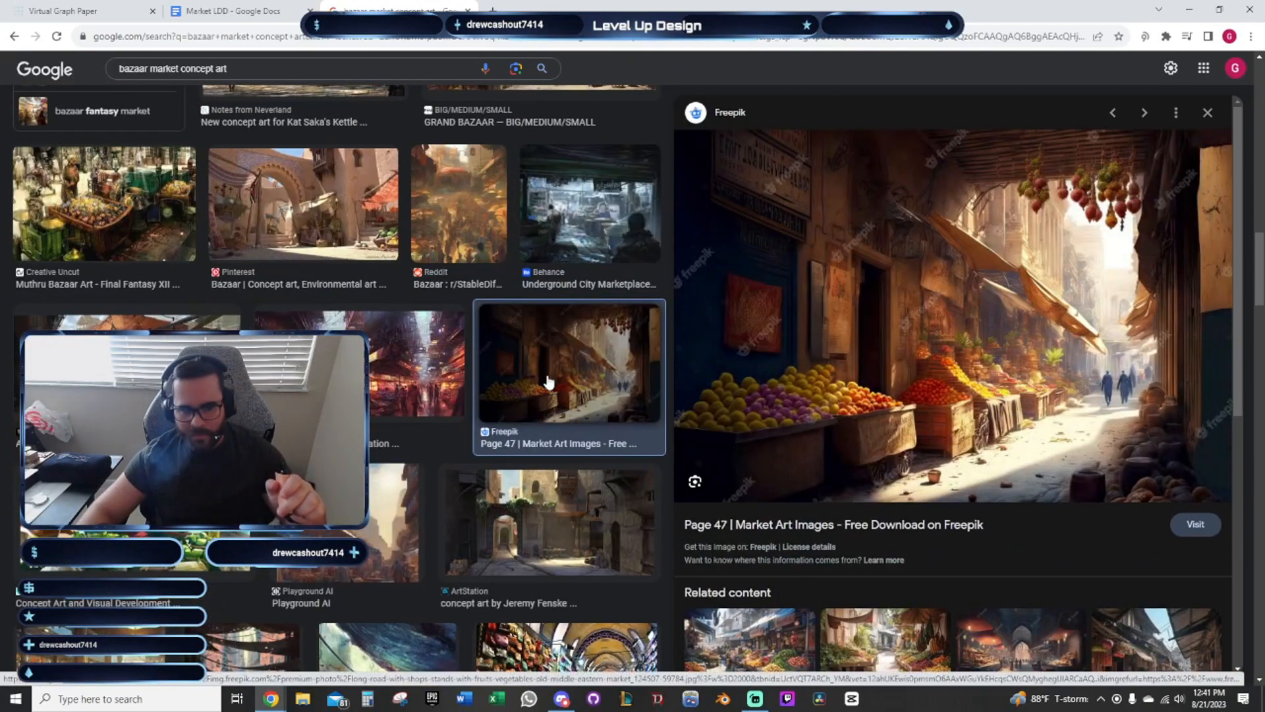
click(165, 369)
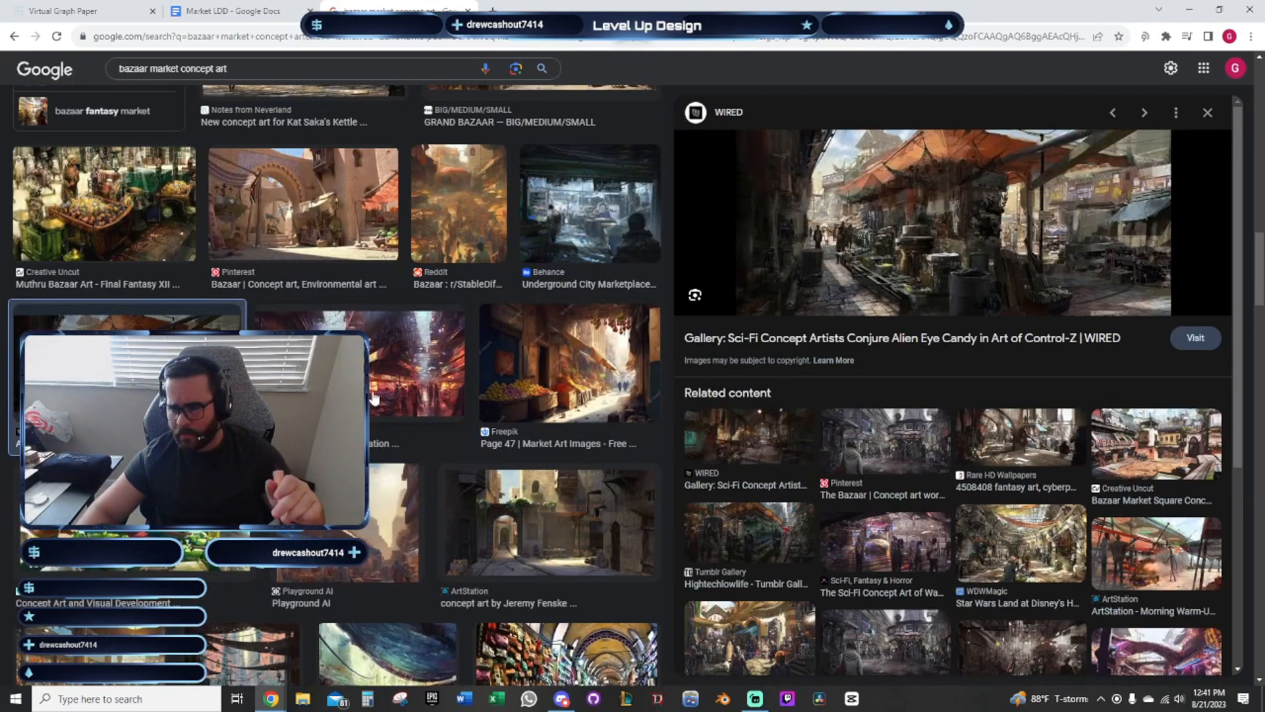
scroll(607, 548, down, 3)
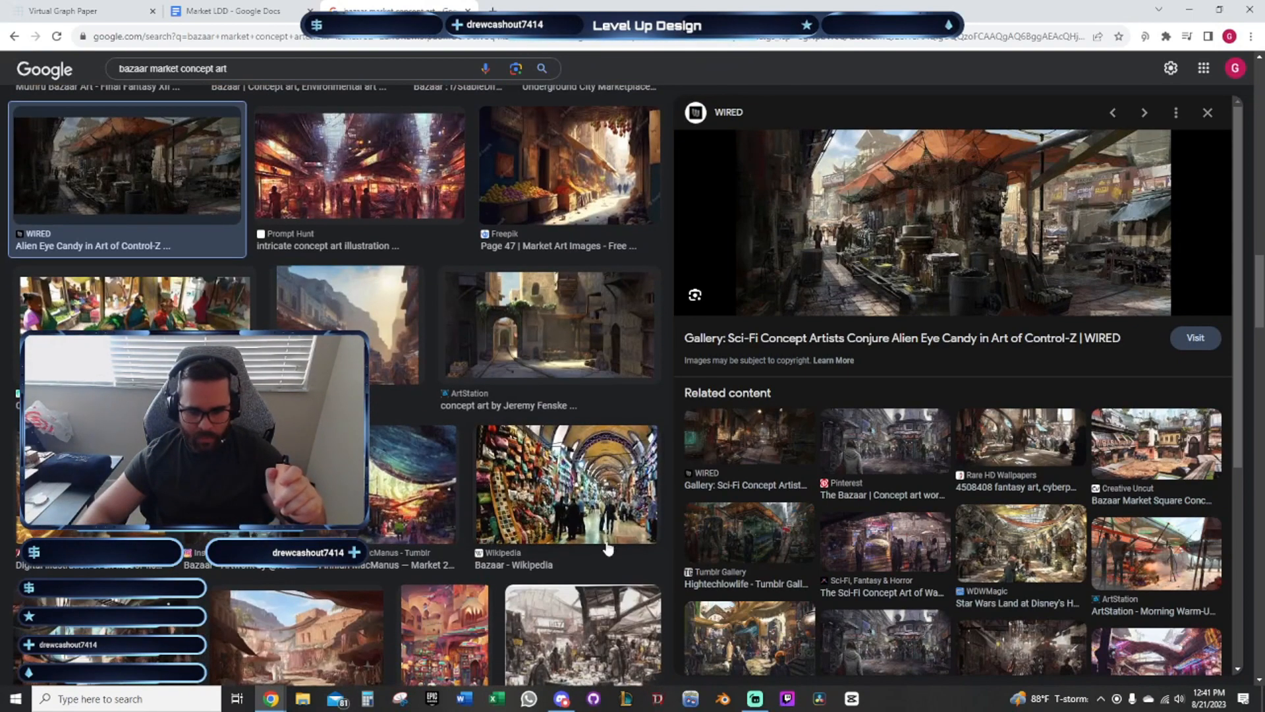
click(396, 484)
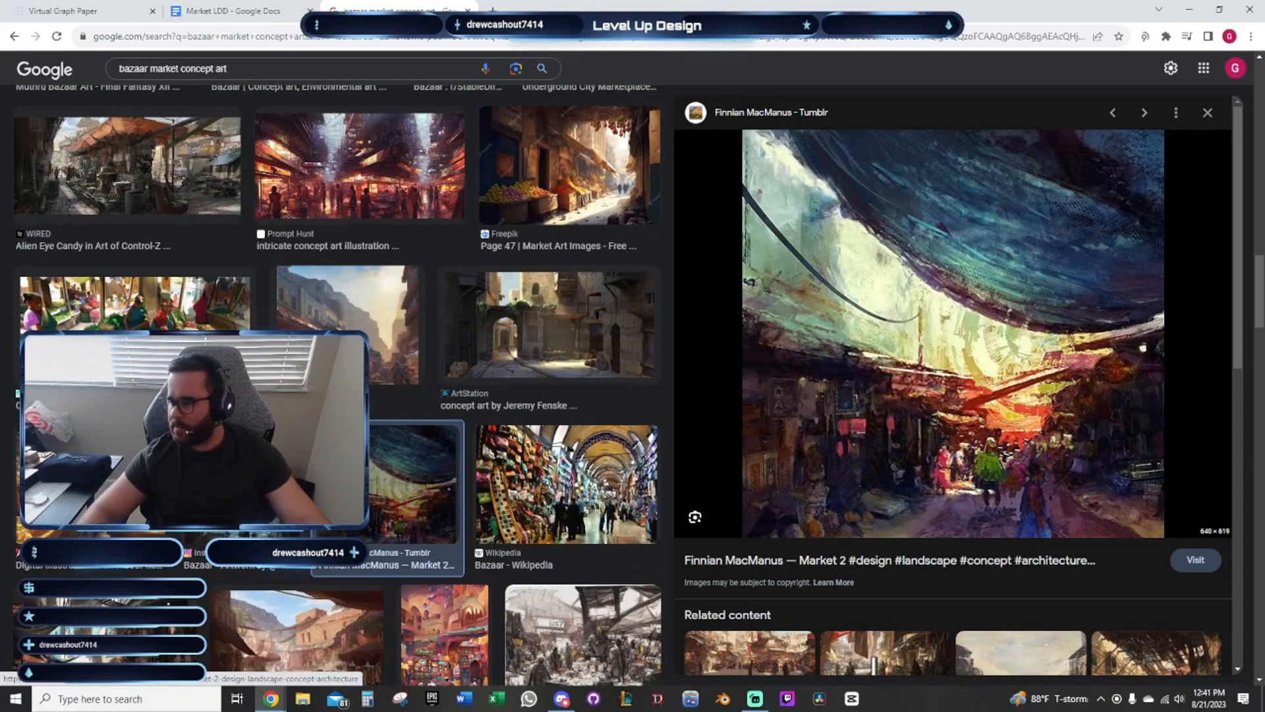
Close the image results page and remove the empty bullet below "Big archs" in the Market LDD asset list
key(ctrl+w)
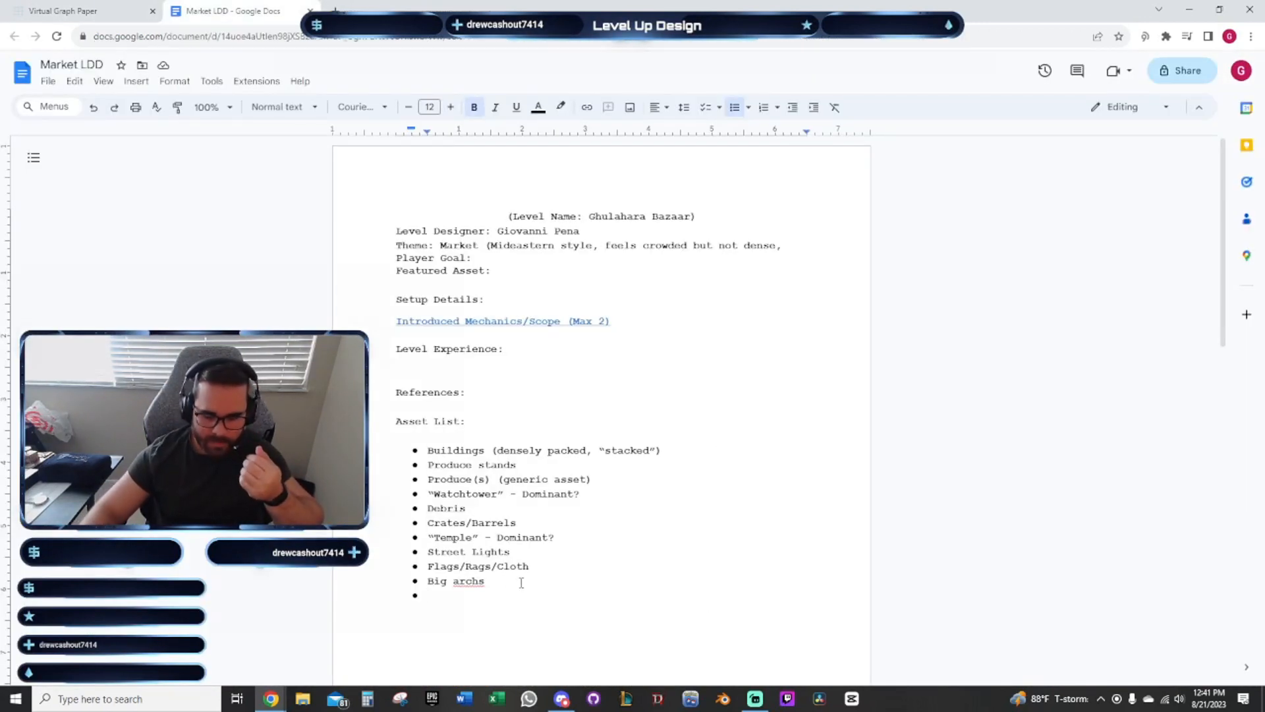
key(BackSpace)
key(BackSpace)
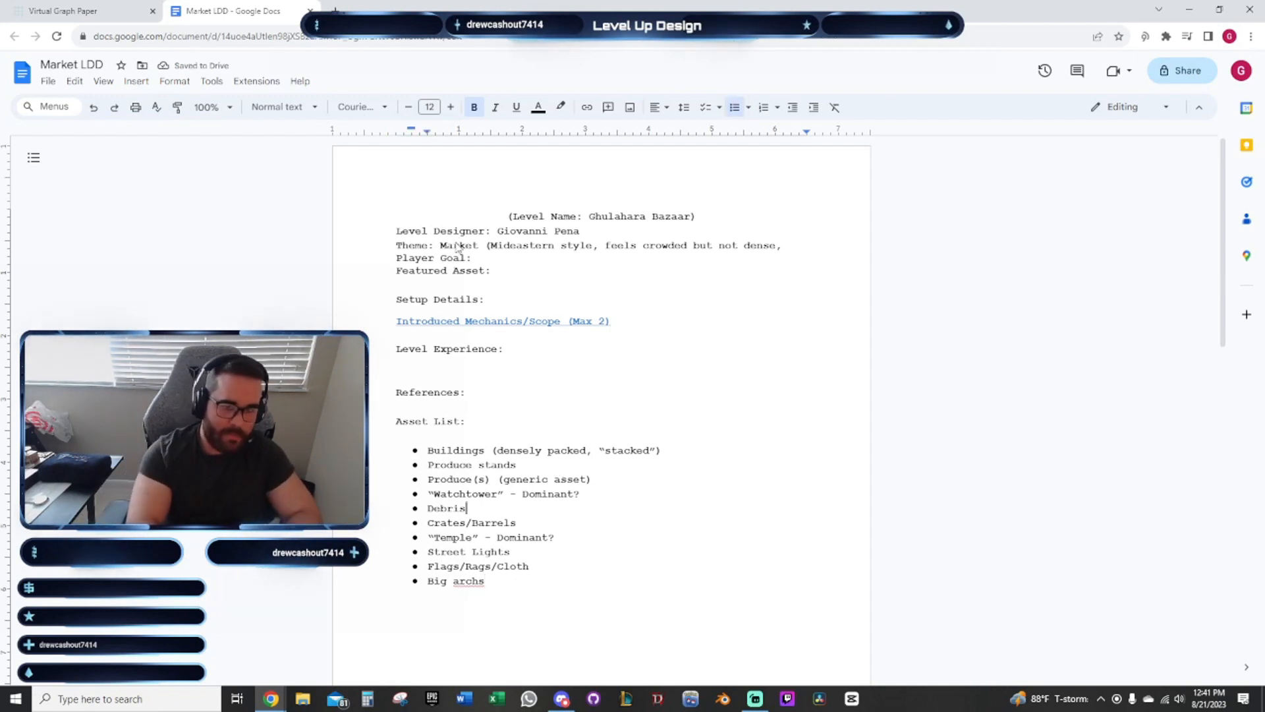
Reopen the closed image results and preview the Halo Infinite Bazaar Market Square and ArtStation "Eastern market bazaar concept art - night mode" images
key(ctrl+shift+t)
scroll(517, 373, up, 10)
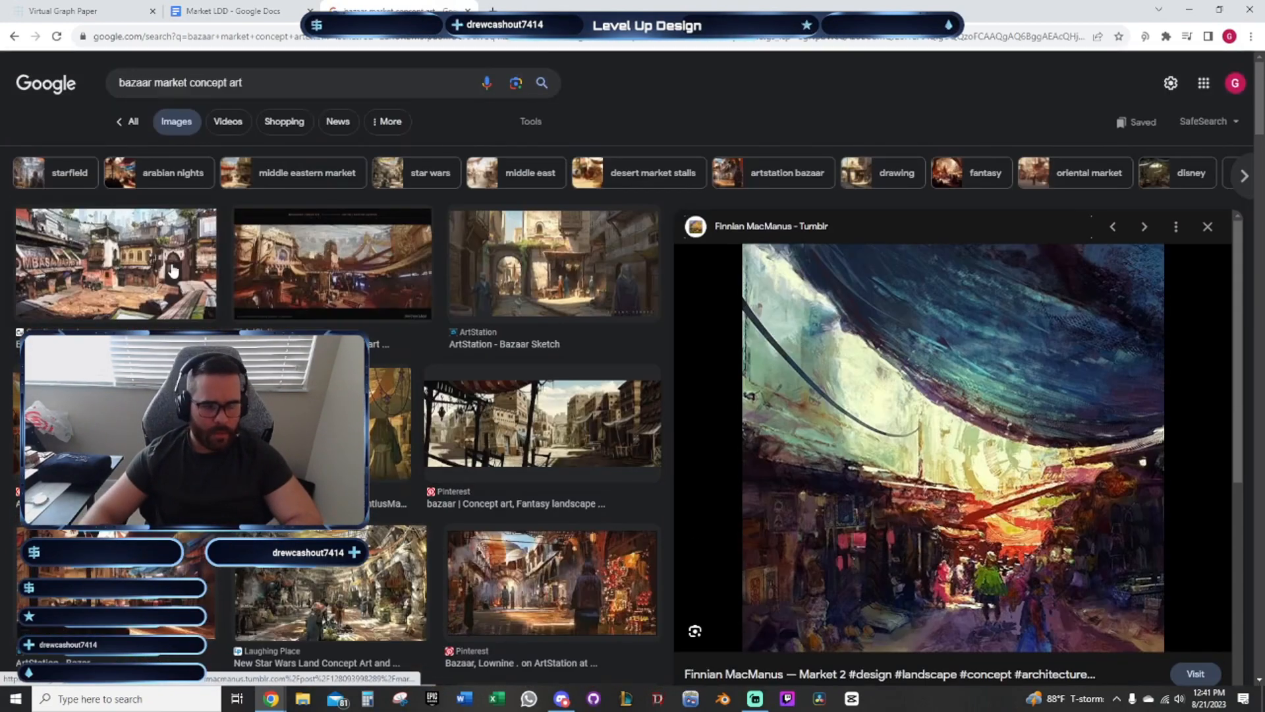
click(172, 270)
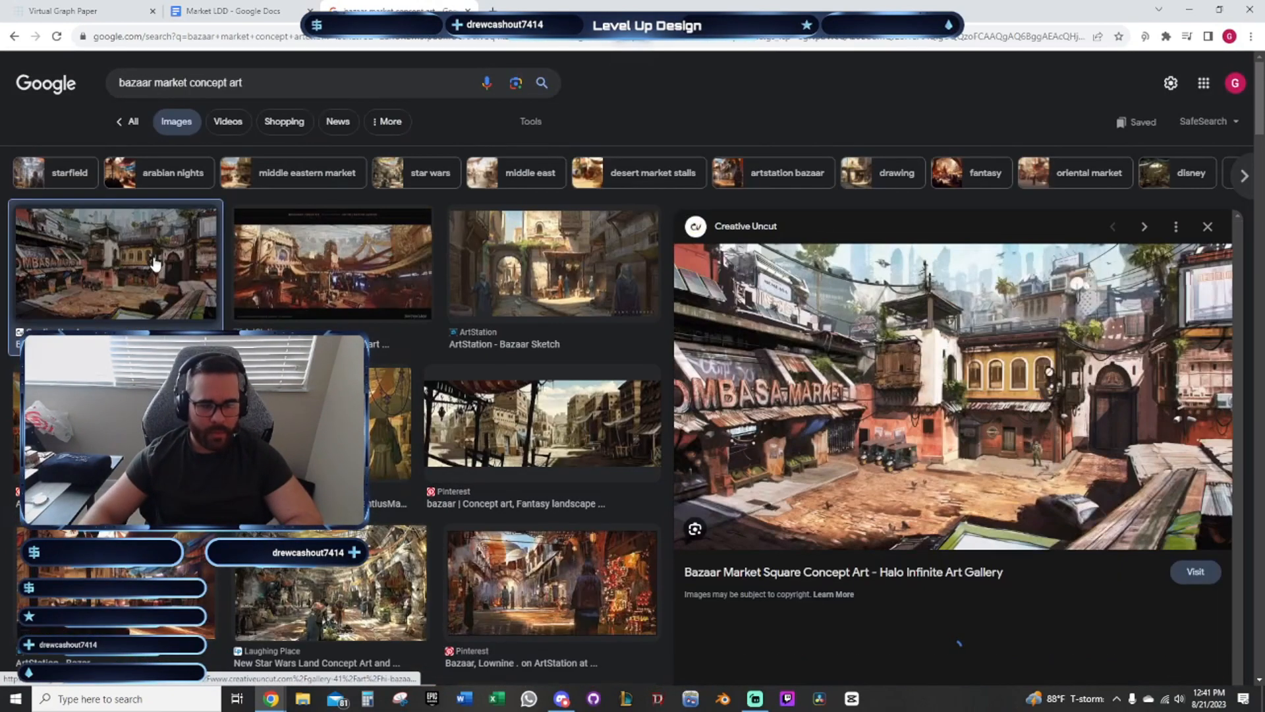
click(333, 267)
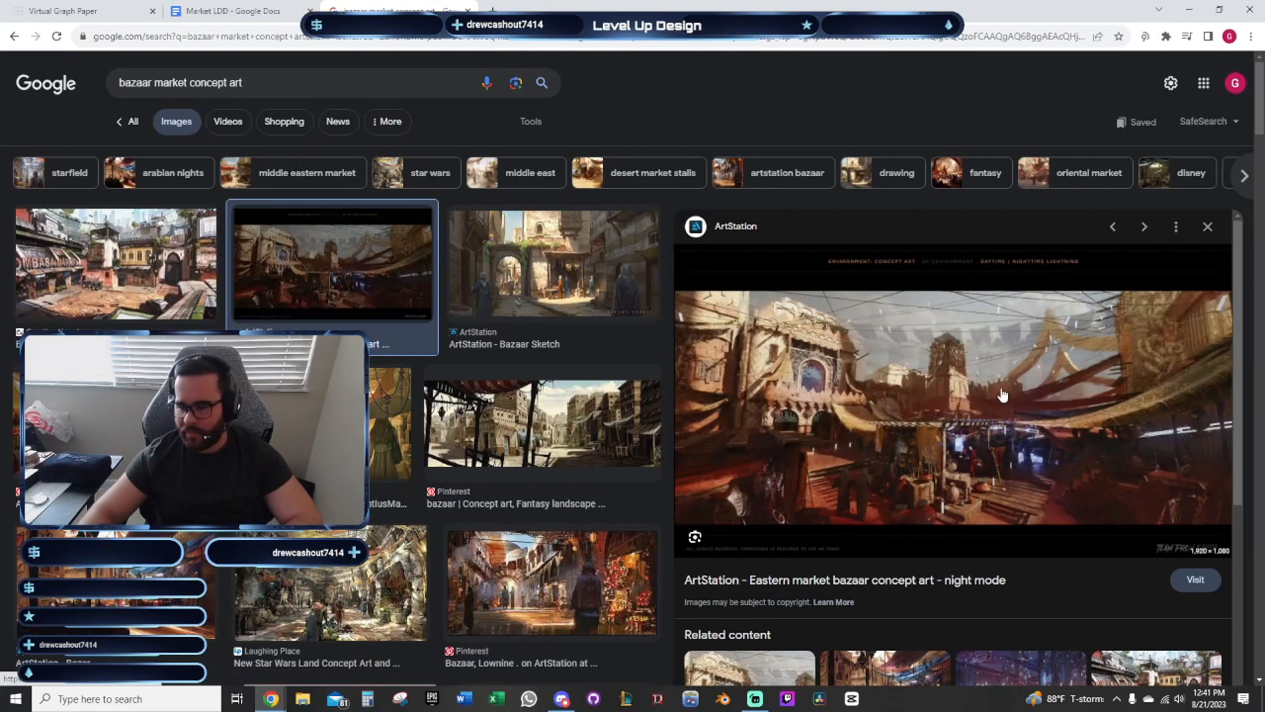
Switch to Snipping Tool and capture the previewed Eastern market bazaar artwork without its black borders
key(alt+Tab)
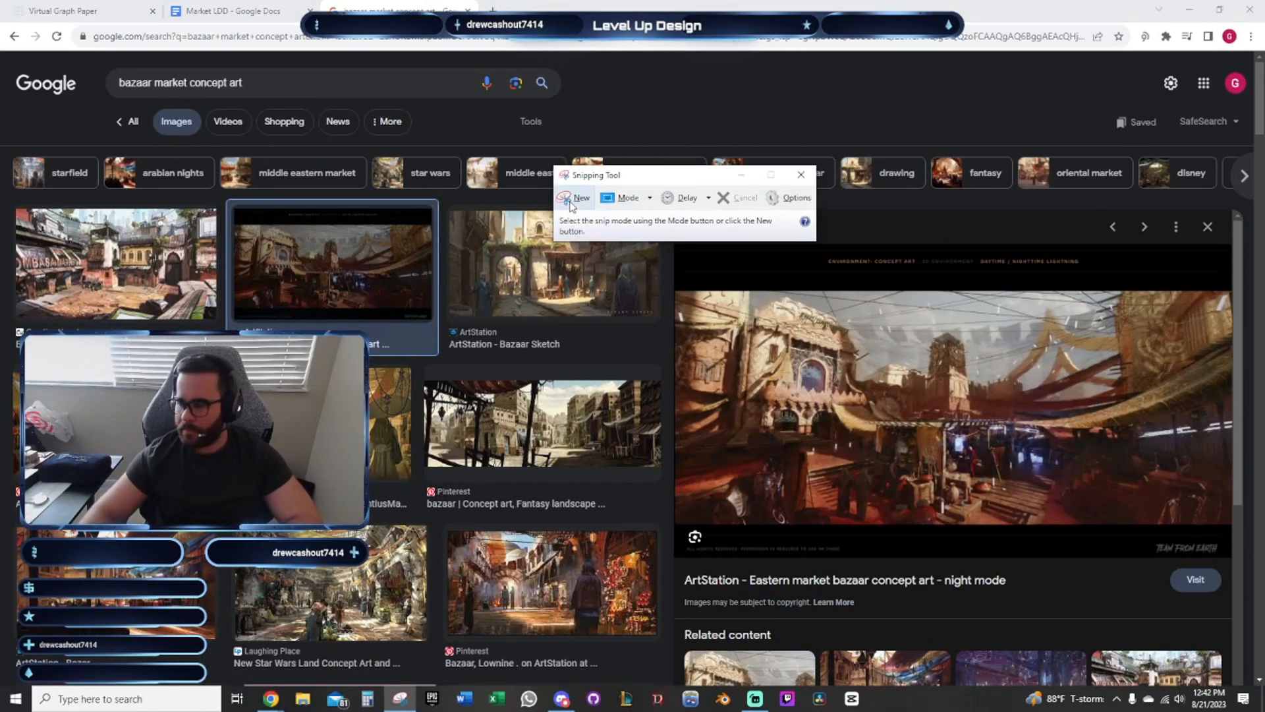
click(575, 198)
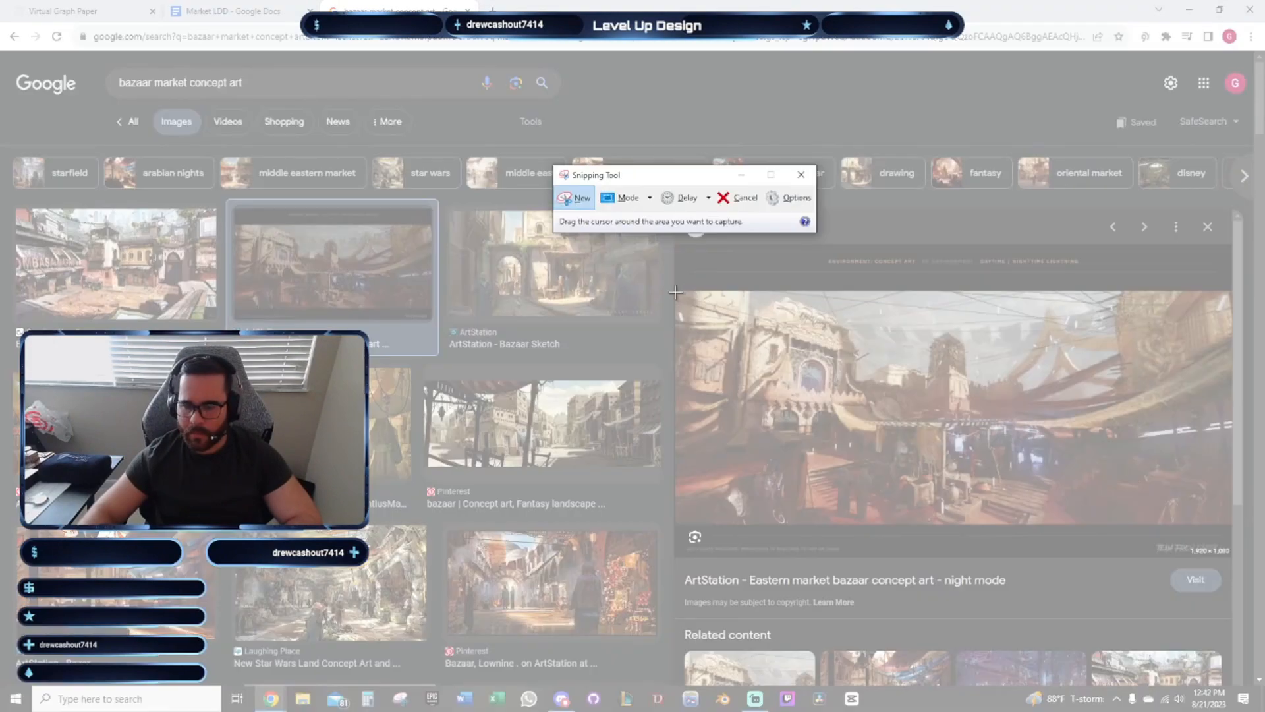
drag(675, 292, 1229, 523)
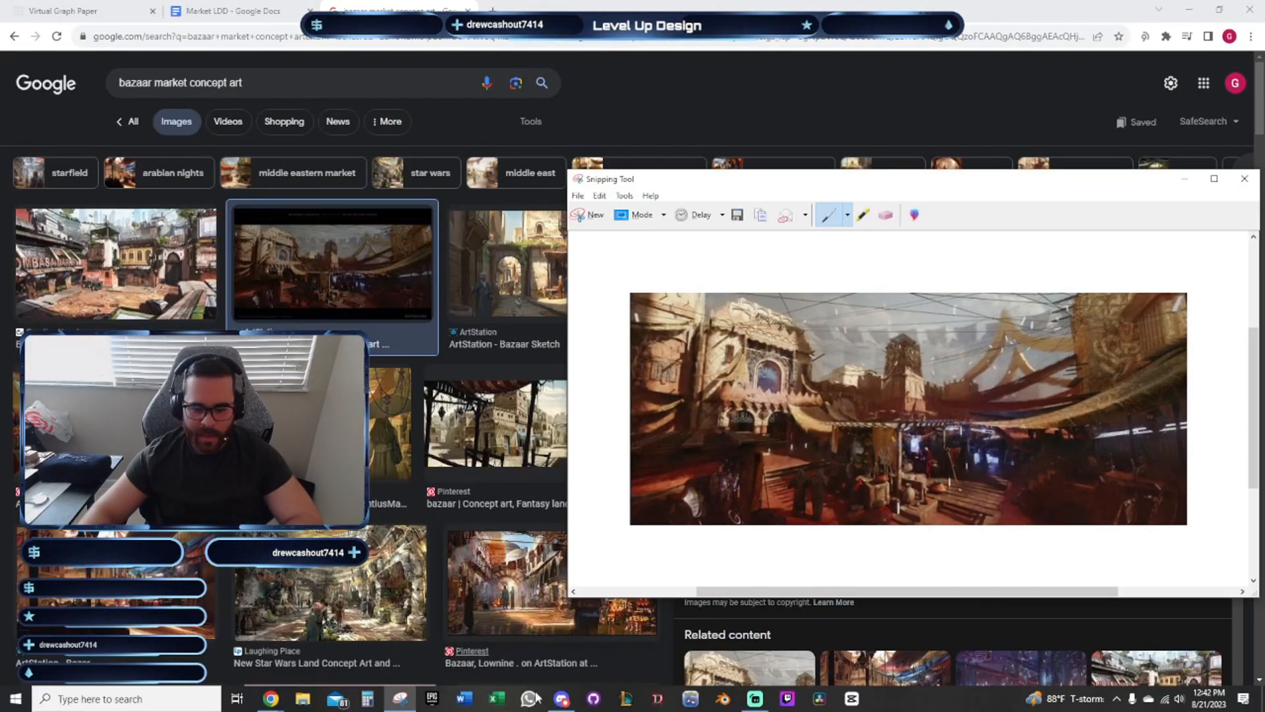
Launch PureRef and bring its empty canvas to the front
click(197, 704)
text(pure)
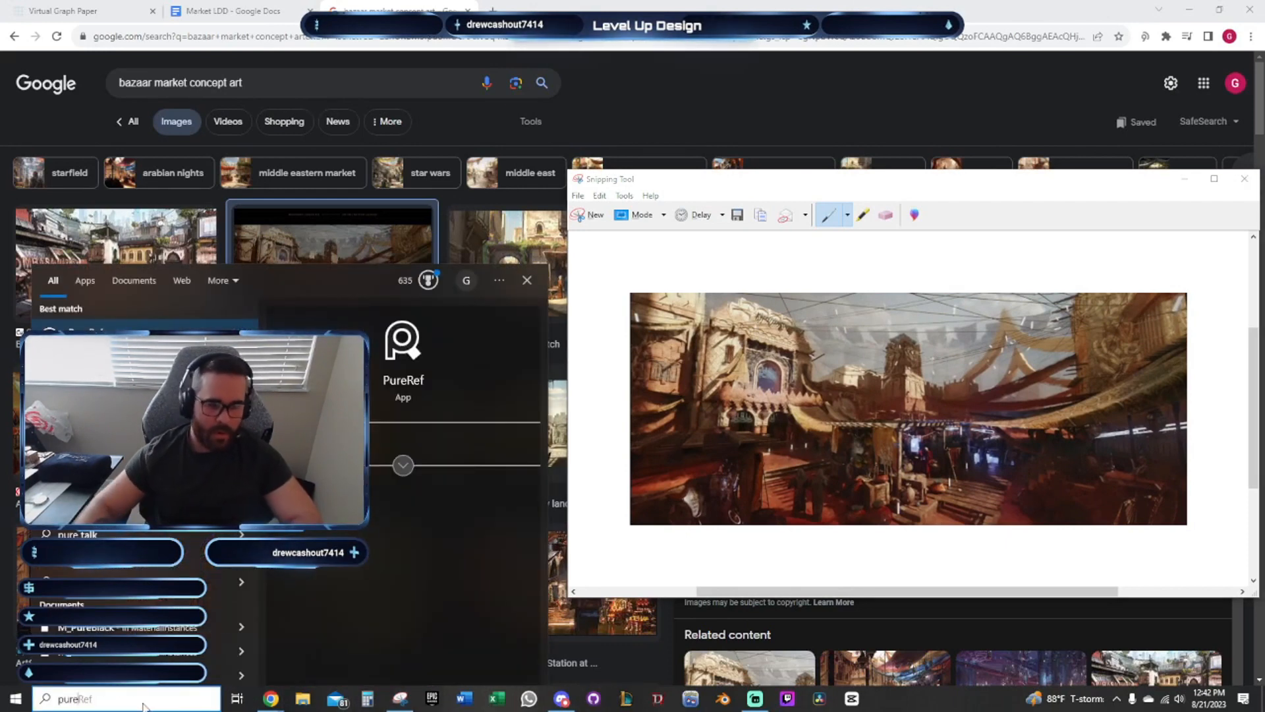
key(Return)
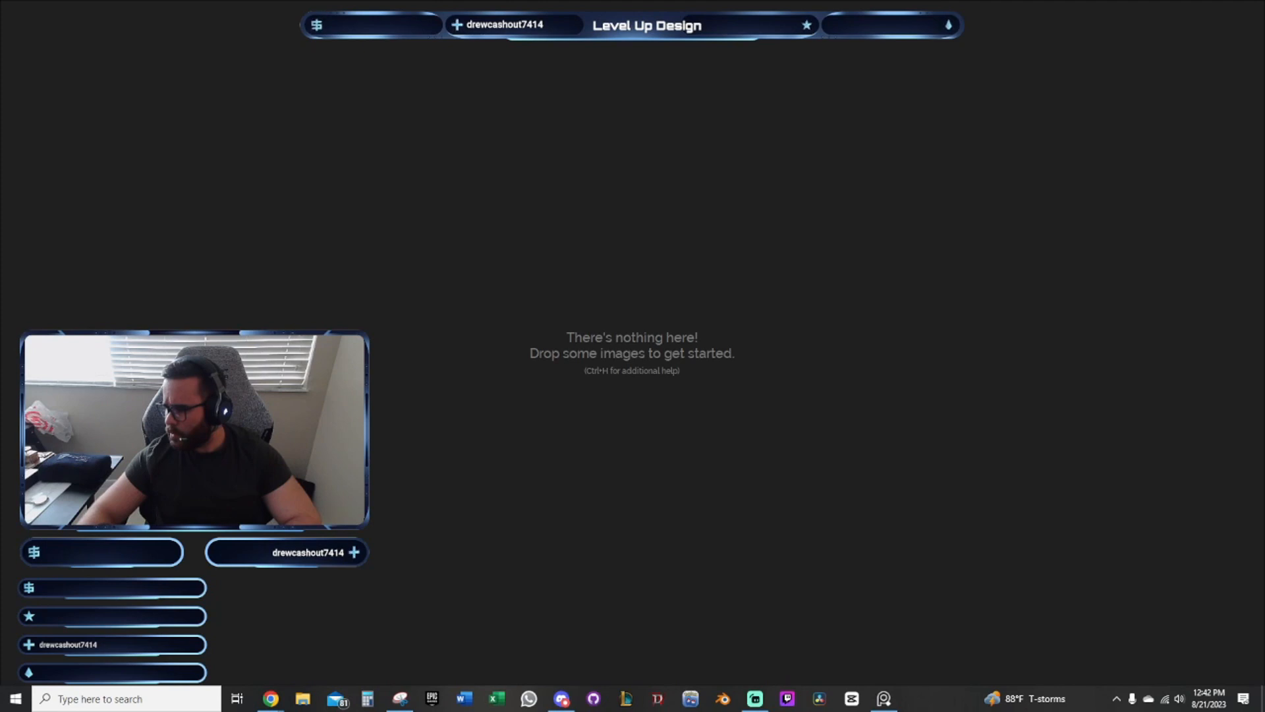
click(883, 699)
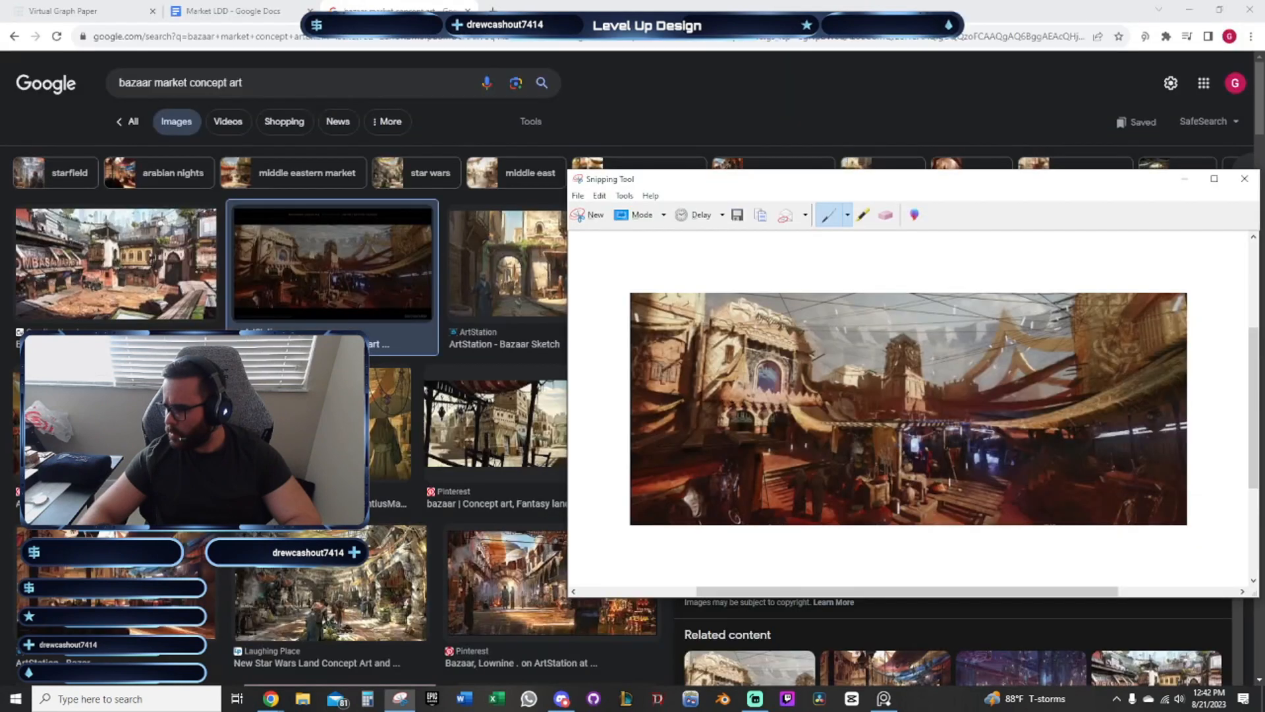
click(883, 698)
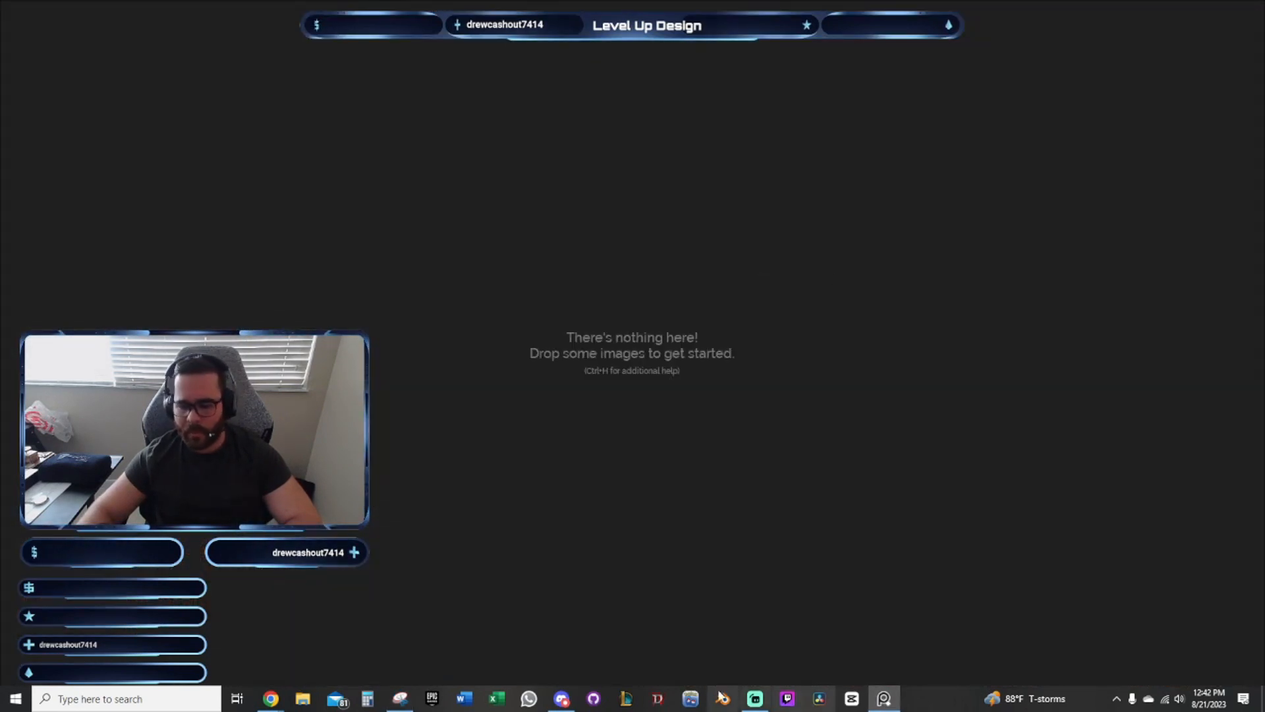
Copy the captured bazaar image from Snipping Tool and paste it onto the PureRef canvas
click(414, 702)
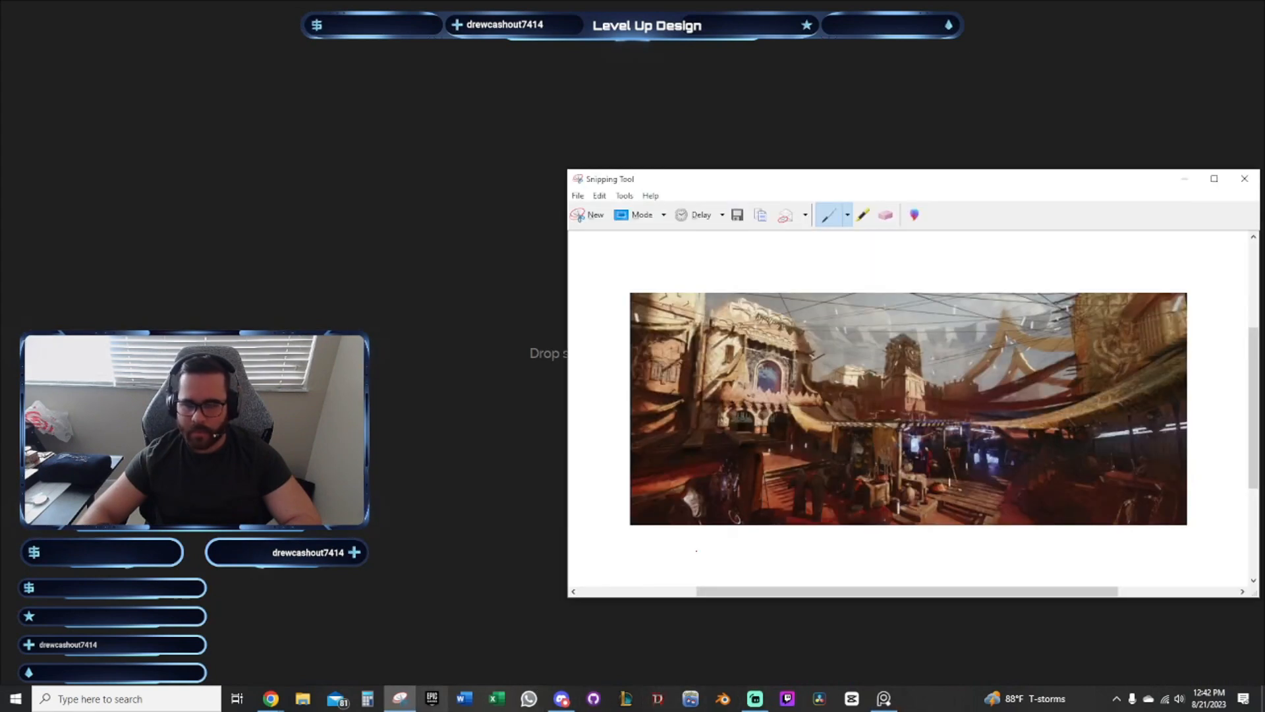
click(761, 217)
click(431, 253)
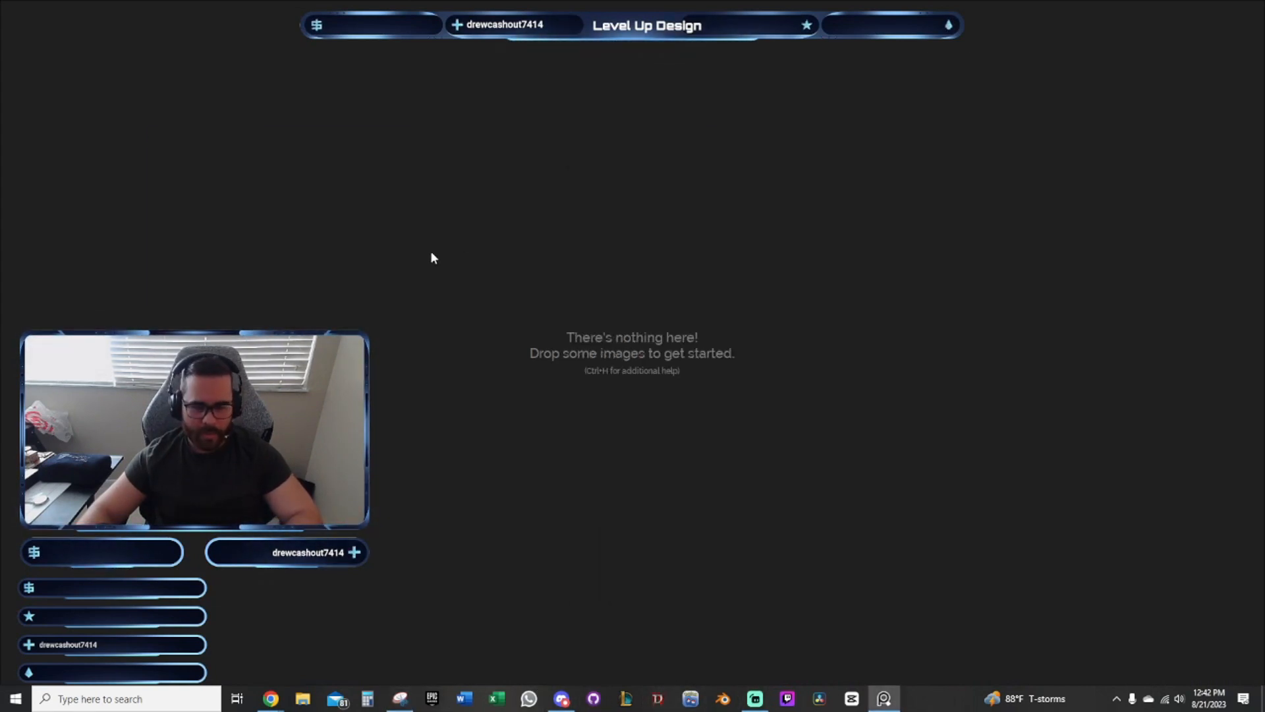
key(ctrl+v)
click(1024, 92)
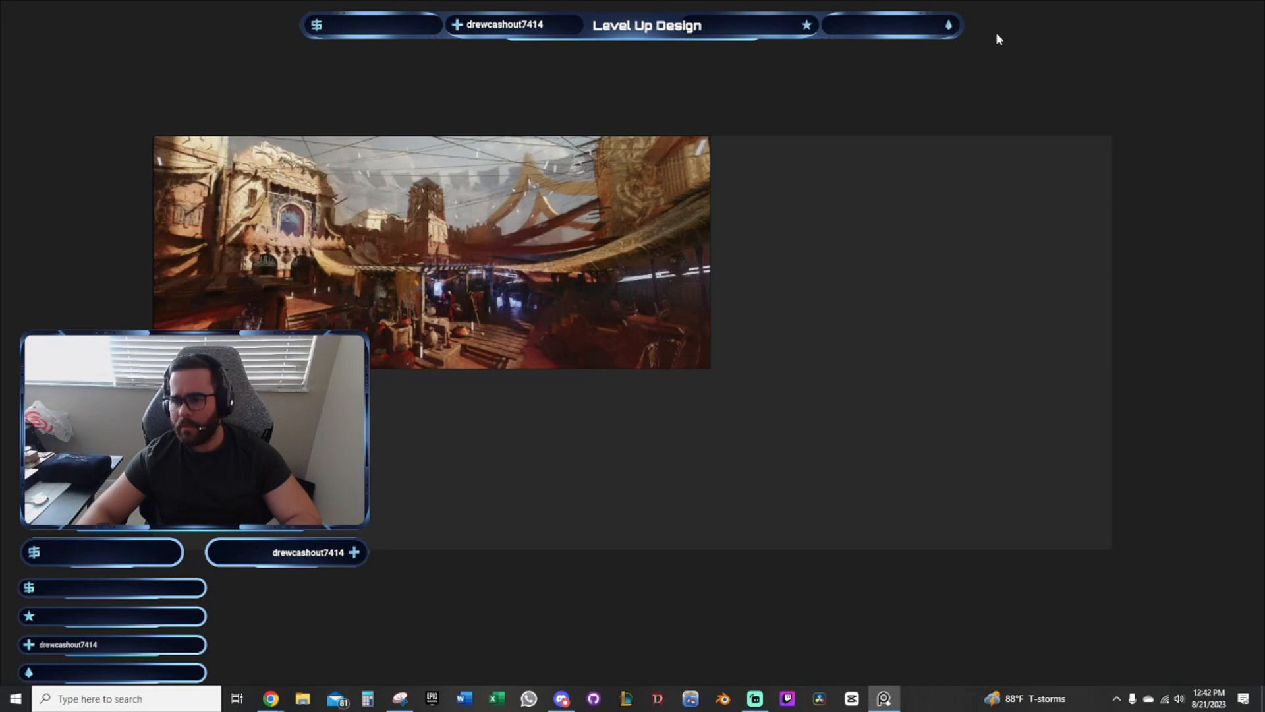
Try minimizing and restoring the PureRef window, and try its Resize To Selection option
right_click(1004, 38)
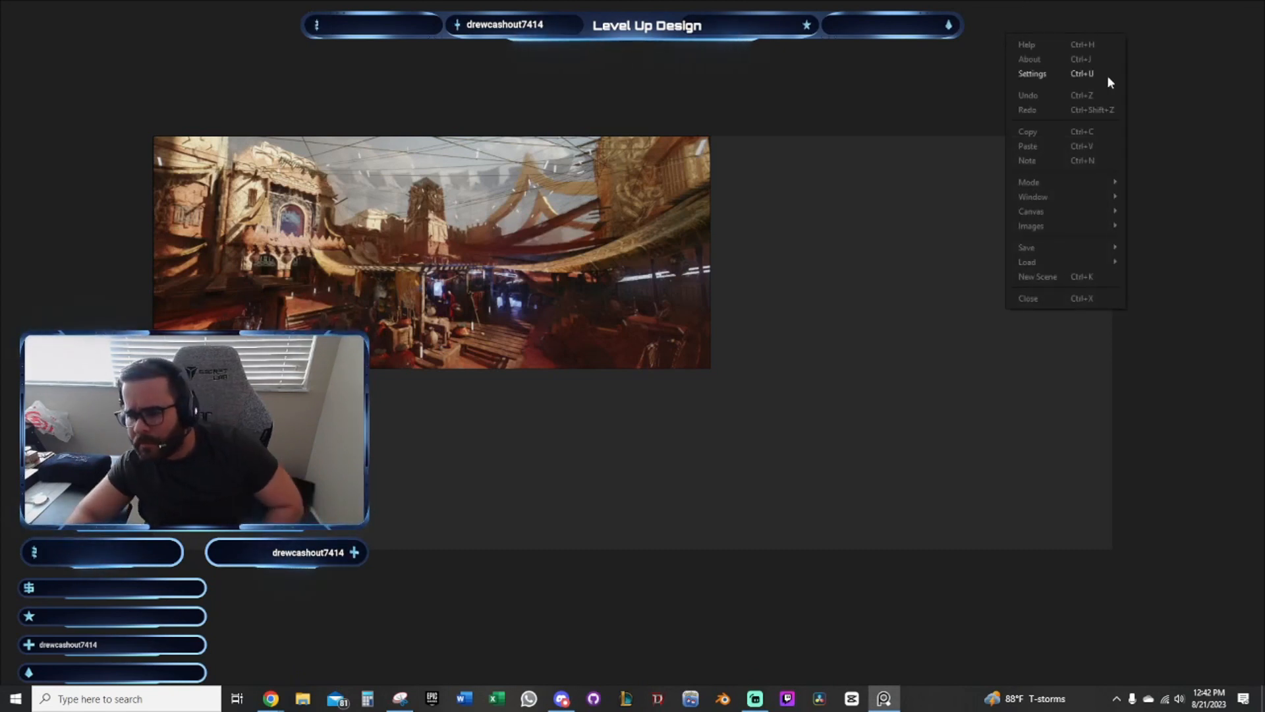
mouse_move(1030, 199)
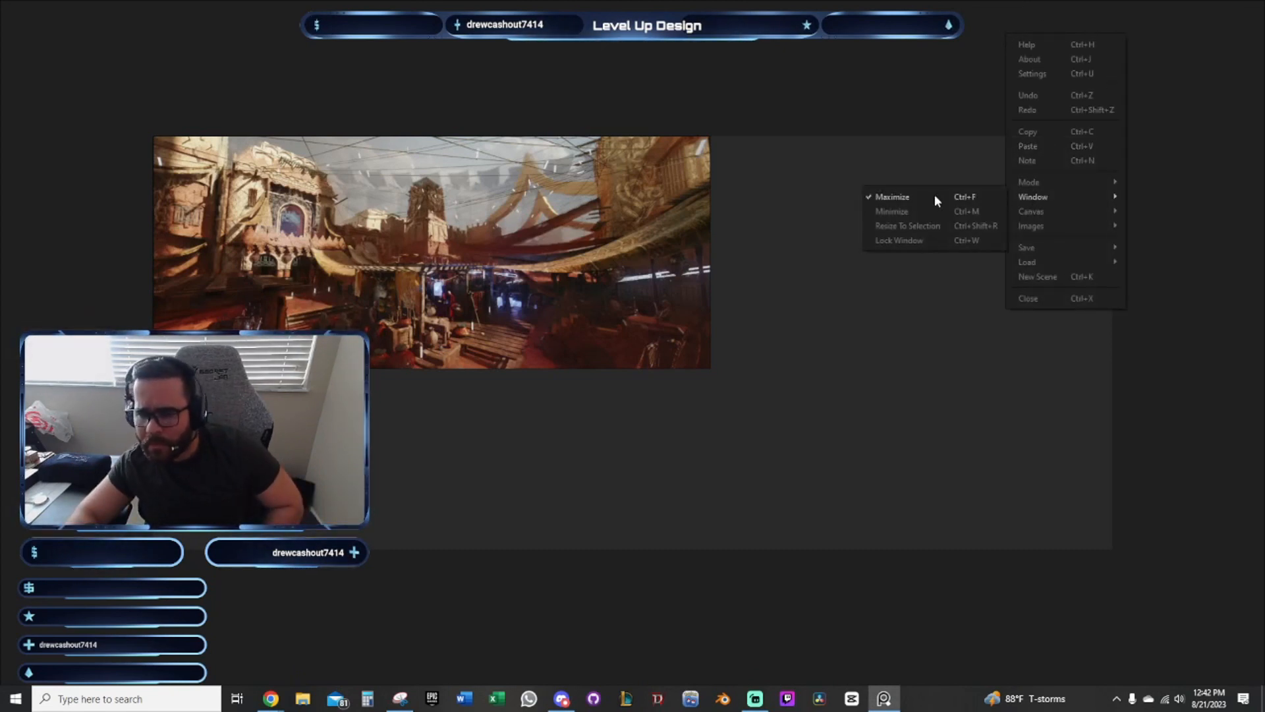
click(899, 211)
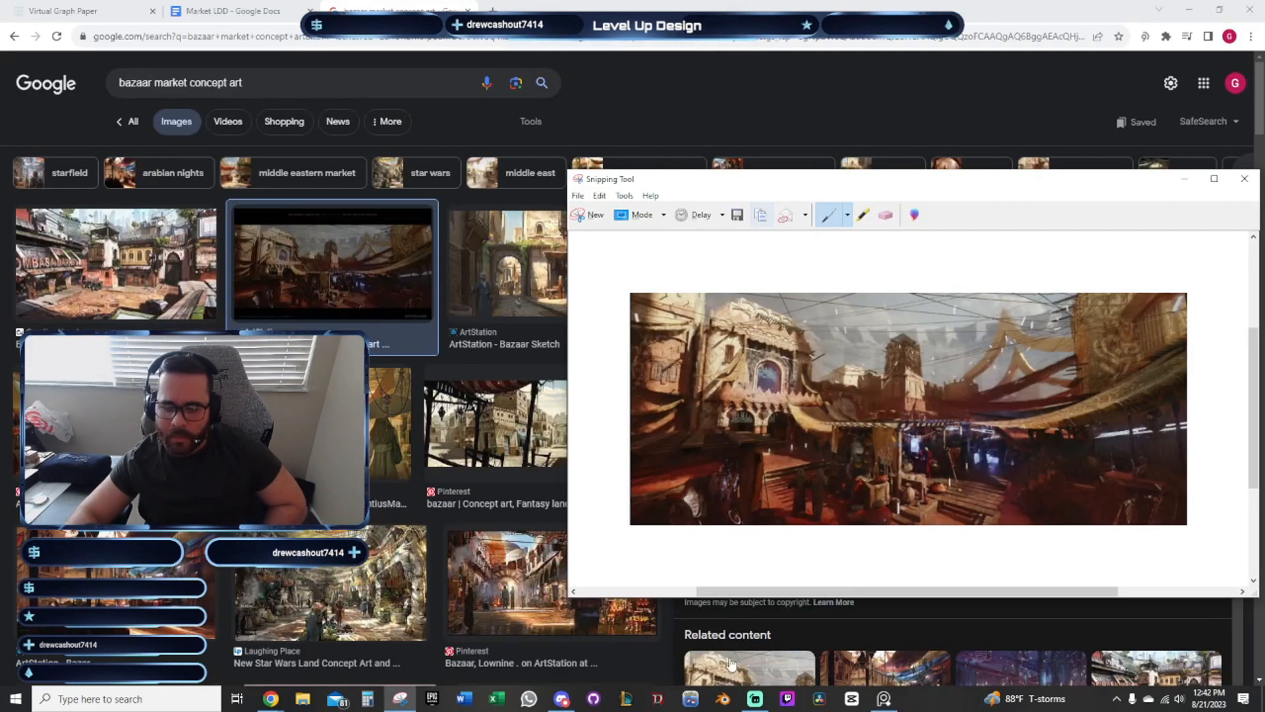
click(883, 697)
right_click(899, 93)
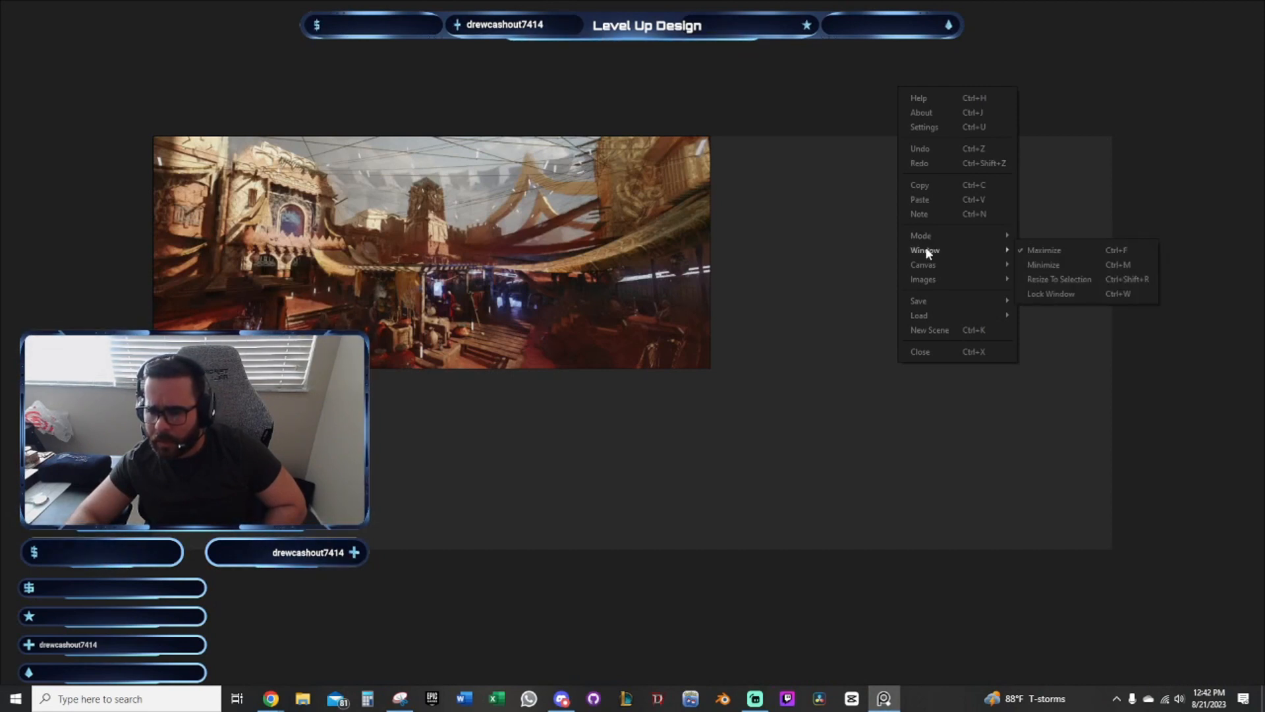
click(1060, 278)
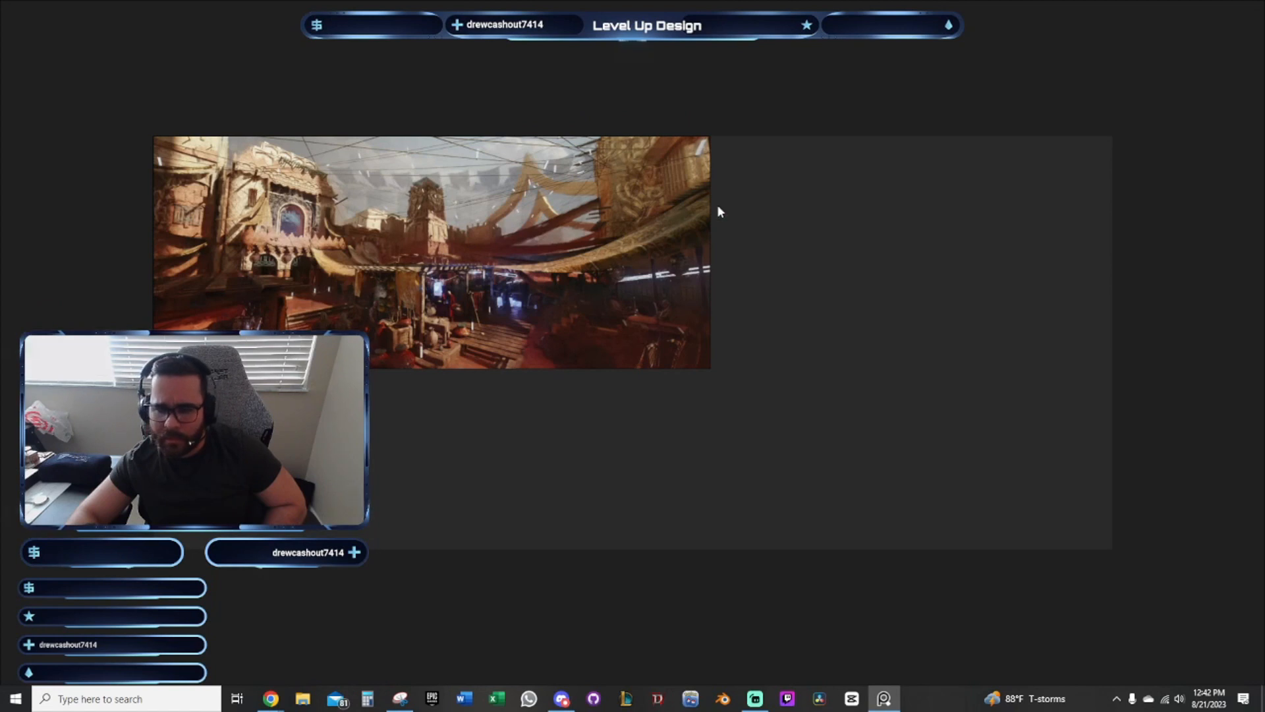
Open the PureRef settings and try out the "Show maximized on top of taskbar" preference and the Maximize window mode
right_click(903, 127)
mouse_move(951, 288)
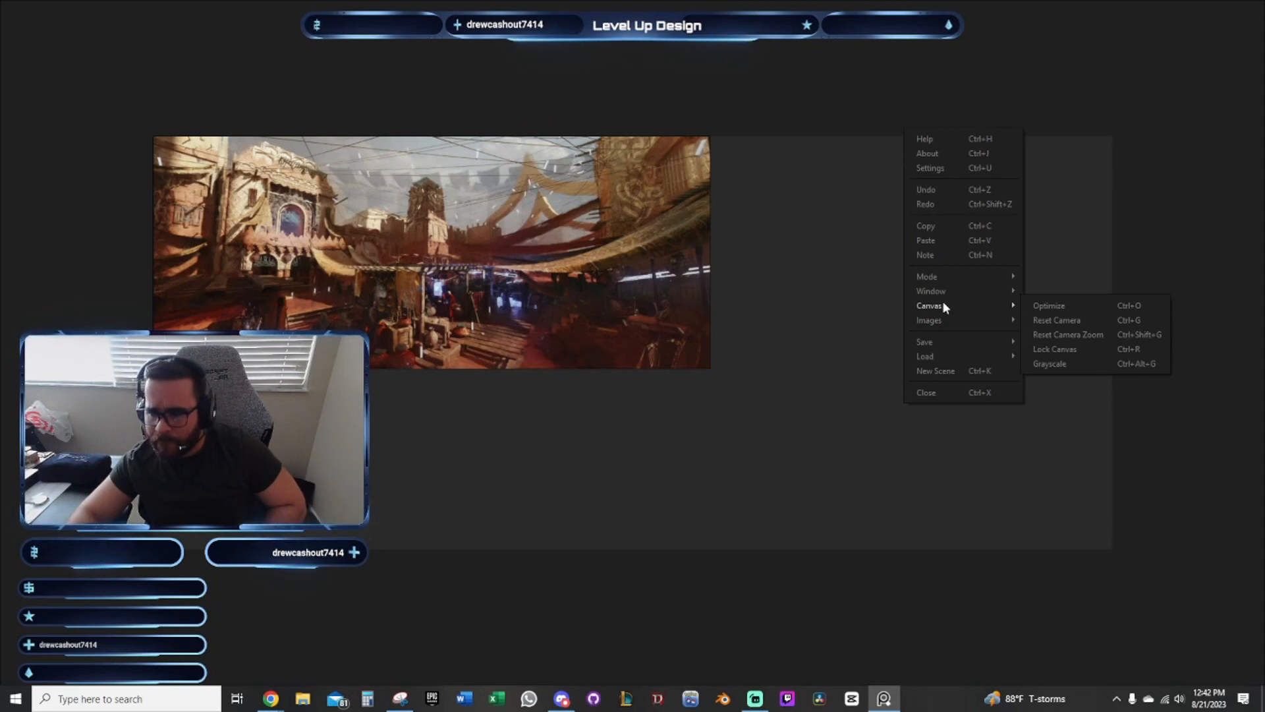
click(923, 170)
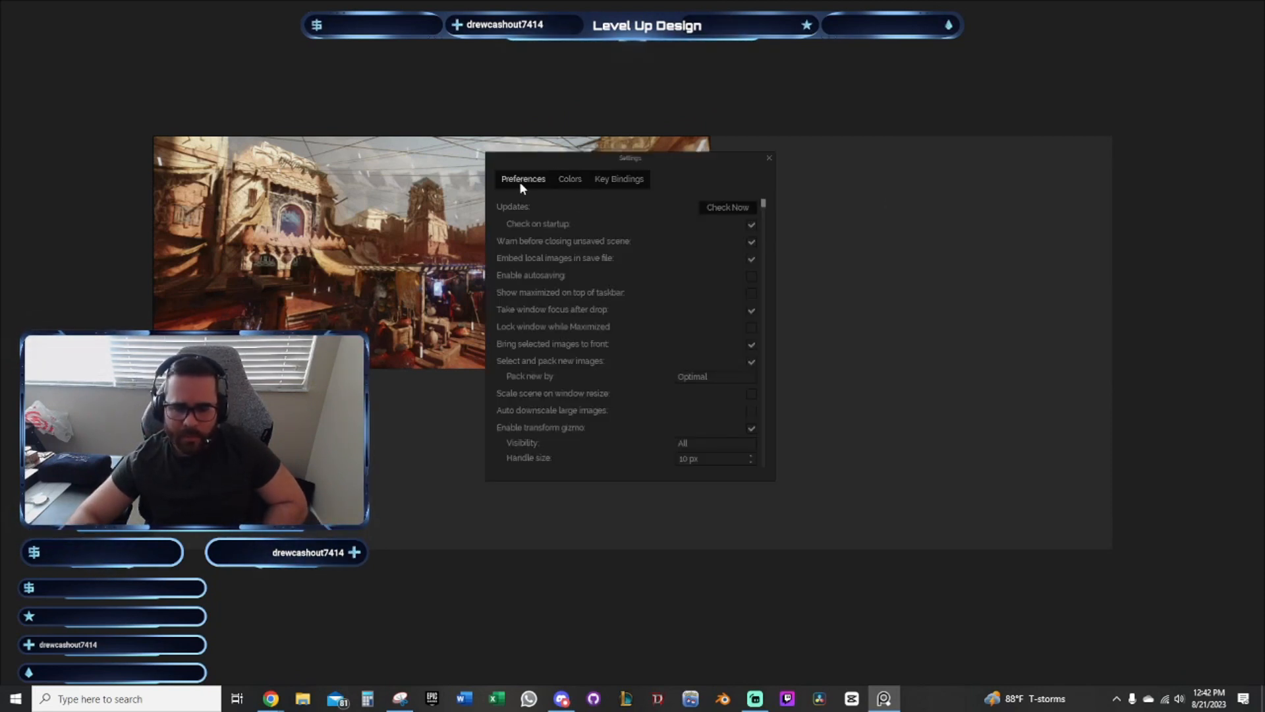
click(750, 327)
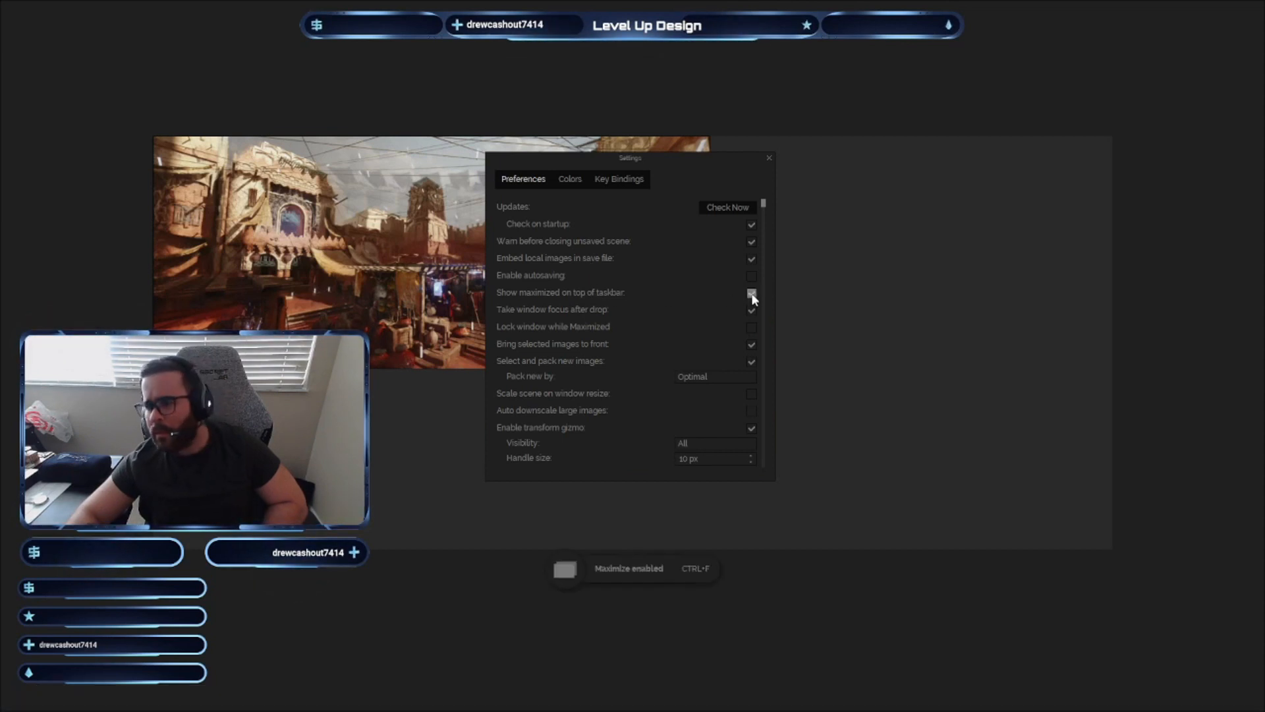
key(ctrl+f)
Look through the whole PureRef preferences list, checking the maximized-on-top-of-taskbar toggle and the default window mode options
scroll(614, 303, down, 2)
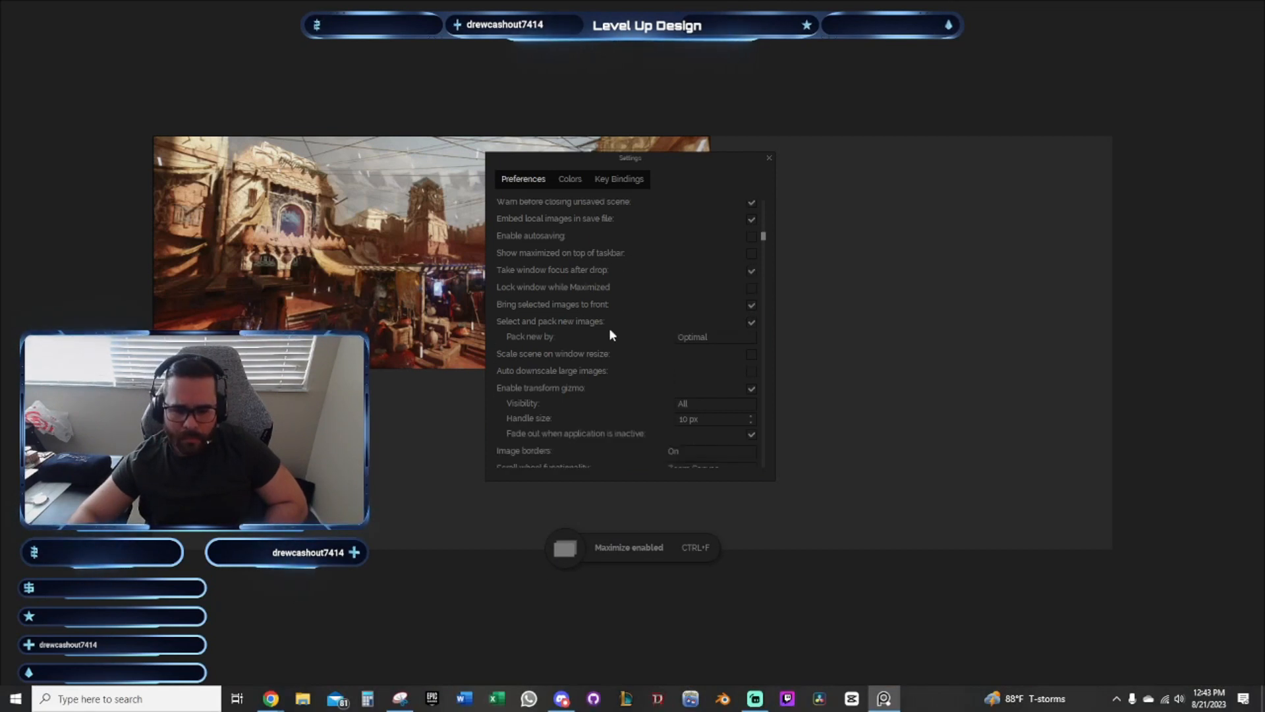
scroll(619, 327, down, 5)
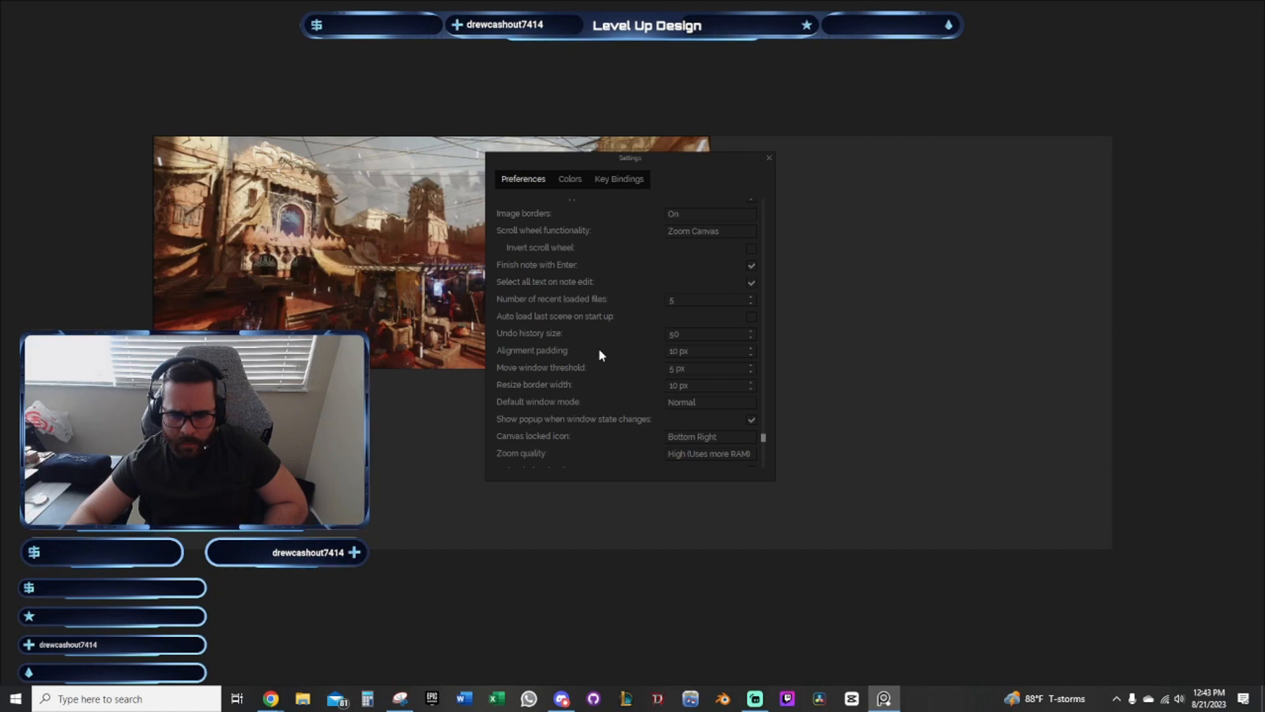
scroll(602, 354, down, 1)
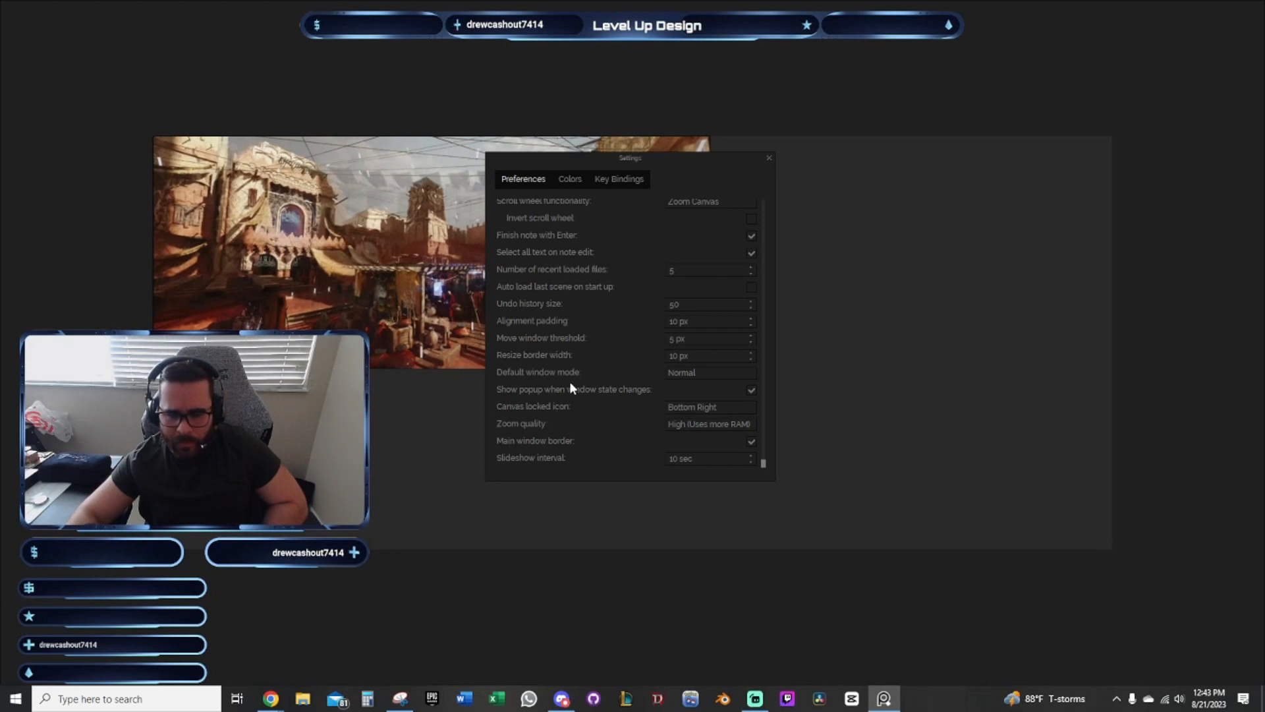
scroll(614, 389, up, 10)
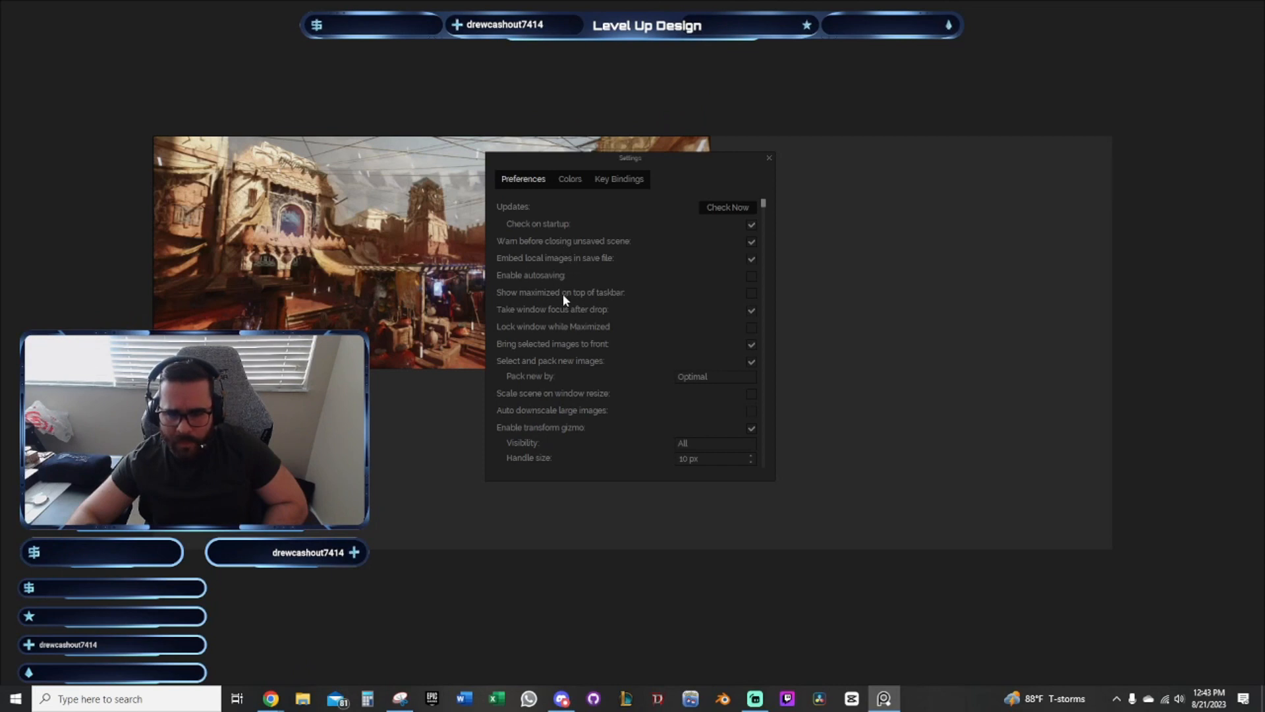
click(751, 294)
click(751, 294)
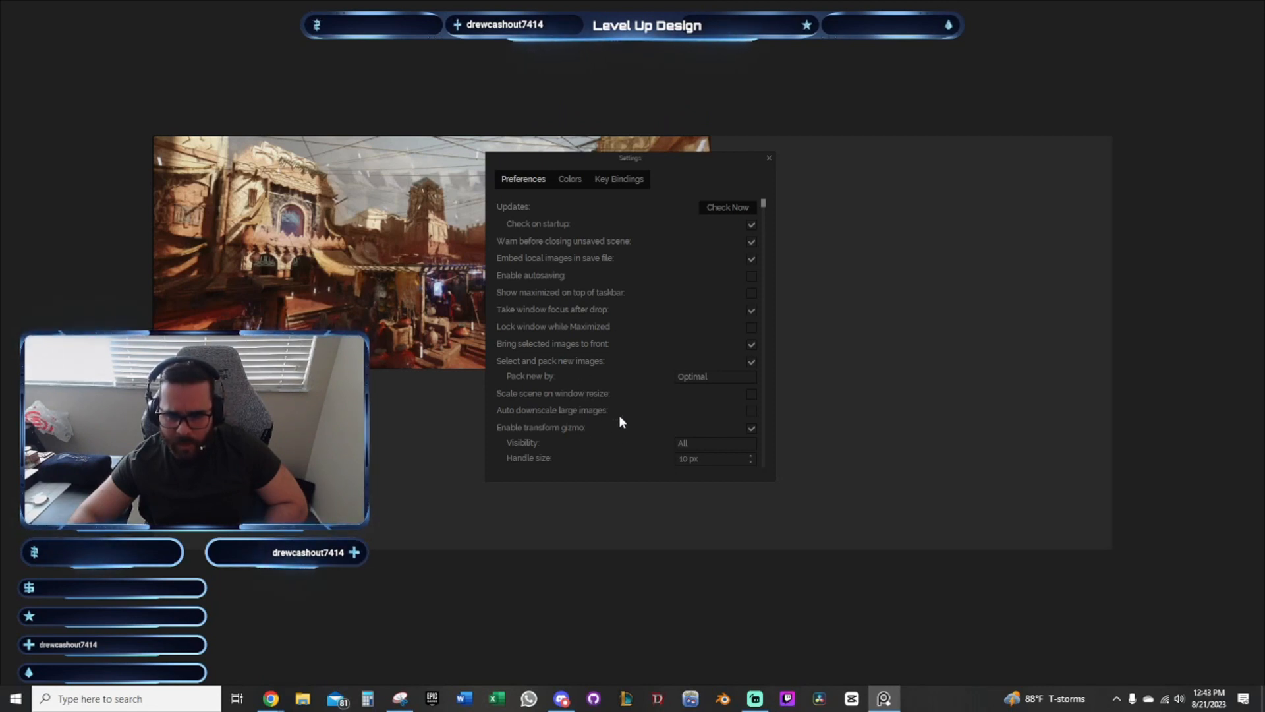
scroll(616, 405, down, 2)
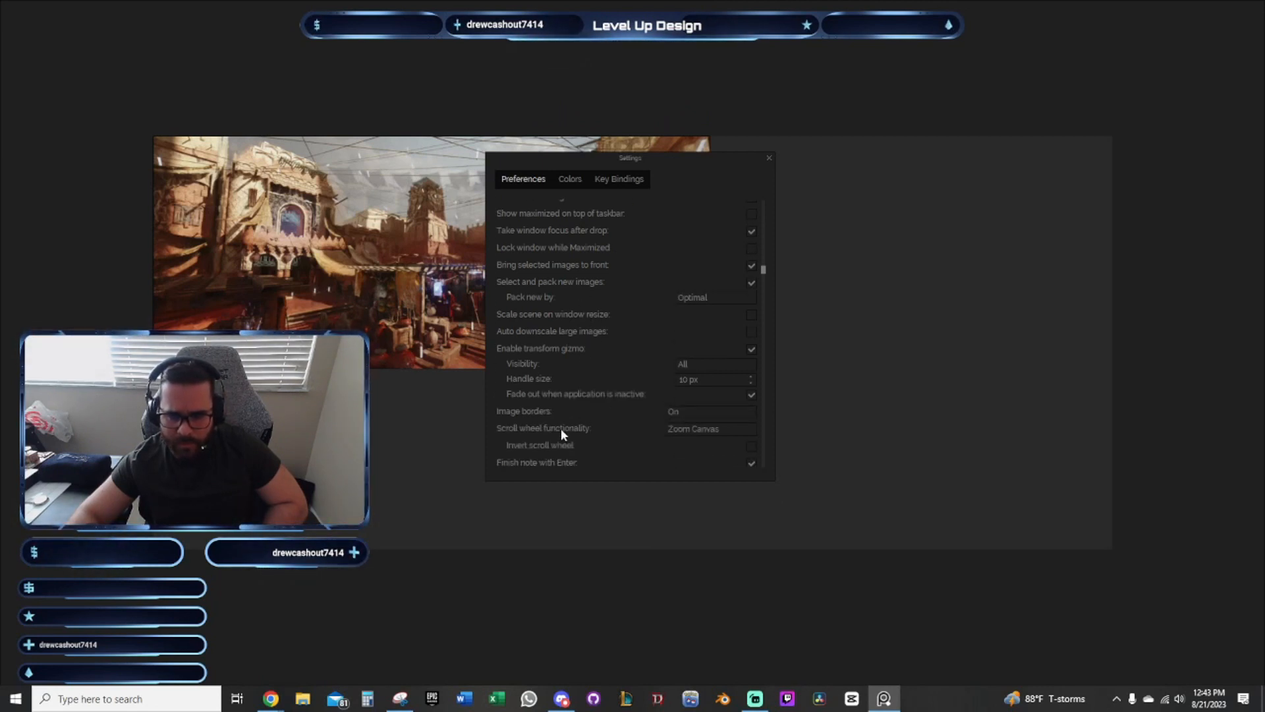
scroll(593, 441, down, 1)
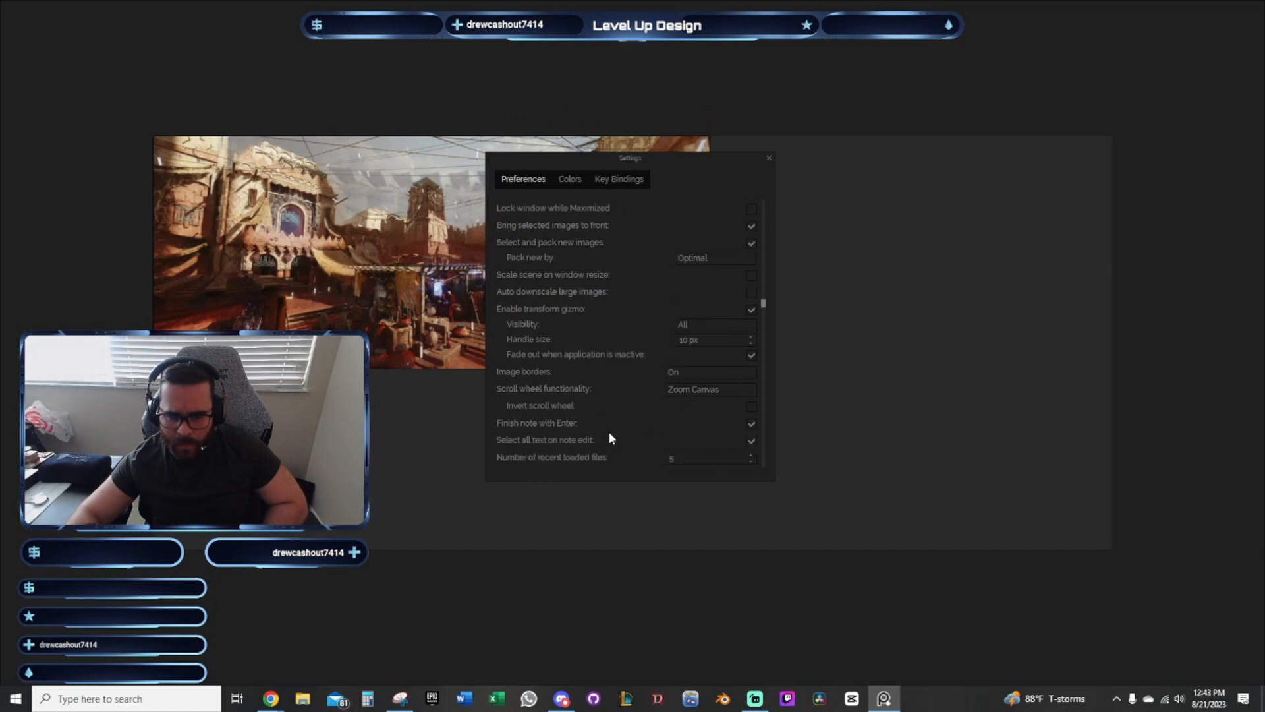
scroll(602, 407, down, 3)
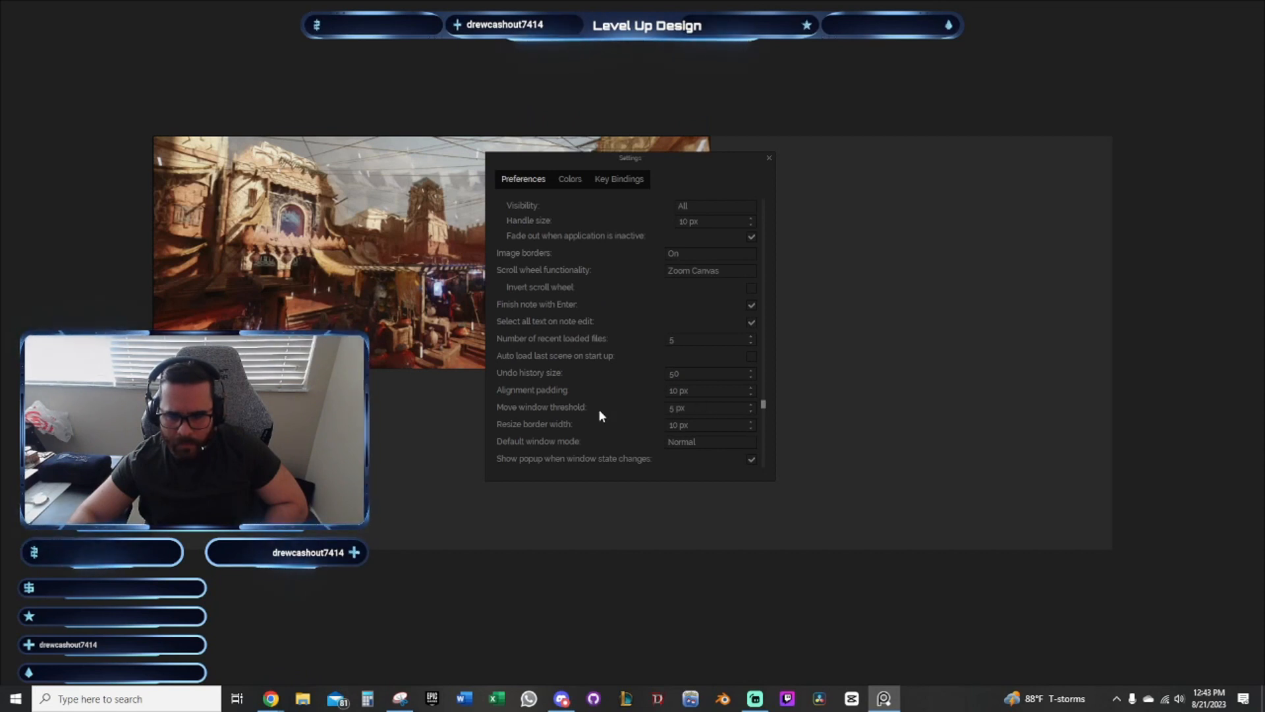
scroll(580, 406, down, 1)
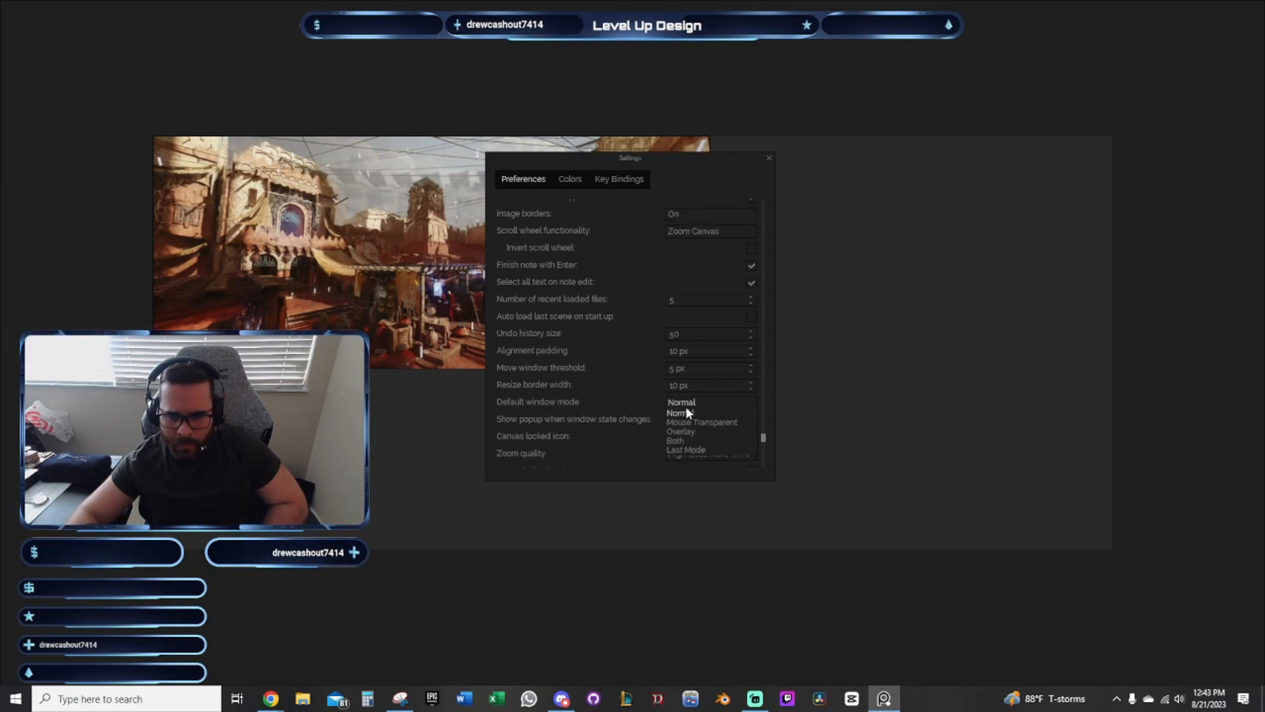
click(519, 353)
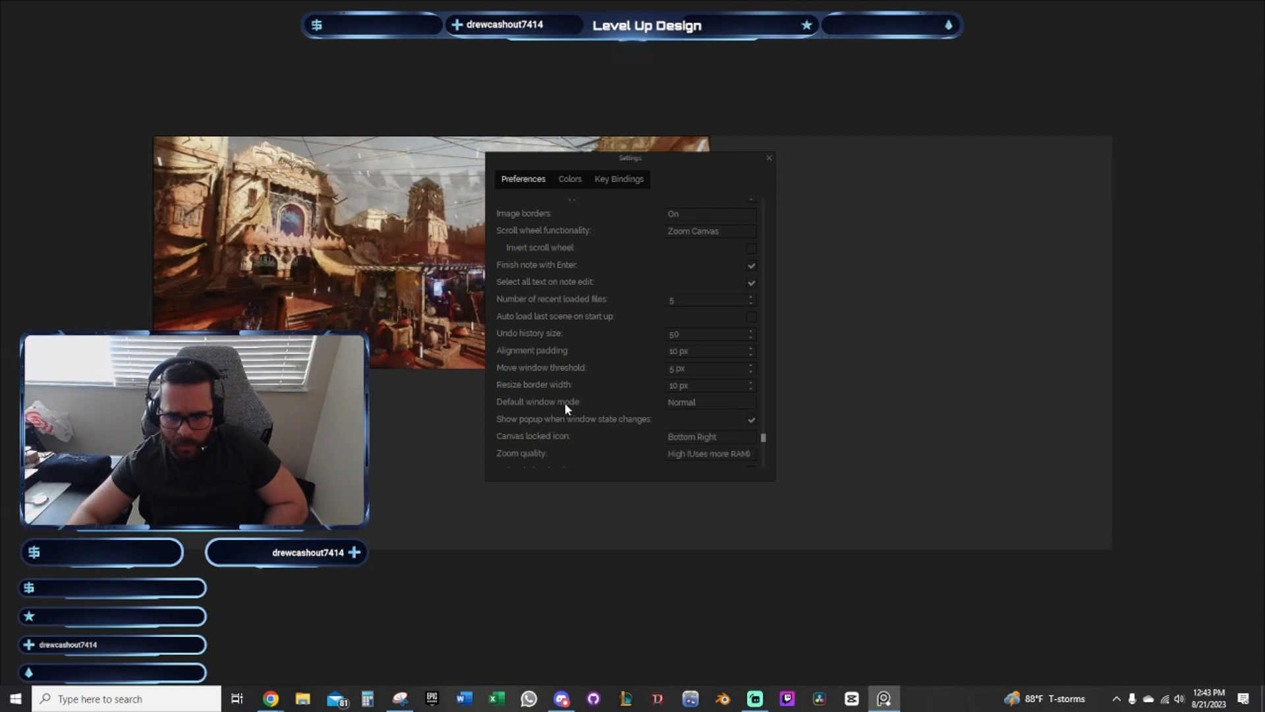
scroll(590, 418, down, 1)
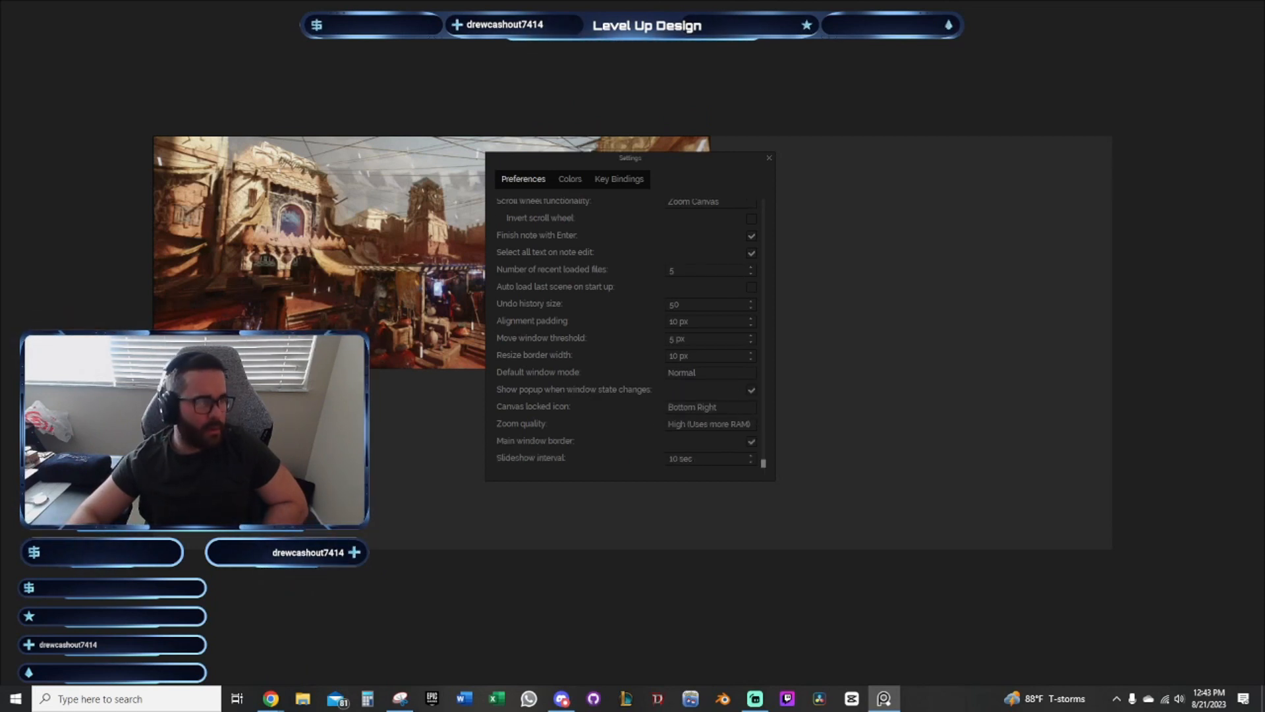
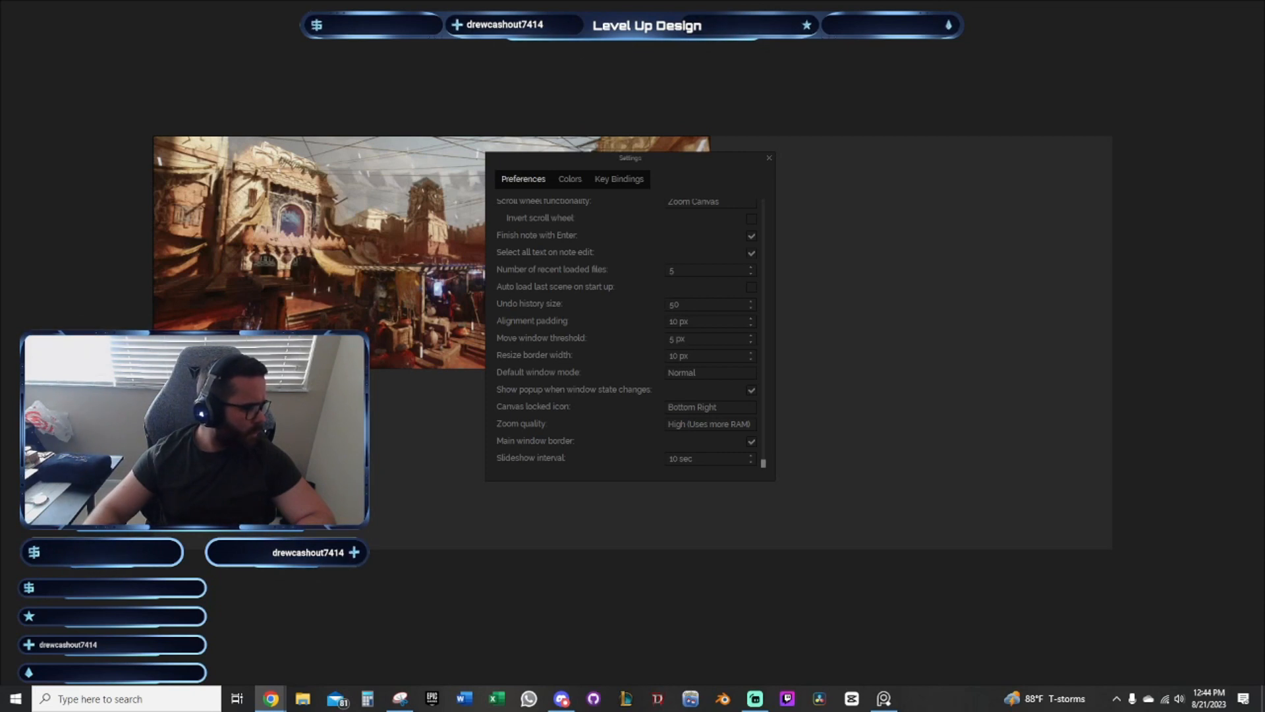
Close the PureRef settings window and return to the canvas with the bazaar image
right_click(365, 74)
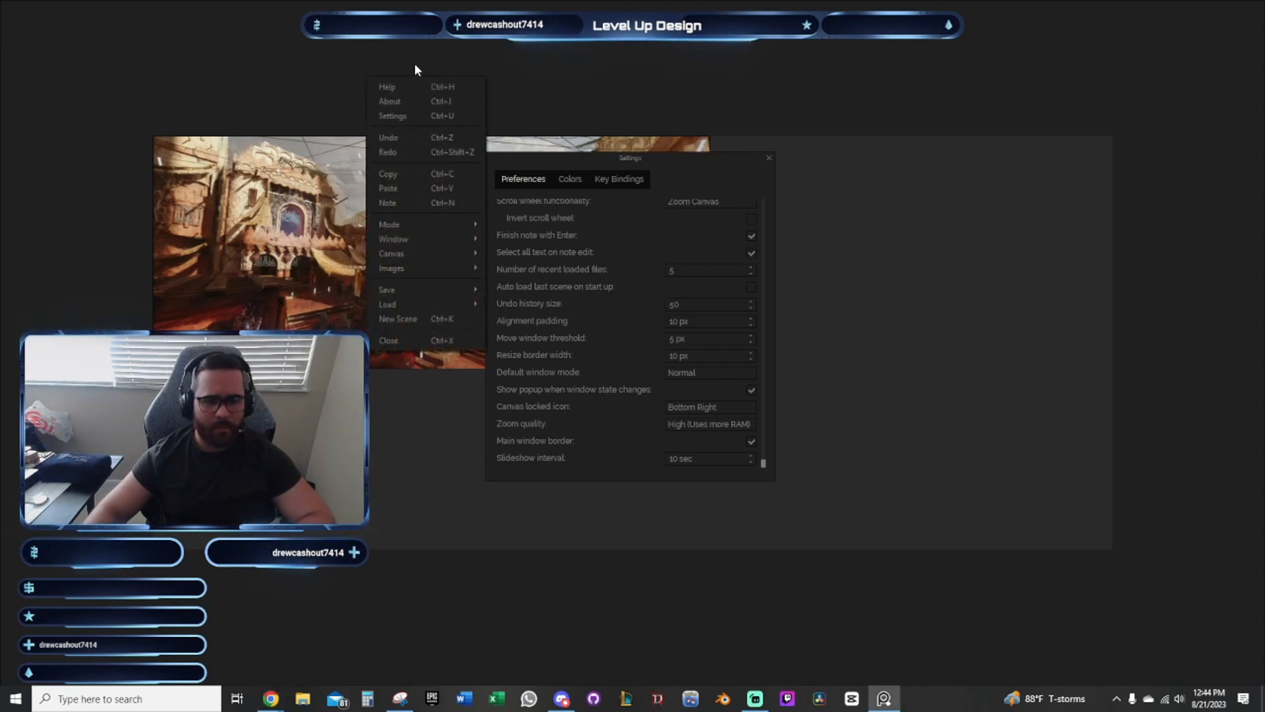
click(648, 70)
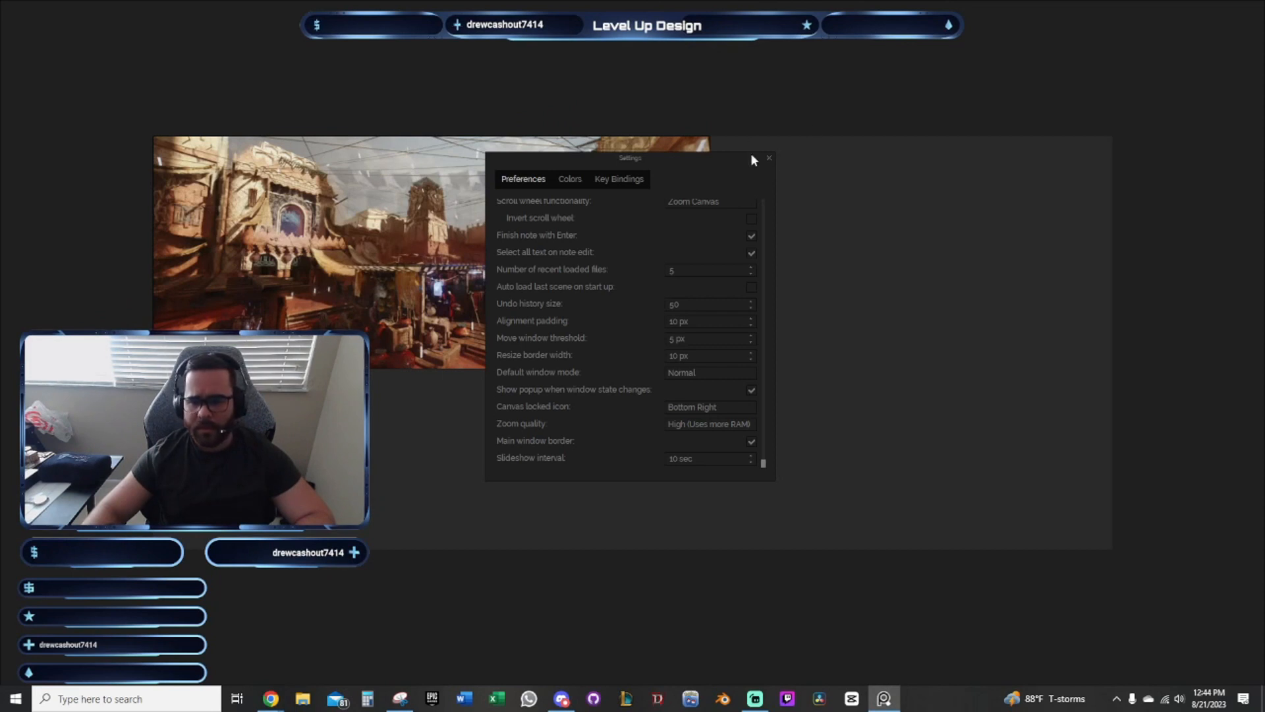
click(768, 159)
drag(802, 80, 1000, 189)
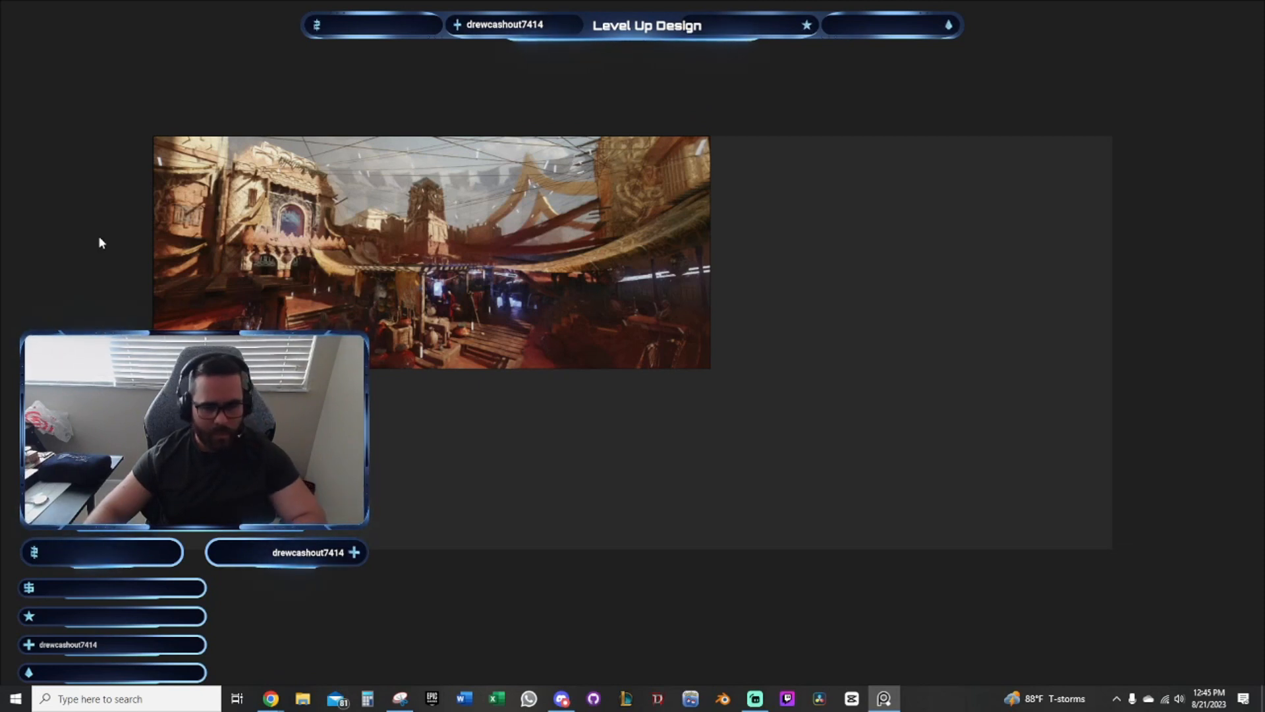
key(ctrl+w)
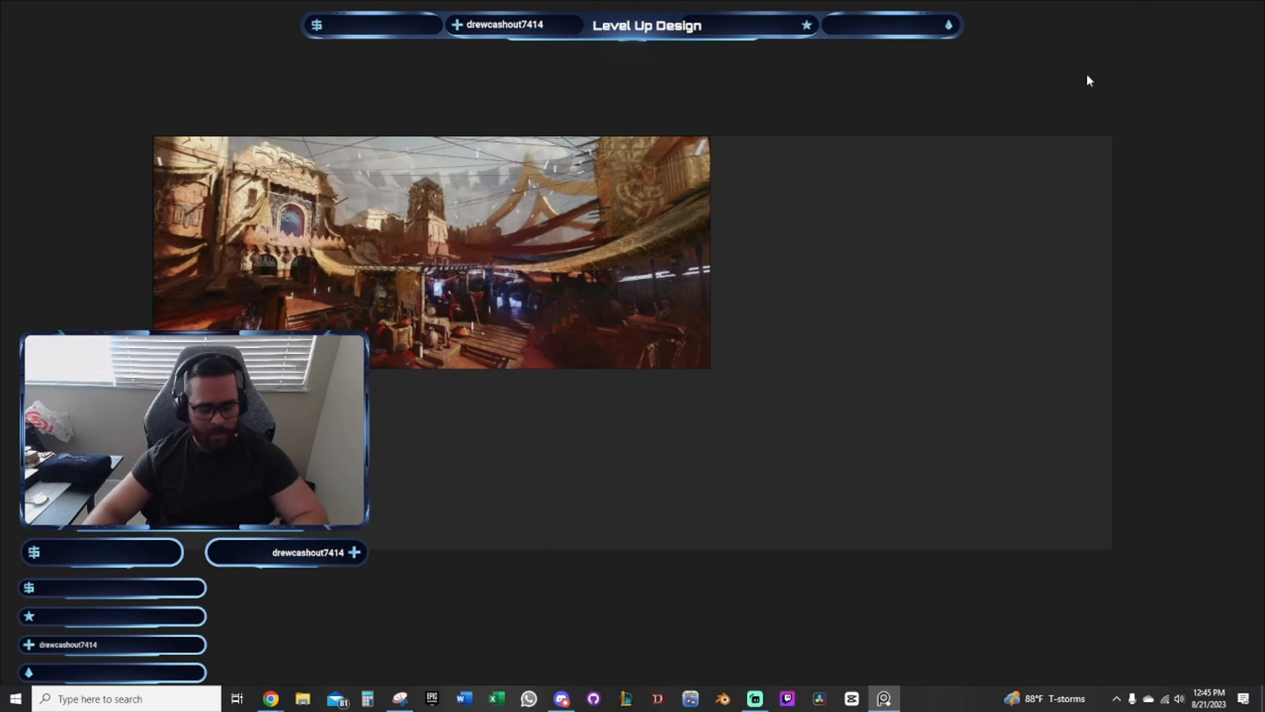
key(ctrl+w)
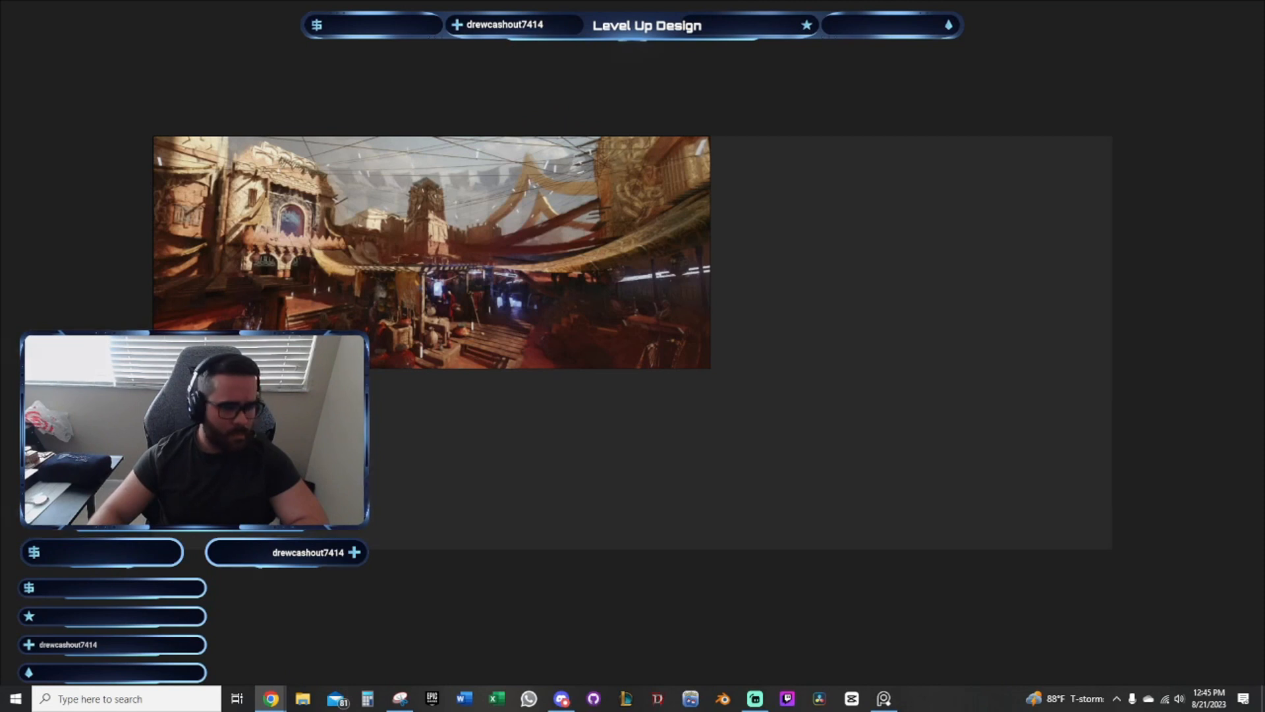
Bring back the browser, reopen PureRef as a small floating window, and arrange it and the Snipping Tool window side by side
key(alt+Tab)
key(alt+Tab)
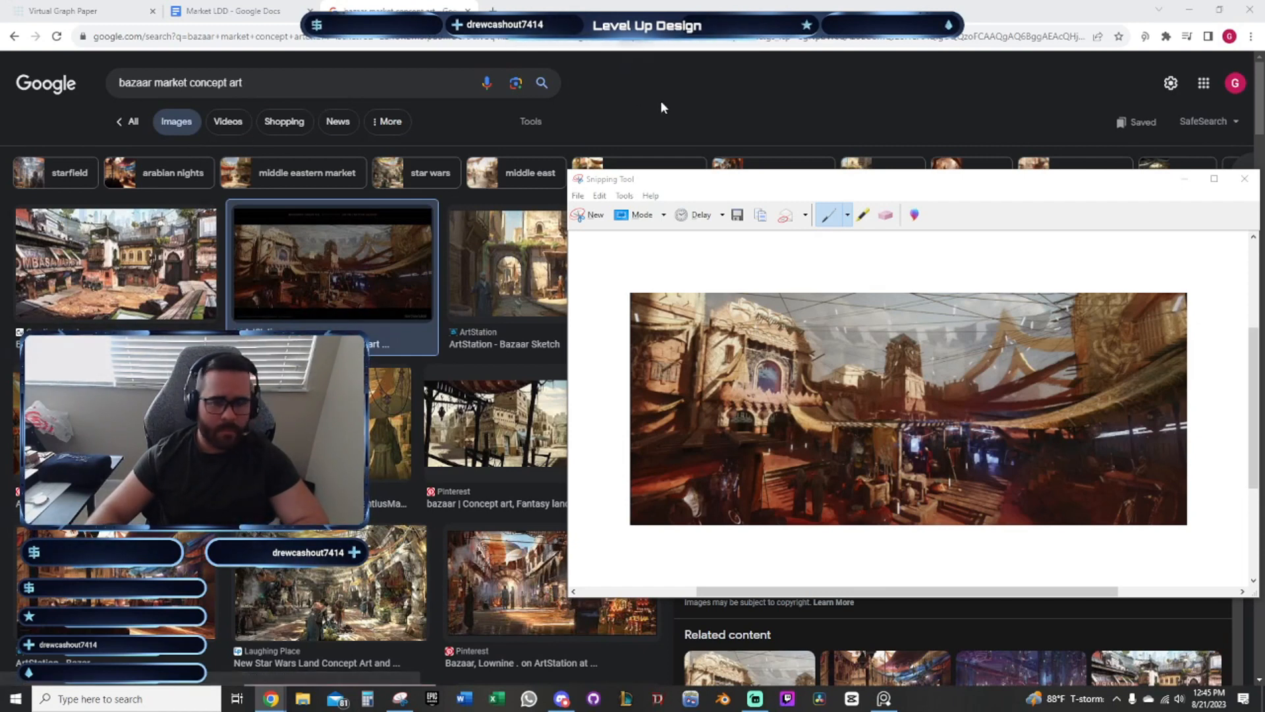
click(882, 698)
drag(579, 92, 488, 115)
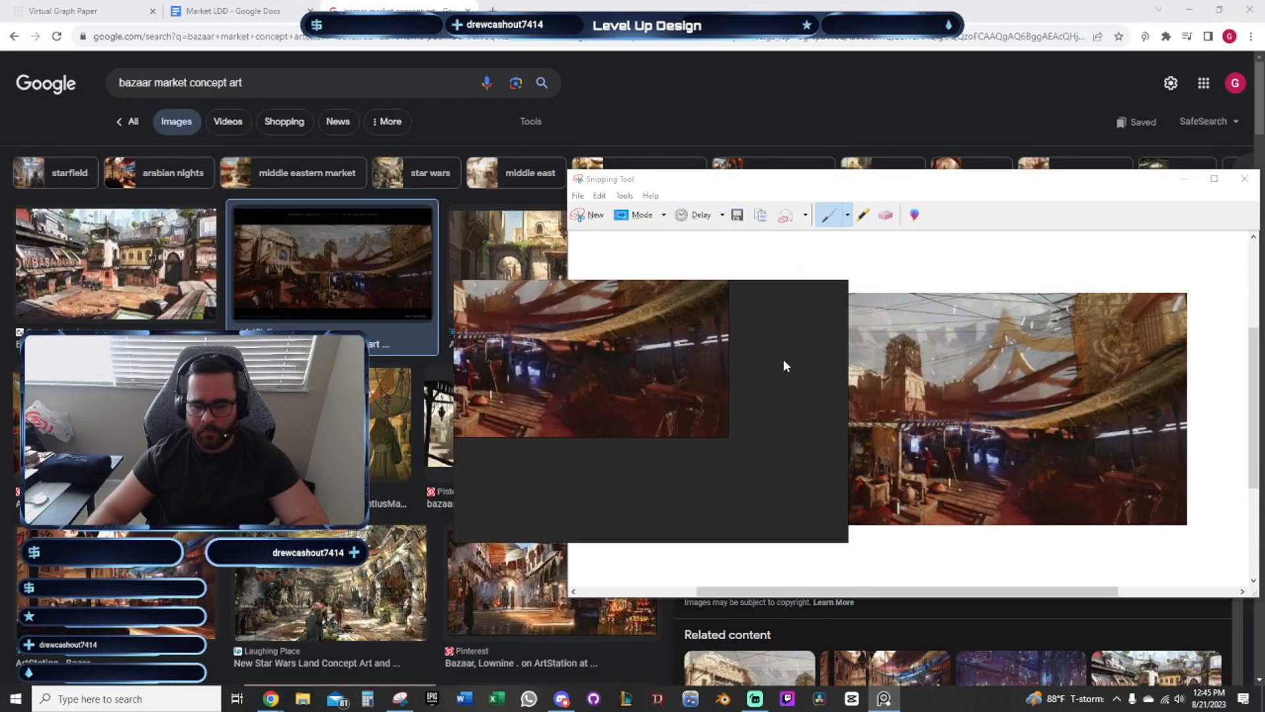
drag(743, 300, 942, 277)
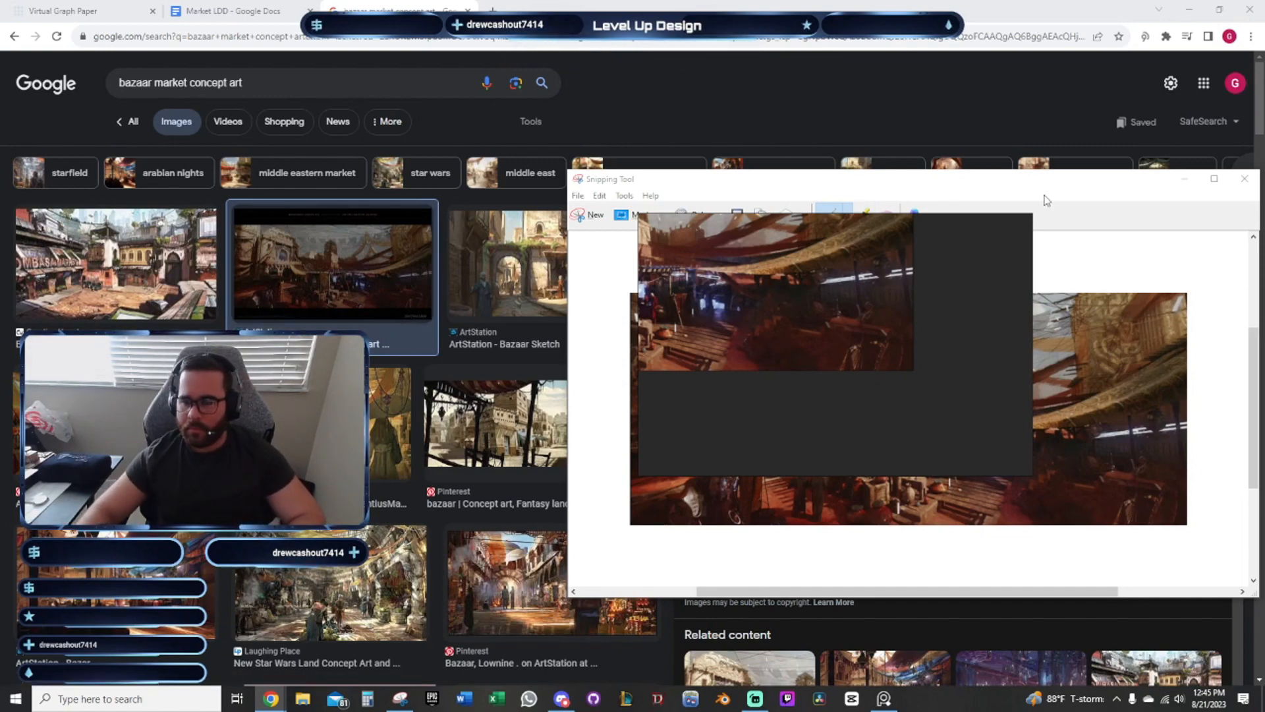
drag(1041, 189, 469, 177)
click(940, 236)
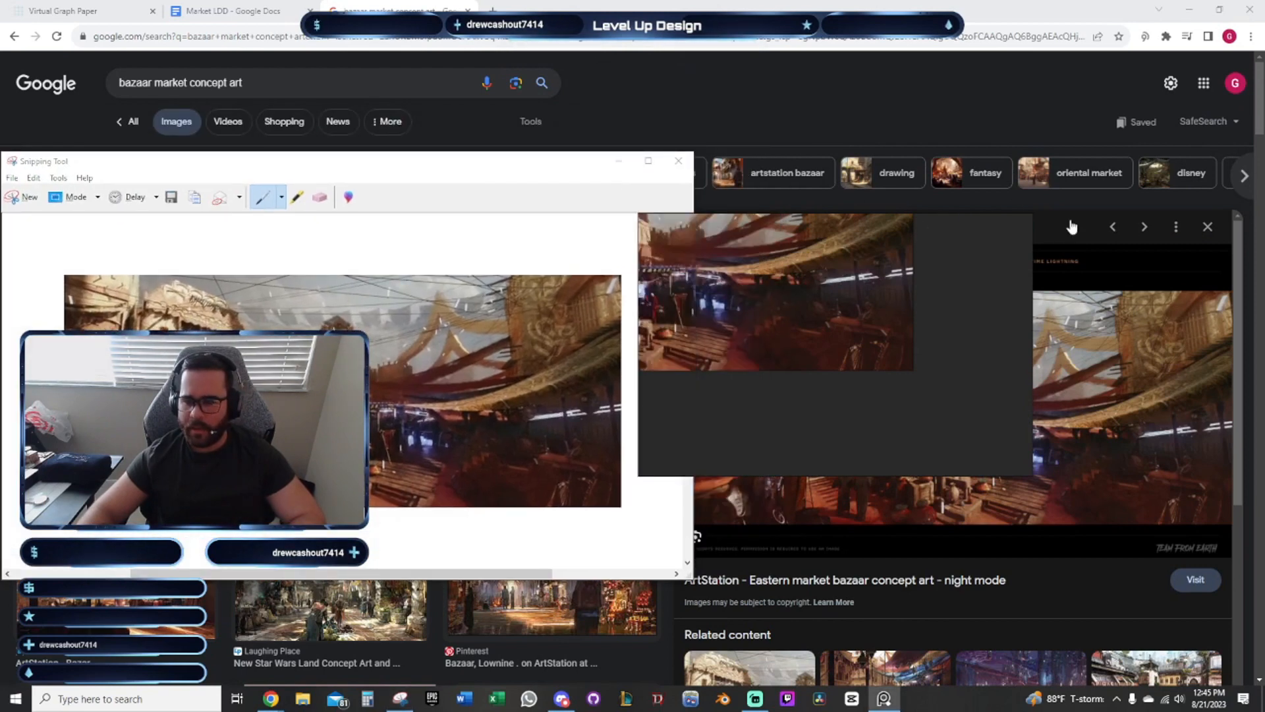
drag(961, 247, 912, 234)
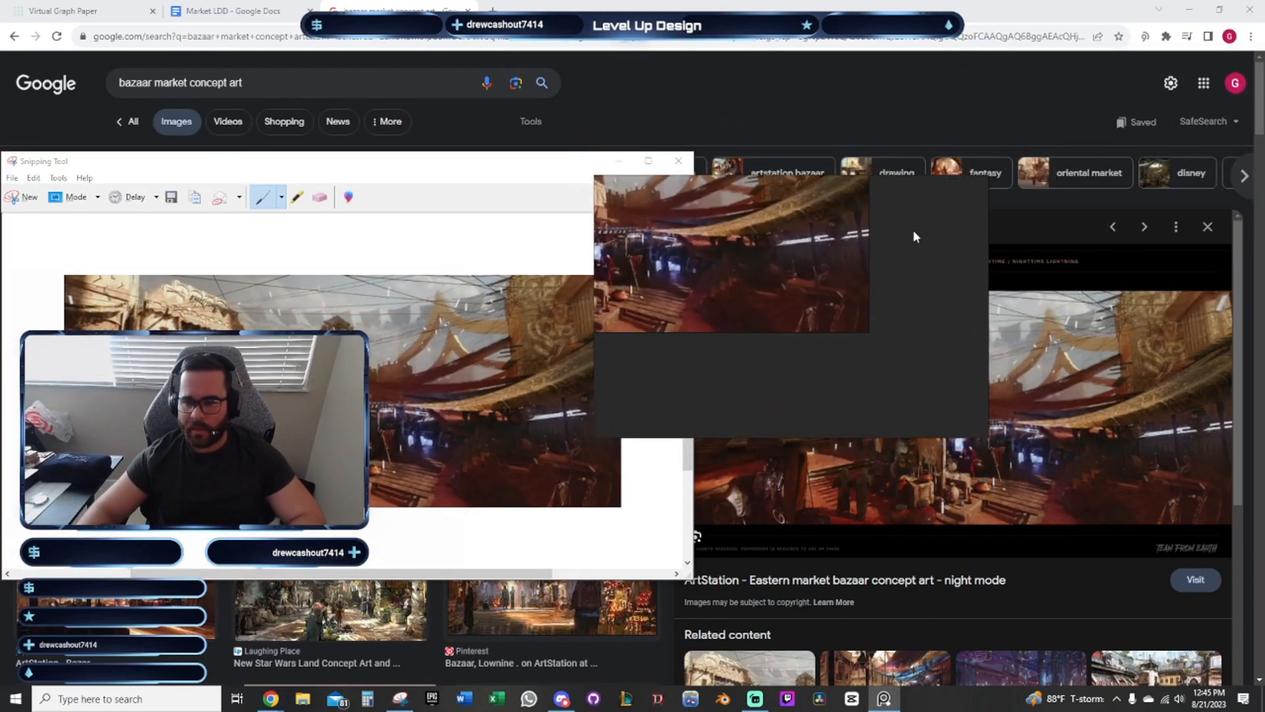
Search Google Images in the browser for "bazaar market concept art topdown"
click(639, 92)
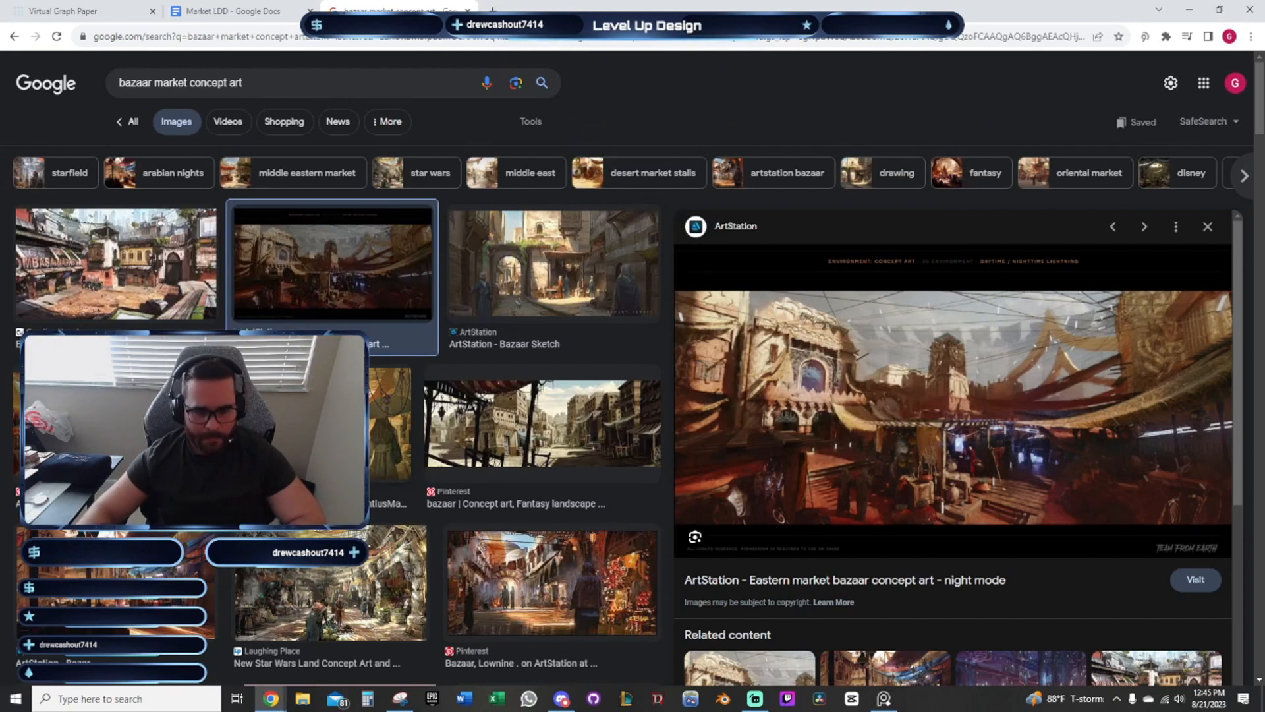
click(271, 80)
text(t)
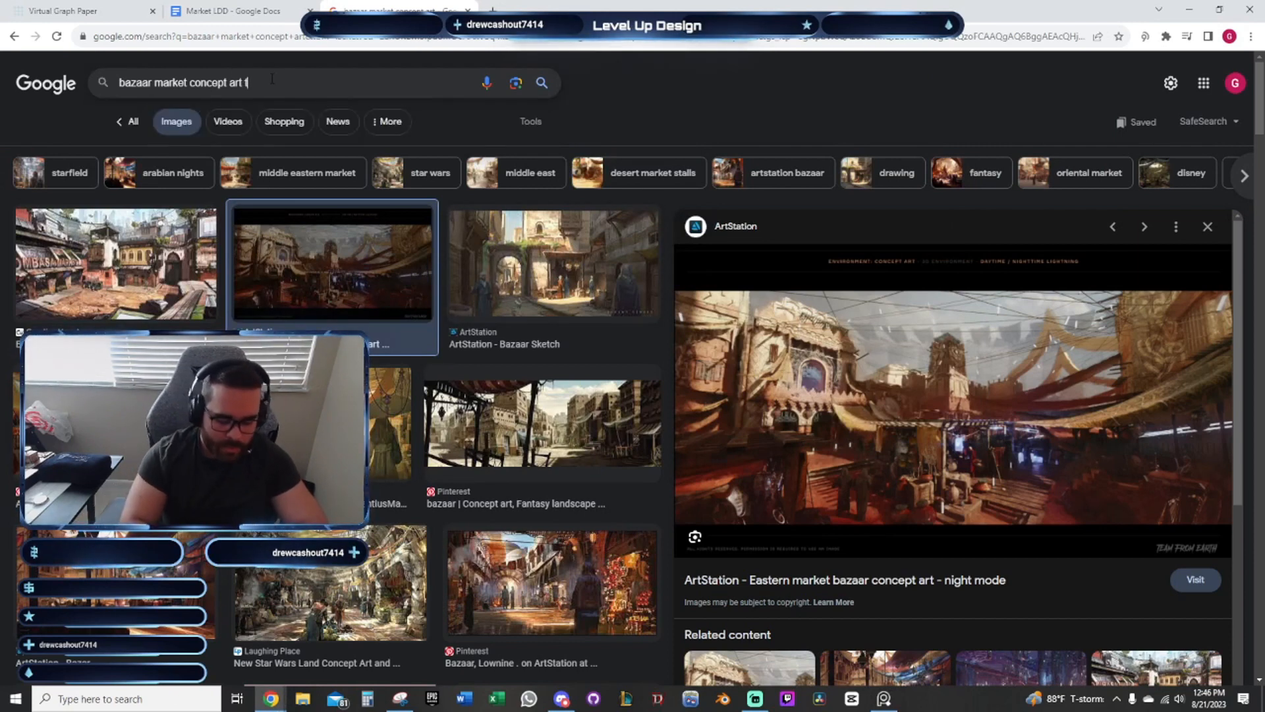
text(op)
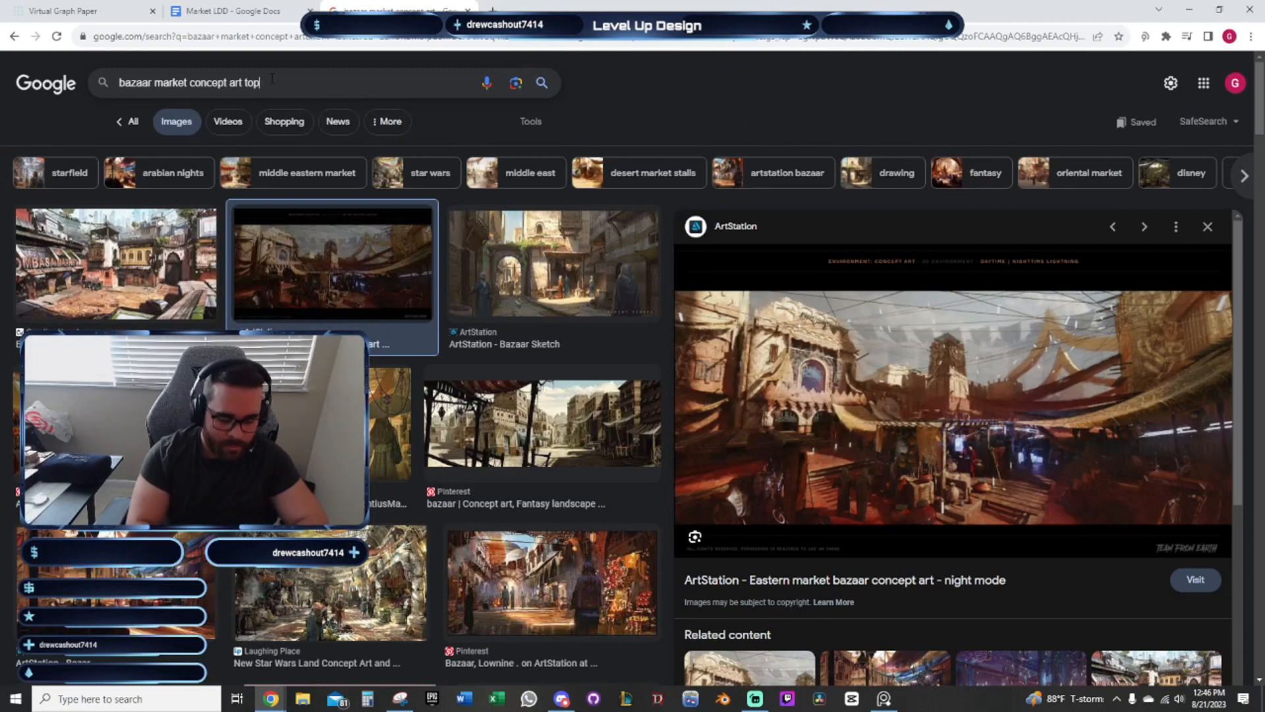
text(down)
key(Return)
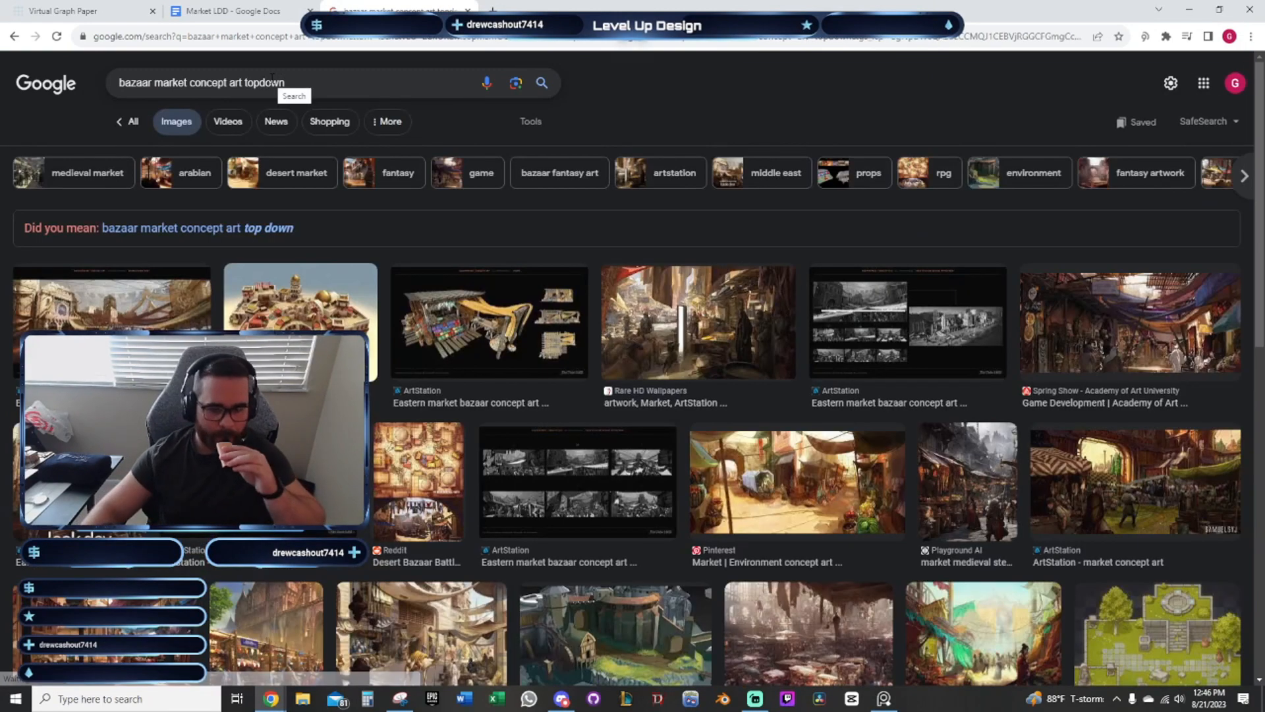
Open the Pinterest bazaar city block concept art result and capture its enlarged preview with Snipping Tool
click(337, 321)
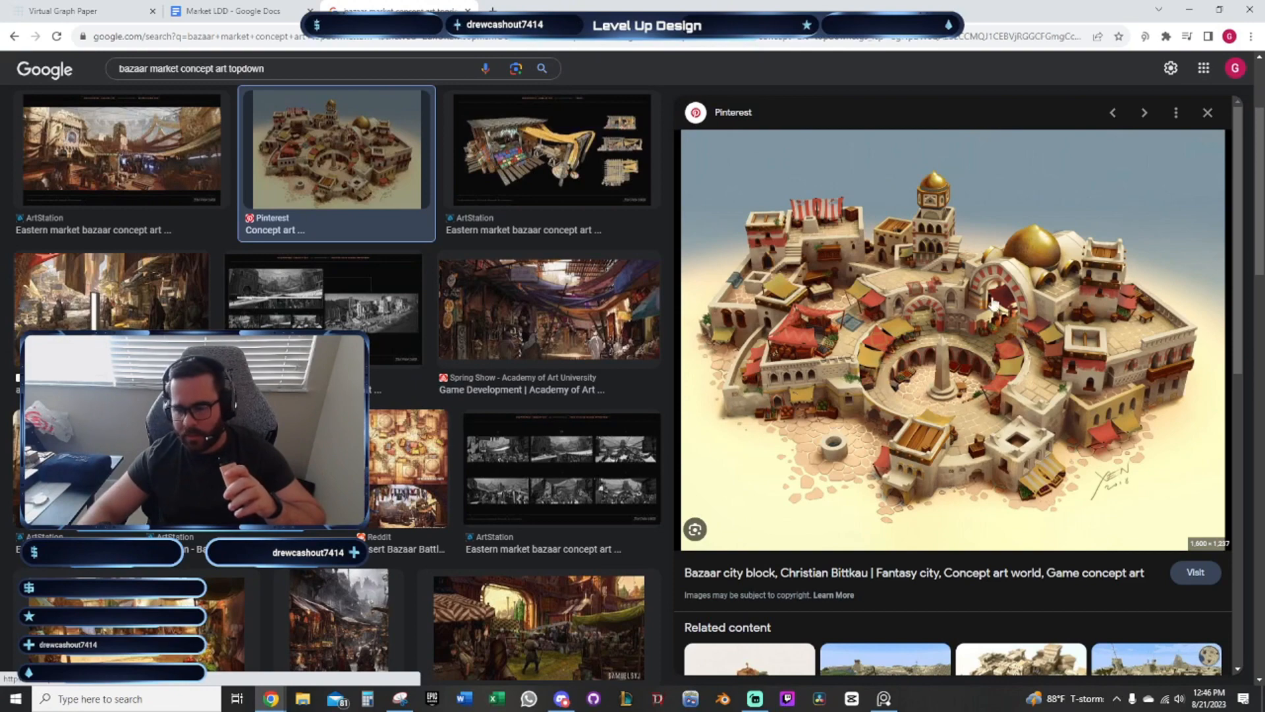
click(400, 699)
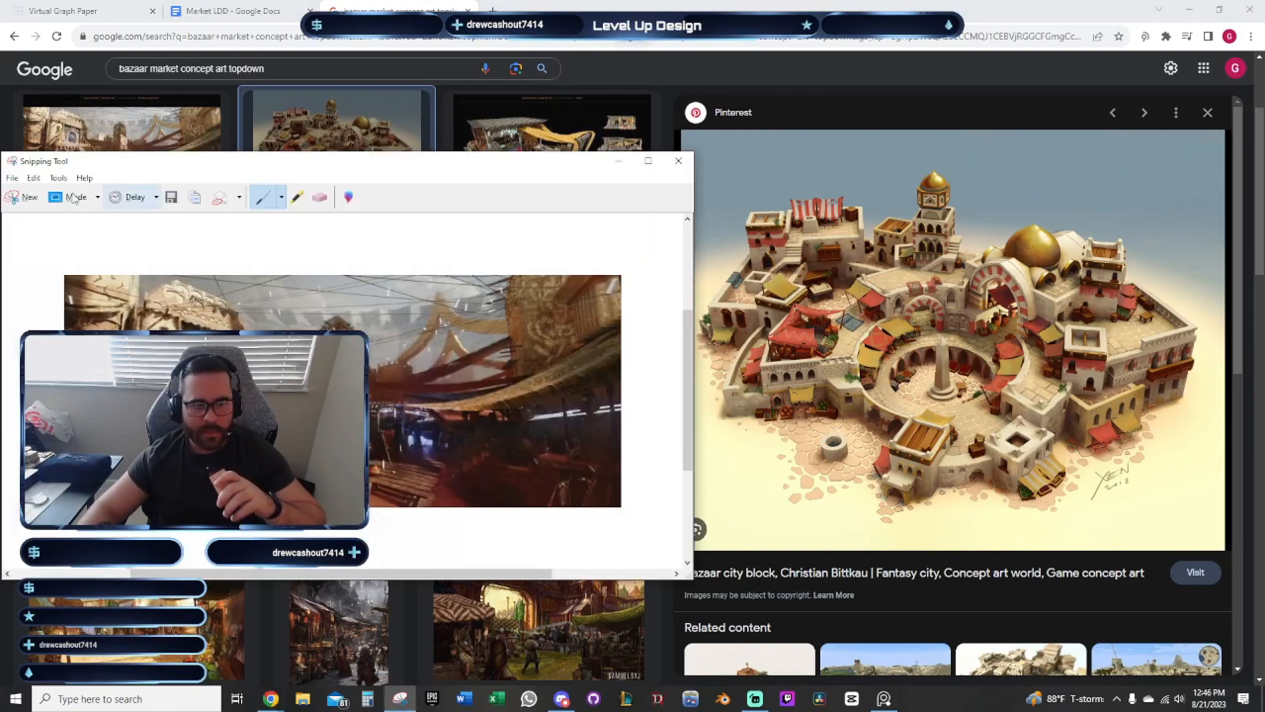
click(22, 197)
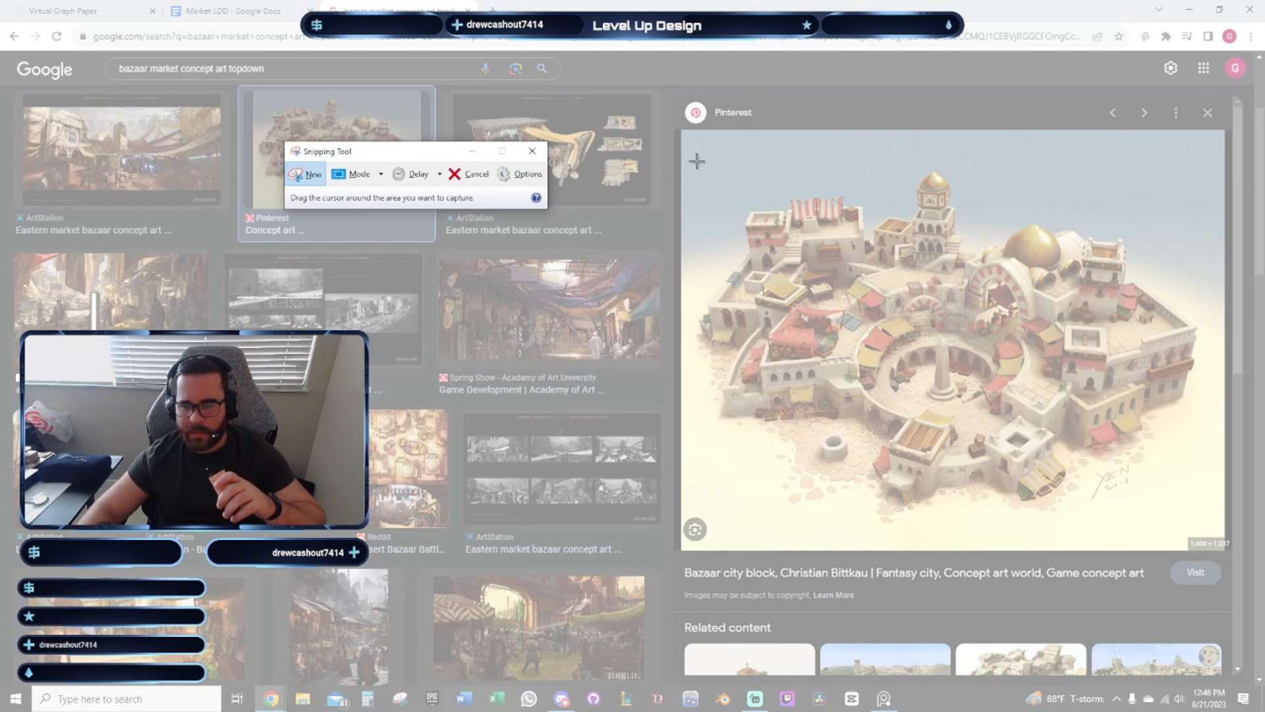
drag(696, 161, 1211, 519)
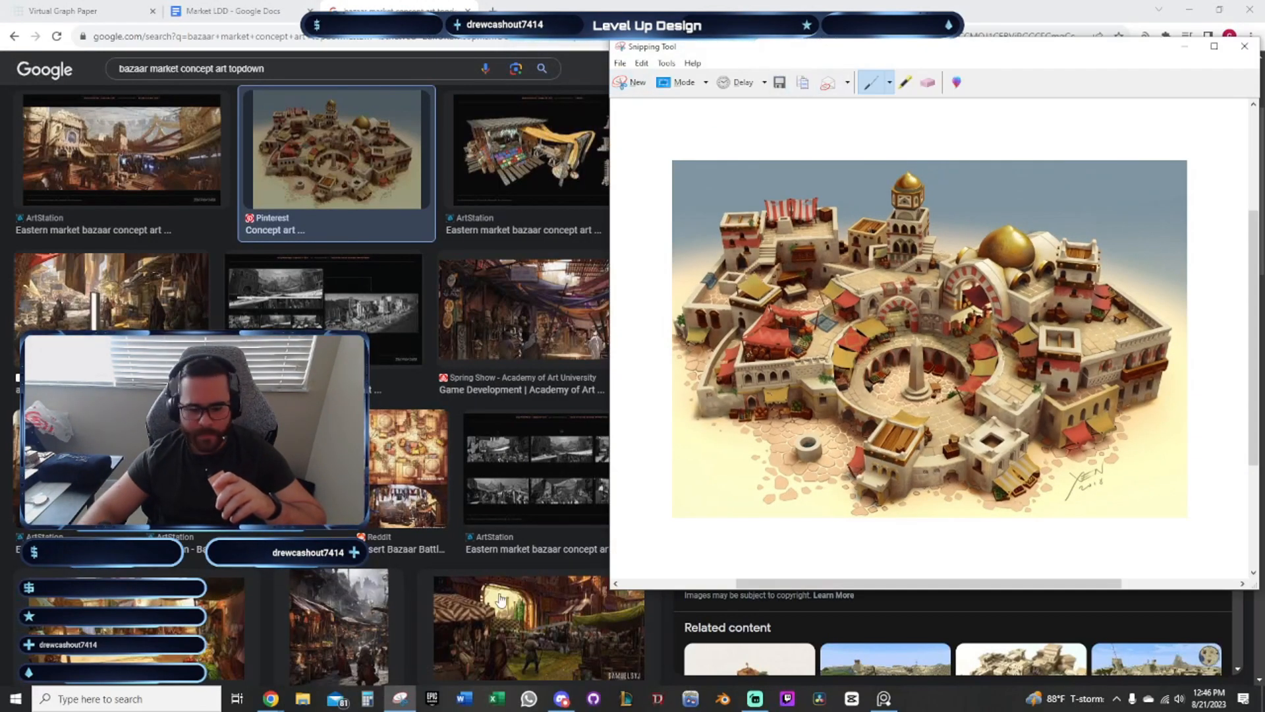
Paste the captured city block image onto the PureRef canvas and move the PureRef window over the search results
click(883, 697)
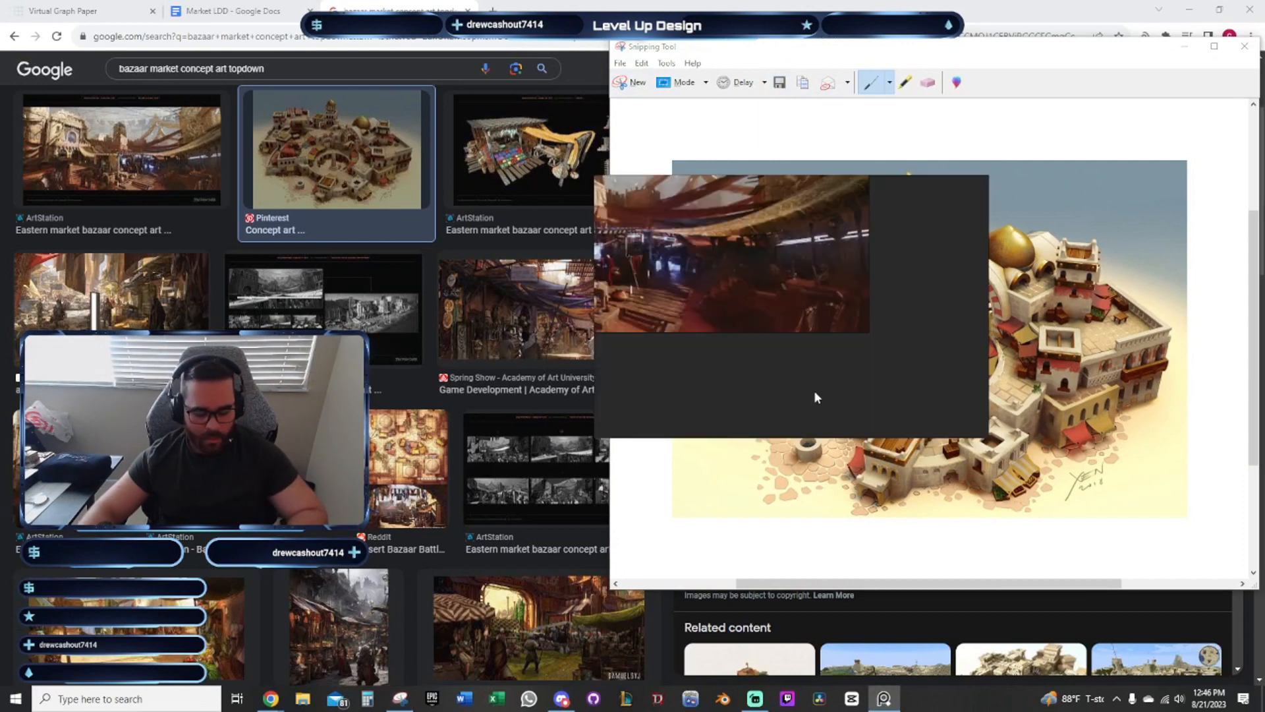
key(ctrl+v)
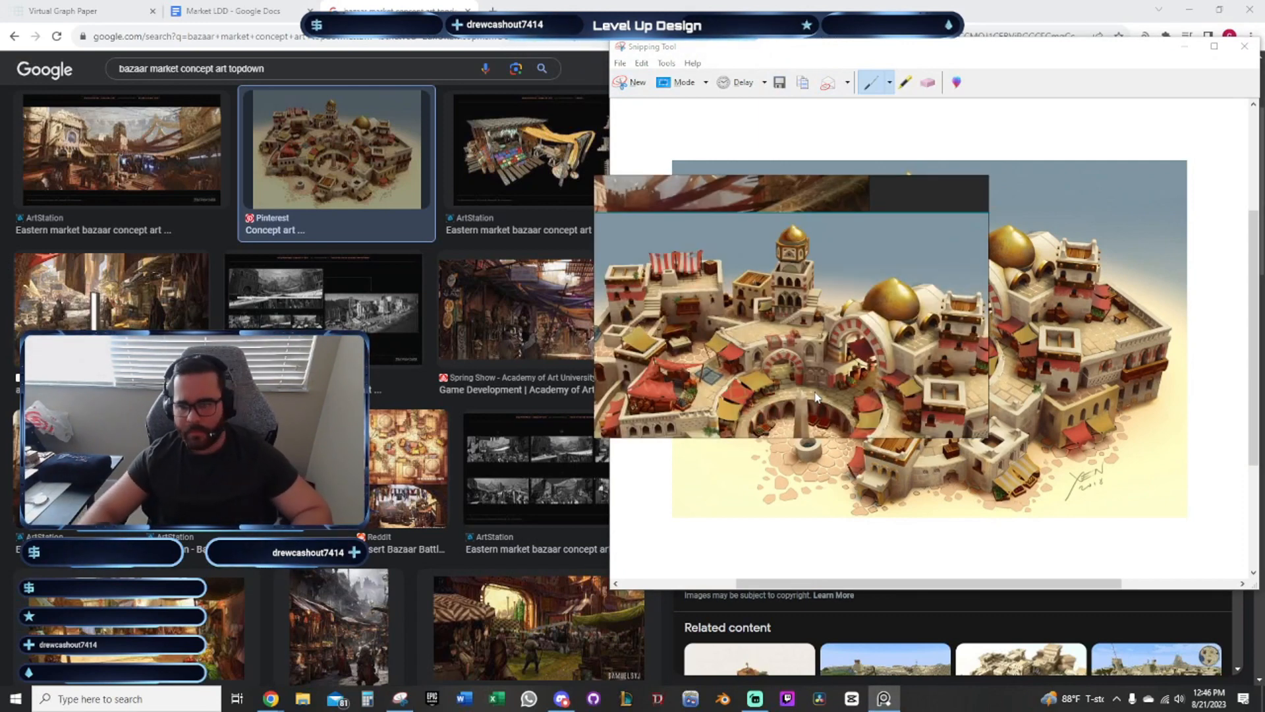
drag(912, 194, 677, 257)
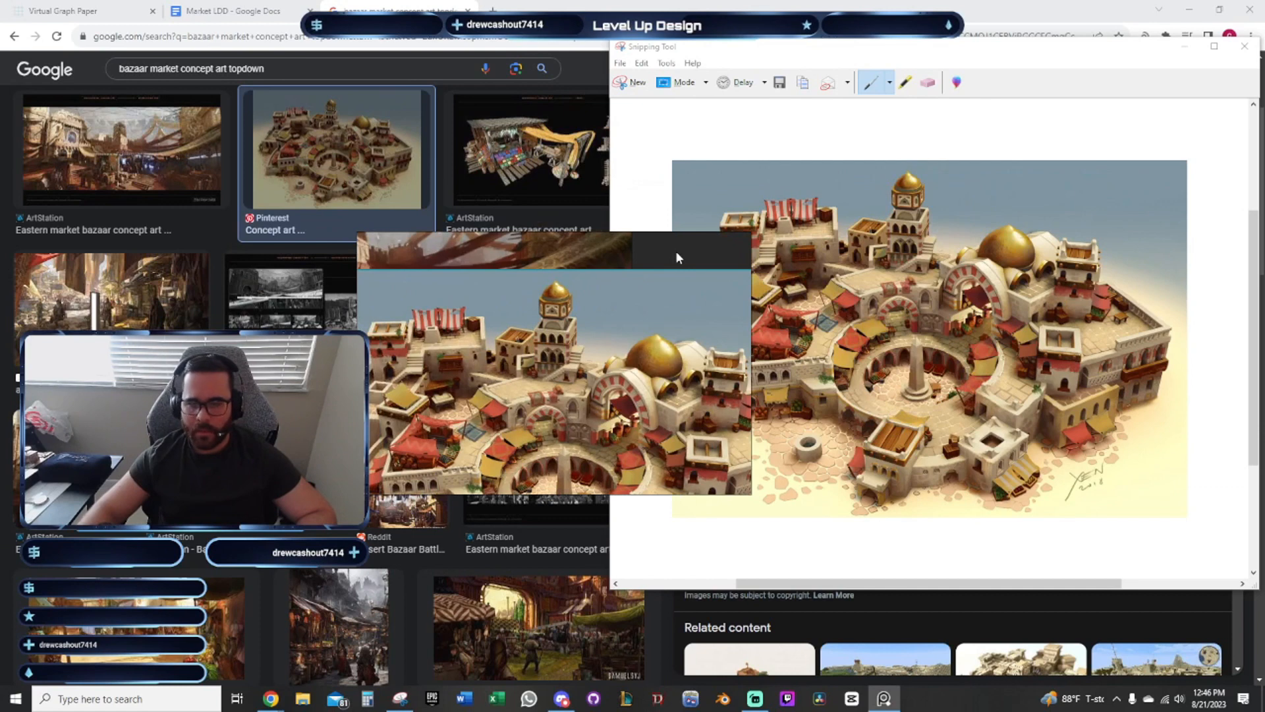
right_click(676, 253)
click(675, 253)
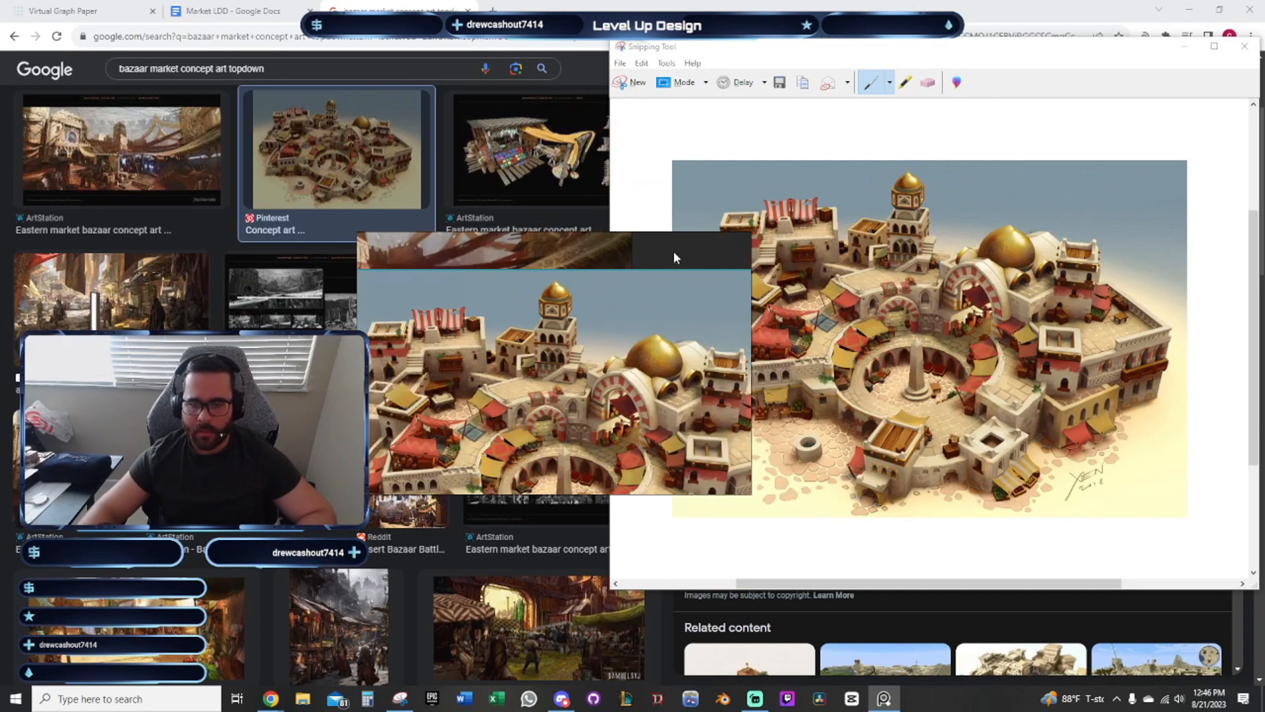
Preview the Reddit battlemap, ArtStation, Playground AI, DeviantArt and Pinterest bazaar results in the browser to find further layout references
click(580, 61)
click(377, 435)
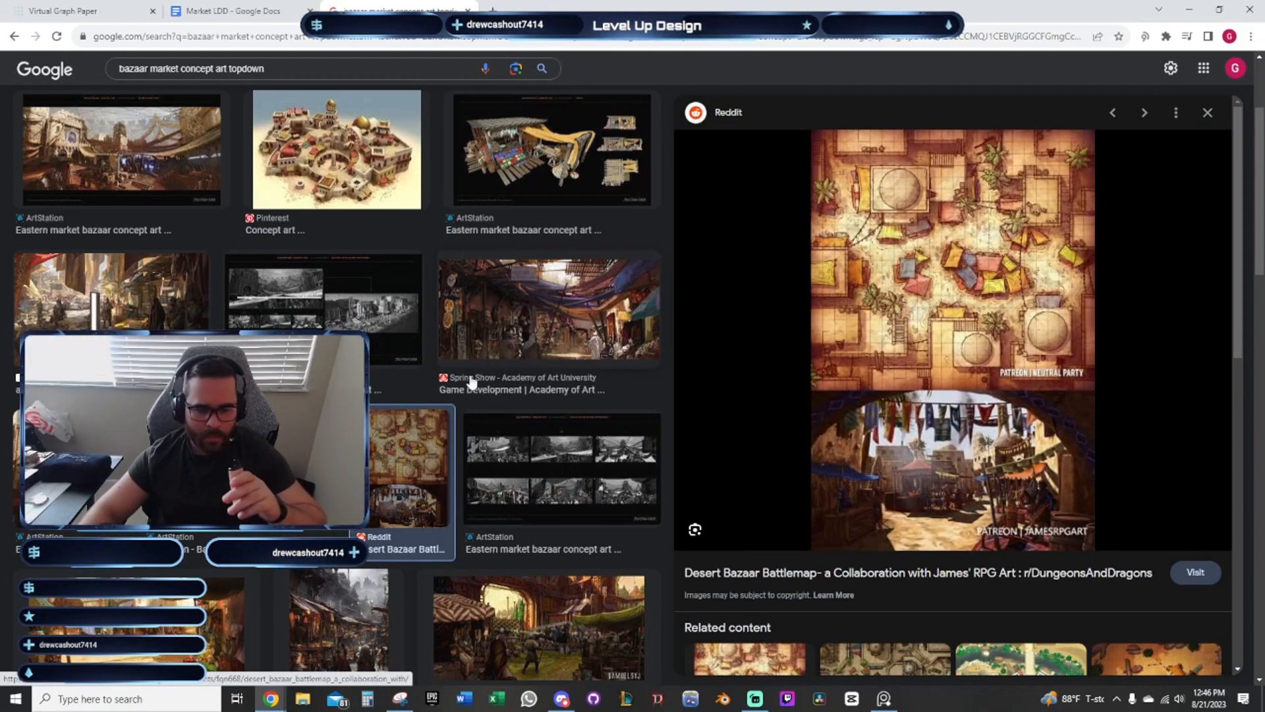
click(575, 471)
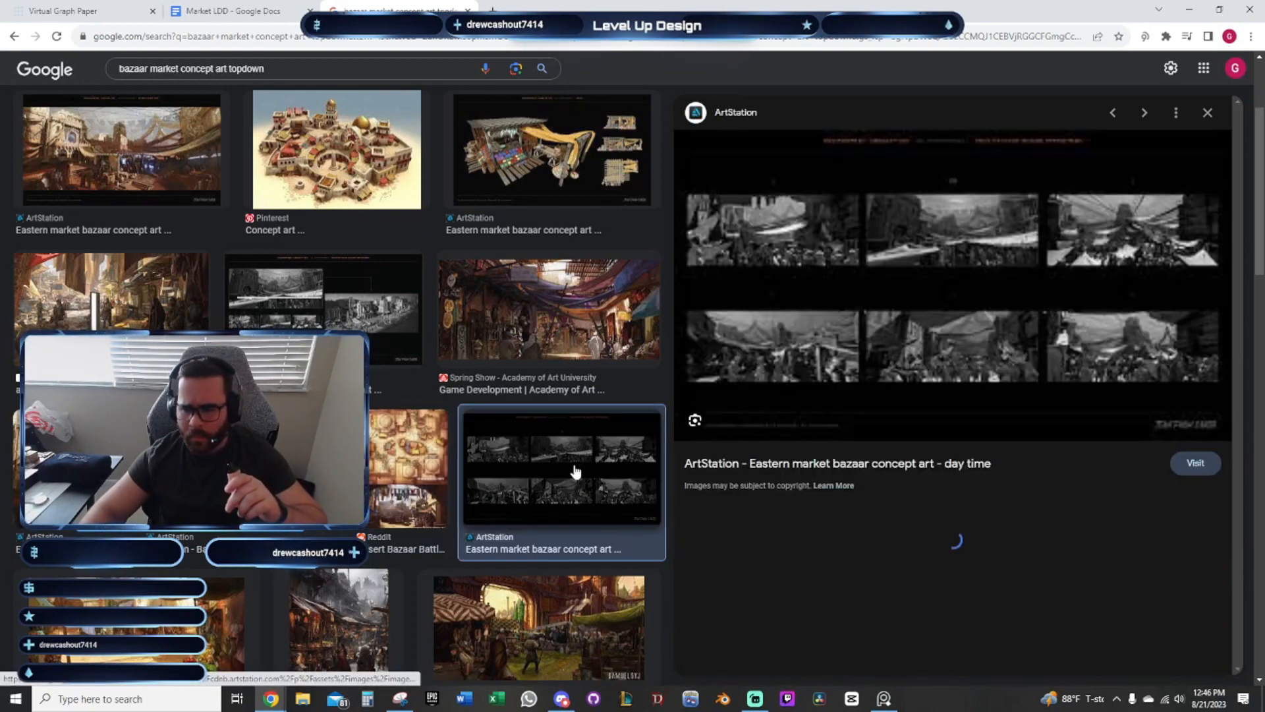
scroll(593, 462, down, 4)
click(557, 372)
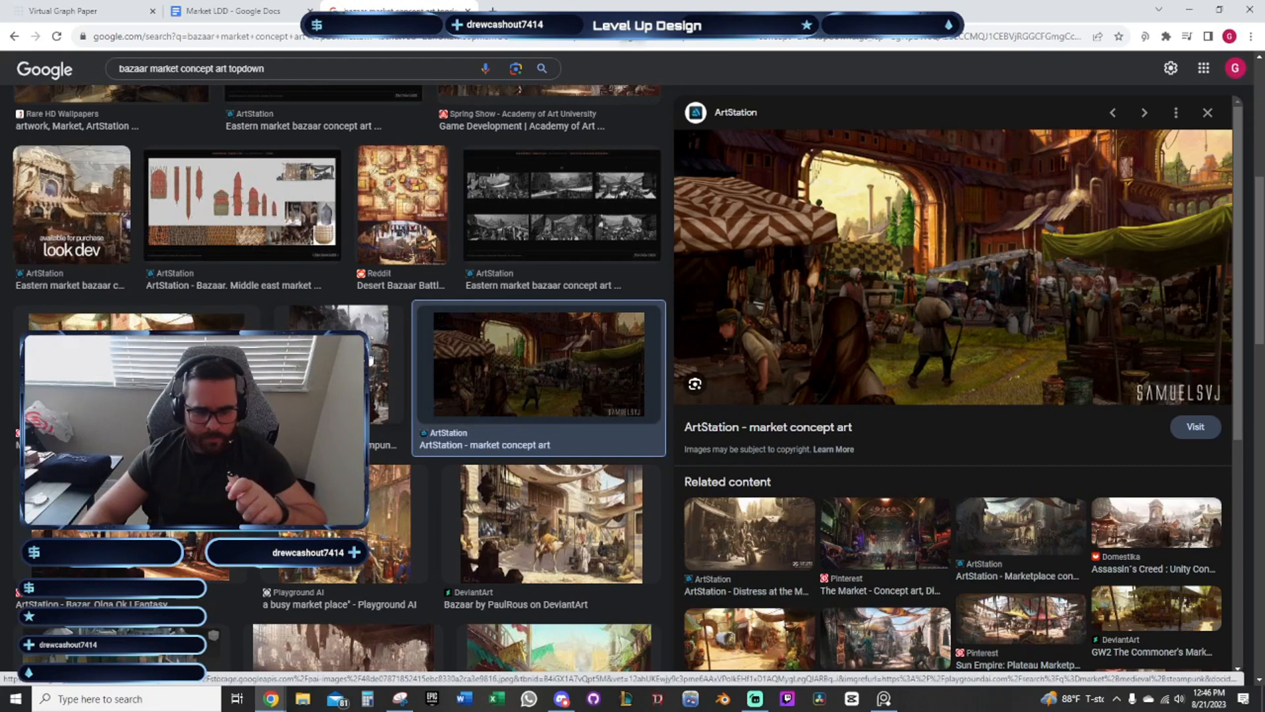
key(Left)
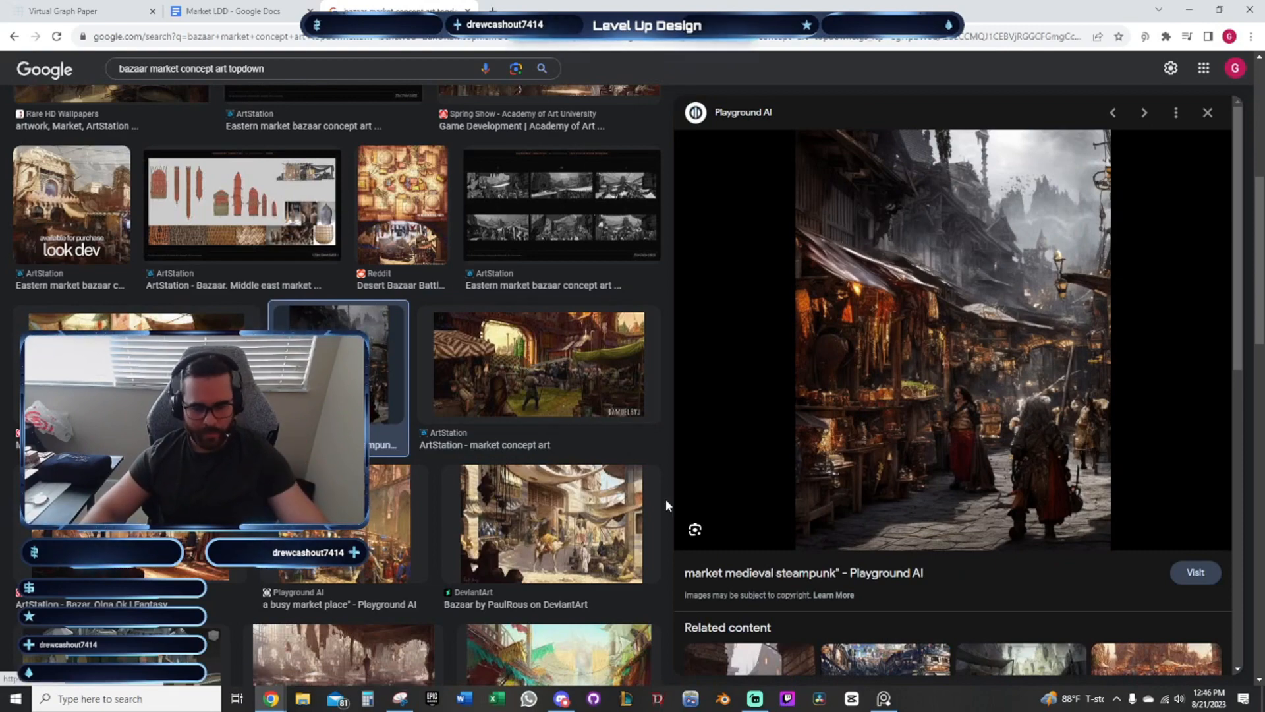
click(552, 505)
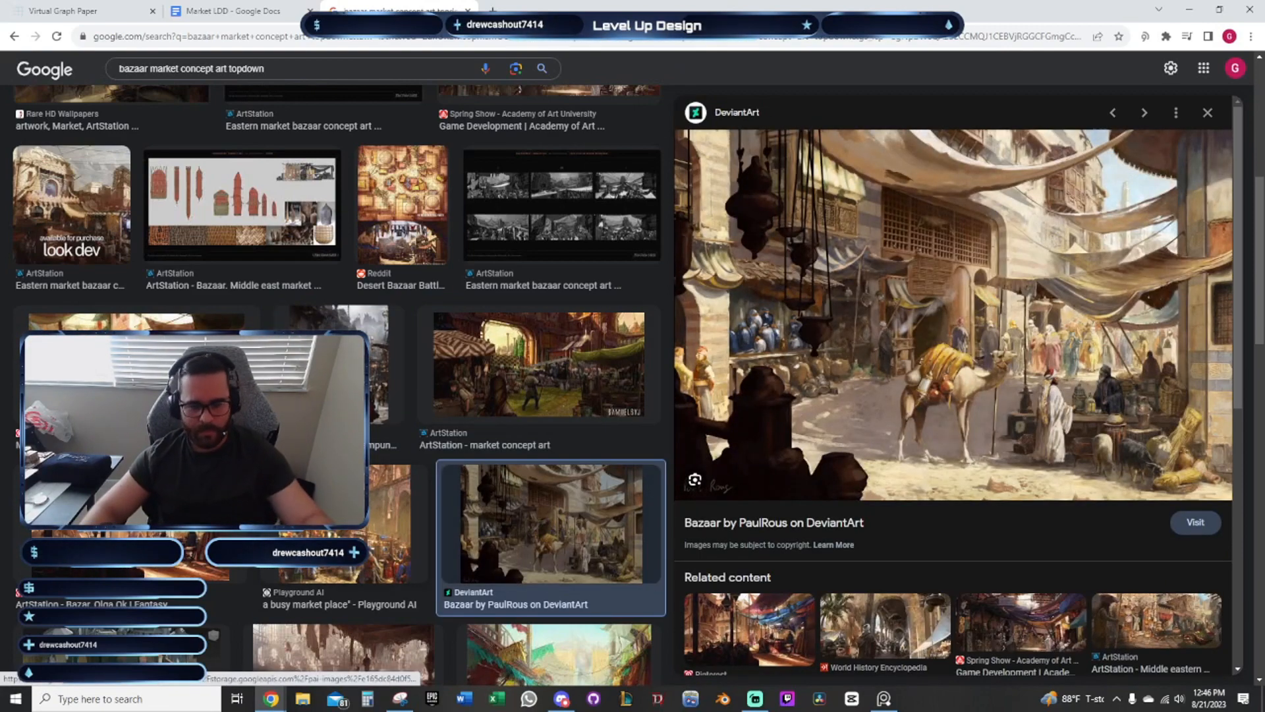
key(Left)
key(Left)
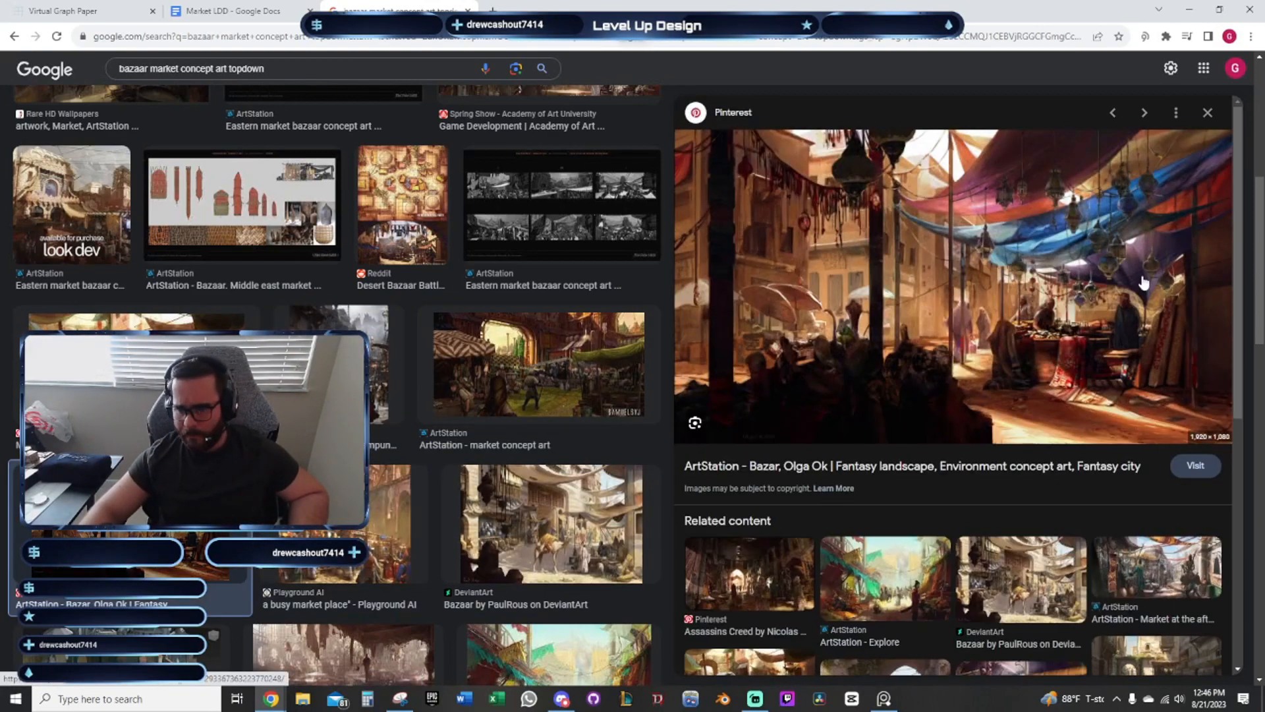
scroll(336, 383, down, 4)
Open the Playground AI "a busy market place" result and capture its enlarged preview with Snipping Tool
key(Right)
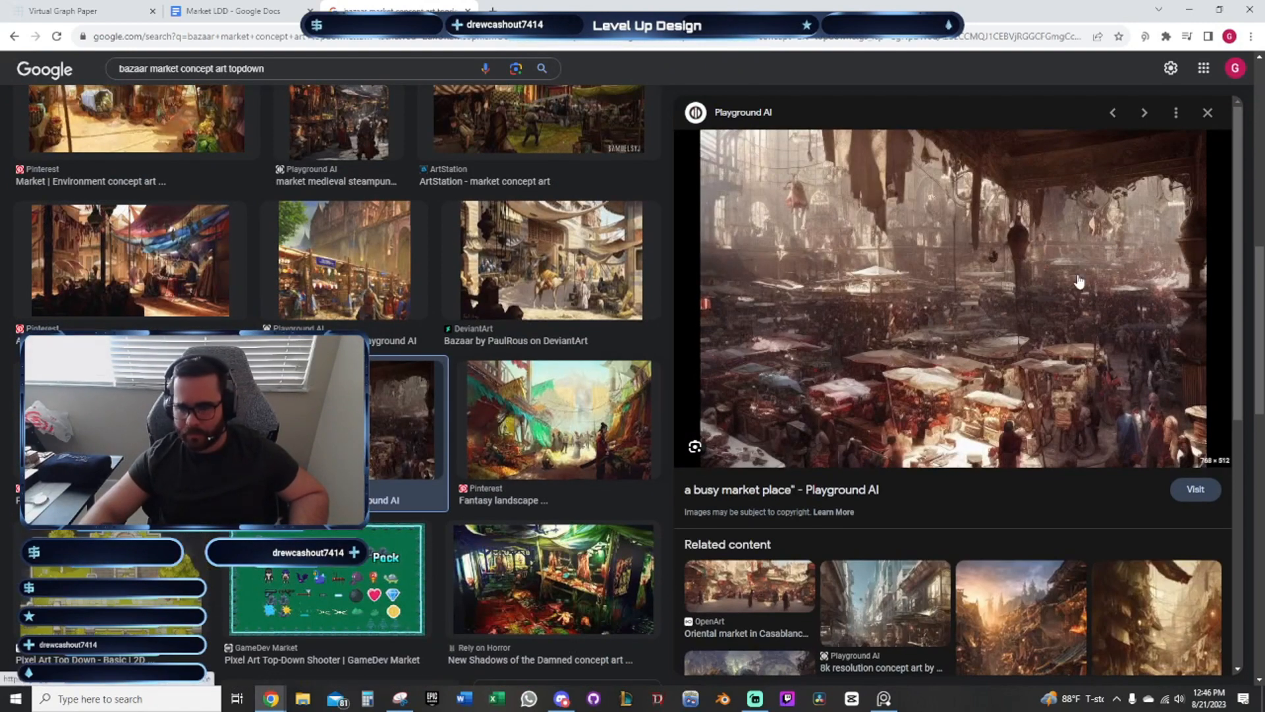
click(400, 698)
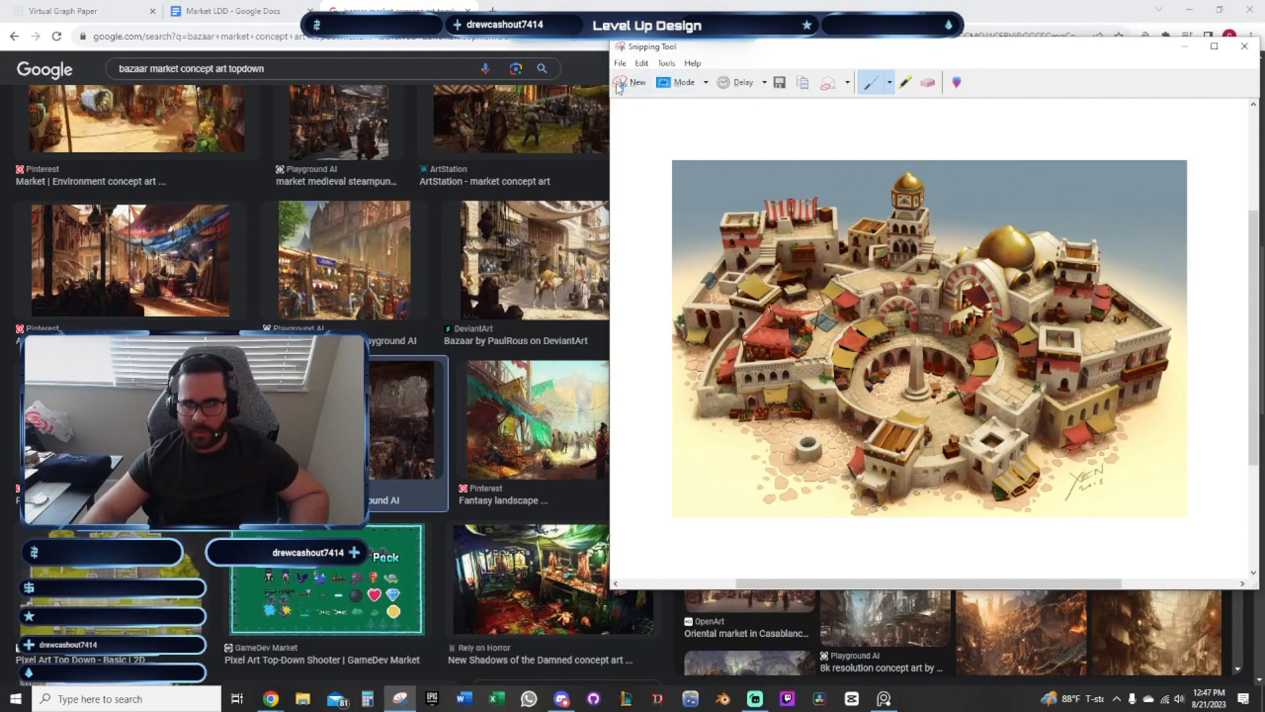
click(616, 84)
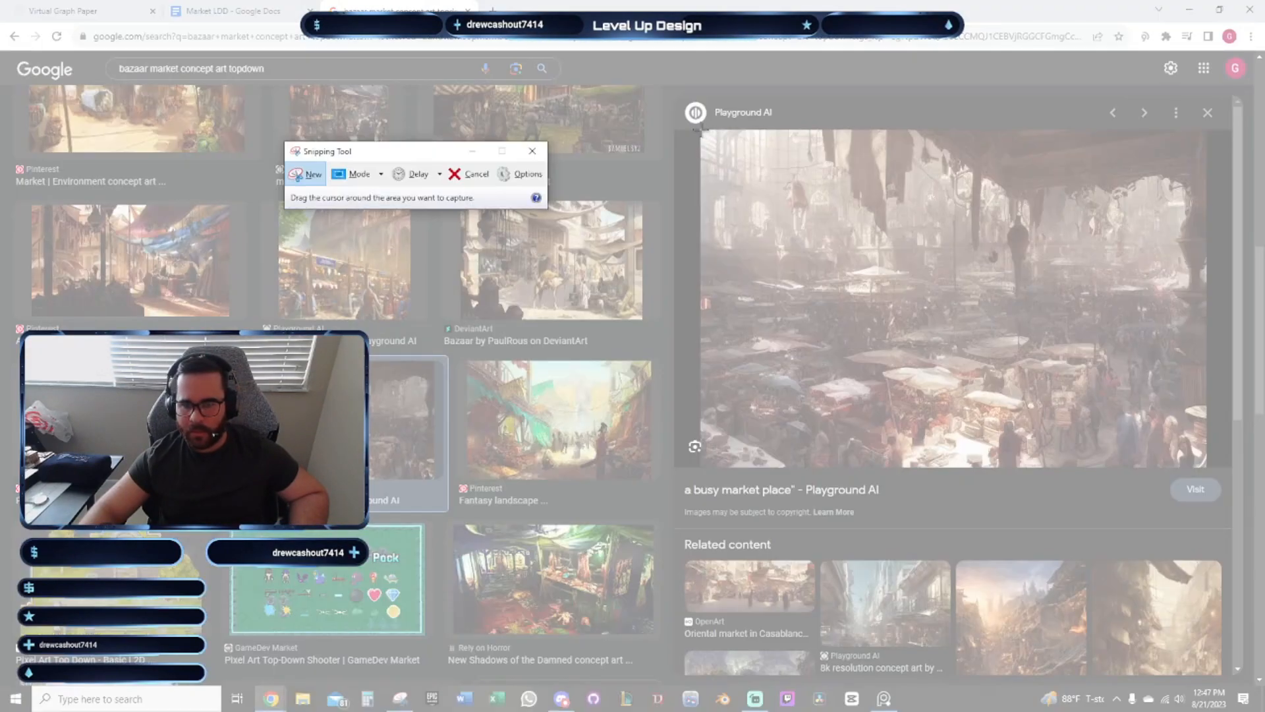
drag(699, 132, 1206, 467)
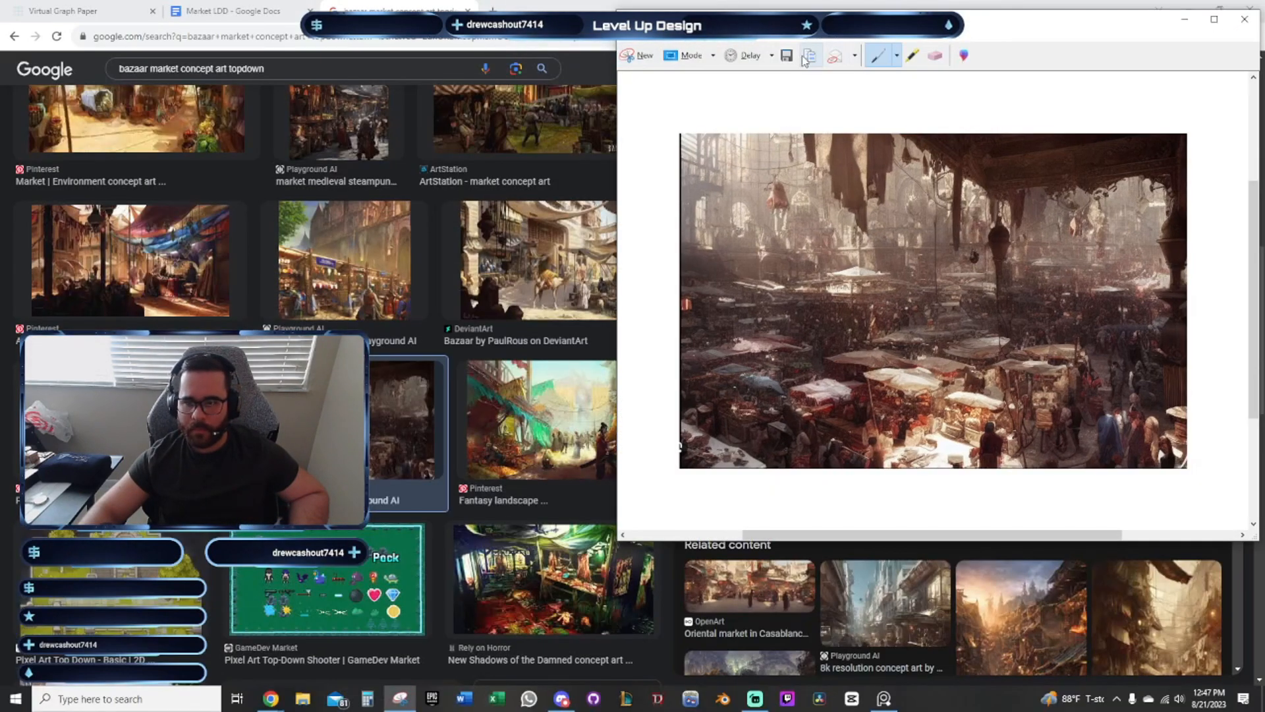
Paste the captured busy marketplace image onto the PureRef canvas, resize the window to the selection and move it off the browser
click(884, 698)
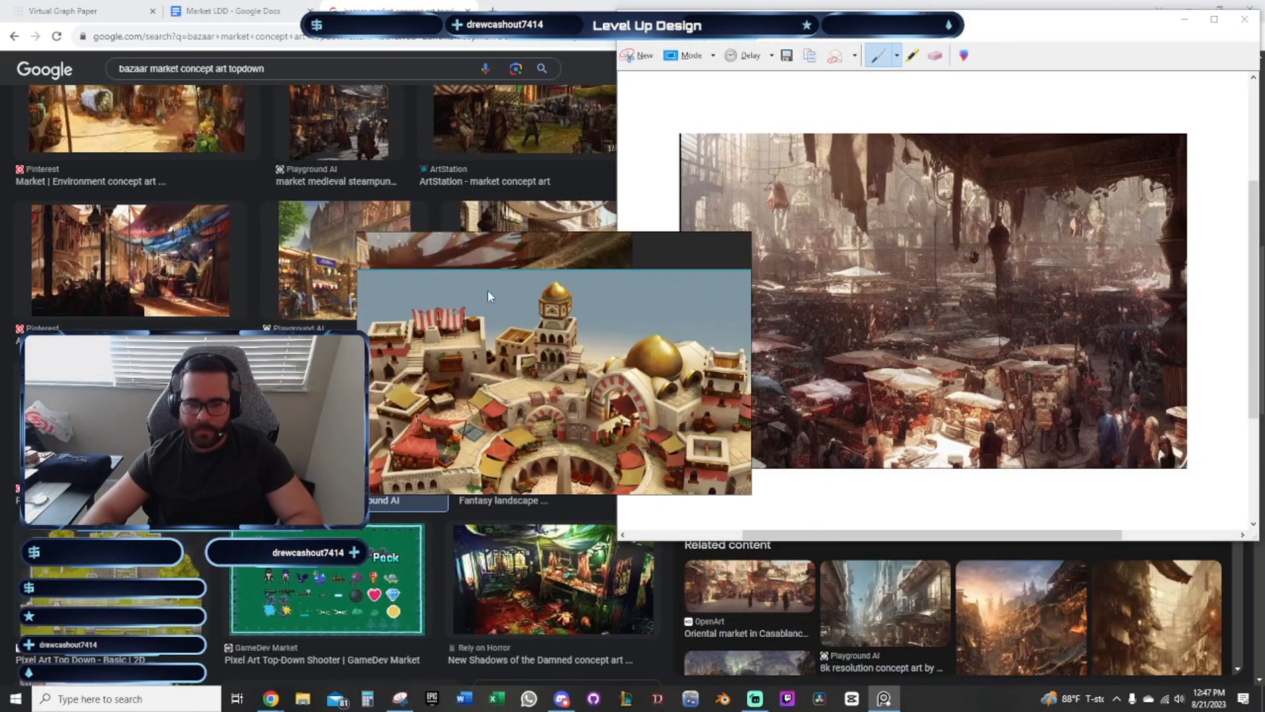
key(ctrl+v)
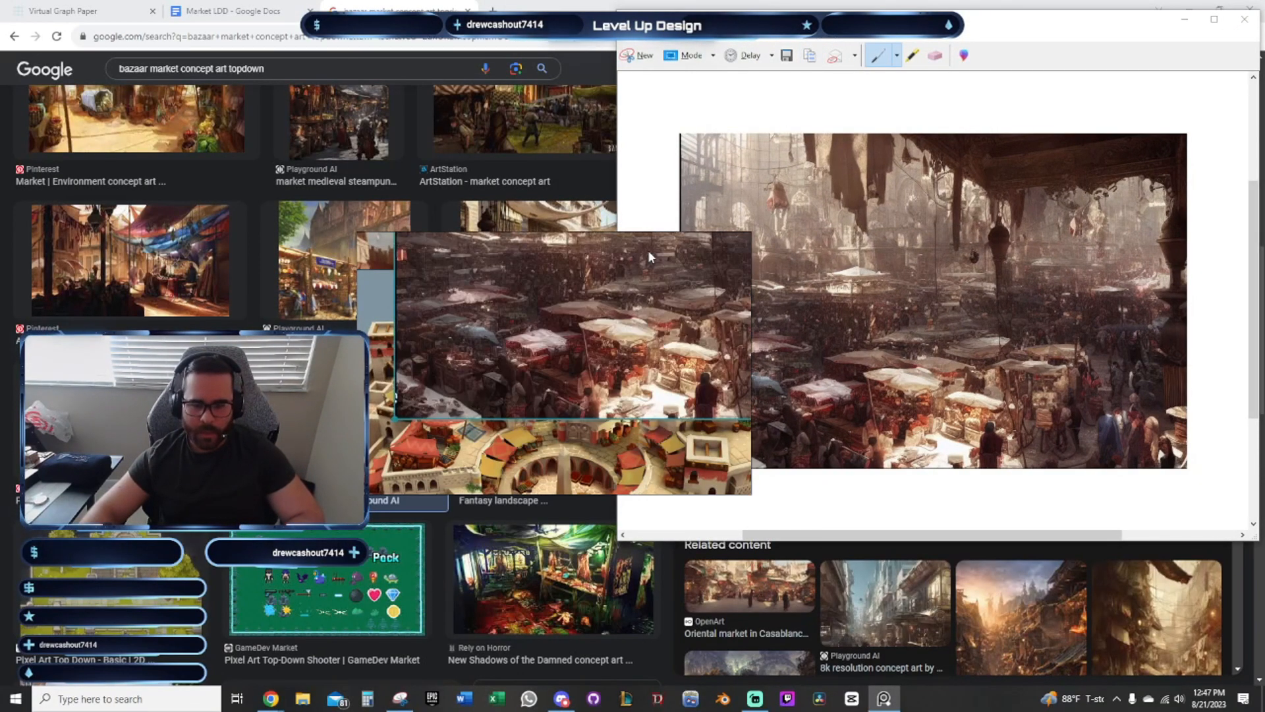
right_click(601, 295)
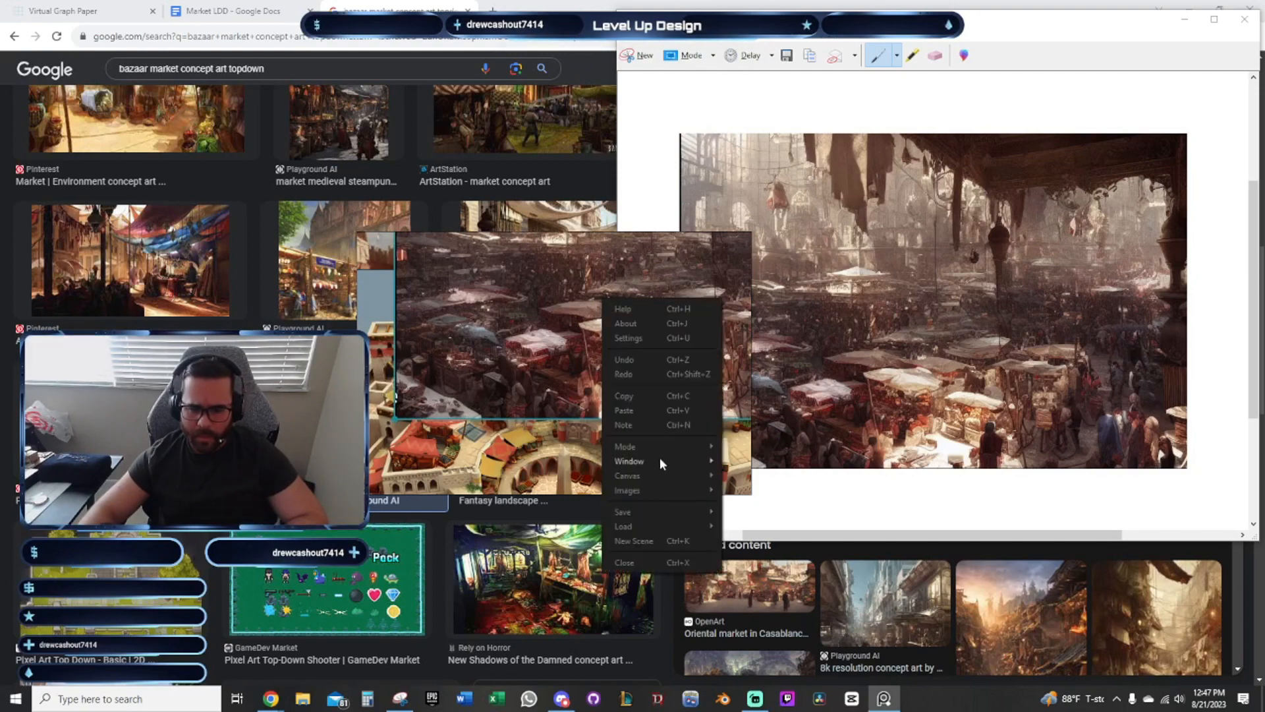
mouse_move(658, 463)
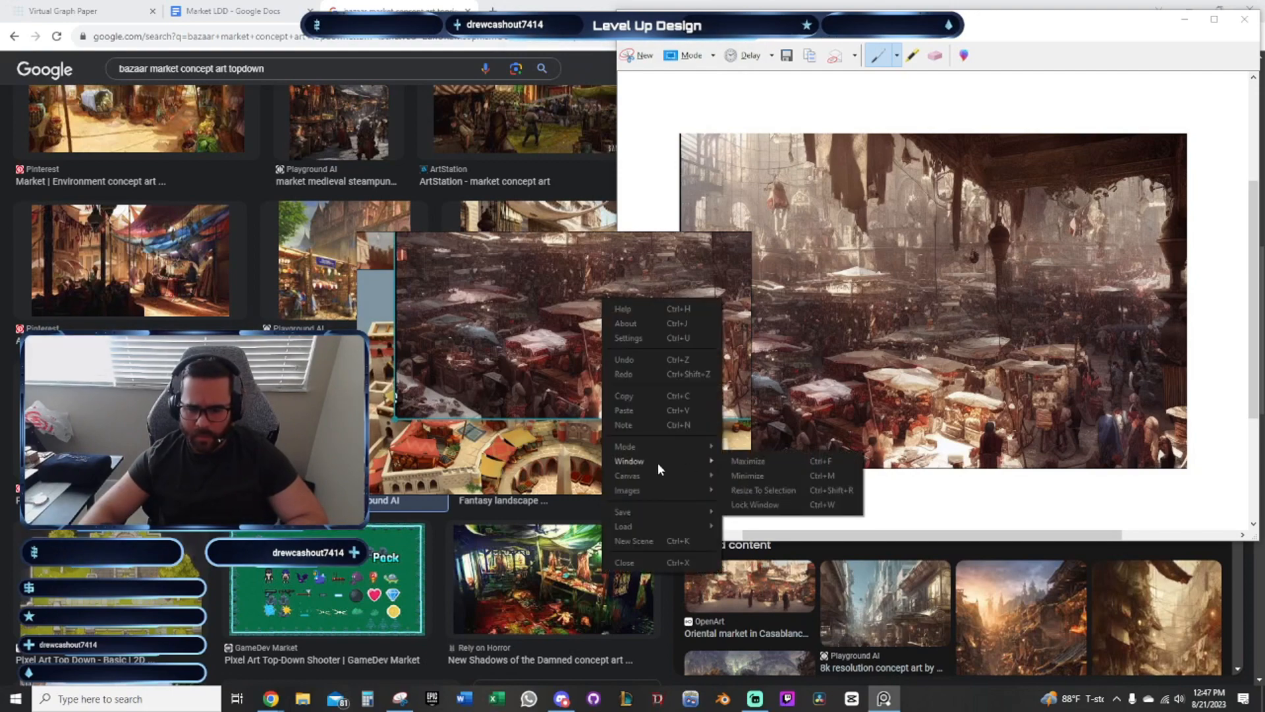
click(760, 491)
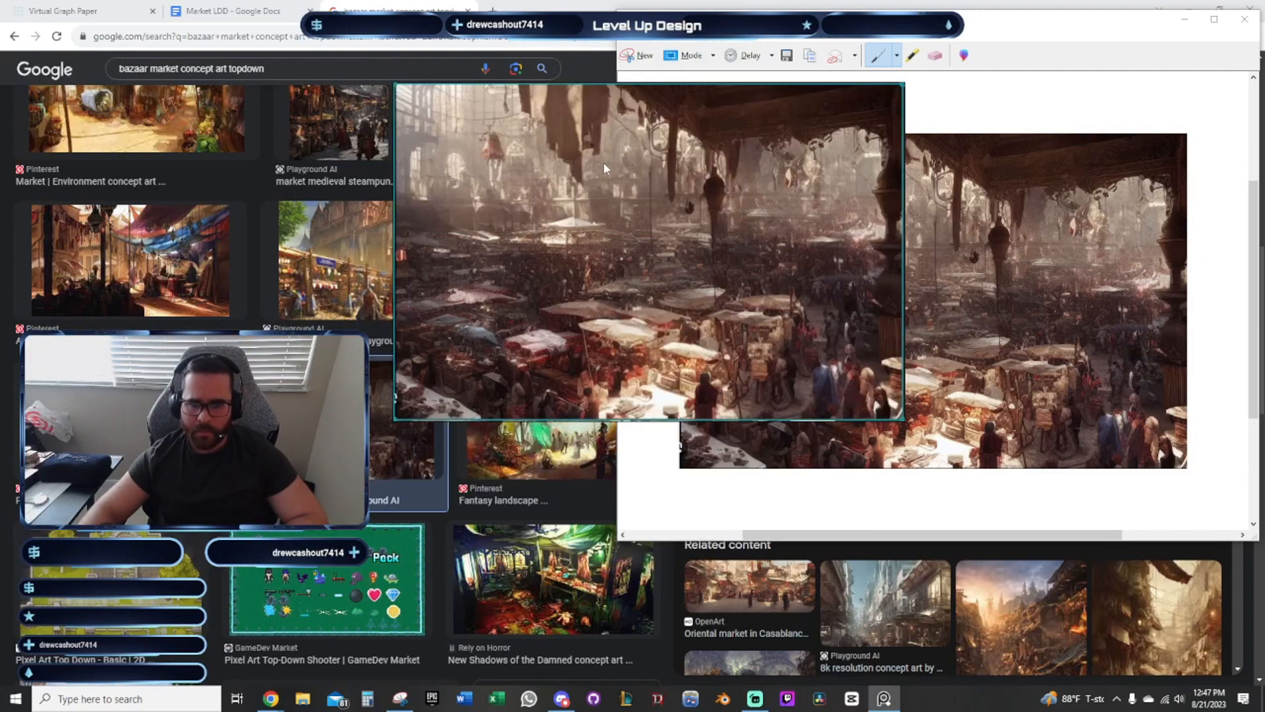
drag(604, 169, 1264, 367)
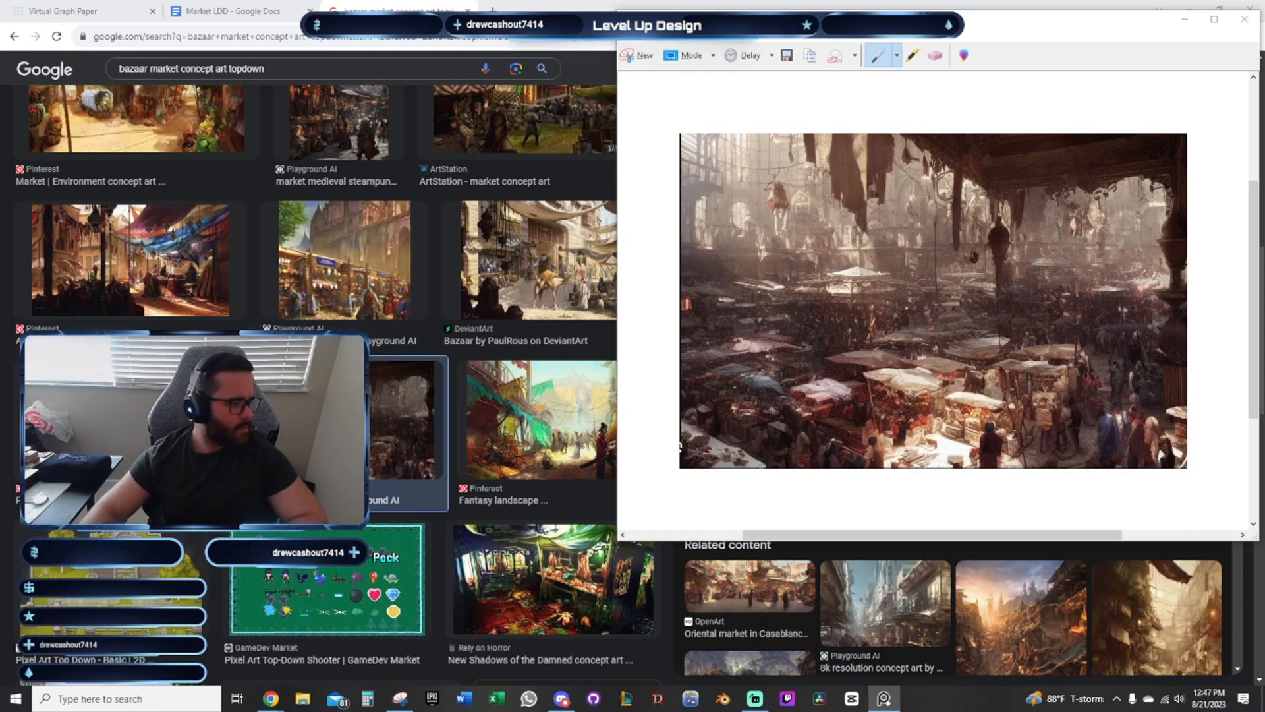
Close Snipping Tool, abandoning the new capture
key(alt+Tab)
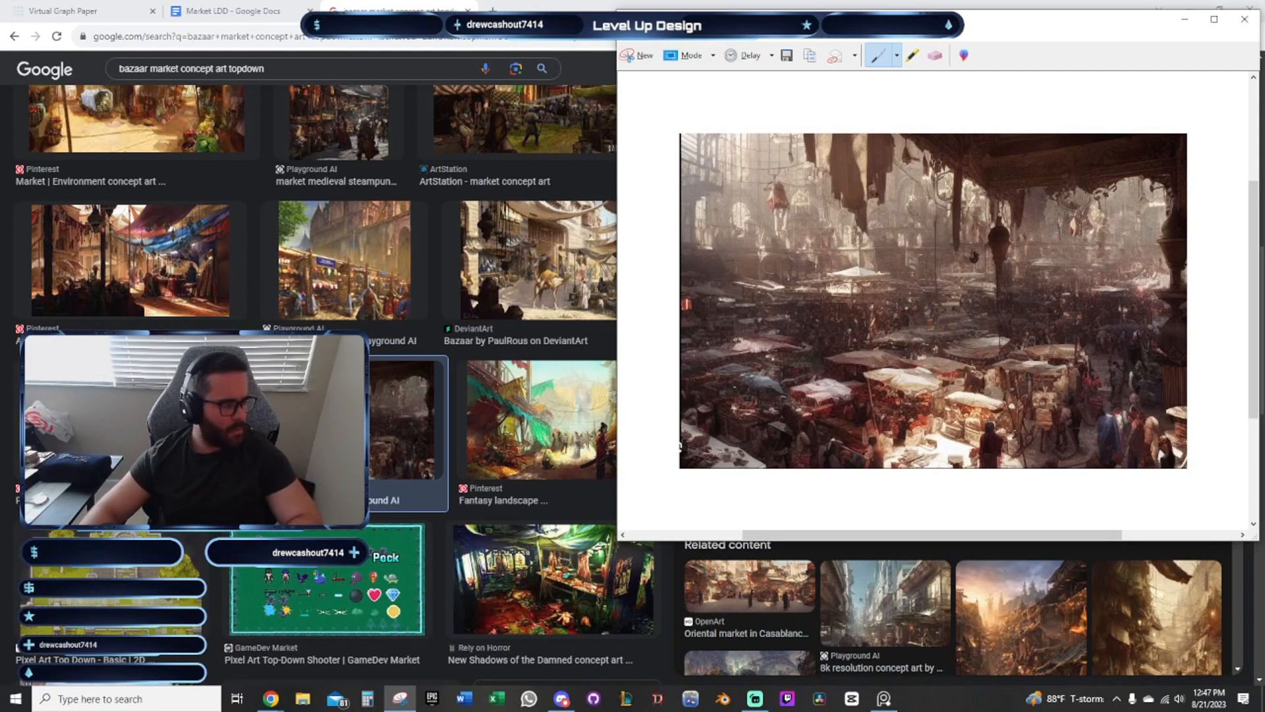
key(ctrl+n)
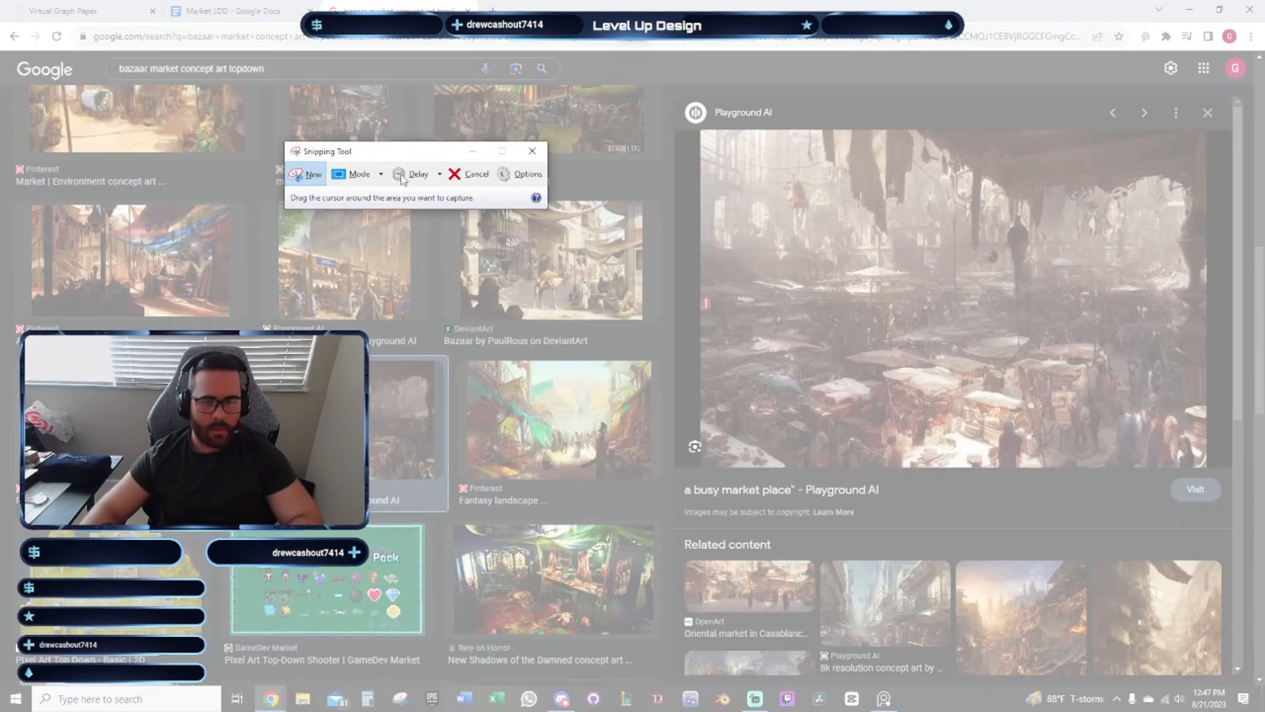
click(532, 151)
Switch back to PureRef and maximize its window to show the whole reference board
key(alt+Tab)
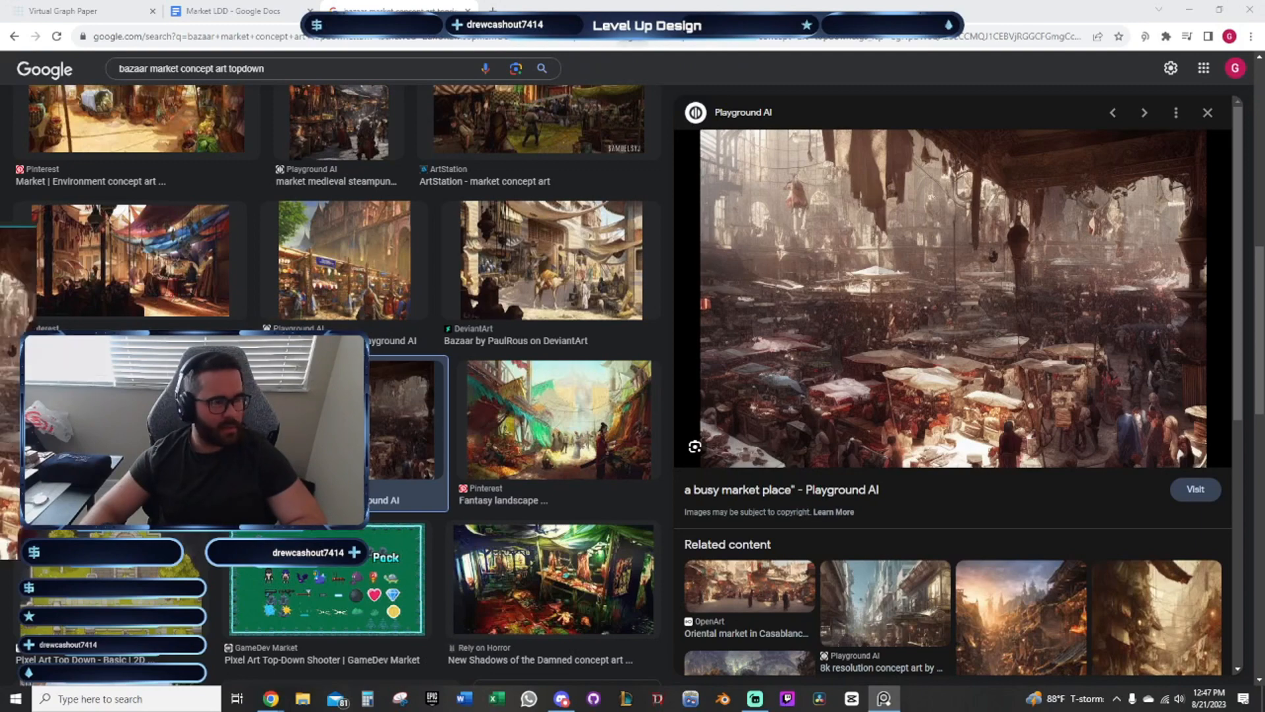
key(ctrl+f)
right_click(720, 227)
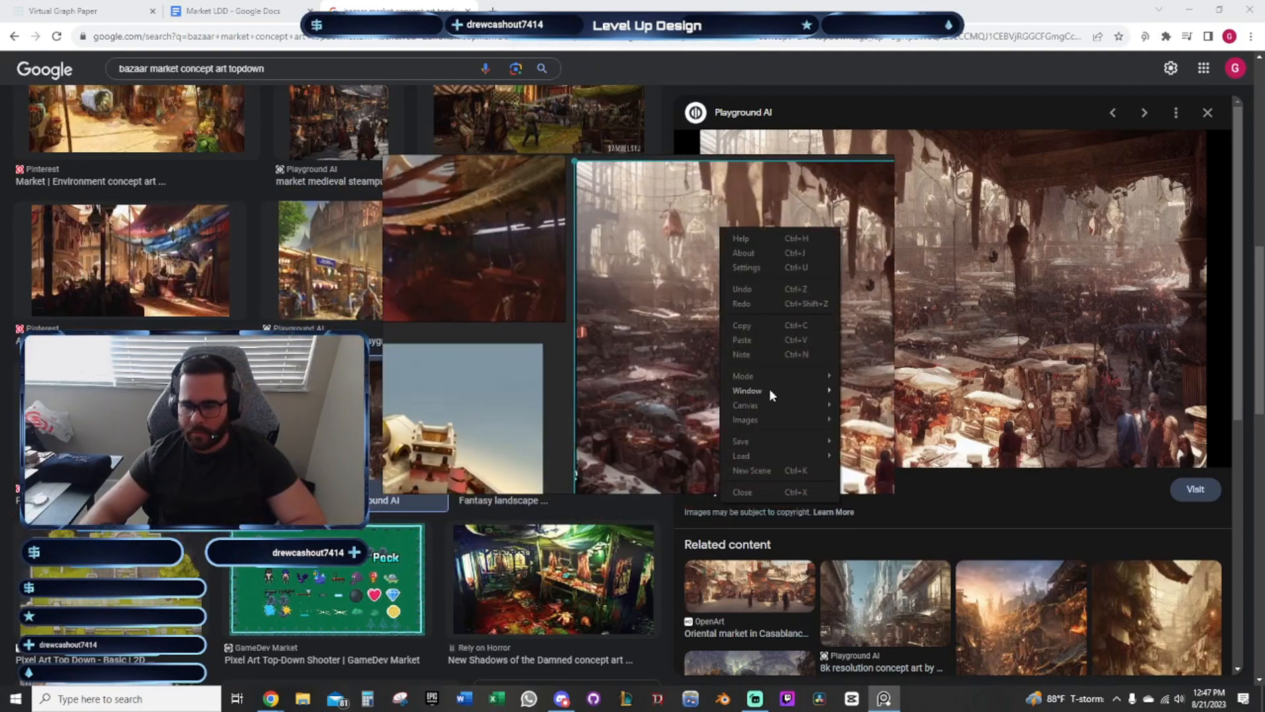
mouse_move(769, 389)
click(886, 400)
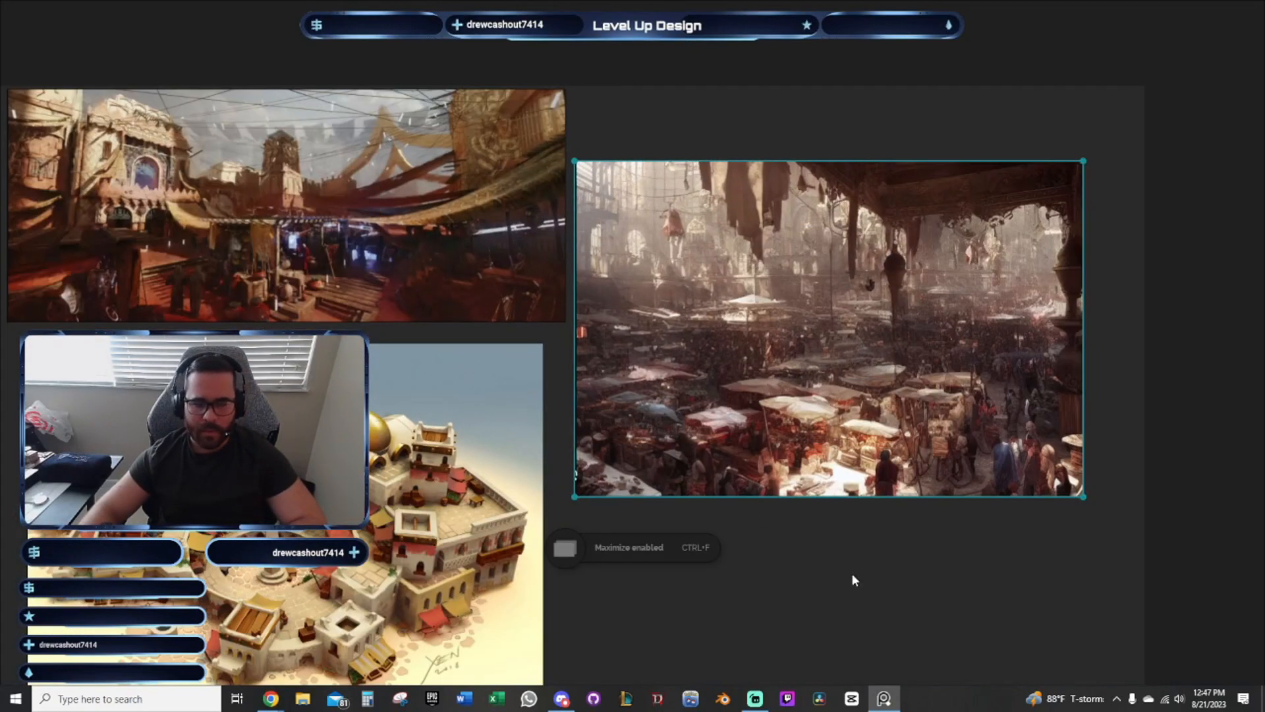
Move the city block image directly below the wide bazaar image and align the busy marketplace image beside the wide one's top edge
drag(461, 580, 458, 559)
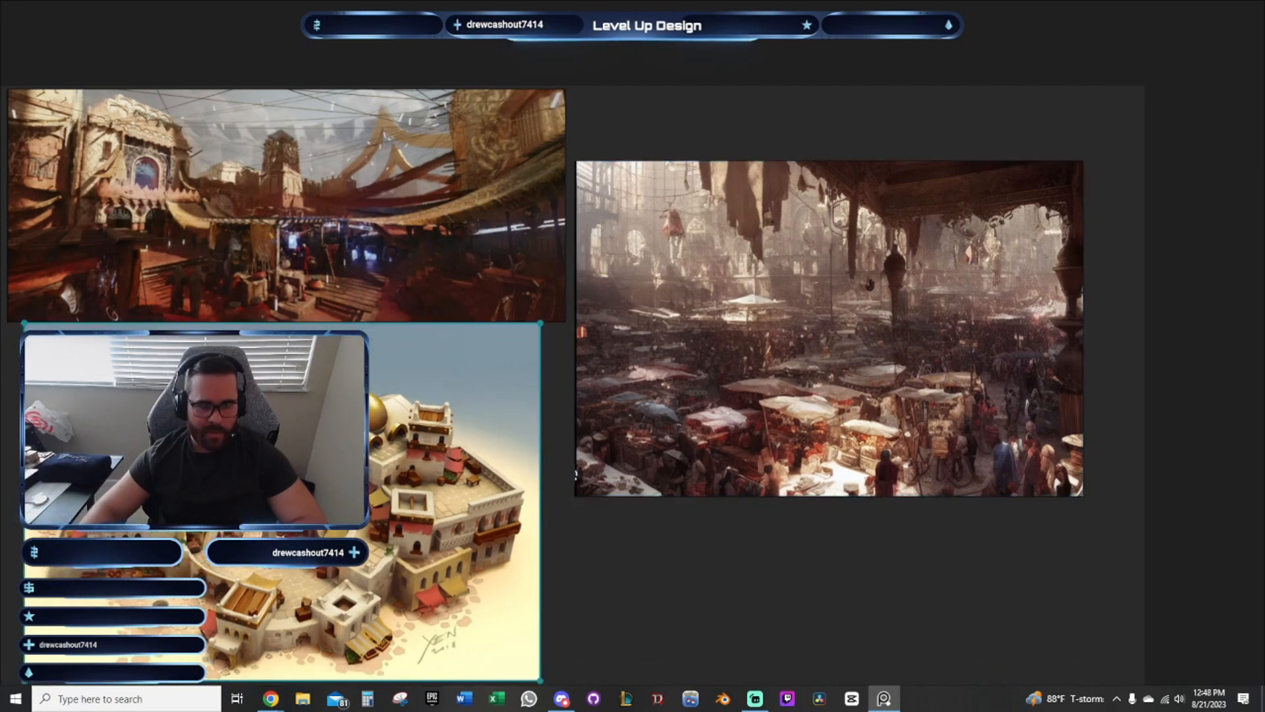
drag(882, 317, 859, 262)
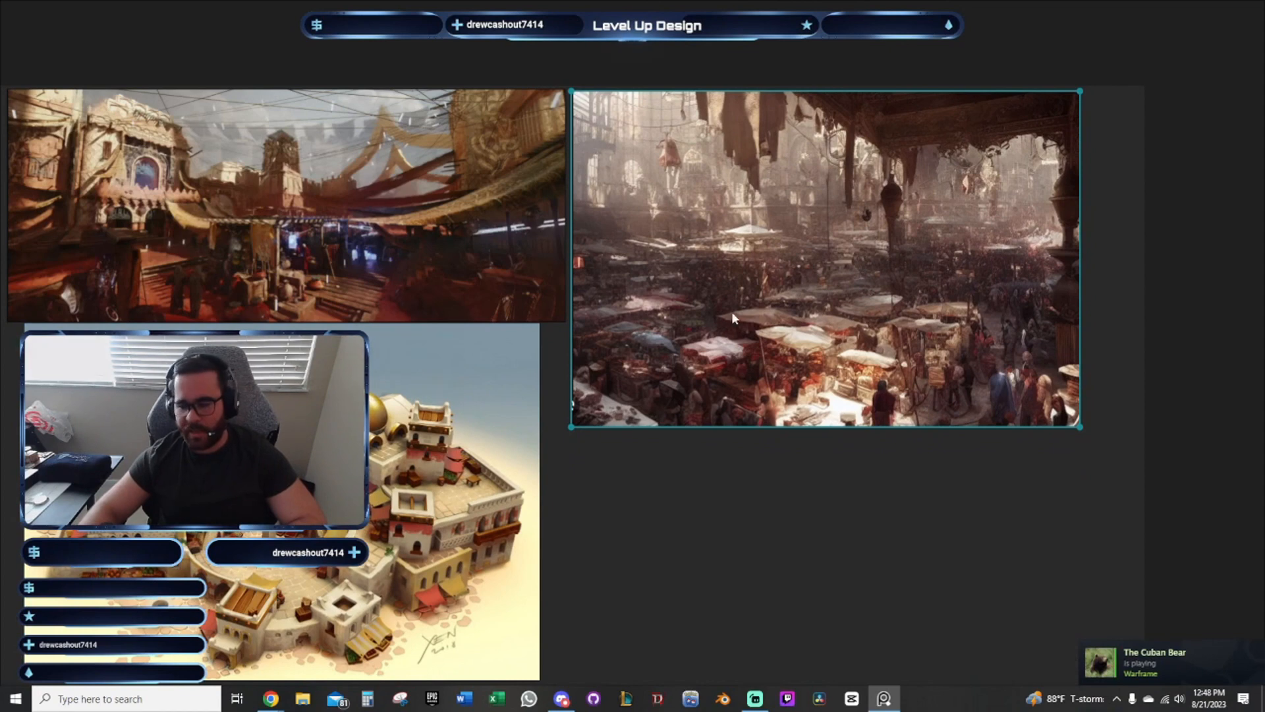
click(811, 503)
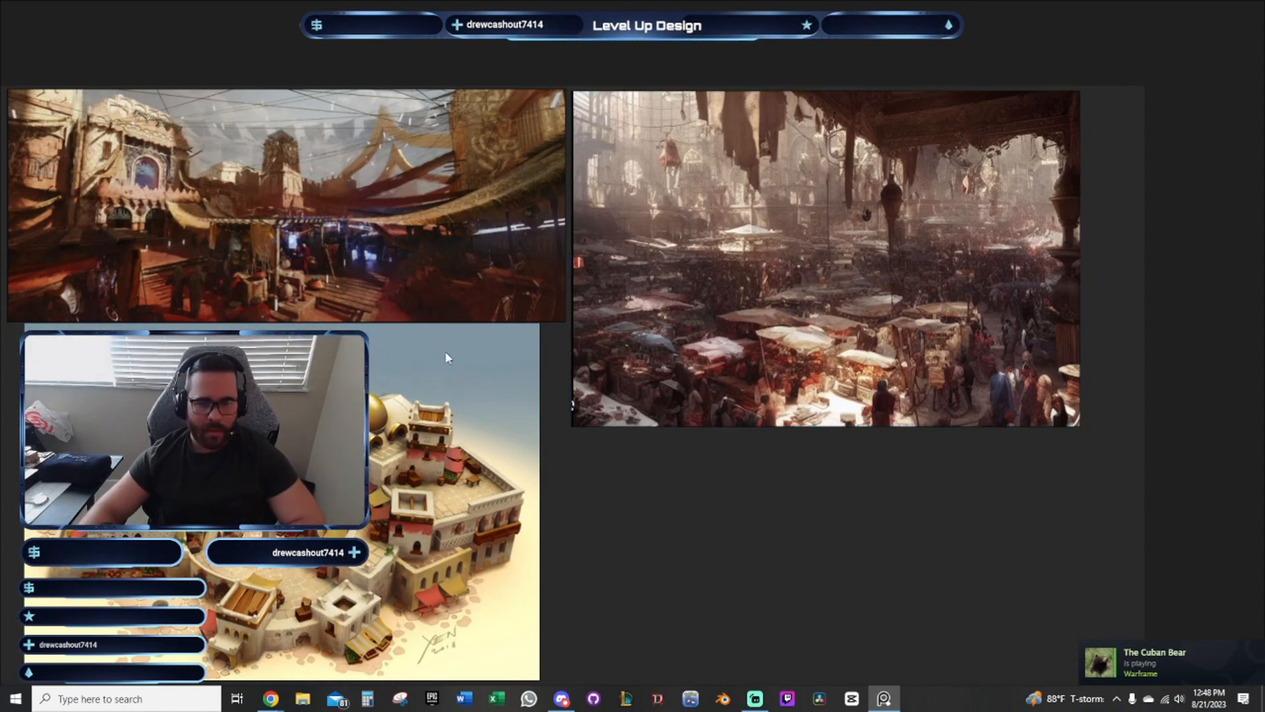
Return to the browser, close the image search, and place Virtual Graph Paper after the Market LDD document with the graph paper open
key(alt+Tab)
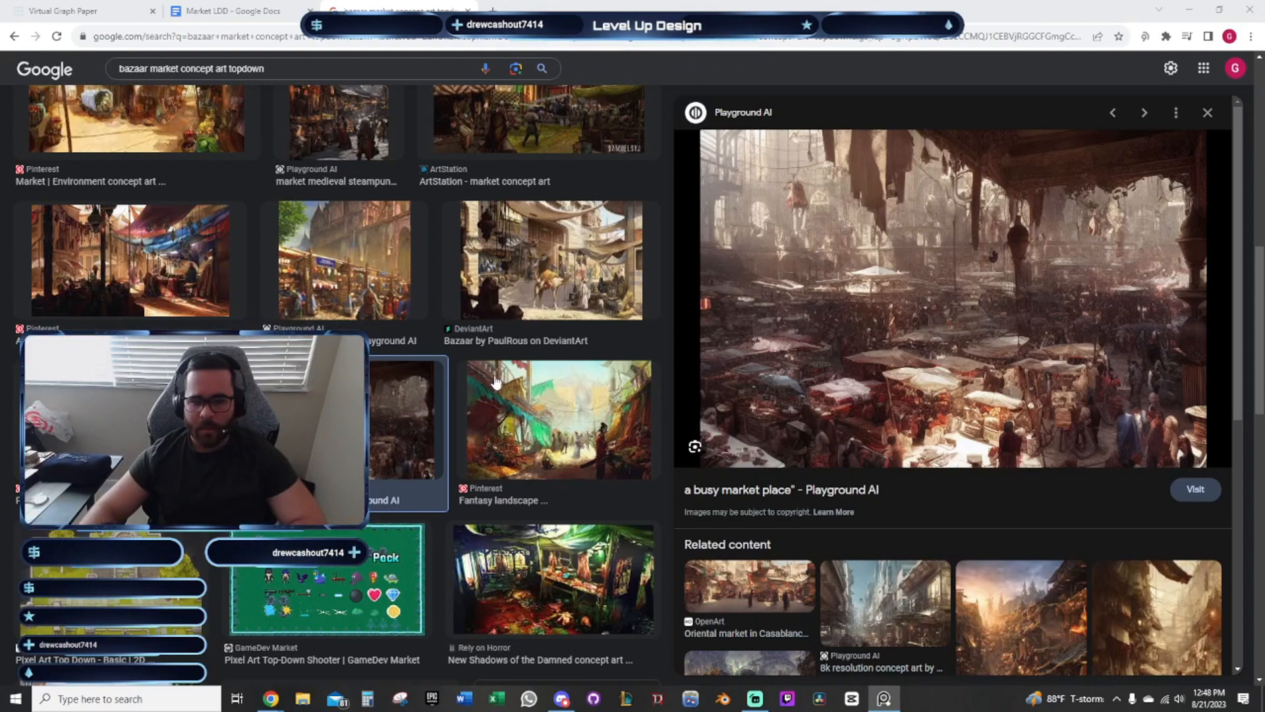
click(236, 8)
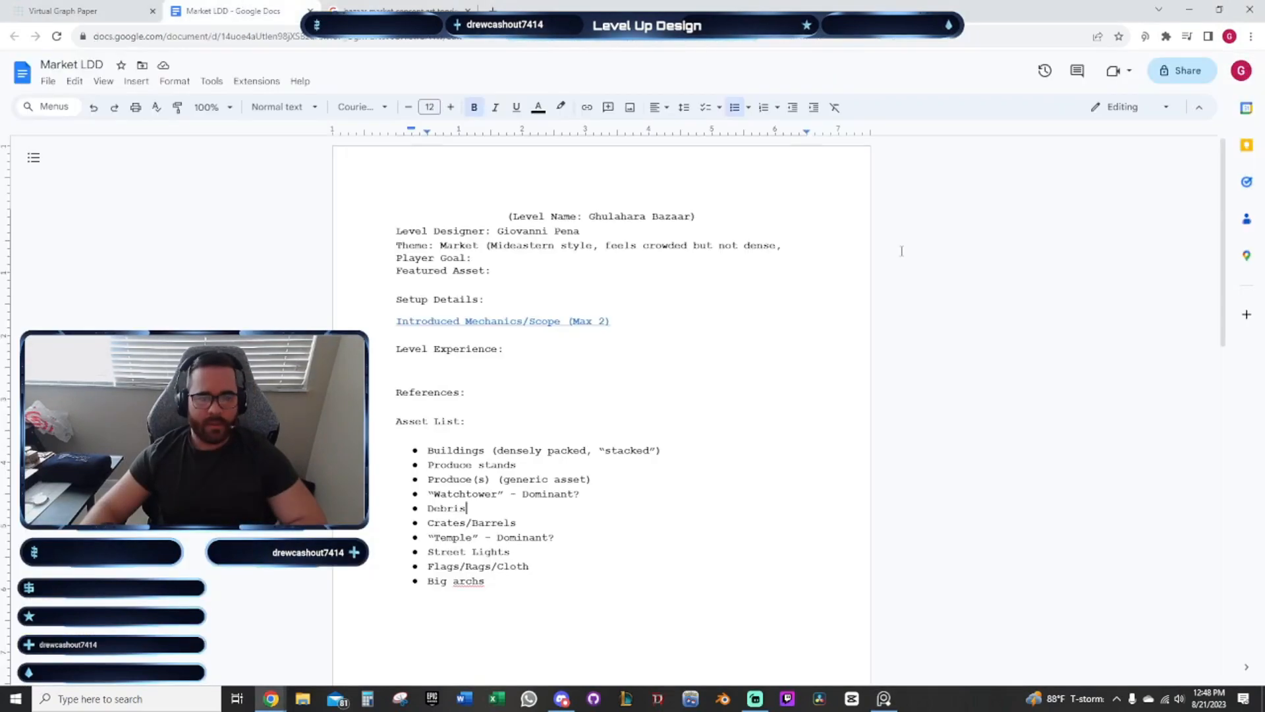
click(349, 6)
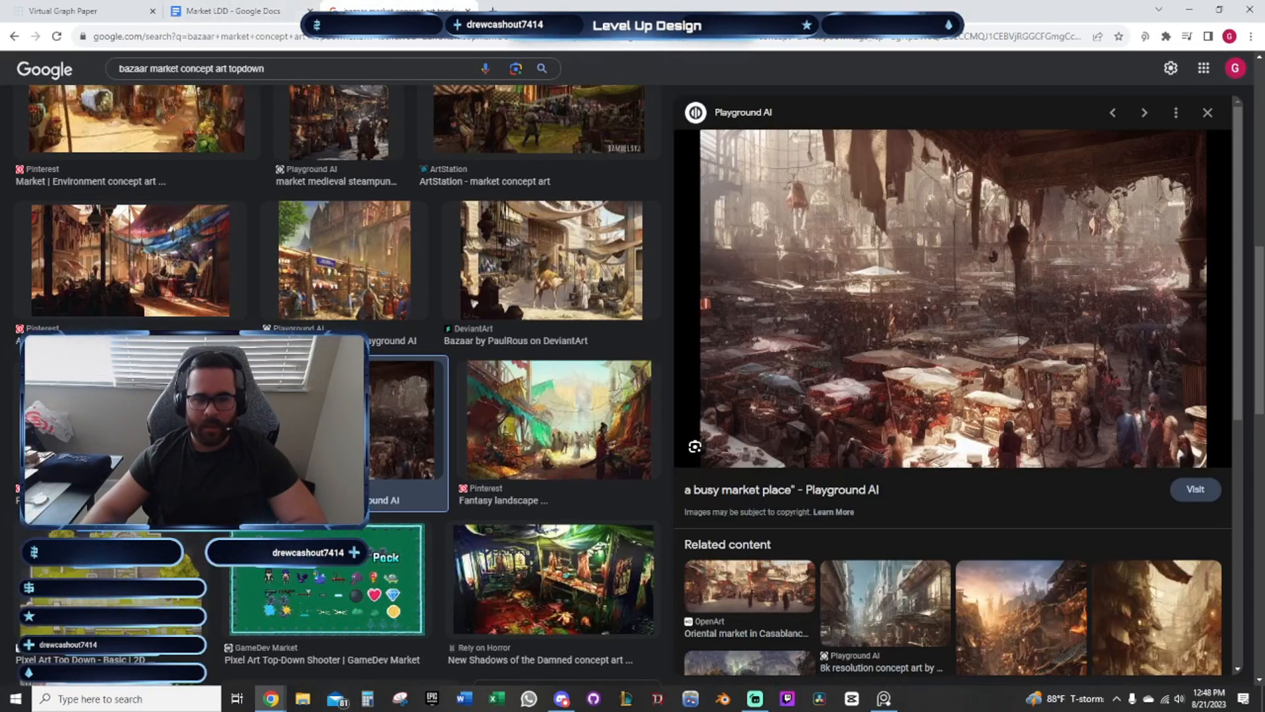
click(235, 8)
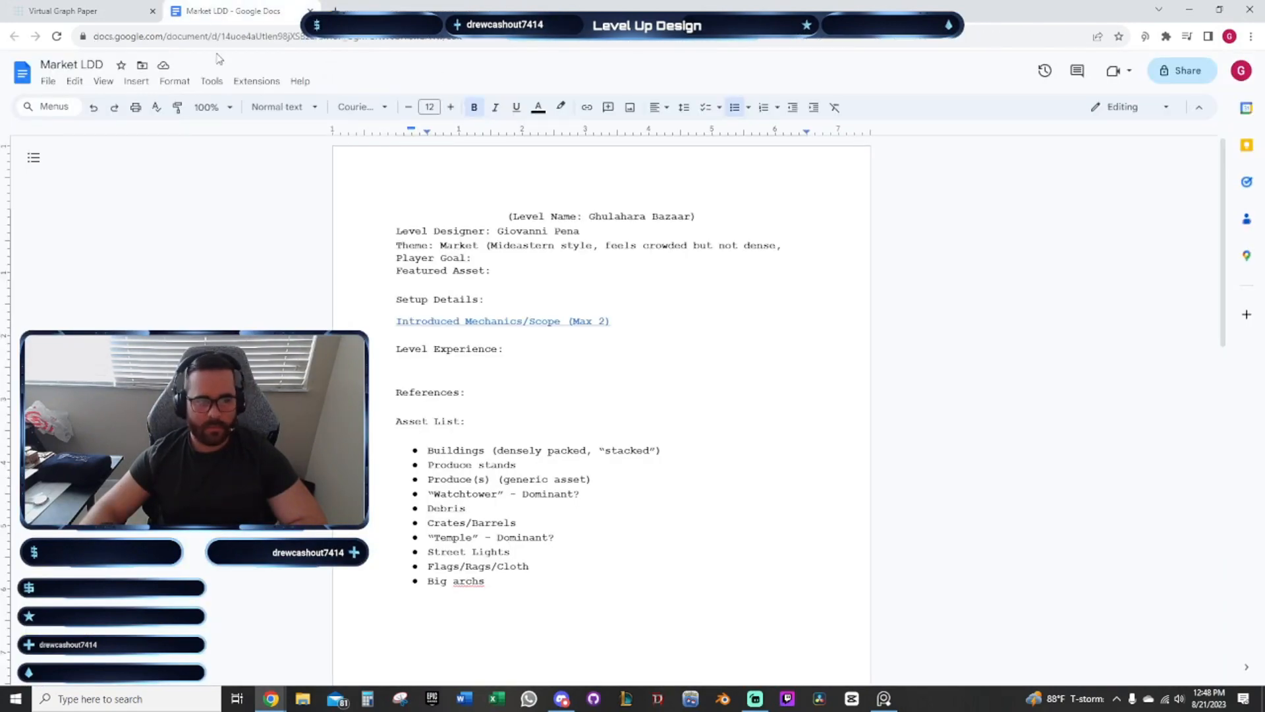
drag(82, 14, 231, 14)
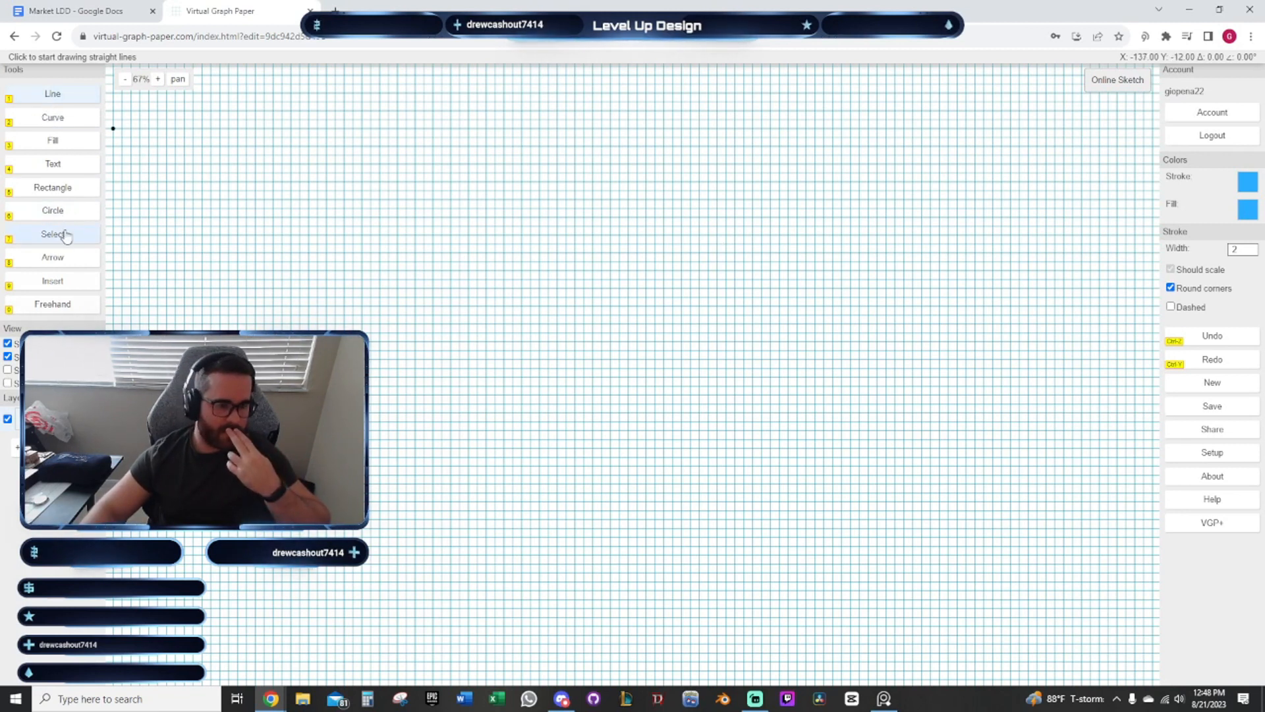
Add a "Legend" text label near the upper left of the graph paper sketch
click(52, 163)
click(239, 270)
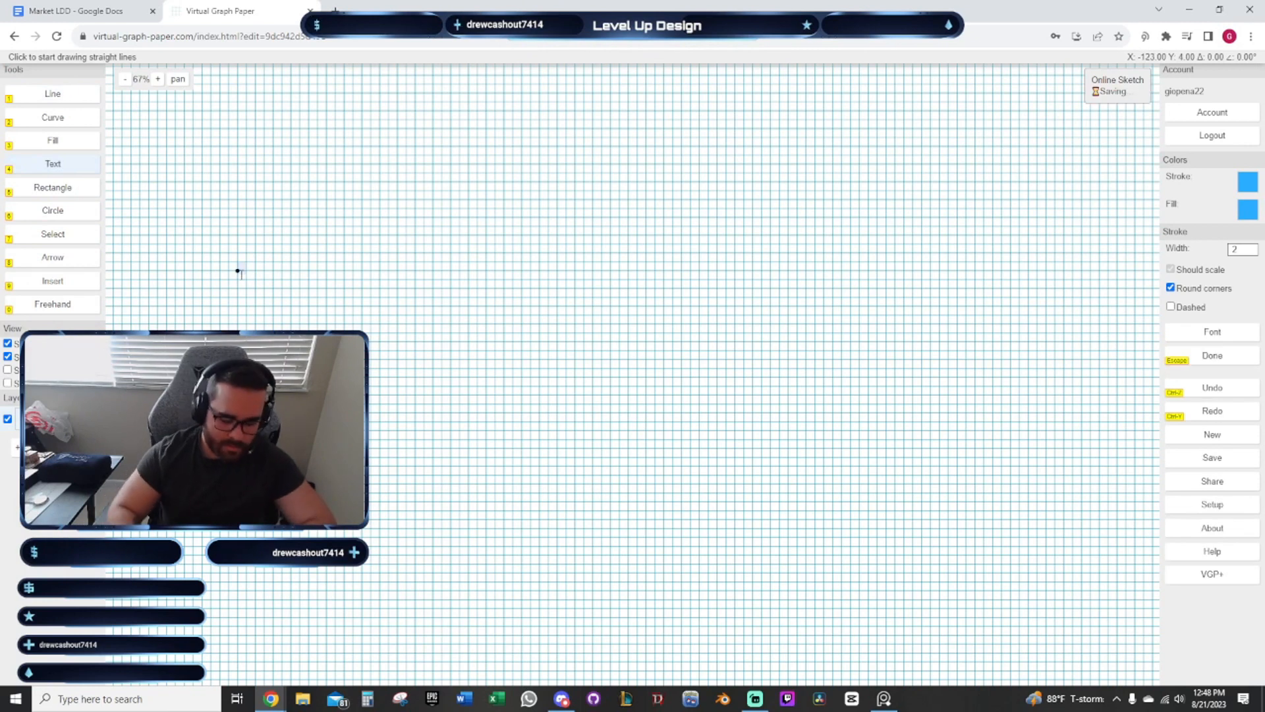
text(Legend)
scroll(355, 245, up, 2)
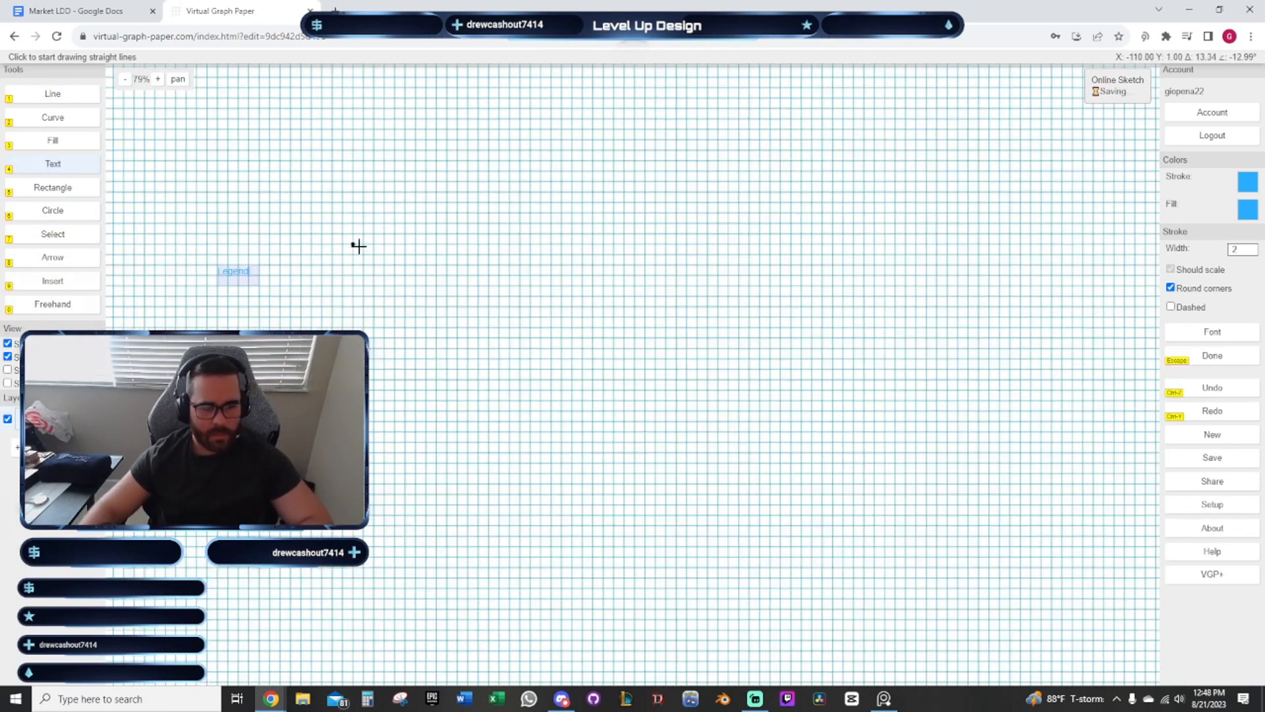
drag(232, 322, 393, 361)
scroll(393, 362, up, 1)
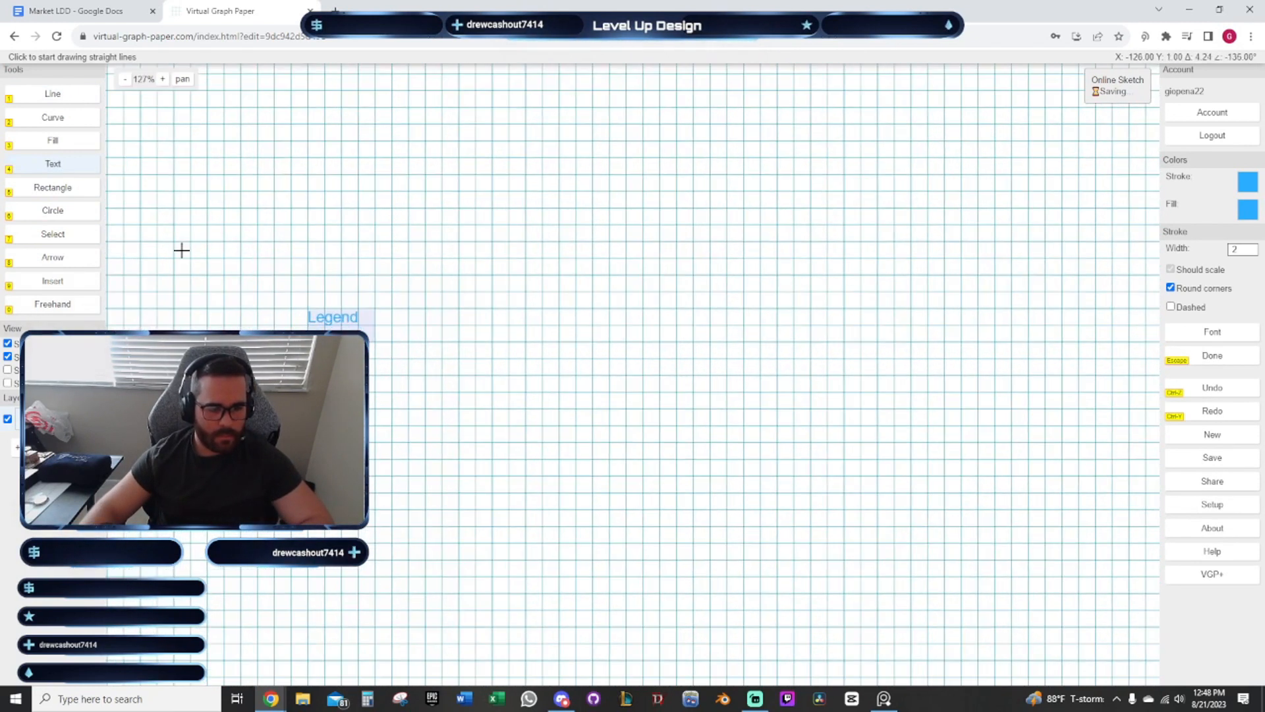
key(Escape)
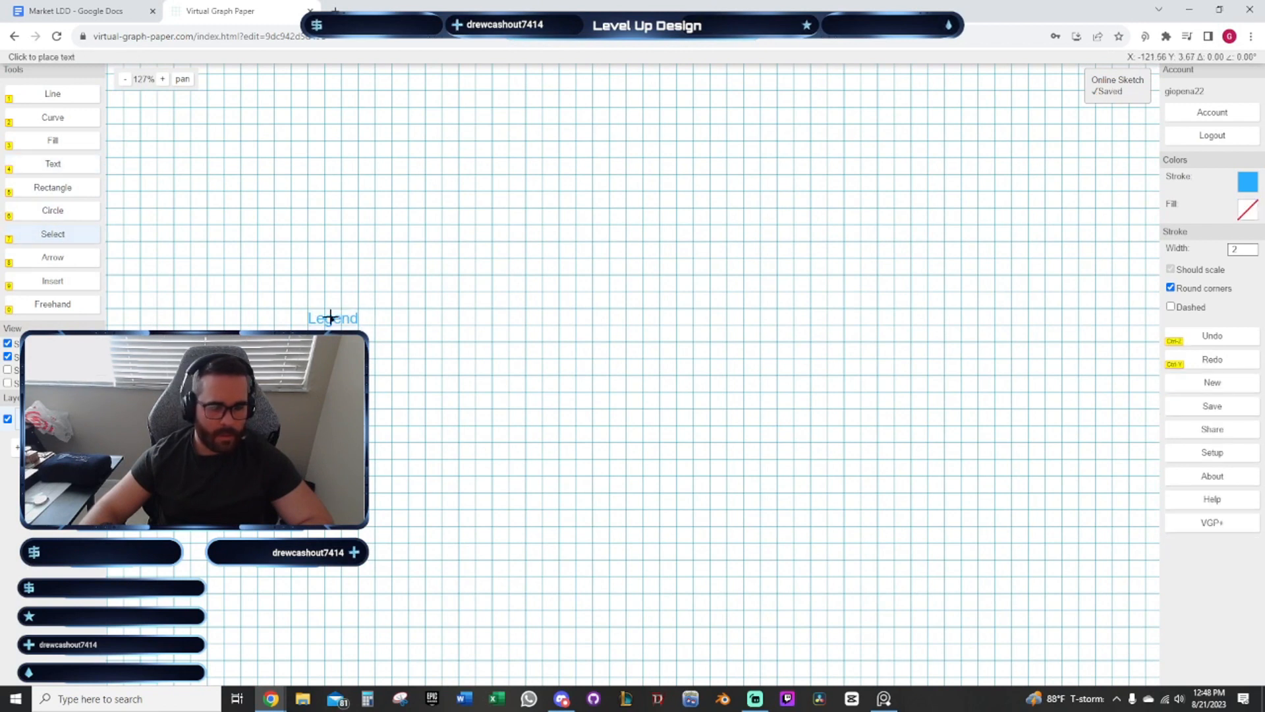
Change the fill colour of the "Legend" text to black and deselect it
click(330, 317)
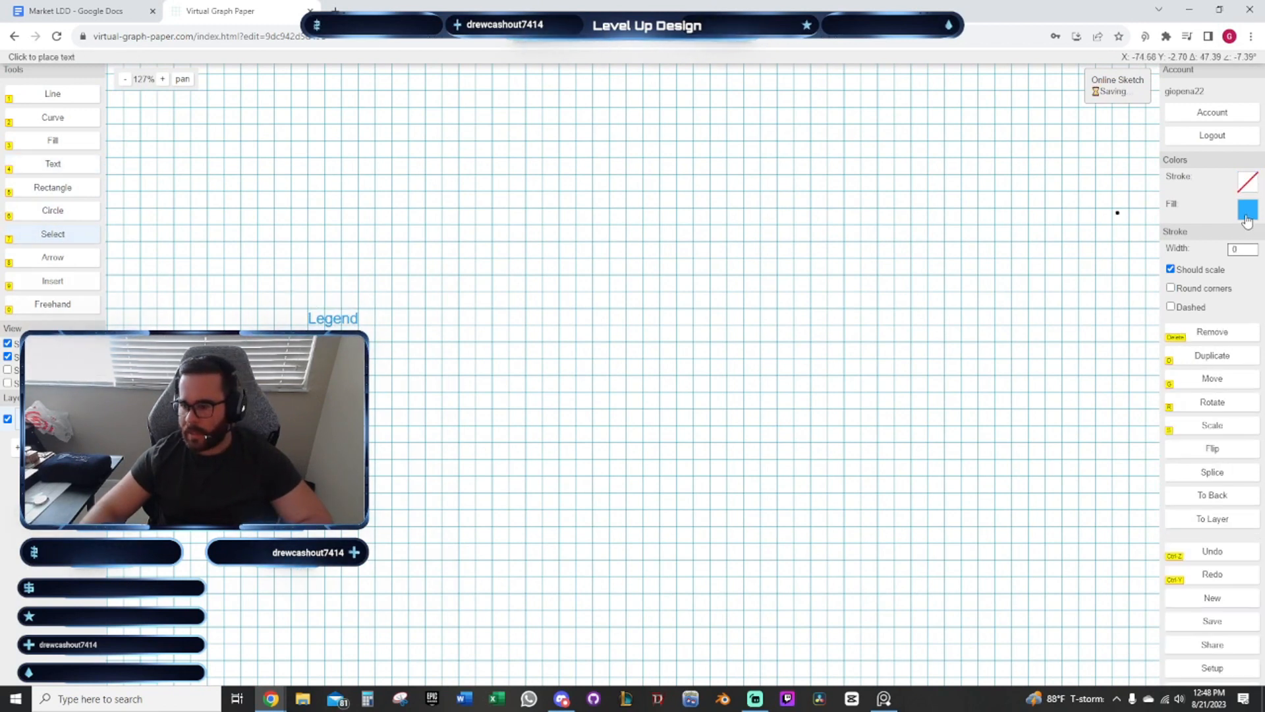
click(1247, 210)
click(1107, 226)
click(458, 317)
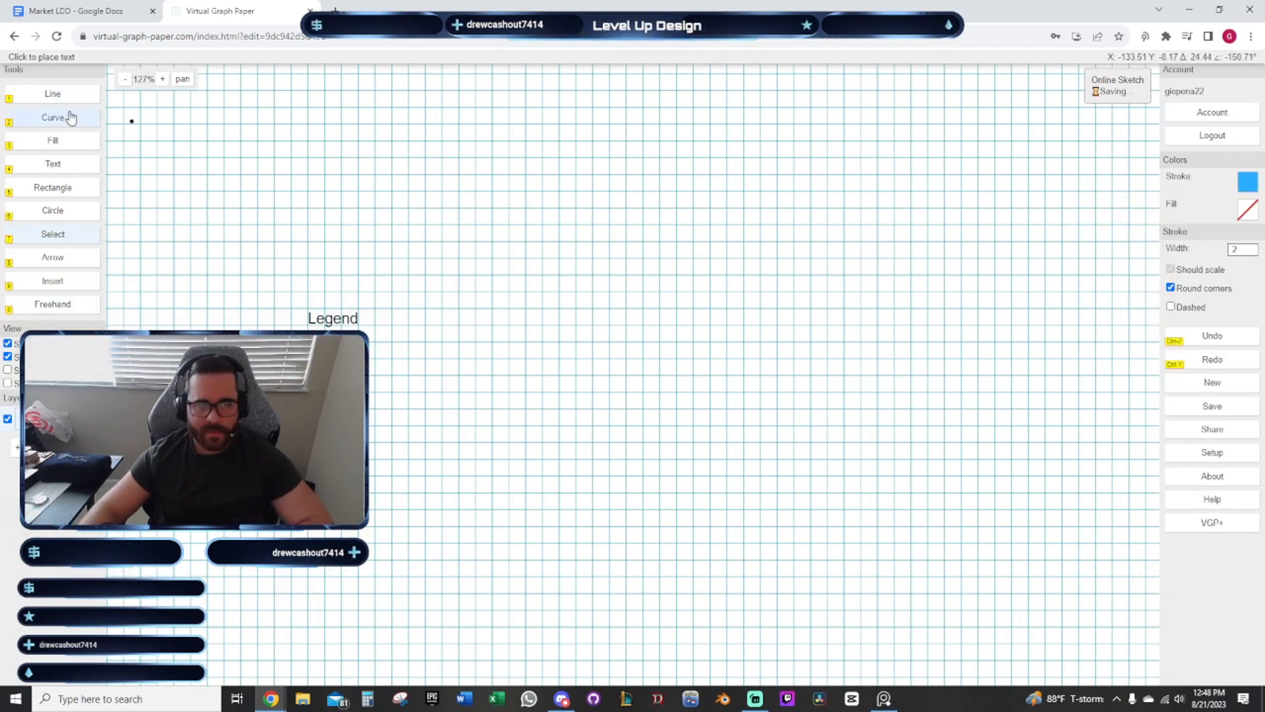
Draw a small square below the "Legend" label and rotate it 45° to form a diamond marker
click(58, 189)
scroll(324, 358, up, 3)
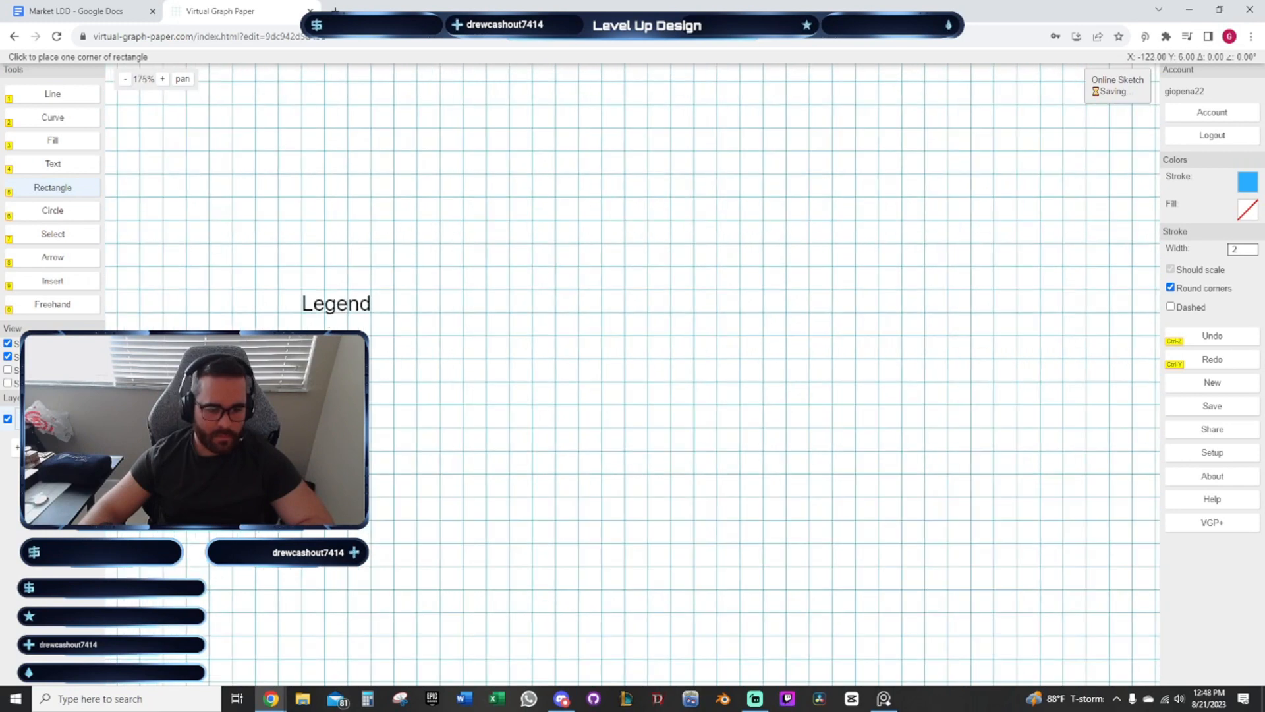
scroll(325, 356, up, 5)
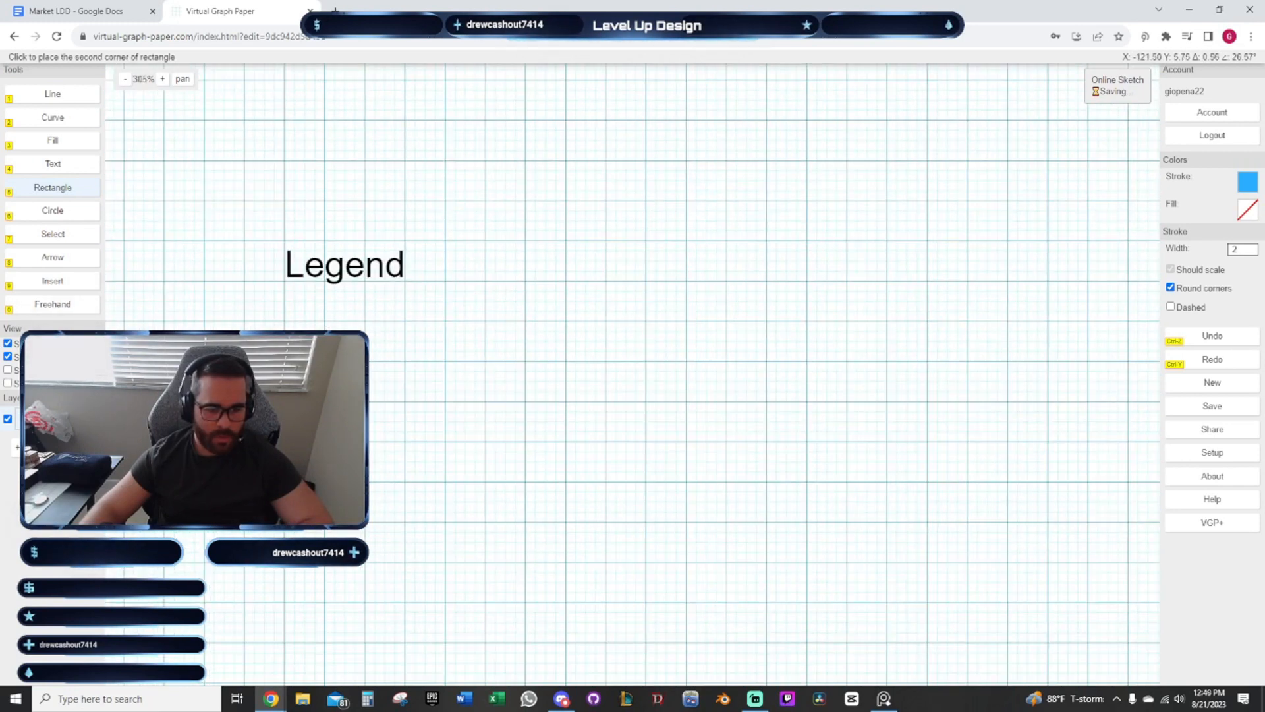
key(7)
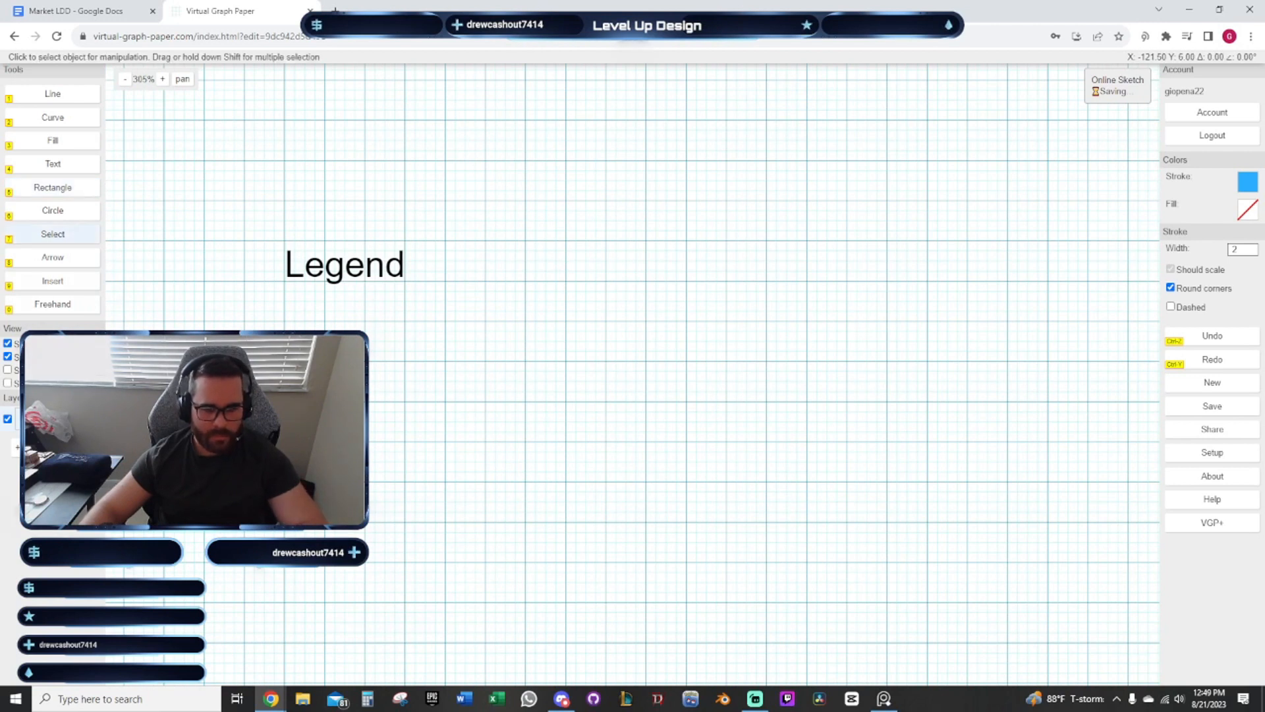
click(339, 355)
key(r)
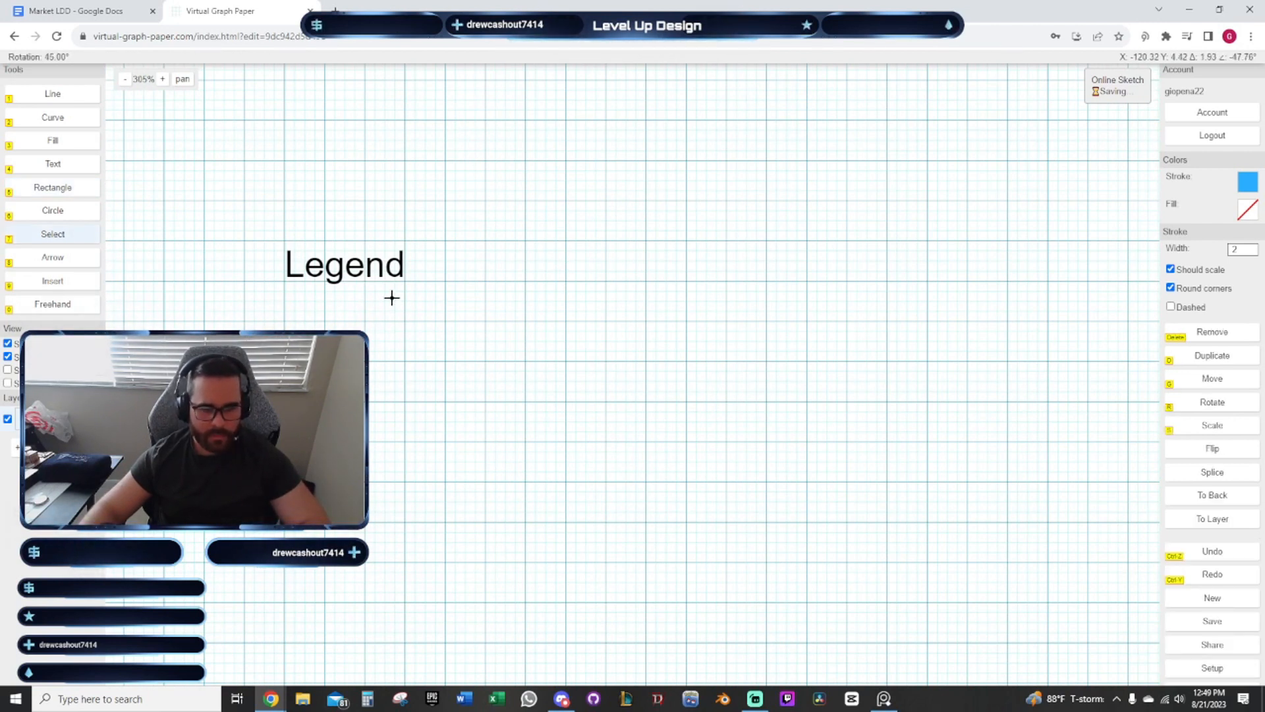
key(Escape)
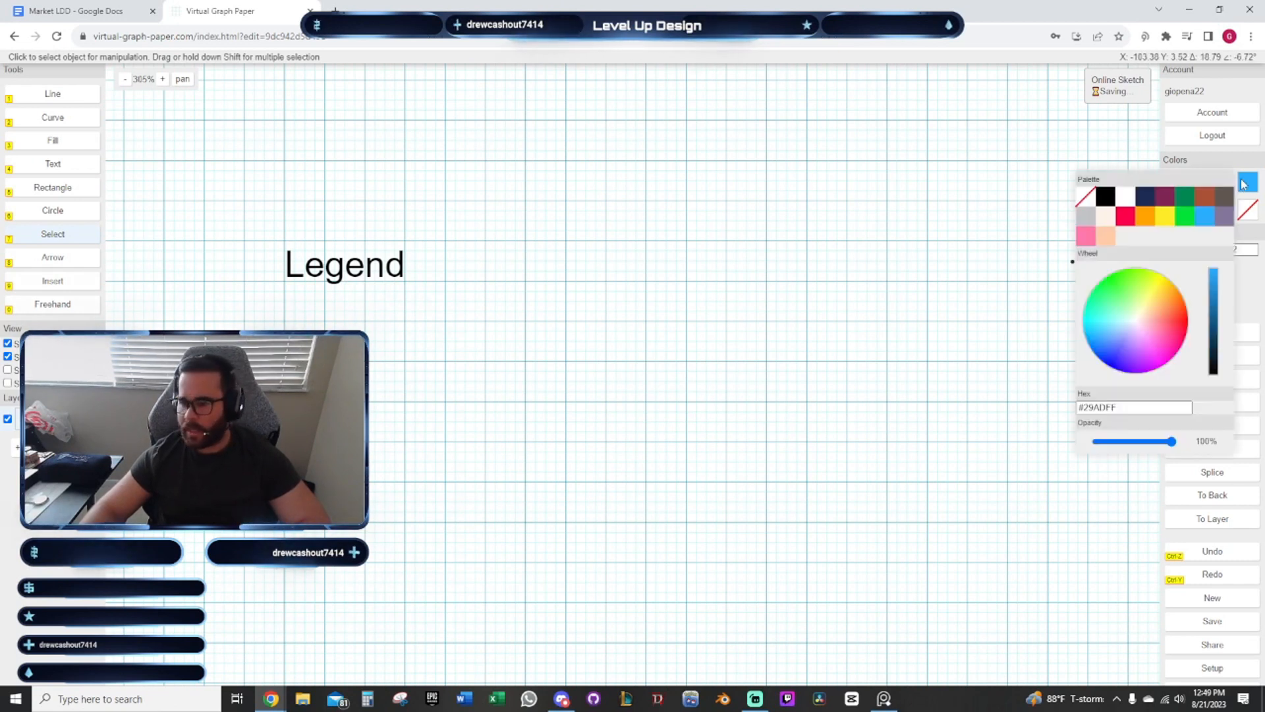
Set the diamond marker's stroke to red #FF004D and its fill to orange #FFA300, and deselect it
click(1251, 185)
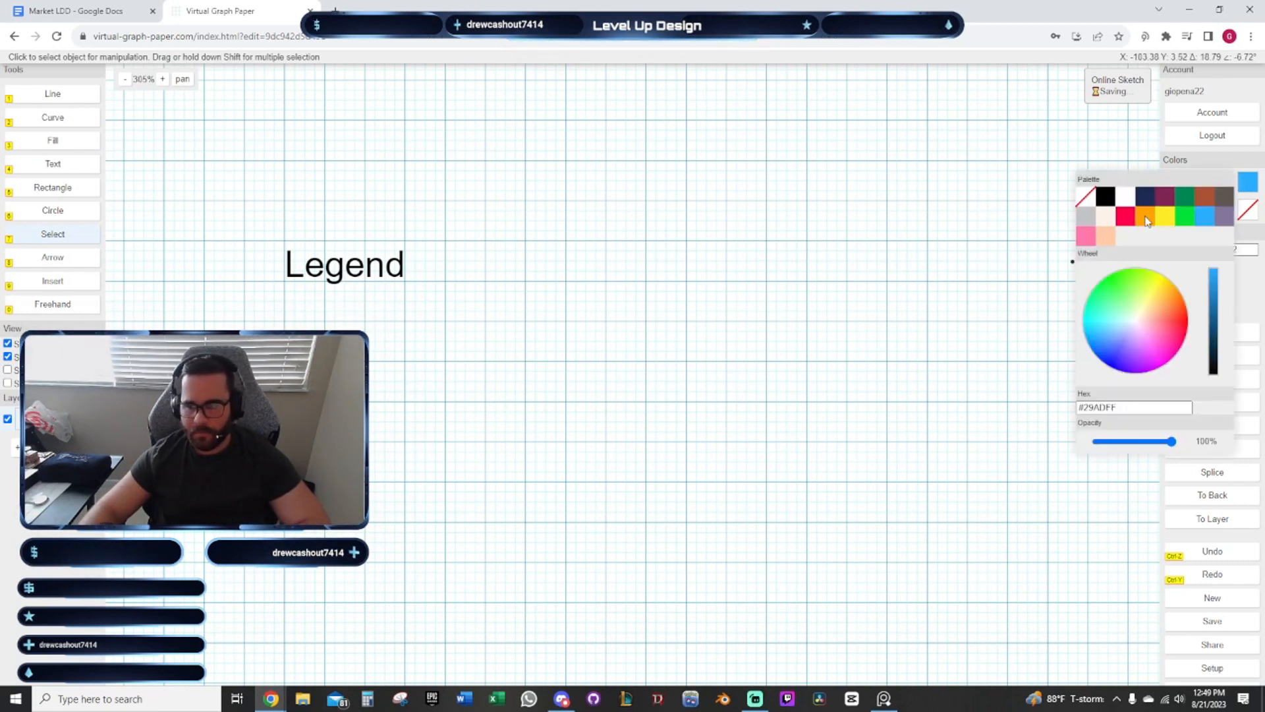
click(1125, 218)
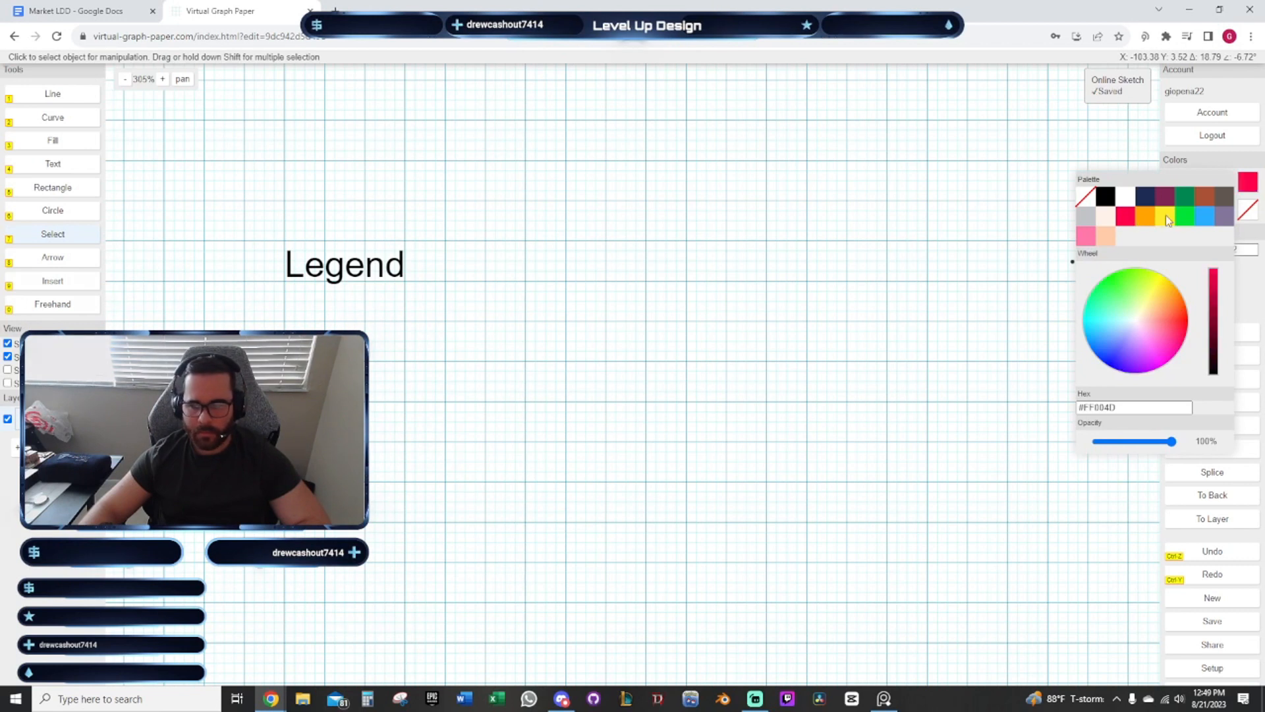
click(1251, 212)
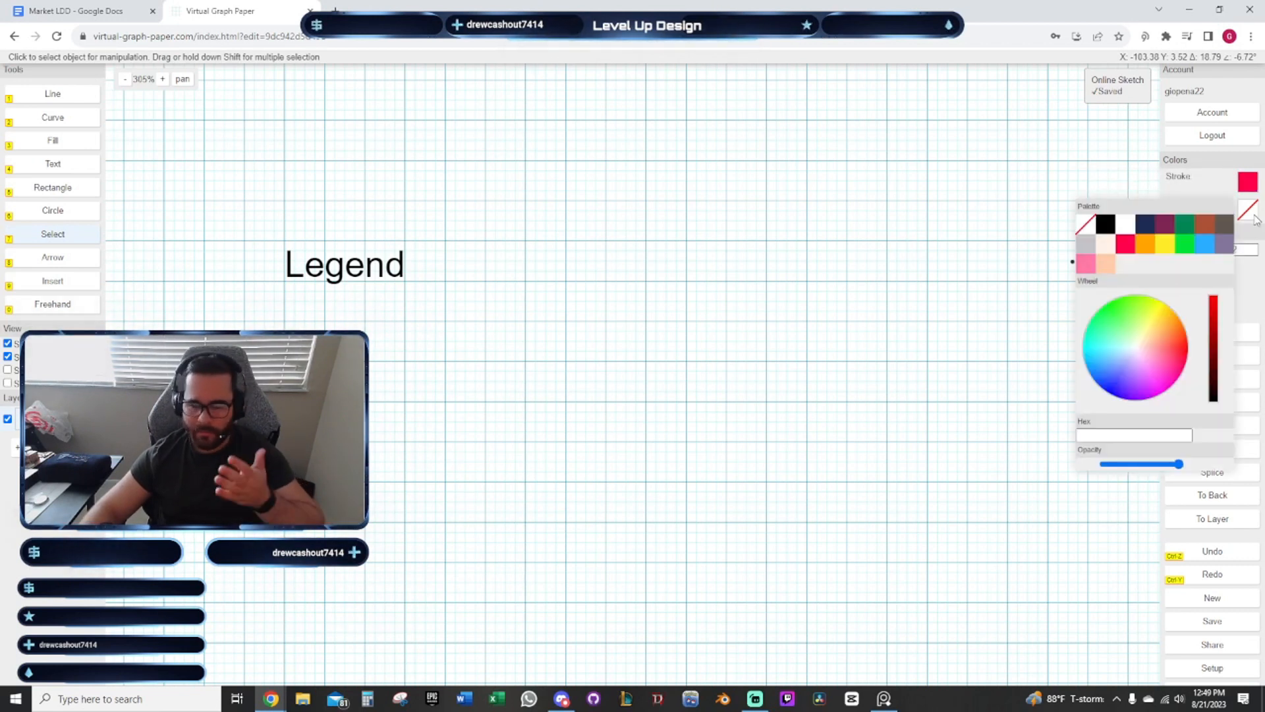
click(1146, 245)
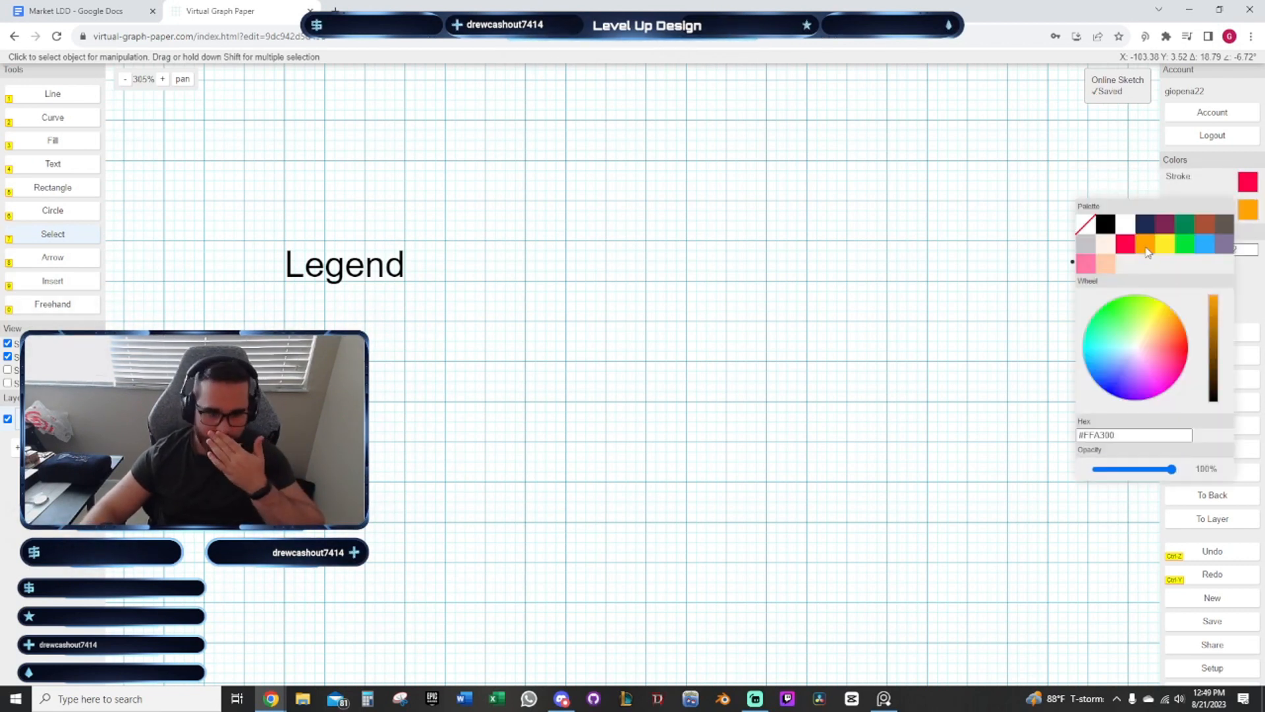
click(555, 323)
scroll(540, 340, down, 1)
scroll(438, 328, down, 1)
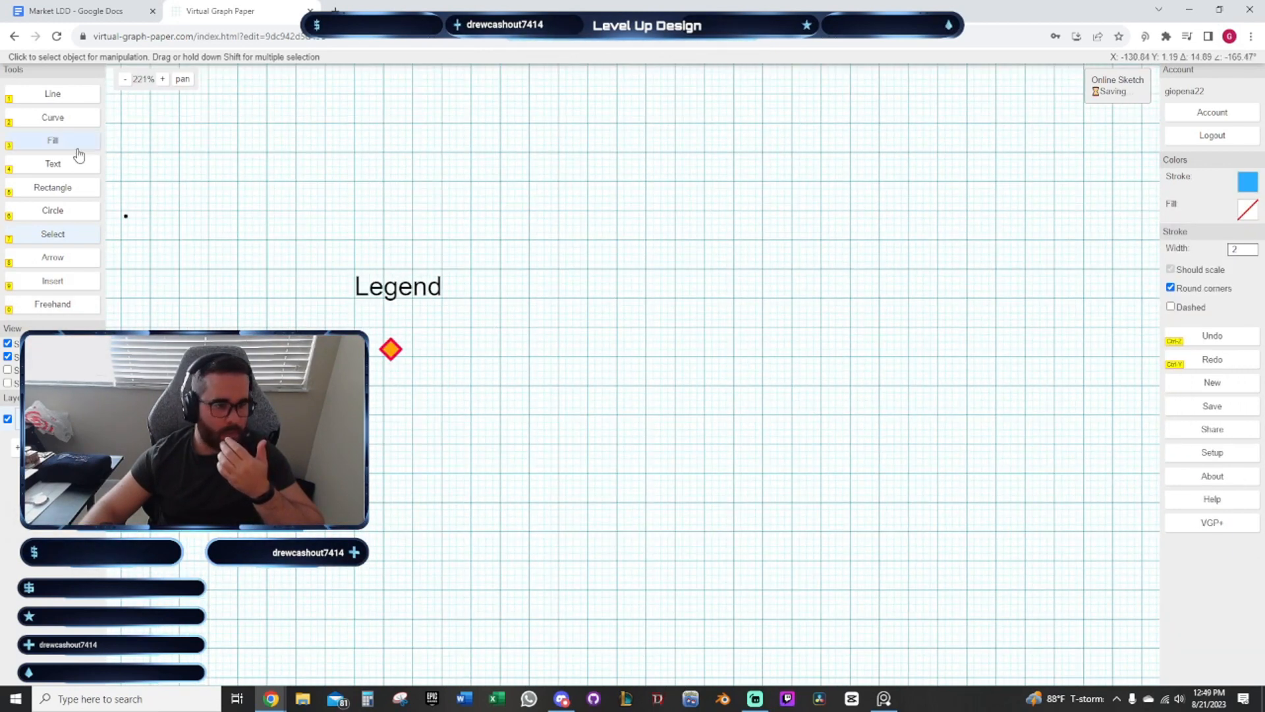
Add a "Player" text label just right of the diamond marker and set its fill colour to black
click(72, 170)
click(419, 354)
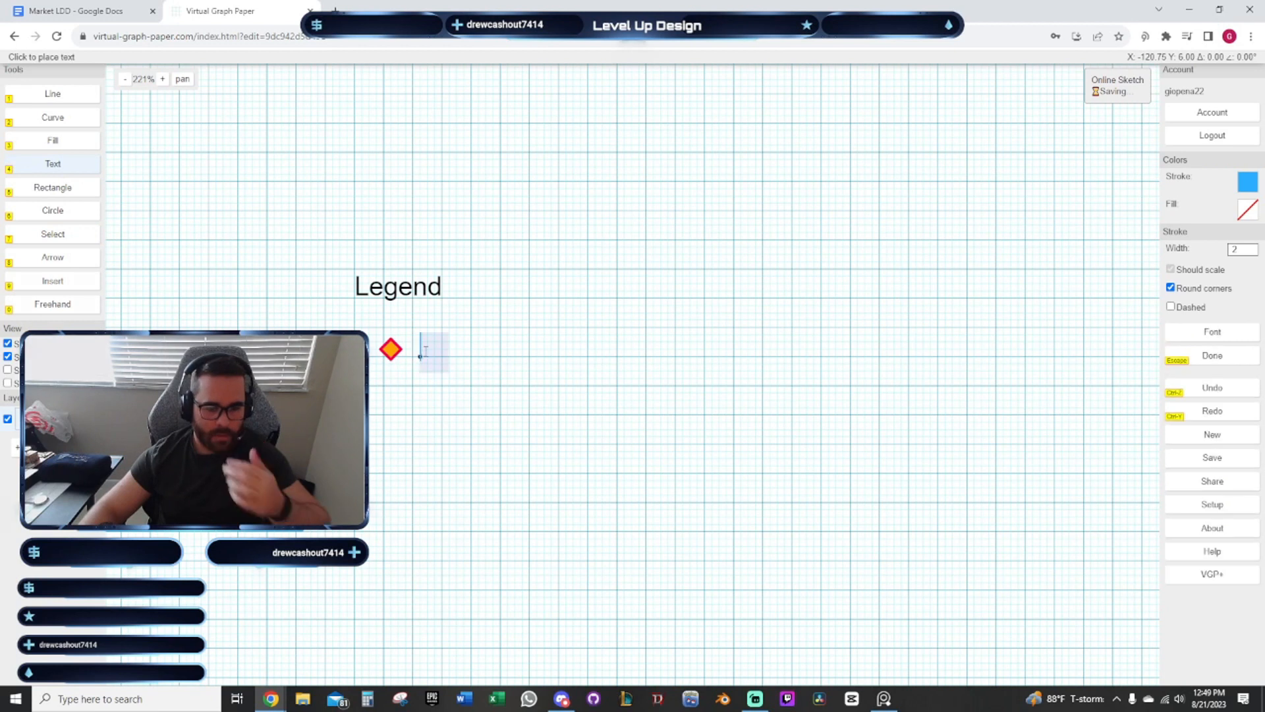
text(Player)
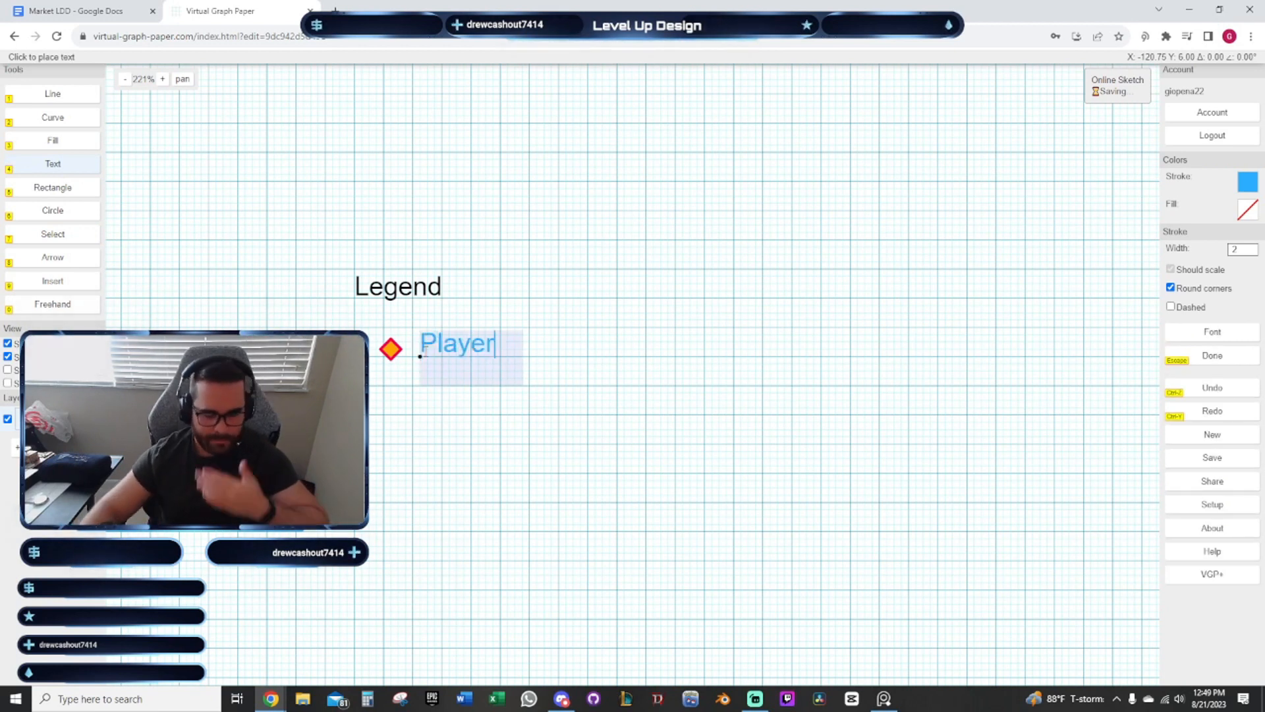
click(66, 234)
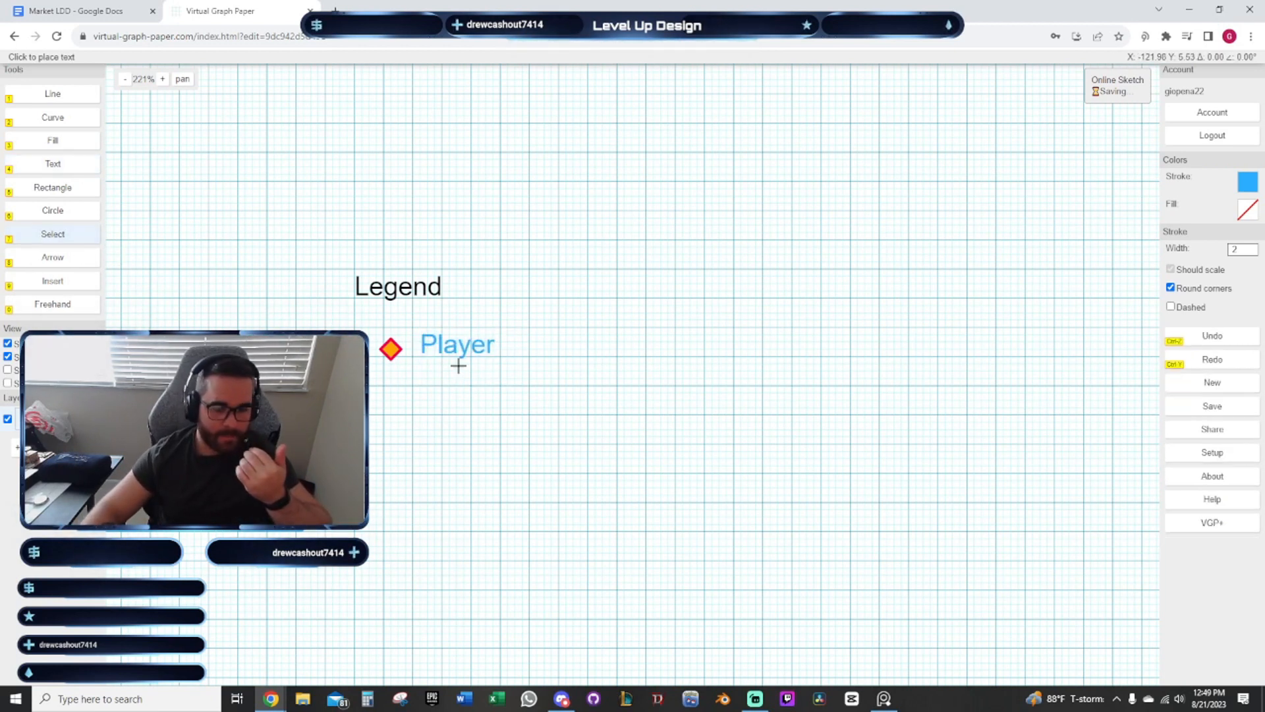
click(461, 342)
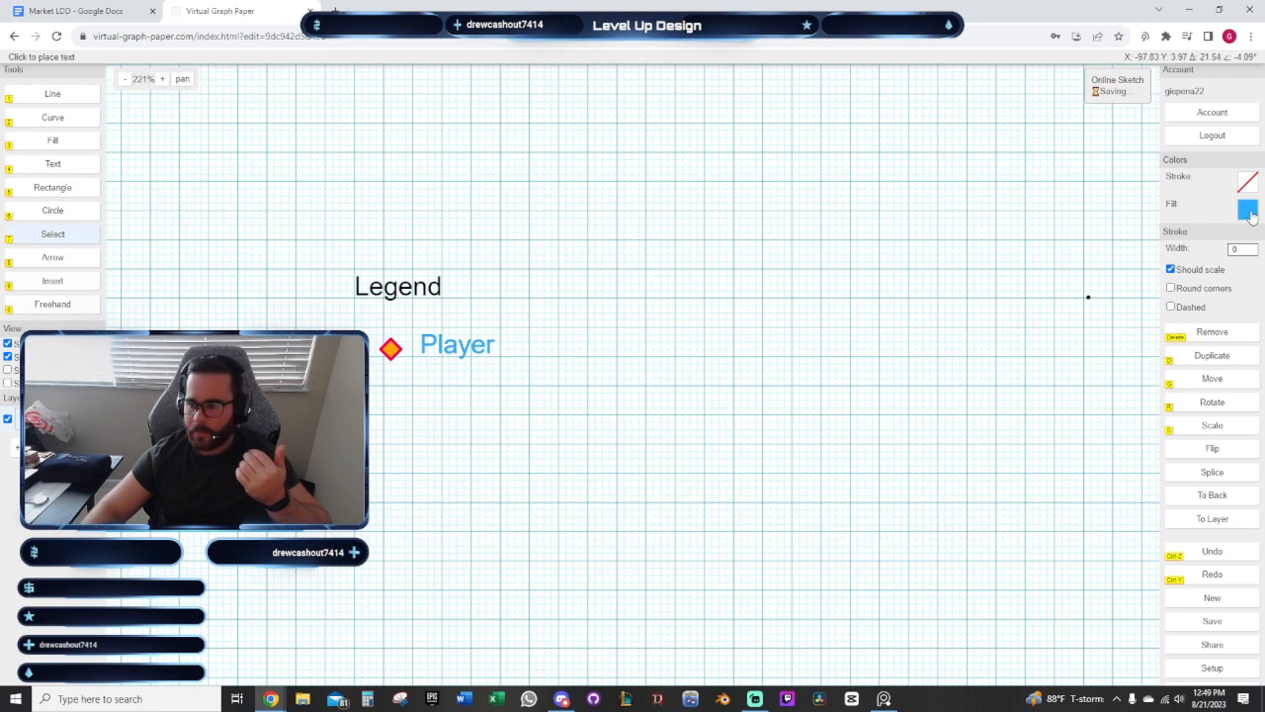
click(1247, 209)
click(1112, 229)
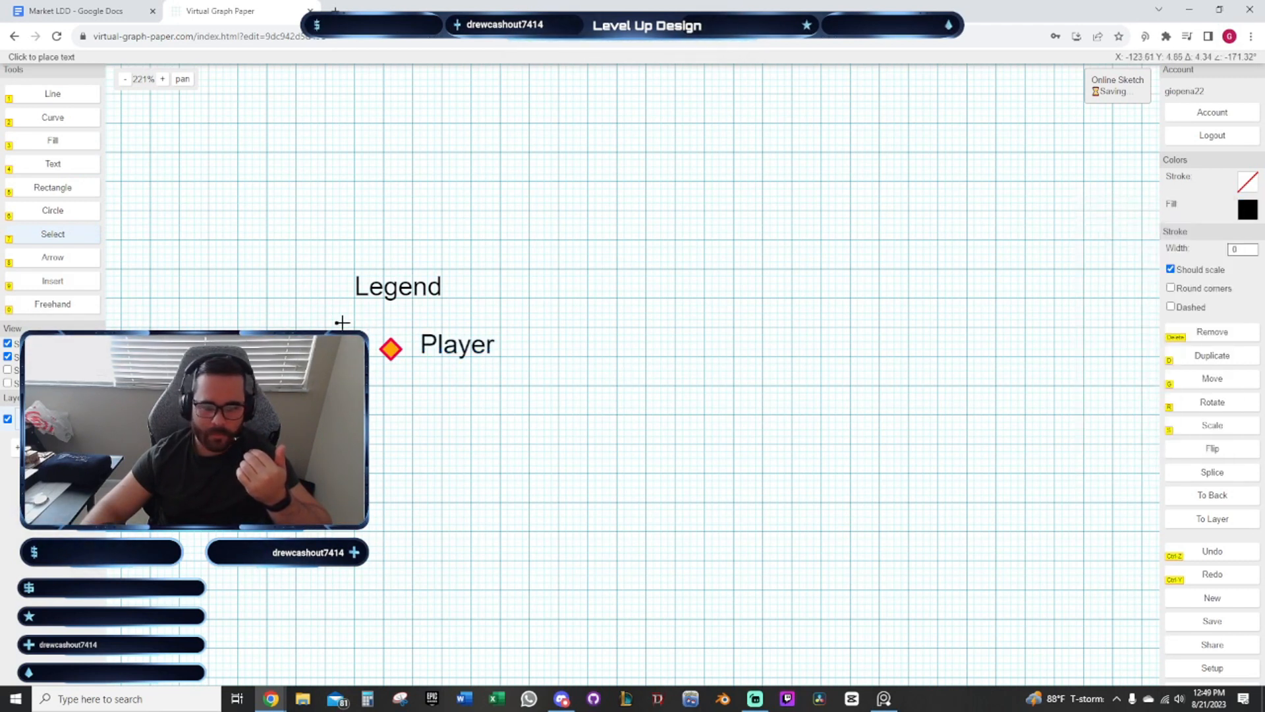
Move the player diamond and its Player label leftward together, beneath the left side of the Legend title
click(391, 348)
drag(385, 340, 165, 326)
scroll(513, 406, down, 1)
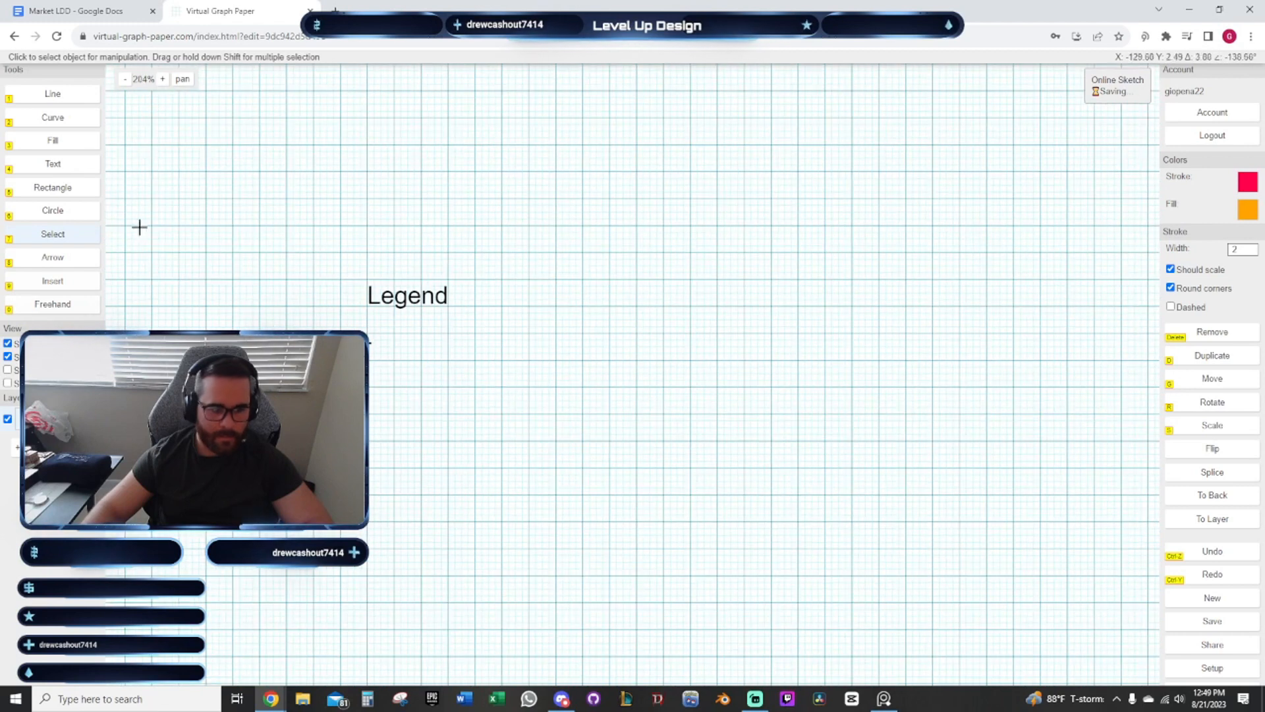
scroll(557, 339, down, 3)
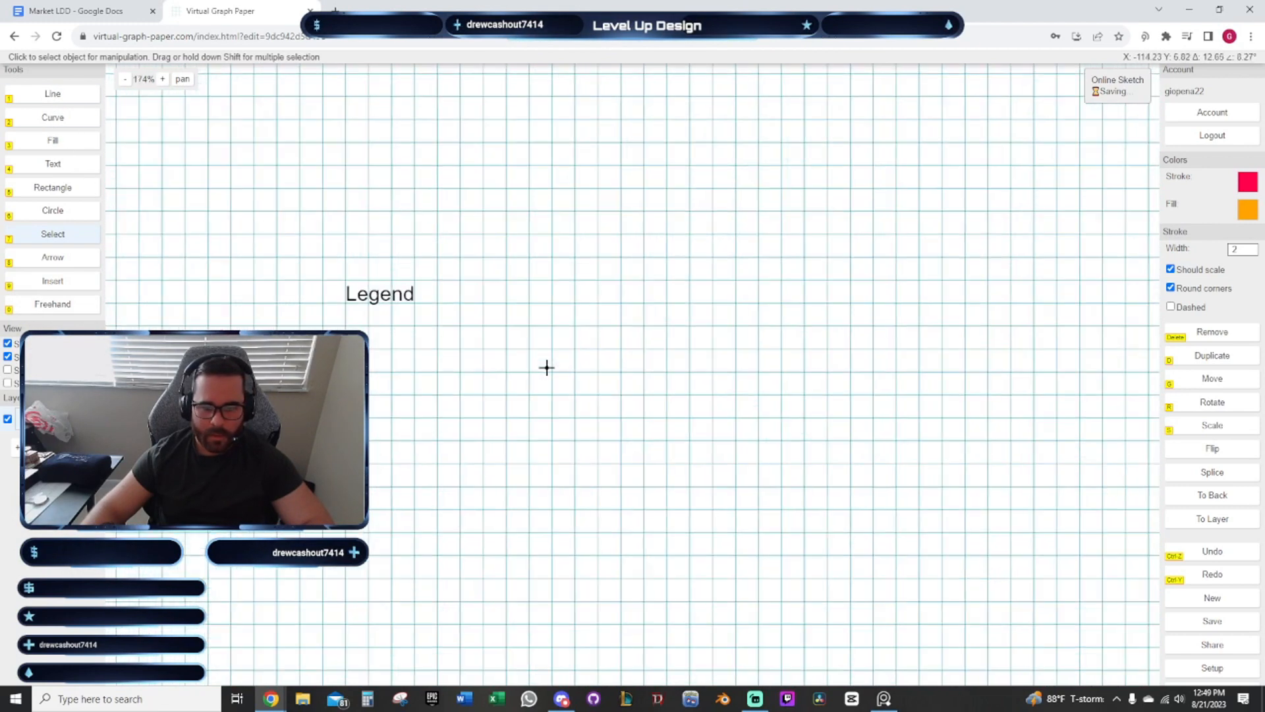
drag(554, 357, 517, 362)
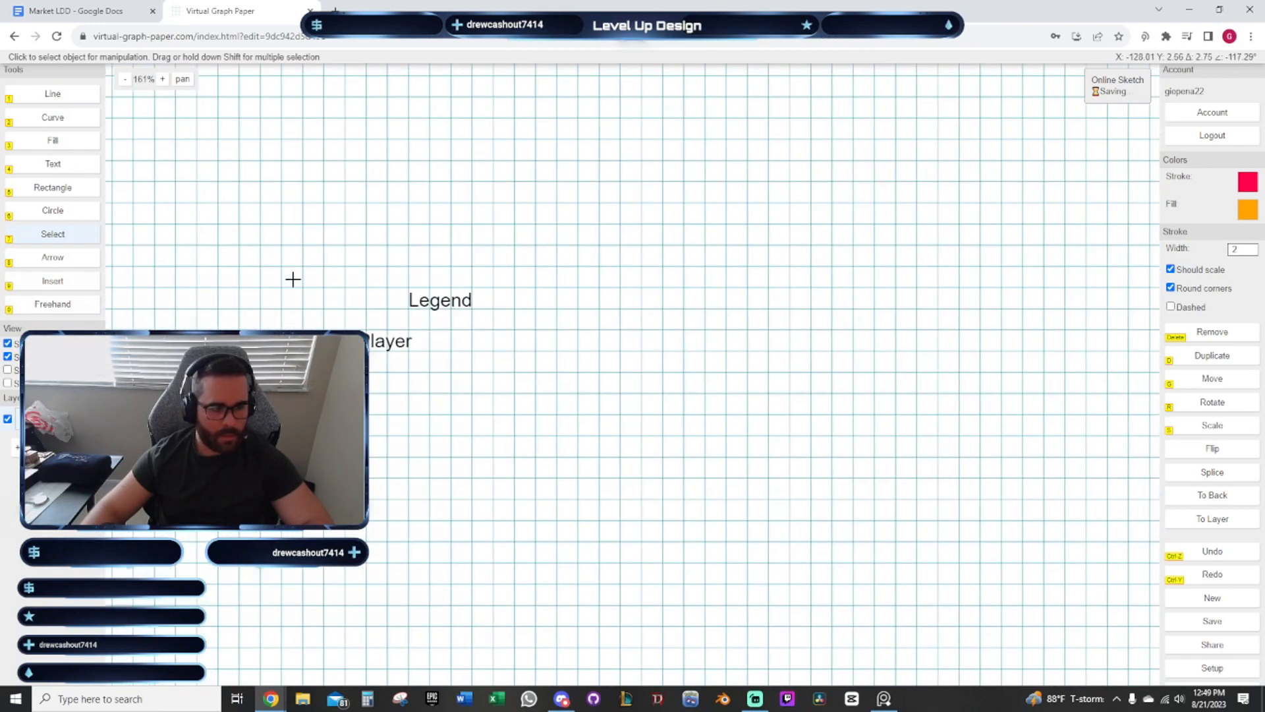
scroll(284, 276, up, 1)
click(53, 93)
scroll(446, 403, up, 4)
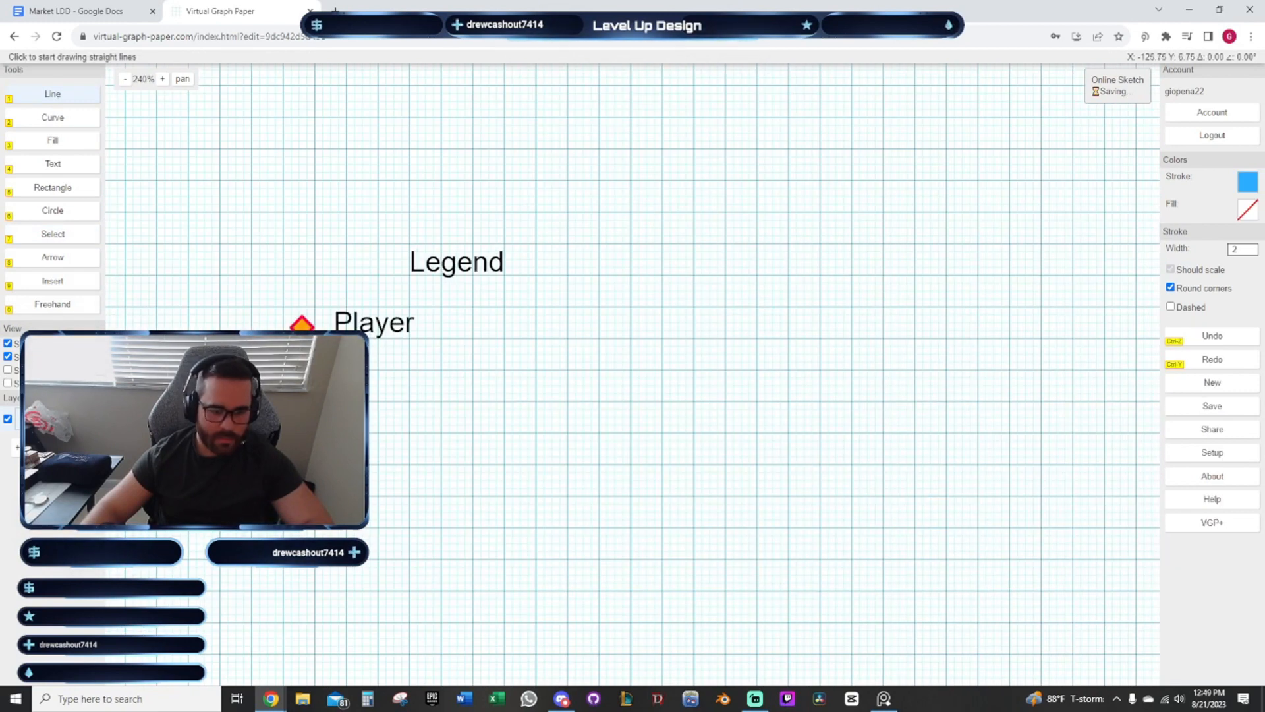
click(283, 362)
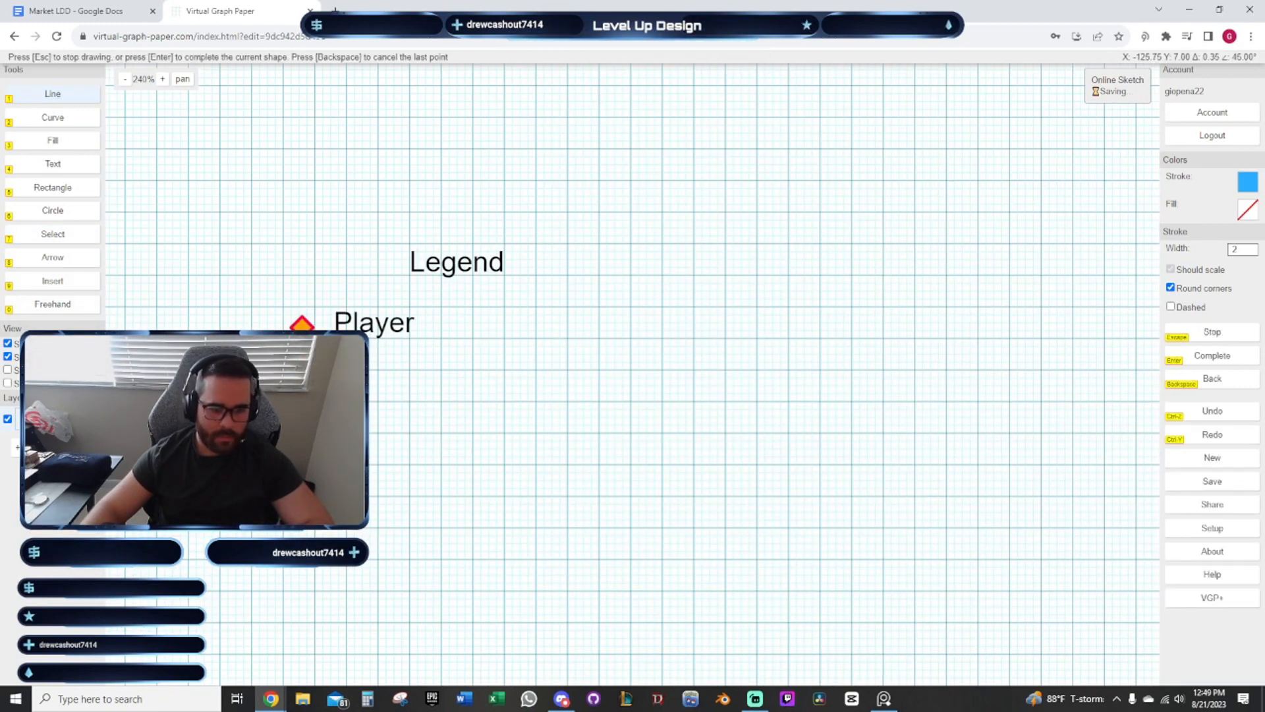
key(Escape)
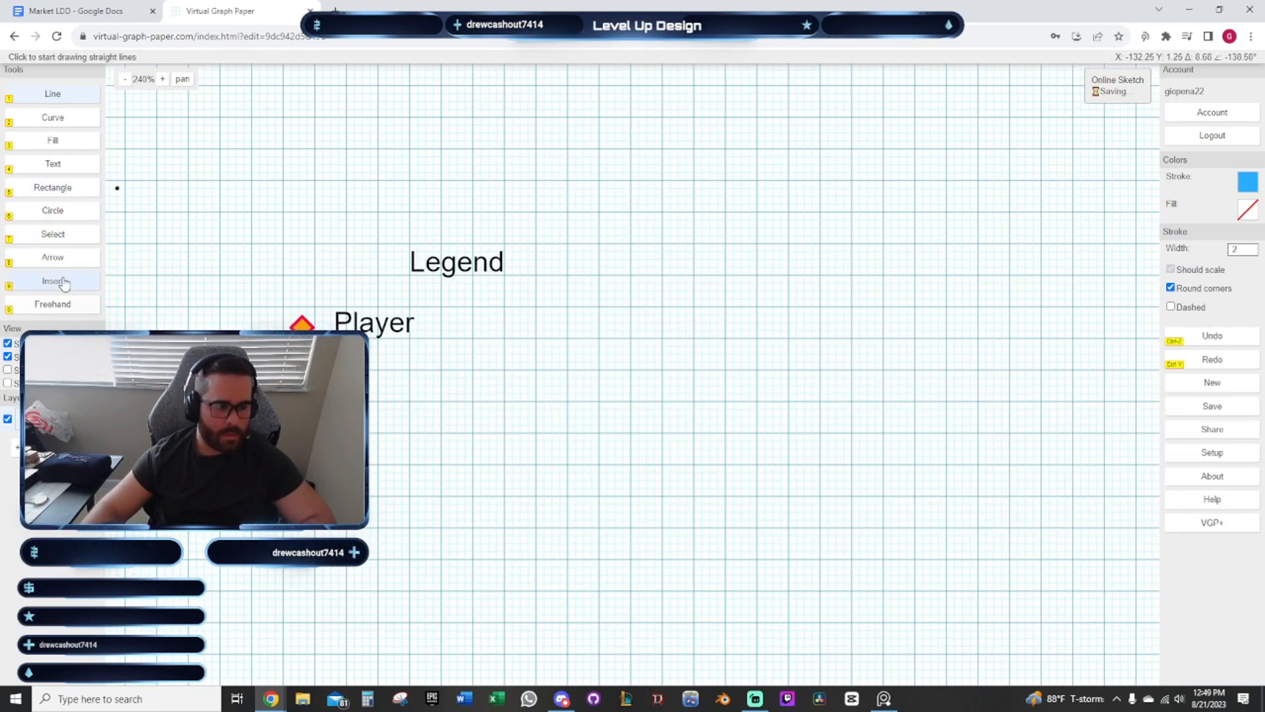
Draw a thin horizontal rectangle below the player diamond and give it a white stroke with a black fill
click(66, 189)
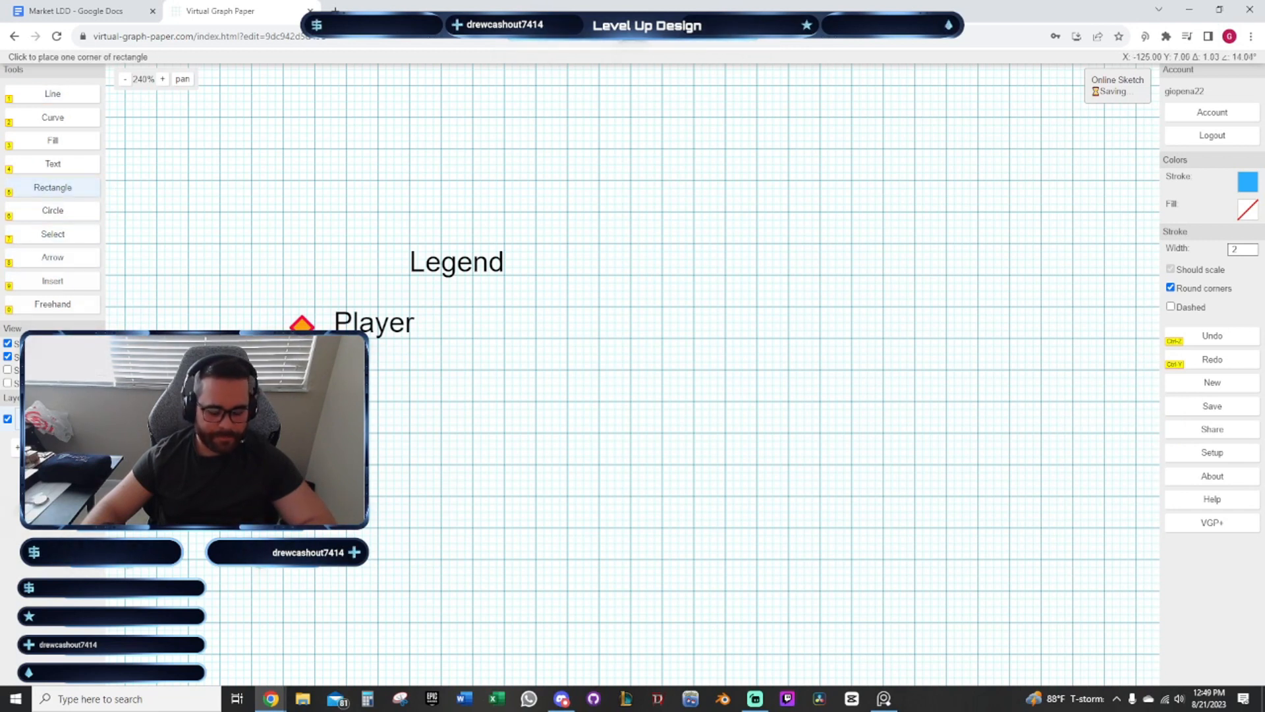
key(7)
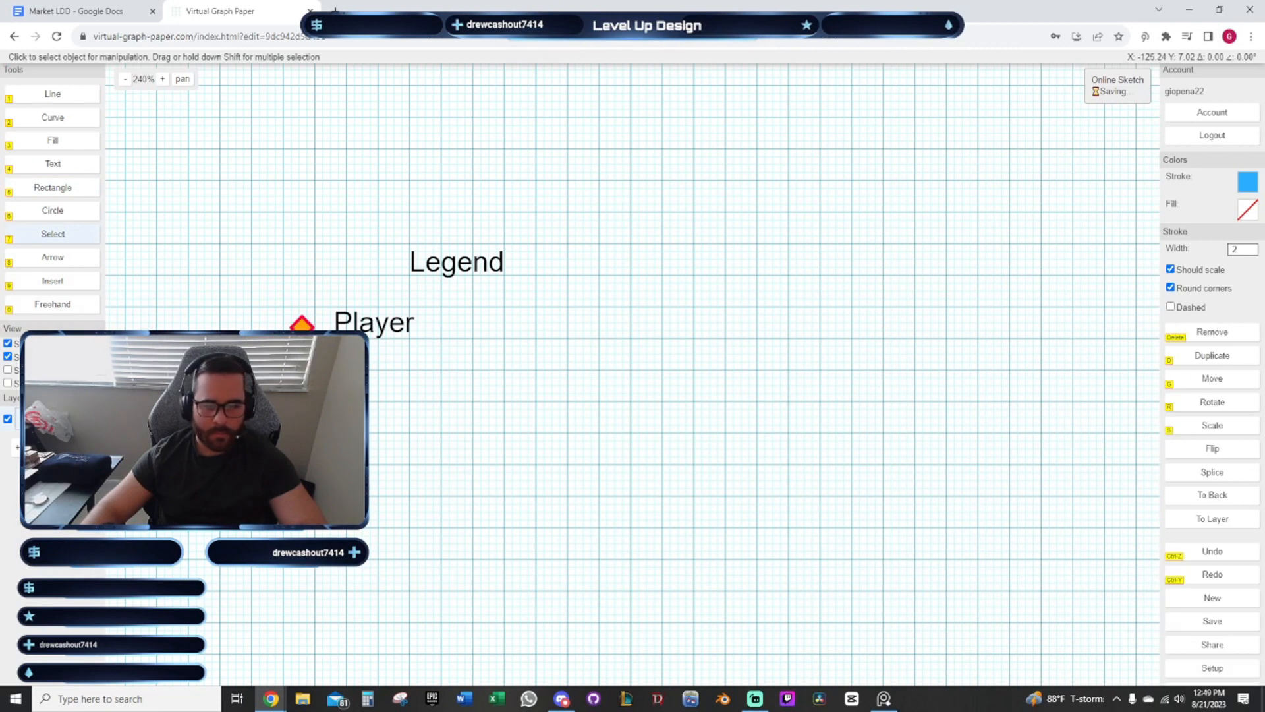
click(1246, 187)
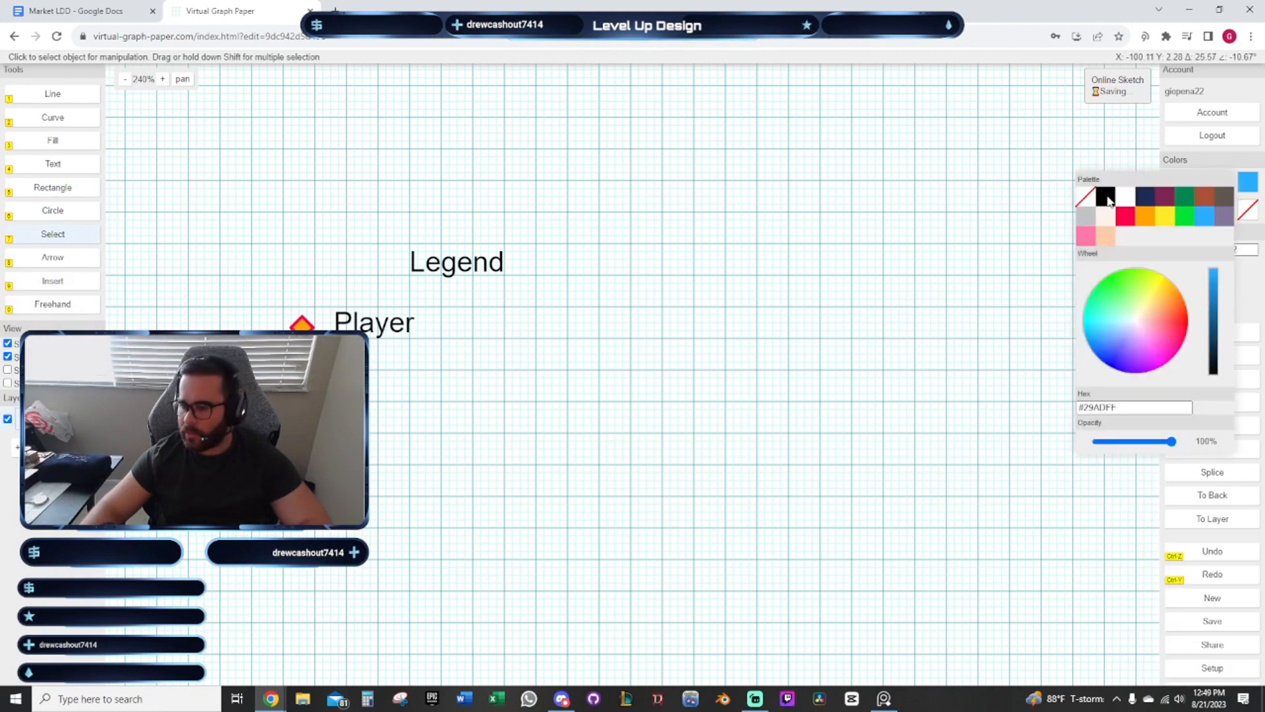
click(1126, 198)
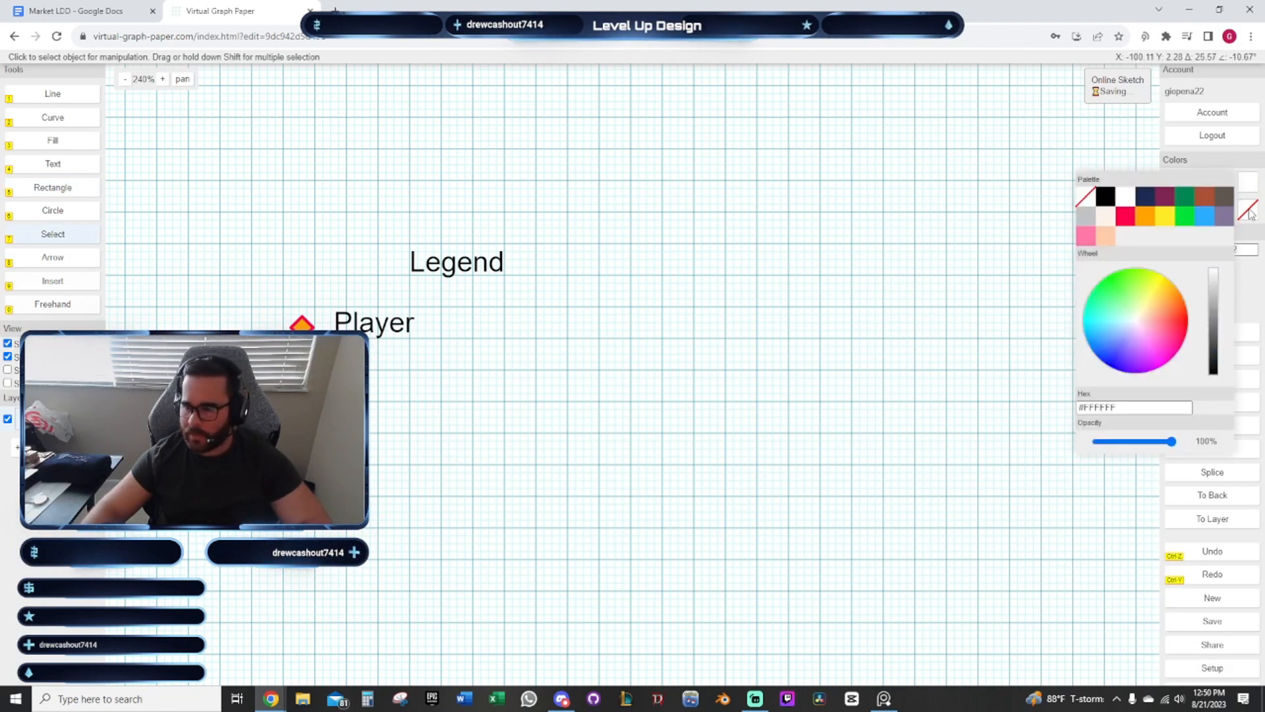
click(1248, 211)
click(1101, 226)
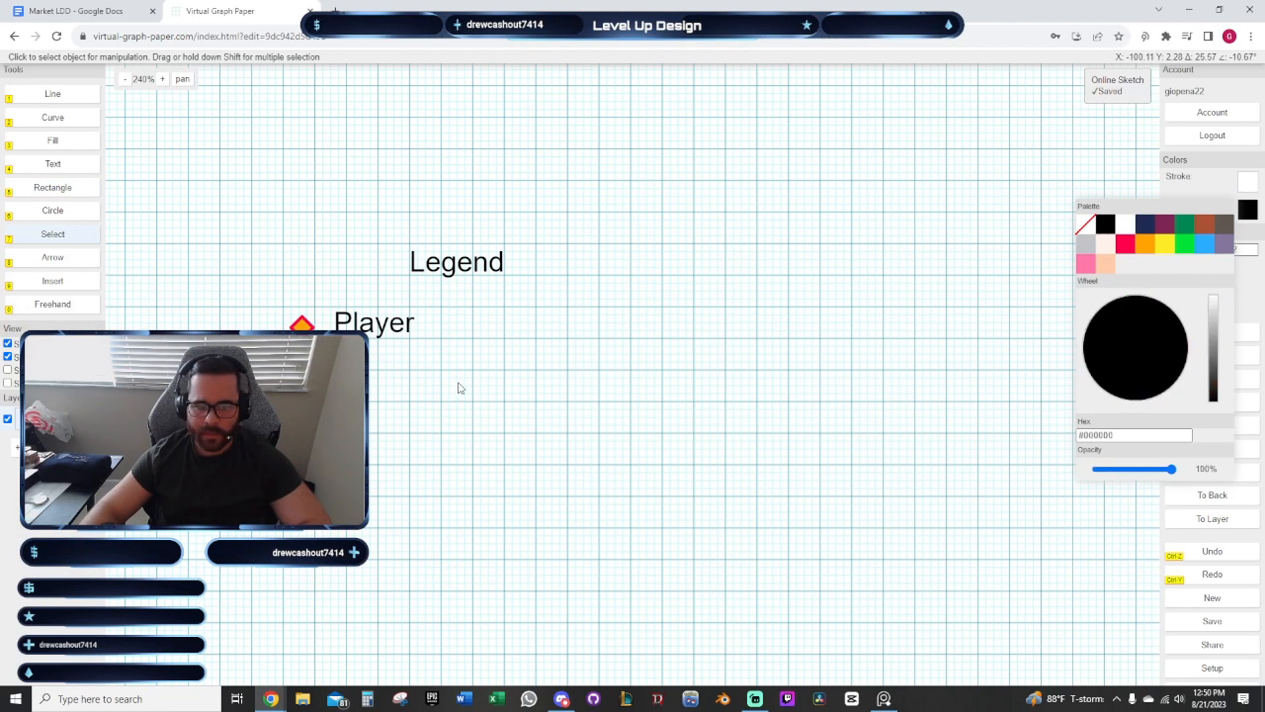
click(457, 382)
click(429, 375)
click(382, 377)
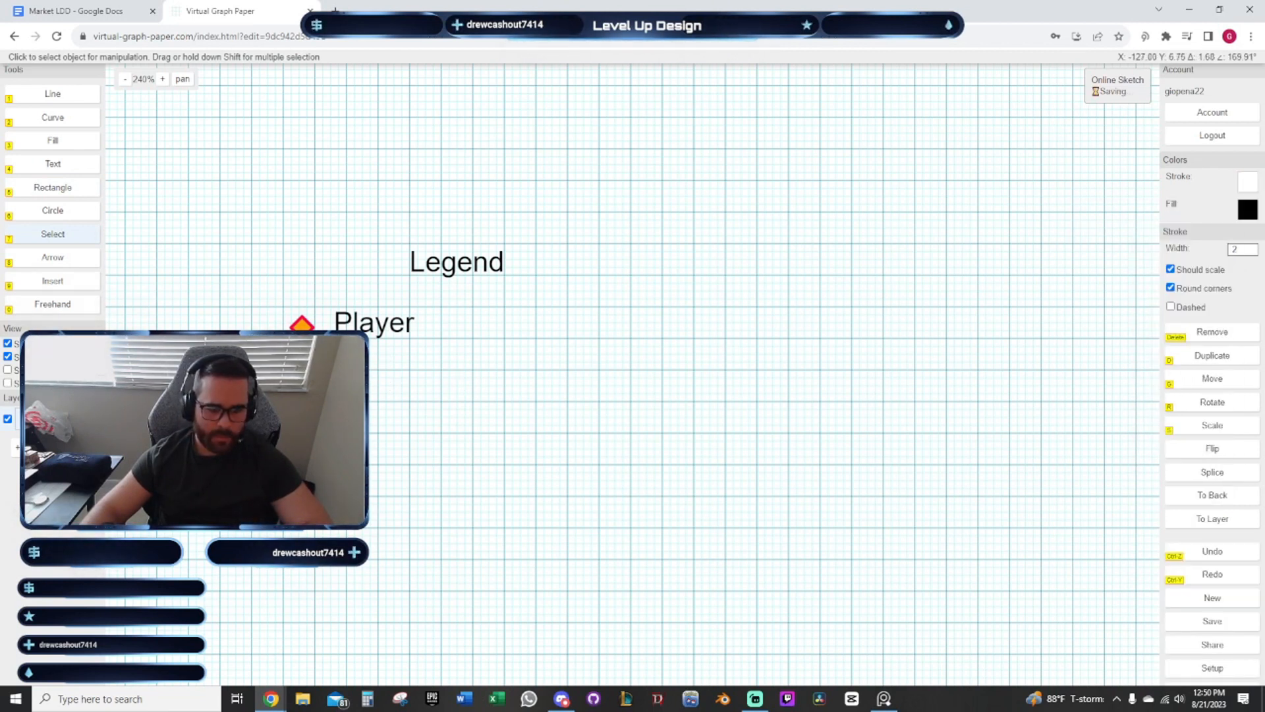
Add an Enter/Exit text label with black fill below the Player label and position it beside the thin rectangle
click(55, 165)
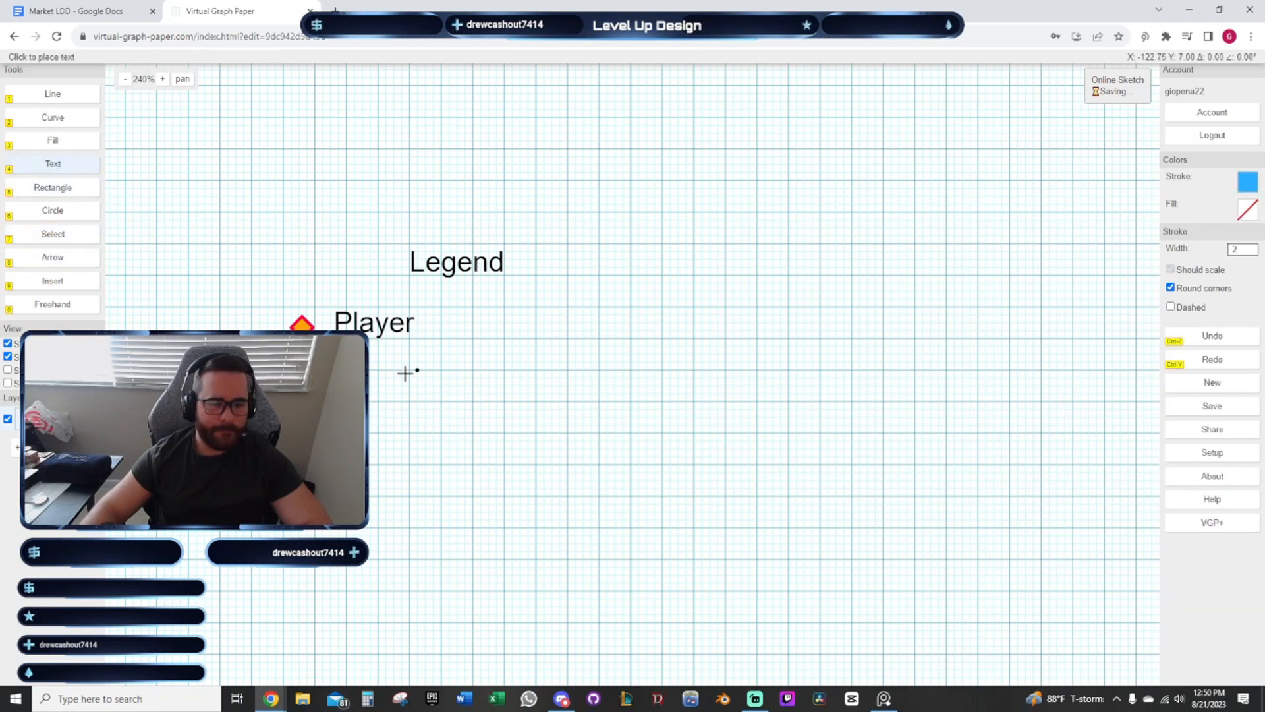
click(334, 357)
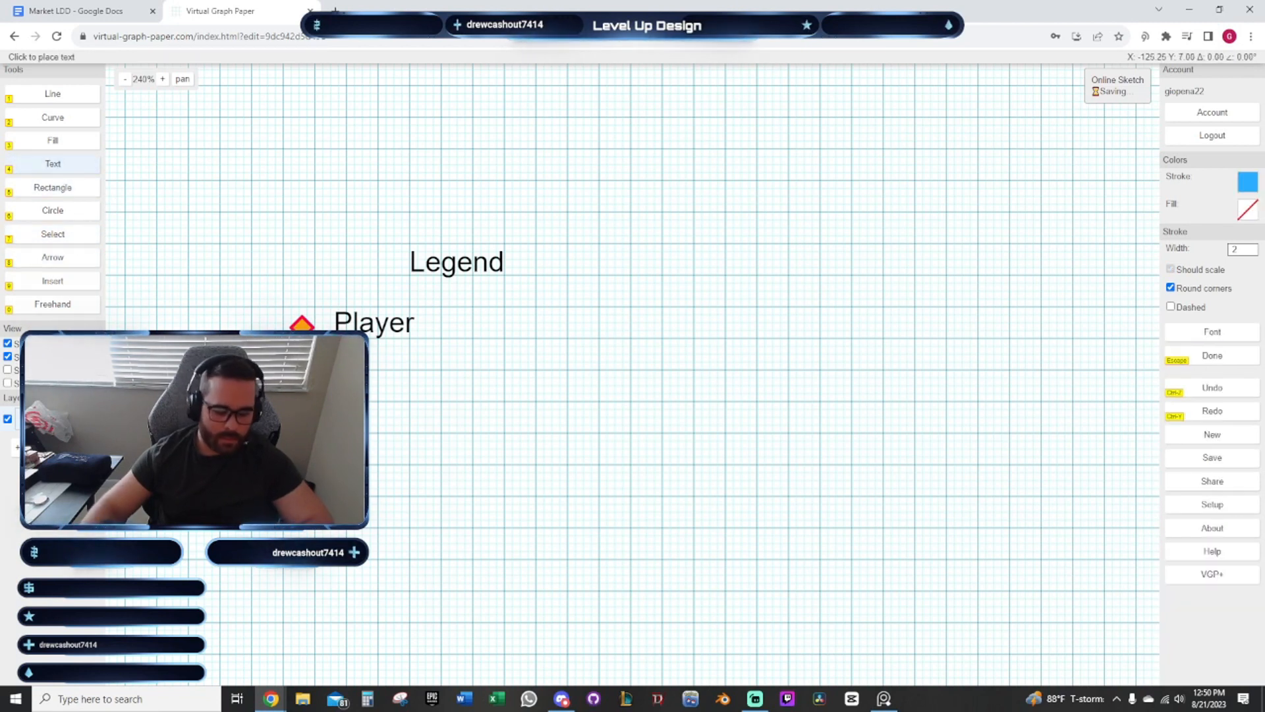
text(Enter/Exit)
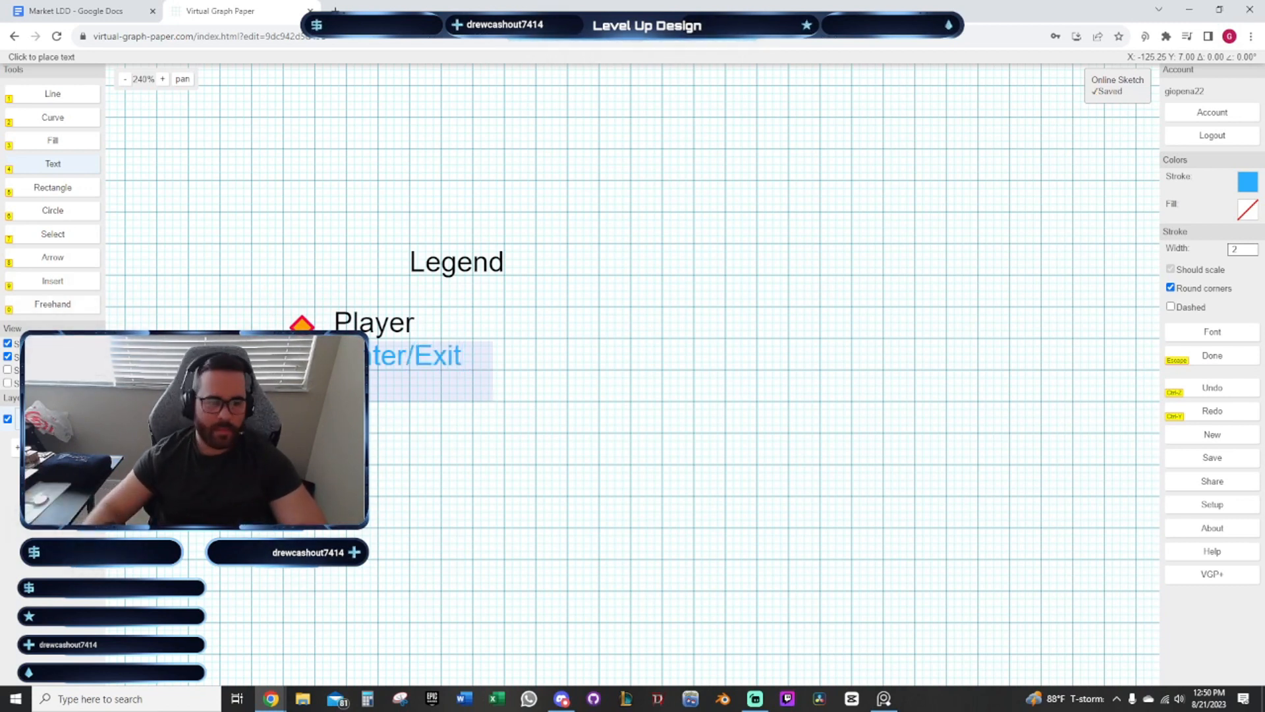
click(74, 235)
click(377, 356)
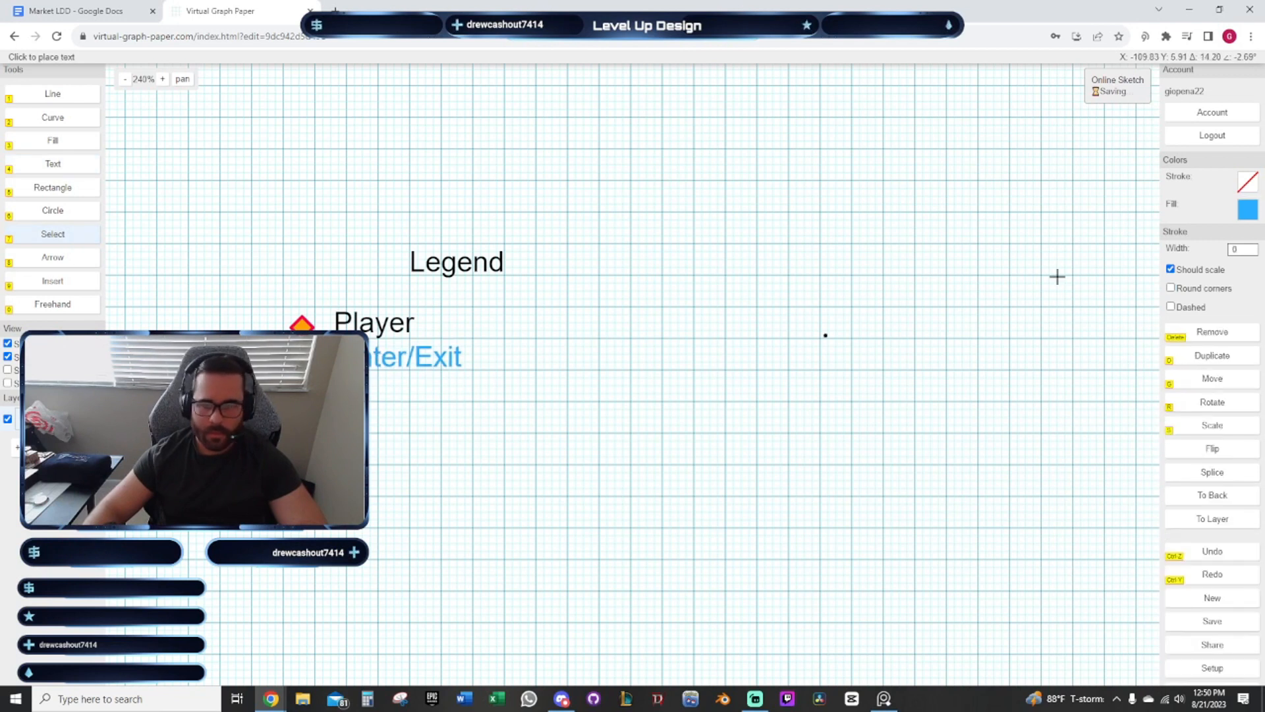
click(1247, 210)
click(1102, 220)
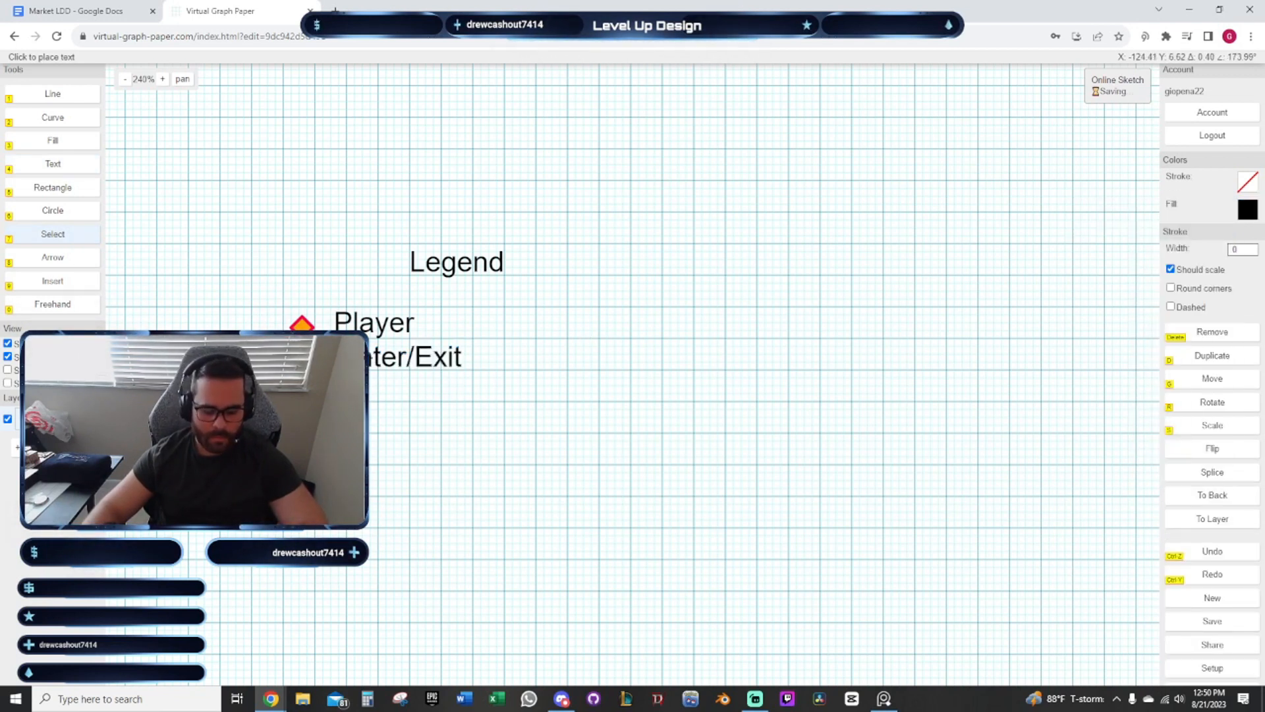
key(g)
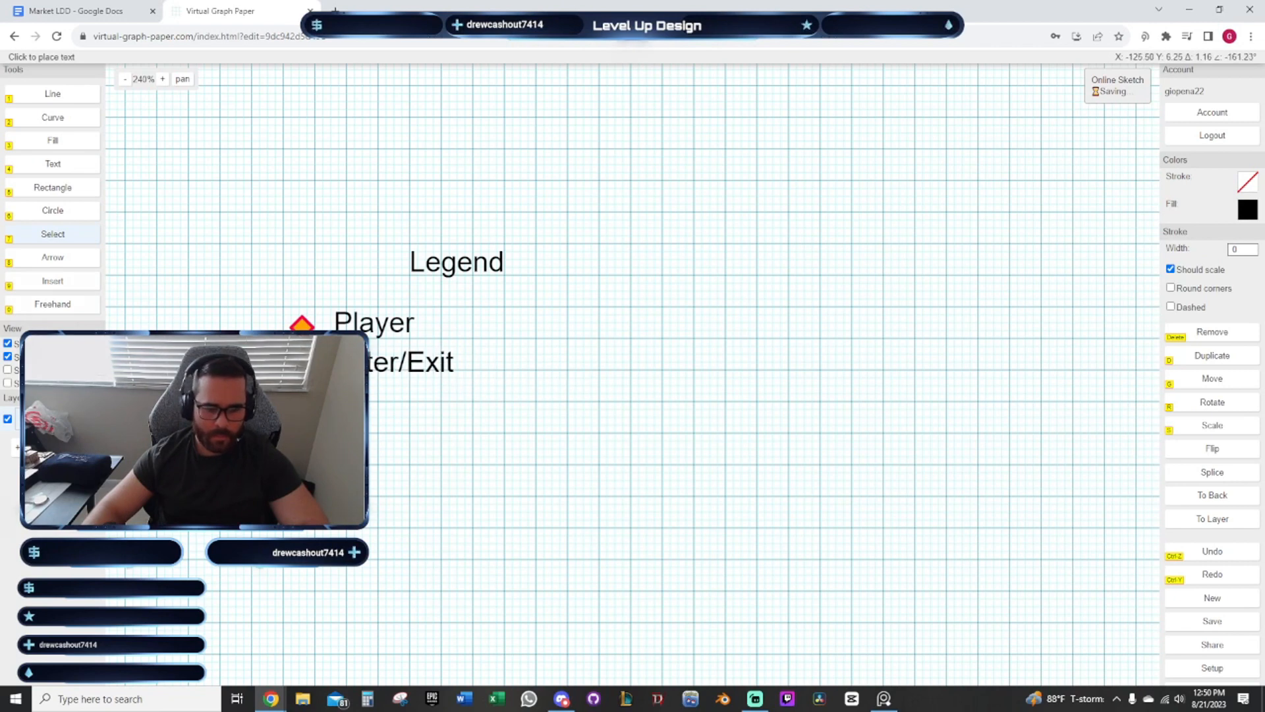
click(330, 346)
Move the complete legend, including its title, symbols and labels, far to the right to free up the drawing area
scroll(564, 401, down, 5)
drag(619, 427, 528, 395)
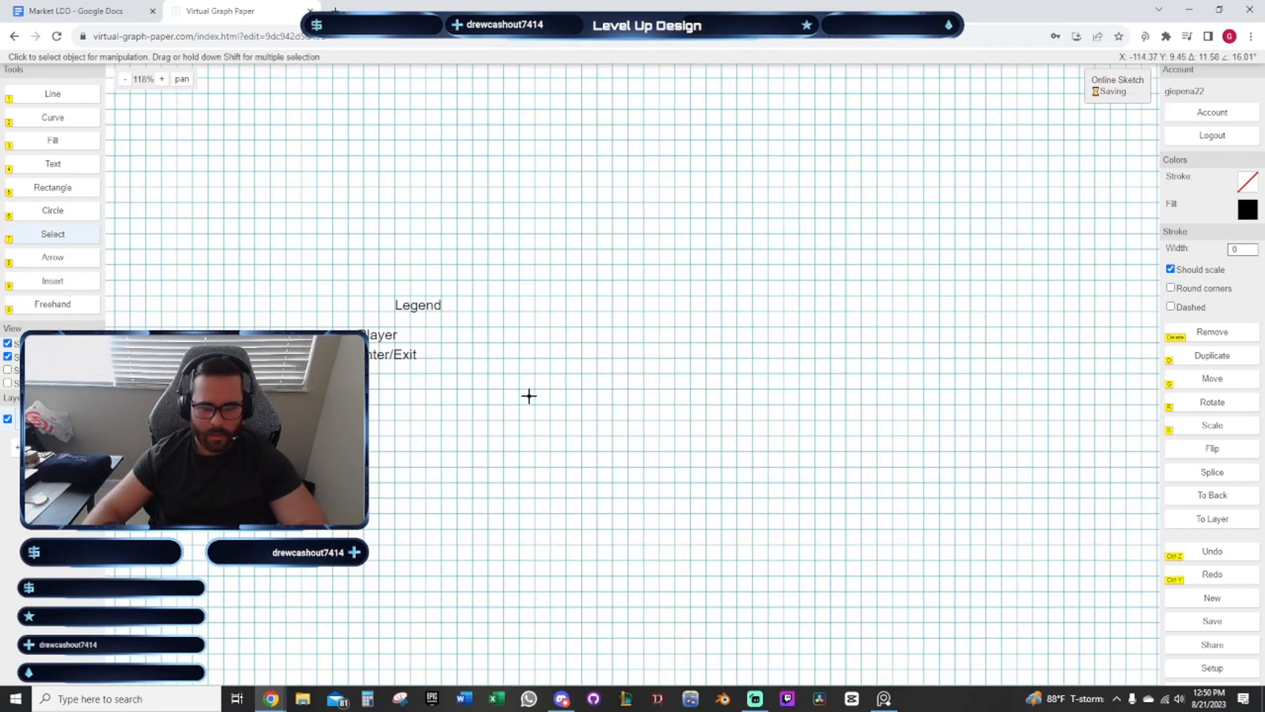
drag(616, 355, 539, 297)
drag(226, 223, 698, 295)
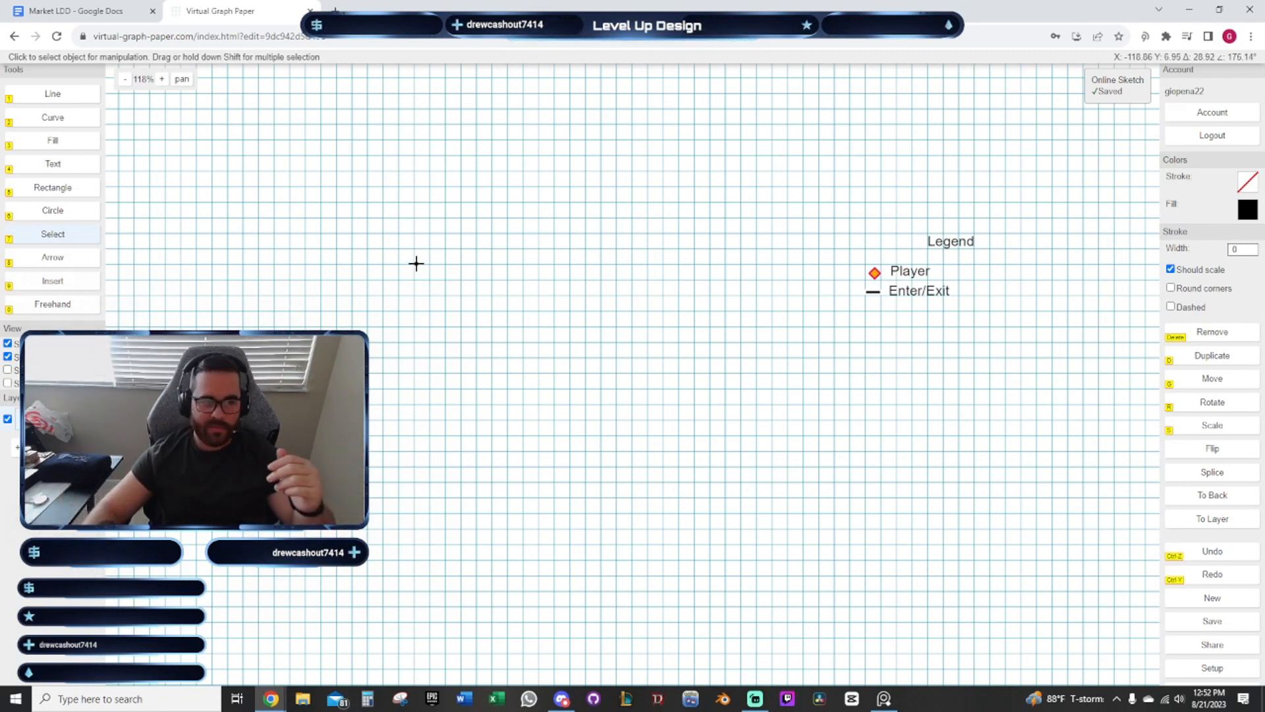
Draw a rectangle 3 units wide and 2 units high in the open area, from X -126, Y 9 to X -123, Y 11
click(52, 192)
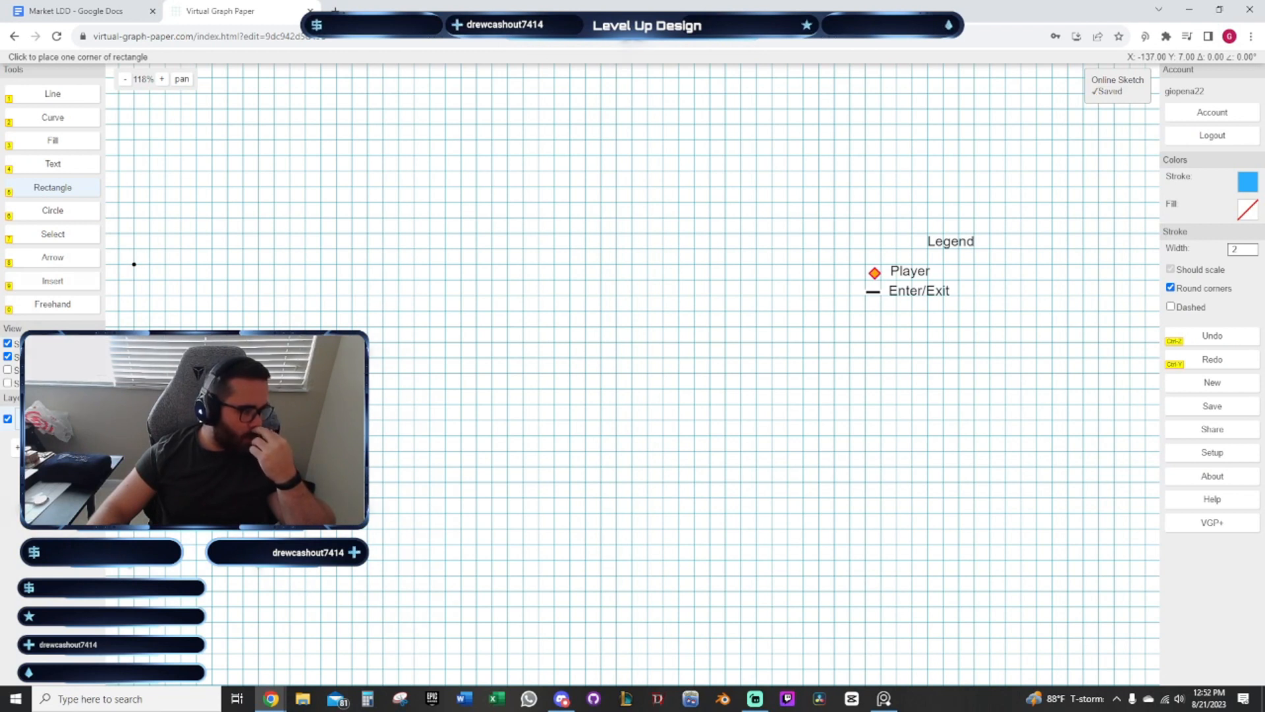
scroll(337, 266, up, 1)
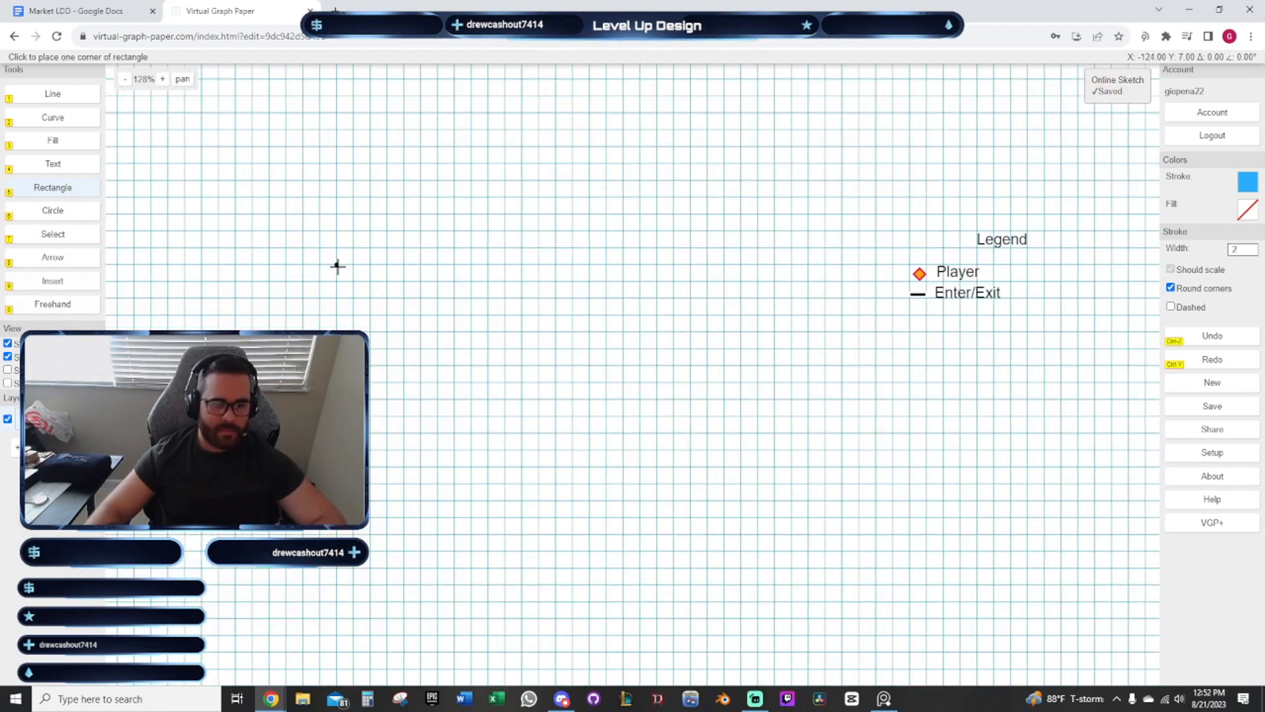
scroll(387, 359, up, 2)
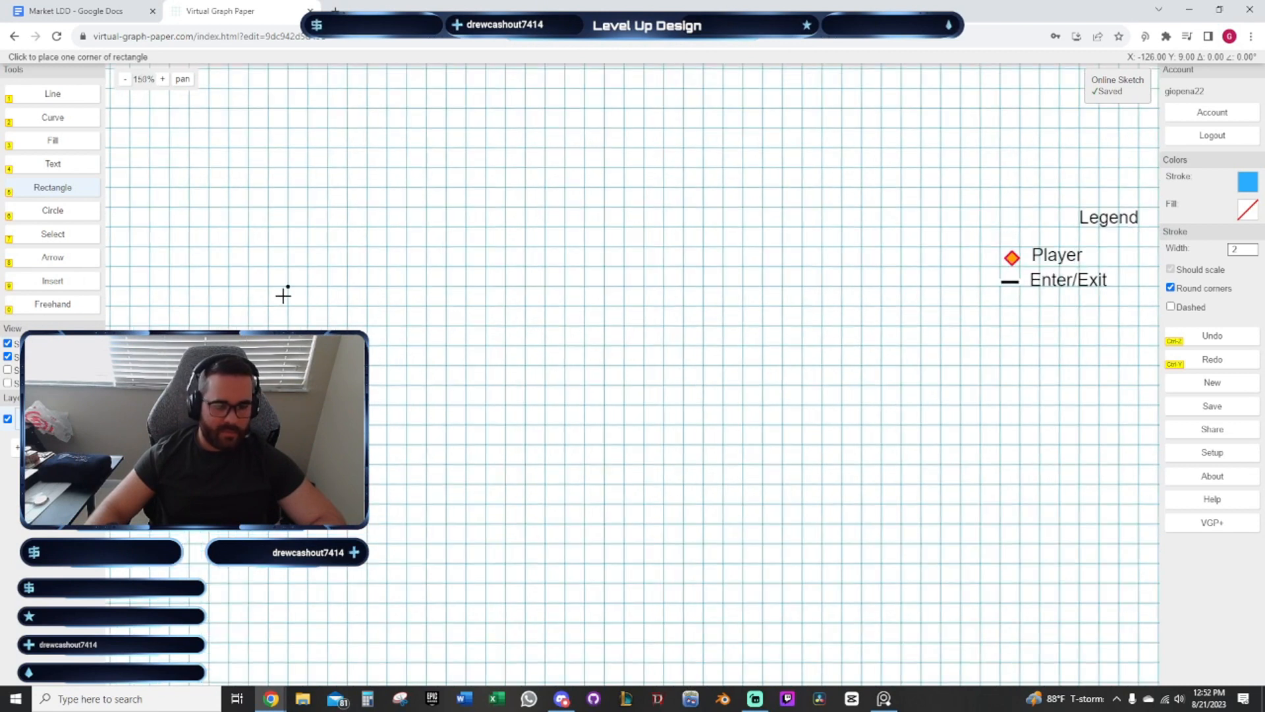
click(288, 286)
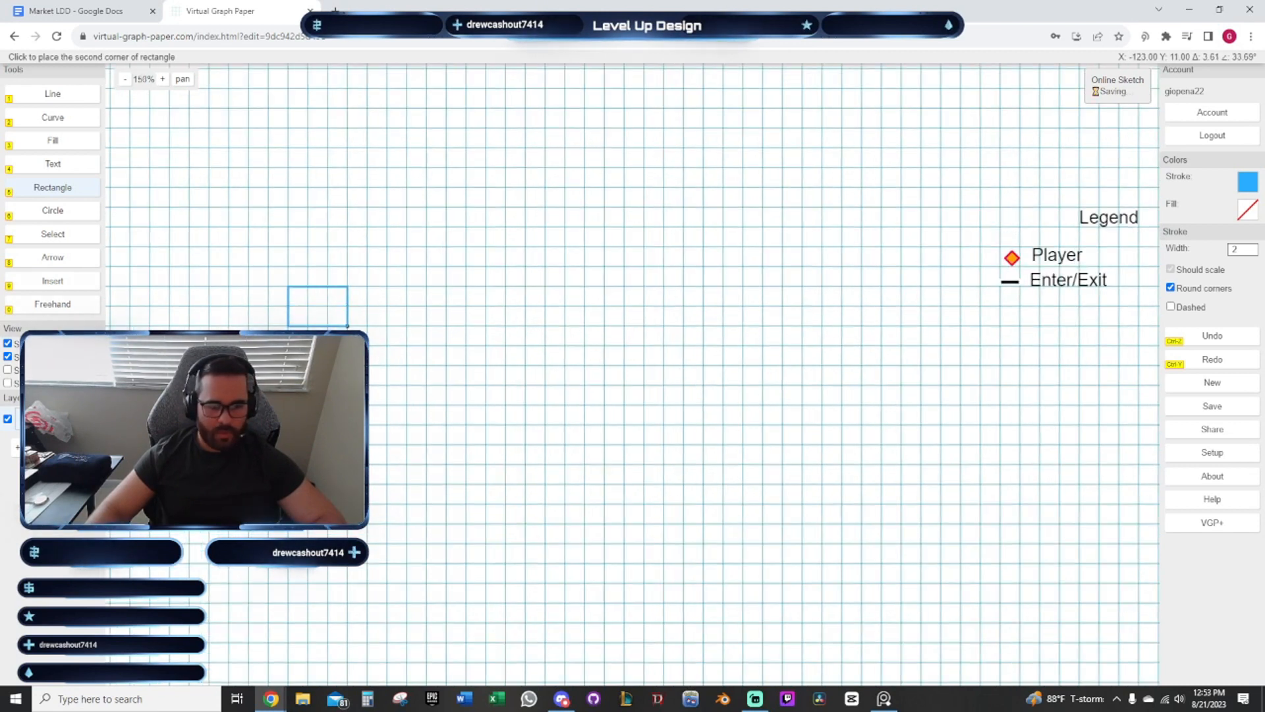
click(347, 326)
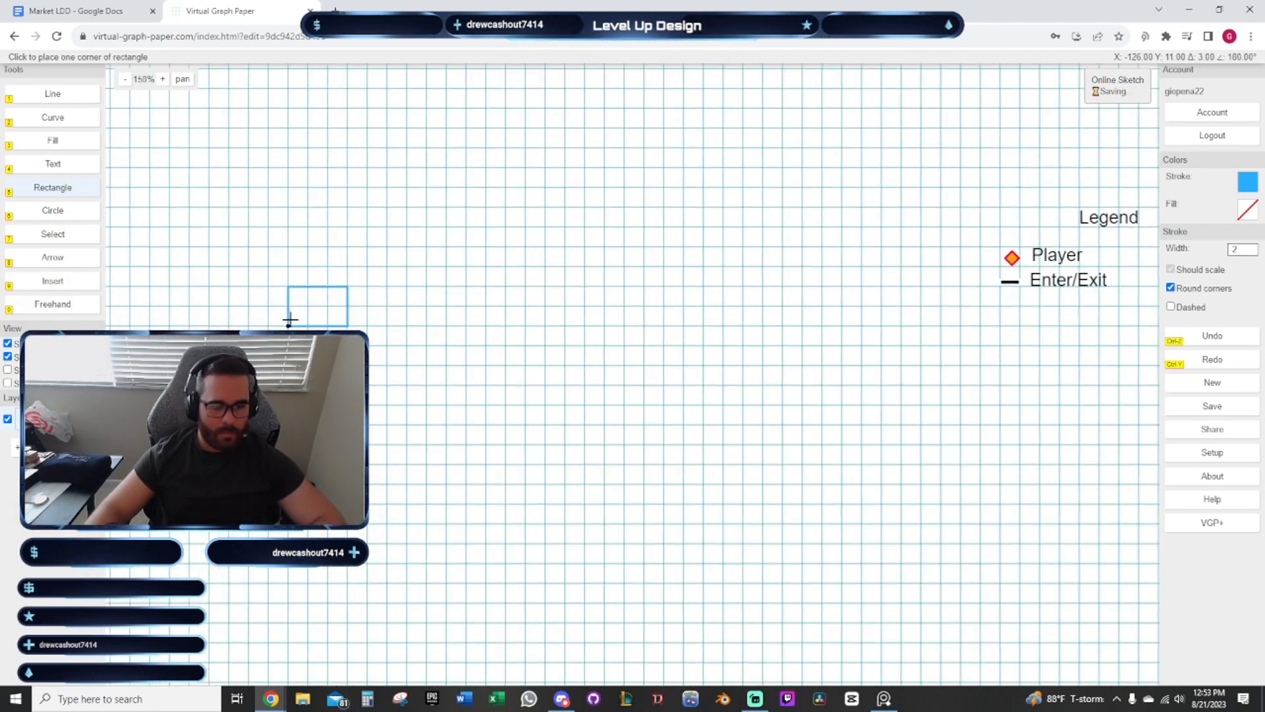
Draw a second rectangle 3 by 1 units overlapping the first one's lower part, from X -126, Y 10.5 to X -123, Y 11.5
scroll(287, 318, up, 5)
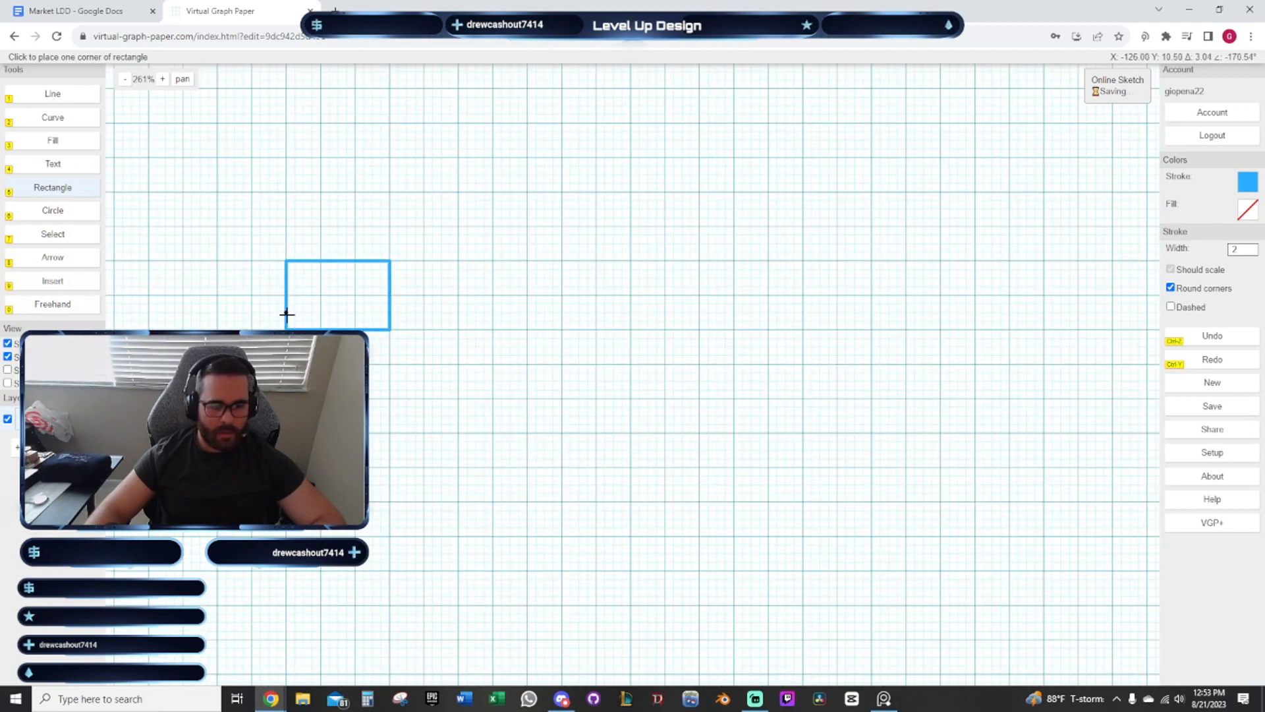
click(287, 312)
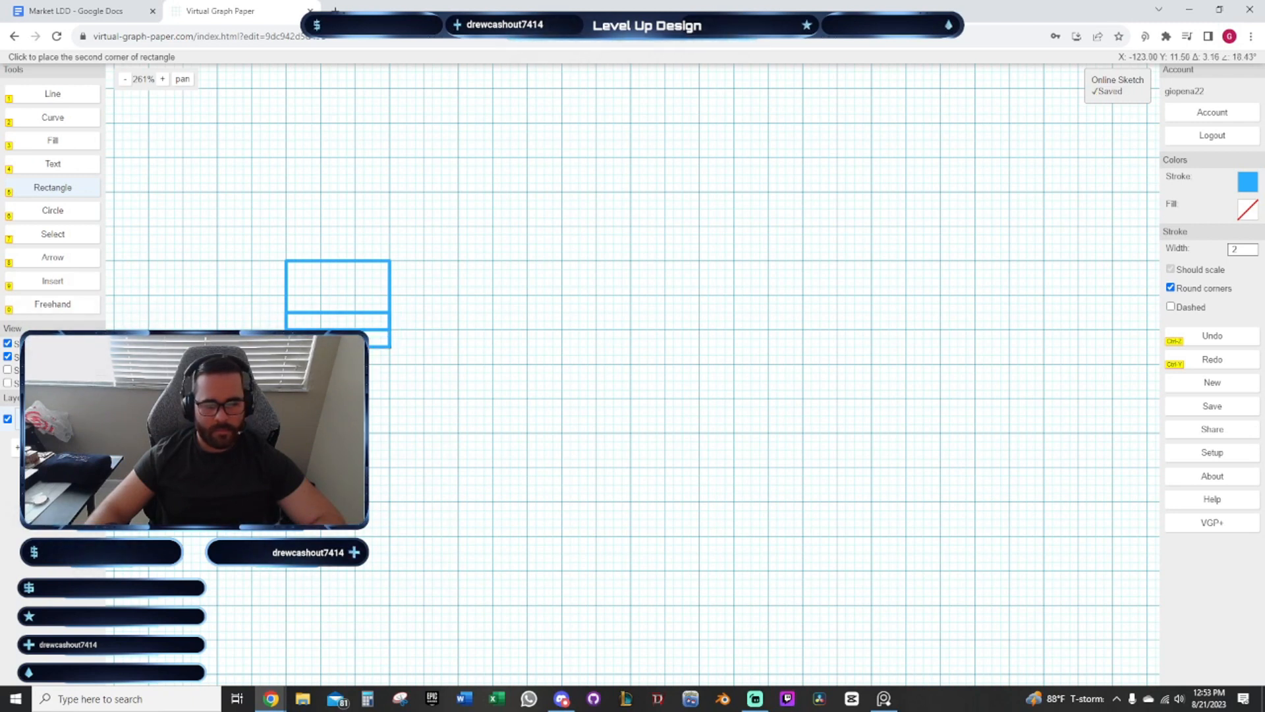
click(389, 345)
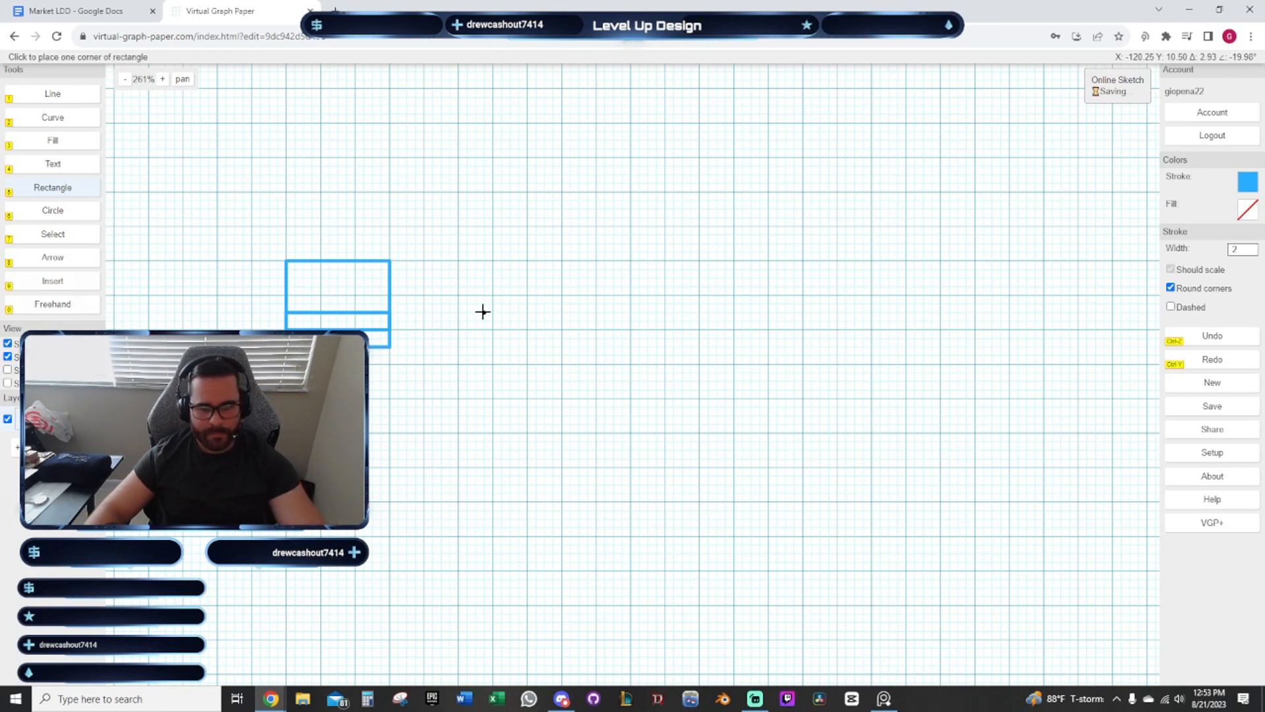
Give the larger upper rectangle a black stroke and a greyish purple fill
key(7)
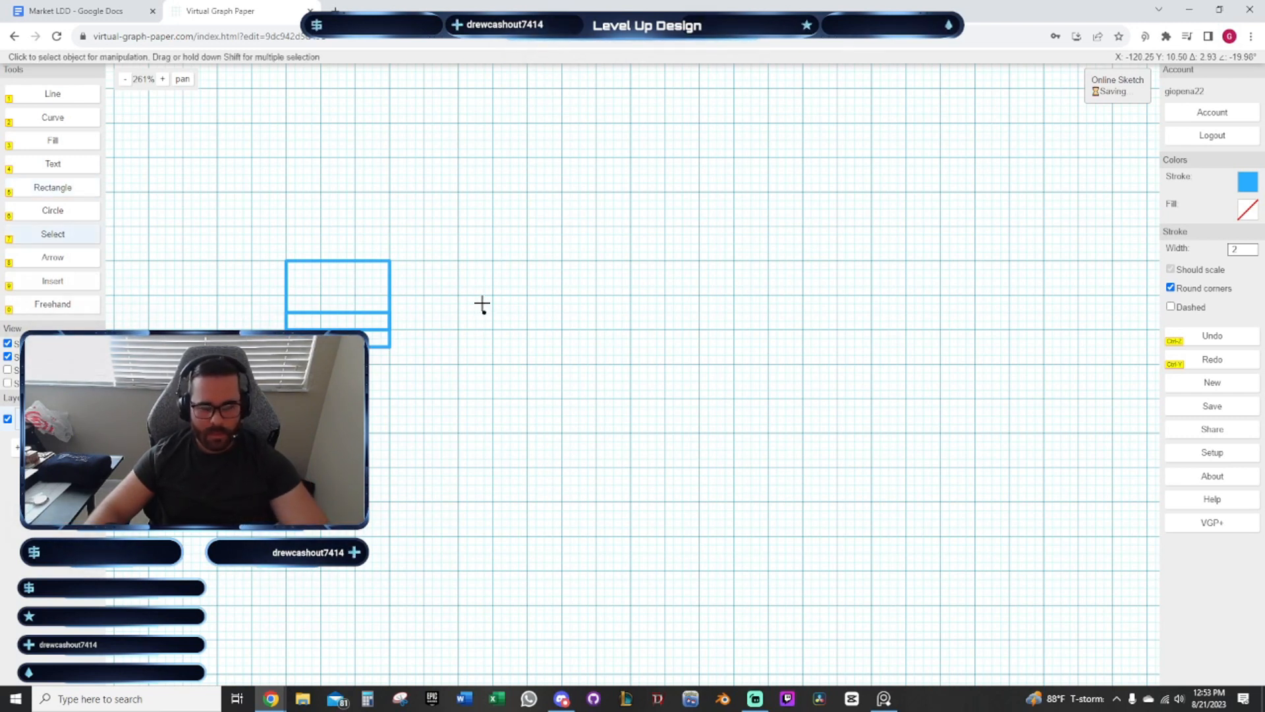
click(287, 274)
click(1248, 188)
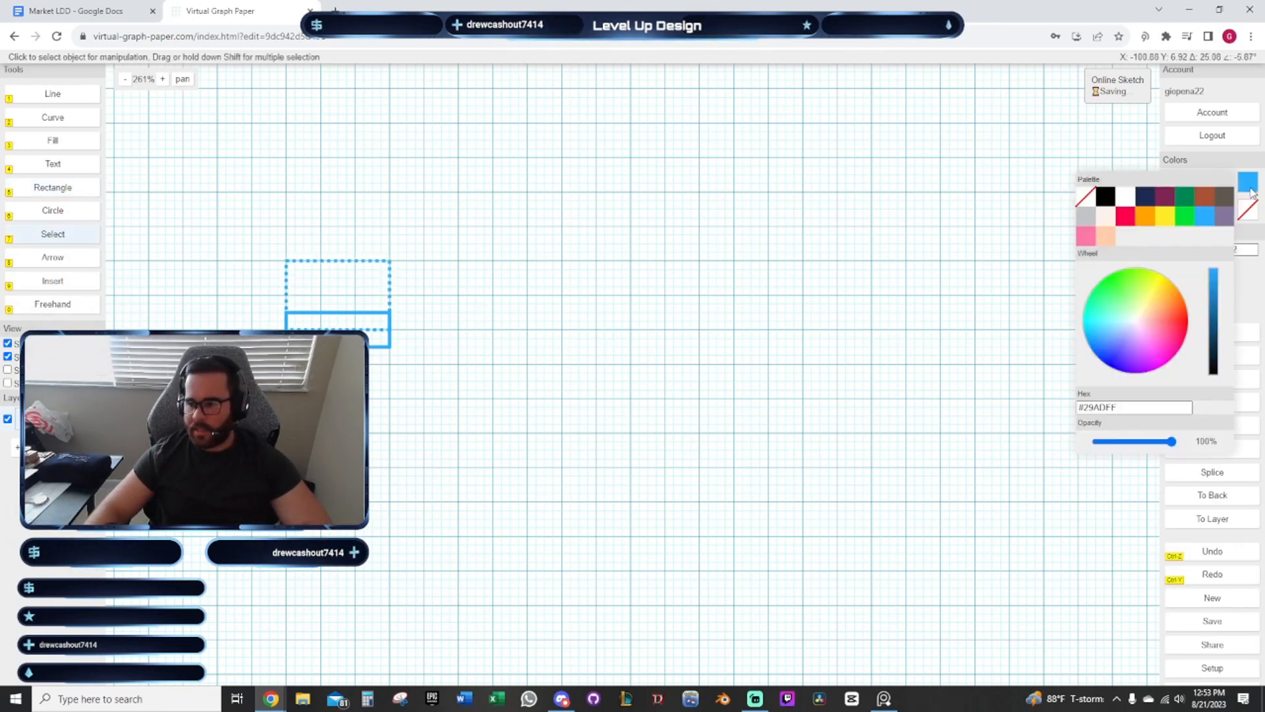
click(1111, 199)
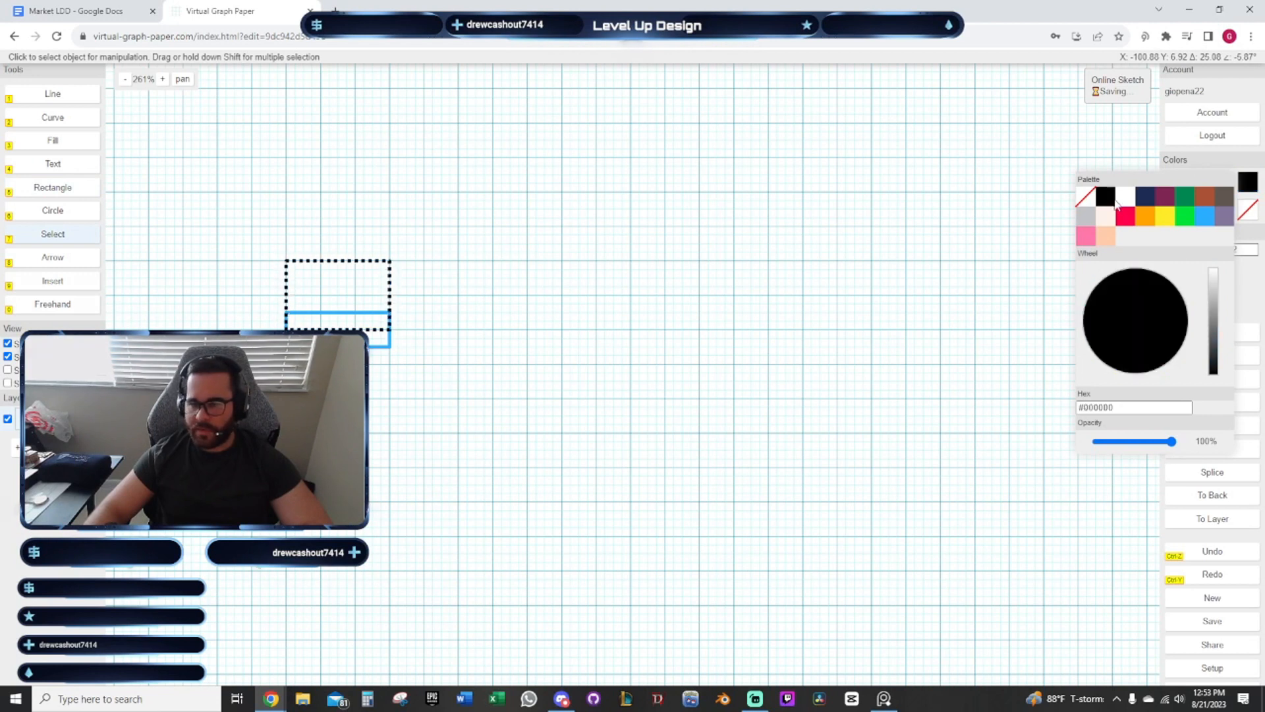
click(1247, 212)
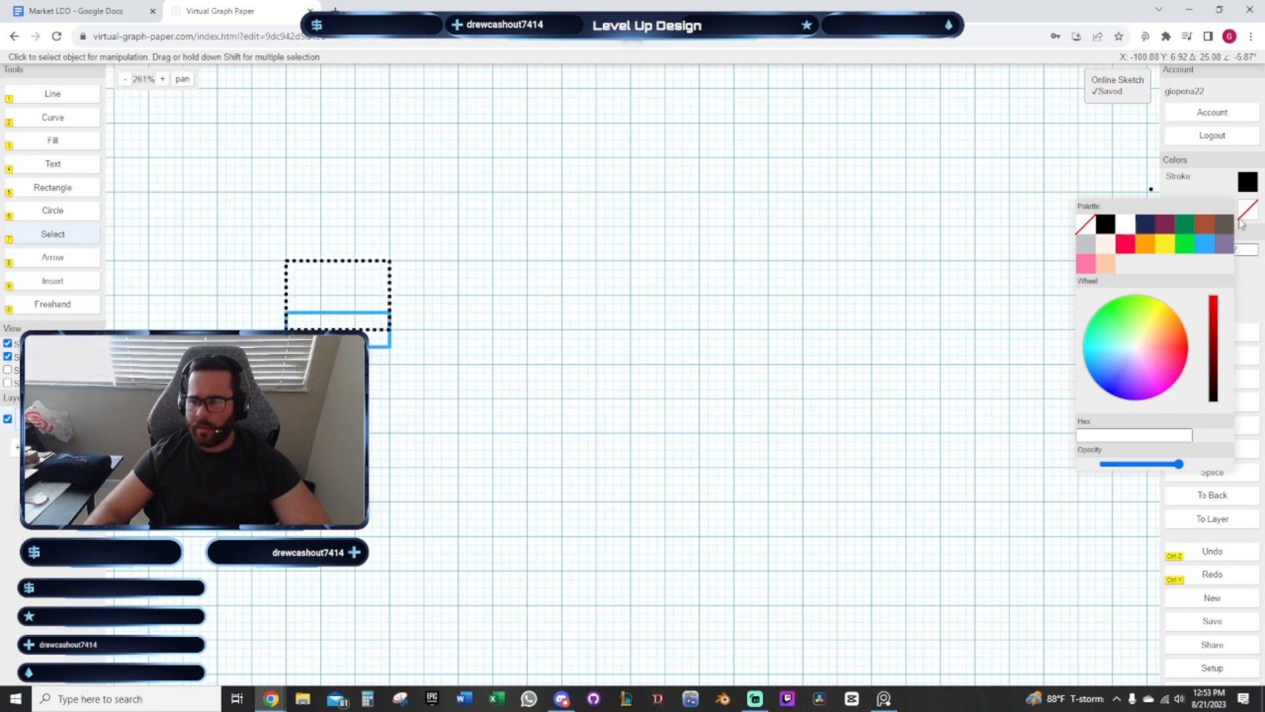
click(1221, 247)
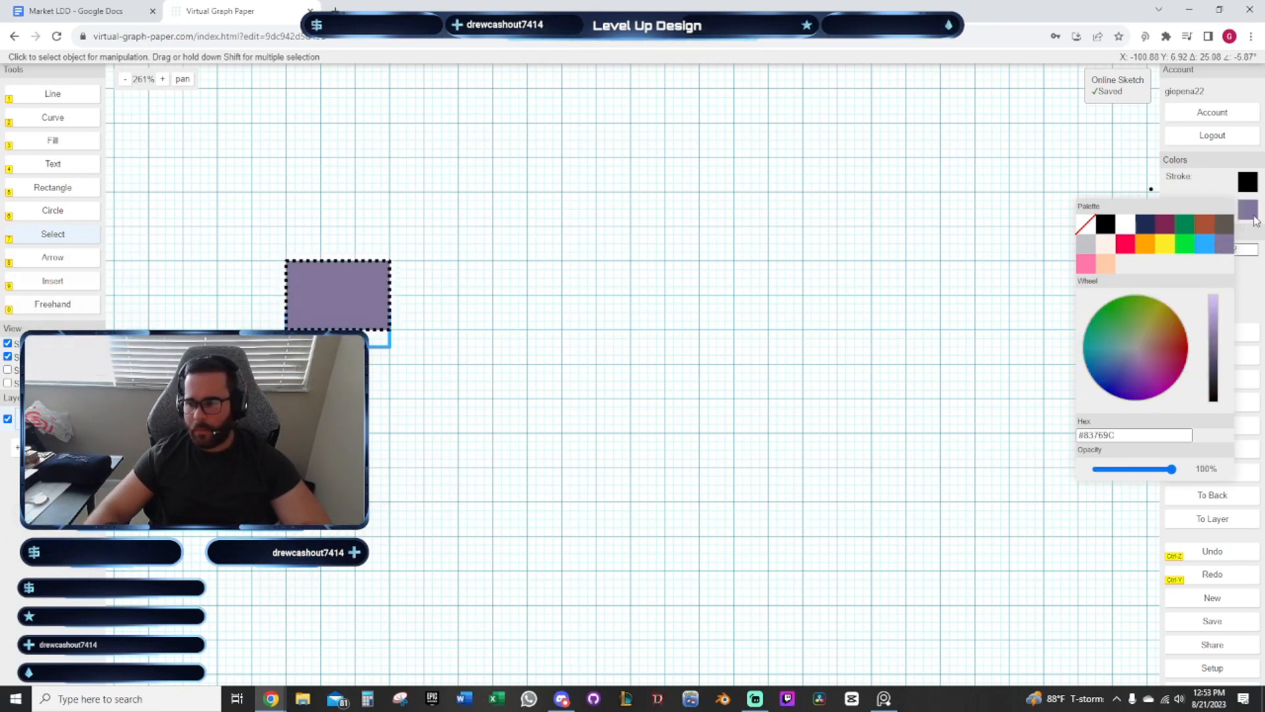
Give the smaller lower rectangle a black stroke and a light grey fill
click(342, 344)
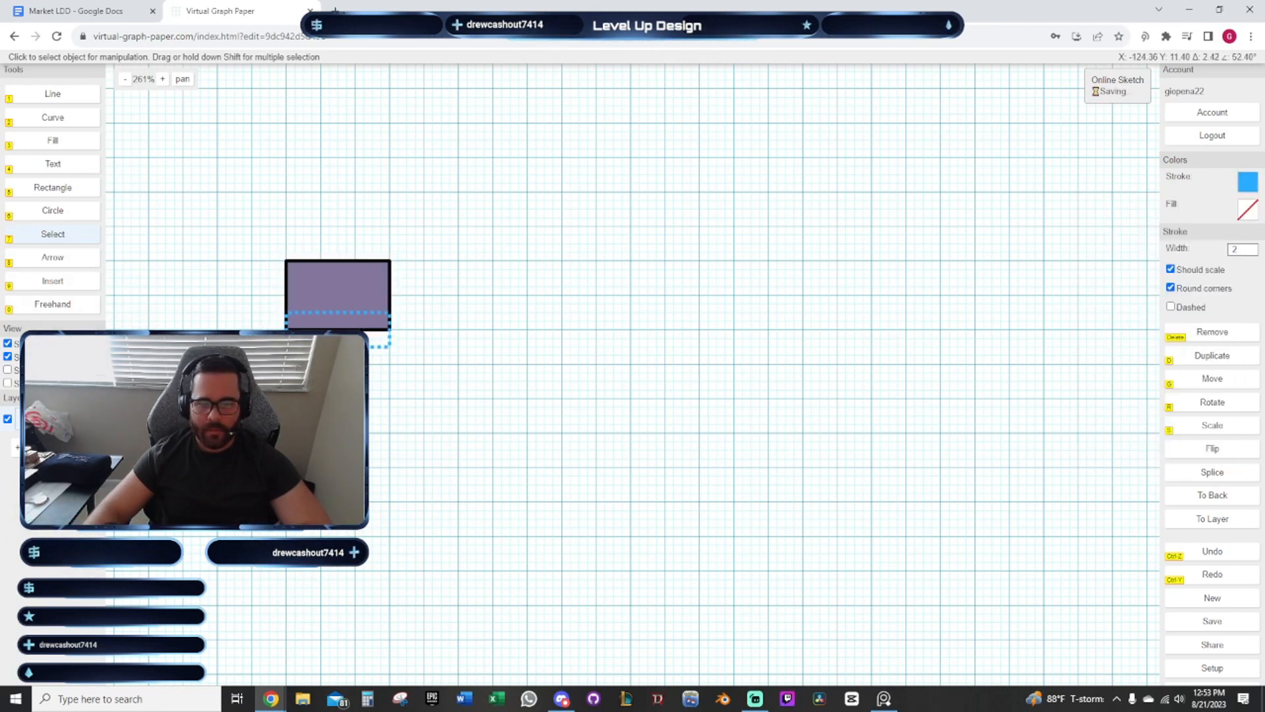
click(1247, 185)
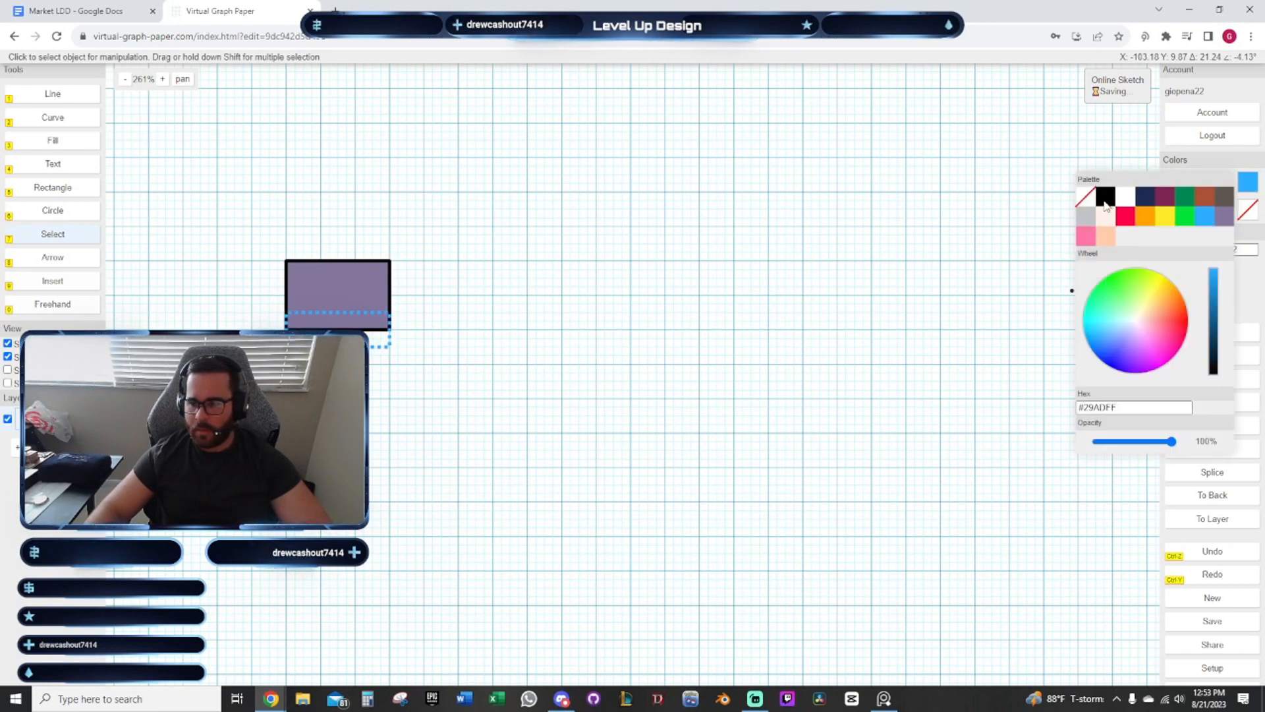
click(1143, 201)
click(1247, 215)
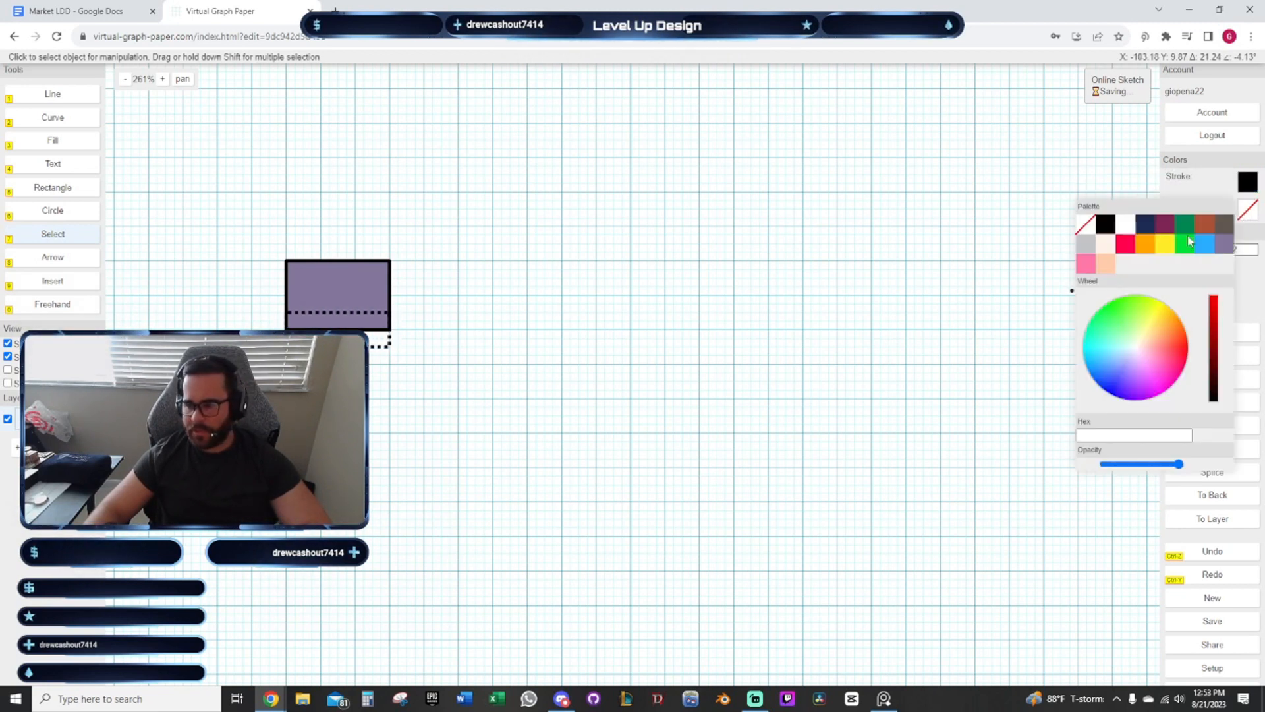
click(1167, 244)
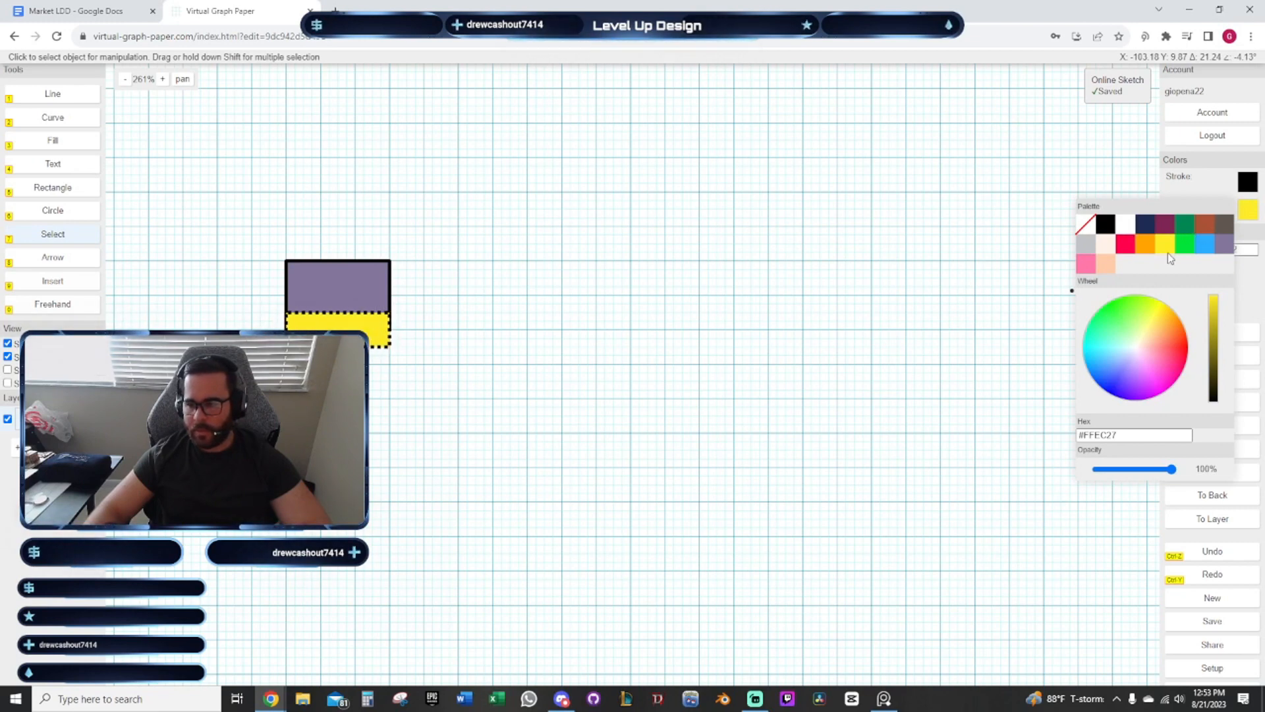
click(1091, 249)
click(538, 315)
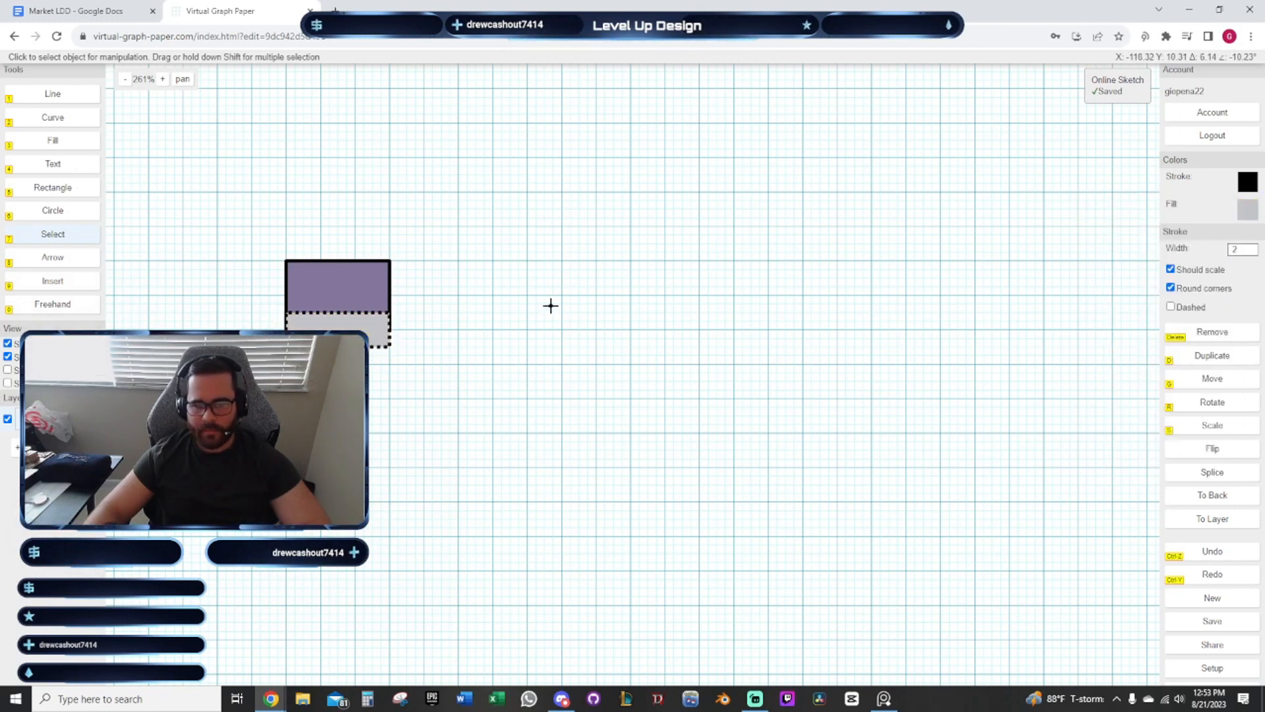
click(551, 305)
Switch to the reference image board and move it off the graph paper to uncover the drawing area
scroll(697, 294, down, 5)
drag(711, 283, 644, 302)
scroll(645, 302, up, 1)
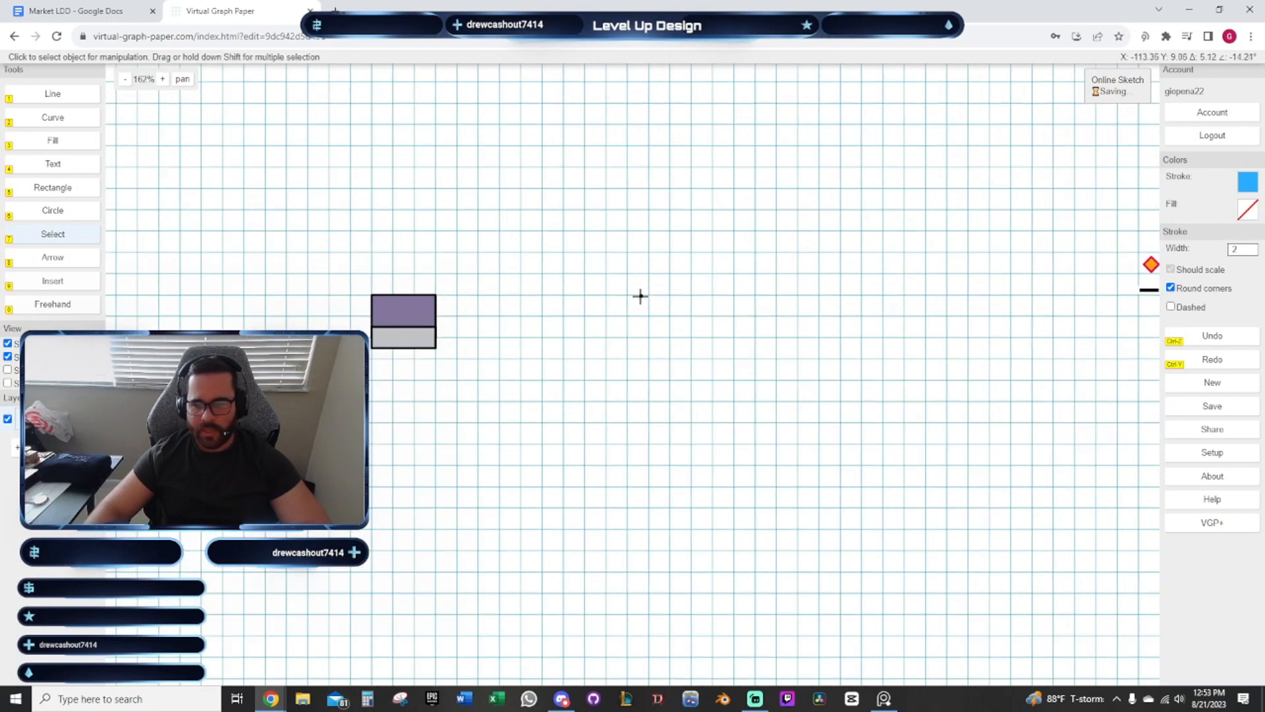
drag(872, 307, 827, 294)
drag(528, 277, 554, 278)
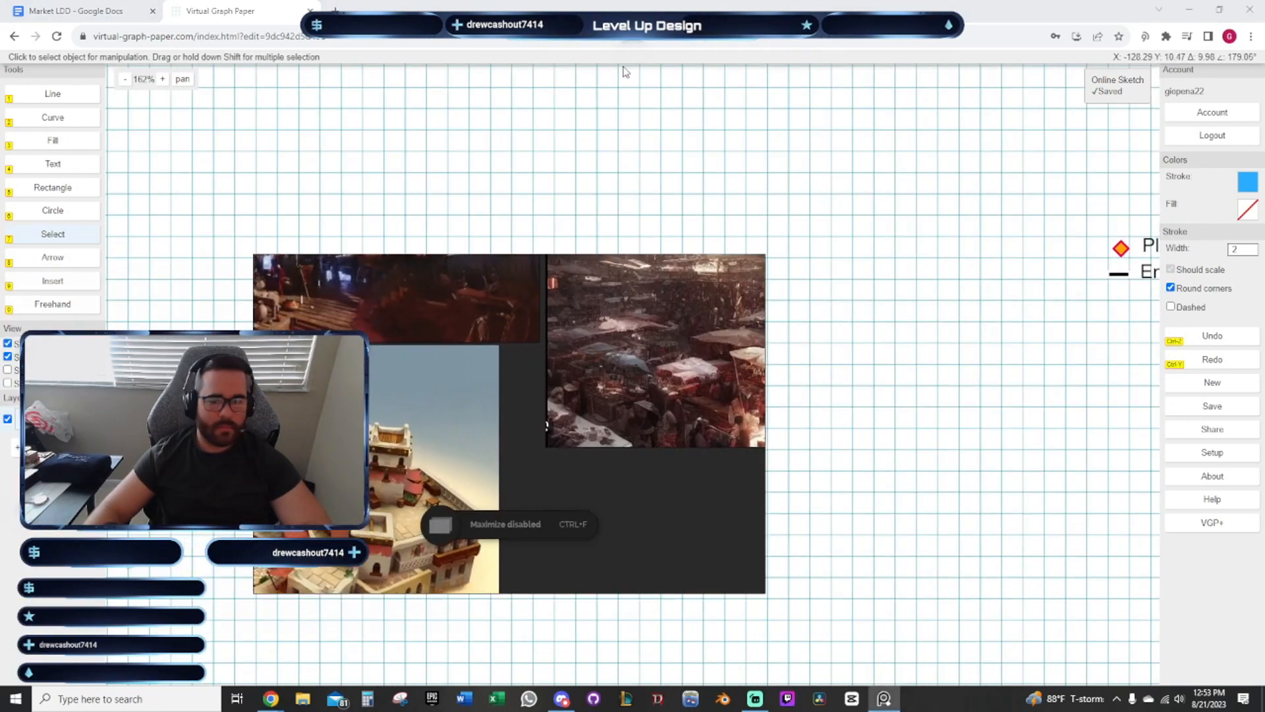
right_click(655, 519)
click(524, 398)
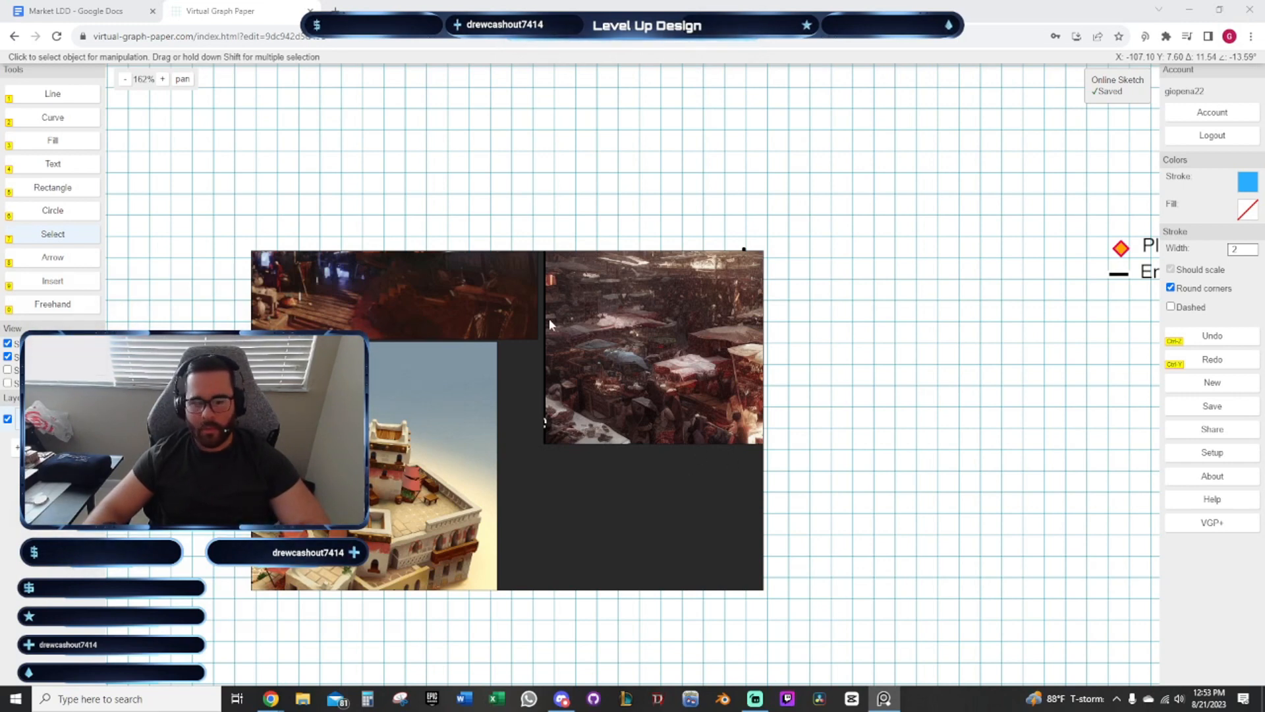
drag(527, 434, 1264, 433)
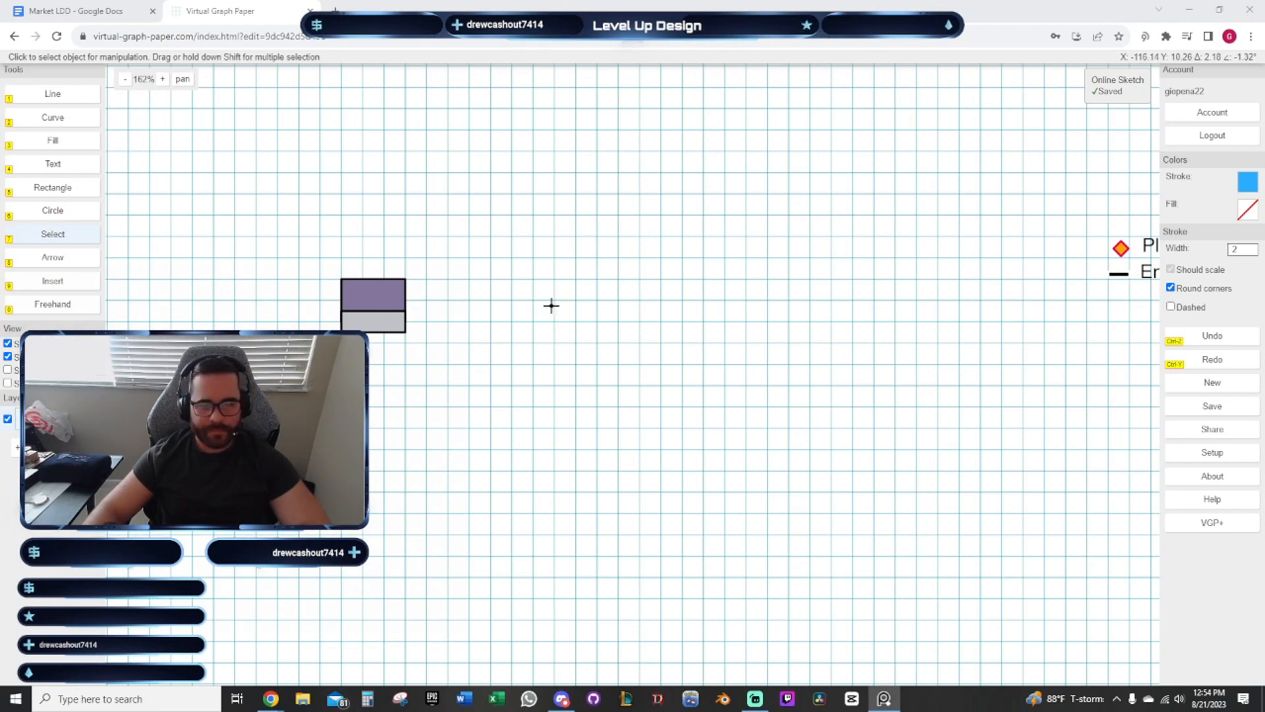
Move the purple and grey rectangle pair beside the legend's Player symbol, with its upper-left corner at X -93.25, Y 4.5
scroll(551, 303, down, 2)
scroll(494, 346, up, 1)
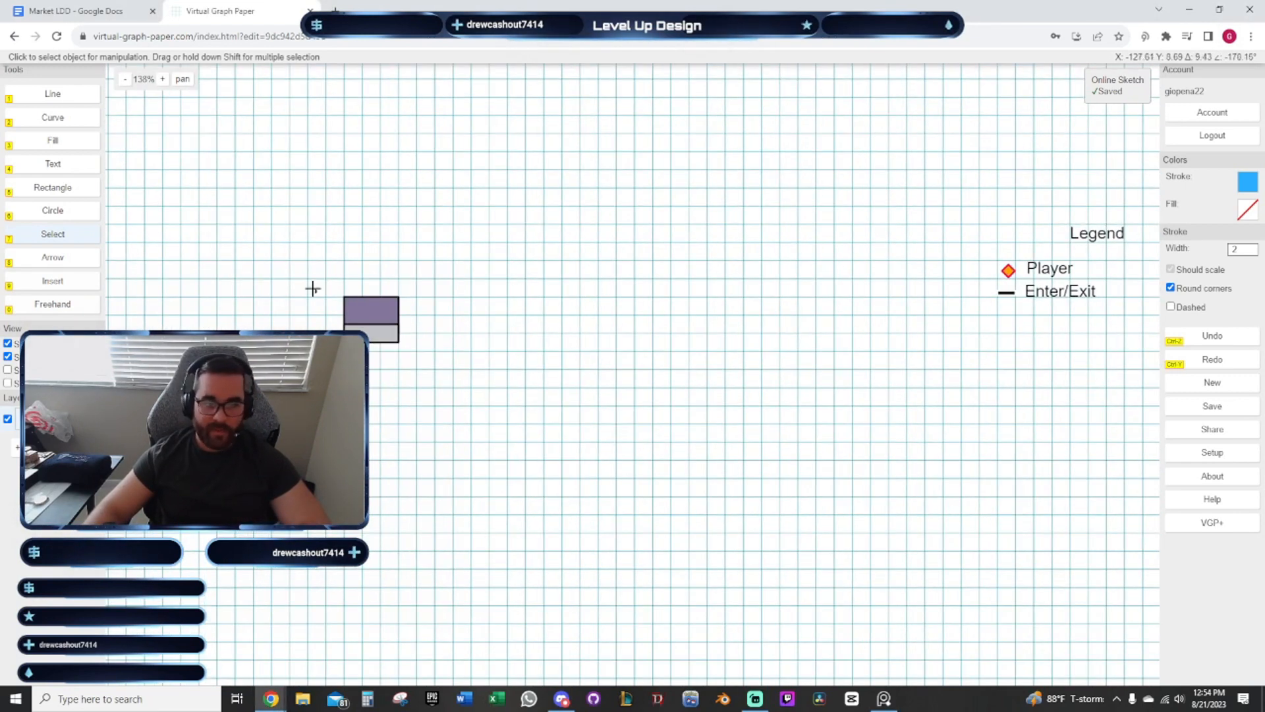
drag(314, 285, 452, 356)
drag(991, 229, 775, 228)
key(g)
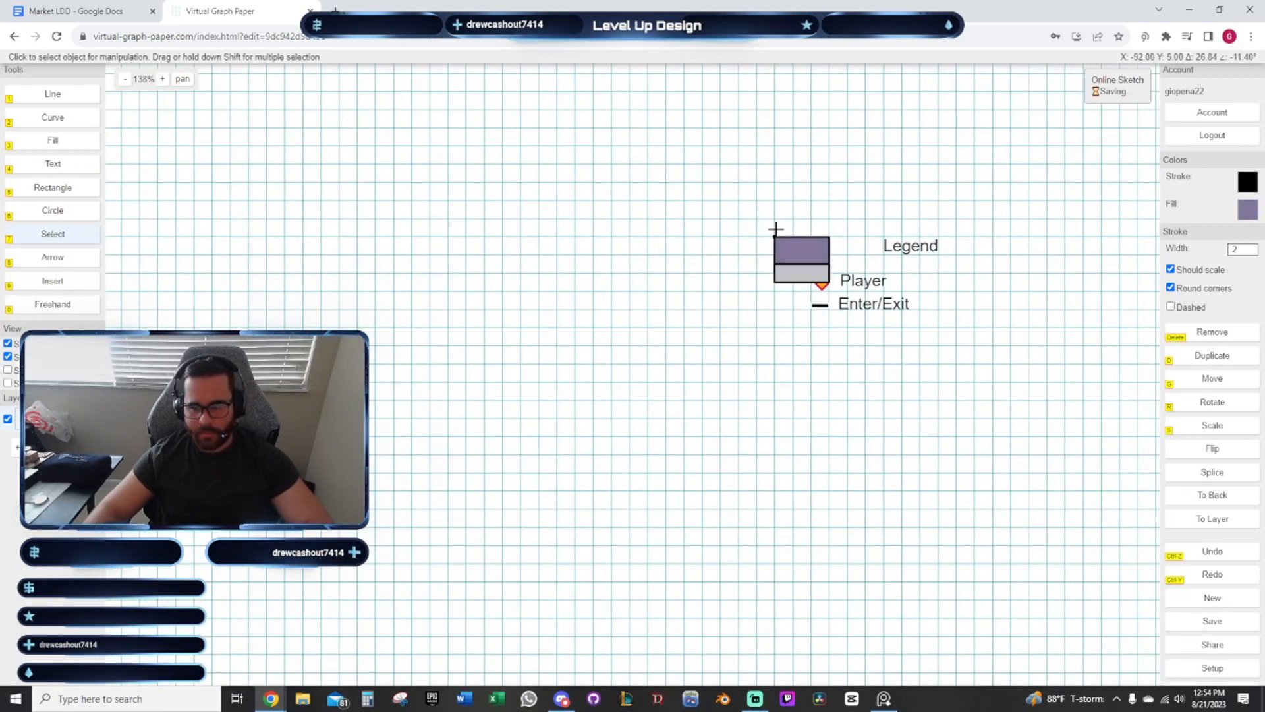
scroll(775, 229, up, 7)
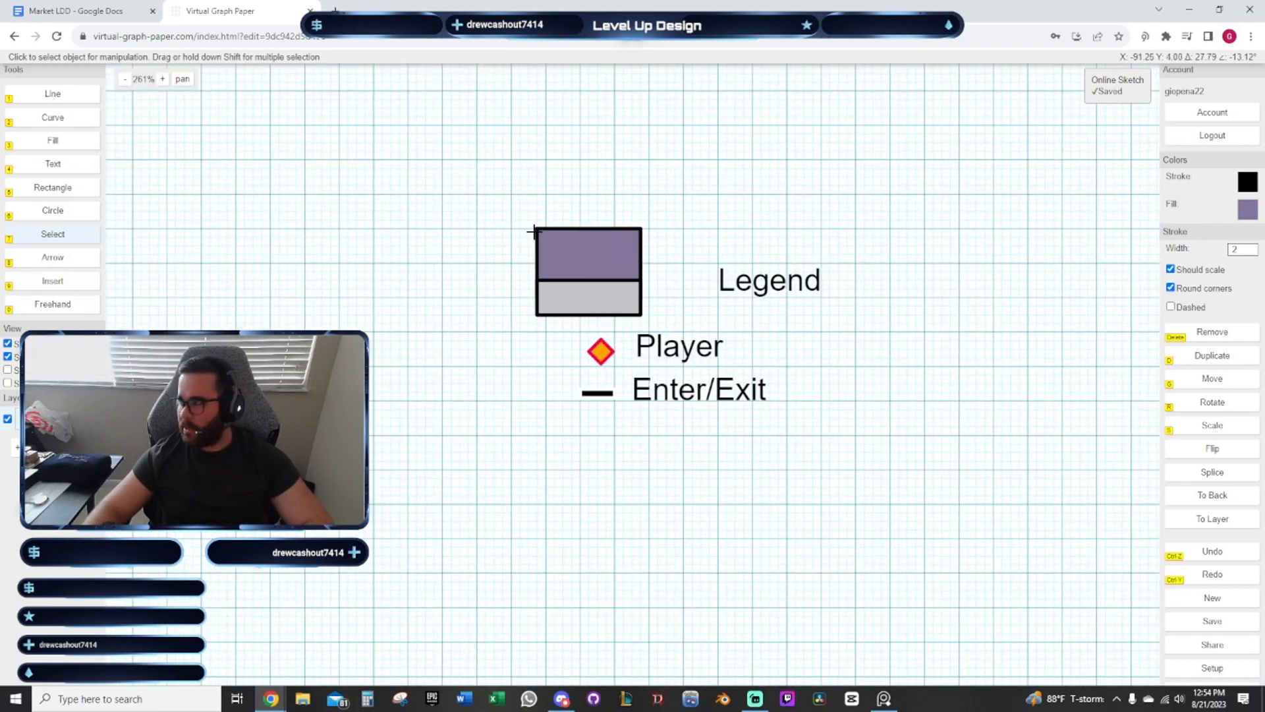
drag(534, 232, 455, 210)
scroll(495, 291, up, 5)
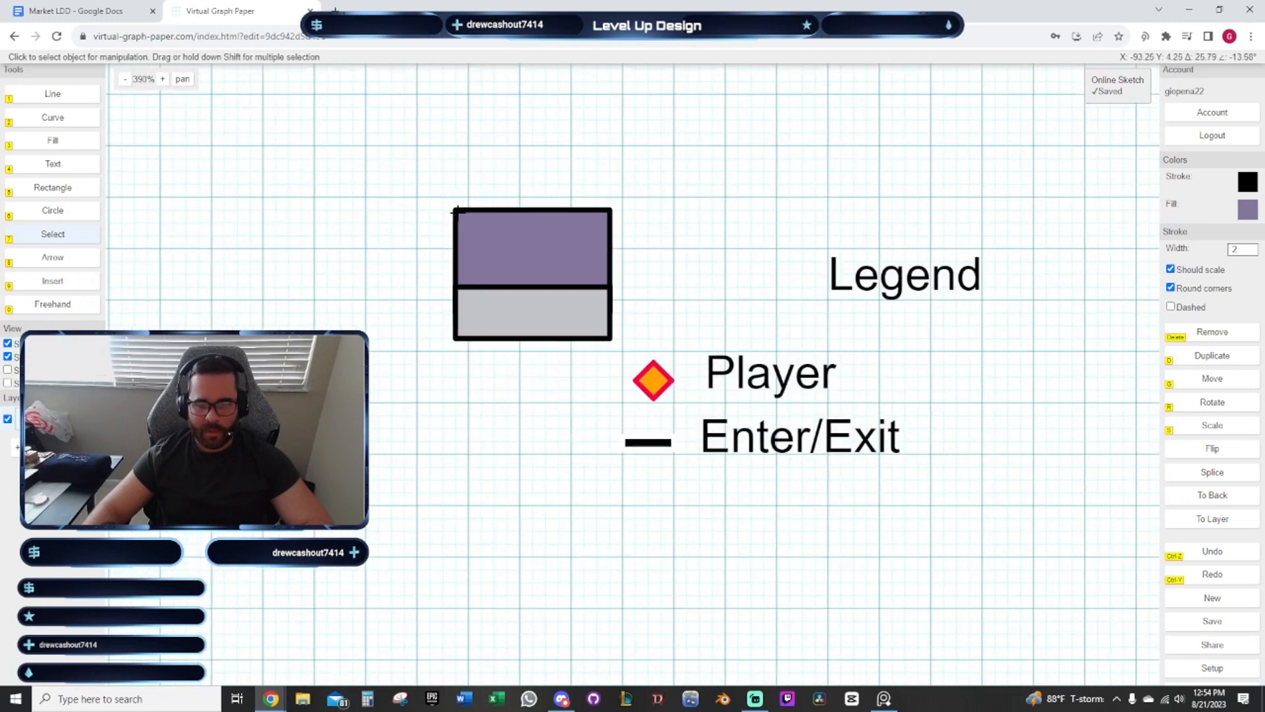
click(460, 218)
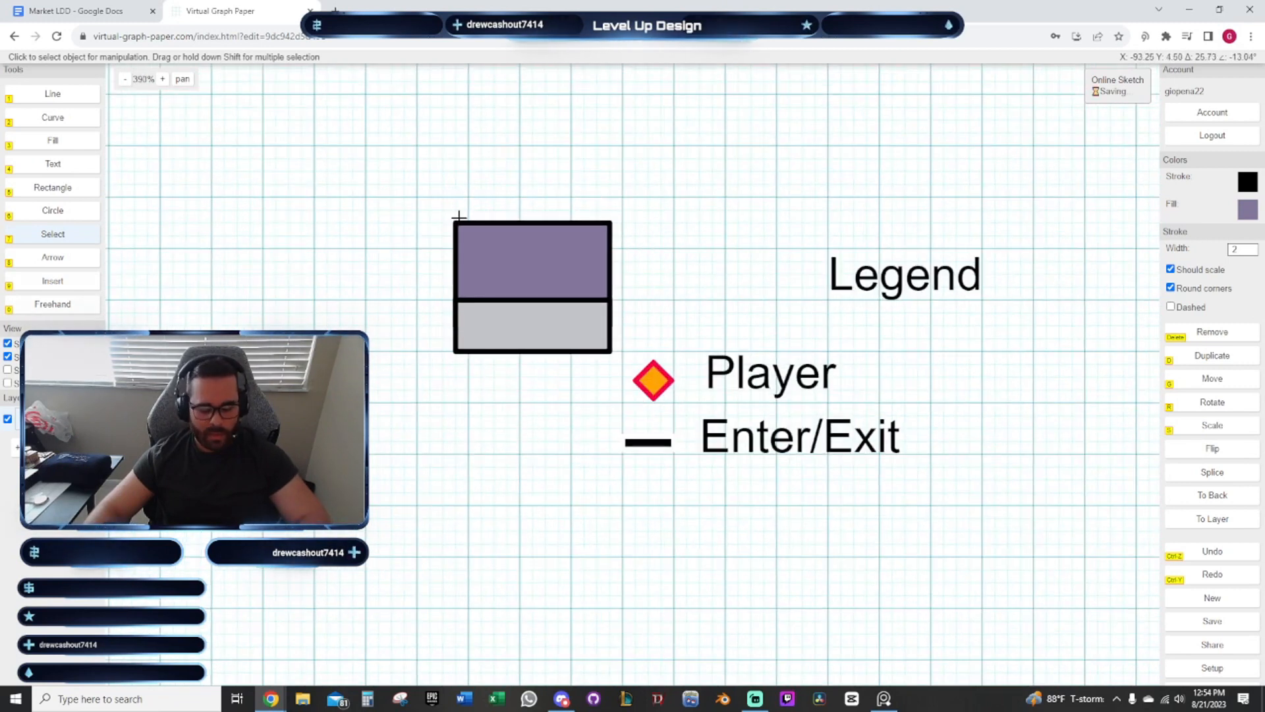
Scale the rectangle pair down to about 2.25 by 1.75 units and move it left into the open area away from the legend
key(s)
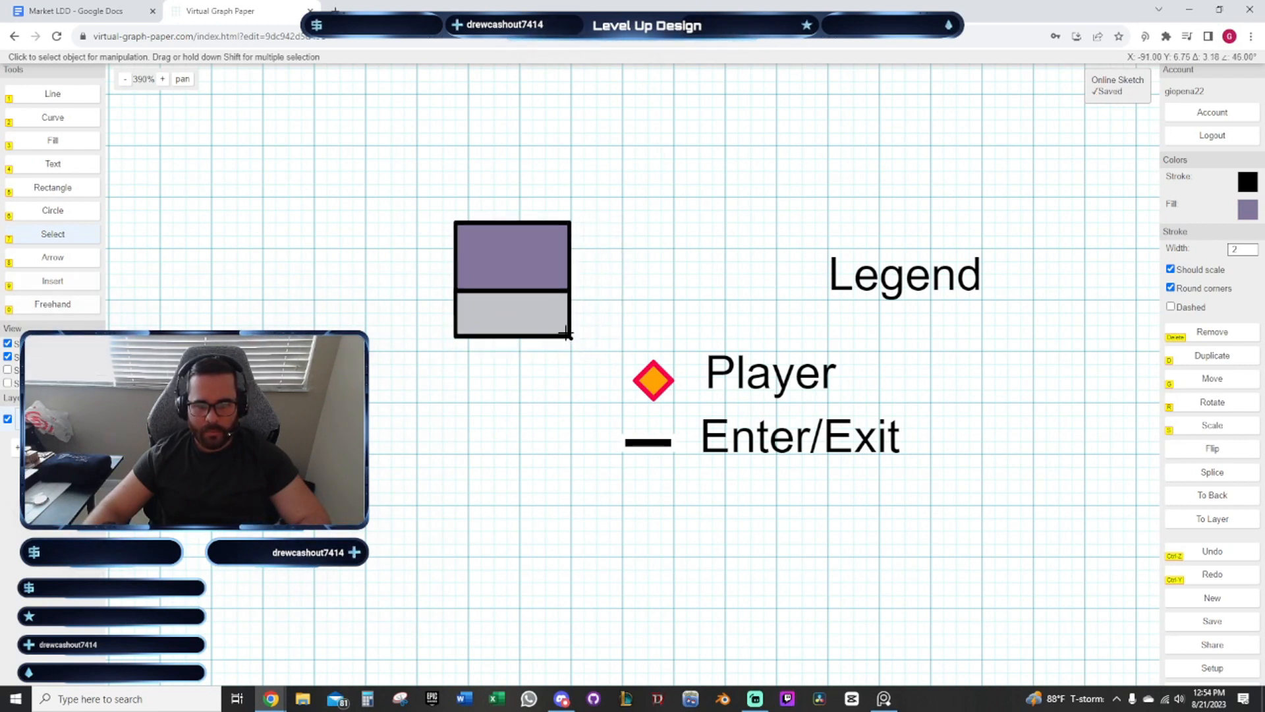
click(572, 318)
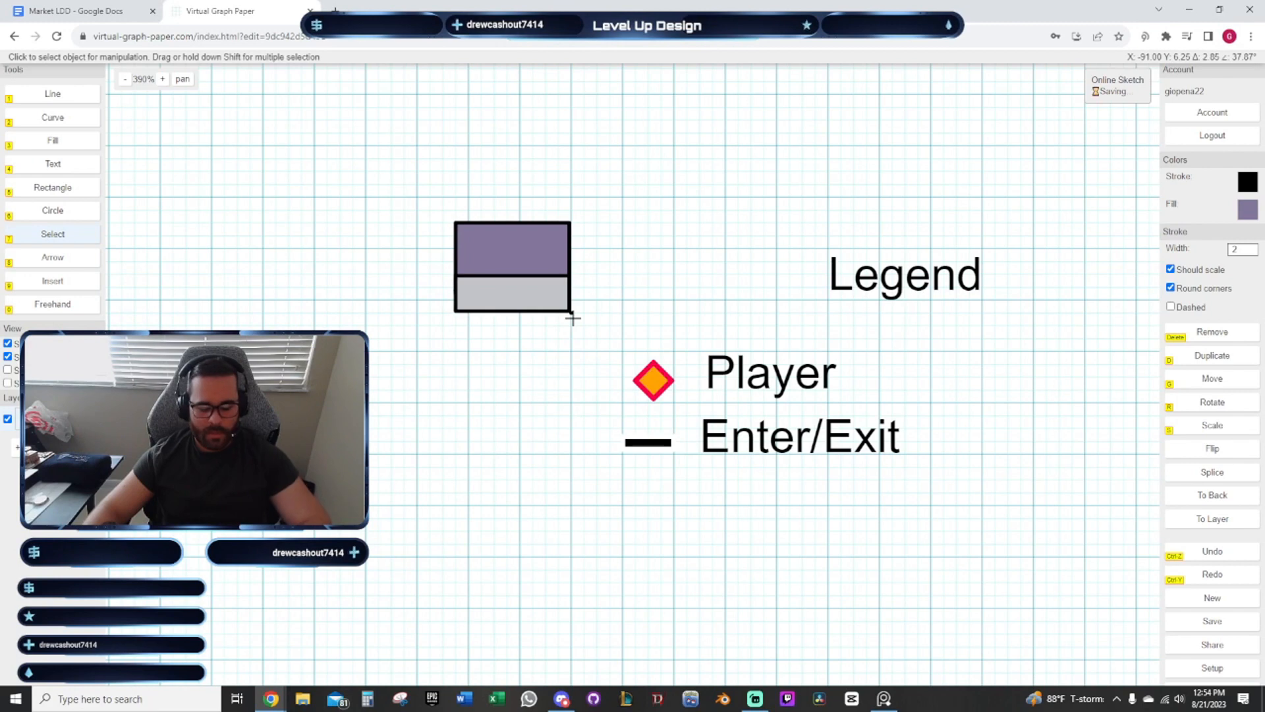
key(g)
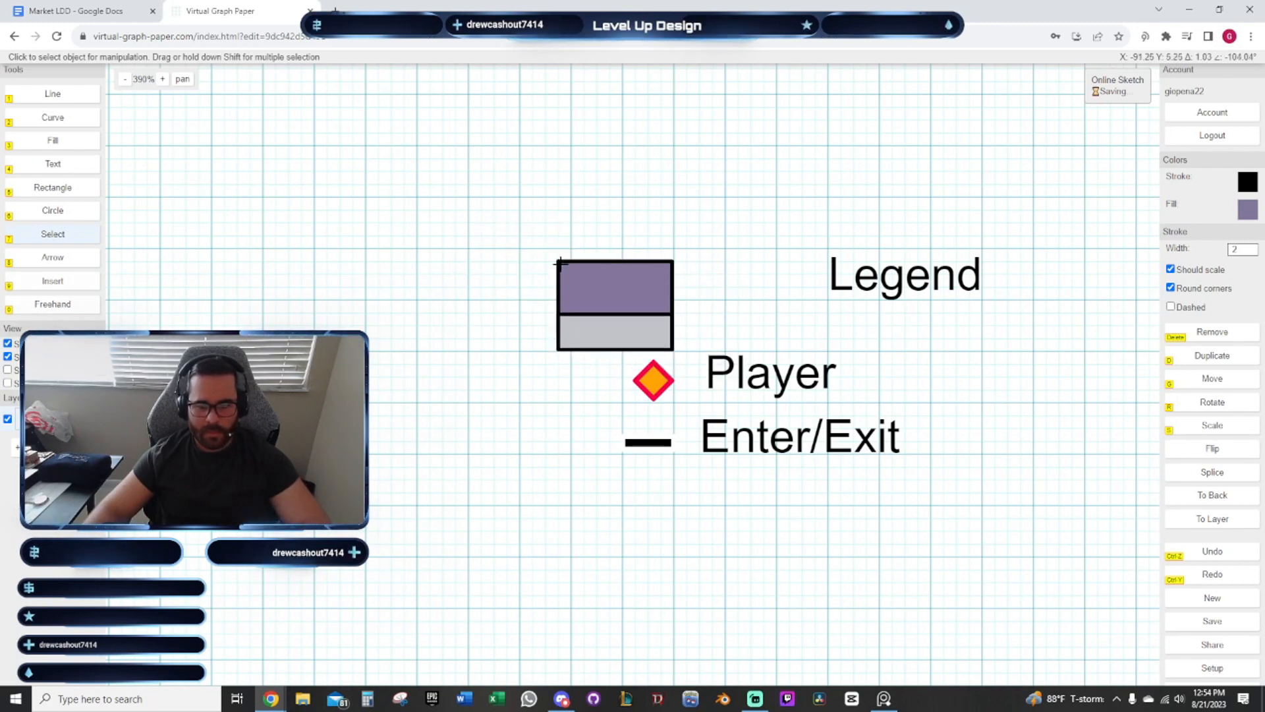
scroll(411, 249, down, 3)
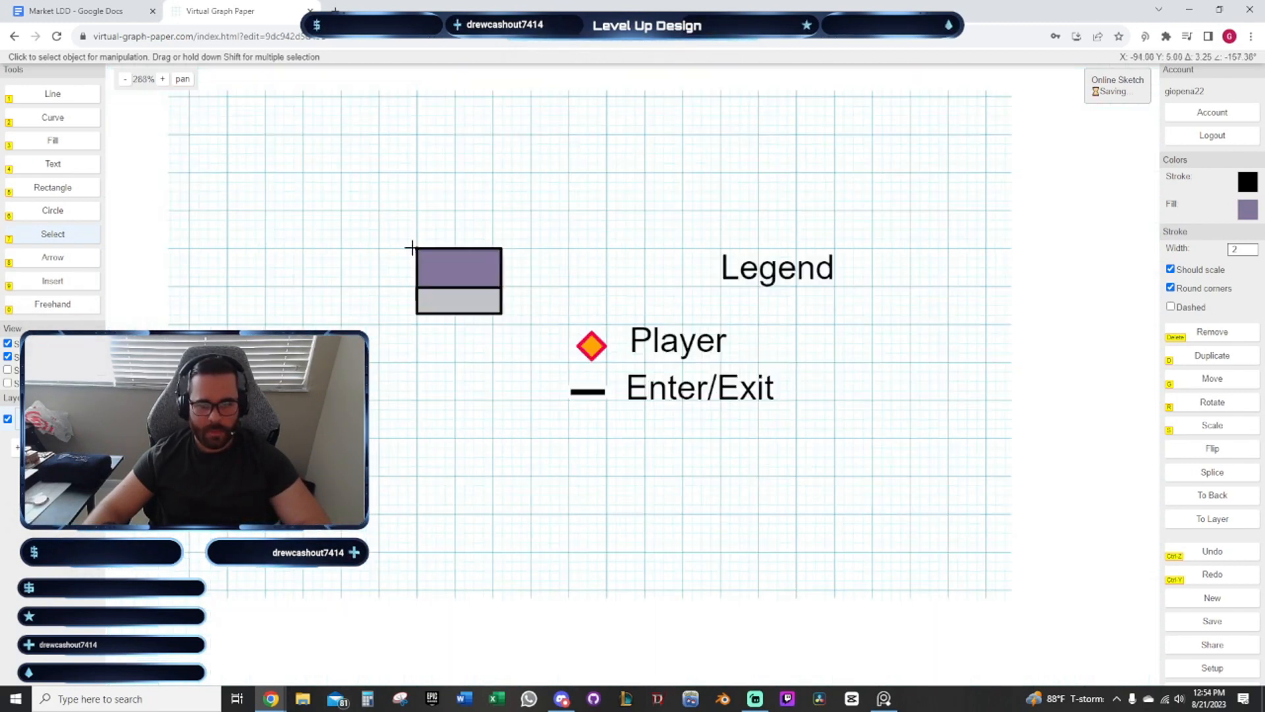
scroll(316, 259, up, 1)
drag(316, 259, 644, 281)
drag(263, 246, 384, 236)
scroll(372, 260, down, 2)
click(458, 222)
drag(580, 263, 486, 296)
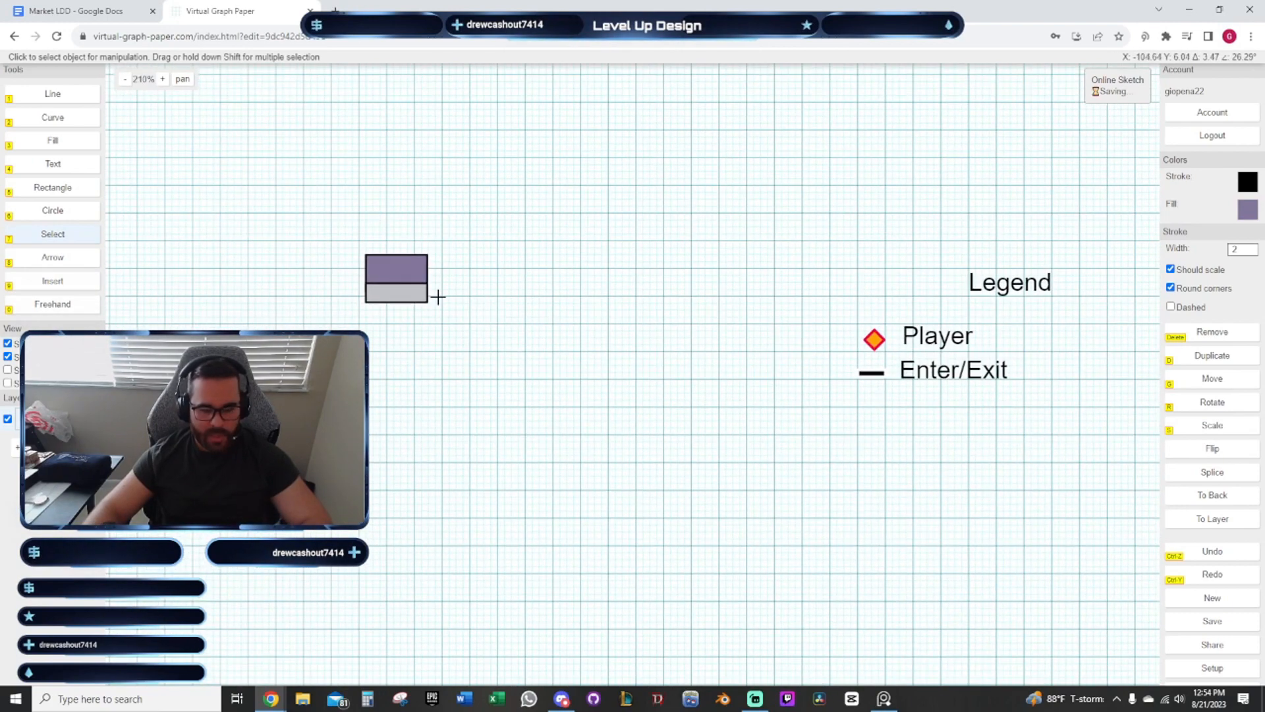
Duplicate the rectangle pair twice, placing one copy against its right side about 0.5 units lower and the other copy above
key(d)
scroll(421, 269, up, 1)
scroll(428, 268, up, 1)
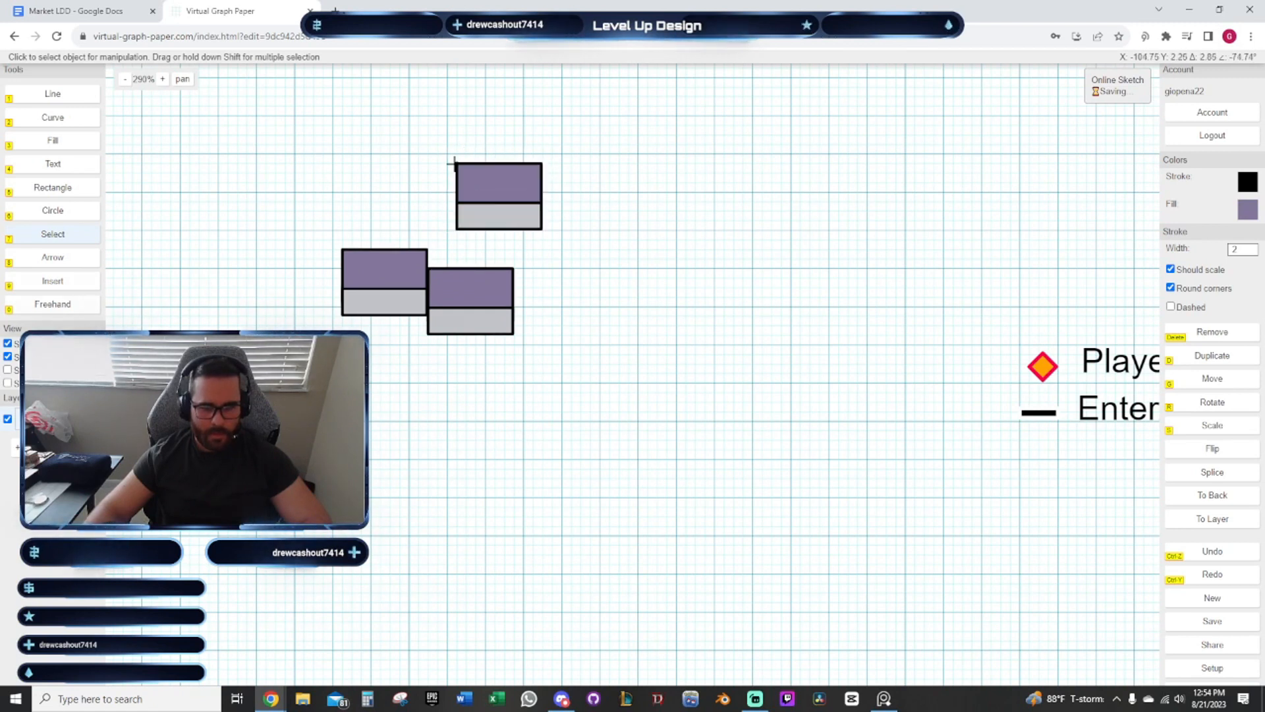
click(455, 163)
Rotate the upper copy 180° and set it and a duplicate back to back against the two lower pairs
key(r)
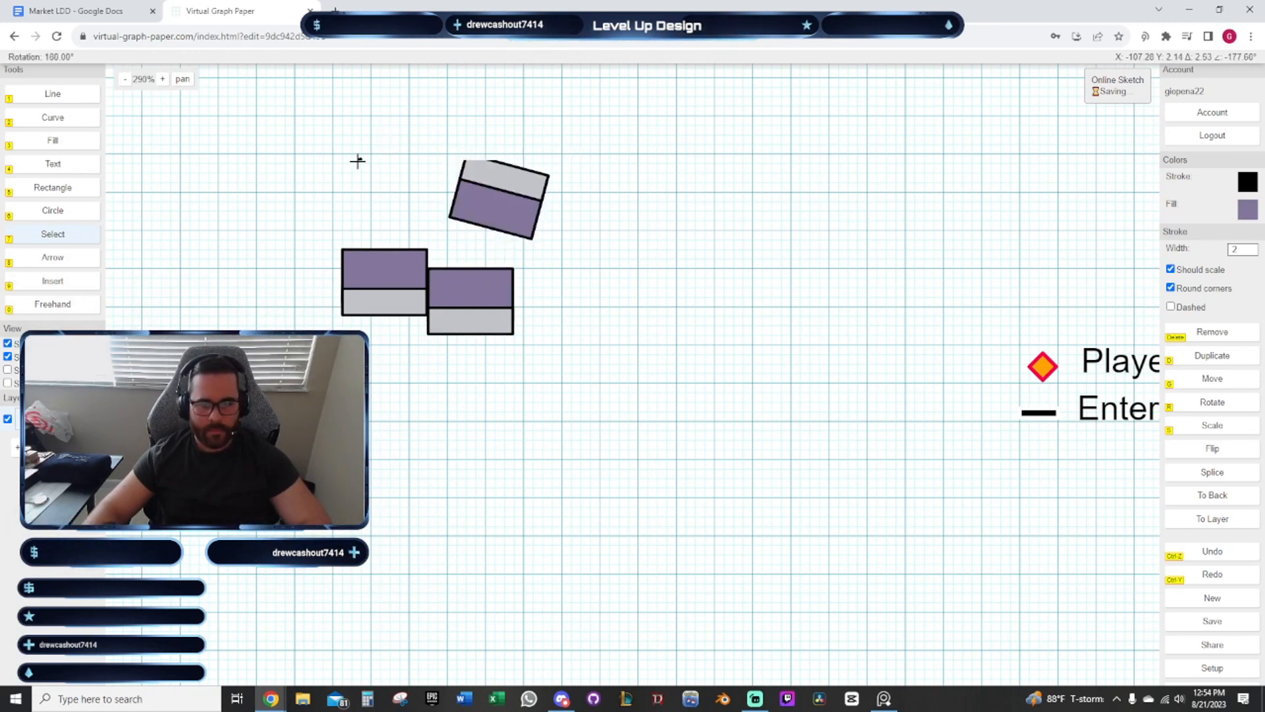
click(352, 173)
drag(458, 165, 521, 206)
mouse_move(431, 180)
mouse_down()
mouse_move(429, 198)
mouse_move(342, 153)
mouse_move(334, 178)
mouse_move(420, 155)
mouse_move(427, 200)
mouse_up()
scroll(637, 276, down, 3)
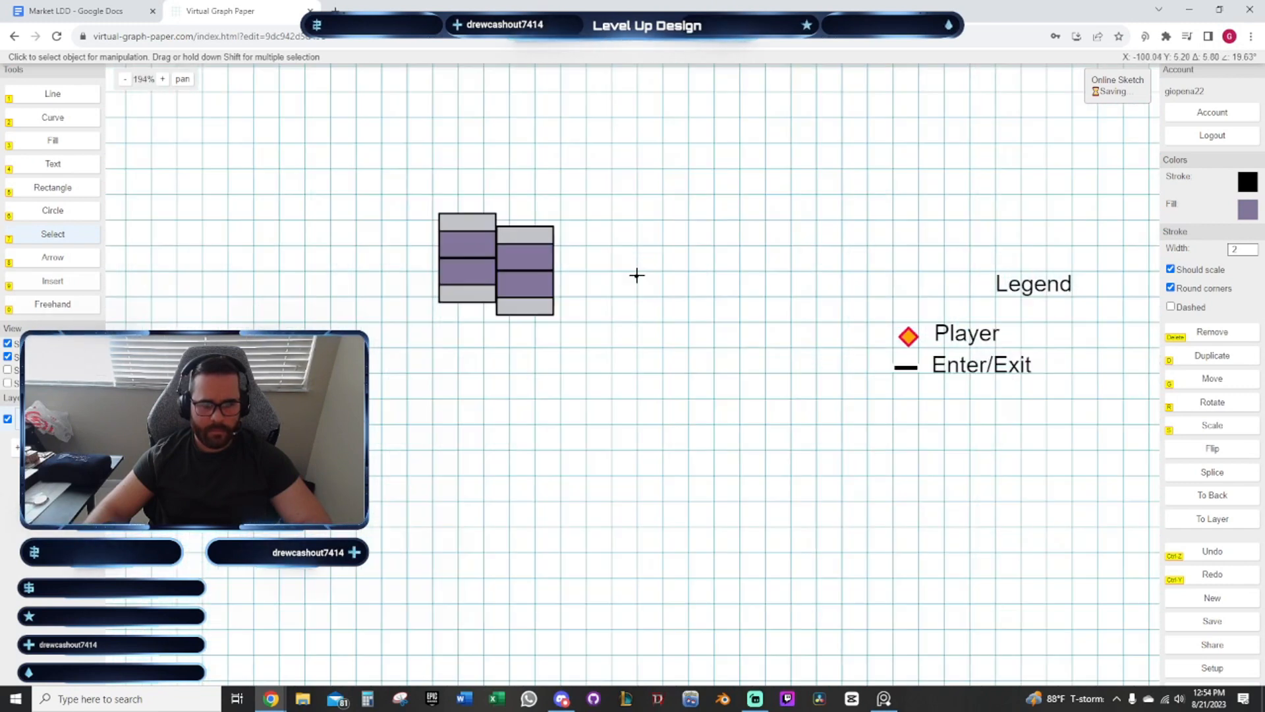
Move the whole block of four rectangle pairs further left, with its left edge at about X -111.25
drag(648, 306, 620, 321)
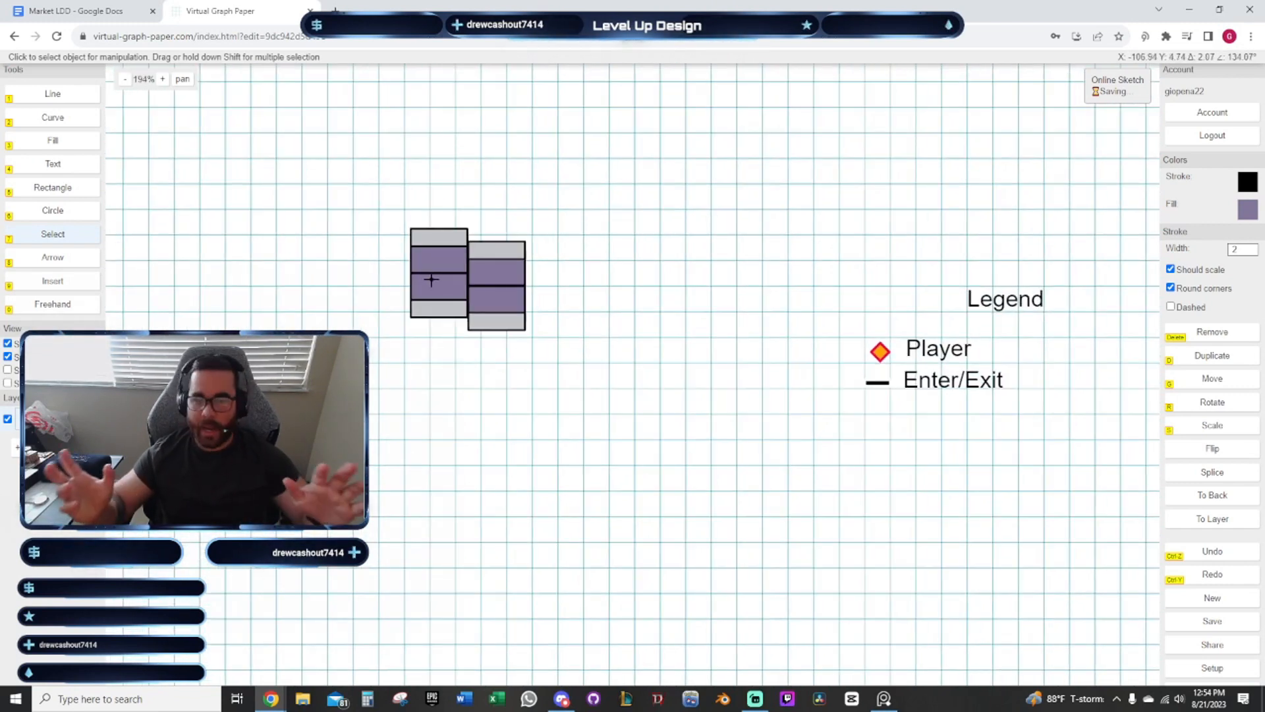
drag(333, 223, 590, 406)
scroll(569, 351, up, 1)
key(g)
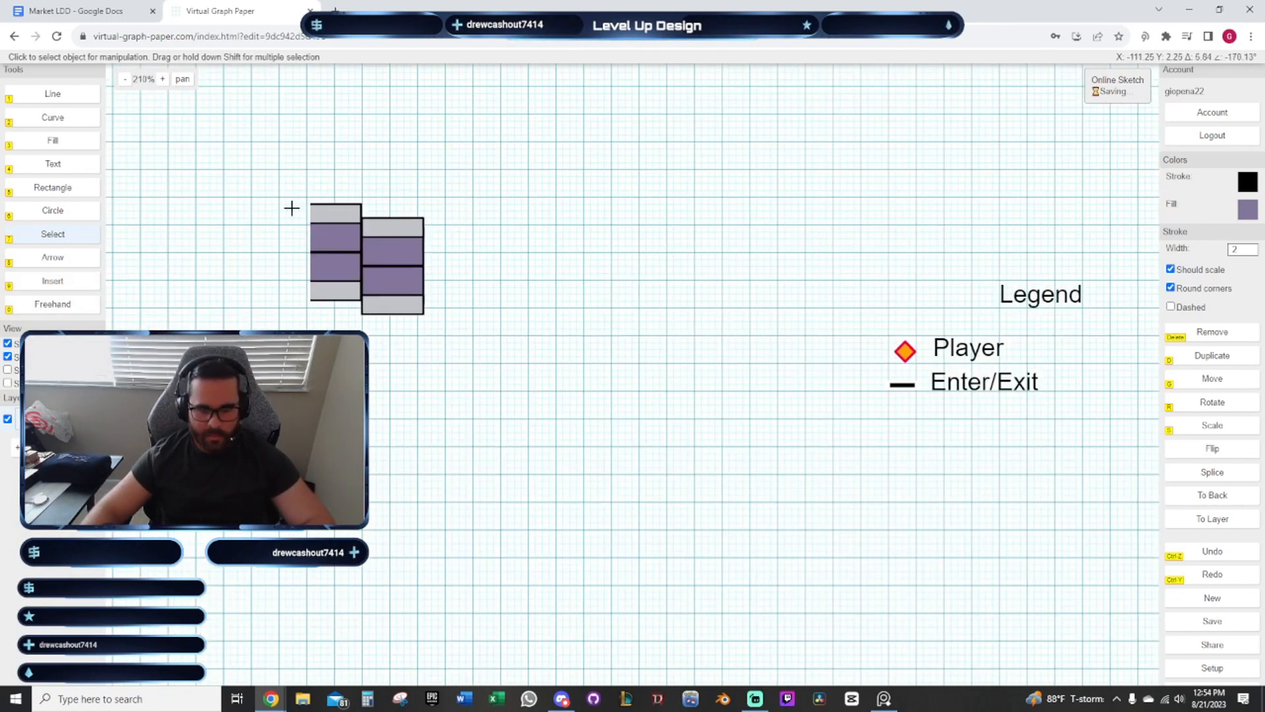
click(292, 223)
Duplicate the four-pair block, place the copy to the right from X -100.75, Y 5.5, and tilt it about 60° clockwise
key(d)
click(591, 294)
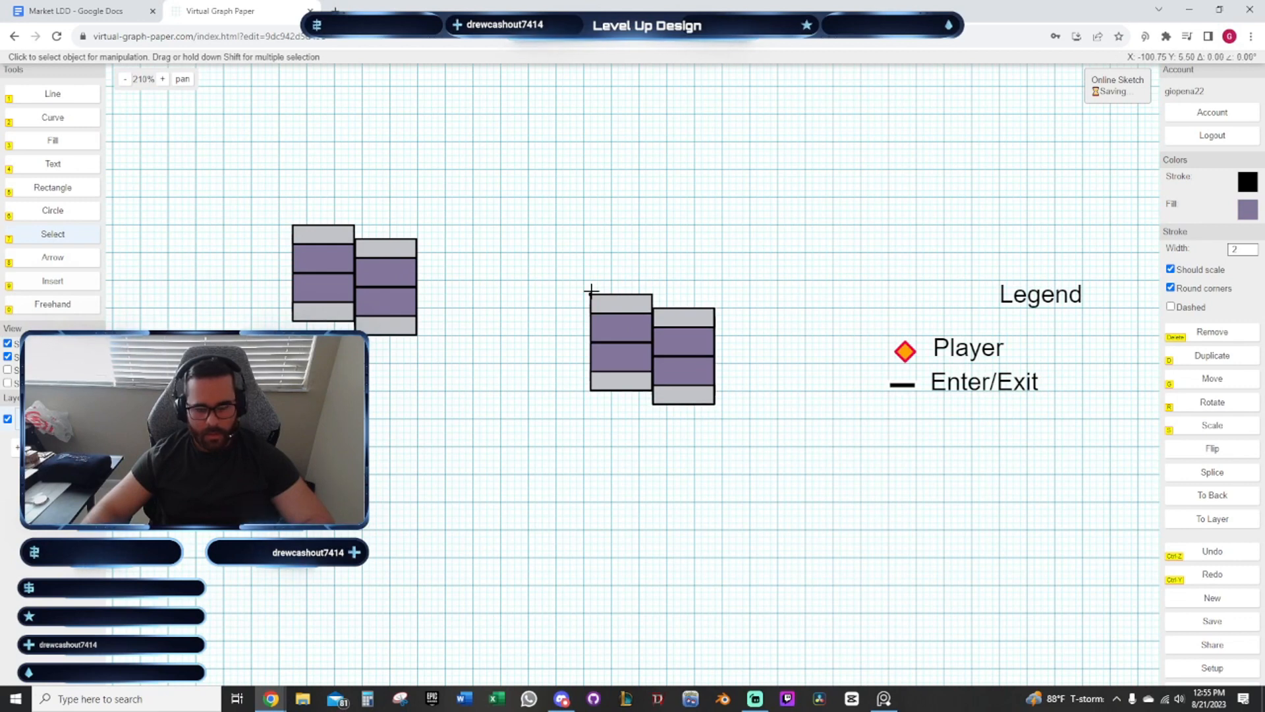
key(r)
click(619, 259)
drag(696, 329, 632, 245)
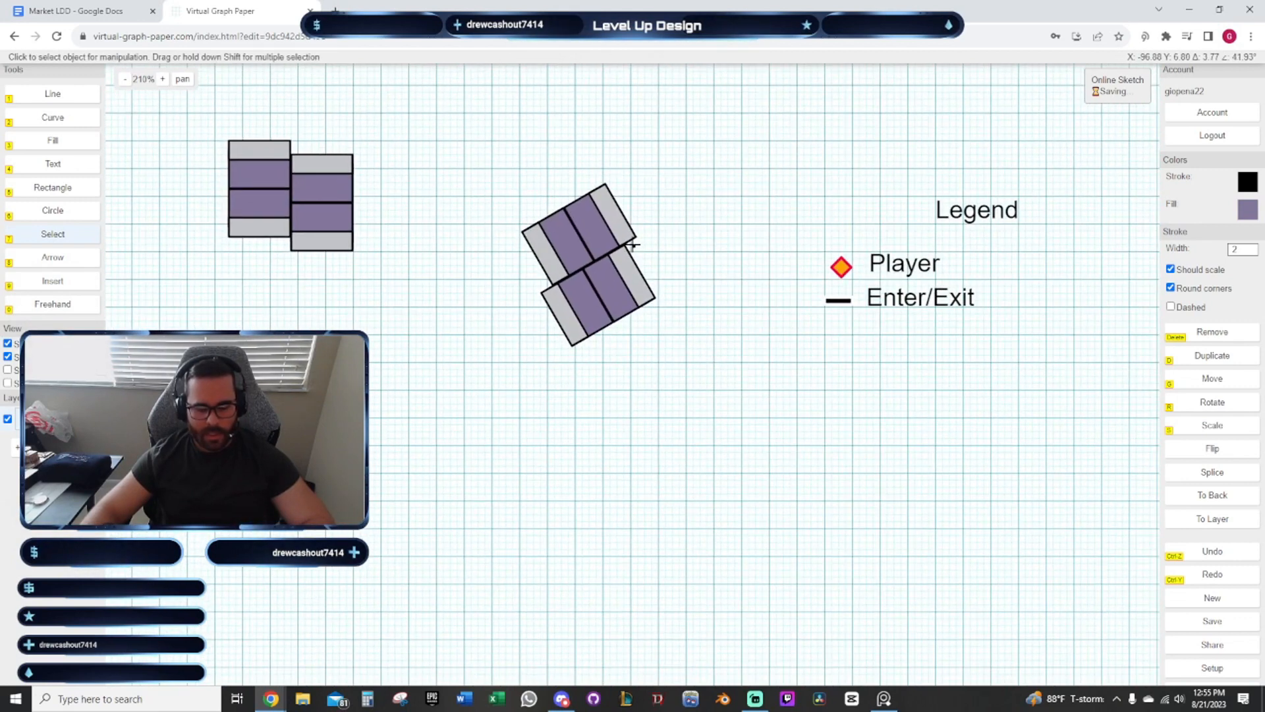
Duplicate the tilted block, place the copy just below it, and rotate the copy about 30° further so its edges align with the grid
key(d)
click(571, 344)
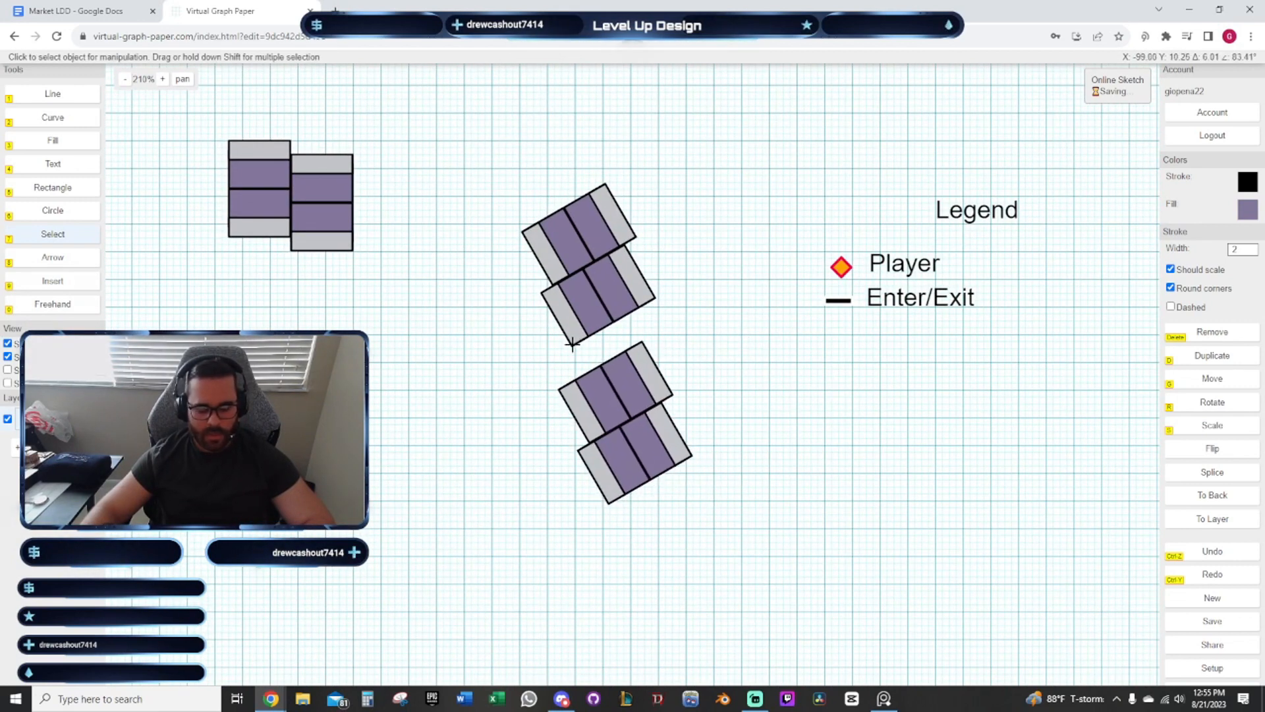
key(r)
click(528, 329)
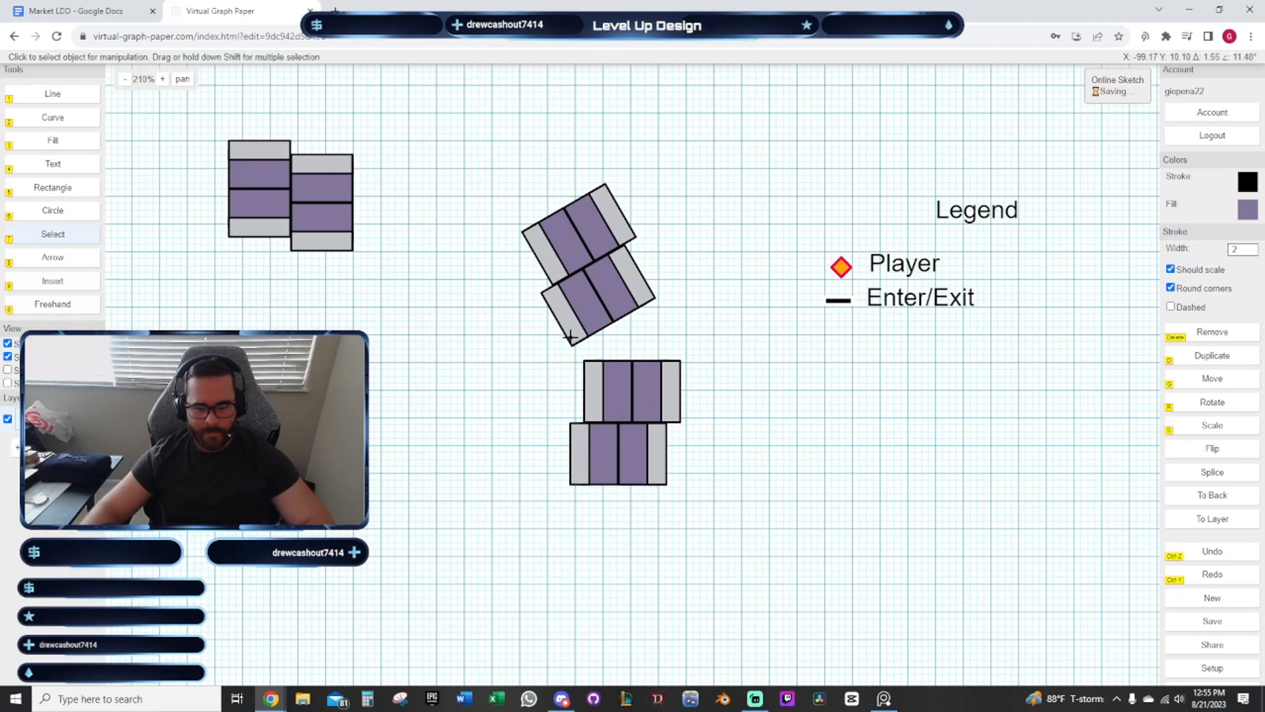
Draw a blue curve below the left block from X -110, Y 8 to X -108, Y 8, arched upward with its control point at X -109, Y 6.75
drag(473, 345, 651, 400)
scroll(627, 379, down, 3)
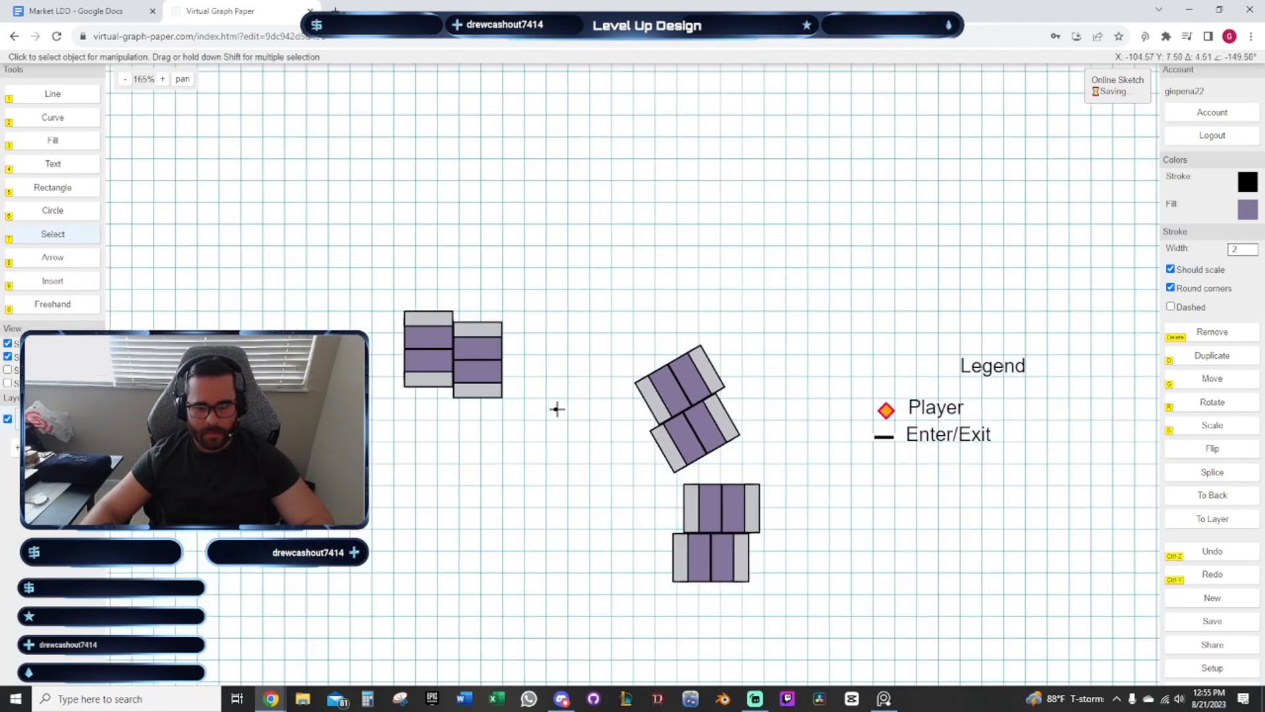
drag(499, 429, 642, 436)
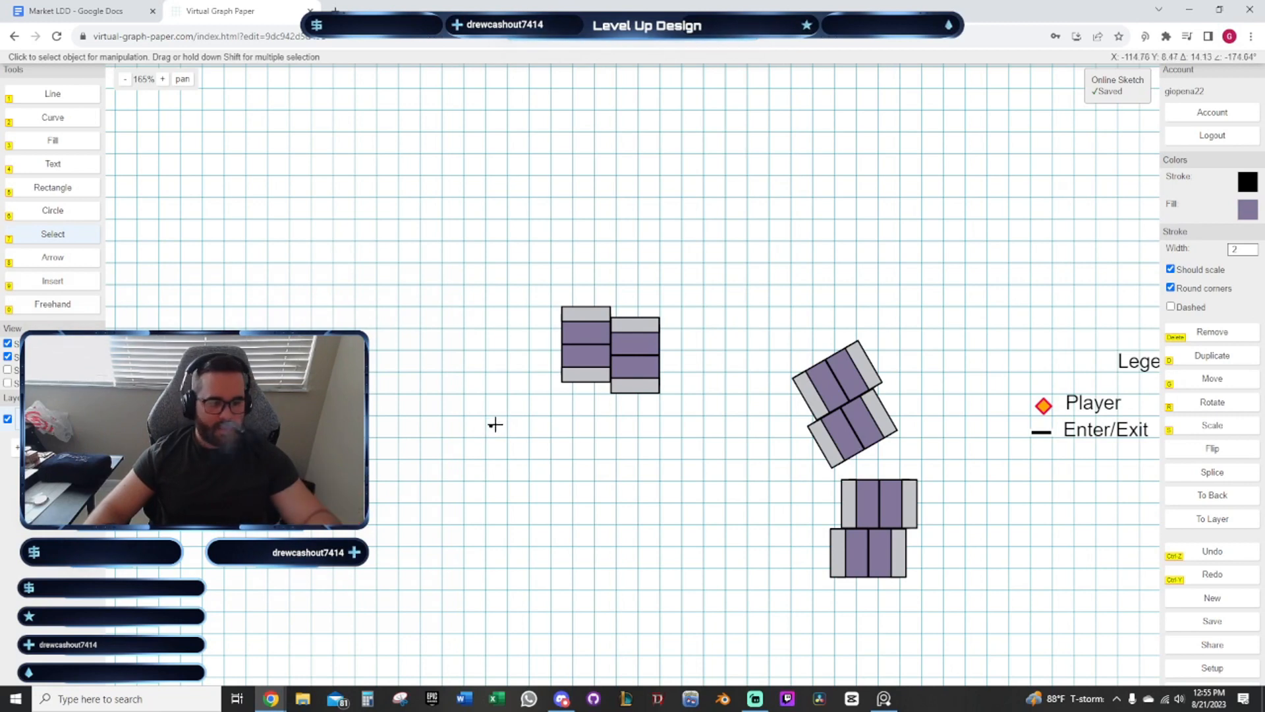
drag(494, 424, 451, 361)
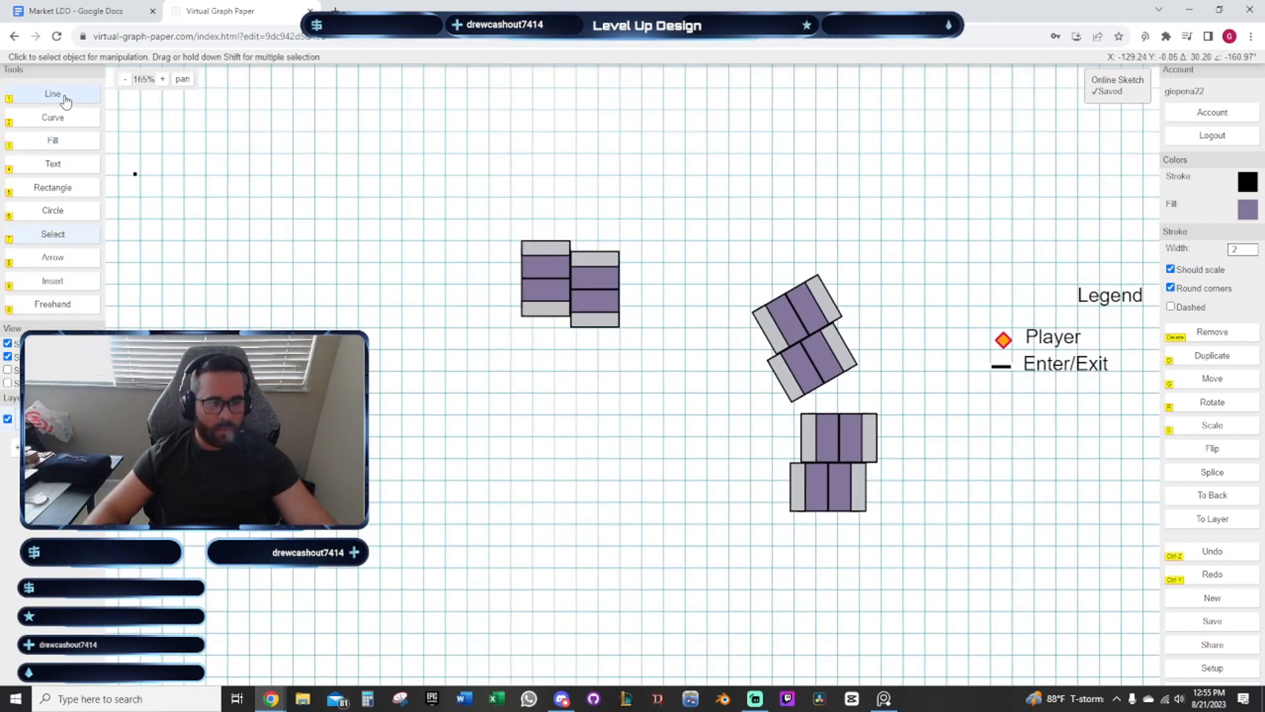
click(54, 117)
scroll(567, 336, up, 5)
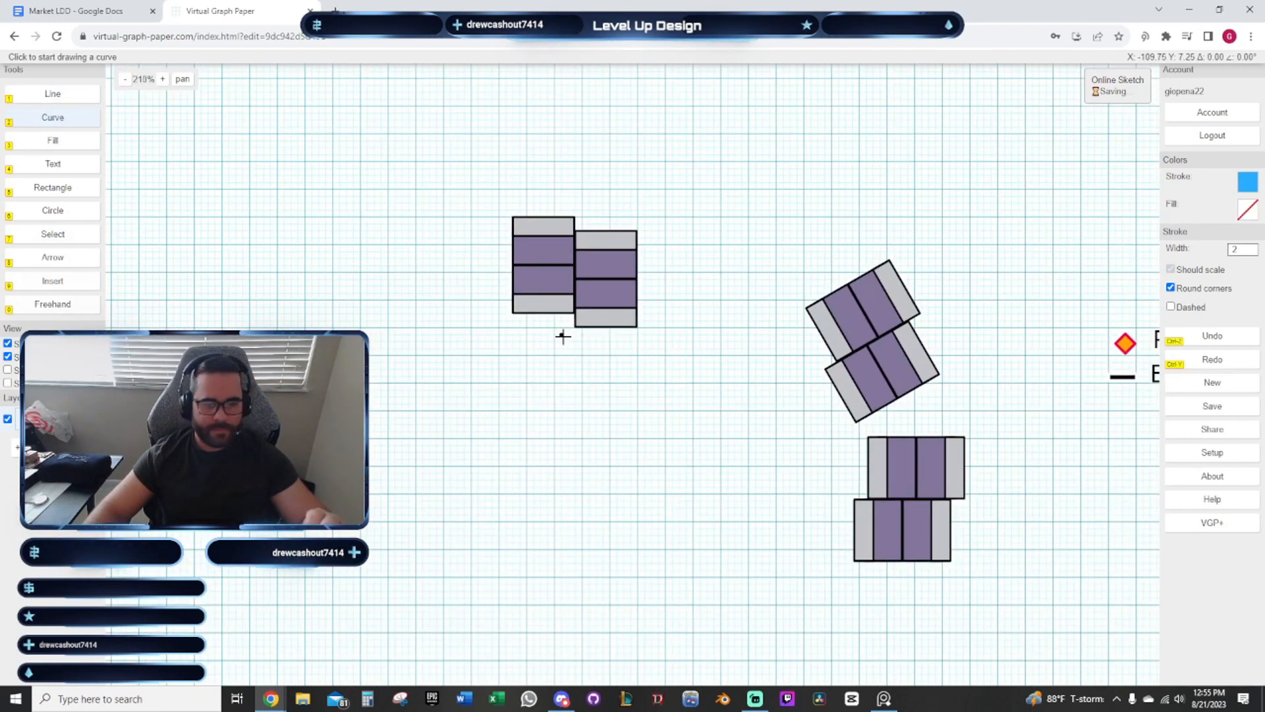
scroll(537, 333, up, 1)
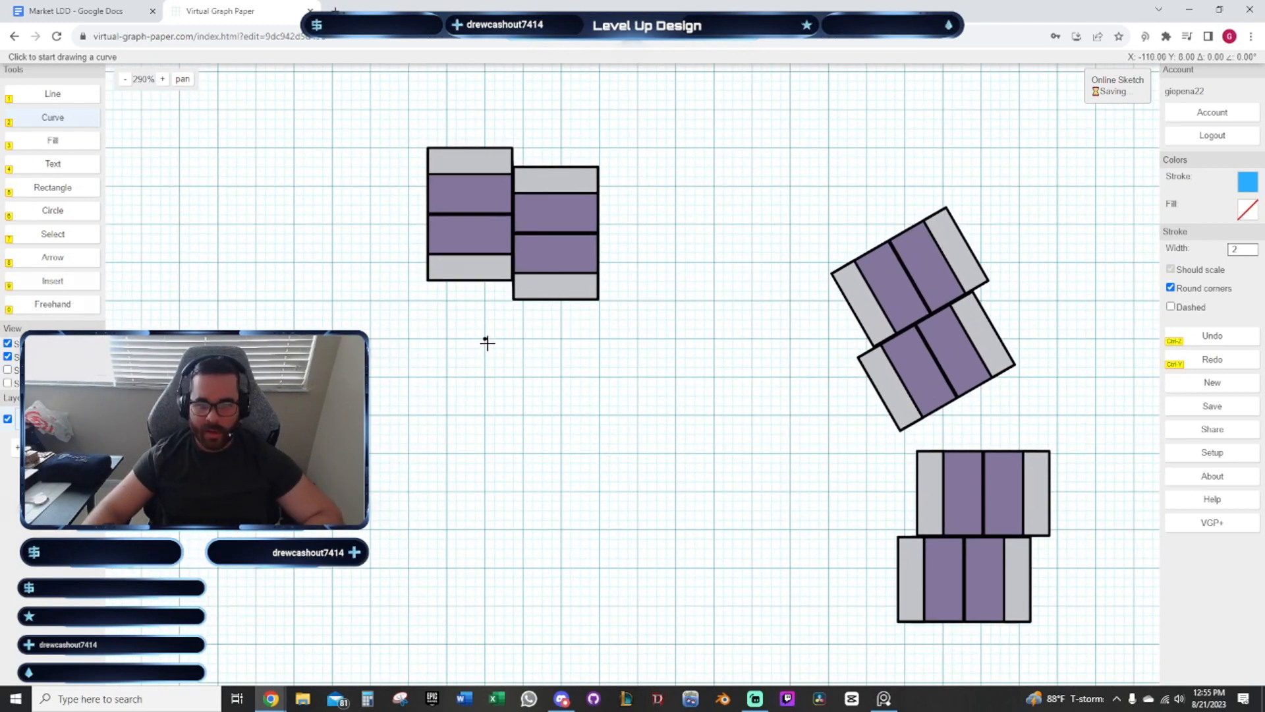
click(486, 340)
click(560, 338)
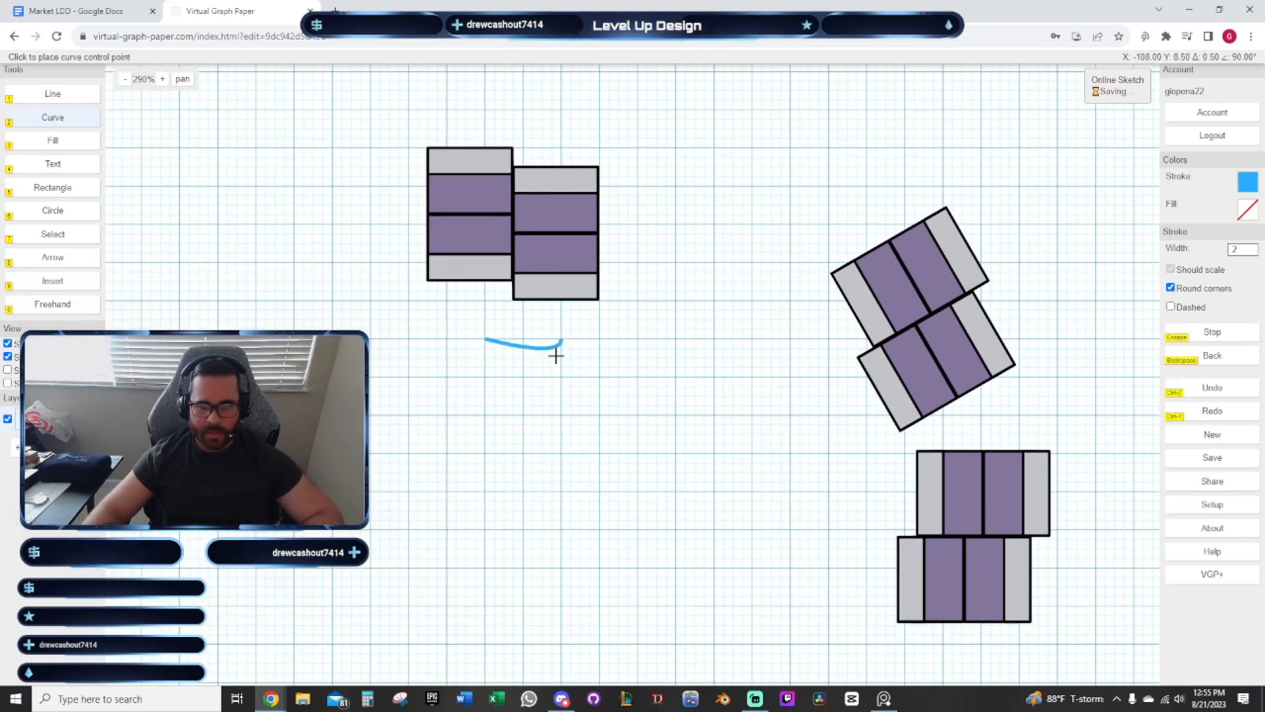
click(520, 291)
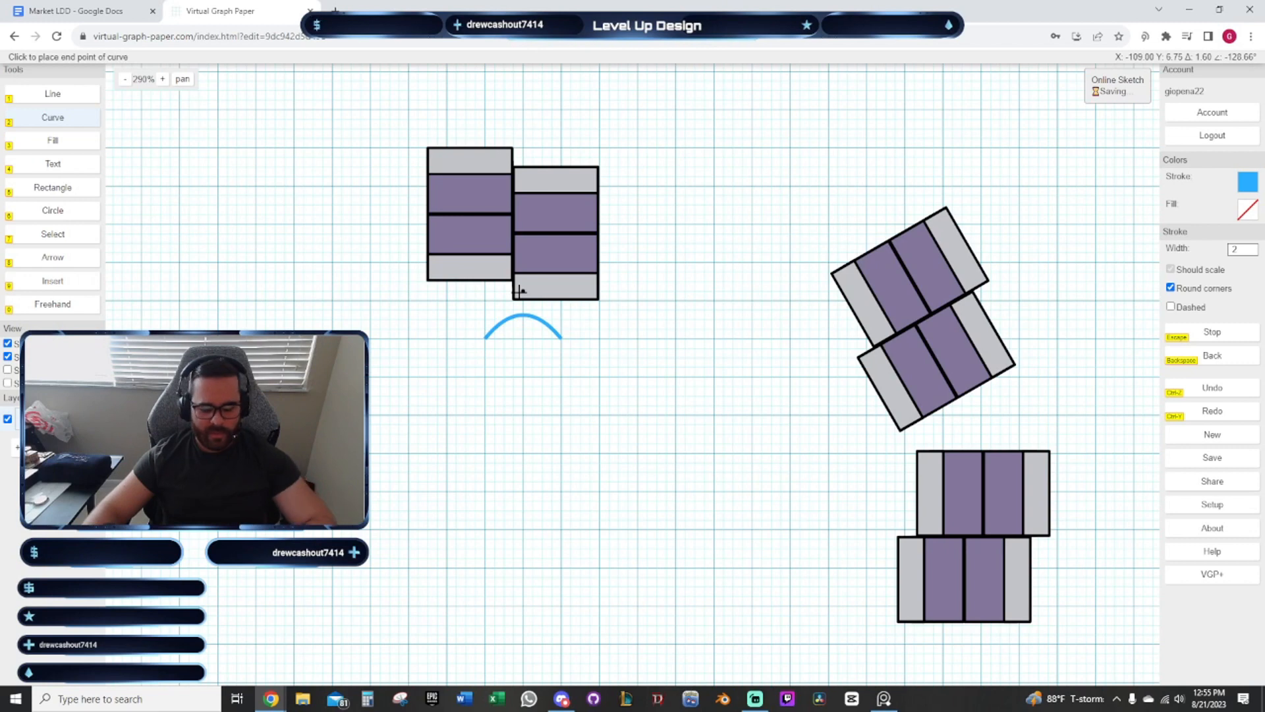
key(Escape)
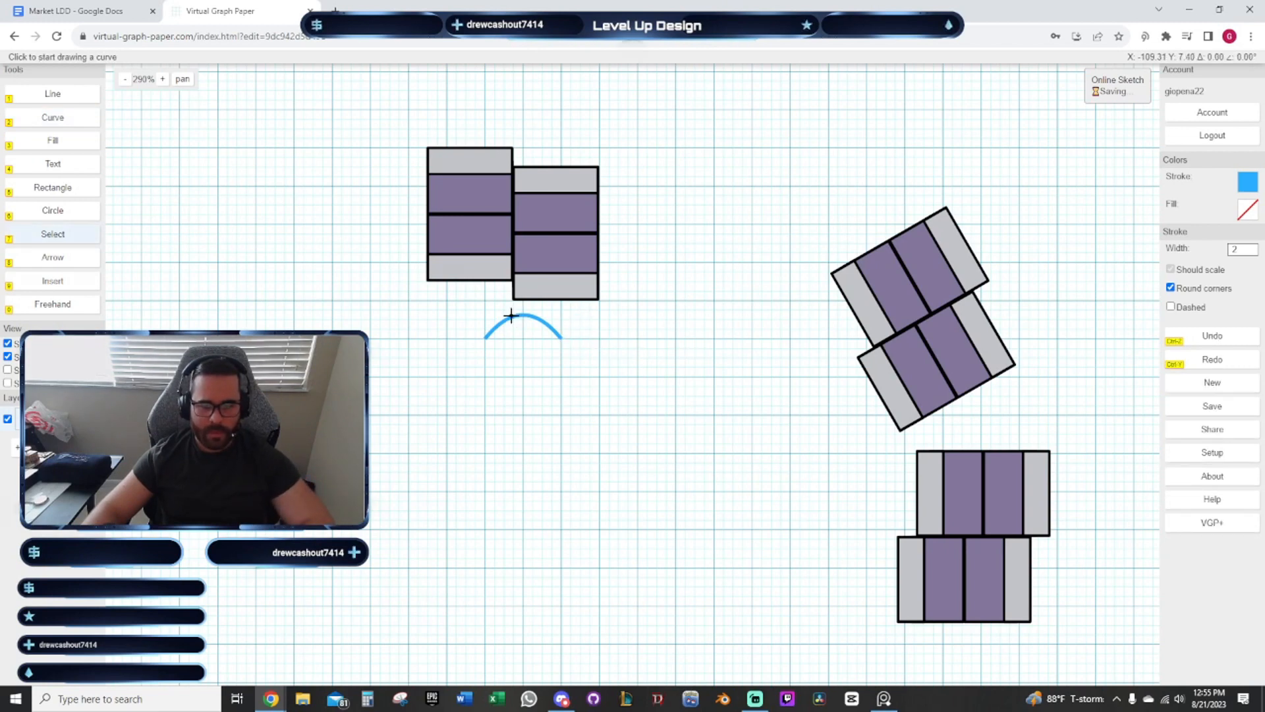
Move the blue arch curve into the legend, directly below the Enter/Exit line symbol
scroll(588, 322, up, 1)
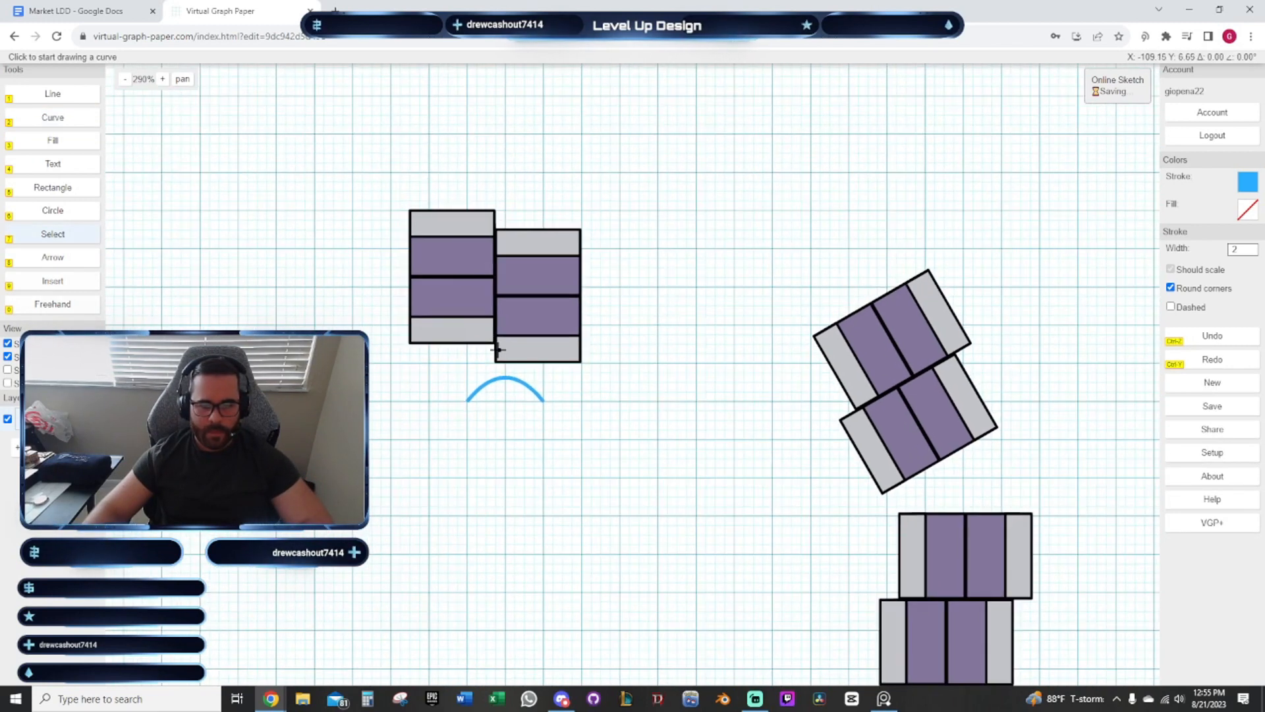
click(485, 382)
key(g)
drag(598, 410, 364, 289)
drag(1070, 435, 762, 319)
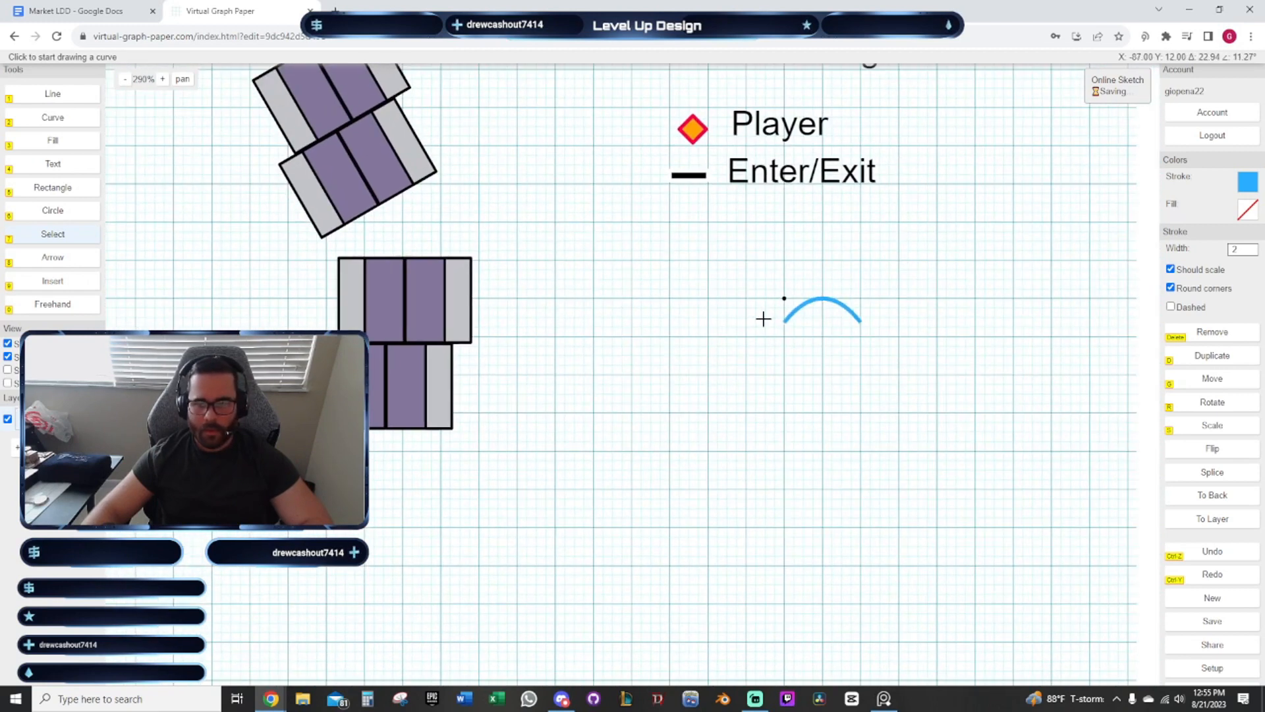
drag(676, 197, 606, 357)
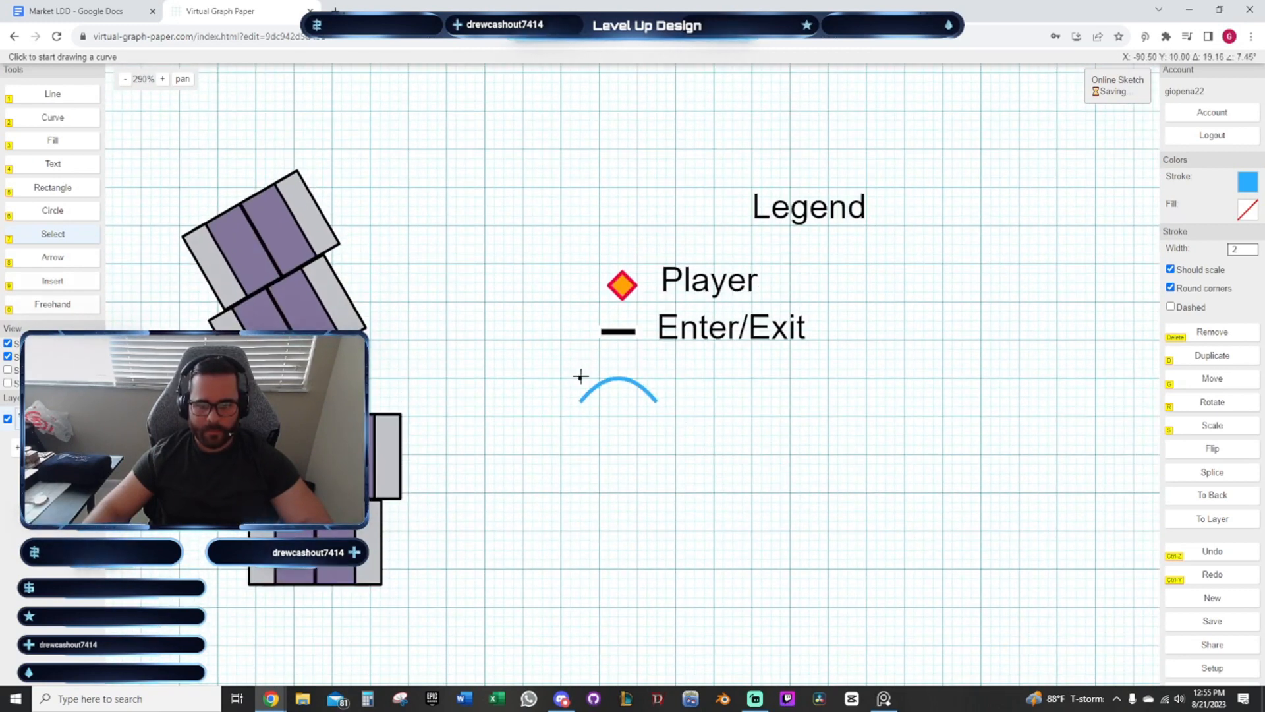
click(581, 376)
Add the text label "Arch Here" beside the blue arch symbol in the legend
drag(697, 384, 605, 383)
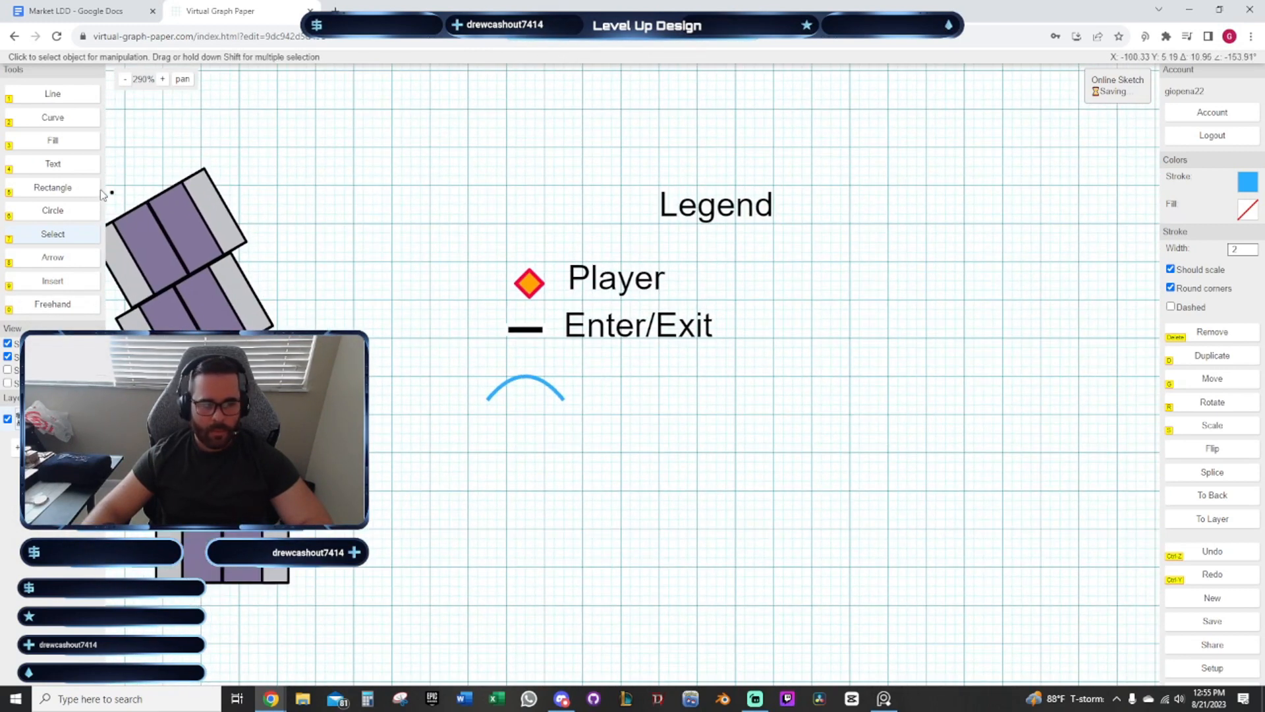
click(50, 174)
click(584, 395)
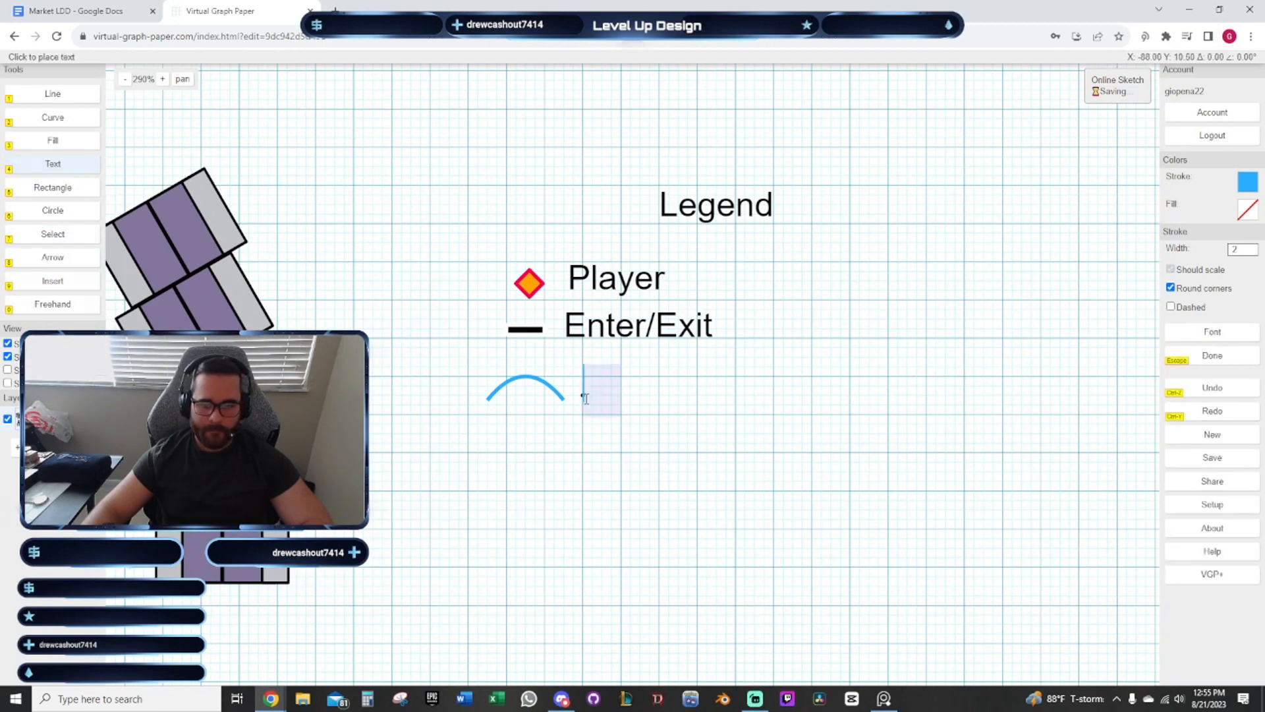
text(Arch )
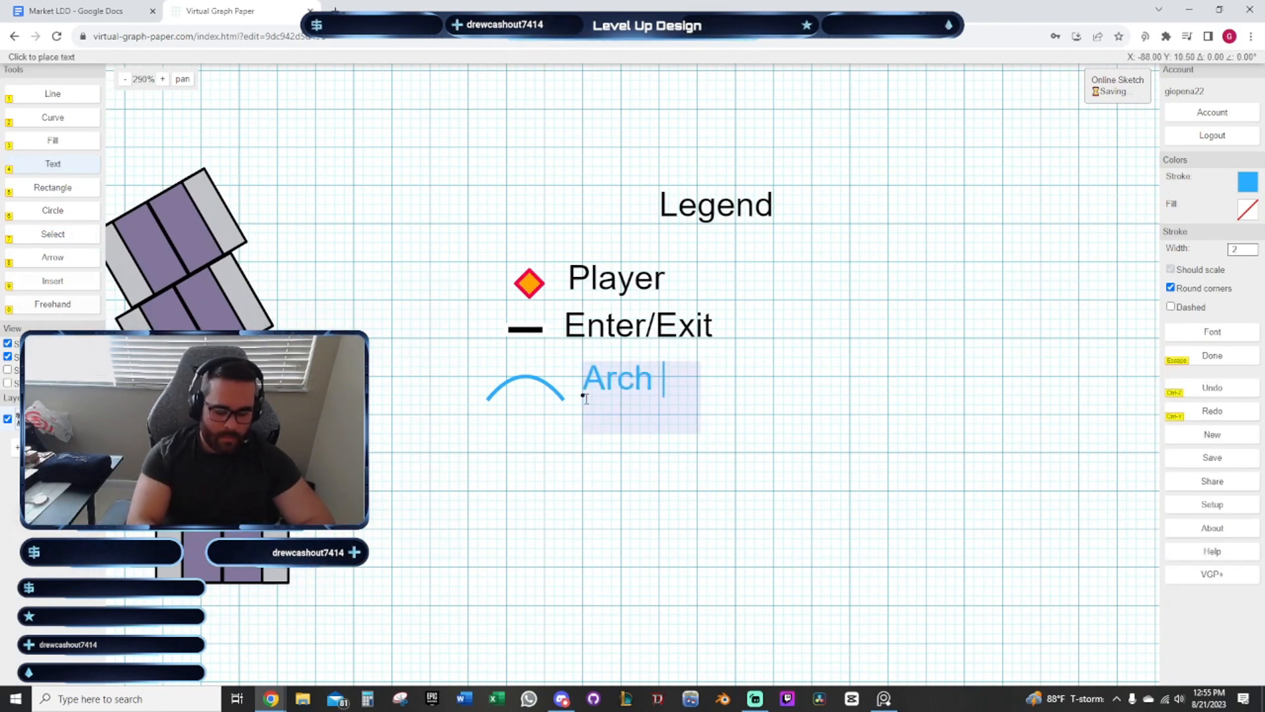
text(Here)
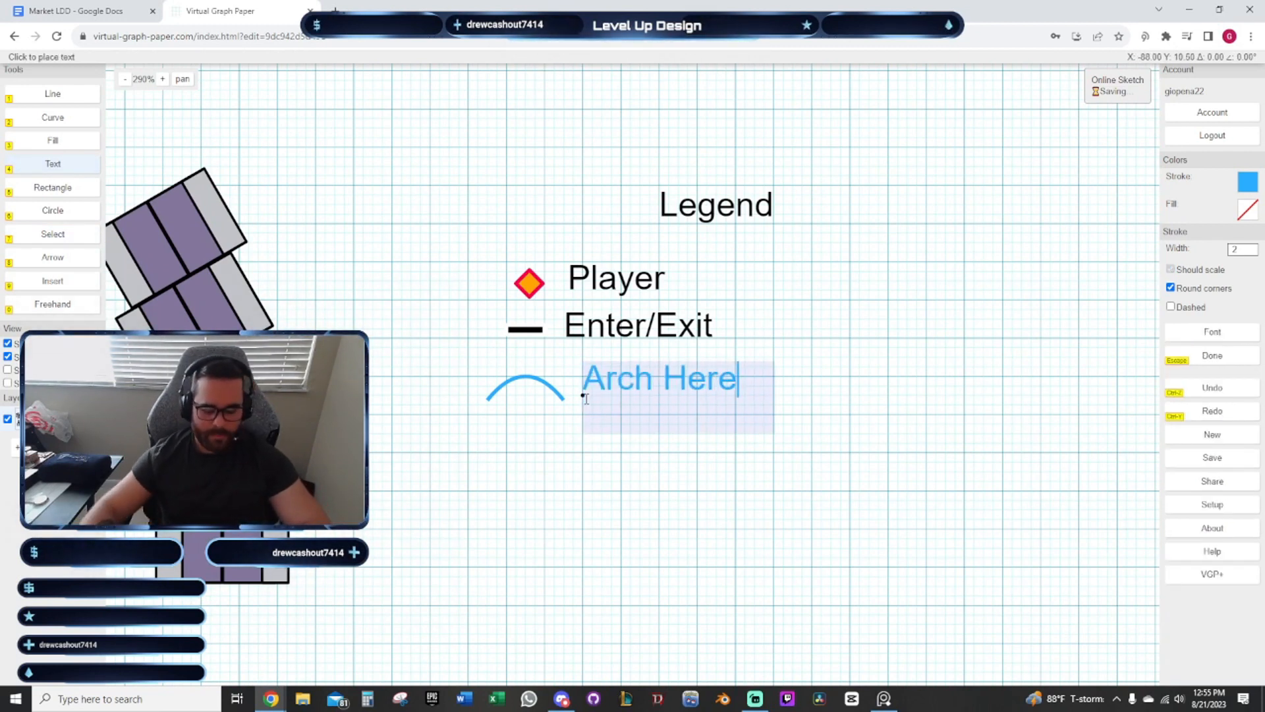
click(52, 234)
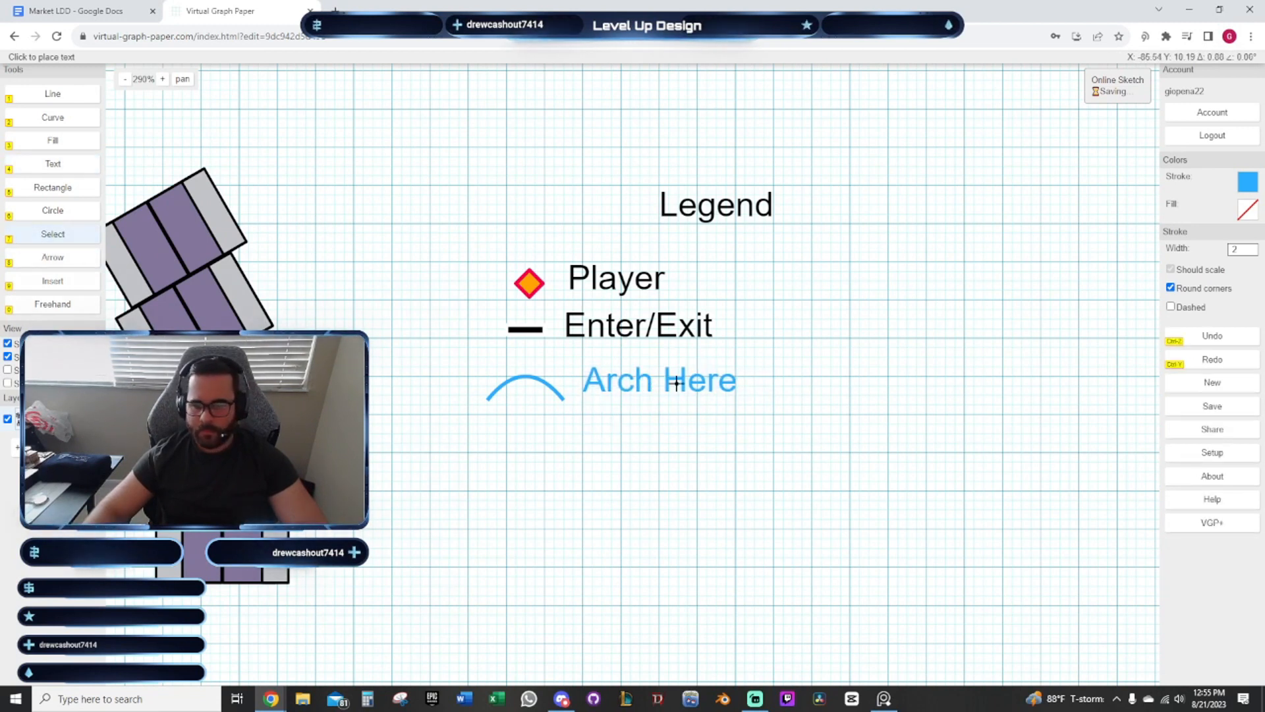
Change the fill colour of the "Arch Here" label to black and deselect it
click(635, 372)
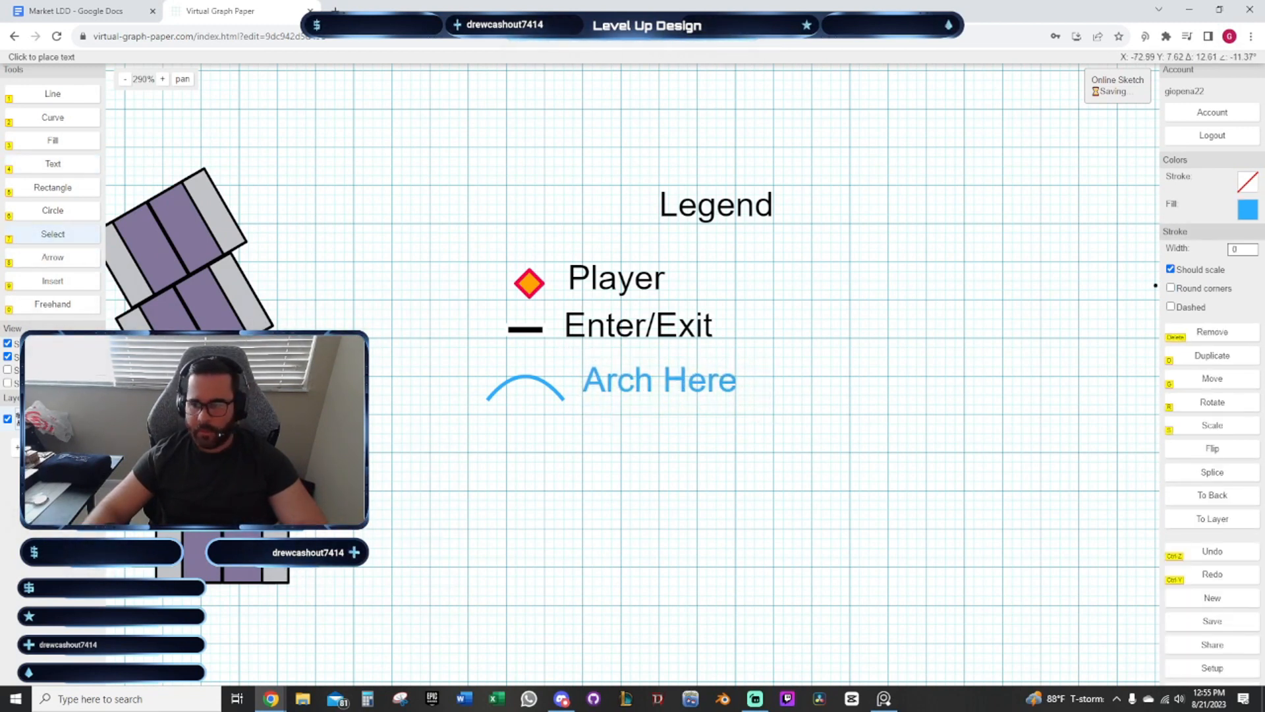
click(1246, 222)
click(1099, 227)
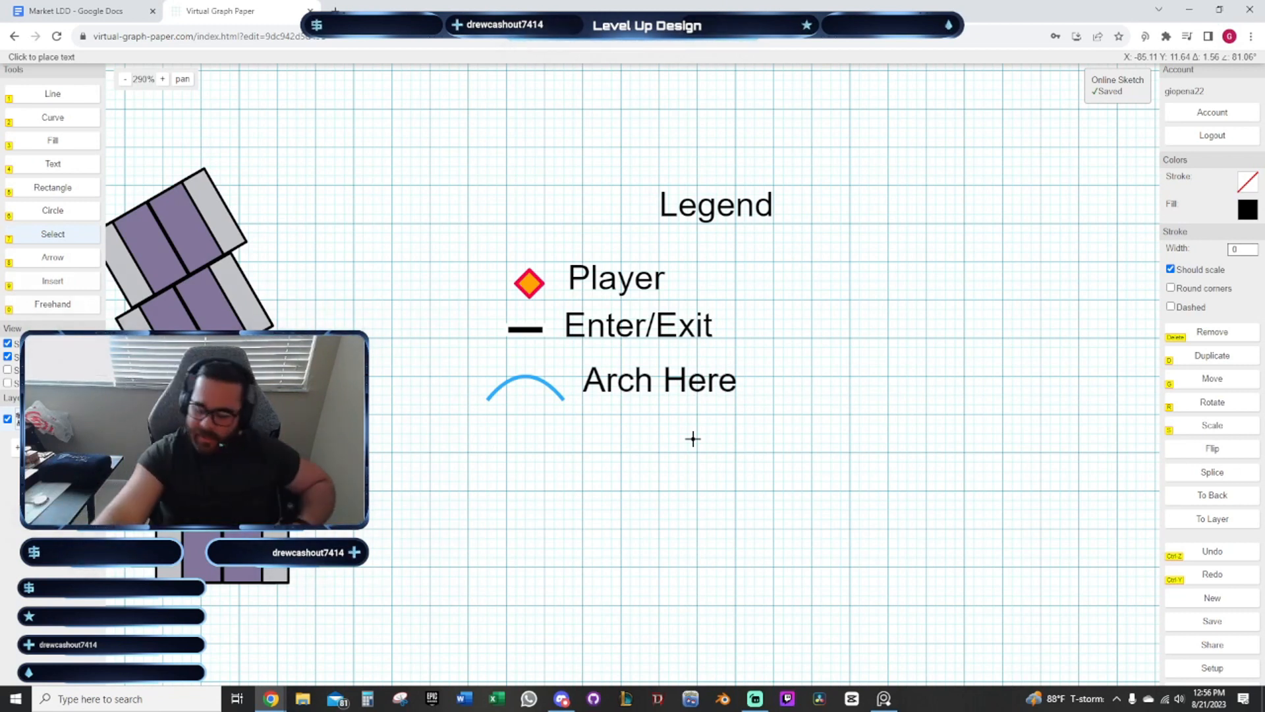
click(705, 447)
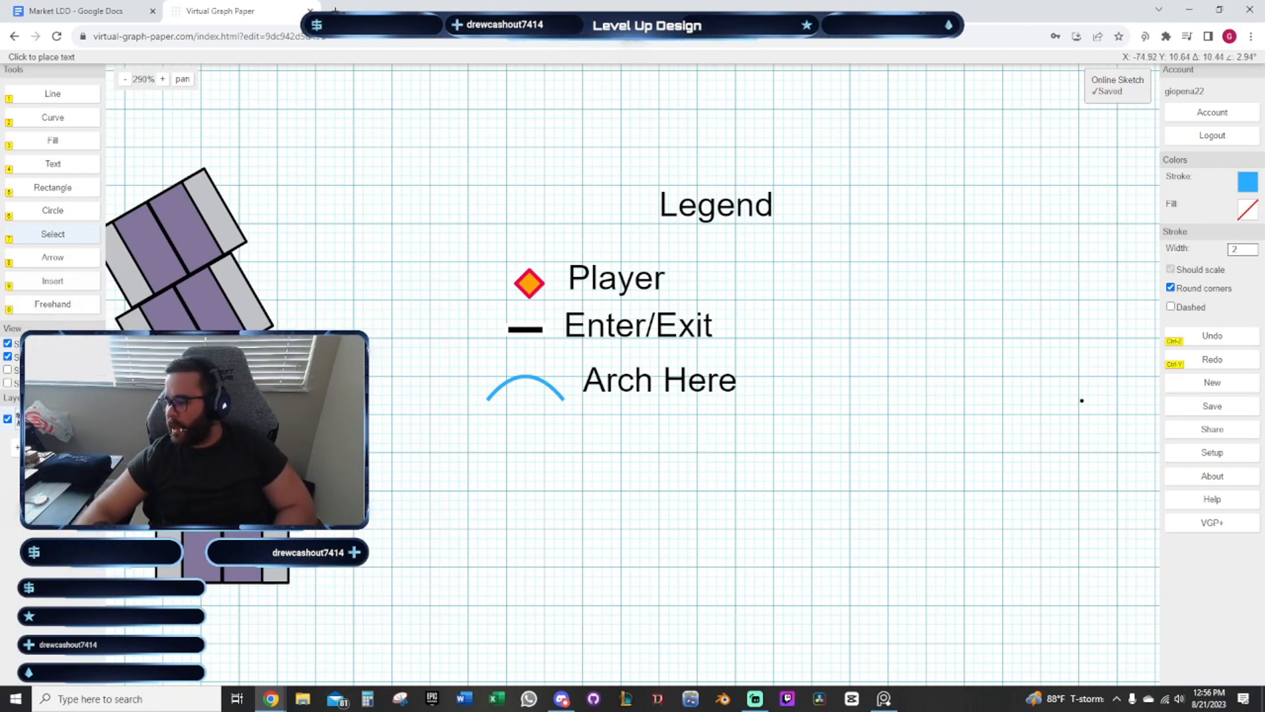
drag(485, 437, 629, 449)
scroll(626, 389, down, 3)
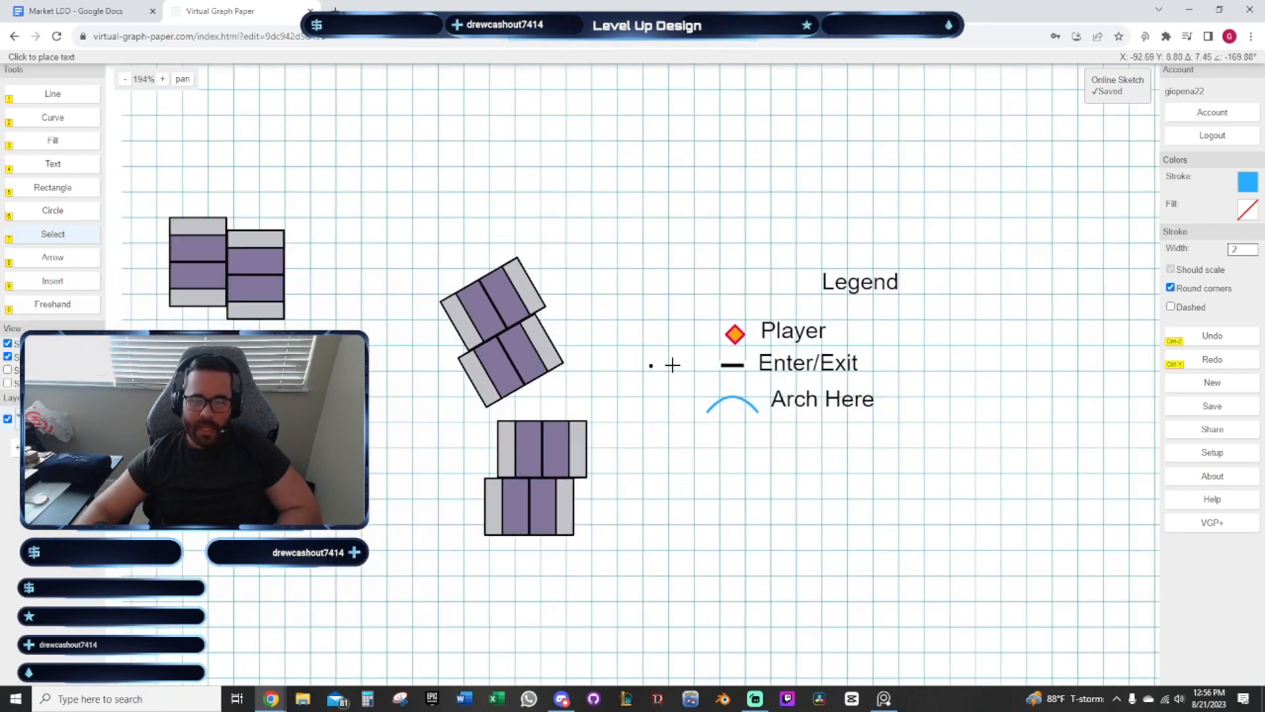
drag(668, 365, 731, 360)
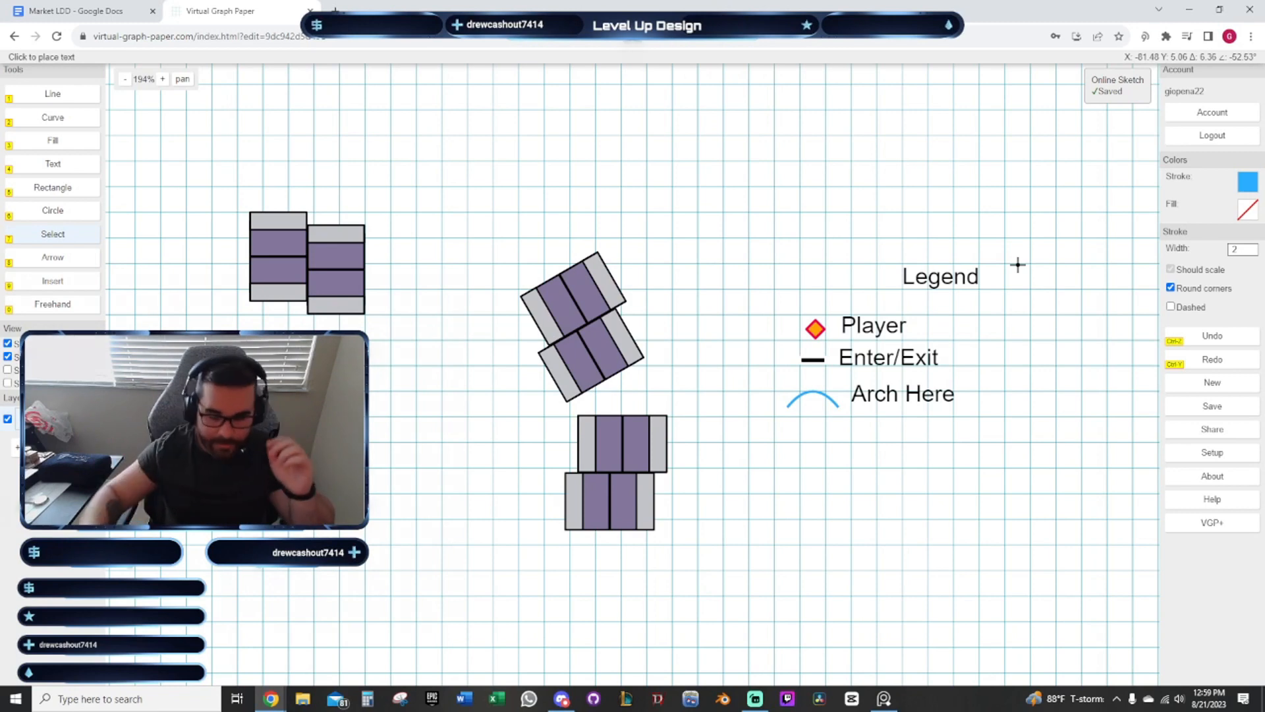
drag(461, 386, 572, 354)
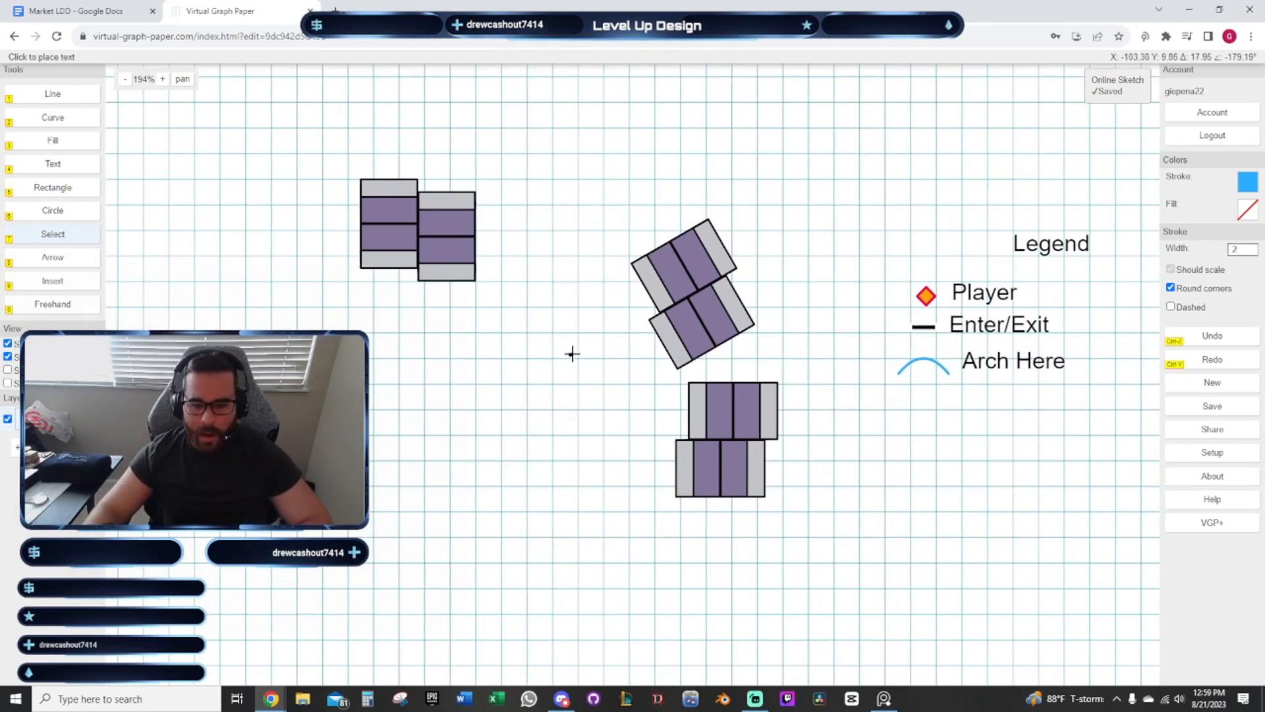
scroll(572, 354, down, 1)
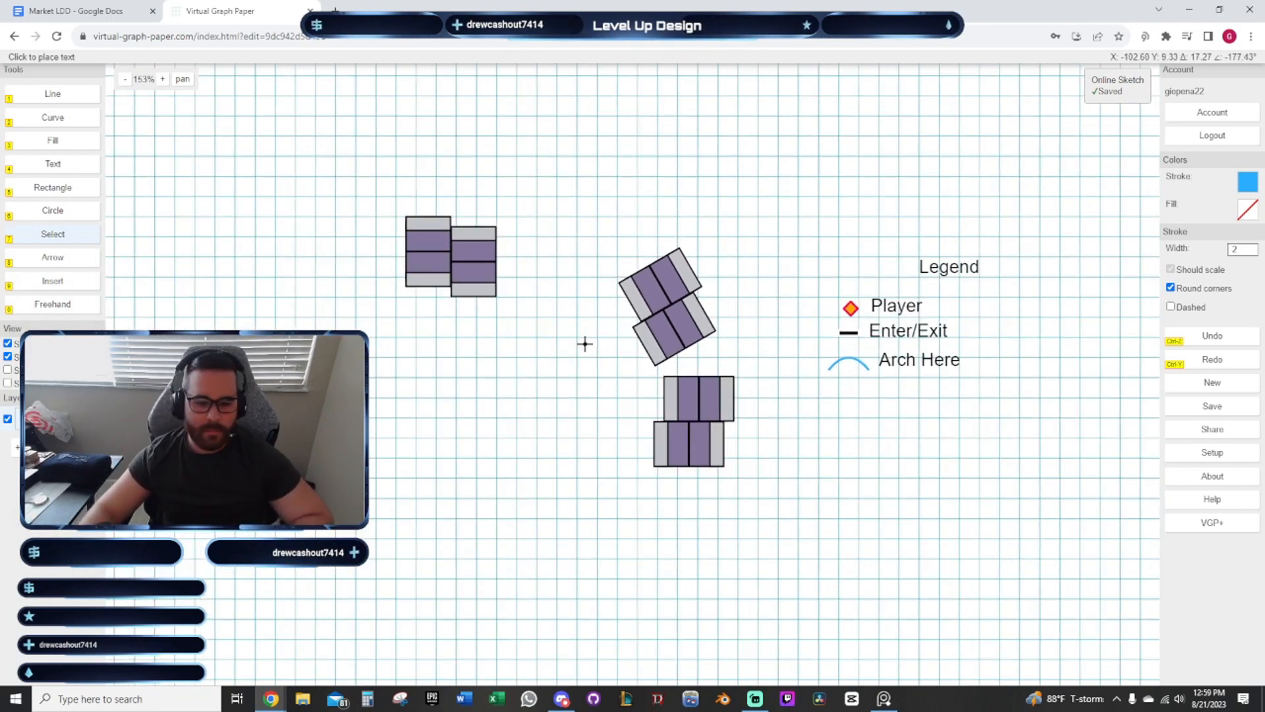
Switch to the Market LDD document in Google Docs and review the level details and asset list
click(79, 11)
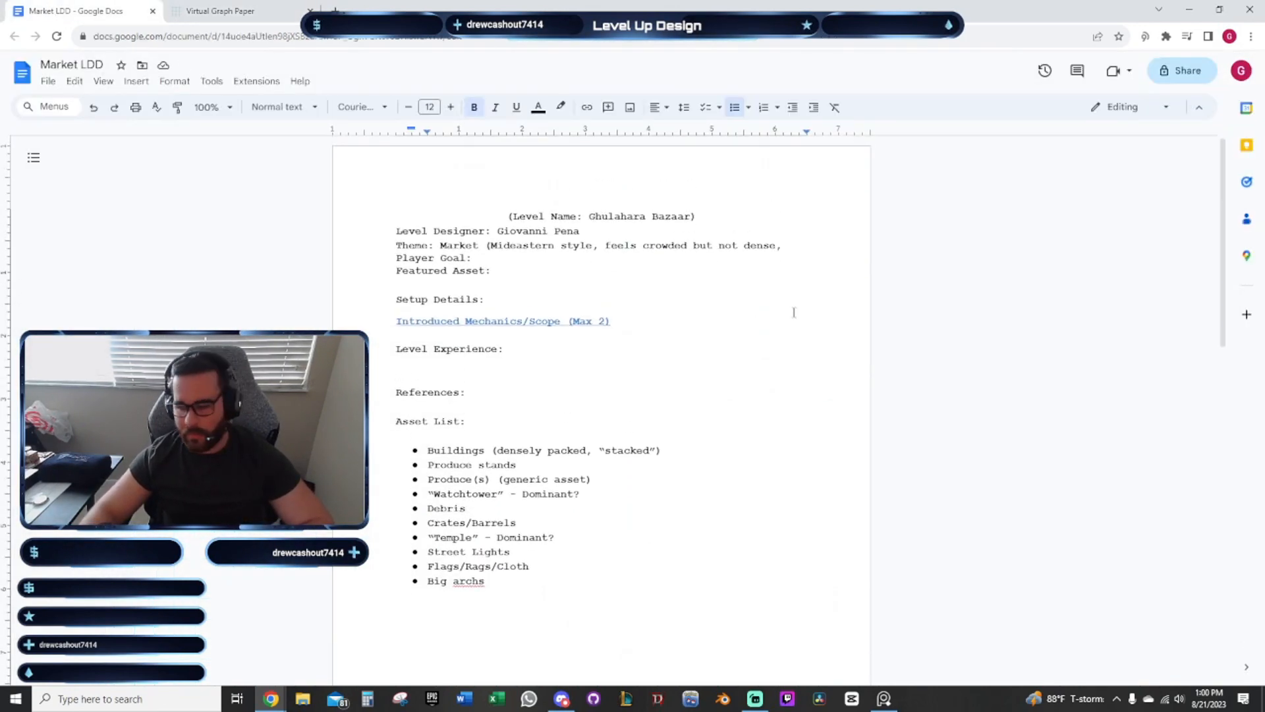
click(561, 256)
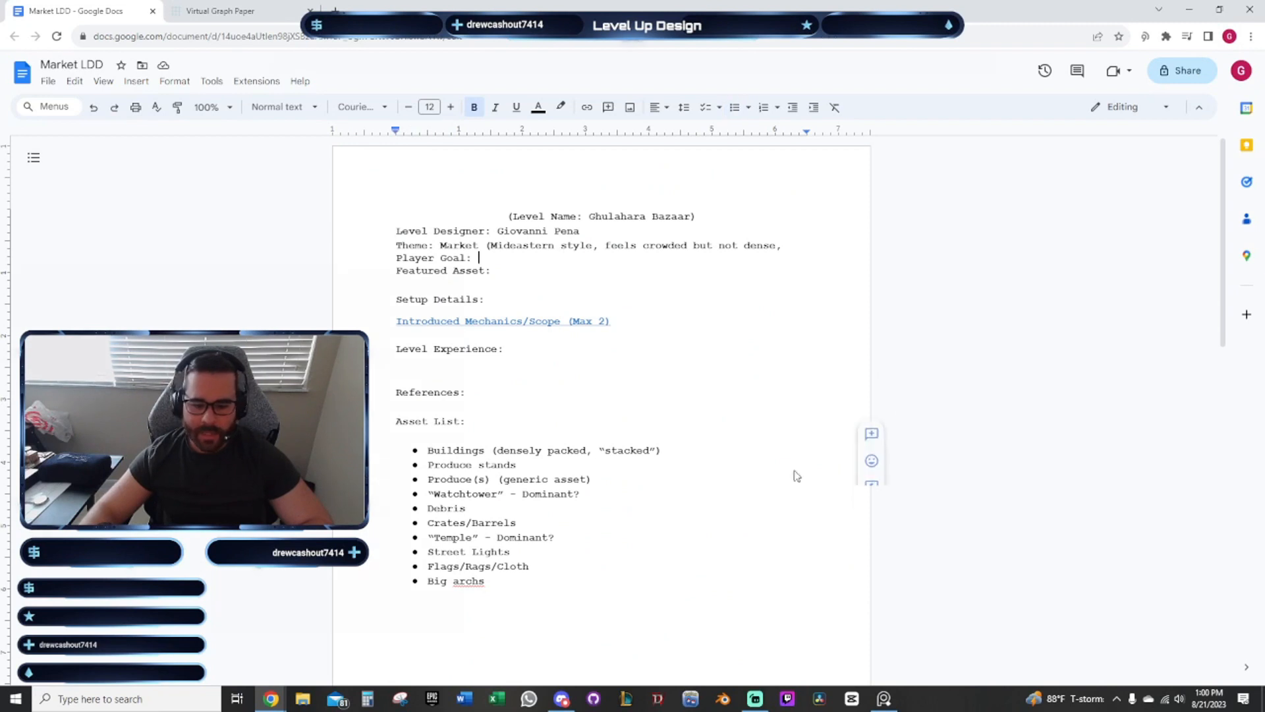
click(608, 485)
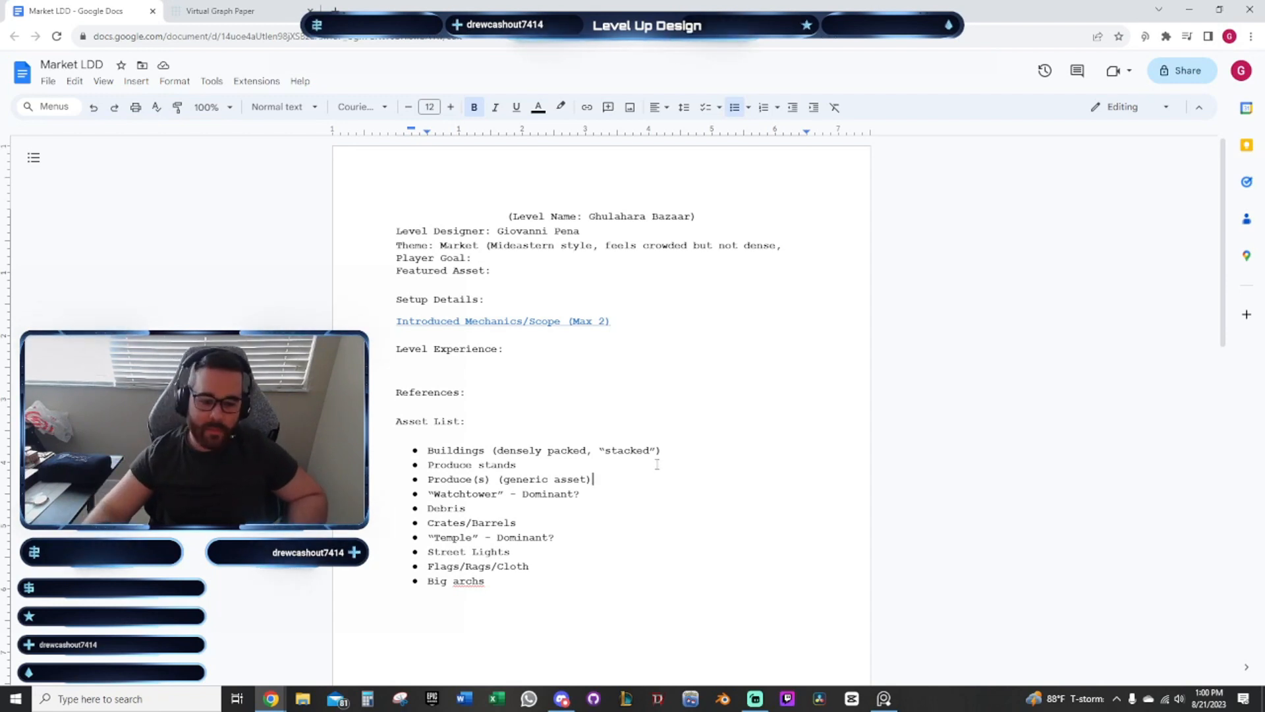
click(570, 280)
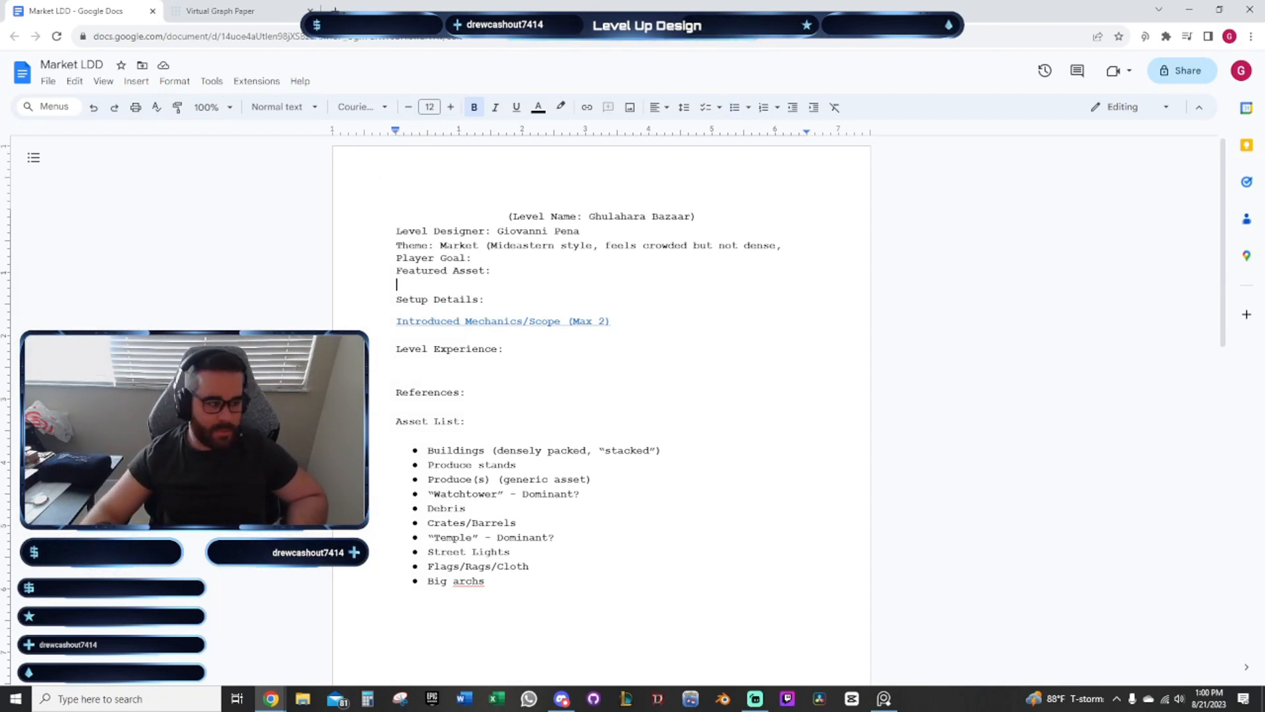
Switch to the reference image board, maximize it and reset the camera to examine the market images, then move the board out of the way
key(alt+Tab)
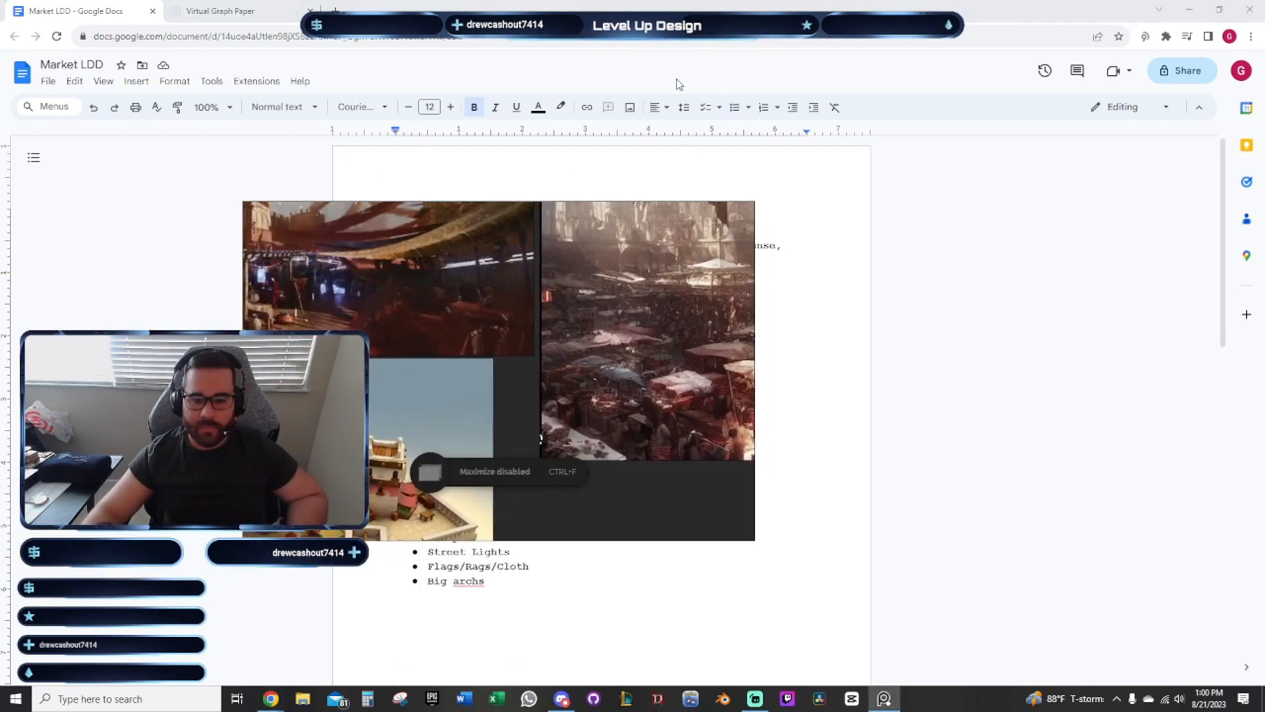
right_click(607, 500)
mouse_move(635, 389)
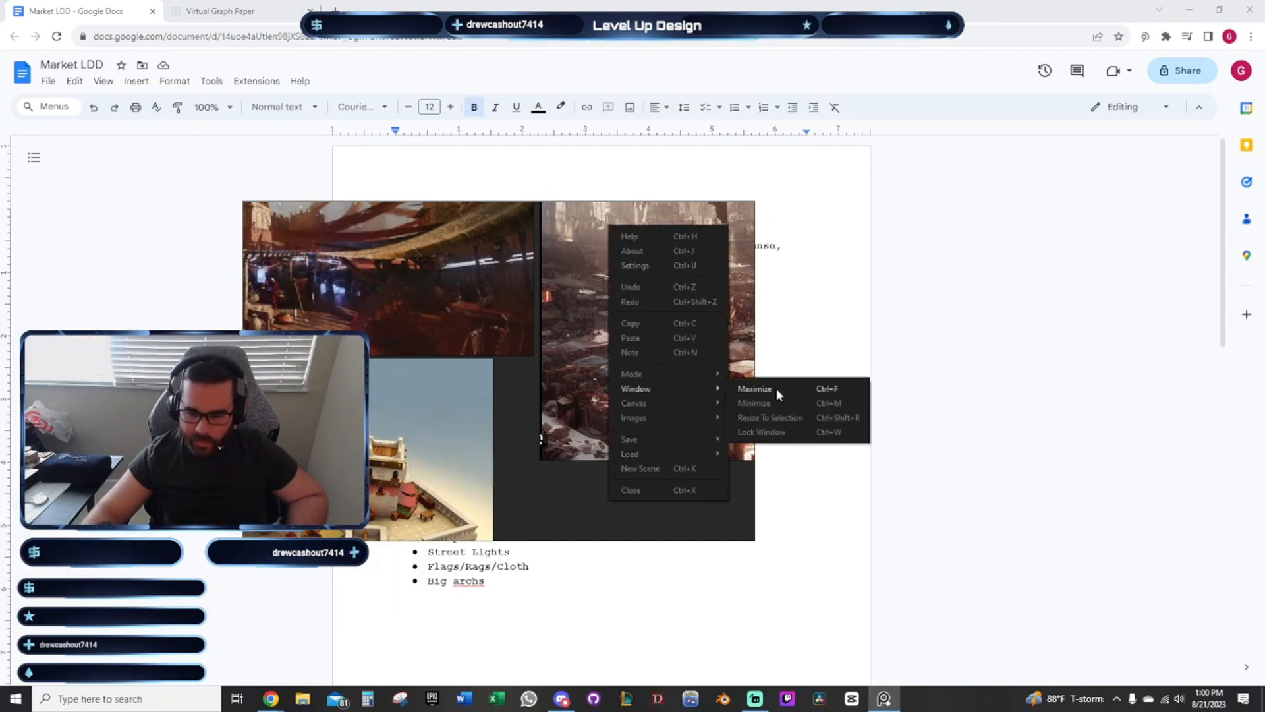
click(777, 388)
right_click(749, 523)
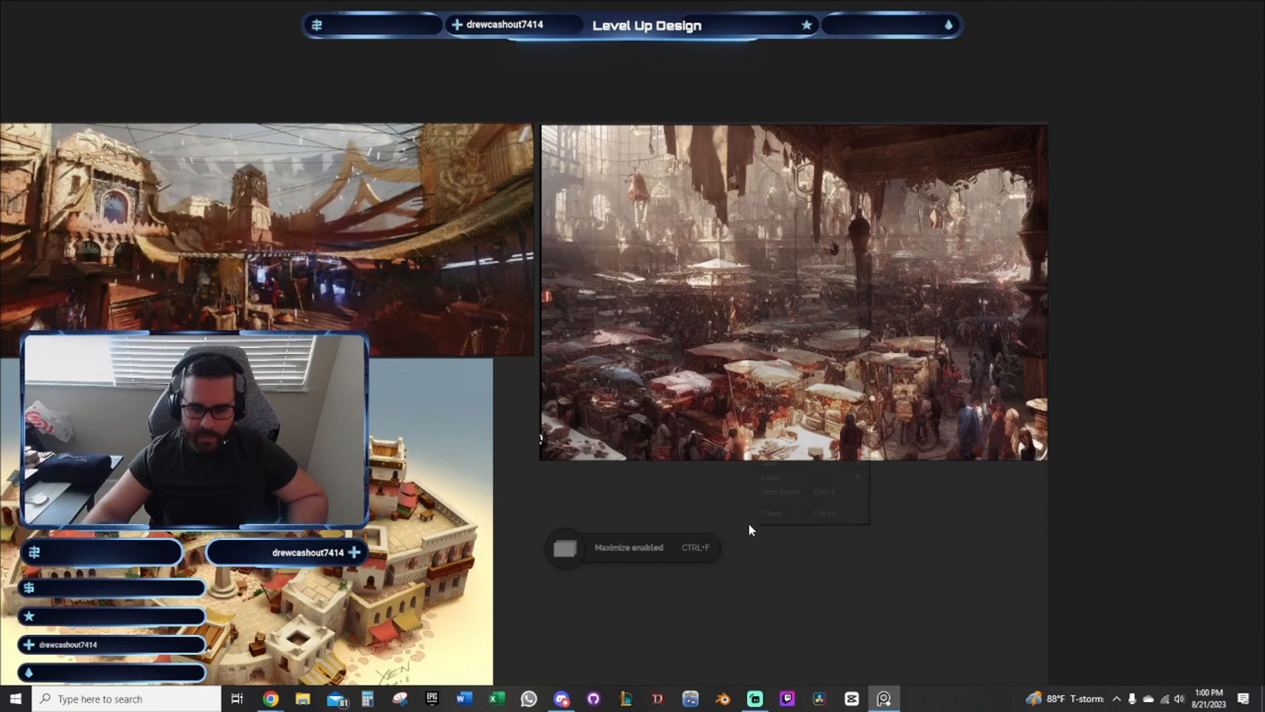
mouse_move(801, 424)
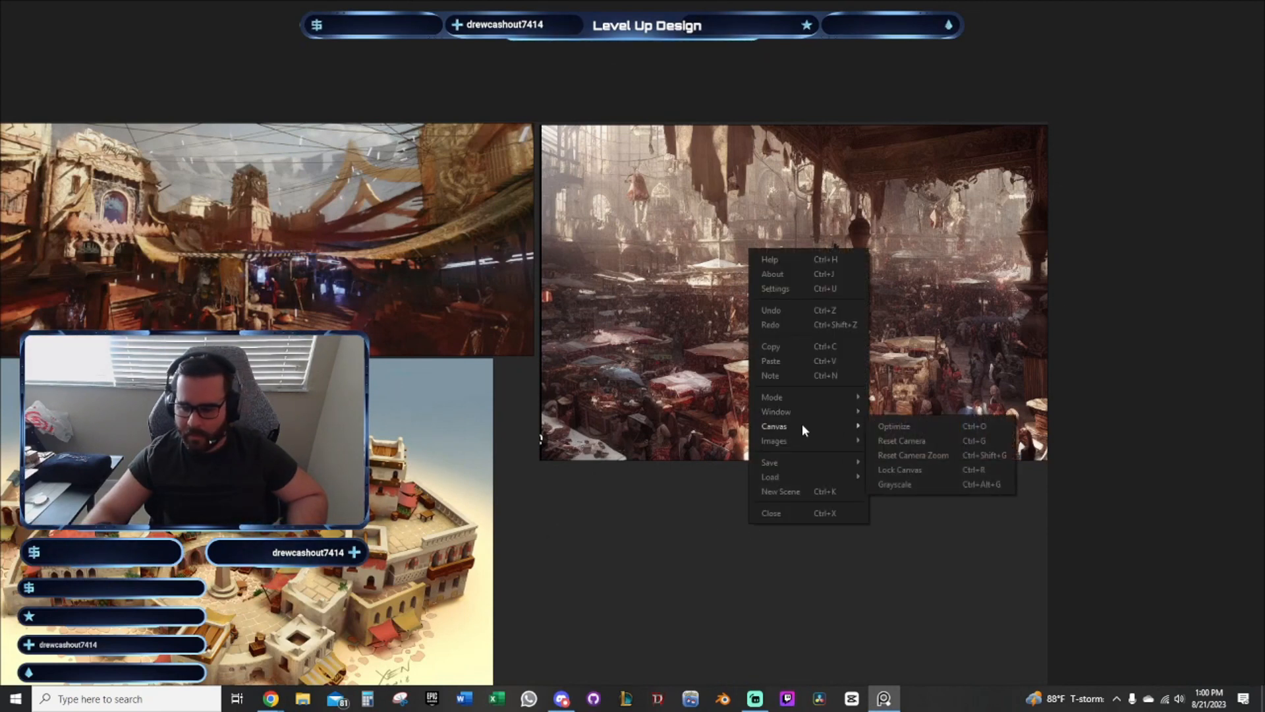
click(907, 439)
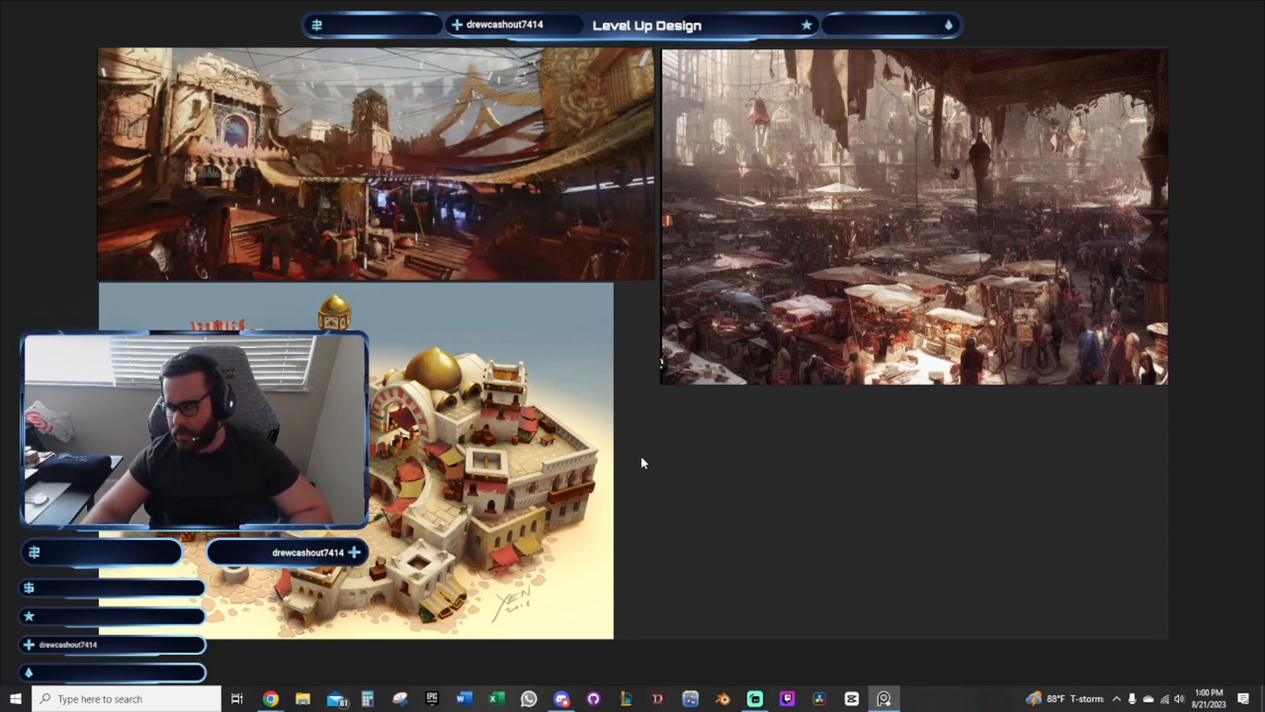
drag(483, 6, 0, 247)
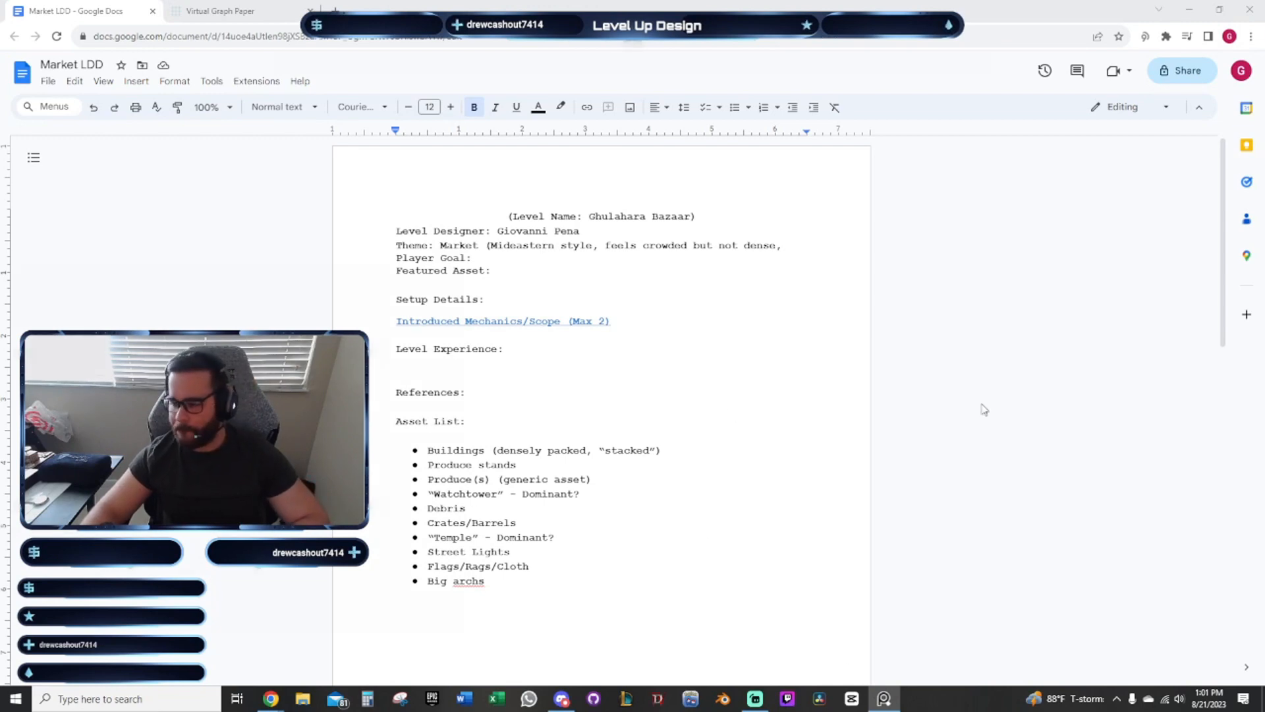
Switch to the Virtual Graph Paper sketch and draw a small flat rectangle about 1 by 0.25 units in the empty area west of the building clusters
click(342, 5)
click(224, 10)
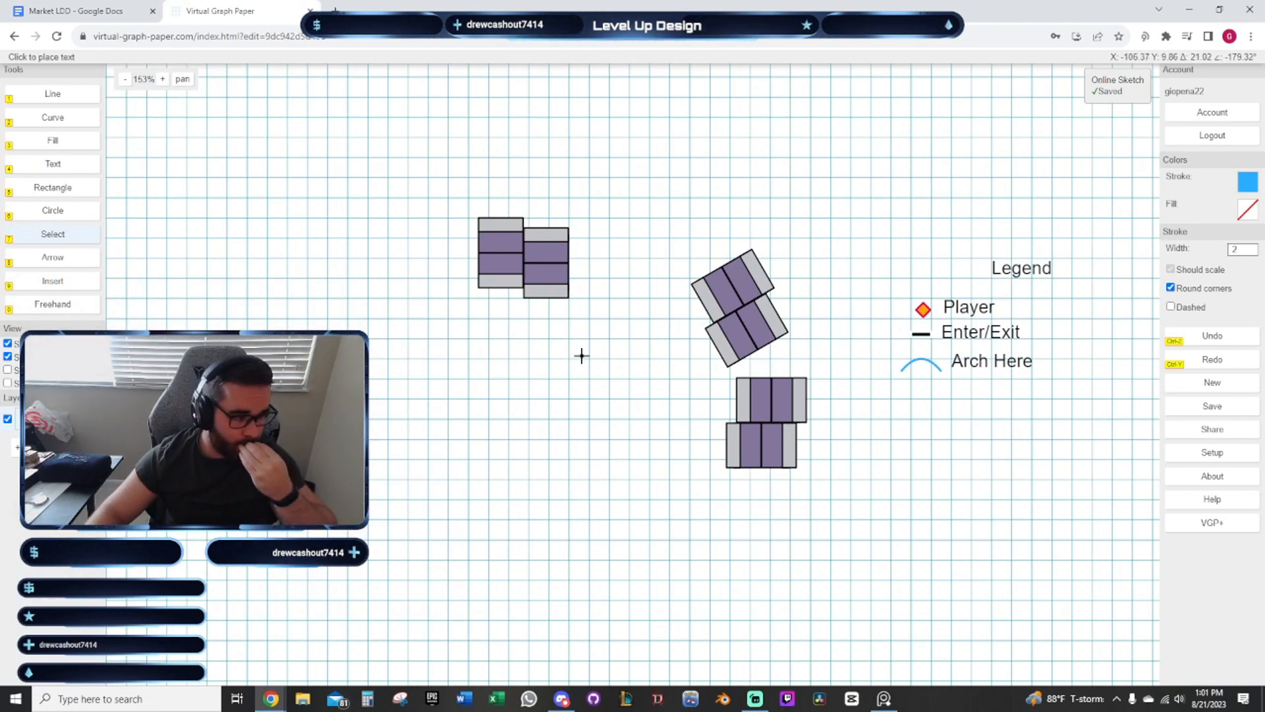
drag(494, 347, 538, 308)
click(79, 190)
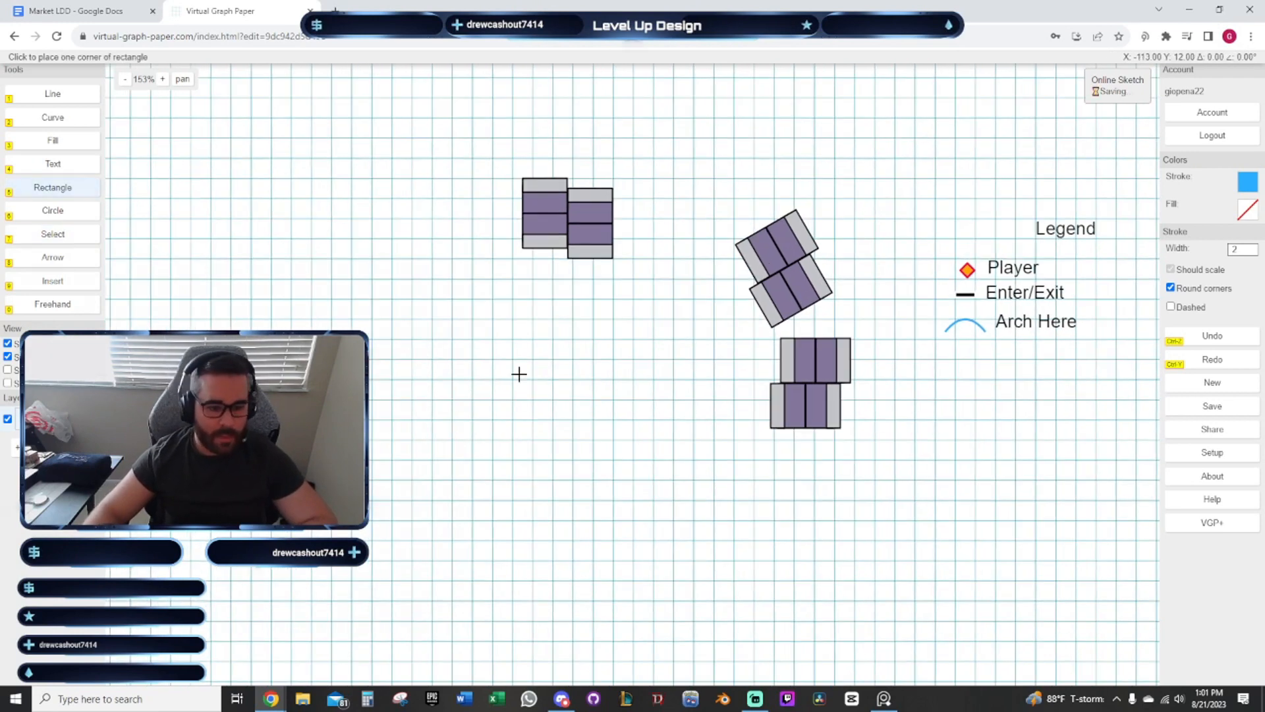
drag(519, 373, 593, 370)
drag(370, 302, 353, 318)
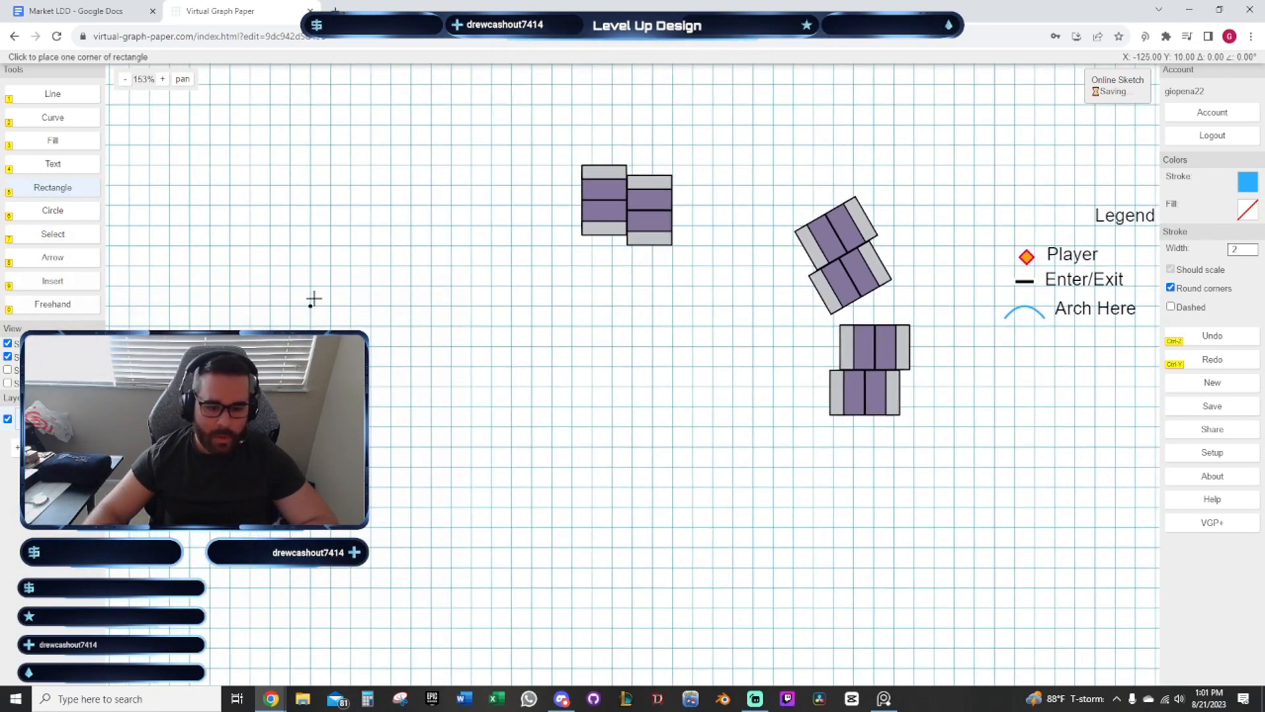
scroll(364, 304, up, 3)
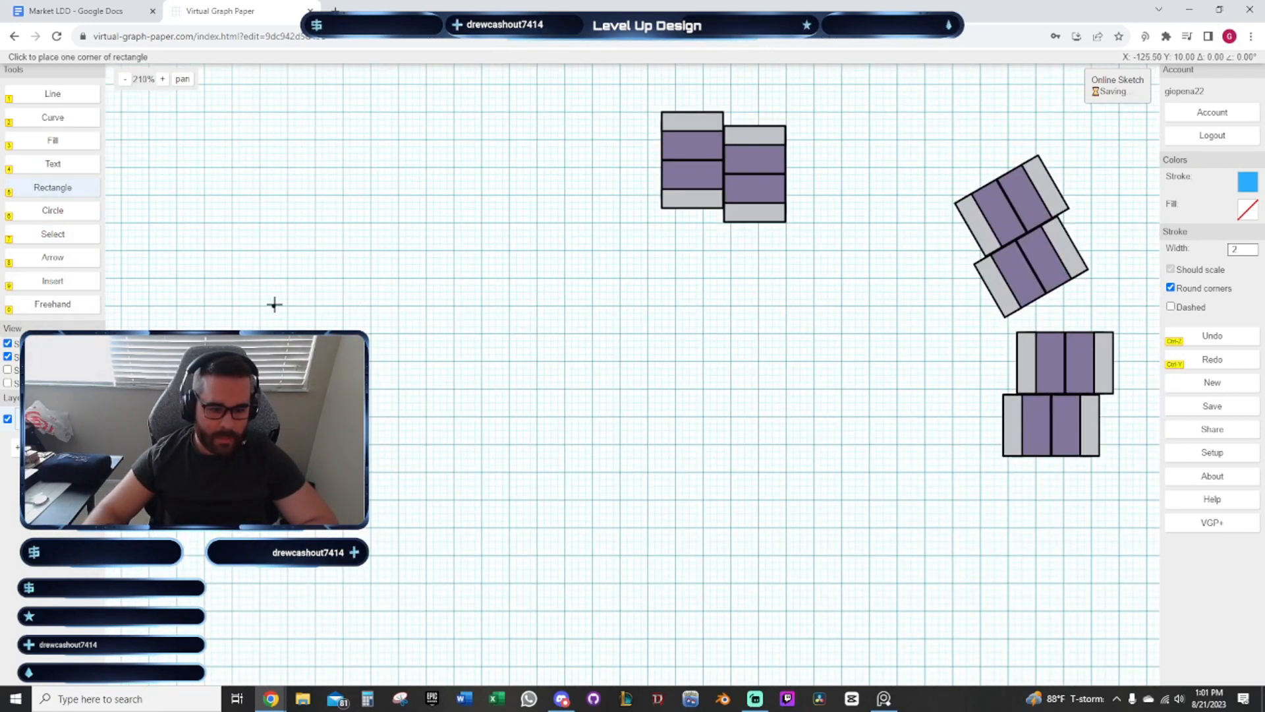
click(295, 306)
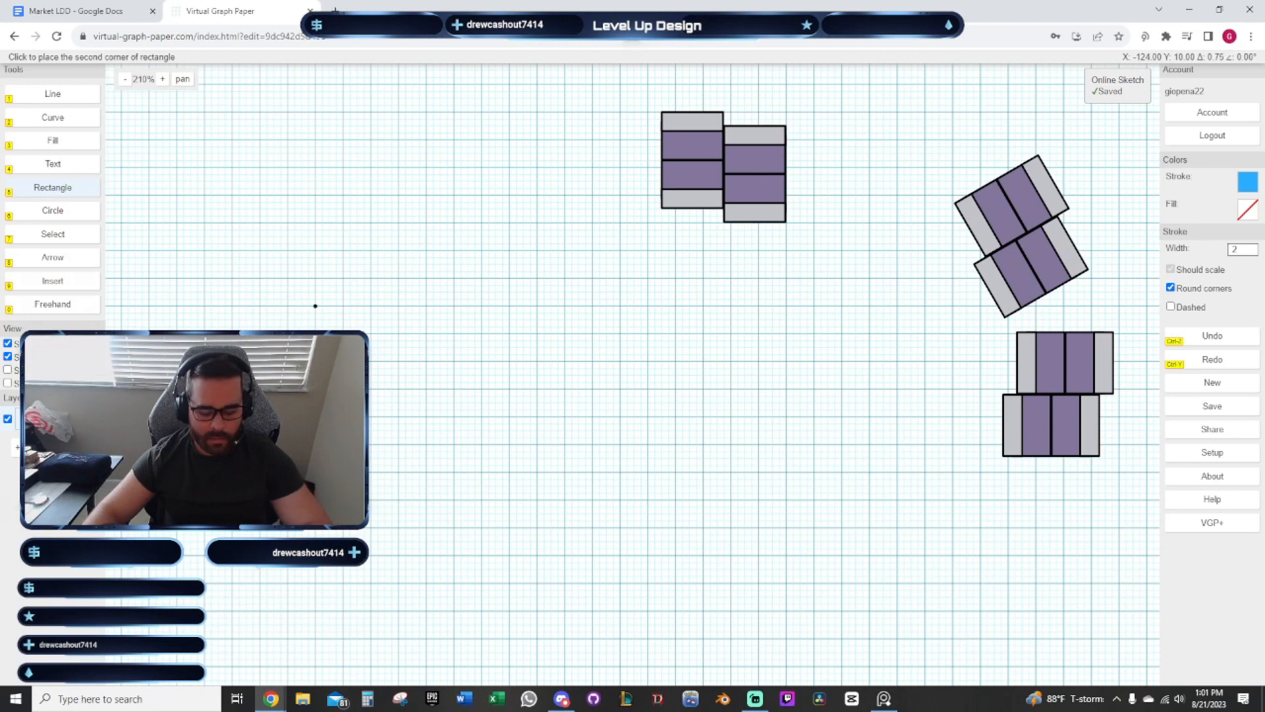
click(323, 305)
key(7)
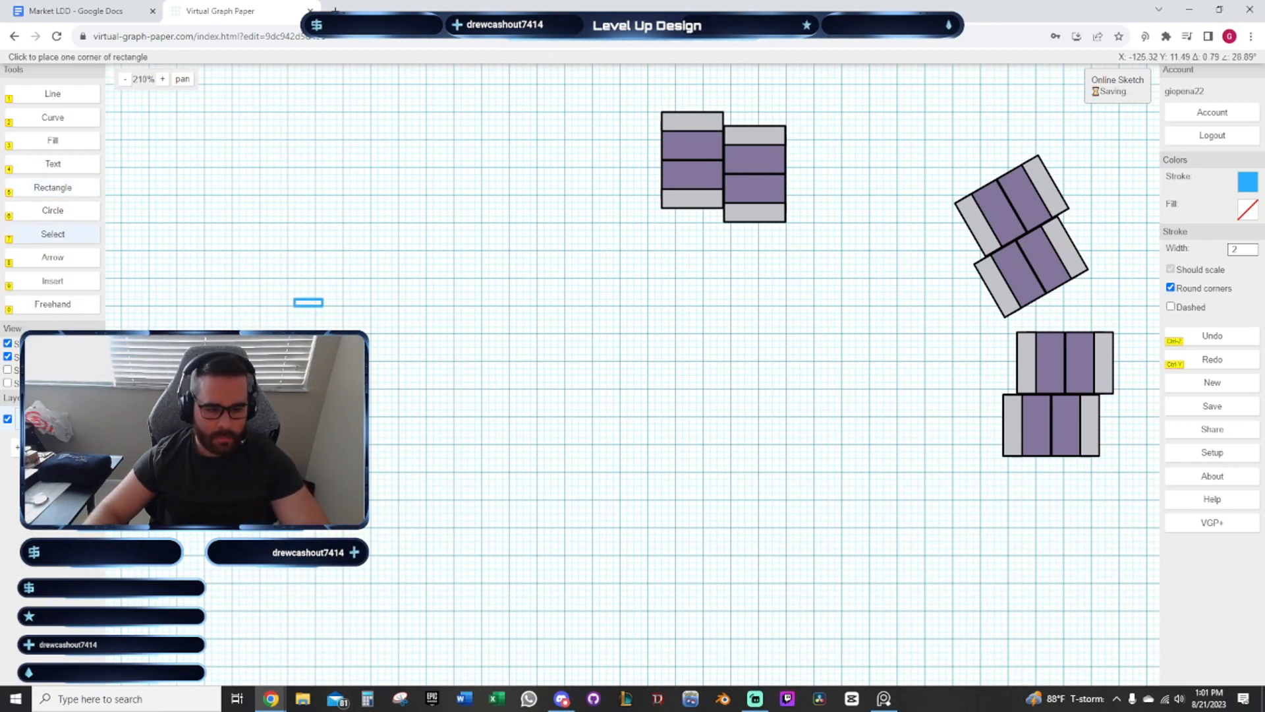
Draw a square about 4.75 units per side just below the small flat rectangle
click(65, 188)
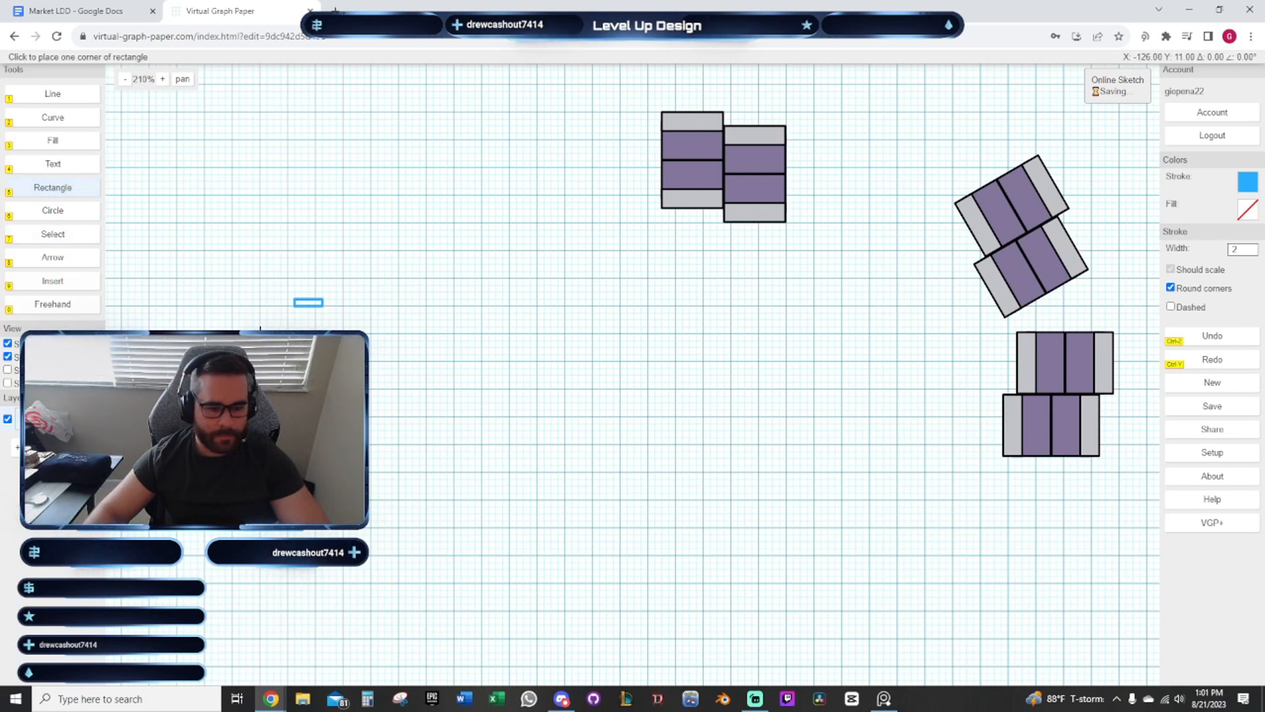
click(260, 332)
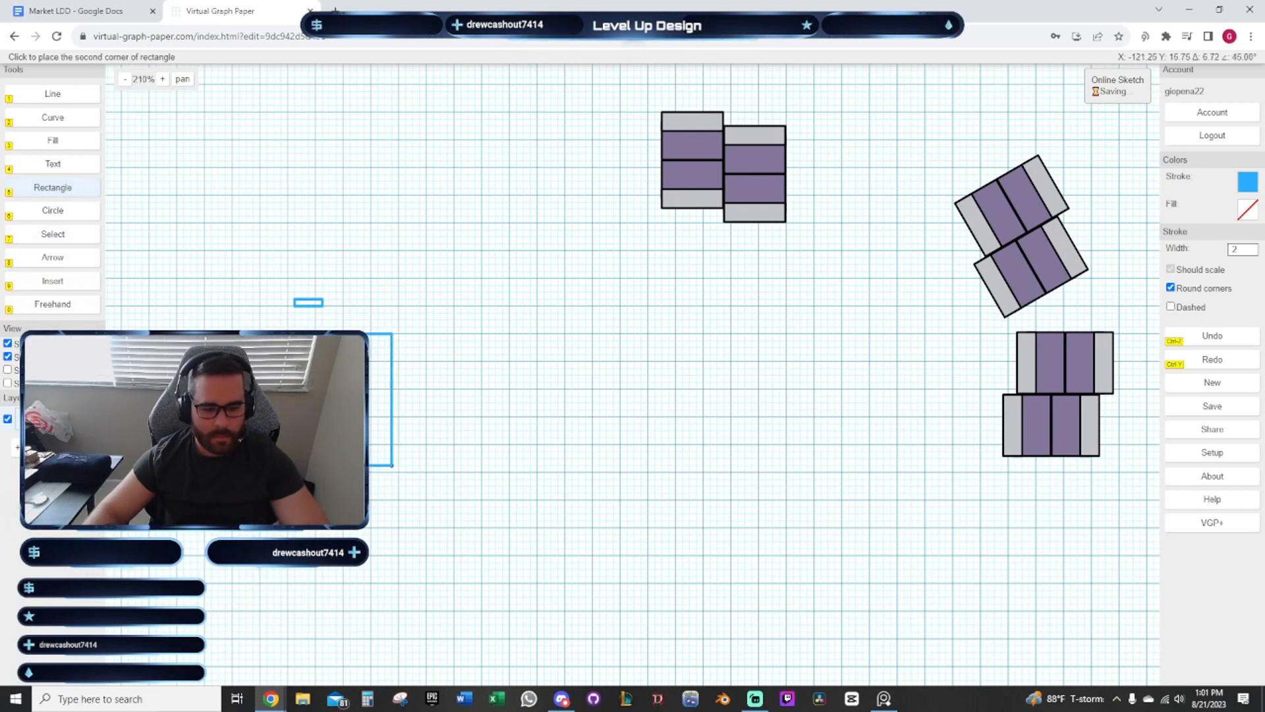
click(392, 465)
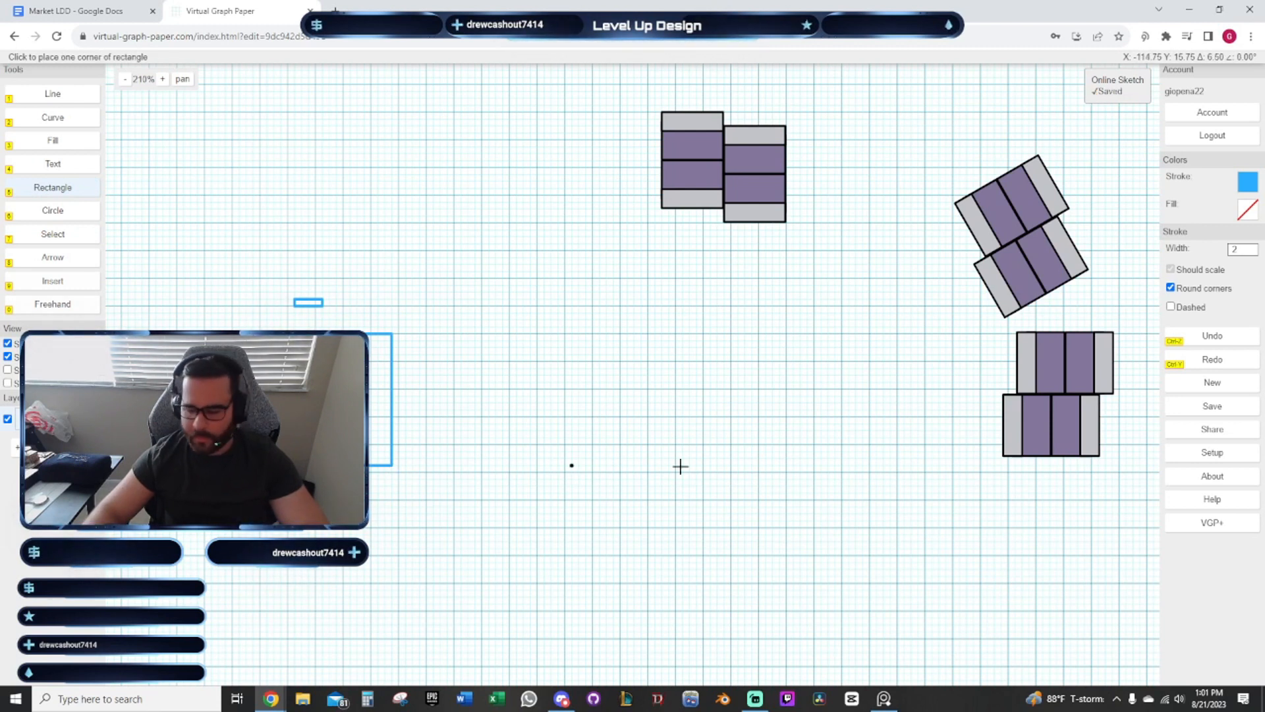
Move the large square about 7.5 units to the right, closer to the building clusters and clear of the small rectangle
key(7)
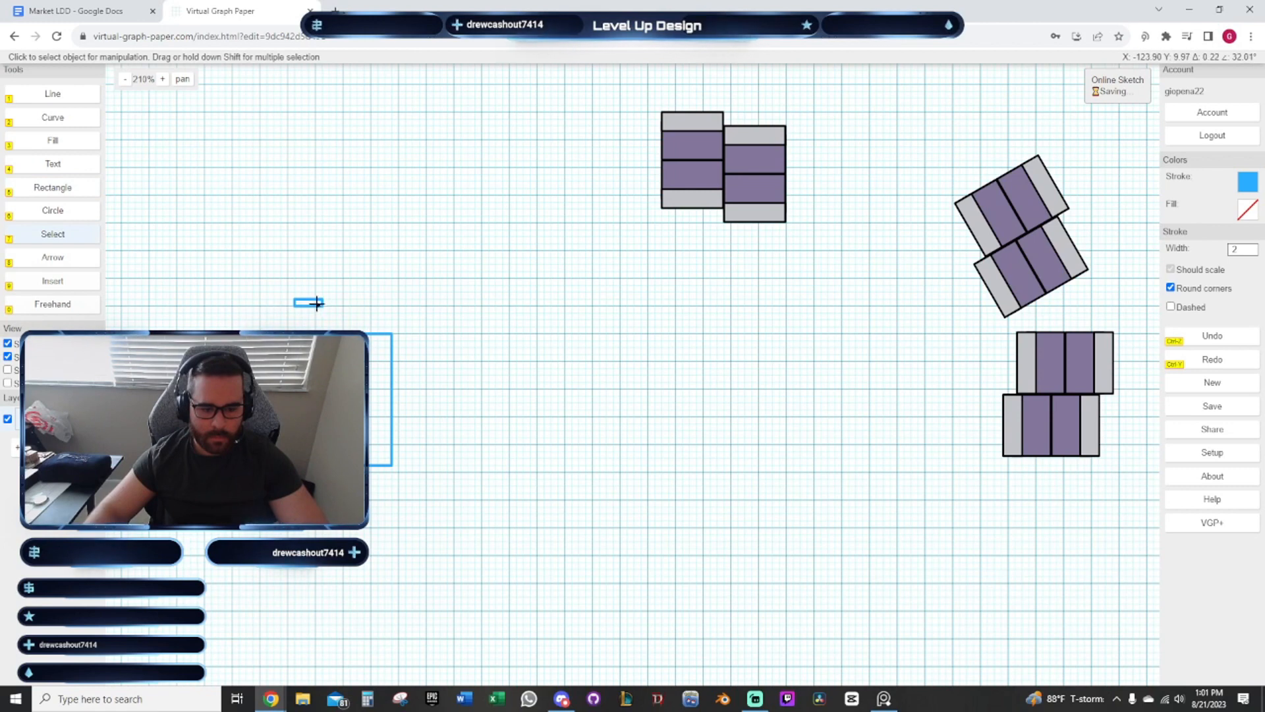
click(392, 360)
drag(529, 397, 387, 461)
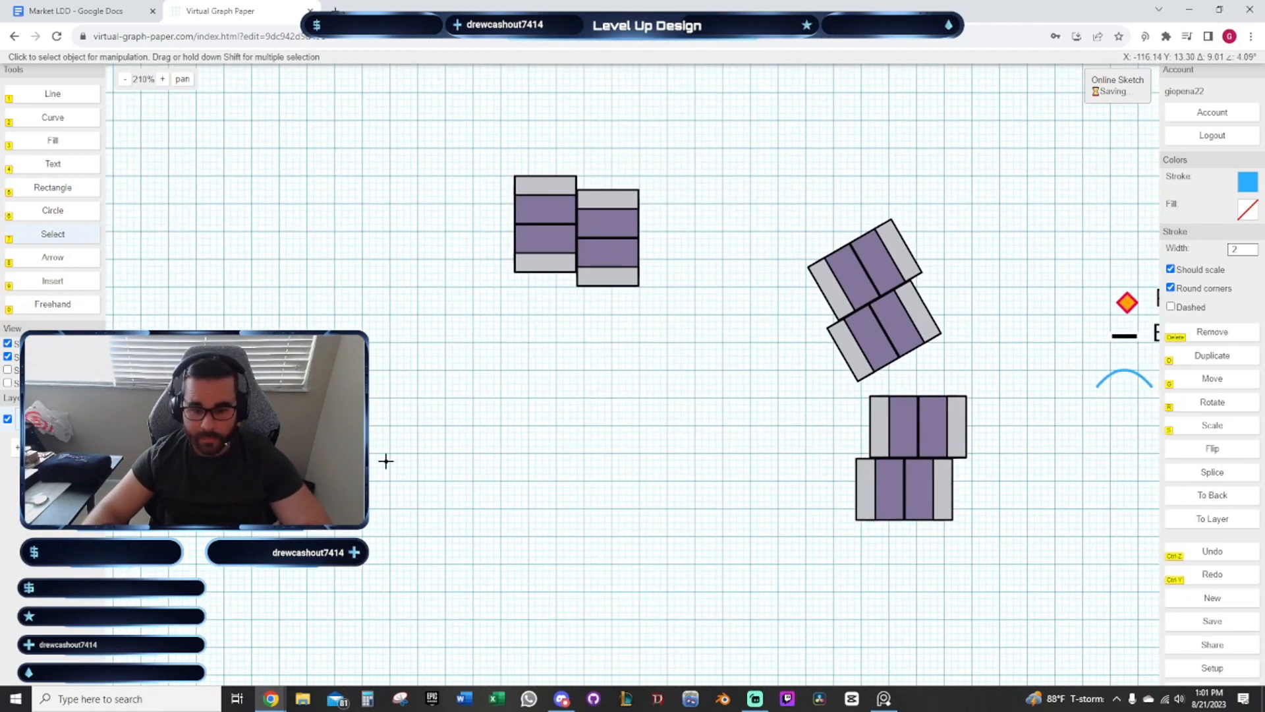
key(g)
drag(626, 400, 820, 379)
drag(604, 342, 479, 361)
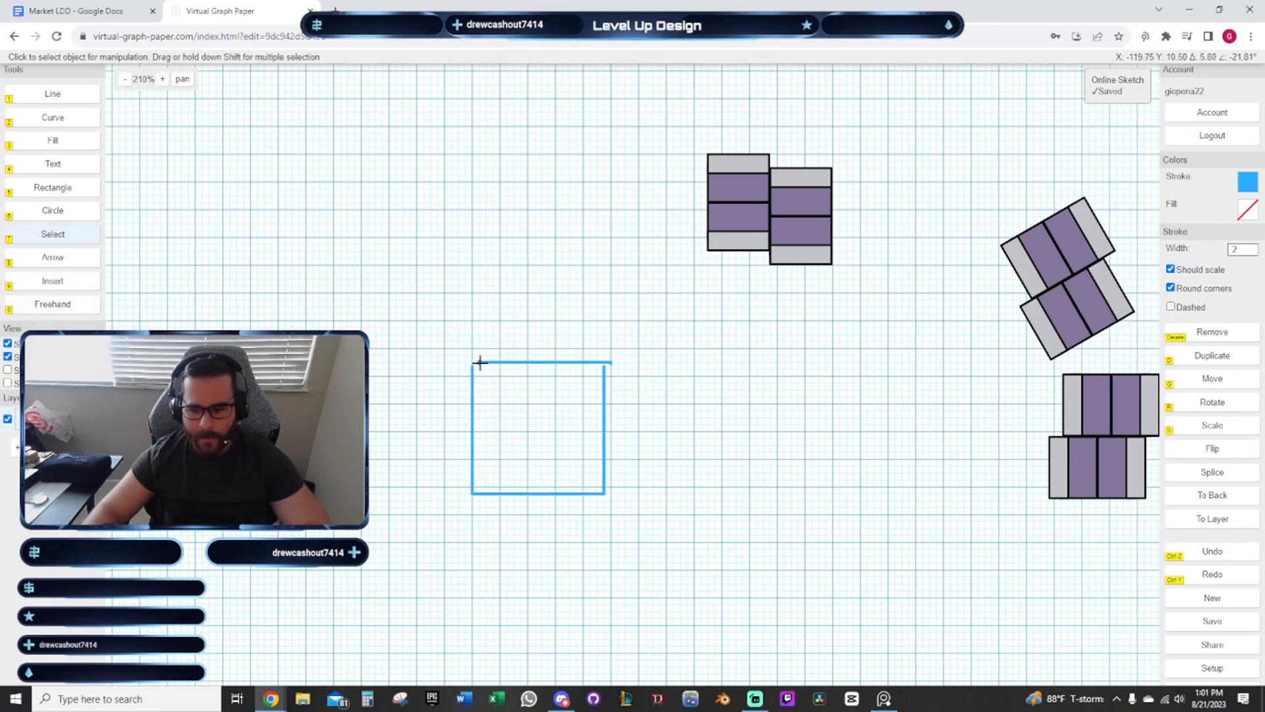
click(513, 382)
Draw a tall narrow rectangle about 2 by 5.75 units standing on the middle of the large square's upper edge
drag(766, 396, 662, 497)
key(4)
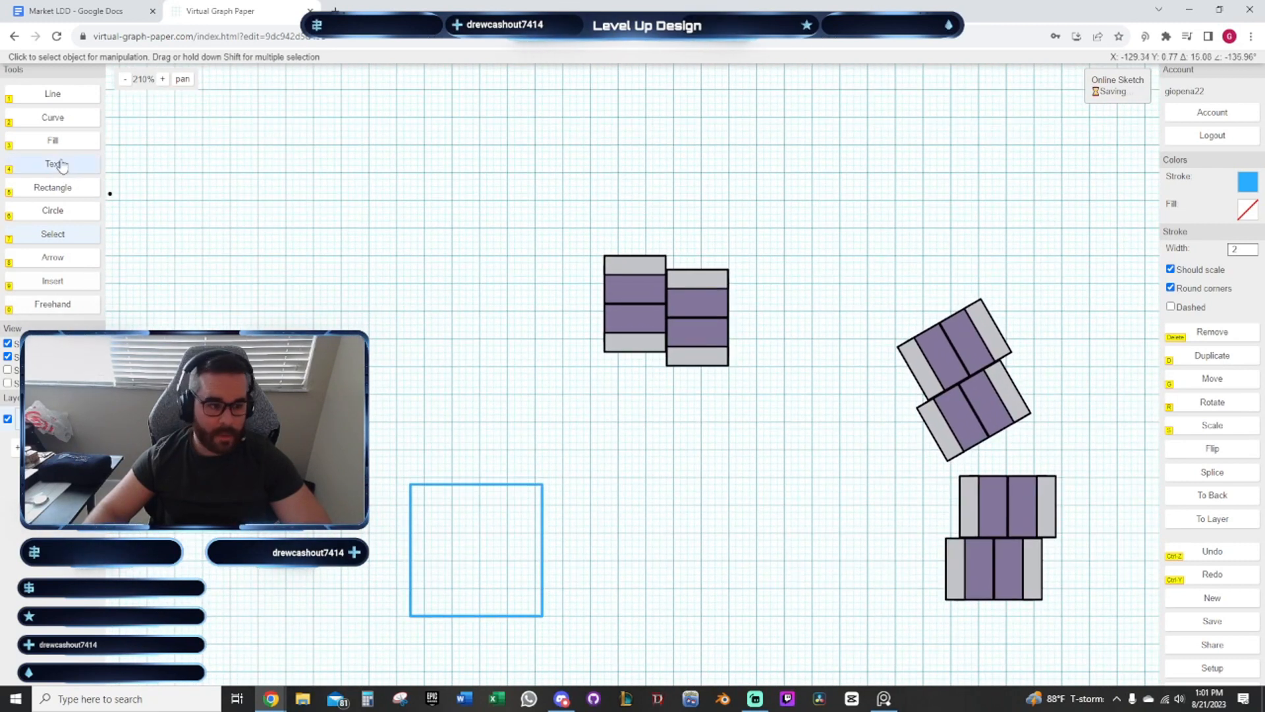
key(5)
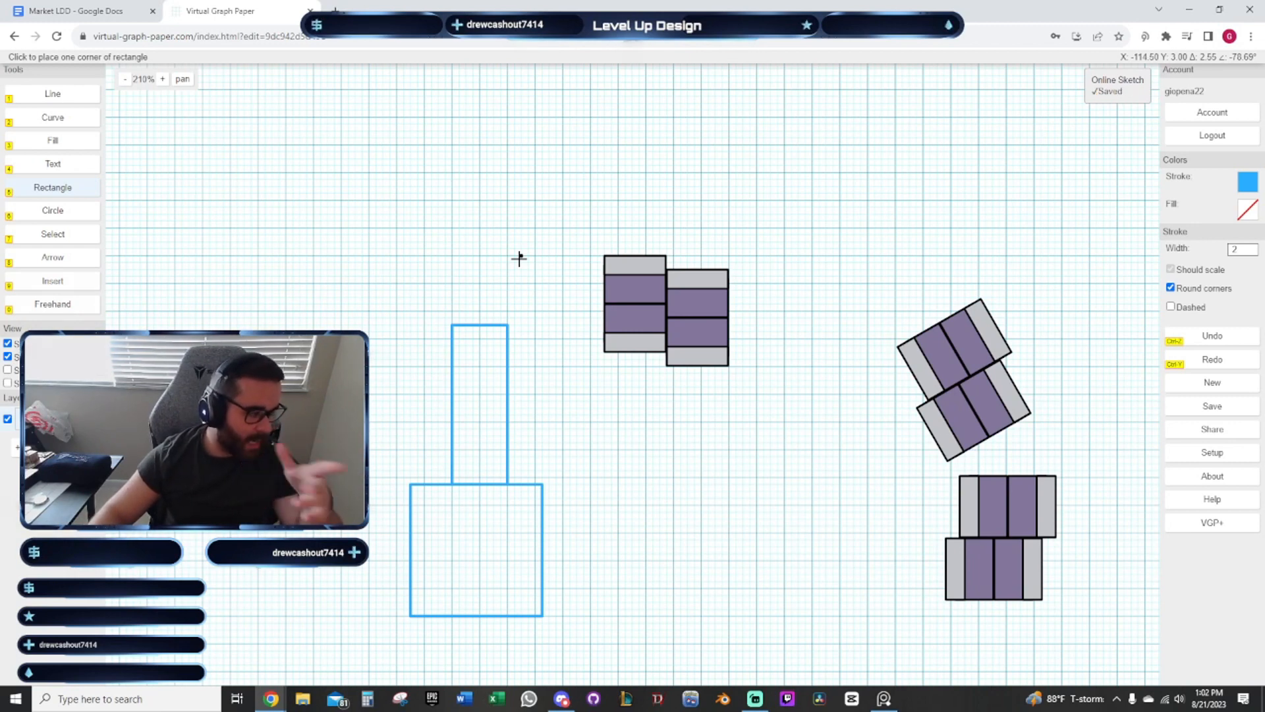
Draw a circle about 2.5 units in radius below the upper pair of building blocks
mouse_move(708, 475)
mouse_down()
mouse_move(598, 418)
mouse_move(521, 299)
mouse_up()
click(71, 210)
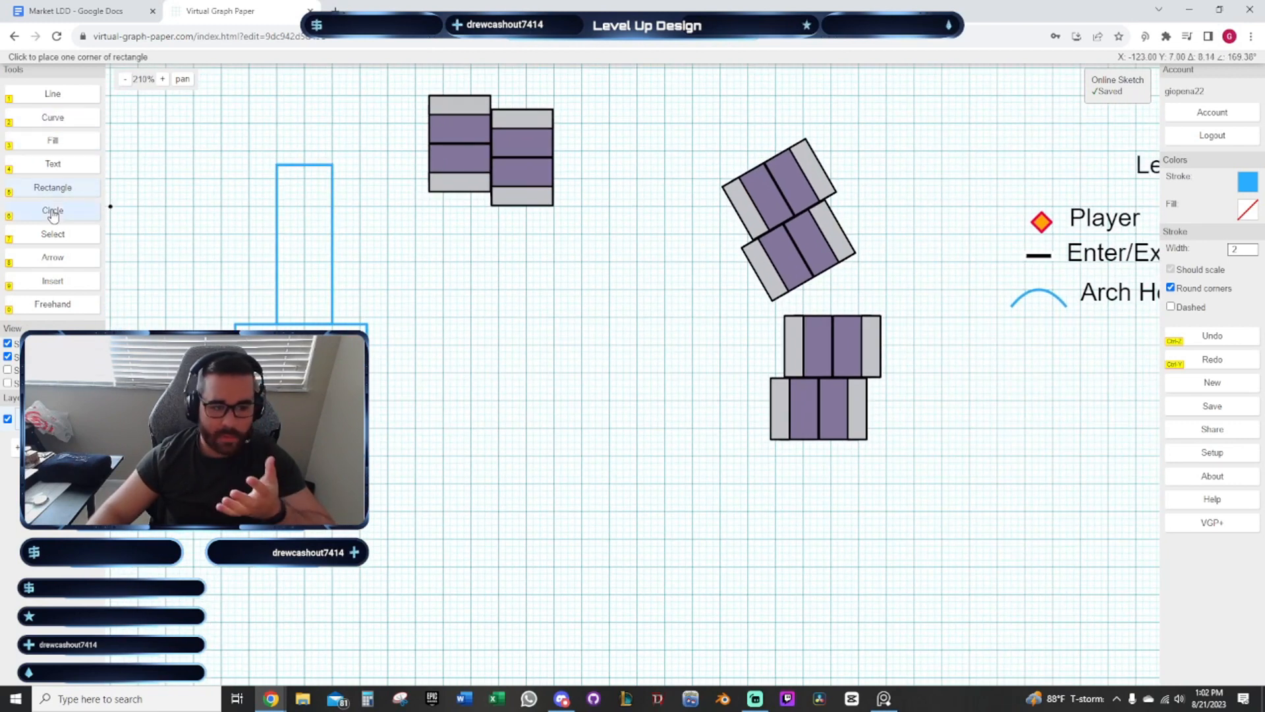
click(494, 304)
click(558, 370)
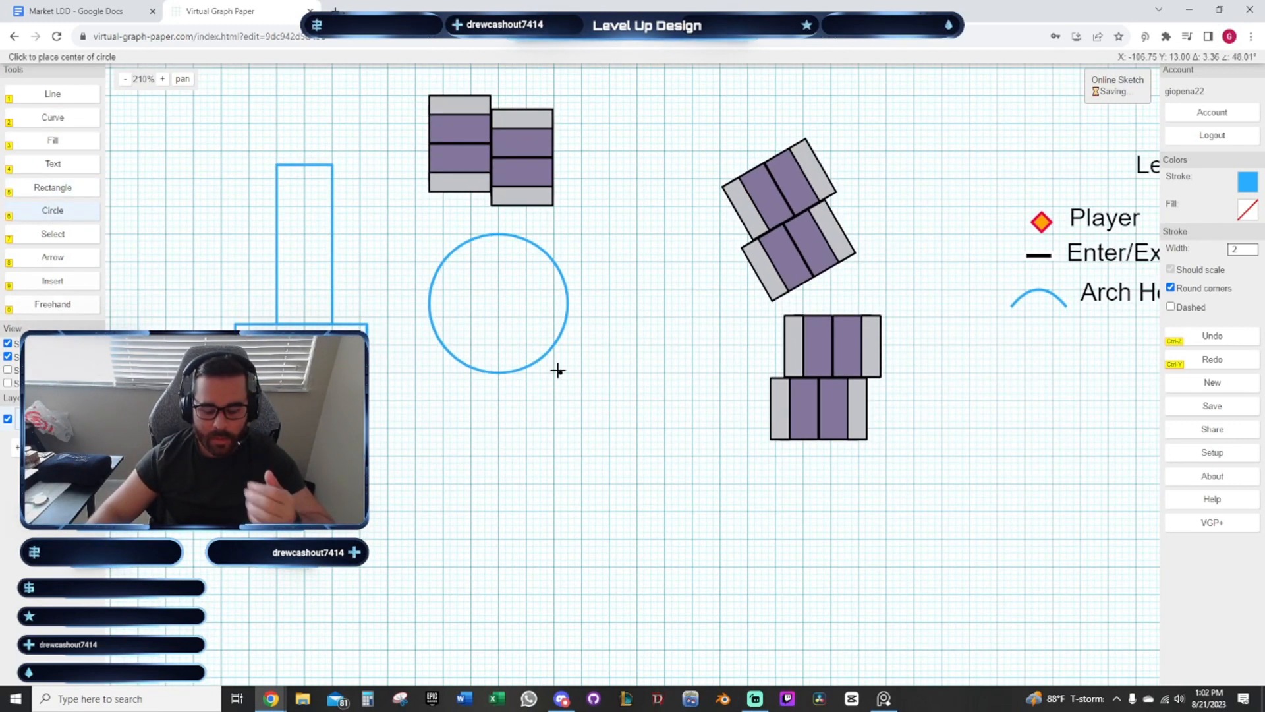
Move the circle slightly down and to the right, away from the building blocks above it
key(7)
click(553, 347)
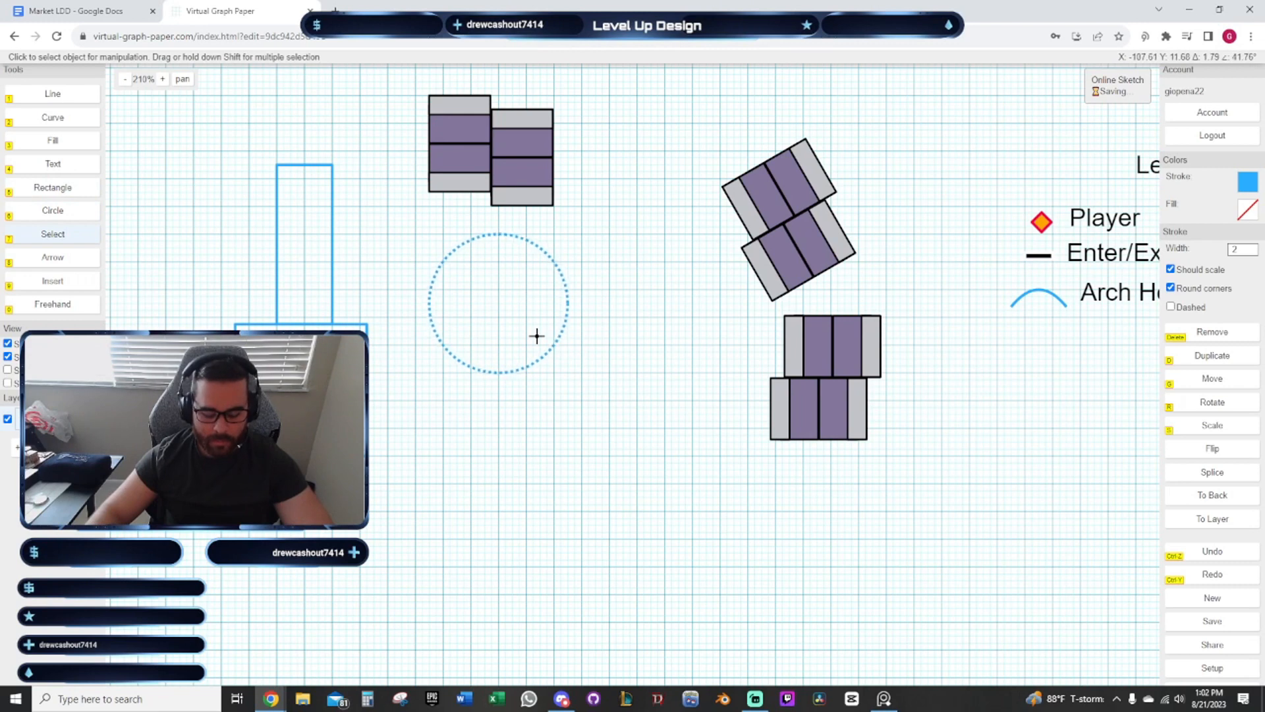
key(g)
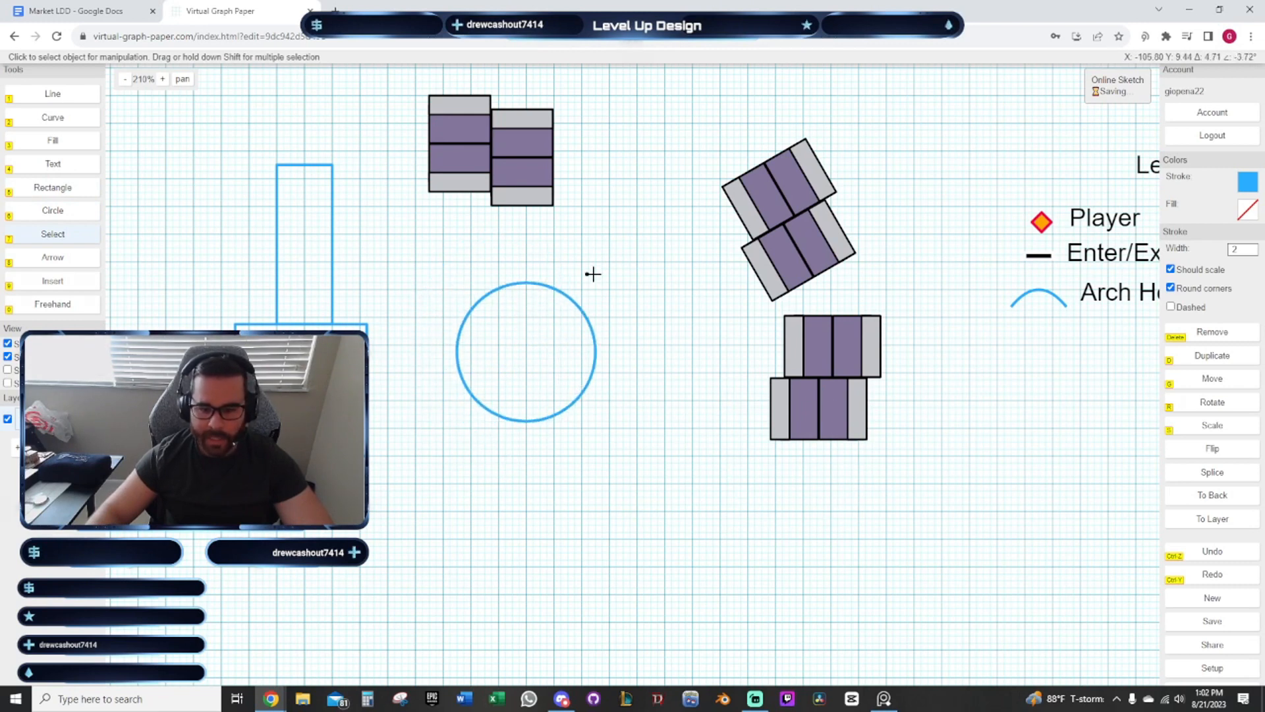
drag(666, 409, 671, 404)
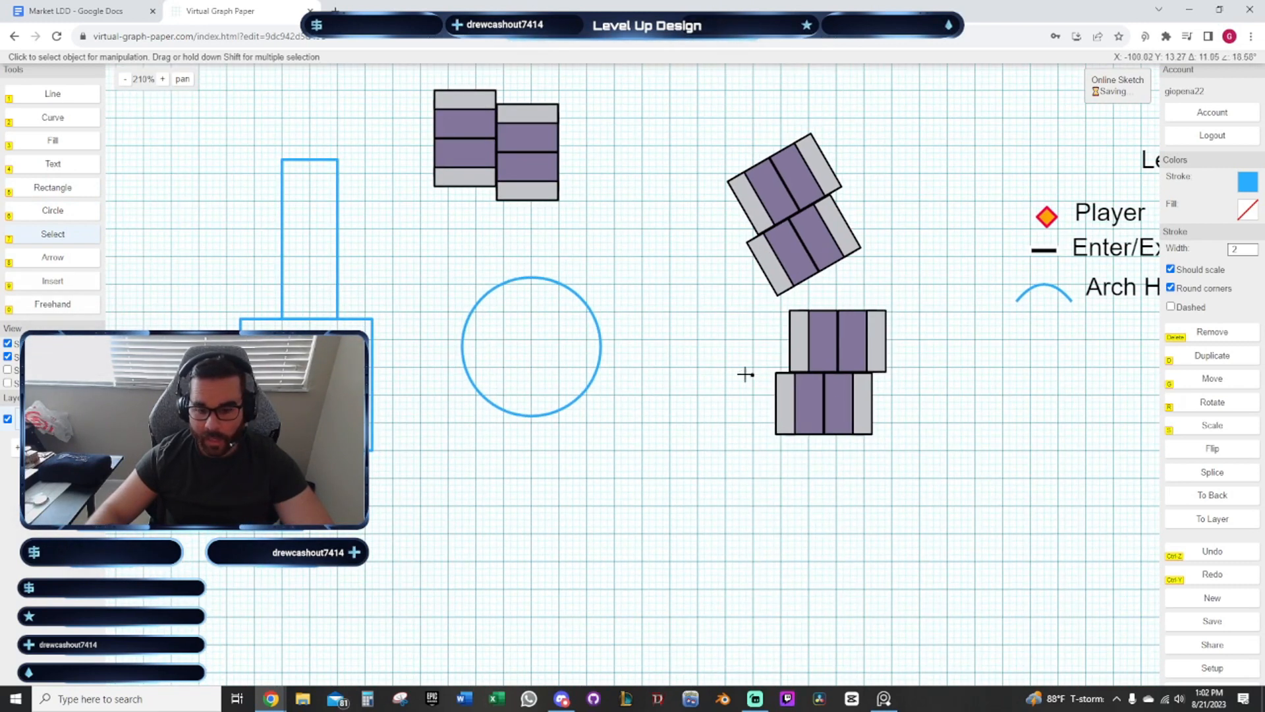
Duplicate the legend's Enter/Exit marker and place copies on the circle's top, bottom and right edges
drag(587, 386, 745, 428)
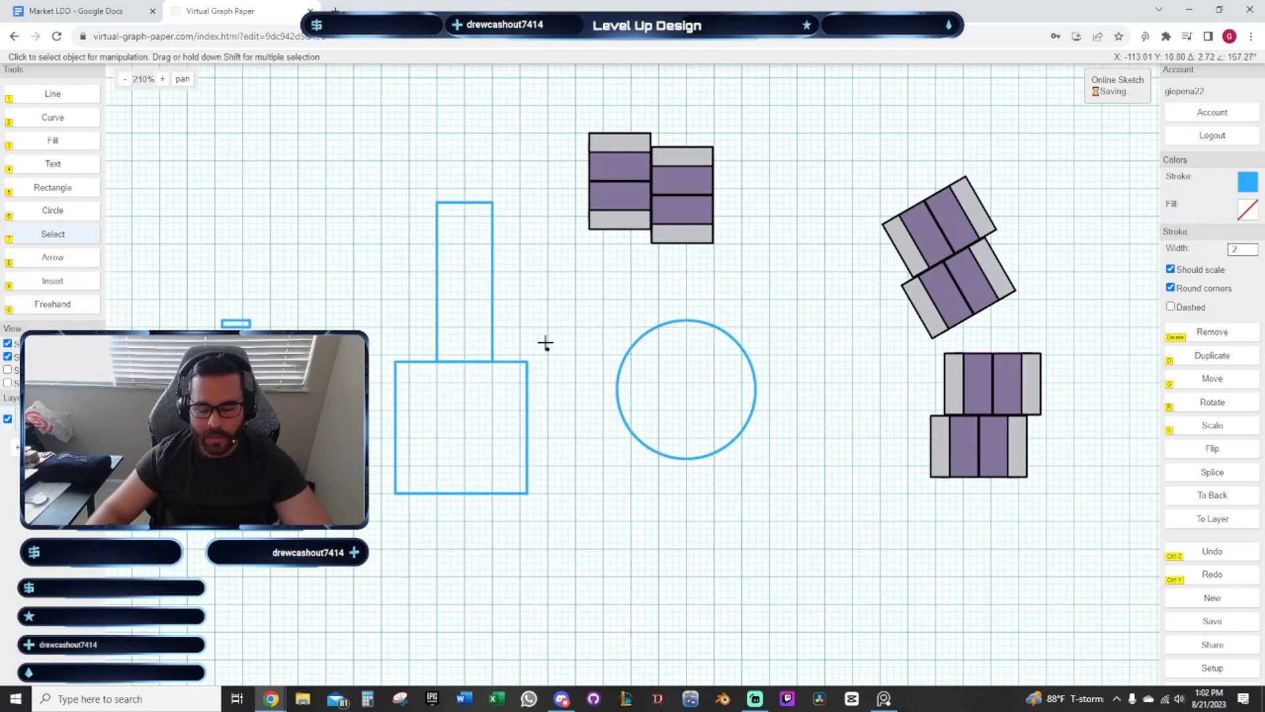
drag(545, 344, 384, 344)
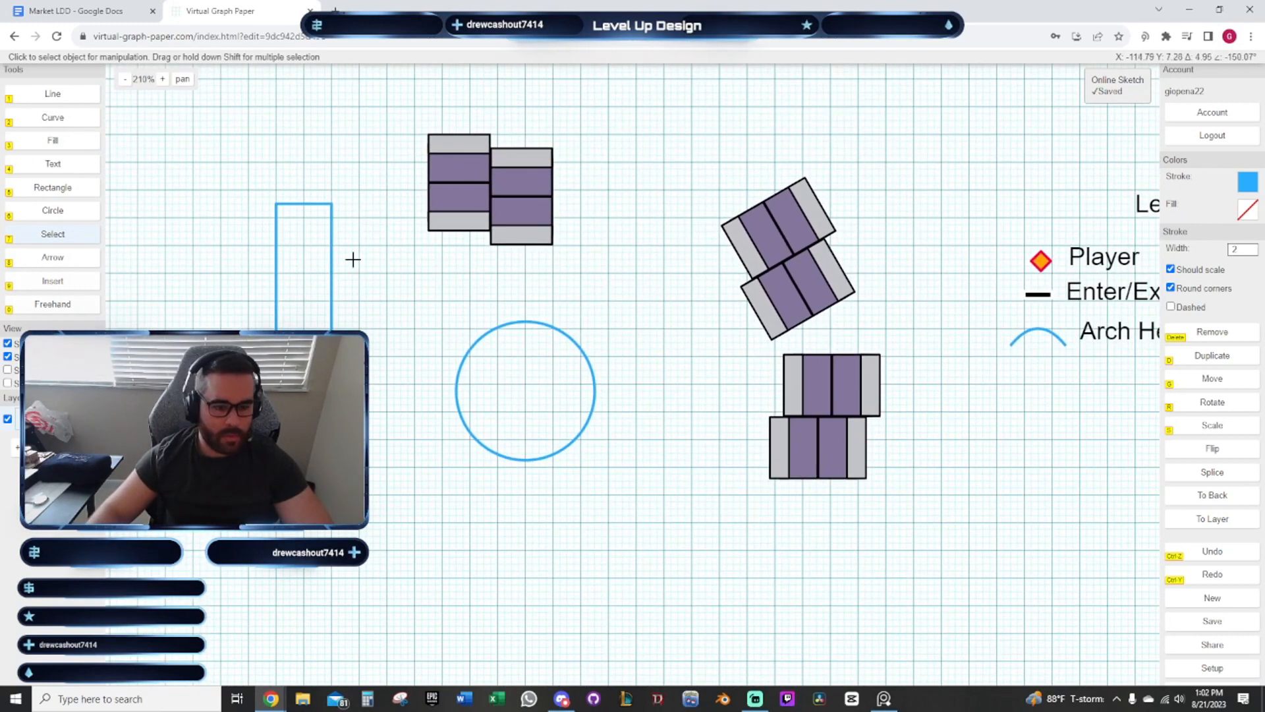
drag(910, 390, 805, 386)
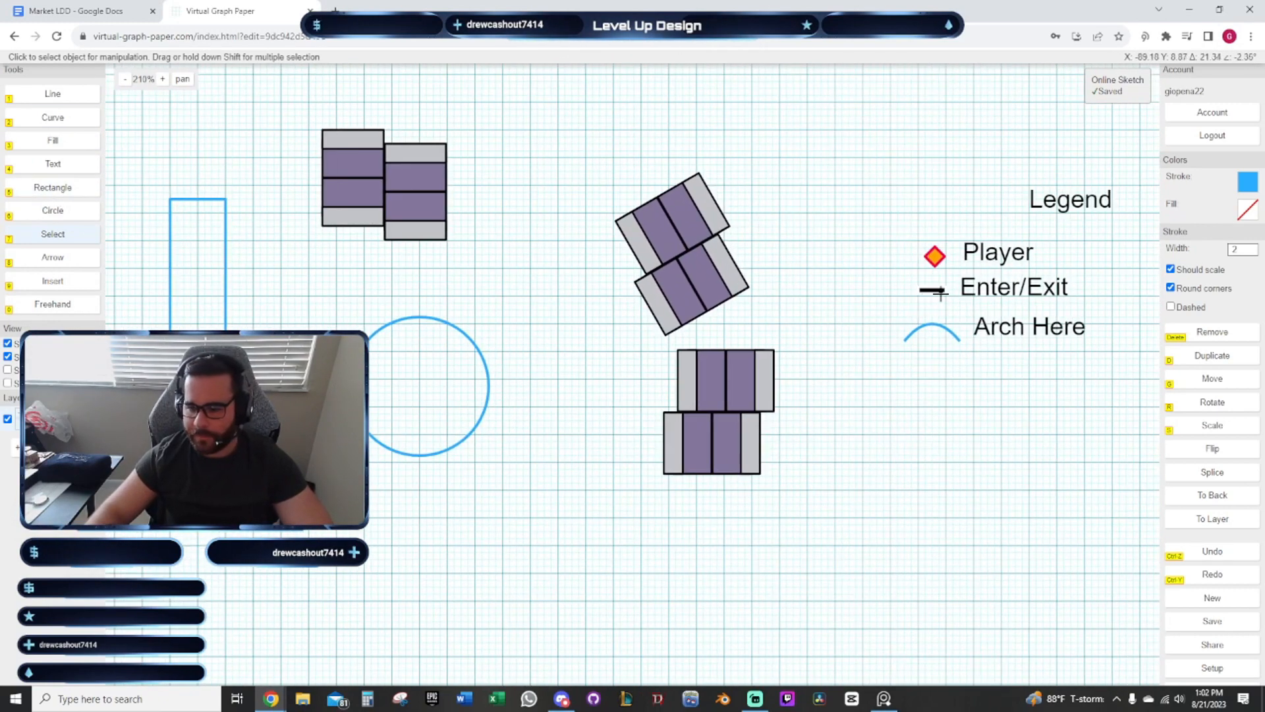
click(938, 289)
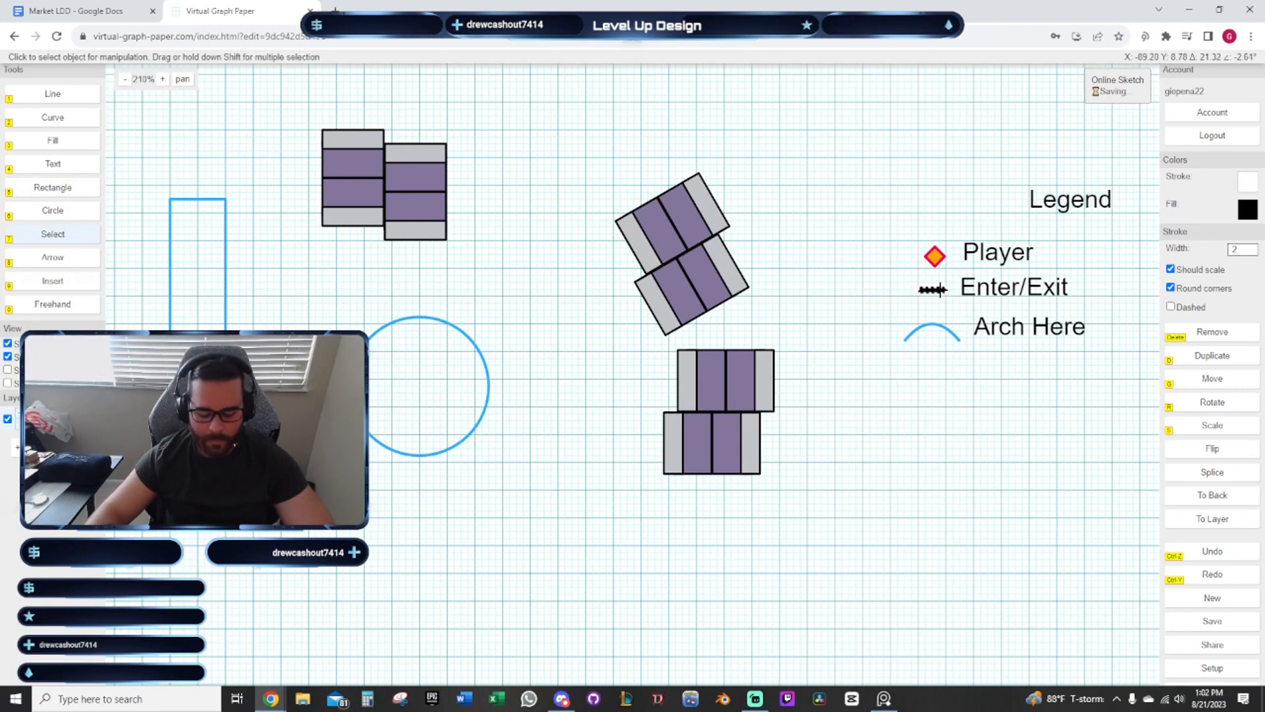
key(d)
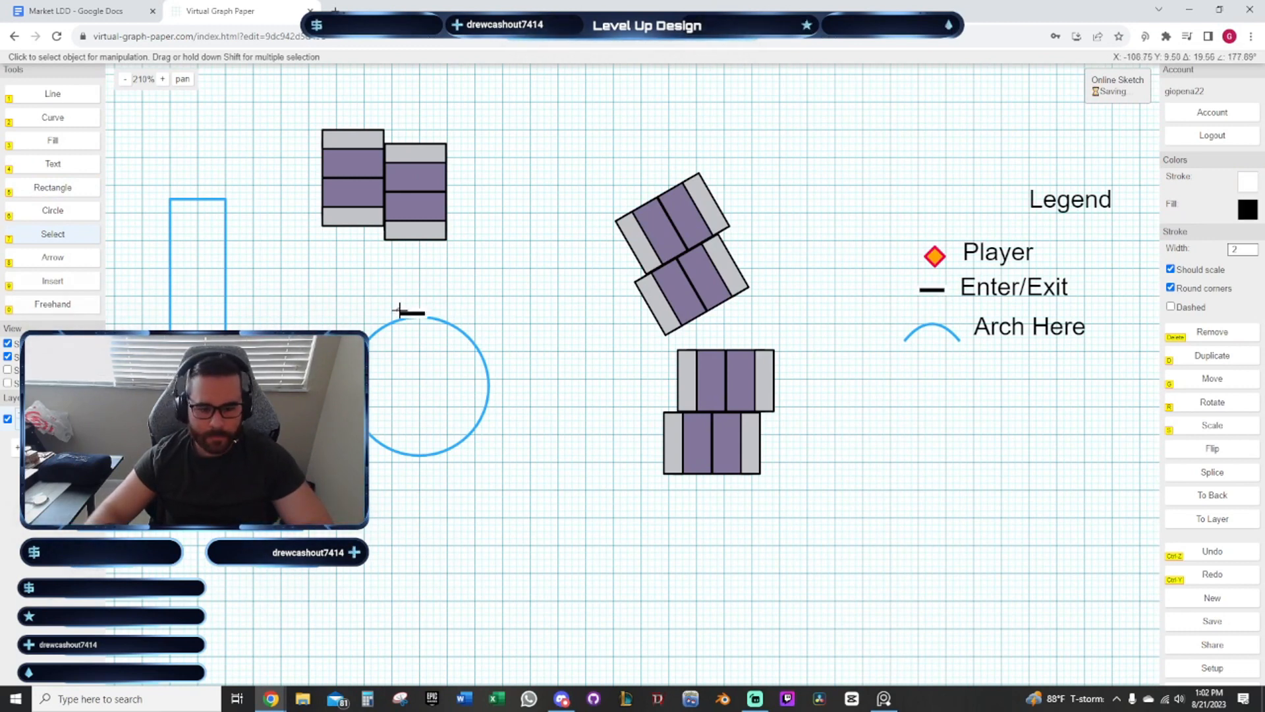
scroll(413, 306, up, 3)
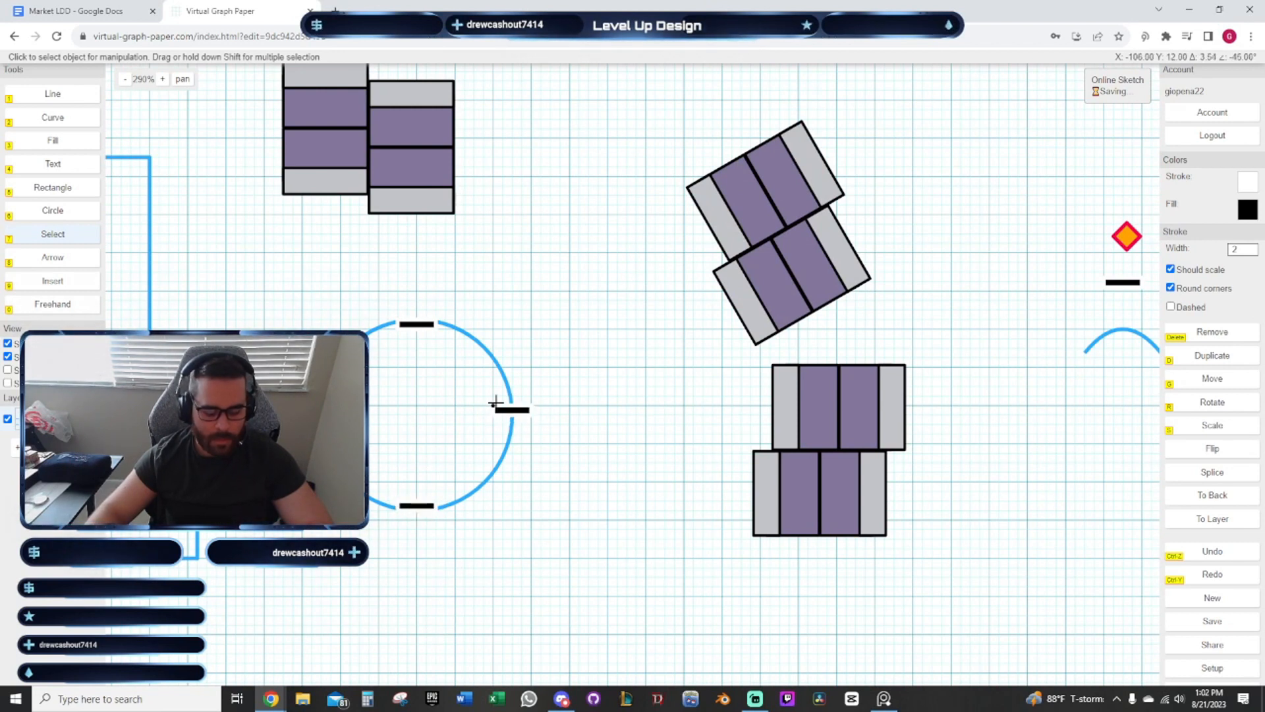
Rotate the Enter/Exit marker on the circle's right edge to vertical and place a duplicate of it on the left edge
key(r)
click(515, 390)
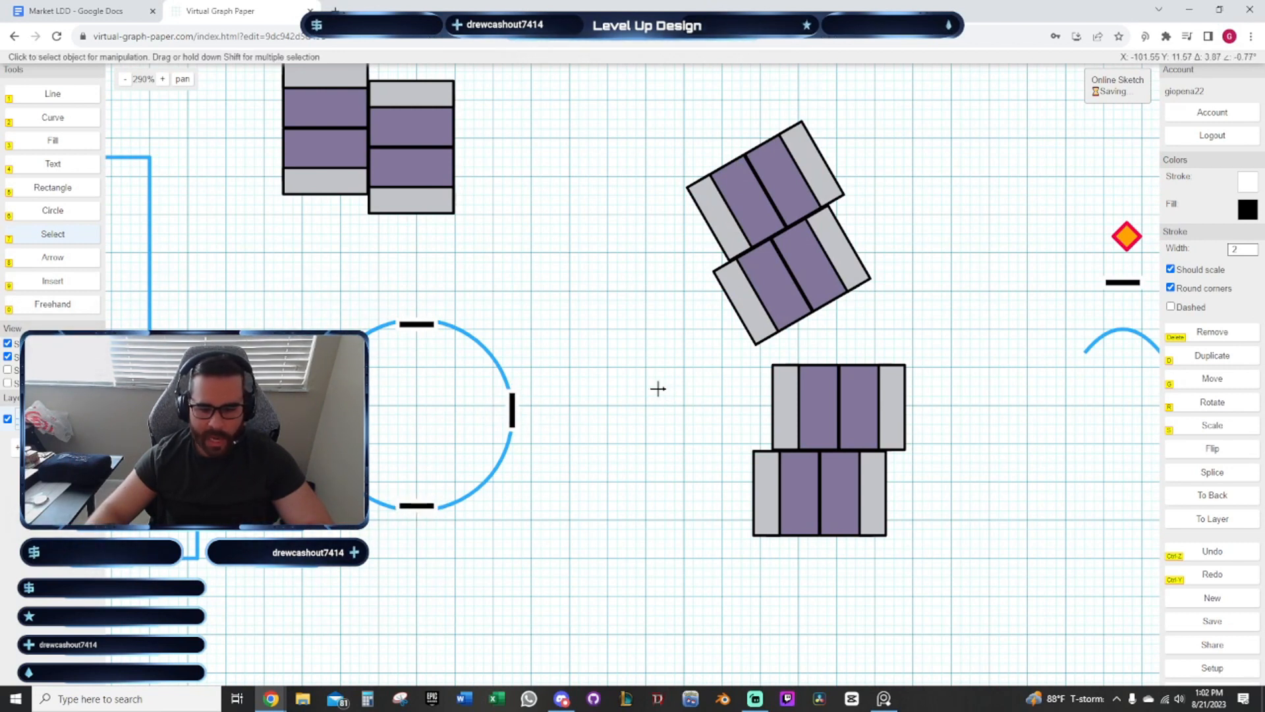
drag(574, 393, 664, 372)
key(d)
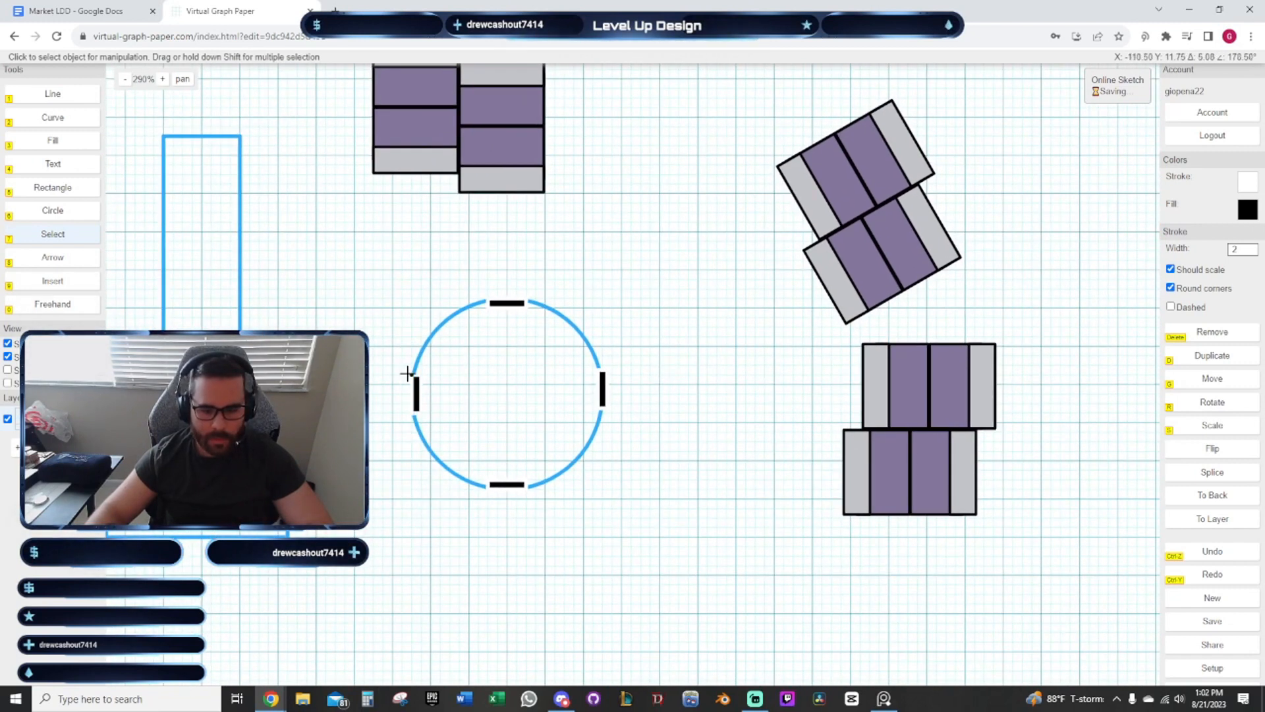
scroll(679, 405, down, 3)
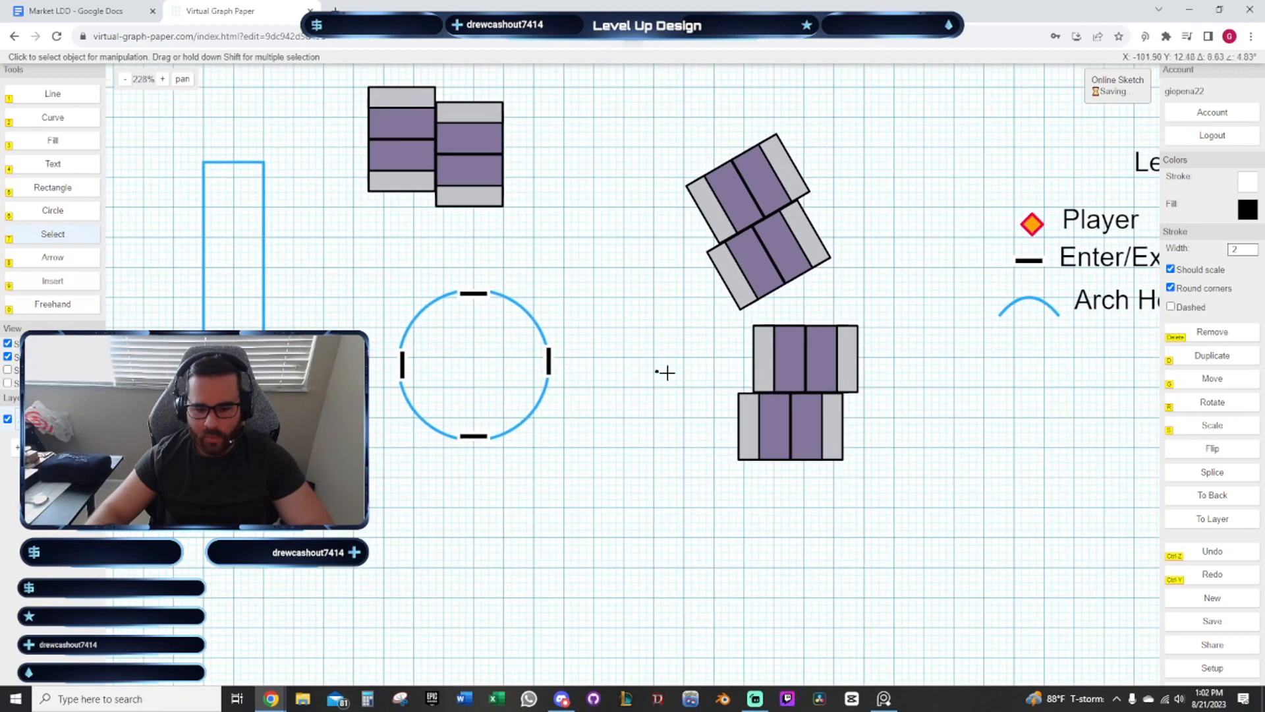
Draw a larger circle about 3.25 units in radius and move it so it surrounds the marked circle concentrically
drag(560, 295, 591, 336)
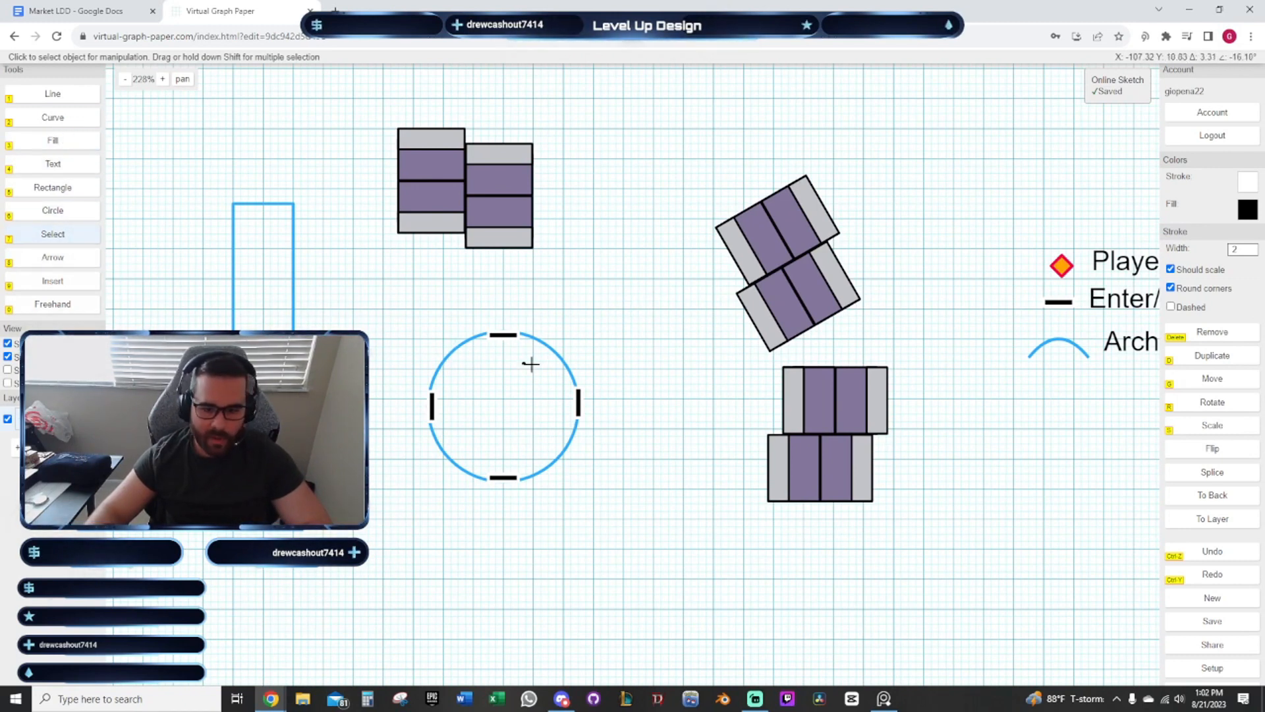
click(53, 213)
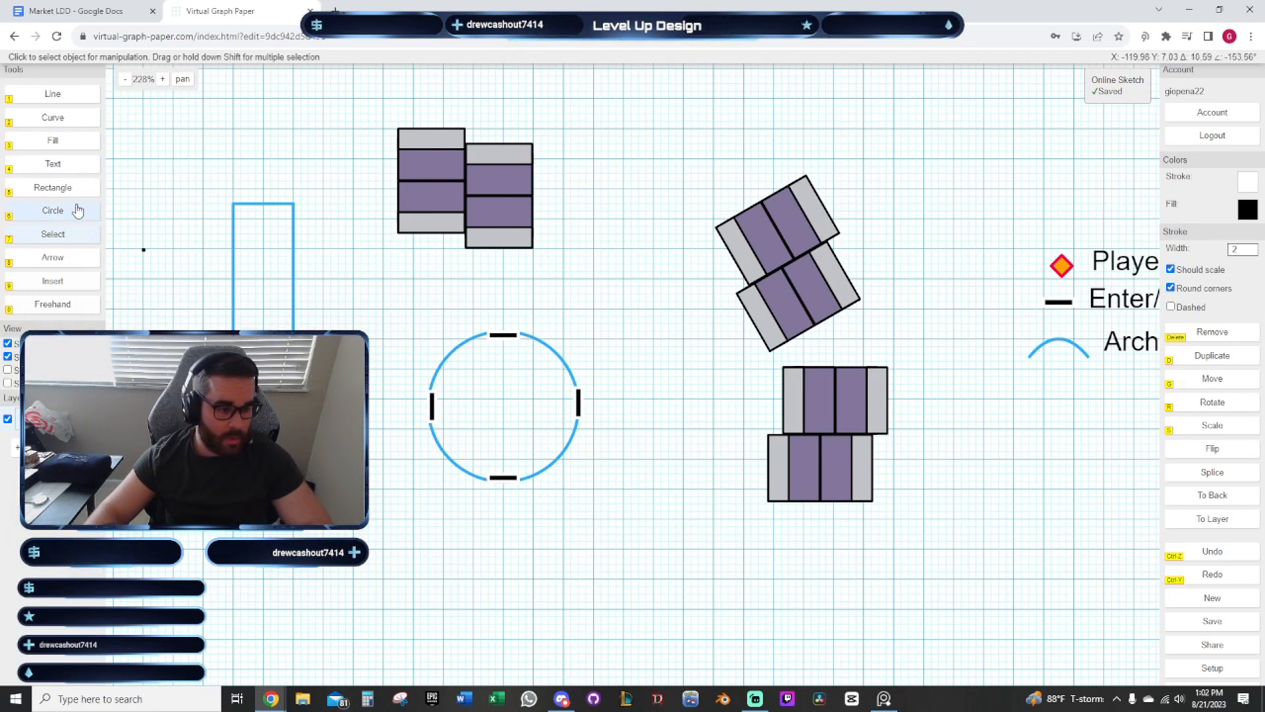
click(478, 316)
click(563, 410)
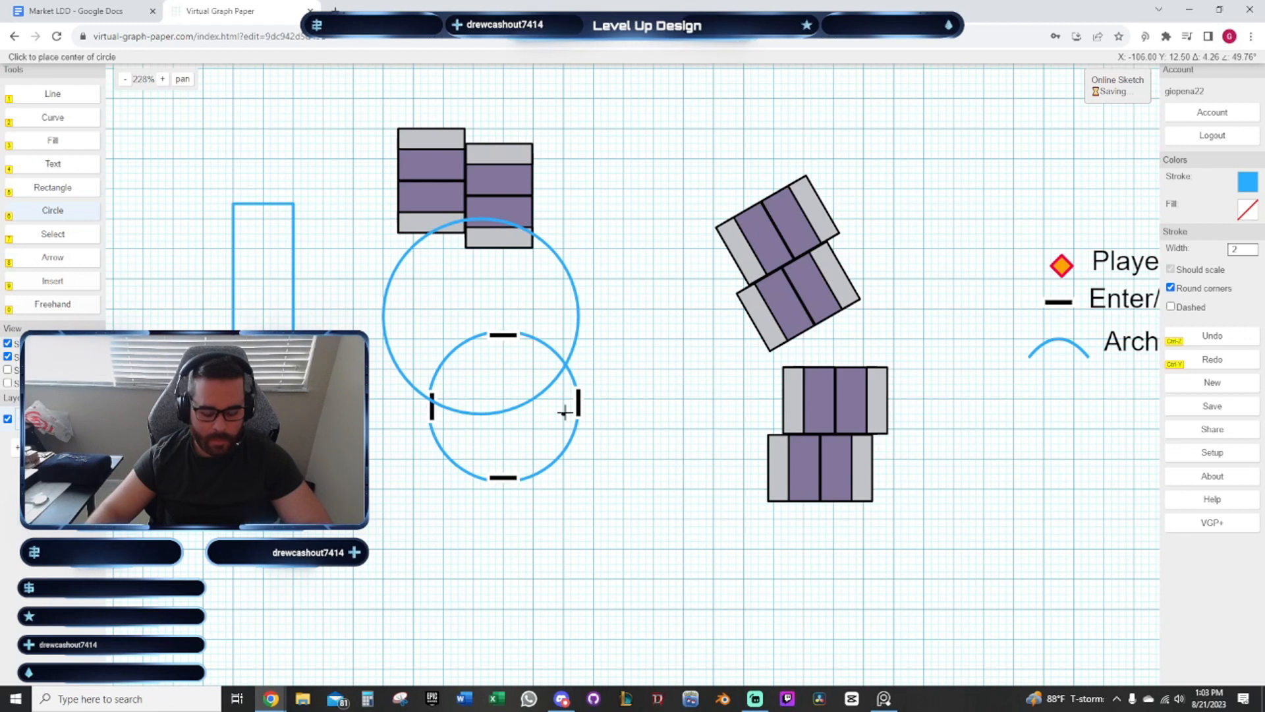
key(7)
click(511, 319)
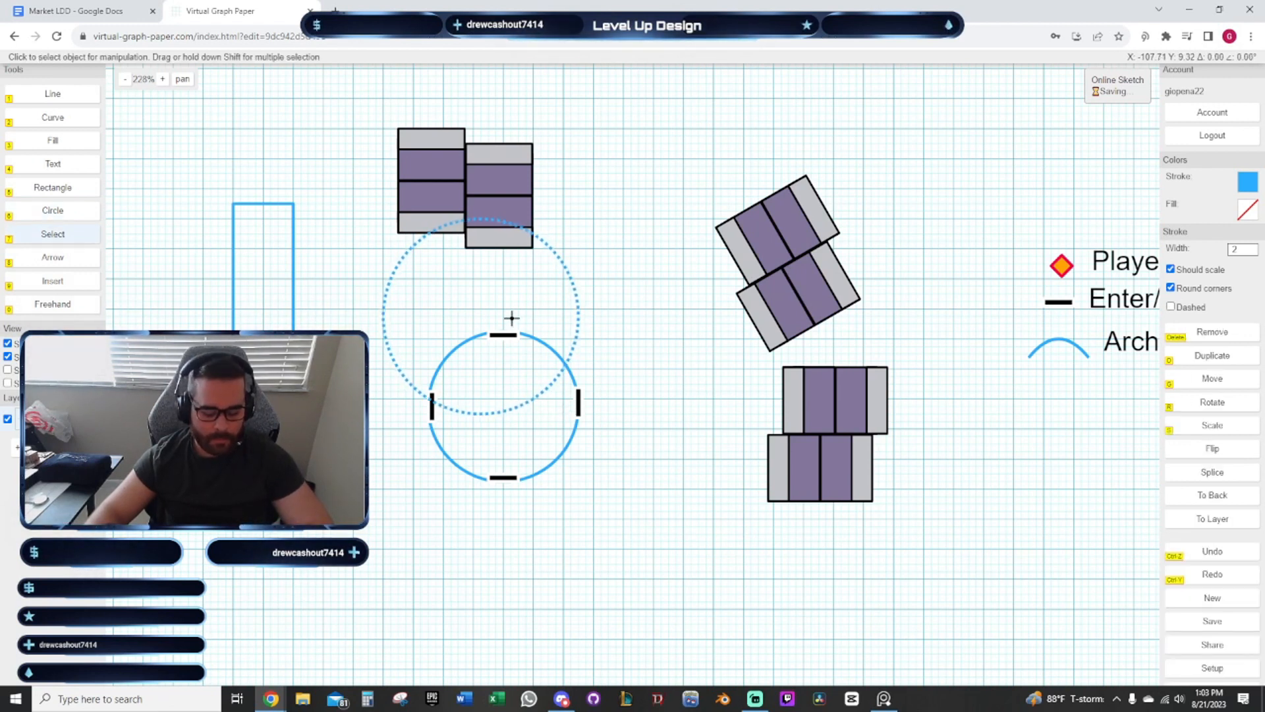
key(g)
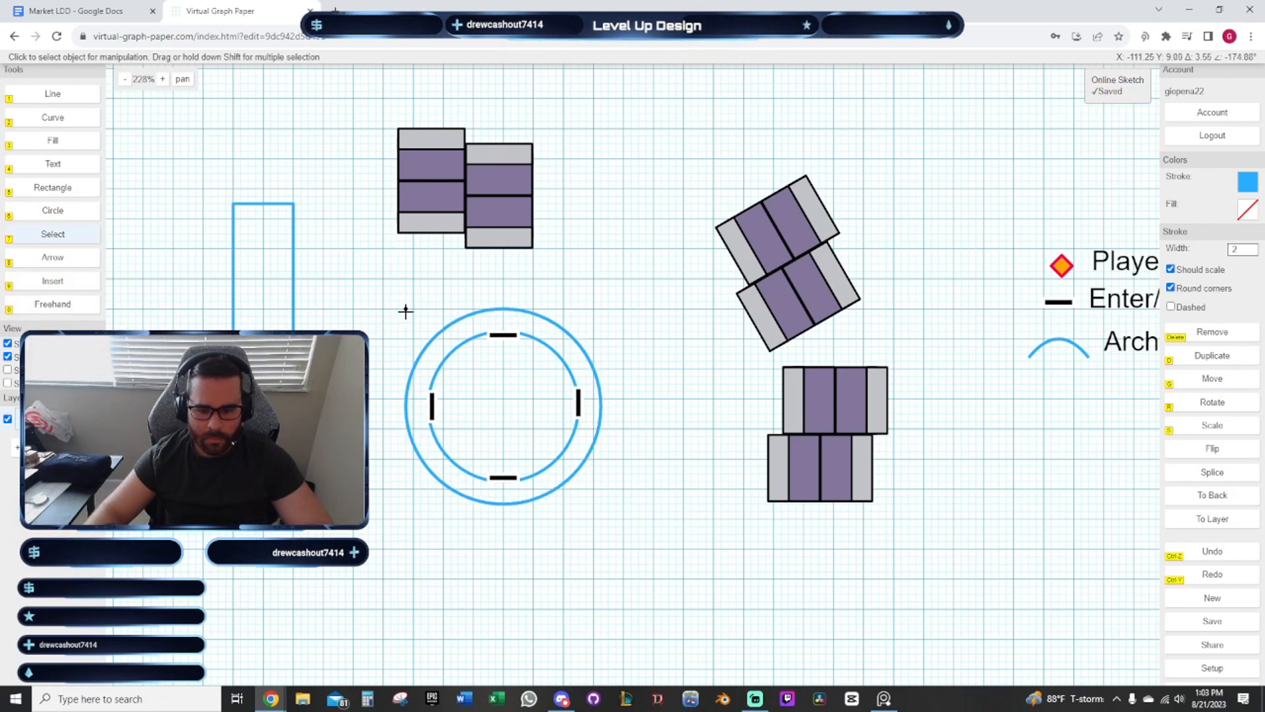
drag(737, 423, 590, 384)
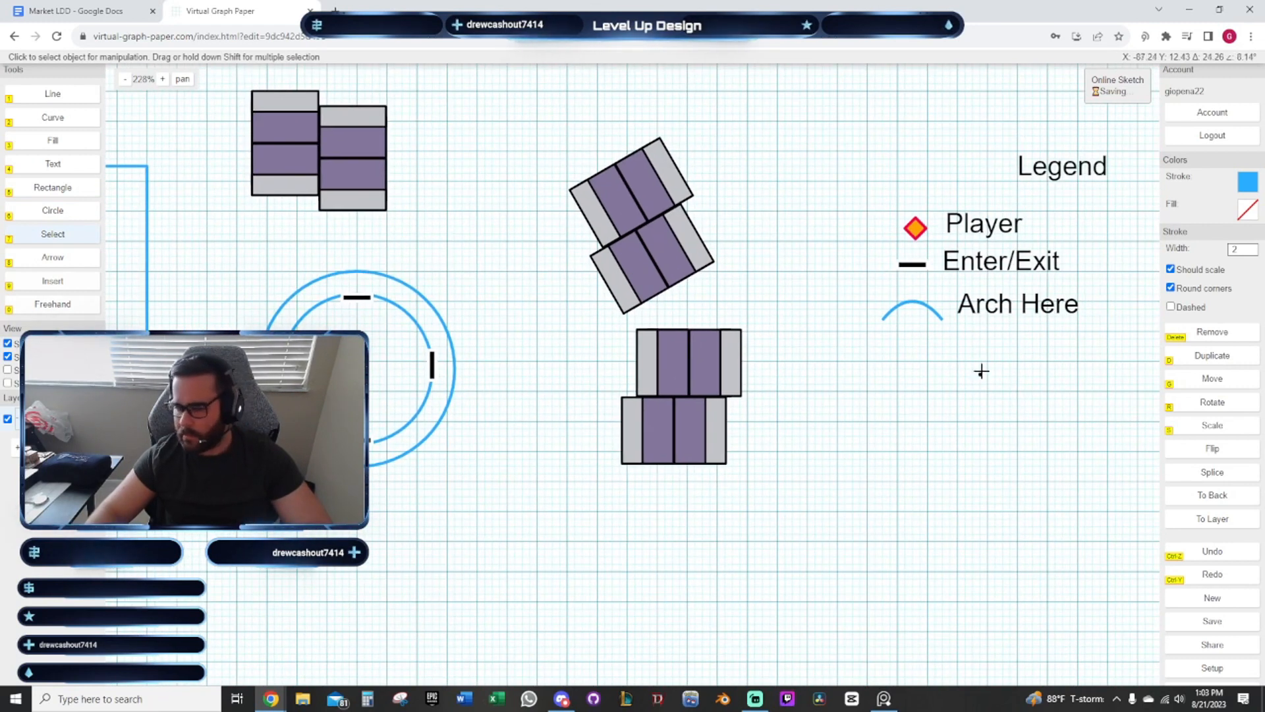
drag(981, 370, 960, 387)
drag(139, 267, 404, 246)
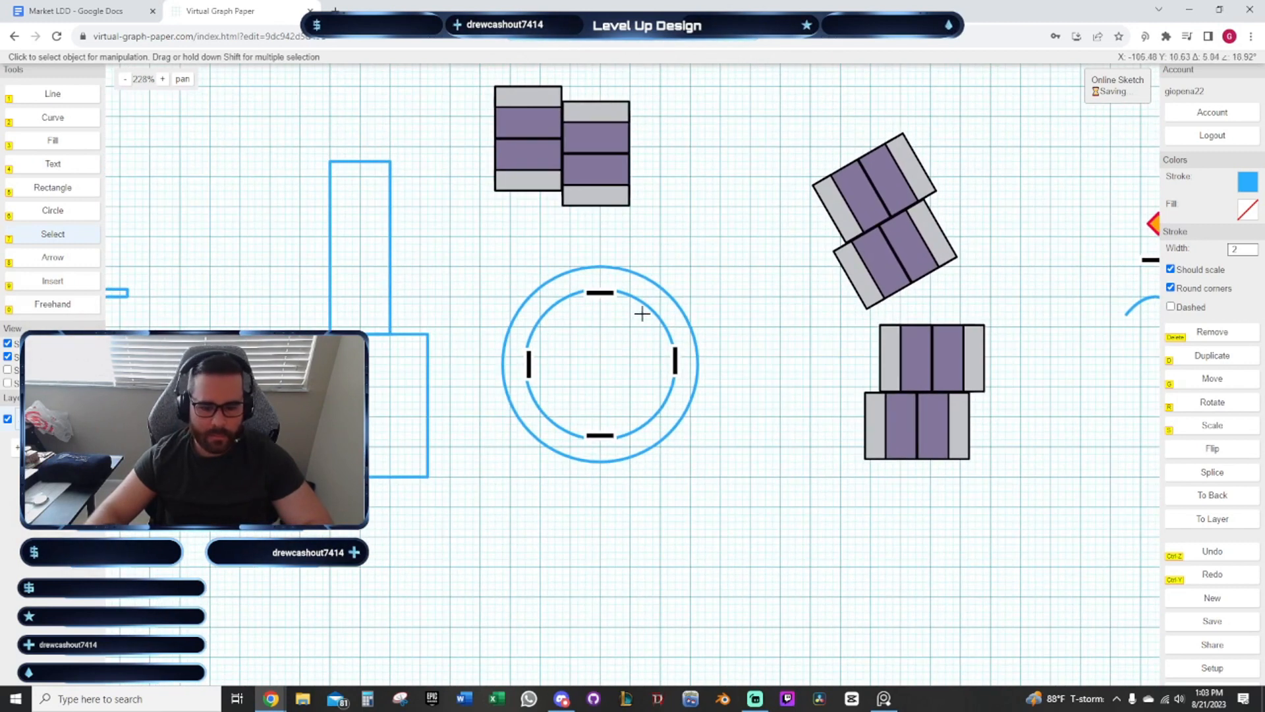
click(73, 189)
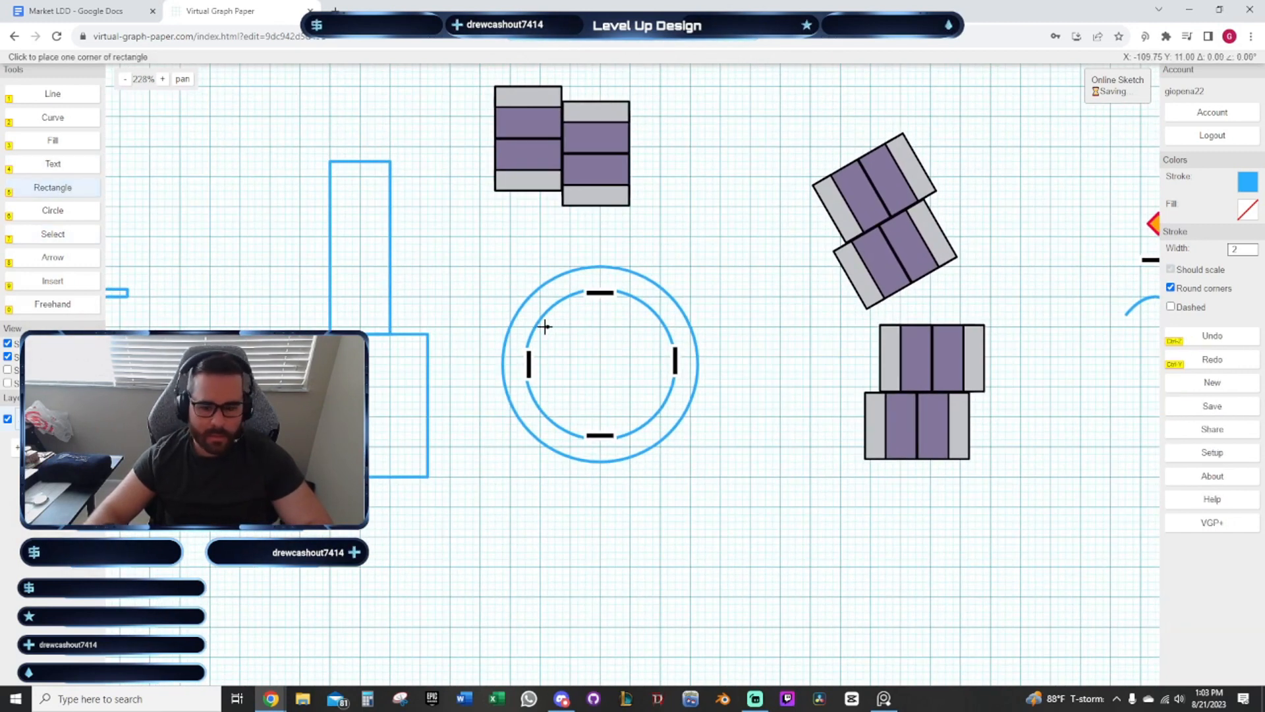
click(592, 353)
click(594, 356)
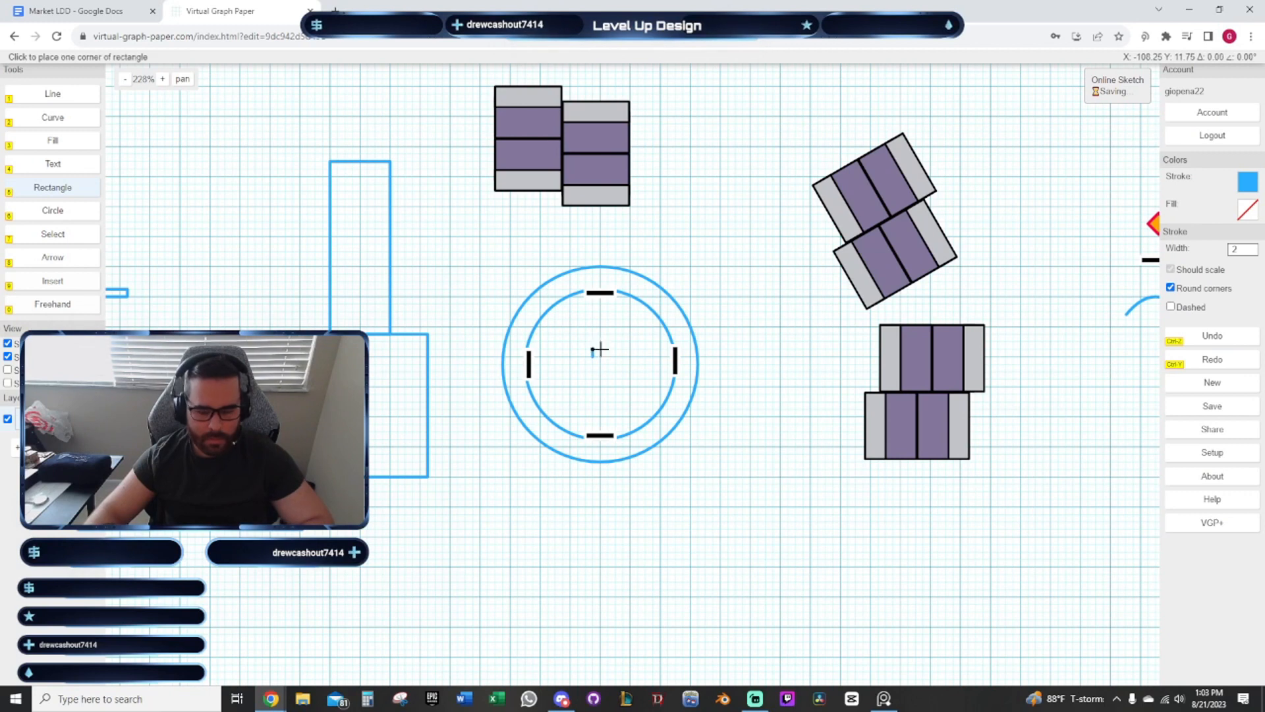
key(7)
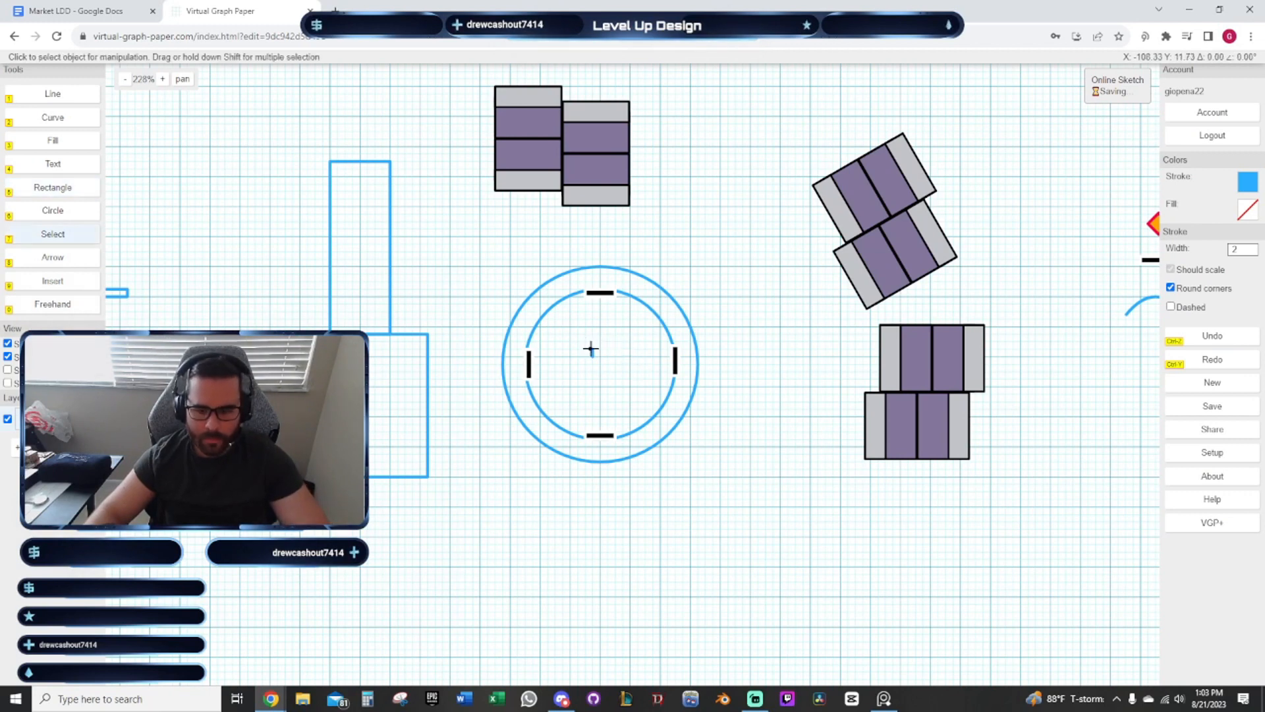
click(592, 350)
click(613, 385)
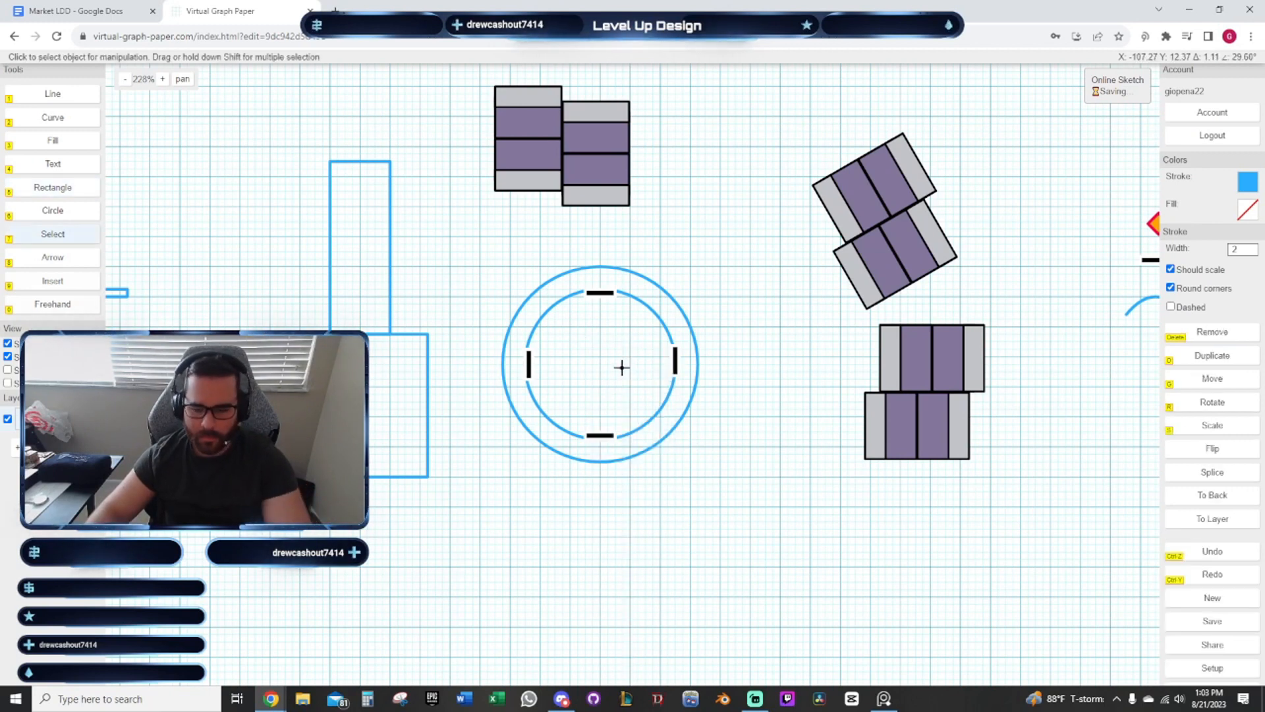
key(Delete)
Replace the outer circle with one about 3.75 units in radius, placed concentrically around the circle with the entrance markers
click(533, 301)
key(Delete)
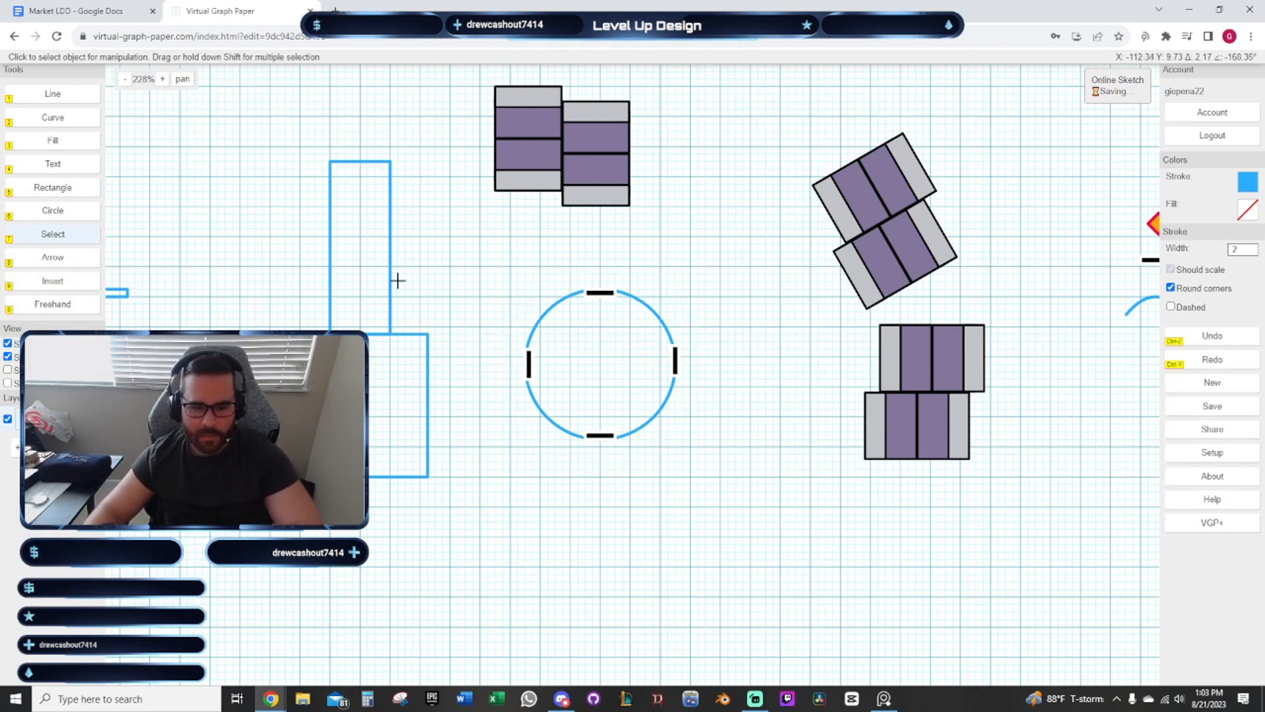
click(52, 210)
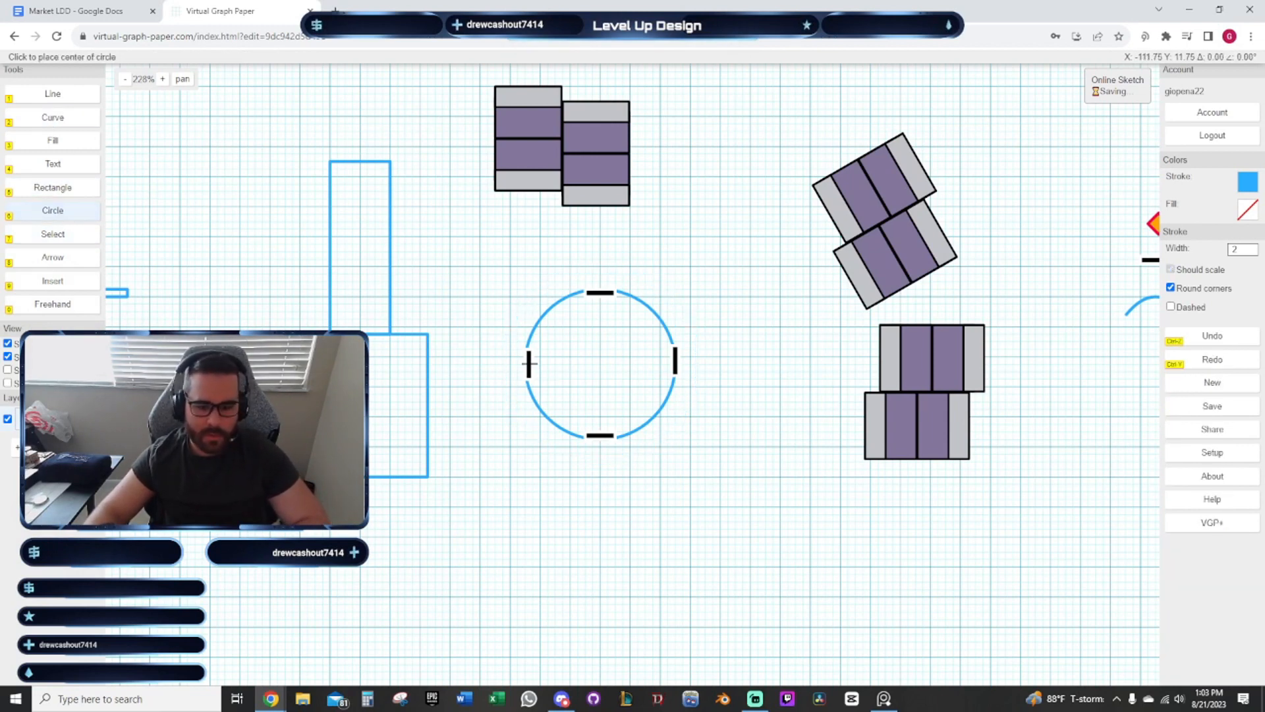
click(579, 340)
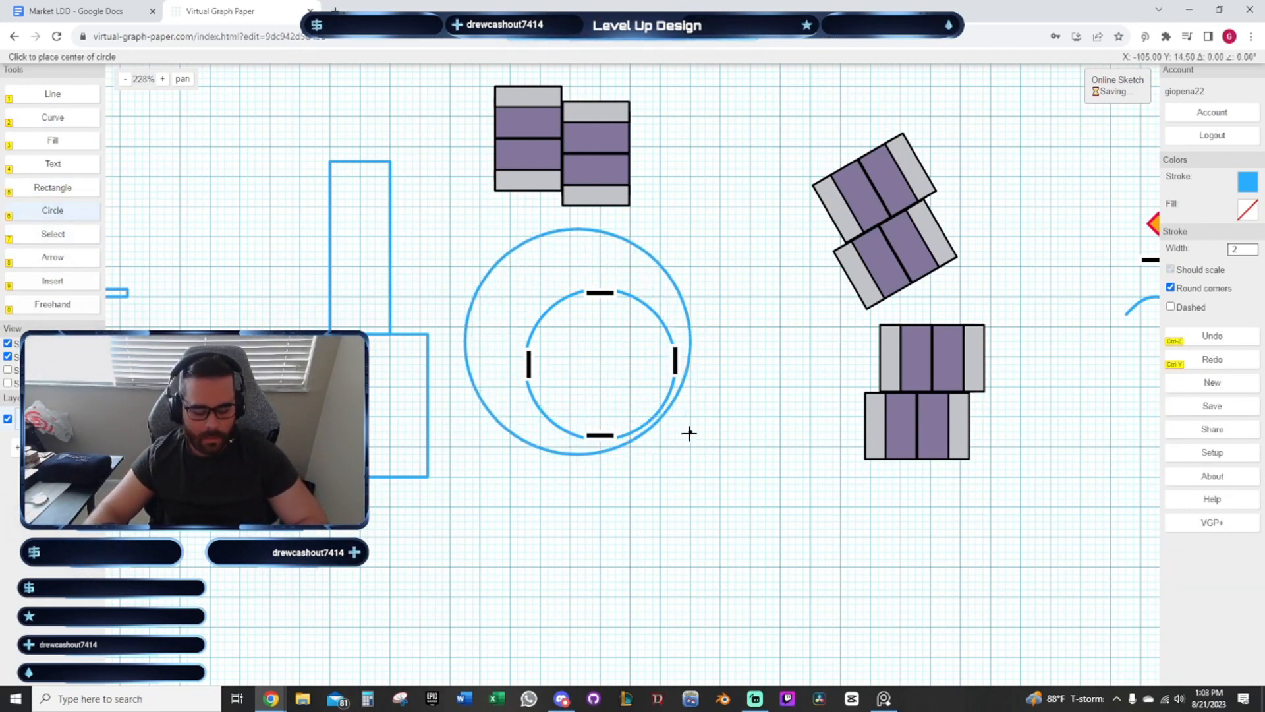
key(7)
click(513, 275)
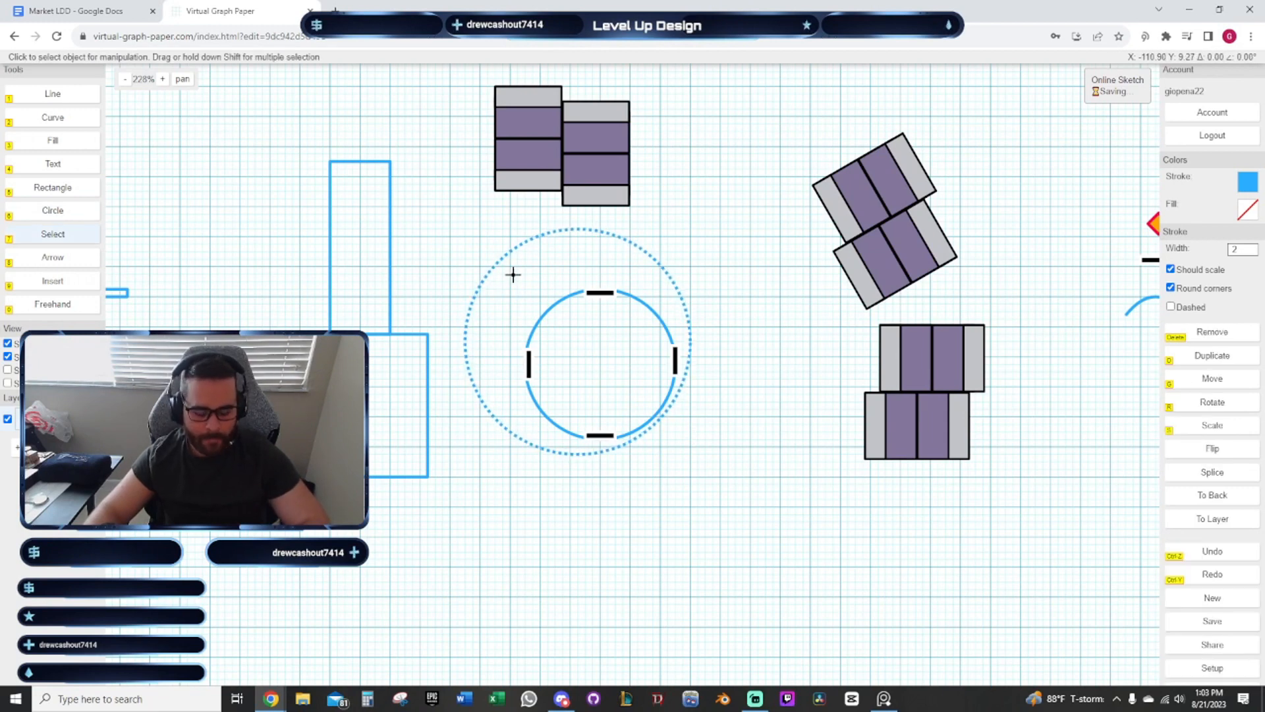
key(g)
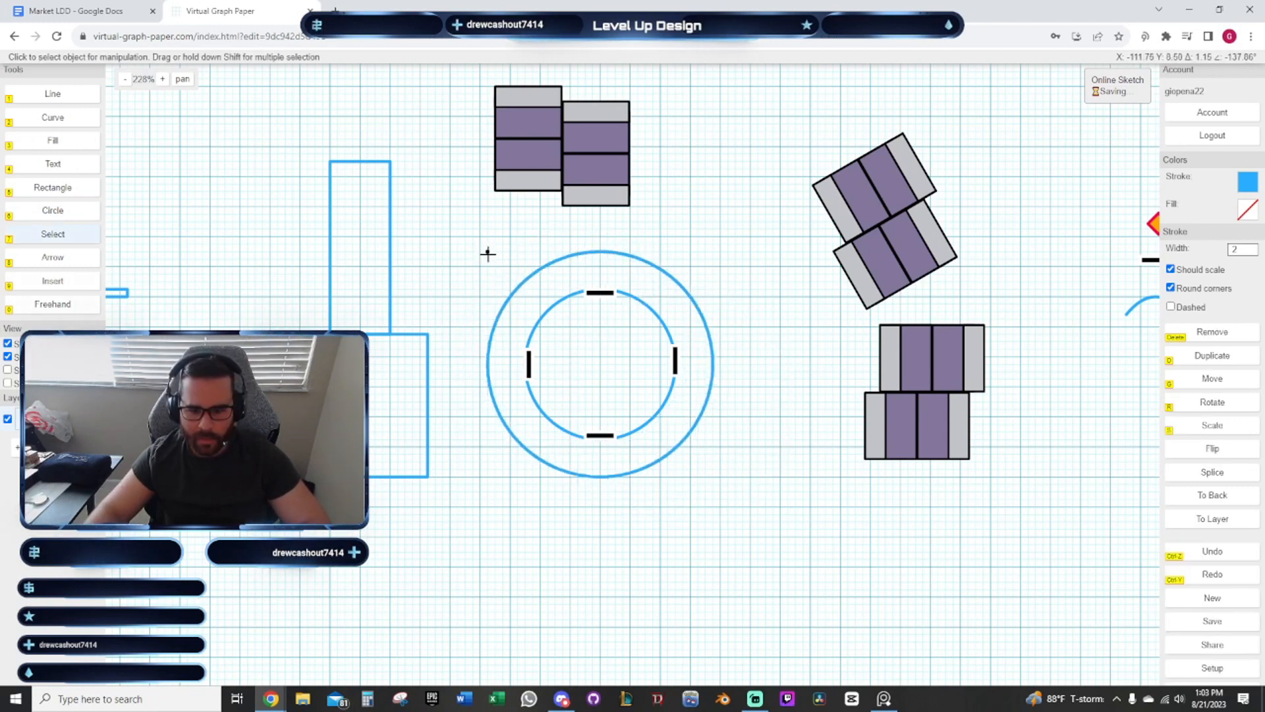
Look over the layout around the concentric circles, the tower outline, the building clusters and the legend
drag(767, 380, 716, 373)
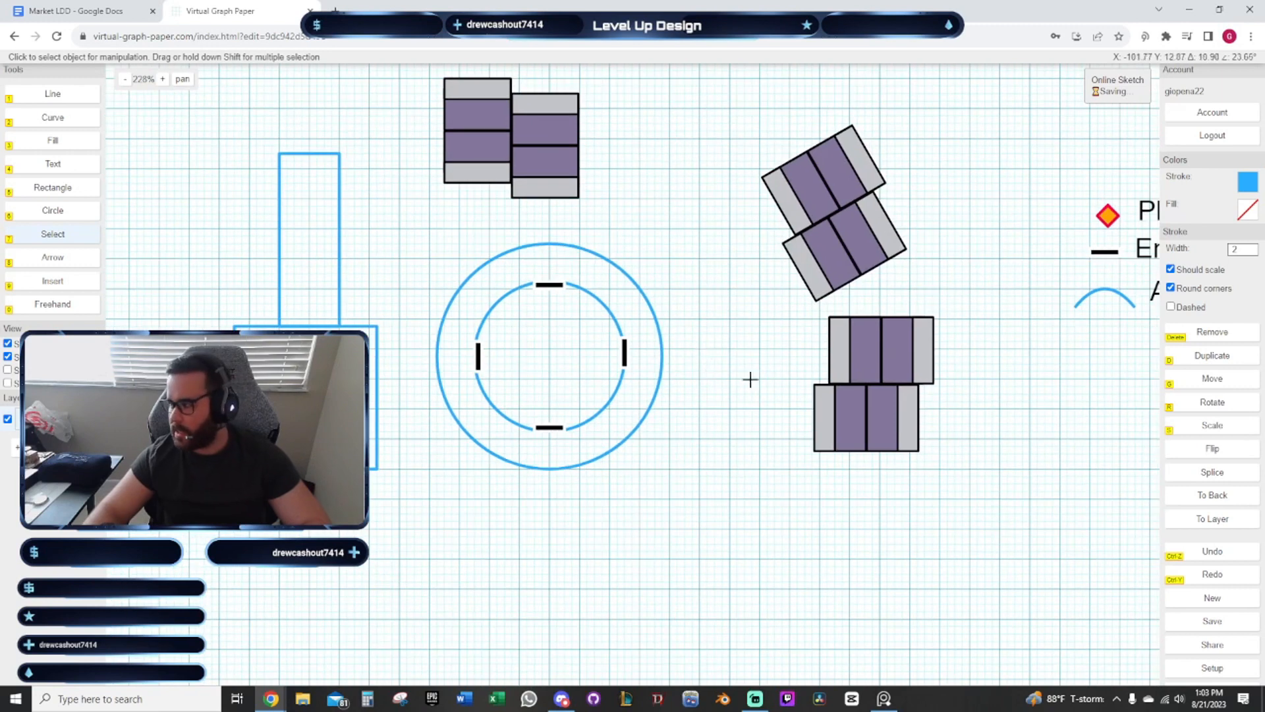
mouse_move(691, 250)
mouse_down()
mouse_move(679, 267)
mouse_move(682, 252)
mouse_up()
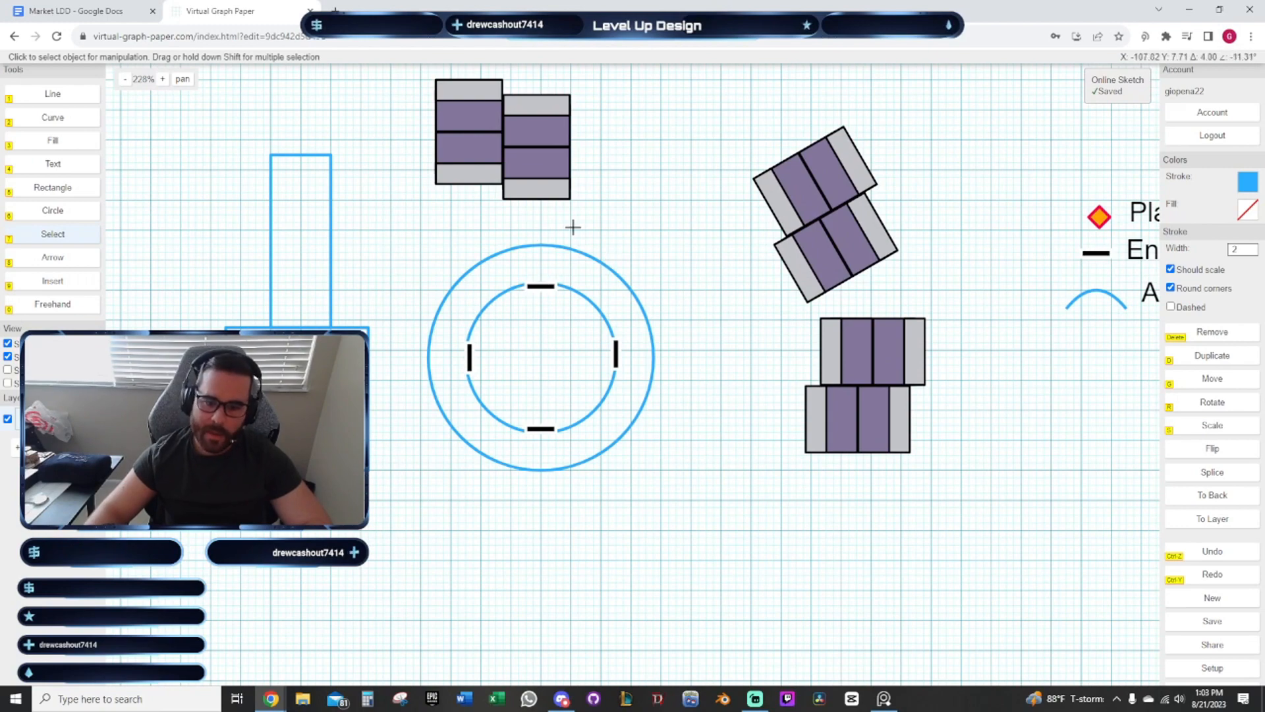
scroll(551, 219, down, 3)
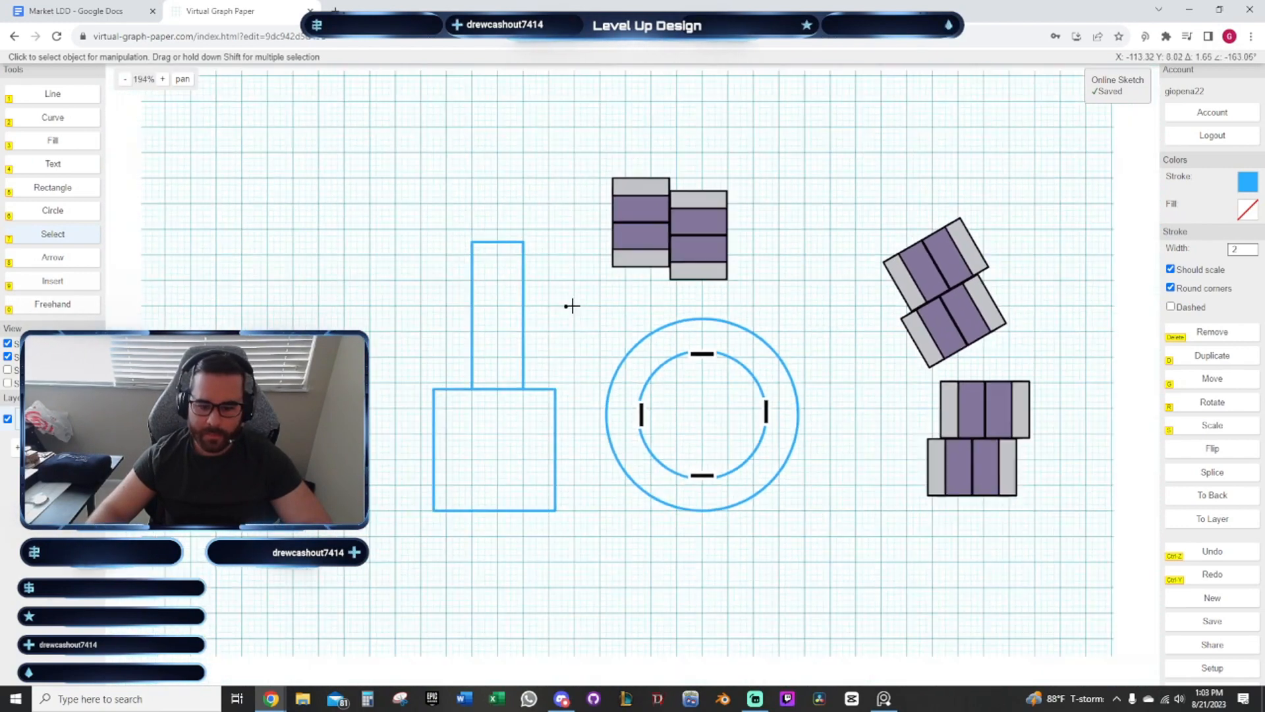
drag(565, 318, 619, 478)
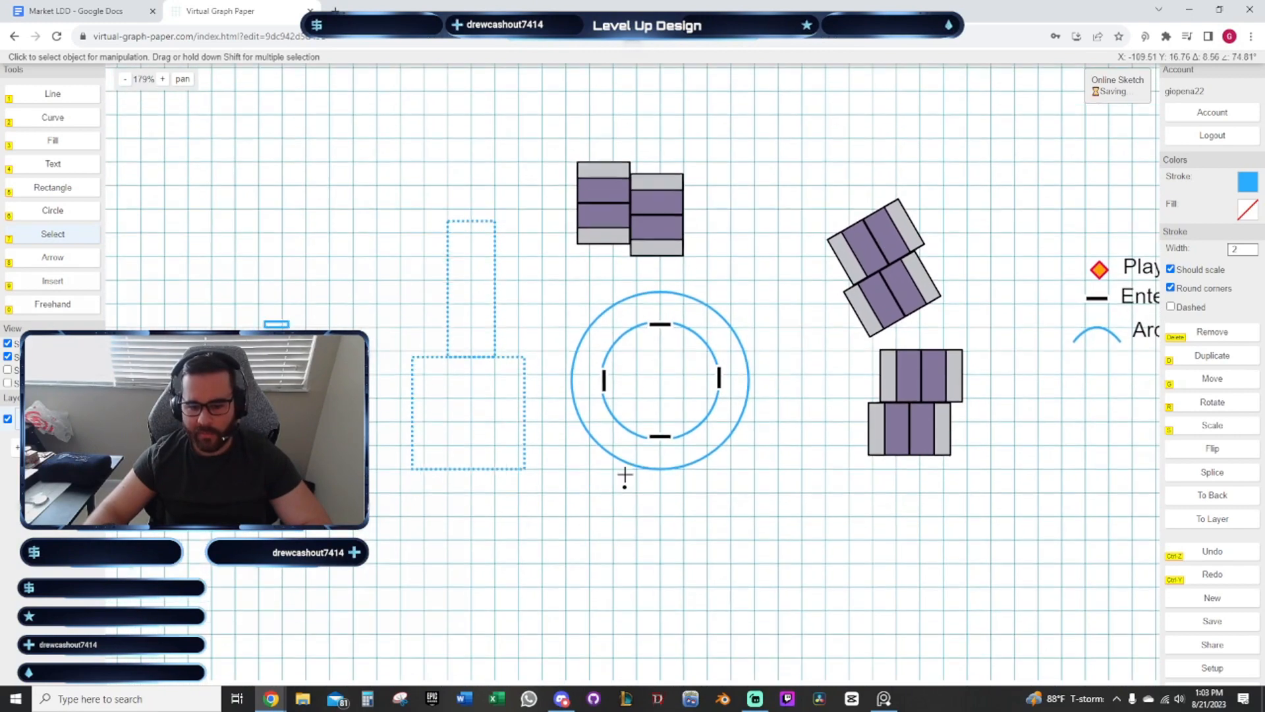
mouse_move(540, 464)
mouse_down()
mouse_move(517, 406)
mouse_move(550, 477)
mouse_up()
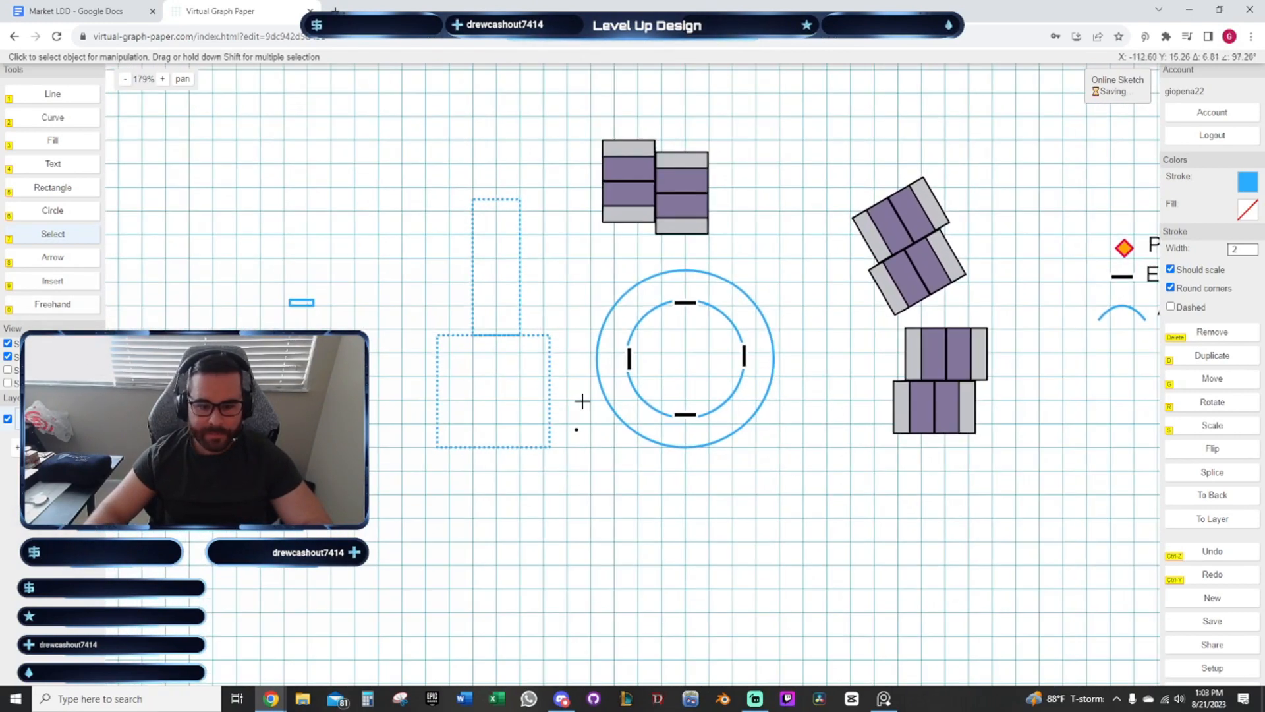
drag(562, 372, 491, 419)
drag(686, 290, 613, 250)
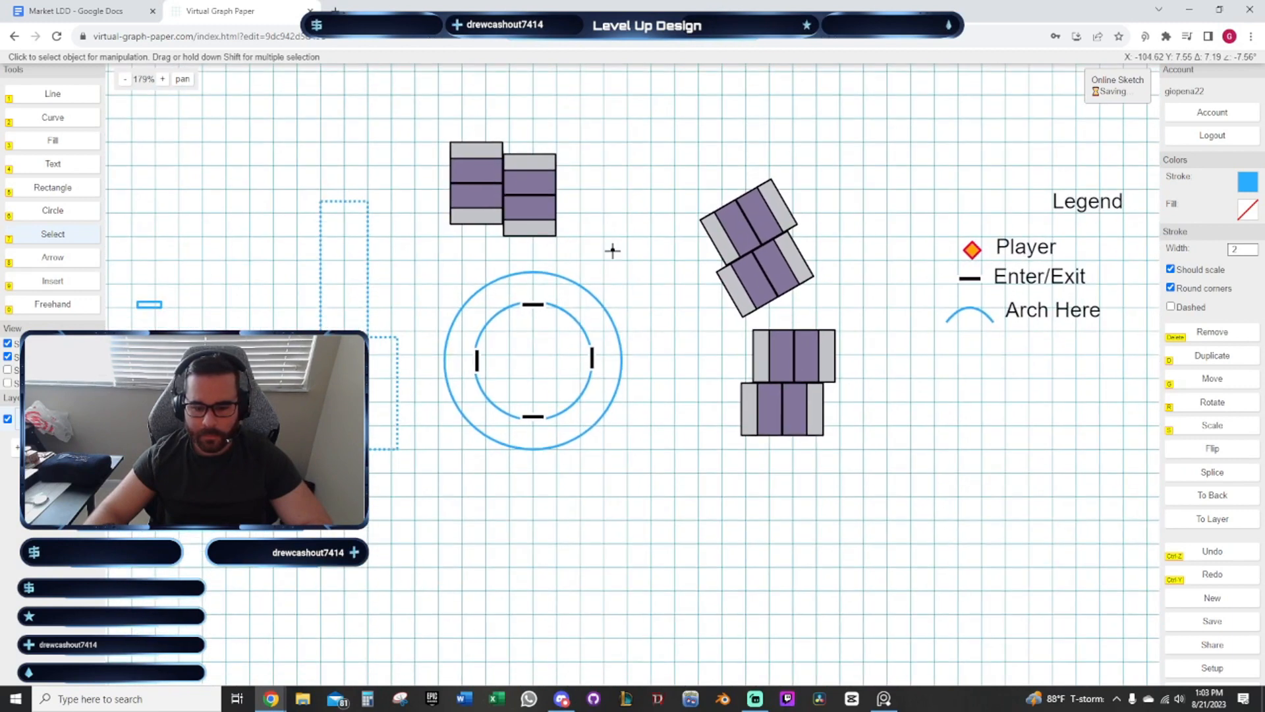
scroll(638, 305, up, 3)
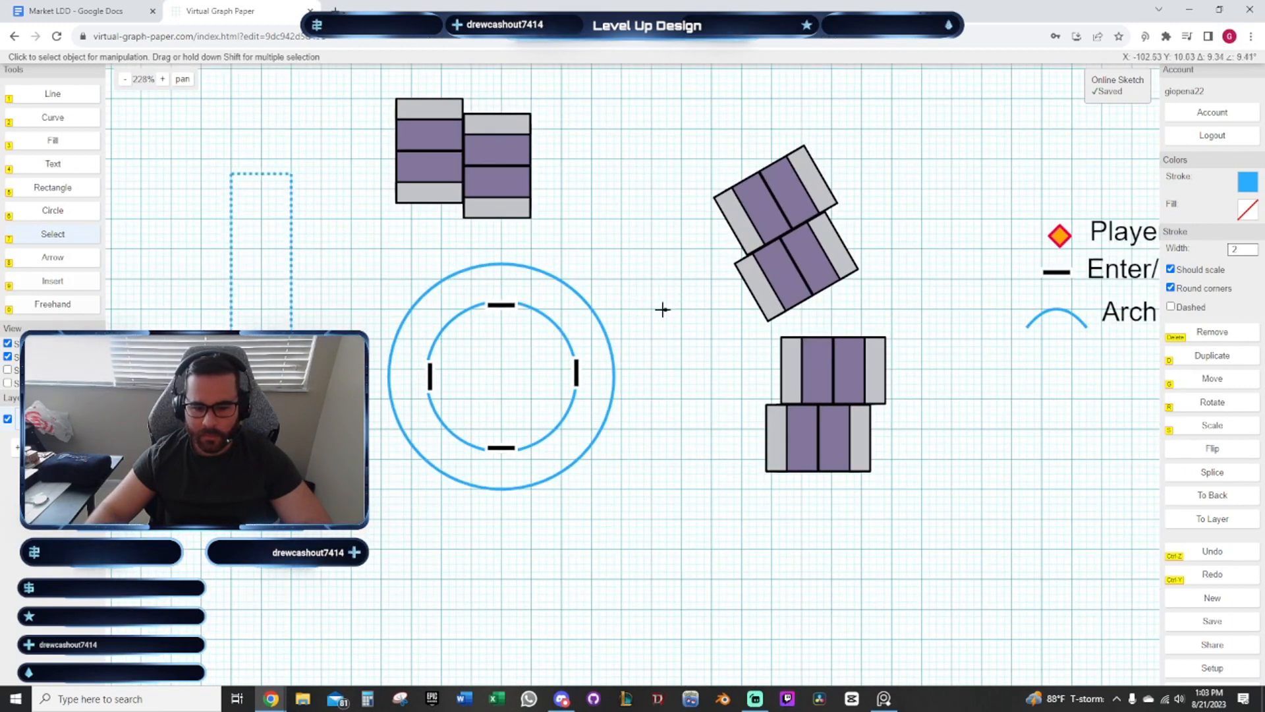
scroll(663, 305, down, 3)
scroll(680, 282, up, 1)
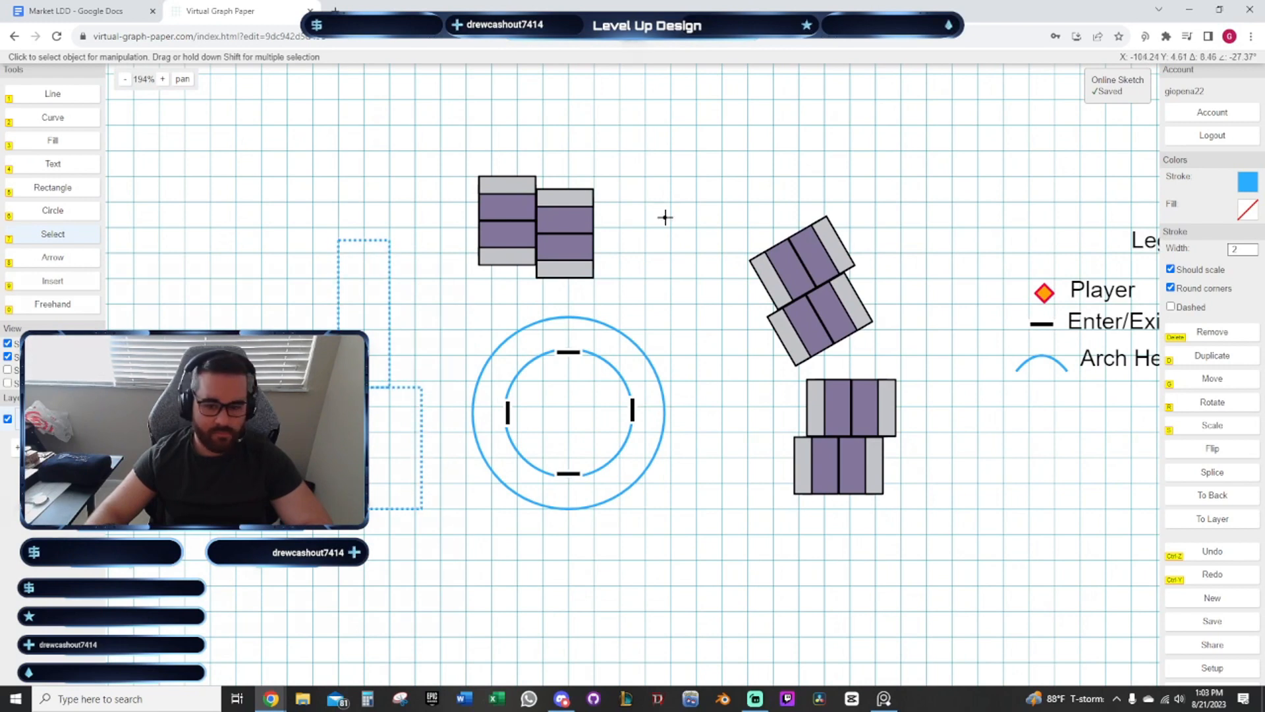
drag(673, 232, 630, 190)
scroll(654, 189, down, 3)
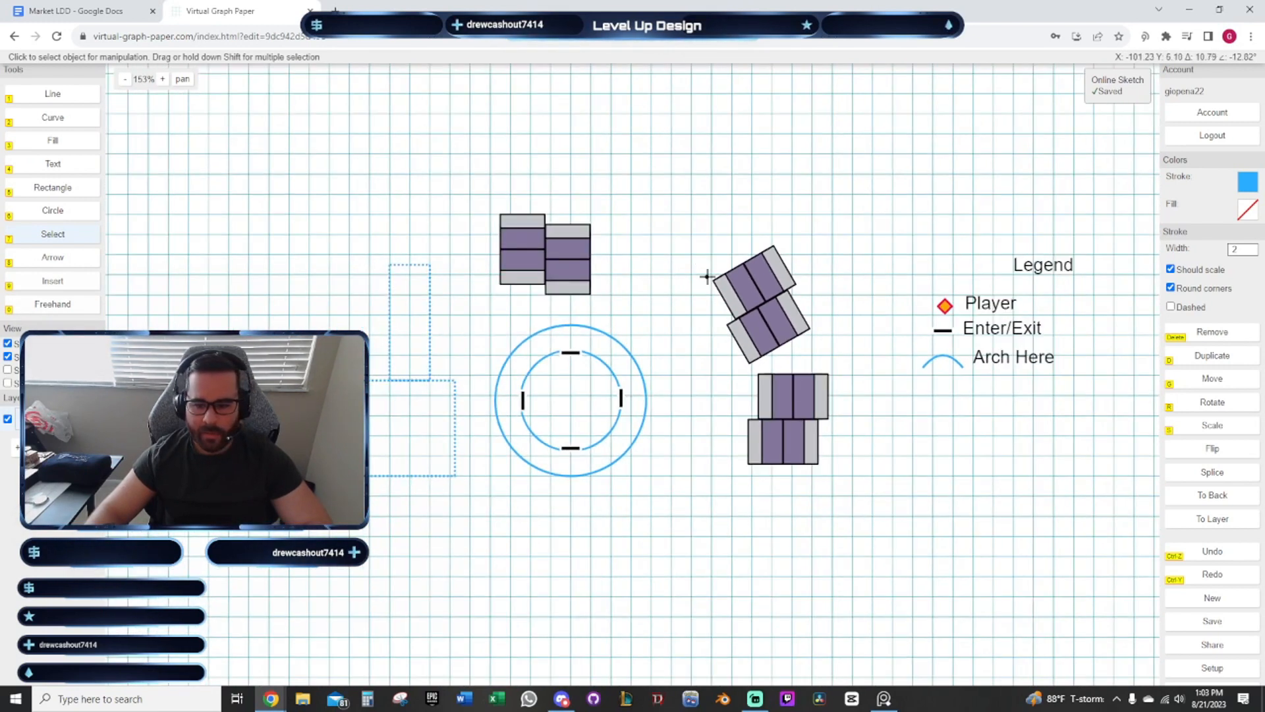
Delete the building clusters around the circles, keeping only one purple block with its grey strip
drag(394, 136, 554, 251)
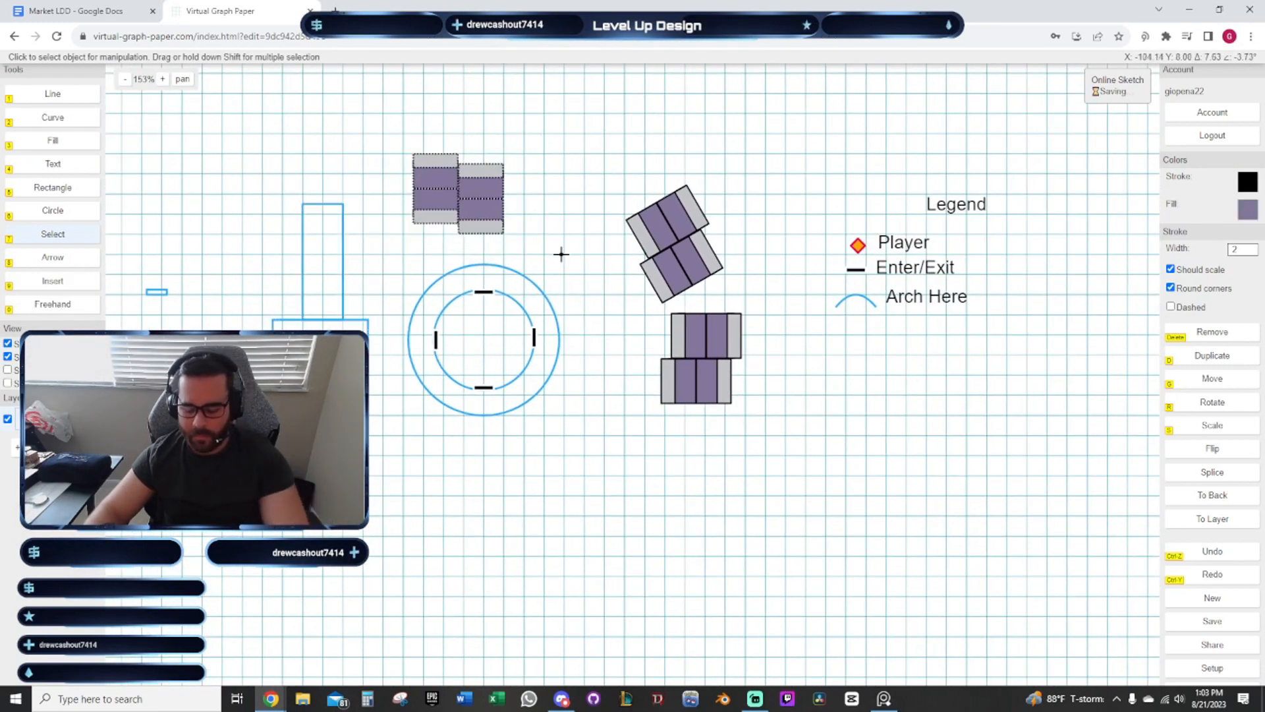
key(Delete)
drag(591, 144, 728, 310)
key(Delete)
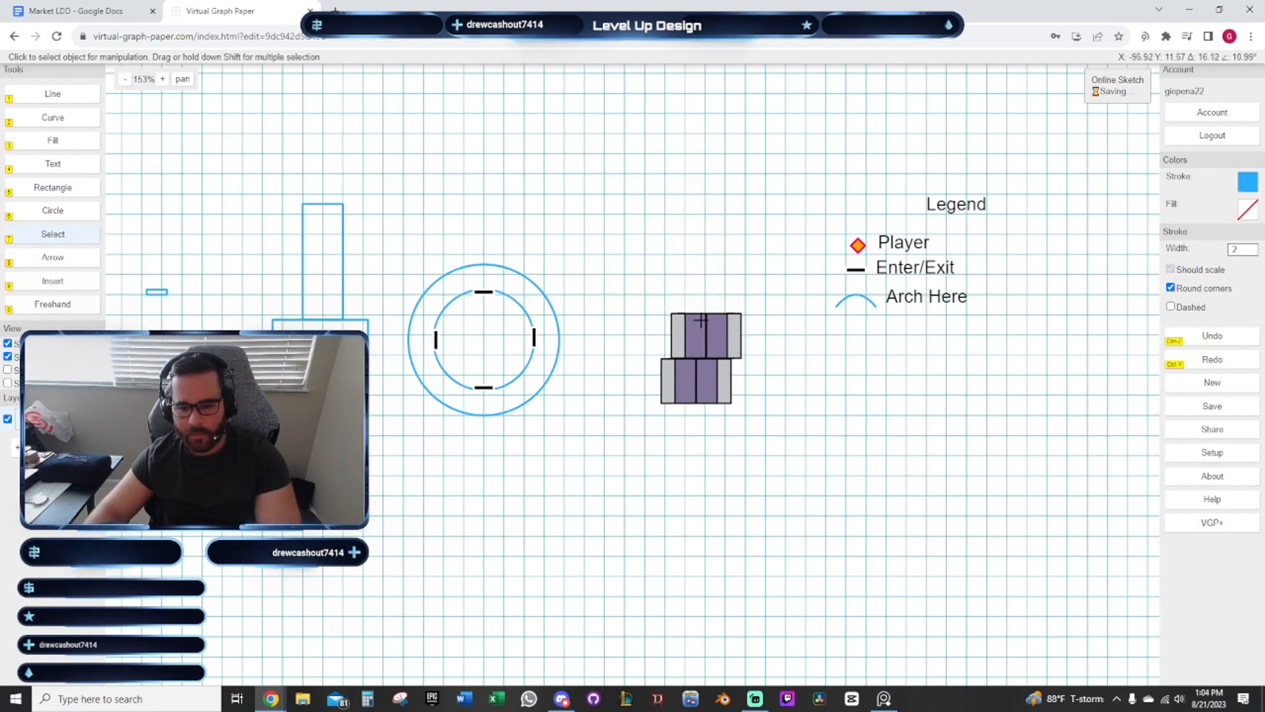
drag(643, 283, 747, 374)
key(Delete)
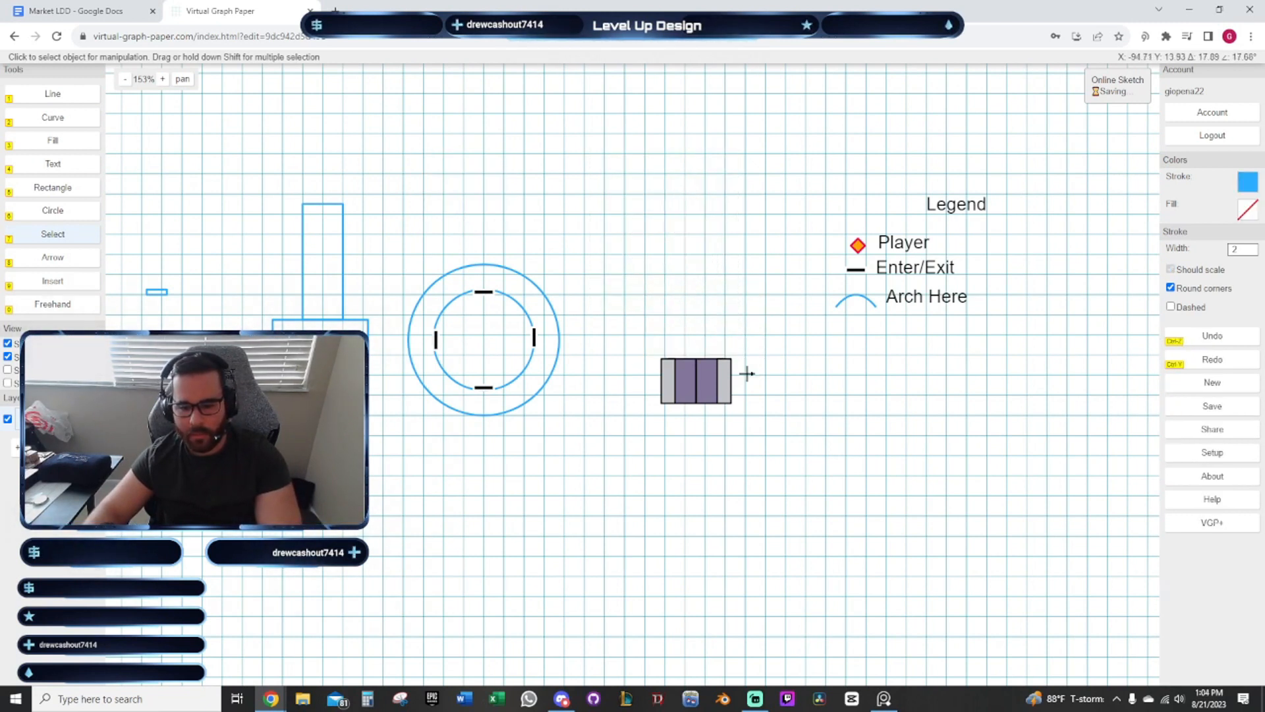
drag(693, 332, 697, 452)
key(Delete)
Move the remaining purple and grey block beneath the legend's arch symbol and rotate it so the grey strip lies along its lower edge
click(683, 376)
key(g)
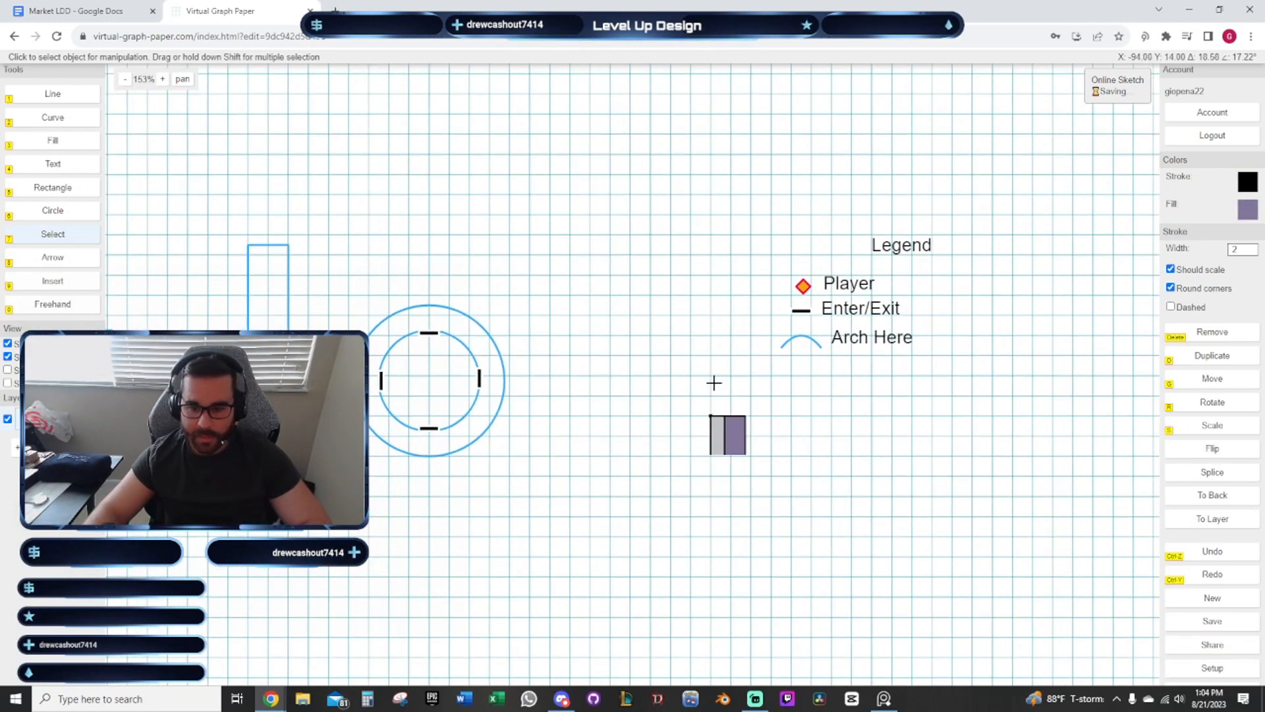
scroll(780, 366, up, 3)
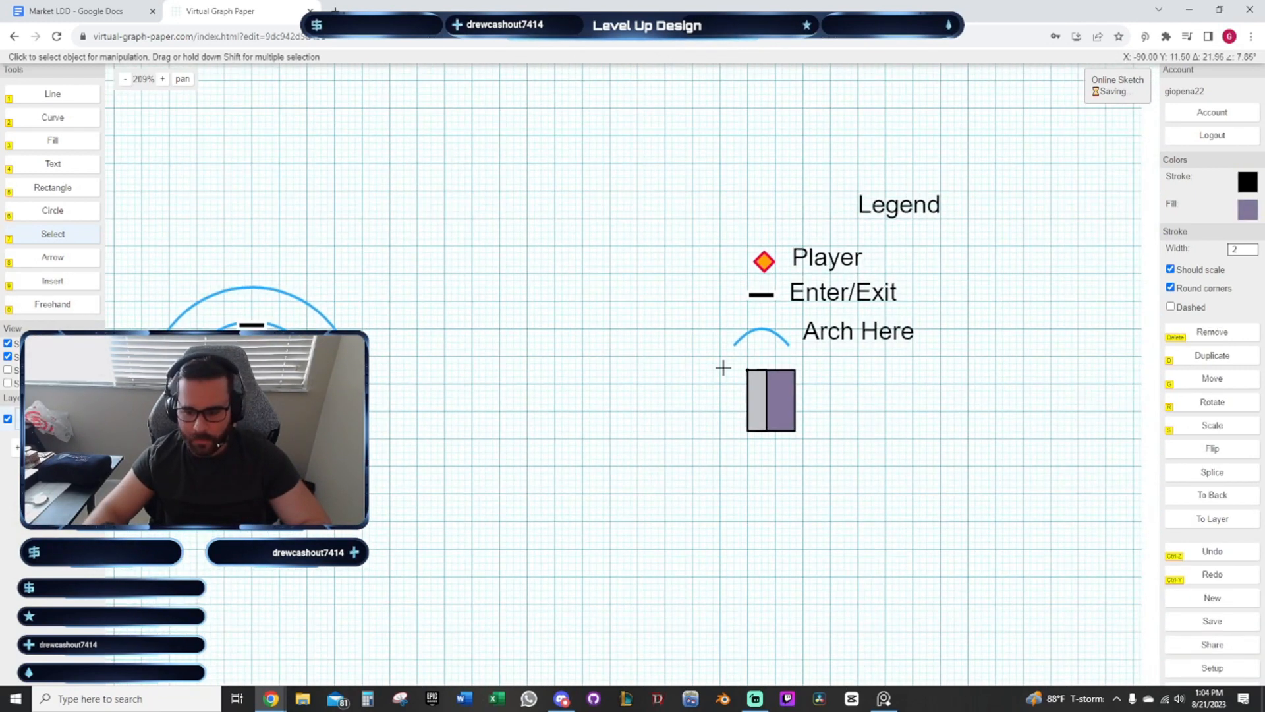
key(r)
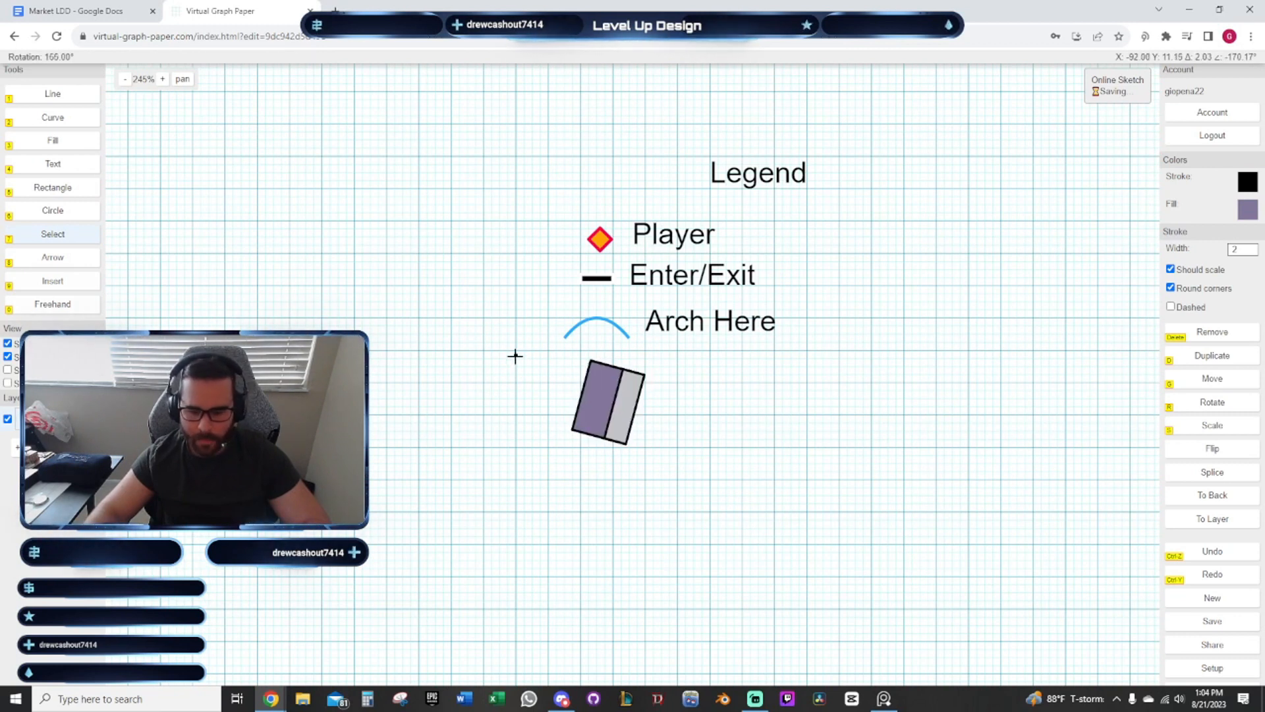
click(616, 342)
key(g)
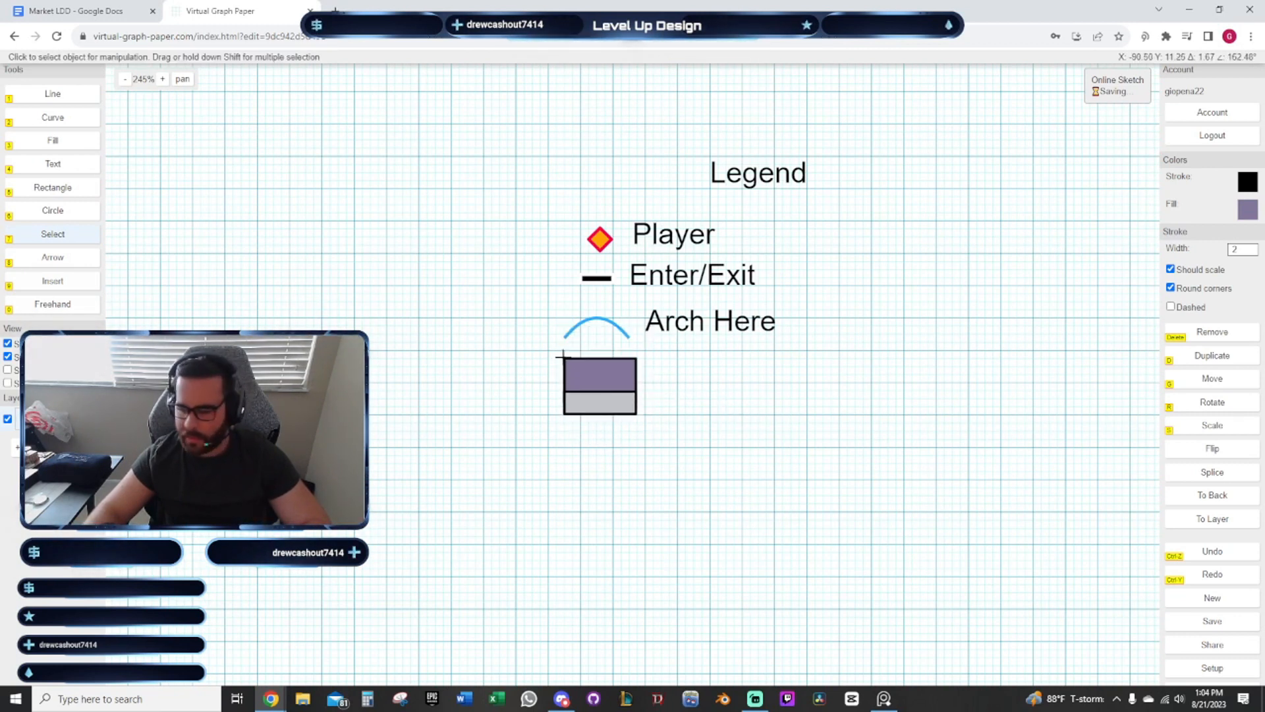
drag(762, 401, 706, 403)
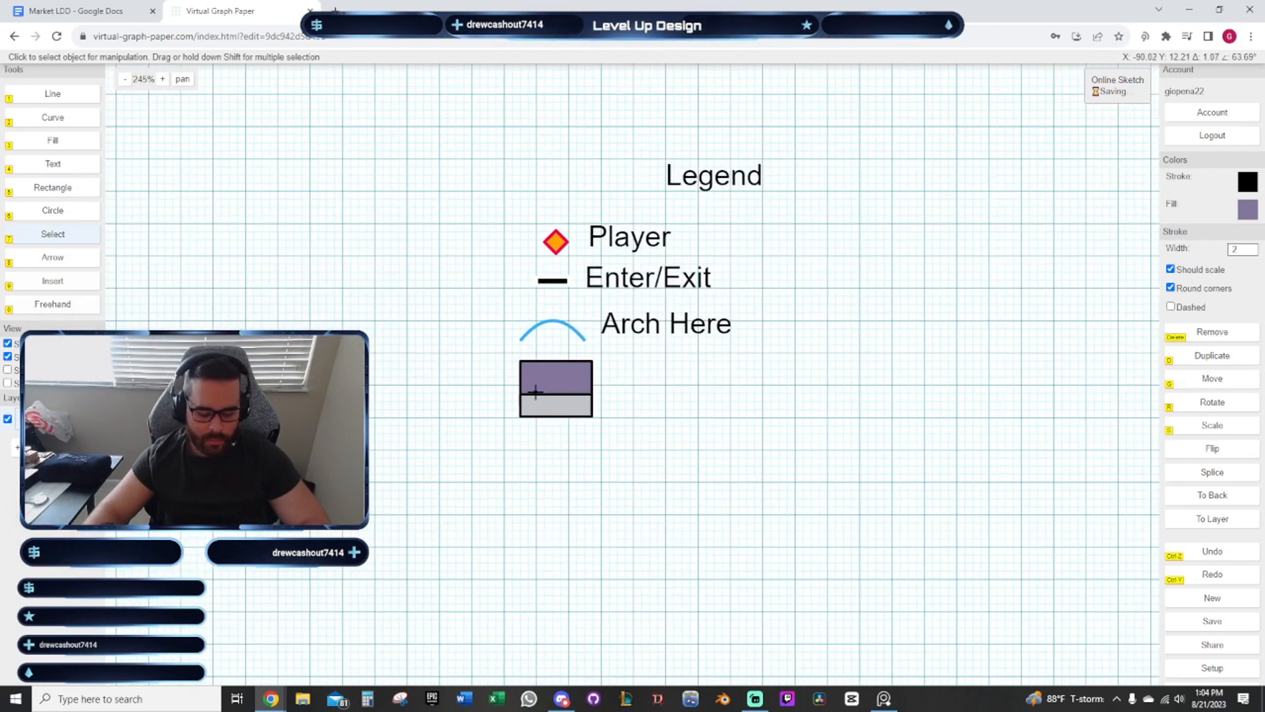
Scale the legend's purple and grey block down to about 0.75 by 0.75 units and centre it beneath the arch symbol
key(s)
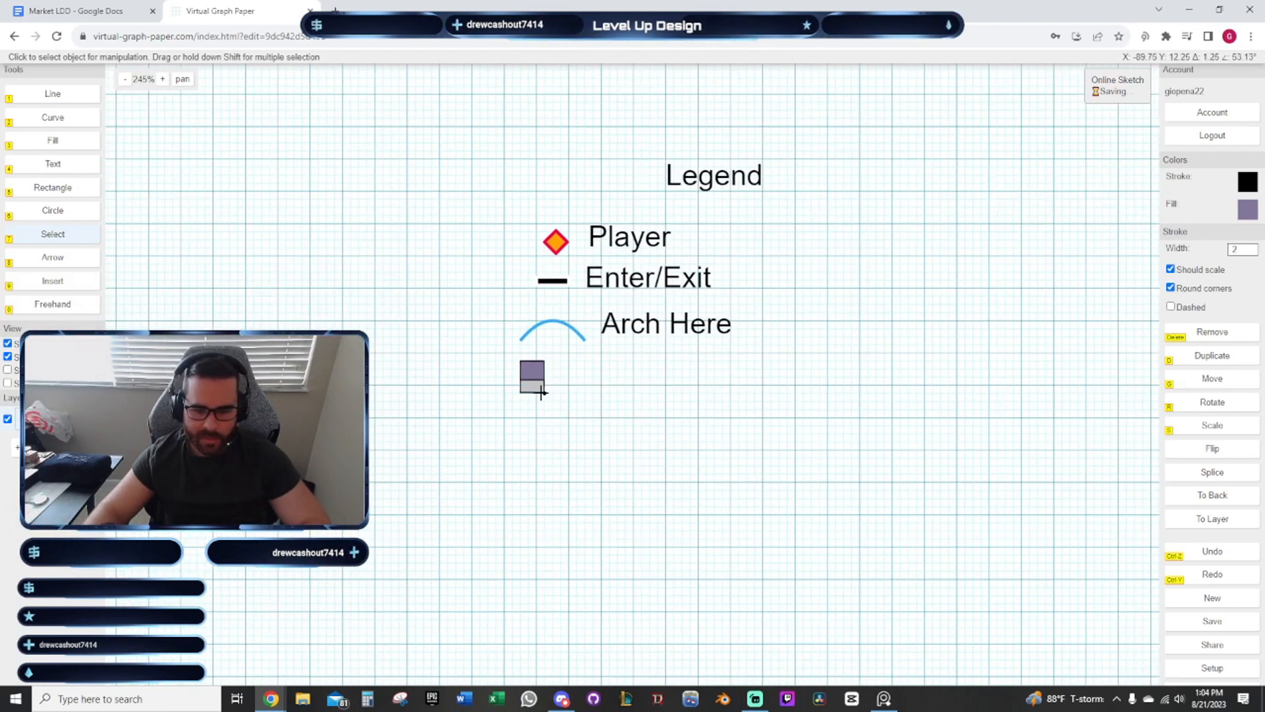
scroll(758, 428, up, 5)
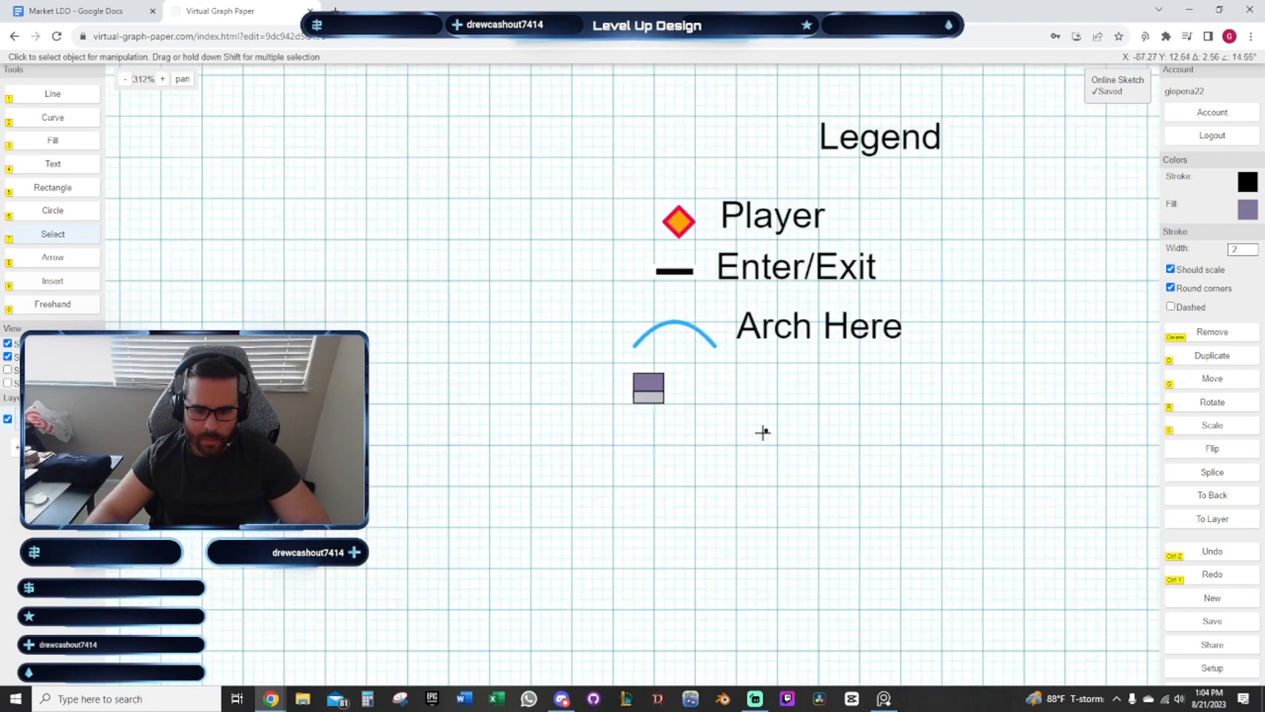
key(g)
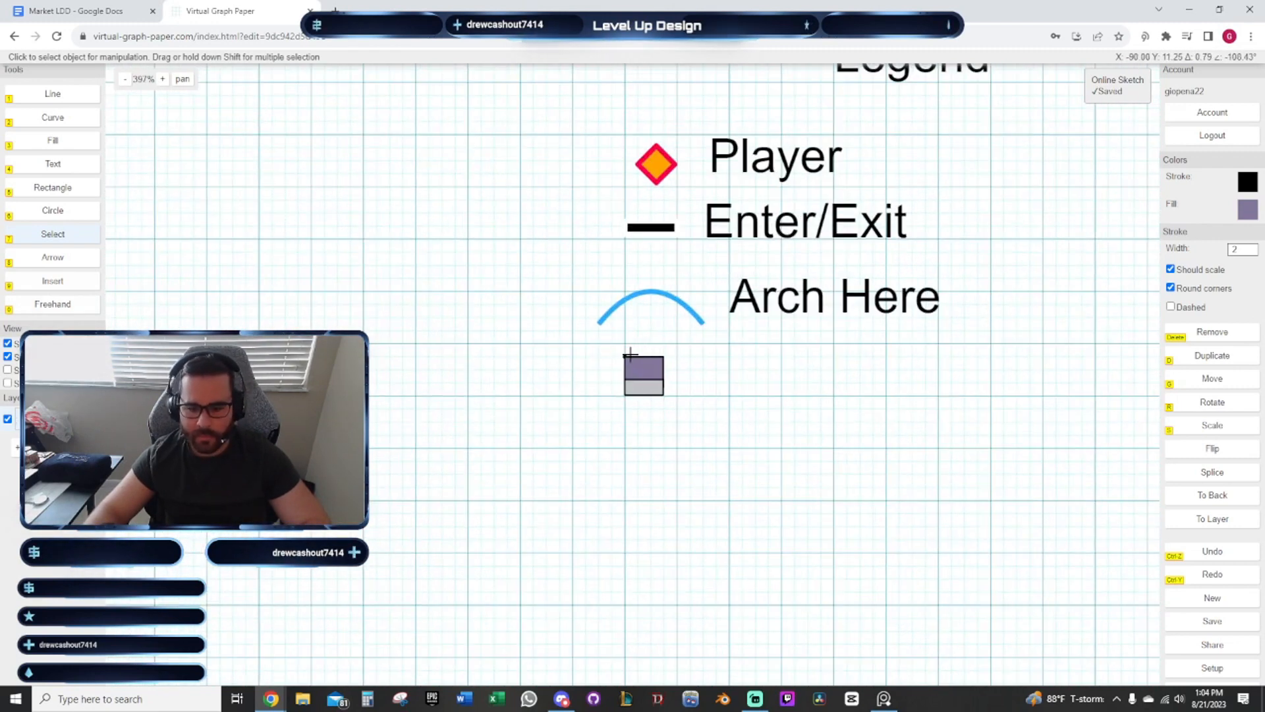
click(635, 356)
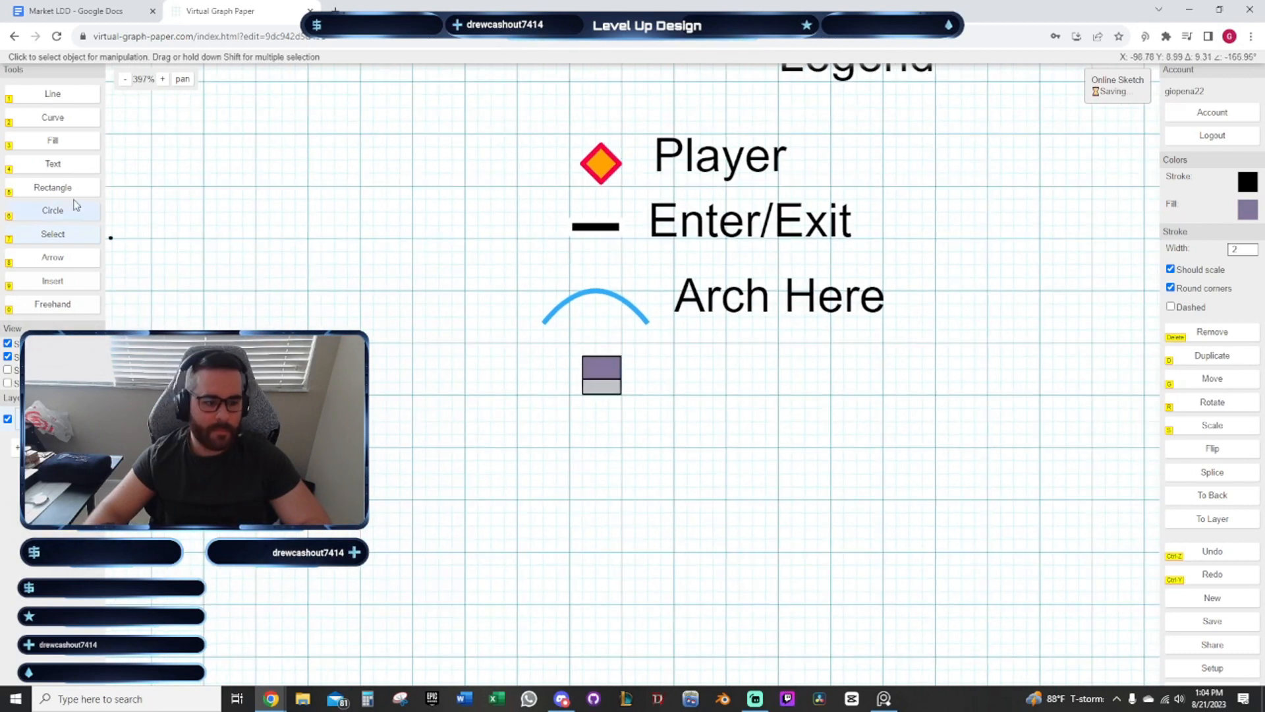
Add the label "Market Stand" beside the purple and grey block in the legend, beneath "Arch Here"
click(66, 163)
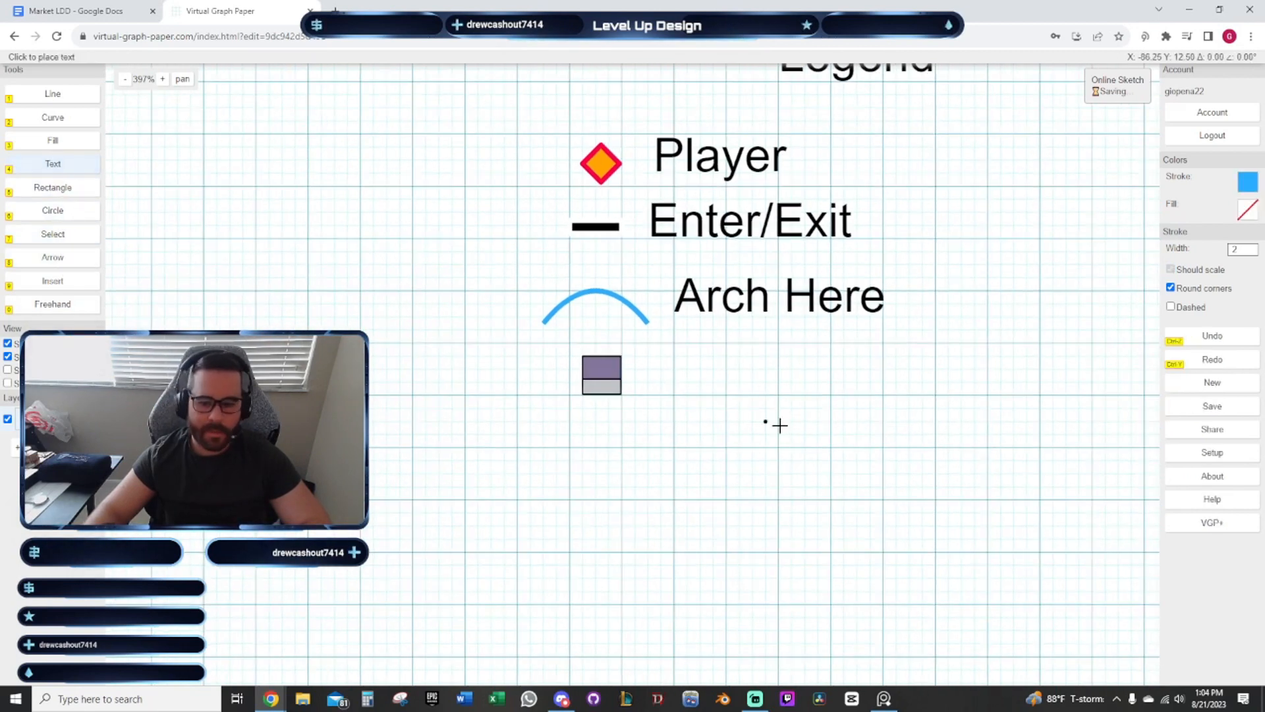
click(664, 386)
text(Market)
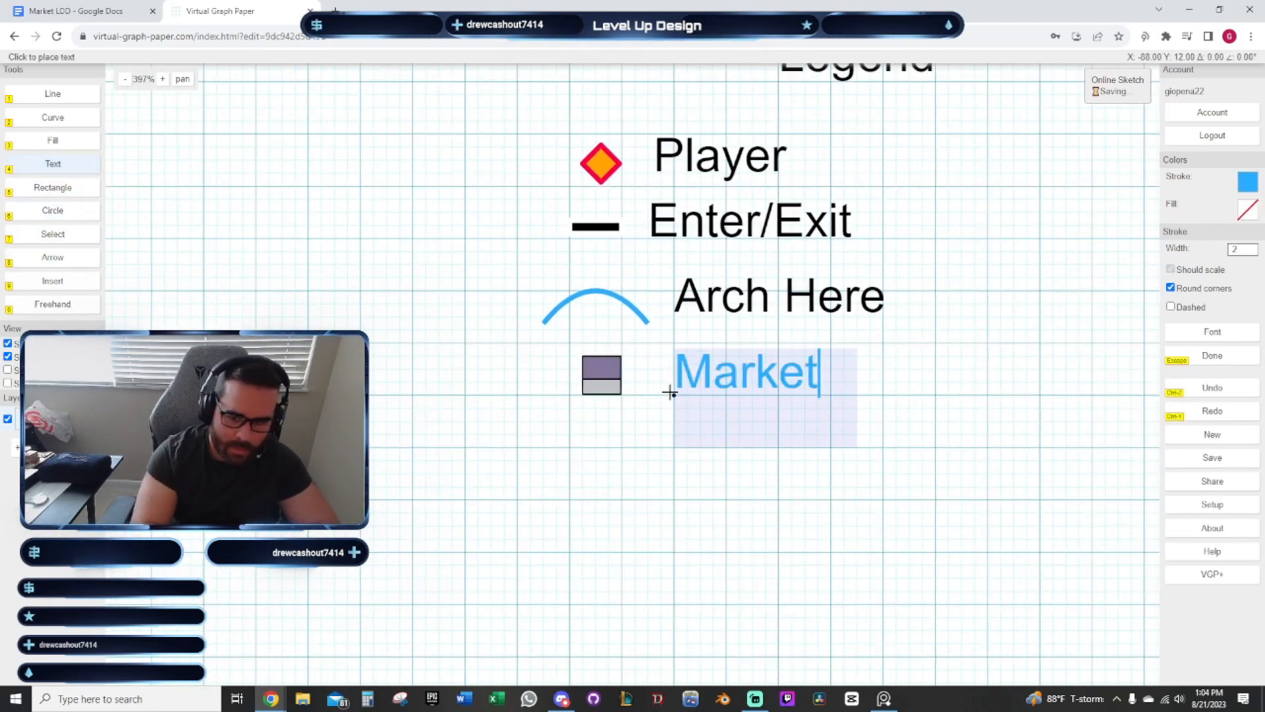
text( Stand)
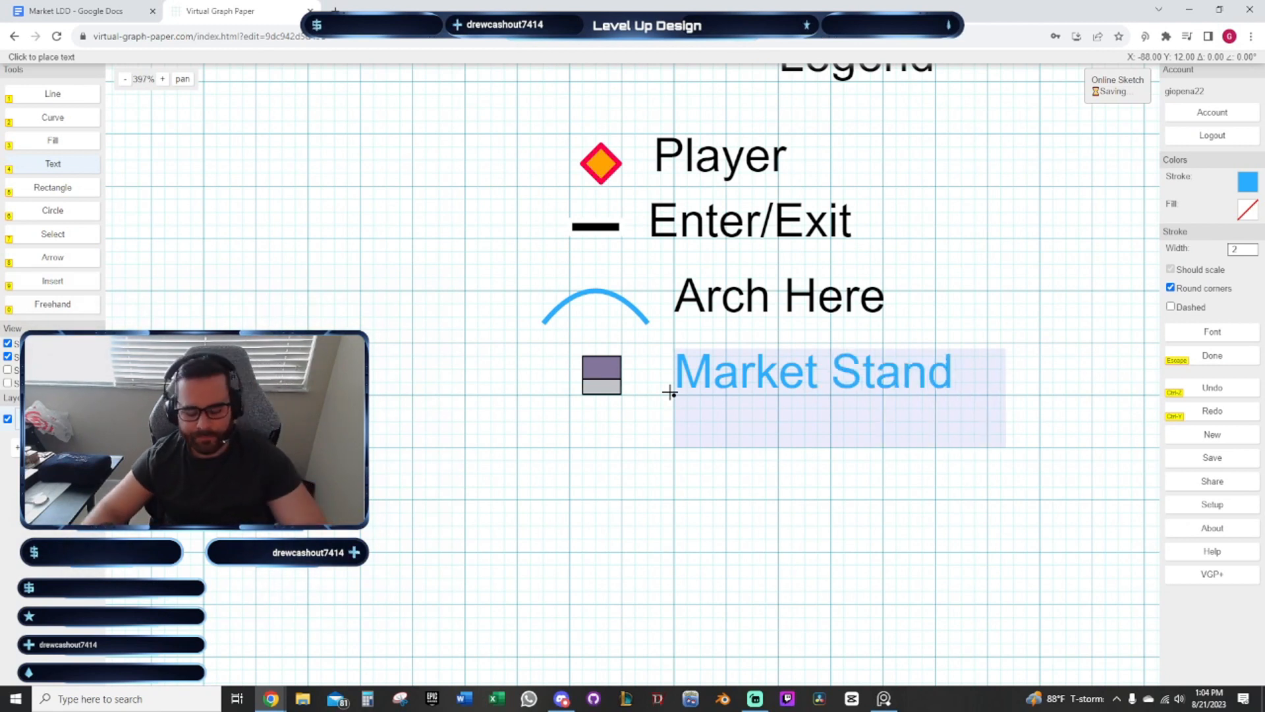
text(7)
key(BackSpace)
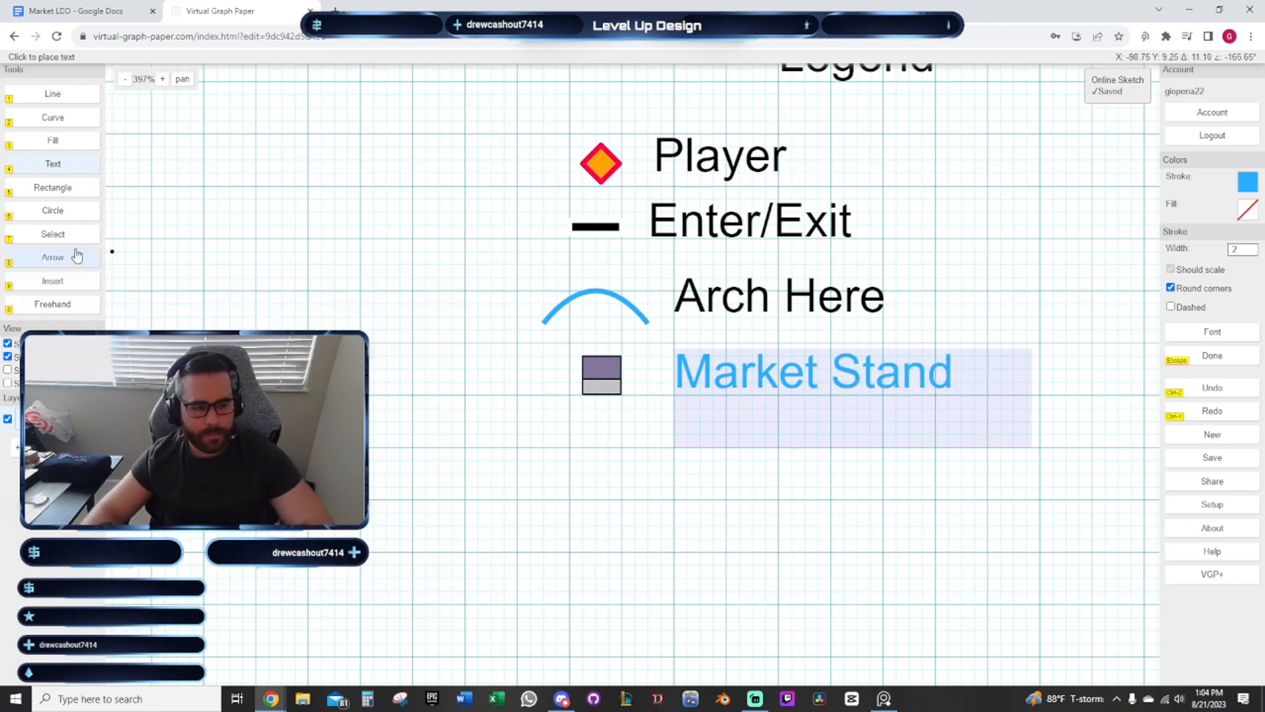
Change the colour of the legend's "Market Stand" label to black
click(53, 233)
click(700, 377)
click(1247, 209)
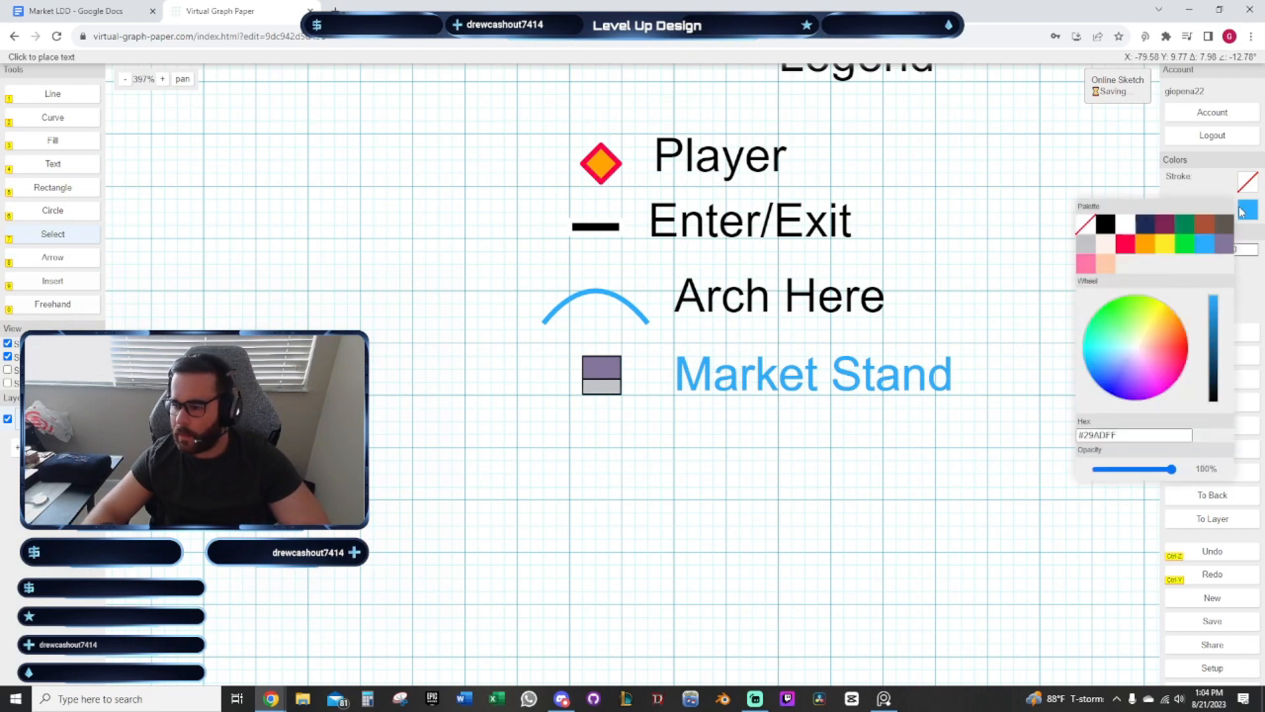
click(1105, 225)
Move the tower and square building farther left, widening the gap to the concentric circles
scroll(816, 490, down, 9)
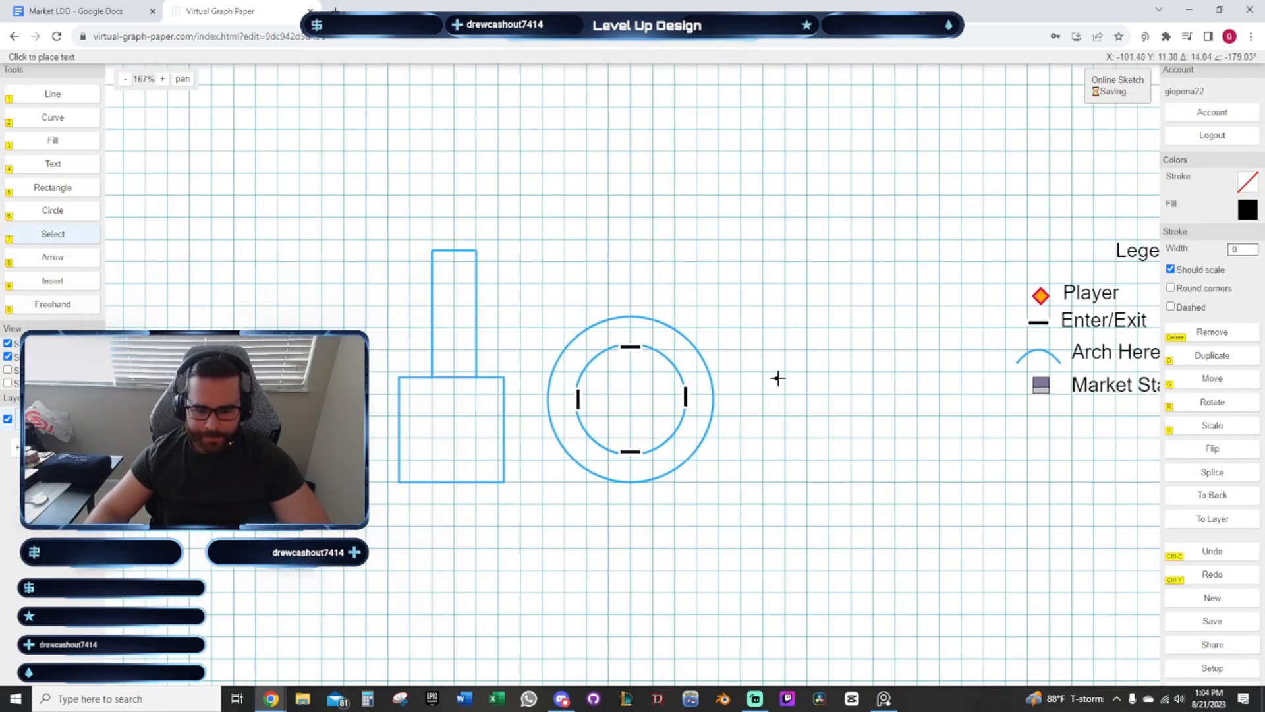
drag(777, 376, 861, 297)
scroll(714, 296, up, 3)
drag(635, 209, 824, 276)
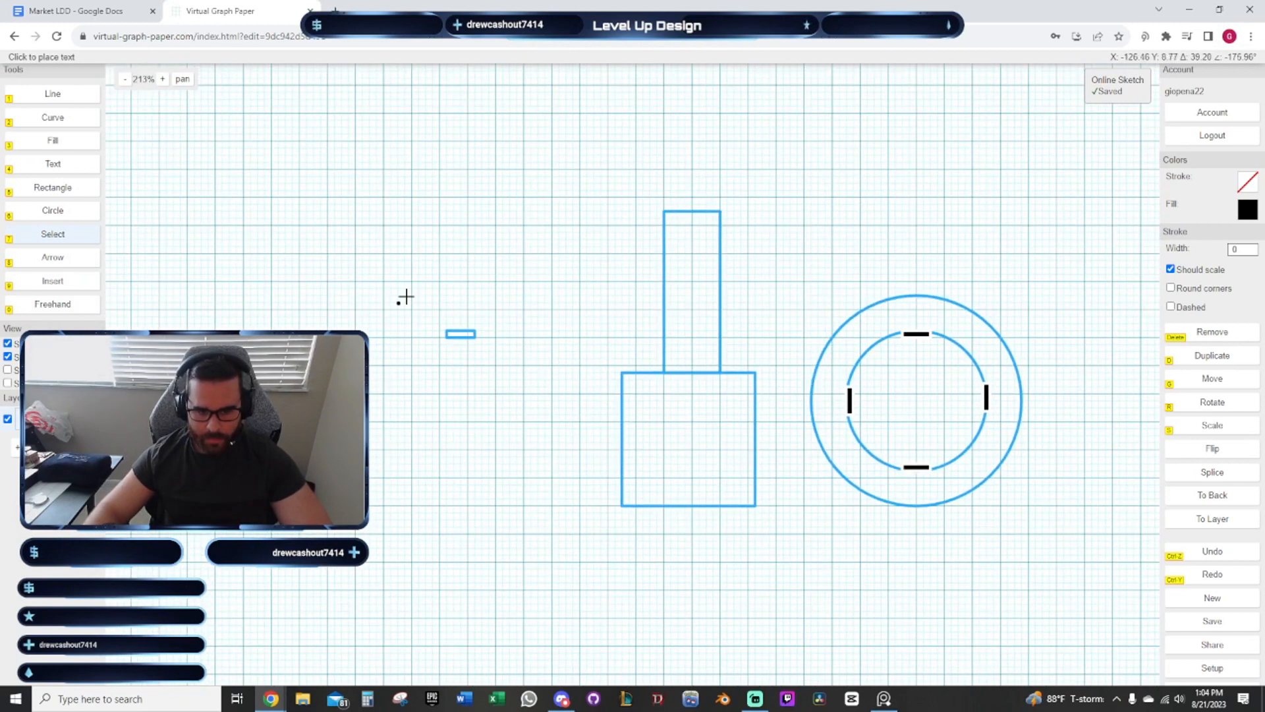
drag(562, 410, 562, 410)
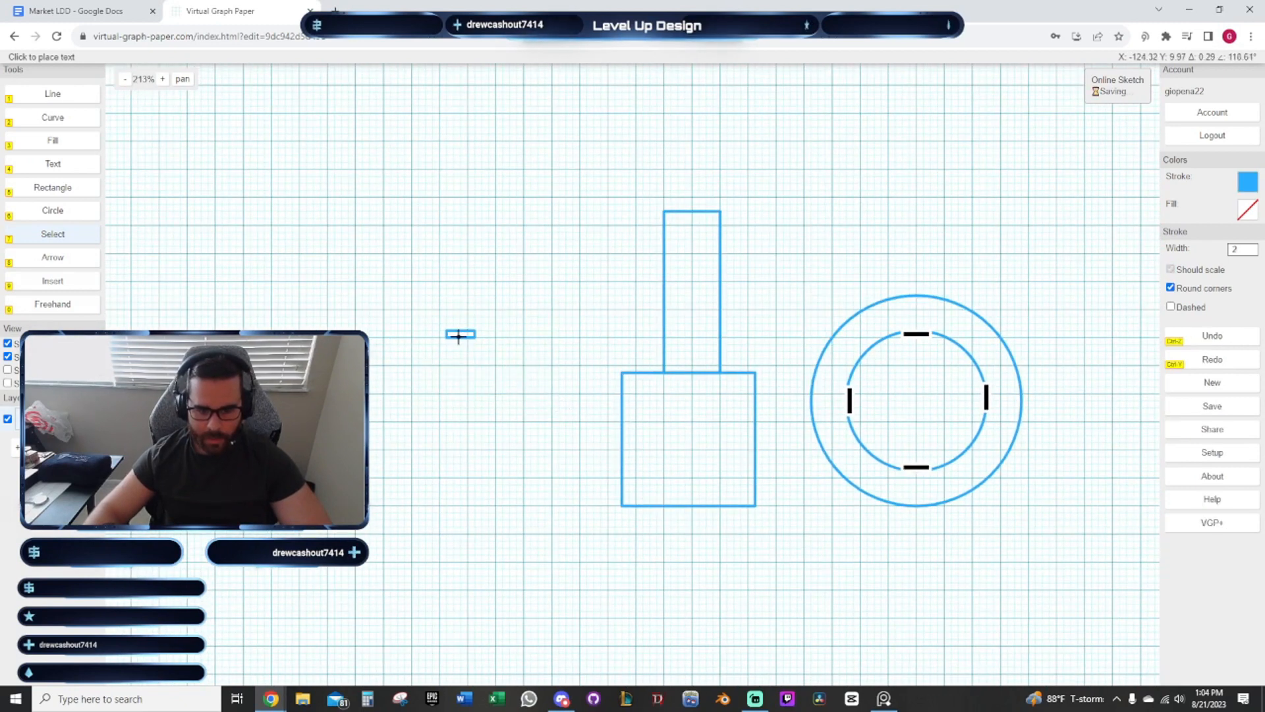
drag(565, 290, 477, 237)
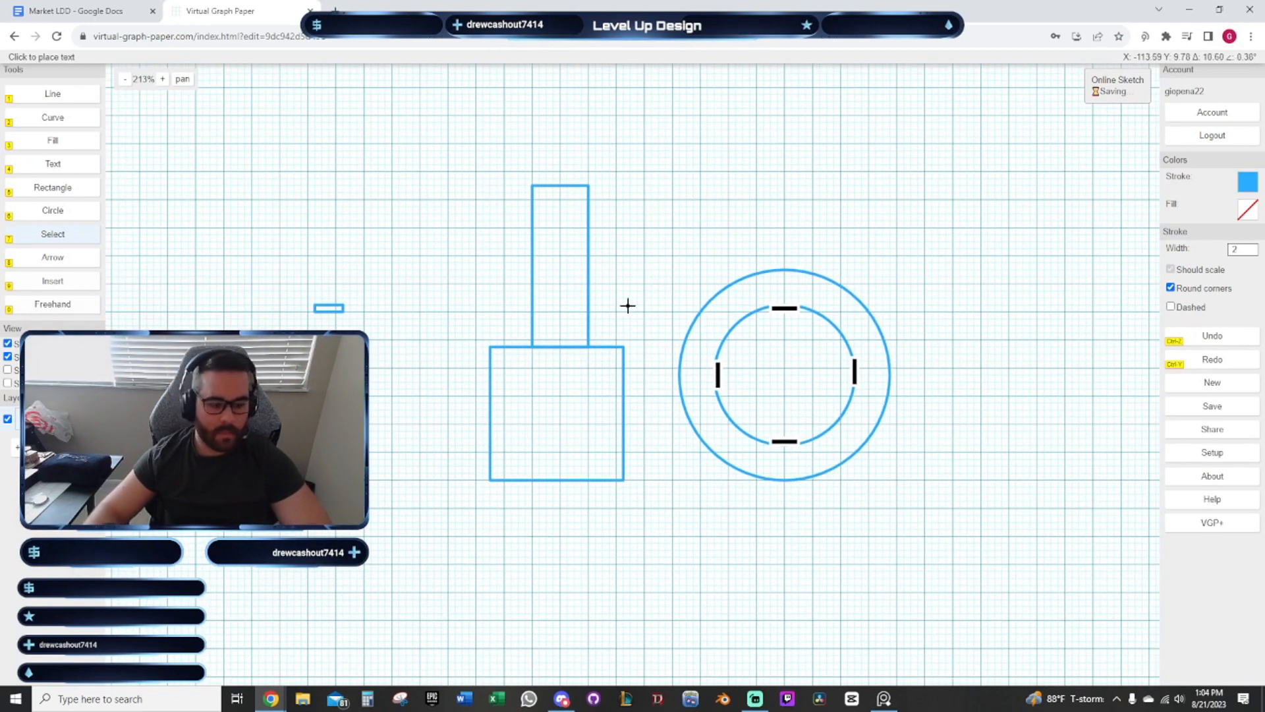
drag(451, 138, 652, 491)
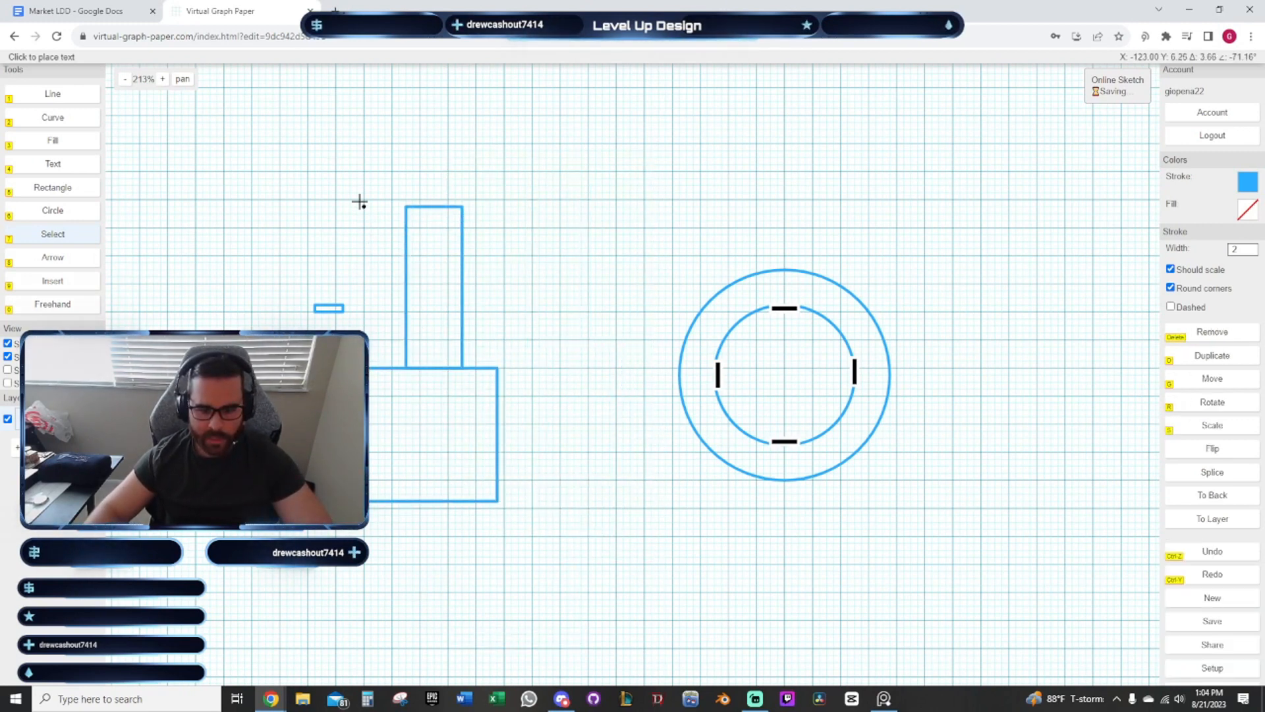
click(335, 186)
drag(646, 401, 615, 435)
scroll(559, 398, down, 2)
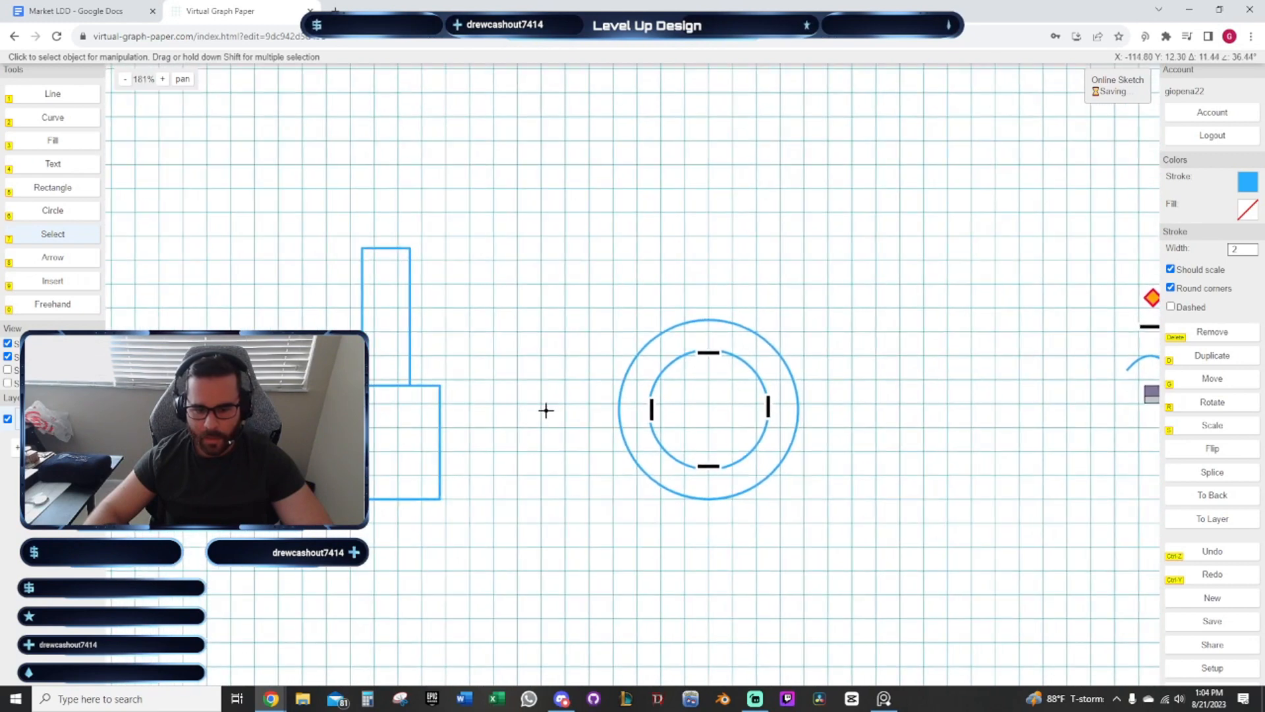
drag(528, 282, 514, 330)
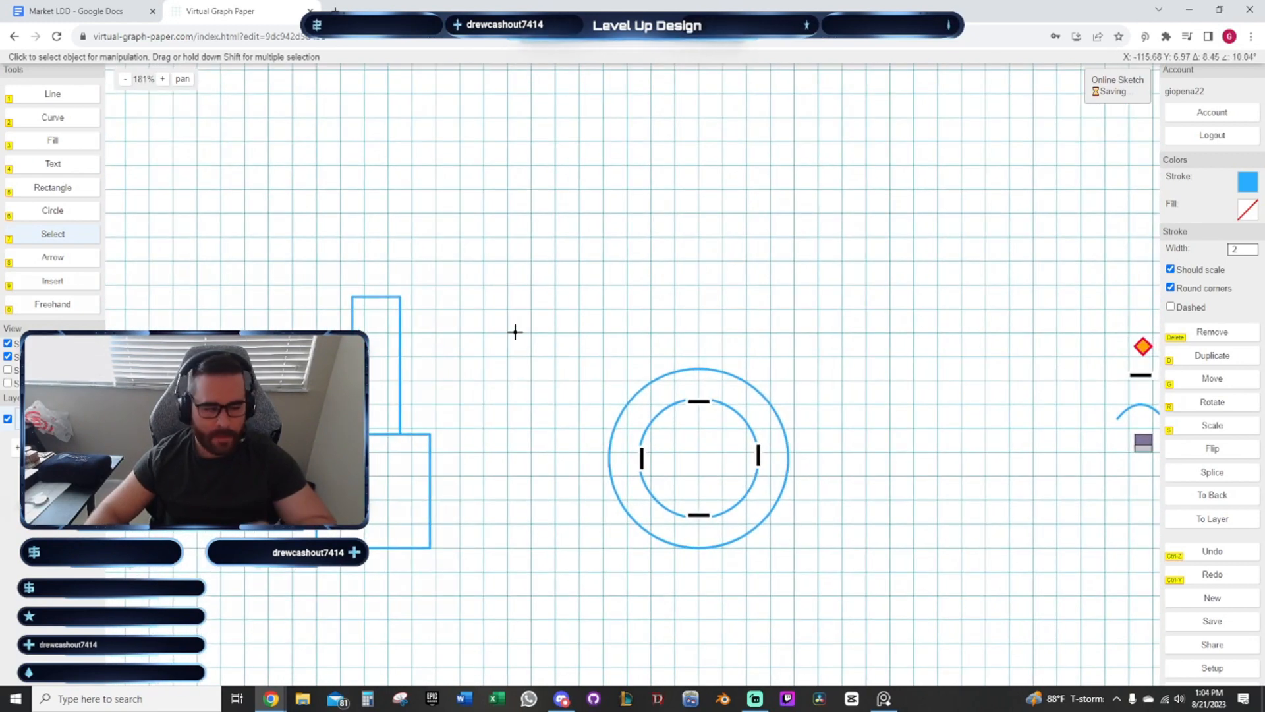
drag(589, 343, 501, 303)
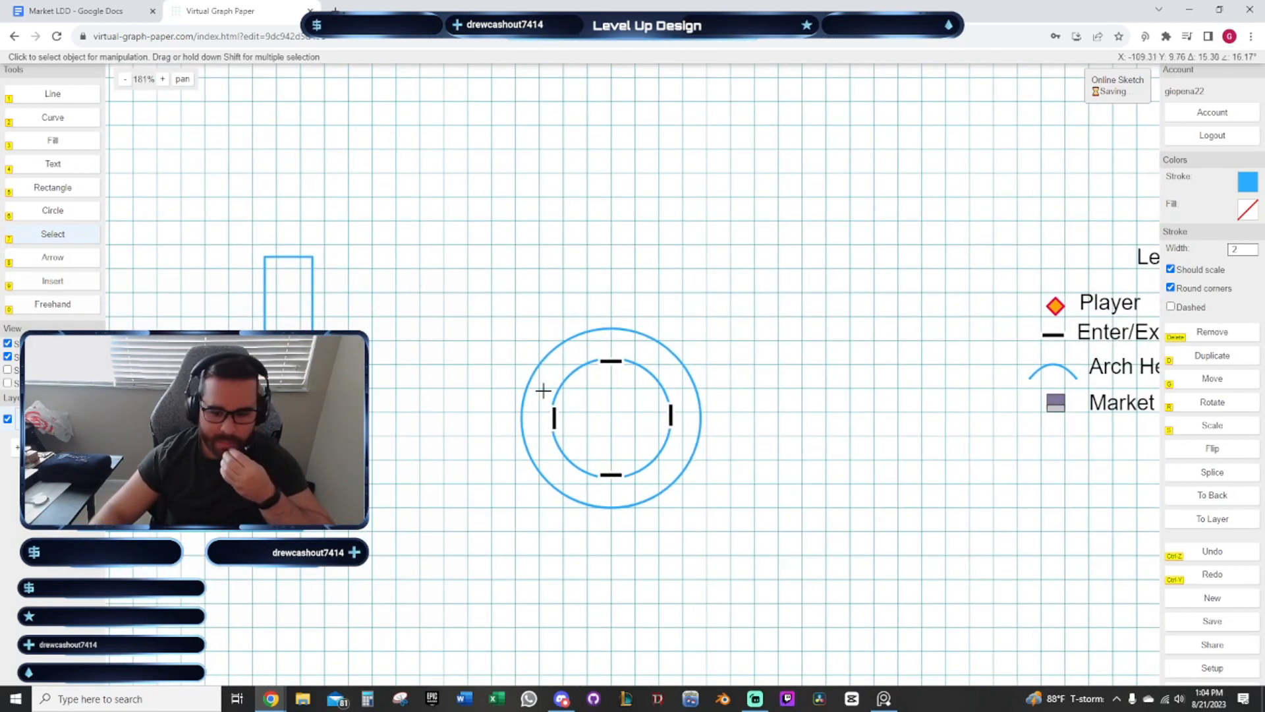
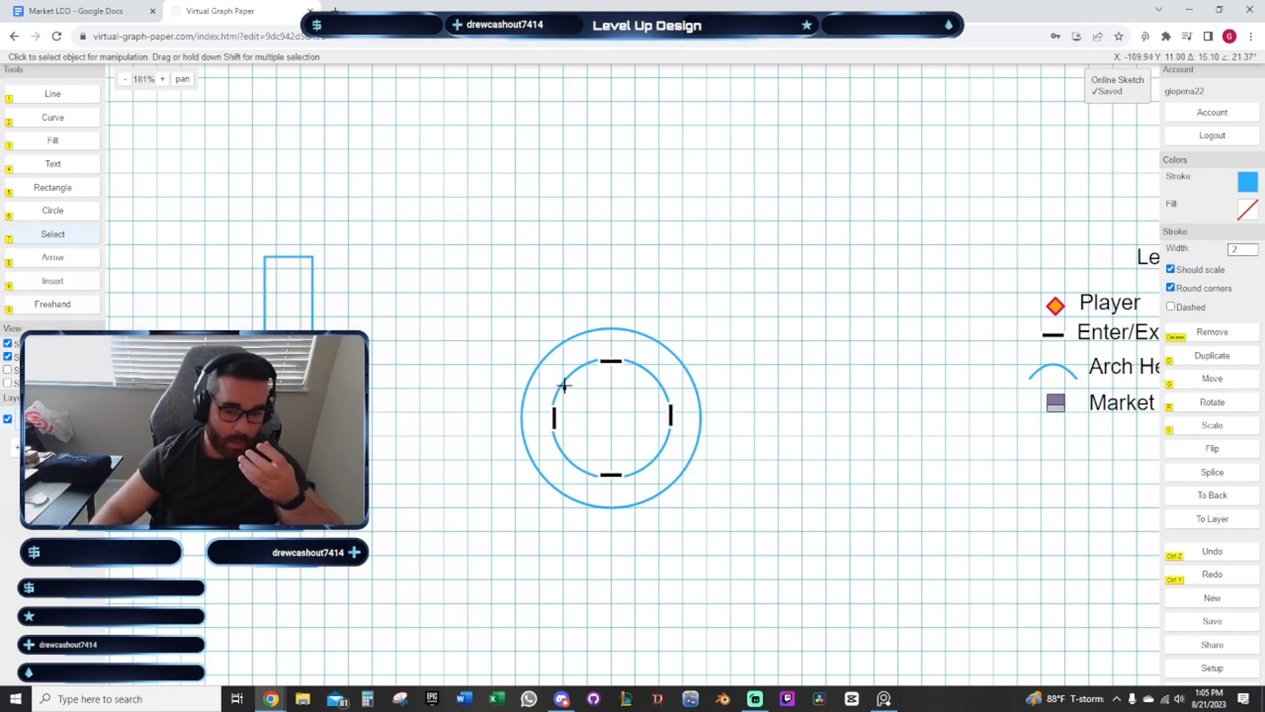
drag(506, 338, 451, 364)
drag(678, 303, 623, 257)
drag(631, 357, 757, 327)
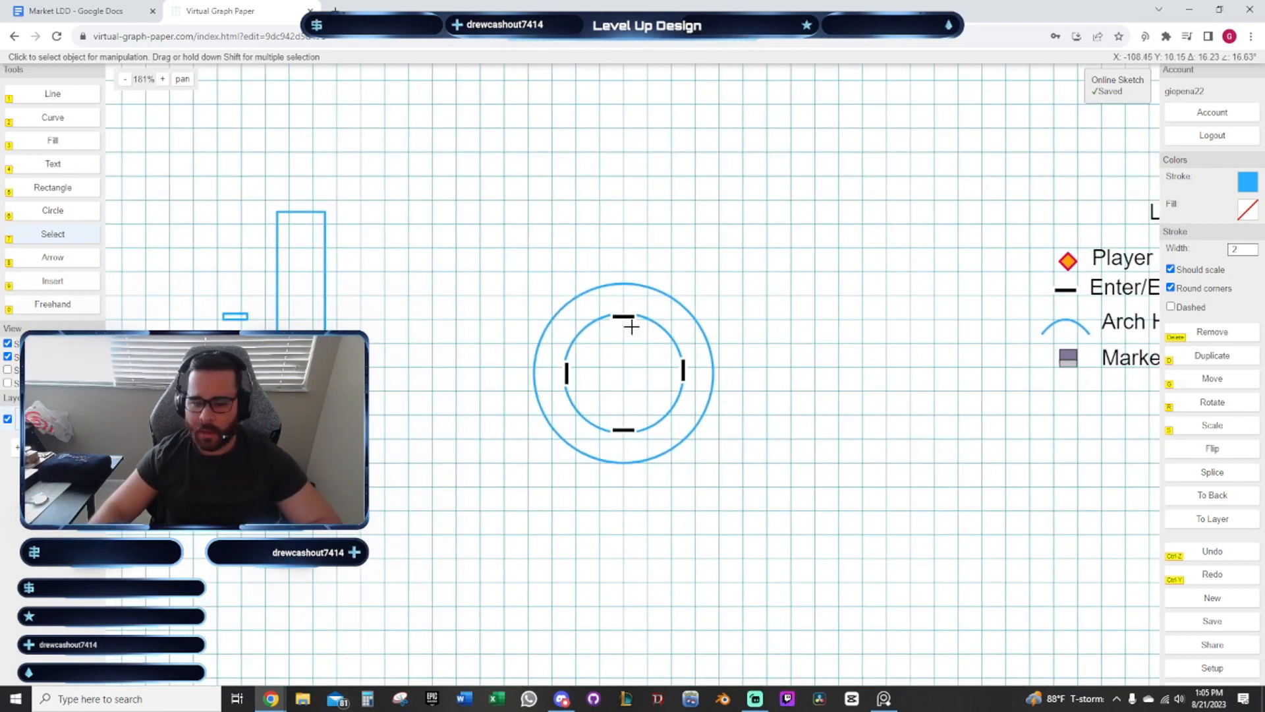
drag(520, 271, 577, 295)
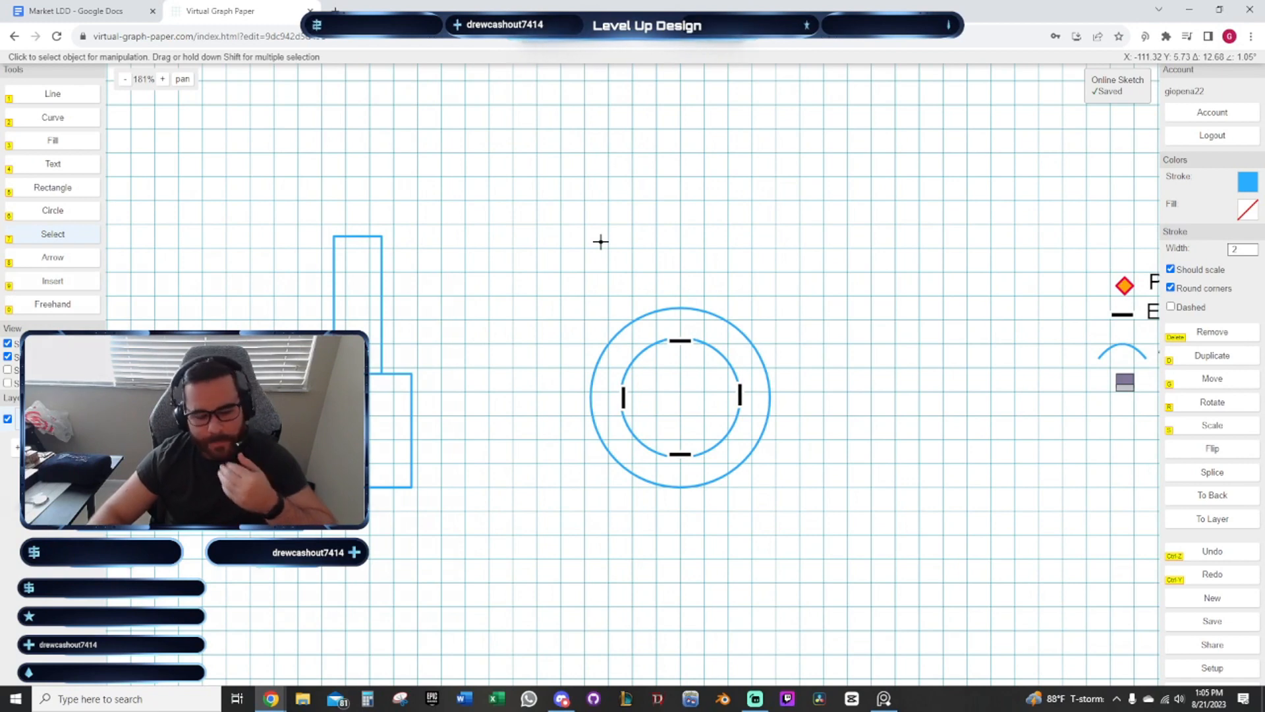
drag(468, 277, 542, 305)
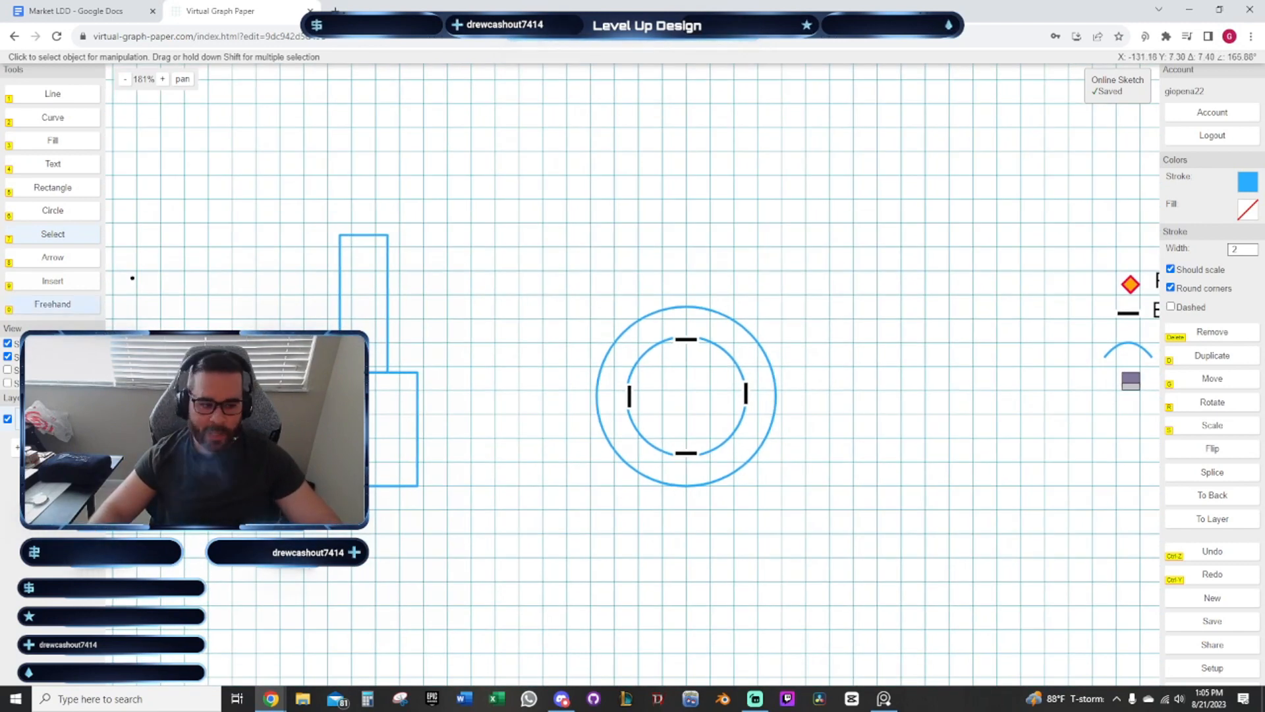
Duplicate the legend's Enter/Exit bar and place the copy where the tall rectangle meets the square's upper edge
drag(833, 417, 681, 368)
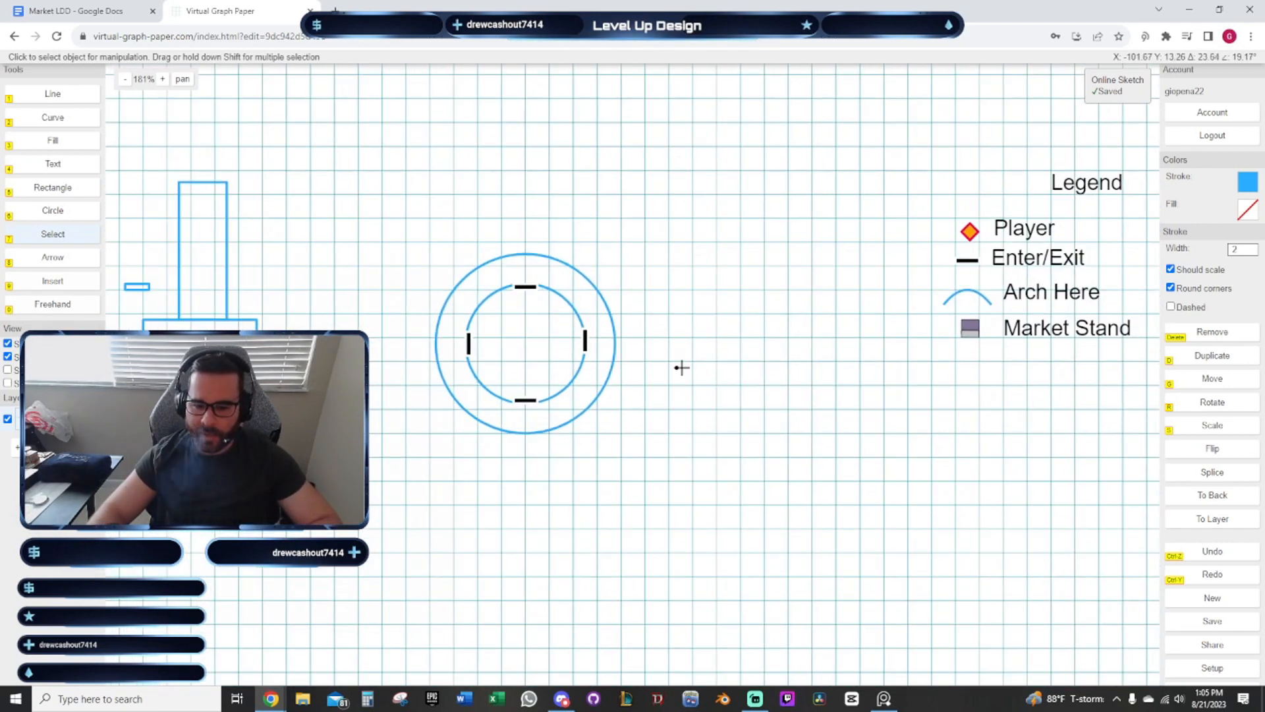
click(976, 260)
drag(221, 286, 544, 359)
scroll(545, 358, up, 4)
key(d)
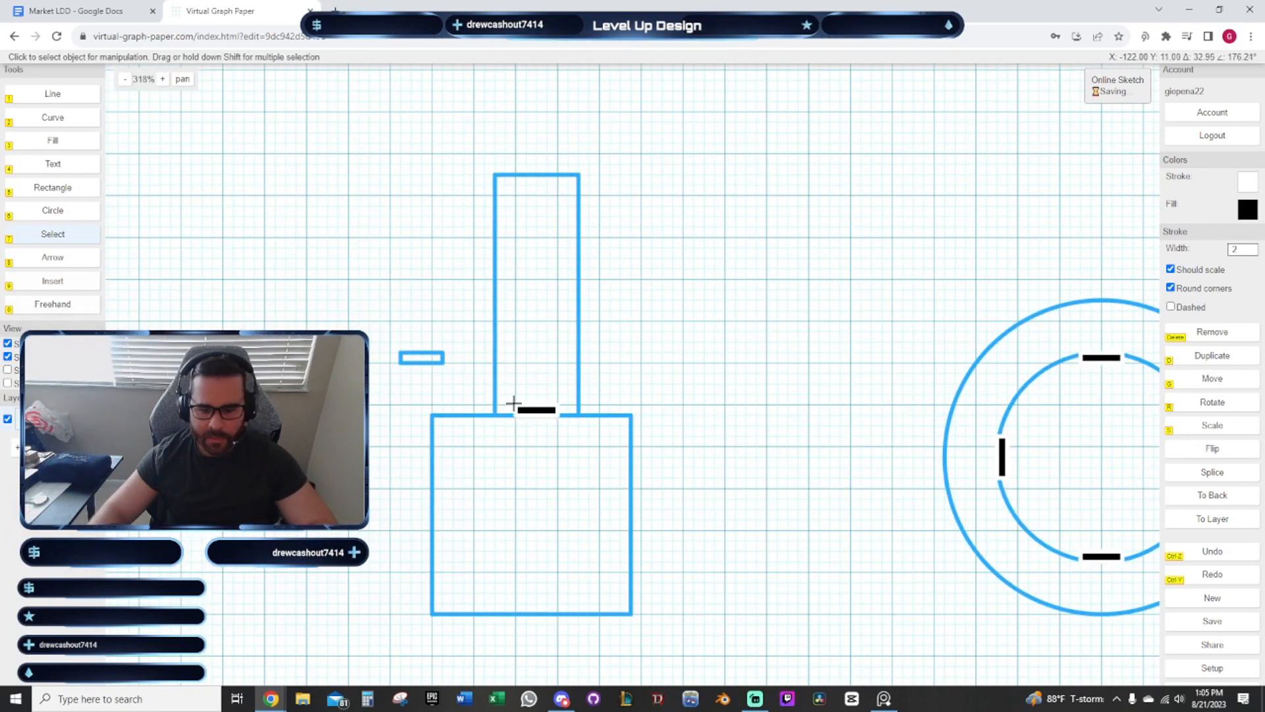
Duplicate the entrance bar, rotate the copy upright inside the square, and place another upright copy on the upper part of the square's right edge
drag(661, 422, 660, 313)
key(d)
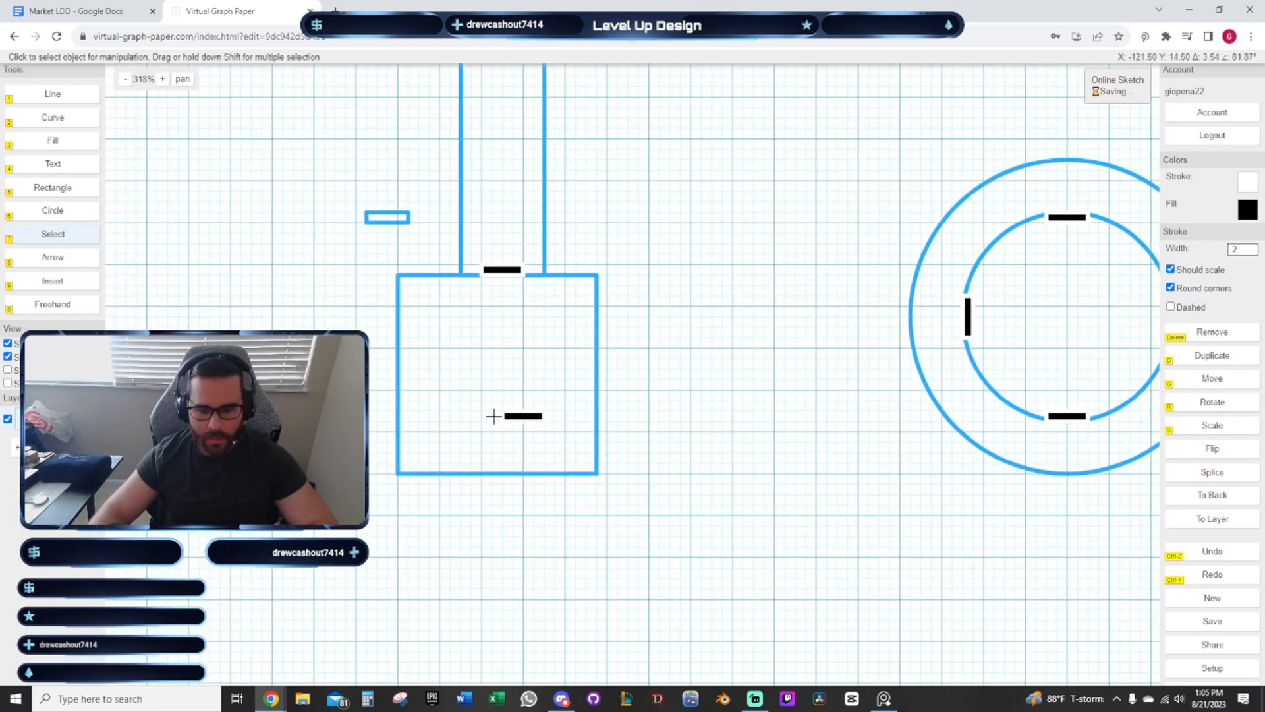
click(530, 352)
key(r)
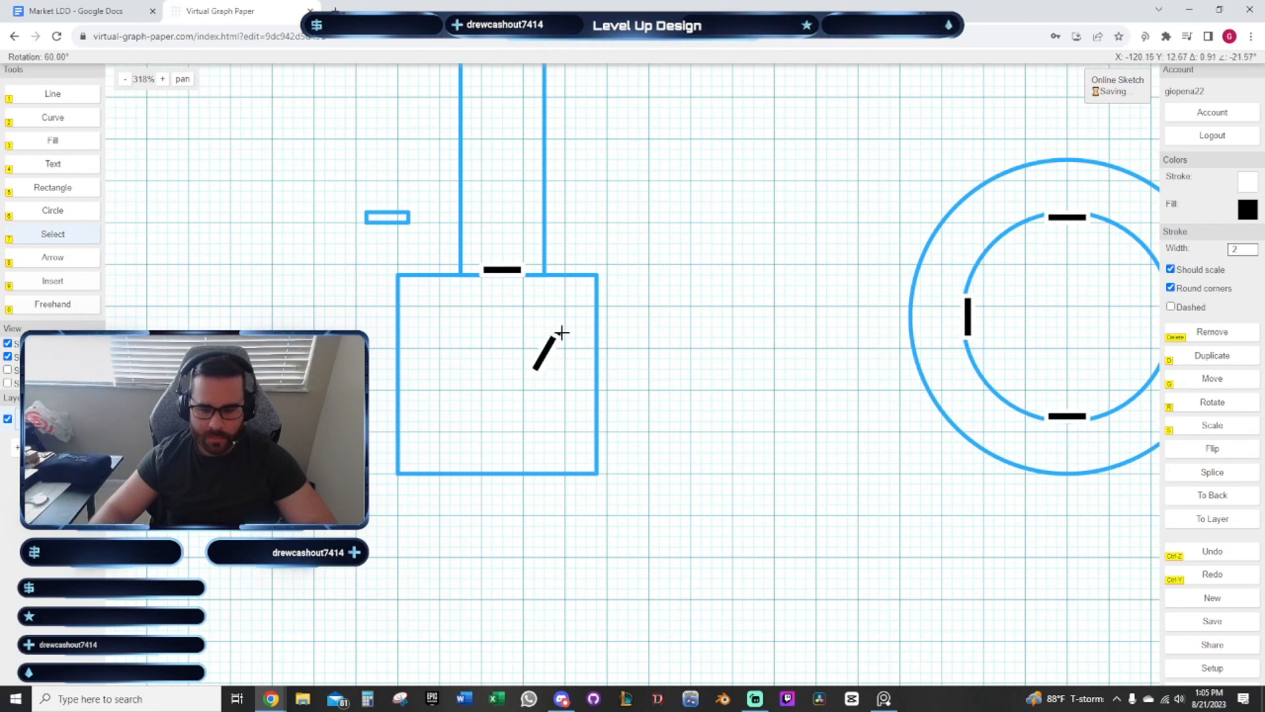
click(547, 312)
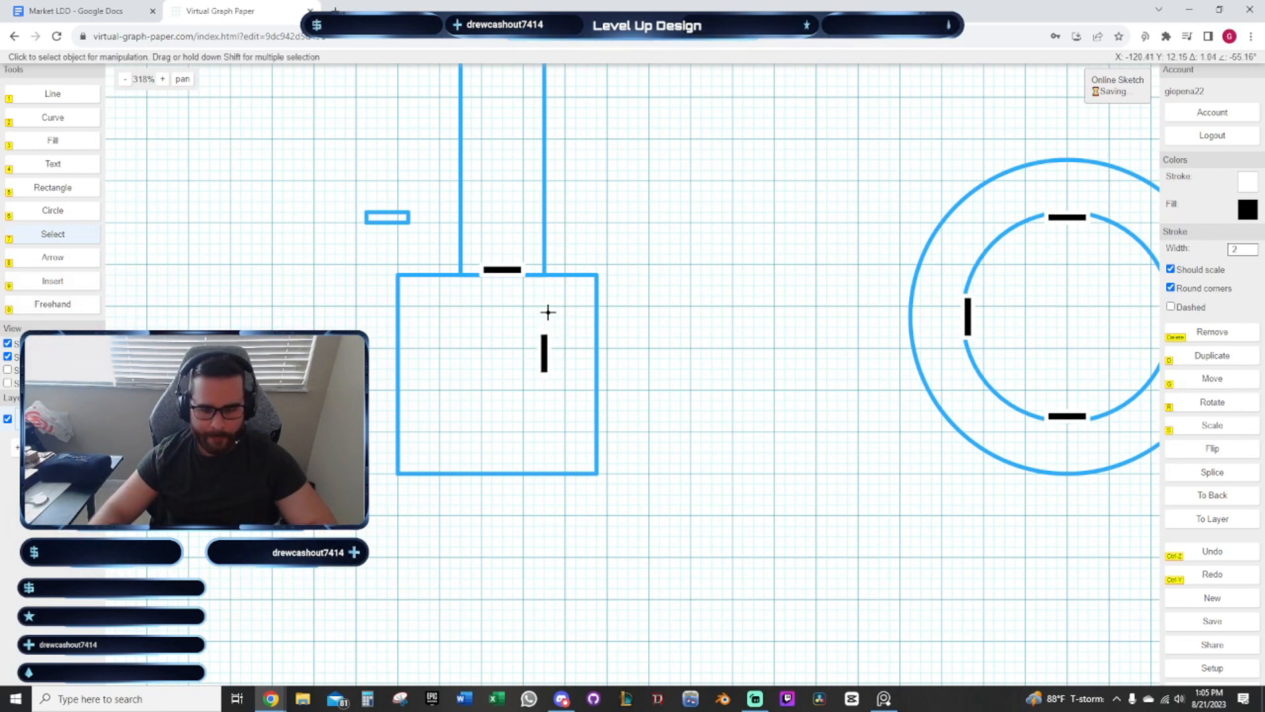
key(d)
click(585, 300)
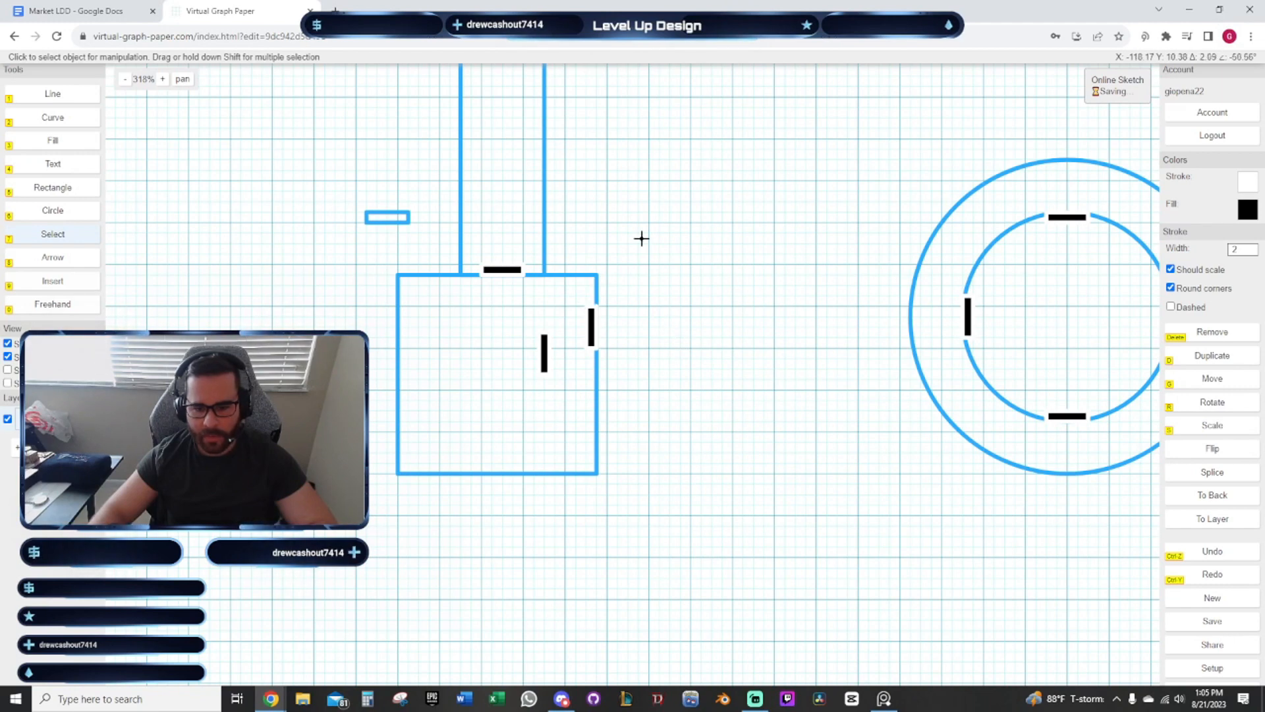
Move the upright entrance bar inside the square onto the lower part of the square's right edge
drag(653, 390, 486, 365)
click(459, 342)
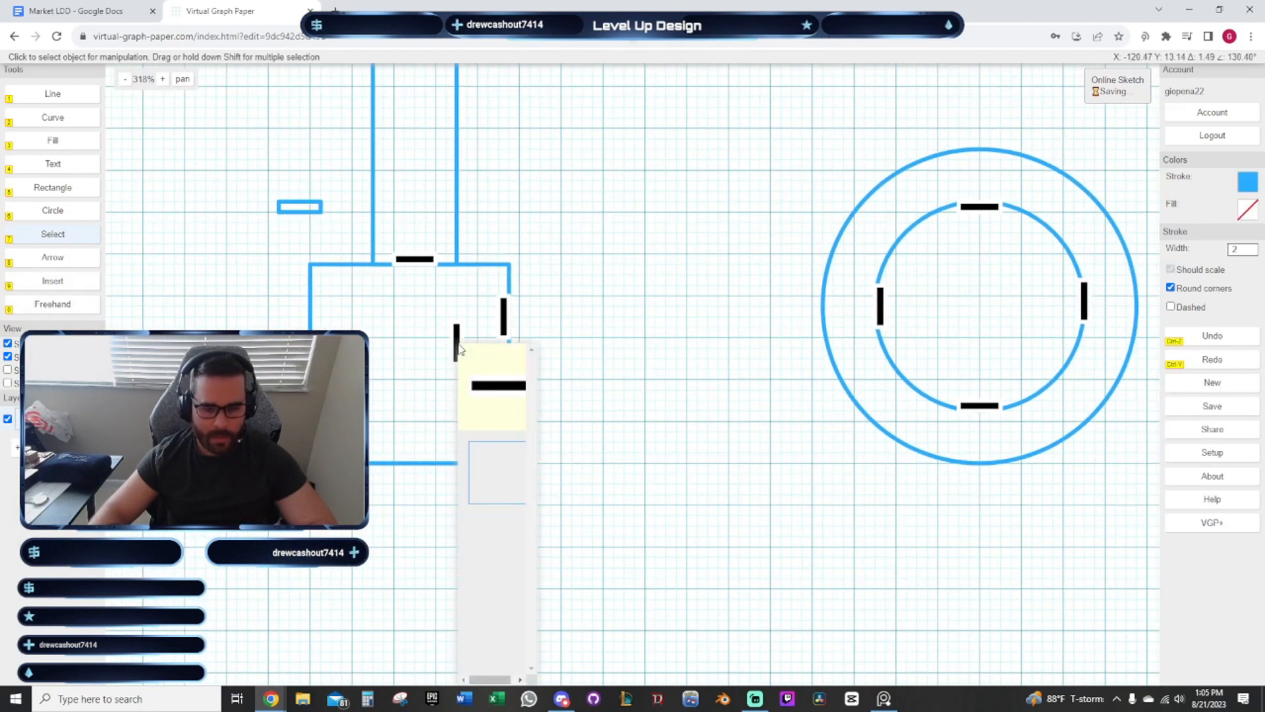
click(463, 370)
key(g)
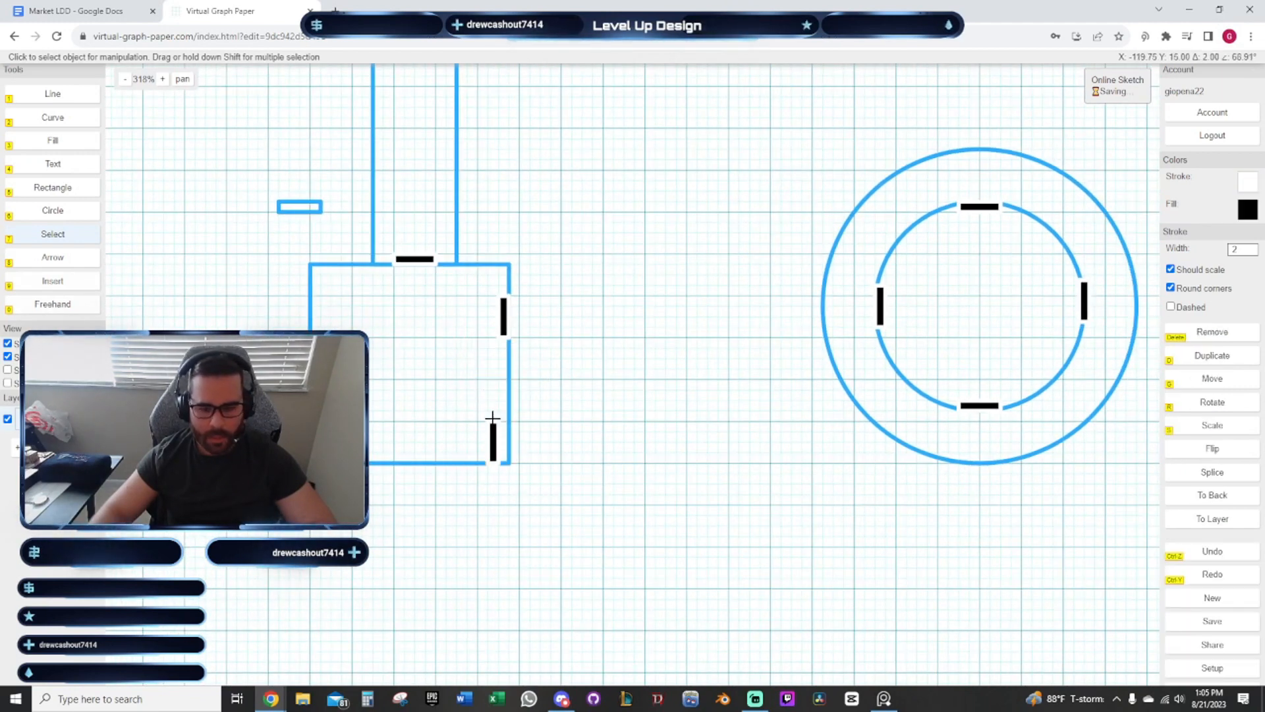
drag(608, 348, 593, 420)
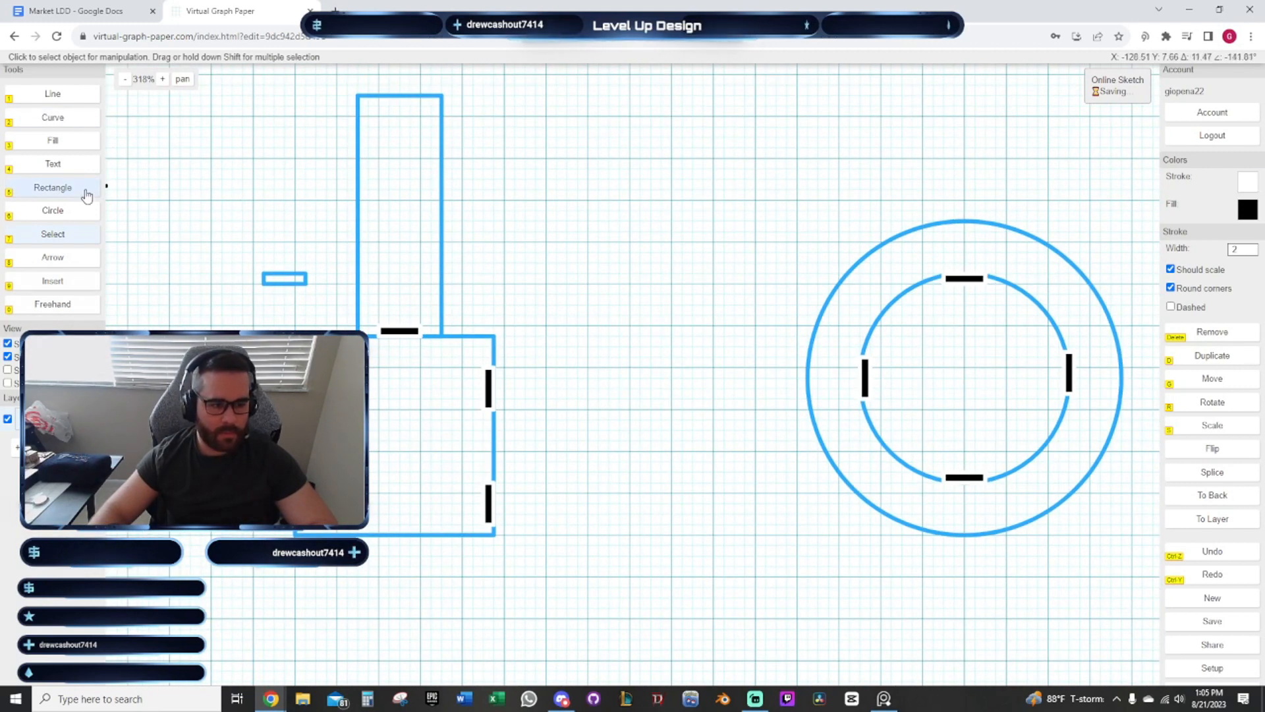
Draw a rectangle about 1.5 by 1 units outside the square's upper right entrance and one about 0.75 by 1.75 units rising from it
click(86, 192)
click(494, 367)
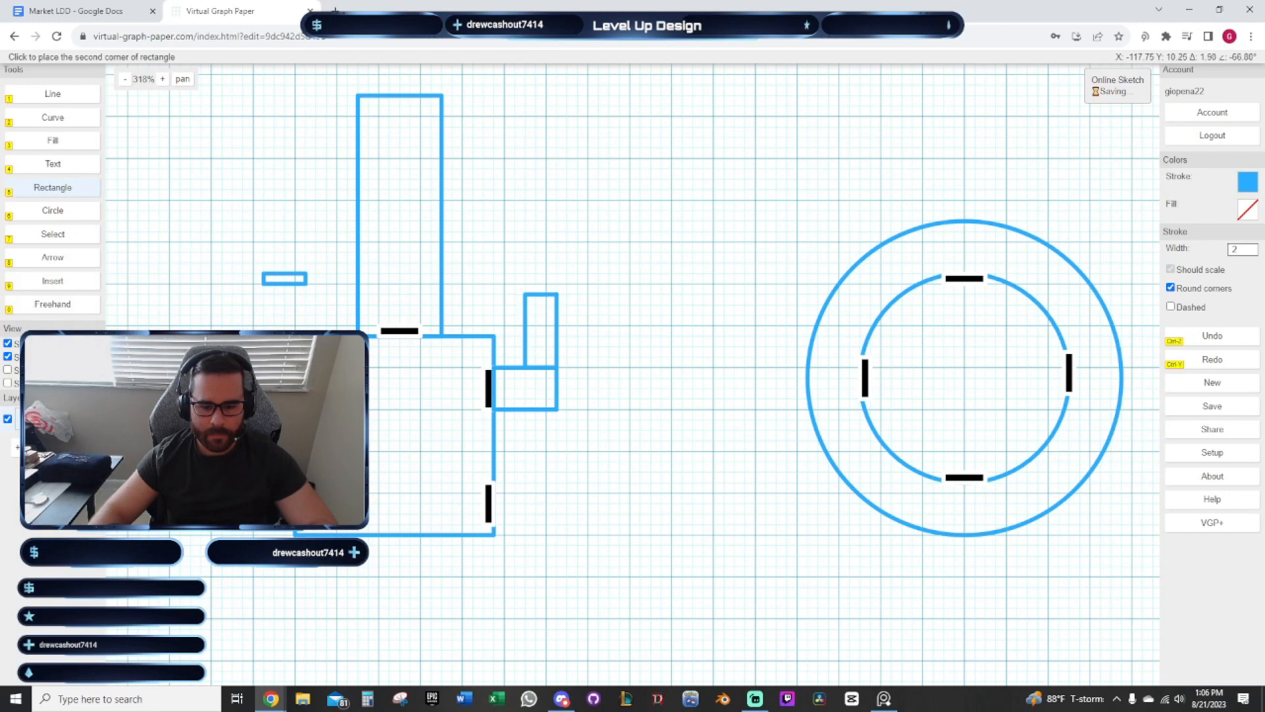
click(556, 294)
Give the two small rectangles outside the square's upper right entrance a dashed black outline
key(7)
mouse_move(640, 385)
mouse_down()
mouse_move(742, 418)
mouse_move(622, 358)
mouse_move(648, 408)
mouse_up()
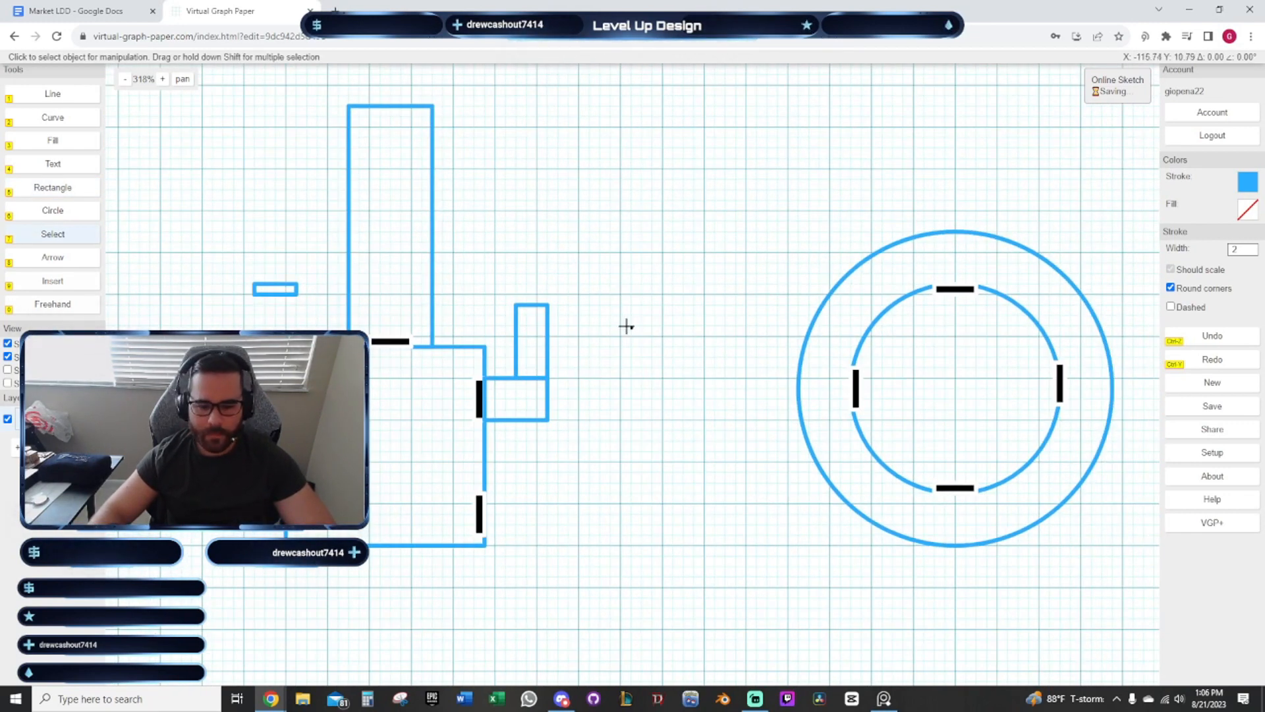
drag(626, 326, 642, 372)
click(547, 402)
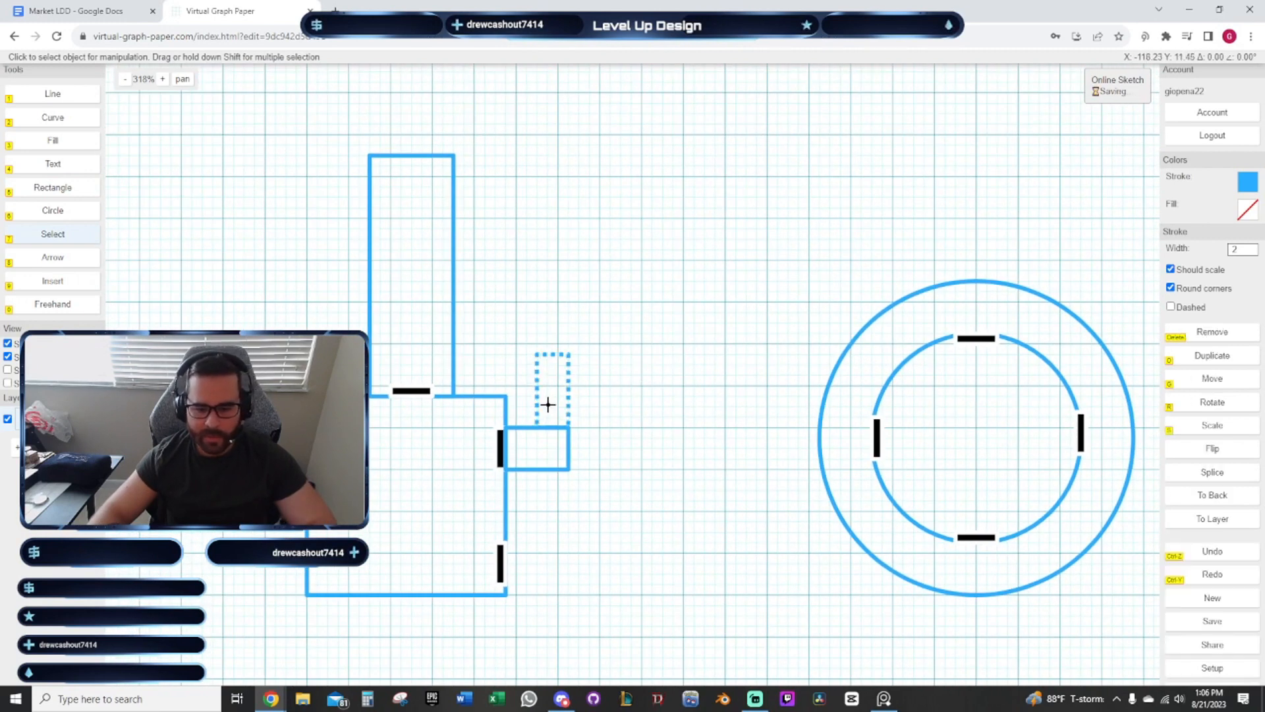
click(551, 449)
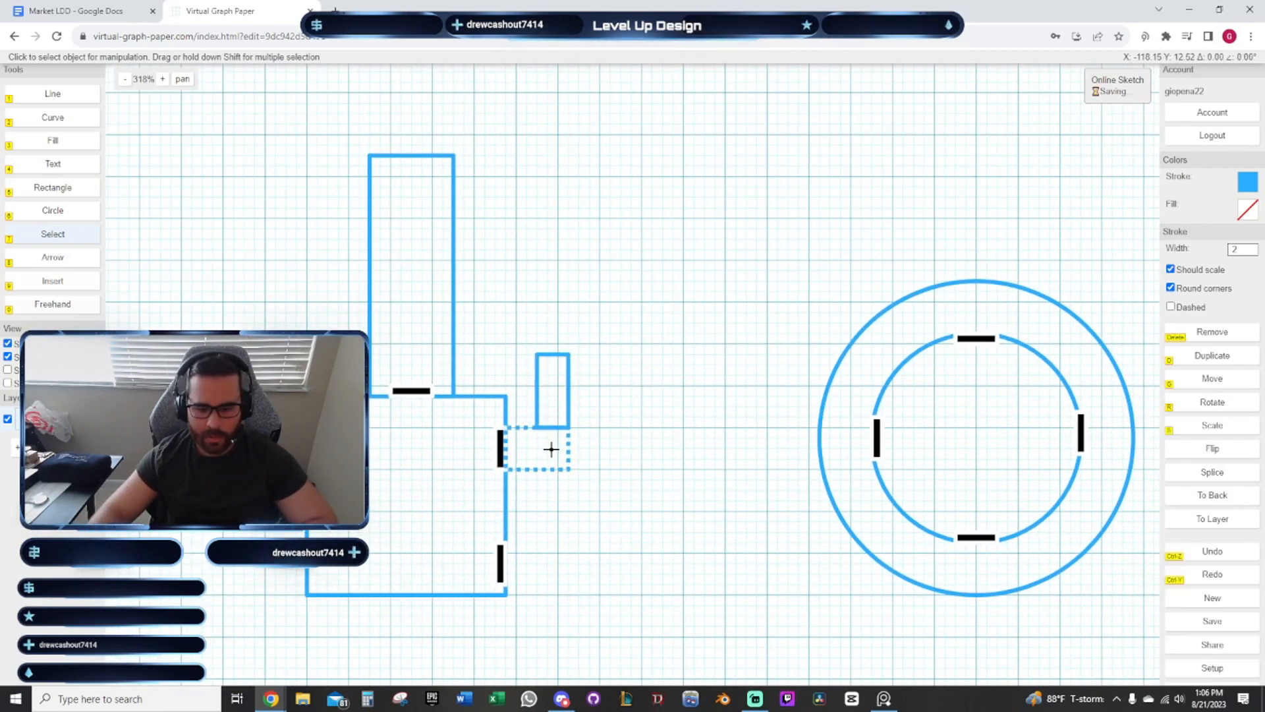
shift+click(551, 387)
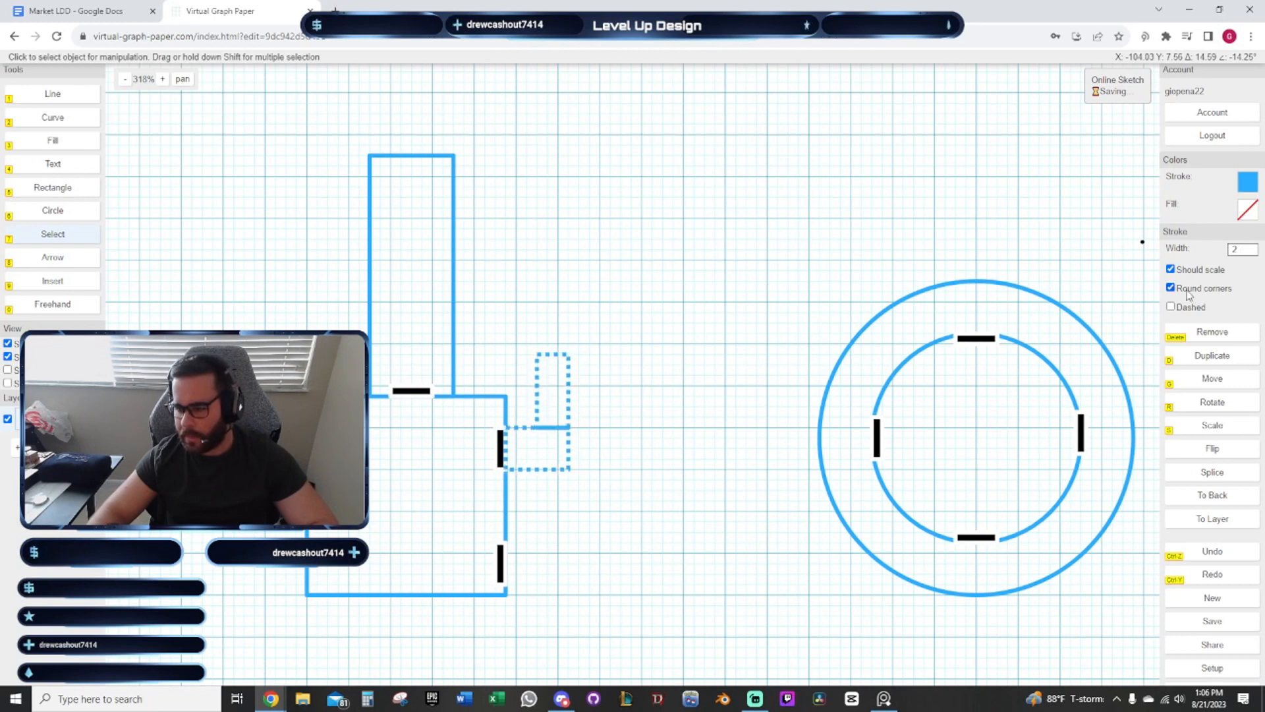
click(1170, 307)
click(1234, 215)
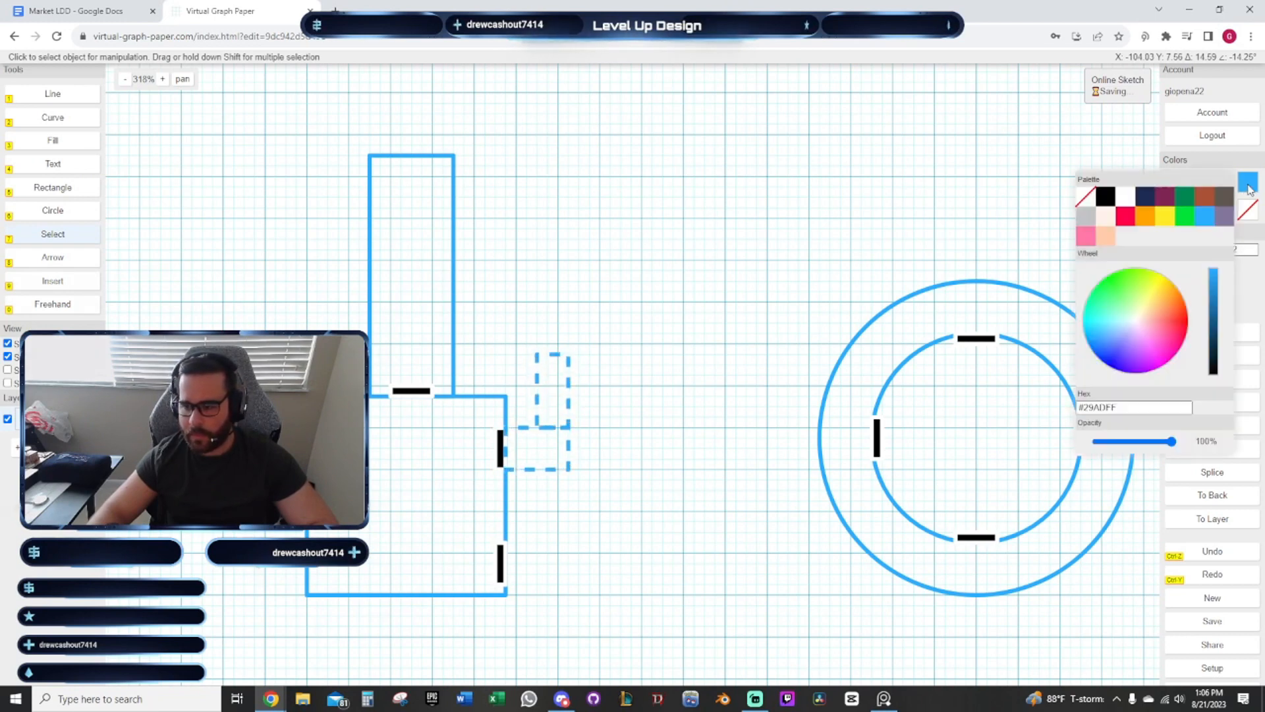
click(685, 287)
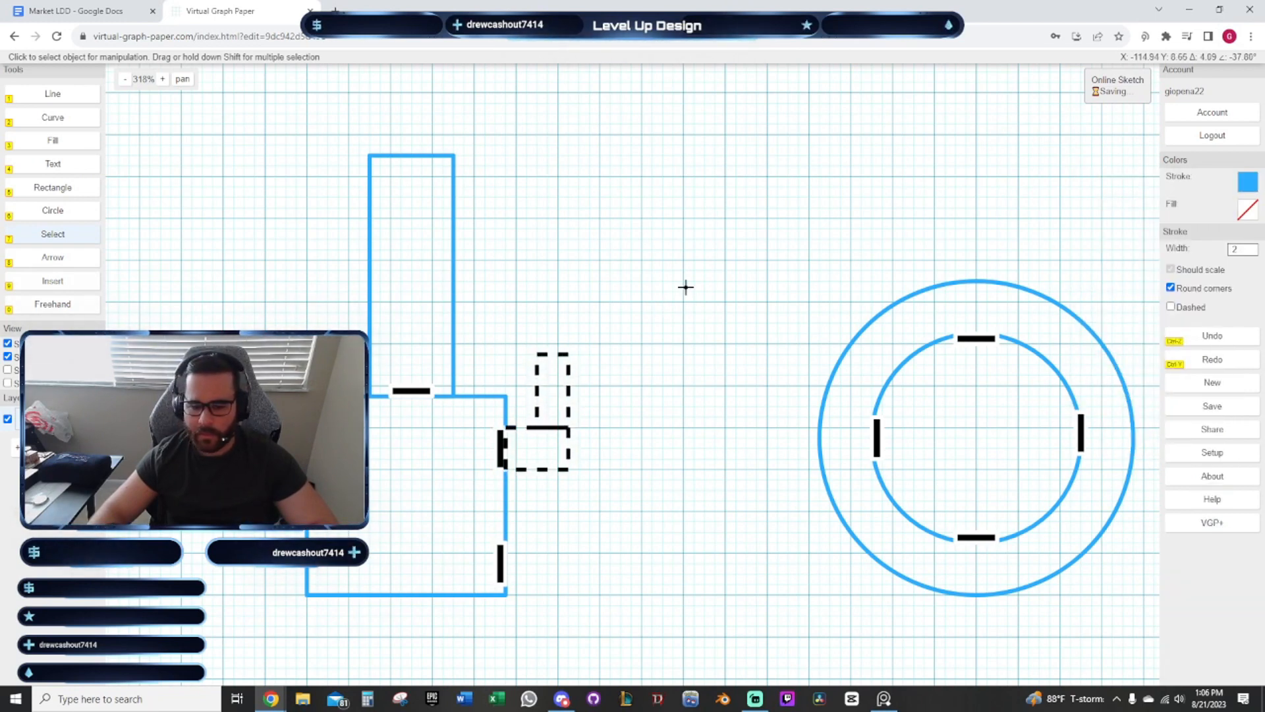
Change the outlines of the tall rectangle, the square and both concentric circles to black
scroll(686, 286, down, 4)
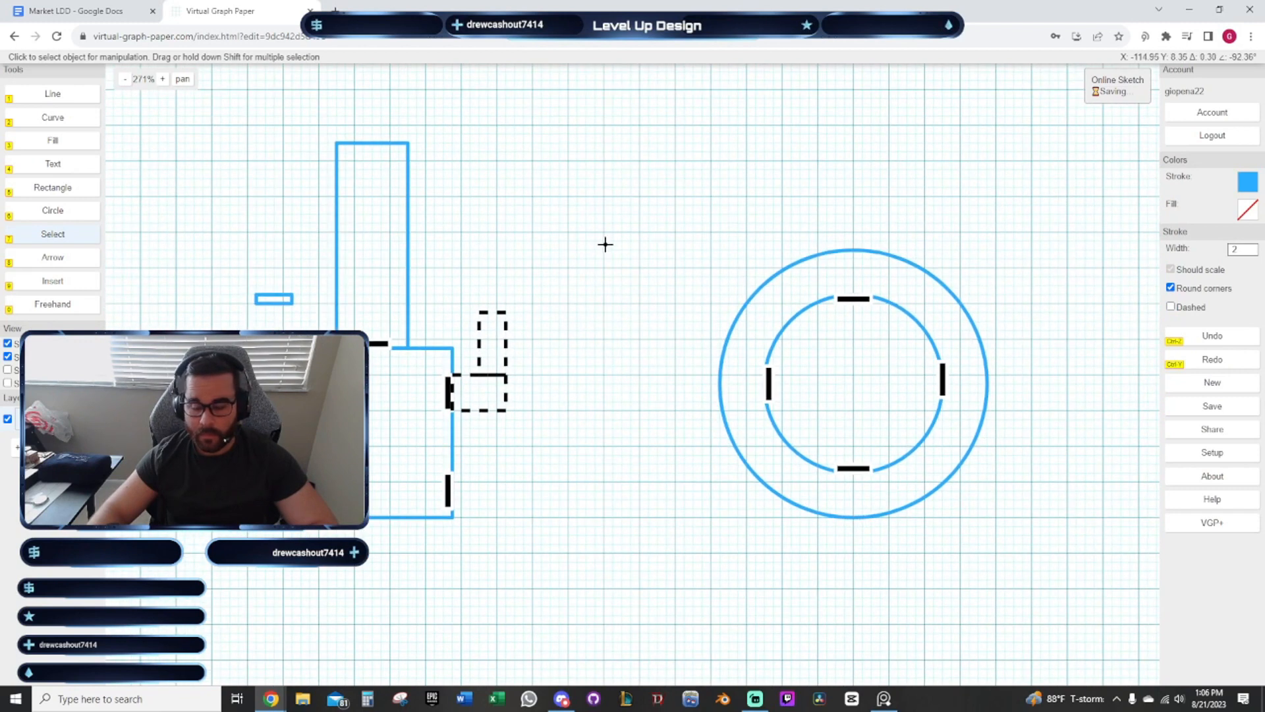
click(375, 223)
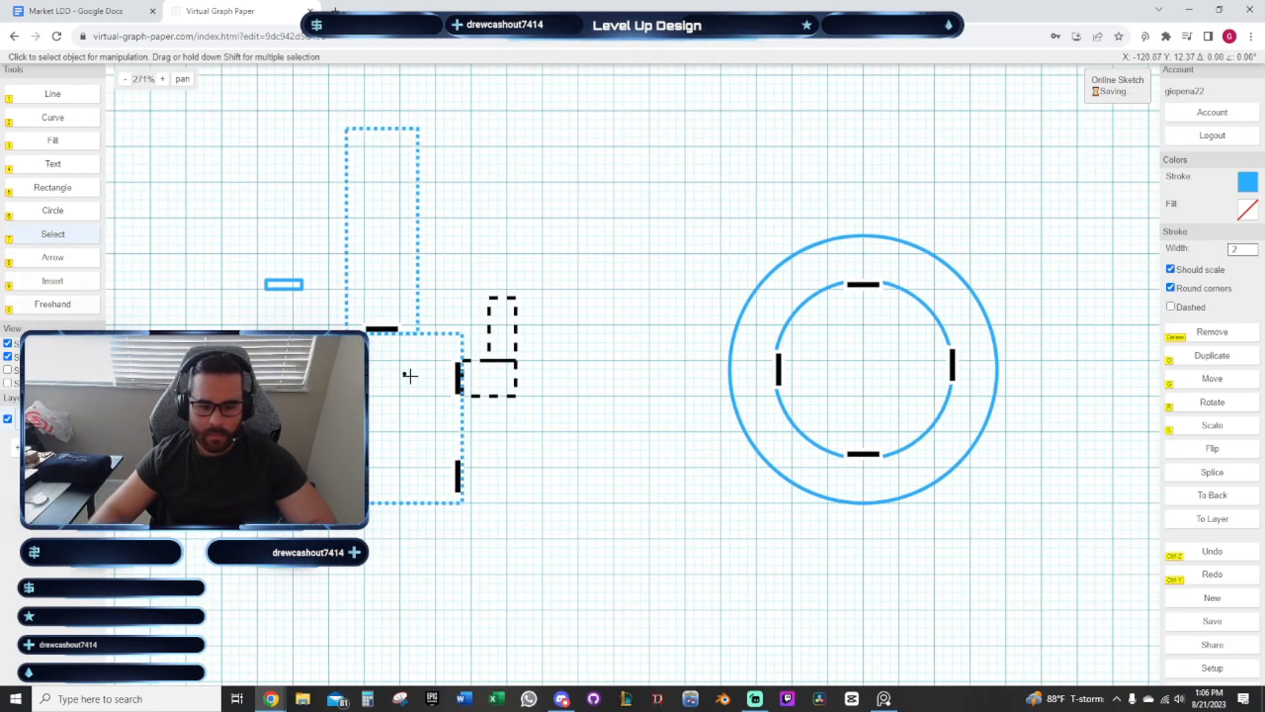
shift+click(892, 265)
shift+click(872, 328)
shift+click(924, 355)
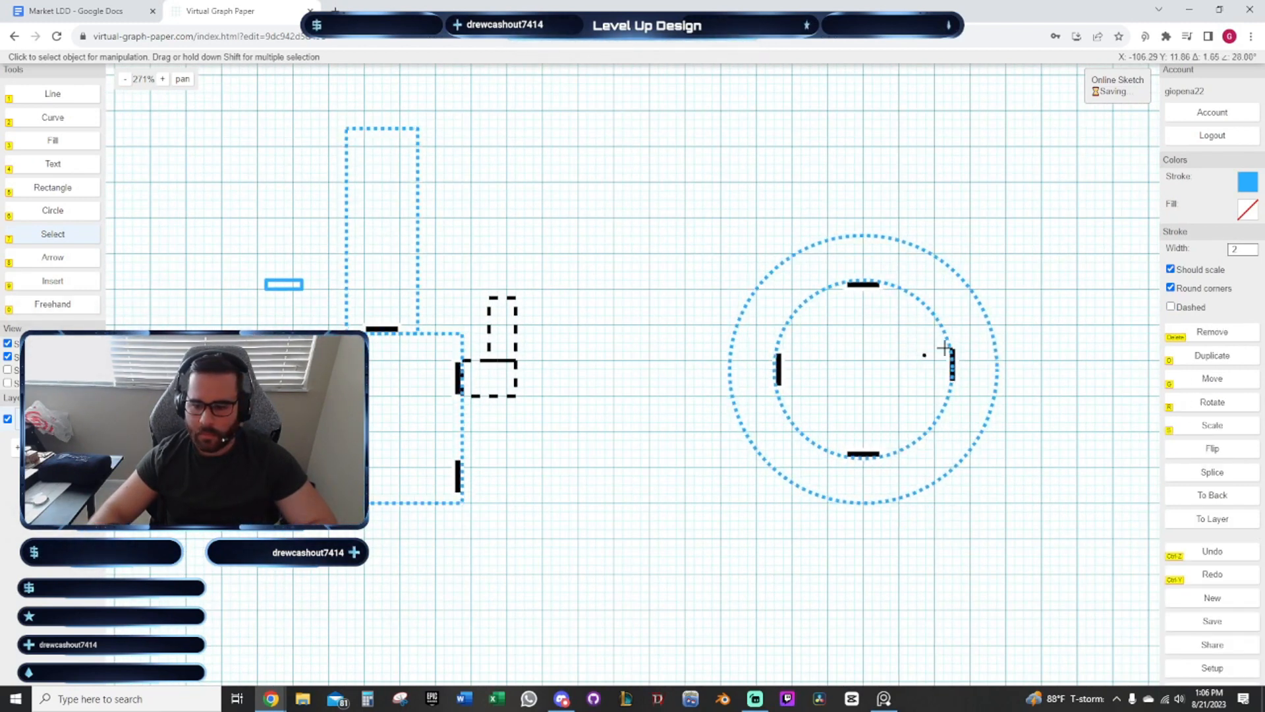
click(1247, 182)
click(1108, 199)
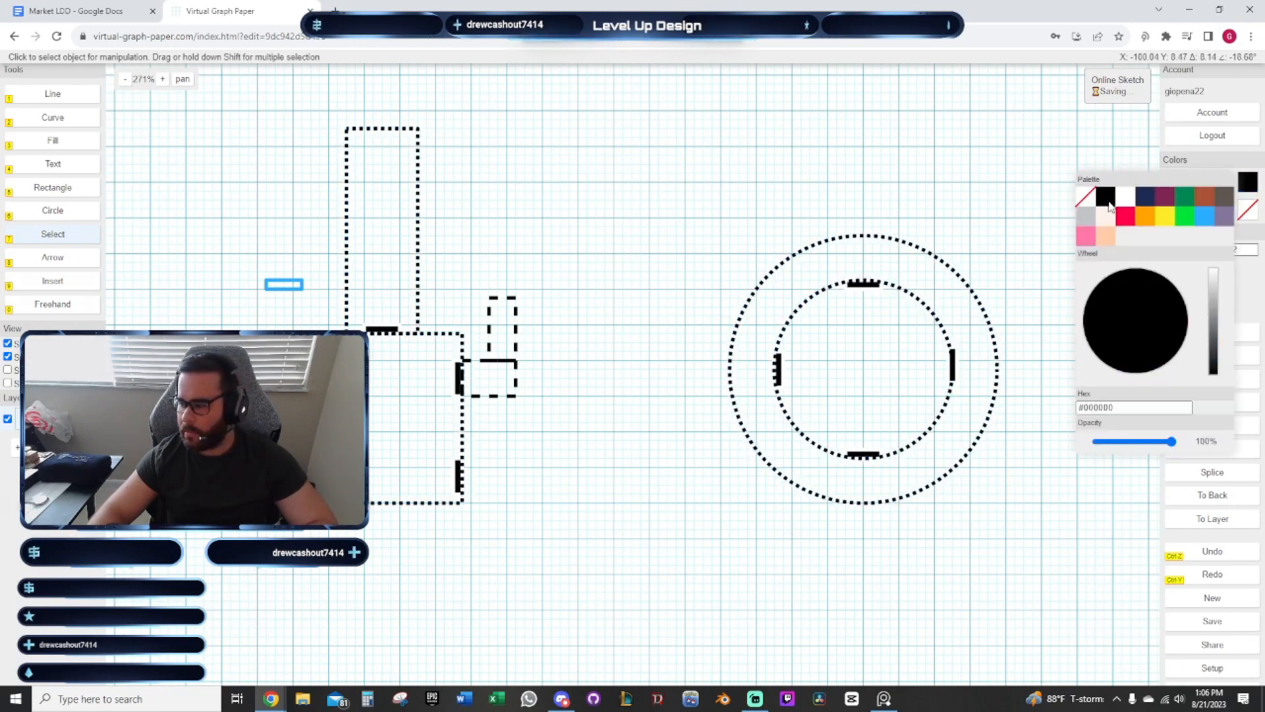
click(669, 202)
click(668, 200)
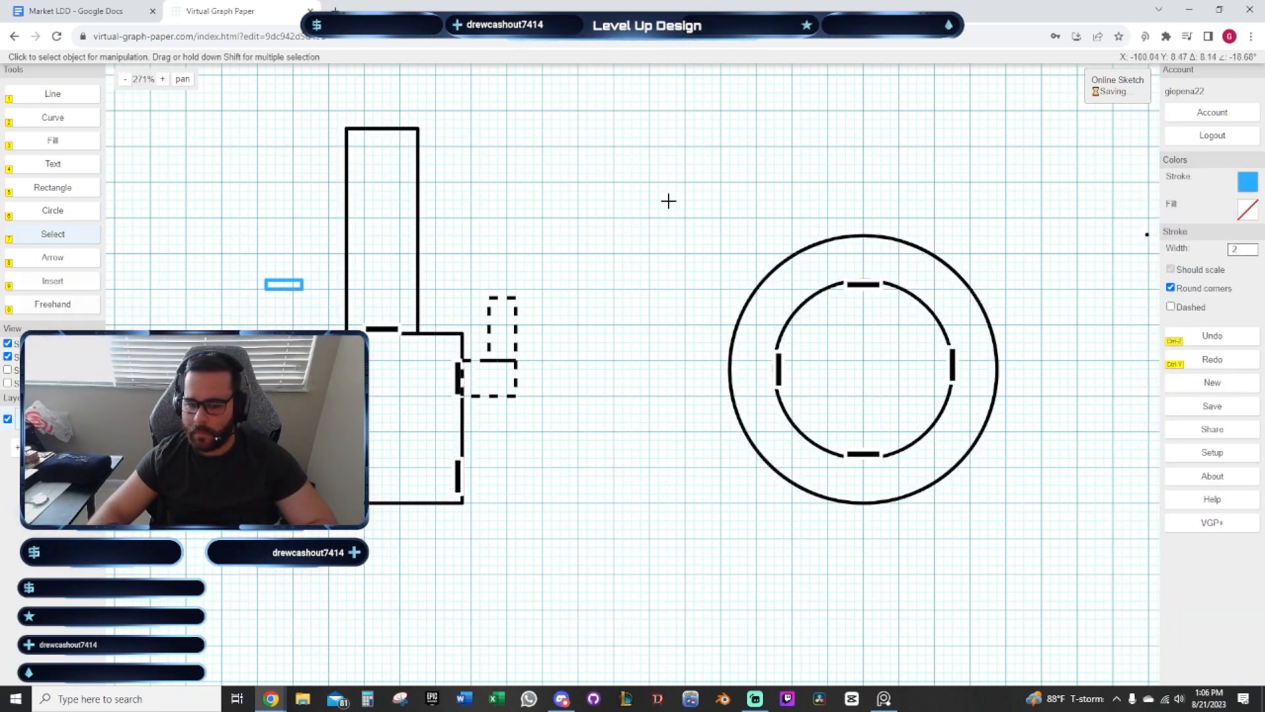
drag(646, 230, 856, 322)
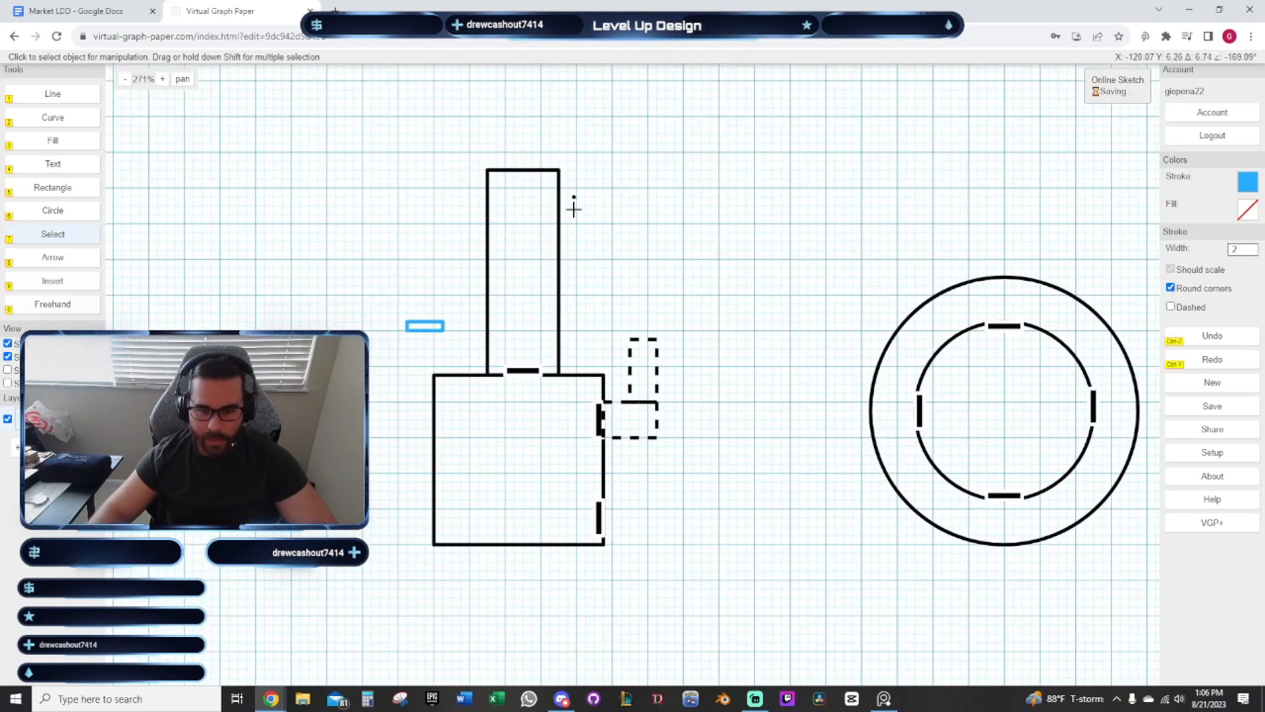
Draw a horizontal rectangle about 9 by 2 units in the empty area above the concentric circles
drag(546, 329, 531, 406)
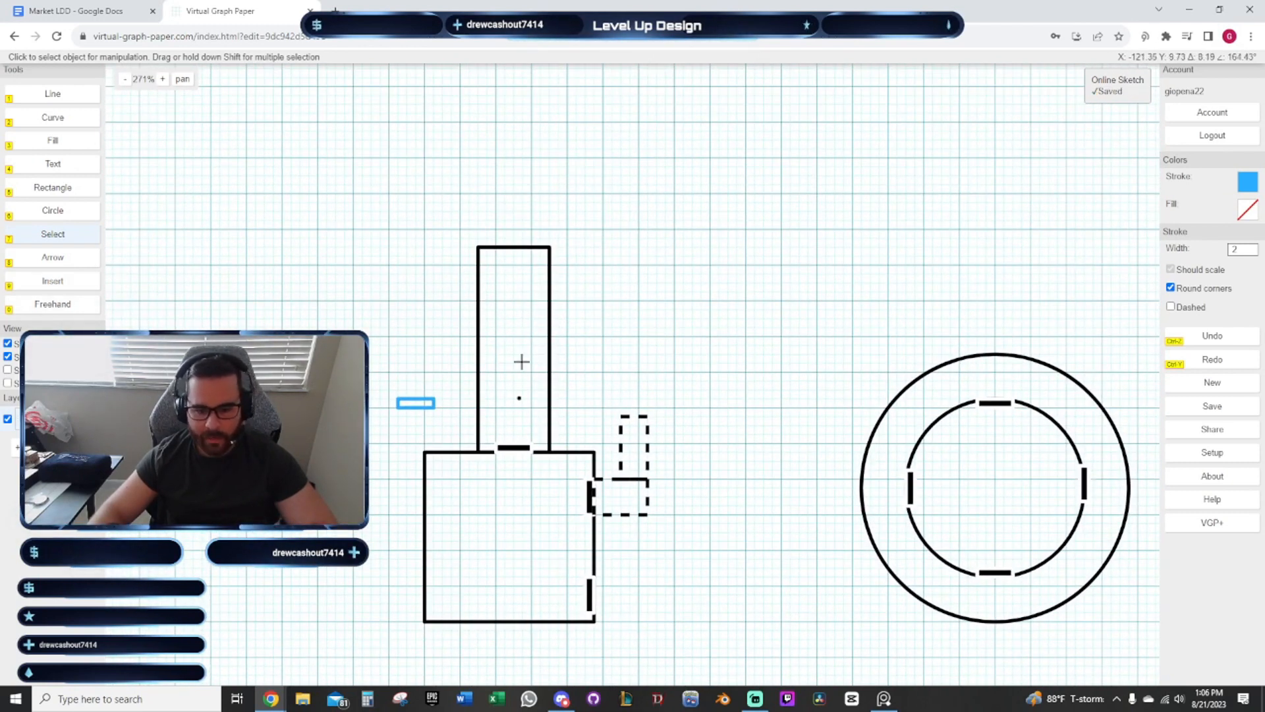
drag(583, 335, 571, 208)
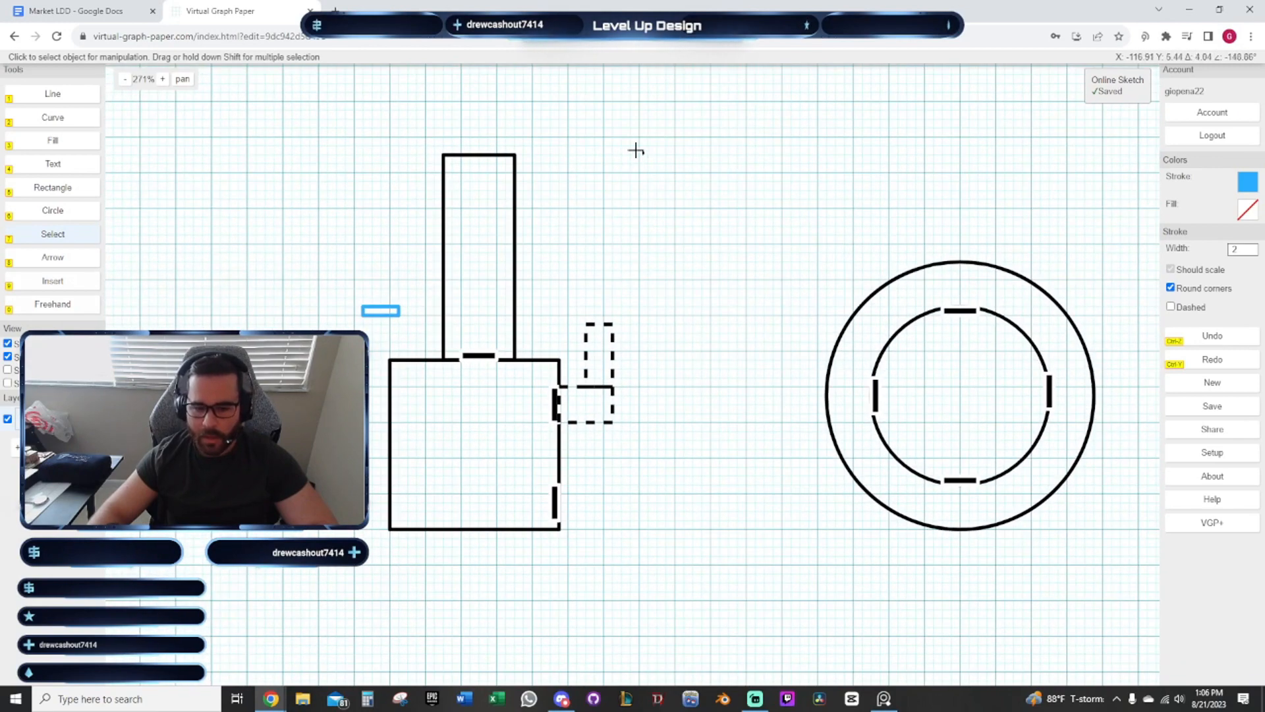
drag(638, 150, 605, 230)
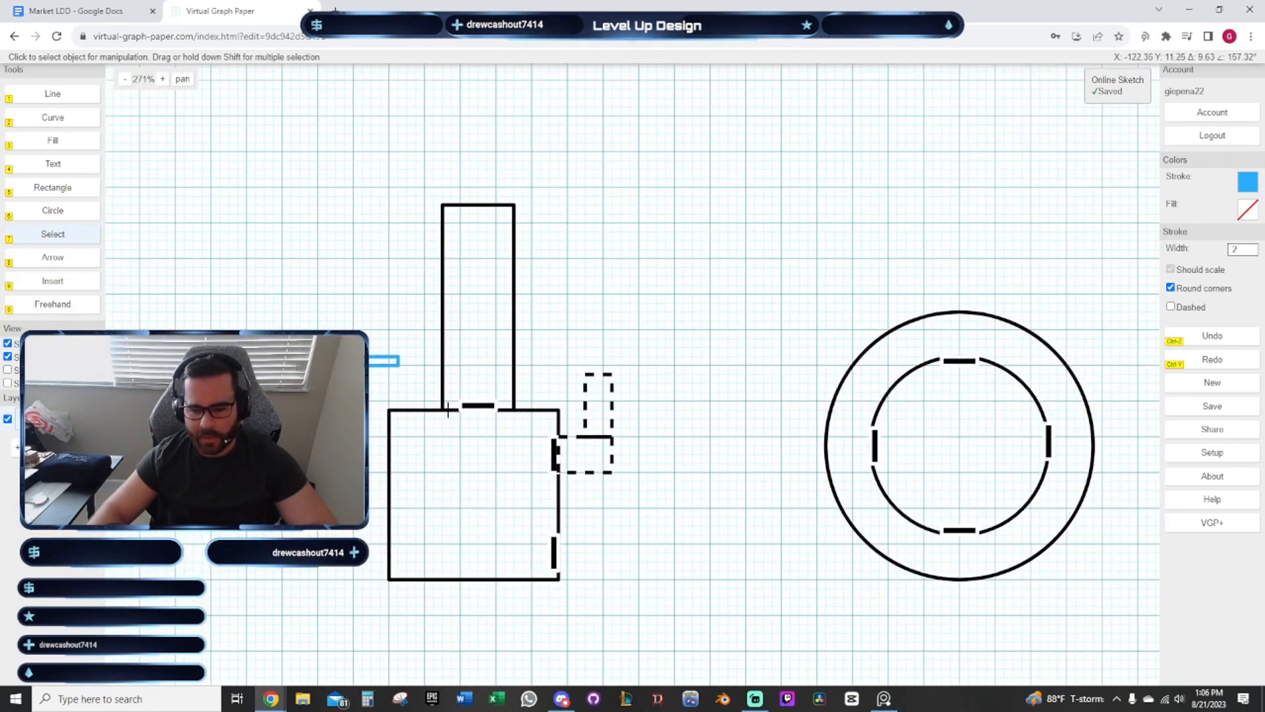
drag(598, 279, 618, 344)
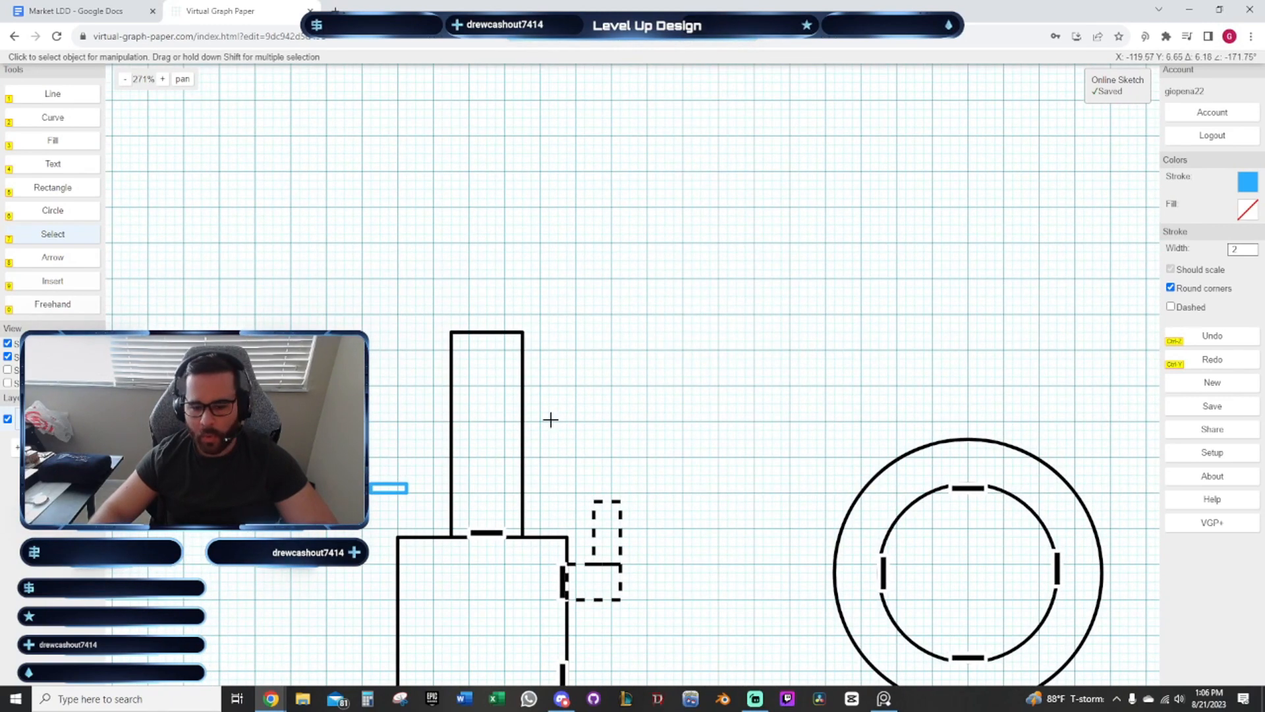
drag(654, 393, 585, 316)
drag(745, 198, 577, 406)
scroll(577, 407, down, 2)
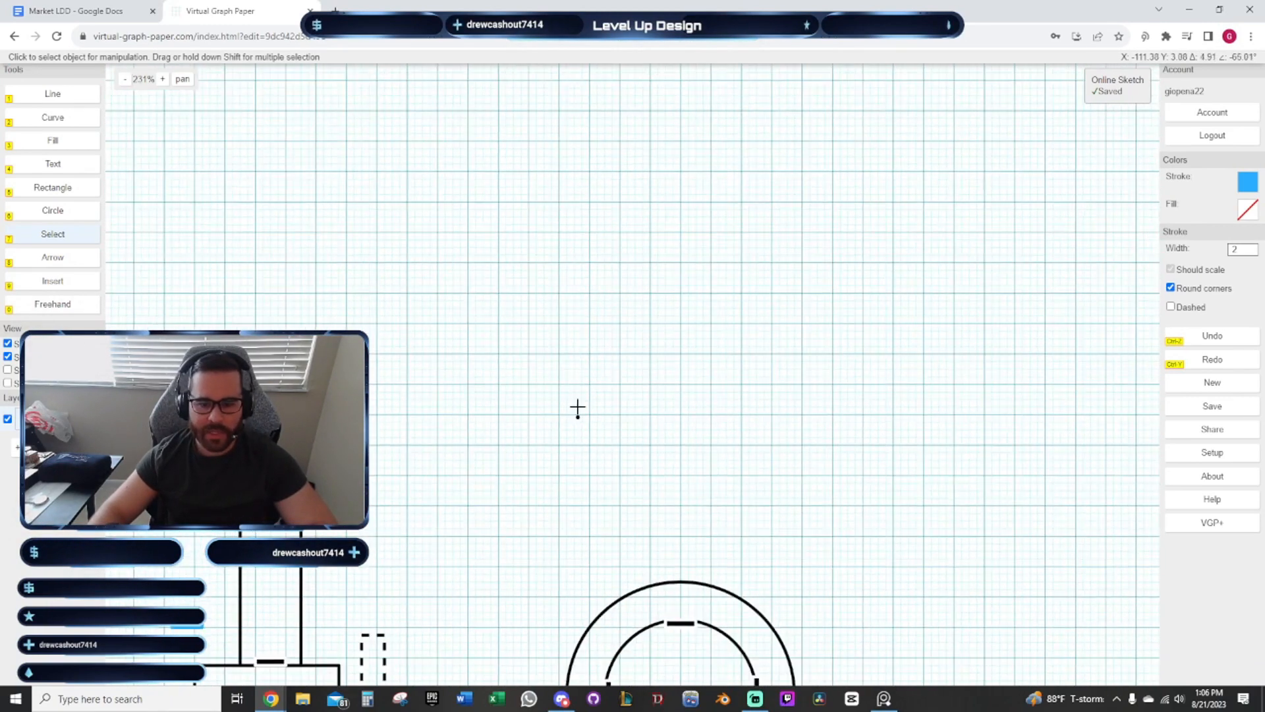
click(53, 187)
click(536, 231)
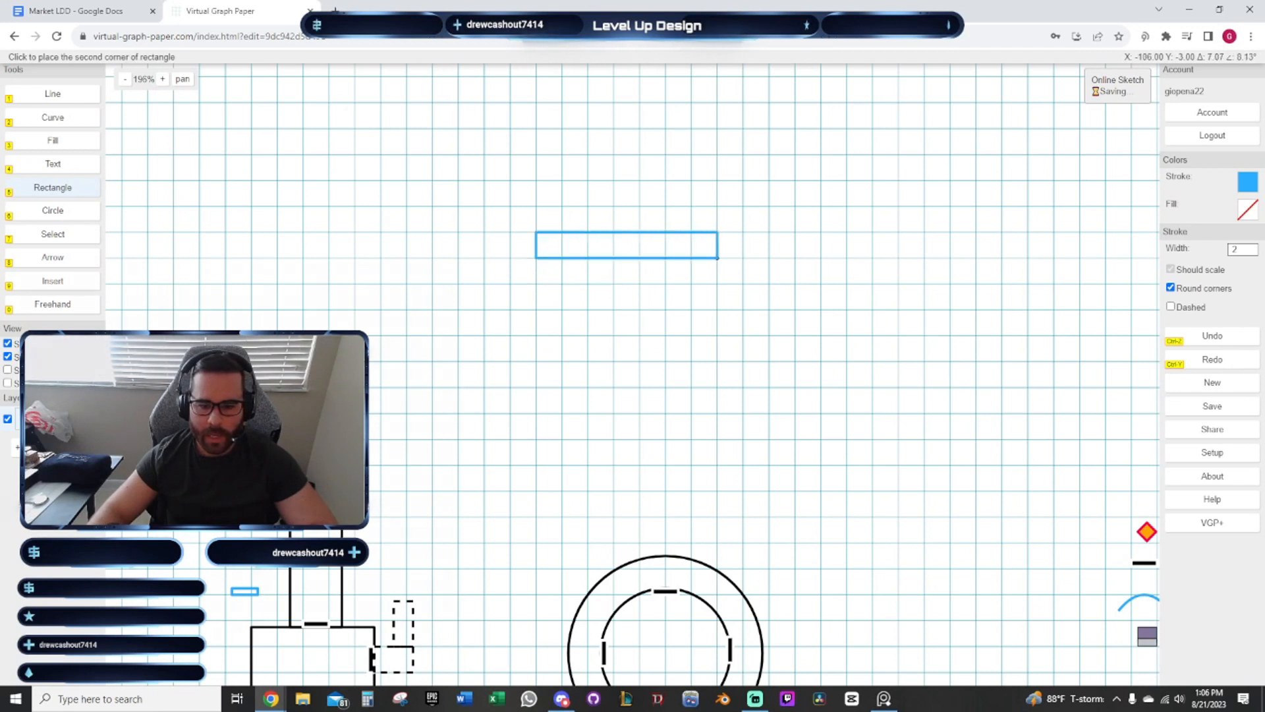
click(768, 283)
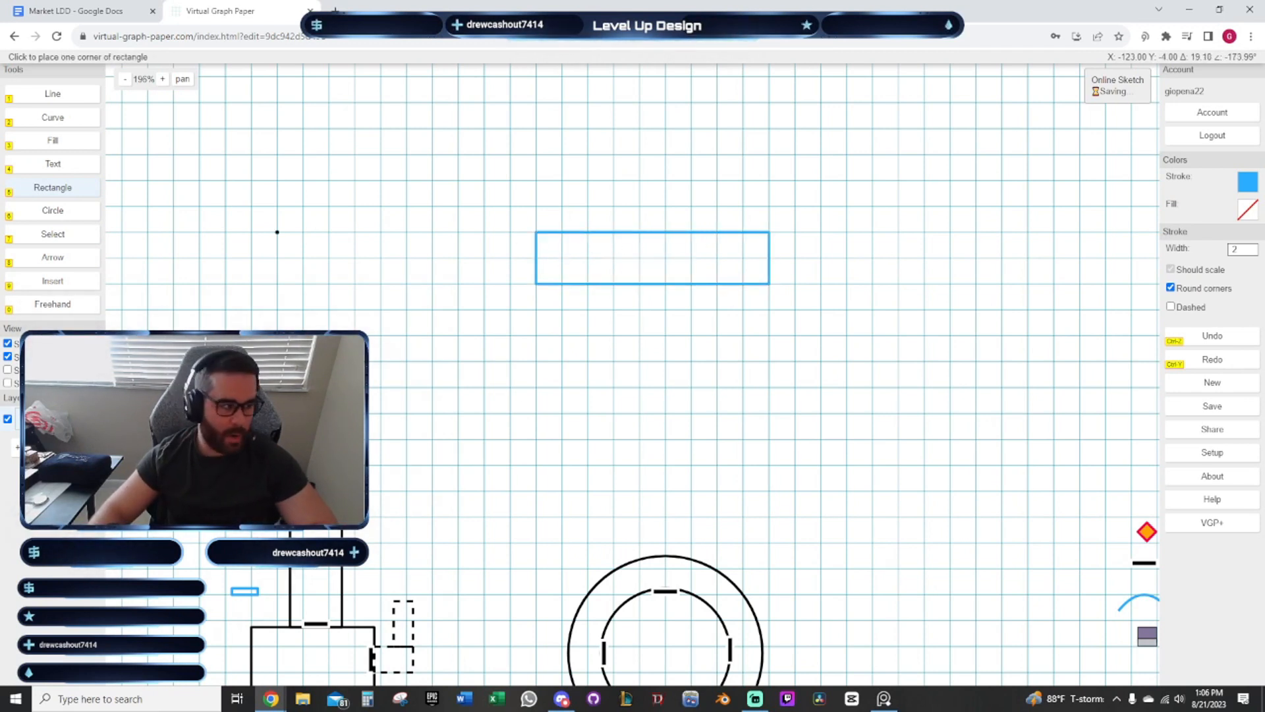
Switch to the reference image board to view the market artwork, and return to the graph paper
key(ctrl+f)
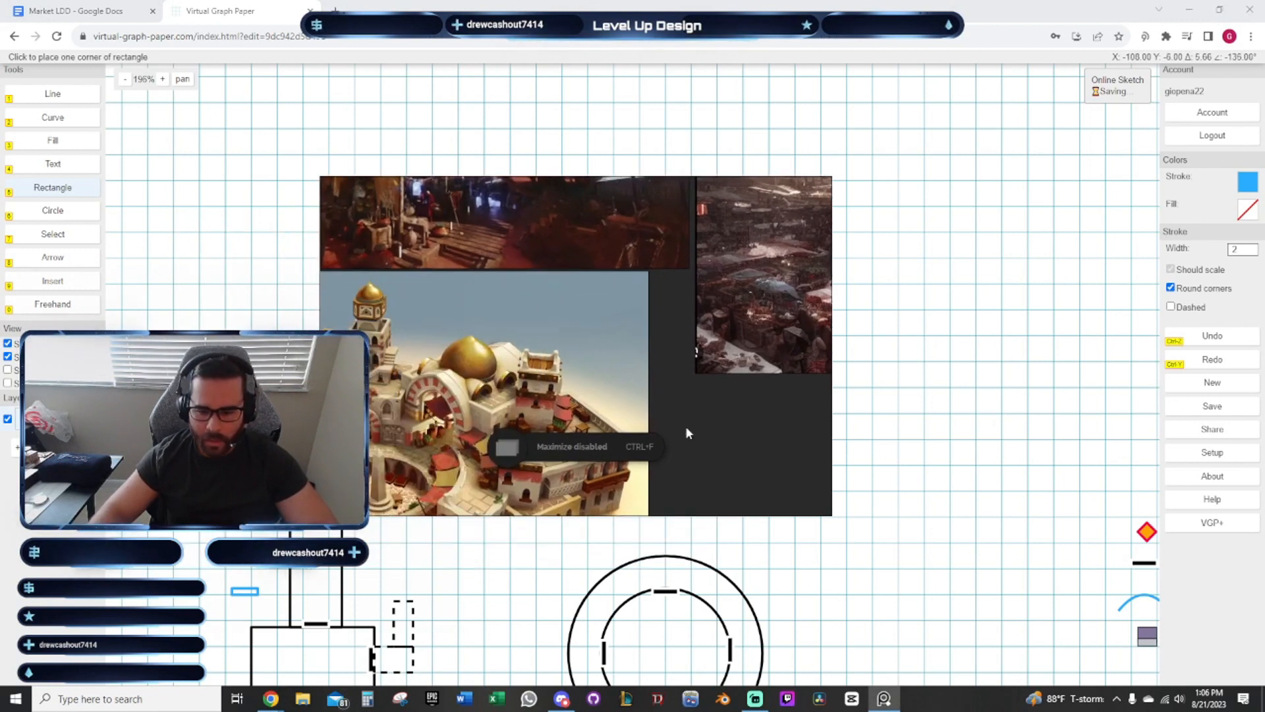
right_click(694, 433)
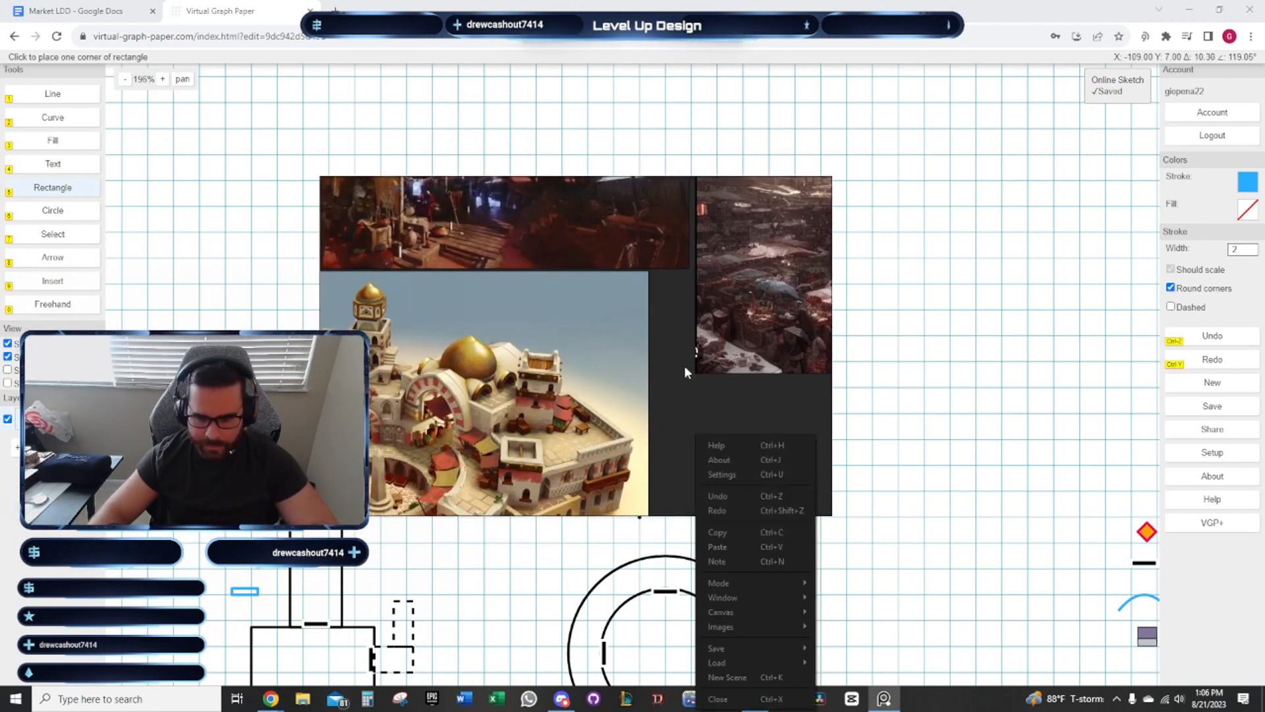
click(950, 309)
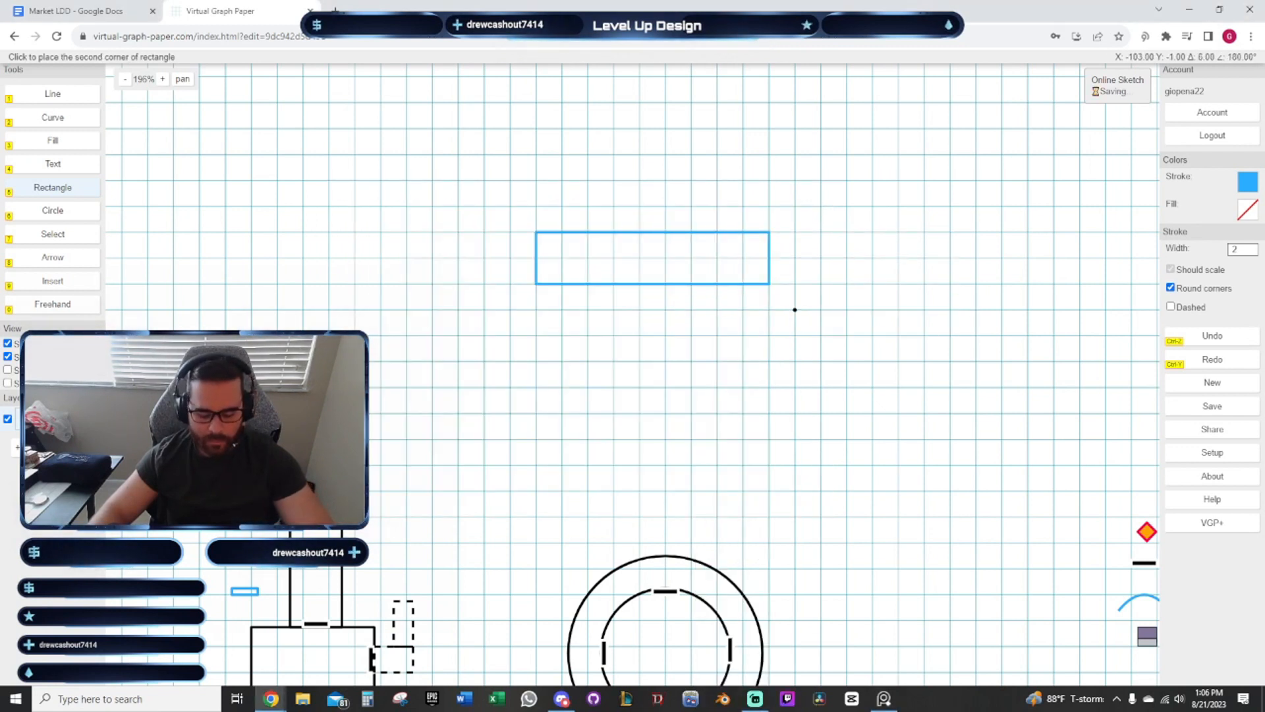
key(Escape)
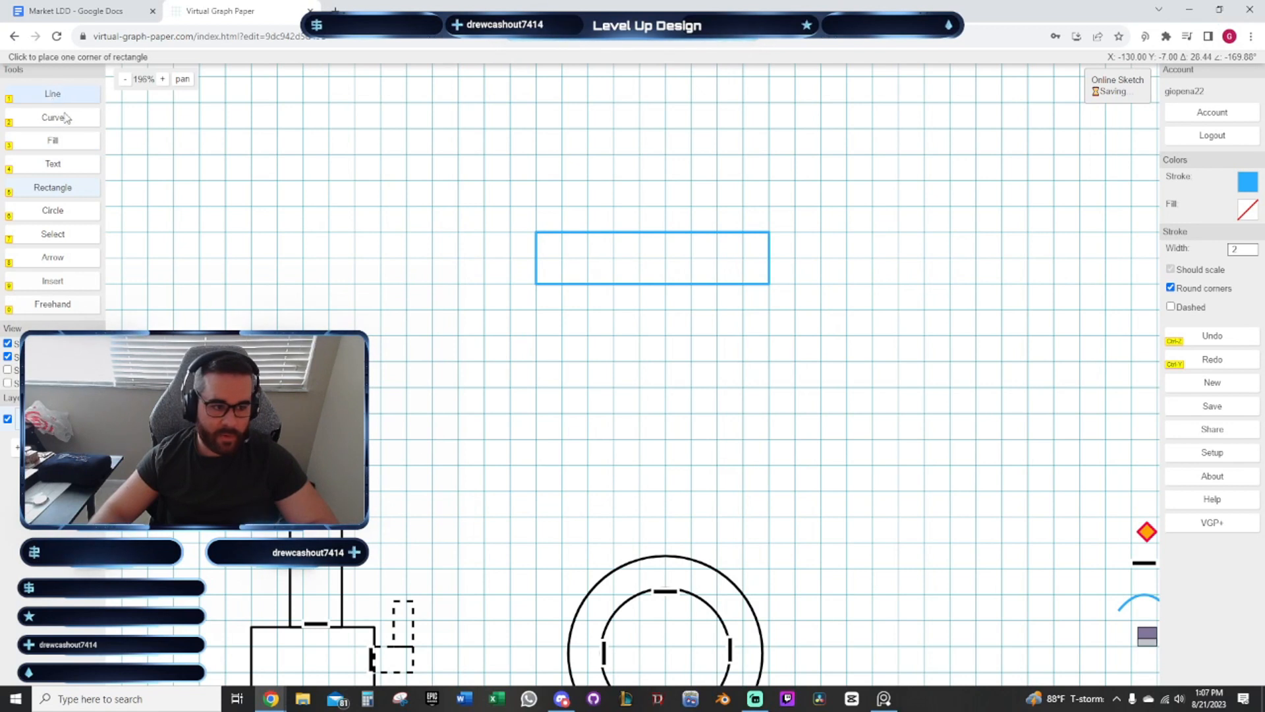
Sketch freehand loops above and below the wide rectangle and two freehand lines running lengthwise through it
click(53, 304)
click(631, 361)
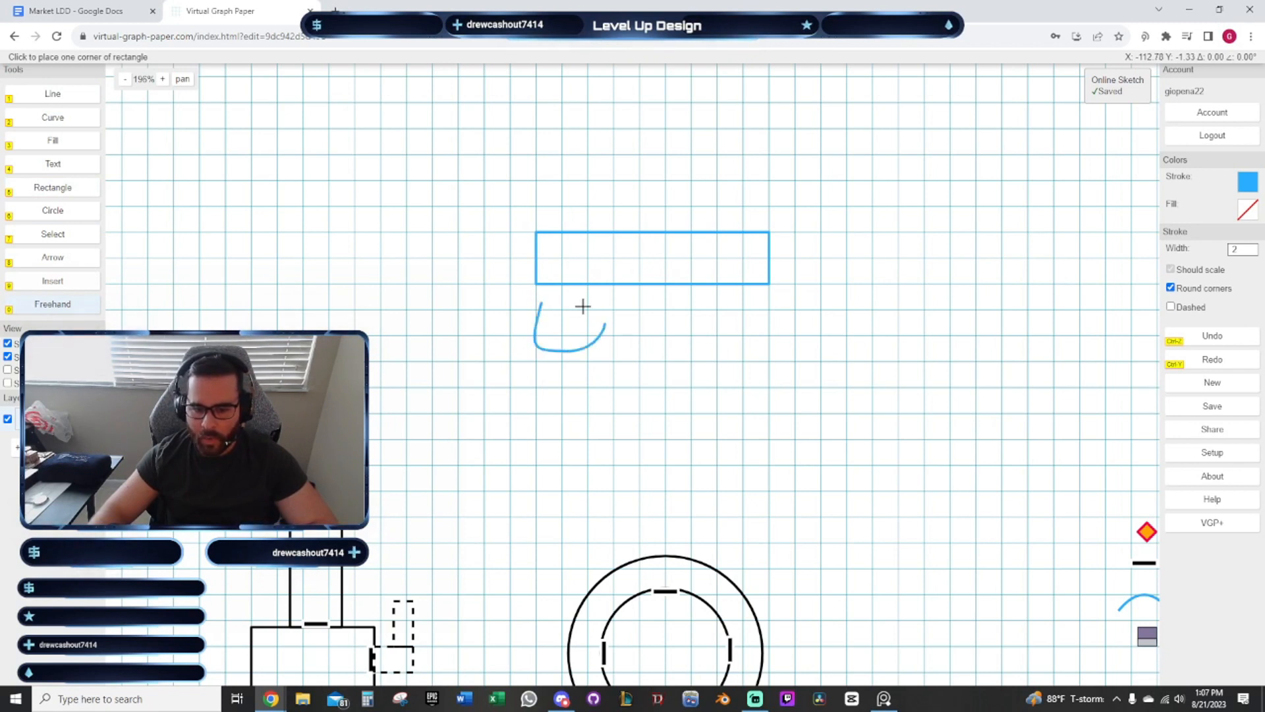
drag(747, 310, 725, 294)
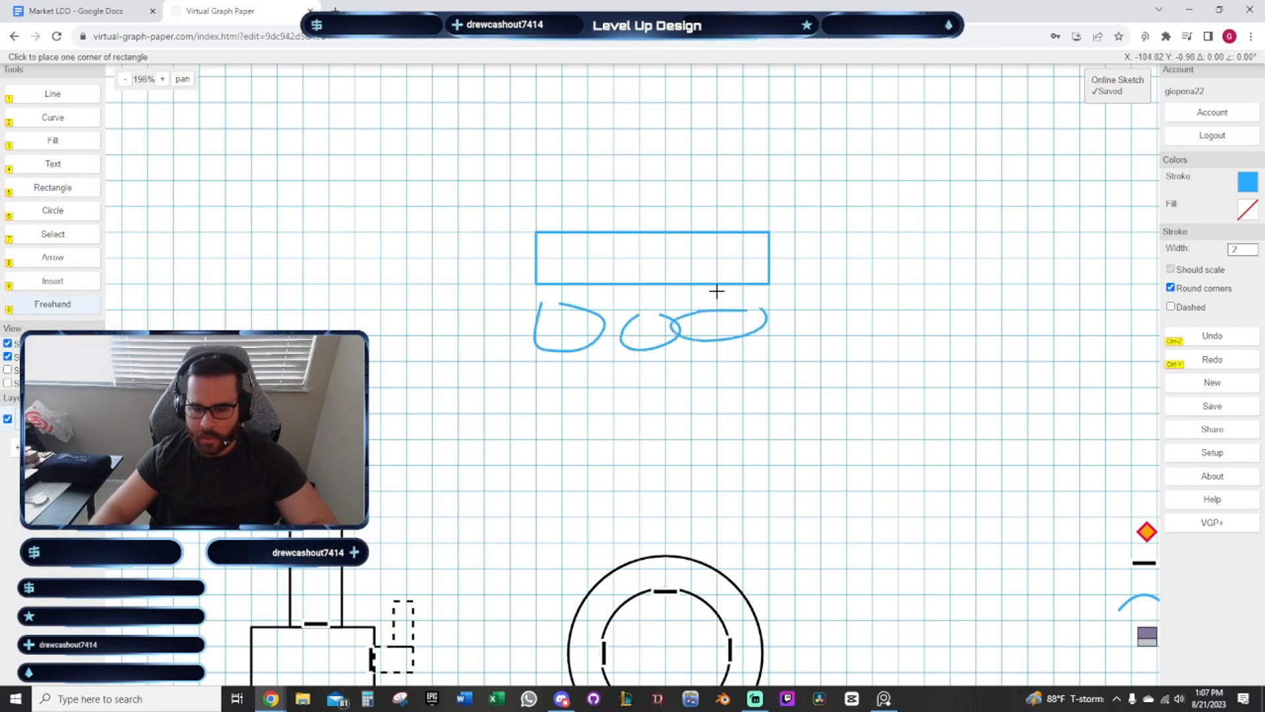
drag(572, 181, 583, 186)
drag(672, 175, 656, 183)
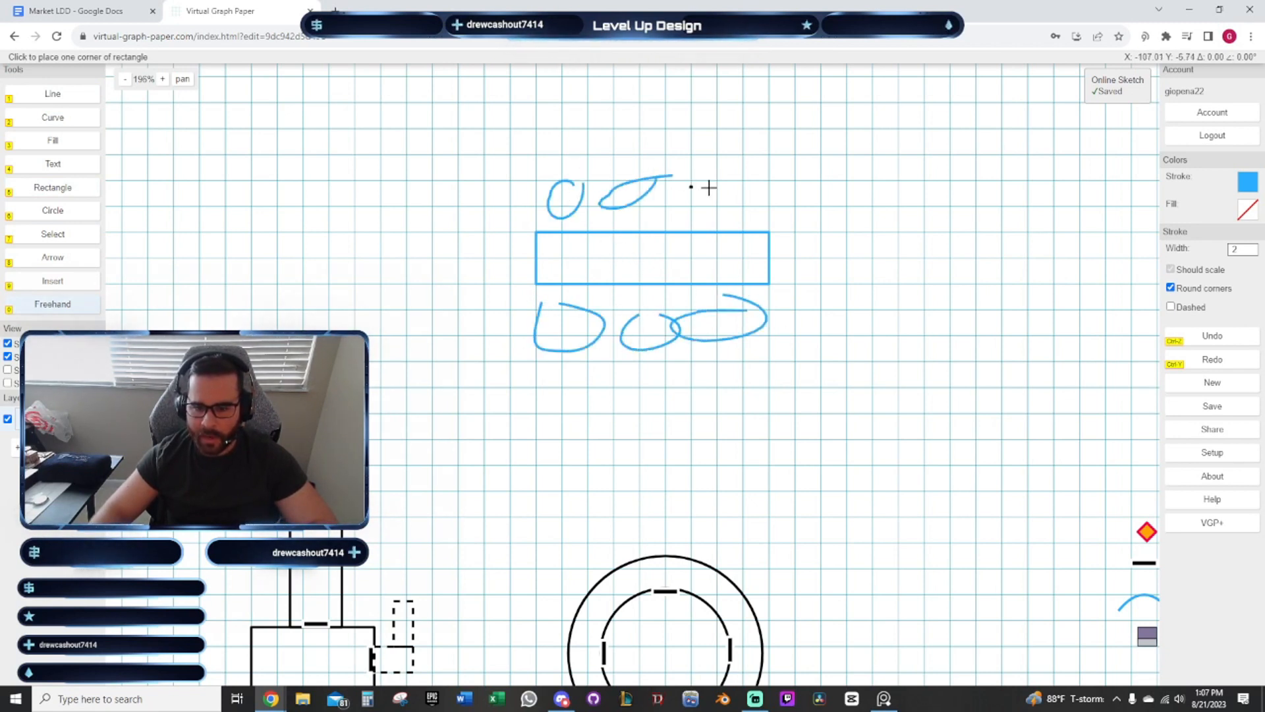
drag(733, 181, 724, 206)
drag(564, 238, 789, 242)
drag(597, 266, 815, 263)
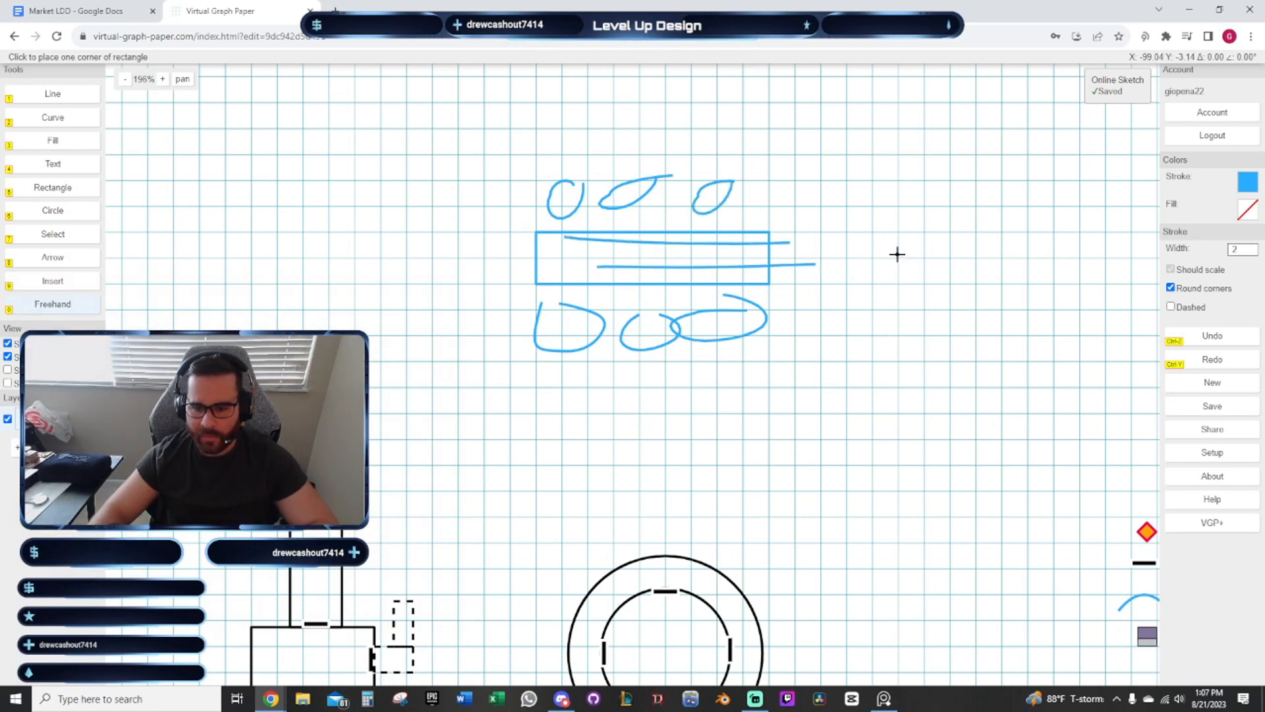
Delete the wide rectangle together with all freehand marks around it
click(52, 234)
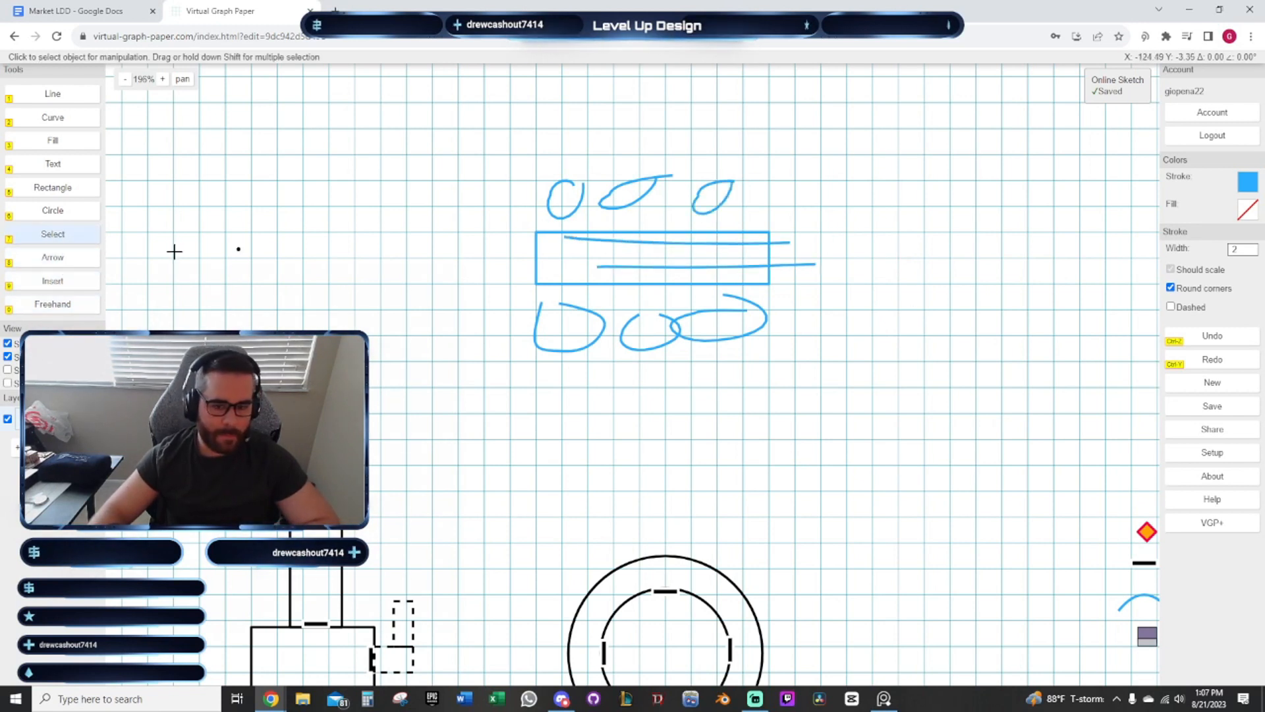
drag(518, 161, 867, 373)
key(Delete)
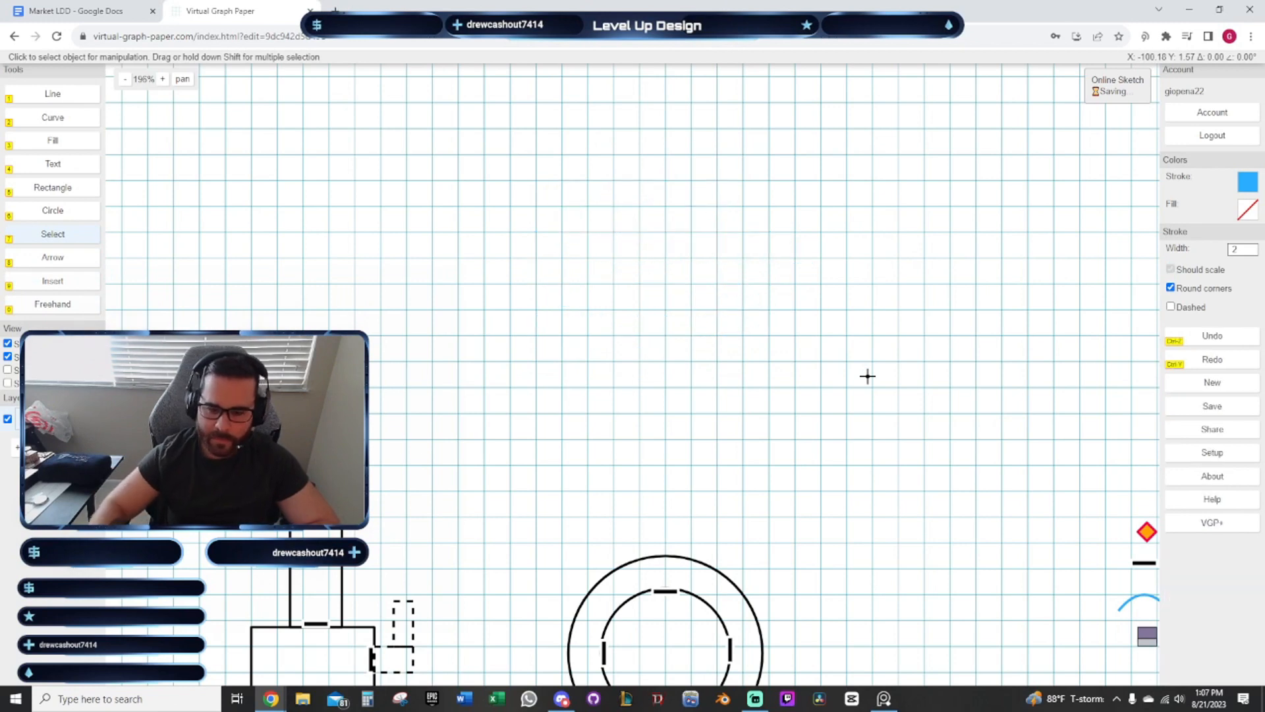
Switch to the Market LDD document in Google Docs and review its asset list, including the watchtower and temple entries
mouse_move(588, 485)
mouse_down()
mouse_move(679, 280)
mouse_move(604, 347)
mouse_up()
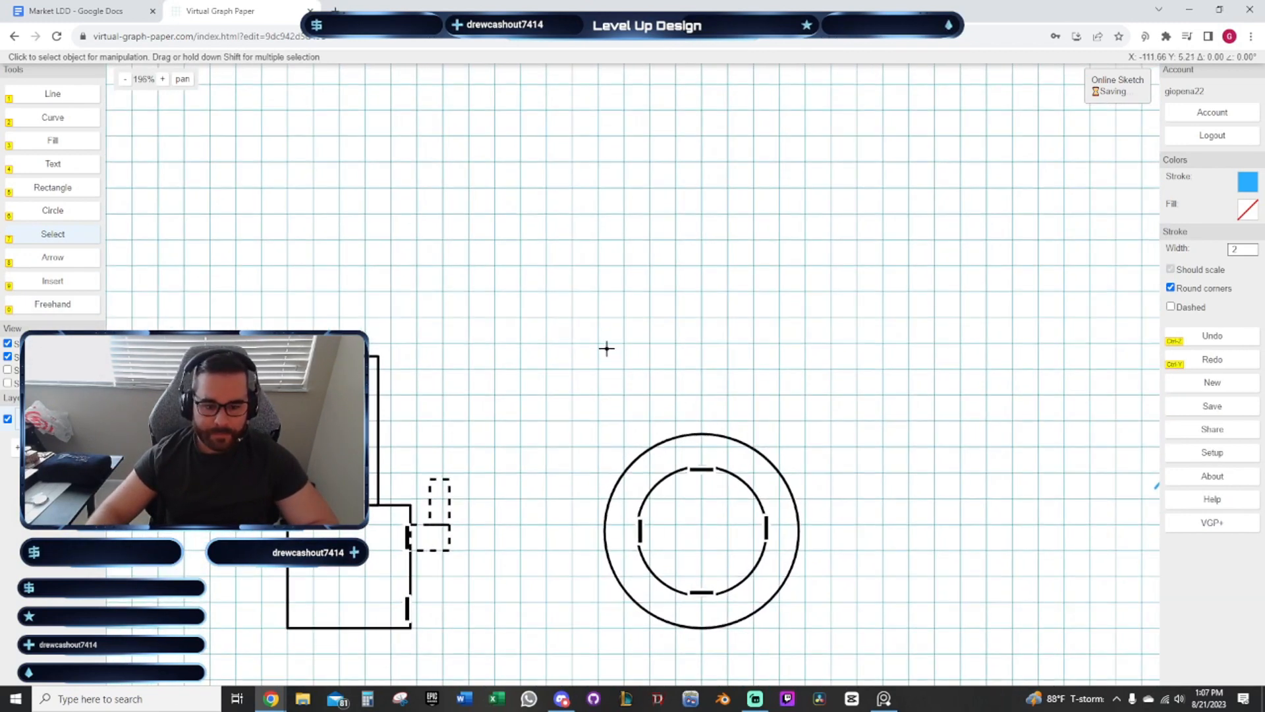
key(alt+Tab)
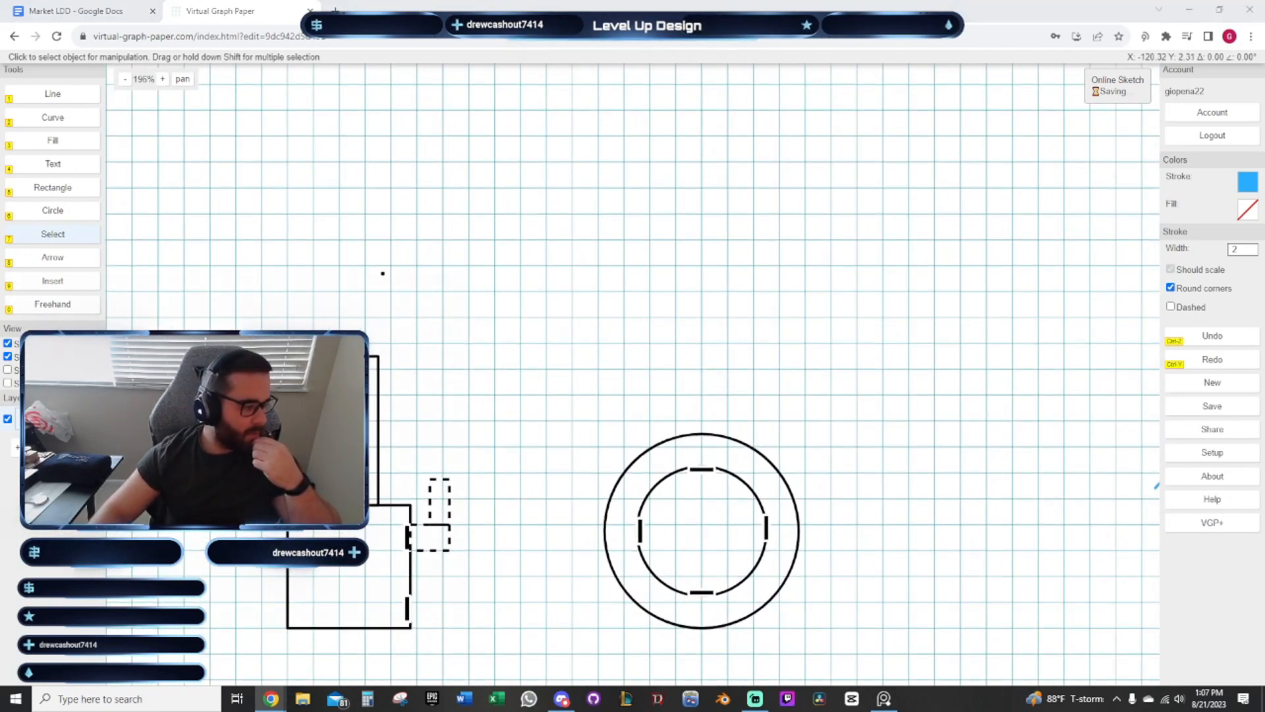
key(alt+Tab)
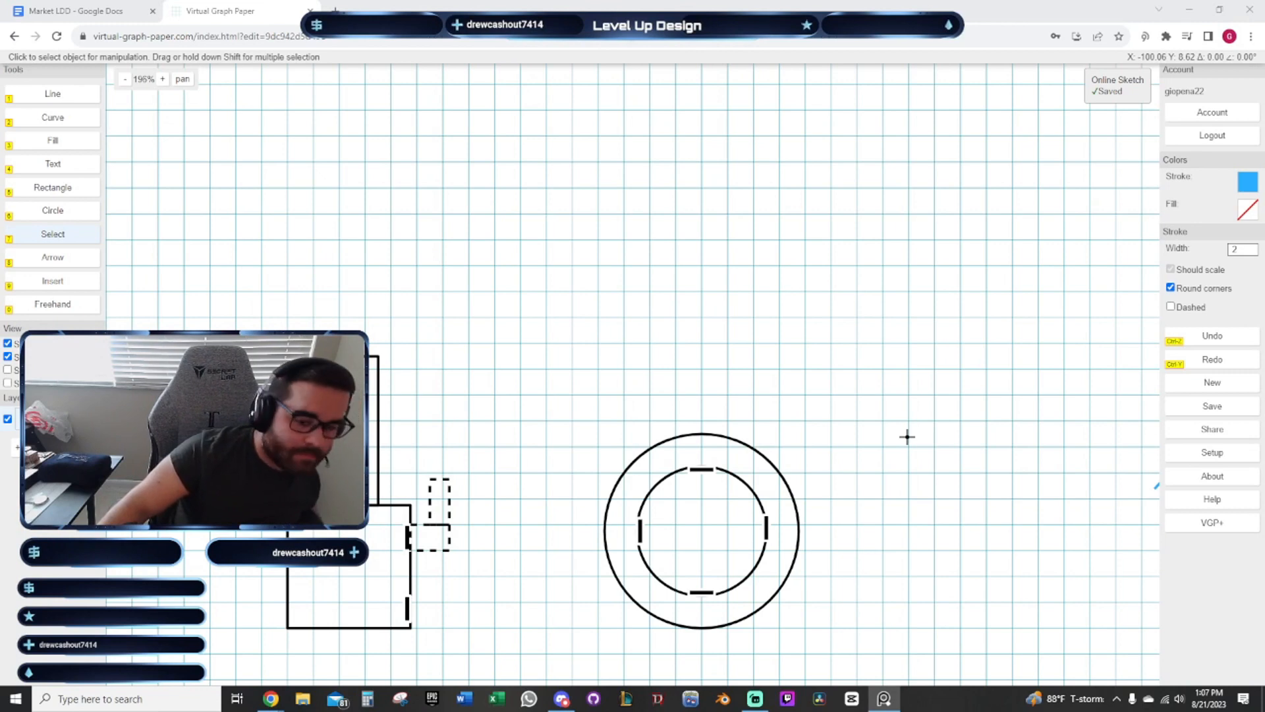
click(52, 8)
click(618, 502)
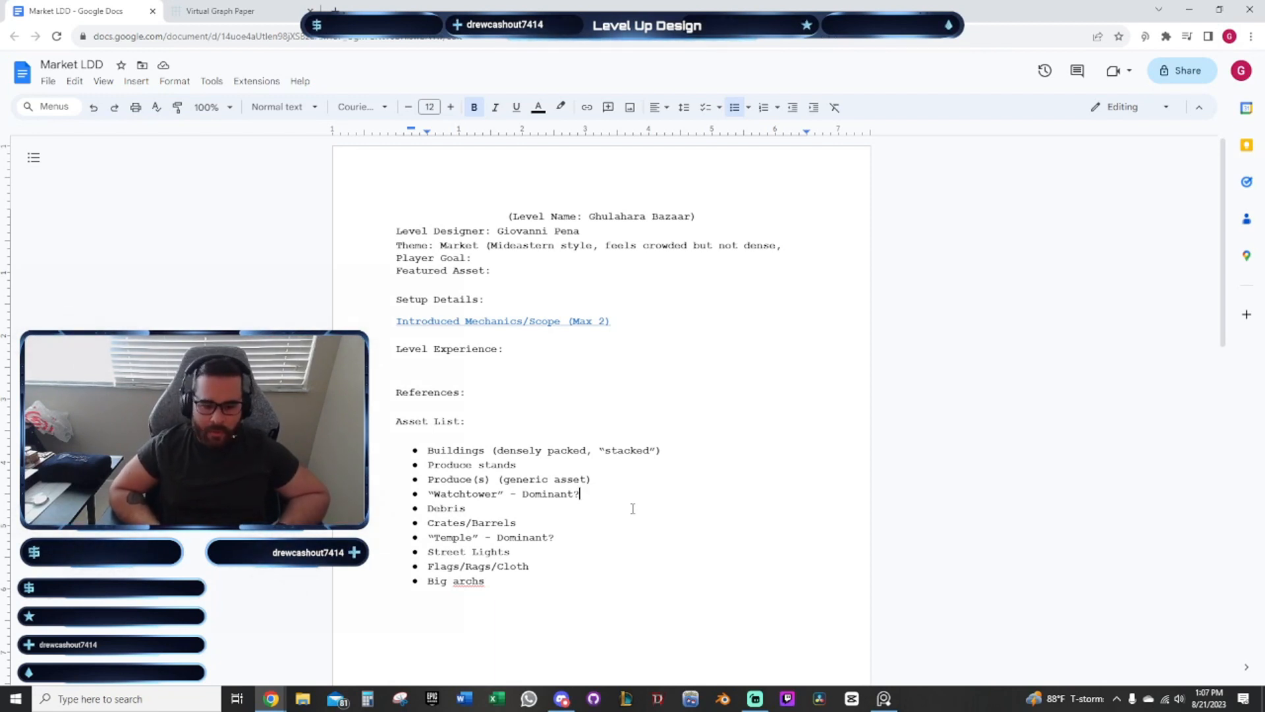
click(588, 534)
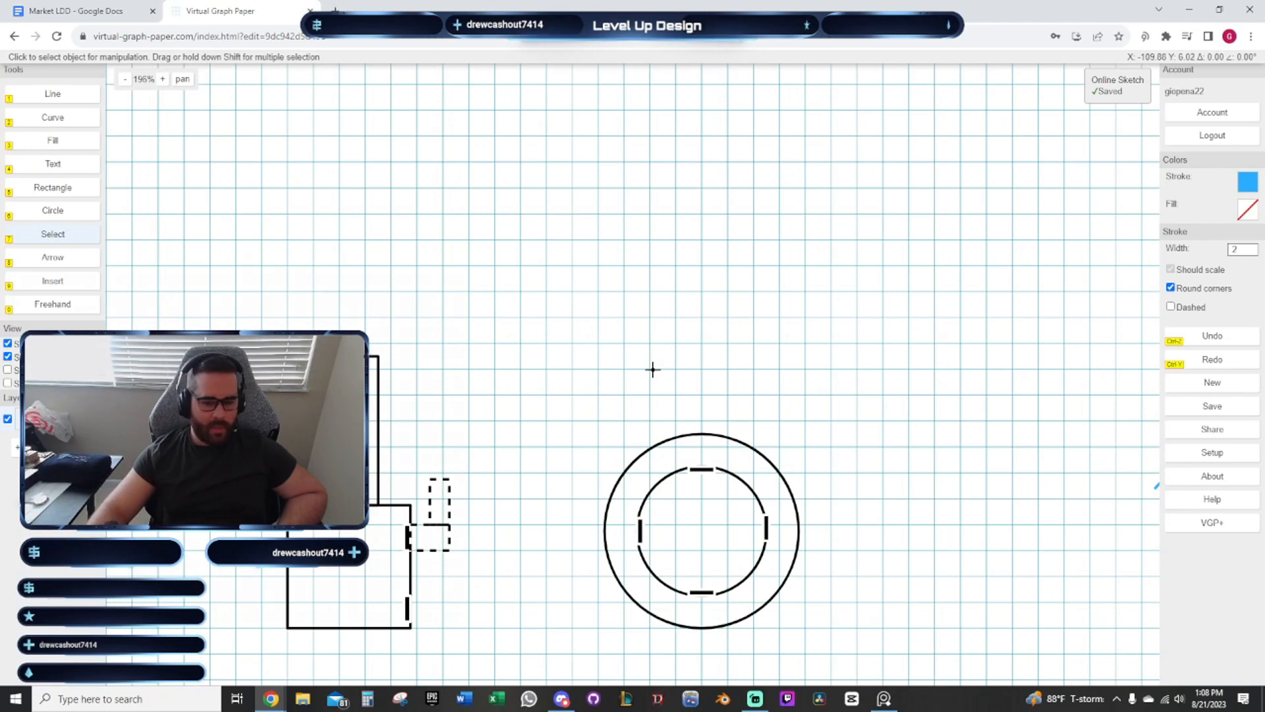
Back on the graph paper, draw a rectangle 8 by 6 units above the concentric circles
drag(670, 288, 596, 333)
drag(528, 266, 537, 284)
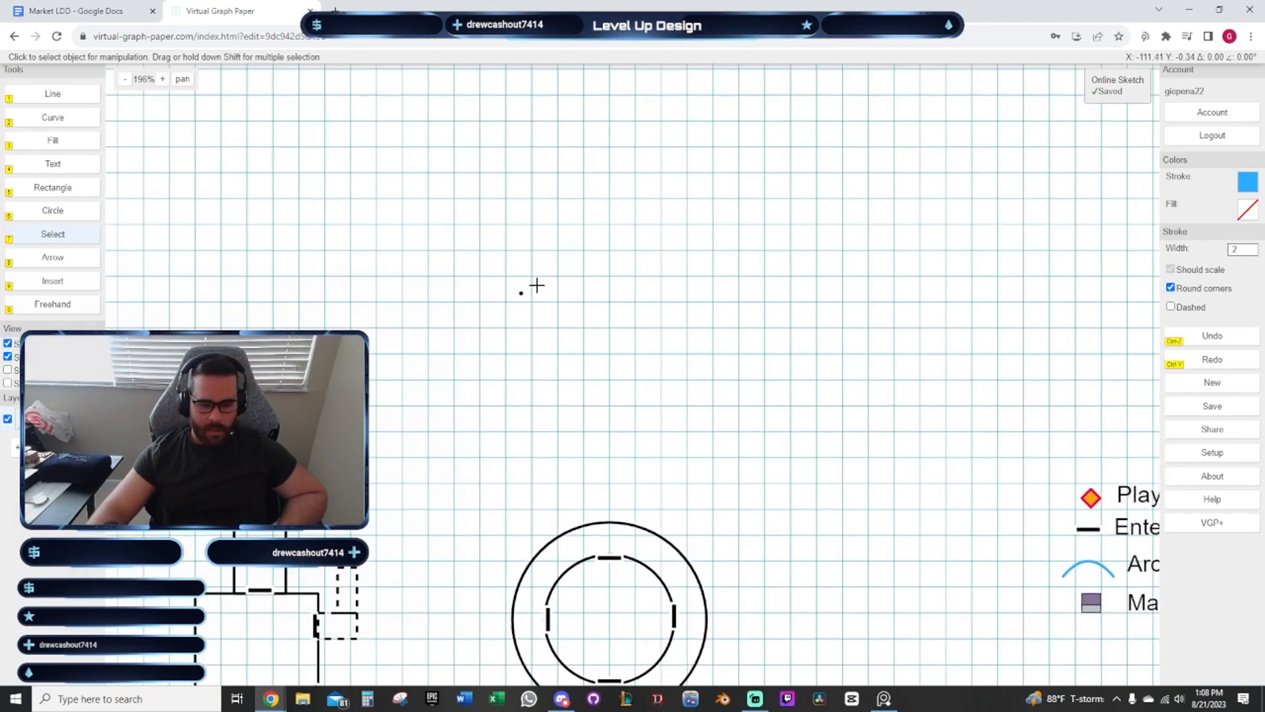
drag(469, 393, 451, 359)
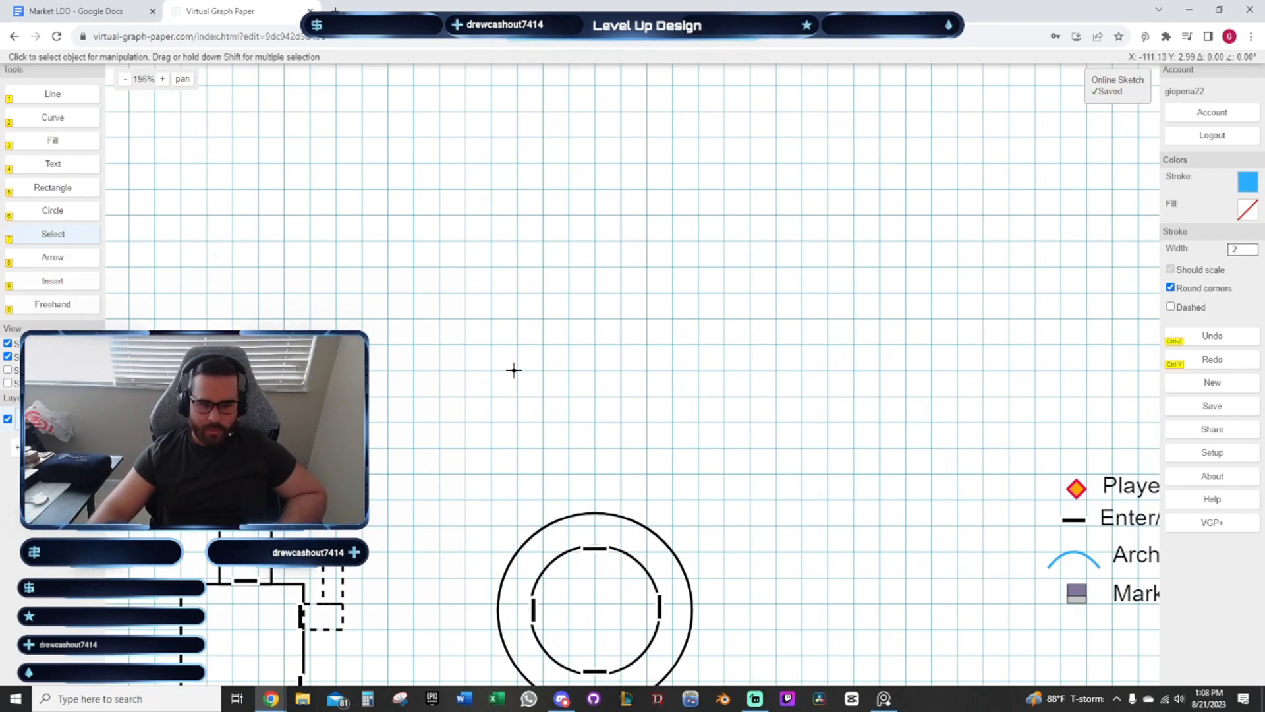
click(69, 183)
scroll(528, 293, up, 1)
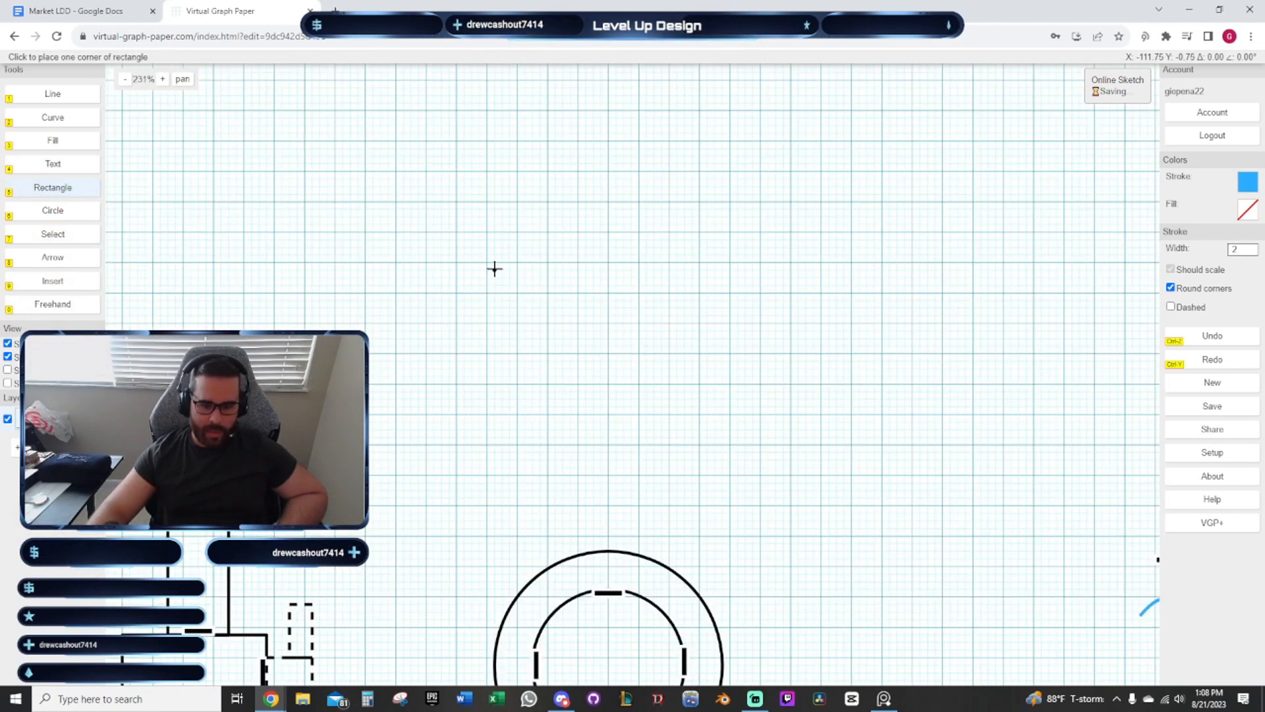
click(489, 262)
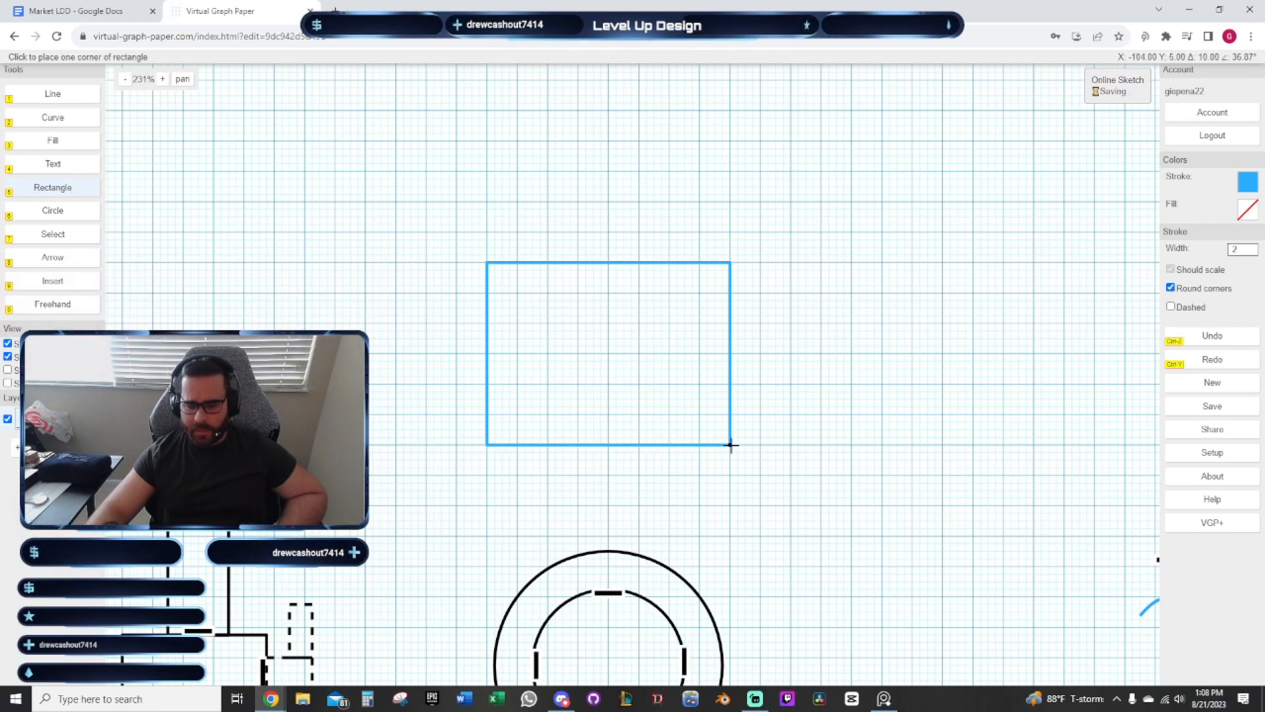
key(F7)
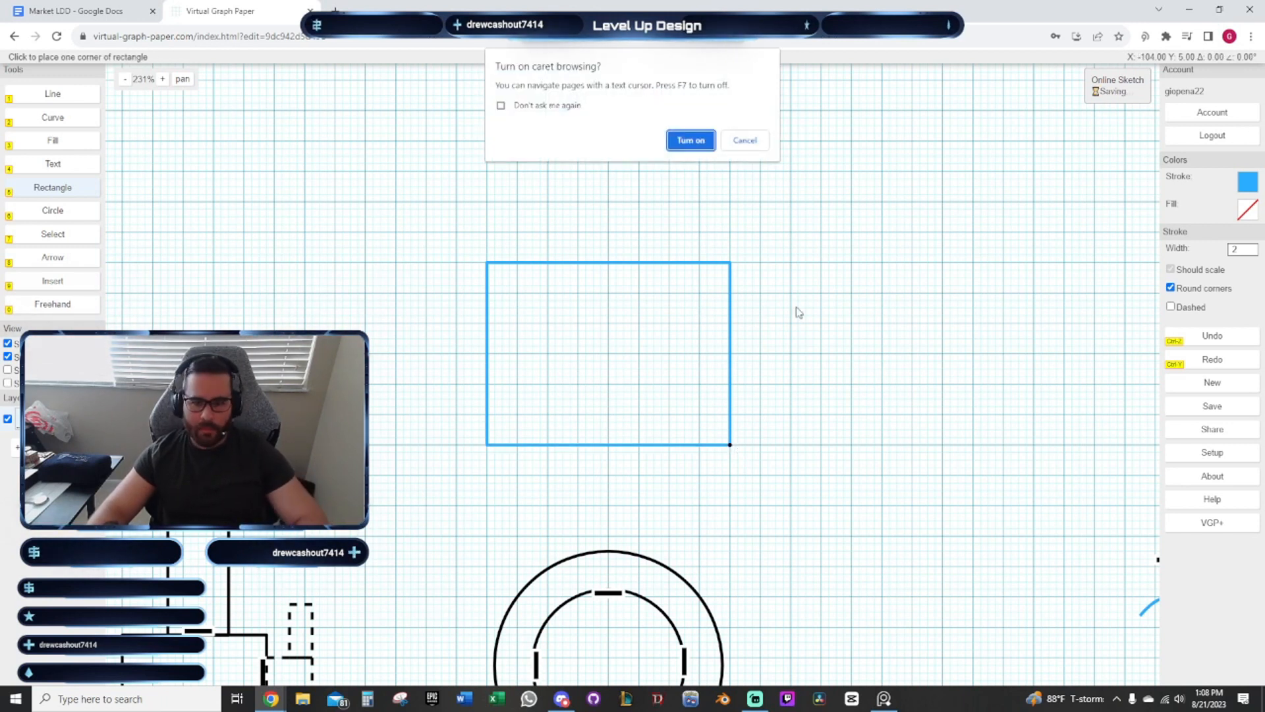
click(755, 139)
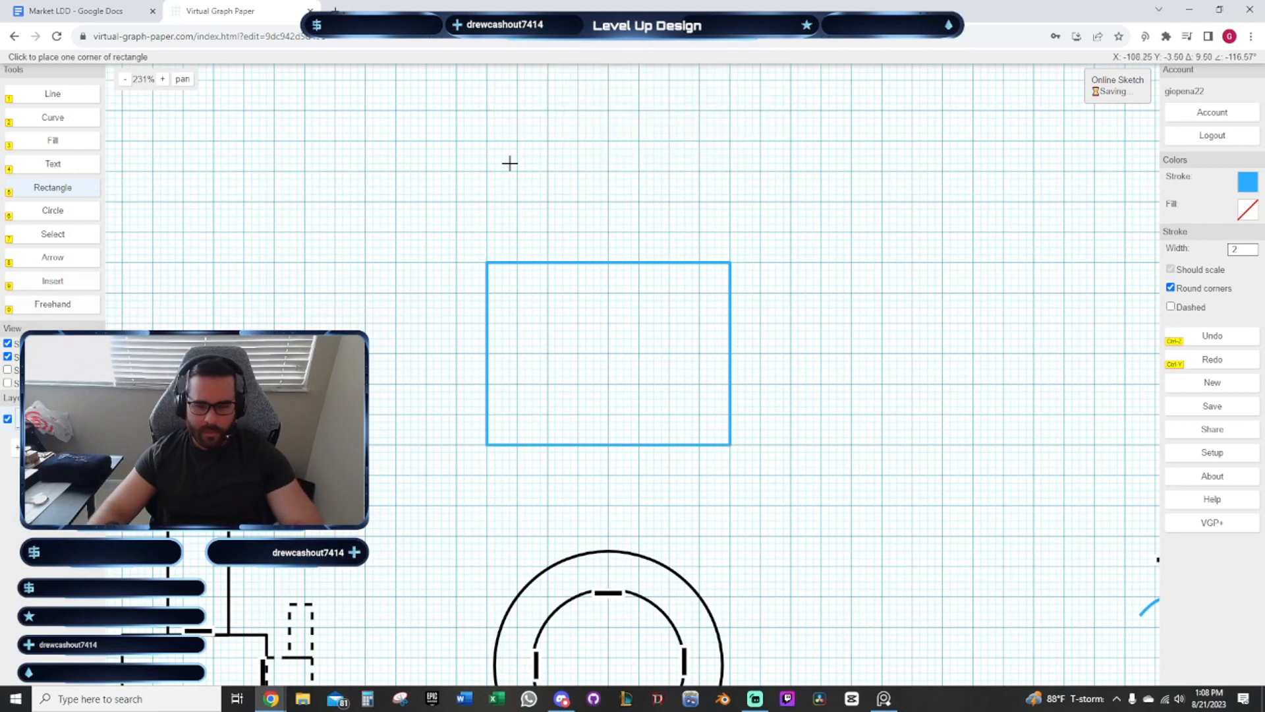
Add the text label "Temple" just above the new large rectangle
key(7)
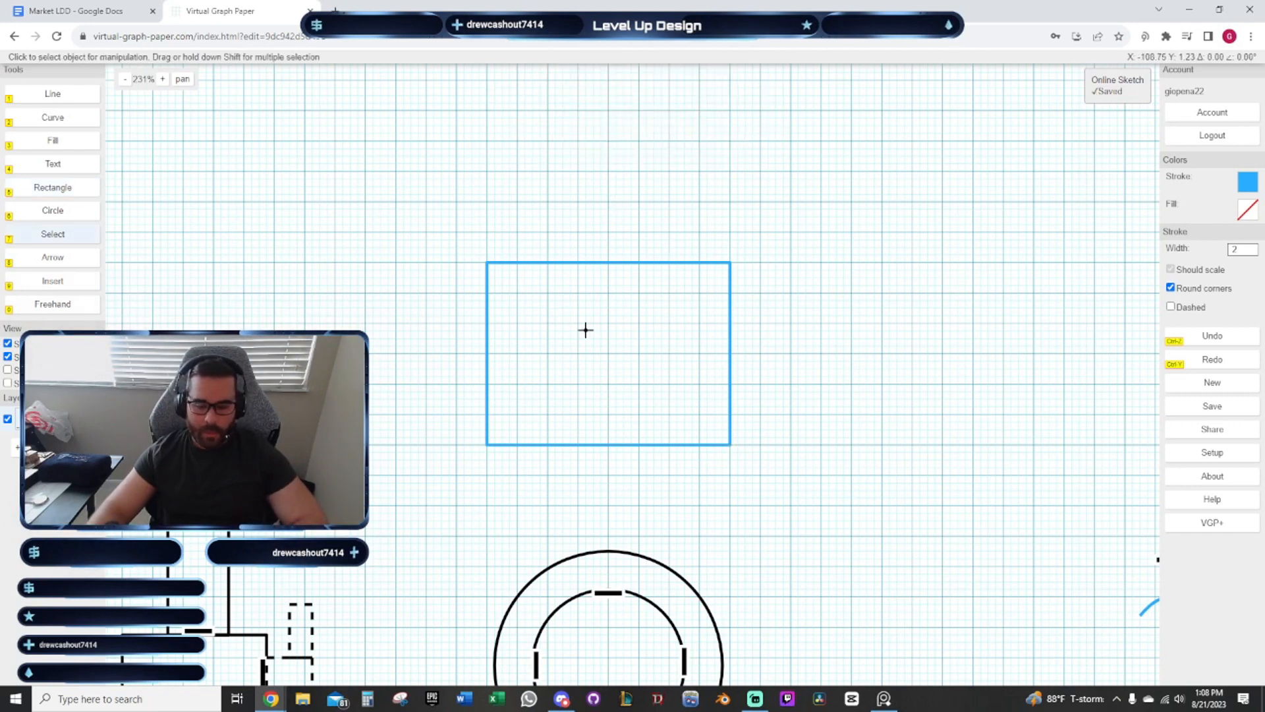
mouse_move(586, 330)
mouse_down()
mouse_move(537, 306)
mouse_move(593, 325)
mouse_move(579, 369)
mouse_move(562, 327)
mouse_move(624, 295)
mouse_up()
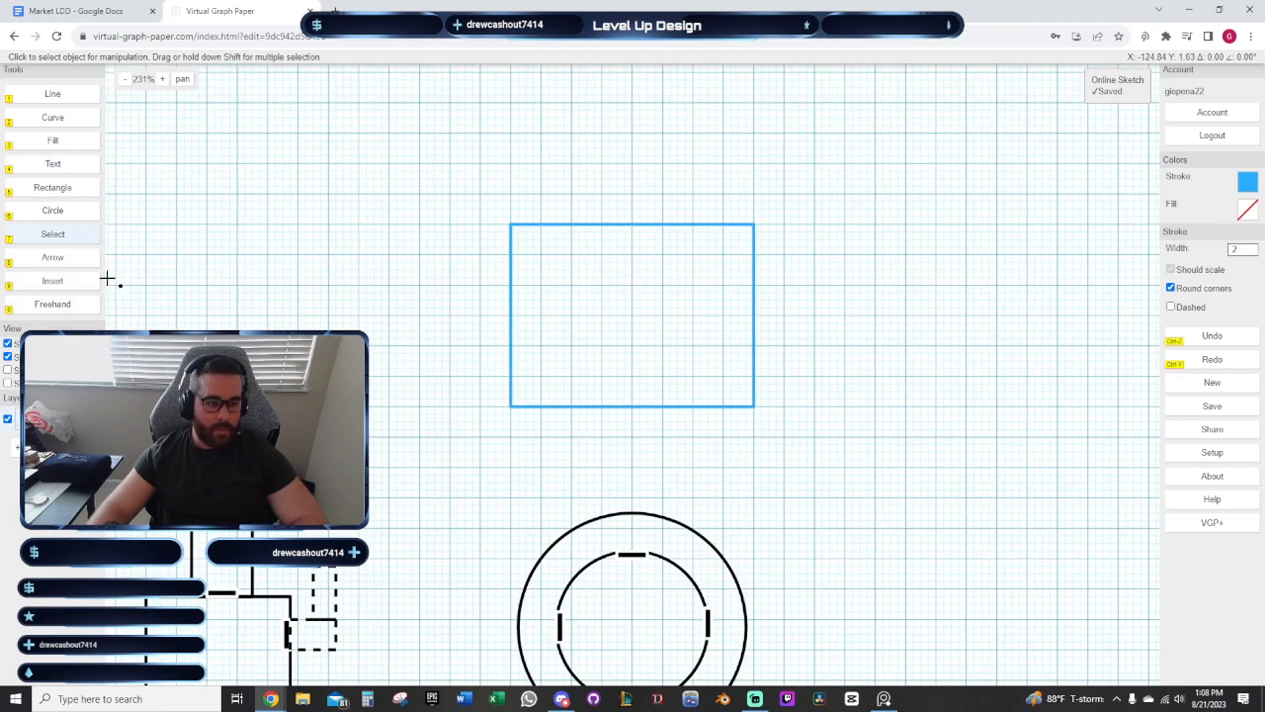
click(66, 166)
click(583, 188)
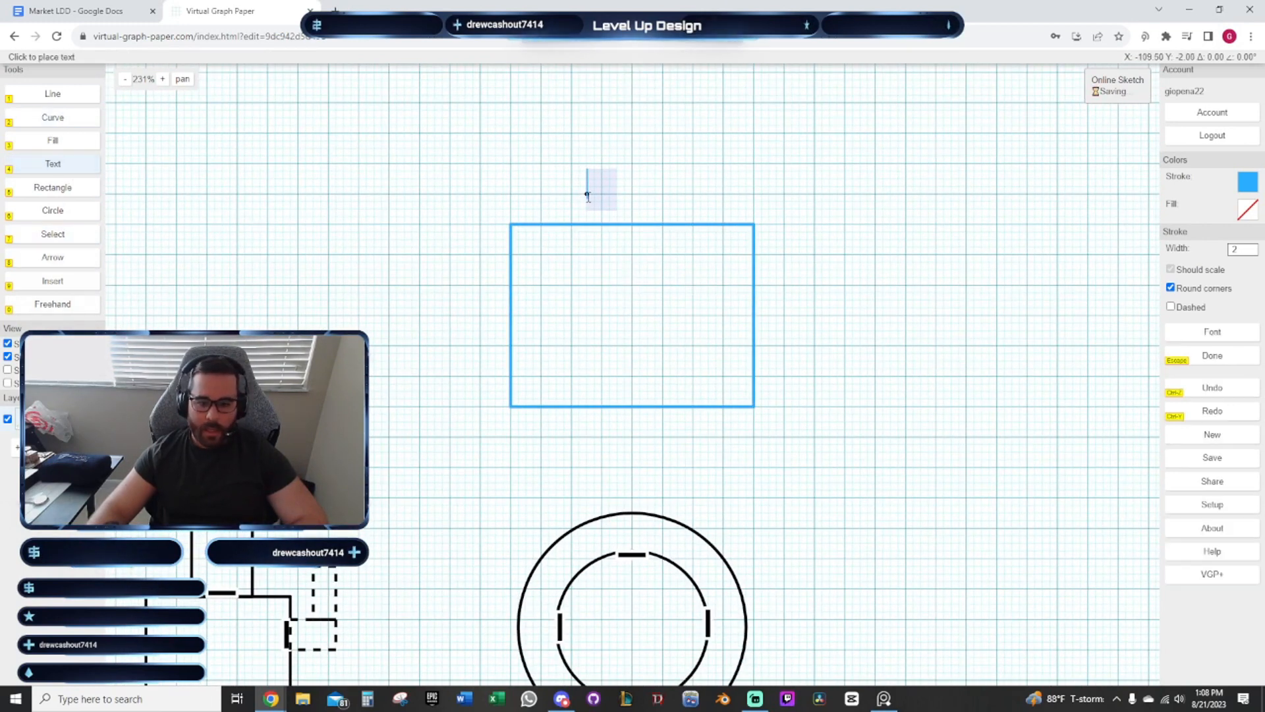
text(Temple)
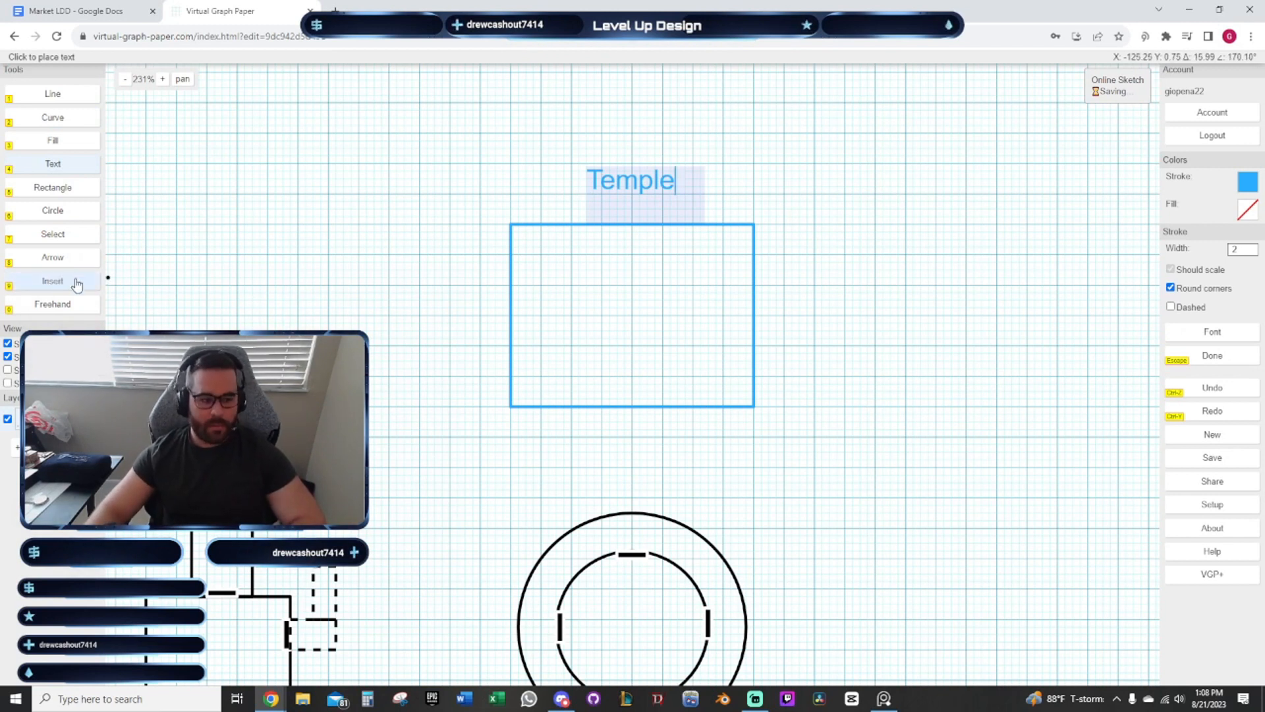
Change the fill colour of the "Temple" label to black
click(66, 235)
click(655, 184)
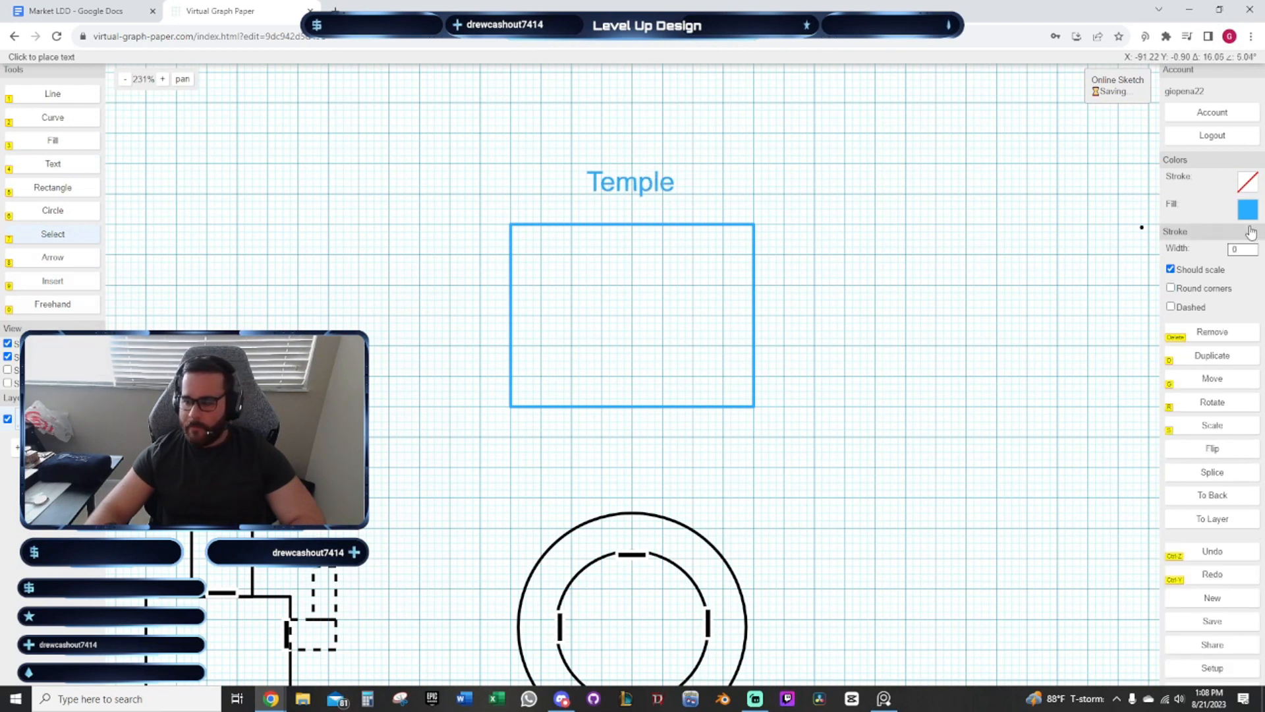
click(1247, 211)
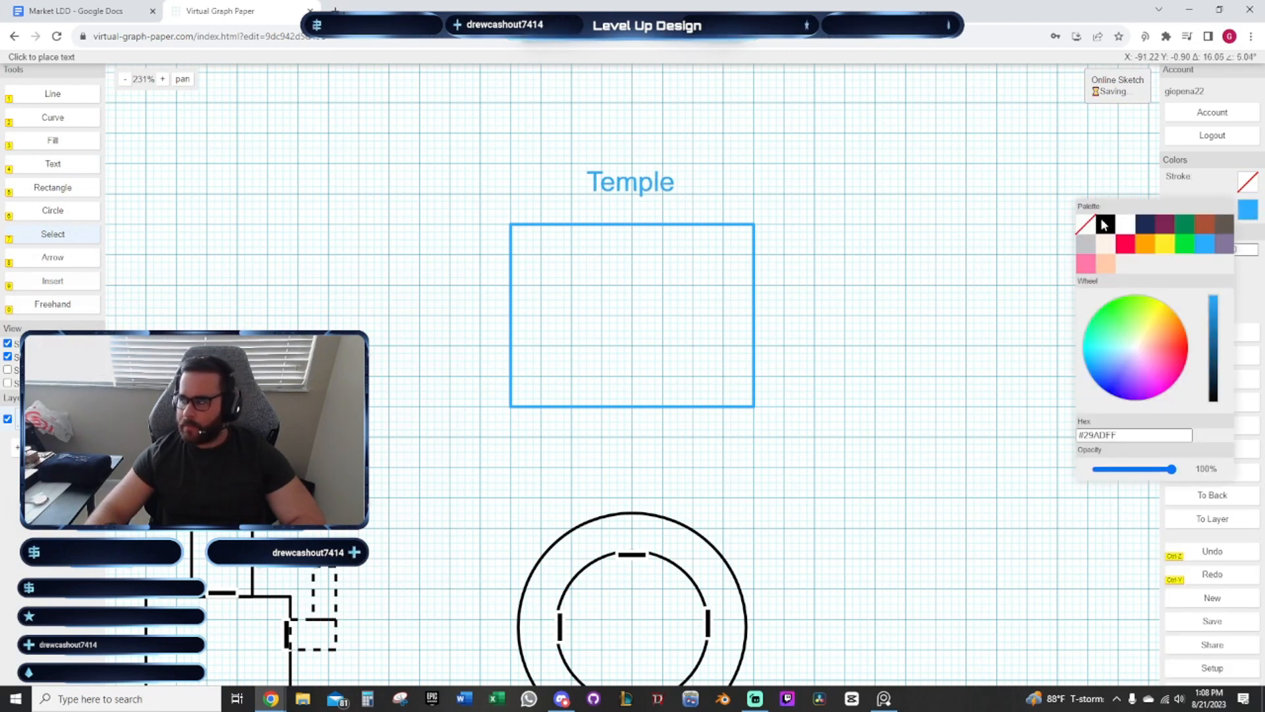
click(1105, 224)
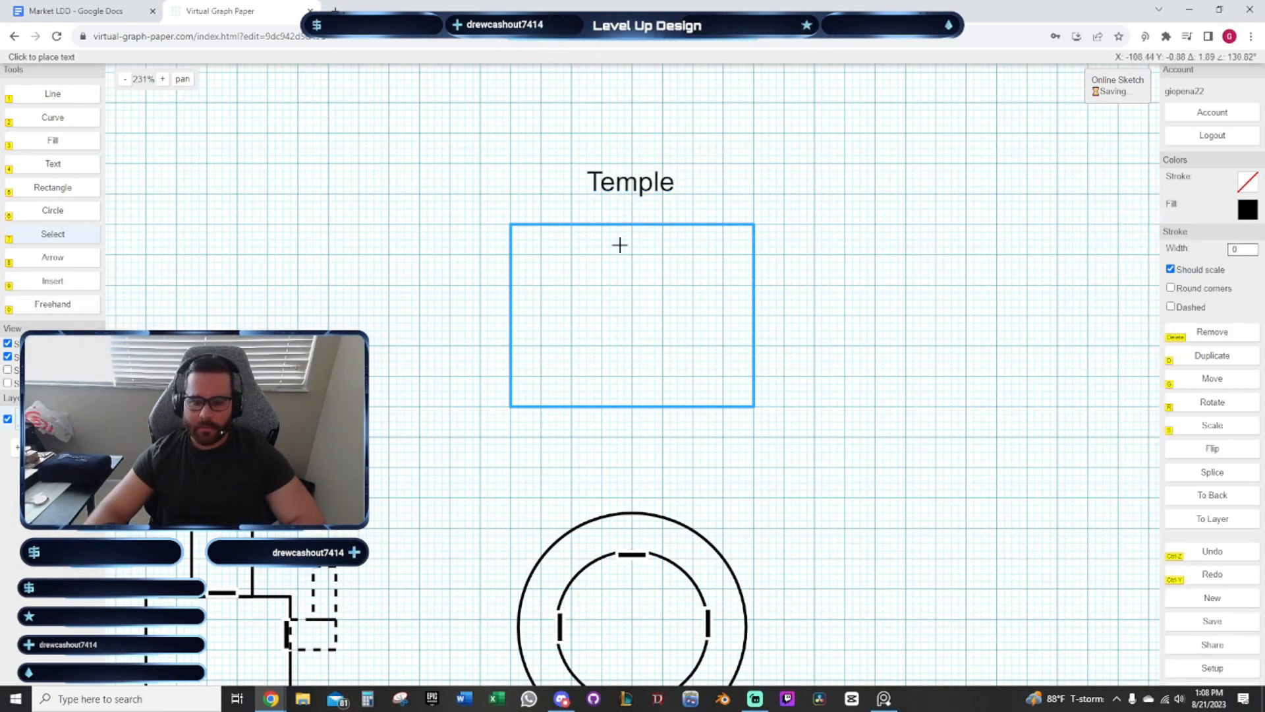
Change the stroke colour of the temple rectangle from blue to black
click(614, 248)
click(1247, 182)
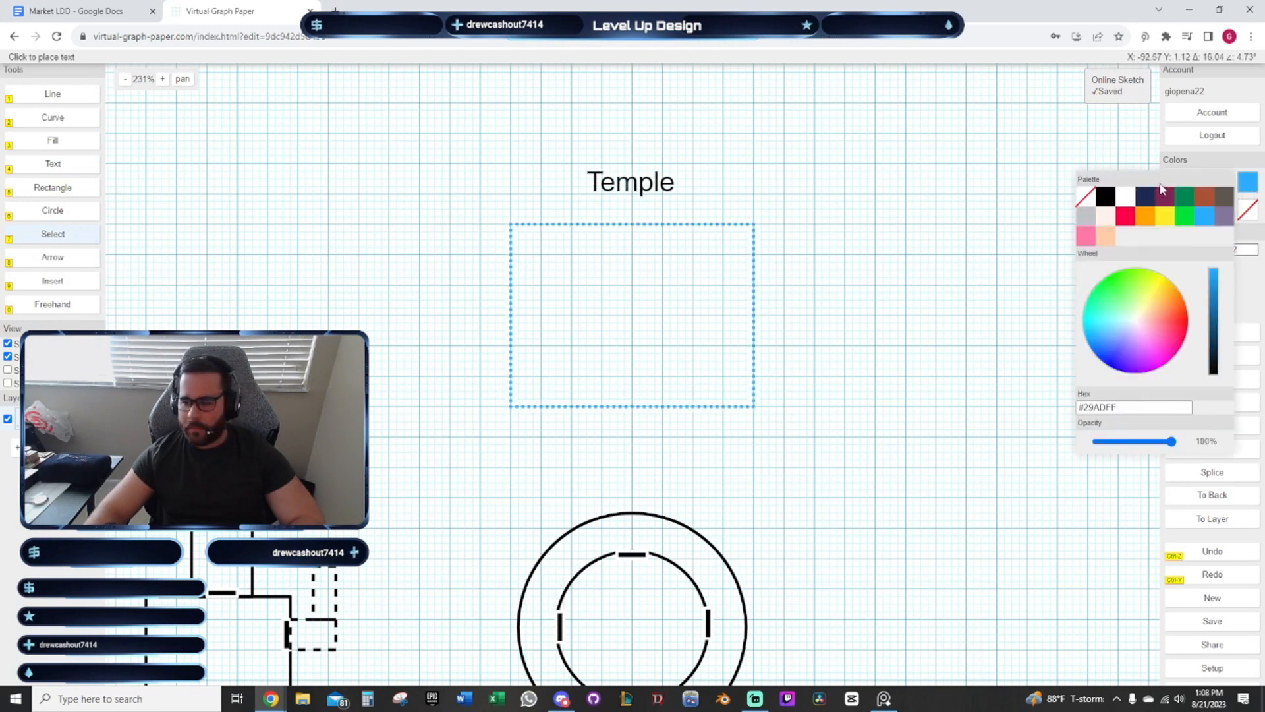
click(1107, 197)
click(909, 278)
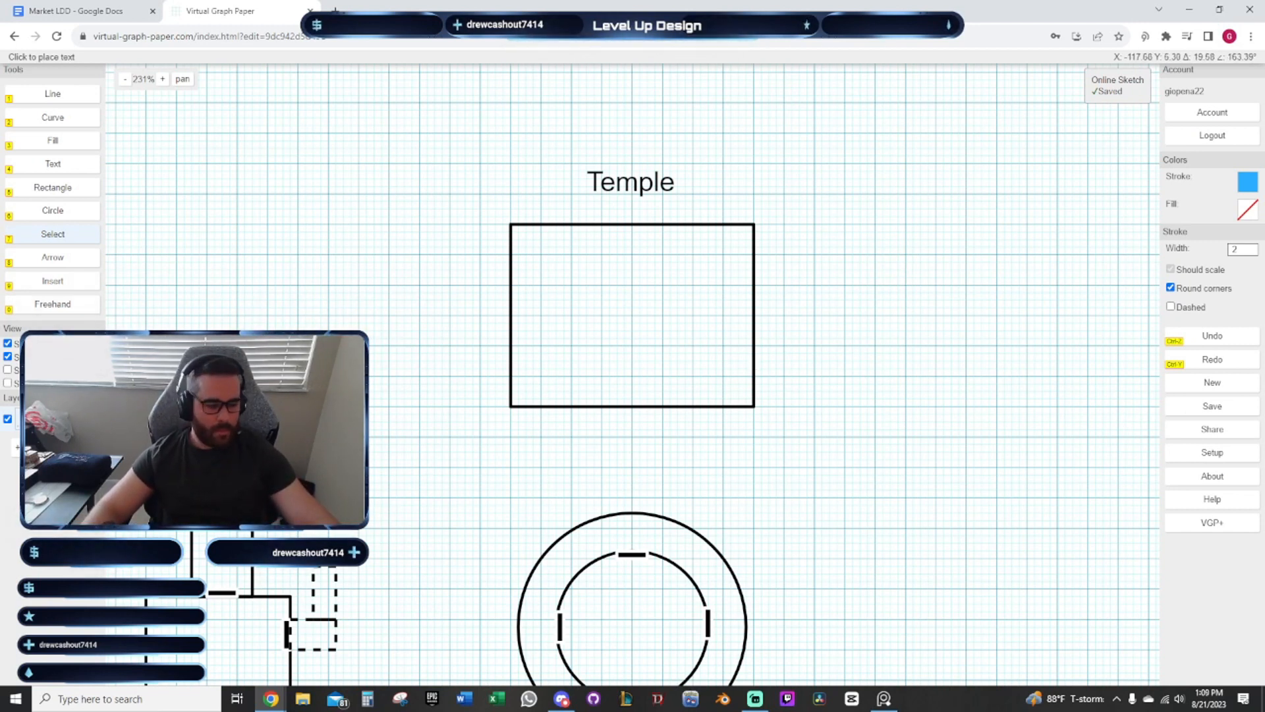
Duplicate the entrance marker at the top of the inner circle and place the copy just outside the temple's left wall
drag(482, 449, 465, 326)
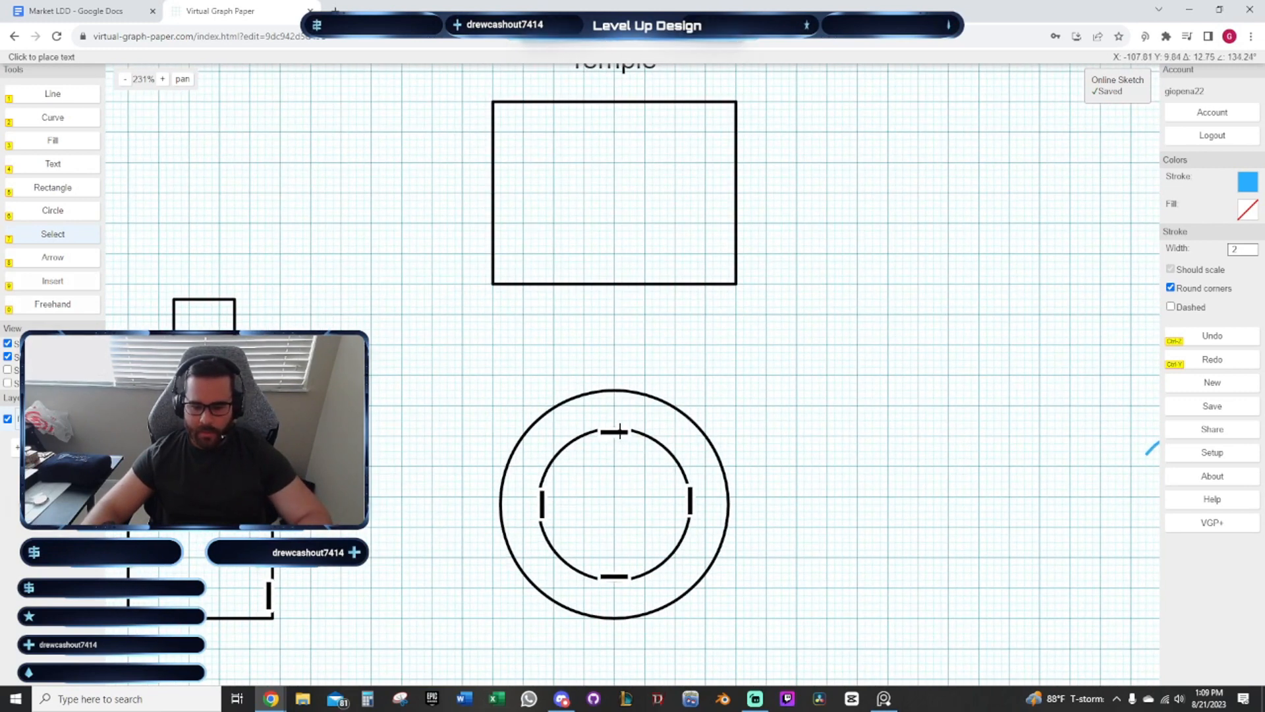
click(619, 431)
click(642, 465)
drag(690, 412, 710, 596)
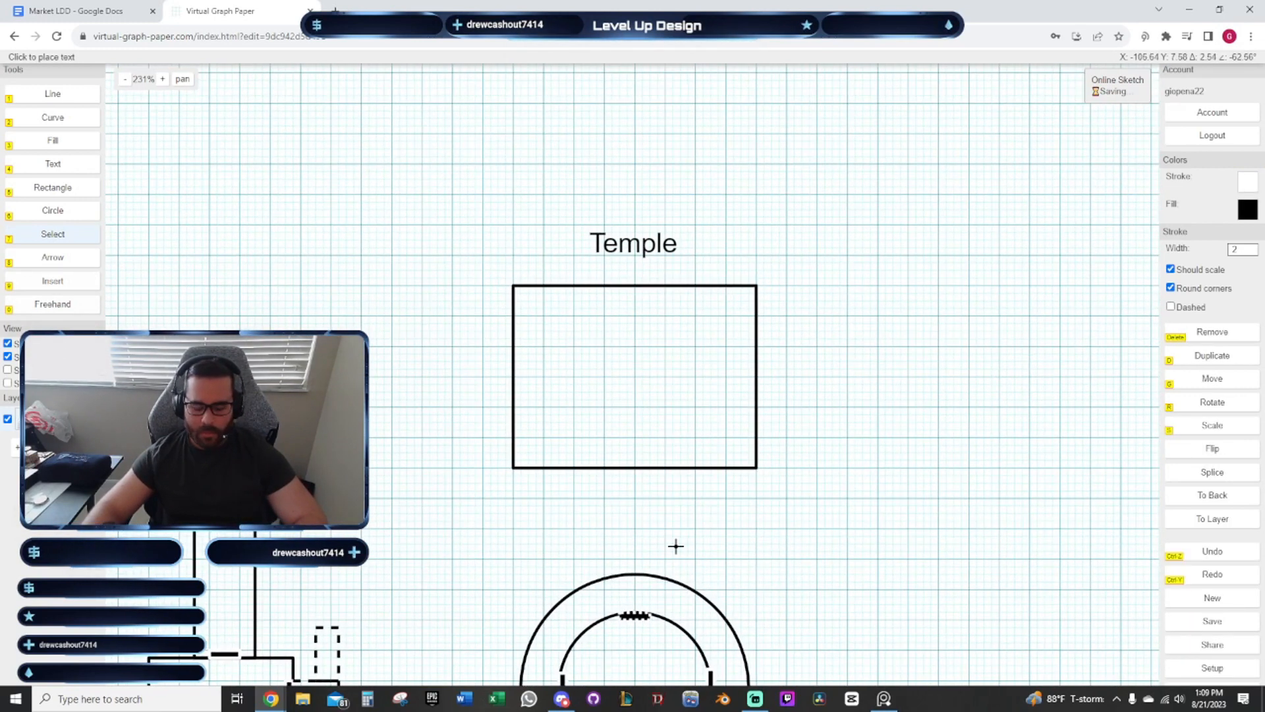
click(446, 343)
Duplicate the blue arch symbol from the legend and place the copy at the middle of the temple's bottom wall
drag(520, 500, 443, 263)
drag(898, 413, 884, 532)
click(930, 411)
key(d)
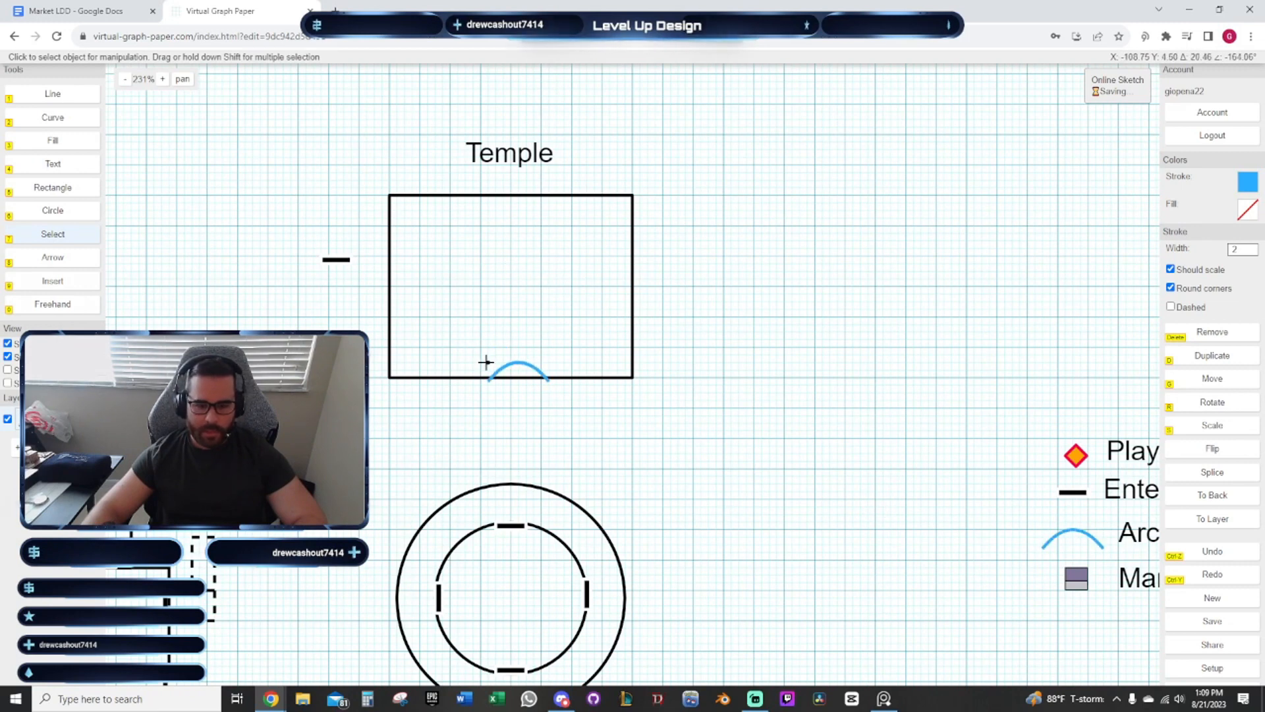
scroll(478, 346, up, 2)
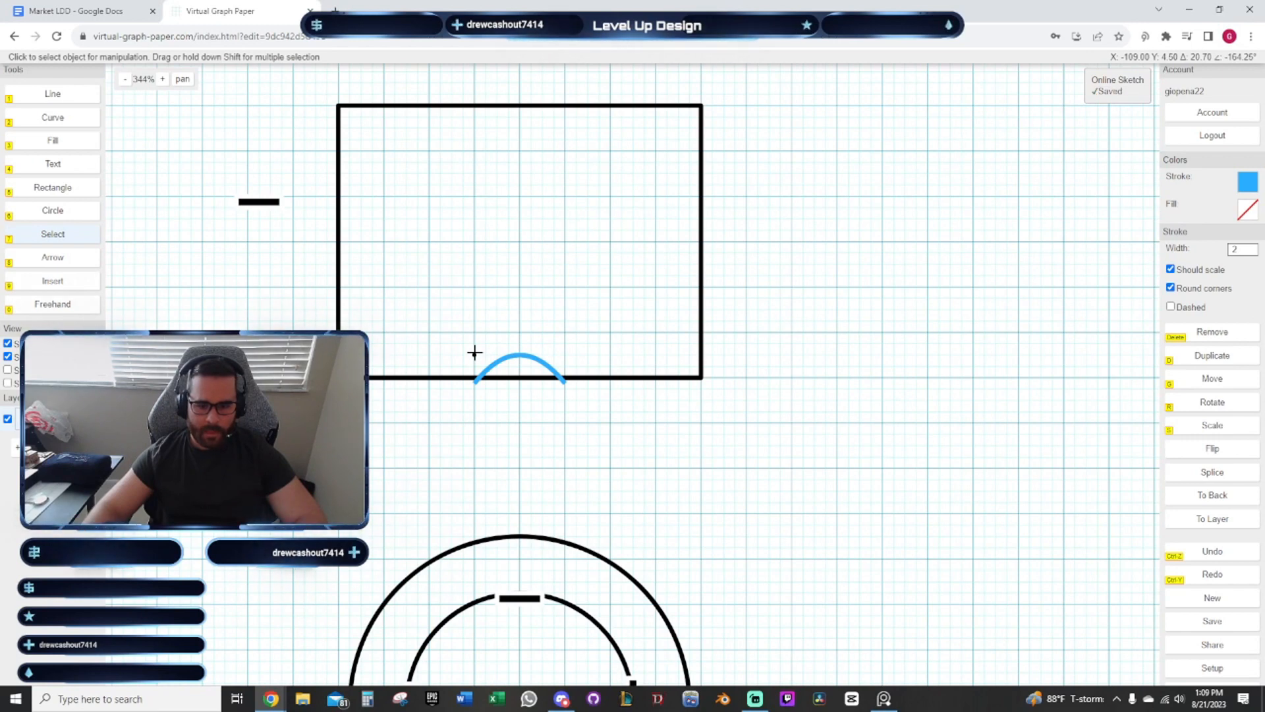
drag(659, 351, 737, 480)
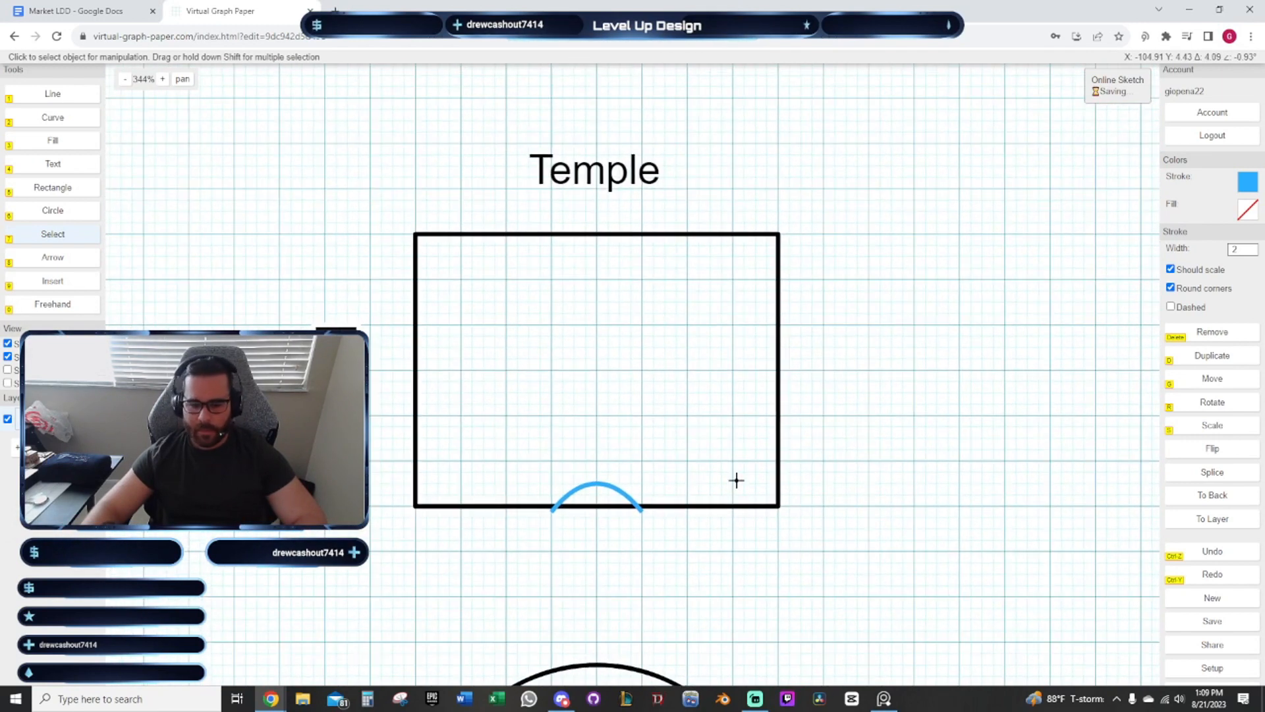
Duplicate the temple's bottom arch onto the middle of its top wall and rotate the copy upside down
scroll(734, 466, down, 2)
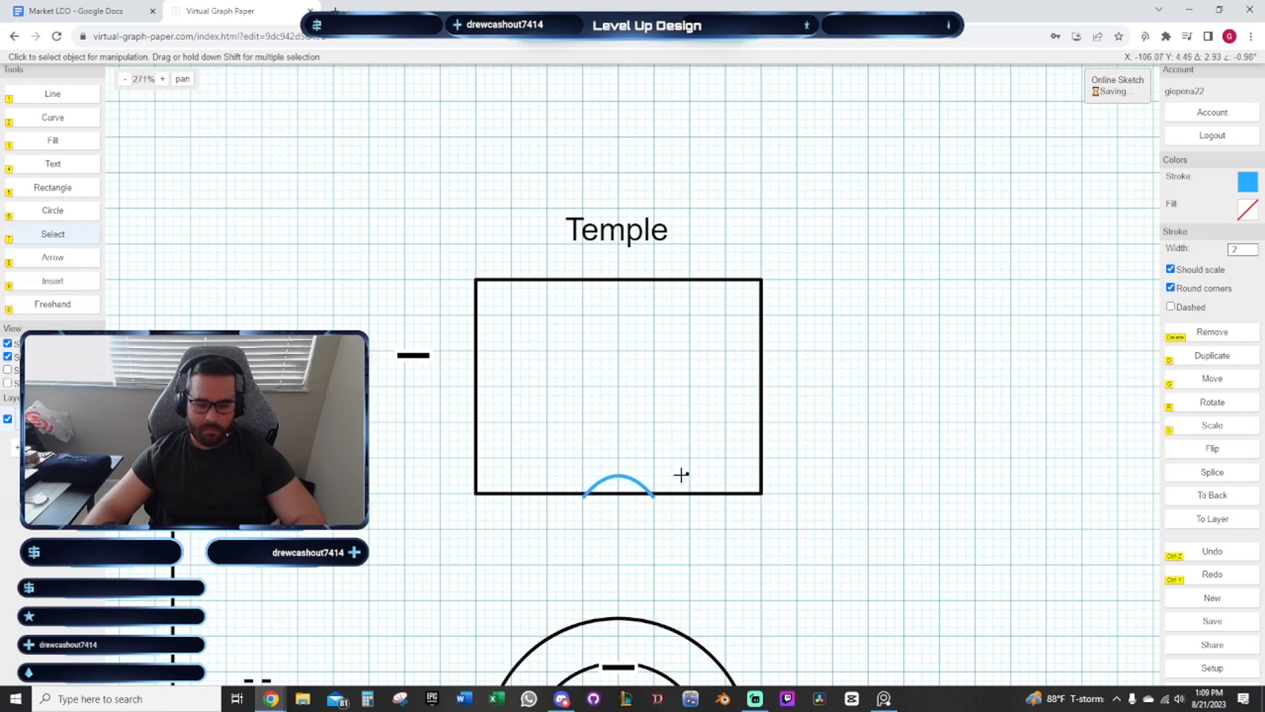
key(d)
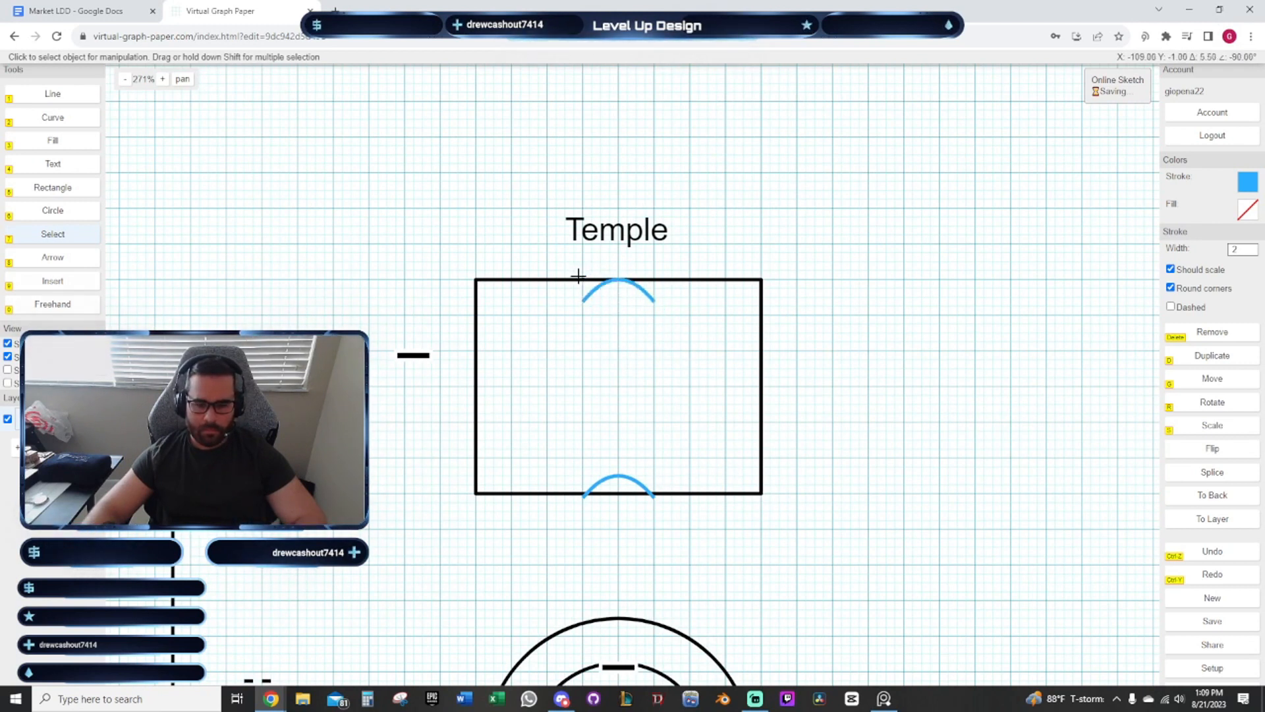
key(r)
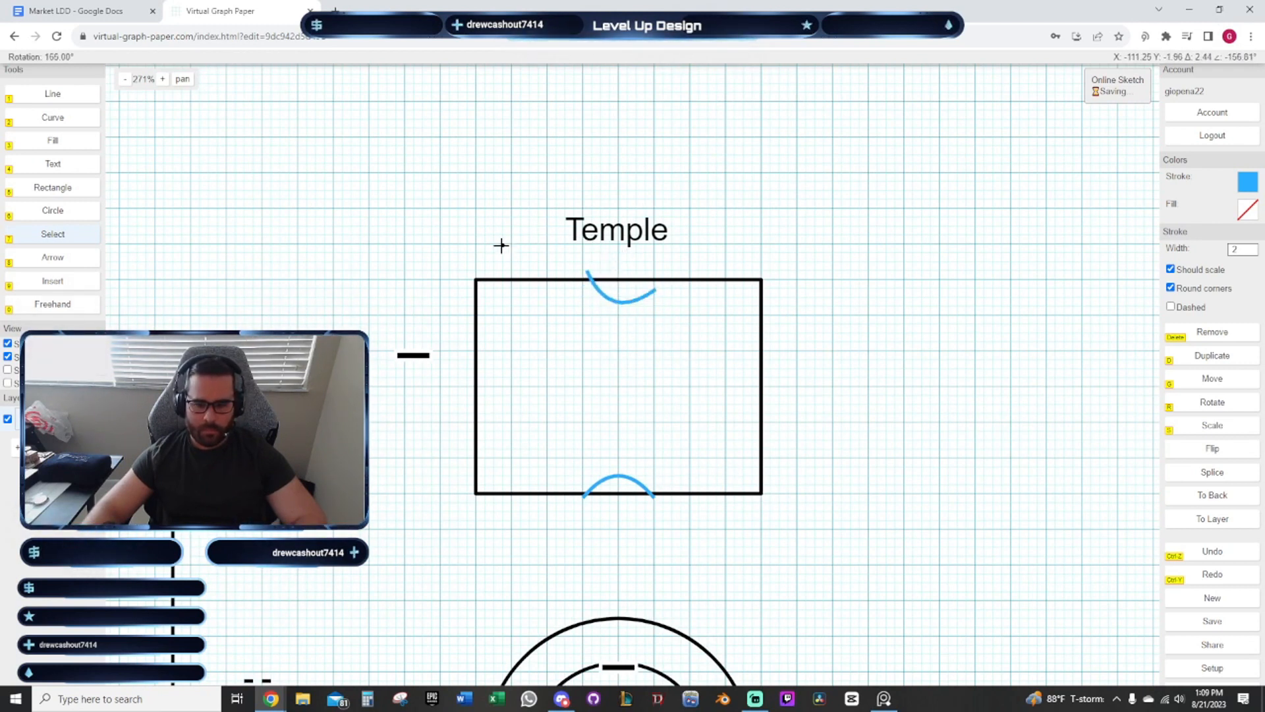
click(461, 263)
scroll(703, 345, up, 4)
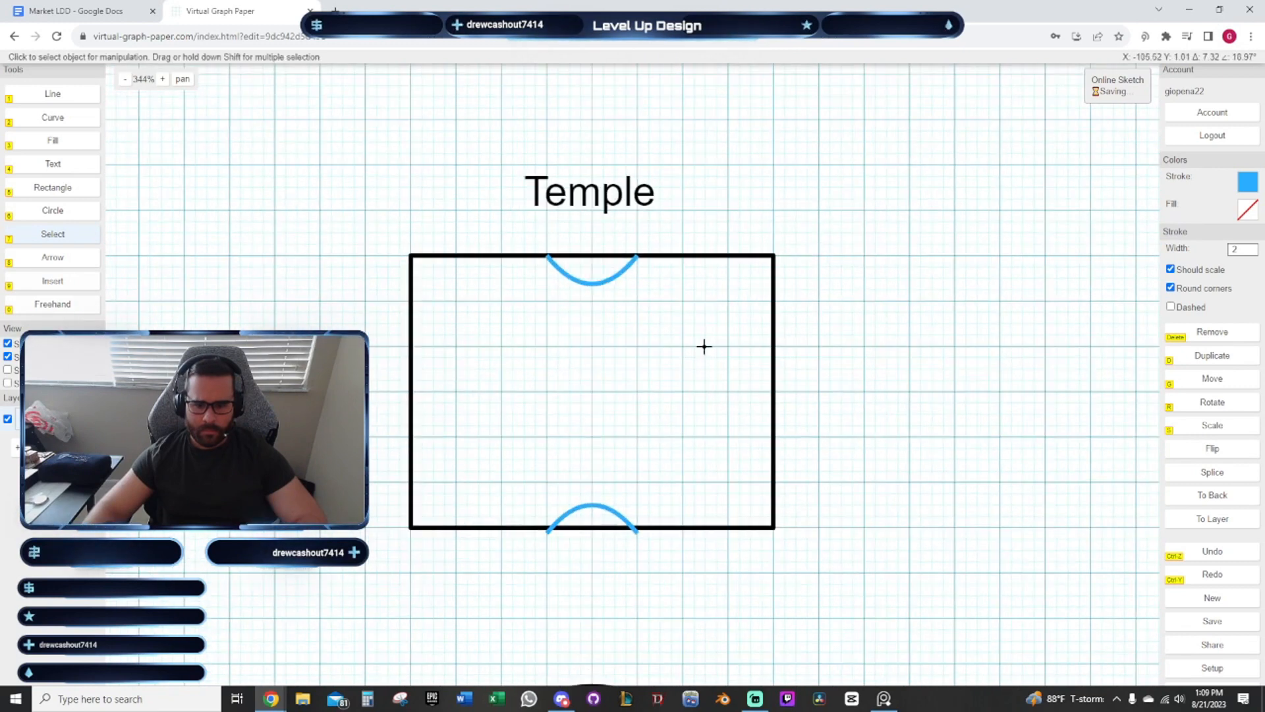
scroll(664, 343, down, 5)
Move the spare entrance marker onto the temple's left wall rotated 90°, and place a duplicate 2 units below it
drag(679, 445, 678, 427)
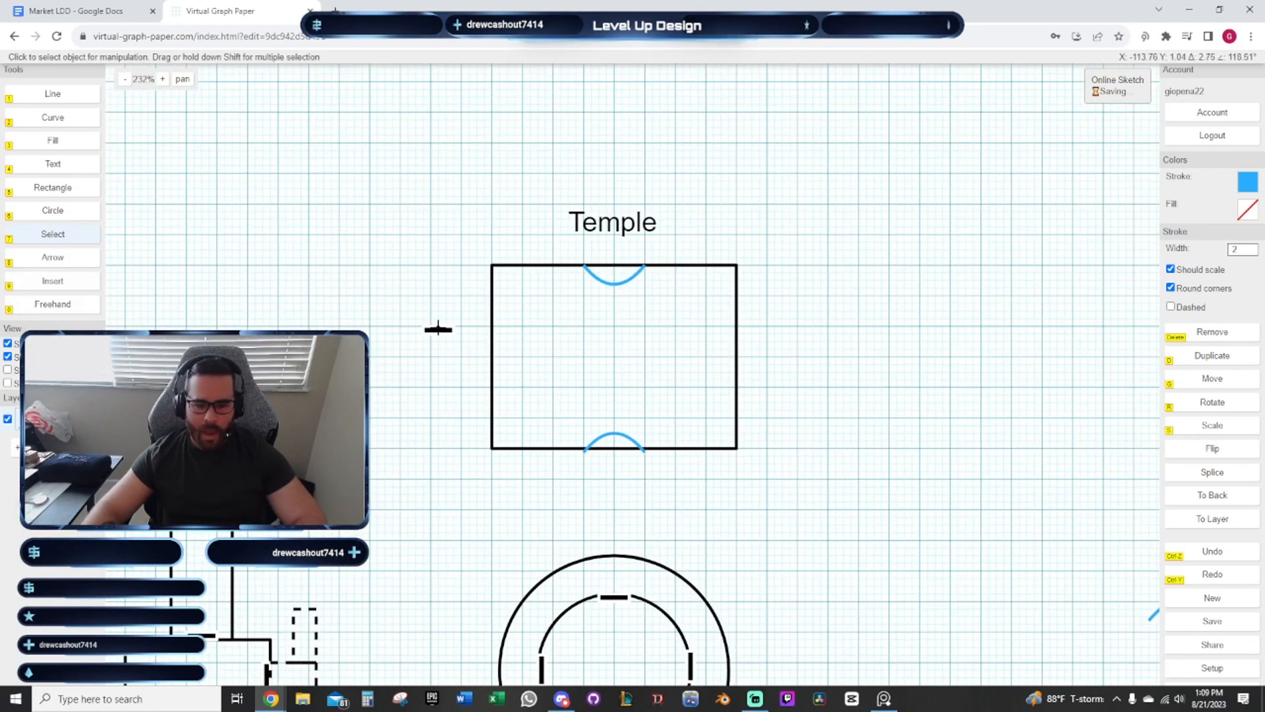
drag(438, 328, 475, 339)
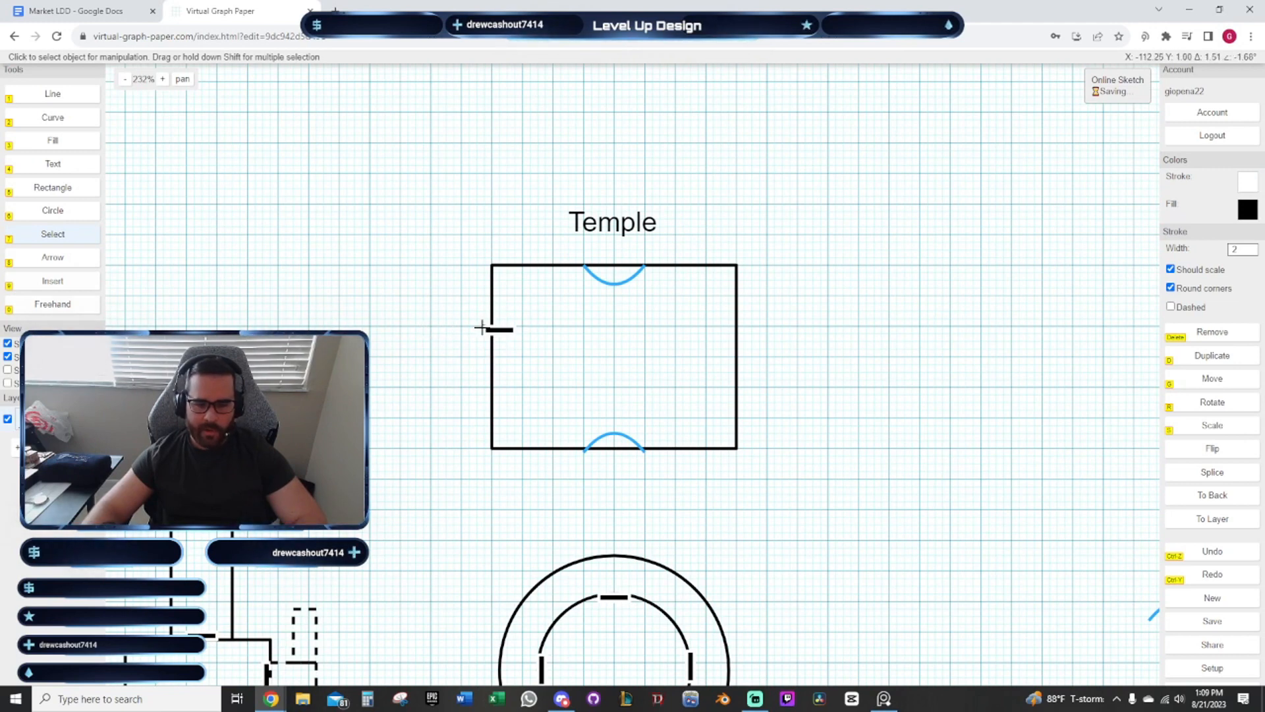
scroll(475, 341, up, 3)
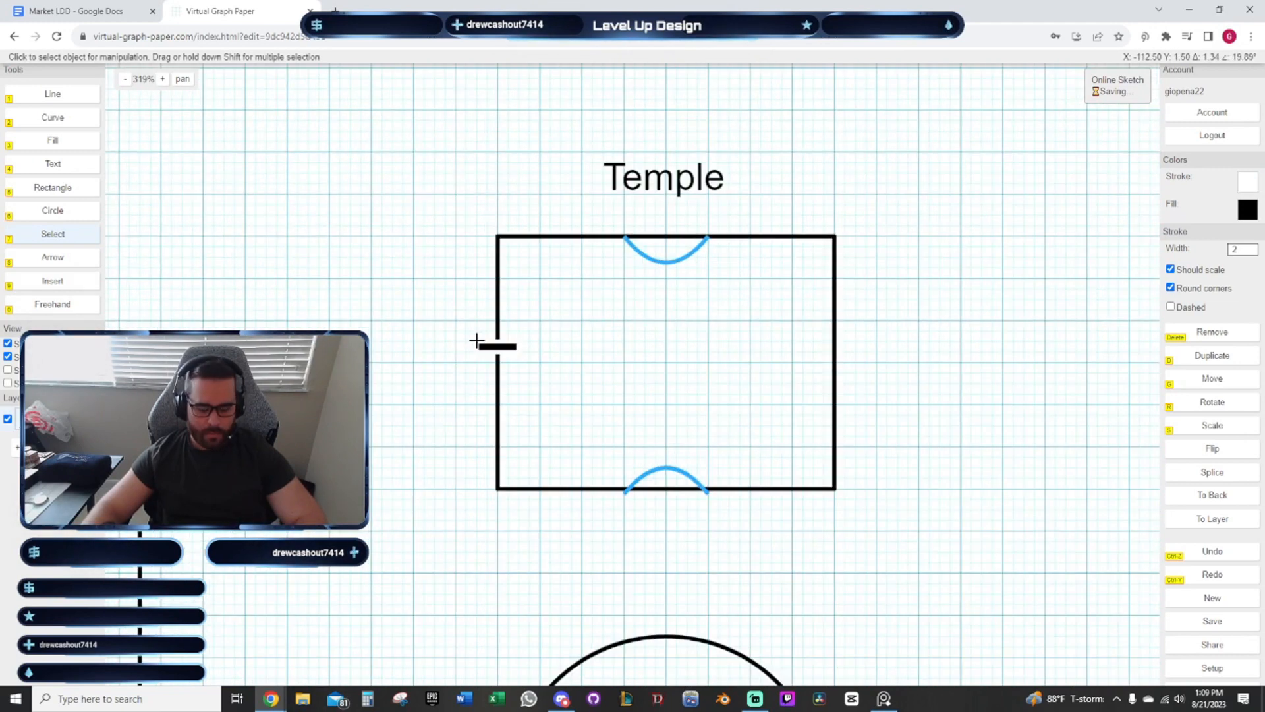
key(r)
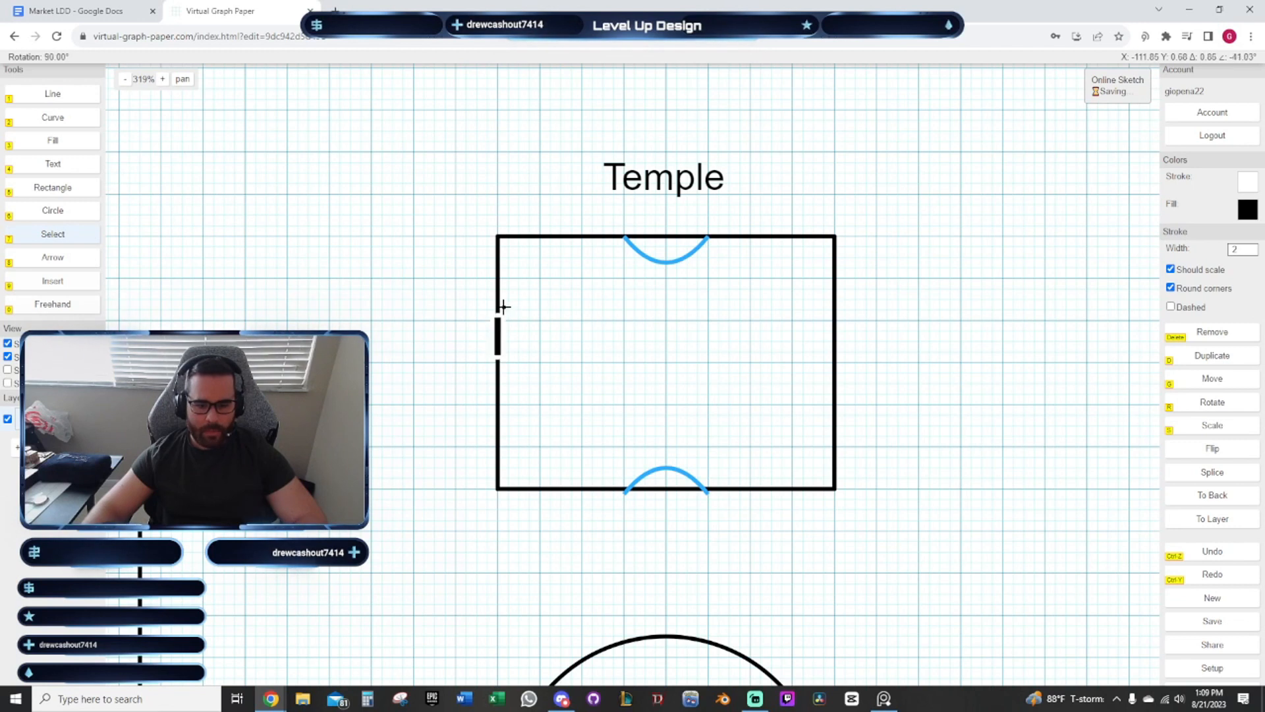
click(503, 307)
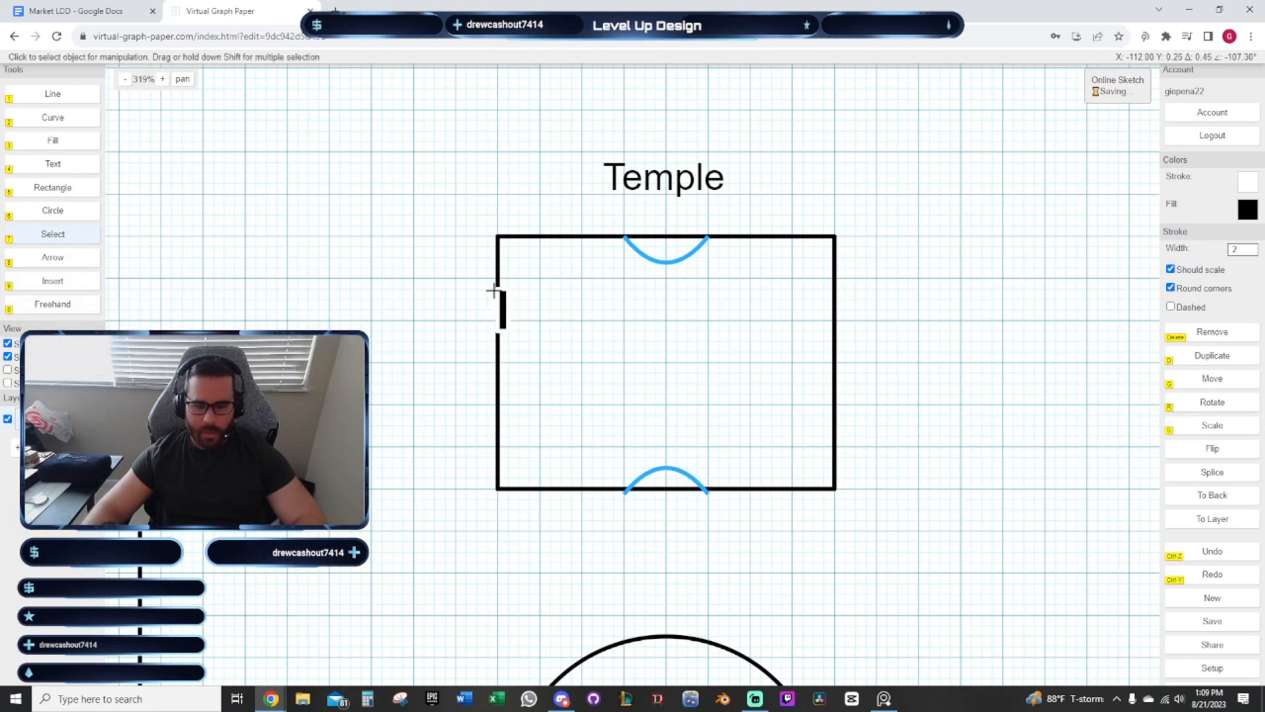
key(d)
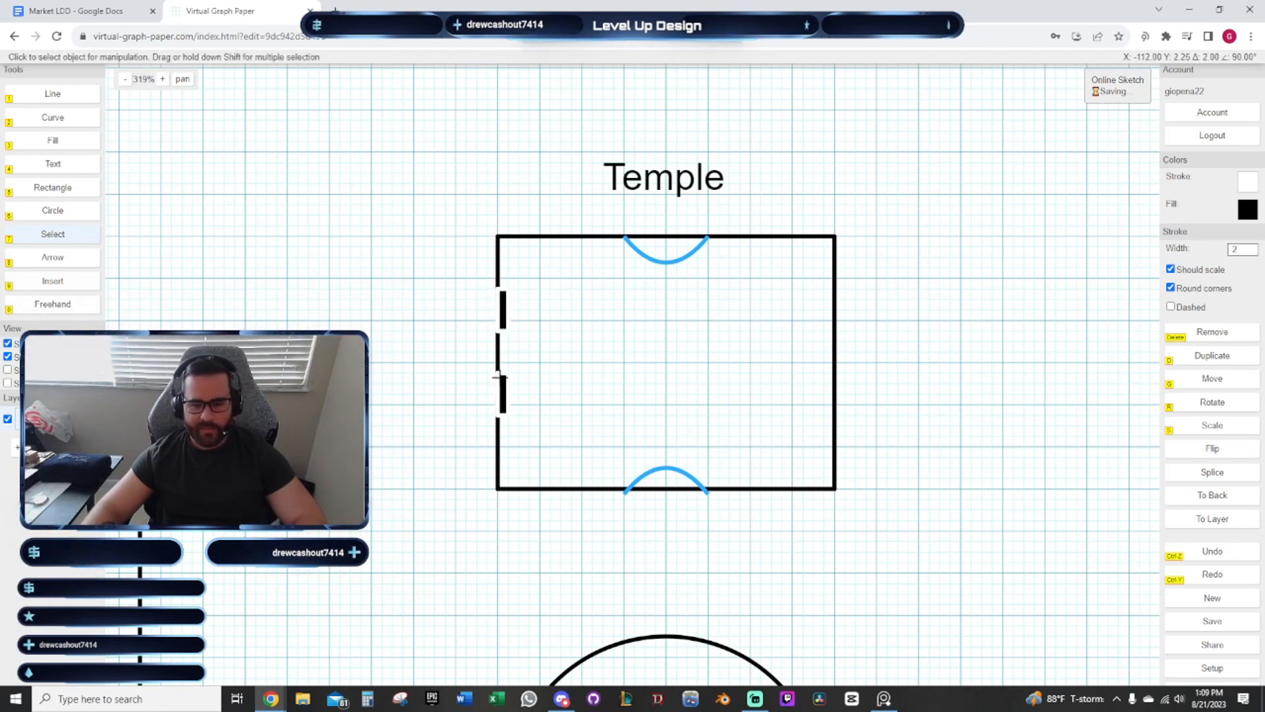
click(496, 377)
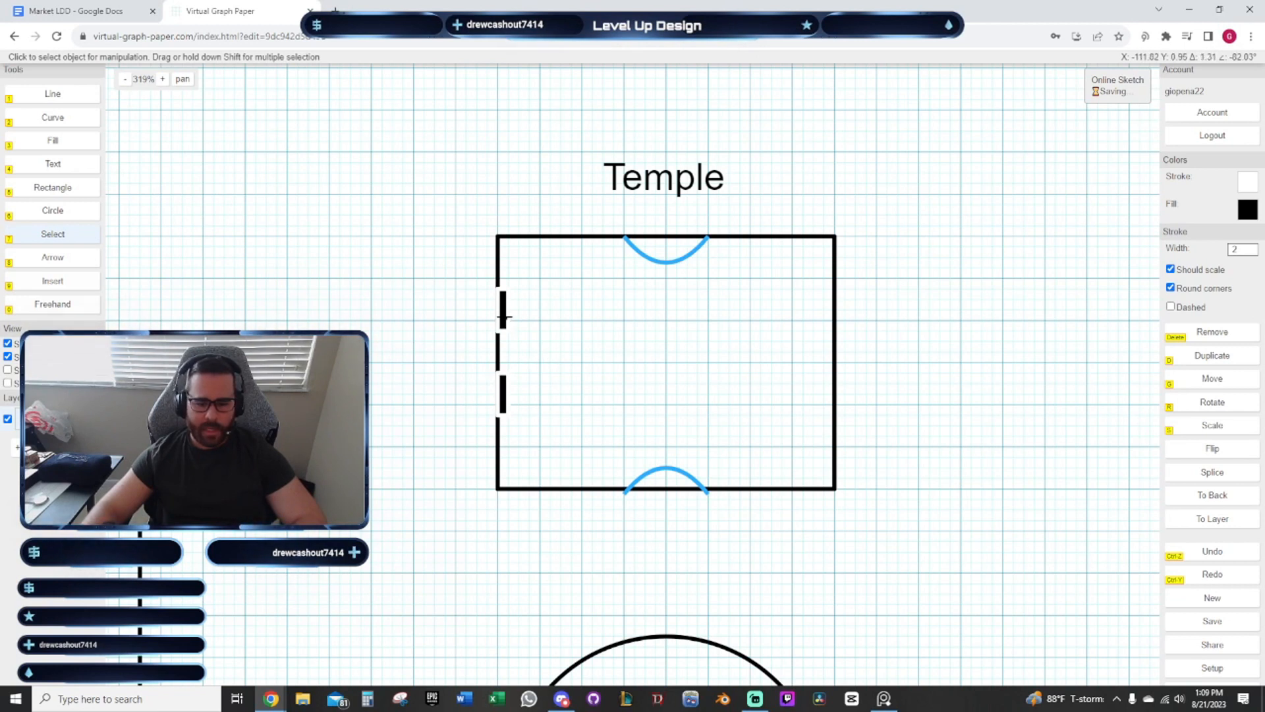
click(505, 319)
click(525, 364)
click(506, 392)
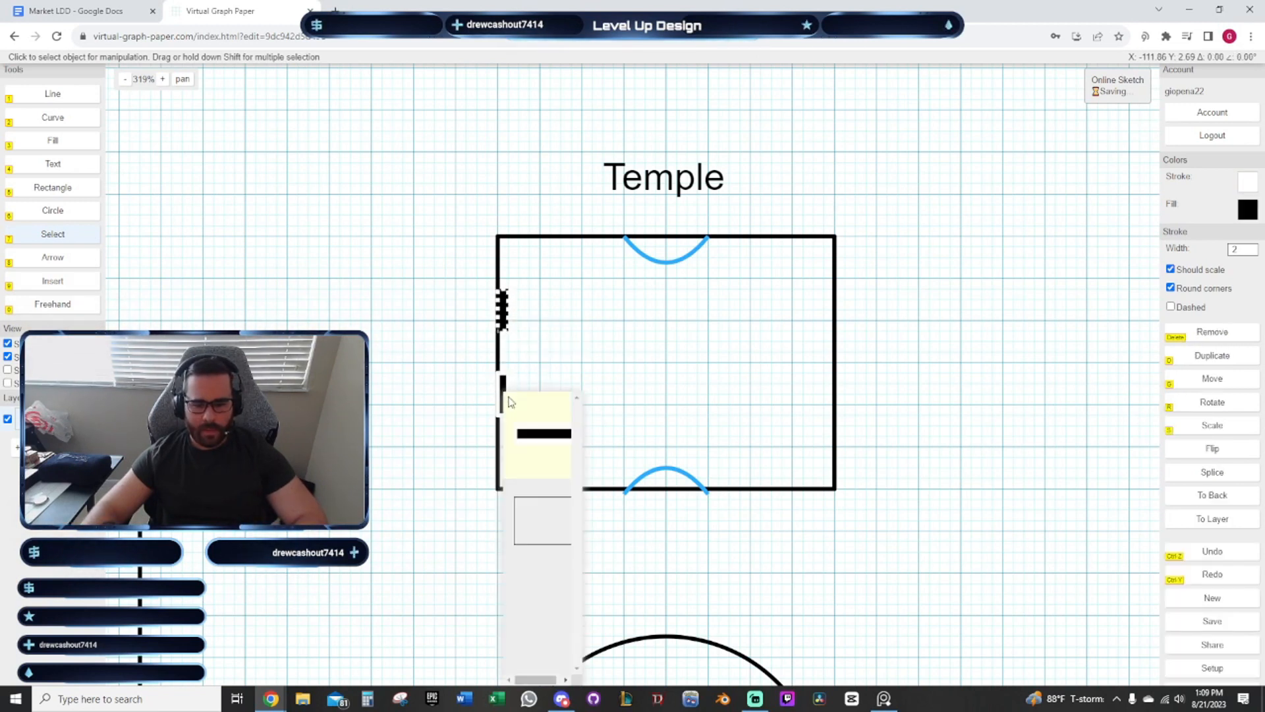
click(535, 429)
key(g)
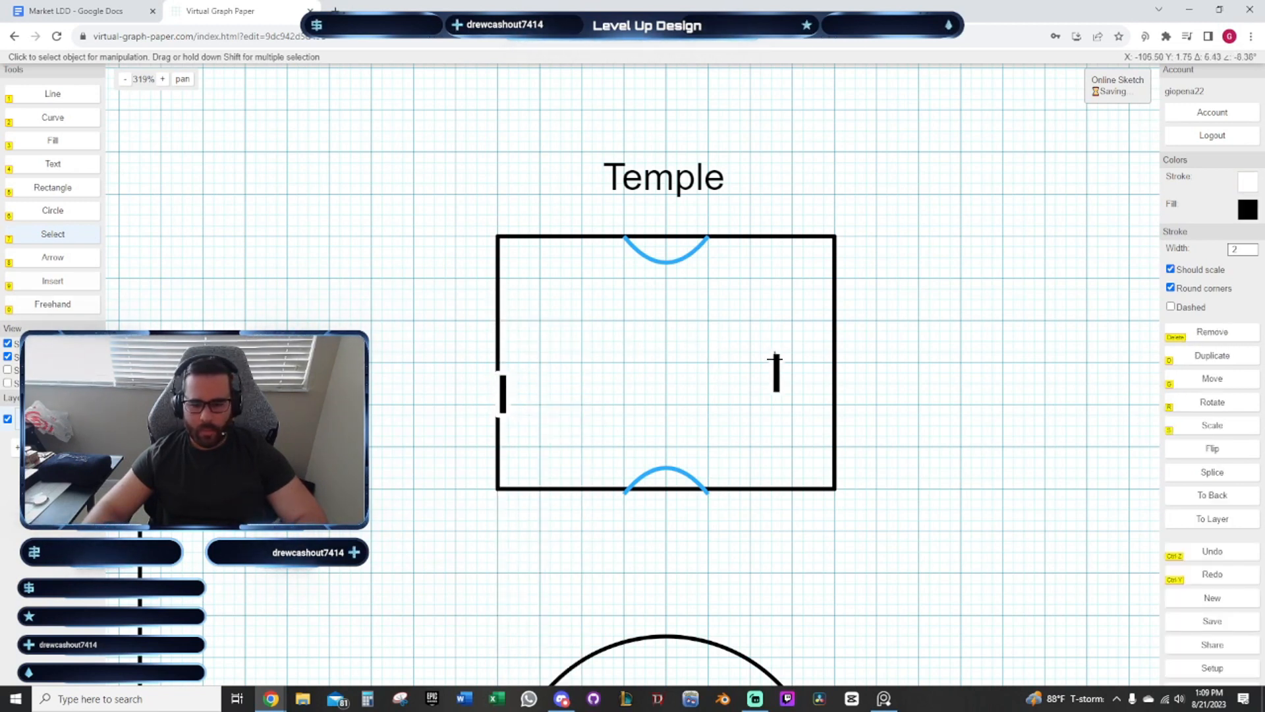
click(822, 377)
key(ctrl+z)
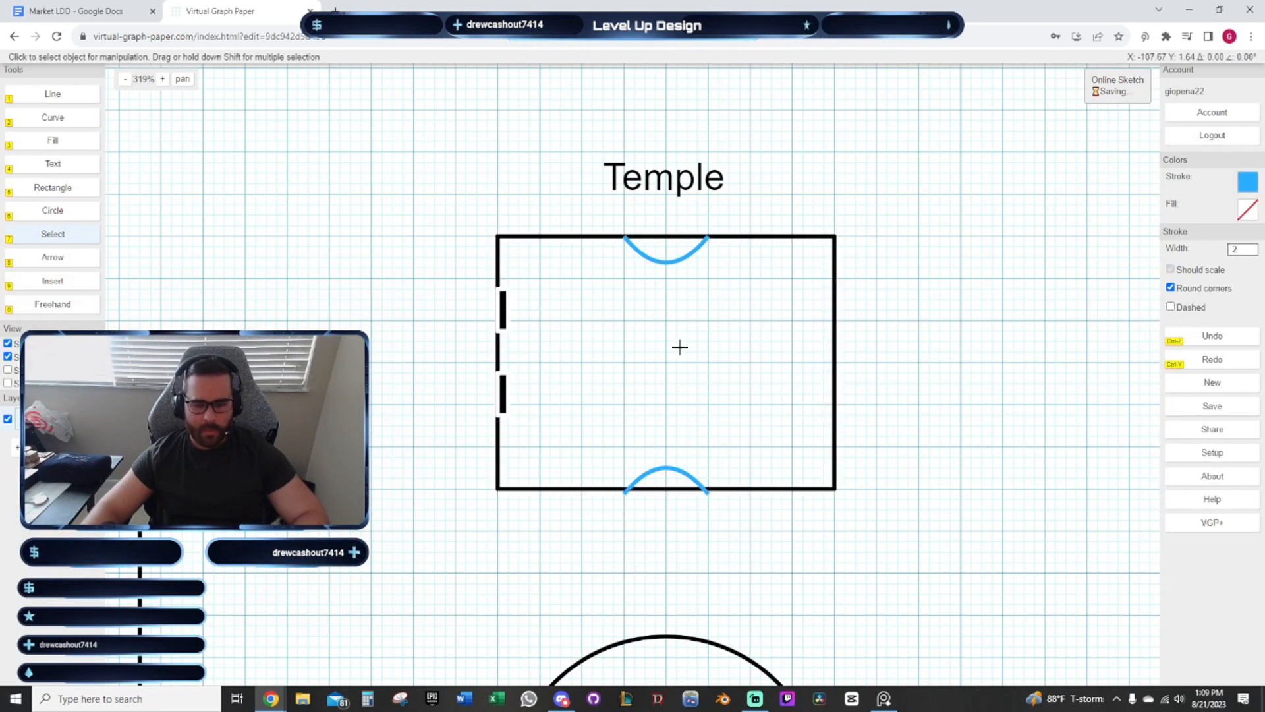
Duplicate the entrance marker onto the temple's right wall twice, level with the two markers on the left wall
click(504, 309)
click(535, 350)
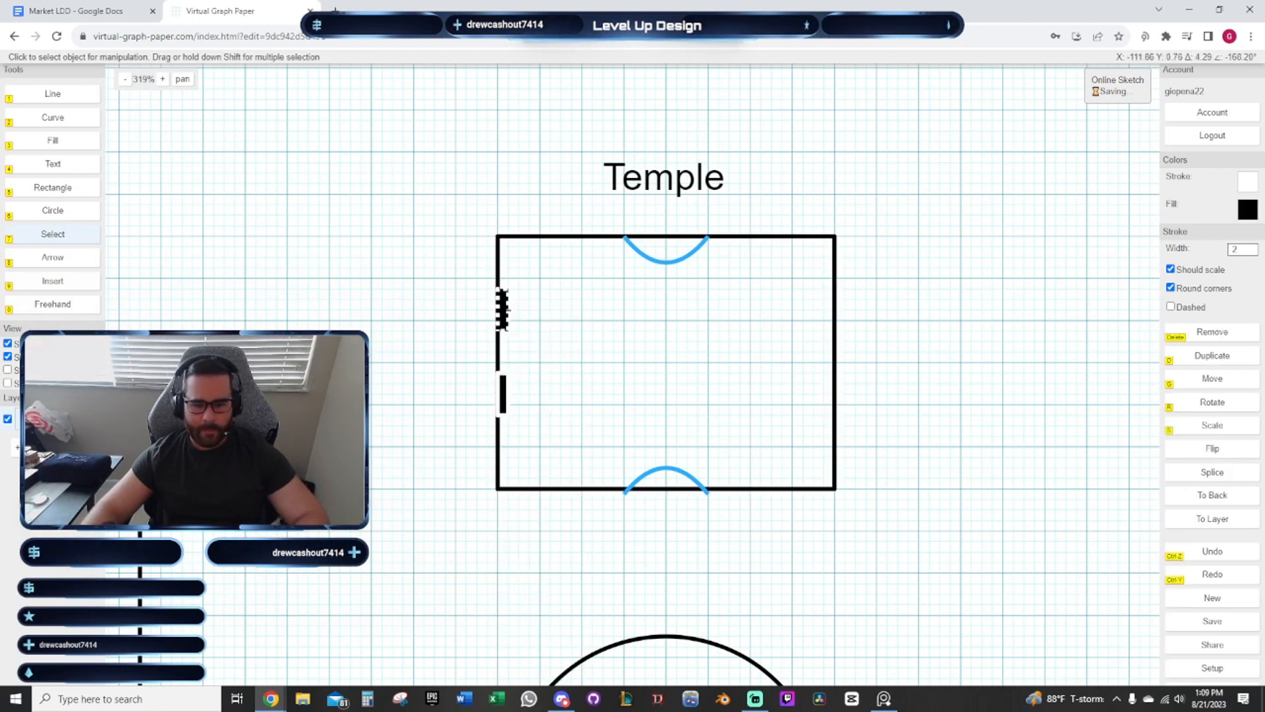
key(d)
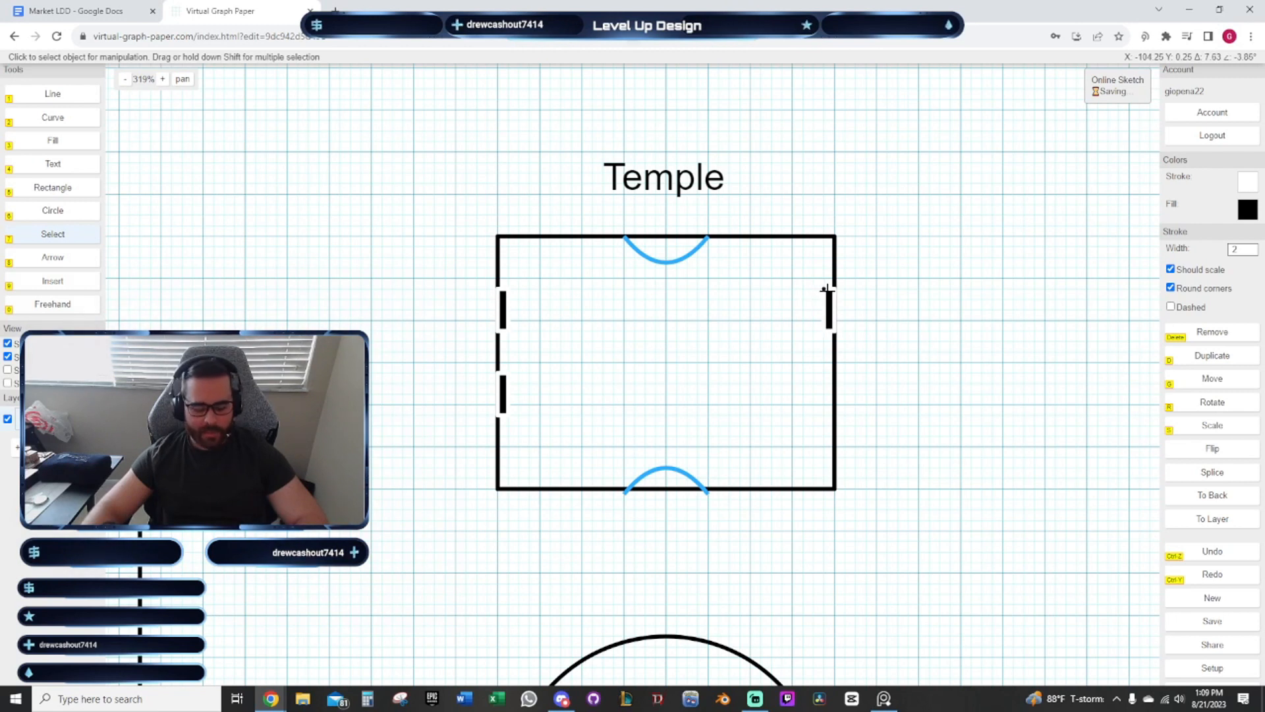
click(826, 289)
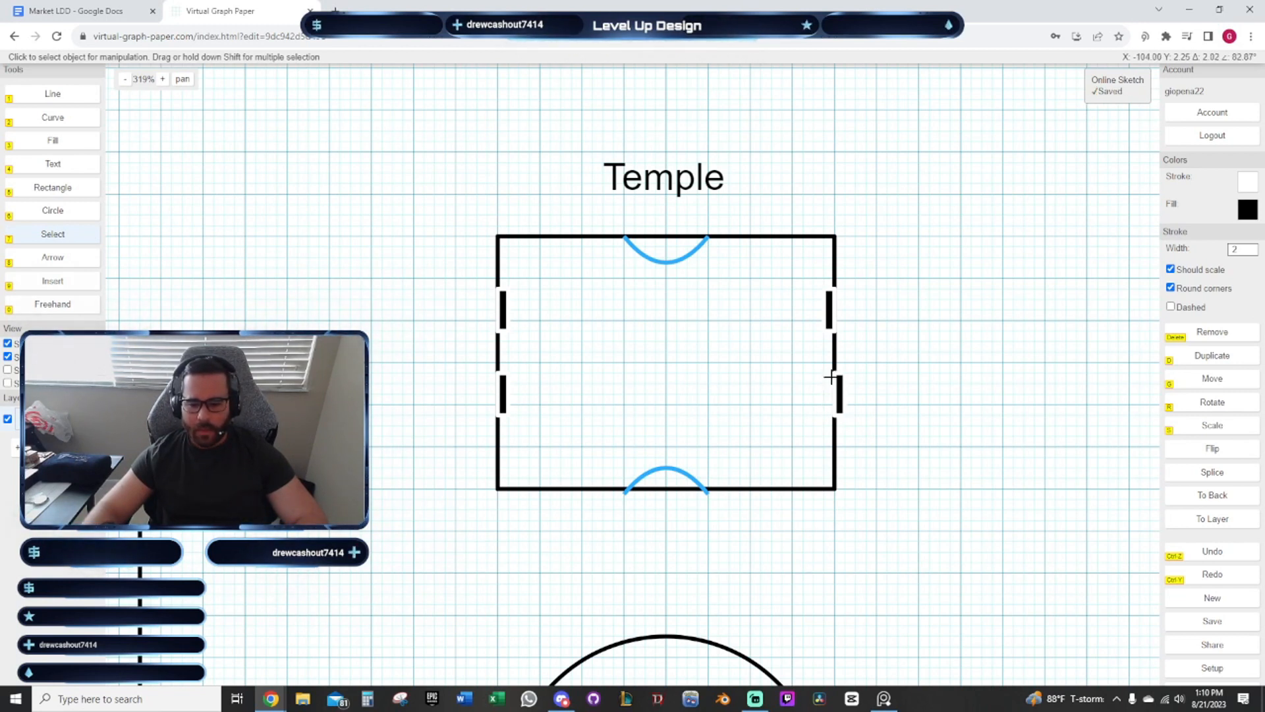
click(827, 373)
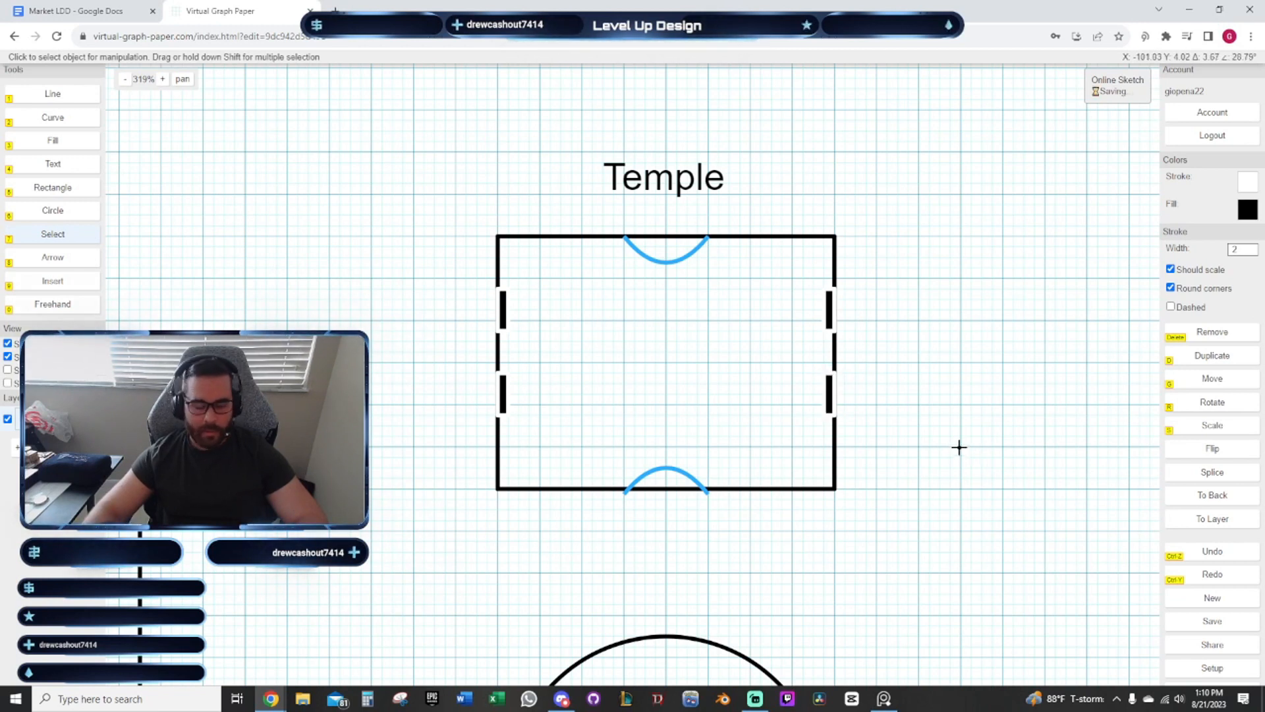
Move the lower entrance marker on the temple's right wall down about 1.5 units, near the bottom corner
scroll(990, 452, up, 2)
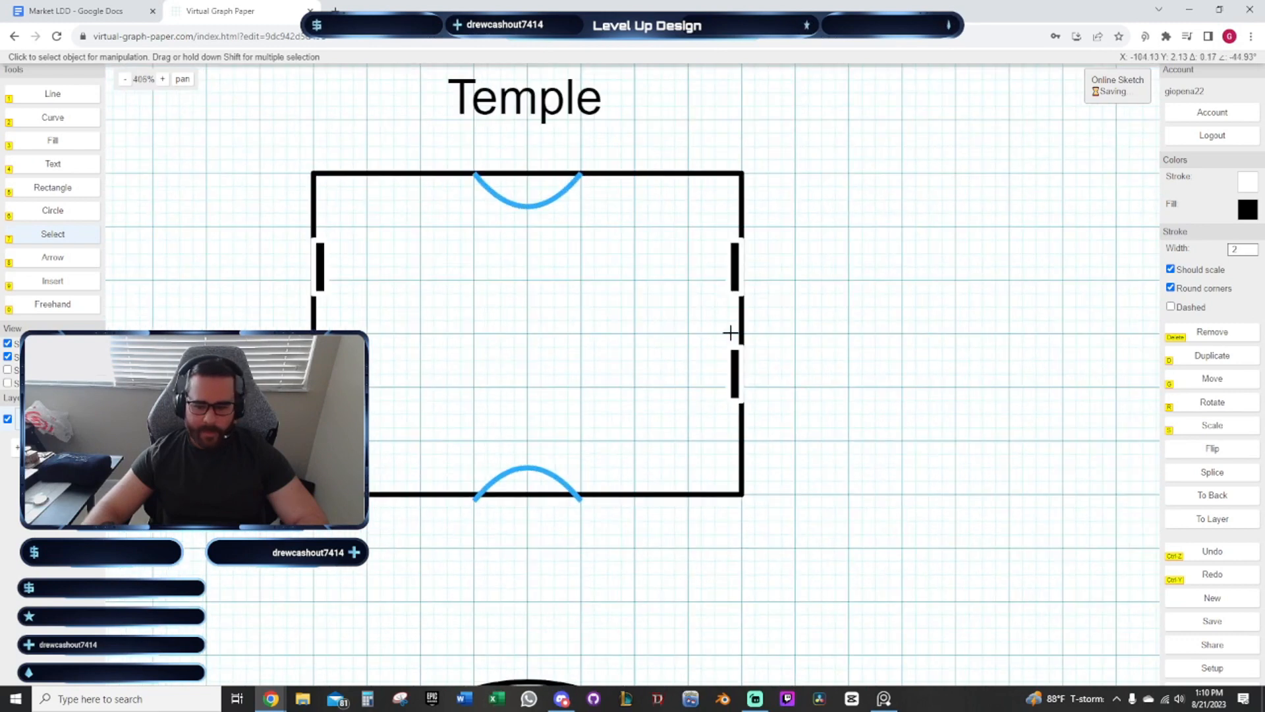
click(740, 365)
click(749, 410)
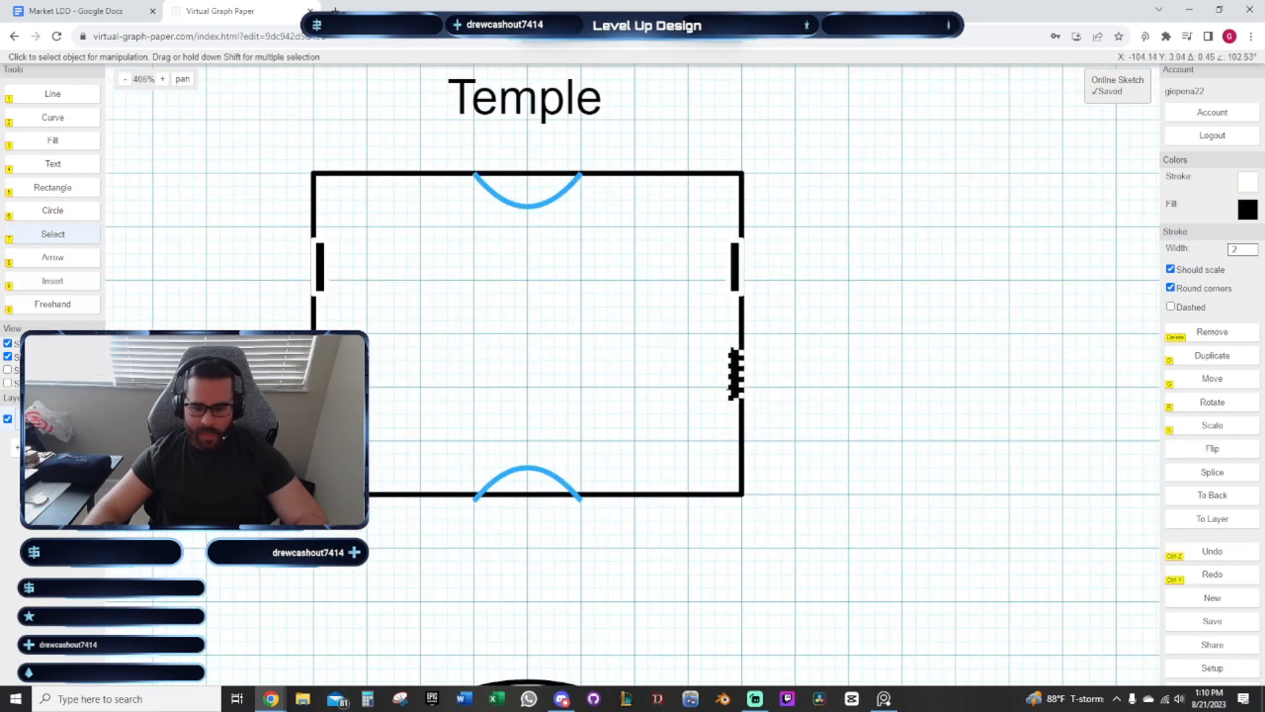
key(g)
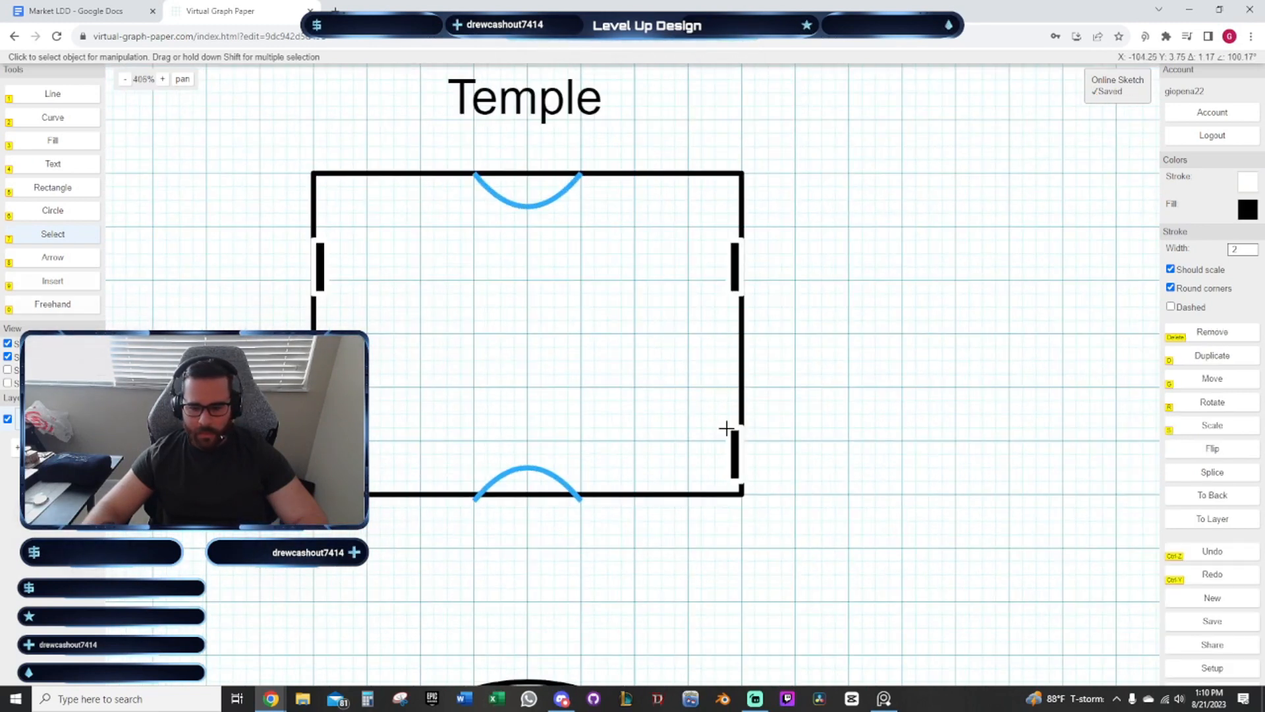
click(727, 428)
Move the upper entrance marker on the temple's left wall up about 0.75 units, towards the top corner
drag(554, 332, 690, 391)
click(456, 326)
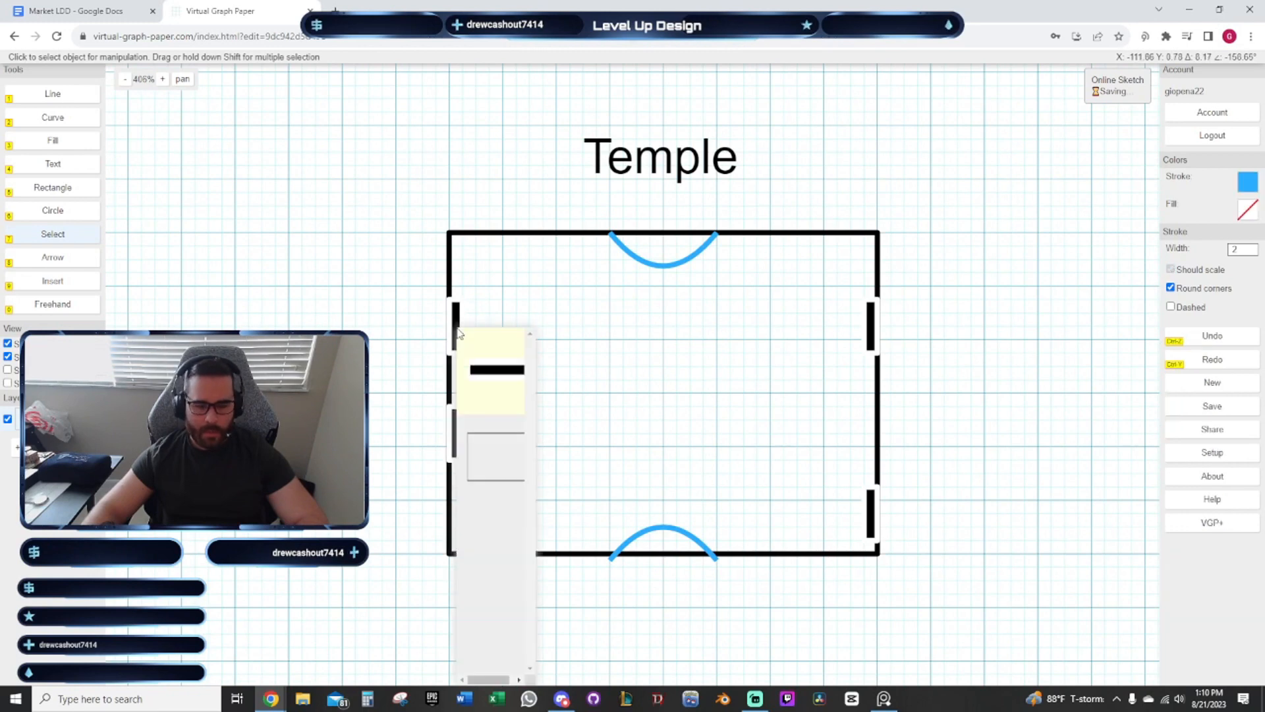
click(462, 366)
key(g)
click(452, 254)
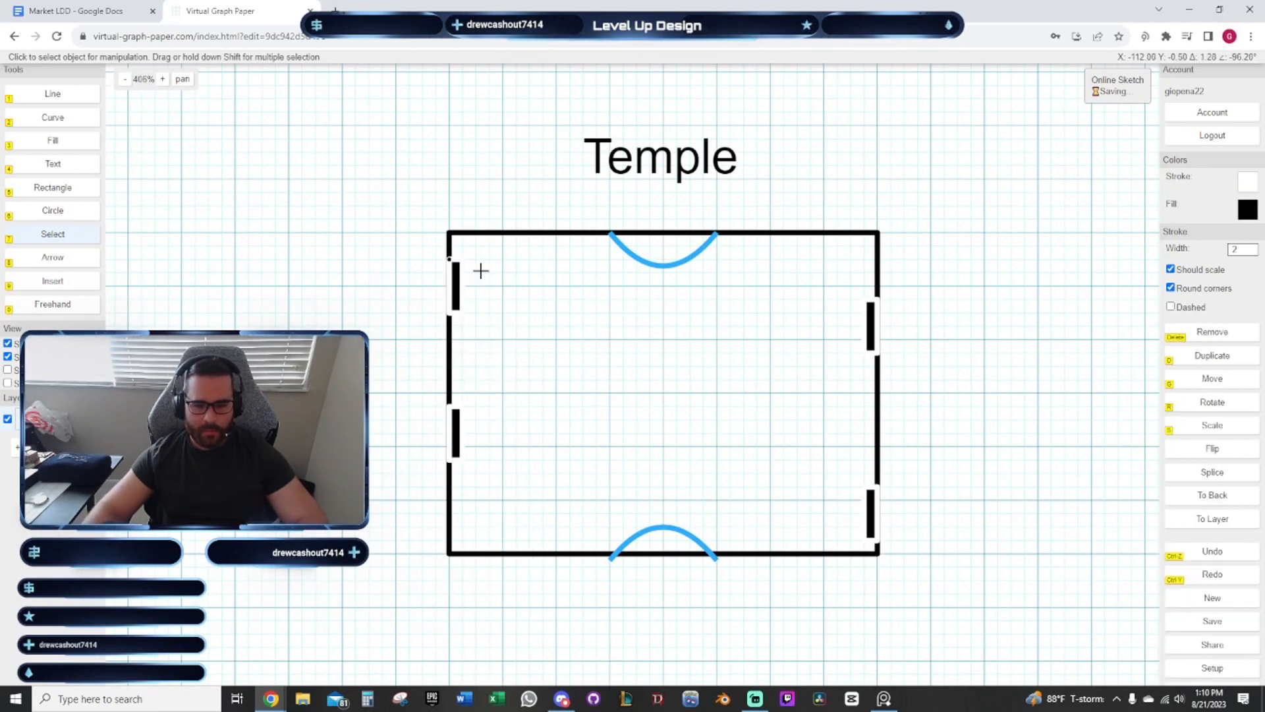
Move the lower entrance marker on the temple's left wall down about 0.75 units
drag(578, 346, 544, 300)
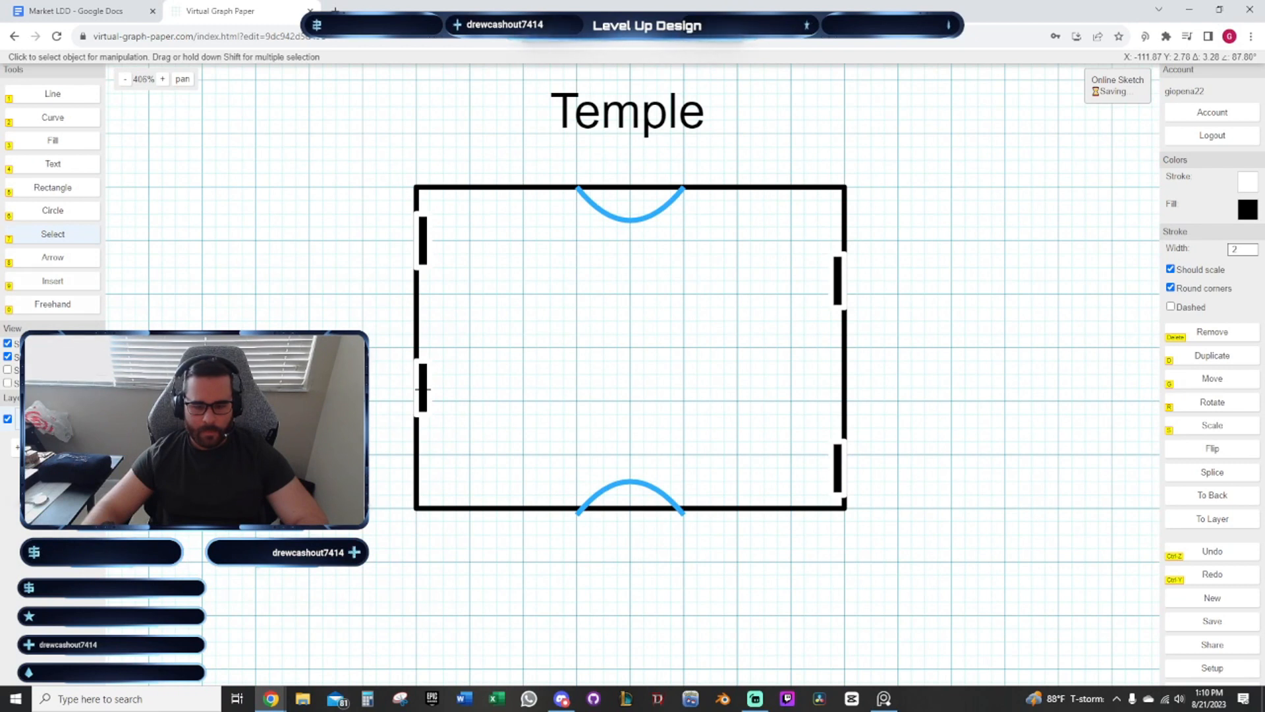
click(424, 392)
click(438, 430)
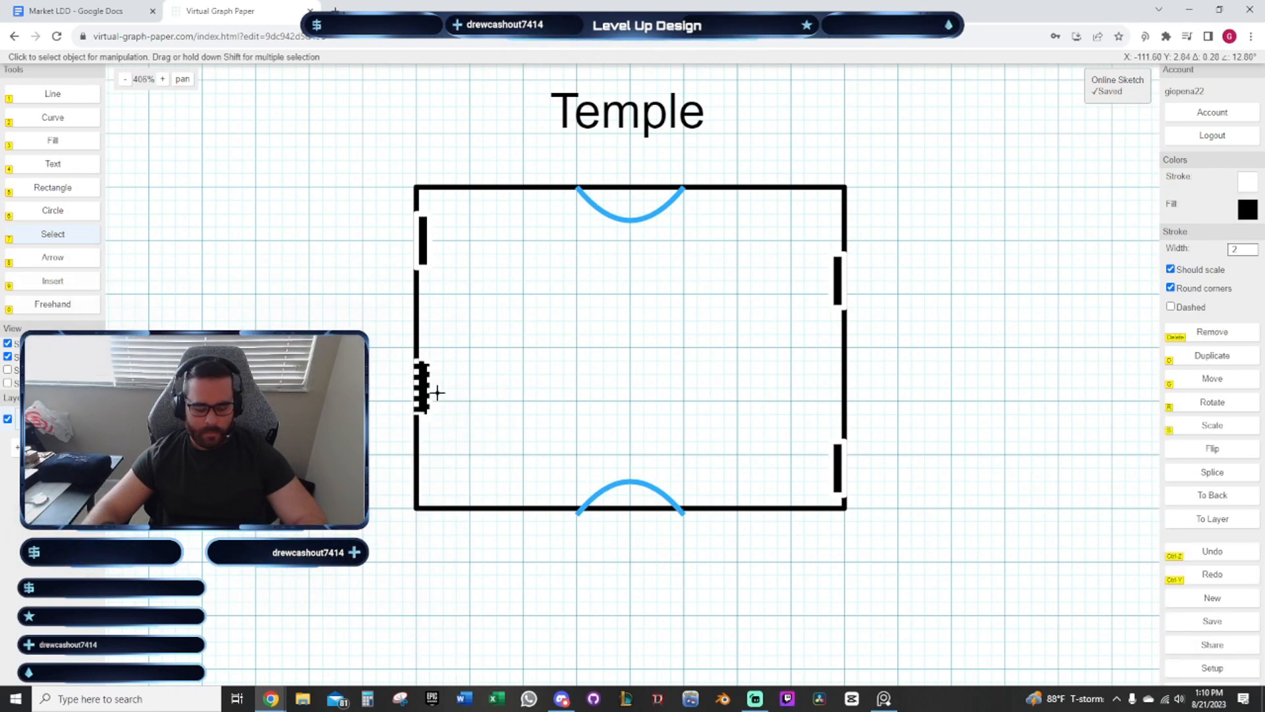
key(g)
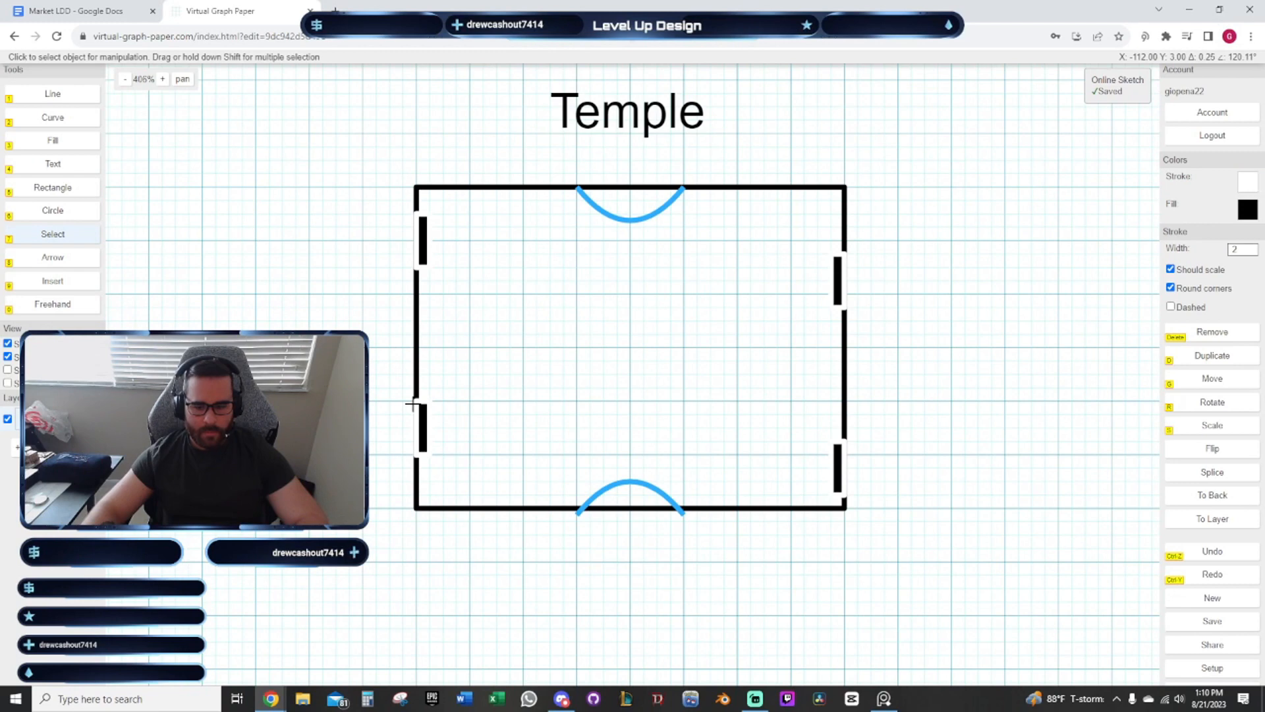
click(413, 404)
Move the upper entrance marker on the temple's right wall up about 0.25 units
drag(859, 258, 802, 283)
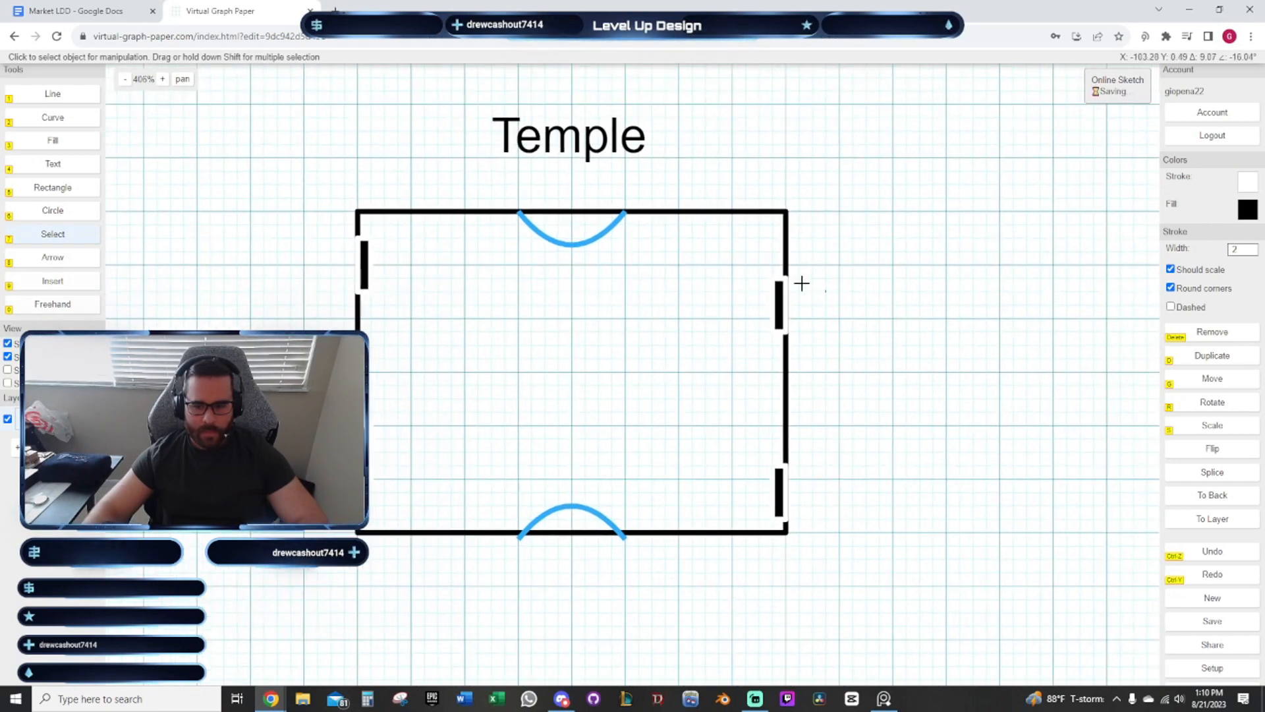
click(771, 298)
key(g)
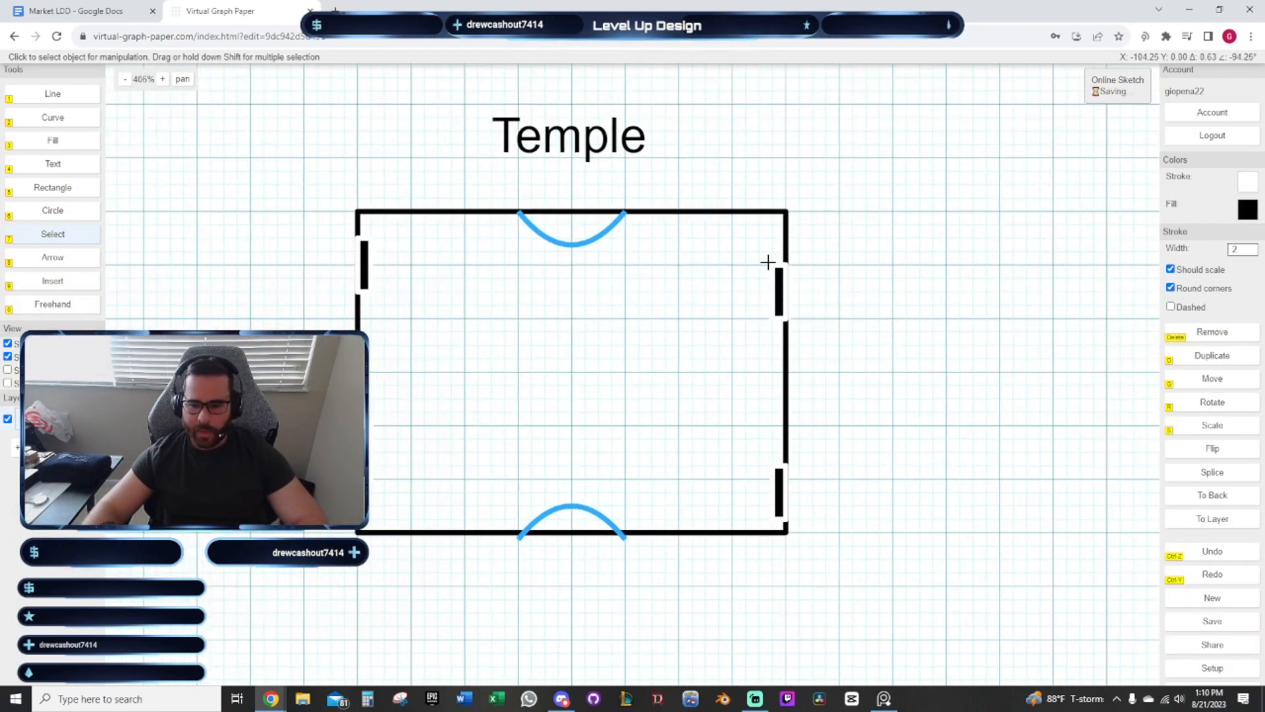
click(909, 356)
Move the blue arch on the temple's bottom wall down about 0.25 units so it straddles the wall
scroll(953, 389, down, 2)
drag(1031, 471, 910, 384)
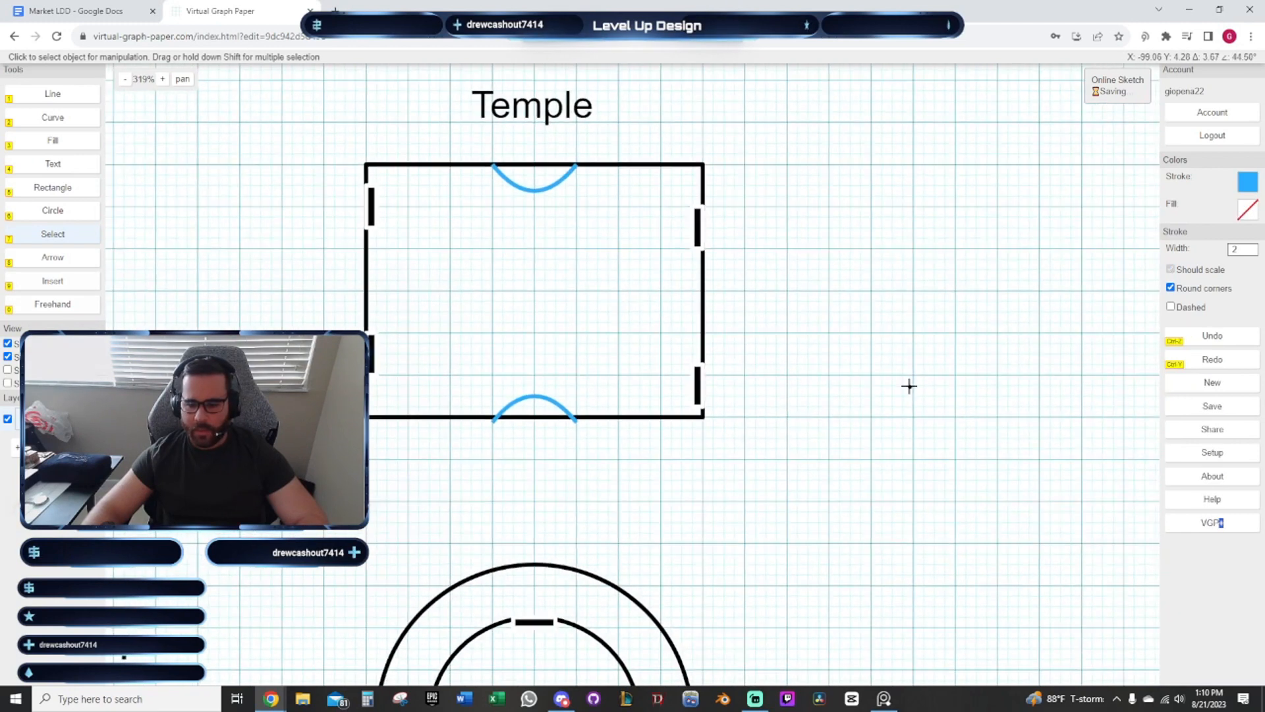
drag(646, 343, 768, 314)
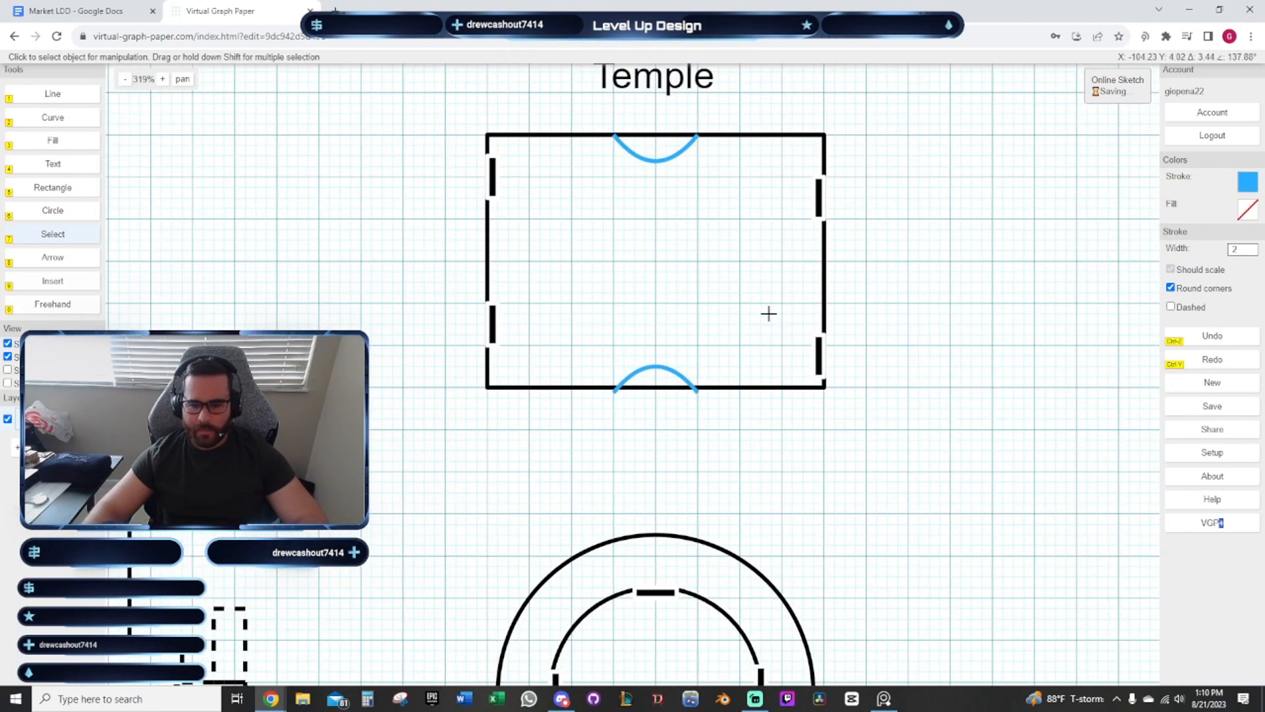
scroll(655, 364, up, 3)
click(665, 367)
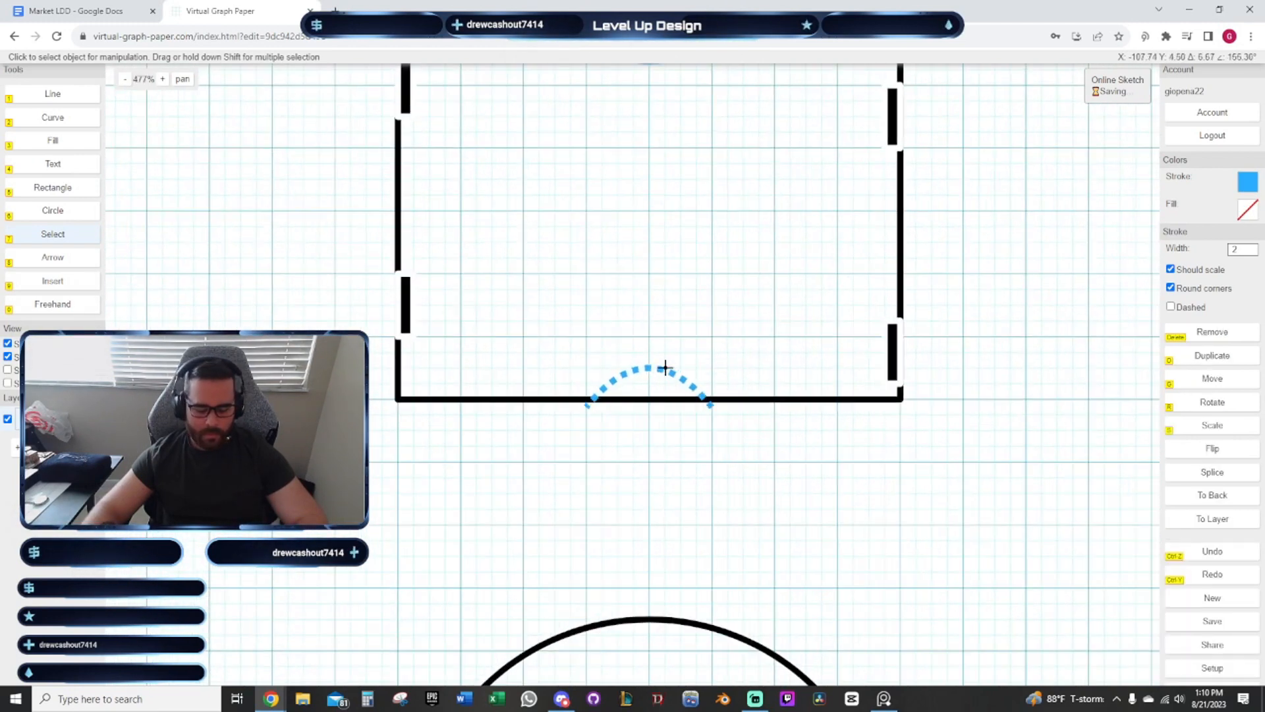
key(g)
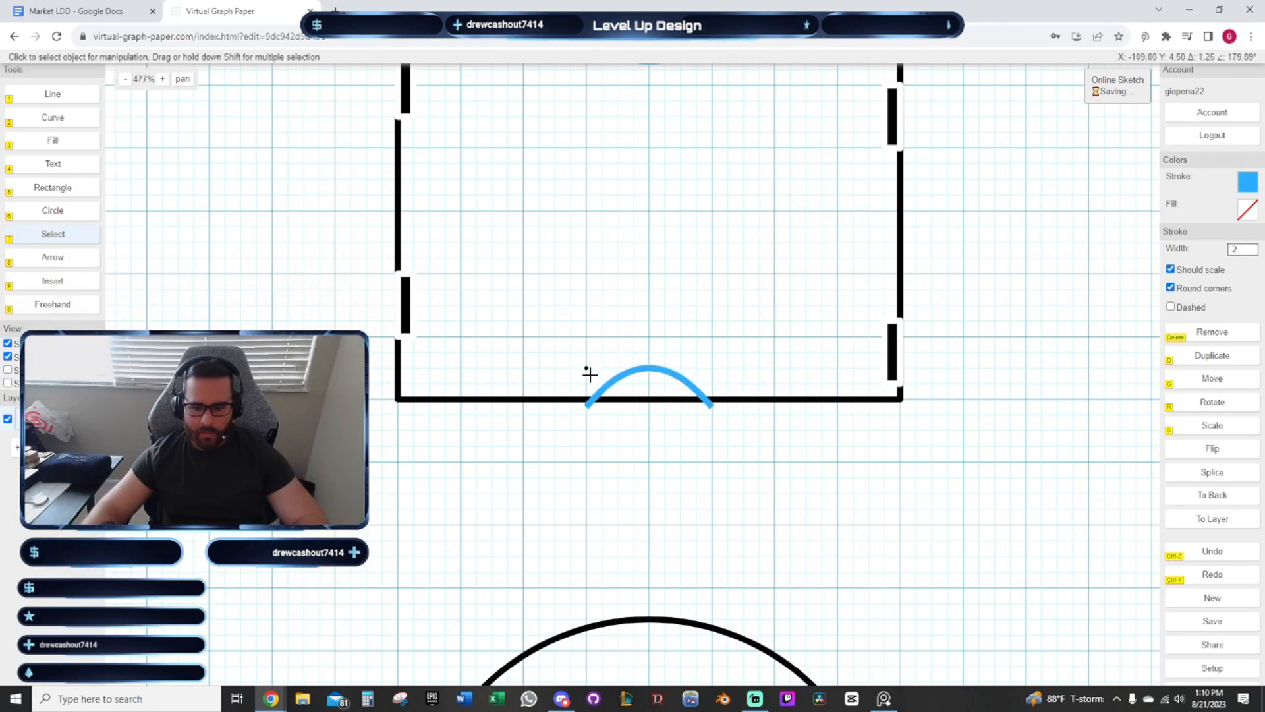
click(589, 377)
Move the blue arch on the temple's top wall up about 0.25 units so it straddles the wall
drag(719, 261, 640, 419)
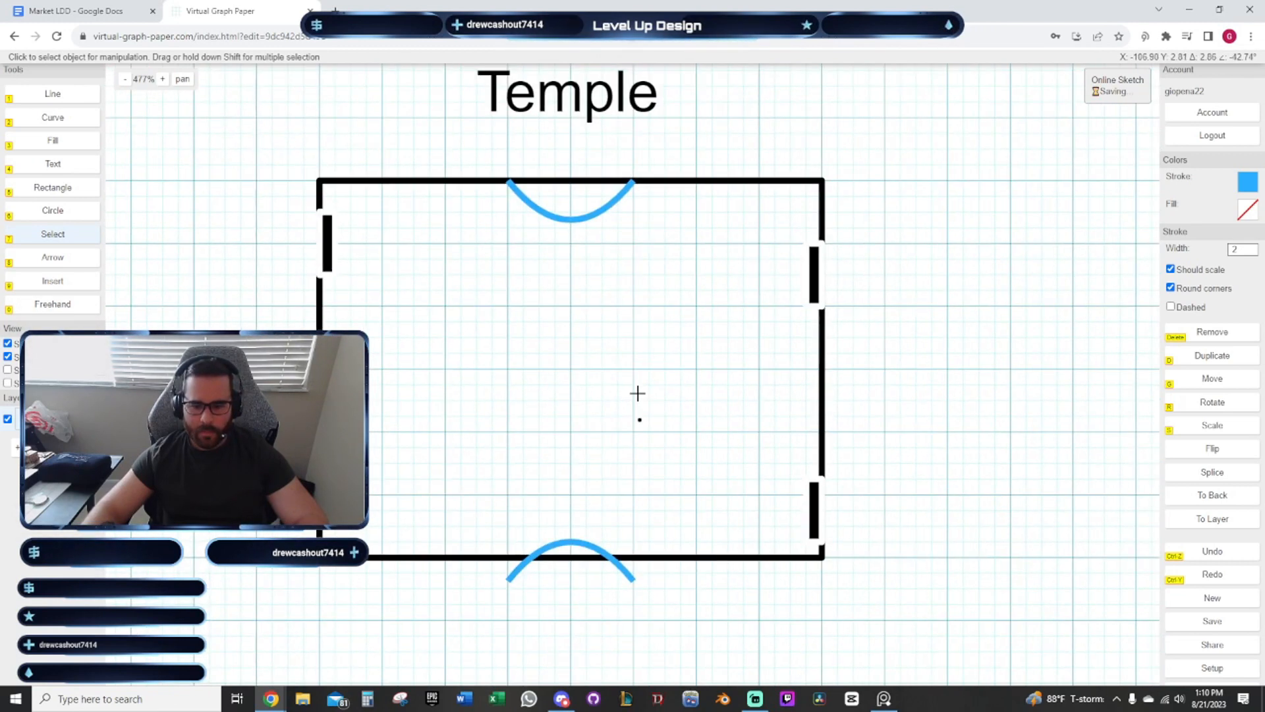
right_click(582, 221)
click(551, 212)
click(549, 213)
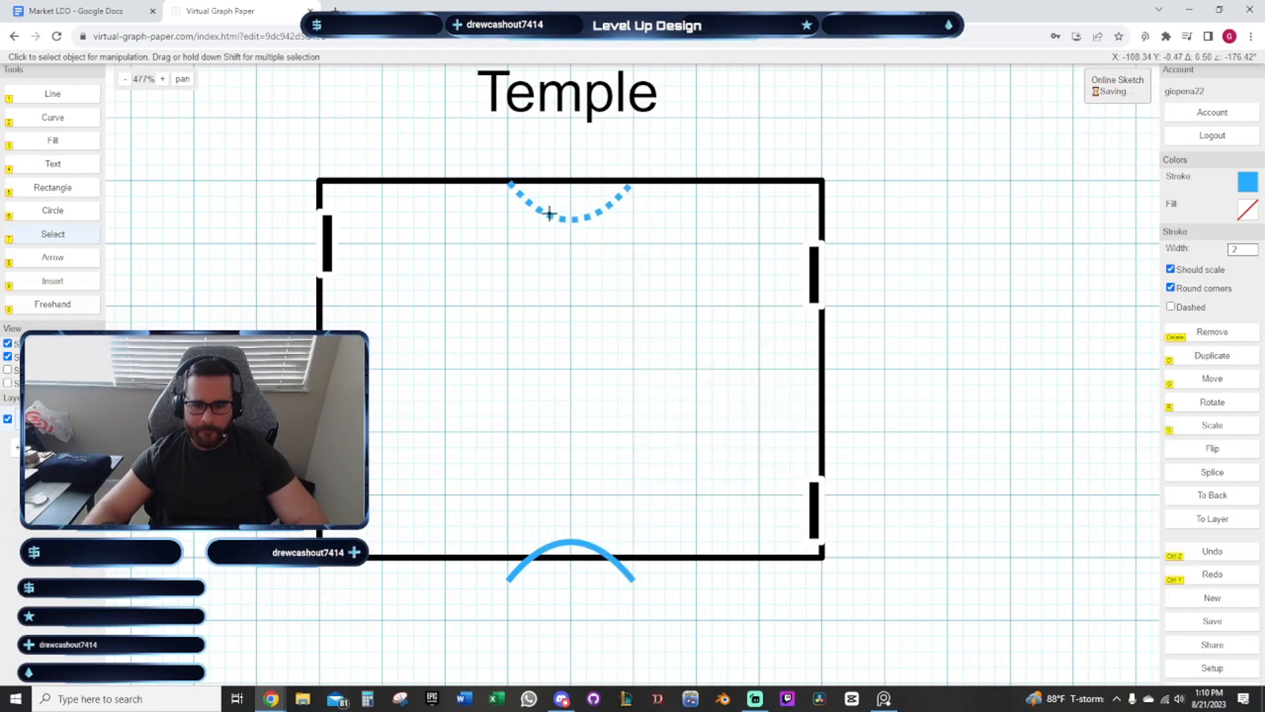
drag(548, 262, 579, 395)
key(g)
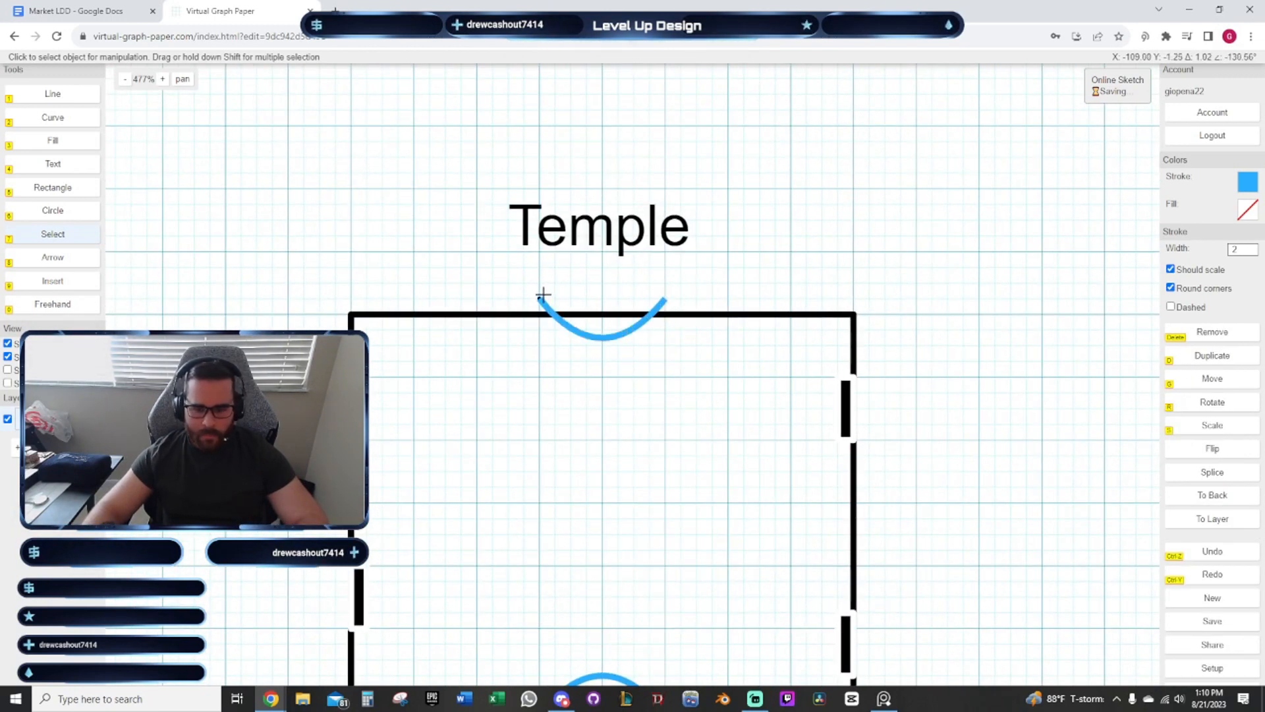
click(542, 294)
Move the Temple label down about 2 units, inside the building just beneath the upper arch
scroll(677, 260, down, 3)
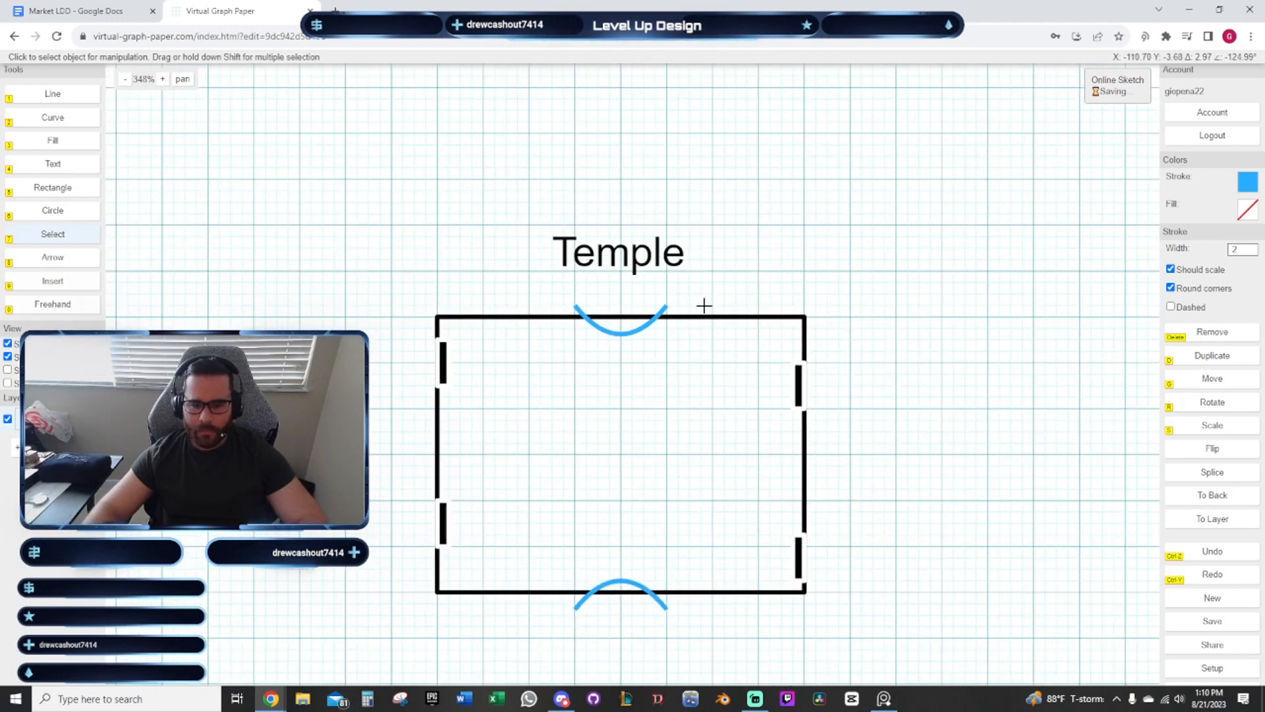
drag(751, 292, 690, 172)
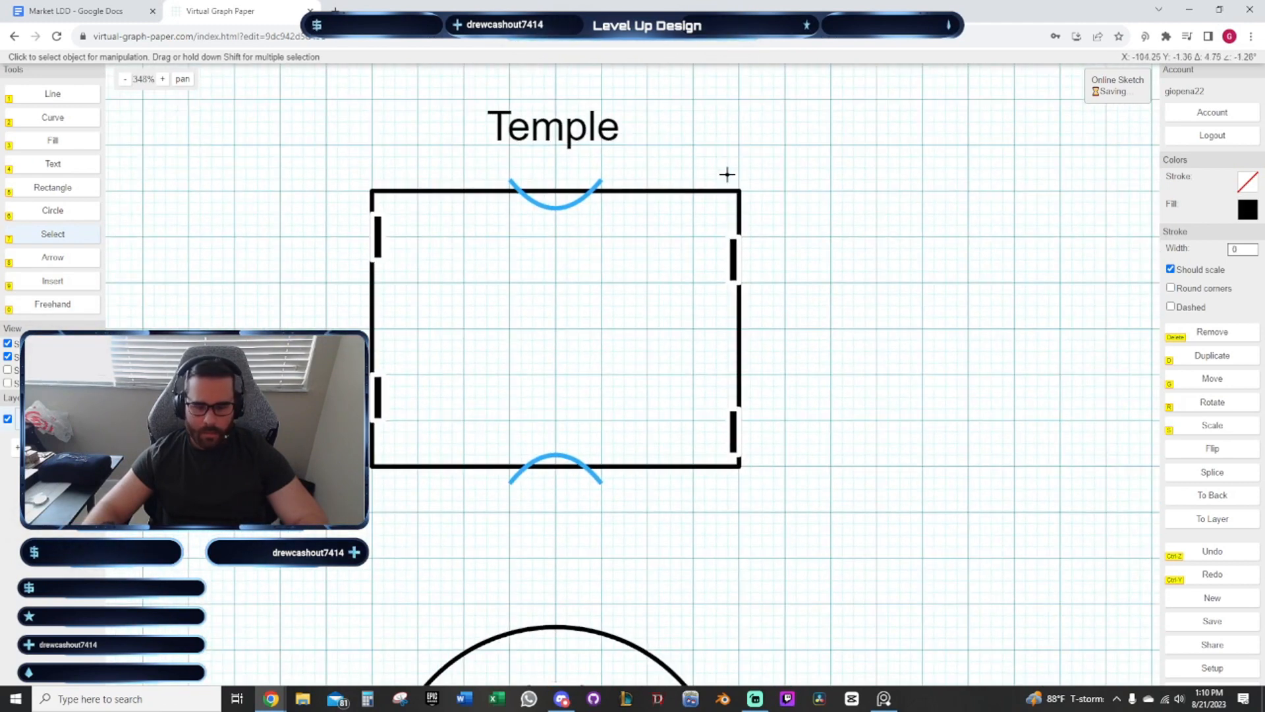
key(g)
click(484, 203)
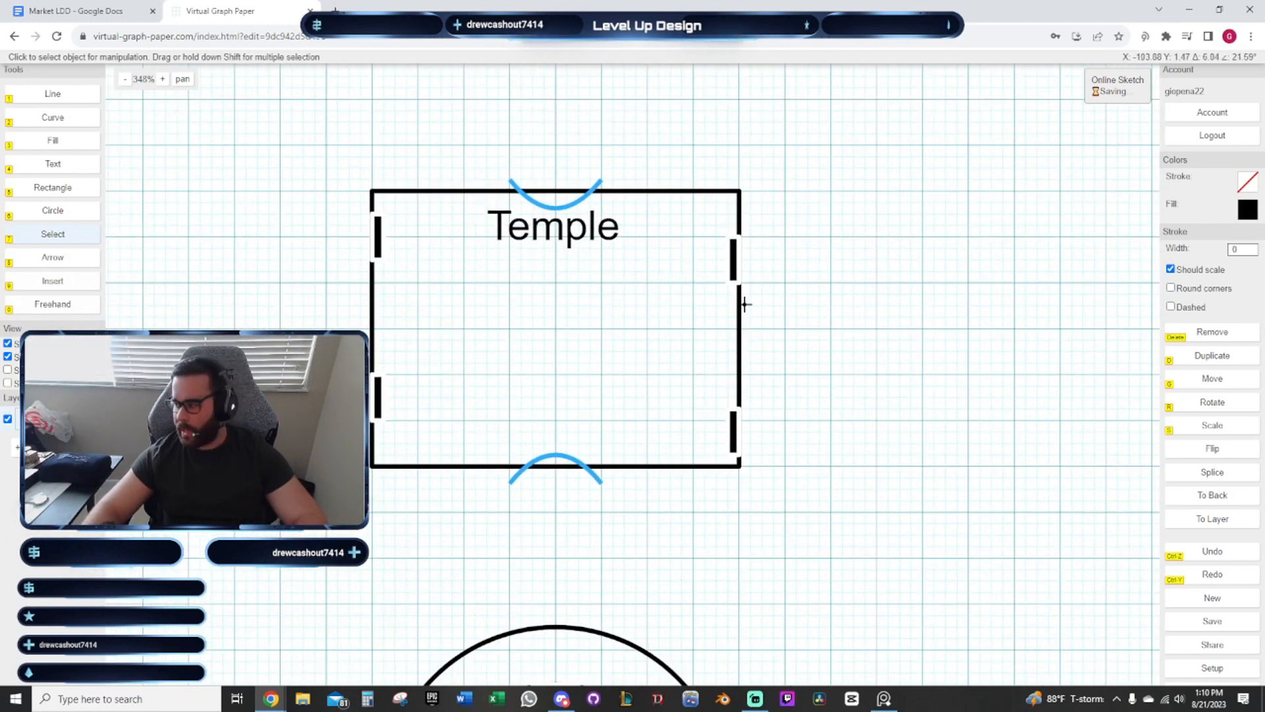
Draw a 4 by 4 unit blue square to the left of the temple, level with the temple's top wall
scroll(431, 342, down, 7)
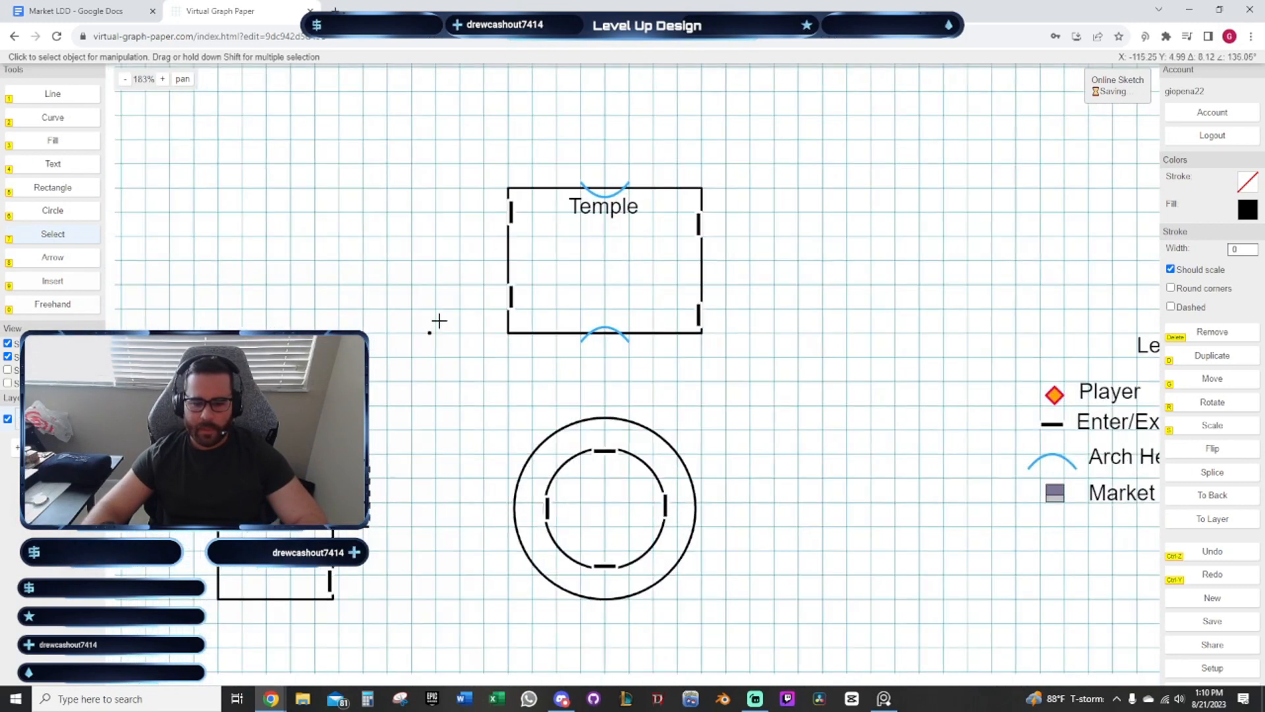
drag(406, 381, 419, 373)
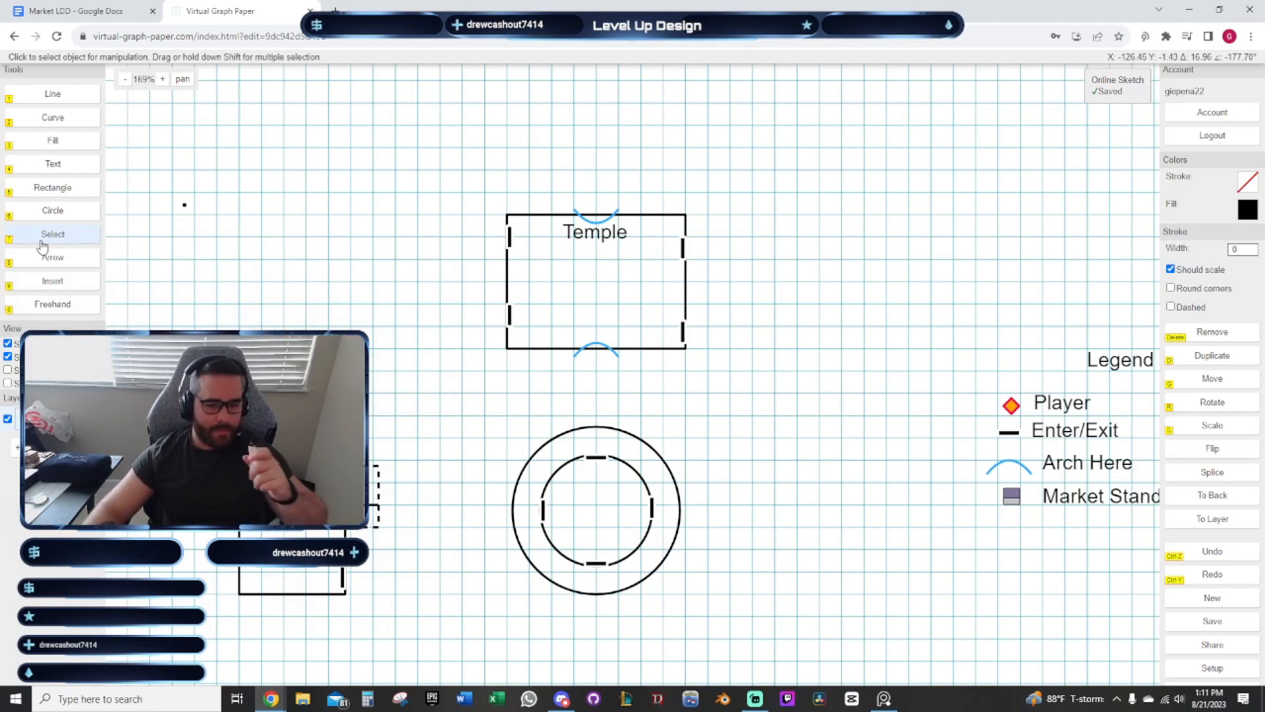
mouse_move(494, 308)
mouse_down()
mouse_move(568, 318)
mouse_move(596, 370)
mouse_move(643, 359)
mouse_up()
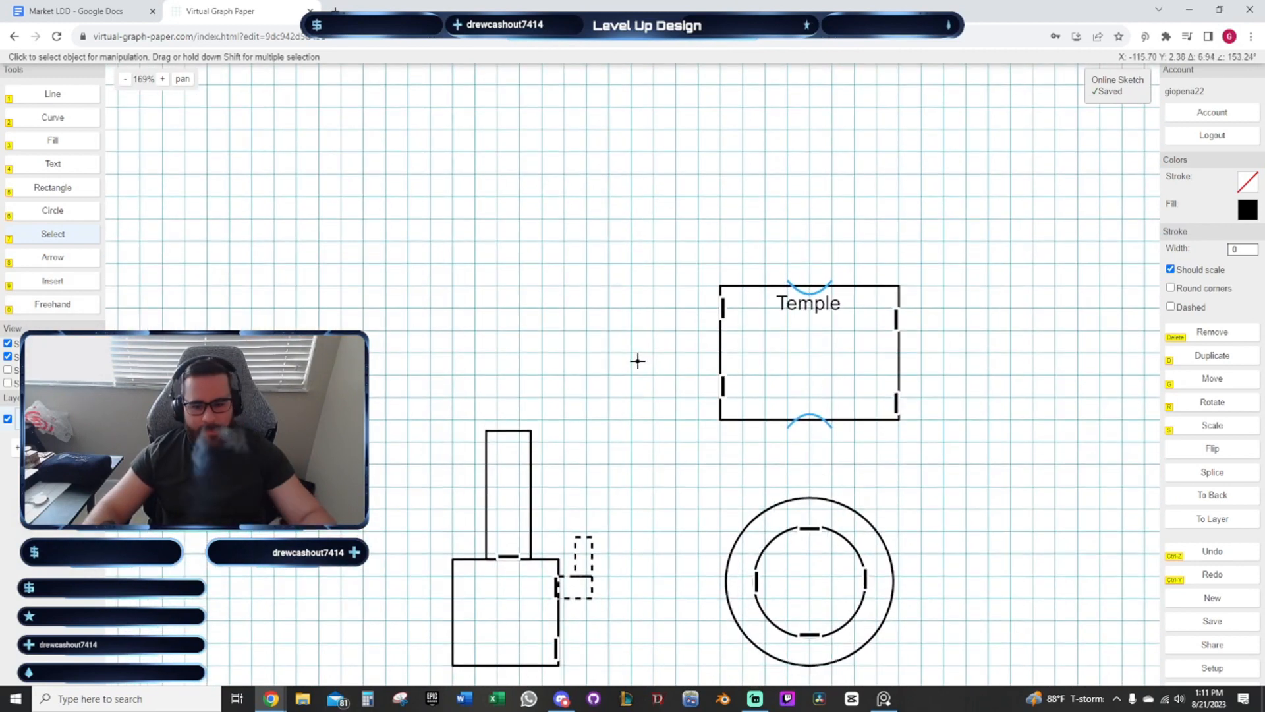
click(66, 187)
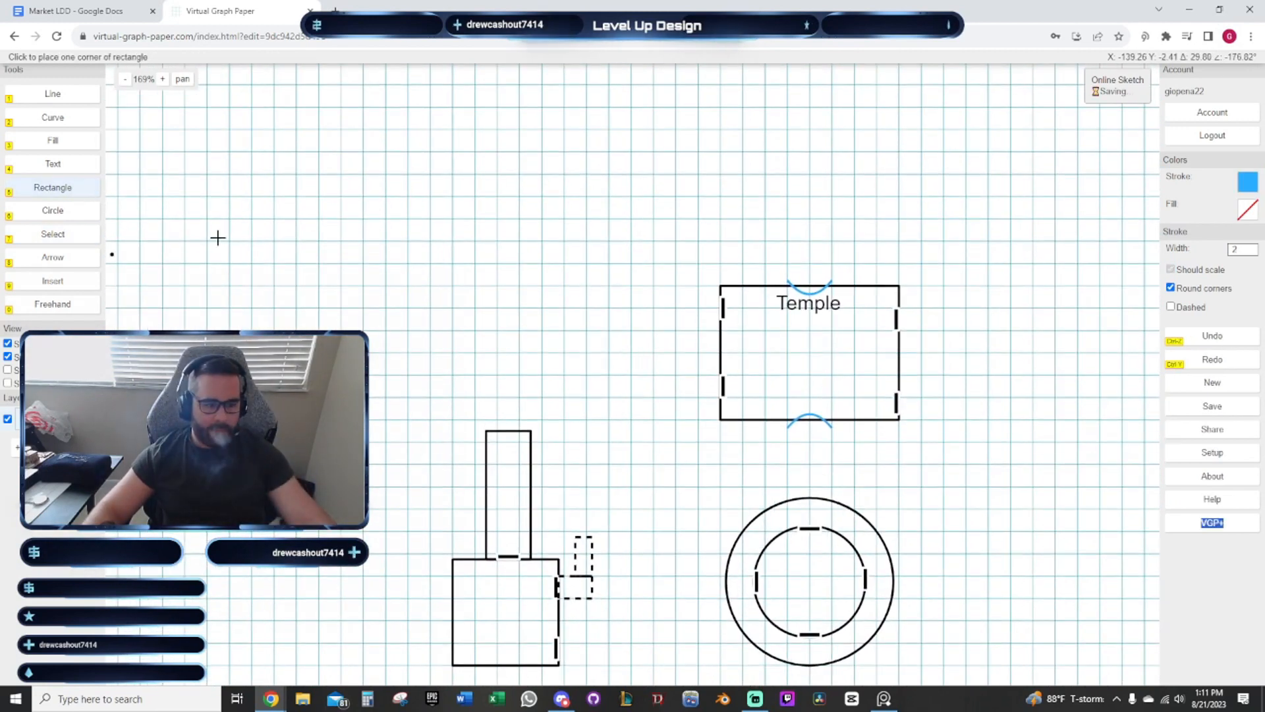
click(475, 285)
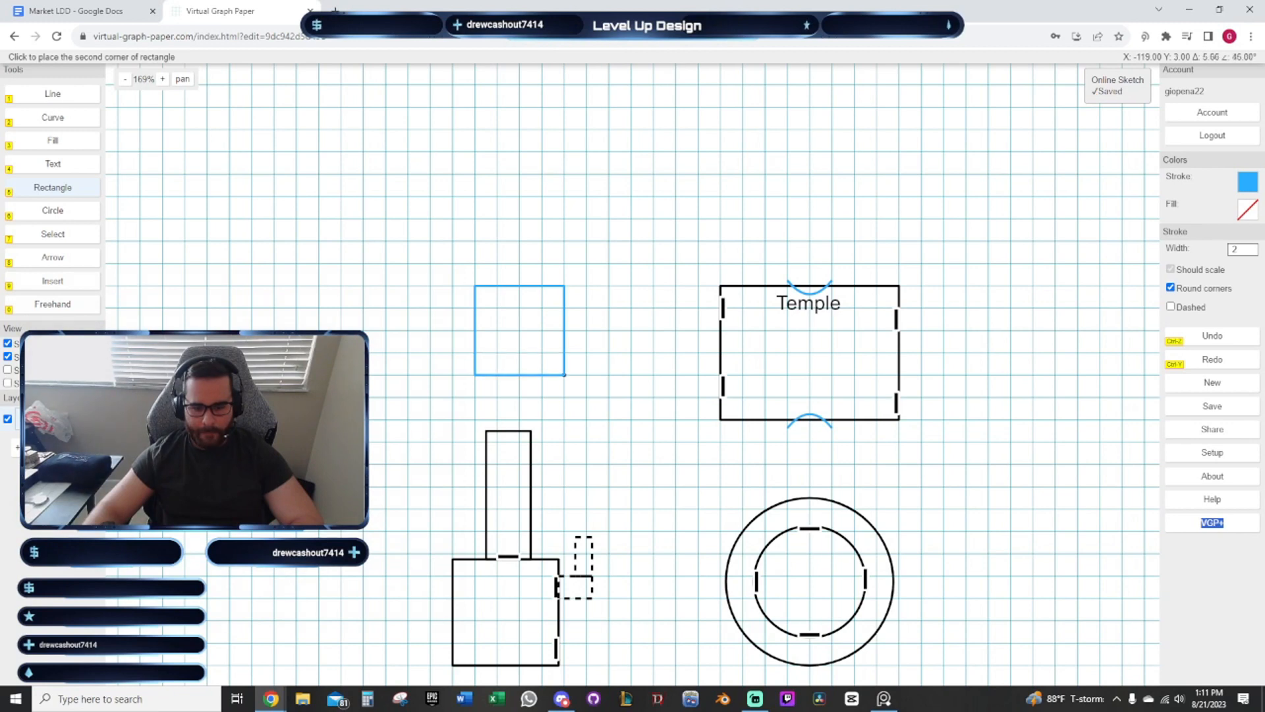
drag(635, 348, 508, 294)
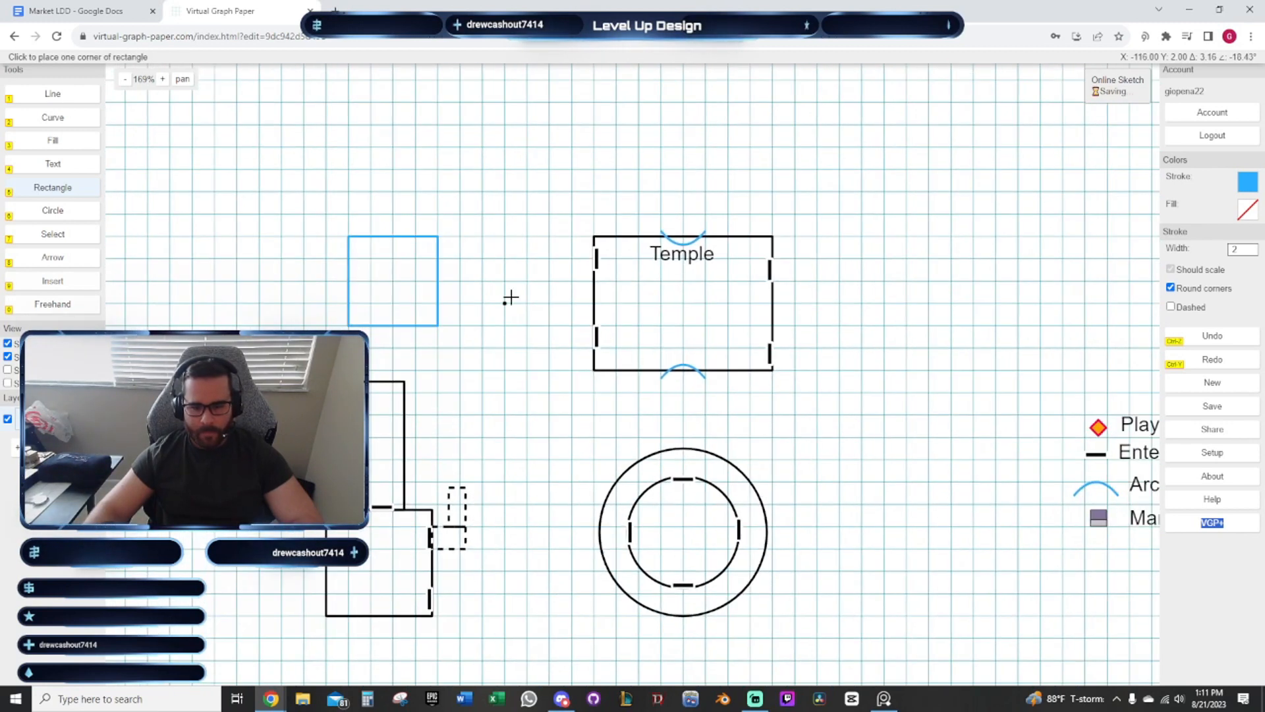
Draw a straight arrow from the middle of the blue square's top edge to a point 12 units left and 9 units up
scroll(540, 344, down, 2)
scroll(539, 342, up, 2)
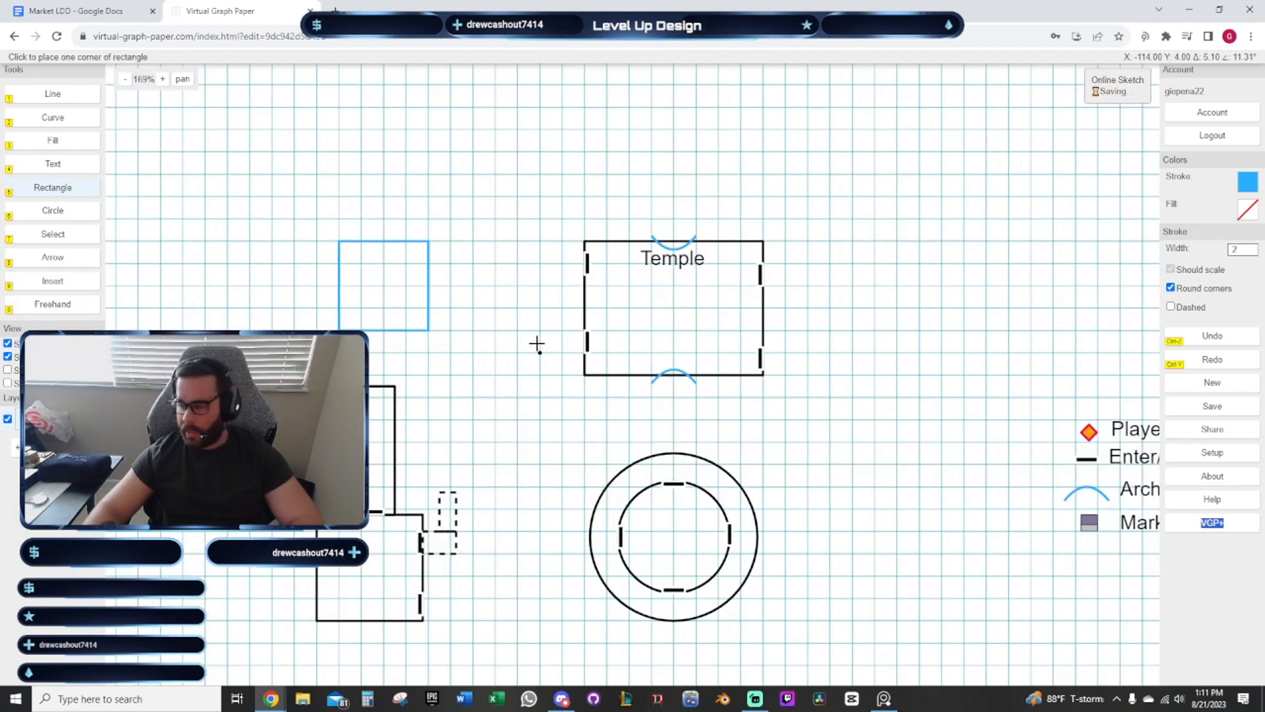
drag(537, 344, 599, 372)
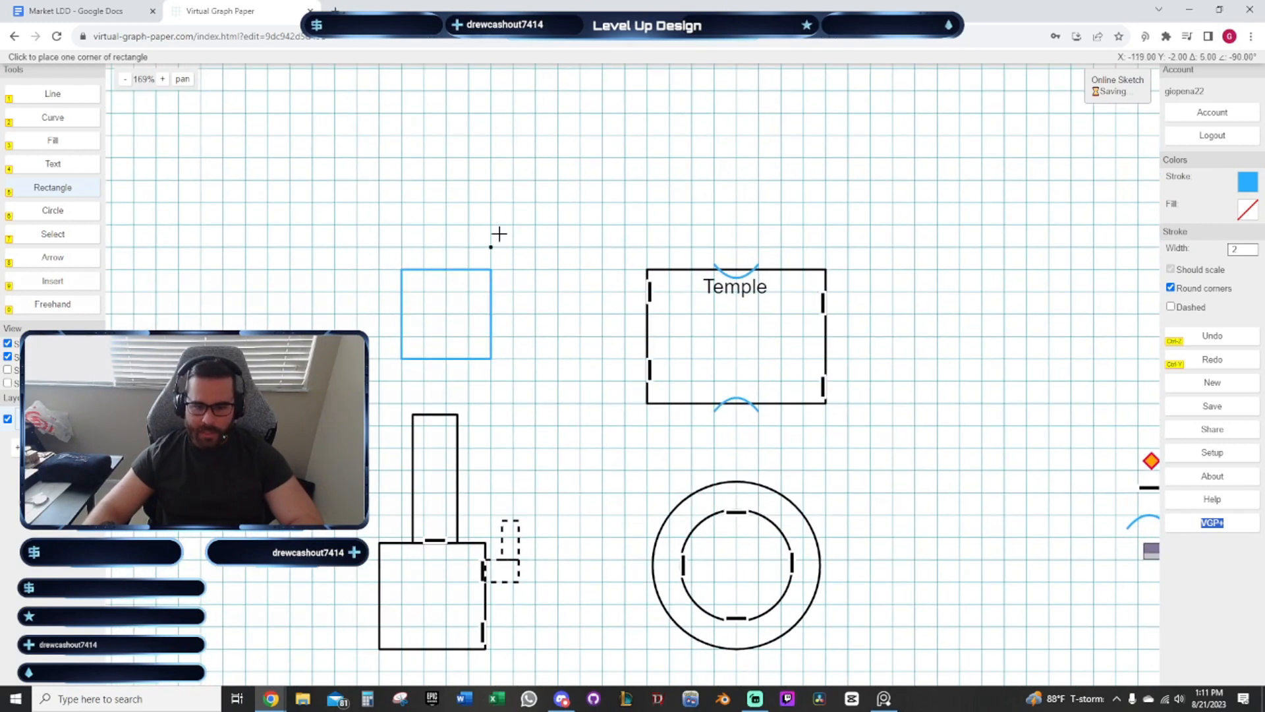
drag(499, 234, 492, 351)
click(56, 263)
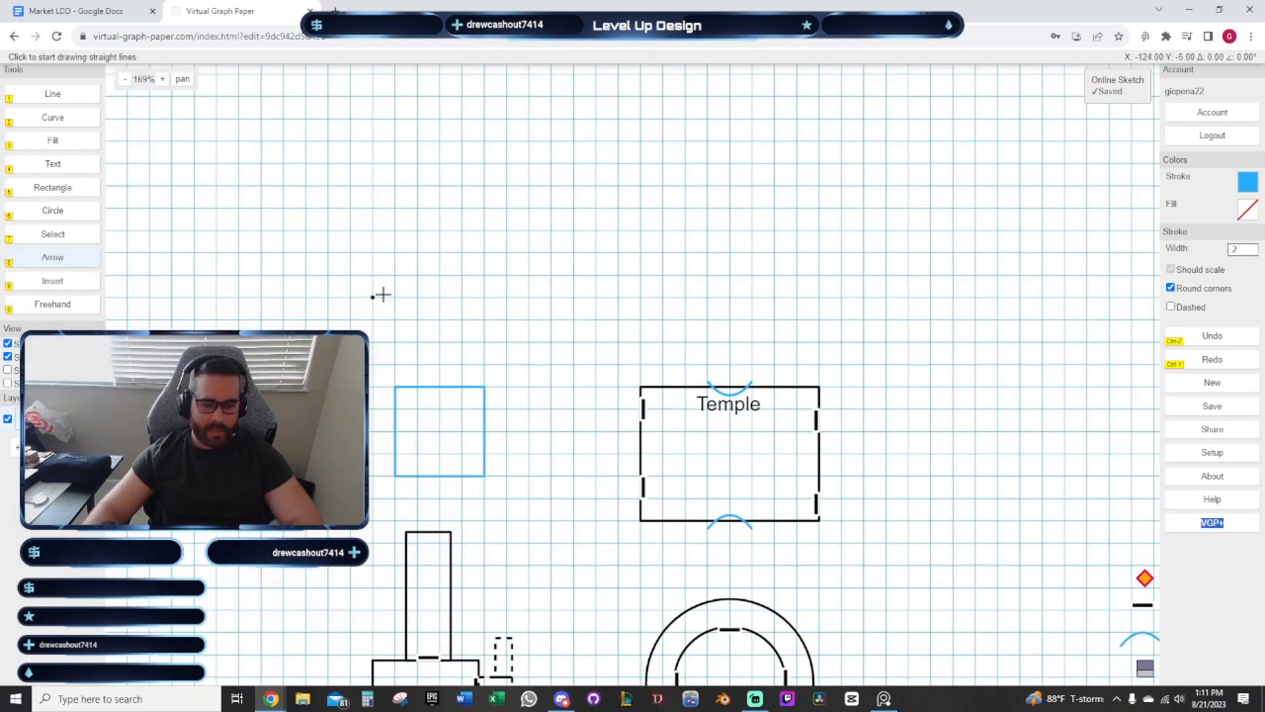
mouse_move(645, 352)
mouse_down()
mouse_move(462, 382)
mouse_move(723, 381)
mouse_move(644, 395)
mouse_move(655, 441)
mouse_up()
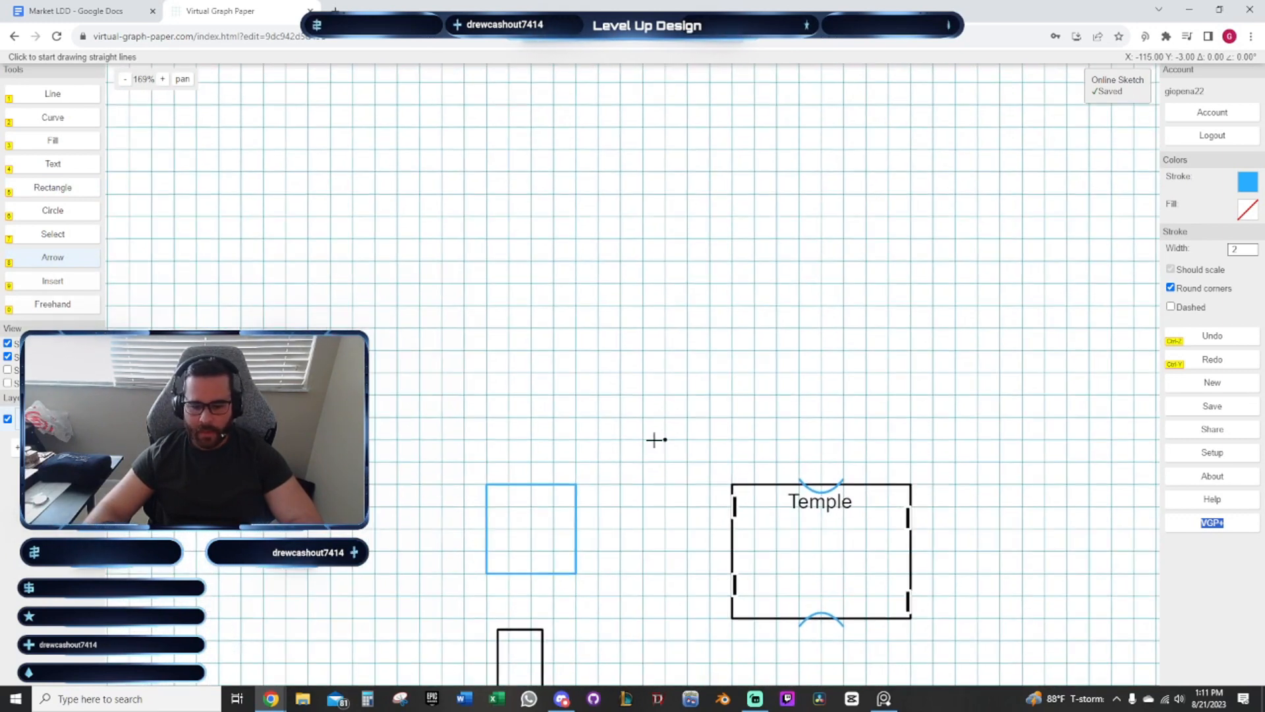
click(531, 484)
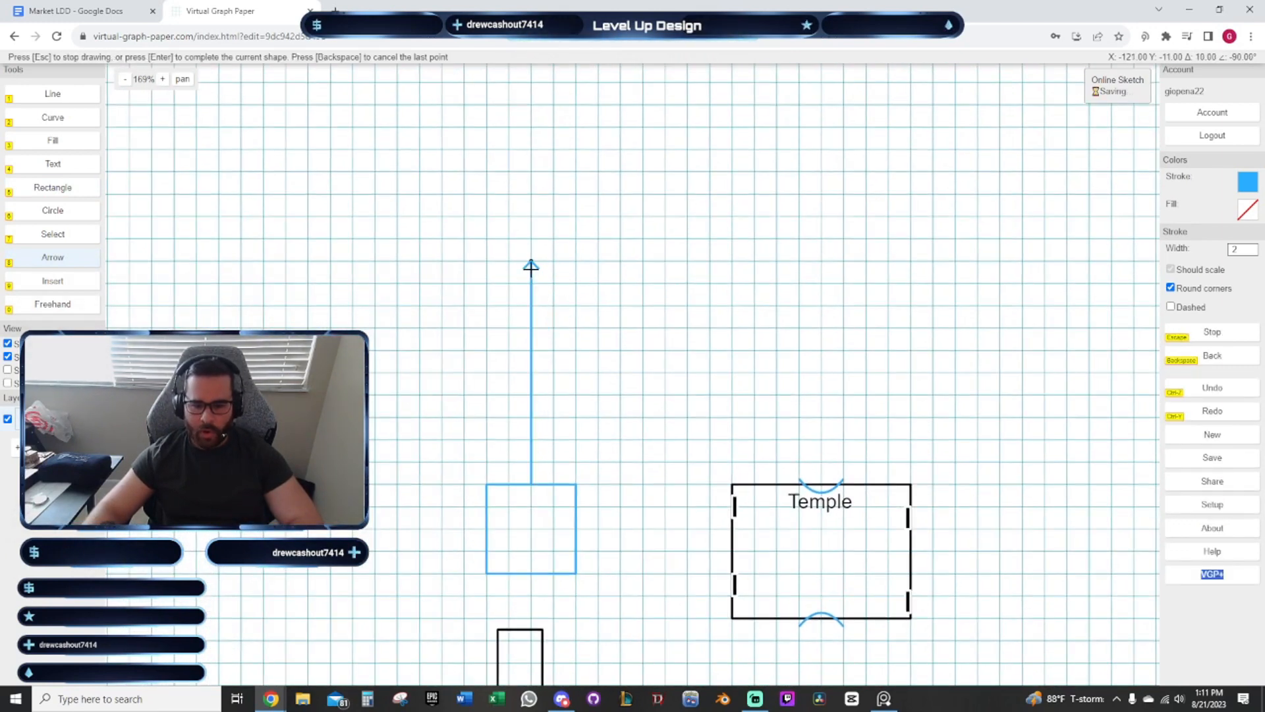
click(264, 284)
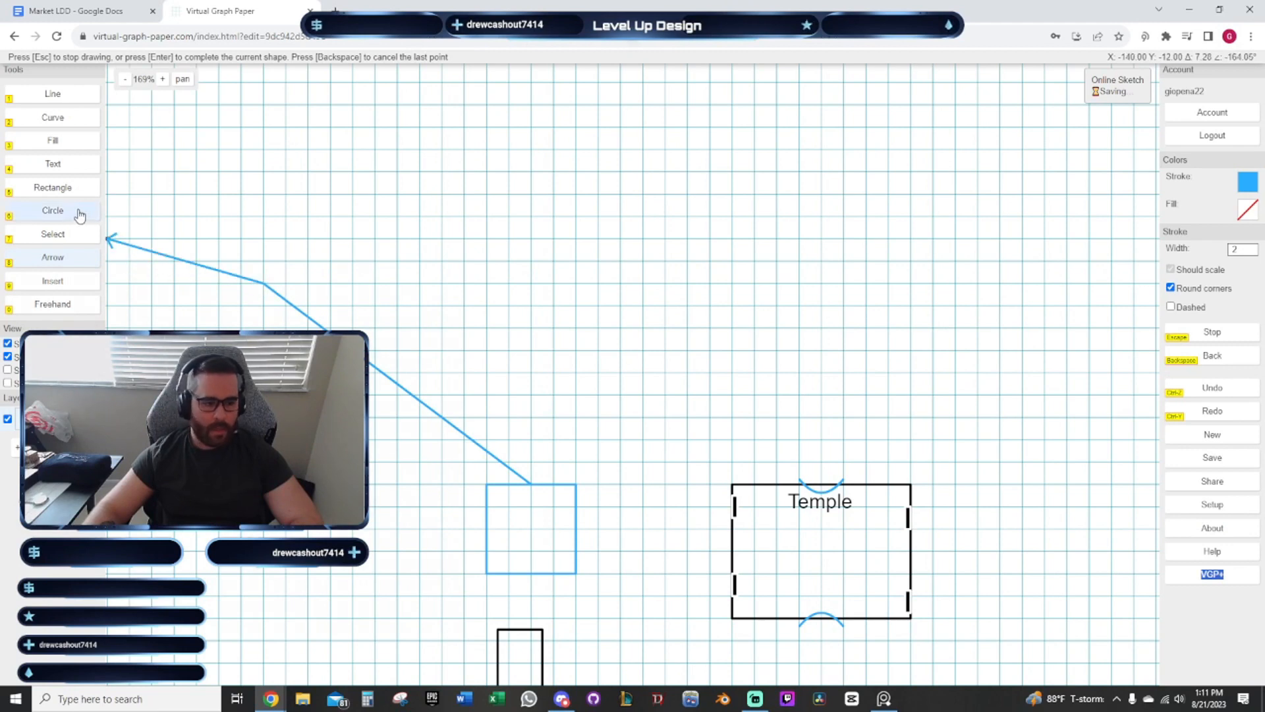
click(57, 238)
drag(288, 218, 638, 299)
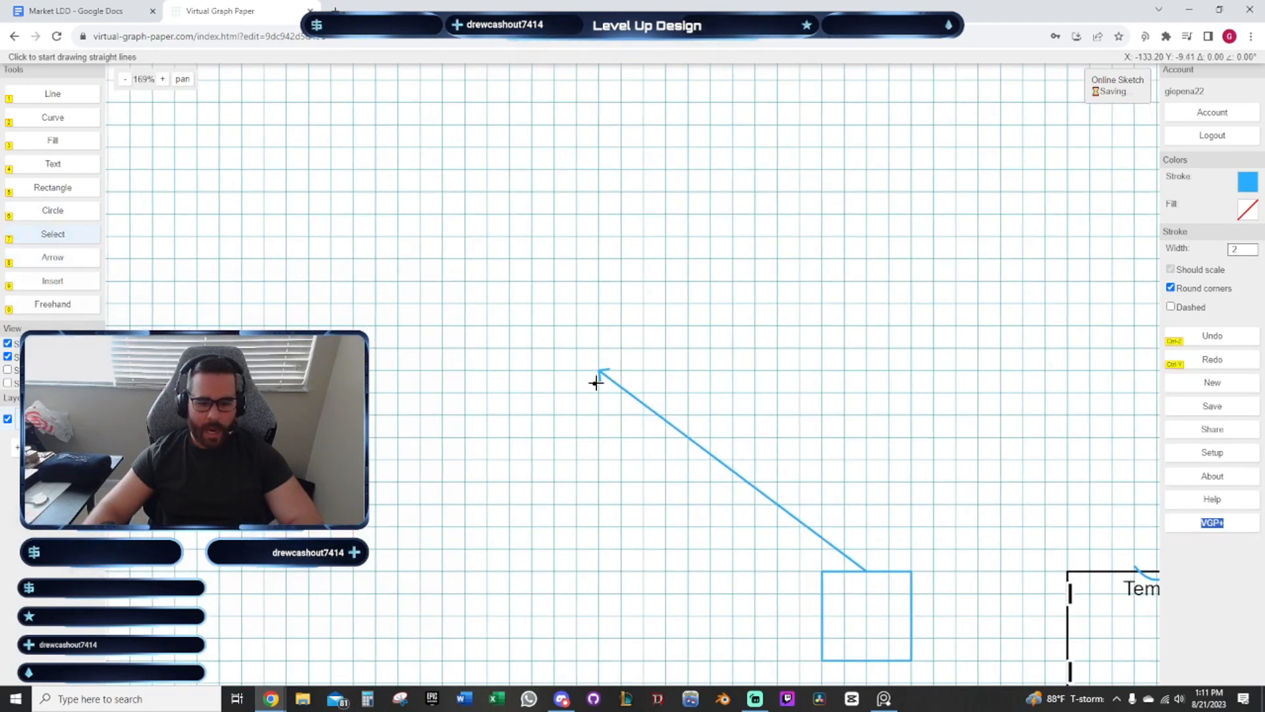
drag(595, 382, 621, 340)
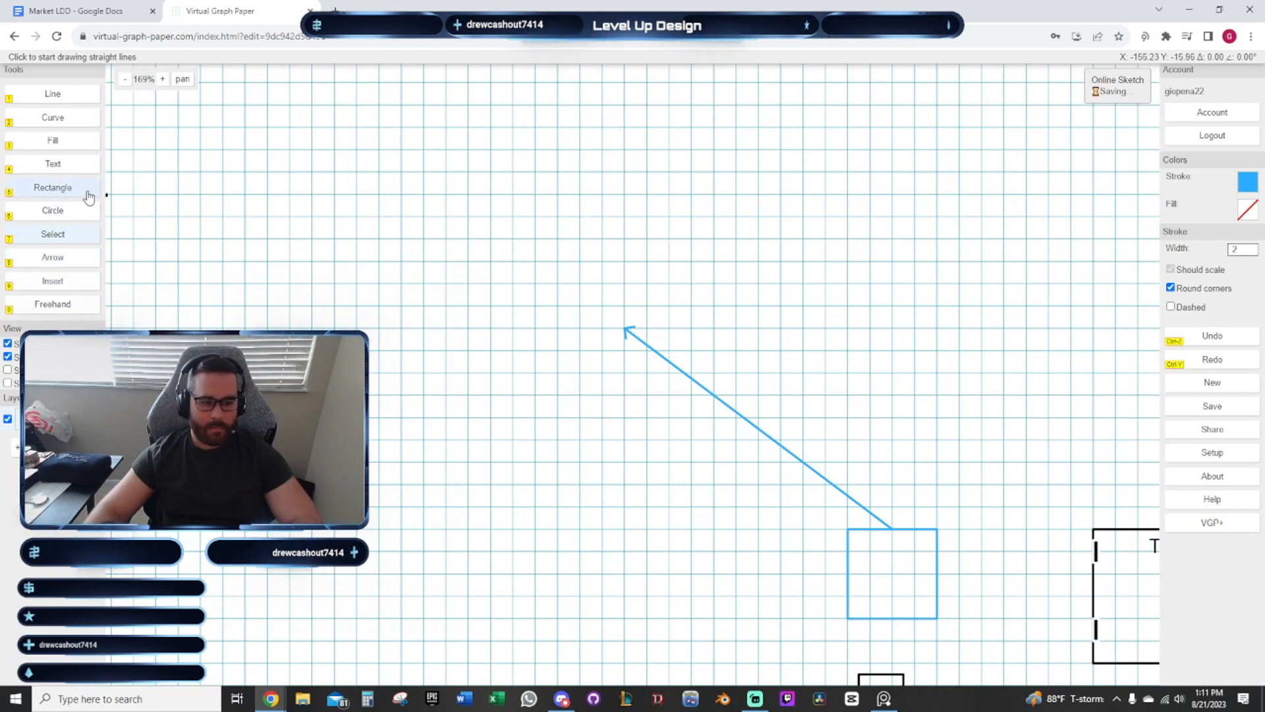
Draw a 7 by 4 unit rectangle and a 4 by 4 unit square in the empty area beyond the arrow's tip
click(88, 196)
click(267, 261)
click(424, 350)
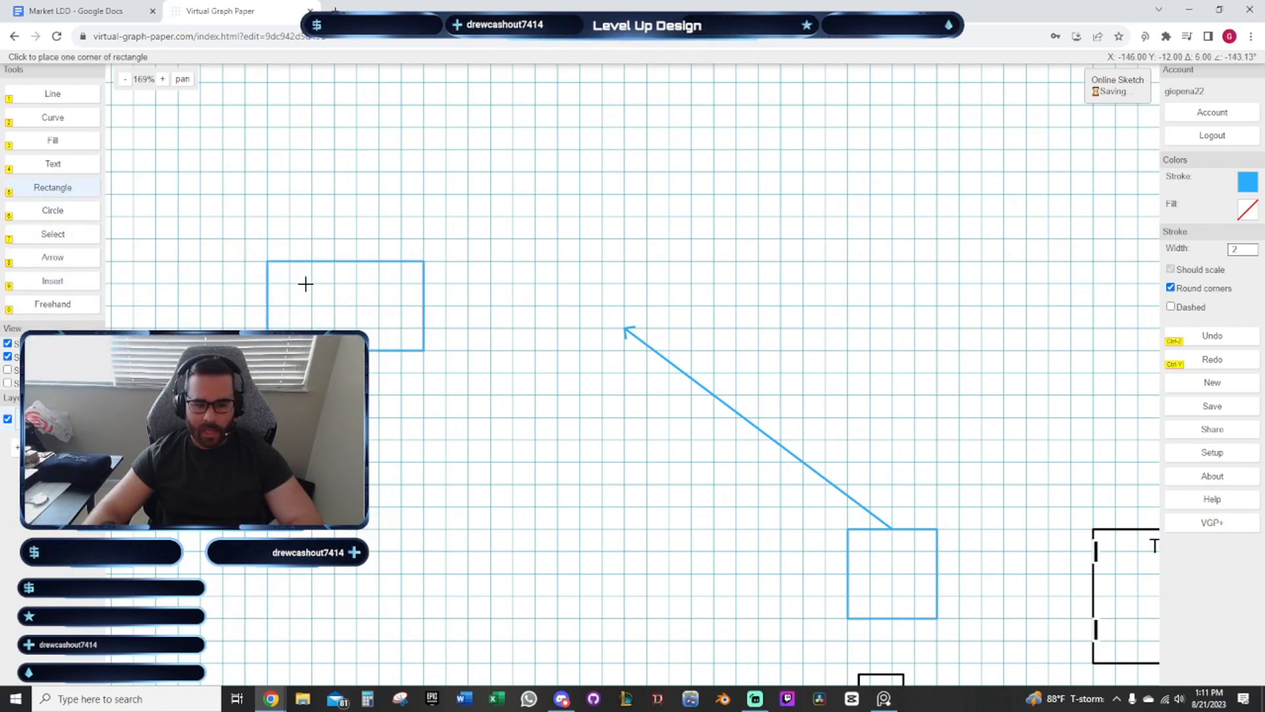
click(490, 193)
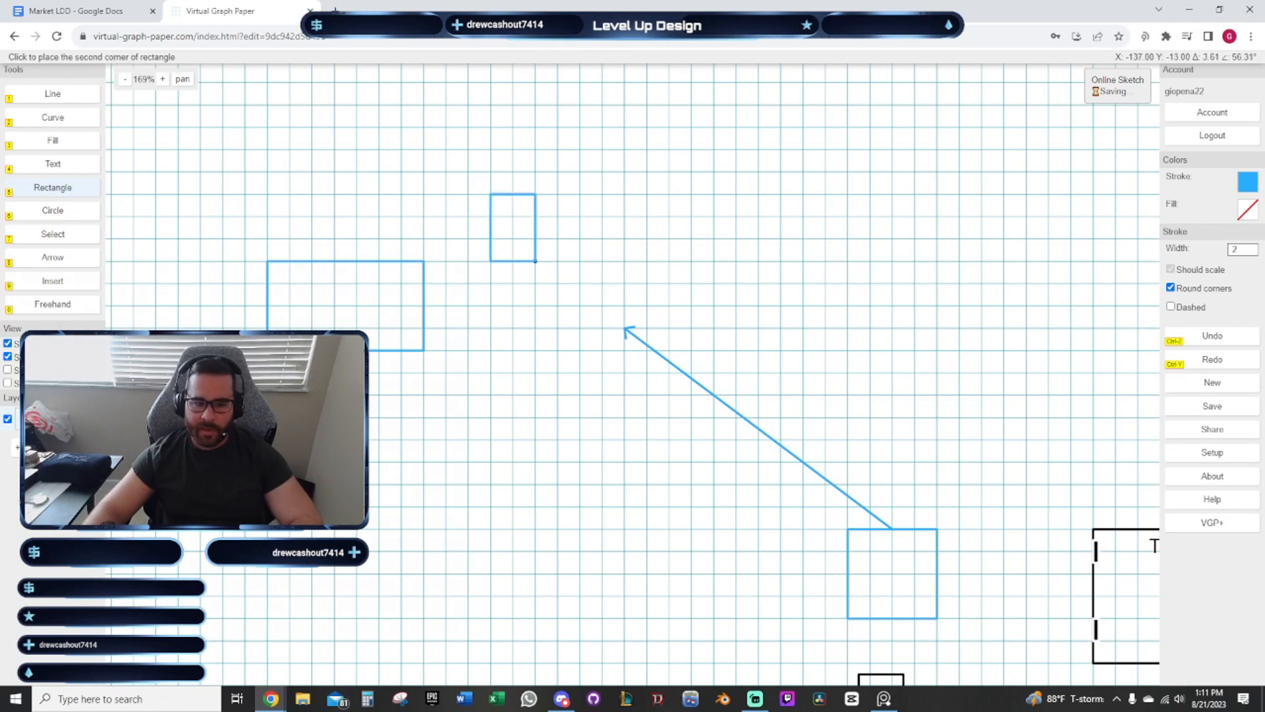
click(580, 283)
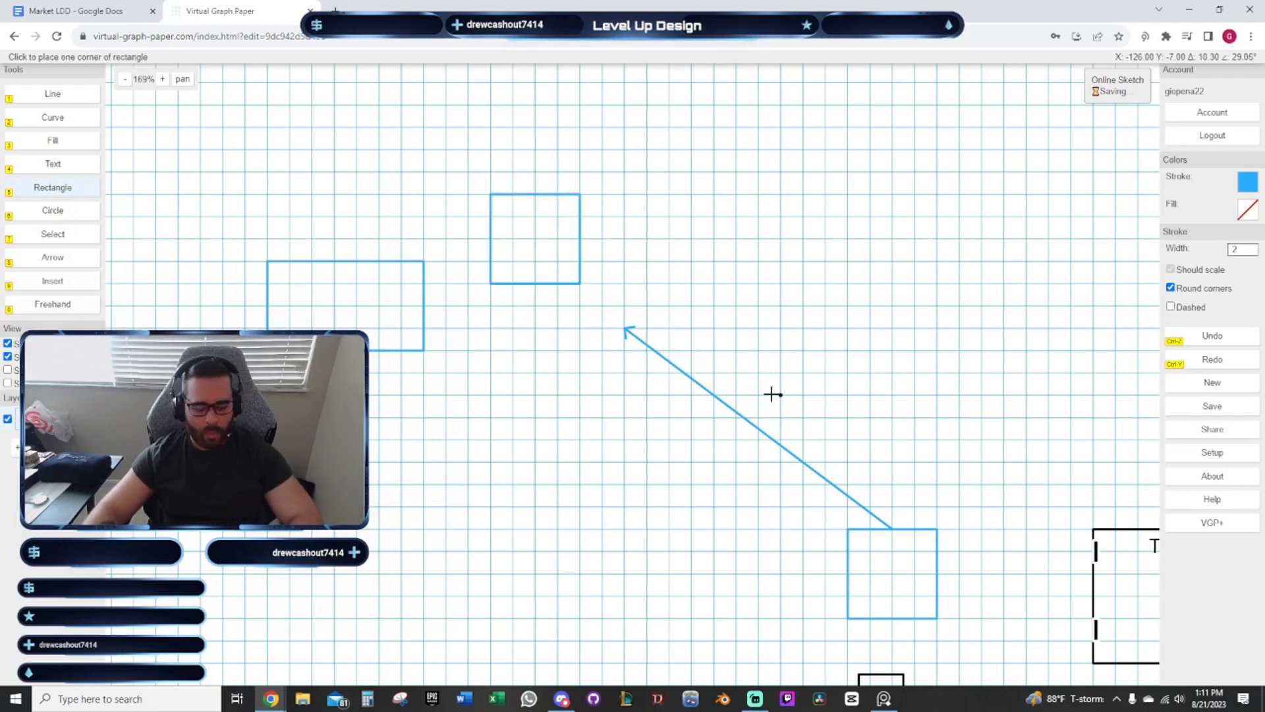
Undo the two rectangles near the arrow's tip and the arrow itself
key(ctrl+z)
key(ctrl+z)
key(ctrl+z)
Draw a rectangle 3 units wide and 2.5 units high centred inside the blue square left of the temple
drag(823, 438, 485, 159)
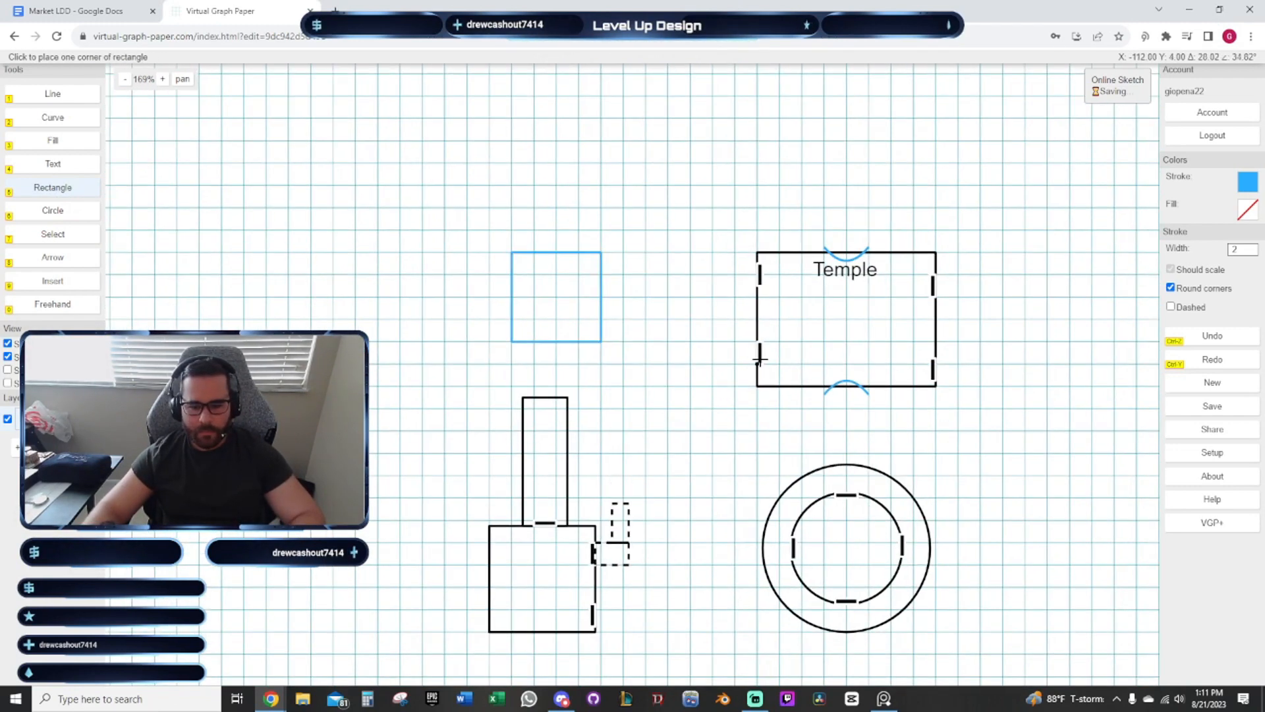
scroll(740, 323, up, 2)
drag(611, 235, 724, 354)
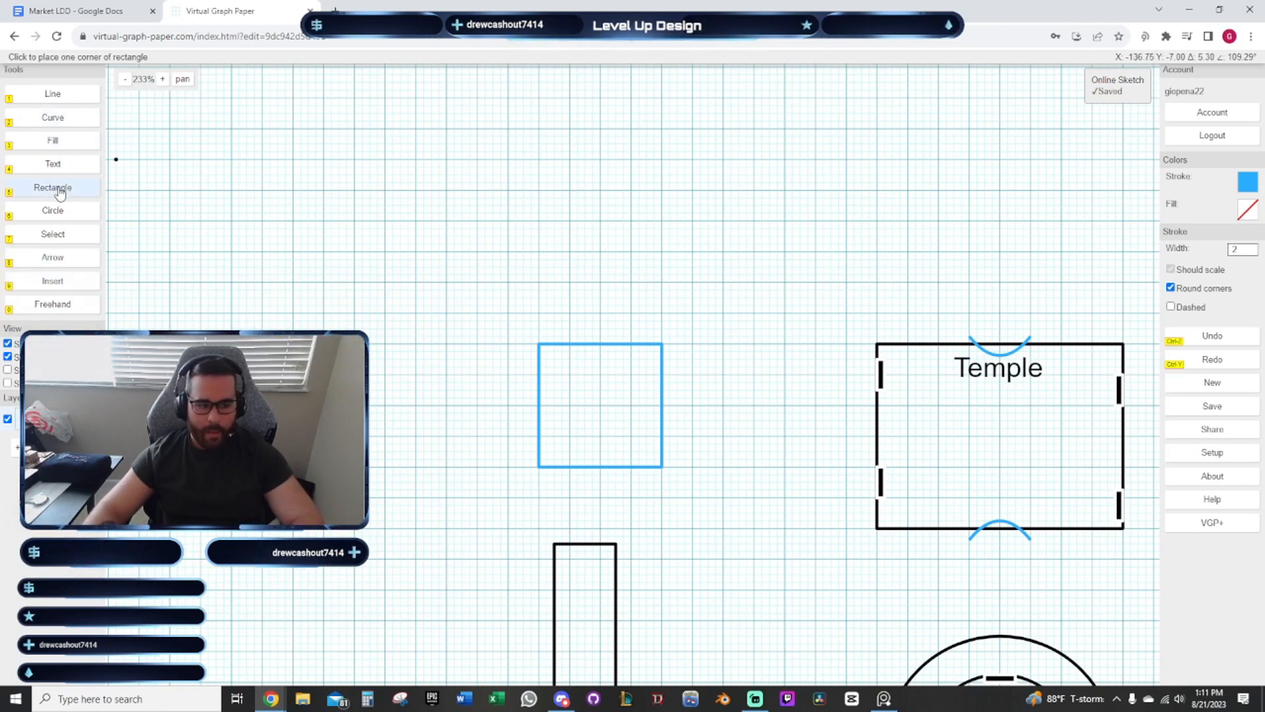
click(553, 367)
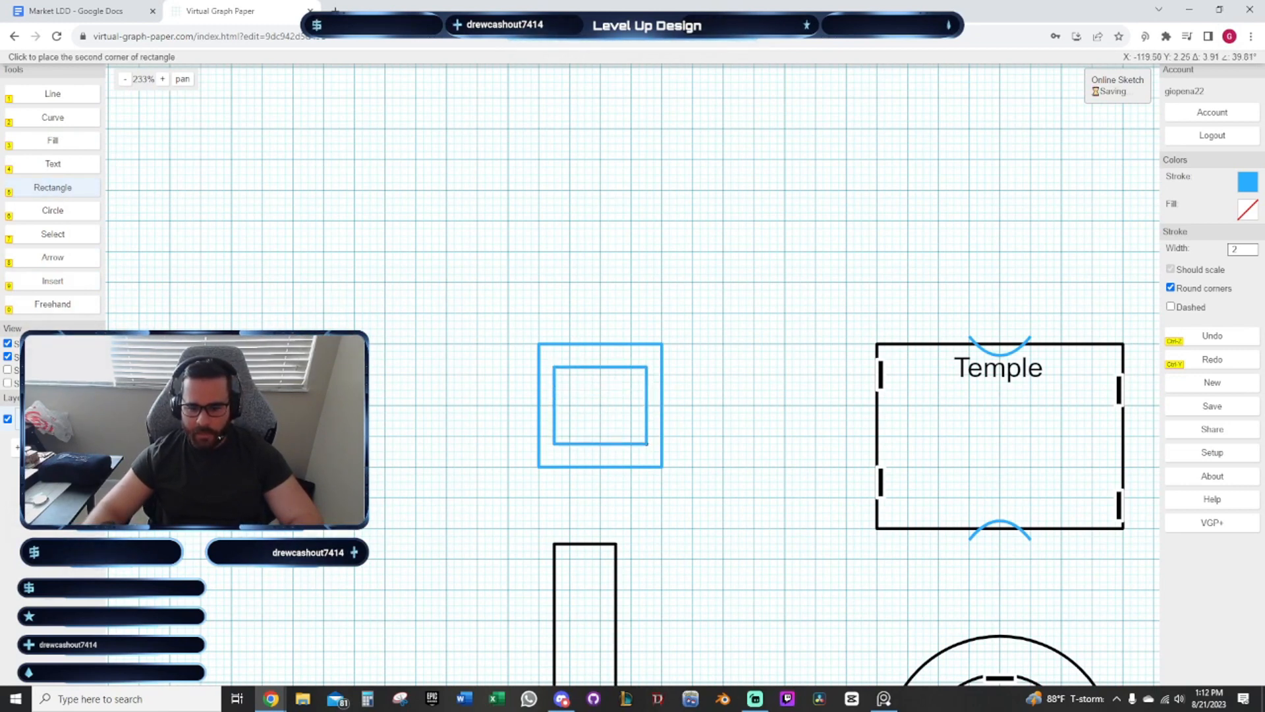
click(647, 444)
drag(752, 408, 686, 461)
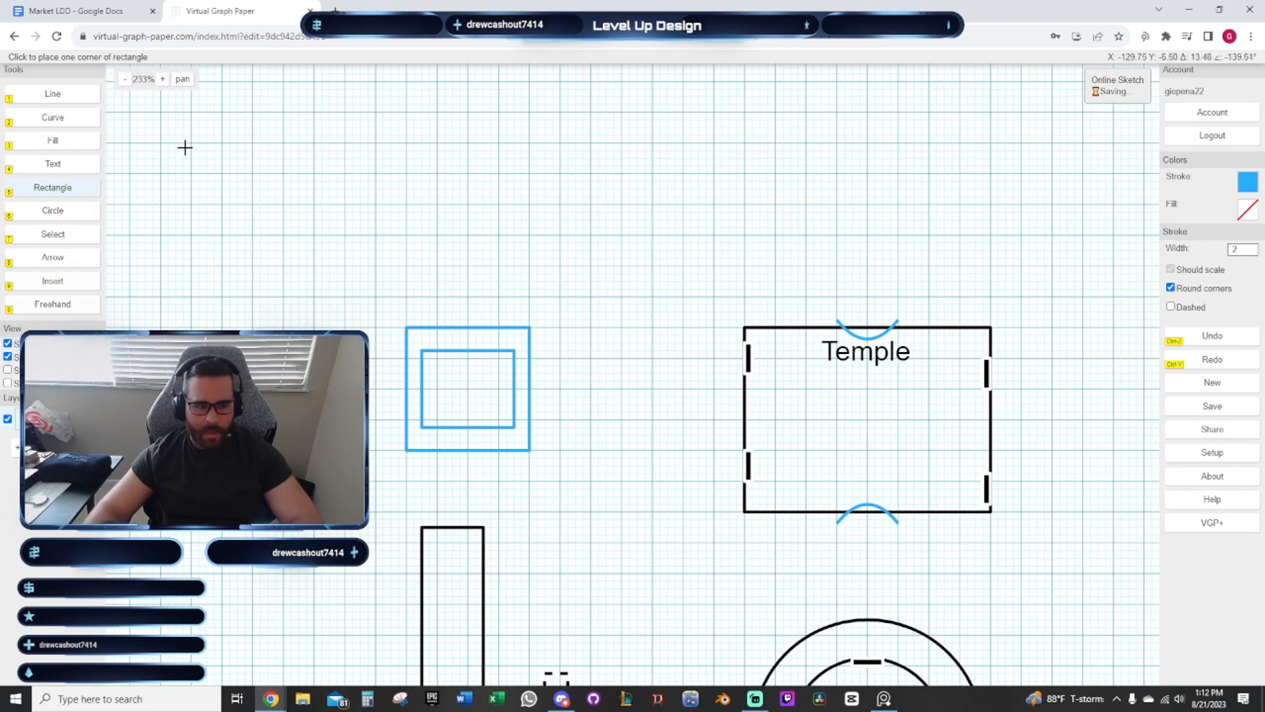
Change the outer blue square beside the temple to a black, dashed outline
click(56, 234)
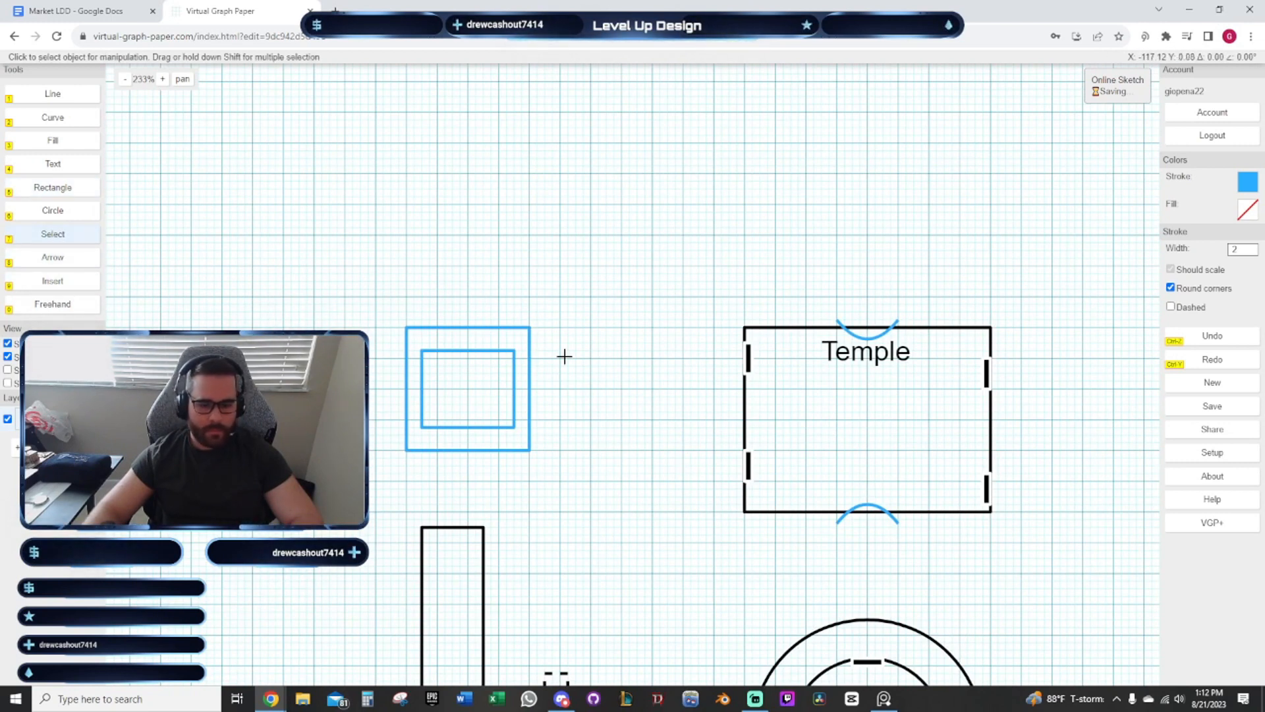
click(520, 327)
click(1247, 183)
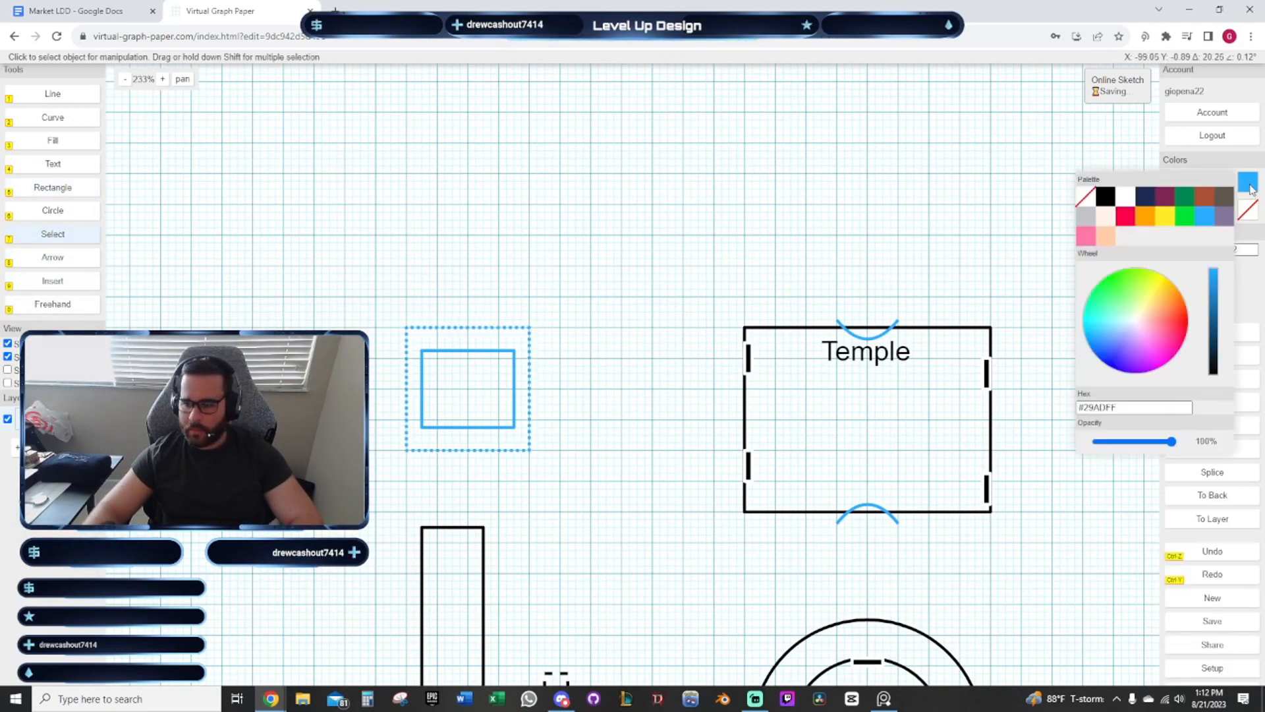
click(1105, 196)
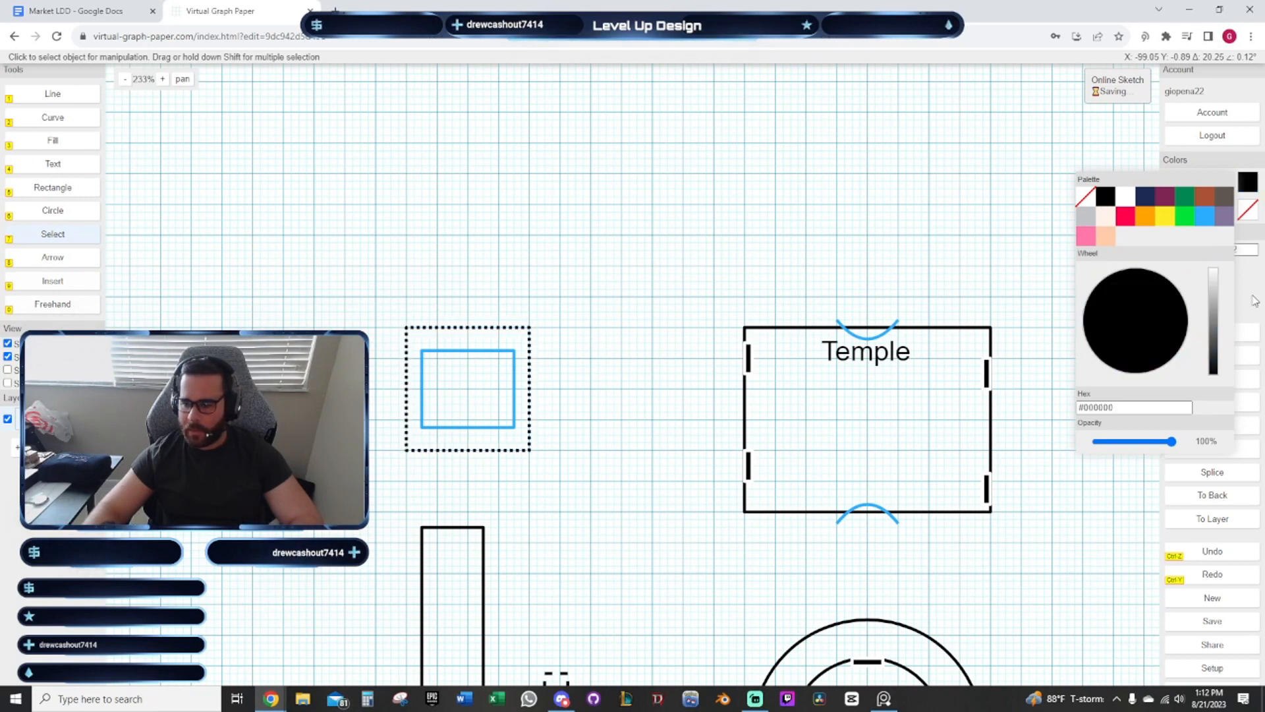
click(1247, 182)
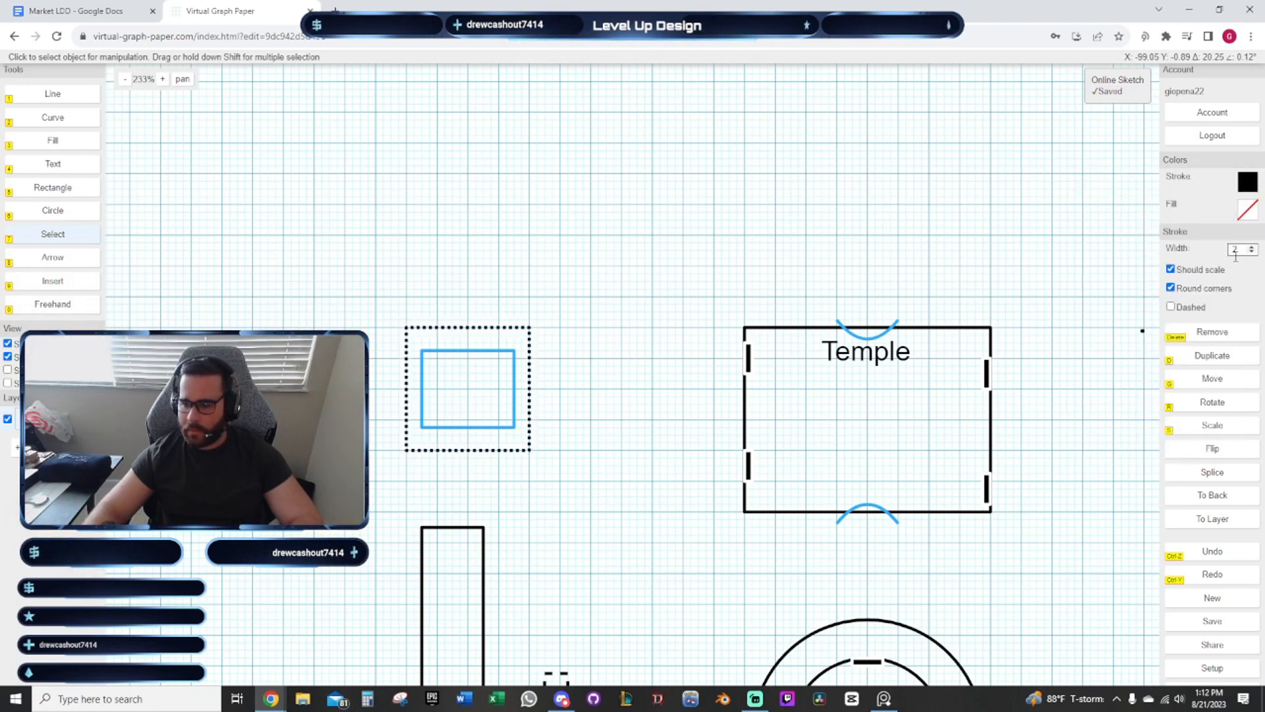
Recolour the smaller rectangle inside the dashed square black and clear the selection
click(489, 387)
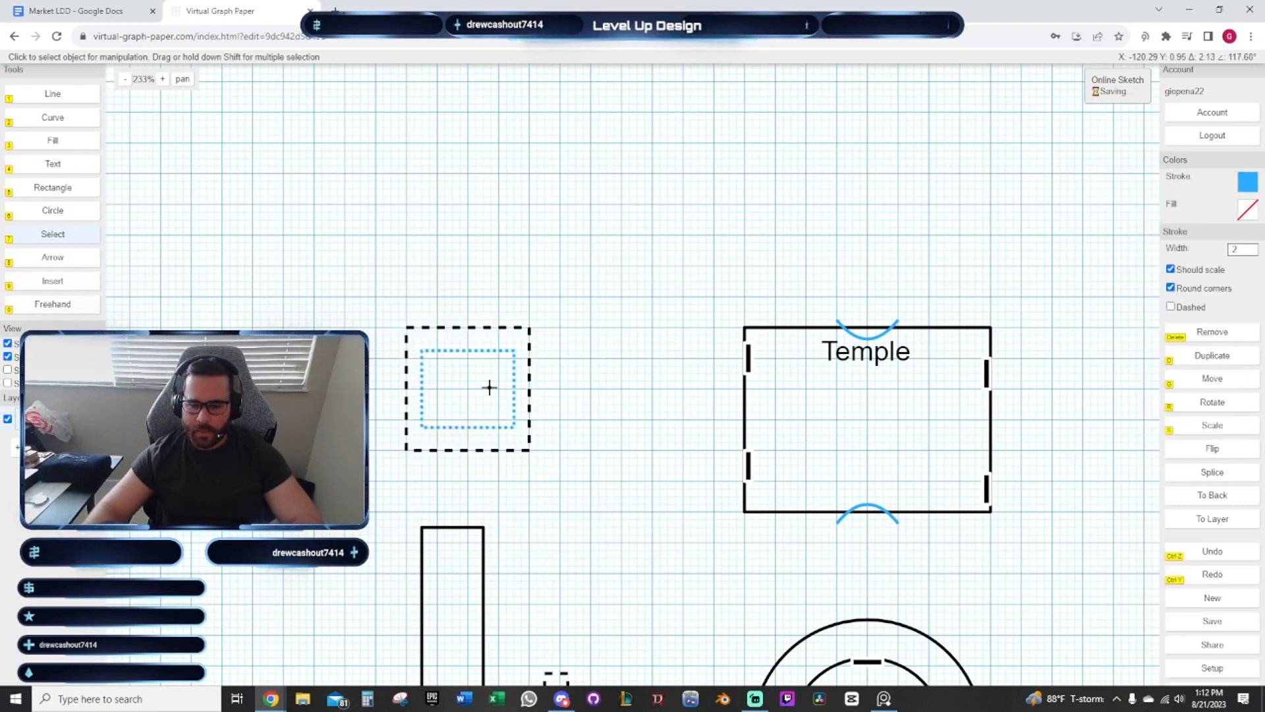
click(1247, 181)
click(1106, 197)
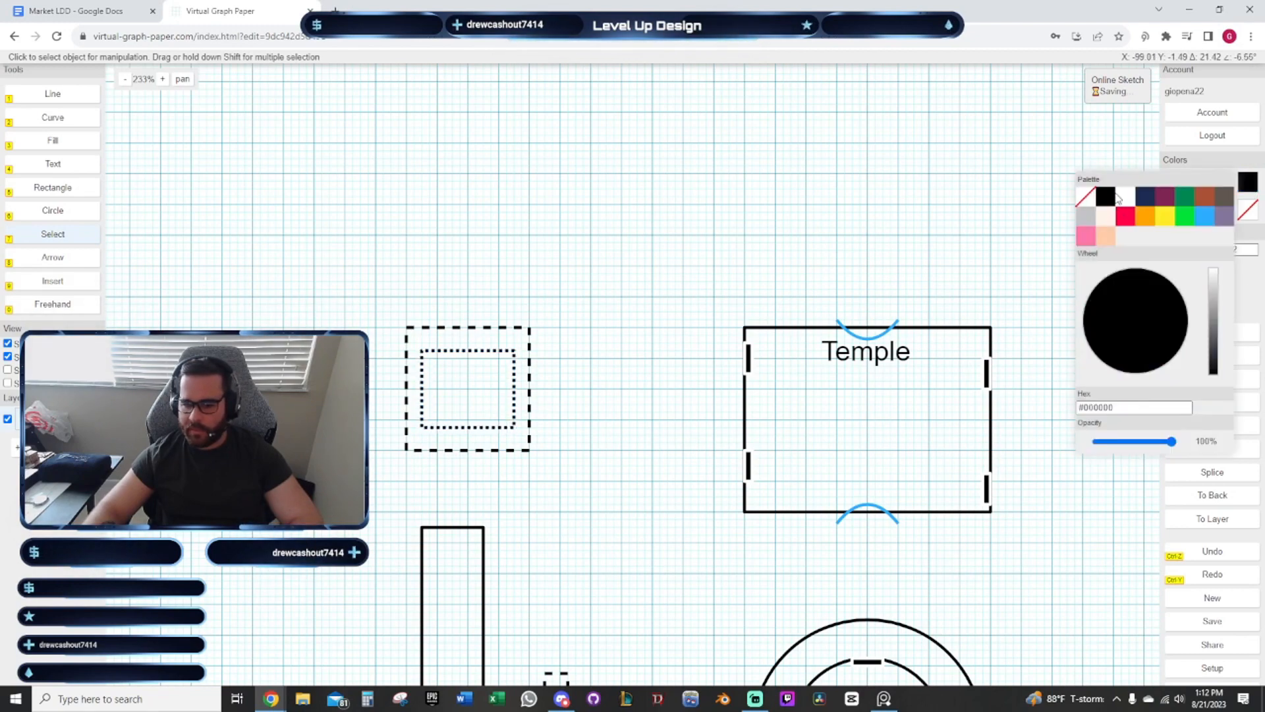
click(658, 271)
Examine the spacing between the temple, the circular structure, the dashed square and the buildings beside them
scroll(677, 251, down, 5)
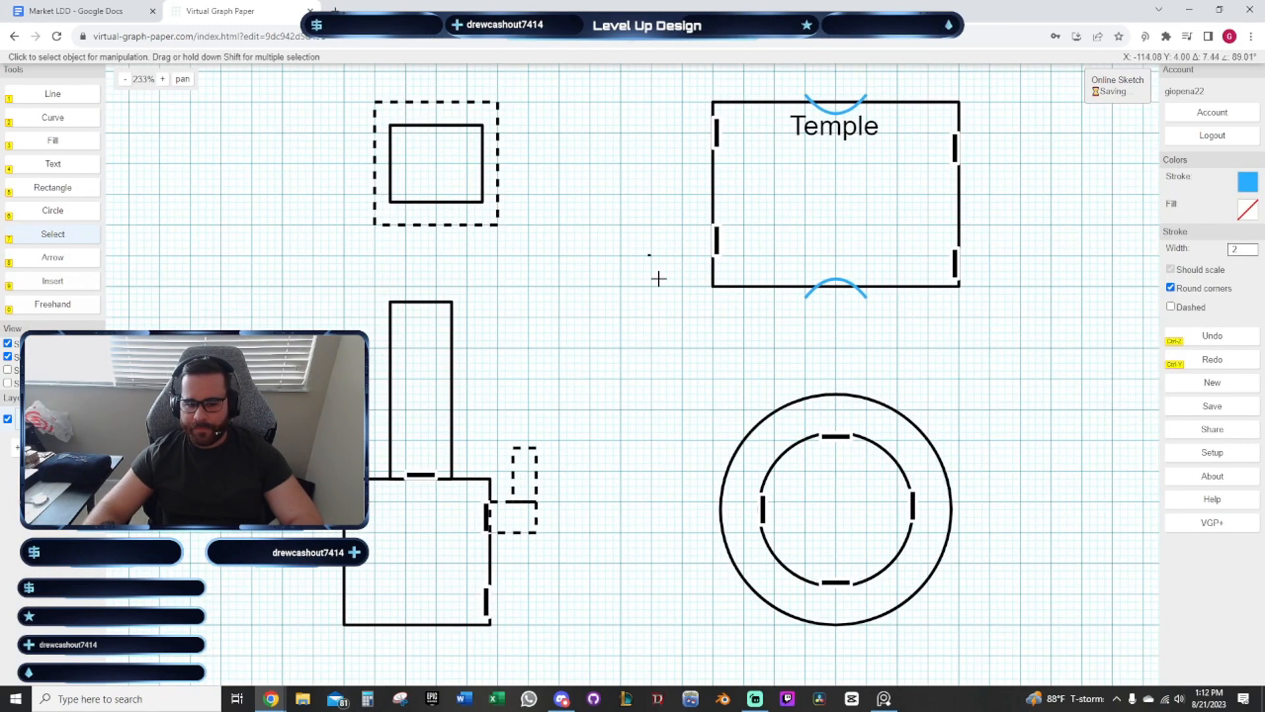
scroll(641, 339, down, 2)
drag(601, 399, 698, 403)
scroll(627, 412, up, 2)
drag(669, 299, 614, 308)
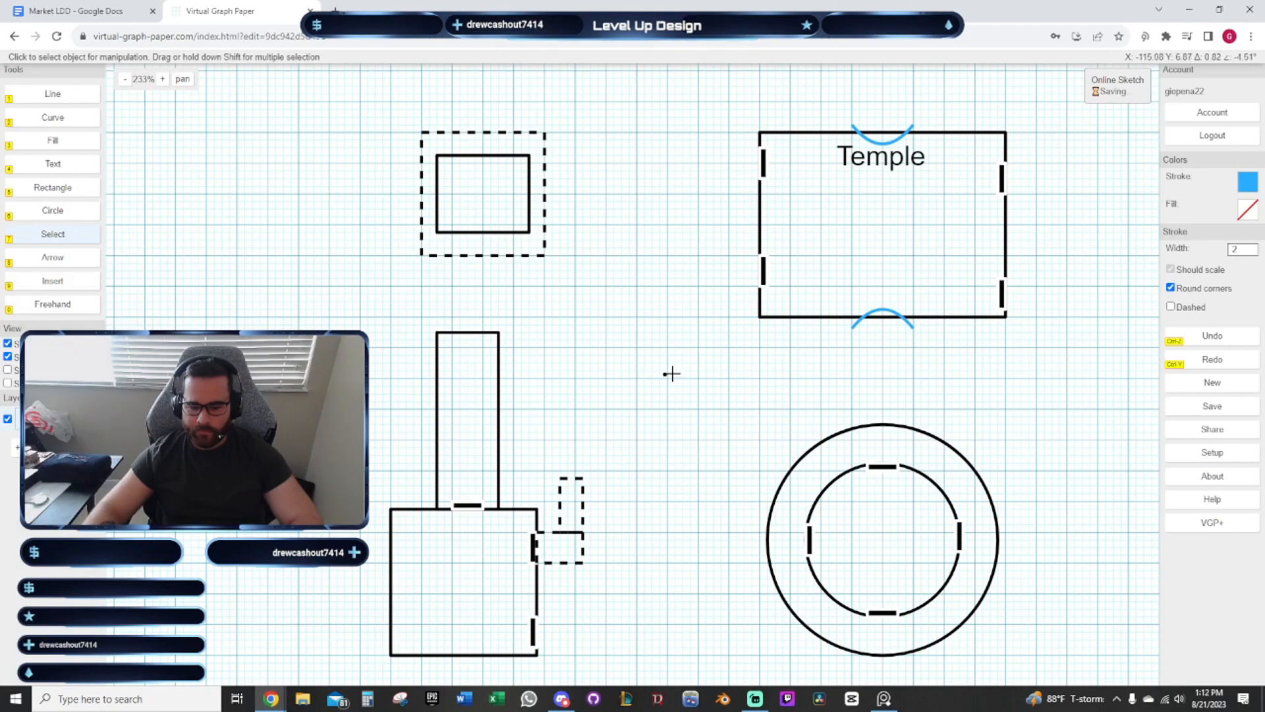
drag(672, 373, 601, 413)
drag(580, 472, 596, 452)
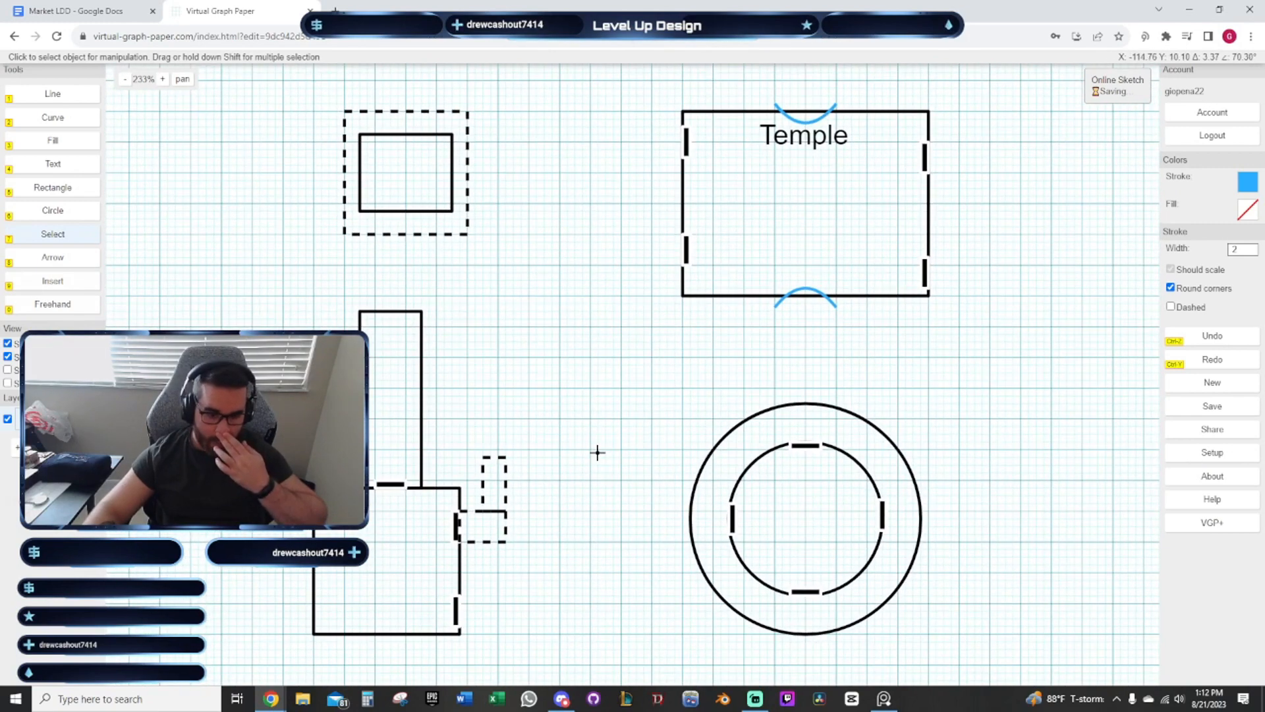
drag(575, 294, 538, 338)
scroll(502, 336, down, 3)
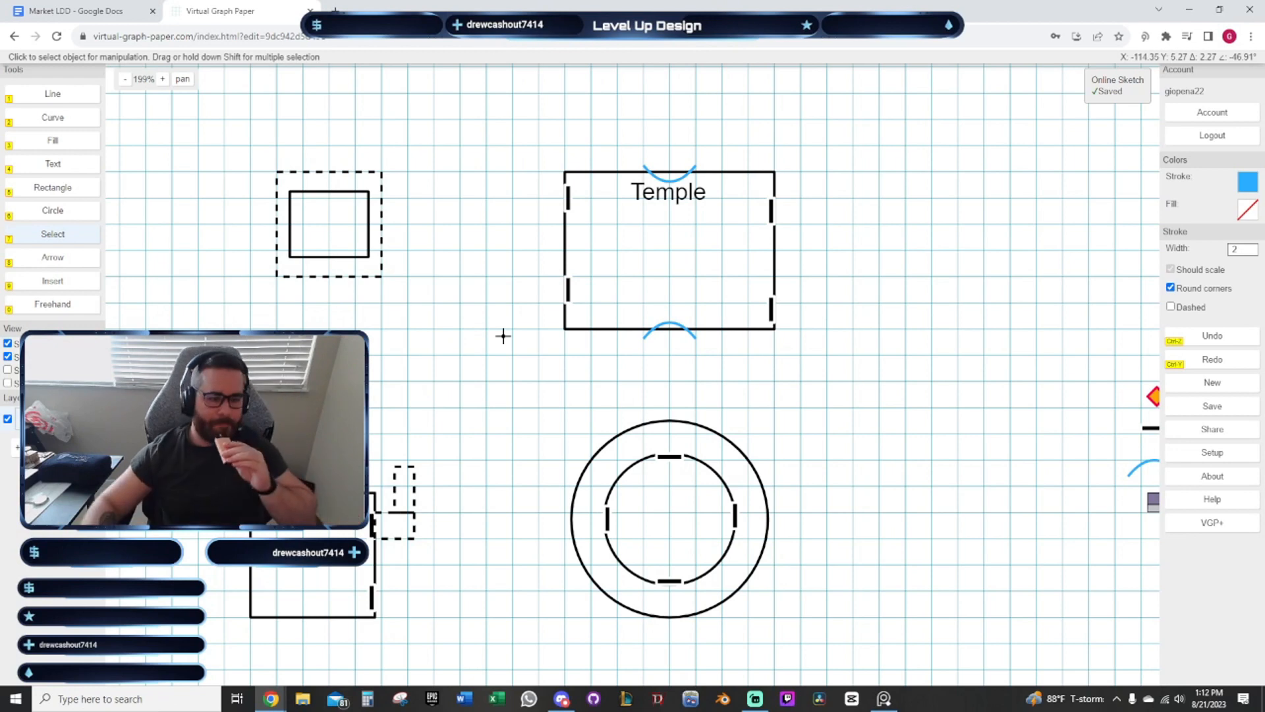
drag(499, 366, 474, 323)
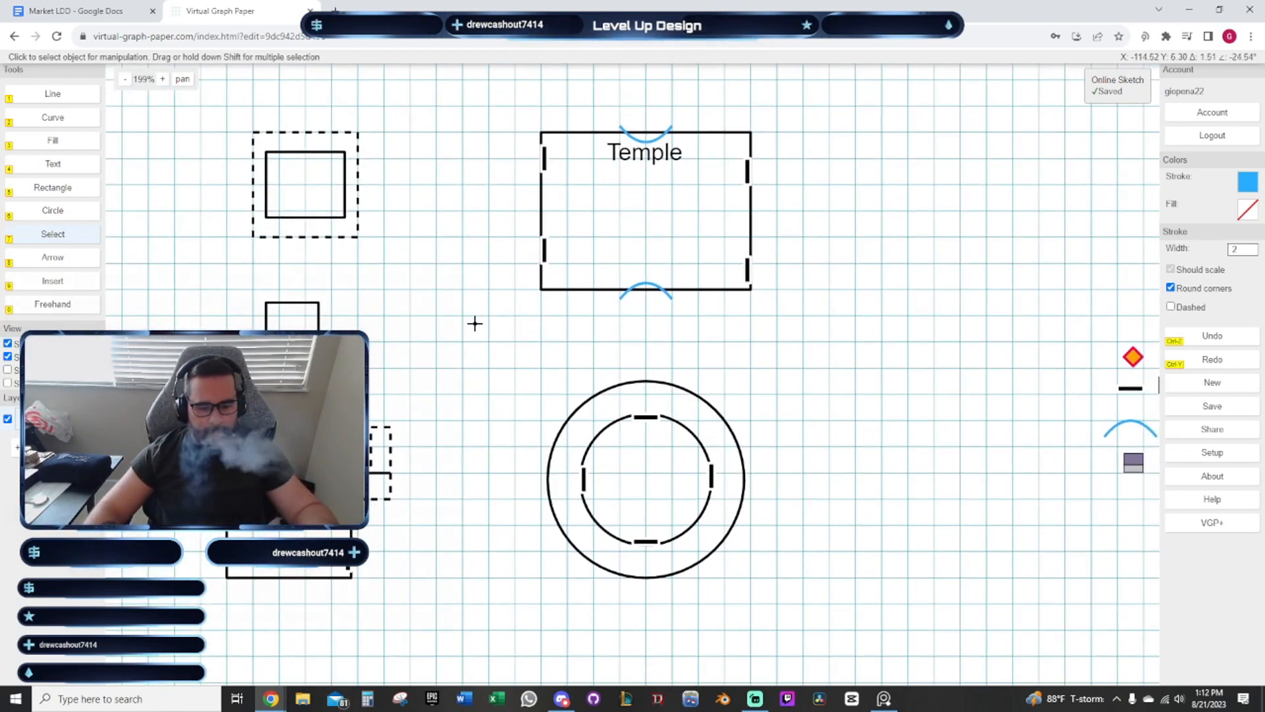
drag(474, 323, 583, 369)
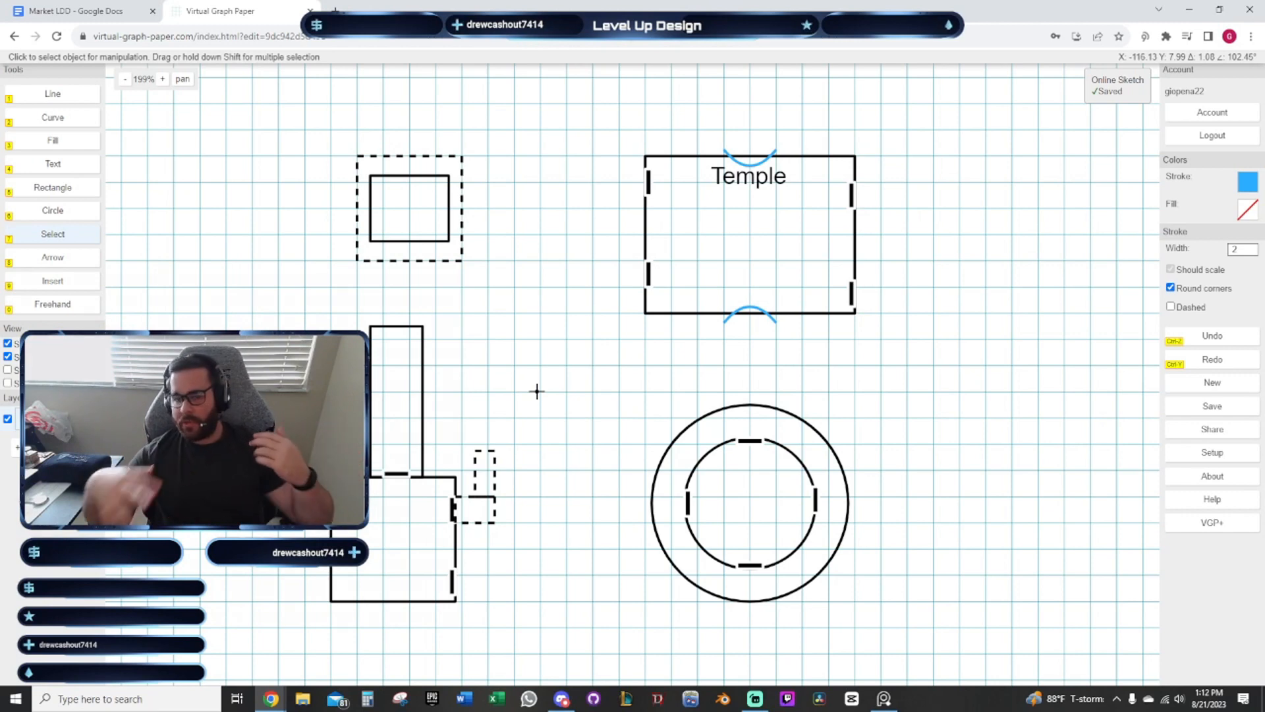
scroll(582, 392, down, 3)
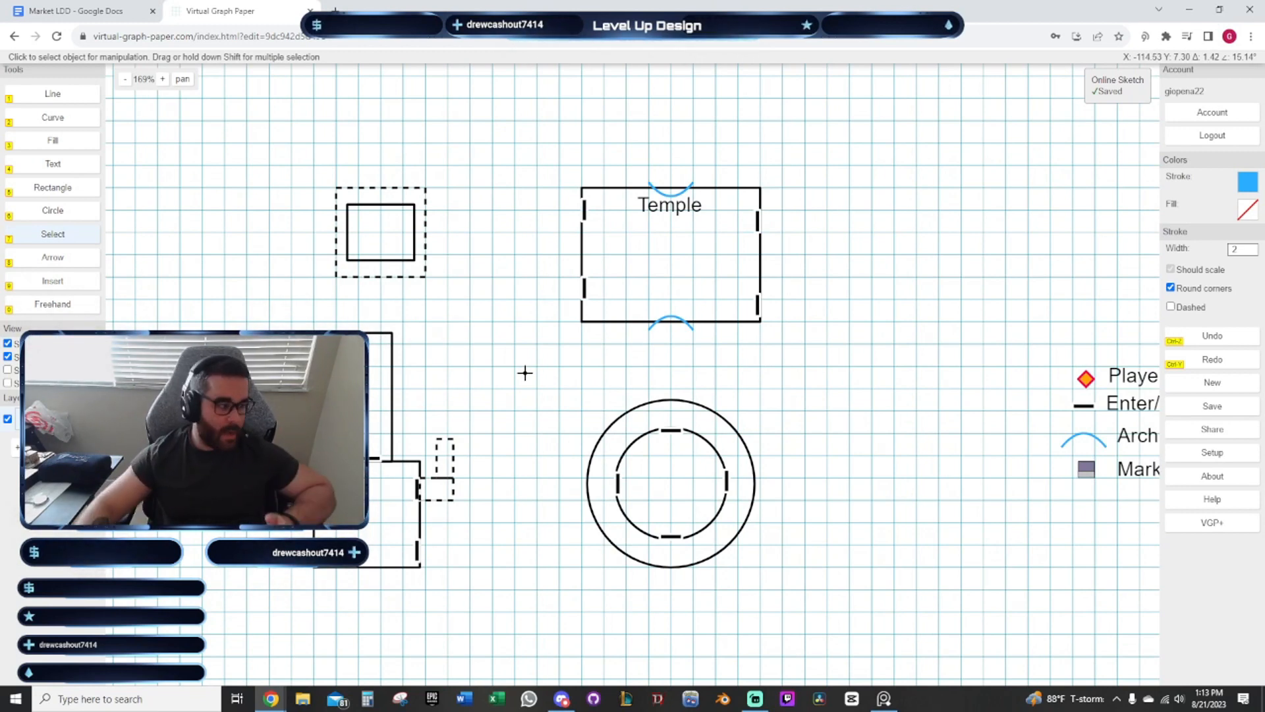
Bring up the PureRef board, enlarge it to full screen and examine the market reference images
key(ctrl+f)
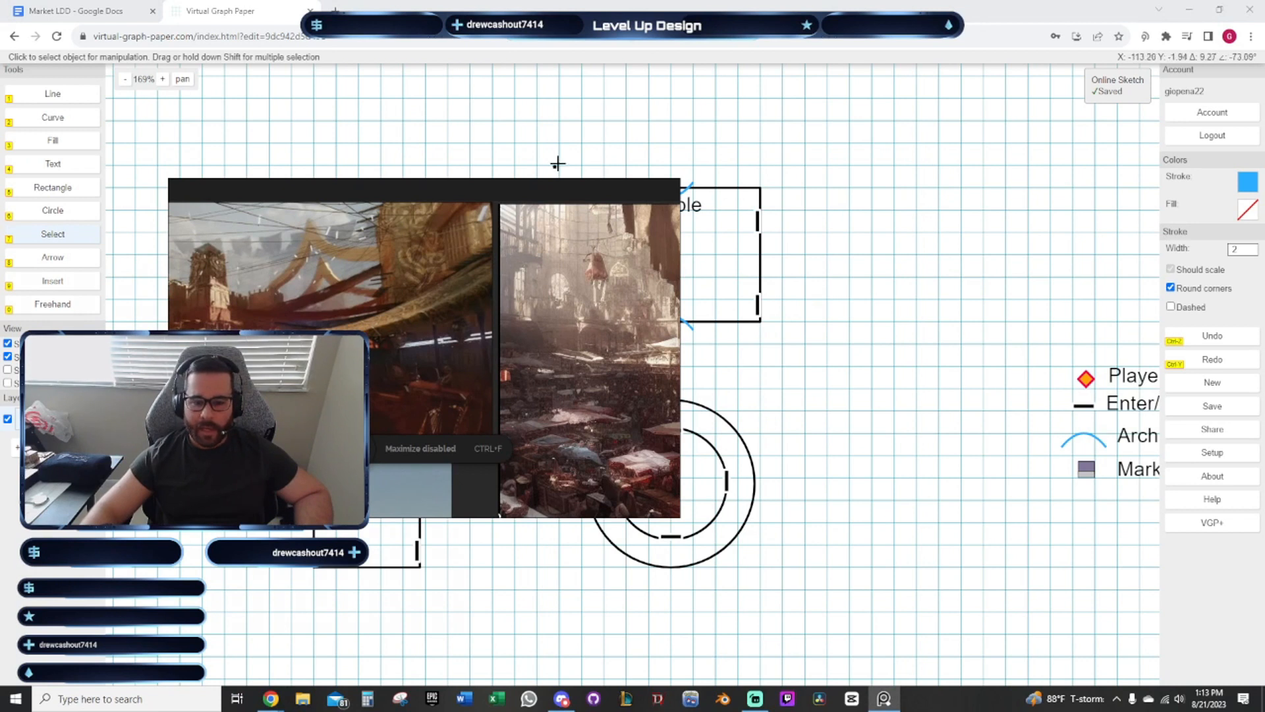
right_click(523, 190)
mouse_move(567, 357)
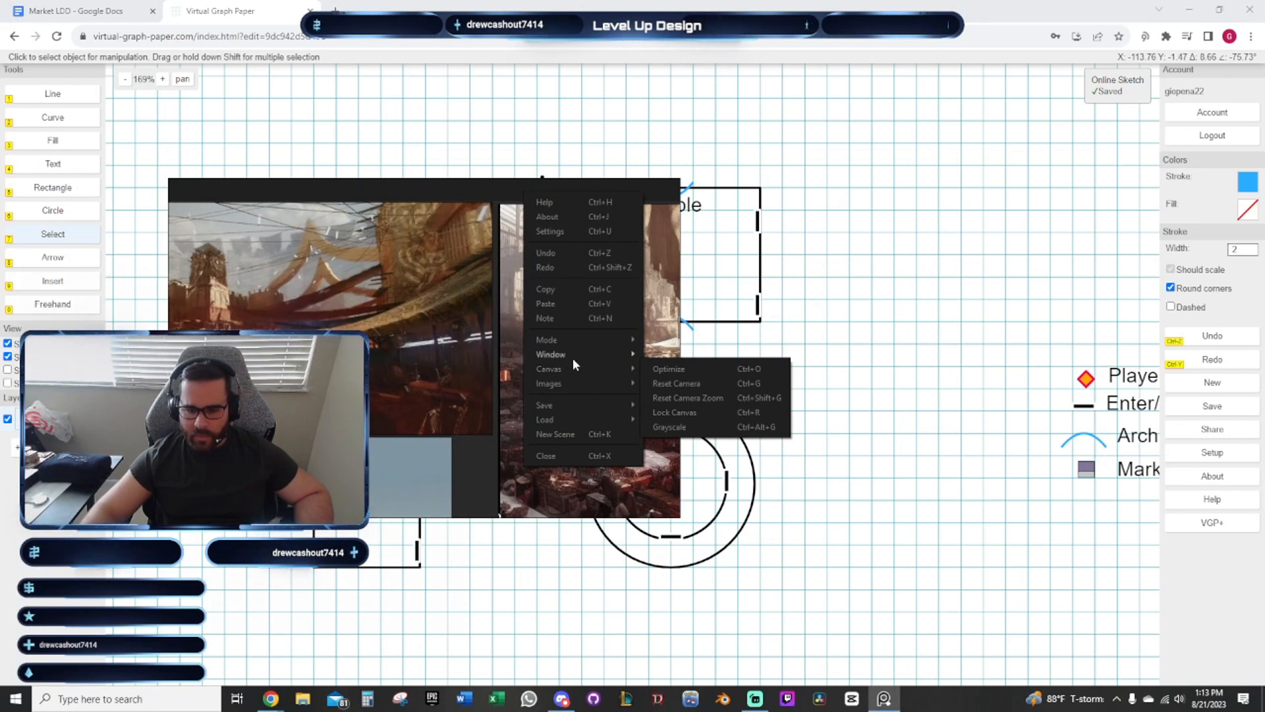
click(705, 354)
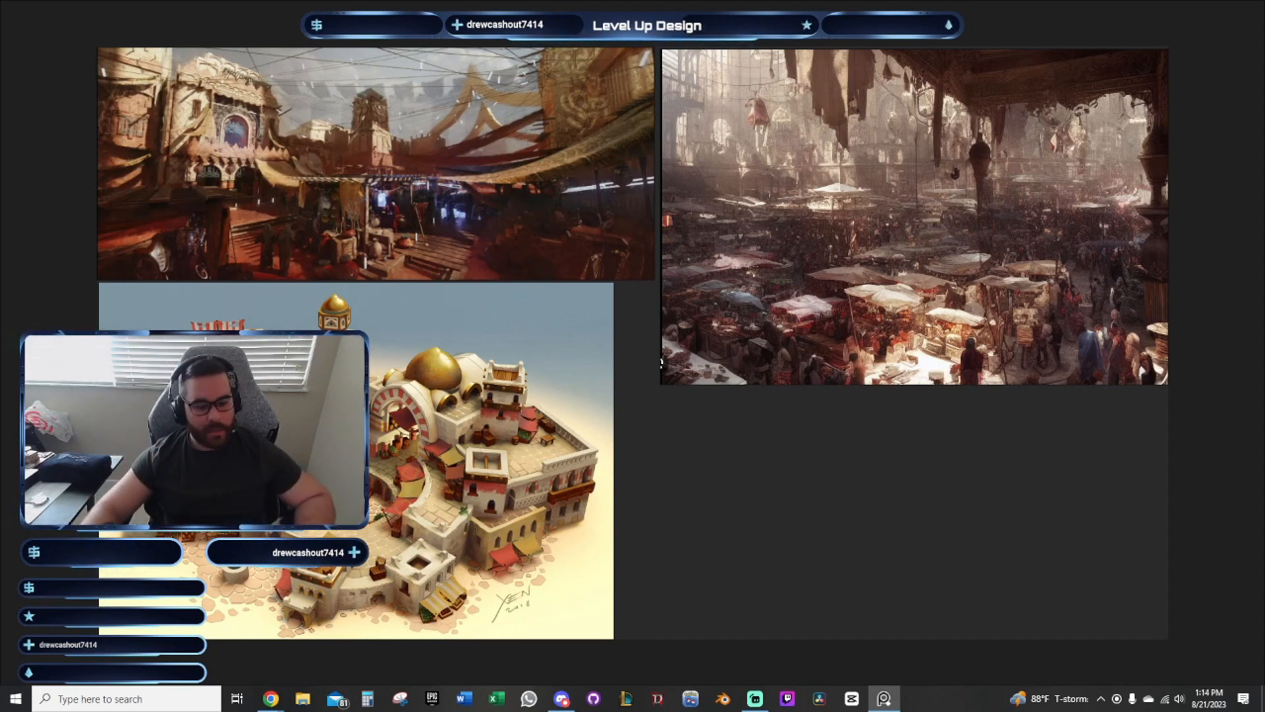
drag(682, 44, 1, 198)
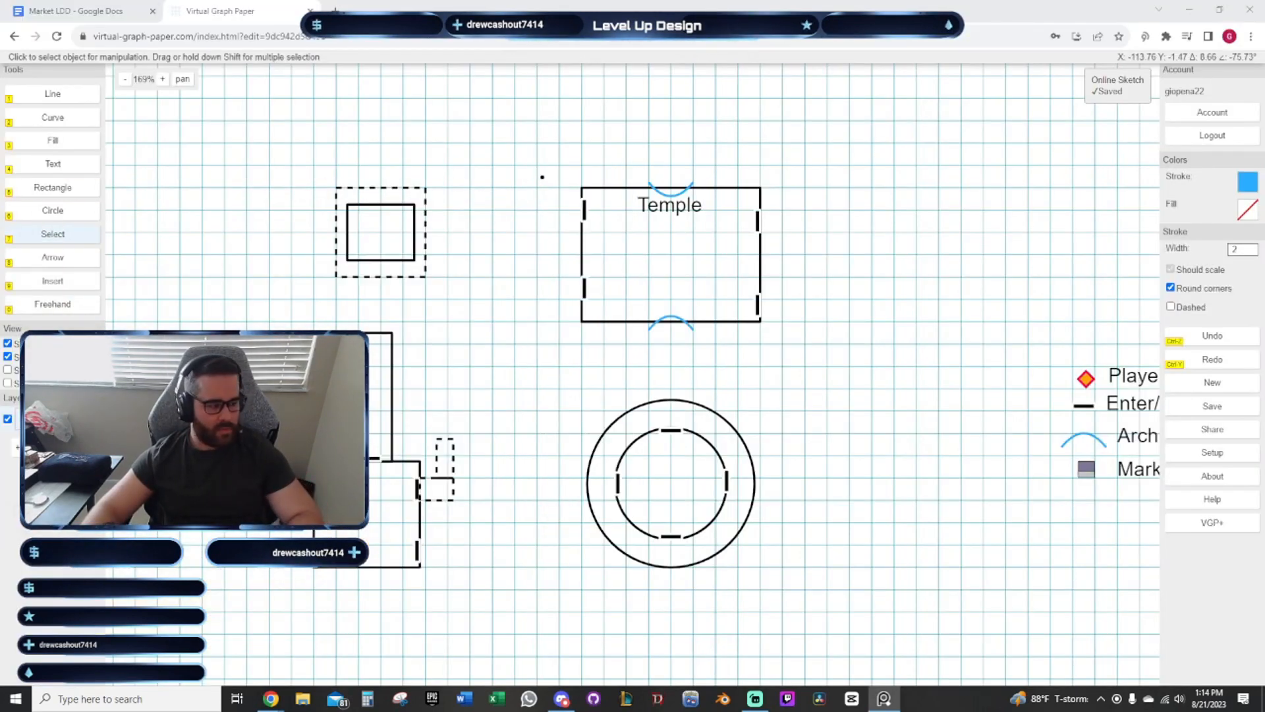
Return to the graph paper sketch and add a second layer to the drawing
click(705, 344)
drag(765, 361, 714, 395)
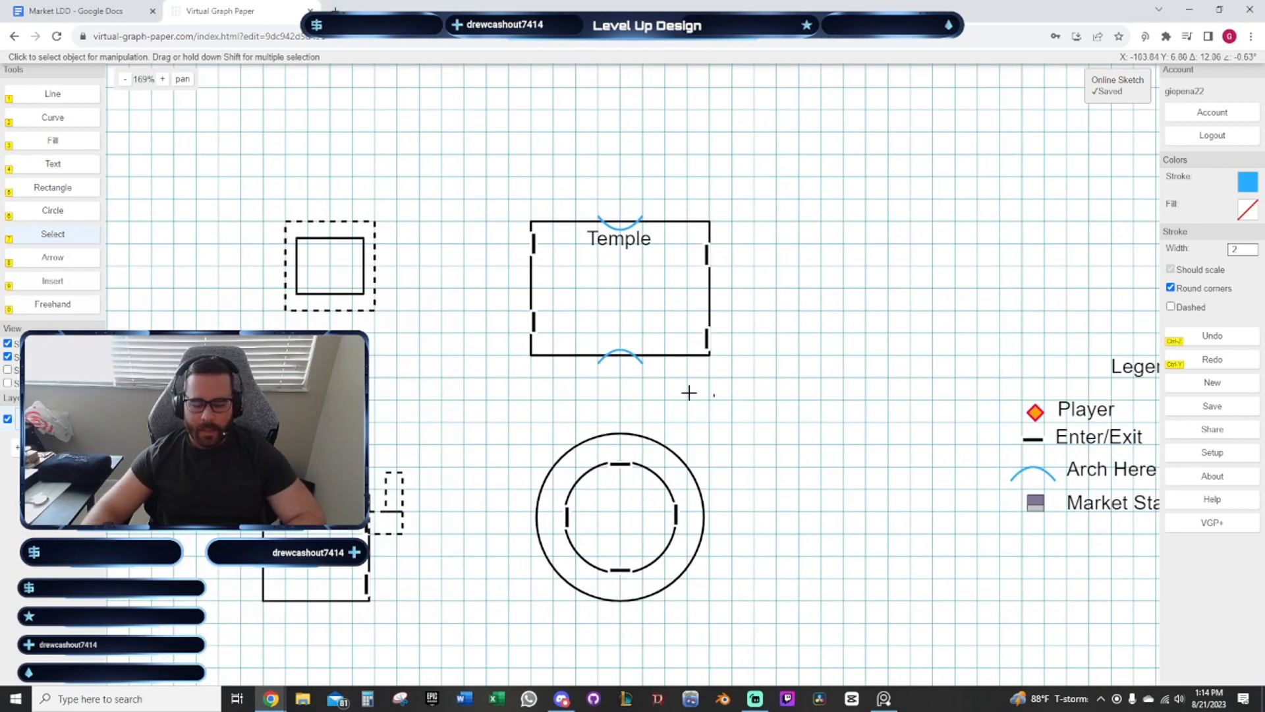
scroll(514, 389, up, 2)
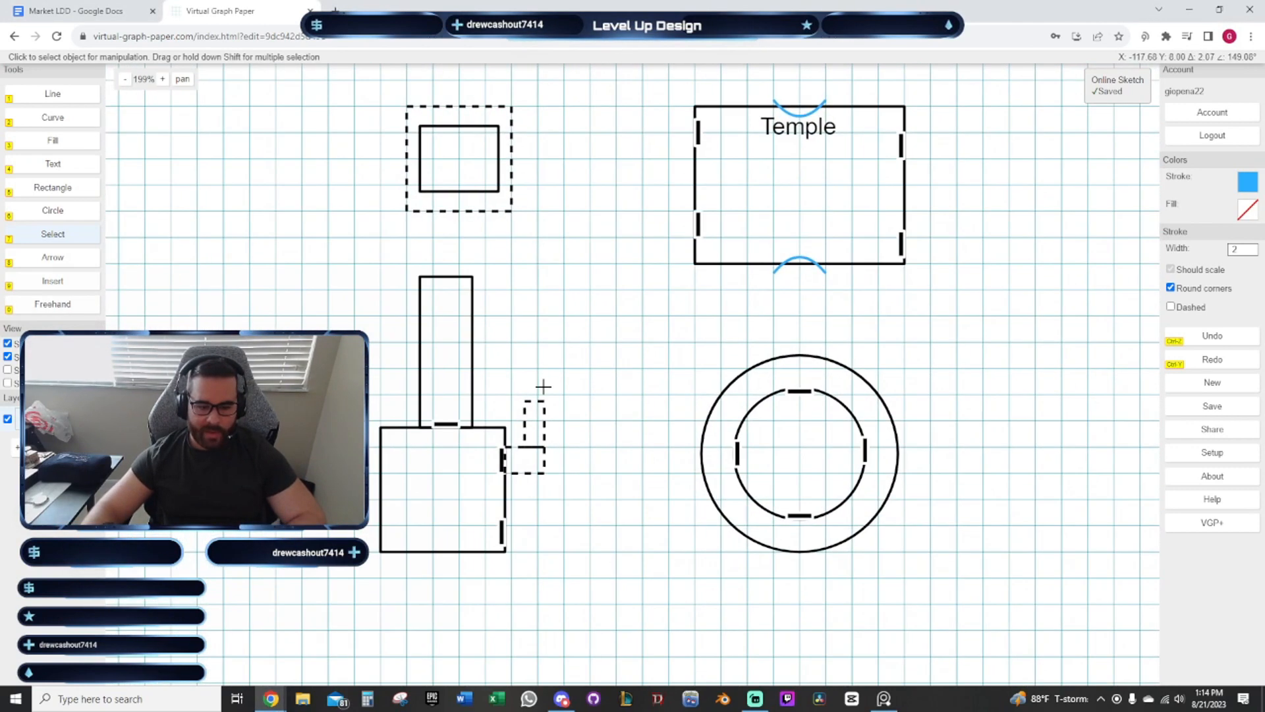
drag(593, 347, 455, 393)
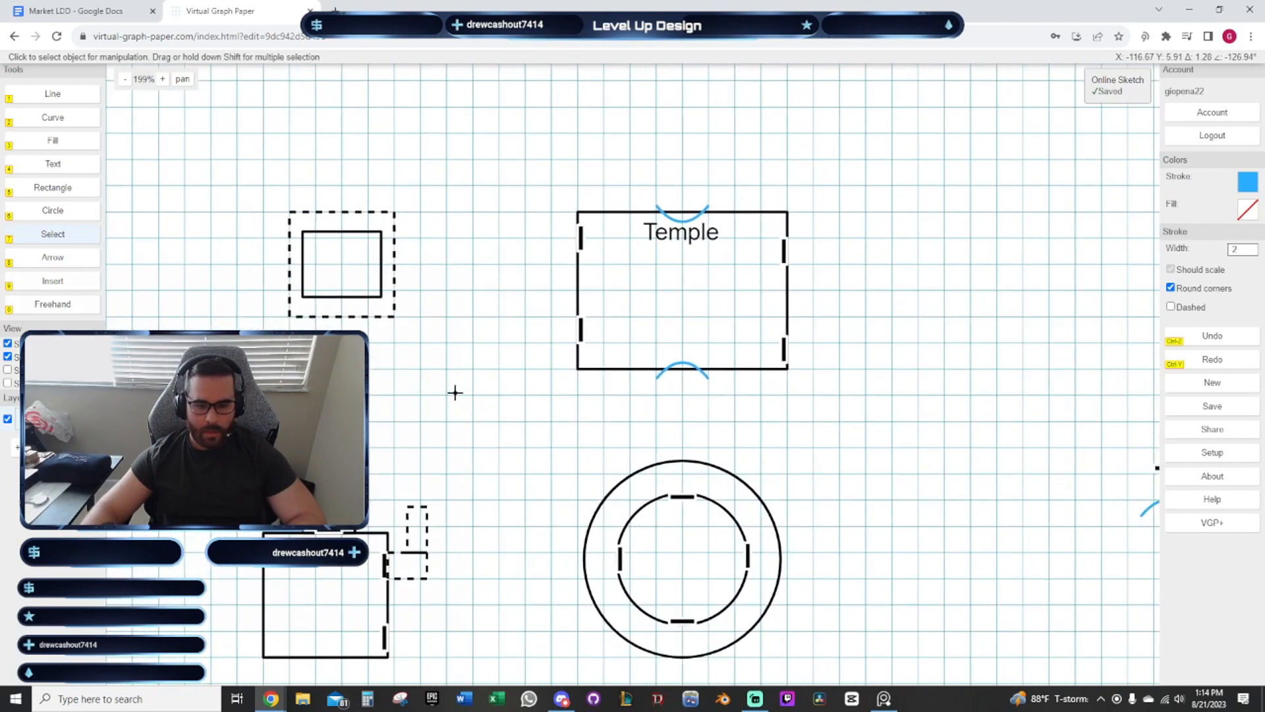
click(350, 253)
click(373, 287)
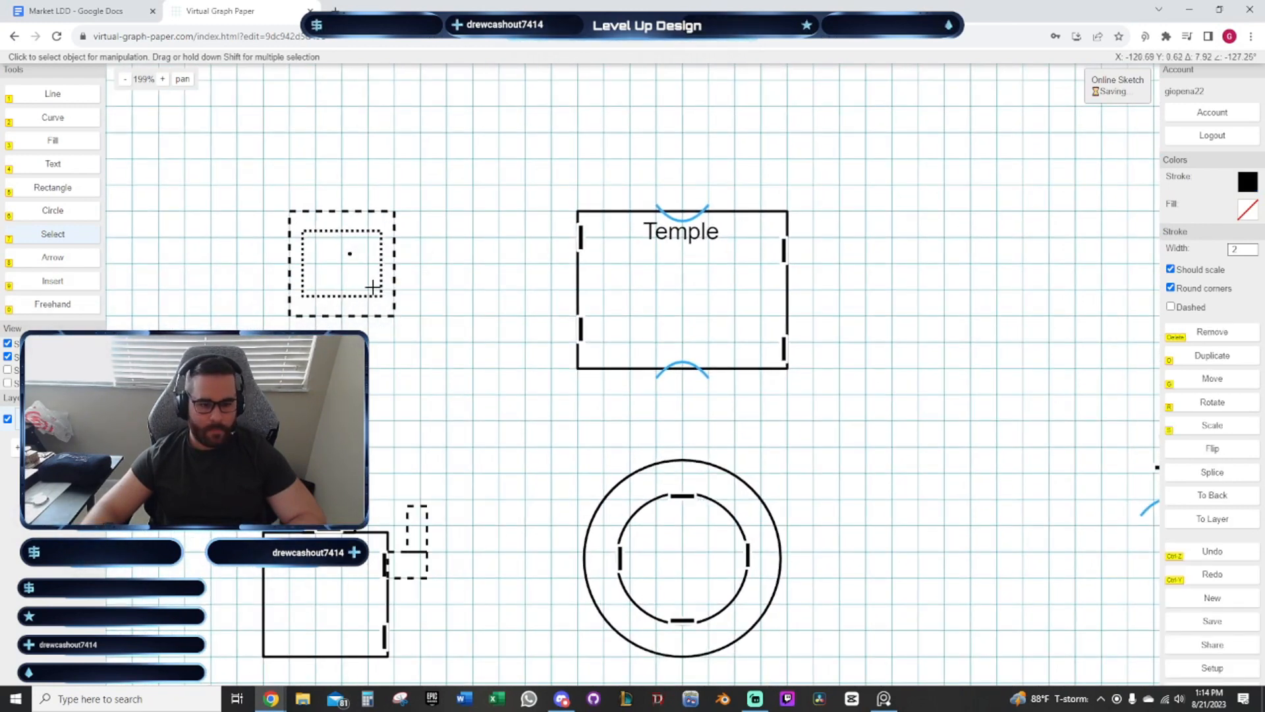
click(461, 279)
drag(501, 369, 483, 317)
drag(479, 432, 530, 394)
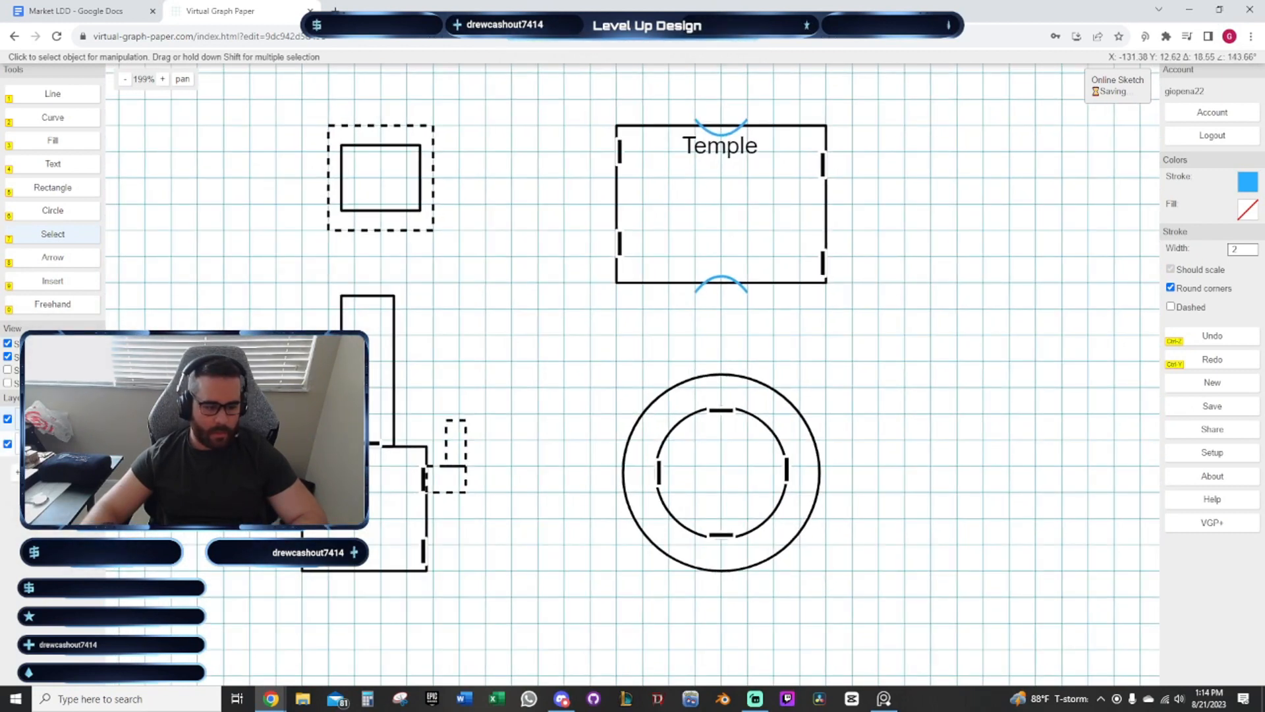
click(343, 490)
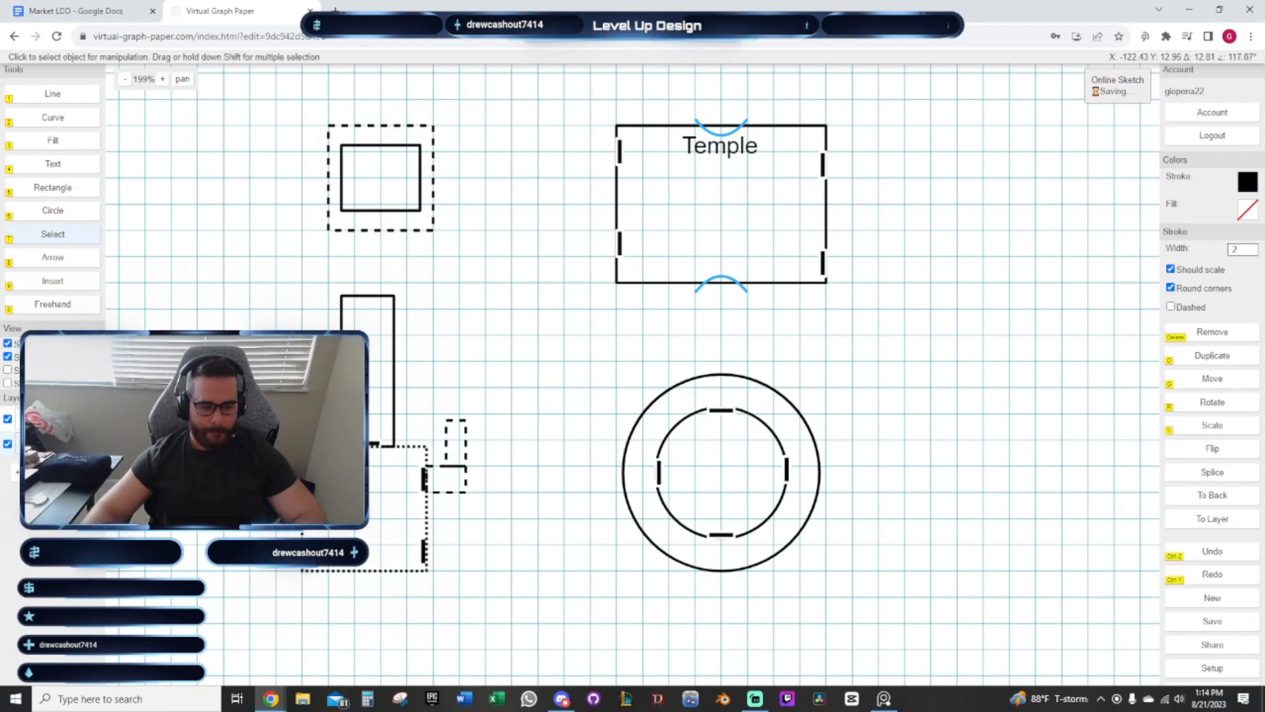
shift+click(393, 388)
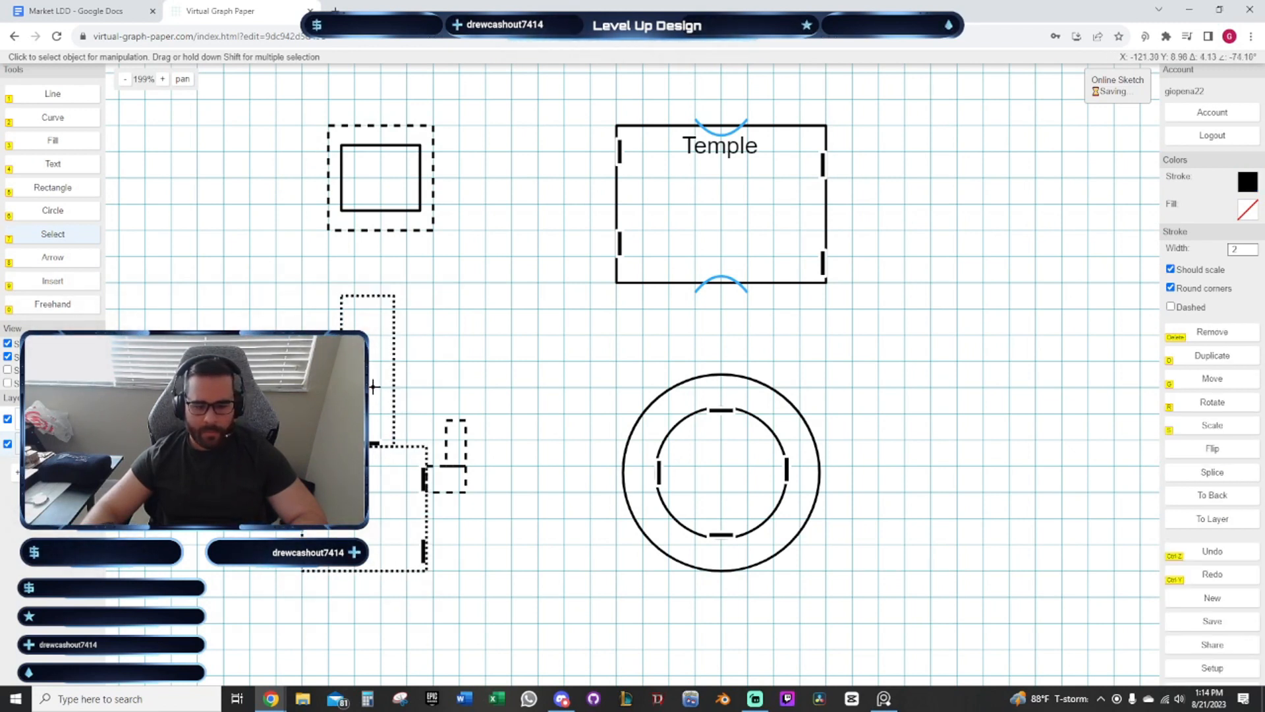
shift+click(716, 377)
shift+click(720, 480)
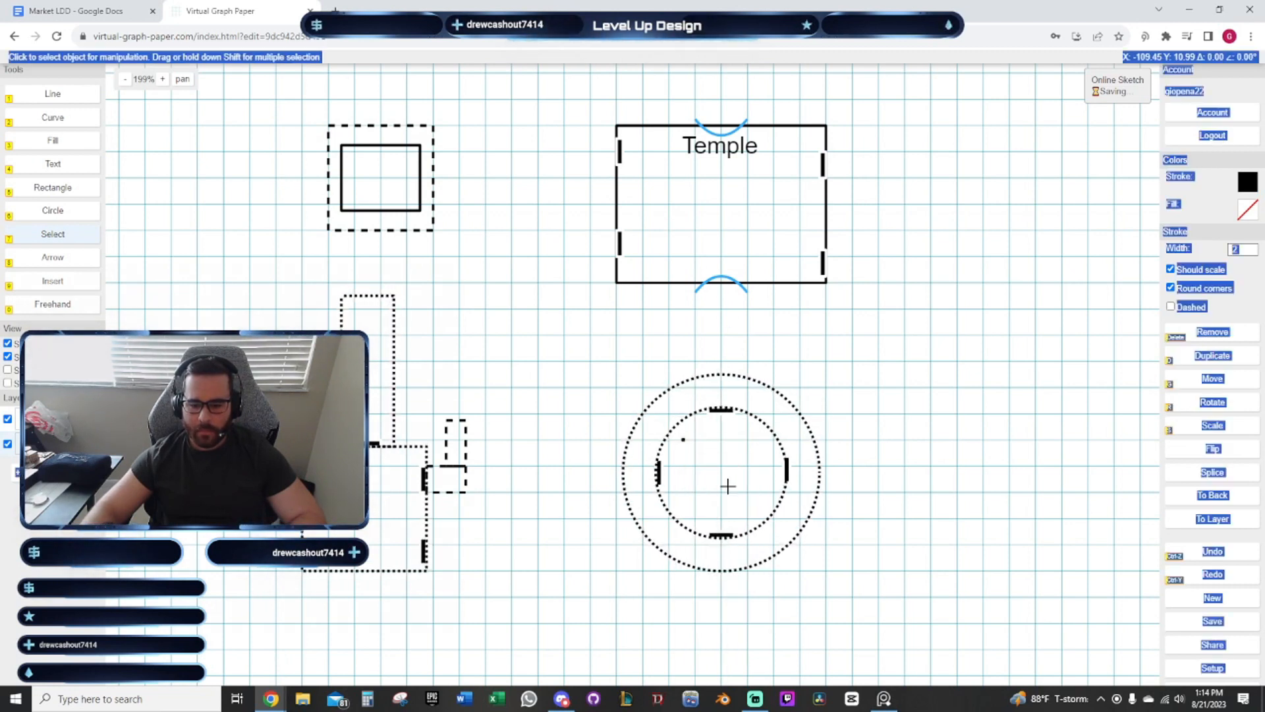
click(860, 350)
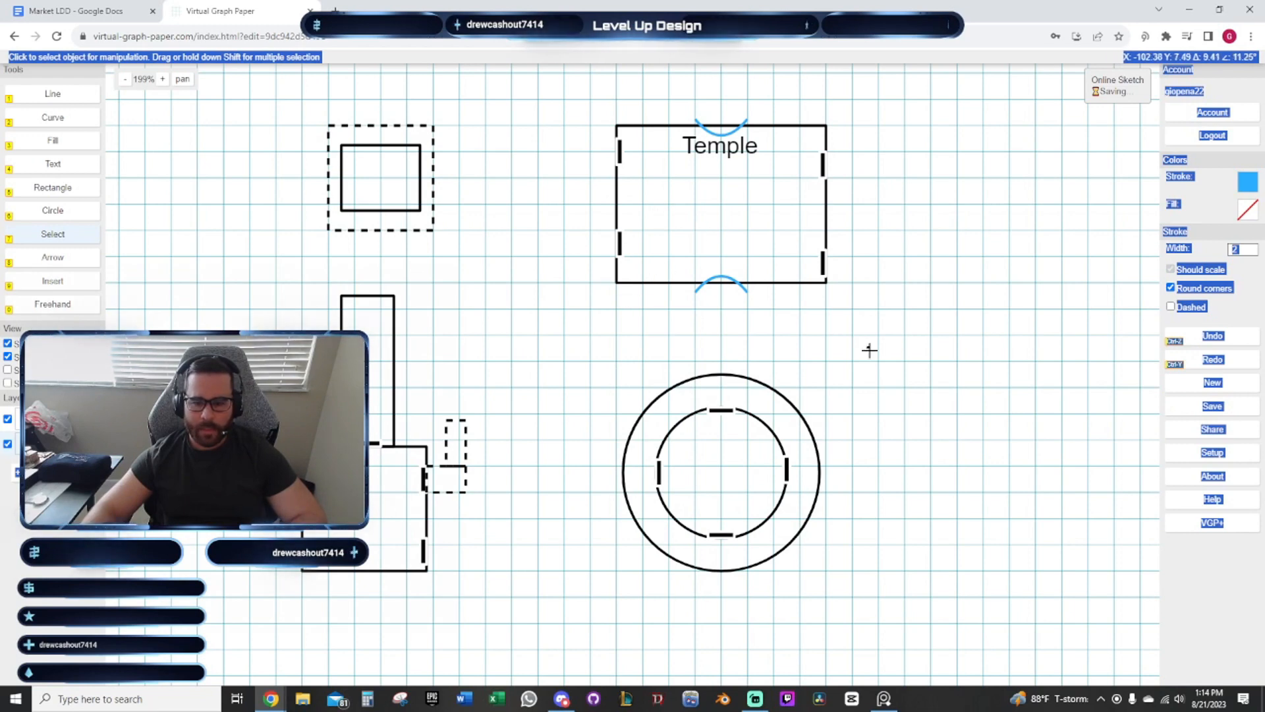
drag(869, 350, 811, 361)
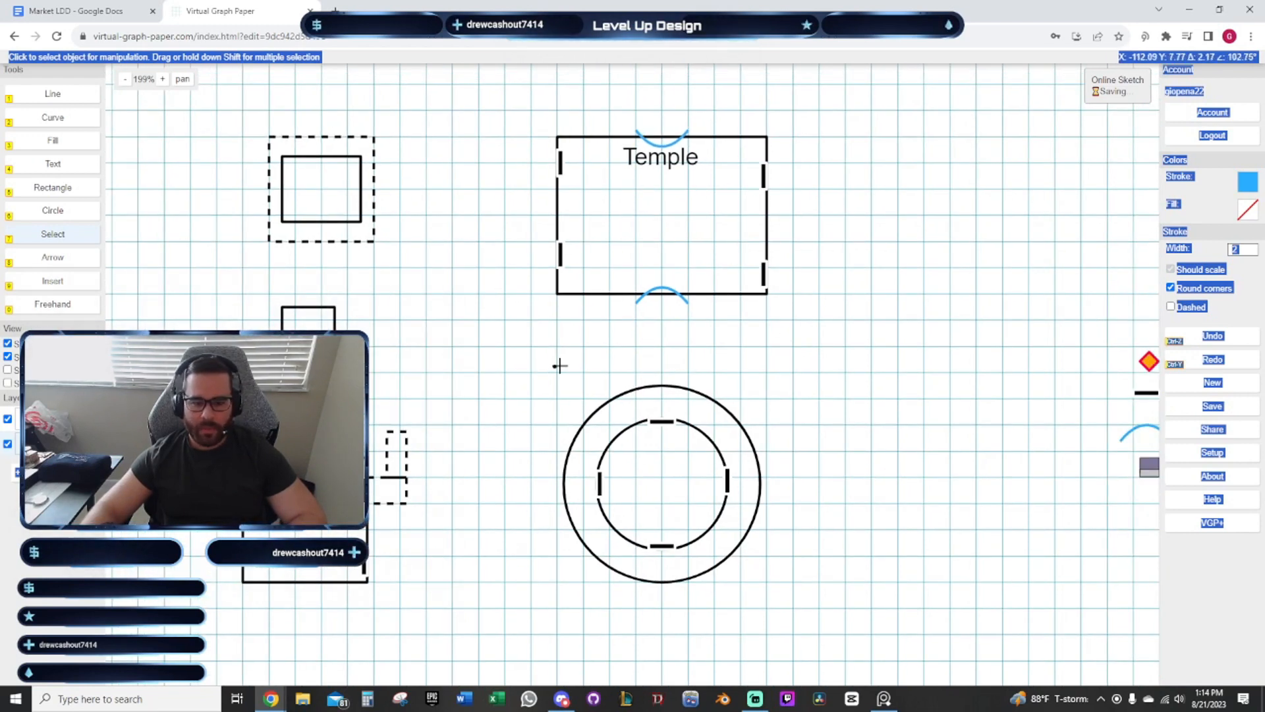
drag(559, 366, 671, 312)
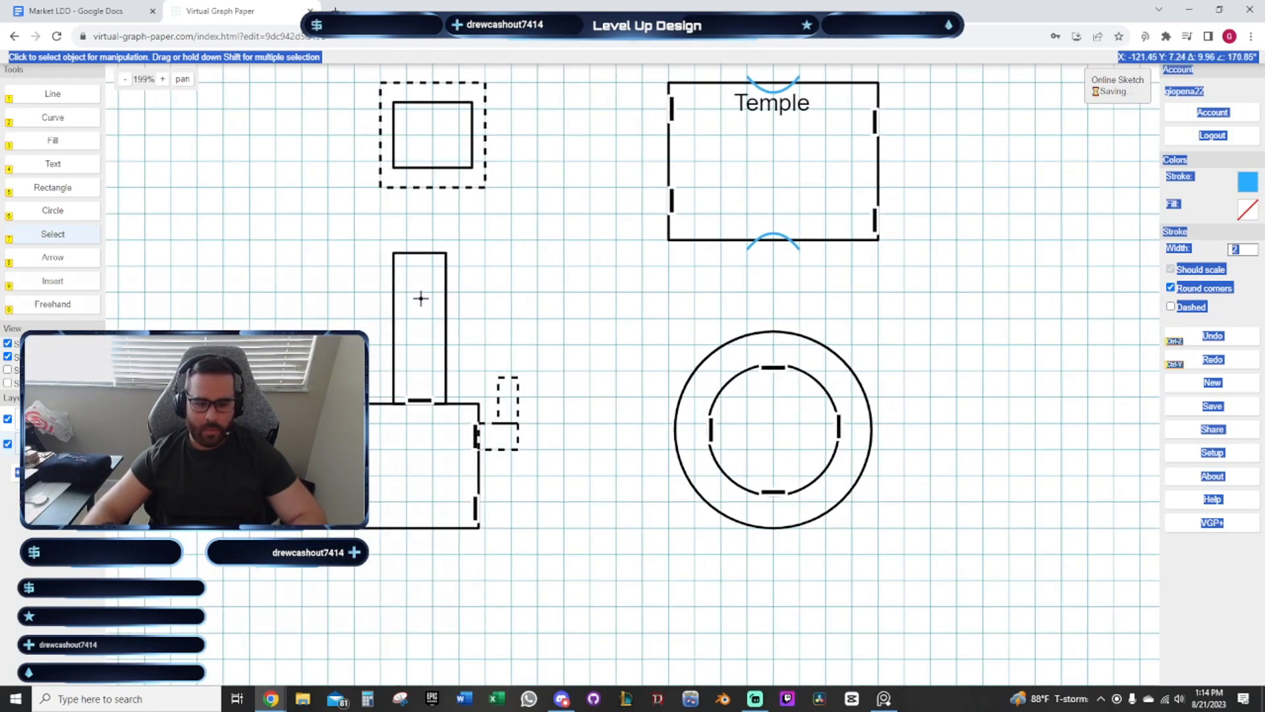
click(435, 476)
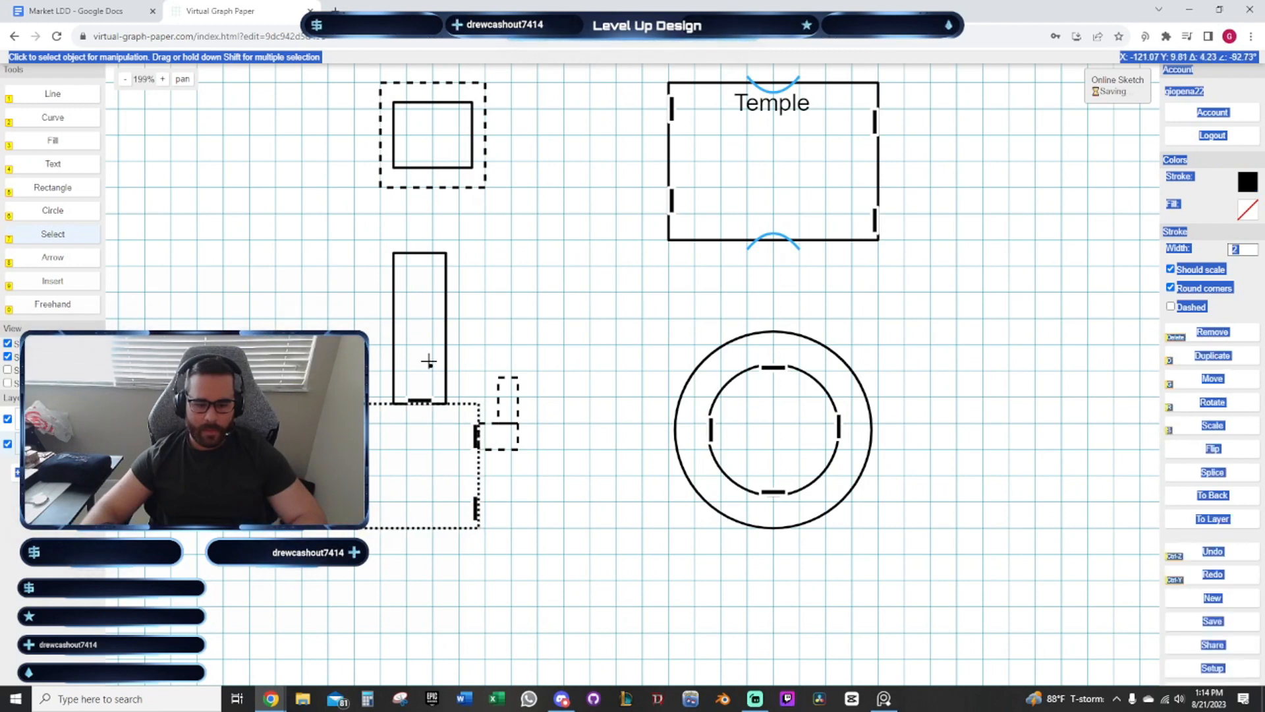
click(591, 310)
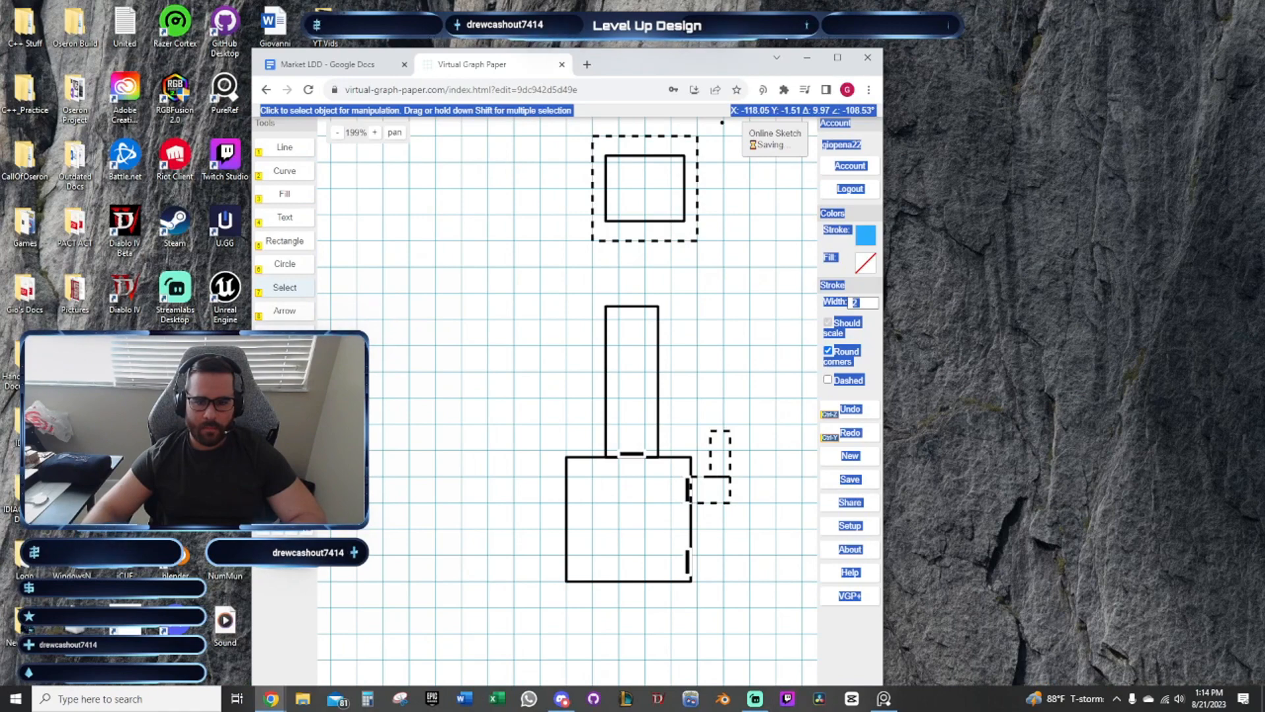
click(837, 58)
click(1229, 630)
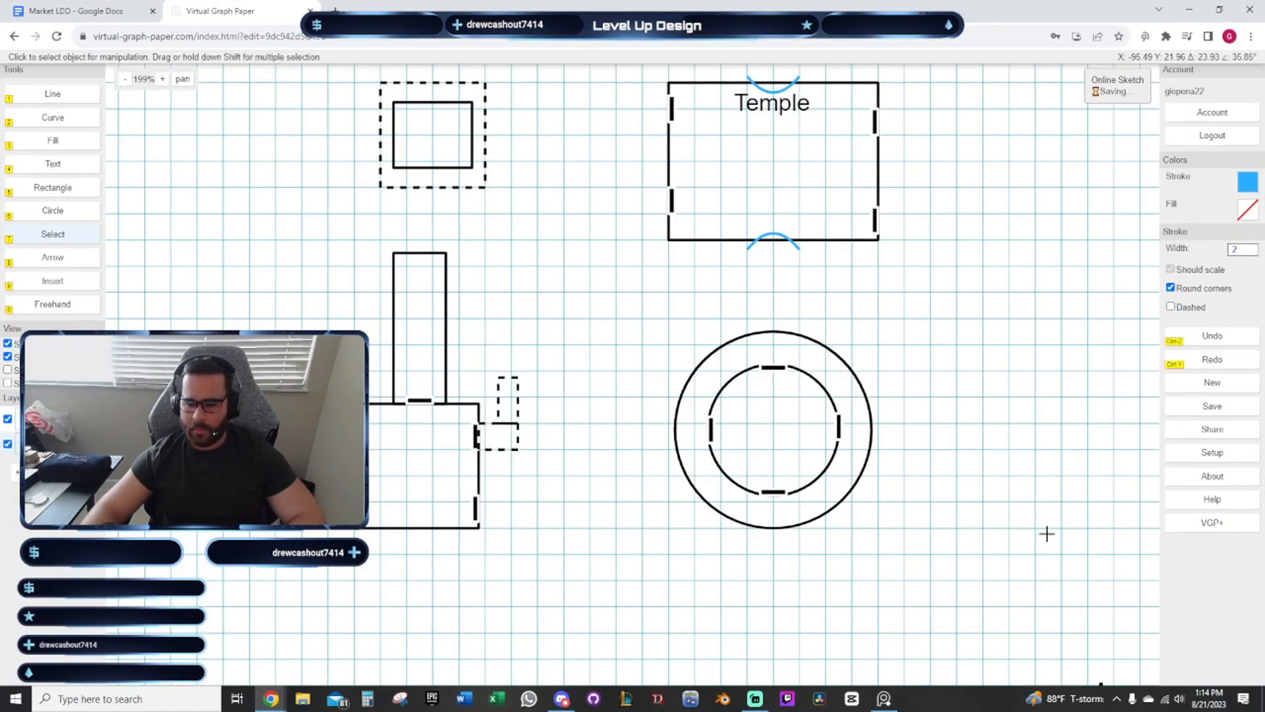
Make the outlines of the tall narrow rectangle and the square building directly below it dashed
click(417, 310)
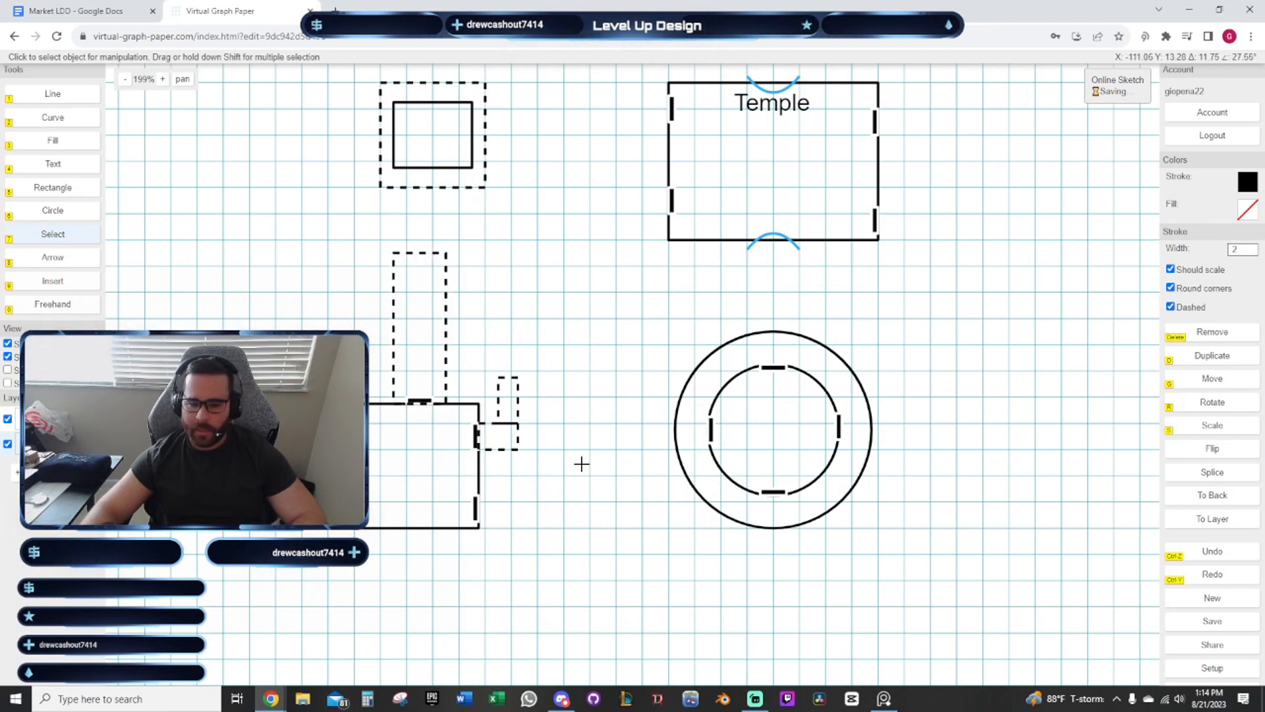
click(498, 463)
click(1170, 307)
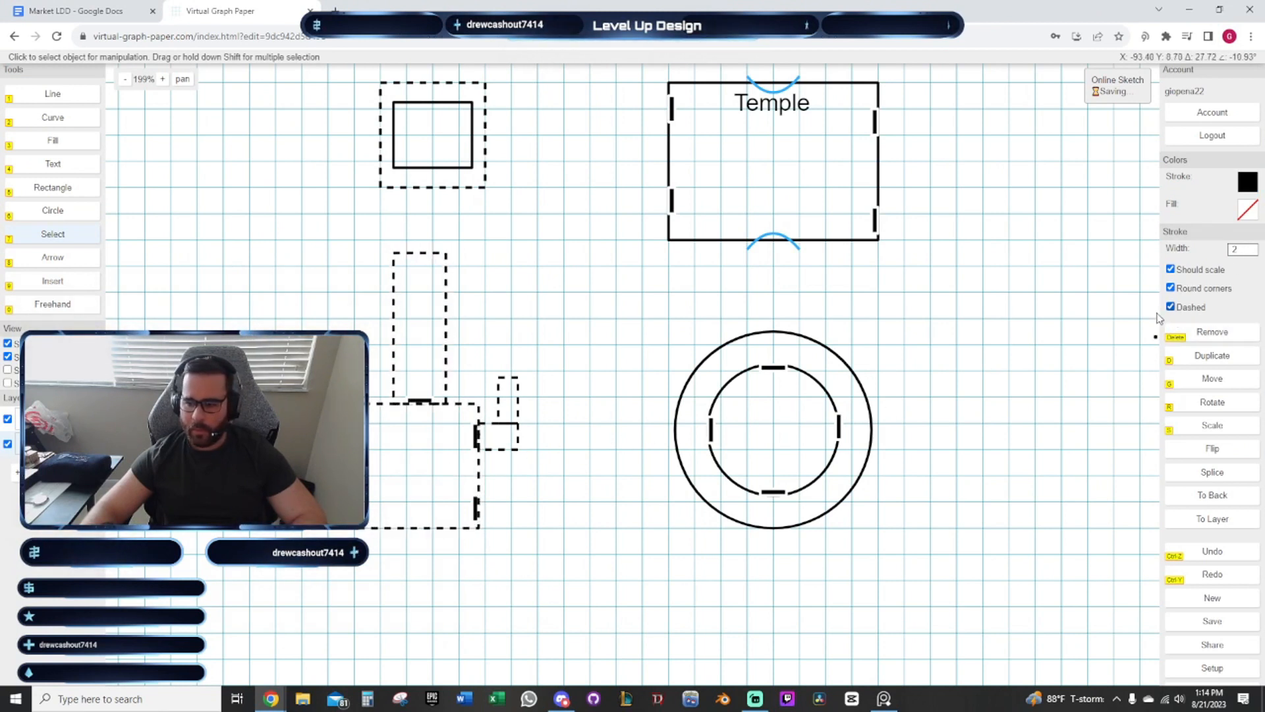
Make the outlines of the circular structure's outer and inner circles dashed
click(785, 361)
click(1170, 306)
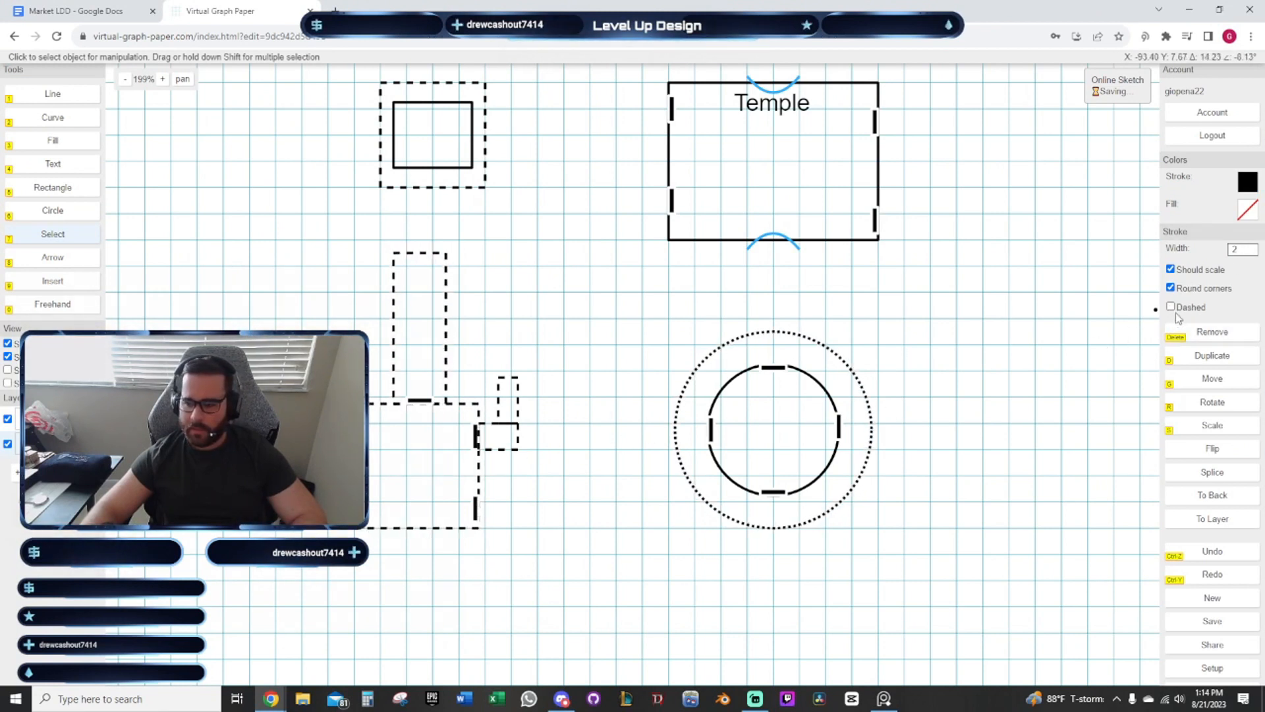
right_click(818, 410)
click(865, 445)
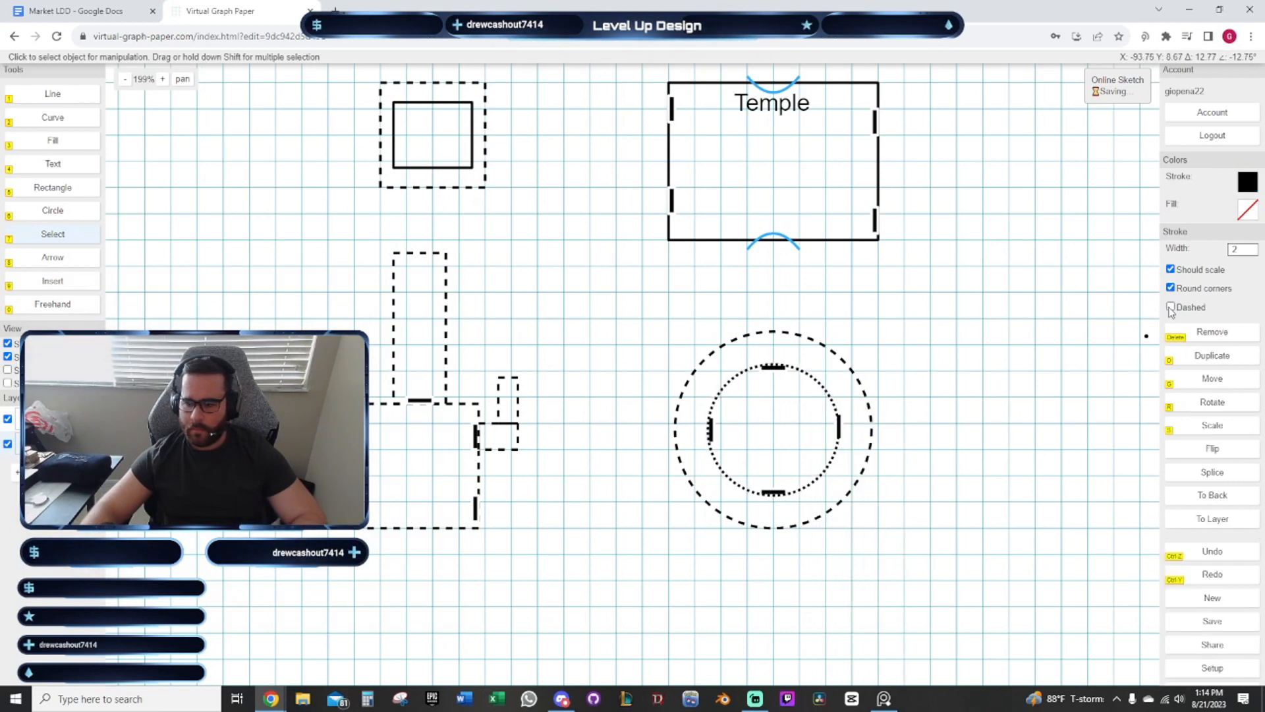
click(927, 324)
Move the whole temple, including its label, entrance markers and blue arcs, to Layer 2
mouse_move(568, 294)
mouse_down()
mouse_move(562, 389)
mouse_move(519, 421)
mouse_move(483, 354)
mouse_move(488, 331)
mouse_move(666, 302)
mouse_up()
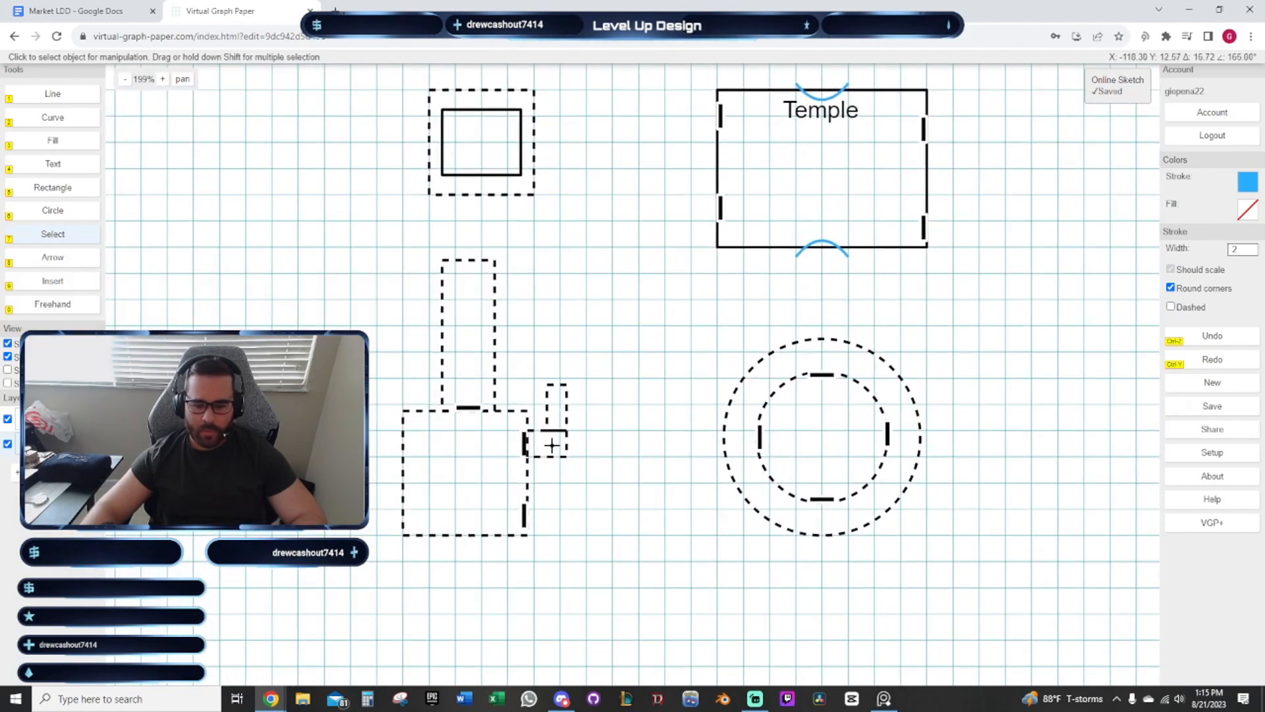
mouse_move(659, 344)
mouse_down()
mouse_move(601, 418)
mouse_move(581, 389)
mouse_move(537, 388)
mouse_up()
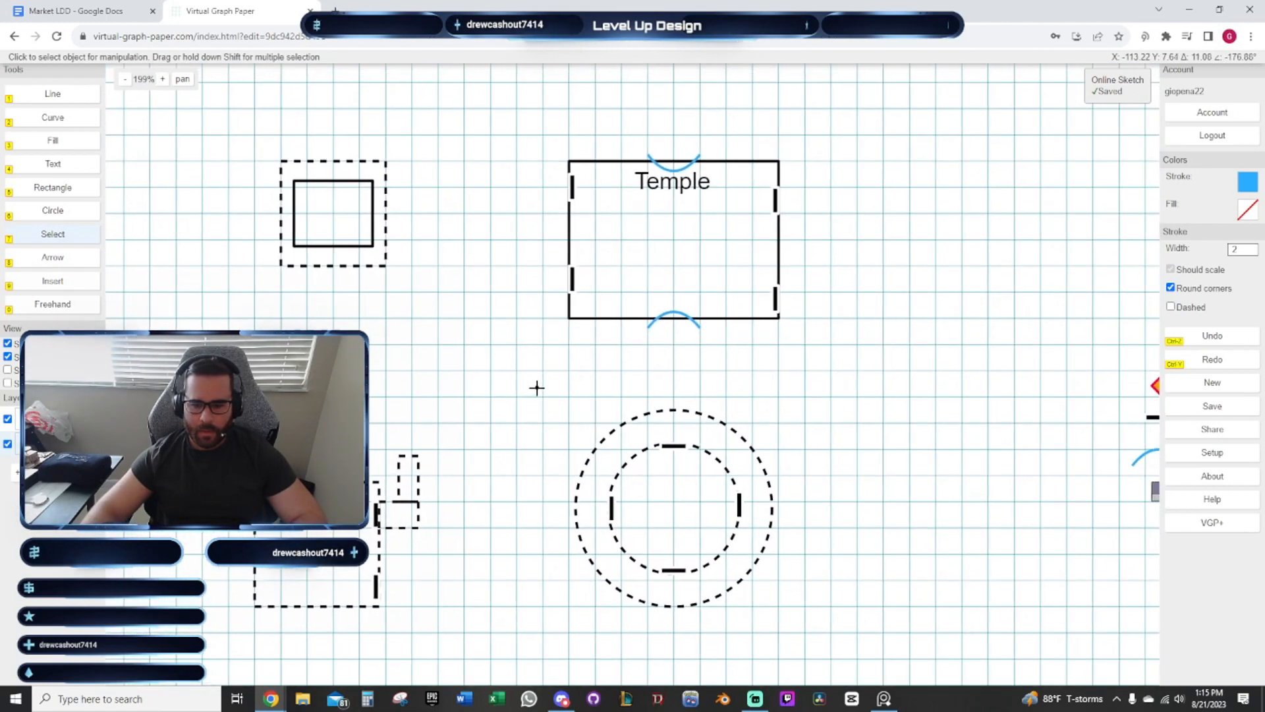
drag(614, 250, 508, 353)
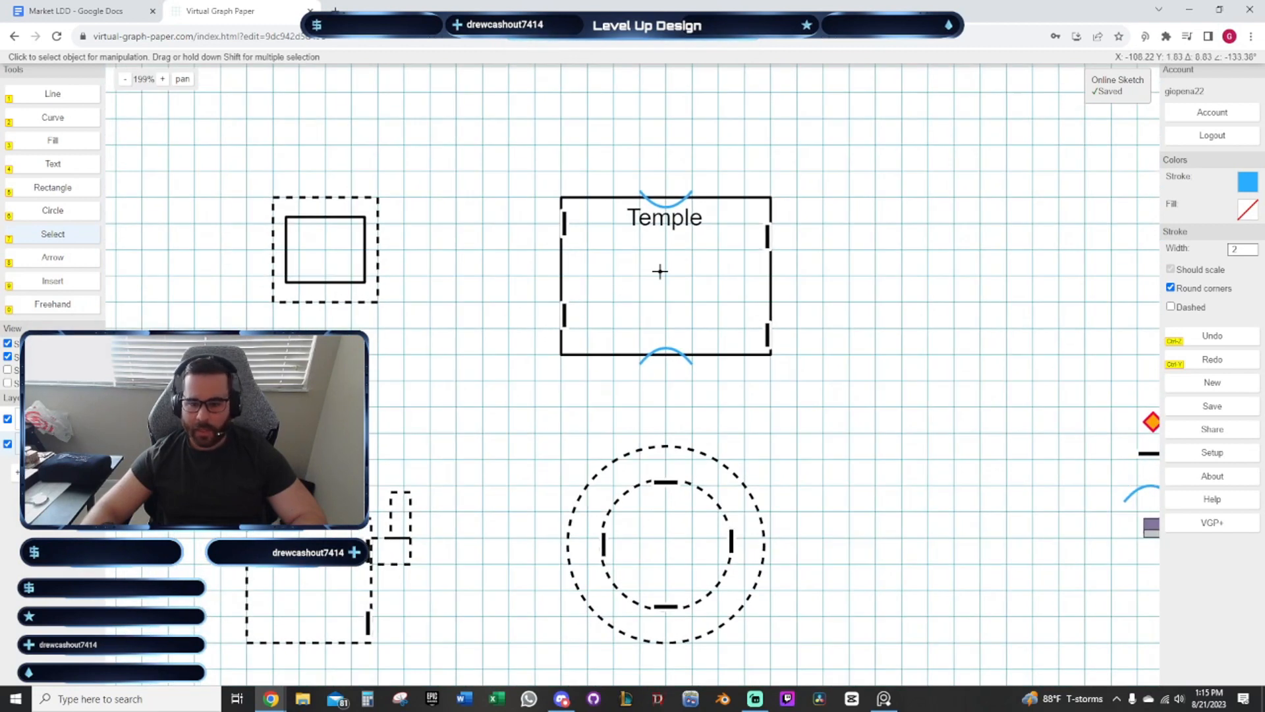
drag(857, 374, 856, 371)
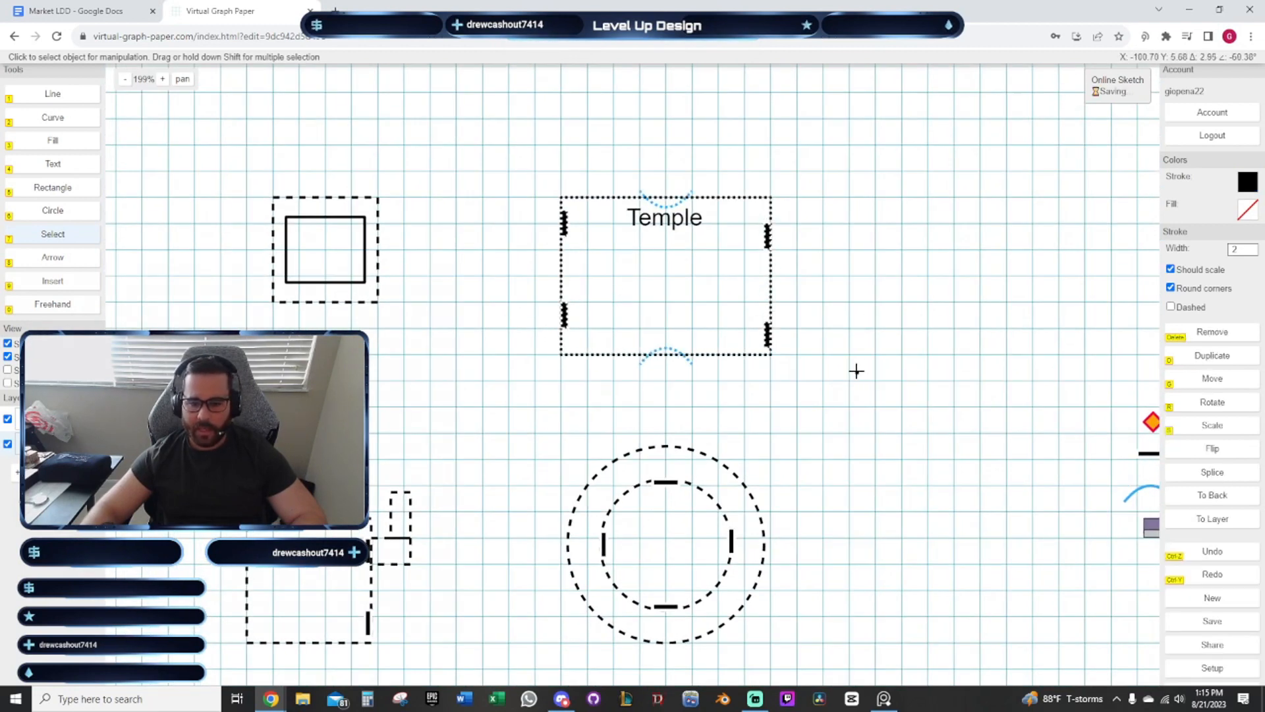
click(525, 164)
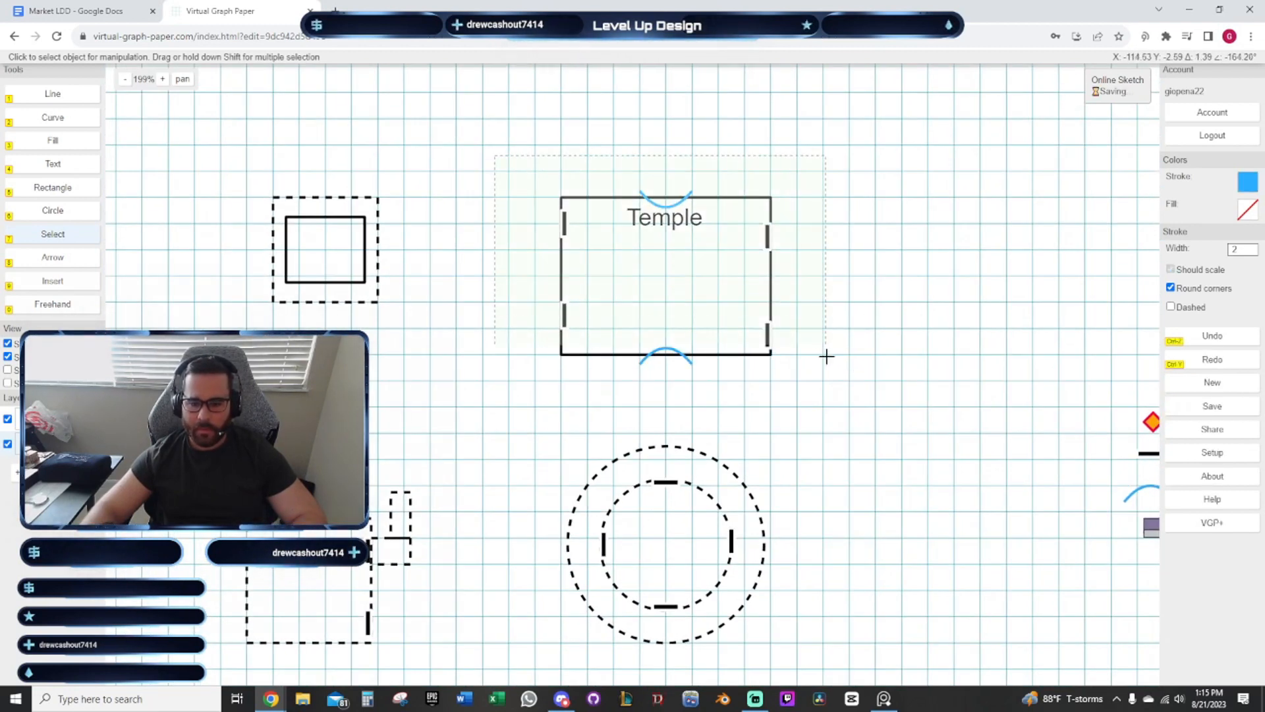
click(842, 393)
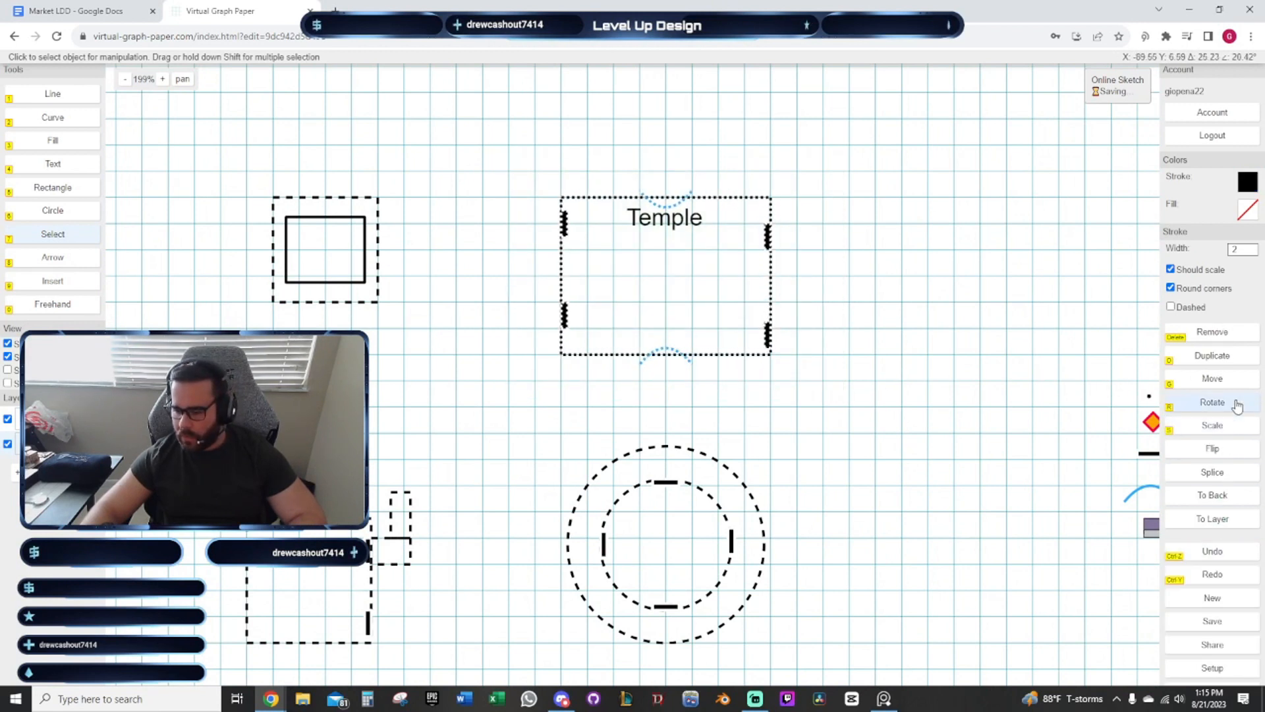
click(1242, 525)
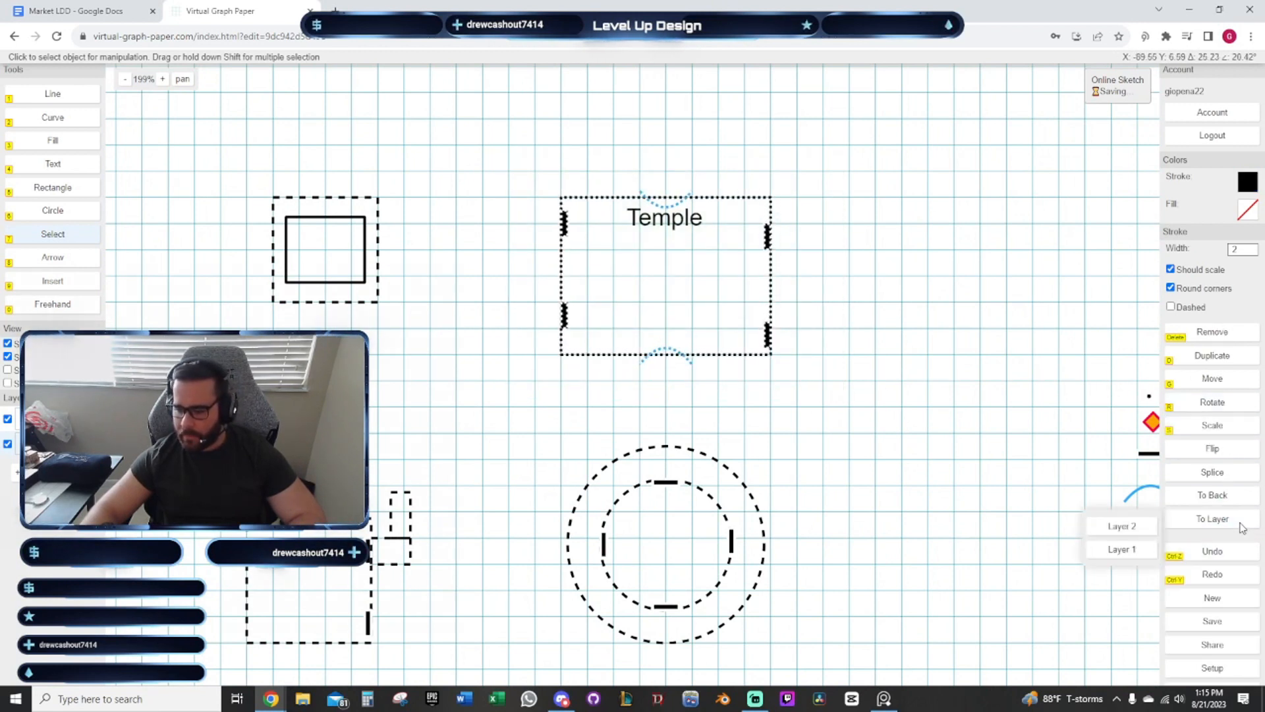
click(1128, 525)
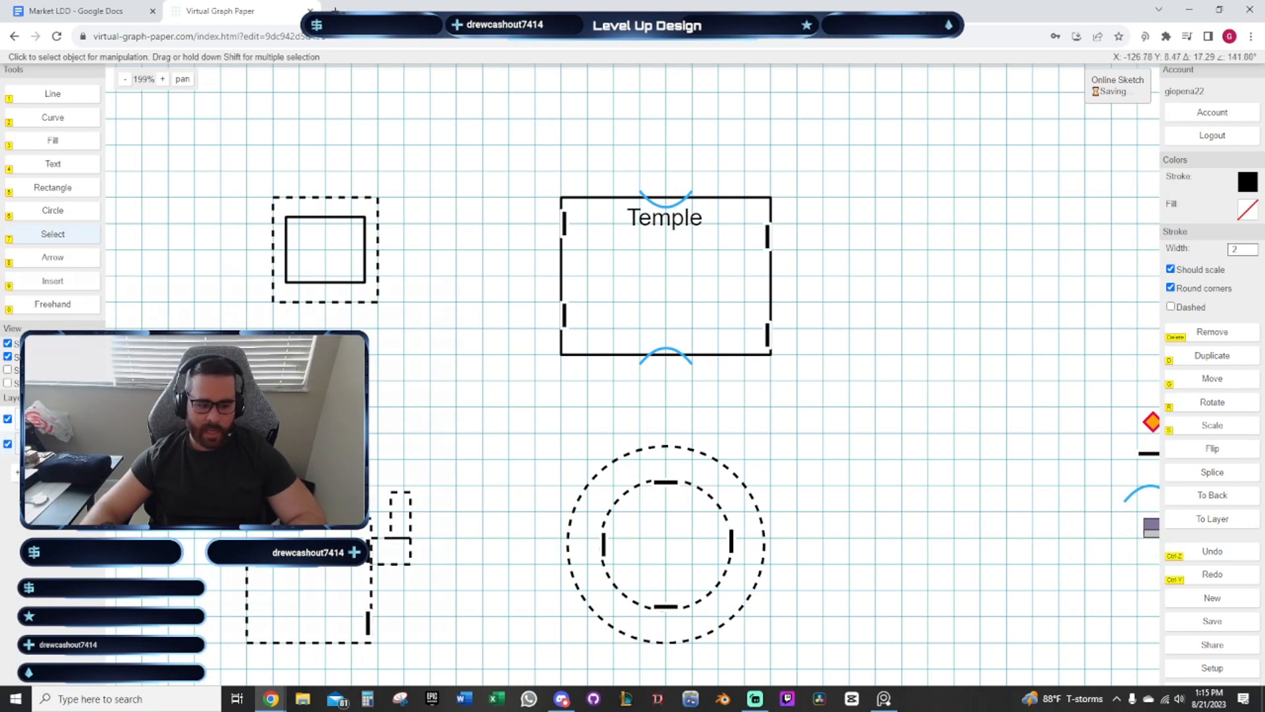
Hide Layer 2 and show it again to check which shapes belong to it
click(644, 464)
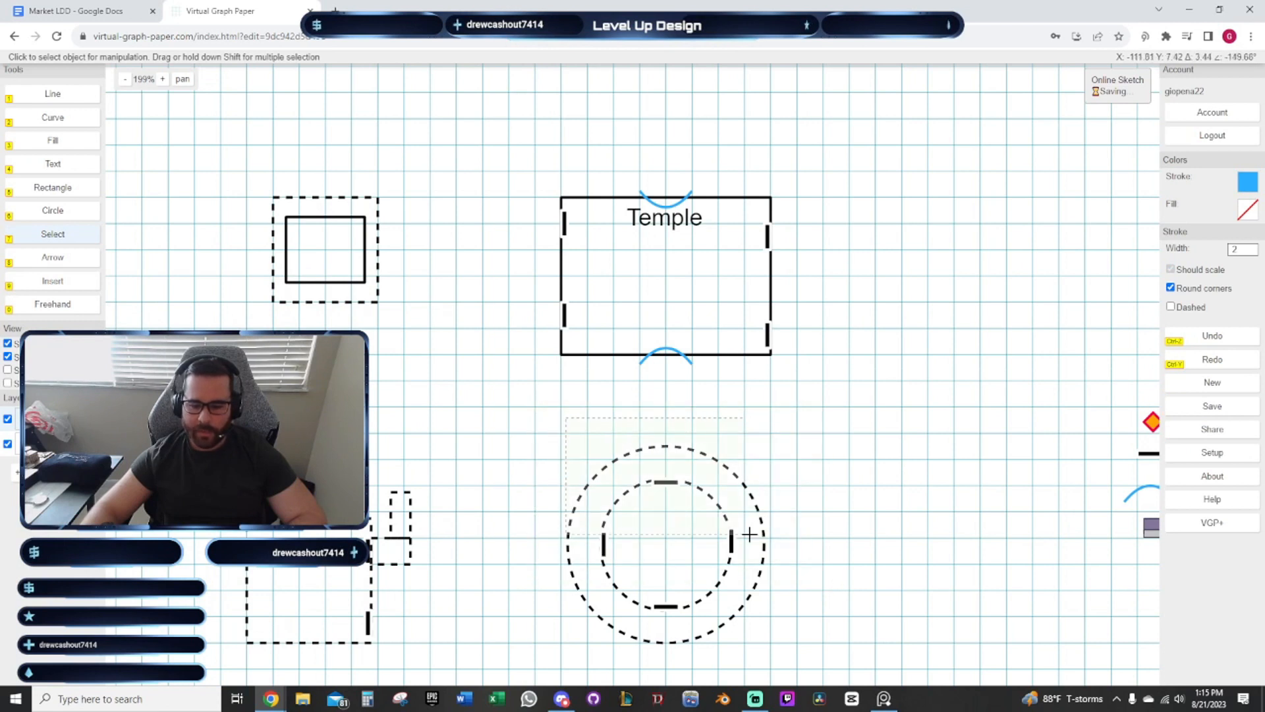
click(7, 419)
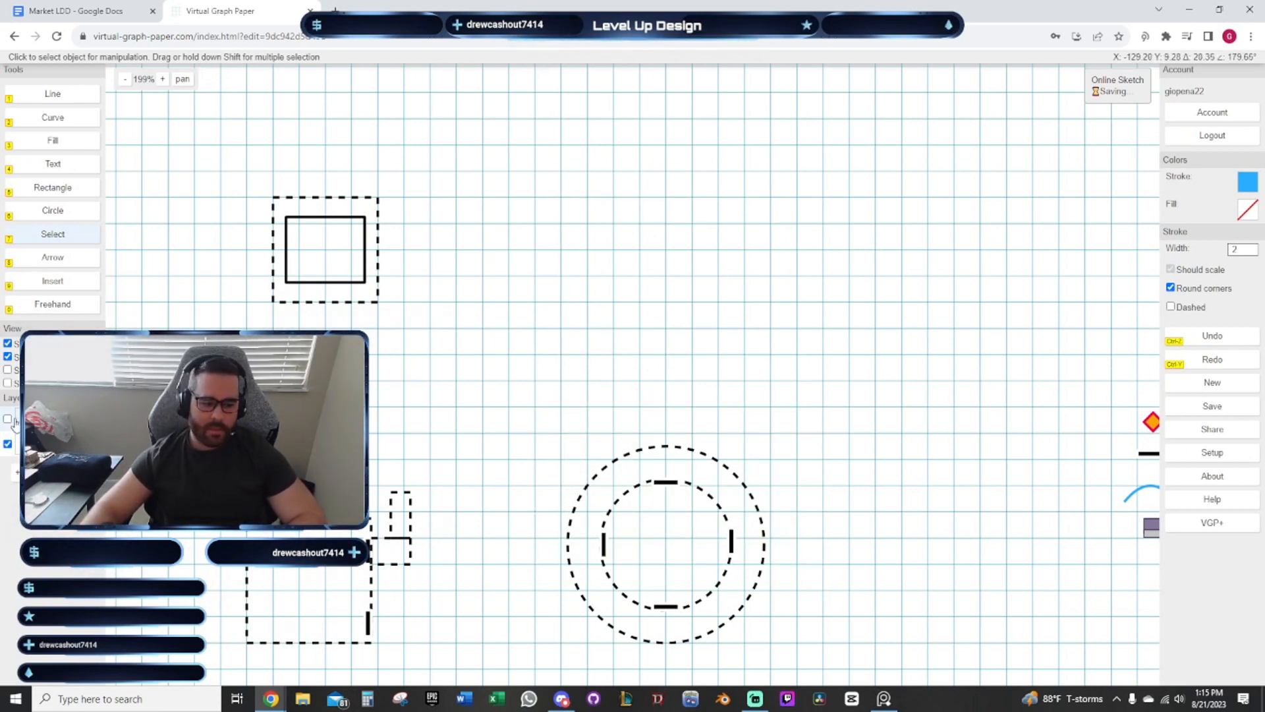
click(7, 419)
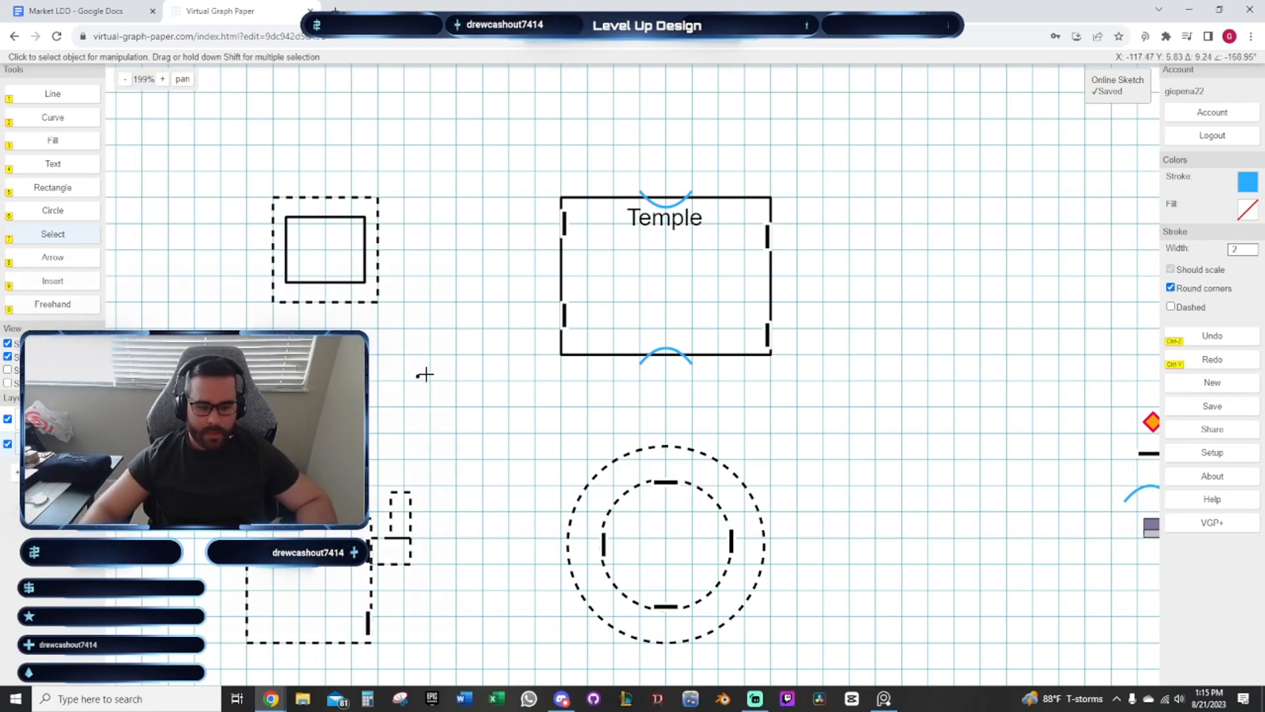
With Layer 2 hidden, move the solid rectangle inside the dashed square to Layer 2 and make that layer visible again
drag(446, 378, 552, 357)
mouse_move(601, 391)
mouse_down()
mouse_move(535, 405)
mouse_move(632, 350)
mouse_move(621, 353)
mouse_move(624, 276)
mouse_move(593, 310)
mouse_move(594, 356)
mouse_up()
click(7, 419)
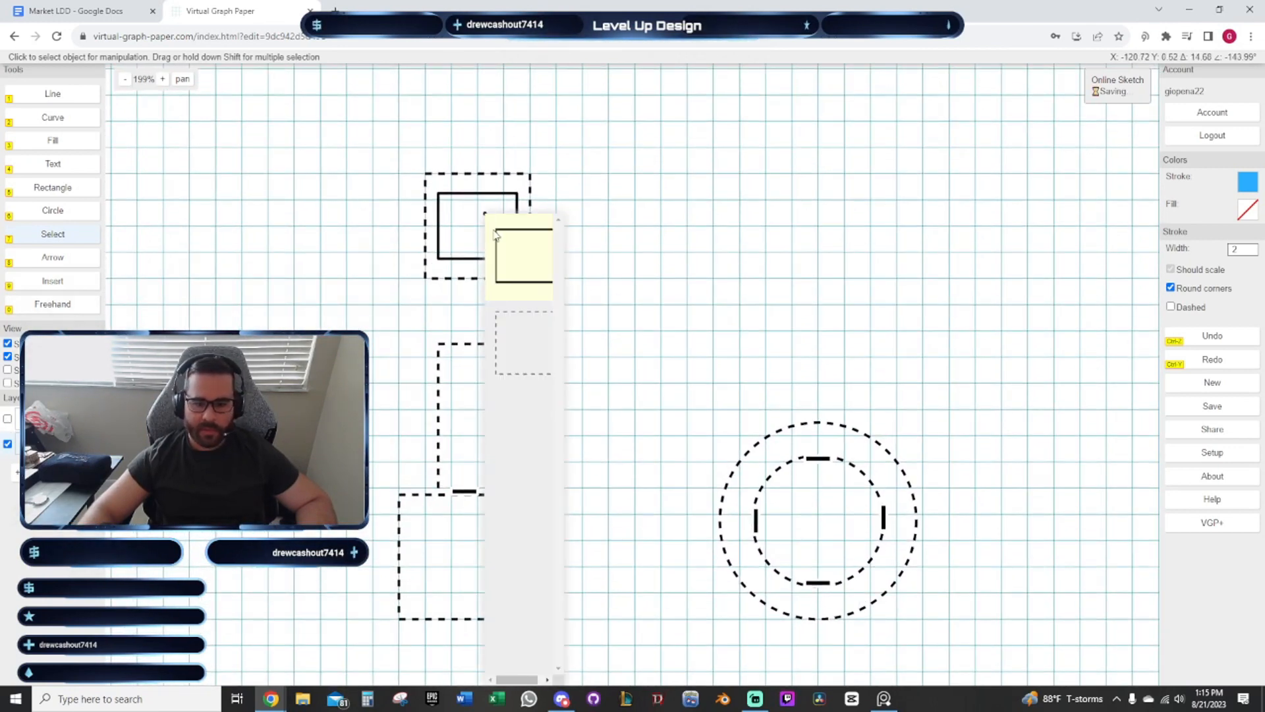
click(495, 236)
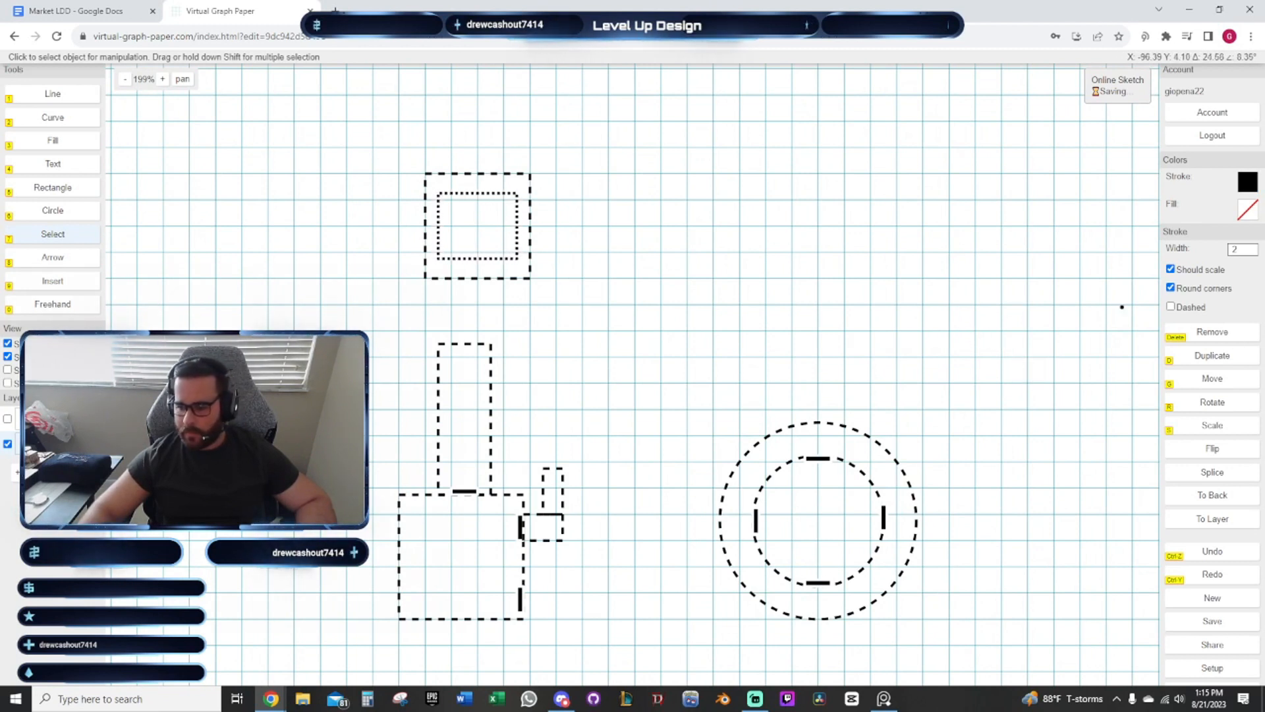
click(1219, 519)
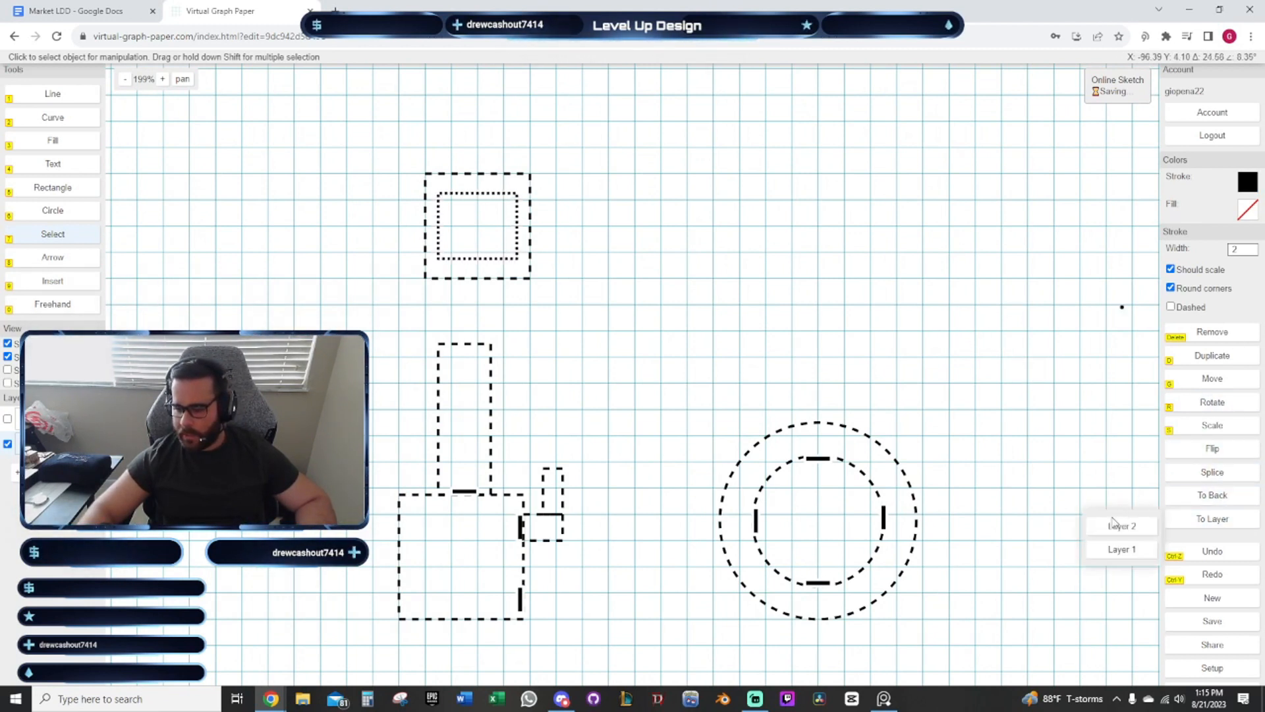
click(1110, 522)
click(8, 419)
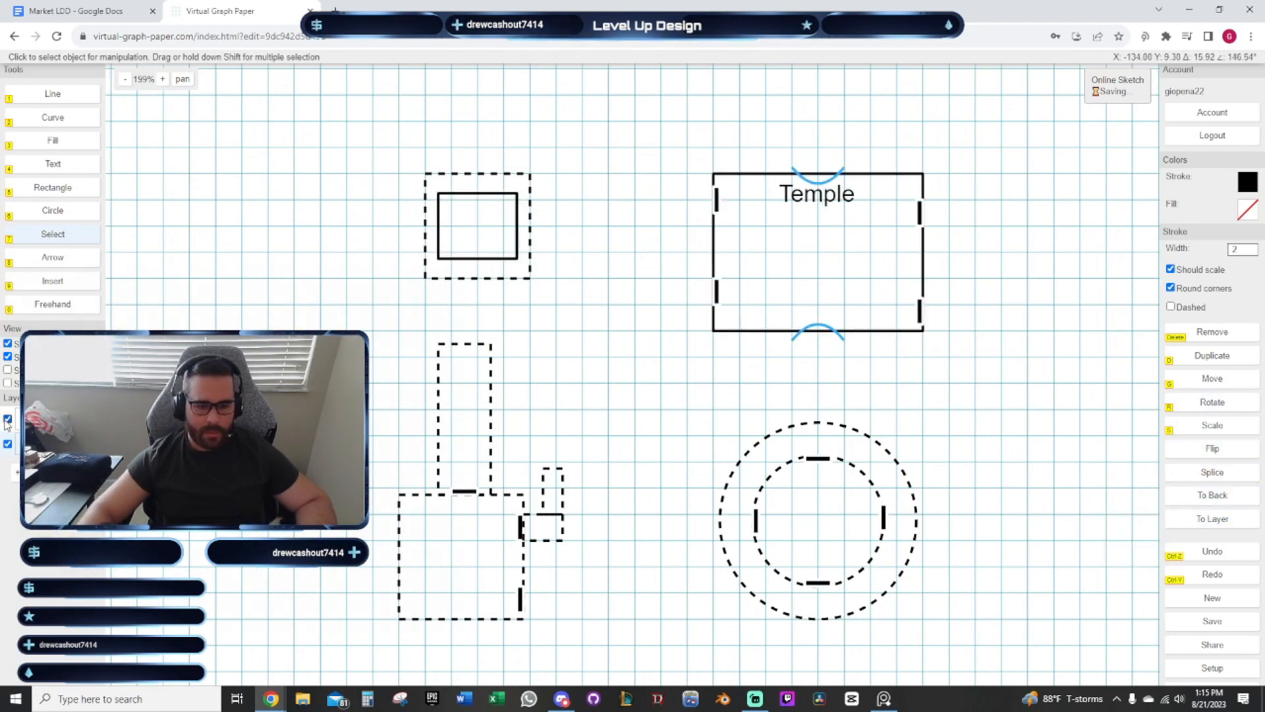
Hide the layer that holds the temple room and the small solid square
click(7, 419)
click(7, 419)
drag(660, 344, 689, 365)
click(7, 419)
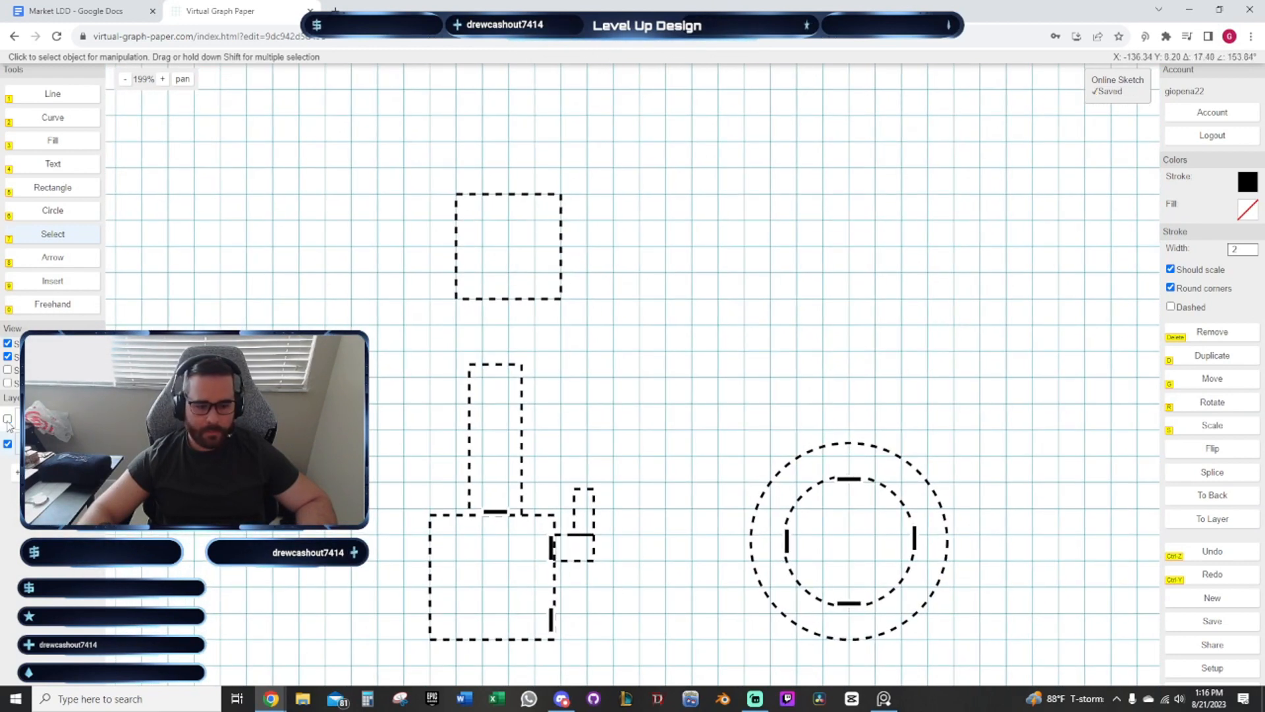
Replace the dashed corridor above the lower square room with a blue rectangle about 3 units wide and 8 units tall
drag(622, 392, 672, 434)
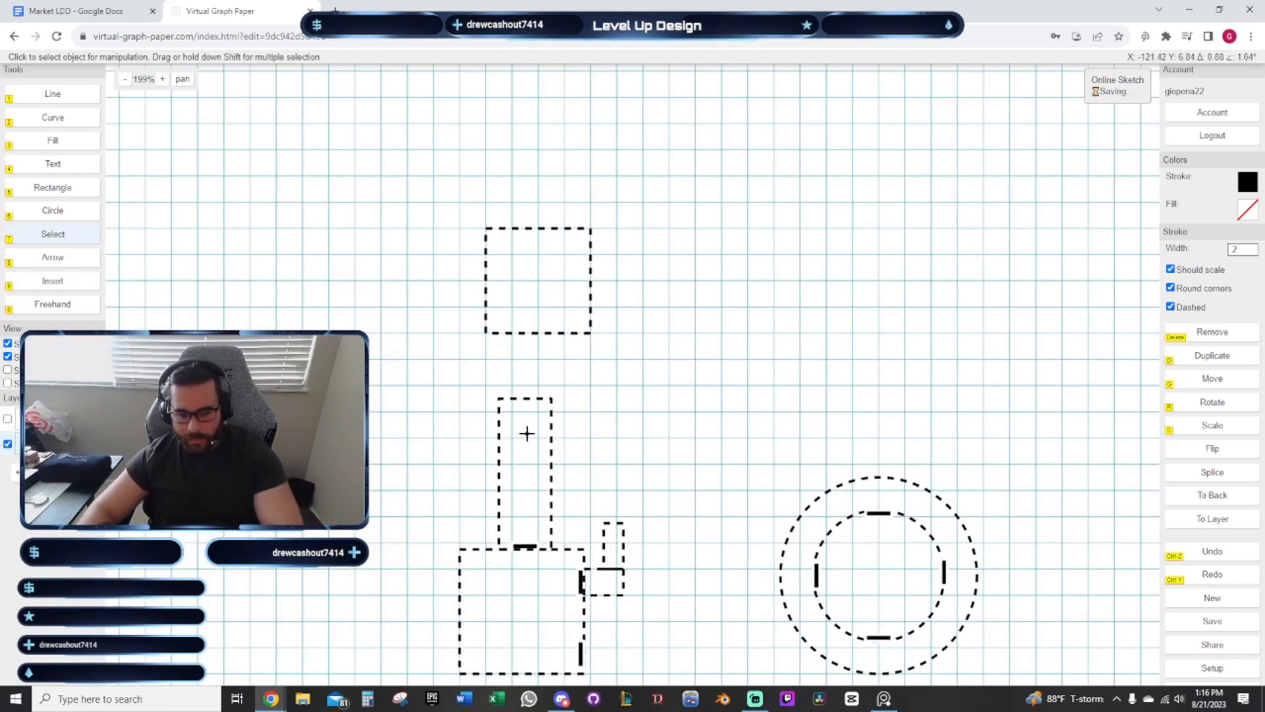
key(Delete)
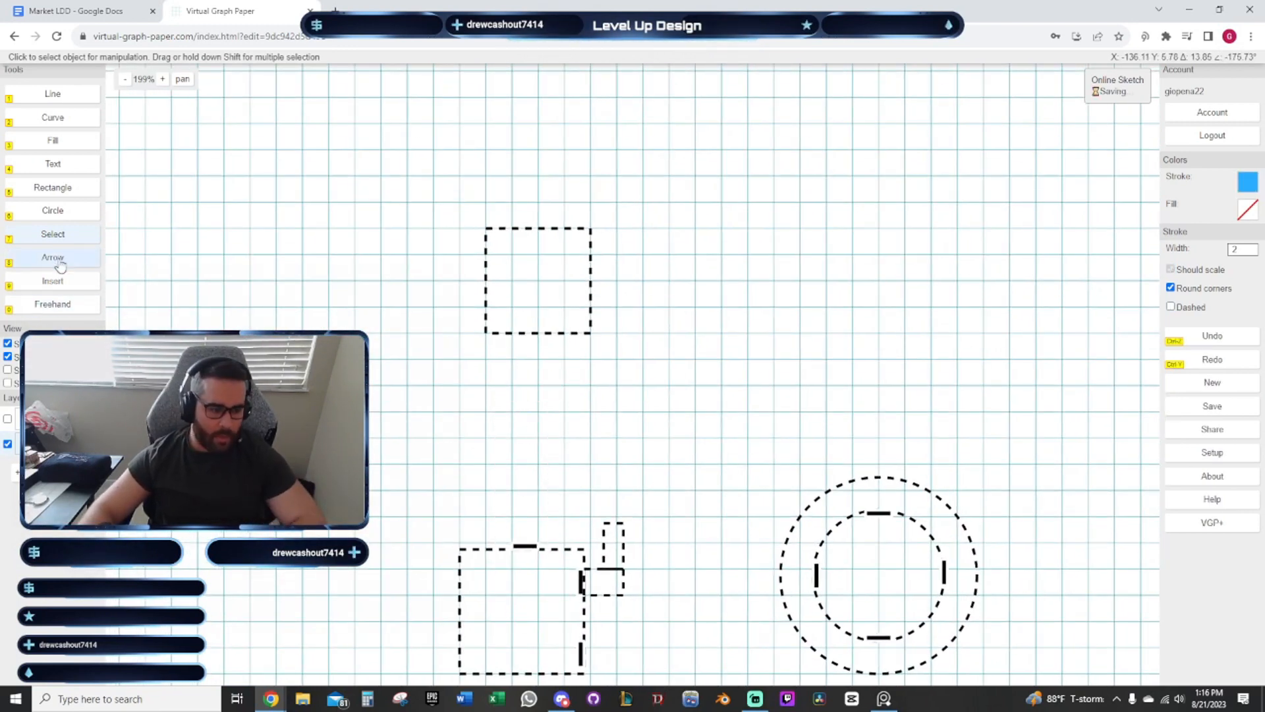
click(54, 189)
scroll(502, 540, up, 3)
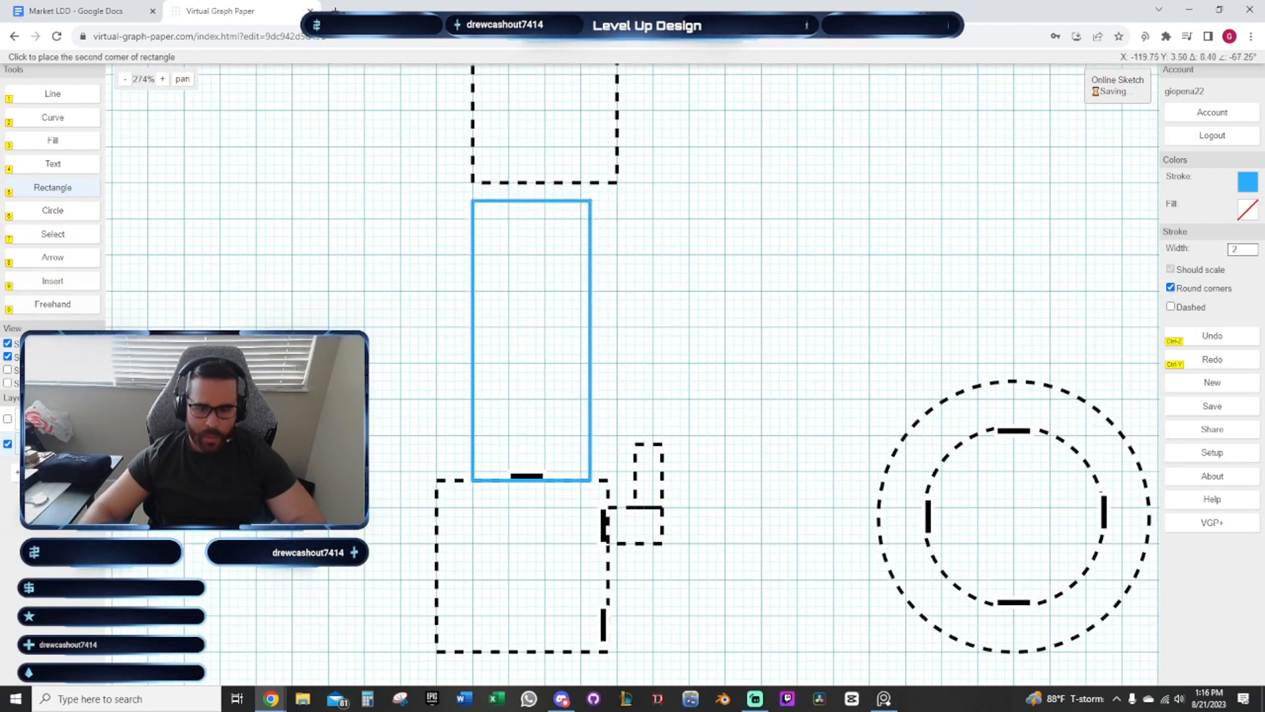
drag(740, 265, 623, 379)
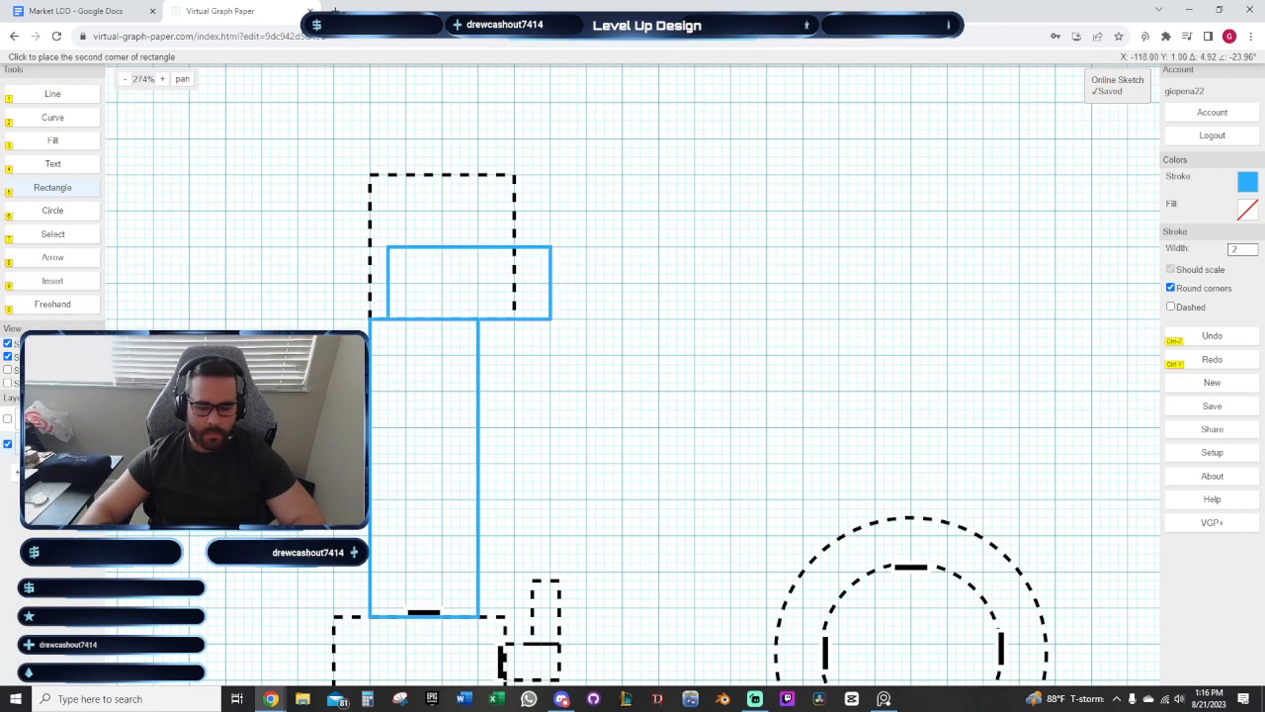
click(551, 247)
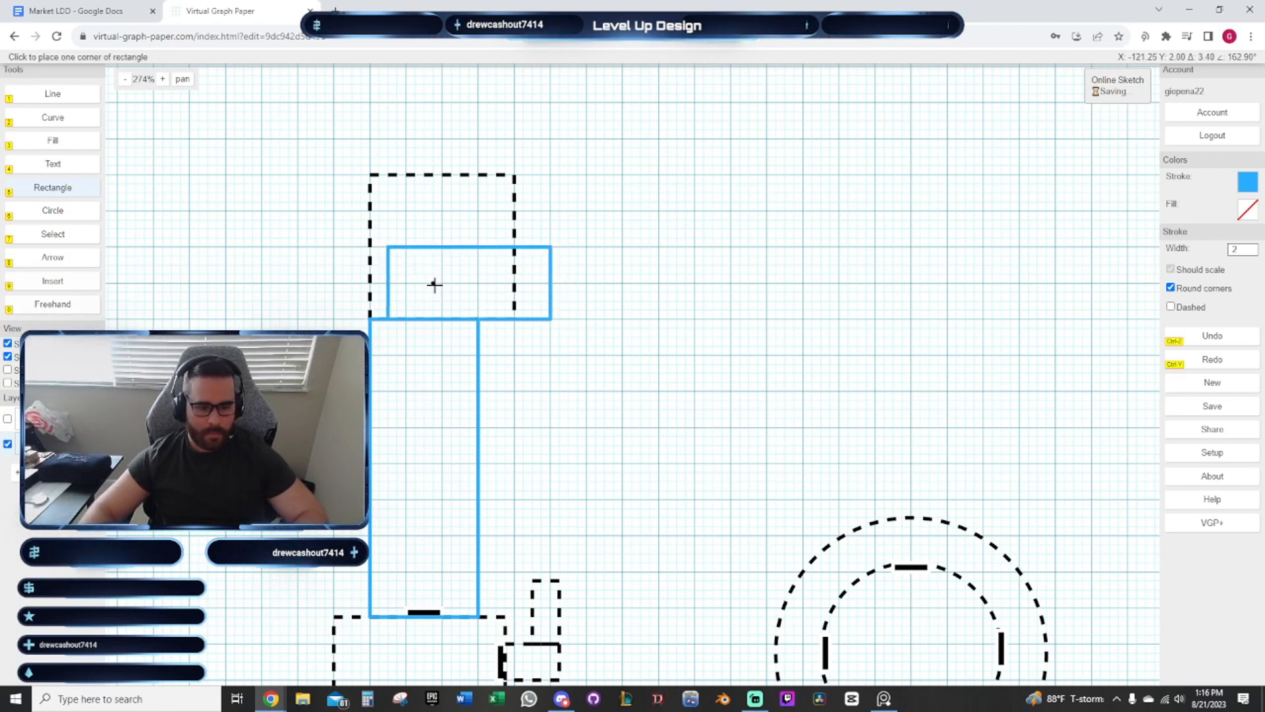
click(47, 241)
click(440, 274)
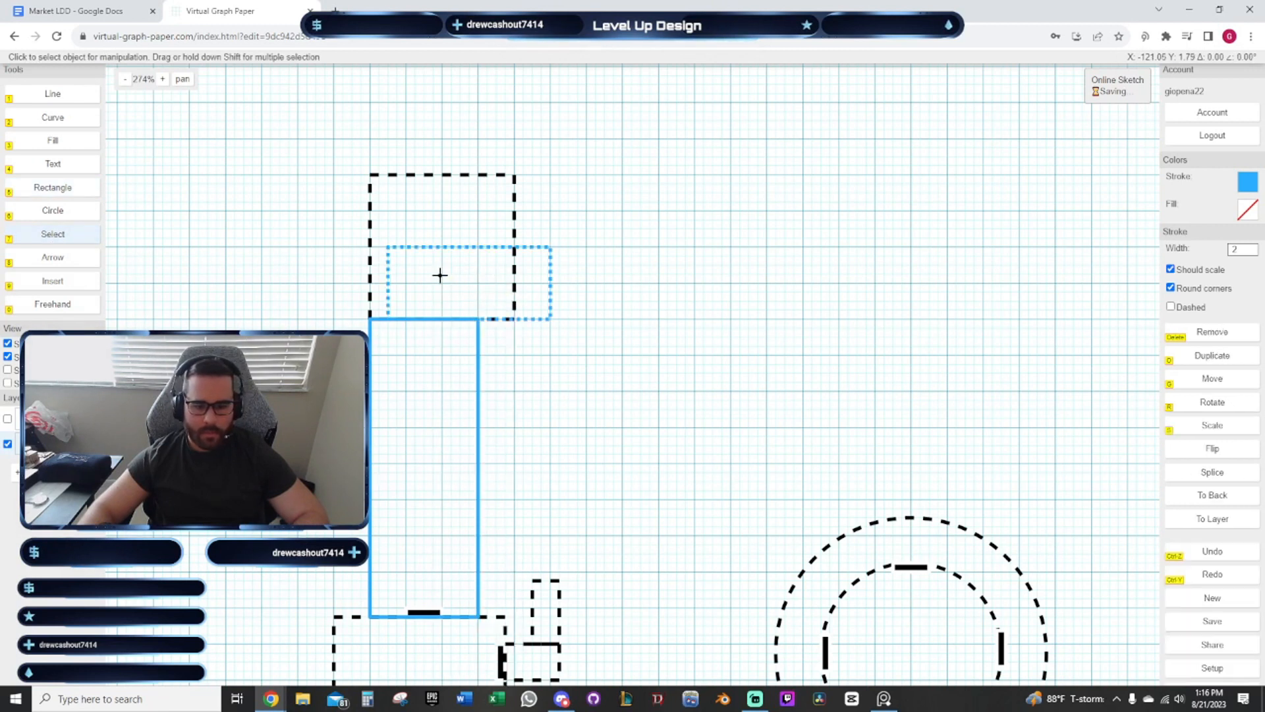
key(Delete)
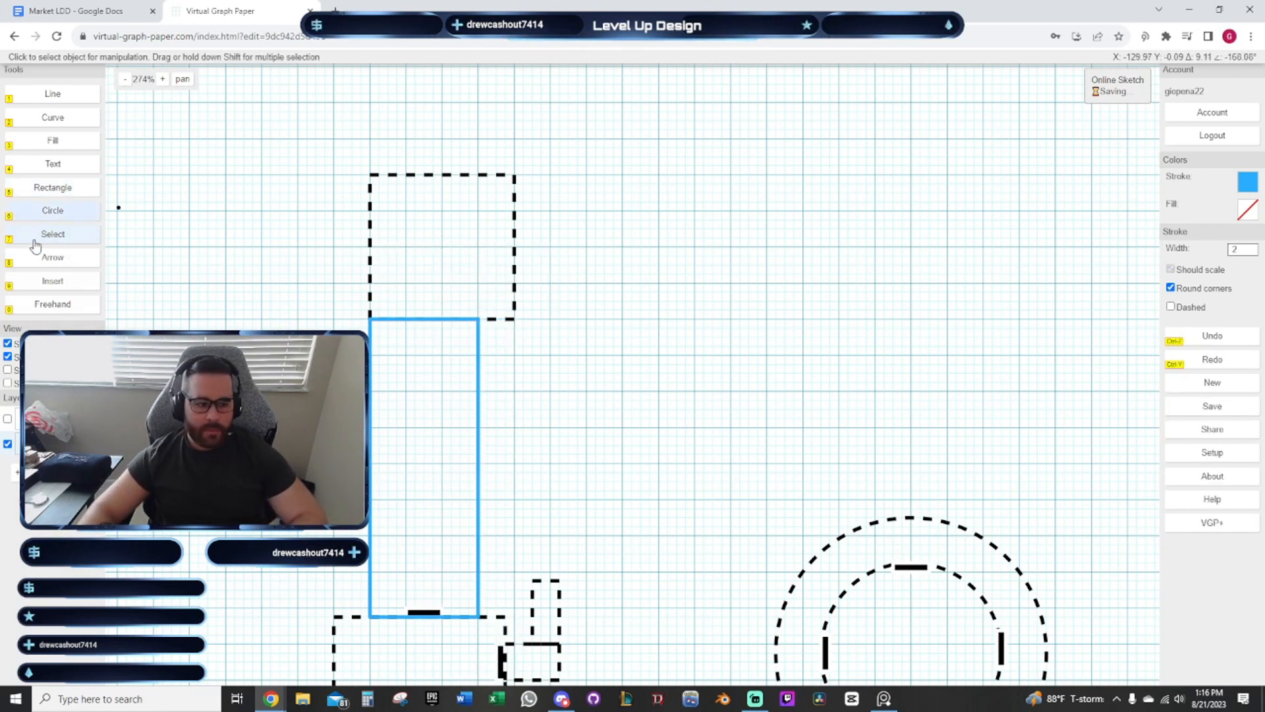
Draw a 6.5 by 4.5 unit rectangle on the corridor's upper end and delete the dashed square it overlaps
click(59, 192)
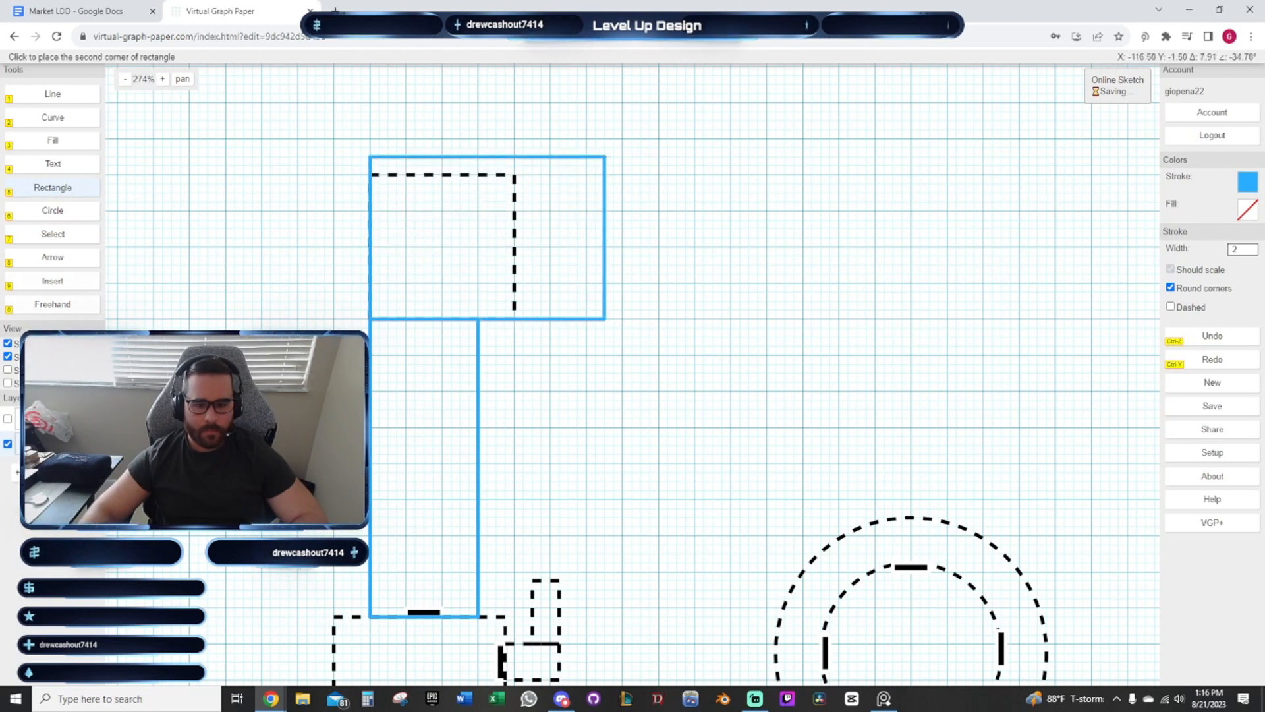
click(604, 156)
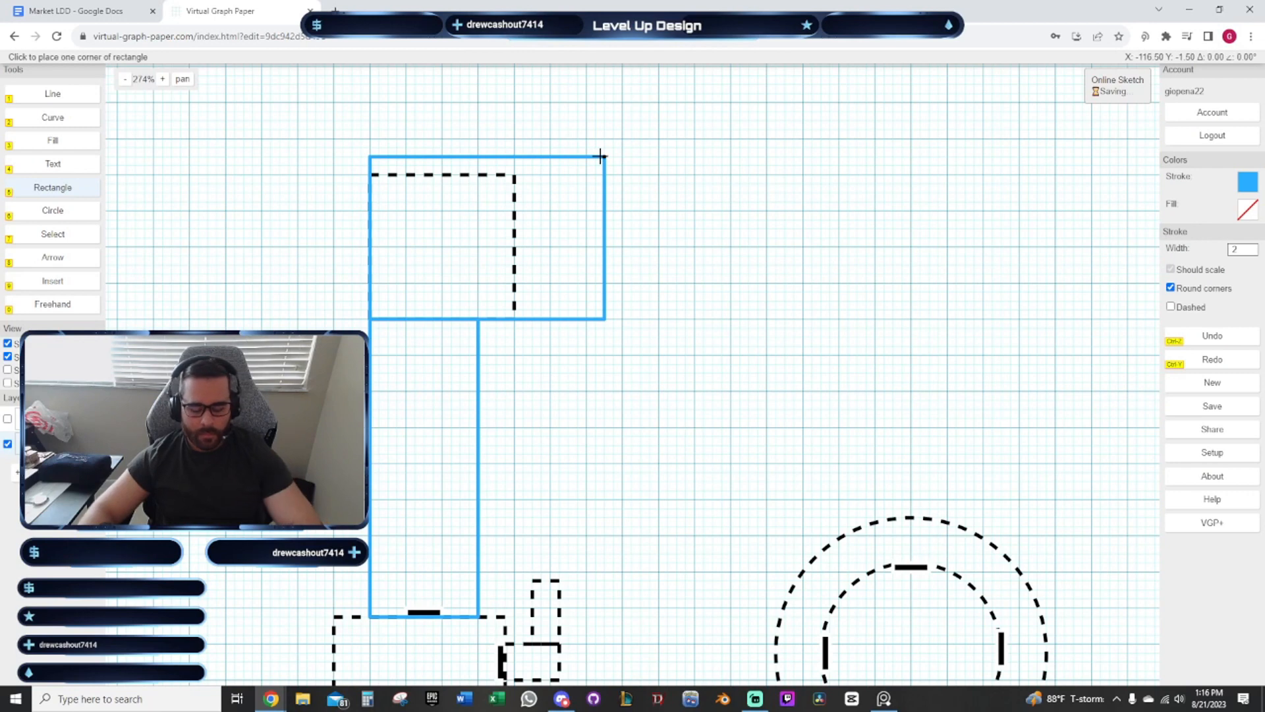
key(7)
click(448, 214)
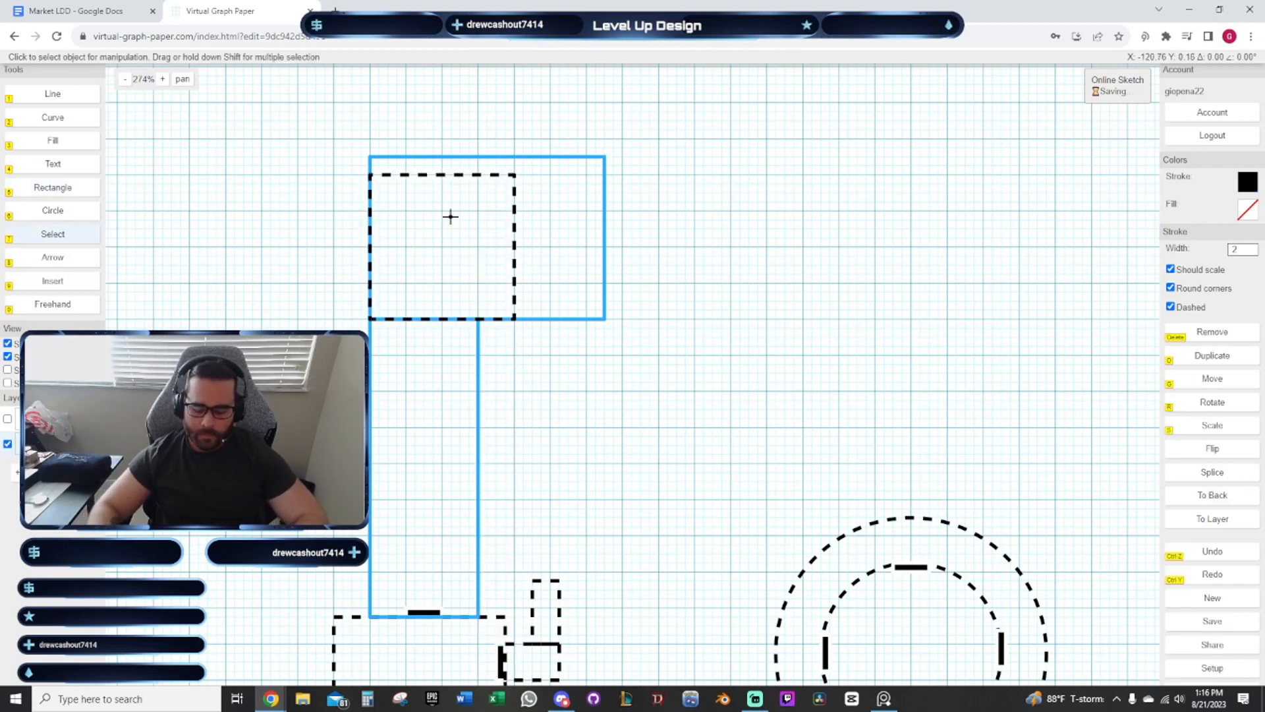
key(Delete)
scroll(740, 373, down, 1)
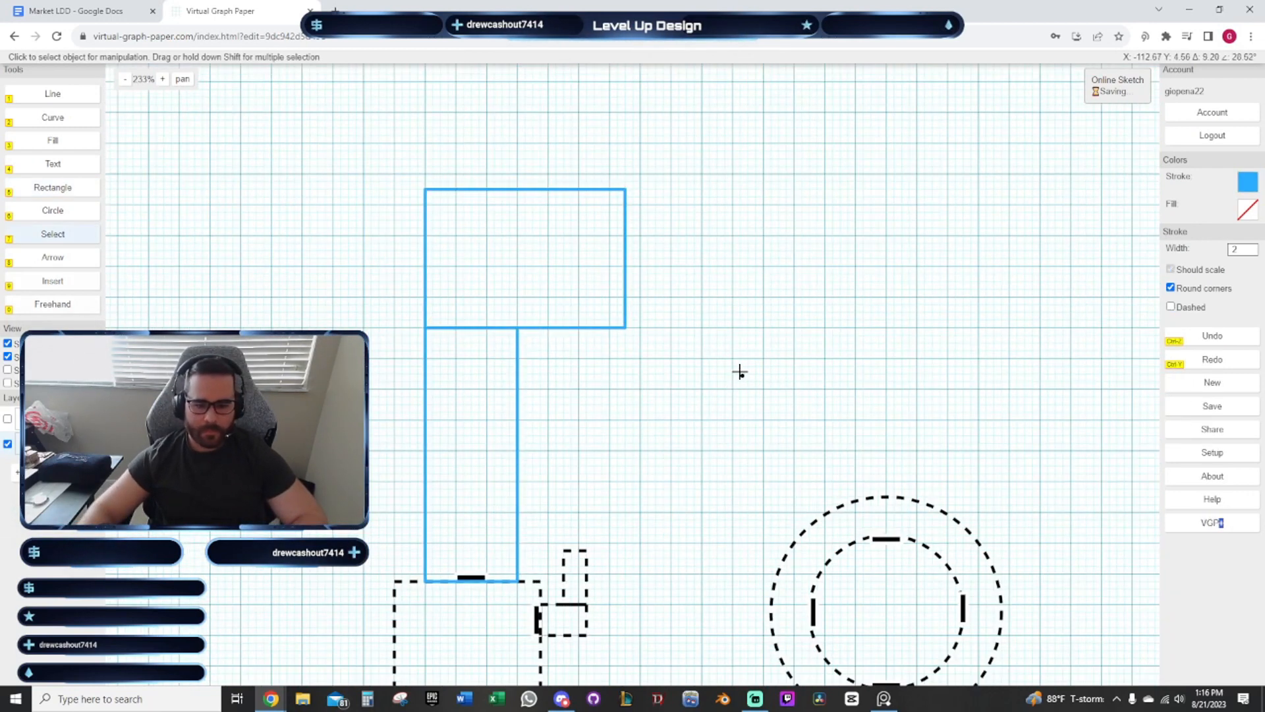
Give the new upper room and corridor rectangles a black, dashed stroke
click(7, 444)
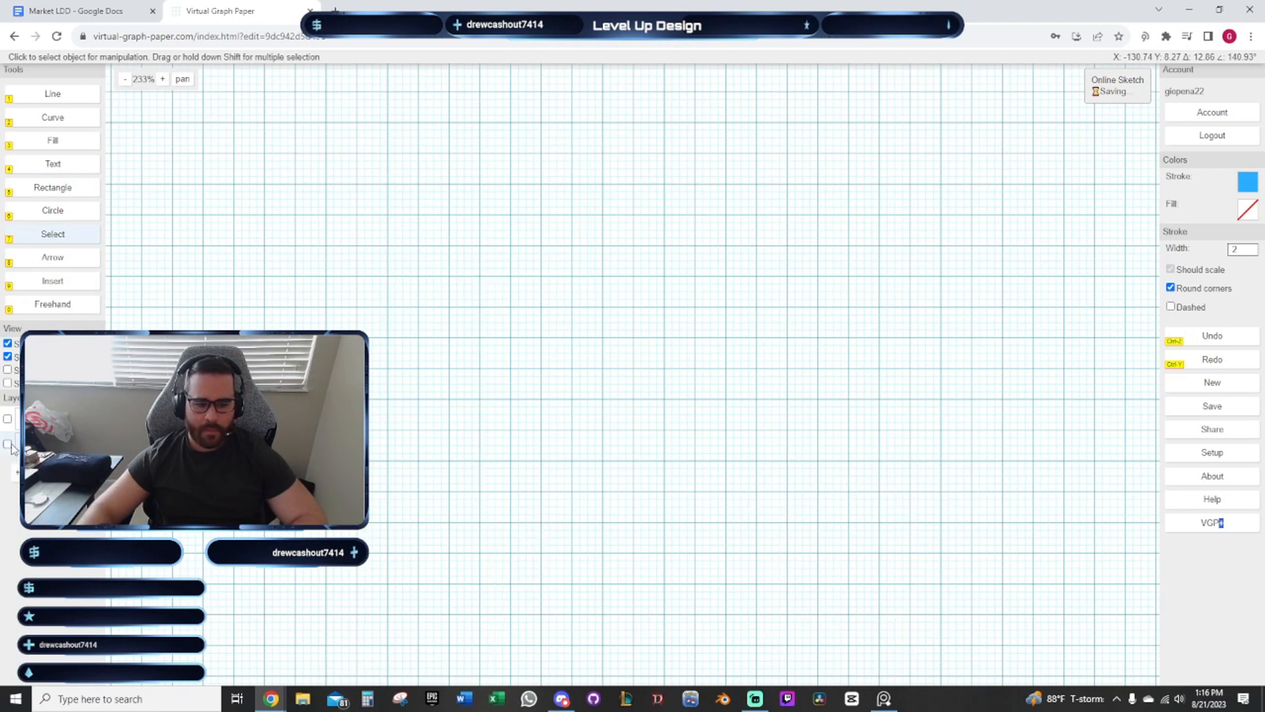
click(8, 444)
click(475, 220)
shift+click(448, 340)
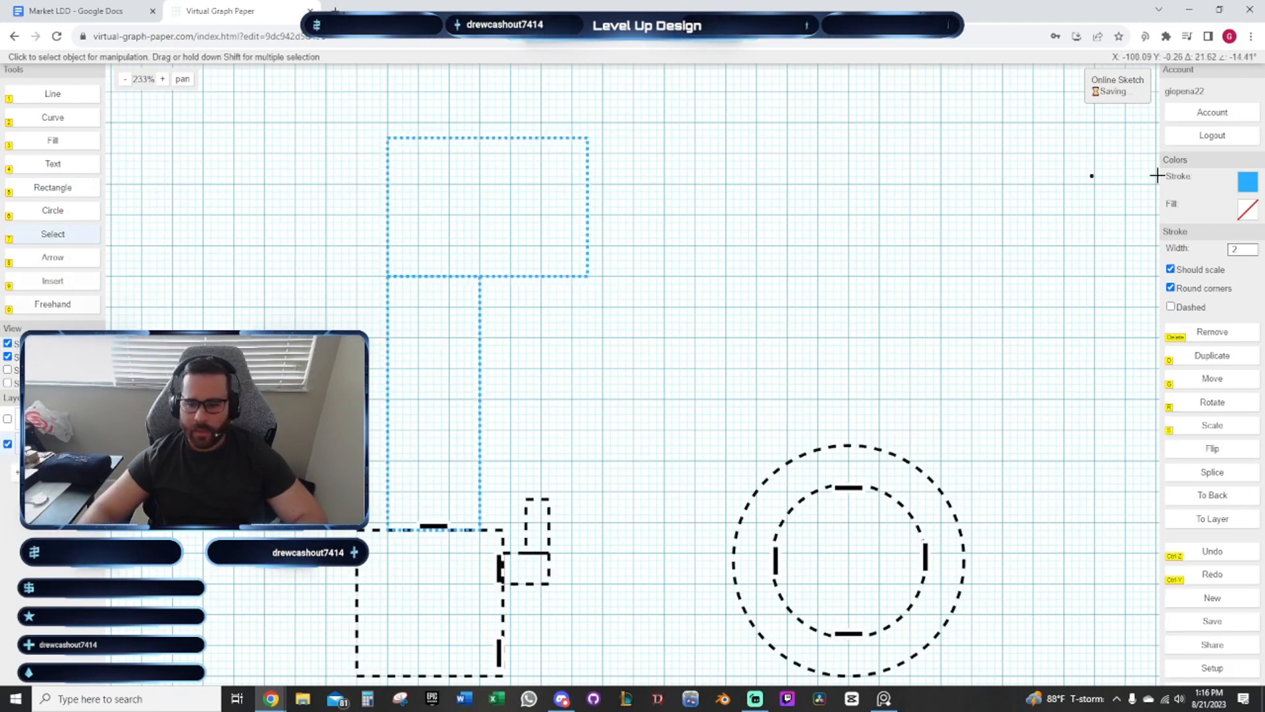
click(1247, 181)
click(1112, 203)
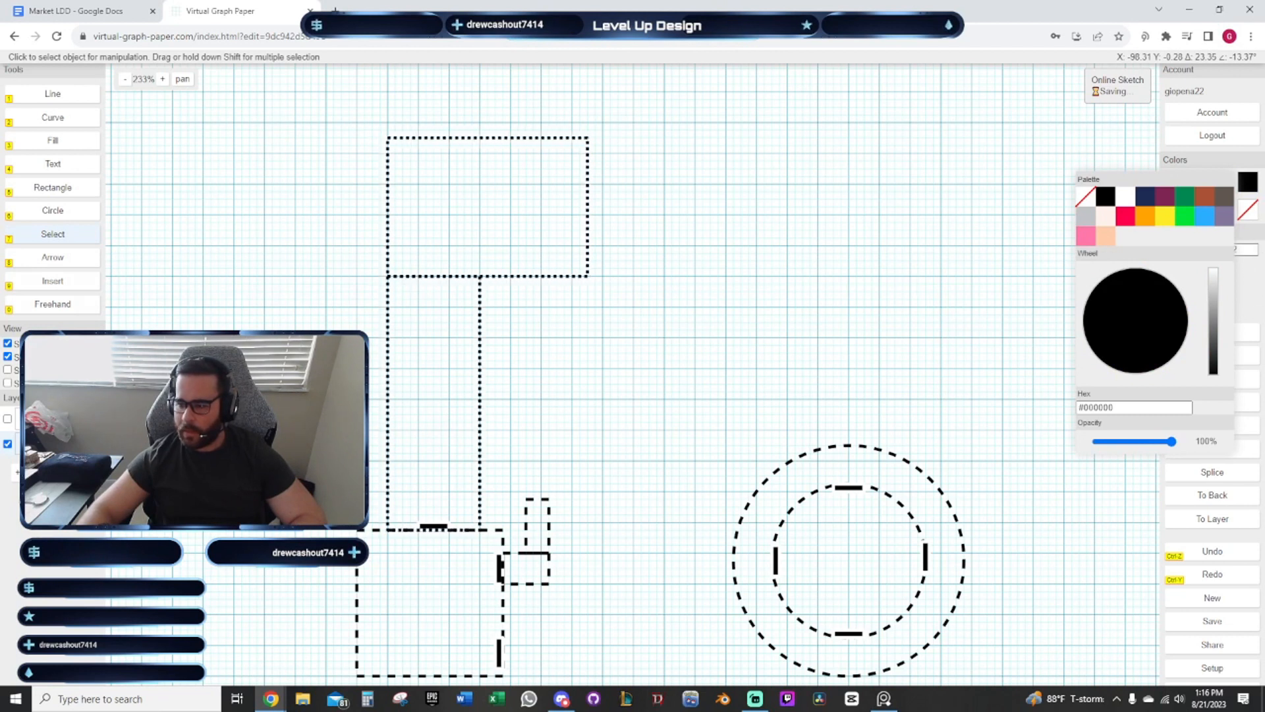
click(1170, 307)
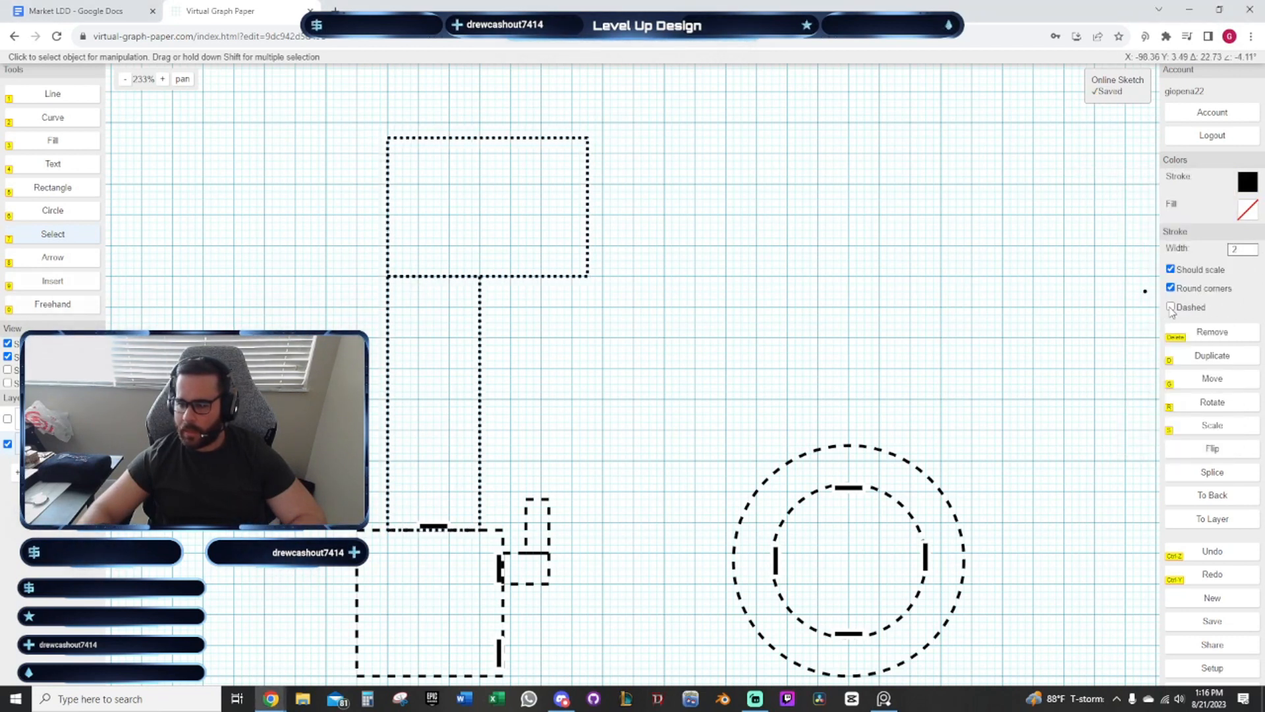
click(822, 294)
click(442, 284)
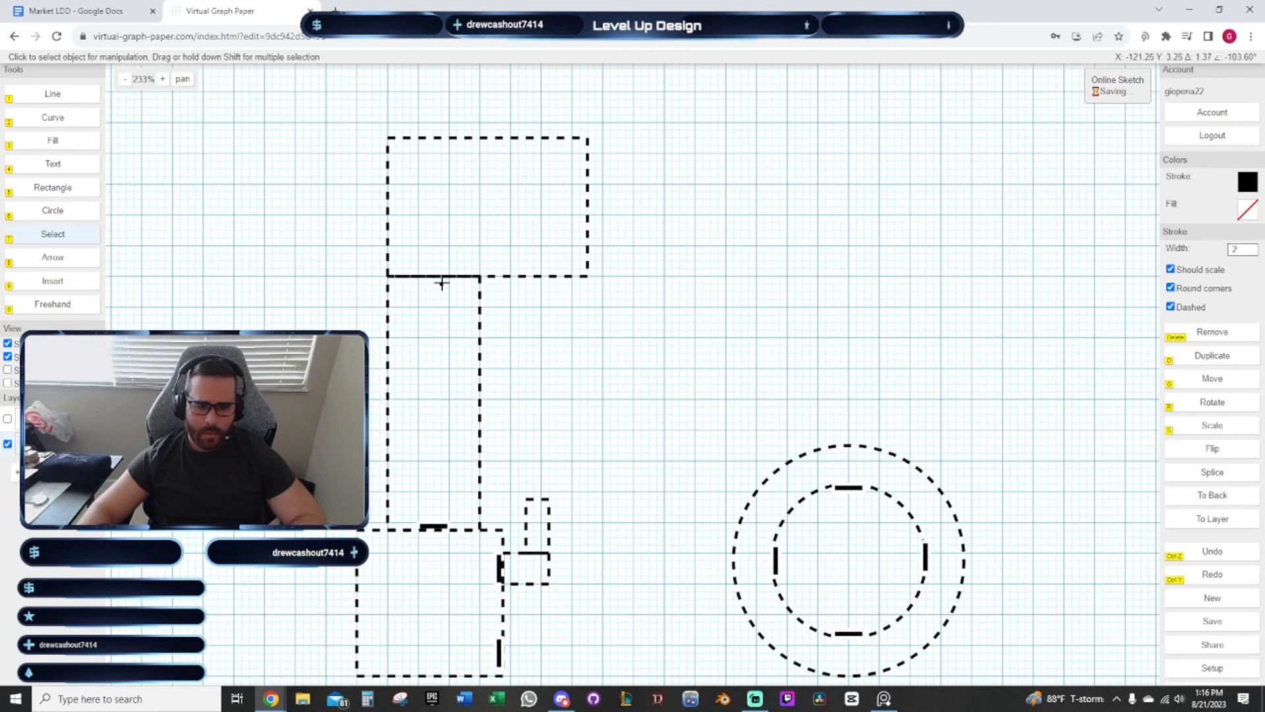
click(636, 294)
drag(495, 284, 689, 381)
scroll(689, 380, up, 2)
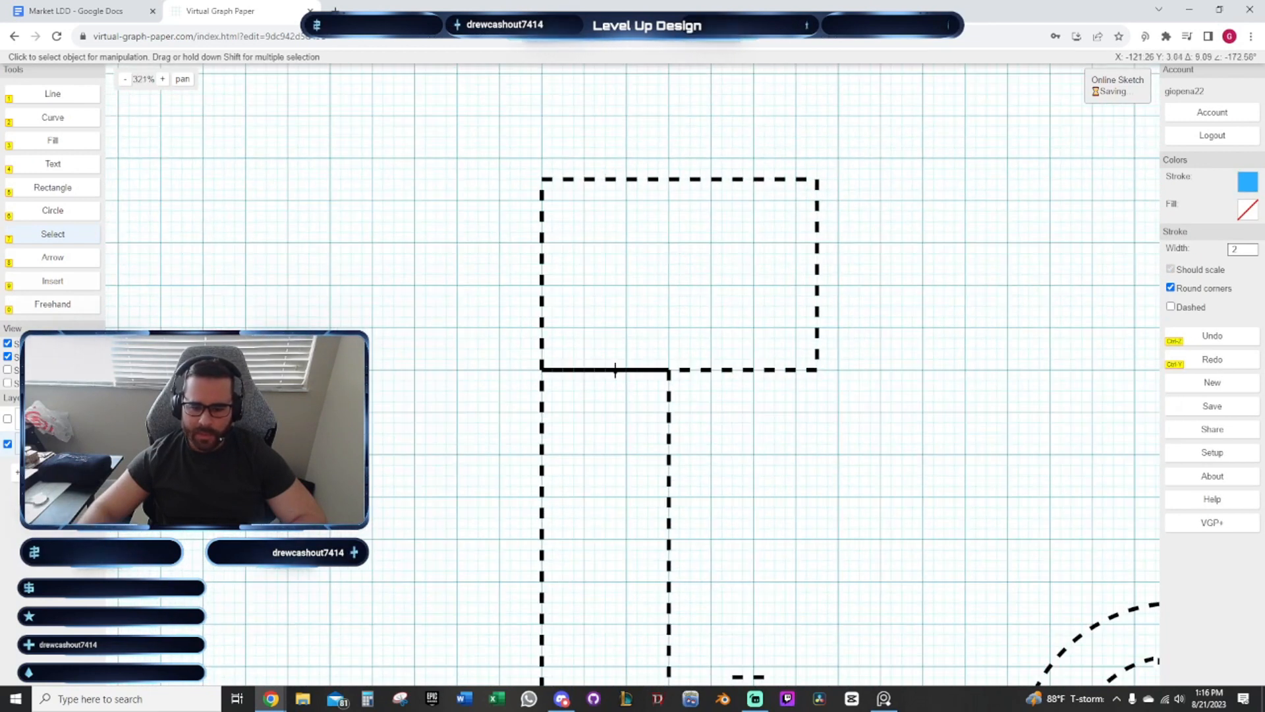
drag(816, 499, 802, 438)
click(654, 193)
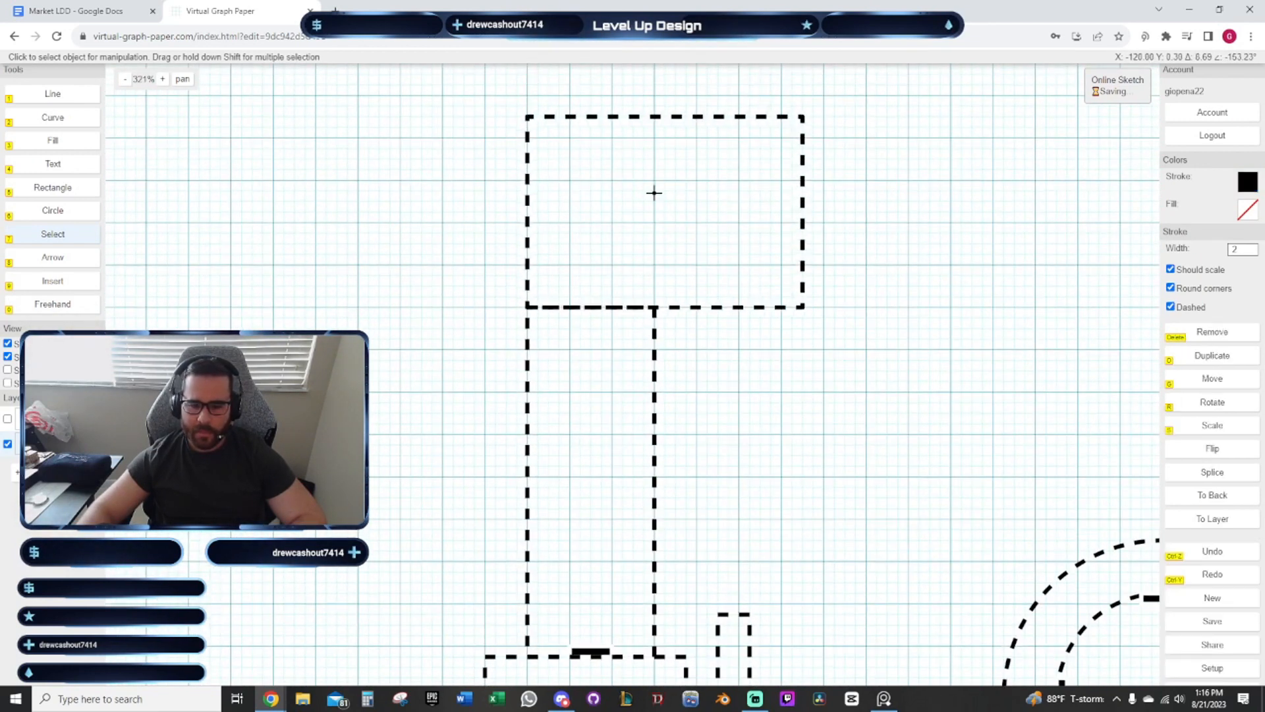
key(g)
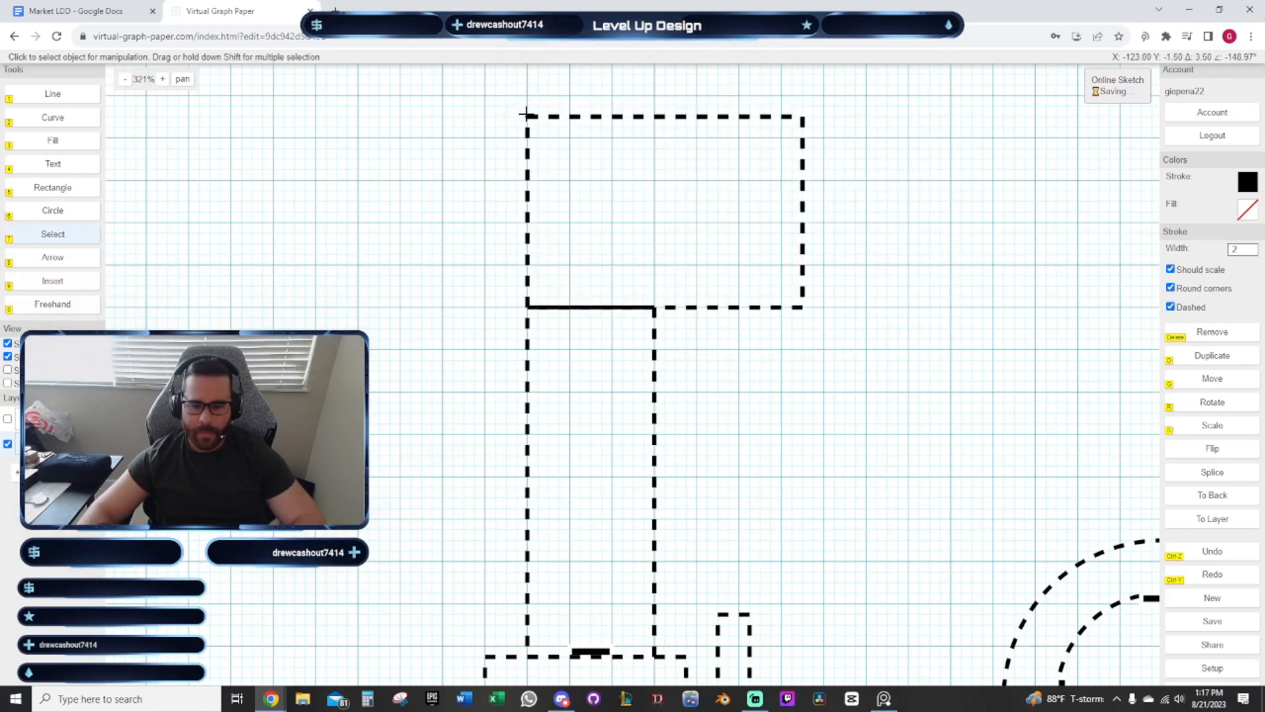
scroll(710, 375, down, 4)
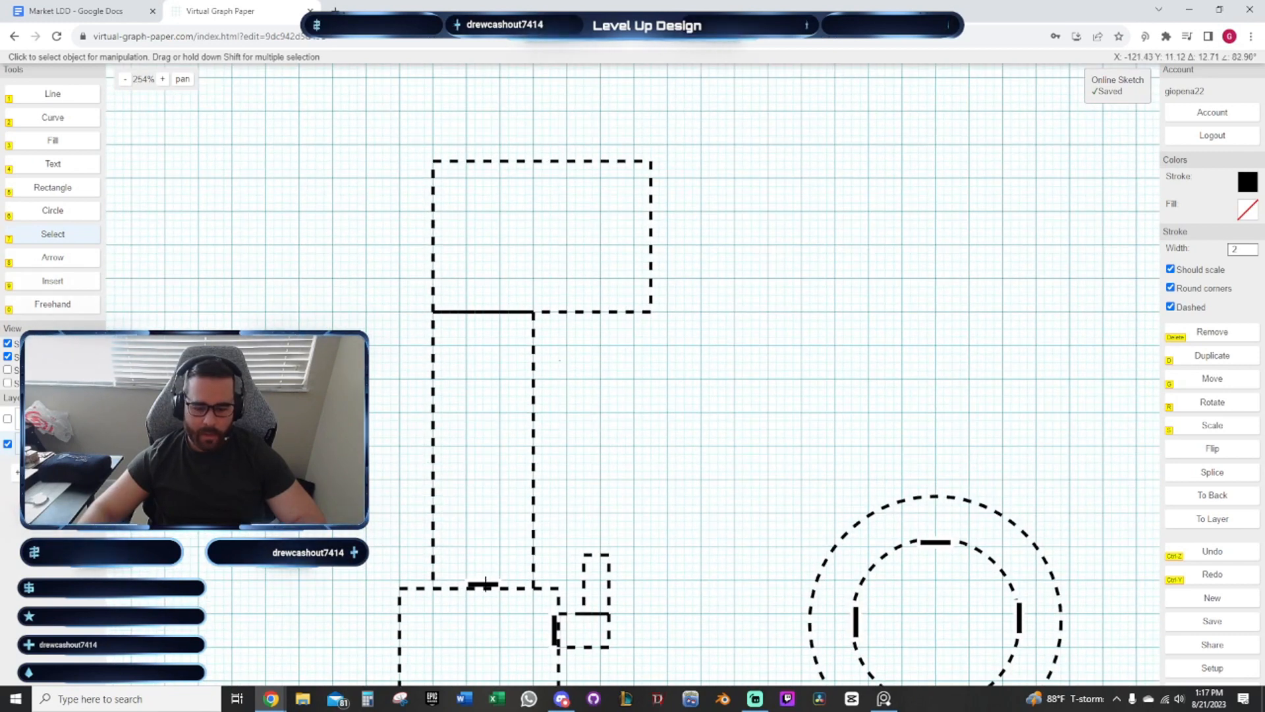
Turn off the dashed stroke for all the shapes on the visible layer
scroll(608, 447, down, 3)
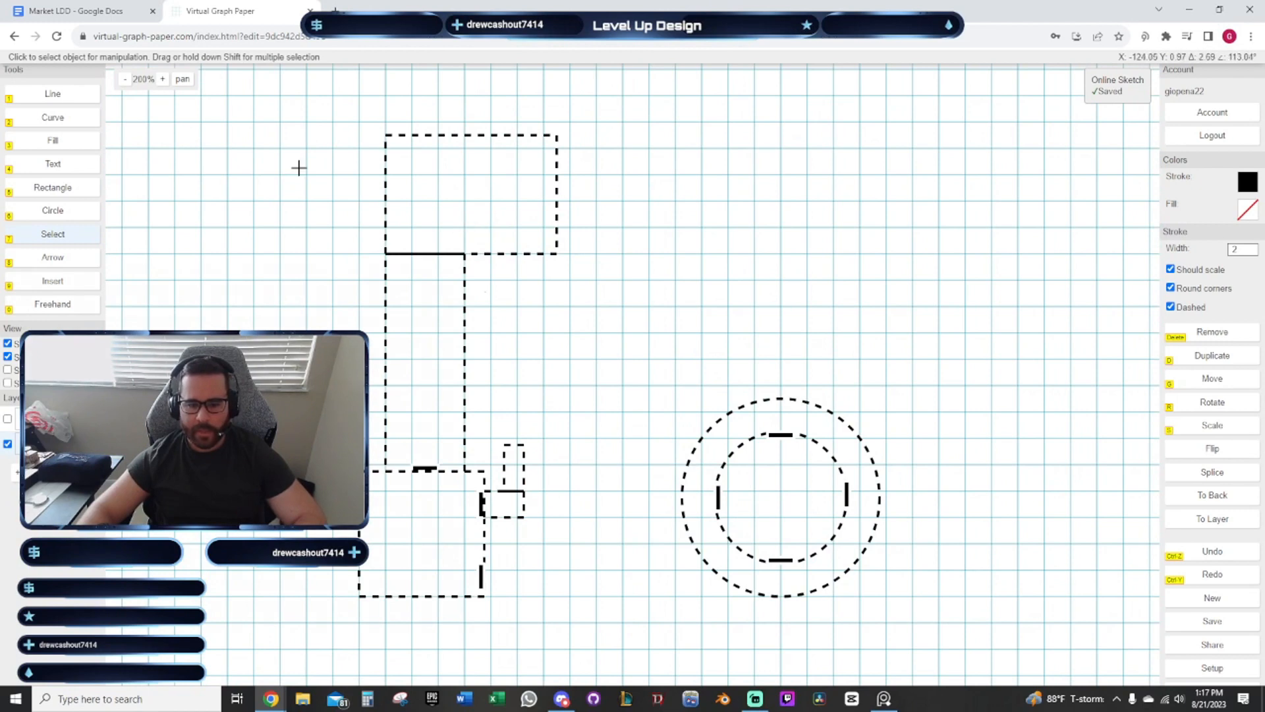
mouse_move(280, 91)
mouse_down()
mouse_move(454, 124)
mouse_move(924, 657)
mouse_move(953, 651)
mouse_up()
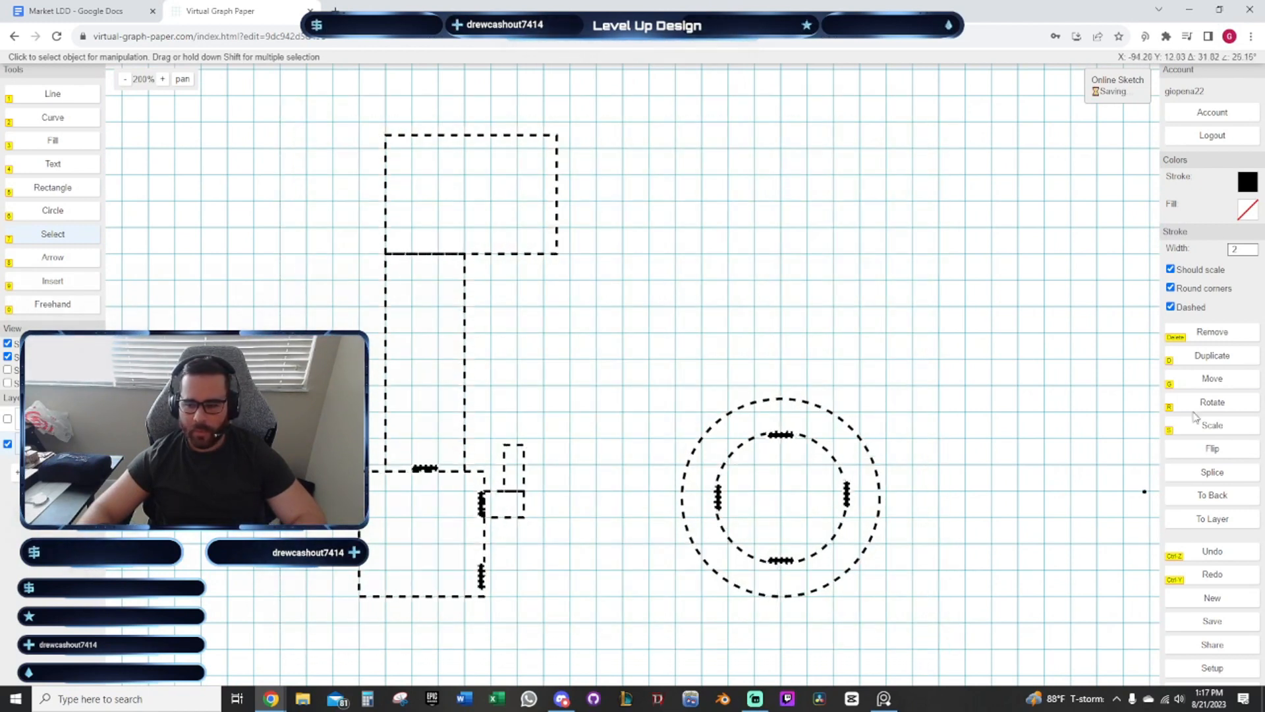
click(1170, 306)
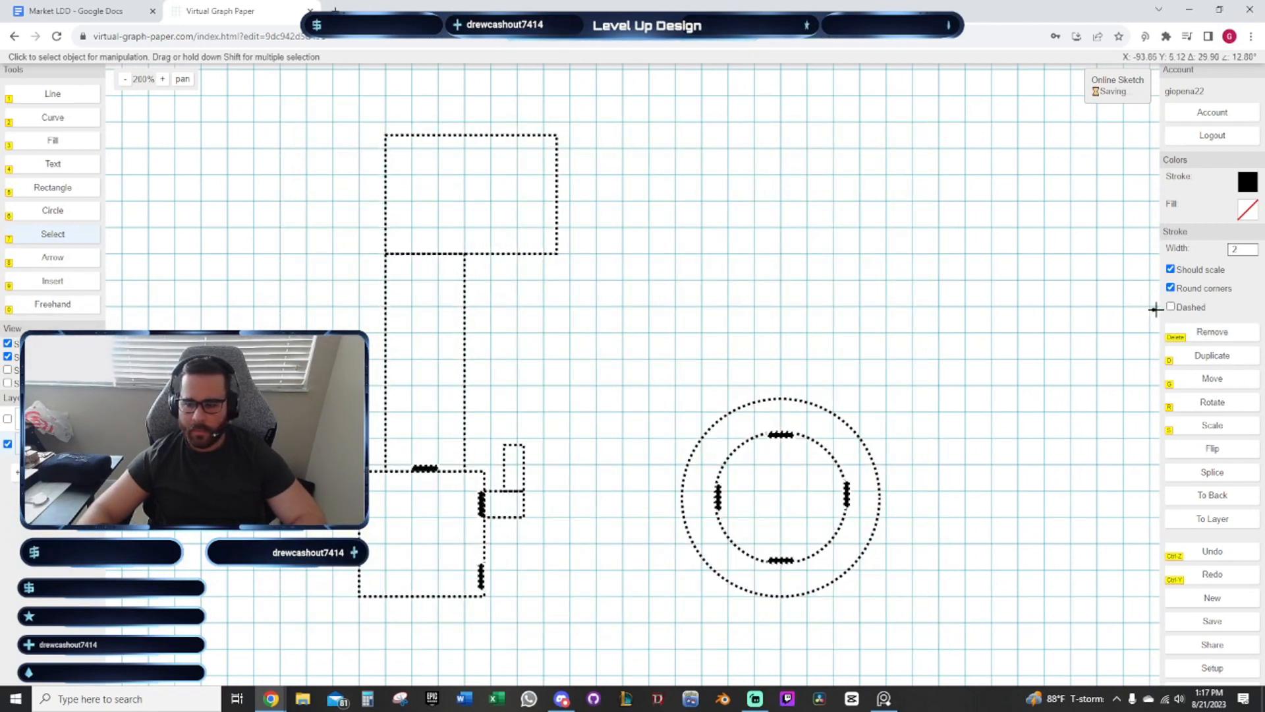
click(924, 290)
Duplicate the door marker at the corridor's lower end onto the wall between the corridor and the upper room
drag(755, 286, 807, 338)
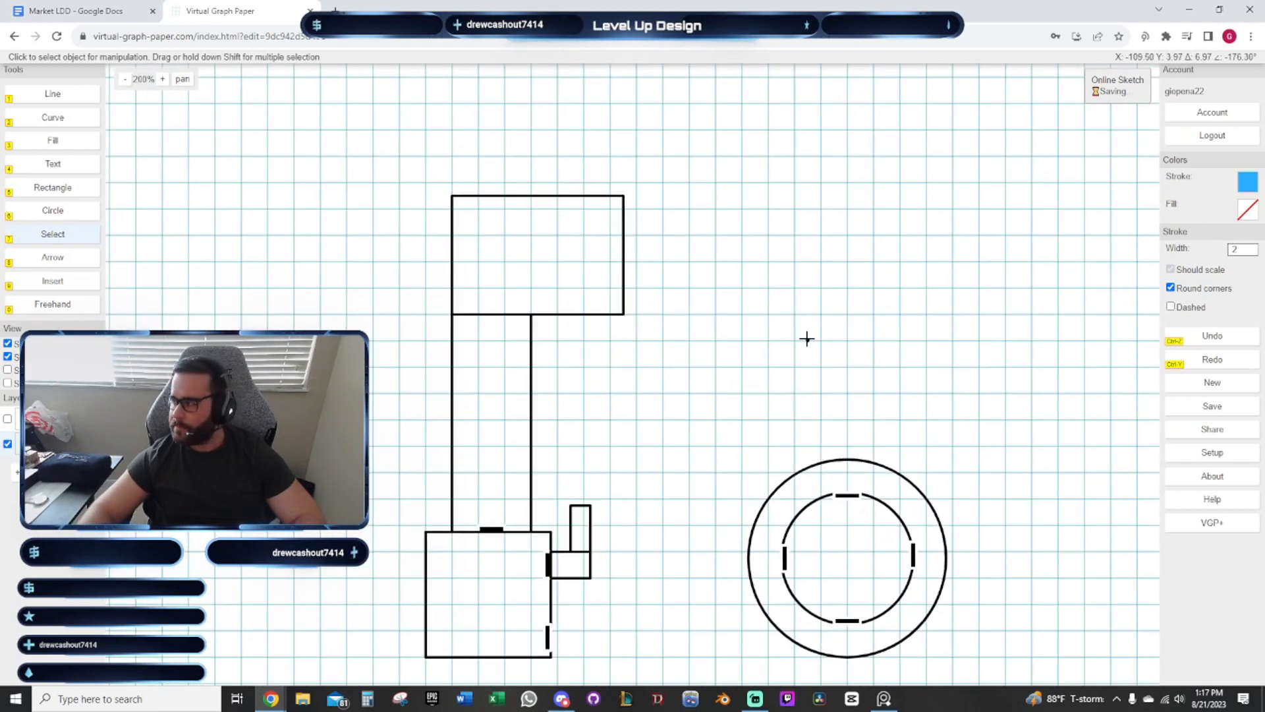
click(494, 529)
click(497, 536)
drag(558, 506, 597, 547)
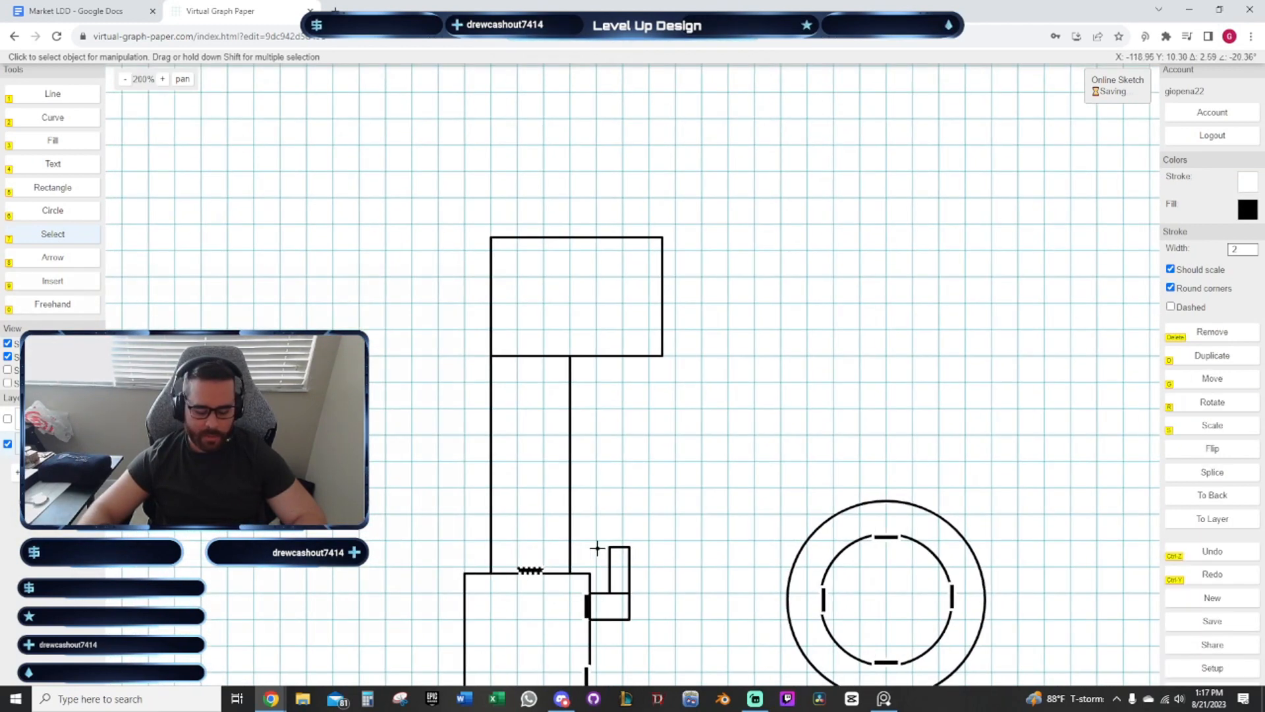
scroll(543, 365, up, 2)
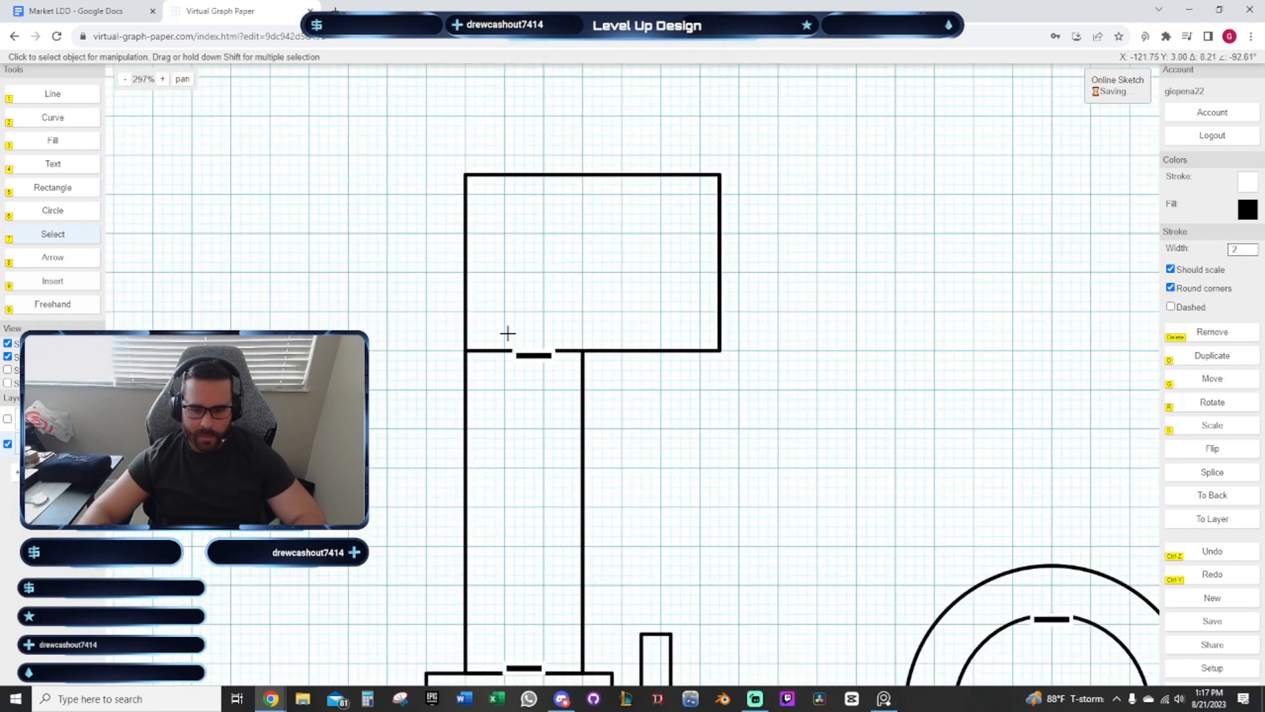
Add two vertical door markers to the upper room's right wall, rotating a duplicated door to align with it
drag(598, 365, 523, 420)
key(r)
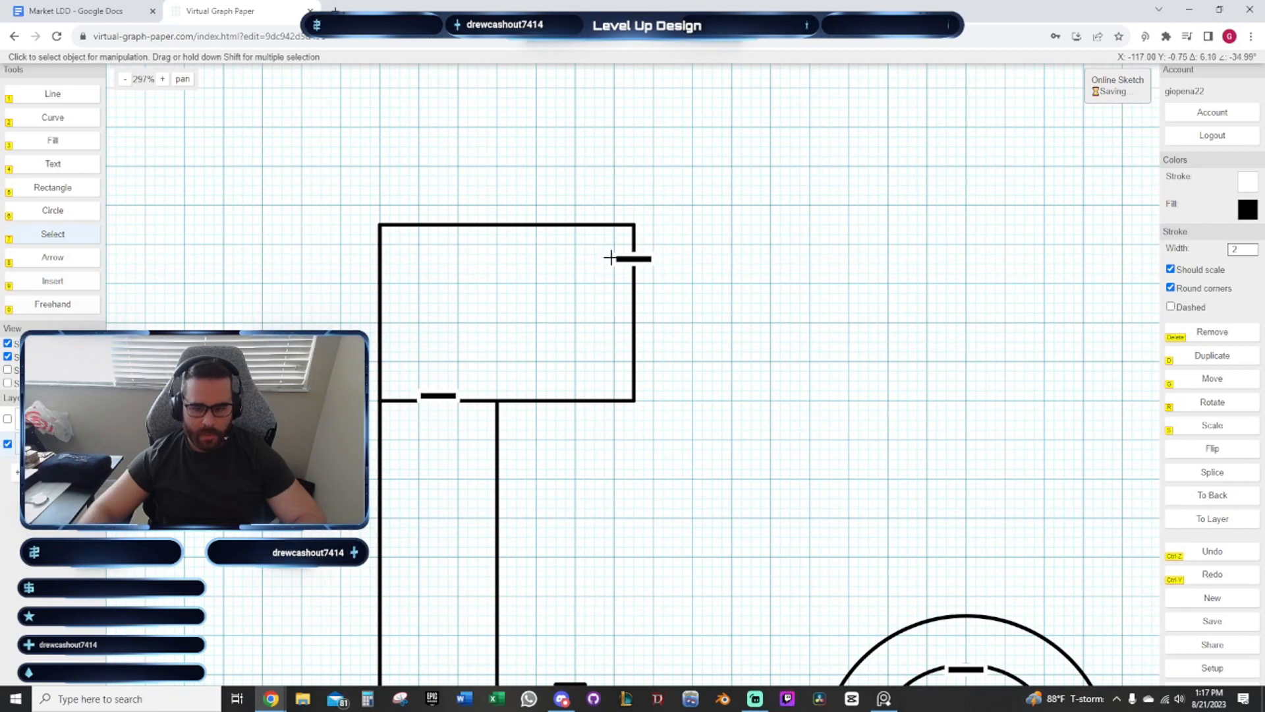
click(636, 244)
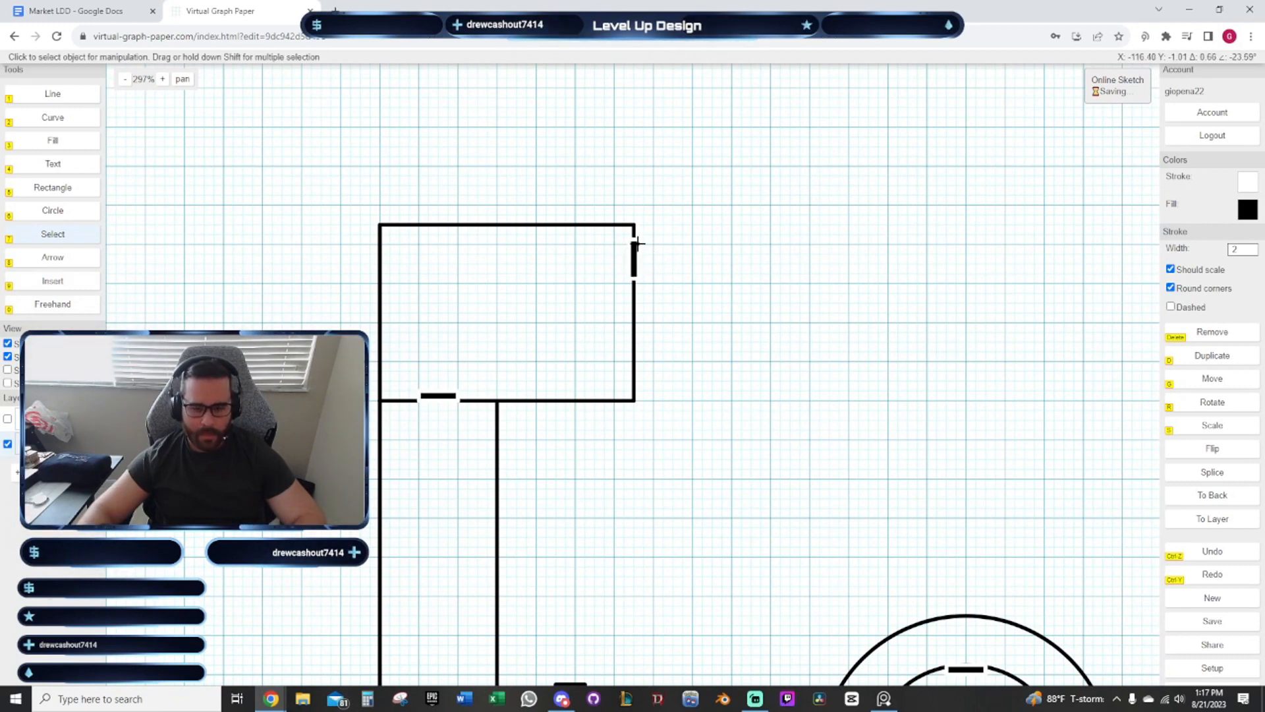
scroll(628, 321, down, 4)
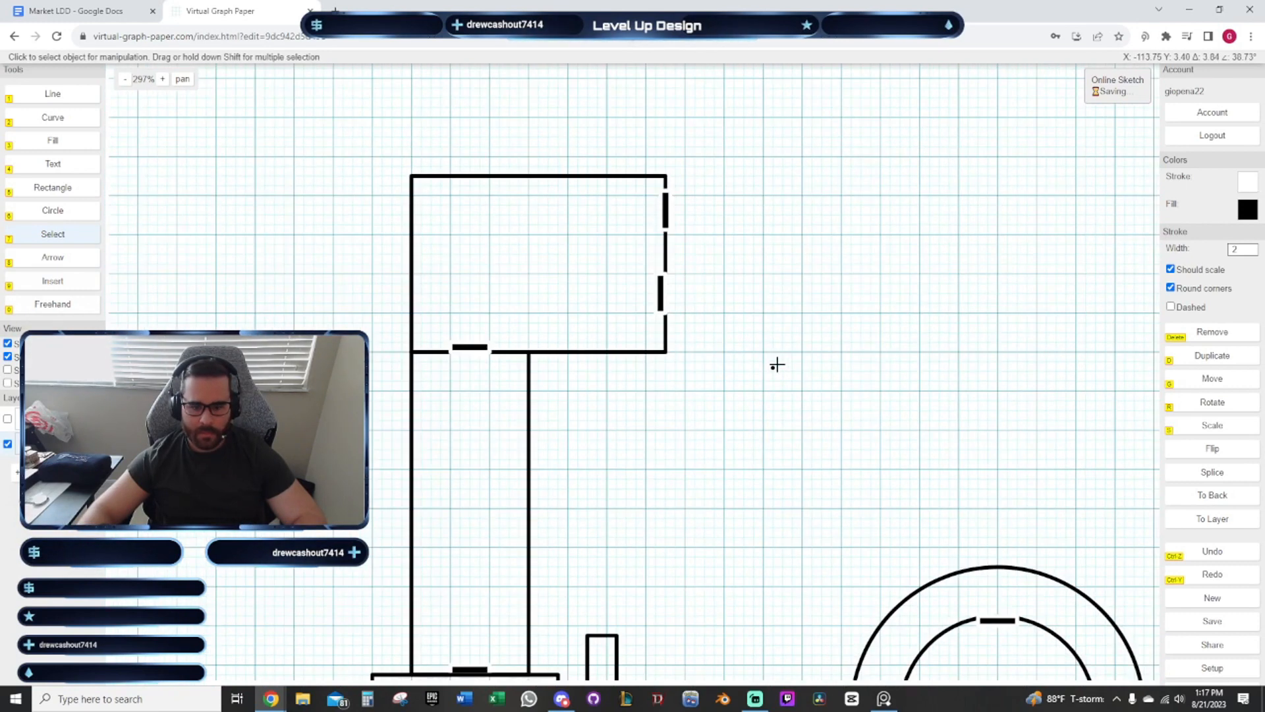
Duplicate the lower room's side door to place two doors on the corridor's right wall and one on its left wall
mouse_move(558, 403)
mouse_down()
mouse_move(531, 310)
mouse_move(595, 392)
mouse_move(644, 356)
mouse_move(712, 375)
mouse_move(709, 361)
mouse_up()
click(637, 497)
click(650, 523)
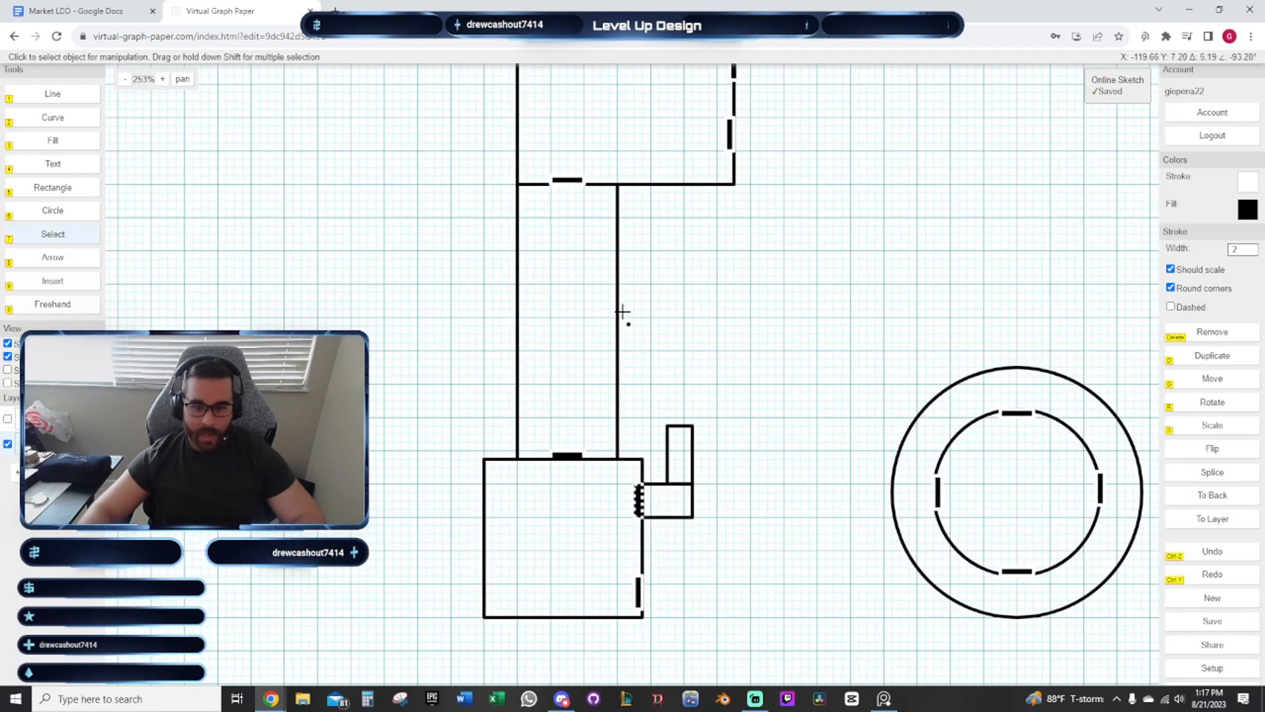
key(d)
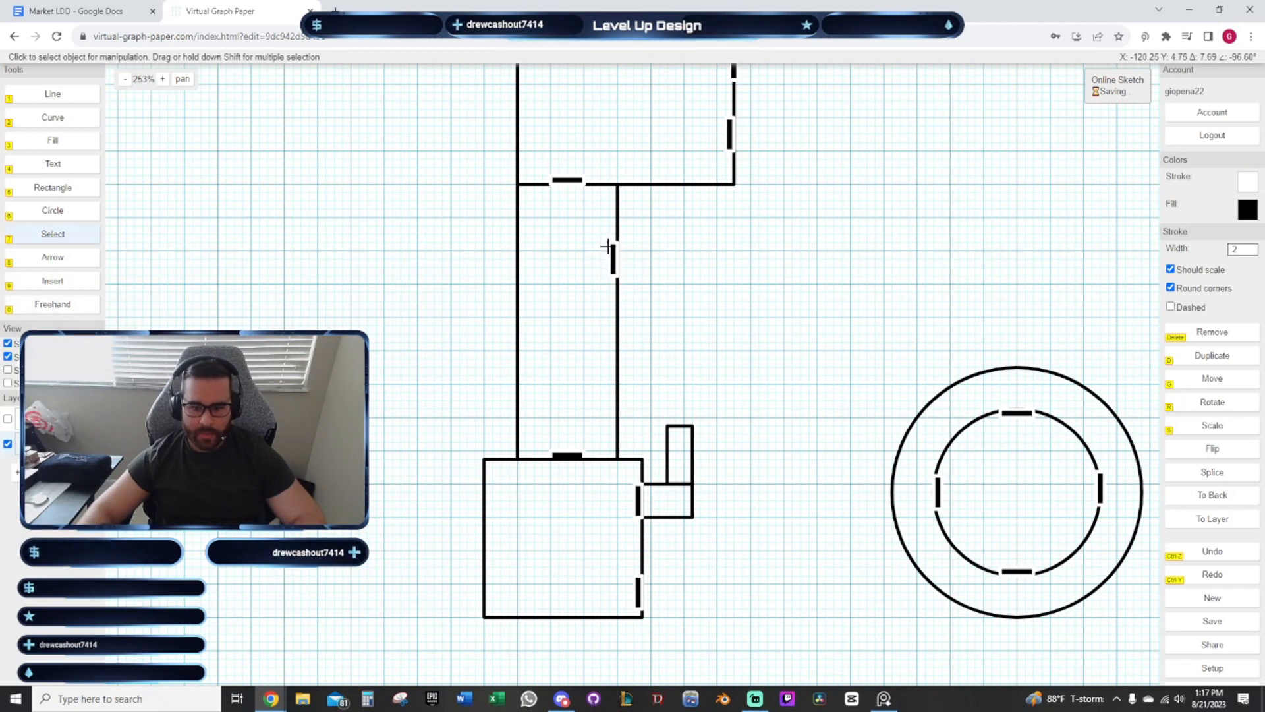
click(517, 300)
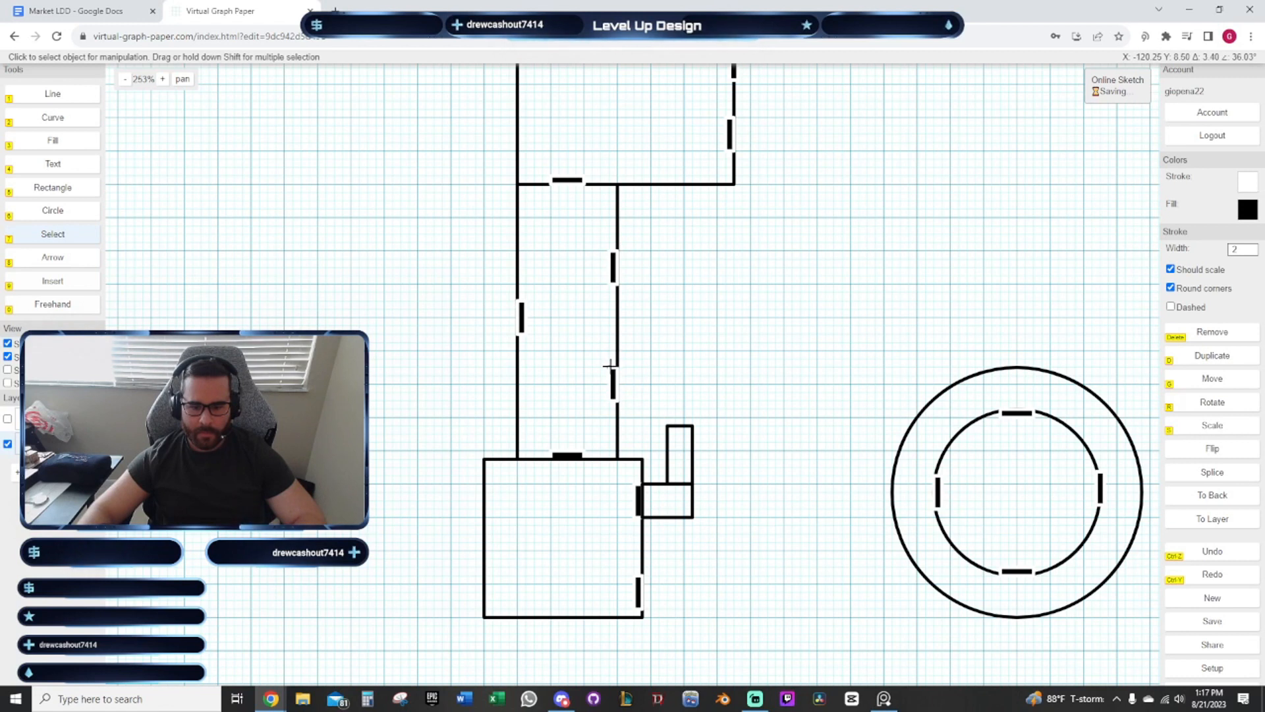
Duplicate the corridor's left door and place the copy near the upper end of the corridor's right wall
click(523, 321)
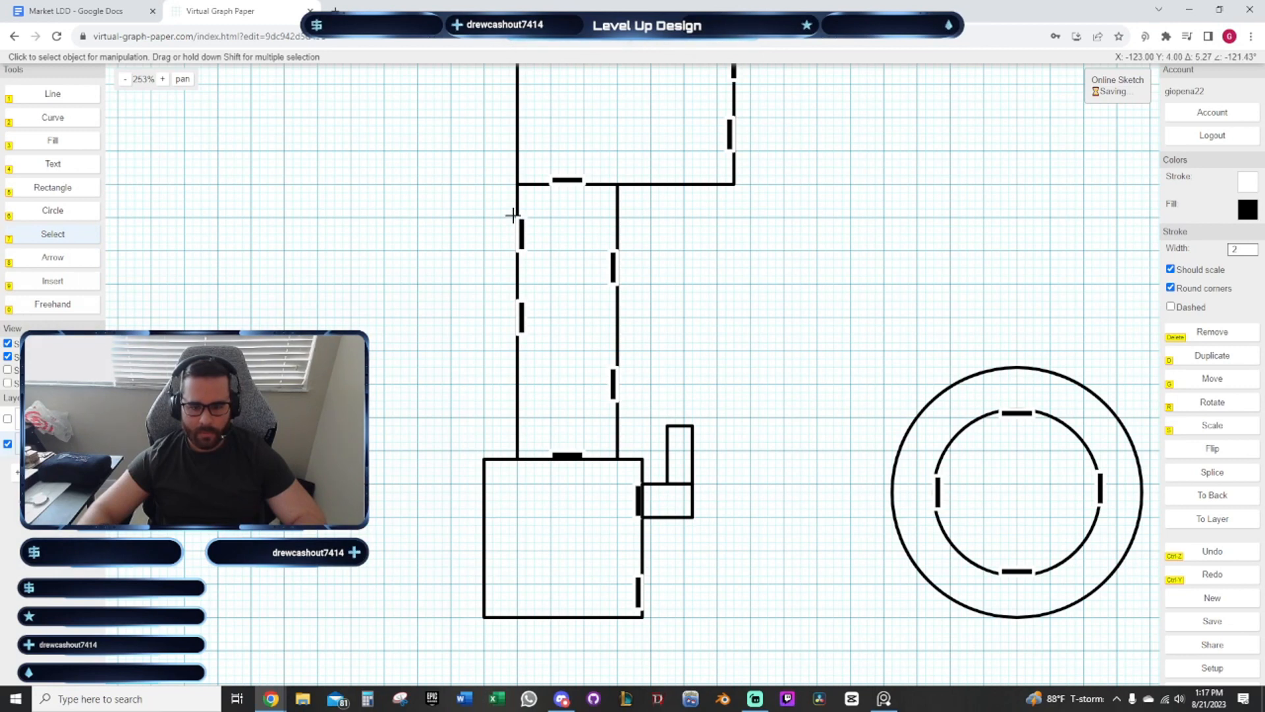
drag(779, 296, 692, 361)
click(521, 270)
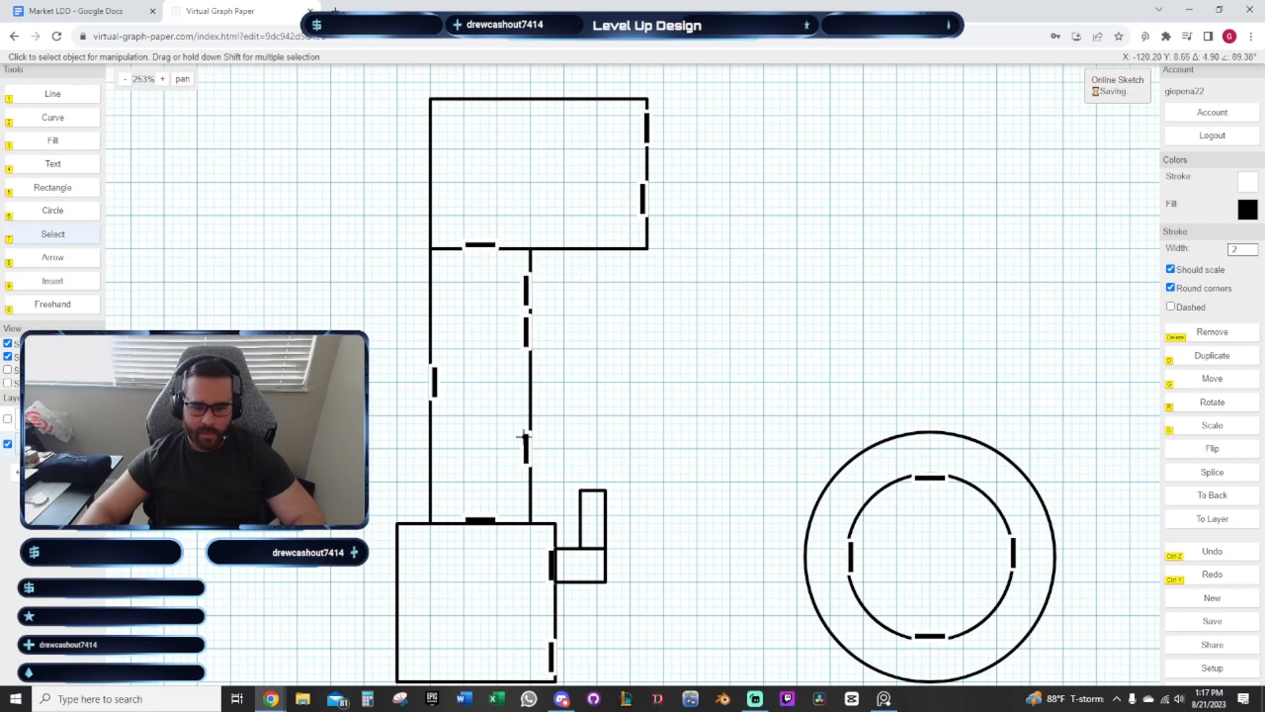
Move the lower and middle doors on the corridor's right wall farther down along that wall
click(523, 441)
click(532, 443)
scroll(525, 434, up, 1)
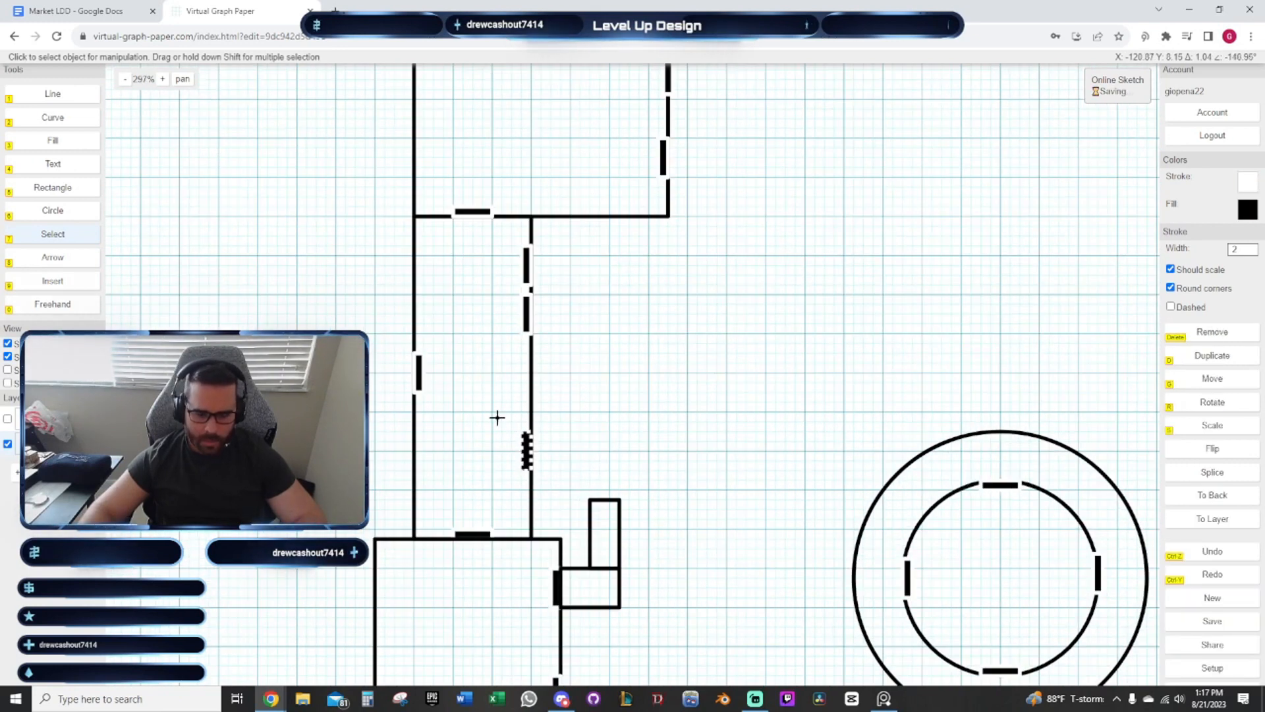
key(g)
click(531, 300)
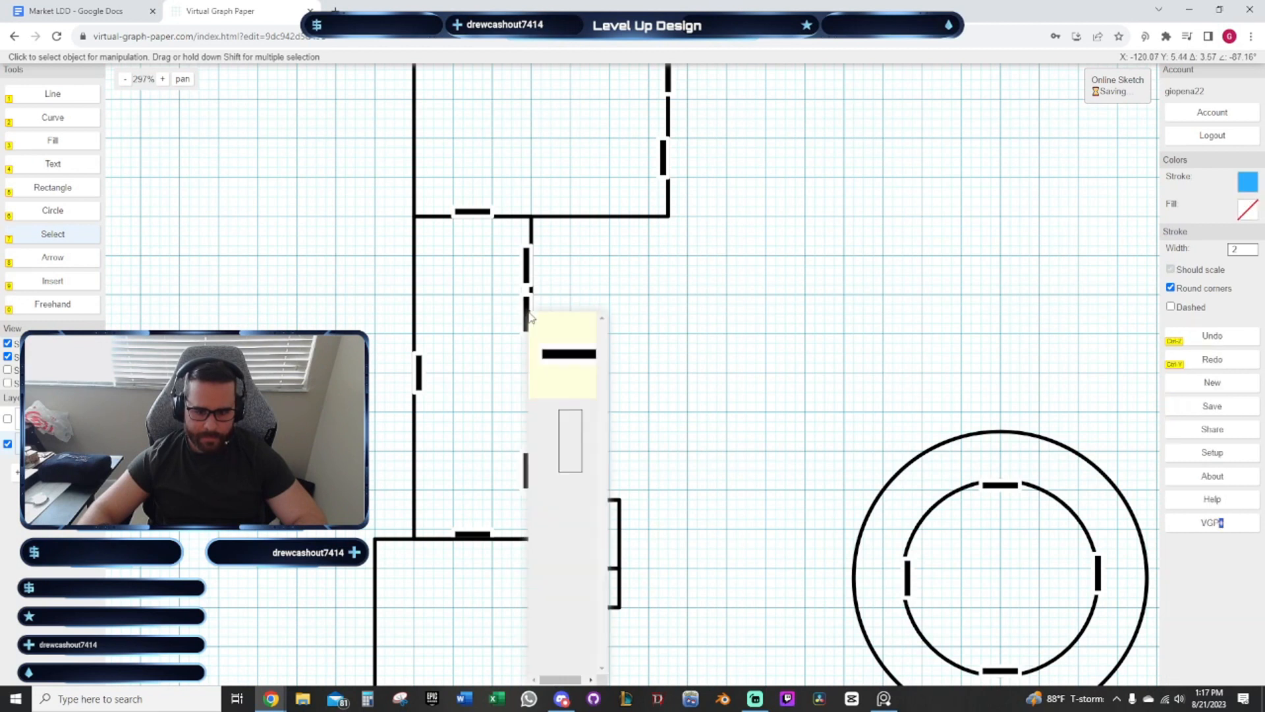
click(531, 310)
key(g)
click(520, 356)
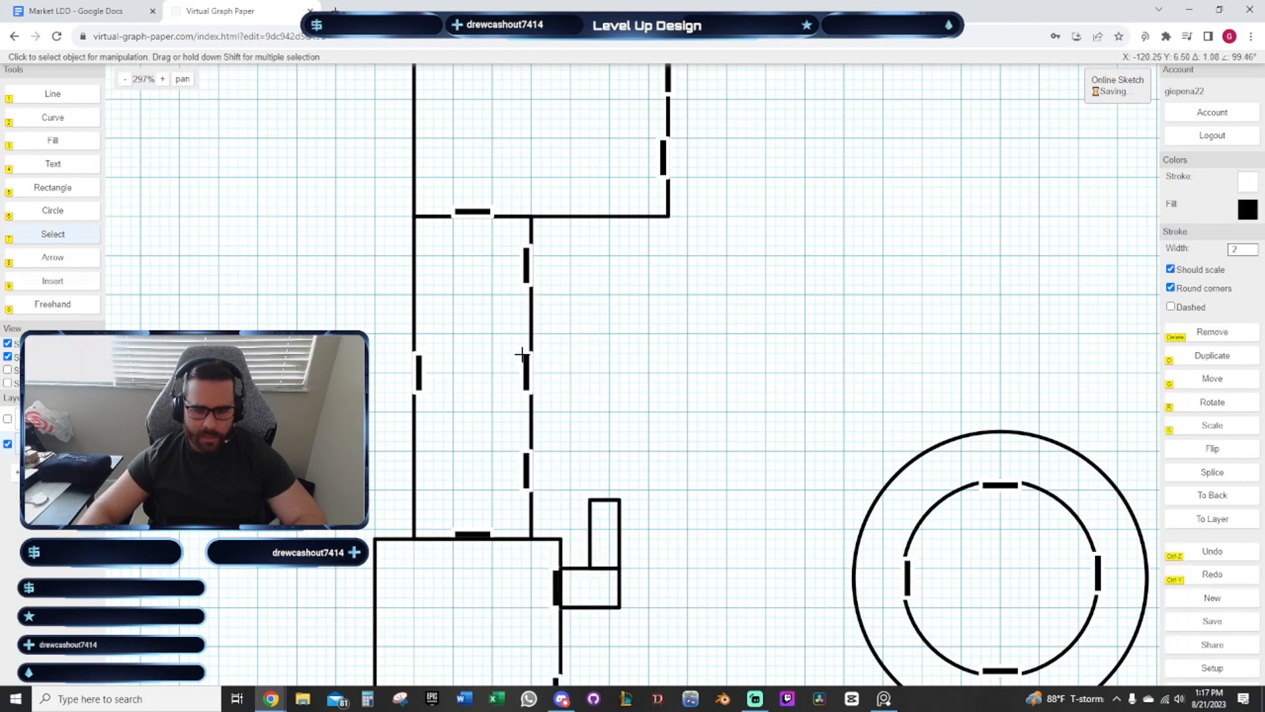
Shift the uppermost door on the corridor's right wall slightly downward to space the three doors evenly
click(528, 259)
click(528, 267)
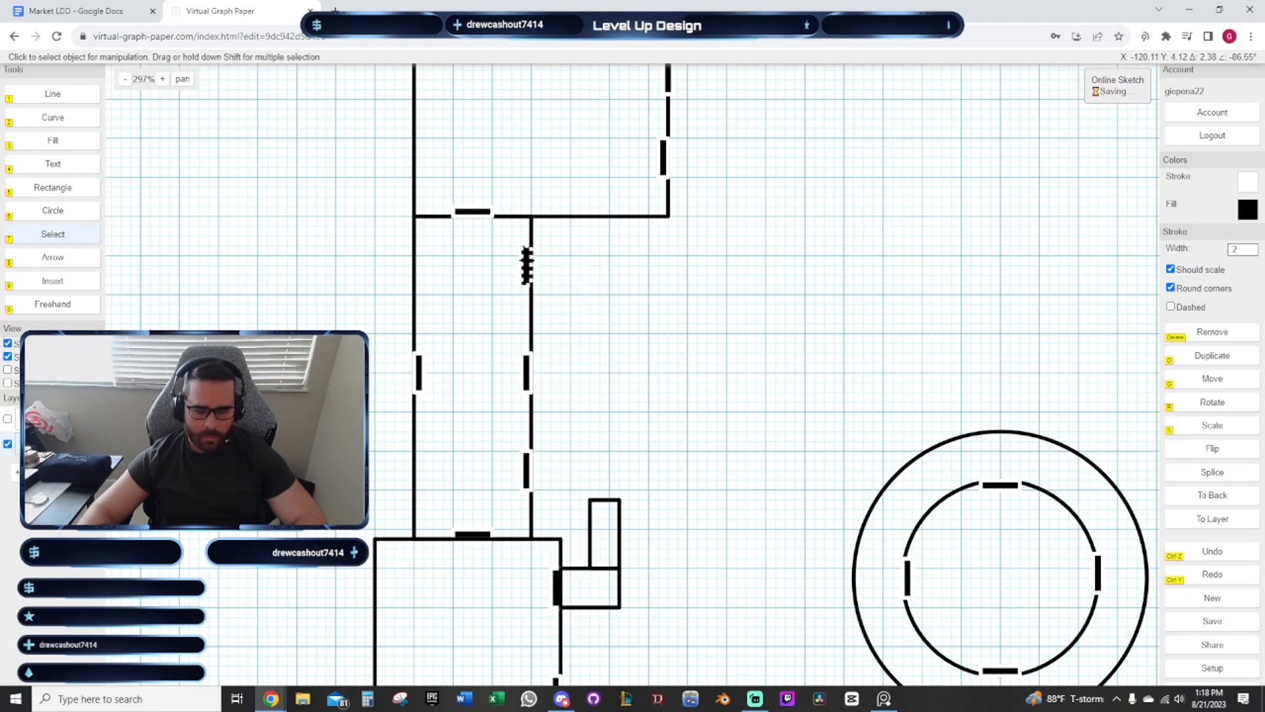
key(g)
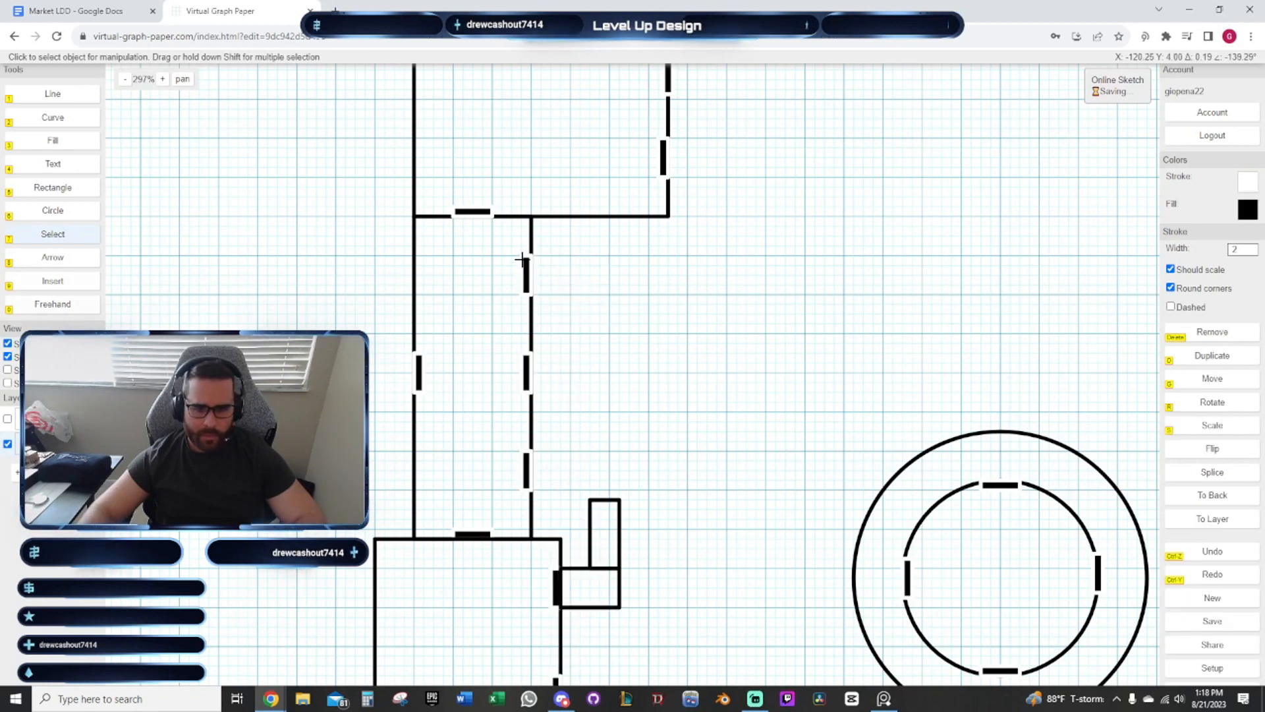
click(654, 300)
scroll(748, 356, down, 3)
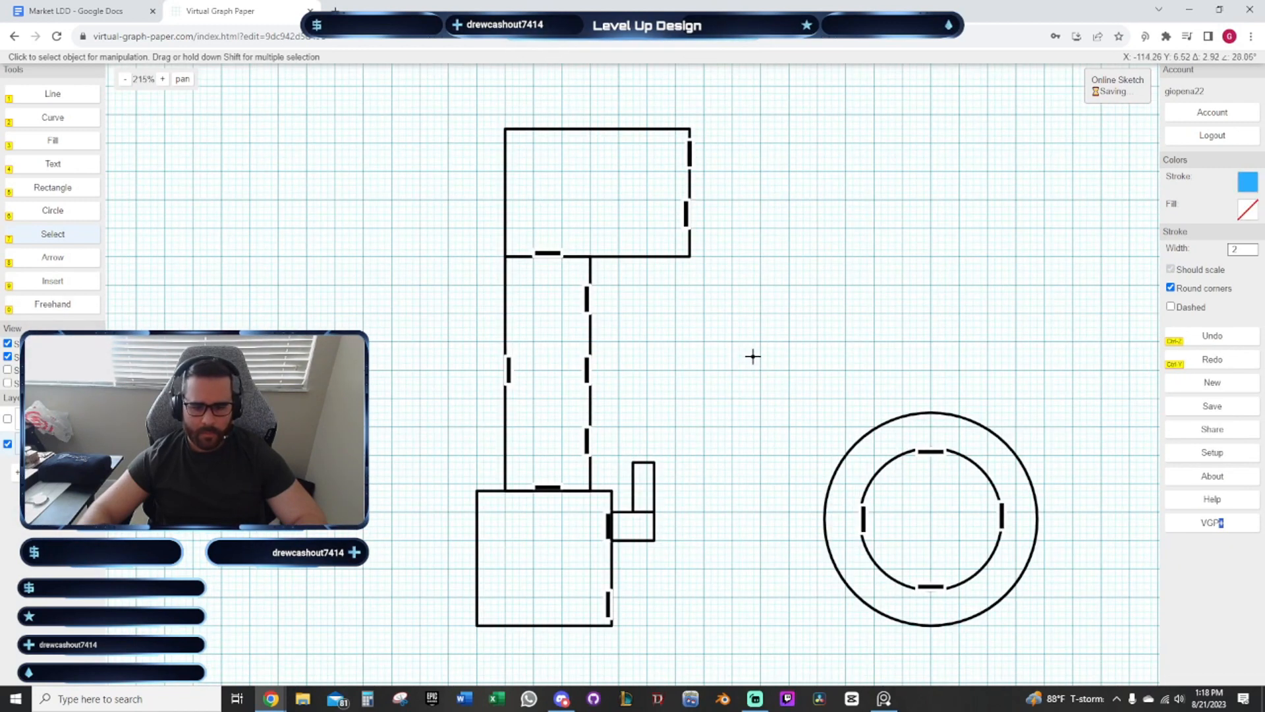
Move both doors on the upper room's right wall slightly down and onto the outer side of the wall
mouse_move(778, 343)
mouse_down()
mouse_move(678, 373)
mouse_move(760, 375)
mouse_move(685, 431)
mouse_up()
scroll(685, 431, up, 5)
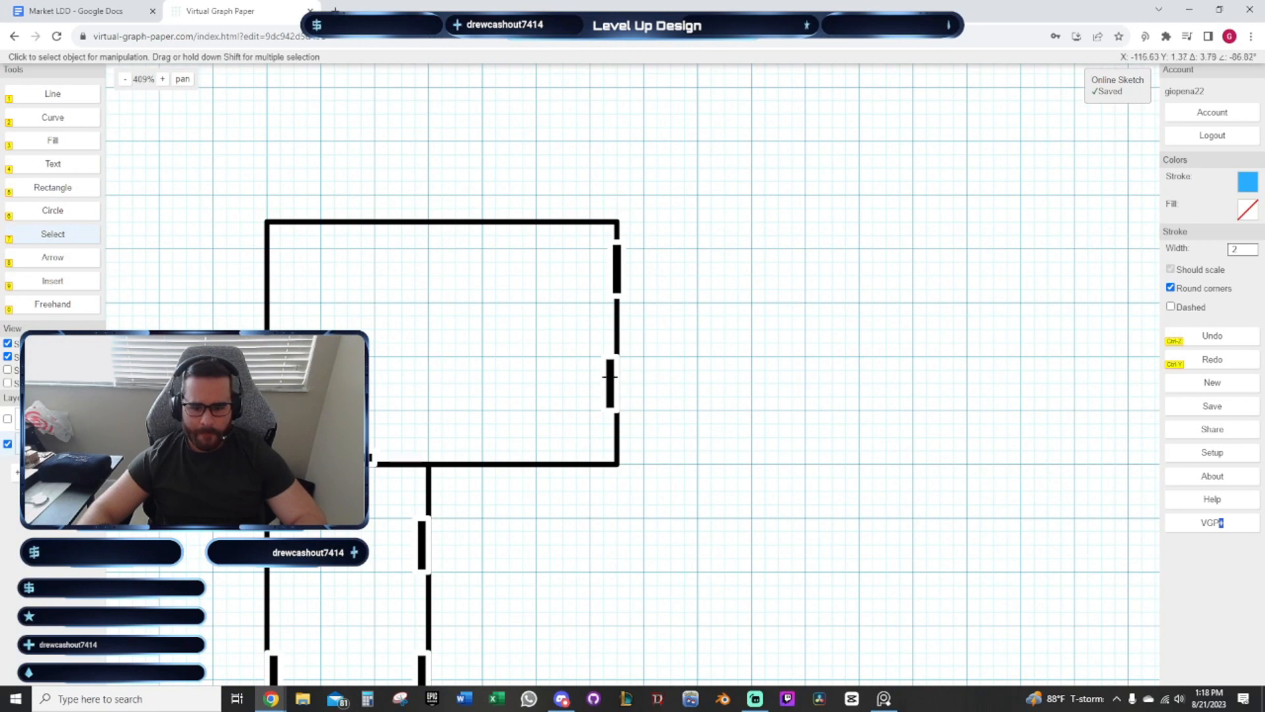
click(609, 375)
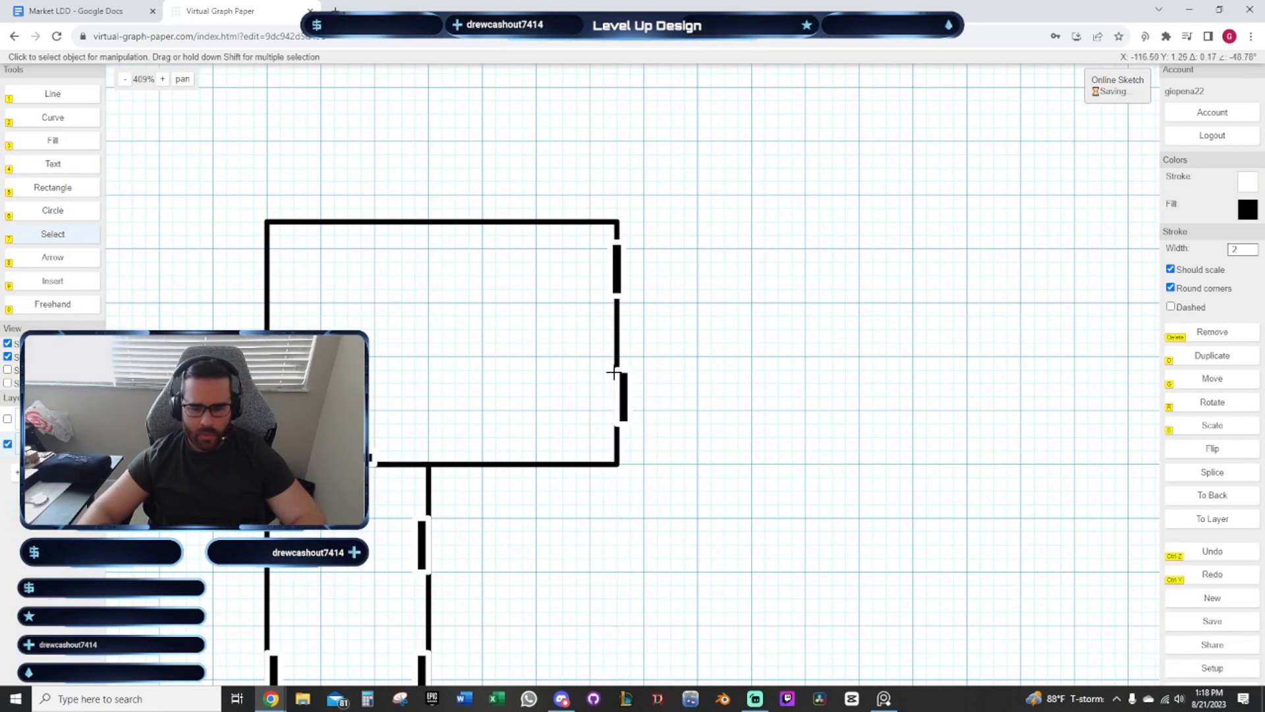
click(618, 272)
click(618, 272)
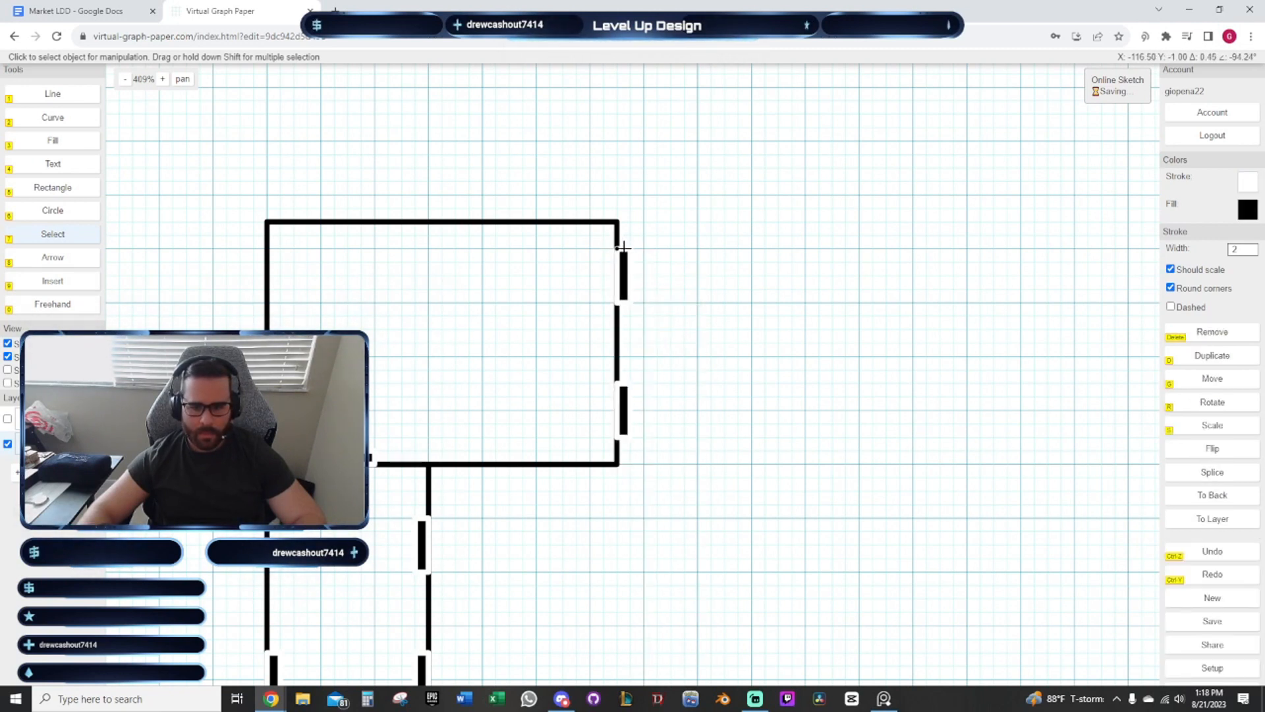
click(735, 339)
scroll(819, 433, down, 5)
Move the small L-shaped pair of rectangles and its door together, slightly down and outward along the lower room's right wall
drag(801, 493, 648, 294)
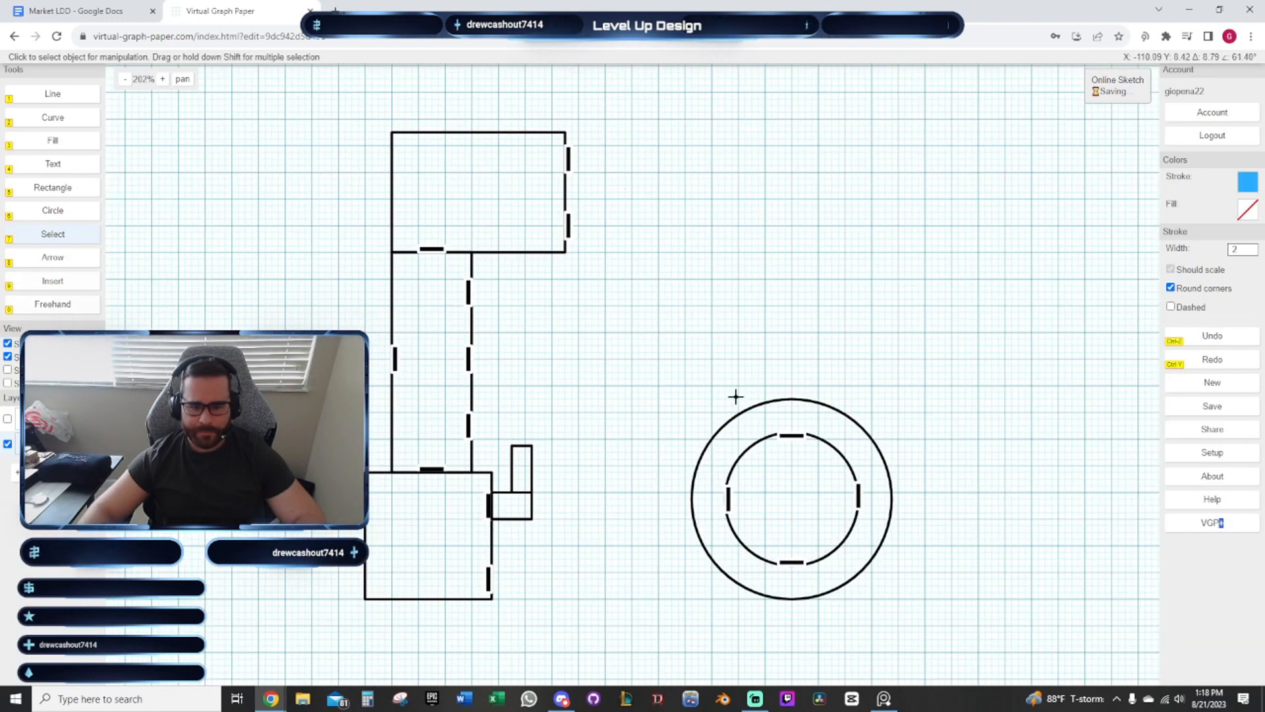
drag(702, 394, 658, 409)
drag(538, 353, 532, 372)
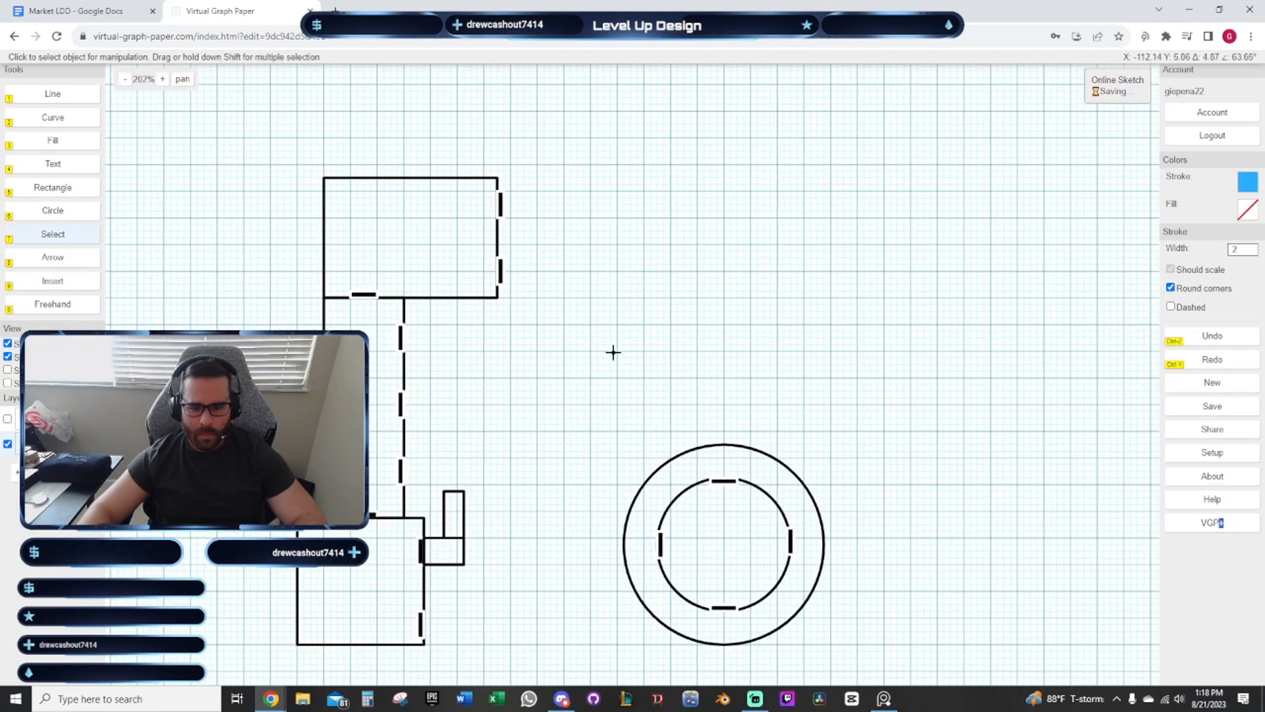
mouse_move(619, 365)
mouse_down()
mouse_move(602, 362)
mouse_move(607, 304)
mouse_up()
mouse_move(528, 309)
mouse_down()
mouse_move(552, 337)
mouse_move(591, 348)
mouse_move(629, 330)
mouse_up()
drag(567, 438, 657, 397)
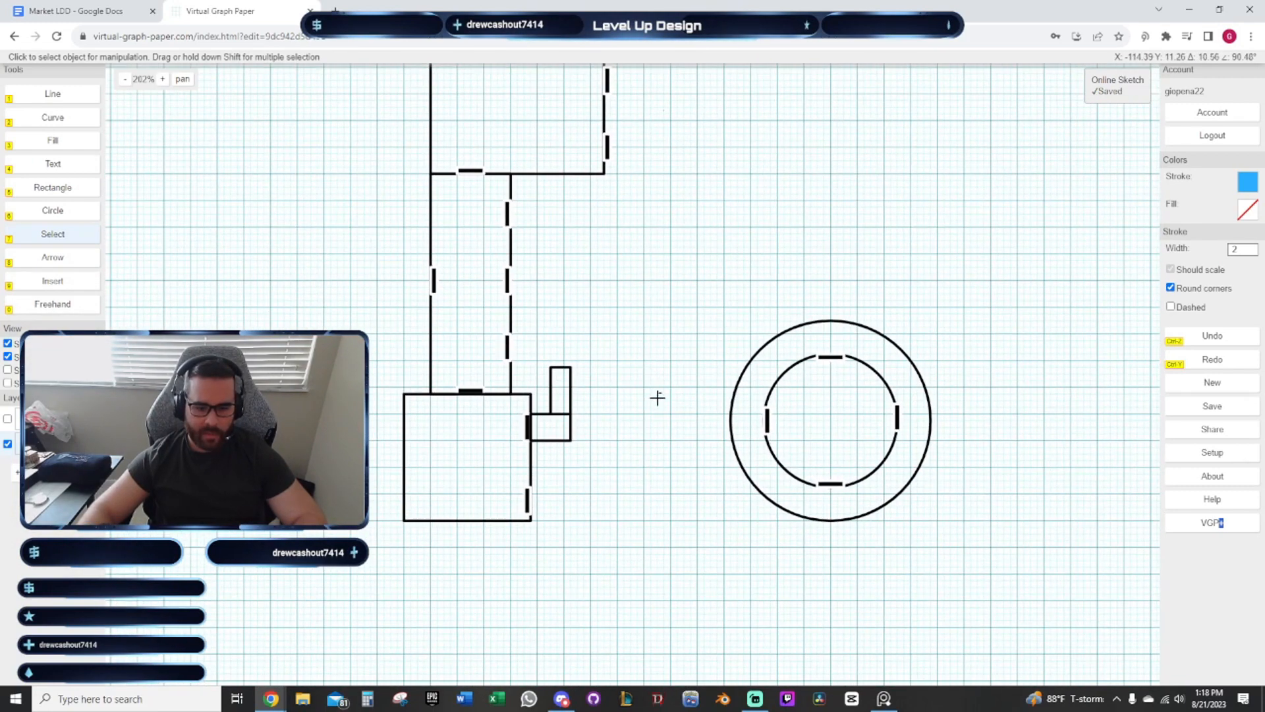
scroll(592, 394, up, 5)
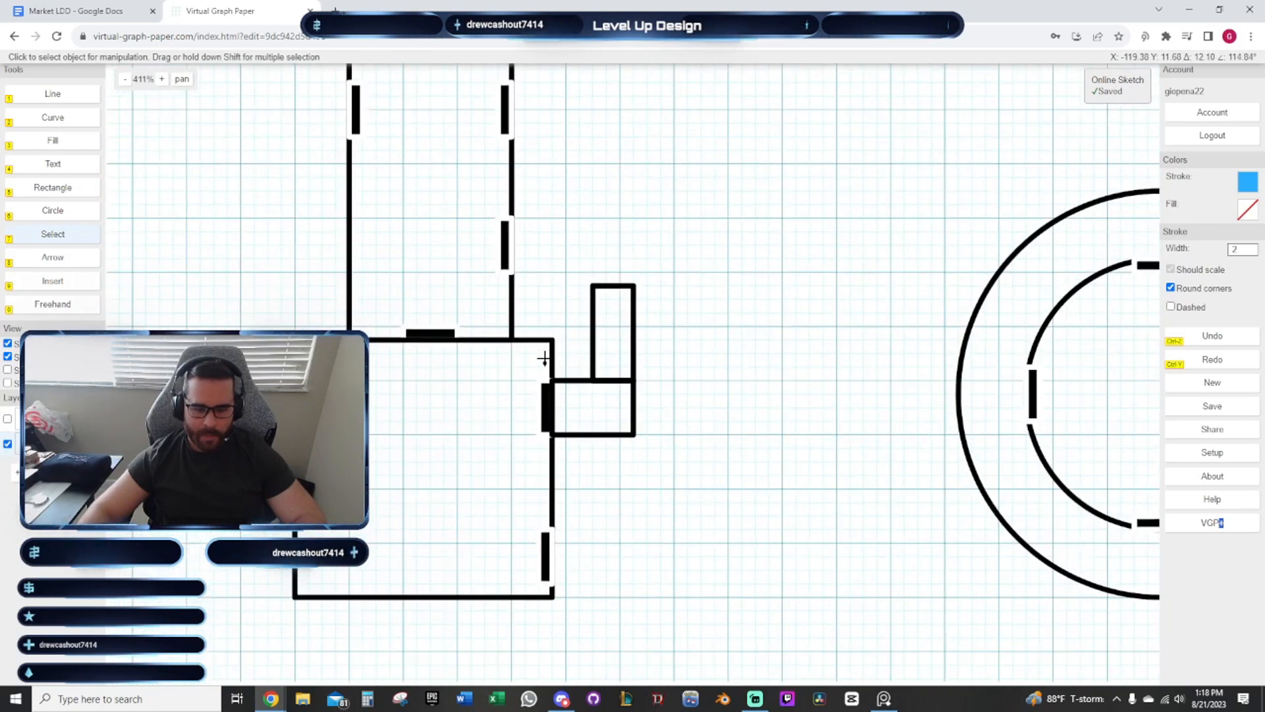
click(605, 372)
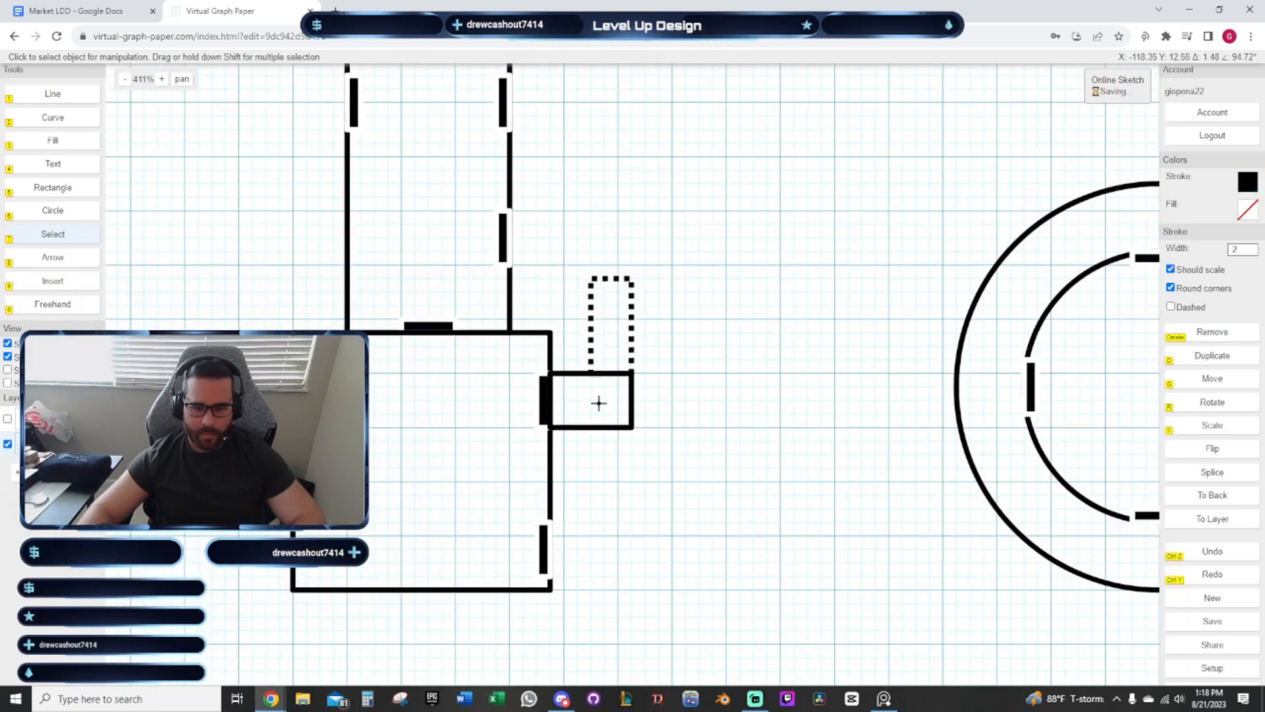
shift+click(599, 402)
shift+click(541, 391)
click(546, 395)
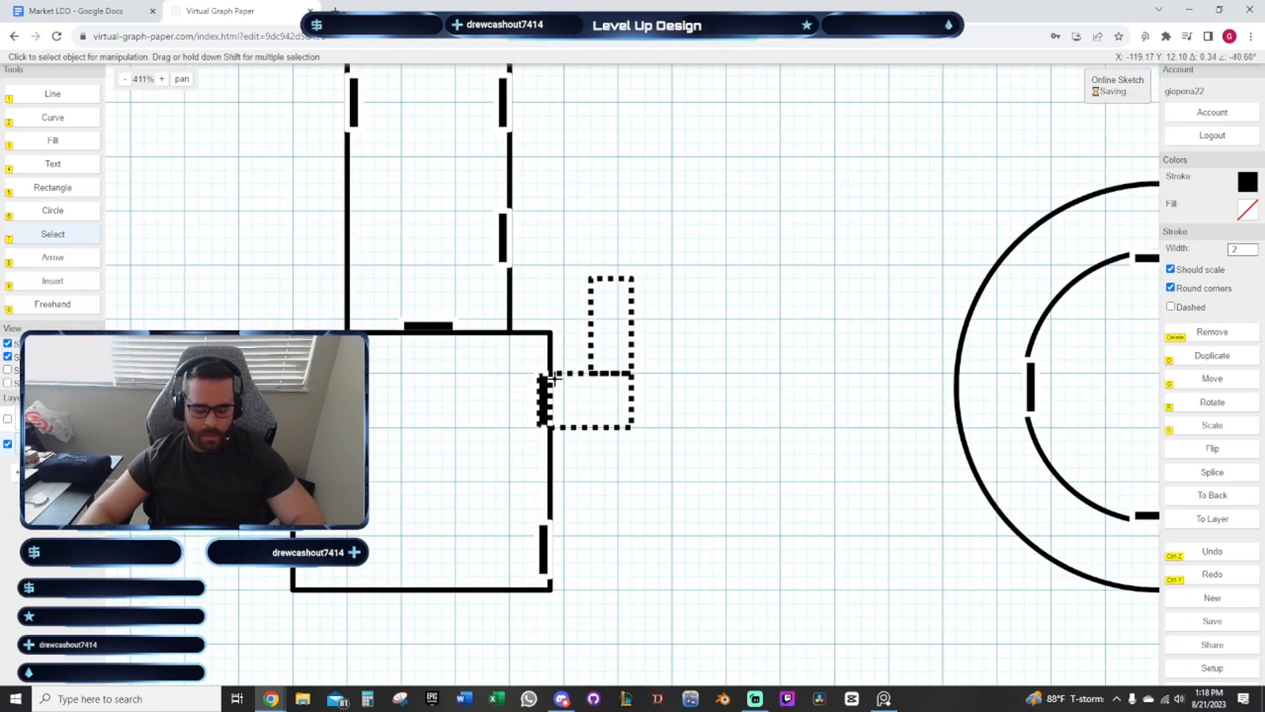
key(g)
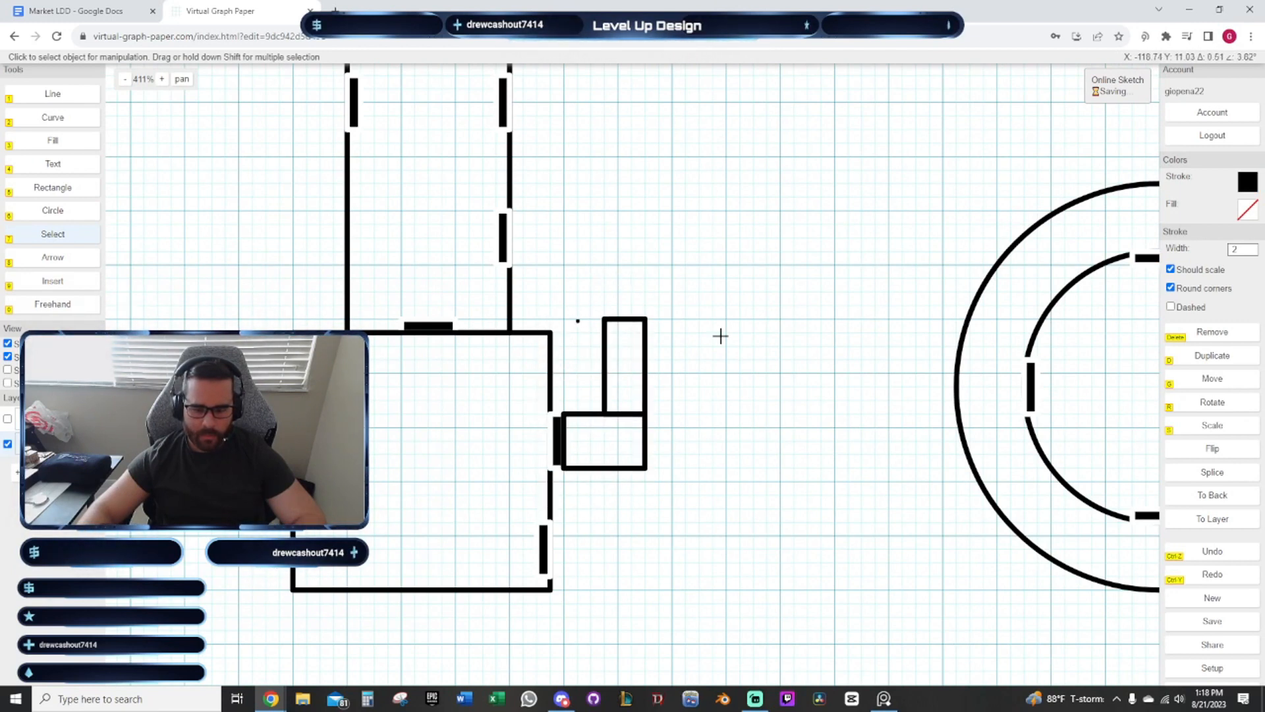
Draw a large rectangular room about 11 by 7 grid squares, starting from the corridor's right wall just below the upper room
scroll(795, 343, down, 3)
drag(745, 328, 574, 565)
click(66, 189)
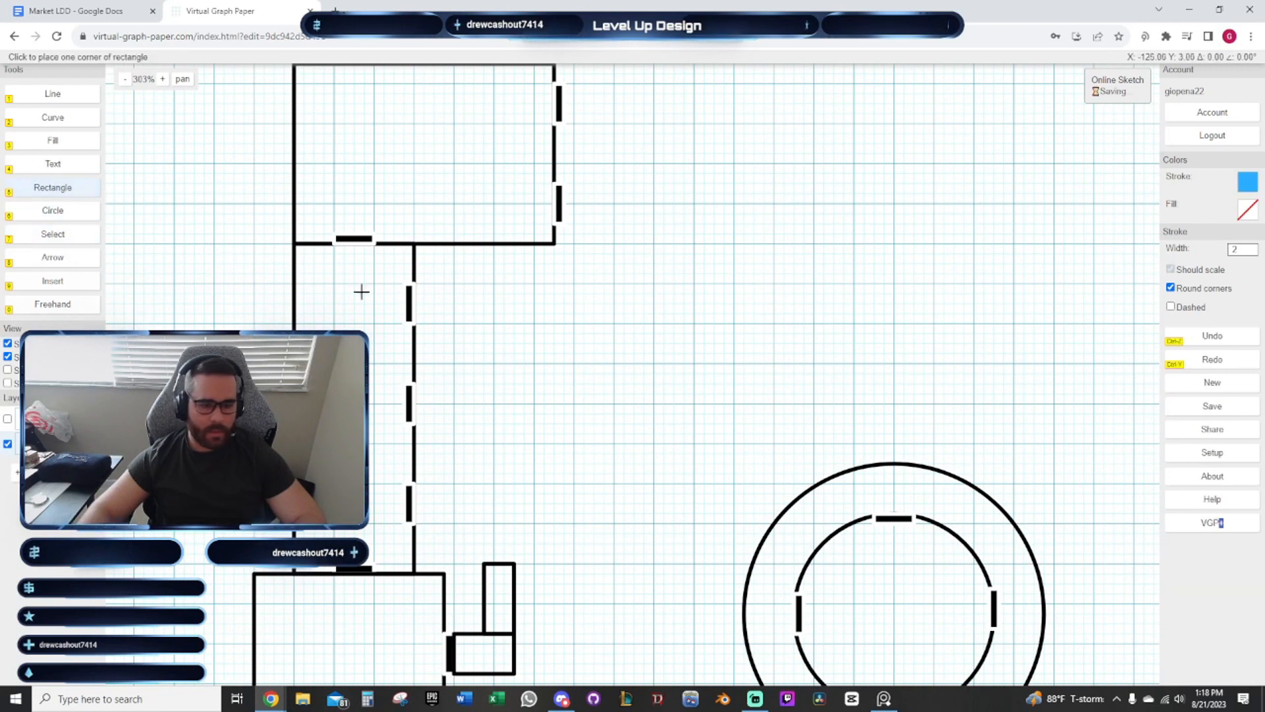
click(414, 264)
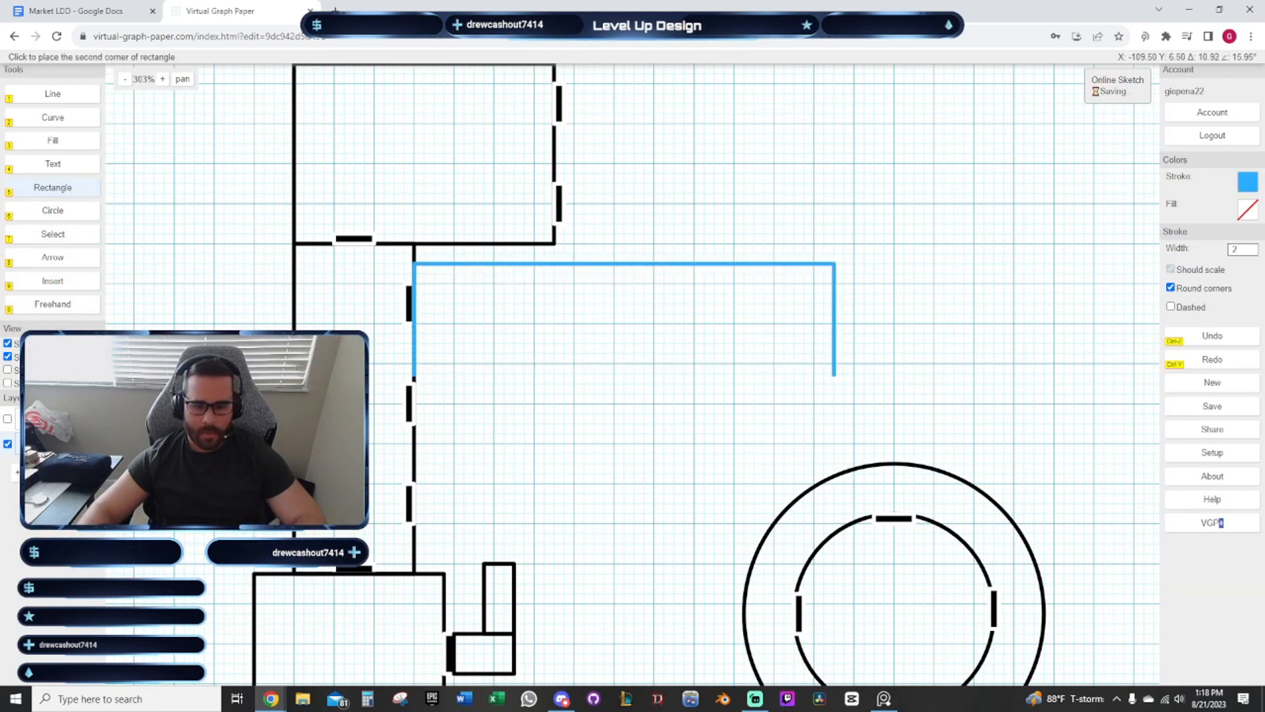
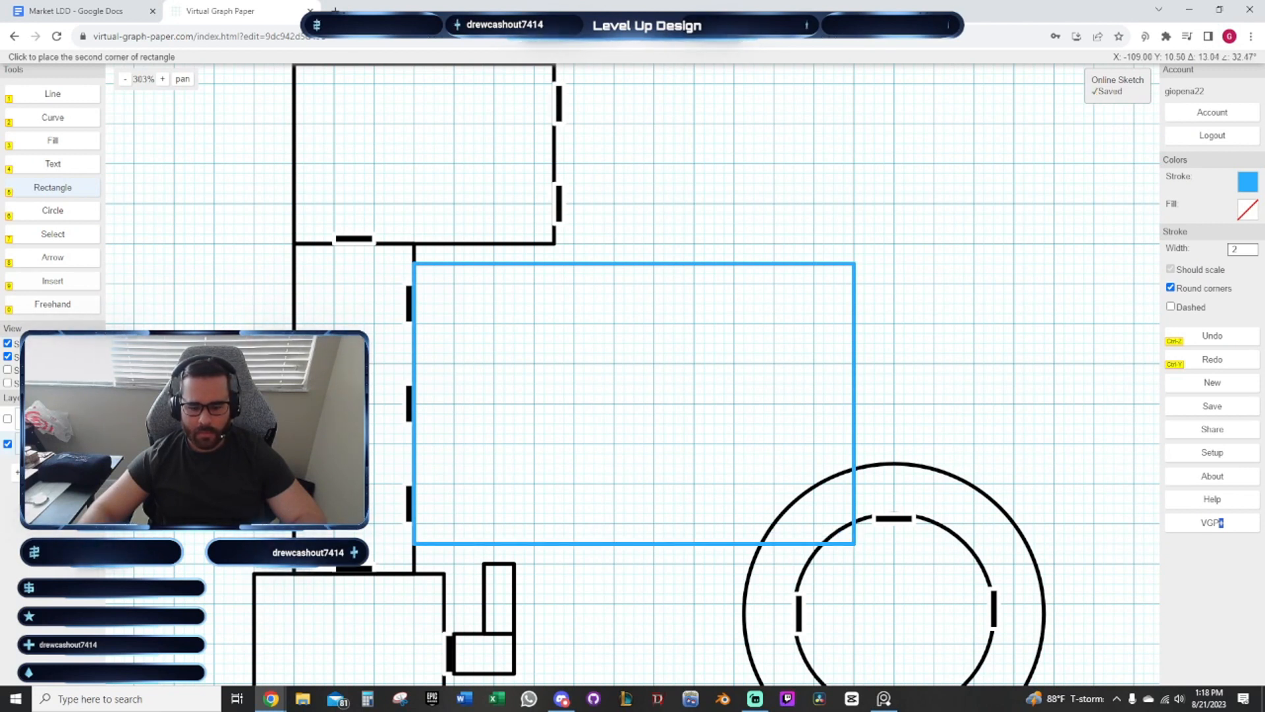
scroll(920, 501, down, 2)
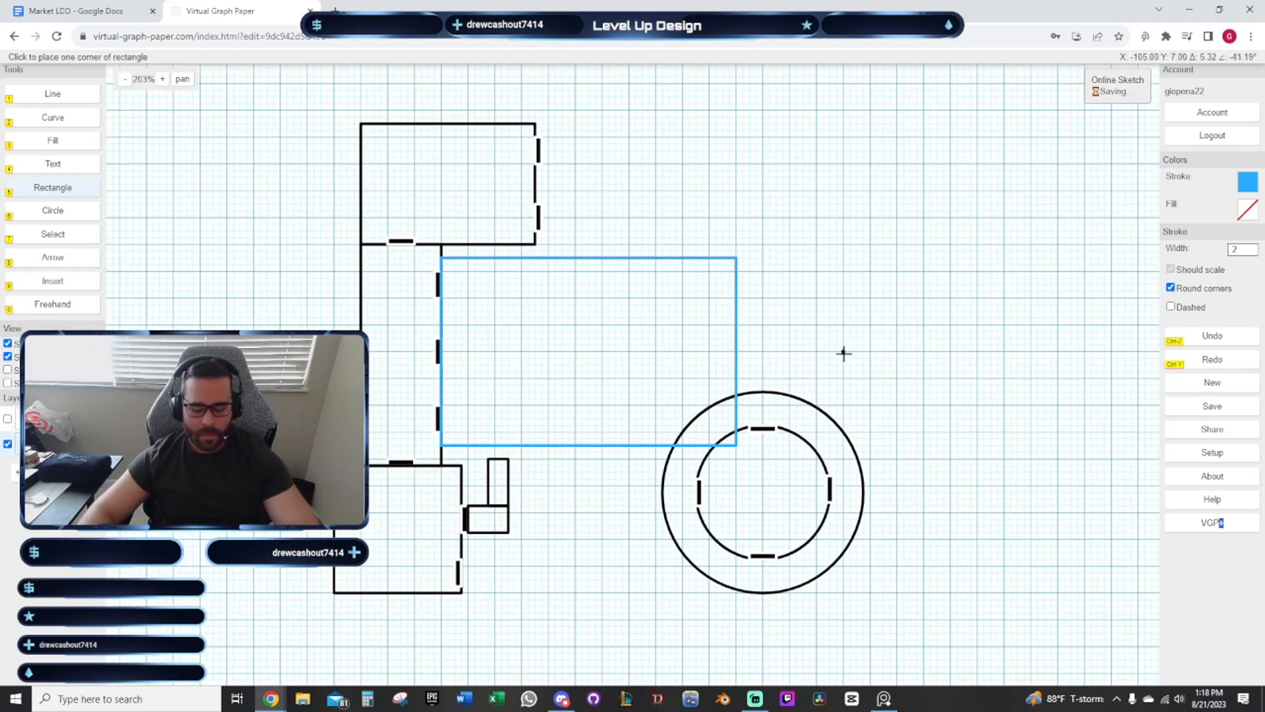
Move the two concentric circles with their four doors up so they overlap the large room's right edge, vertically centered on it
key(7)
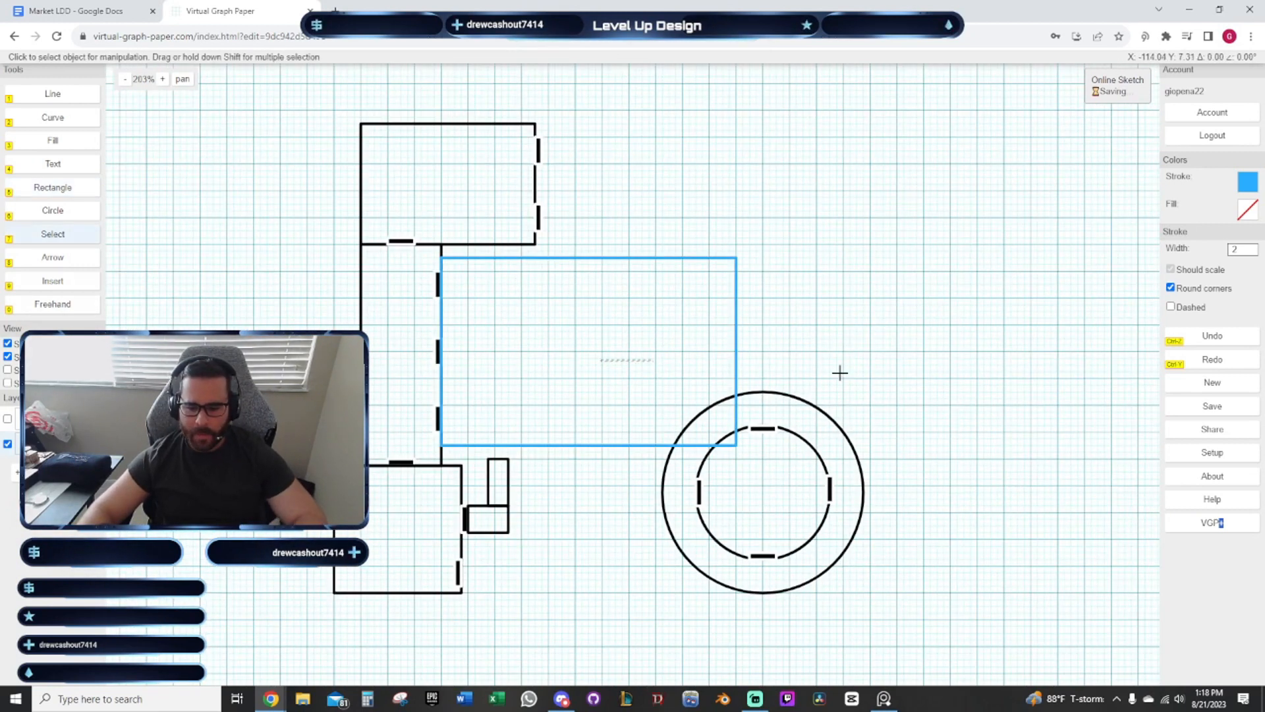
drag(840, 372, 928, 624)
drag(985, 411, 794, 468)
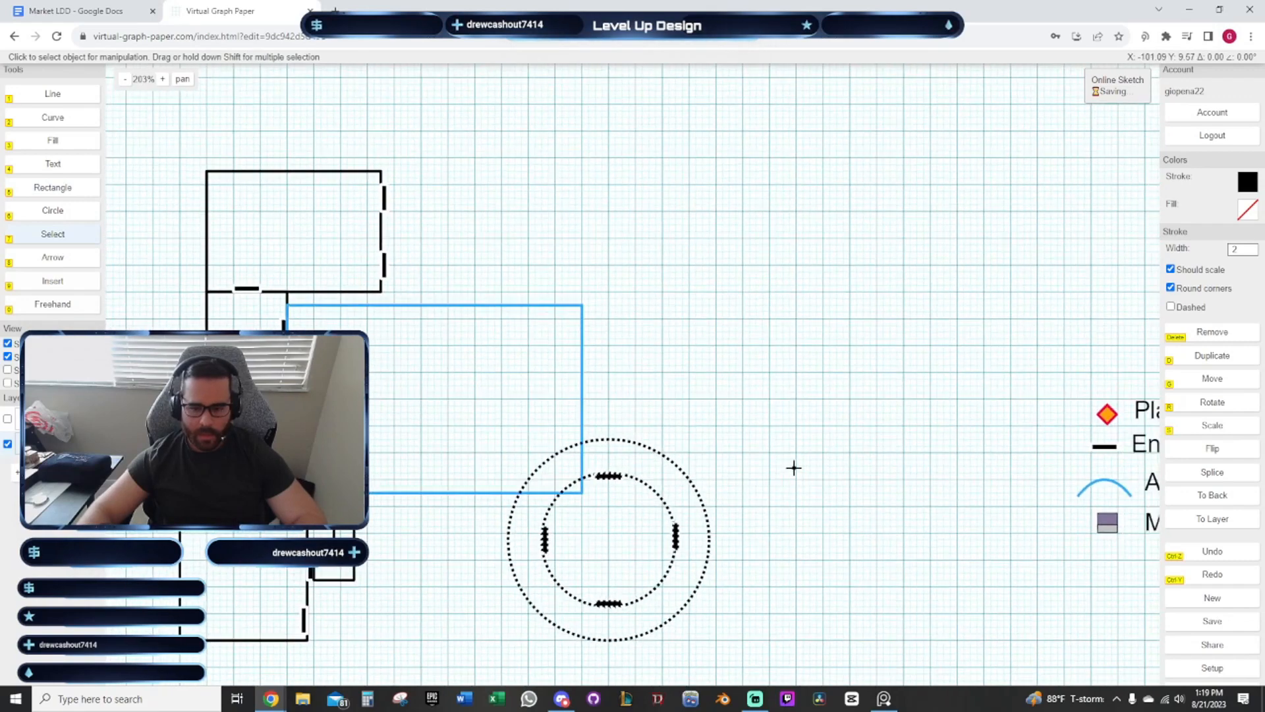
key(g)
scroll(614, 286, up, 3)
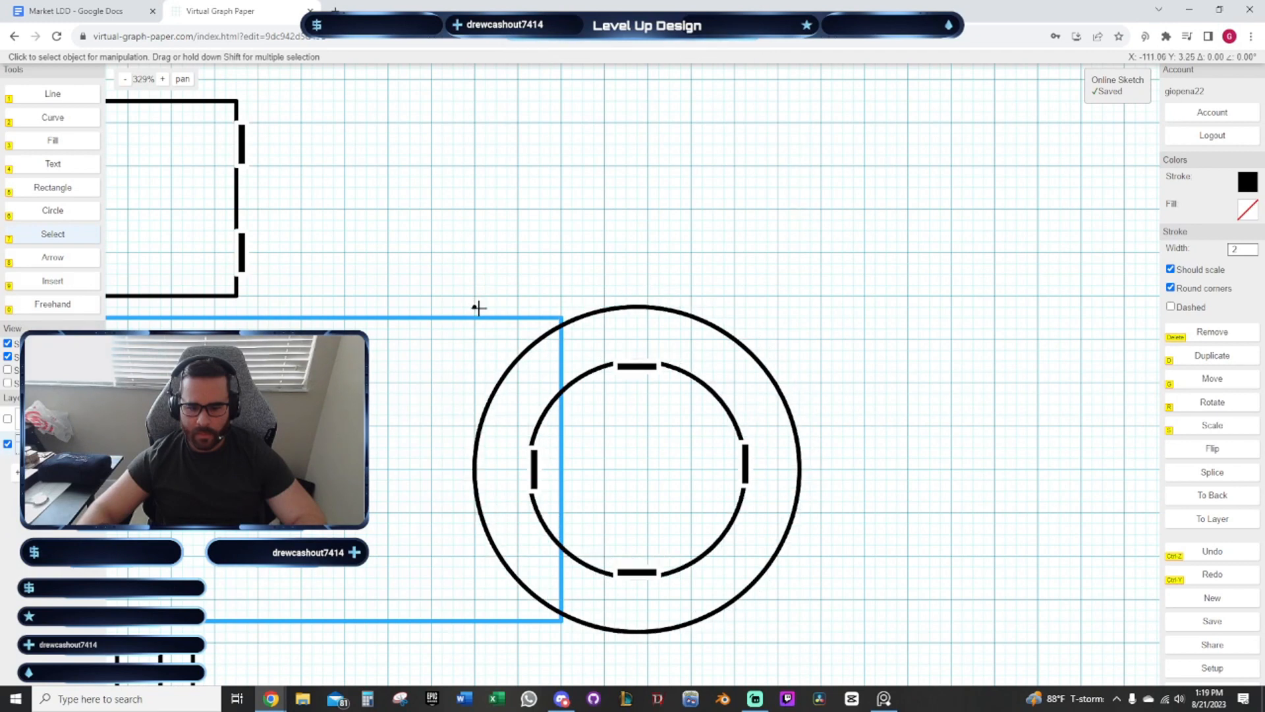
drag(596, 234, 898, 253)
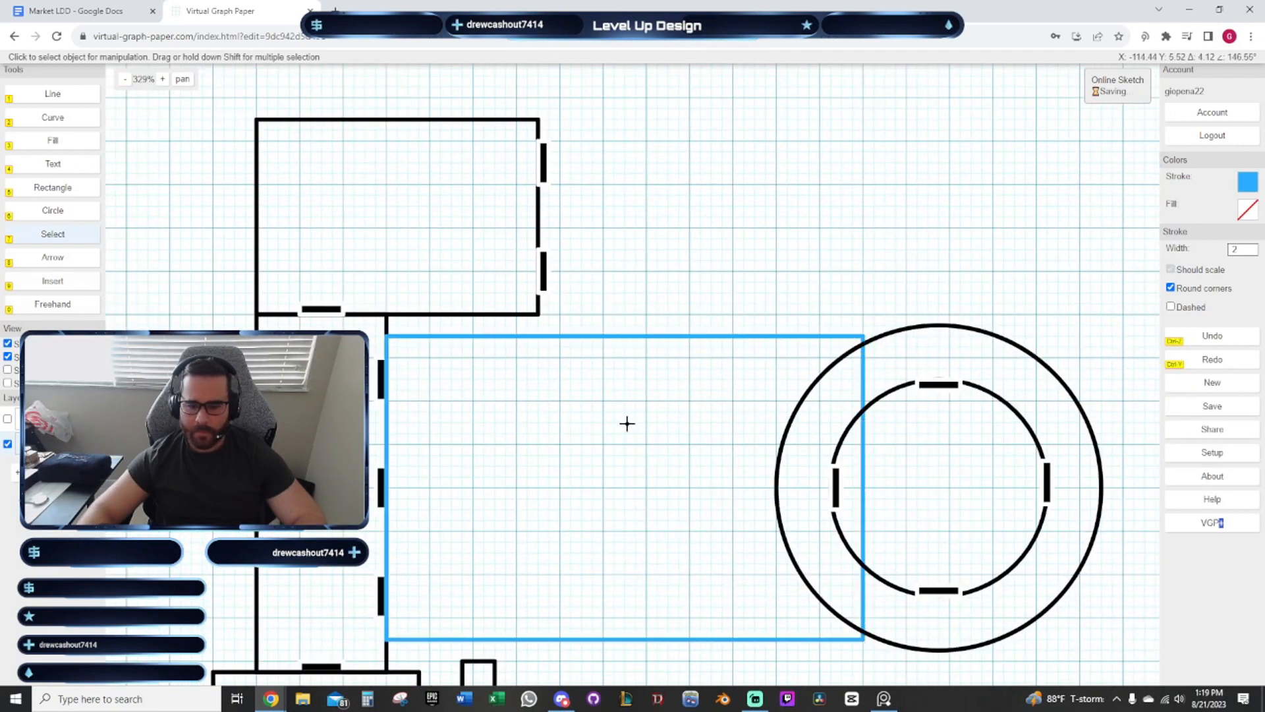
Change the large rectangular room's outline from blue to black
click(1248, 181)
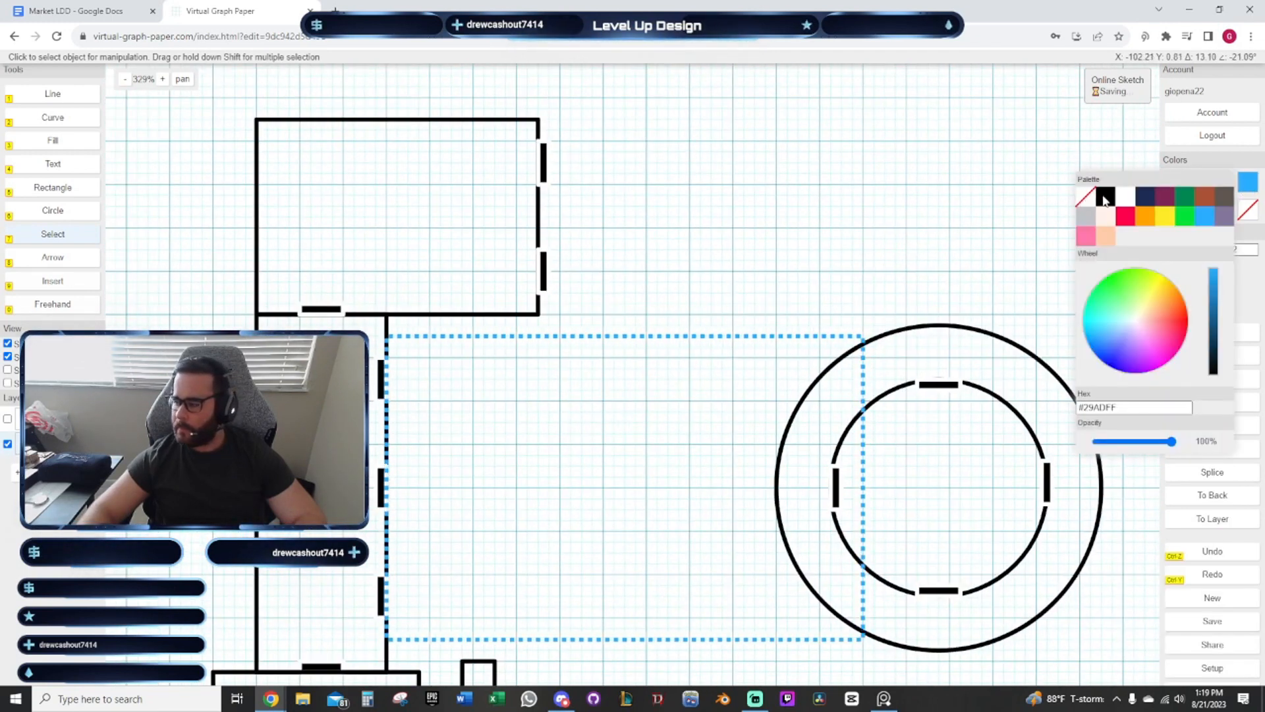
click(1084, 197)
click(790, 216)
scroll(790, 217, down, 3)
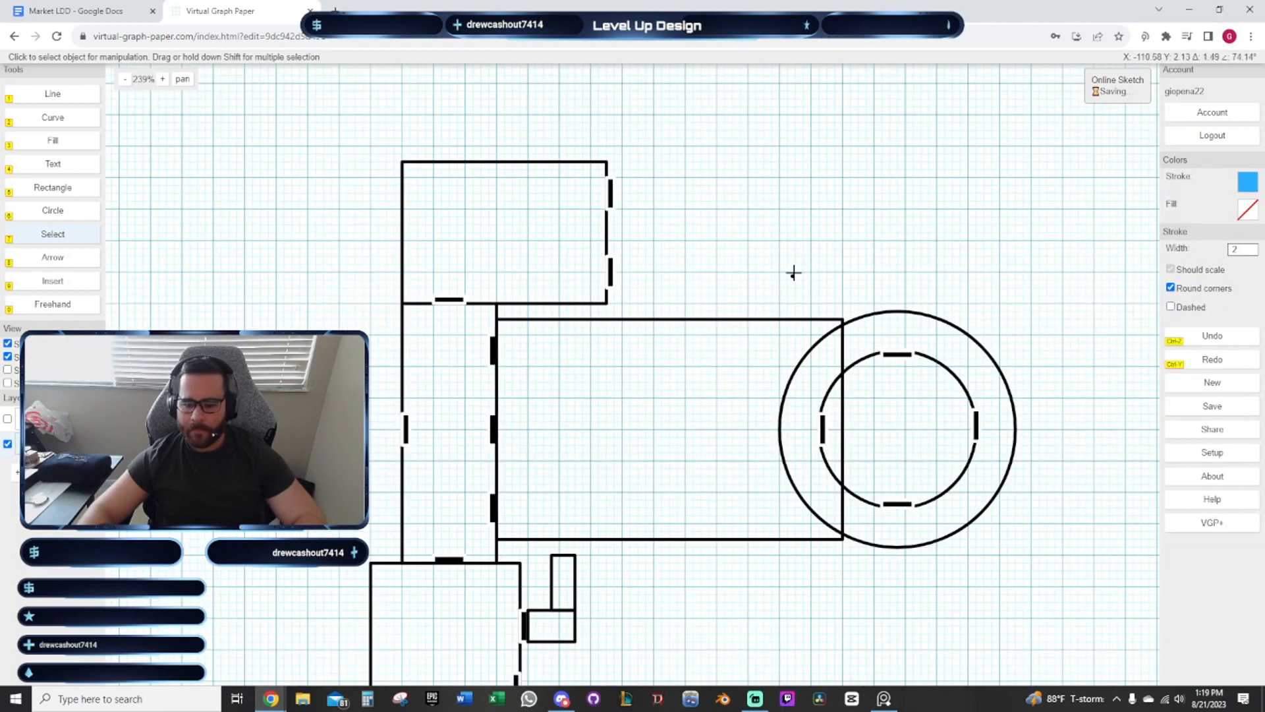
Send the large rectangular room to the back, behind the corridor's door markers
click(538, 328)
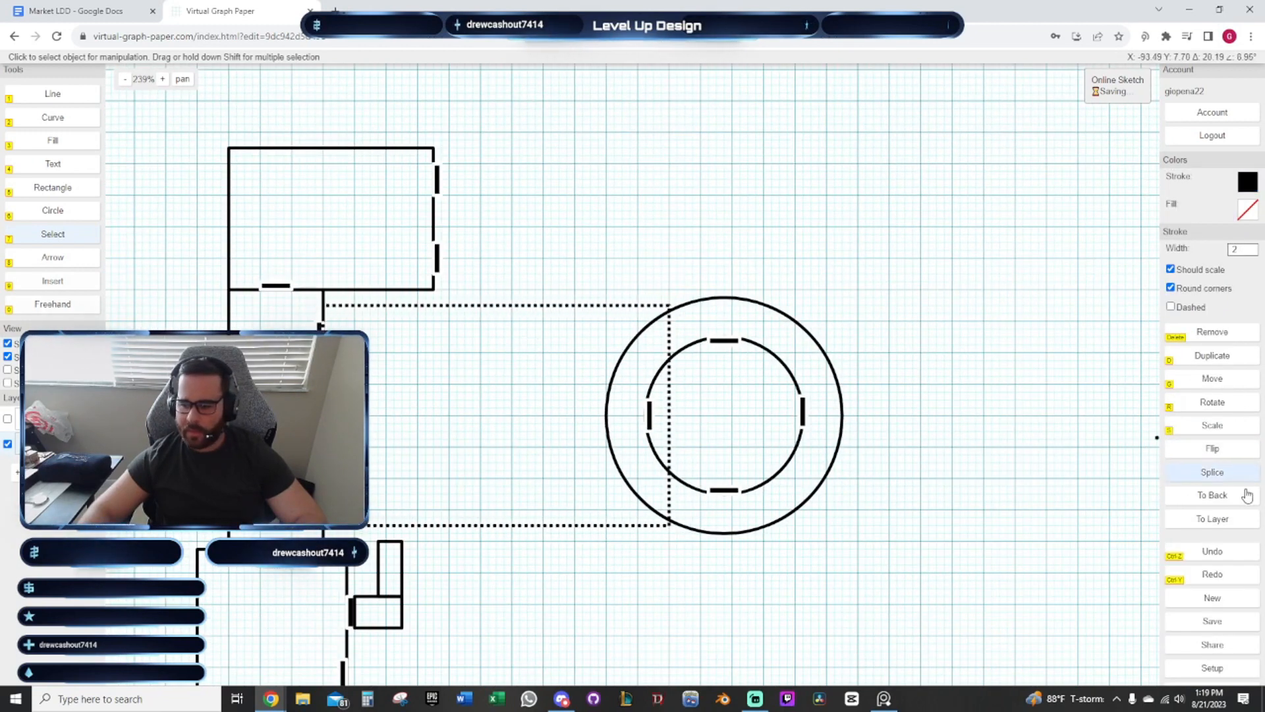
click(797, 246)
drag(832, 220, 924, 211)
scroll(659, 239, down, 4)
scroll(728, 234, up, 3)
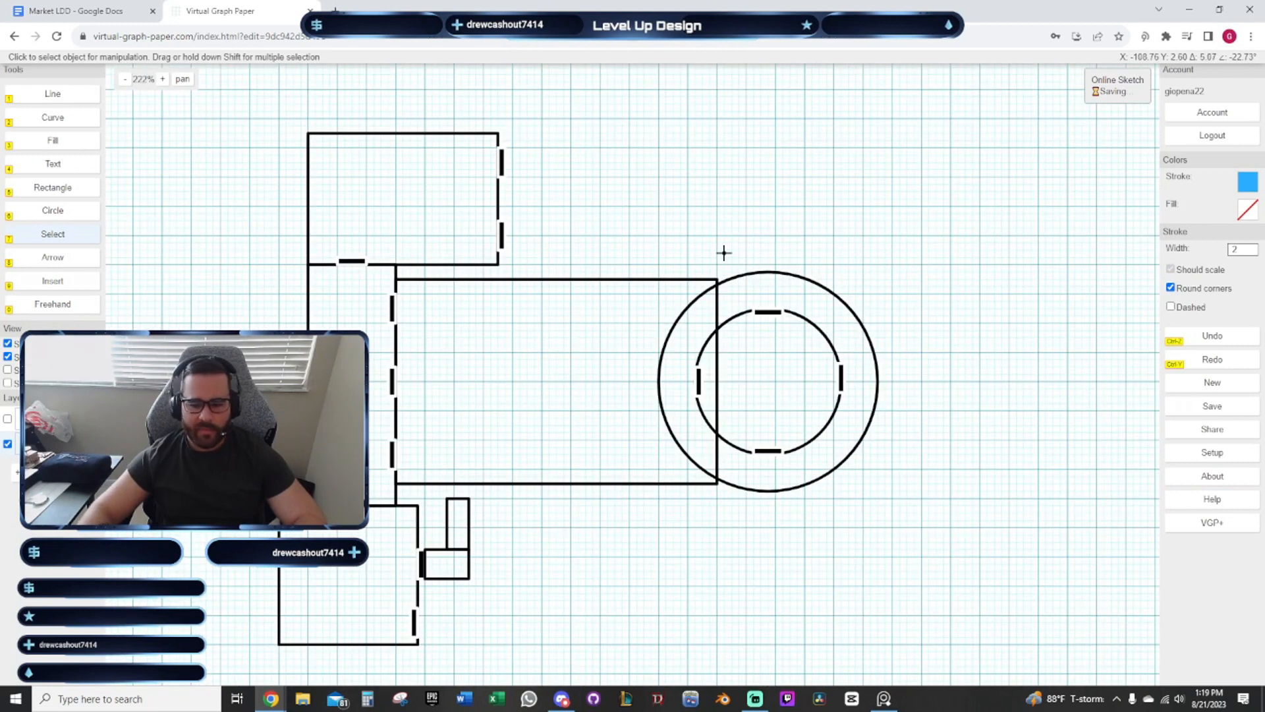
click(432, 190)
shift+click(340, 309)
shift+click(460, 345)
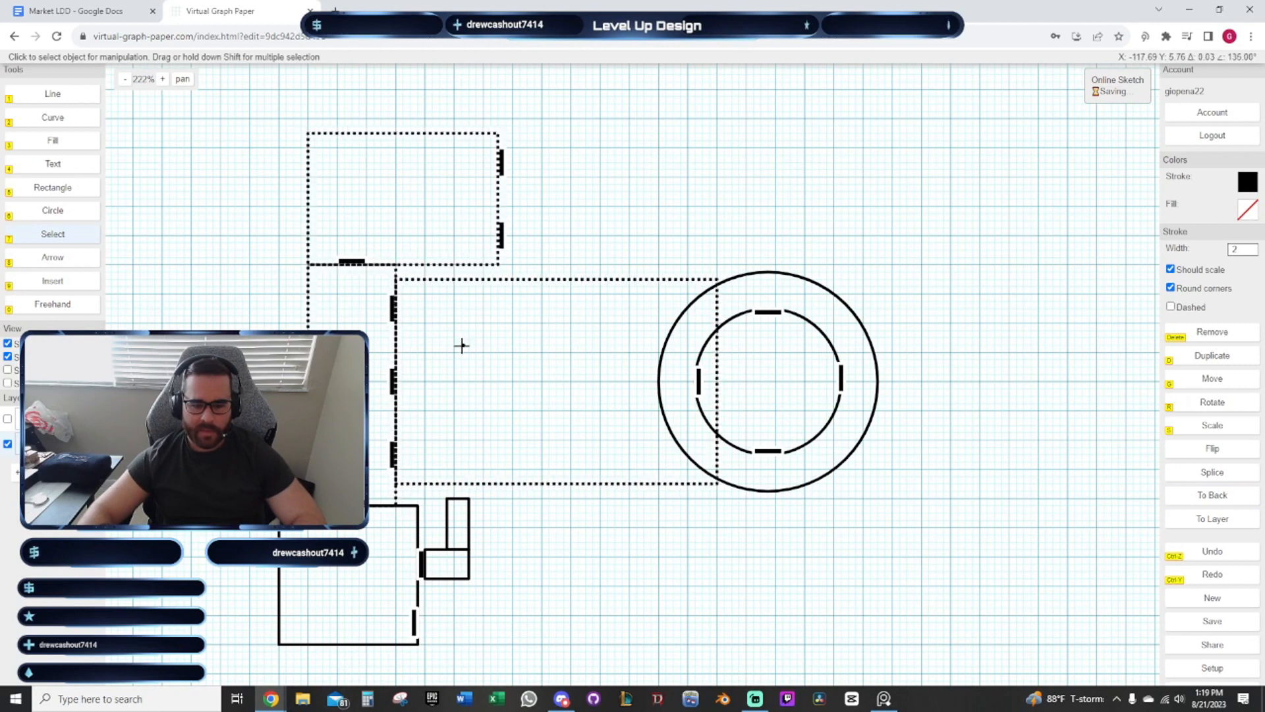
shift+click(446, 559)
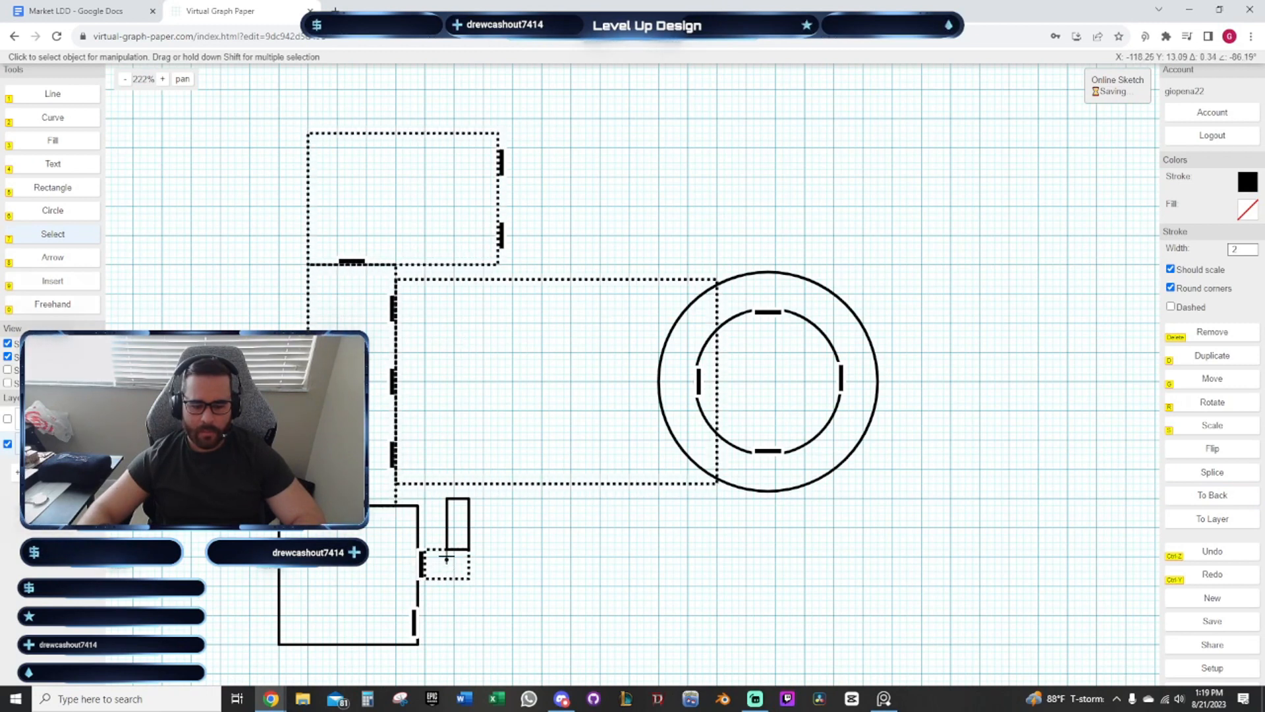
Fill the lower room, corridor, large rectangular room and upper room with light gray #C2C3C7
click(376, 533)
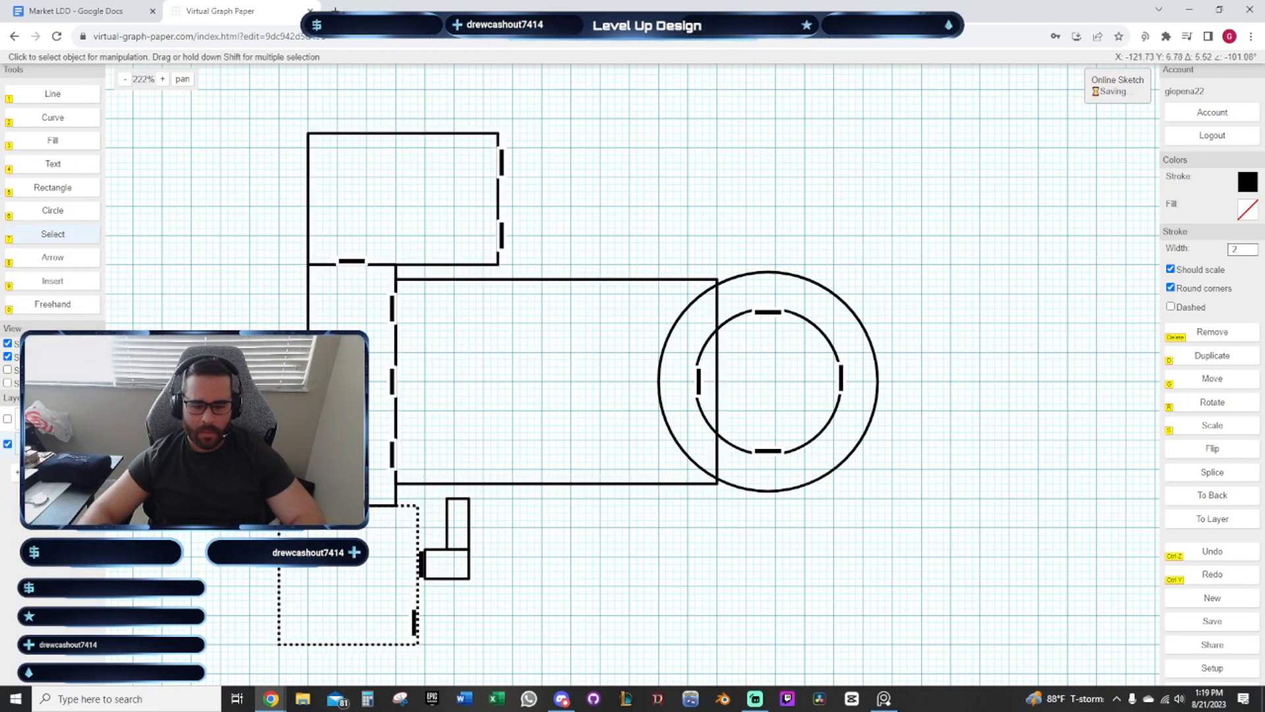
shift+click(346, 375)
shift+click(477, 322)
shift+click(415, 201)
click(1254, 216)
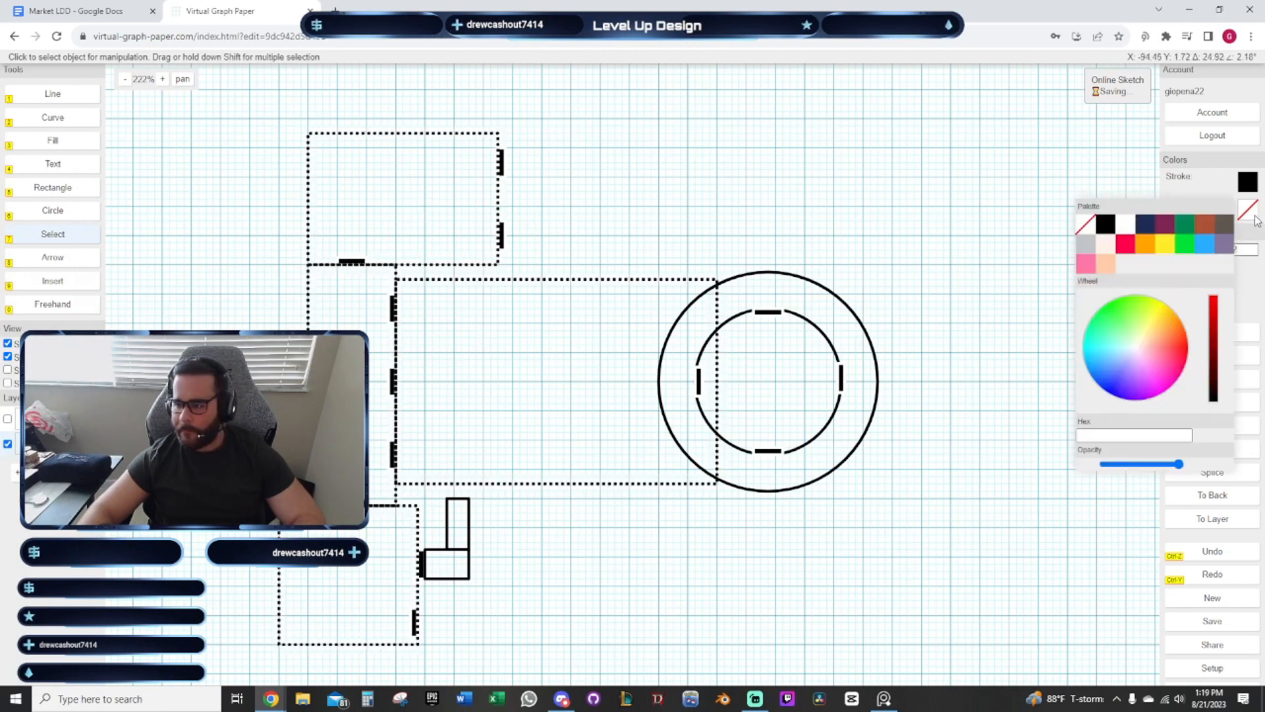
click(1085, 245)
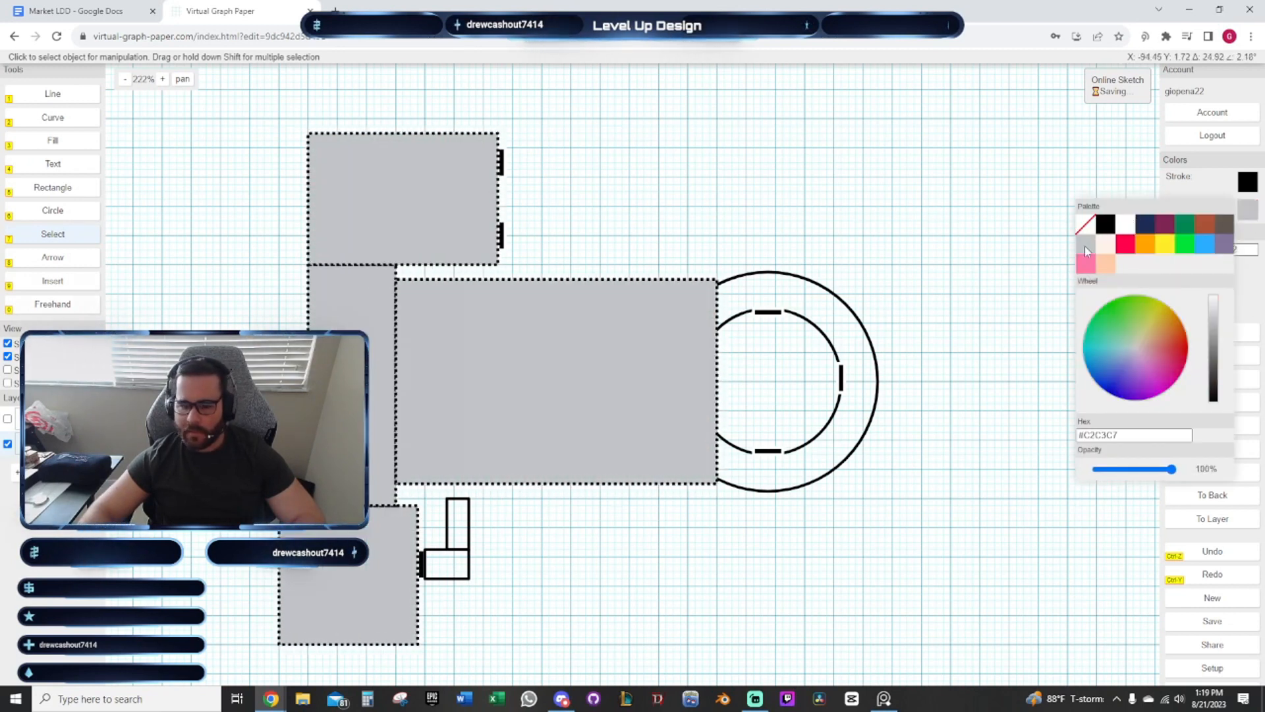
click(730, 176)
Fill the outer circle of the round area with light gray #C2C3C7
scroll(738, 184, right, 3)
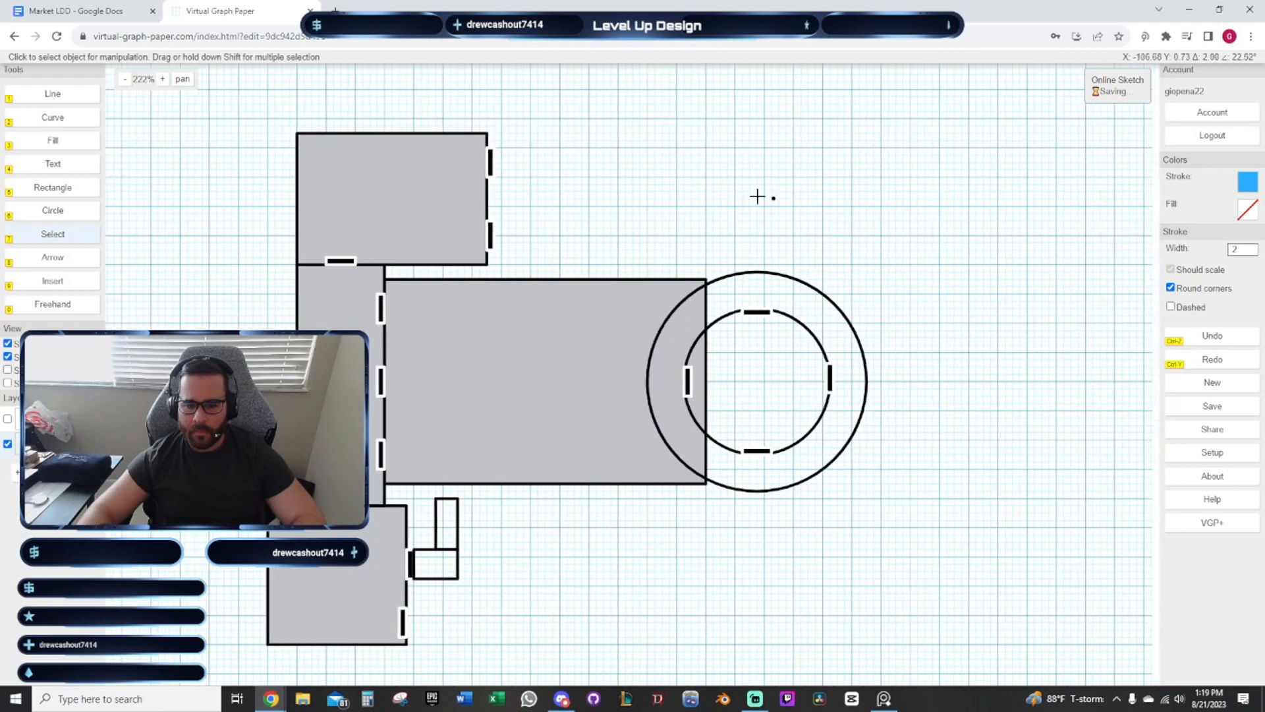
click(752, 300)
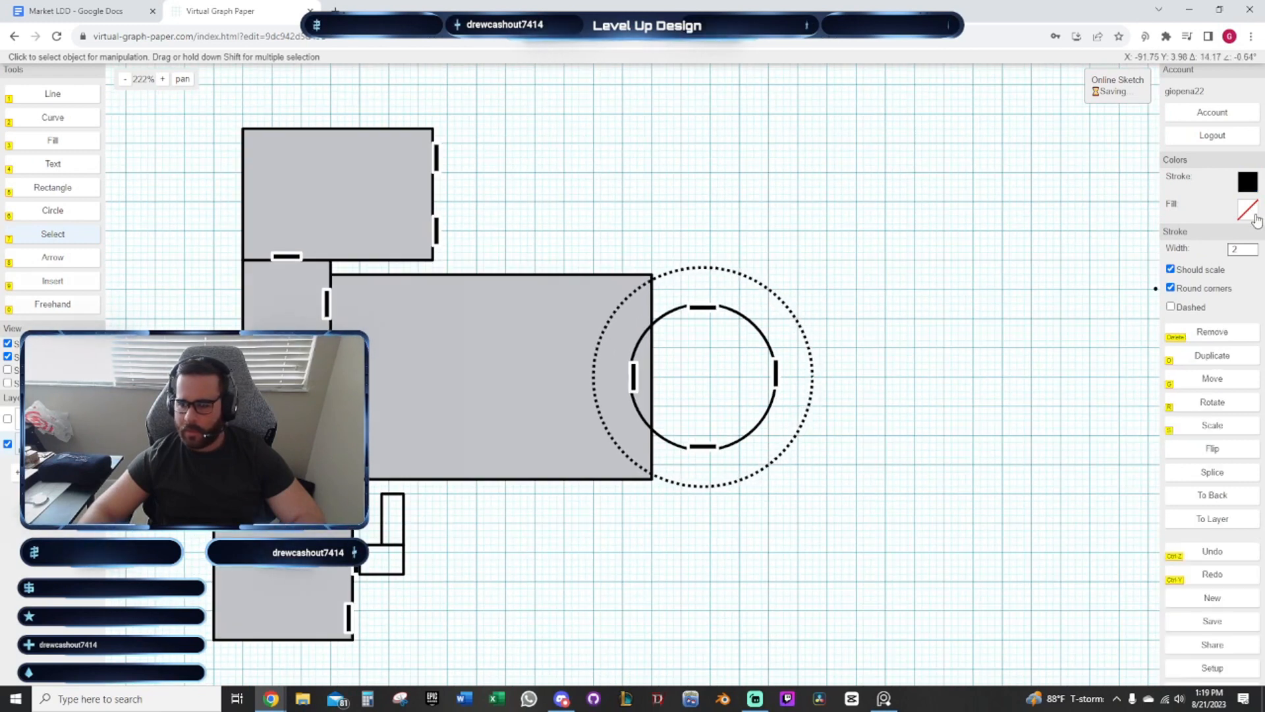
click(1247, 186)
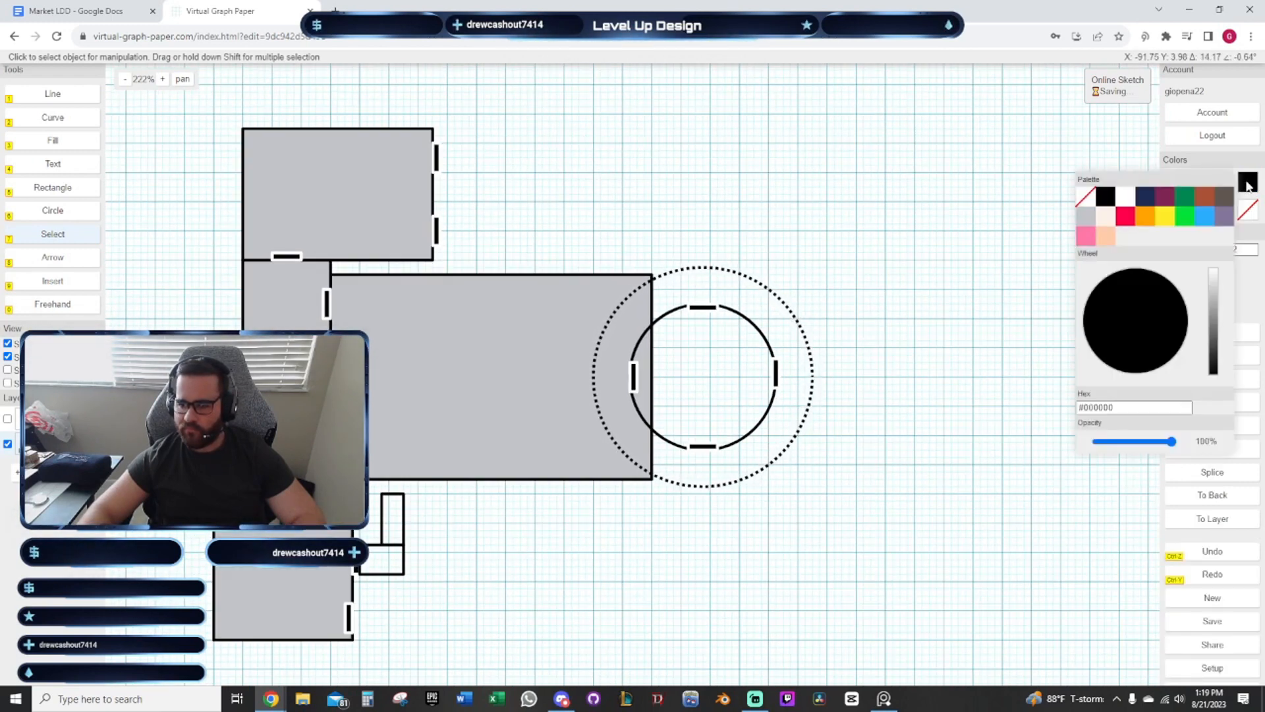
click(1244, 209)
click(1243, 208)
click(1086, 249)
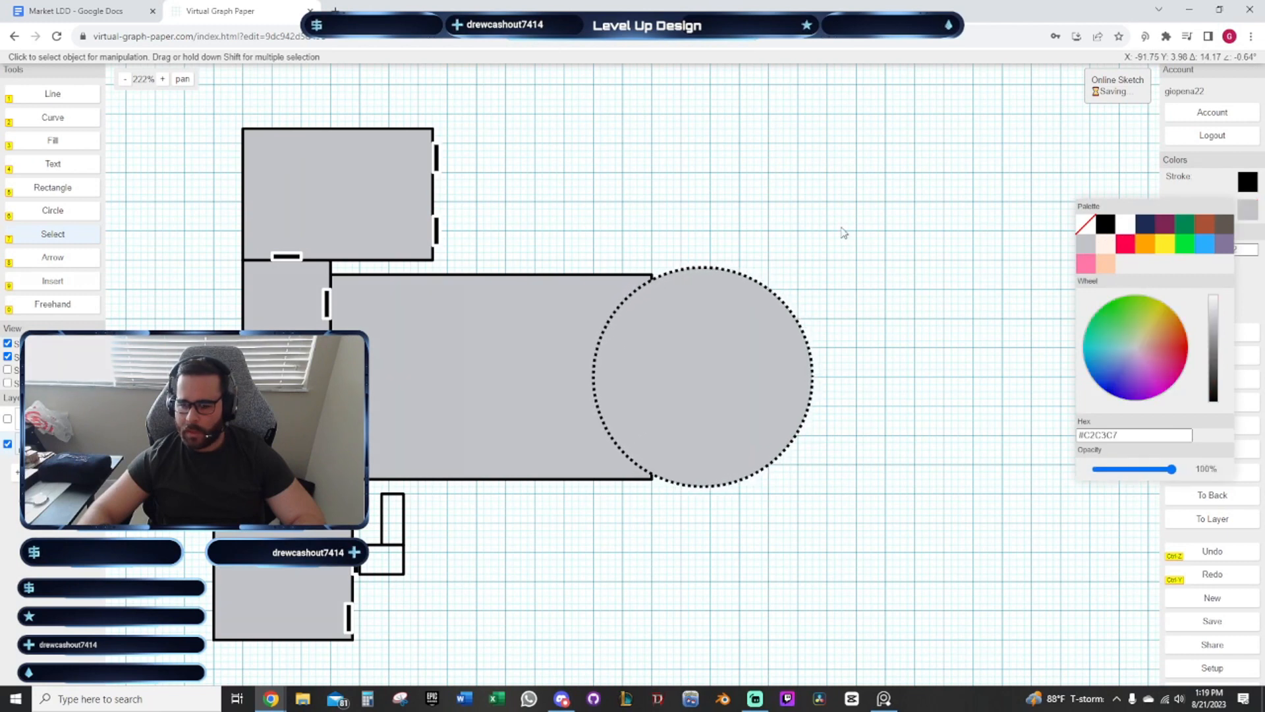
click(841, 226)
Fill the inner circle of the round area with light gray #C2C3C7
right_click(700, 350)
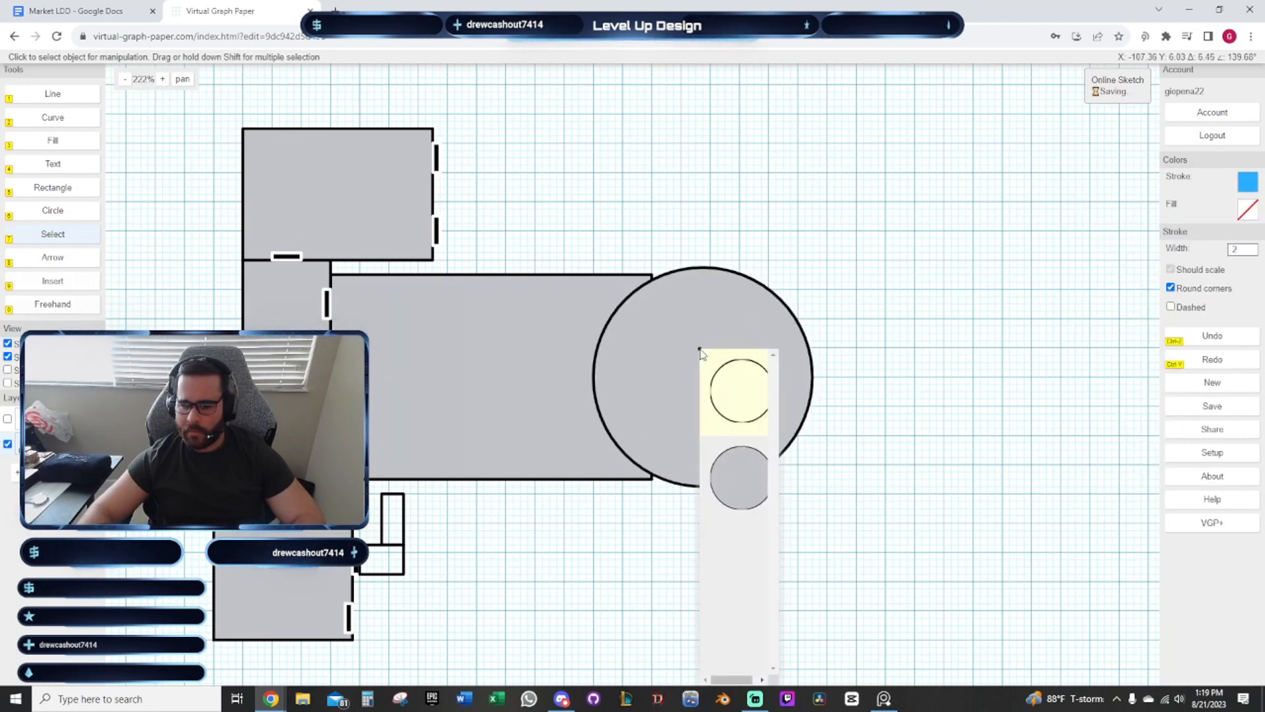
click(736, 396)
click(1247, 211)
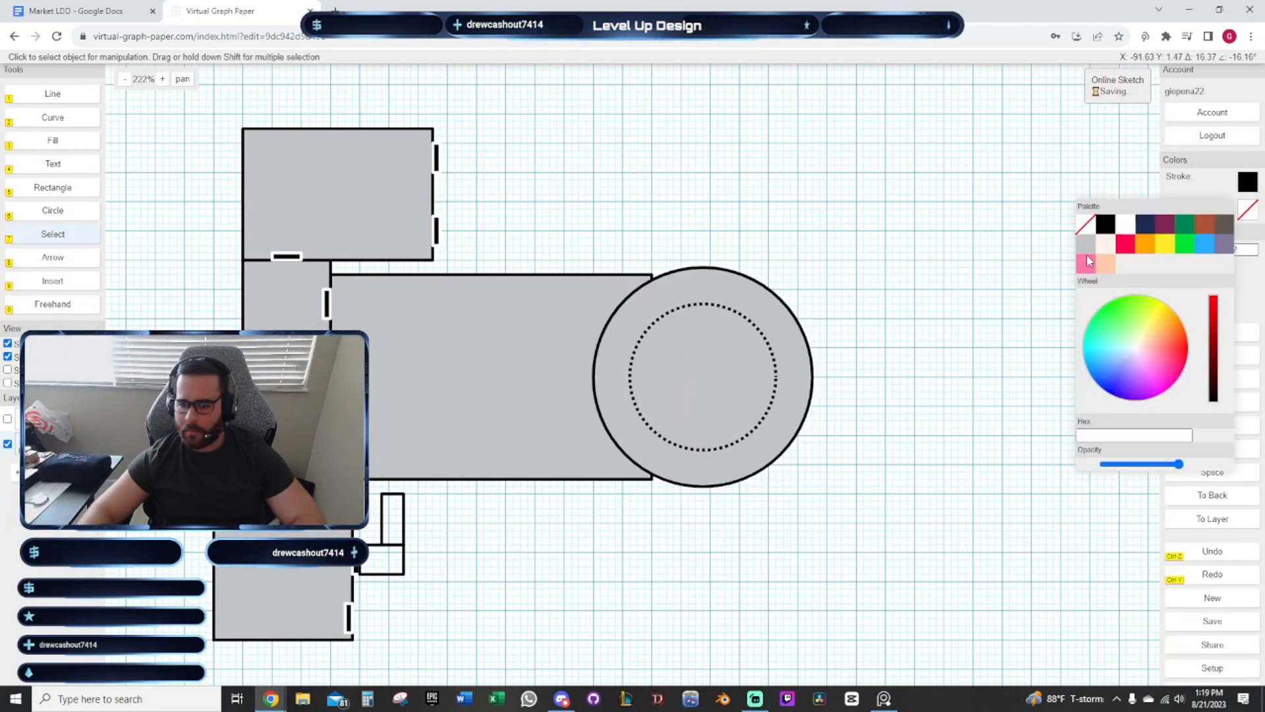
click(1086, 243)
click(952, 314)
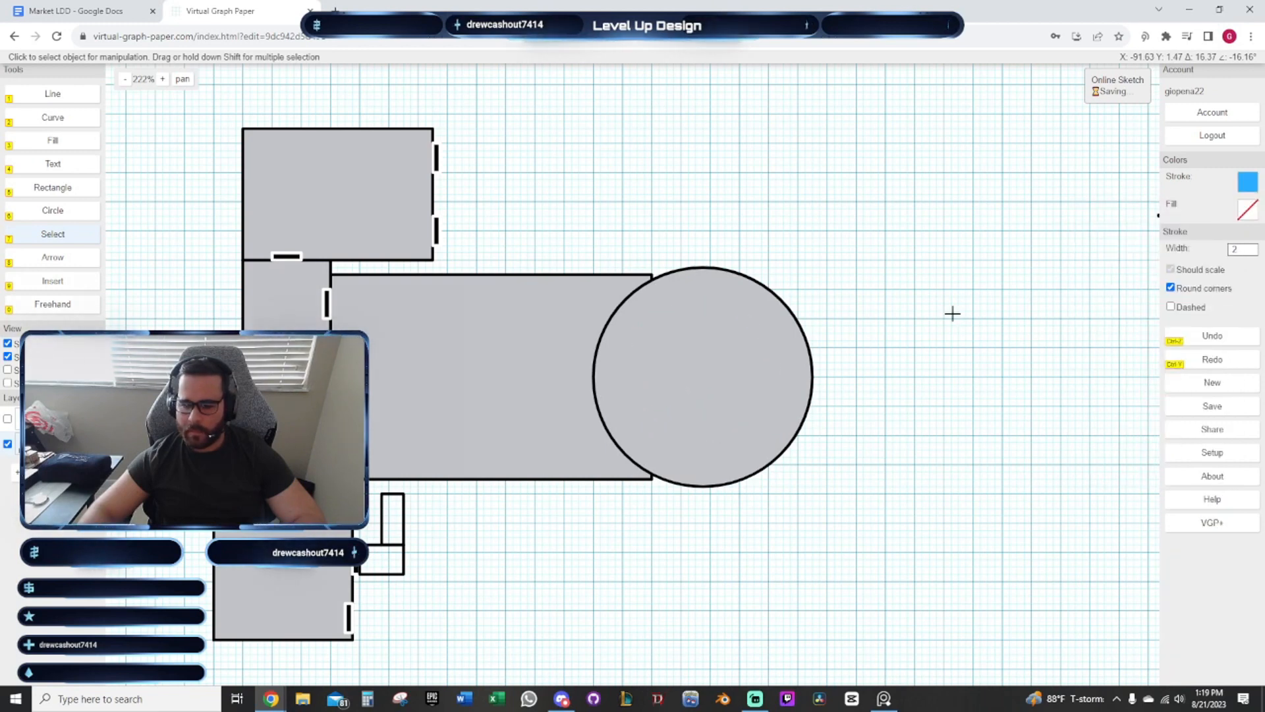
Send the outer circle to the back, behind the inner circle and its four door markers
click(535, 336)
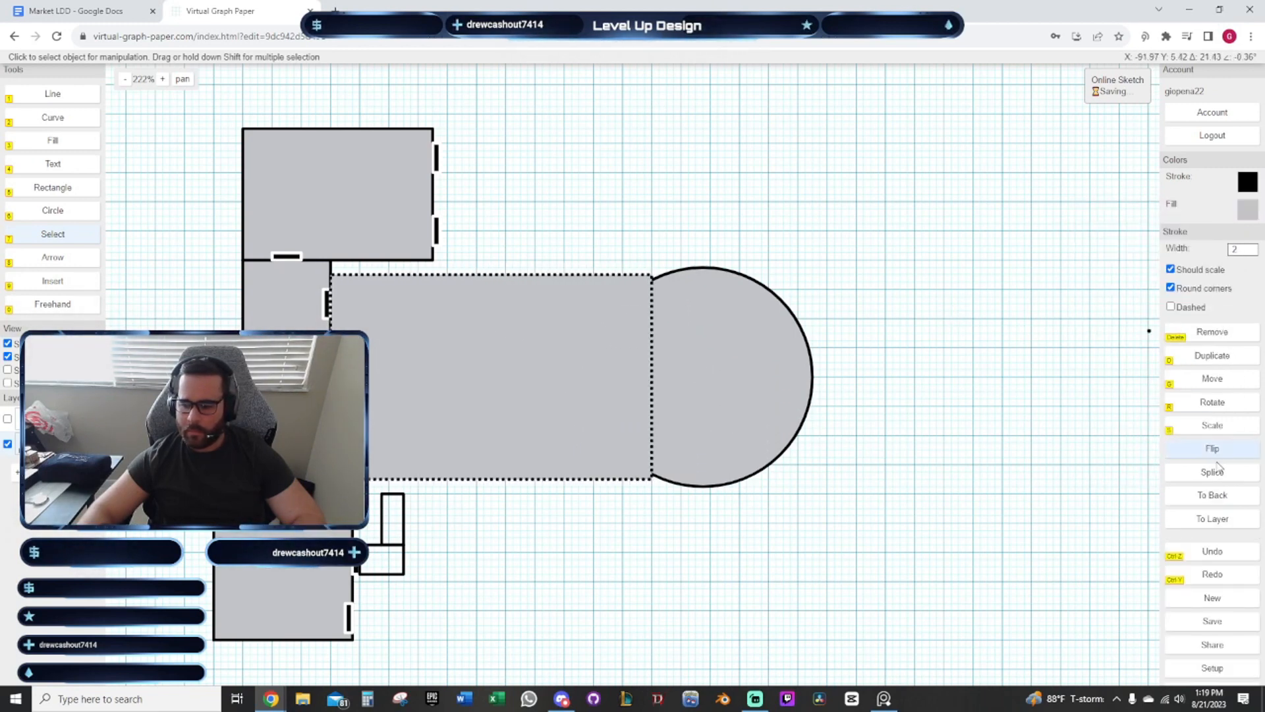
click(950, 373)
click(702, 362)
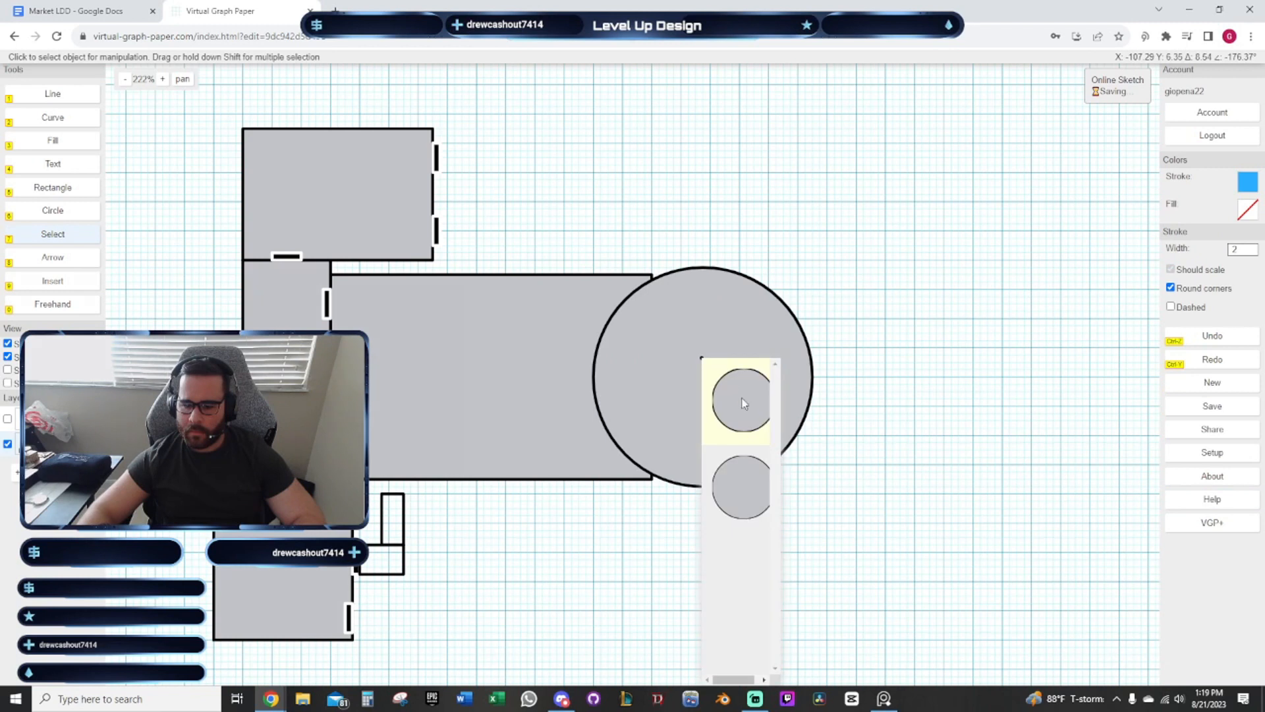
click(741, 400)
click(805, 345)
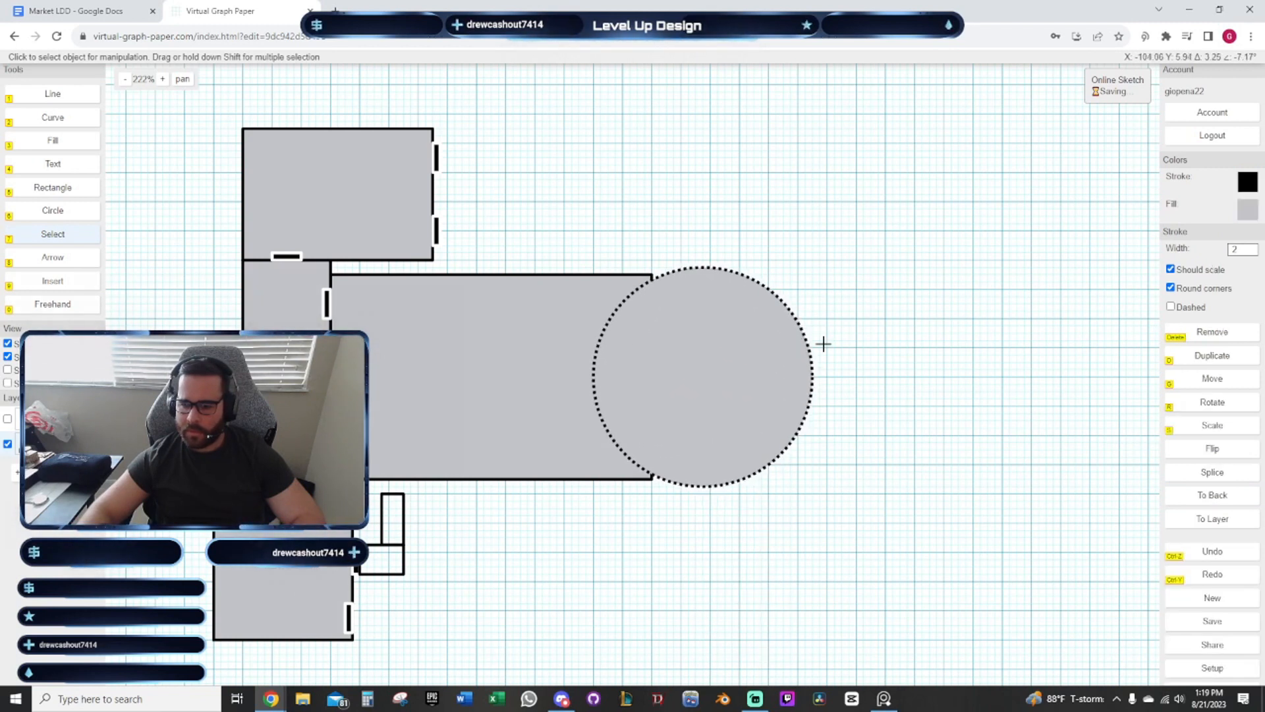
click(1212, 494)
click(994, 413)
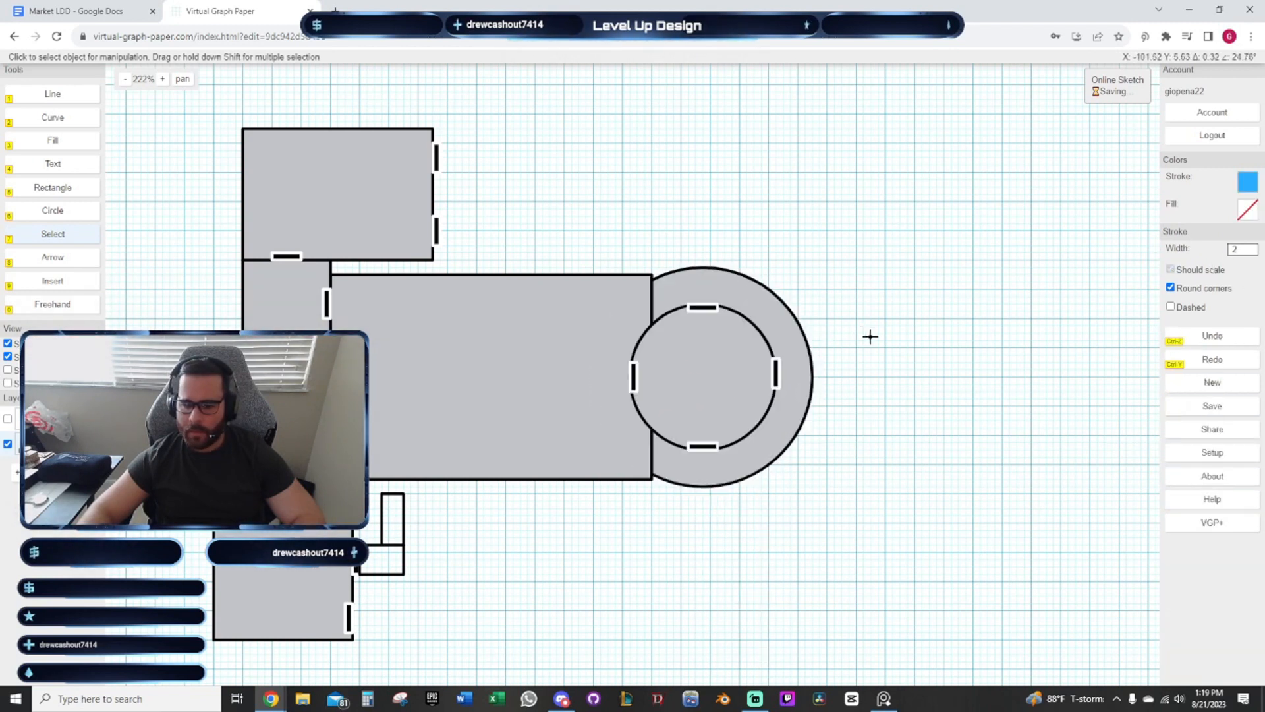
Send the large rectangular room to the back, behind the outer circle
click(441, 337)
click(1227, 497)
click(914, 305)
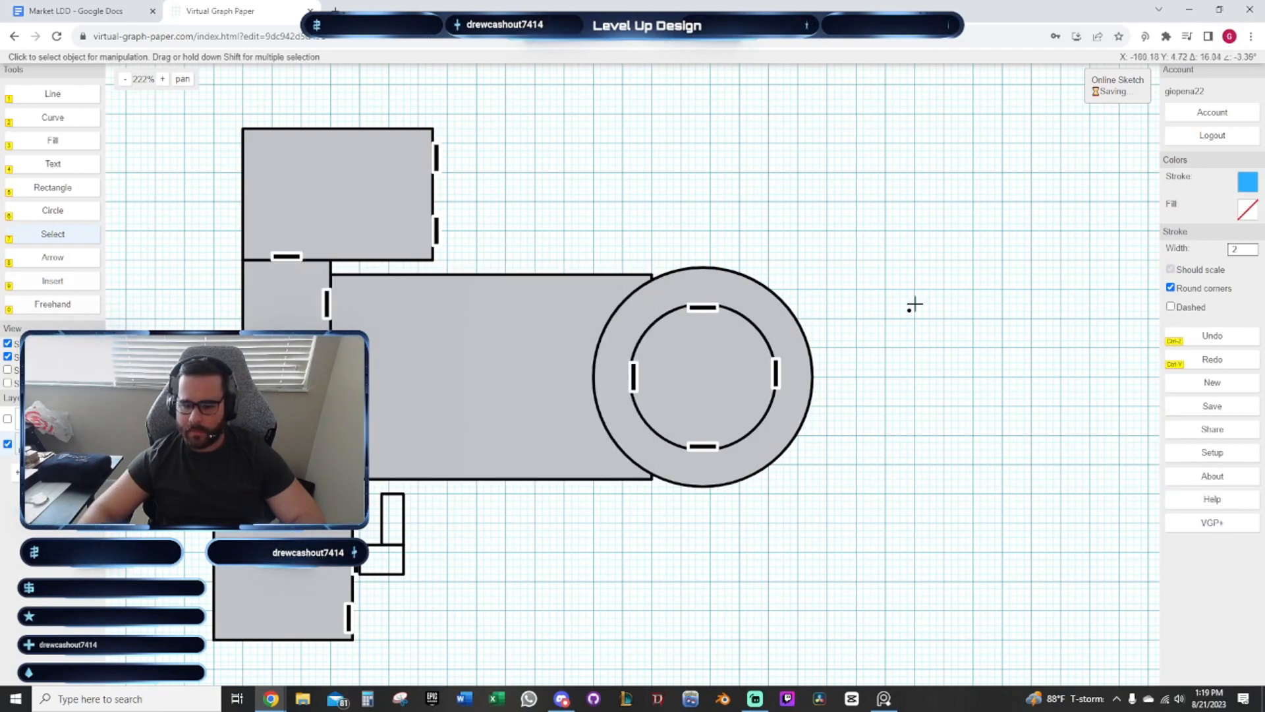
Show the hidden layer and delete the small black rectangle inside the upper room
scroll(850, 224, down, 3)
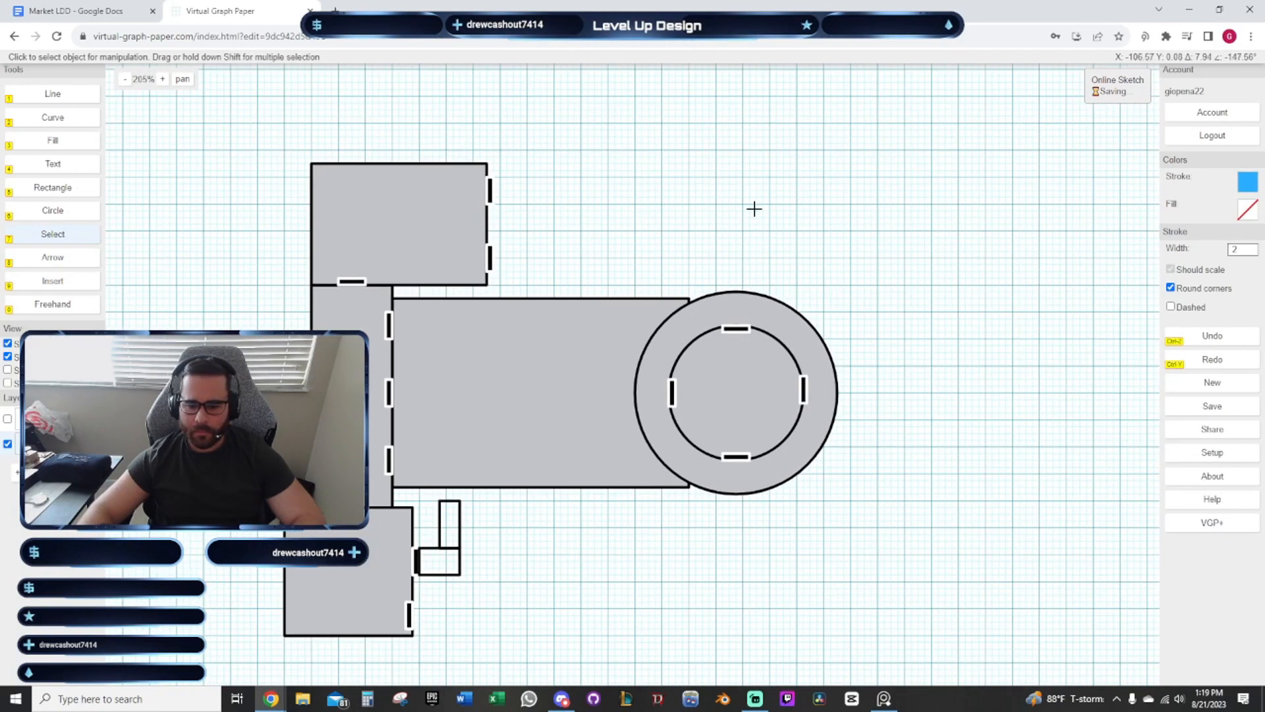
scroll(753, 218, up, 4)
mouse_move(804, 228)
mouse_down()
mouse_move(768, 172)
mouse_move(725, 172)
mouse_move(773, 200)
mouse_move(790, 237)
mouse_move(940, 200)
mouse_move(865, 240)
mouse_up()
scroll(916, 232, down, 1)
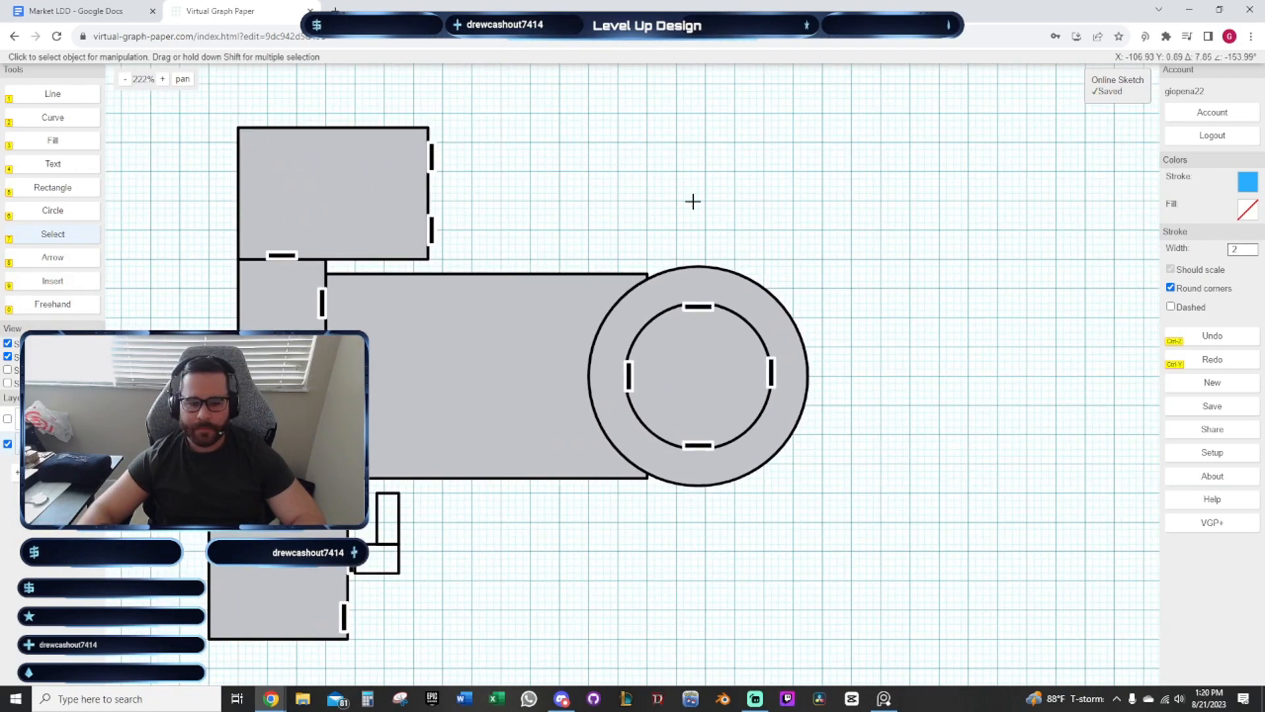
drag(692, 201, 649, 261)
scroll(710, 159, down, 1)
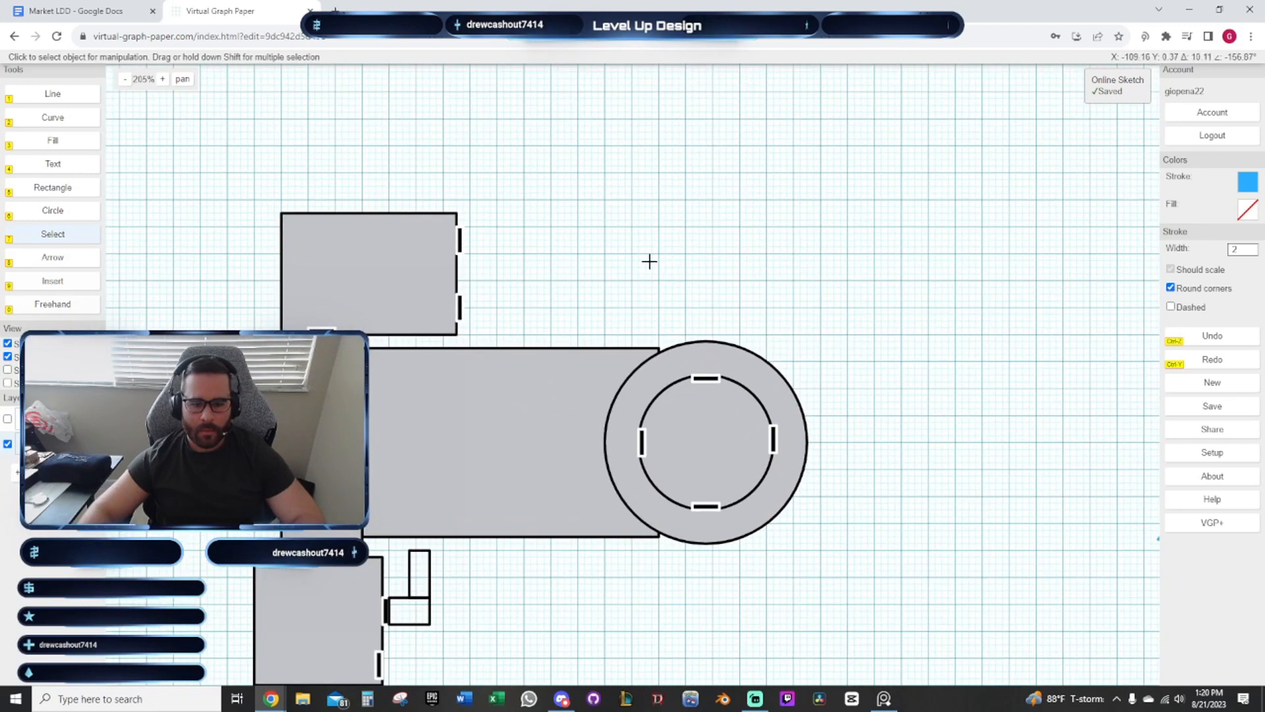
click(7, 419)
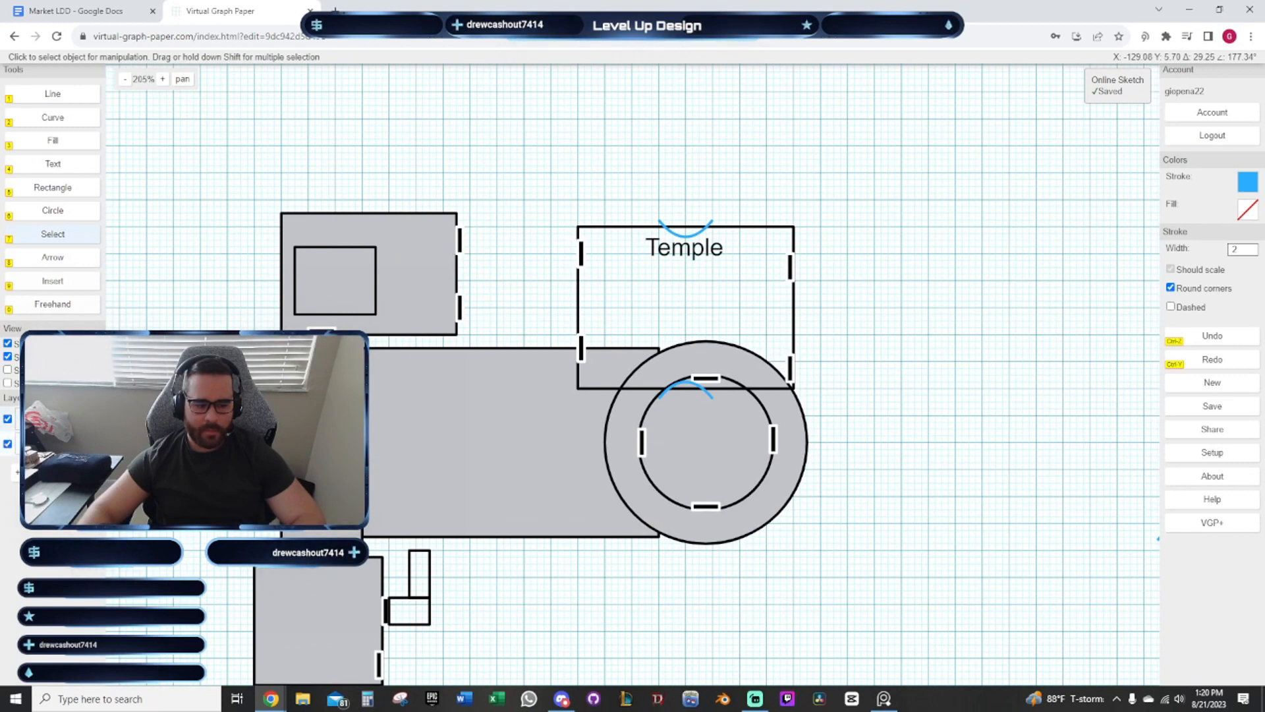
click(324, 286)
key(Delete)
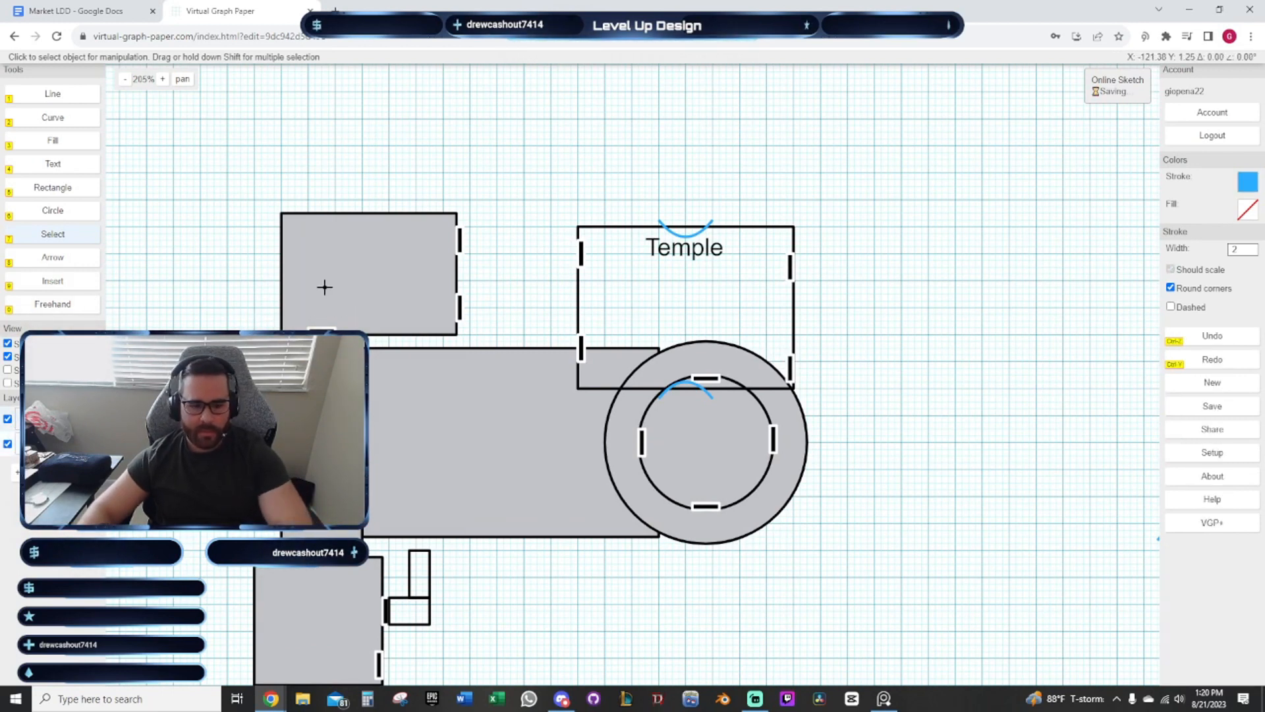
Draw a smaller rectangle inside the upper room, leaving a narrow margin to the walls on all sides
scroll(605, 222, up, 1)
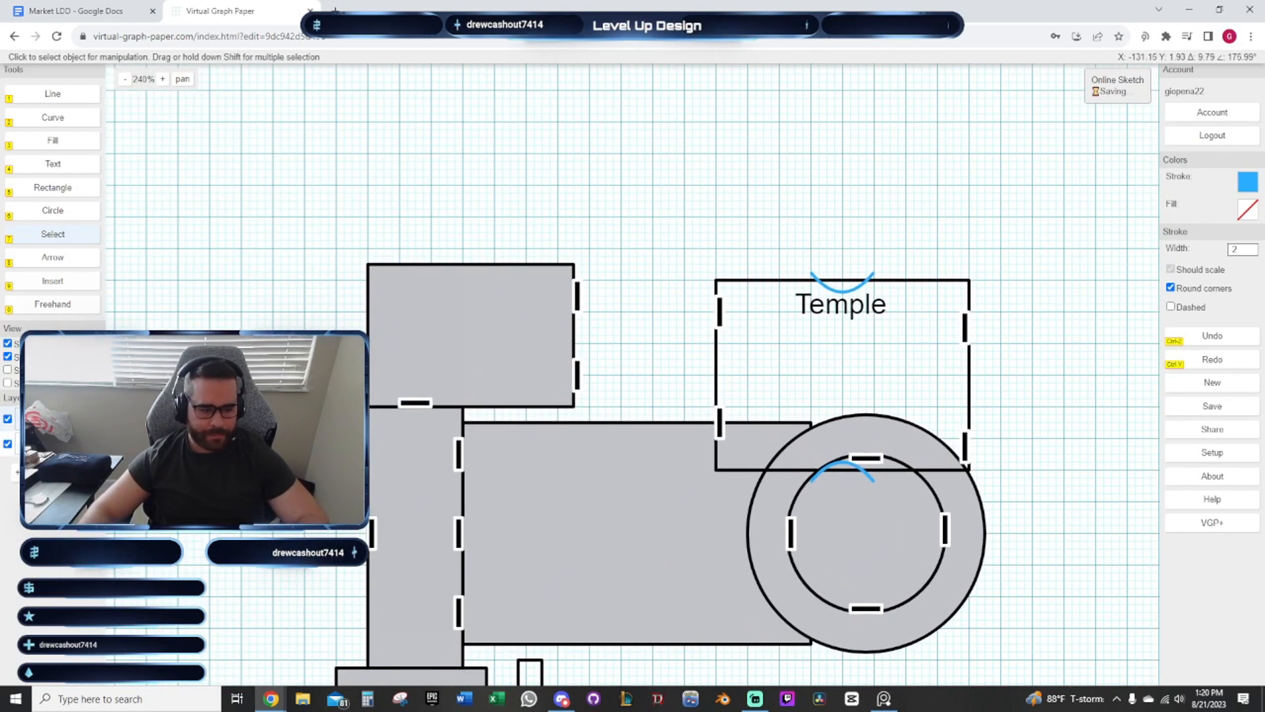
click(63, 187)
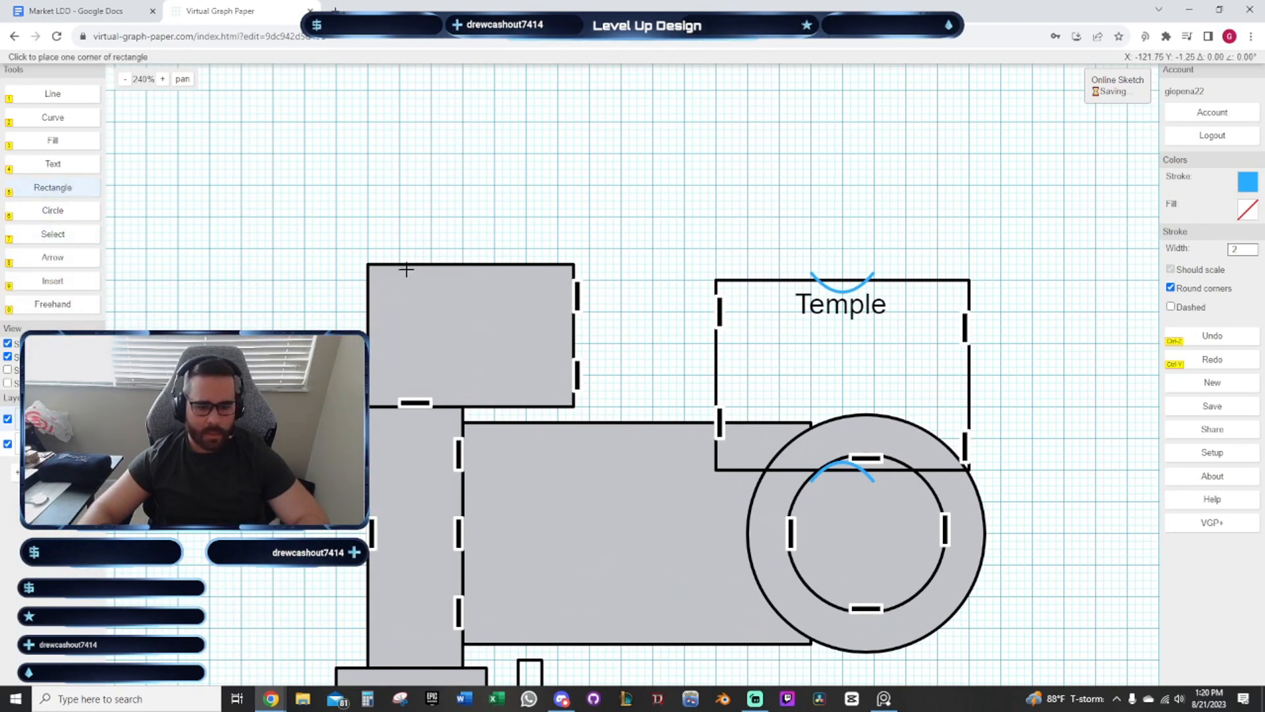
scroll(407, 270, up, 1)
click(386, 282)
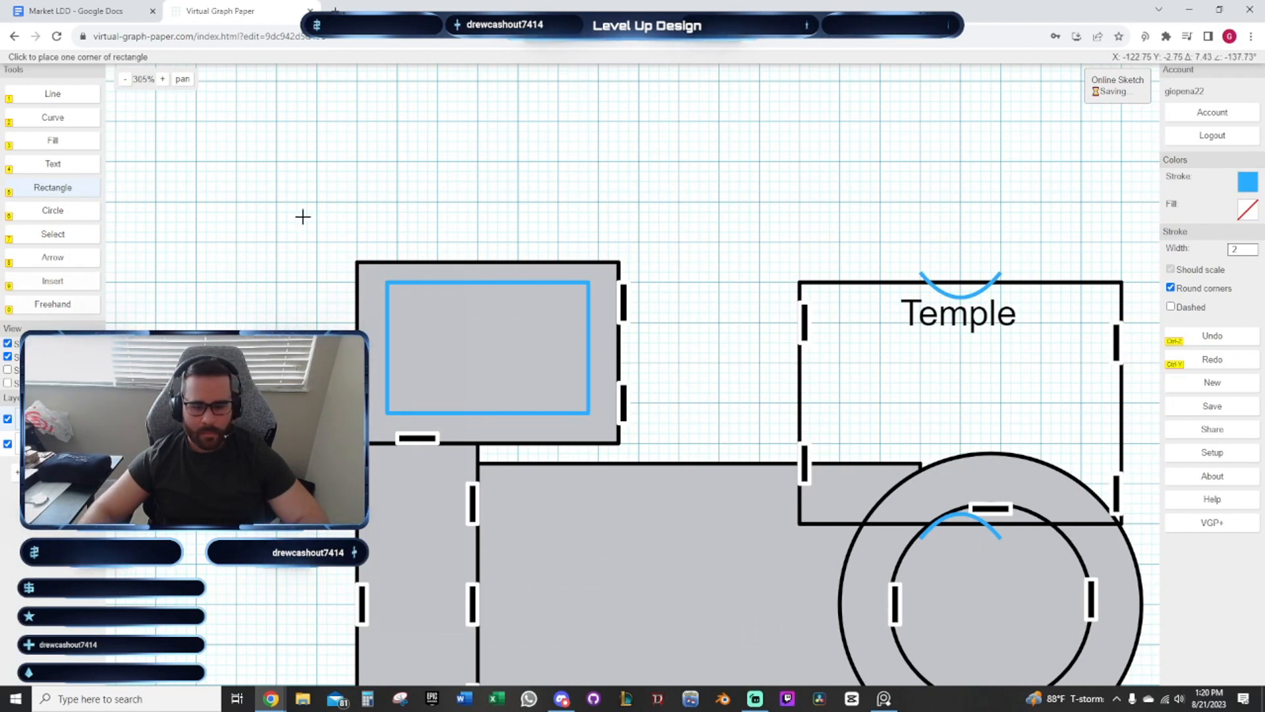
Give the rectangle inside the upper room a dashed black outline and a light gray #C2C3C7 fill
click(53, 235)
click(438, 316)
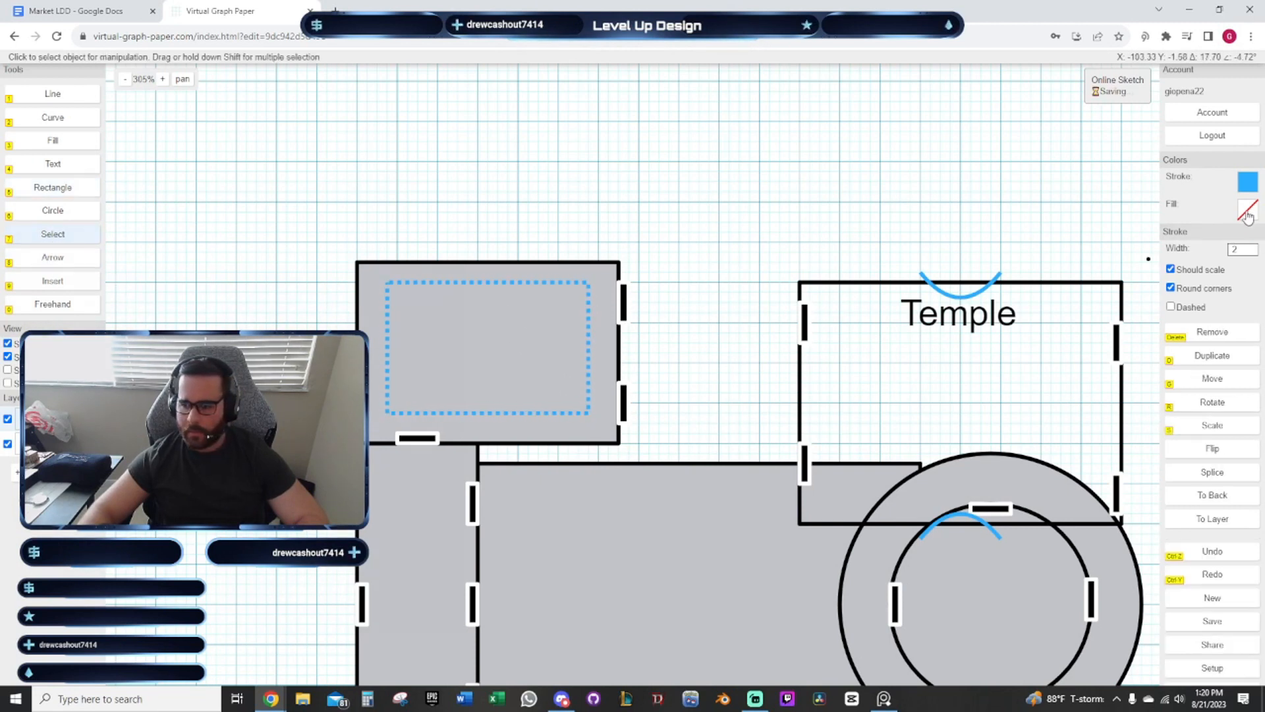
click(1247, 212)
click(1249, 185)
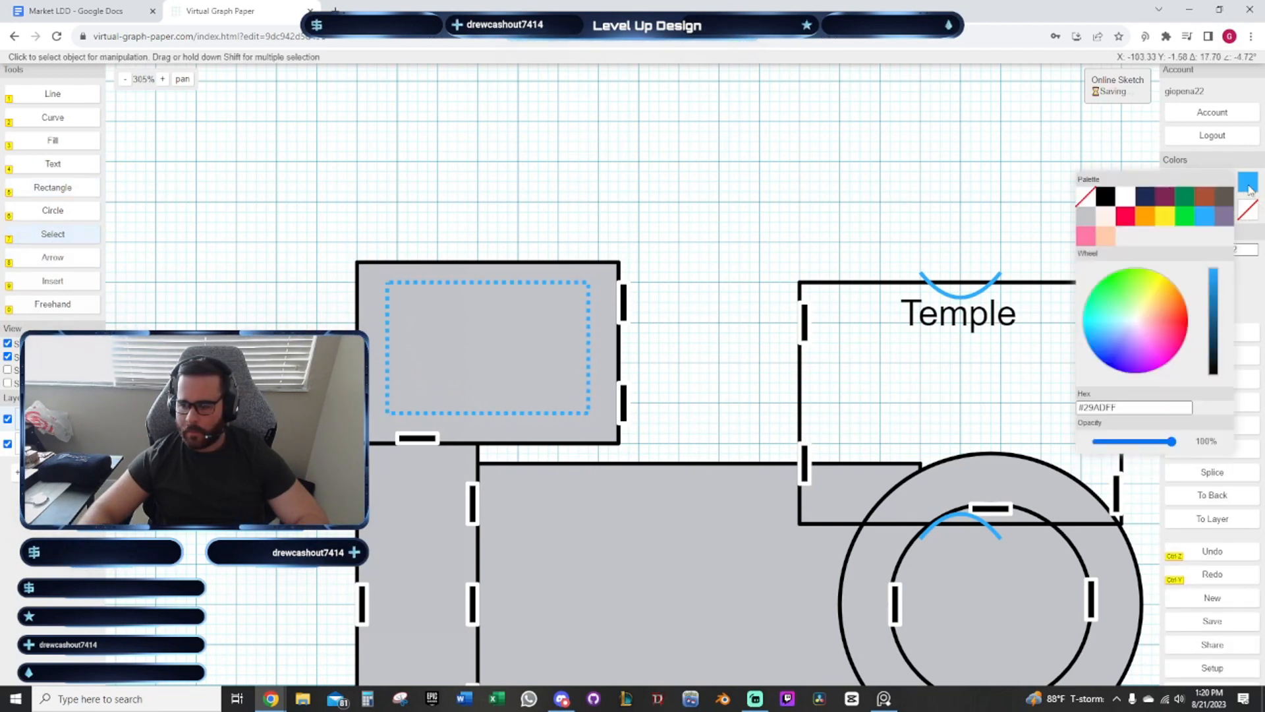
click(1105, 203)
click(1247, 209)
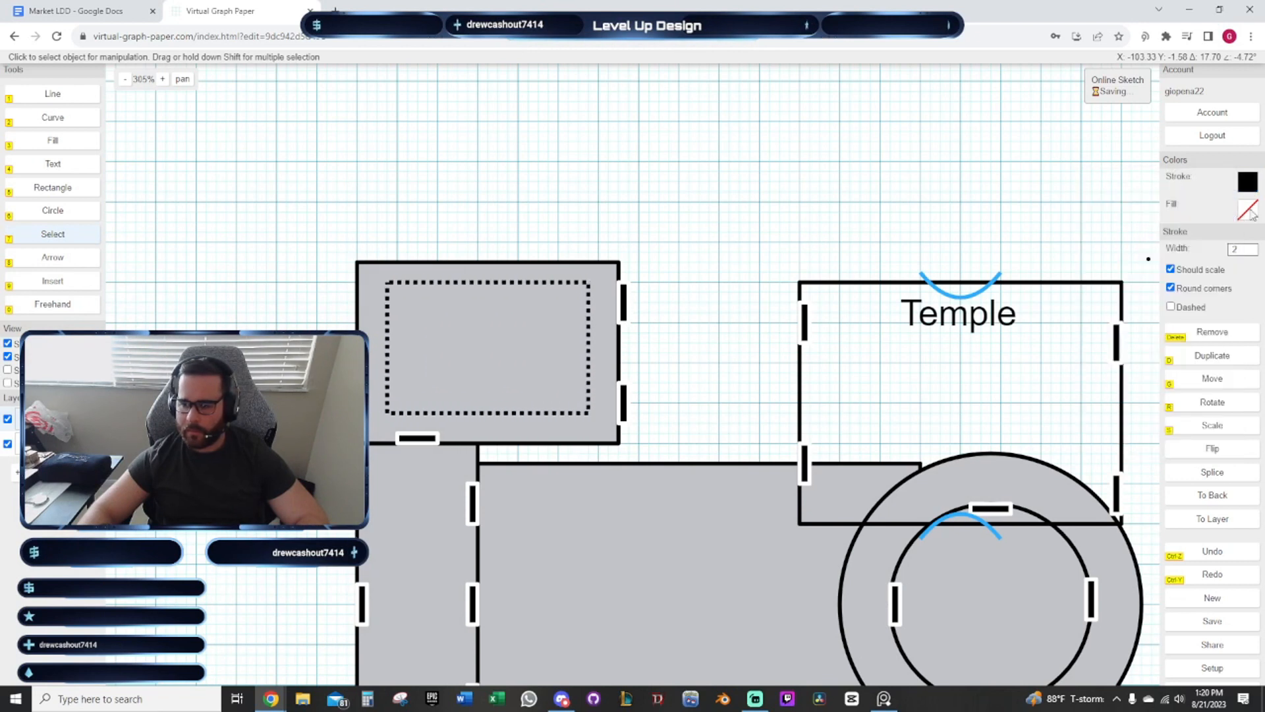
click(1087, 244)
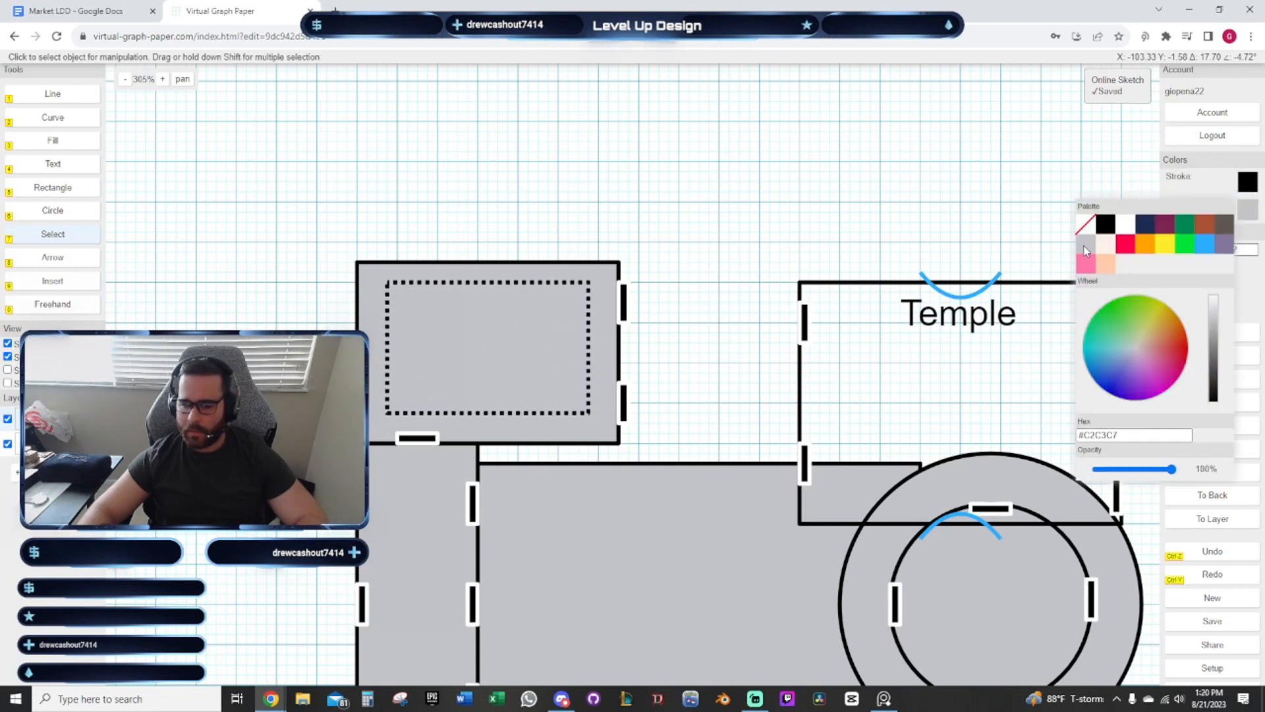
click(1199, 187)
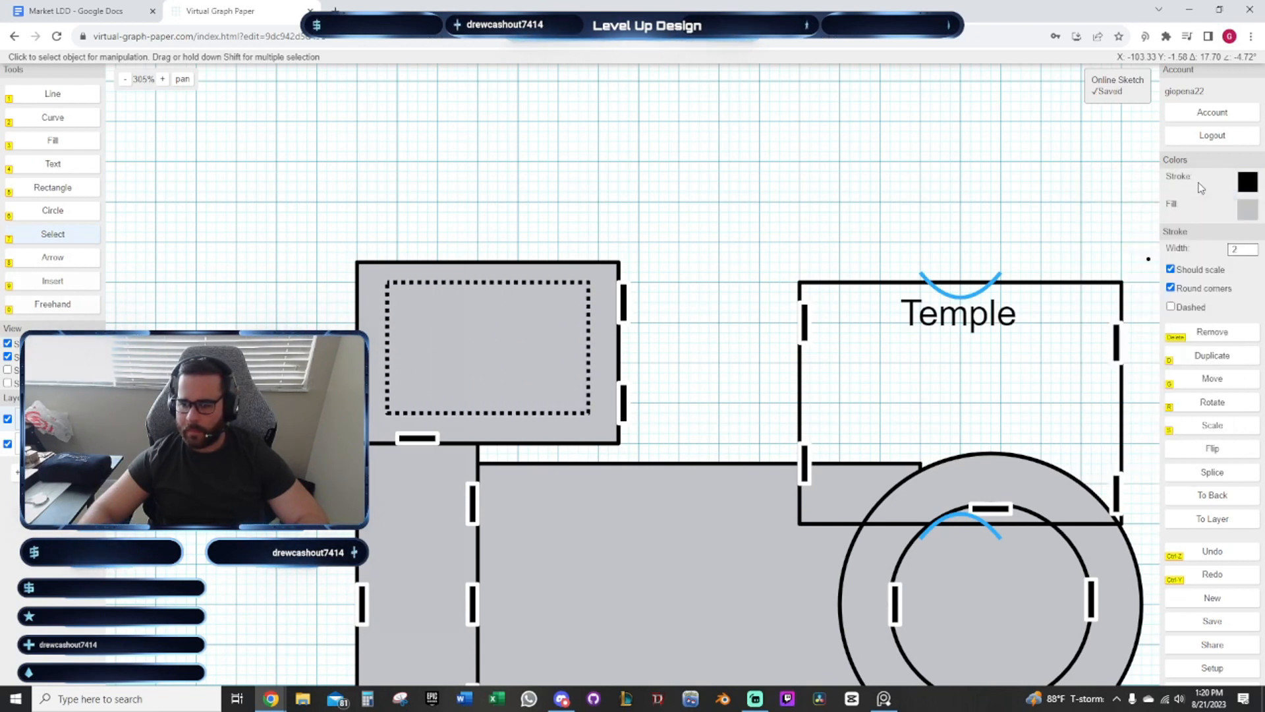
click(827, 197)
Move the Temple room with its label, door markers and blue curves up, clear of the large room and the circles
scroll(636, 184, down, 2)
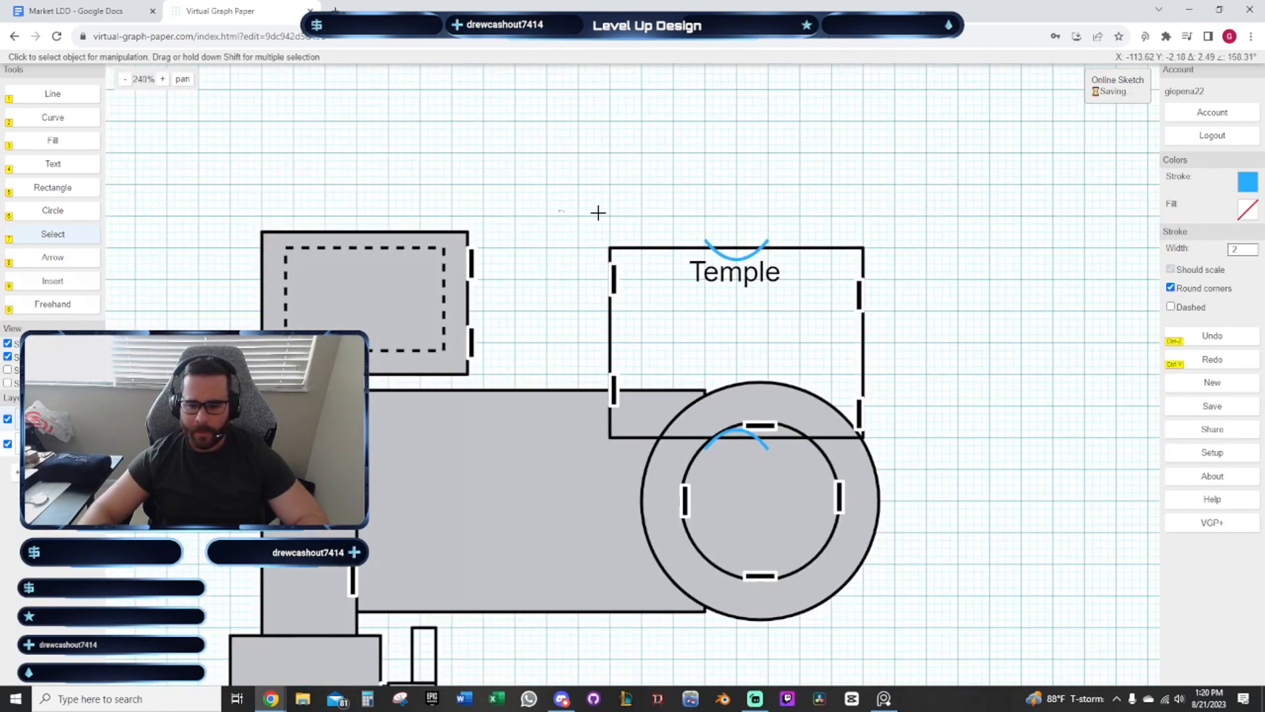
drag(598, 212, 918, 444)
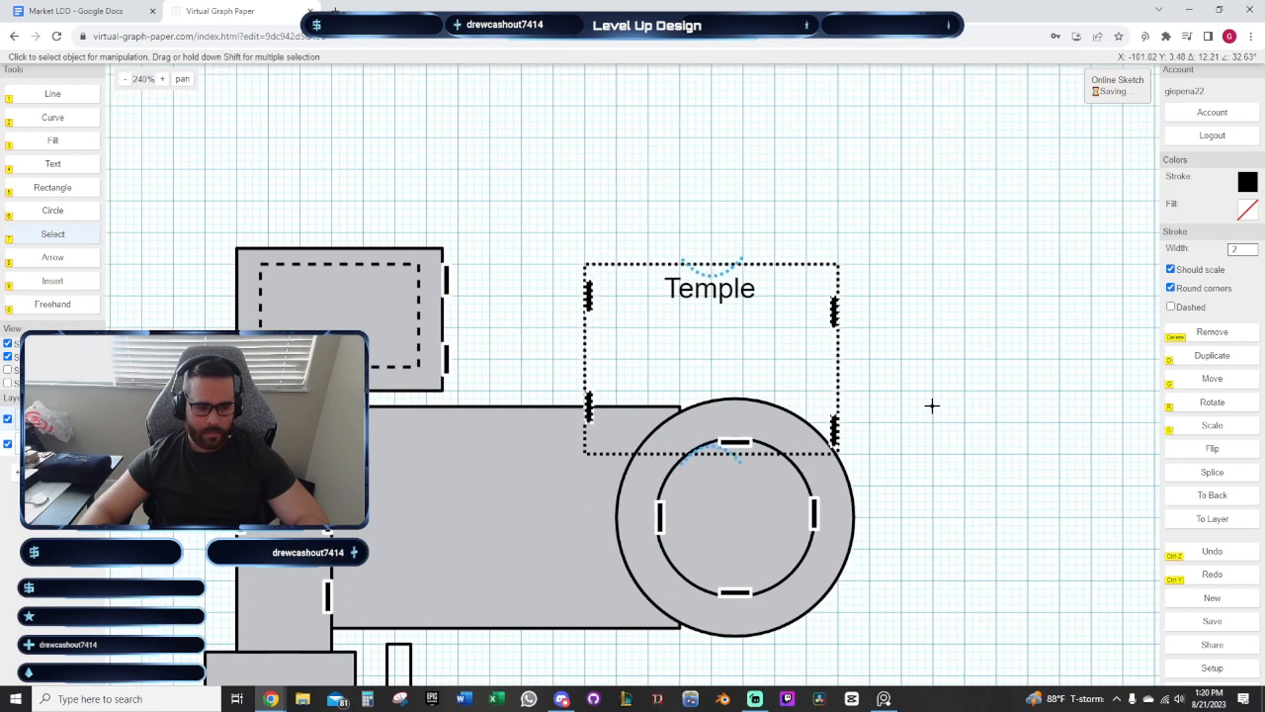
key(g)
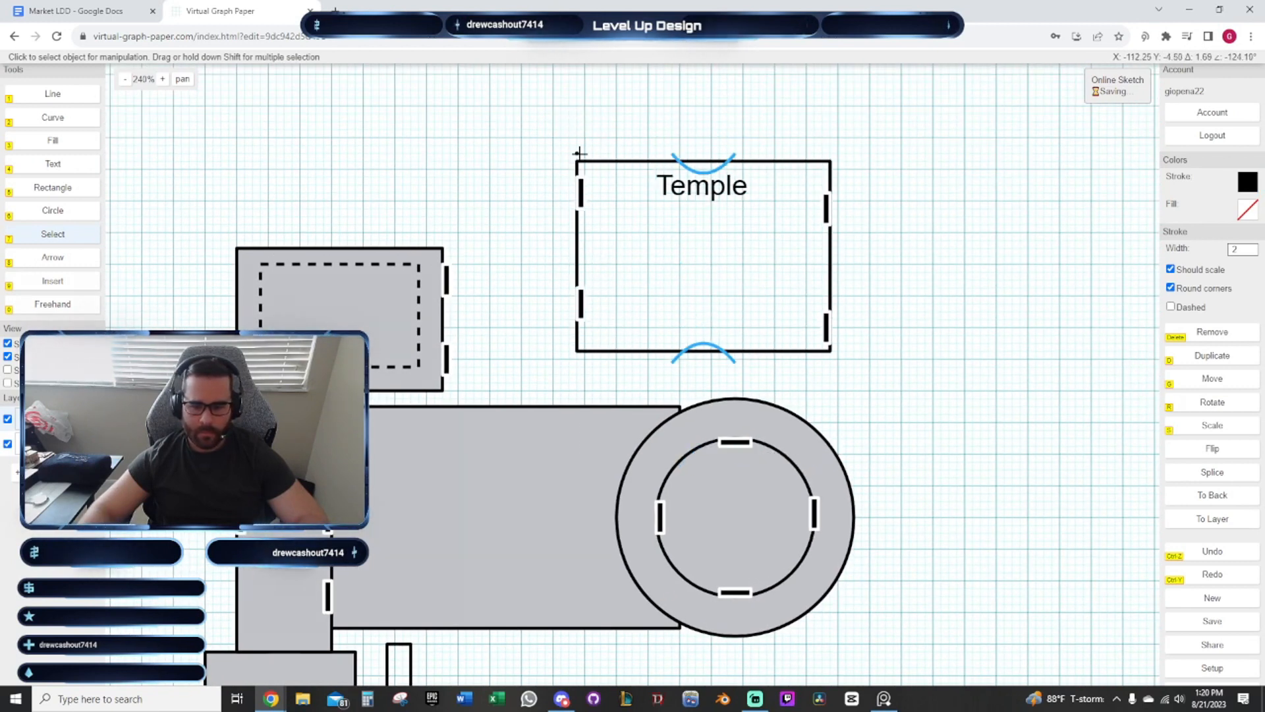
click(585, 155)
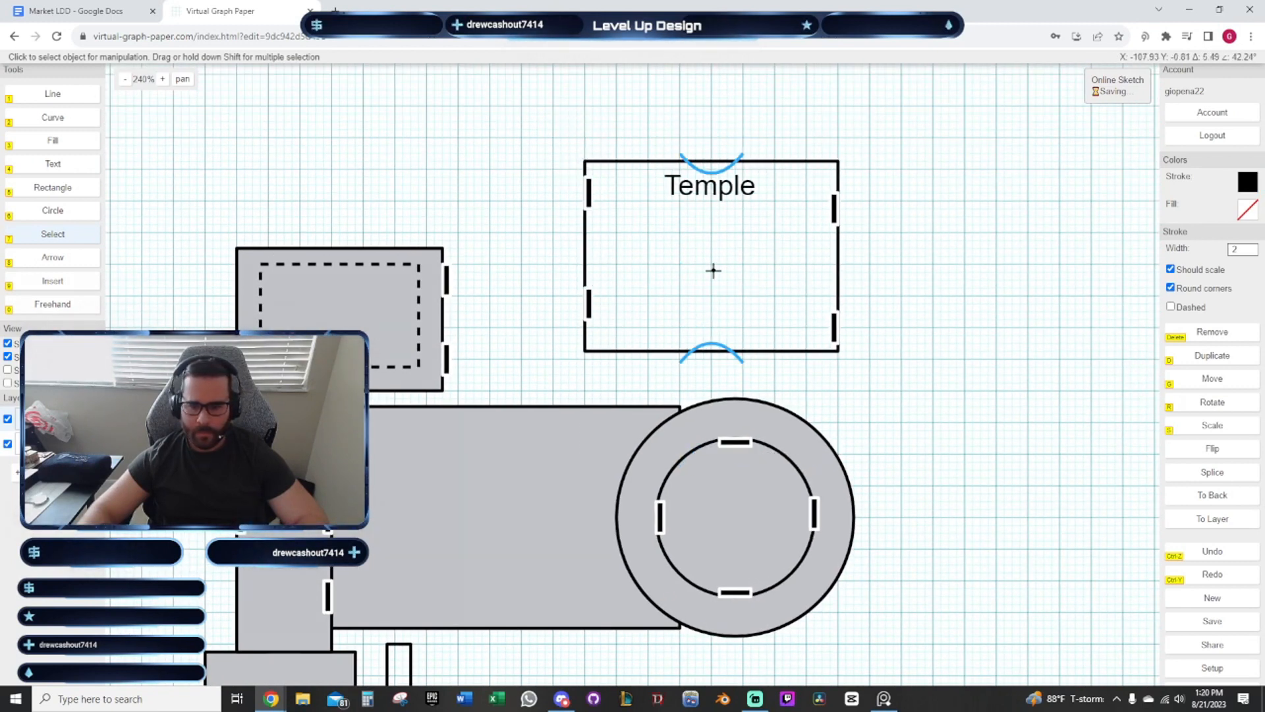
Fill the Temple room with light gray #C2C3C7 and send it behind its label, door markers and curves
click(1245, 208)
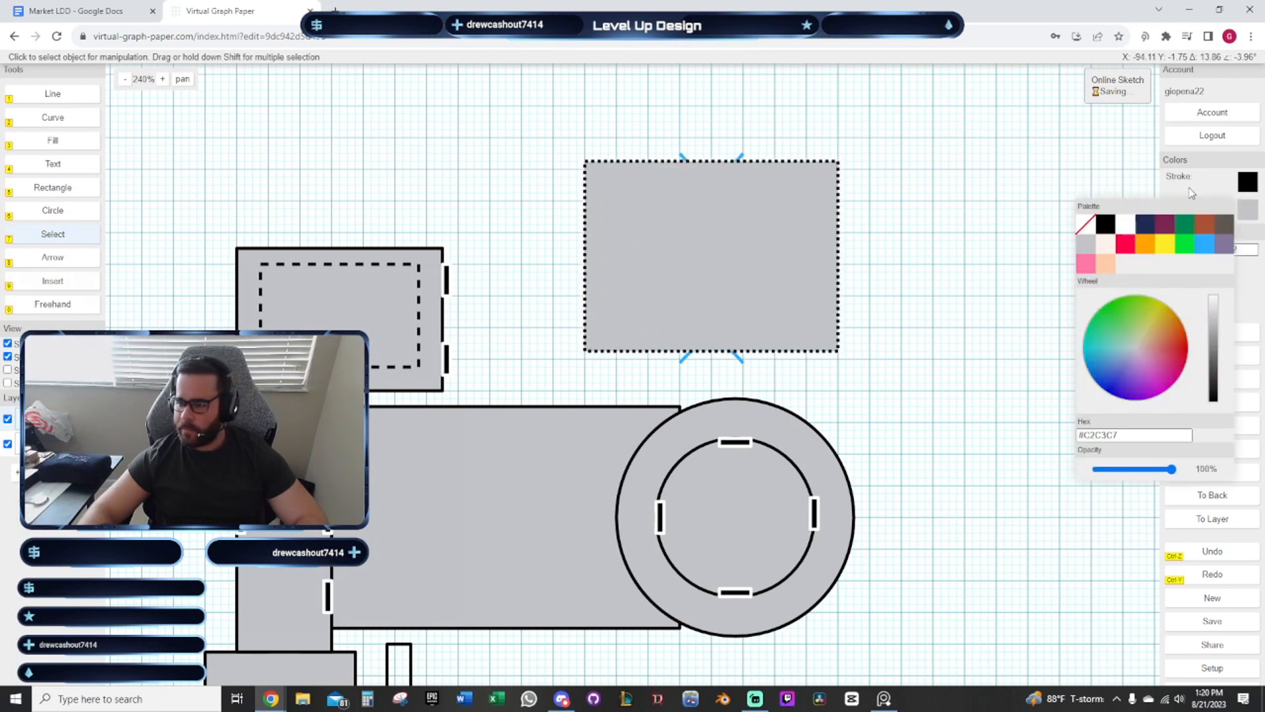
click(979, 280)
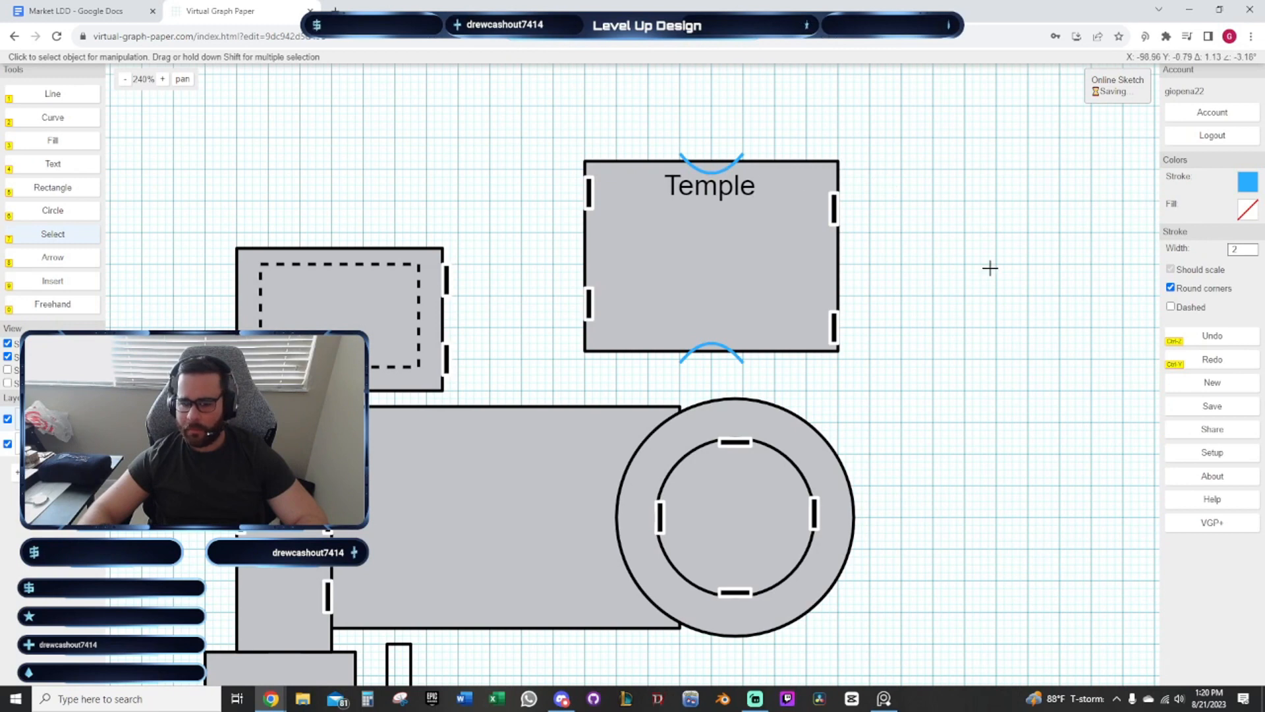
Change the Temple room's outline to dashed
drag(973, 263, 912, 267)
click(694, 251)
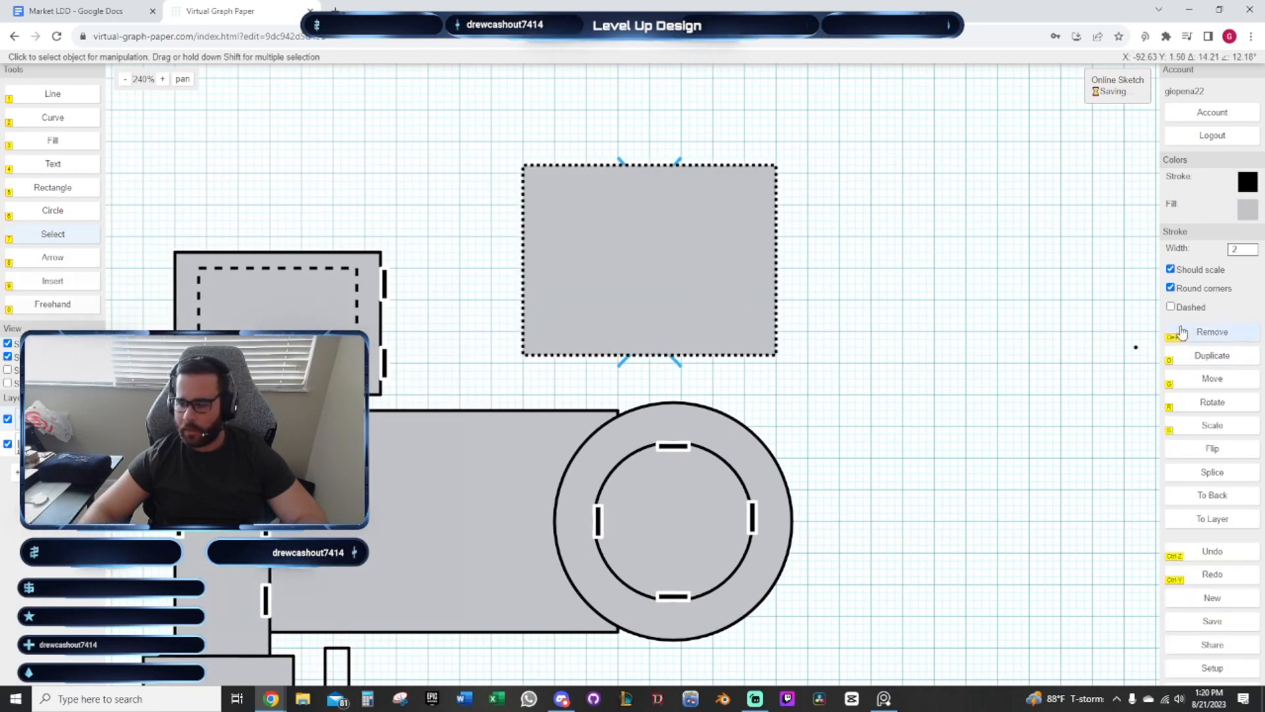
click(989, 308)
Move the Temple room with its label, door markers and blue curves further up and slightly right, away from the round area
drag(937, 312, 966, 348)
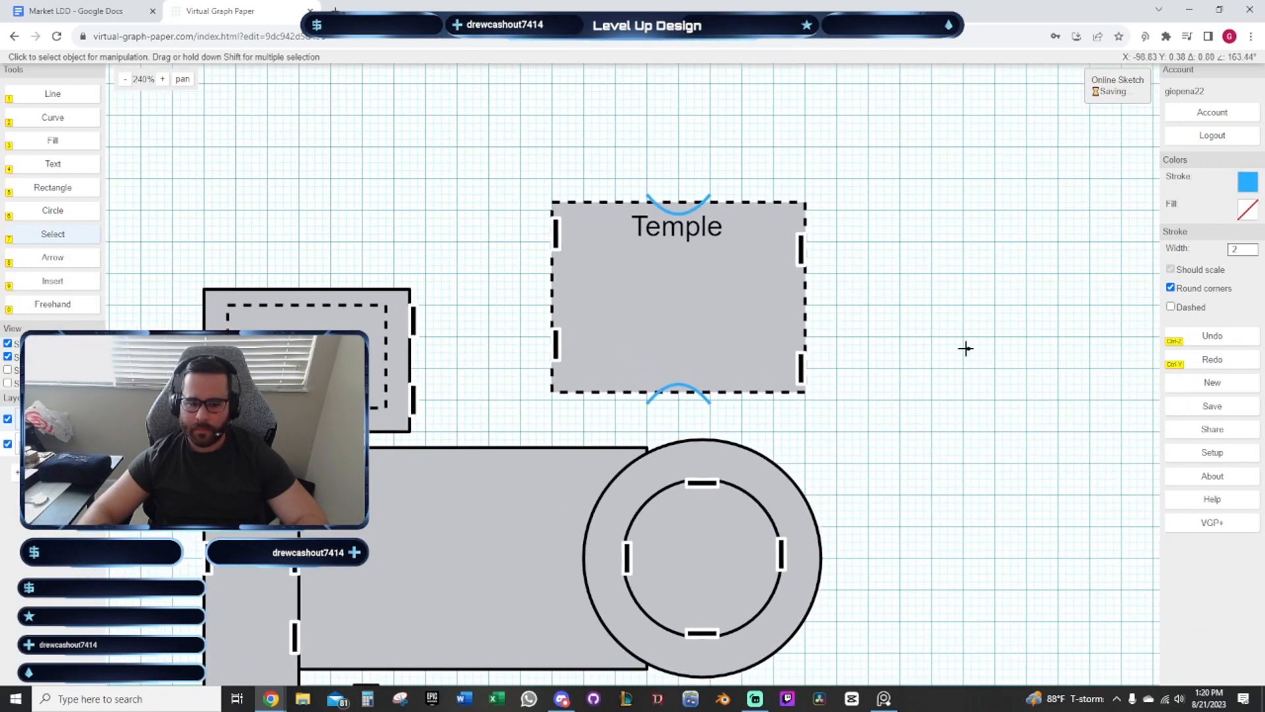
scroll(522, 339, down, 2)
drag(522, 339, 587, 303)
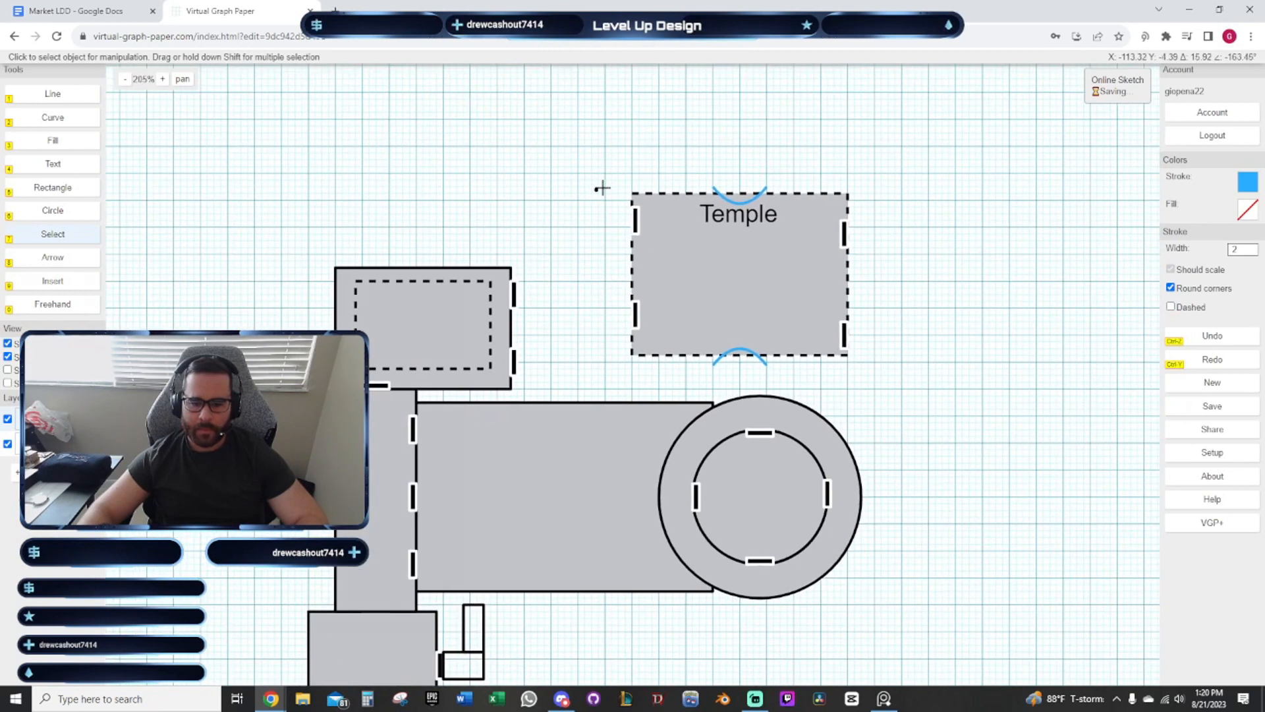
drag(582, 153, 902, 370)
drag(933, 317, 925, 356)
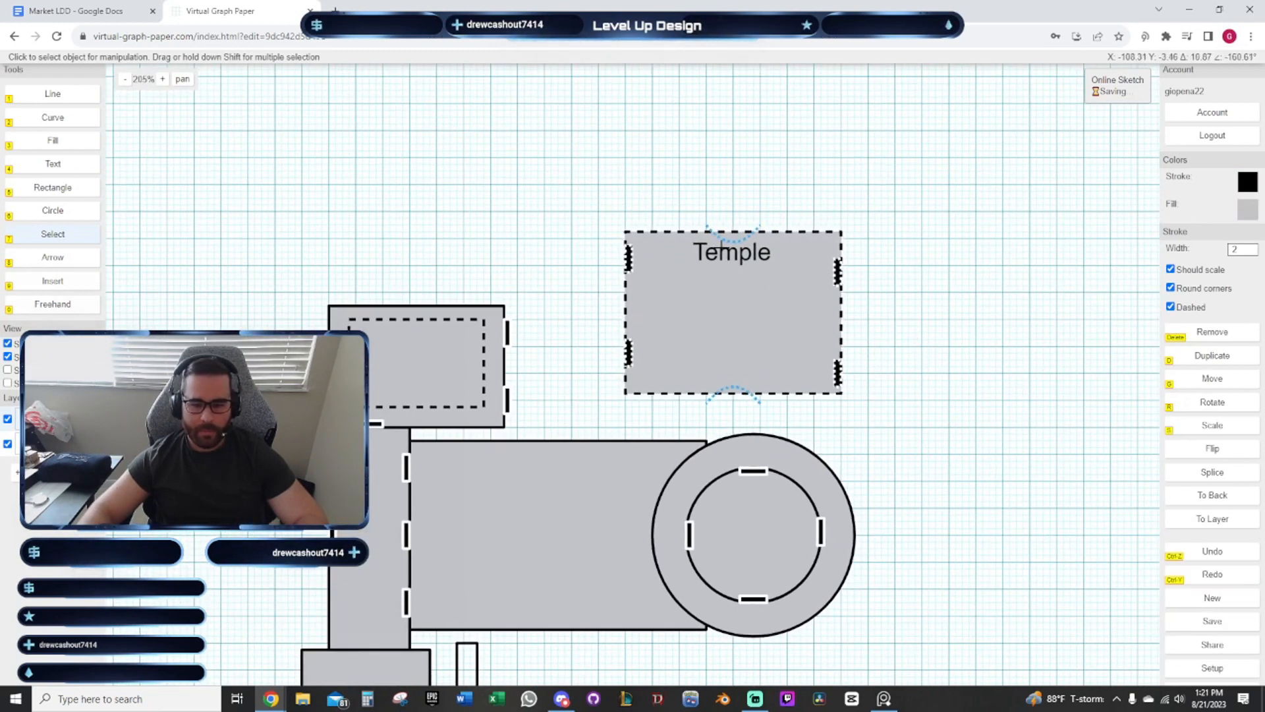
key(g)
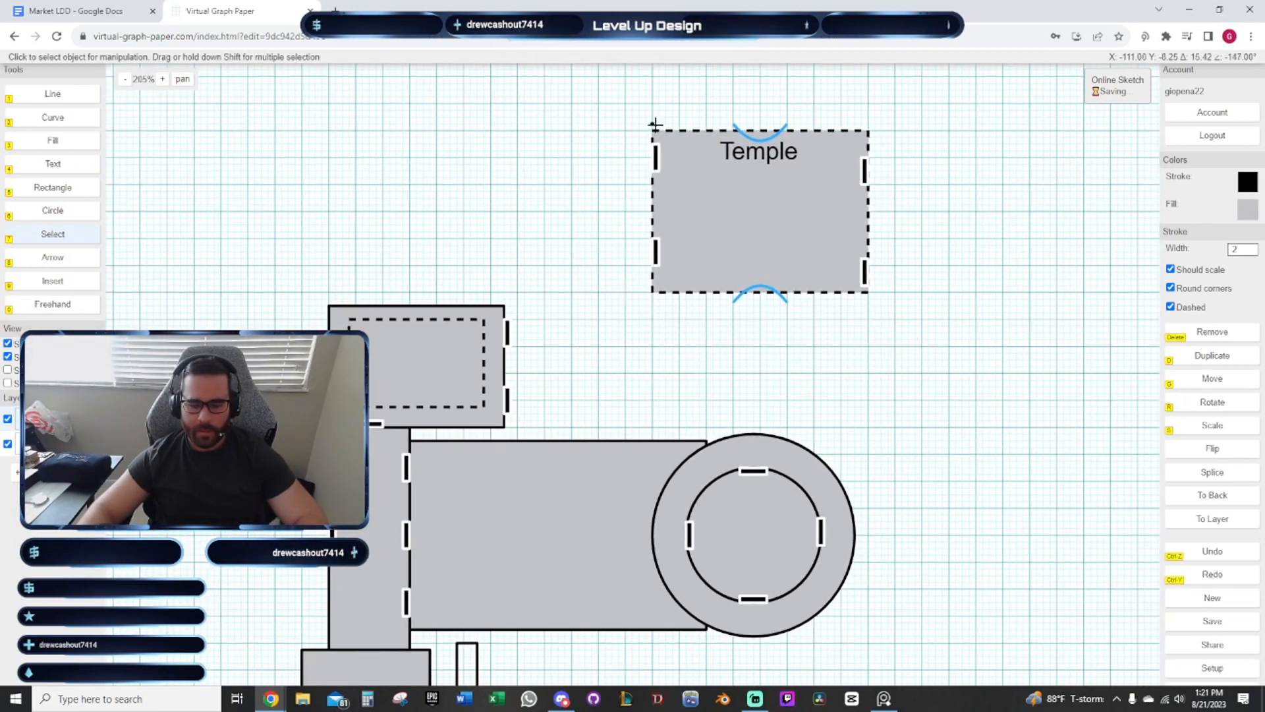
drag(642, 330, 658, 272)
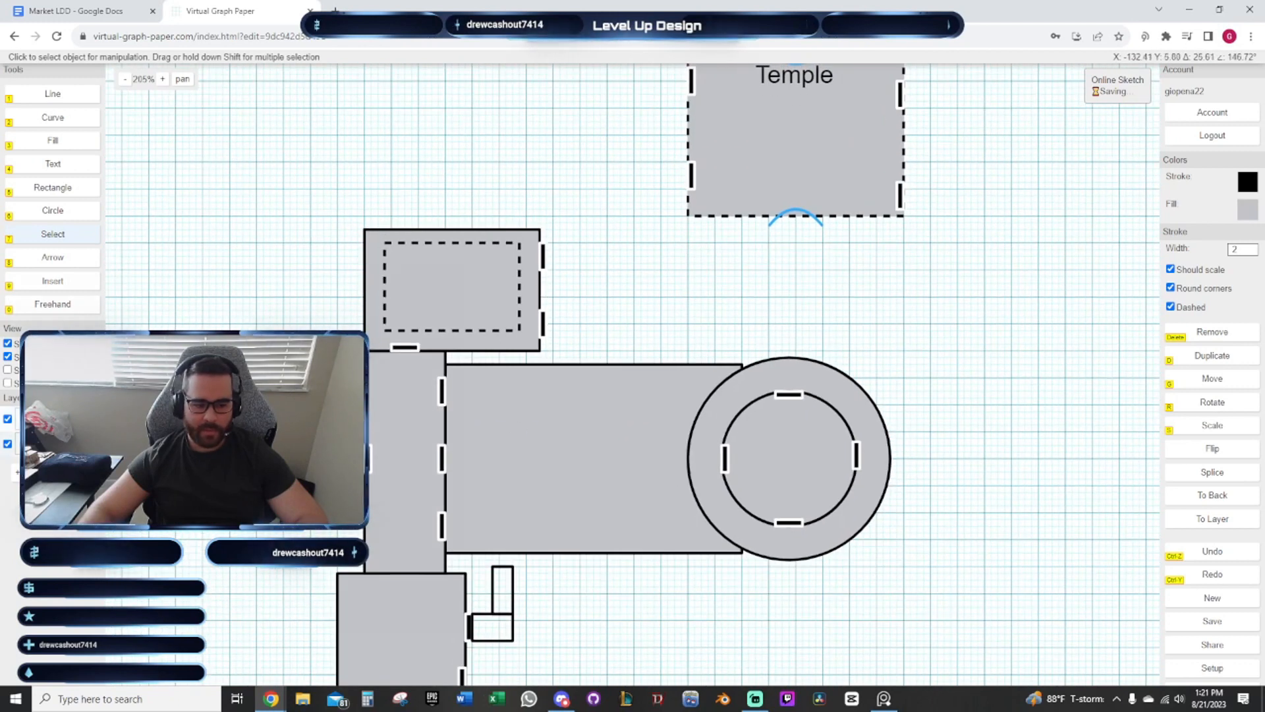
Hide Layer 2, which holds the Temple room and the dashed rectangle in the upper room
click(8, 419)
drag(701, 300, 587, 285)
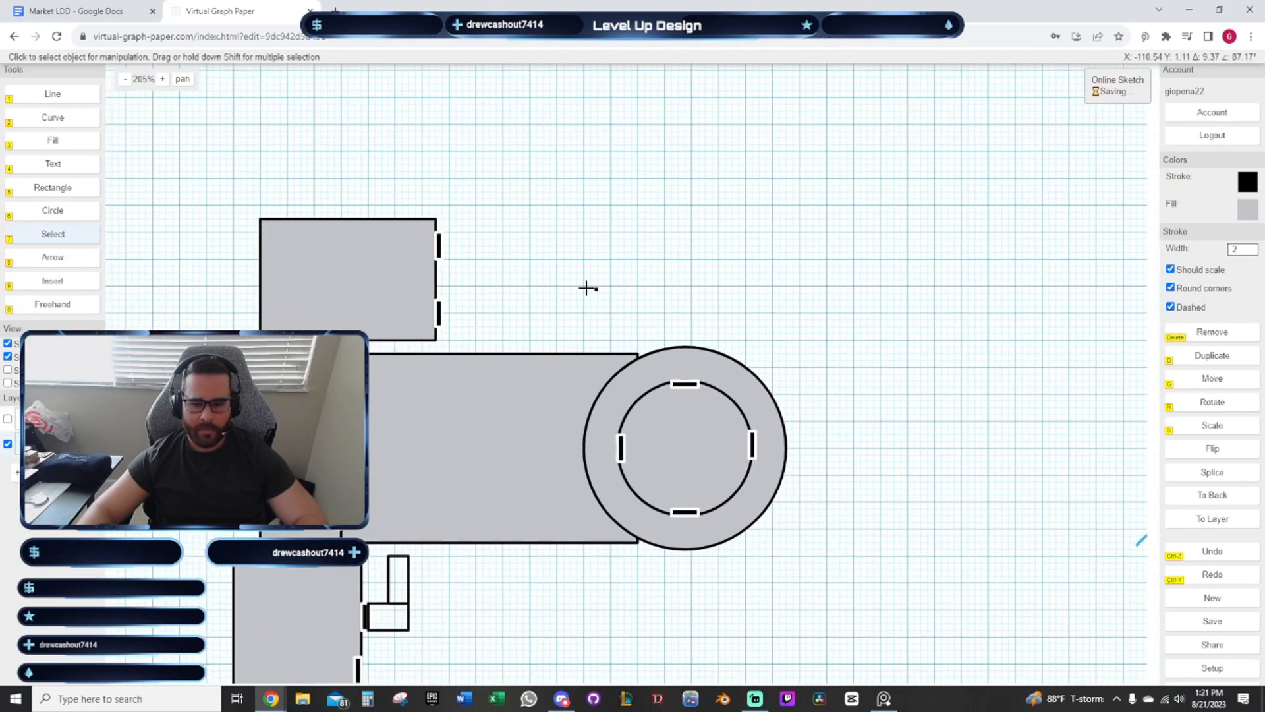
drag(658, 269, 607, 319)
drag(328, 476, 530, 344)
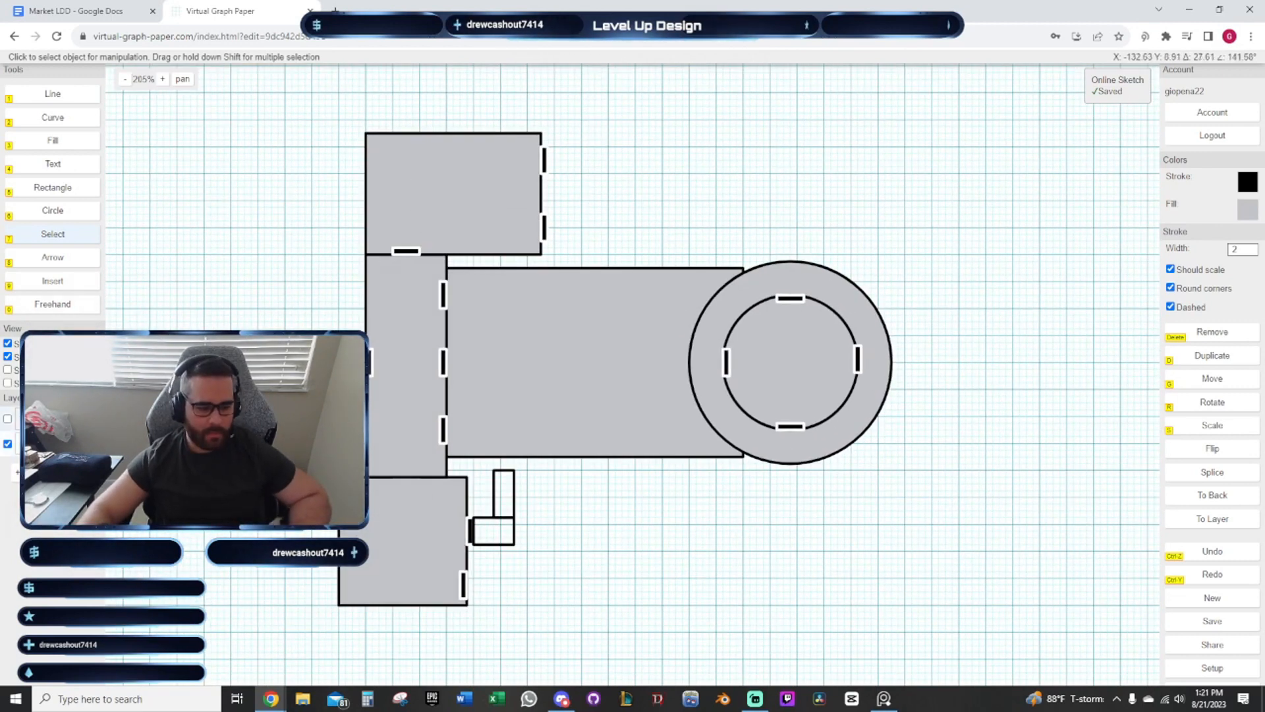
Place a text label reading "Market" inside the large central room
click(620, 367)
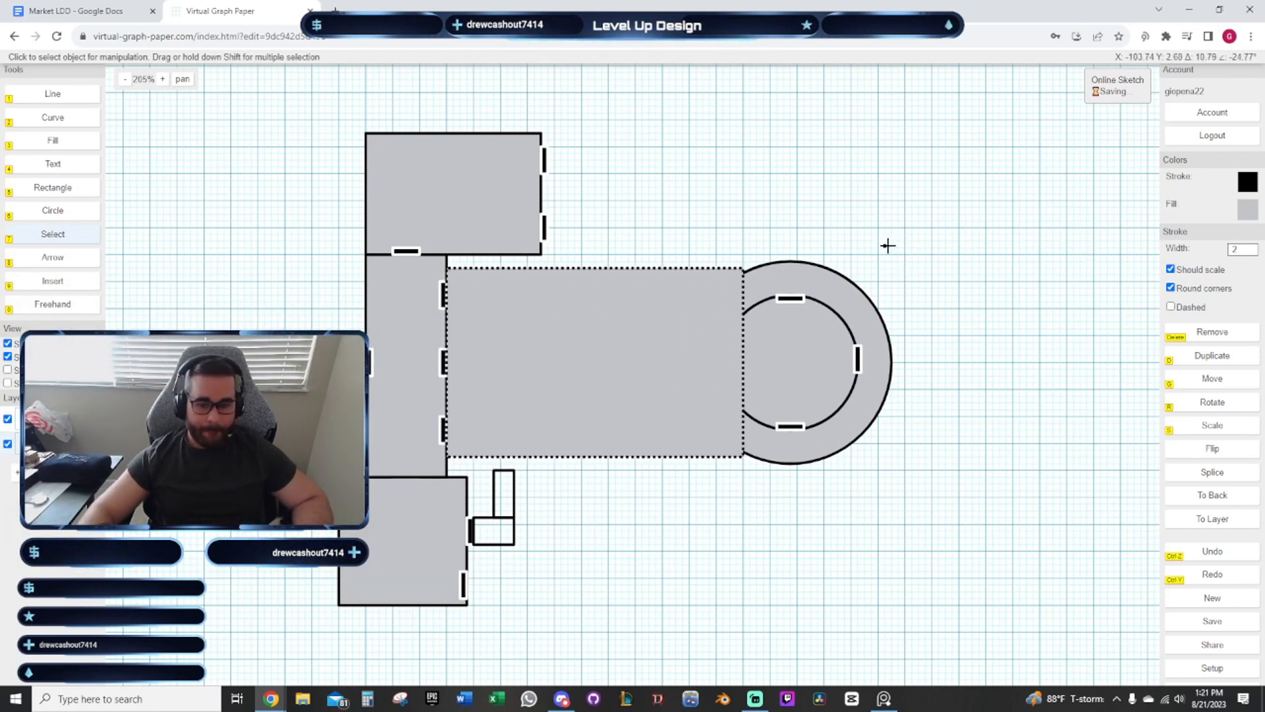
click(998, 287)
drag(999, 287, 947, 296)
click(72, 165)
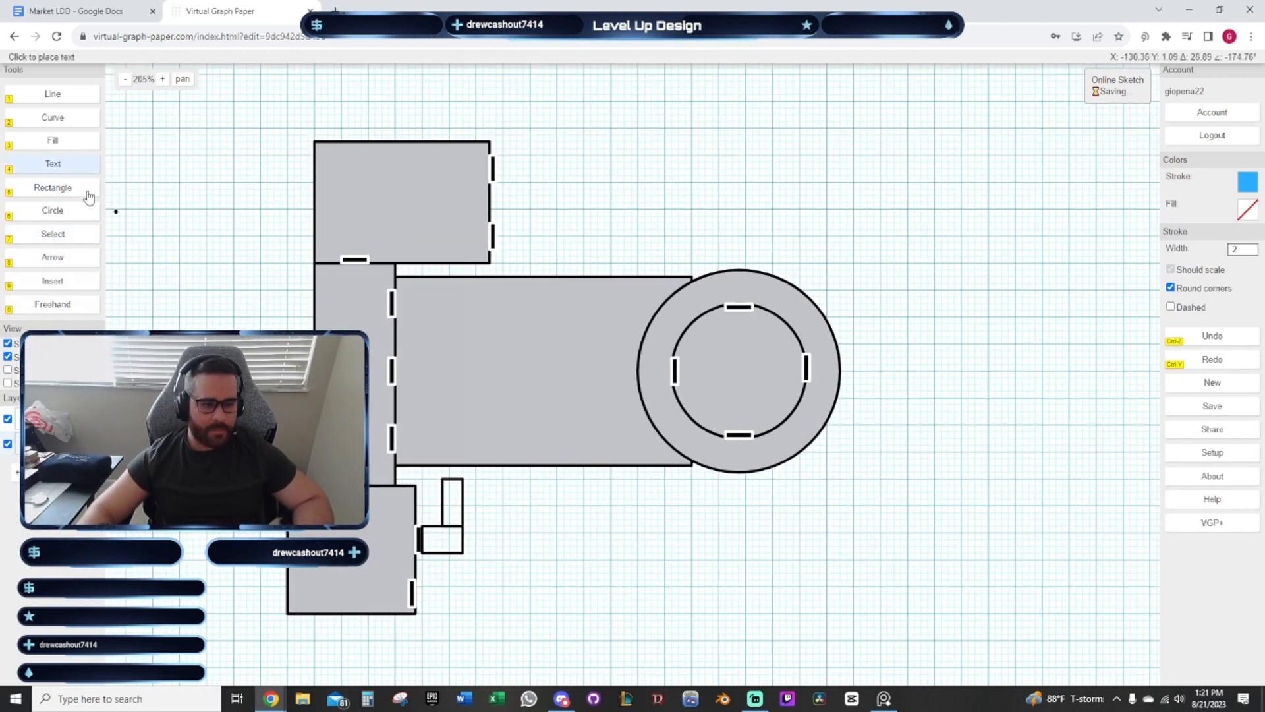
click(491, 356)
text(Markel)
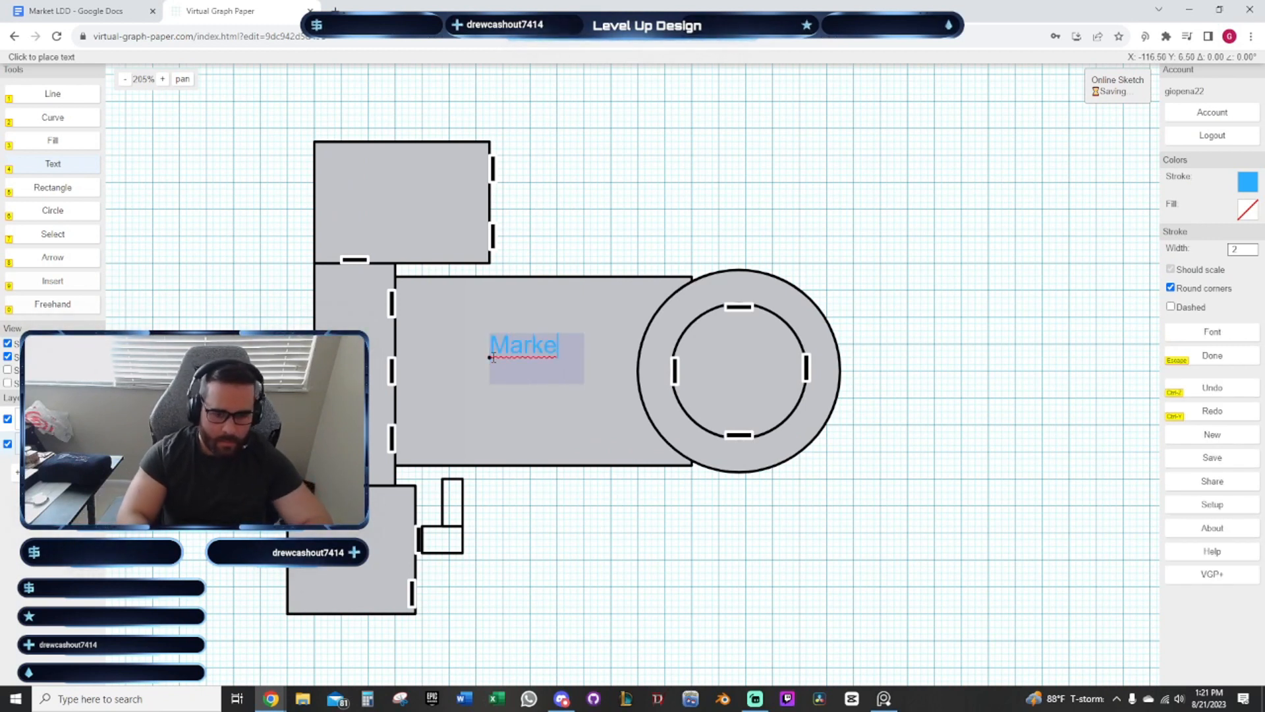
click(56, 235)
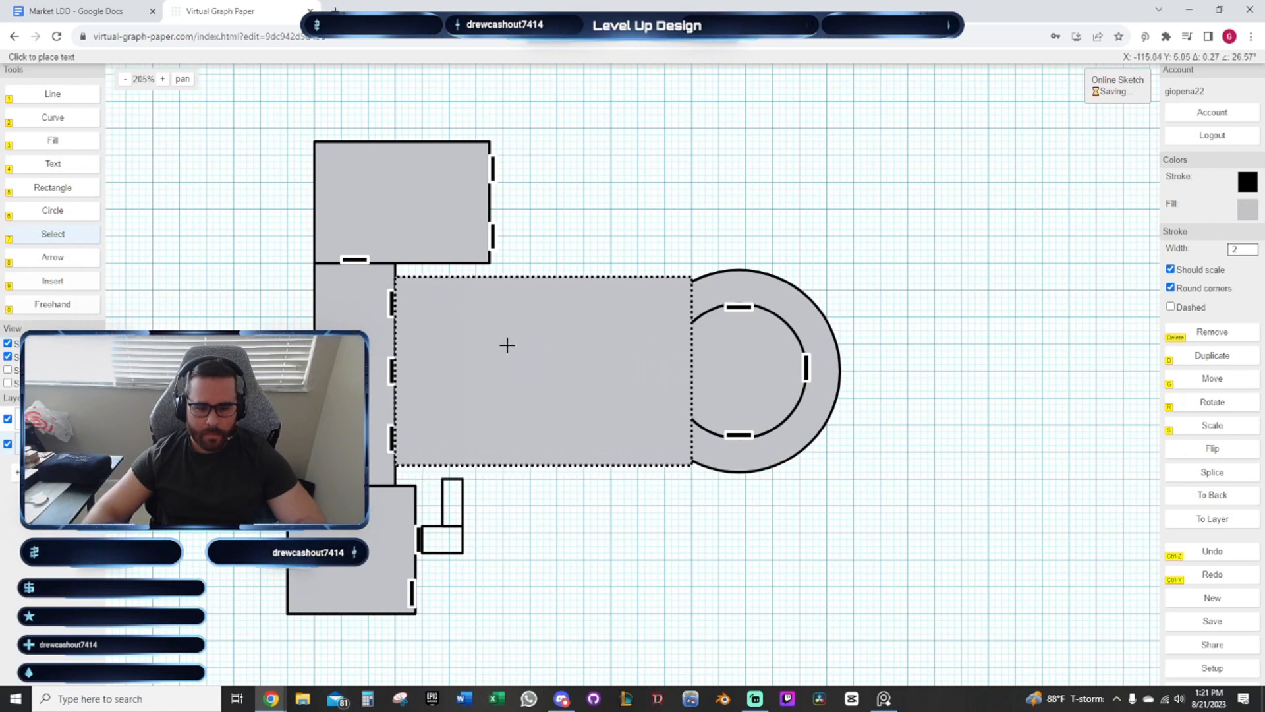
click(497, 319)
click(524, 349)
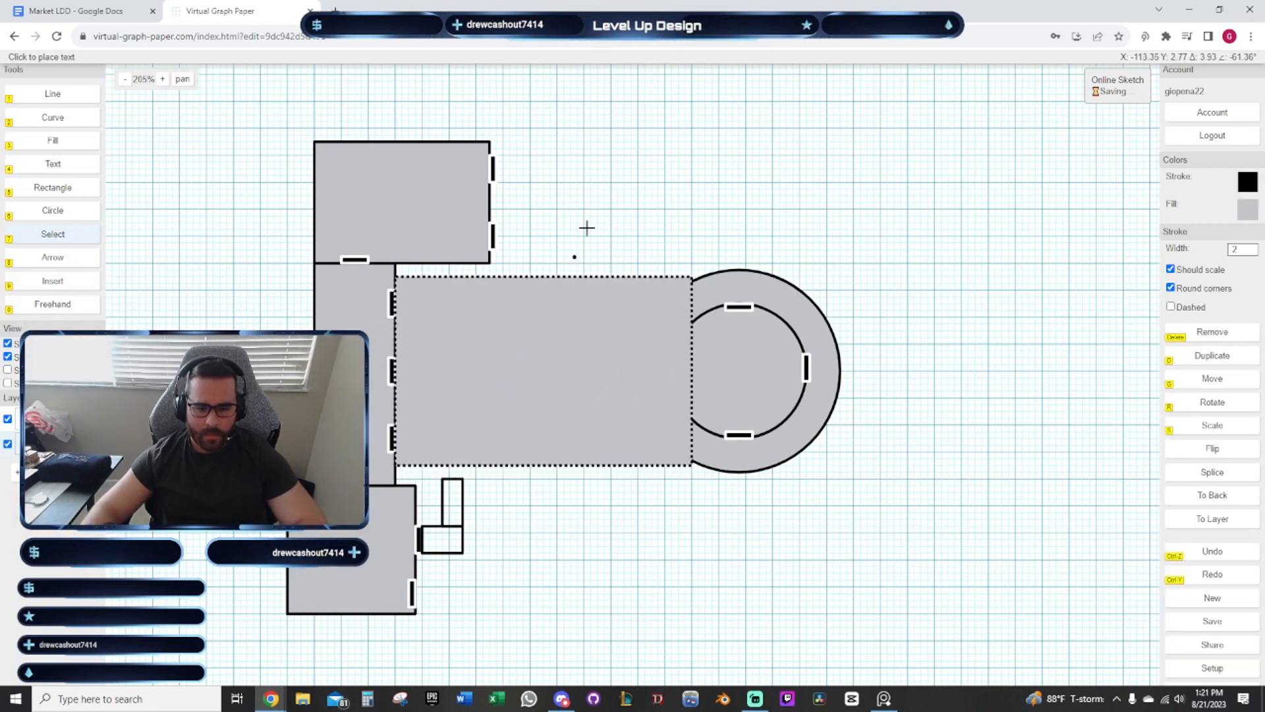
click(605, 176)
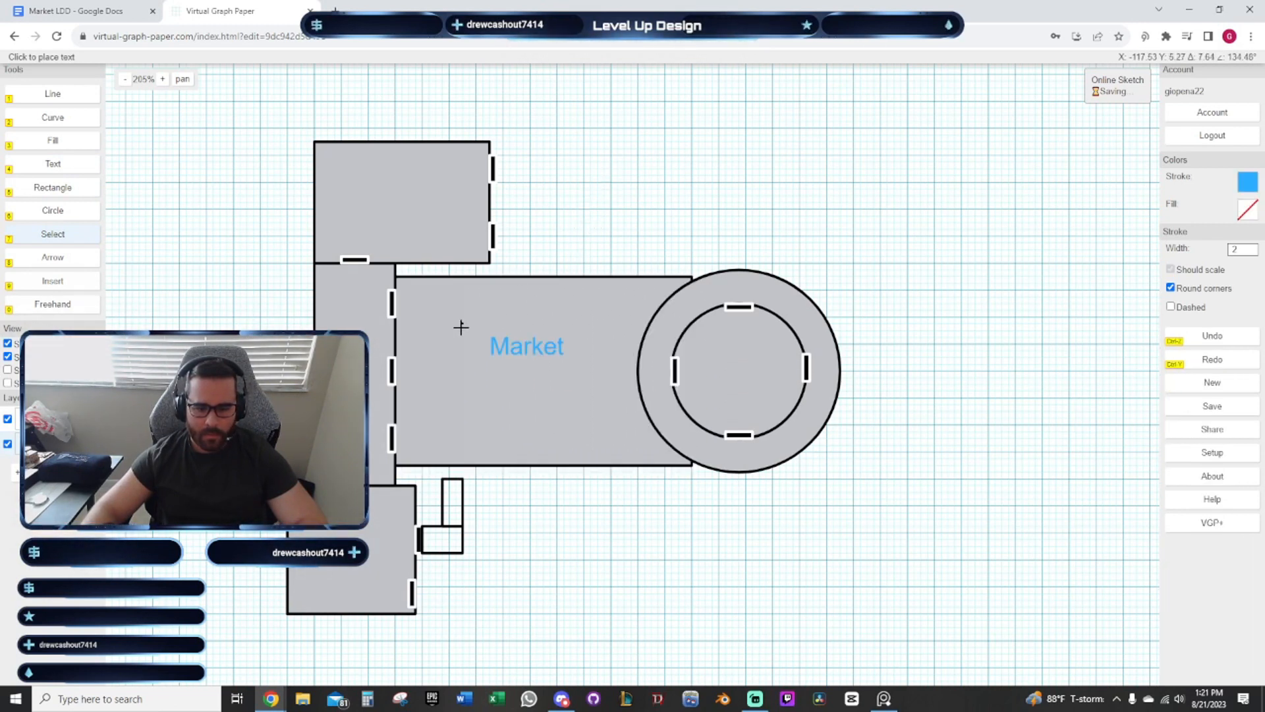
Recolor the Market label black and move it just below the large room's lower wall
click(585, 382)
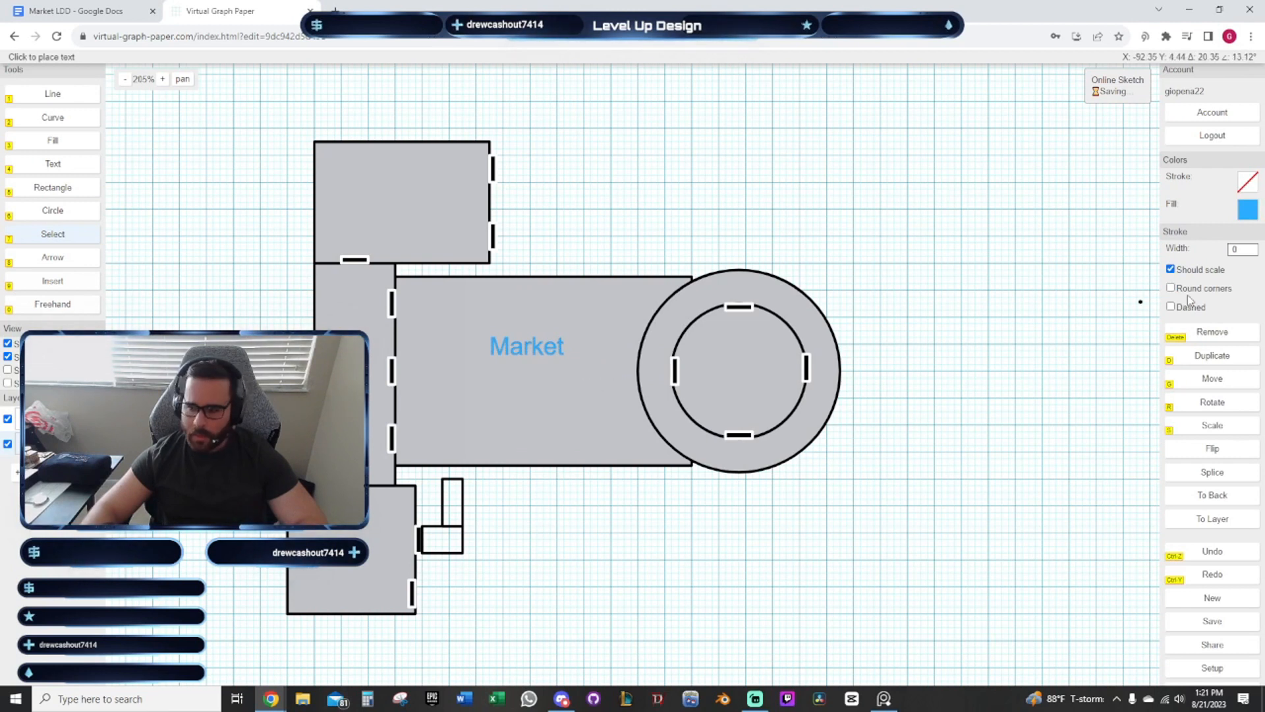
click(1247, 211)
click(1105, 227)
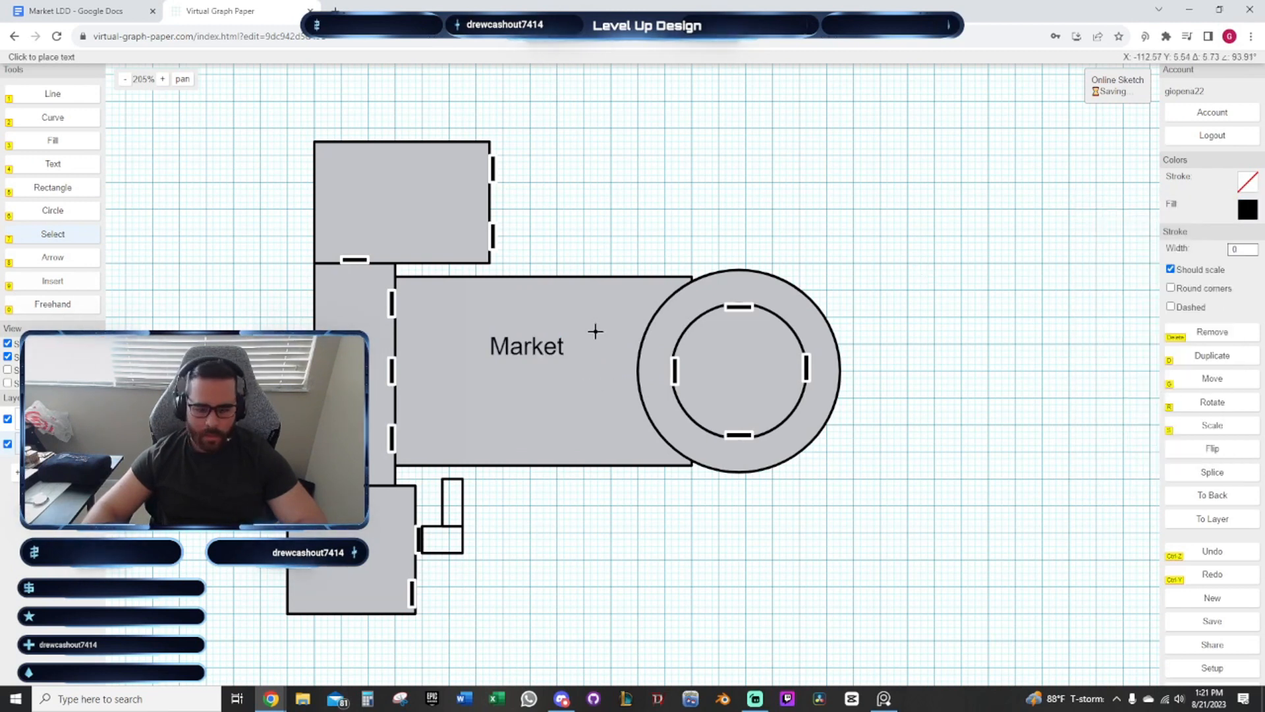
drag(593, 333, 494, 464)
click(498, 463)
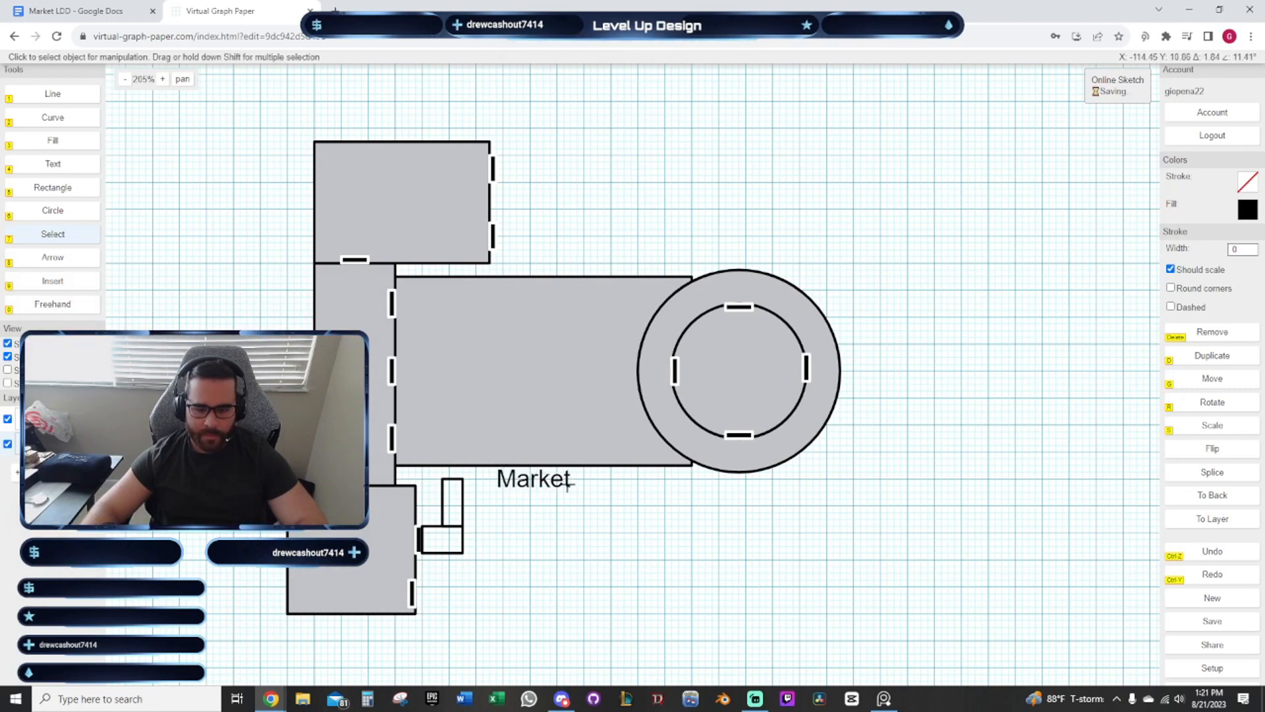
Move the small L-shaped passage and its door marker up so the passage meets the Market room's lower wall
drag(613, 511, 787, 531)
scroll(692, 532, up, 3)
drag(701, 537, 693, 481)
scroll(632, 547, up, 4)
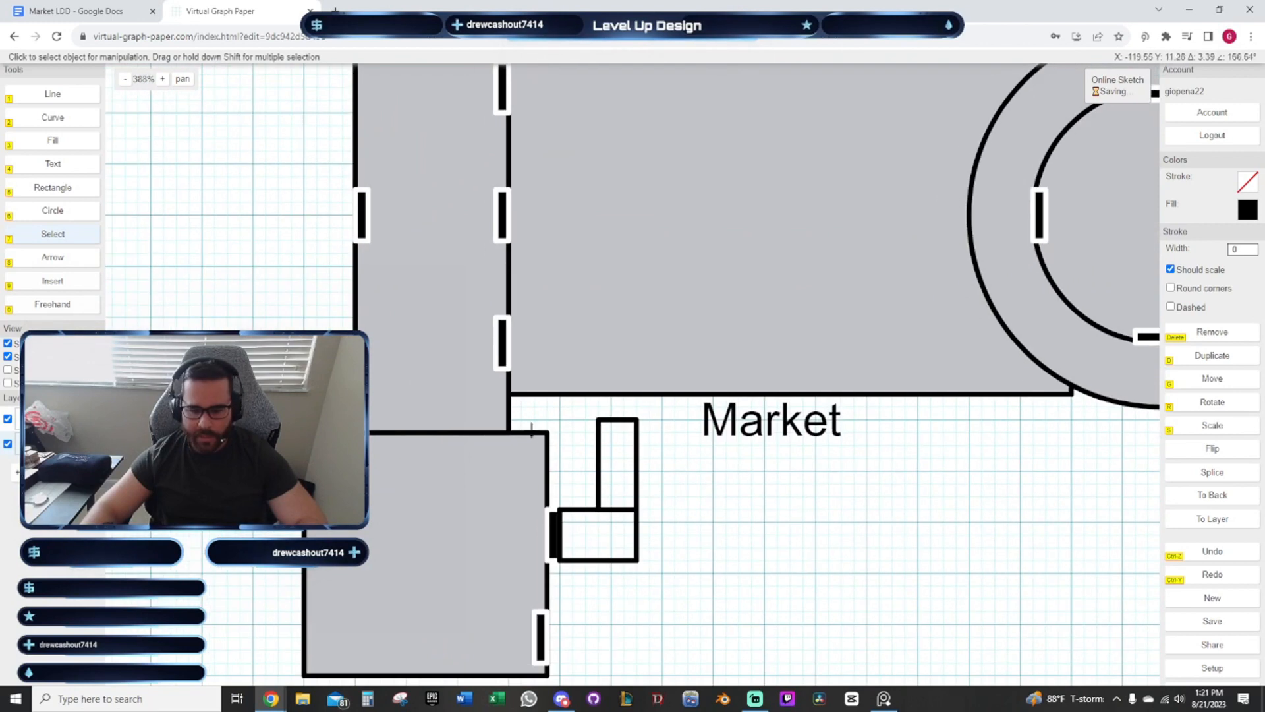
drag(525, 406, 671, 575)
drag(669, 511, 676, 558)
drag(565, 494, 558, 437)
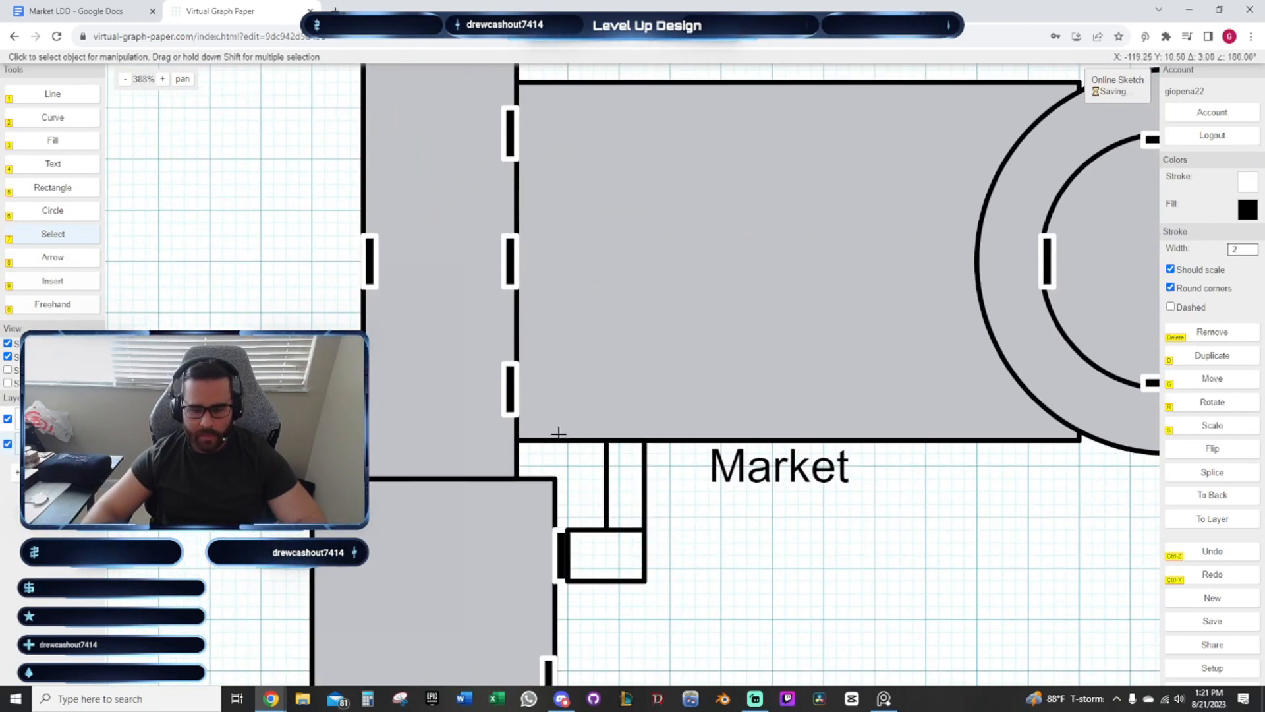
click(768, 567)
drag(850, 556, 767, 514)
scroll(731, 523, down, 3)
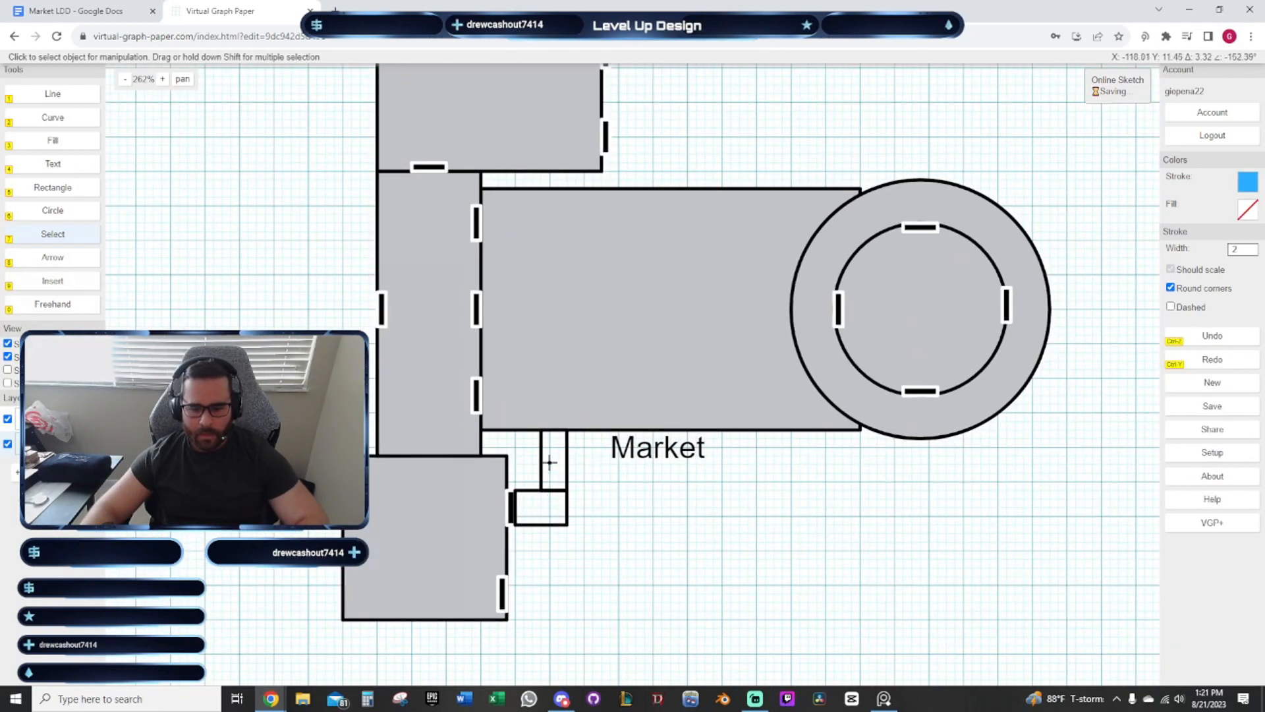
Give both rectangles of the L-shaped passage dashed black outlines and a light gray fill
click(550, 462)
shift+click(556, 503)
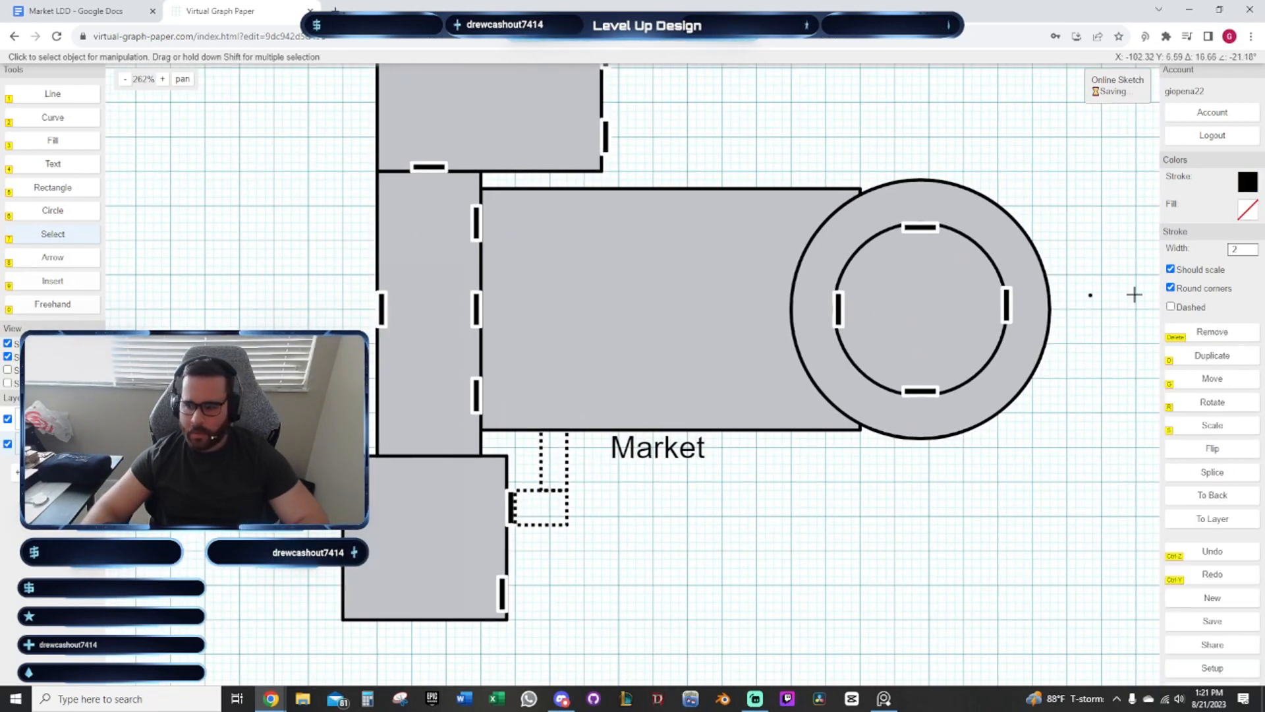
click(1178, 310)
click(1253, 219)
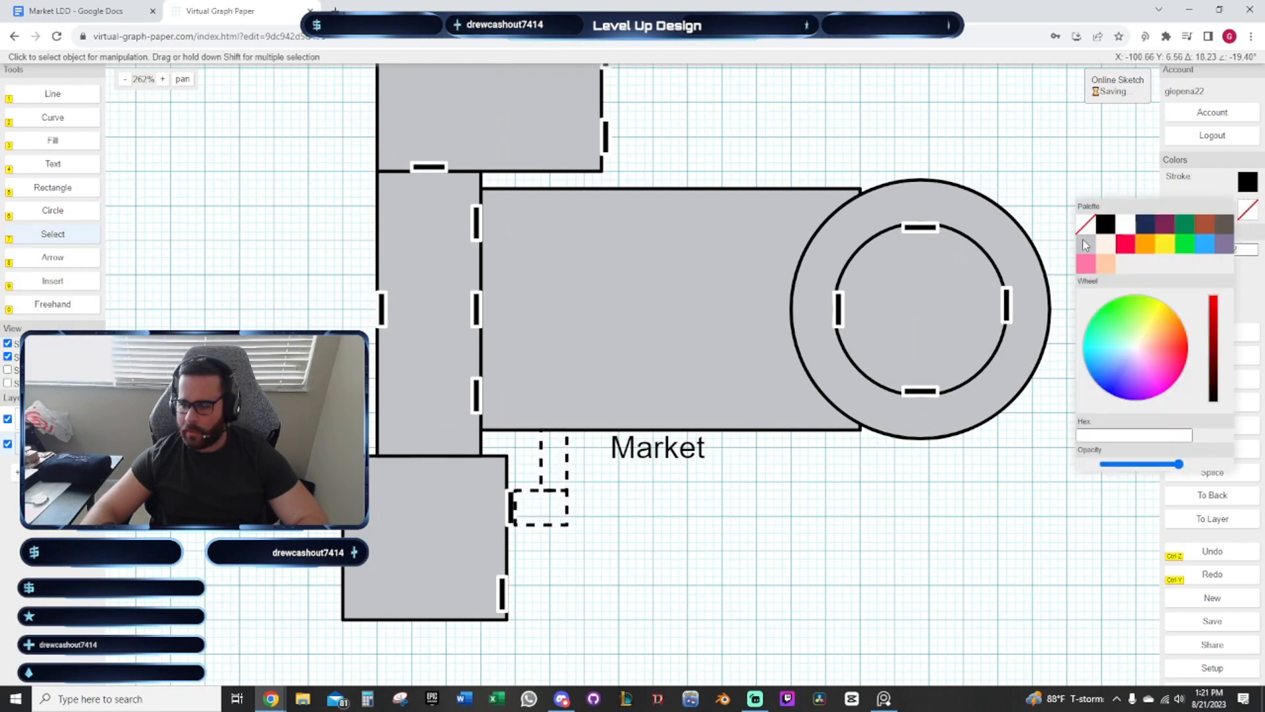
click(1094, 249)
click(842, 512)
click(842, 513)
drag(891, 519, 731, 565)
drag(582, 533, 639, 572)
drag(542, 228, 567, 274)
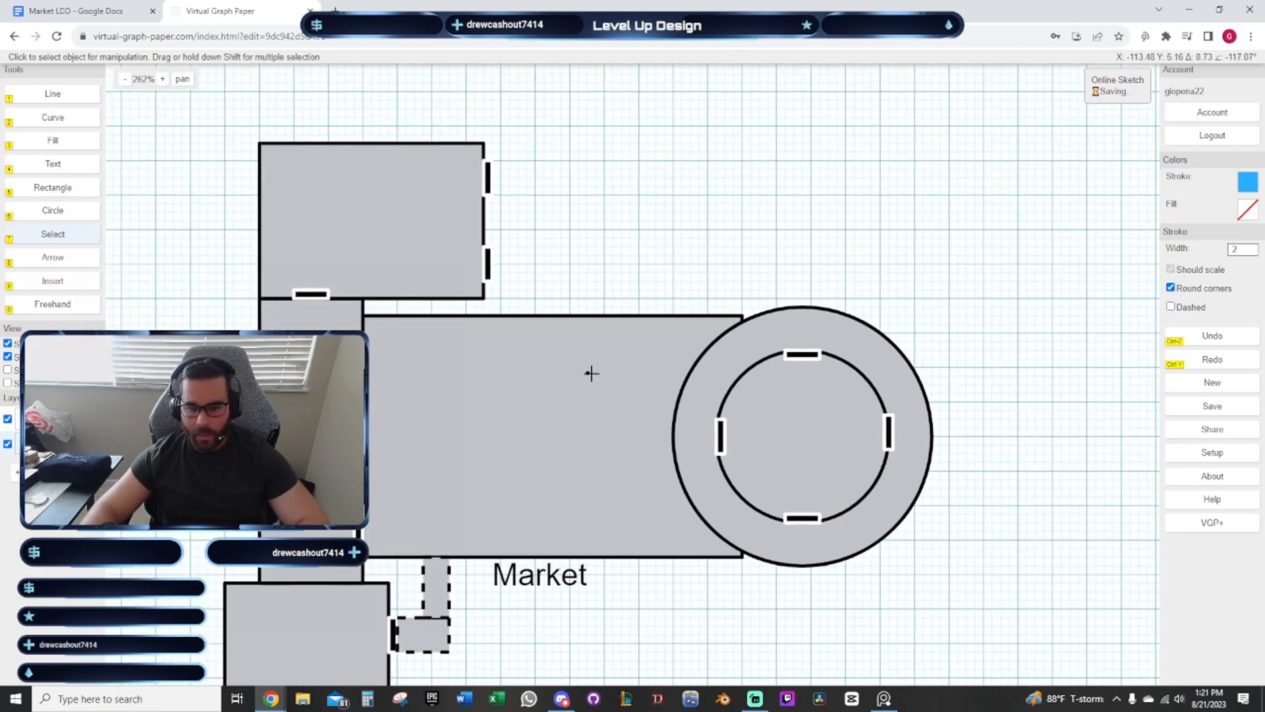
mouse_move(622, 495)
mouse_down()
mouse_move(669, 441)
mouse_move(635, 342)
mouse_up()
drag(522, 497, 539, 546)
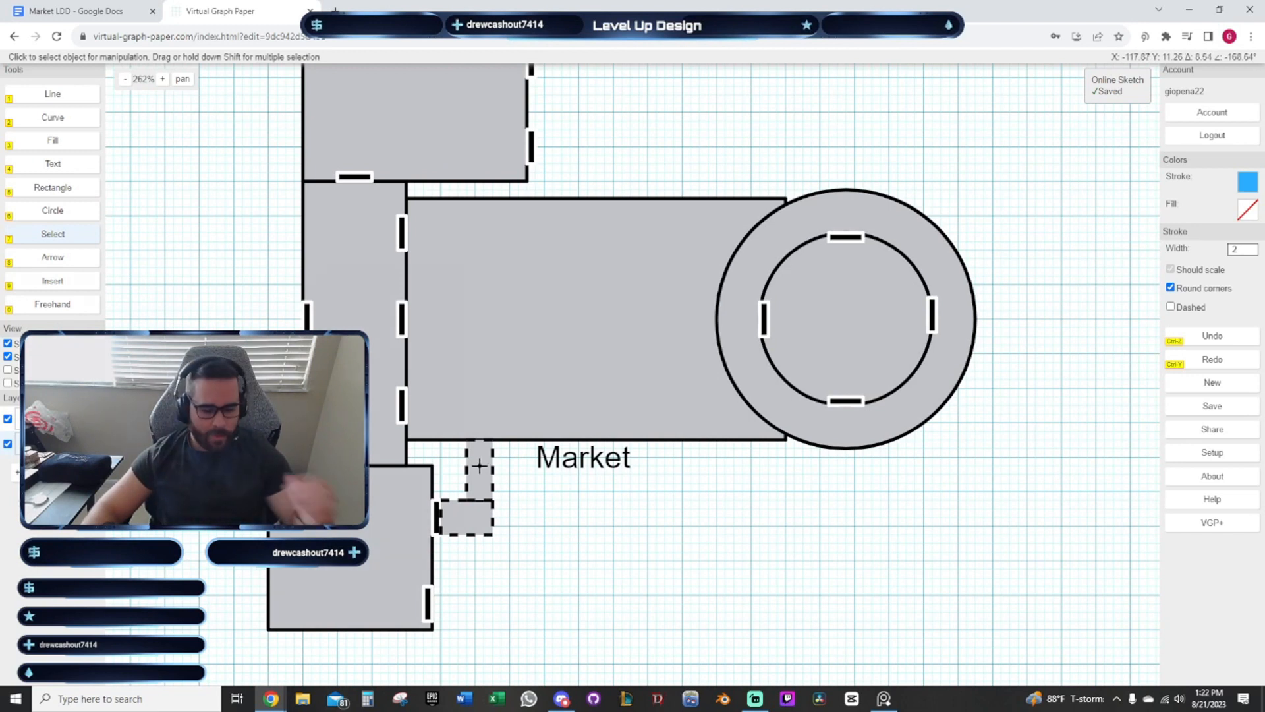
Transfer both rectangles of the L-shaped passage to Layer 2
click(469, 522)
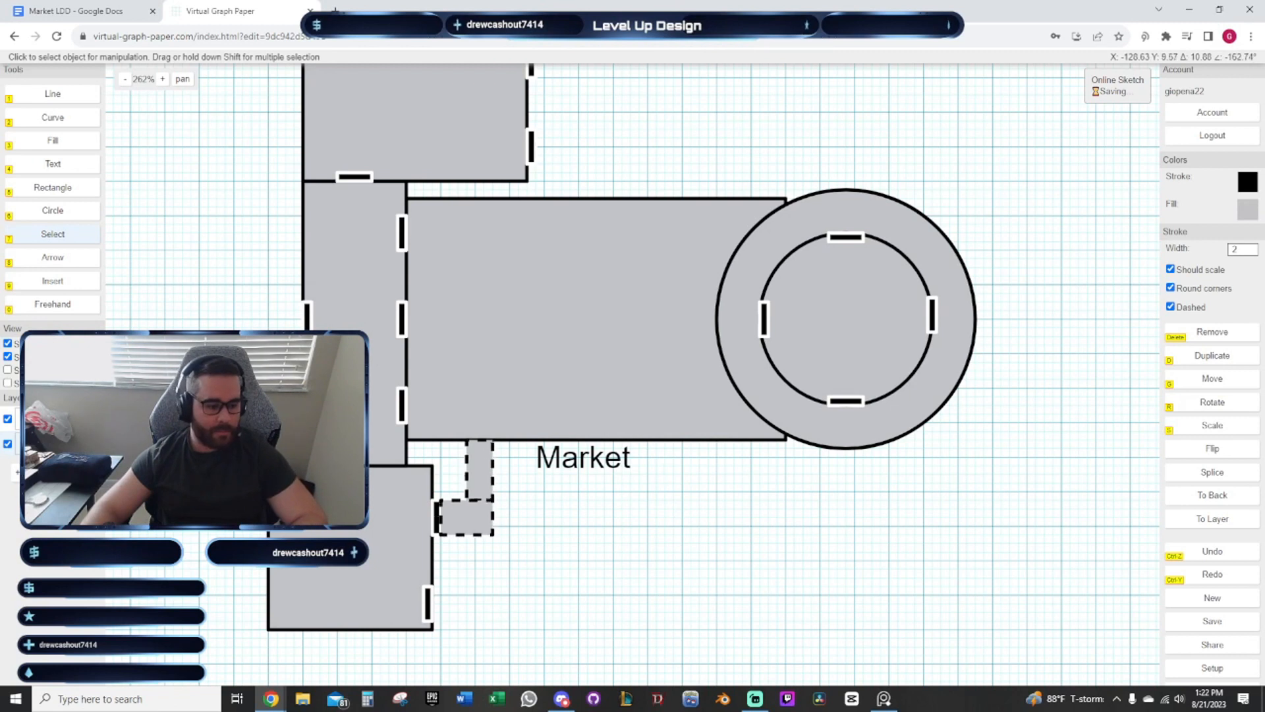
click(1213, 519)
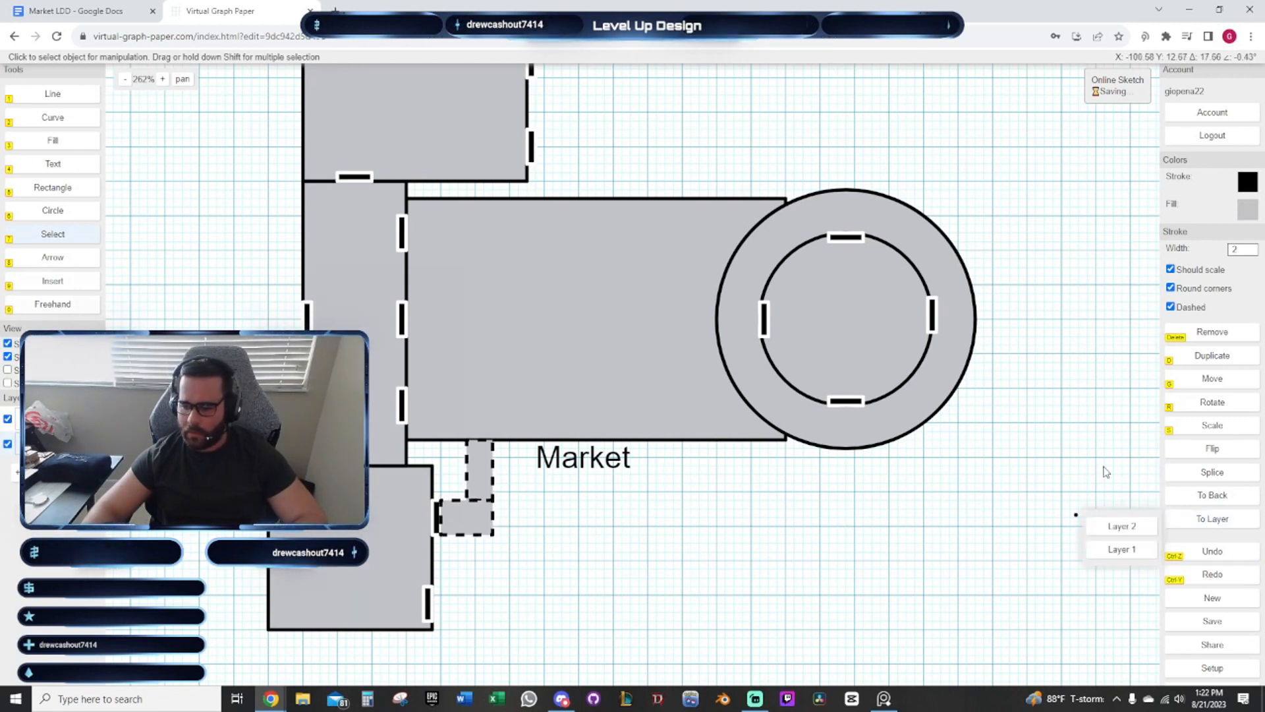
click(1114, 525)
click(491, 536)
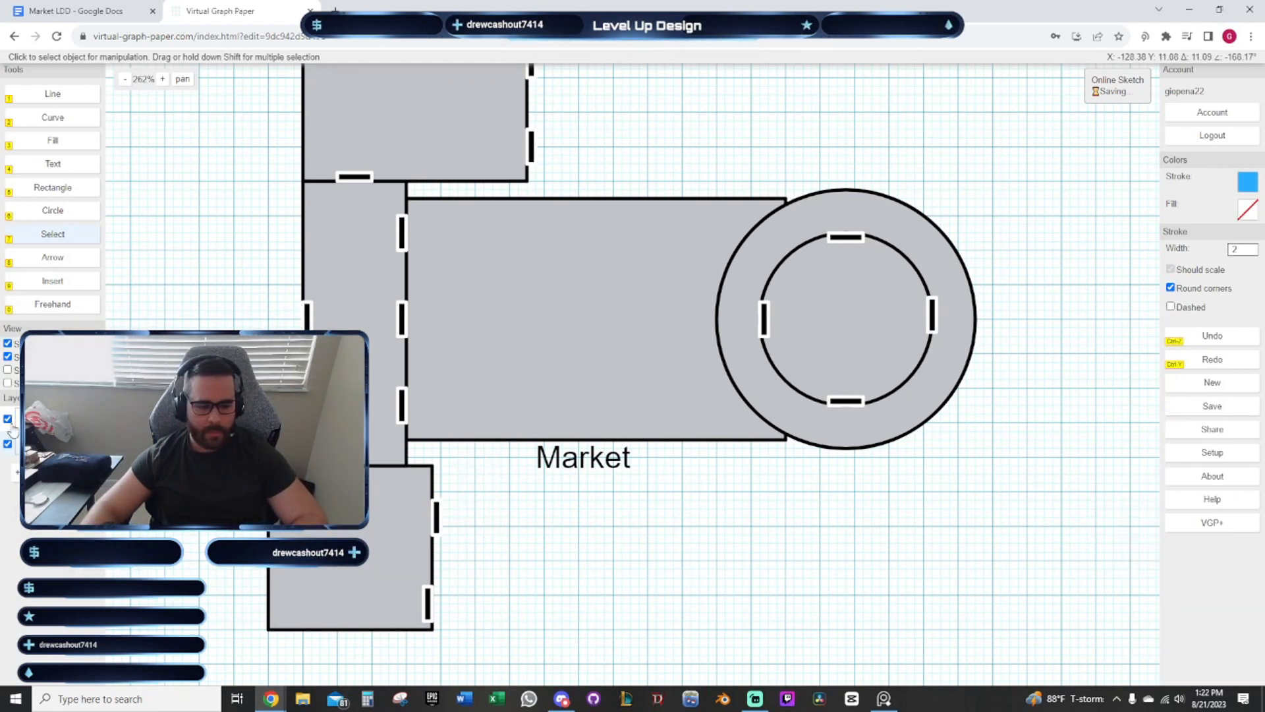
Toggle Layer 2's visibility repeatedly to compare the layout with and without its dashed shapes, leaving the layer hidden
scroll(683, 565, down, 3)
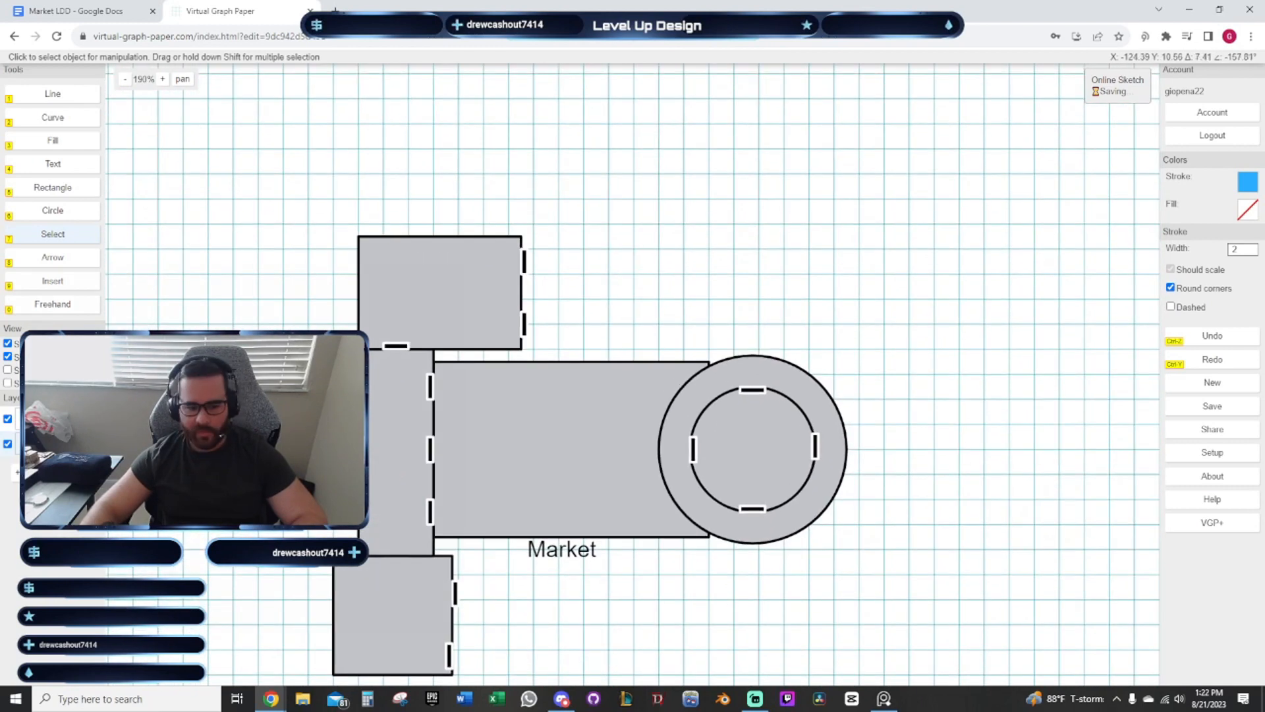
click(8, 419)
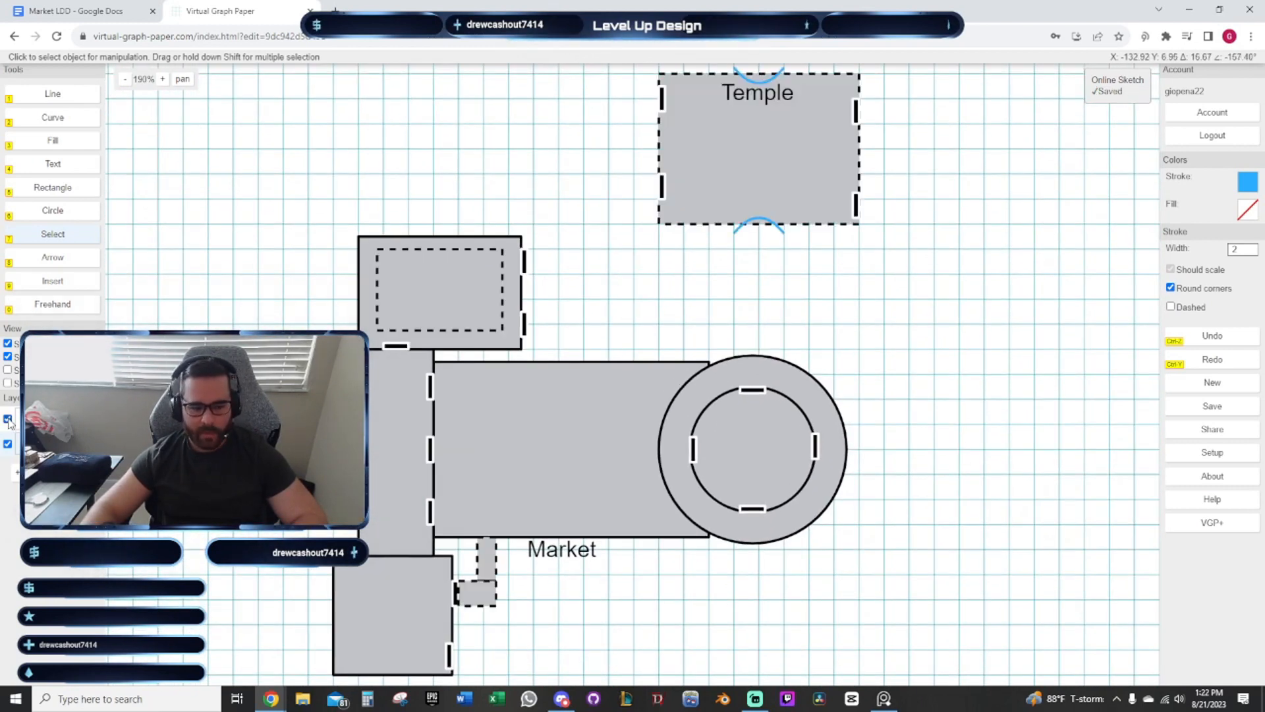
click(8, 419)
click(8, 419)
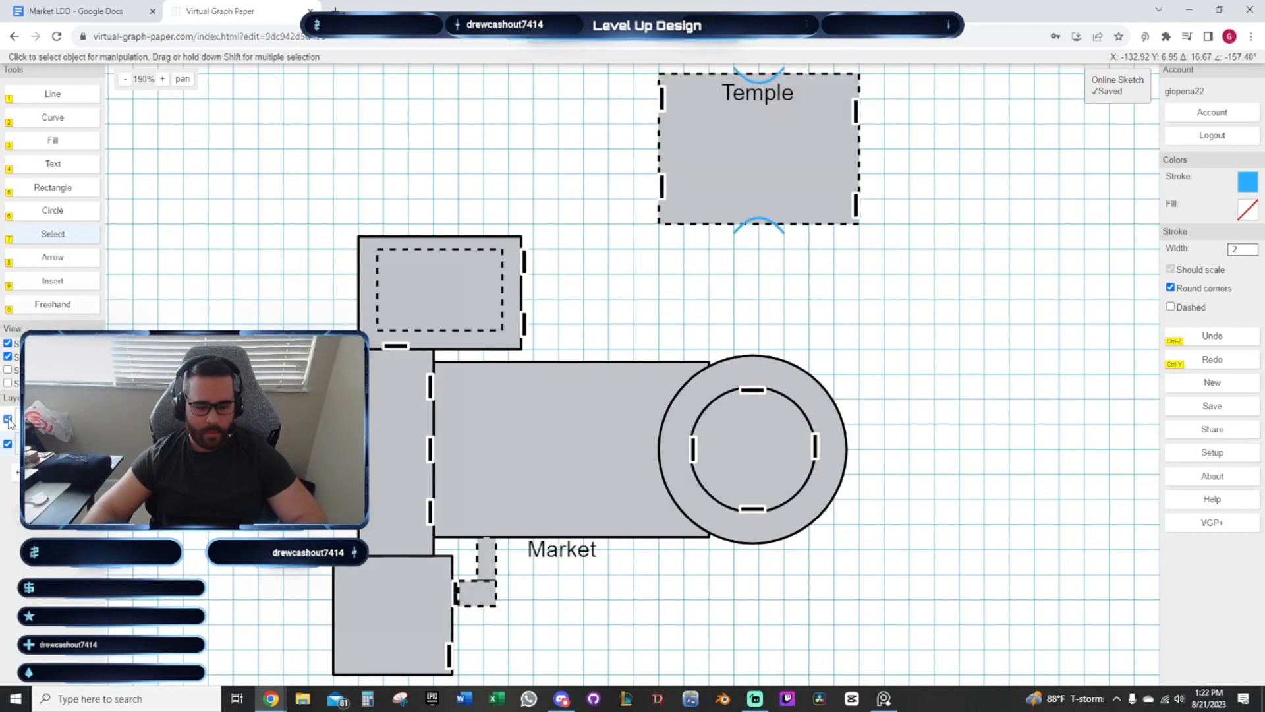
click(8, 419)
drag(557, 601, 543, 551)
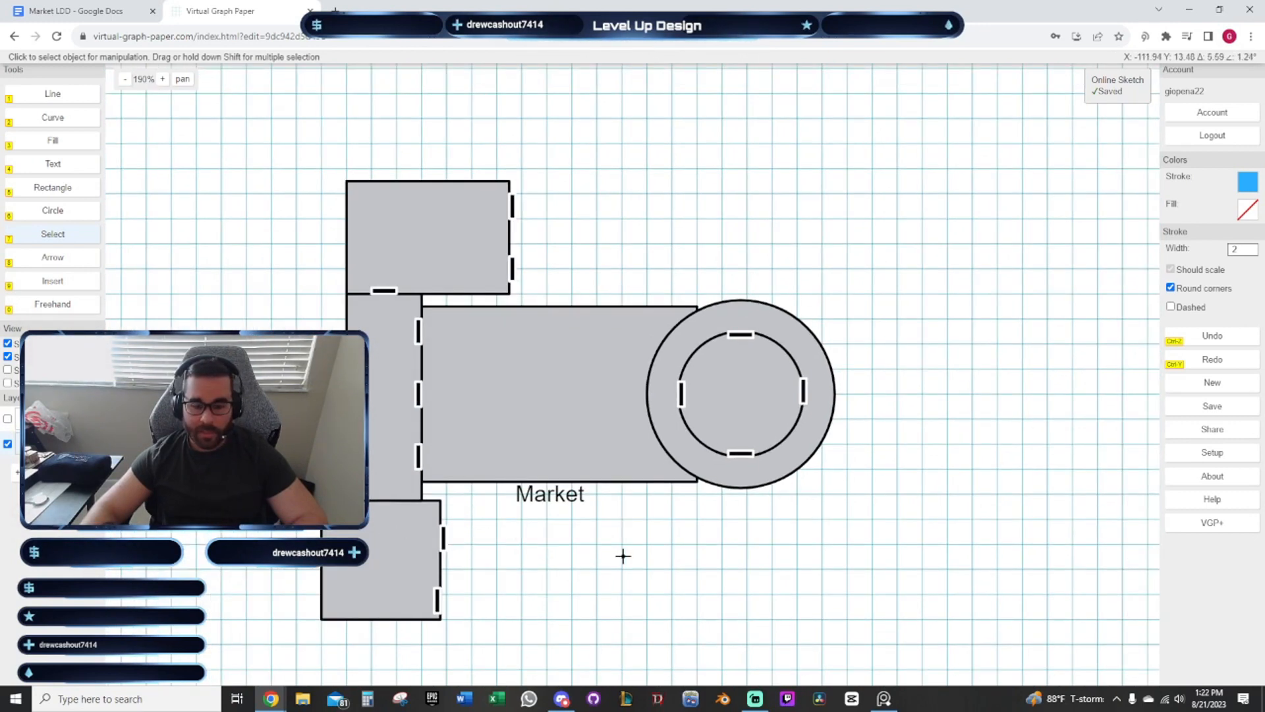
drag(623, 555, 539, 565)
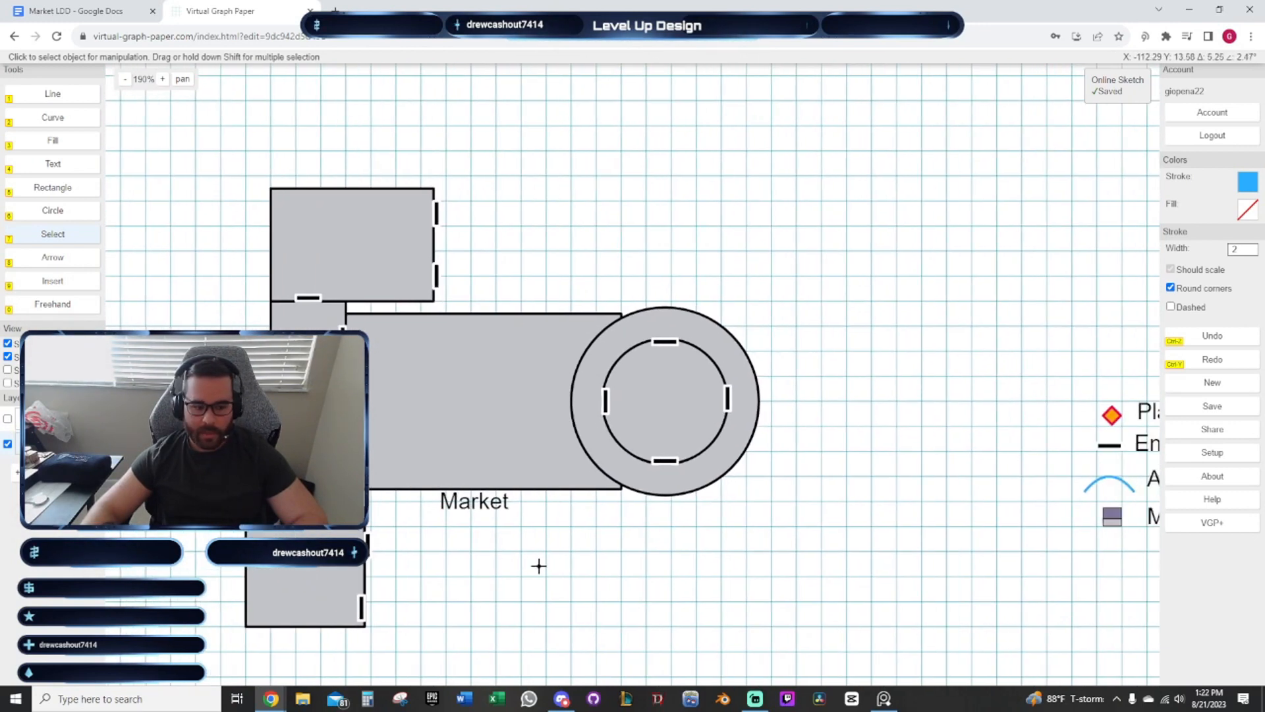
click(8, 419)
click(8, 419)
mouse_move(658, 239)
mouse_down()
mouse_move(664, 323)
mouse_move(638, 268)
mouse_up()
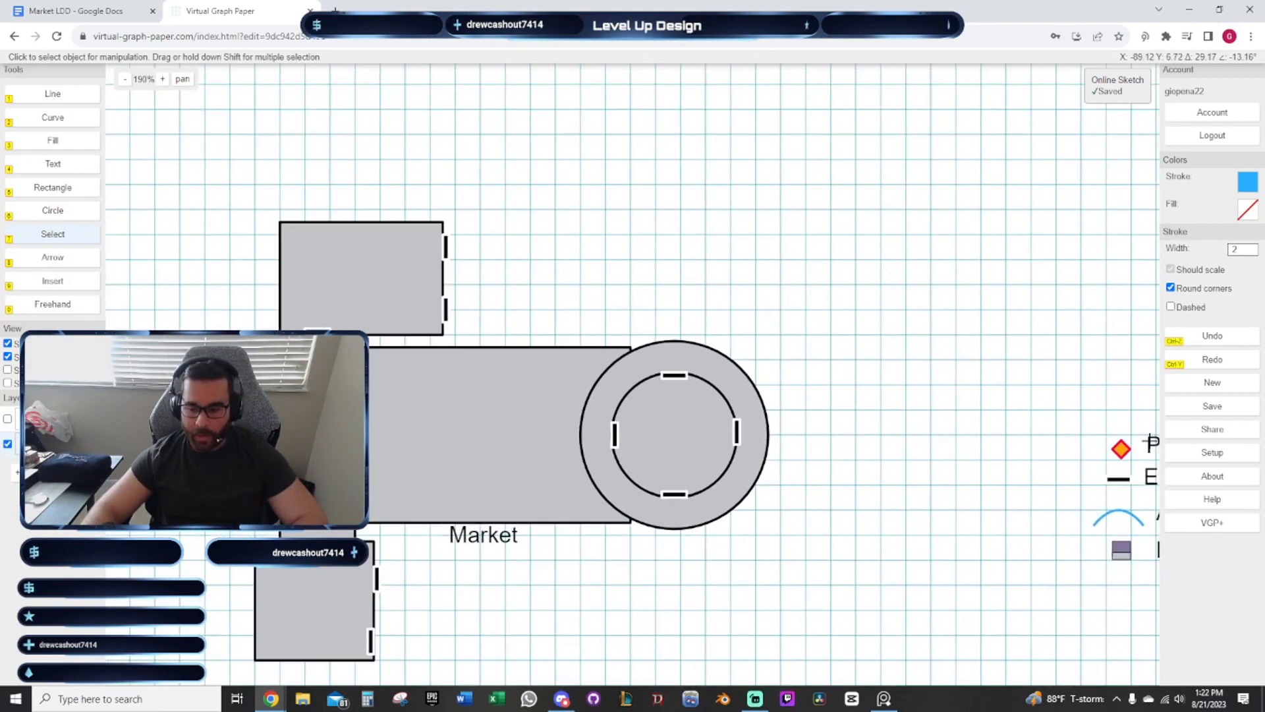
drag(1150, 441, 1056, 396)
drag(734, 340, 858, 401)
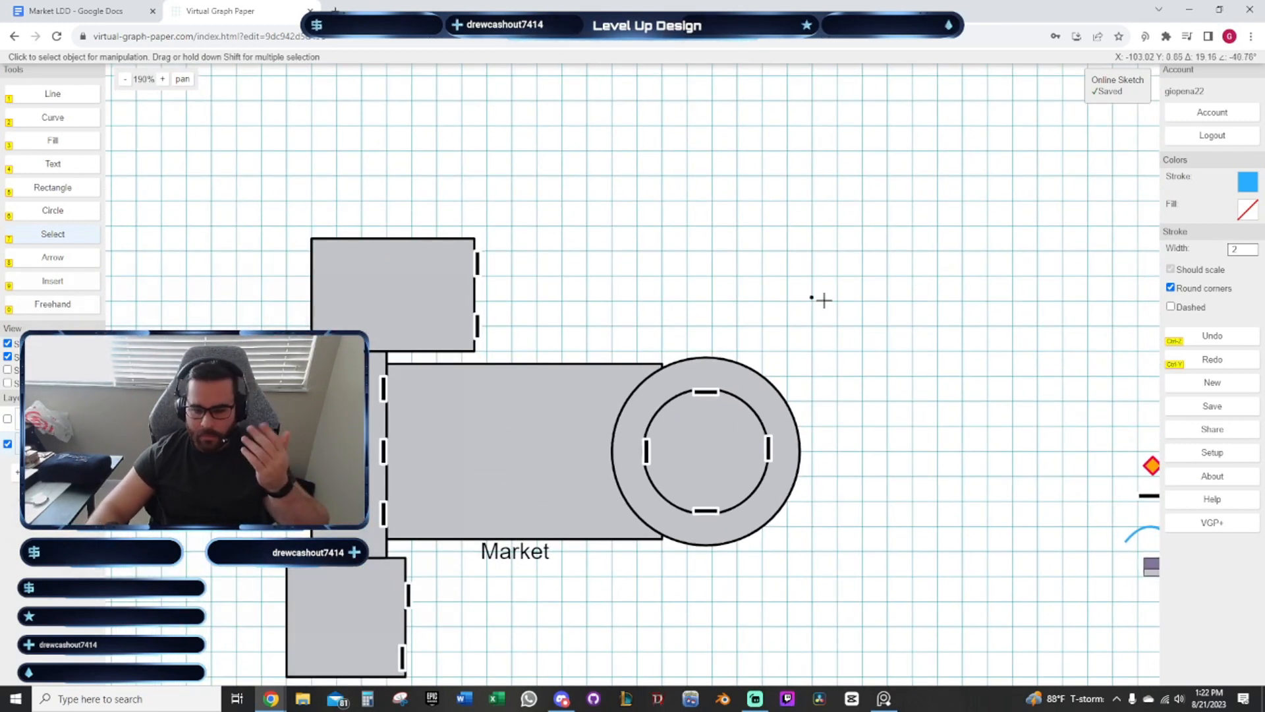
drag(823, 300, 694, 215)
drag(828, 300, 864, 395)
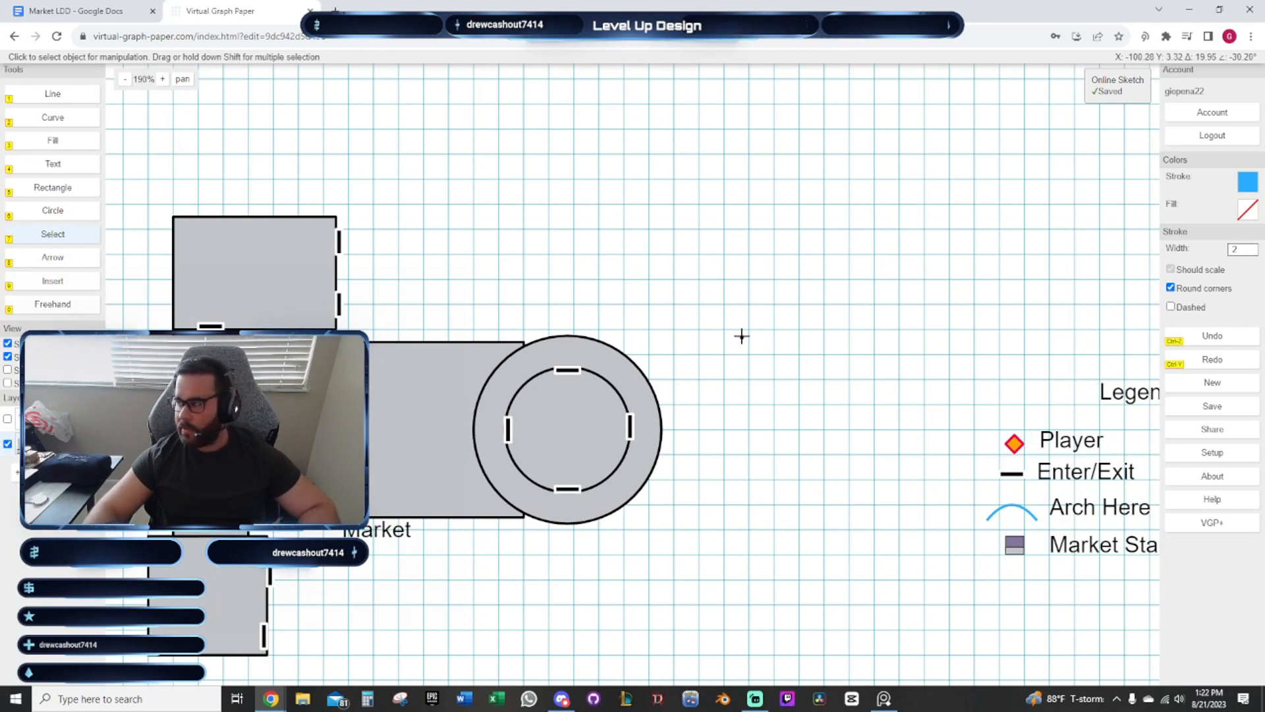
scroll(562, 404, up, 3)
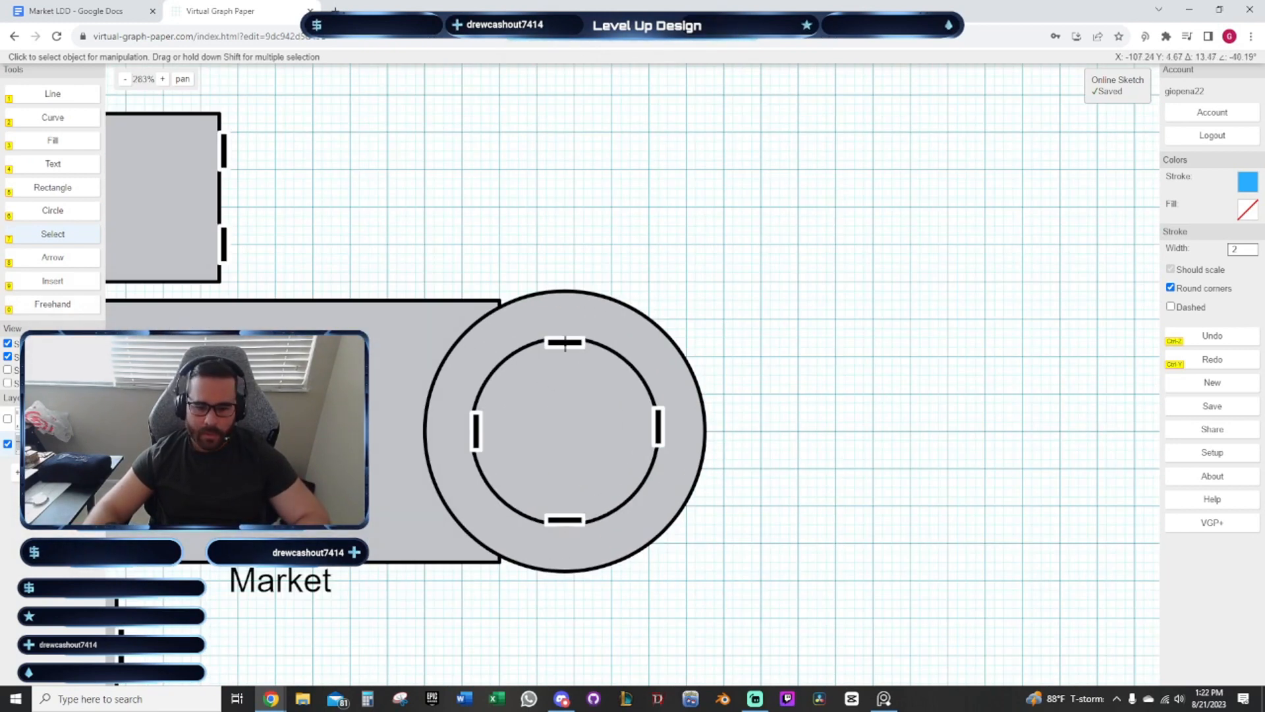
Duplicate the inner circle's top door marker rotated 135° onto the circle's upper-right arc, and place a copy of it on the lower-left arc
click(564, 342)
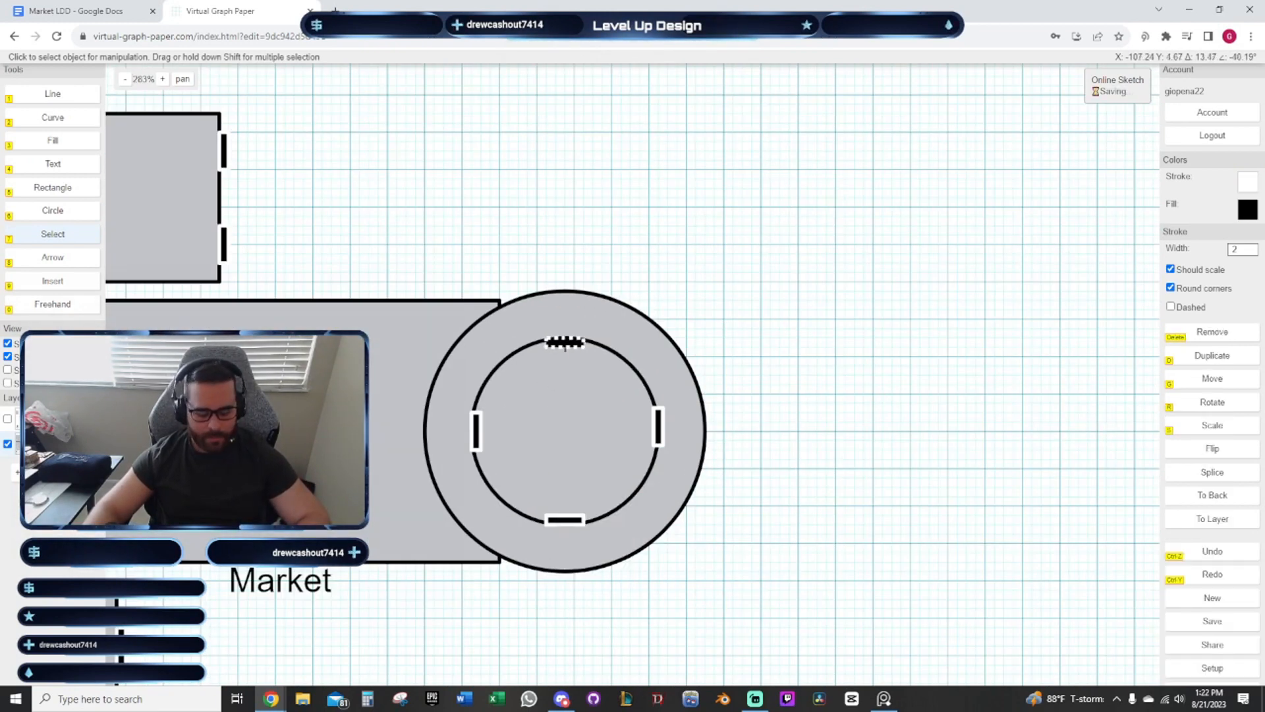
scroll(560, 342, up, 2)
key(d)
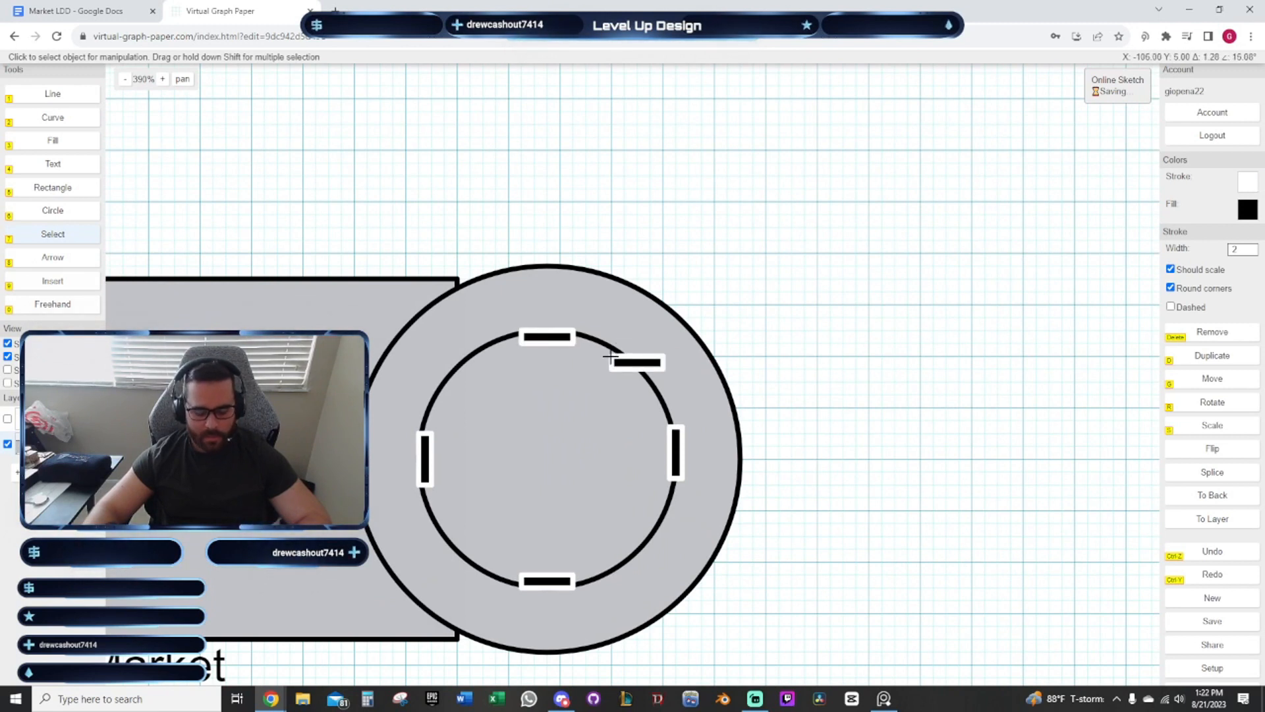
click(611, 356)
key(r)
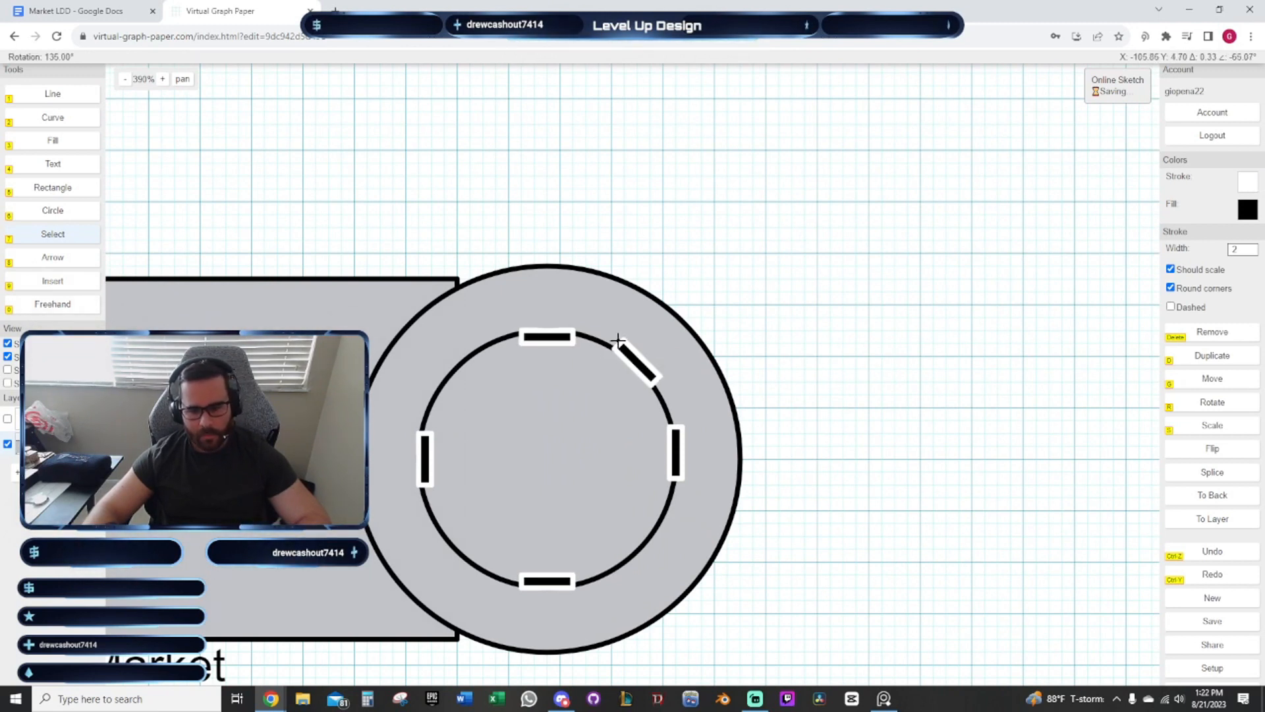
click(621, 340)
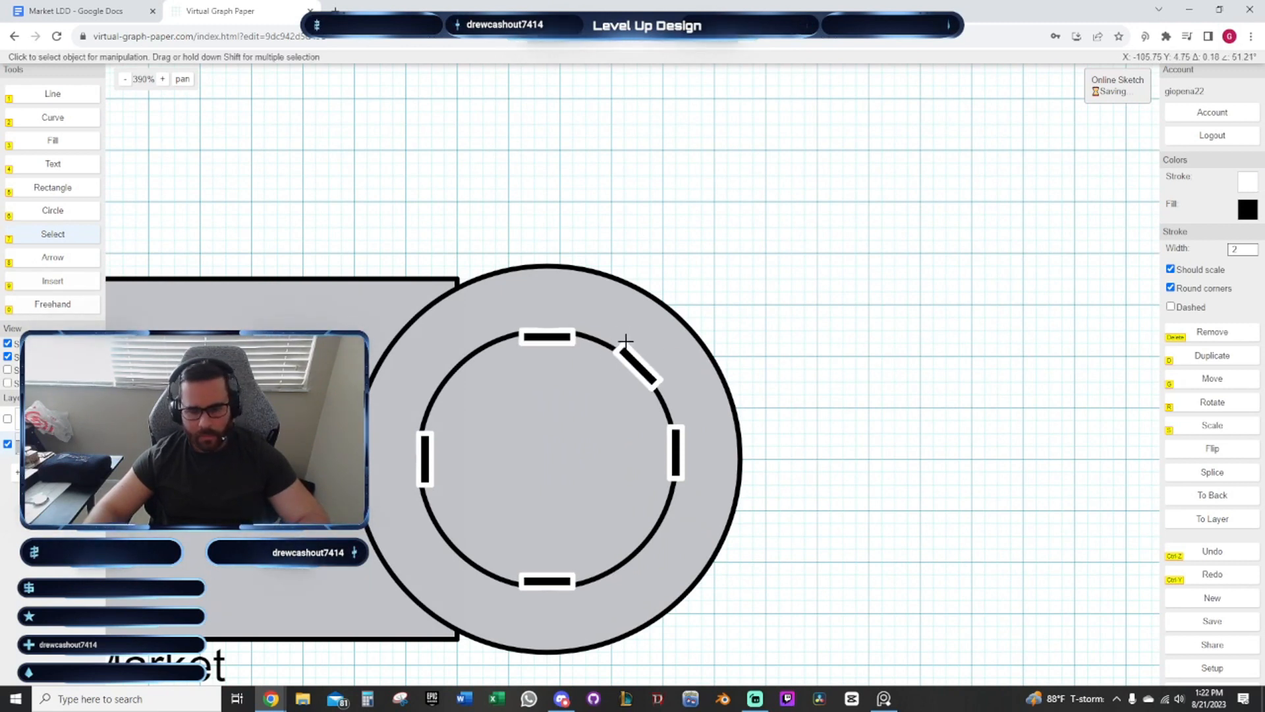
key(d)
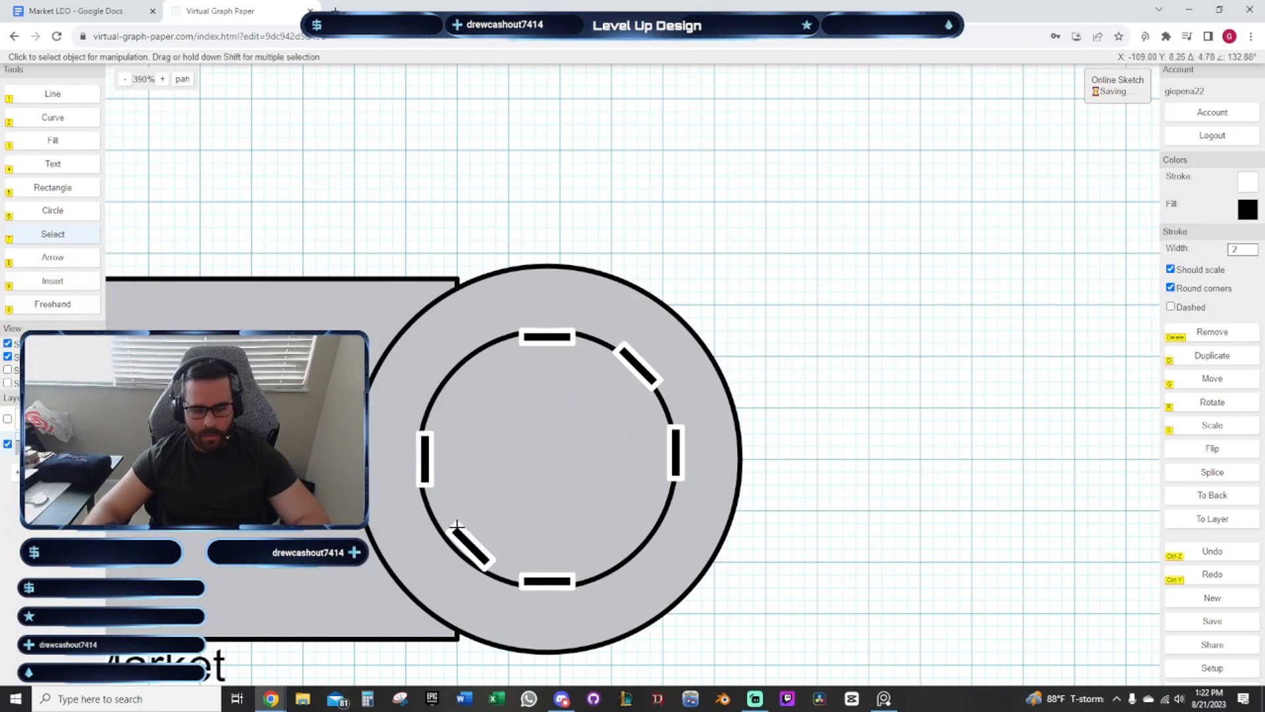
click(445, 523)
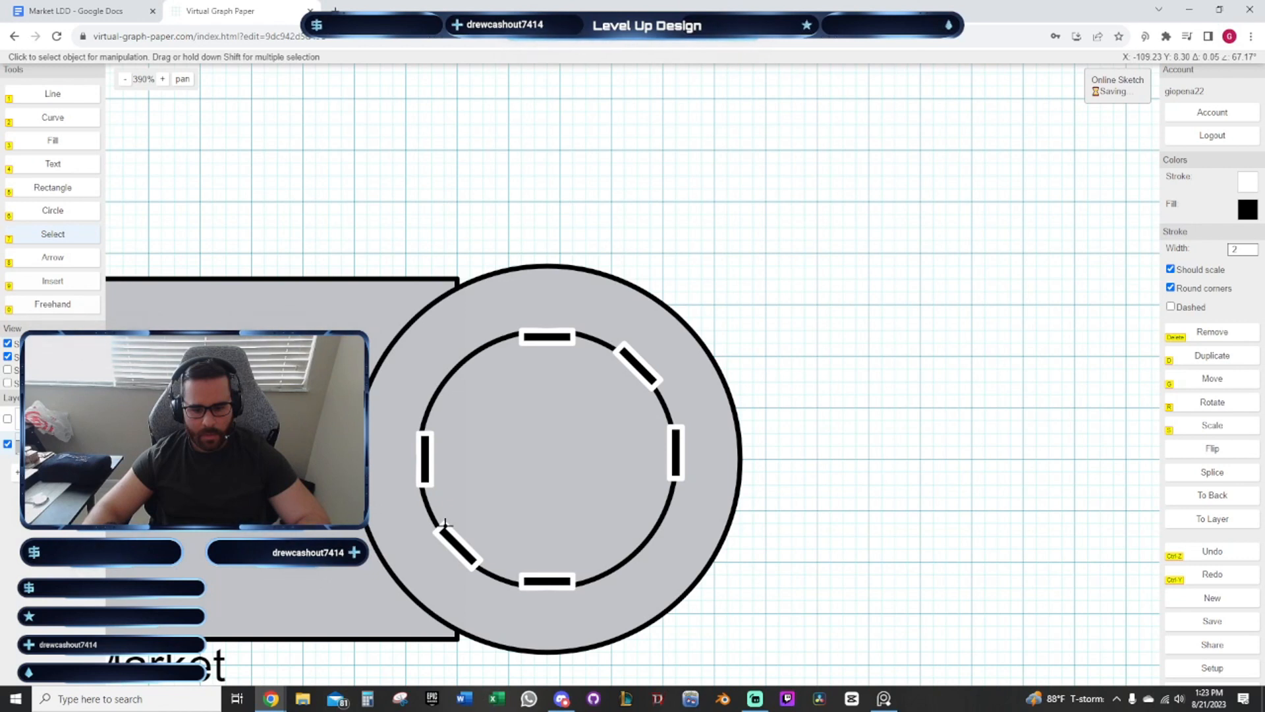
Copy the diagonal door marker to the inner circle's upper-left arc, rotate it to follow the curve, and duplicate it onto the lower-right arc
key(d)
click(446, 343)
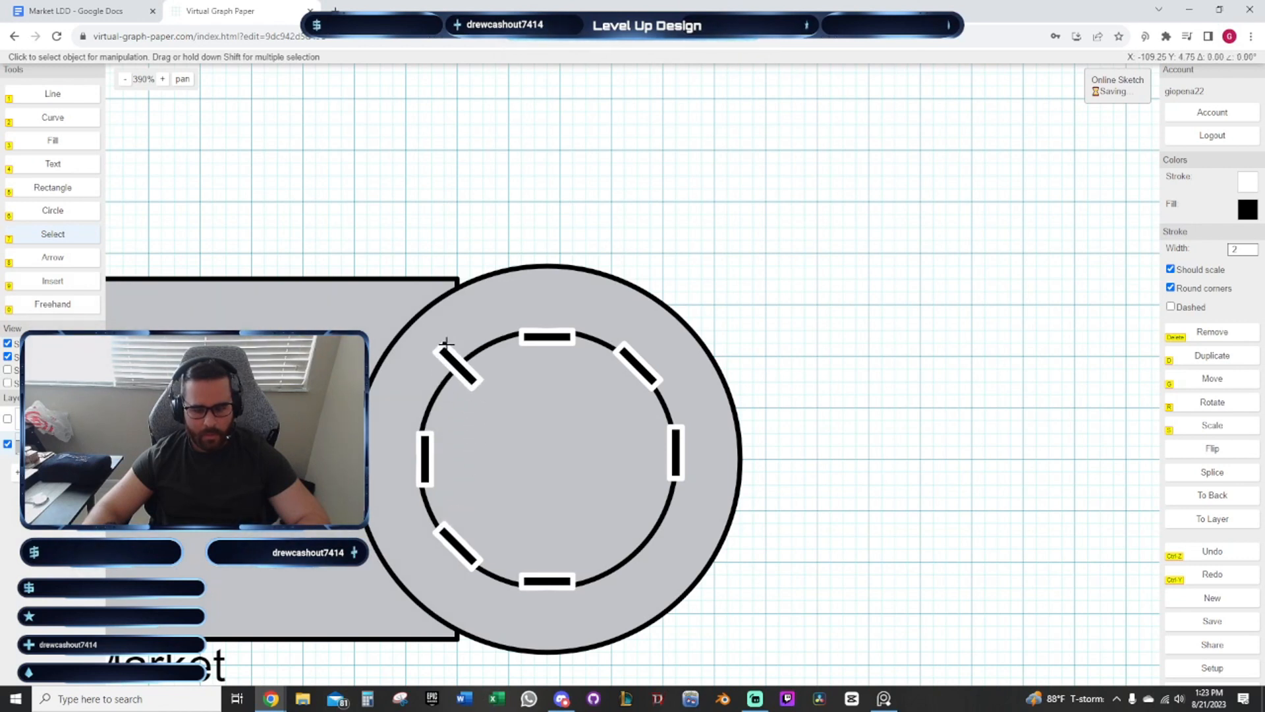
key(r)
key(d)
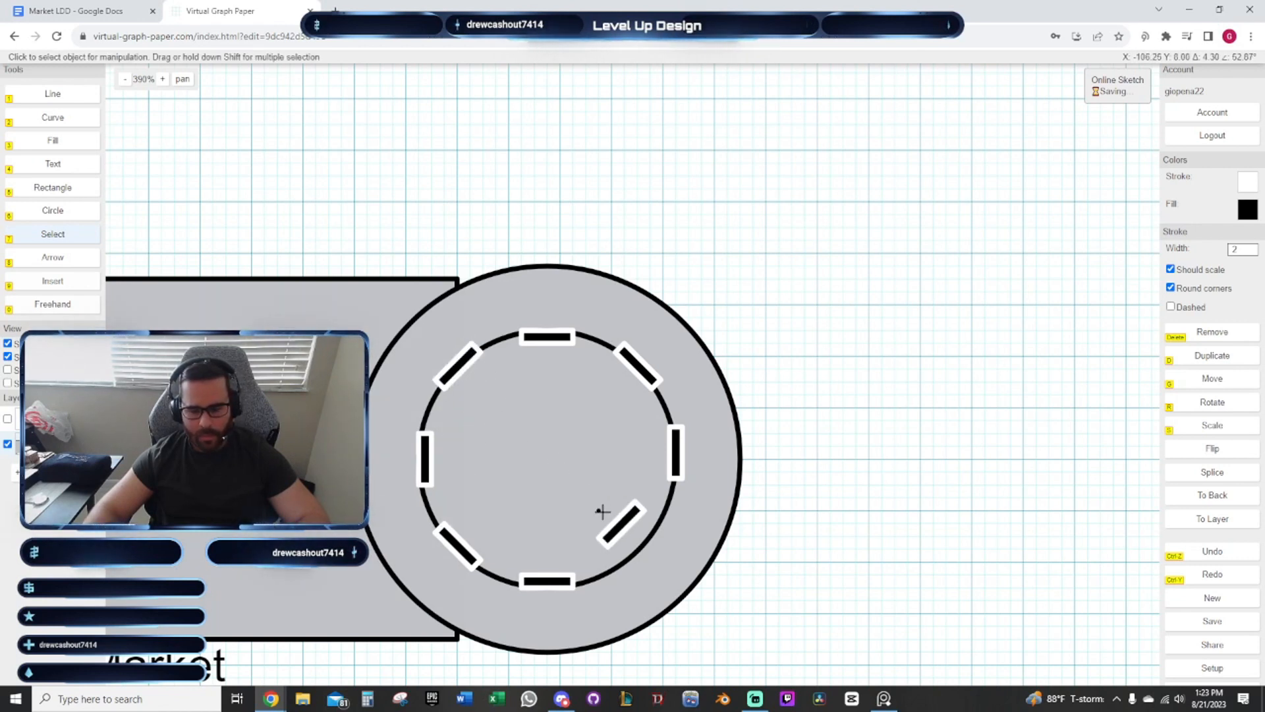
click(616, 534)
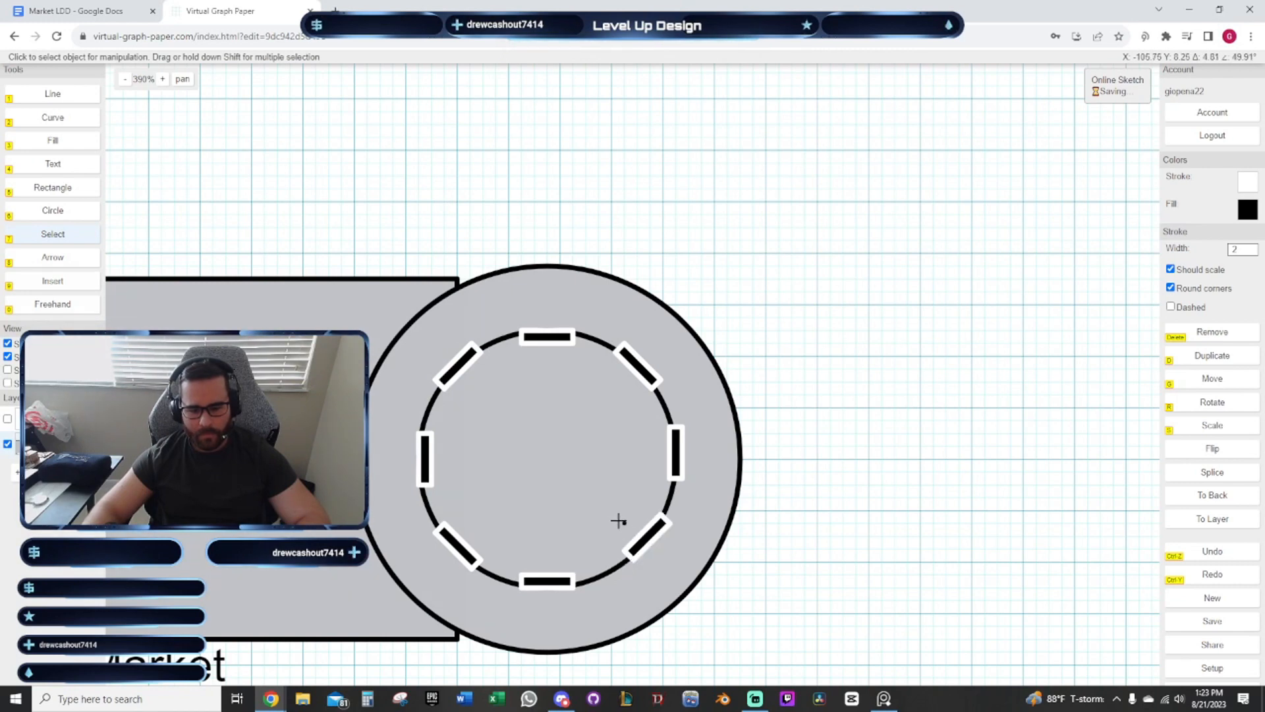
Look over the round area, the legend and the empty space beside the room above the Market
scroll(799, 449, down, 5)
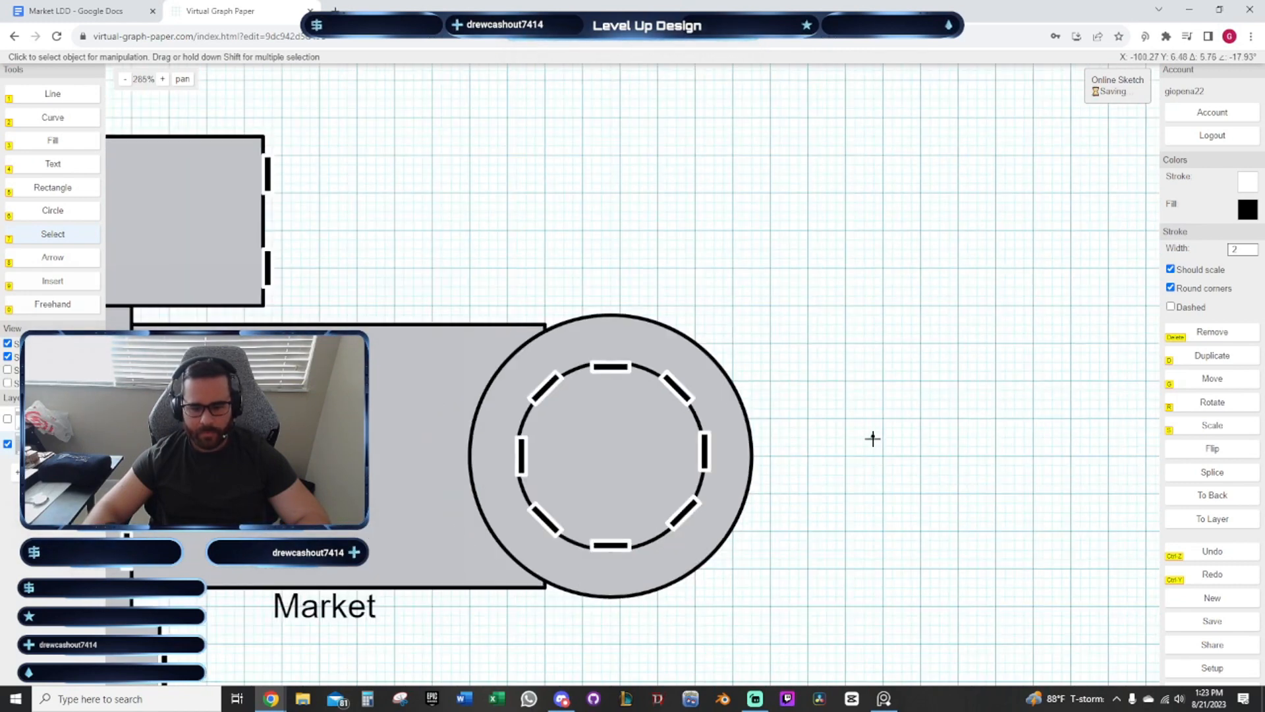
drag(788, 492, 783, 457)
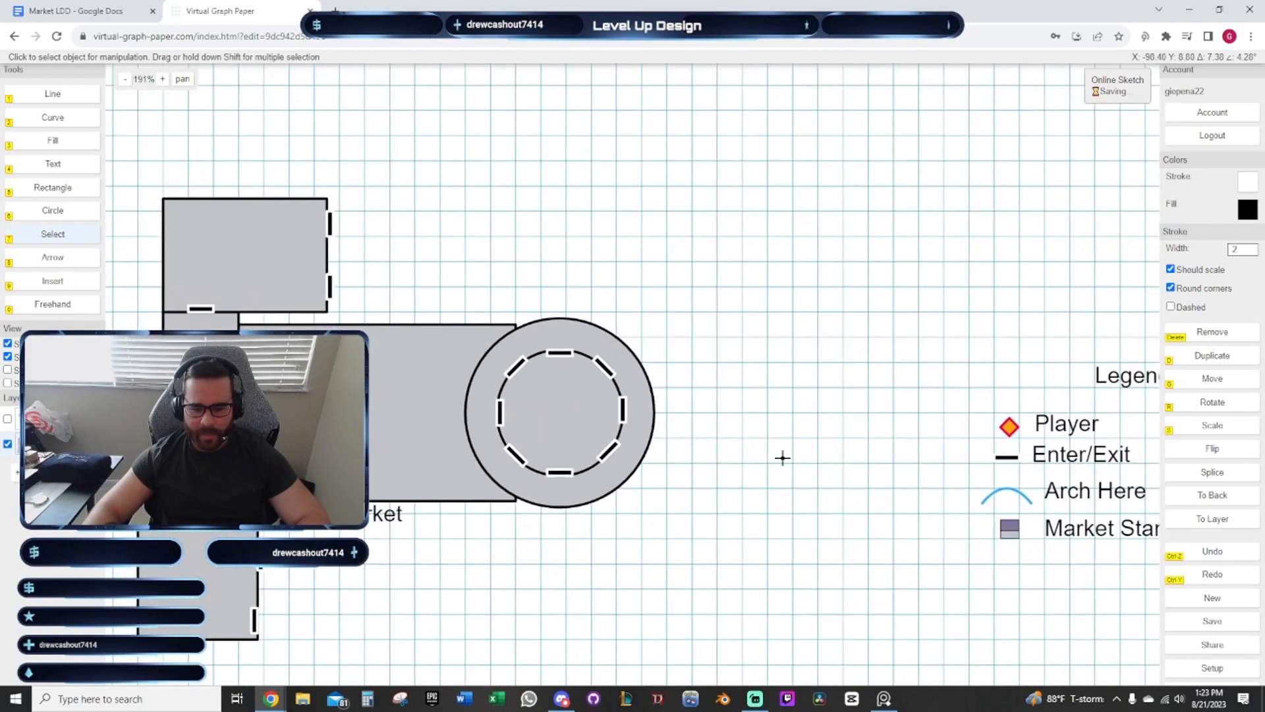
drag(723, 400, 681, 401)
scroll(737, 461, down, 2)
scroll(777, 427, up, 3)
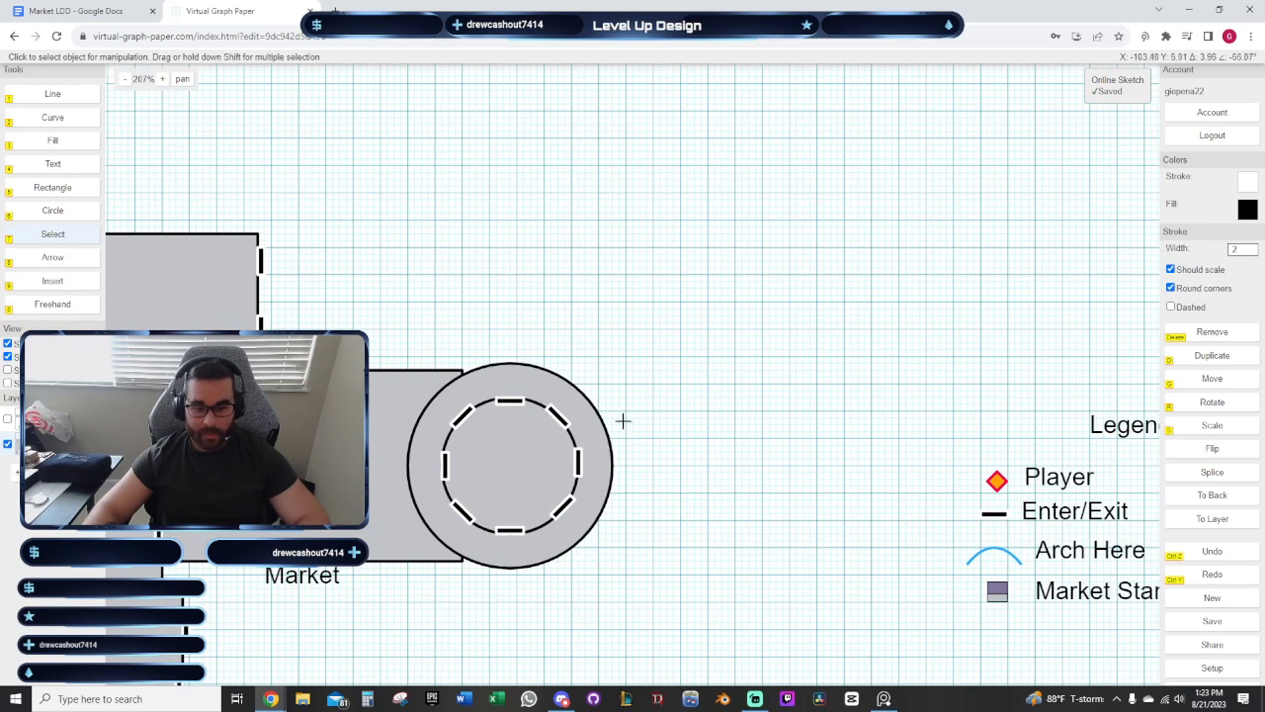
drag(717, 291, 632, 305)
drag(564, 398, 790, 411)
drag(531, 260, 567, 364)
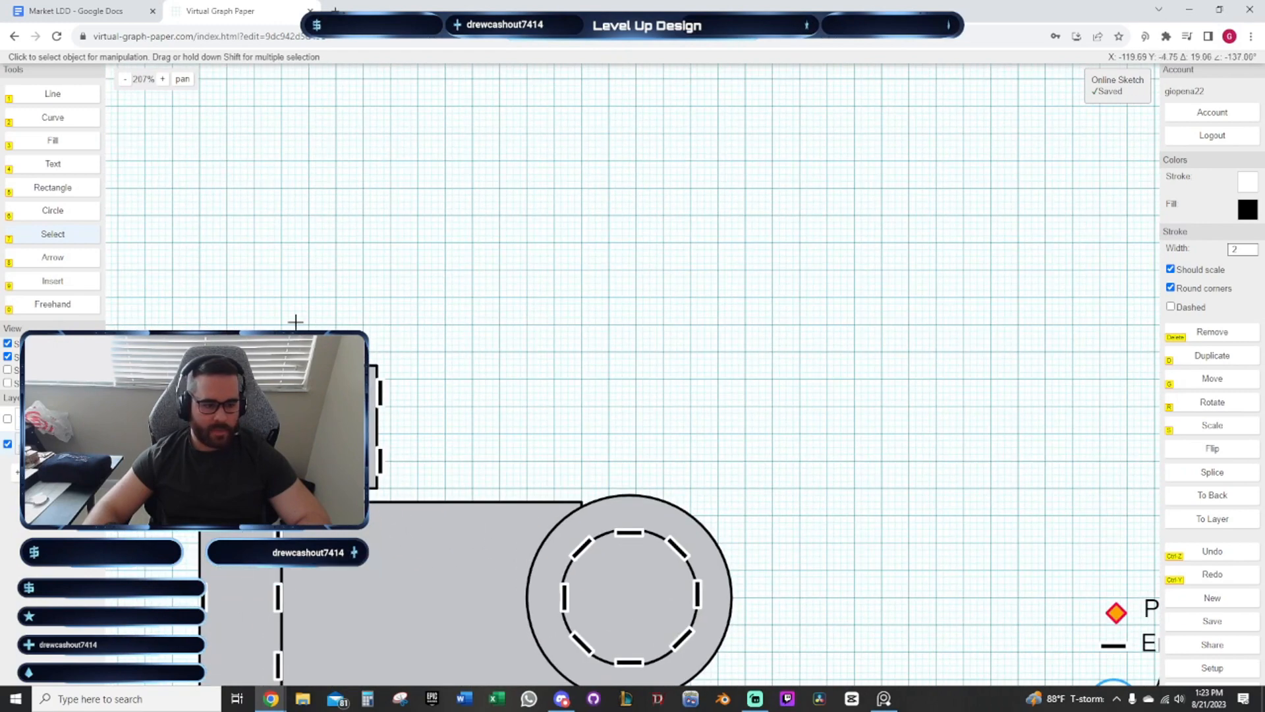
drag(294, 322, 295, 226)
drag(496, 326, 440, 322)
drag(366, 300, 481, 319)
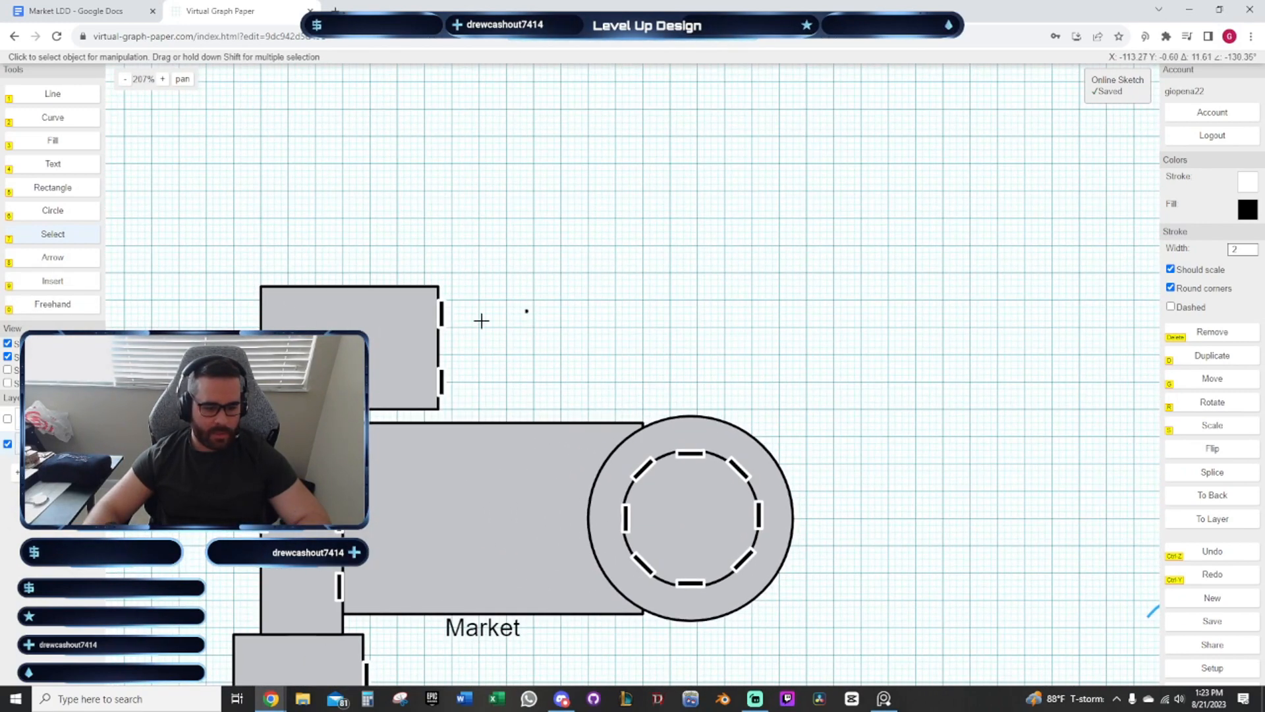
click(55, 193)
scroll(473, 288, up, 3)
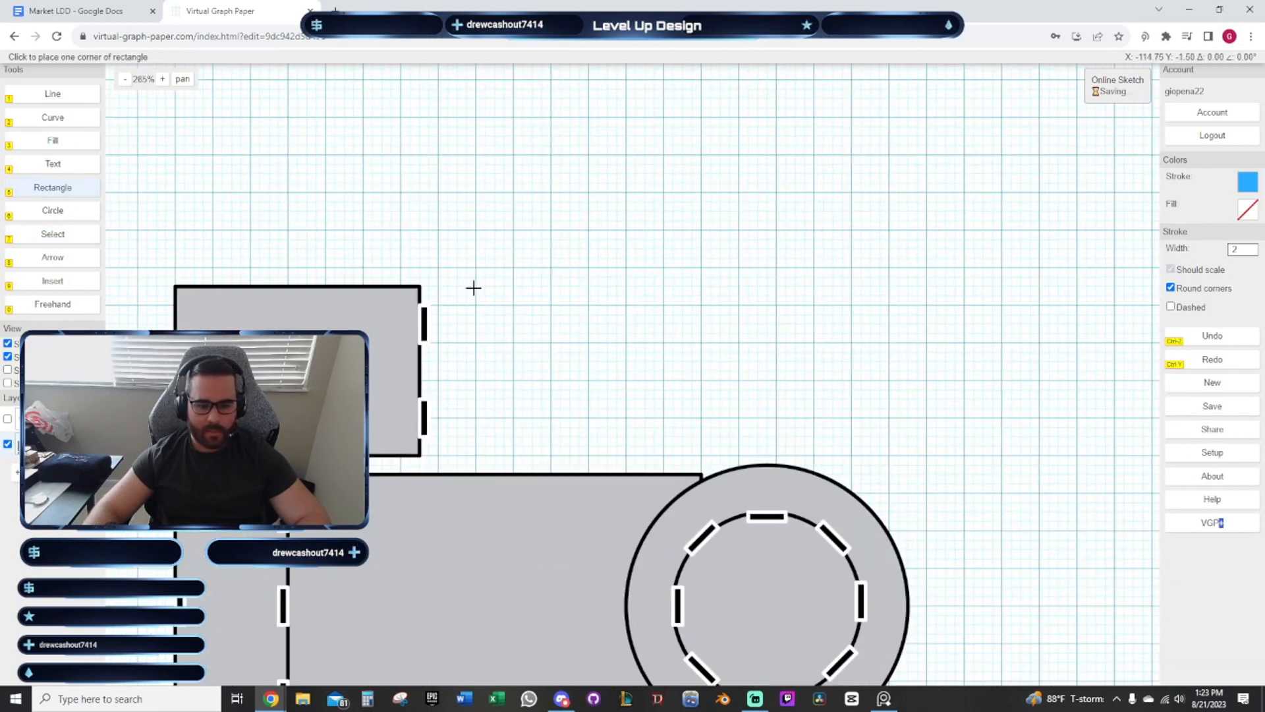
click(428, 305)
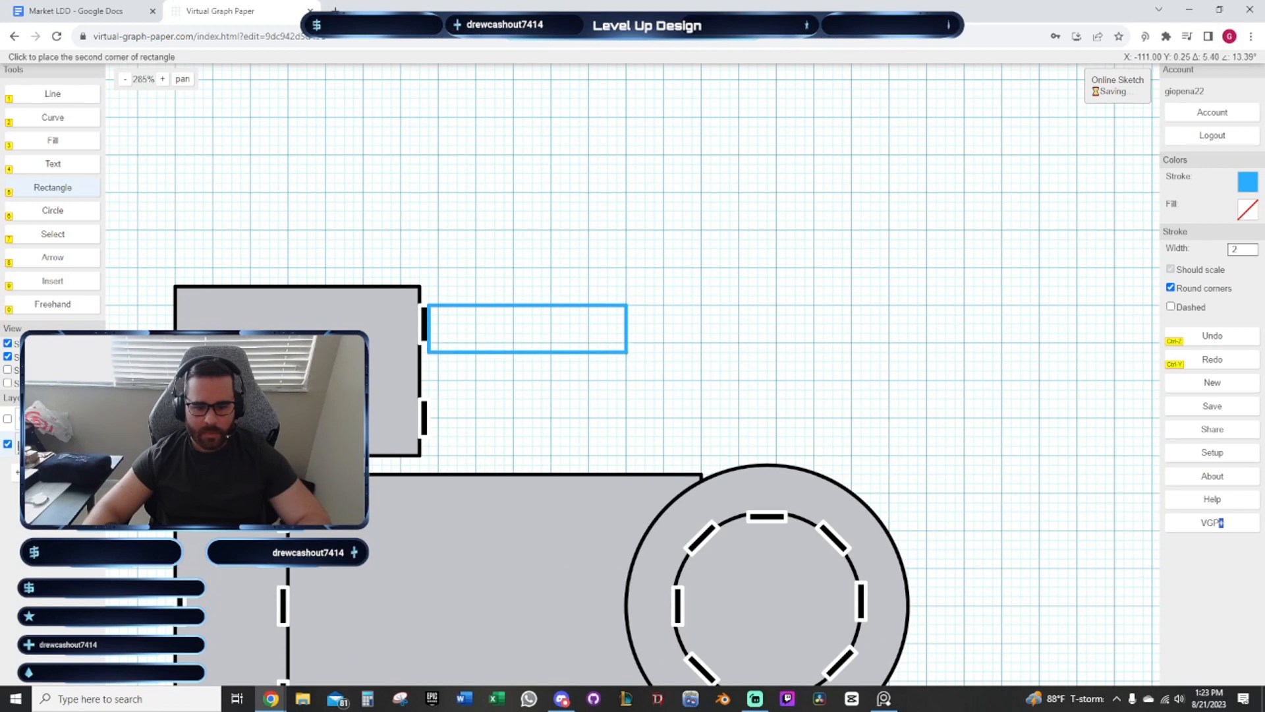
click(684, 304)
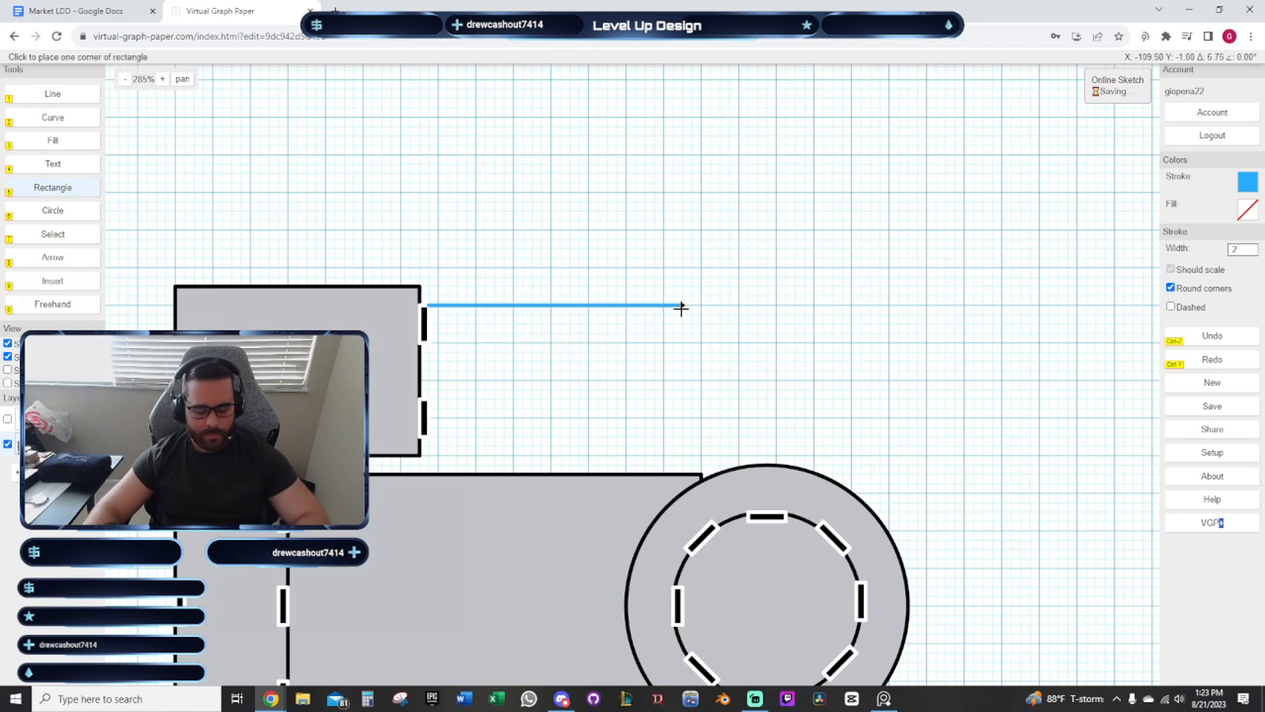
click(65, 242)
click(539, 304)
key(Delete)
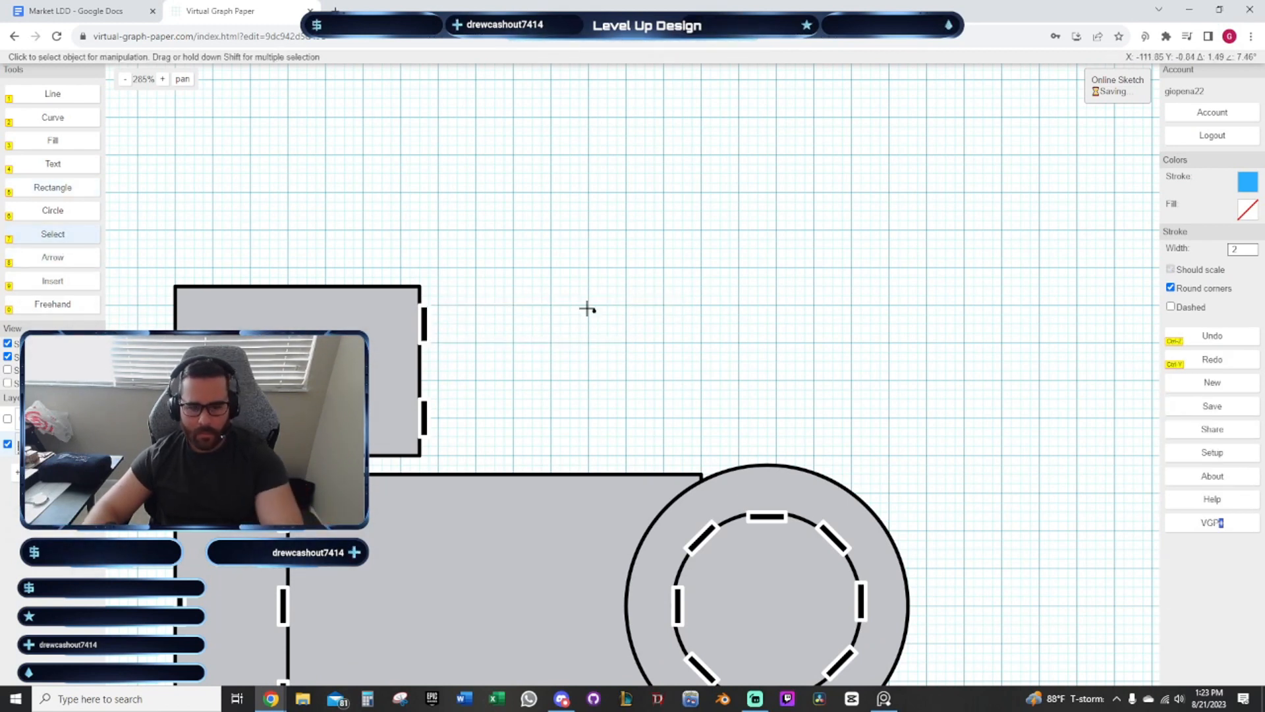
Draw a rectangle about 4.25 by 1.5 units from the upper room's right wall around its upper door marker, and duplicate it around the lower marker
click(53, 187)
scroll(165, 212, up, 4)
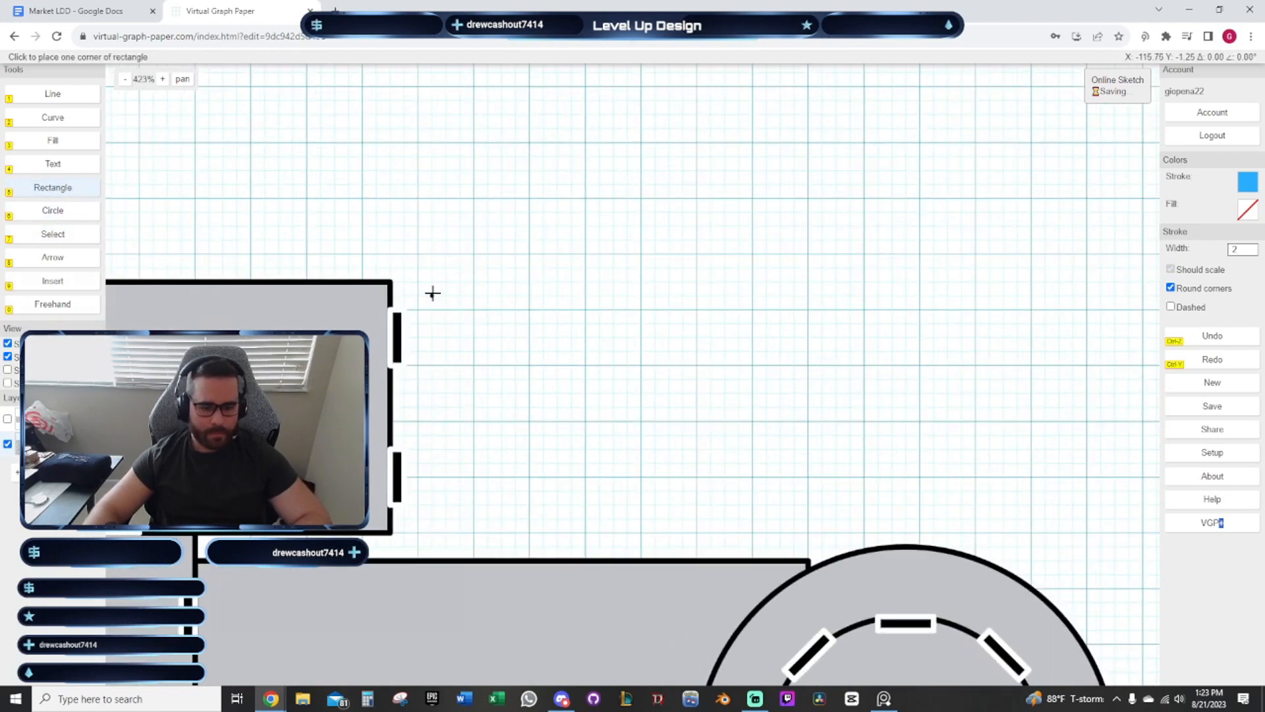
click(390, 296)
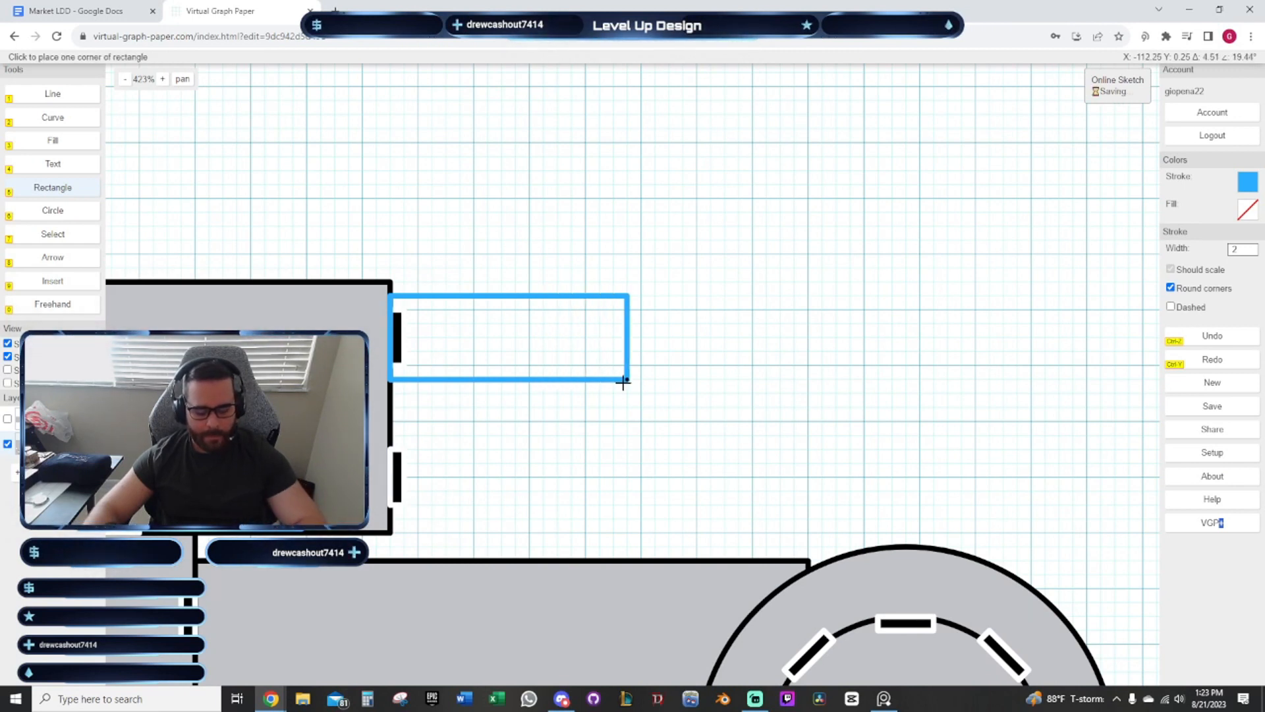
key(7)
click(544, 340)
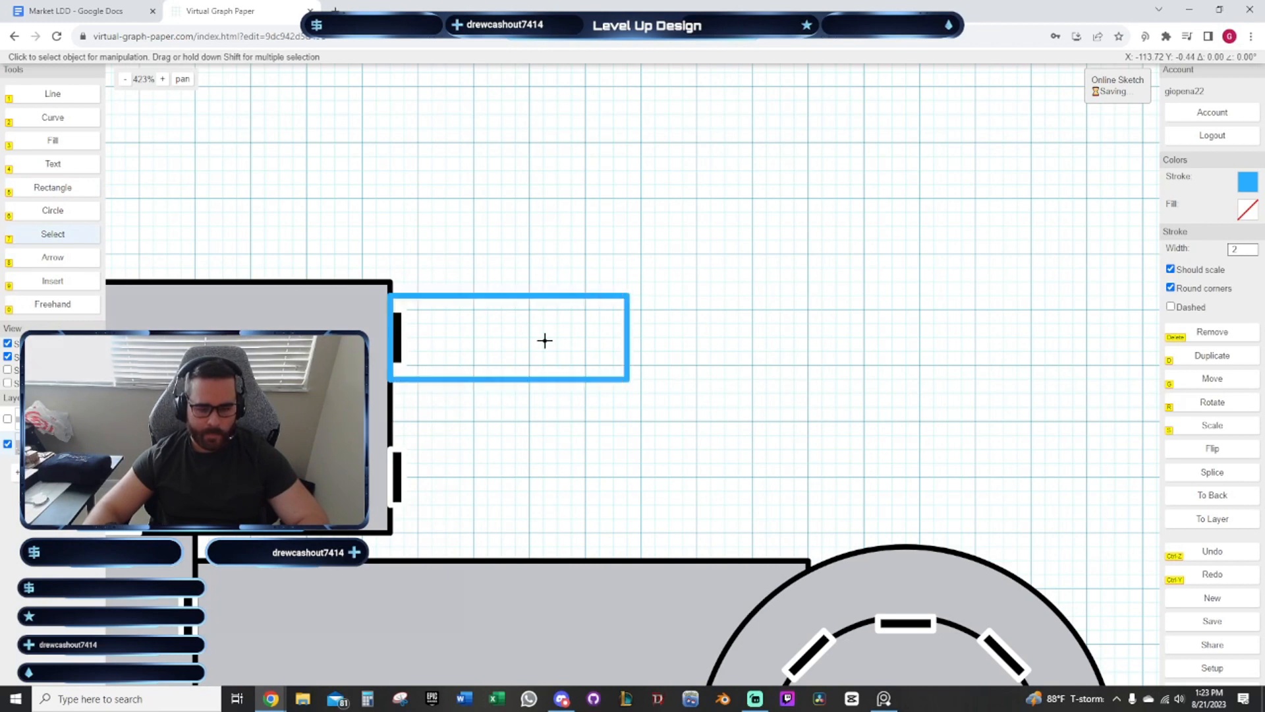
key(d)
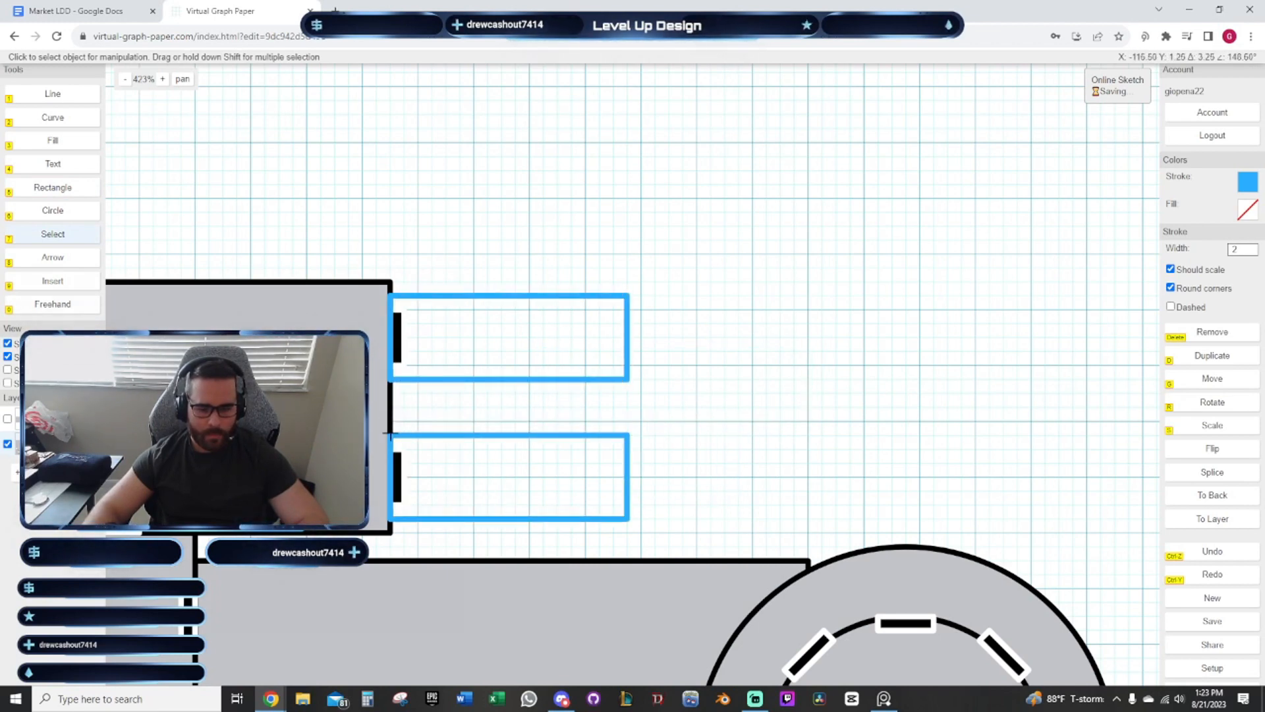
click(391, 434)
Draw an upright rectangle about 3 by 4 units just right of the two new passages, above the round area
scroll(672, 392, down, 3)
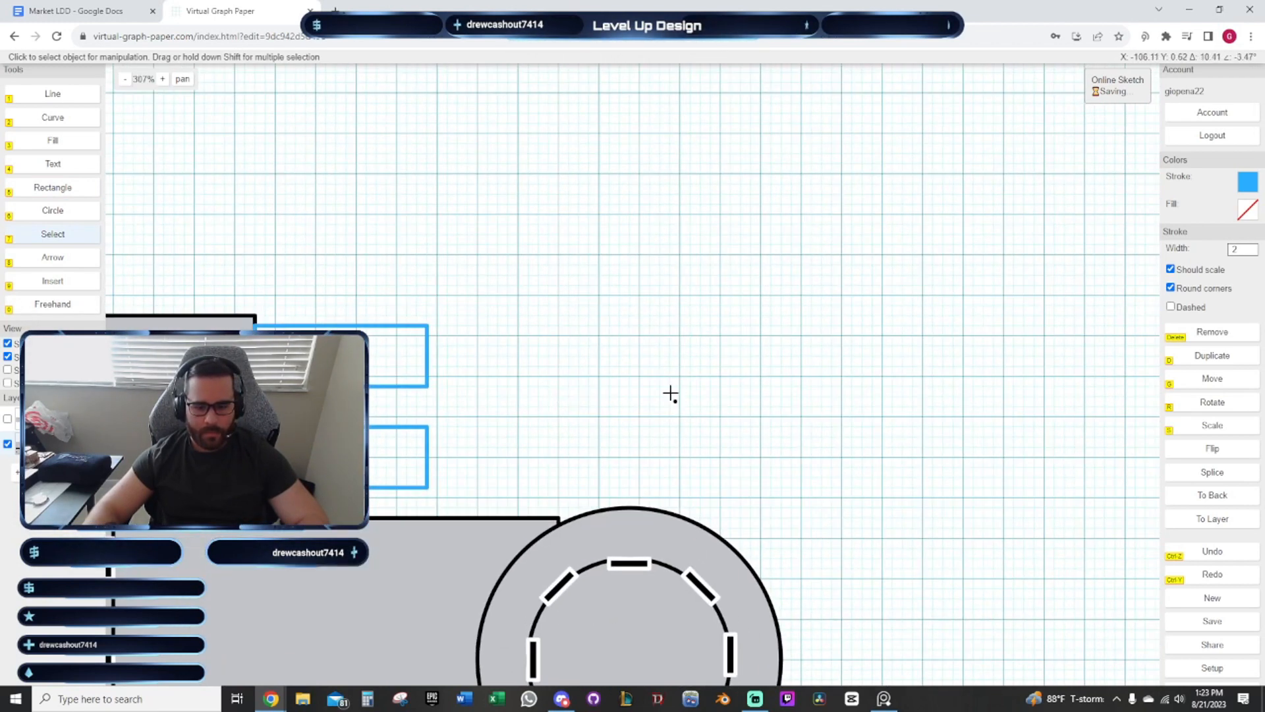
drag(671, 394, 616, 327)
drag(753, 362, 545, 260)
drag(647, 302, 731, 328)
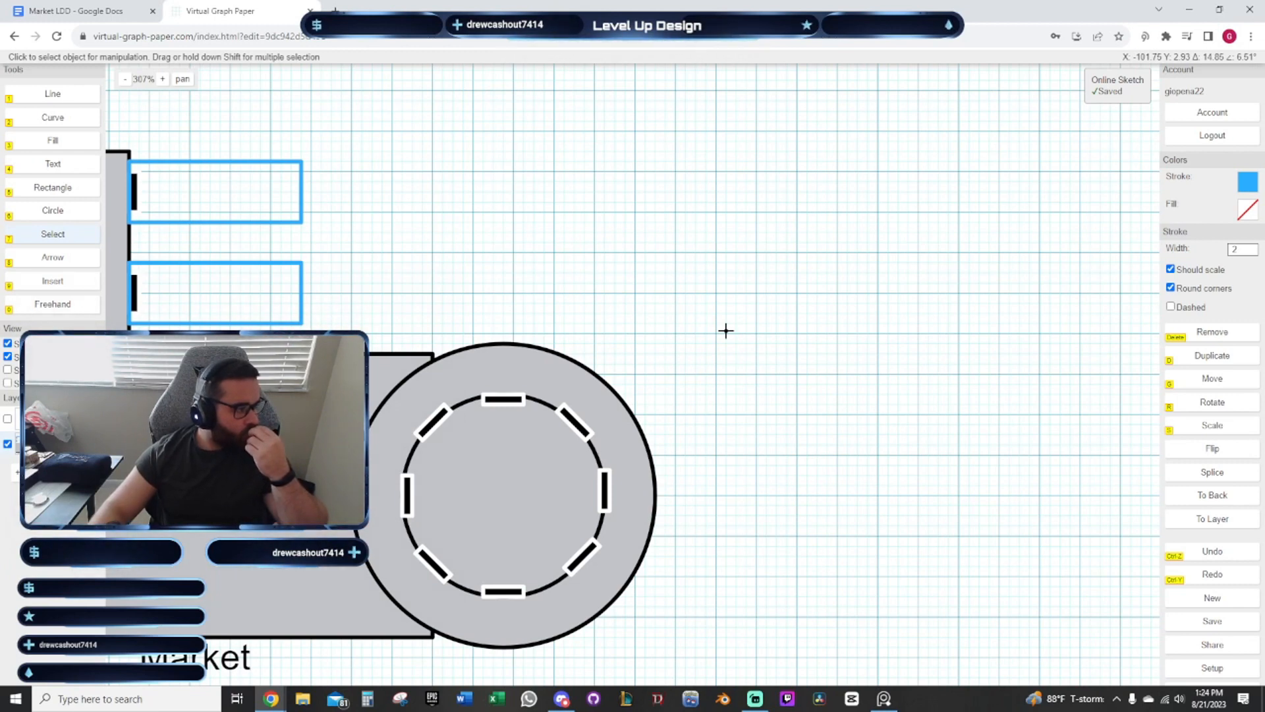
mouse_move(780, 337)
mouse_down()
mouse_move(756, 322)
mouse_move(746, 336)
mouse_up()
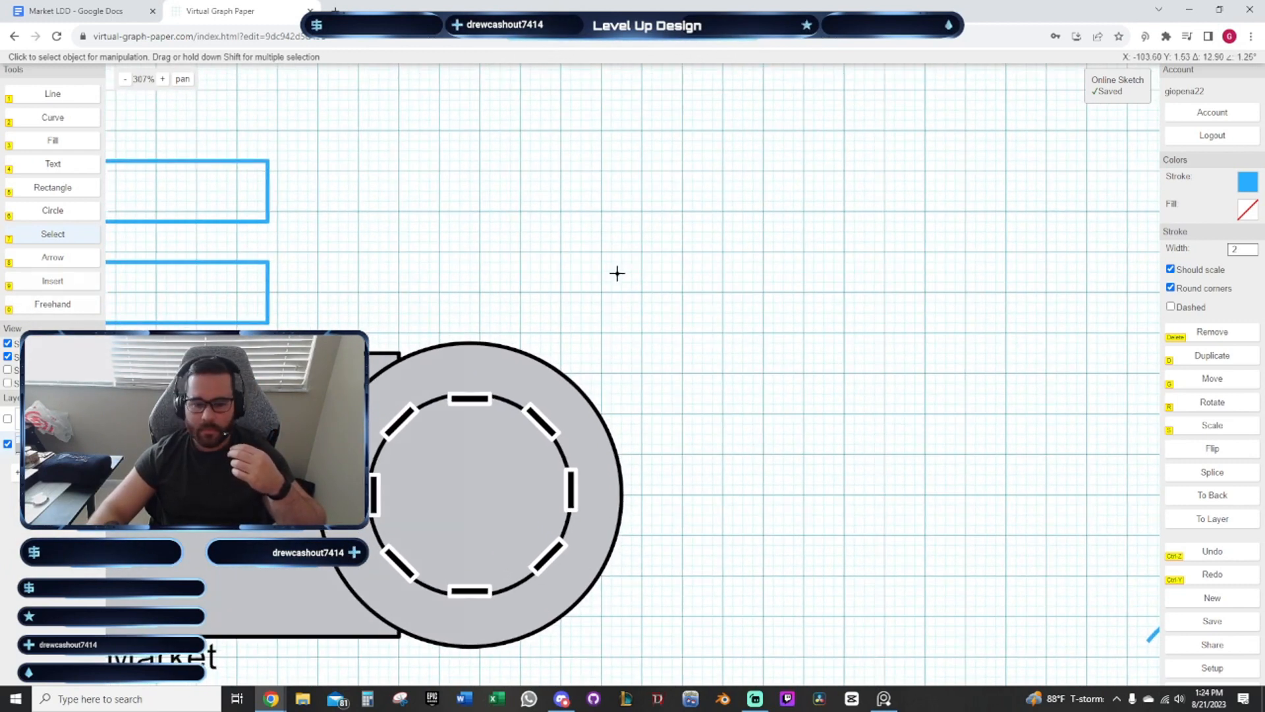
mouse_move(617, 272)
mouse_down()
mouse_move(788, 367)
mouse_move(728, 319)
mouse_move(835, 279)
mouse_move(725, 154)
mouse_up()
scroll(836, 278, down, 3)
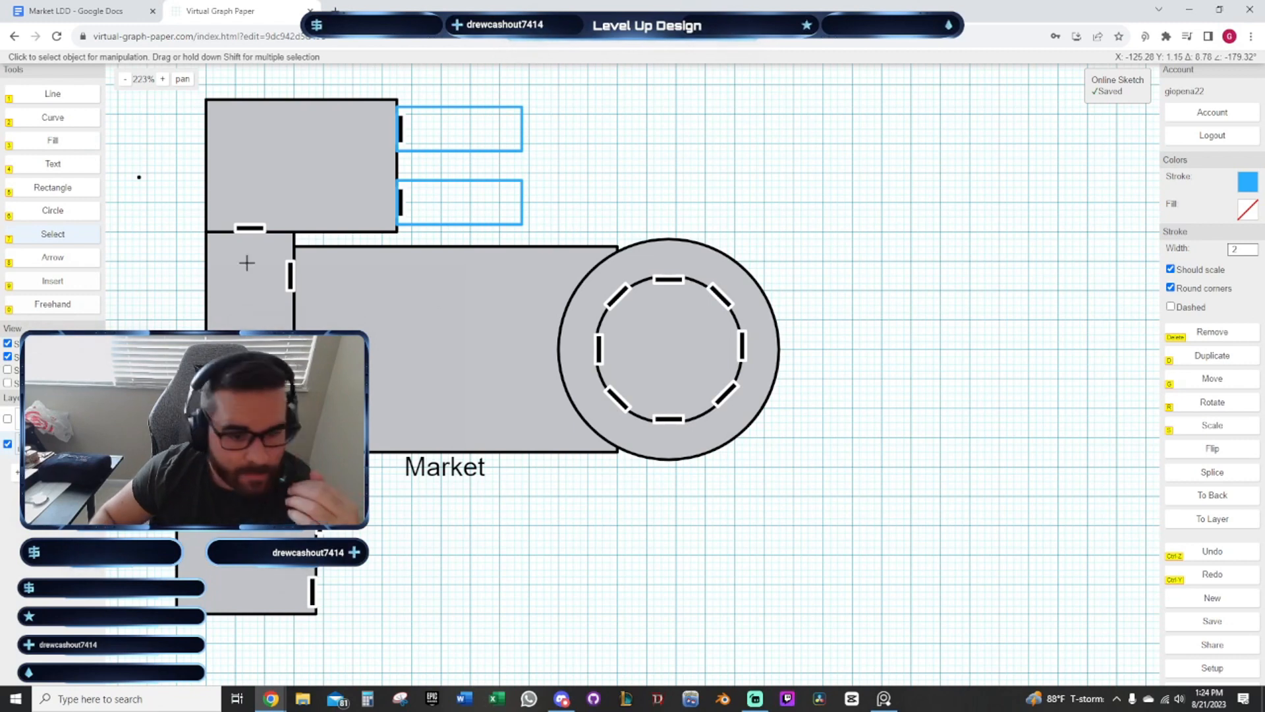
drag(587, 141, 484, 245)
drag(565, 221, 477, 265)
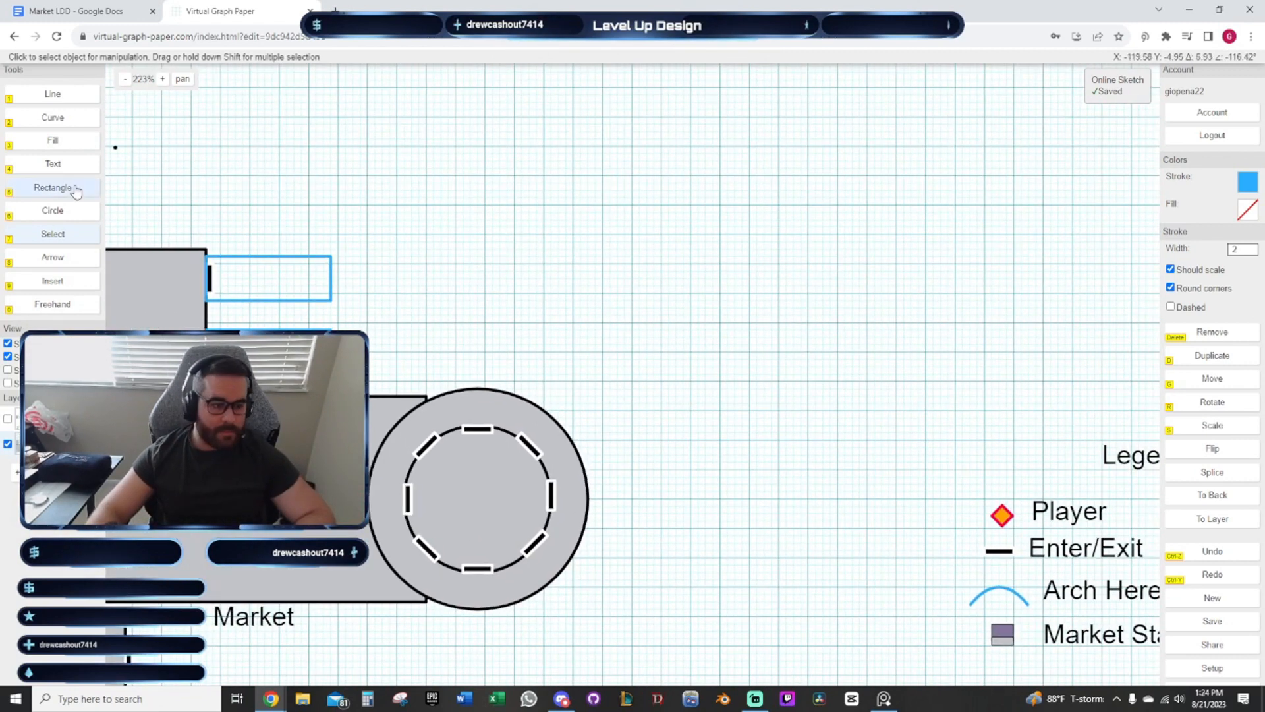
click(65, 188)
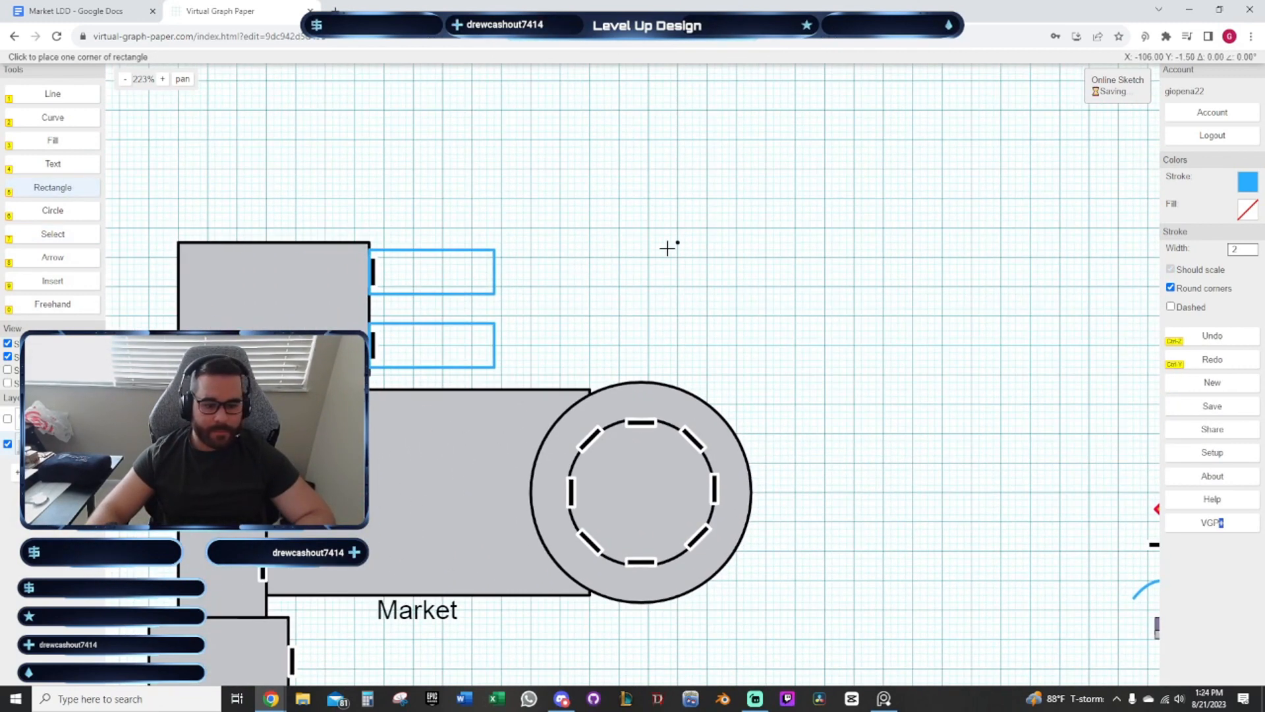
click(501, 198)
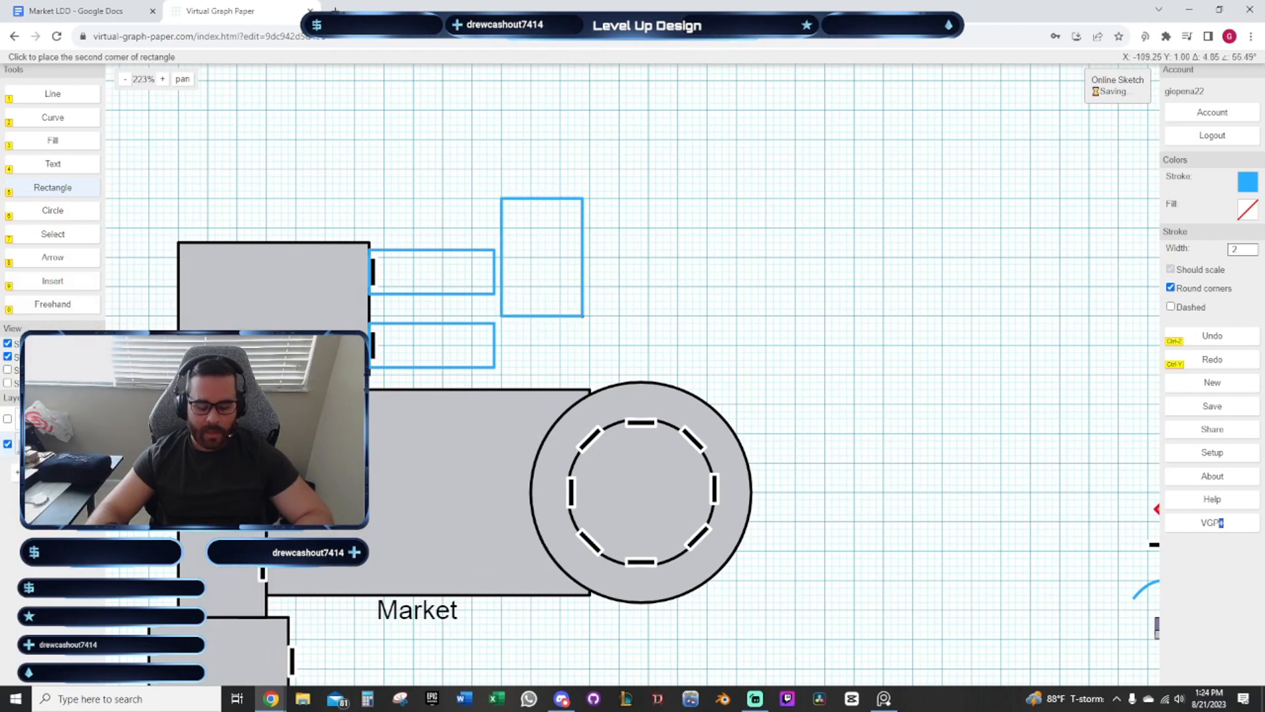
click(589, 315)
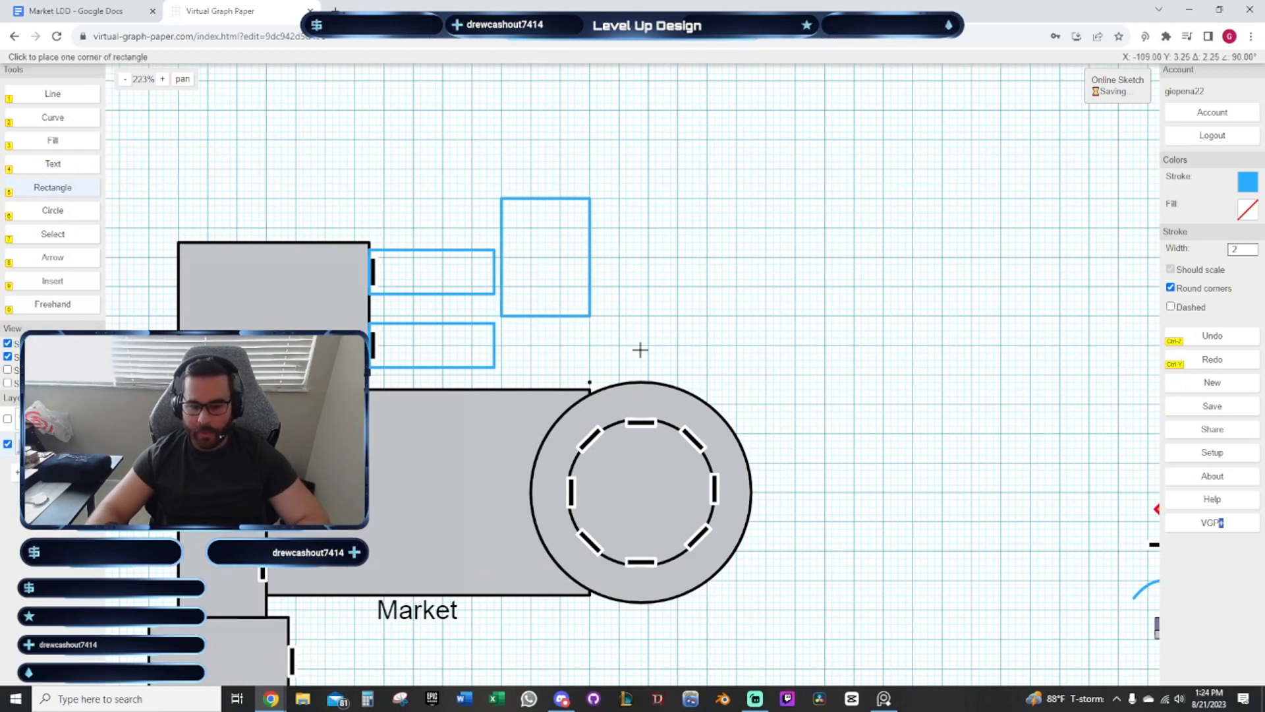
Add the text label "Open Market" at the existing Market label below the large room
drag(640, 349, 715, 247)
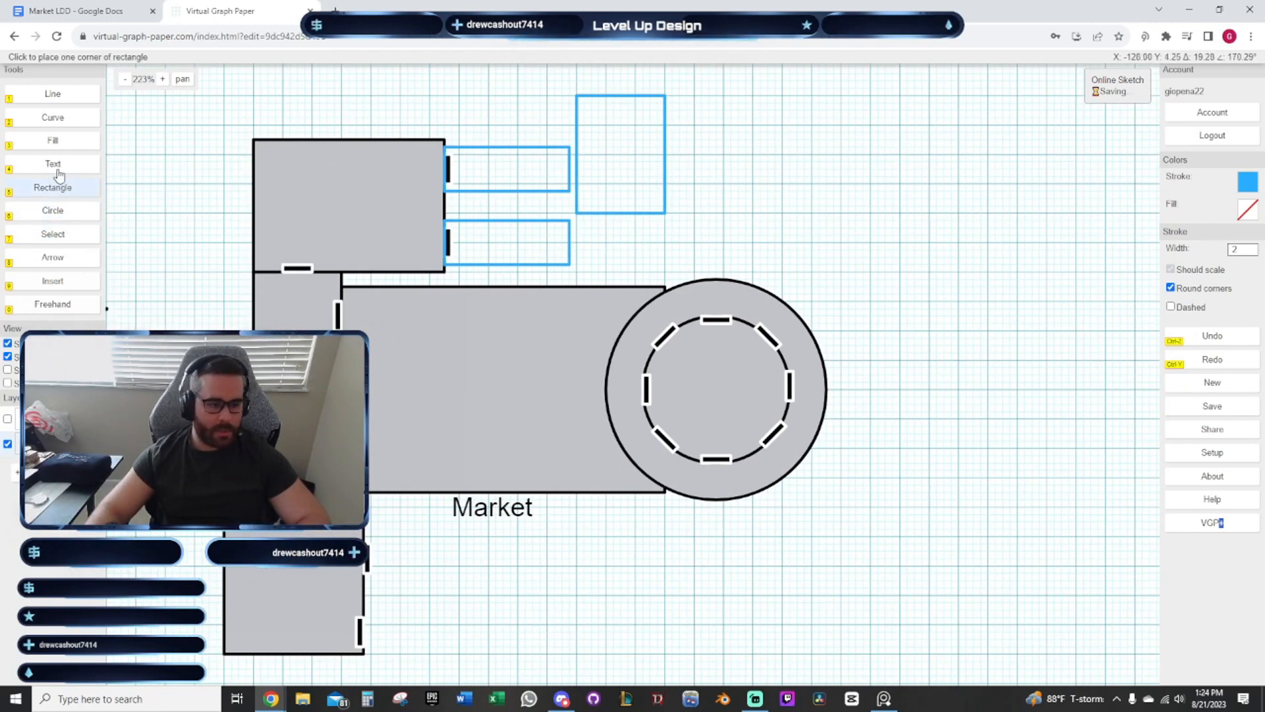
click(56, 166)
click(457, 530)
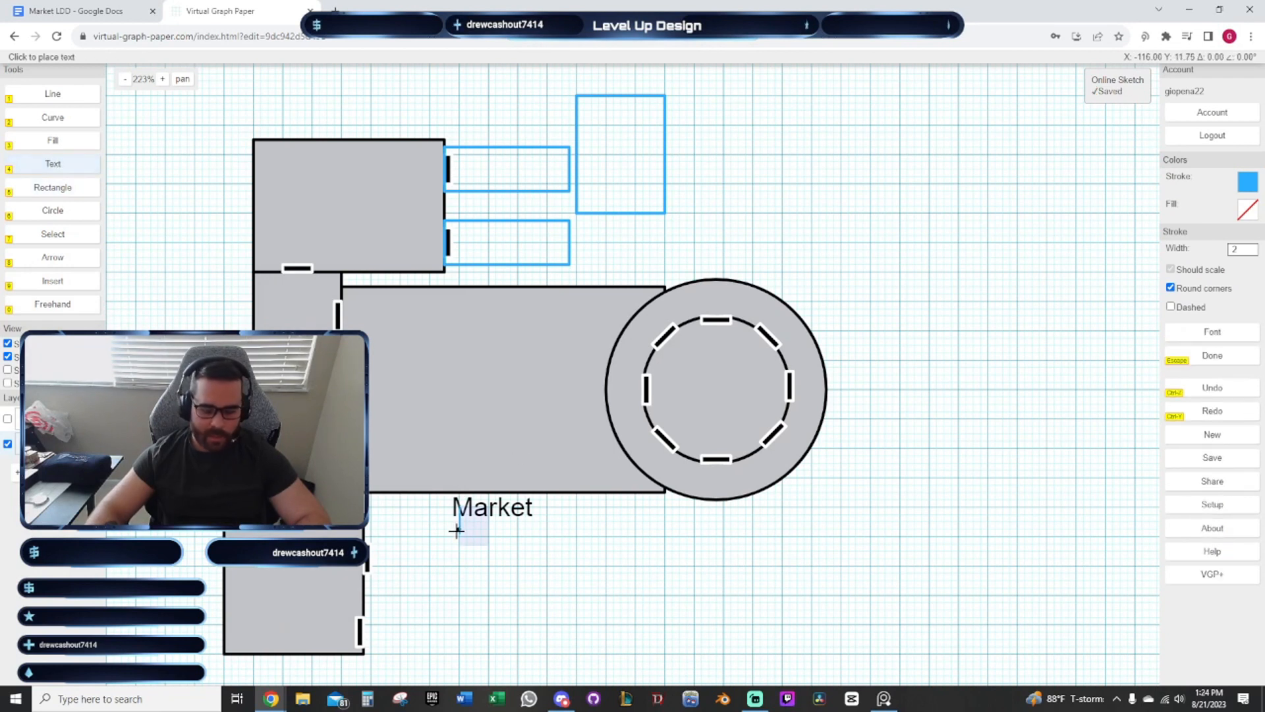
text(Open Market)
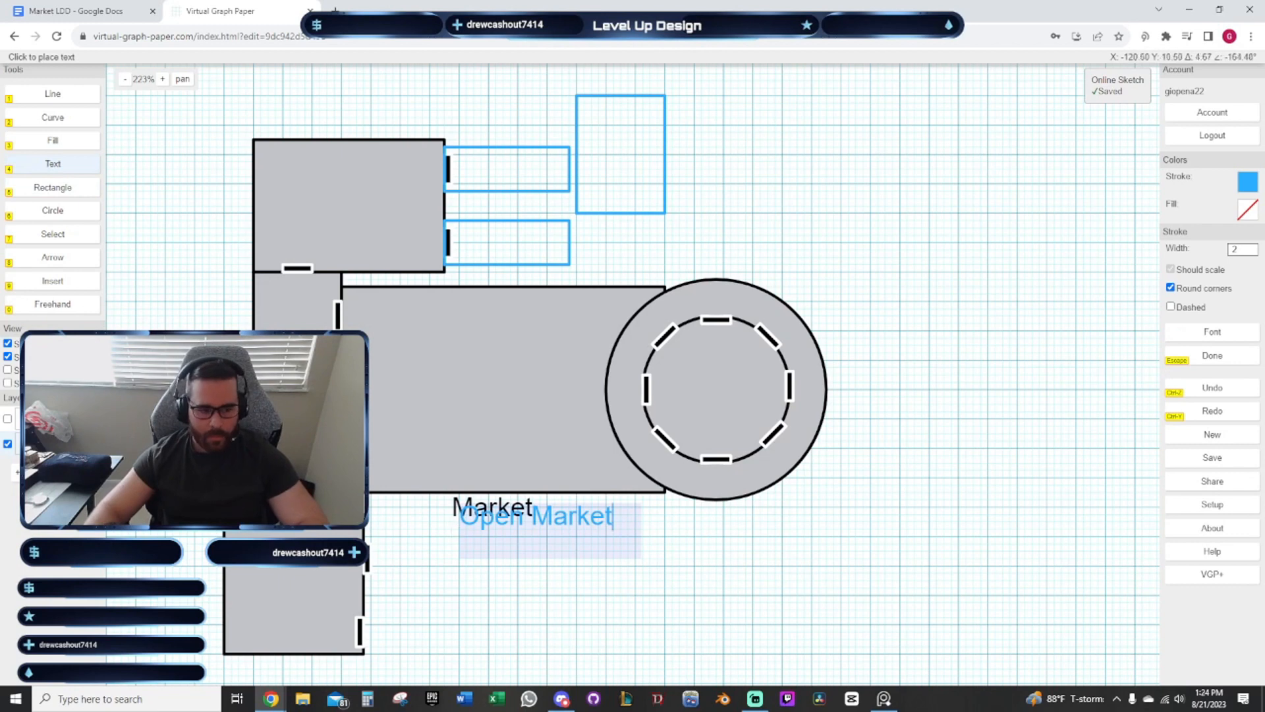
click(66, 240)
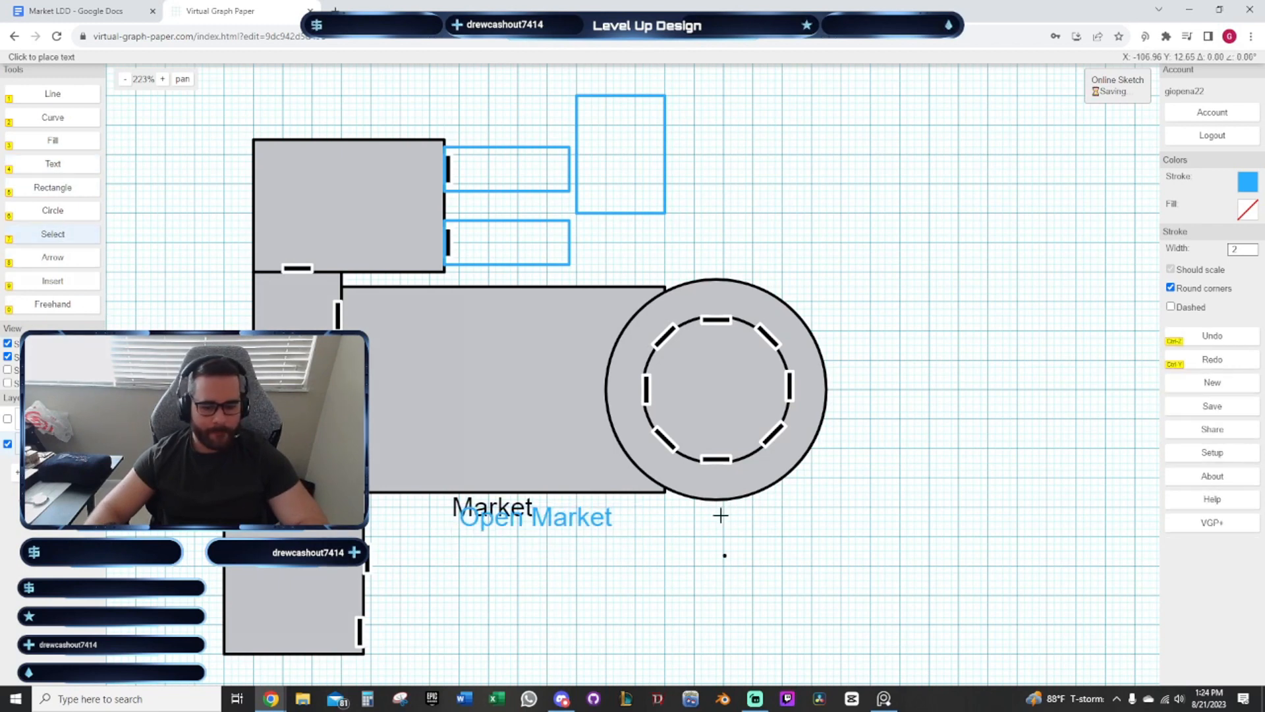
drag(759, 242, 657, 393)
drag(648, 252, 647, 353)
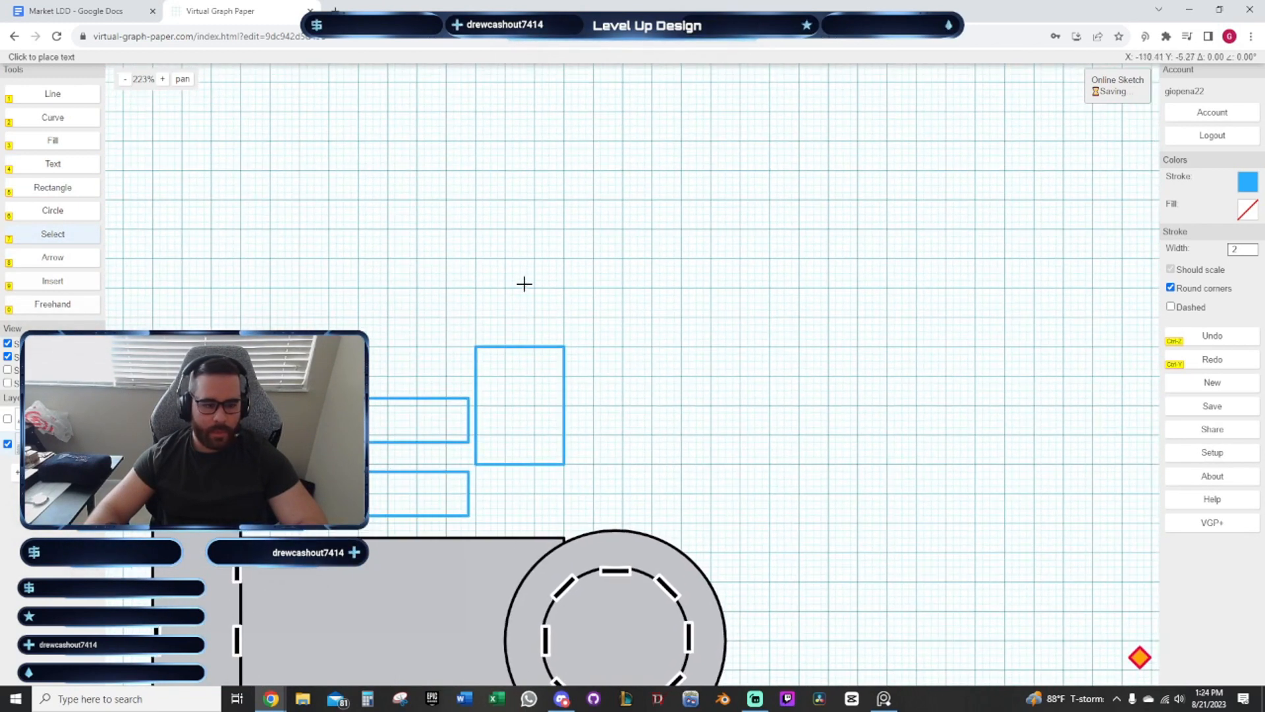
Add the text label "Closed Market" just above the upright blue rectangle
click(65, 161)
click(535, 307)
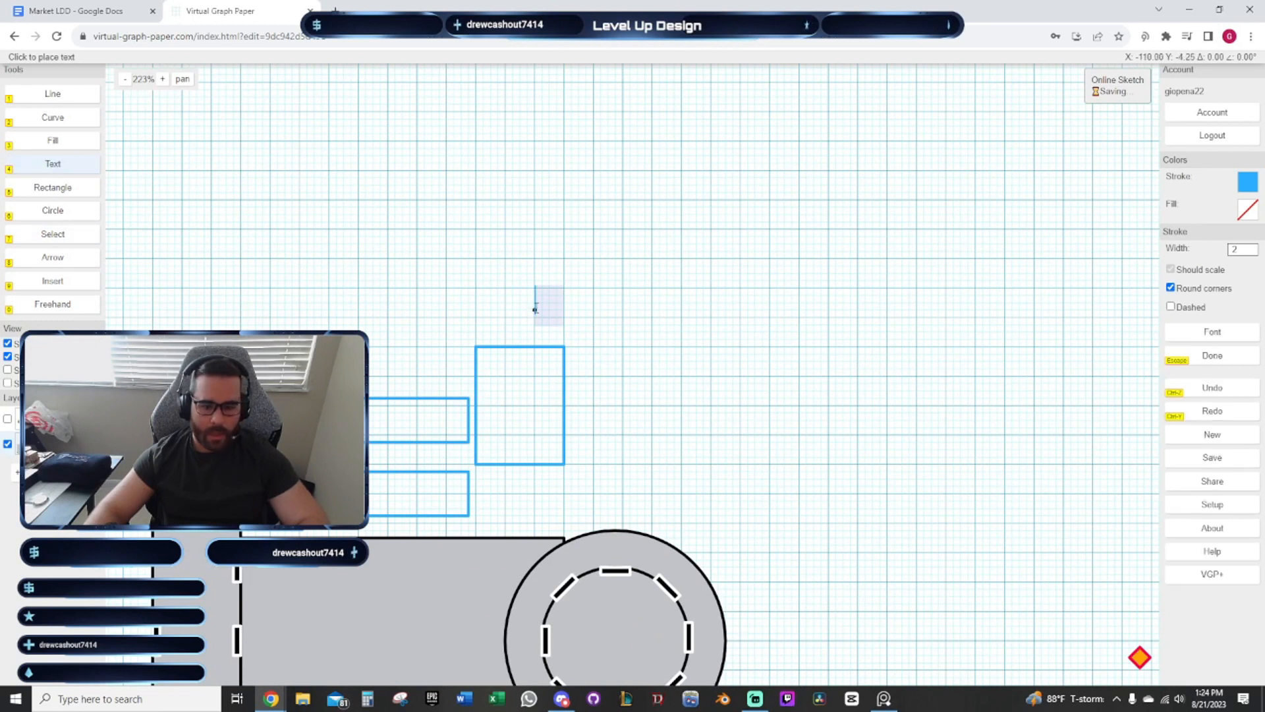
text(Cl)
text(osed Market)
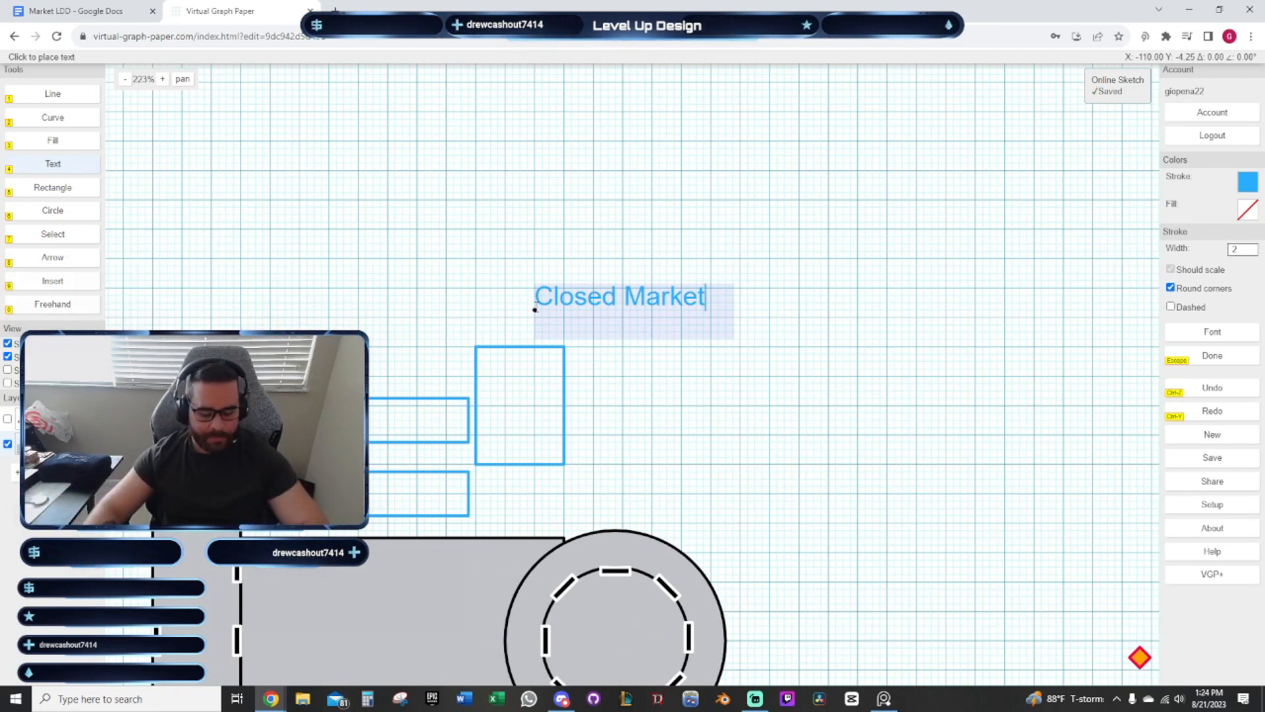
click(64, 265)
Delete the old black "Market" label overlapping the new text below the large room
drag(701, 386, 788, 175)
click(86, 238)
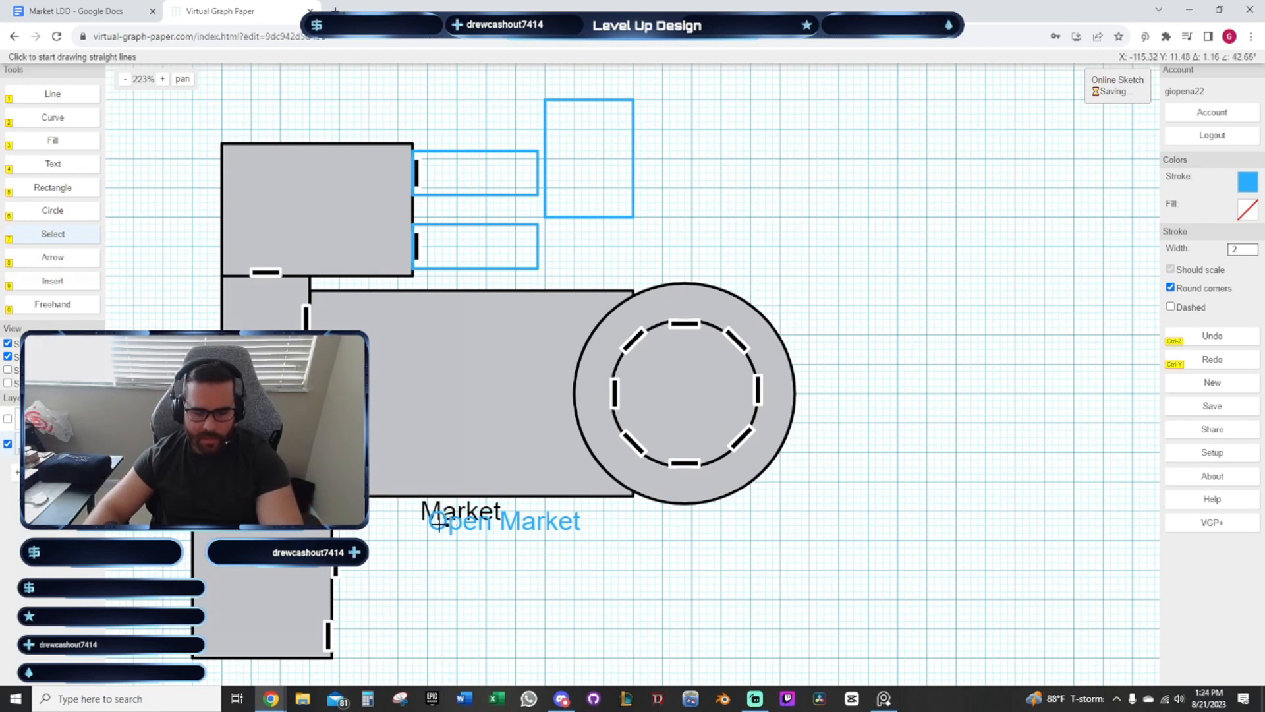
click(423, 509)
click(465, 538)
key(Delete)
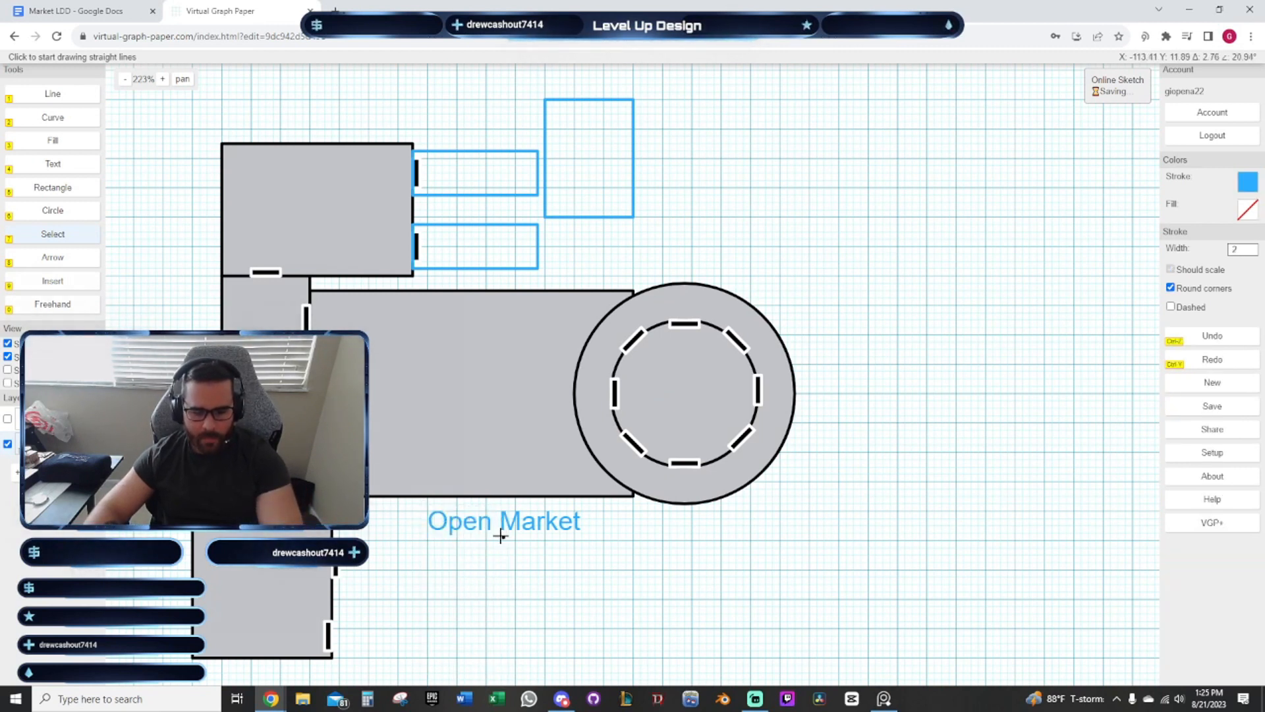
Change the fill color of the "Open Market" label to black
click(593, 544)
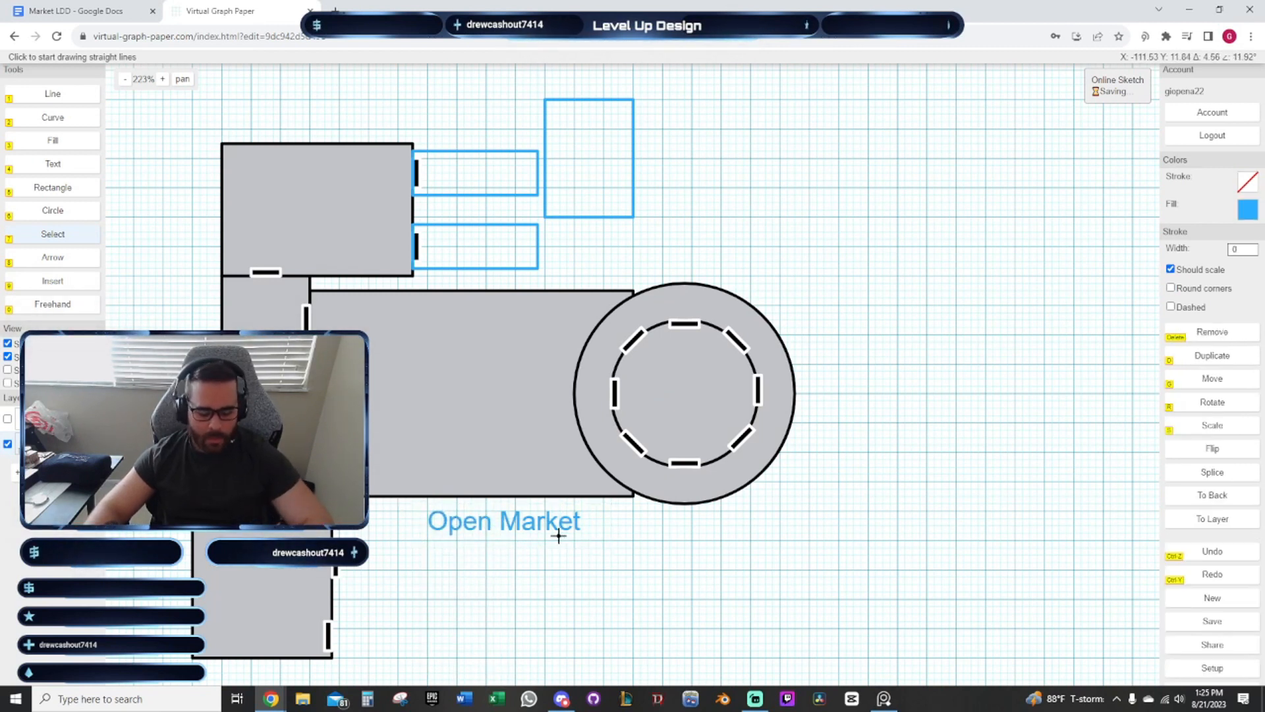
scroll(503, 522, up, 1)
scroll(503, 522, up, 1)
drag(417, 508, 352, 496)
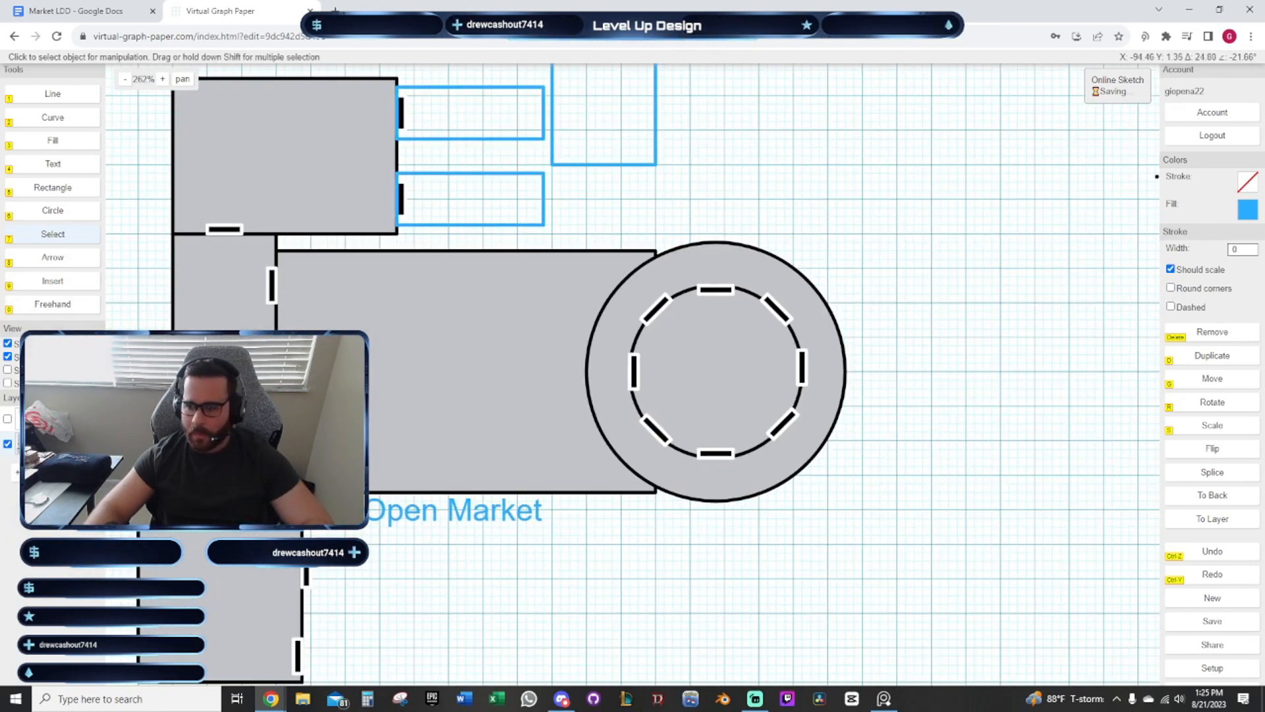
click(1249, 209)
click(1108, 226)
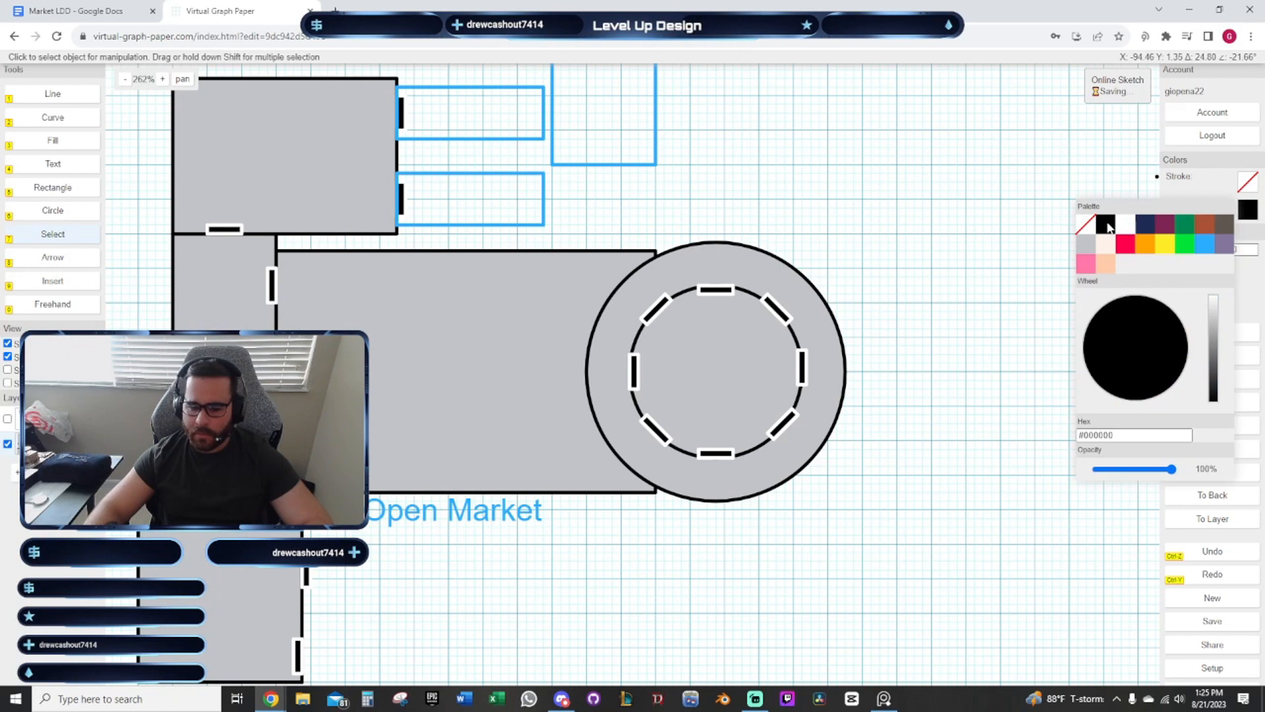
click(923, 487)
click(449, 509)
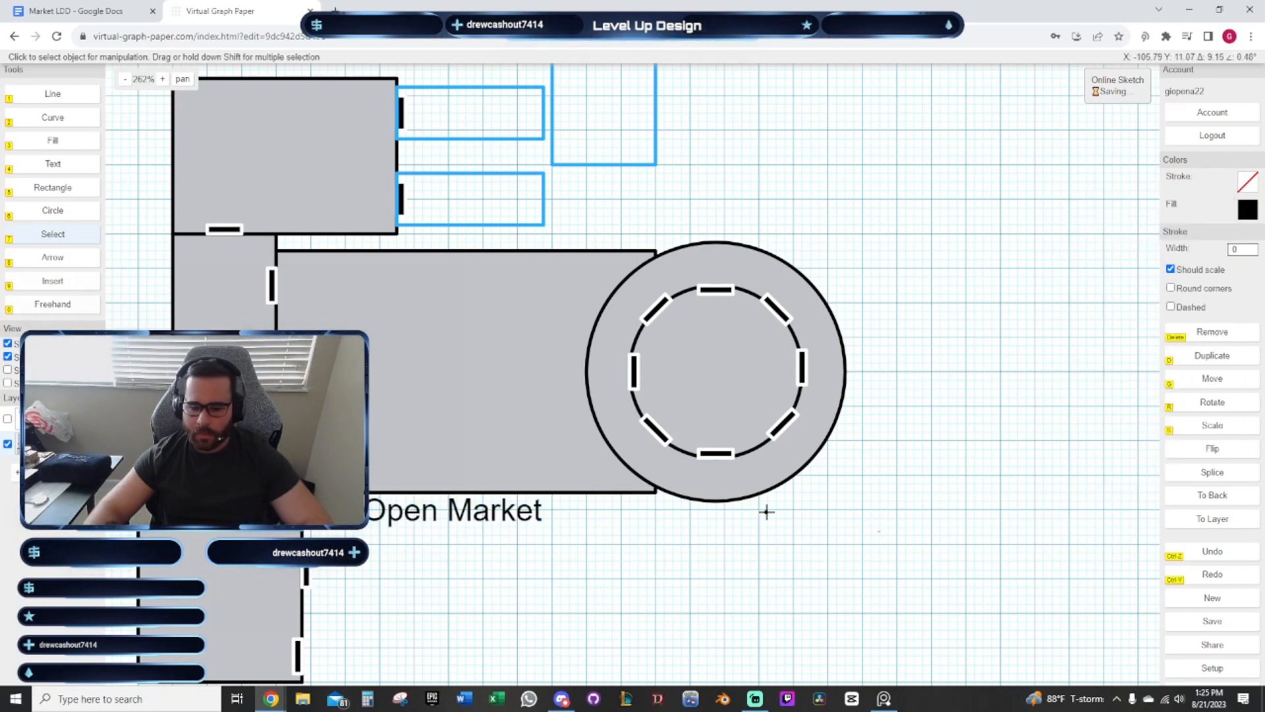
Duplicate the large Open Market room and place the copy in the empty space to the right of the "Closed Market" label
scroll(767, 512, up, 5)
scroll(739, 350, down, 3)
click(643, 381)
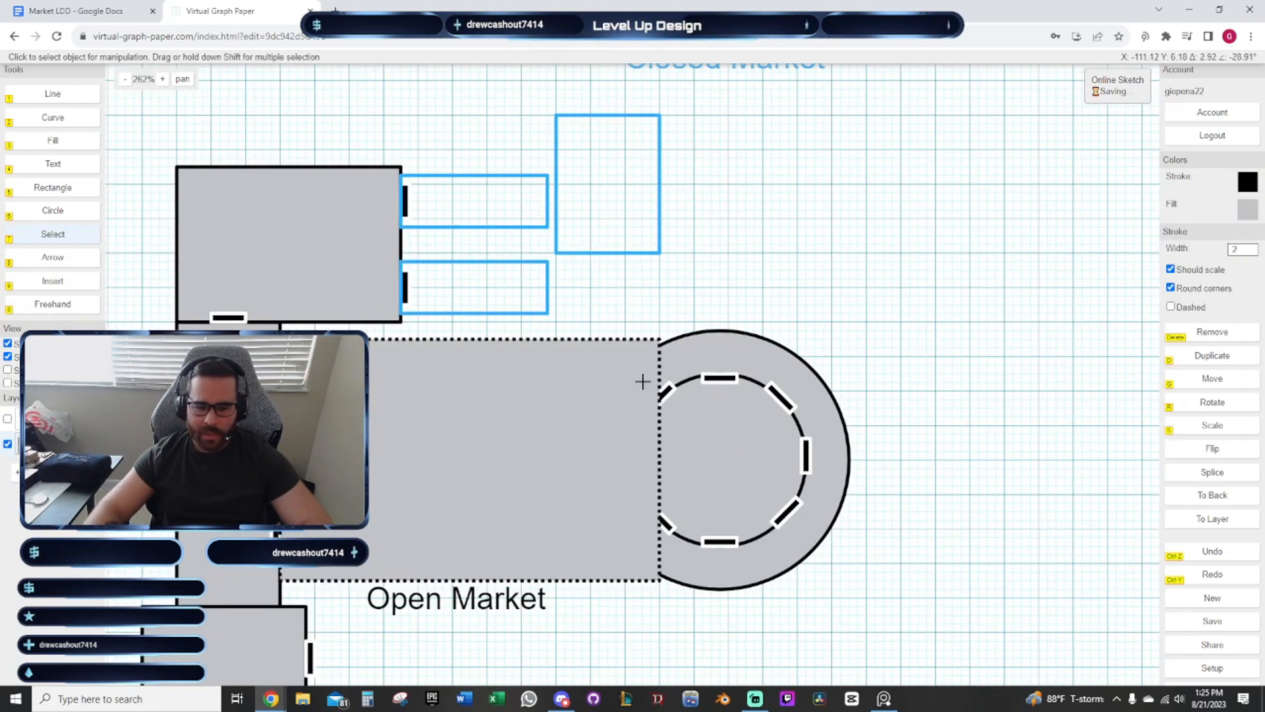
drag(888, 271, 833, 376)
key(d)
drag(723, 209, 656, 327)
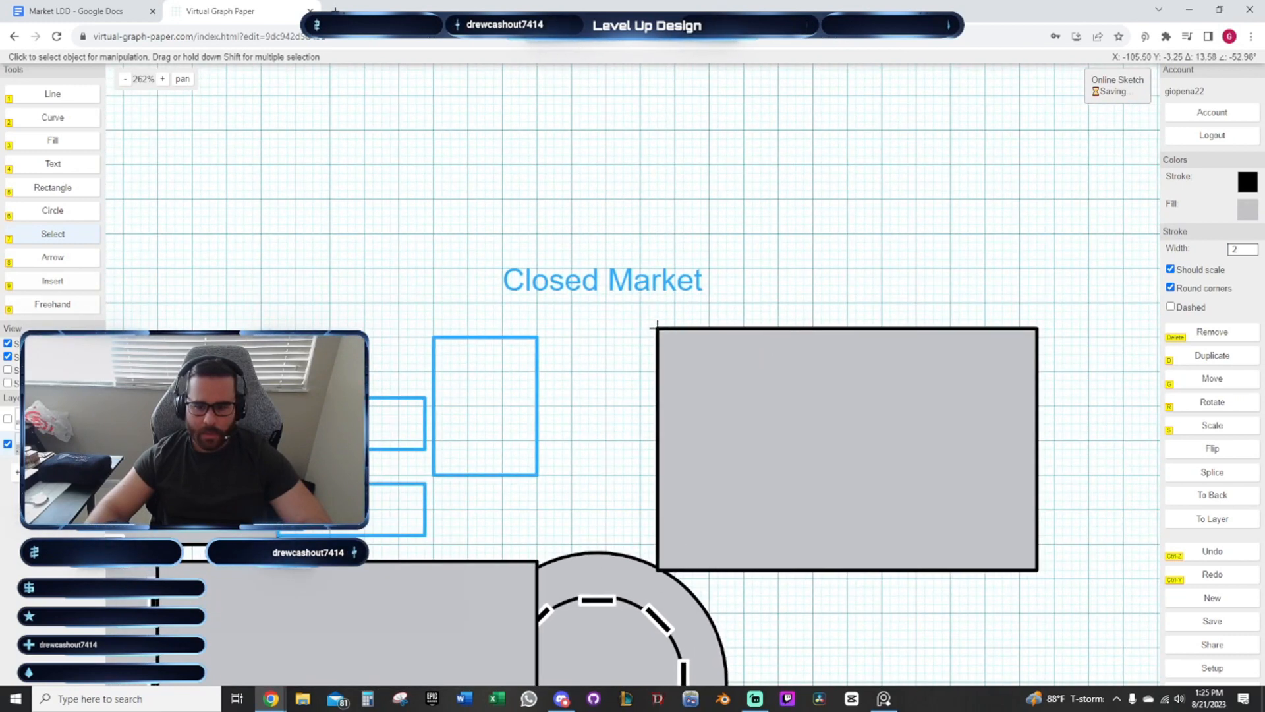
click(734, 259)
Move the duplicated room over the upright rectangle's spot, flush with the right ends of the two passages and below the "Closed Market" label
click(492, 367)
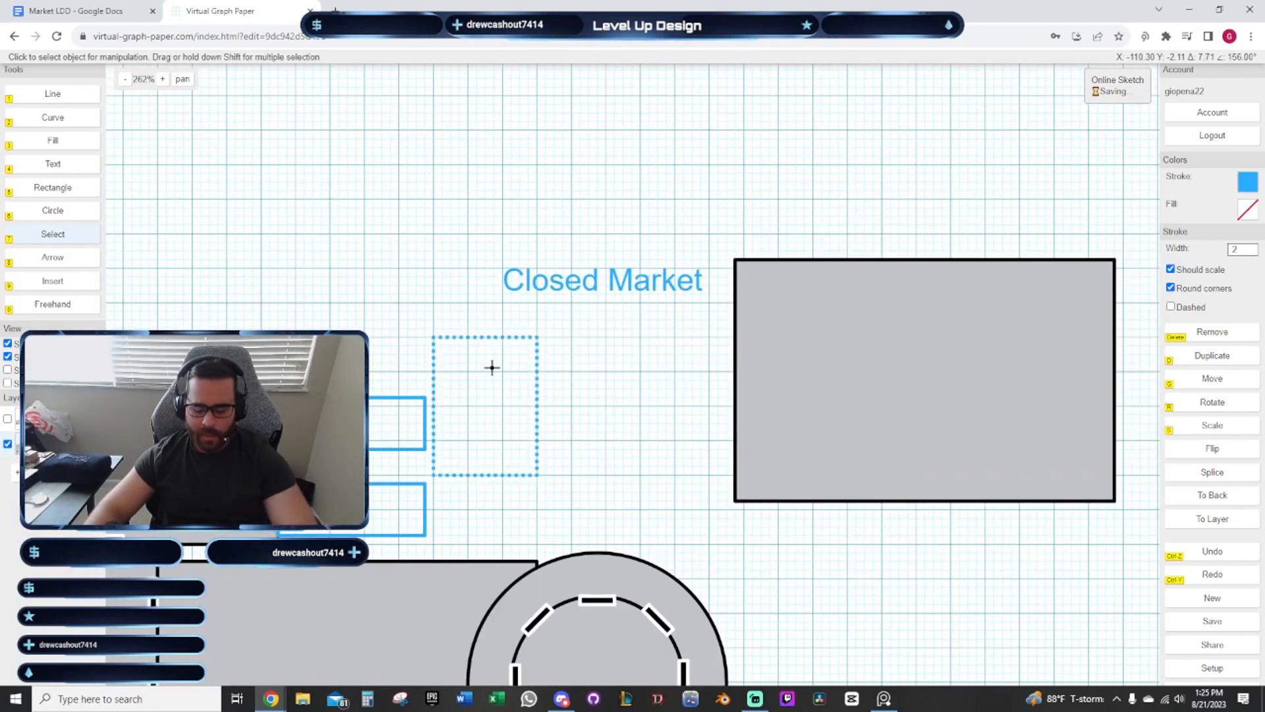
click(804, 375)
key(g)
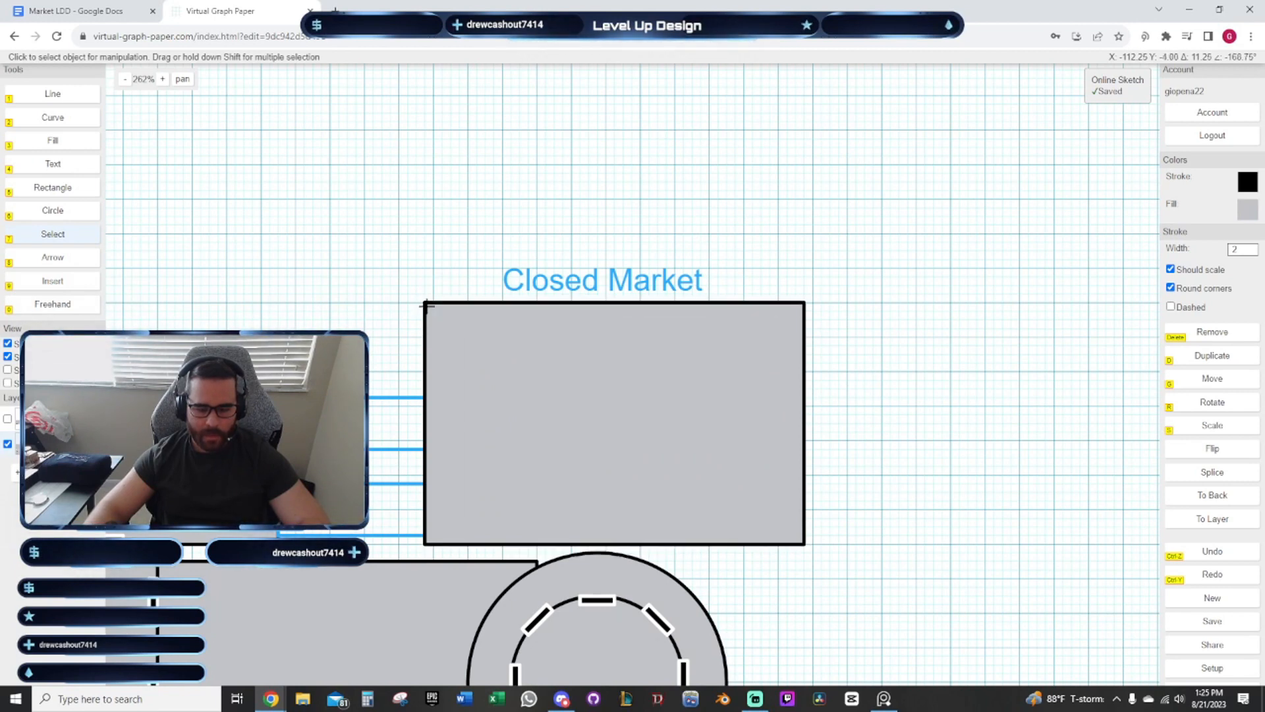
click(427, 305)
mouse_move(817, 568)
mouse_down()
mouse_move(822, 539)
mouse_move(932, 454)
mouse_up()
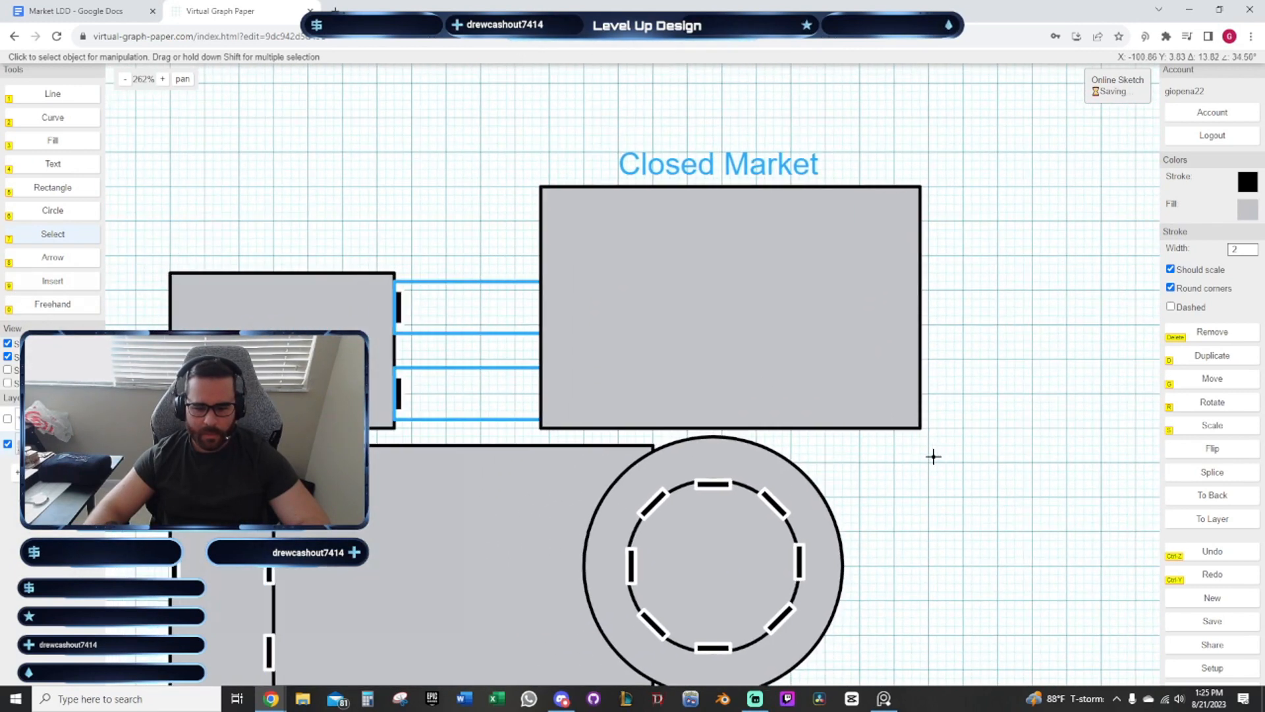
drag(847, 463, 789, 485)
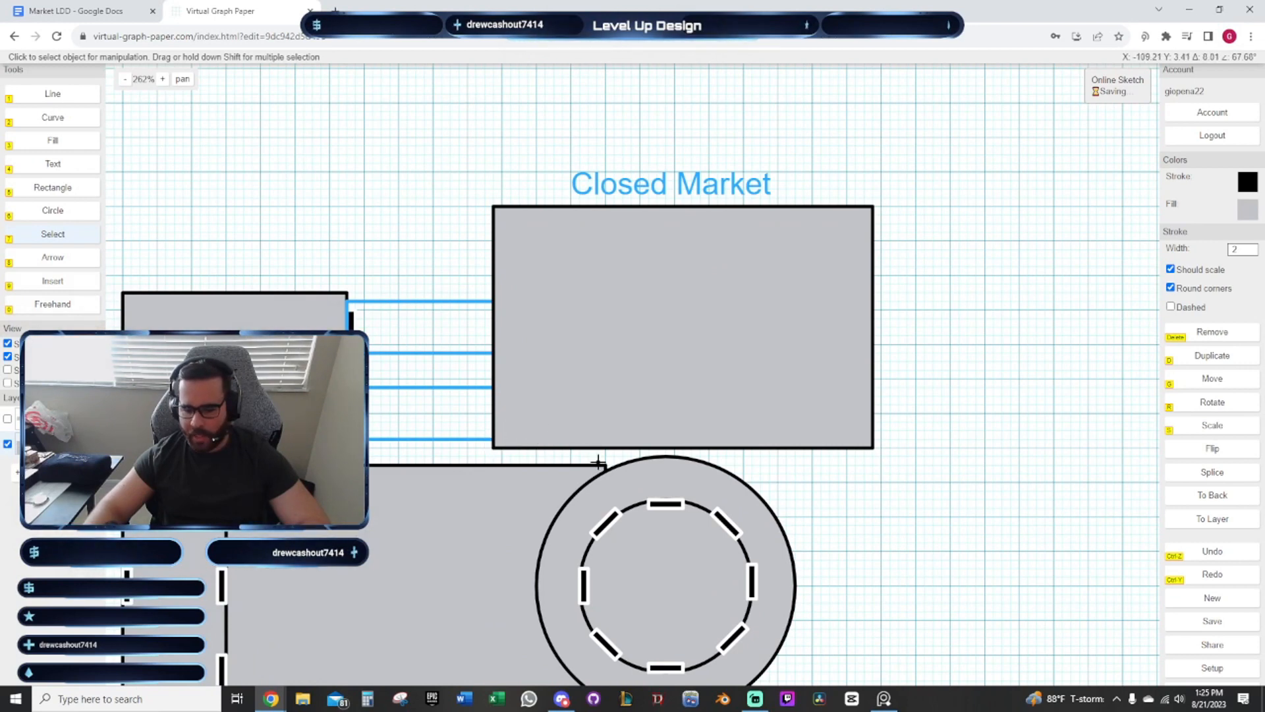
Set the default stroke color to black and change the "Closed Market" label's fill to black
drag(926, 265, 877, 398)
click(569, 316)
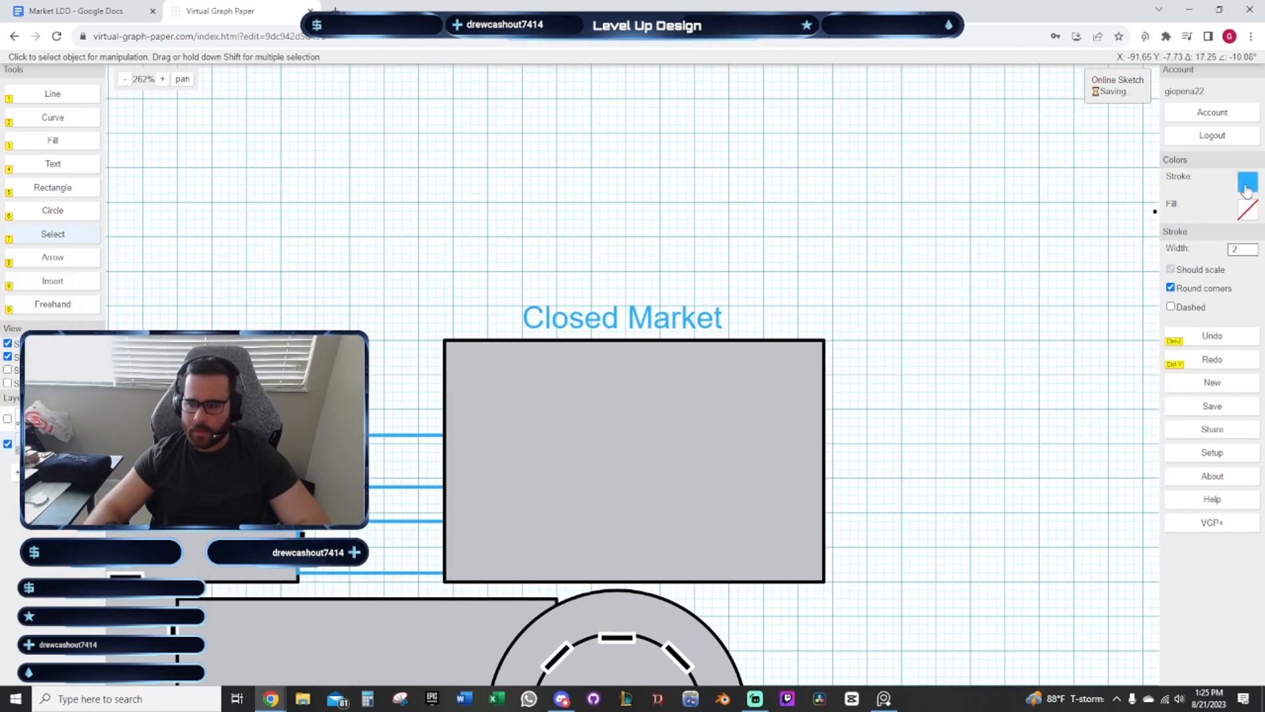
click(1247, 190)
click(1100, 202)
click(853, 308)
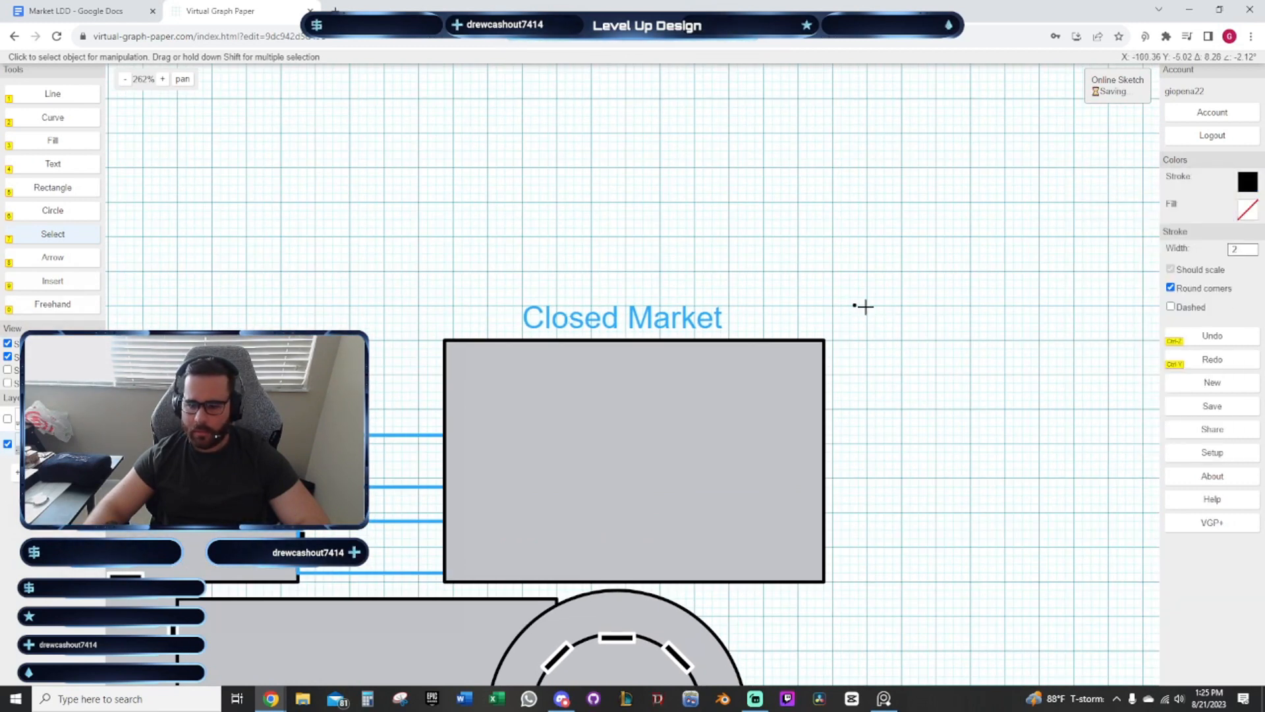
mouse_move(516, 287)
mouse_down()
mouse_move(757, 347)
mouse_move(774, 339)
mouse_up()
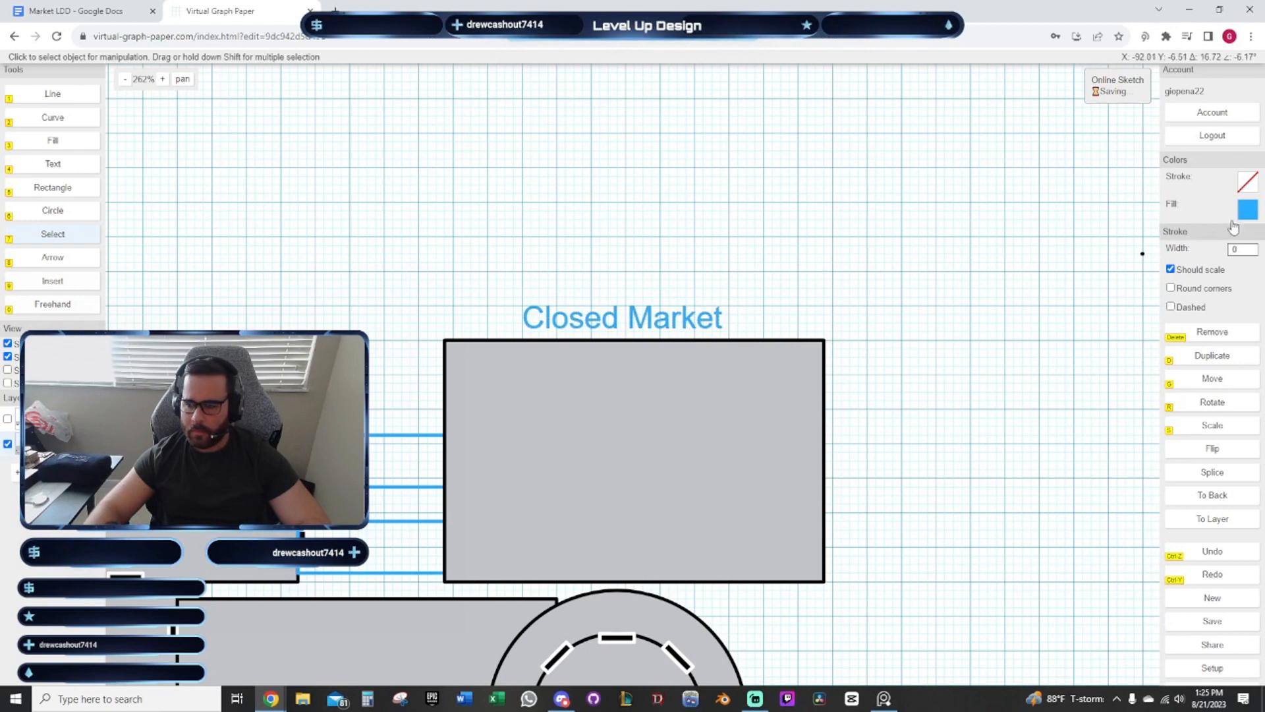
click(1247, 210)
click(1114, 229)
click(868, 308)
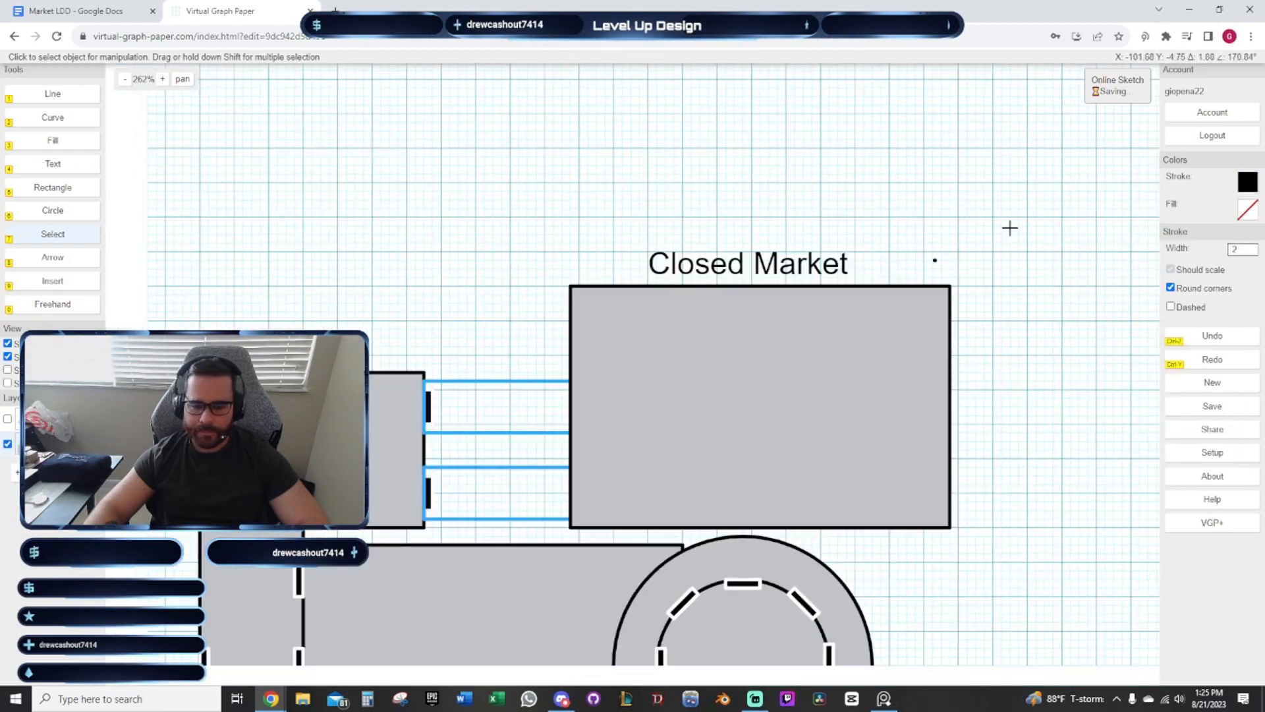
Change the stroke of both passages between the upper room and the Closed Market to black
click(594, 364)
shift+click(597, 440)
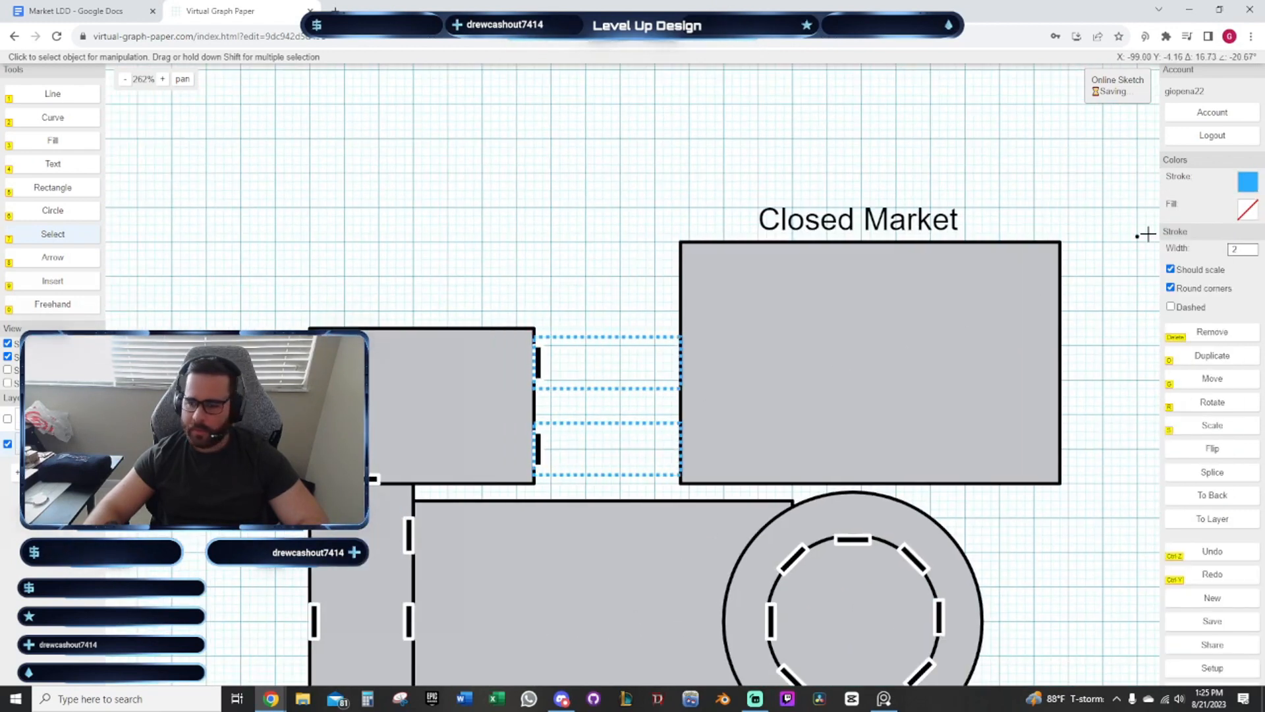
click(1247, 182)
click(1105, 196)
click(632, 193)
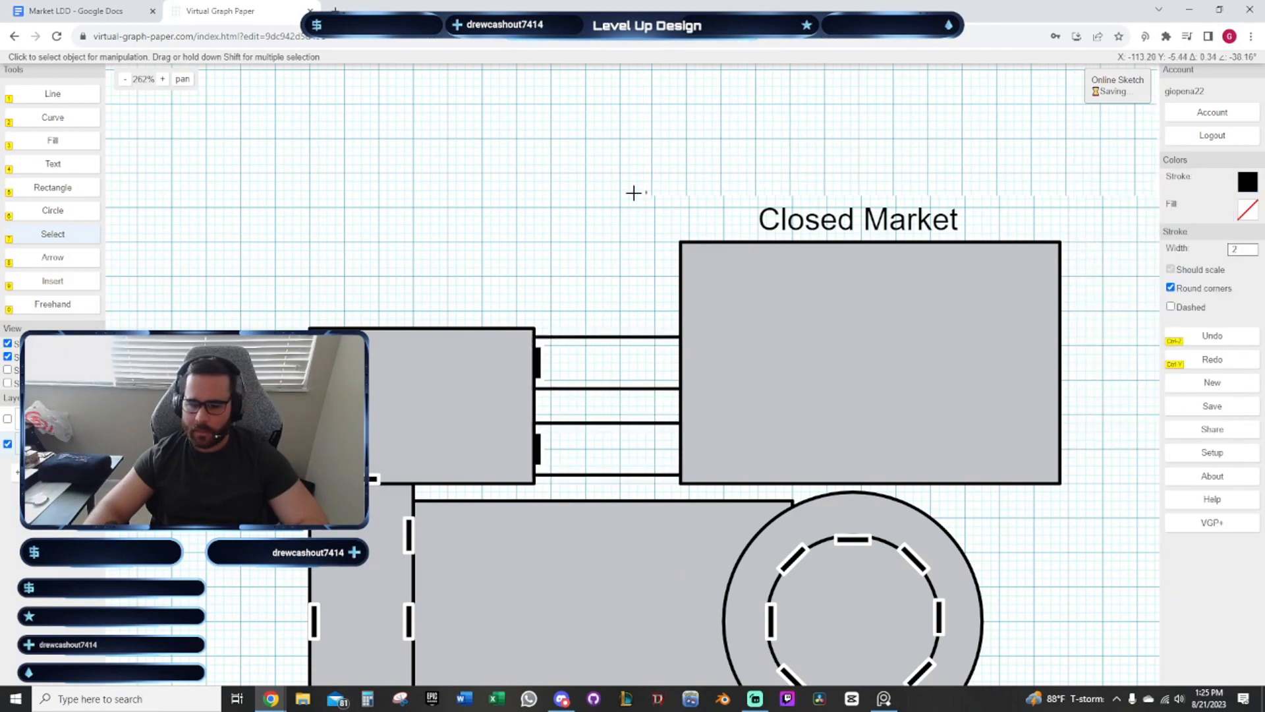
Look over the Closed Market, the round area, the passages and the space up to the legend
drag(632, 193, 410, 197)
drag(903, 338, 721, 287)
drag(855, 335, 753, 336)
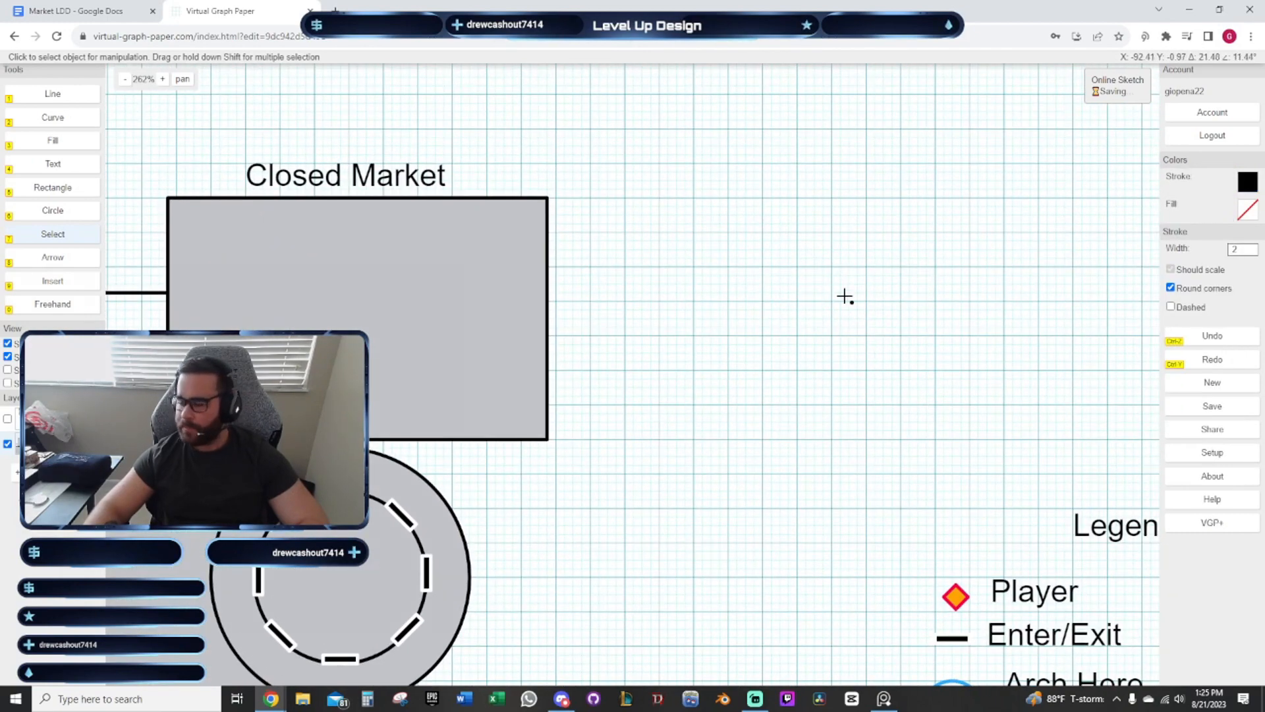
drag(808, 296, 901, 382)
drag(768, 364, 773, 248)
scroll(714, 367, down, 2)
drag(614, 498, 774, 402)
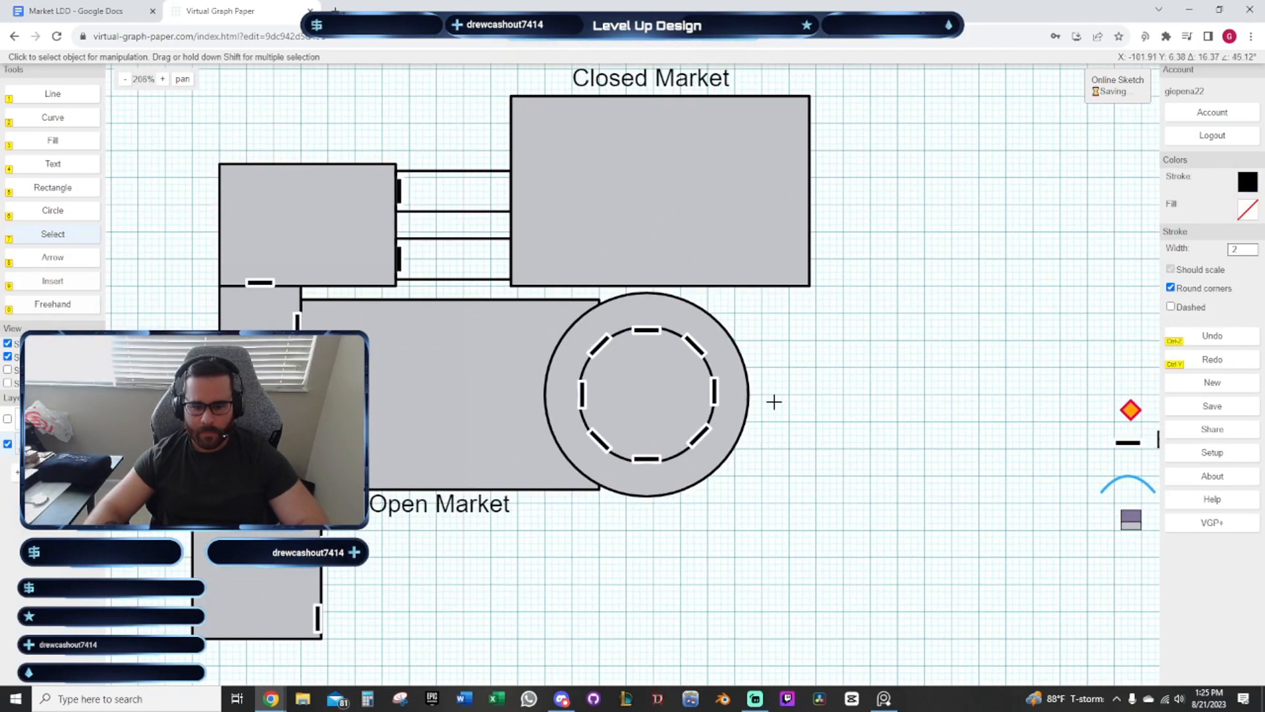
scroll(774, 402, down, 1)
mouse_move(824, 370)
mouse_down()
mouse_move(790, 373)
mouse_move(920, 312)
mouse_up()
scroll(717, 375, up, 2)
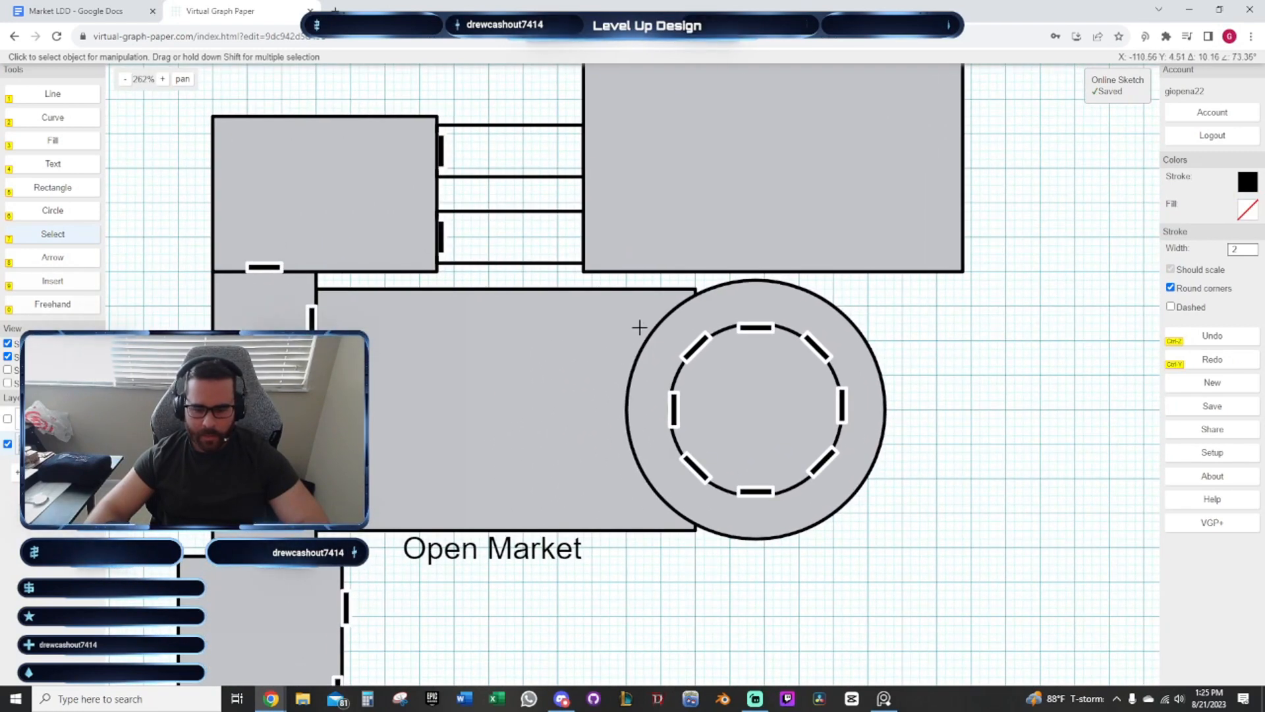
drag(736, 366, 650, 369)
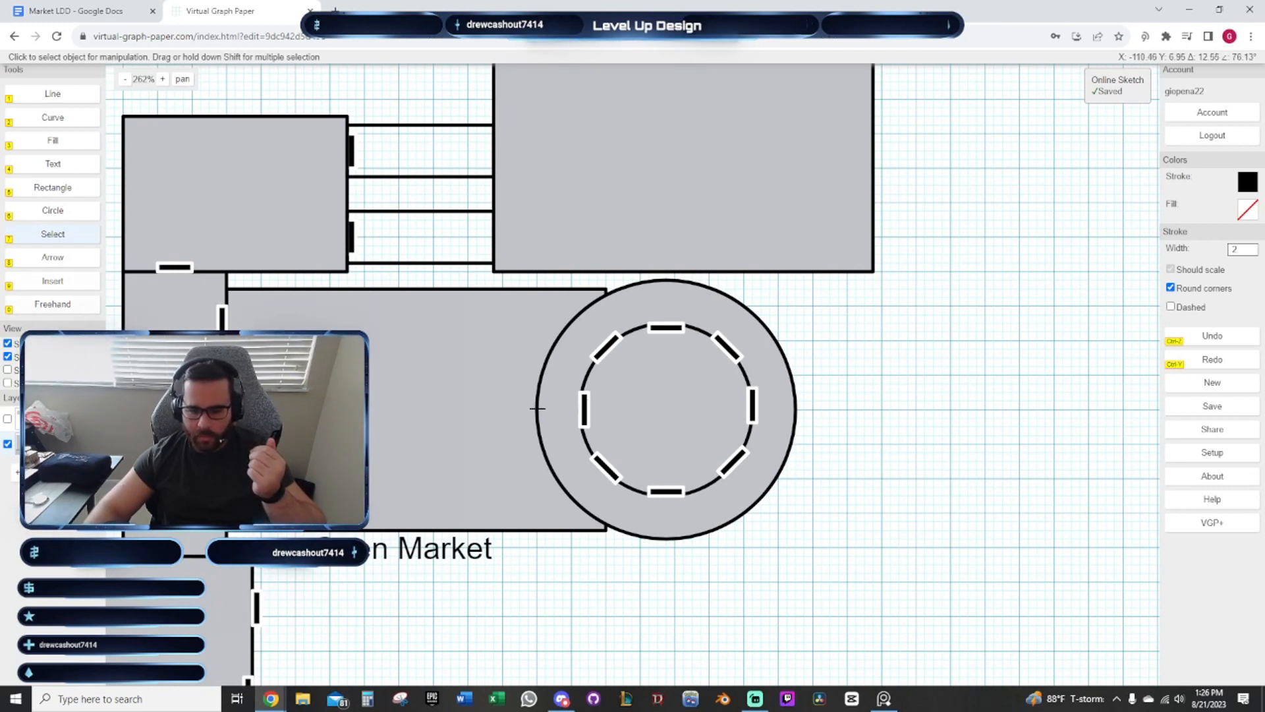
drag(830, 328, 662, 387)
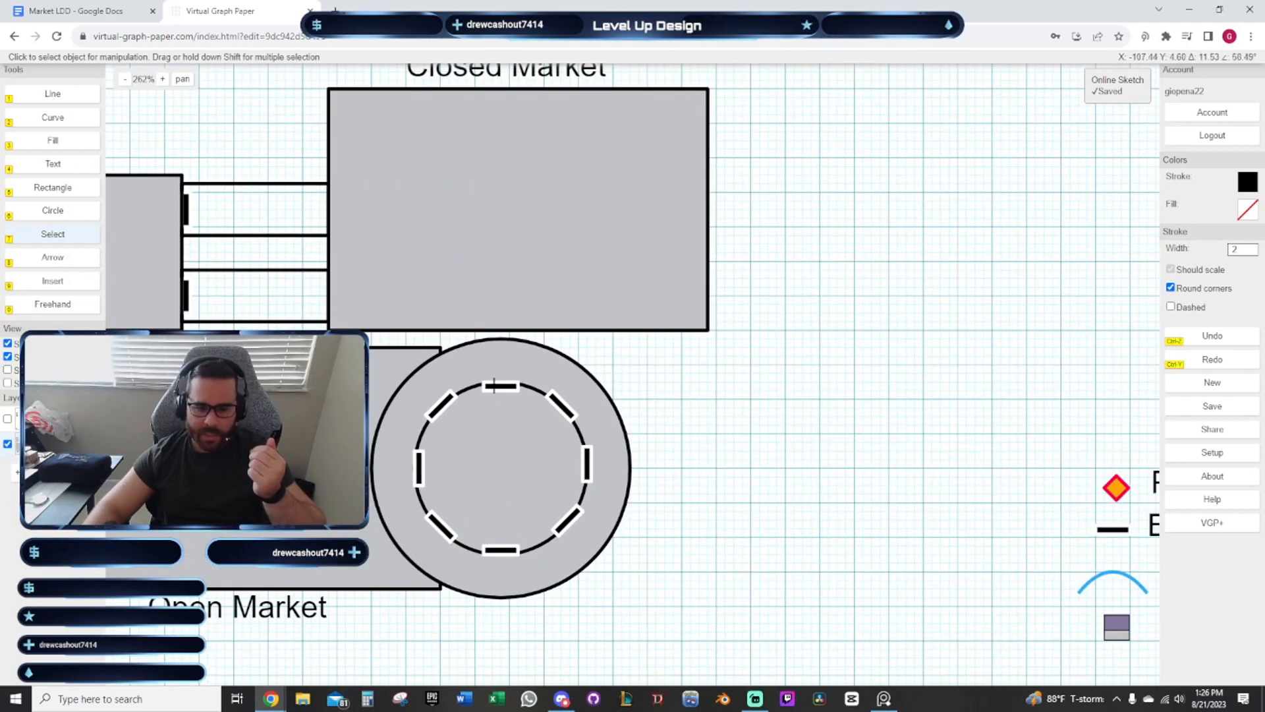
drag(732, 406, 702, 449)
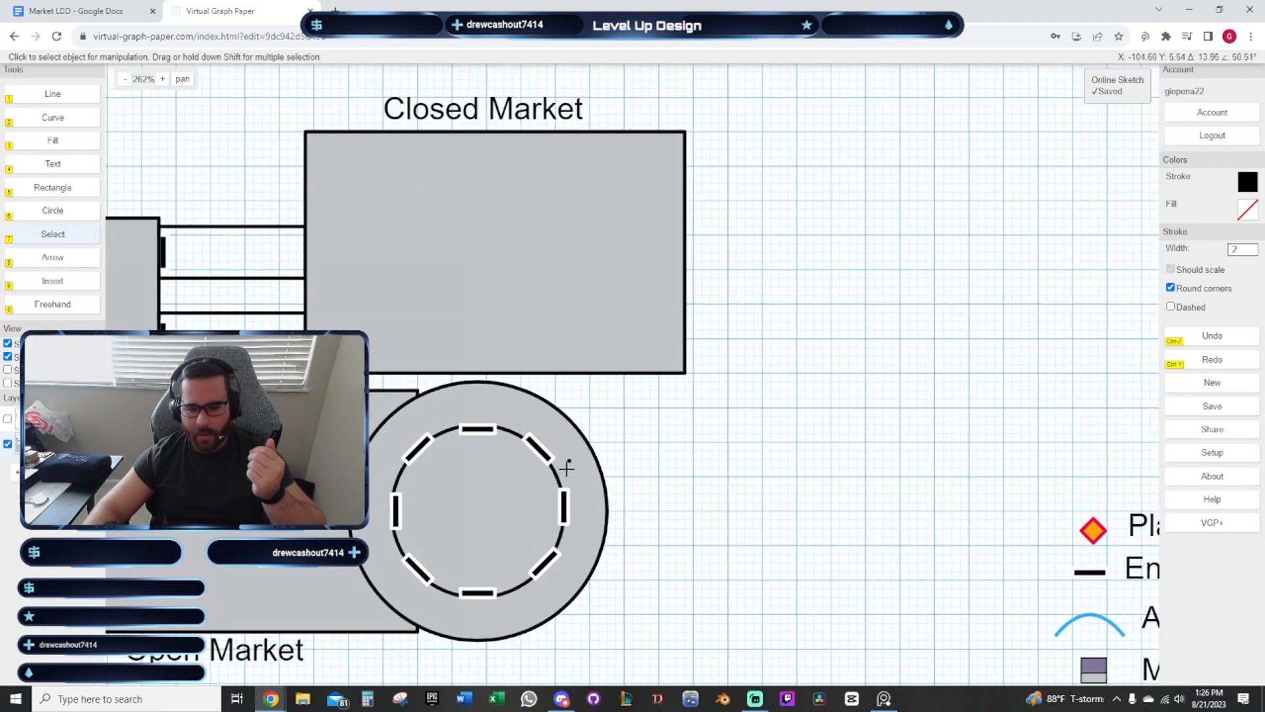
drag(631, 401, 527, 382)
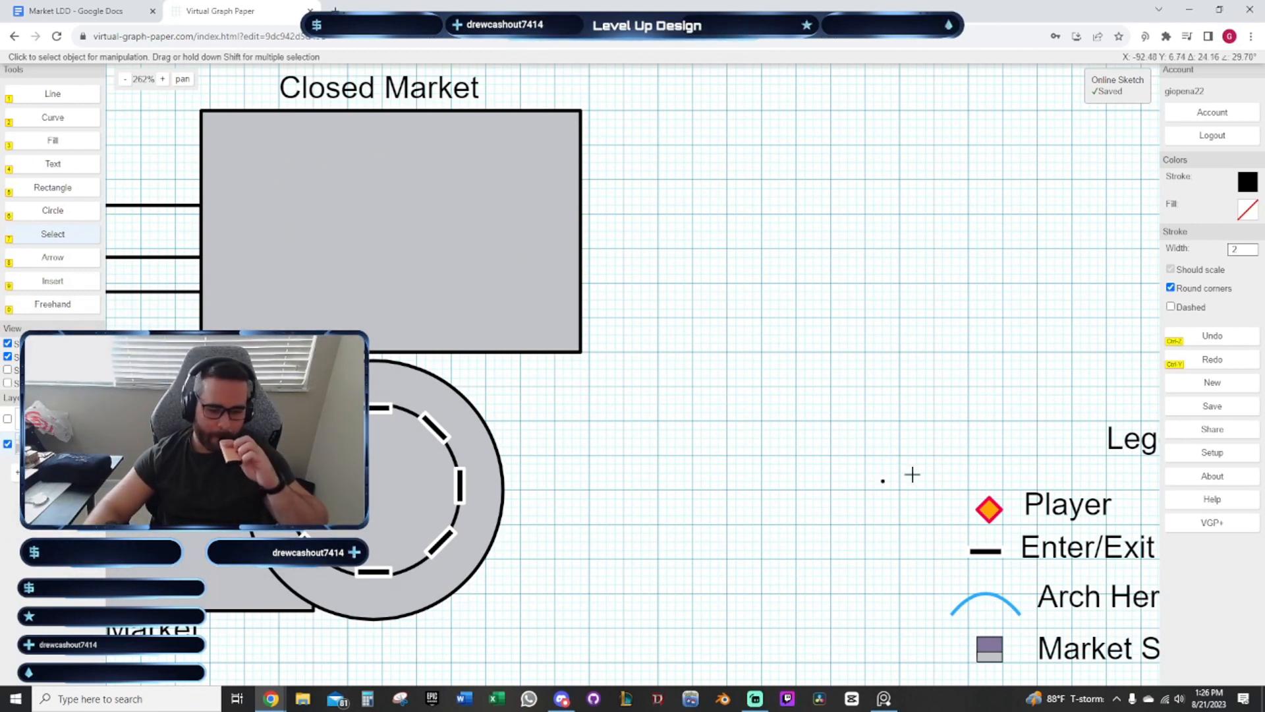
drag(643, 405, 660, 275)
Fill both passages leading to the Closed Market with the light gray #C2C3C7
drag(661, 349, 901, 543)
scroll(944, 452, down, 1)
click(436, 334)
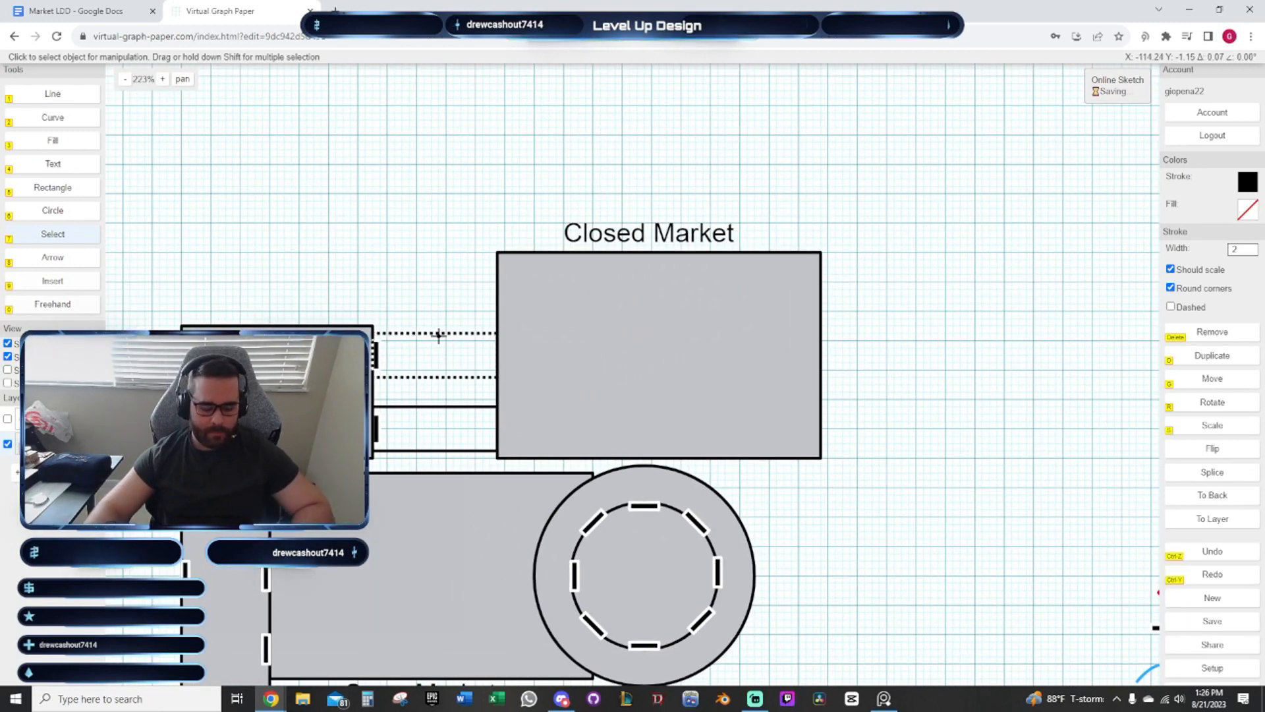
shift+click(407, 428)
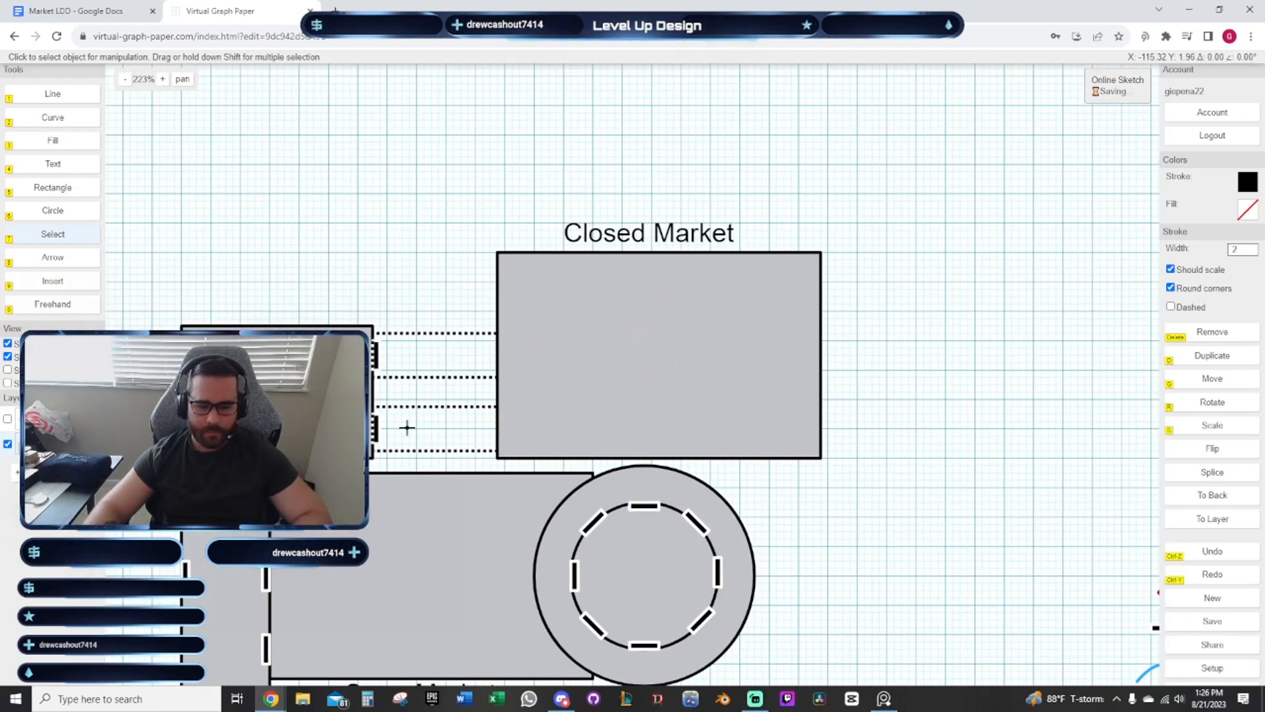
click(1247, 208)
click(1081, 247)
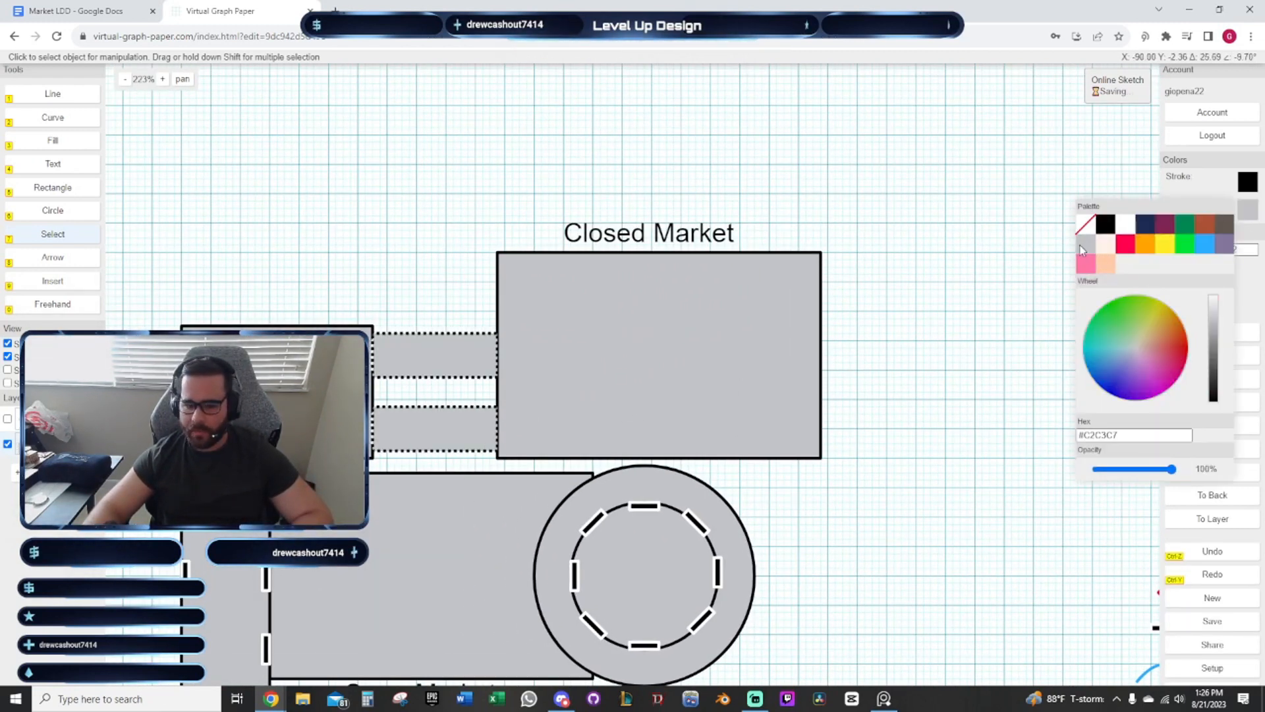
click(949, 350)
Send both gray passages behind the door markers on the upper room's right wall
drag(966, 420, 1010, 396)
click(487, 330)
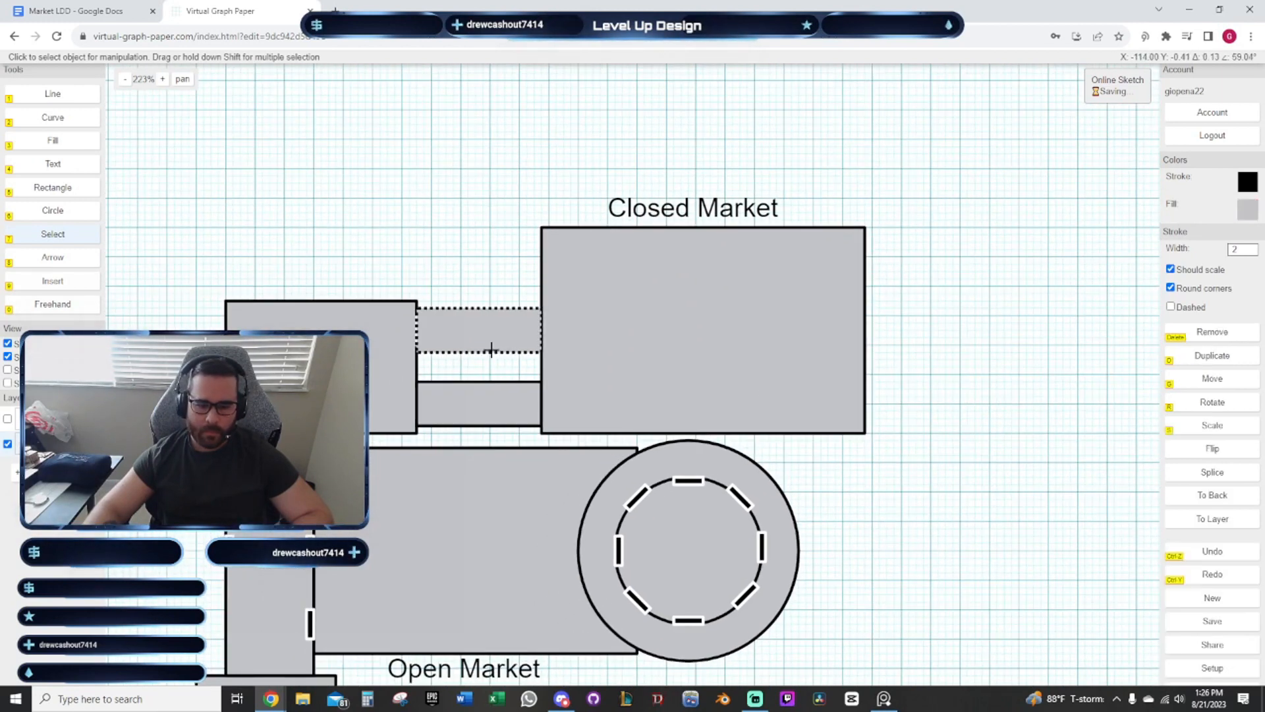
shift+click(494, 400)
click(990, 352)
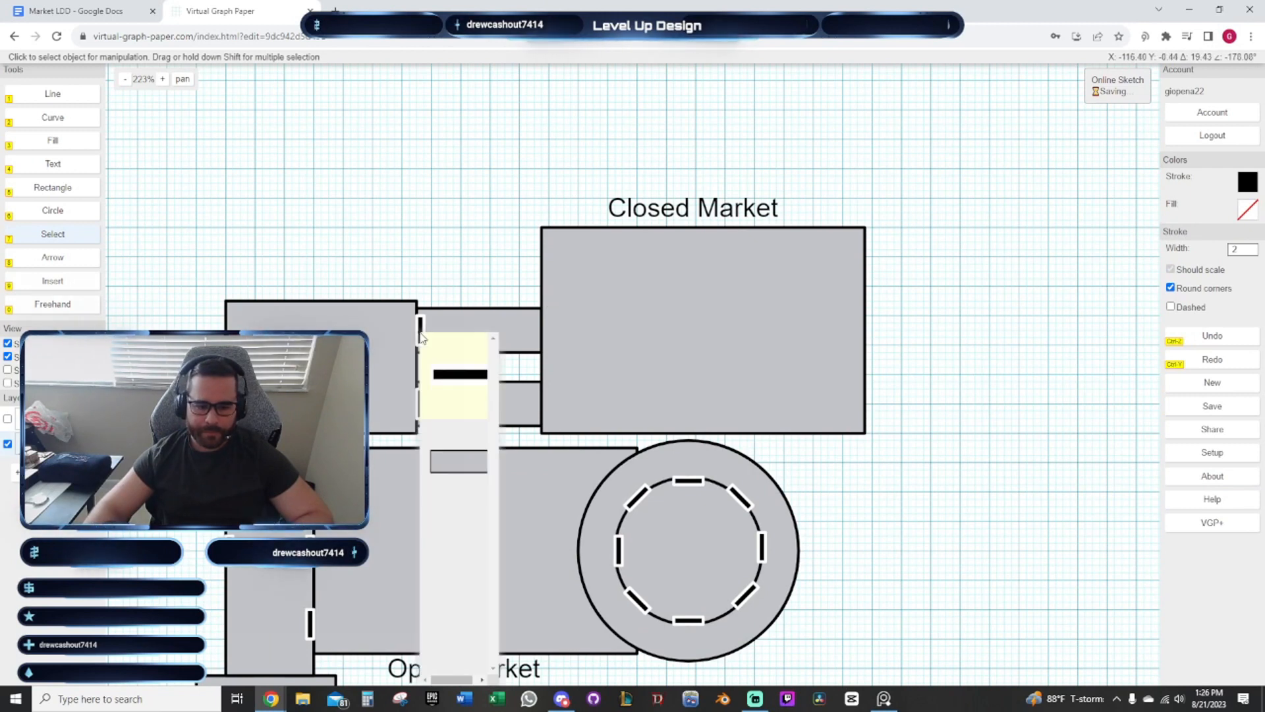
Duplicate the upper passage's door marker to the Closed Market end of both passages
click(420, 329)
scroll(418, 337, up, 2)
key(d)
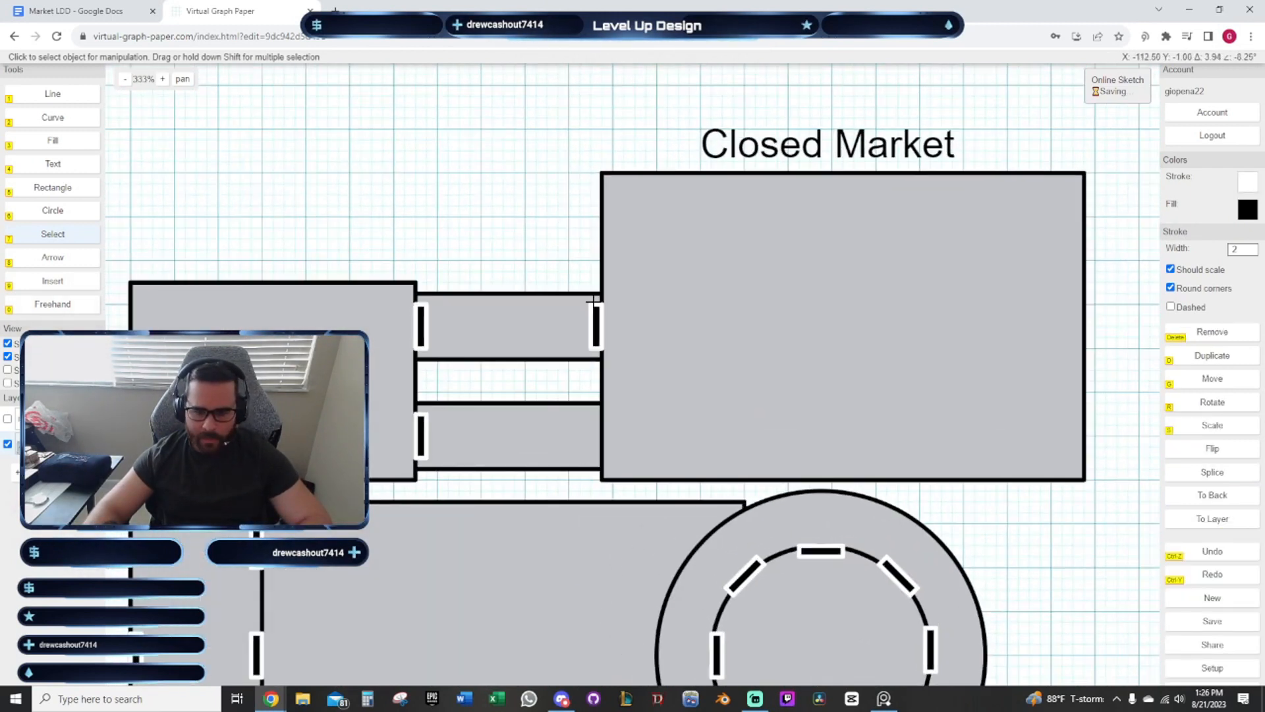
key(d)
click(589, 413)
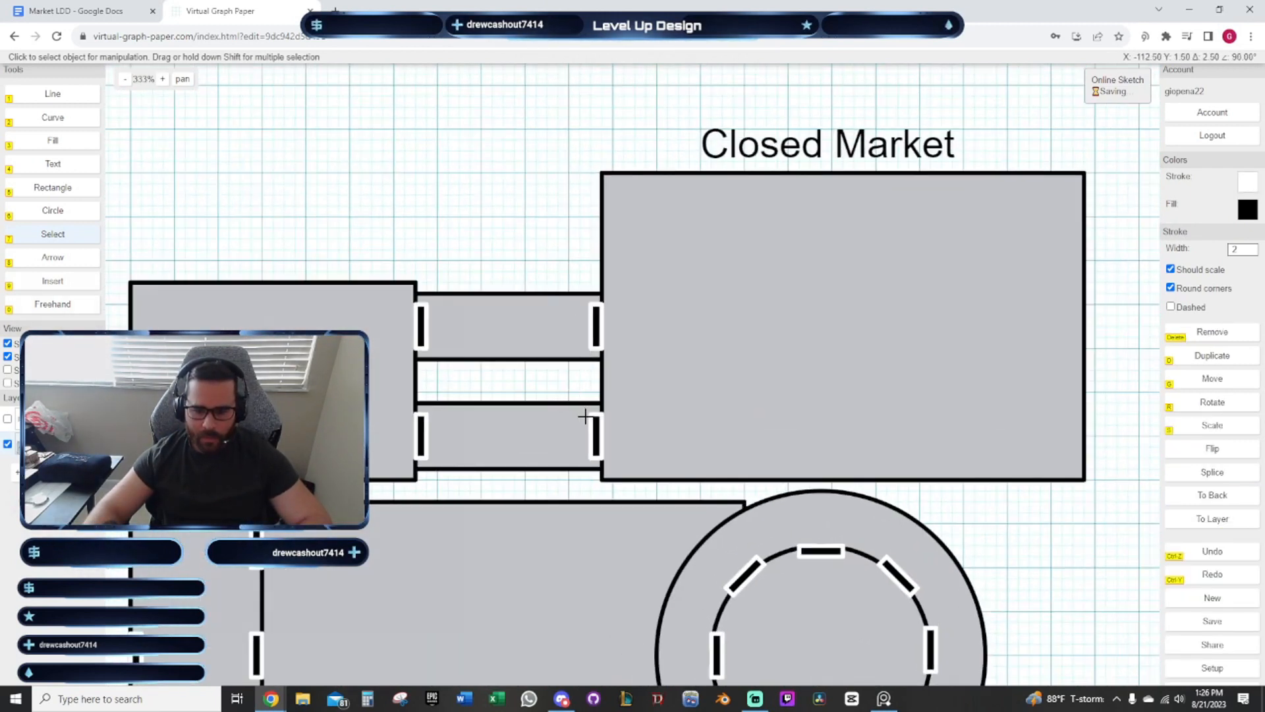
drag(915, 423, 682, 347)
scroll(682, 346, down, 2)
drag(431, 406, 648, 322)
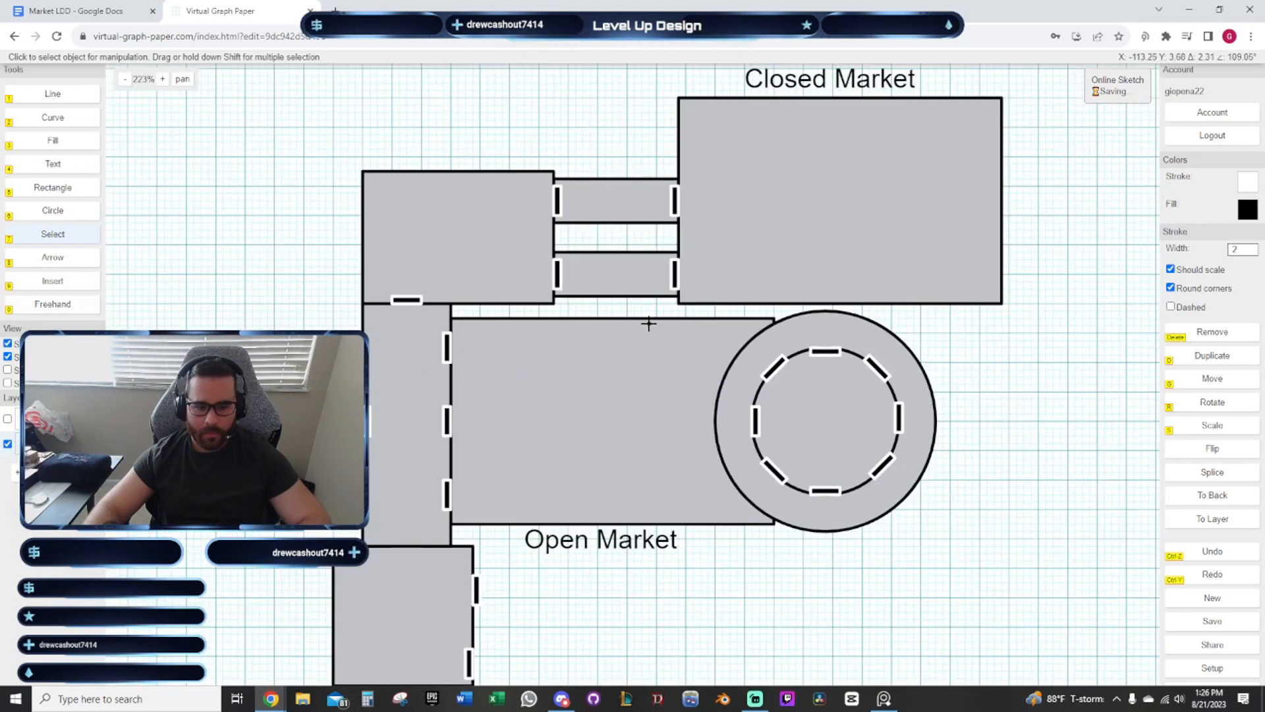
Overlay the original layout layer briefly to compare its rooms with the redrawn blockout
mouse_move(559, 324)
mouse_down()
mouse_move(514, 367)
mouse_move(525, 373)
mouse_move(503, 376)
mouse_move(466, 342)
mouse_move(531, 356)
mouse_move(535, 369)
mouse_move(570, 337)
mouse_move(571, 392)
mouse_move(460, 342)
mouse_up()
scroll(571, 354, up, 2)
scroll(460, 342, down, 2)
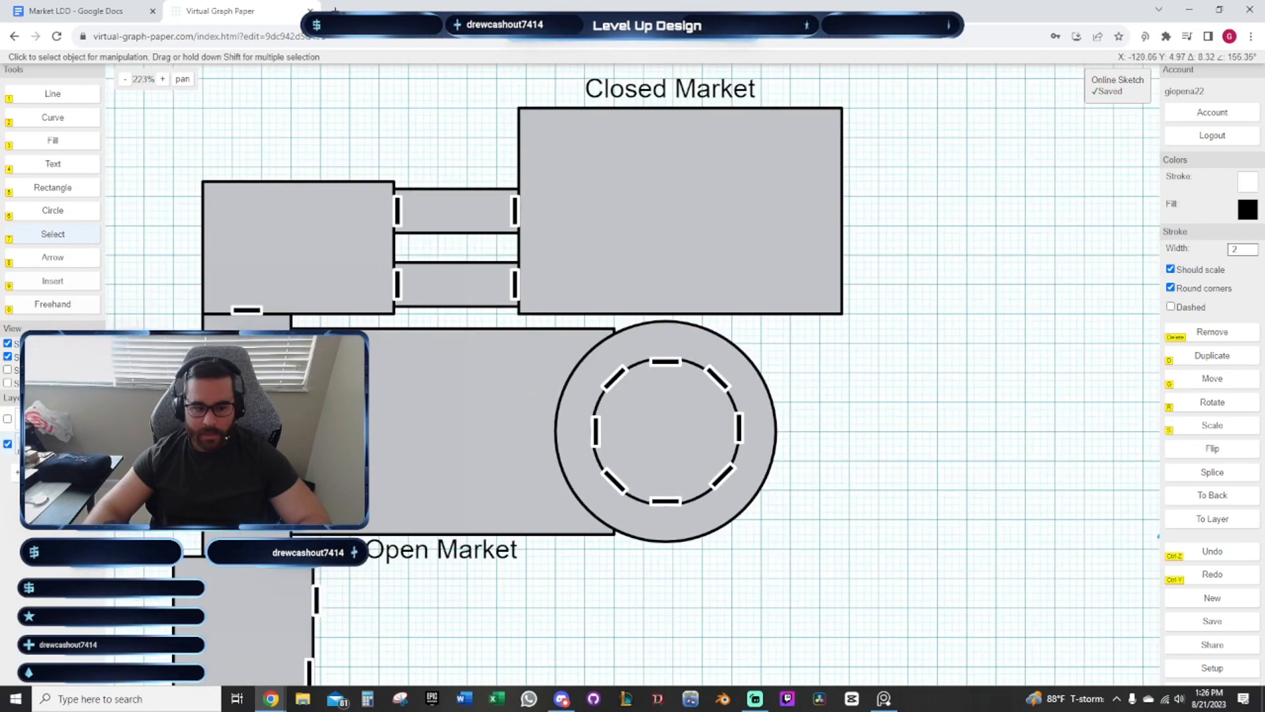
click(8, 419)
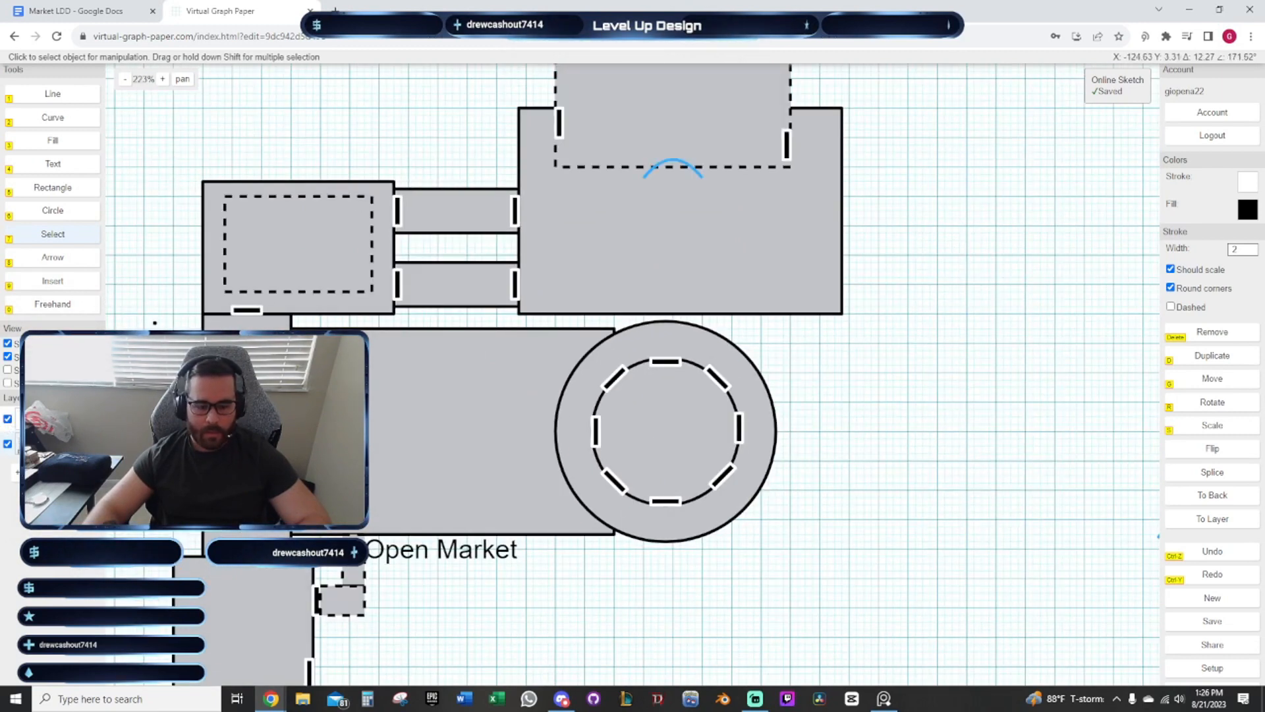
click(7, 419)
drag(976, 448, 1006, 392)
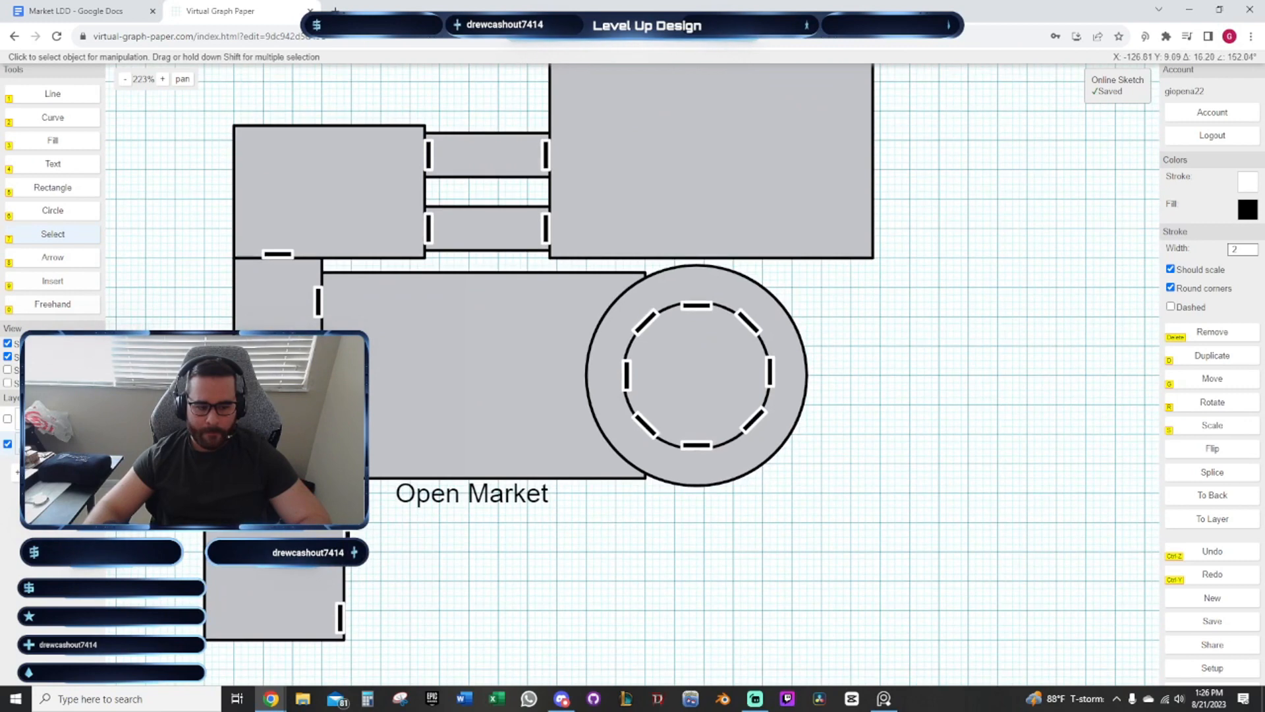
Isolate the original layout layer and transfer its small dashed L-shaped passage to the redrawn blockout's layer
click(7, 445)
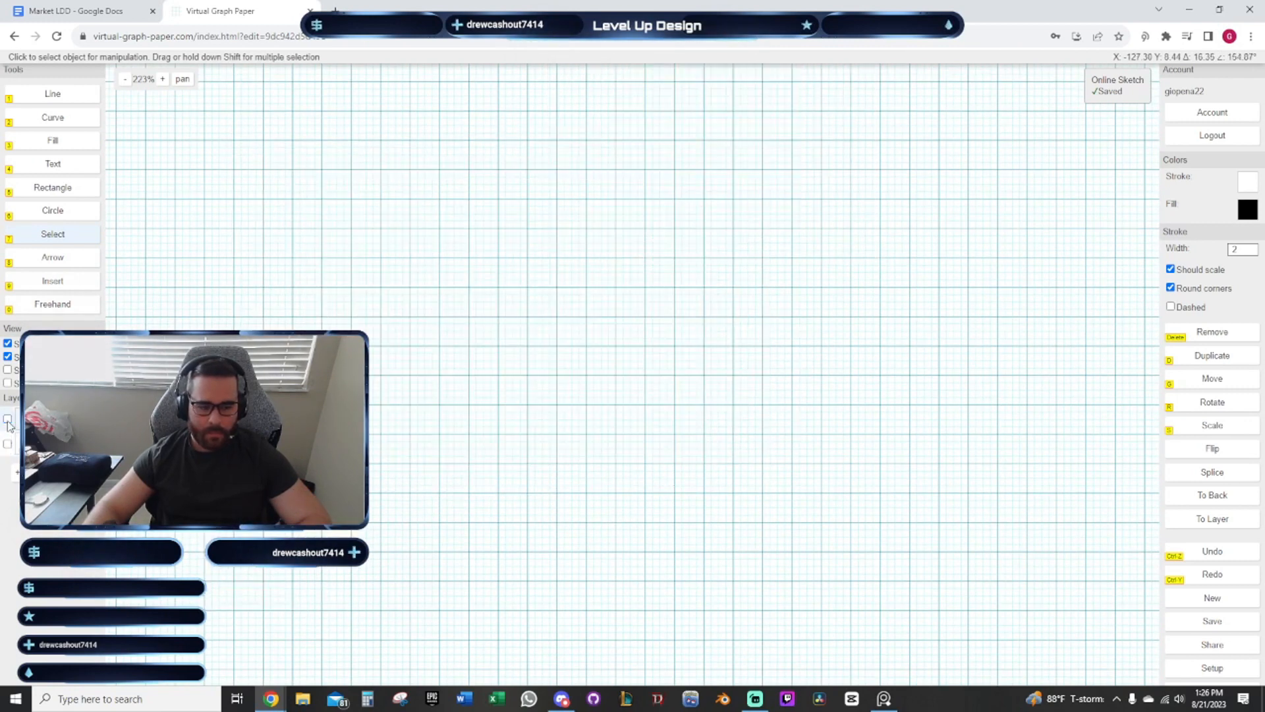
click(7, 419)
mouse_move(339, 475)
mouse_down()
mouse_move(491, 471)
mouse_move(605, 584)
mouse_up()
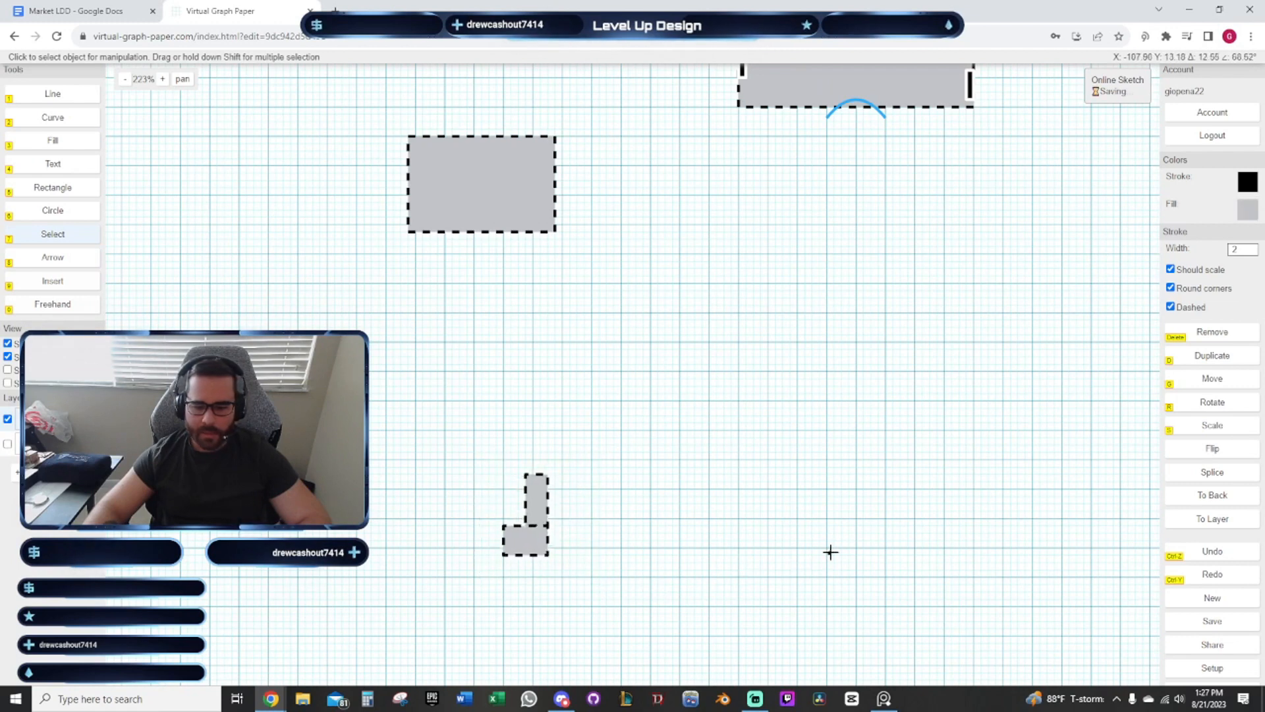
drag(830, 553, 722, 499)
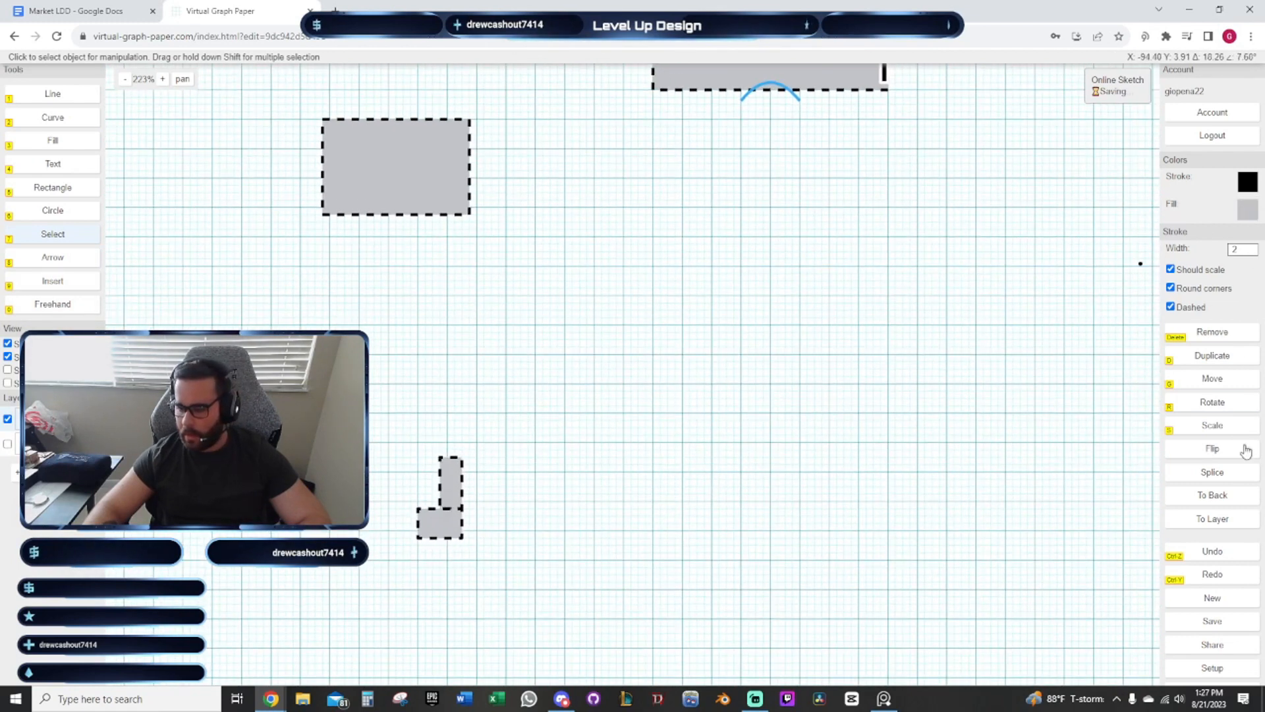
click(1212, 519)
click(1120, 550)
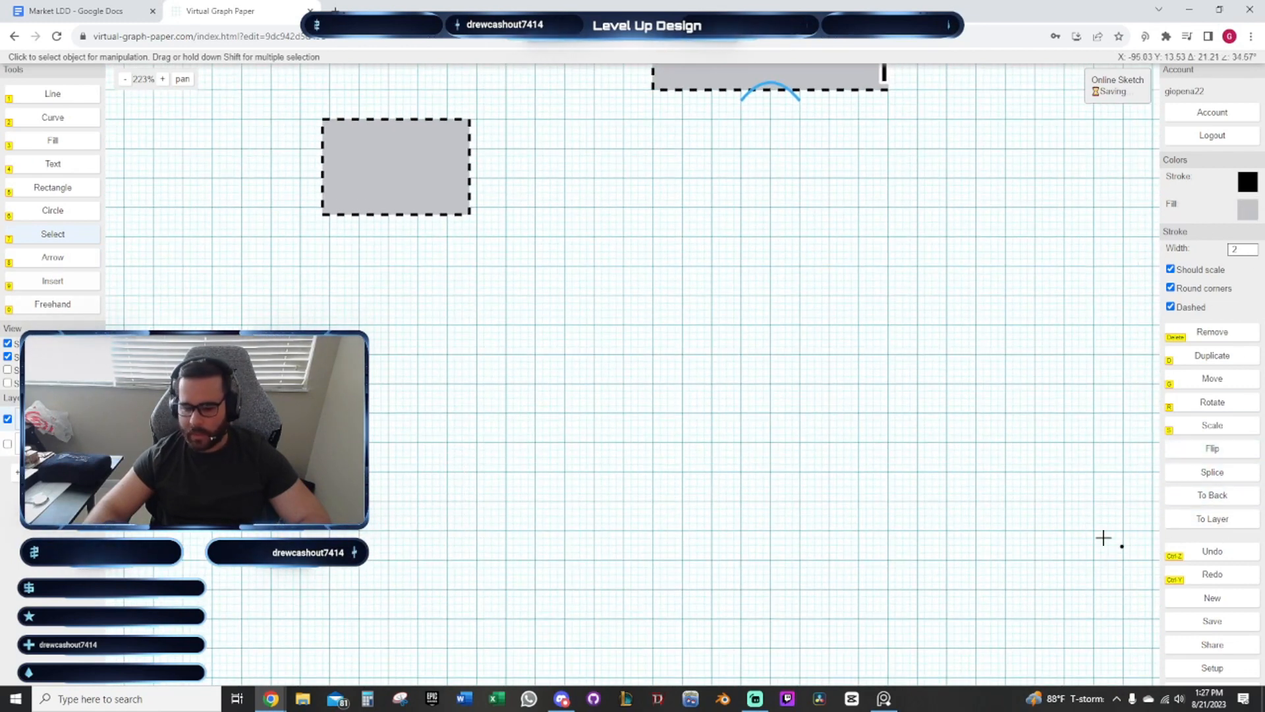
click(7, 445)
click(8, 419)
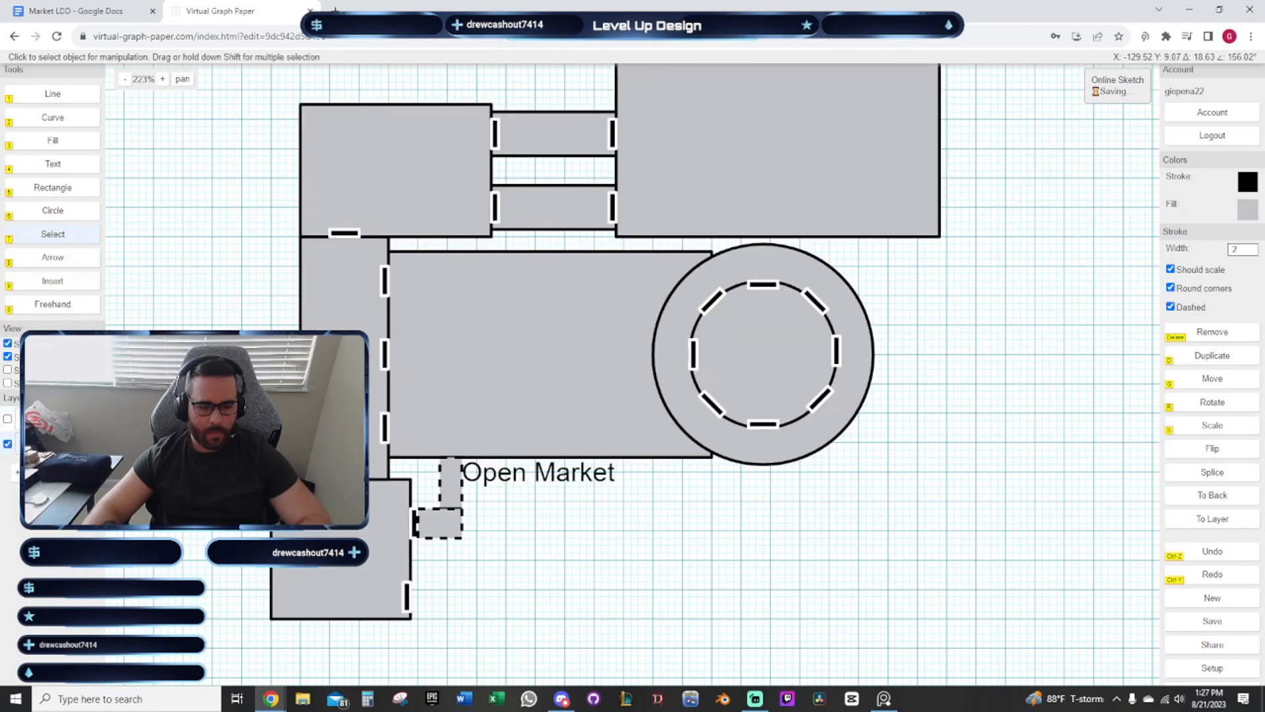
Draw a rectangular passage about 6 units wide and 3.75 units tall extending right from the round area
mouse_move(583, 500)
mouse_down()
mouse_move(601, 523)
mouse_move(601, 569)
mouse_move(589, 510)
mouse_up()
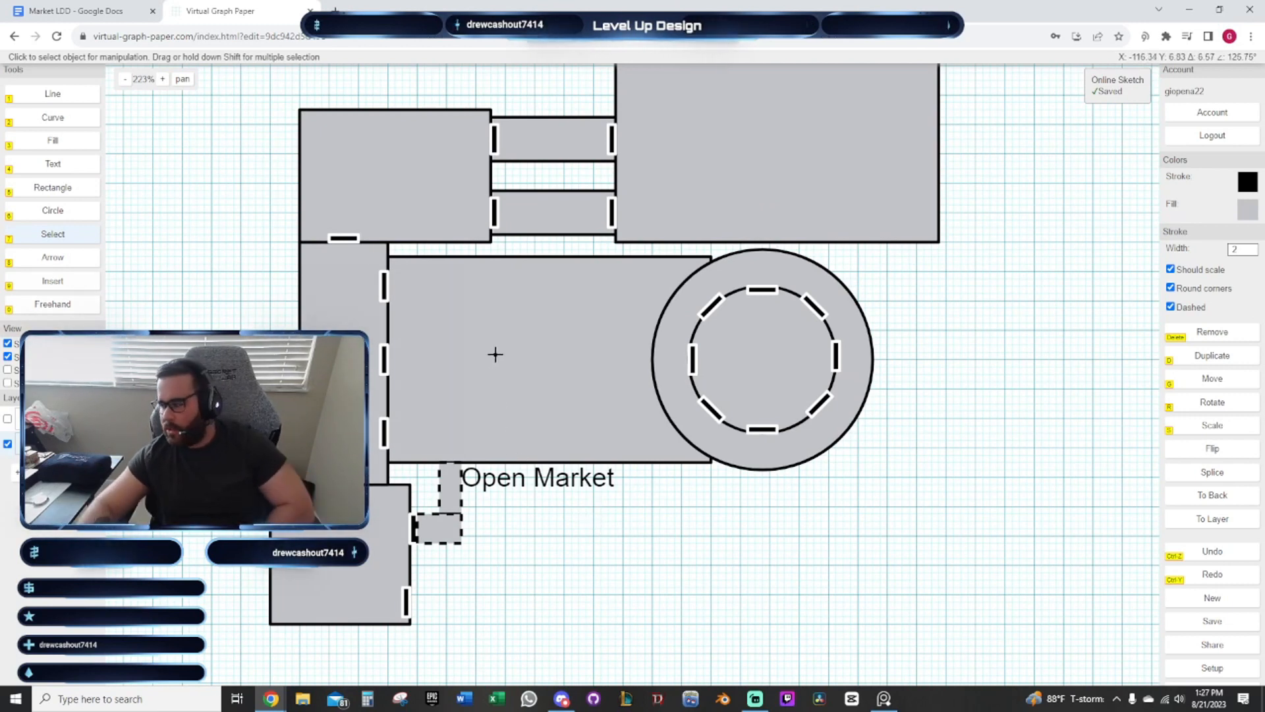
drag(949, 293, 735, 449)
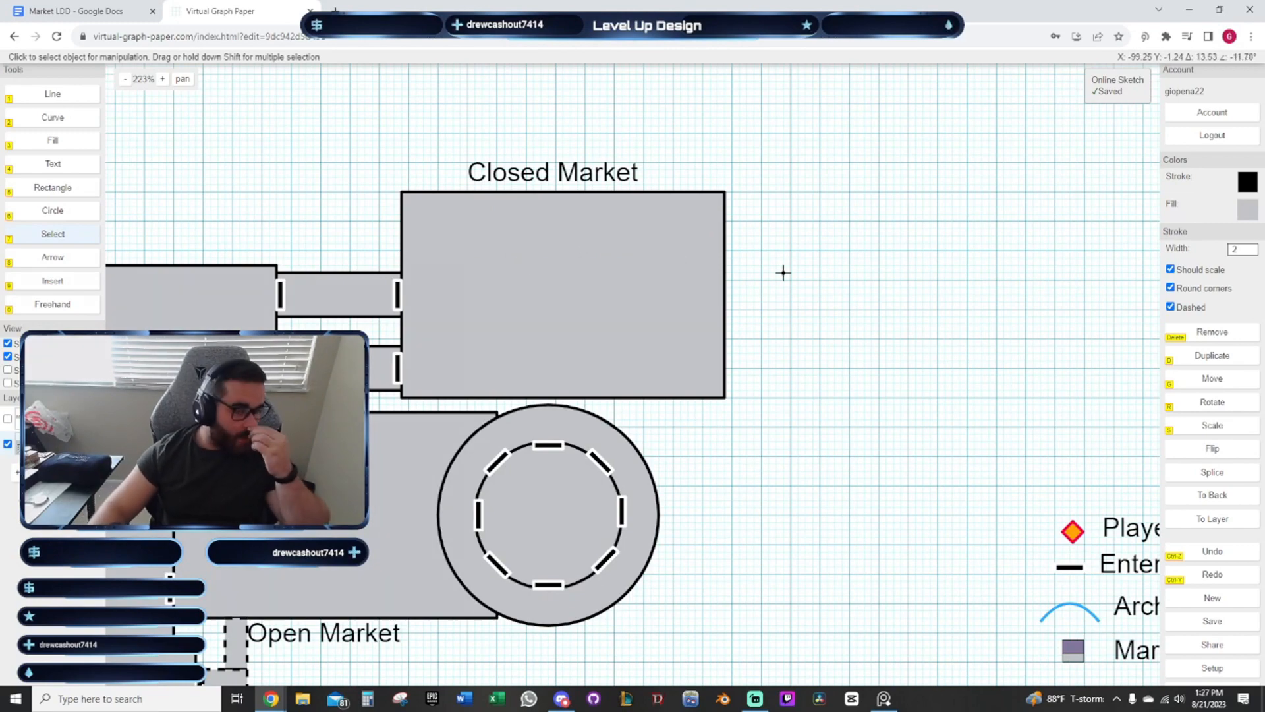
drag(818, 269, 672, 164)
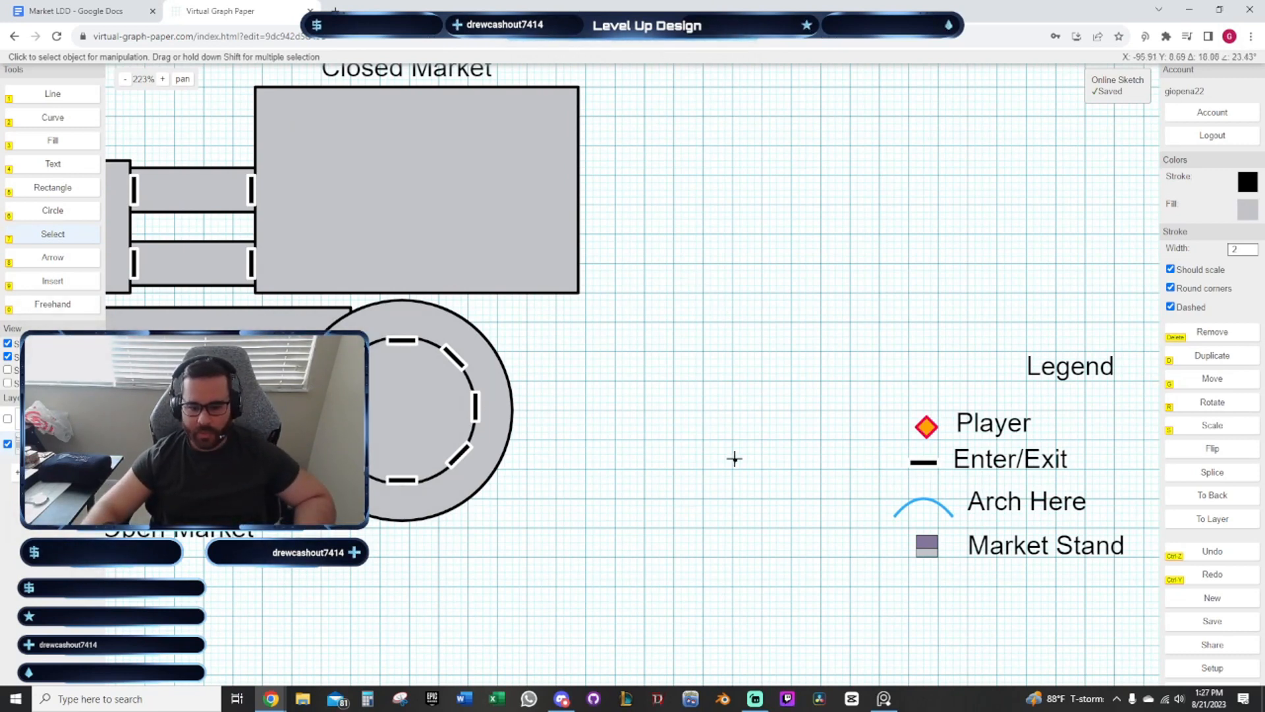
drag(744, 361, 671, 367)
scroll(778, 449, down, 1)
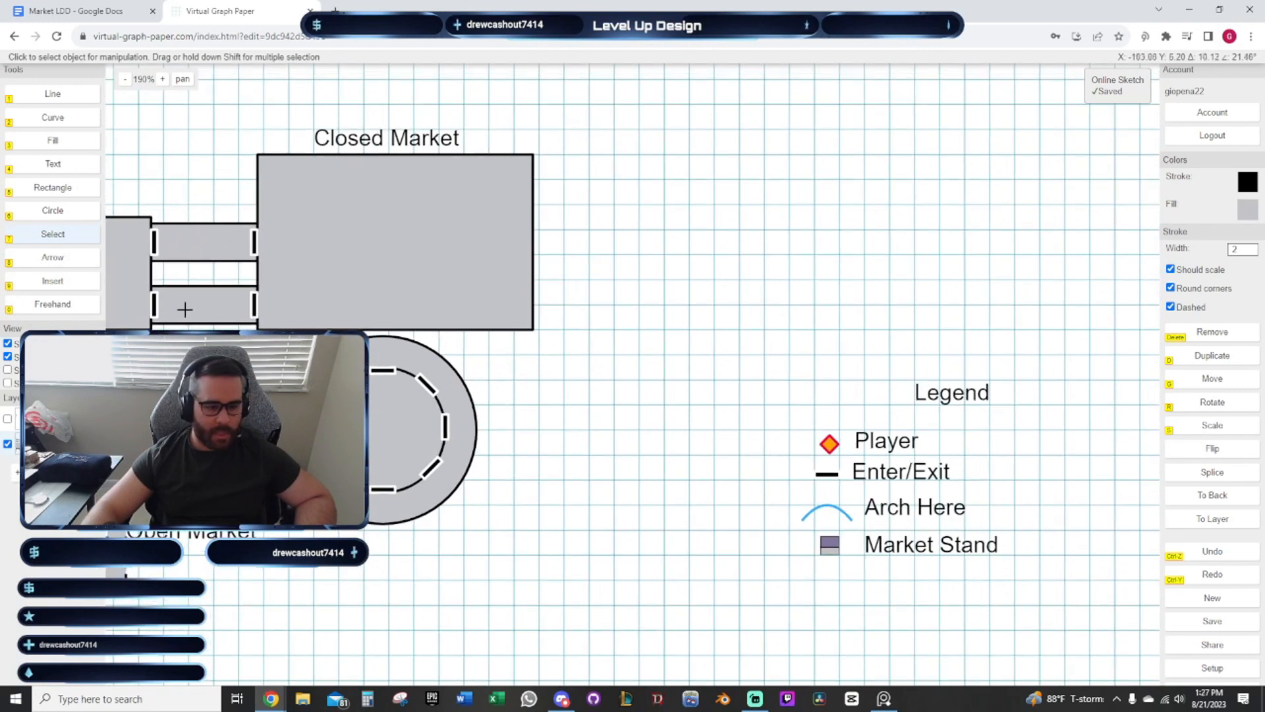
click(96, 187)
scroll(495, 385, up, 2)
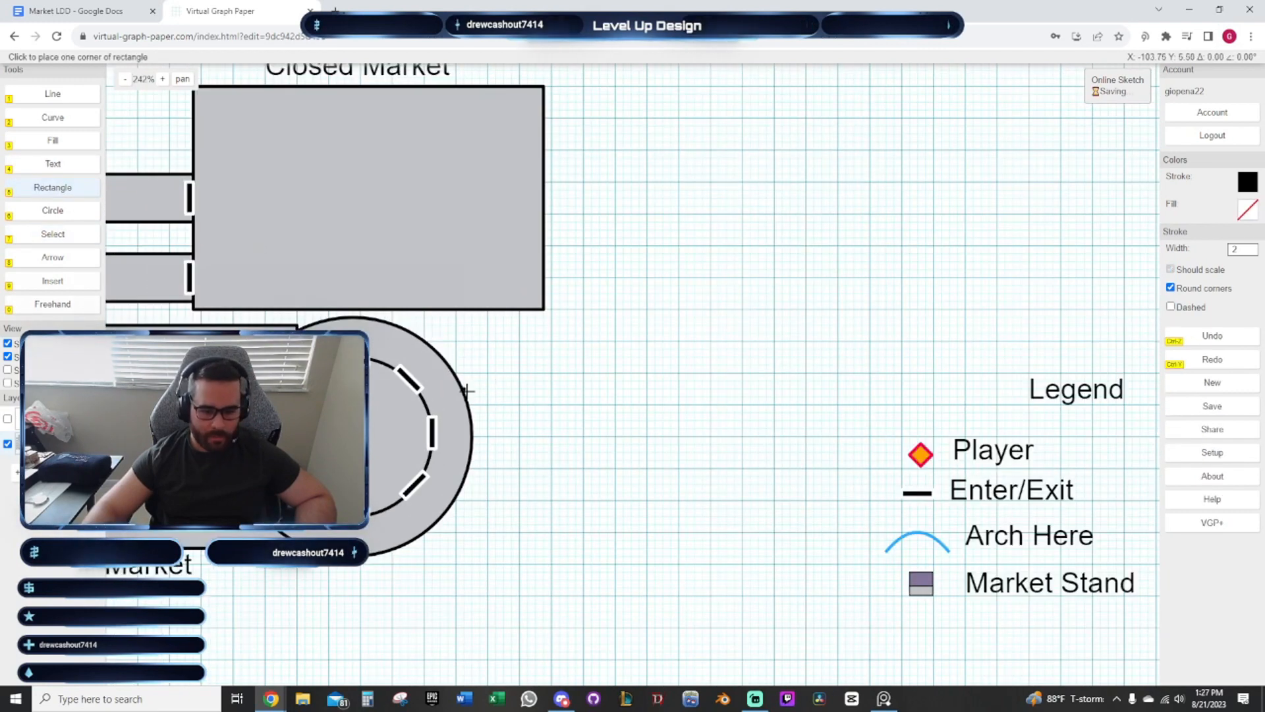
scroll(475, 366, up, 2)
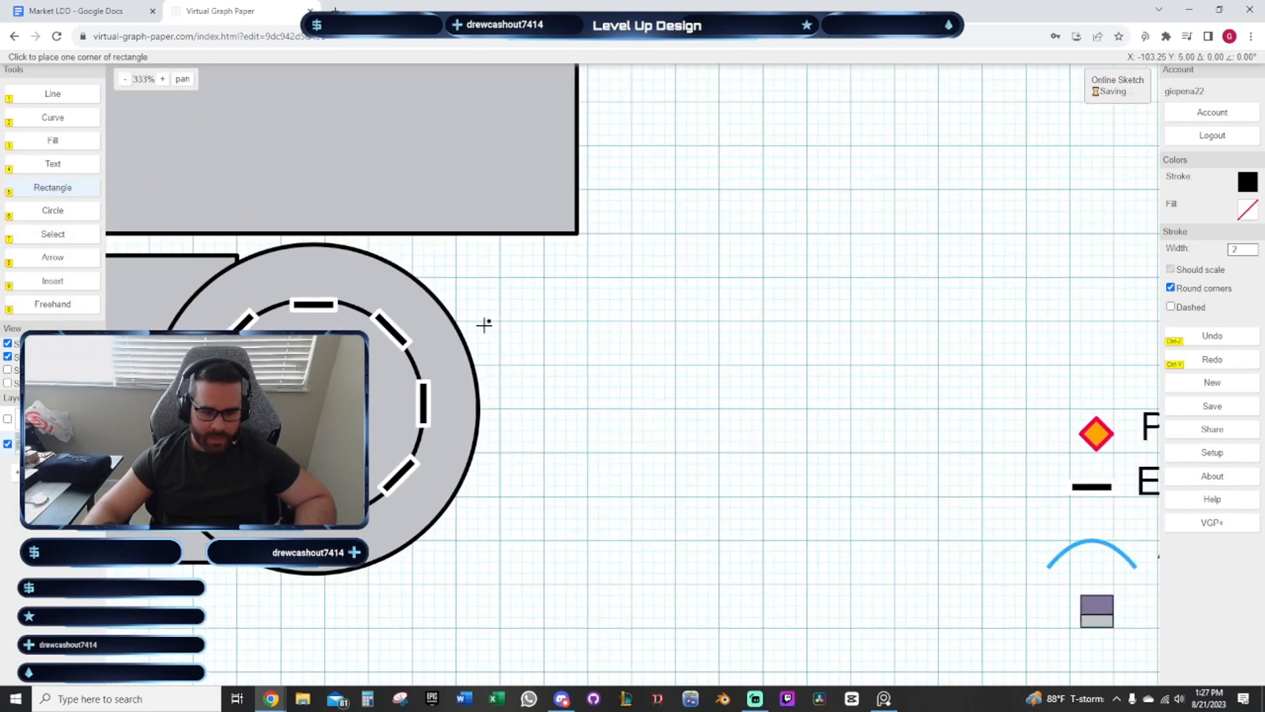
click(454, 332)
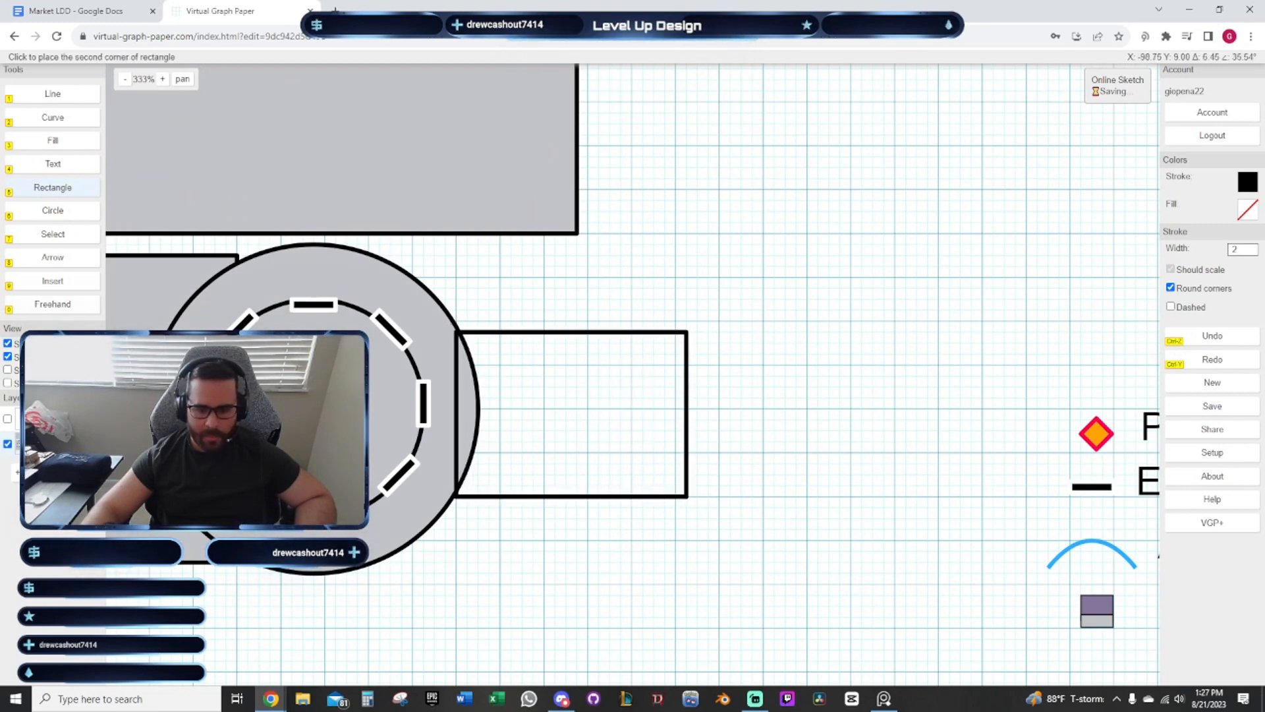
drag(805, 474, 774, 490)
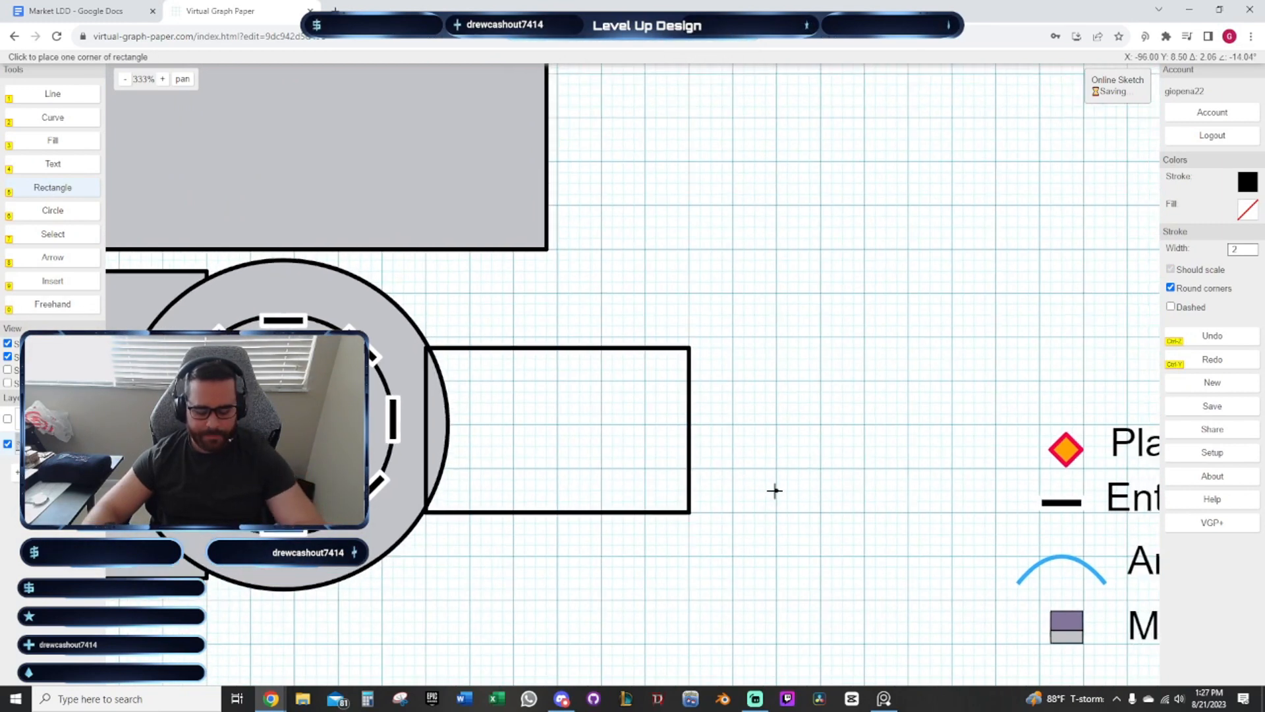
Fill the new passage beside the round area with the light gray used for the other rooms
key(7)
click(613, 420)
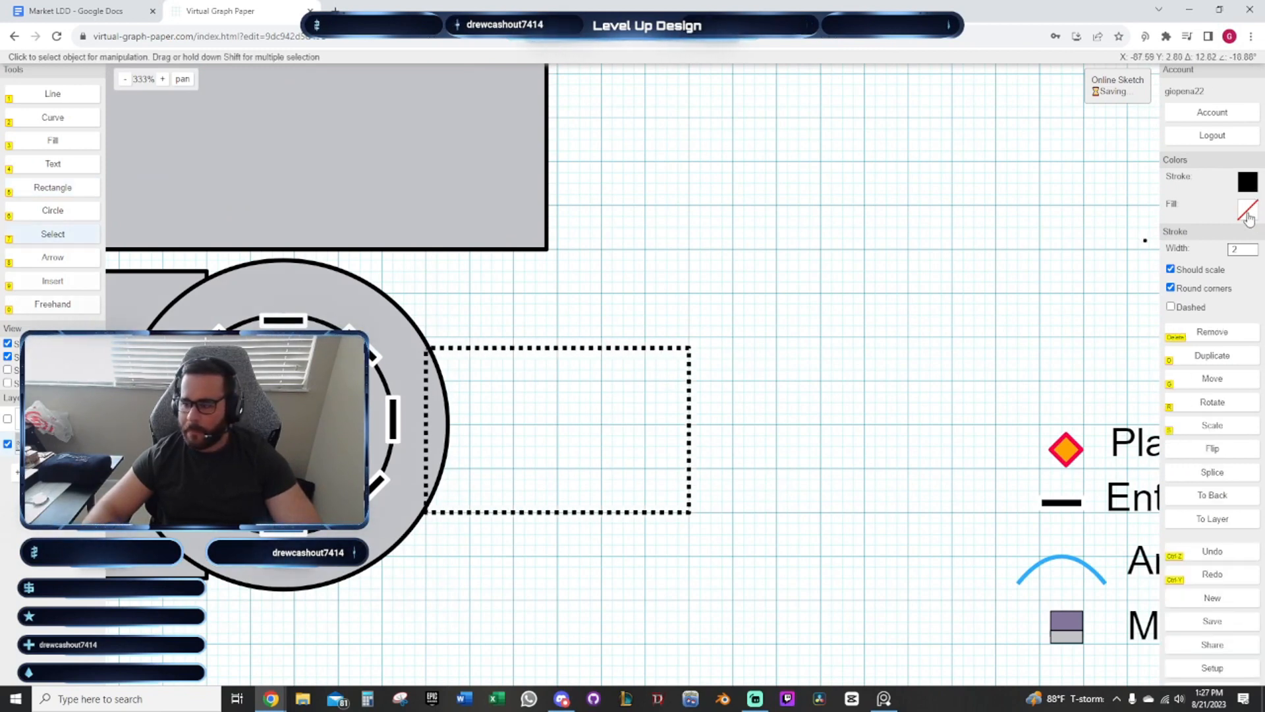
click(1248, 209)
click(1085, 243)
click(796, 355)
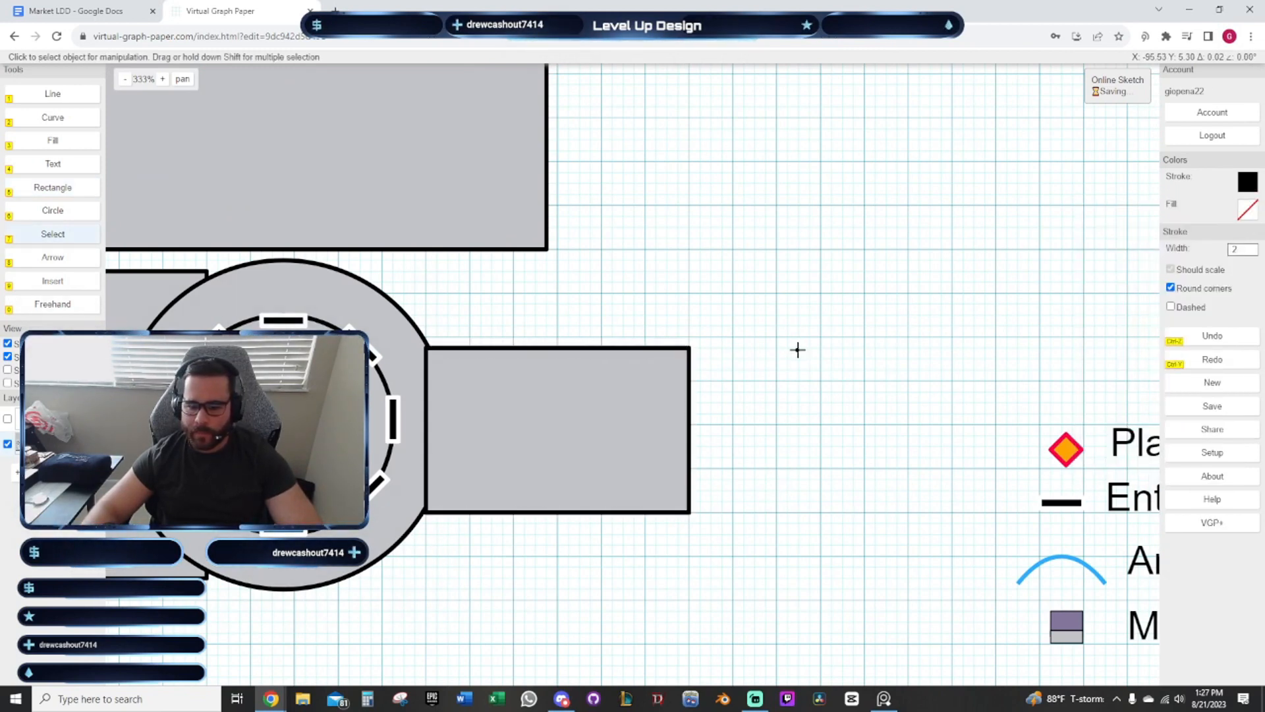
Show the original layout layer and move its Temple, with arches and door markers, to the right of the Closed Market
scroll(888, 337, down, 1)
scroll(888, 337, down, 9)
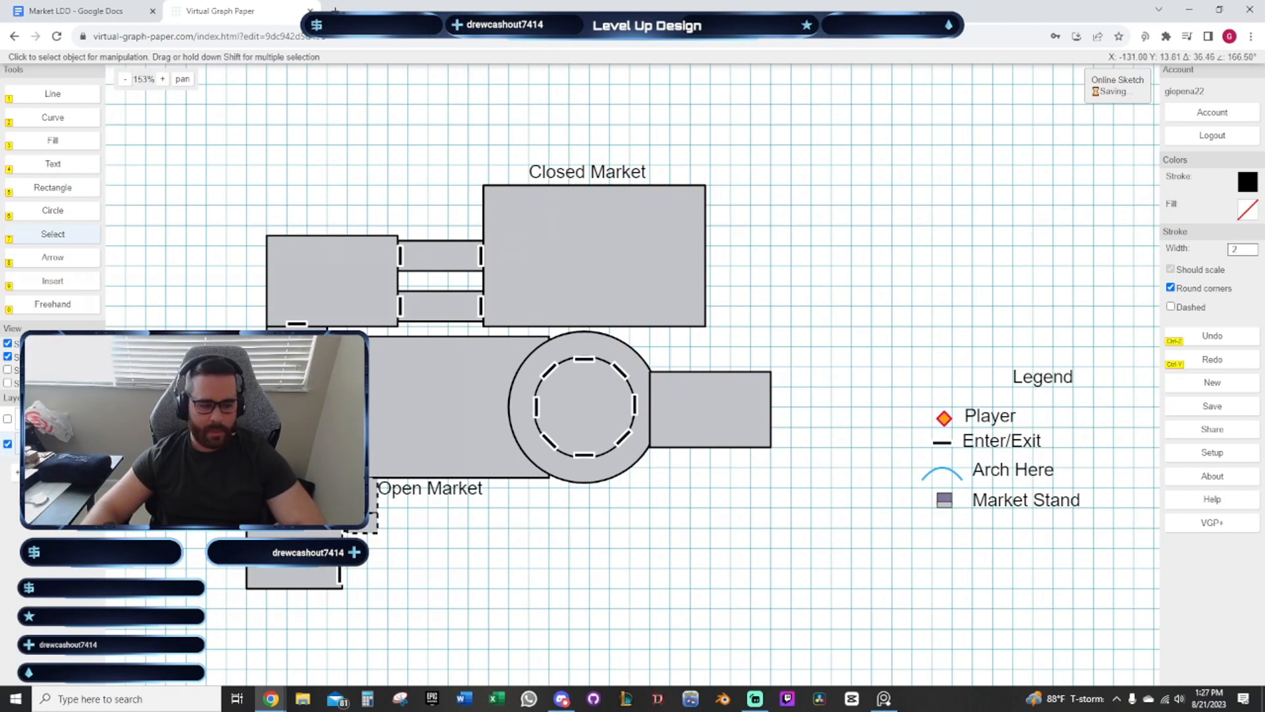
click(8, 420)
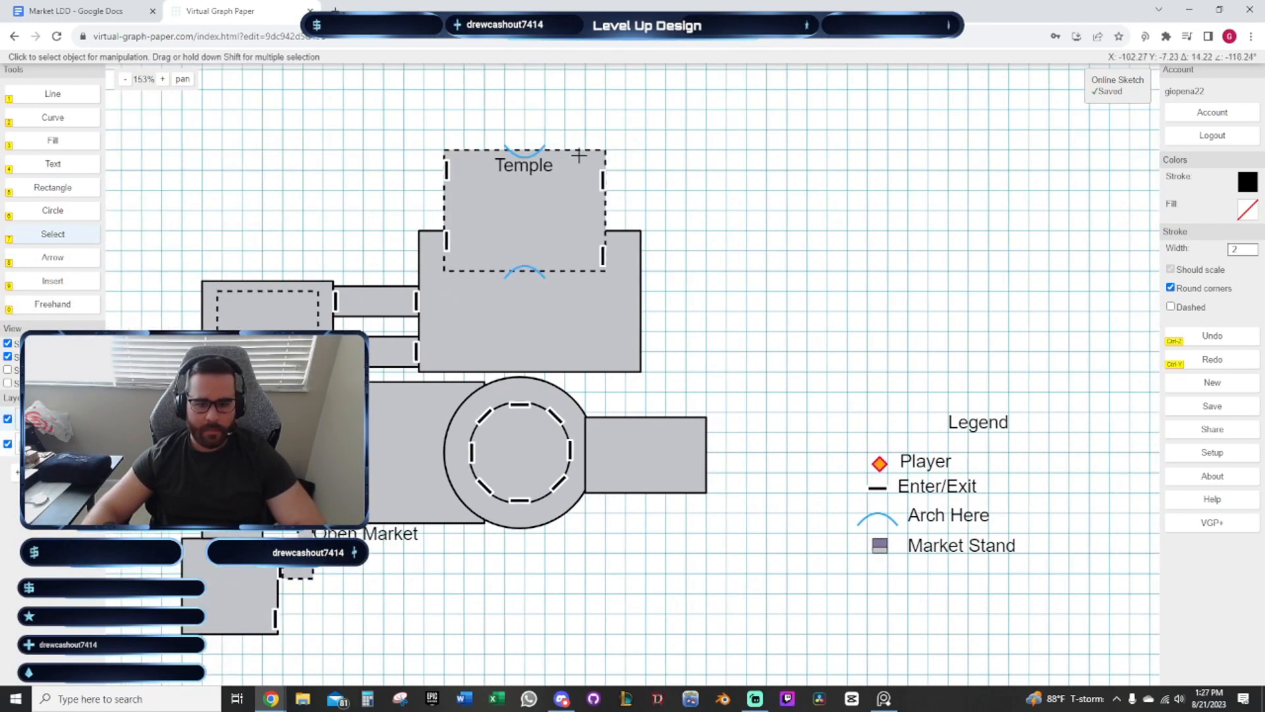
drag(442, 126, 666, 294)
drag(758, 339, 693, 271)
key(g)
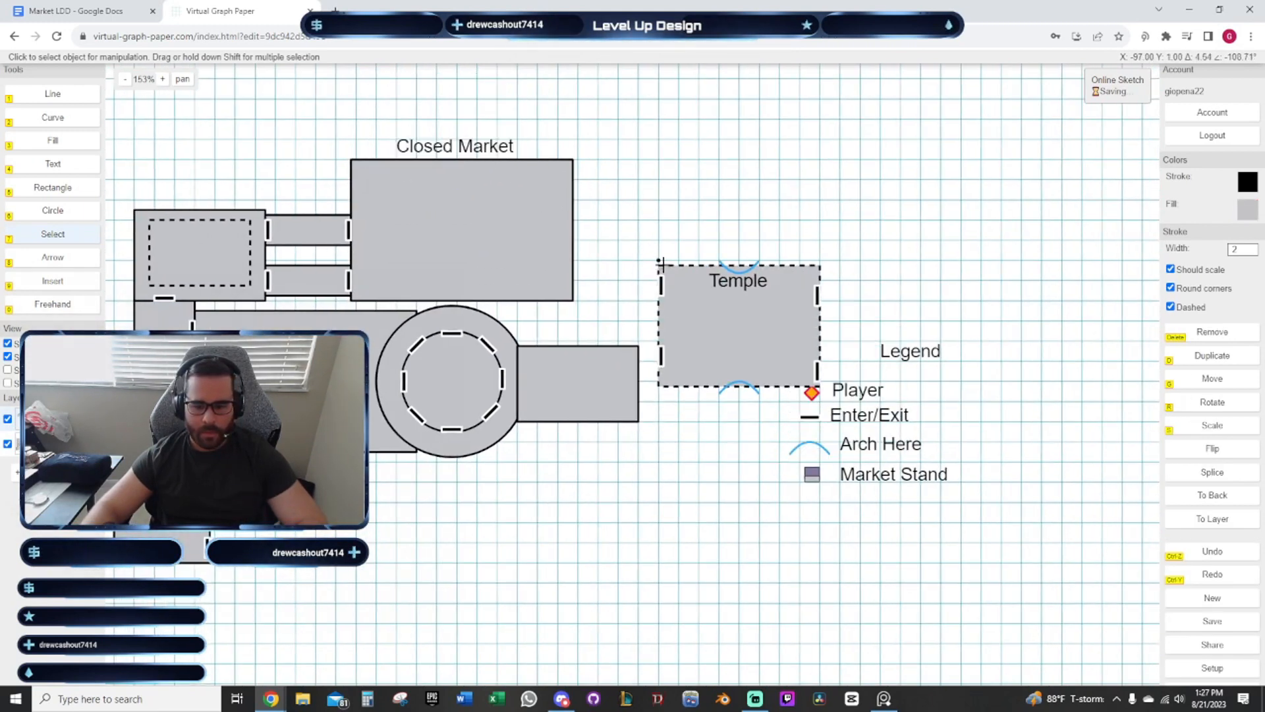
click(639, 204)
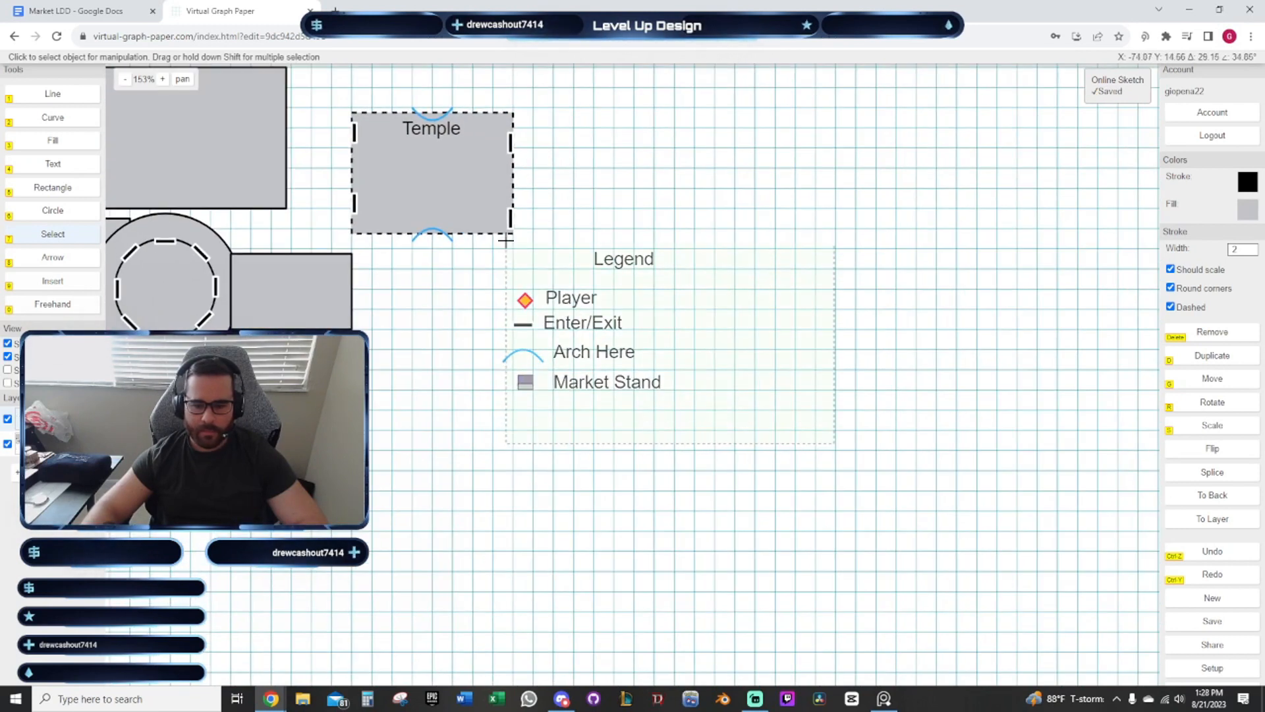
click(511, 243)
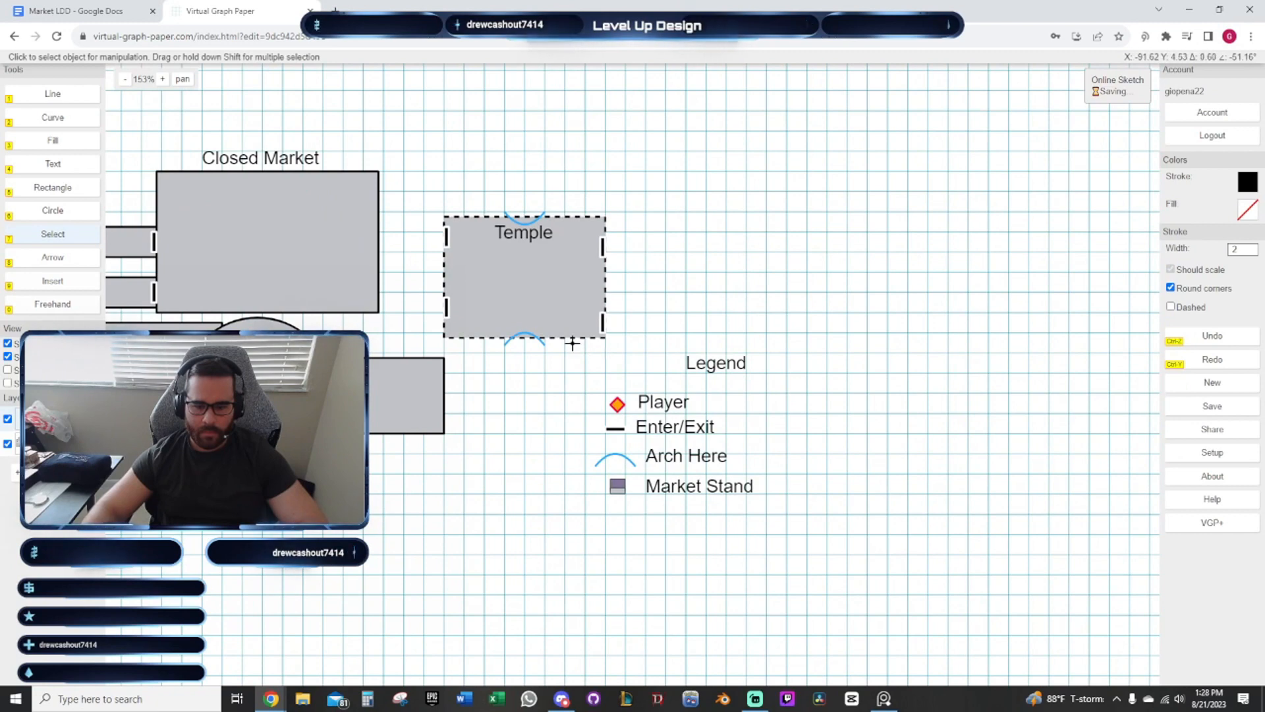
drag(573, 342, 824, 543)
mouse_move(778, 419)
mouse_down()
mouse_move(802, 445)
mouse_move(808, 434)
mouse_up()
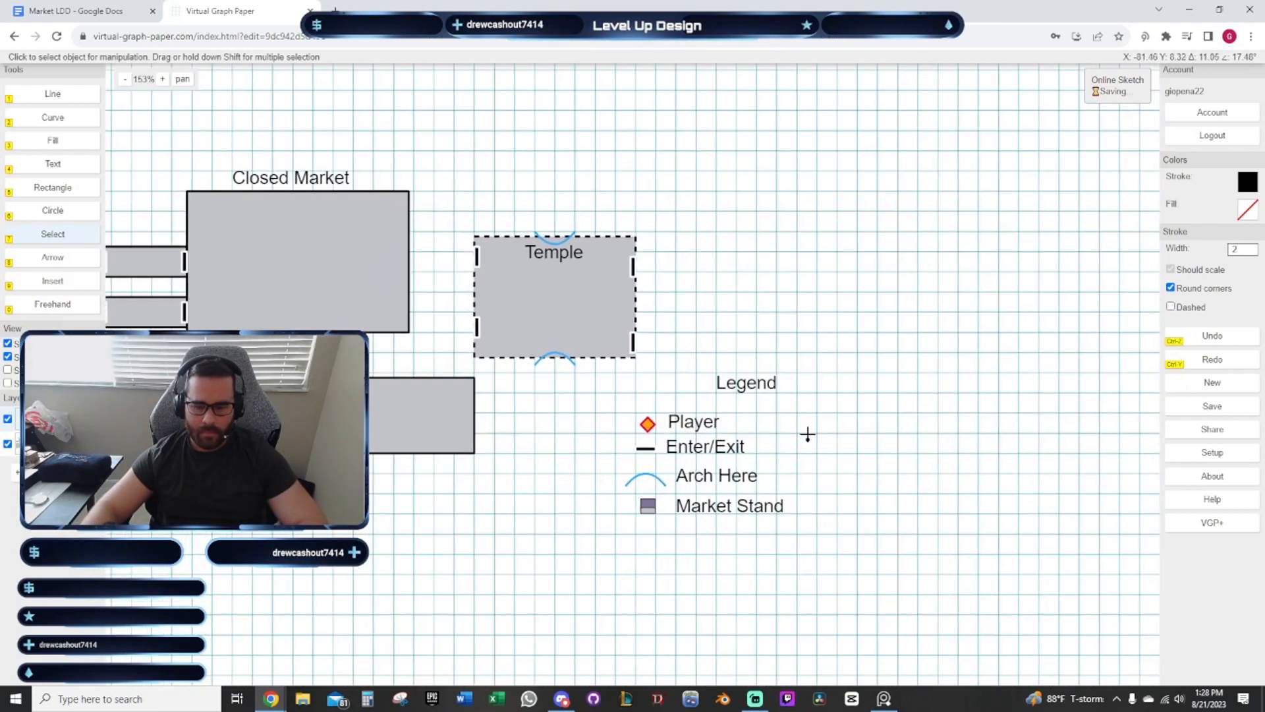
drag(883, 574, 876, 513)
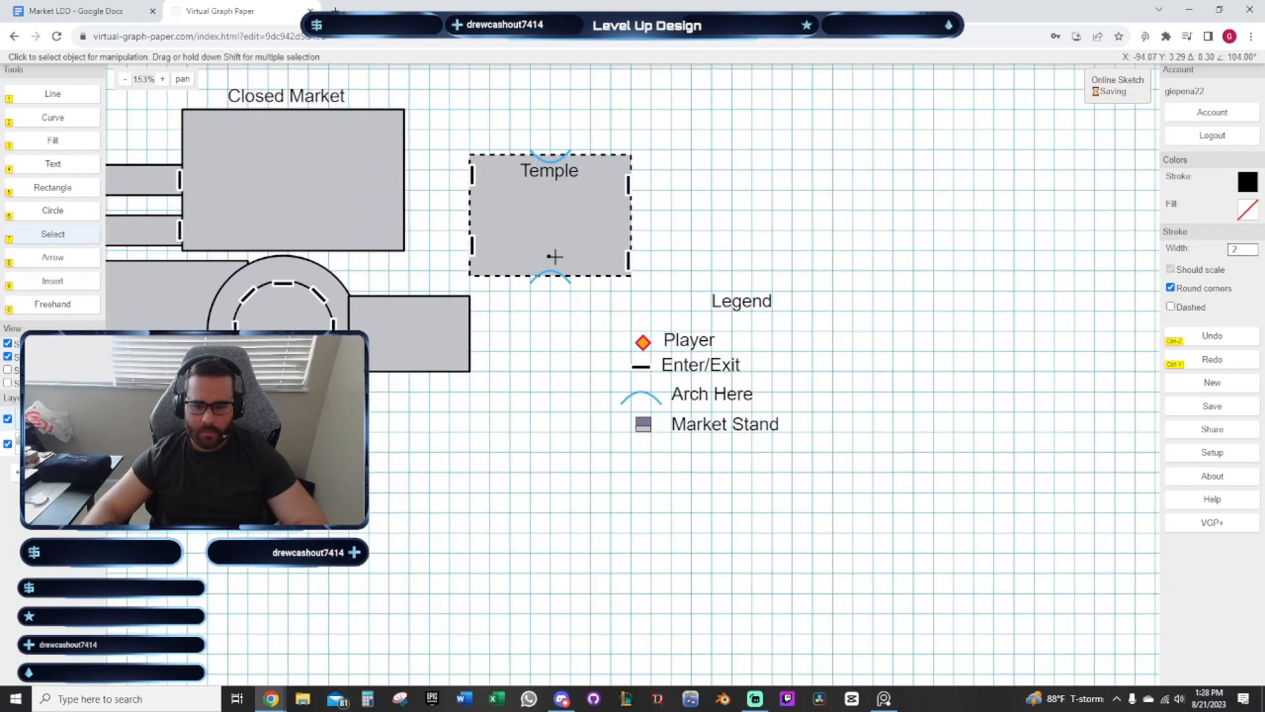
drag(528, 237, 874, 549)
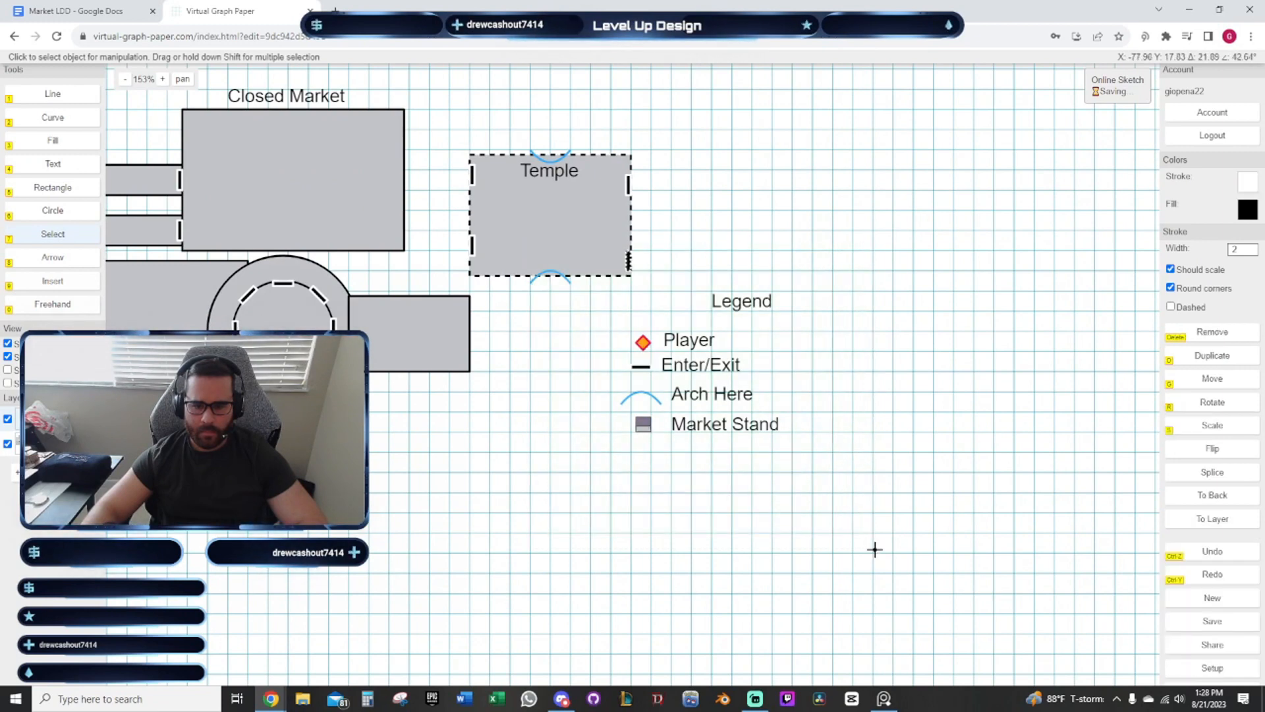
click(873, 531)
drag(908, 431, 792, 435)
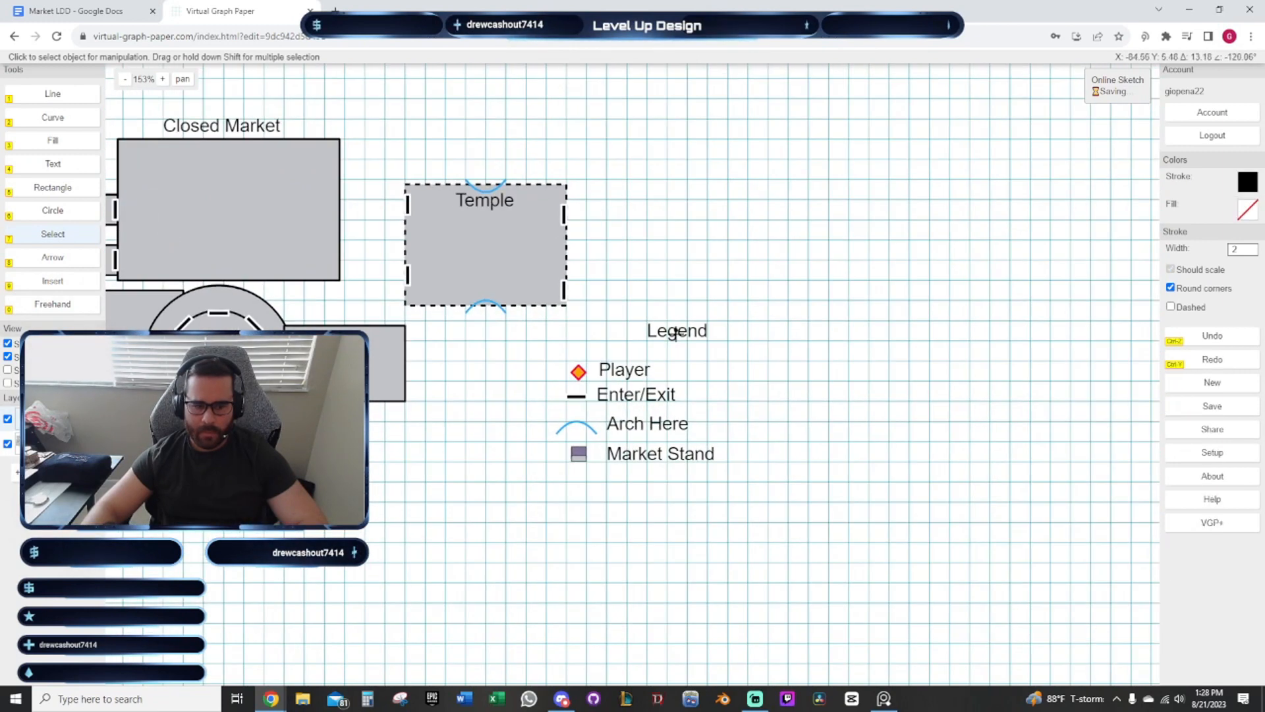
Select the whole legend, including its symbols and labels, and move it above the Closed Market
mouse_move(869, 559)
mouse_down()
mouse_move(583, 438)
mouse_move(520, 297)
mouse_up()
drag(645, 394, 724, 395)
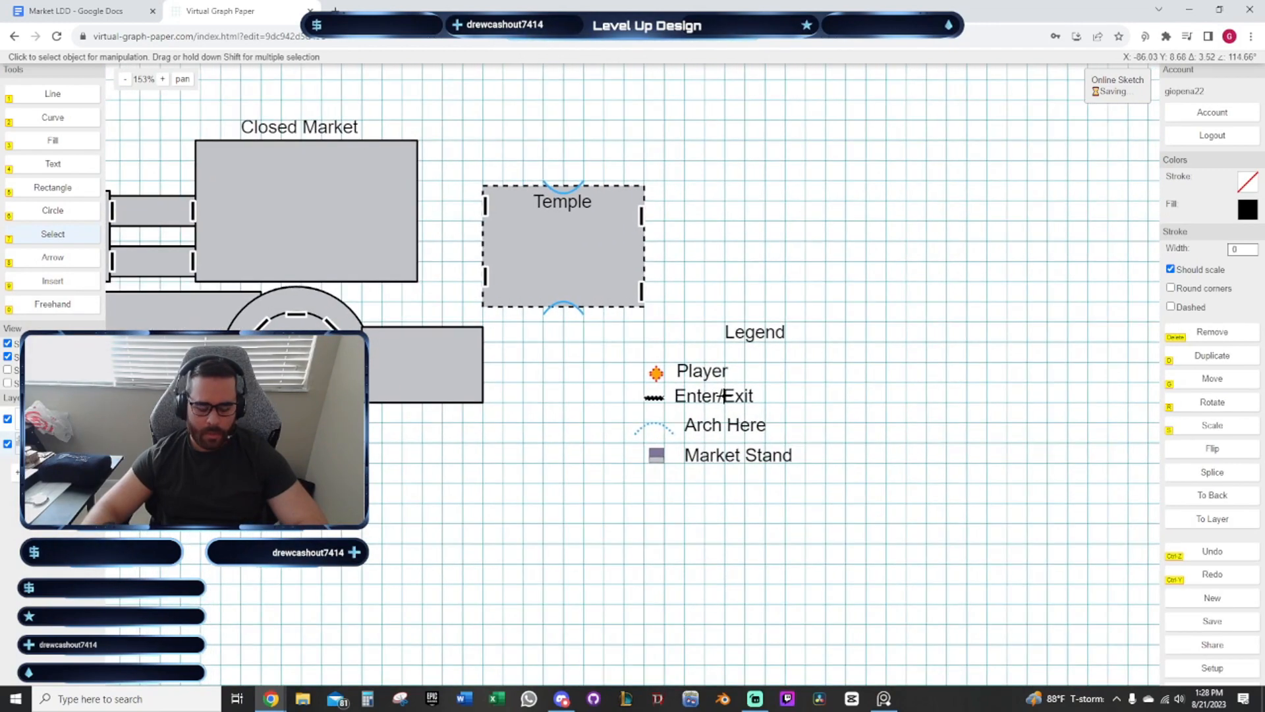
key(g)
drag(542, 443, 847, 358)
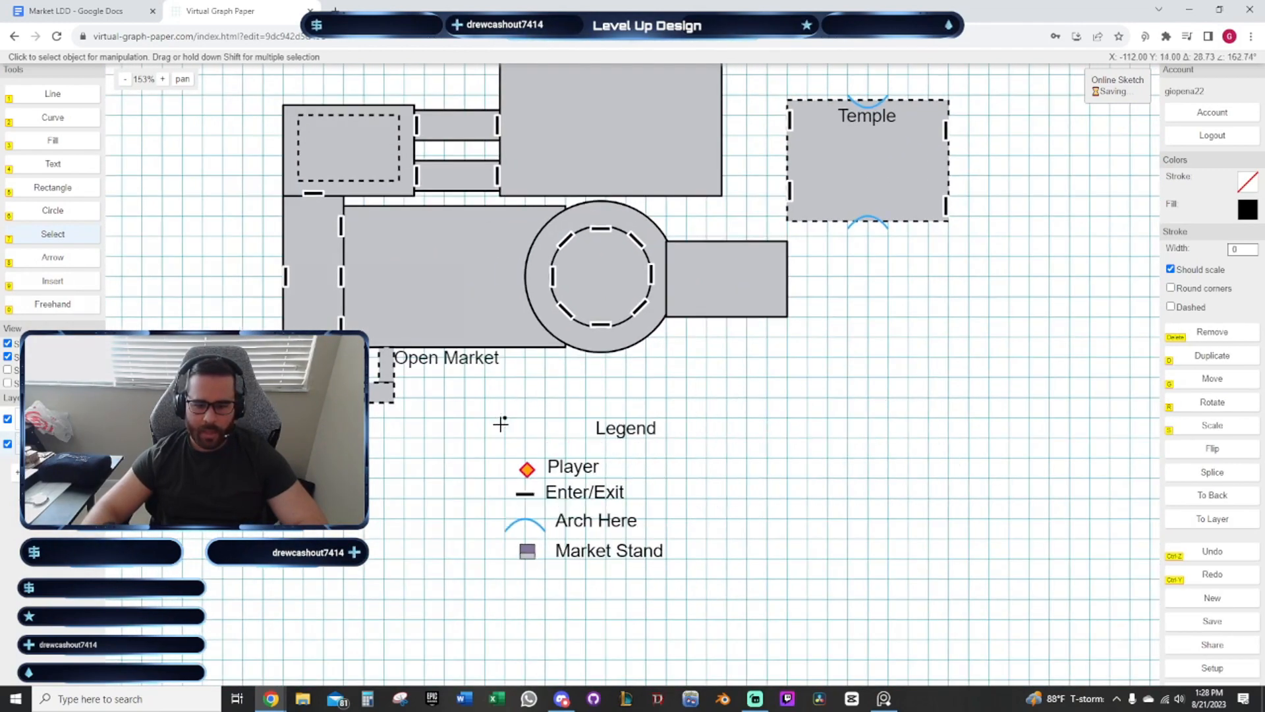
drag(501, 425, 462, 579)
drag(731, 130, 737, 265)
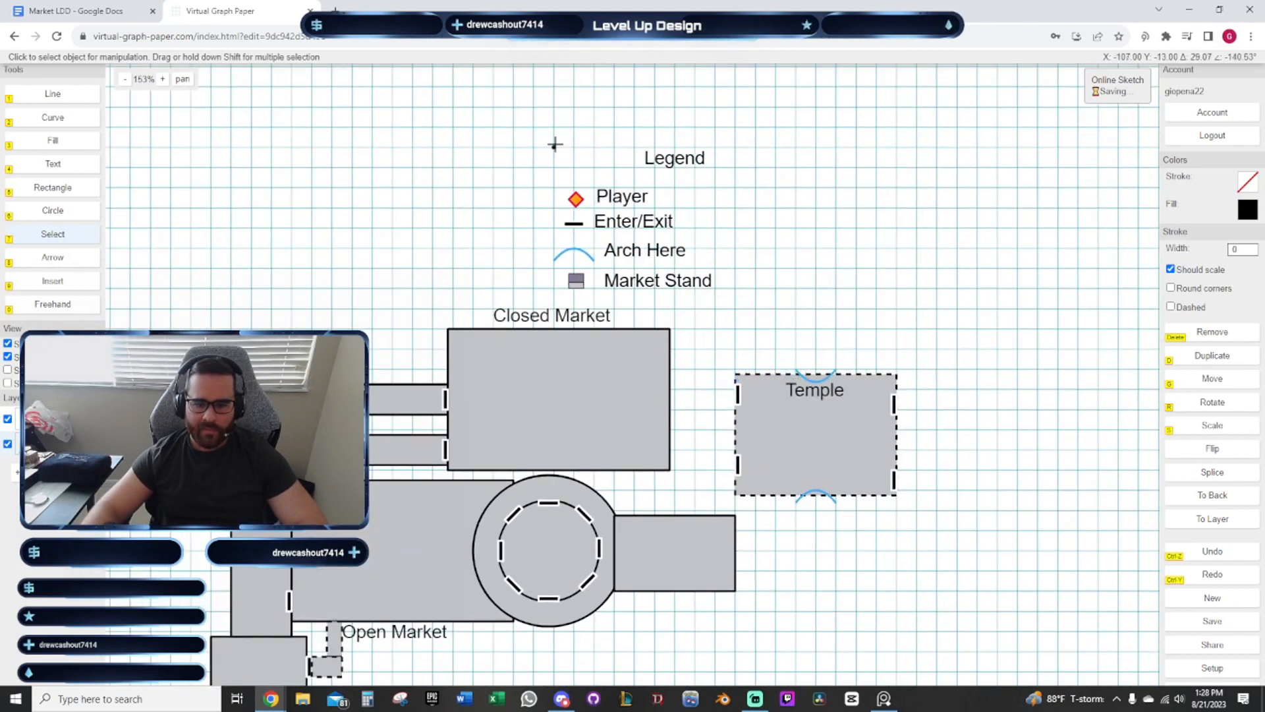
drag(555, 144, 509, 144)
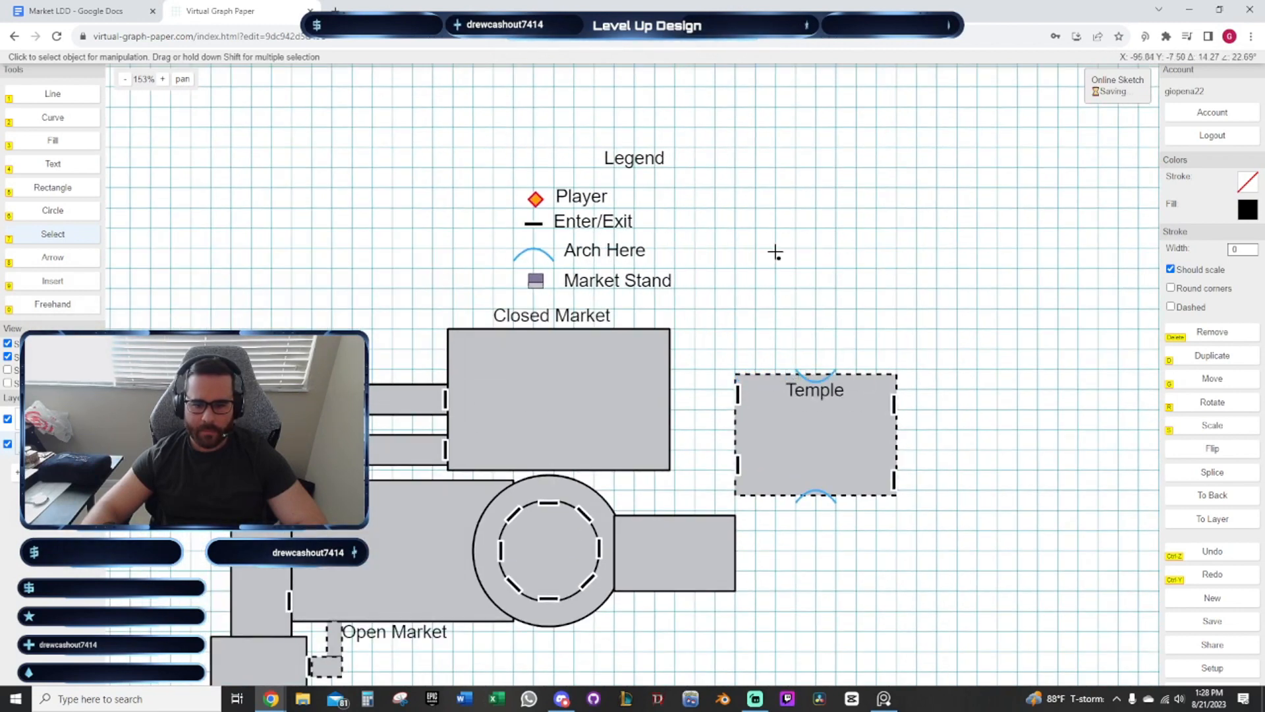
Draw an unfilled rectangle about 19.25 units wide and 7.25 units tall as a frame around the legend
drag(775, 251, 756, 293)
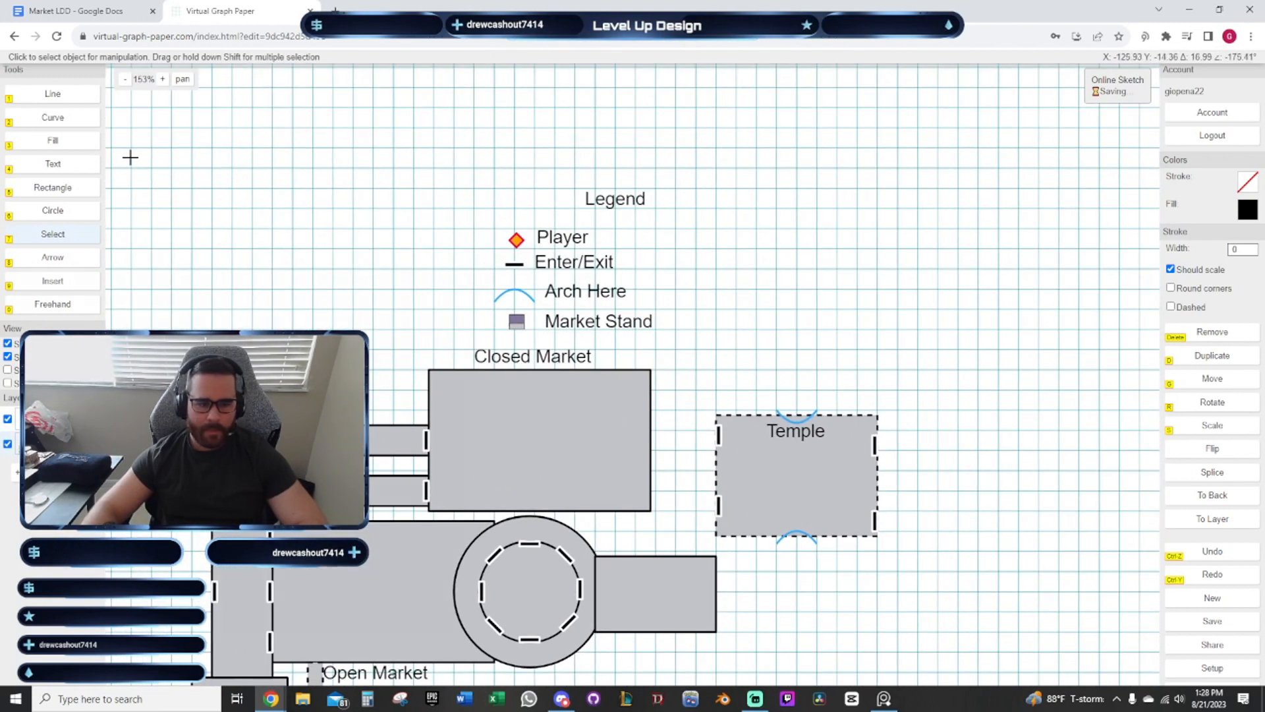
click(70, 189)
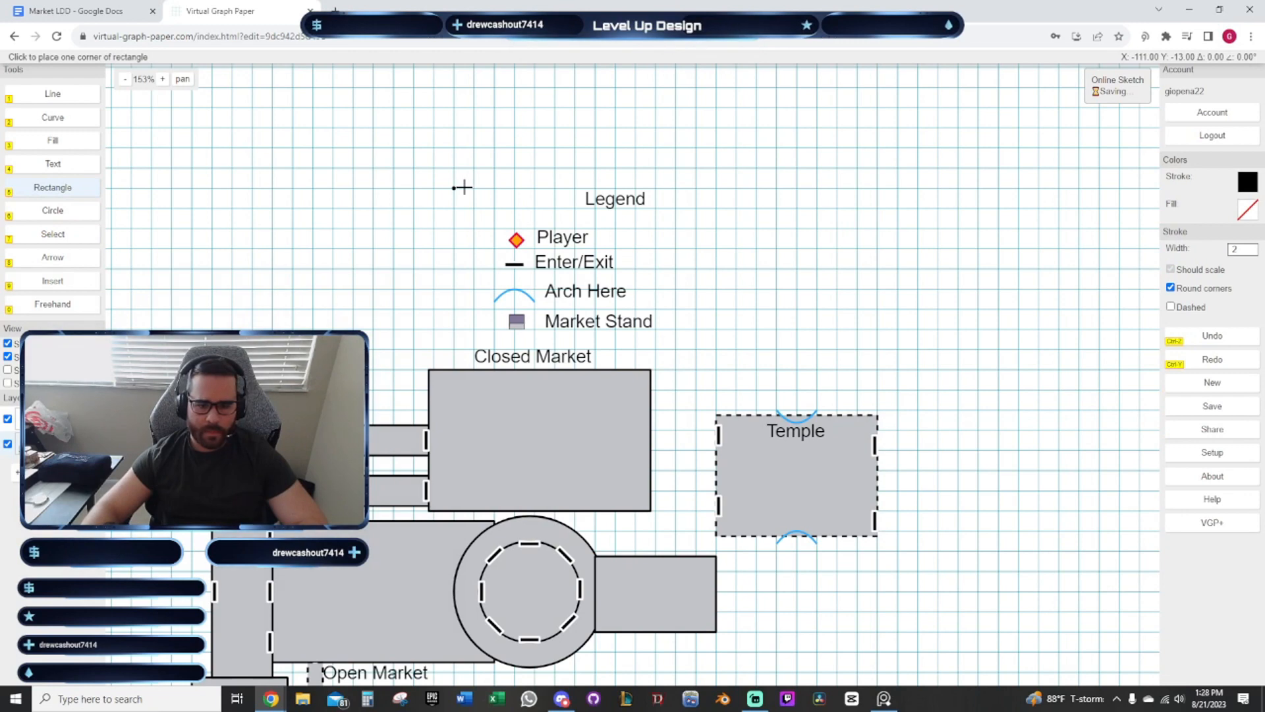
click(473, 187)
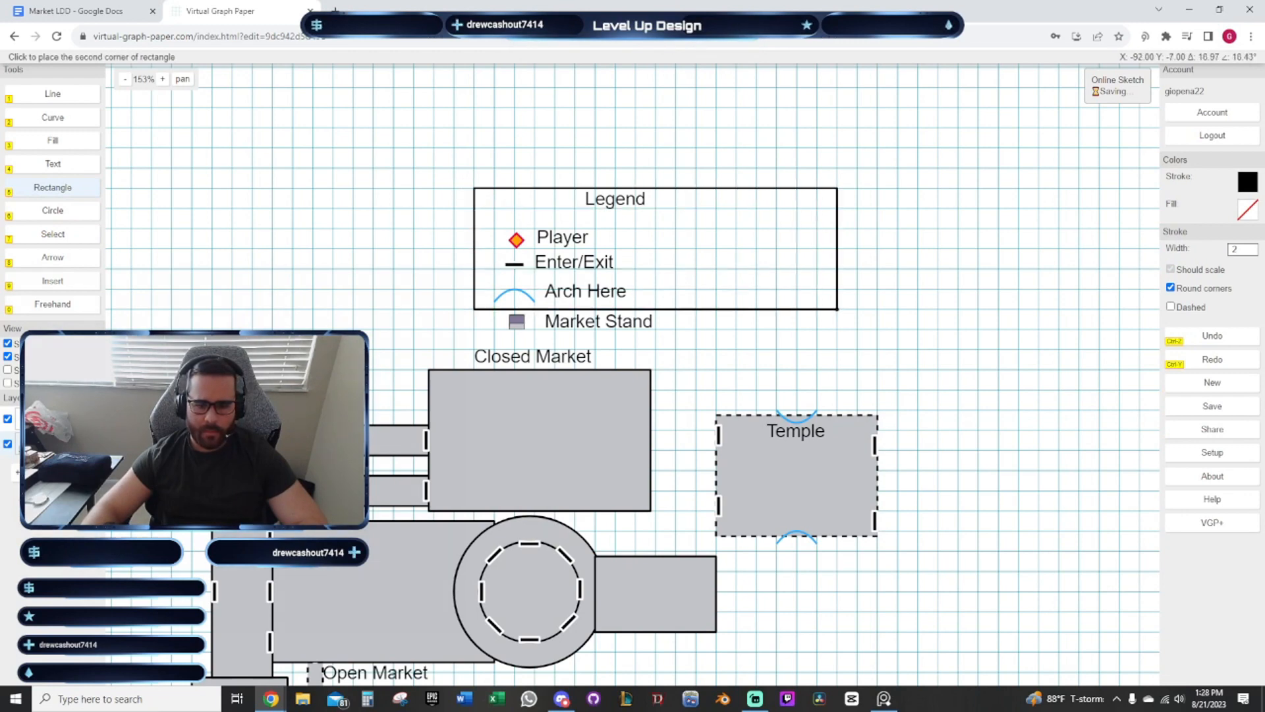
scroll(878, 329, up, 3)
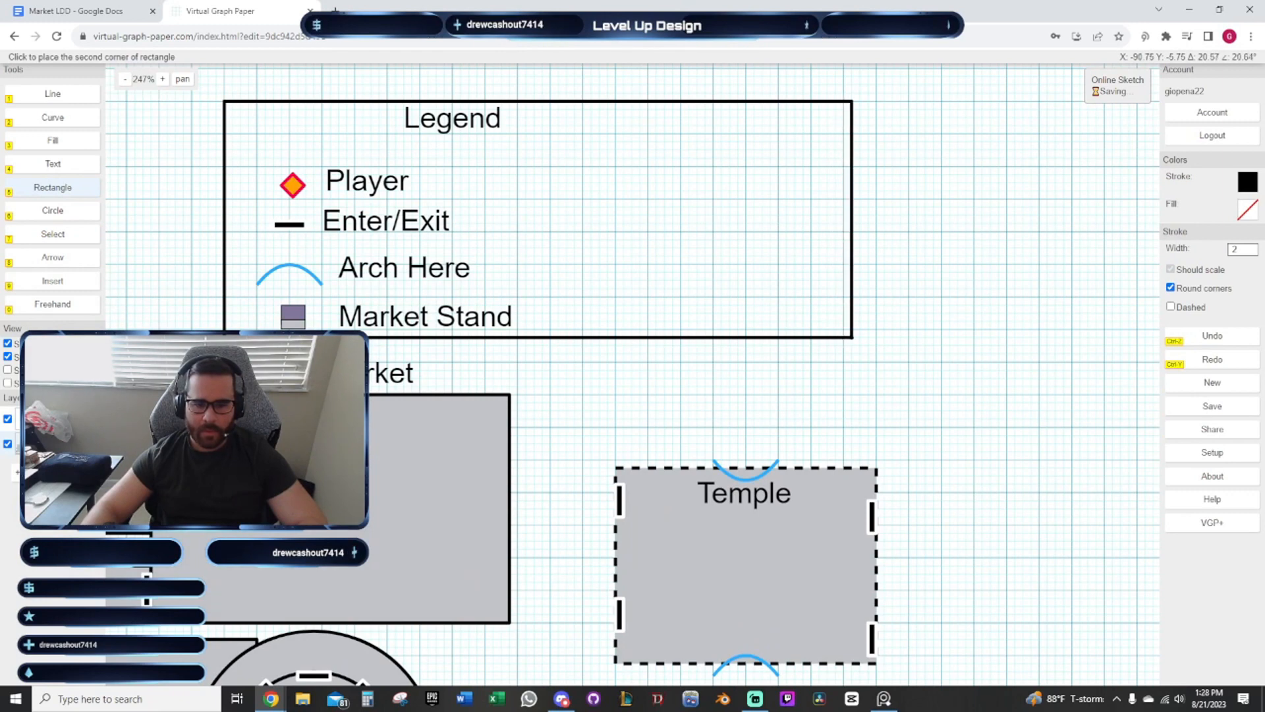
click(860, 337)
scroll(800, 415, down, 4)
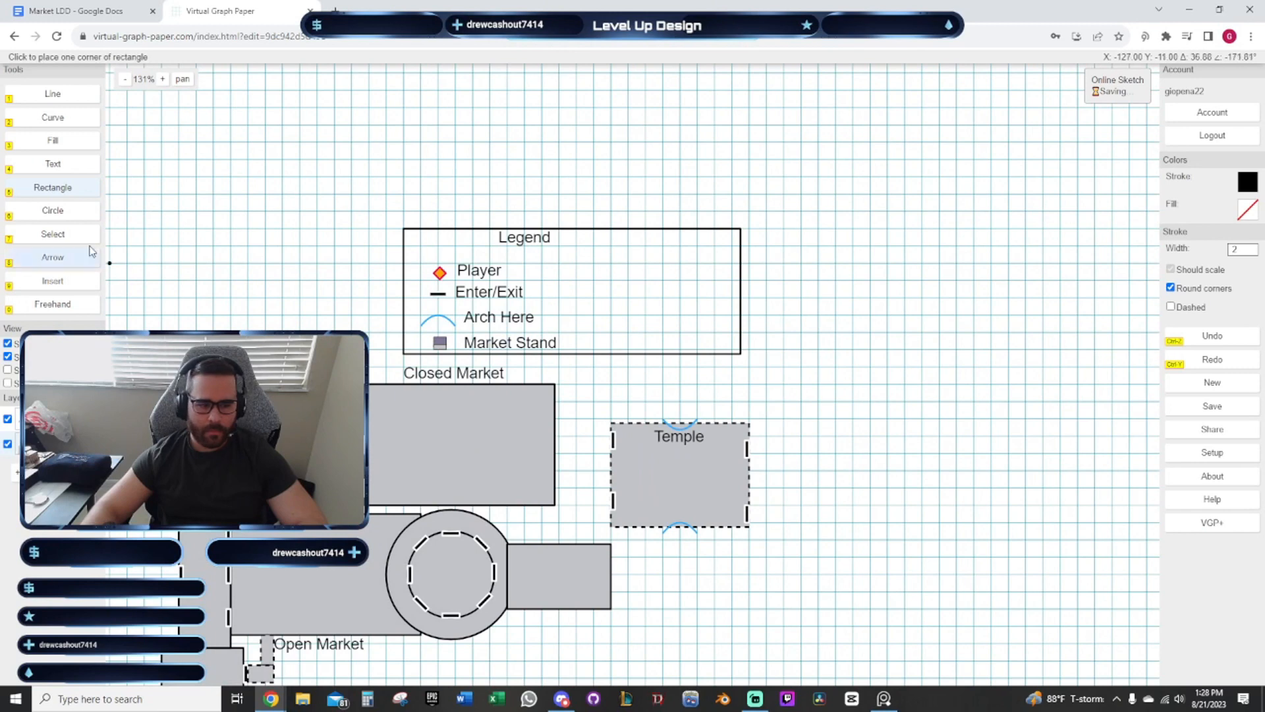
Move the Legend title to the horizontal centre of its frame, just below the upper edge
click(53, 234)
scroll(565, 261, up, 2)
click(511, 229)
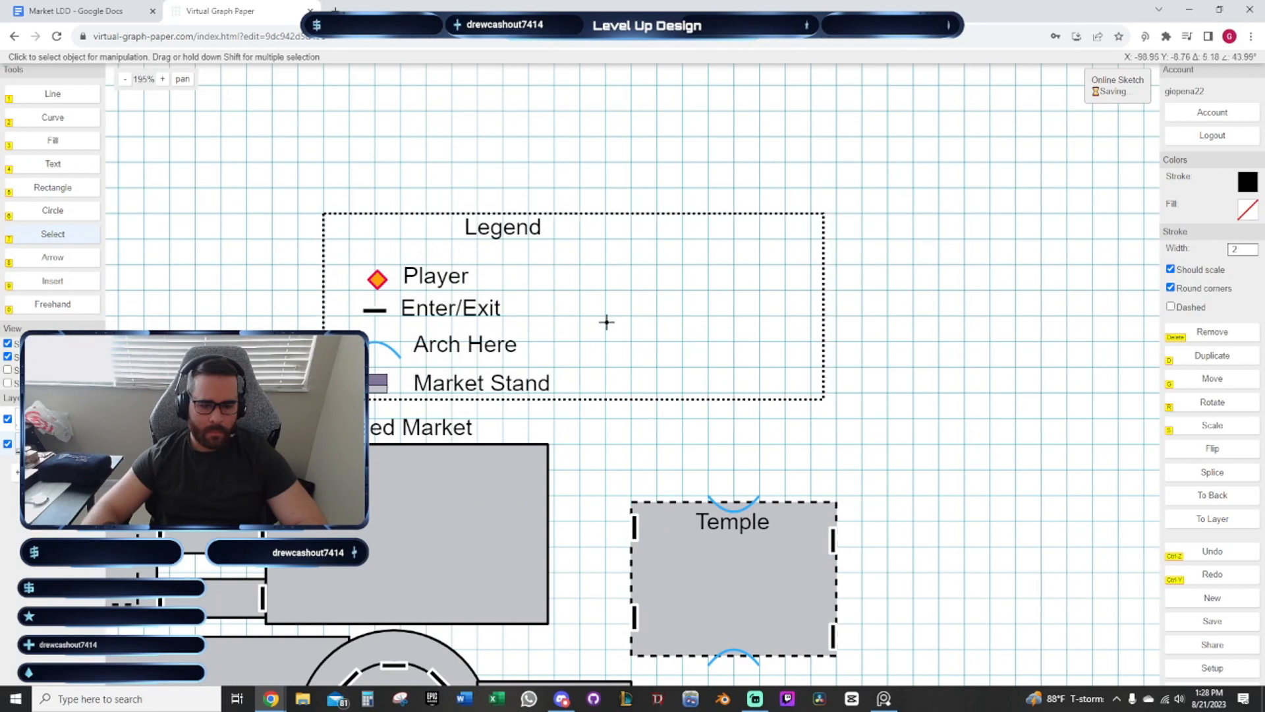
click(596, 165)
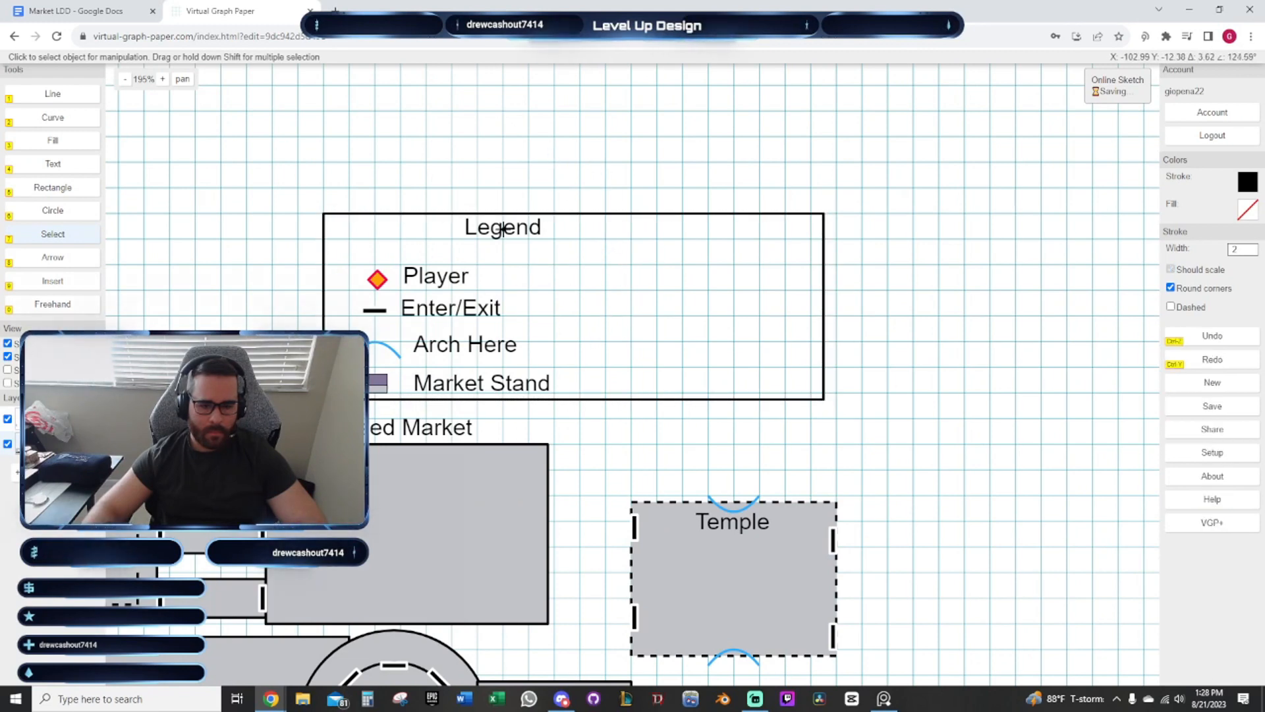
click(596, 261)
scroll(597, 262, up, 2)
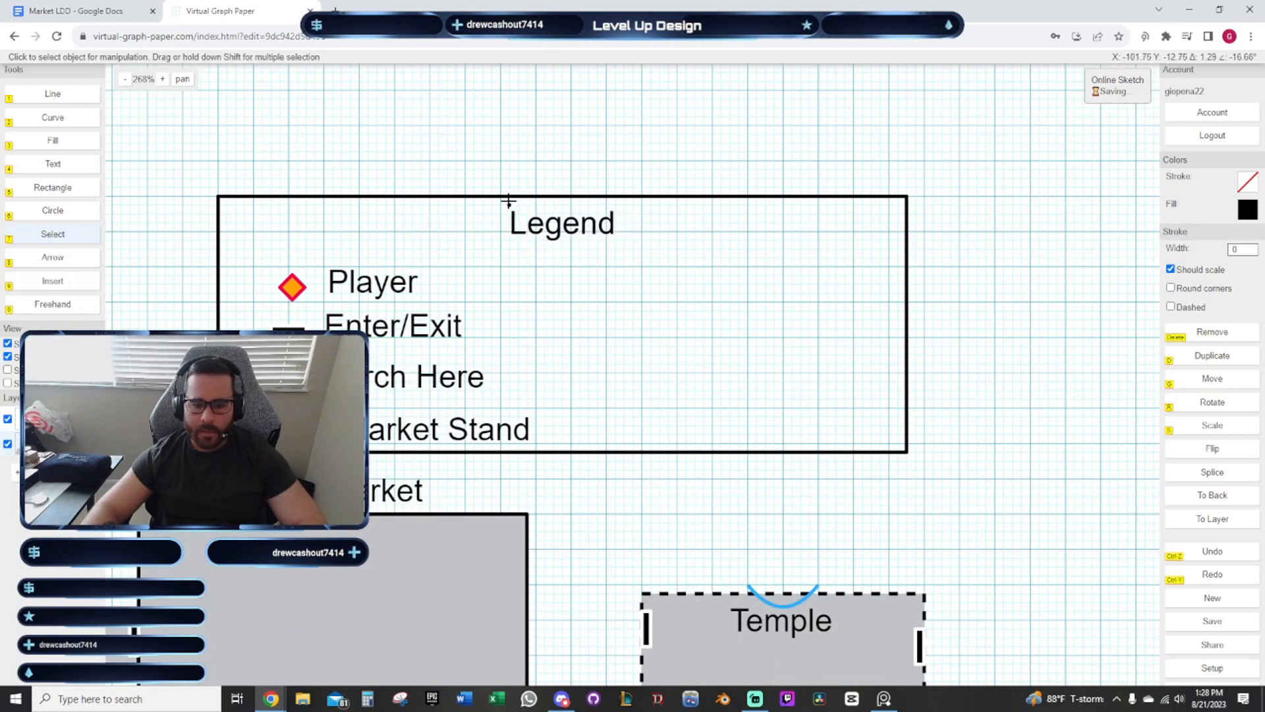
Select the legend together with its frame, symbols and labels, and move it so it is centred above the Closed Market
scroll(656, 240, down, 4)
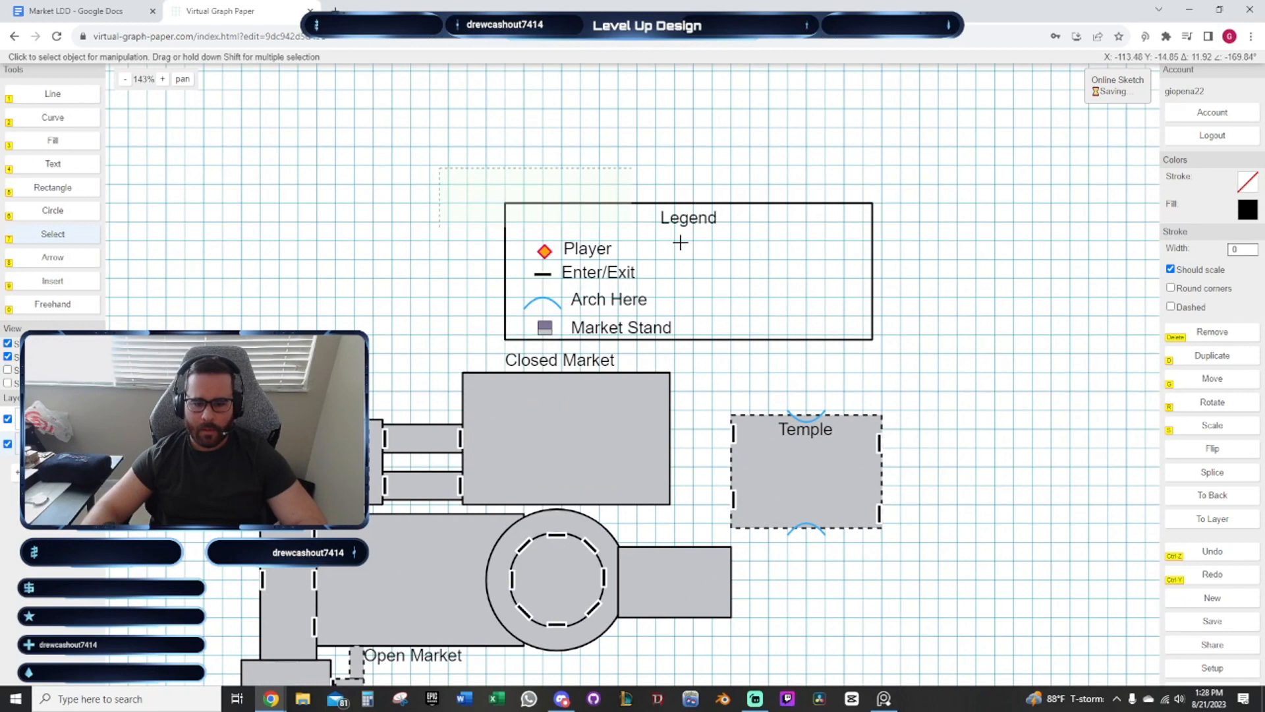
drag(680, 243, 924, 356)
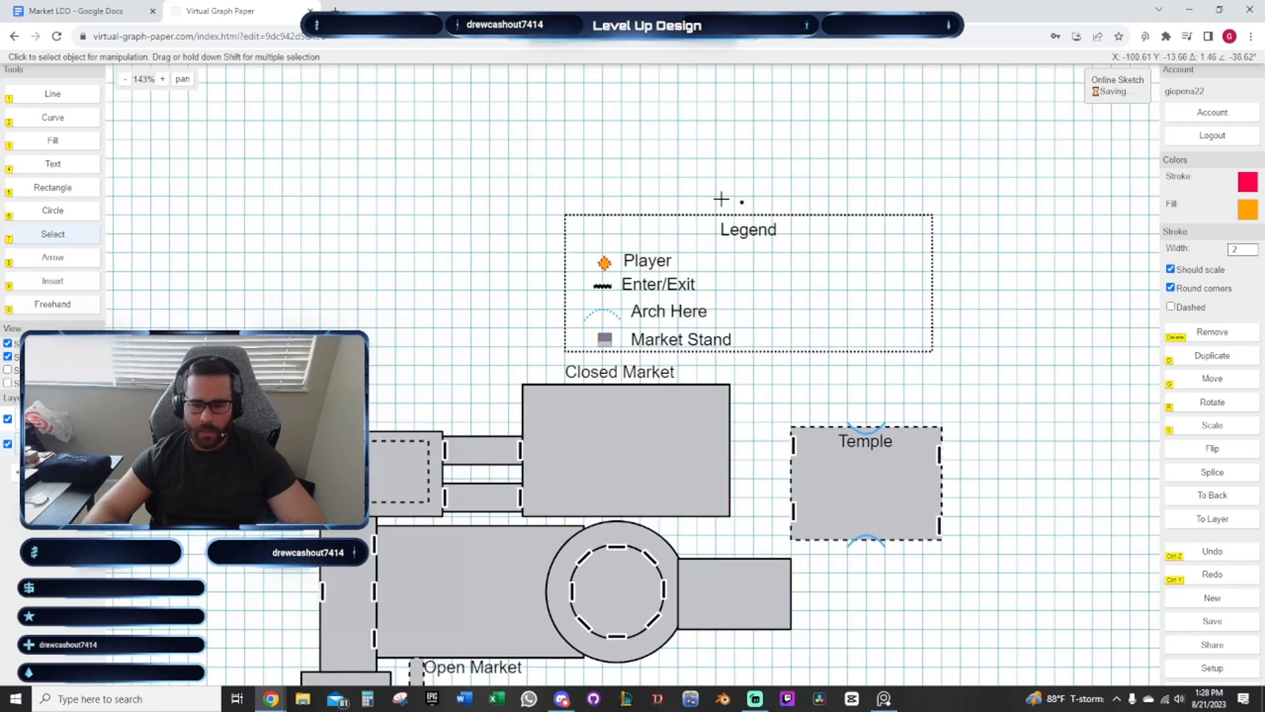
key(g)
scroll(445, 207, up, 3)
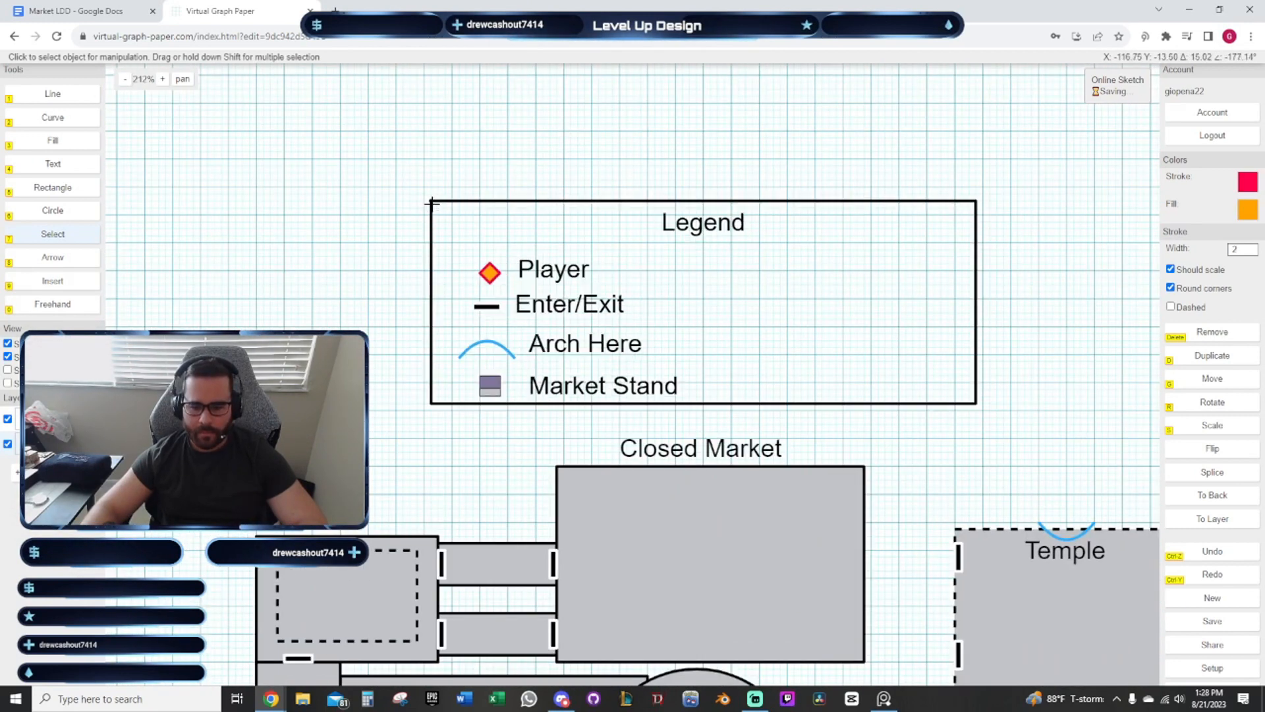
click(438, 208)
drag(972, 451, 522, 307)
click(683, 299)
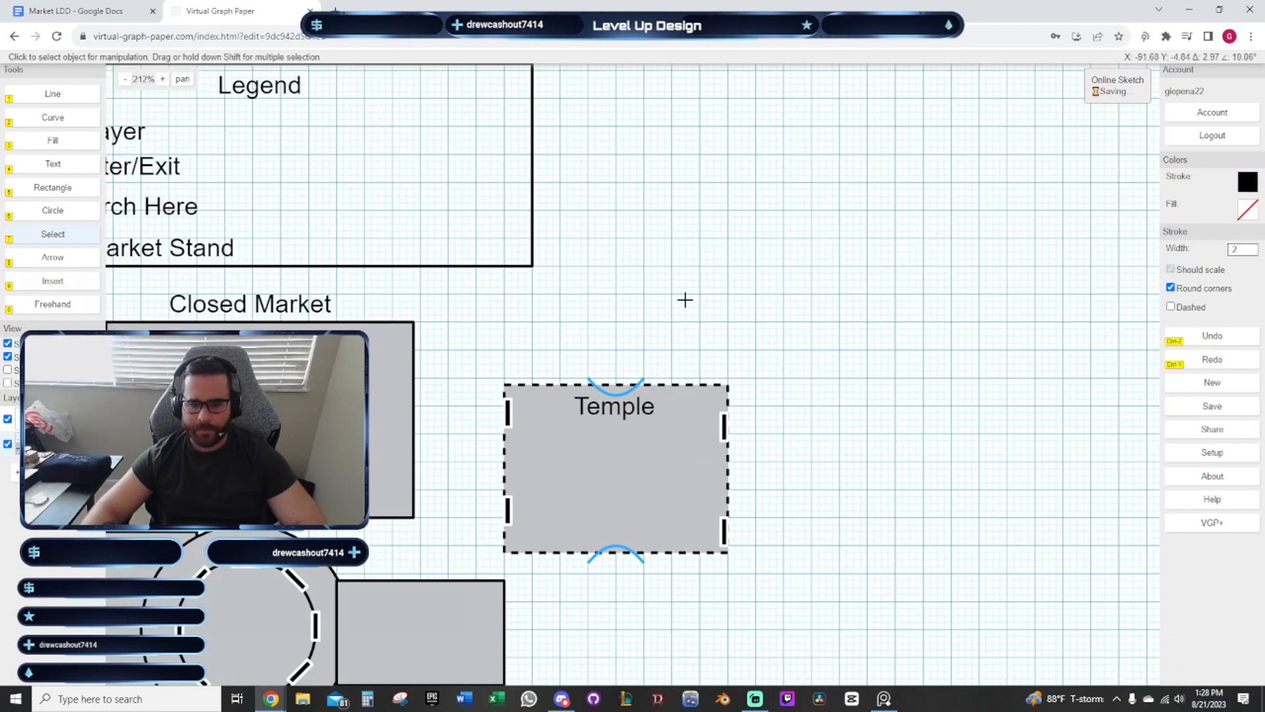
Select the whole Temple with its arches, door markers and label, and move it down and right beside the passage from the round area
scroll(700, 301, down, 2)
drag(768, 336, 697, 301)
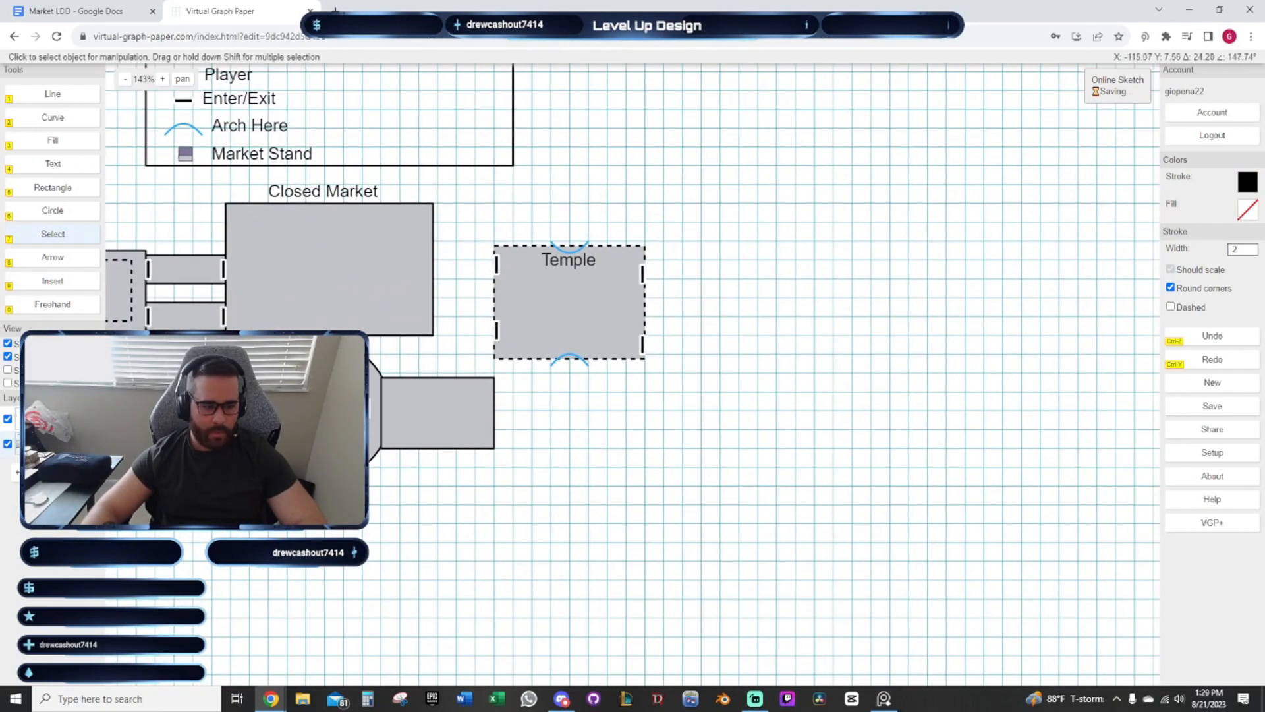
click(584, 247)
drag(705, 375, 804, 322)
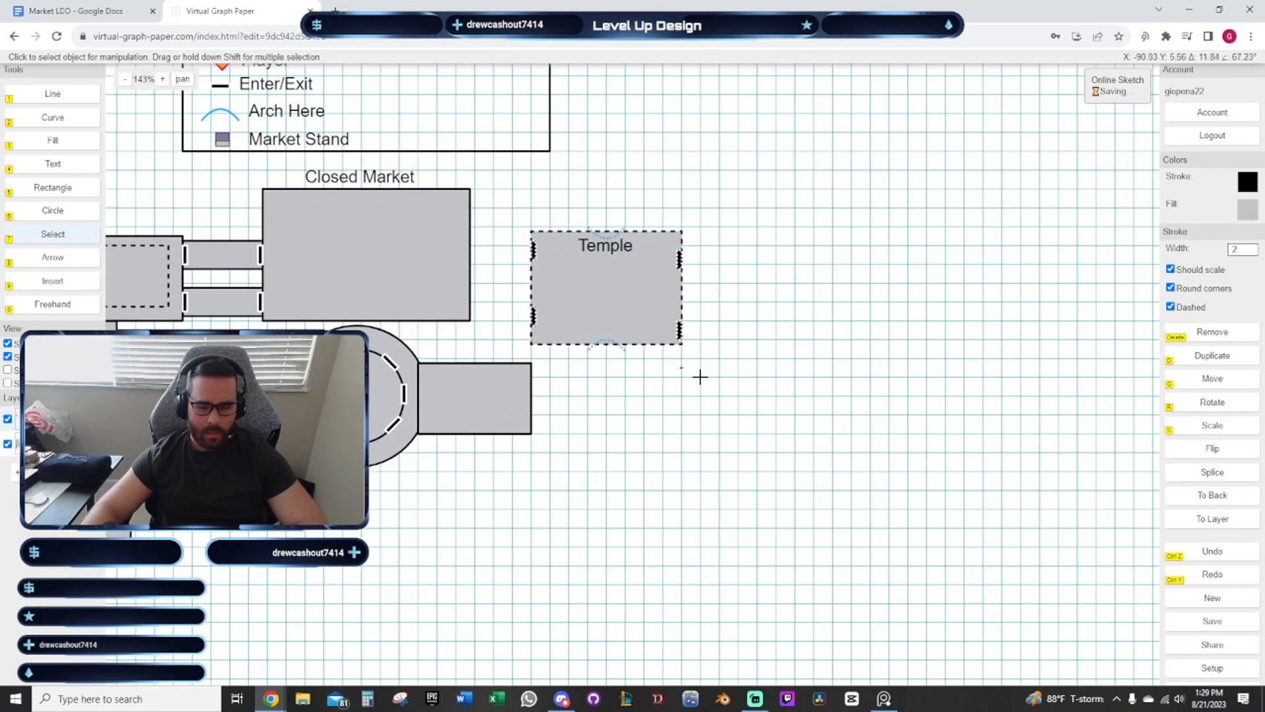
scroll(743, 381, up, 2)
key(g)
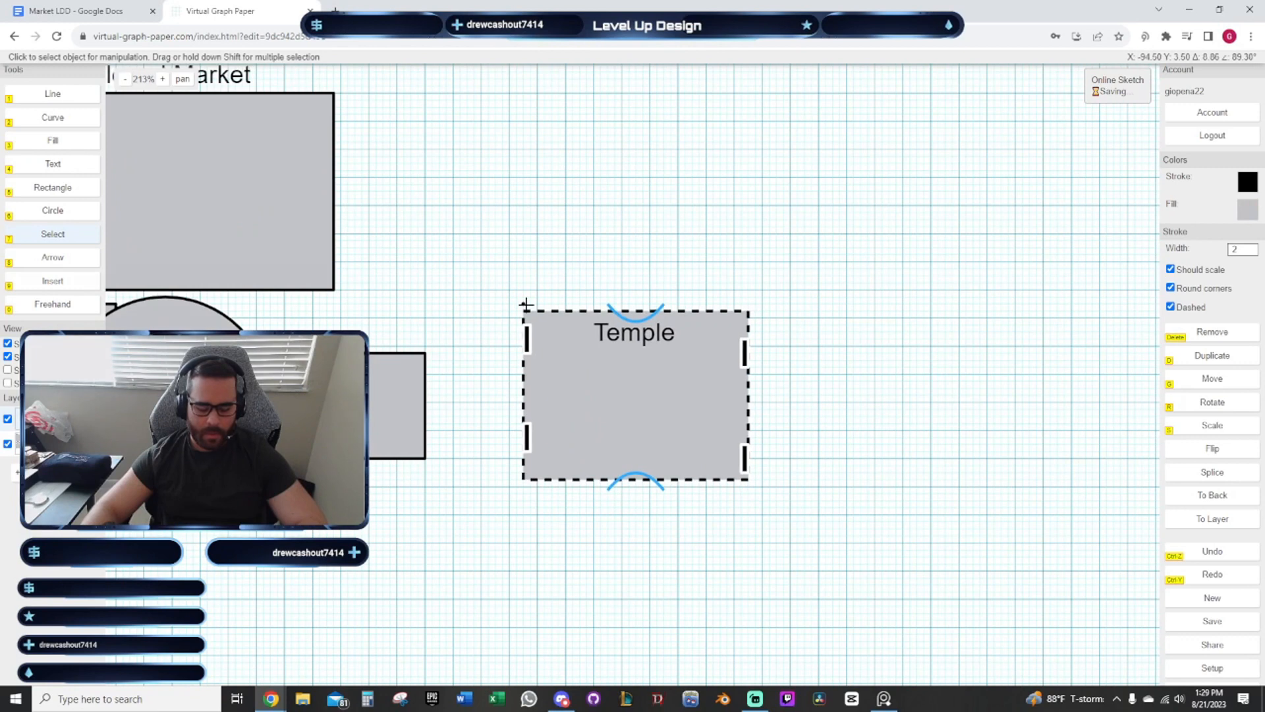
Rotate the whole Temple 90° clockwise and move it against the right end of the passage, with an arch centred on the opening
key(r)
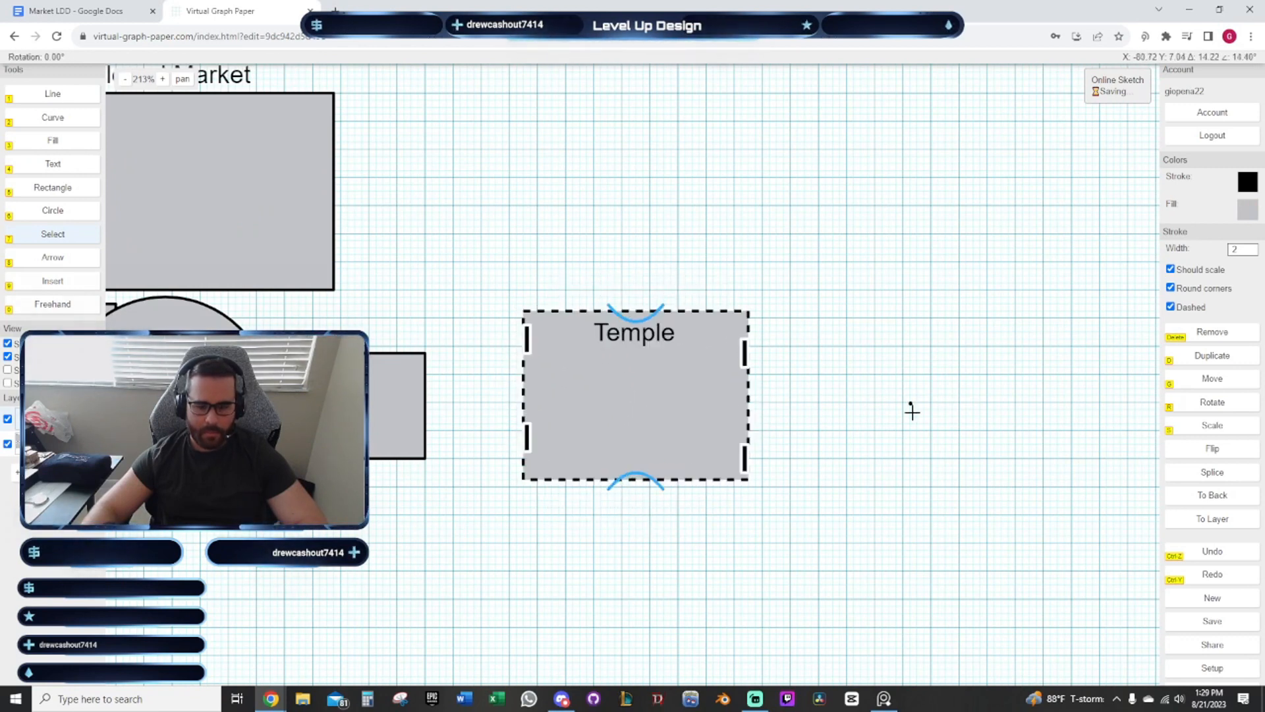
click(598, 592)
drag(875, 419, 962, 347)
key(g)
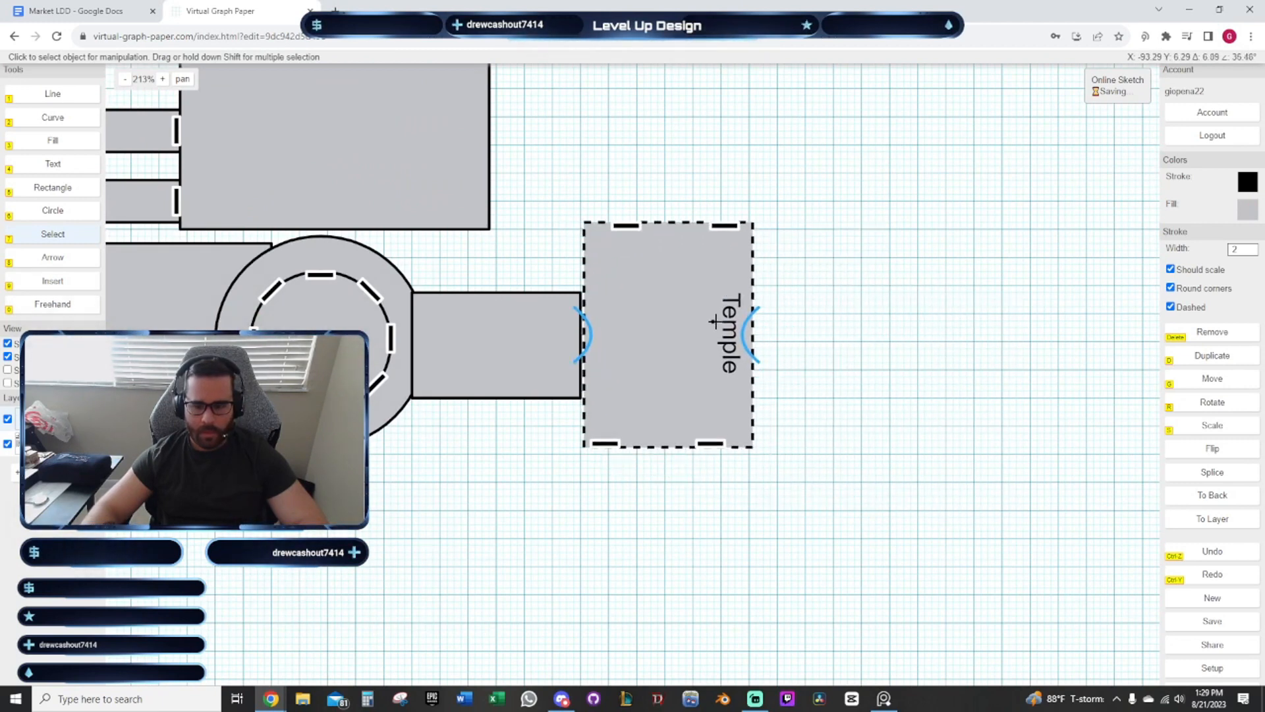
Rotate the Temple label back to horizontal and place it centred just below the Temple
click(728, 317)
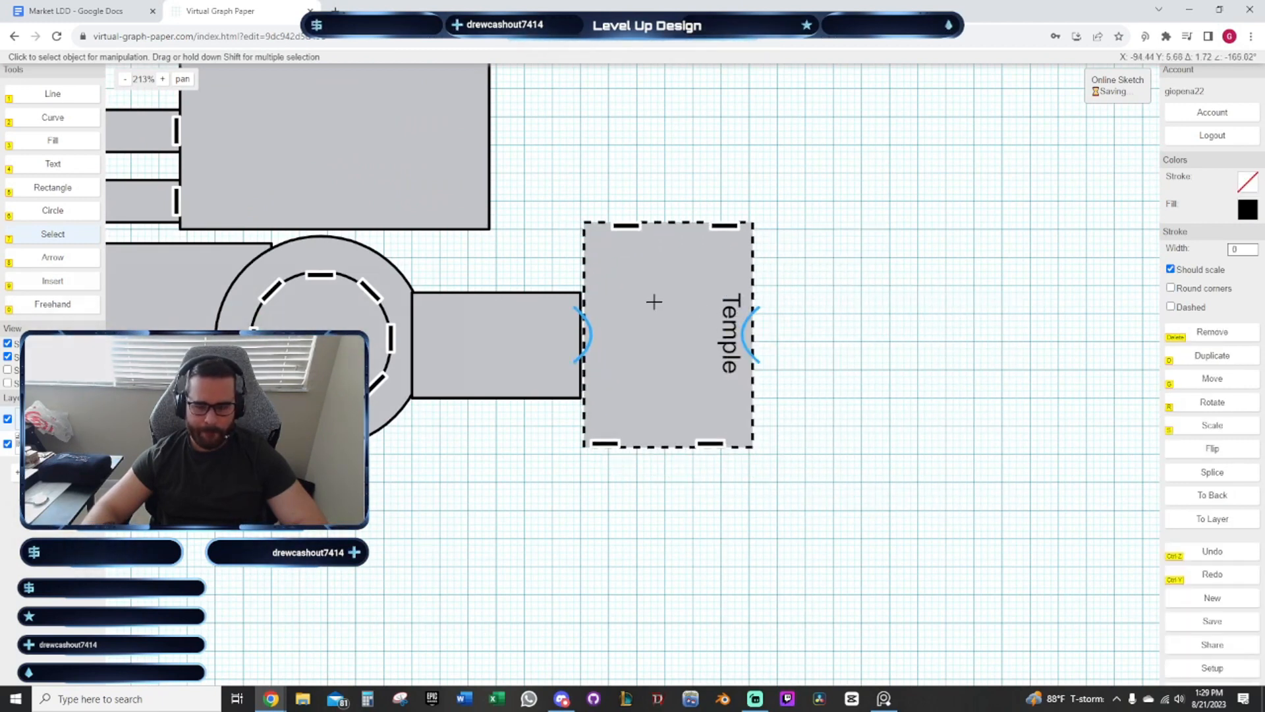
key(r)
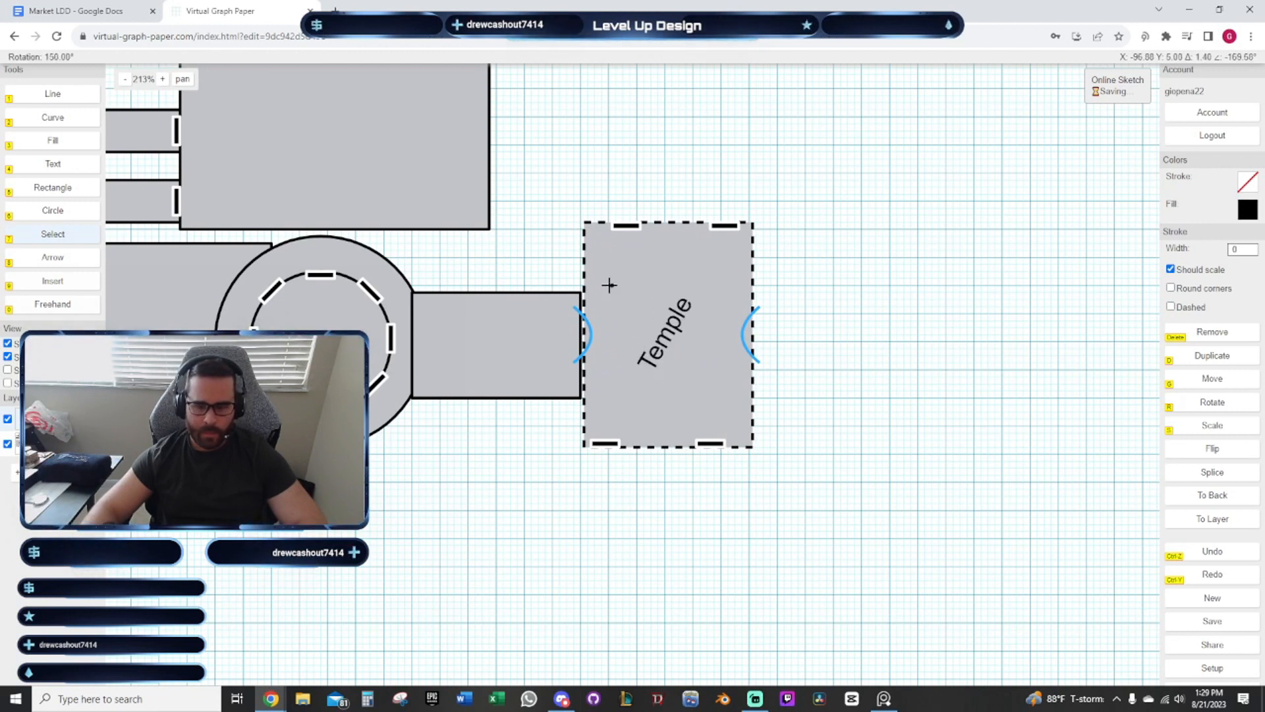
click(667, 268)
drag(624, 321, 625, 449)
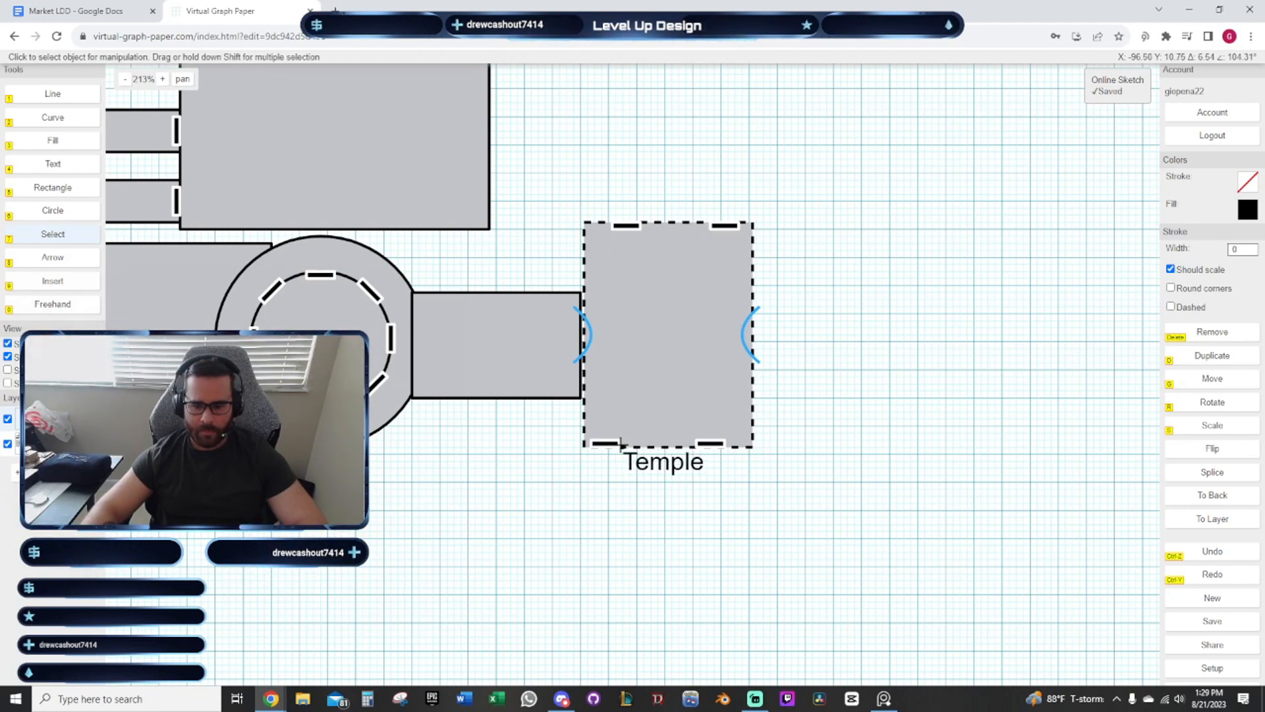
Examine the whole layout, checking how the framed legend, Closed Market, Open Market, round area and Temple are arranged
scroll(946, 378, down, 5)
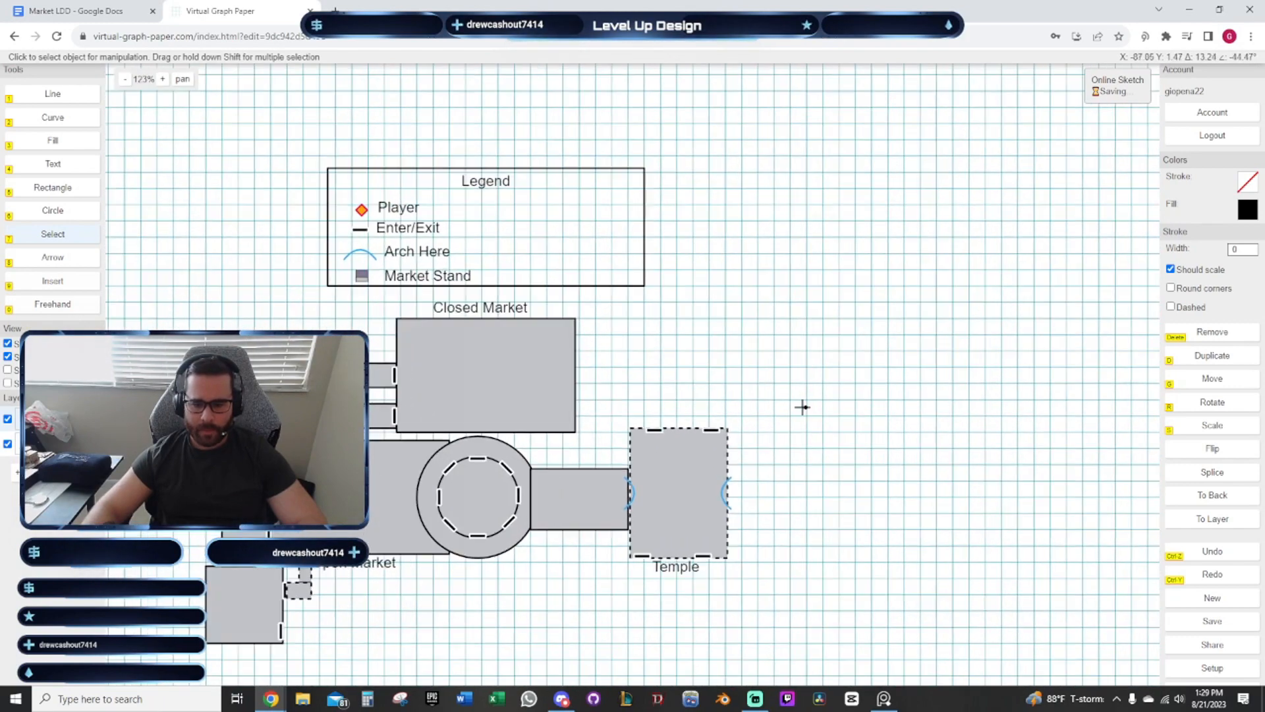
scroll(653, 339, up, 6)
scroll(725, 384, down, 3)
drag(762, 336, 758, 333)
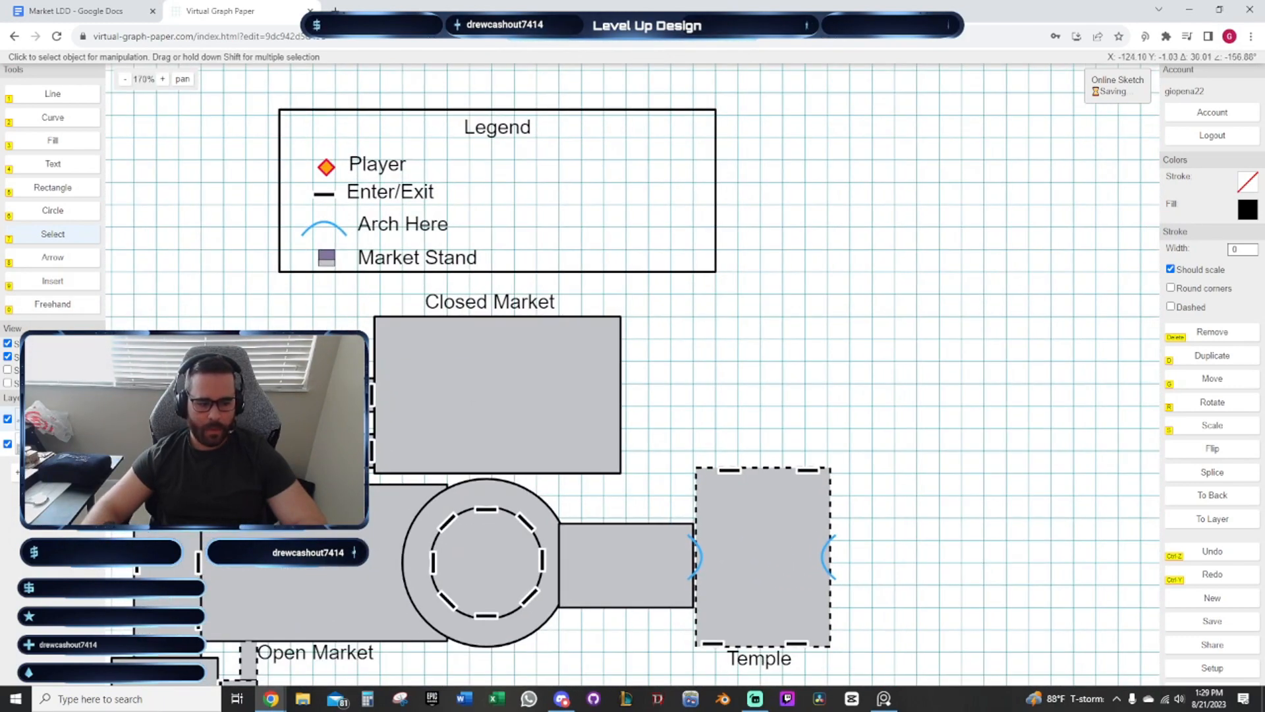
drag(819, 405, 801, 279)
click(53, 443)
click(851, 273)
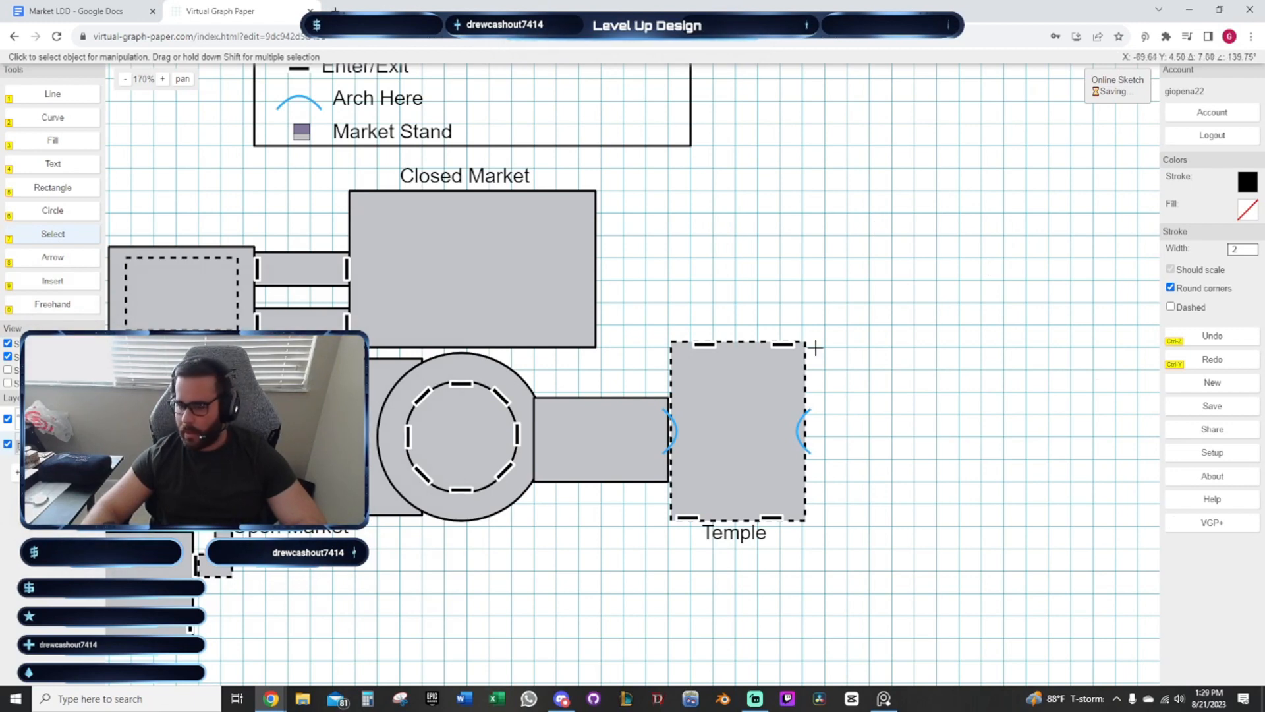
scroll(801, 274, down, 4)
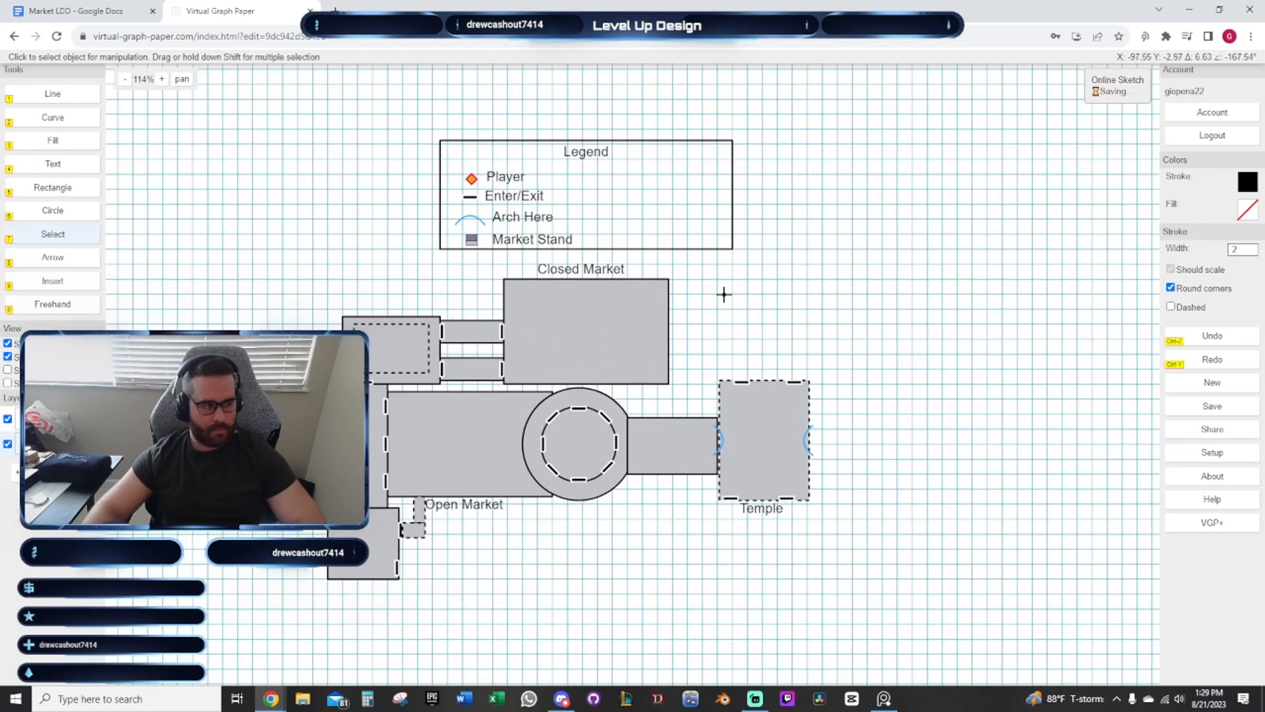
drag(747, 338, 726, 304)
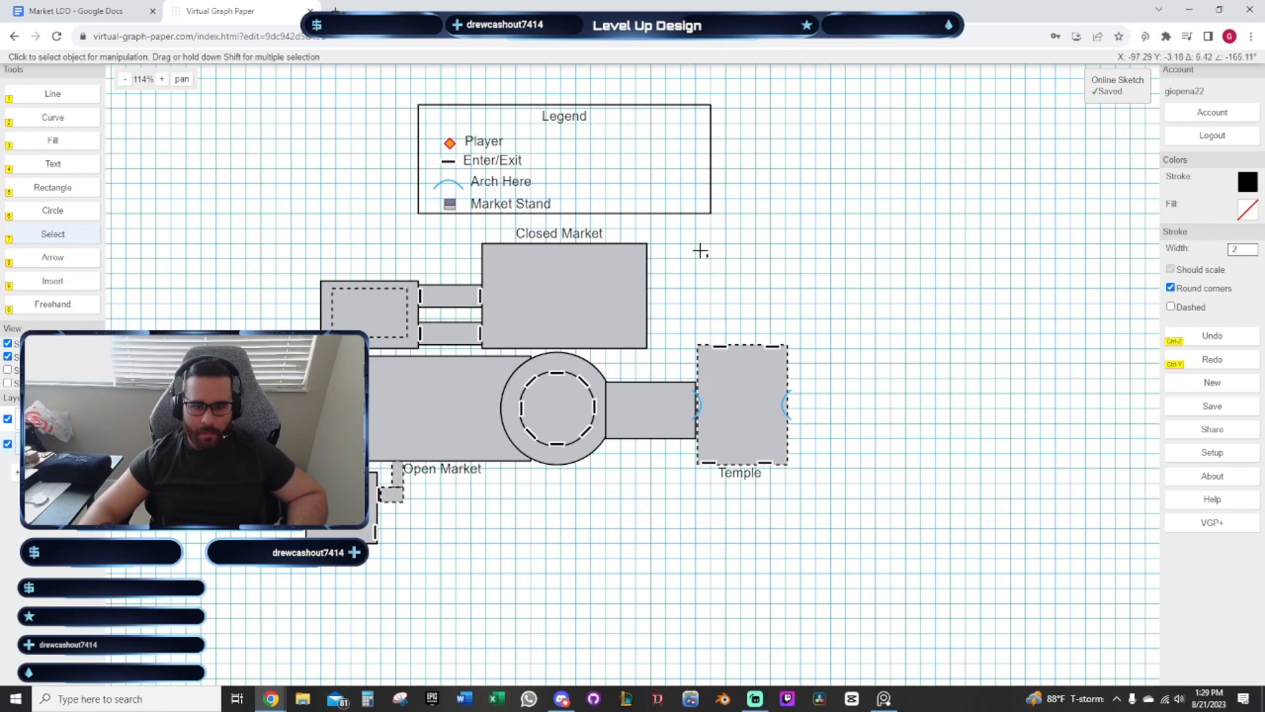
drag(728, 253, 676, 246)
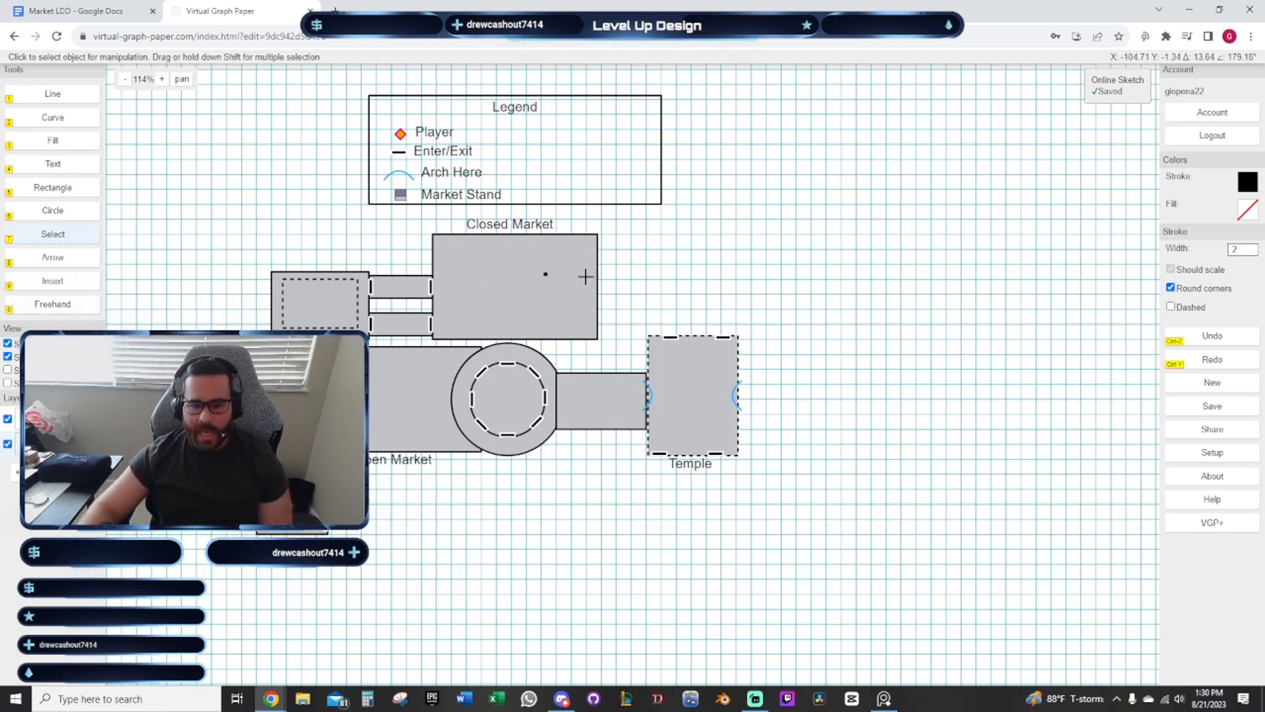
drag(744, 255, 755, 244)
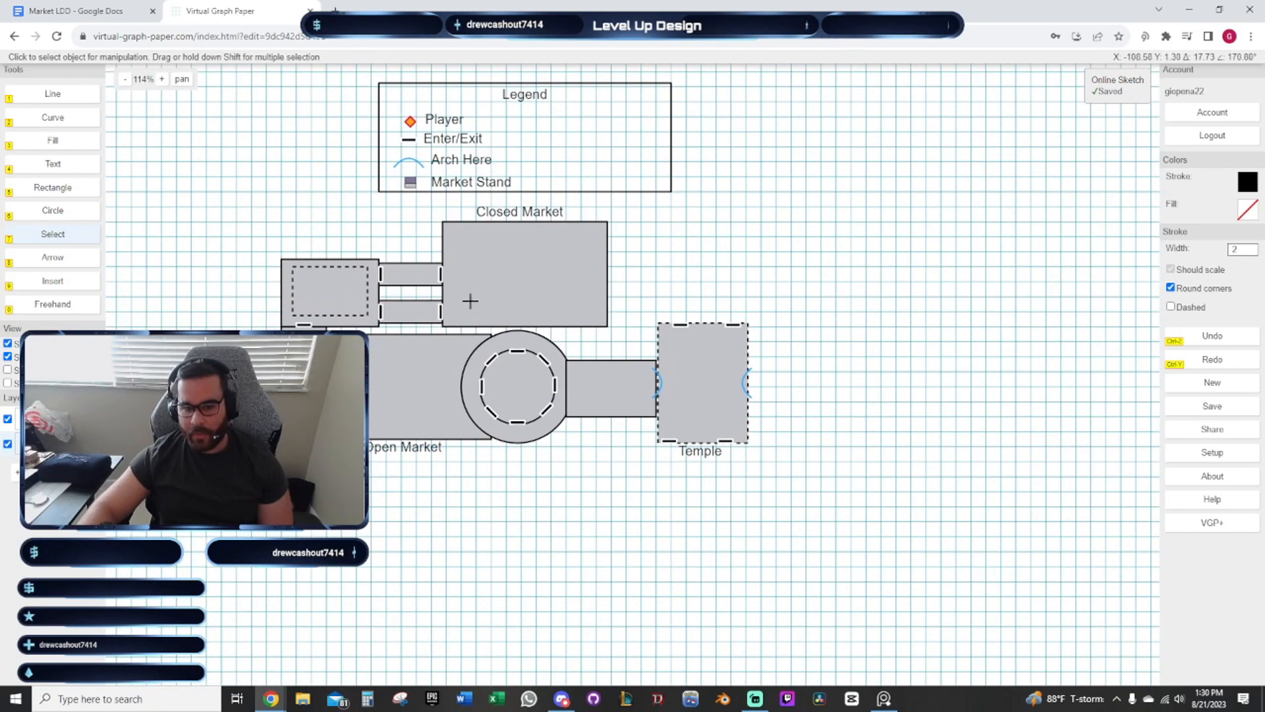
drag(767, 286, 723, 301)
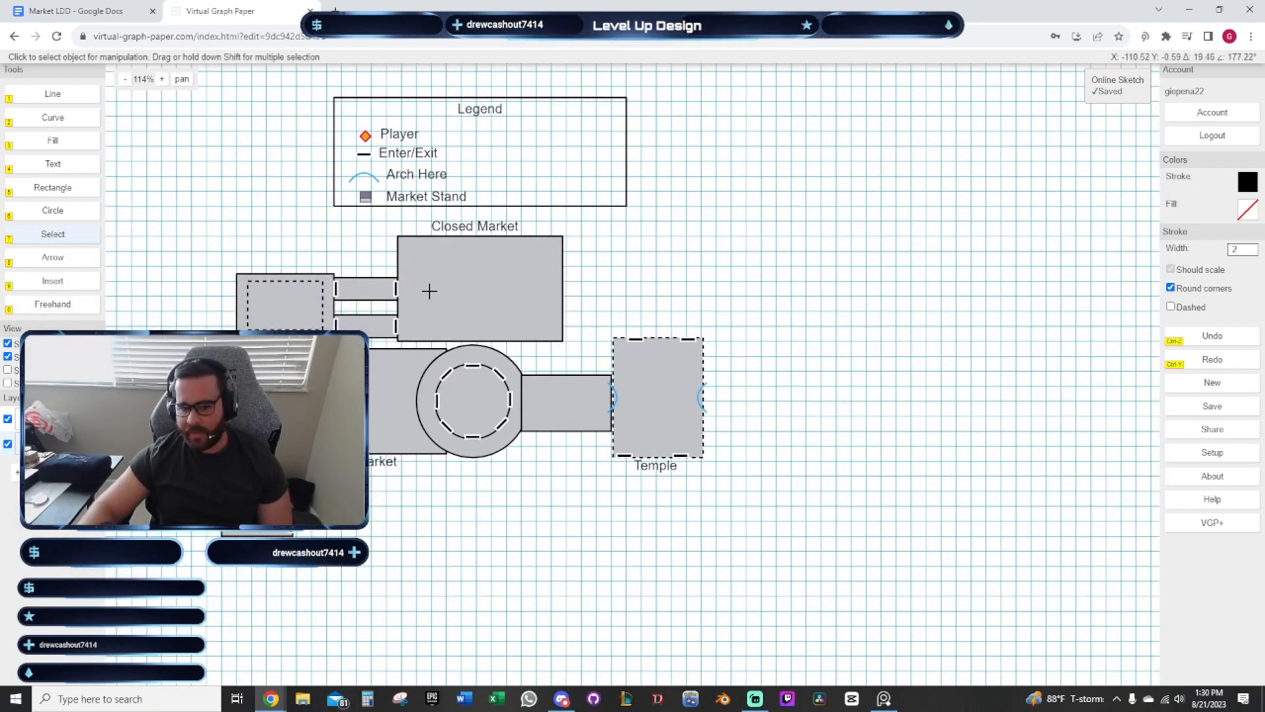
drag(532, 478, 601, 534)
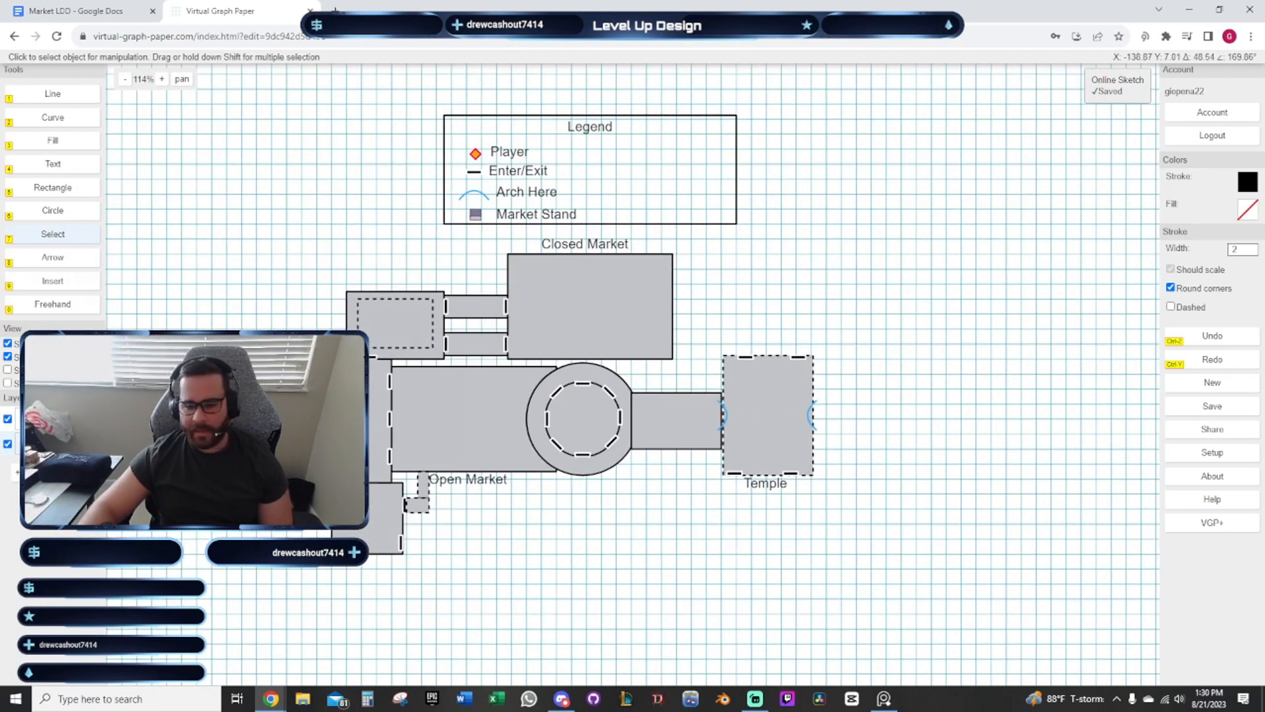
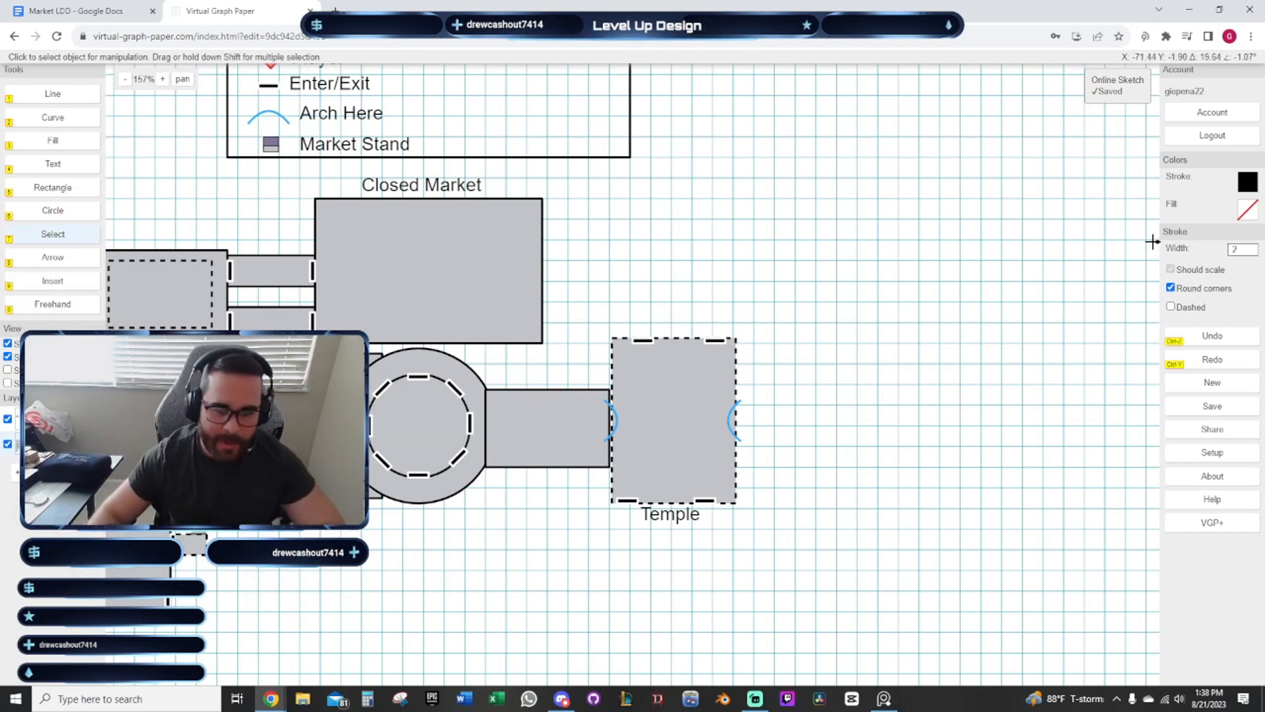
Place two copies of the vertical door marker on the Closed Market's right wall, one near its top and one lower down
drag(762, 243, 769, 277)
drag(461, 295, 496, 302)
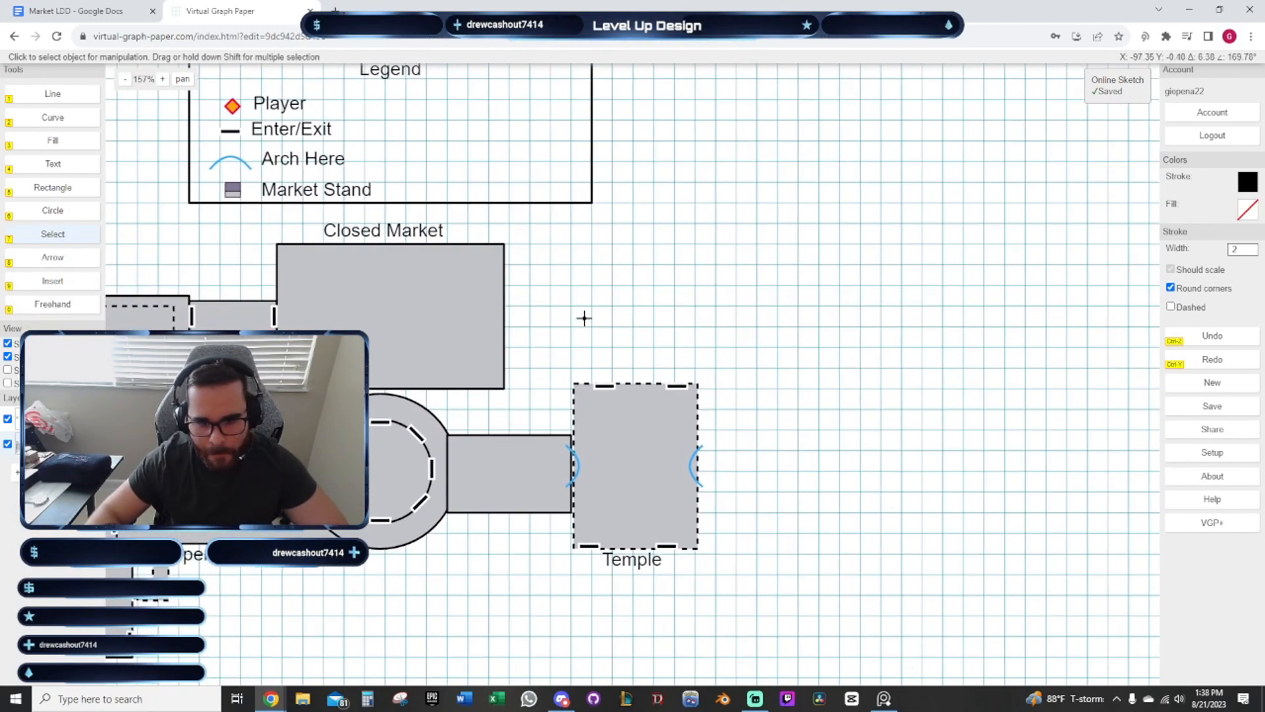
mouse_move(617, 315)
mouse_down()
mouse_move(554, 317)
mouse_move(620, 336)
mouse_up()
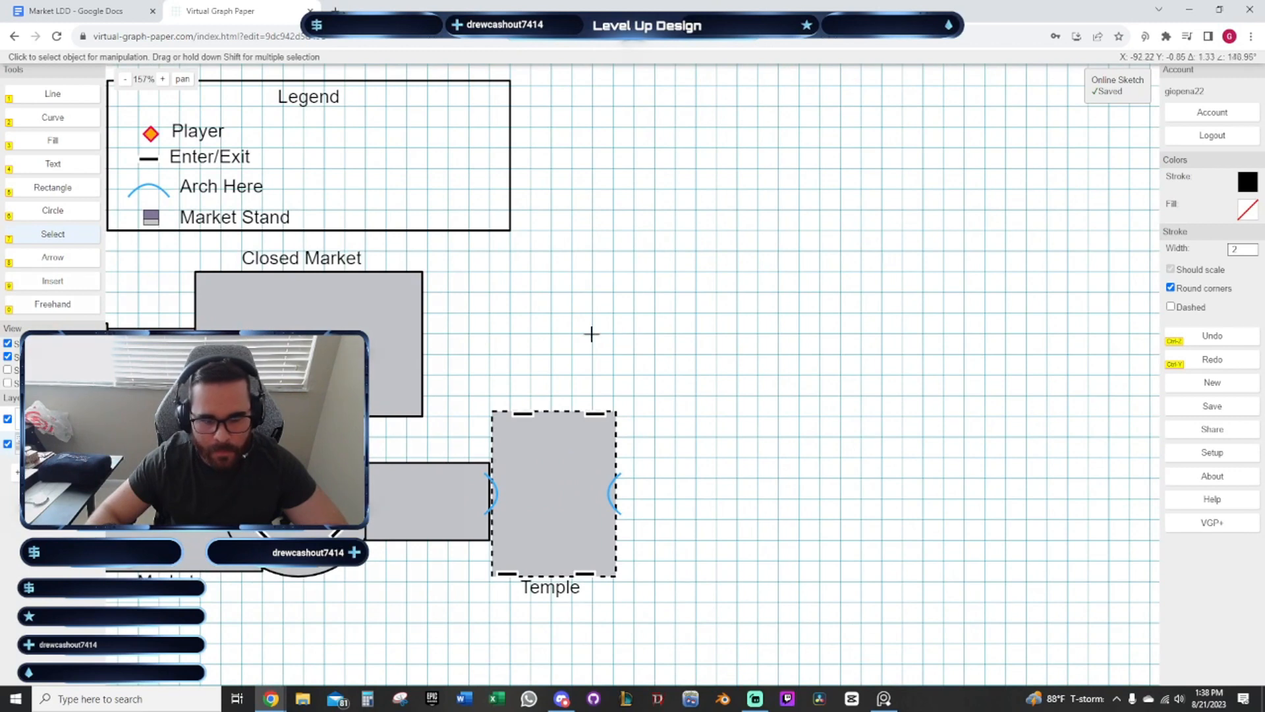
drag(556, 302, 459, 295)
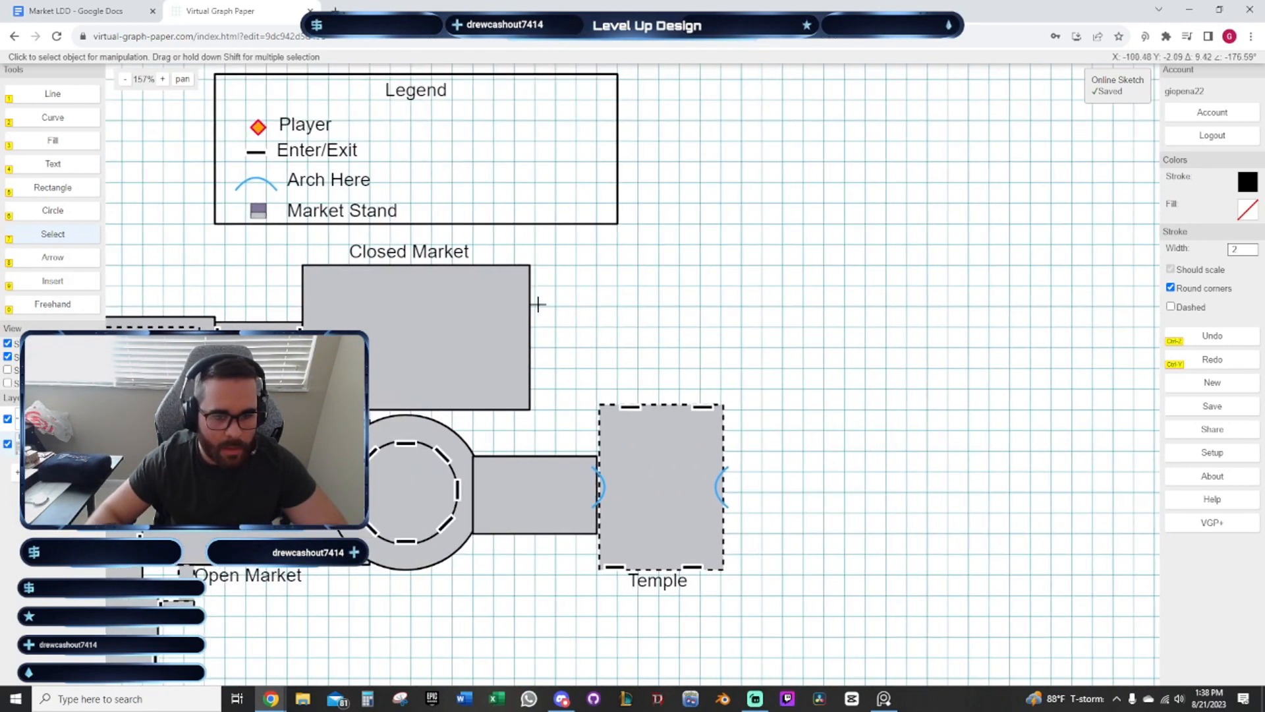
scroll(313, 321, up, 3)
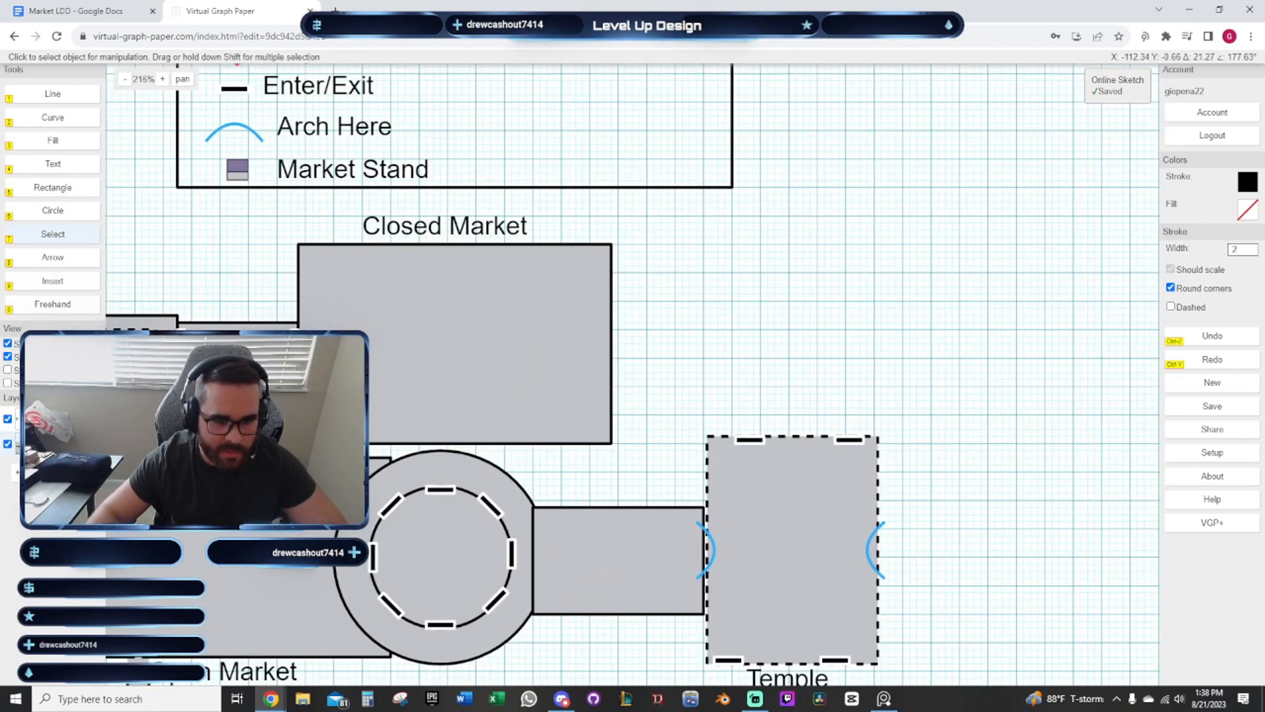
click(298, 366)
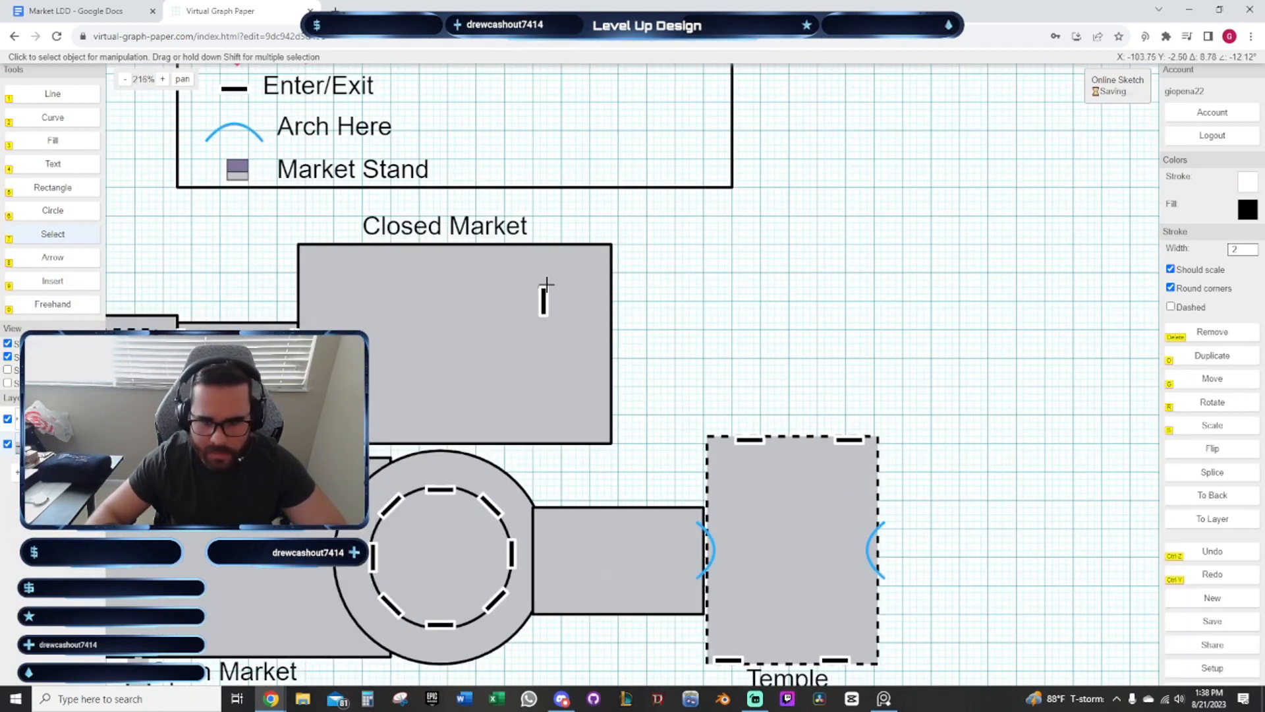
click(600, 277)
key(d)
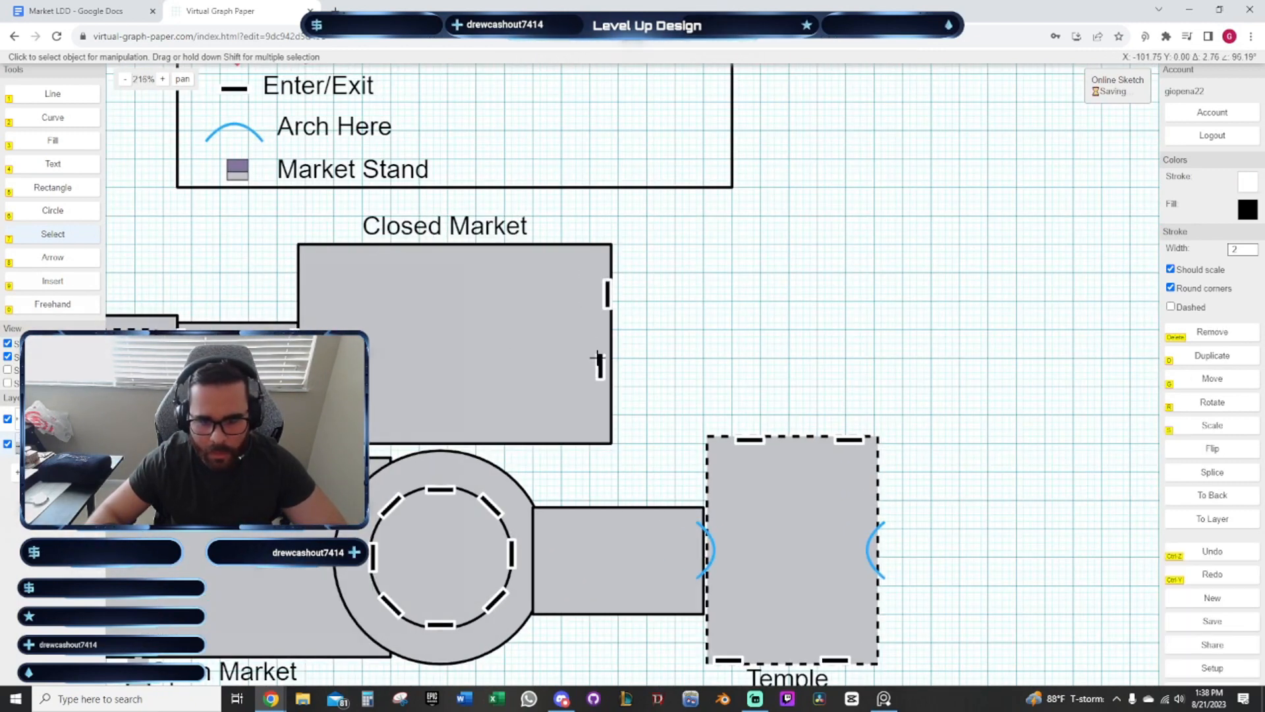
click(602, 381)
Examine how the Closed Market's right wall, the round area, its passage and the Temple sit relative to one another
drag(668, 355, 663, 311)
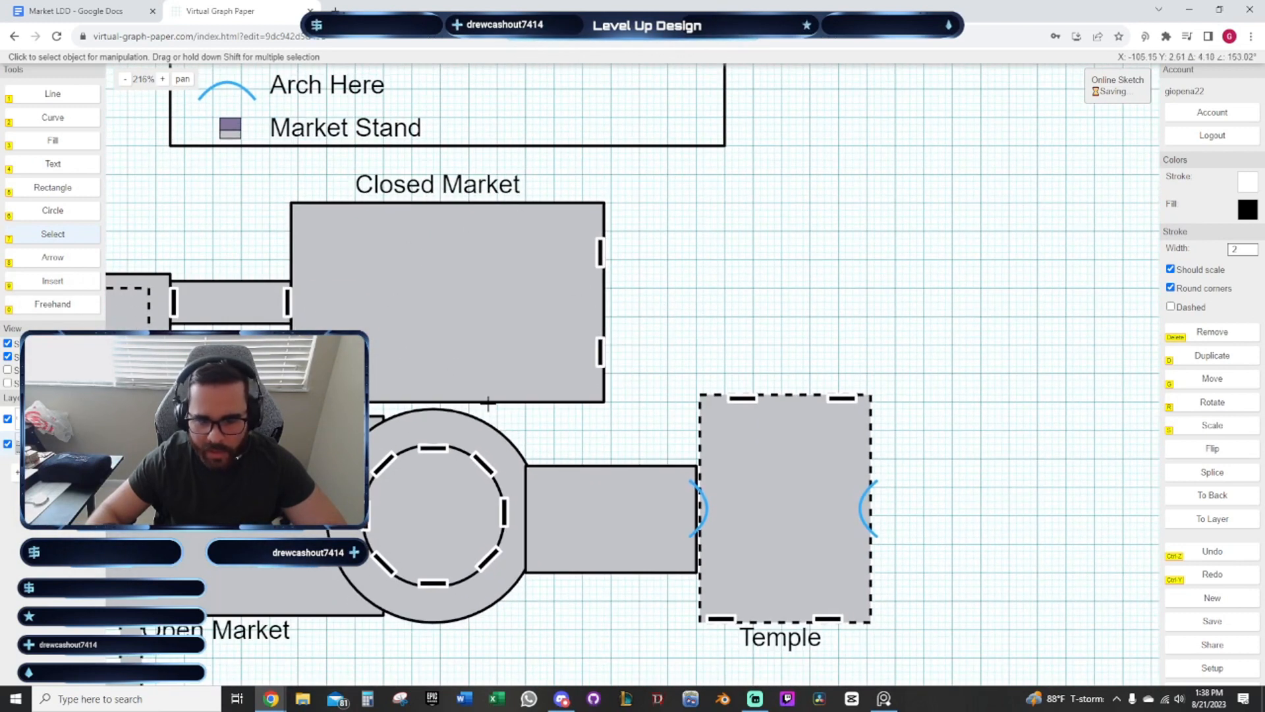
mouse_move(609, 426)
mouse_down()
mouse_move(540, 359)
mouse_move(604, 317)
mouse_up()
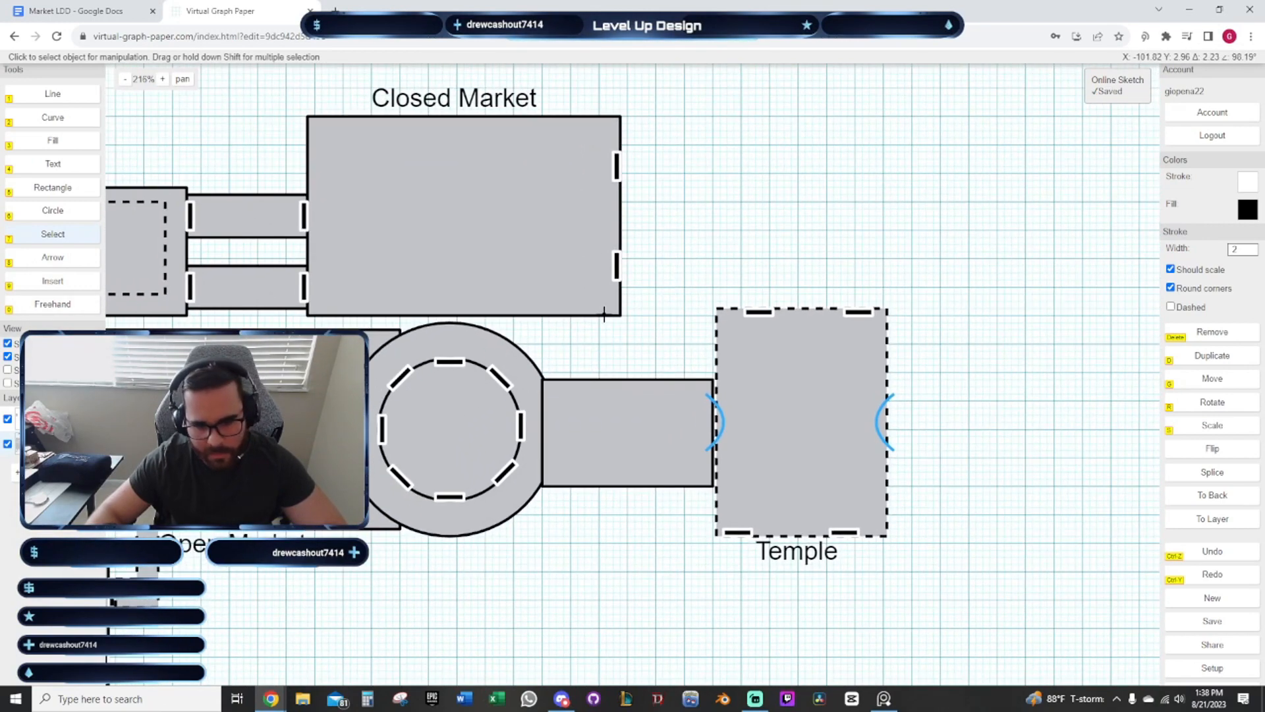
drag(583, 488, 505, 486)
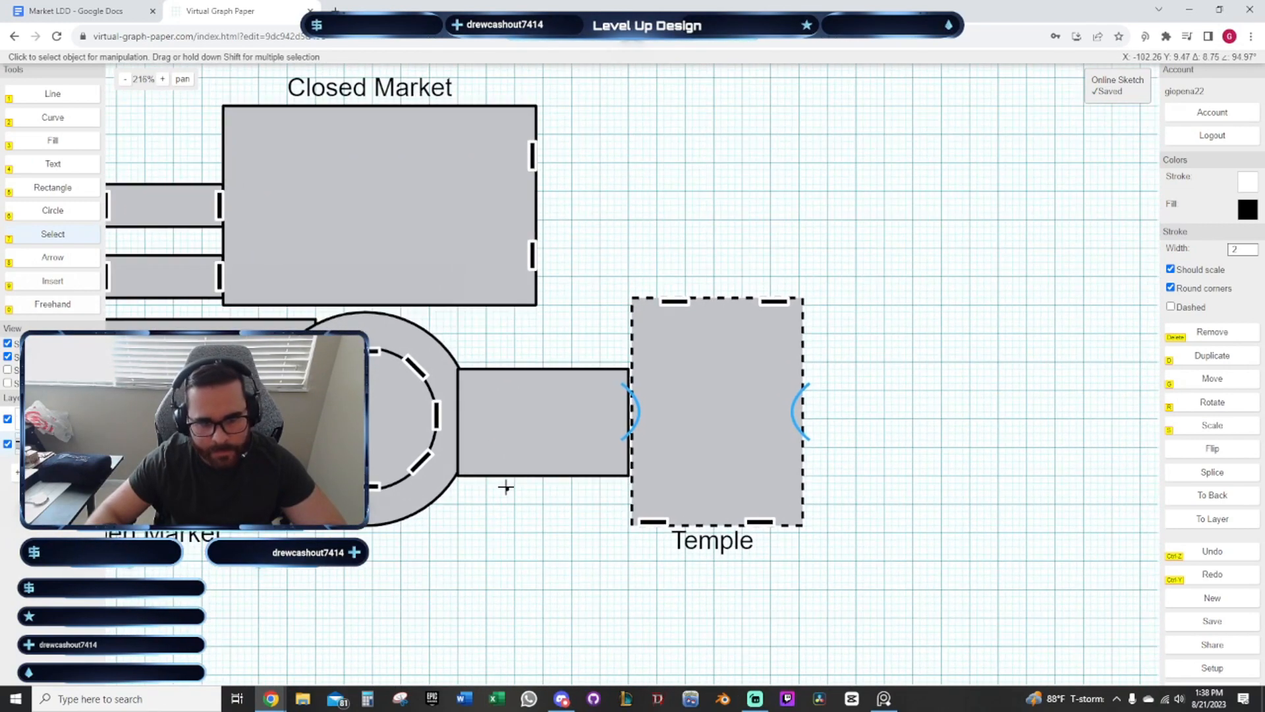
drag(514, 328, 555, 315)
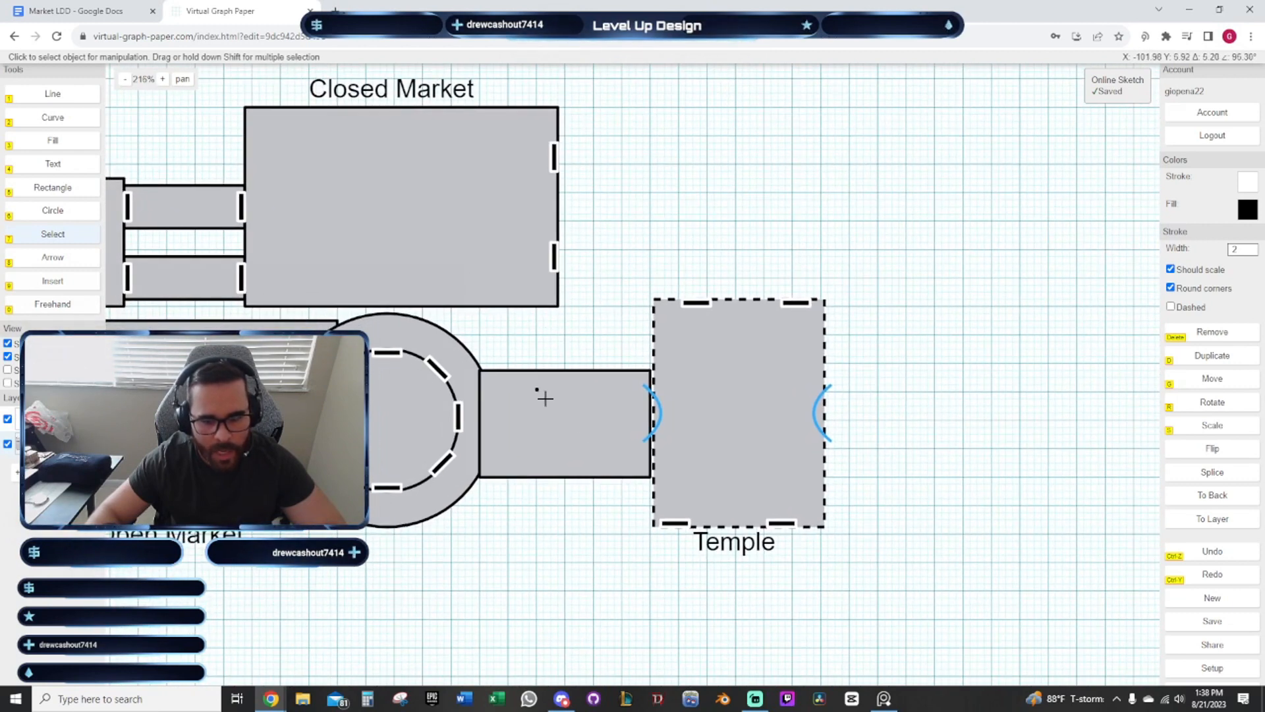
drag(597, 434, 607, 417)
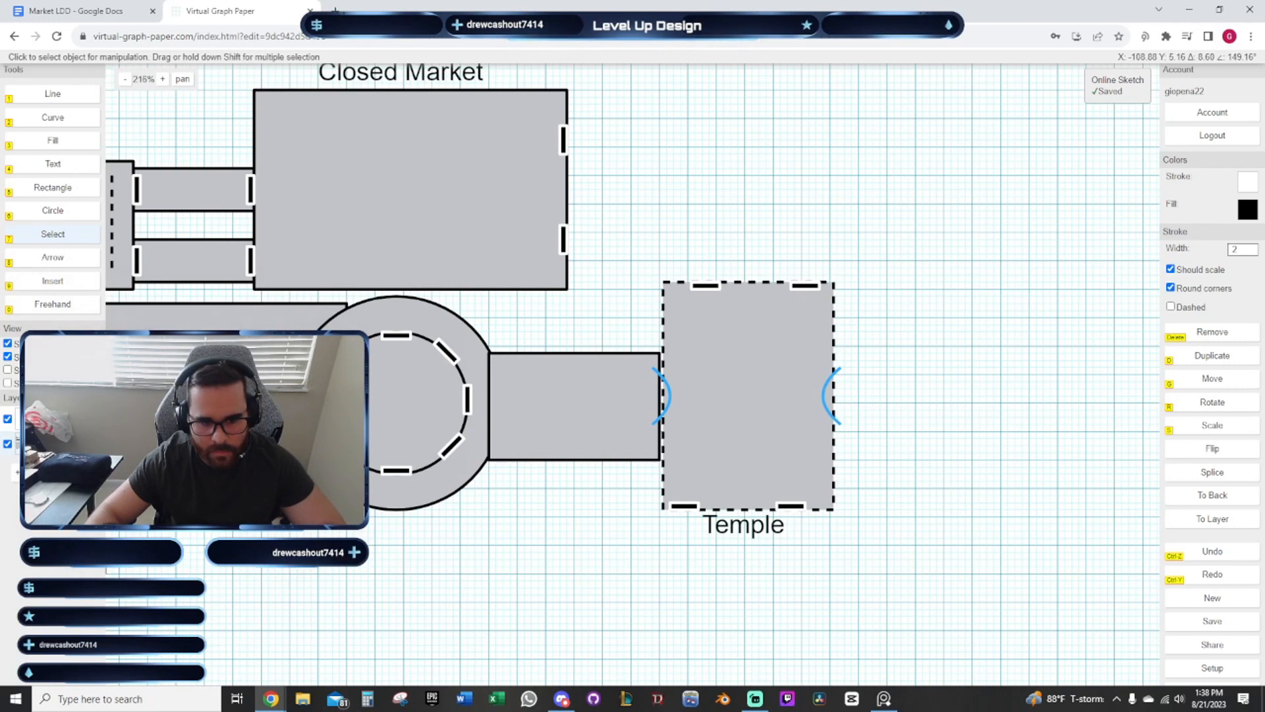
right_click(653, 342)
click(581, 296)
right_click(638, 337)
click(573, 330)
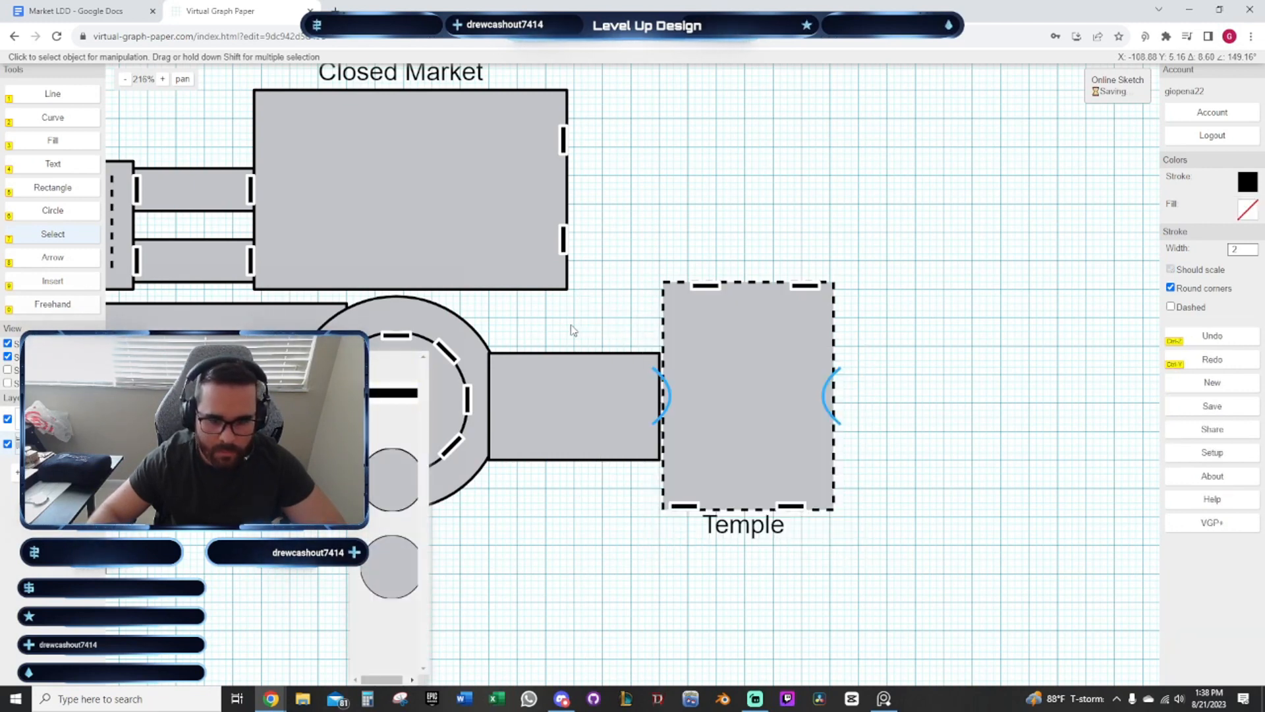
click(541, 323)
drag(519, 319, 615, 336)
Try moving the inner circle's upper-left door marker onto the round area's outer circle and rotating it to follow the curve
click(448, 379)
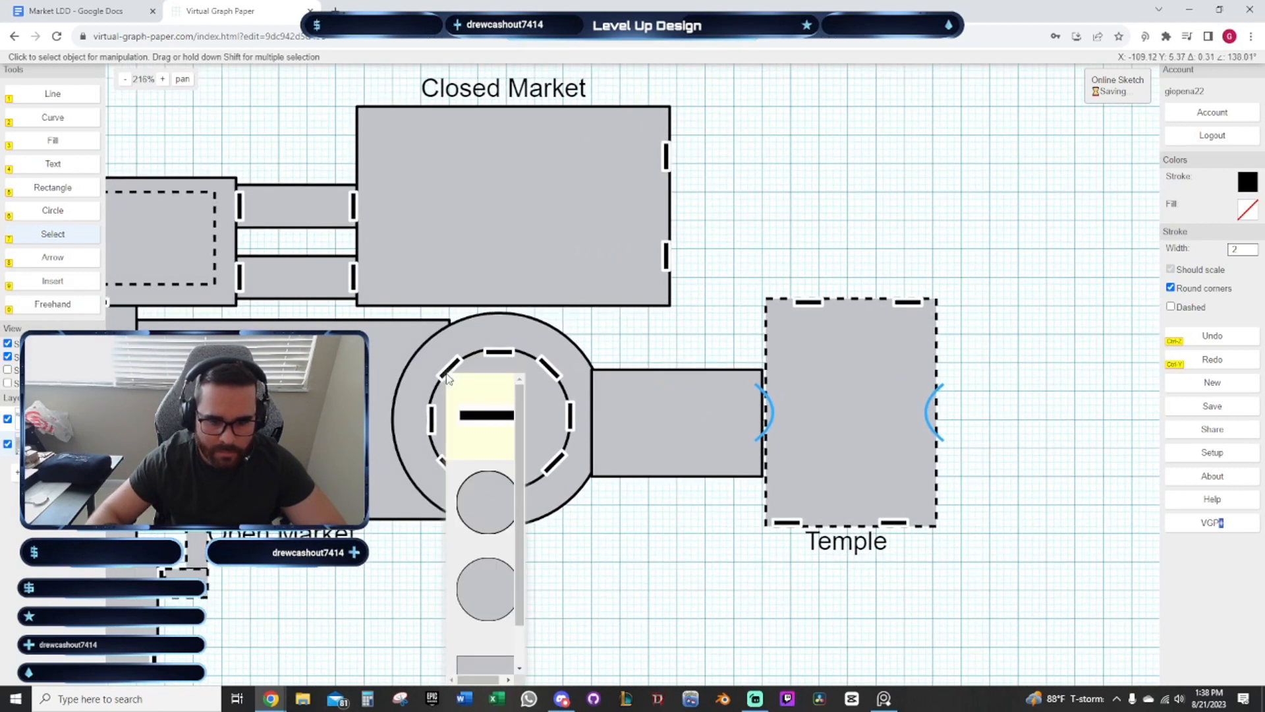
drag(447, 379, 403, 347)
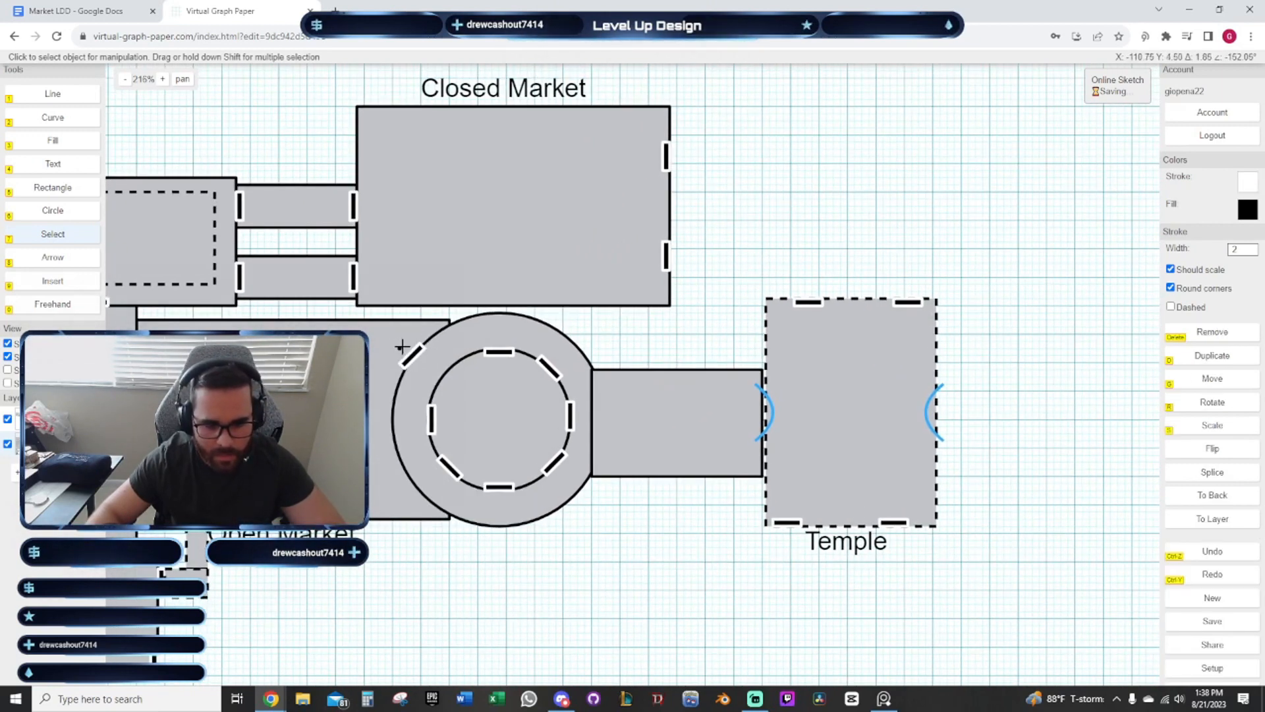
scroll(402, 347, up, 3)
key(r)
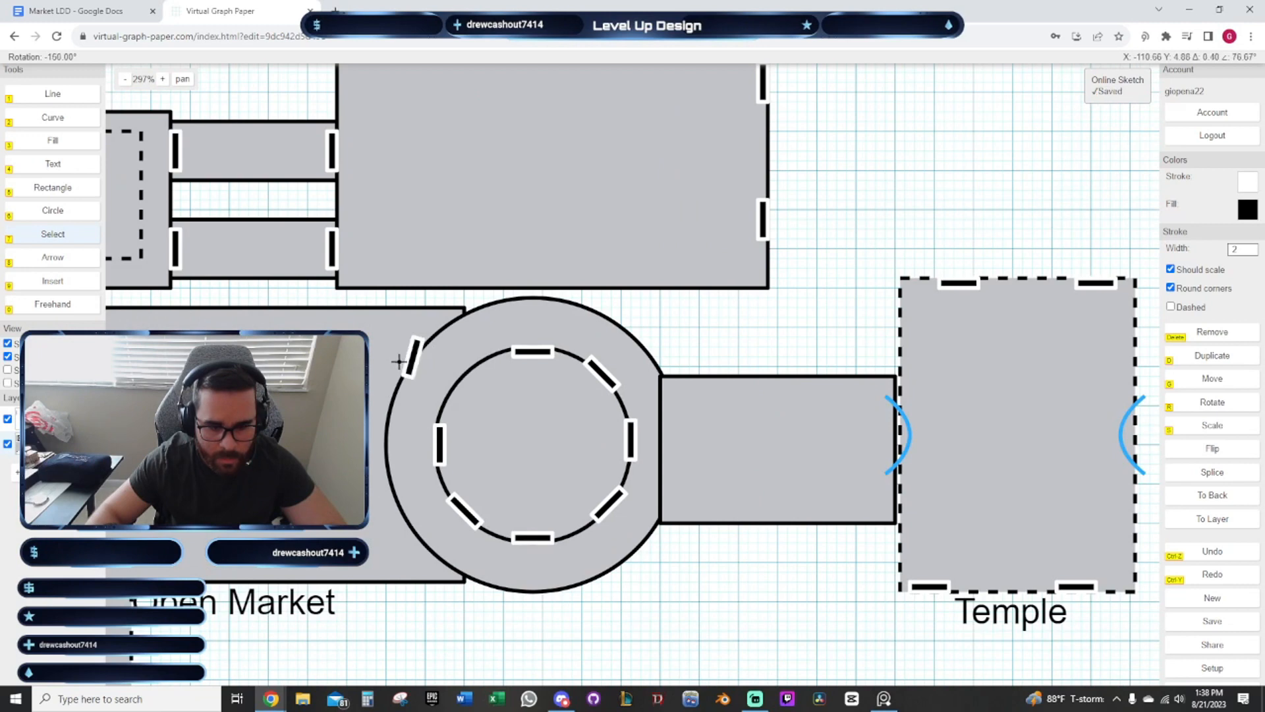
click(394, 358)
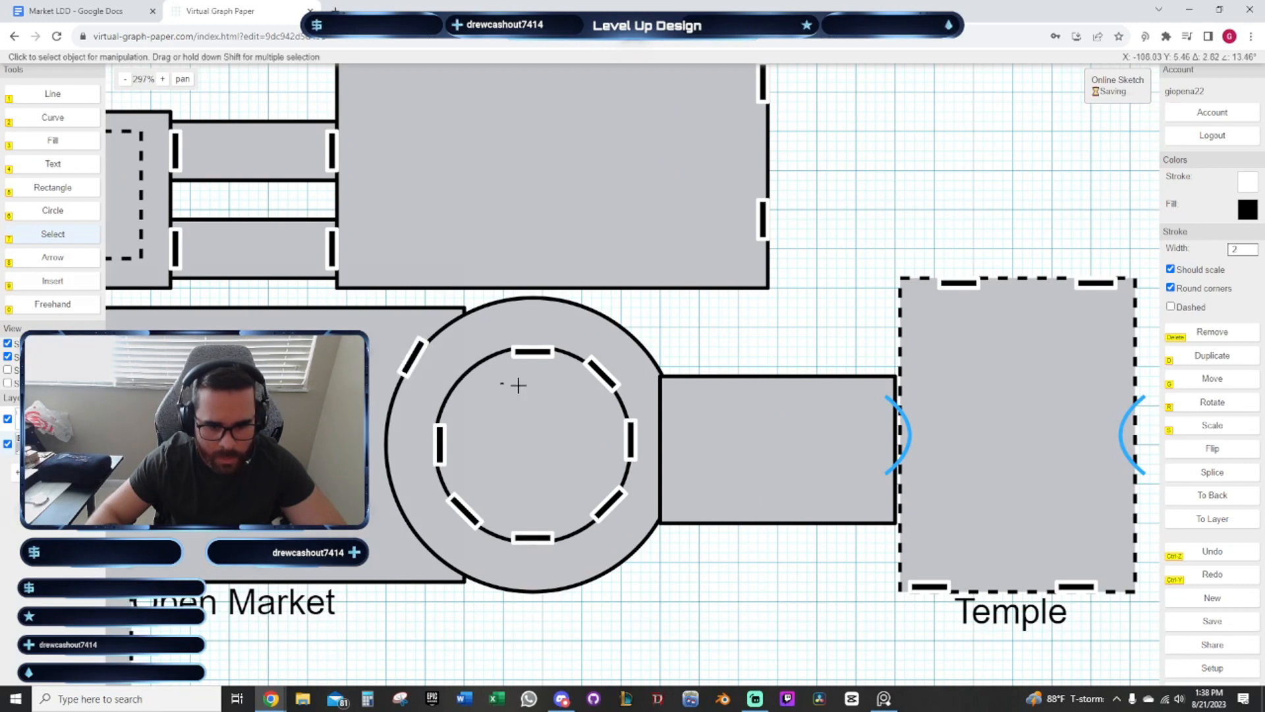
Try moving the inner circle's lower-left and upper-right door markers outward onto the round area's outer circle
scroll(511, 382, down, 4)
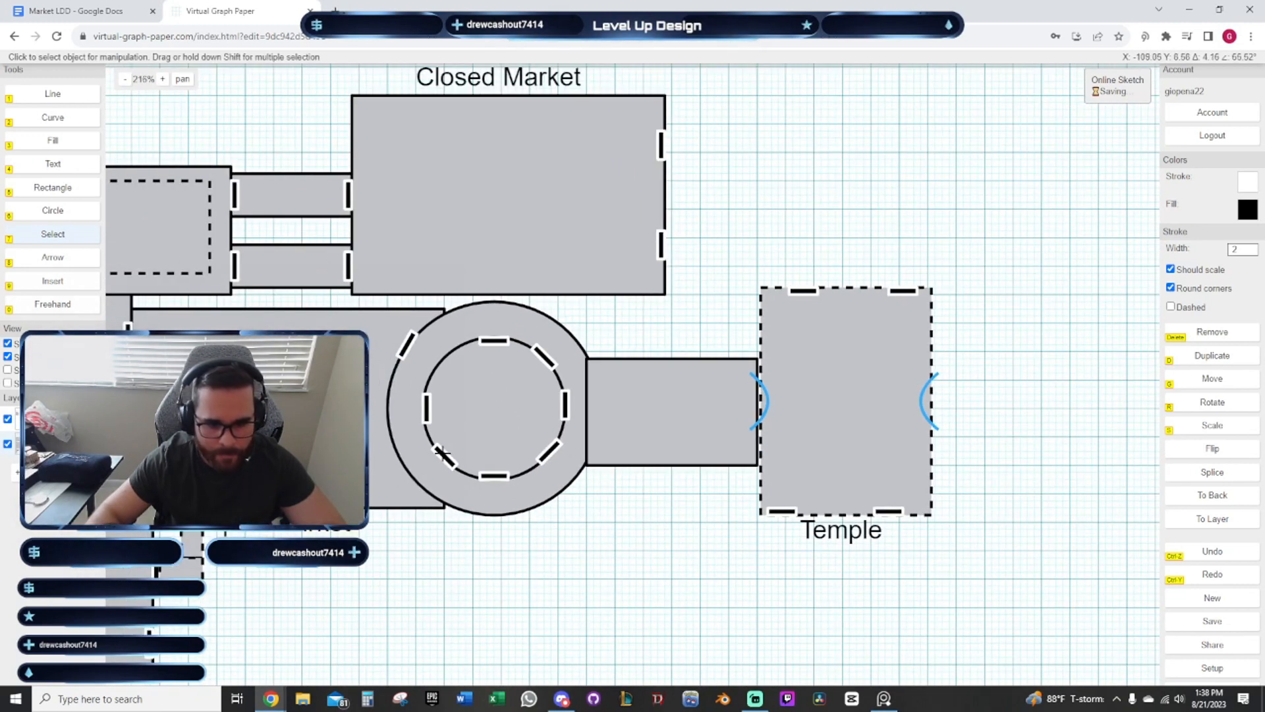
click(442, 452)
click(443, 454)
drag(442, 453, 411, 468)
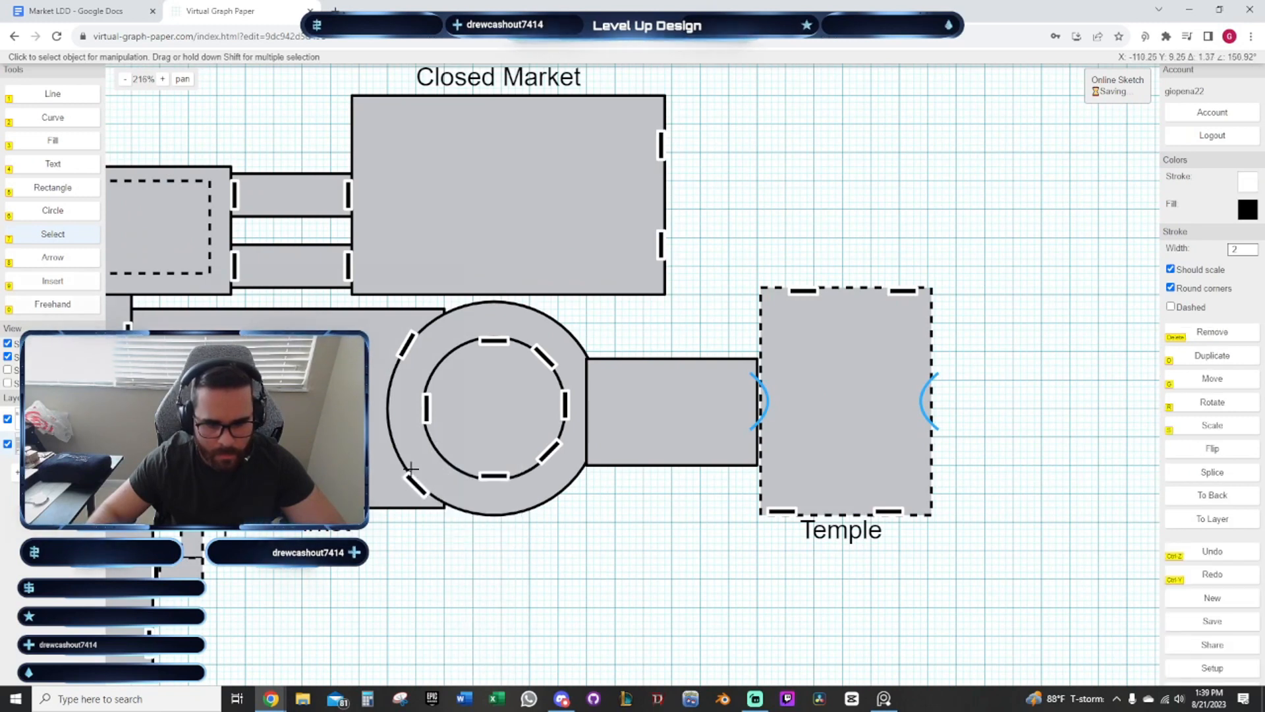
drag(475, 378, 432, 400)
drag(524, 348, 477, 373)
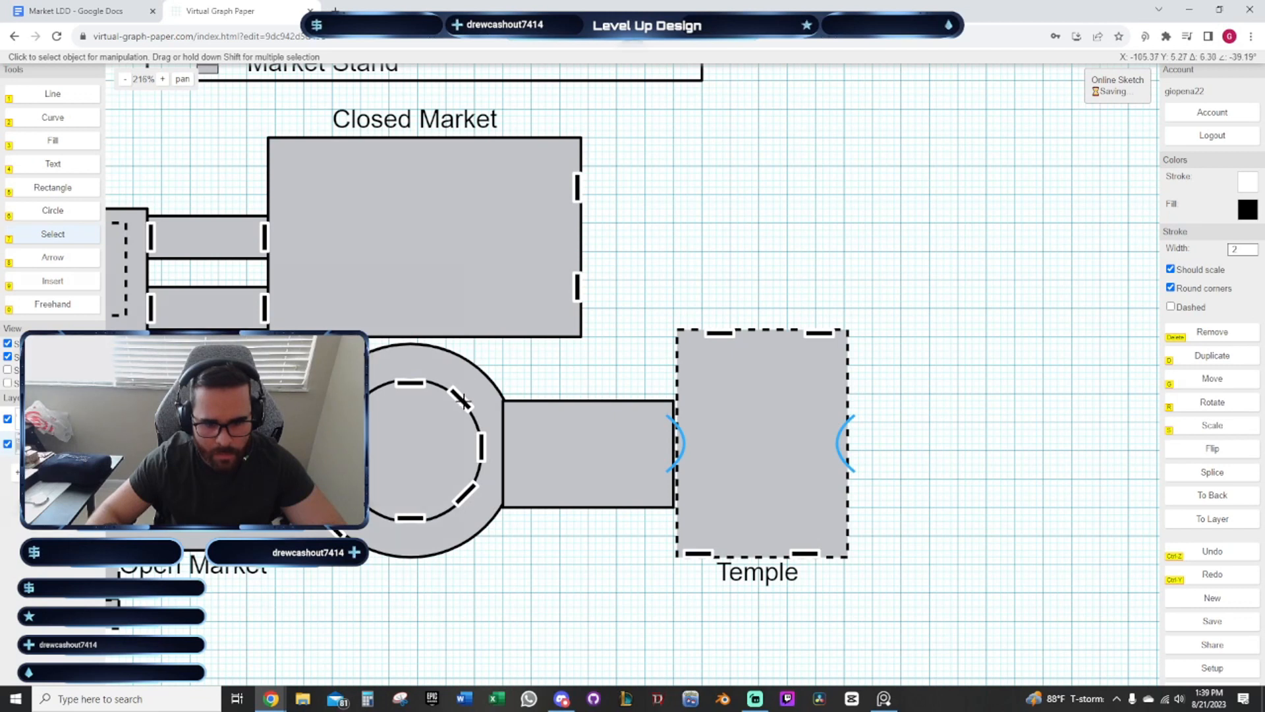
click(464, 400)
click(464, 400)
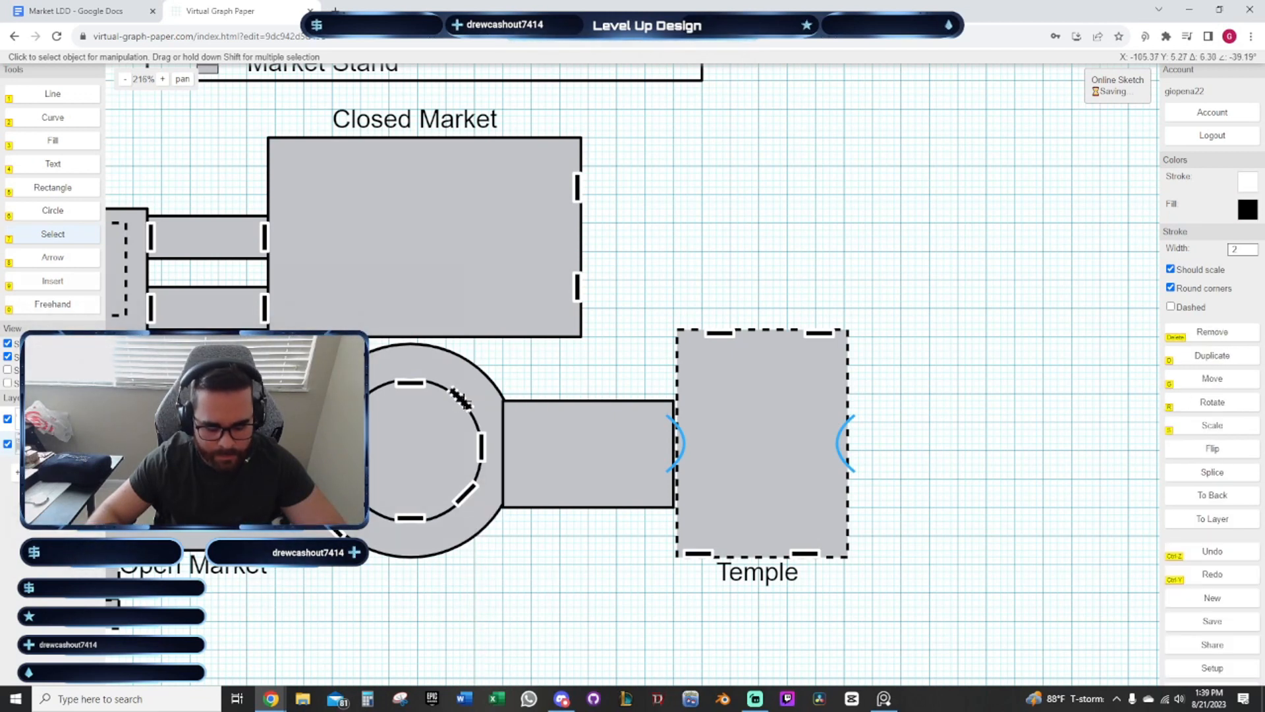
drag(464, 402, 477, 358)
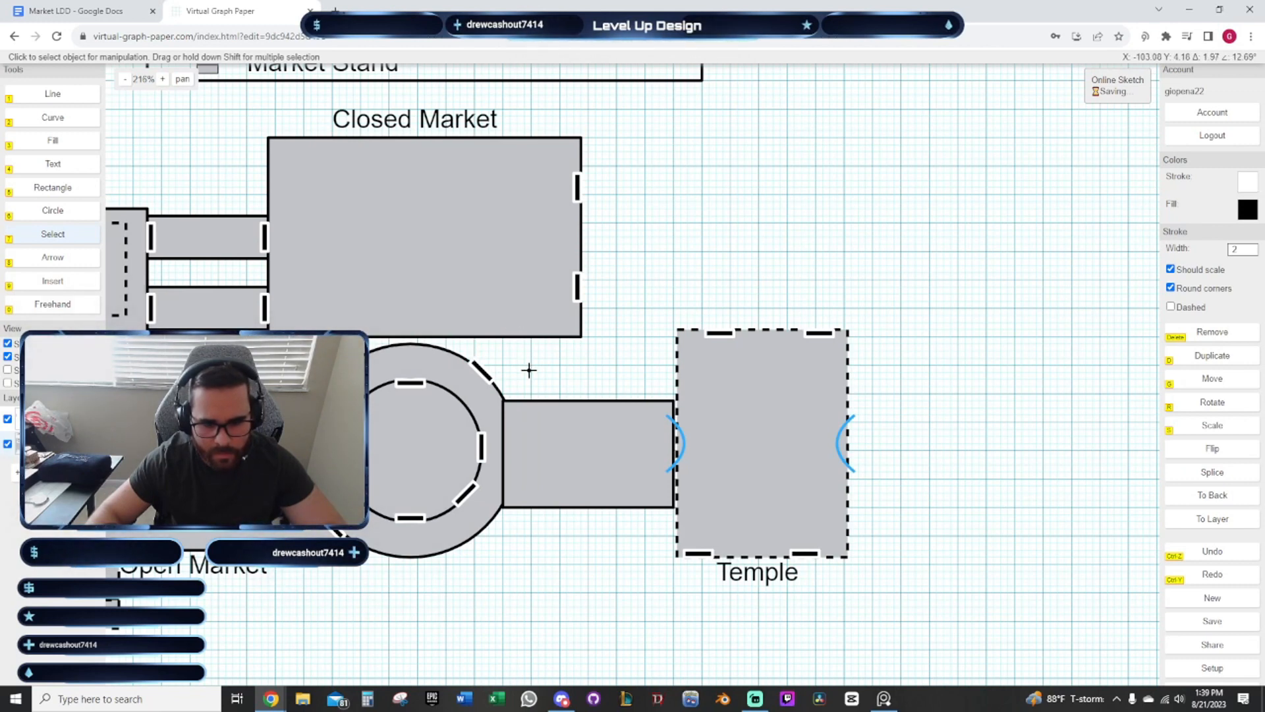
Undo the relocation of the three door markers to the round area's outer circle
drag(528, 371, 548, 375)
key(ctrl+z)
key(ctrl+z)
key(ctrl+z)
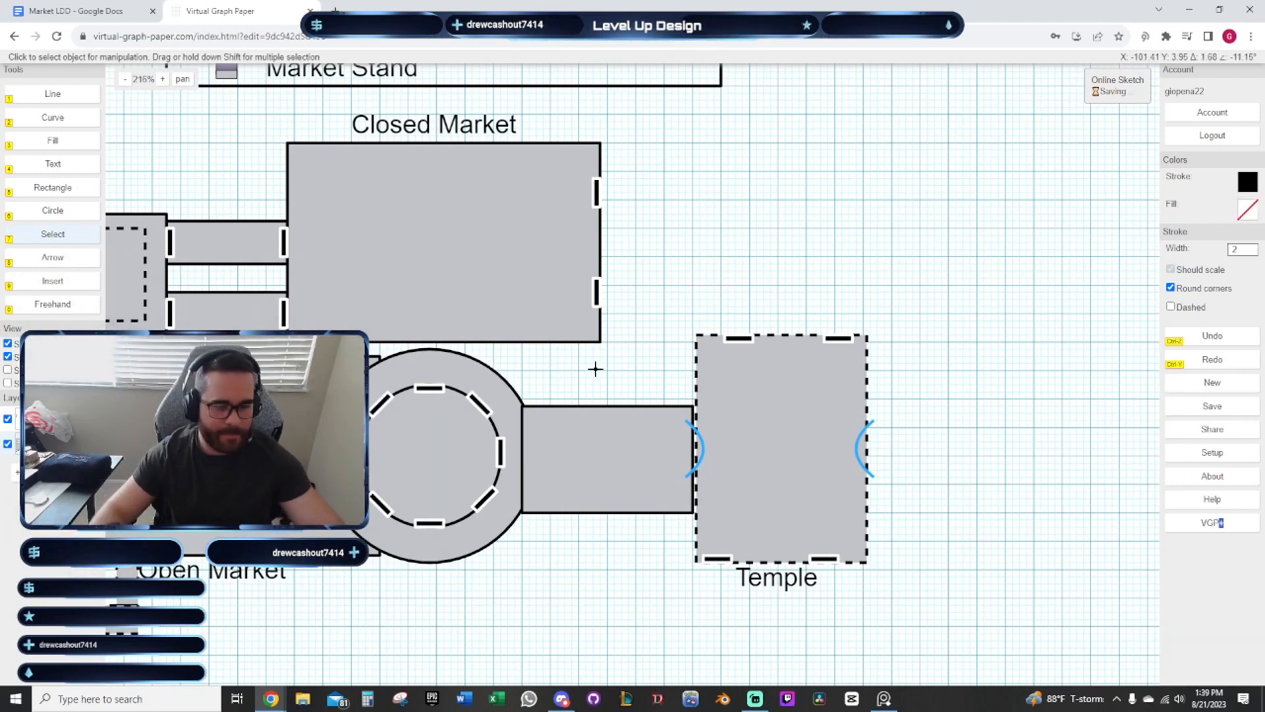
Duplicate the small dashed connector below Open Market and attach a copy outside each of the Closed Market's two right-wall door markers
drag(639, 353, 599, 353)
drag(661, 290, 644, 344)
mouse_move(716, 288)
mouse_down()
mouse_move(663, 354)
mouse_move(686, 268)
mouse_move(811, 166)
mouse_up()
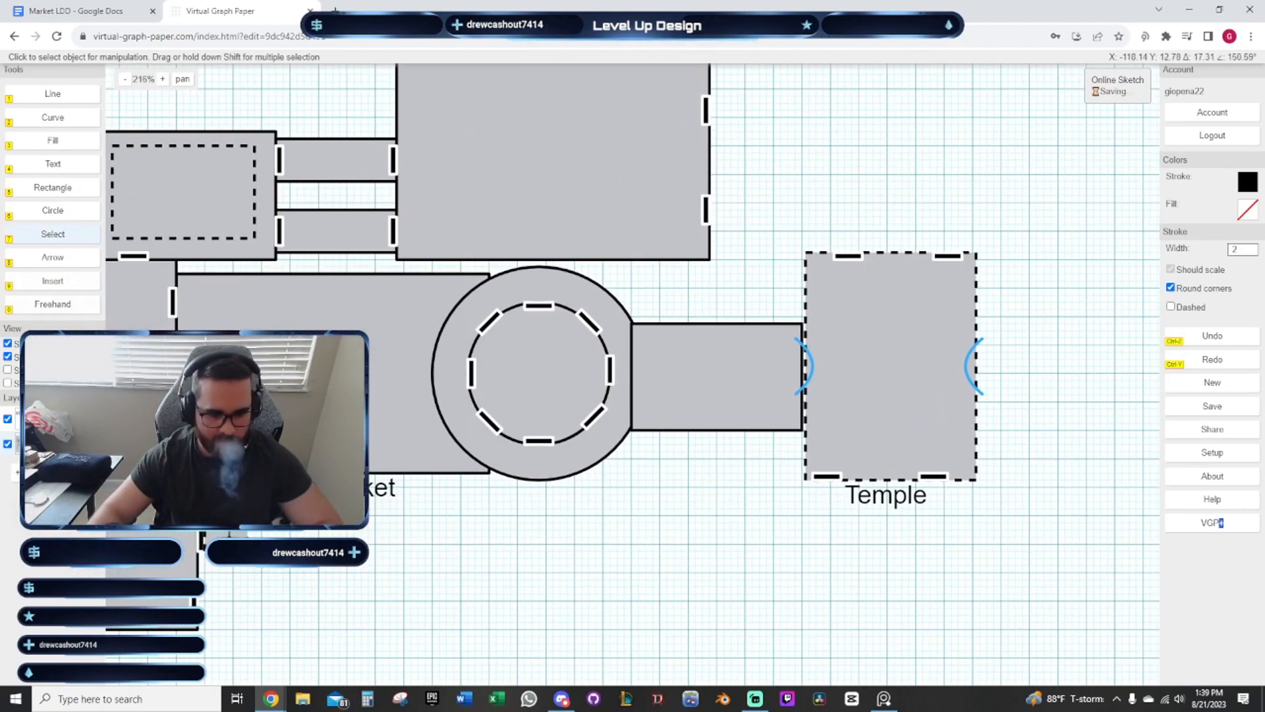
click(890, 366)
key(d)
drag(842, 138, 542, 396)
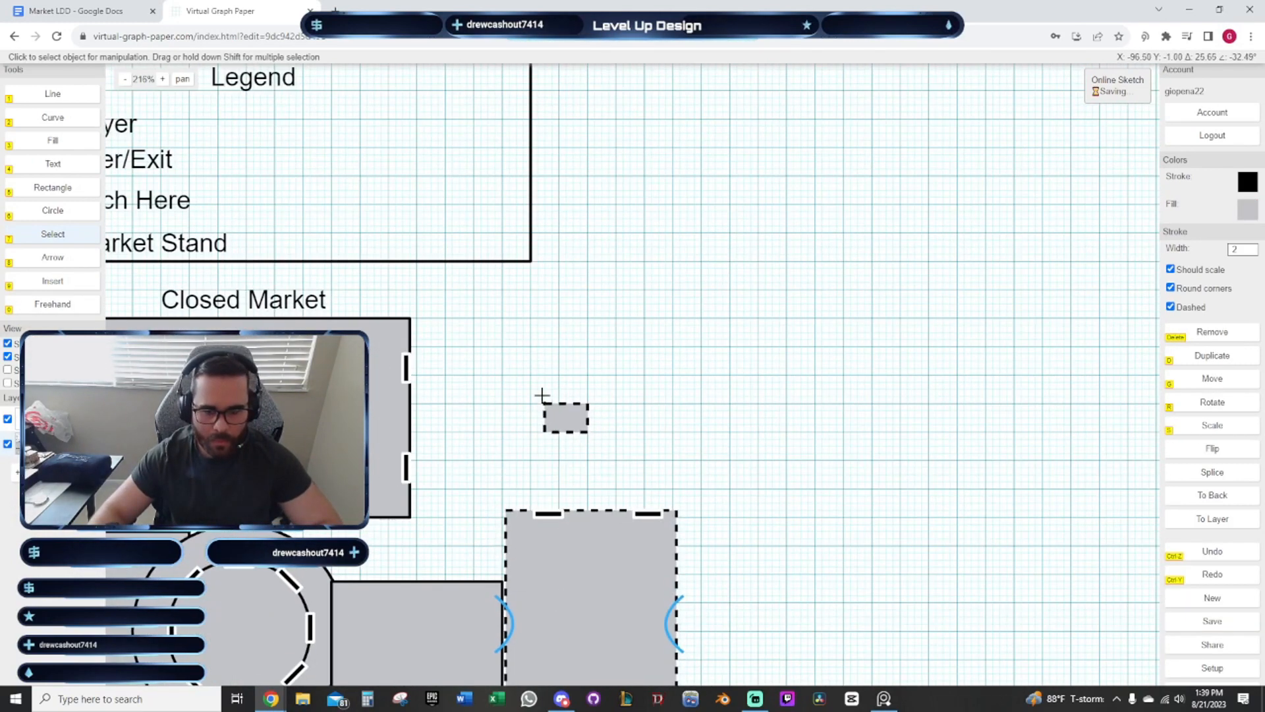
scroll(514, 372, up, 3)
click(371, 340)
drag(436, 432, 536, 404)
key(d)
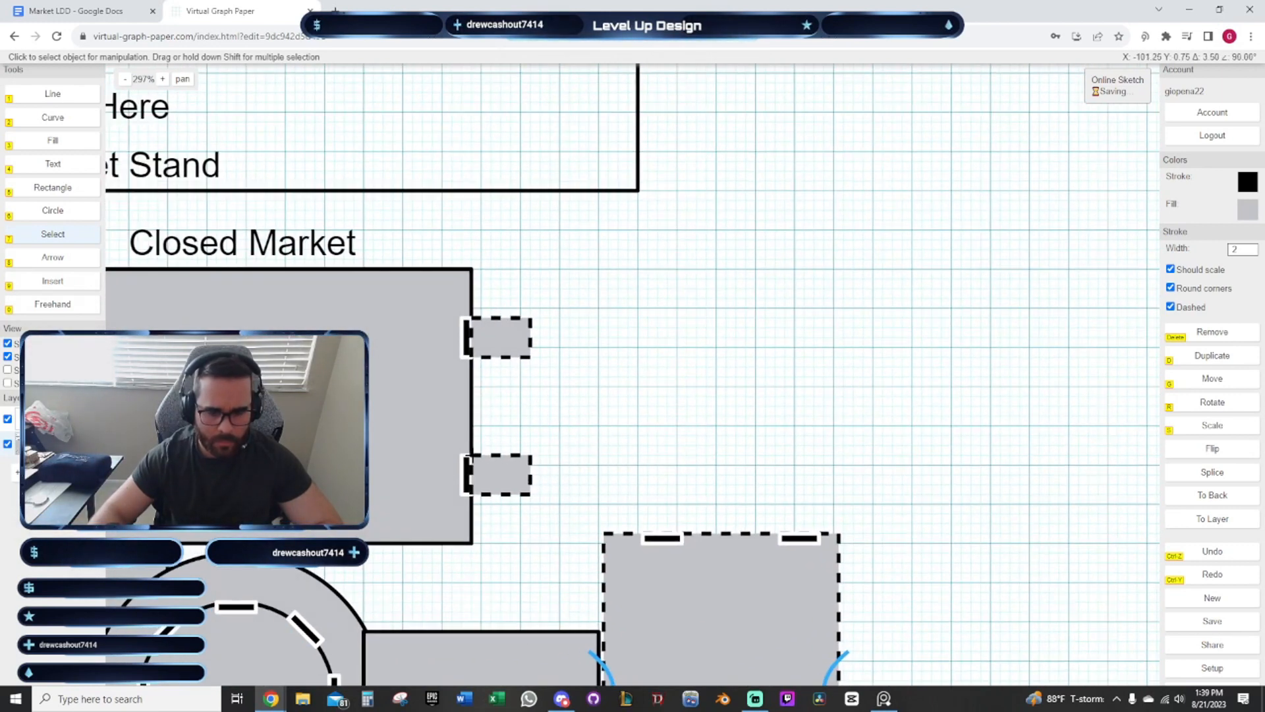
click(570, 390)
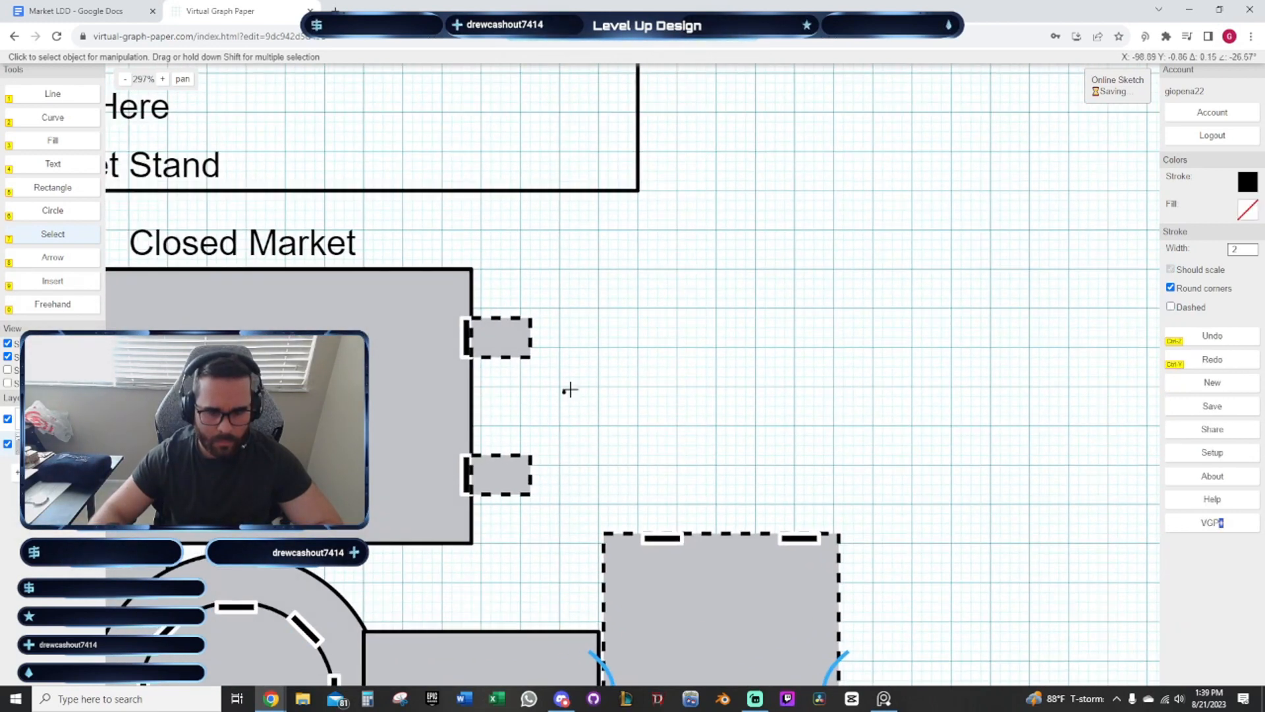
Send the dashed connectors beside the Closed Market and the horizontal one below Open Market behind their door markers
click(504, 332)
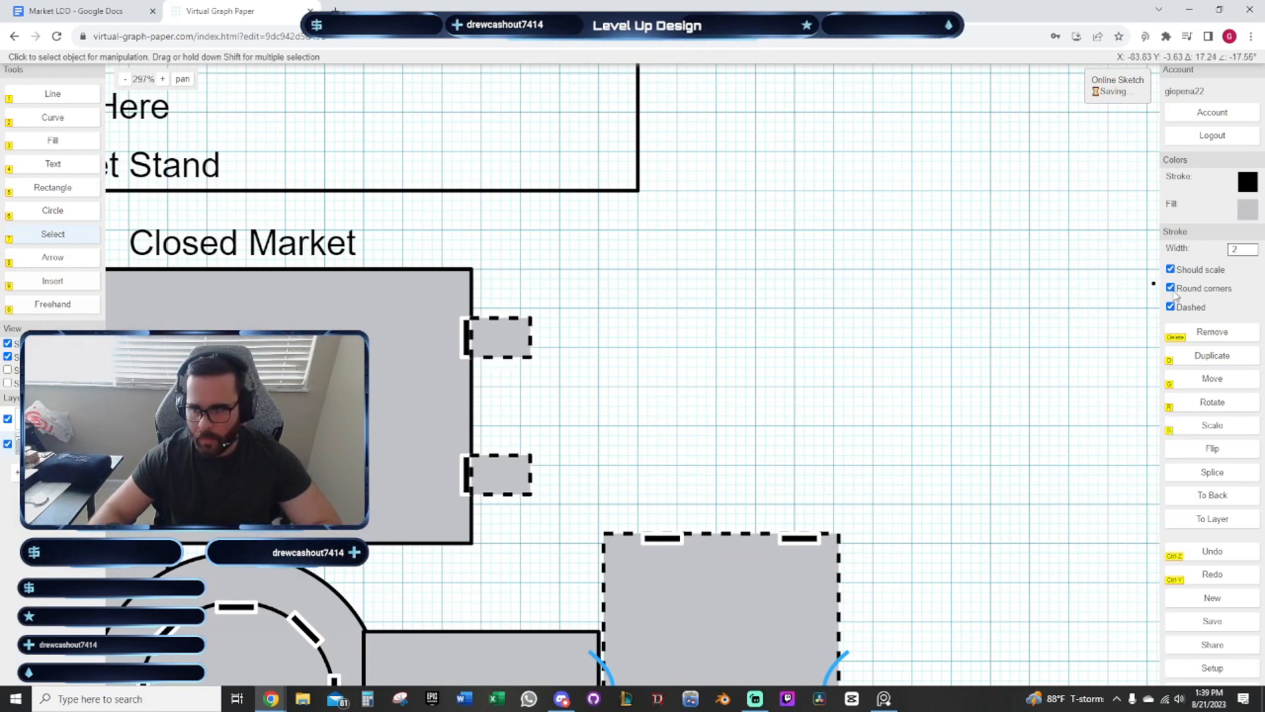
click(751, 294)
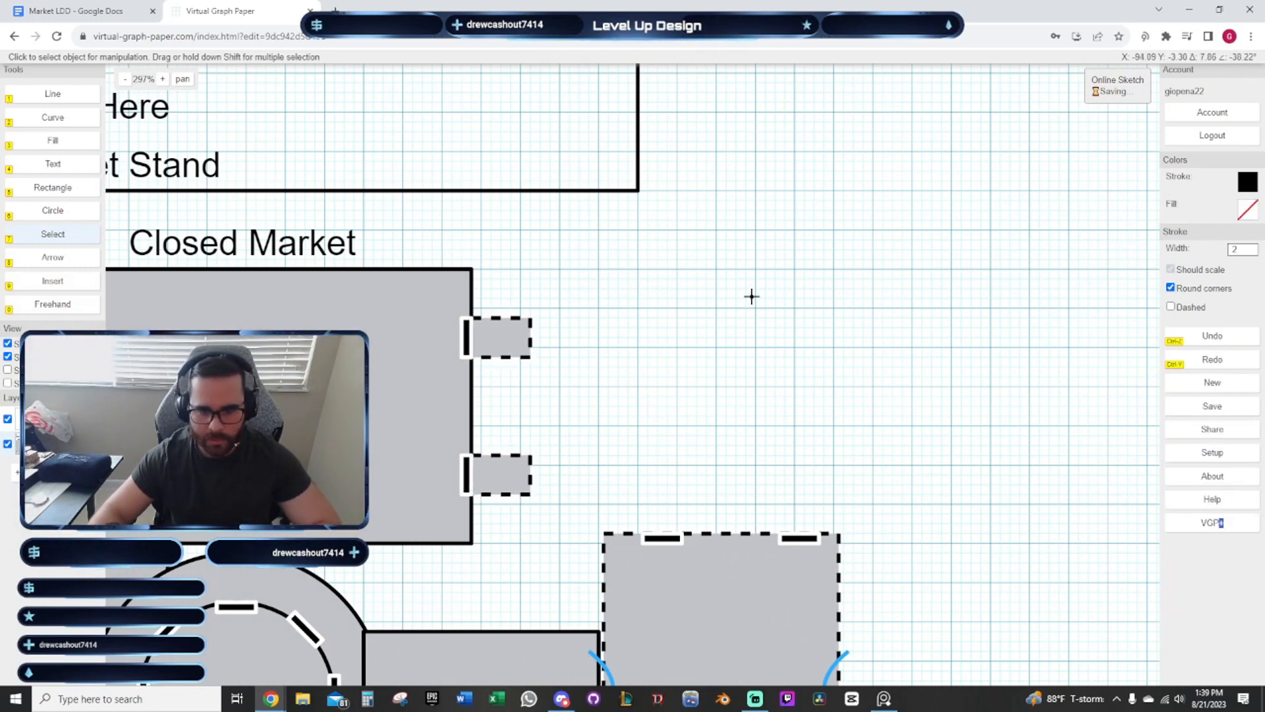
scroll(784, 308, down, 3)
scroll(784, 309, down, 1)
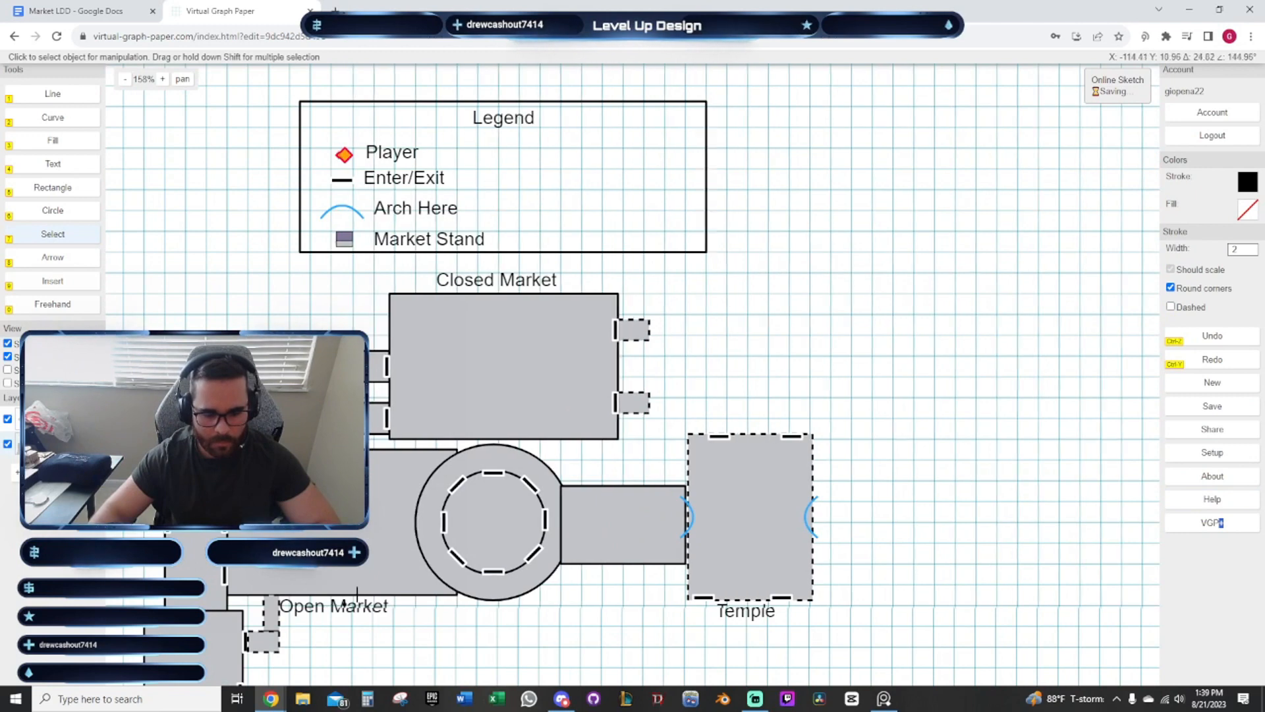
scroll(459, 496, up, 2)
click(396, 452)
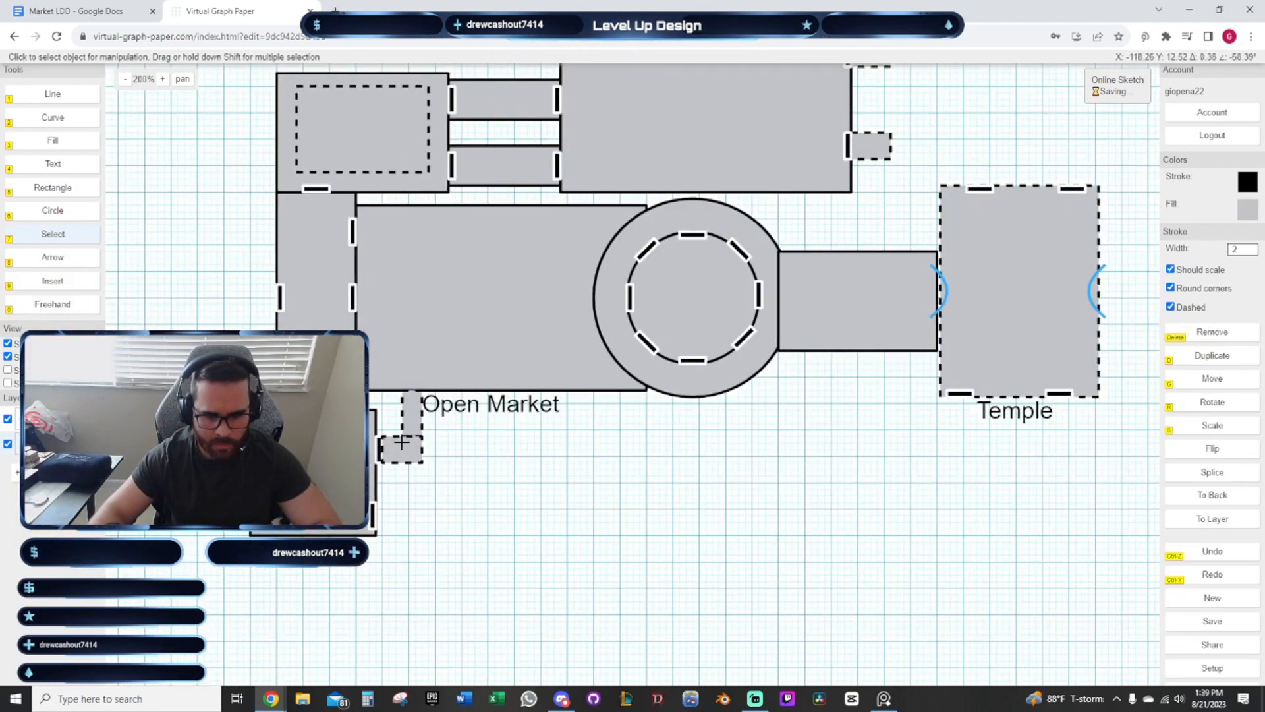
click(1216, 498)
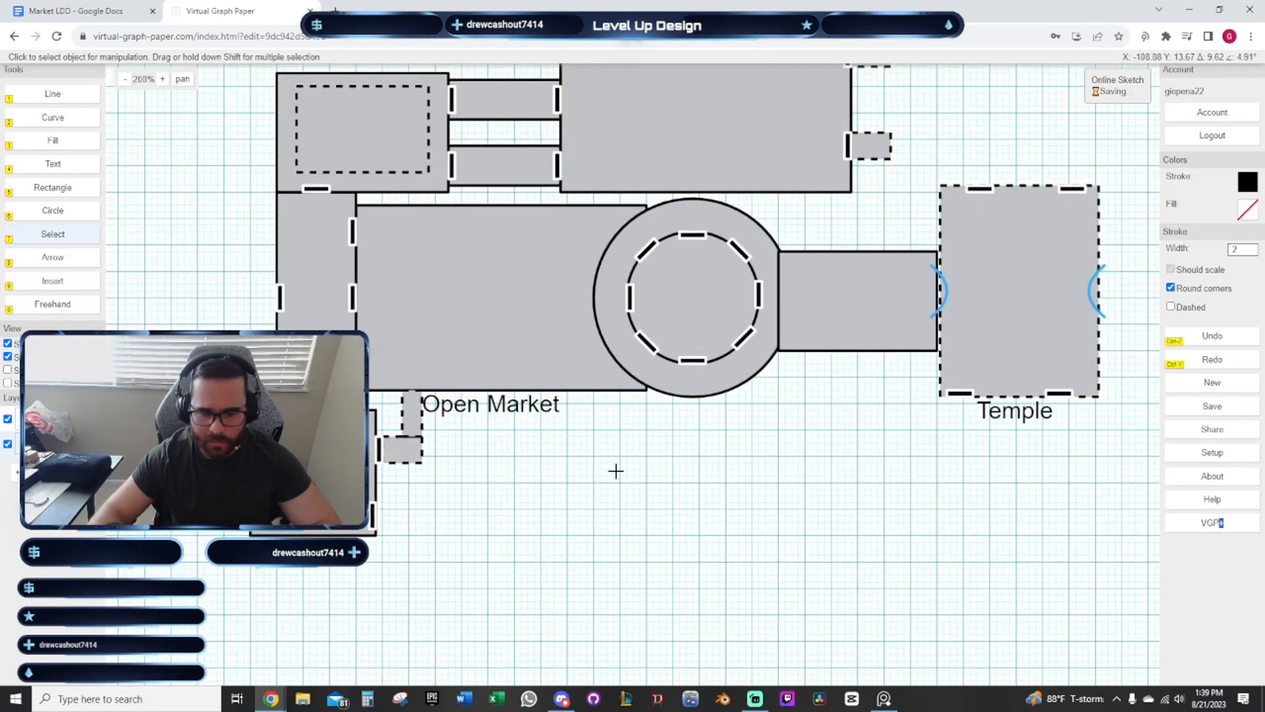
Draw an unfilled rectangular room about 5 by 6.75 grid units above the Temple, against the right ends of the Closed Market's connectors
drag(698, 442, 618, 508)
drag(850, 156, 670, 291)
drag(740, 266, 668, 319)
drag(628, 376, 589, 311)
drag(492, 277, 459, 251)
click(62, 186)
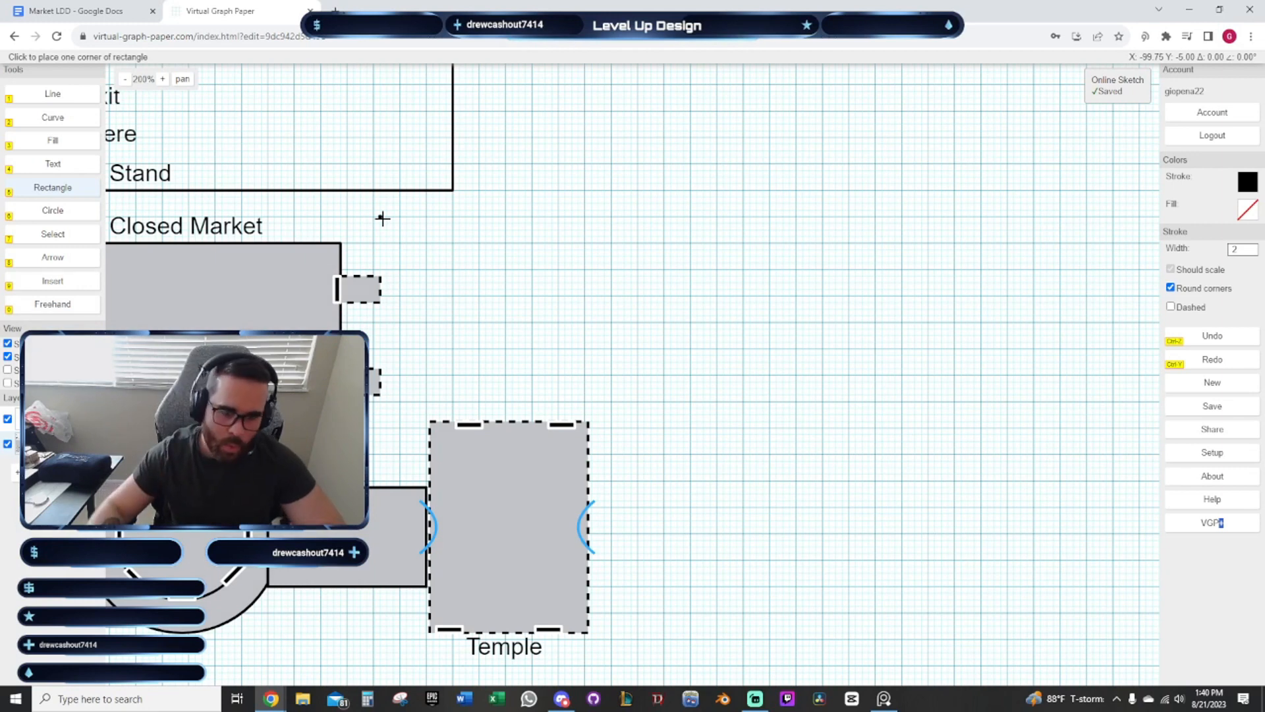
click(382, 218)
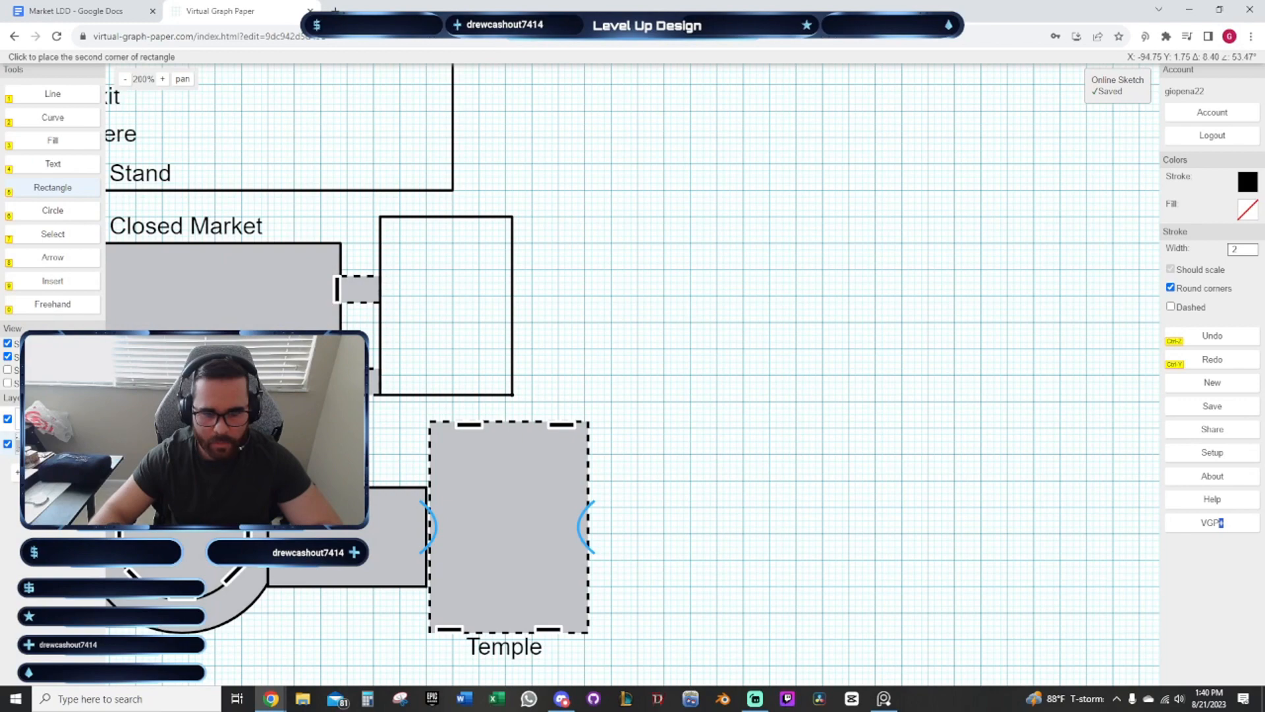
click(514, 395)
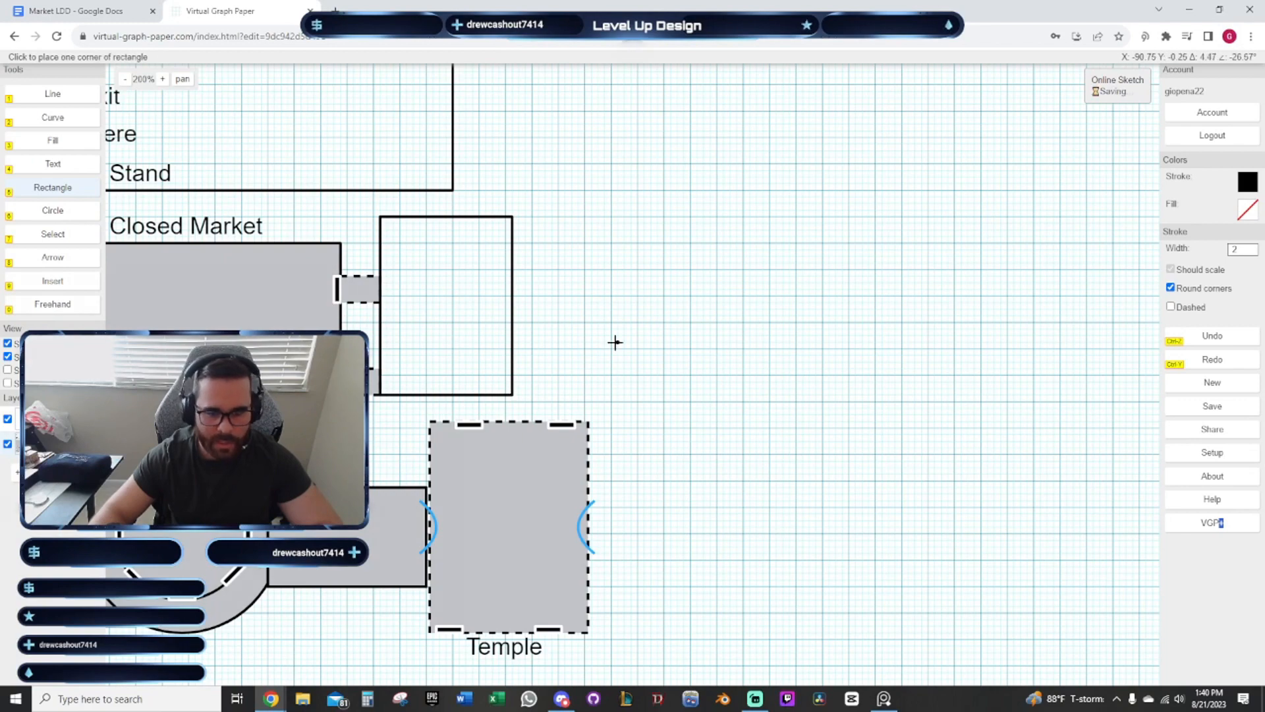
click(66, 237)
drag(703, 357, 613, 330)
scroll(612, 333, up, 4)
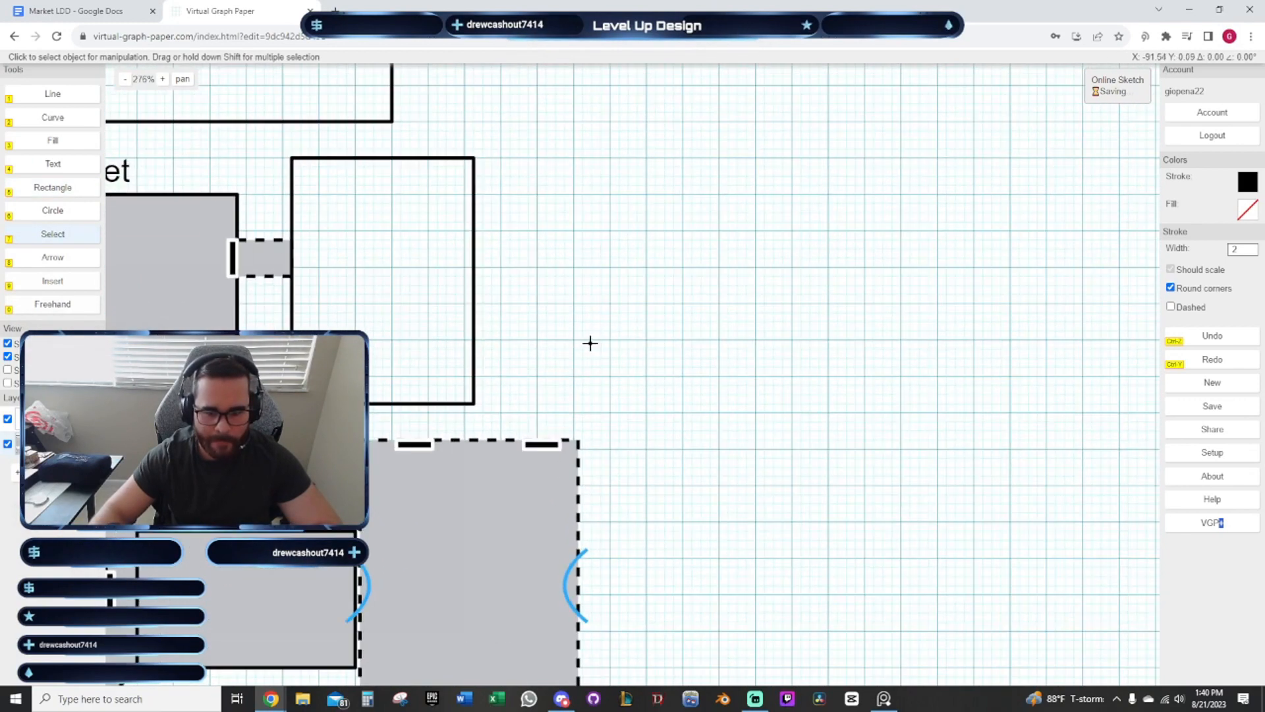
Move the Temple with its door markers, arches and label left over the corridor's right end
drag(559, 409, 650, 330)
scroll(646, 336, down, 3)
drag(459, 398, 552, 363)
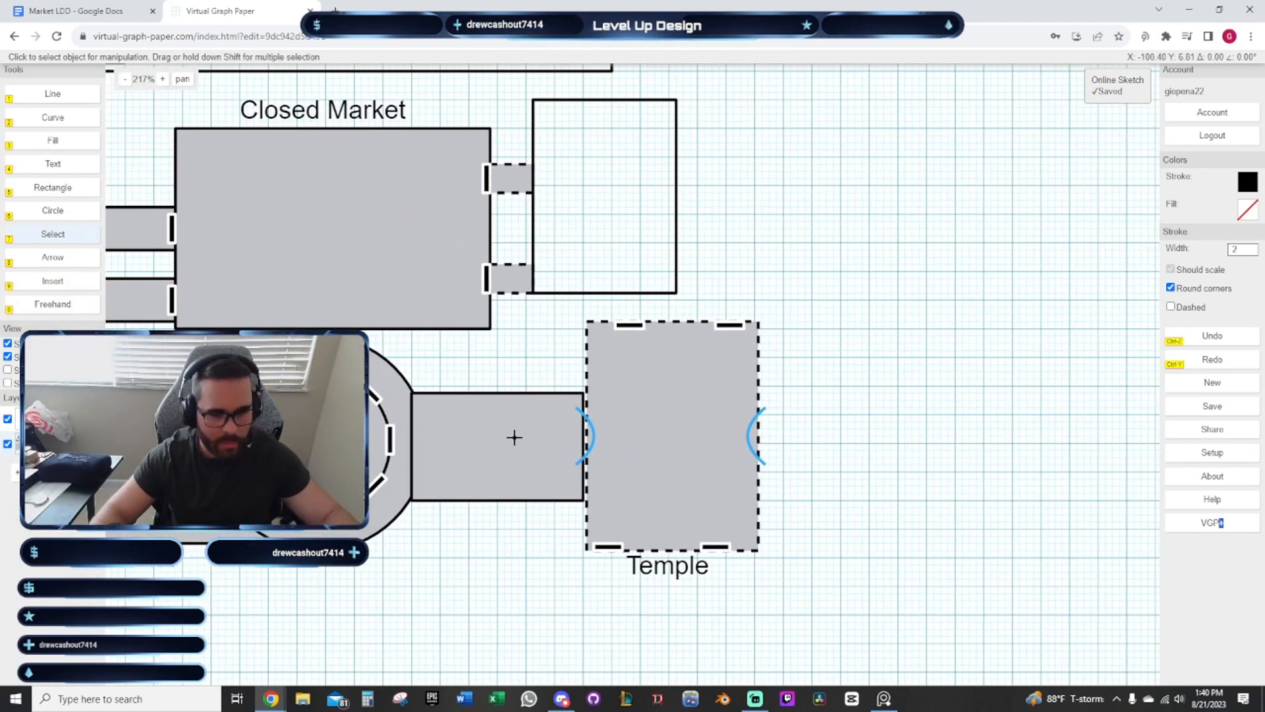
drag(515, 436, 524, 408)
scroll(534, 409, up, 3)
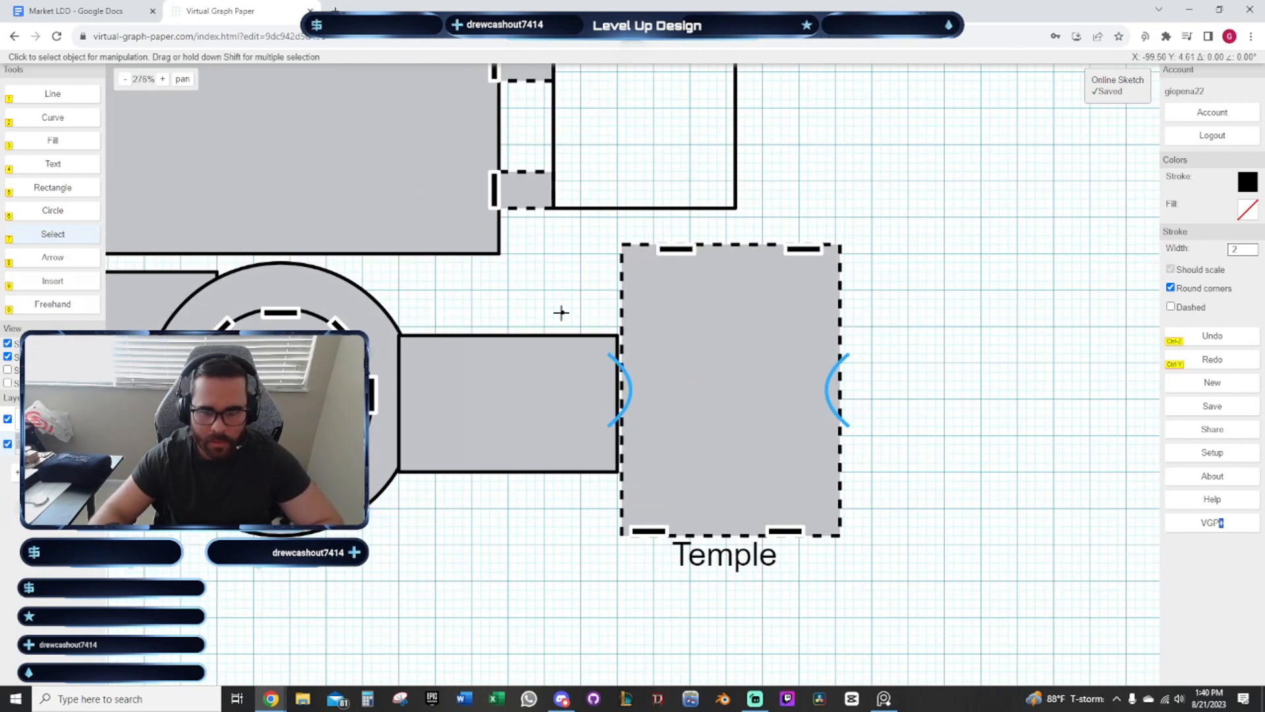
drag(561, 312, 547, 335)
drag(563, 247, 880, 253)
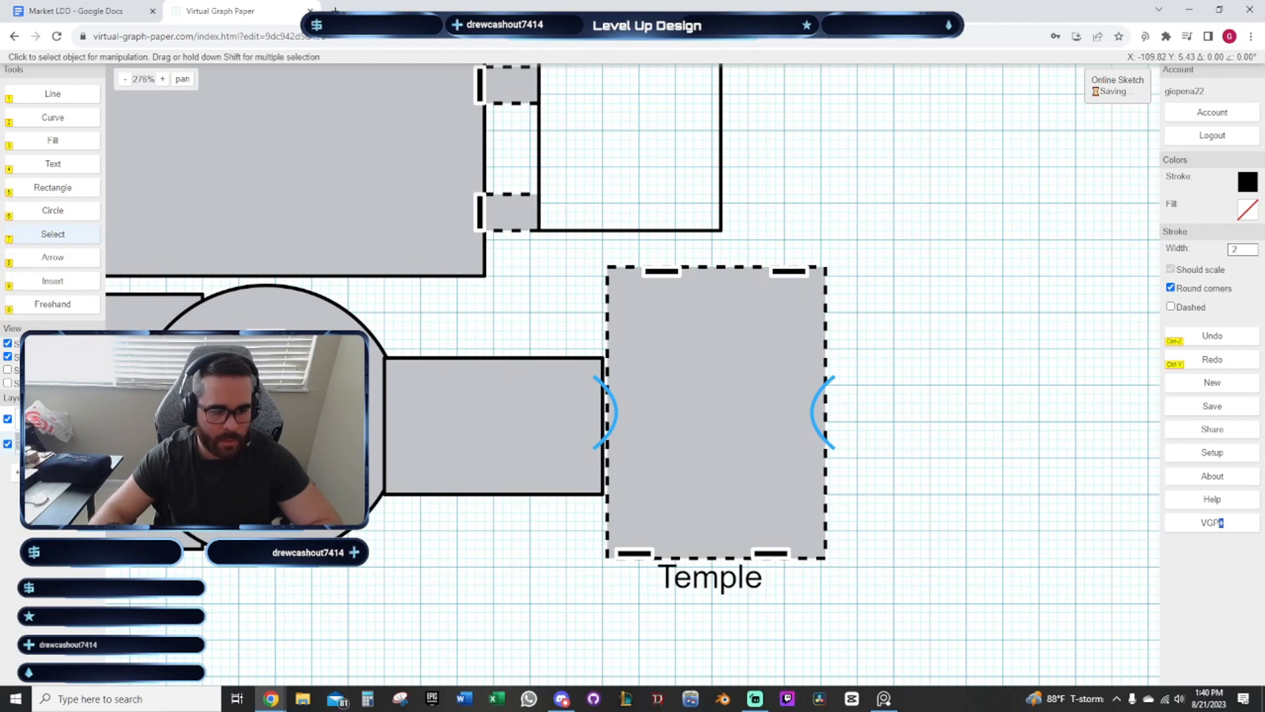
drag(584, 245, 900, 601)
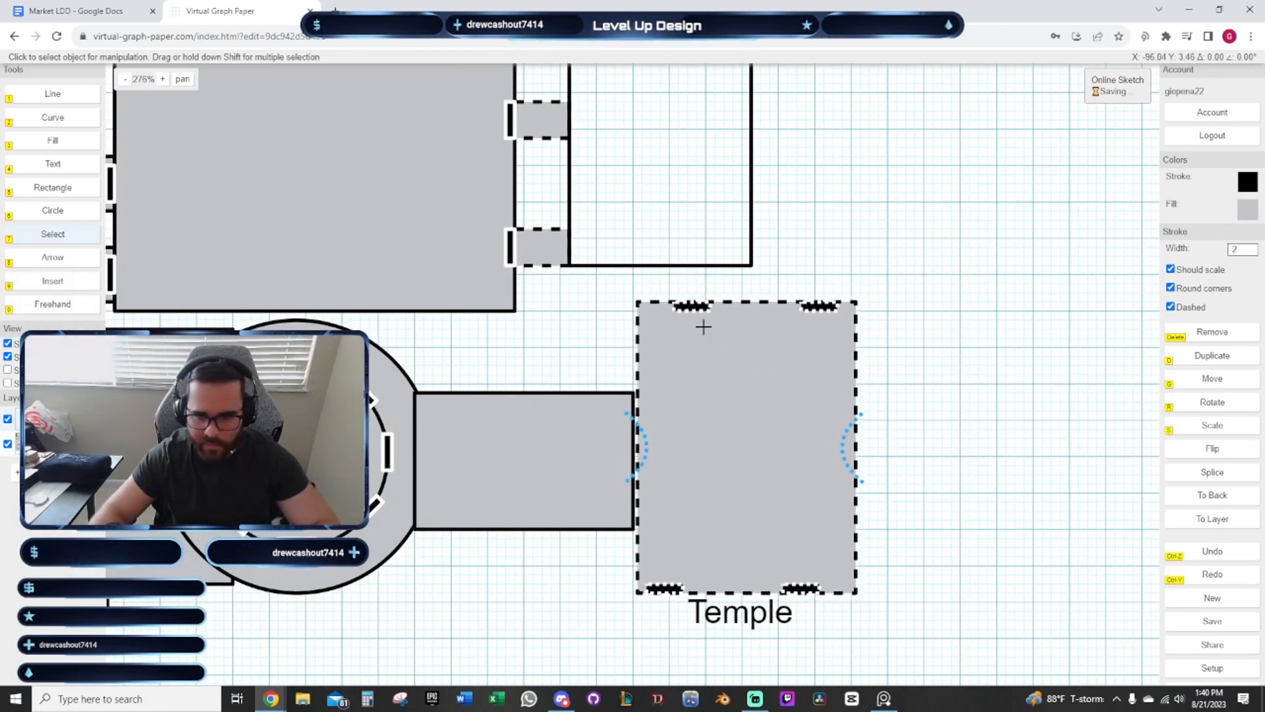
drag(703, 325, 539, 291)
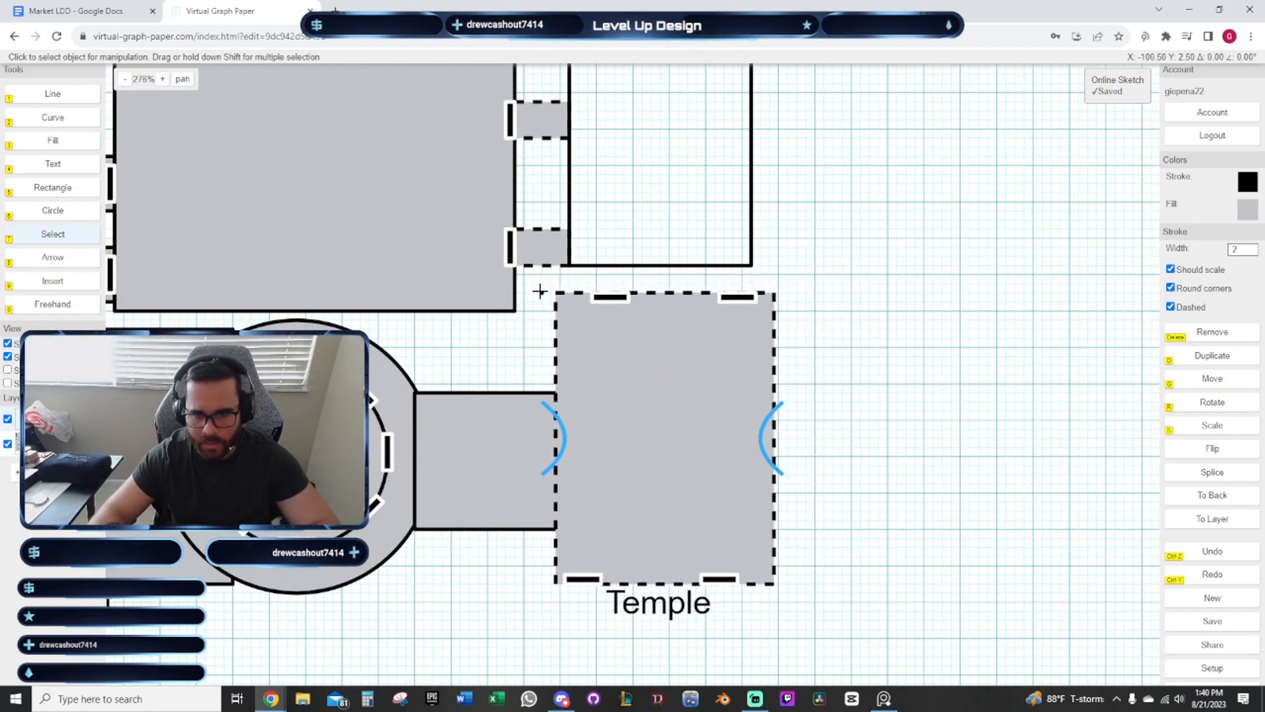
drag(883, 362, 883, 359)
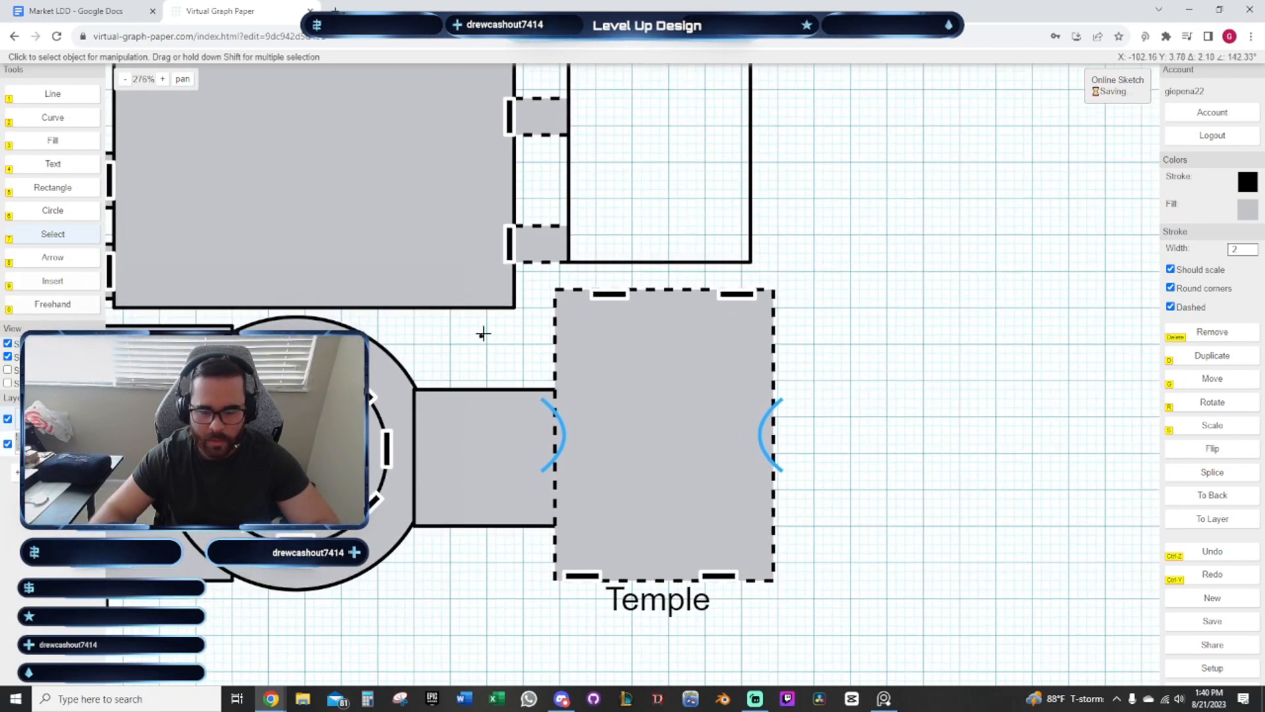
mouse_move(551, 312)
mouse_down()
mouse_move(565, 335)
mouse_move(536, 417)
mouse_up()
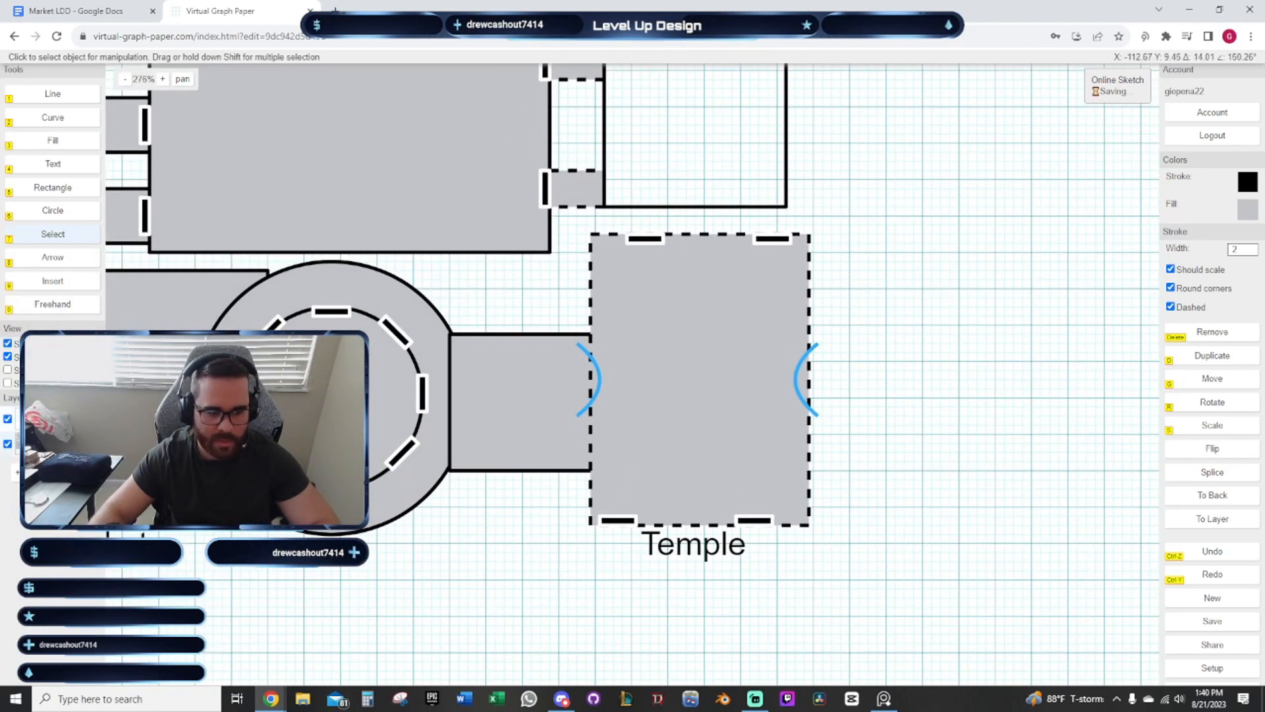
click(475, 401)
key(Delete)
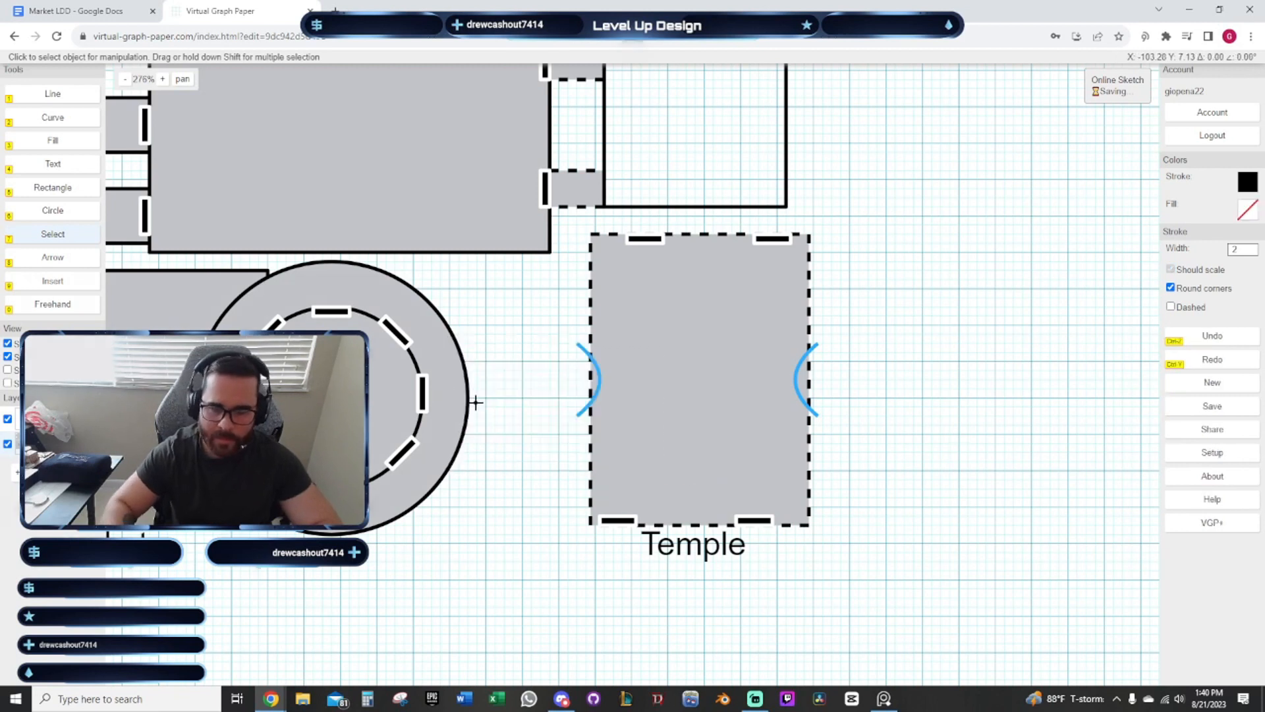
key(ctrl+z)
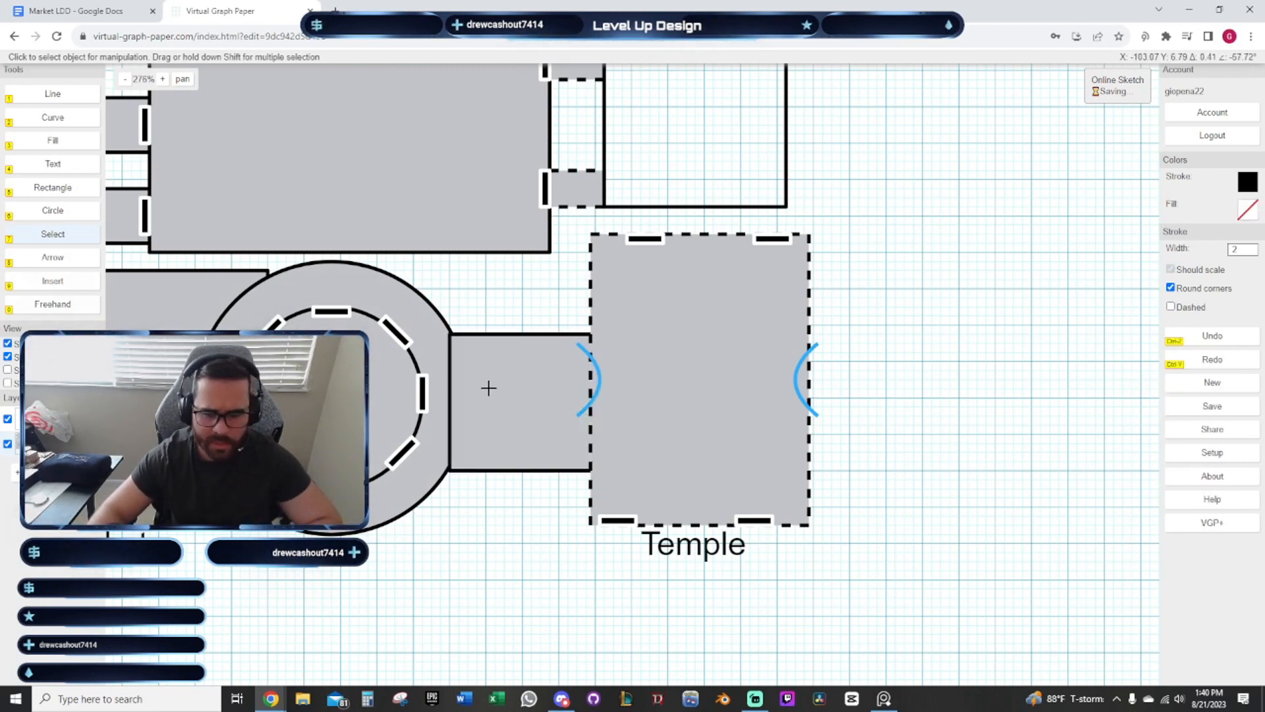
Scale the corridor to about 4 grid units wide, ending at the Temple's left wall, and place it behind the Temple
click(534, 373)
key(s)
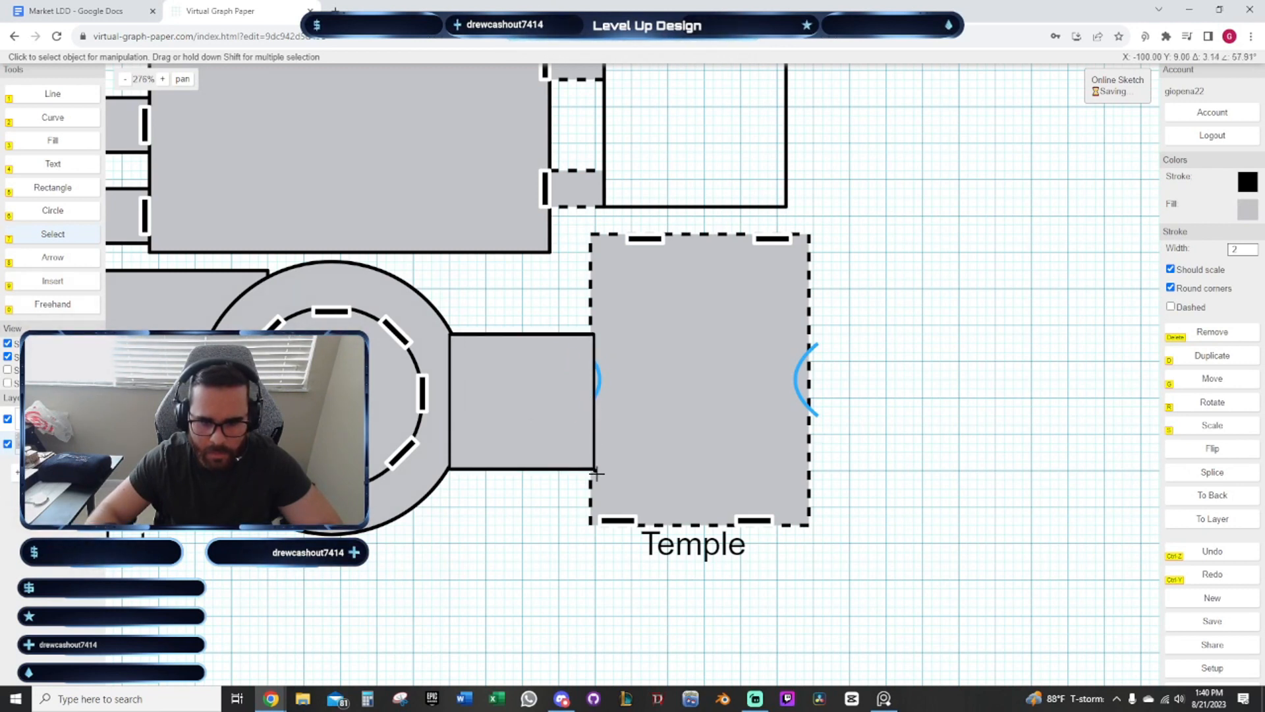
click(595, 472)
click(533, 281)
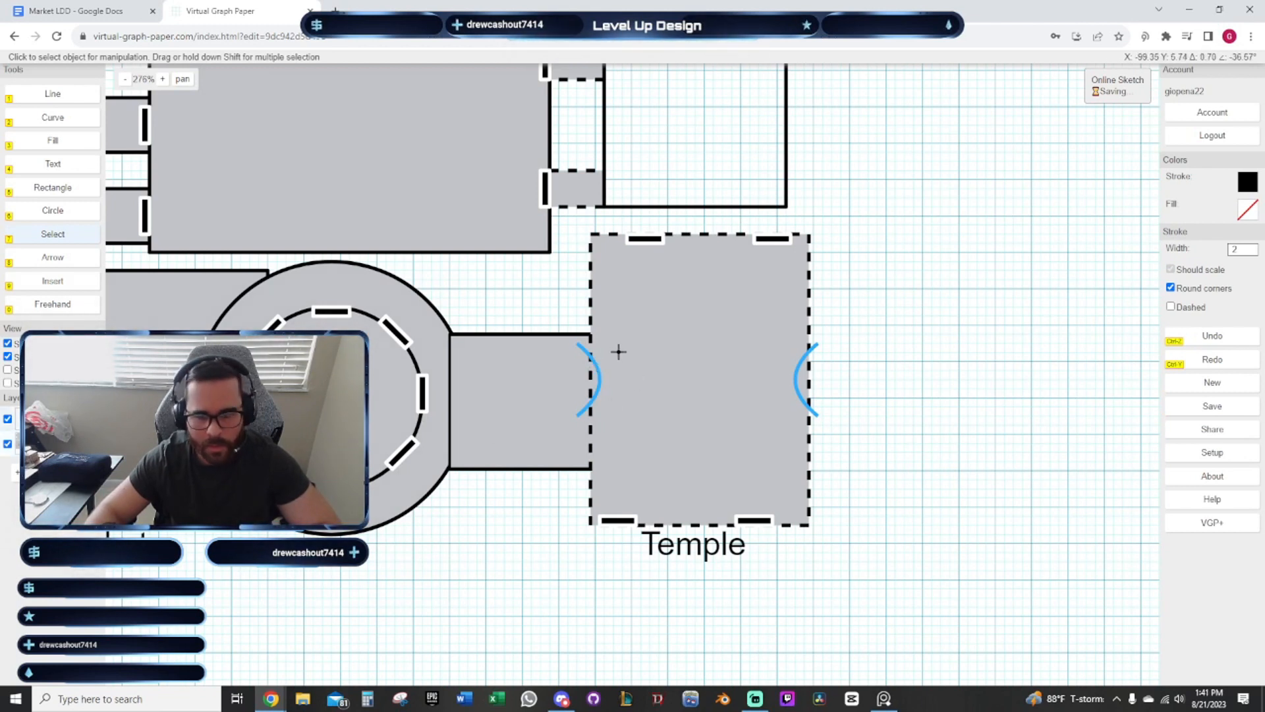
Move the Temple's left arch so its ends sit on the left wall, centered on the corridor opening
click(594, 363)
click(601, 369)
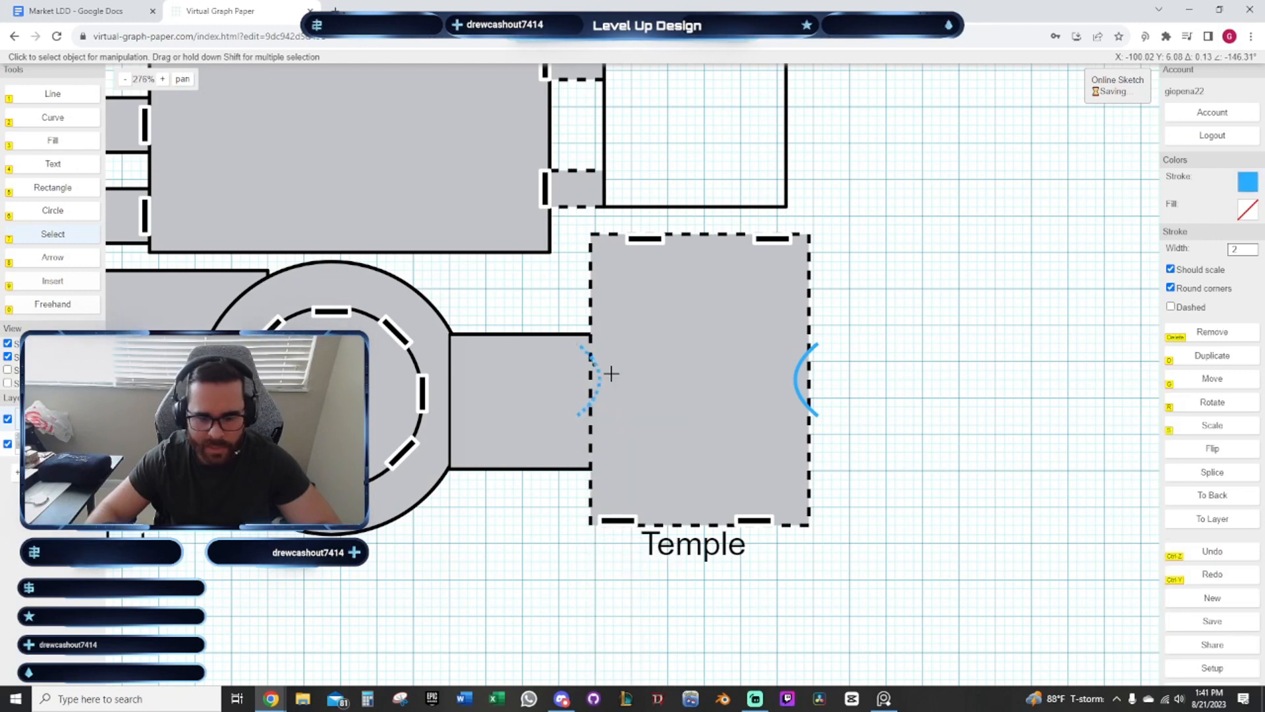
scroll(588, 360, up, 2)
drag(589, 360, 585, 360)
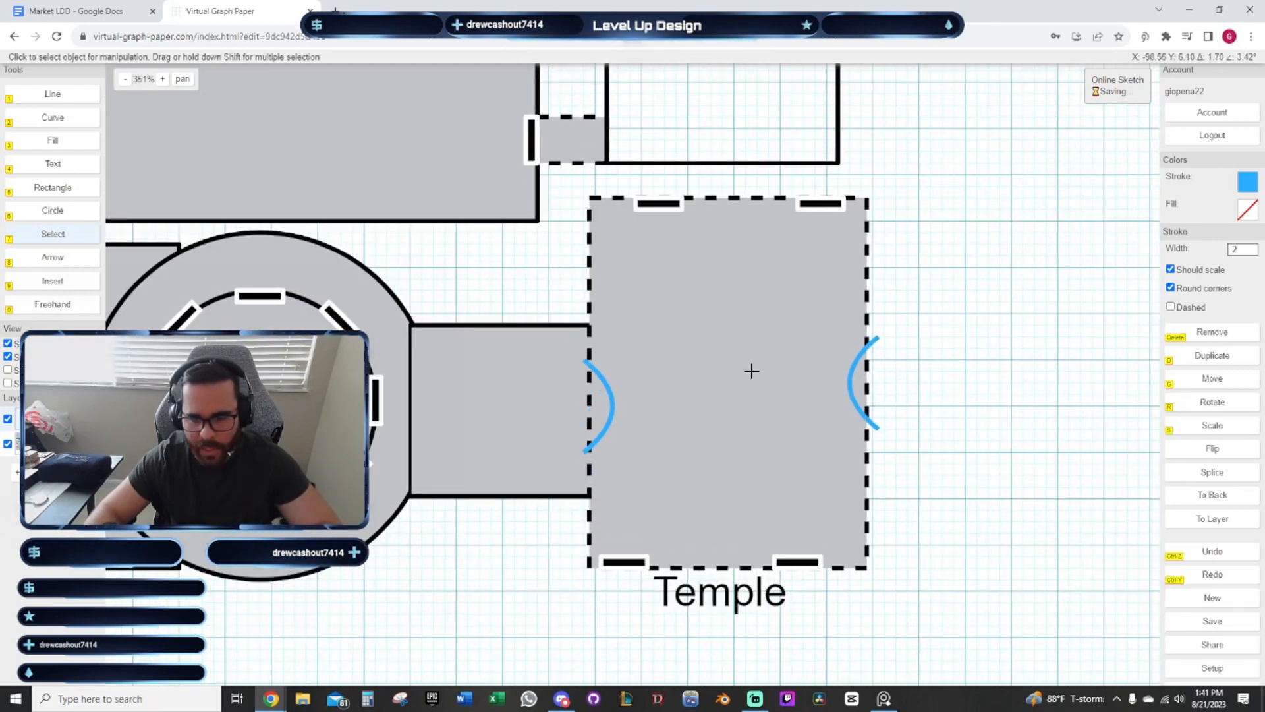
Move the Temple's right arch down along the right wall so it is level with the left arch
drag(942, 382, 816, 374)
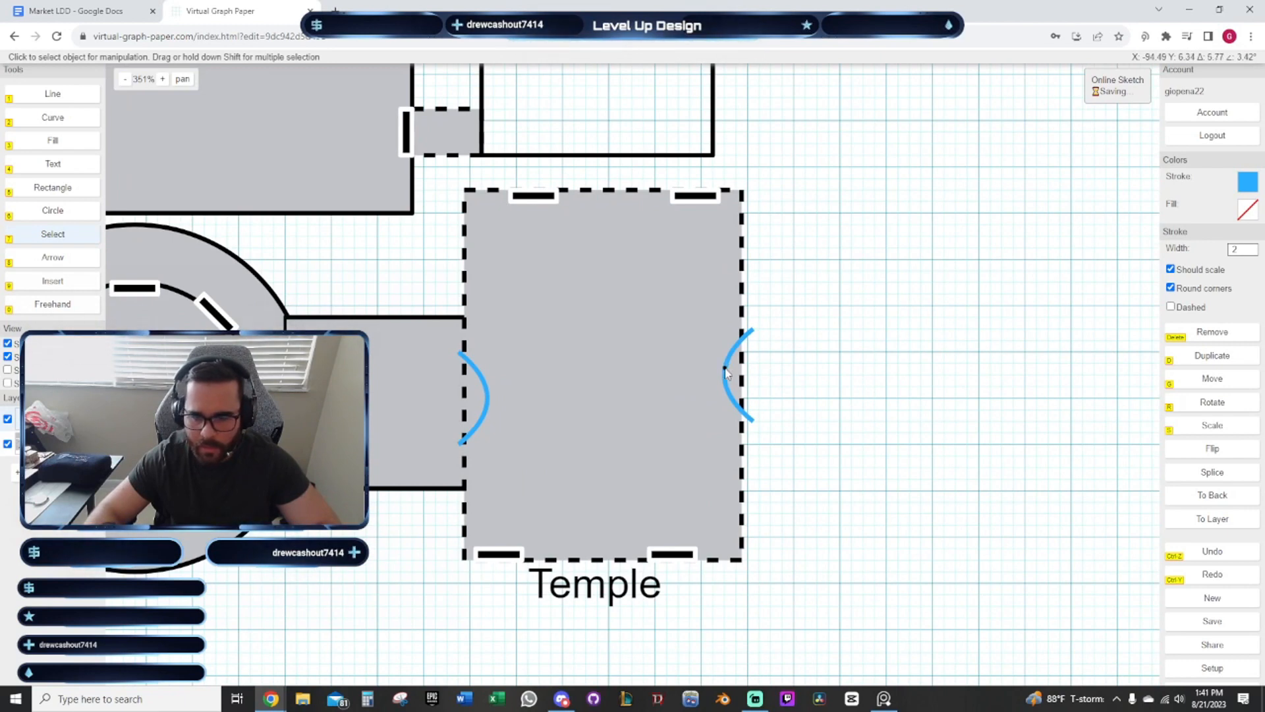
drag(725, 373, 772, 368)
scroll(699, 339, up, 1)
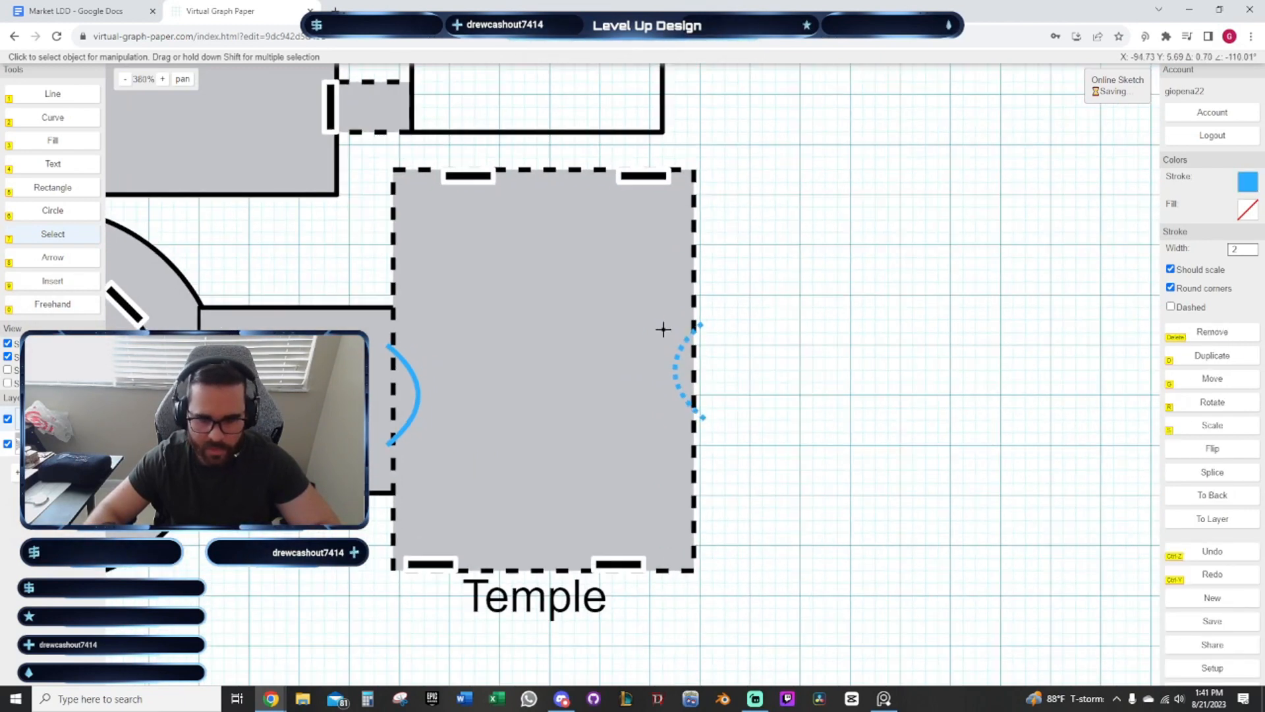
click(660, 347)
drag(661, 347, 673, 347)
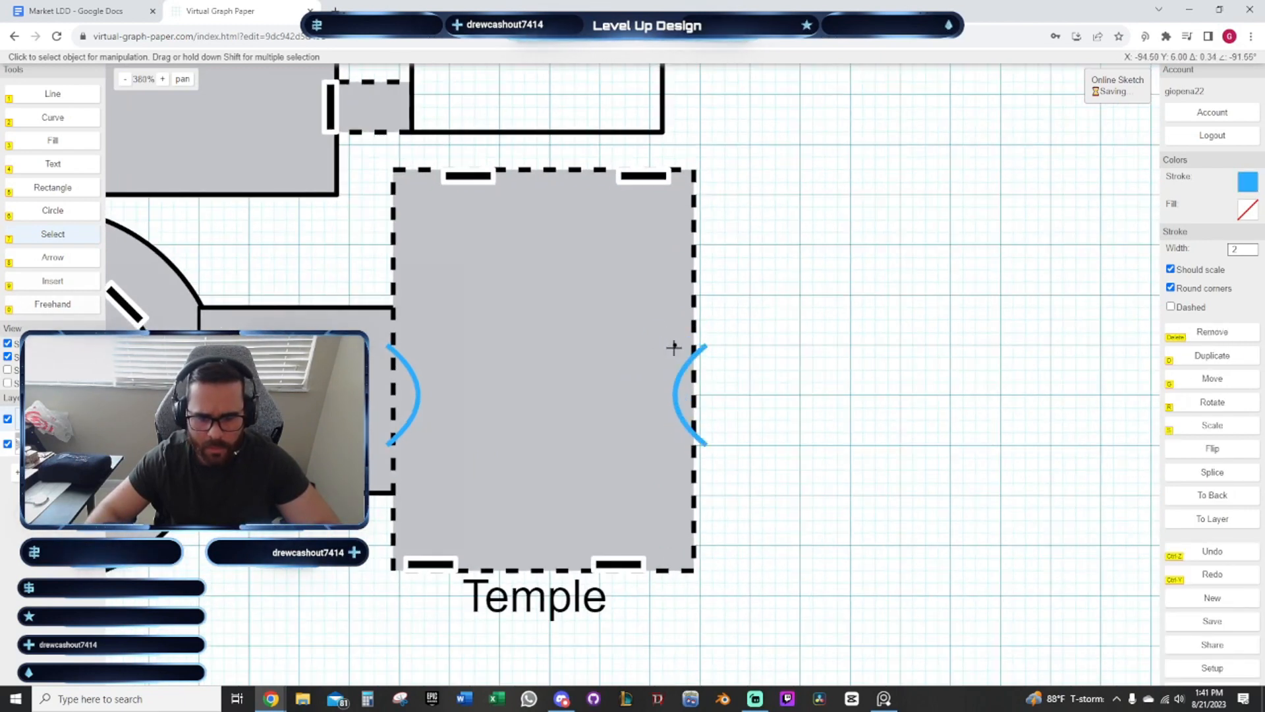
click(816, 366)
scroll(814, 362, down, 9)
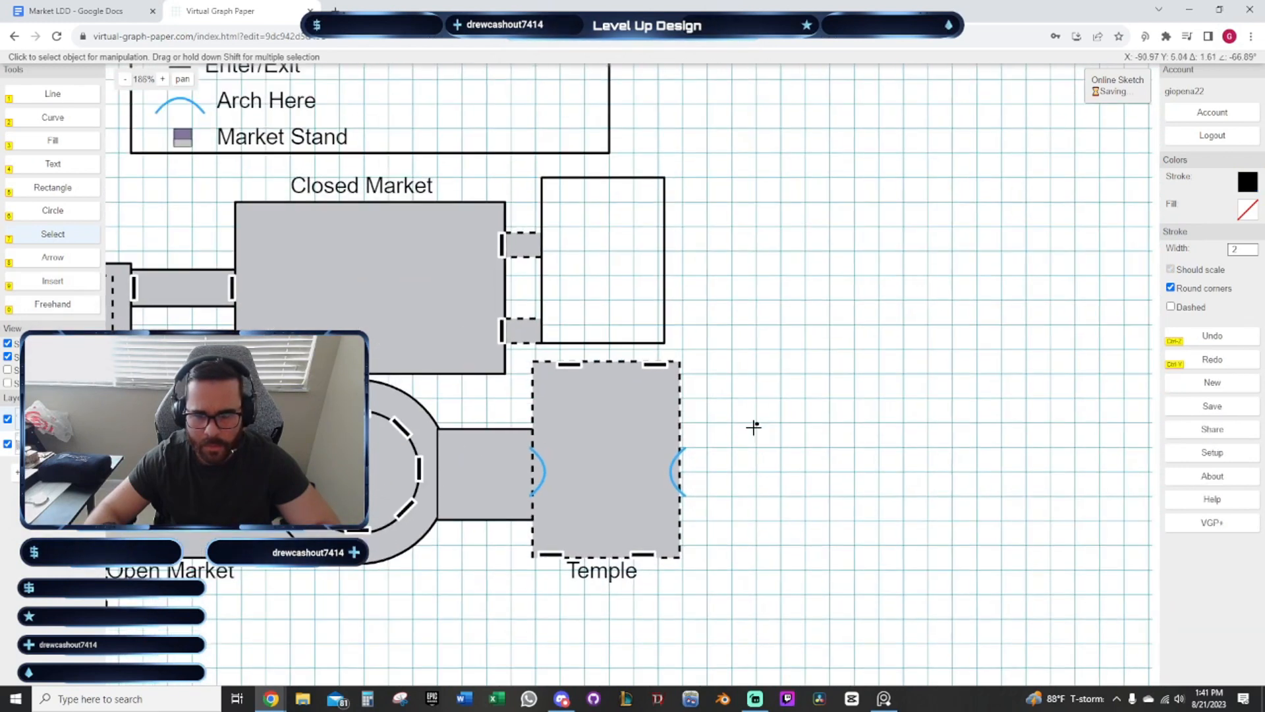
drag(733, 367, 759, 403)
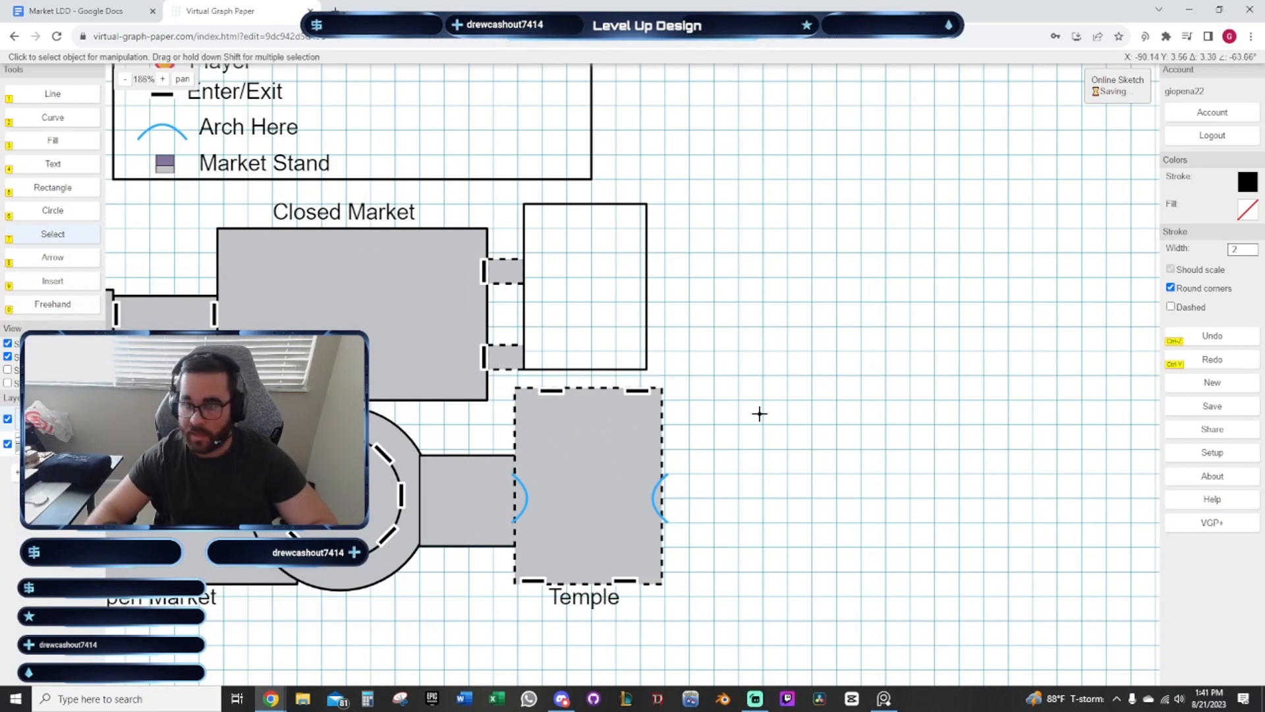
scroll(759, 413, up, 5)
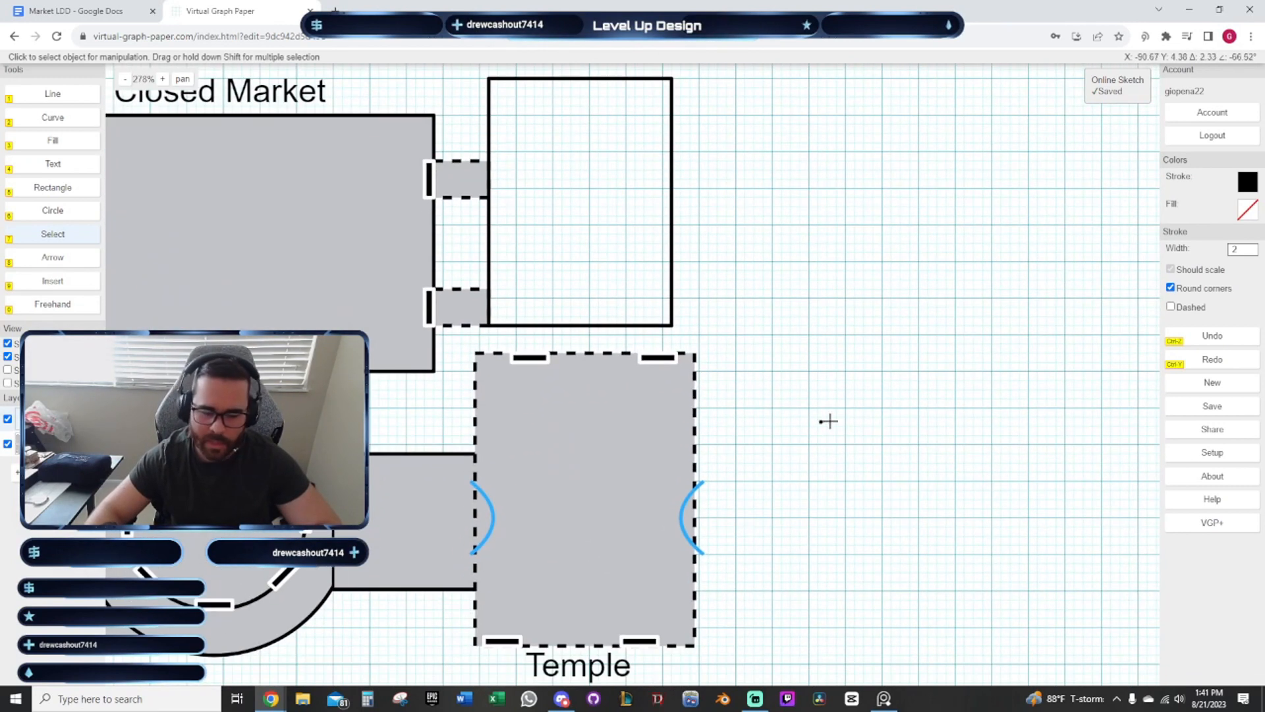
scroll(829, 421, down, 1)
drag(635, 333, 650, 415)
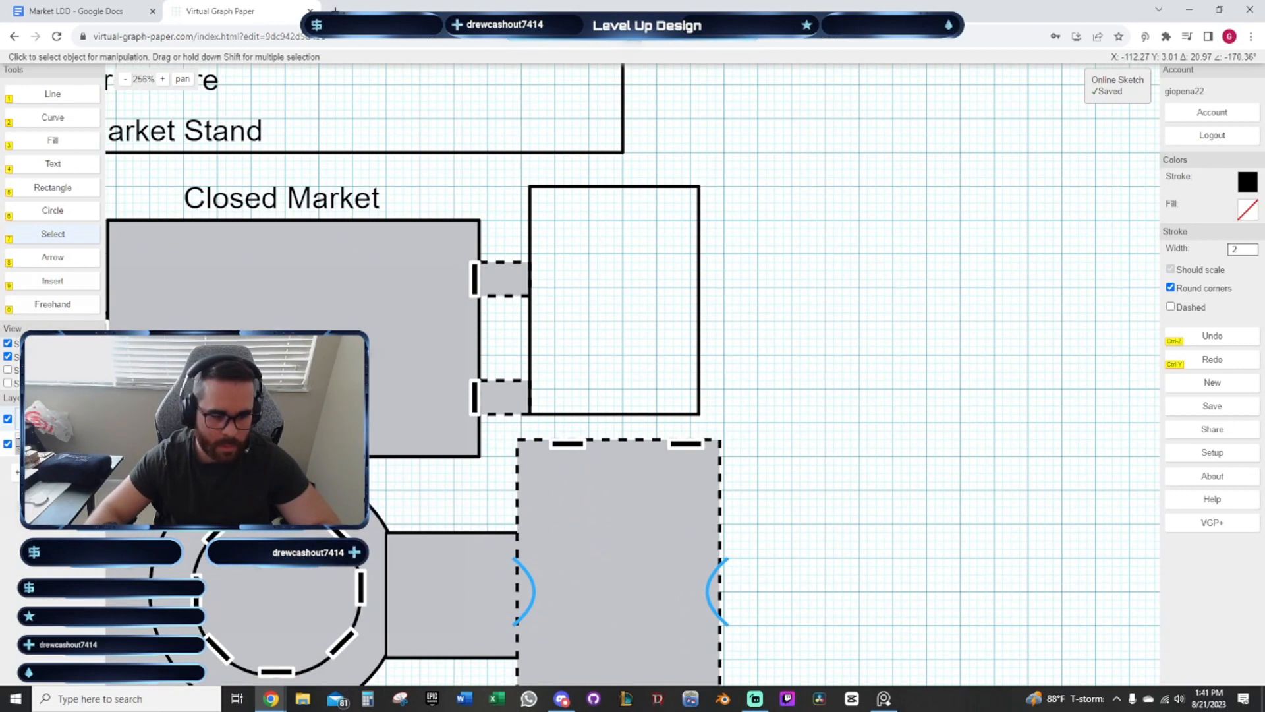
Rename the bottom layer as Base Floor and Layer 2 as Second Floor
double_click(53, 443)
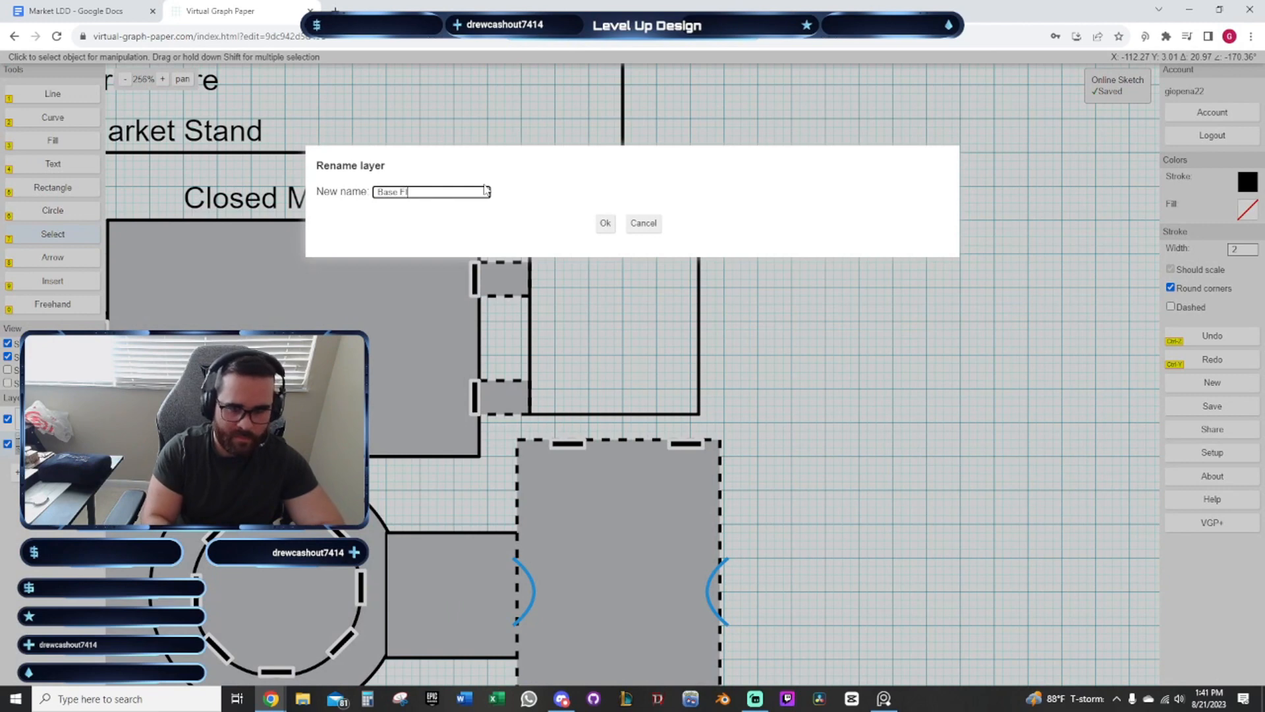
click(610, 225)
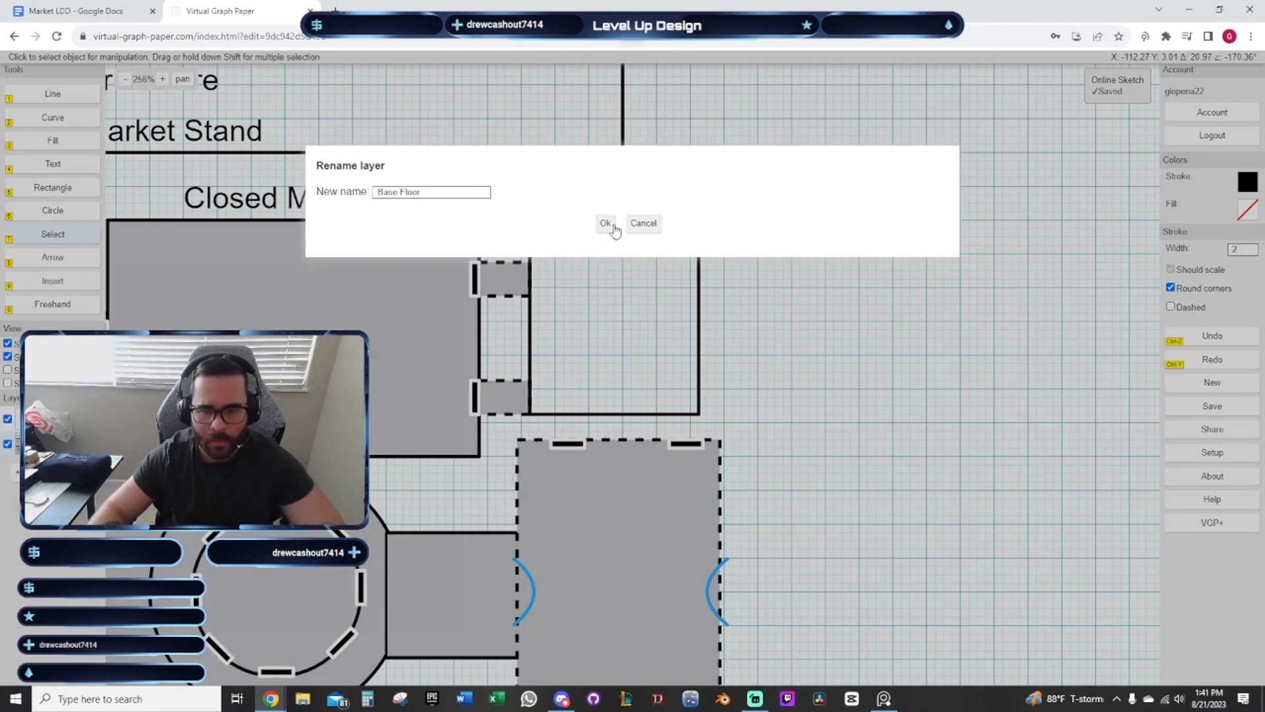
double_click(53, 418)
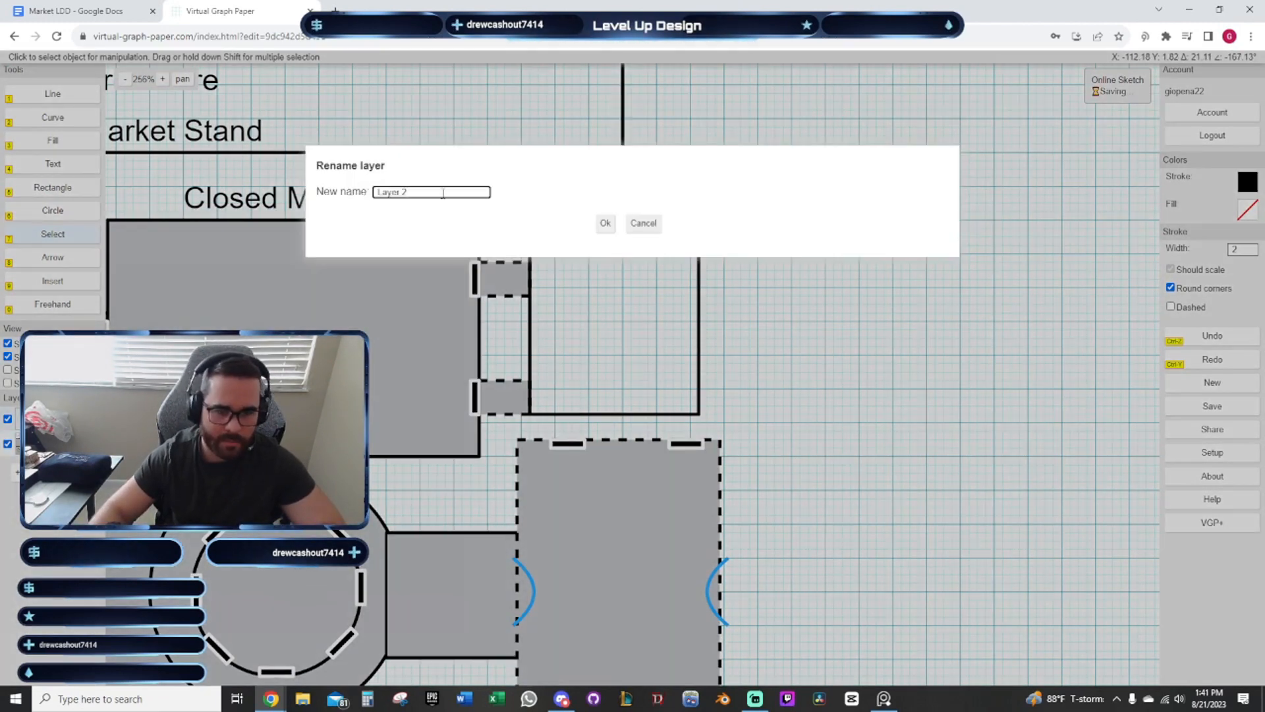
text(Second Floor)
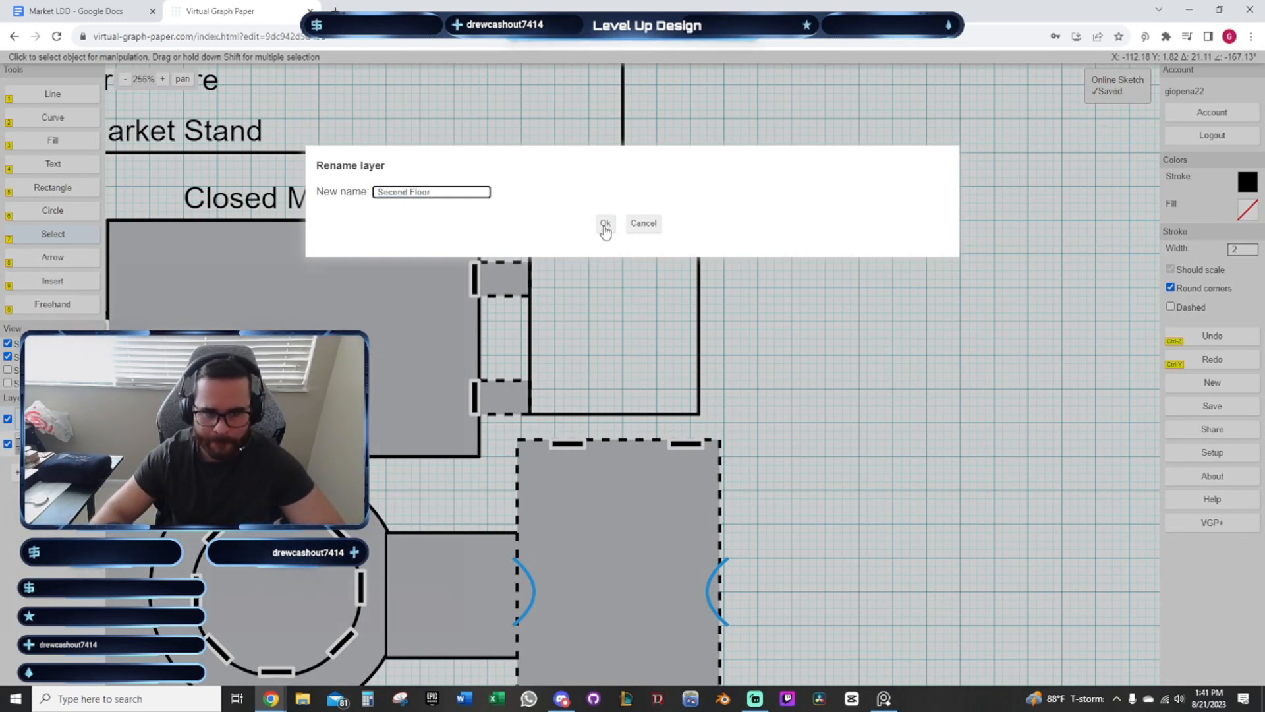
click(605, 224)
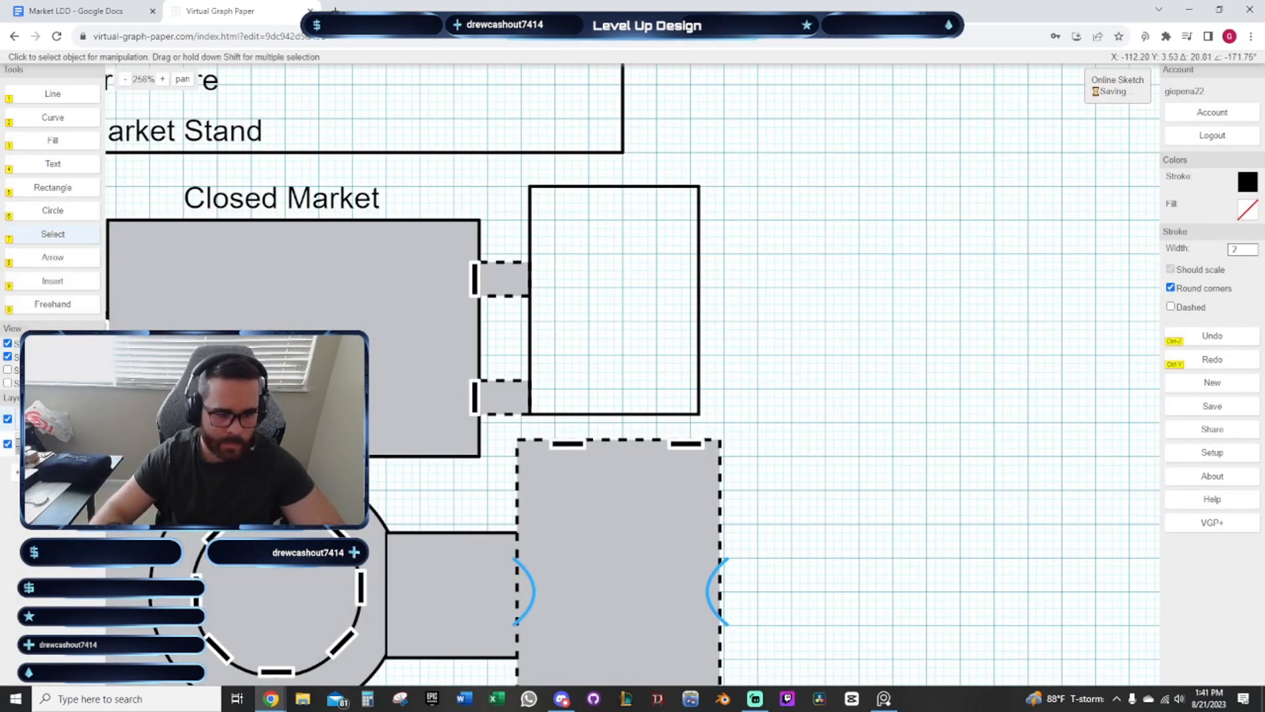
Change the Base Floor layer's name to First Floor
double_click(53, 443)
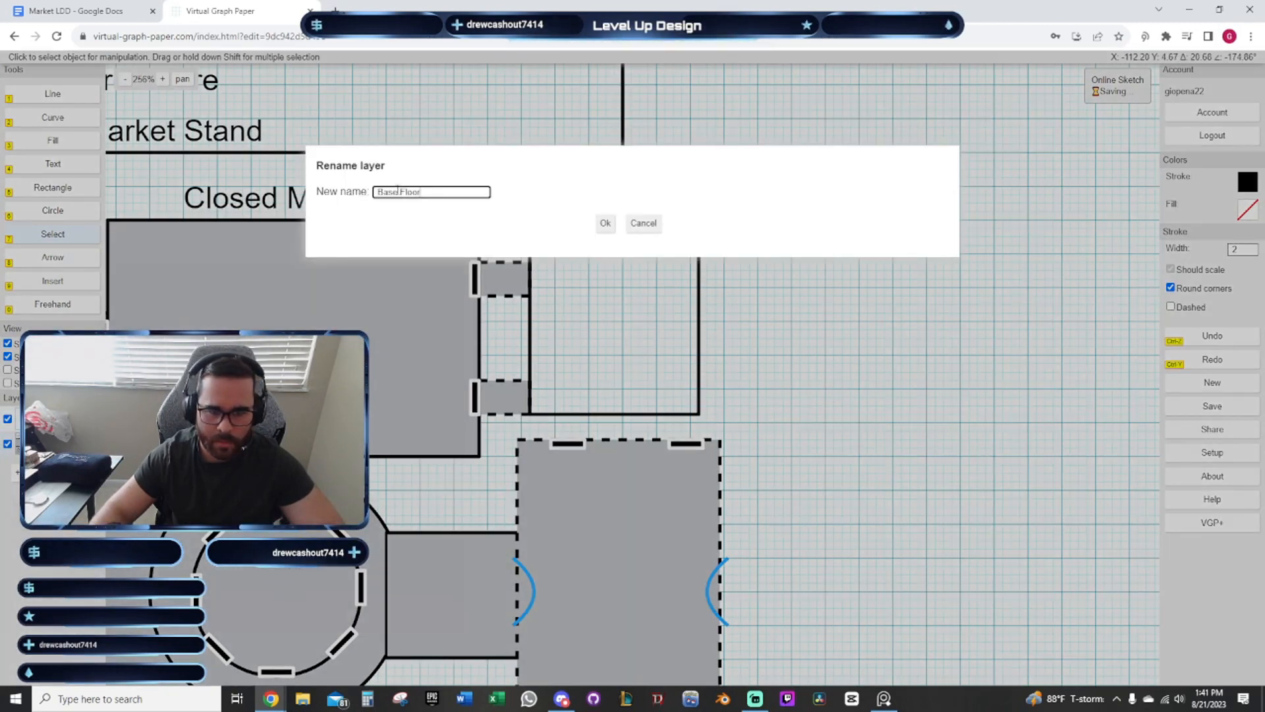
text(First)
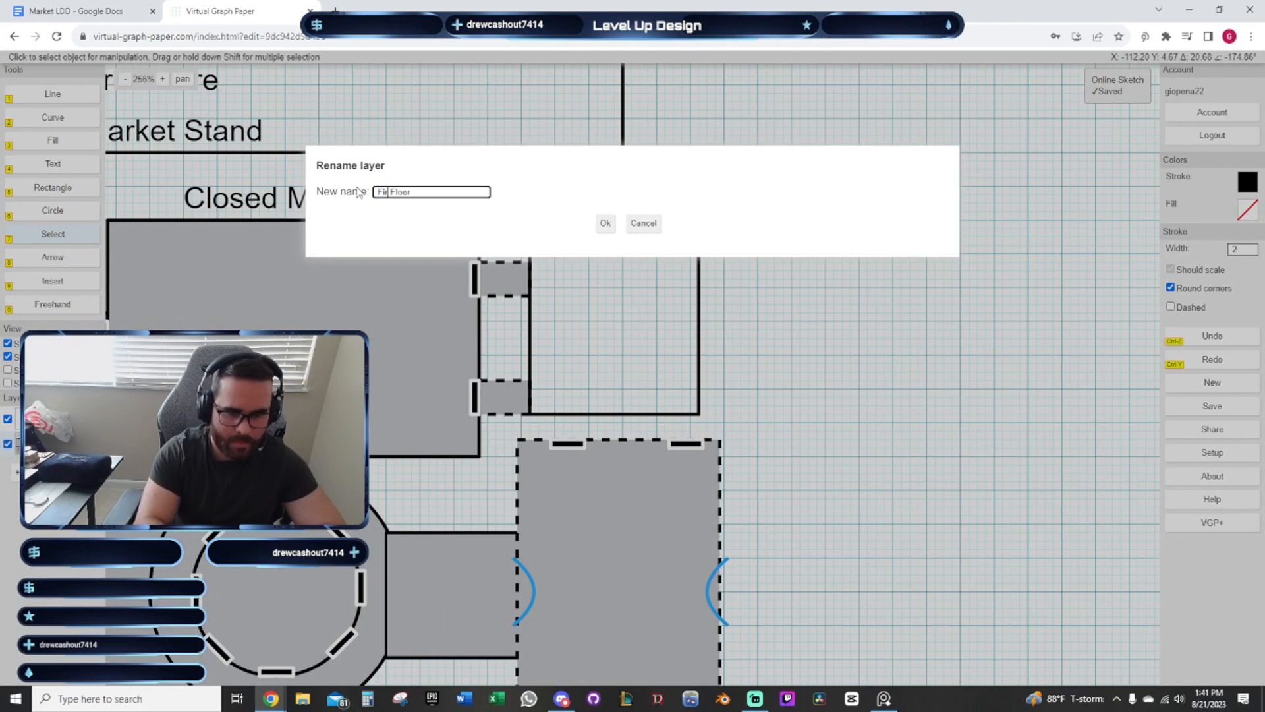
key(Return)
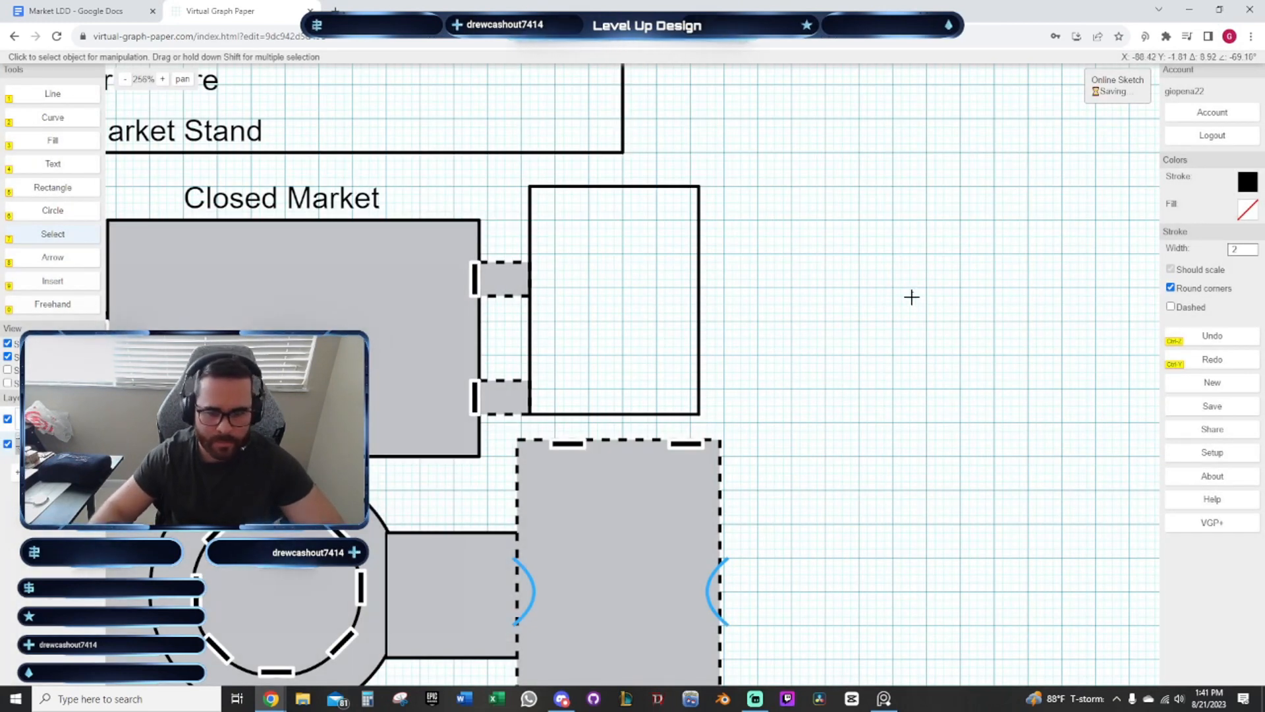
Fill the empty room above the Temple with the same light gray as the other rooms
click(661, 302)
click(1241, 217)
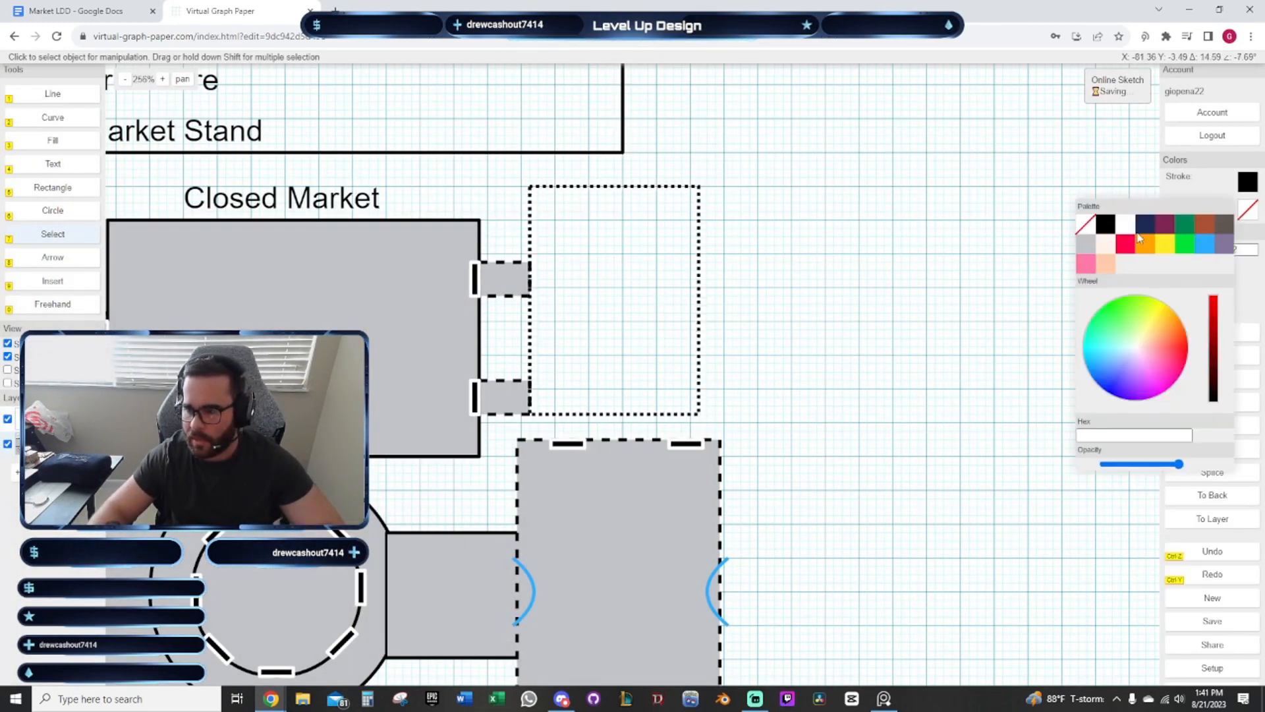
click(1104, 243)
click(877, 297)
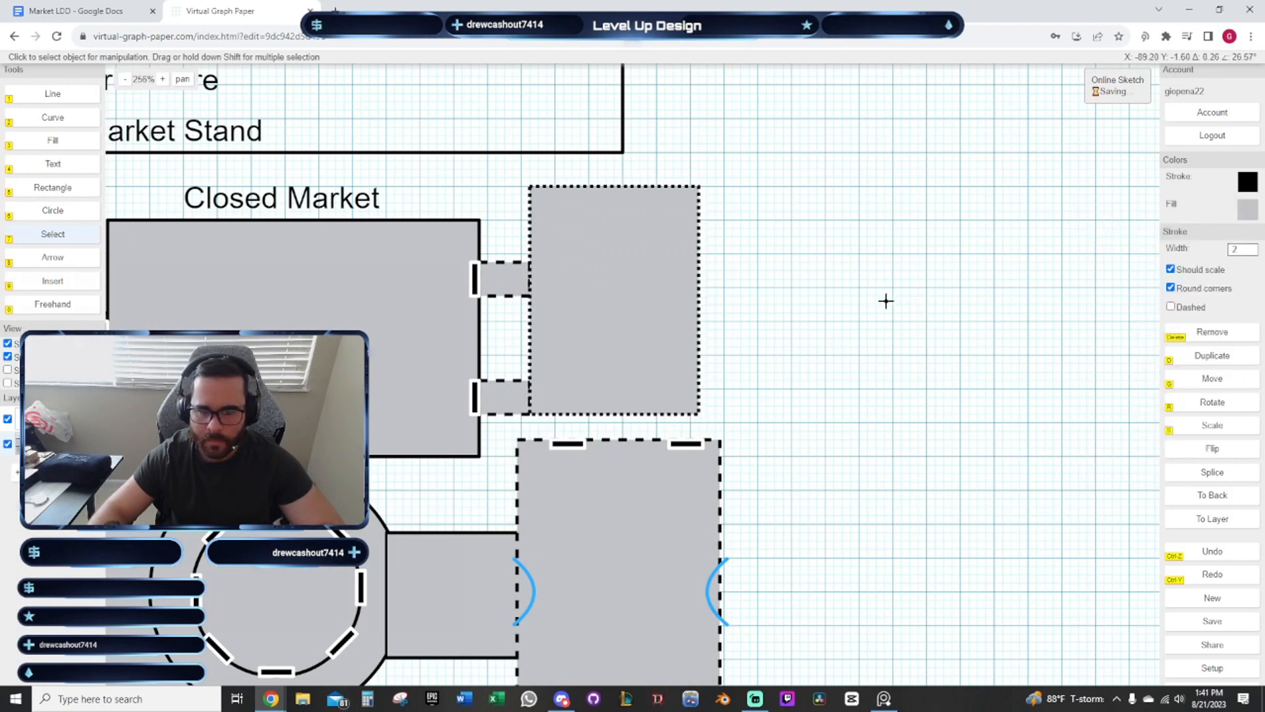
click(917, 378)
Scale the room above the Temple to about 5.25 by 7.5 grid units so its lower edge meets the Temple's top wall
scroll(853, 358, down, 3)
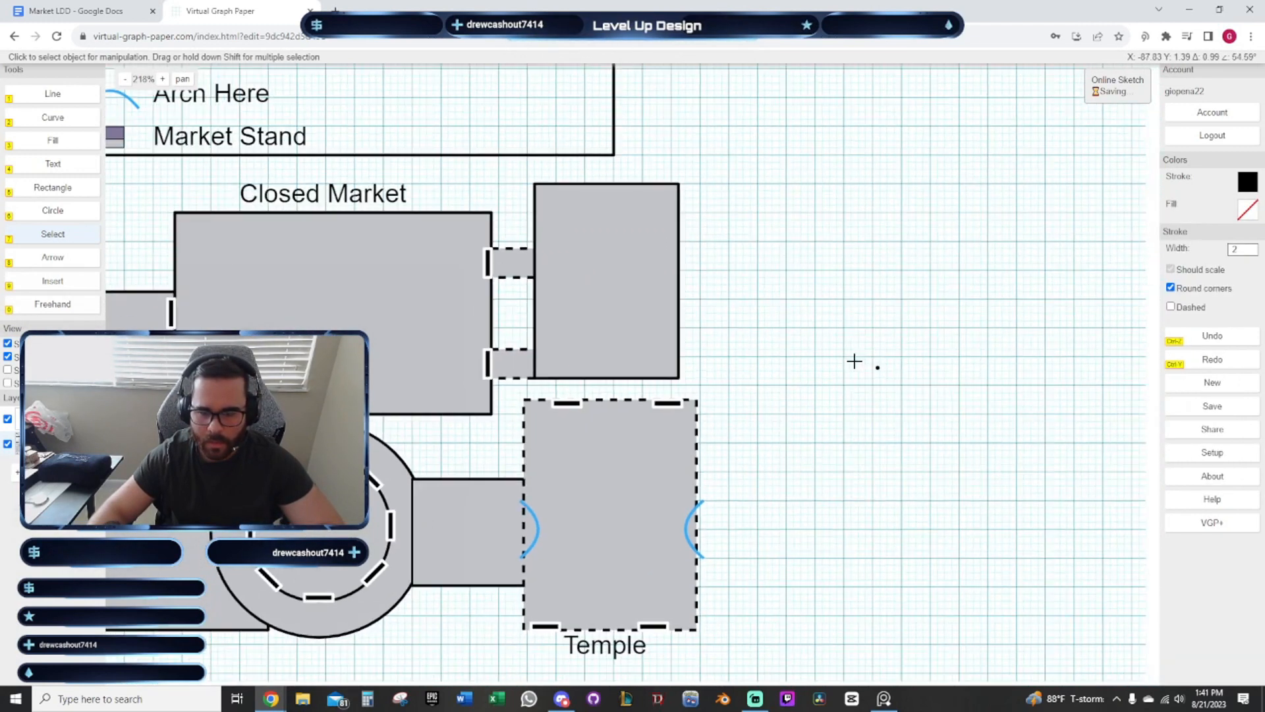
scroll(614, 376, up, 4)
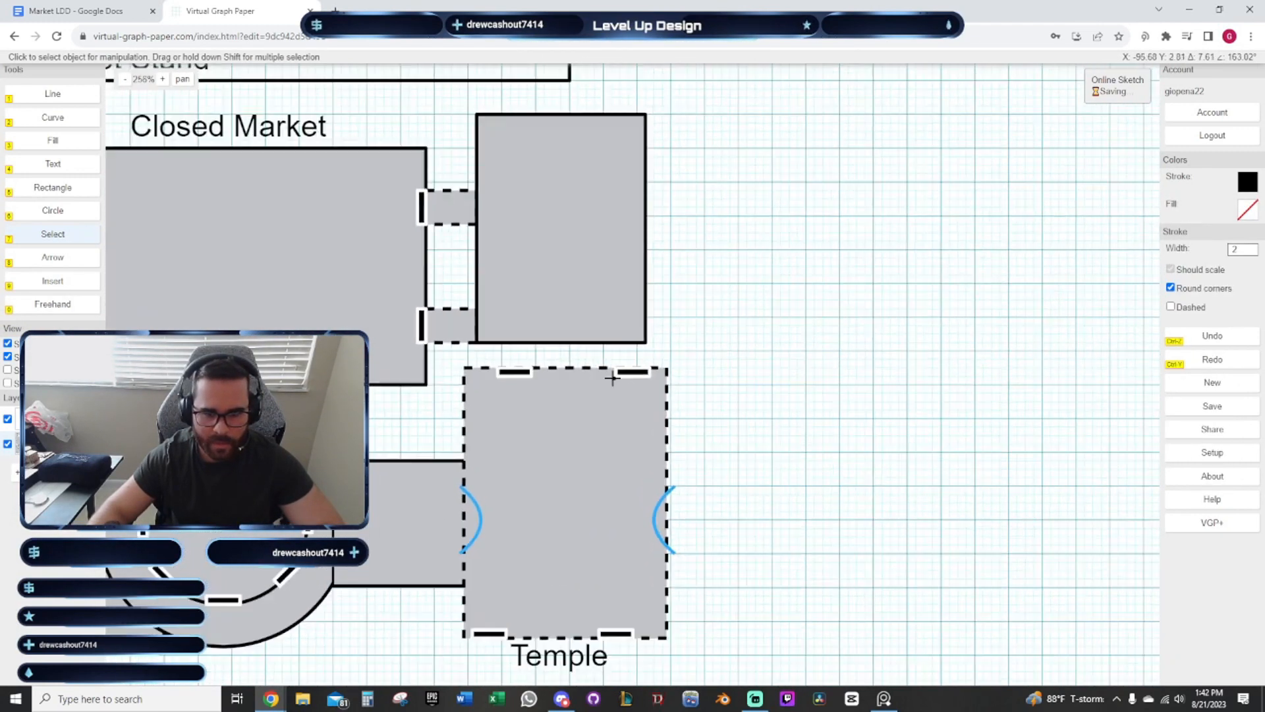
click(593, 228)
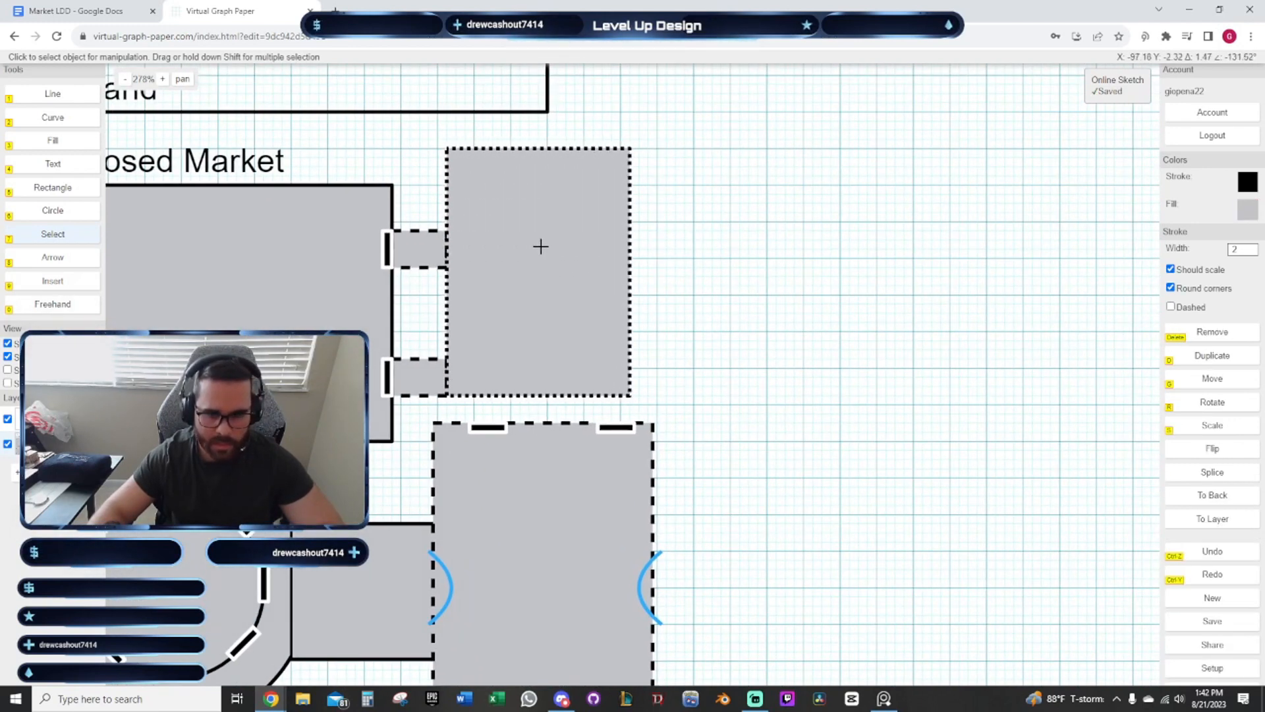
key(s)
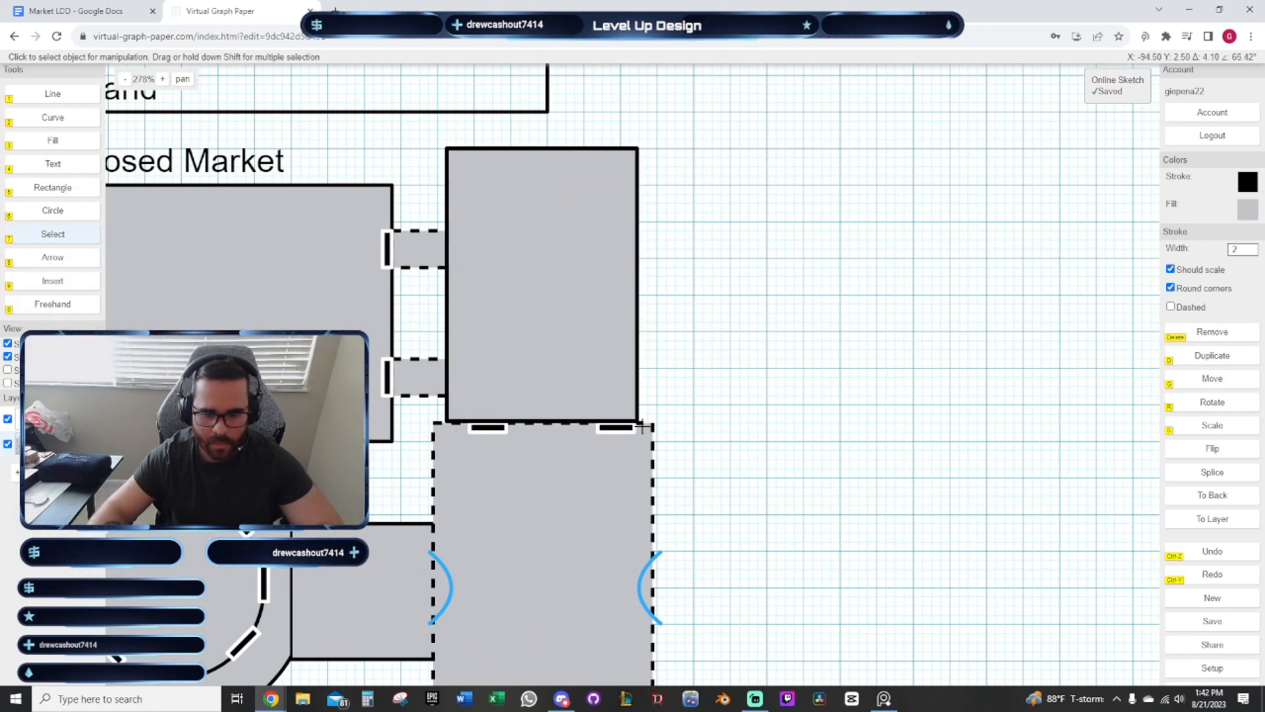
scroll(786, 389, up, 4)
drag(760, 389, 843, 394)
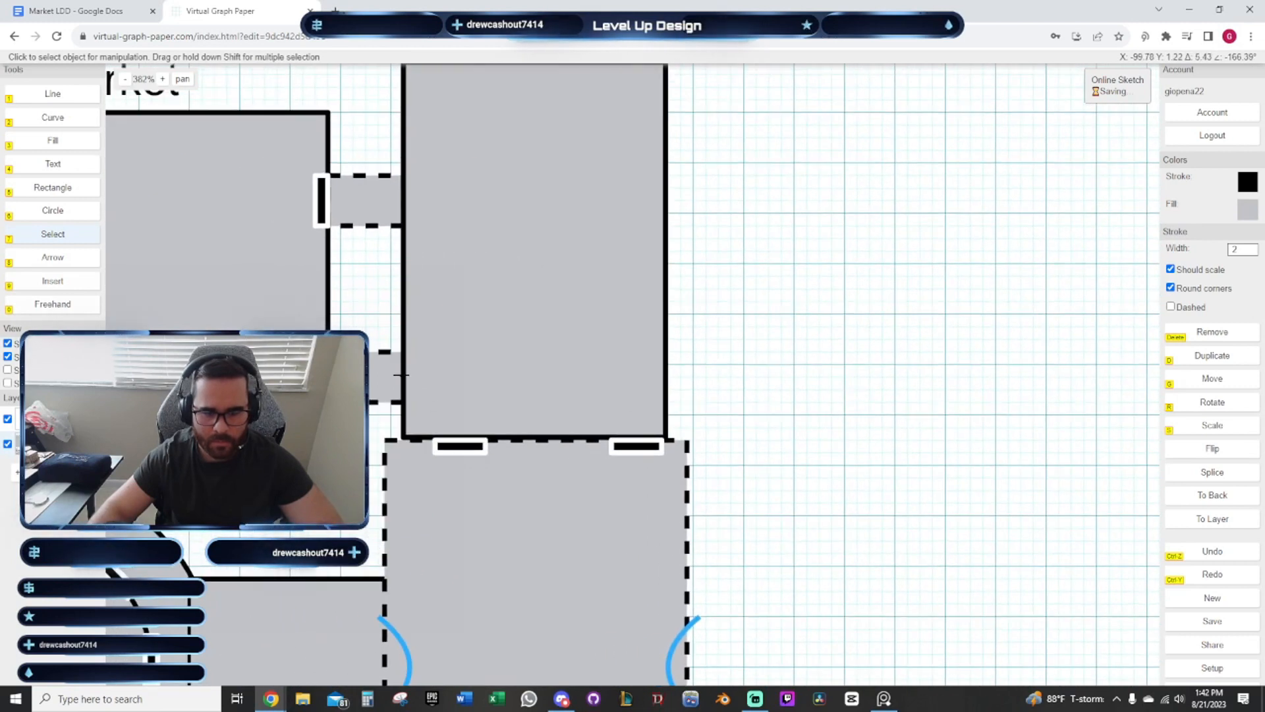
Move the lower connector and its door marker up to just beneath the upper connector, between Closed Market and the room above the Temple
drag(382, 336, 395, 386)
scroll(376, 329, down, 4)
drag(362, 319, 464, 361)
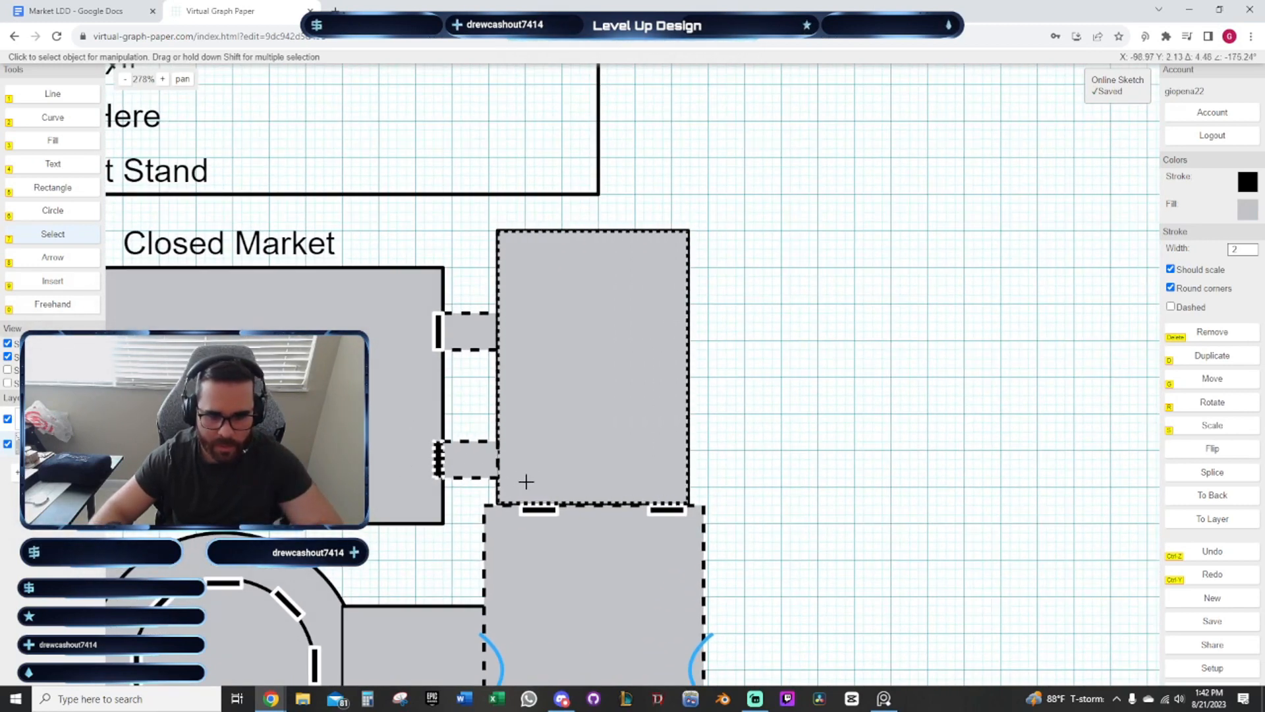
click(456, 410)
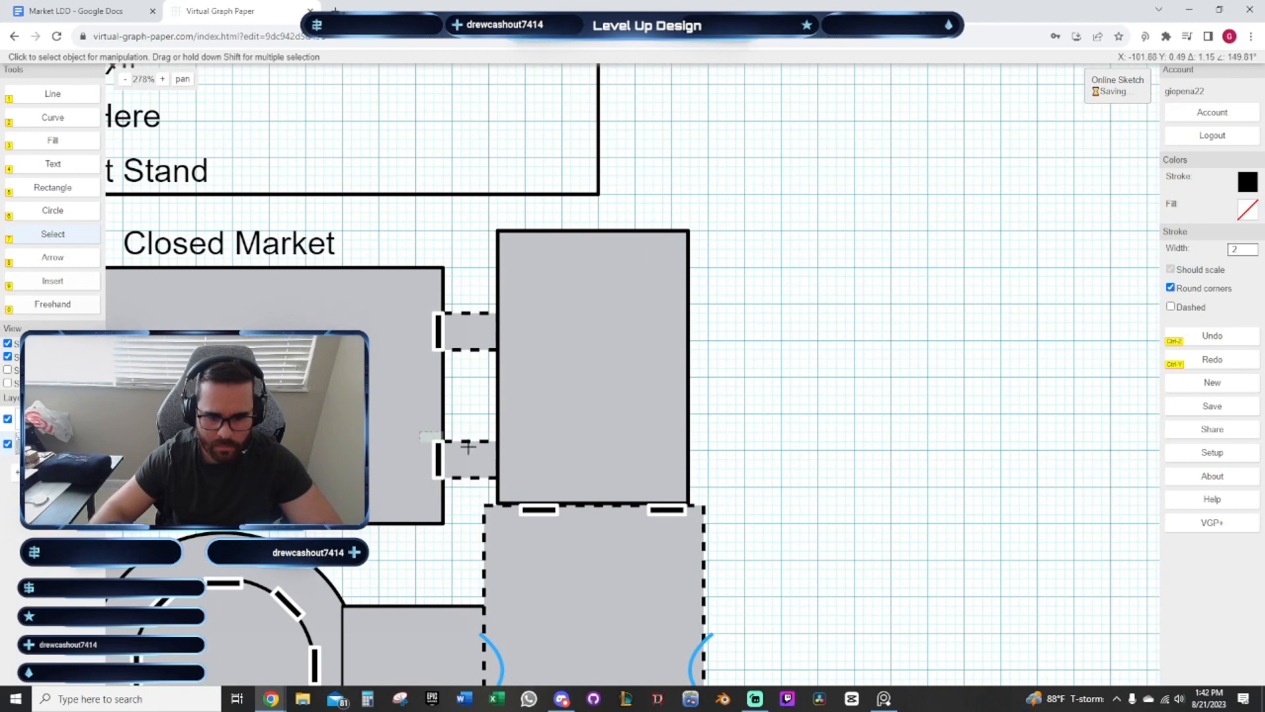
drag(428, 435, 522, 491)
drag(469, 404, 432, 387)
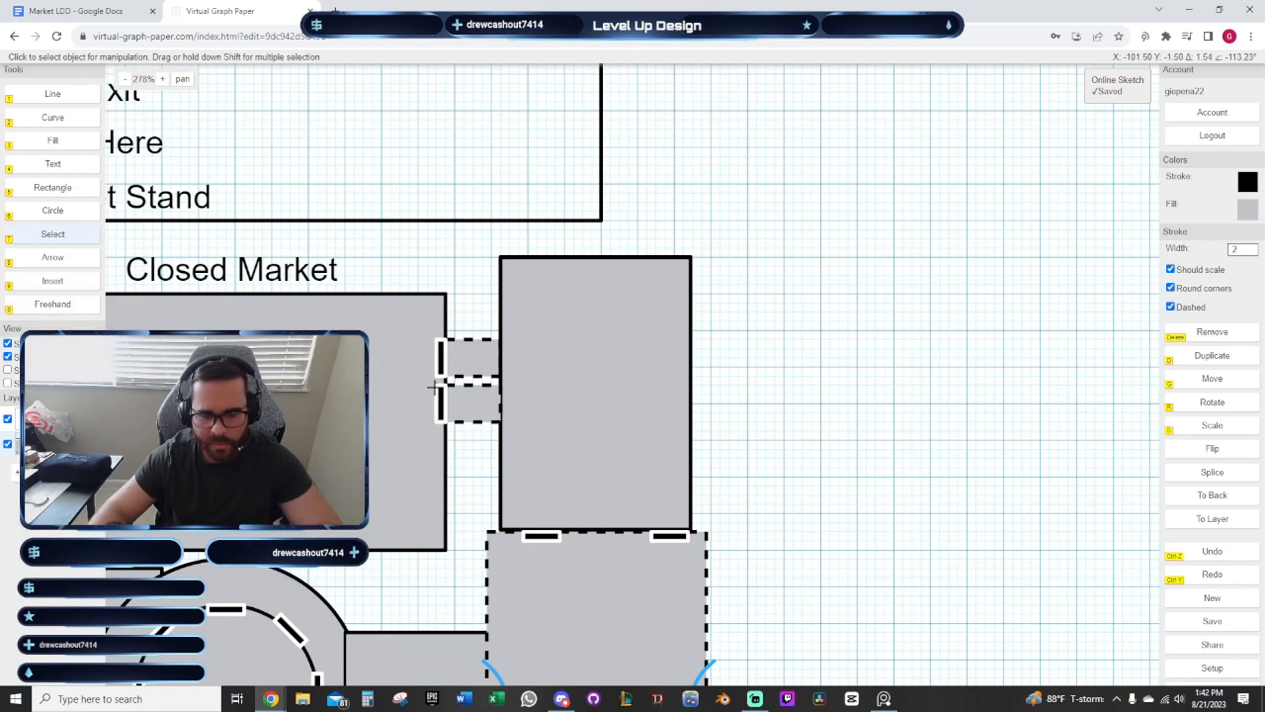
click(443, 401)
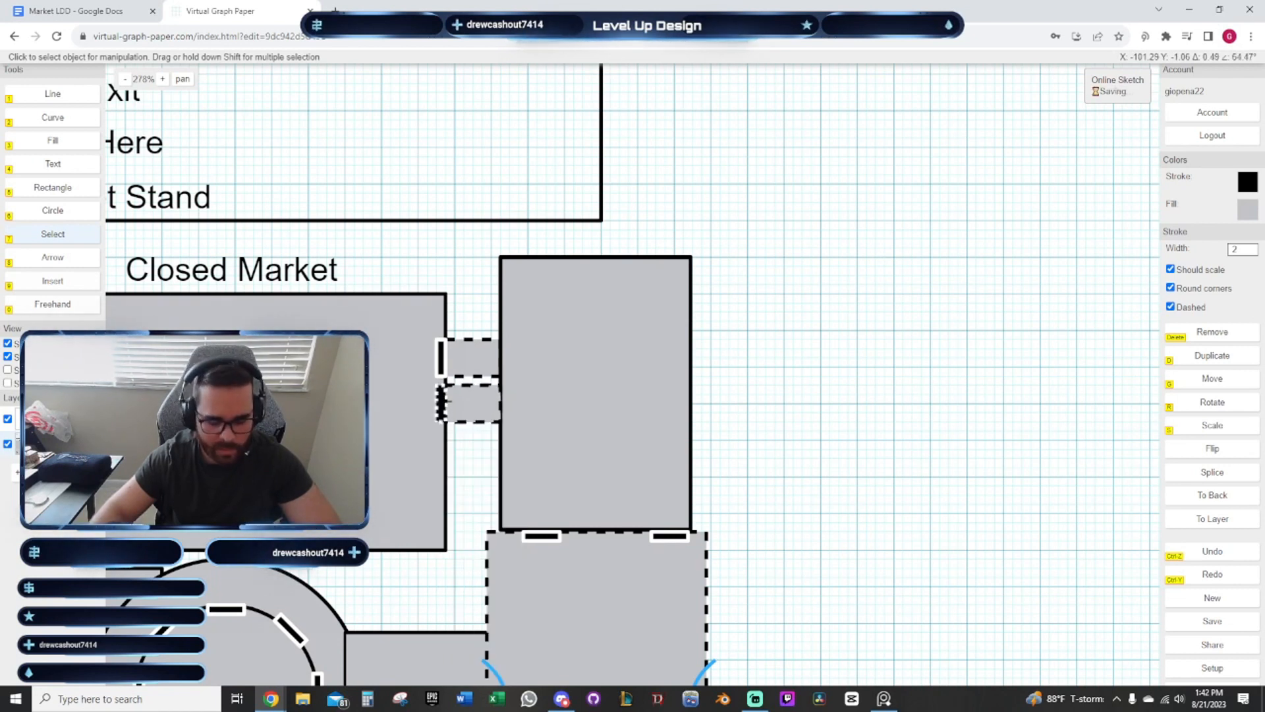
key(d)
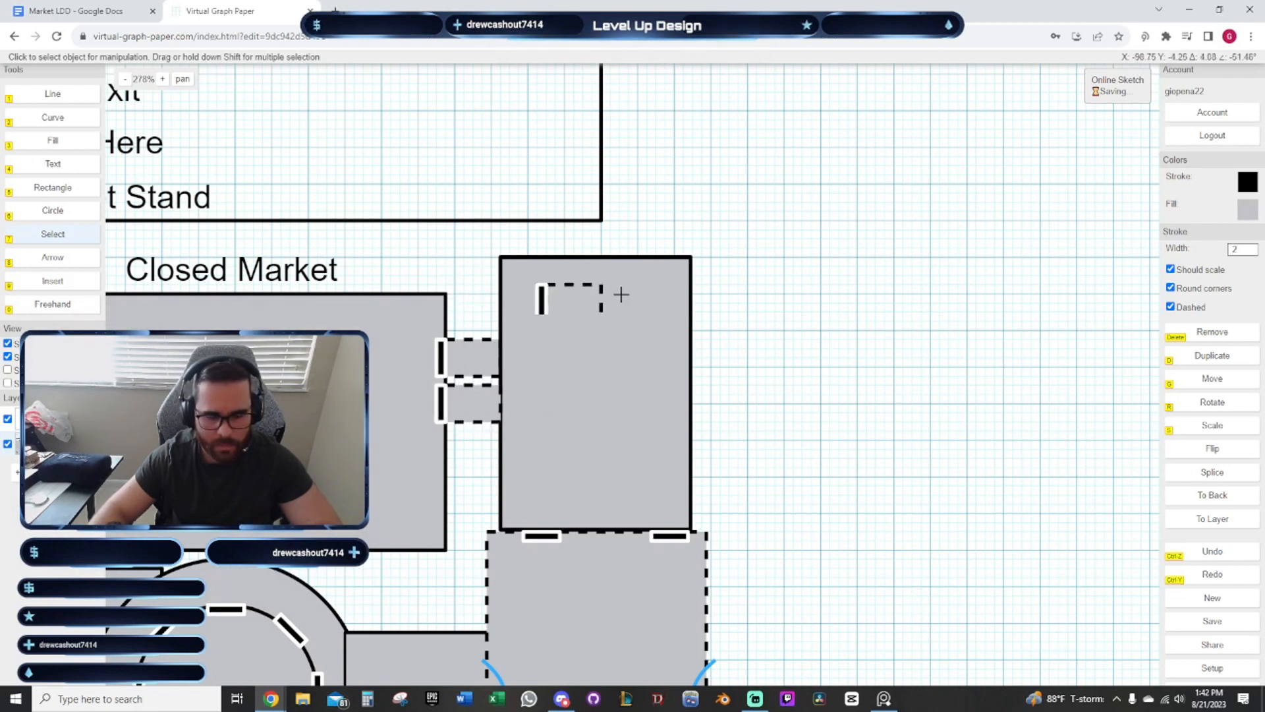
key(Escape)
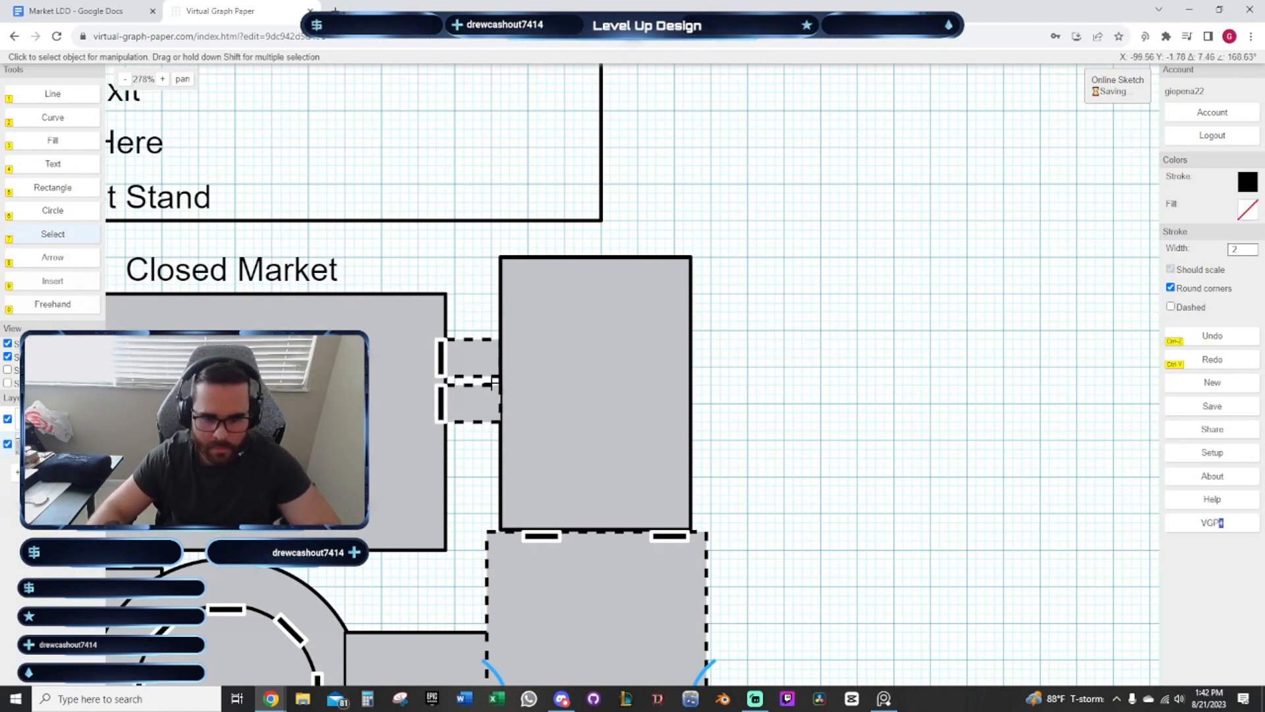
Duplicate a door marker and place the copy where the lower connector meets the room above the Temple
click(439, 360)
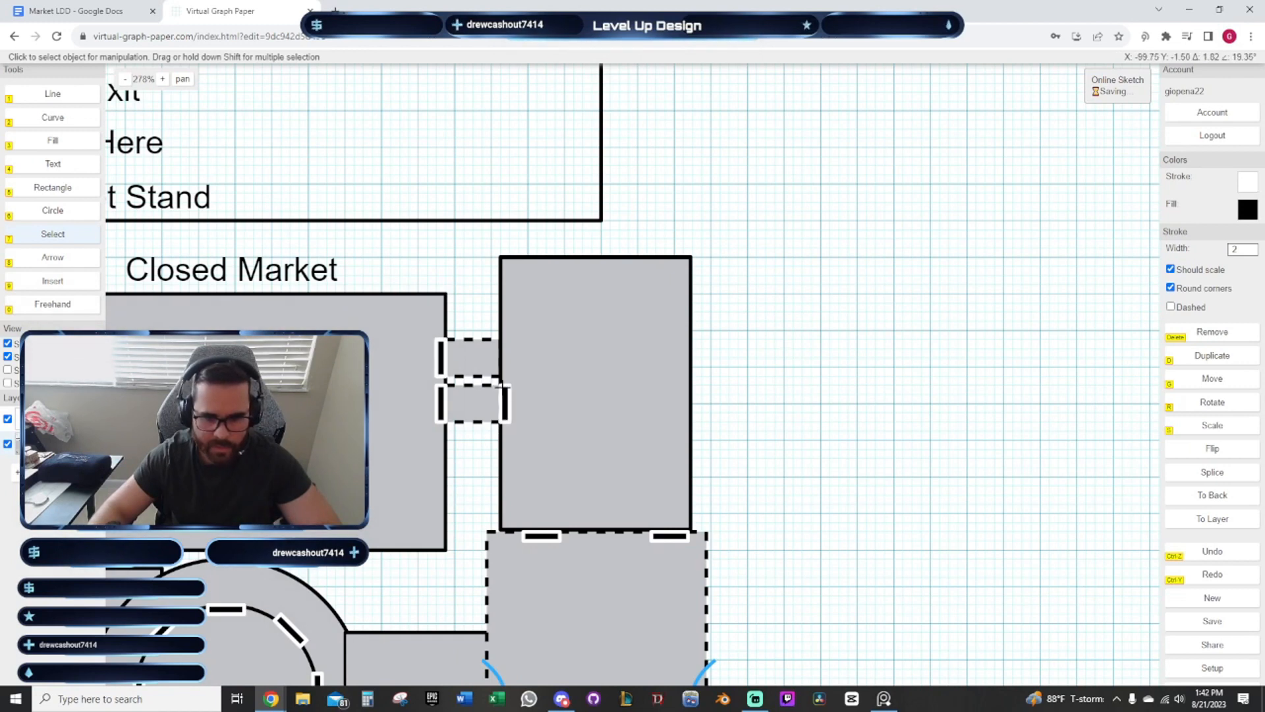
mouse_move(471, 283)
mouse_down()
mouse_move(511, 313)
mouse_move(638, 305)
mouse_move(573, 310)
mouse_up()
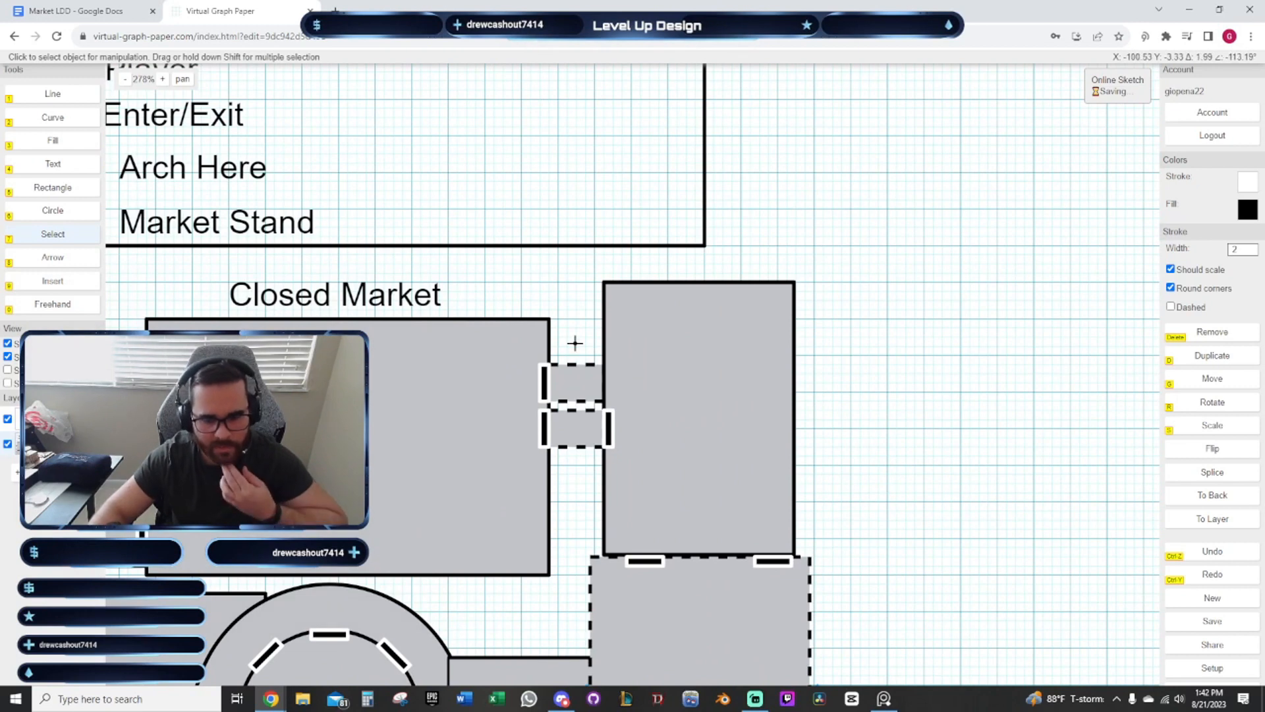
Rotate the upper connector together with its door marker so the marker faces the room above the Temple
drag(575, 342, 556, 427)
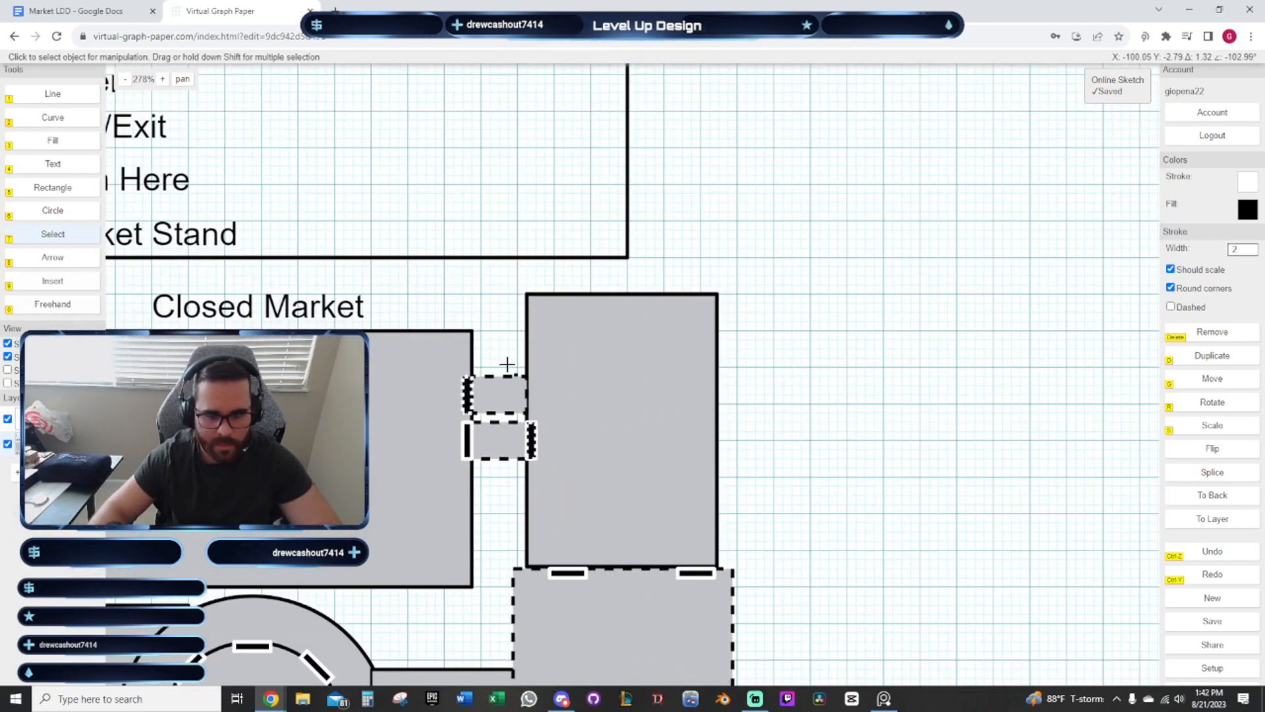
click(453, 347)
click(486, 299)
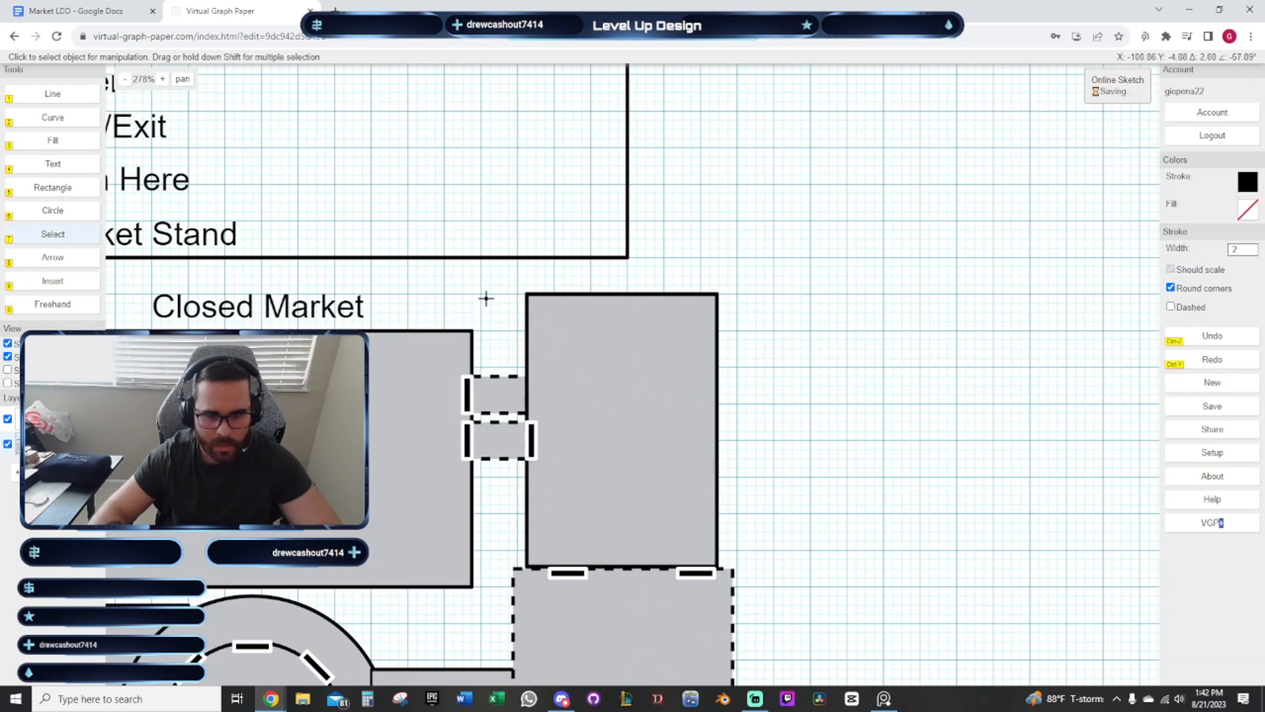
click(485, 393)
click(486, 395)
click(502, 392)
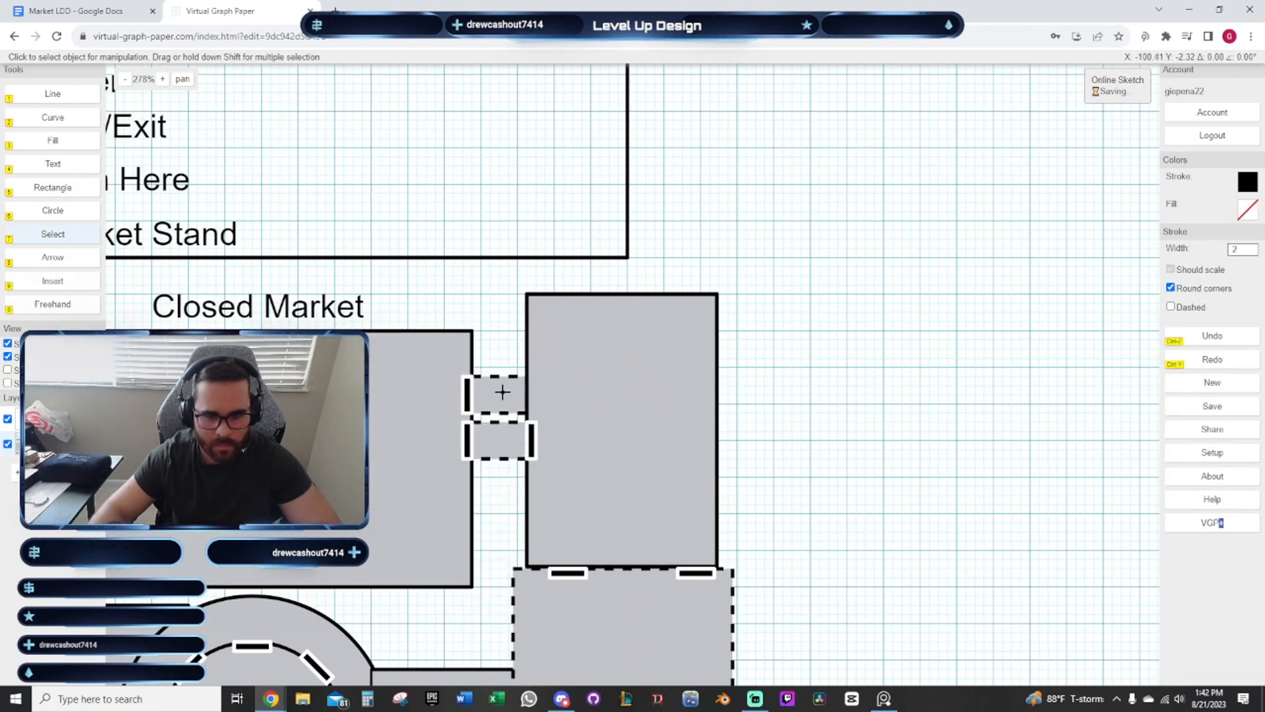
click(502, 392)
click(467, 391)
click(469, 395)
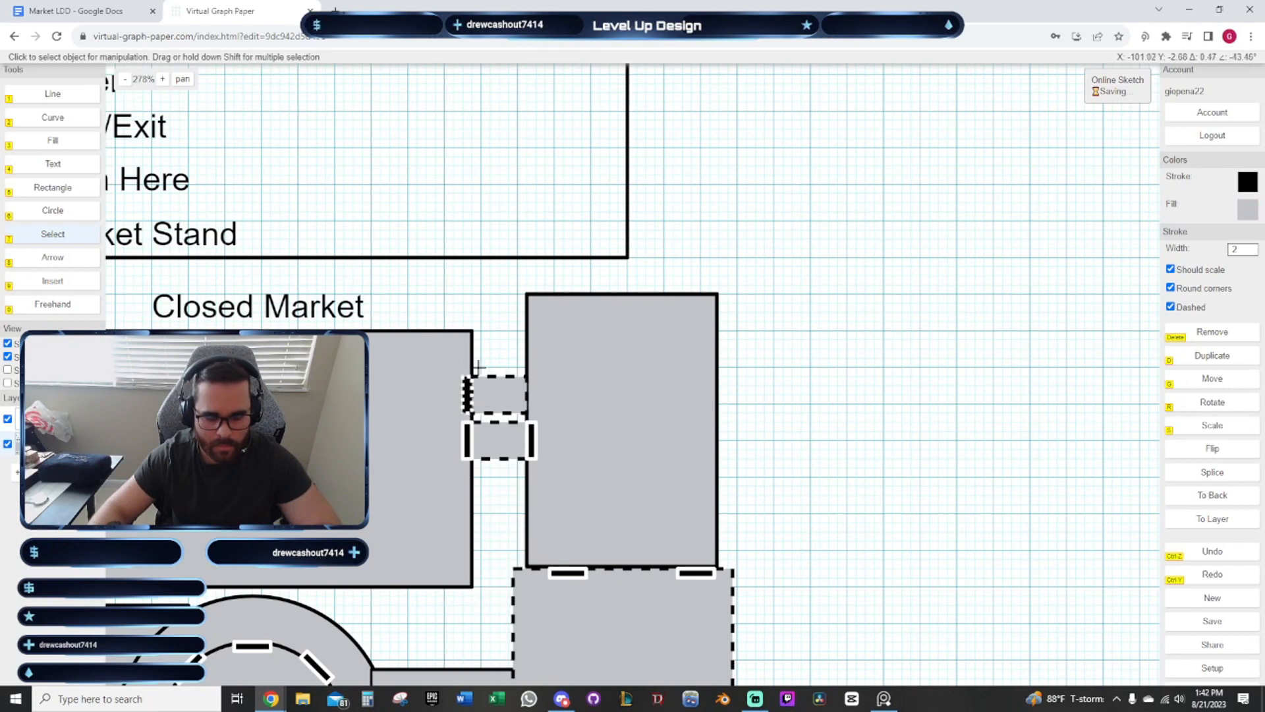
drag(485, 359, 411, 382)
key(r)
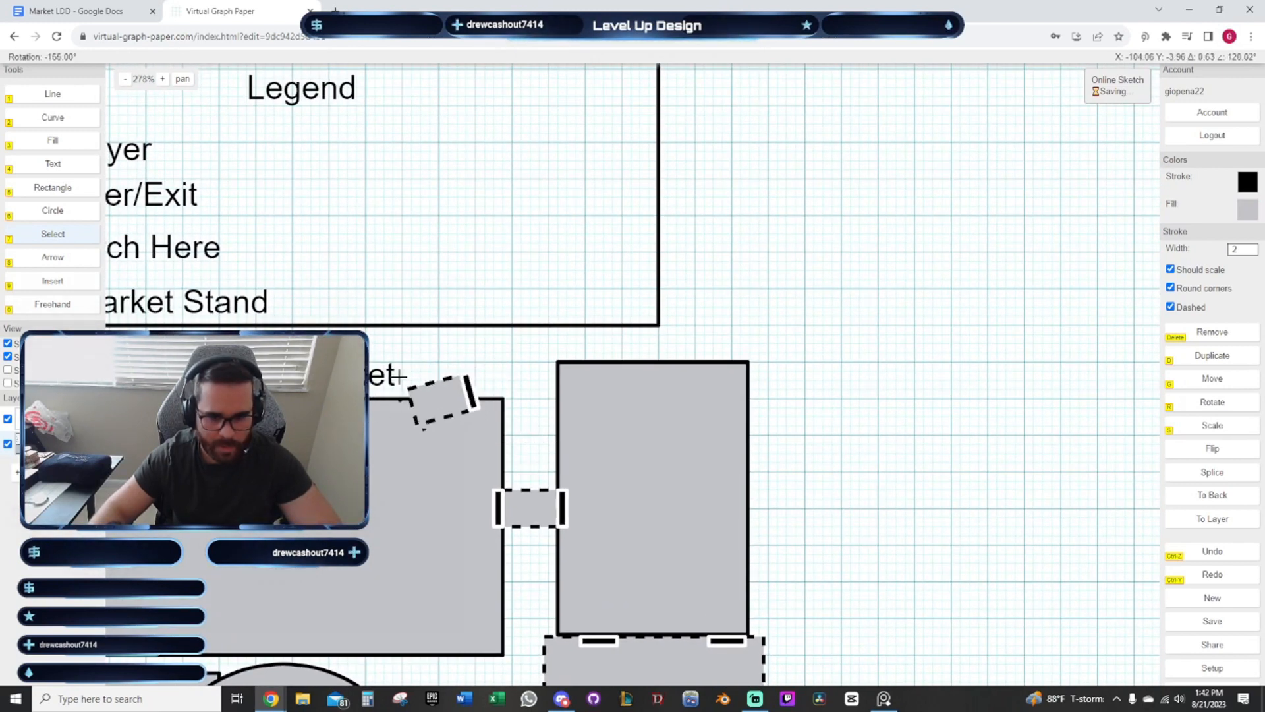
Rotate the dashed connector upright with its door at the lower end and seat it on the Closed Market's top wall
click(458, 318)
scroll(492, 370, up, 4)
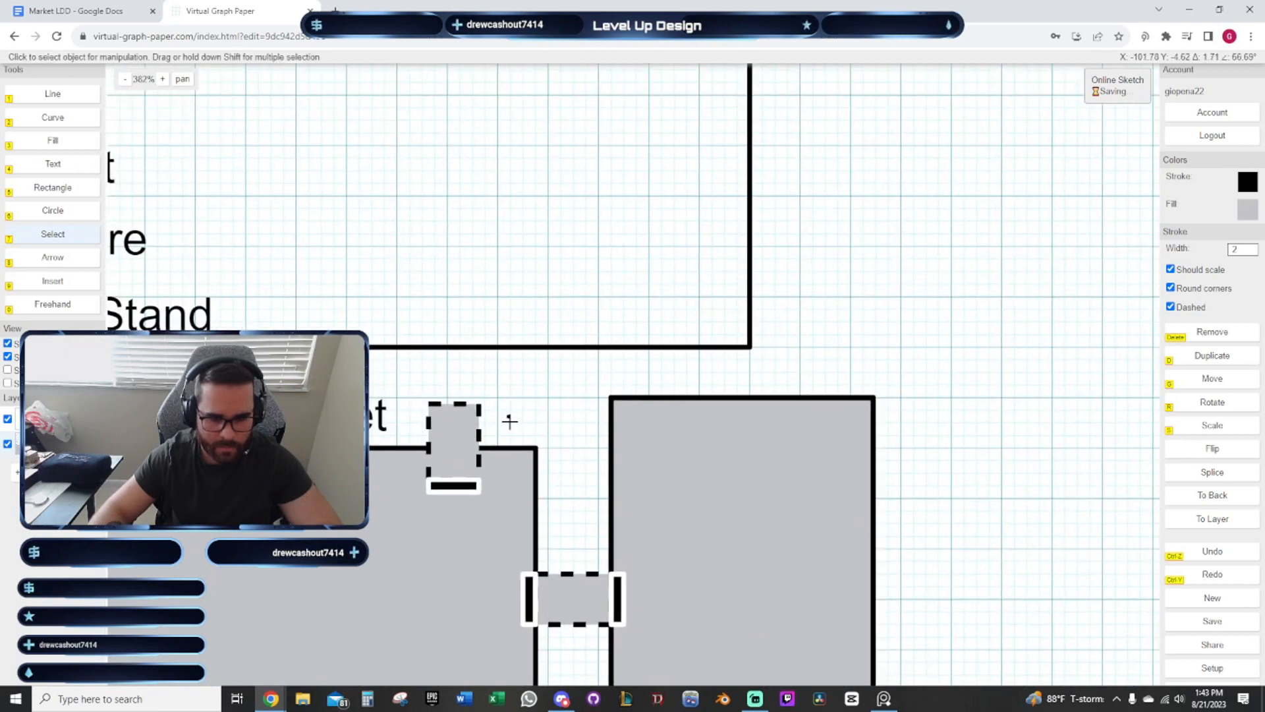
key(g)
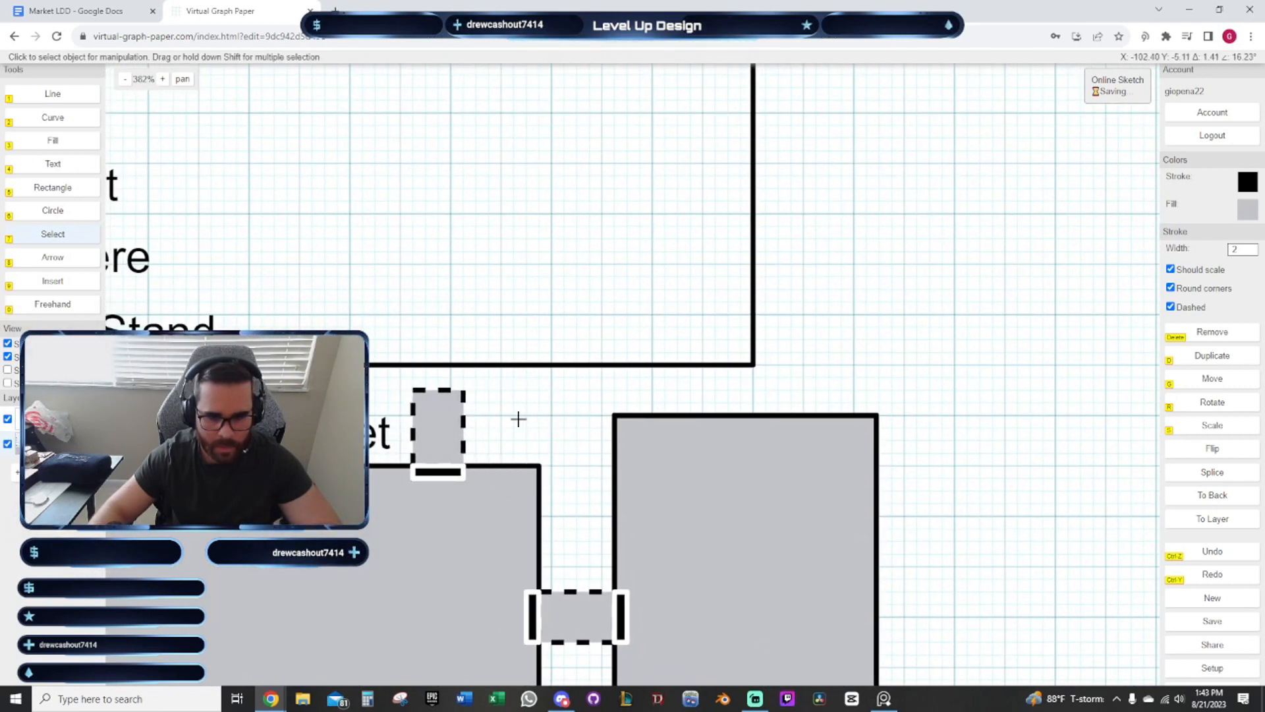
Duplicate the connector's door marker and place the copy at the middle of the top wall of the tall room beside Closed Market
scroll(518, 419, down, 5)
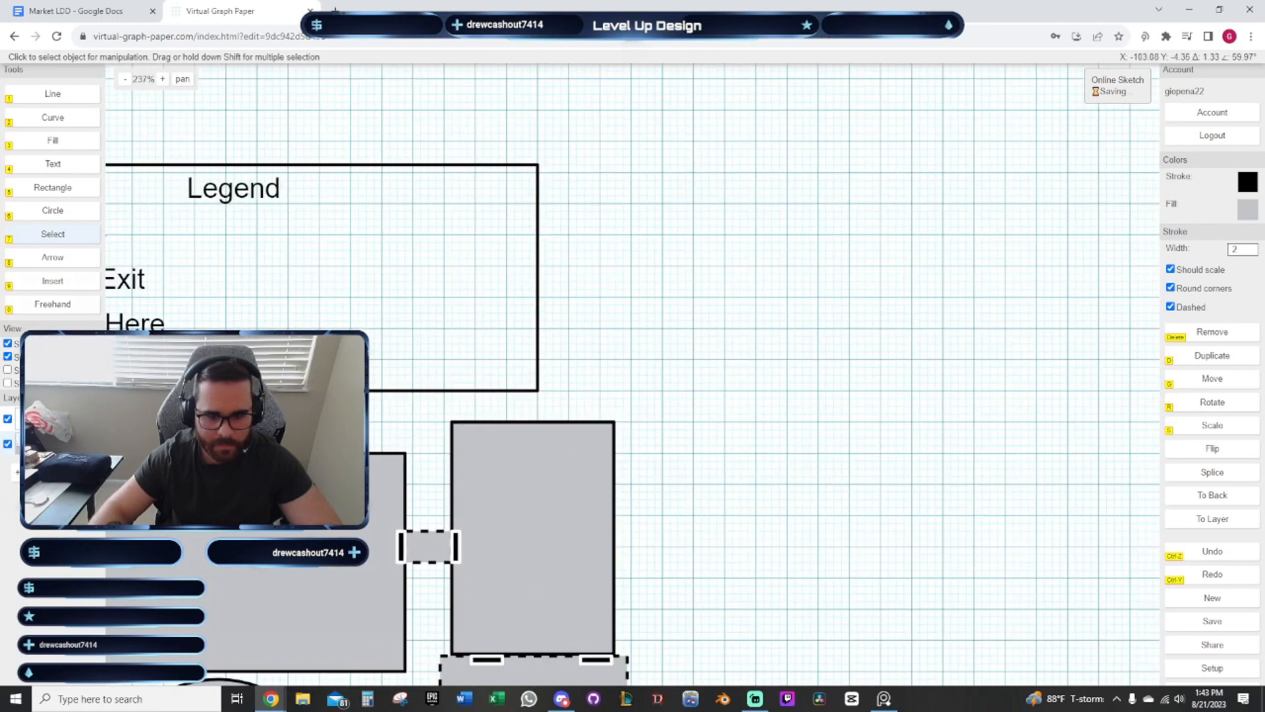
scroll(440, 484, up, 1)
click(439, 487)
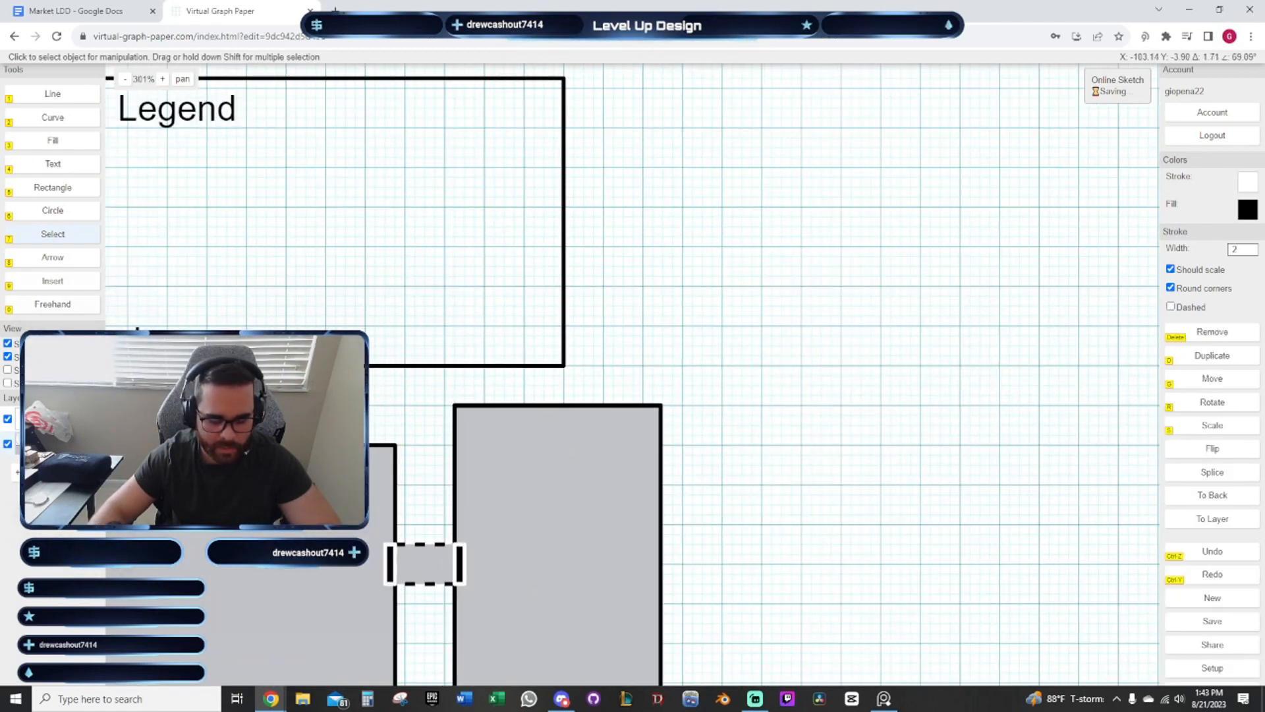
click(544, 408)
drag(773, 430, 810, 477)
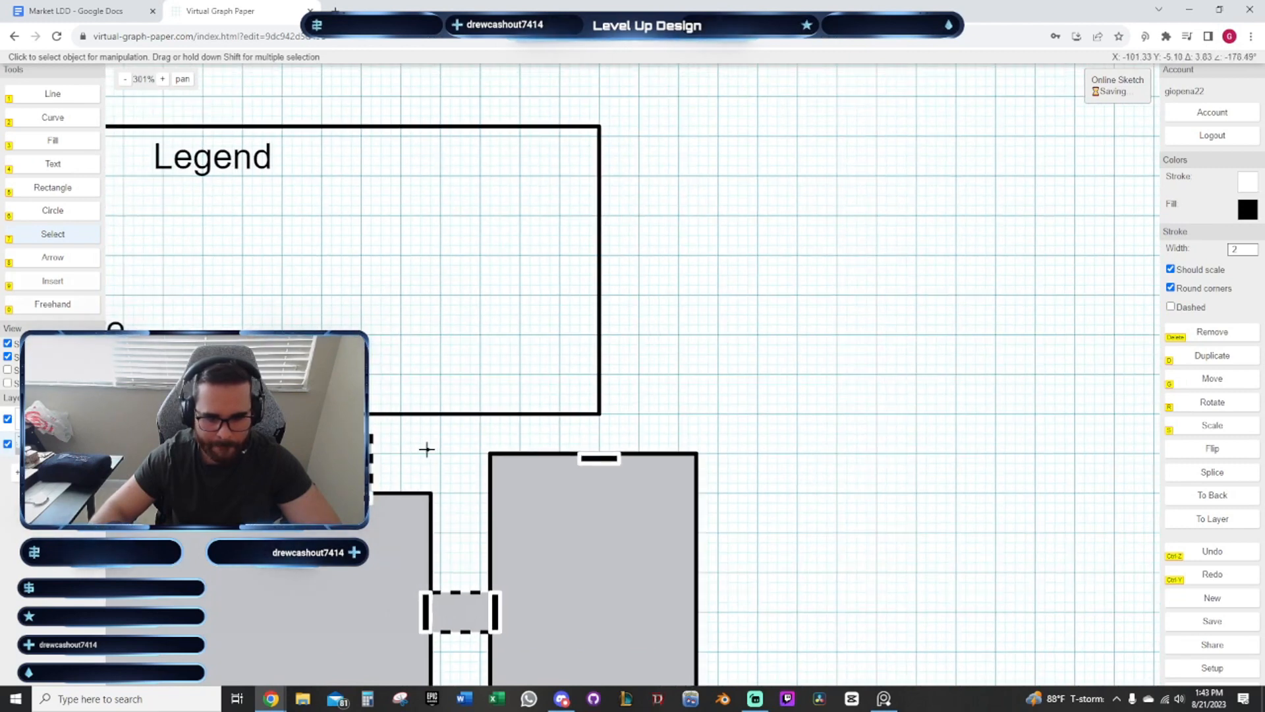
Select the whole legend with its frame, symbols and labels, and move it up to free space above the Closed Market
drag(425, 449, 870, 440)
scroll(797, 409, down, 2)
drag(797, 410, 461, 376)
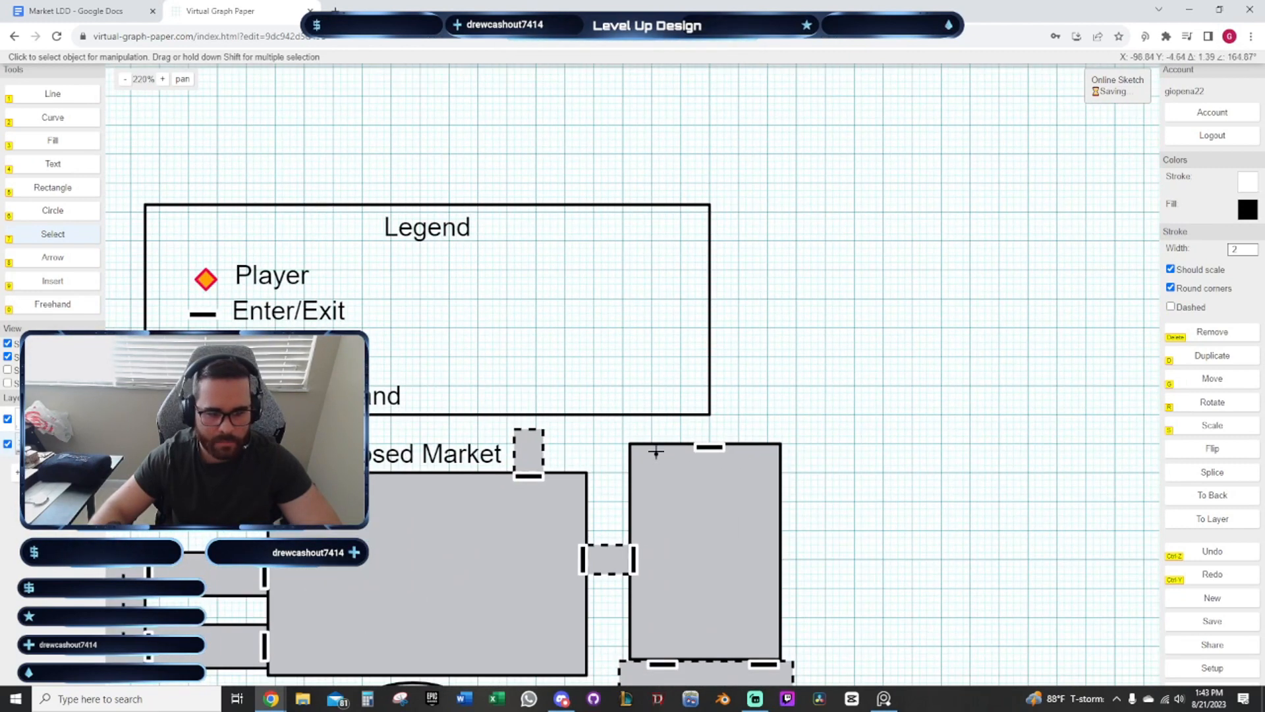
scroll(657, 451, down, 1)
drag(218, 367, 178, 198)
drag(340, 220, 402, 283)
key(g)
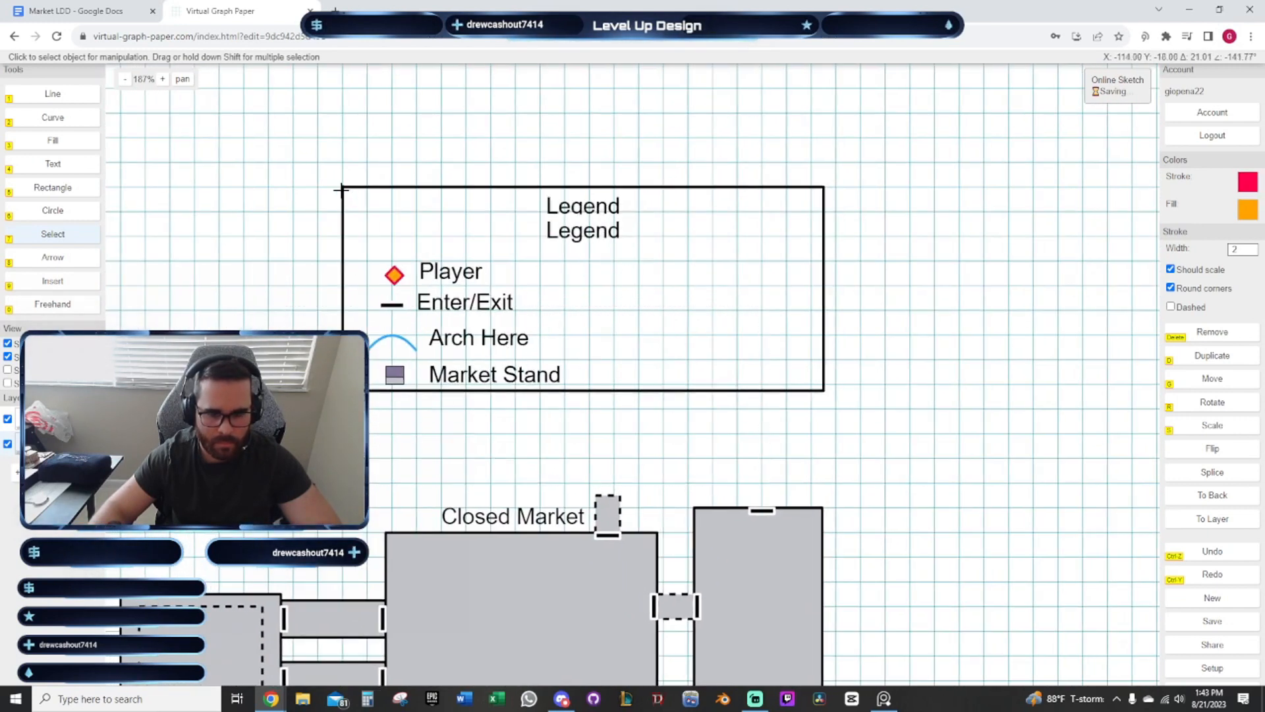
scroll(283, 180, up, 1)
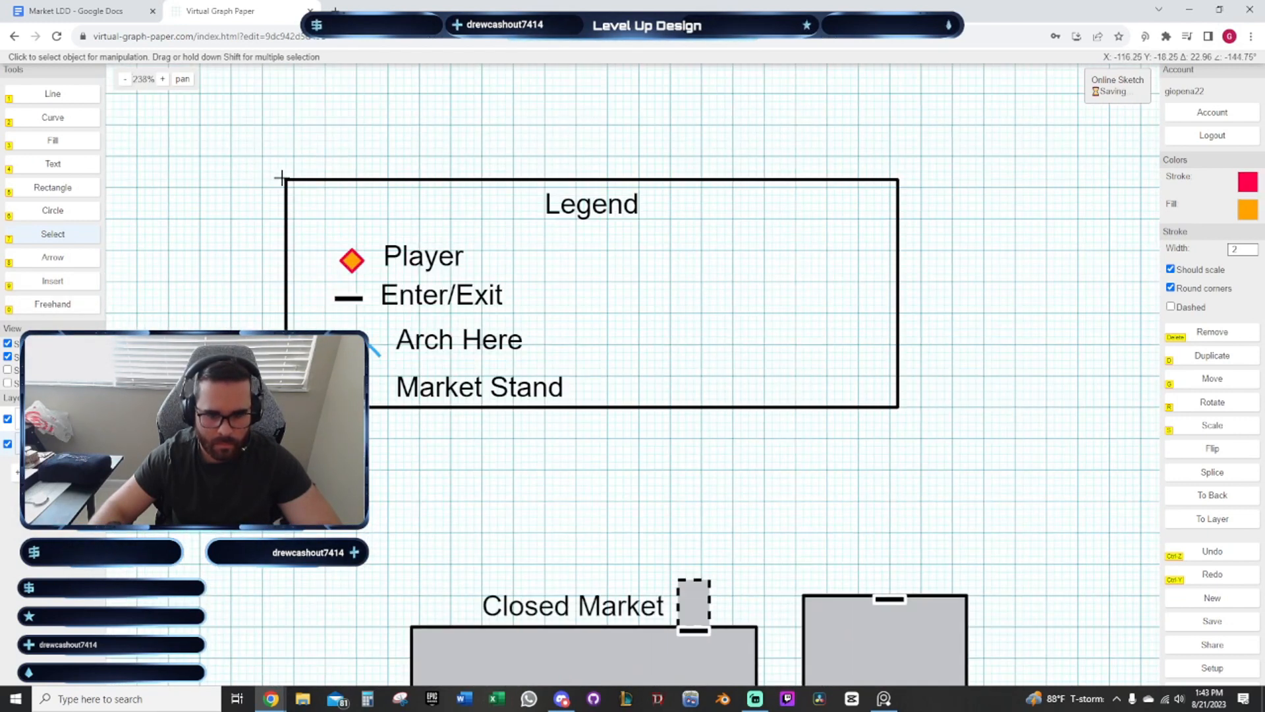
click(275, 169)
Duplicate a horizontal corridor from the west side of the Closed Market and place the copy on top of the upright dashed connector
drag(772, 462, 605, 349)
scroll(558, 394, up, 1)
scroll(515, 384, down, 2)
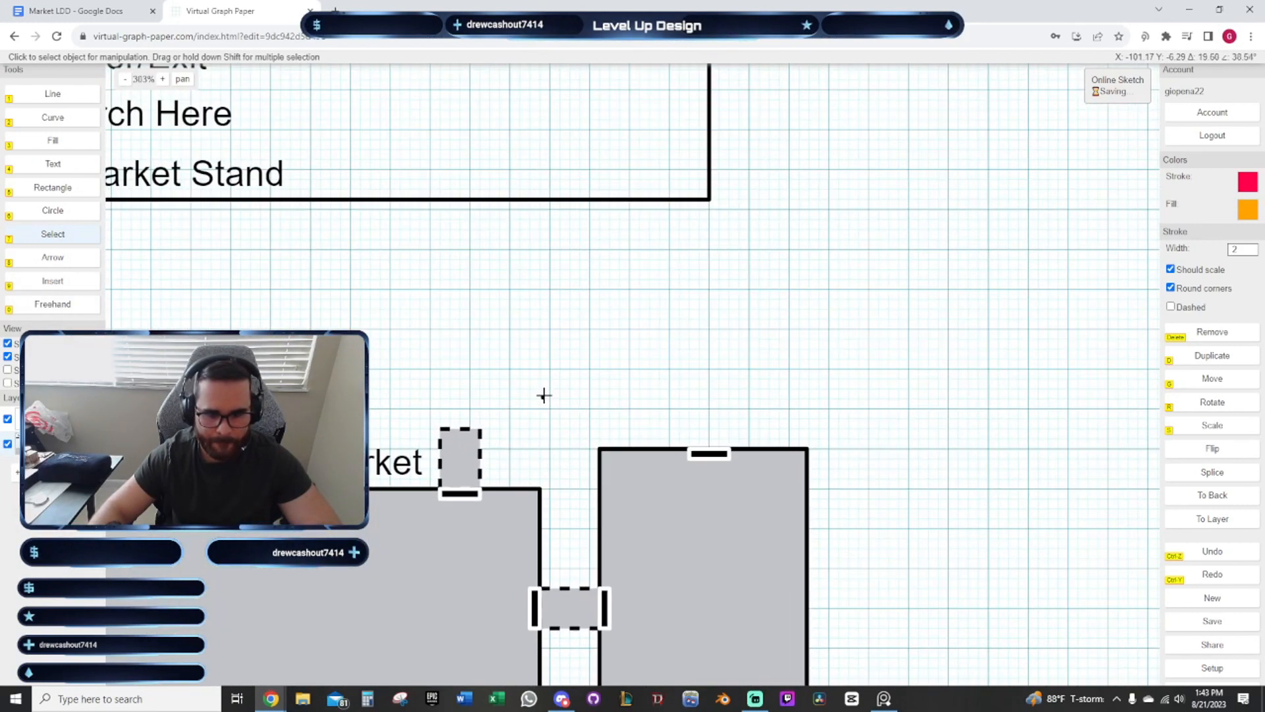
drag(533, 389, 623, 337)
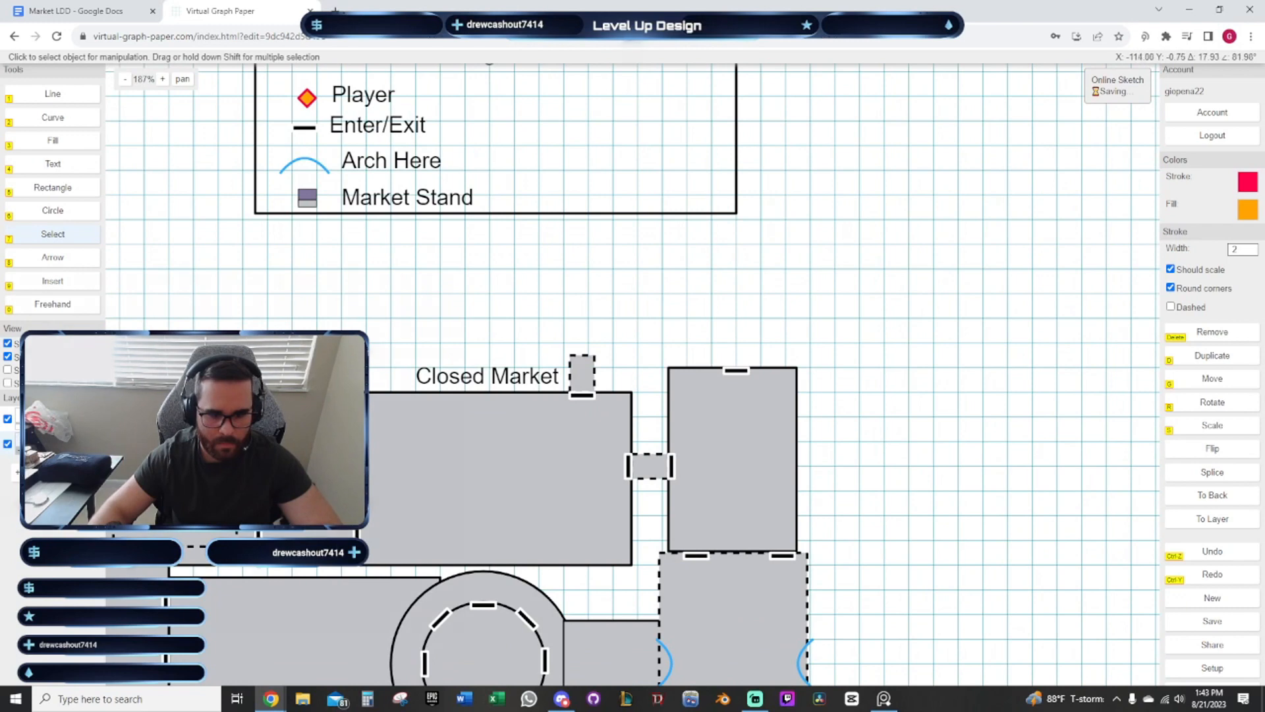
click(310, 532)
key(d)
scroll(662, 267, up, 2)
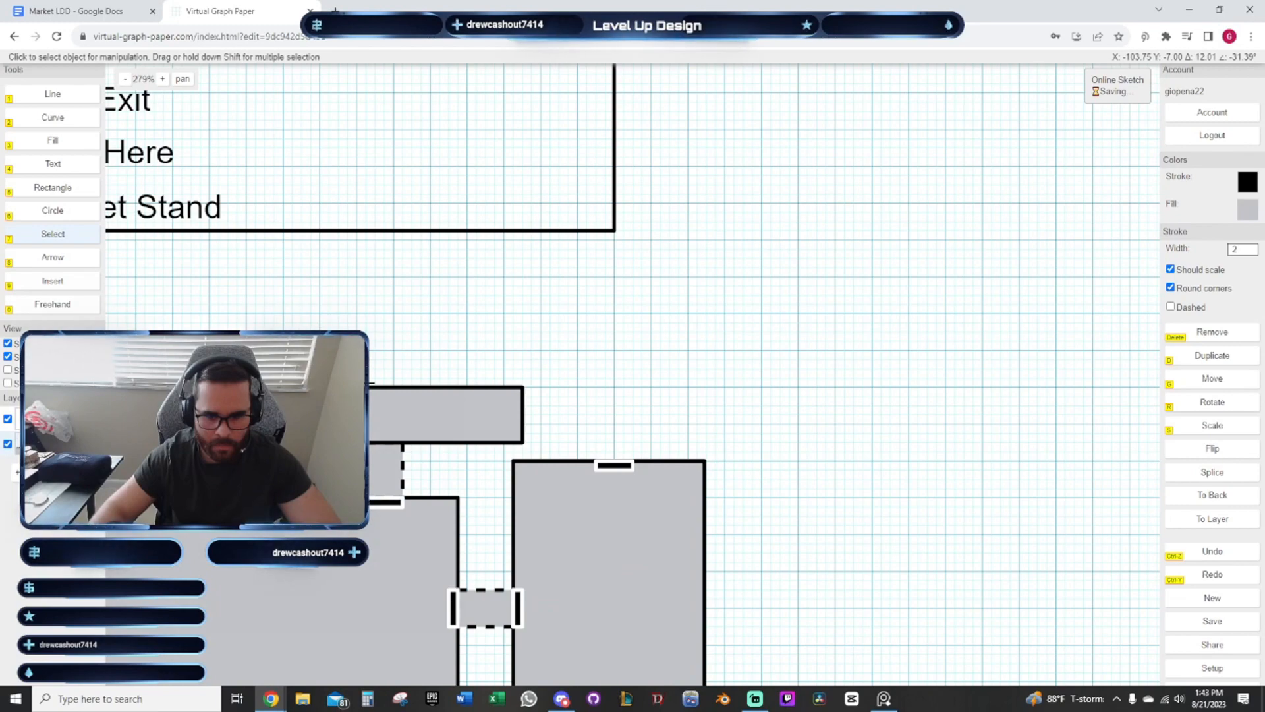
click(370, 383)
Draw a 3 by 2.5 unit rectangle centred on the tall room's top wall
drag(638, 363, 650, 322)
scroll(597, 375, down, 2)
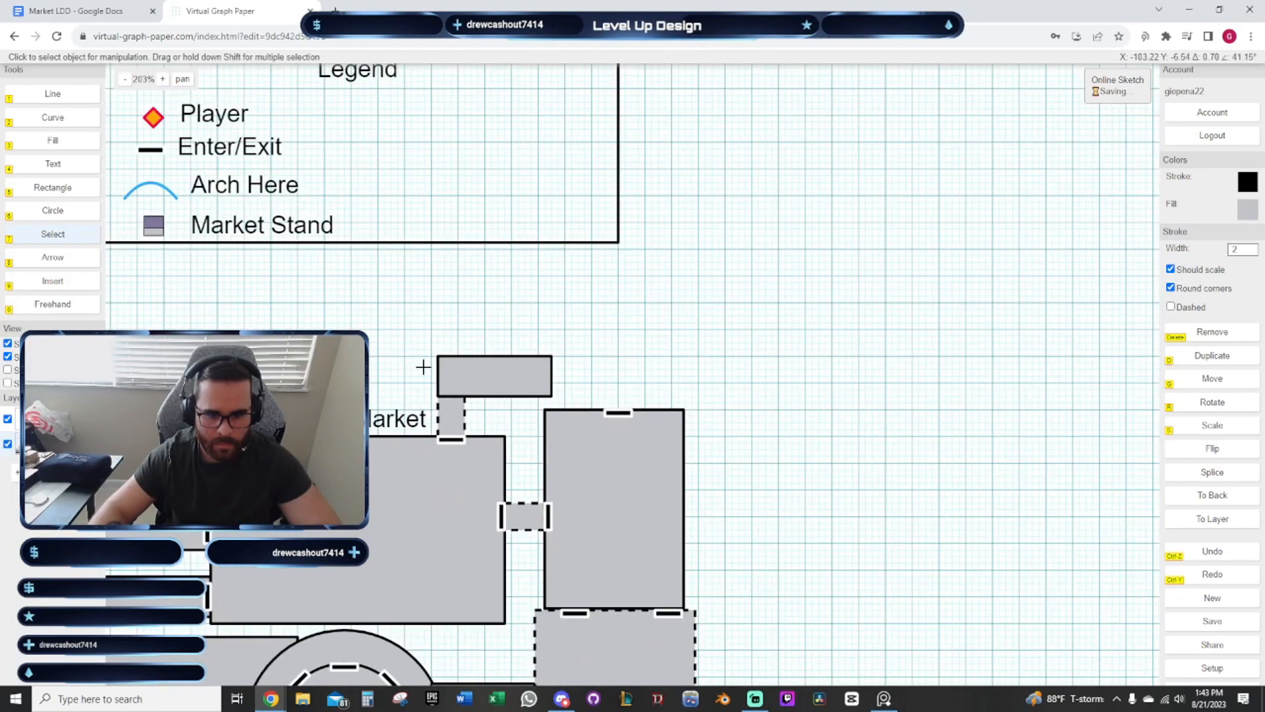
drag(374, 368, 345, 357)
drag(742, 338, 684, 372)
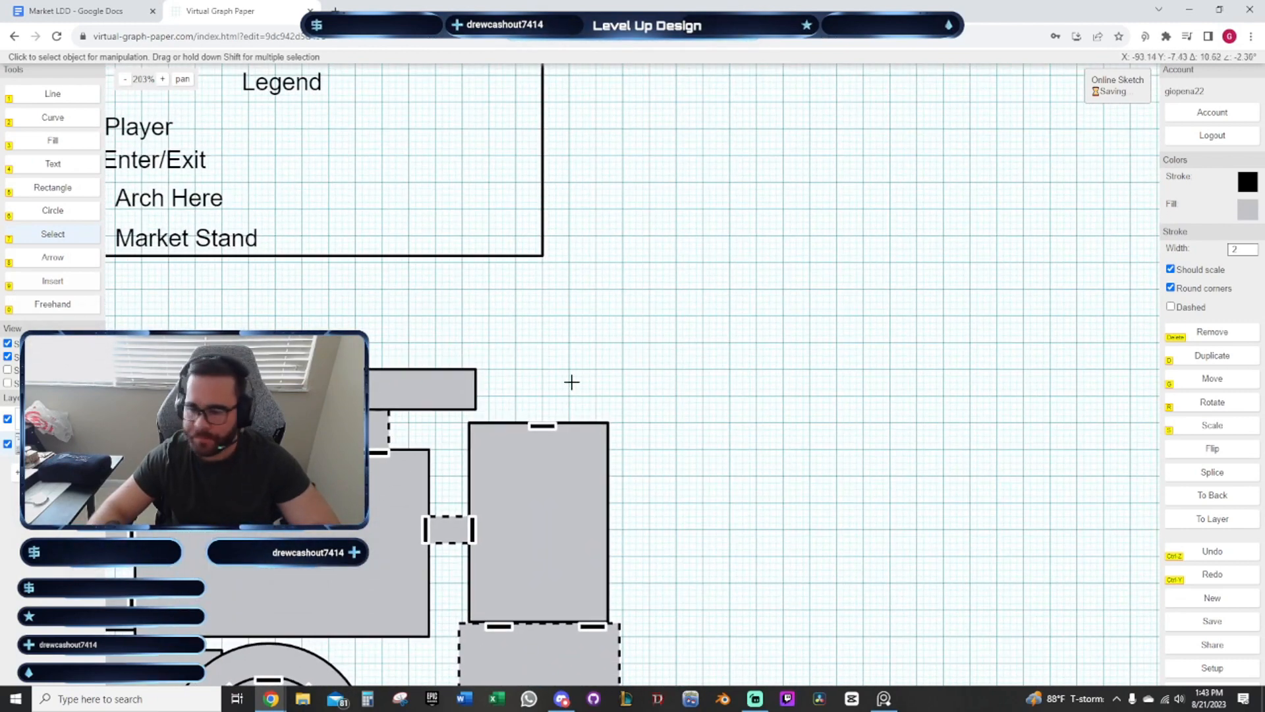
scroll(587, 336, up, 2)
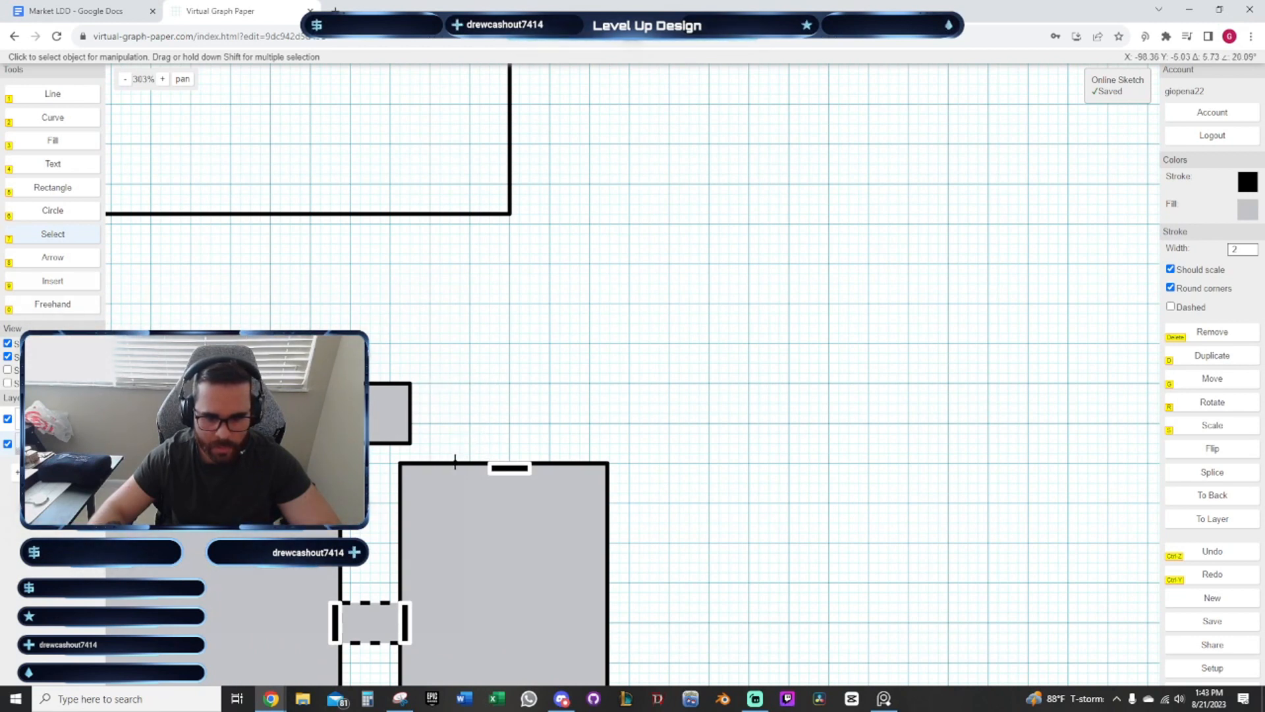
click(454, 462)
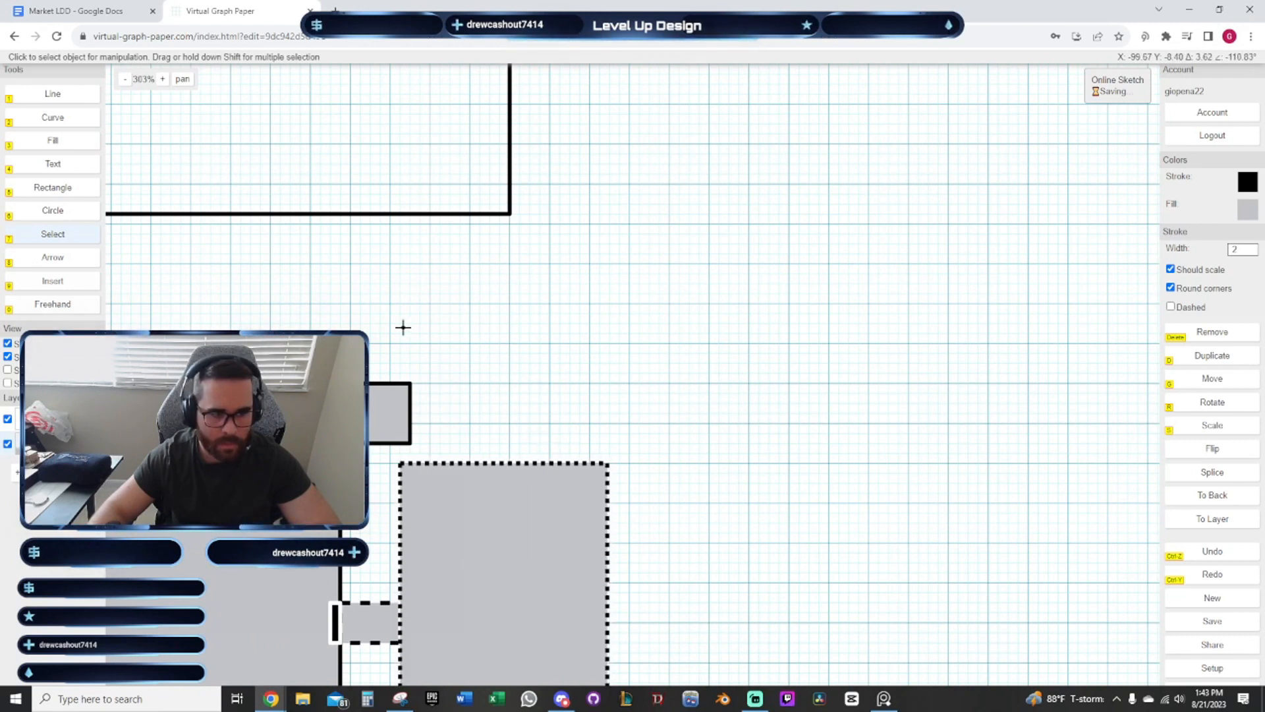
key(5)
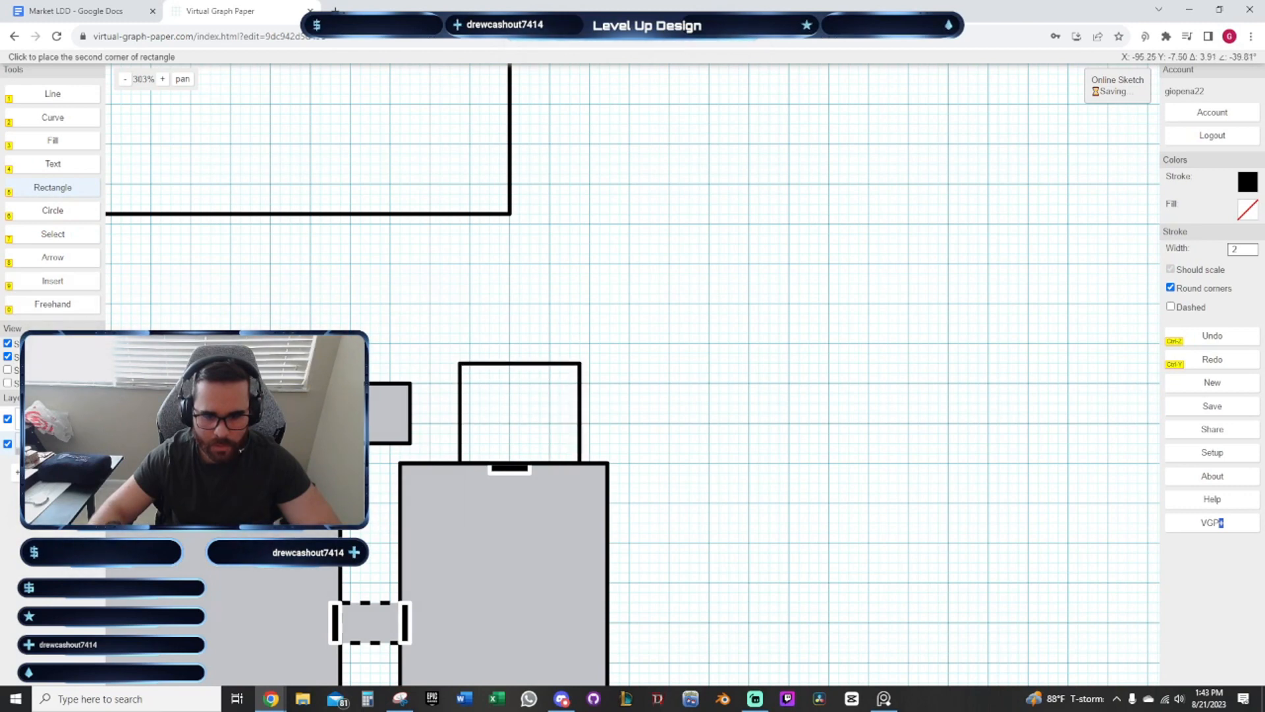
scroll(573, 302, up, 4)
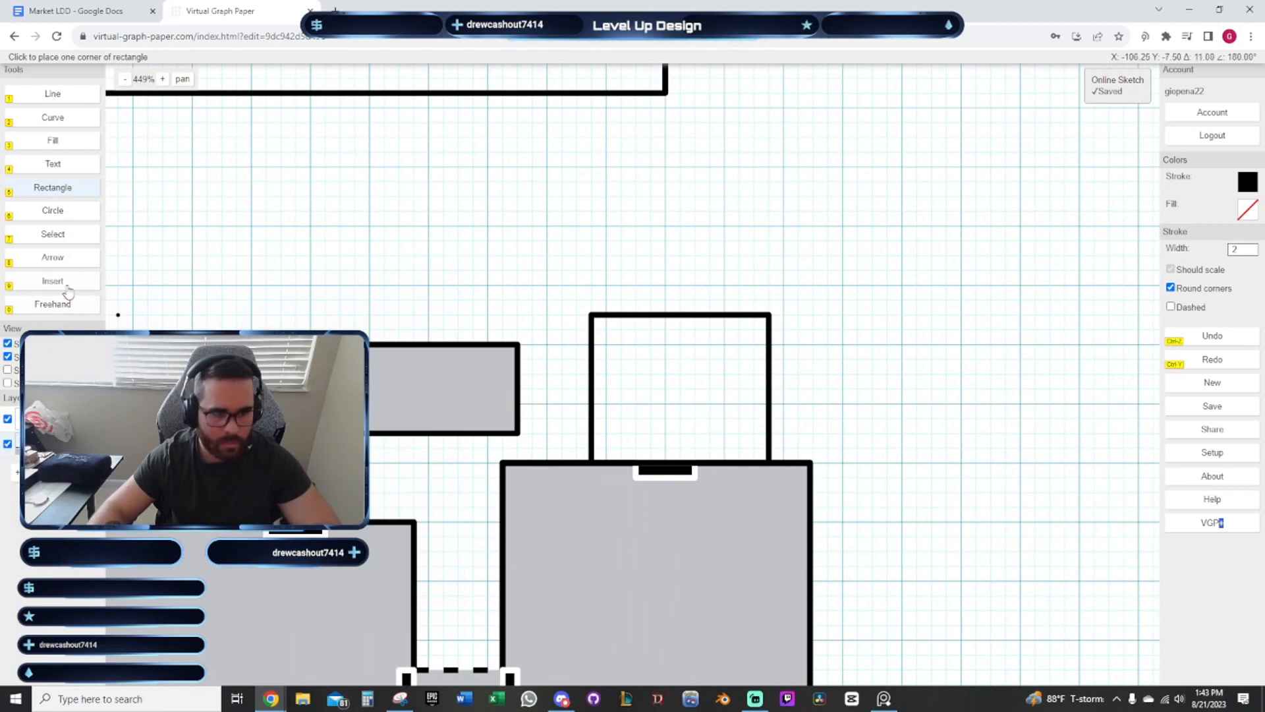
Stretch the horizontal corridor above the Closed Market until its end meets the left wall of the new small room
click(66, 235)
click(382, 380)
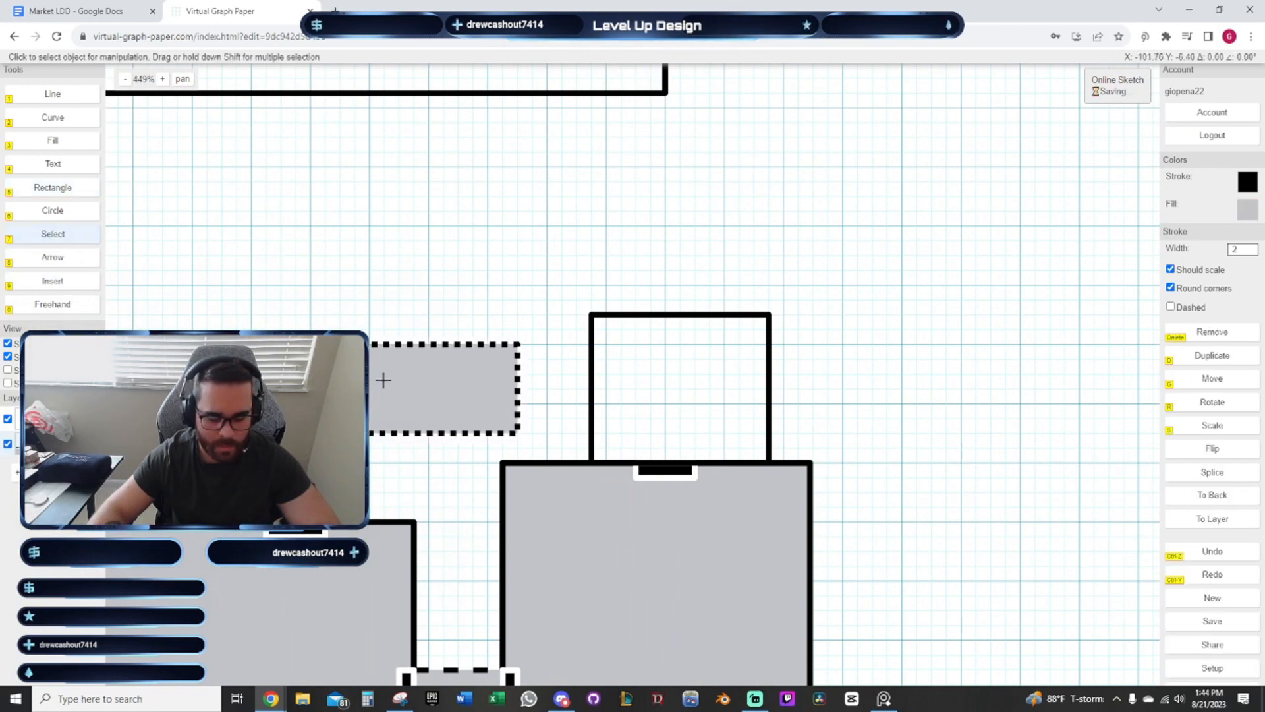
key(s)
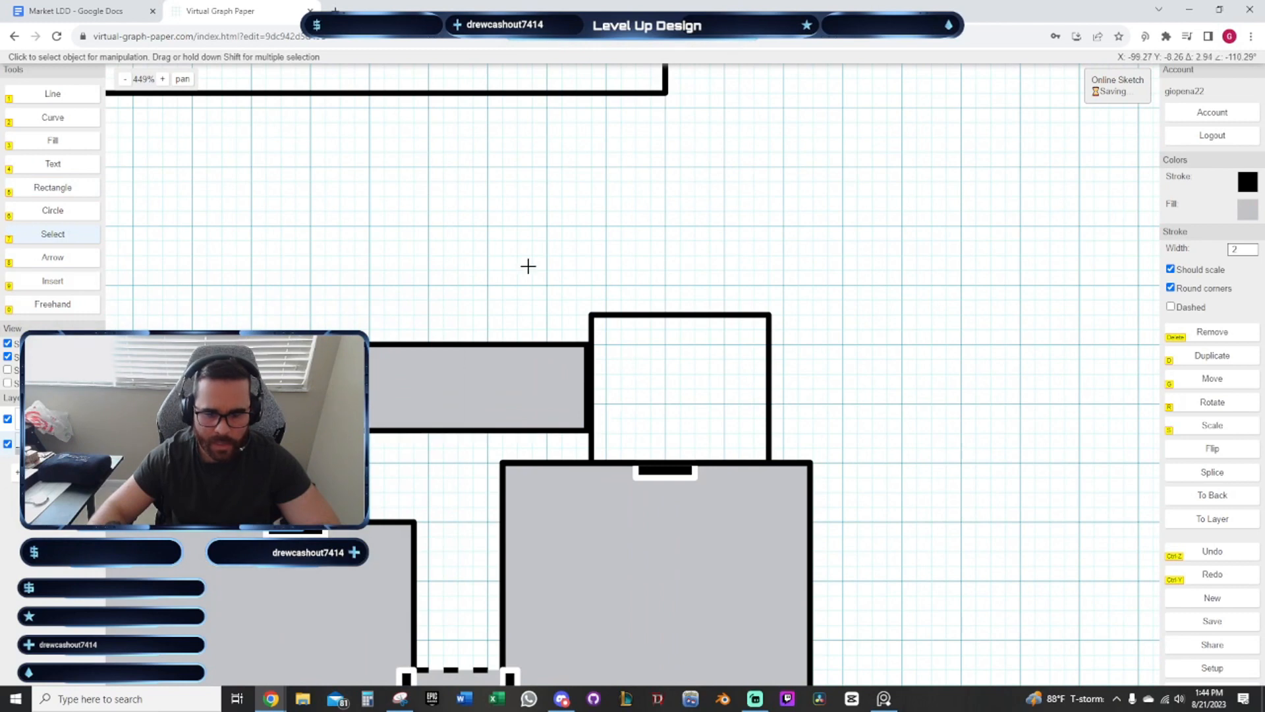
drag(528, 266, 497, 266)
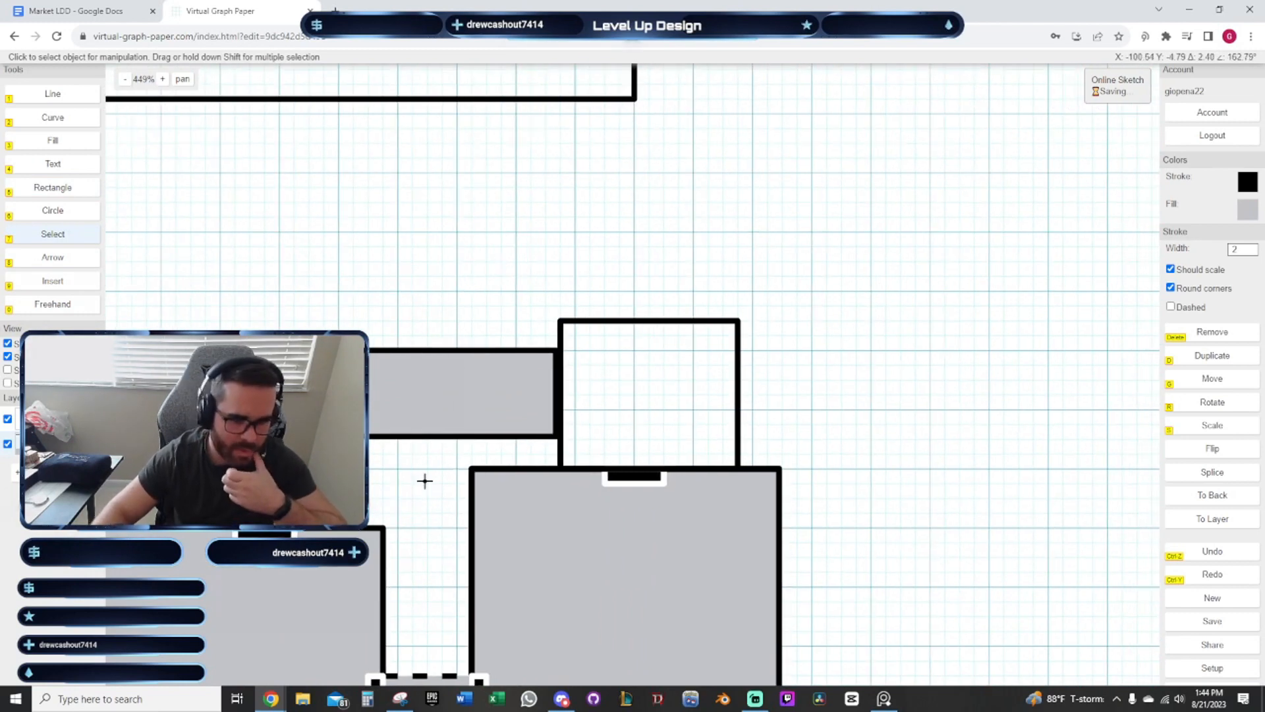
Fill the new small room above the tall room with the light grey #C2C3C7
click(593, 364)
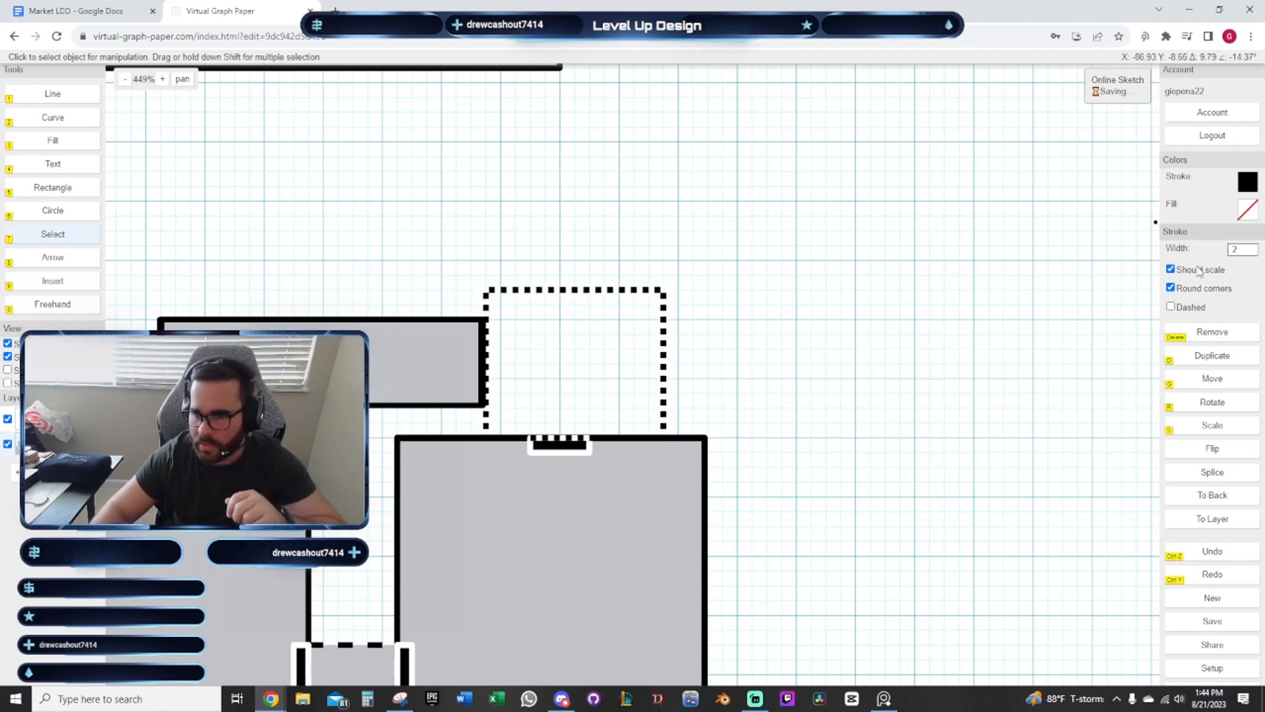
click(1248, 209)
click(1084, 245)
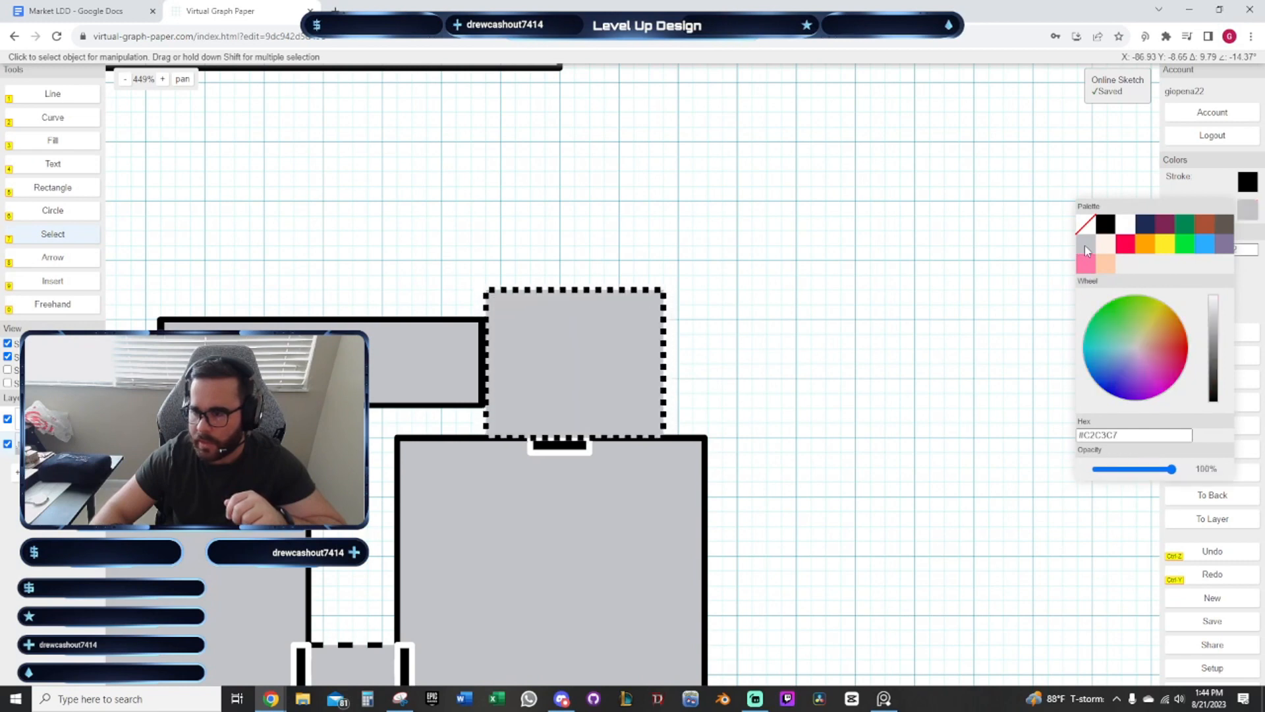
click(824, 339)
Move the door marker on the tall room's top wall just above that wall, inside the small room
drag(833, 350, 741, 263)
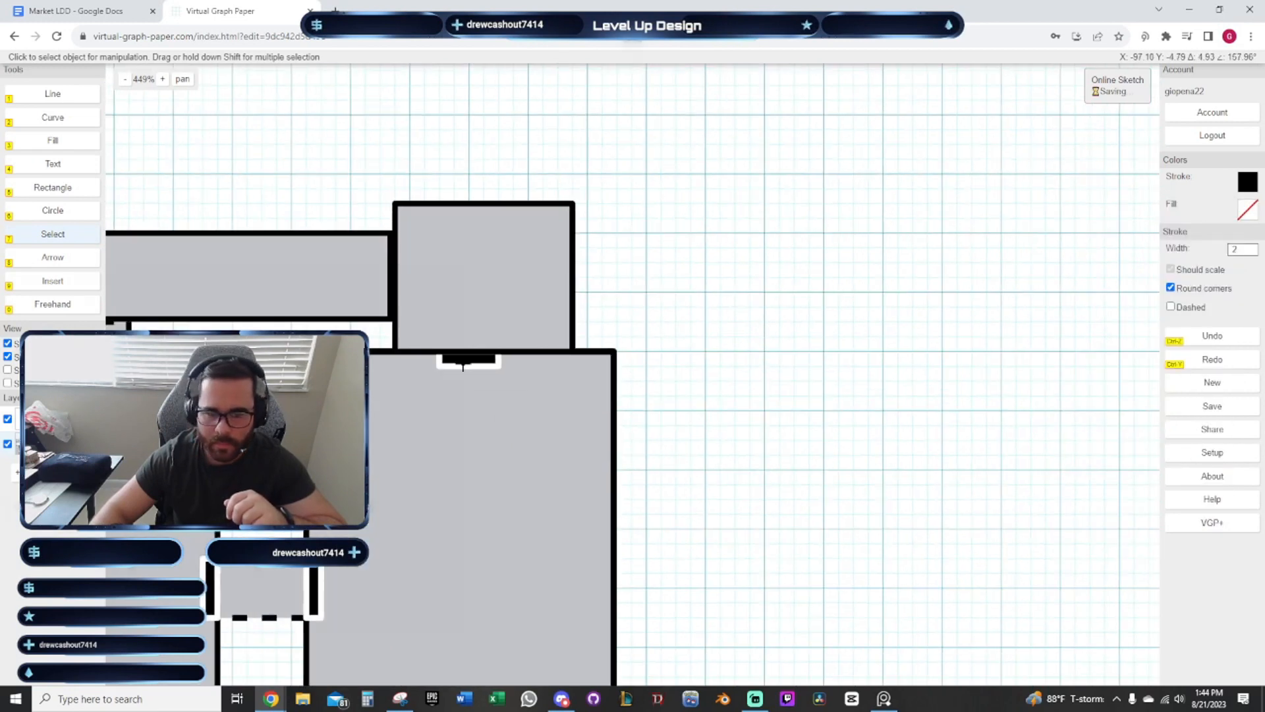
click(462, 363)
click(464, 366)
key(g)
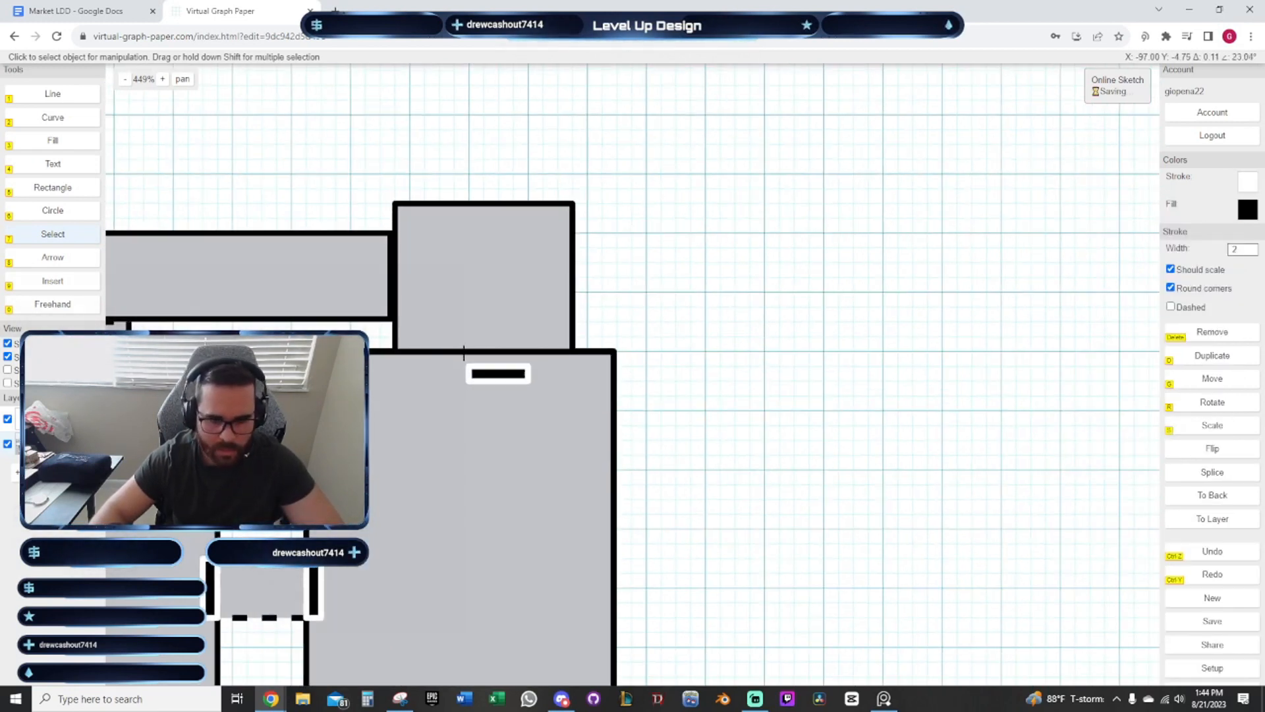
click(685, 322)
Duplicate the small room's door marker, rotate the copy 90° and place it inside the left wall where the corridor joins
drag(506, 330, 673, 364)
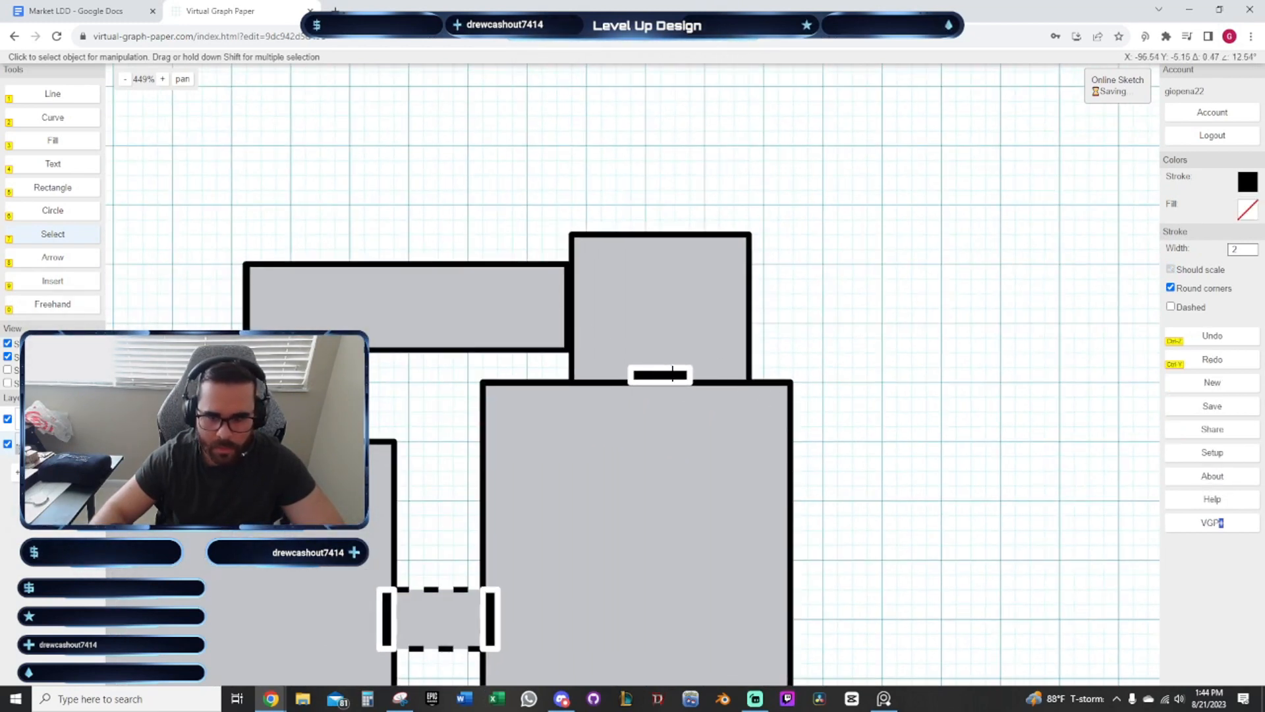
click(672, 374)
key(d)
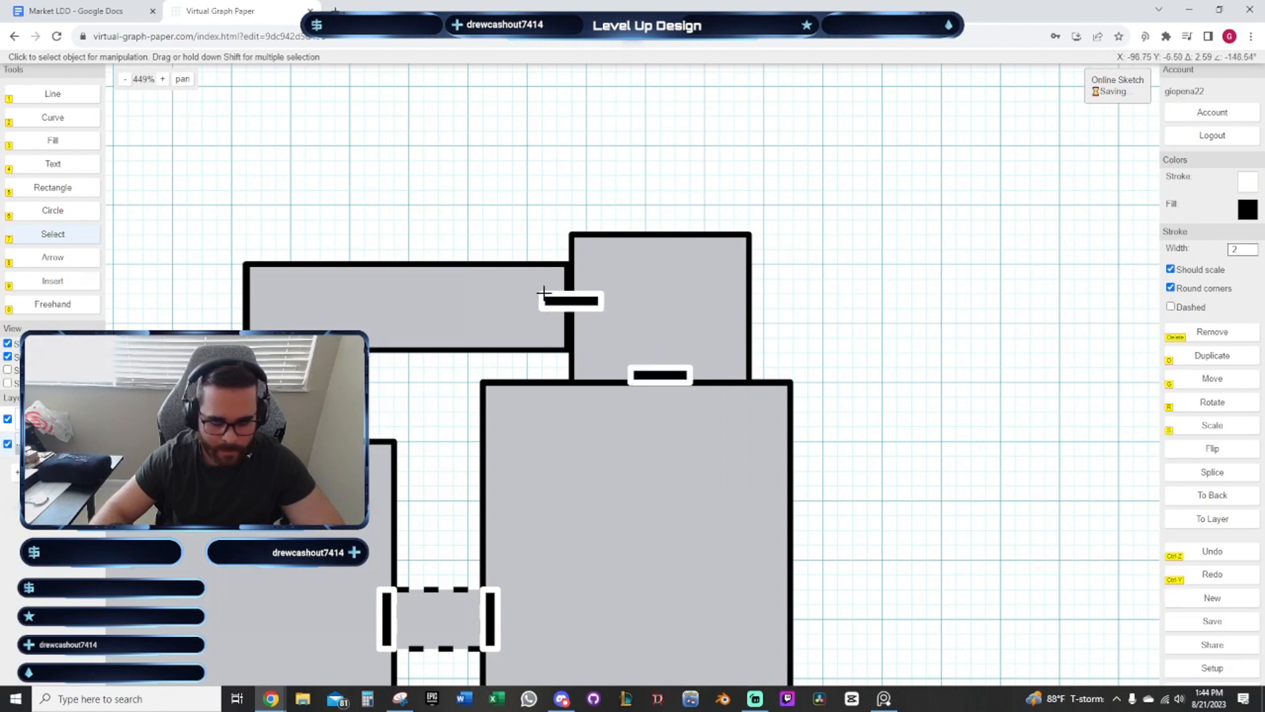
key(r)
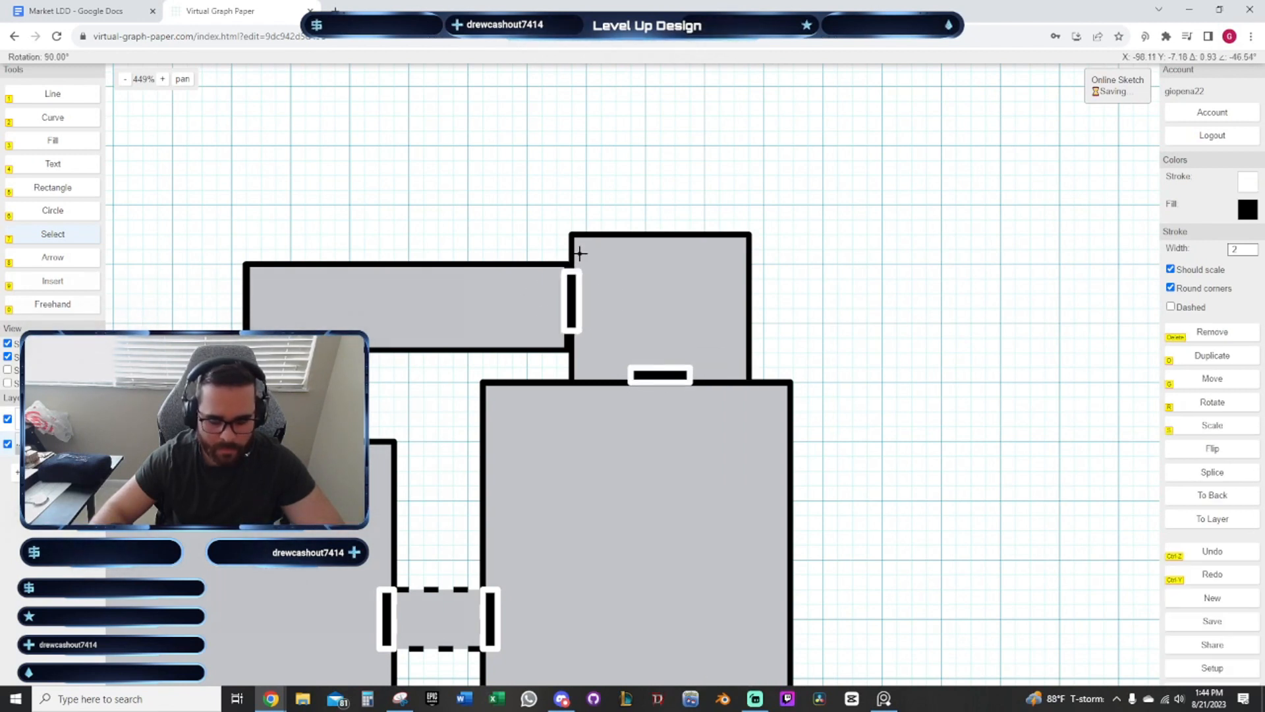
click(580, 253)
drag(566, 277, 543, 259)
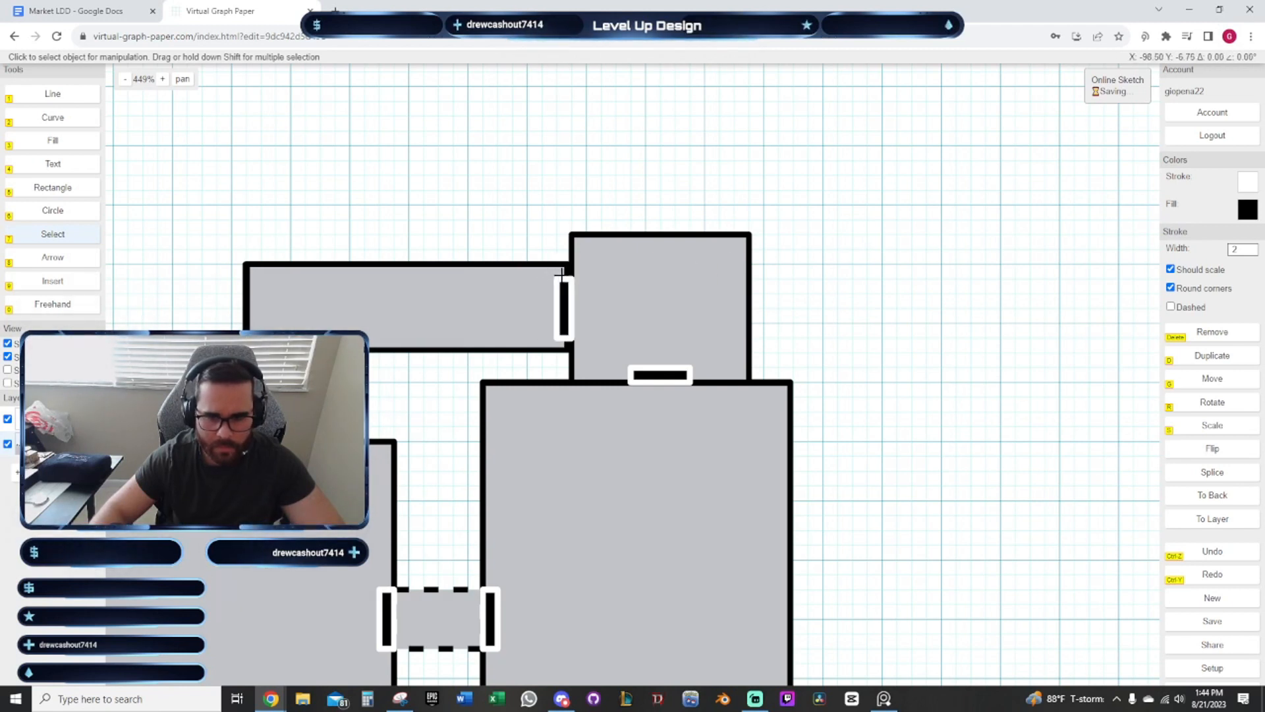
drag(560, 272, 574, 273)
mouse_move(824, 355)
mouse_down()
mouse_move(706, 310)
mouse_move(832, 375)
mouse_move(757, 237)
mouse_move(723, 336)
mouse_up()
Shift the small room's lower door marker along the shared wall to the room's bottom-right corner
scroll(729, 299, down, 2)
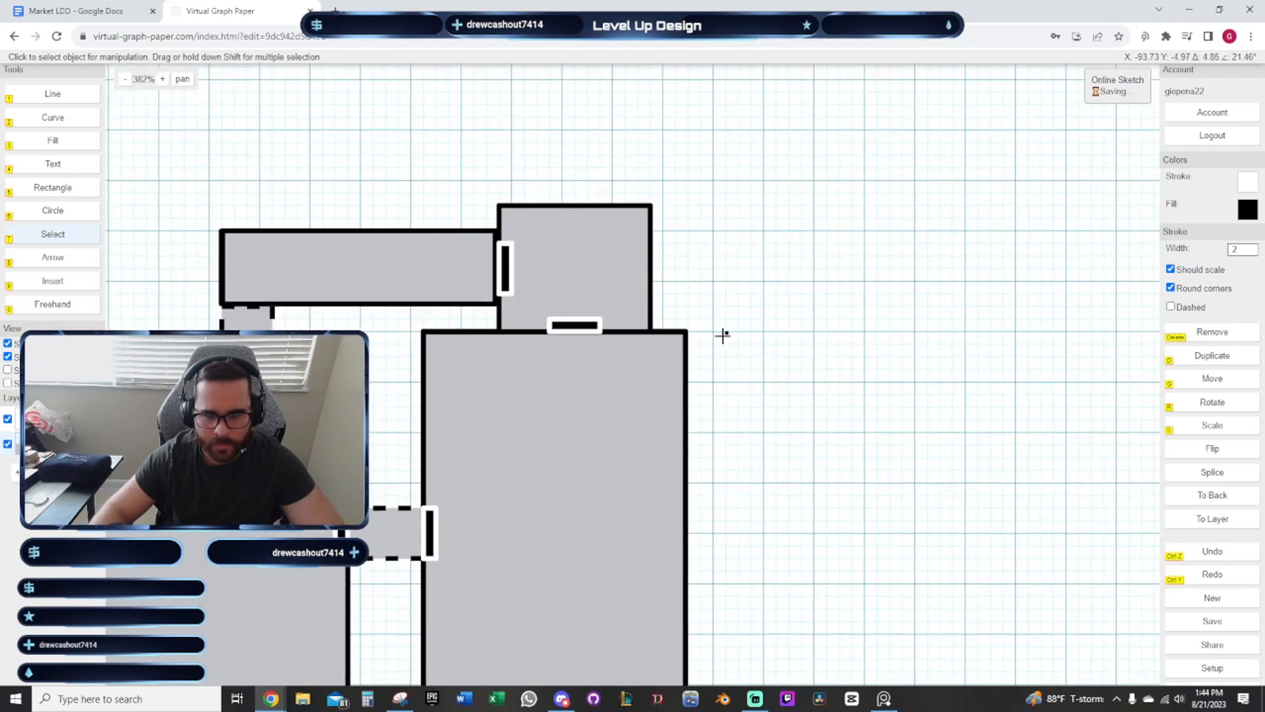
click(584, 328)
click(590, 334)
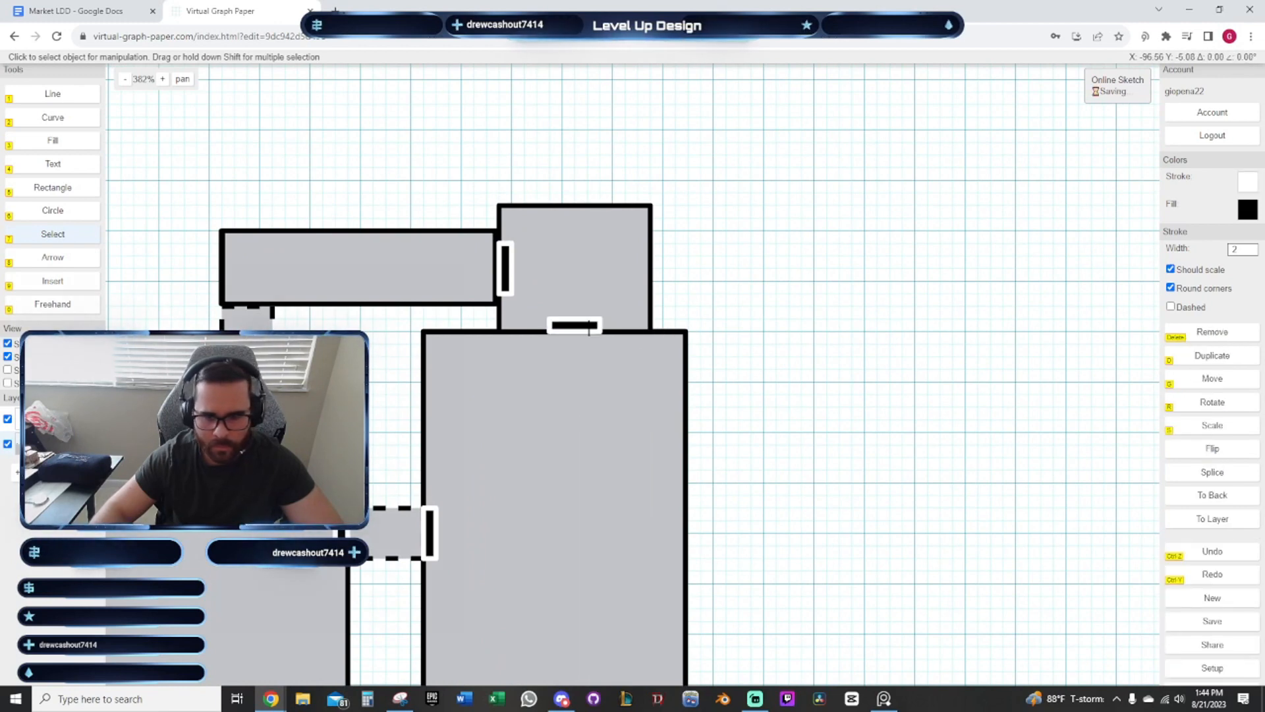
drag(556, 328, 590, 323)
drag(787, 296, 829, 392)
click(749, 307)
Duplicate the door marker at the foot of the upright dashed connector and place the copy where the connector meets the corridor above
drag(415, 394, 516, 412)
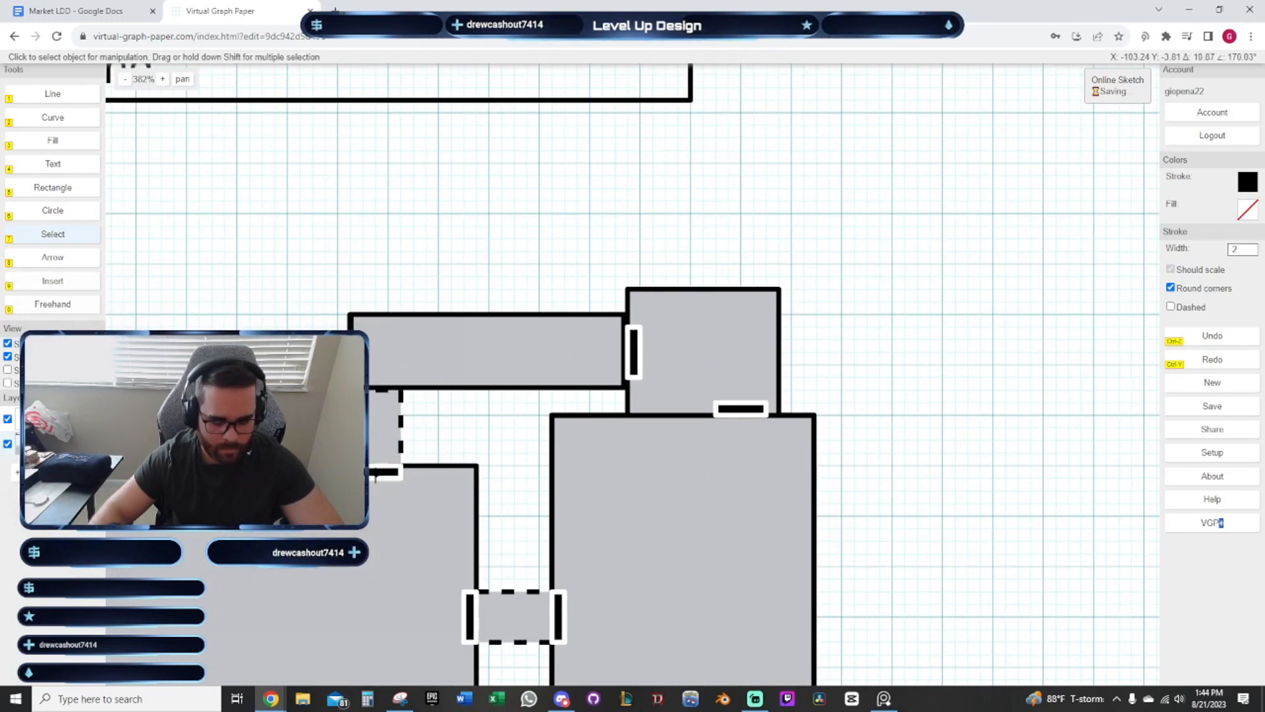
click(375, 475)
click(376, 475)
key(d)
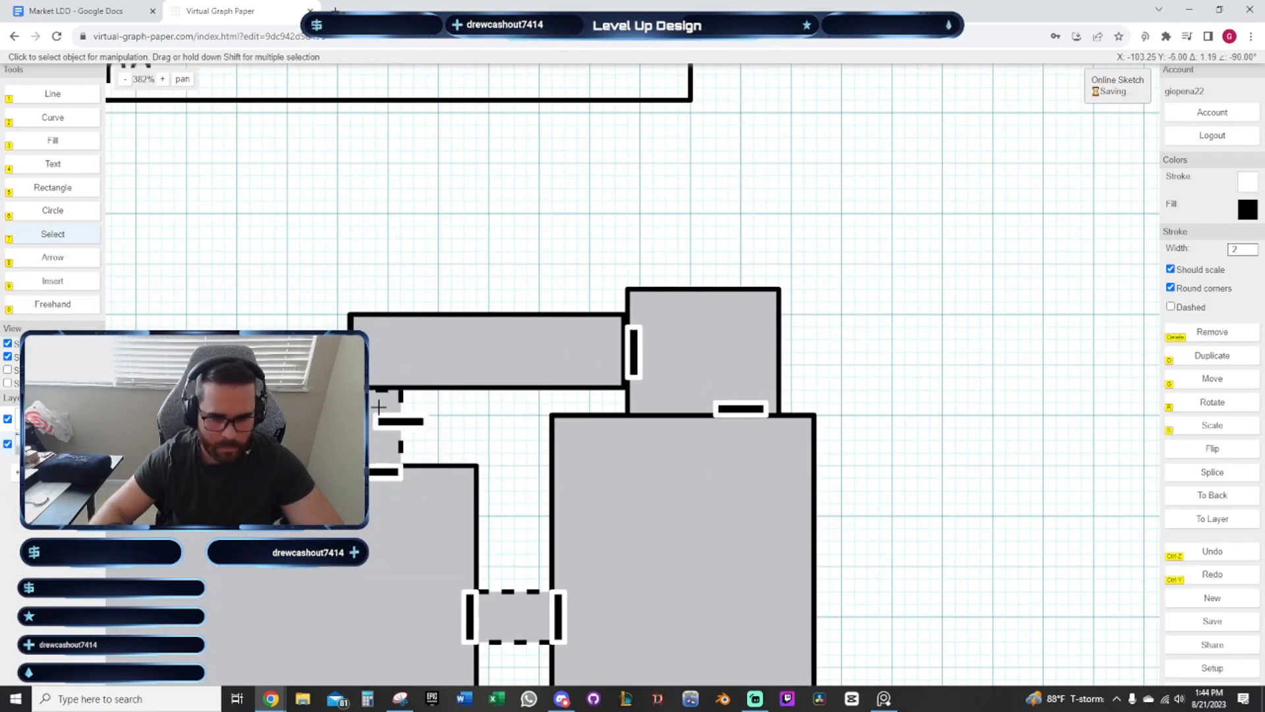
click(346, 372)
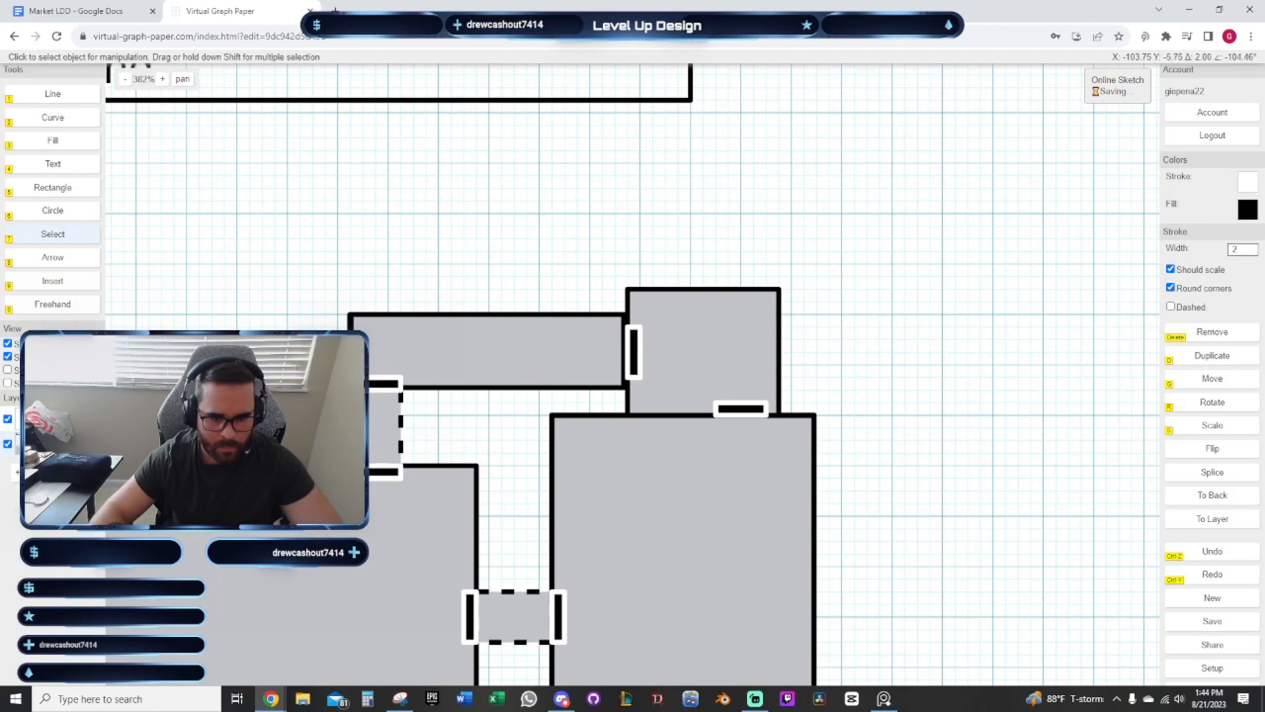
click(494, 431)
click(483, 356)
click(492, 421)
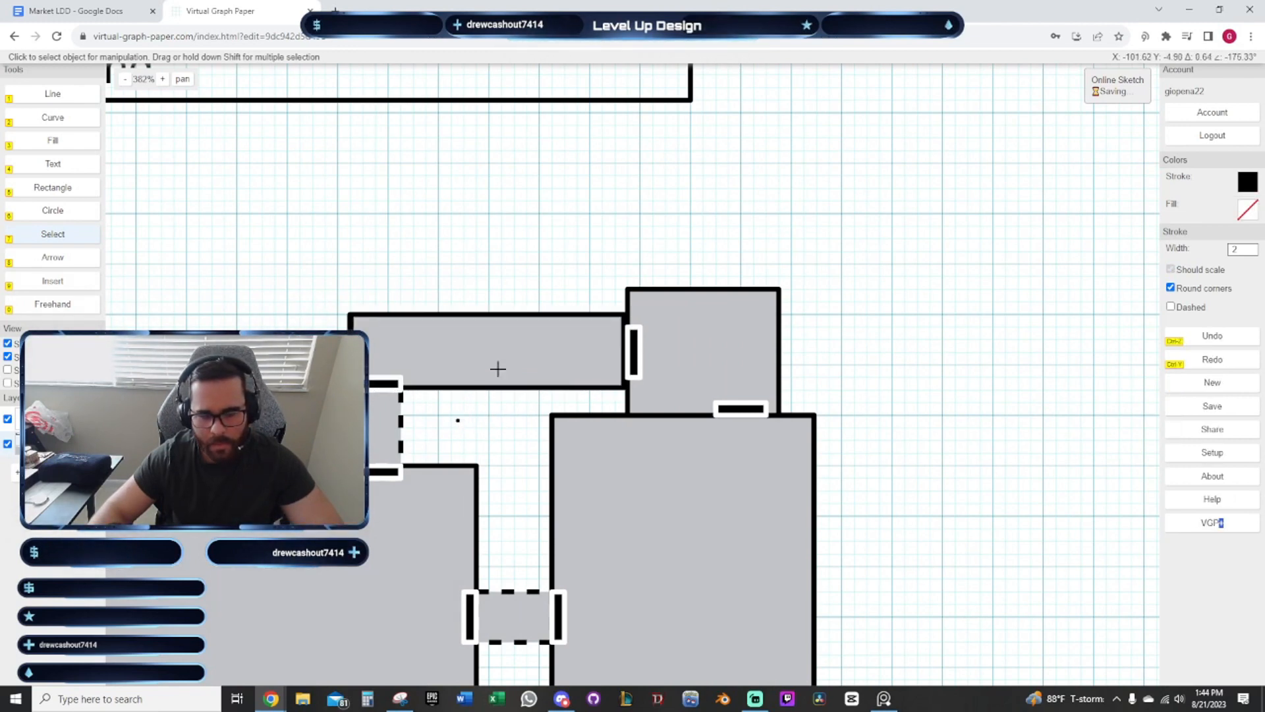
scroll(498, 369, down, 6)
drag(461, 531, 646, 101)
scroll(437, 441, up, 1)
drag(343, 341, 455, 434)
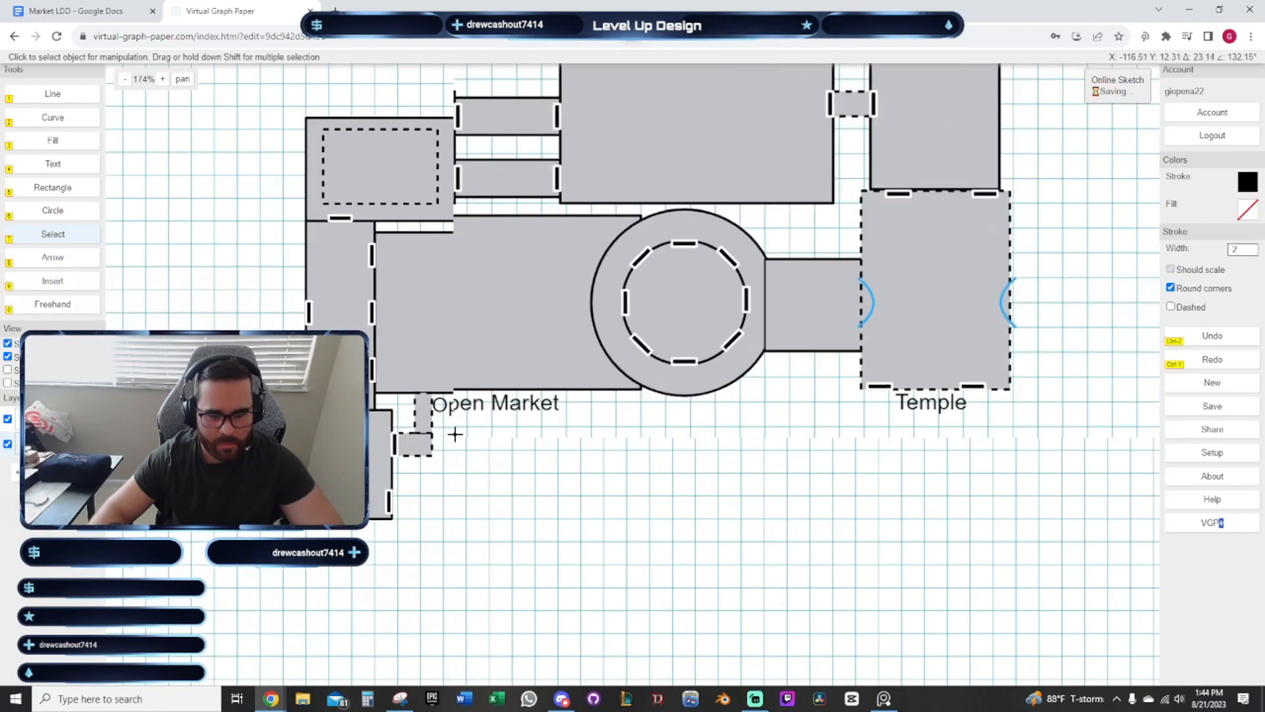
Examine the whole map layout and the empty area below the Open Market and Temple rooms
scroll(455, 435, up, 2)
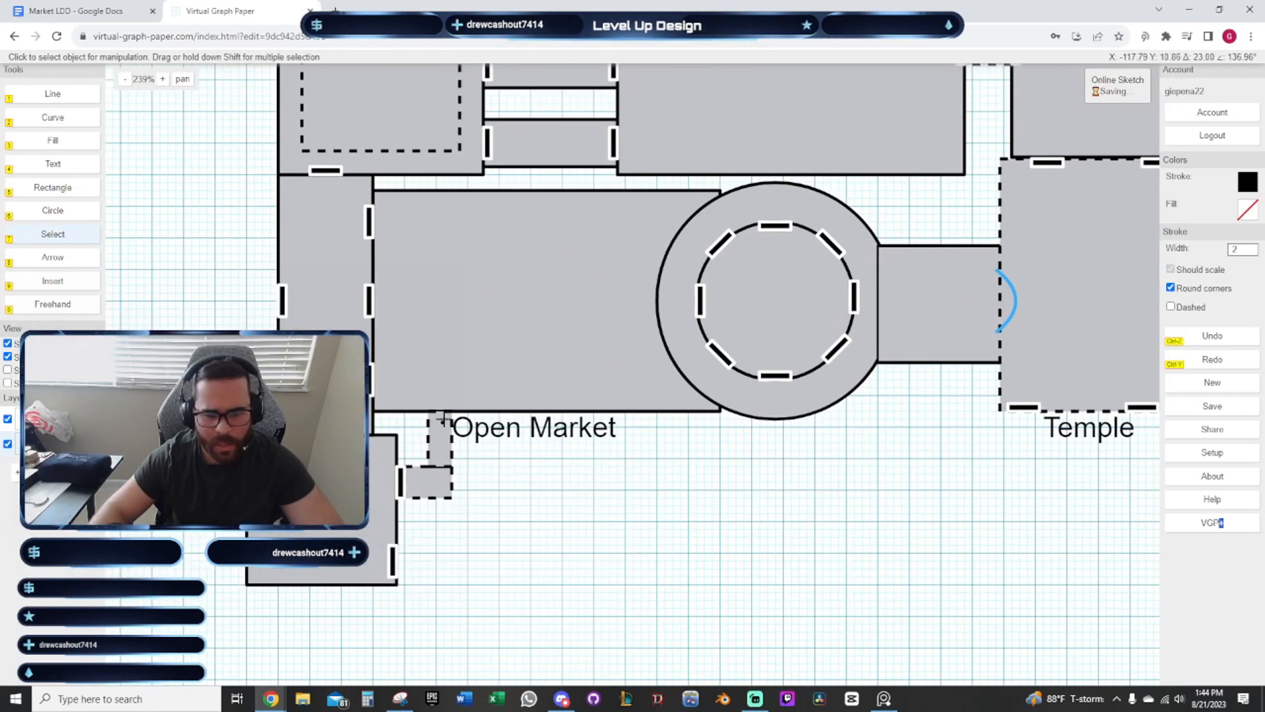
drag(670, 503, 583, 424)
scroll(596, 427, down, 2)
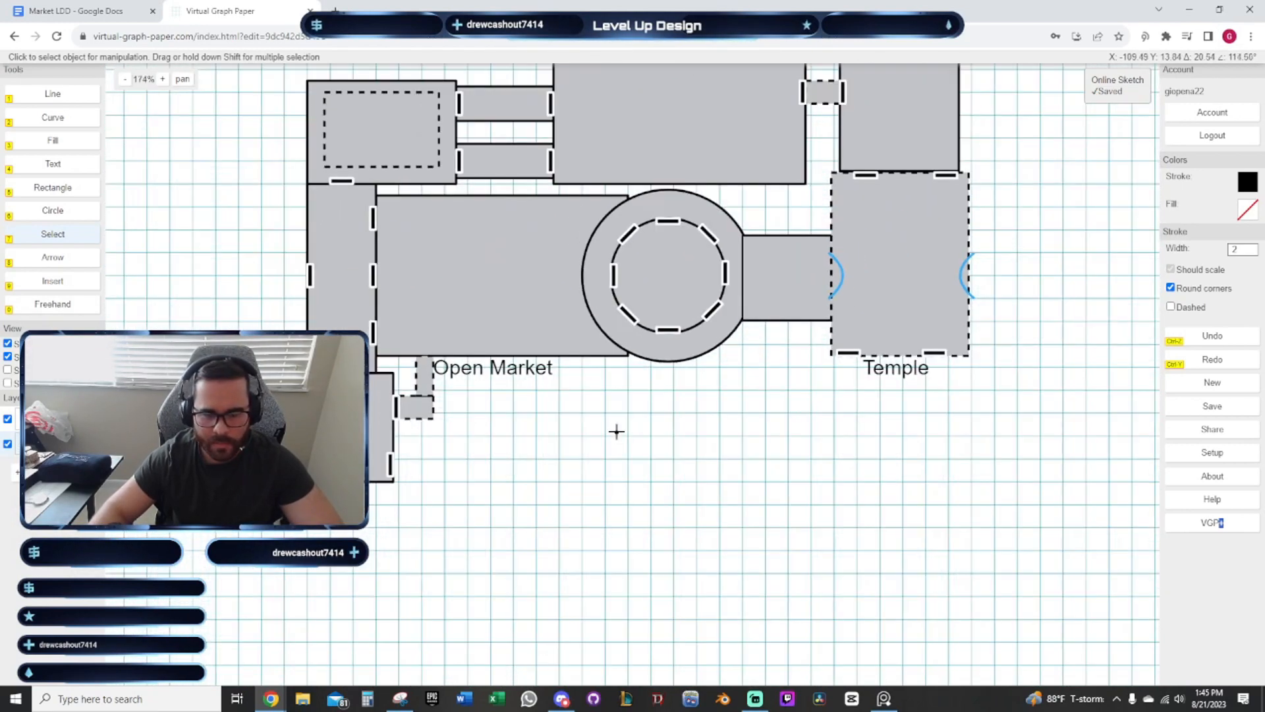
drag(685, 447, 525, 677)
scroll(558, 161, up, 2)
drag(557, 161, 337, 292)
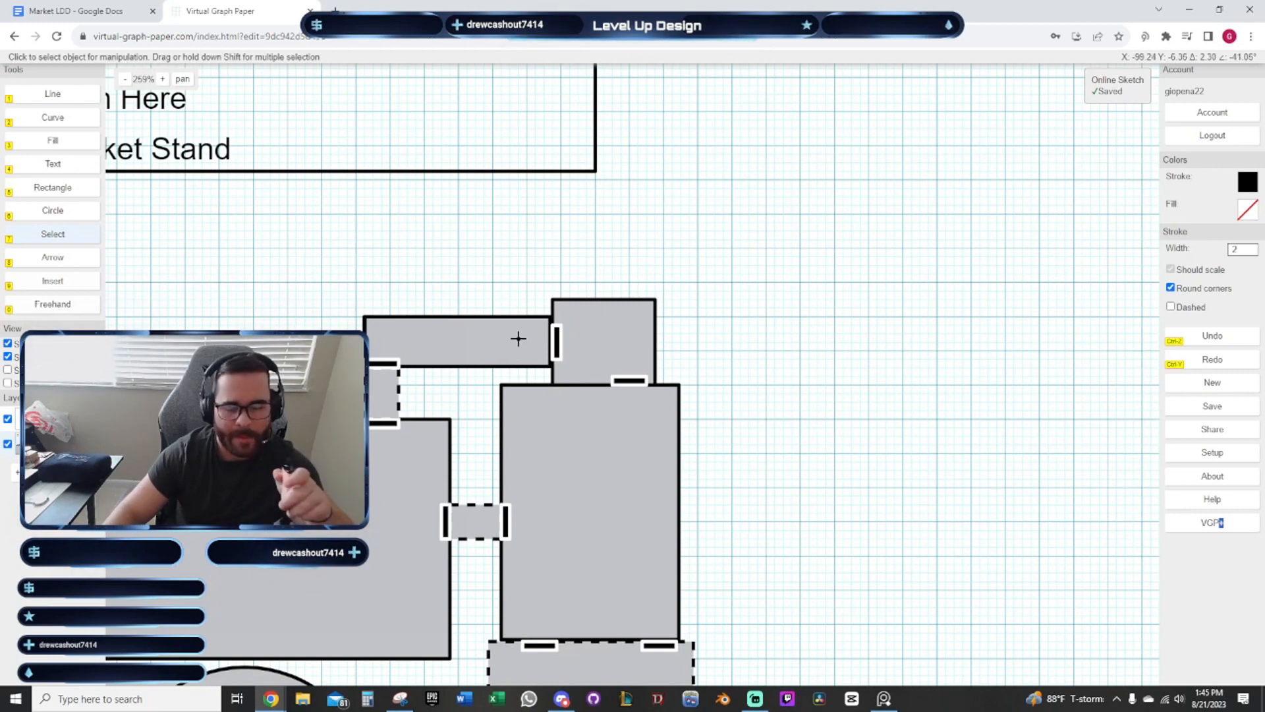
drag(635, 332, 466, 288)
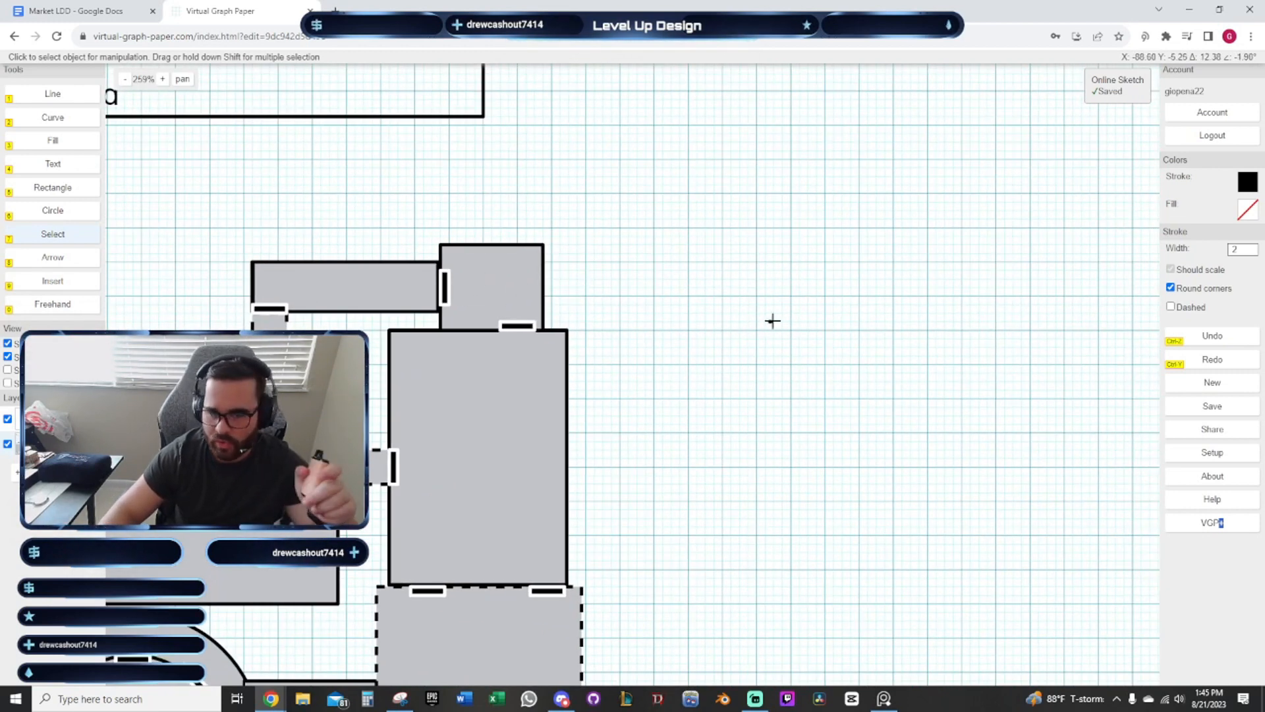
drag(771, 319, 733, 282)
drag(360, 300, 474, 248)
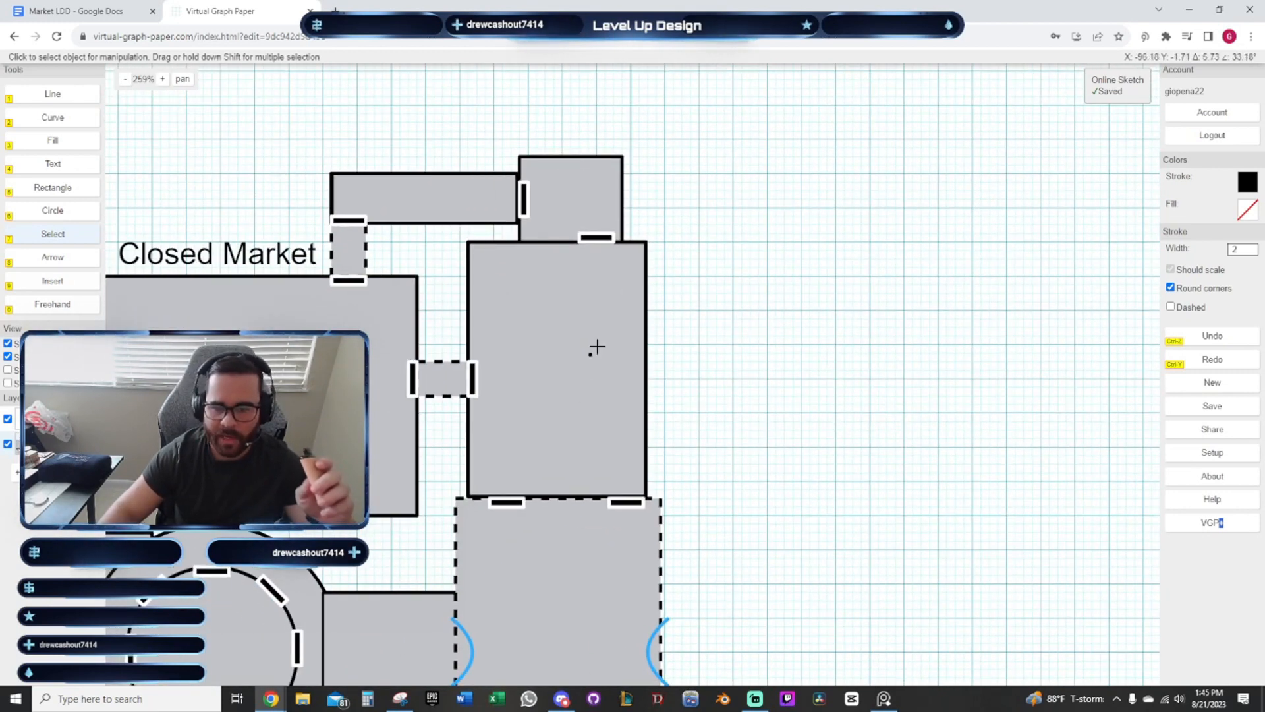
drag(615, 460, 562, 360)
drag(761, 353, 773, 375)
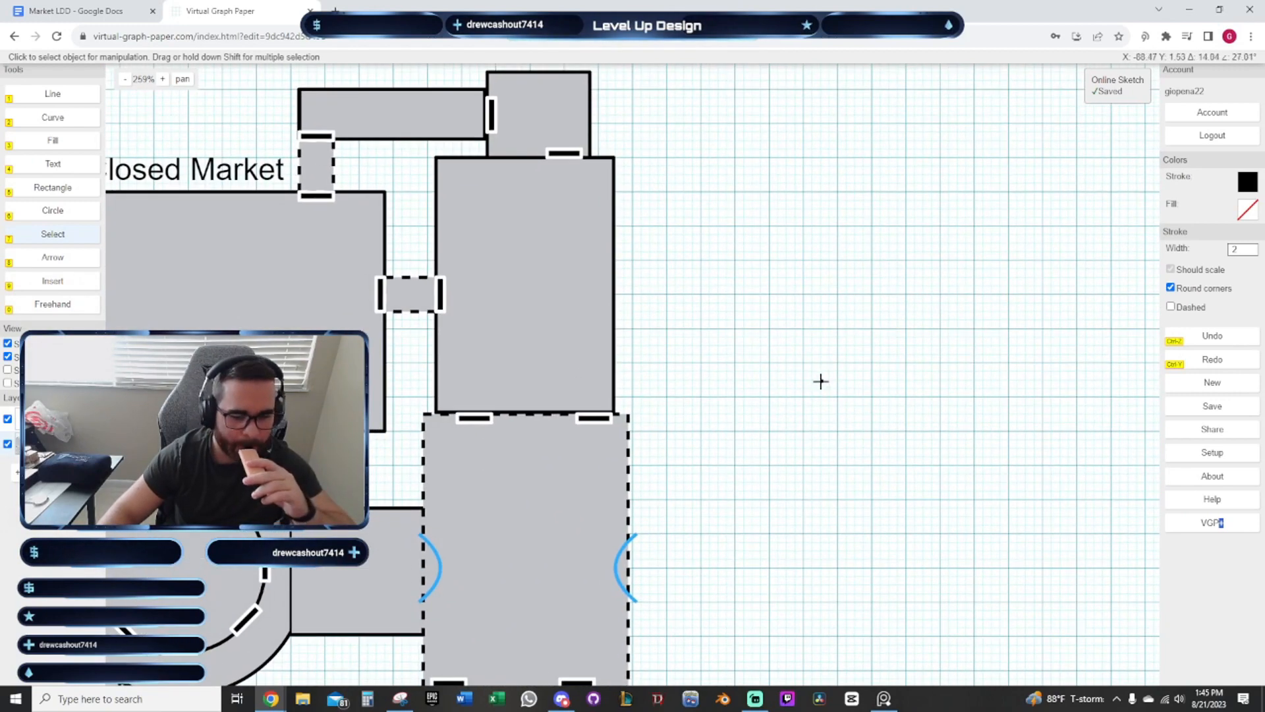
scroll(819, 378, down, 3)
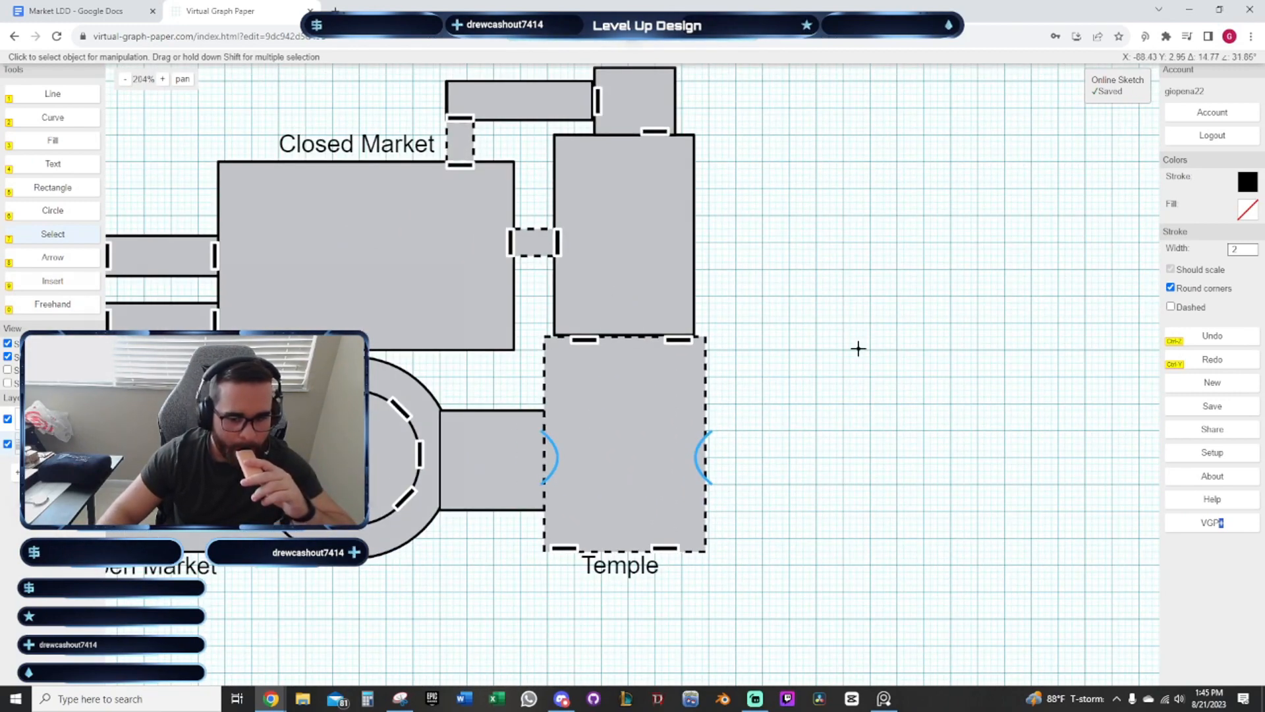
scroll(797, 313, down, 3)
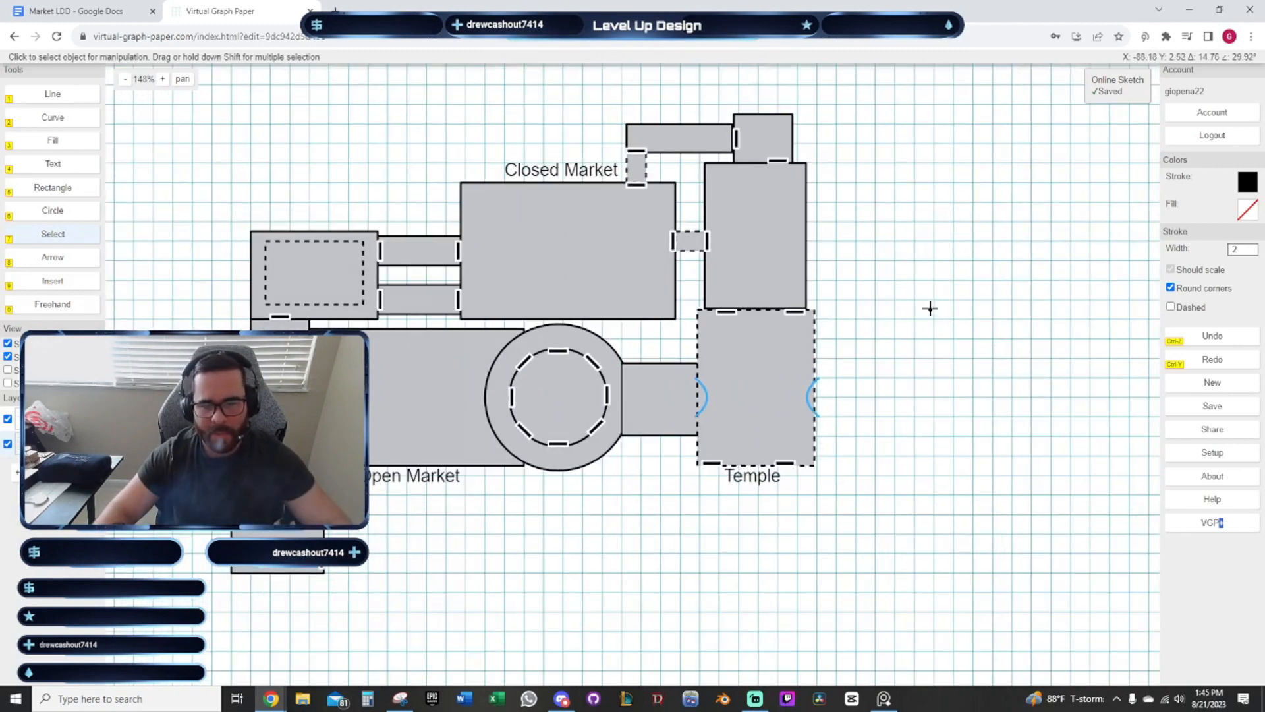
drag(867, 350, 860, 338)
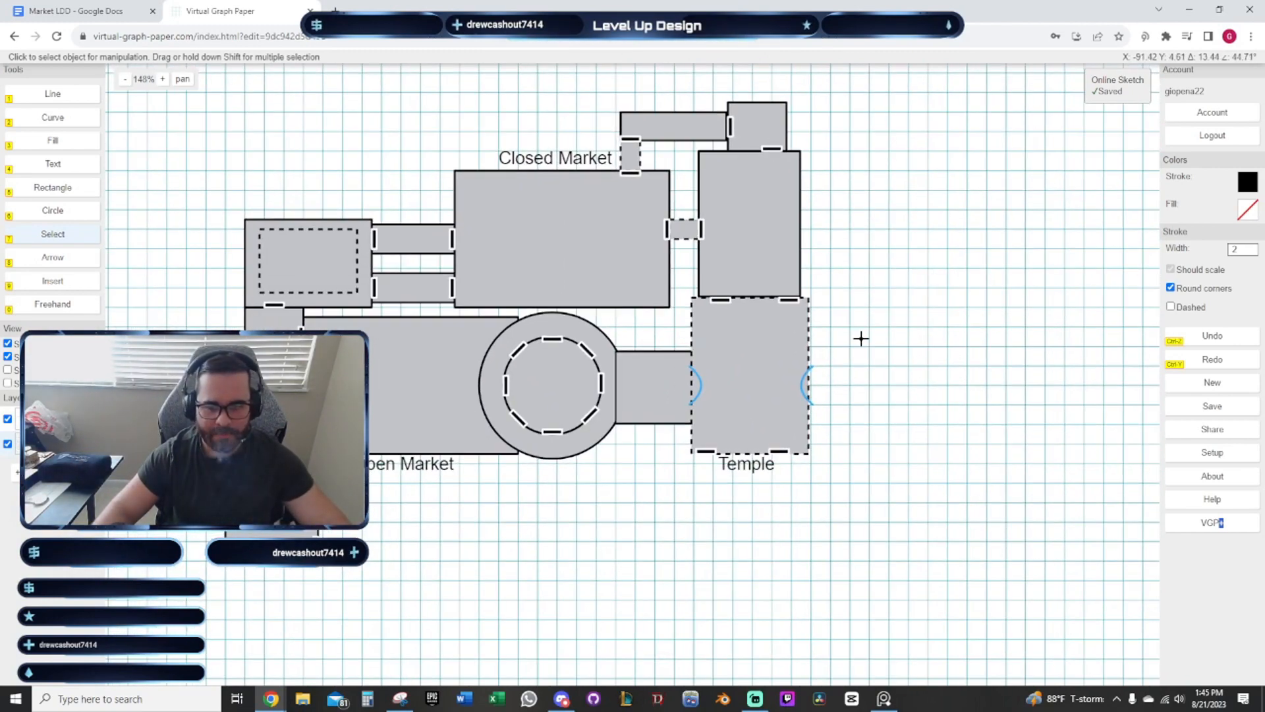
scroll(468, 555, up, 3)
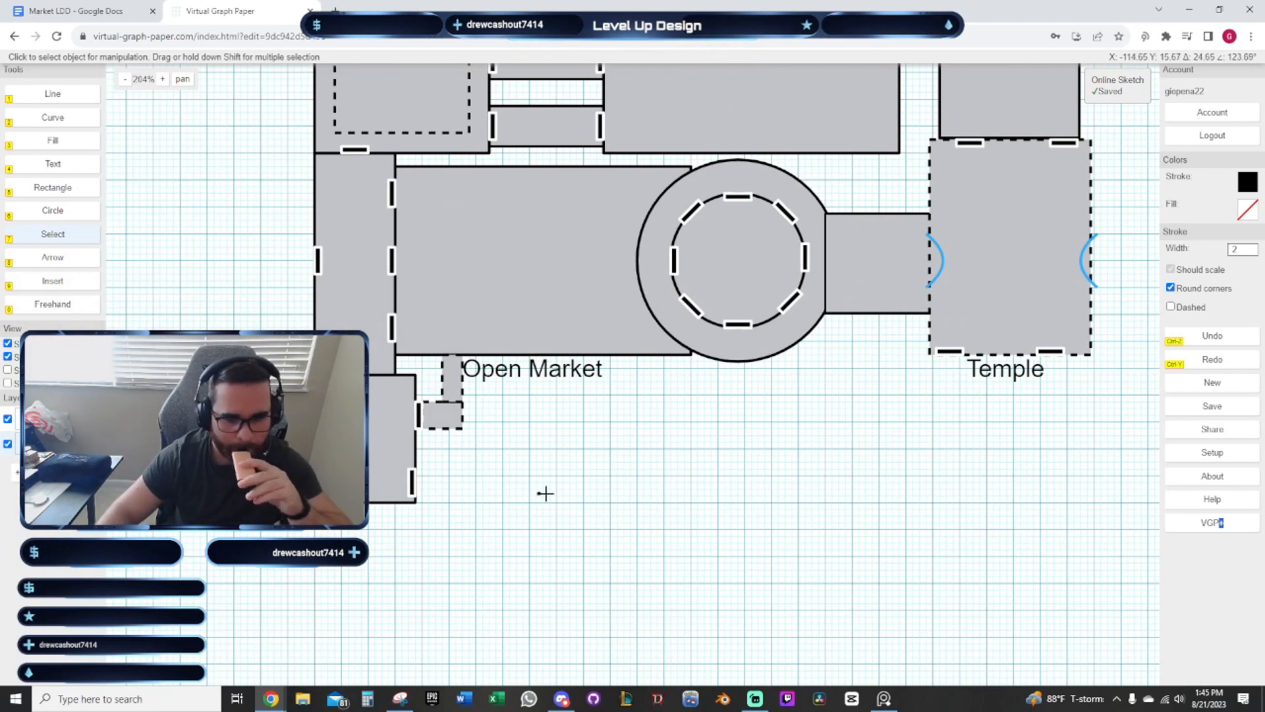
drag(579, 485, 491, 483)
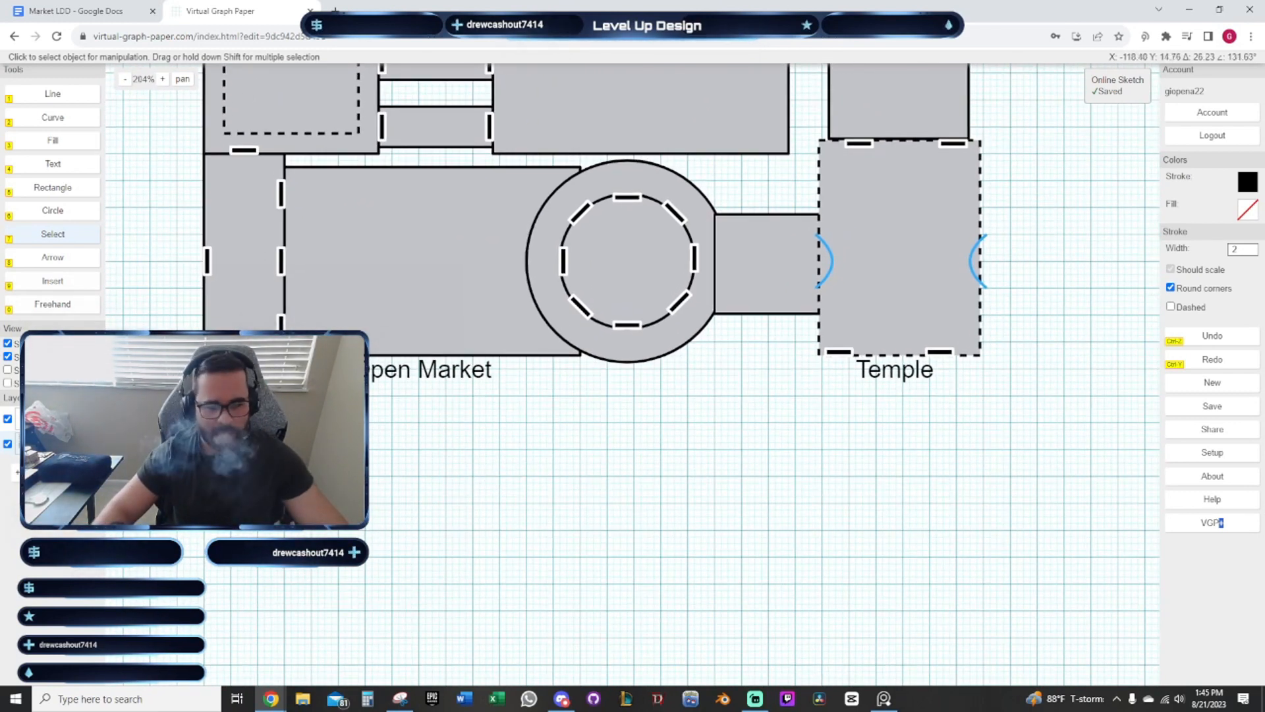
drag(567, 485, 556, 445)
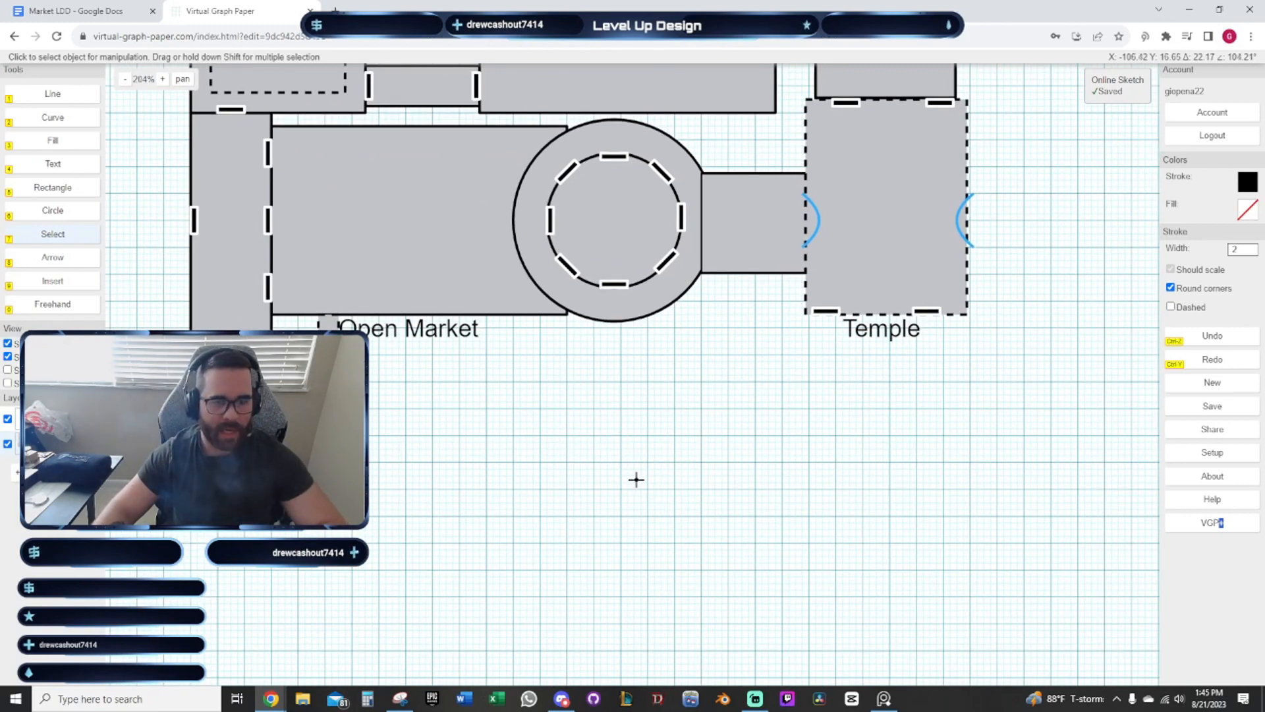
scroll(632, 482, down, 3)
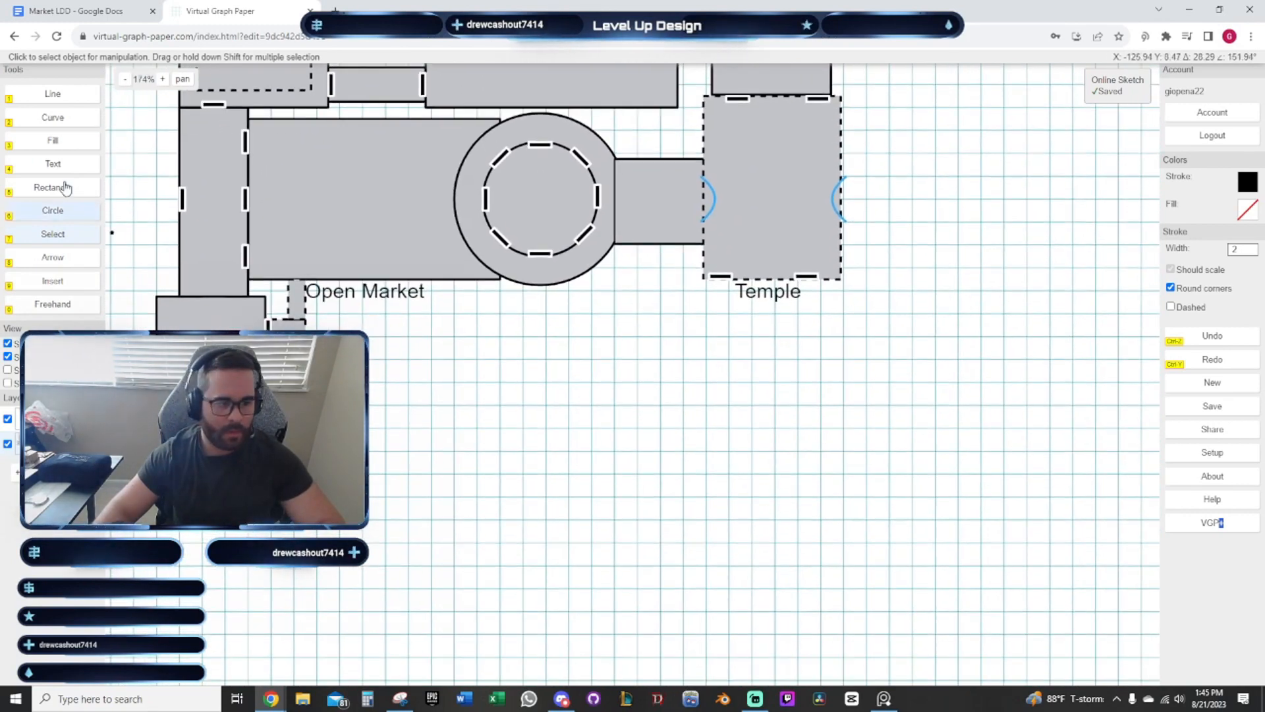
Draw a rectangular room about 13 by 5 units in the empty area below Open Market
click(65, 188)
scroll(489, 406, up, 3)
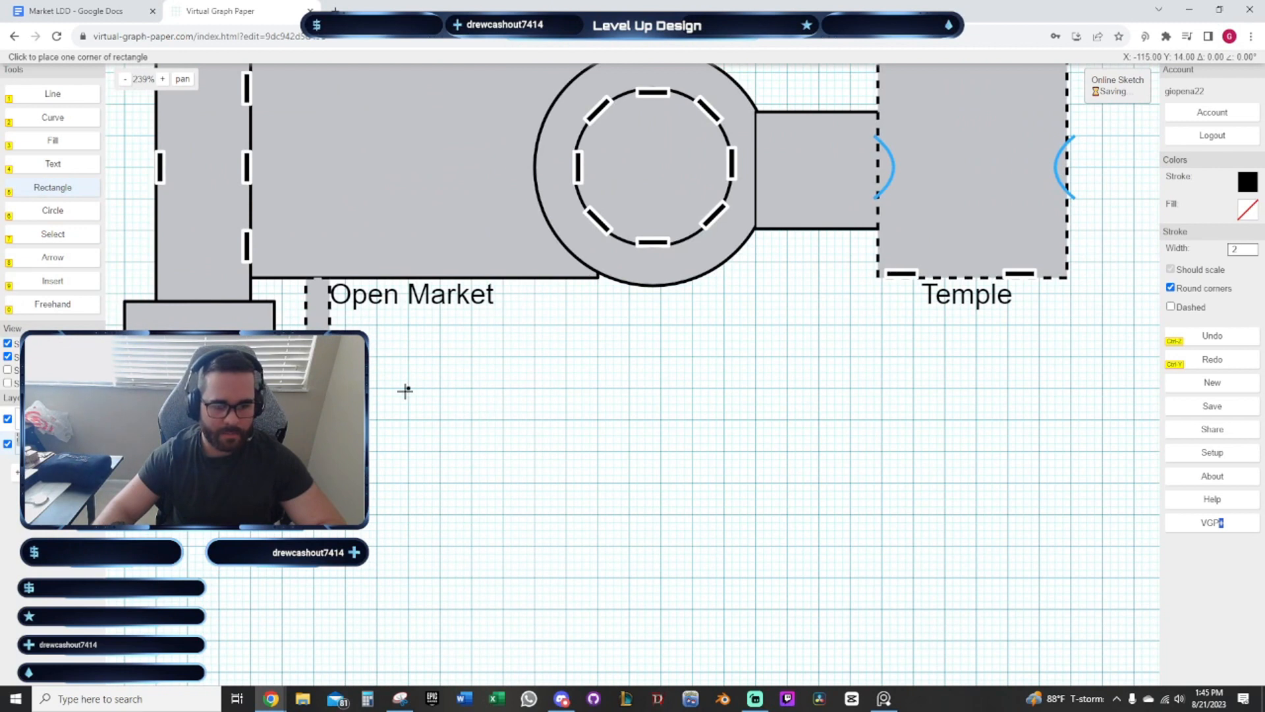
click(405, 390)
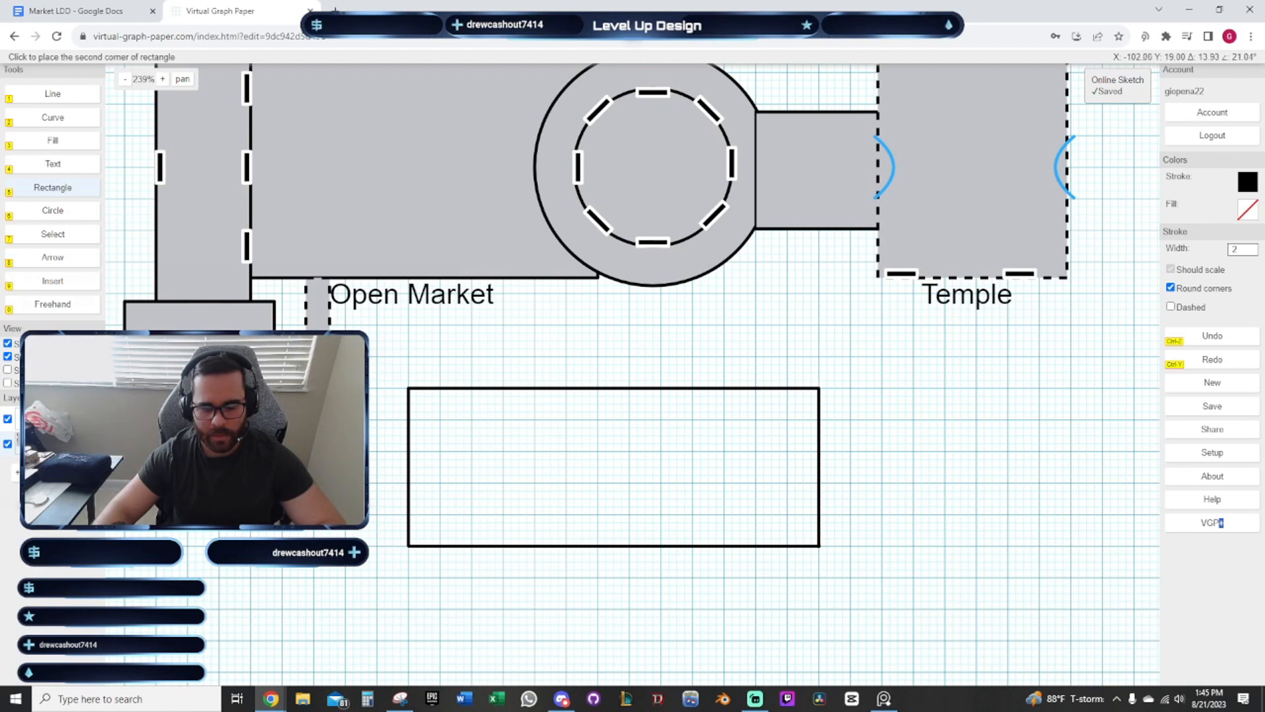
click(820, 545)
Fill the new rectangular room below Open Market with grey #C2C3C7
key(7)
click(626, 434)
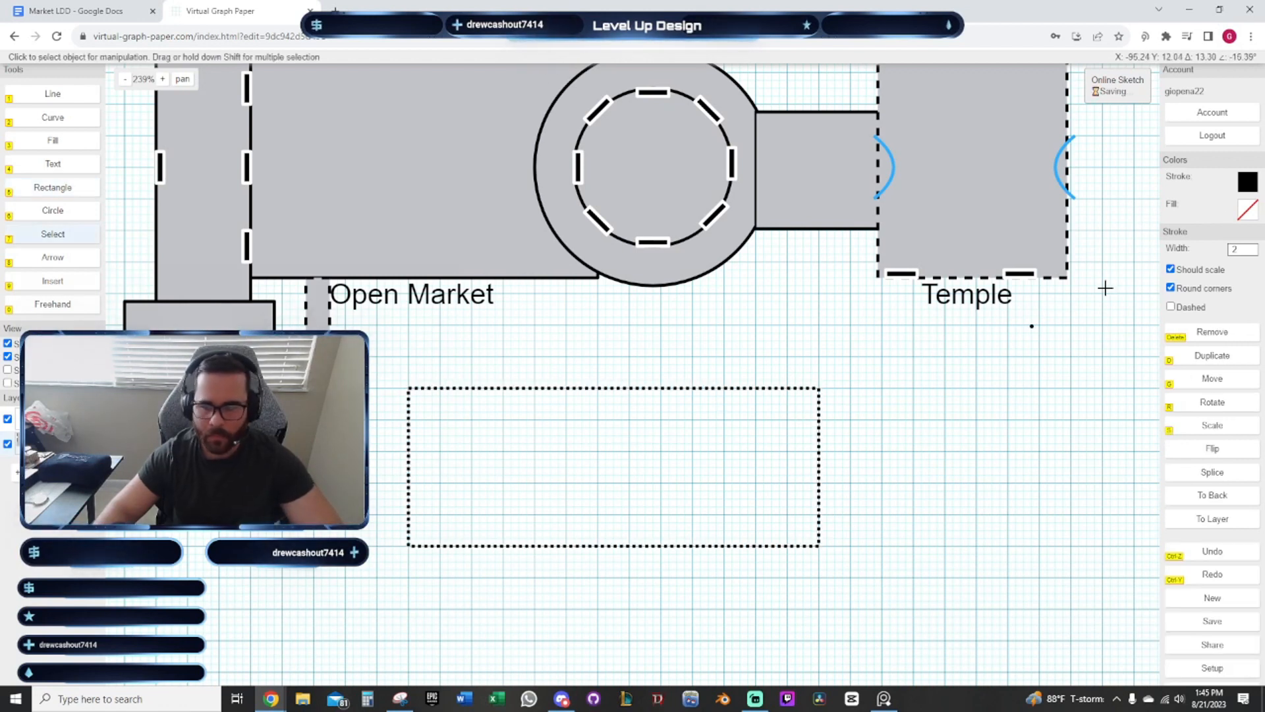
click(1248, 211)
click(1085, 243)
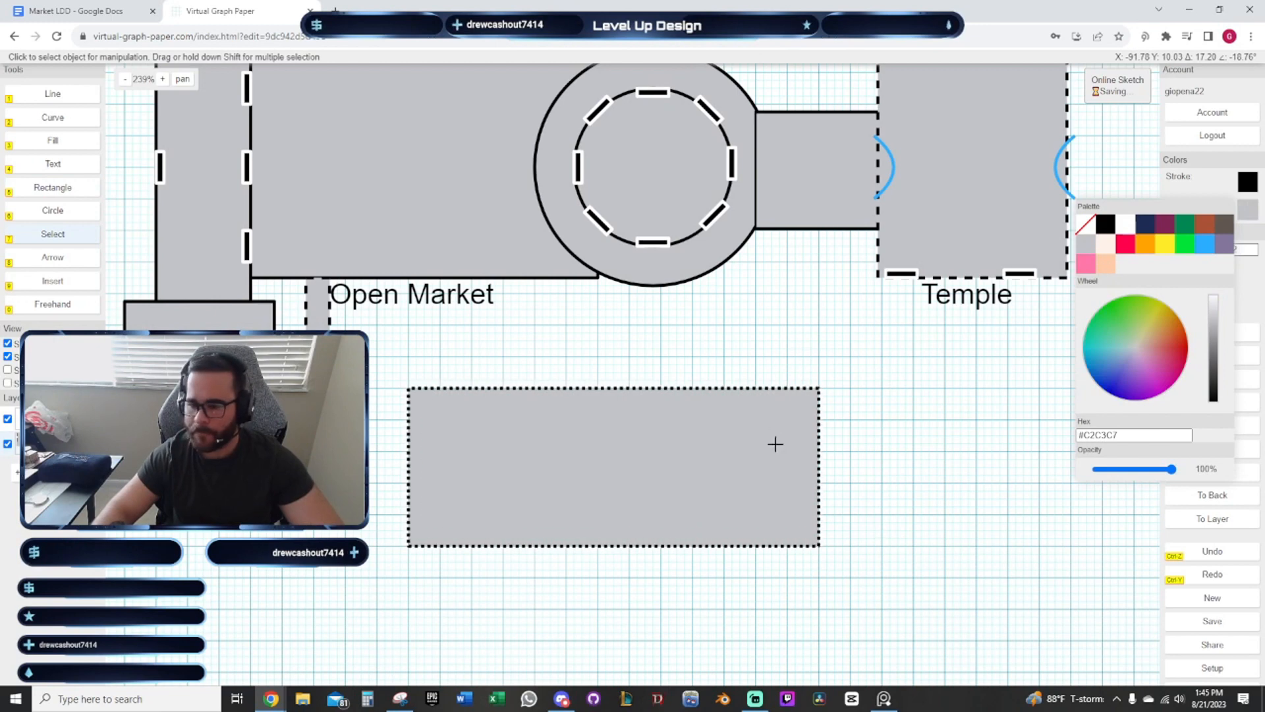
click(930, 417)
Draw a corridor rectangle about 2.75 by 1.5 units from the lower-right door marker of the room southwest of Open Market towards the new room
drag(931, 418, 985, 481)
click(686, 500)
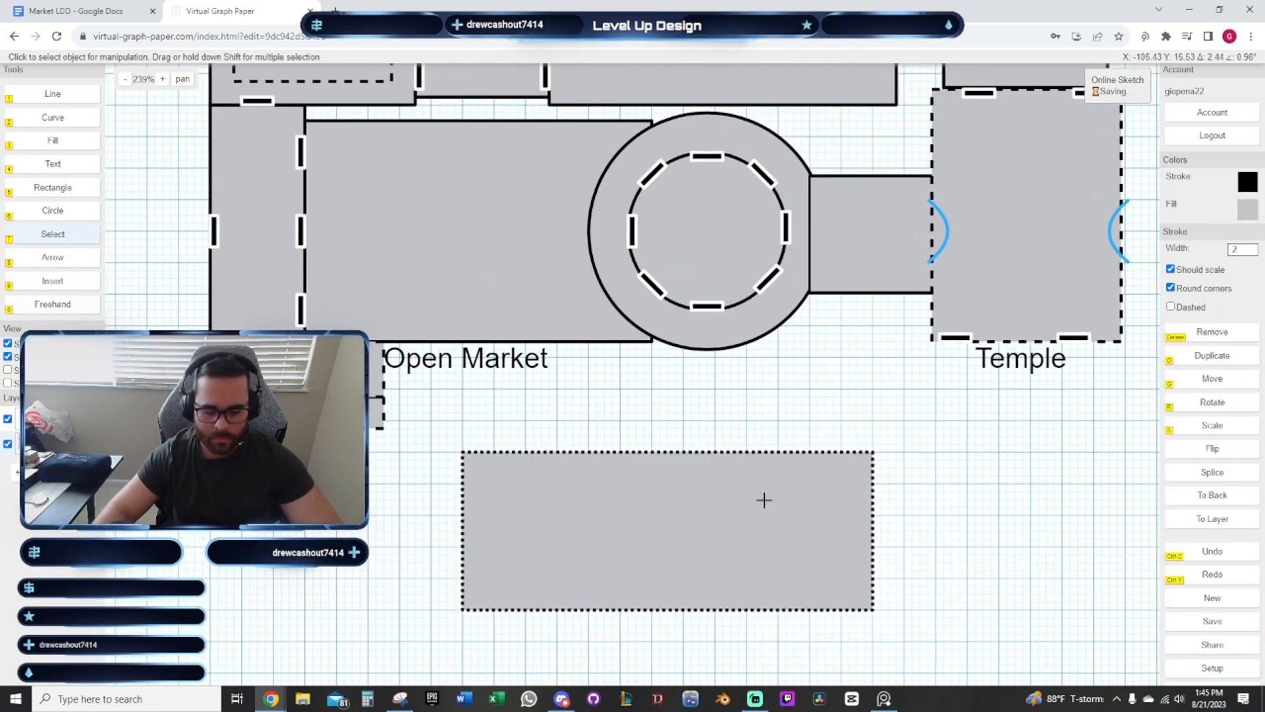
scroll(488, 443, up, 2)
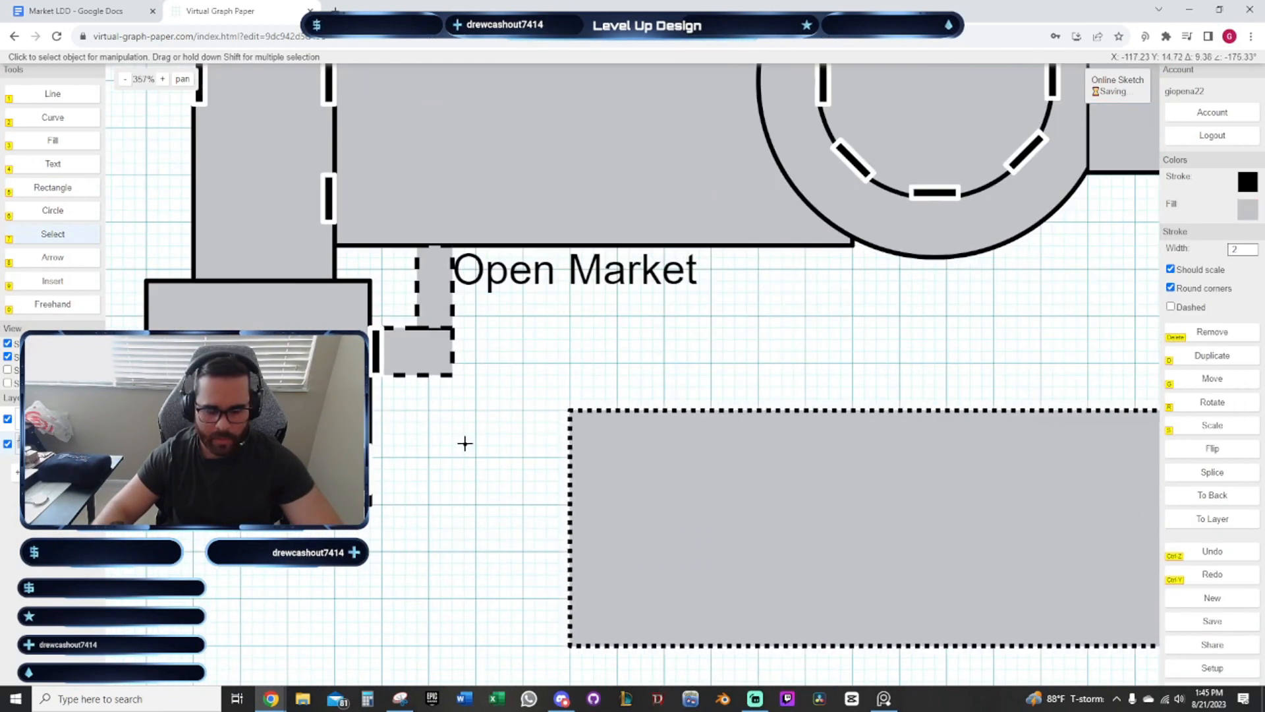
mouse_move(465, 444)
mouse_down()
mouse_move(483, 456)
mouse_move(482, 432)
mouse_up()
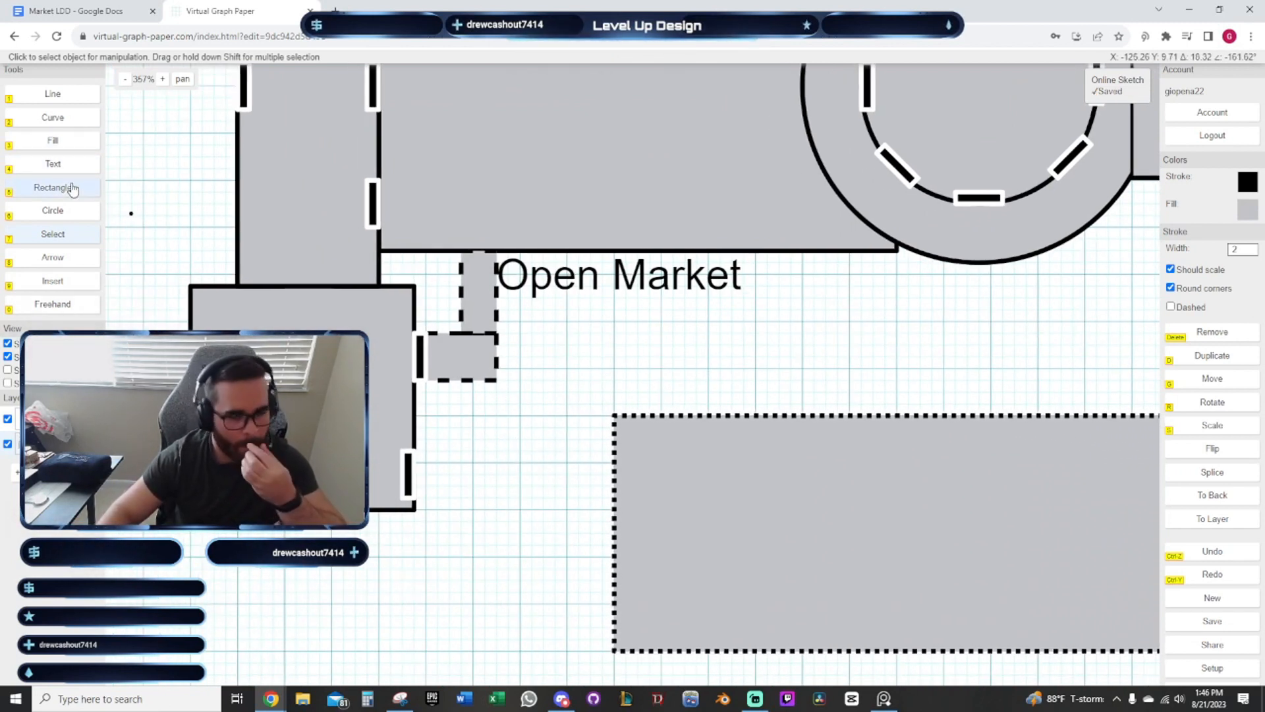
drag(487, 432, 462, 434)
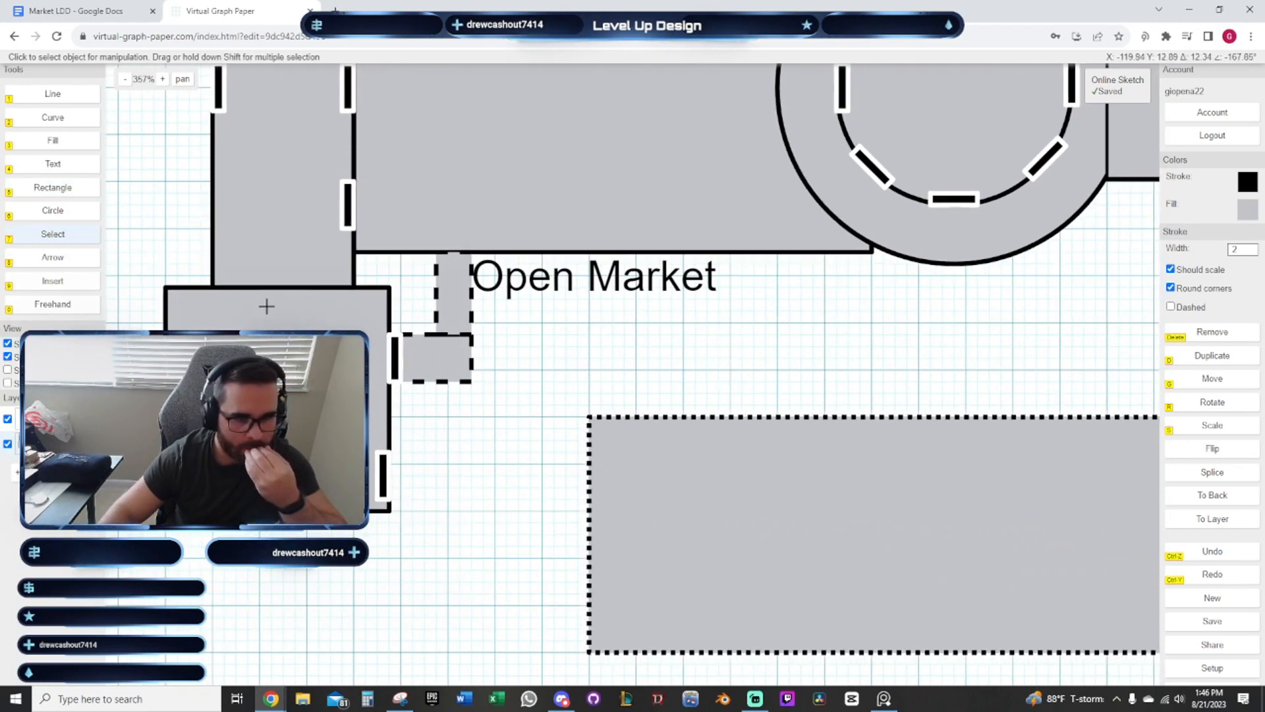
click(53, 187)
scroll(398, 446, up, 1)
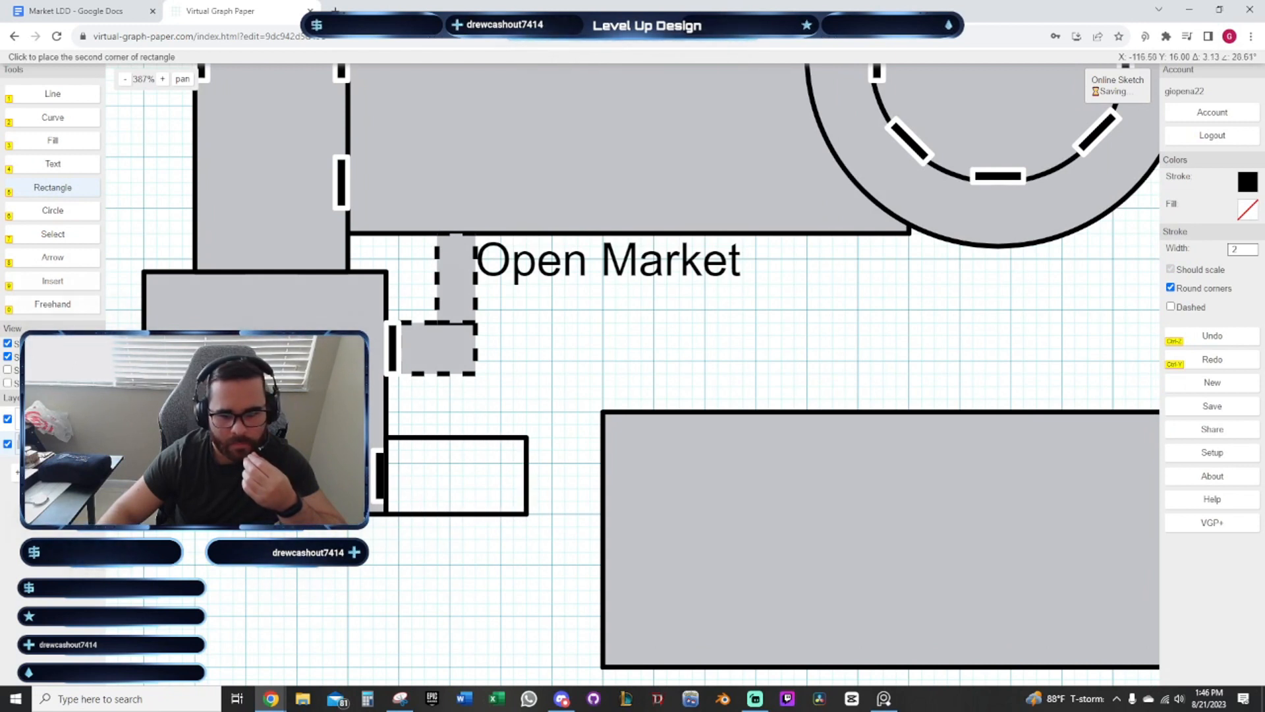
click(527, 513)
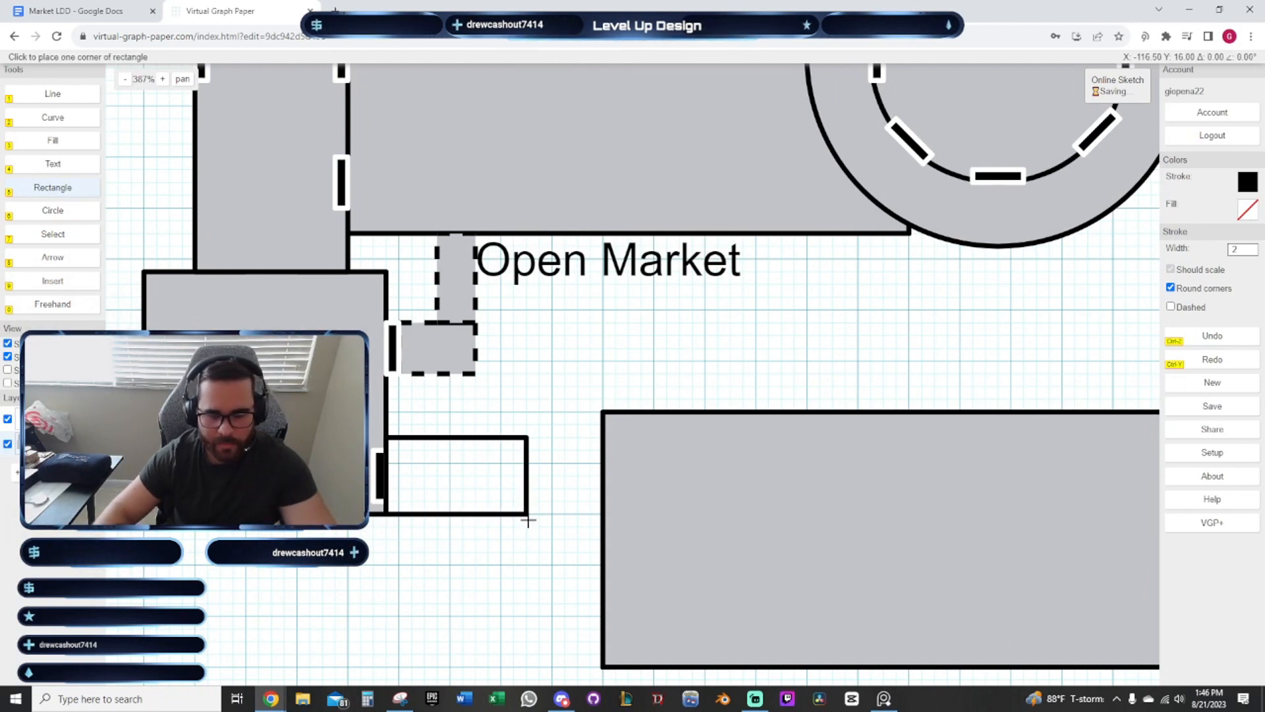
Fill the new corridor with grey #C2C3C7 and give it a dashed outline
key(7)
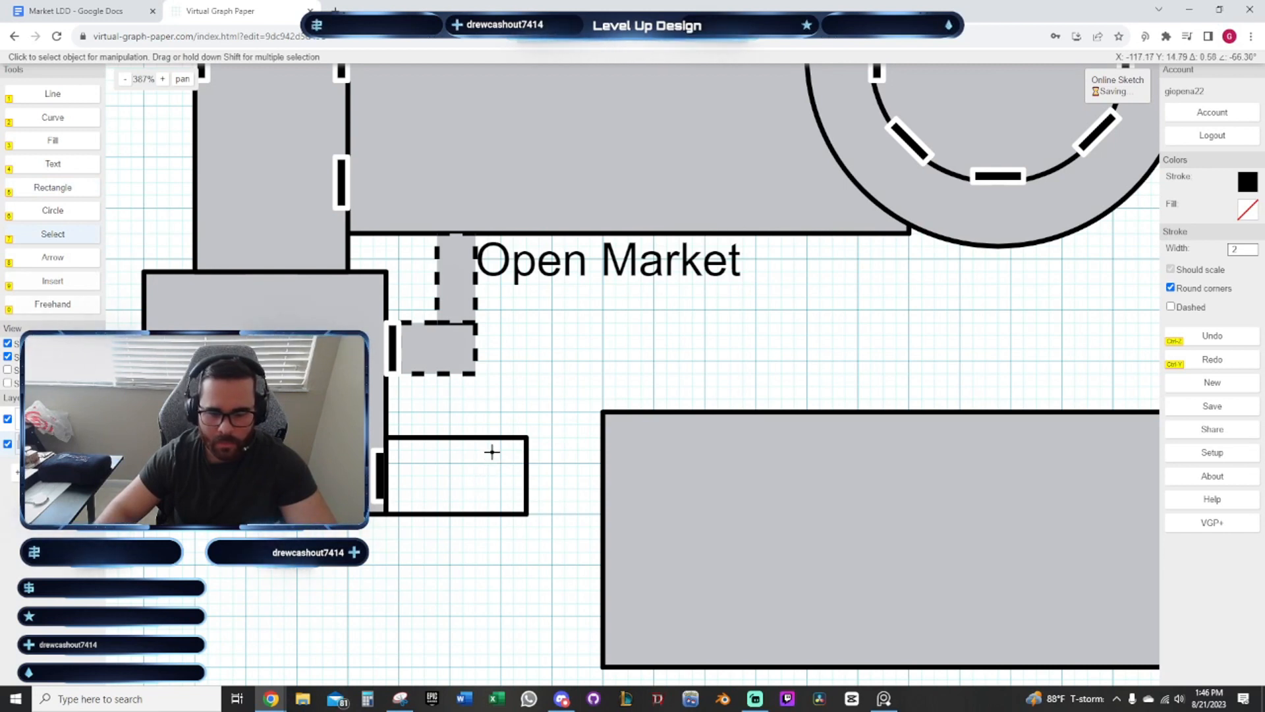
click(491, 450)
click(1247, 211)
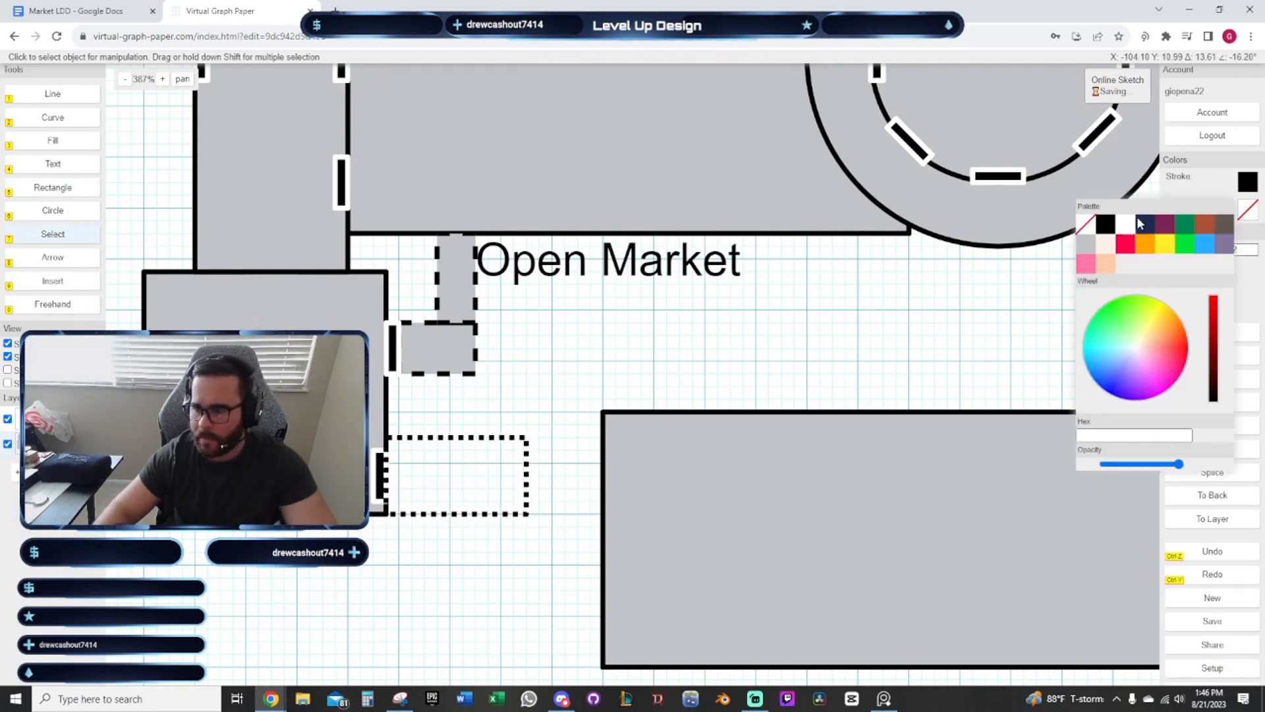
click(1086, 244)
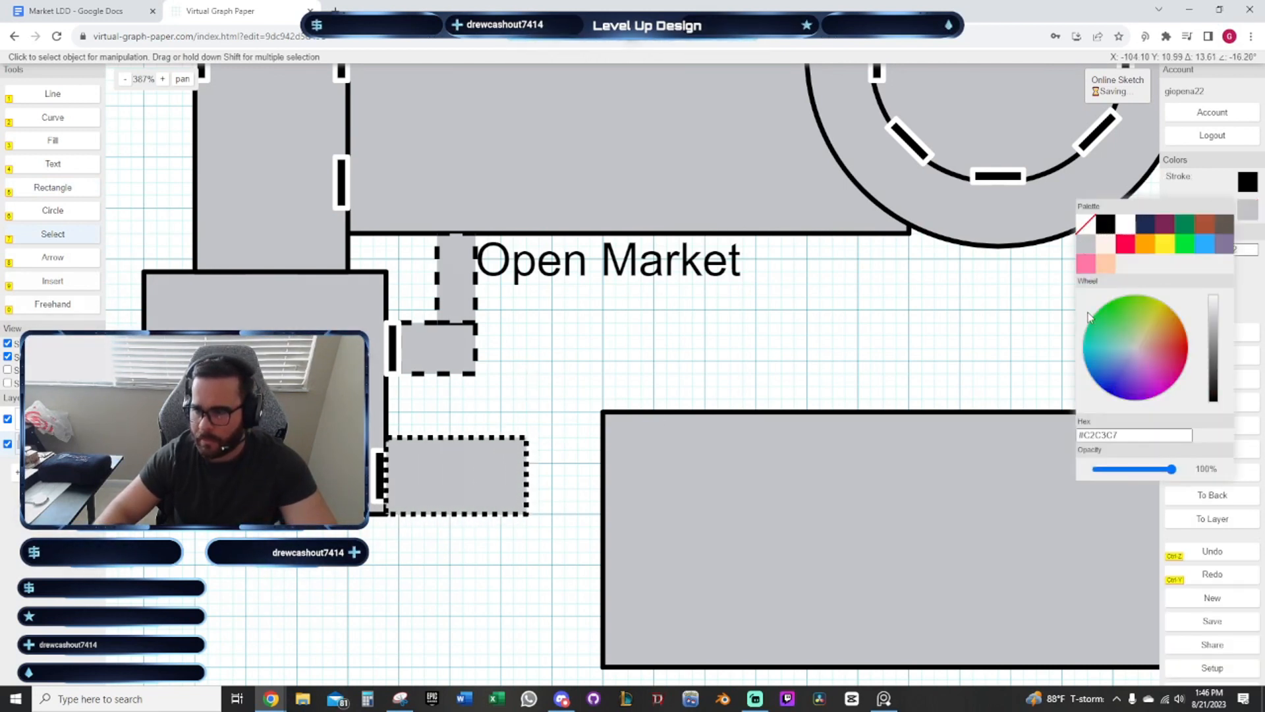
click(1170, 307)
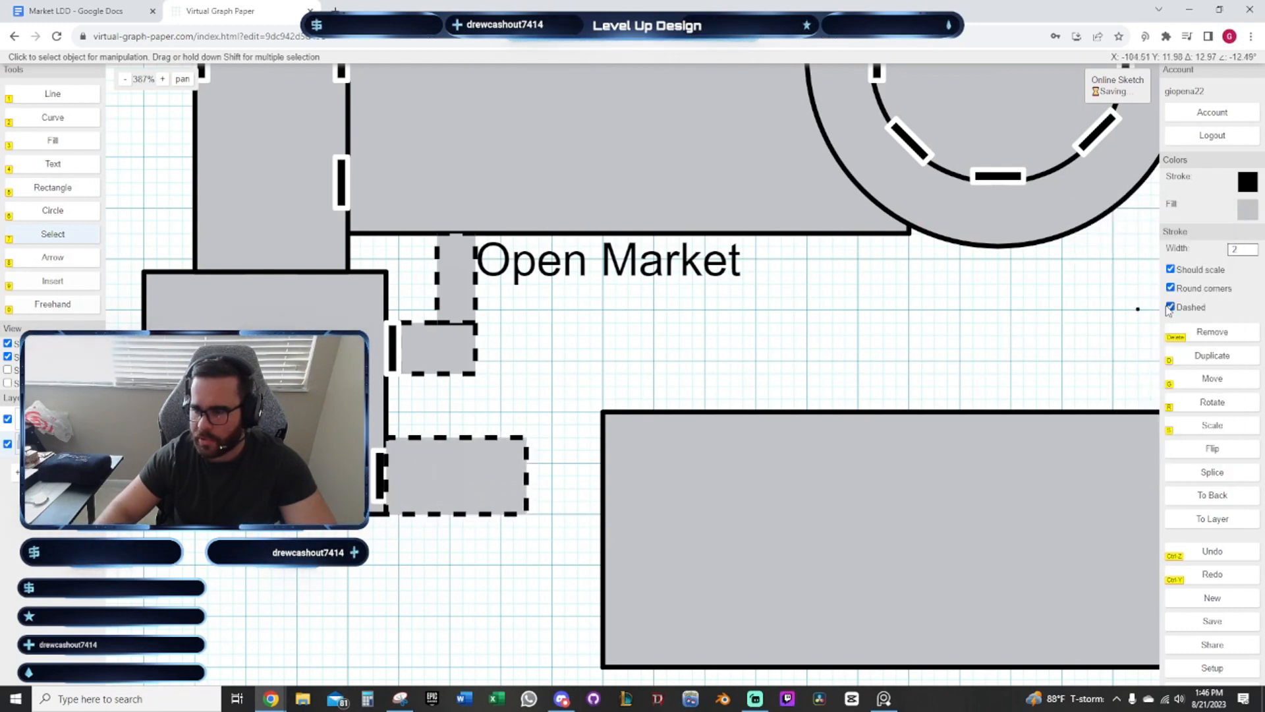
click(930, 316)
Move the large new room so its left wall meets the right end of the dashed corridor
mouse_move(930, 317)
mouse_down()
mouse_move(839, 299)
mouse_move(804, 248)
mouse_up()
click(724, 416)
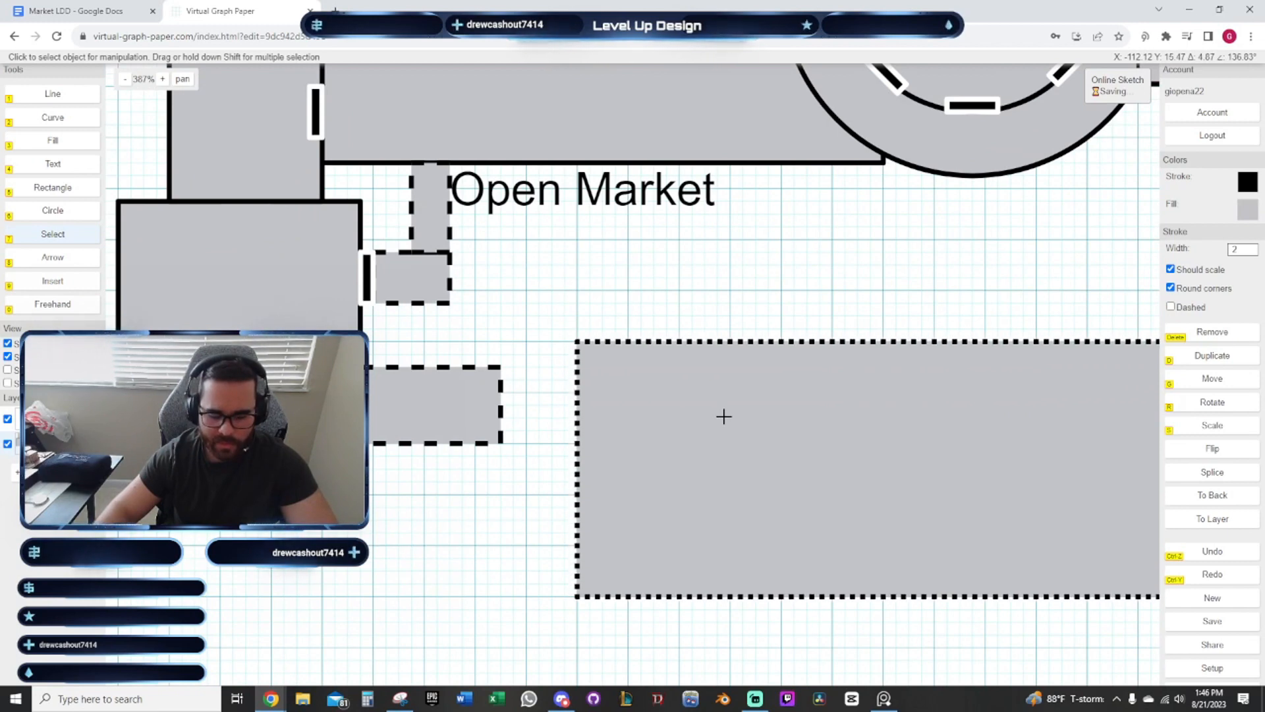
key(g)
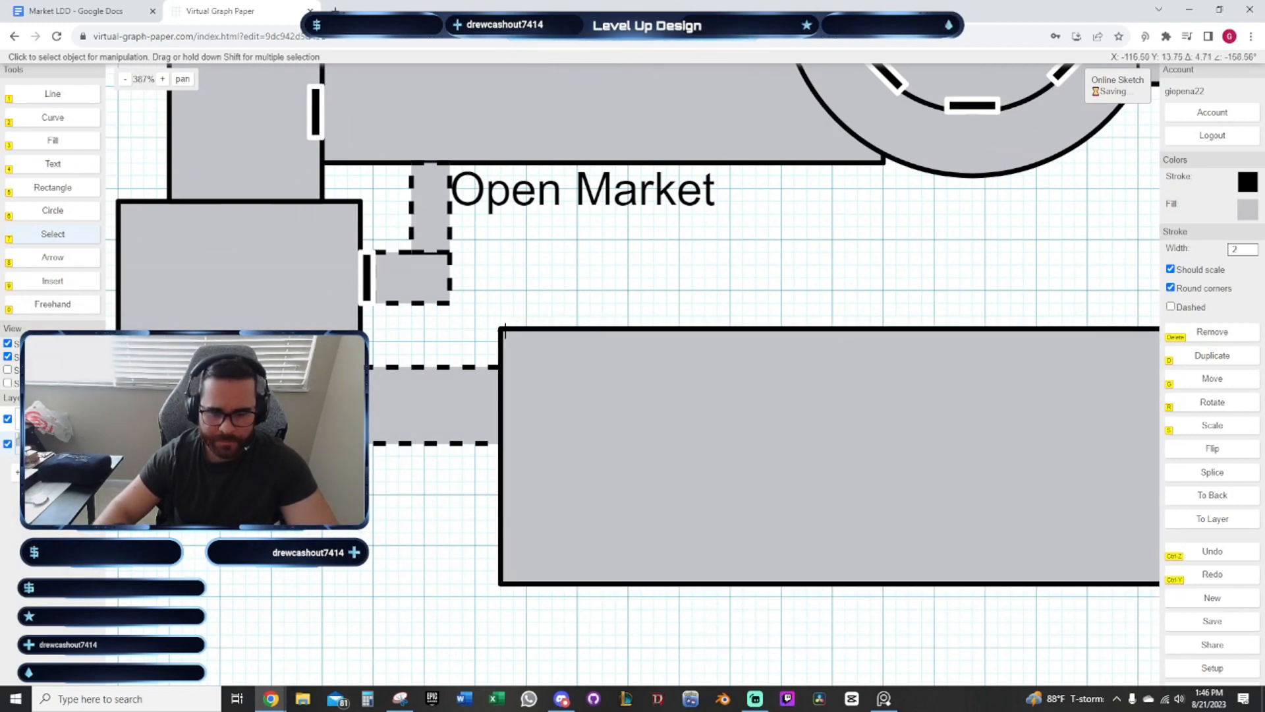
click(526, 319)
Move the Open Market label from below the room to inside it, left of the circular area
scroll(619, 294, down, 5)
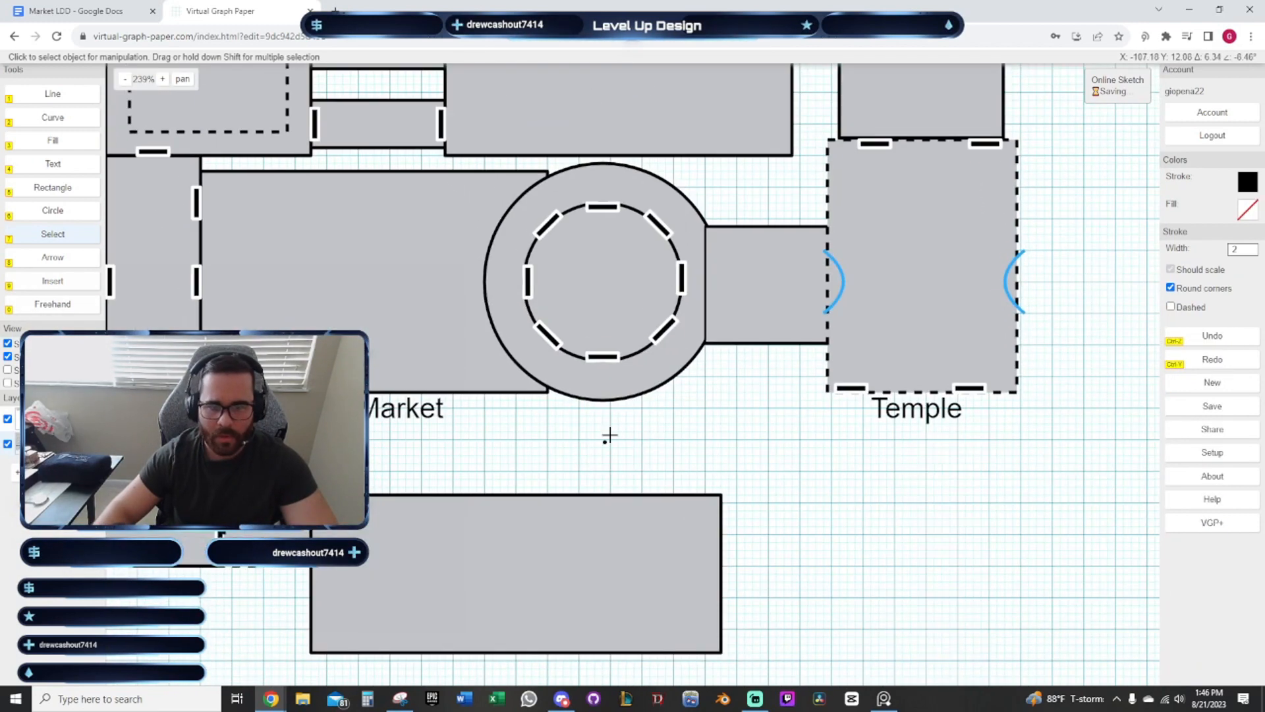
drag(395, 312, 420, 348)
drag(585, 464, 604, 467)
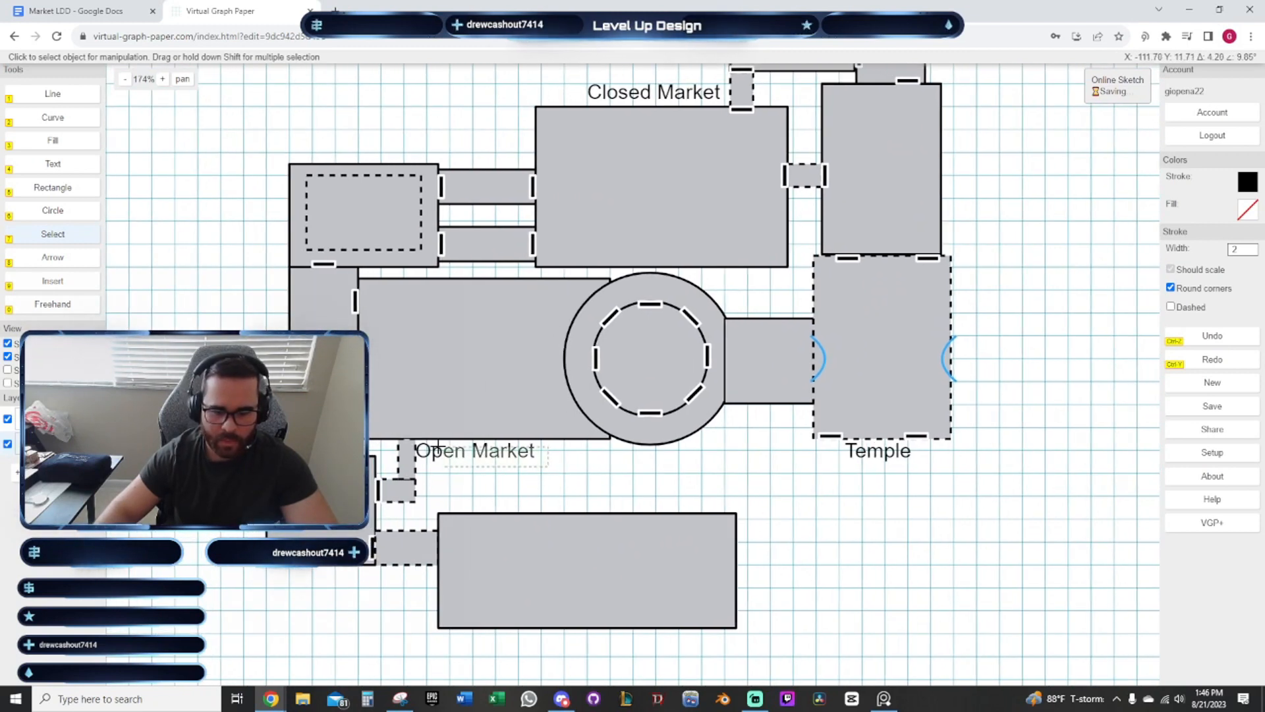
click(498, 459)
scroll(581, 482, up, 3)
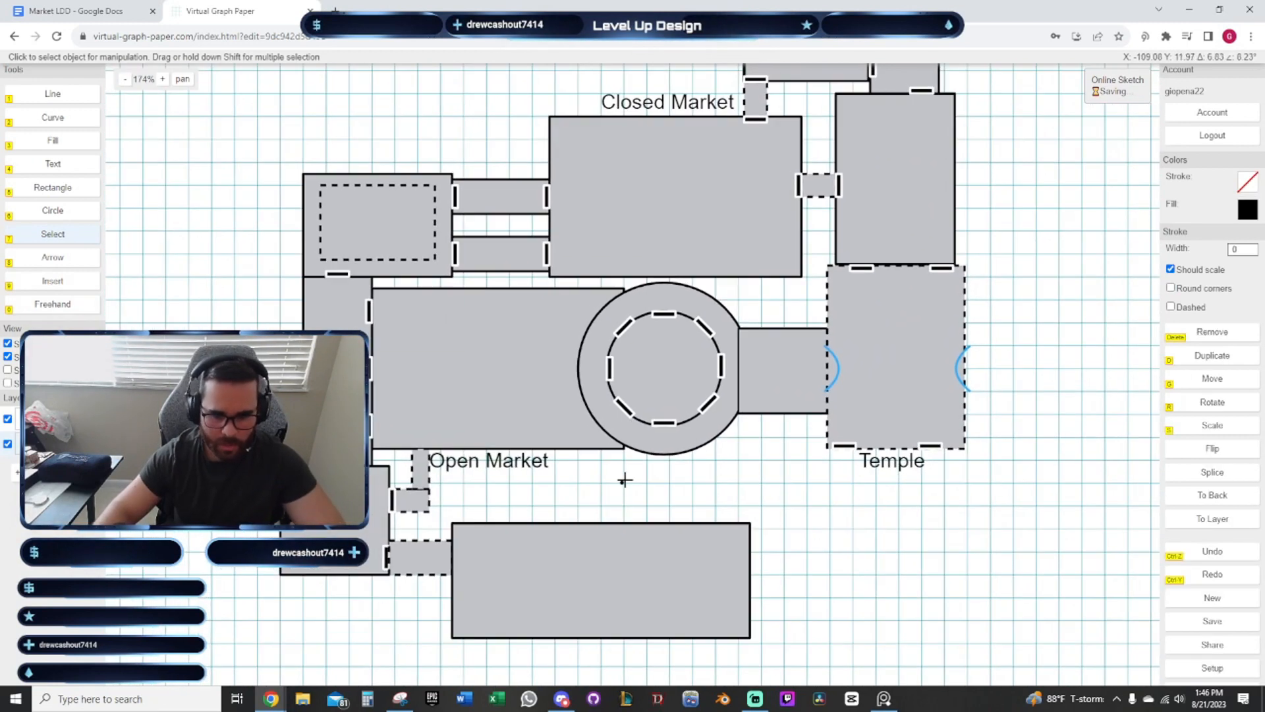
drag(454, 491, 447, 362)
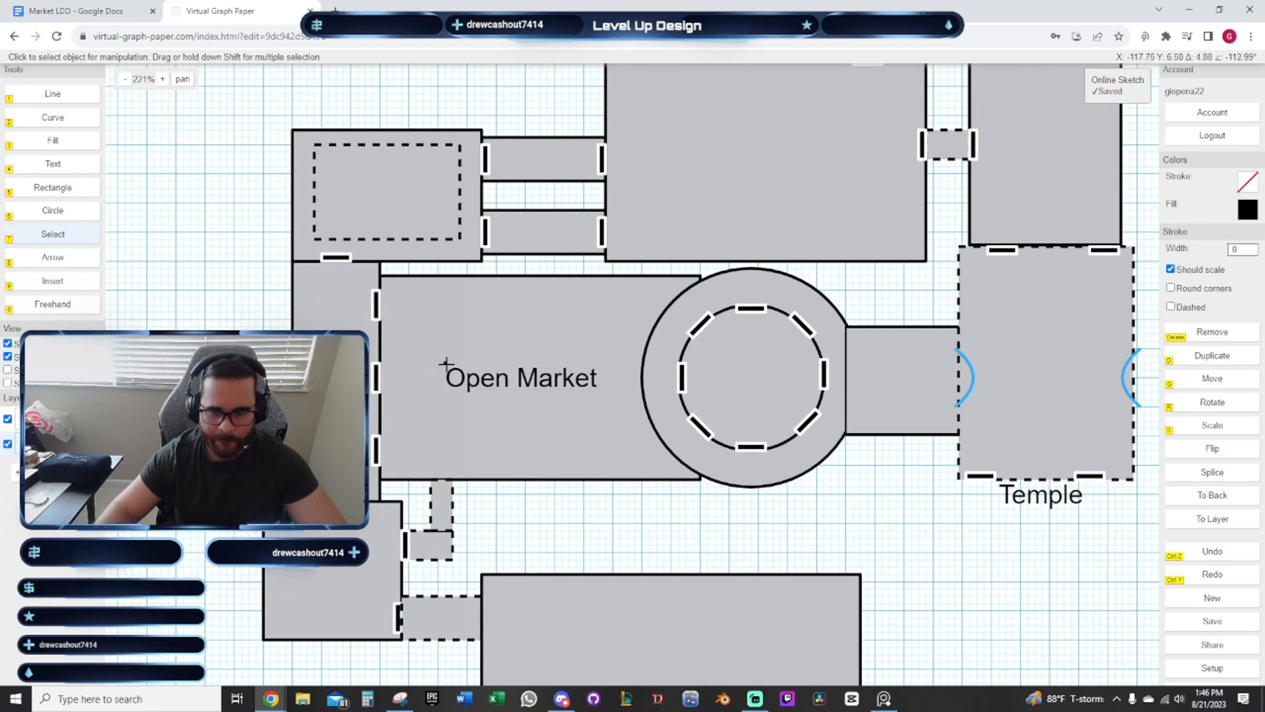
Move the Temple label from below its dashed room to the middle of that room
drag(885, 503, 676, 523)
drag(844, 558, 794, 571)
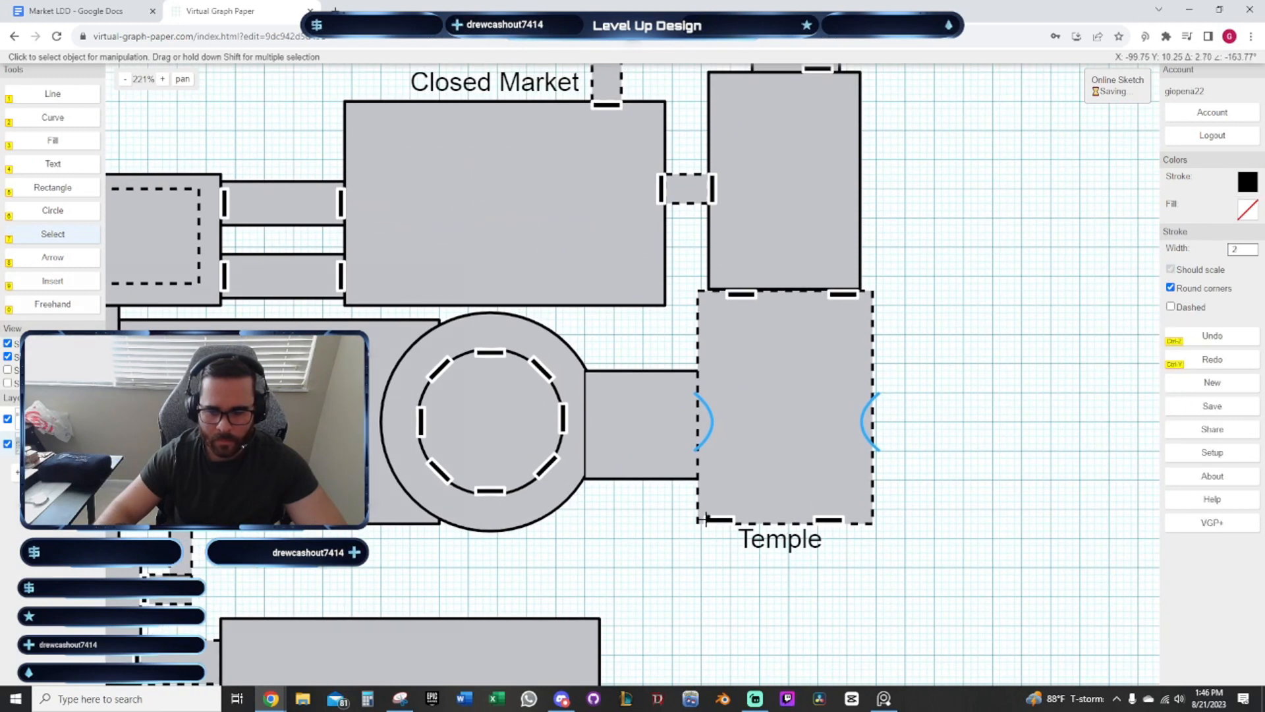
drag(844, 575, 728, 513)
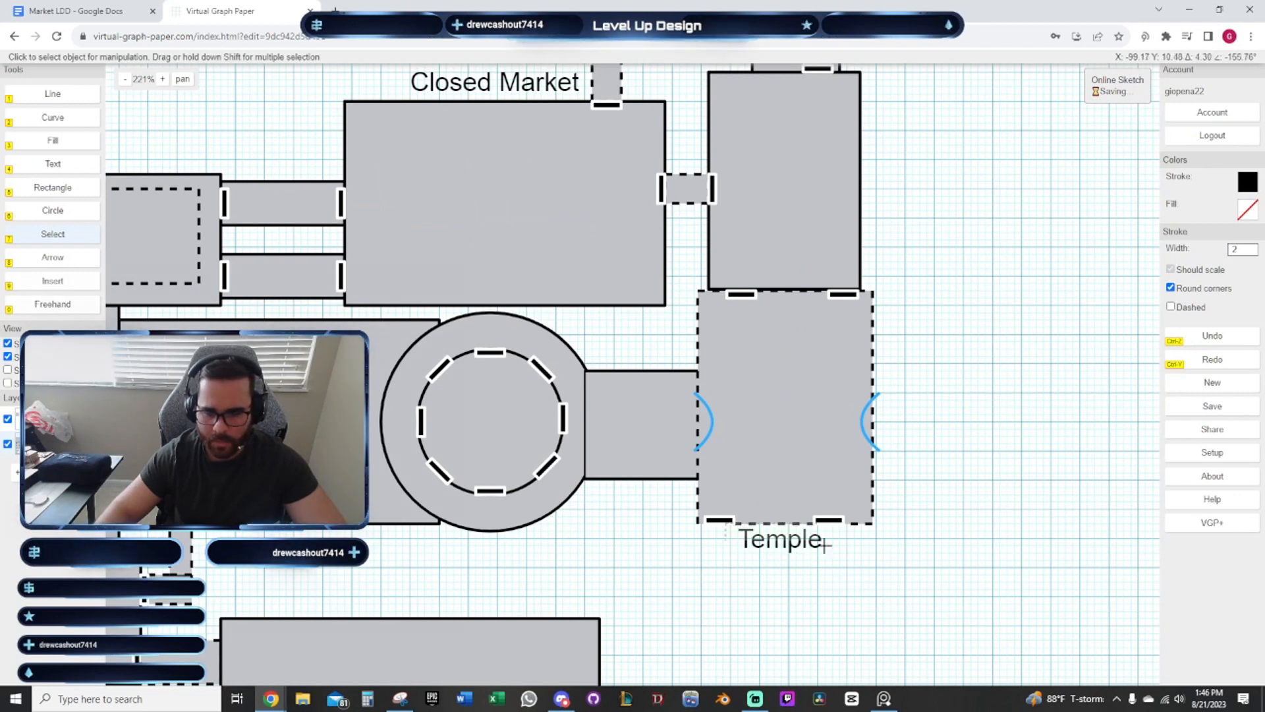
drag(848, 568, 834, 573)
scroll(833, 573, up, 5)
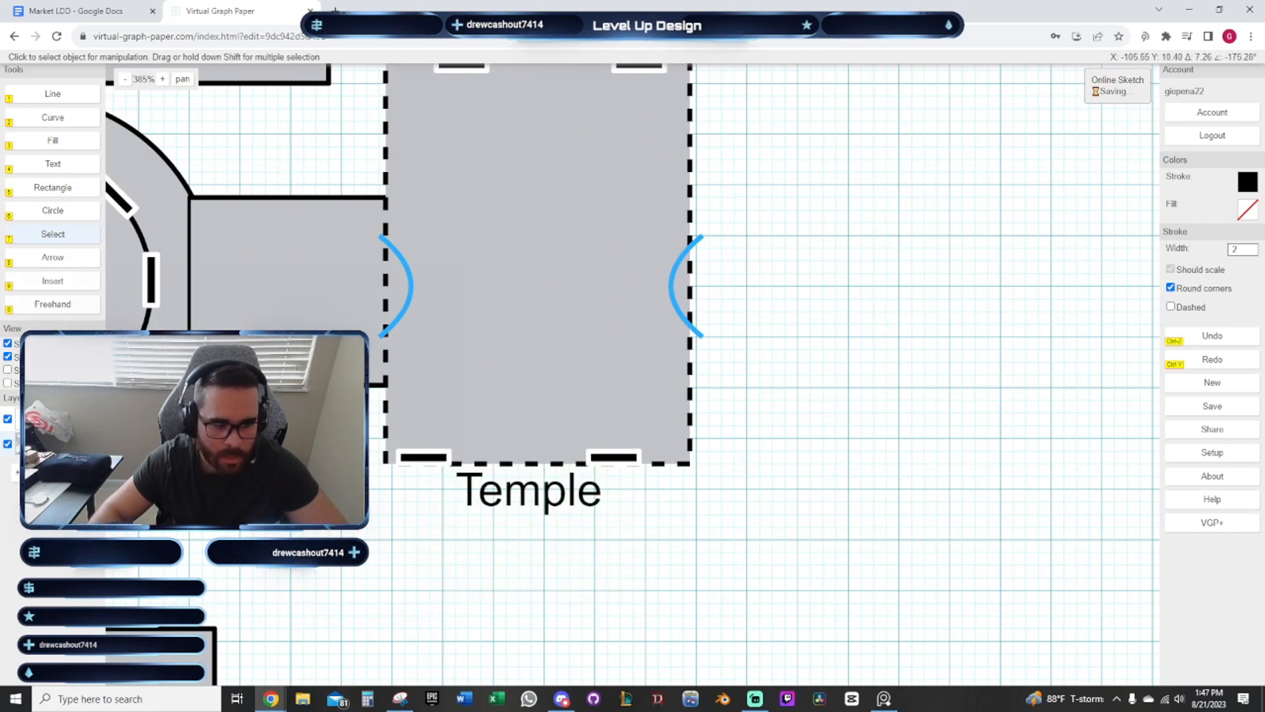
click(560, 493)
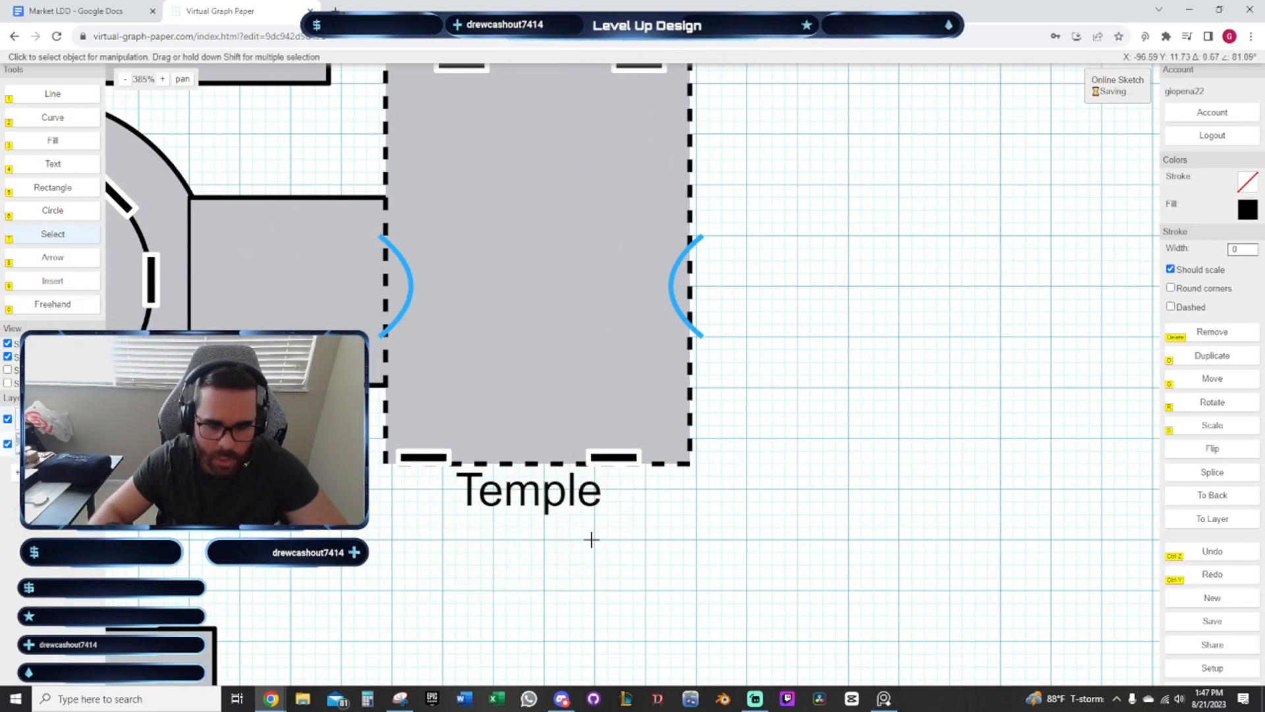
drag(622, 568, 669, 655)
key(g)
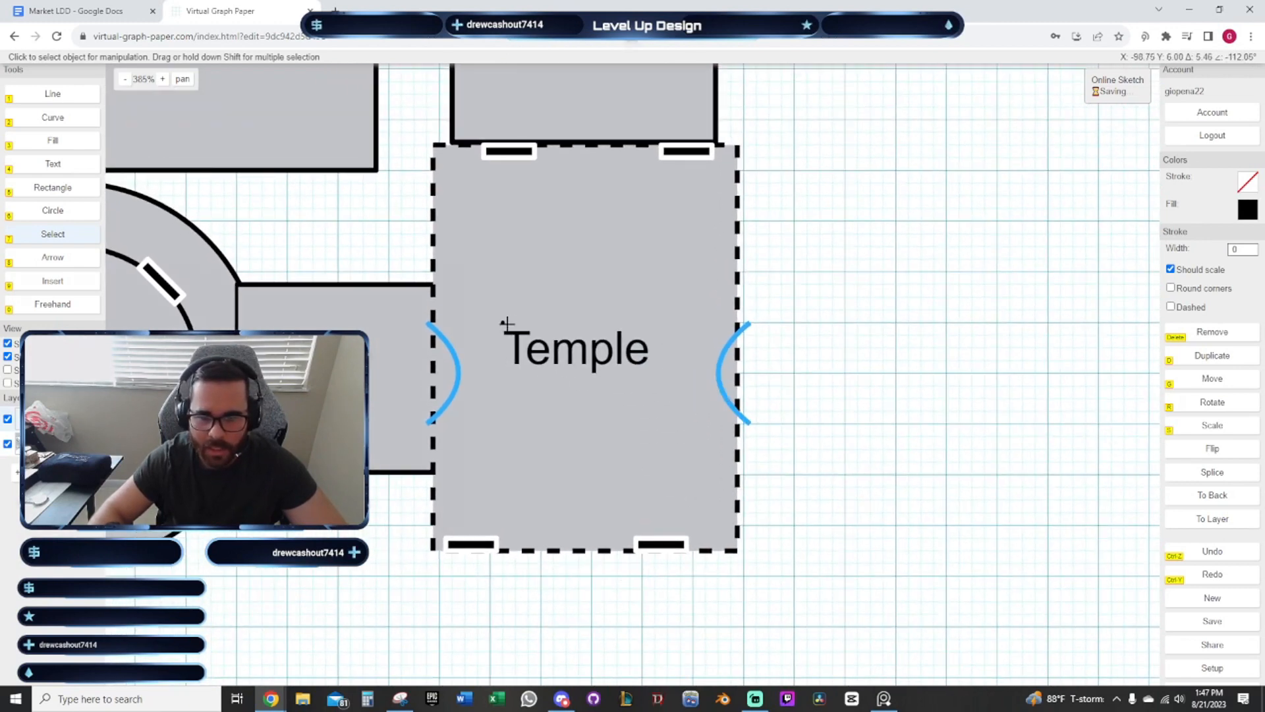
Move the Closed Market label from above its room to the middle of the room
scroll(697, 421, down, 5)
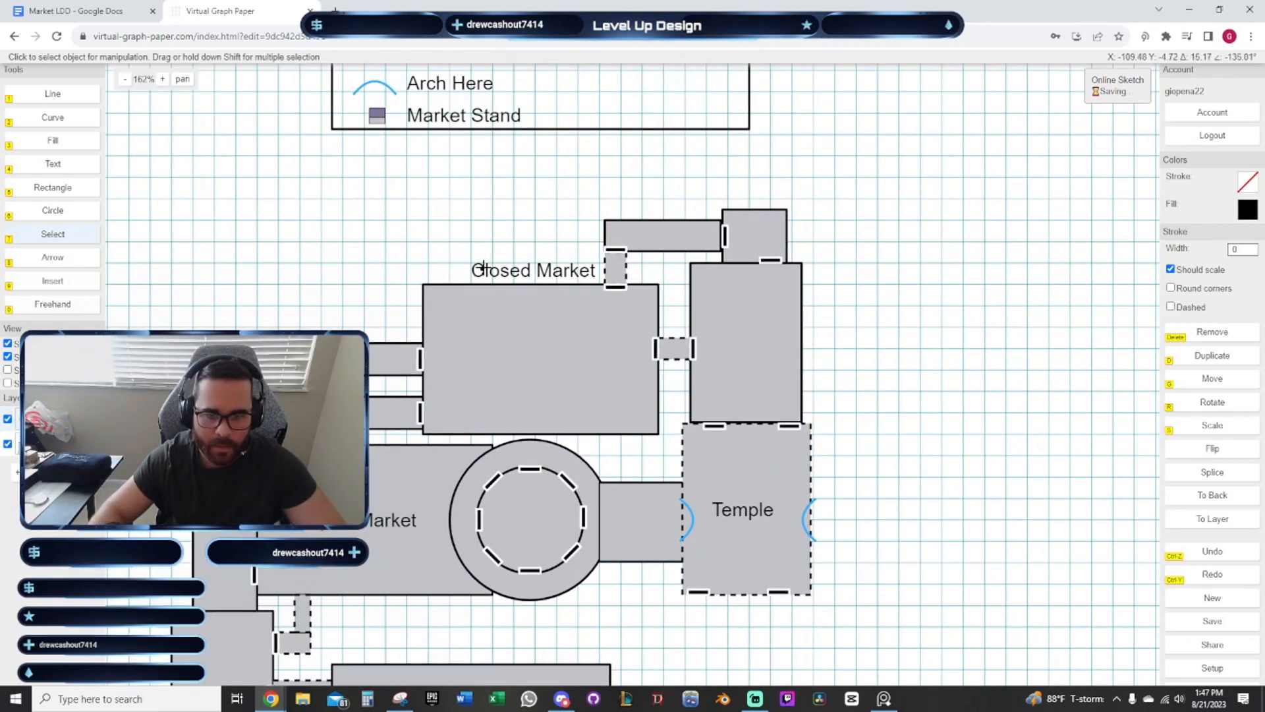
click(508, 271)
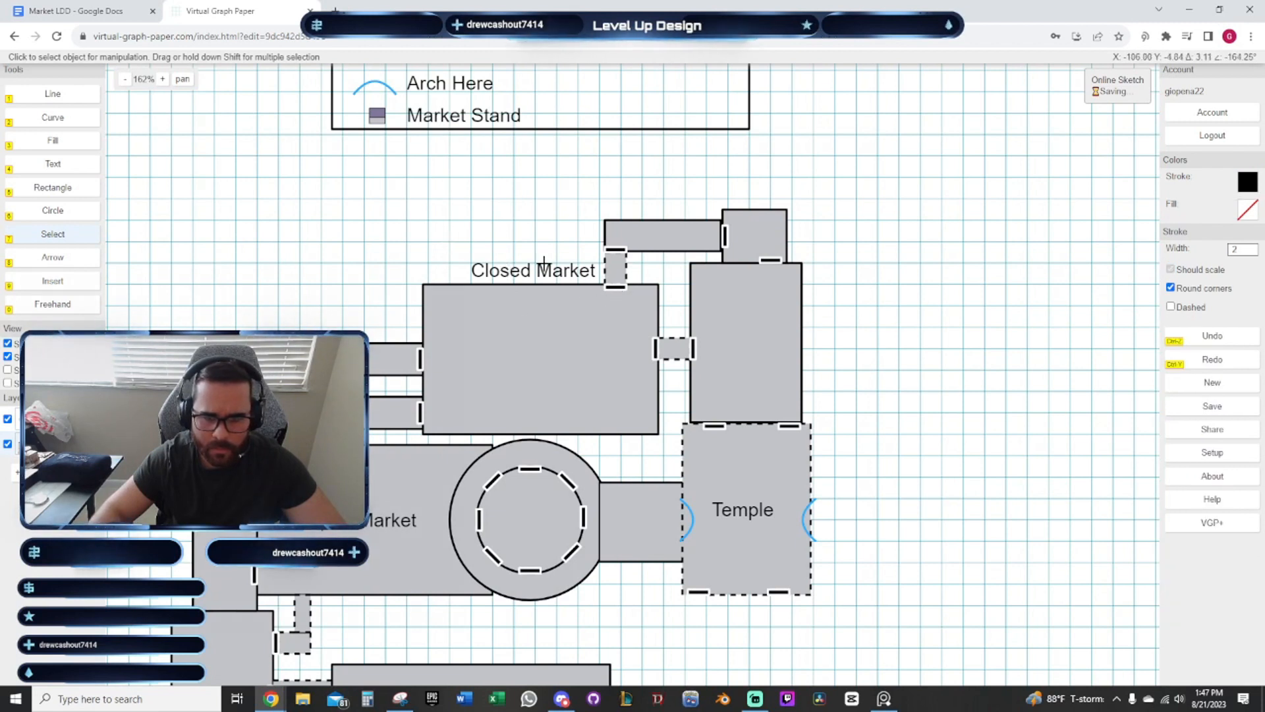
click(589, 275)
key(g)
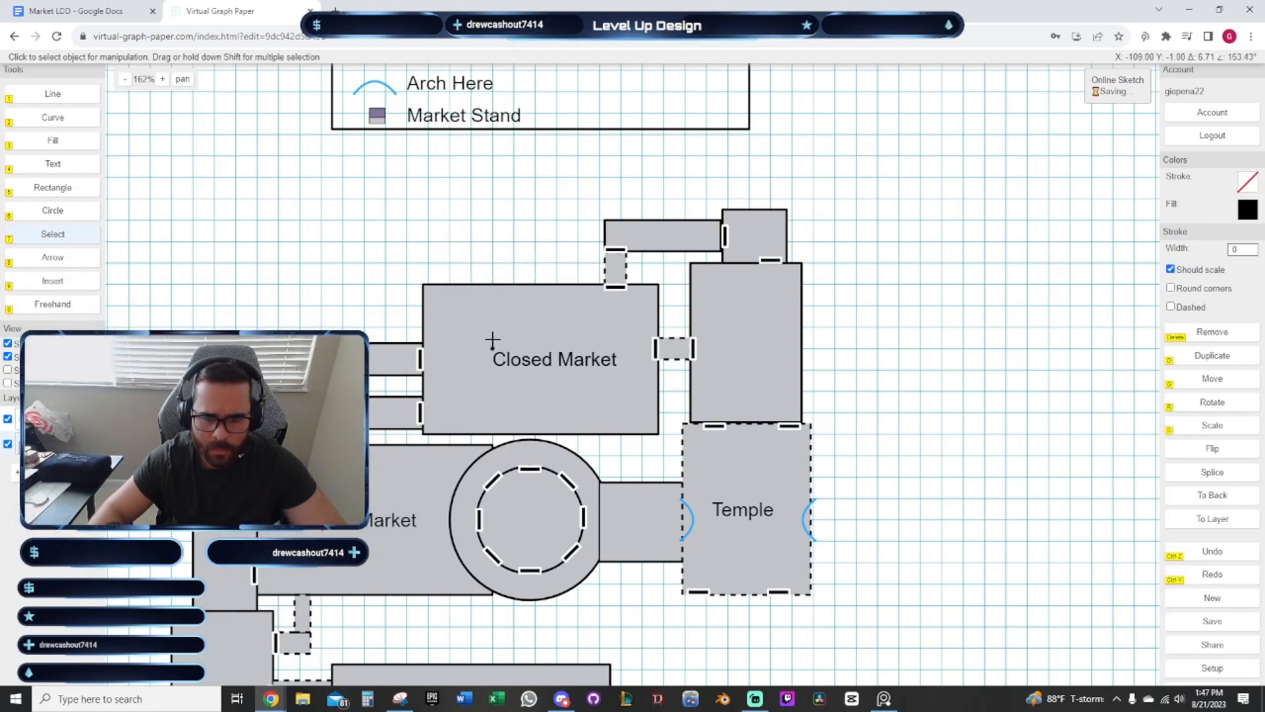
Draw a square room about 6.25 by 6.25 units just west of the narrow hall beside Open Market
mouse_move(868, 487)
mouse_down()
mouse_move(859, 401)
mouse_move(824, 324)
mouse_up()
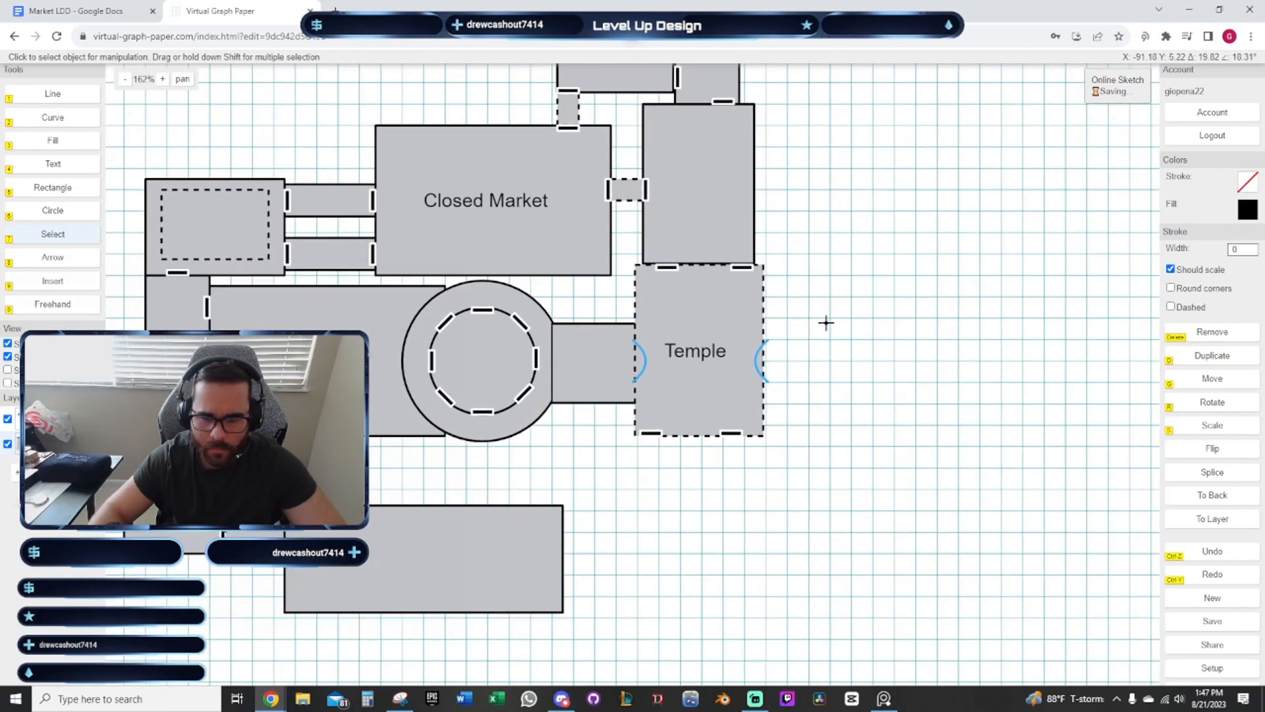
mouse_move(857, 396)
mouse_down()
mouse_move(797, 415)
mouse_move(813, 488)
mouse_move(779, 503)
mouse_move(682, 469)
mouse_move(604, 483)
mouse_move(617, 544)
mouse_up()
drag(778, 289, 764, 353)
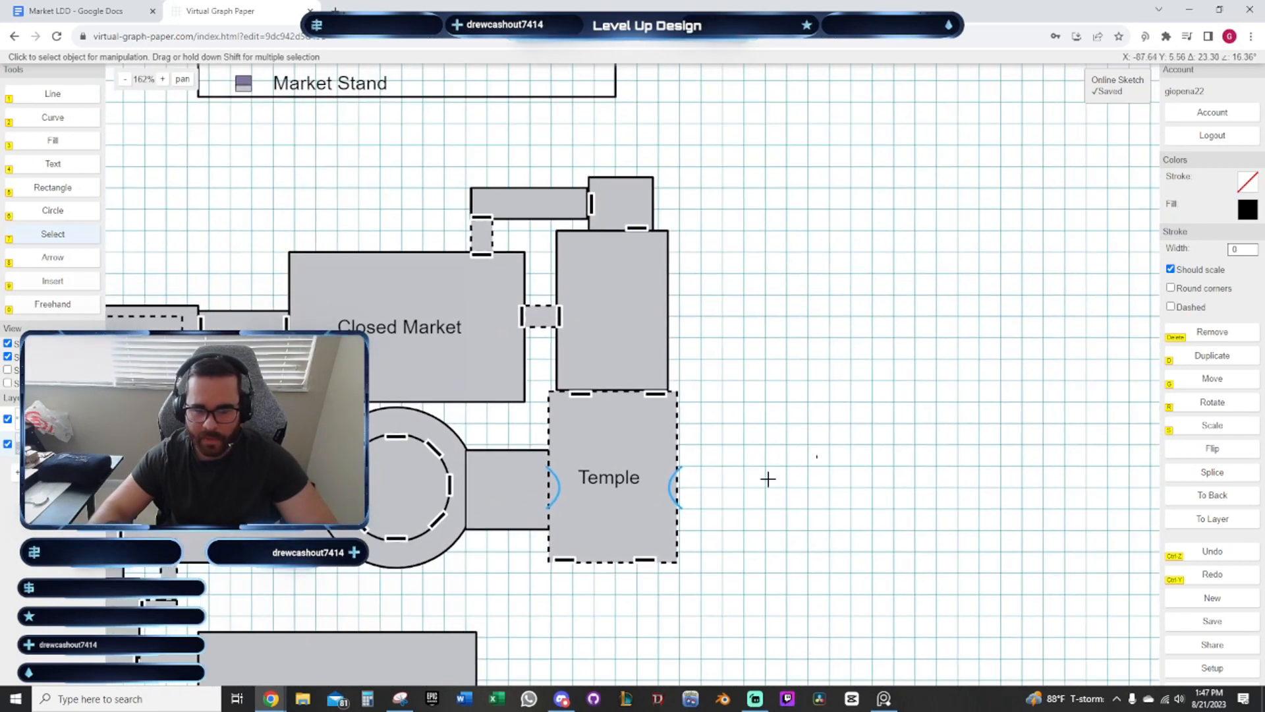
drag(475, 569, 724, 461)
drag(526, 496, 566, 517)
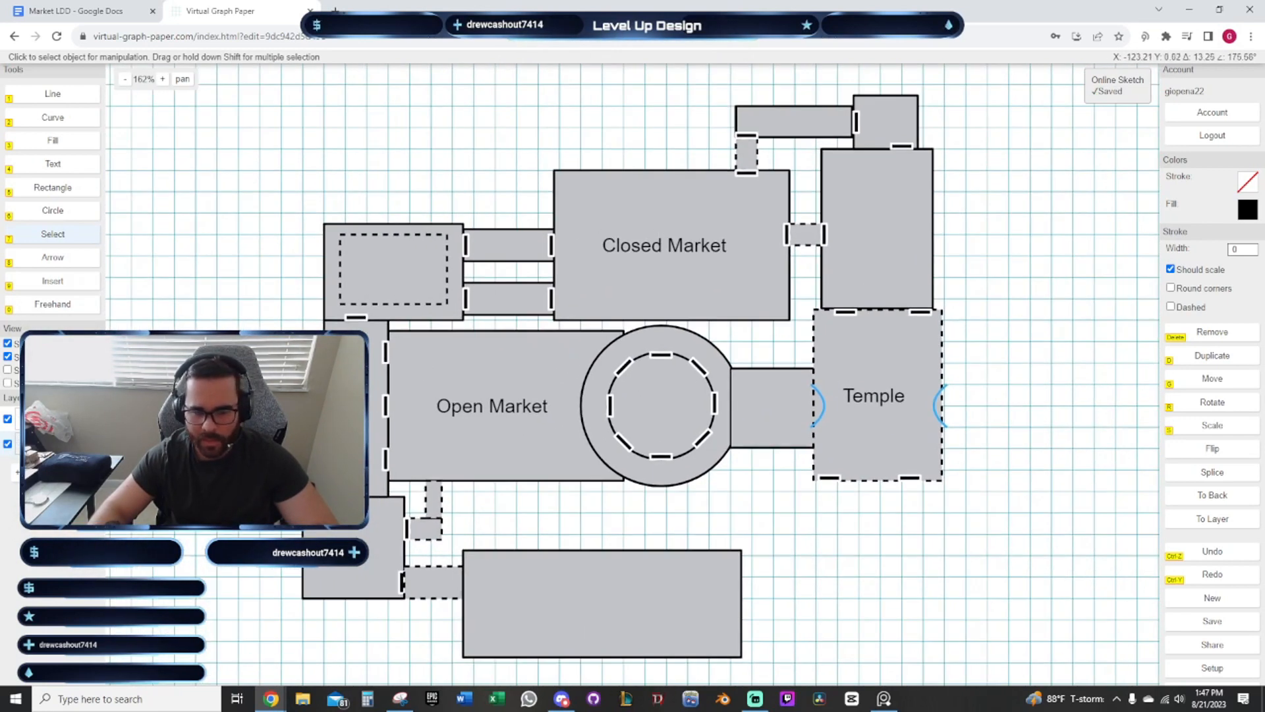
drag(250, 341, 487, 372)
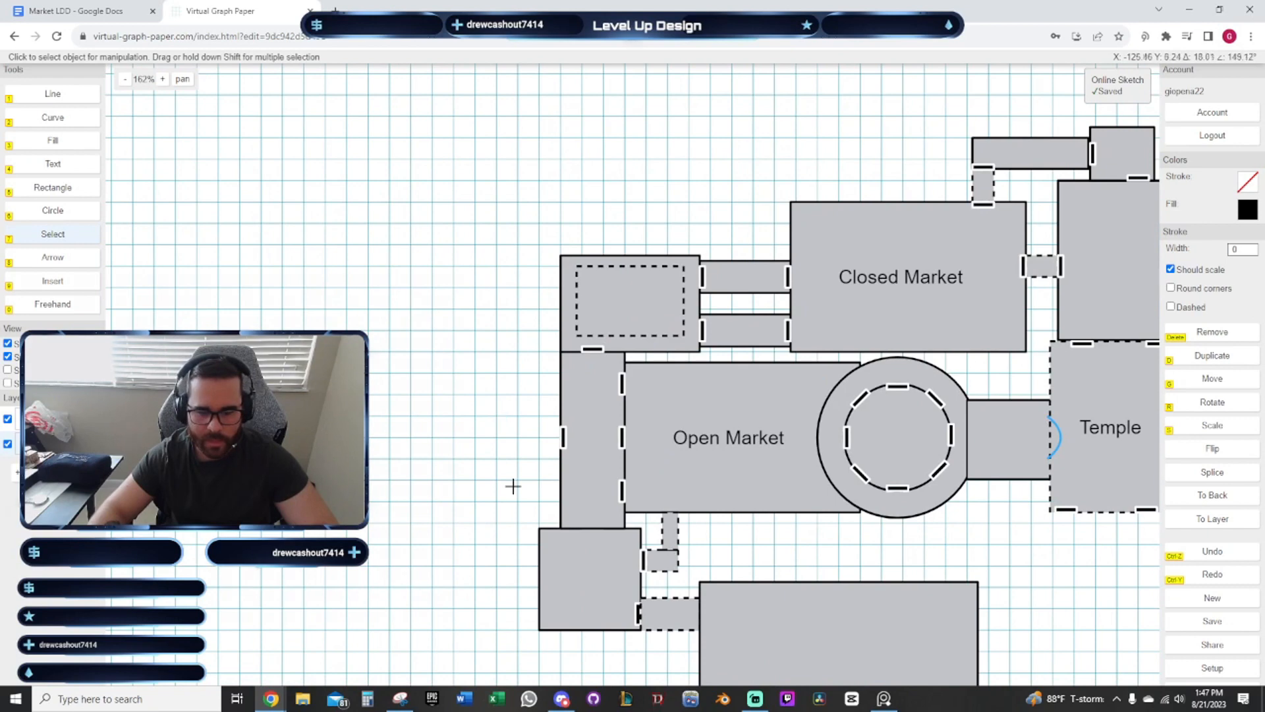
scroll(488, 429, up, 4)
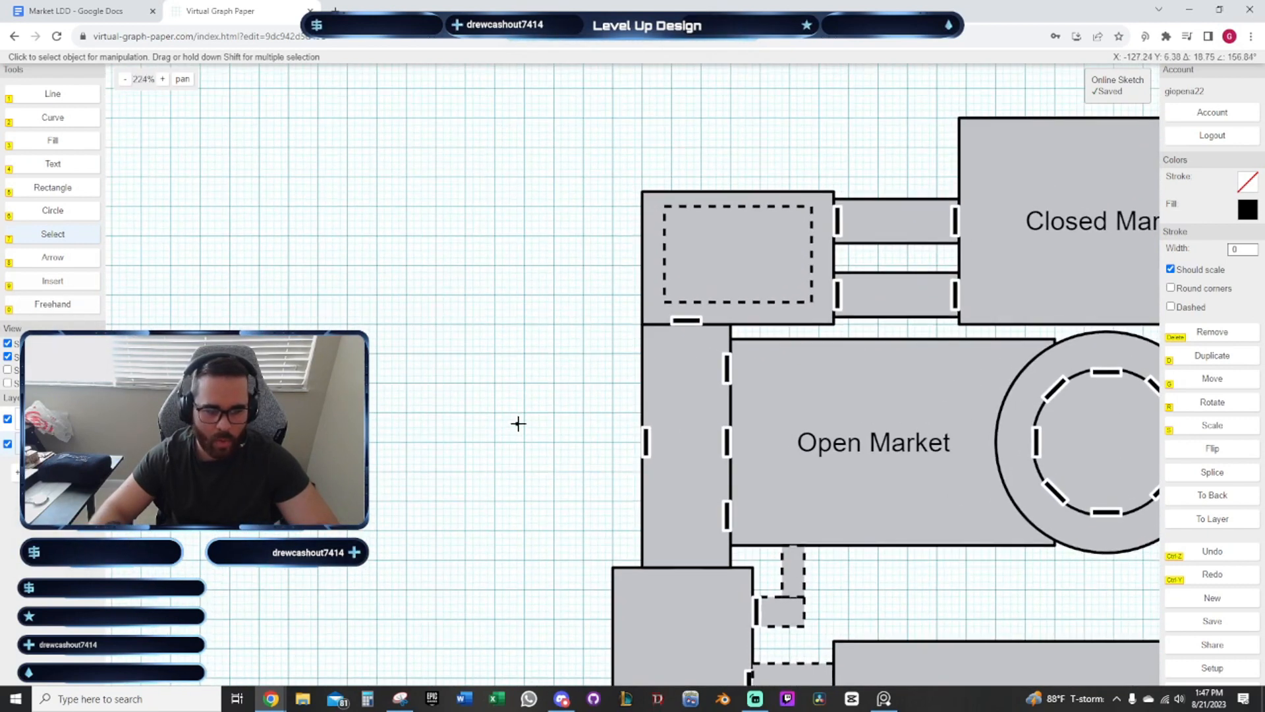
click(52, 187)
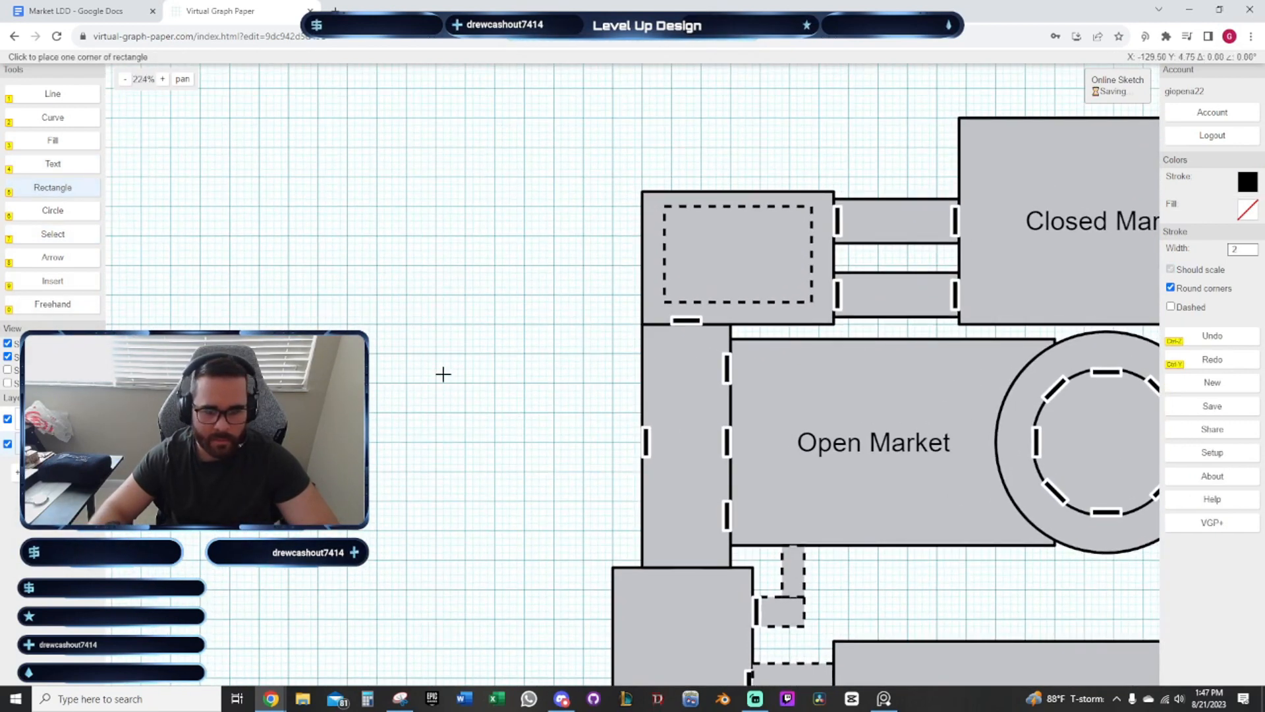
scroll(494, 372, up, 5)
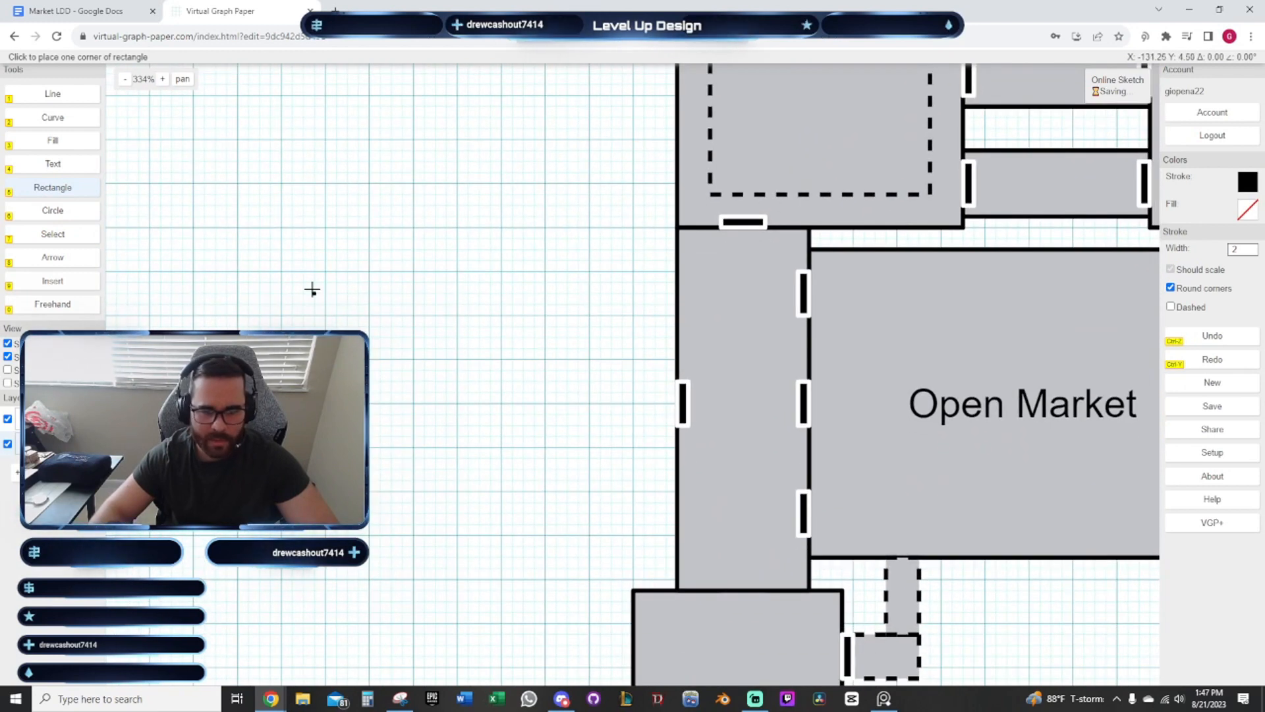
click(379, 304)
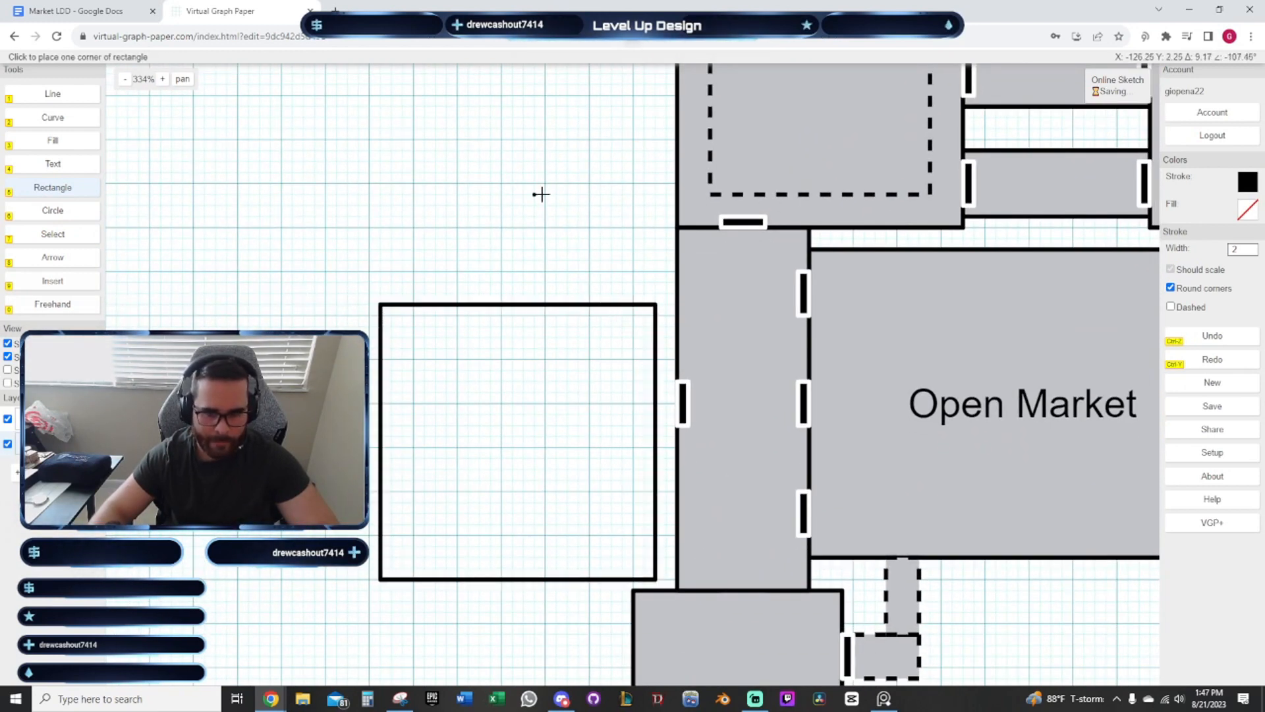
Delete the small stray rectangle inside the new square room
drag(541, 194, 503, 241)
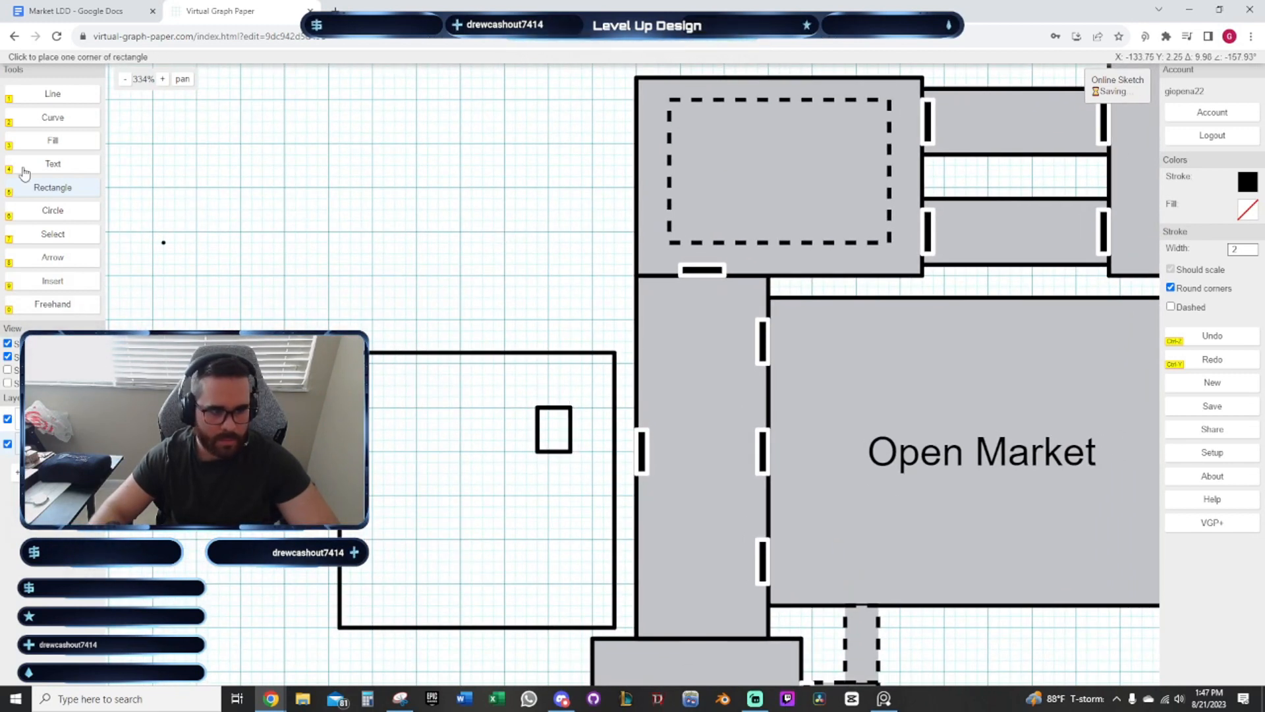
click(52, 234)
click(537, 425)
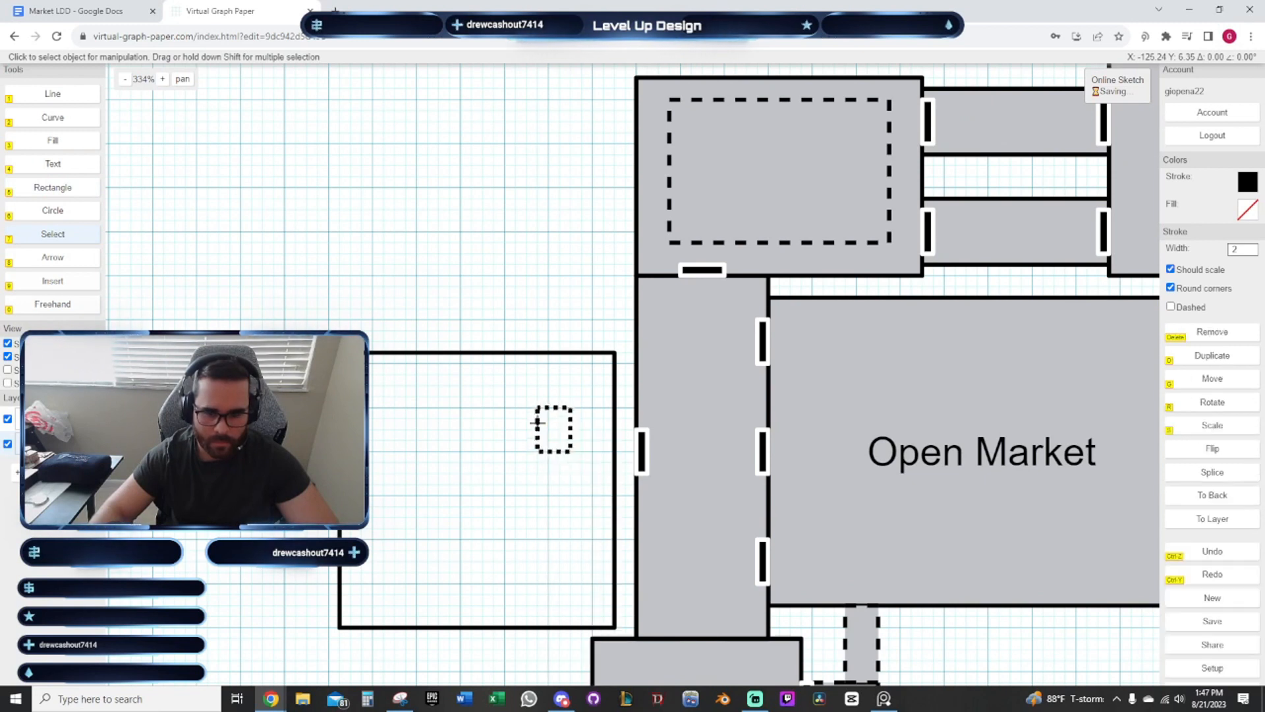
key(Delete)
Move the square room flush against the hall's west wall, centred on the door marker, and shift that marker to the room's side of the wall
click(510, 440)
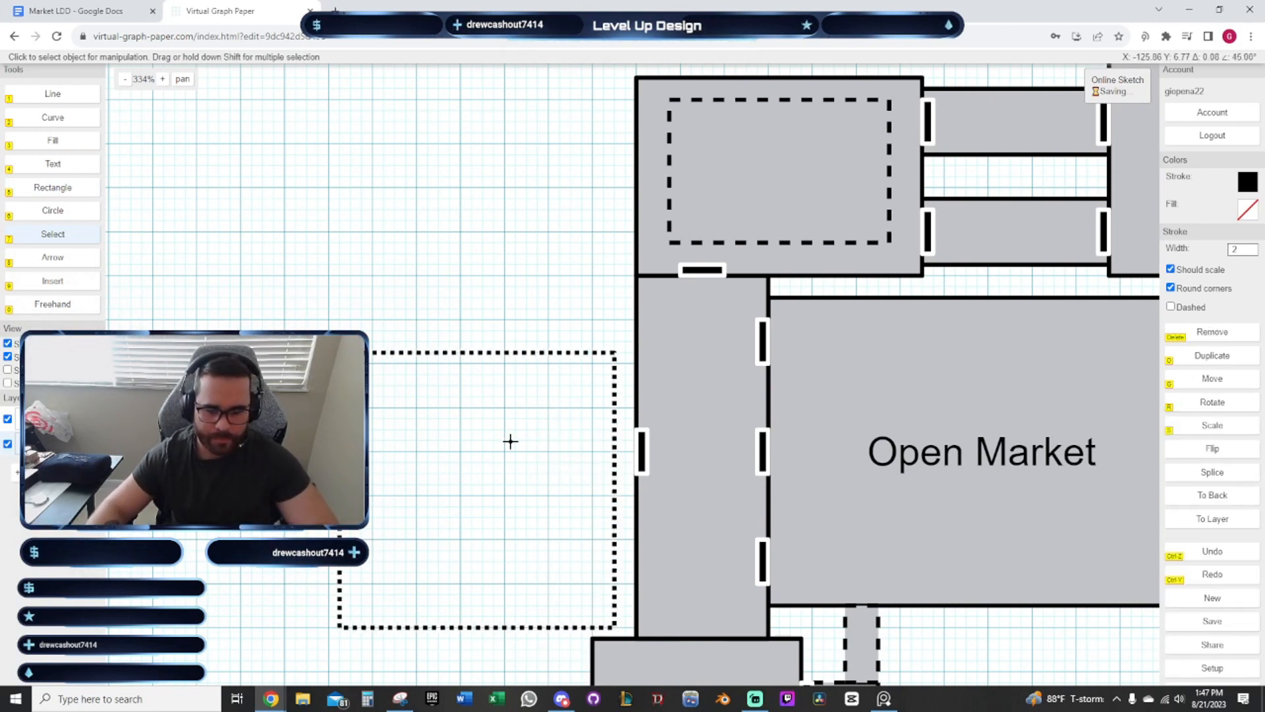
key(g)
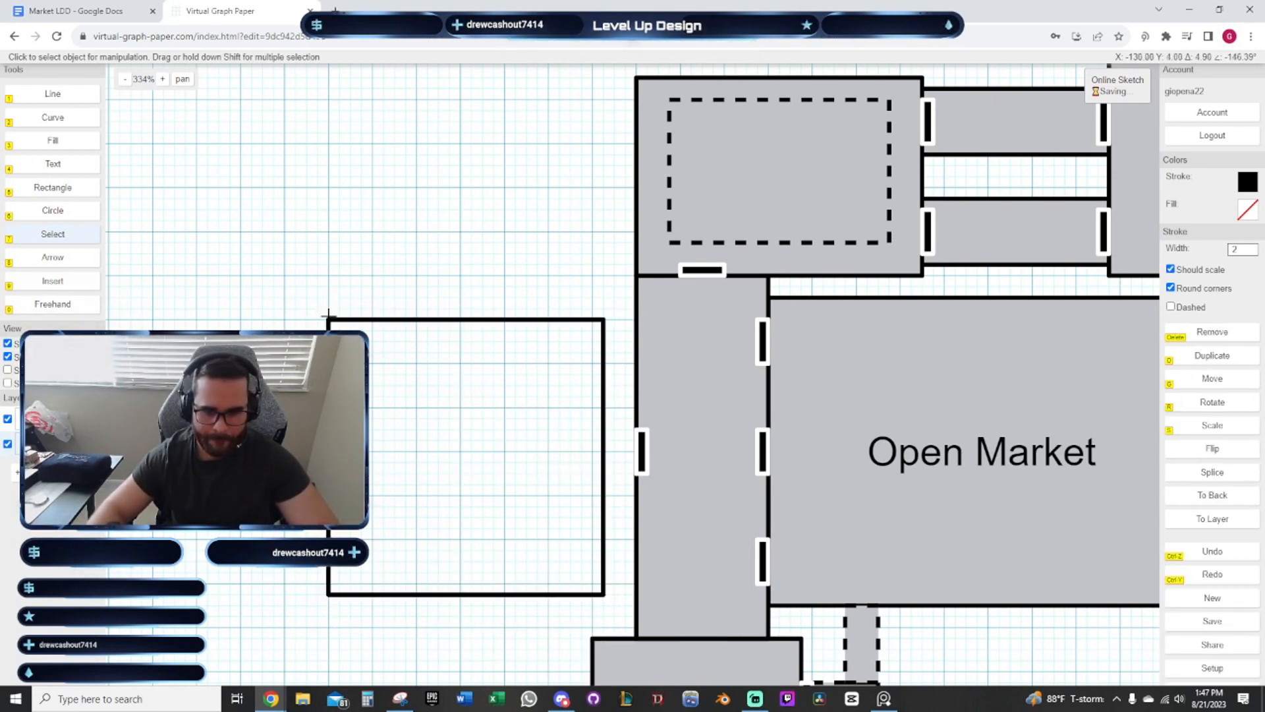
click(363, 314)
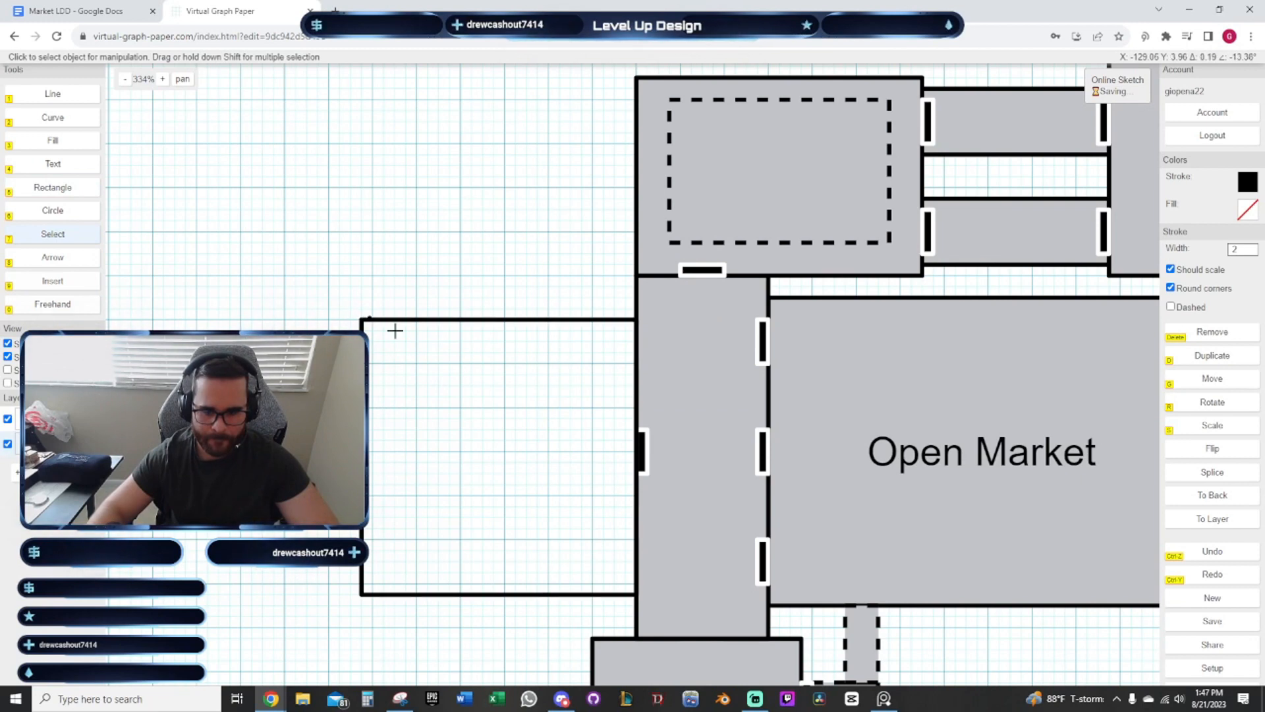
right_click(648, 442)
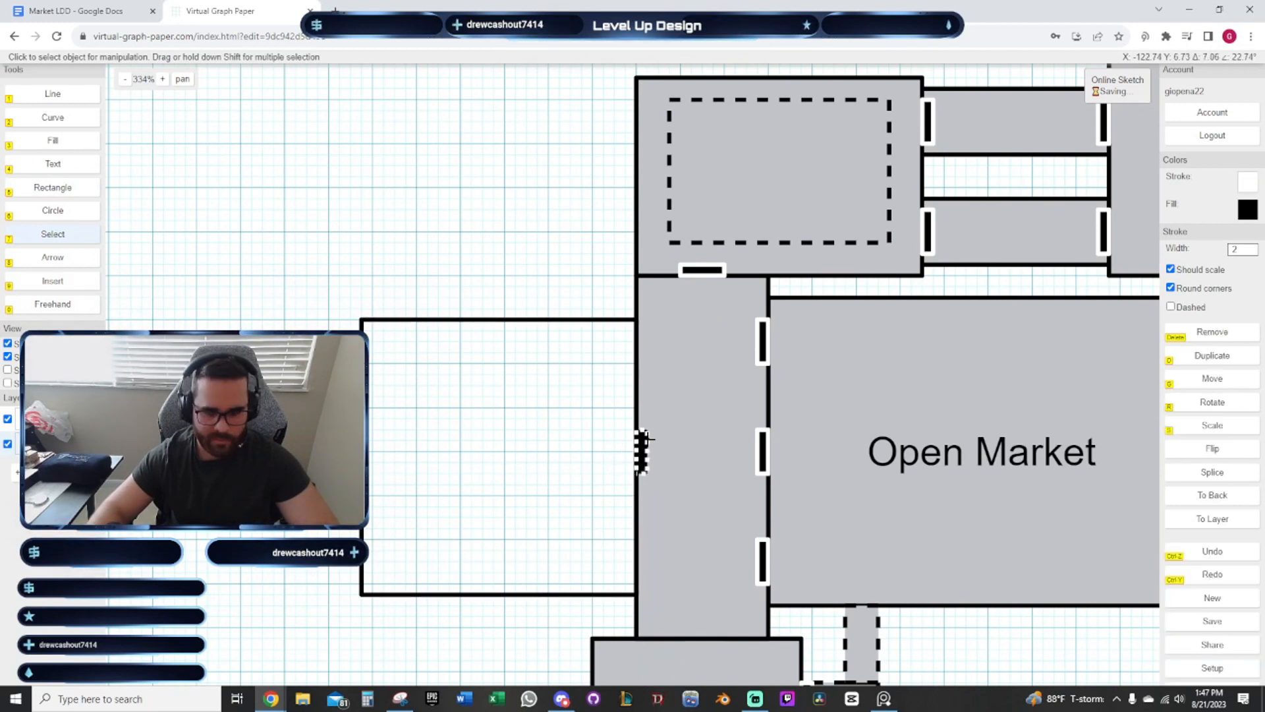
drag(645, 438, 623, 428)
Draw a circle about 1.5 units across inside the square room and move it near the room's centre
scroll(551, 381, down, 4)
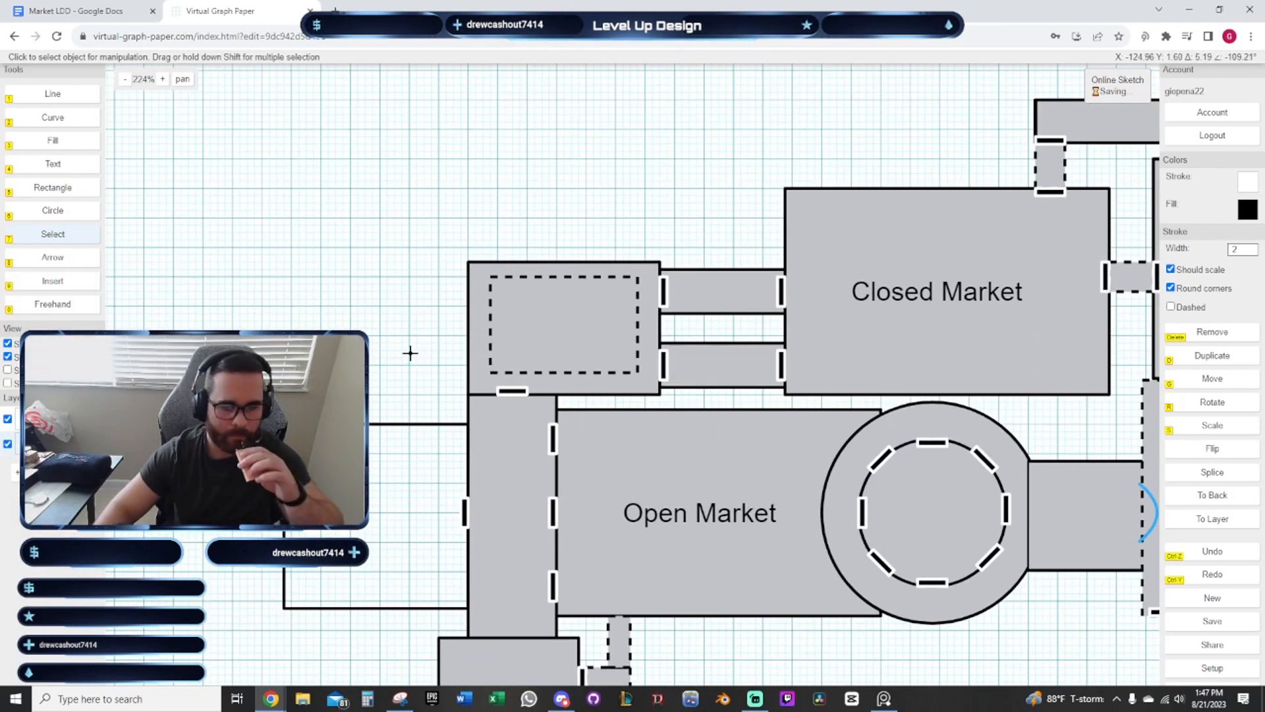
drag(410, 353, 349, 196)
click(68, 214)
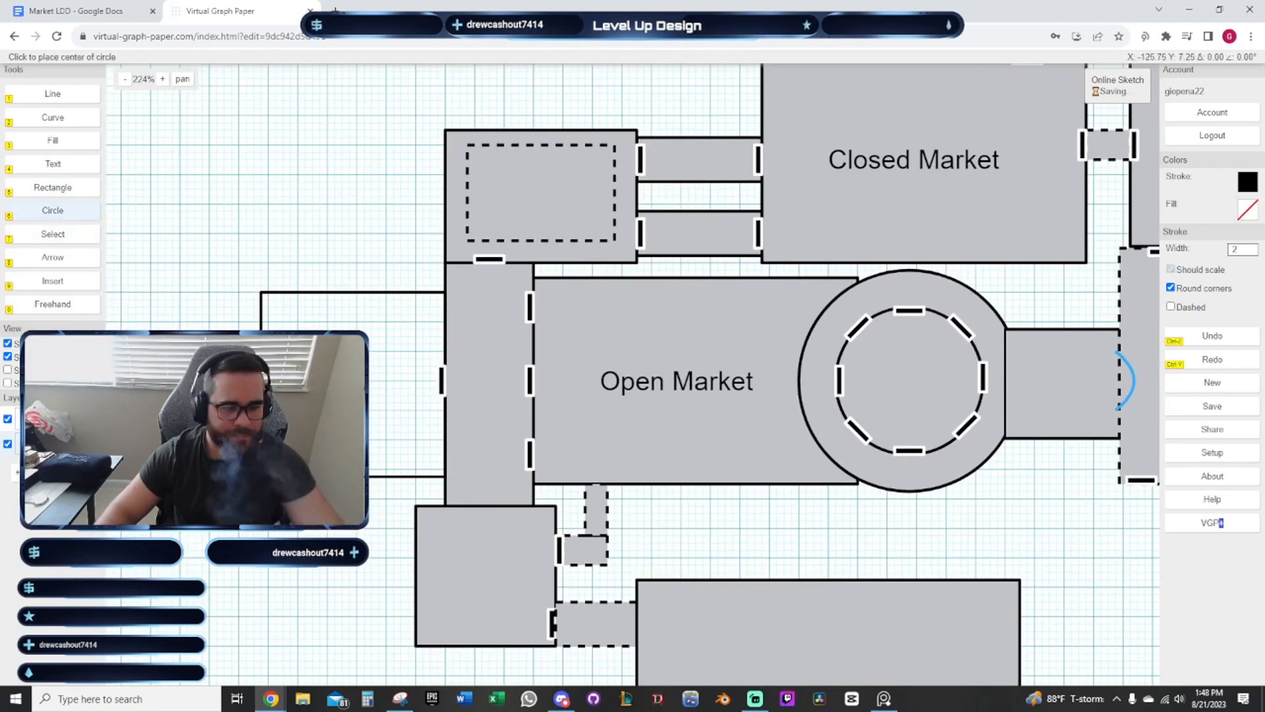
scroll(359, 381, up, 2)
click(357, 381)
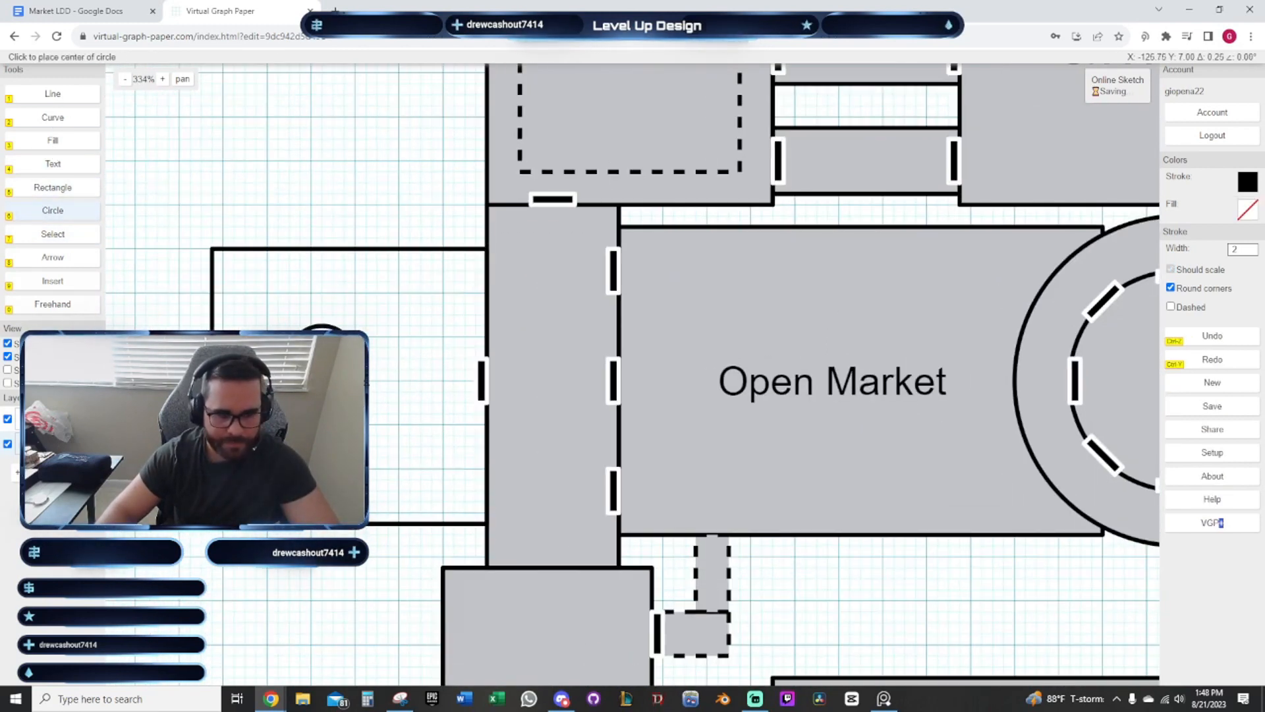
key(7)
click(304, 356)
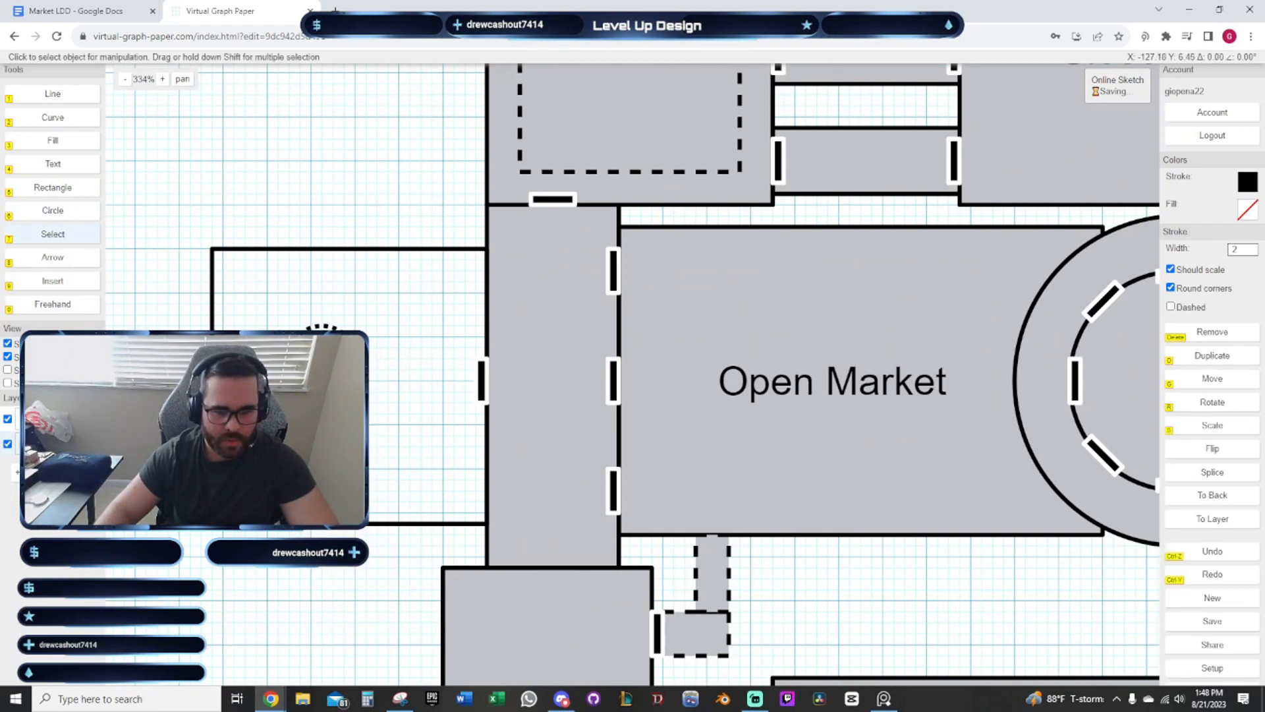
drag(322, 357, 356, 381)
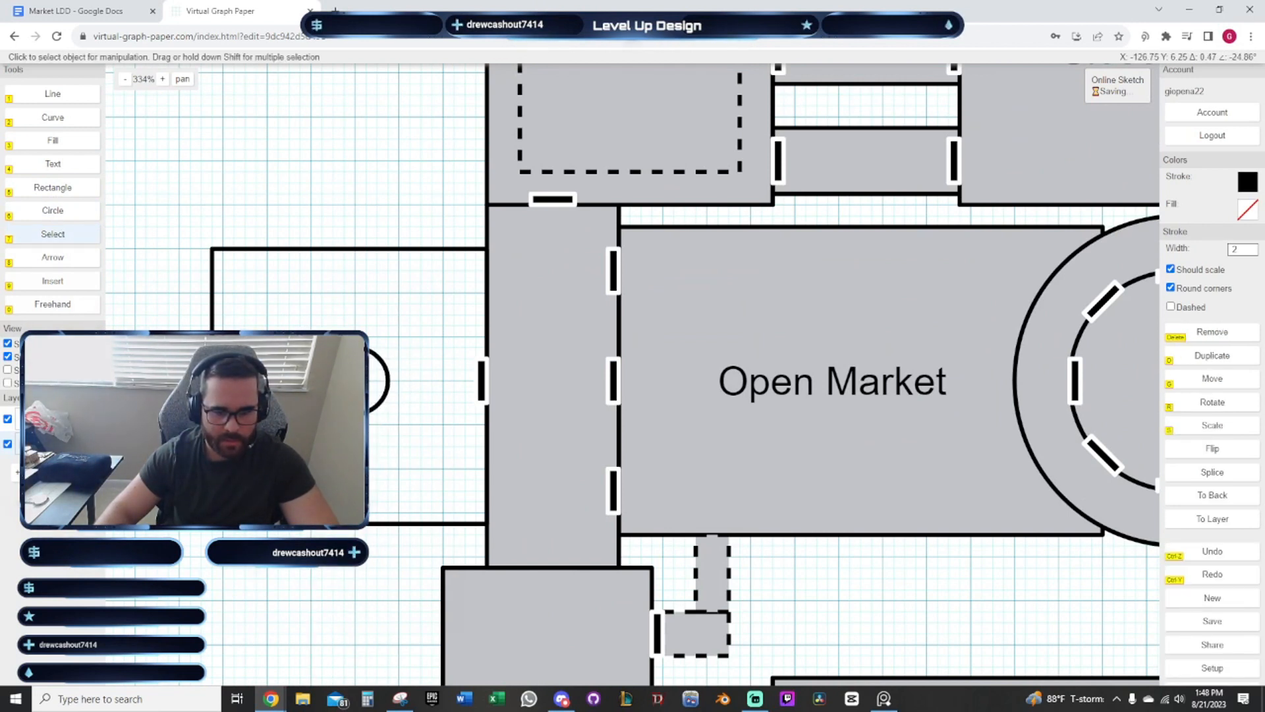
Fill the square room west of the hall with the same light grey as the other rooms
click(293, 285)
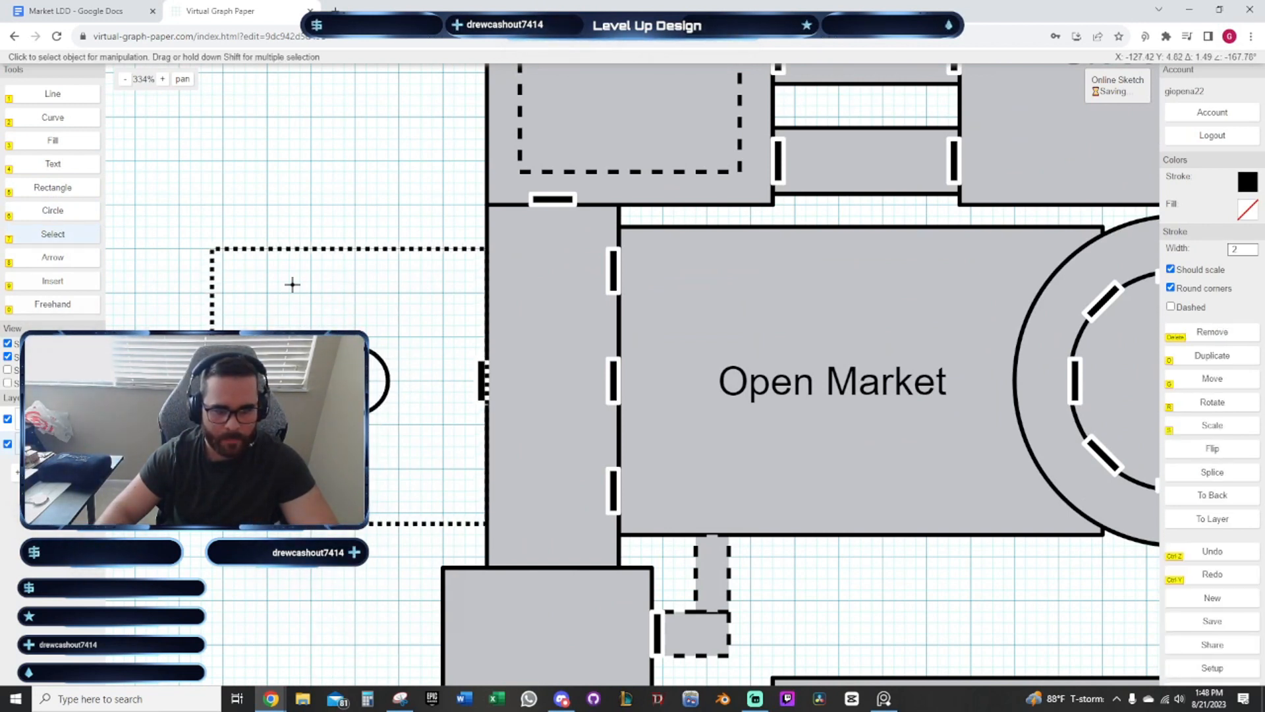
click(1247, 209)
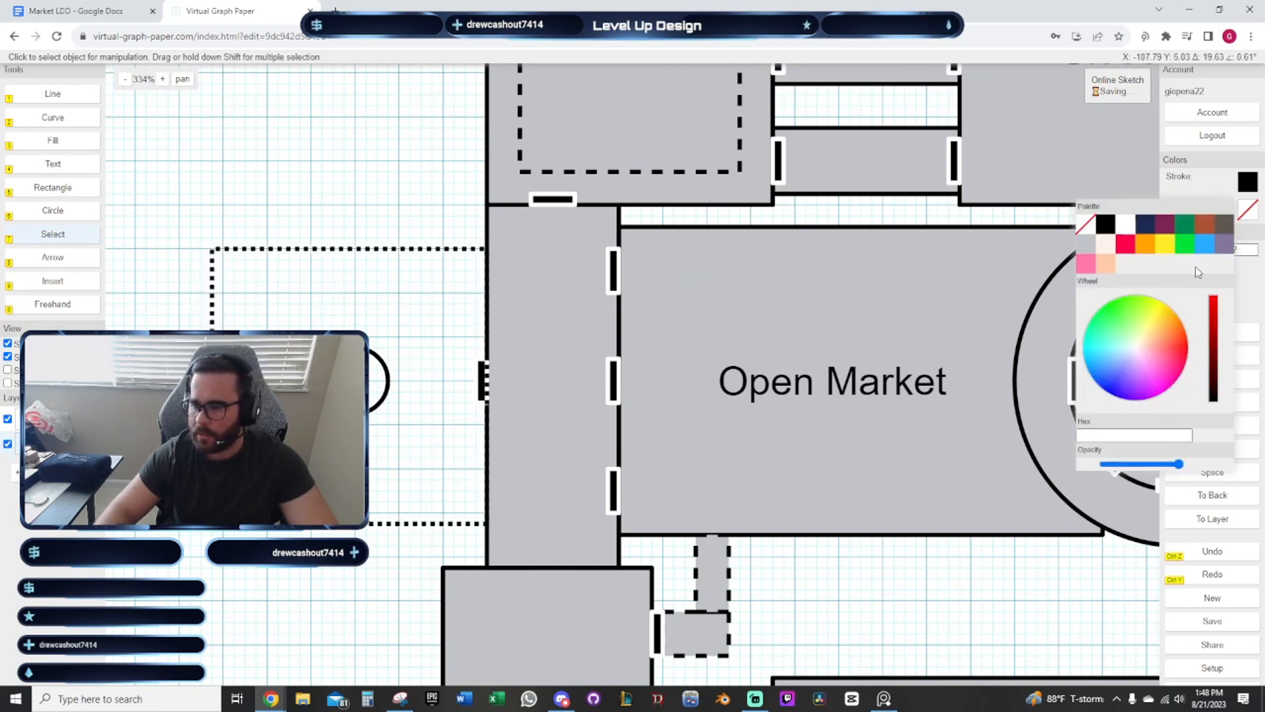
click(1104, 244)
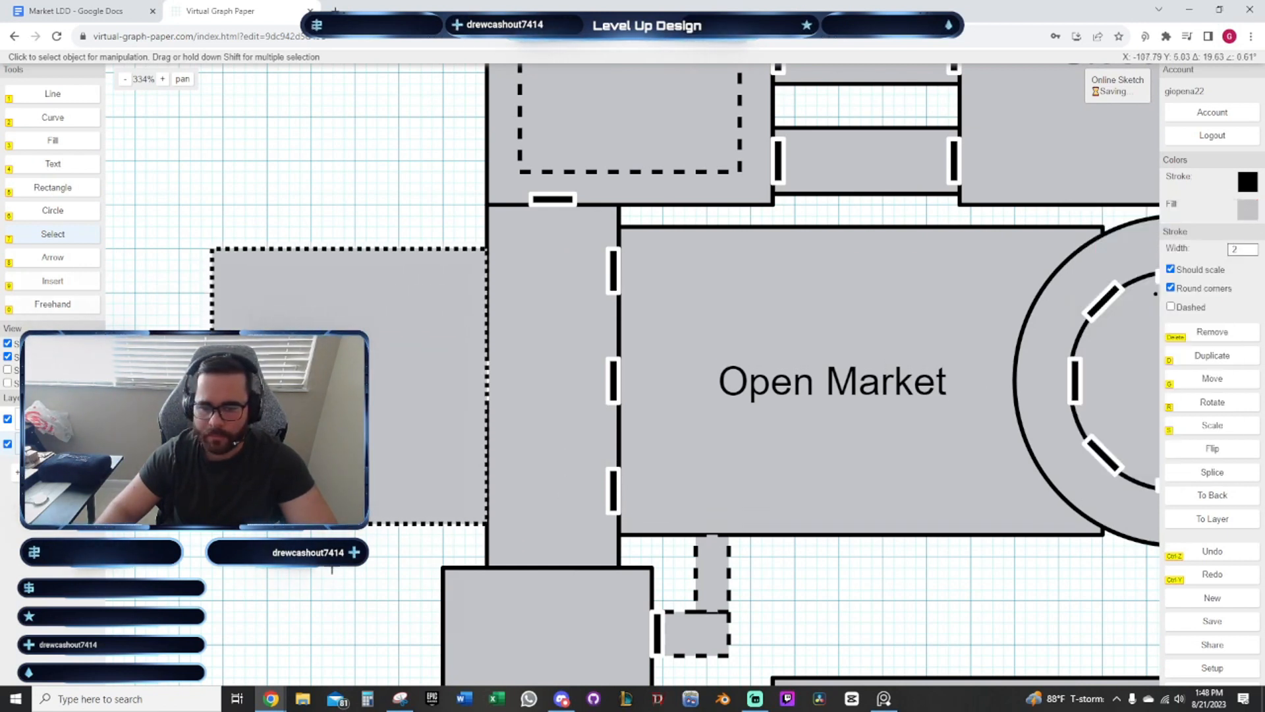
click(332, 569)
Fill the circle in the square room with light blue
click(356, 381)
click(394, 422)
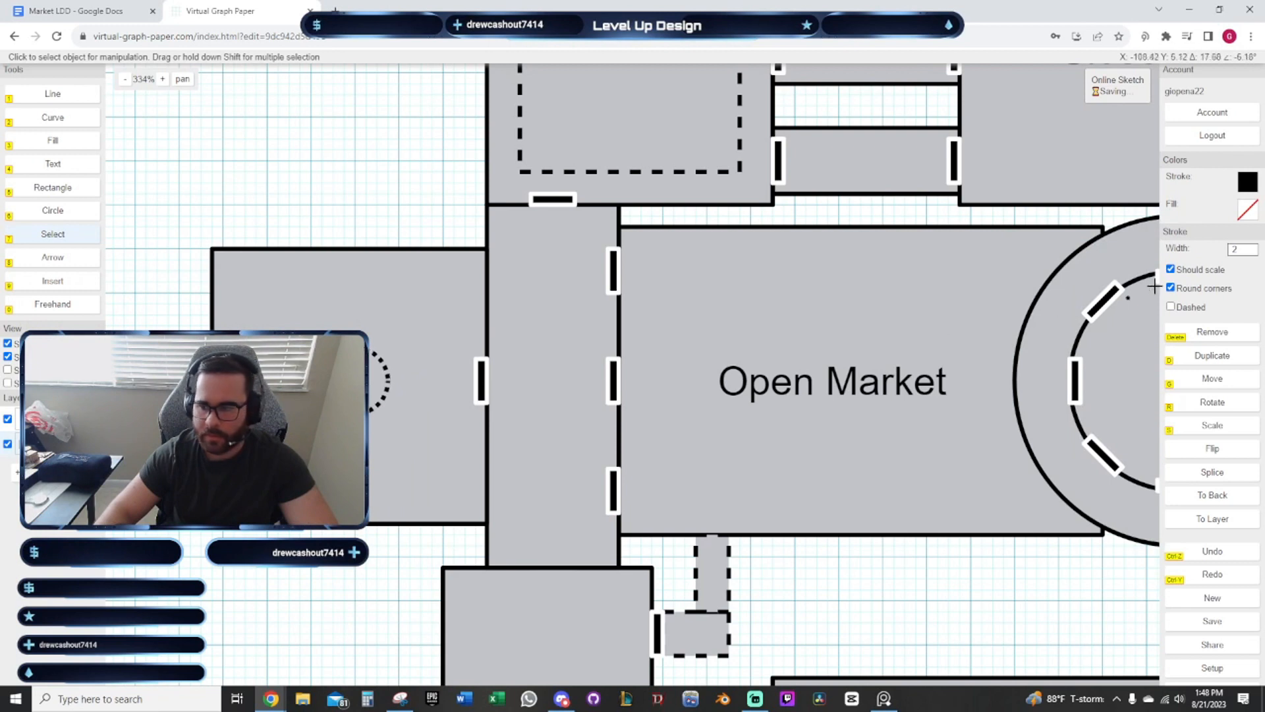
click(1250, 212)
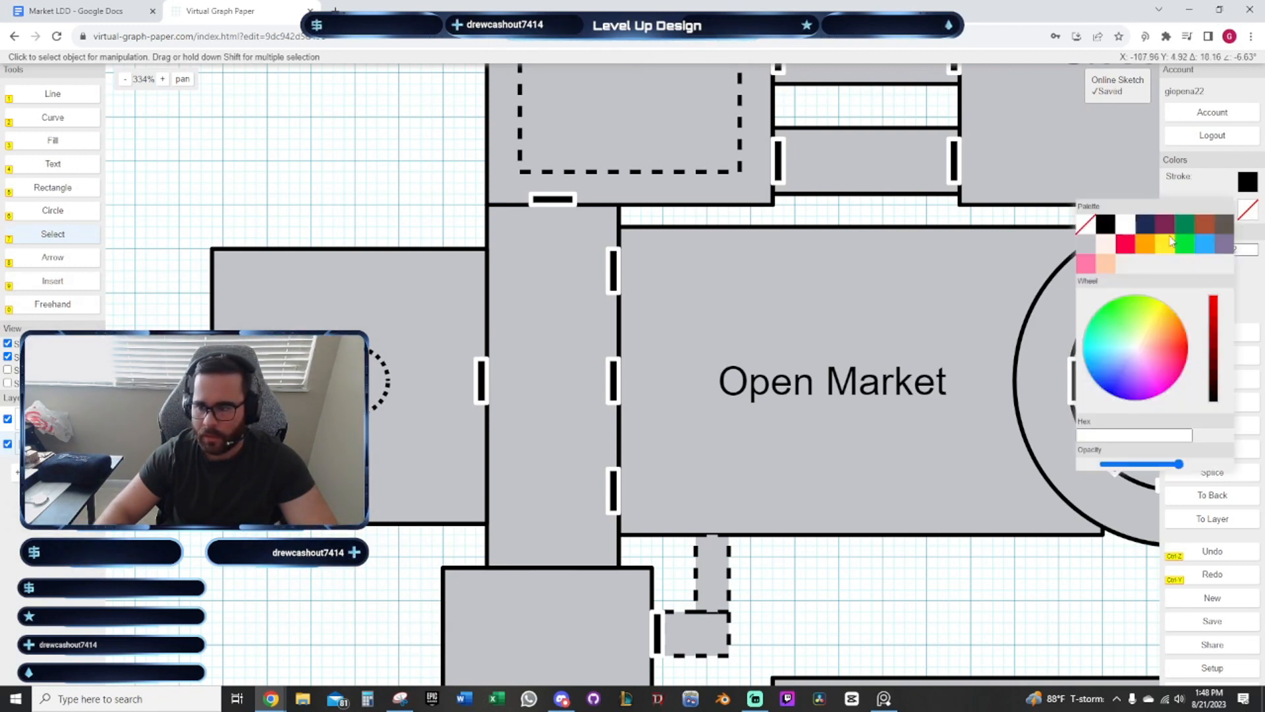
click(1212, 249)
click(398, 553)
Move the blue circle about 0.25 units west to centre it in the square room
drag(377, 526, 400, 566)
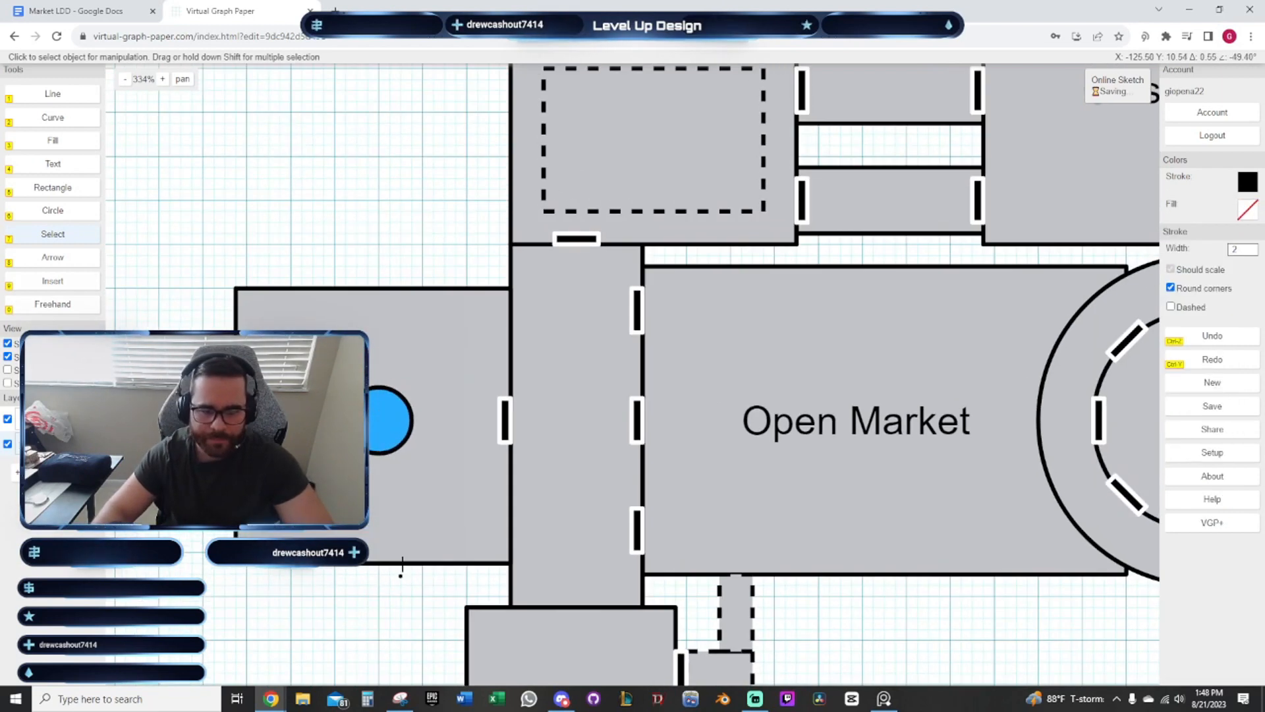
scroll(409, 535, down, 1)
scroll(402, 461, up, 1)
click(385, 452)
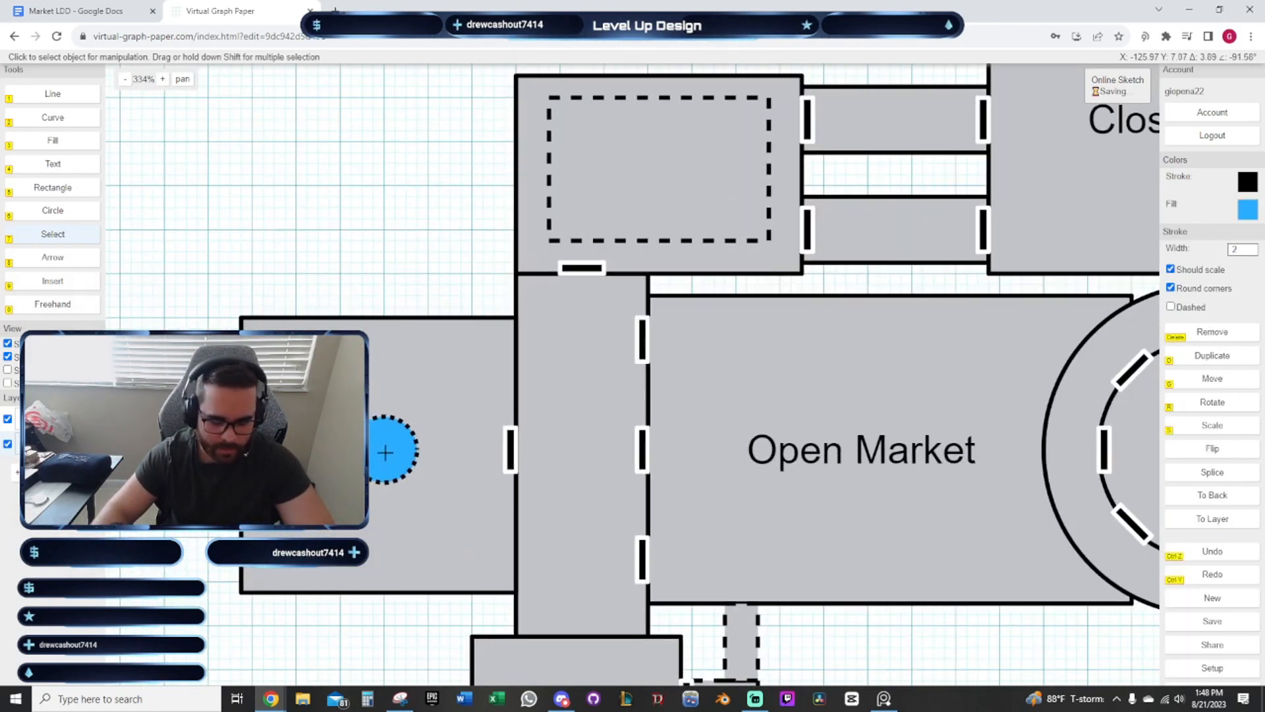
mouse_move(386, 452)
mouse_down()
mouse_move(407, 483)
mouse_move(374, 442)
mouse_up()
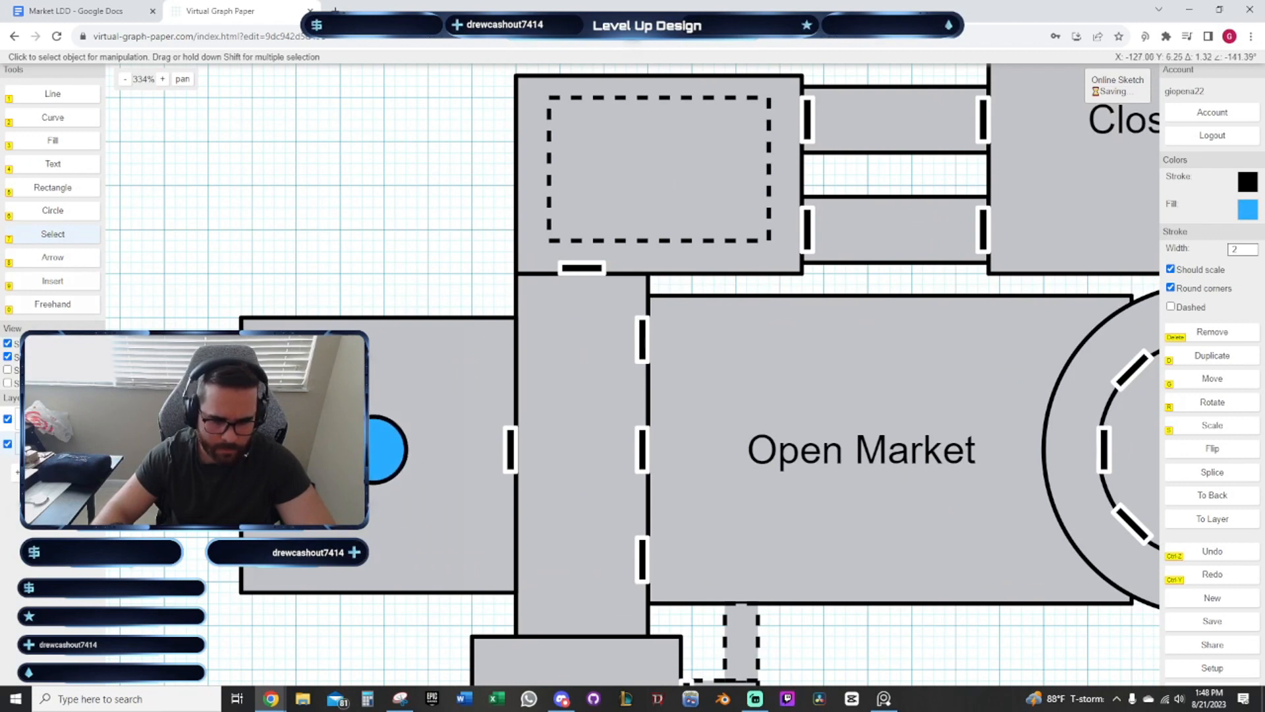
Move the entrance marker between the blue-circle room and the hall south, and place a duplicate north of it on the same wall
click(373, 274)
scroll(434, 249, down, 4)
drag(428, 221, 325, 253)
scroll(342, 301, down, 2)
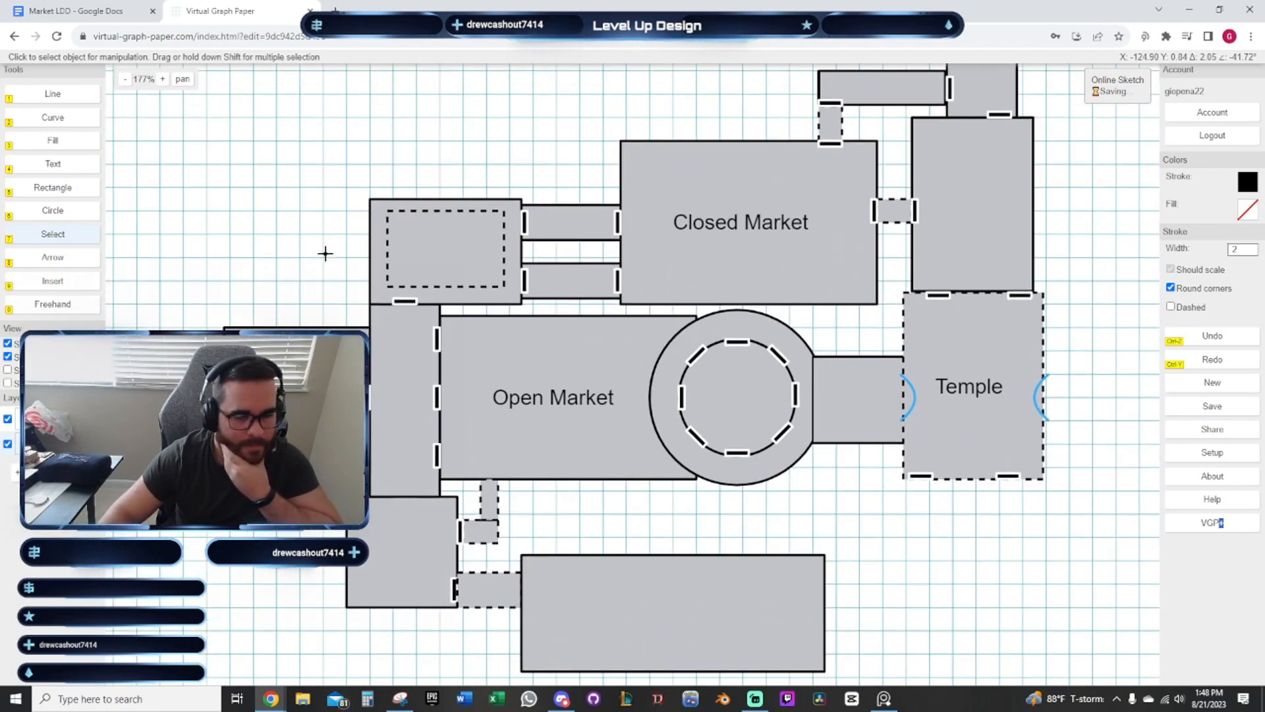
scroll(323, 290, up, 3)
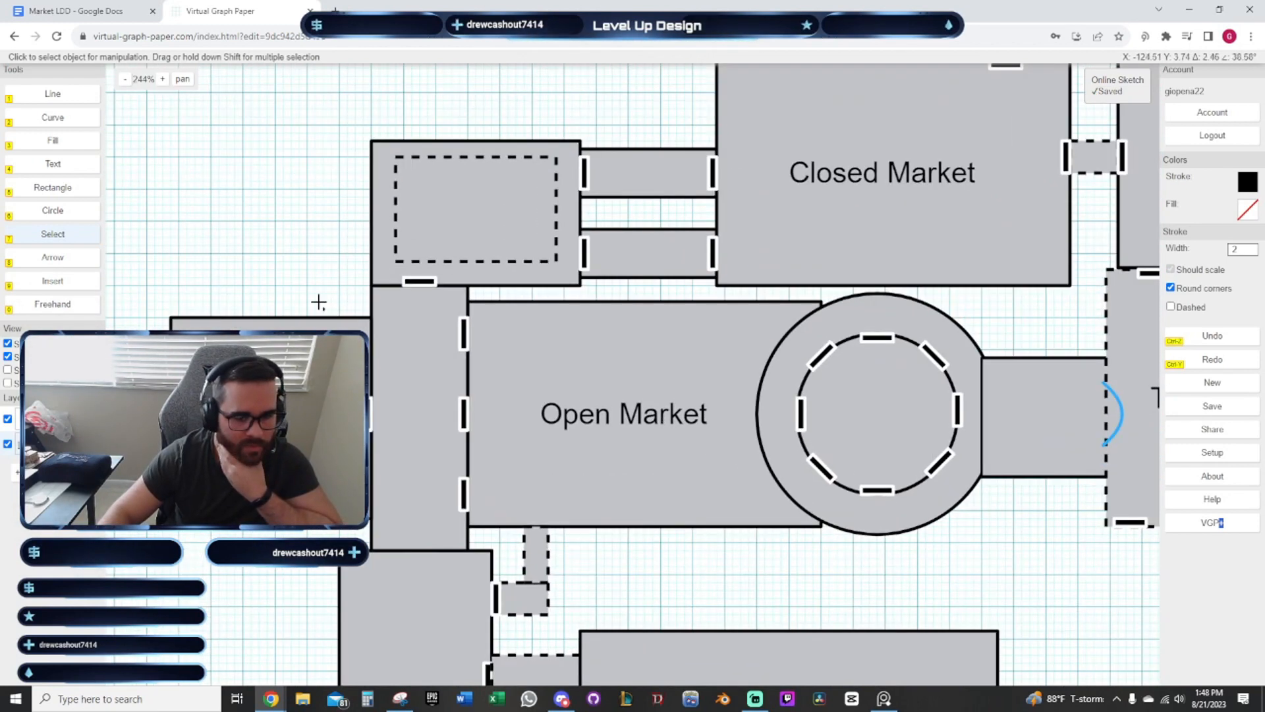
click(369, 414)
click(386, 442)
drag(313, 239, 433, 243)
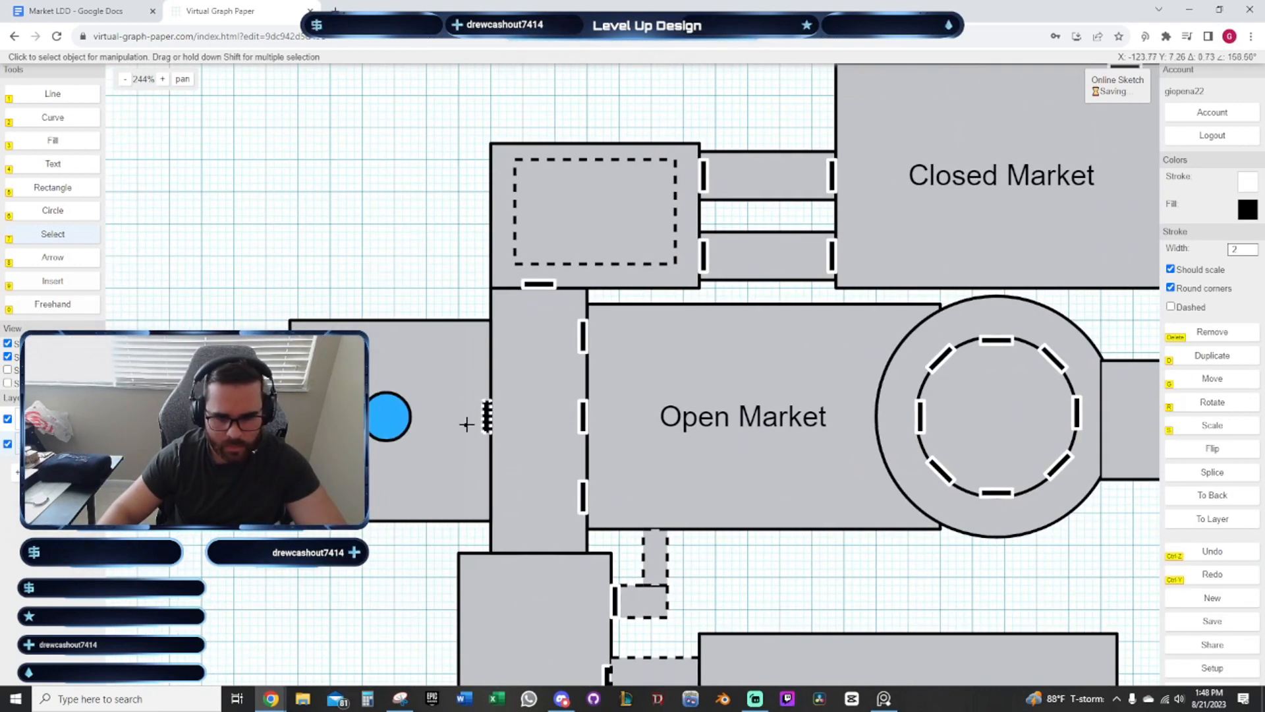
mouse_move(485, 415)
mouse_down()
mouse_move(485, 454)
mouse_move(483, 439)
mouse_up()
key(d)
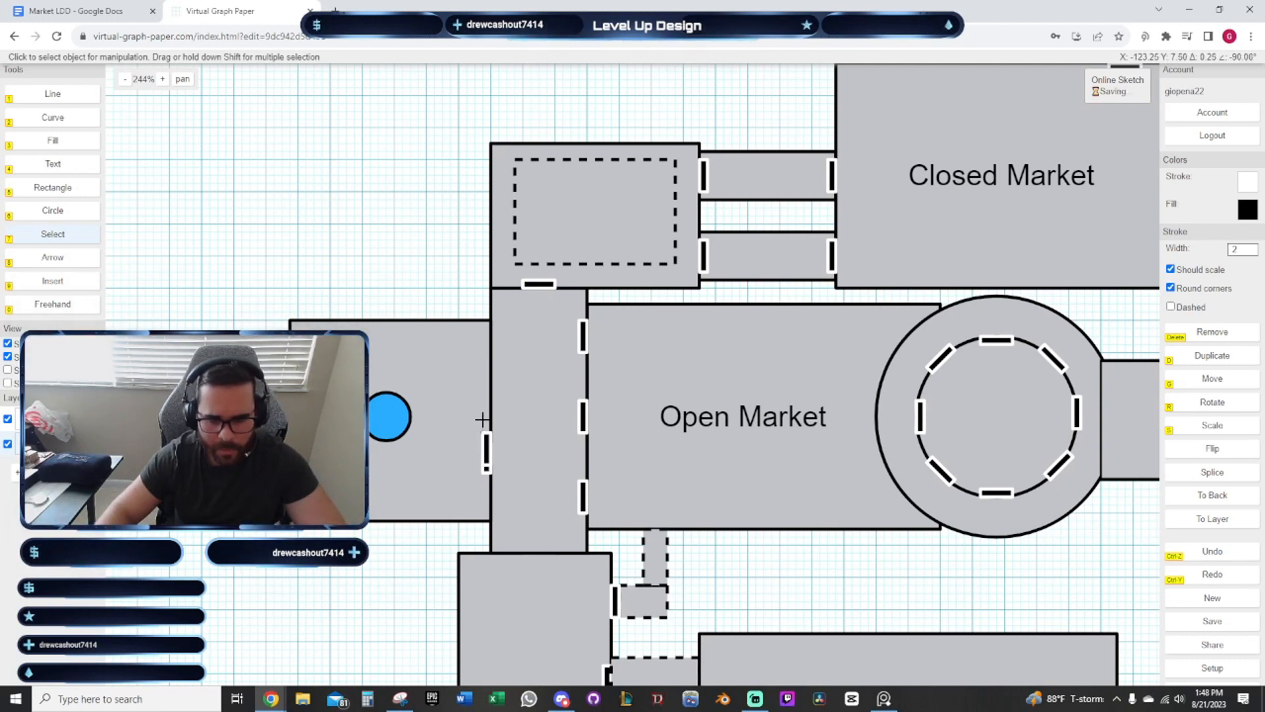
click(398, 244)
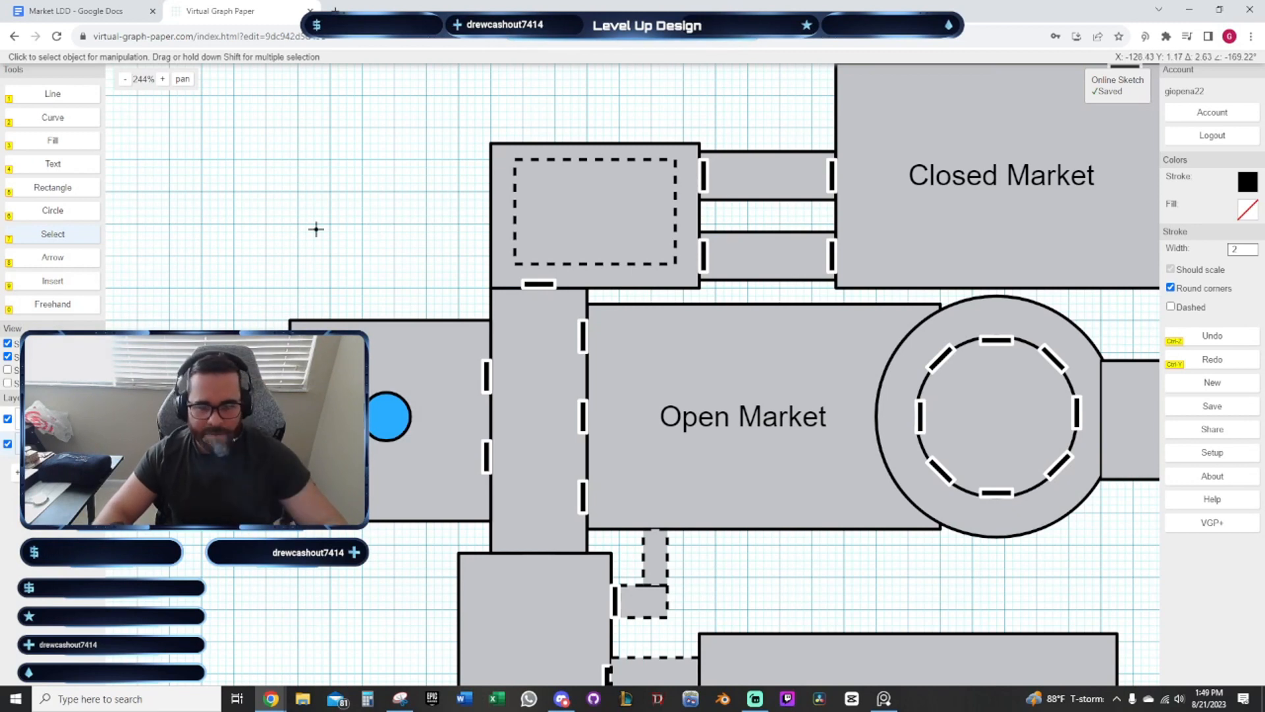
Examine the overall layout of rooms and corridors from the blue-circle room across to the Temple
mouse_move(316, 230)
mouse_down()
mouse_move(319, 207)
mouse_move(311, 214)
mouse_up()
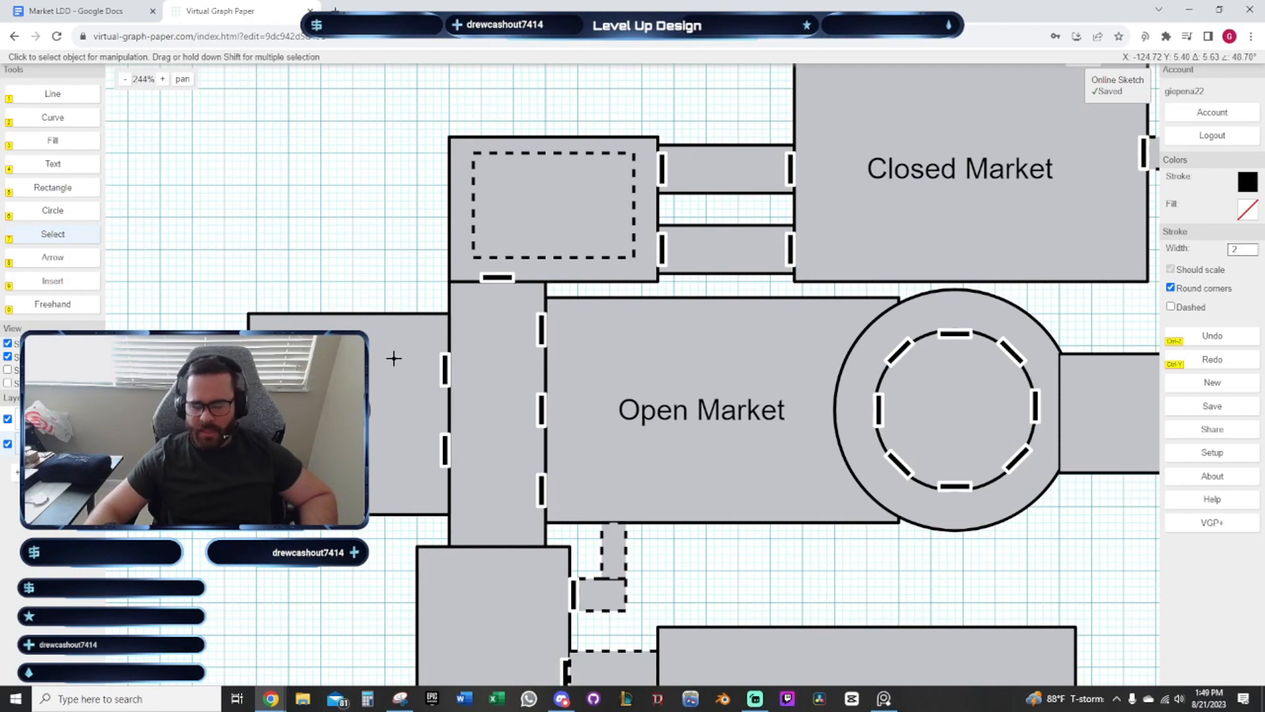
scroll(485, 369, down, 4)
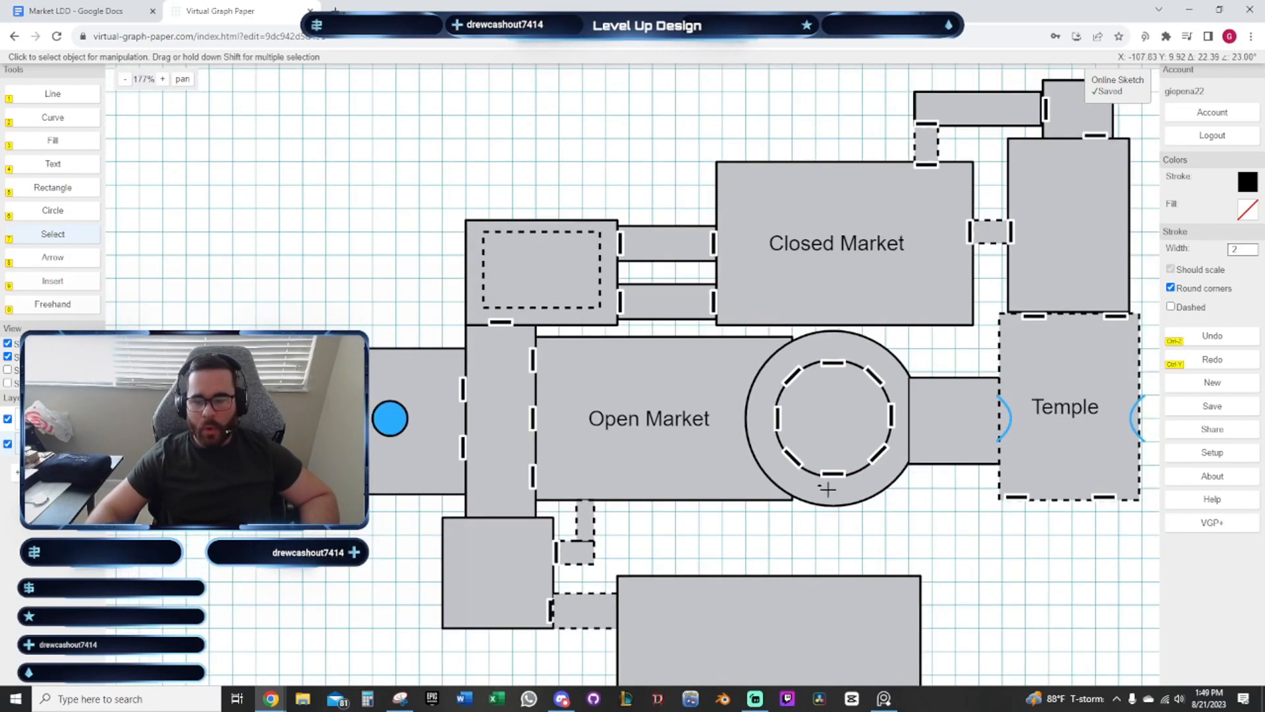
scroll(793, 498, down, 2)
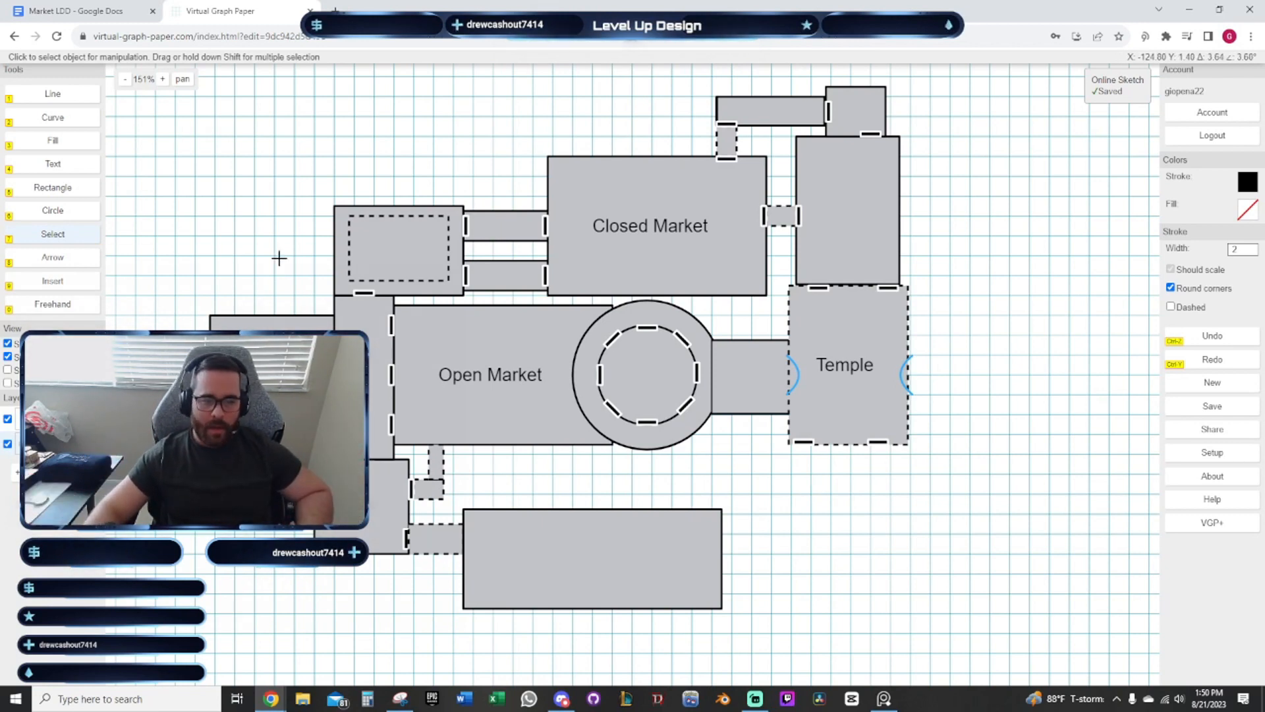
scroll(356, 246, up, 3)
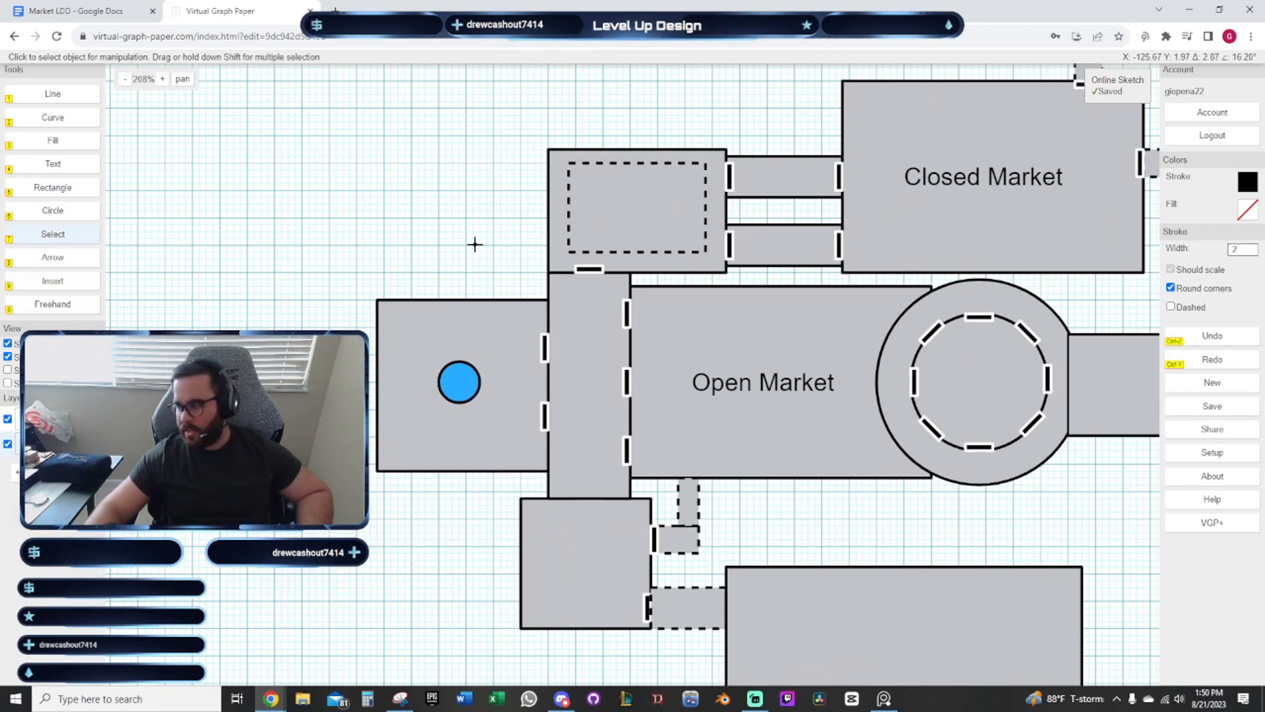
scroll(429, 206, up, 4)
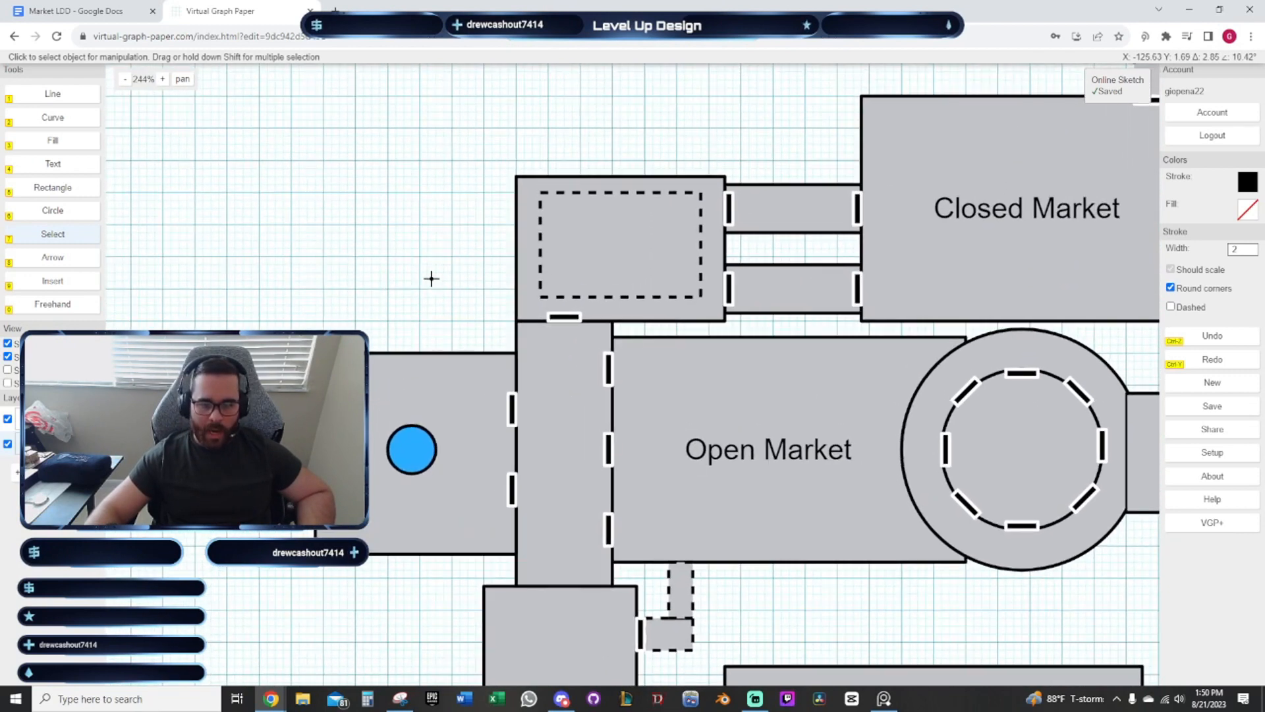
drag(452, 269, 460, 288)
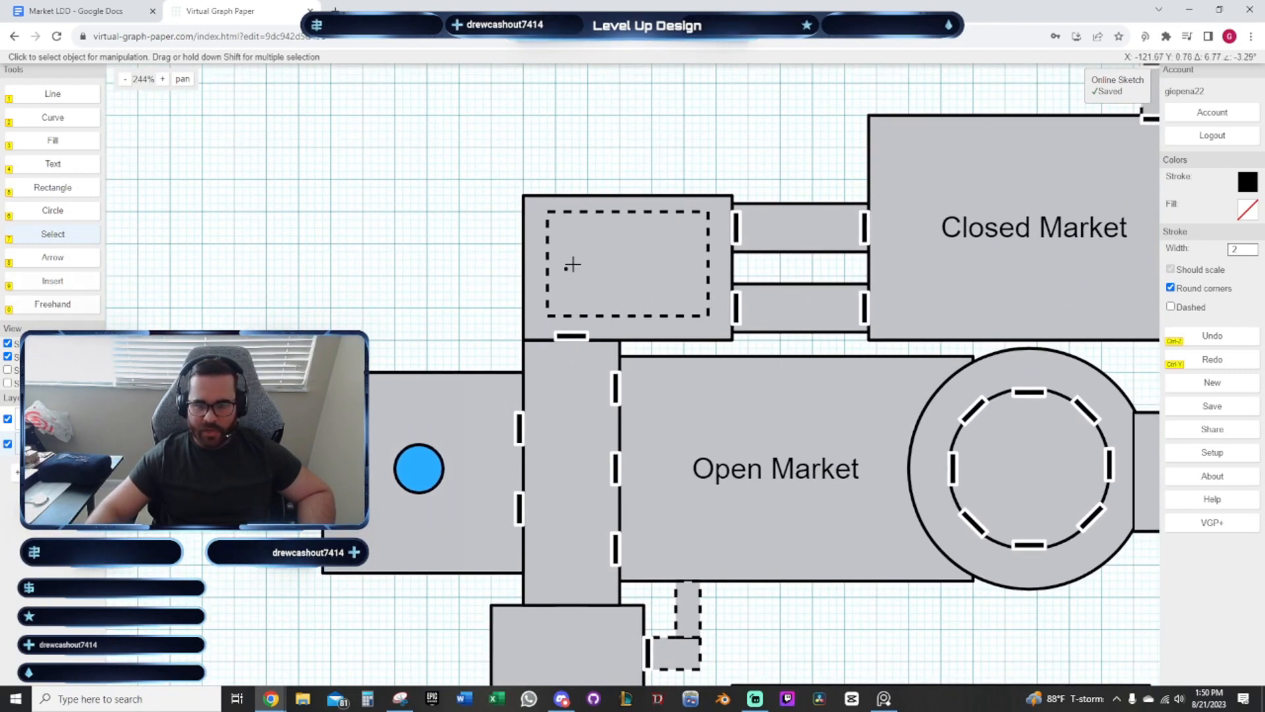
scroll(444, 376, down, 3)
scroll(435, 404, down, 2)
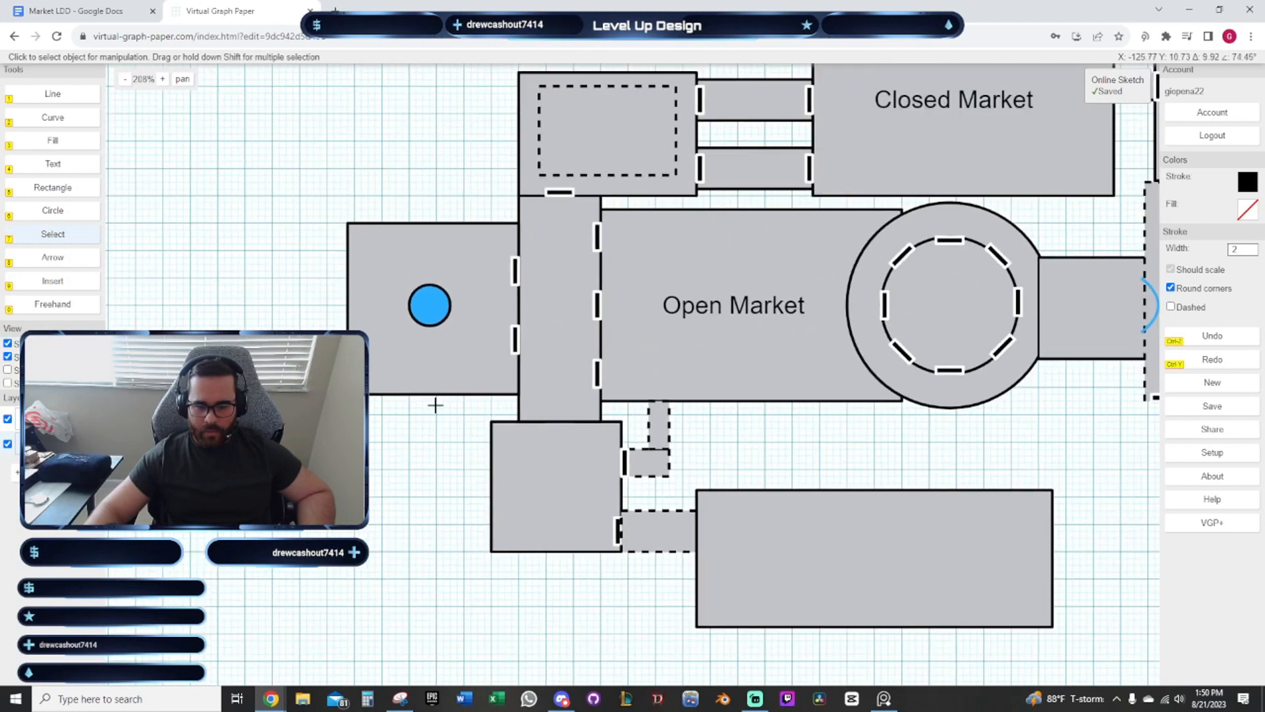
drag(415, 405, 380, 469)
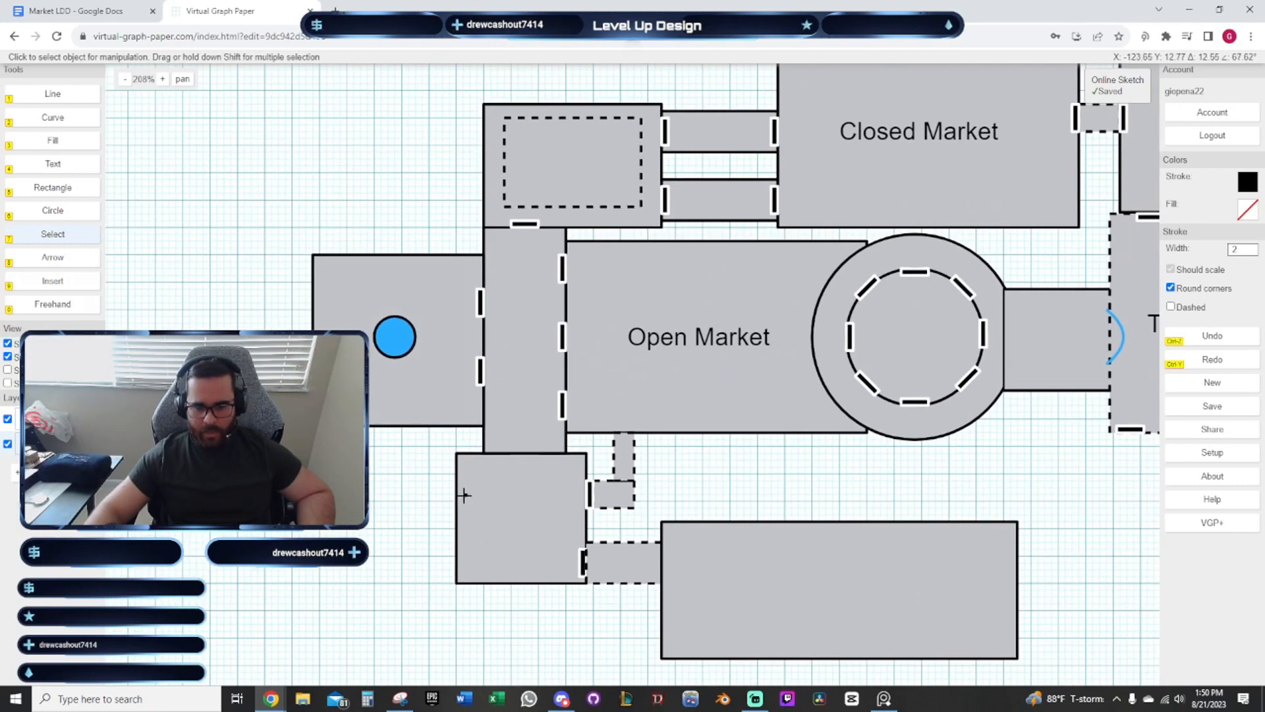
Place a duplicate entrance marker on the wall between the hall and the square room south of it
scroll(602, 502, up, 4)
click(589, 494)
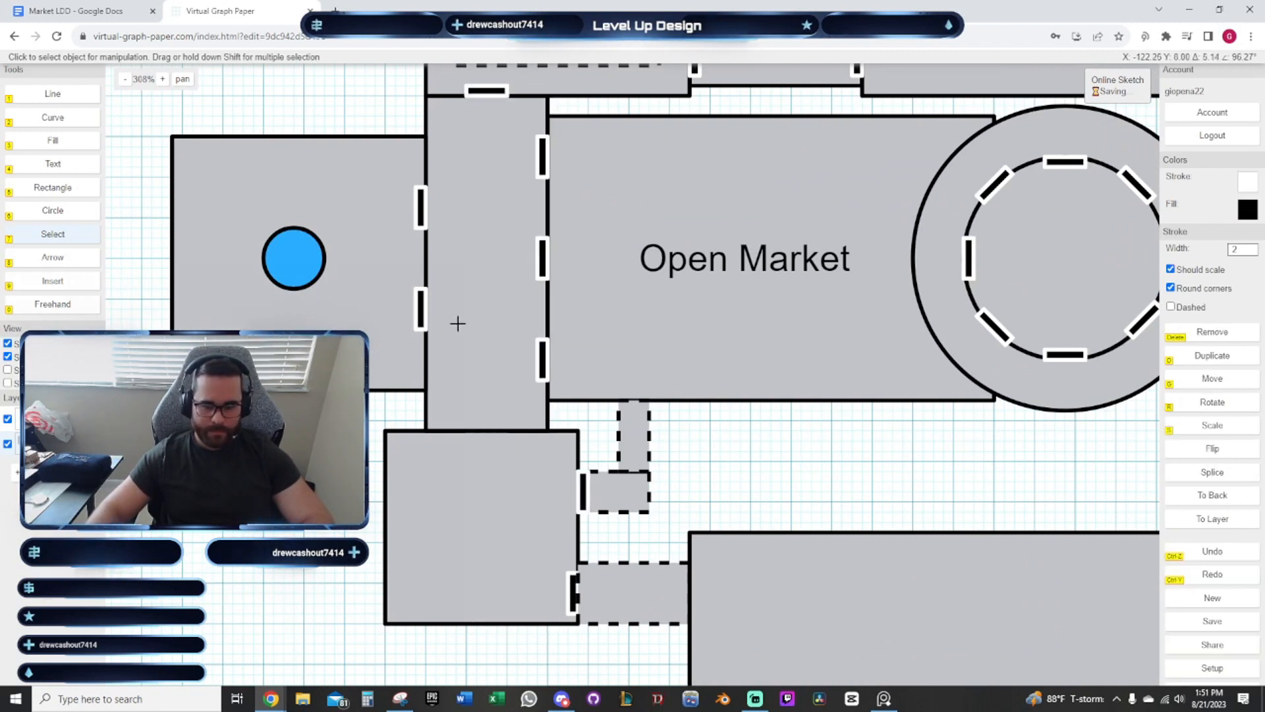
key(d)
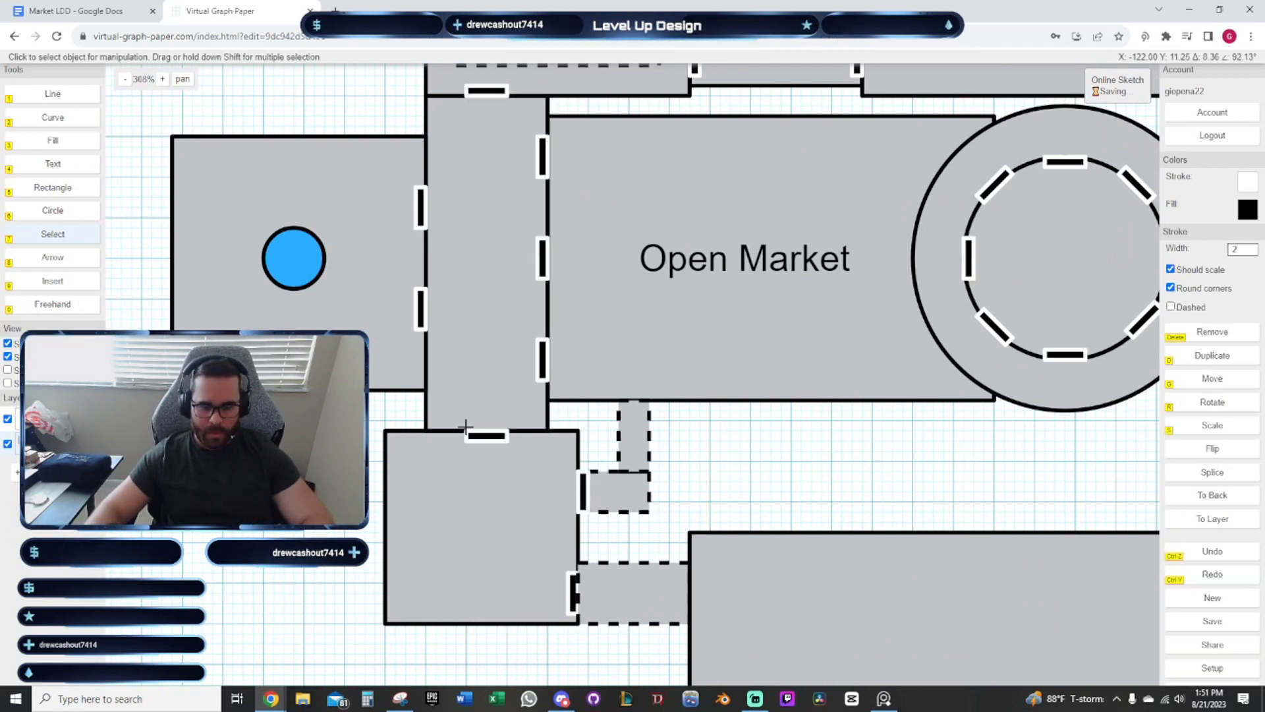
click(755, 444)
Duplicate the marker at the dashed southern corridor's west end and place the copy on the large southern room's west wall
scroll(777, 441, down, 1)
drag(782, 437, 613, 350)
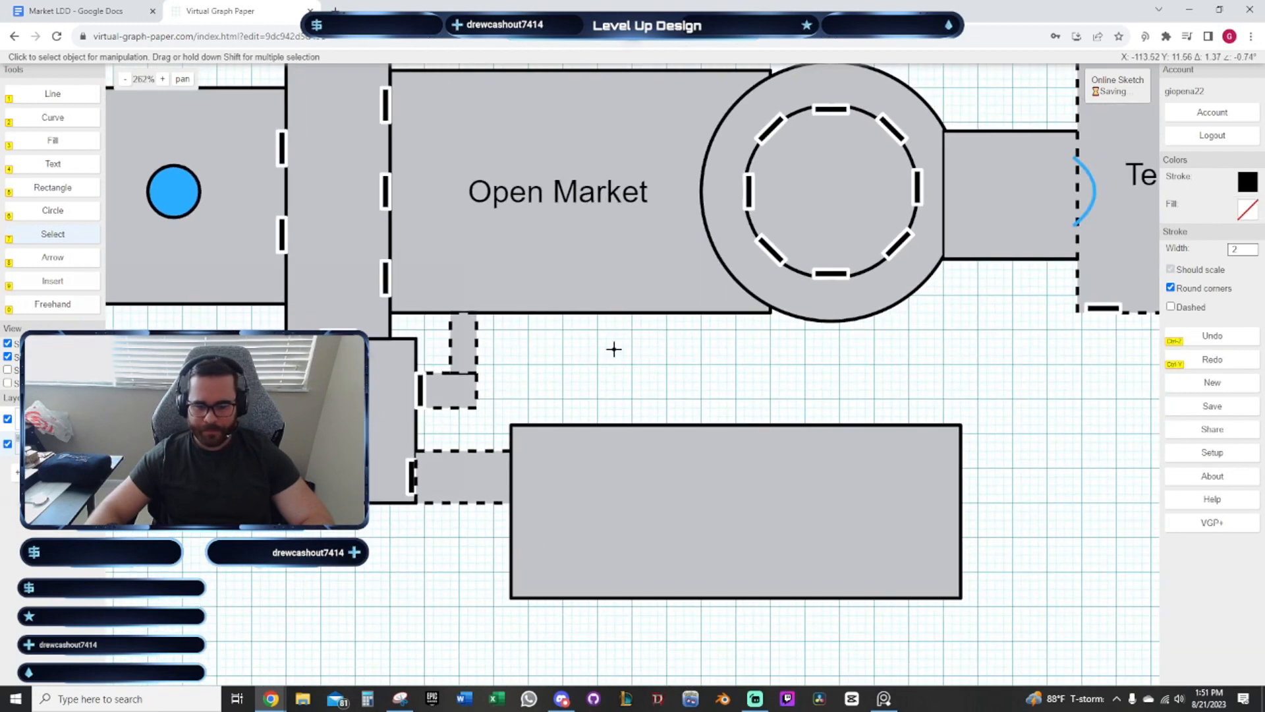
click(407, 479)
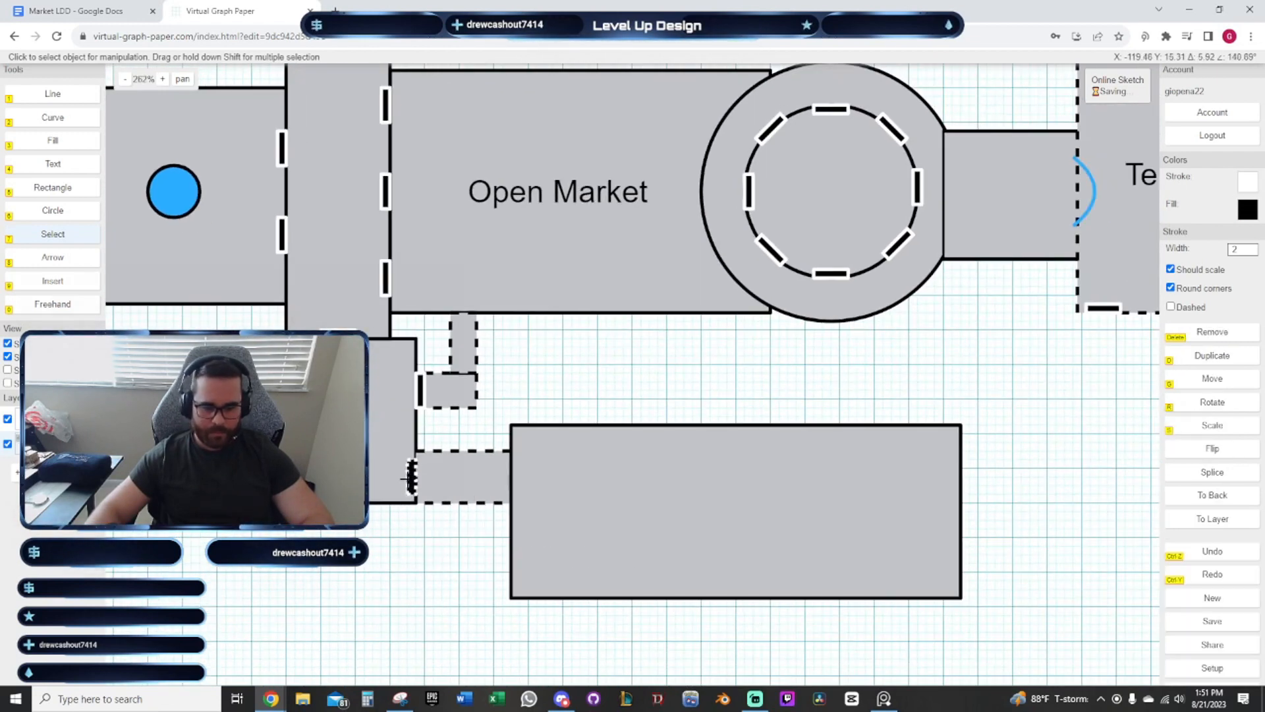
key(d)
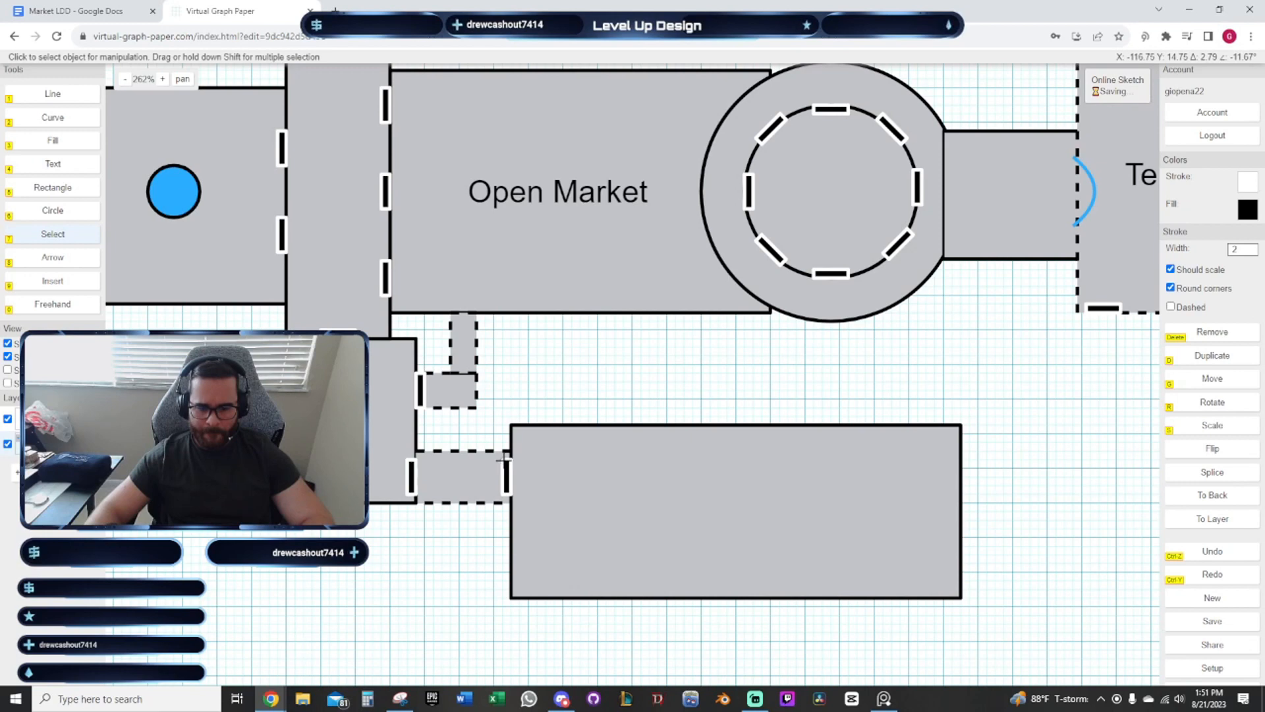
click(515, 459)
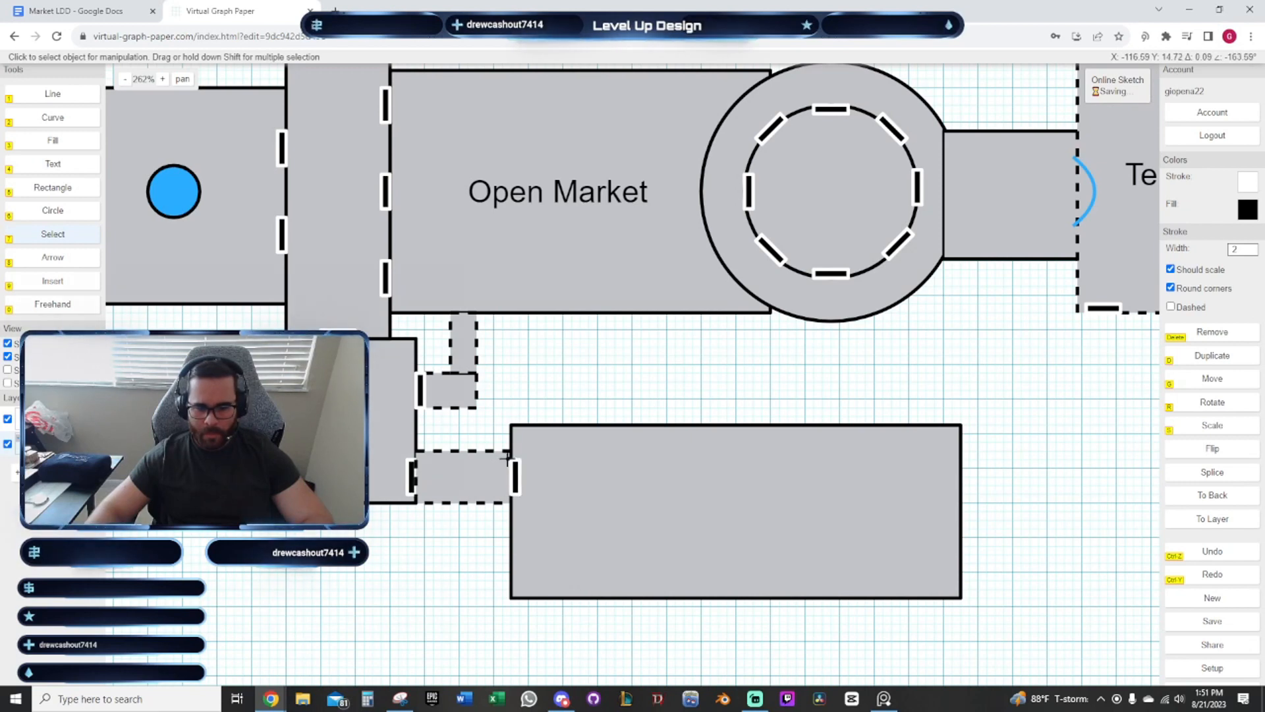
click(581, 362)
Examine how the rooms connect around the southern corridor, the western rooms, the Closed Market and the area north of the Temple
drag(587, 351, 650, 387)
click(525, 520)
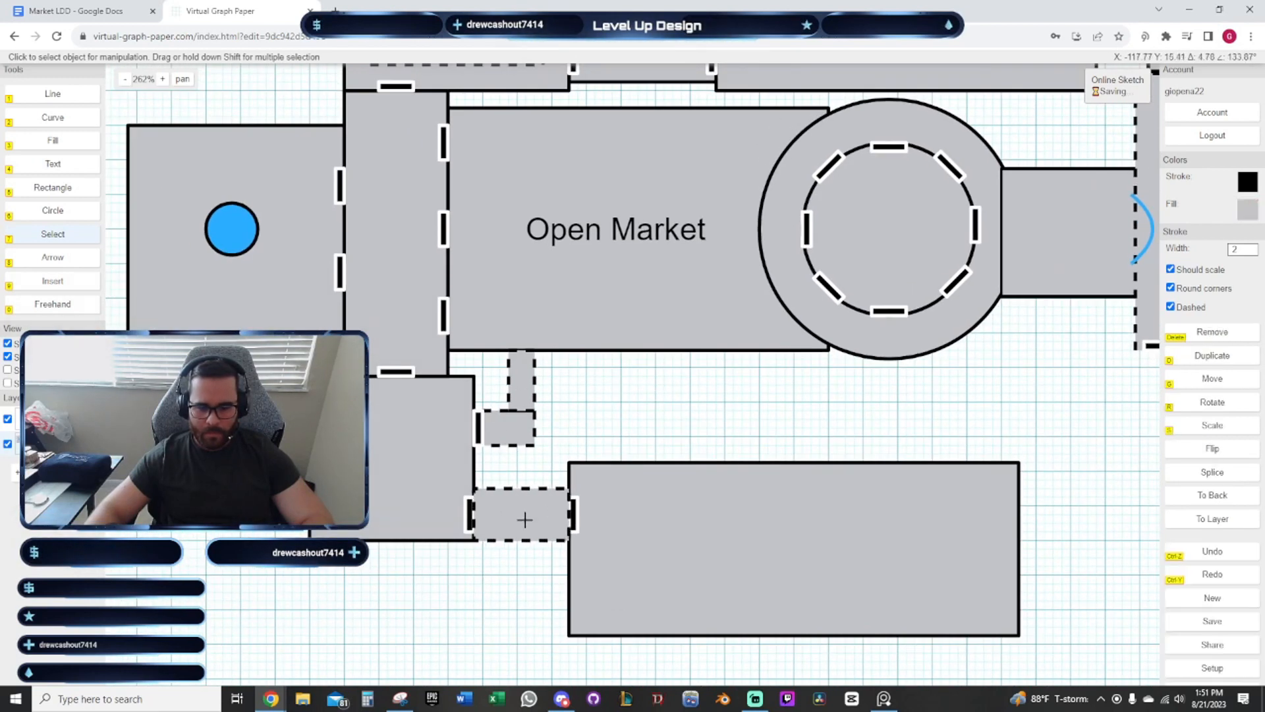
click(618, 423)
drag(615, 421, 642, 466)
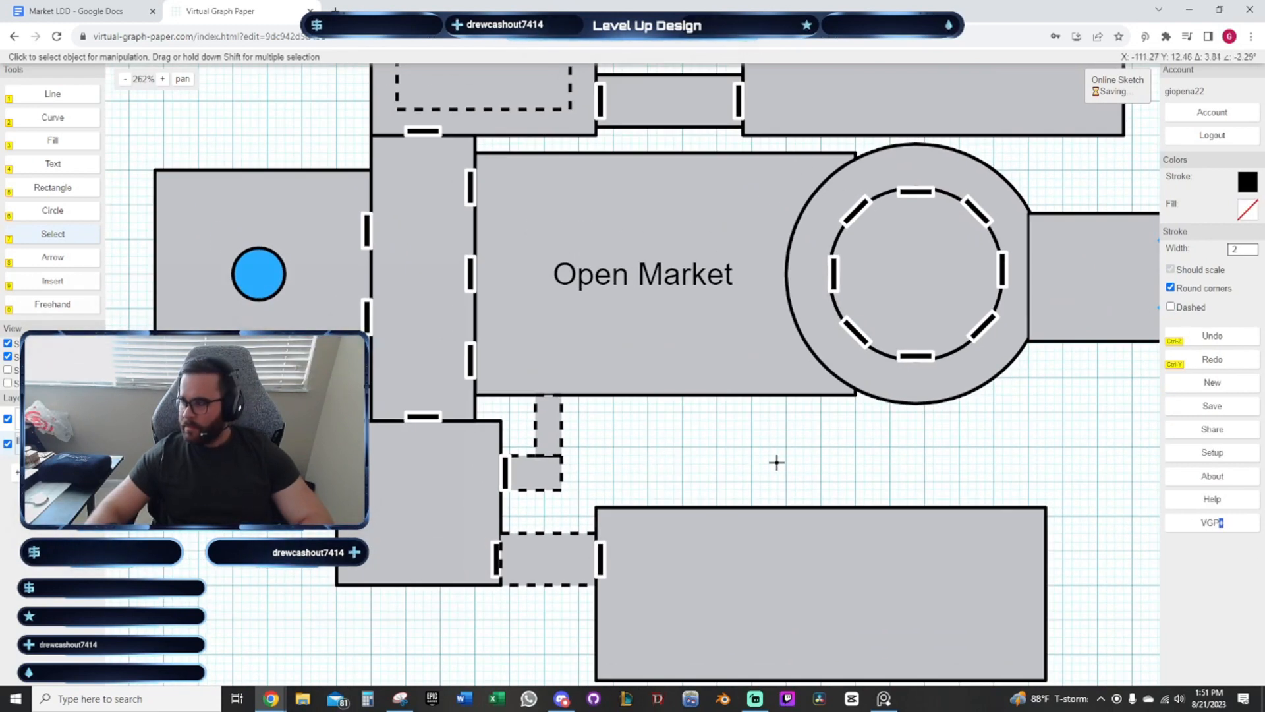
drag(838, 438, 952, 507)
drag(361, 209, 466, 310)
drag(471, 255, 460, 135)
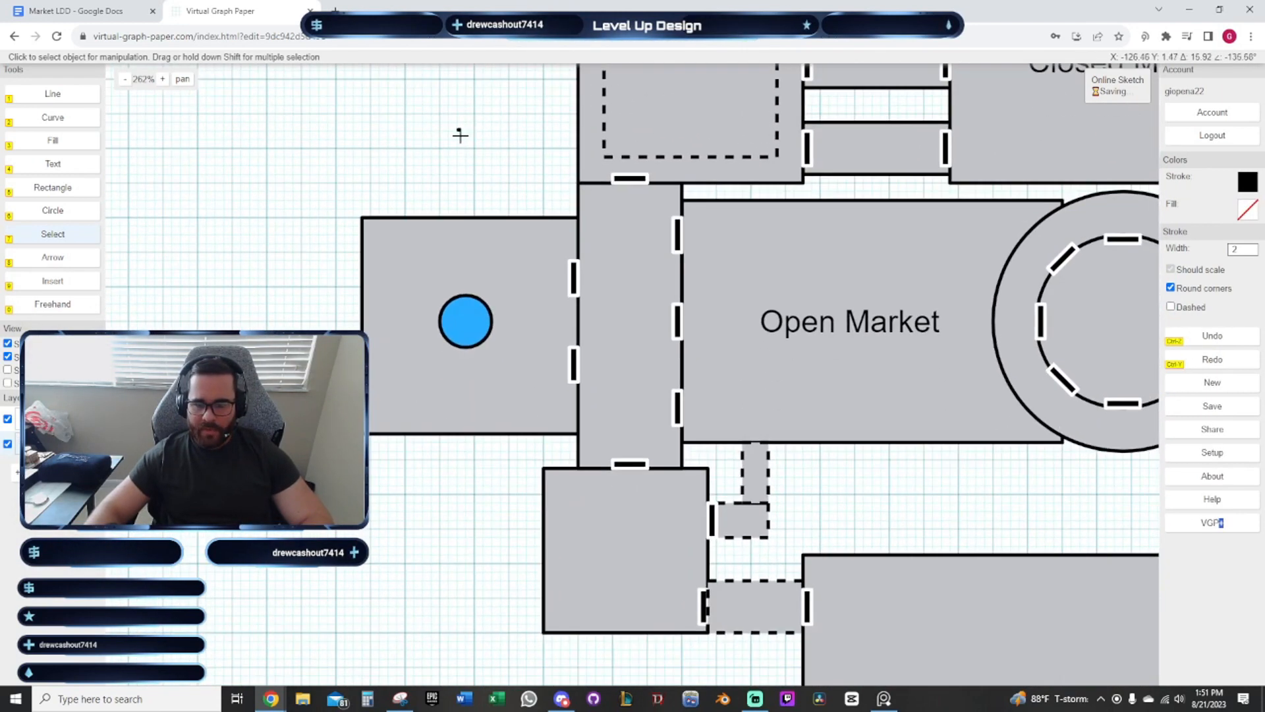
drag(411, 548, 380, 649)
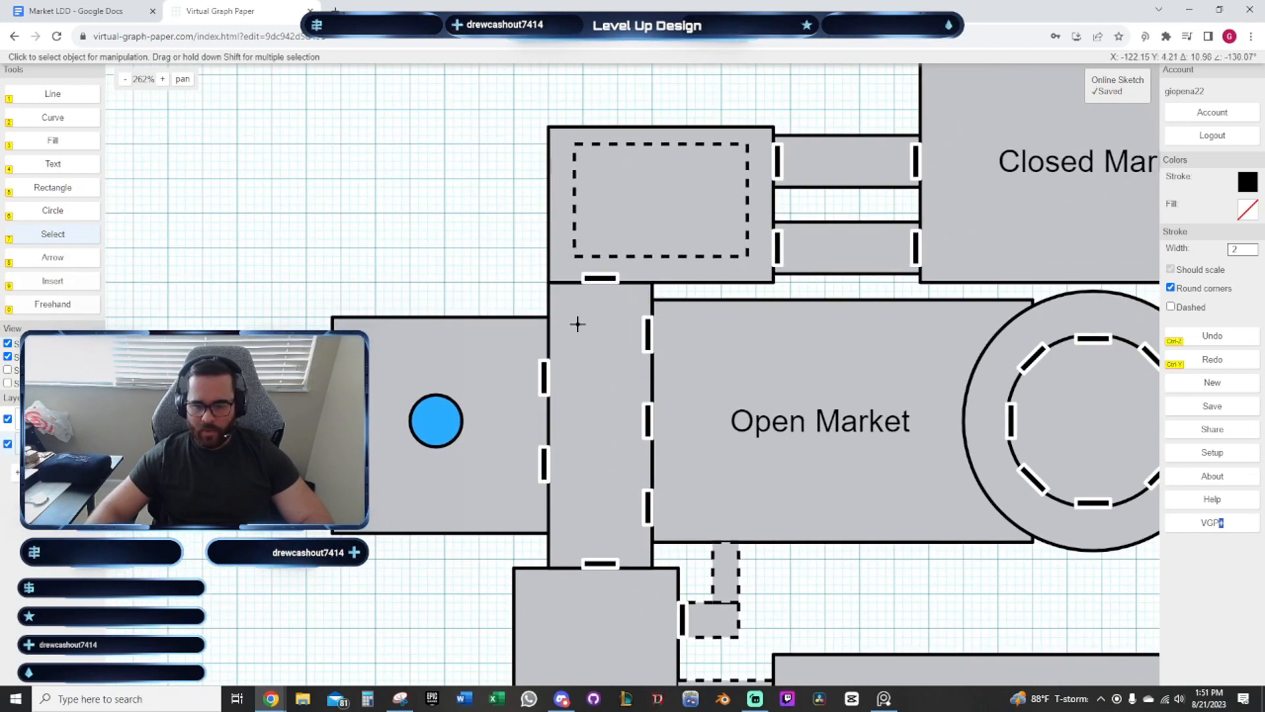
drag(405, 243, 401, 352)
scroll(428, 359, up, 1)
scroll(587, 397, up, 2)
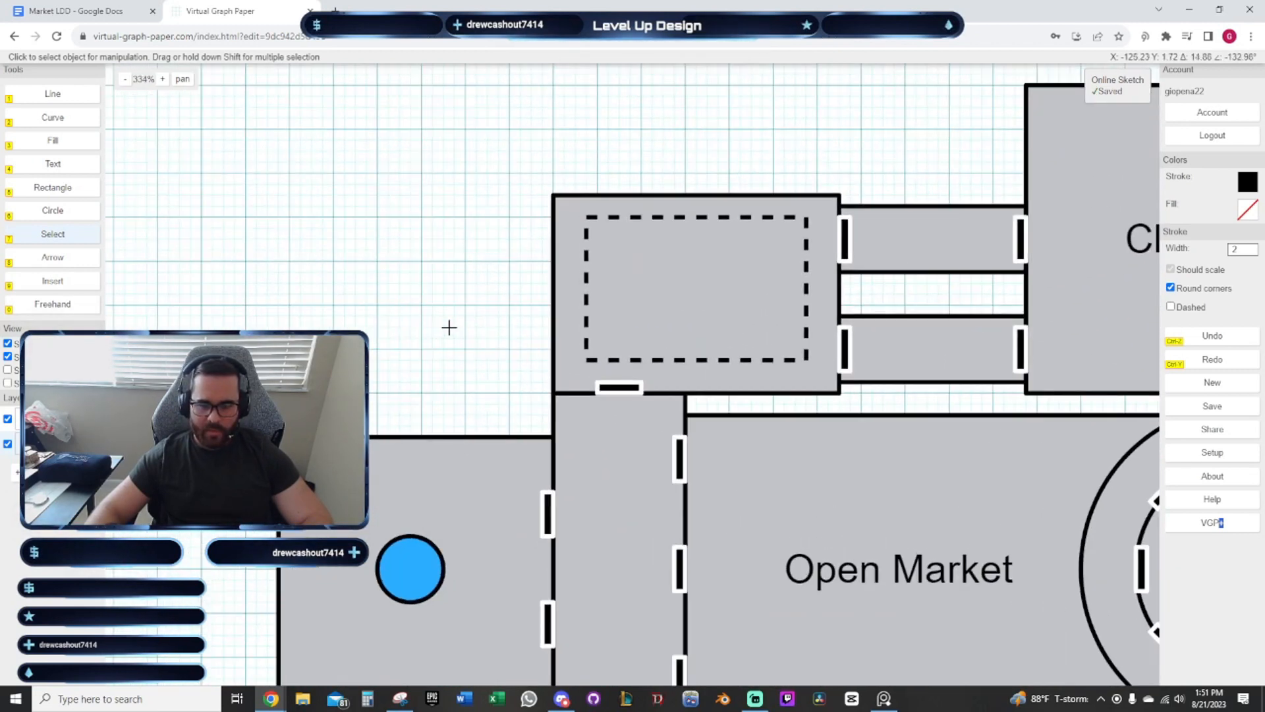
drag(526, 291, 556, 322)
drag(510, 380, 335, 402)
scroll(894, 377, down, 5)
drag(681, 208, 235, 220)
drag(823, 218, 789, 278)
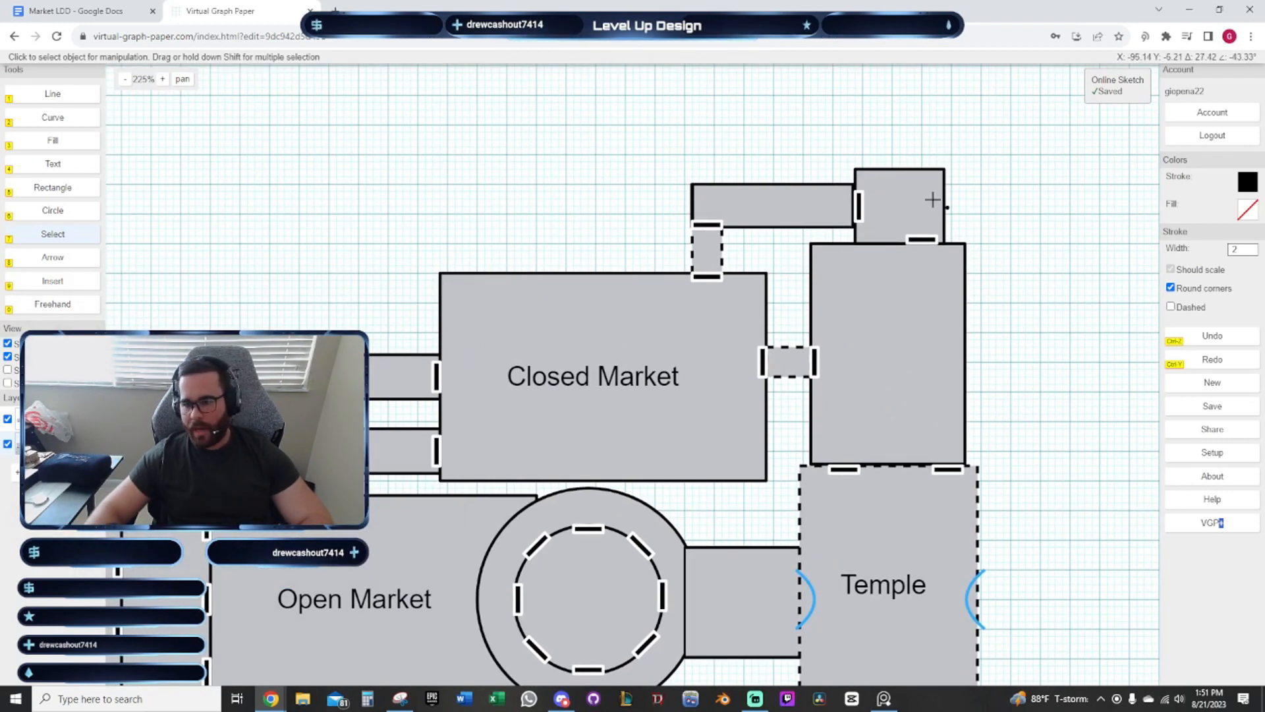
drag(423, 220, 741, 163)
drag(619, 202, 427, 207)
drag(635, 166, 413, 207)
mouse_move(504, 195)
mouse_down()
mouse_move(520, 178)
mouse_move(458, 172)
mouse_up()
drag(644, 467, 638, 491)
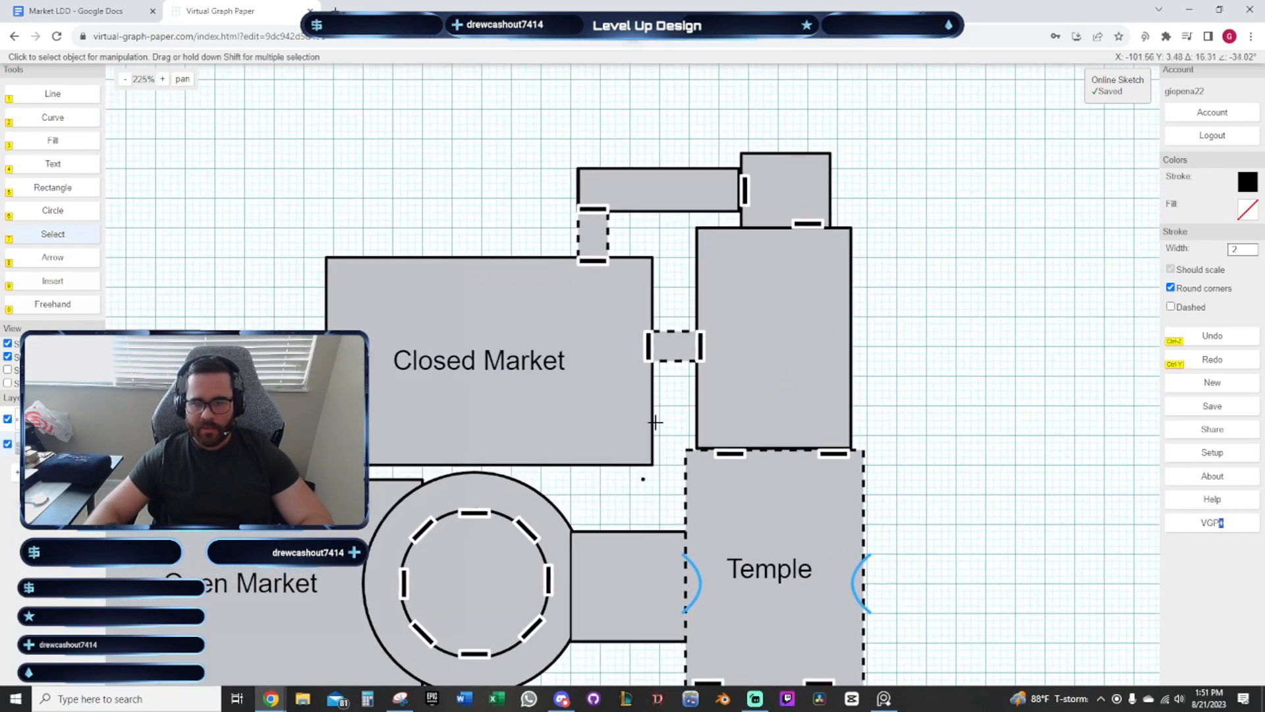
Assign the long northern corridor, the small square room and the tall room north of the Temple to the Second Floor layer
drag(696, 205, 598, 205)
scroll(616, 245, down, 1)
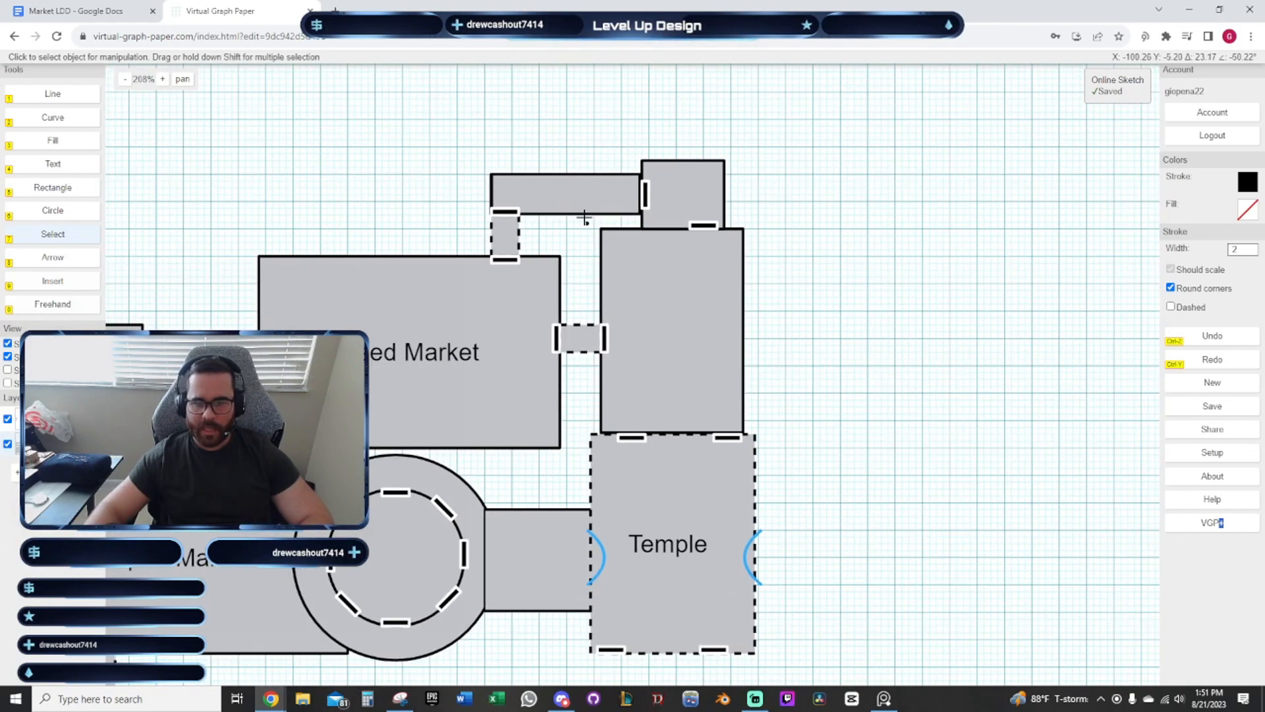
click(575, 191)
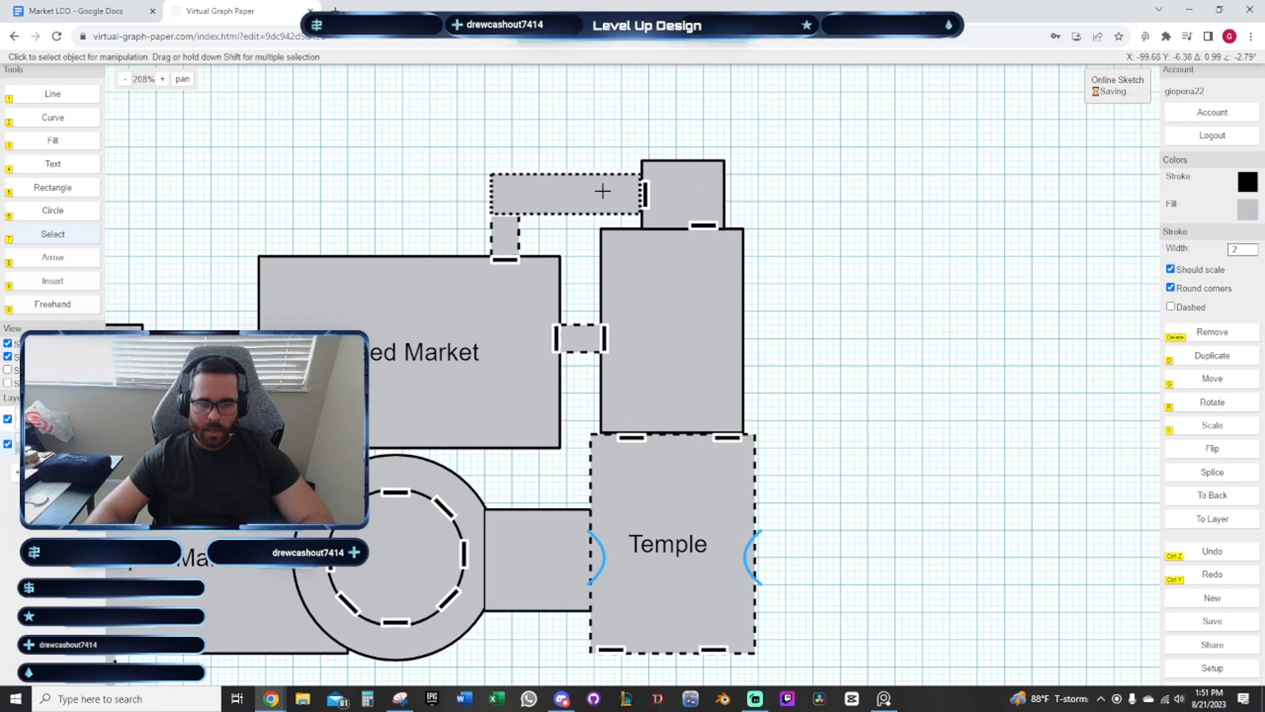
shift+click(678, 190)
shift+click(715, 305)
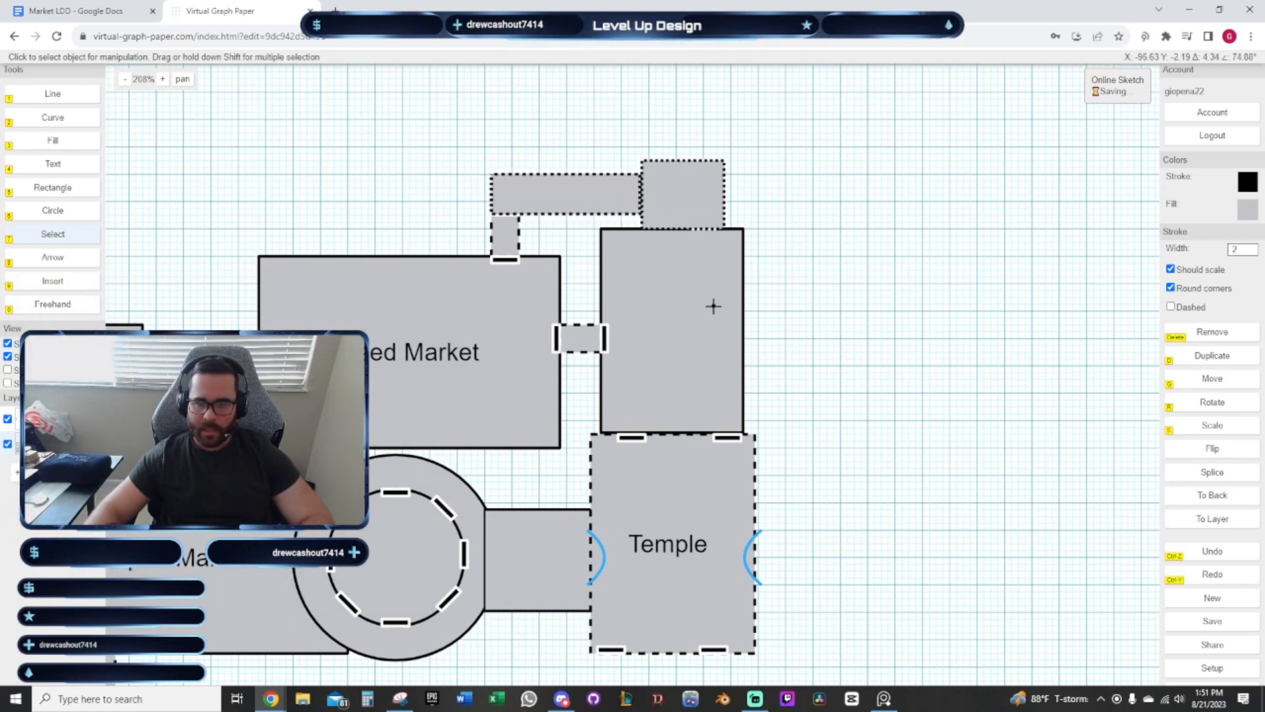
click(1216, 518)
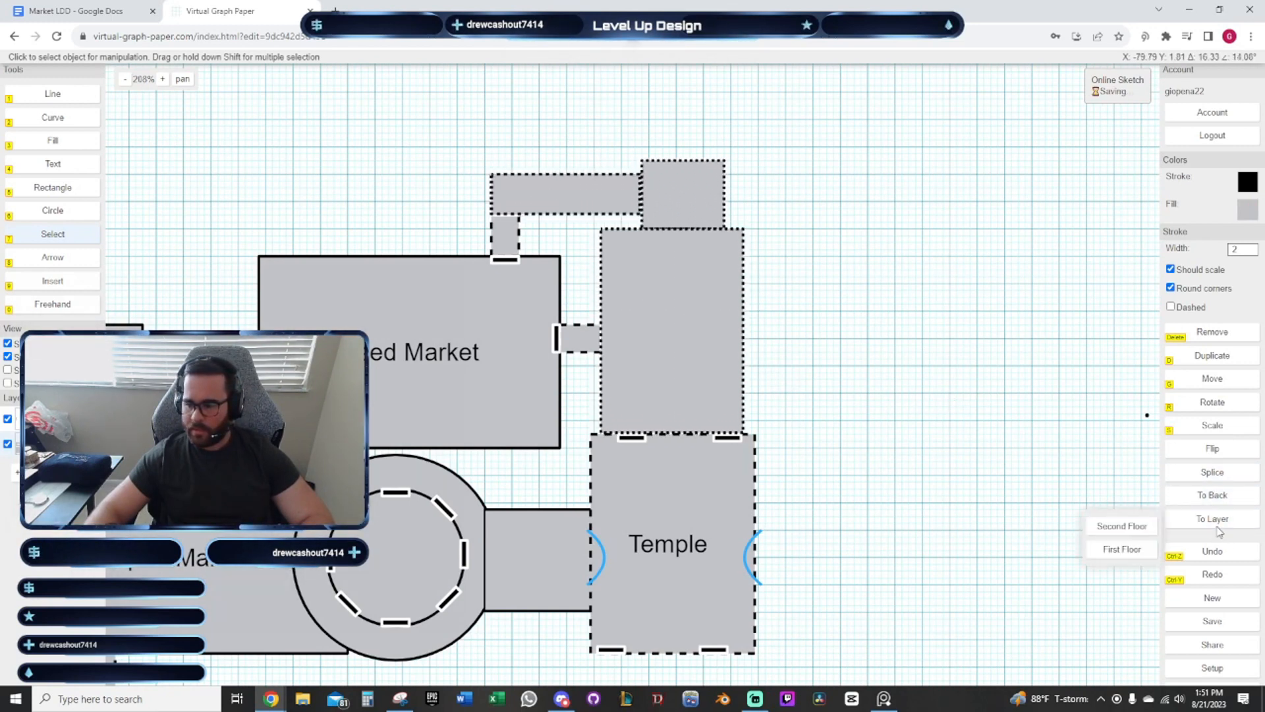
click(1118, 524)
click(902, 373)
Give the corridor between the round area and the Temple a dashed outline
drag(683, 501, 728, 431)
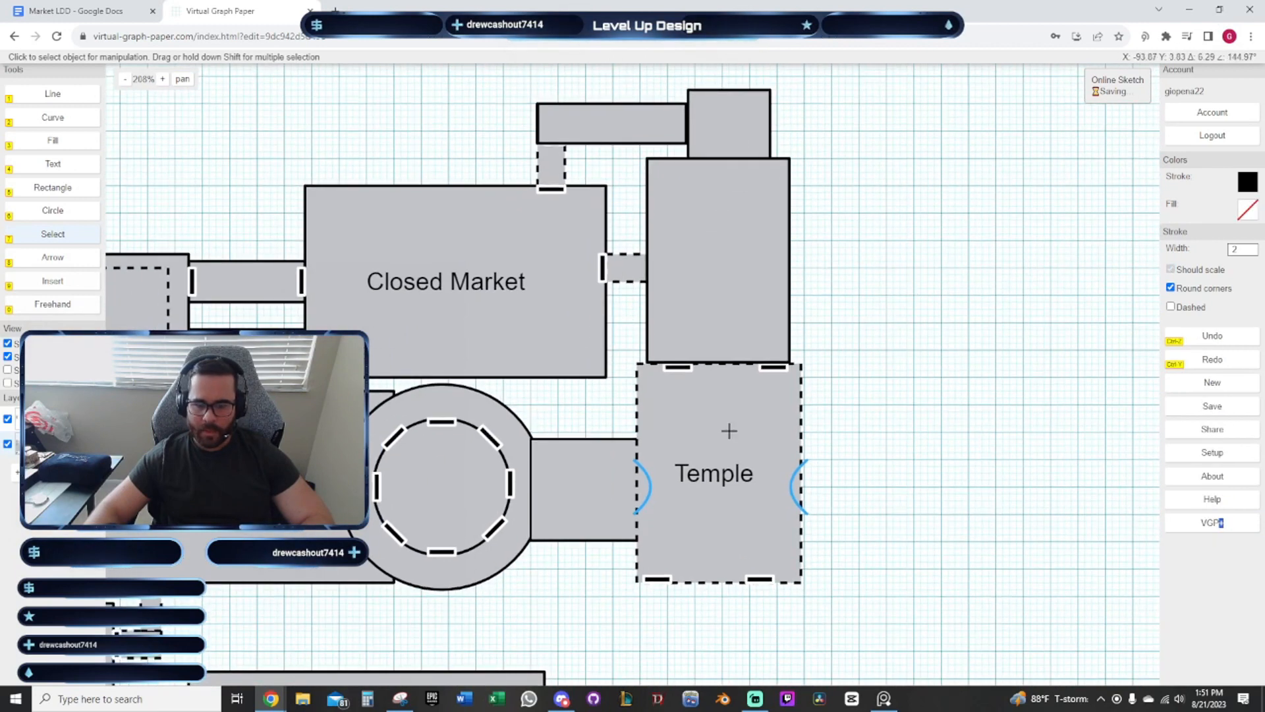
click(563, 480)
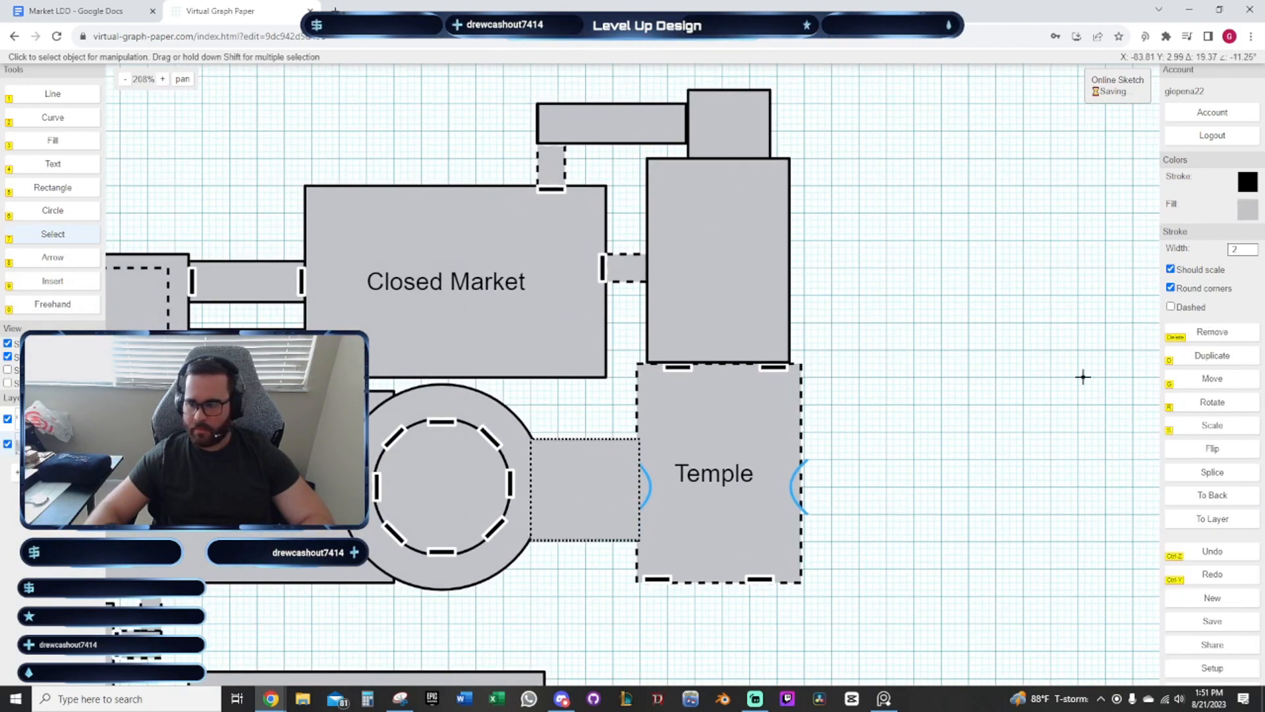
click(1170, 307)
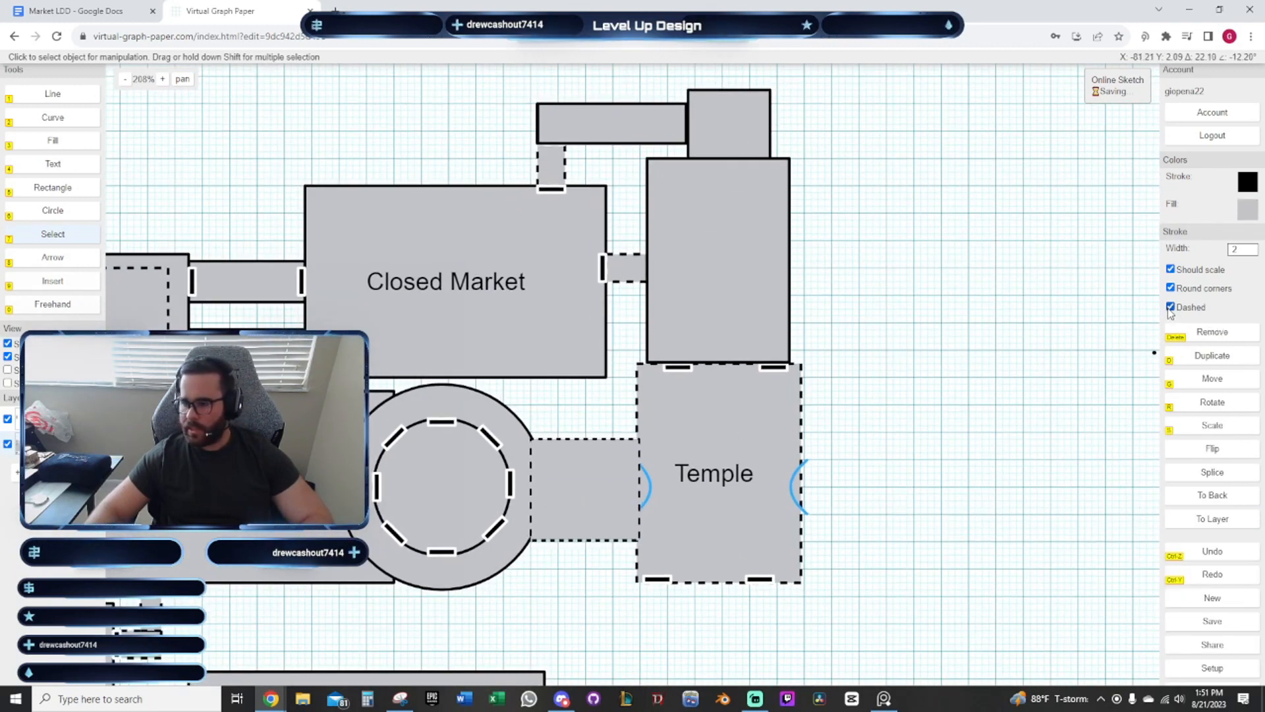
click(1031, 325)
Hide the Second Floor layer to show only the first-floor rooms and markers
scroll(949, 342, down, 2)
drag(949, 333, 1099, 285)
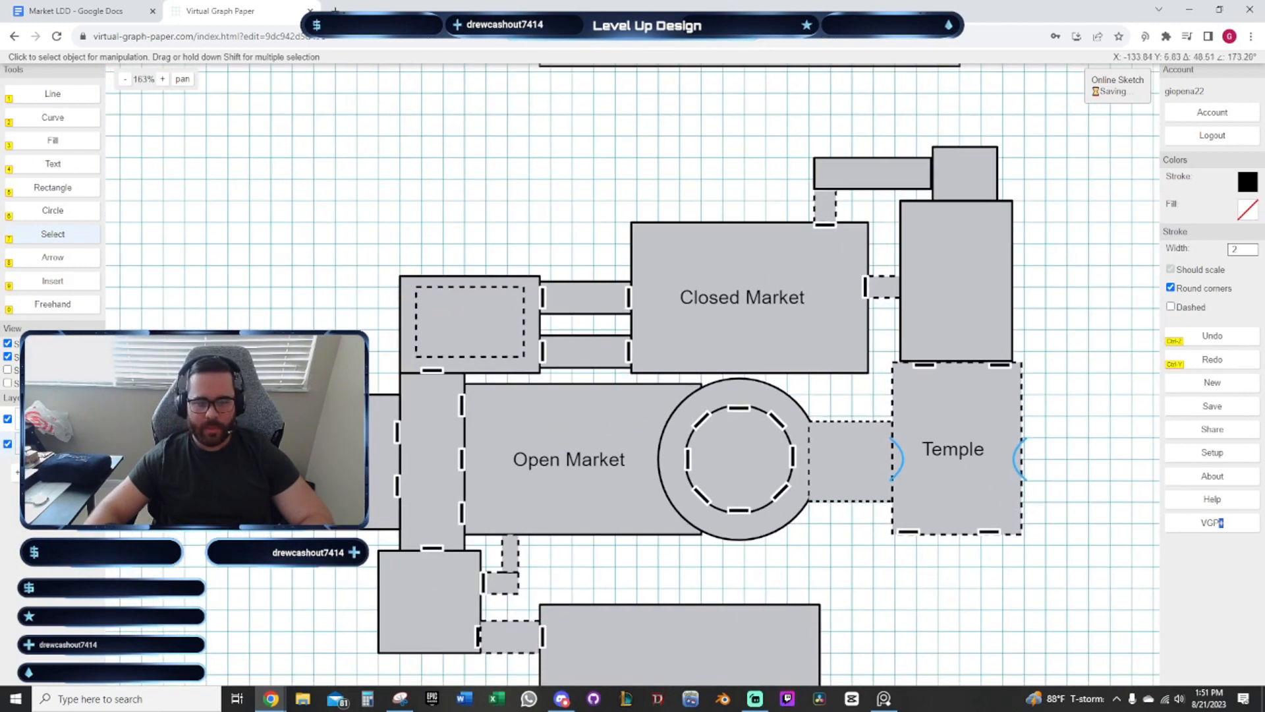
click(8, 420)
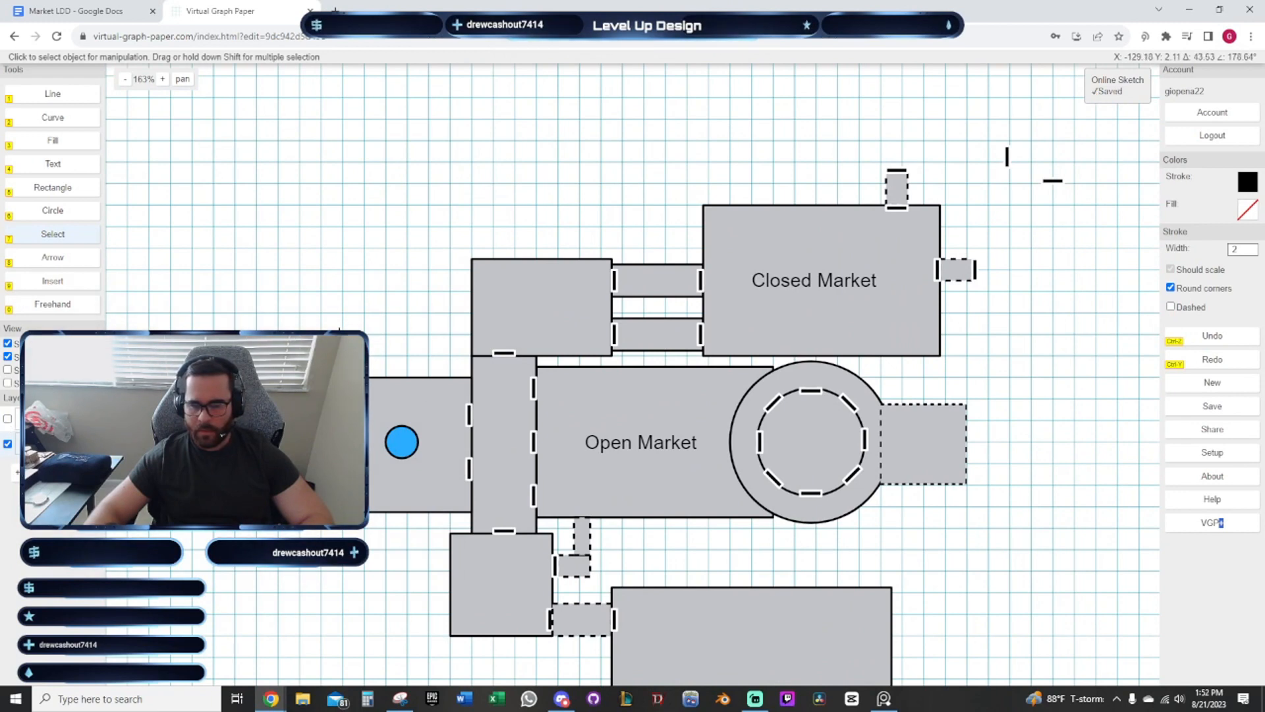
Look over the first-floor rooms around the Open Market and southern rooms, and show the Second Floor layer again
drag(342, 336, 319, 229)
drag(496, 566, 430, 554)
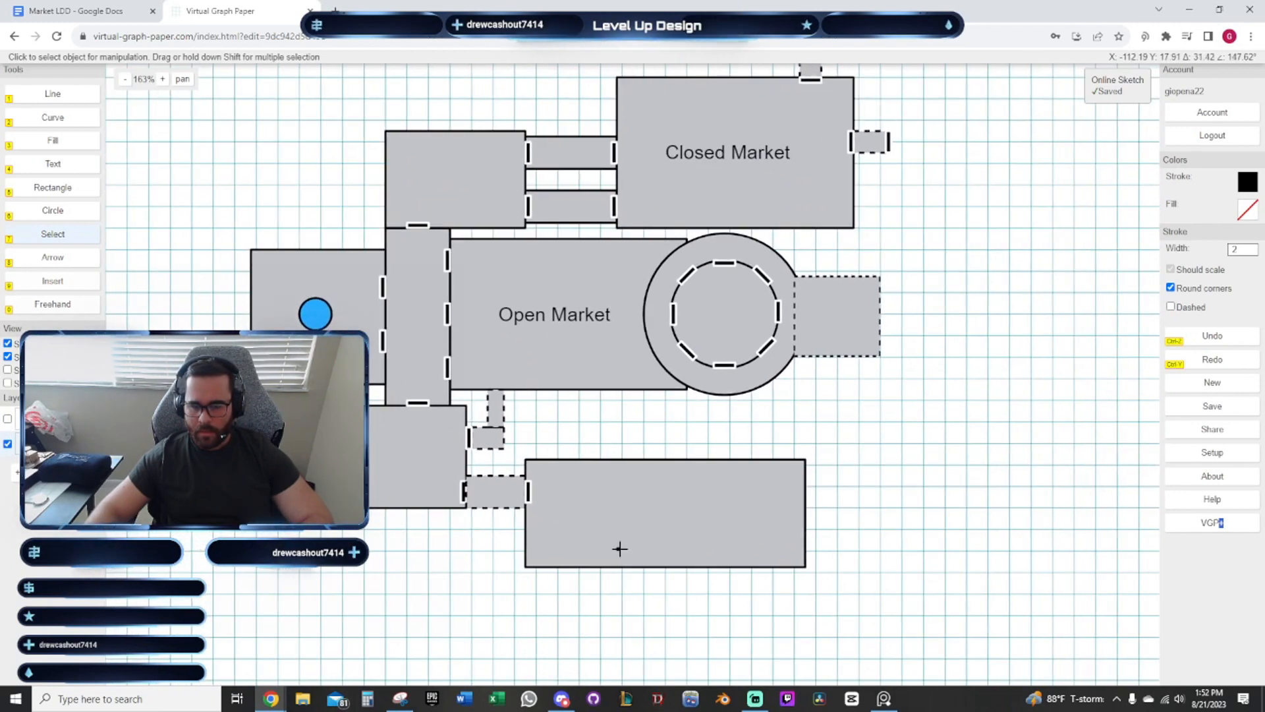
scroll(551, 404, up, 3)
drag(599, 424, 608, 439)
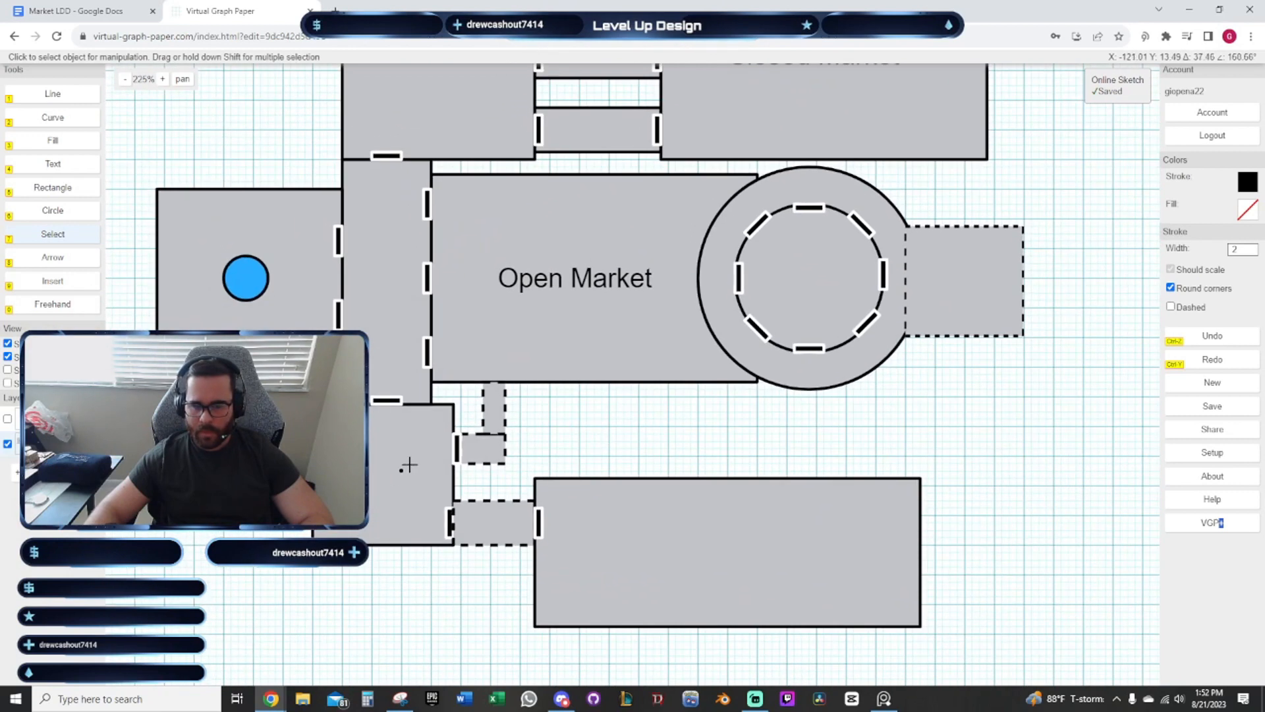
drag(721, 434, 588, 494)
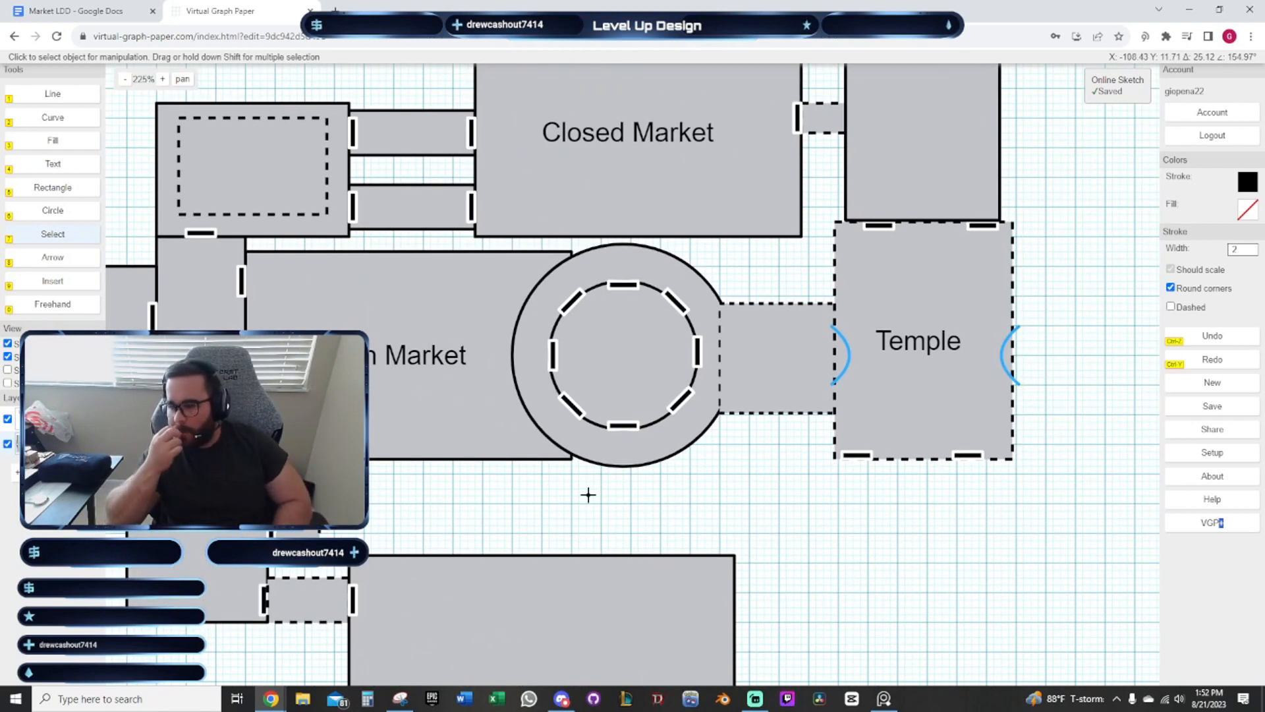
drag(588, 494, 904, 639)
Duplicate the horizontal entrance marker below the dashed-rectangle room and place the copy on the north wall of the blue-circle room
scroll(358, 296, up, 2)
drag(284, 298, 358, 341)
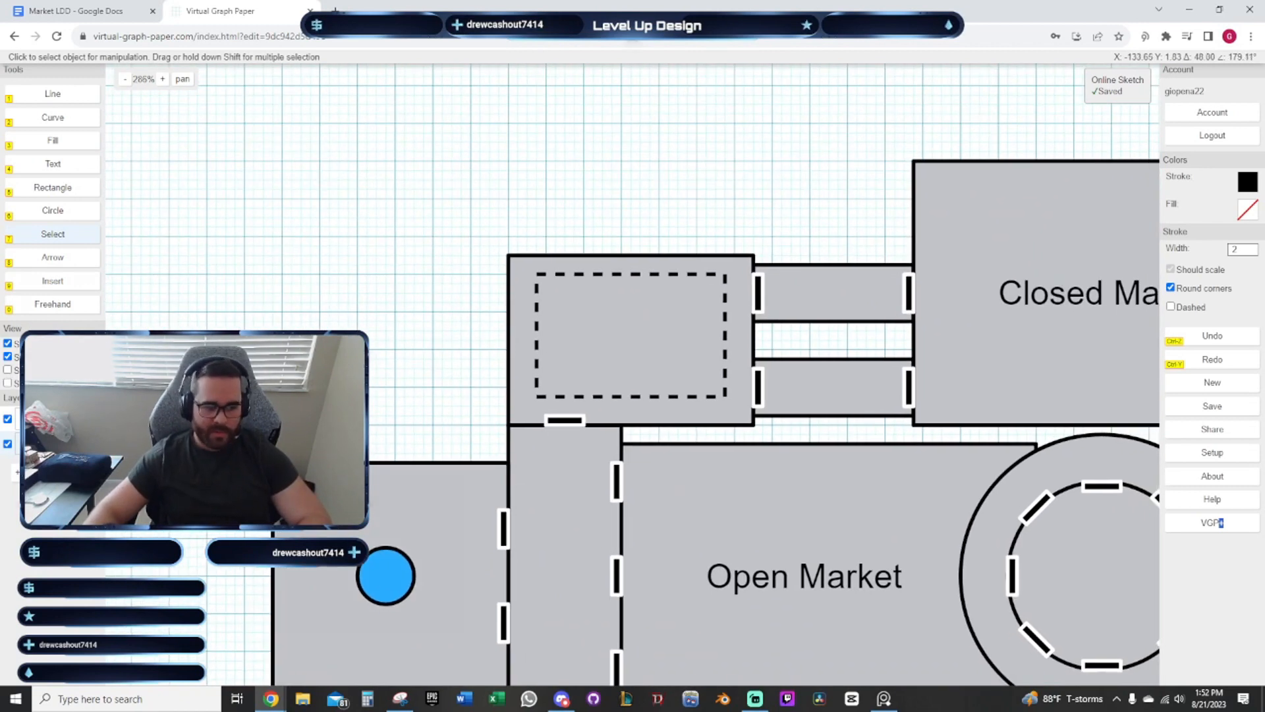
drag(576, 474, 563, 470)
click(552, 417)
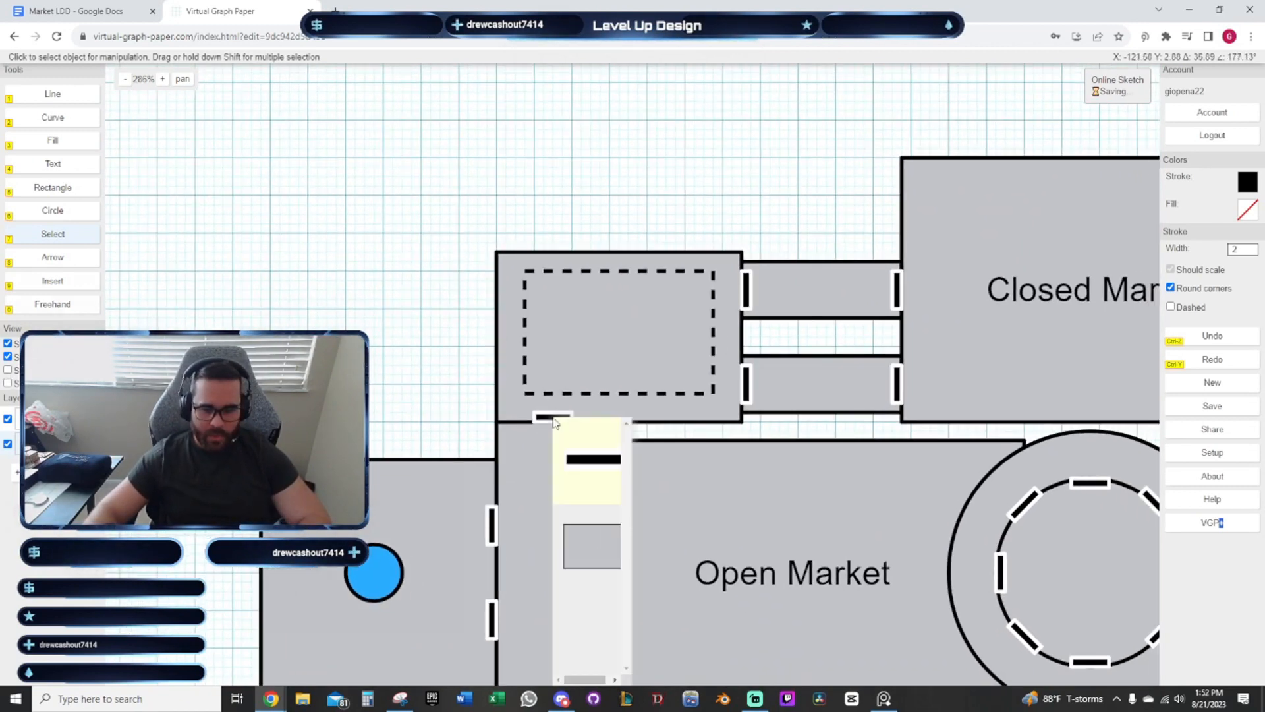
scroll(408, 402, up, 1)
drag(401, 395, 478, 401)
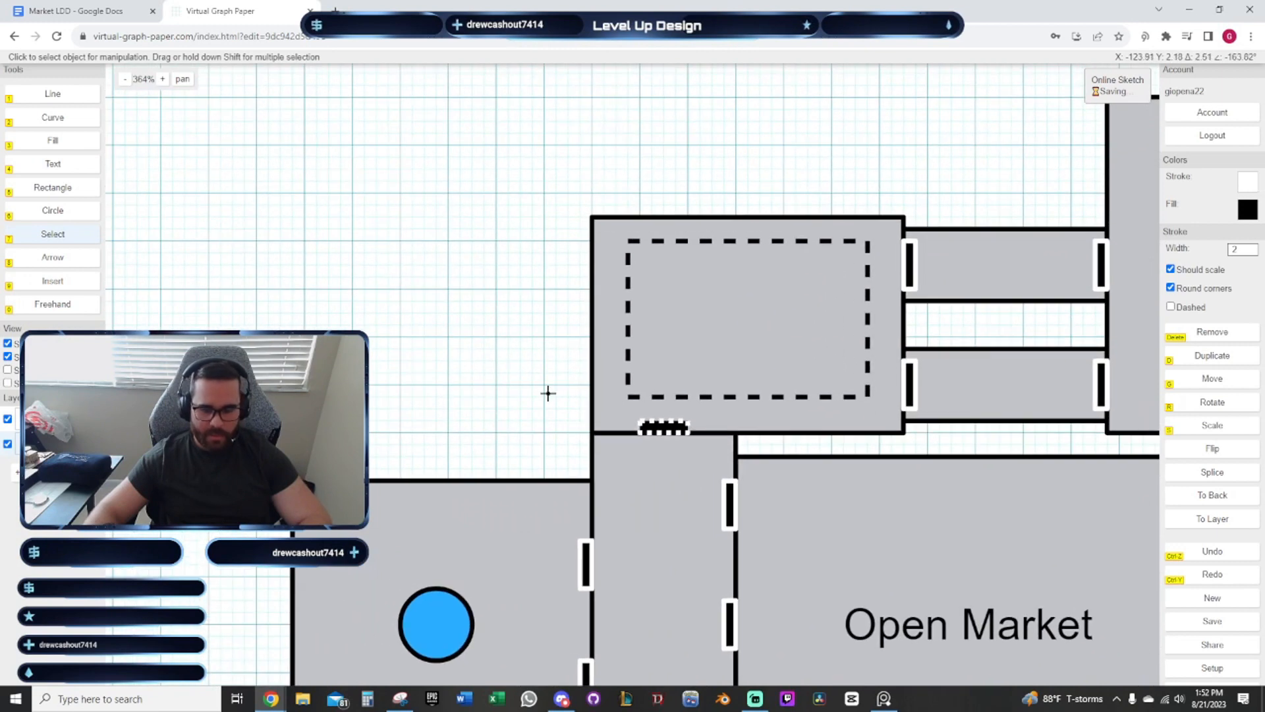
key(d)
click(413, 469)
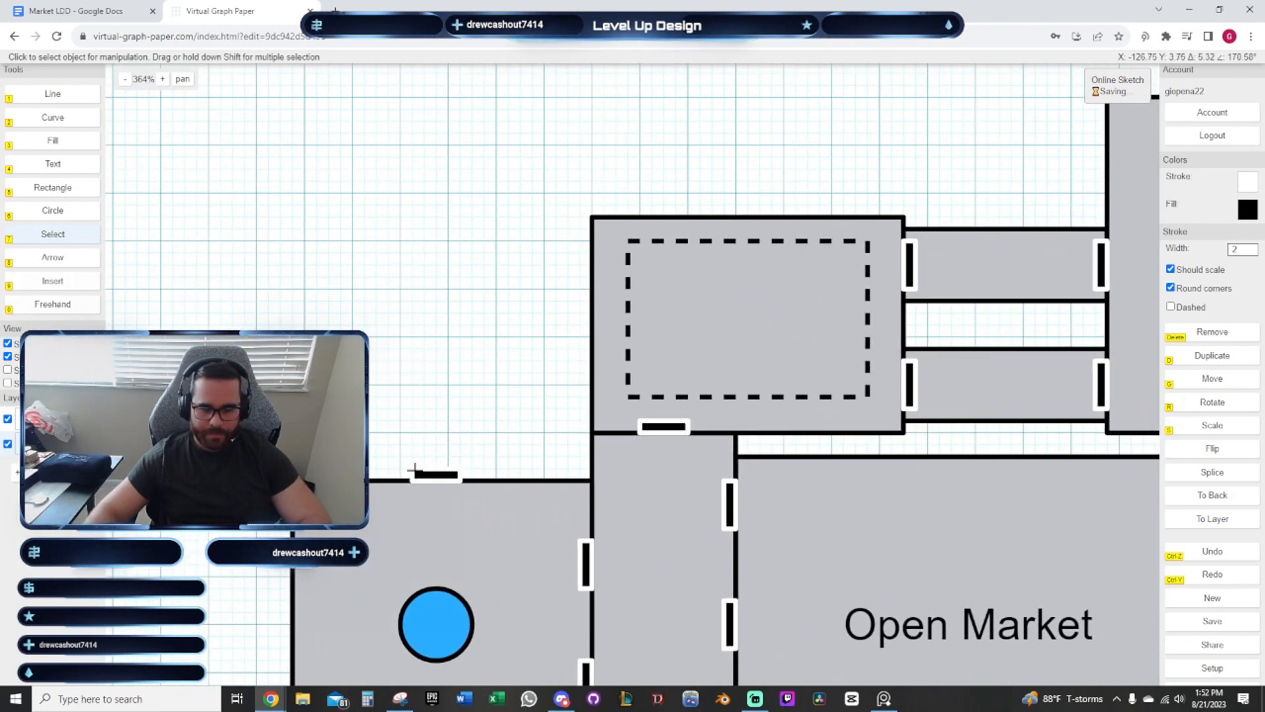
drag(523, 439, 426, 423)
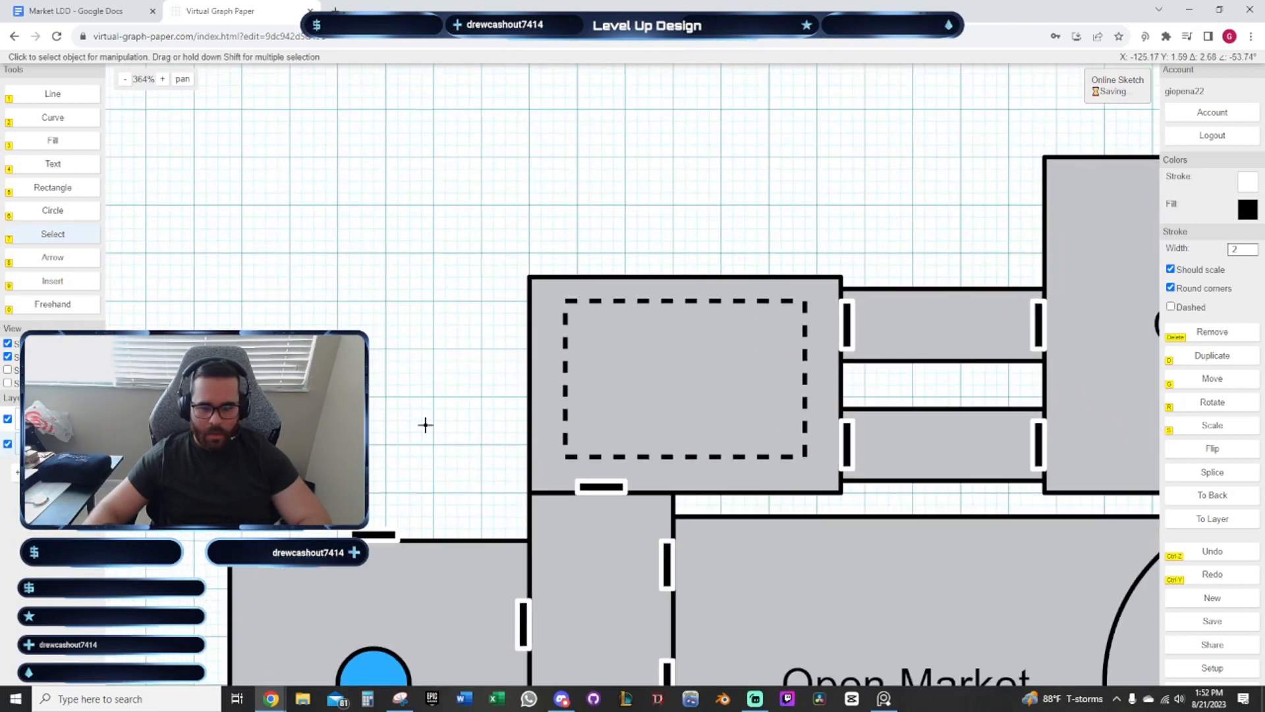
drag(647, 463, 629, 54)
click(698, 370)
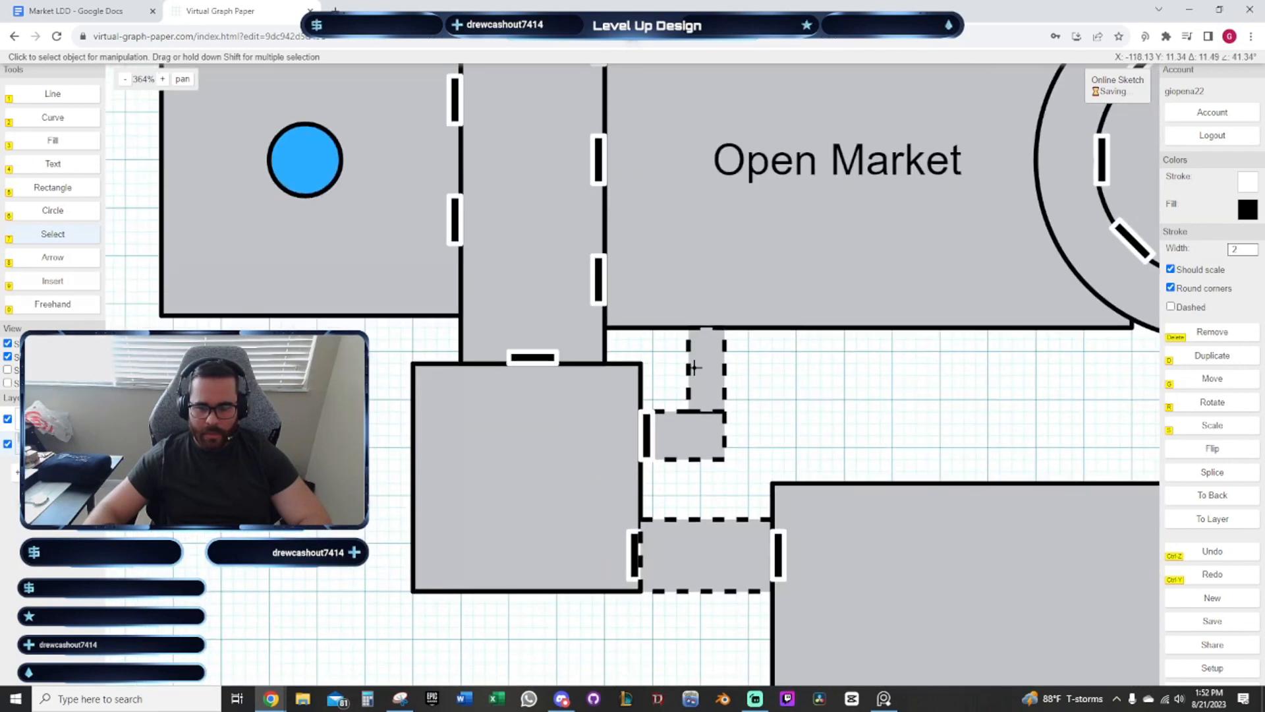
click(705, 362)
drag(591, 309, 683, 708)
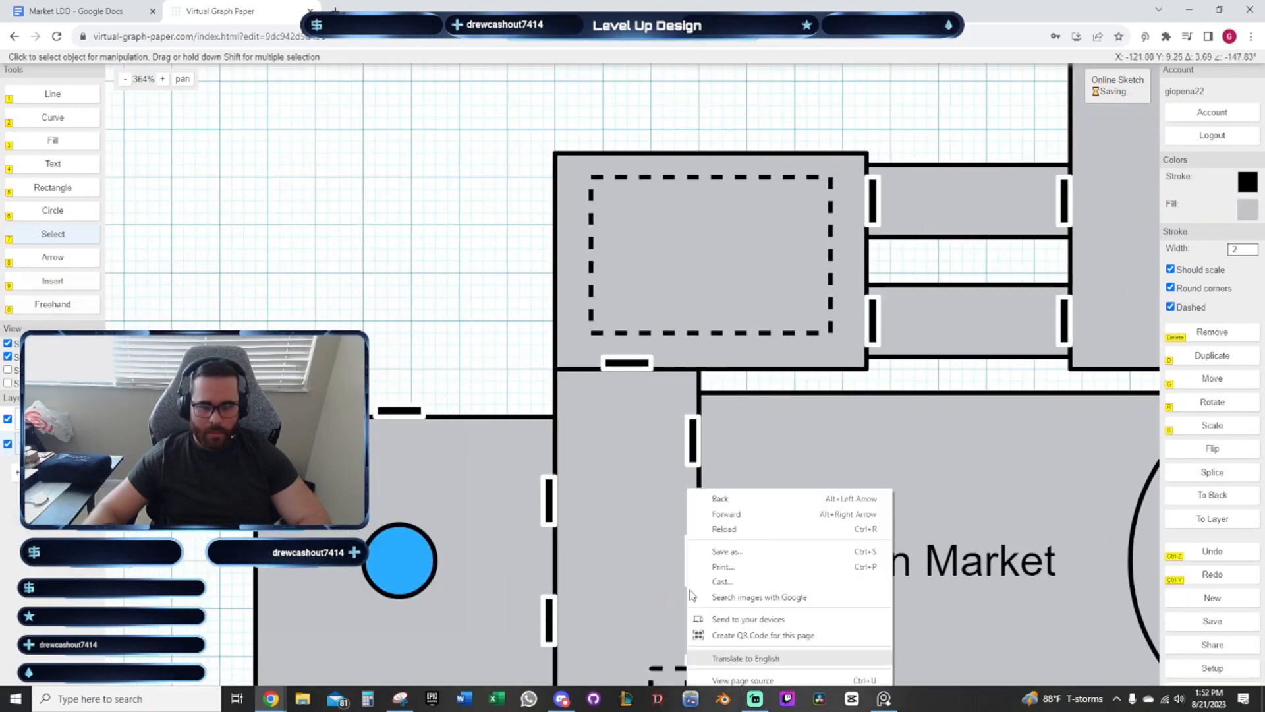
drag(488, 371, 496, 310)
key(d)
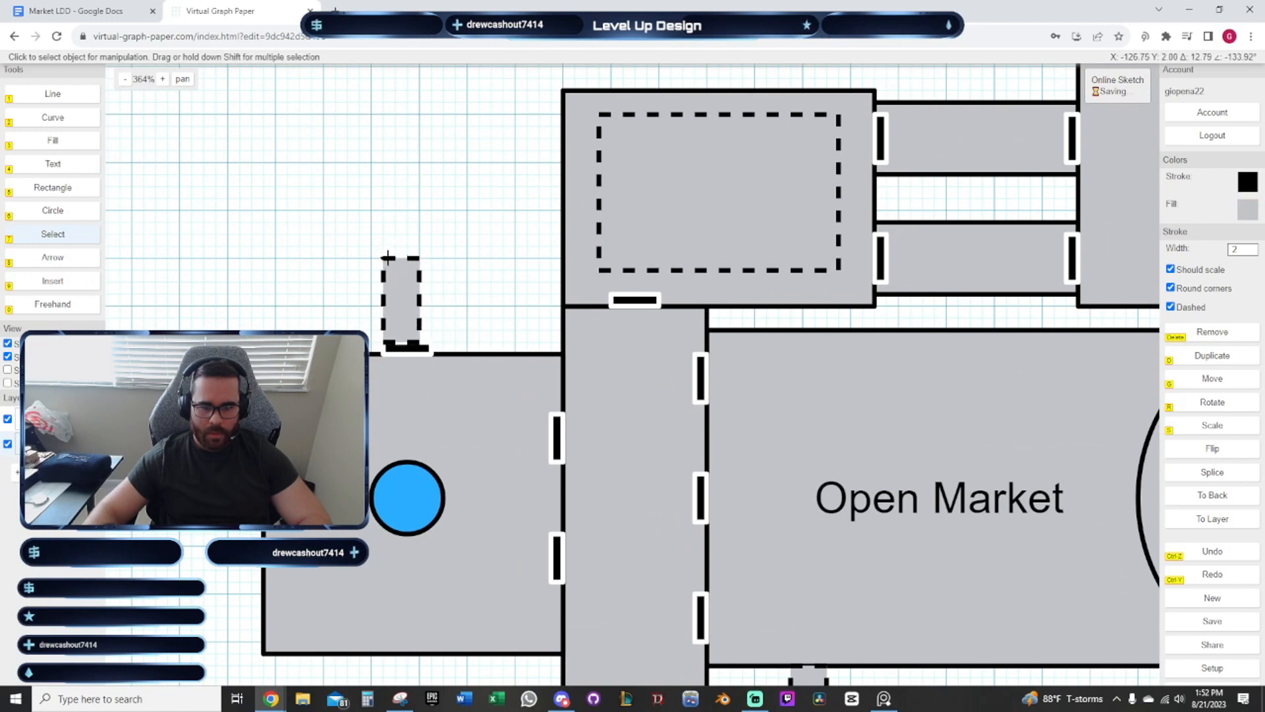
scroll(388, 263, up, 2)
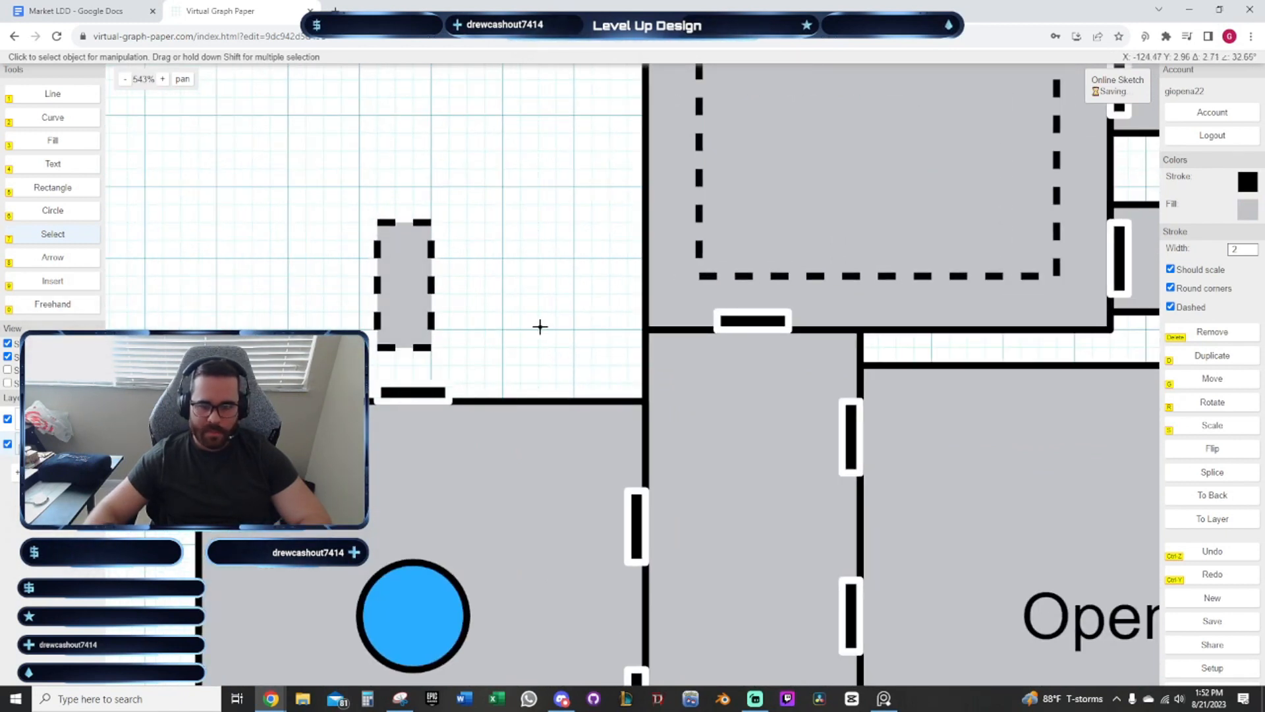
key(Escape)
scroll(581, 329, down, 1)
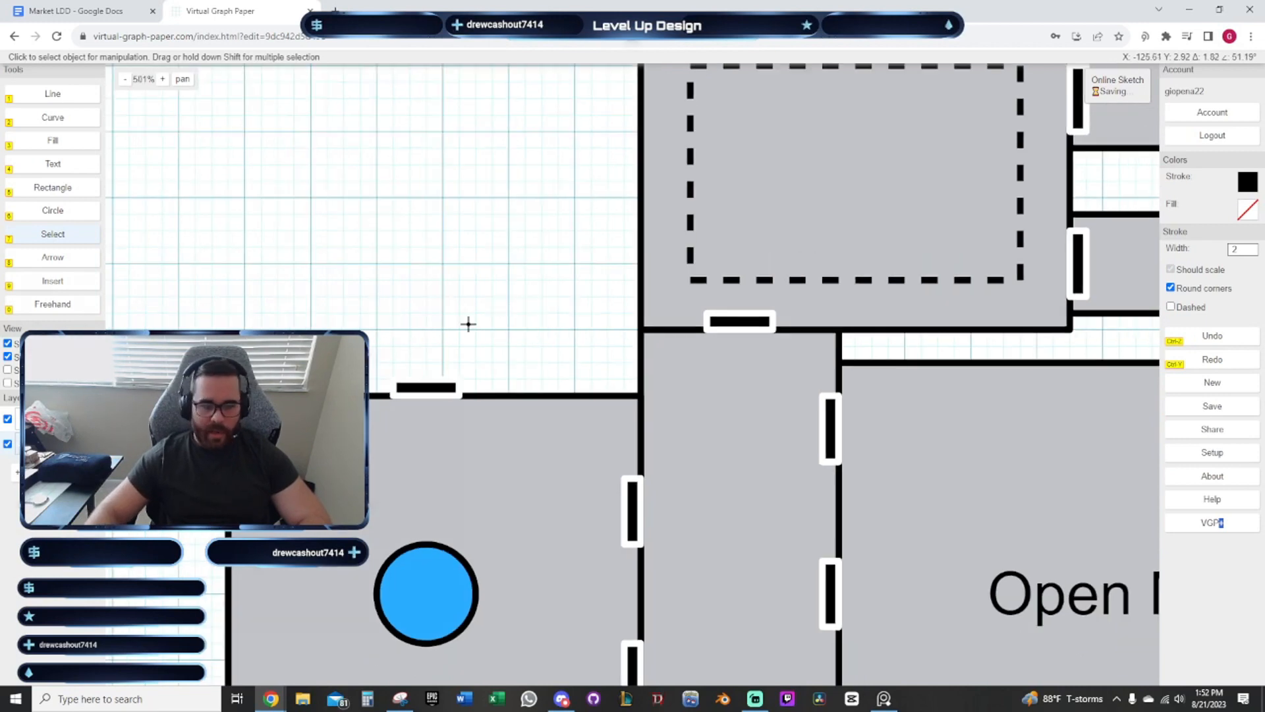
Shift the new entrance marker on the blue-circle room's north wall slightly west
scroll(469, 324, up, 2)
click(461, 388)
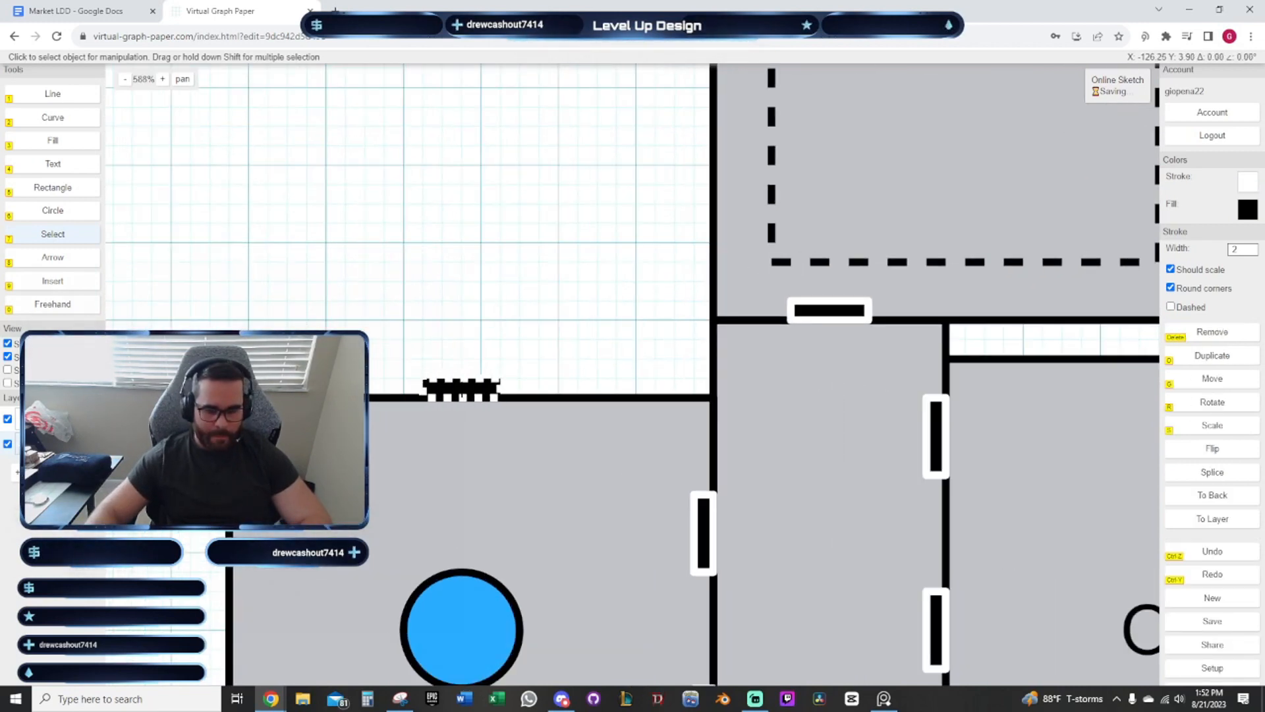
drag(461, 388, 399, 370)
Duplicate the short dashed corridor south of the Open Market above the blue-circle room and rotate the copy 90 degrees
drag(549, 353, 283, 101)
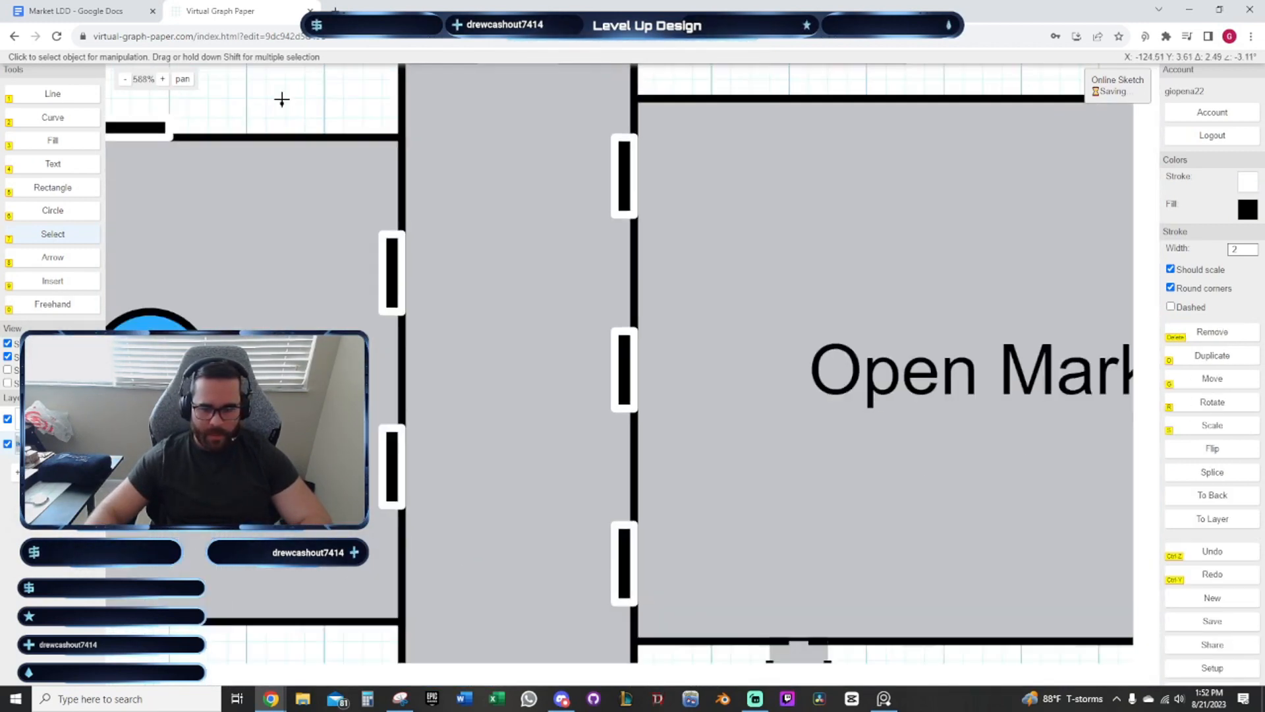
scroll(685, 479, down, 6)
drag(757, 649, 635, 464)
click(619, 511)
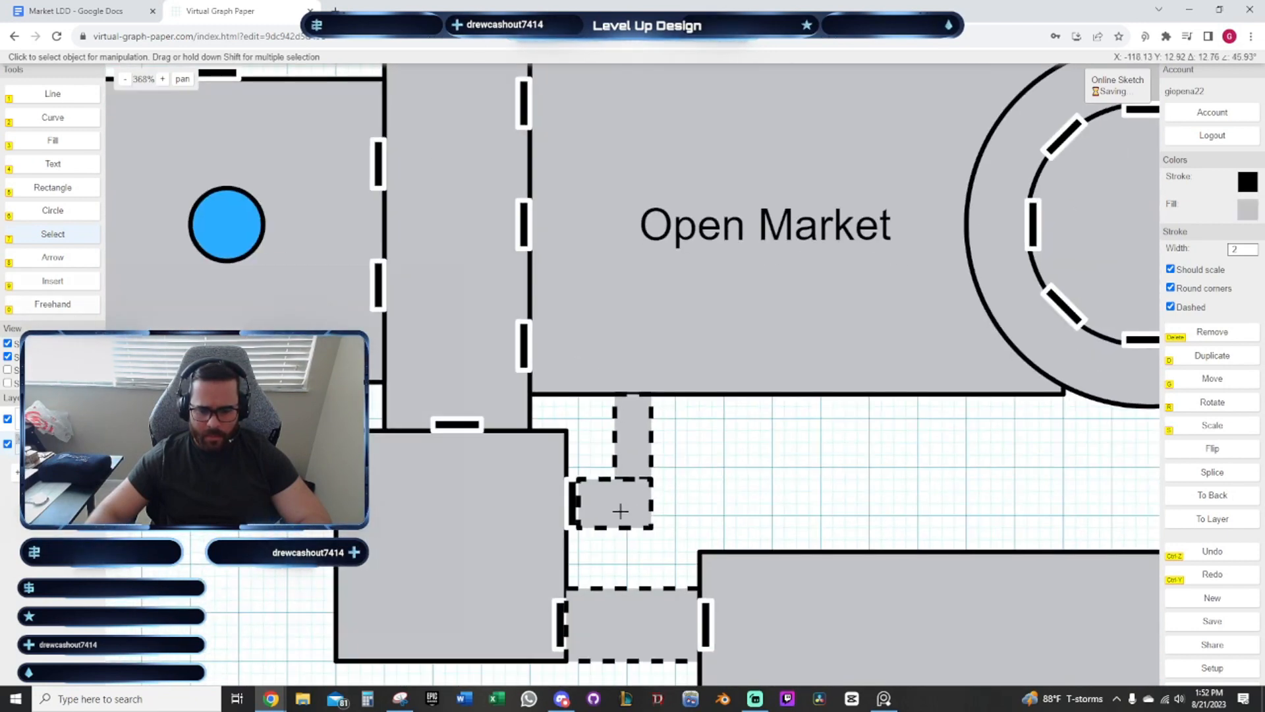
key(d)
drag(390, 197, 665, 625)
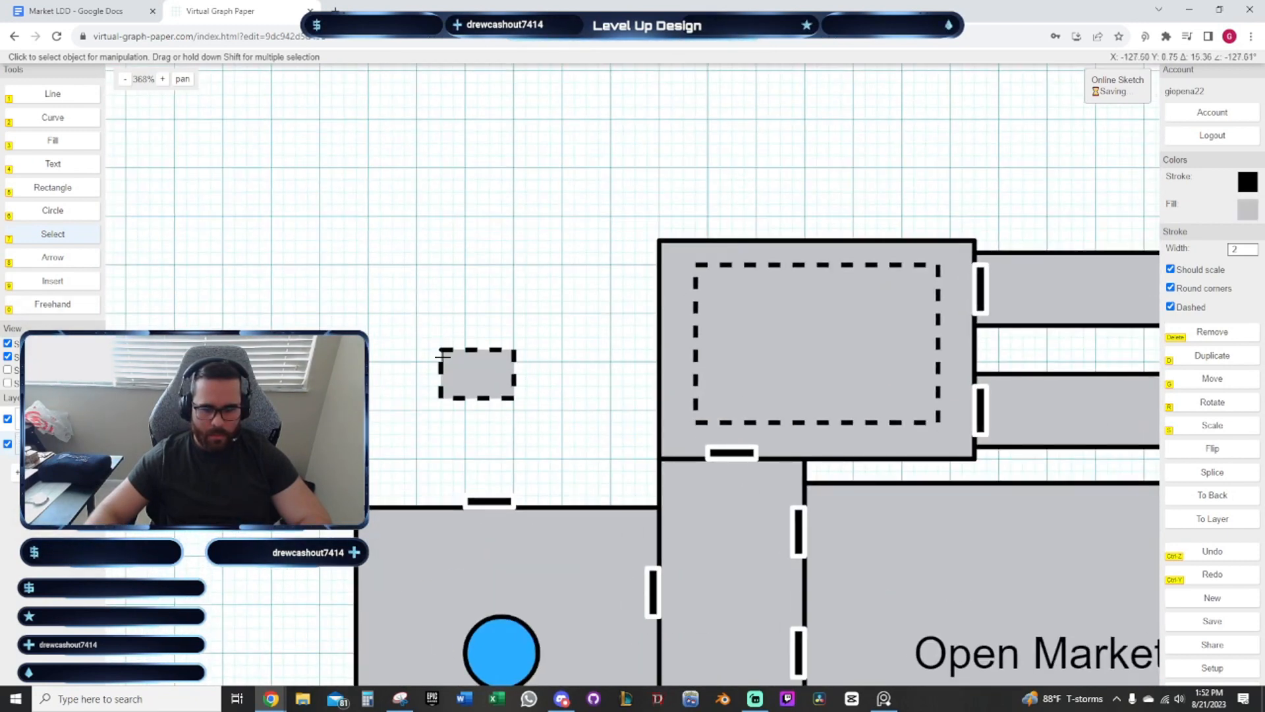
key(r)
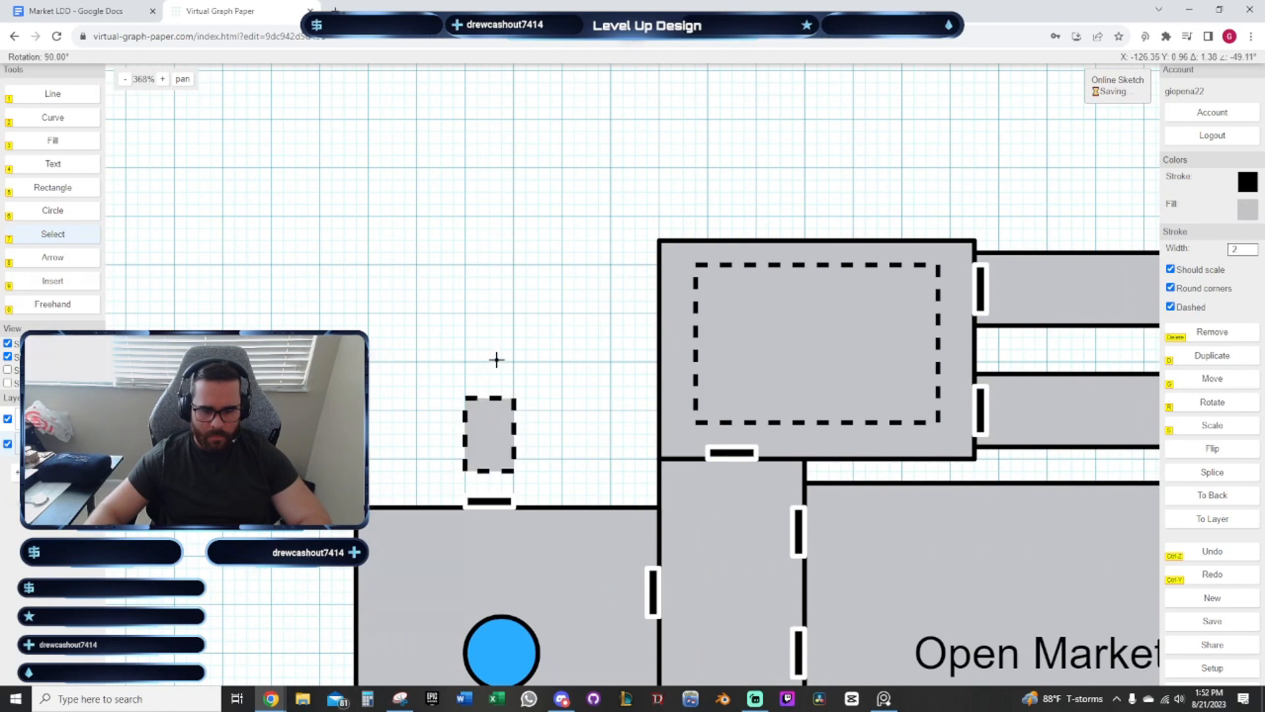
click(497, 359)
Move the rotated dashed corridor against the blue-circle room's north wall and send it behind the entrance marker
scroll(566, 349, up, 3)
key(g)
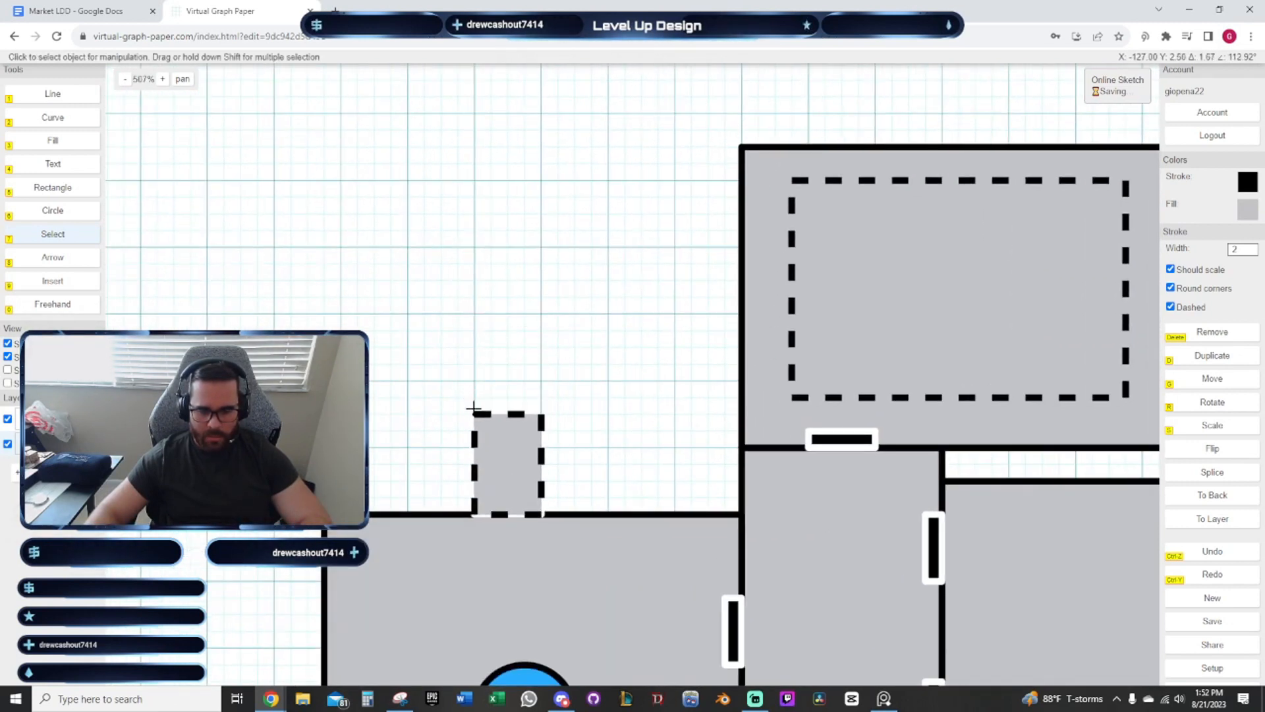
click(1213, 494)
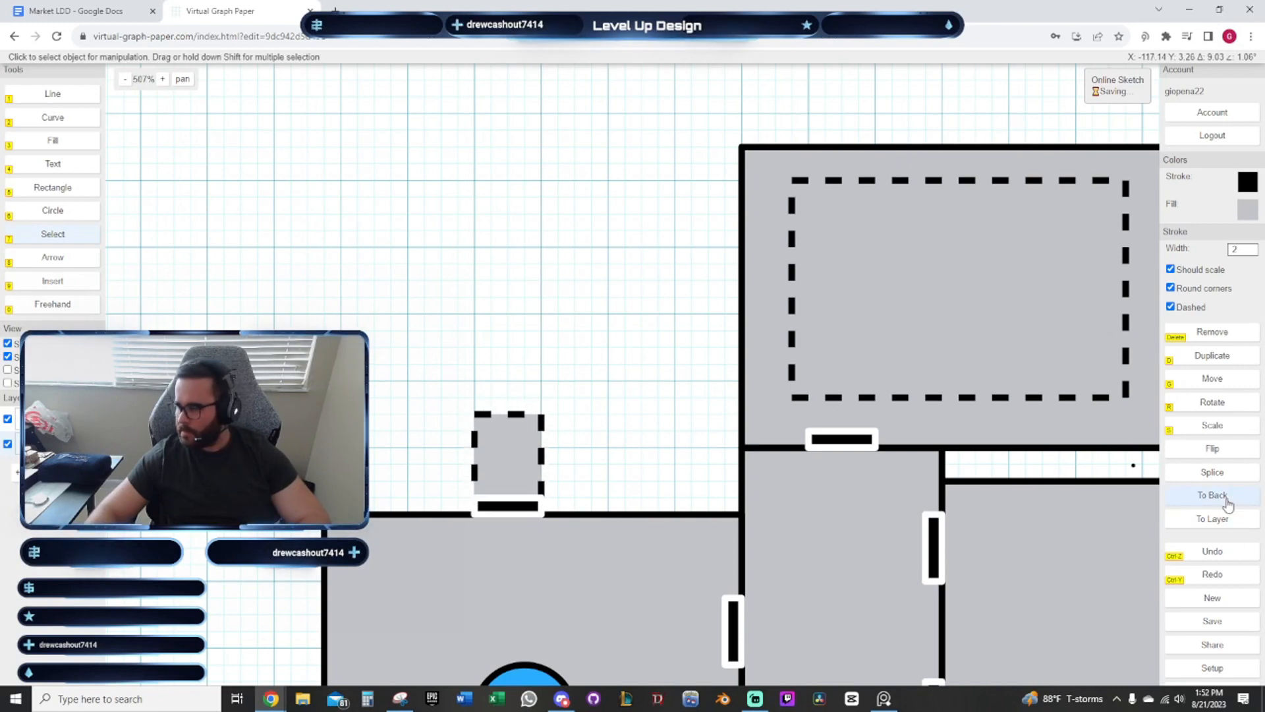
click(641, 336)
Duplicate the small square room at the map's northeast end and place the copy atop the dashed corridor north of the blue-circle room
drag(589, 321, 482, 301)
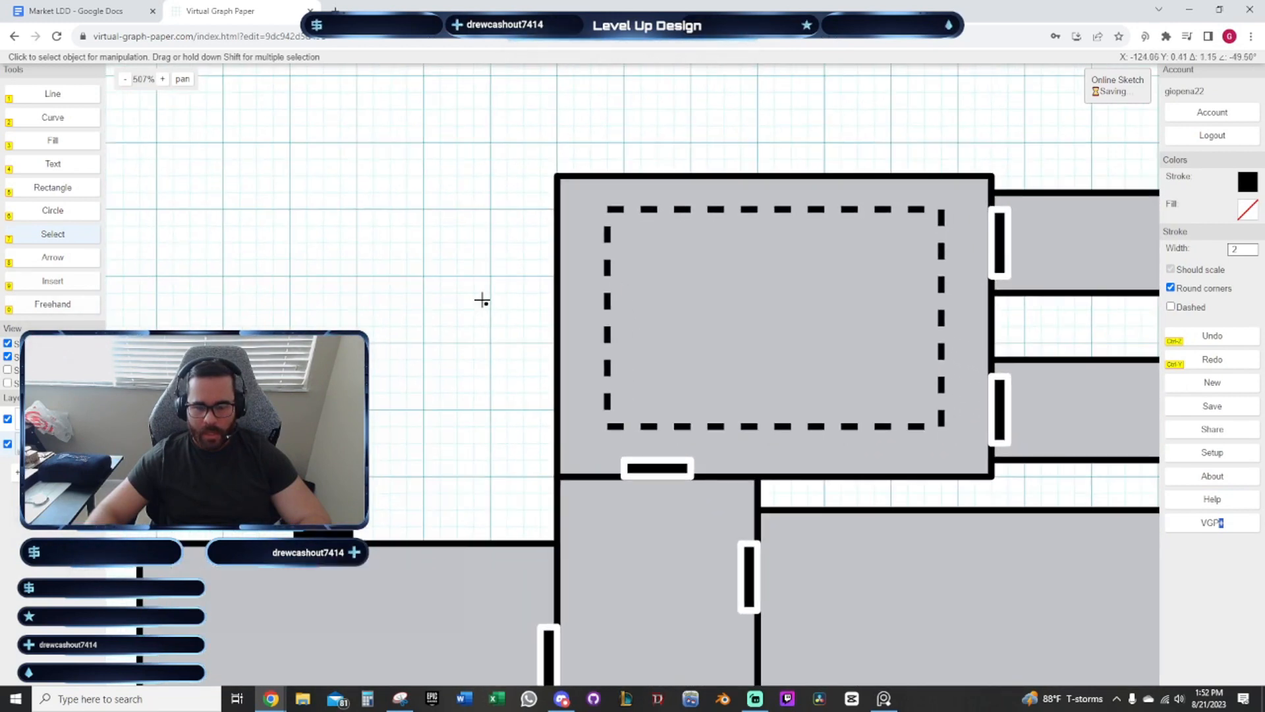
scroll(482, 300, down, 2)
scroll(473, 297, down, 3)
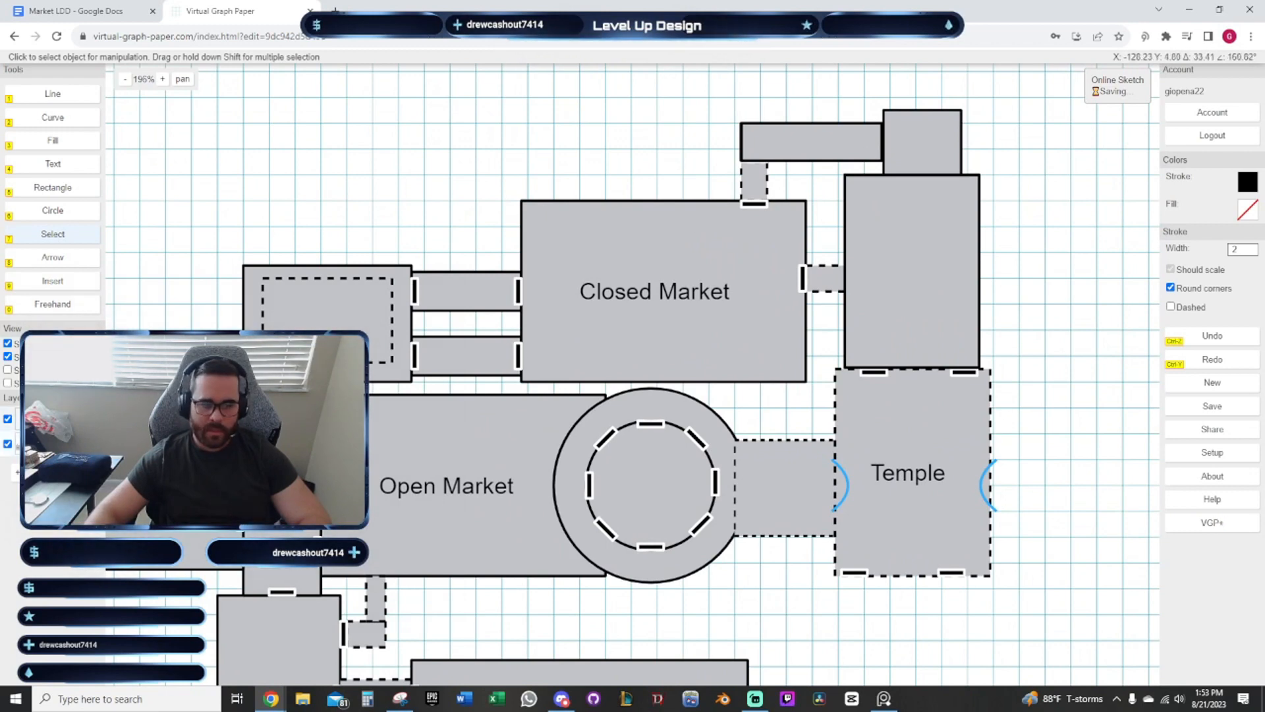
click(931, 145)
drag(498, 164, 813, 198)
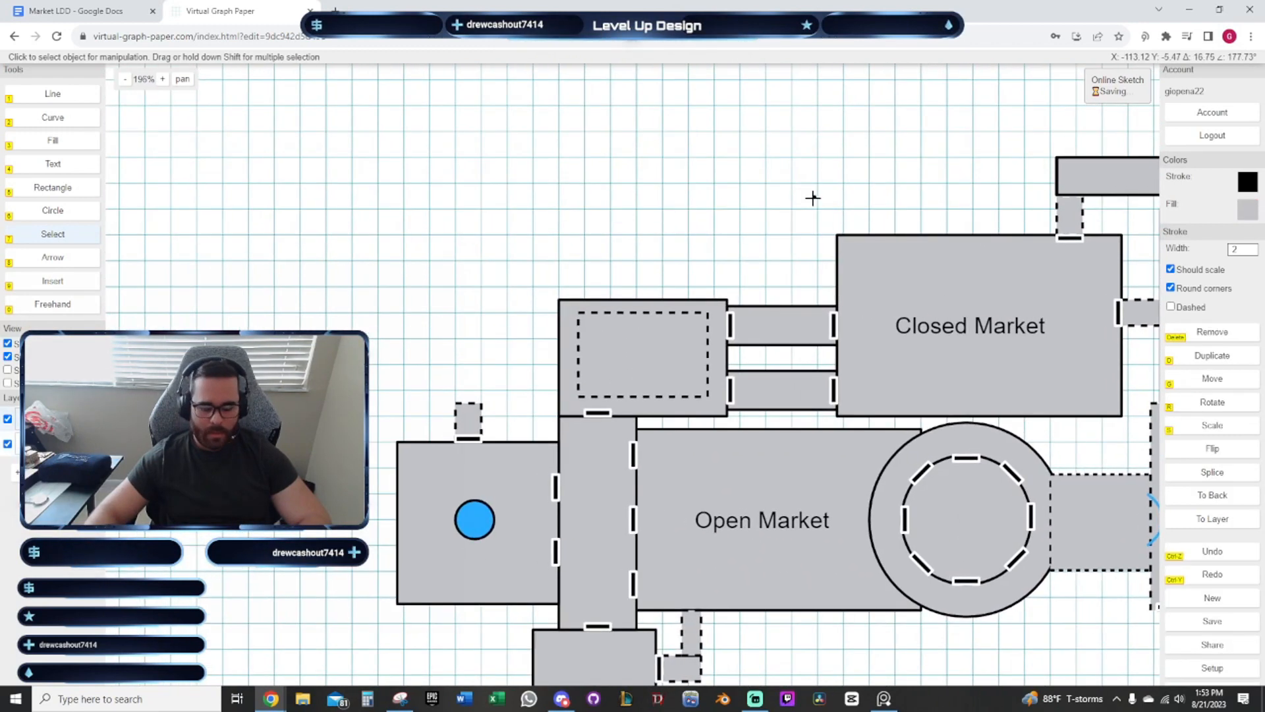
scroll(538, 297, up, 2)
key(d)
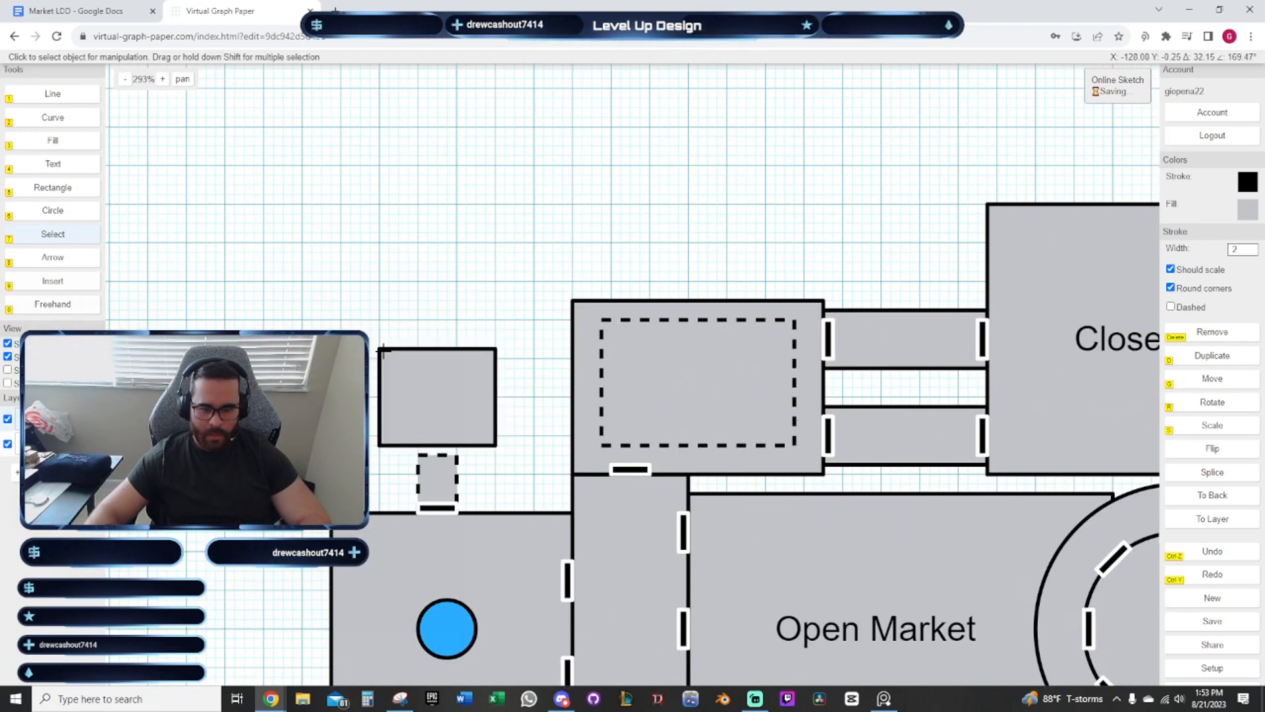
drag(505, 293, 439, 257)
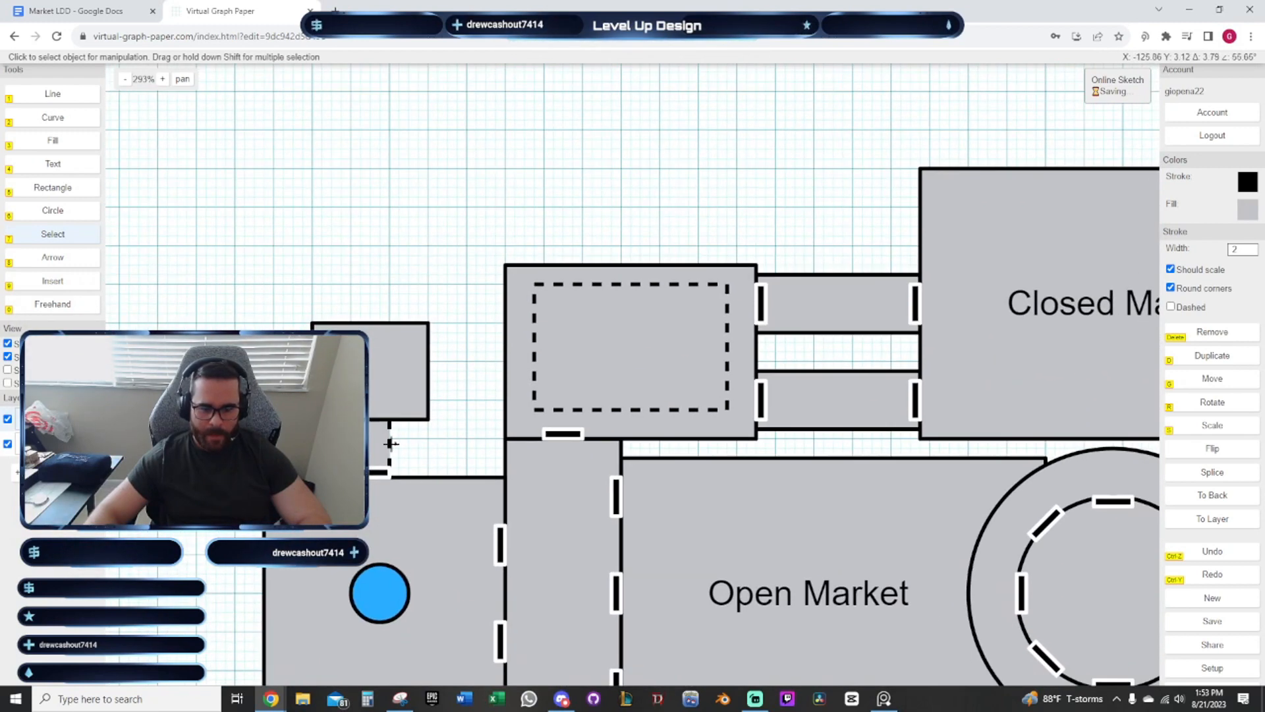
scroll(428, 368, up, 2)
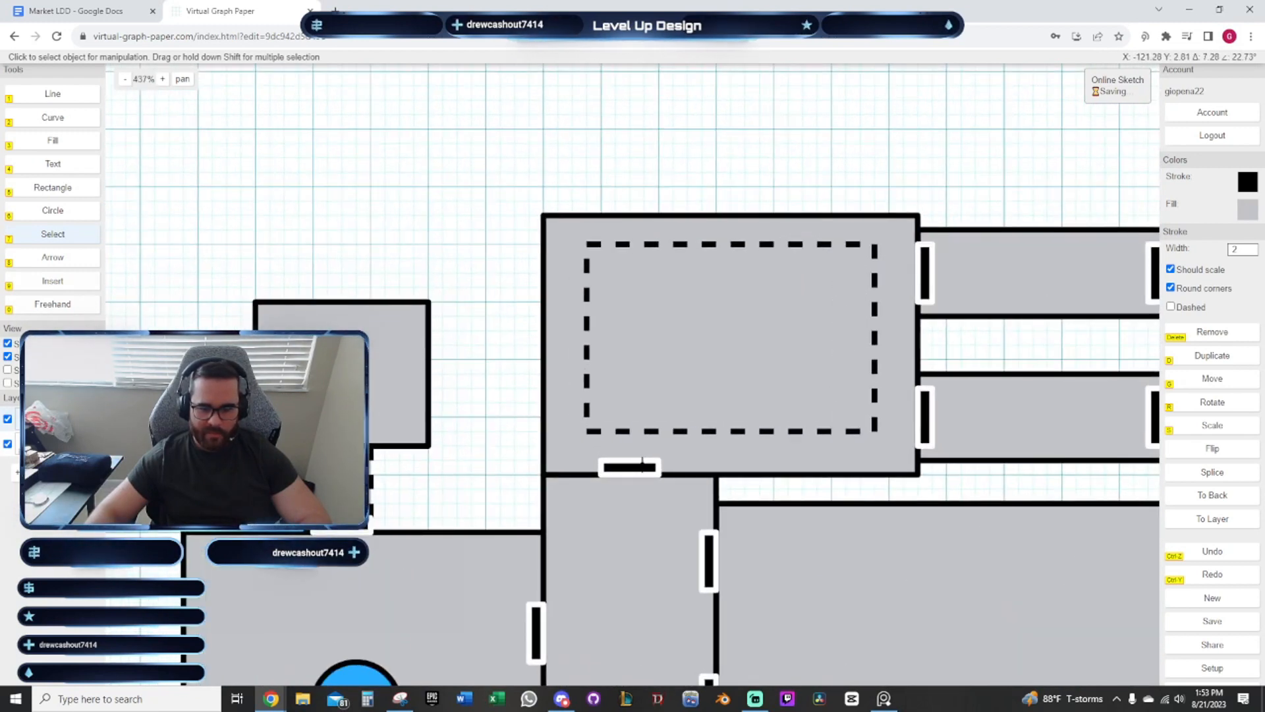
key(Escape)
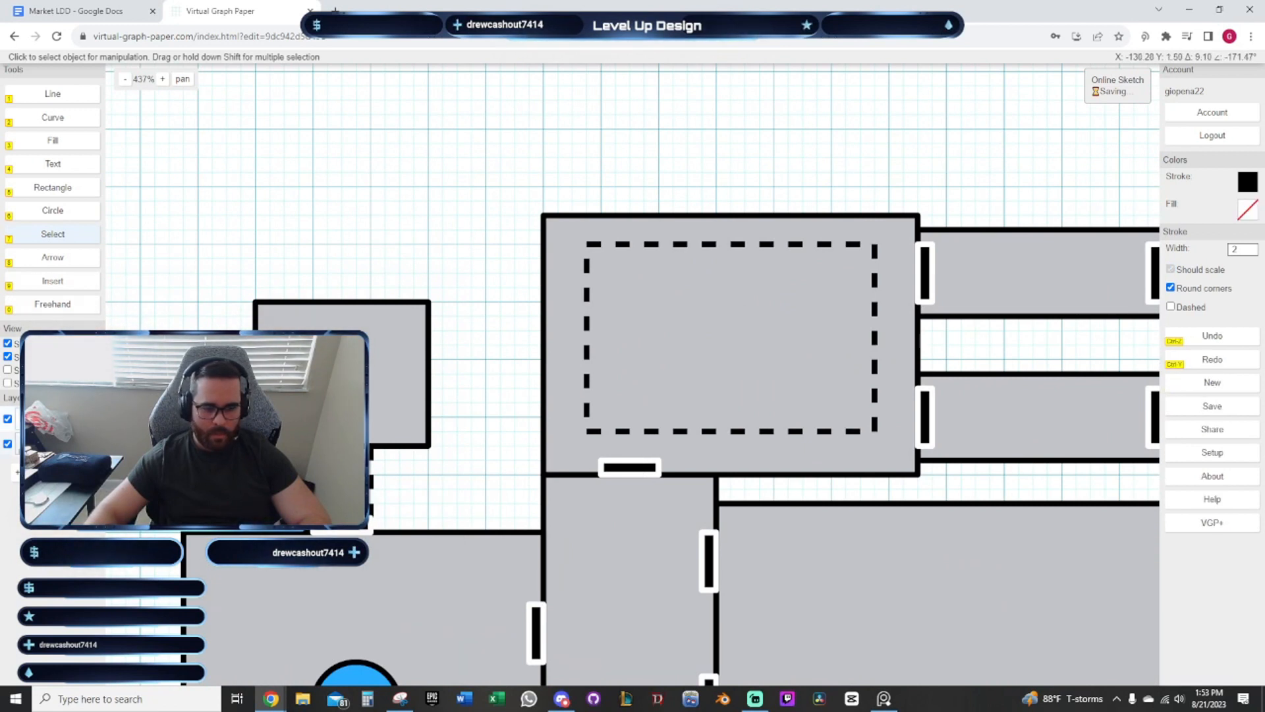
Duplicate the horizontal entrance marker below the dashed-rectangle room, rotate the copy 90 degrees and place it on that room's west wall
click(649, 469)
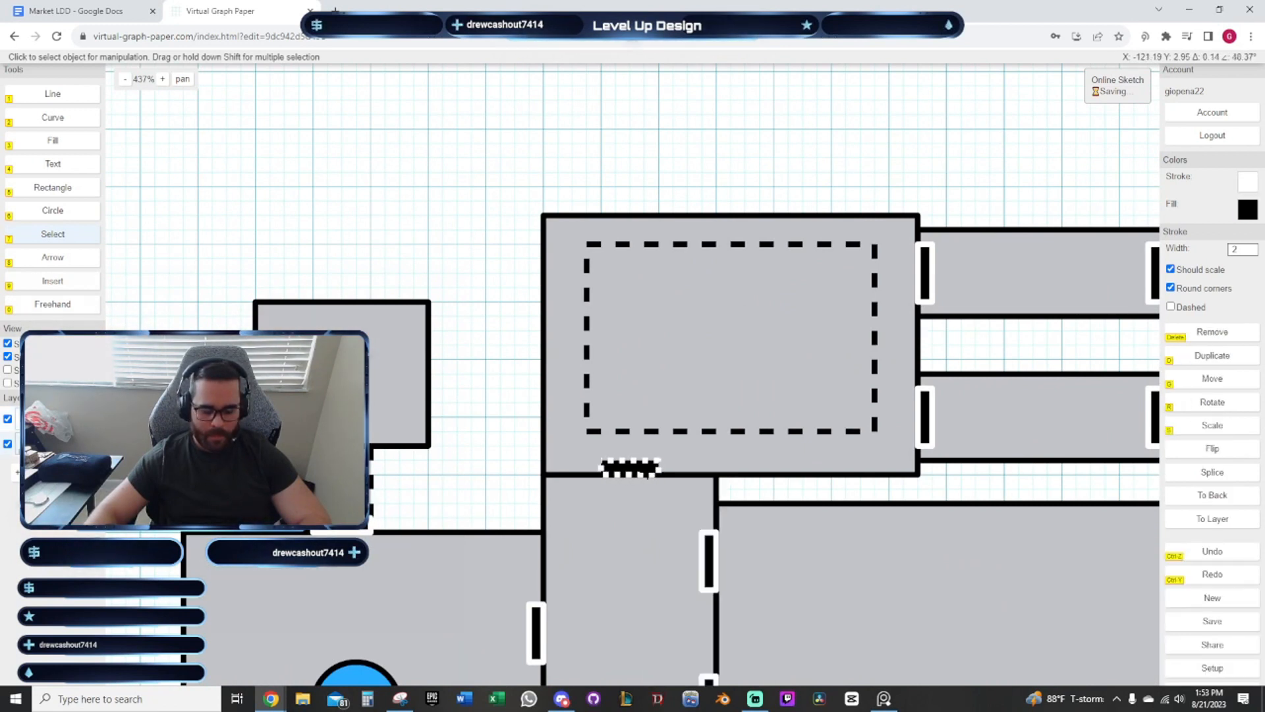
key(d)
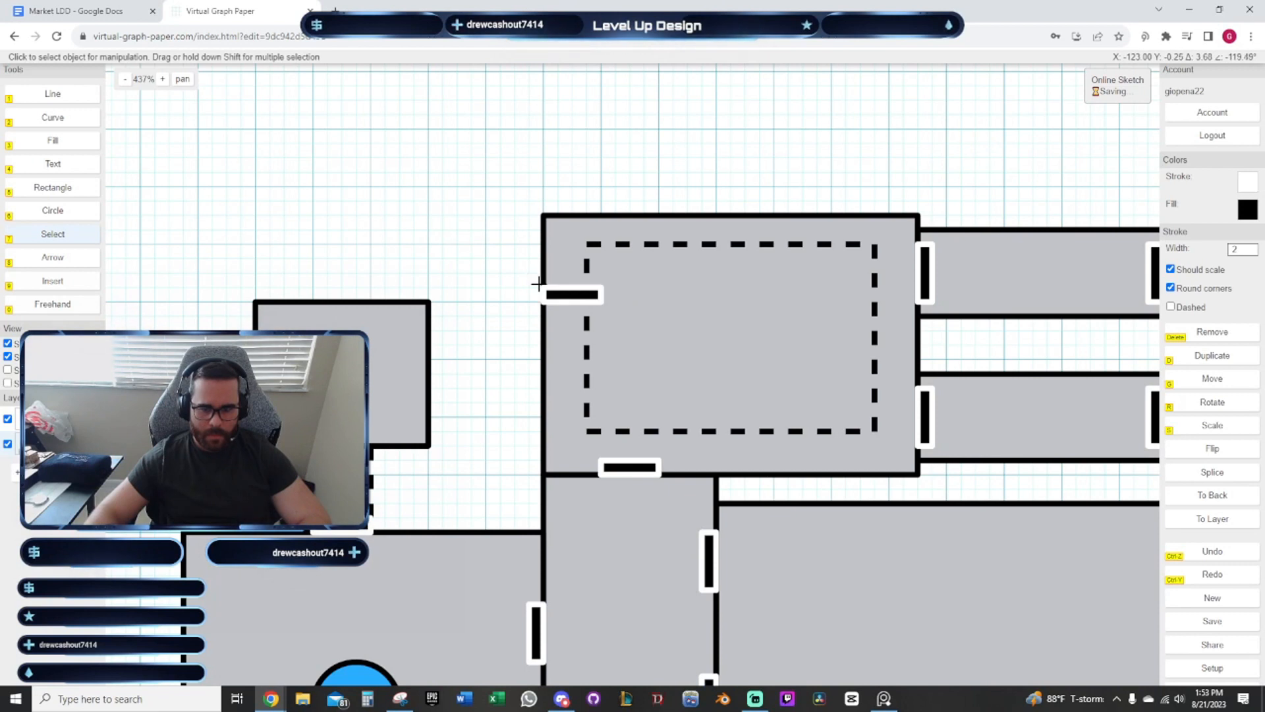
click(539, 283)
key(r)
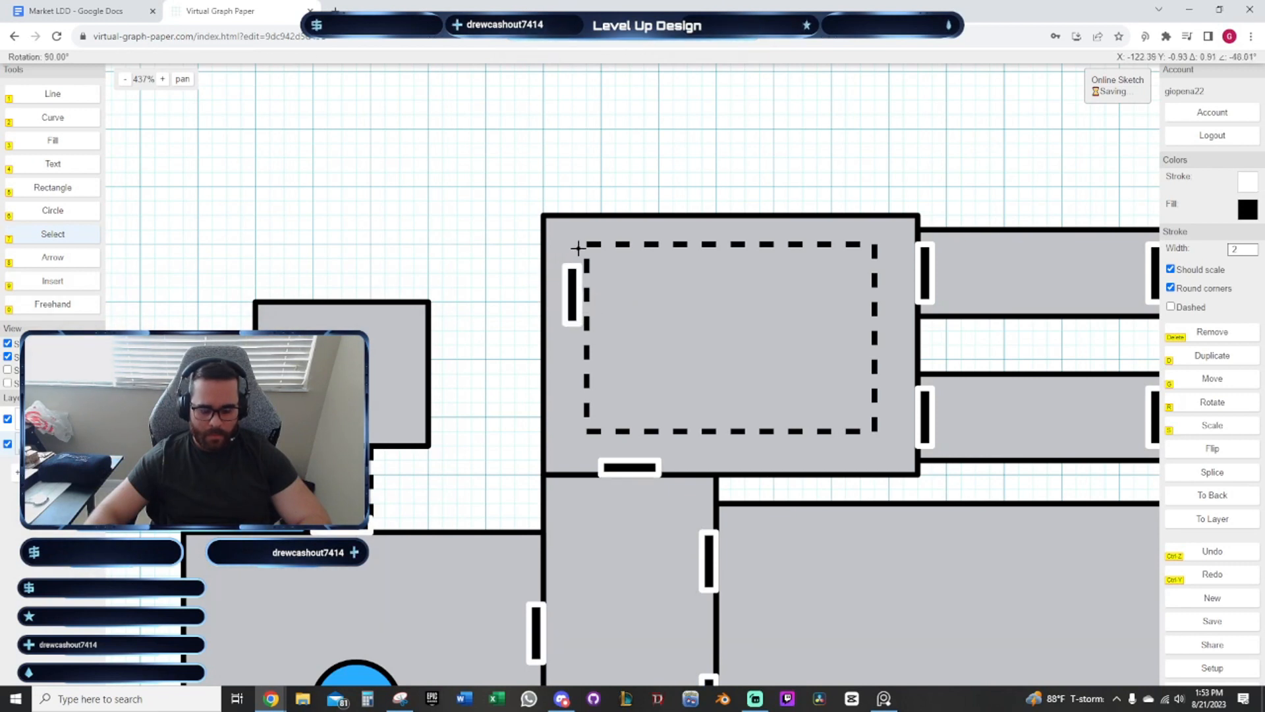
click(579, 248)
key(g)
click(540, 255)
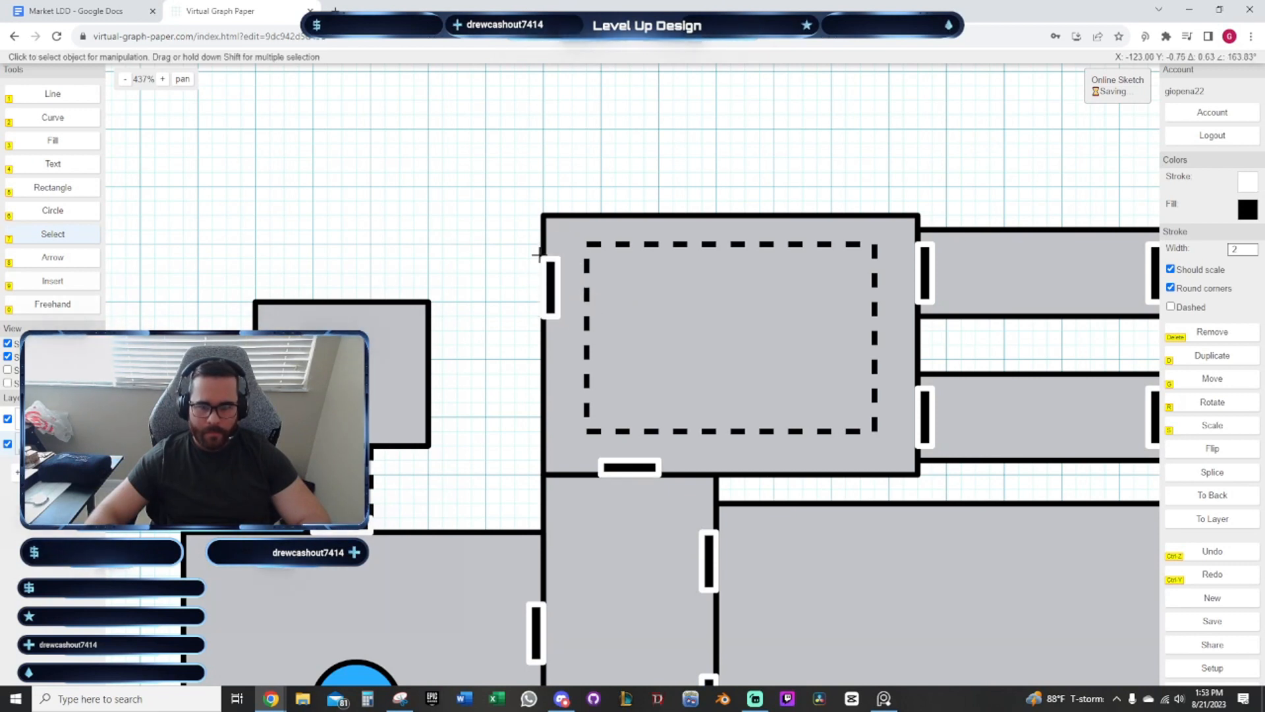
click(435, 223)
Move the copied small room slightly northeast, clear of the dashed corridor
scroll(474, 240, down, 2)
scroll(503, 255, up, 3)
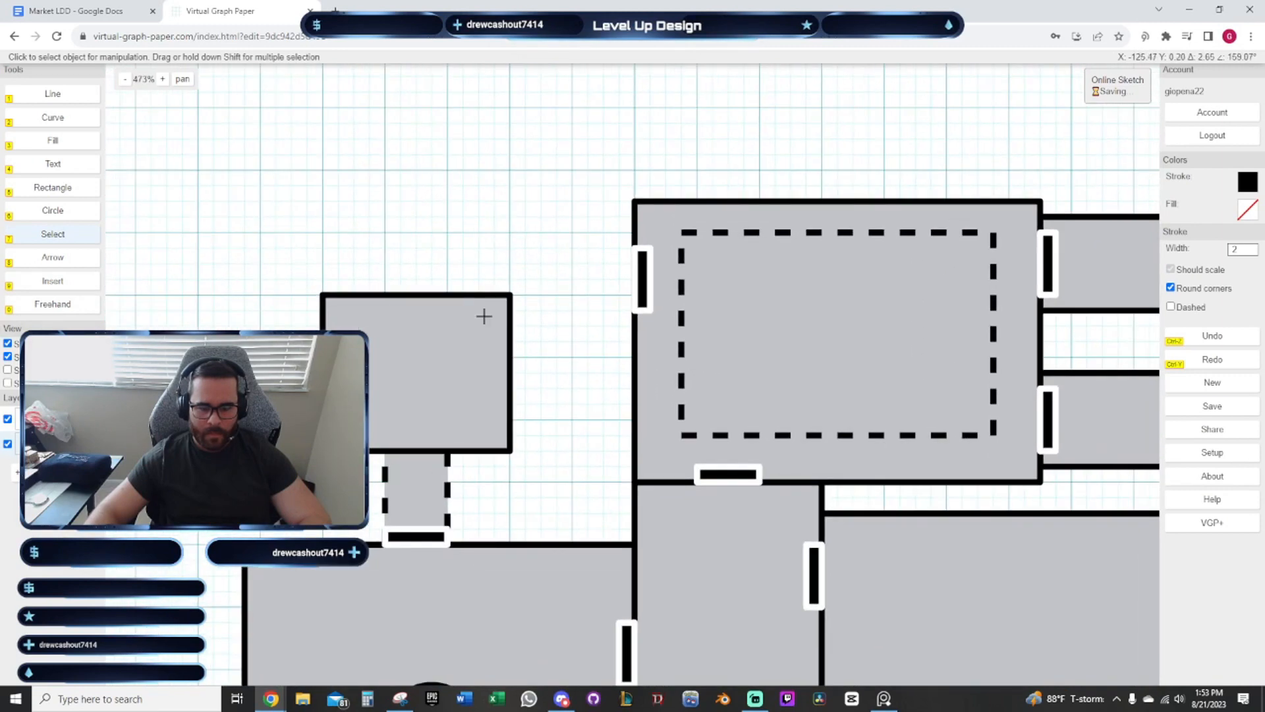
click(419, 371)
key(g)
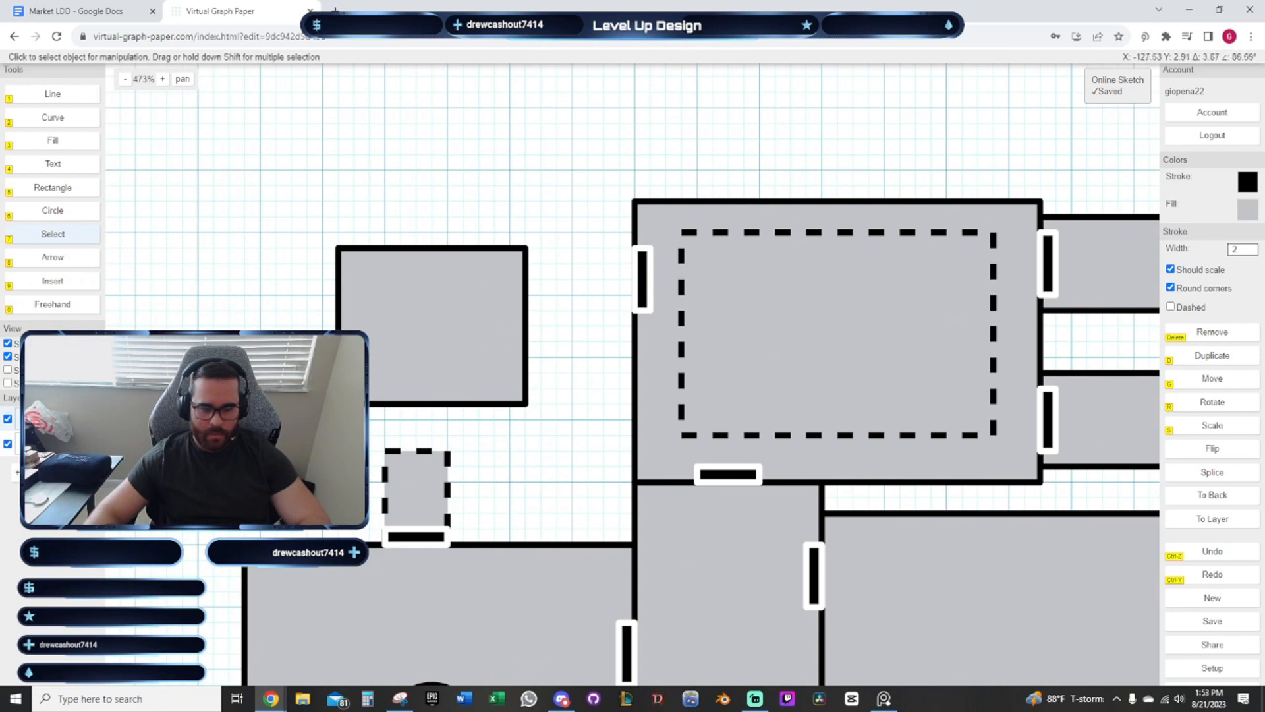
Replace the short dashed corridor north of the blue-circle room with a rectangle spanning up to the small room's south wall
click(404, 475)
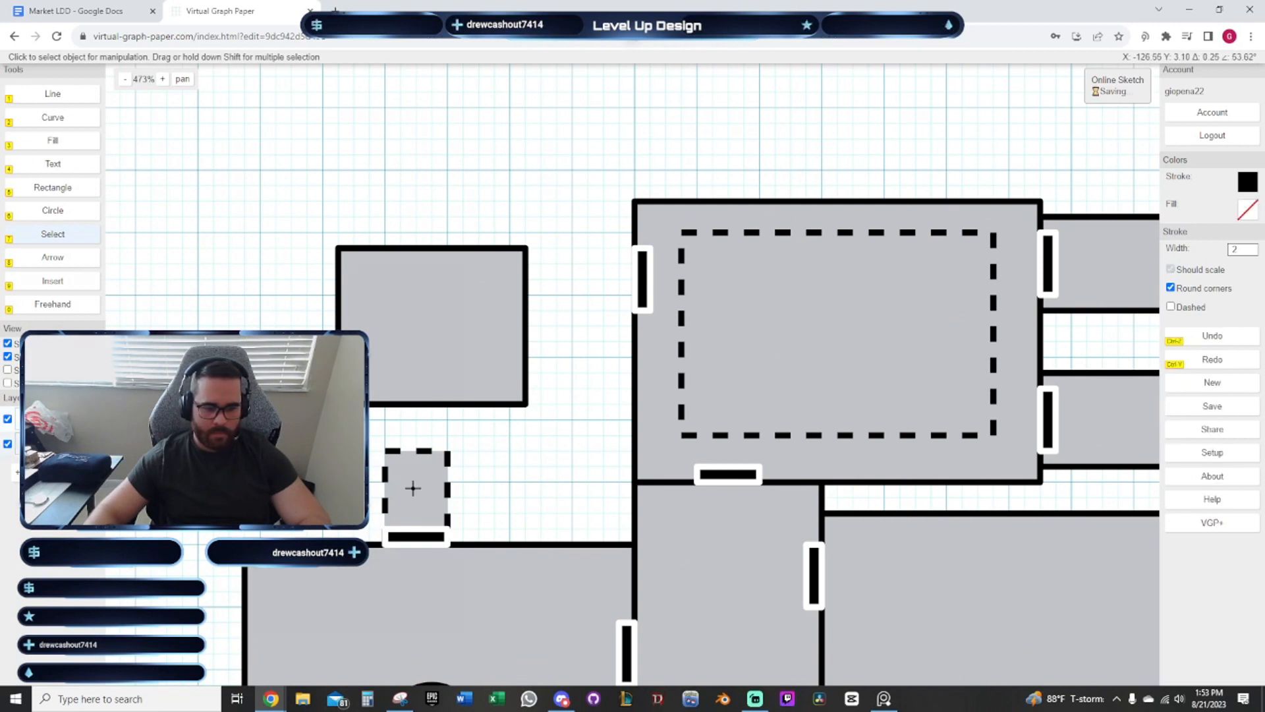
click(402, 470)
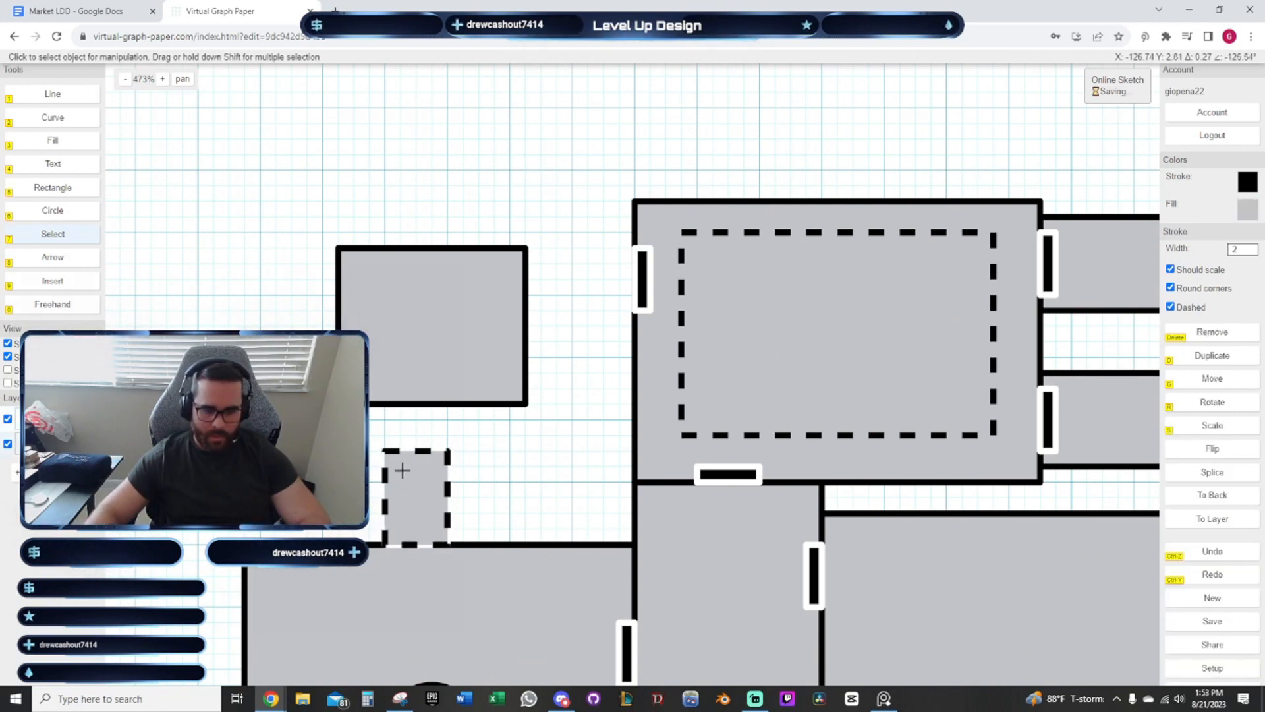
key(Delete)
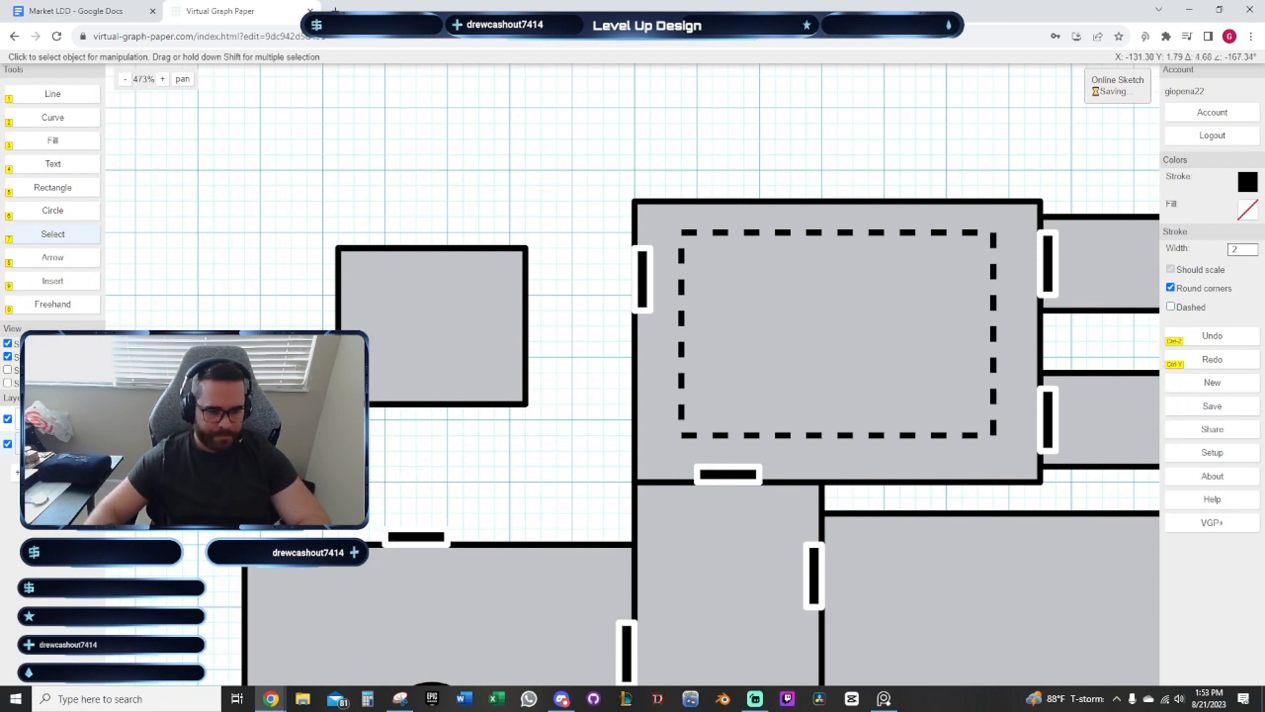
click(53, 187)
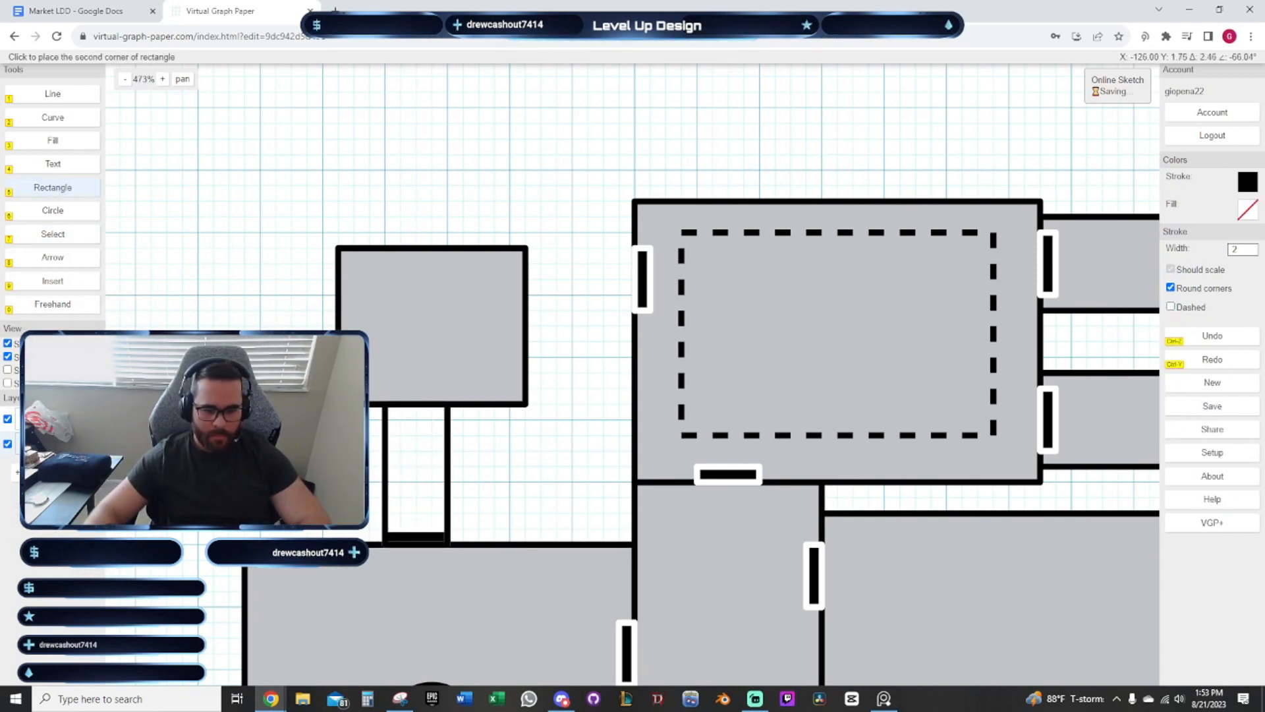
click(448, 404)
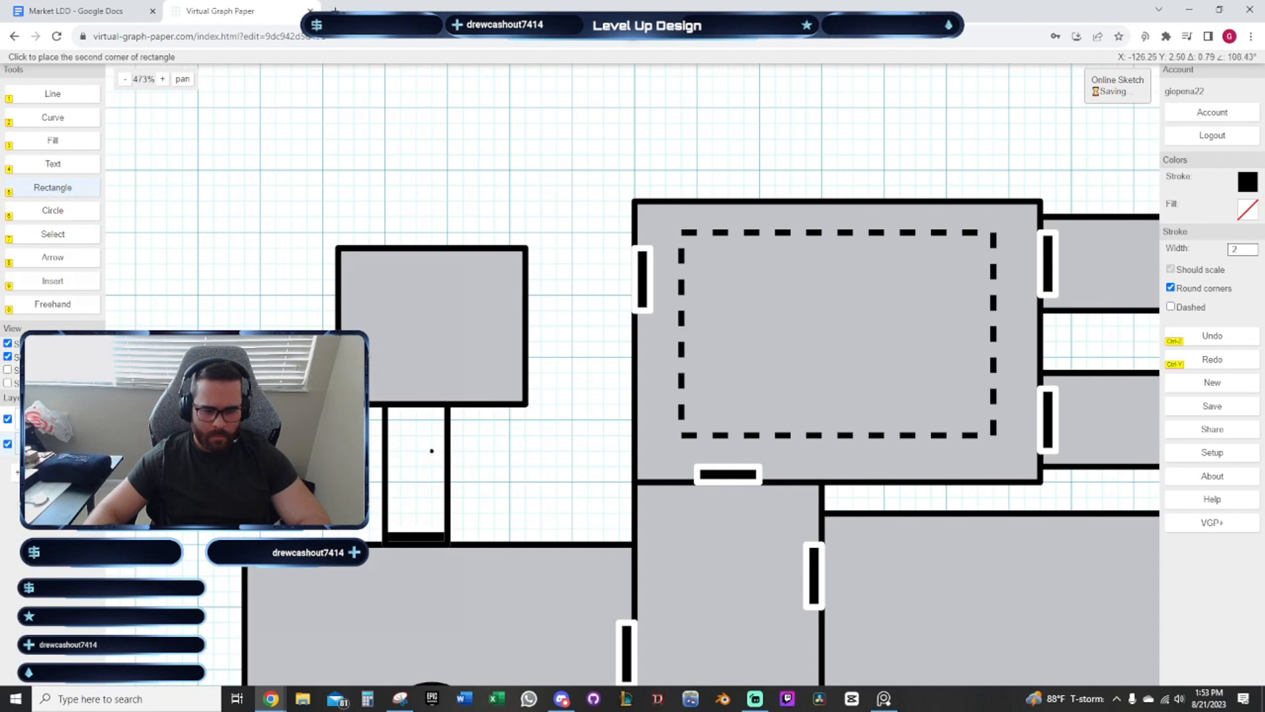
click(512, 482)
key(7)
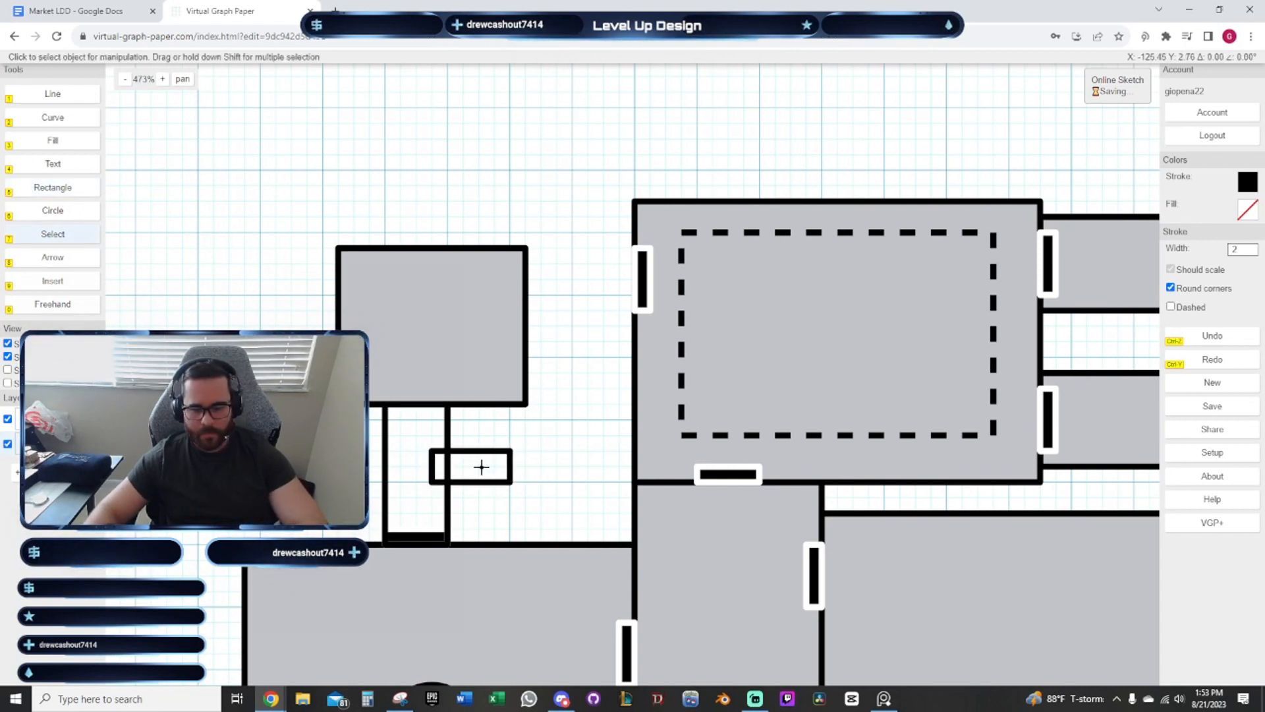
click(481, 467)
key(Delete)
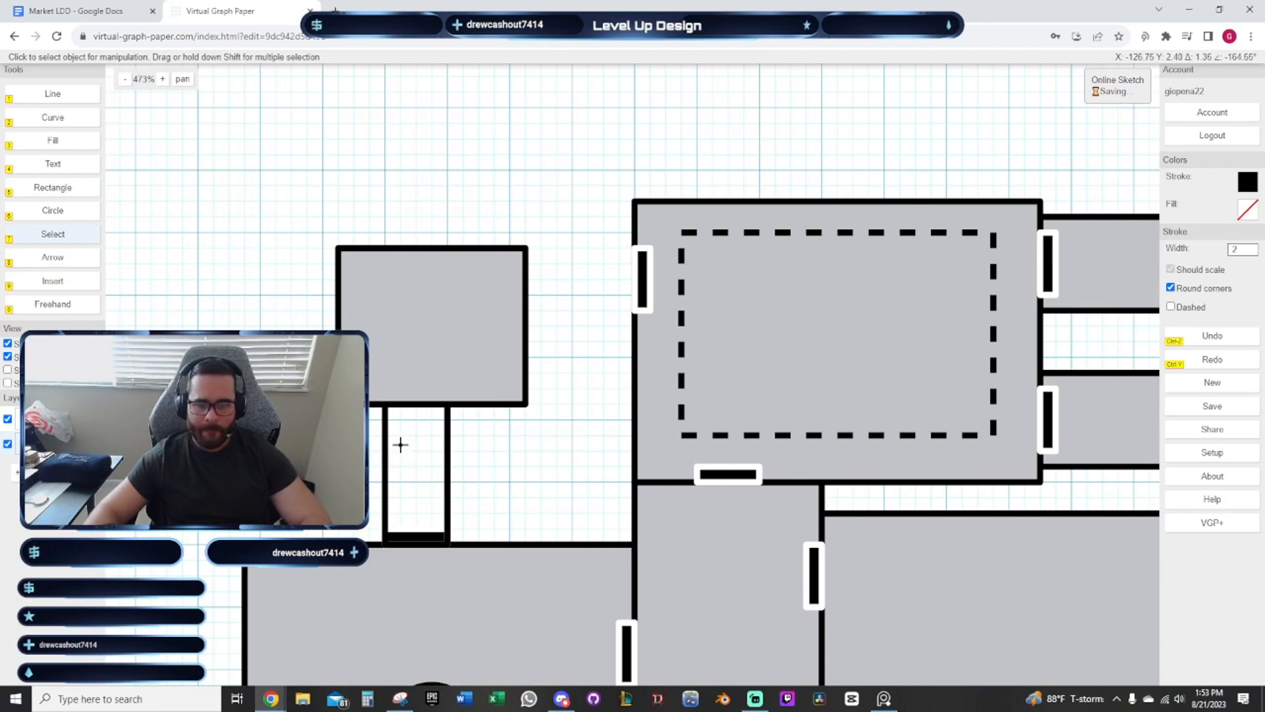
Fill the new corridor with grey #C2C3C7, give it a dashed outline and send it behind the entrance marker
click(400, 445)
click(1248, 210)
click(1084, 246)
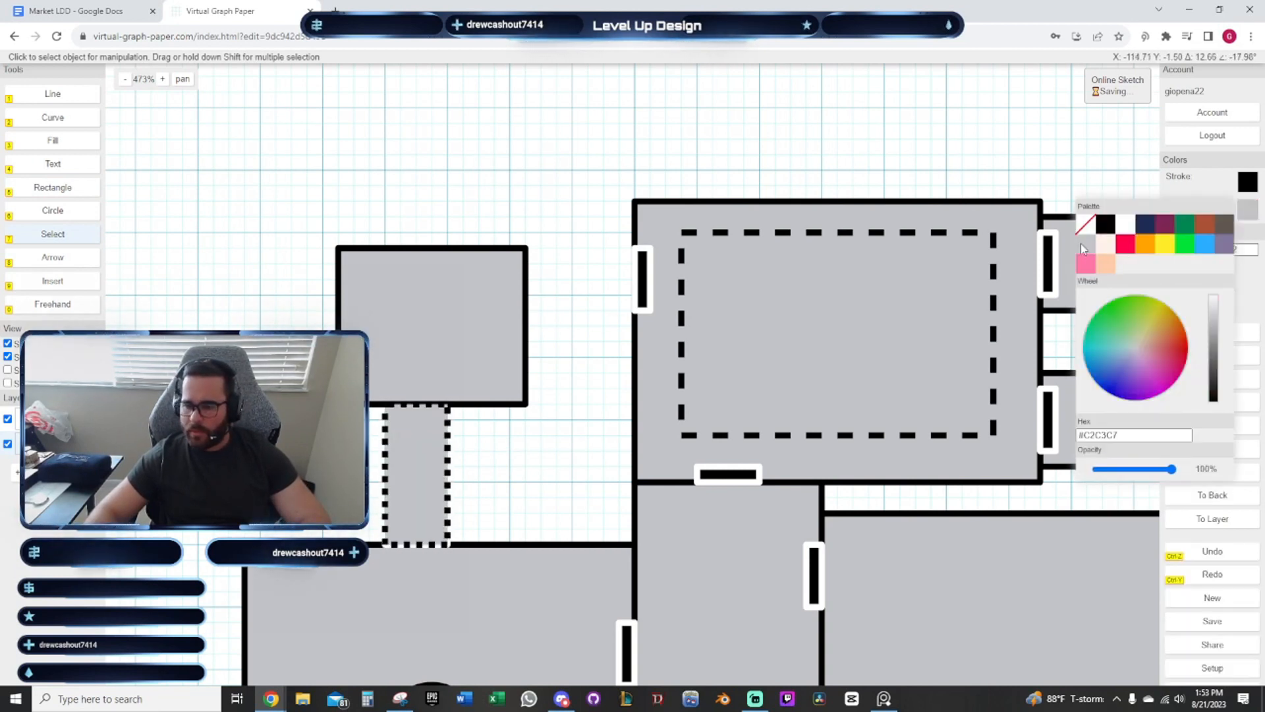
click(1245, 187)
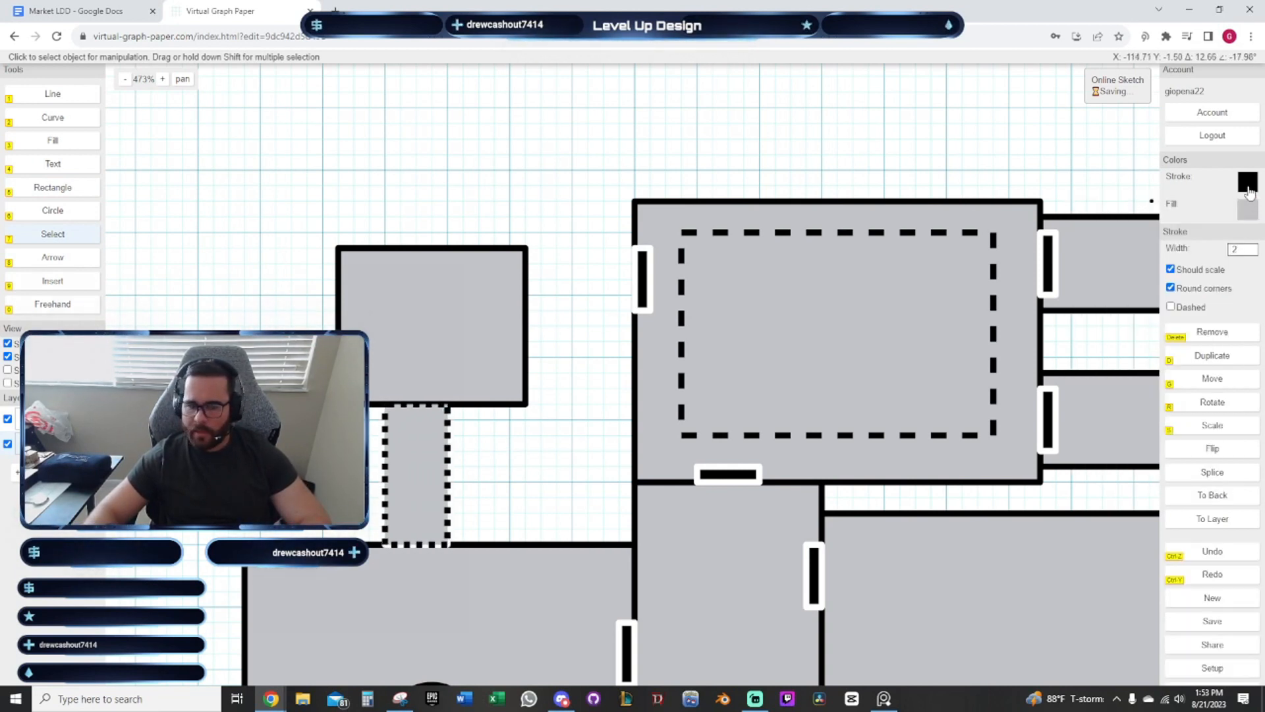
click(1171, 307)
click(573, 210)
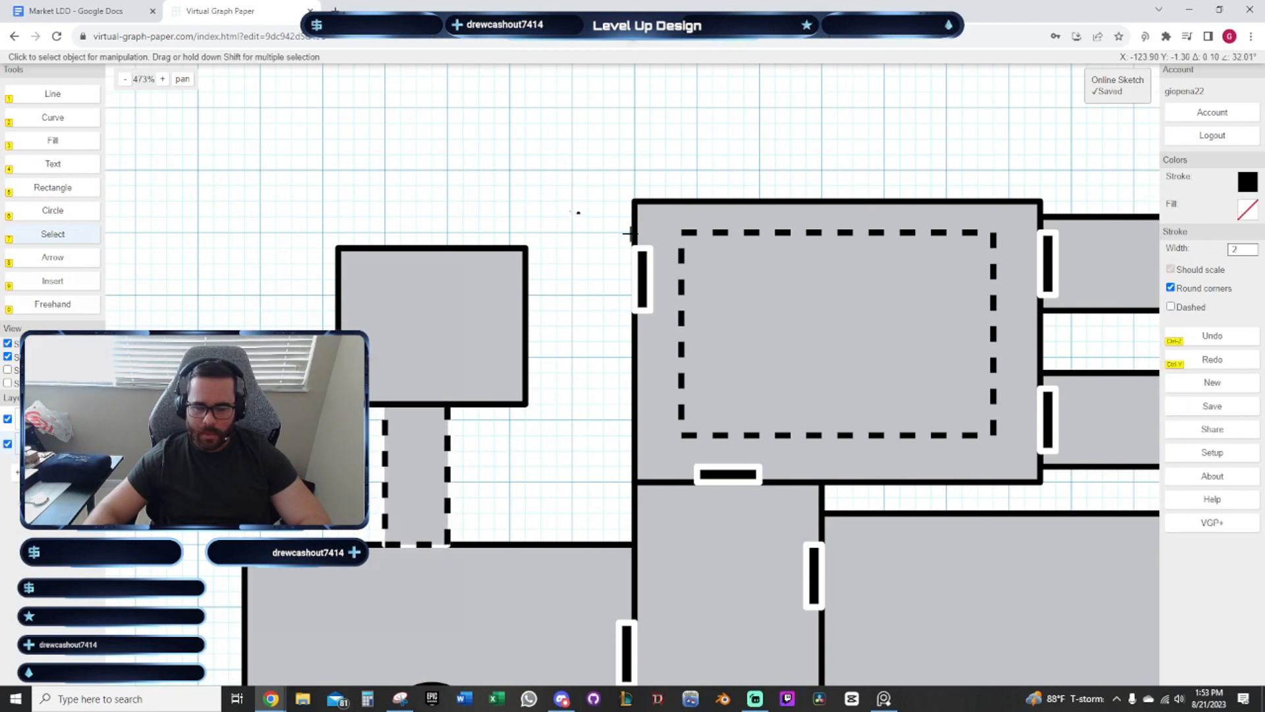
click(869, 387)
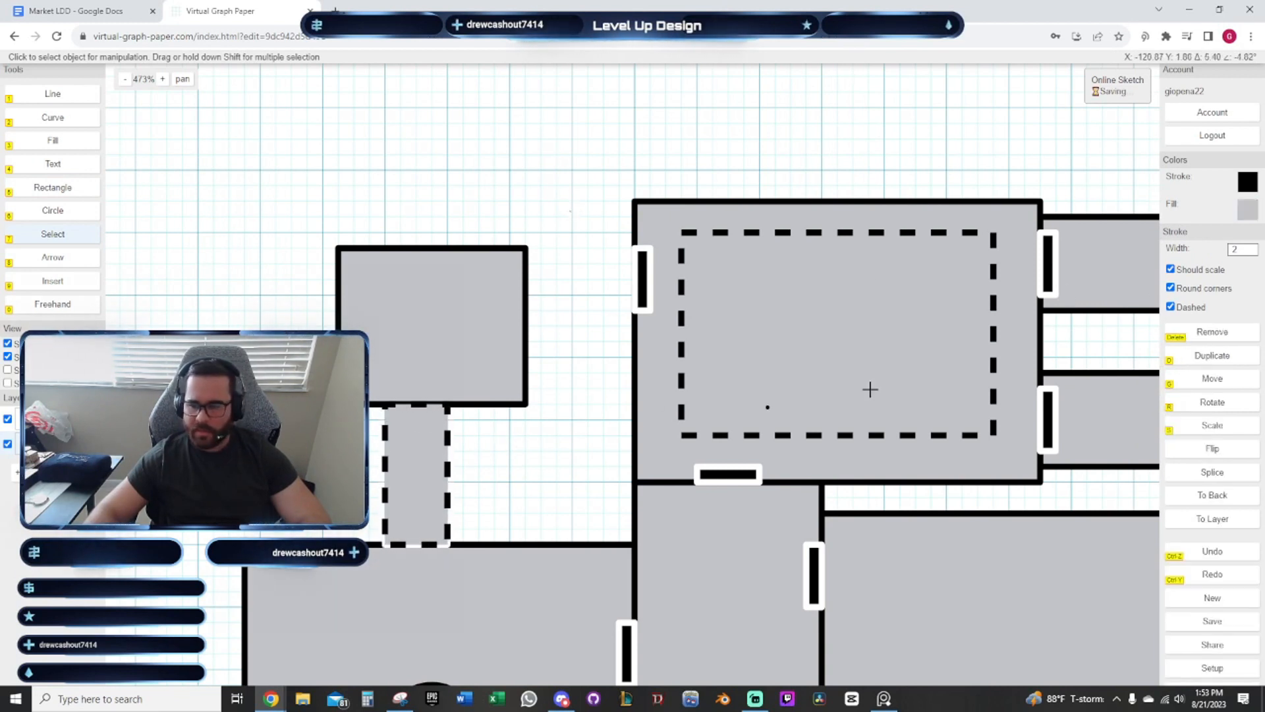
click(1211, 500)
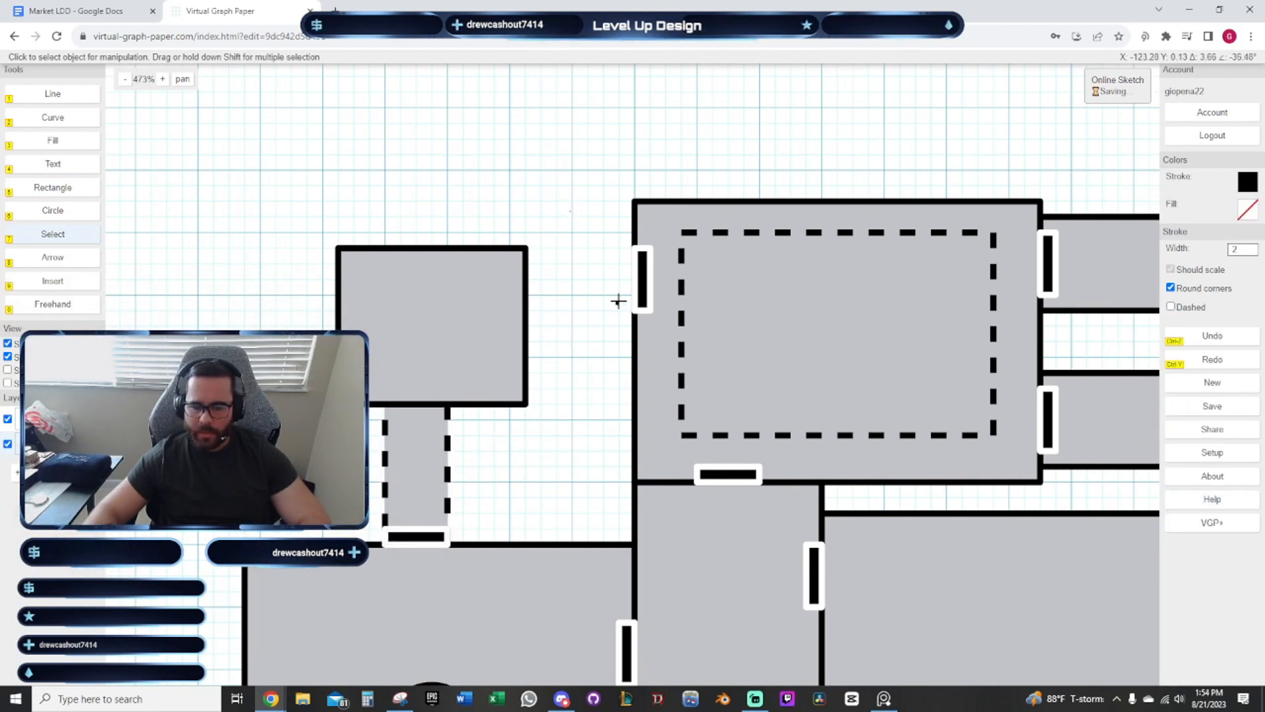
Duplicate the entrance marker at the corridor's south end onto the small room's south wall, and send the small room to the back
click(427, 531)
key(d)
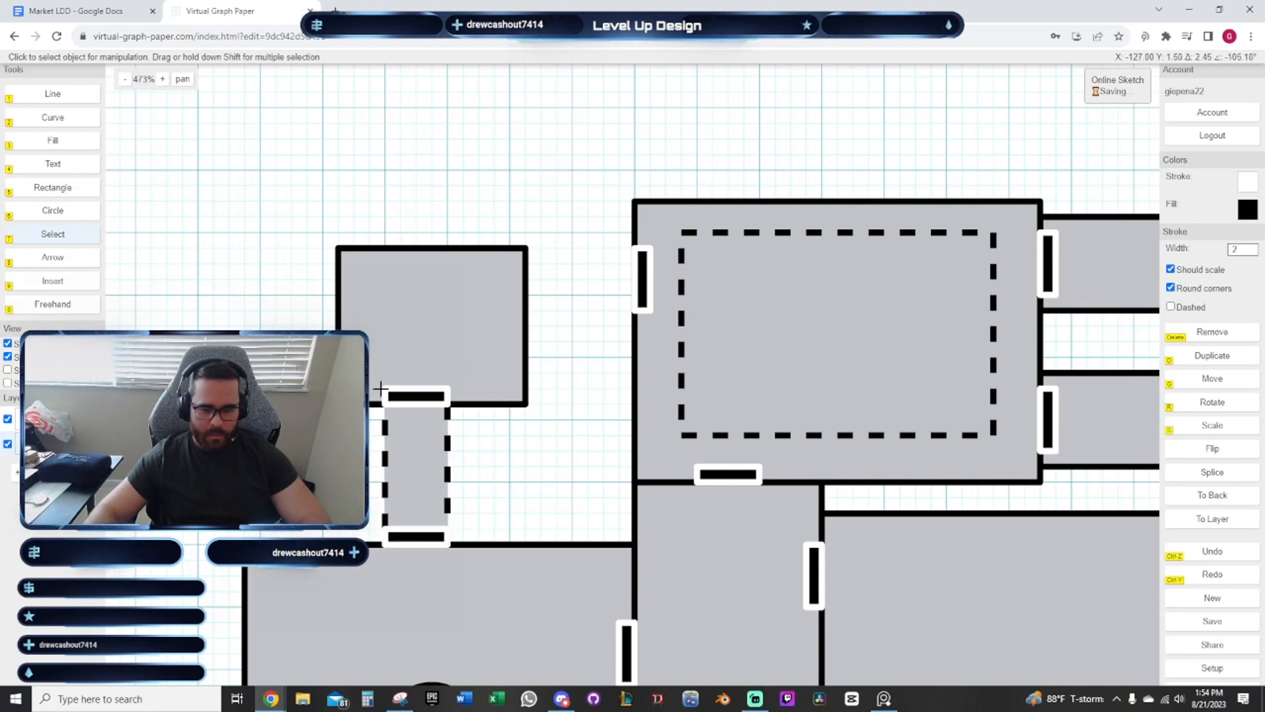
click(384, 389)
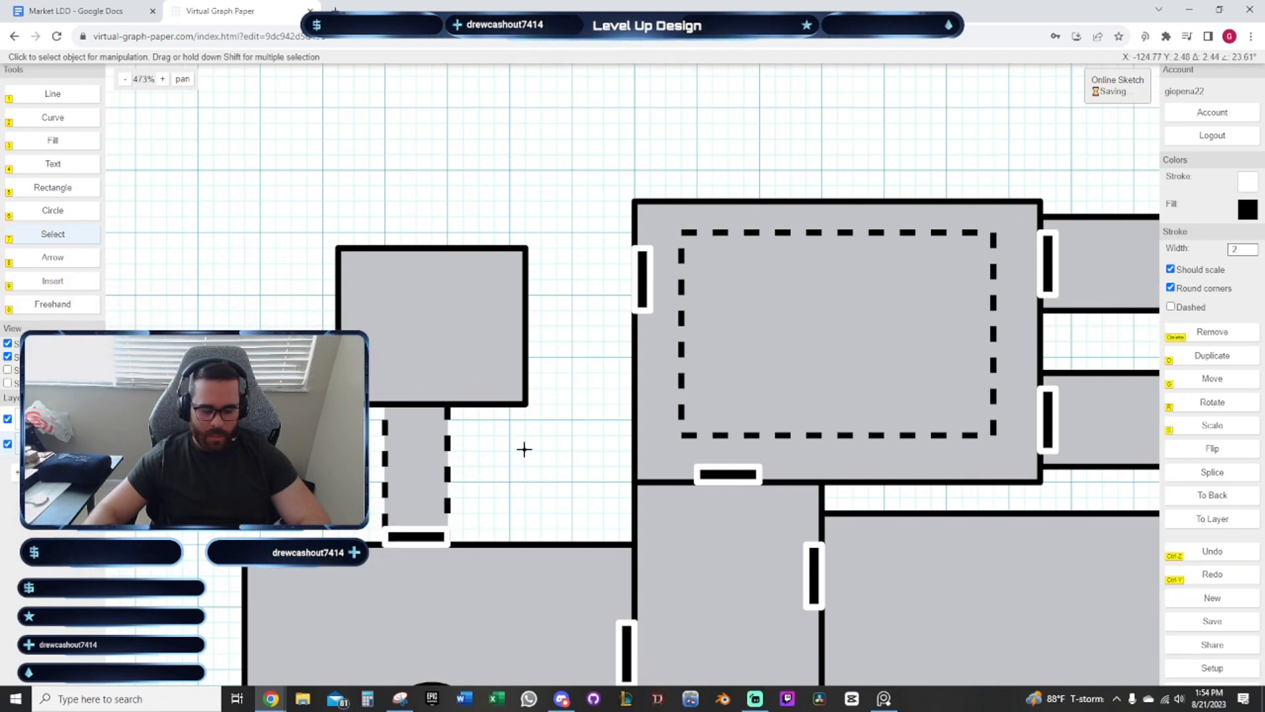
key(d)
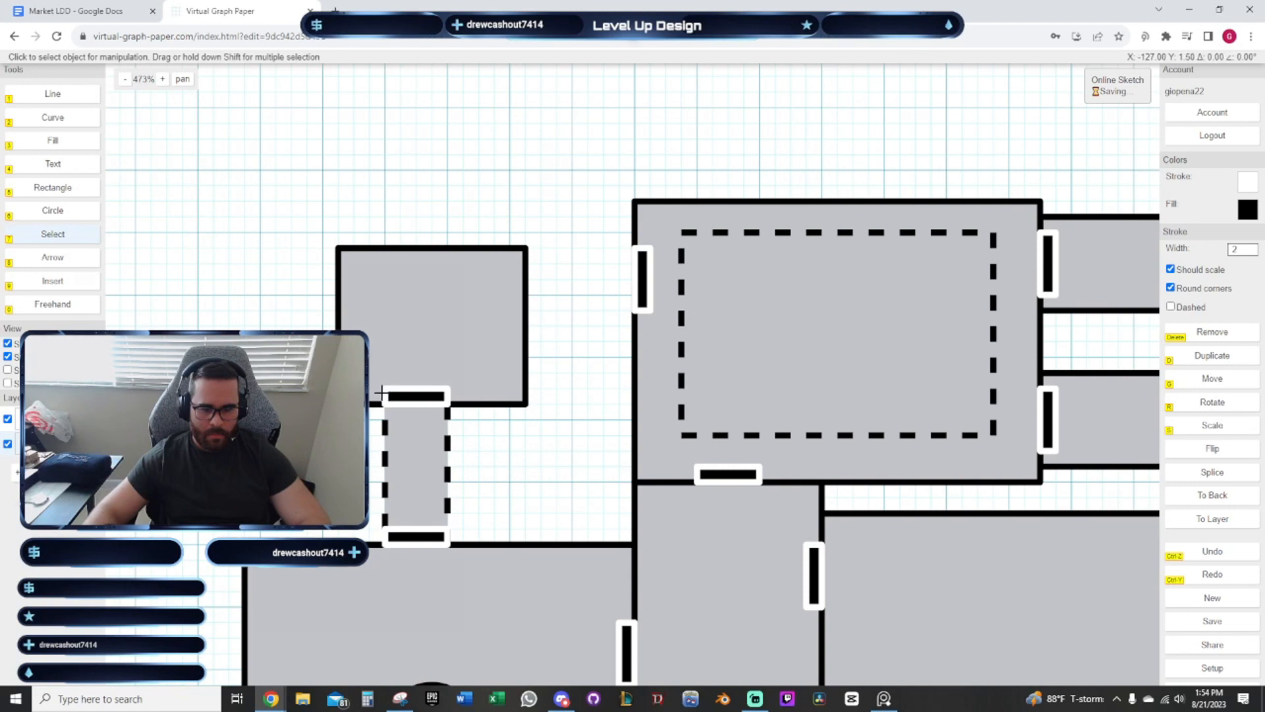
click(381, 393)
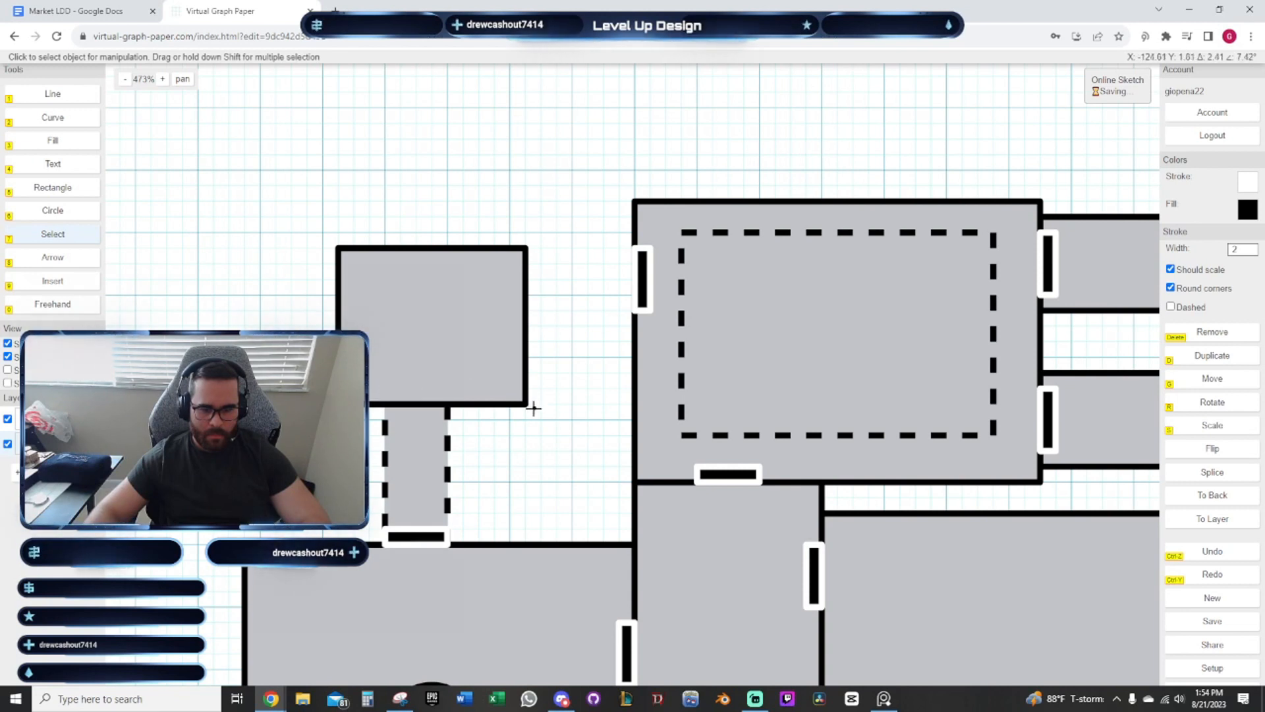
click(487, 366)
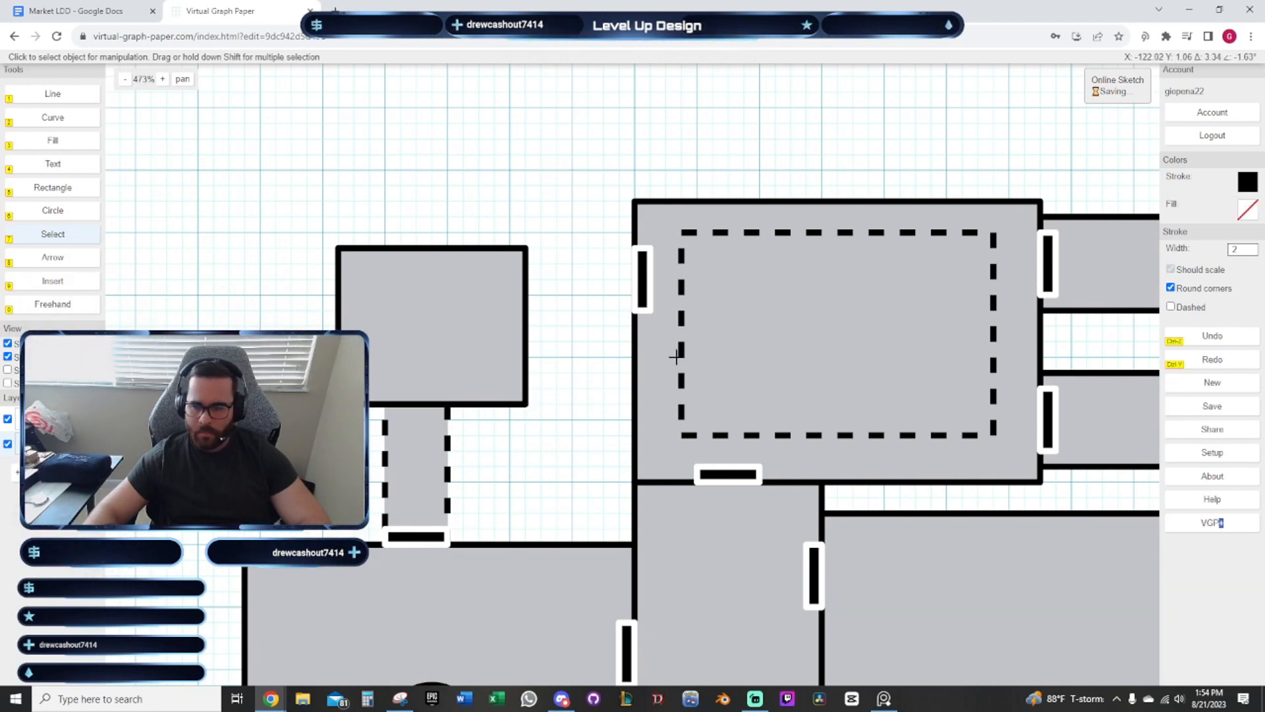
click(482, 311)
click(1214, 501)
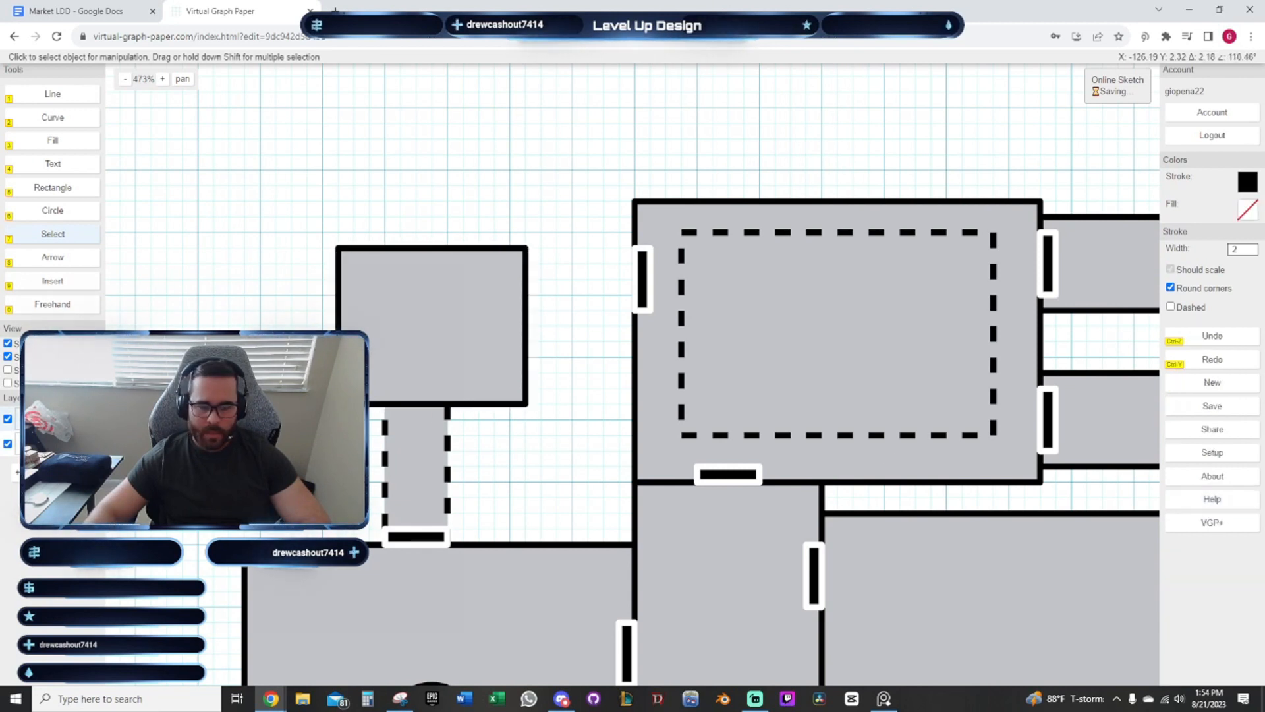
Move the copied entrance marker just south of the small room's wall, onto the dashed corridor's north end
click(415, 401)
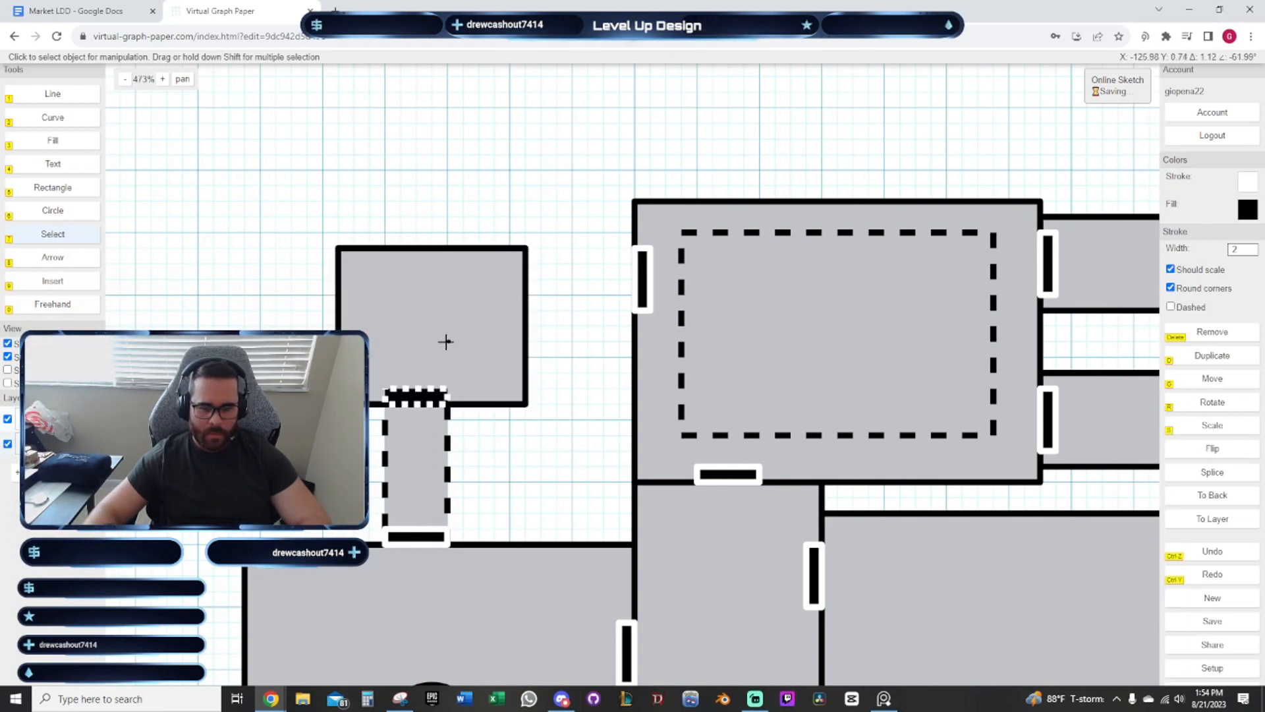
key(g)
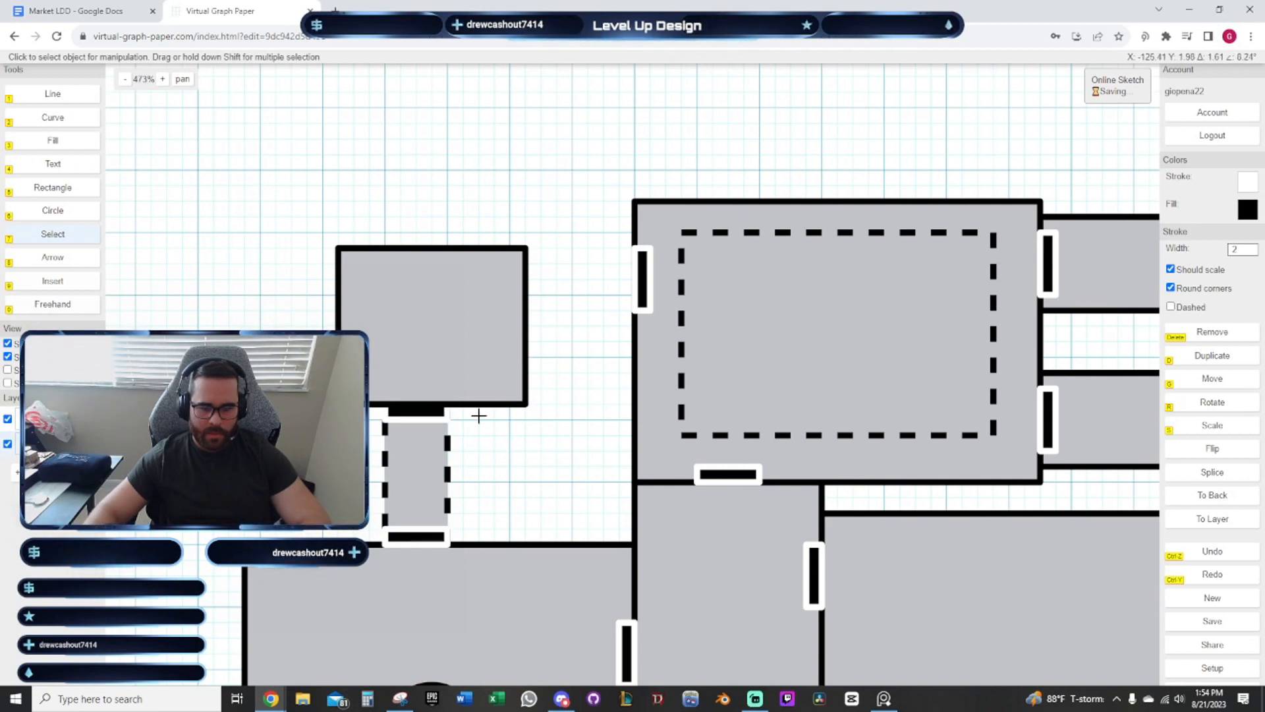
click(459, 348)
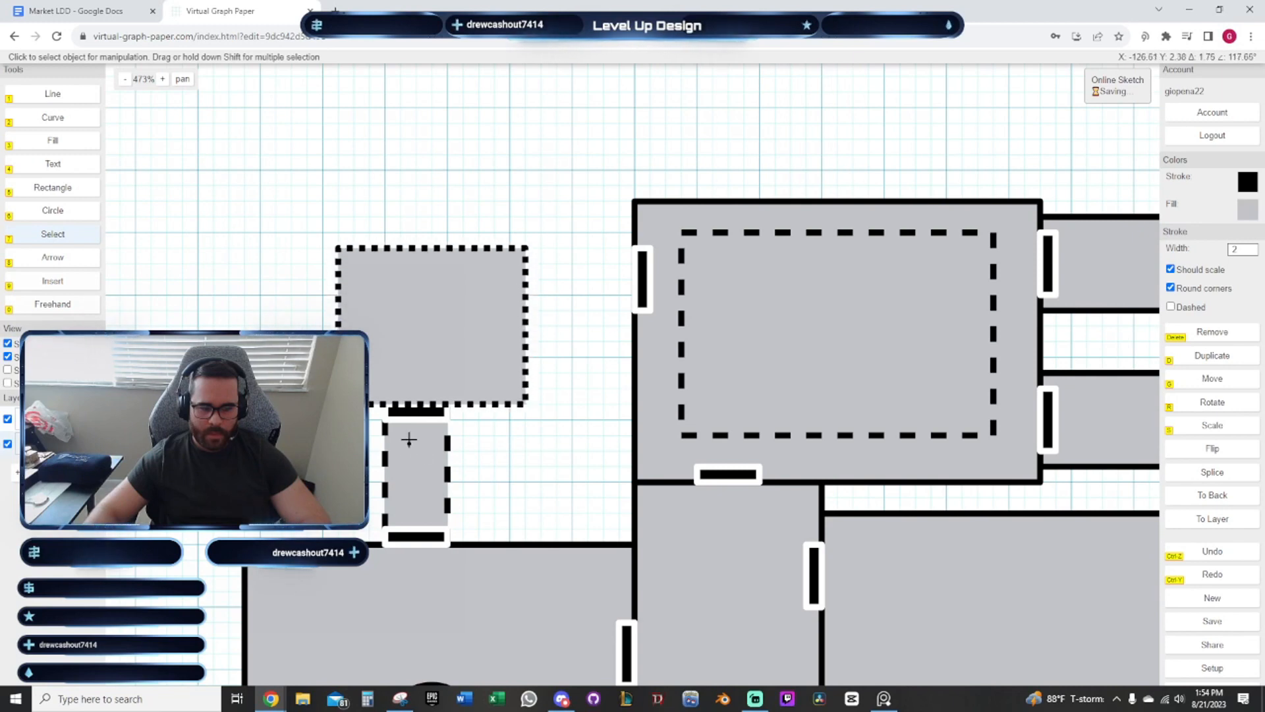
click(425, 420)
click(425, 420)
click(416, 459)
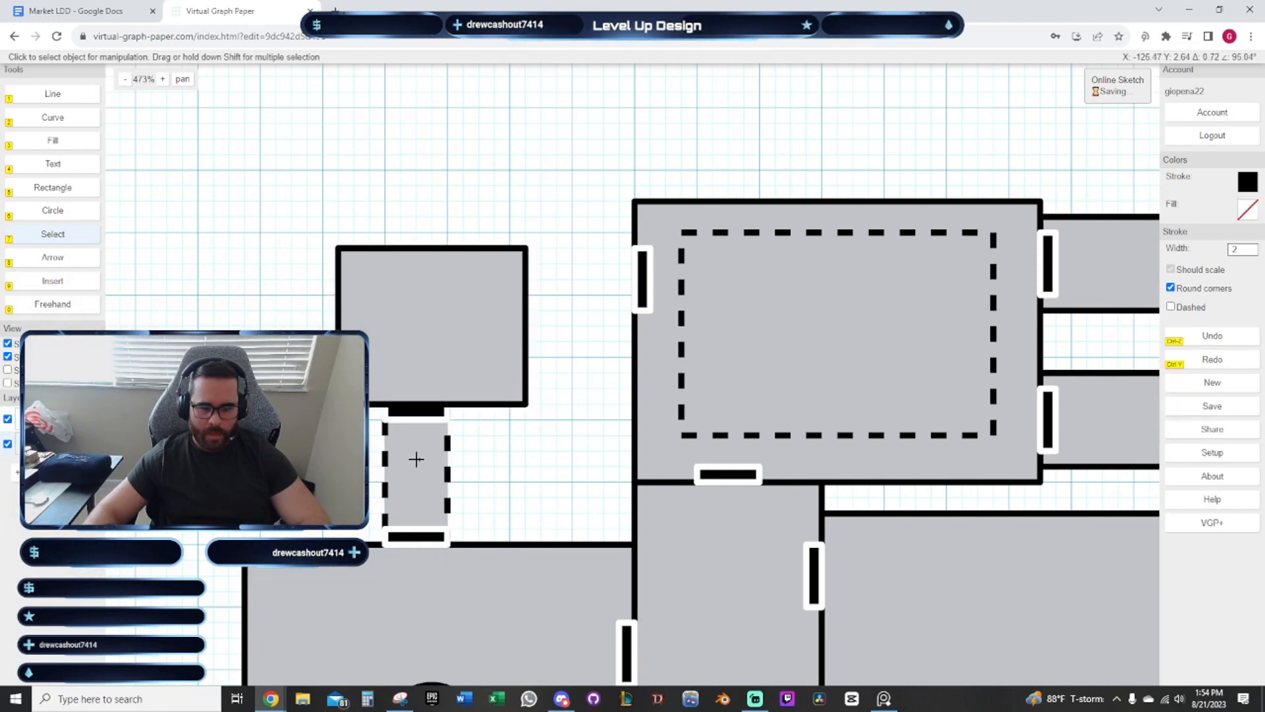
click(415, 473)
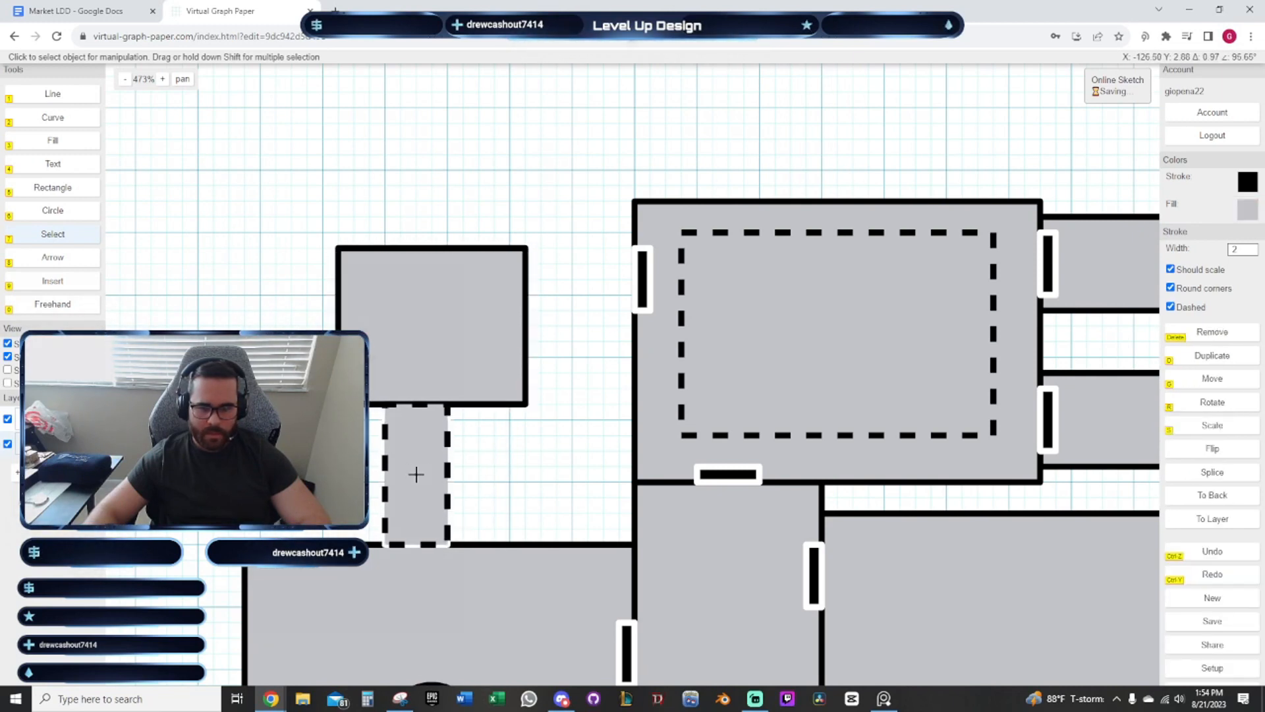
Duplicate the short horizontal dashed corridor south of Open Market and place the copy against the small northwest room's east wall
scroll(590, 367, down, 3)
drag(774, 585, 712, 494)
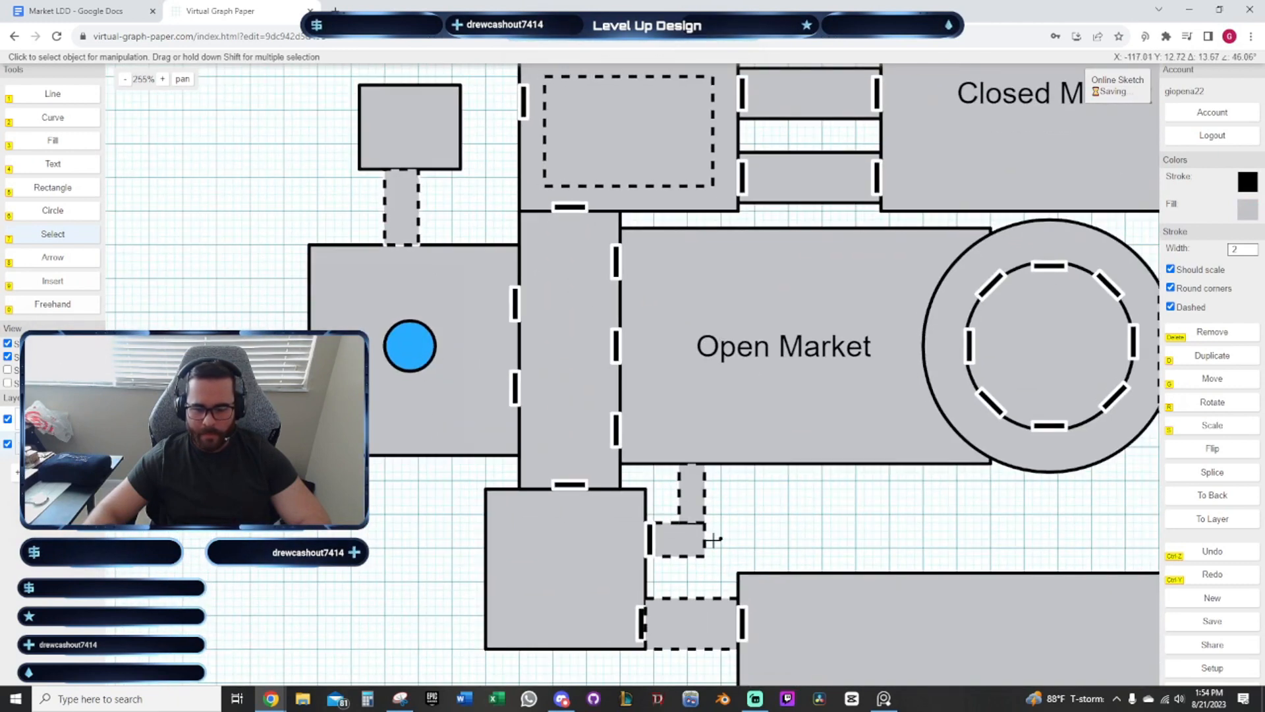
key(d)
drag(591, 343, 635, 631)
scroll(557, 383, up, 2)
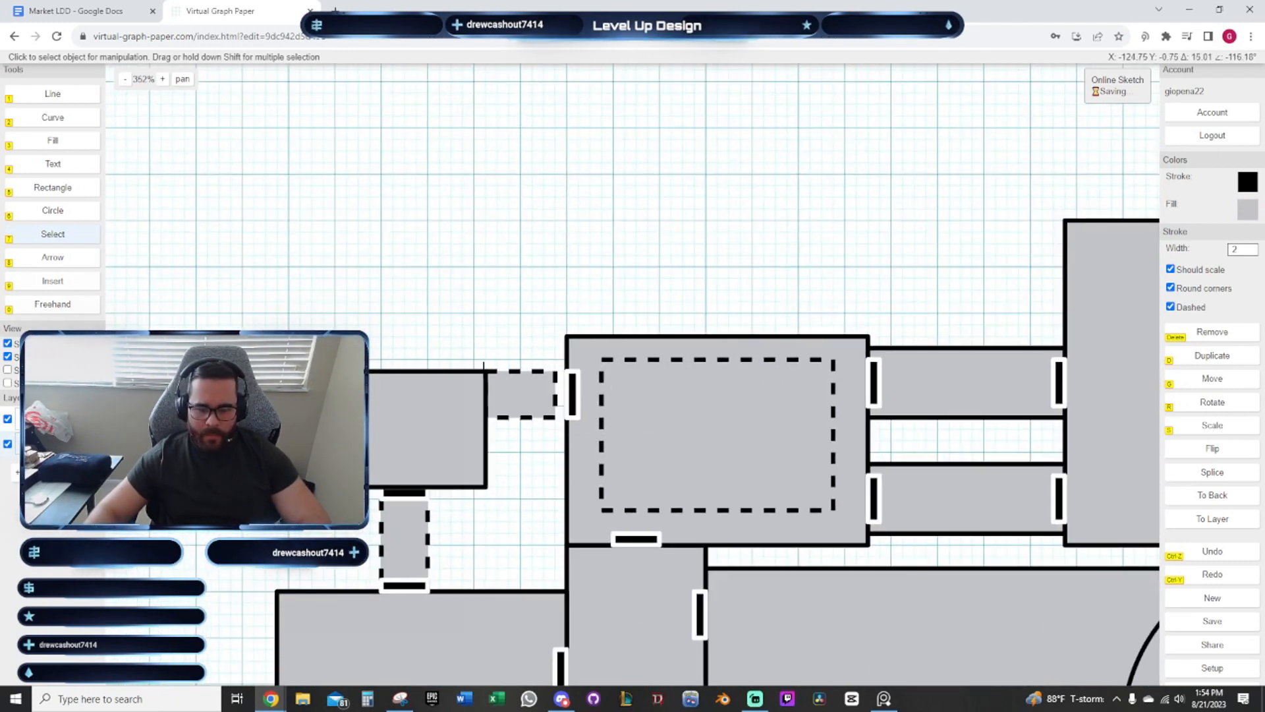
click(484, 369)
Scale the copied corridor eastward until it meets the west wall of the dashed-rectangle room
scroll(516, 302, up, 4)
drag(526, 326, 467, 277)
click(481, 427)
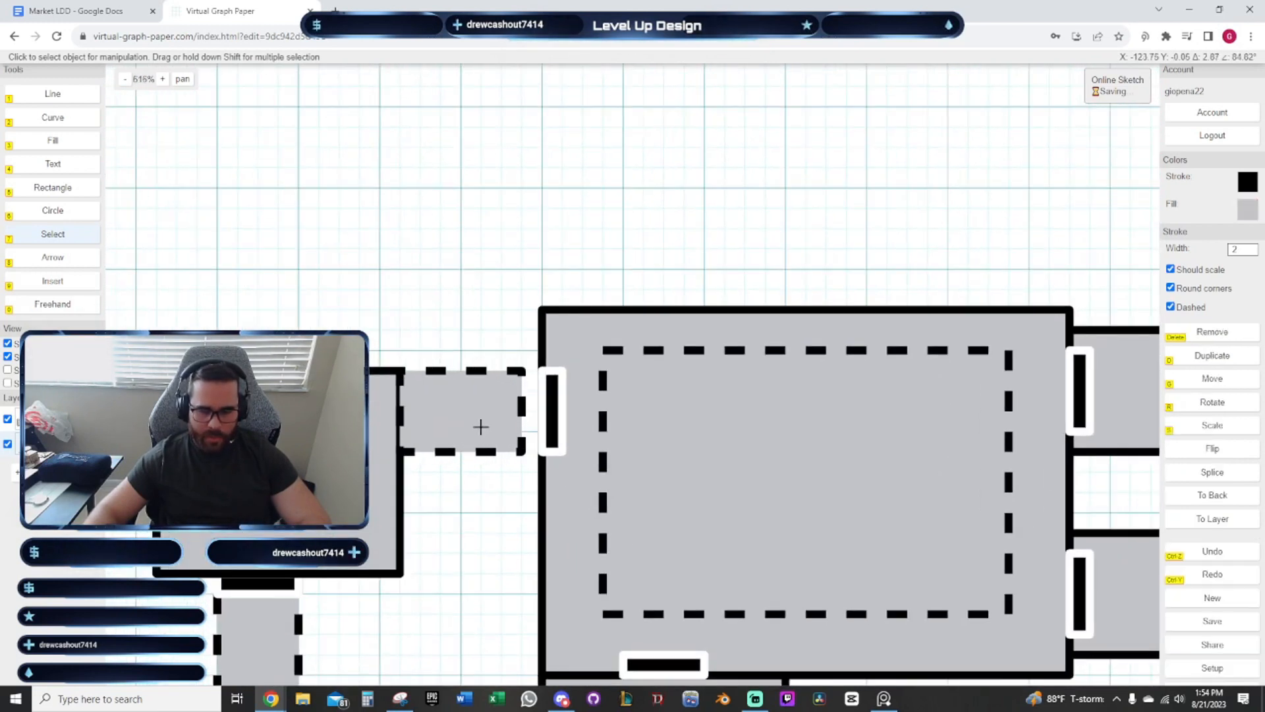
key(s)
click(541, 451)
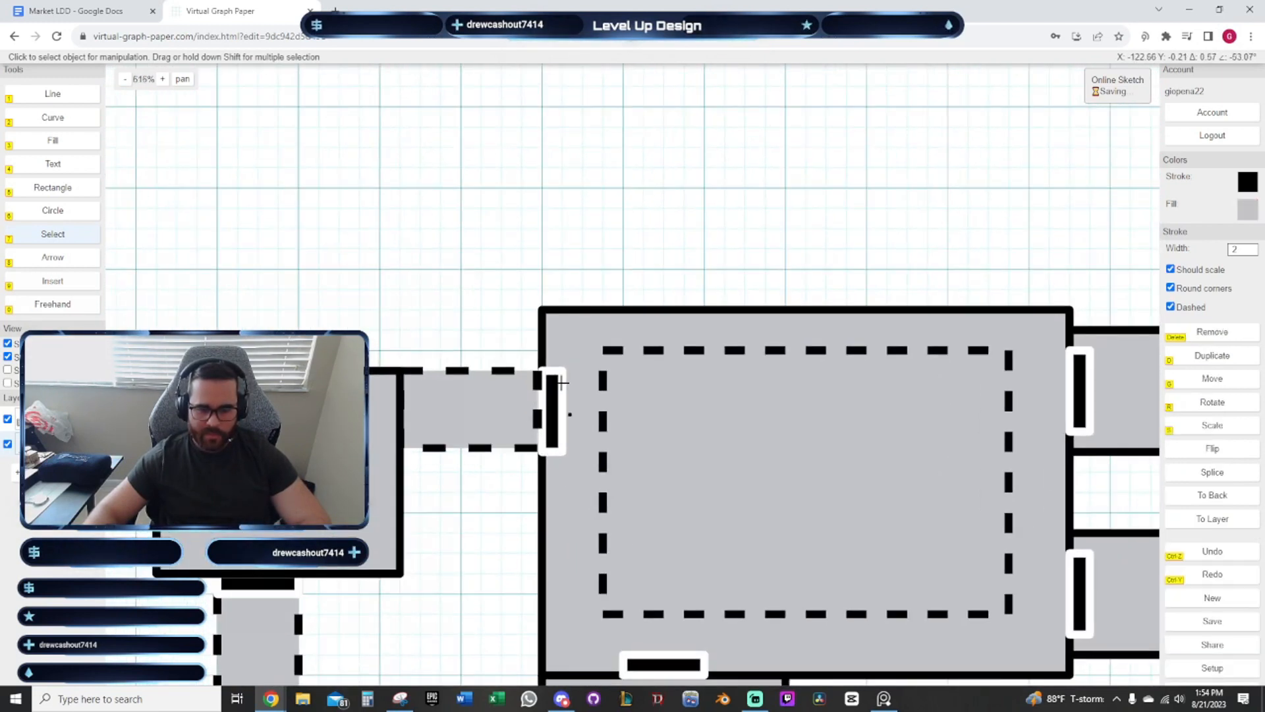
Duplicate the entrance marker on the dashed-rectangle room's west wall and place the copy at the small room's east wall
scroll(475, 349, down, 2)
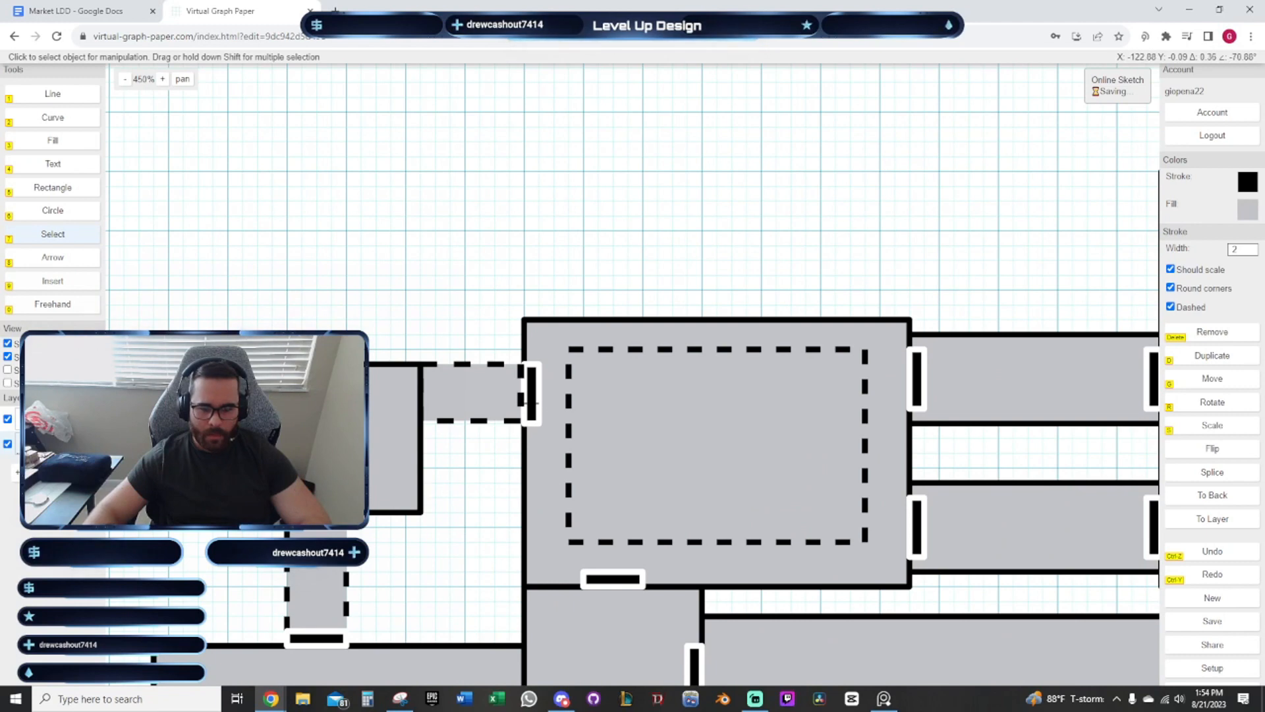
click(531, 395)
key(d)
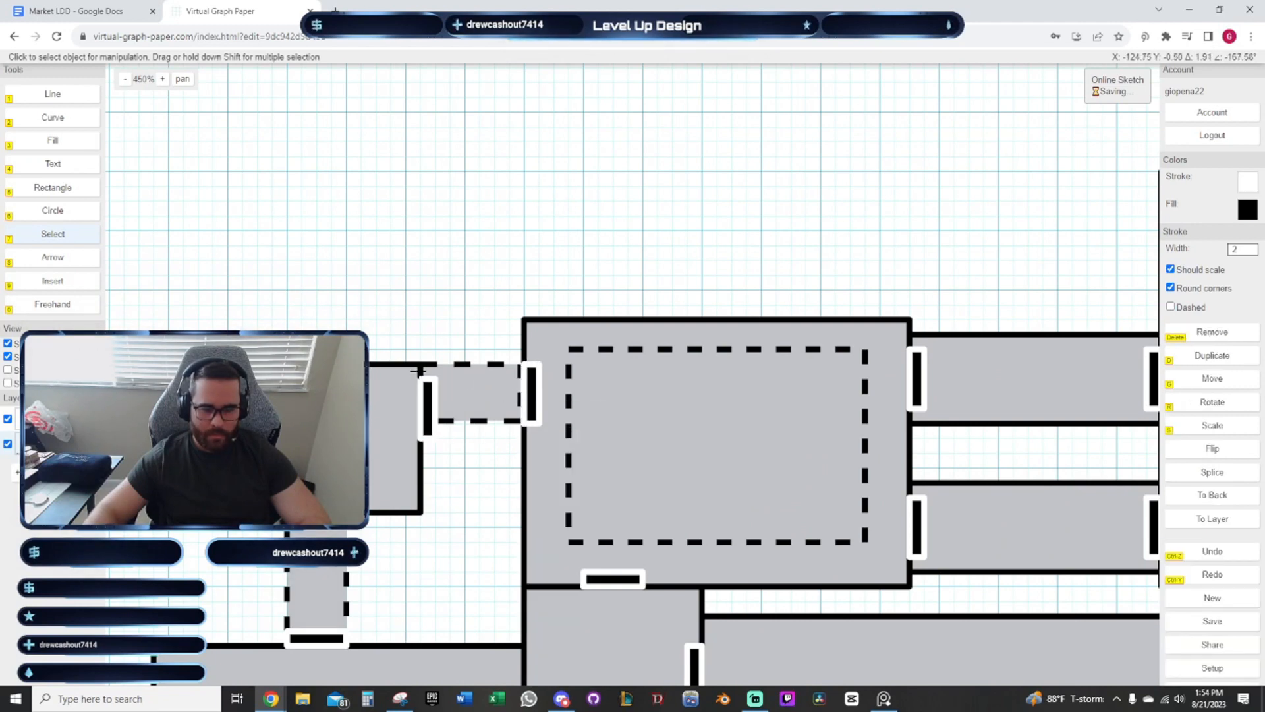
click(421, 254)
Review the overall map layout, from the new northwest corridors to the markets, the Temple and the southern room
scroll(448, 310, down, 2)
scroll(511, 432, up, 2)
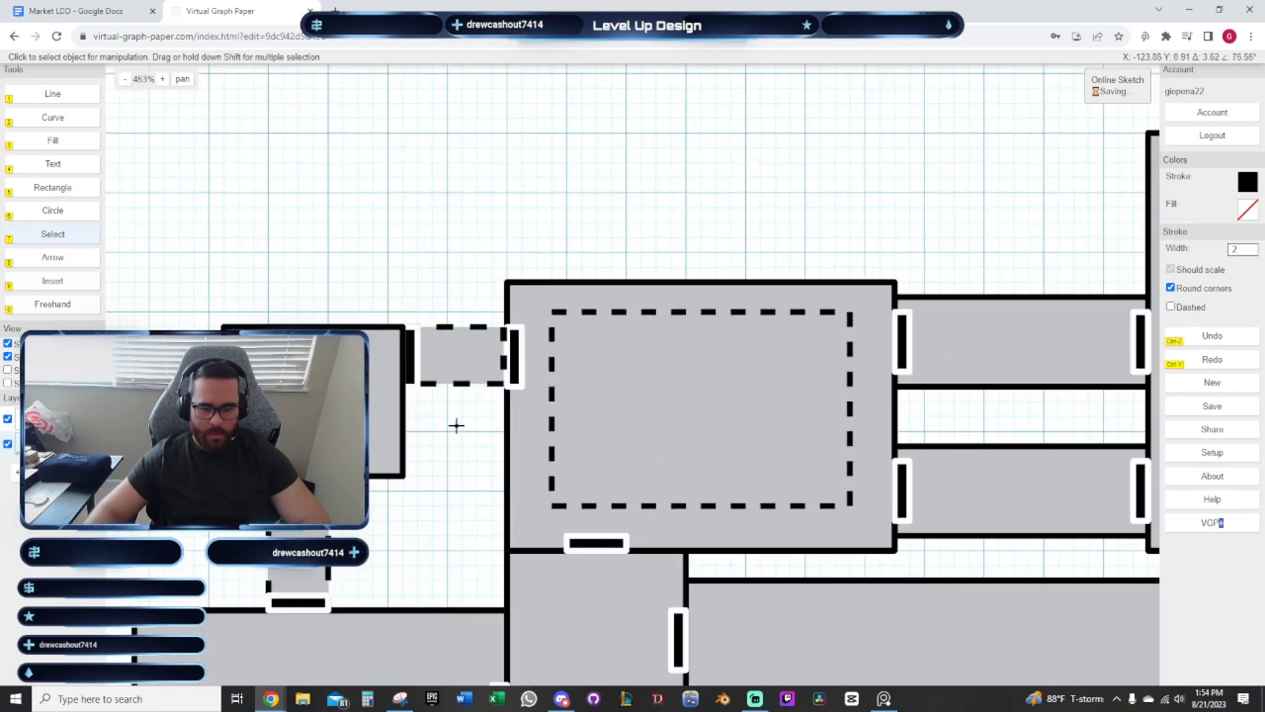
mouse_move(453, 429)
mouse_down()
mouse_move(536, 427)
mouse_move(453, 436)
mouse_up()
scroll(448, 432, down, 5)
scroll(452, 437, up, 4)
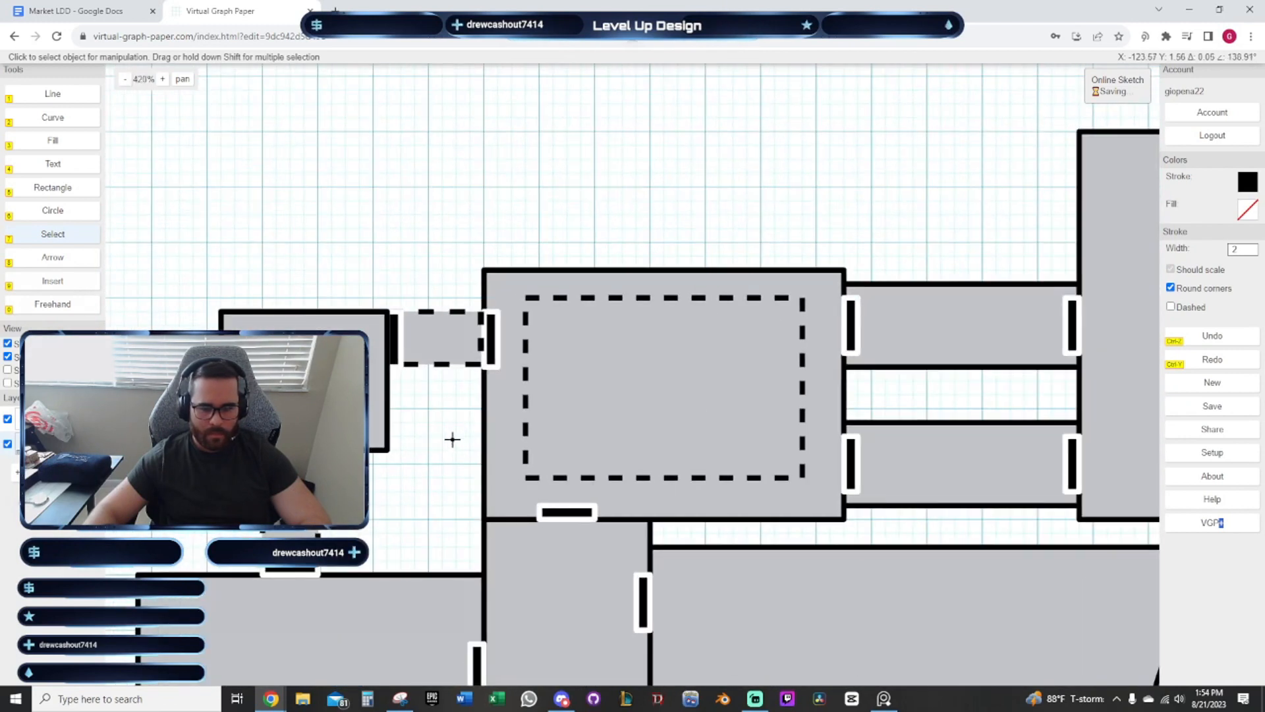
scroll(428, 440, down, 5)
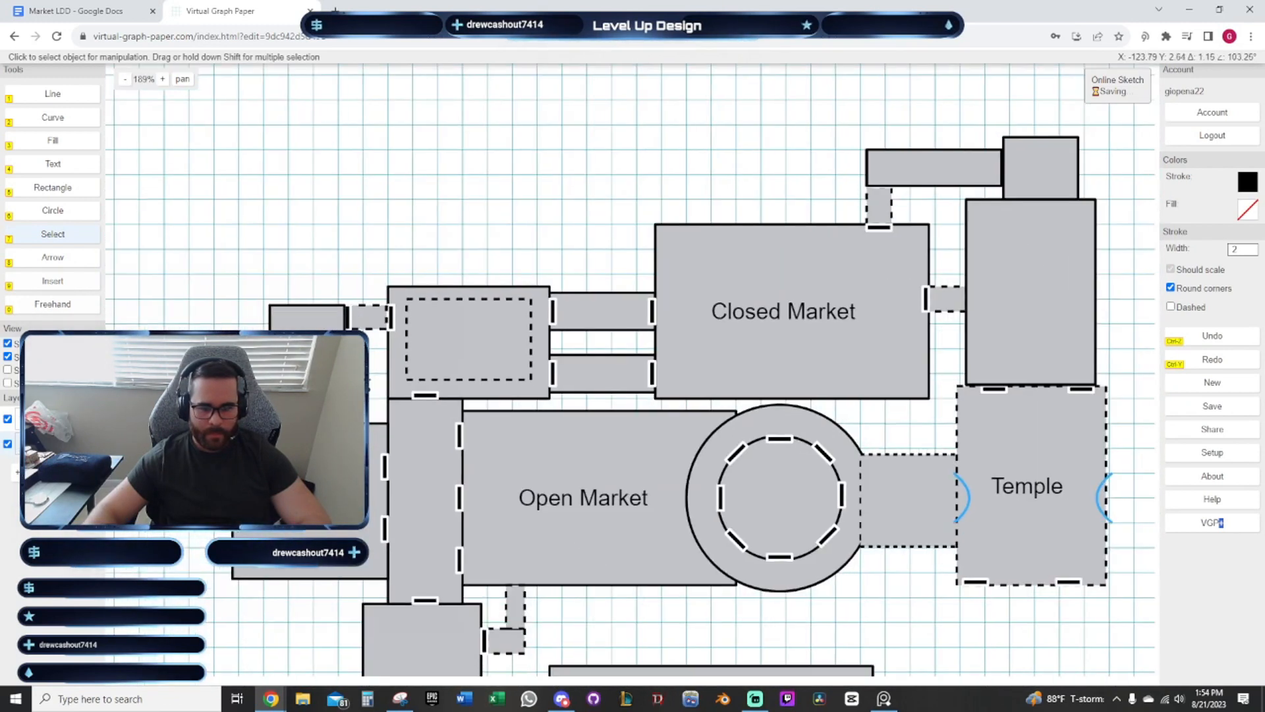
scroll(606, 504, down, 2)
drag(601, 517, 537, 464)
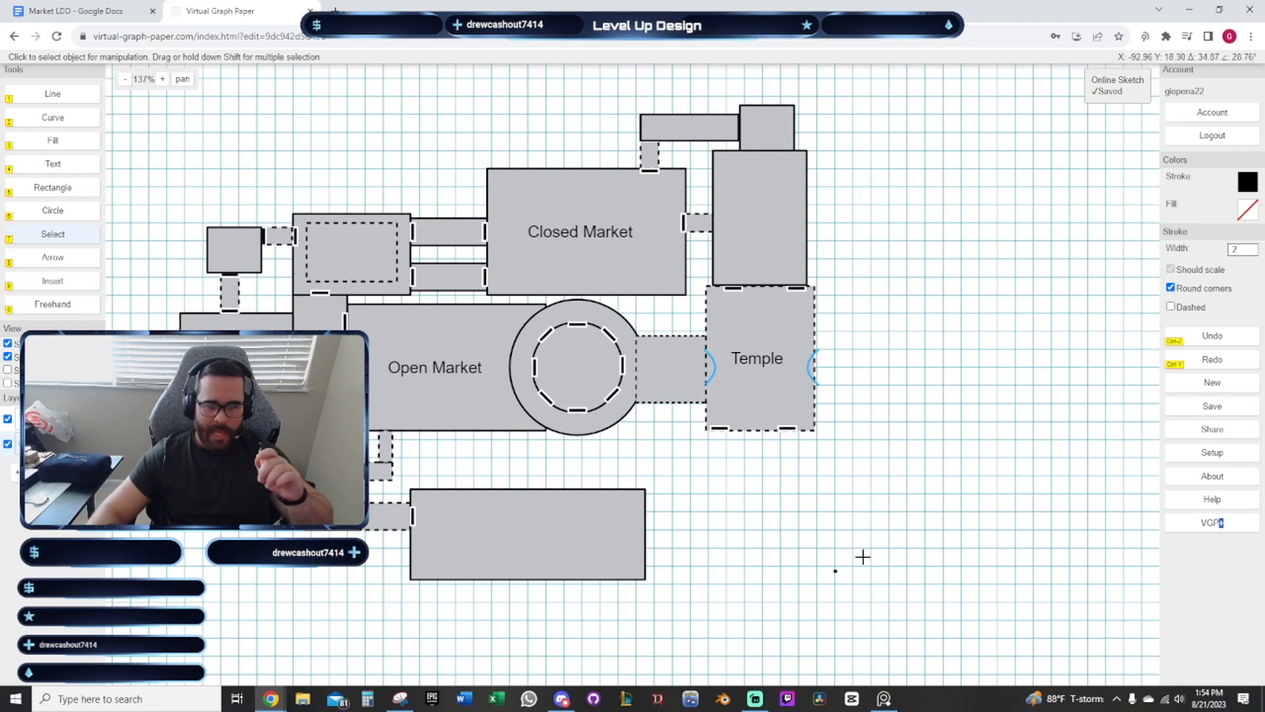
drag(473, 192, 543, 236)
scroll(466, 232, down, 1)
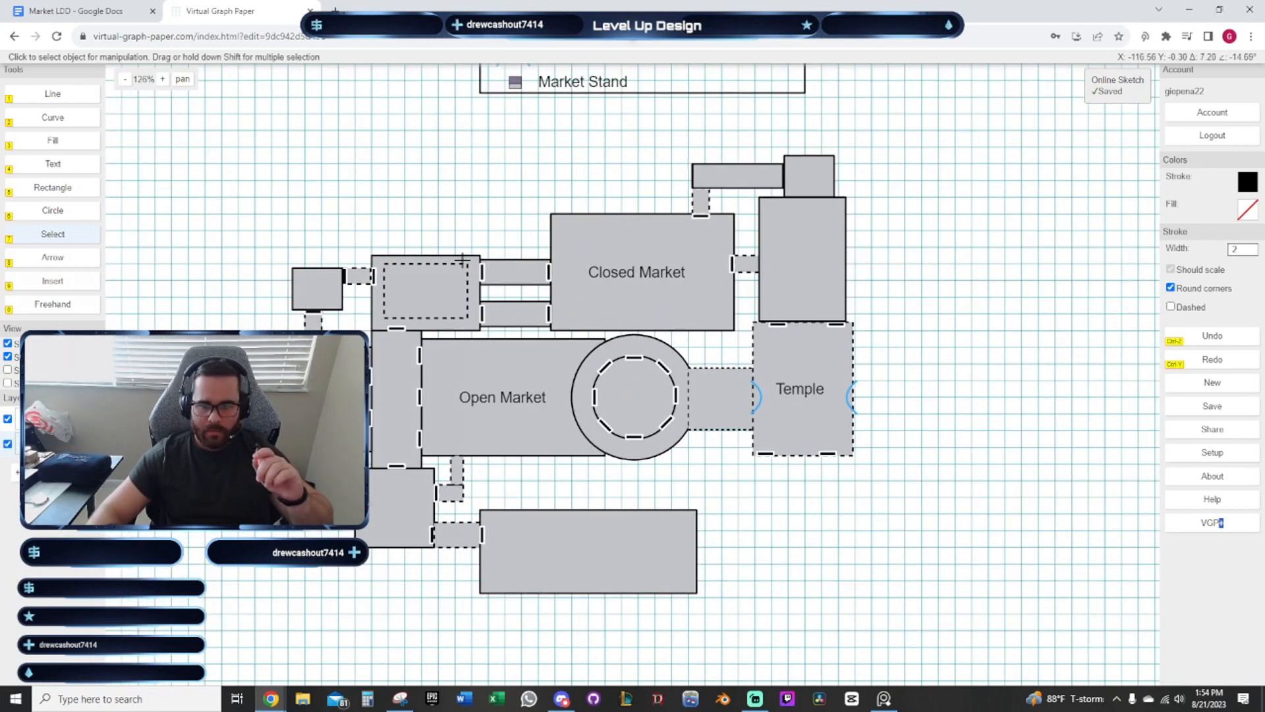
drag(686, 209, 656, 237)
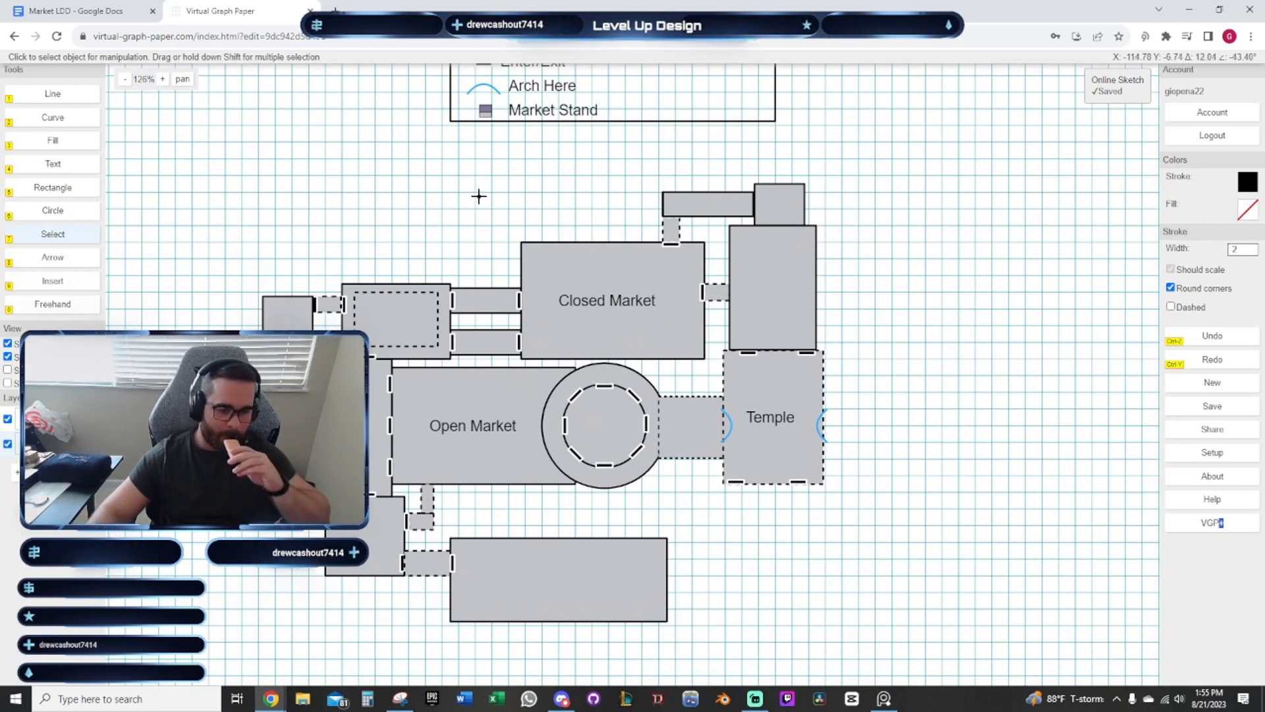
Examine the map from the northwest room through the markets to the Temple, and check the legend's entries against it
drag(476, 195, 500, 131)
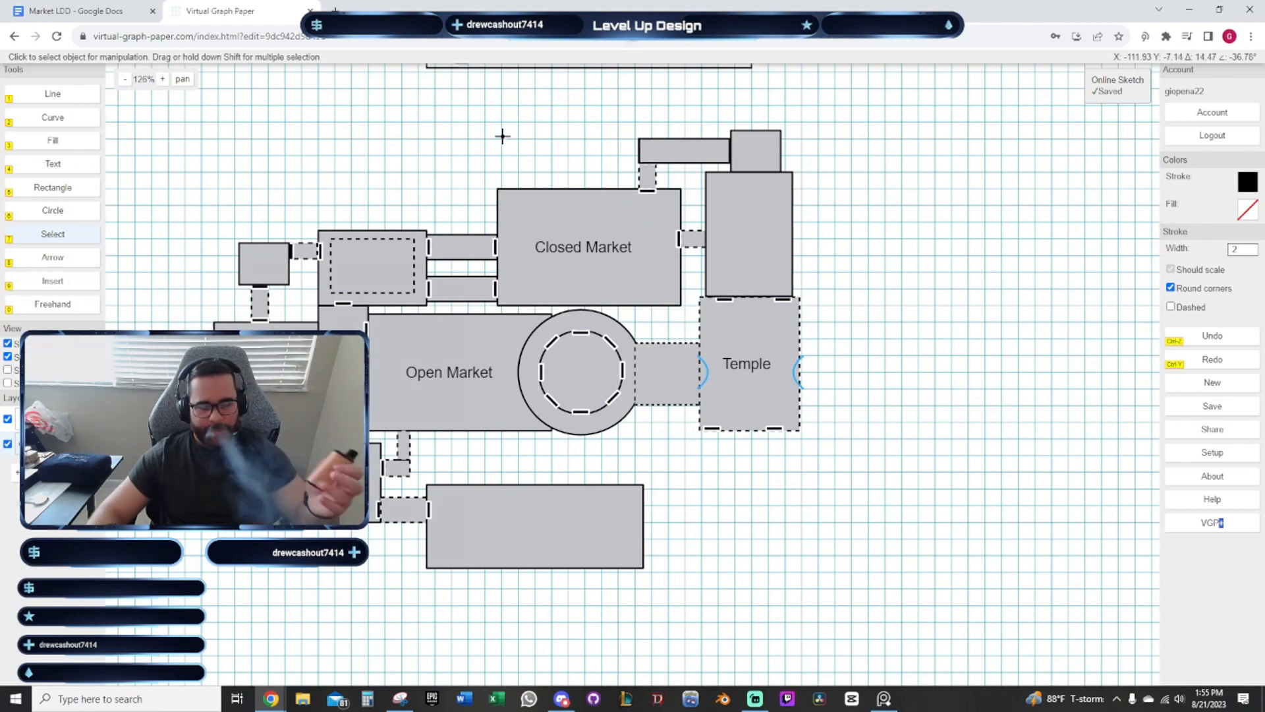
click(503, 398)
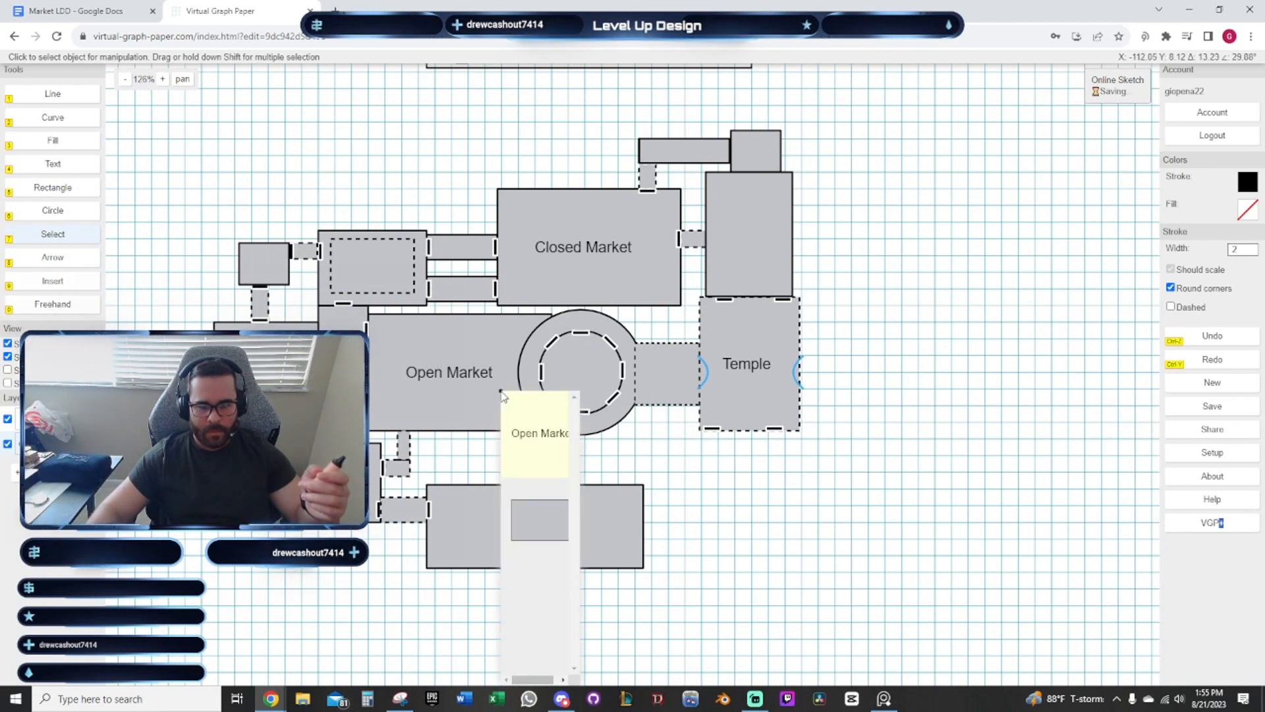
click(889, 482)
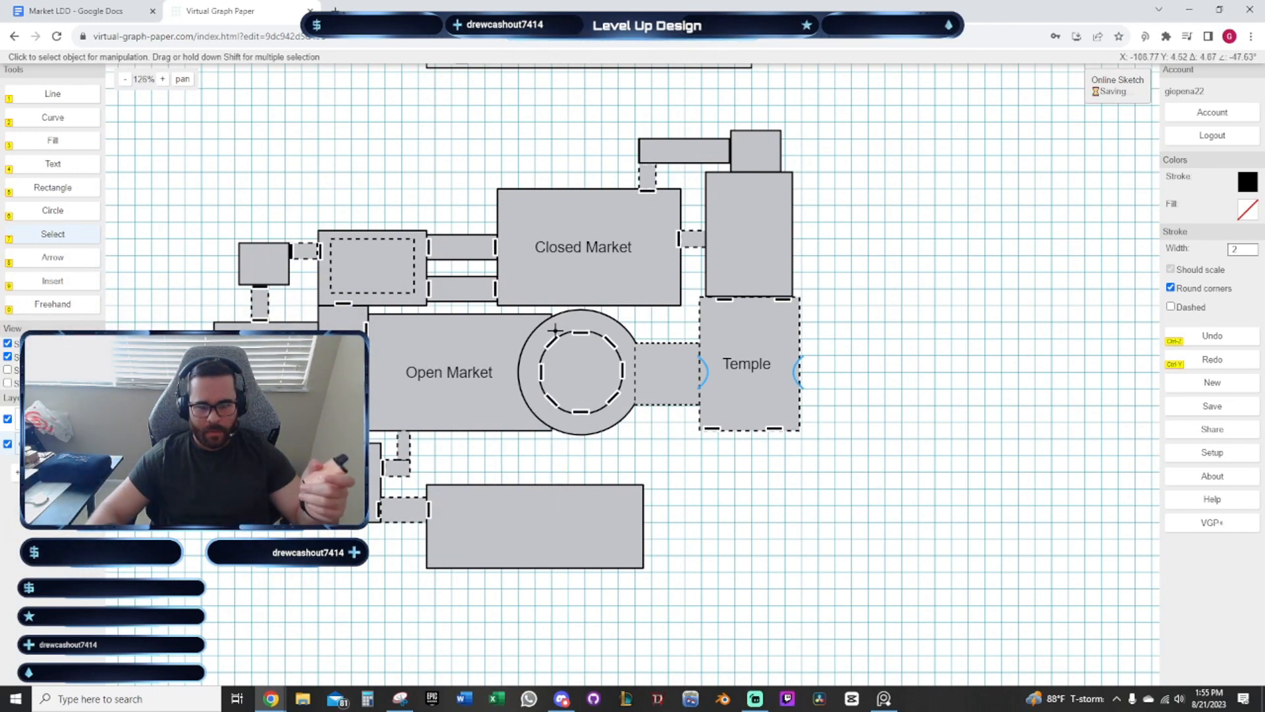
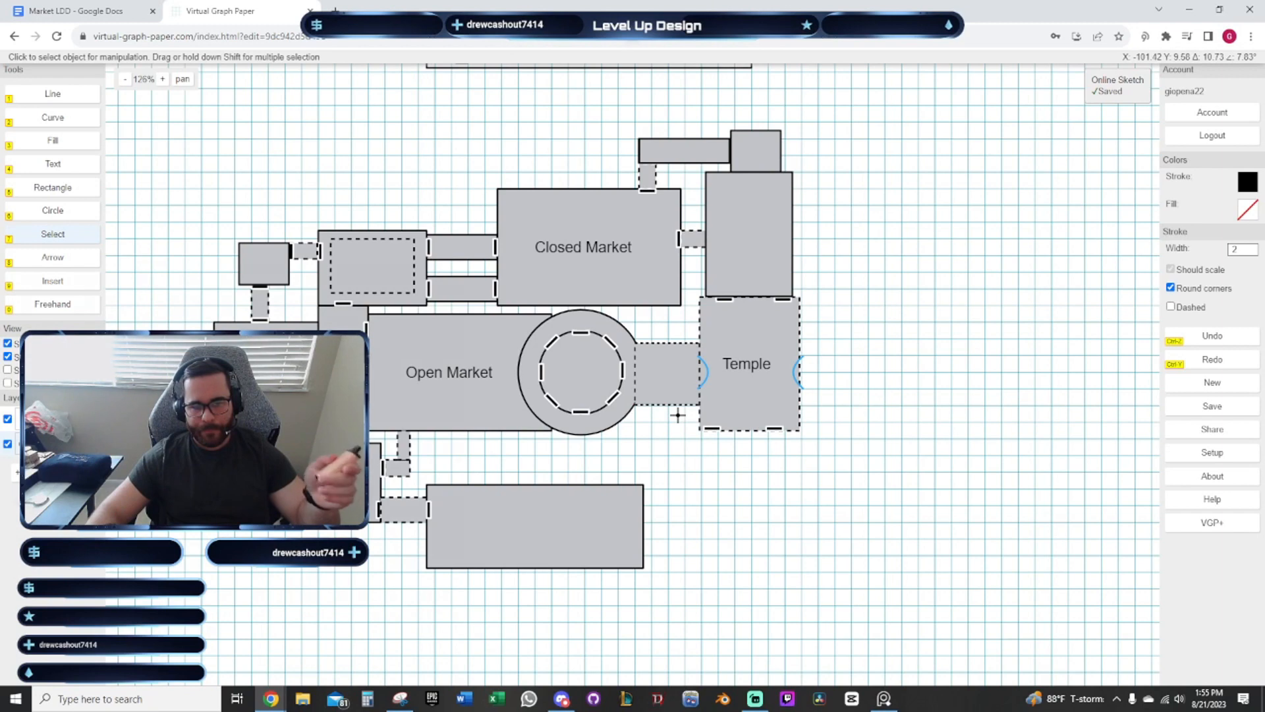
drag(778, 518, 958, 572)
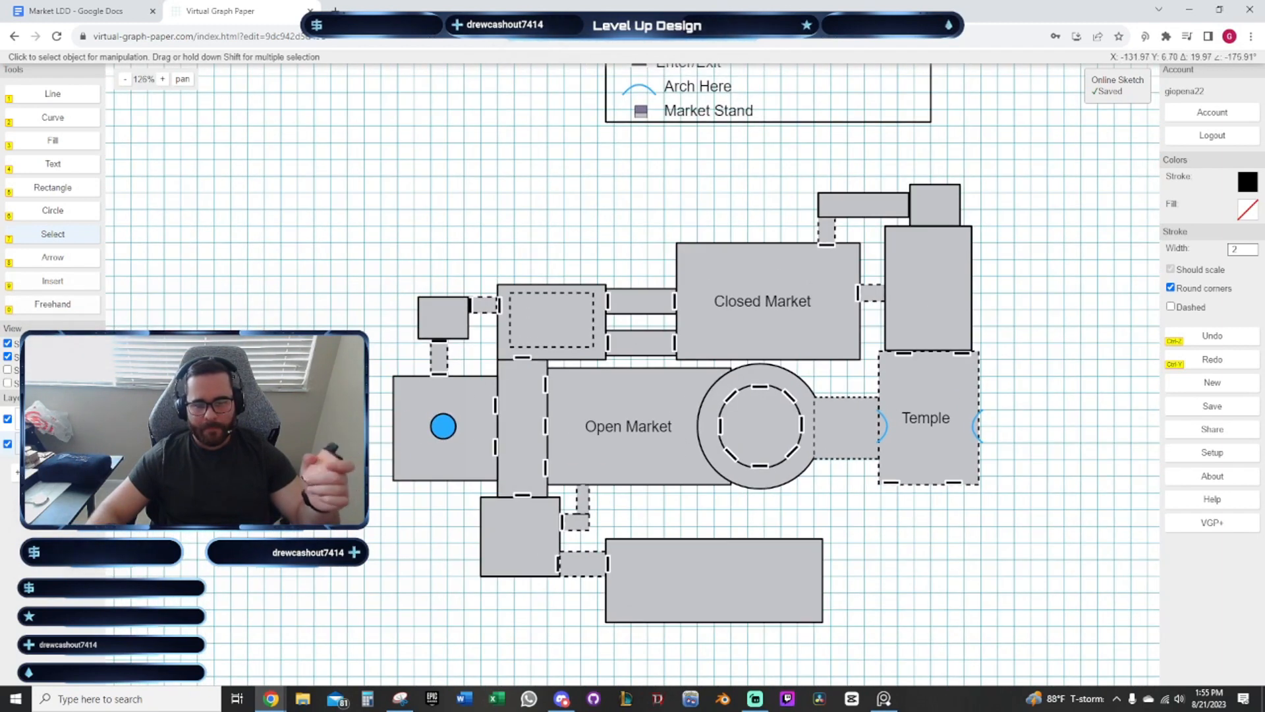
scroll(458, 371, up, 3)
scroll(493, 232, up, 1)
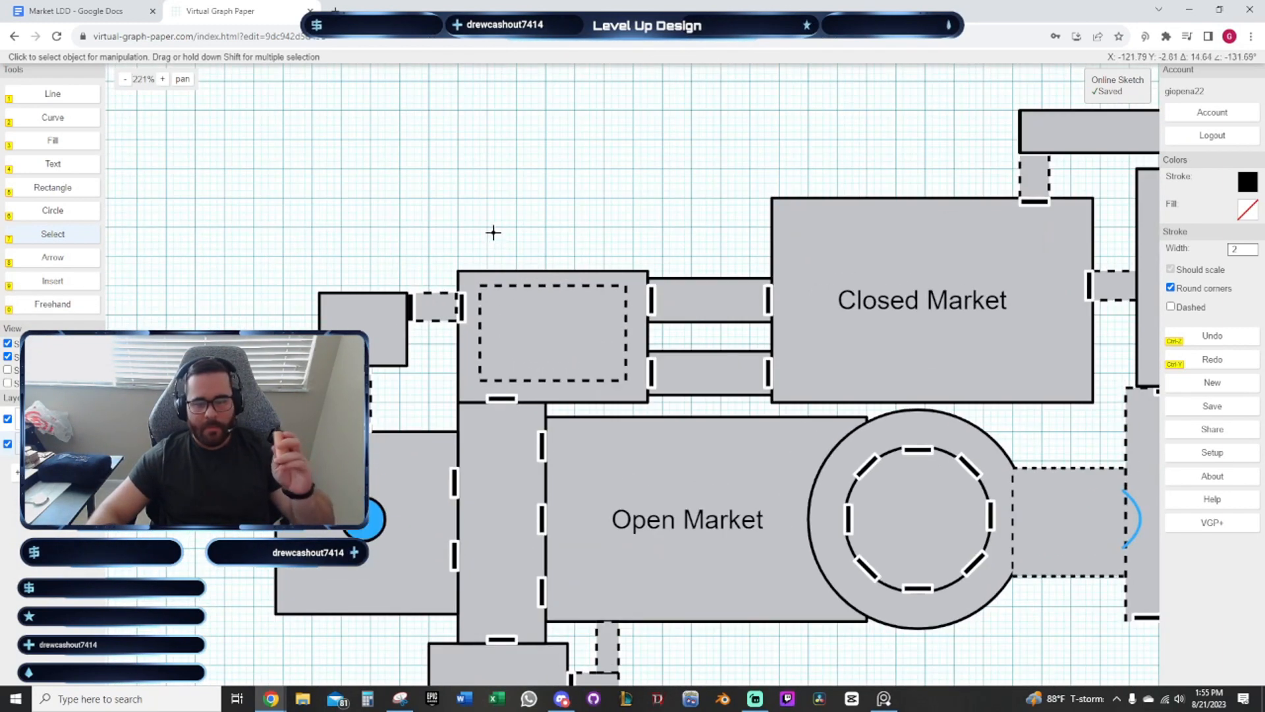
drag(604, 216, 565, 178)
scroll(659, 251, down, 2)
drag(925, 527, 878, 511)
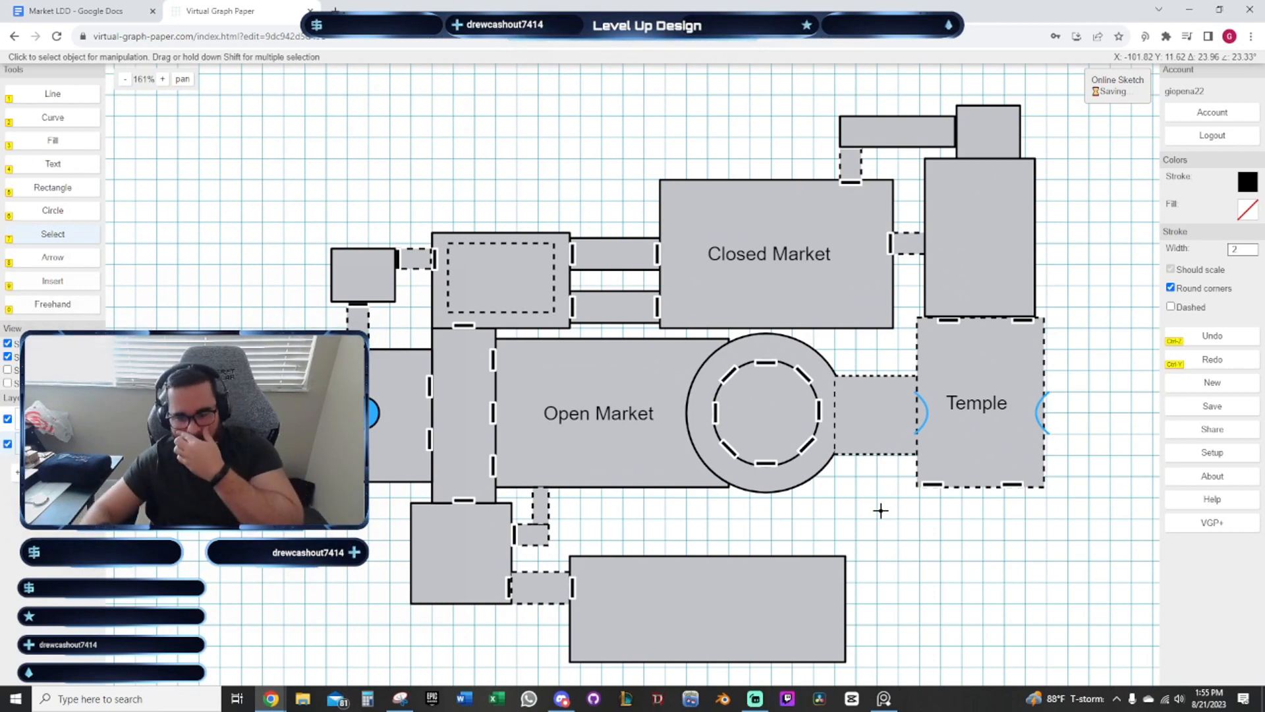
mouse_move(873, 496)
mouse_down()
mouse_move(844, 463)
mouse_move(692, 495)
mouse_up()
scroll(888, 488, down, 2)
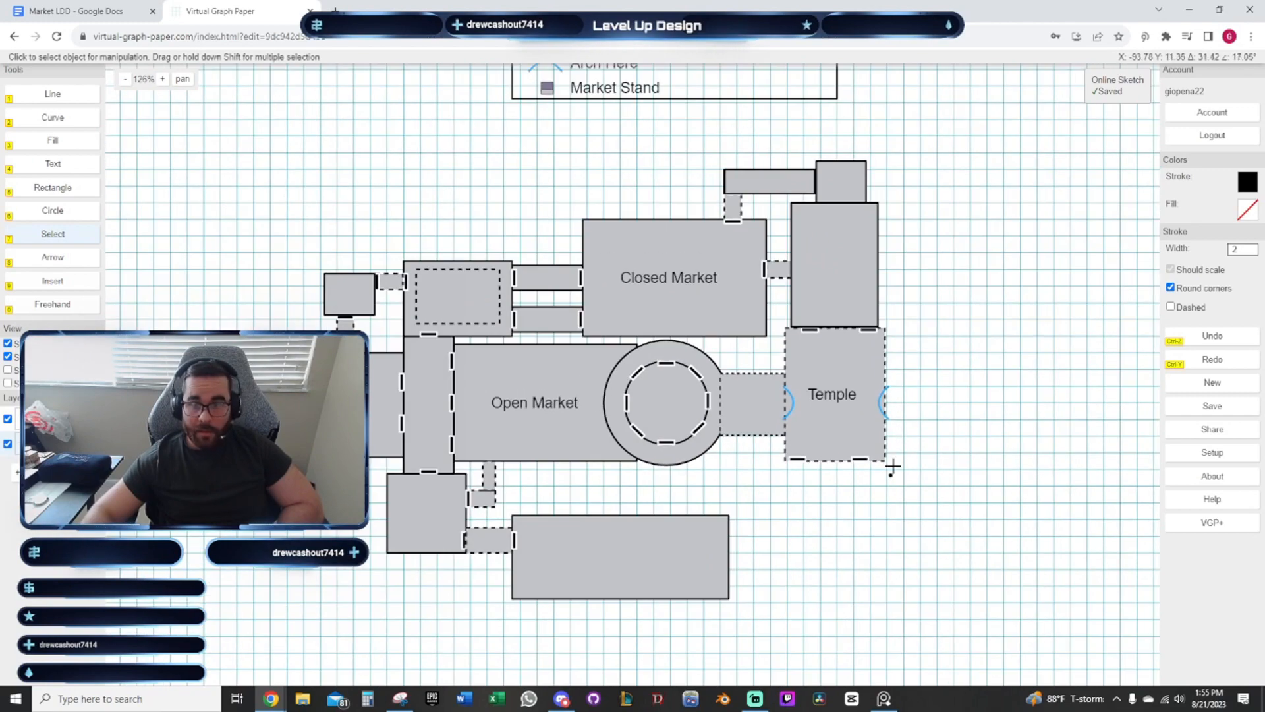
drag(972, 362, 772, 362)
drag(833, 329, 886, 432)
scroll(904, 427, down, 2)
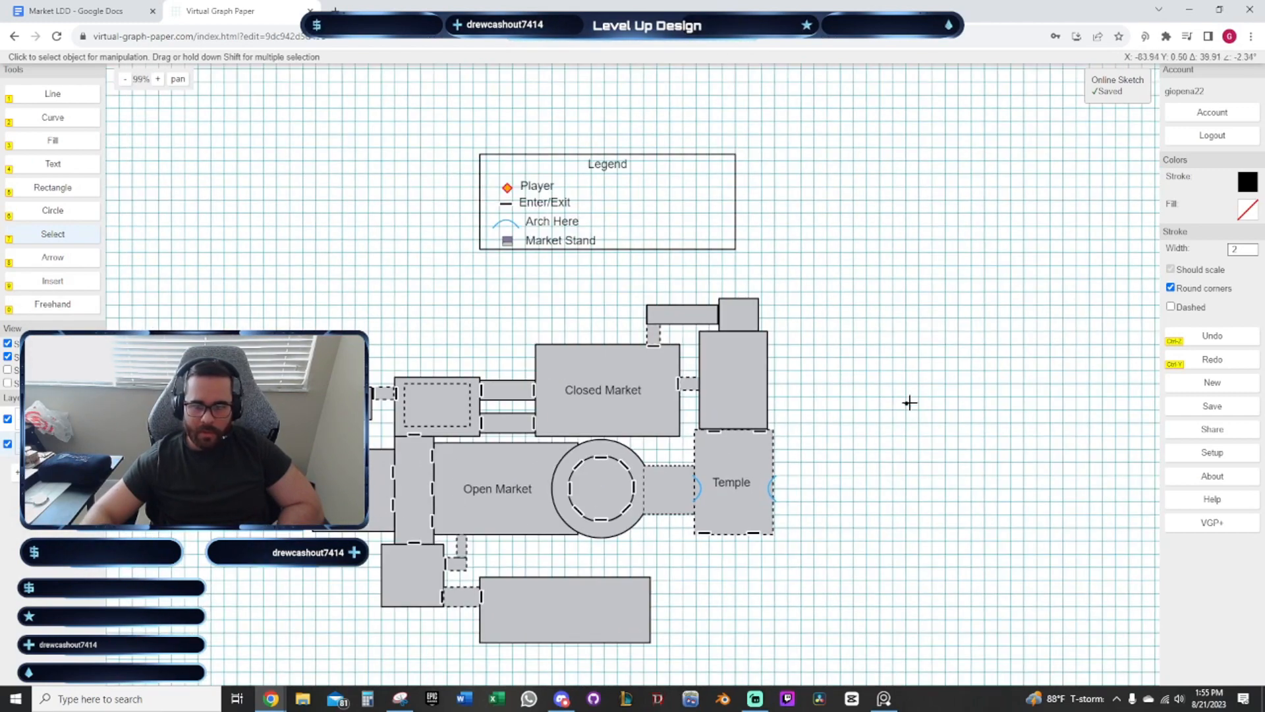
drag(774, 320, 821, 412)
scroll(689, 328, up, 2)
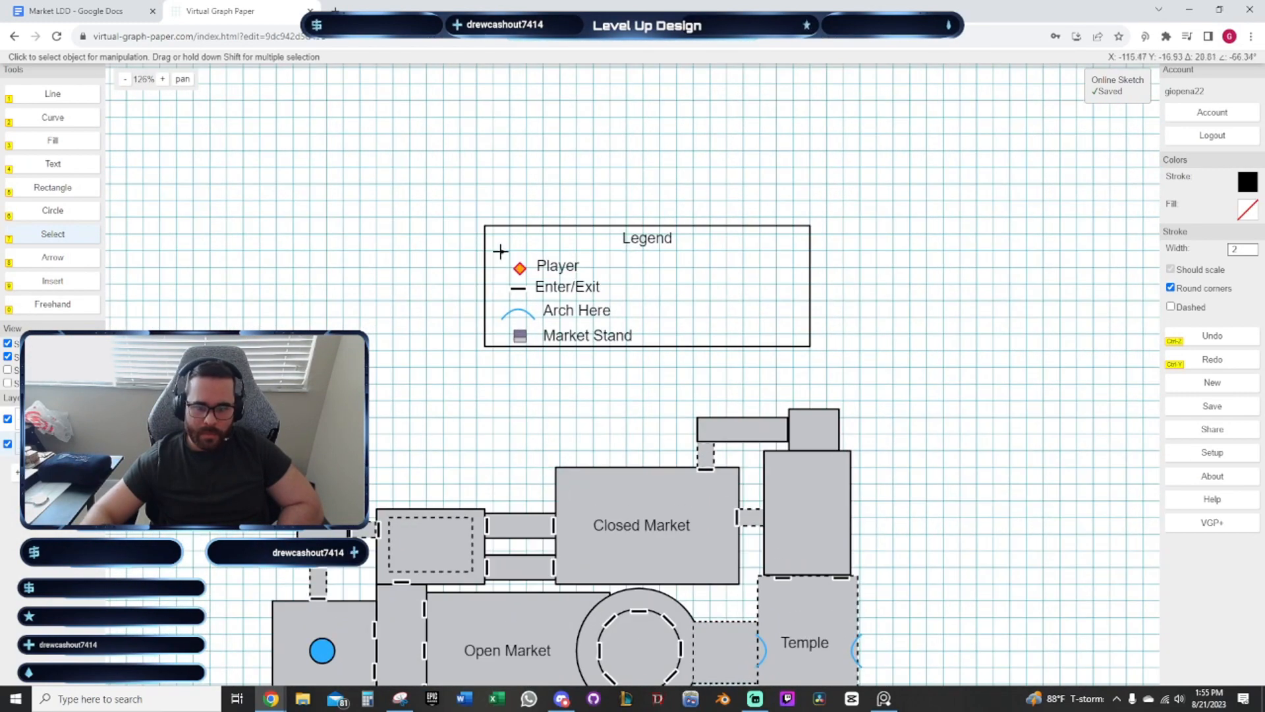
click(570, 265)
scroll(569, 264, up, 1)
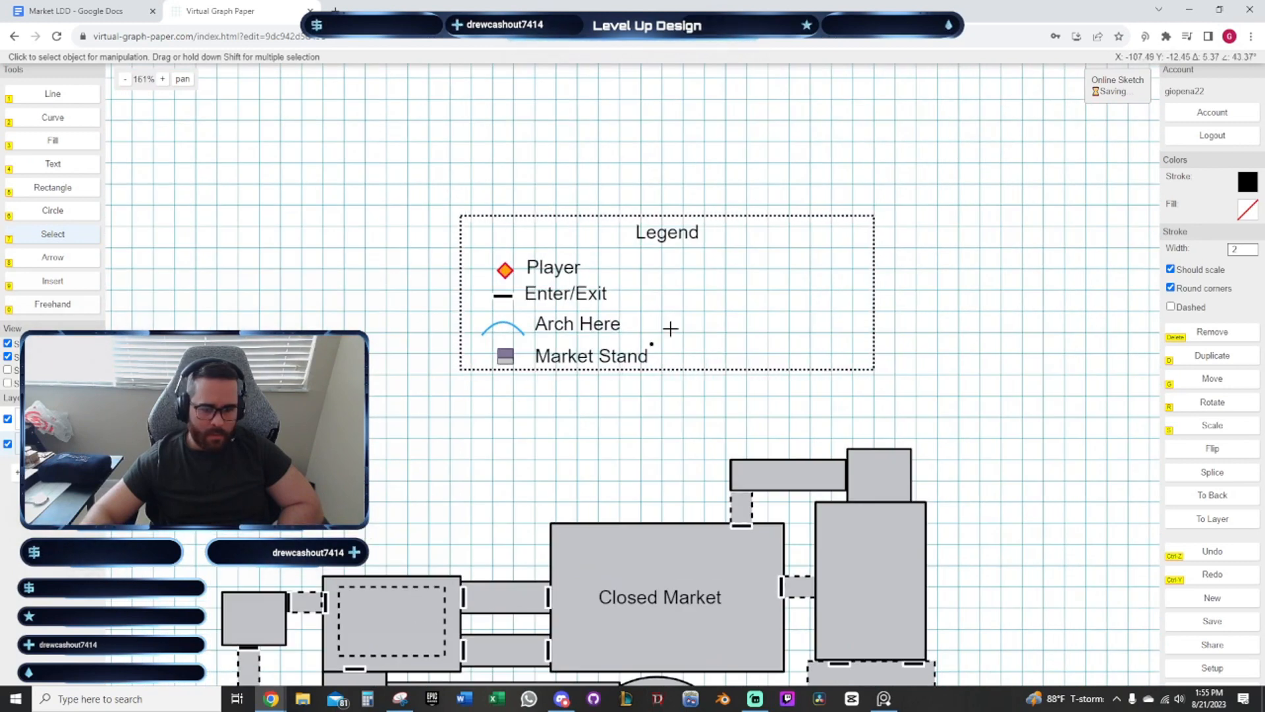
scroll(627, 298, up, 2)
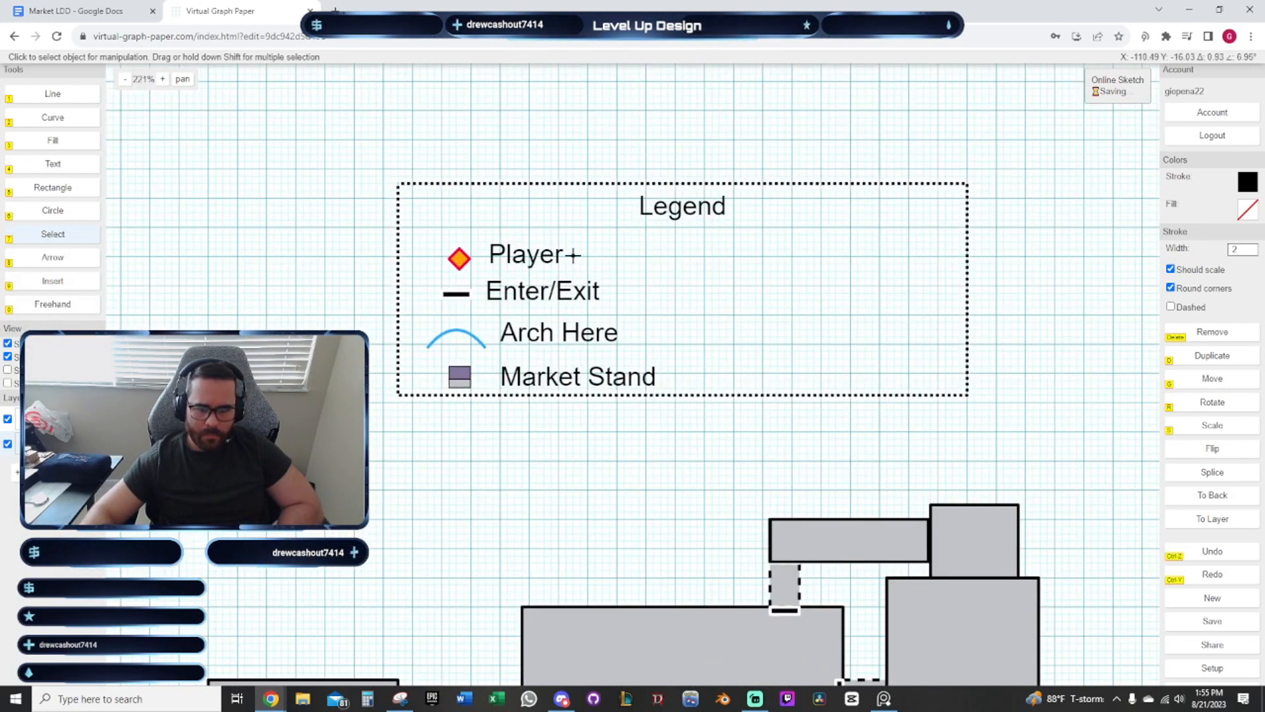
click(550, 119)
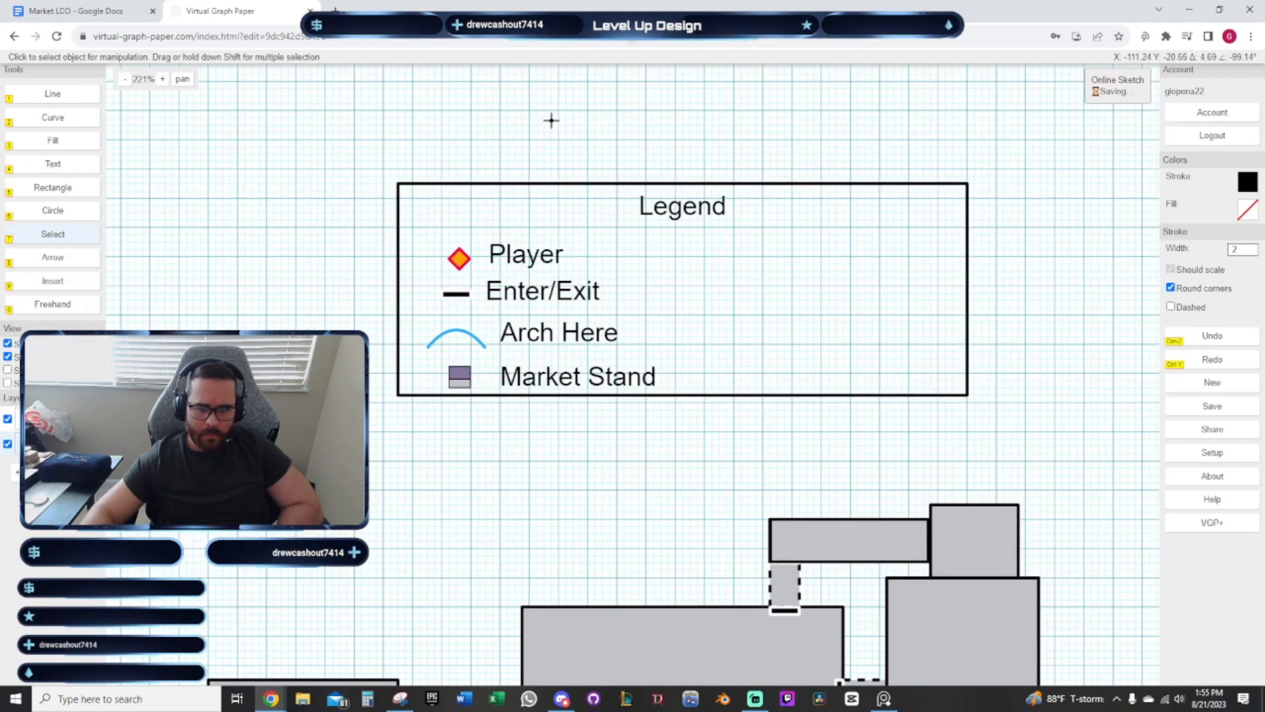
click(8, 444)
click(8, 443)
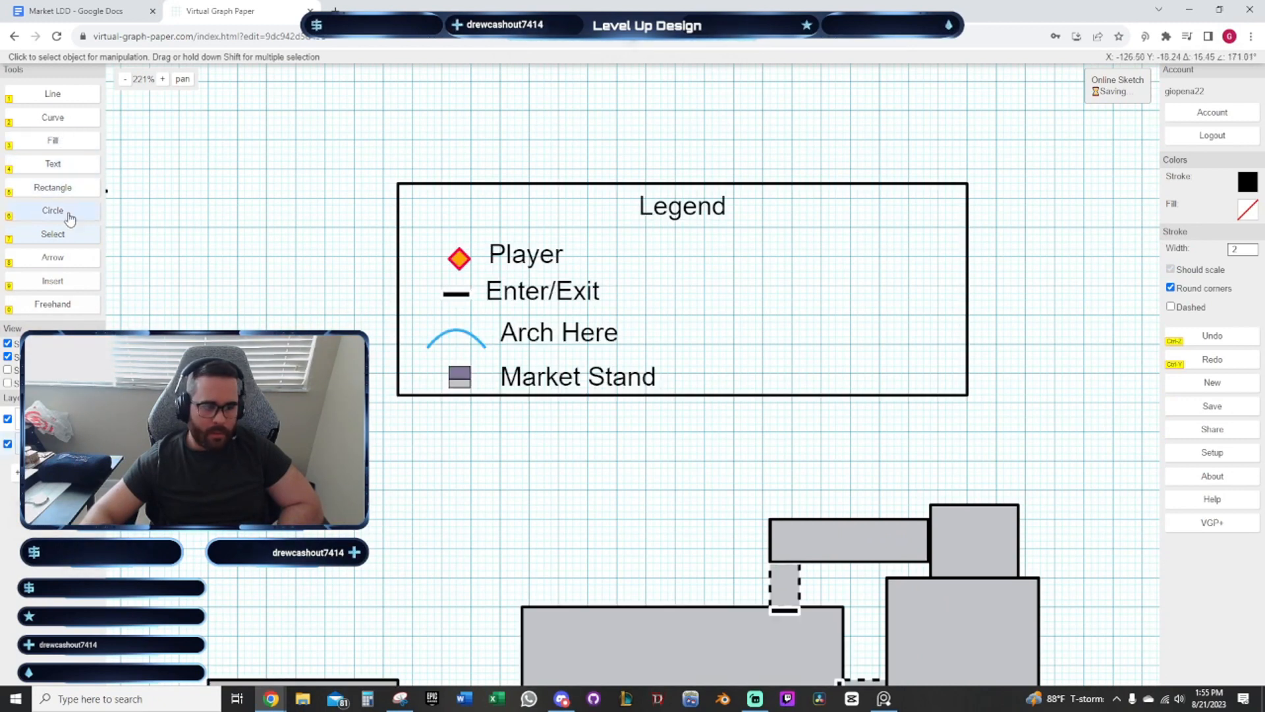
Add the text label "Player Start" just below the legend's Market Stand entry
click(66, 164)
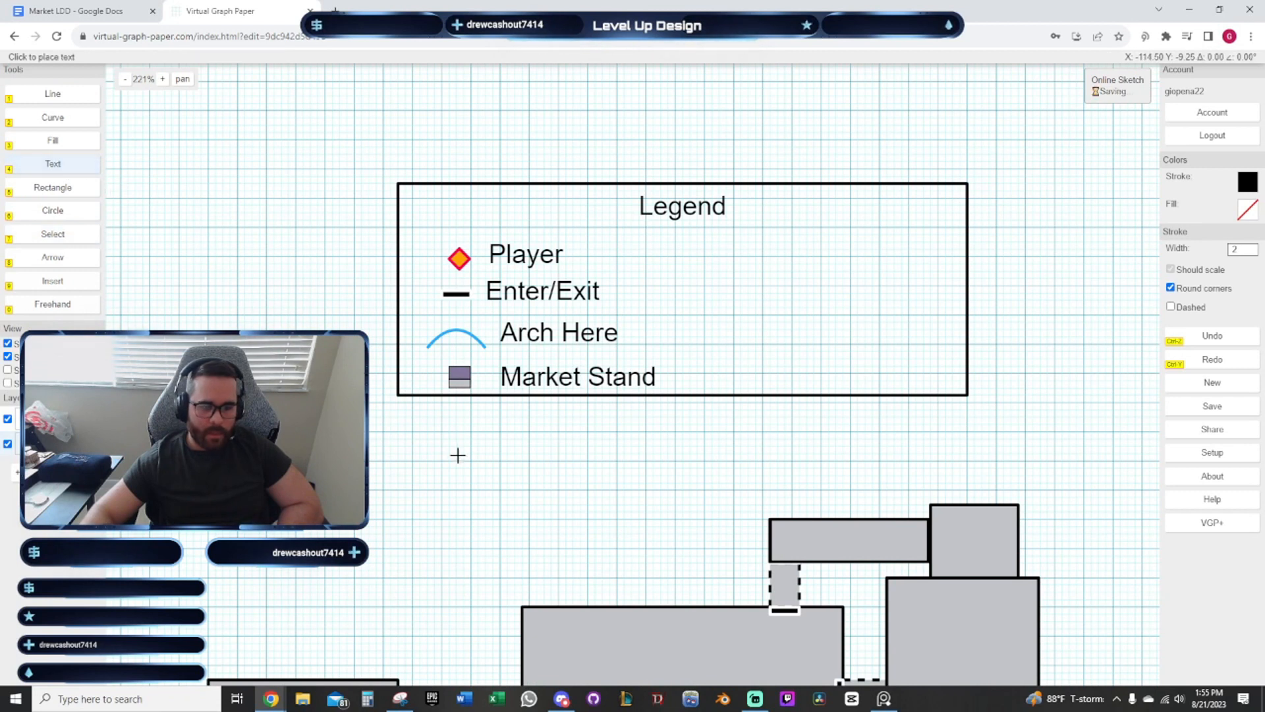
click(483, 425)
text(Playte)
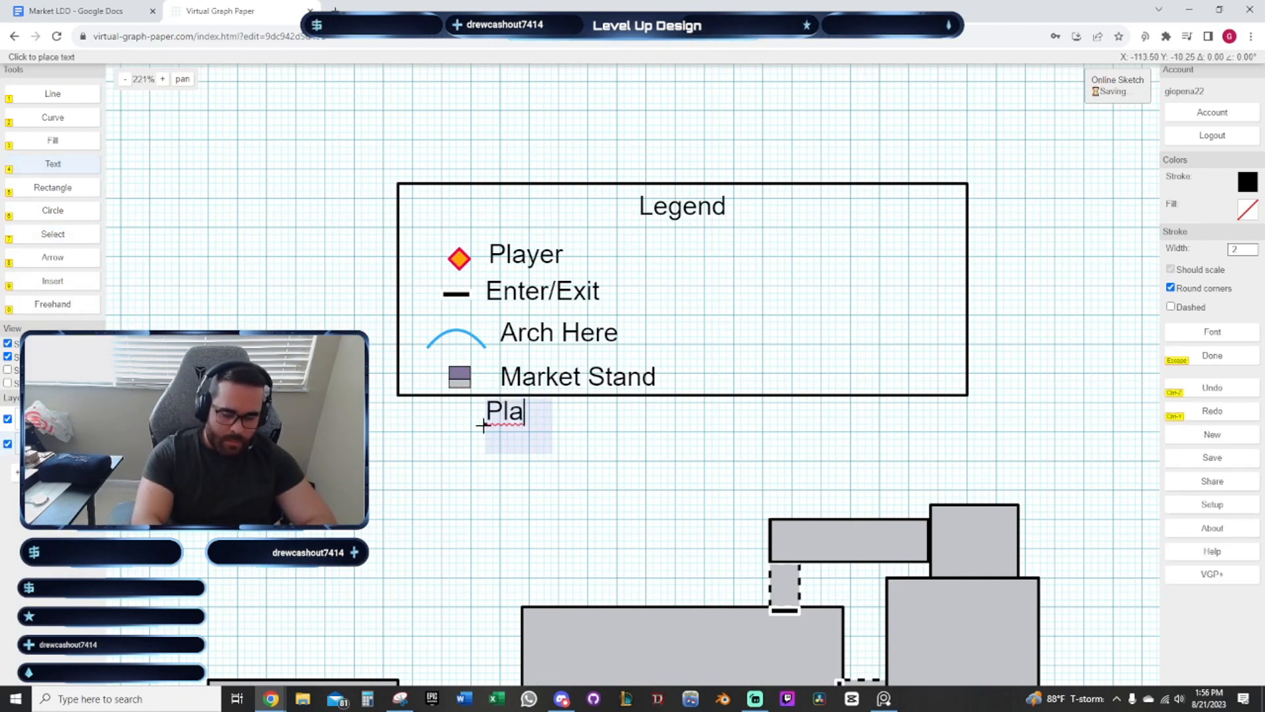
key(BackSpace)
key(BackSpace)
text(er )
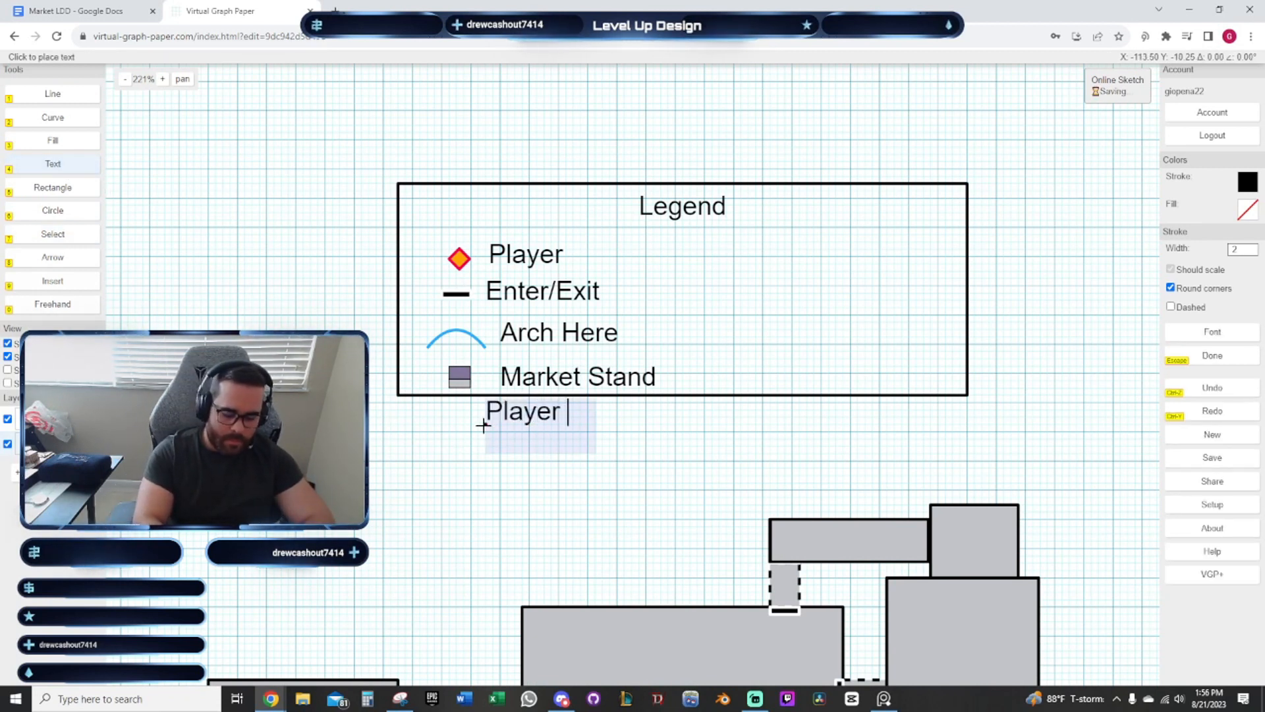
text(Start)
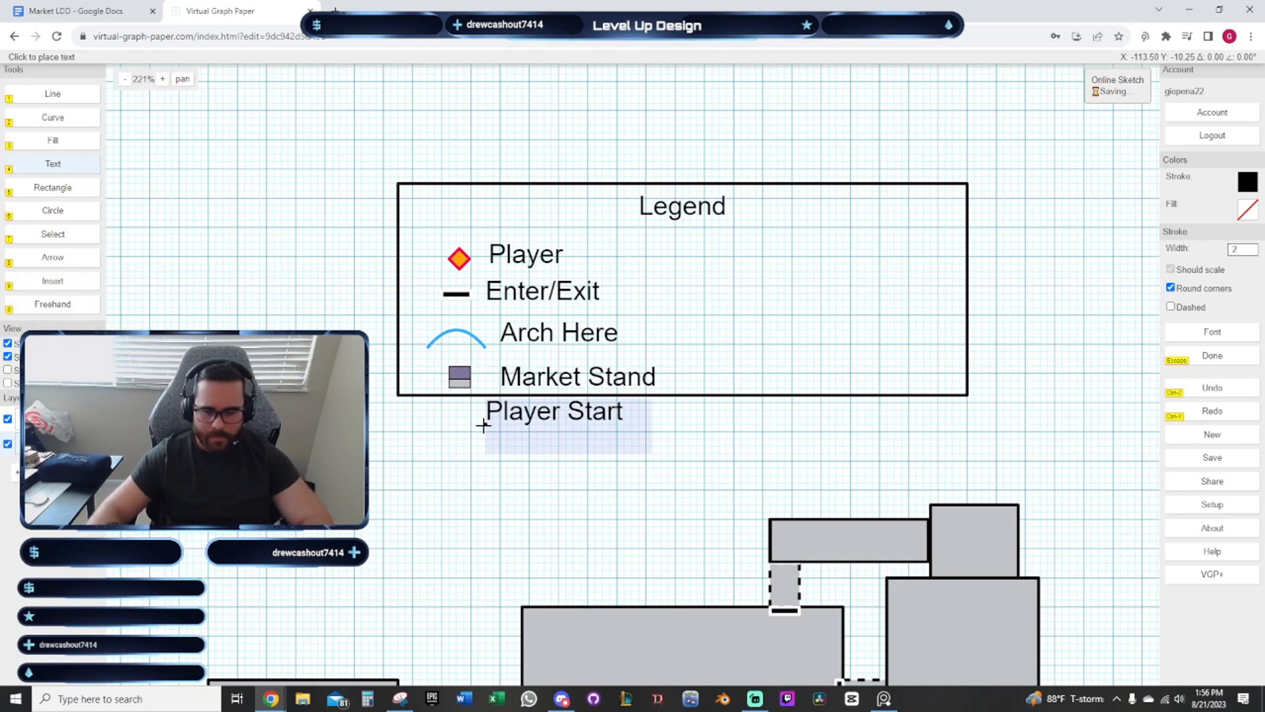
click(43, 235)
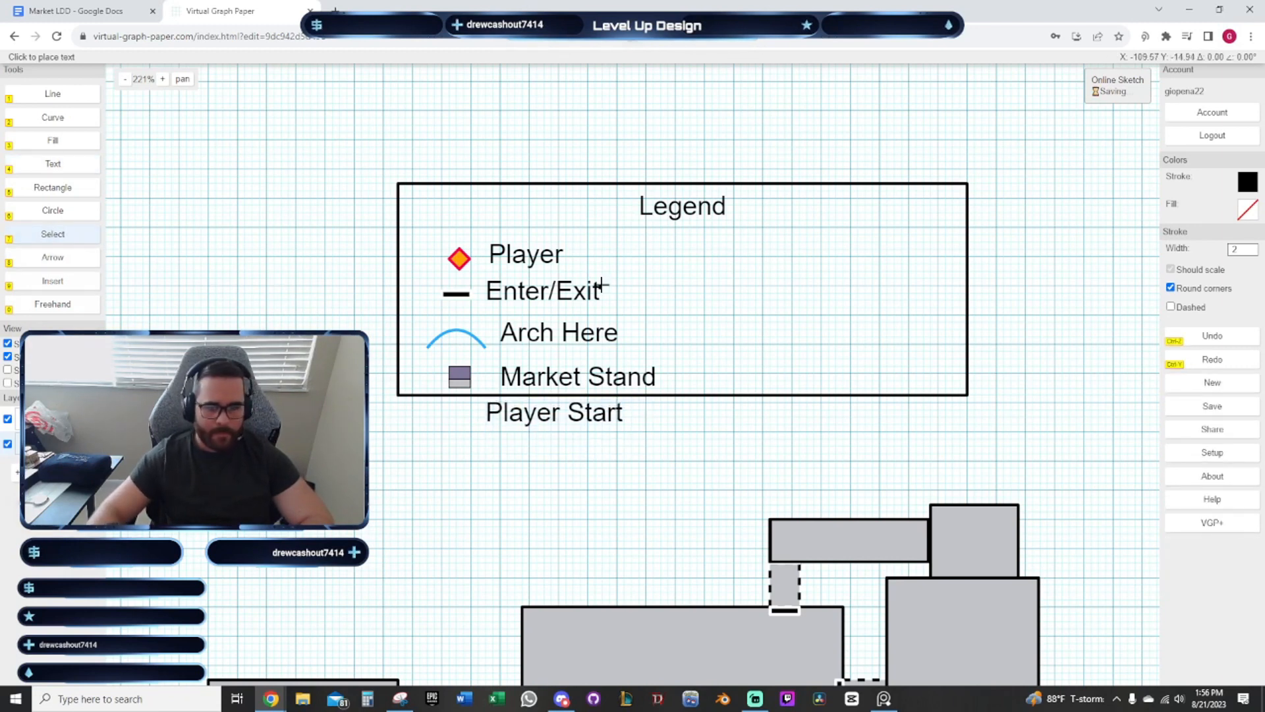
Replace the legend's Player label with the Player Start text, placing it beside the orange diamond and aligned with Enter/Exit
click(535, 261)
click(579, 302)
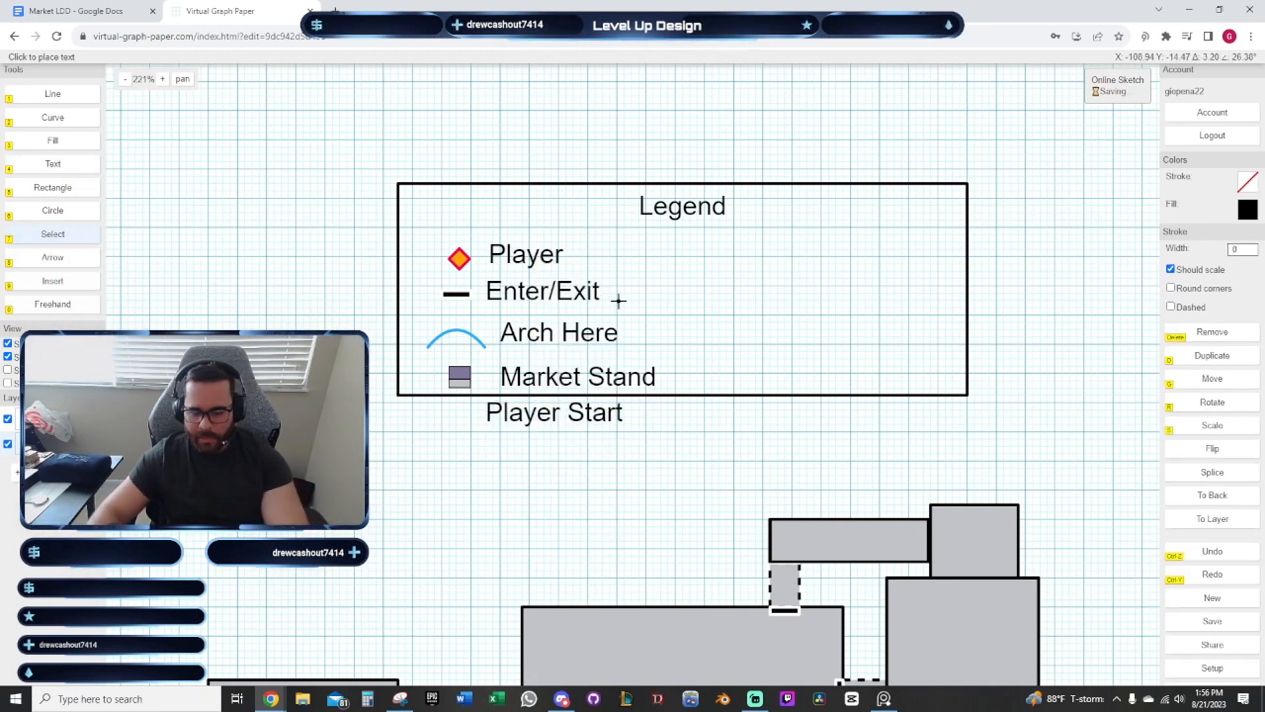
key(Delete)
click(595, 421)
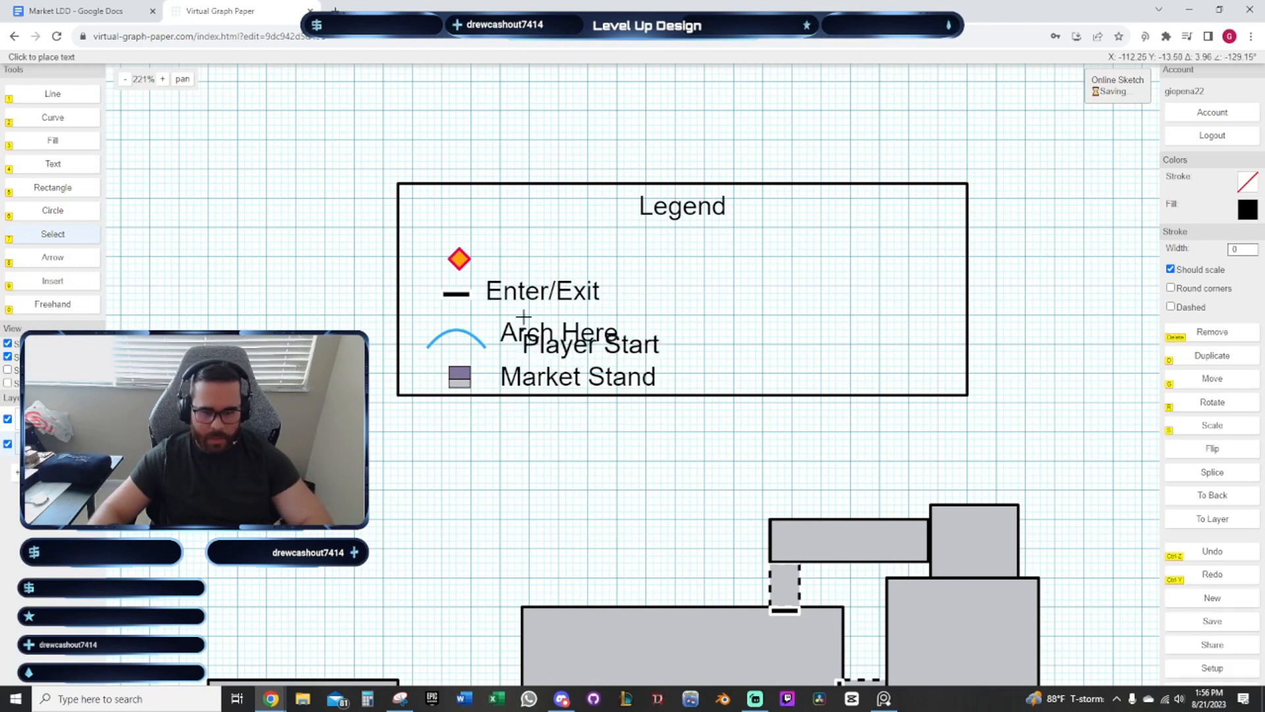
scroll(523, 300, up, 2)
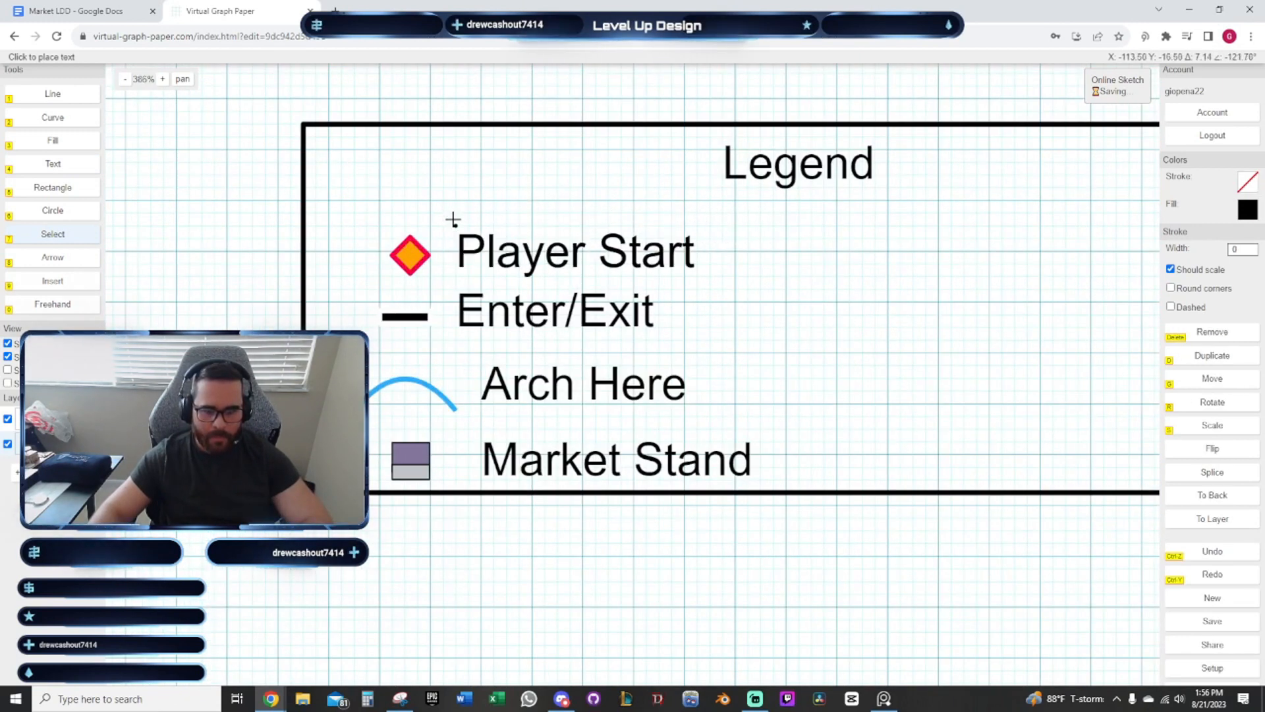
click(453, 219)
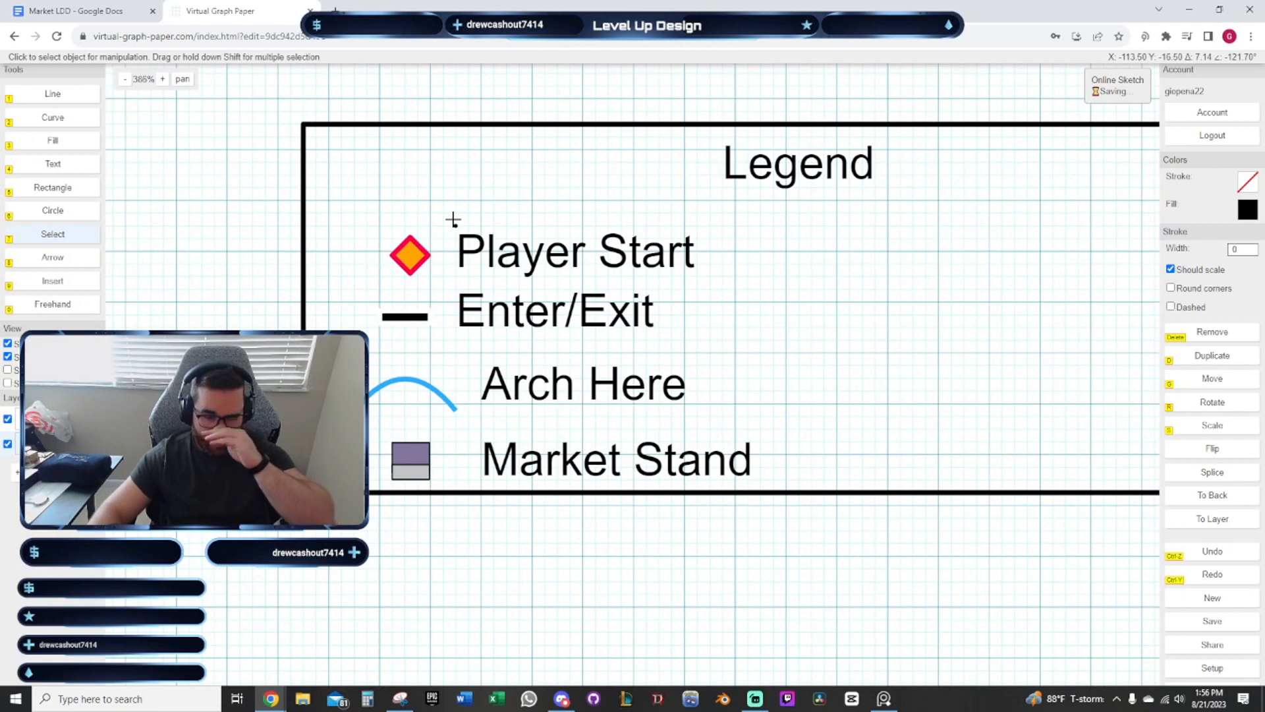
Move the Market Stand label left so it starts in line with the Player Start and Enter/Exit labels
click(540, 463)
drag(476, 417, 786, 485)
drag(683, 434, 759, 452)
drag(808, 521, 531, 426)
key(g)
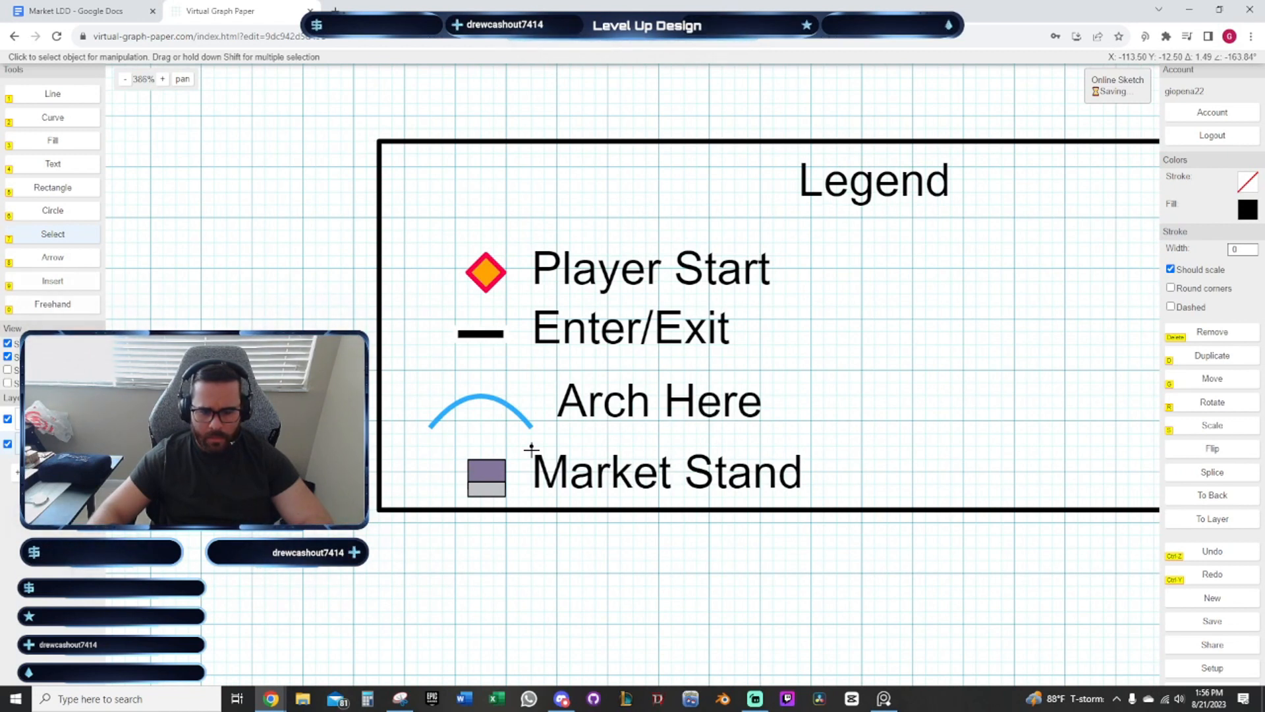
Move the legend's blue arch symbol and the black Enter/Exit bar left, centring them above each other
click(490, 396)
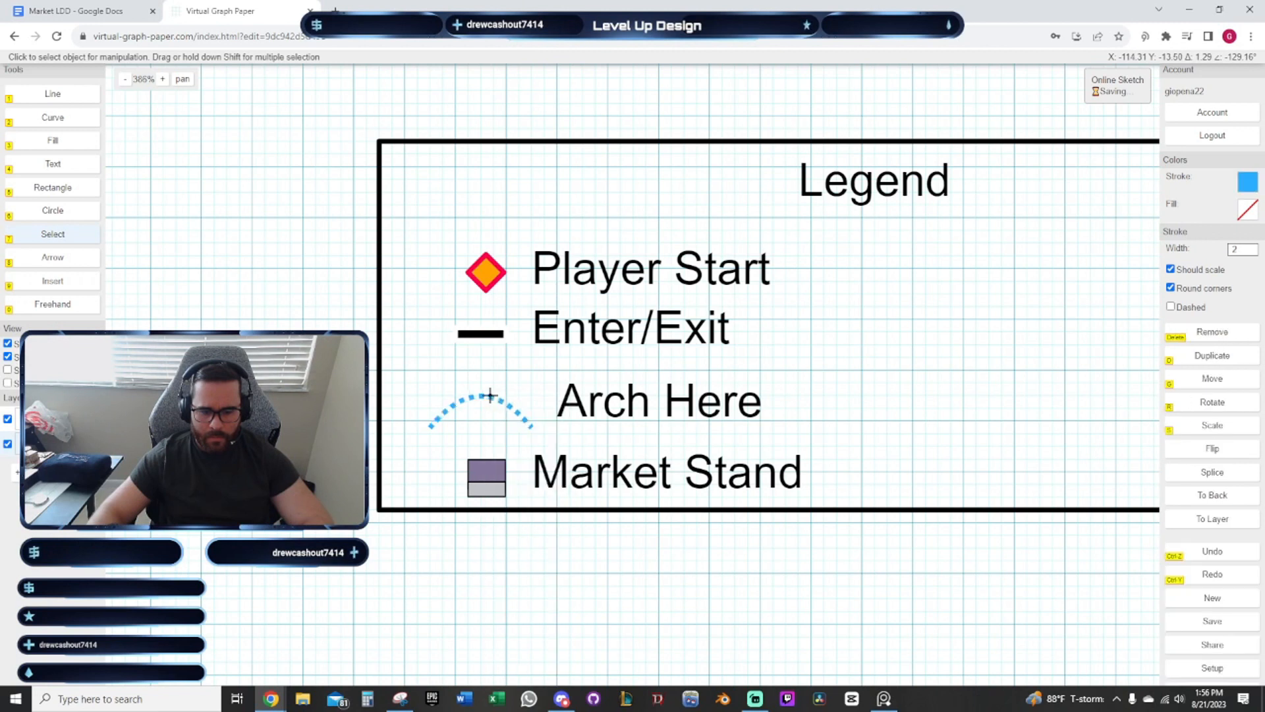
key(g)
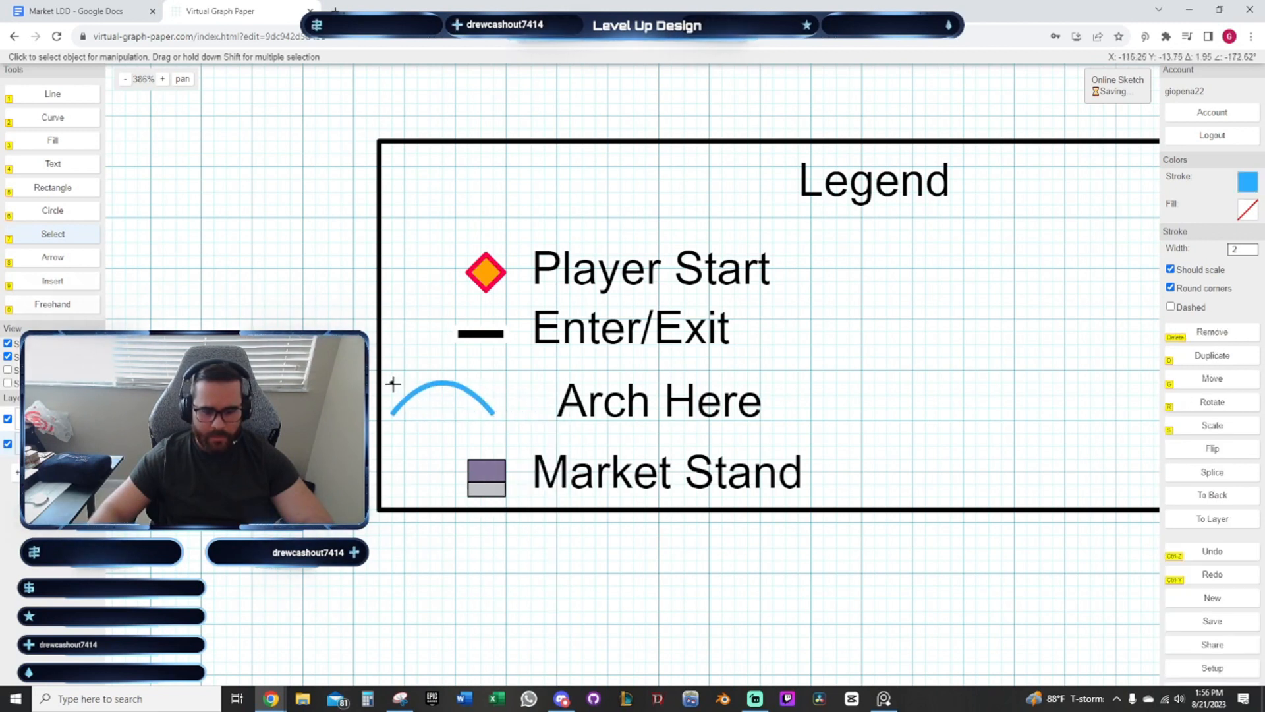
click(401, 384)
click(476, 336)
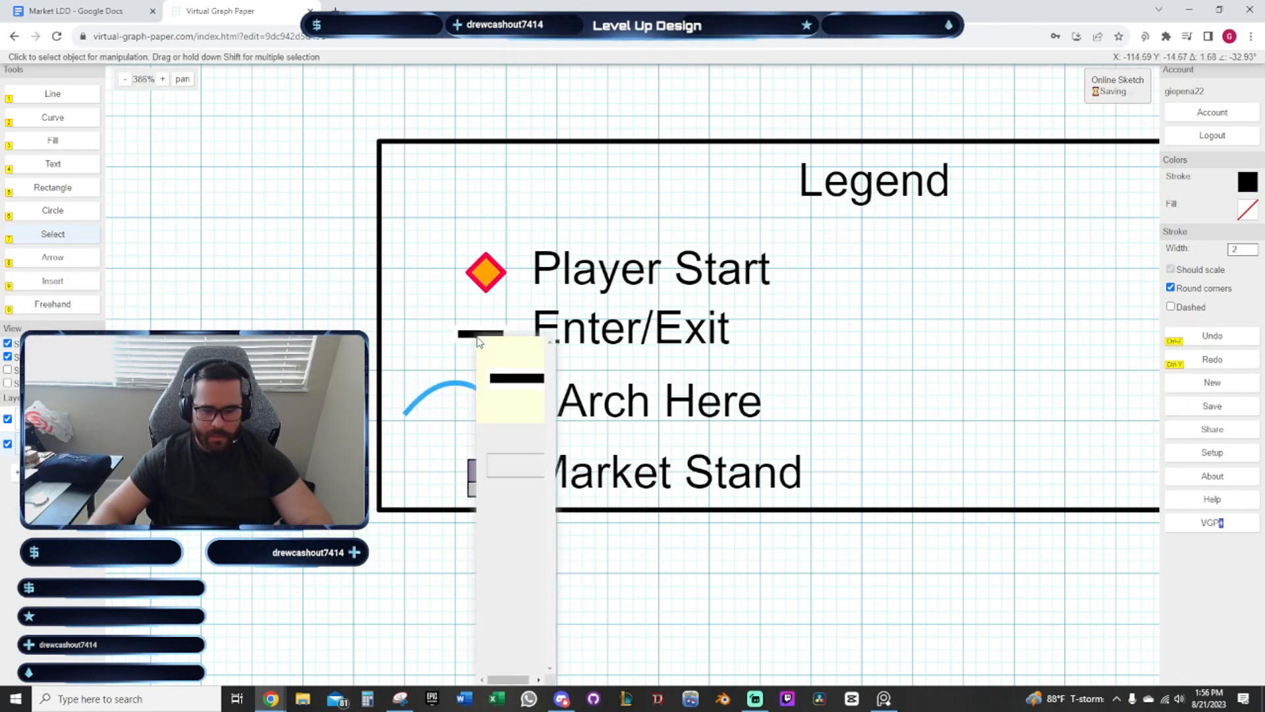
click(447, 332)
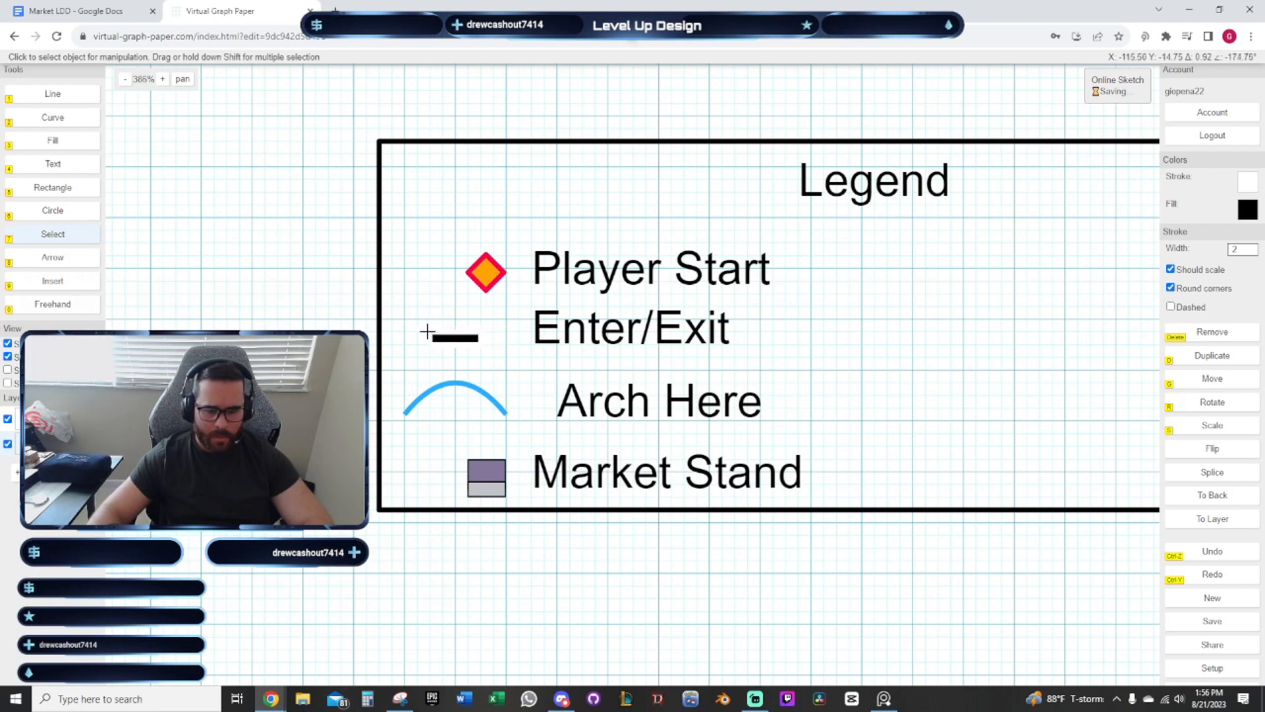
Move the orange Player Start diamond and the Market Stand symbol left into the legend's symbol column
click(487, 270)
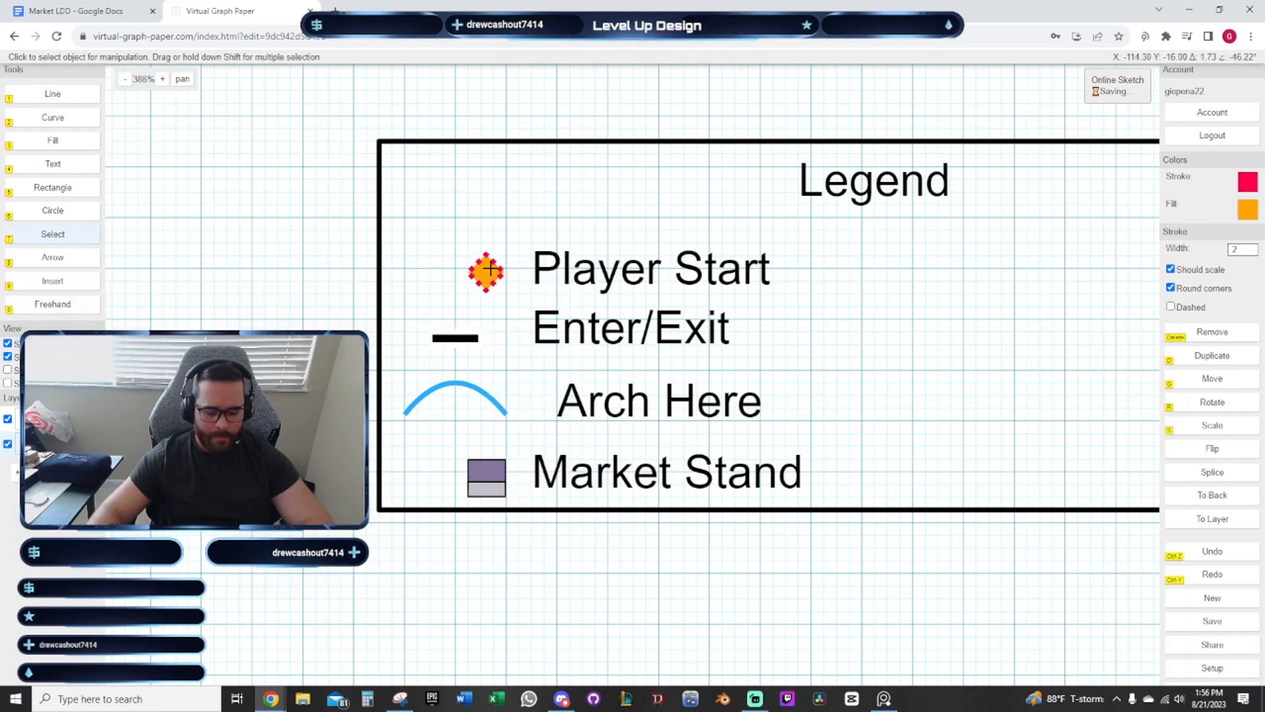
key(g)
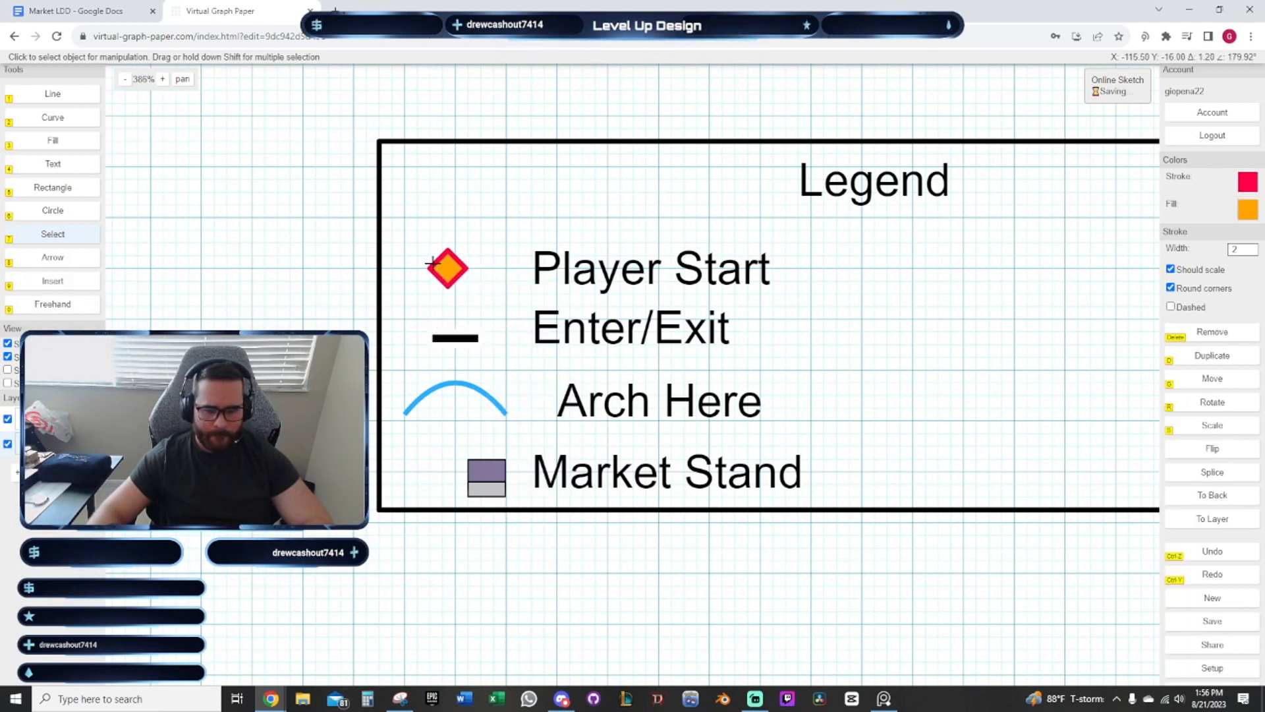
click(447, 267)
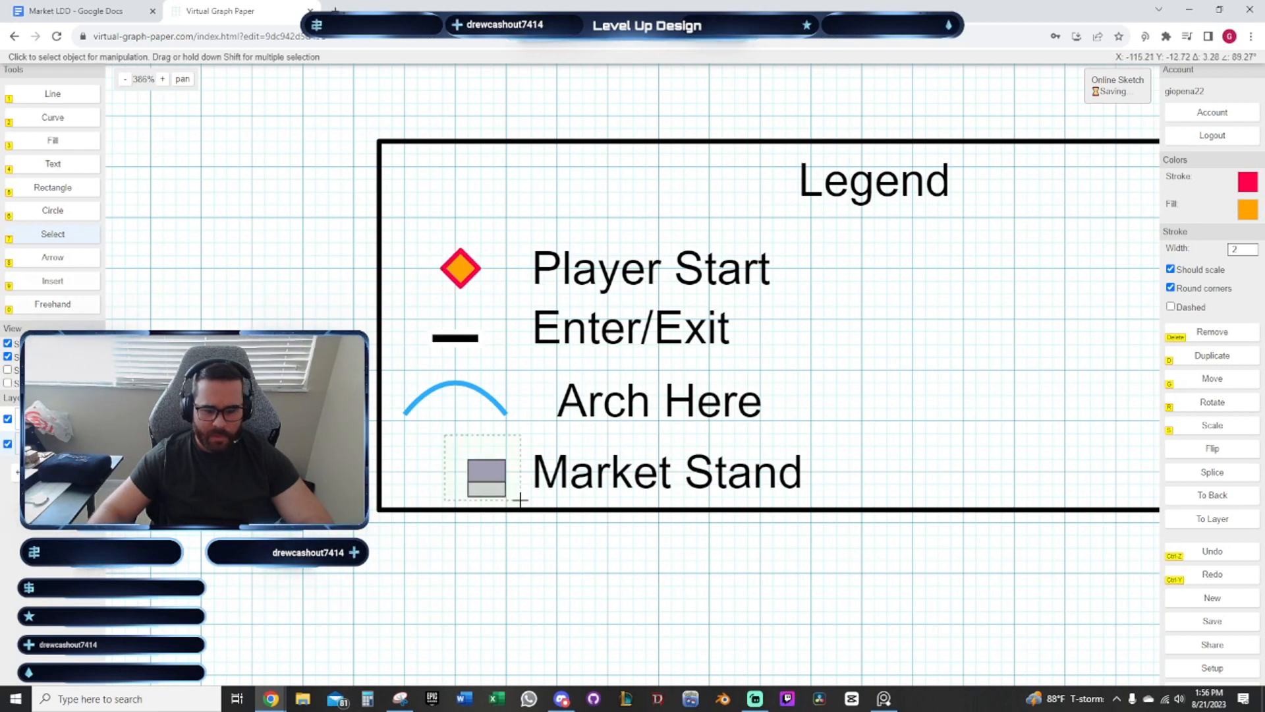
click(506, 466)
key(g)
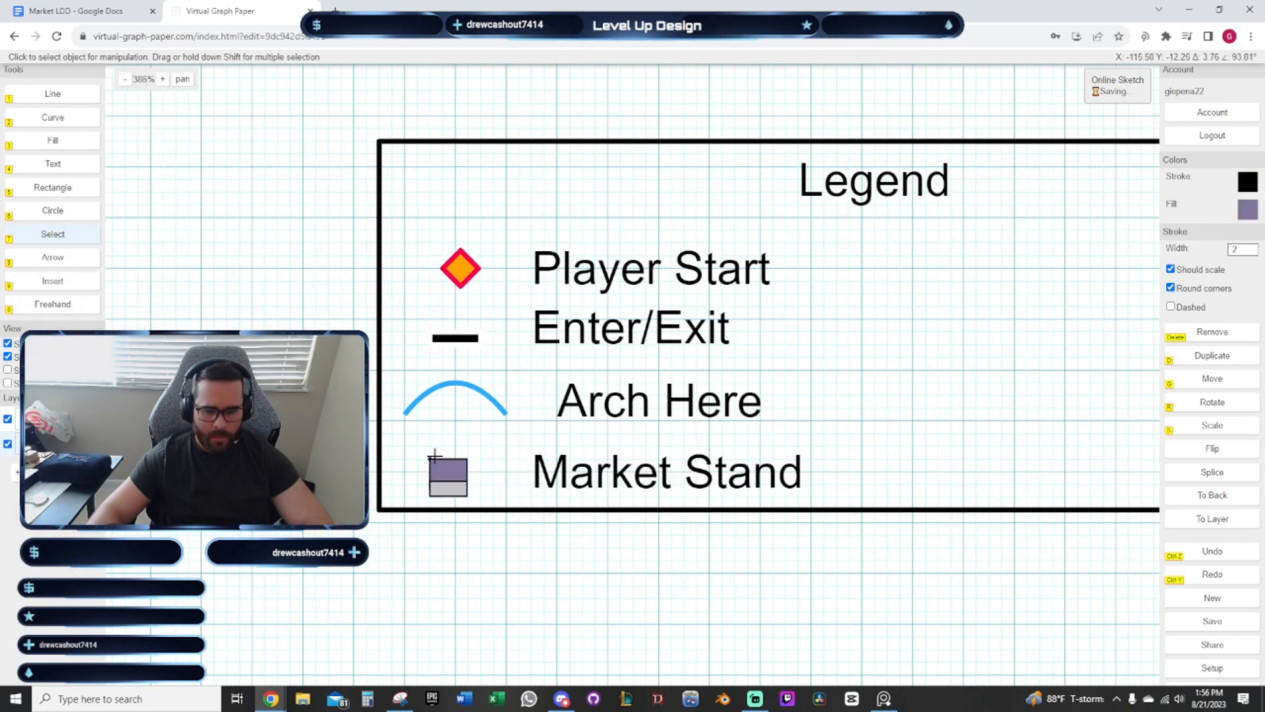
click(436, 455)
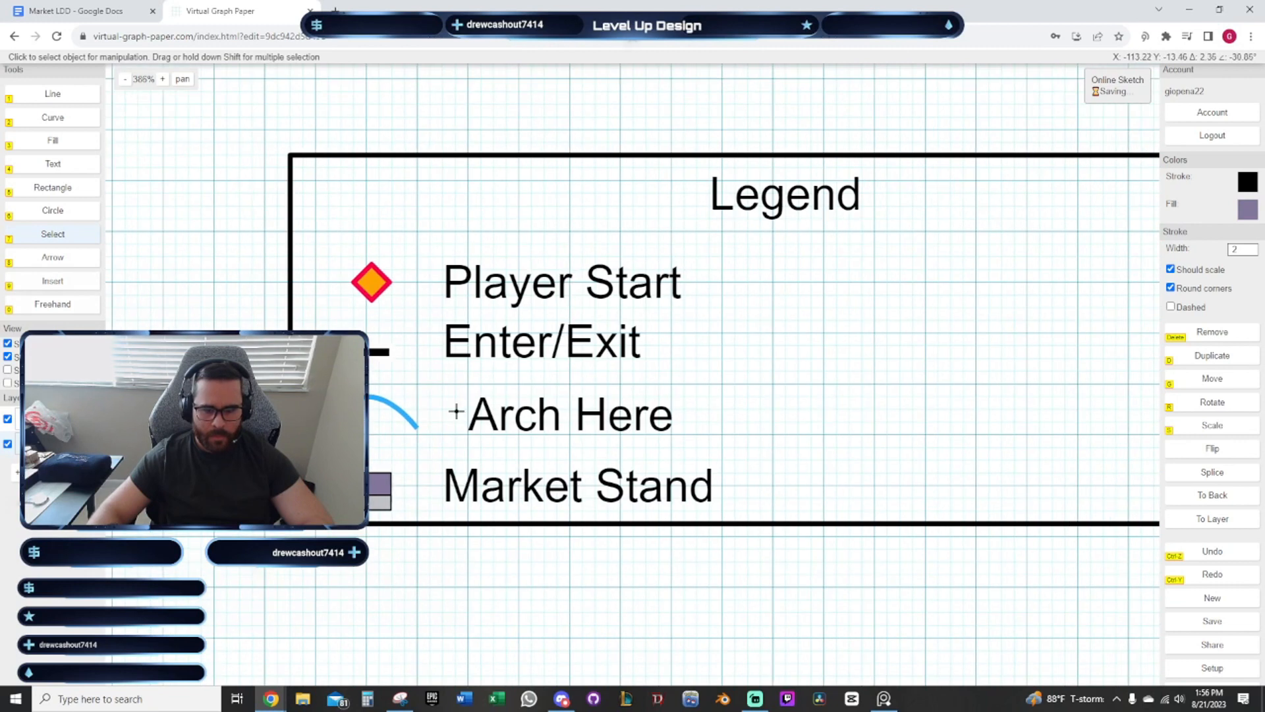
Move the legend's Arch Here label left so it starts in line with the Enter/Exit and Market Stand labels
click(451, 388)
click(705, 443)
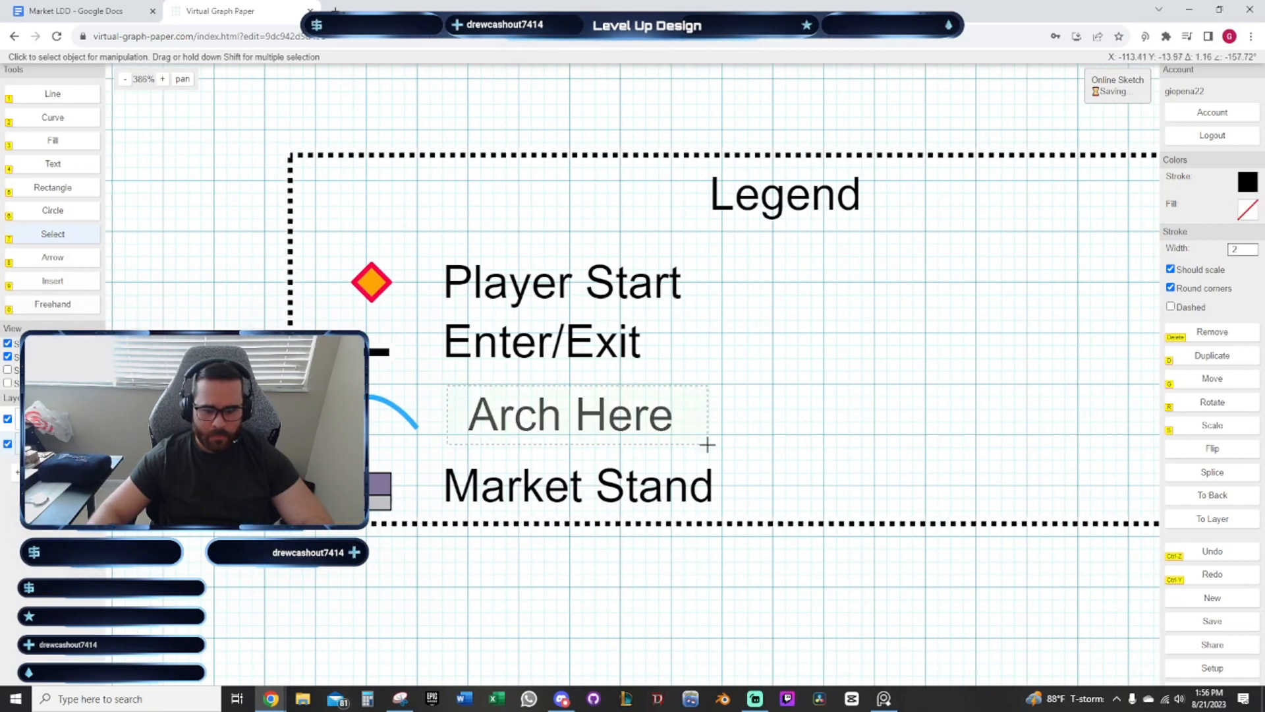
key(g)
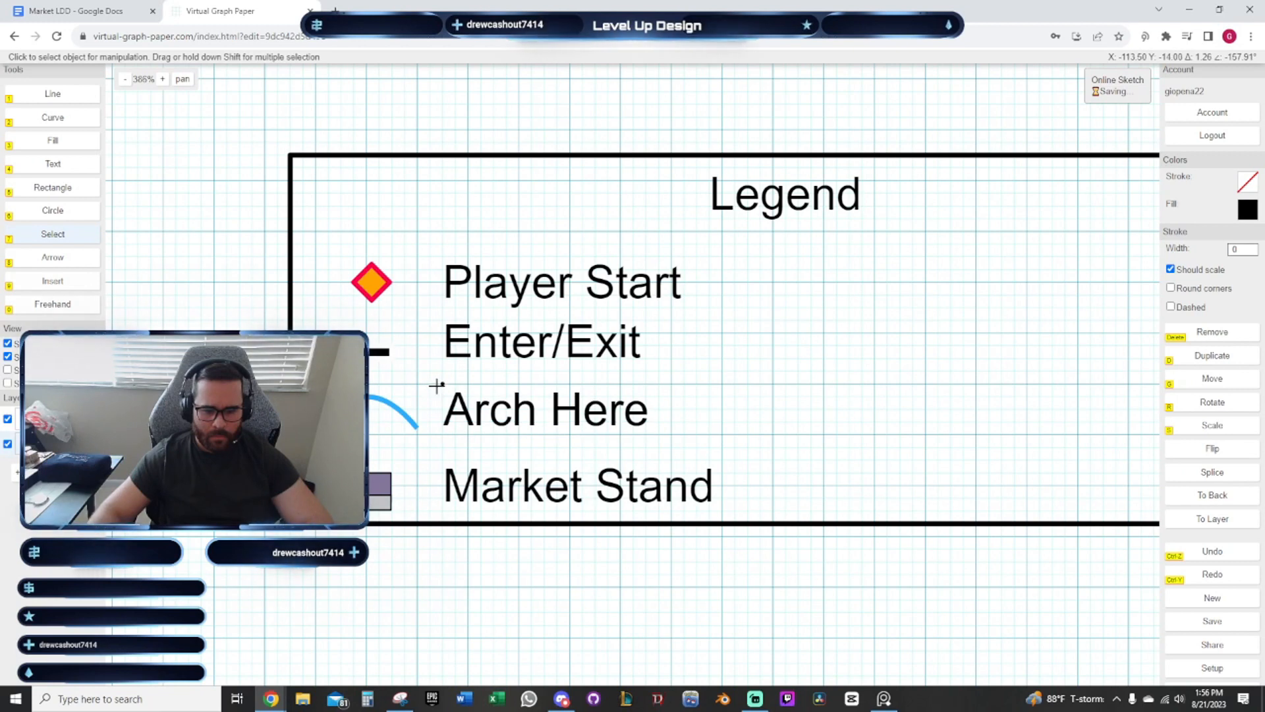
click(679, 432)
scroll(831, 440, down, 2)
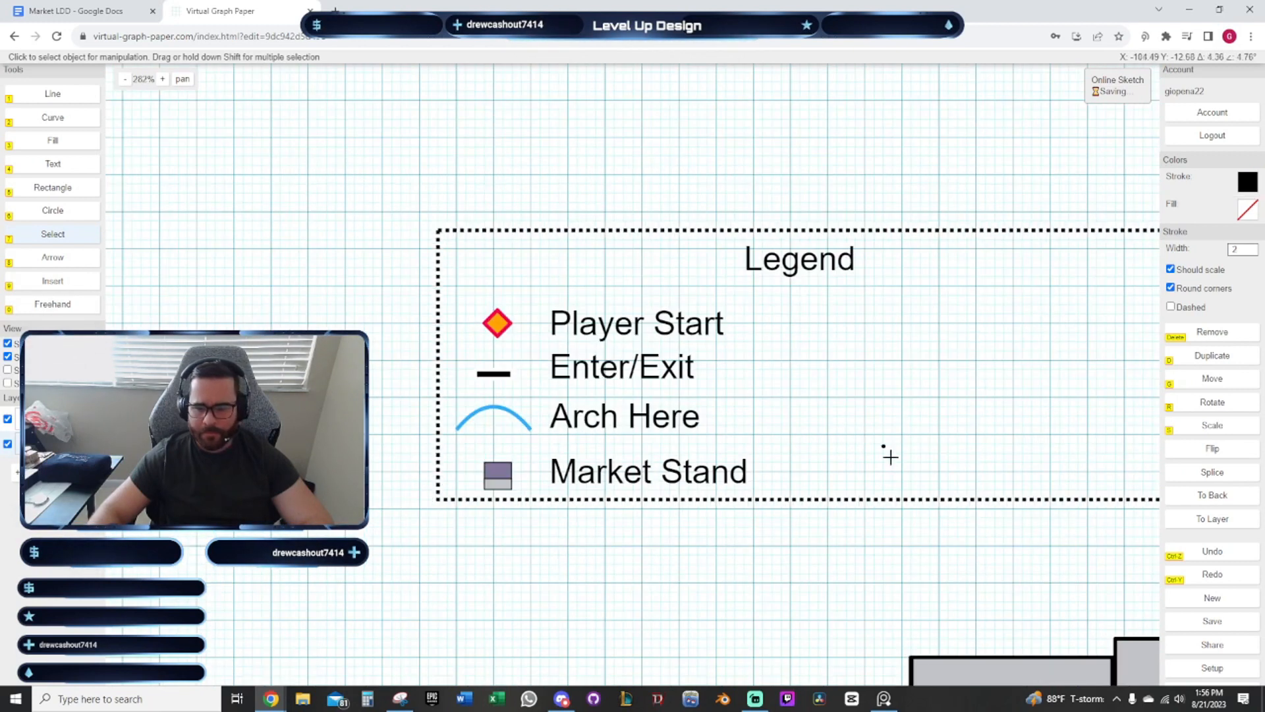
click(898, 539)
Duplicate the legend's Player Start diamond and place the copy inside the right end of the unlabelled long room below the Open Market
drag(933, 527, 757, 478)
scroll(815, 495, down, 1)
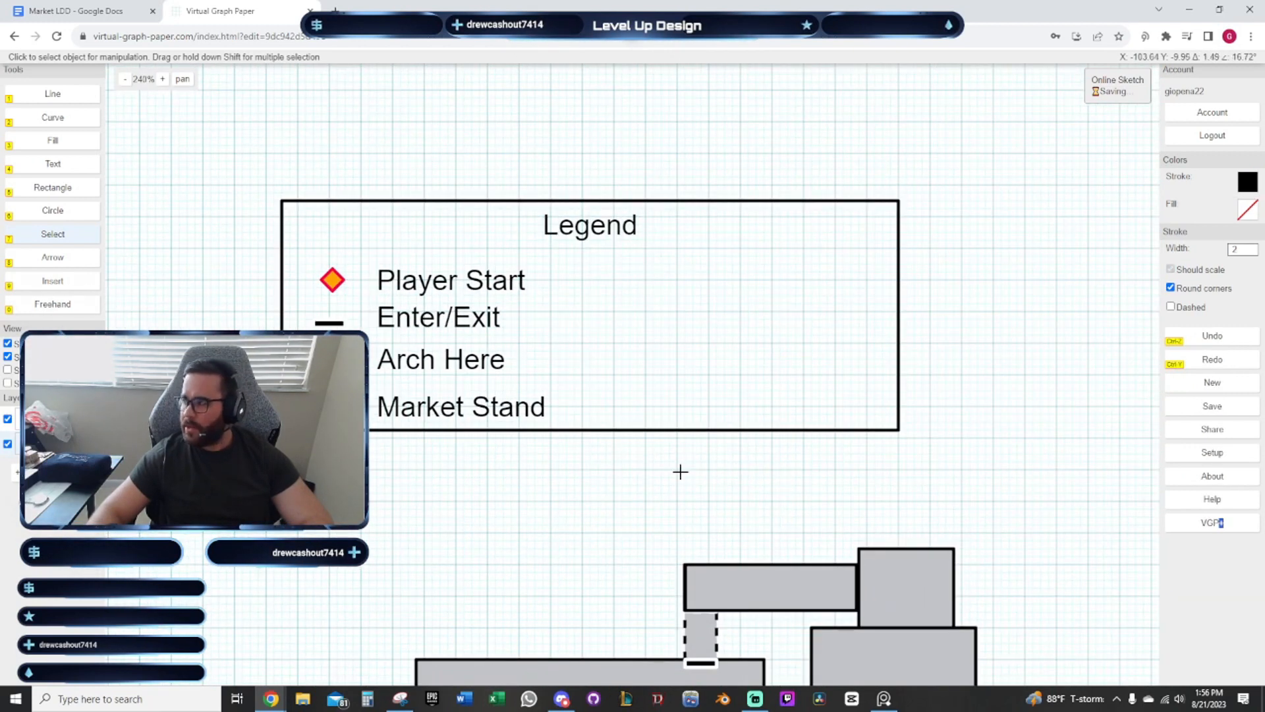
click(333, 279)
drag(581, 528, 536, 125)
scroll(623, 330, down, 1)
scroll(628, 265, down, 1)
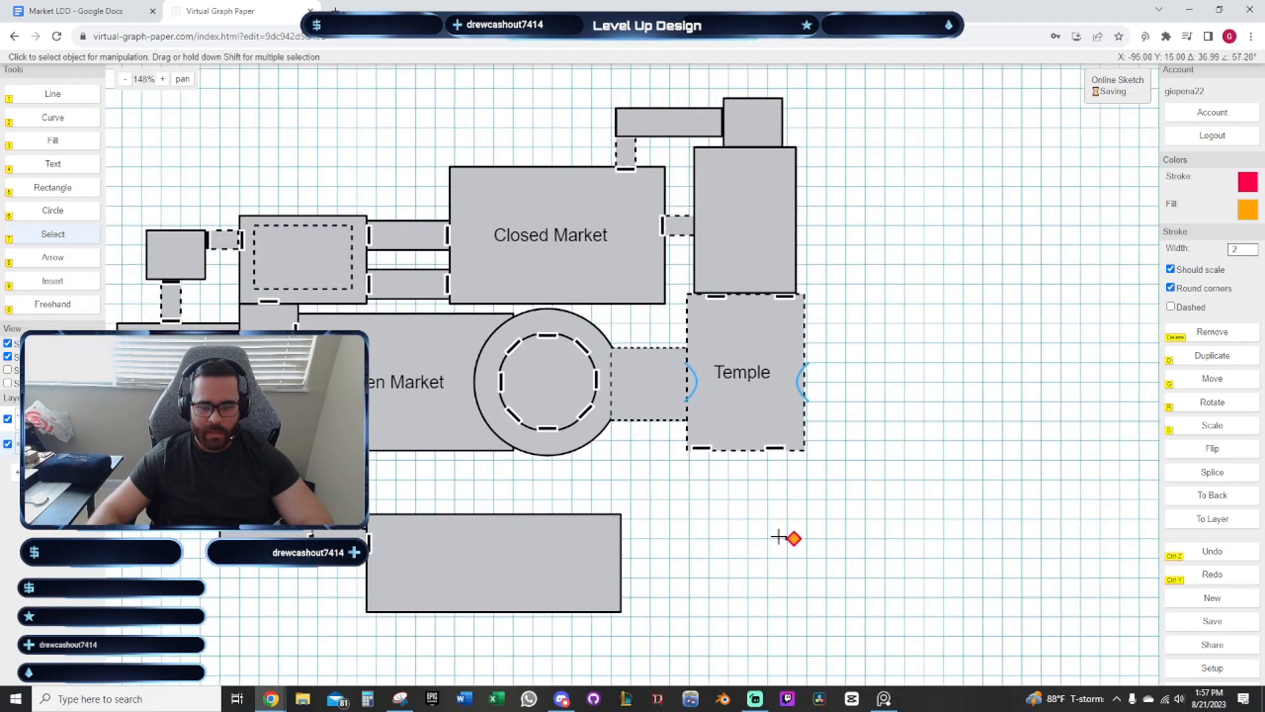
scroll(672, 520, up, 1)
drag(672, 520, 738, 485)
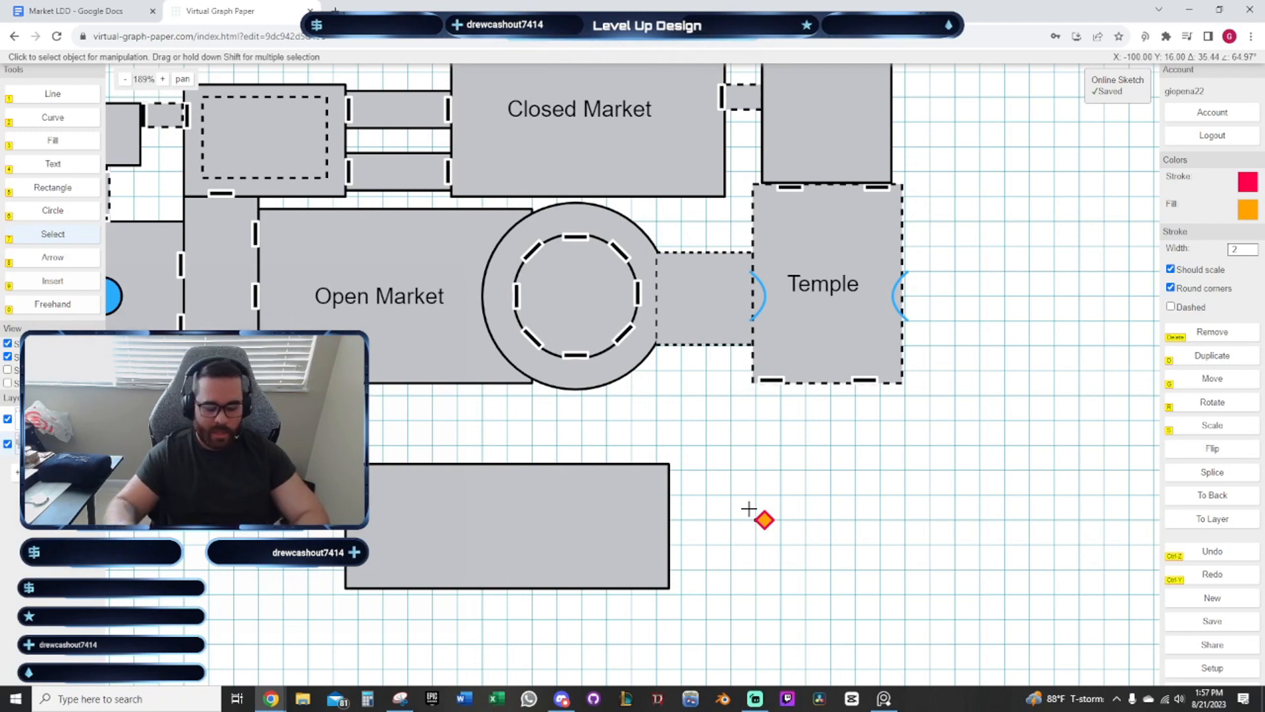
scroll(750, 524, up, 3)
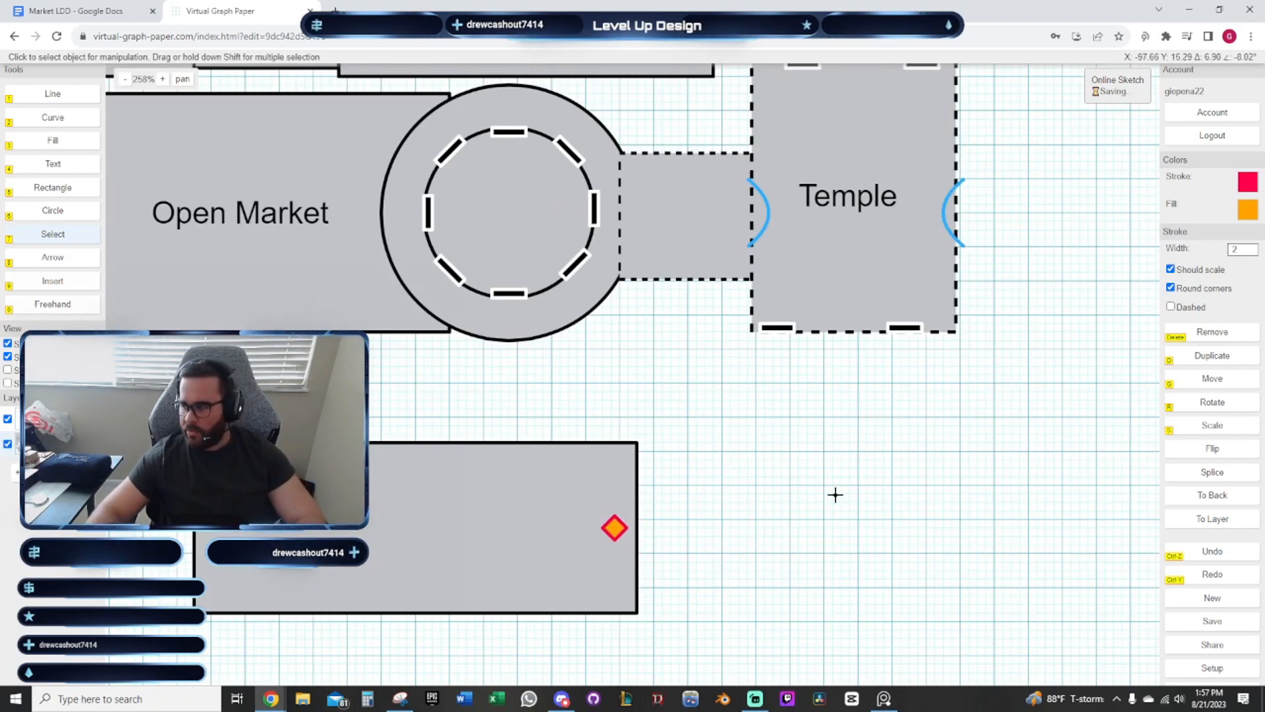
Place another copy of the Player Start diamond inside the Closed Market, centred just below its upper wall
scroll(791, 461, down, 3)
scroll(736, 391, down, 1)
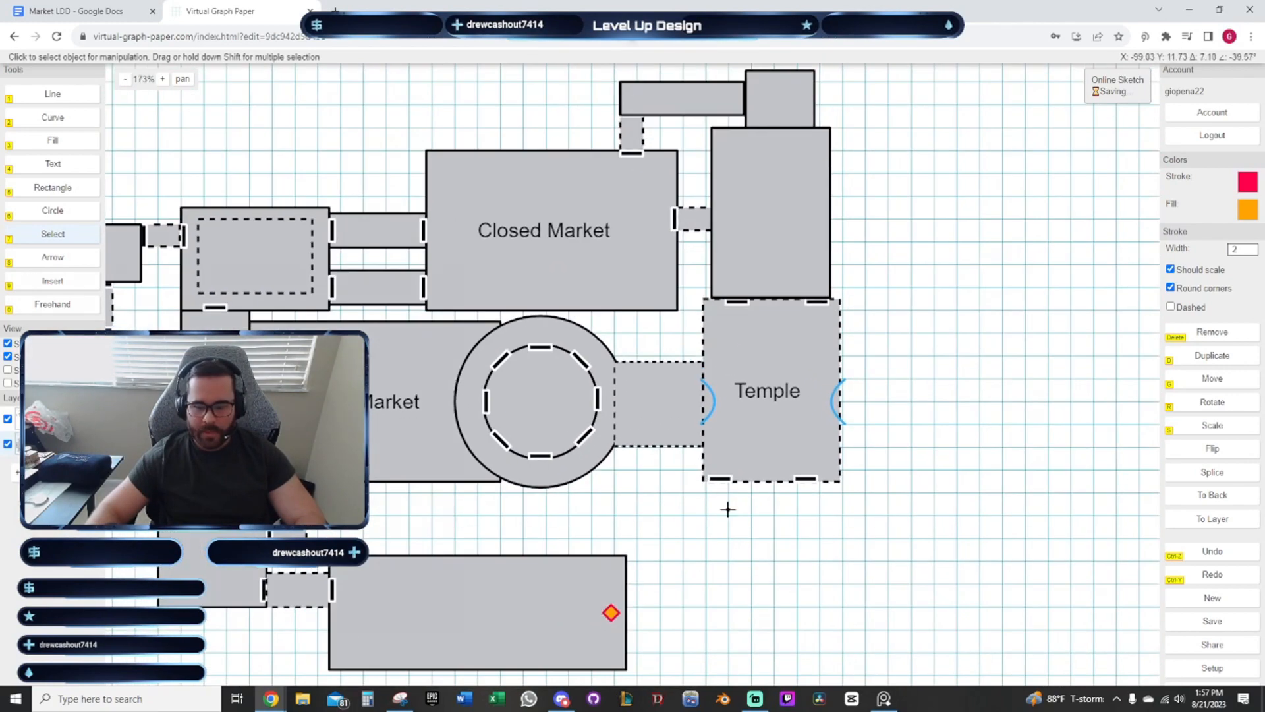
mouse_move(714, 497)
mouse_down()
mouse_move(743, 553)
mouse_move(717, 520)
mouse_up()
scroll(573, 172, up, 4)
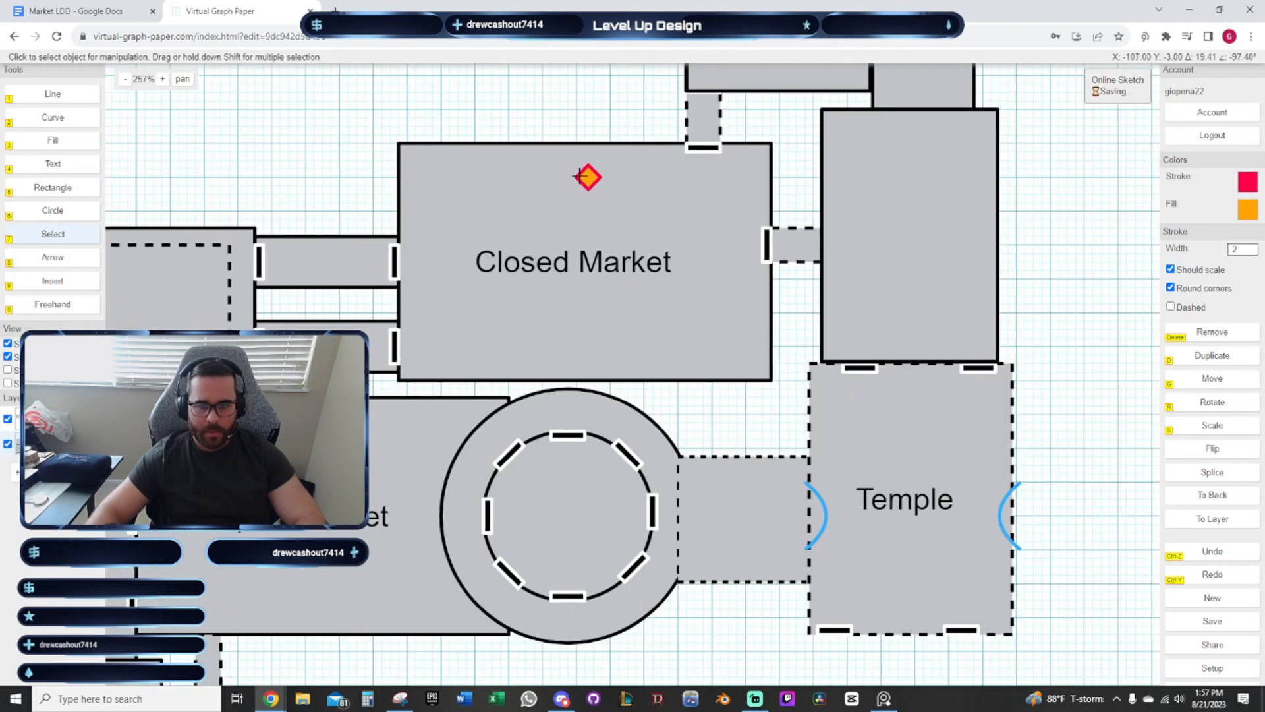
scroll(579, 176, up, 3)
mouse_move(579, 176)
mouse_down()
mouse_move(558, 155)
mouse_move(578, 154)
mouse_up()
scroll(554, 142, down, 4)
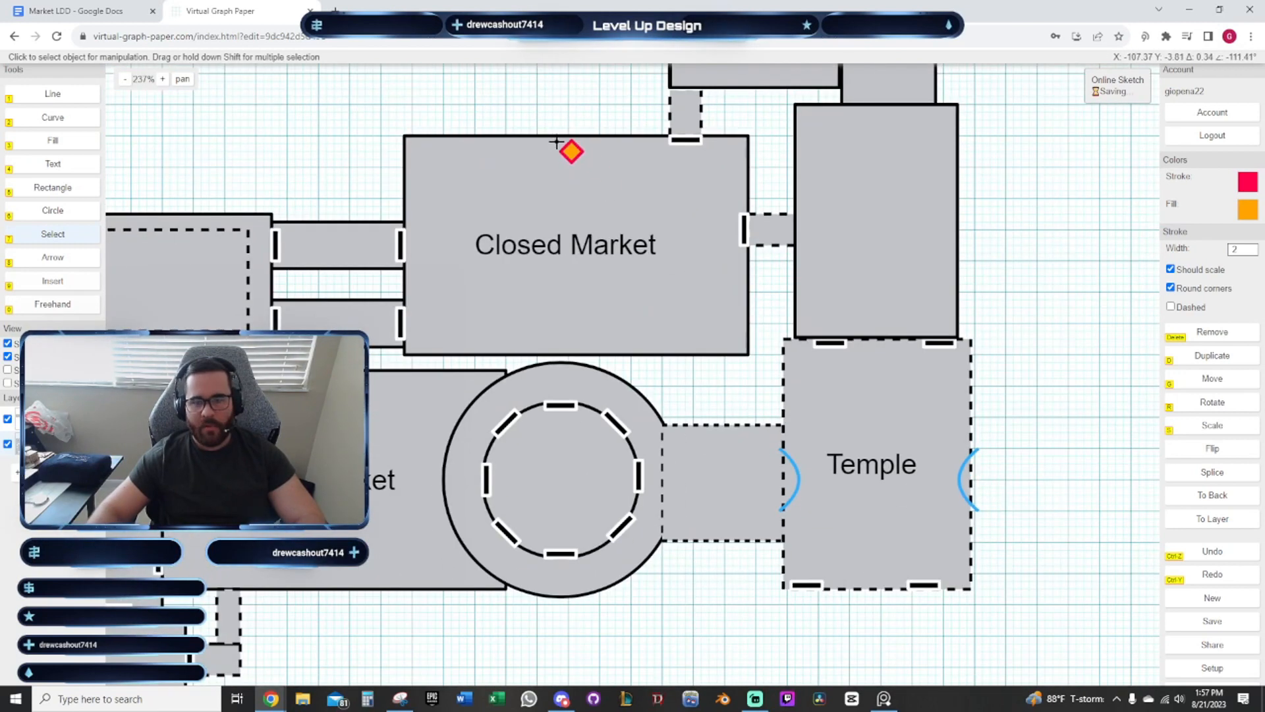
scroll(556, 142, down, 4)
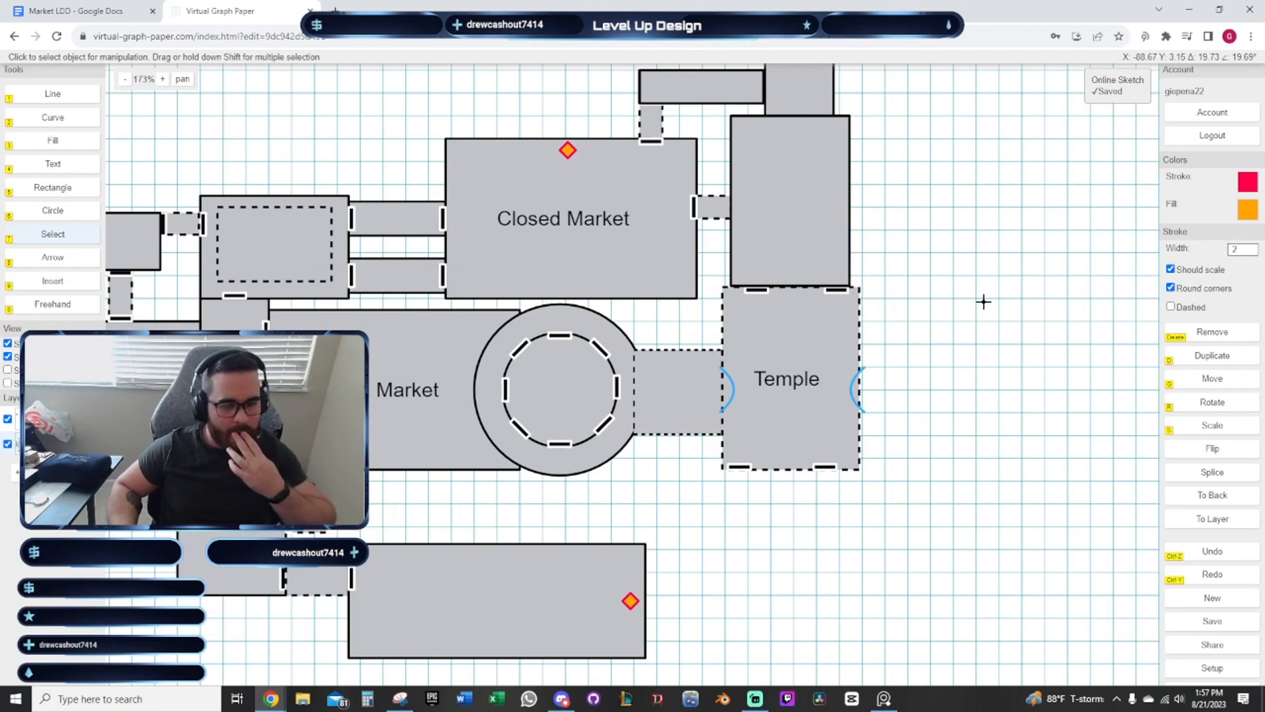
scroll(686, 503, down, 4)
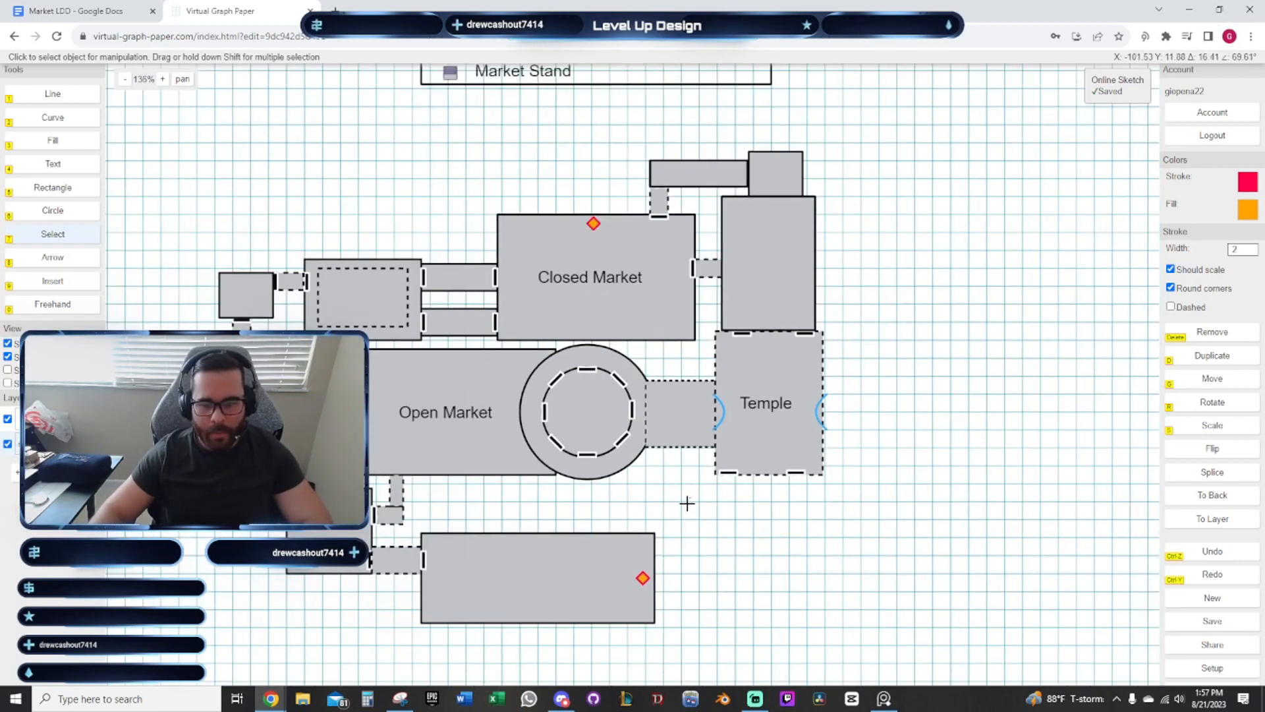
scroll(711, 517, up, 3)
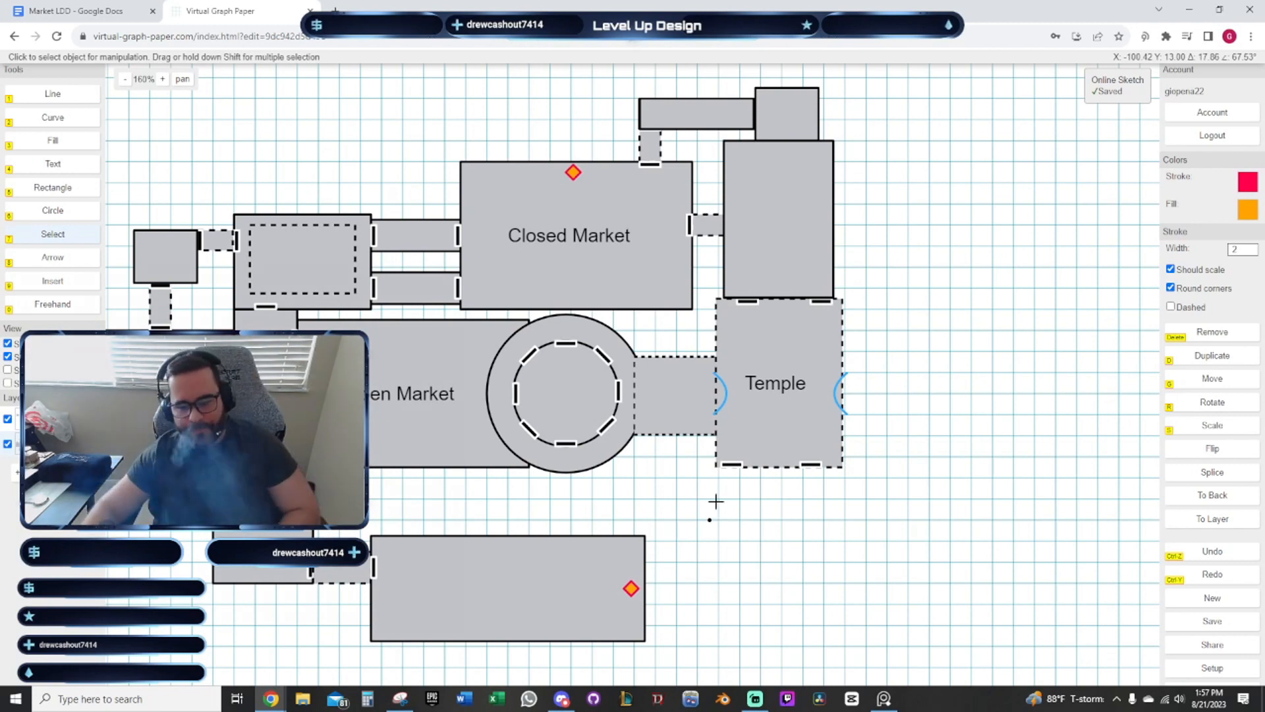
drag(726, 506, 678, 478)
mouse_move(578, 462)
mouse_down()
mouse_move(679, 473)
mouse_move(622, 470)
mouse_up()
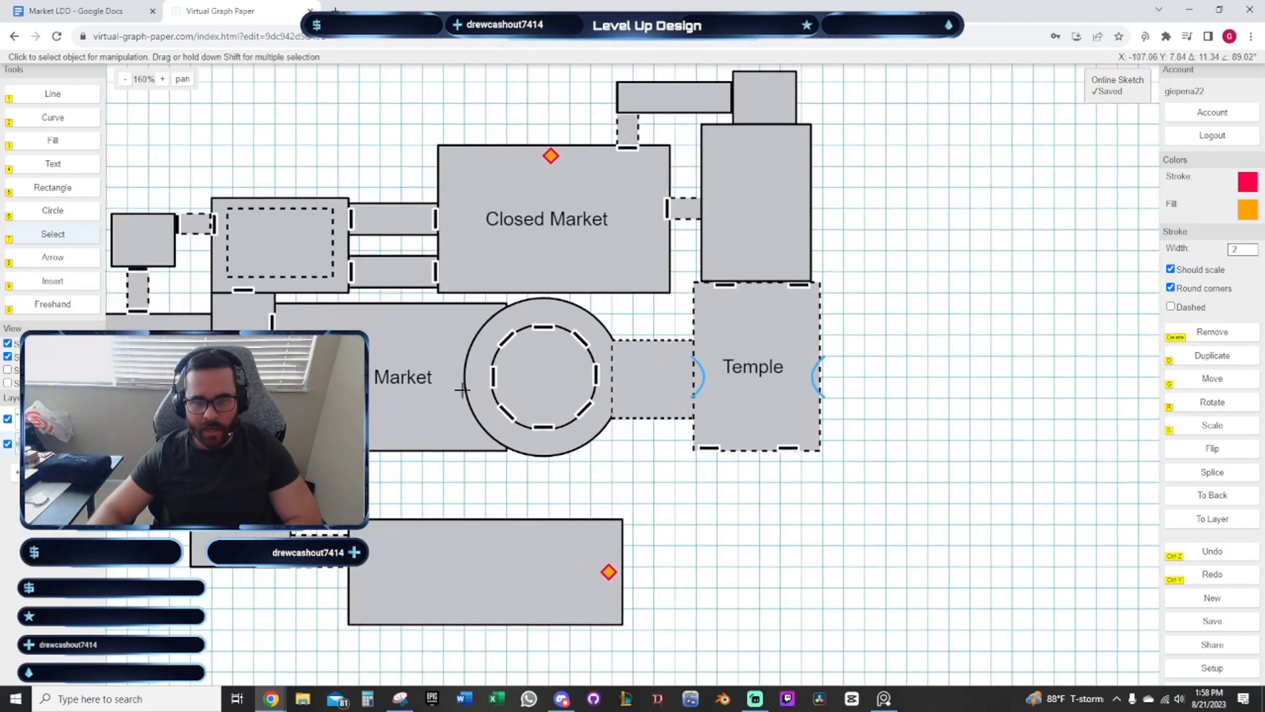
drag(742, 556, 692, 526)
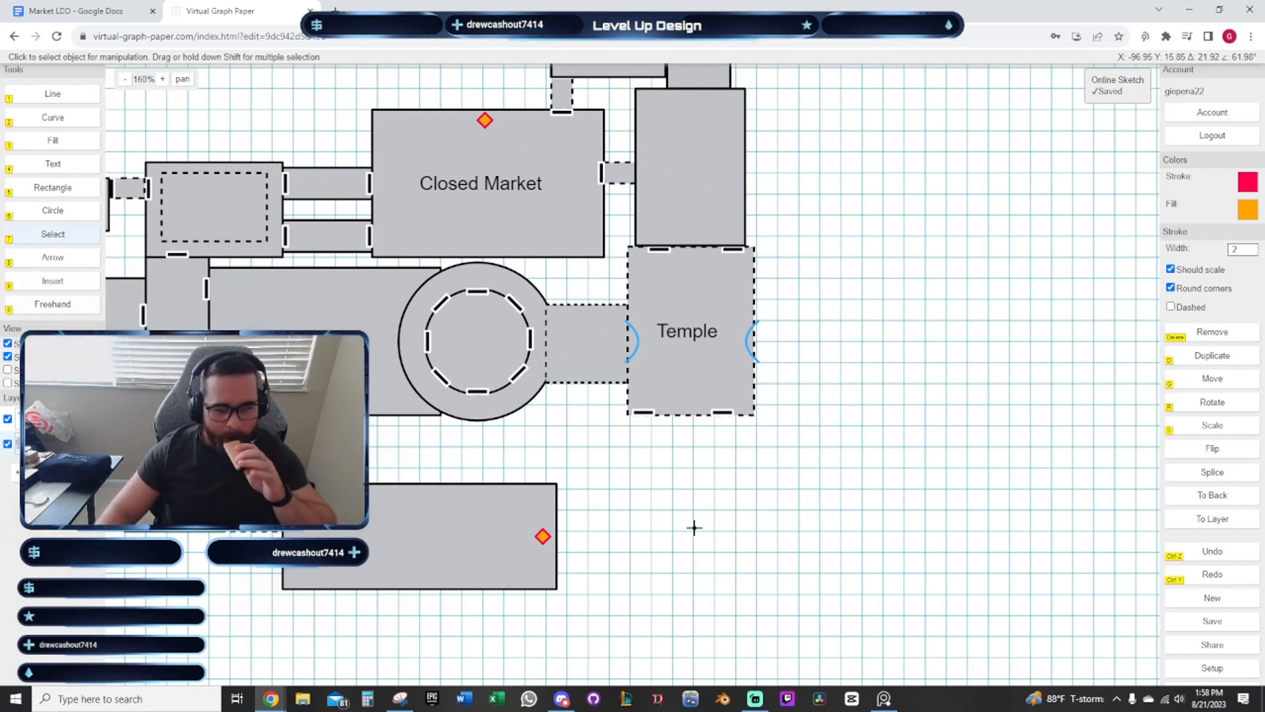
mouse_move(645, 503)
mouse_down()
mouse_move(683, 512)
mouse_move(668, 486)
mouse_move(629, 498)
mouse_up()
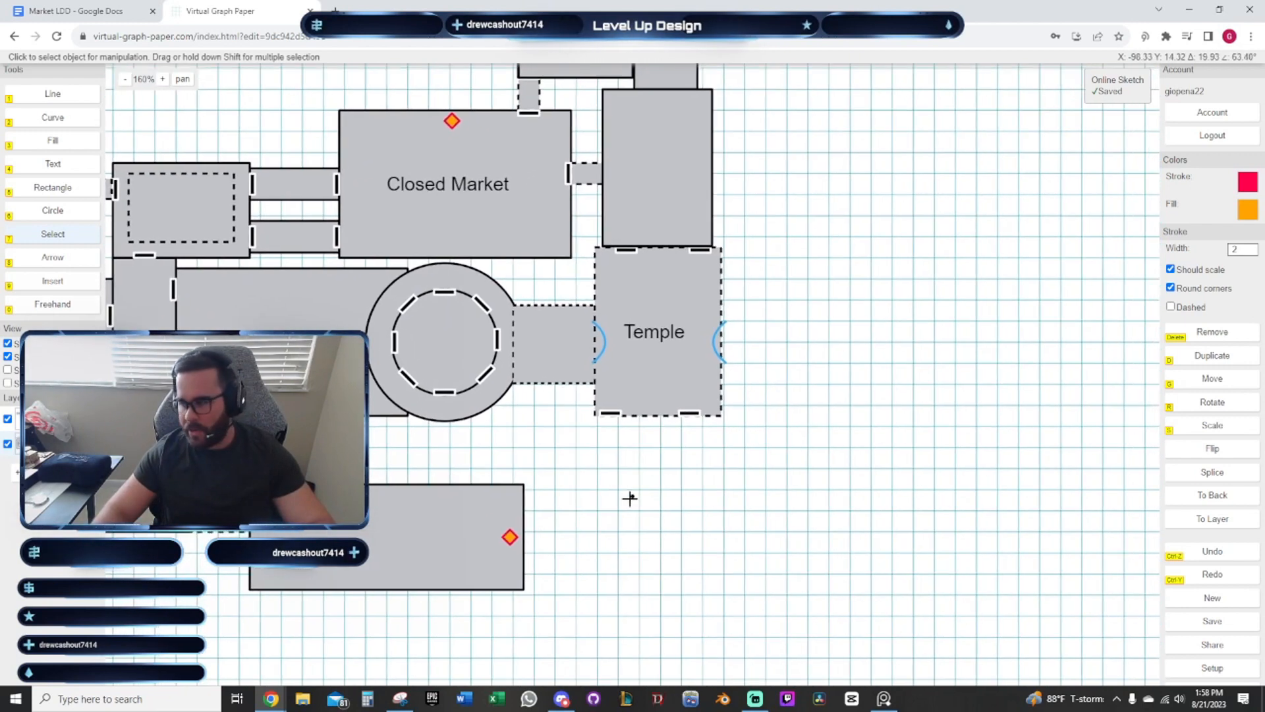
Move the long lower room's Player Start diamond out of the room to a spot just below its bottom wall
scroll(644, 503, up, 3)
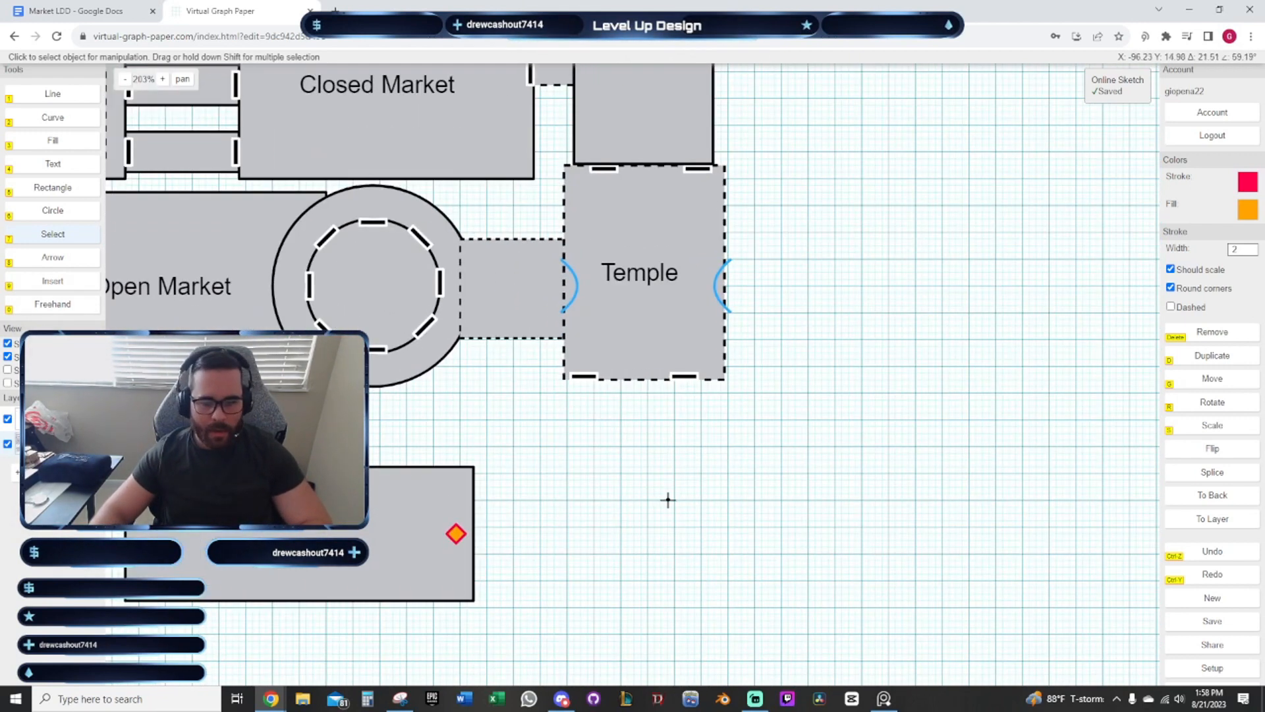
scroll(675, 510, up, 1)
drag(740, 494, 717, 497)
mouse_move(474, 511)
mouse_down()
mouse_move(604, 457)
mouse_move(545, 483)
mouse_move(460, 481)
mouse_move(569, 577)
mouse_move(478, 587)
mouse_up()
click(546, 484)
drag(732, 494, 606, 520)
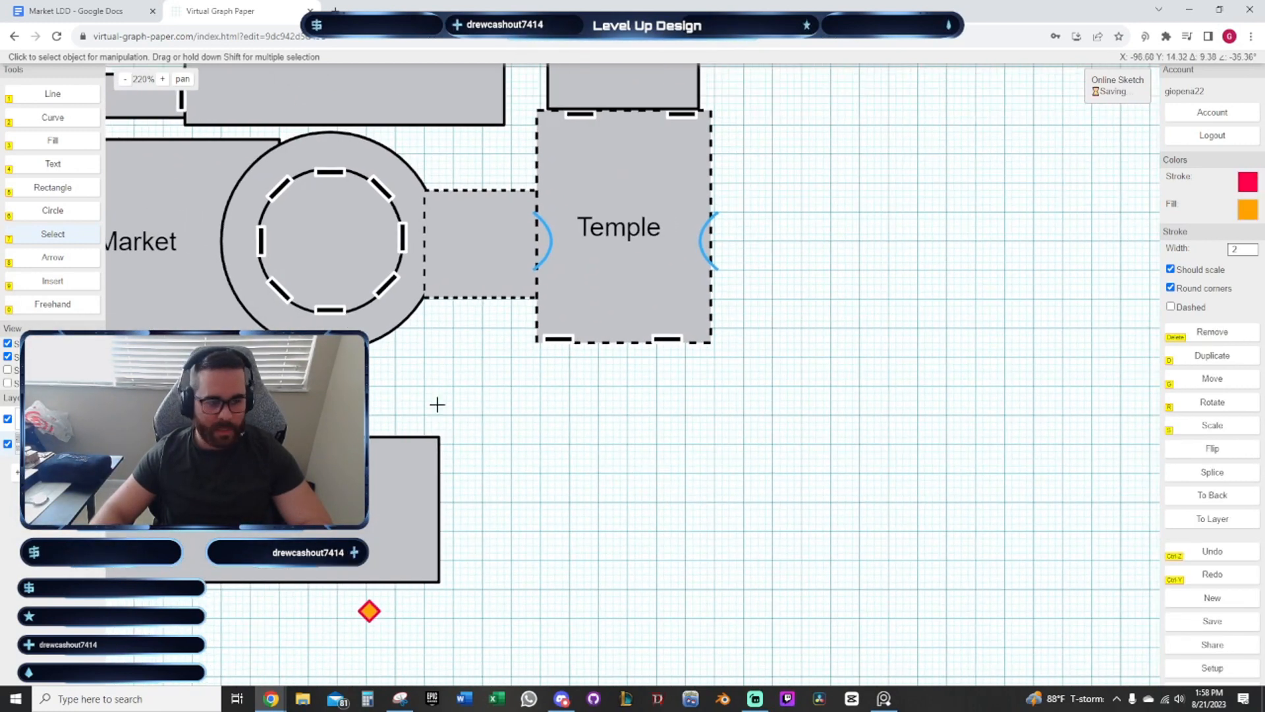
drag(519, 428, 558, 448)
scroll(661, 480, down, 3)
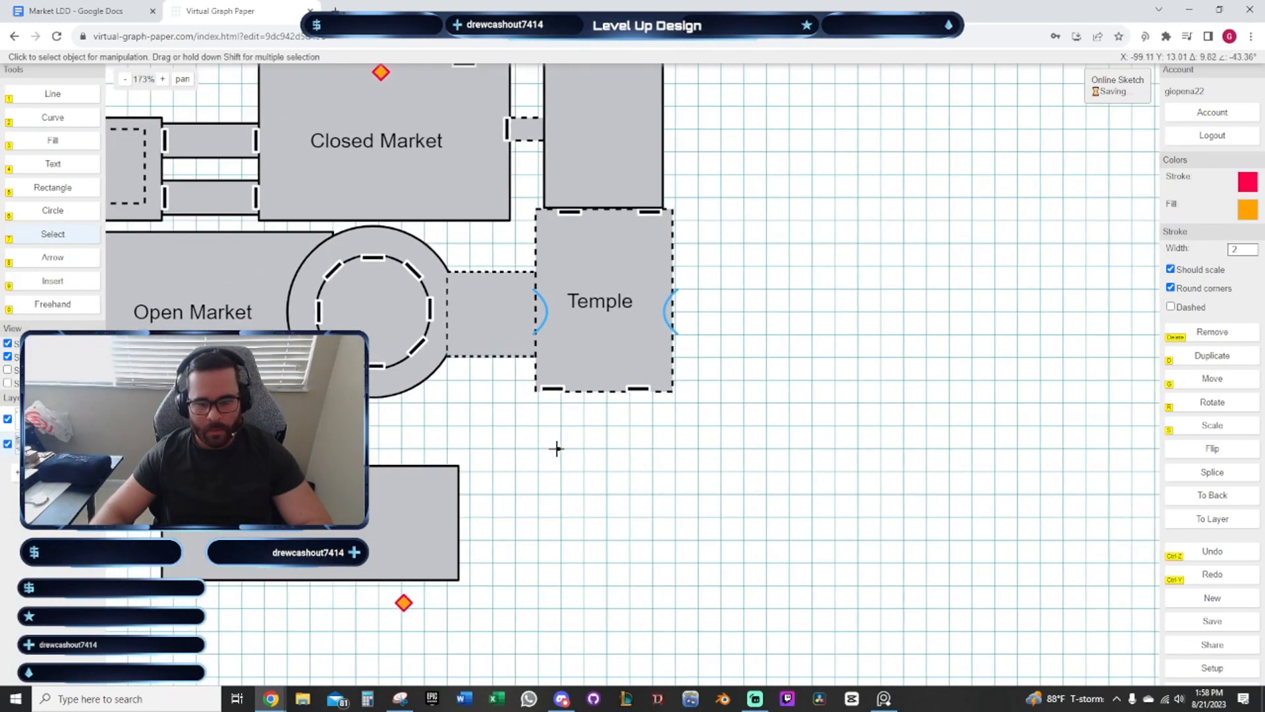
Delete the left entrance marker on the Temple's bottom wall
scroll(626, 464, up, 4)
drag(571, 376, 531, 454)
click(487, 437)
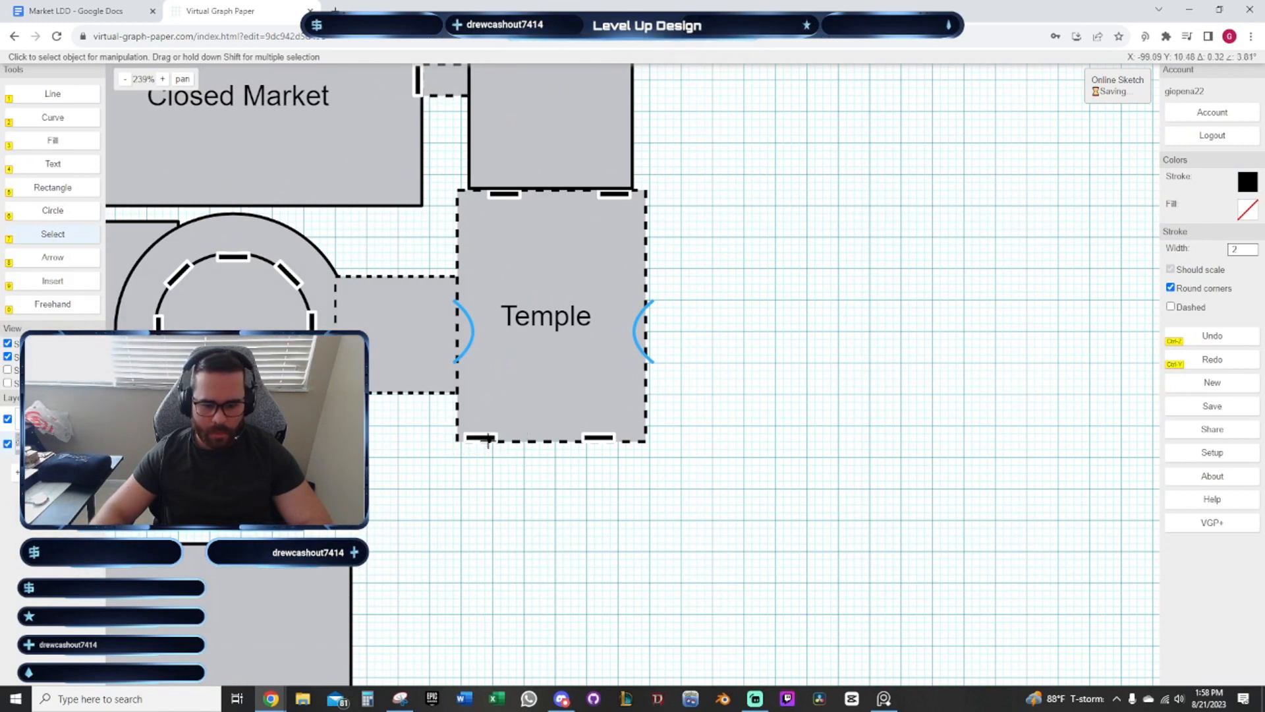
scroll(488, 440, up, 3)
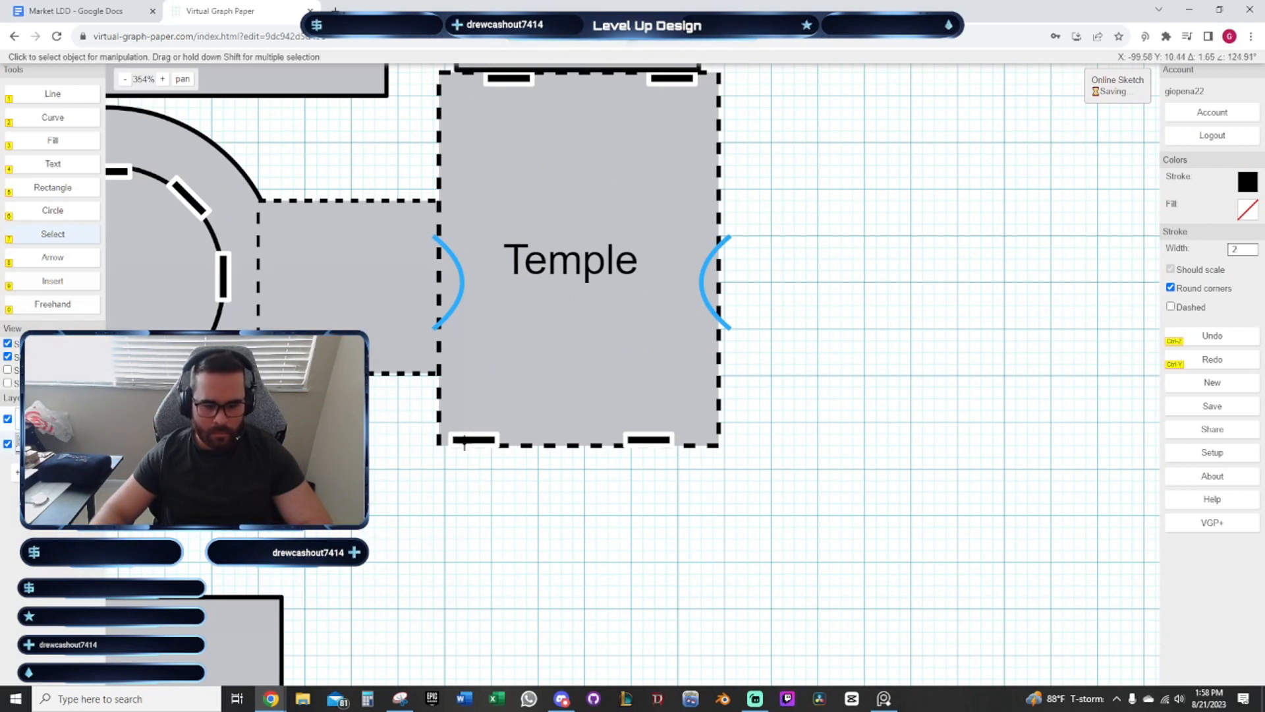
drag(398, 407, 611, 519)
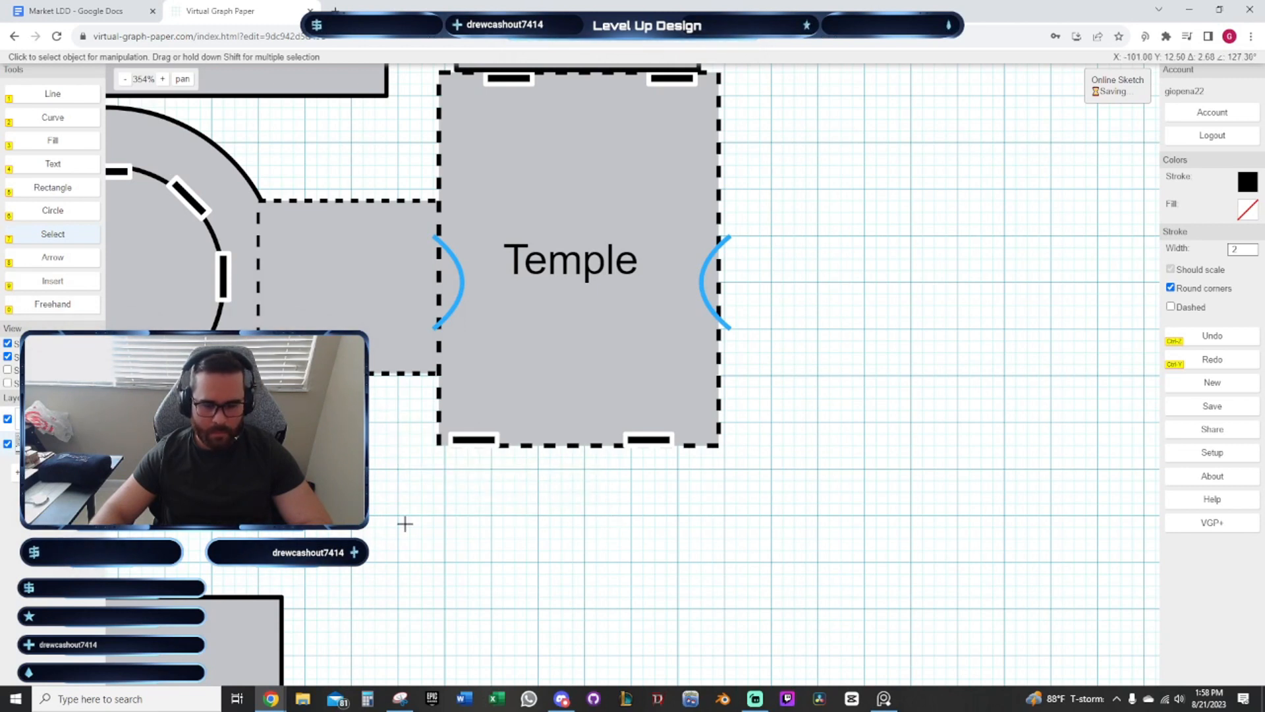
click(390, 267)
click(577, 333)
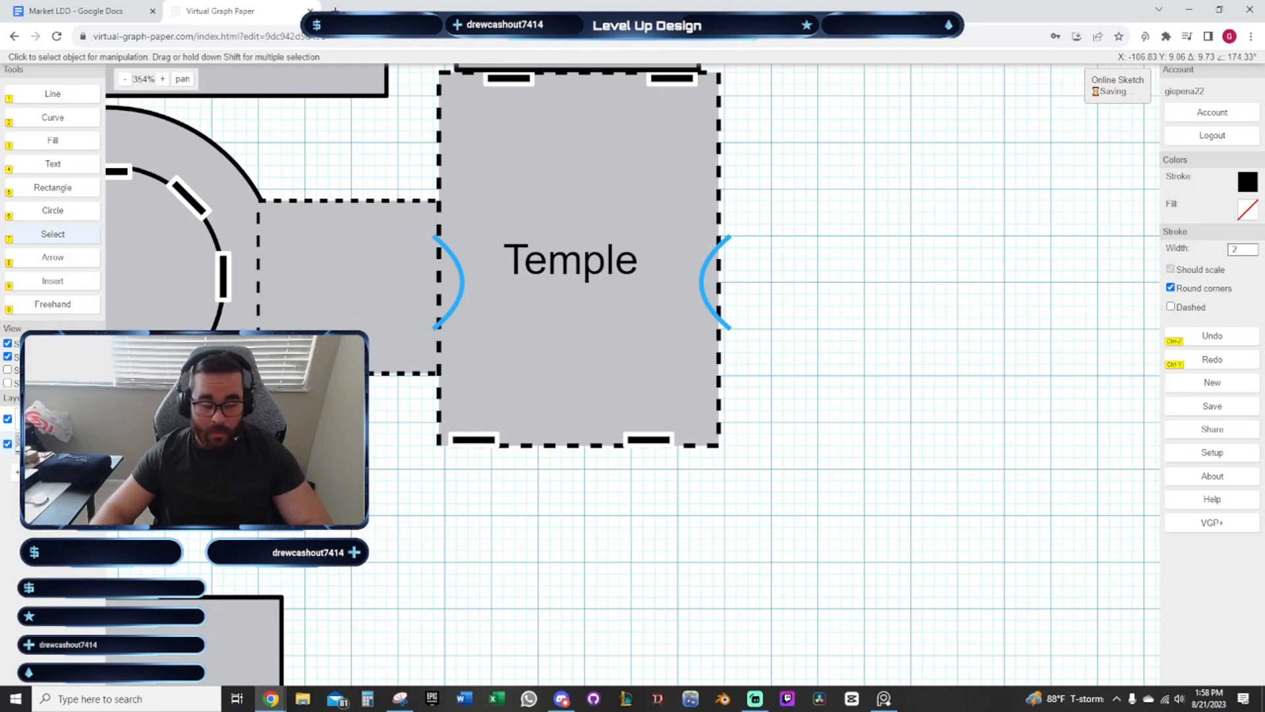
click(476, 440)
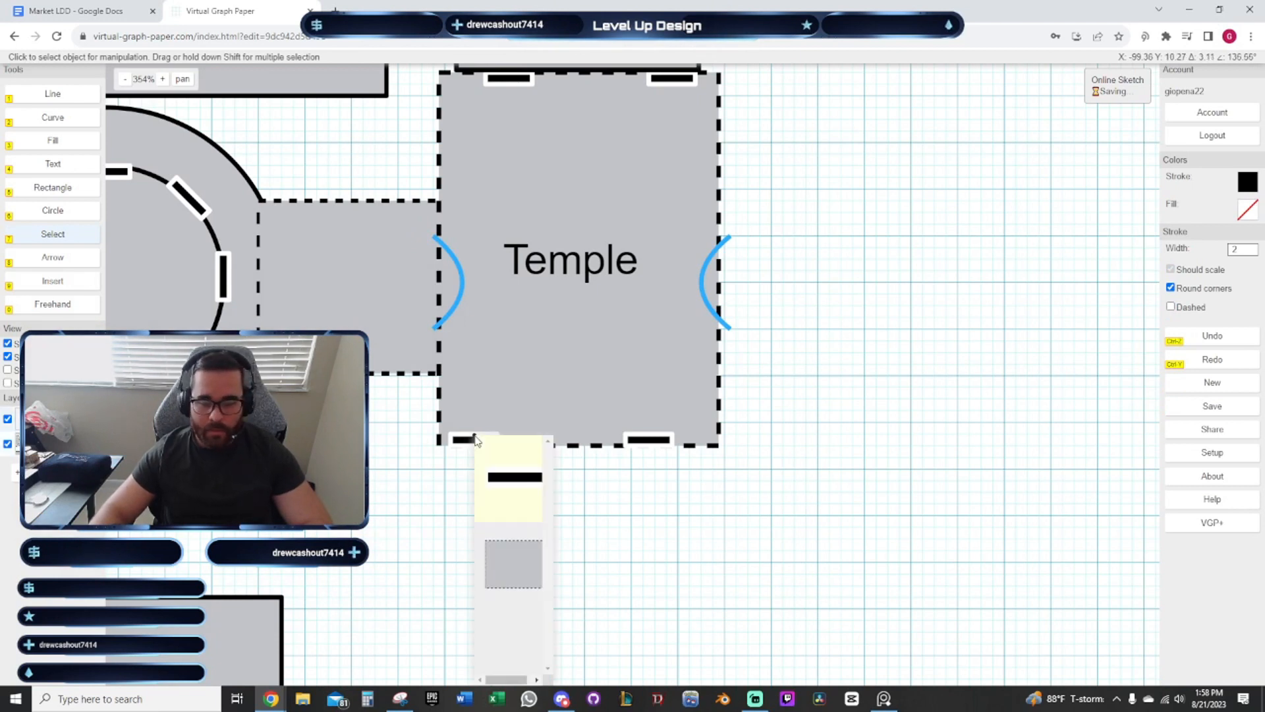
click(493, 471)
key(Delete)
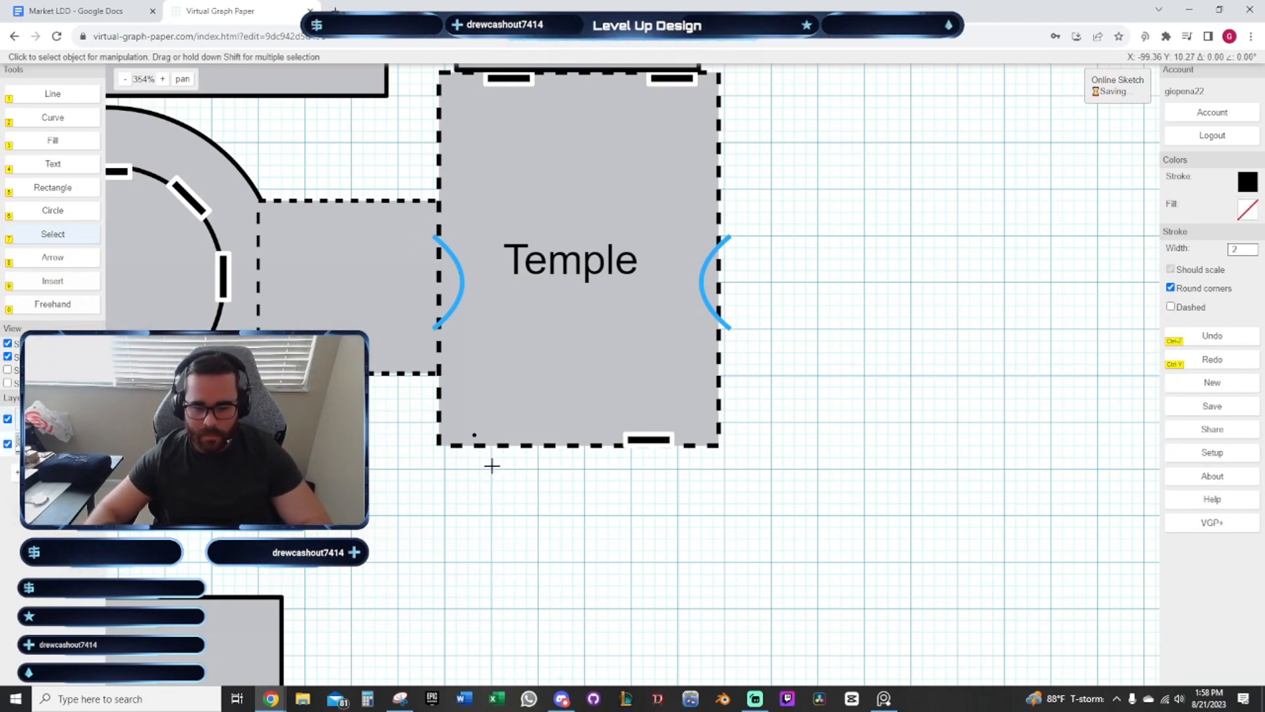
Move the remaining entrance marker on the Temple's bottom wall left to the middle of that wall
click(642, 436)
drag(640, 432, 556, 432)
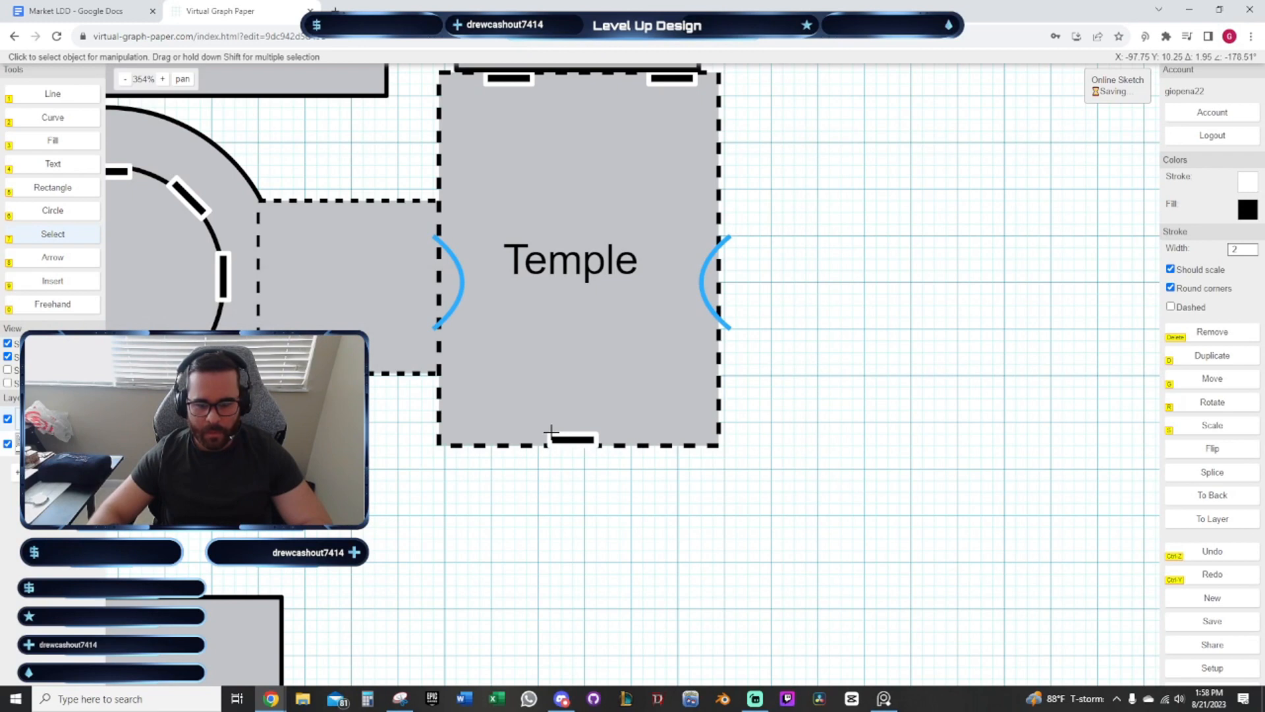
scroll(872, 494, up, 3)
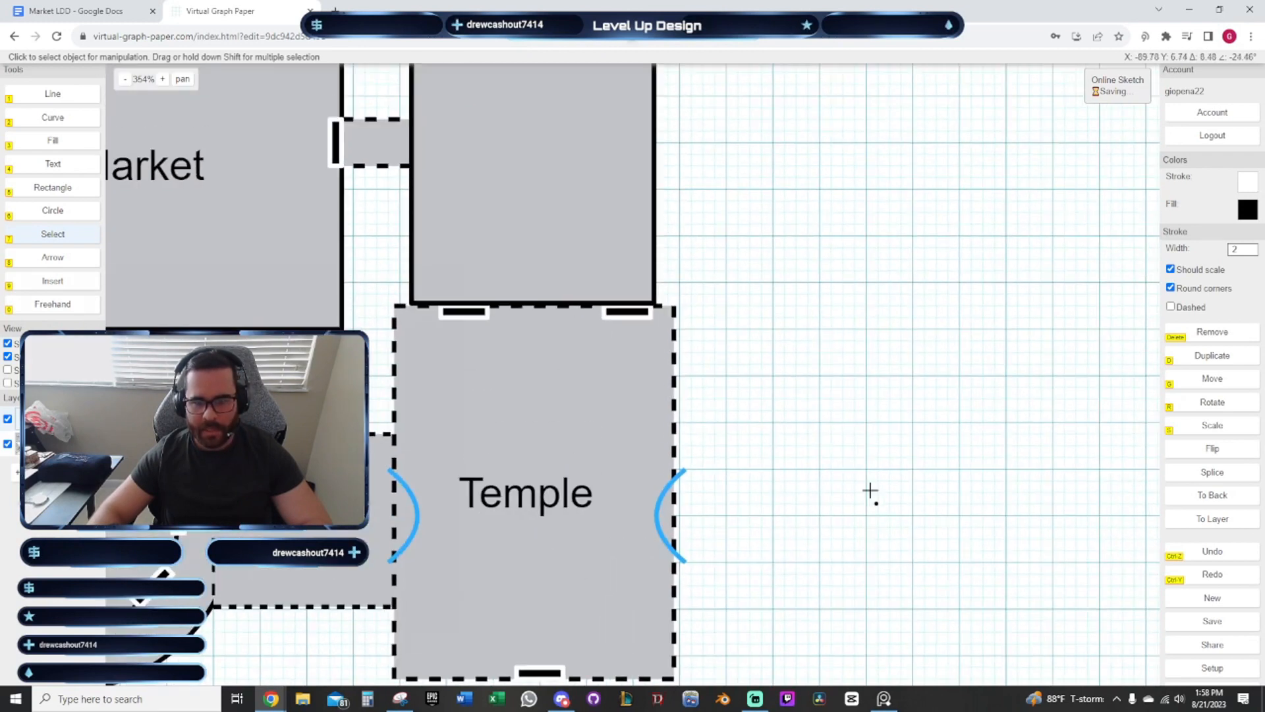
Review the map's room layout and connections around the Closed Market, Open Market and Temple
scroll(790, 438, down, 2)
mouse_move(777, 352)
mouse_down()
mouse_move(773, 452)
mouse_move(776, 376)
mouse_up()
scroll(774, 452, down, 2)
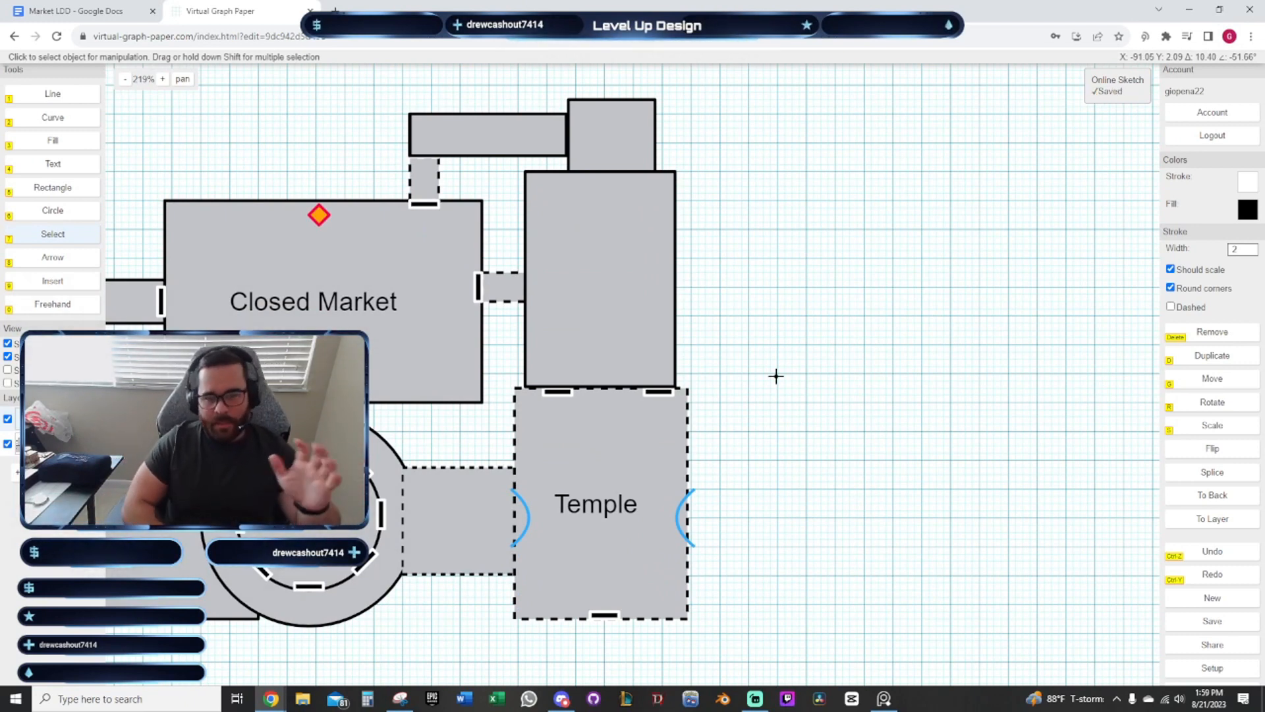
mouse_move(551, 637)
mouse_down()
mouse_move(675, 477)
mouse_move(672, 508)
mouse_up()
scroll(672, 508, down, 1)
drag(596, 577, 548, 653)
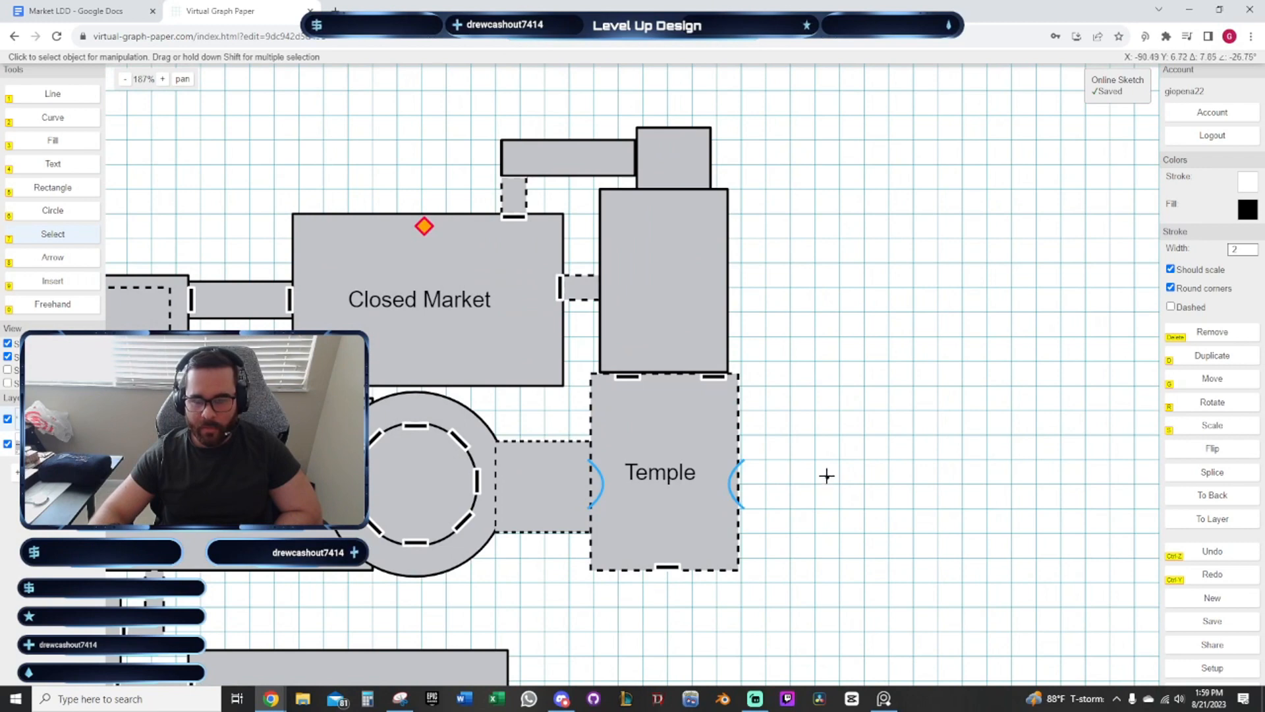
mouse_move(941, 448)
mouse_down()
mouse_move(887, 433)
mouse_move(794, 453)
mouse_up()
scroll(887, 432, down, 1)
scroll(795, 454, down, 2)
drag(817, 407, 888, 368)
scroll(744, 474, up, 2)
drag(409, 279, 477, 275)
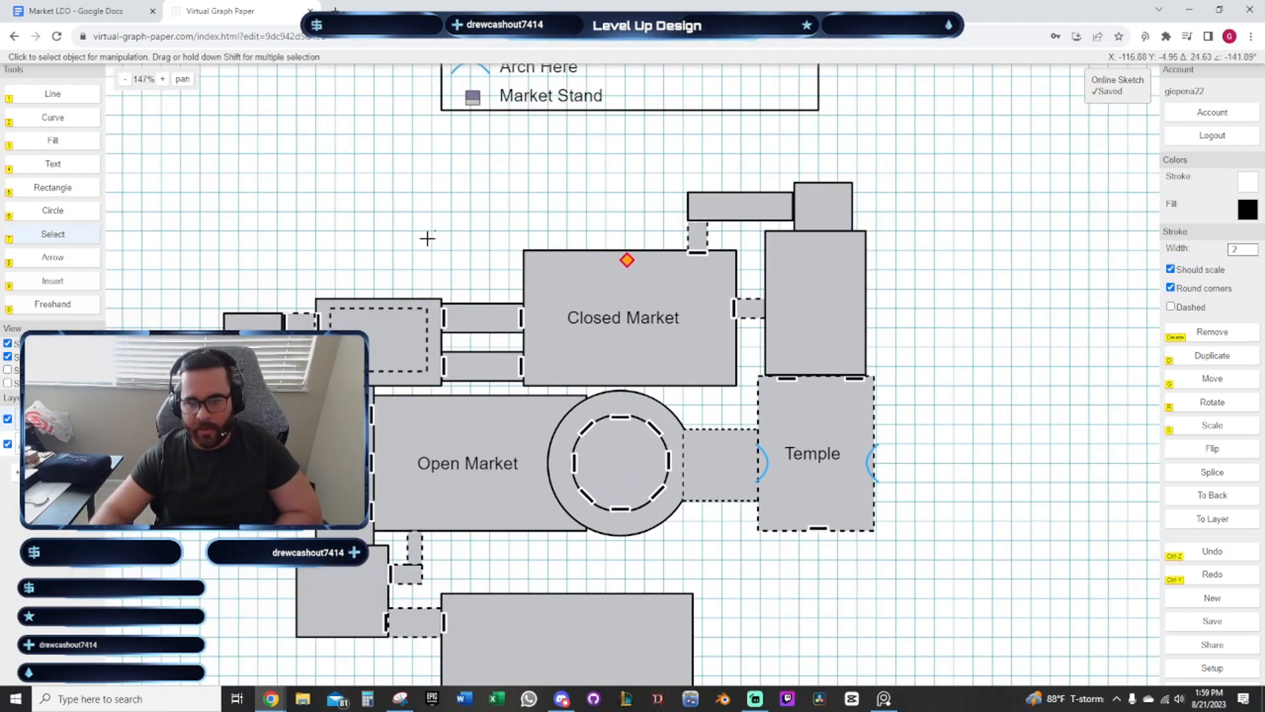
drag(426, 239, 408, 276)
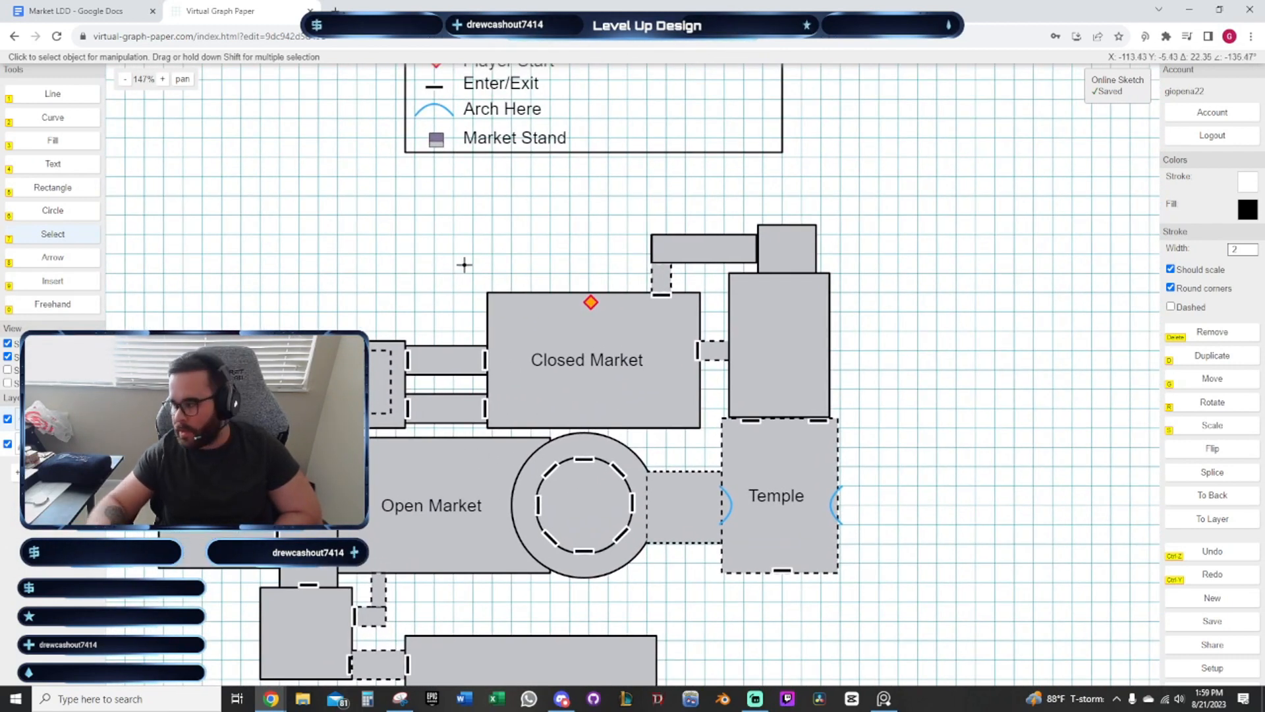
scroll(558, 284, up, 3)
mouse_move(591, 257)
mouse_down()
mouse_move(443, 262)
mouse_move(356, 241)
mouse_up()
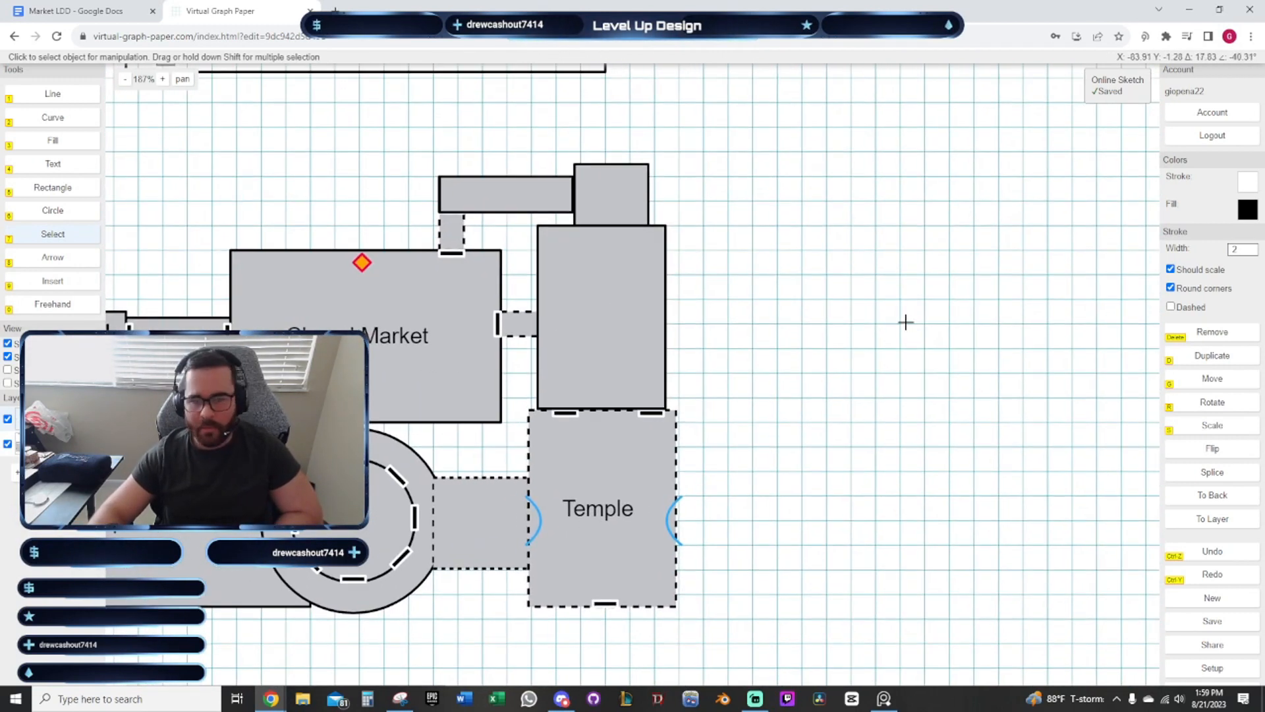
drag(297, 189, 370, 243)
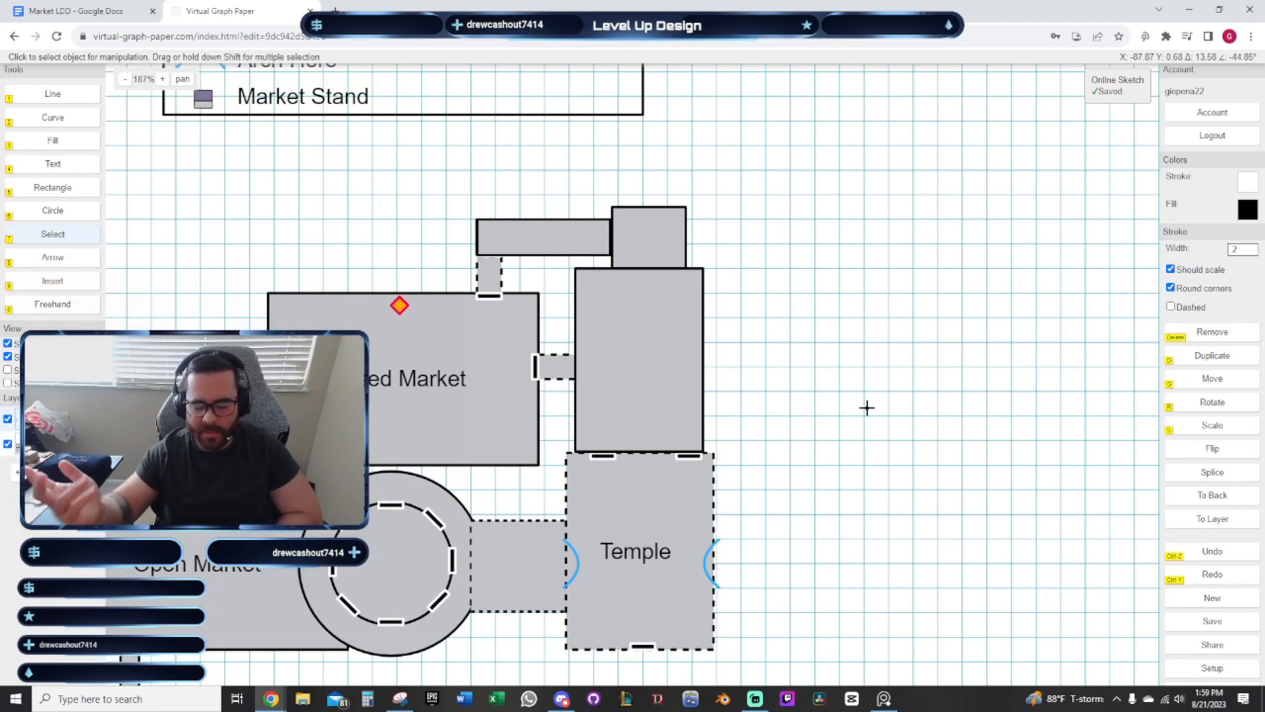
drag(855, 423, 799, 347)
Move the blue arch from the Temple's right wall to its bottom wall, rotated to curve over the entrance marker
mouse_move(798, 472)
mouse_down()
mouse_move(779, 496)
mouse_move(771, 568)
mouse_up()
mouse_move(733, 511)
mouse_down()
mouse_move(746, 420)
mouse_move(744, 515)
mouse_up()
scroll(746, 420, up, 5)
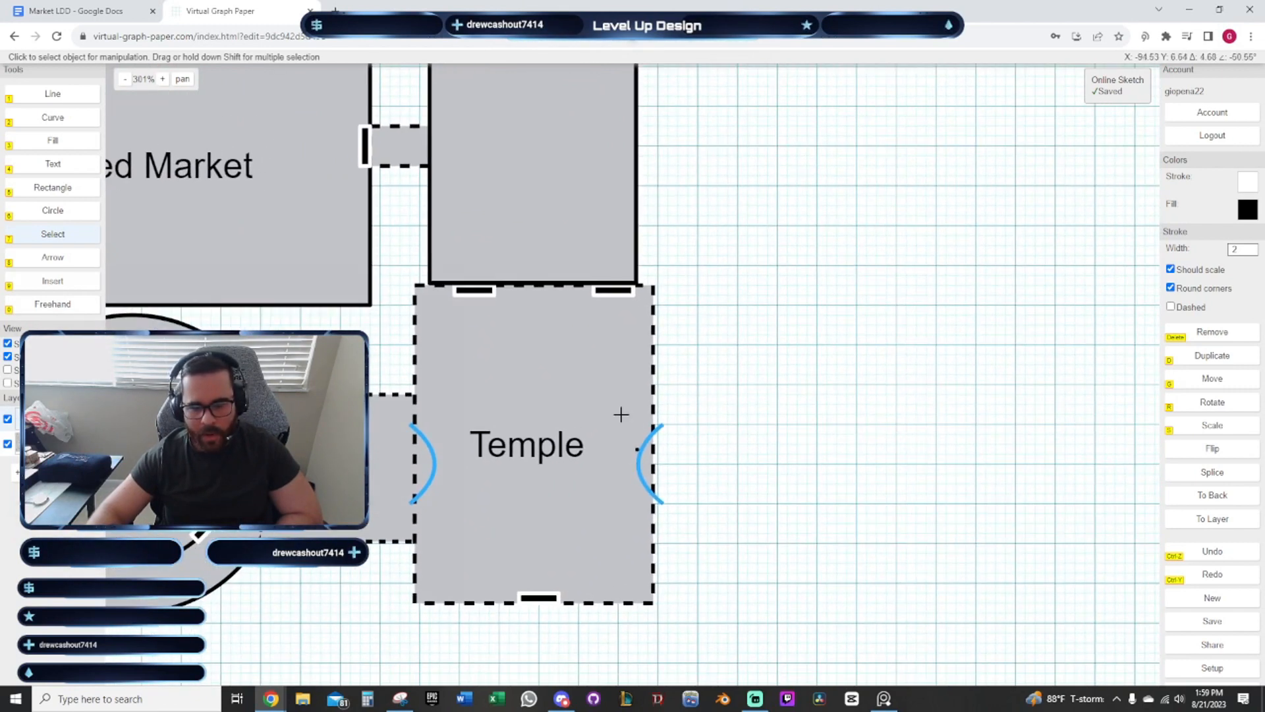
click(643, 456)
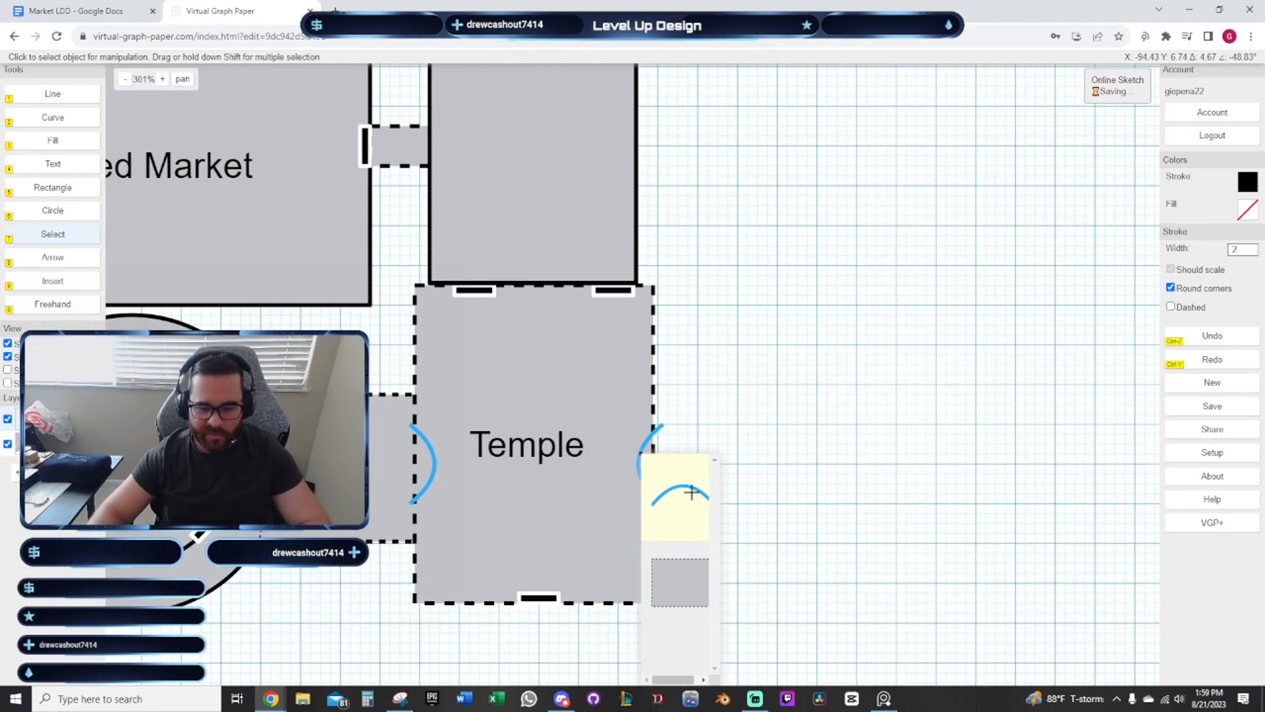
click(691, 492)
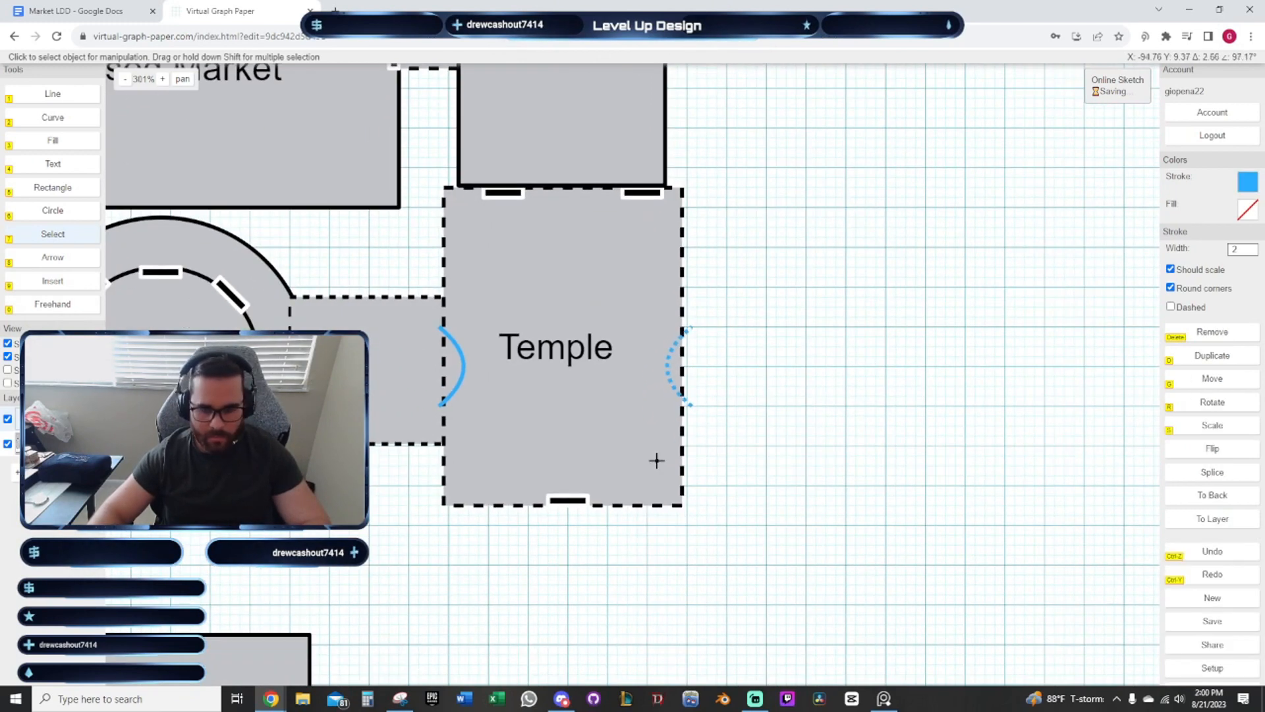
key(g)
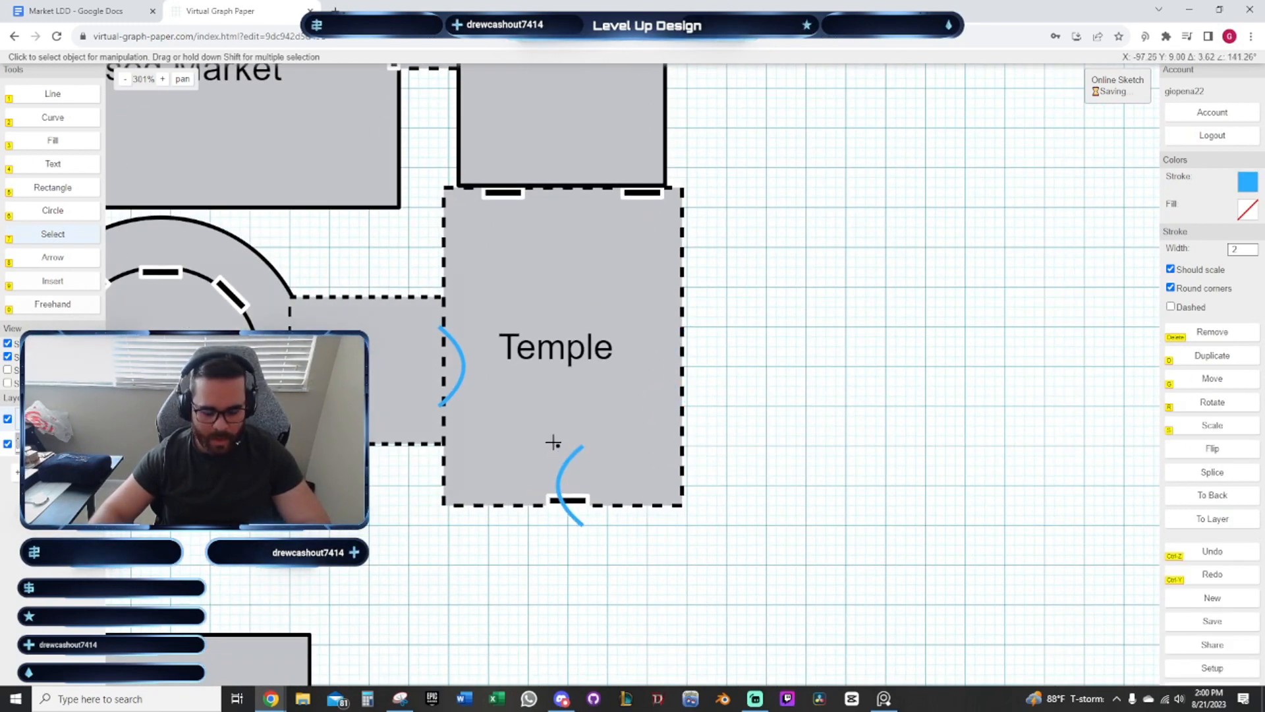
click(554, 442)
key(r)
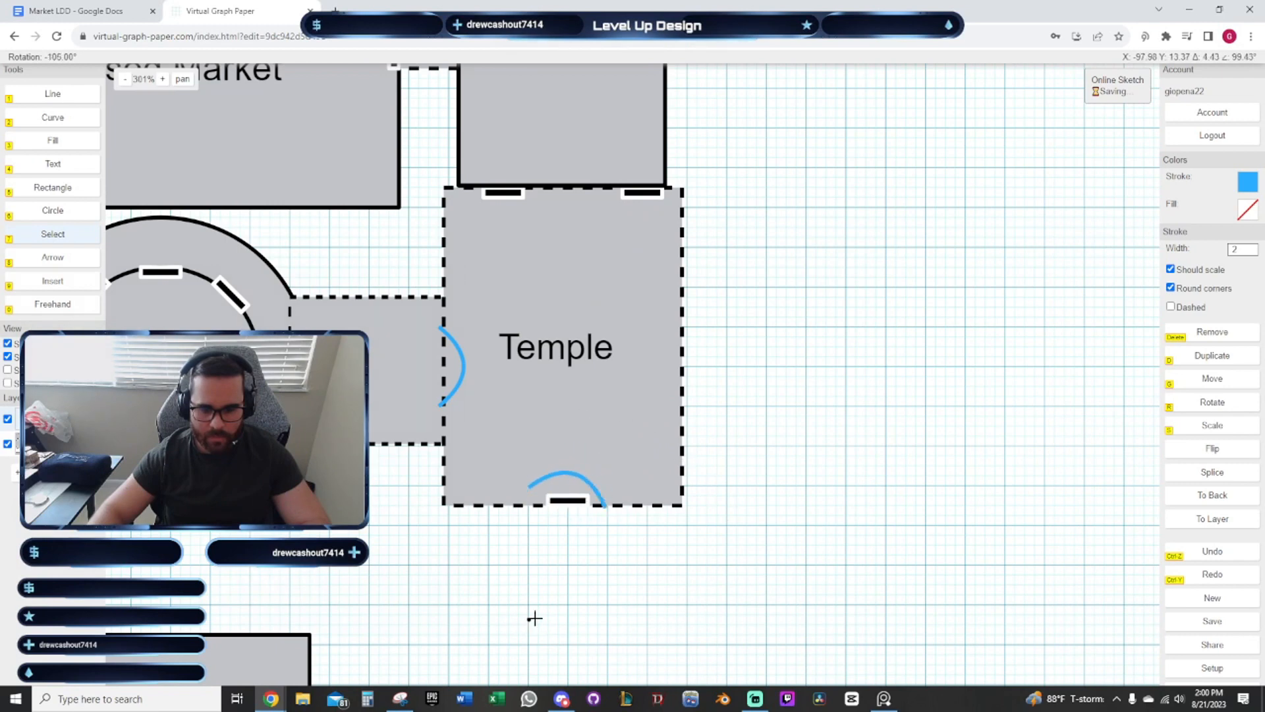
click(548, 616)
scroll(635, 462, up, 2)
key(g)
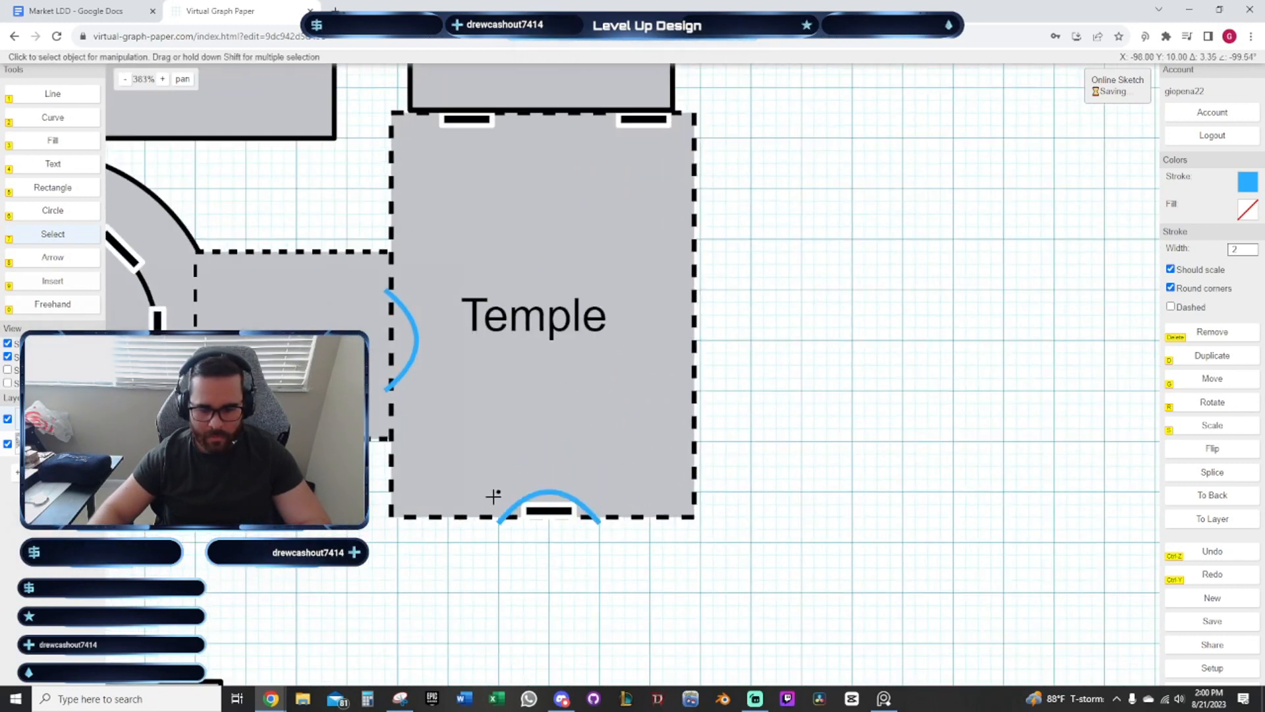
Duplicate the Temple's bottom arch onto the middle of its top wall and rotate the copy to curve down into the room
drag(572, 430, 551, 593)
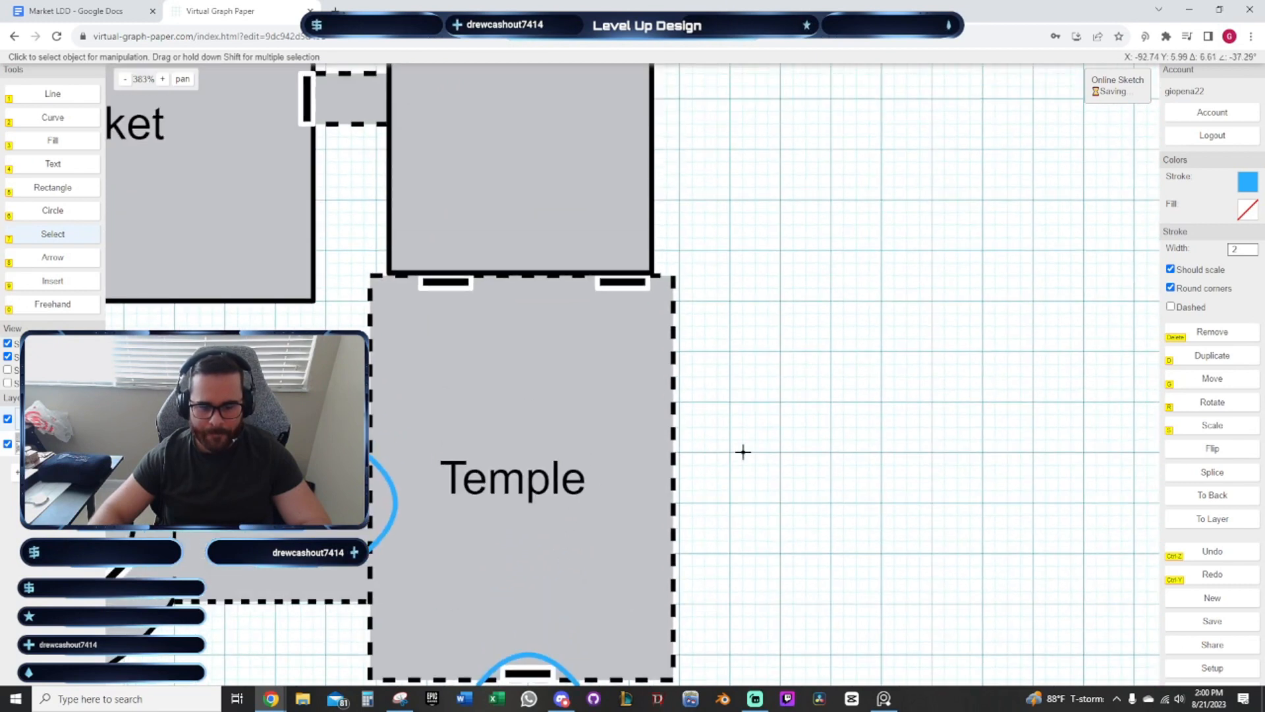
scroll(742, 451, down, 3)
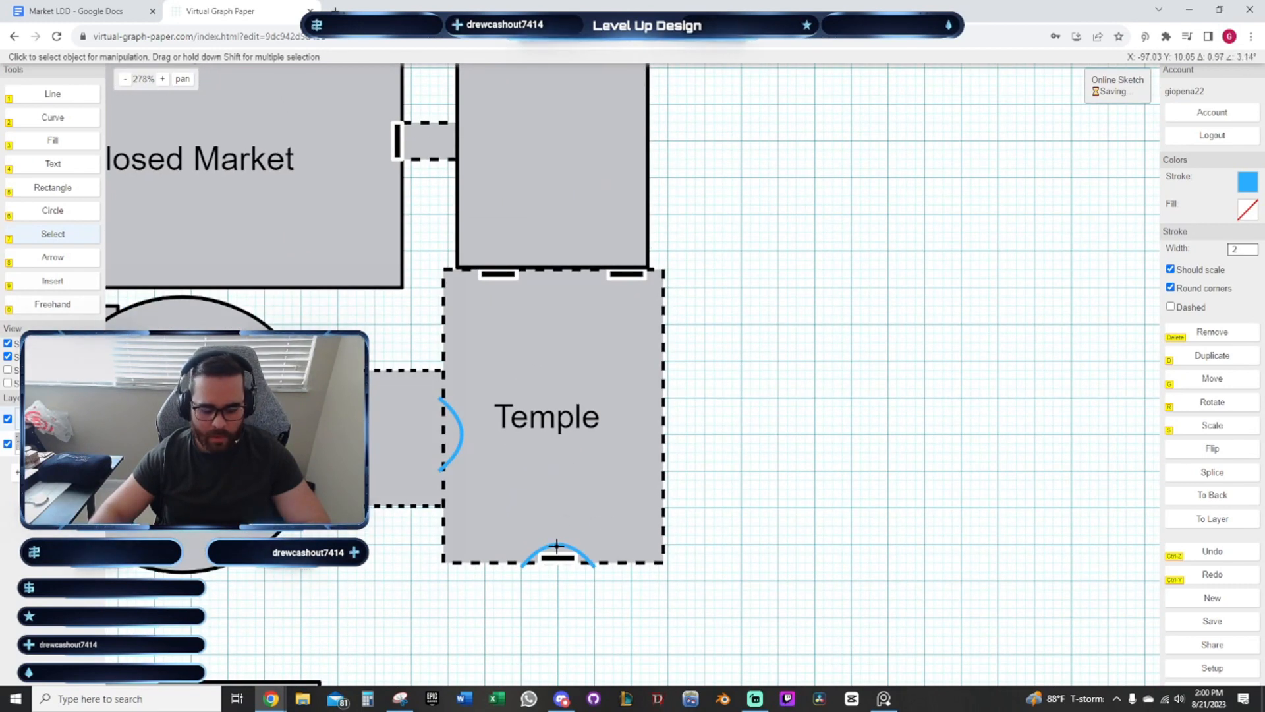
key(d)
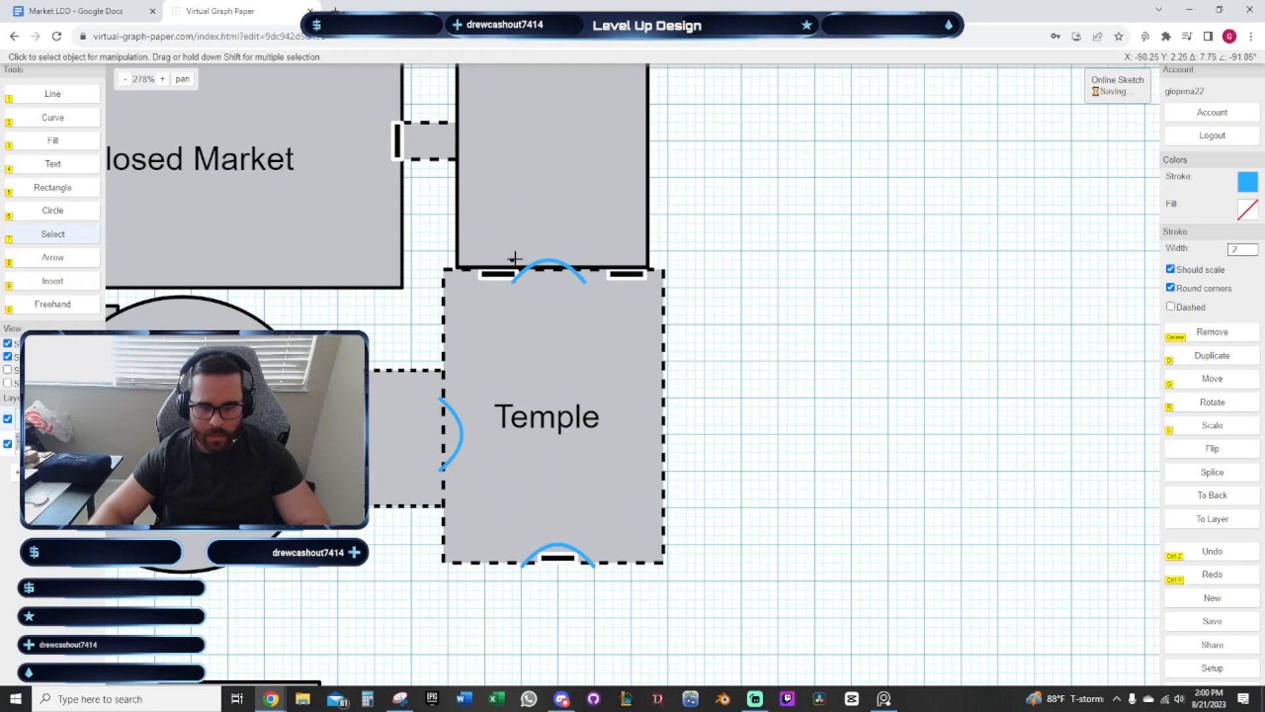
click(514, 258)
scroll(517, 258, up, 3)
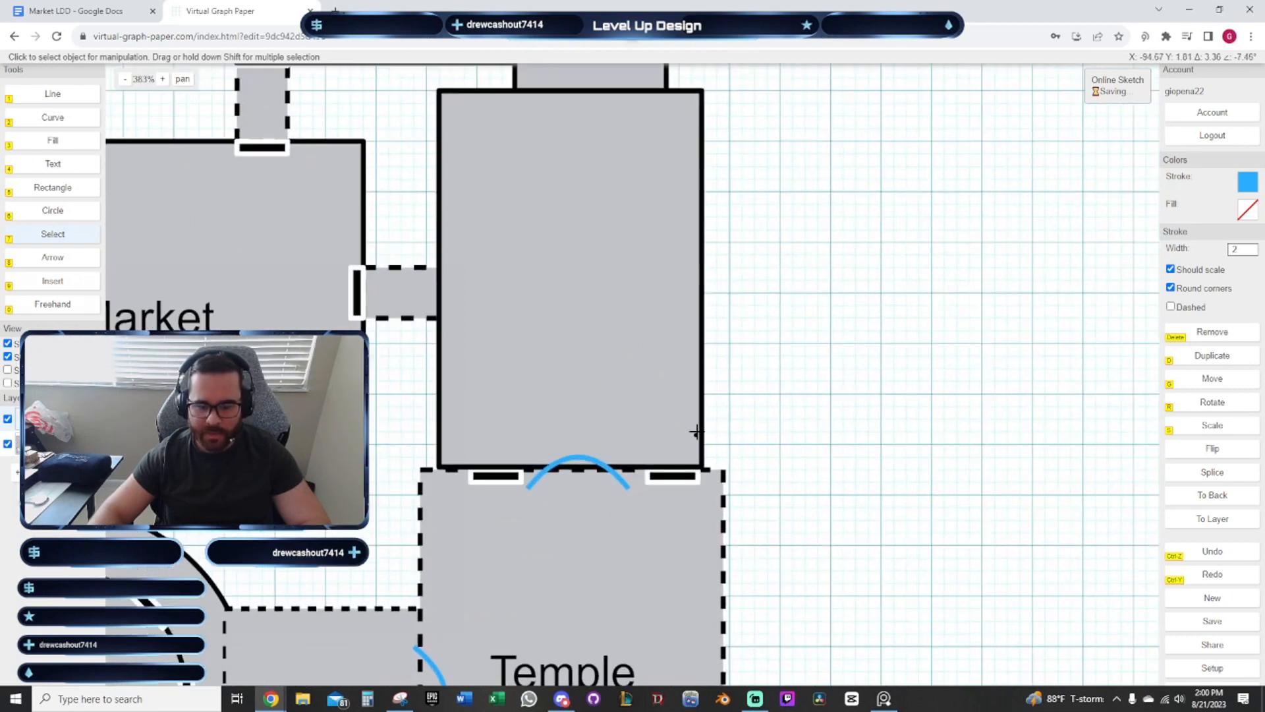
key(r)
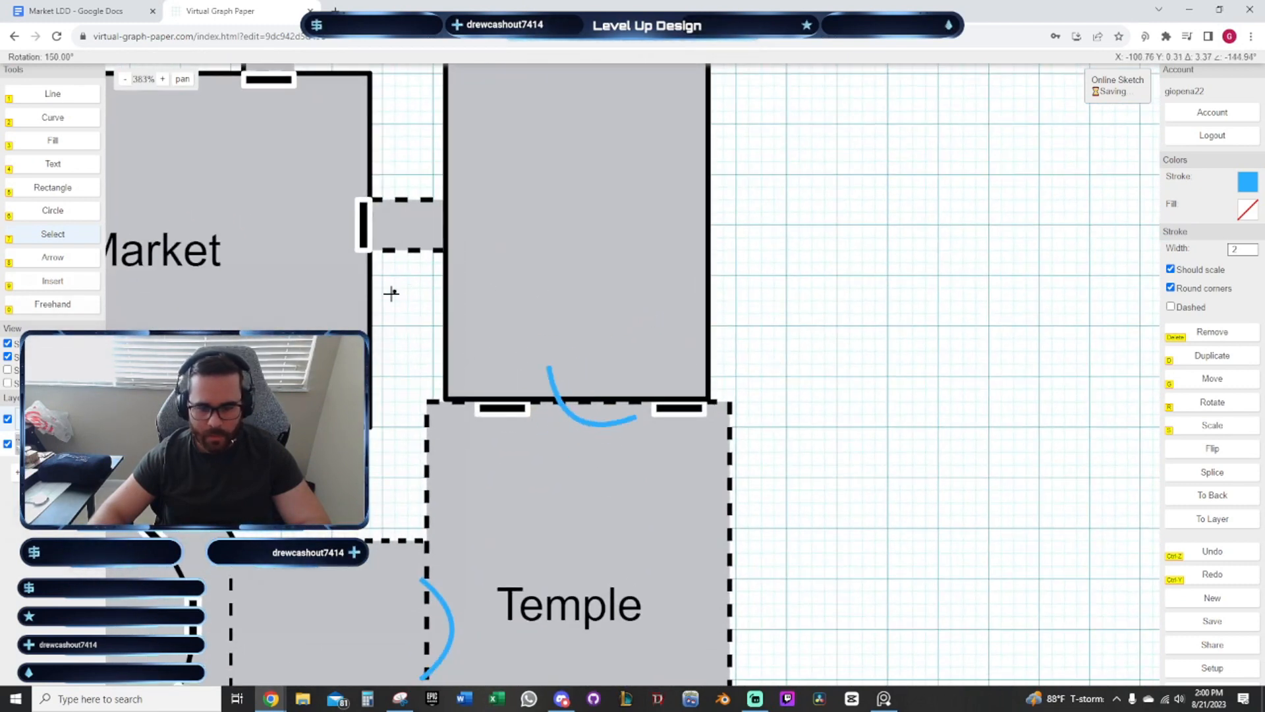
click(580, 389)
scroll(582, 385, up, 1)
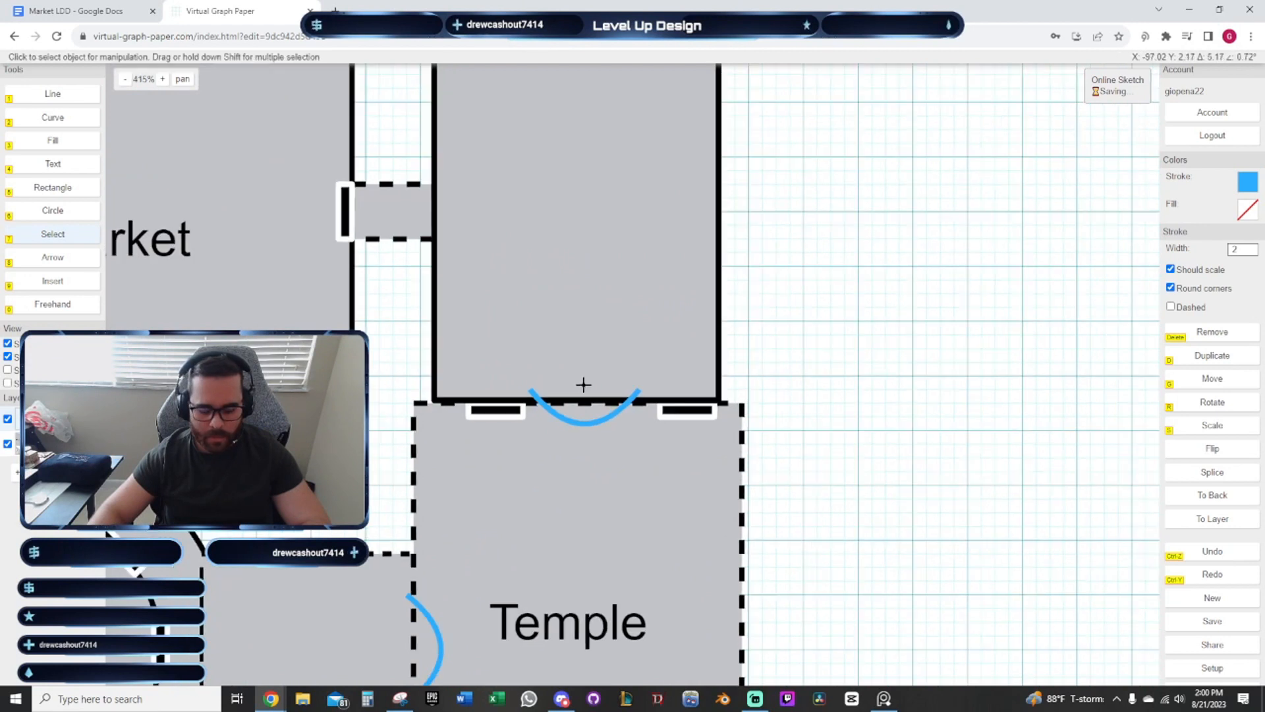
drag(565, 372, 524, 384)
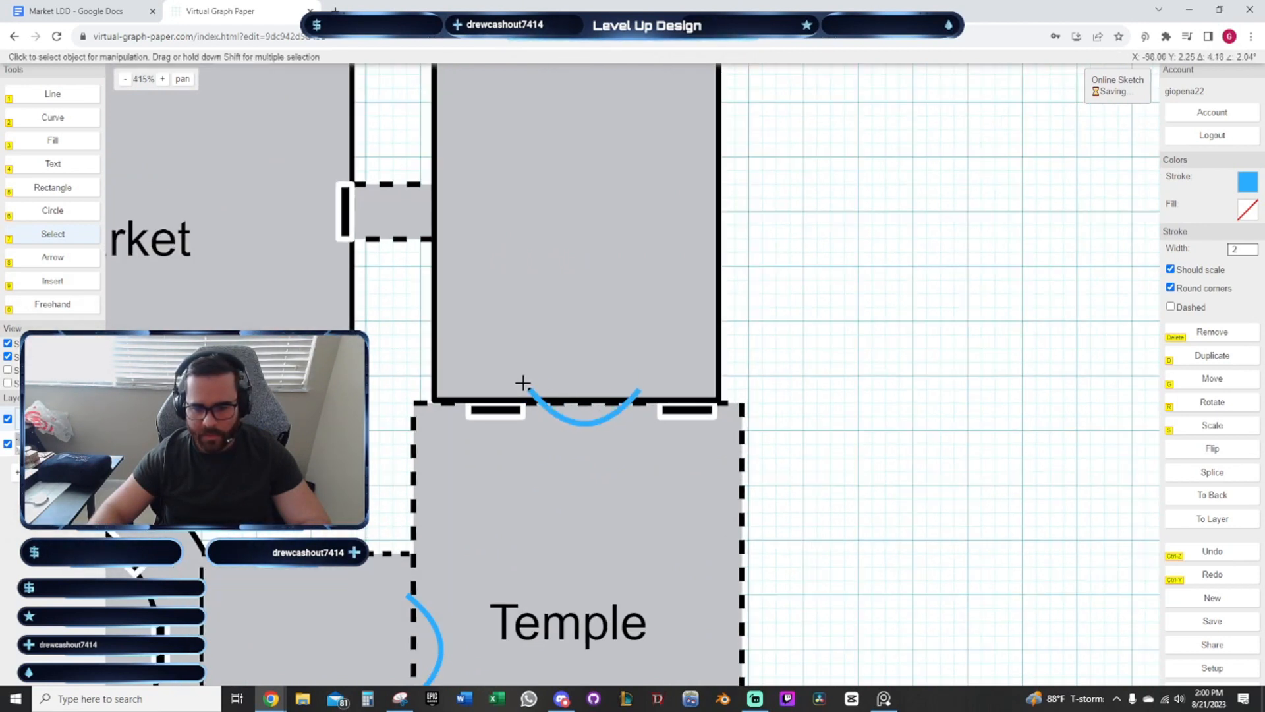
Delete the left entrance marker on the Temple's top wall and move the right one to the wall's middle, inside the arch
click(508, 406)
click(519, 429)
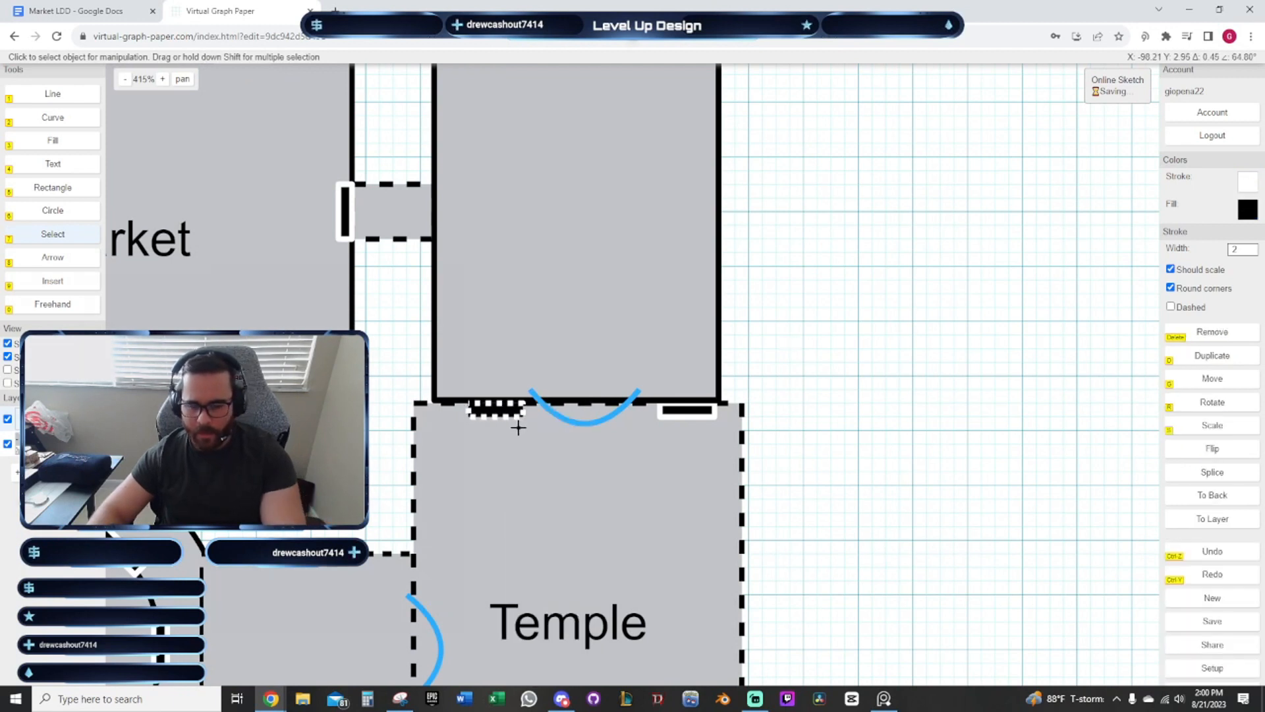
key(Delete)
click(673, 417)
click(685, 440)
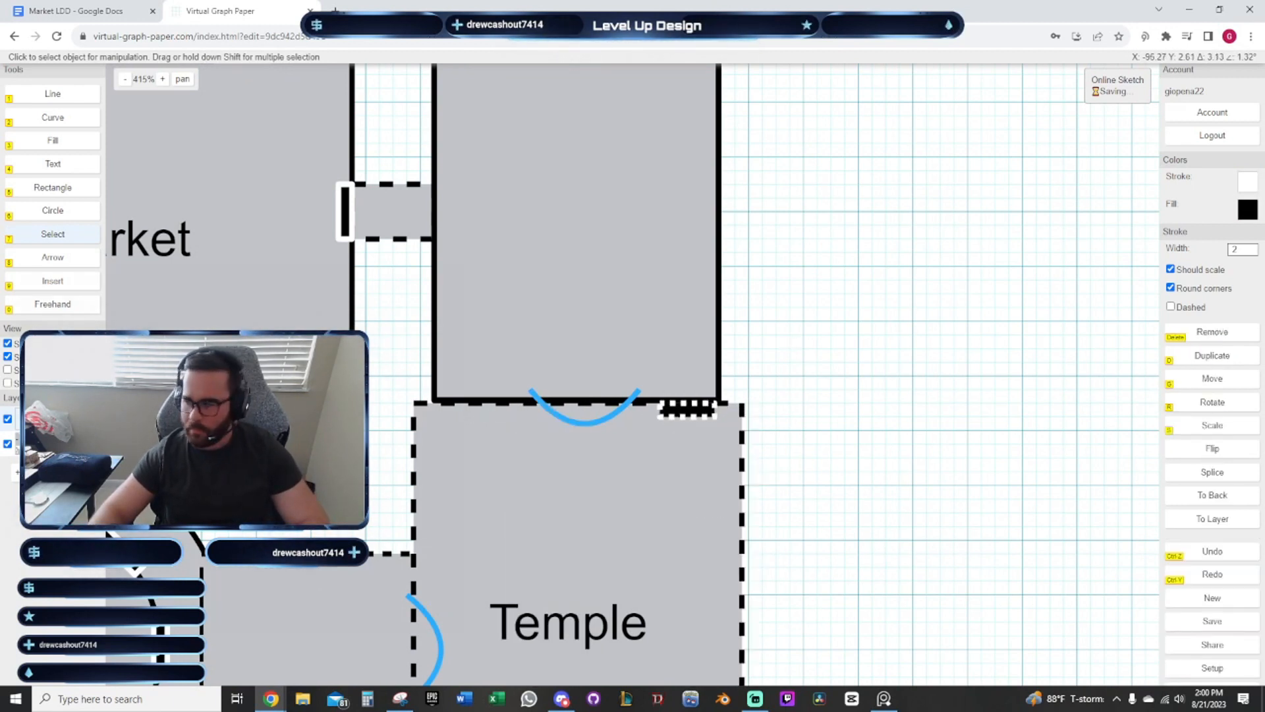
drag(660, 394, 551, 393)
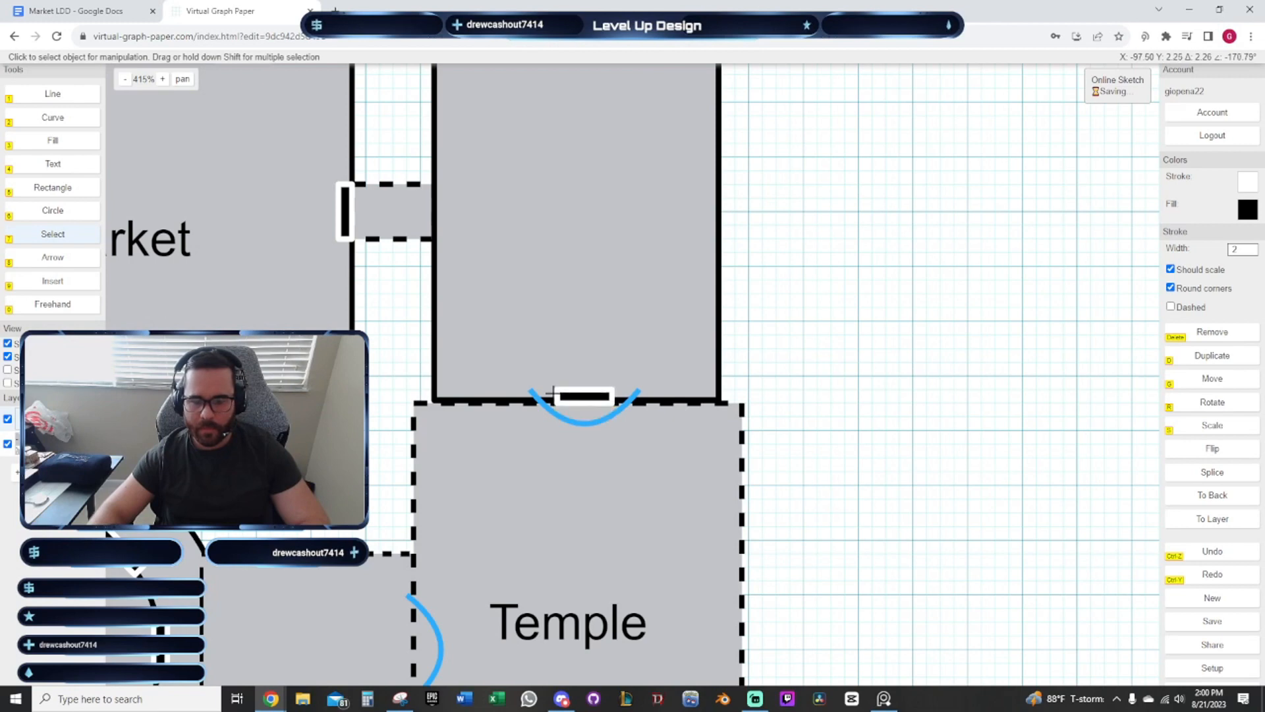
click(777, 399)
Review how the long lower room sits relative to the Open Market and the Temple
scroll(884, 437, down, 5)
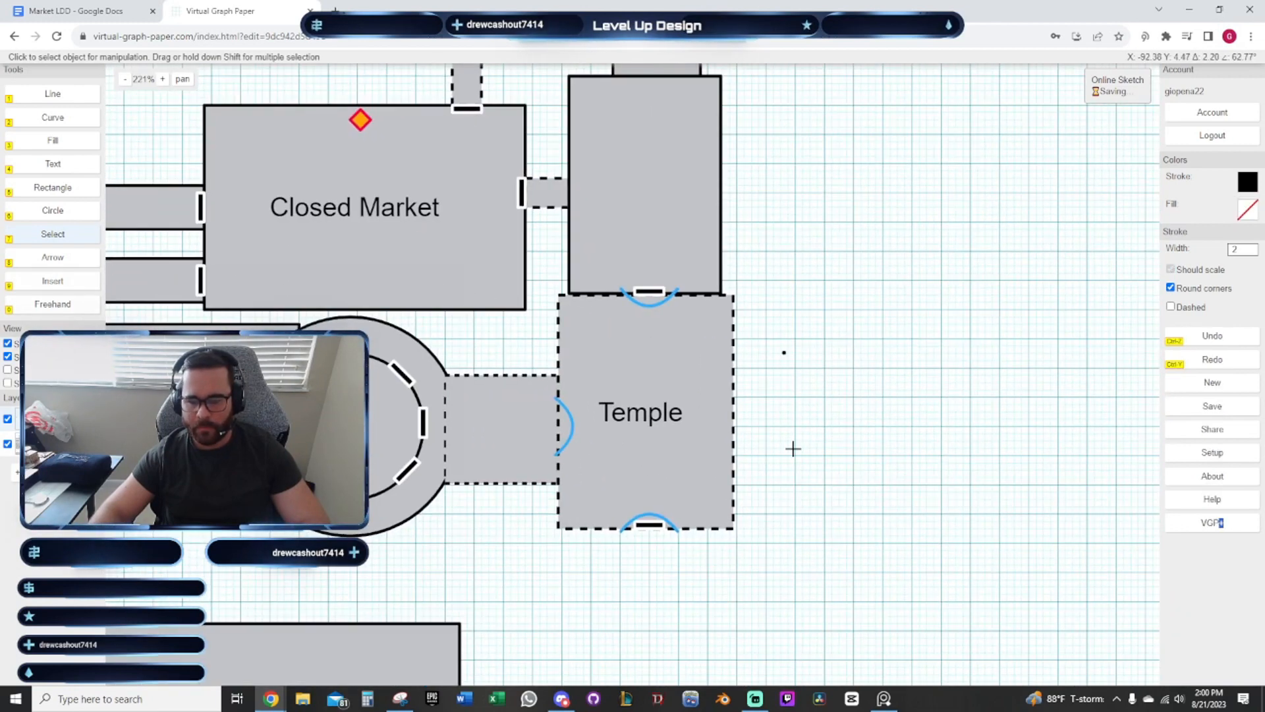
scroll(781, 588, down, 2)
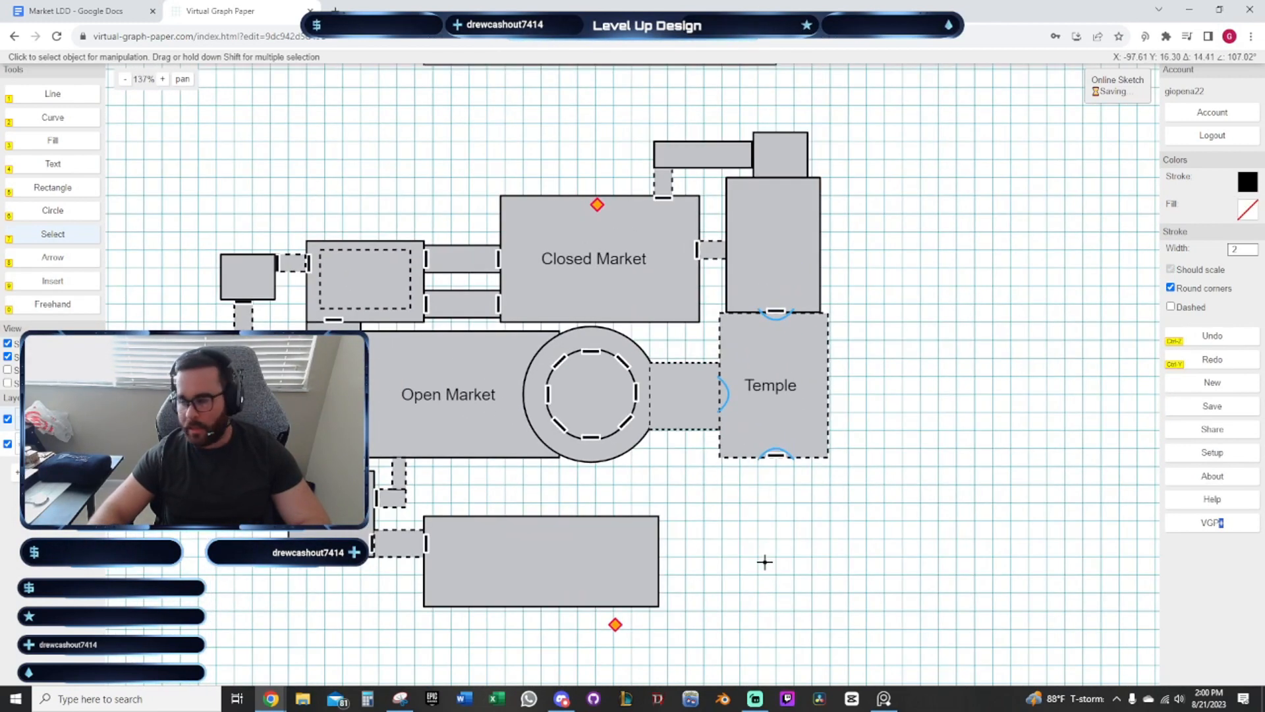
drag(809, 555, 808, 498)
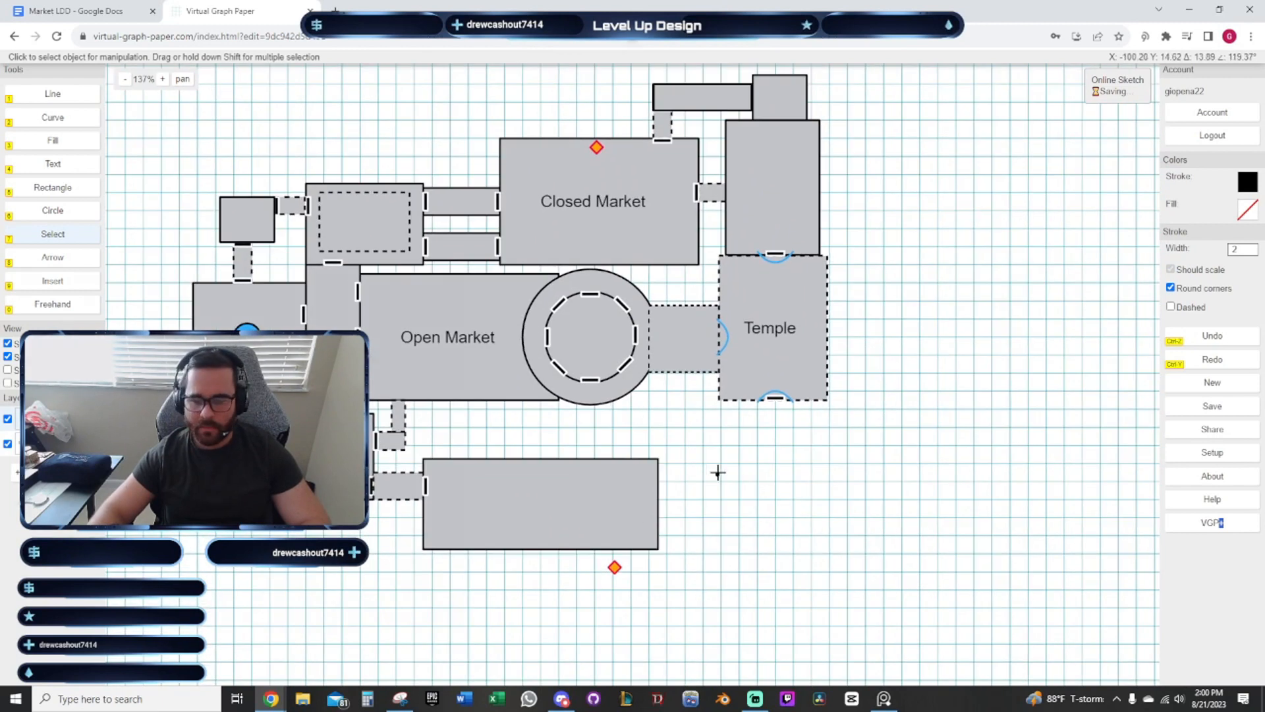
scroll(682, 514, up, 1)
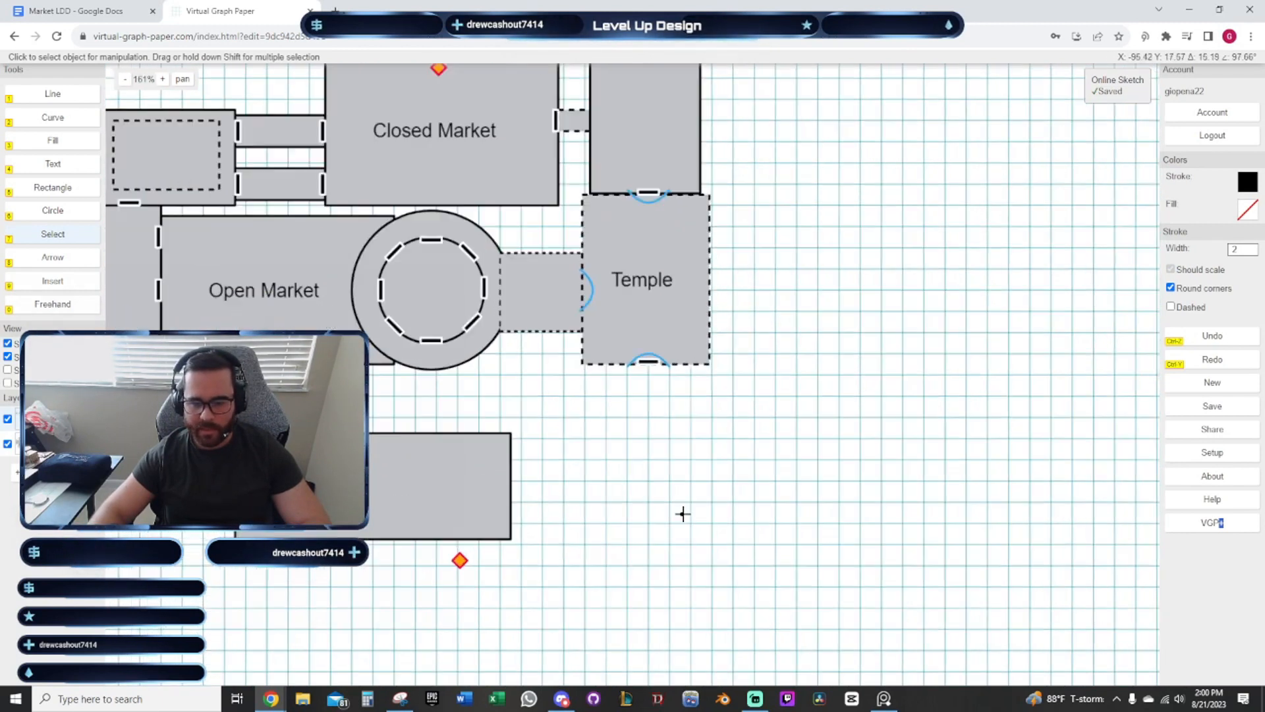
scroll(714, 465, up, 1)
drag(285, 521, 383, 531)
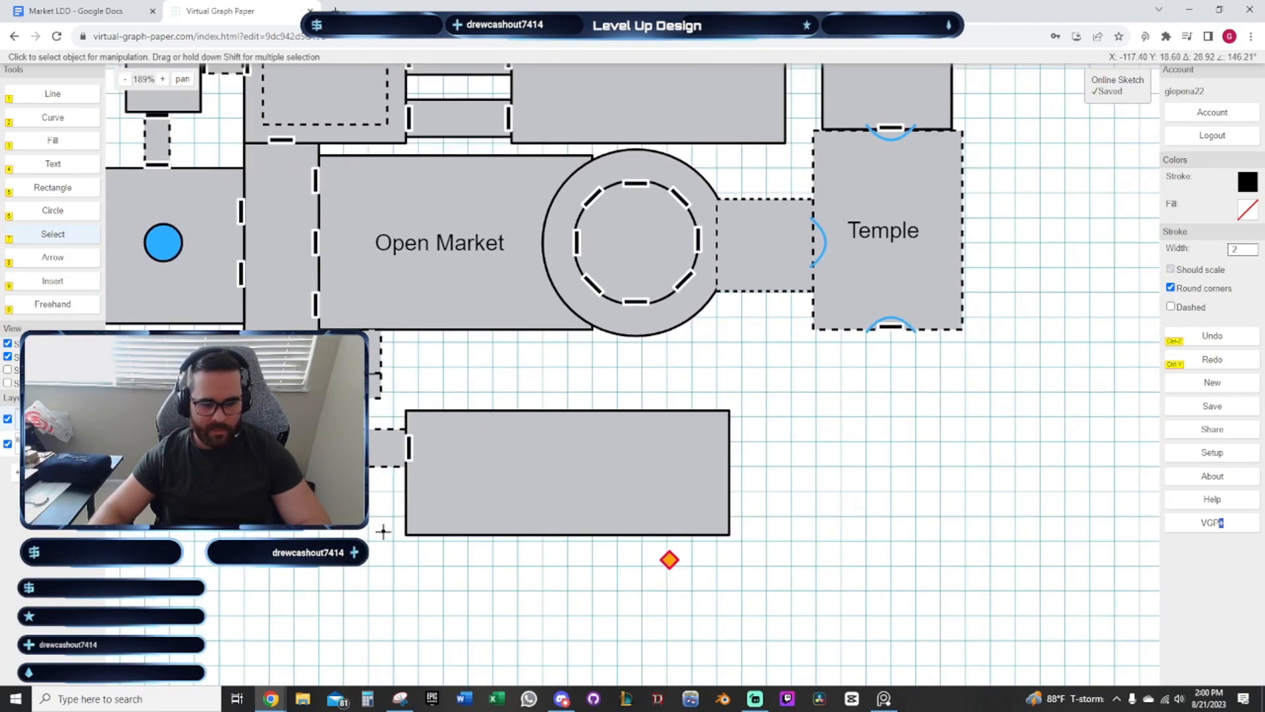
scroll(427, 499, up, 2)
drag(567, 322, 501, 381)
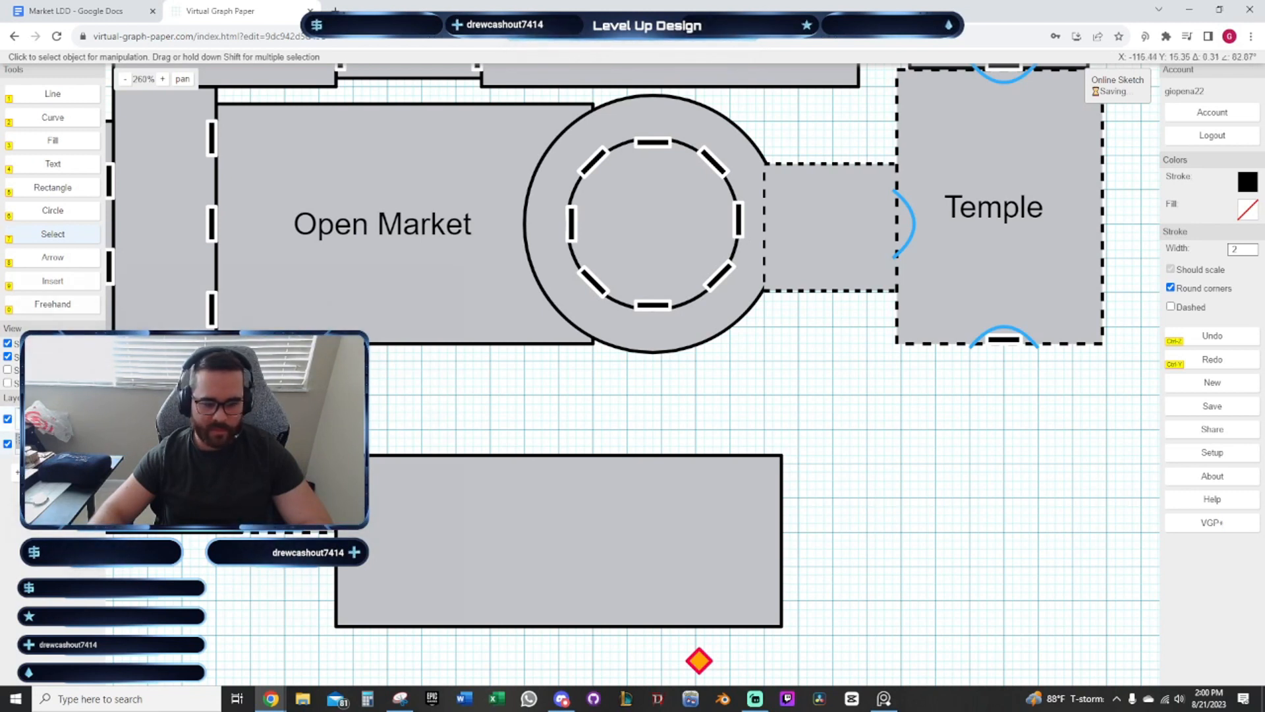
Duplicate the entrance marker on the long lower room's left wall, rotate the copy horizontal and place it on the room's top wall
click(332, 510)
click(360, 538)
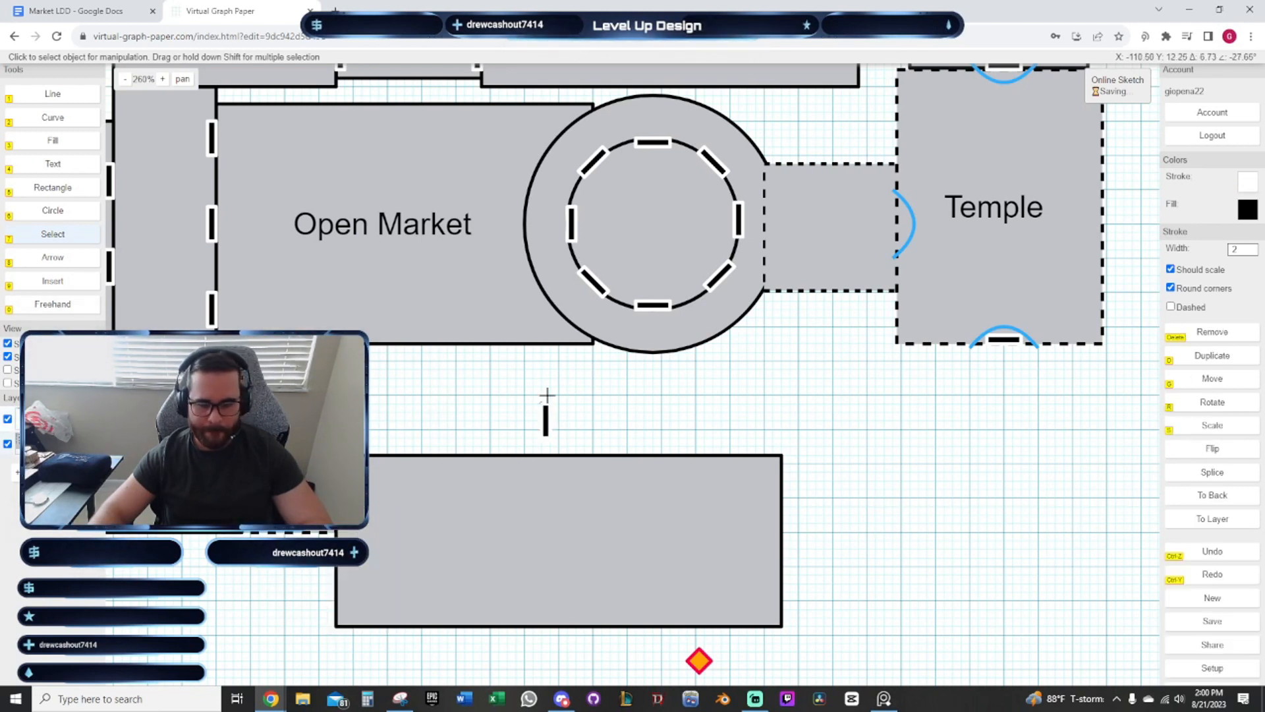
drag(576, 398, 621, 409)
key(r)
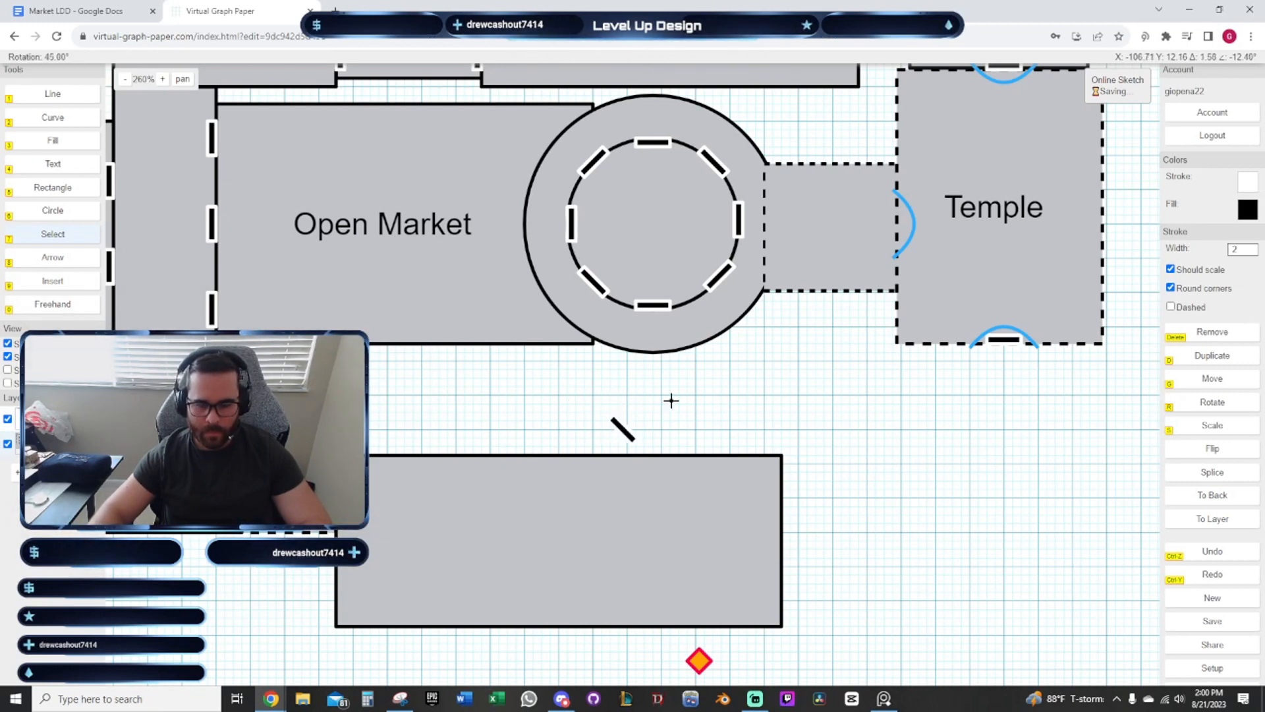
click(629, 395)
scroll(694, 409, up, 1)
scroll(695, 410, up, 1)
drag(572, 433, 569, 460)
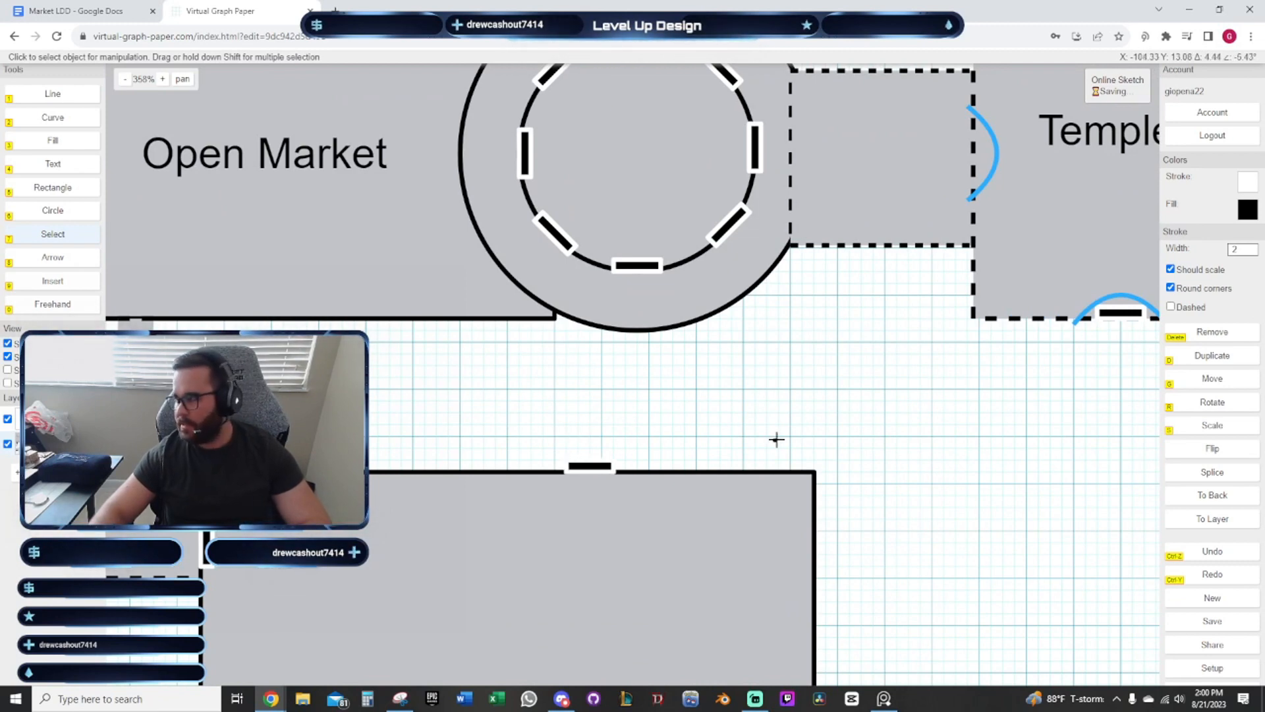
Examine the open space between the long lower room, the round Open Market area and the Temple for possible connections
drag(800, 429, 706, 427)
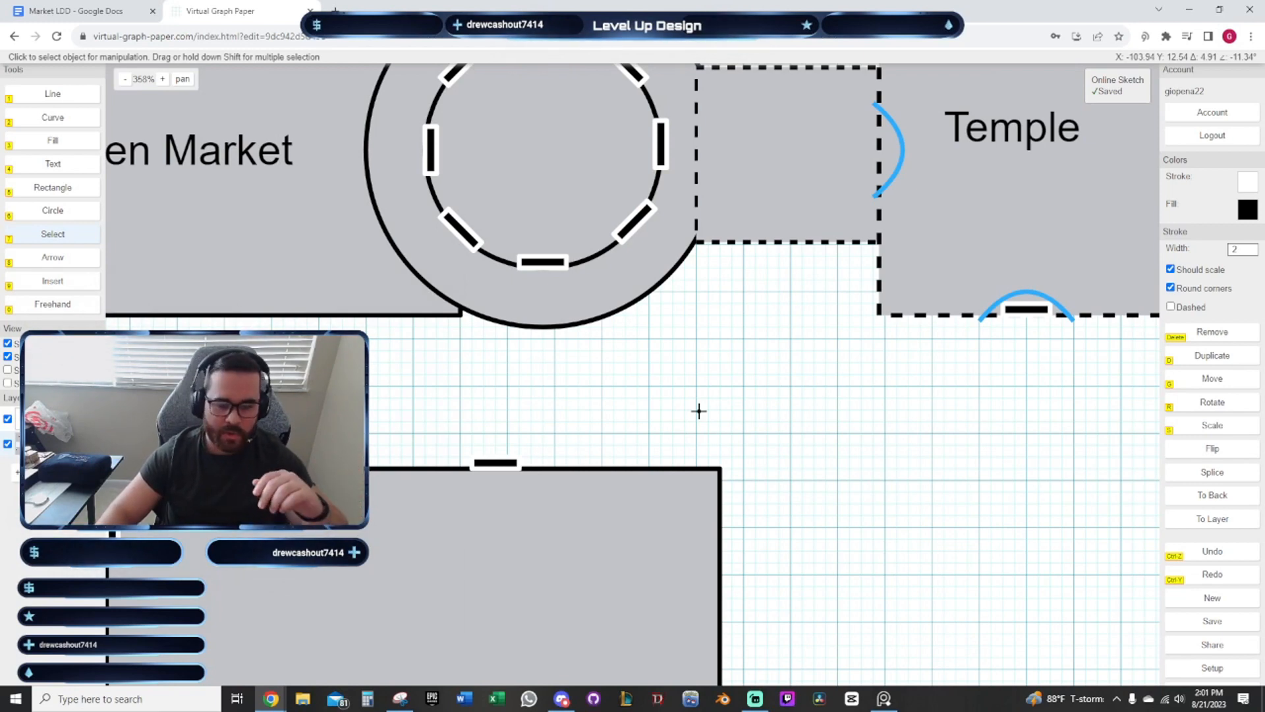
scroll(699, 410, down, 4)
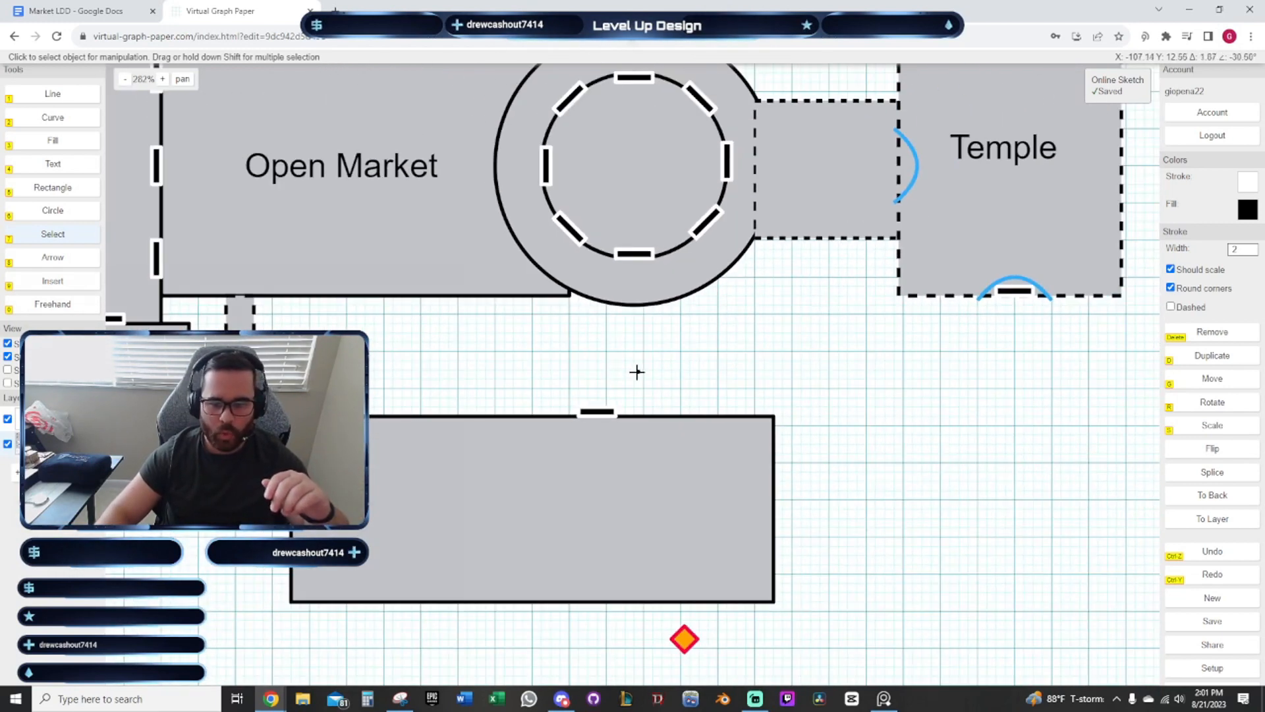
drag(636, 372, 593, 417)
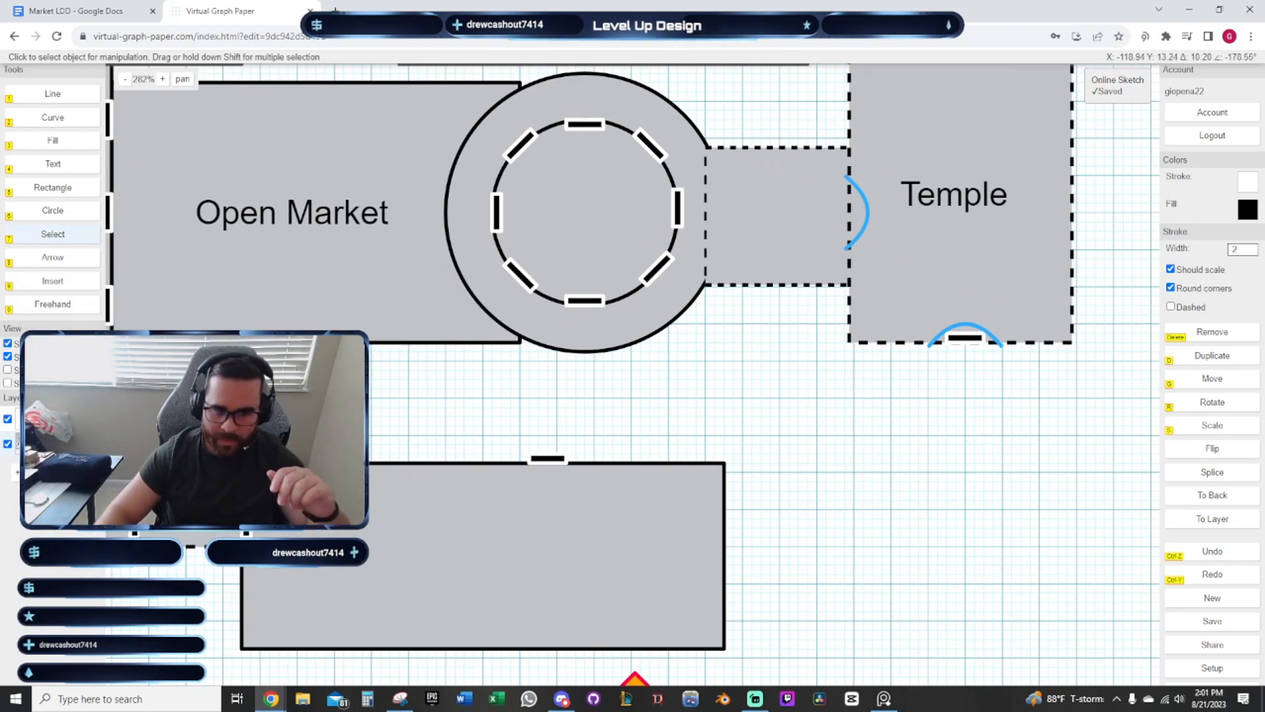
drag(612, 377, 731, 443)
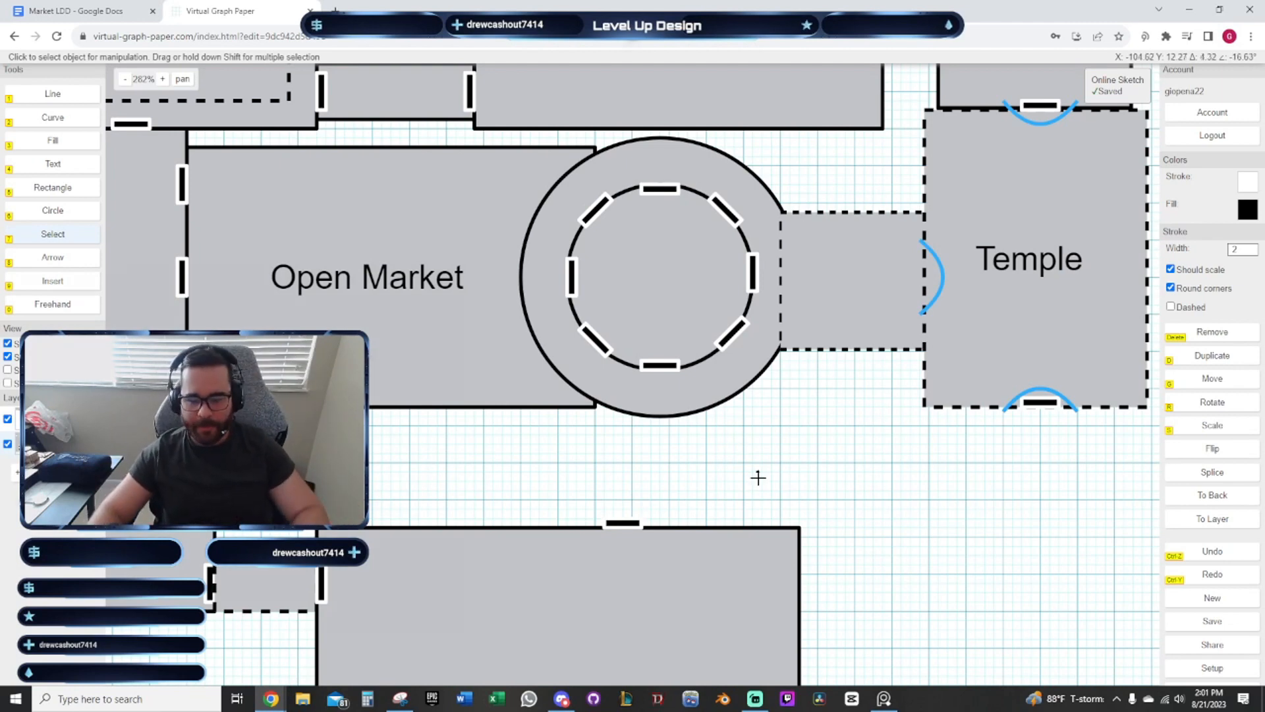
drag(875, 513, 741, 359)
scroll(844, 372, down, 2)
scroll(757, 363, up, 2)
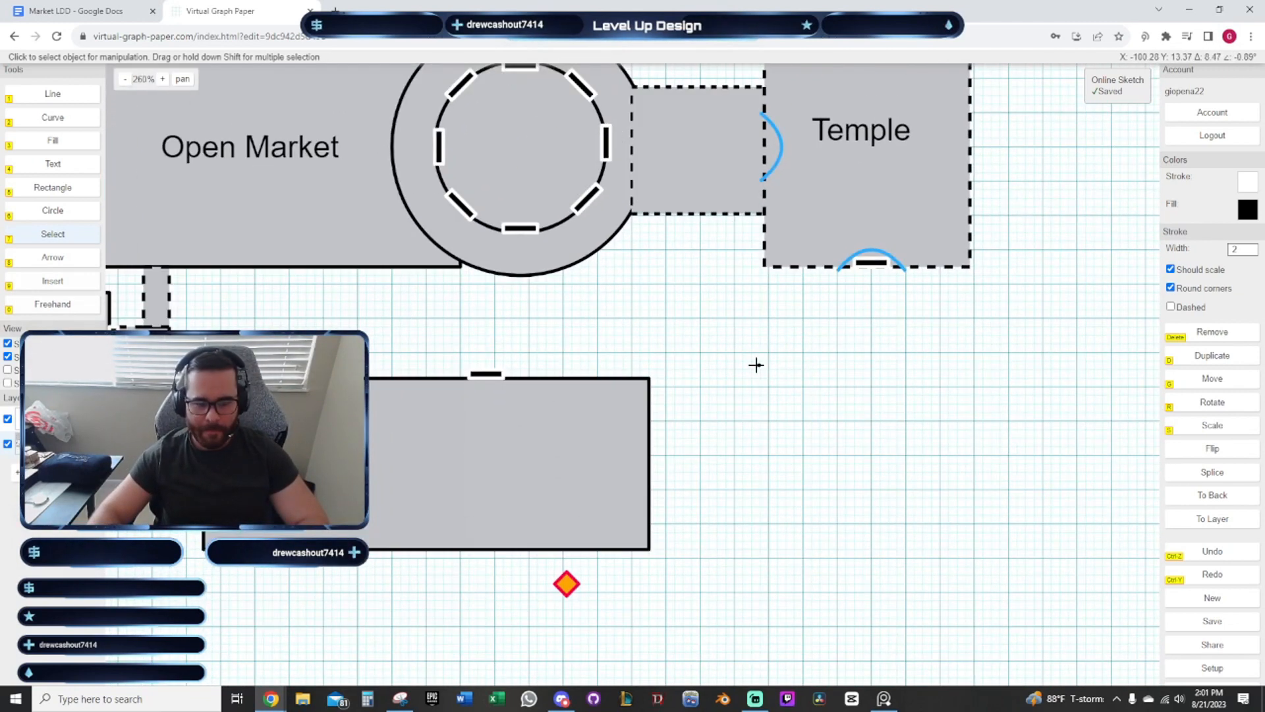
drag(519, 384, 627, 406)
Duplicate the dashed passage and both its entrance markers from the long lower room's left wall onto its right wall
click(317, 448)
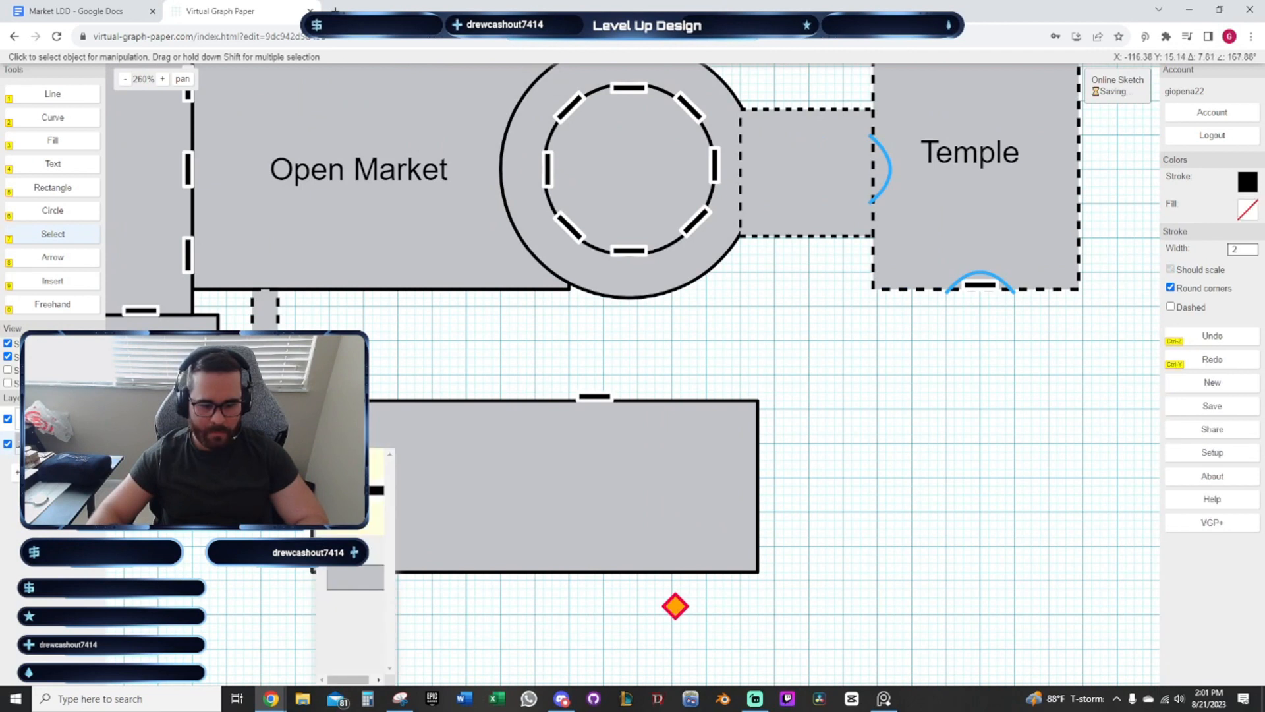
click(346, 475)
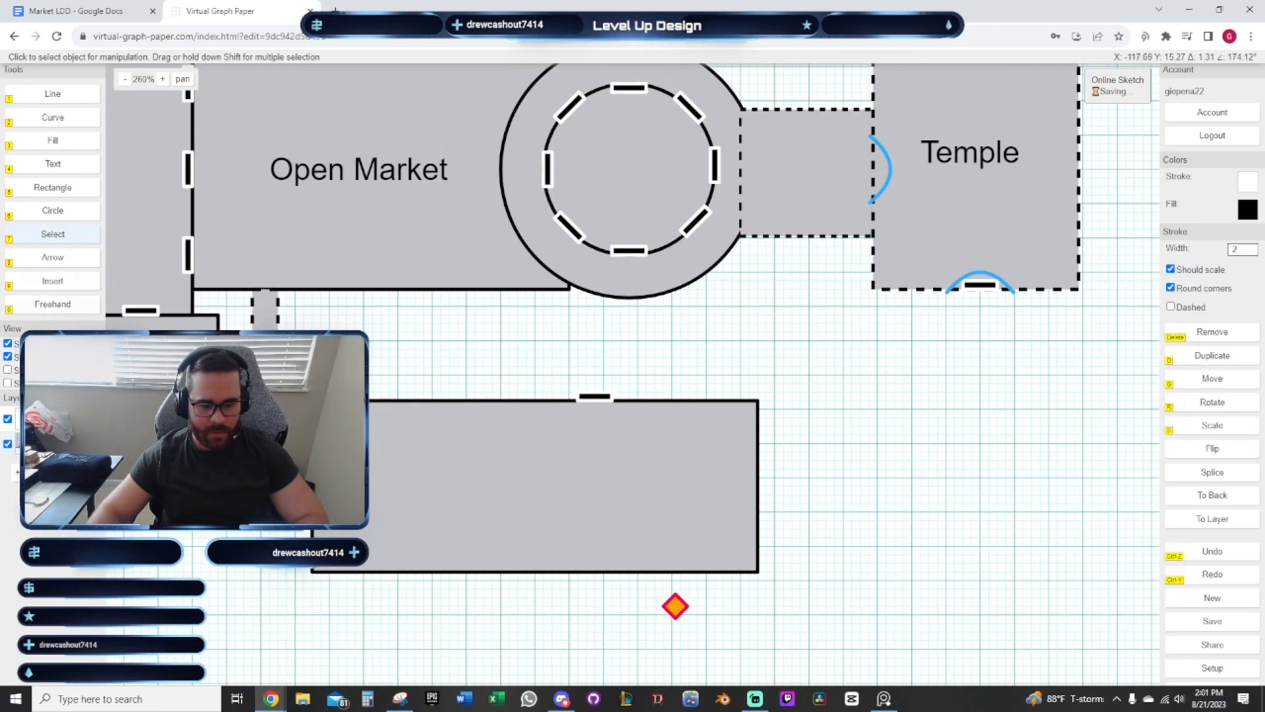
click(260, 452)
click(252, 474)
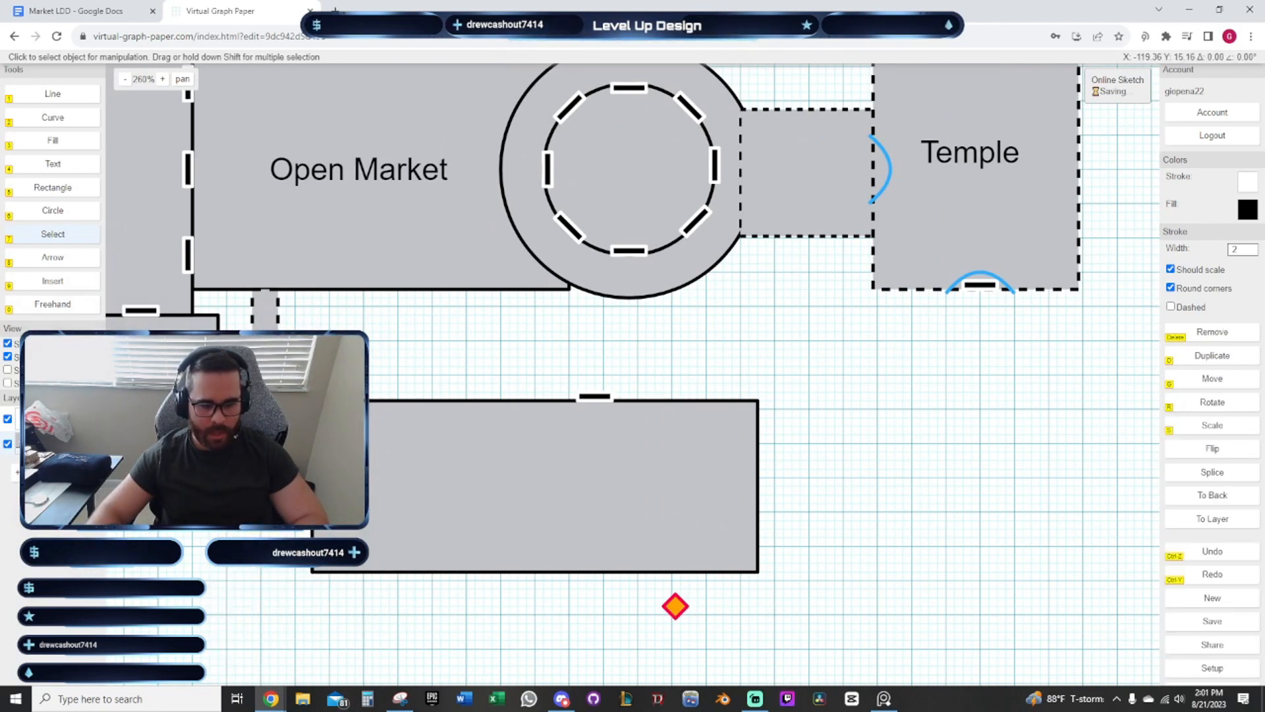
key(d)
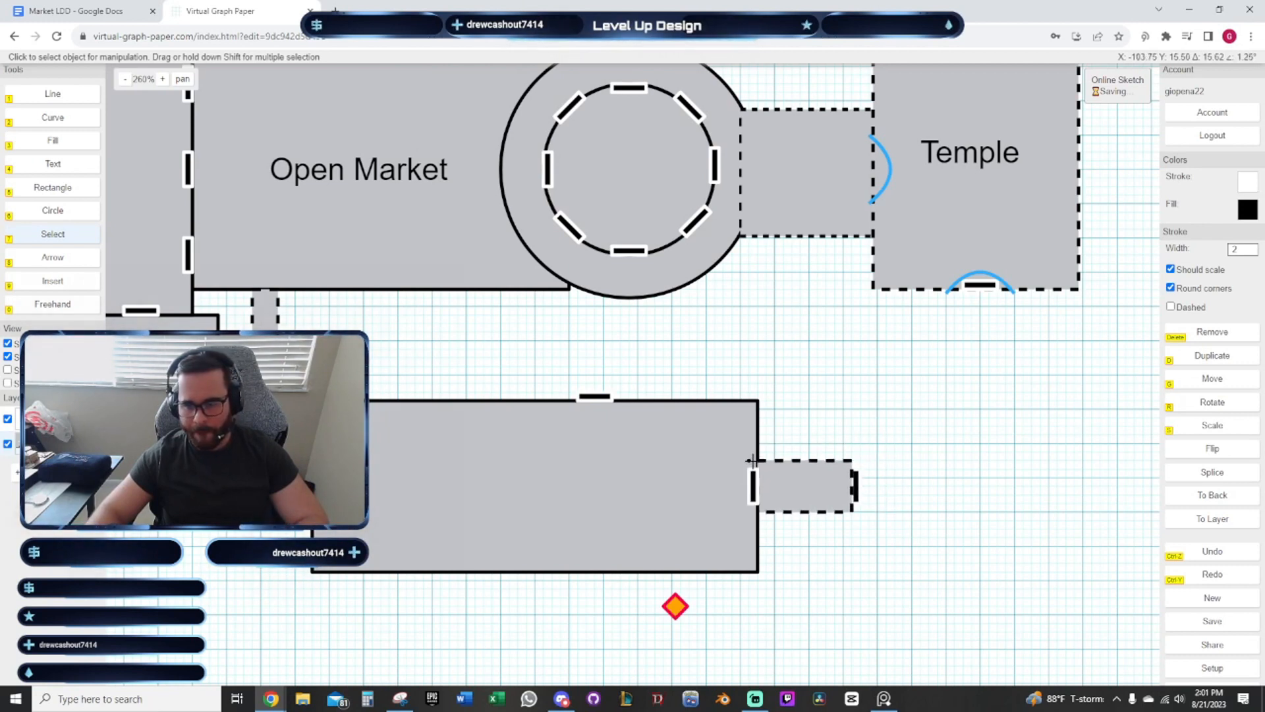
drag(952, 406, 750, 516)
scroll(812, 502, down, 3)
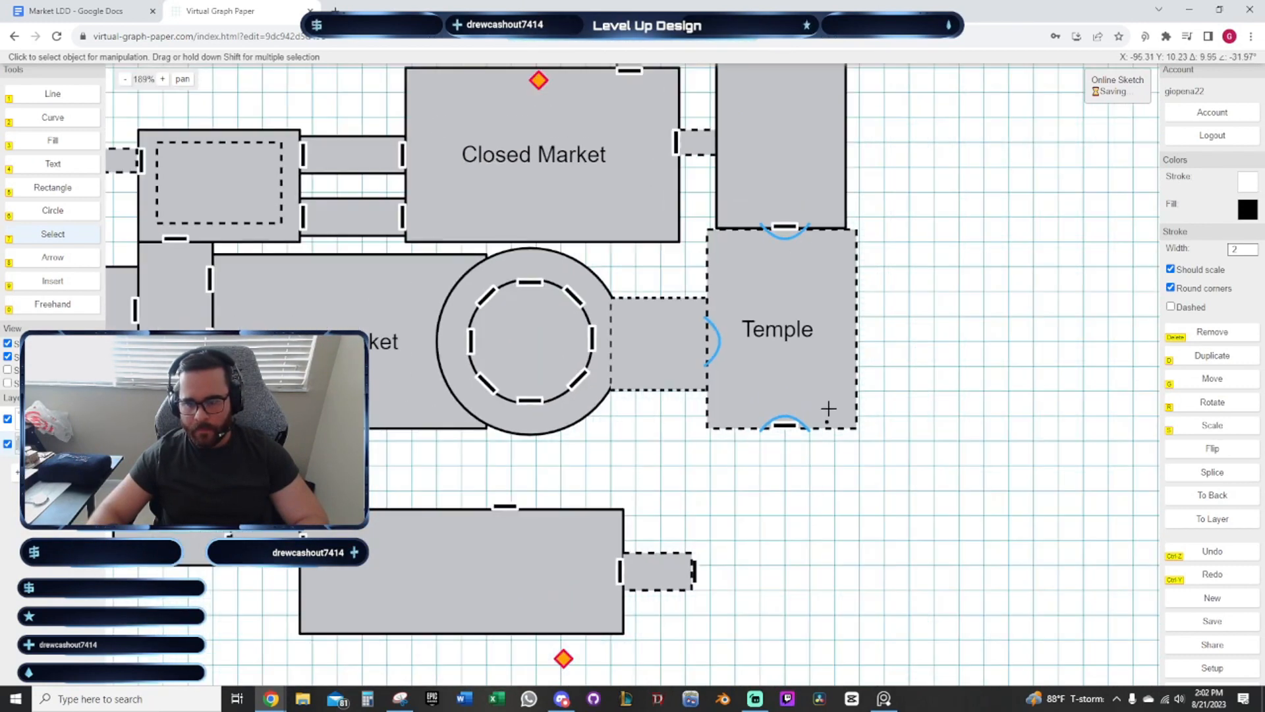
Change the Temple room's outline from dashed to solid
click(819, 374)
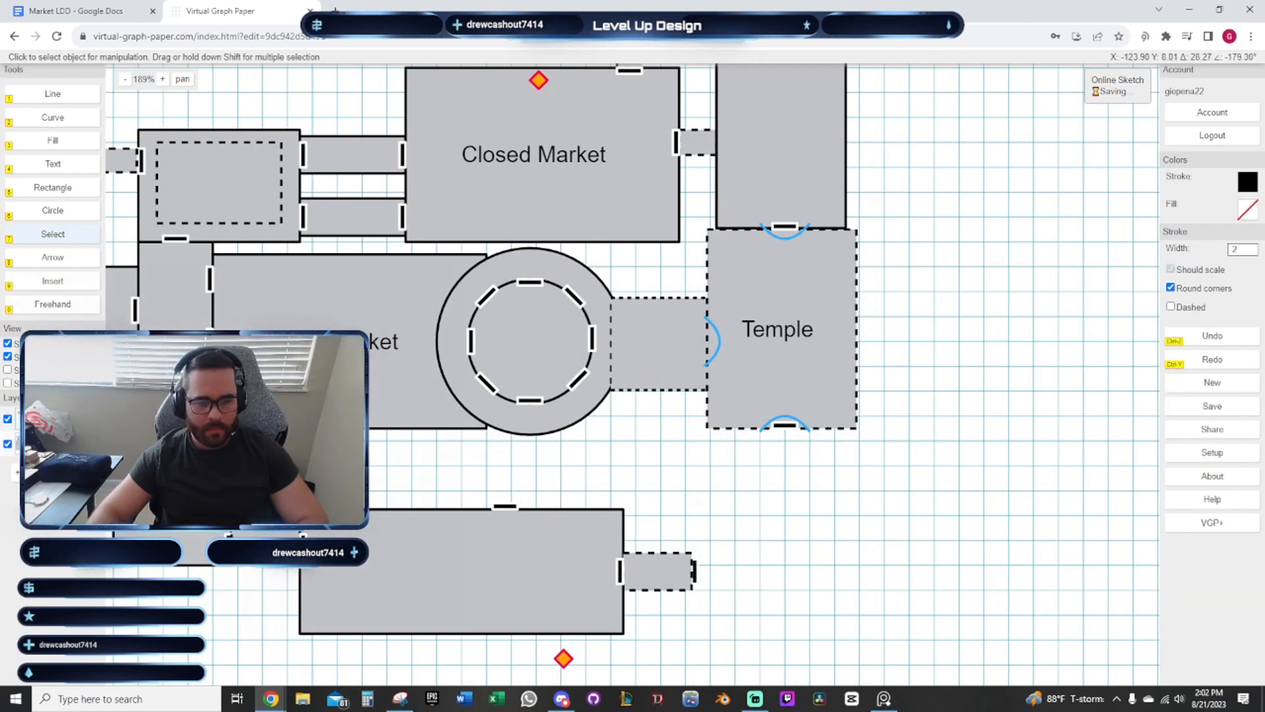
click(806, 374)
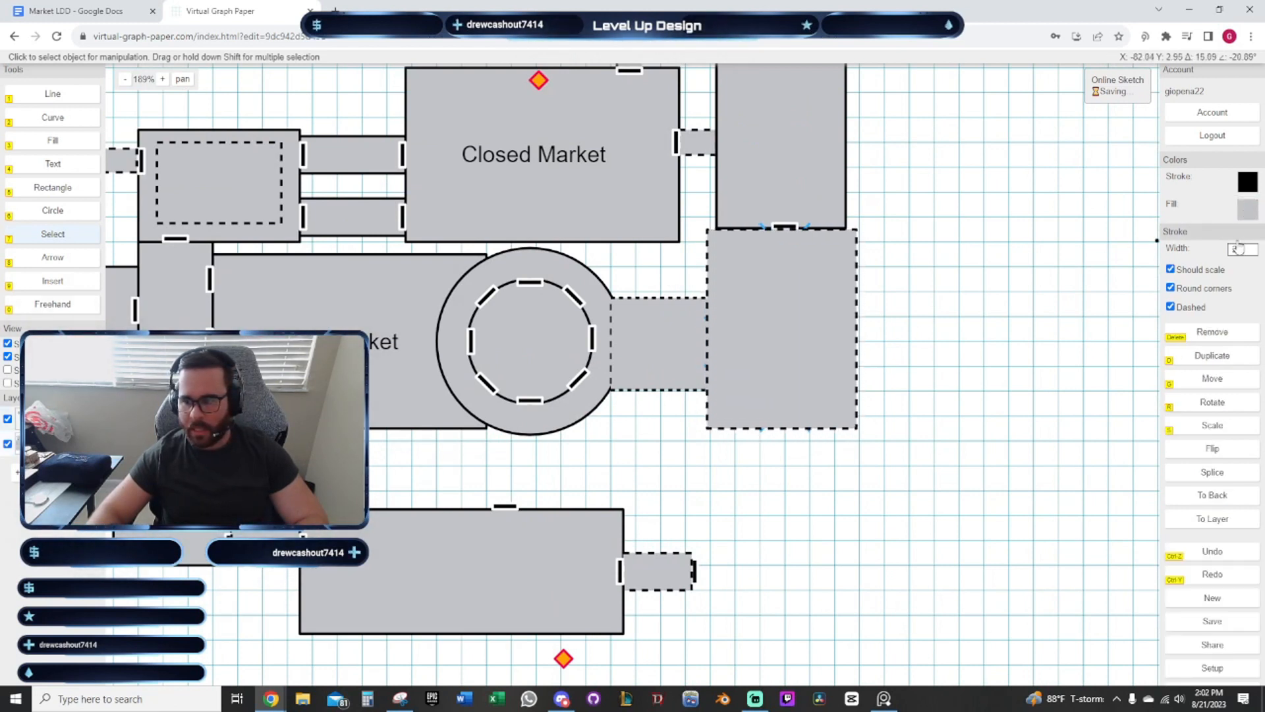
click(1170, 307)
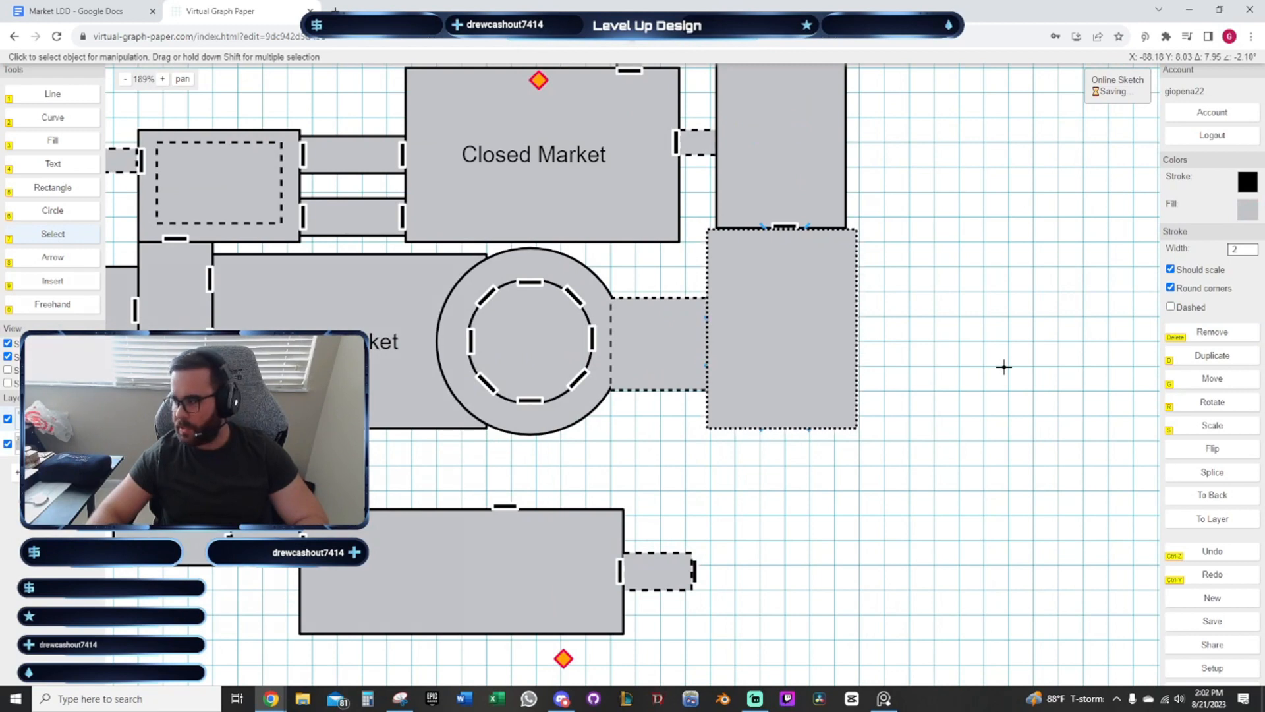
click(1002, 364)
Examine the empty area below the Temple and beside the long lower room's right-hand passage as a spot for another room
scroll(791, 442, down, 3)
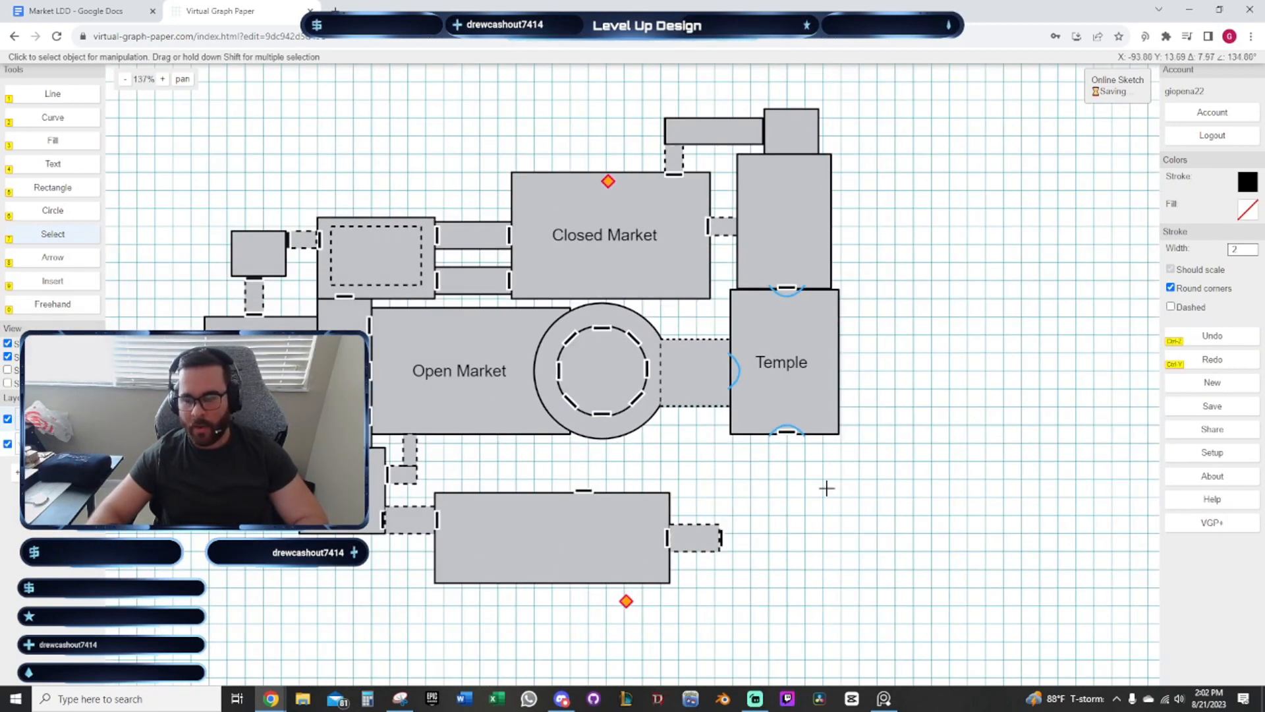
drag(810, 494, 765, 451)
scroll(743, 453, up, 2)
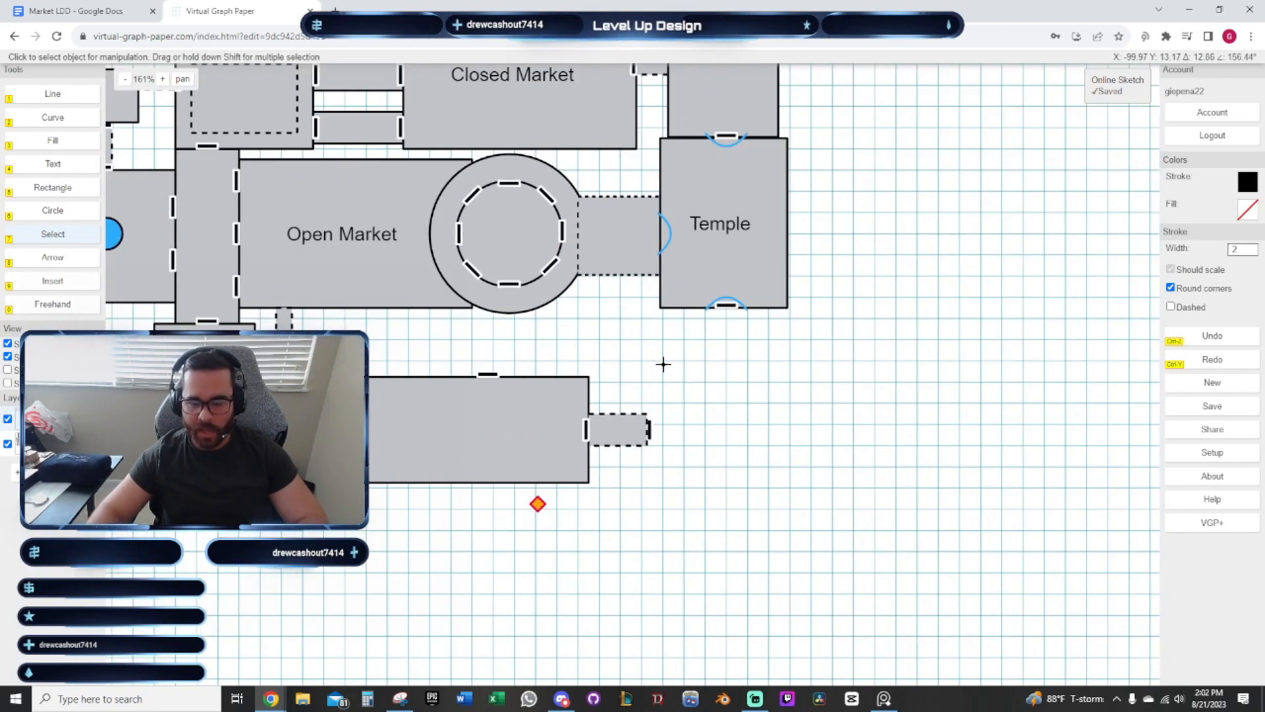
scroll(663, 363, up, 5)
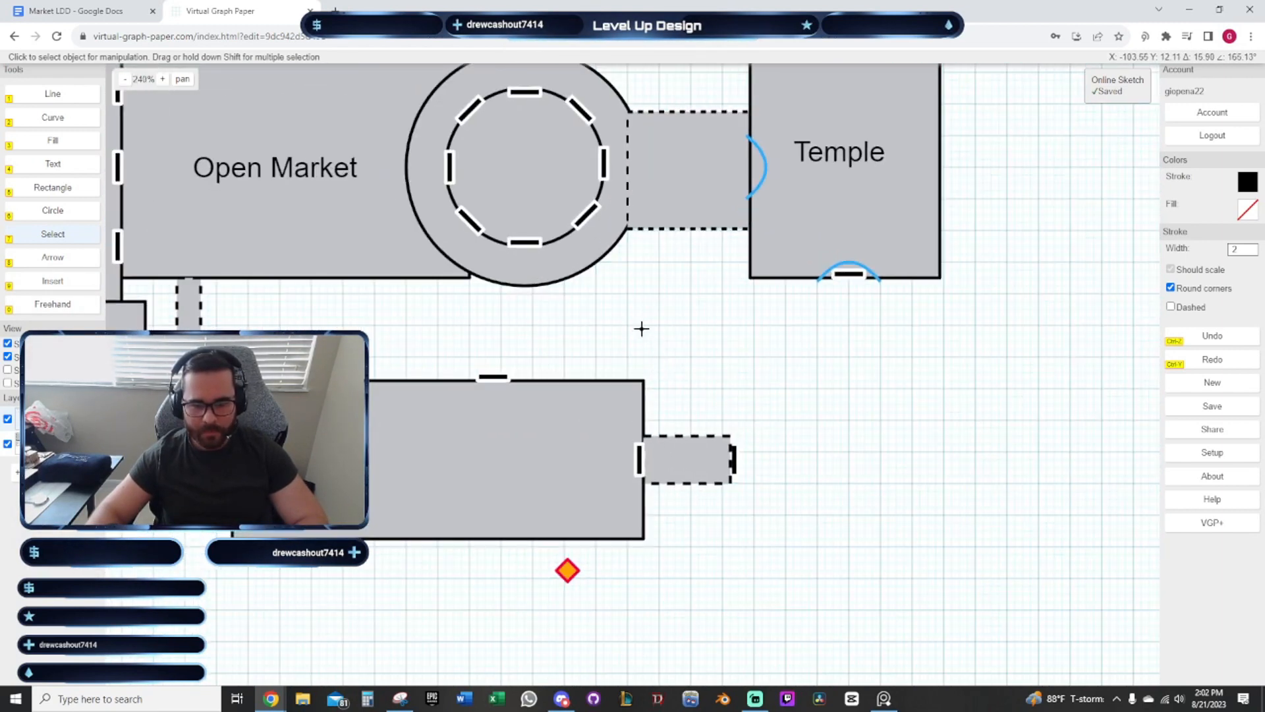
drag(705, 374, 593, 392)
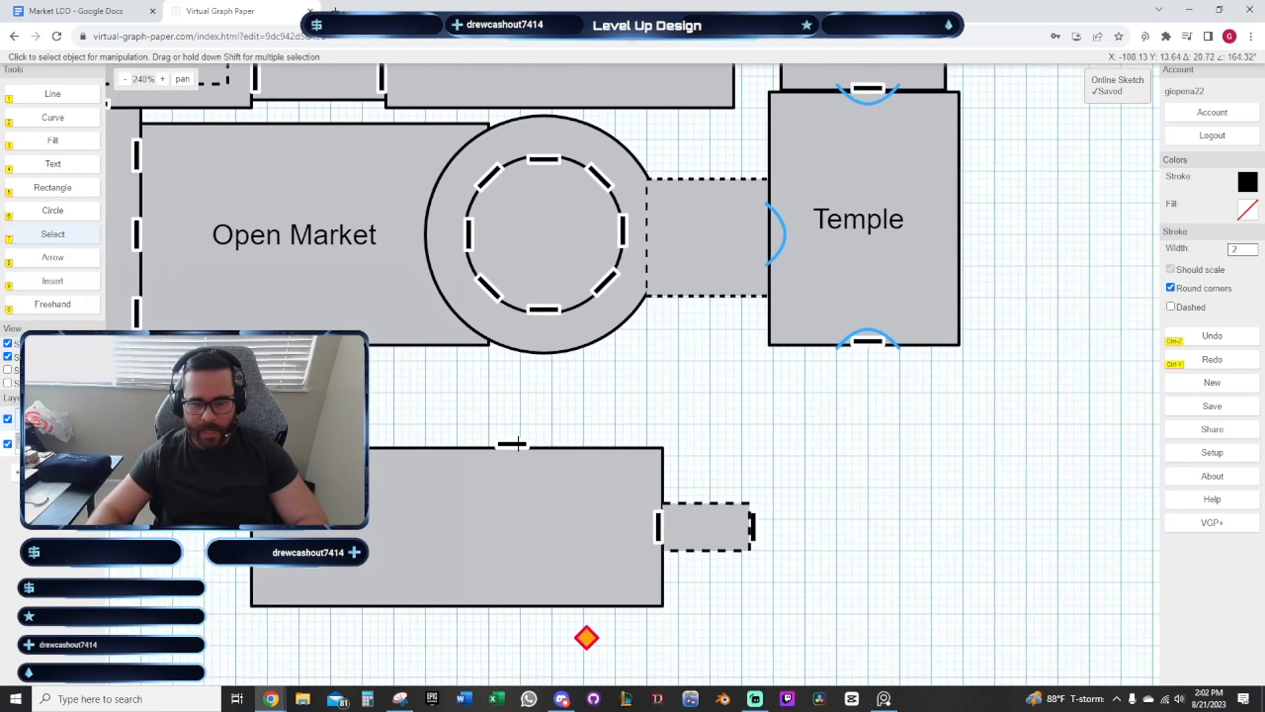
mouse_move(518, 445)
mouse_down()
mouse_move(514, 429)
mouse_move(633, 392)
mouse_move(618, 367)
mouse_move(671, 381)
mouse_up()
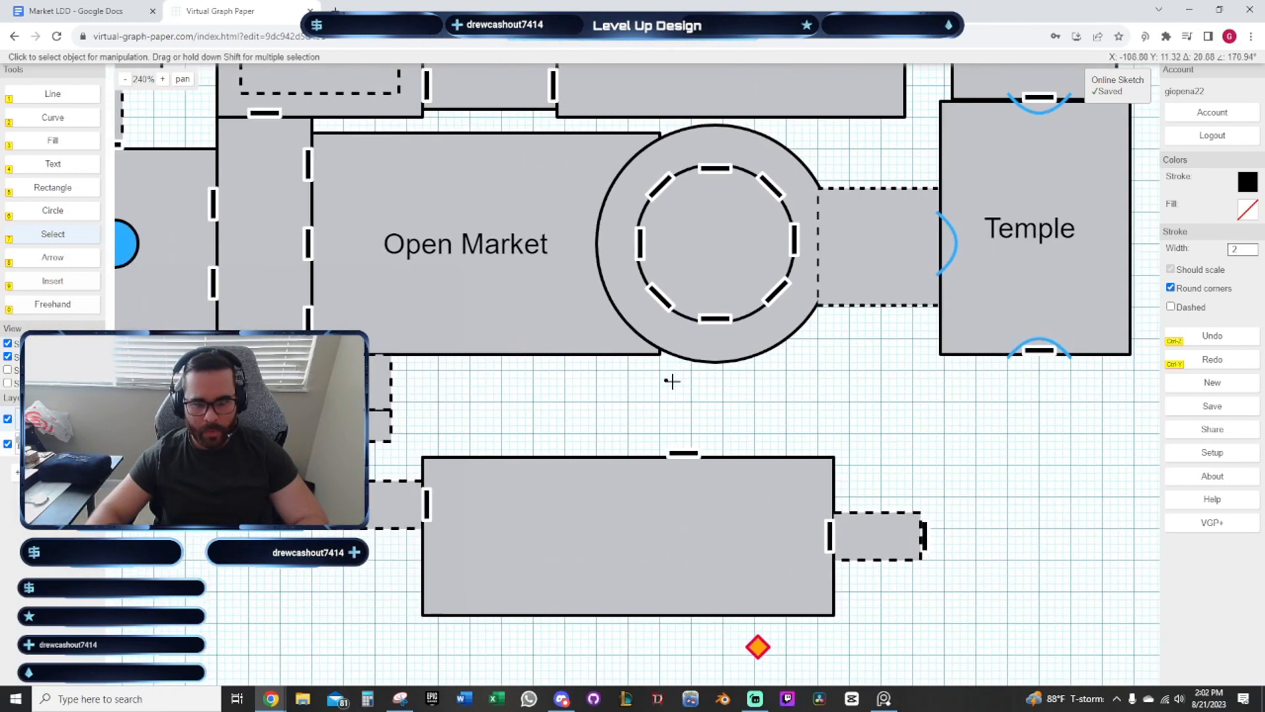
scroll(671, 381, up, 3)
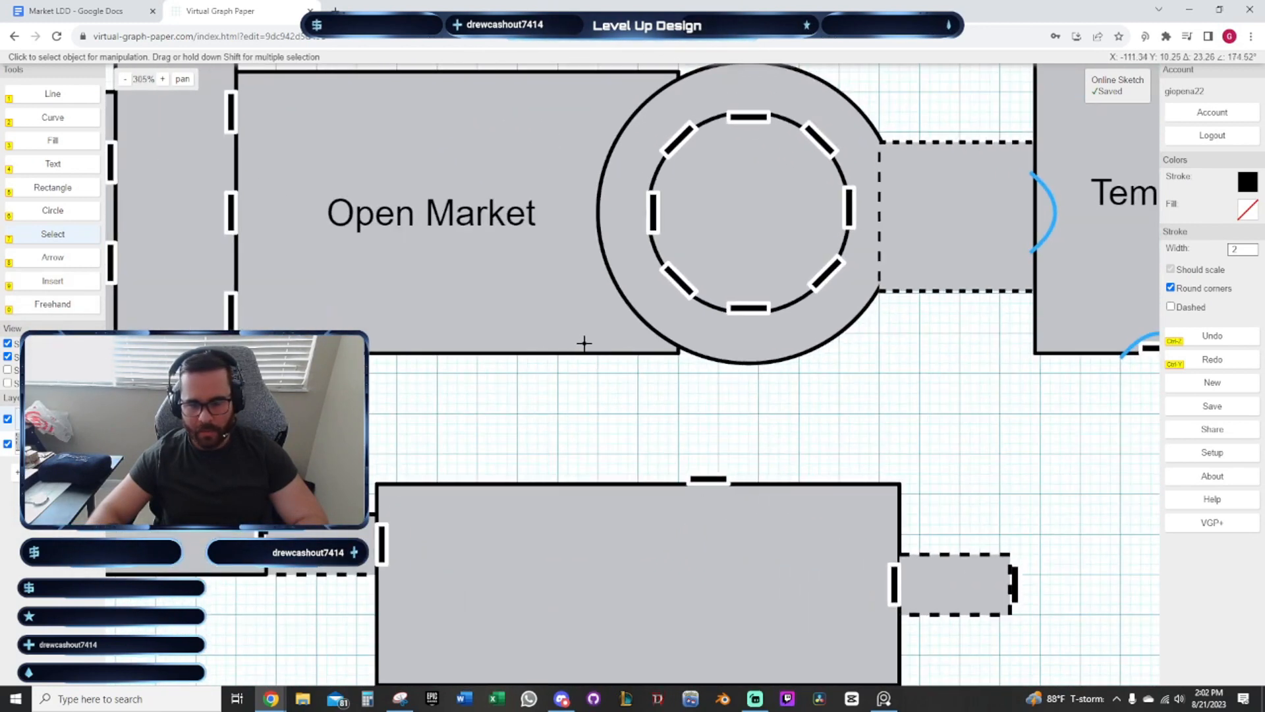
drag(833, 412, 660, 495)
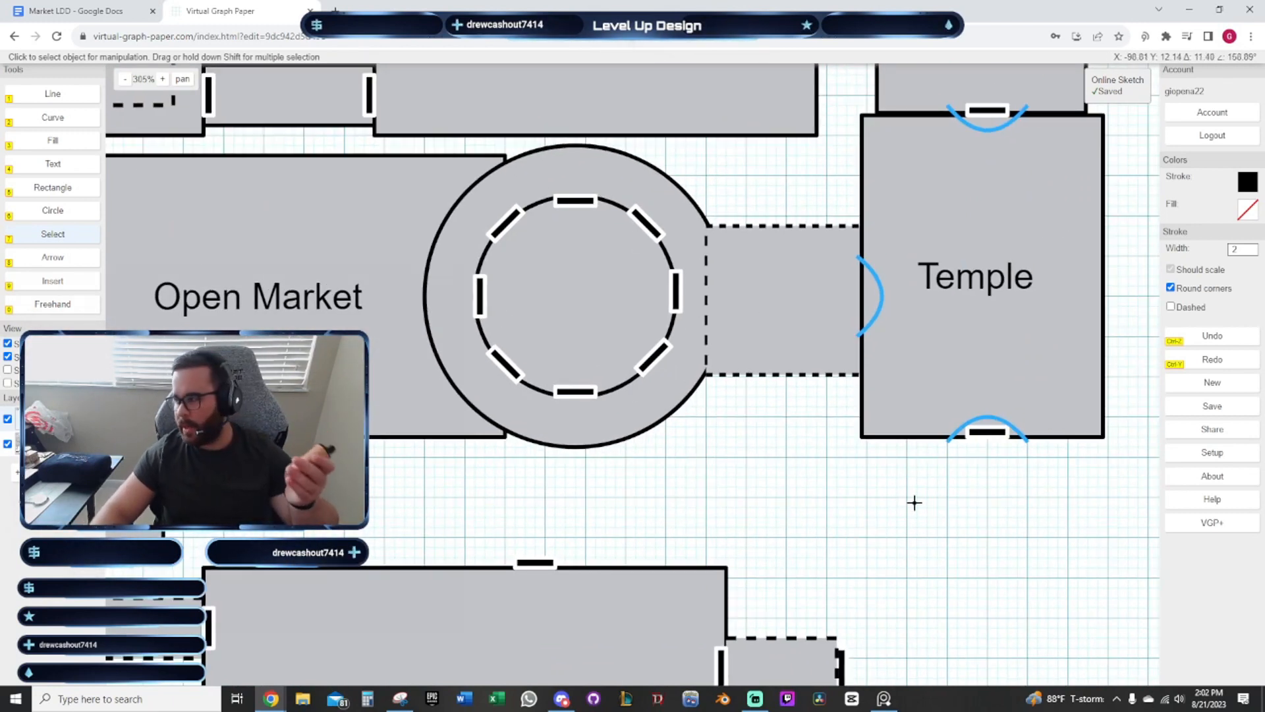
mouse_move(912, 500)
mouse_down()
mouse_move(782, 276)
mouse_move(559, 412)
mouse_up()
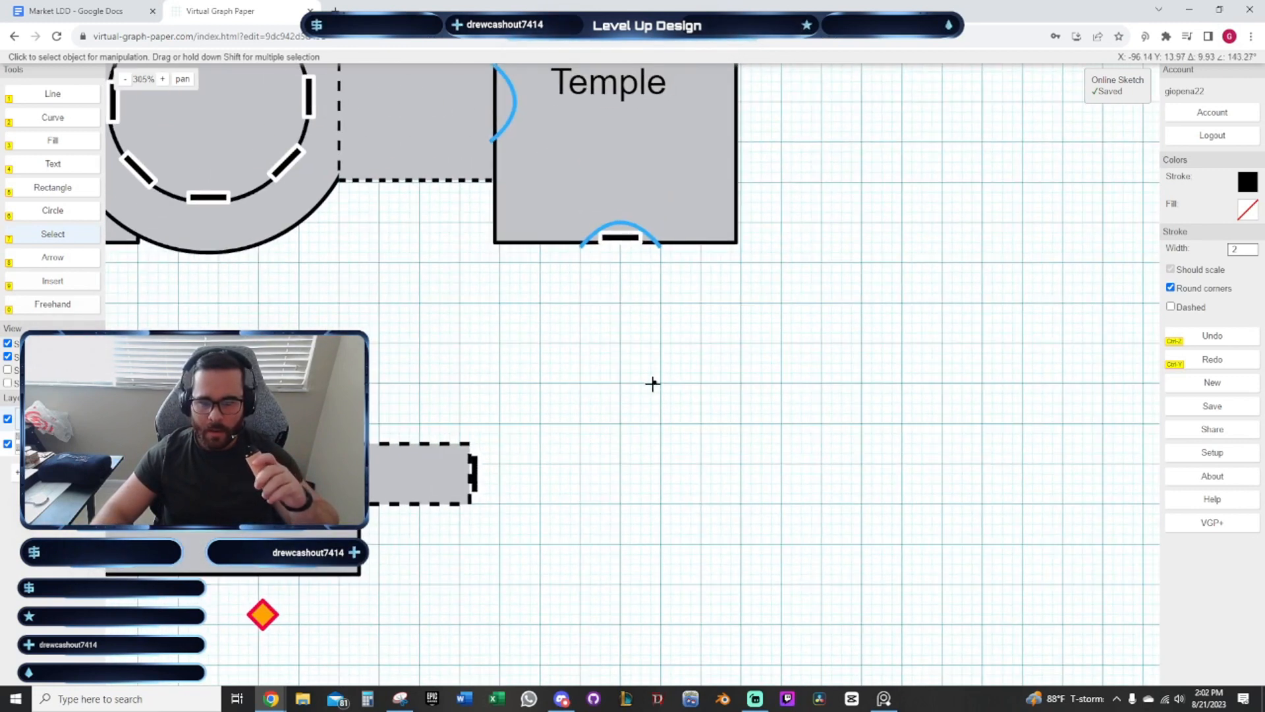
drag(652, 383, 639, 406)
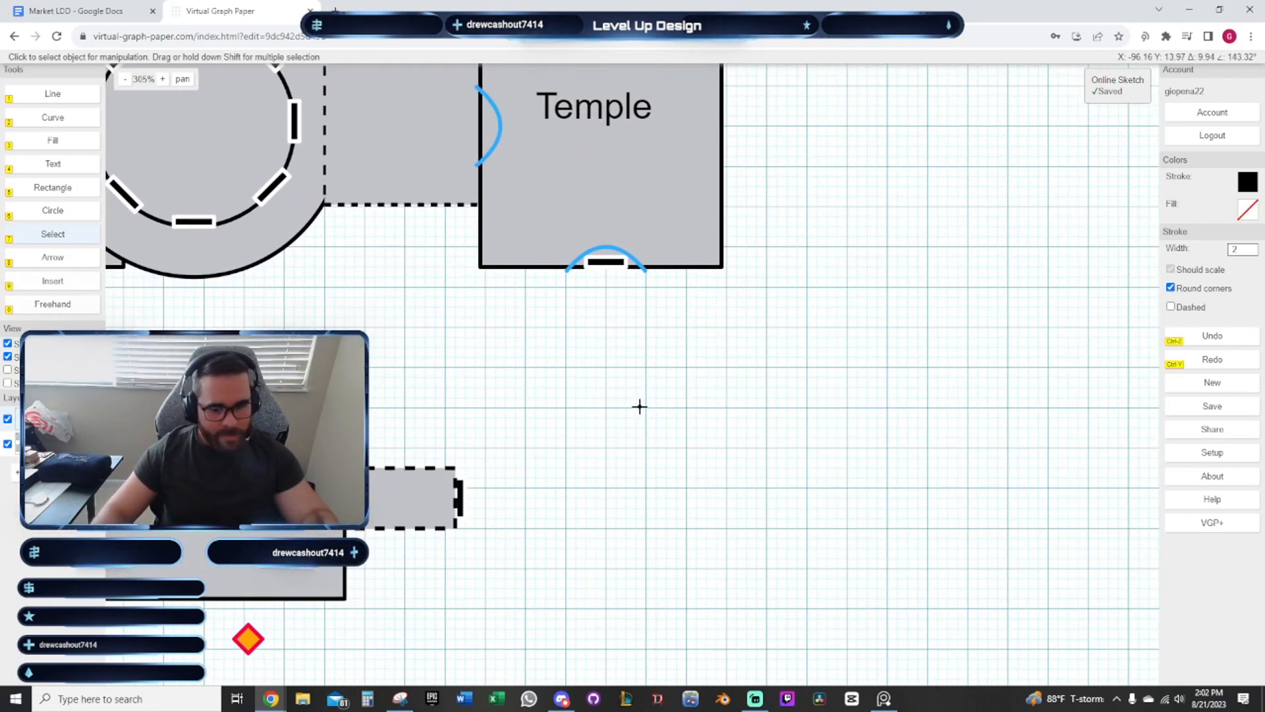
mouse_move(652, 432)
mouse_down()
mouse_move(643, 415)
mouse_move(615, 556)
mouse_up()
scroll(646, 432, down, 2)
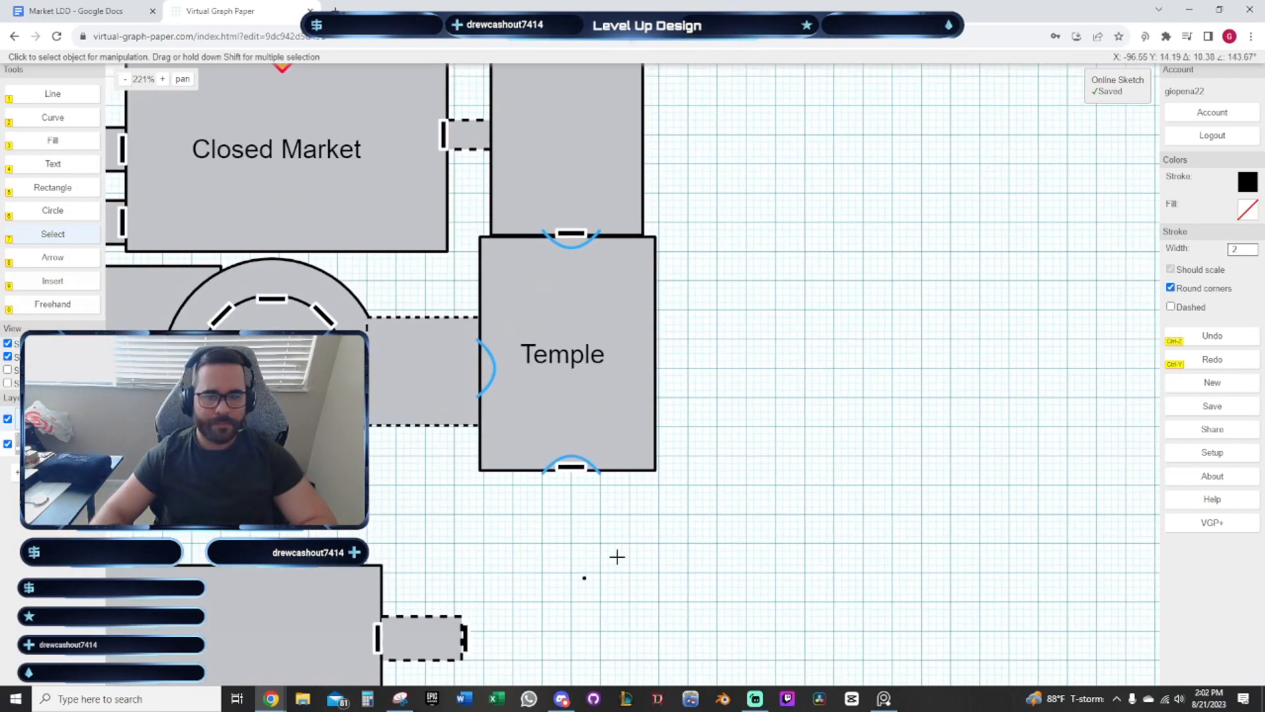
scroll(777, 412, down, 2)
drag(780, 411, 762, 480)
scroll(790, 427, down, 1)
drag(790, 428, 781, 347)
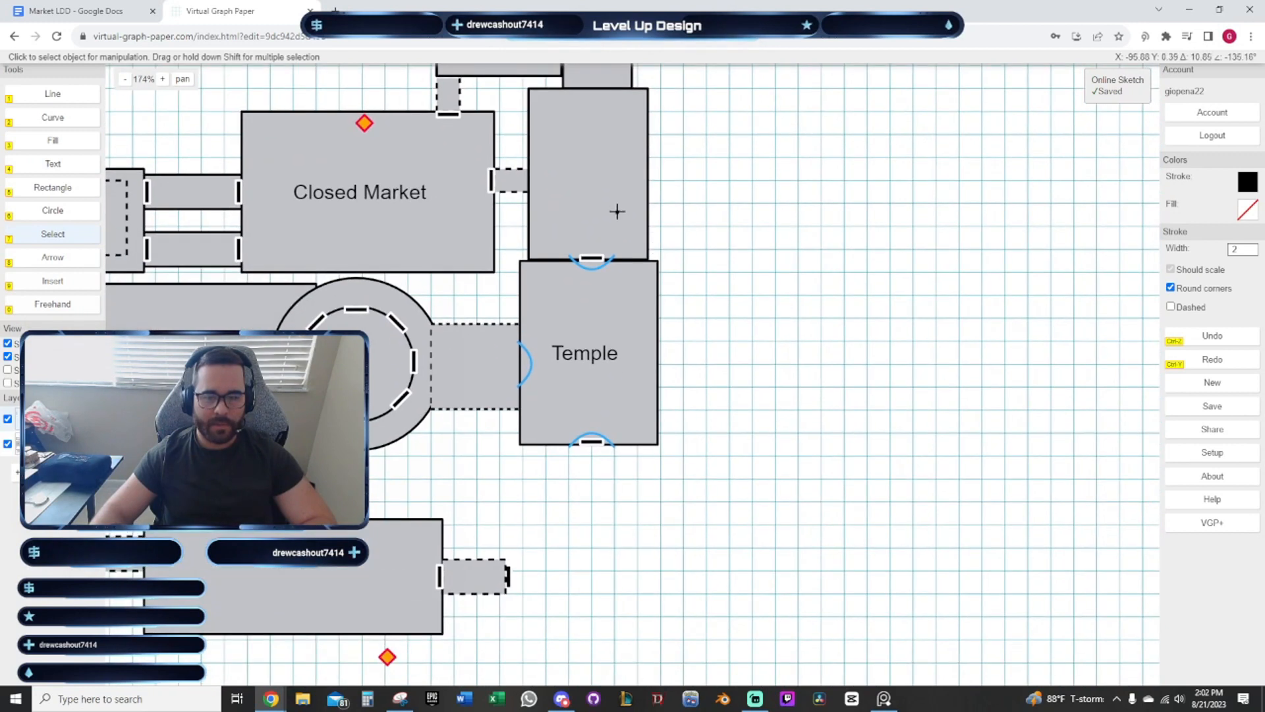
Duplicate the tall room above the Temple and place the copy centred below the Temple, leaving a gap of one grid unit
click(615, 208)
key(d)
scroll(548, 479, up, 2)
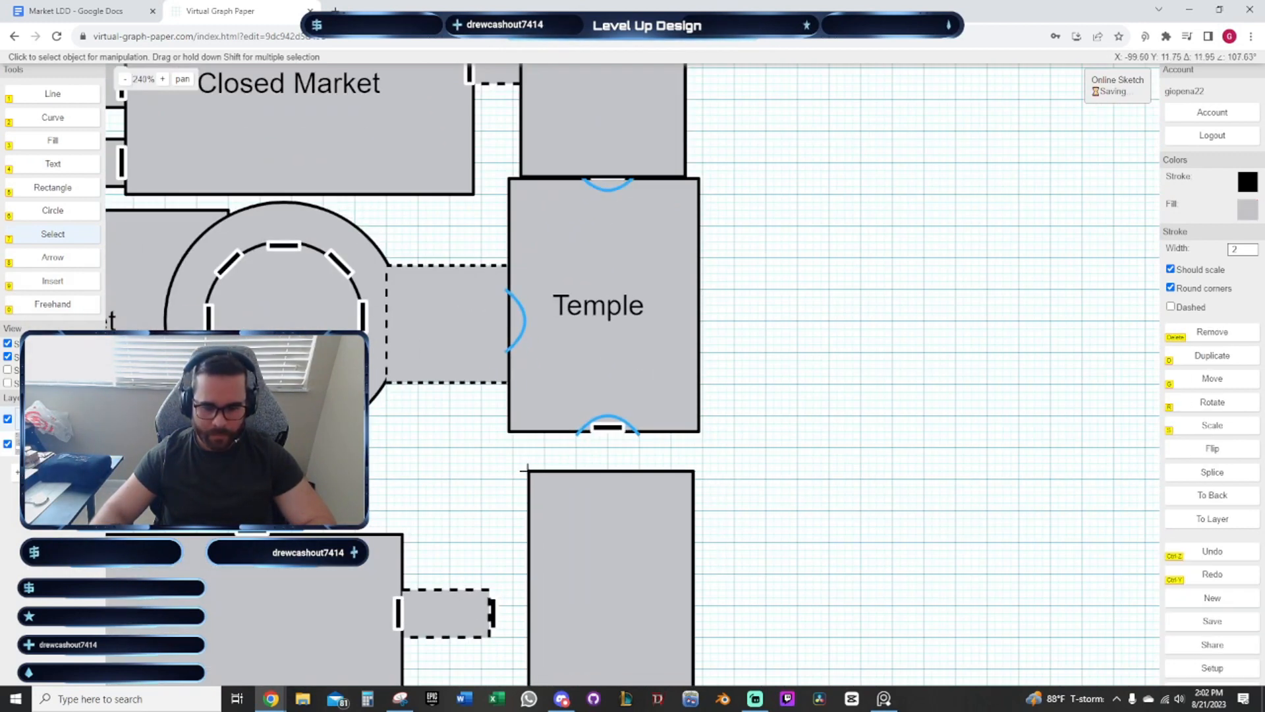
drag(528, 469, 519, 433)
click(520, 432)
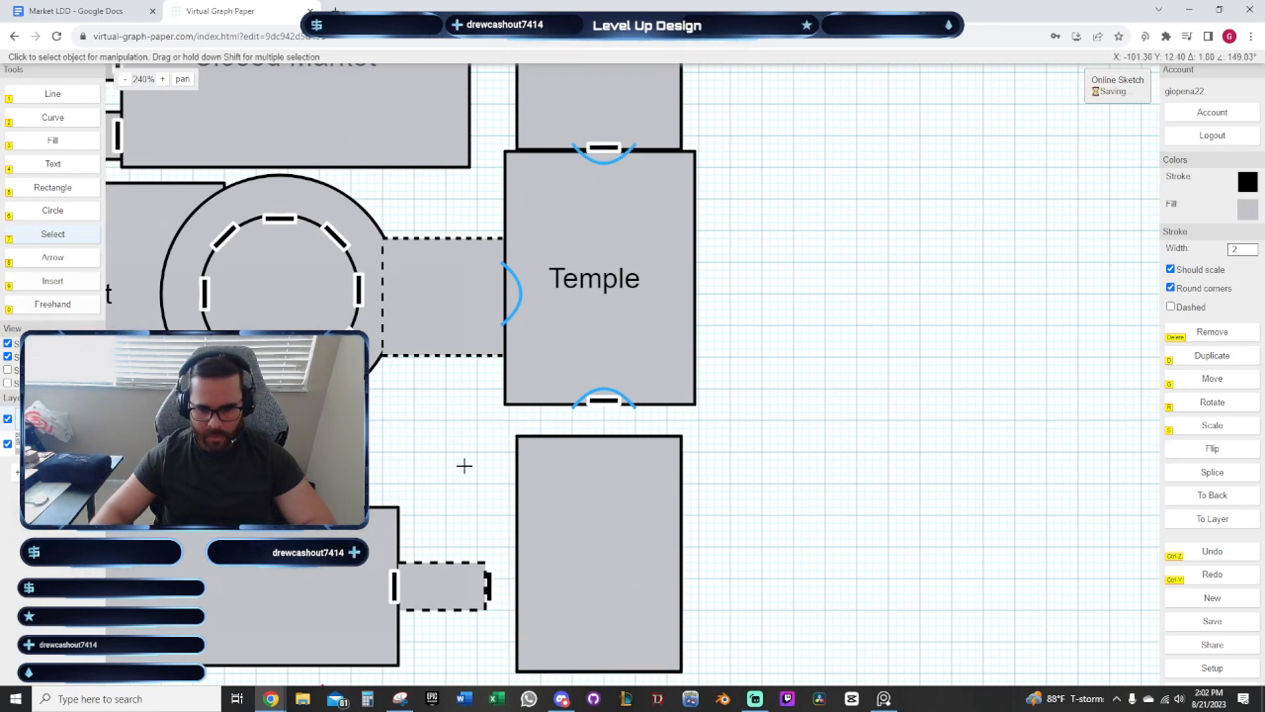
Extend the dashed passage from the long lower room to the new room's left wall, with its end entrance marker at that wall
drag(463, 466, 538, 338)
click(564, 454)
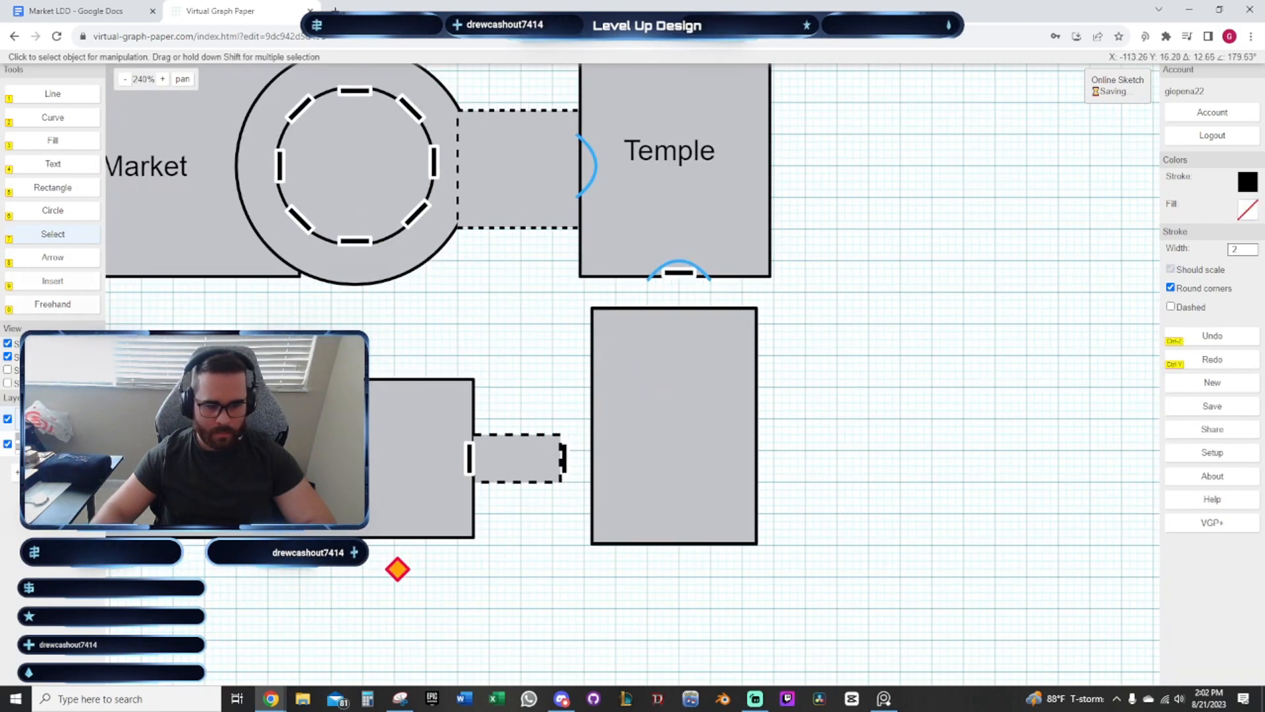
drag(503, 288, 419, 330)
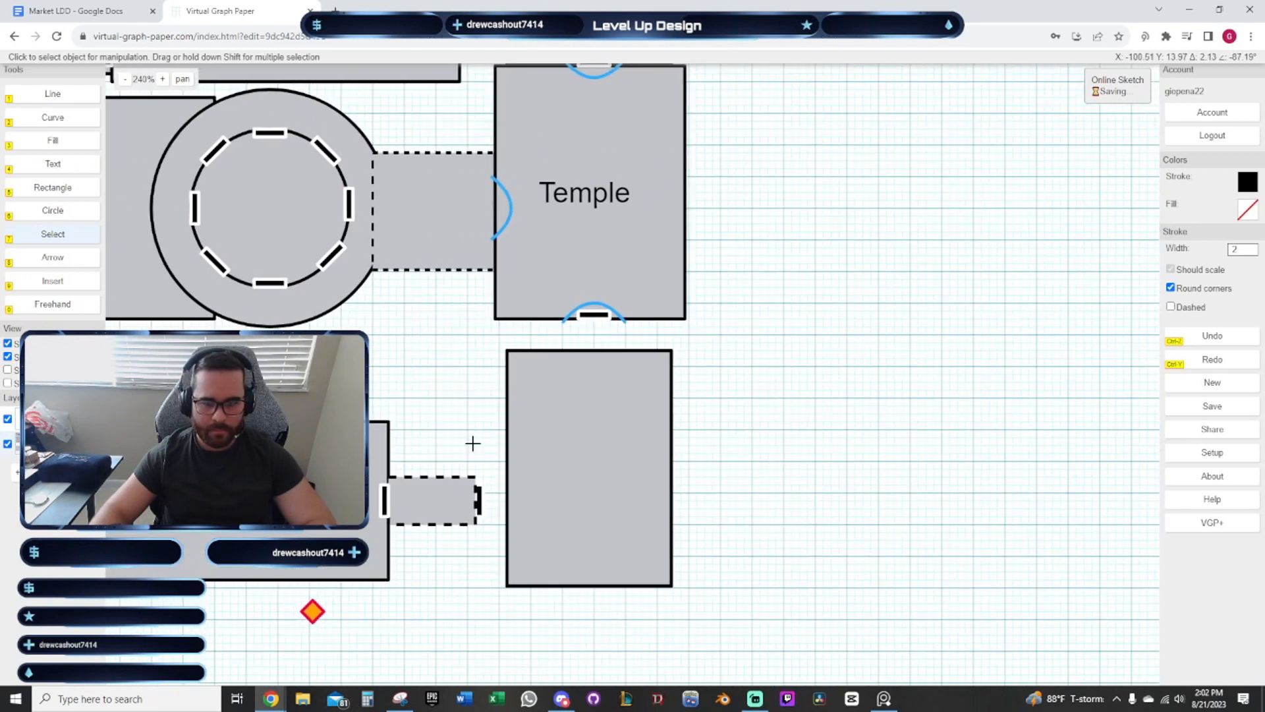
click(442, 496)
click(481, 498)
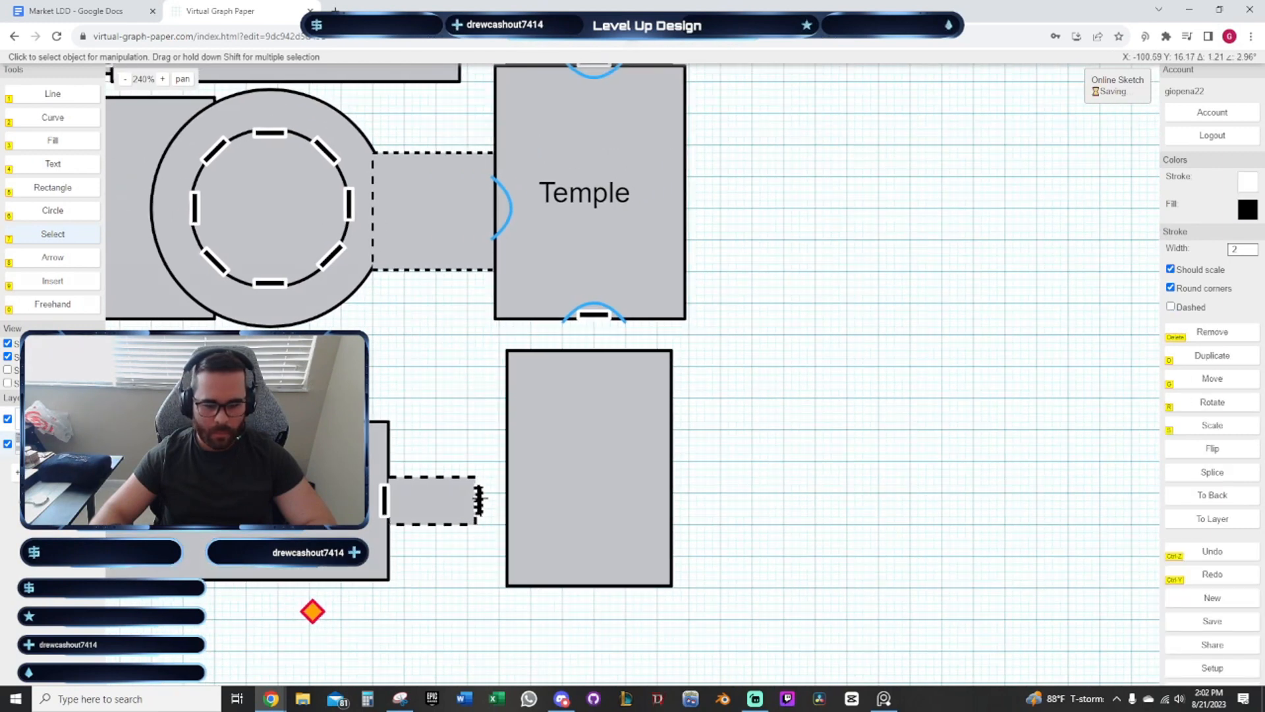
scroll(480, 498, up, 2)
mouse_move(458, 504)
mouse_down()
mouse_move(528, 501)
mouse_move(476, 481)
mouse_move(537, 506)
mouse_move(536, 532)
mouse_up()
click(460, 487)
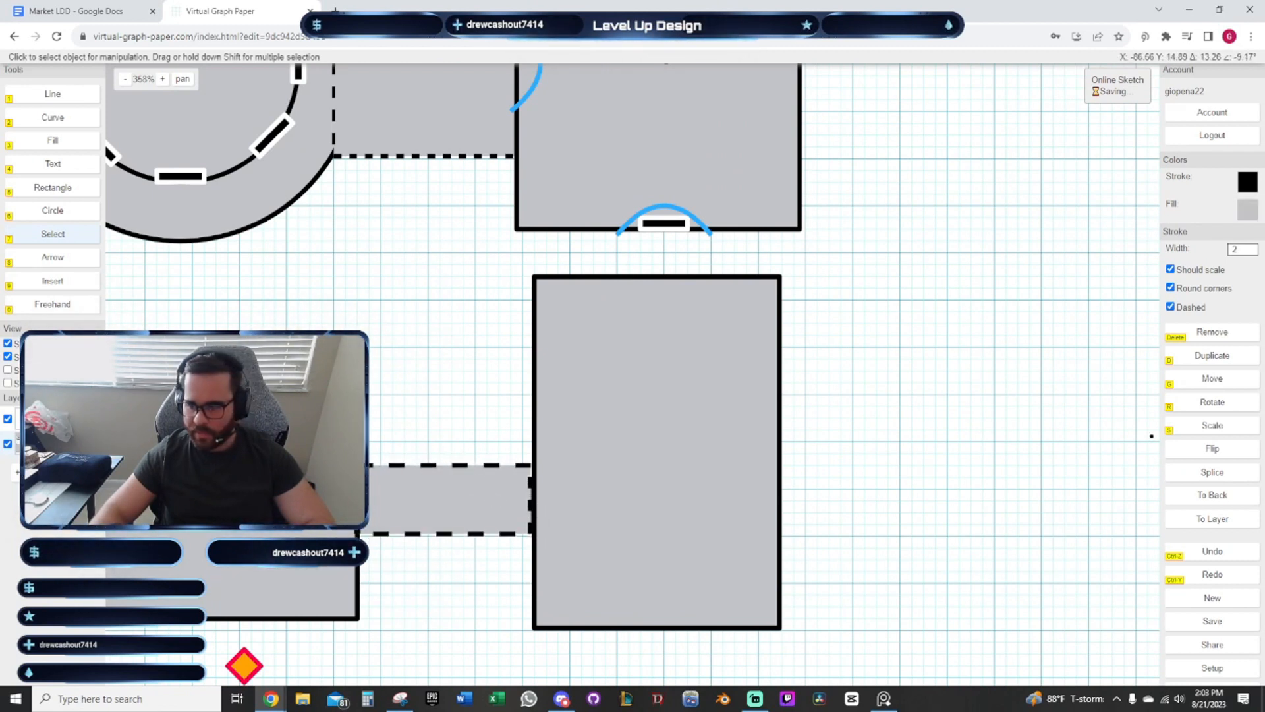
click(874, 461)
scroll(852, 423, down, 2)
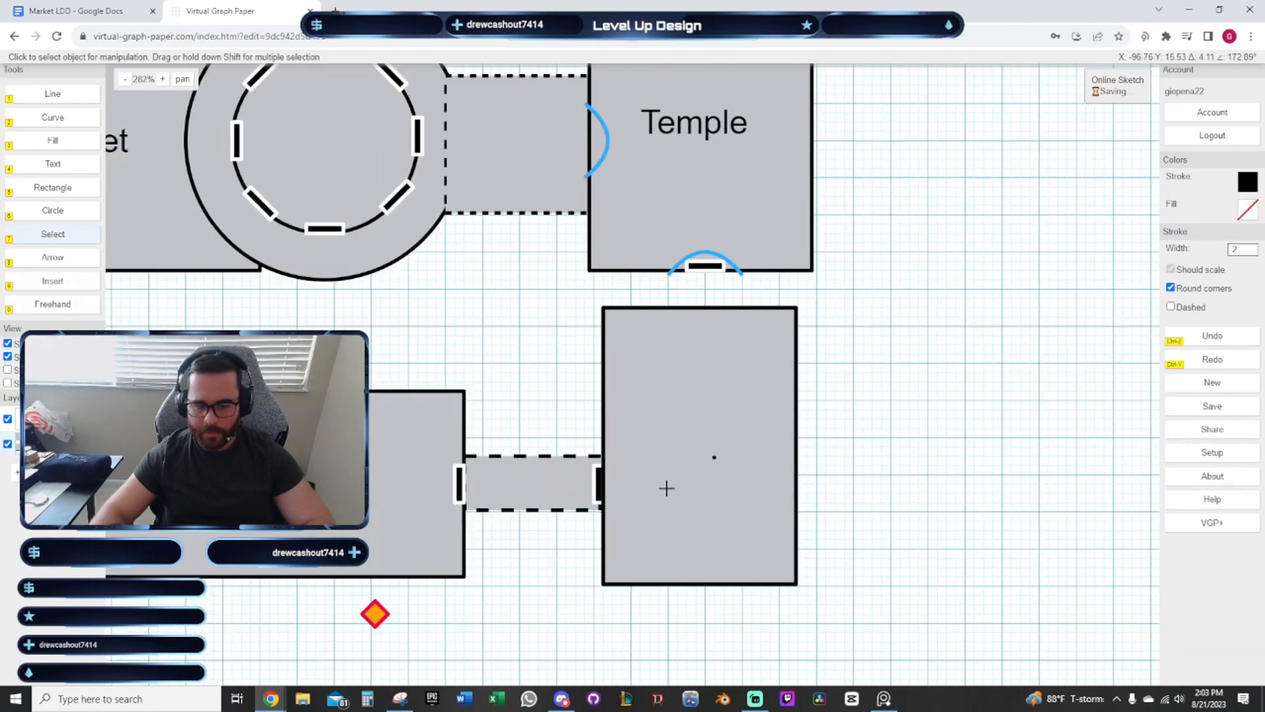
Try to reposition the entrance marker where the dashed passage meets the new room's left wall
scroll(666, 486, up, 3)
click(573, 479)
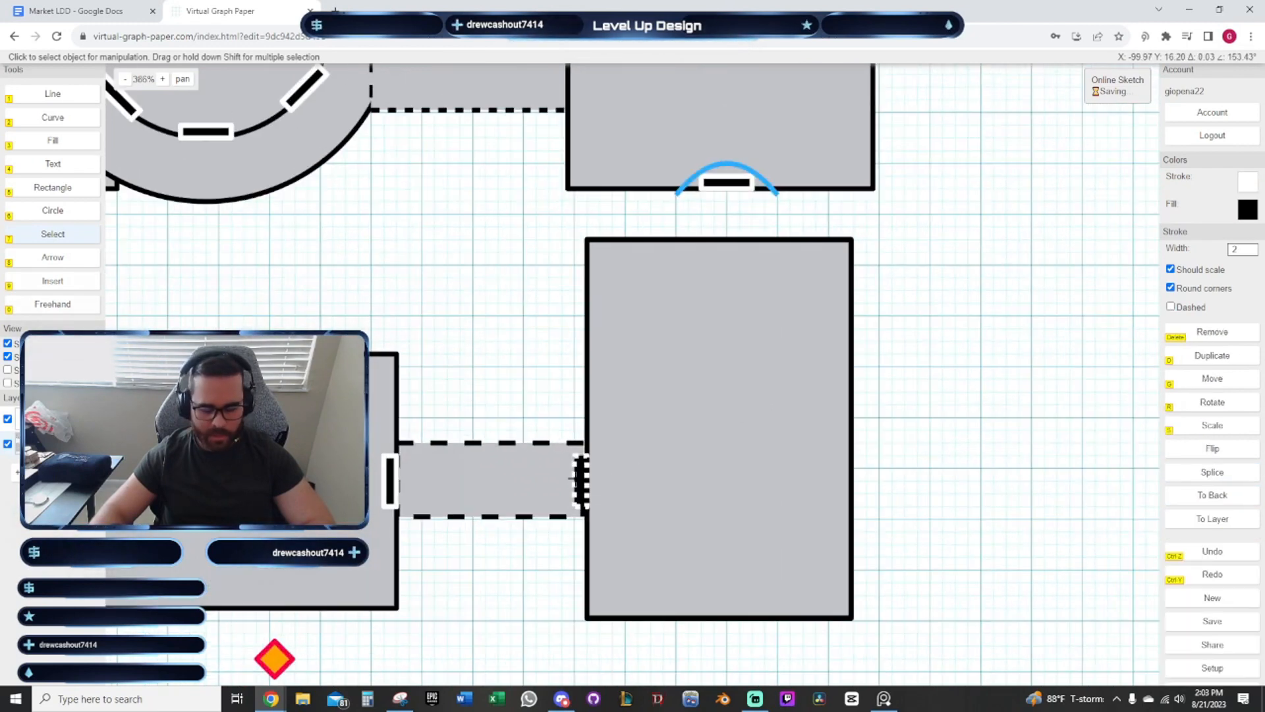
drag(572, 479, 580, 467)
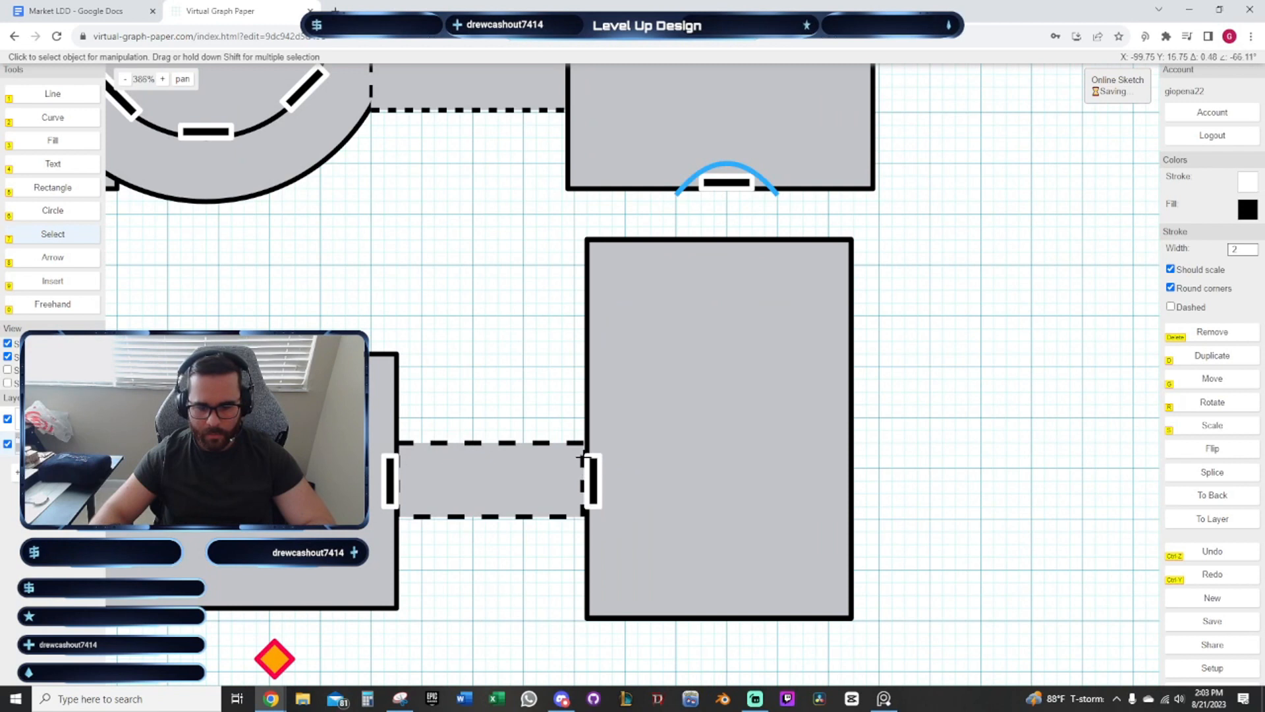
key(Delete)
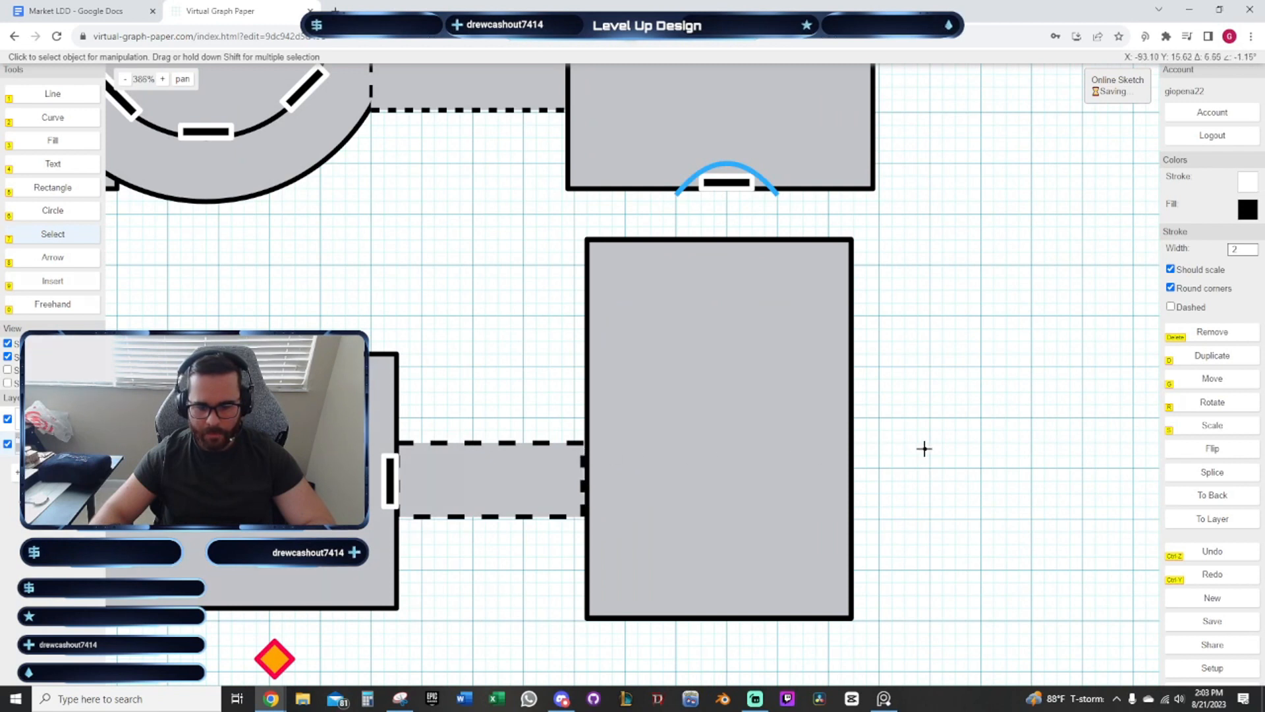
click(659, 402)
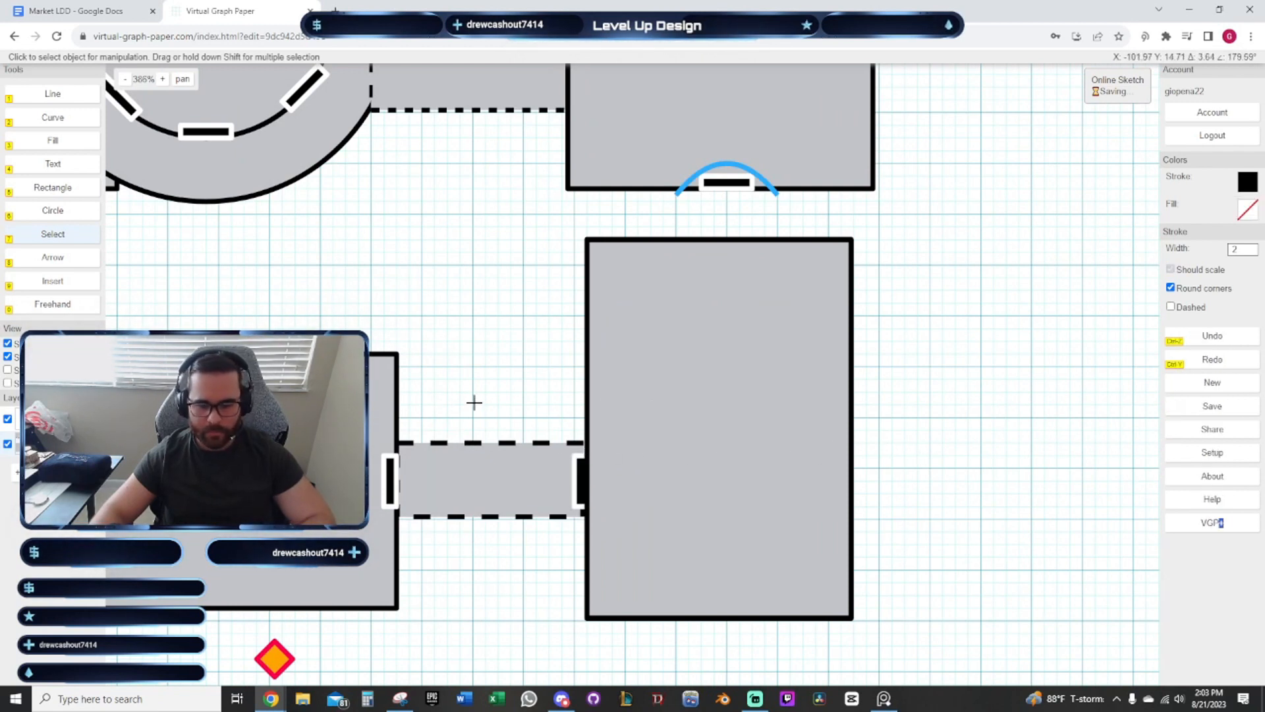
Draw a 3 by 1 grid unit rectangle bridging the gap between the Temple's bottom wall and the new room's top wall
scroll(1014, 498, down, 4)
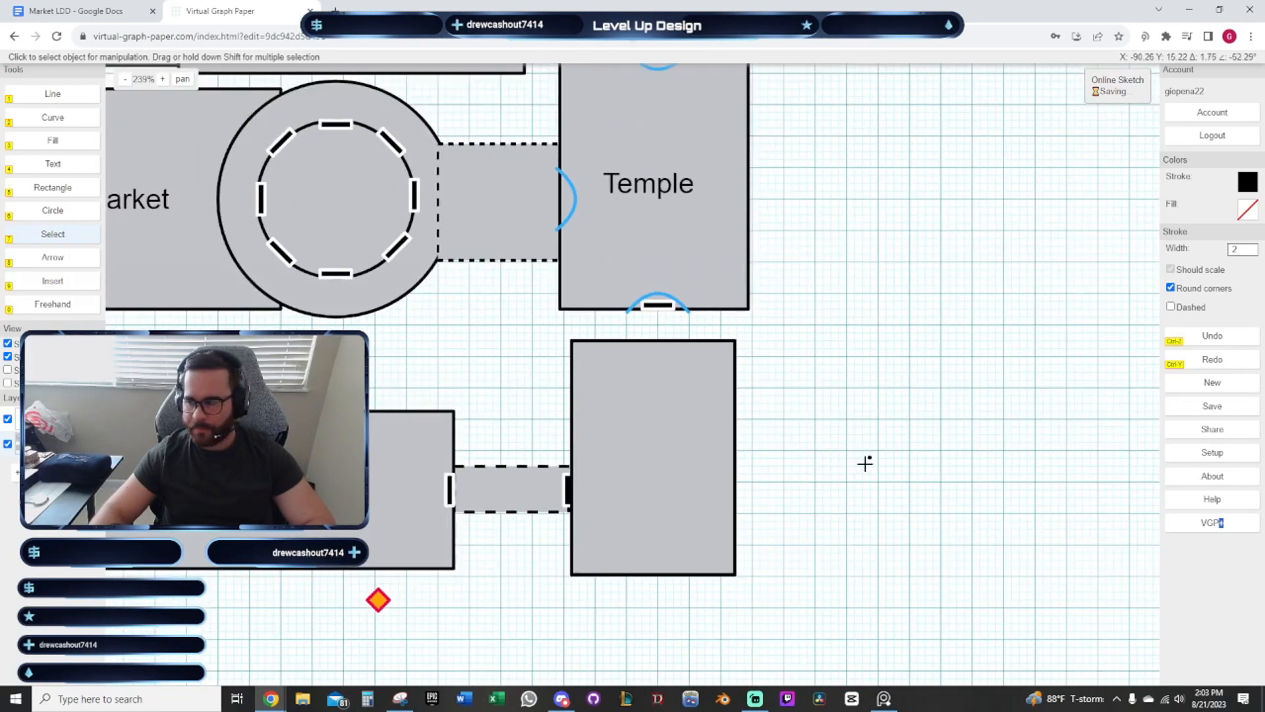
scroll(779, 485, down, 2)
scroll(753, 452, up, 4)
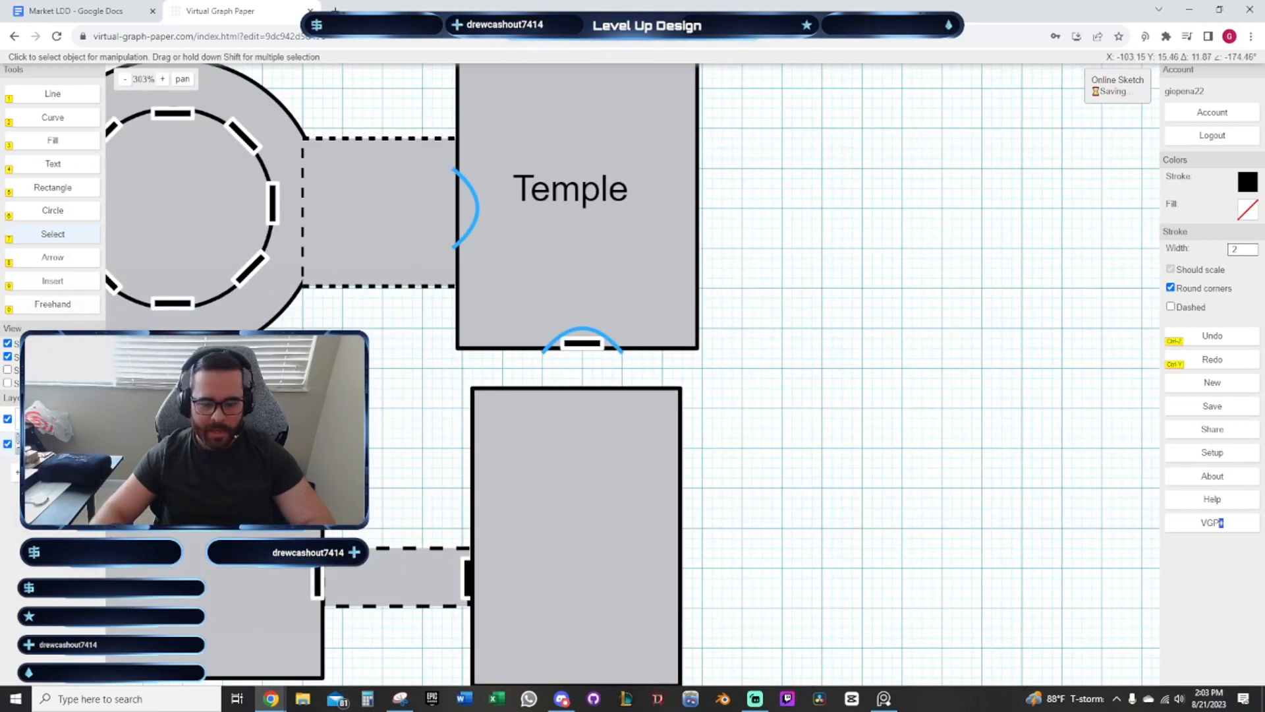
scroll(522, 499, down, 3)
scroll(716, 356, up, 2)
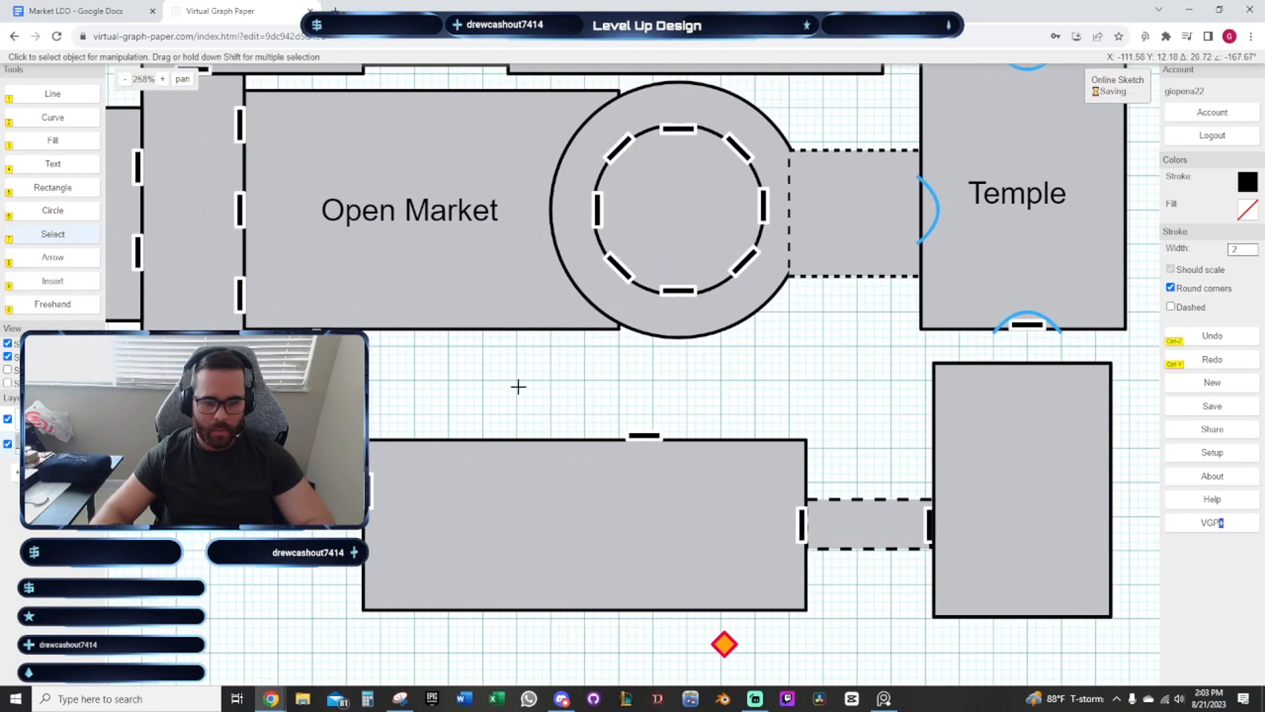
scroll(650, 424, up, 3)
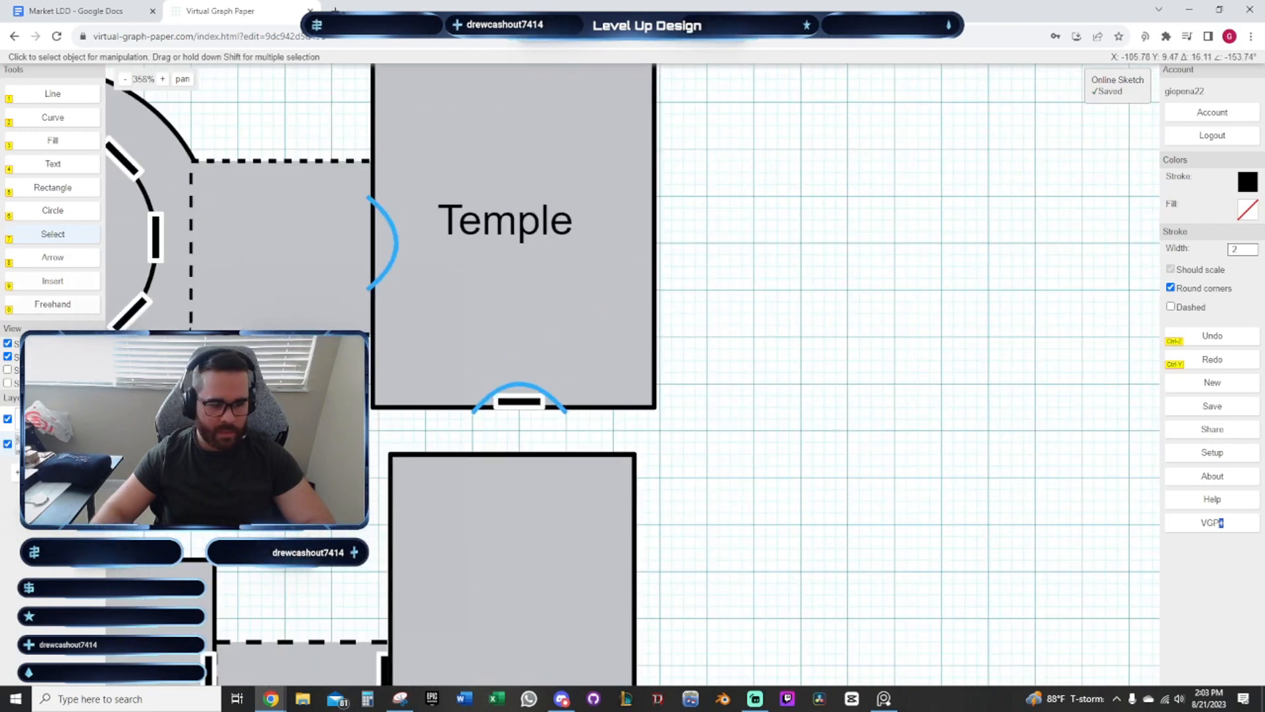
click(56, 190)
scroll(462, 428, up, 4)
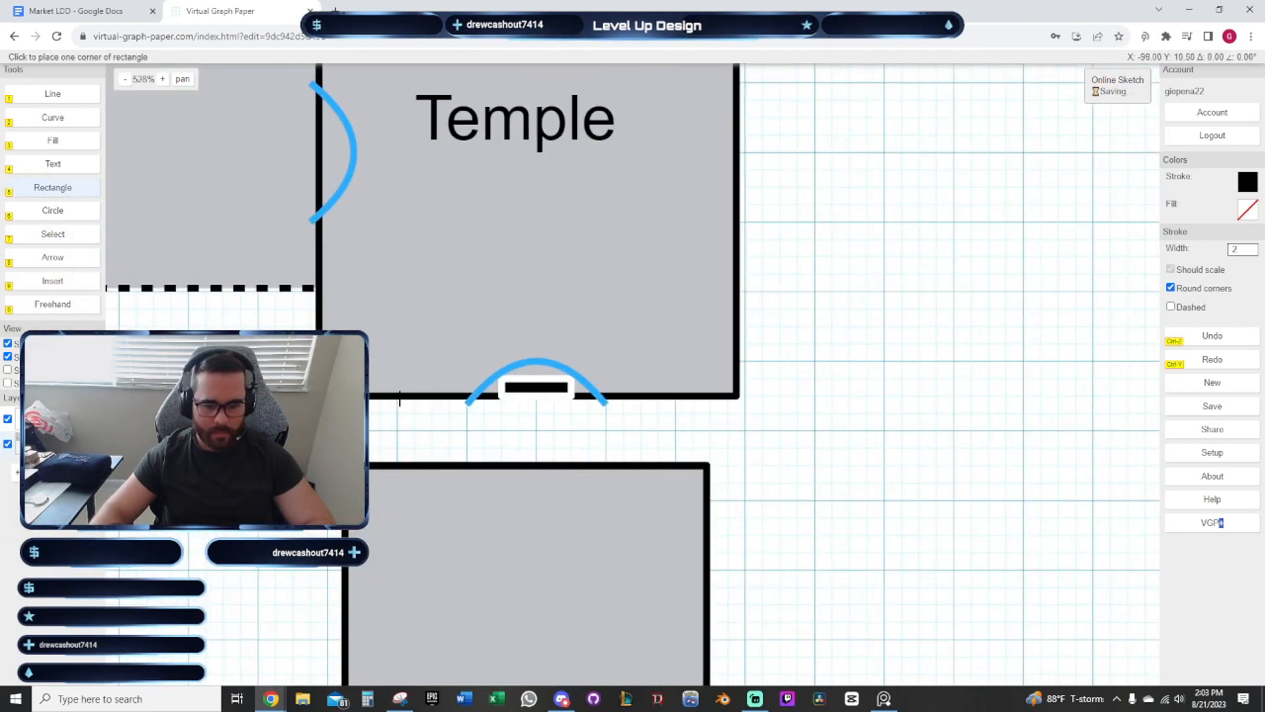
drag(424, 412, 413, 402)
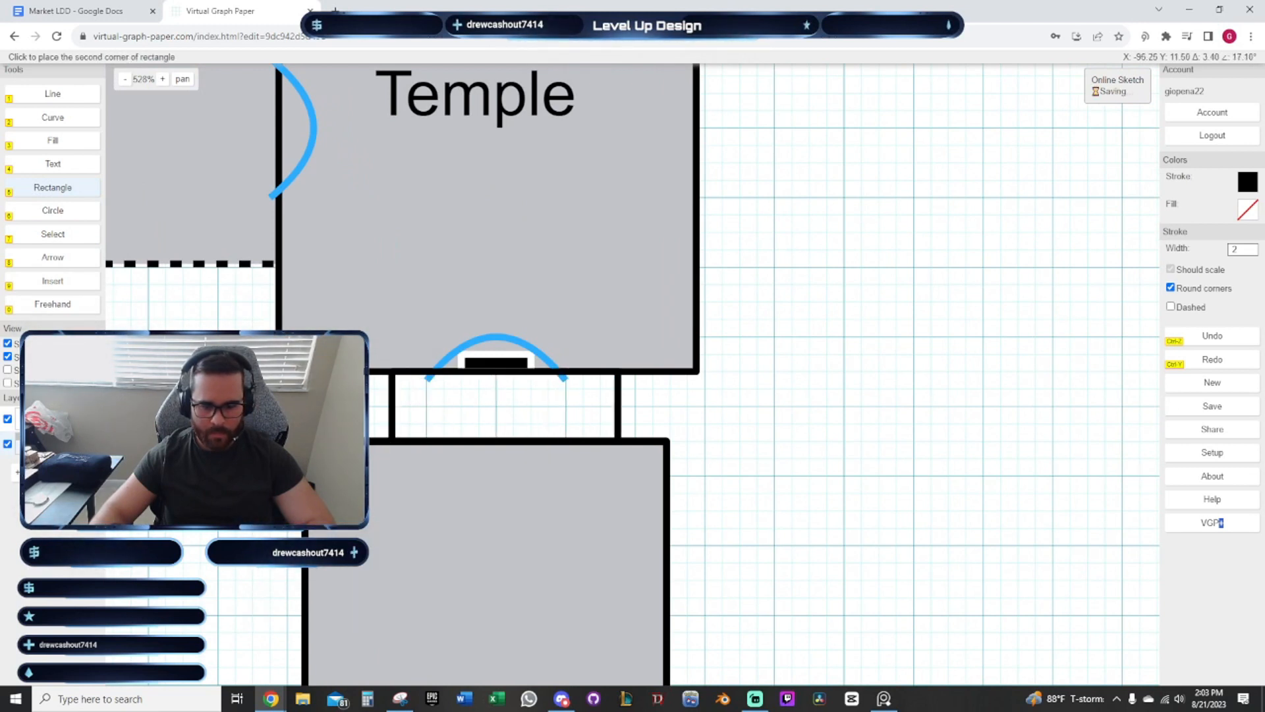
click(599, 438)
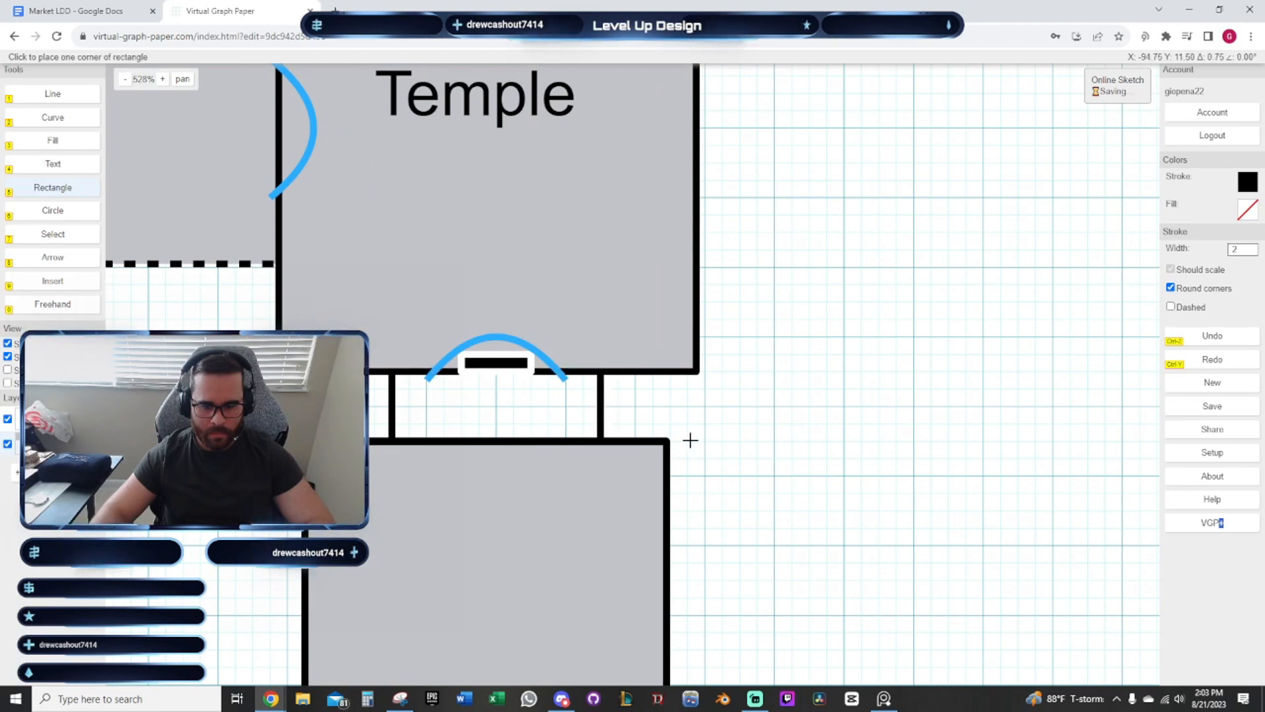
Fill the connecting rectangle below the Temple with the light grey used for the rooms
click(77, 241)
click(508, 393)
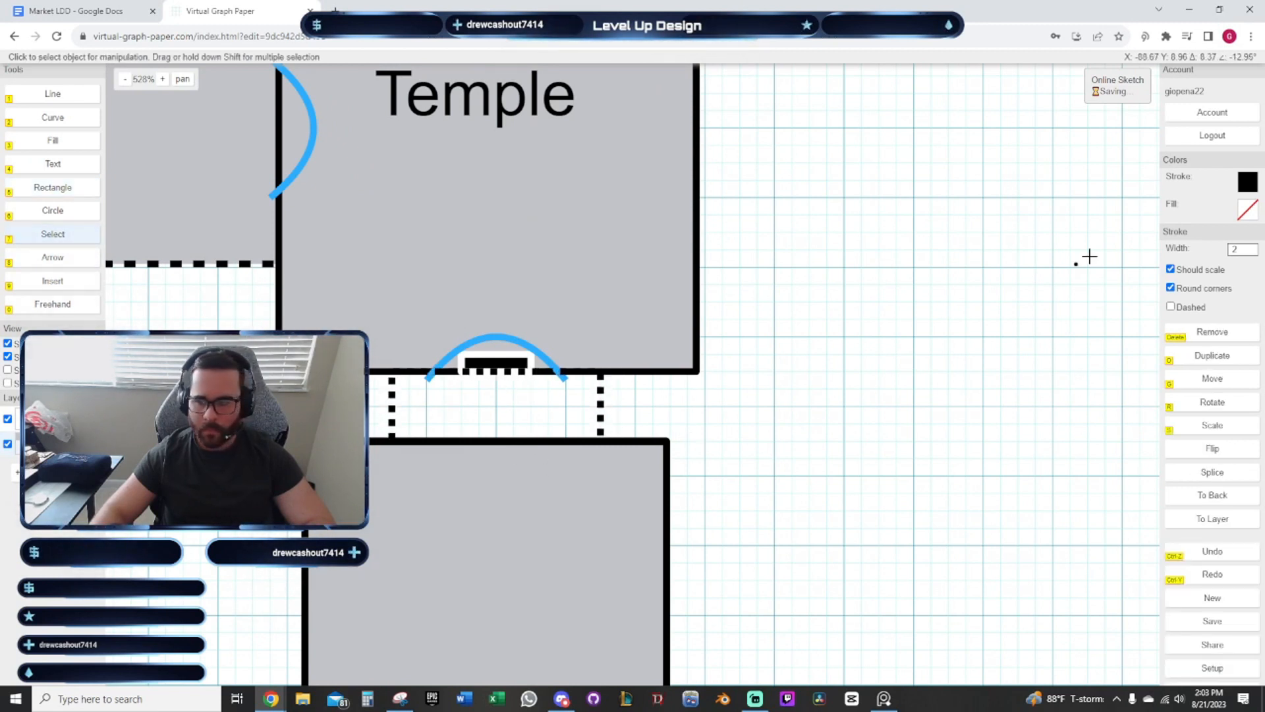
click(1247, 212)
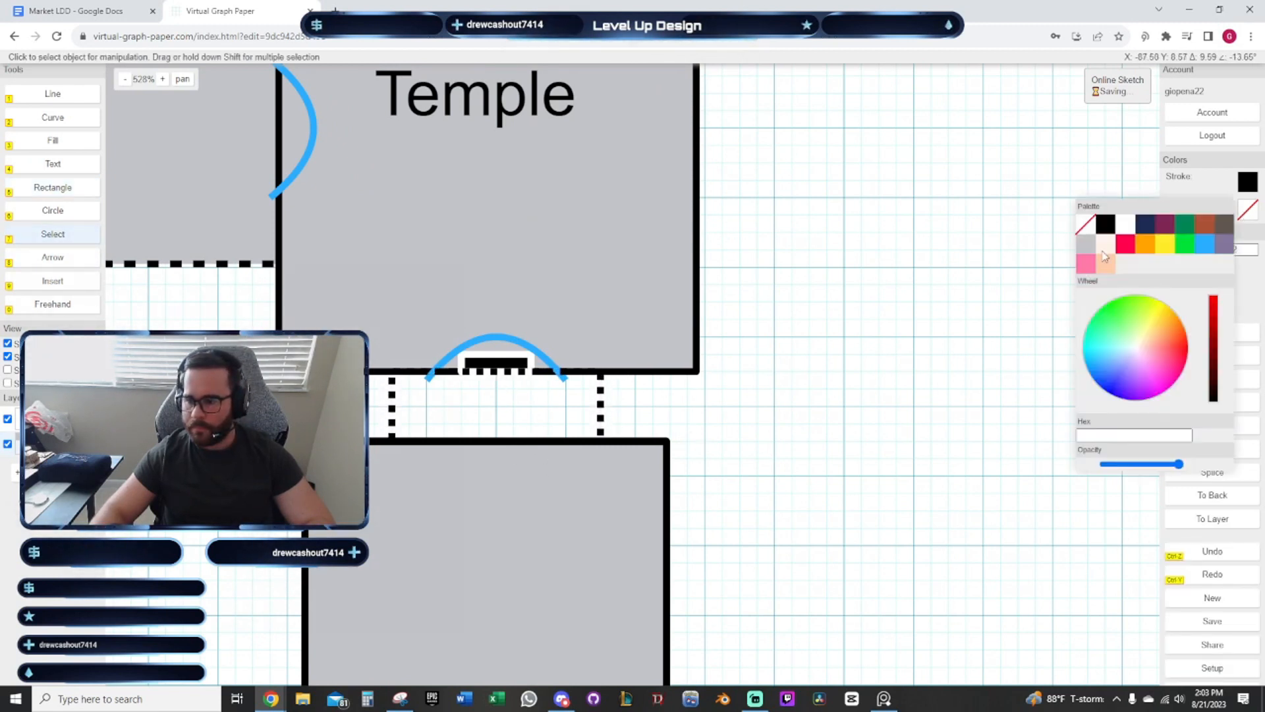
click(1255, 284)
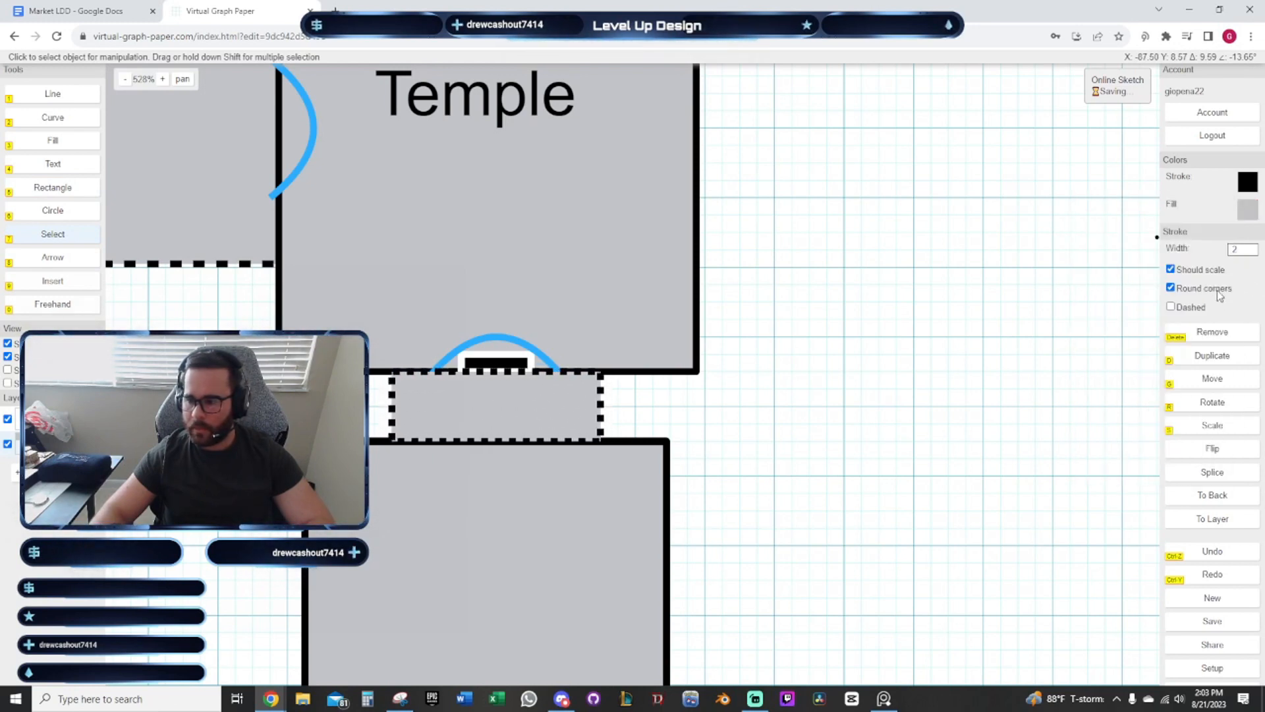
Give the connecting rectangle between the Temple and the room below it a dashed outline
click(1172, 307)
click(876, 361)
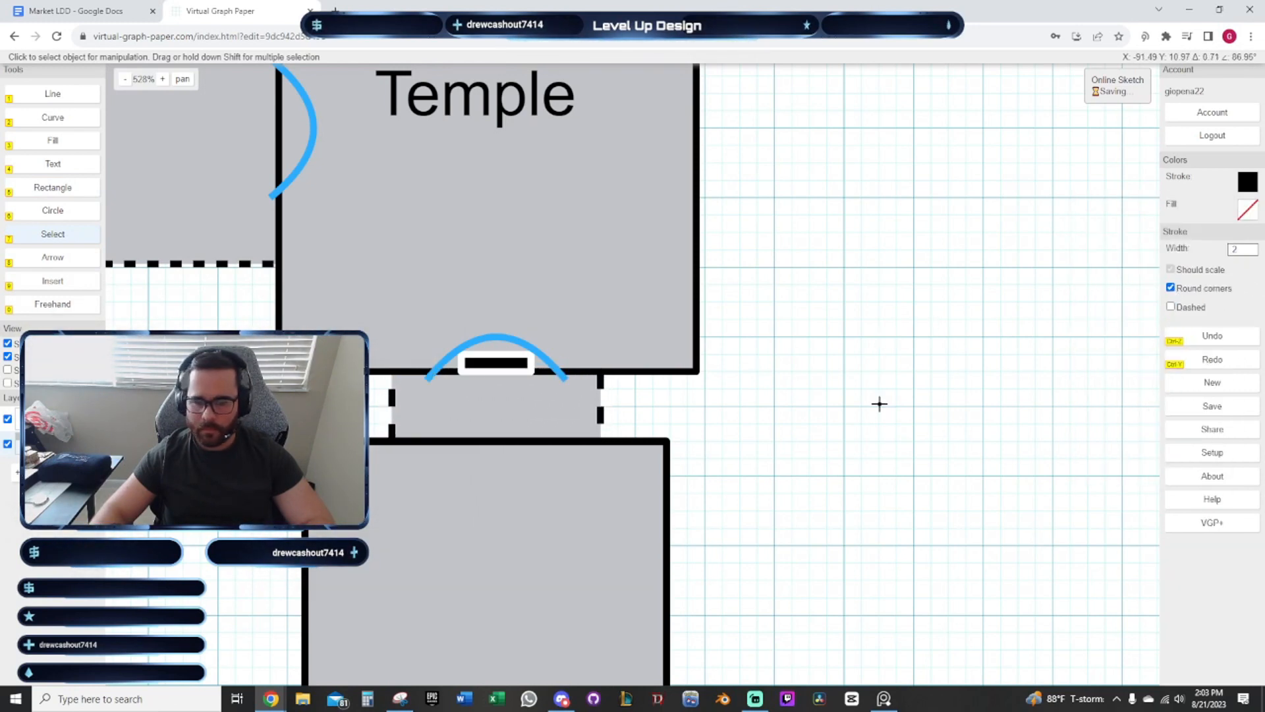
Move the room below the Temple to the First Floor layer and send it to the back, behind the passage's entrance marker
scroll(879, 404, down, 5)
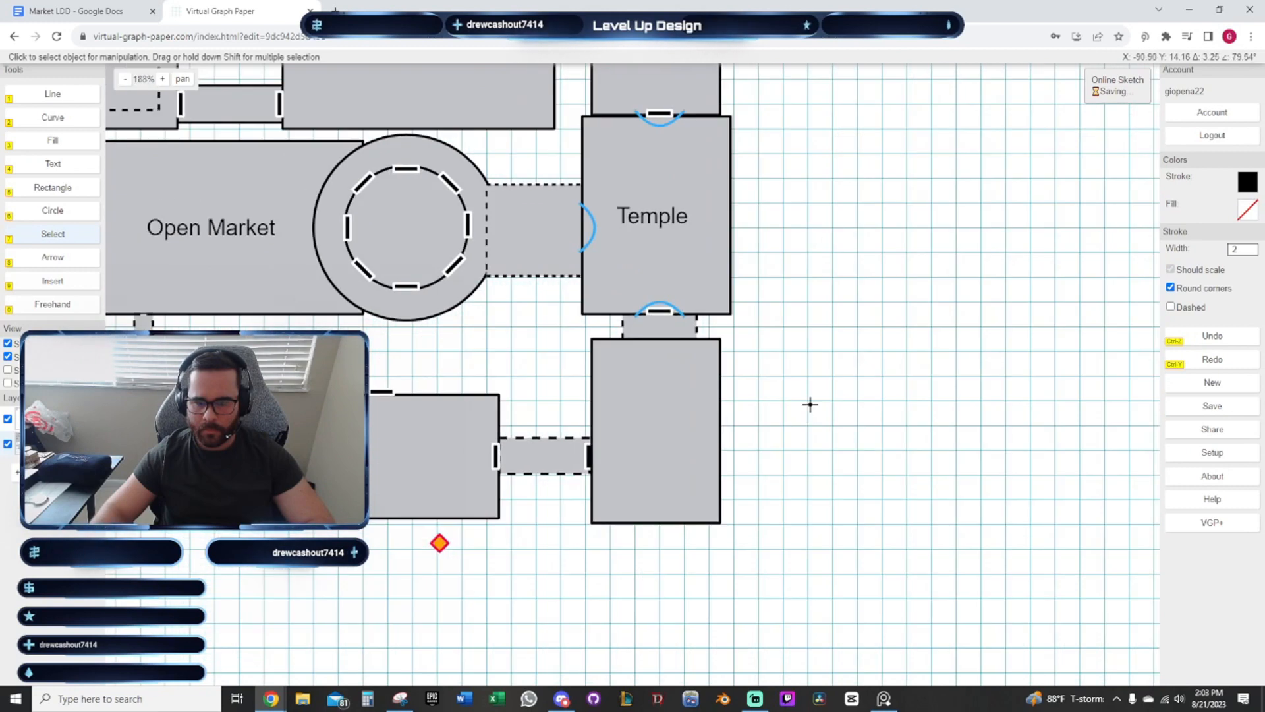
drag(810, 404, 816, 449)
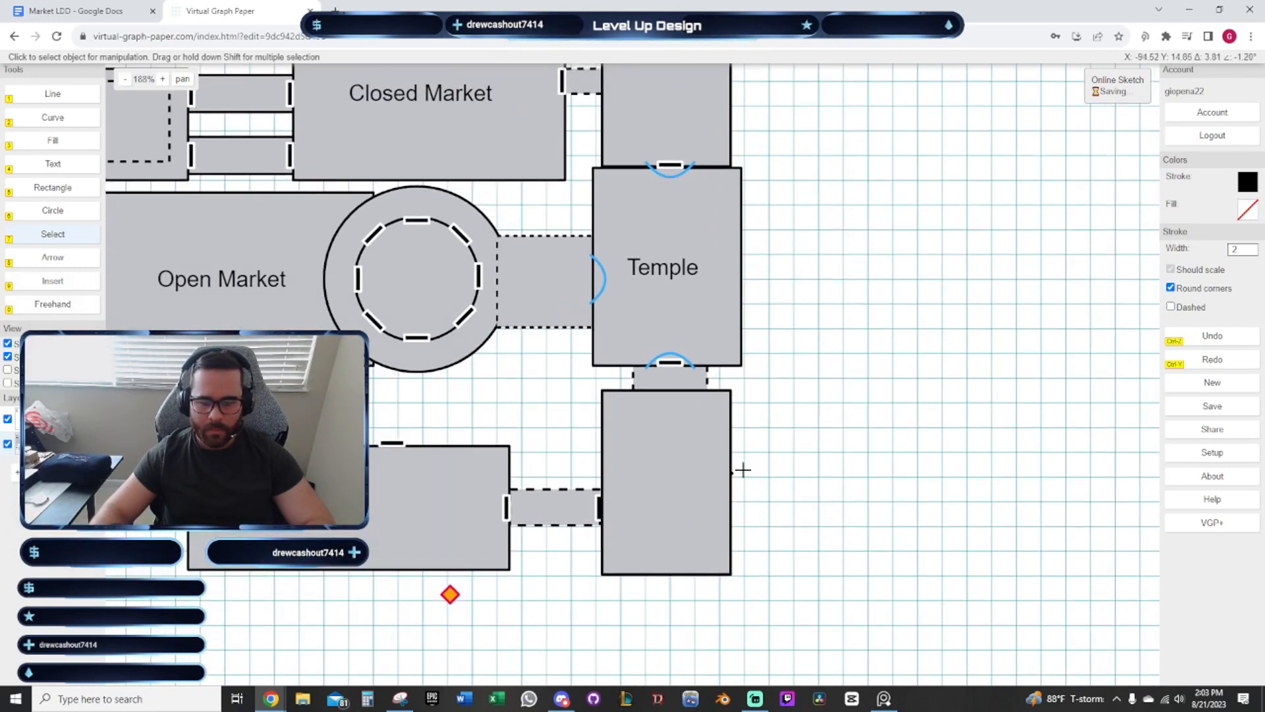
click(669, 470)
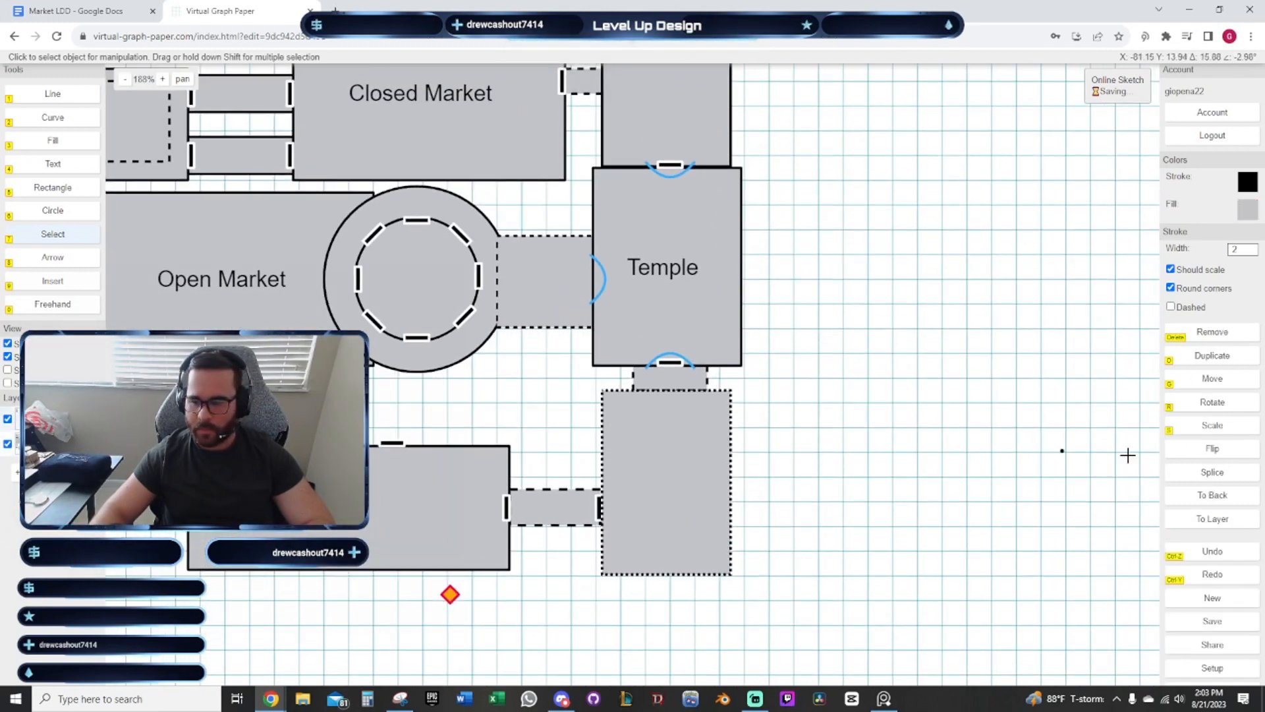
click(1226, 527)
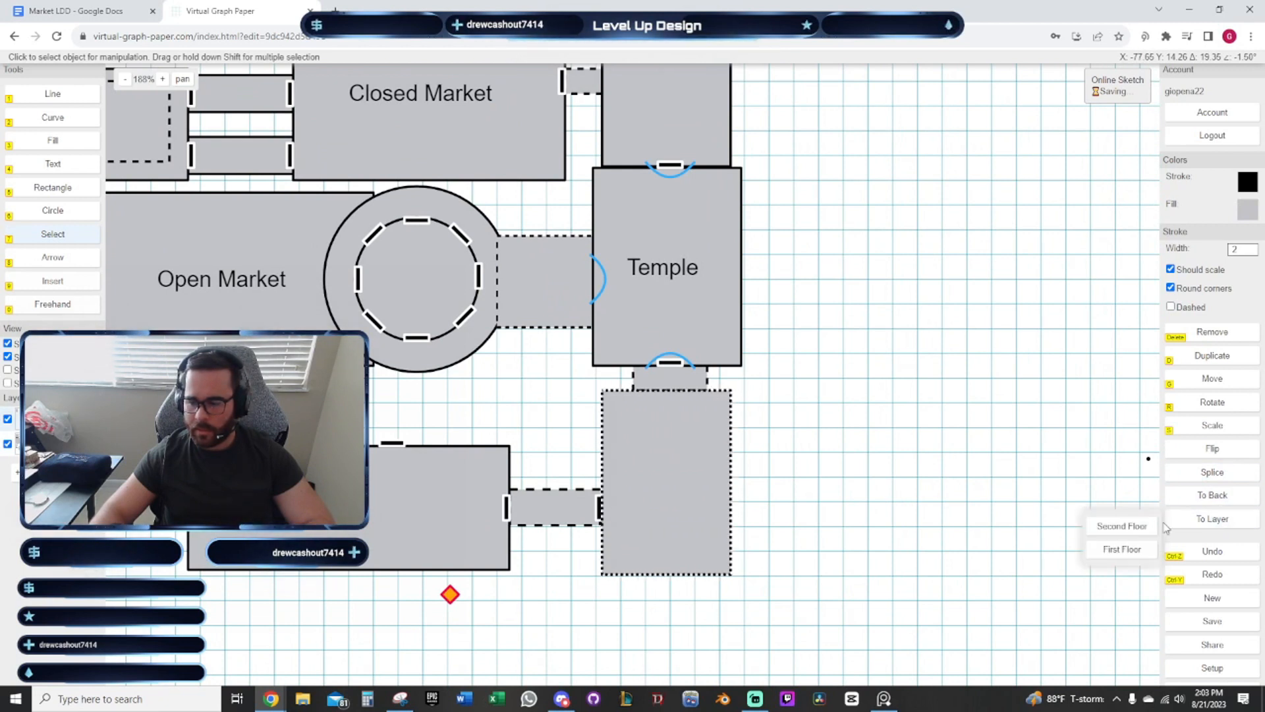
click(1121, 549)
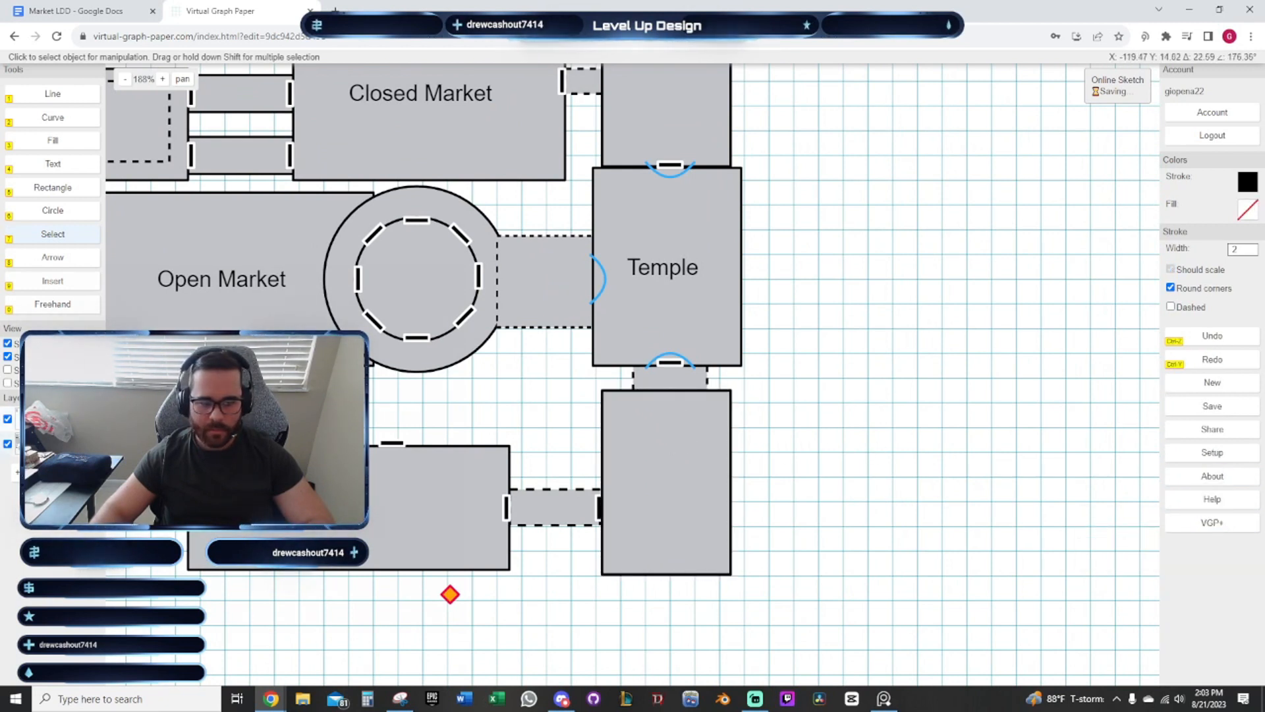
click(700, 466)
click(907, 425)
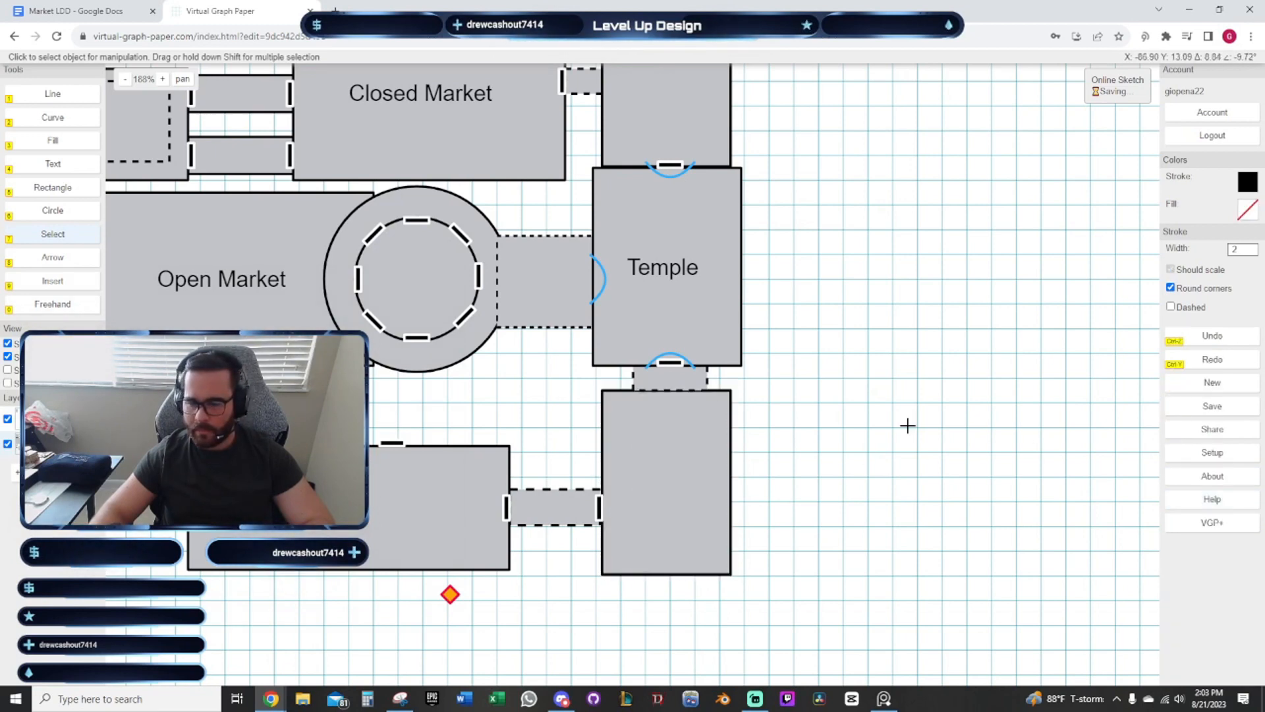
scroll(905, 423, up, 3)
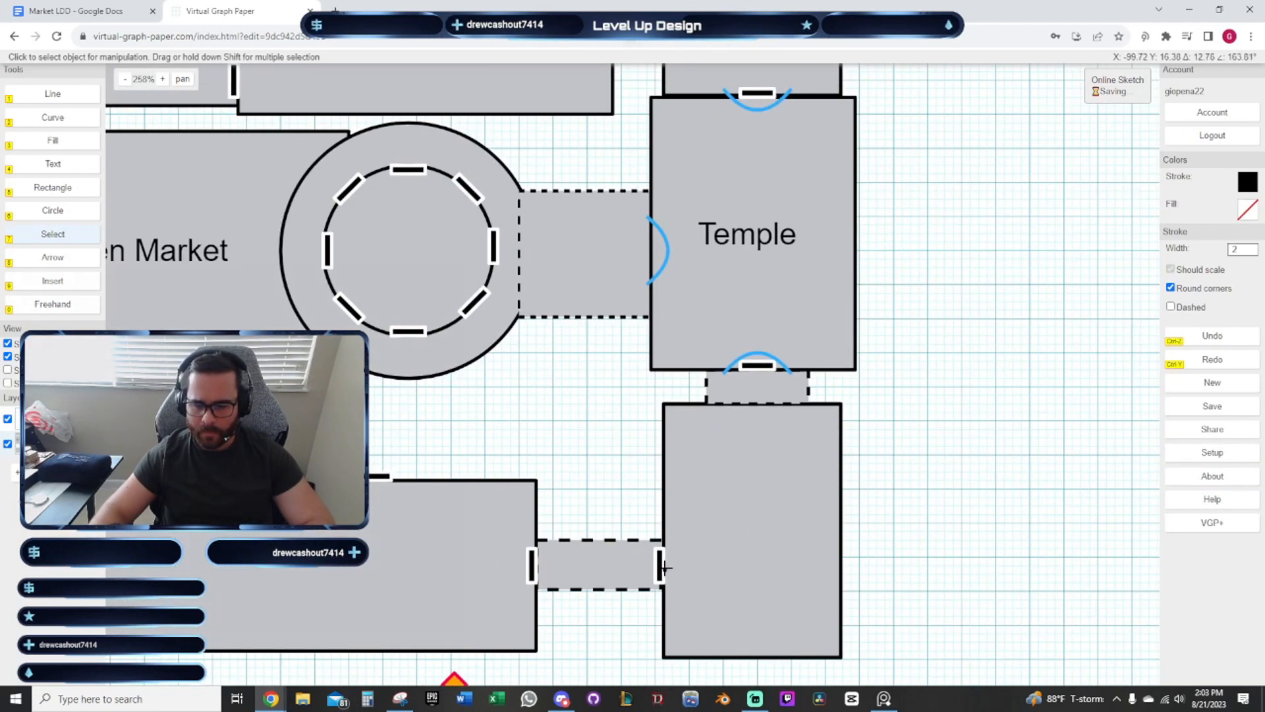
Shift the door marker at the east end of the lower dashed corridor onto the edge of the room south of Temple
click(661, 566)
scroll(656, 557, up, 3)
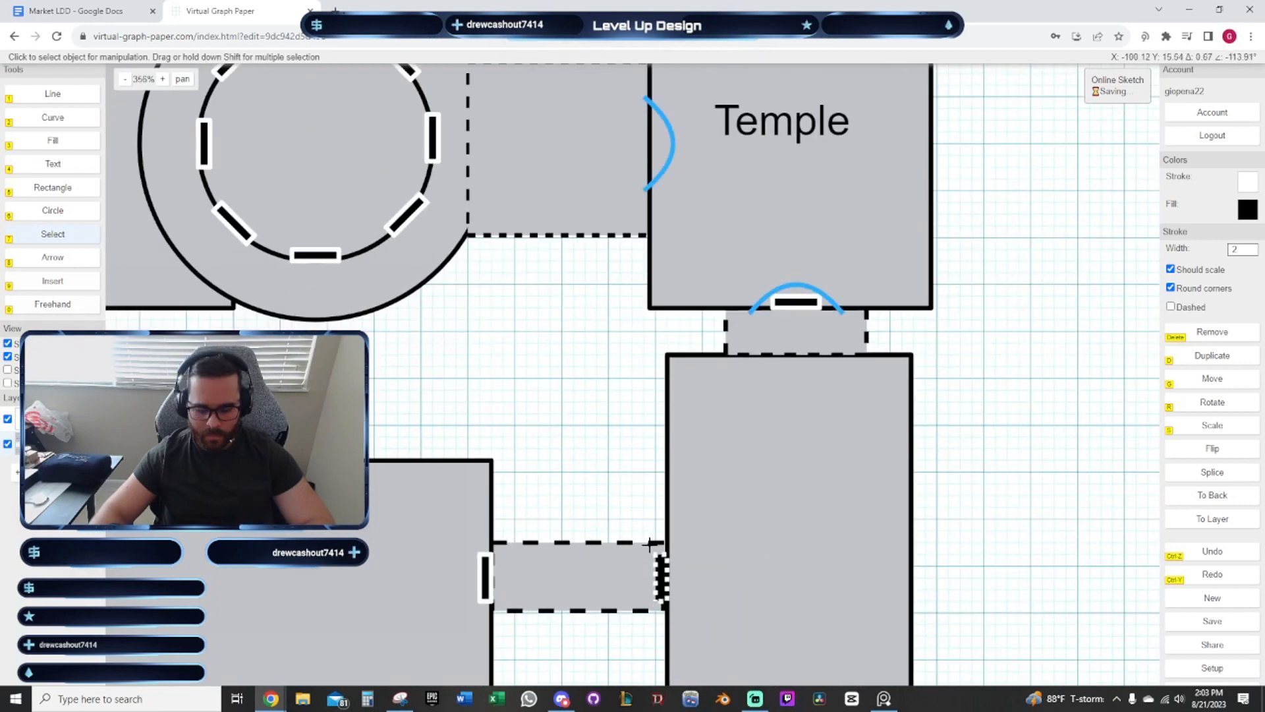
drag(649, 544, 665, 555)
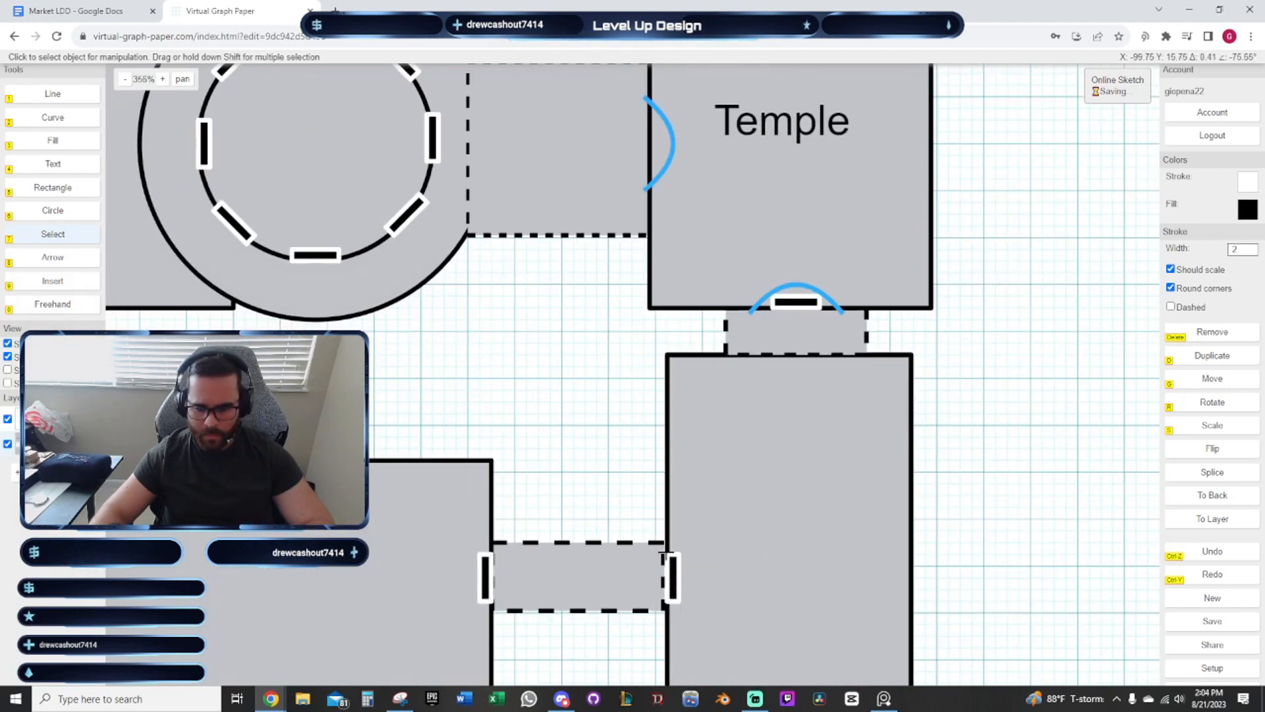
click(1021, 466)
scroll(1008, 469, down, 8)
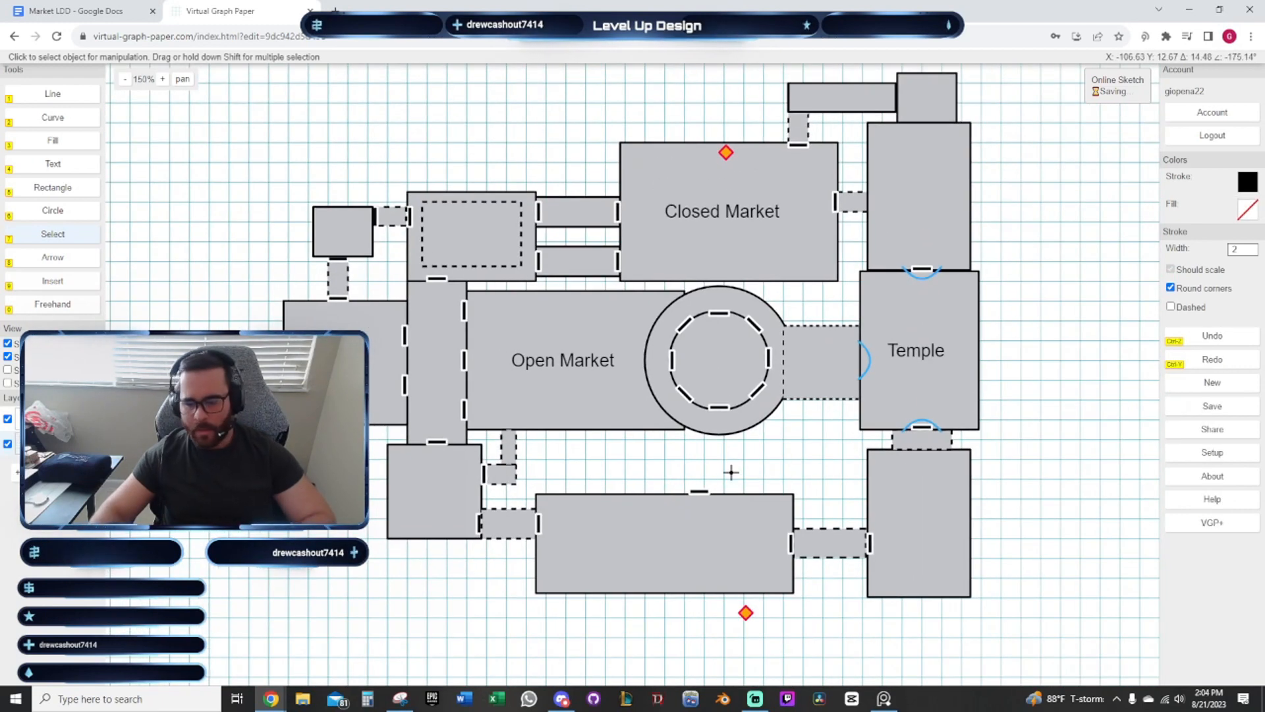
Move the orange diamond from below the map into the lower part of the large room south of Open Market
scroll(761, 636, up, 3)
click(739, 605)
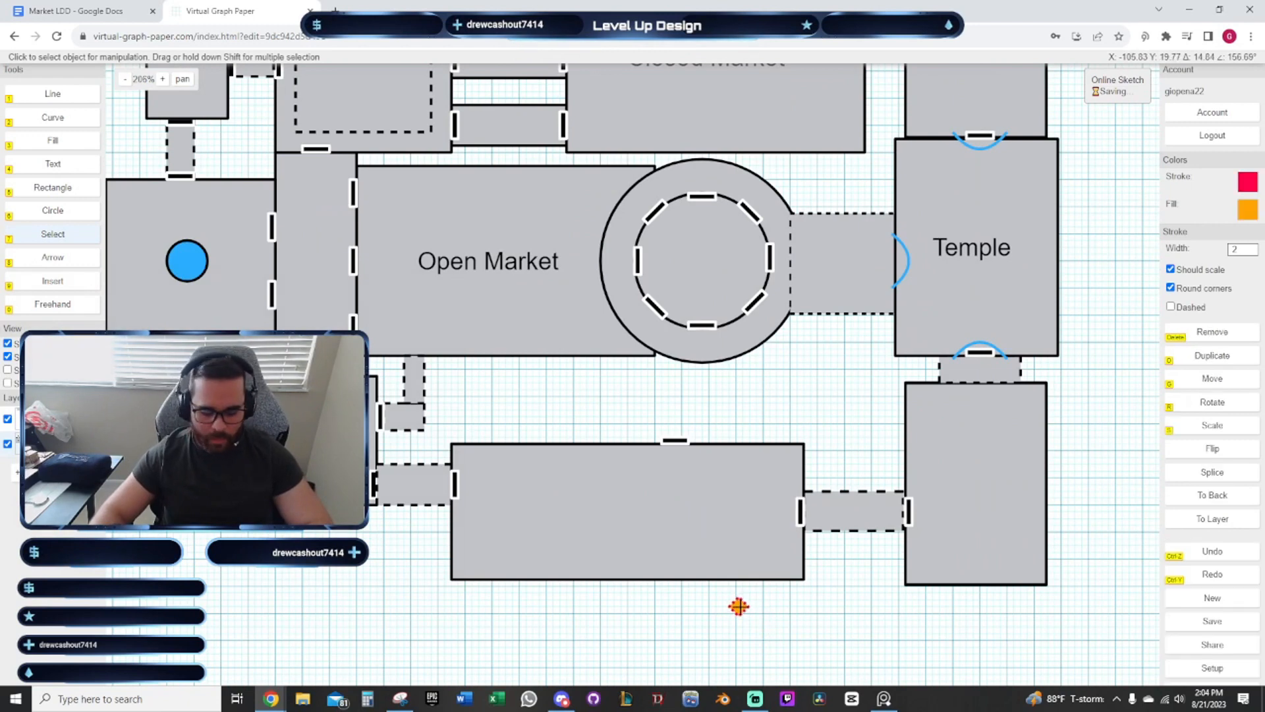
drag(738, 605, 616, 513)
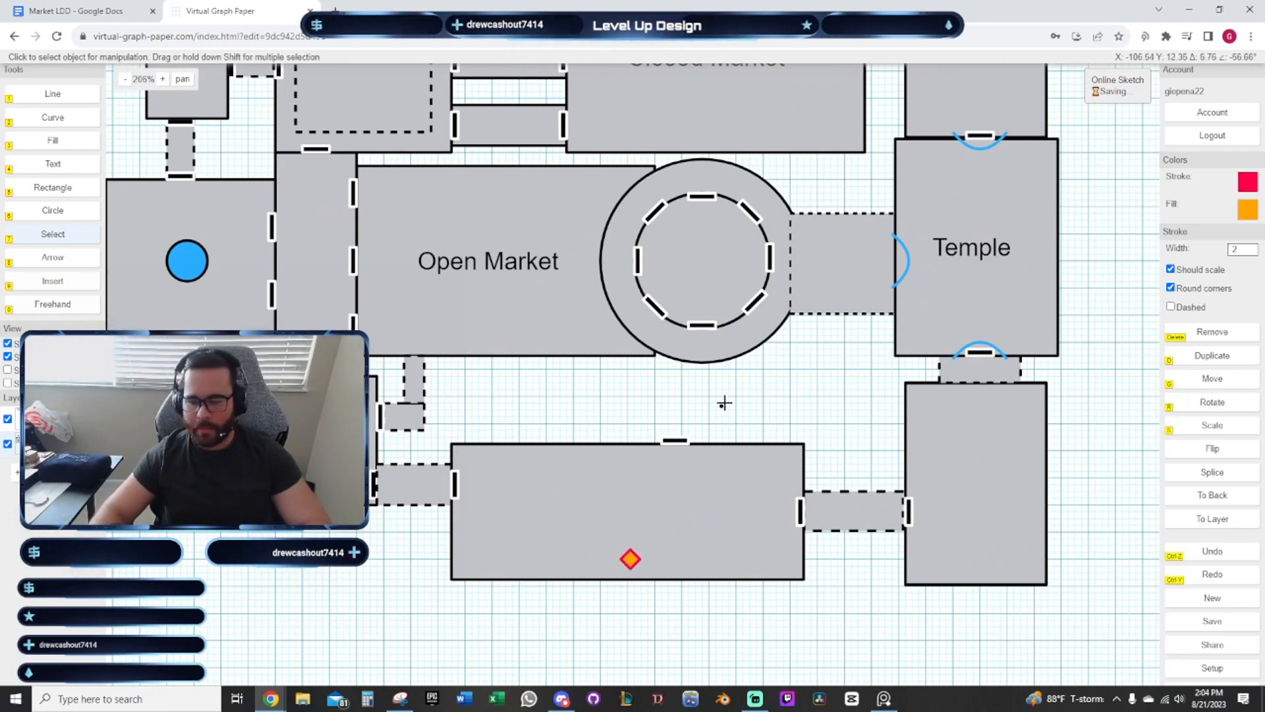
Slide the door marker on the large southern room's top edge westward, closer to the middle of that edge
drag(782, 160, 691, 391)
scroll(540, 358, down, 2)
drag(416, 228, 429, 170)
scroll(538, 221, up, 1)
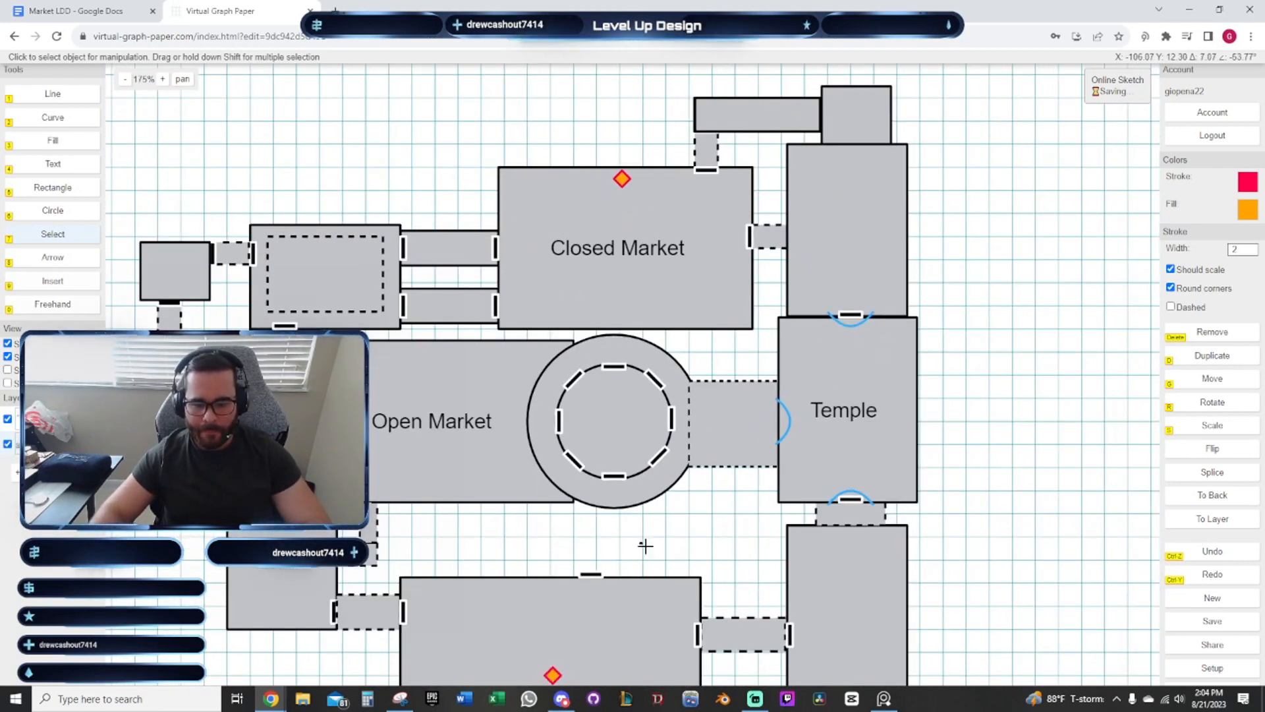
drag(635, 569, 631, 461)
scroll(629, 460, up, 5)
drag(592, 410, 697, 454)
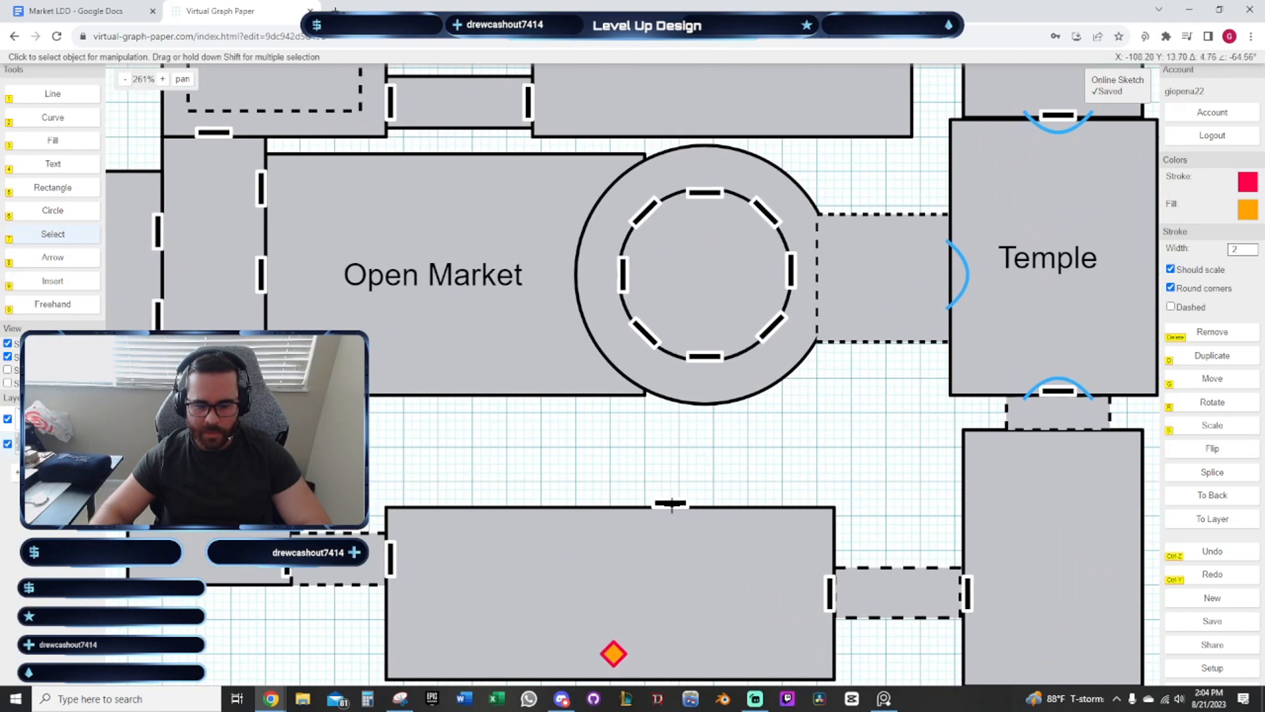
click(667, 502)
drag(671, 504, 553, 495)
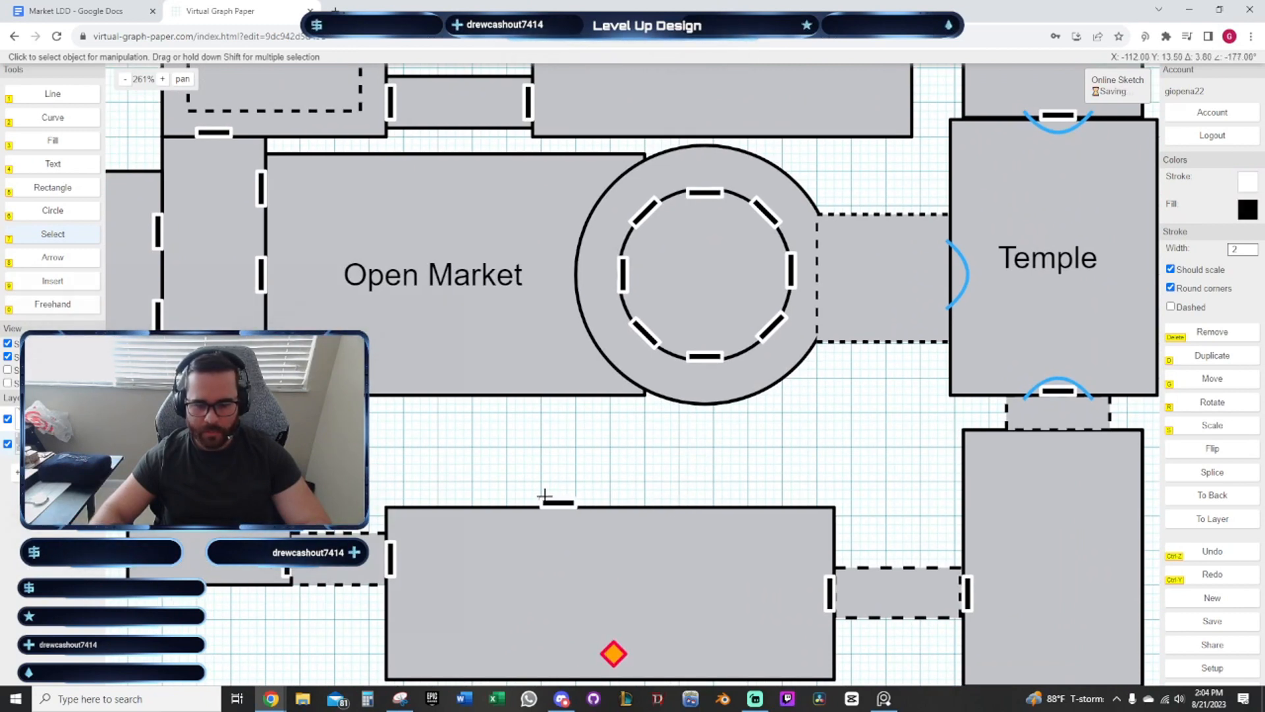
click(709, 460)
scroll(757, 432, down, 3)
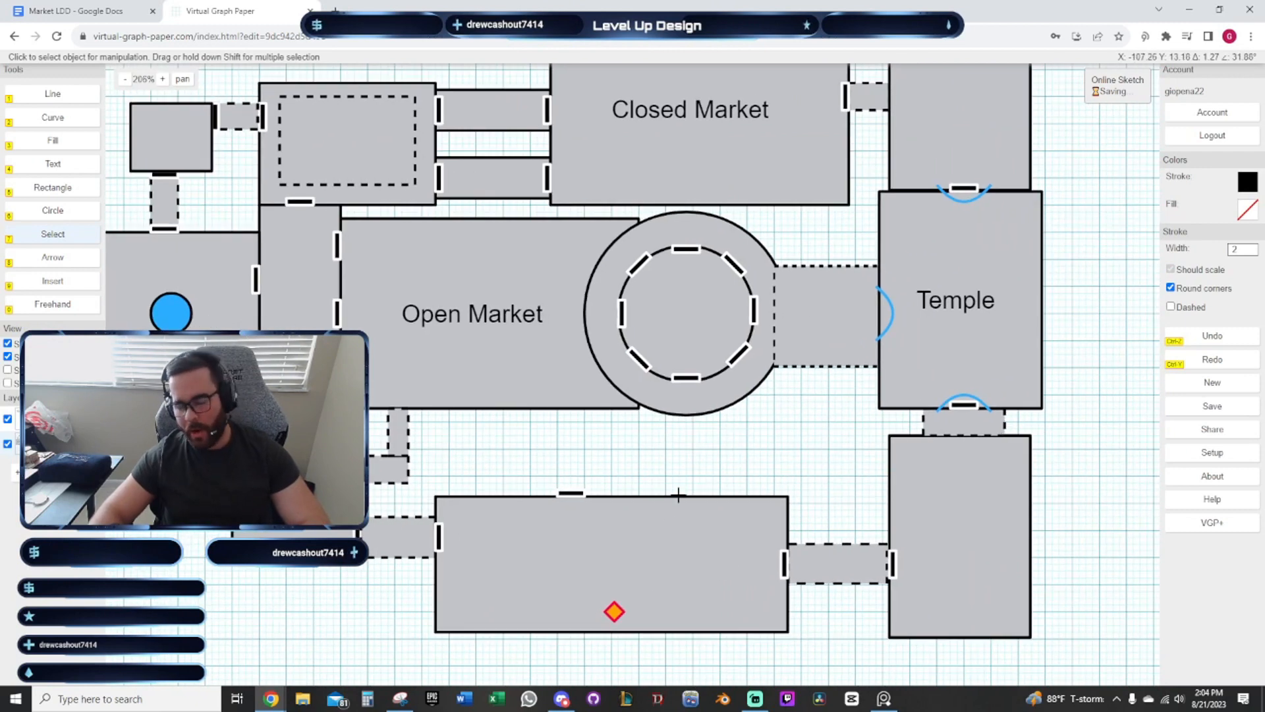
scroll(562, 475, down, 1)
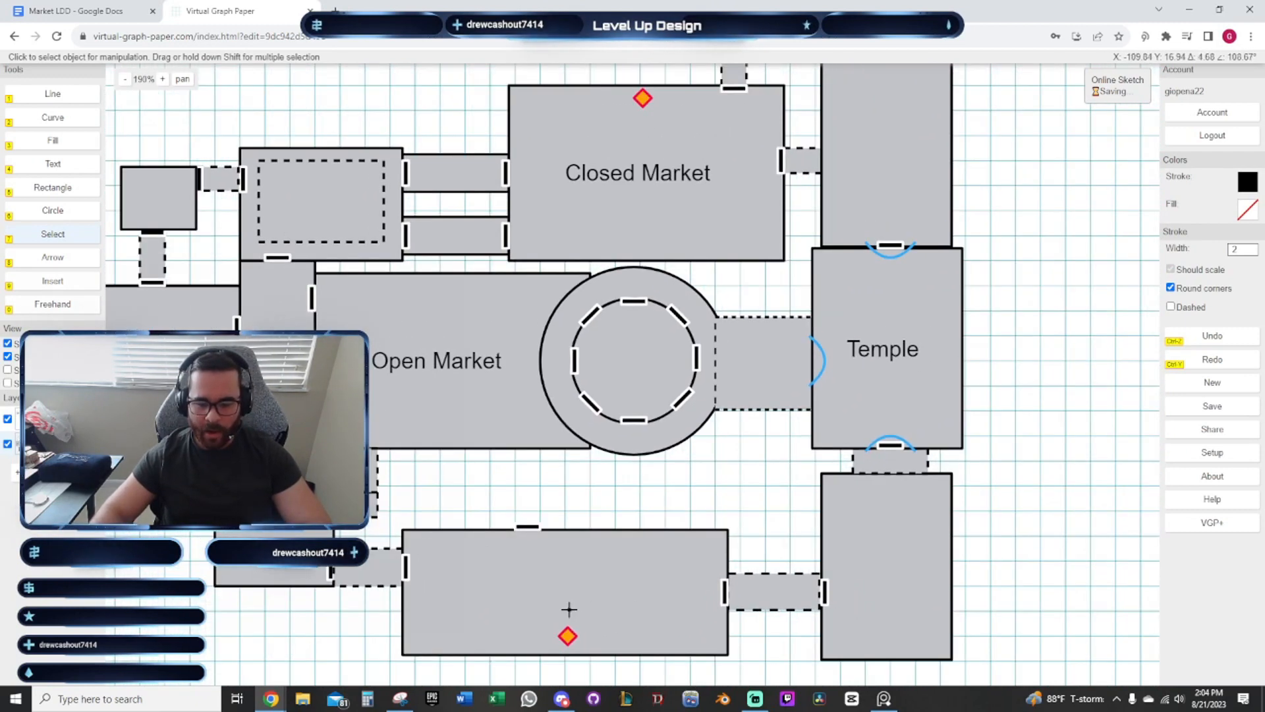
drag(550, 495, 556, 499)
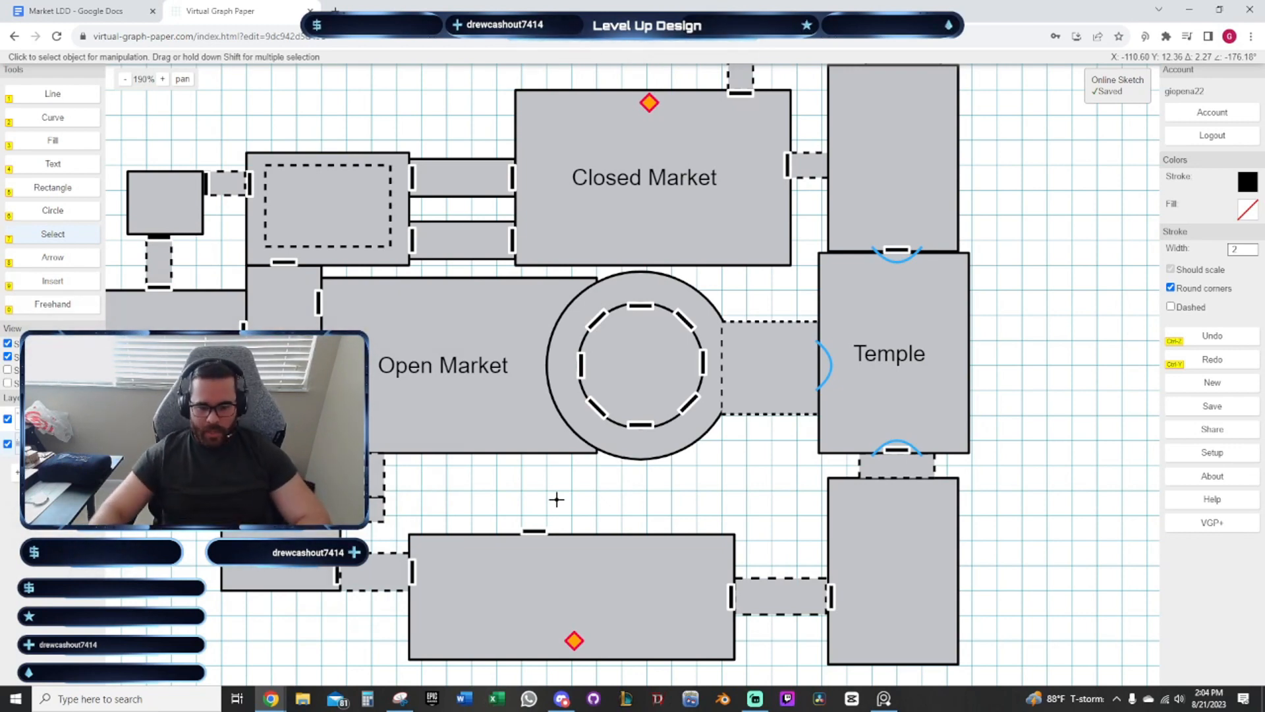
mouse_move(572, 492)
mouse_down()
mouse_move(560, 453)
mouse_move(537, 459)
mouse_move(577, 464)
mouse_move(539, 475)
mouse_move(610, 484)
mouse_move(593, 486)
mouse_up()
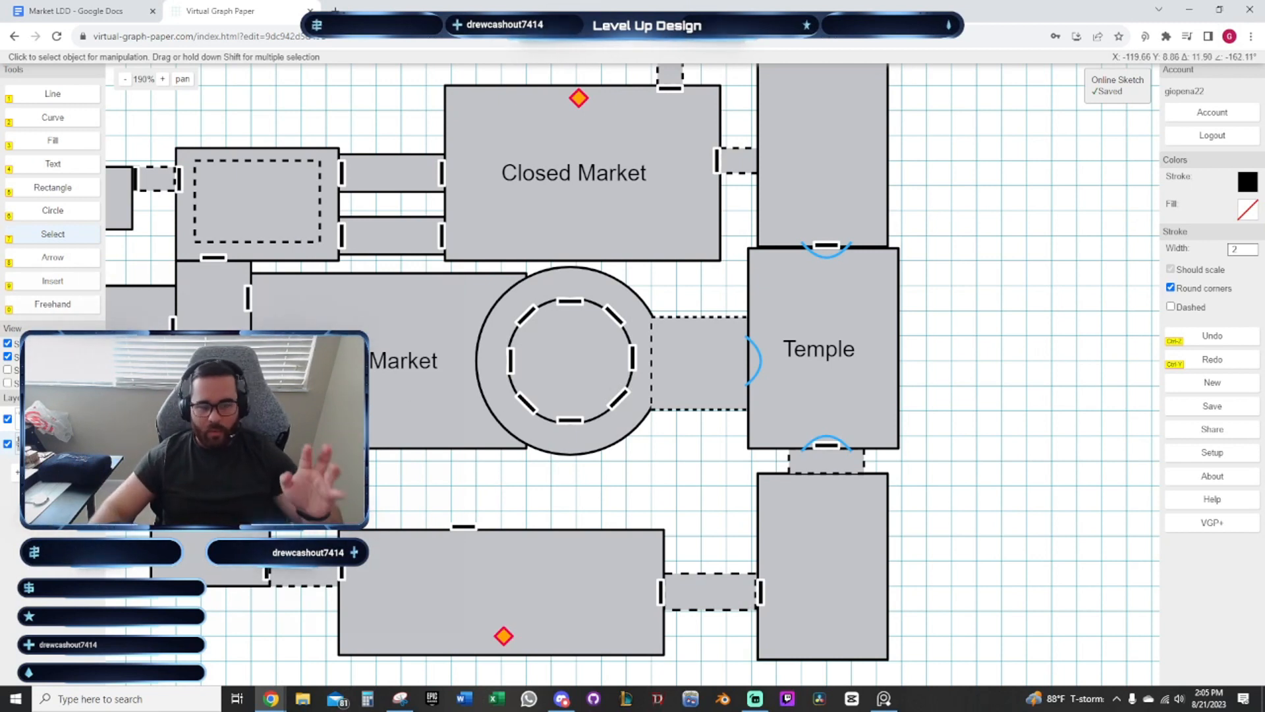
drag(447, 485, 635, 515)
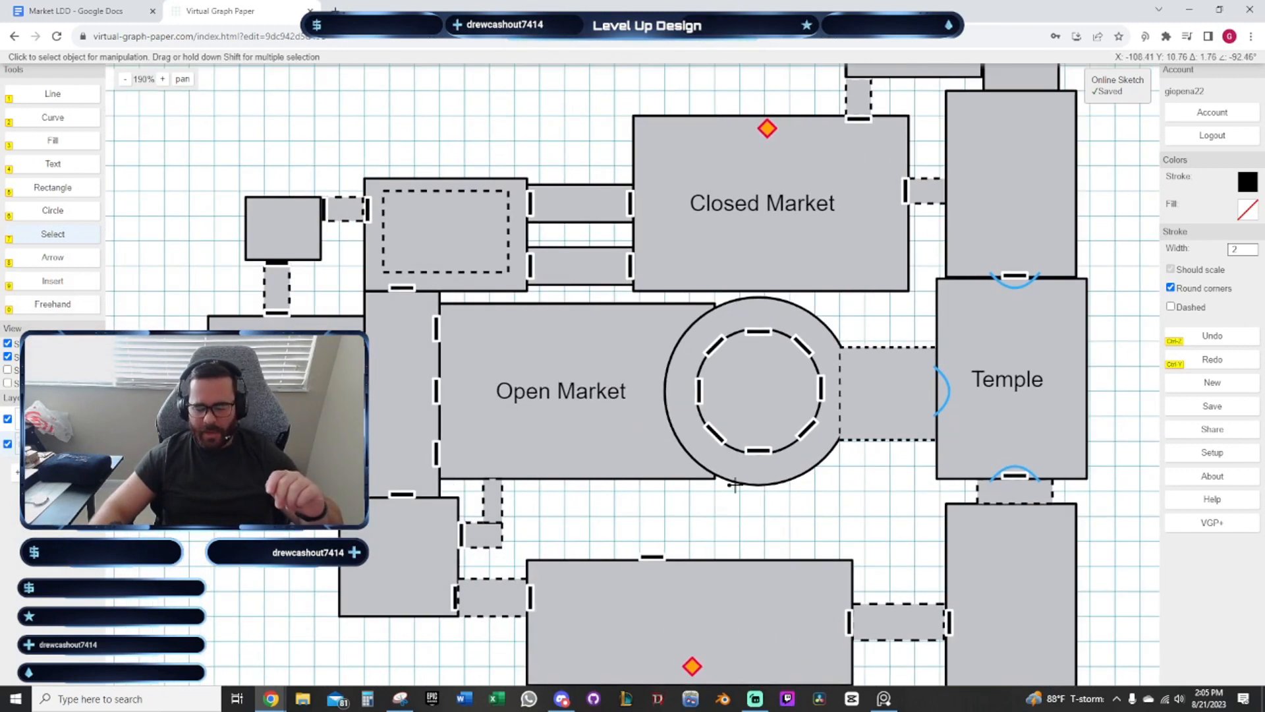
drag(743, 494, 678, 481)
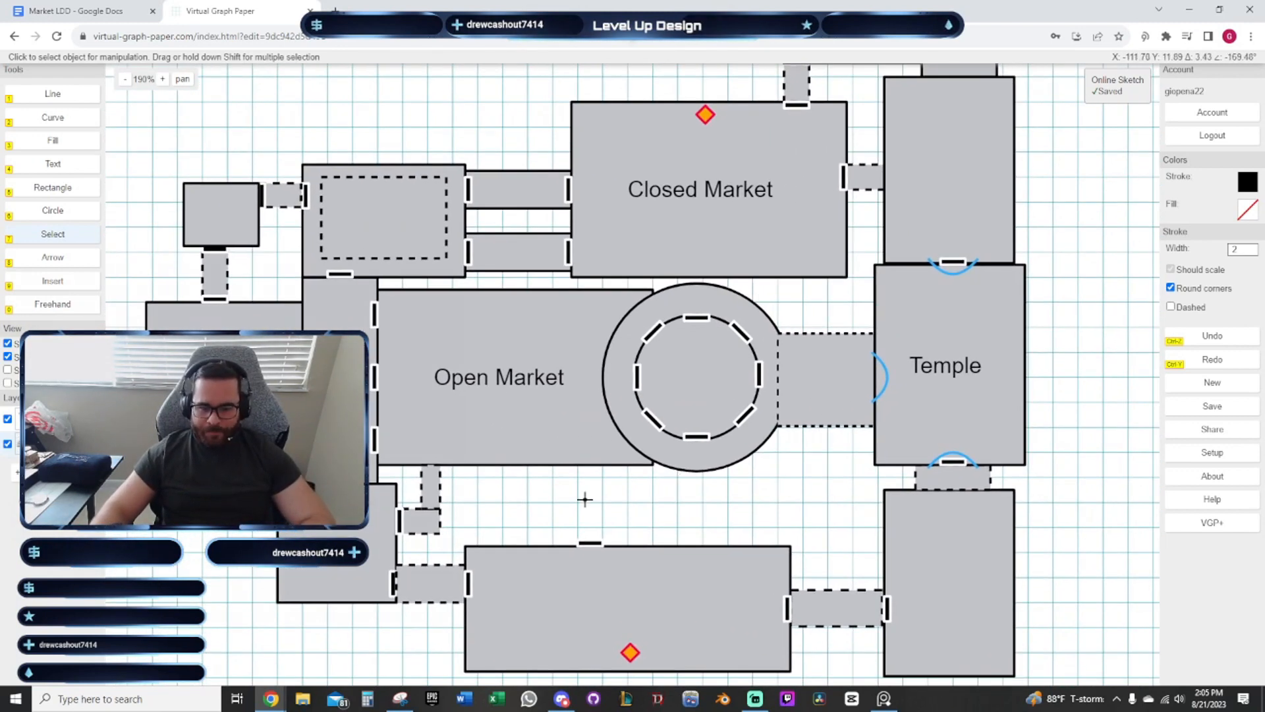
mouse_move(584, 500)
mouse_down()
mouse_move(553, 474)
mouse_move(514, 475)
mouse_up()
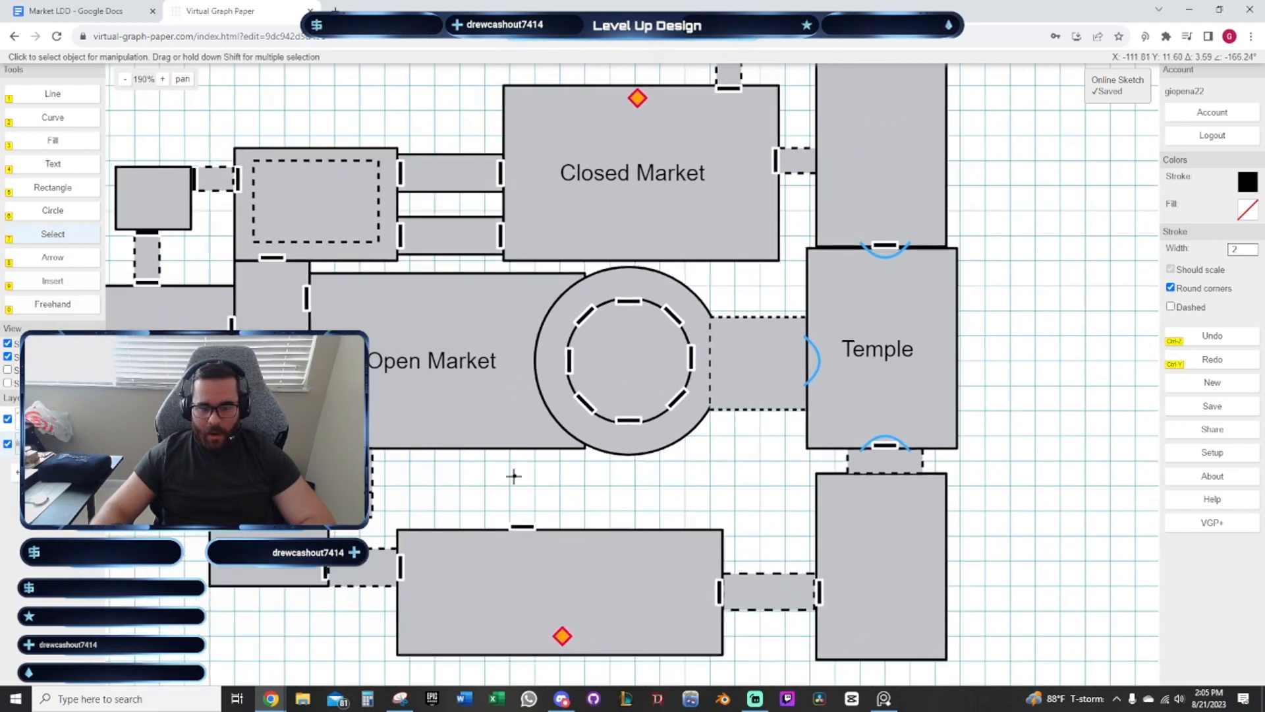
Draw a rectangular corridor about 3 by 3.25 units between Open Market's lower edge and the large southern room, around the door marker
scroll(514, 475, up, 4)
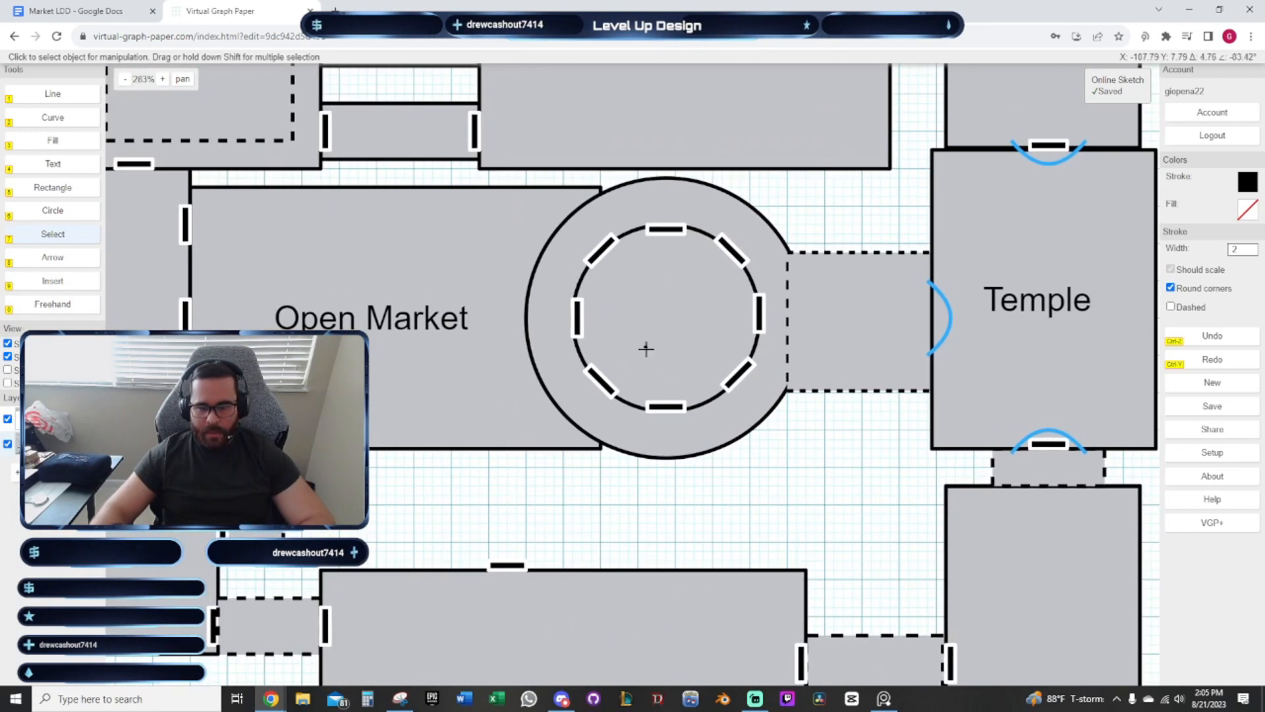
drag(538, 511, 604, 441)
scroll(573, 450, up, 3)
scroll(579, 450, up, 1)
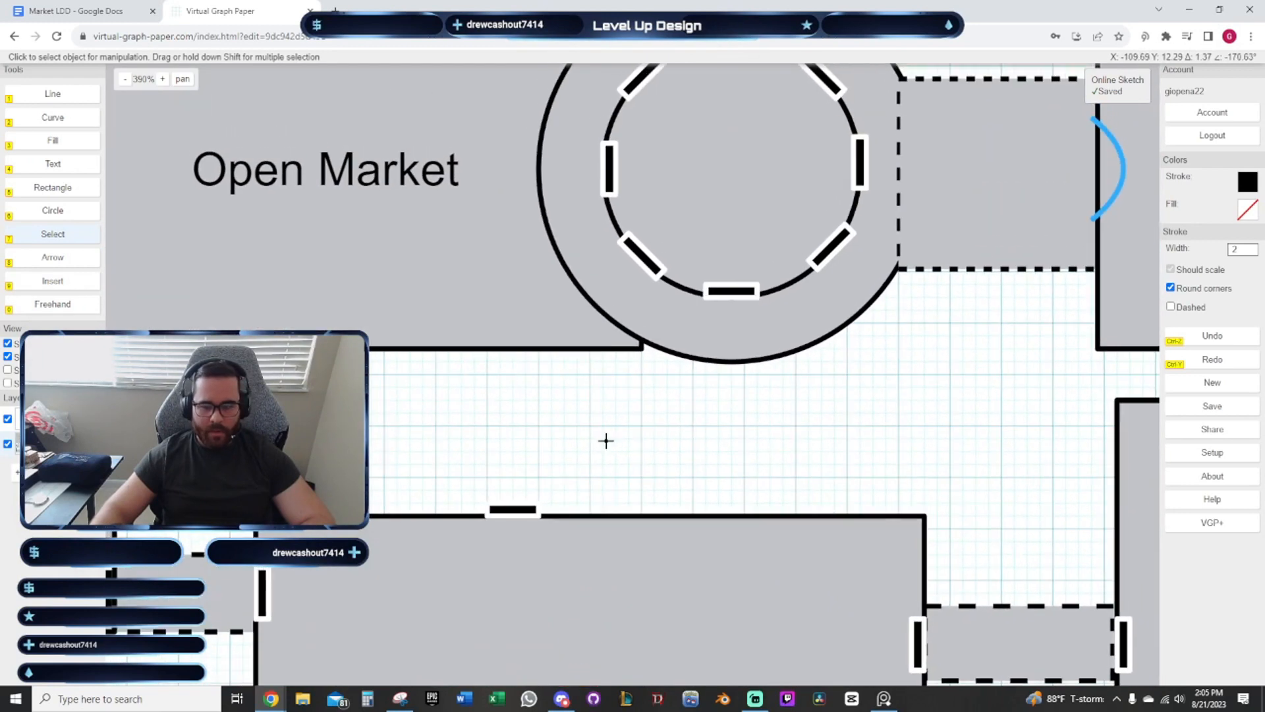
click(53, 187)
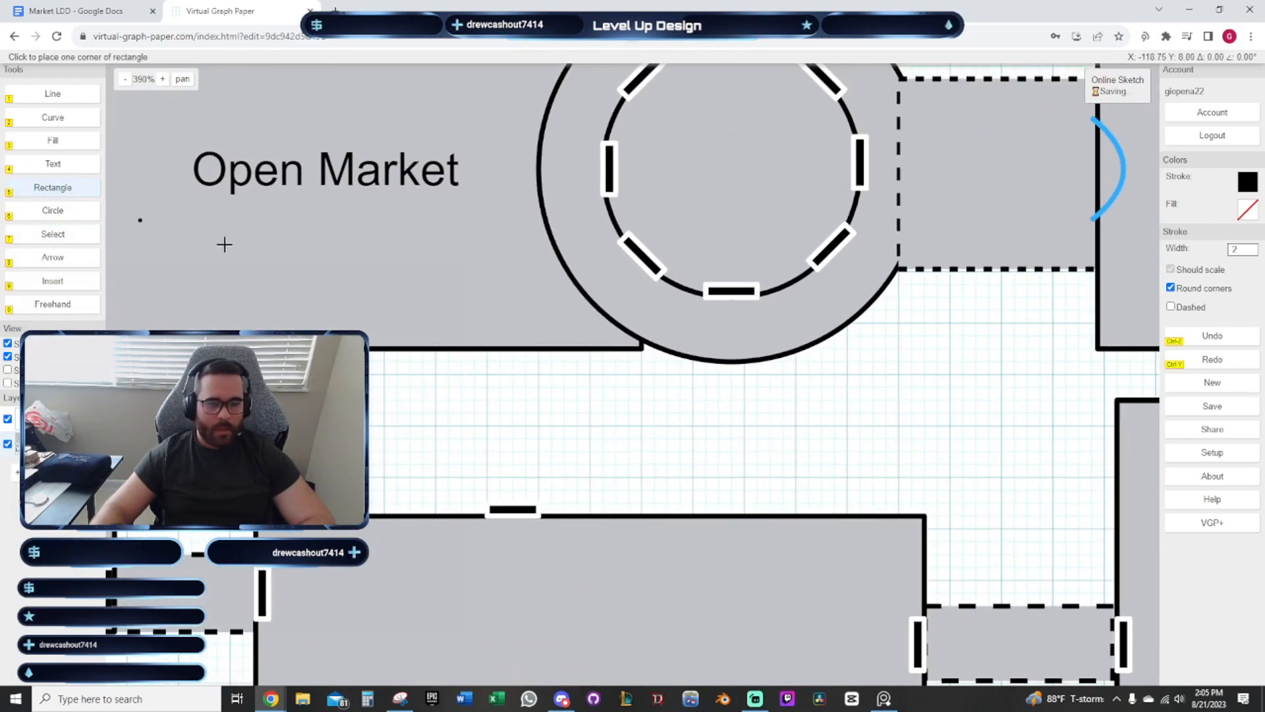
drag(398, 378, 491, 360)
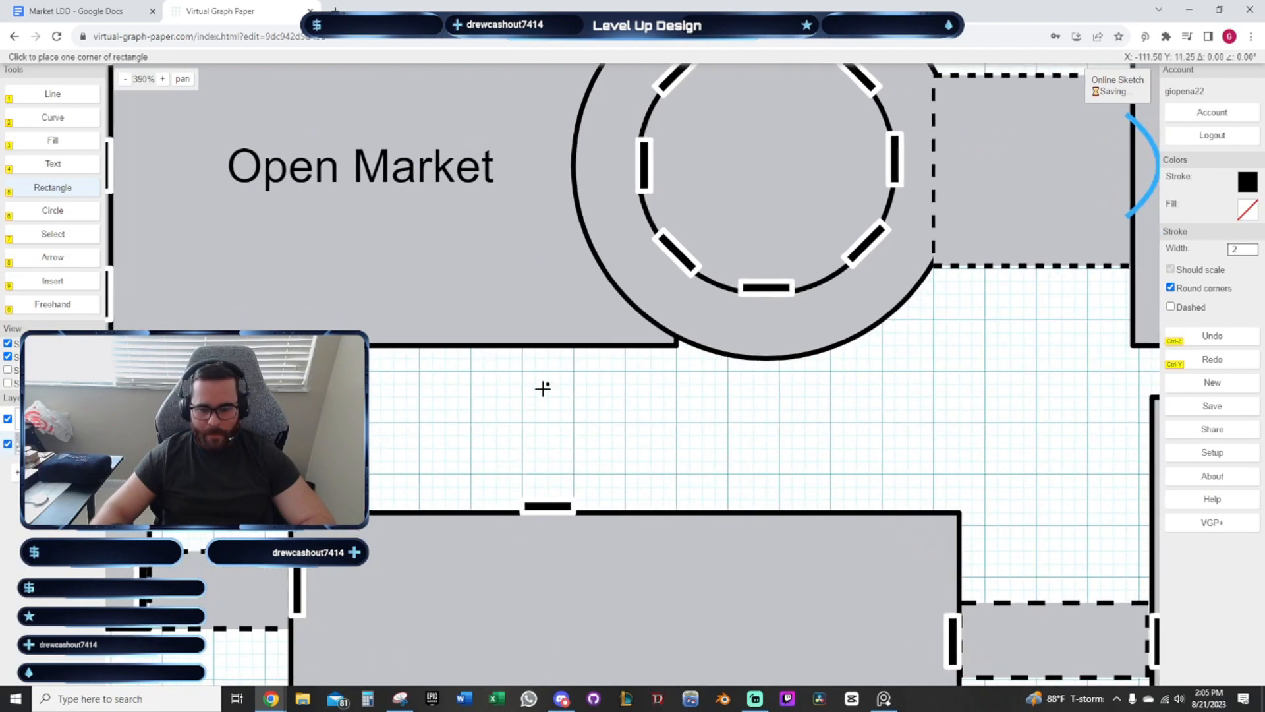
click(468, 349)
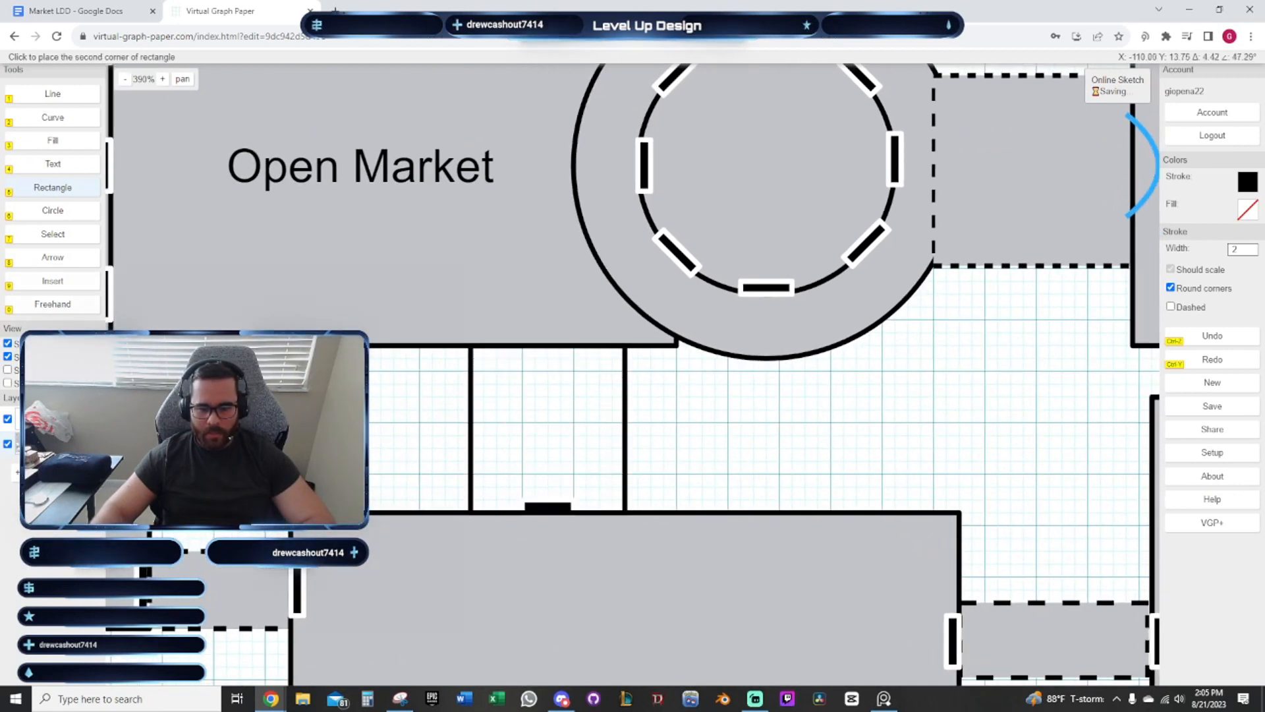
click(625, 512)
Fill the new corridor rectangle with light grey #C2C3C7
click(52, 234)
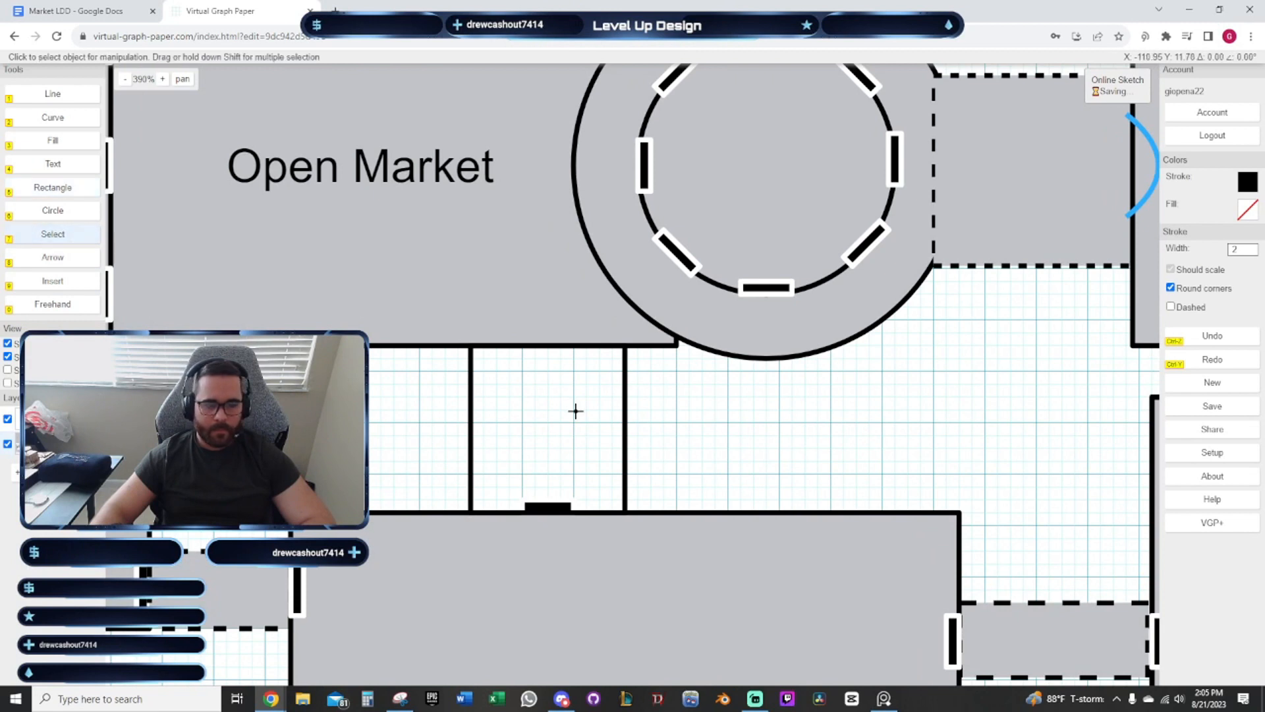
click(575, 411)
click(1247, 209)
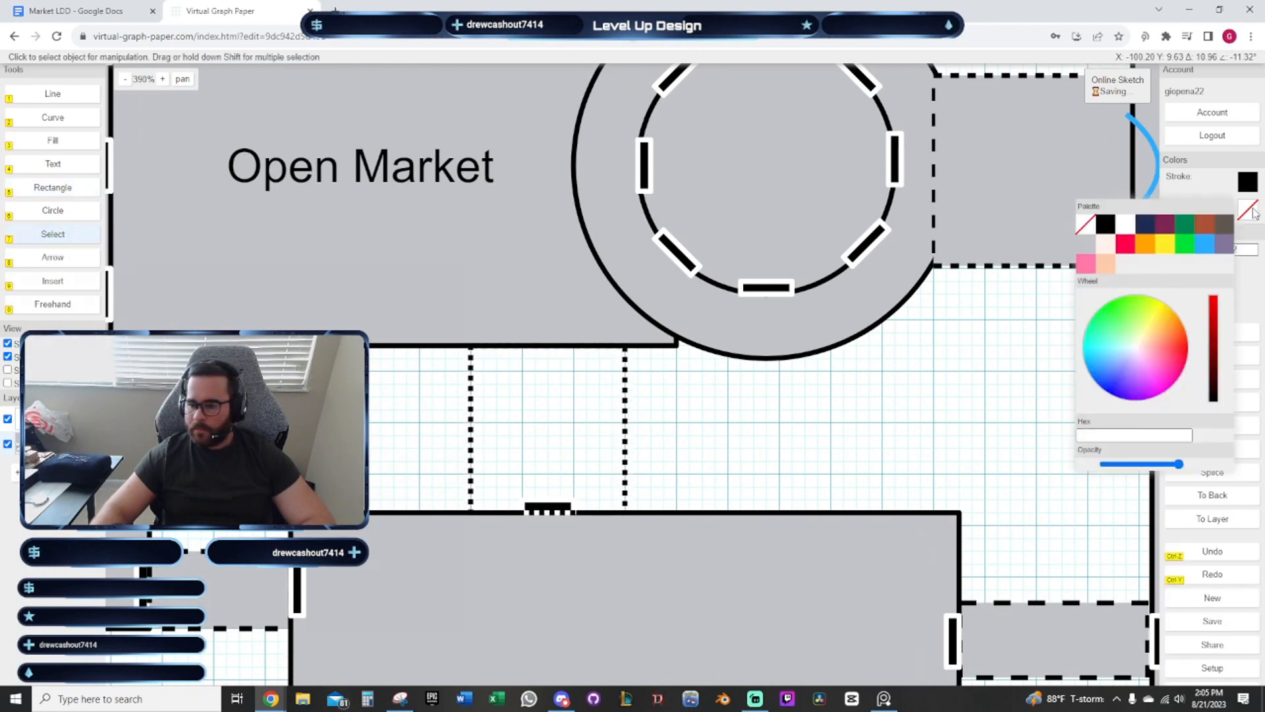
click(1086, 244)
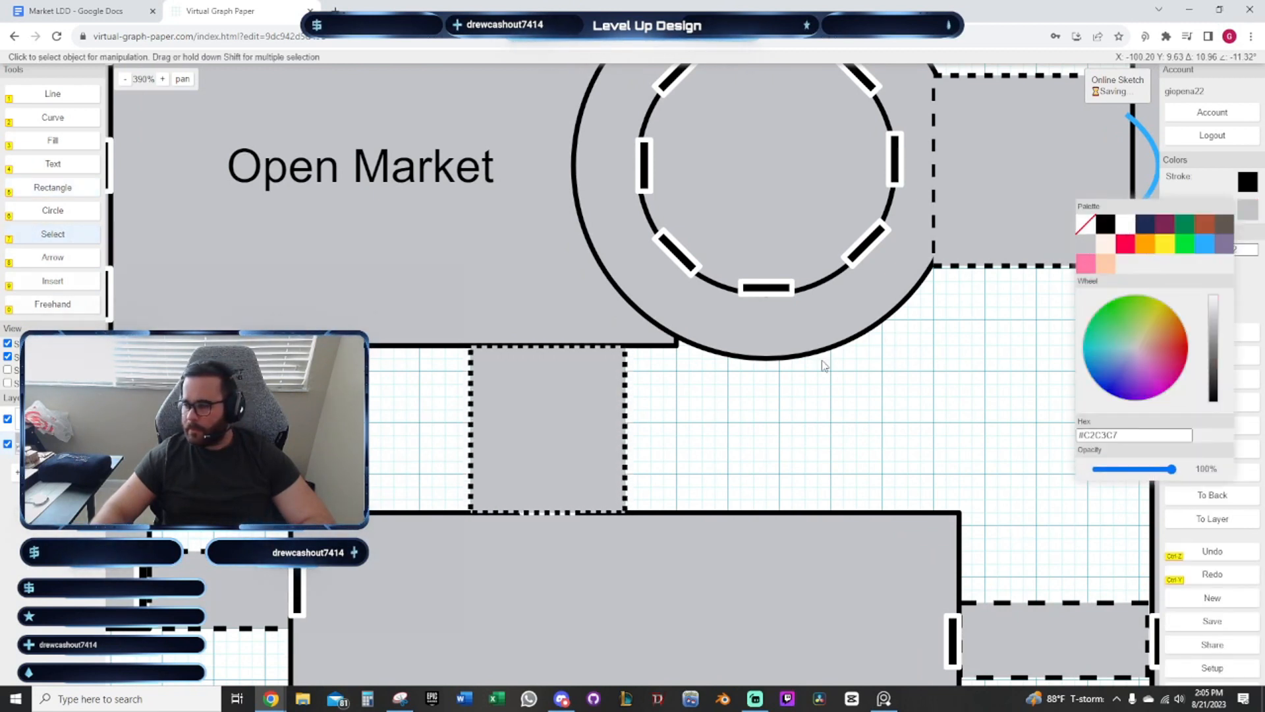
click(840, 425)
Send the grey corridor rectangle to the back, behind the door marker on the southern room's edge
click(624, 445)
click(574, 499)
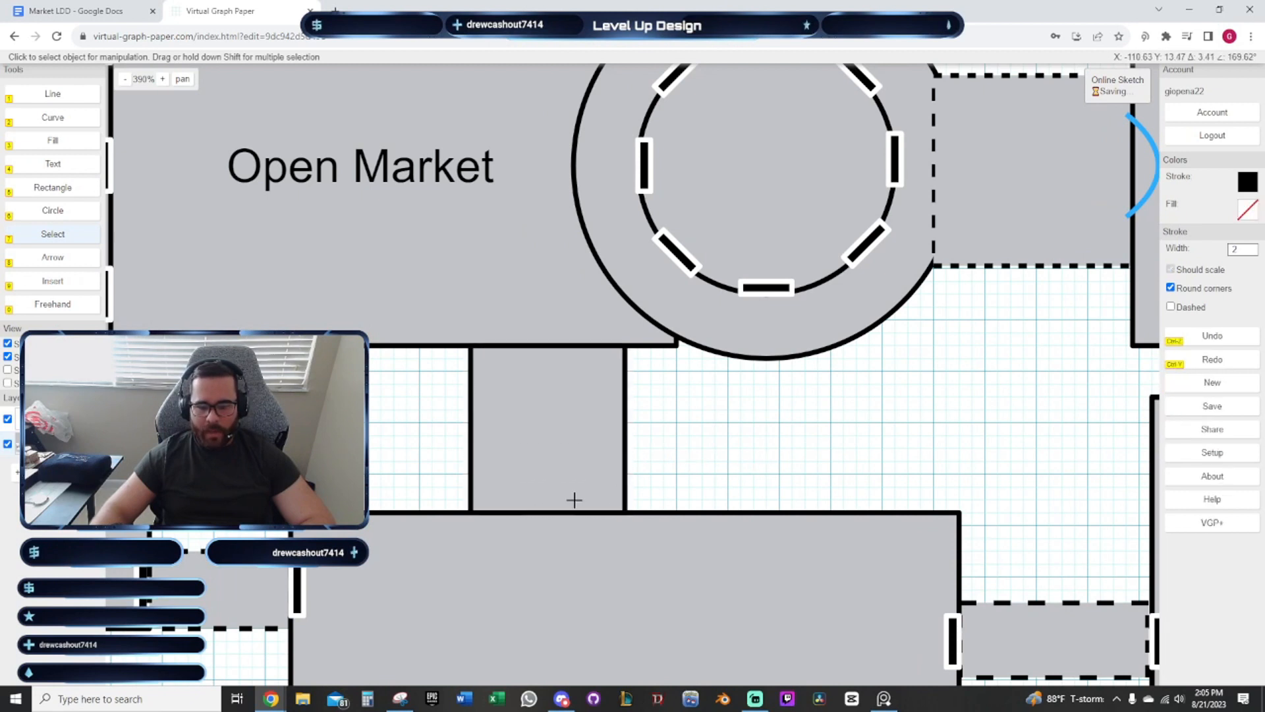
click(554, 511)
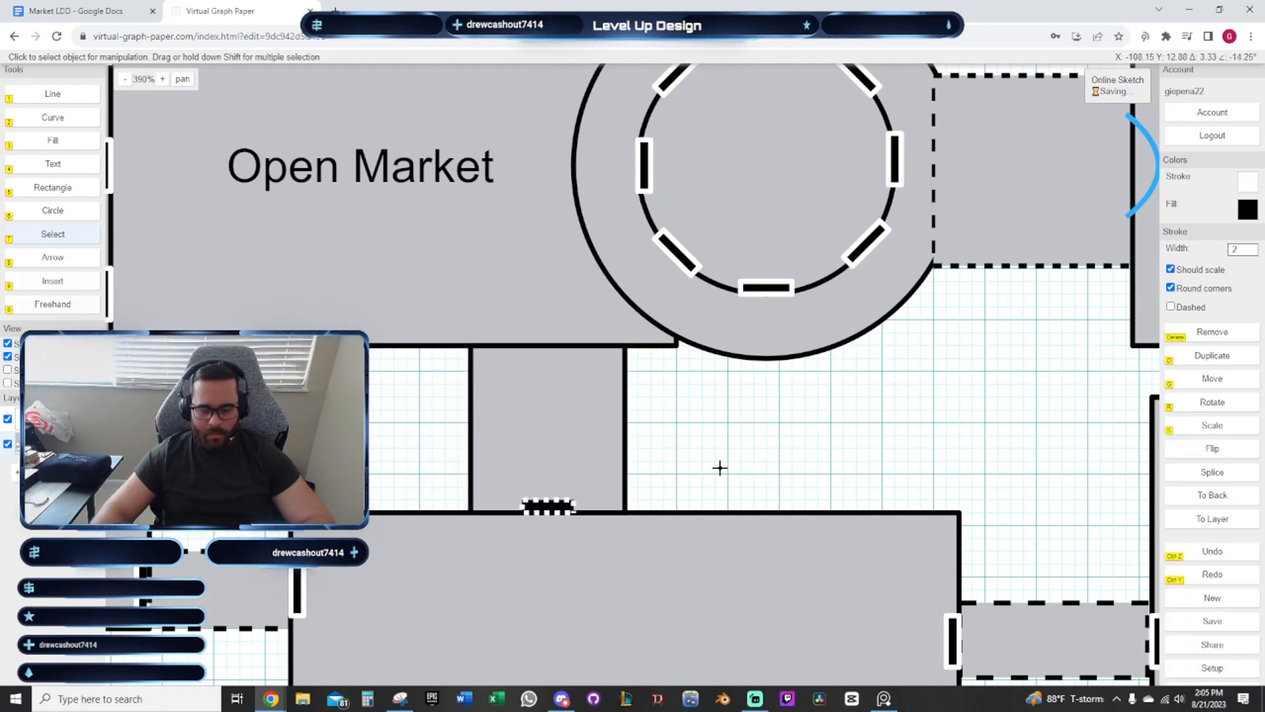
click(571, 435)
click(1212, 495)
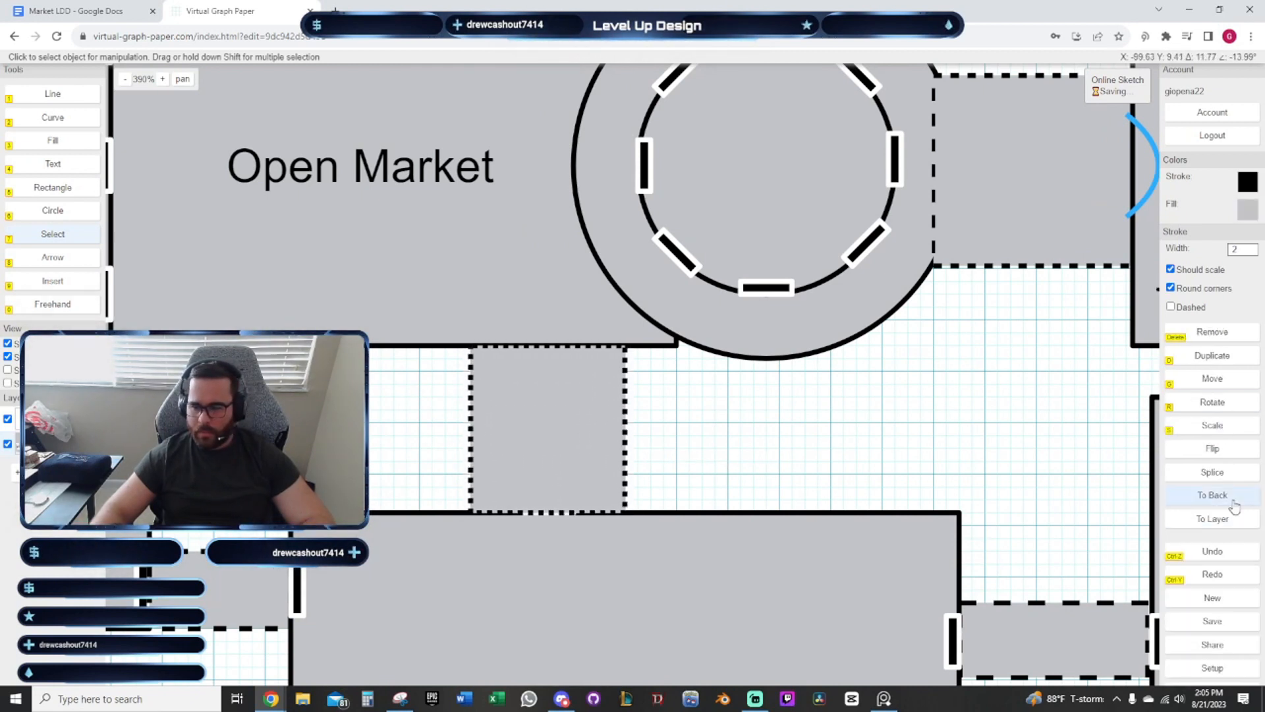
click(859, 430)
Duplicate the corridor's door marker and place the copy at its upper end, on Open Market's lower edge
click(547, 506)
click(585, 547)
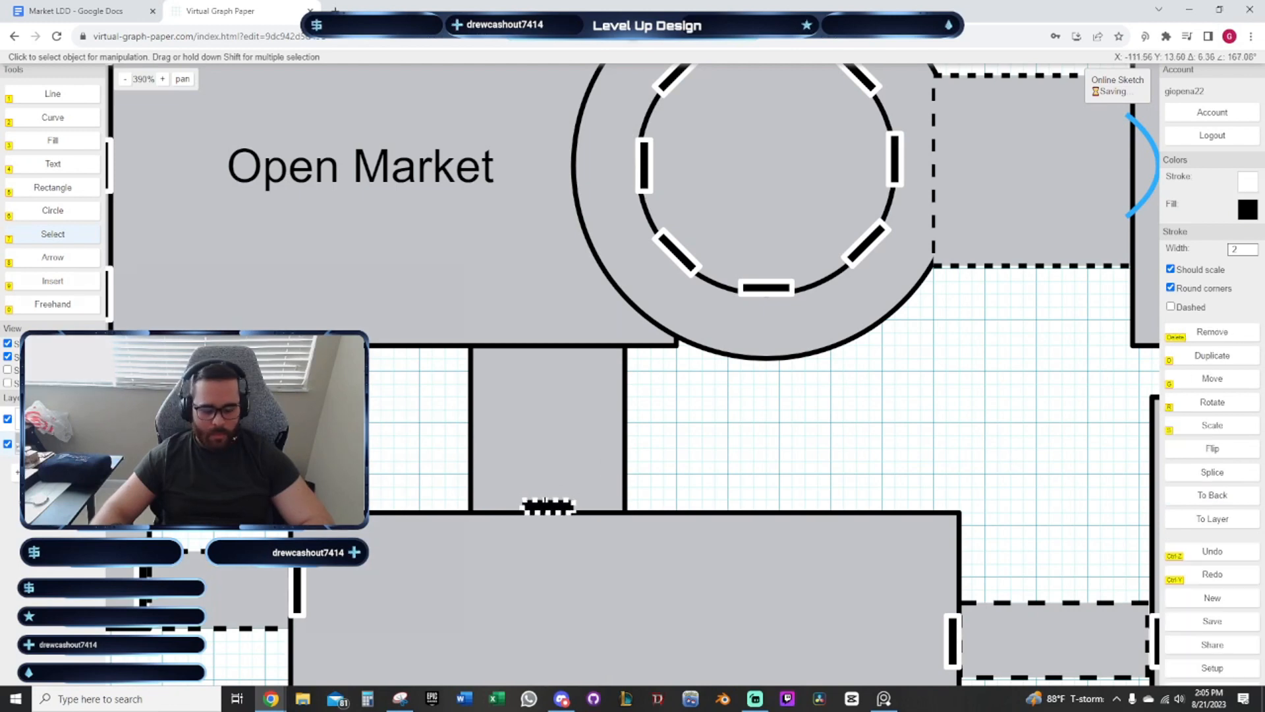
key(d)
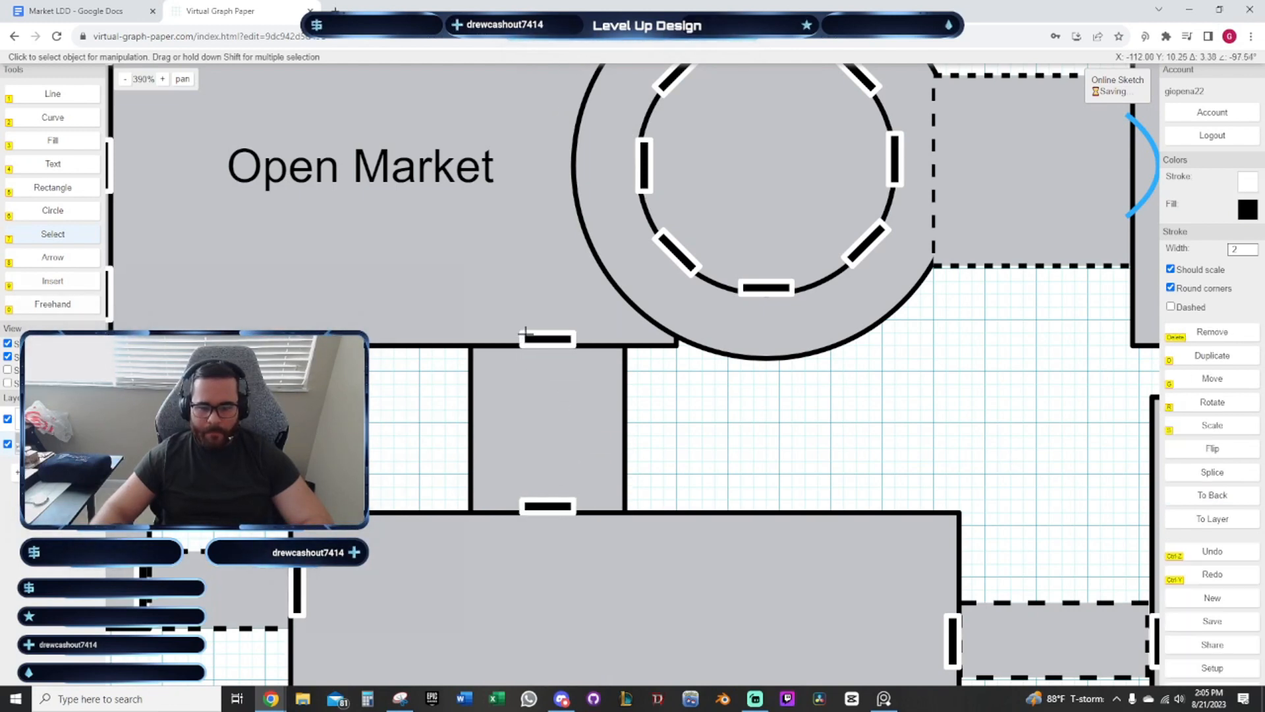
click(525, 332)
scroll(742, 446, down, 3)
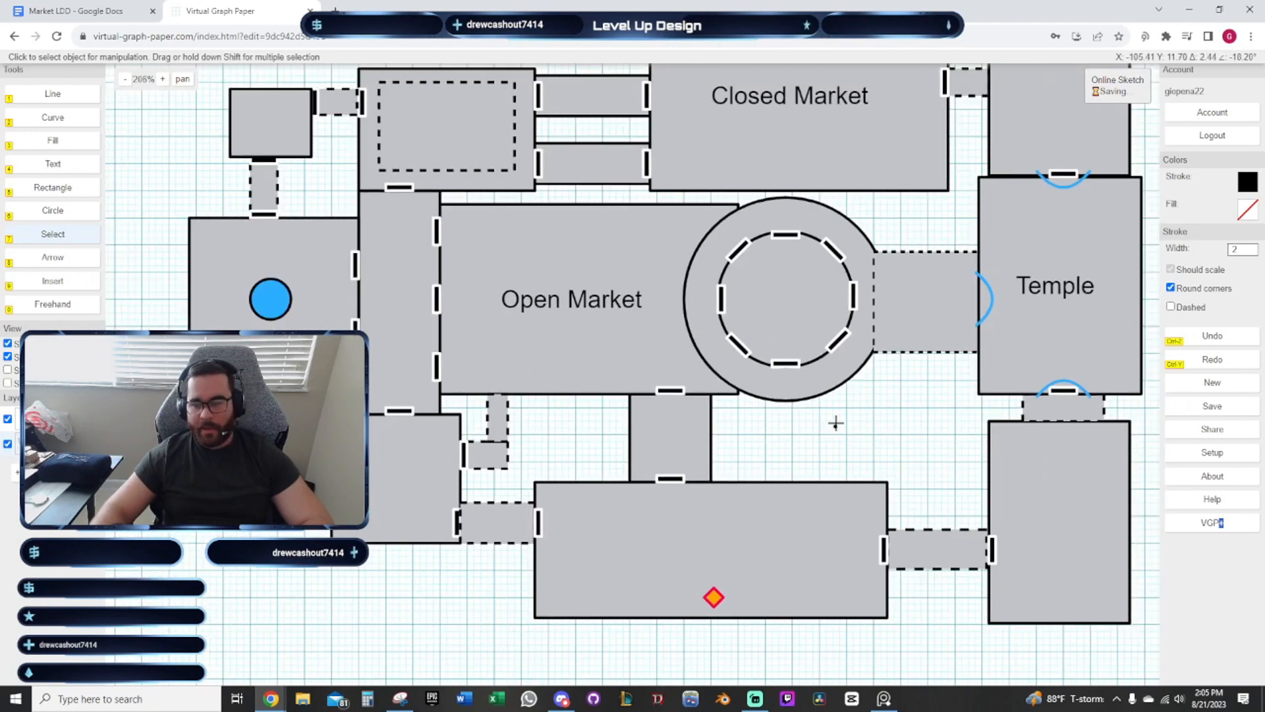
drag(836, 422, 730, 413)
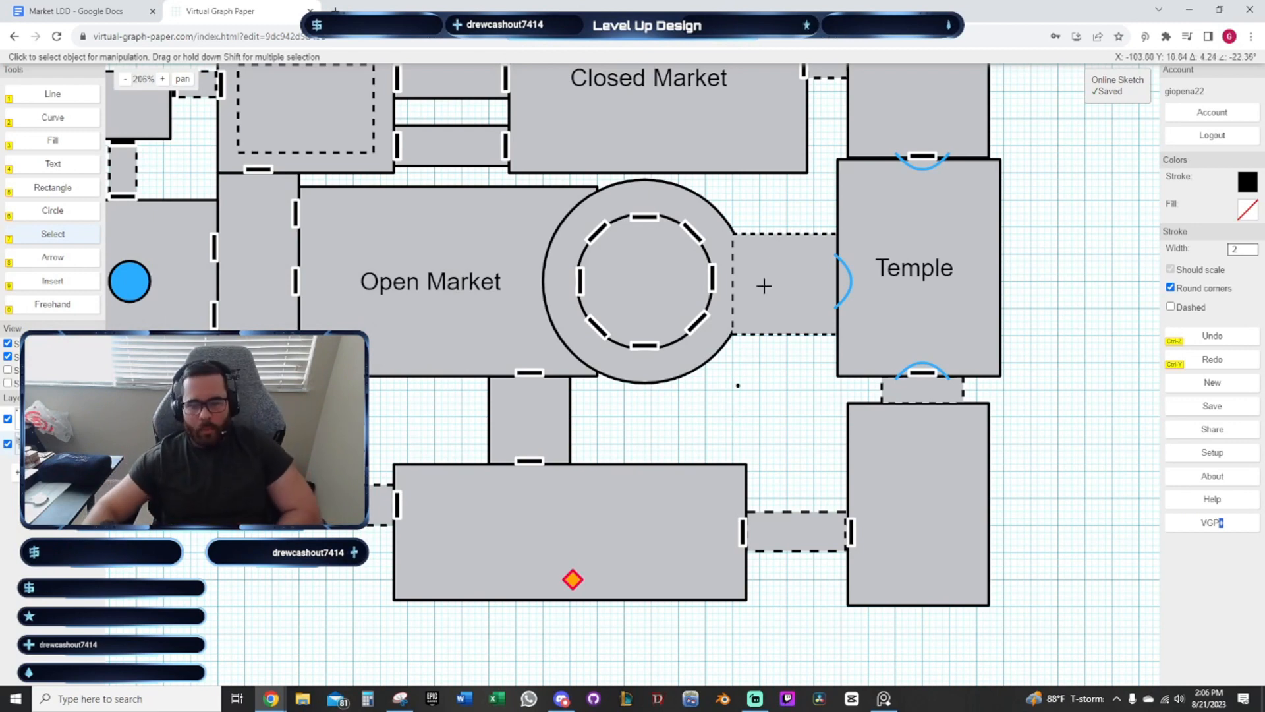
scroll(646, 429, up, 2)
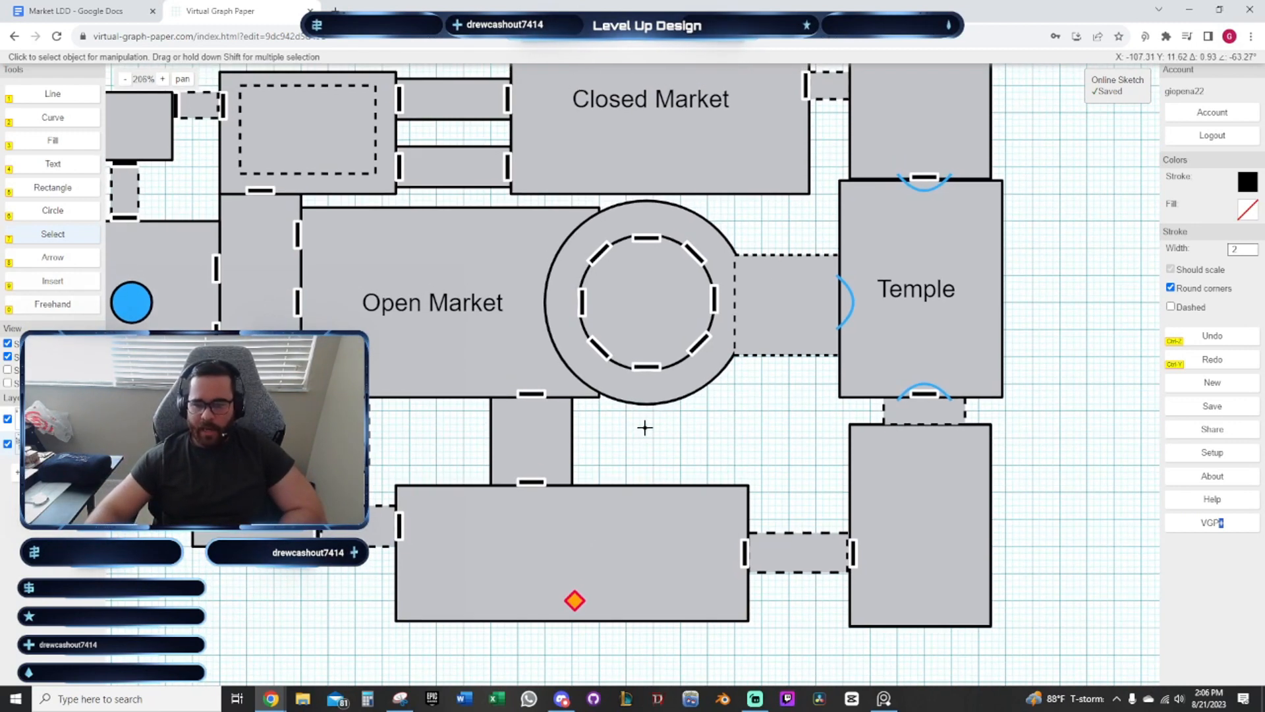
scroll(649, 440, down, 3)
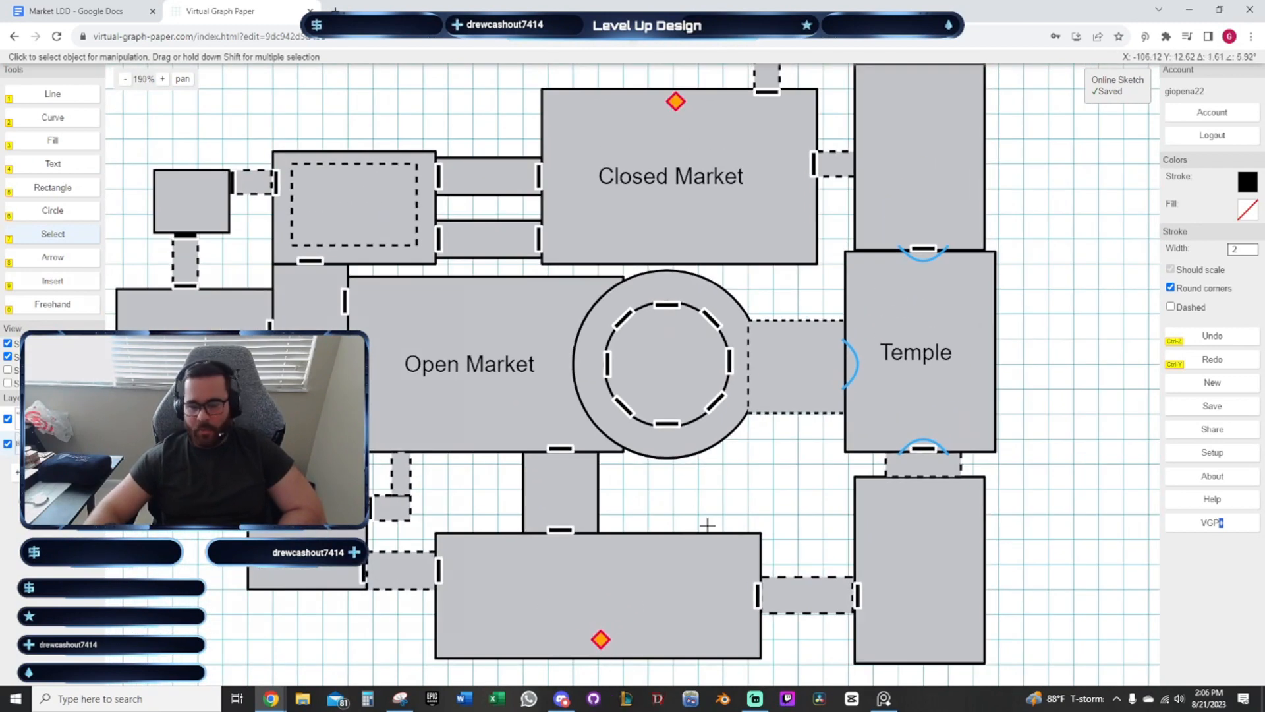
drag(726, 525, 672, 500)
drag(694, 303, 697, 396)
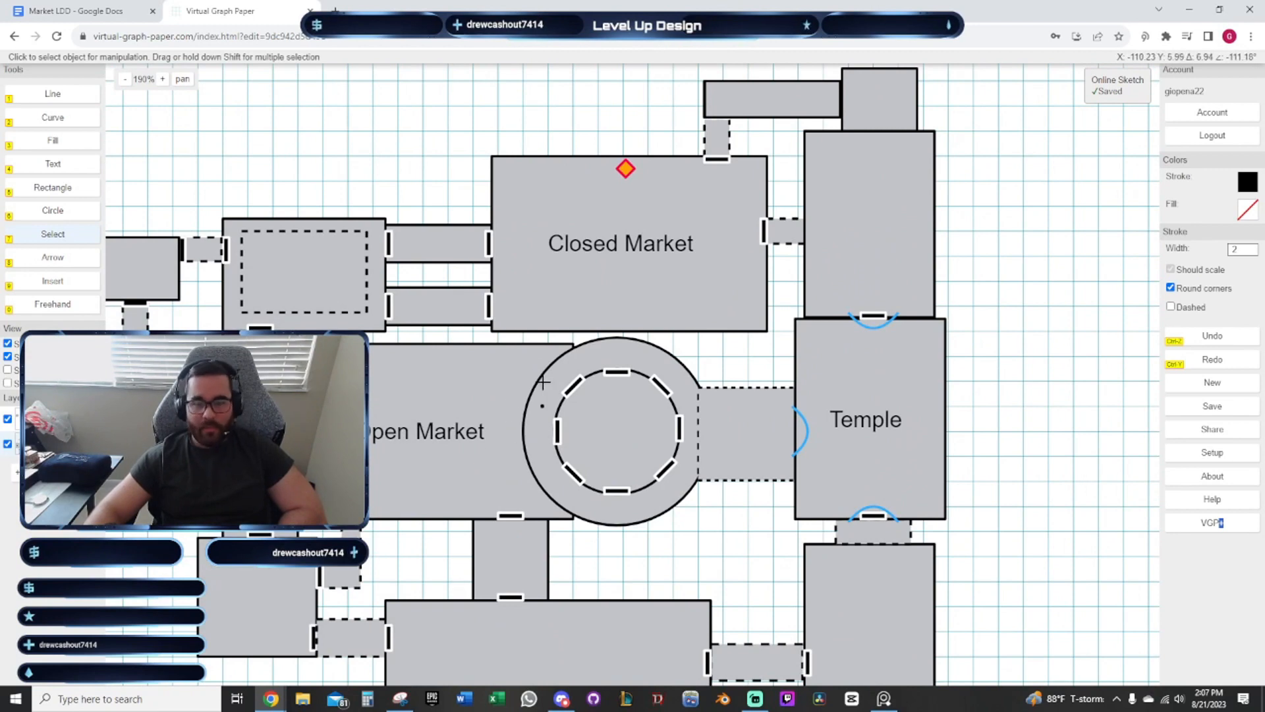
scroll(697, 345, up, 5)
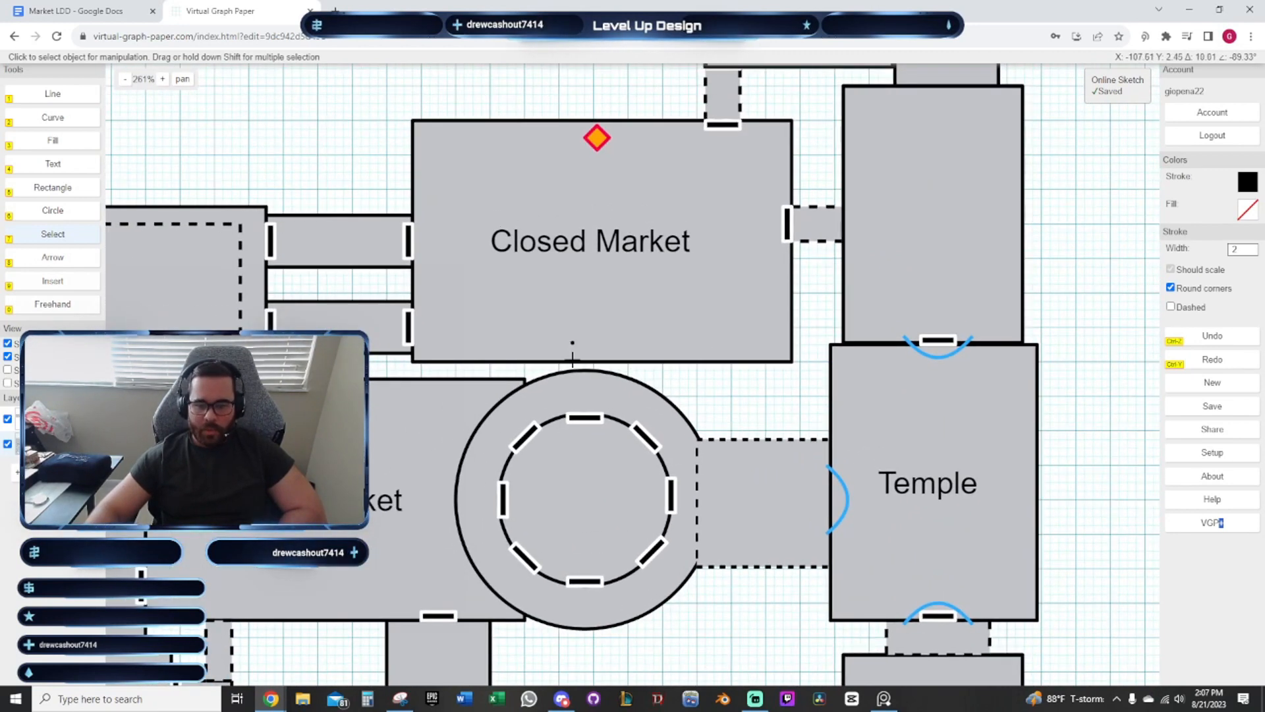
scroll(593, 383, up, 2)
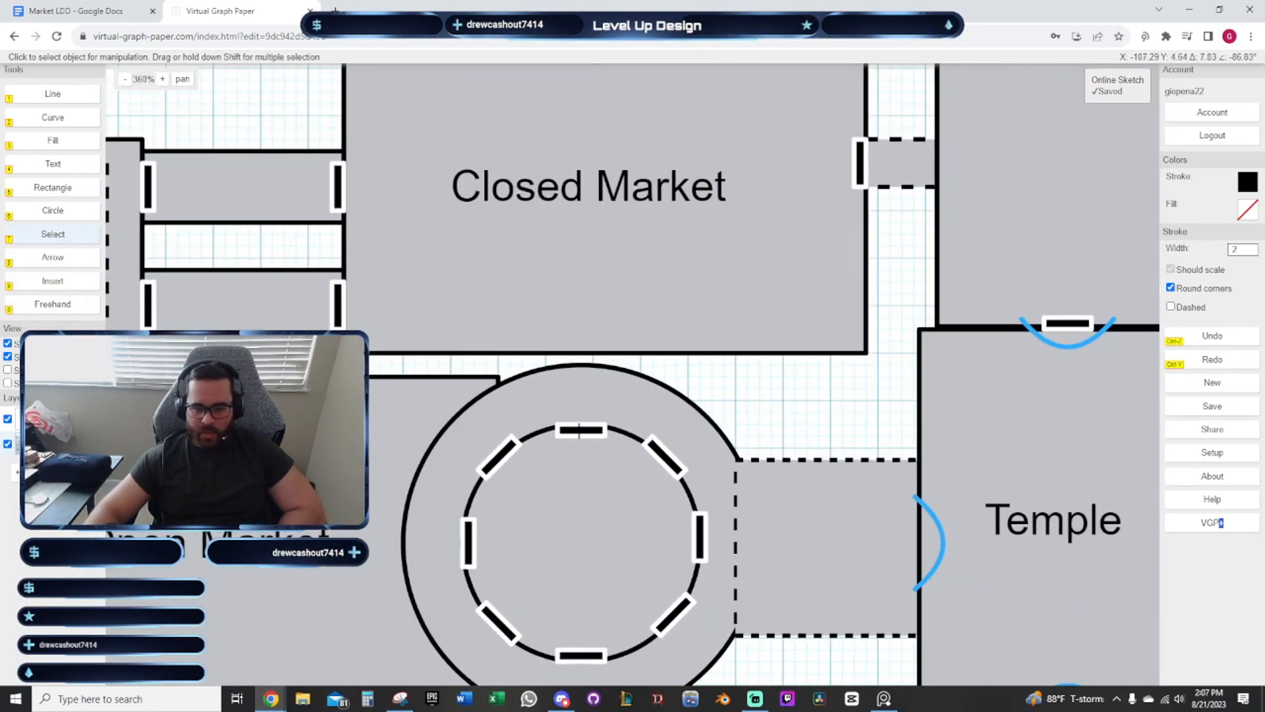
Duplicate the door marker at the top of the inner ring and place the copy on Closed Market's lower edge
click(579, 430)
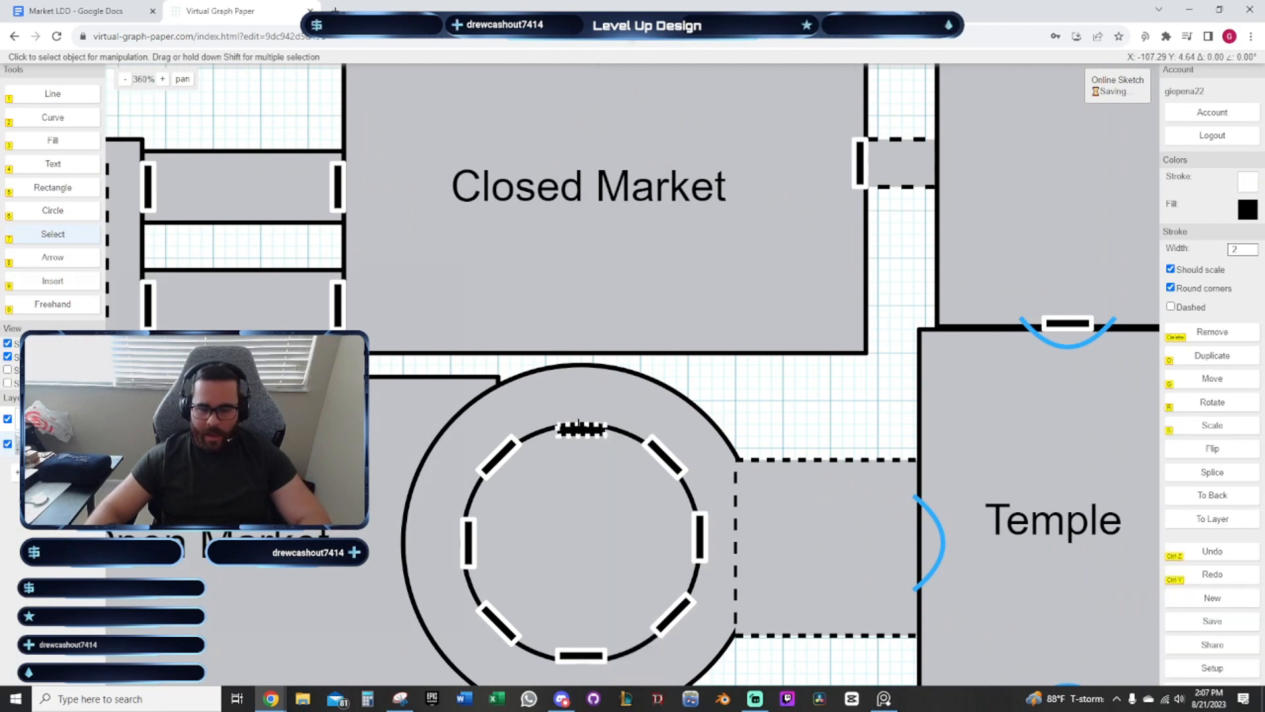
key(d)
click(578, 355)
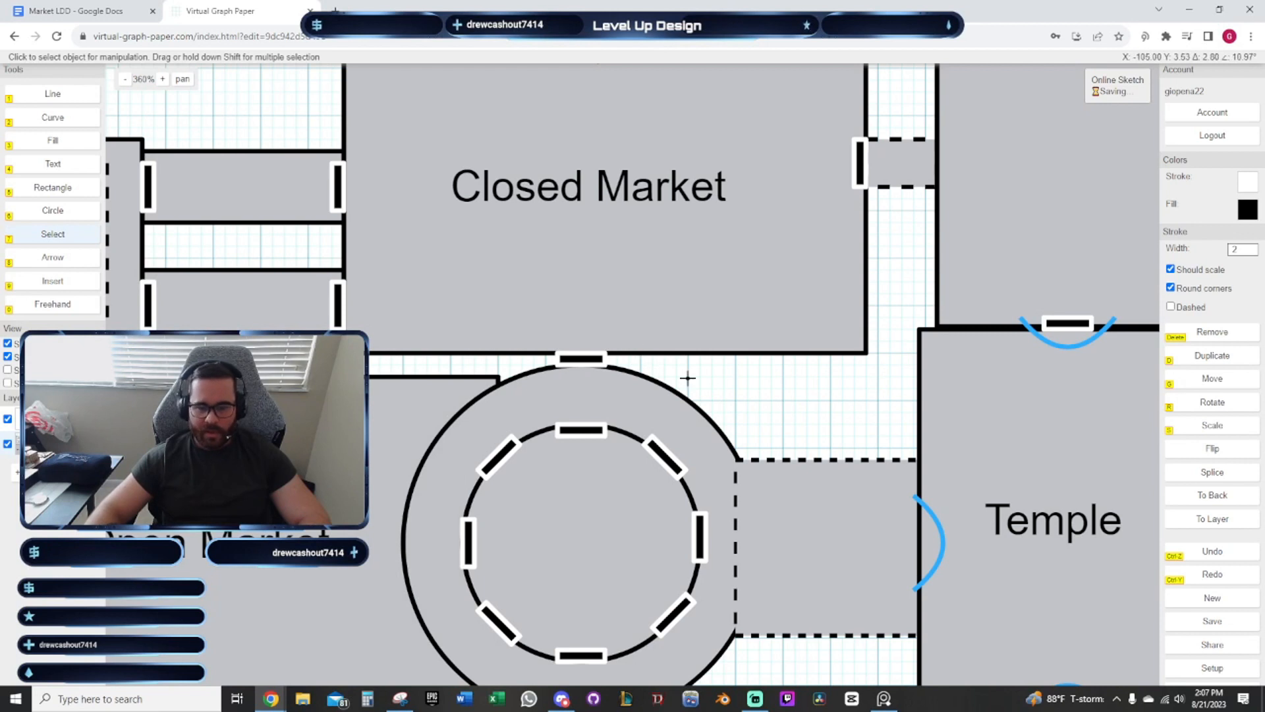
Draw a rectangular corridor about 2 by 0.5 units from Closed Market's lower edge to the round area, around the new door marker
click(13, 187)
scroll(579, 338, up, 3)
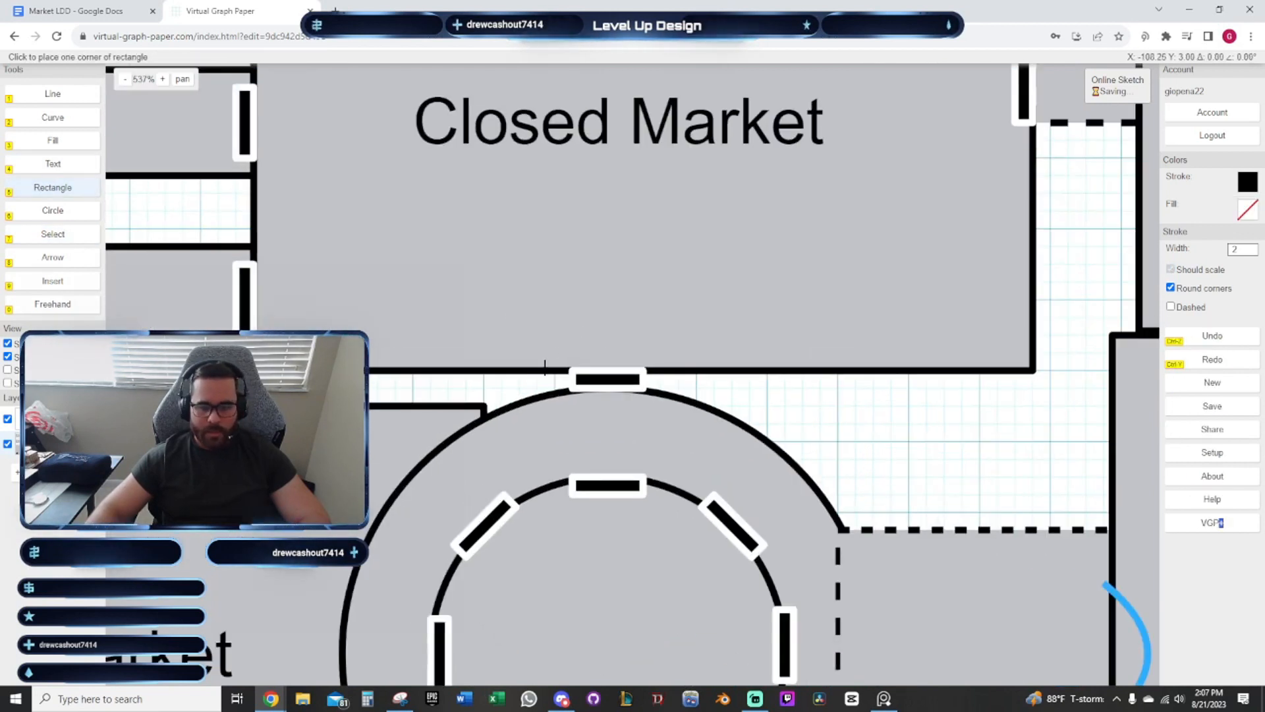
click(535, 372)
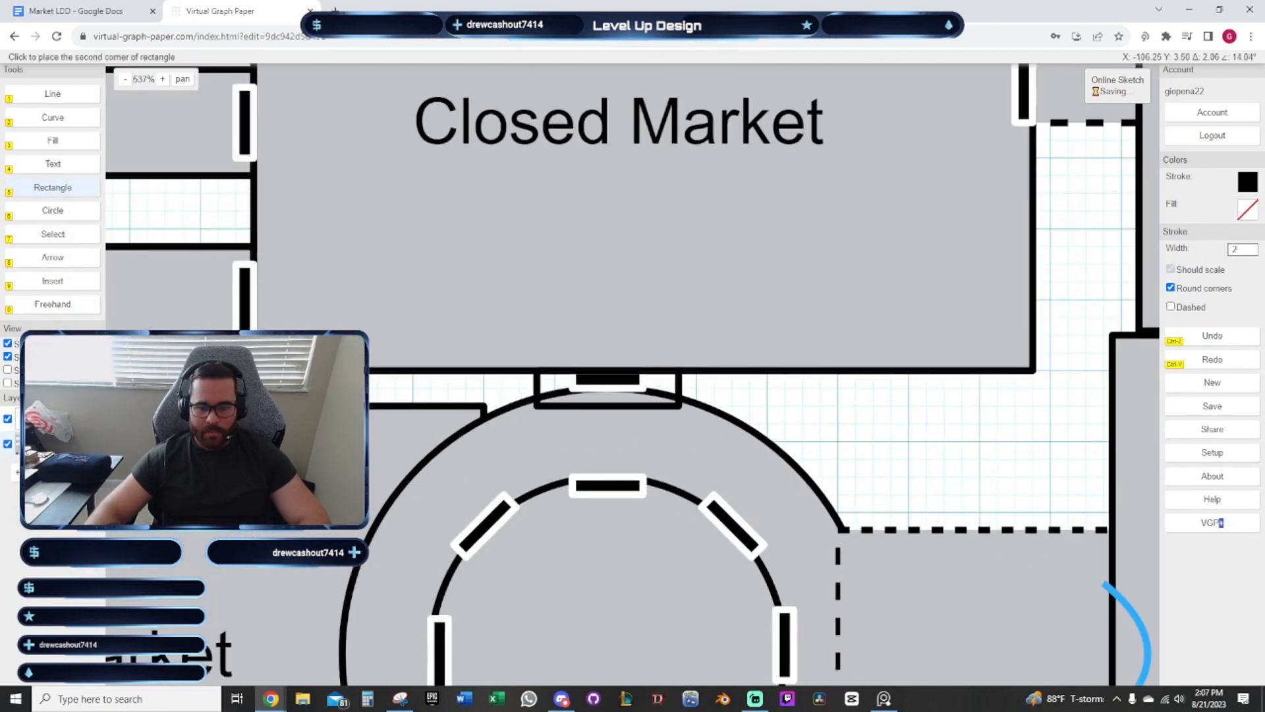
click(679, 407)
Fill the small corridor rectangle below Closed Market with light grey and send it to the back
key(7)
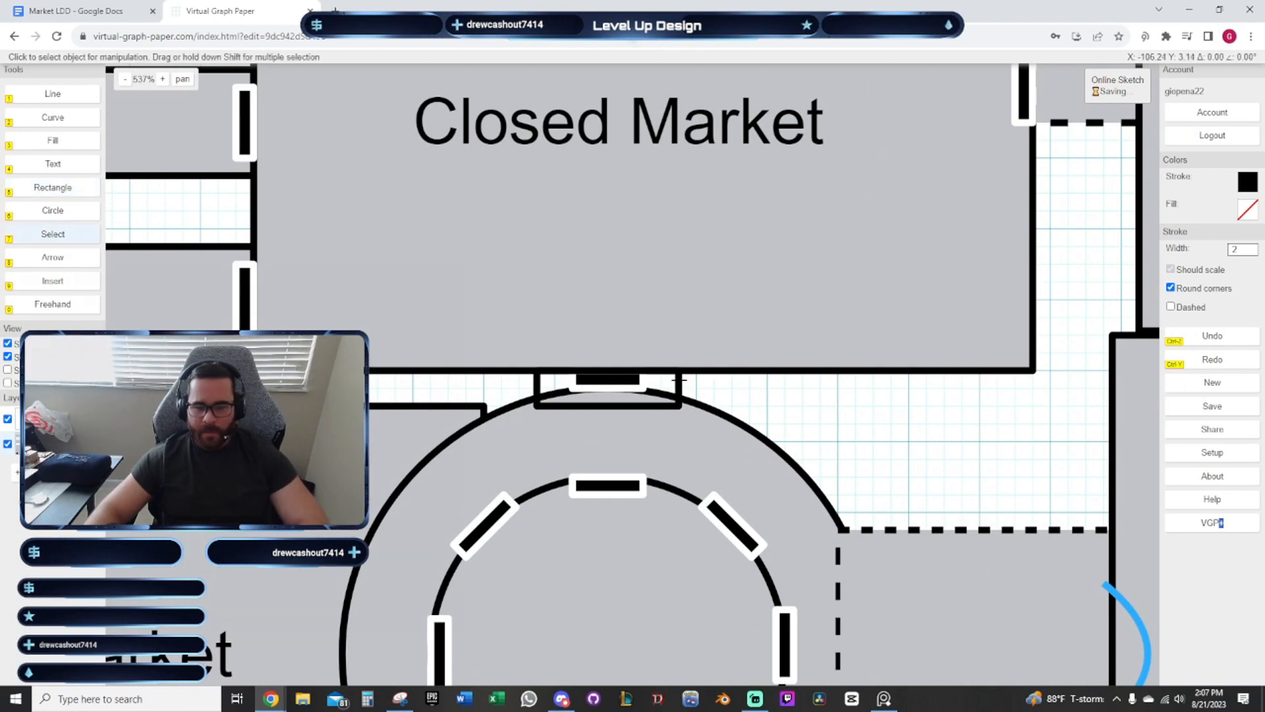
click(1247, 209)
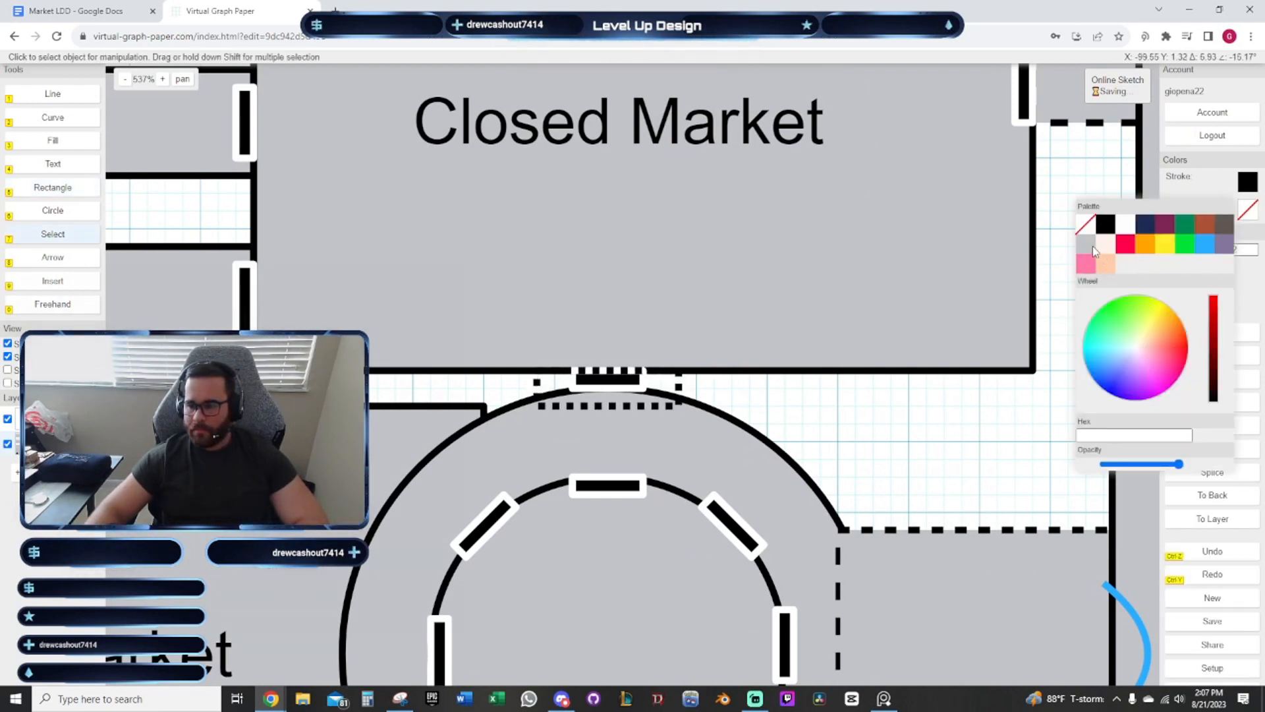
click(1086, 244)
click(979, 404)
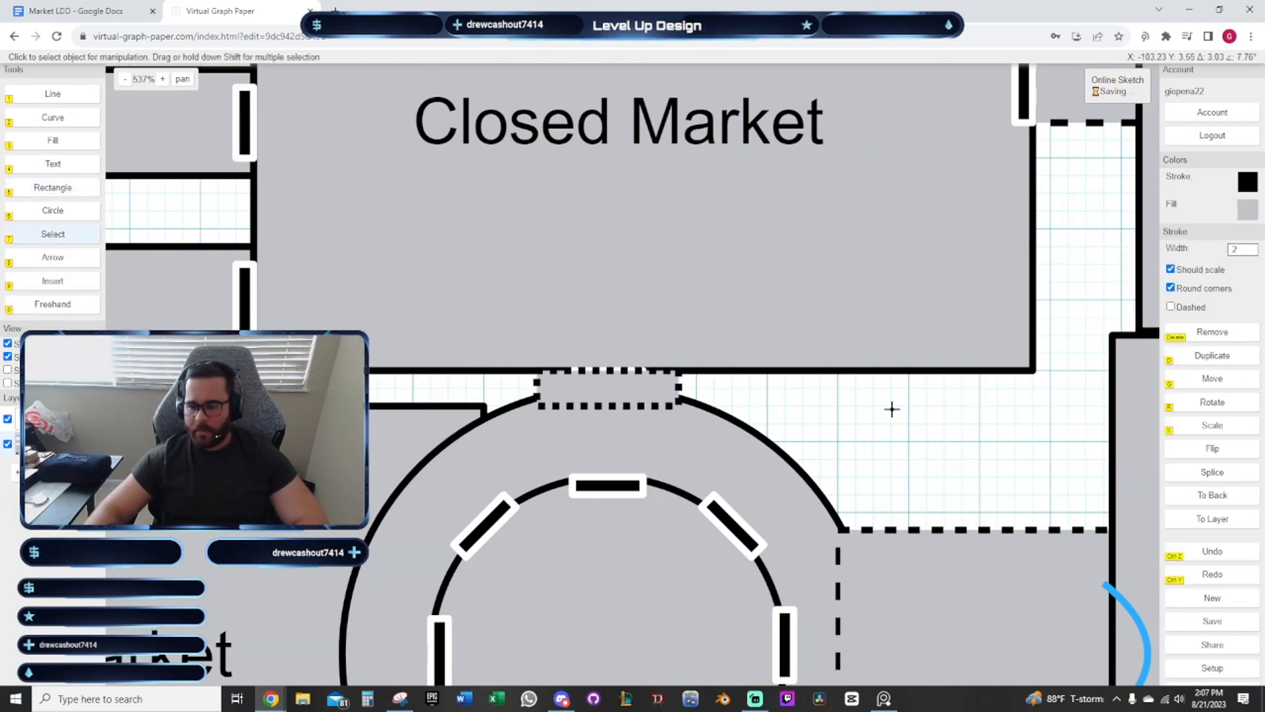
click(679, 383)
click(1210, 495)
scroll(967, 418, down, 2)
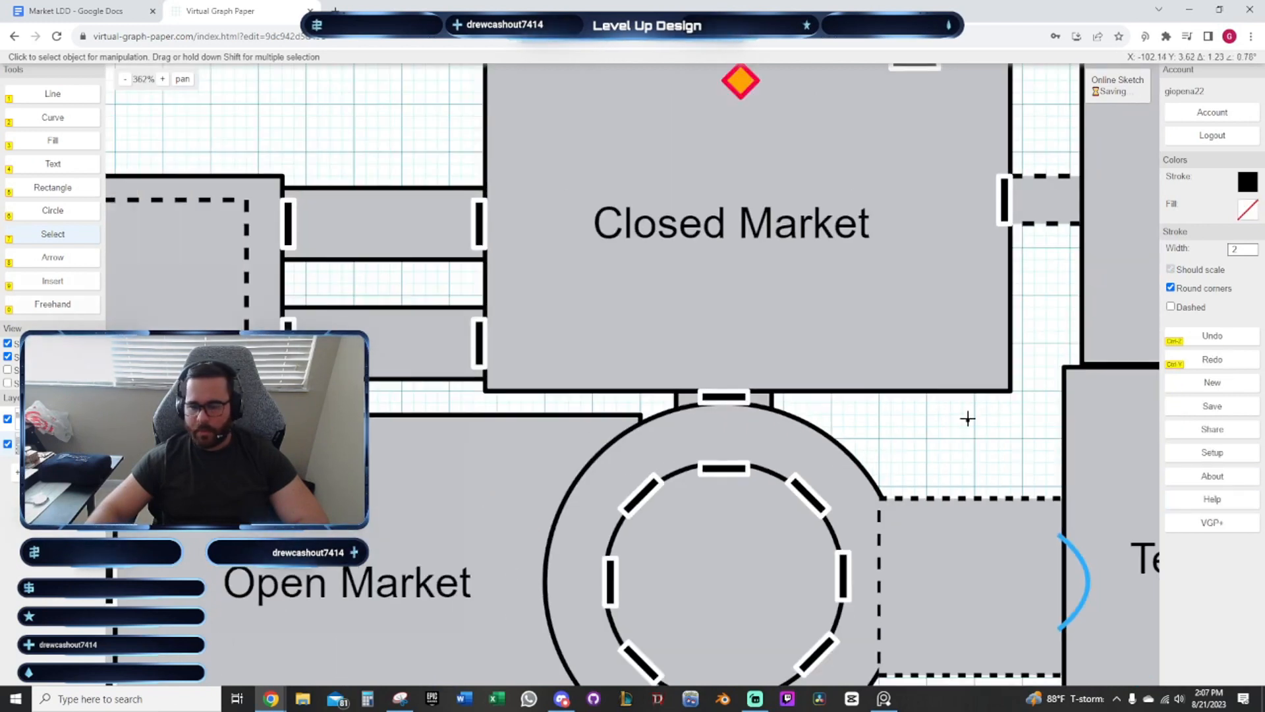
Examine the corridors and door markers linking Closed Market, Open Market, Temple and the southern rooms
drag(945, 432, 807, 231)
scroll(820, 346, down, 2)
mouse_move(709, 568)
mouse_down()
mouse_move(731, 433)
mouse_move(757, 471)
mouse_move(716, 444)
mouse_up()
scroll(742, 479, down, 2)
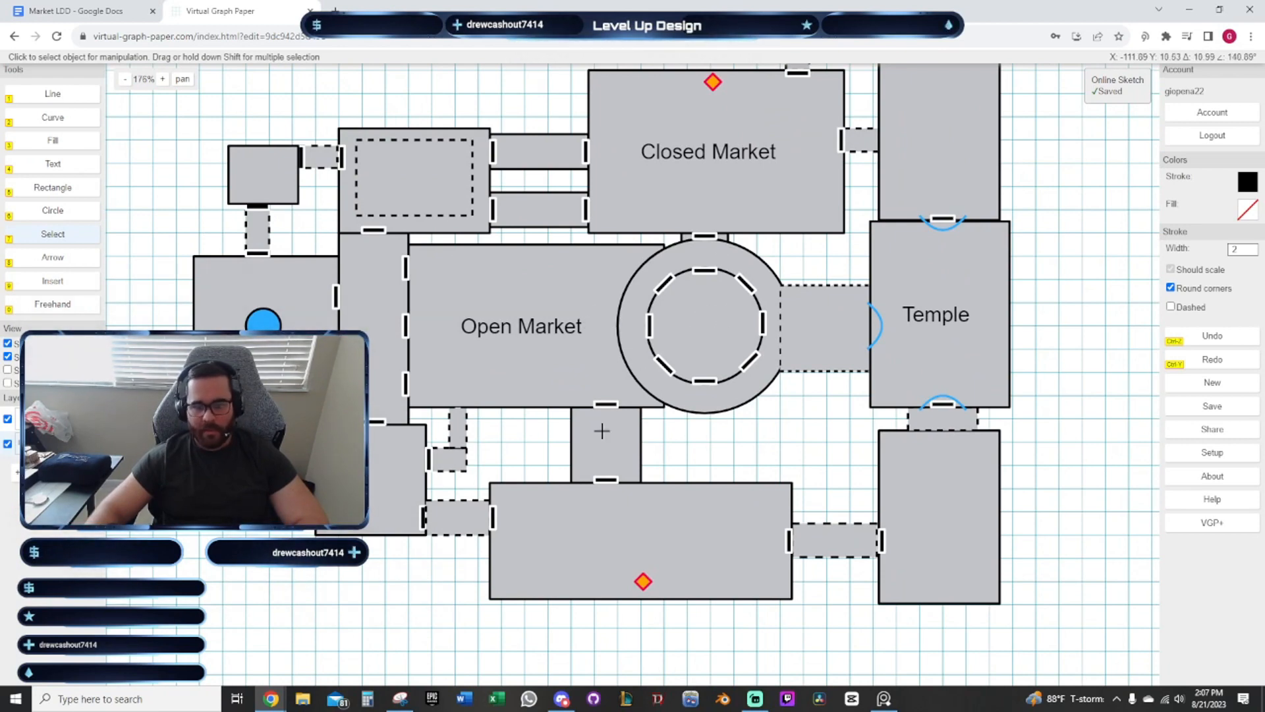
drag(1082, 447, 899, 523)
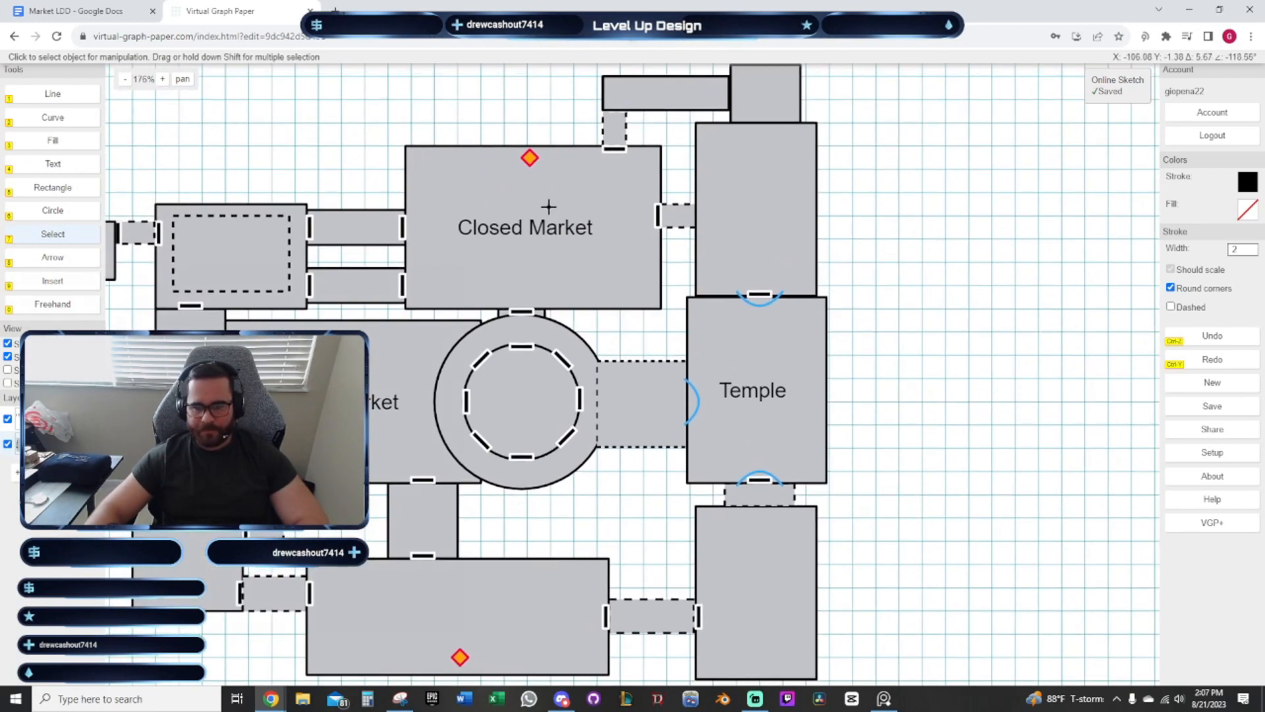
drag(607, 219, 554, 188)
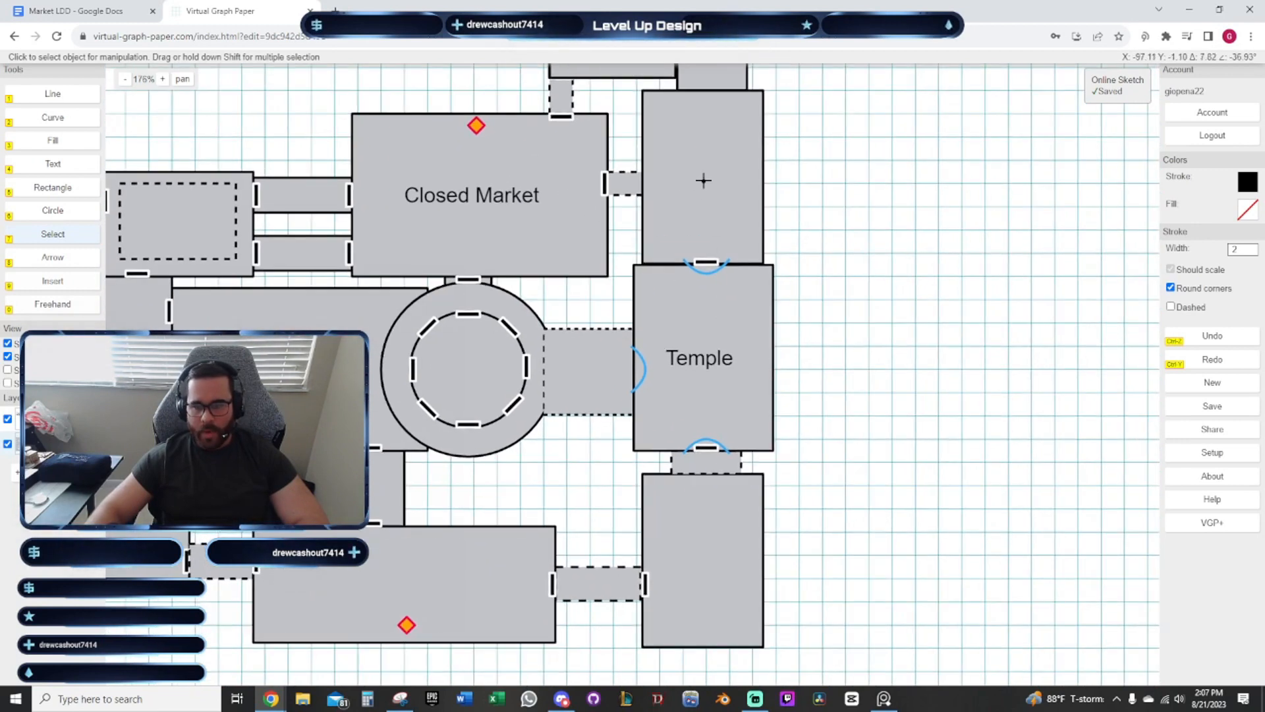
drag(849, 399, 872, 366)
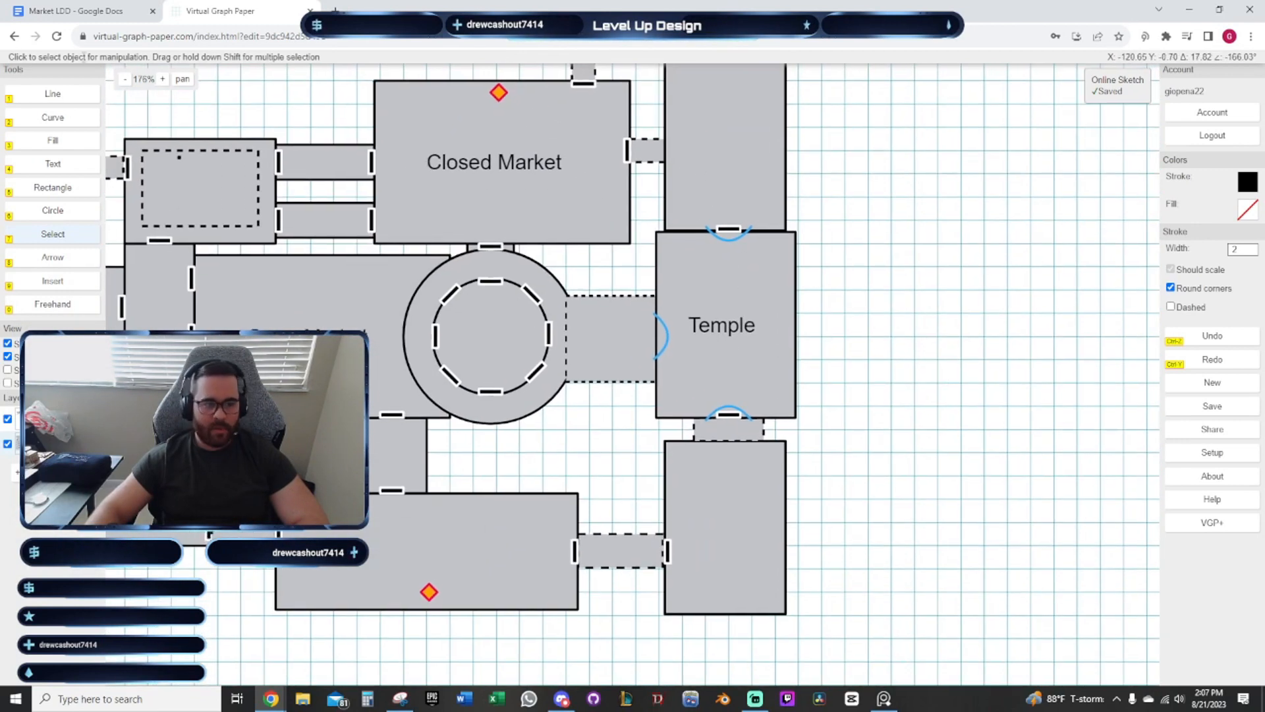
Trace a temporary line route from Closed Market's diamond marker through its southern door into Open Market's round area
click(68, 97)
drag(568, 484, 685, 500)
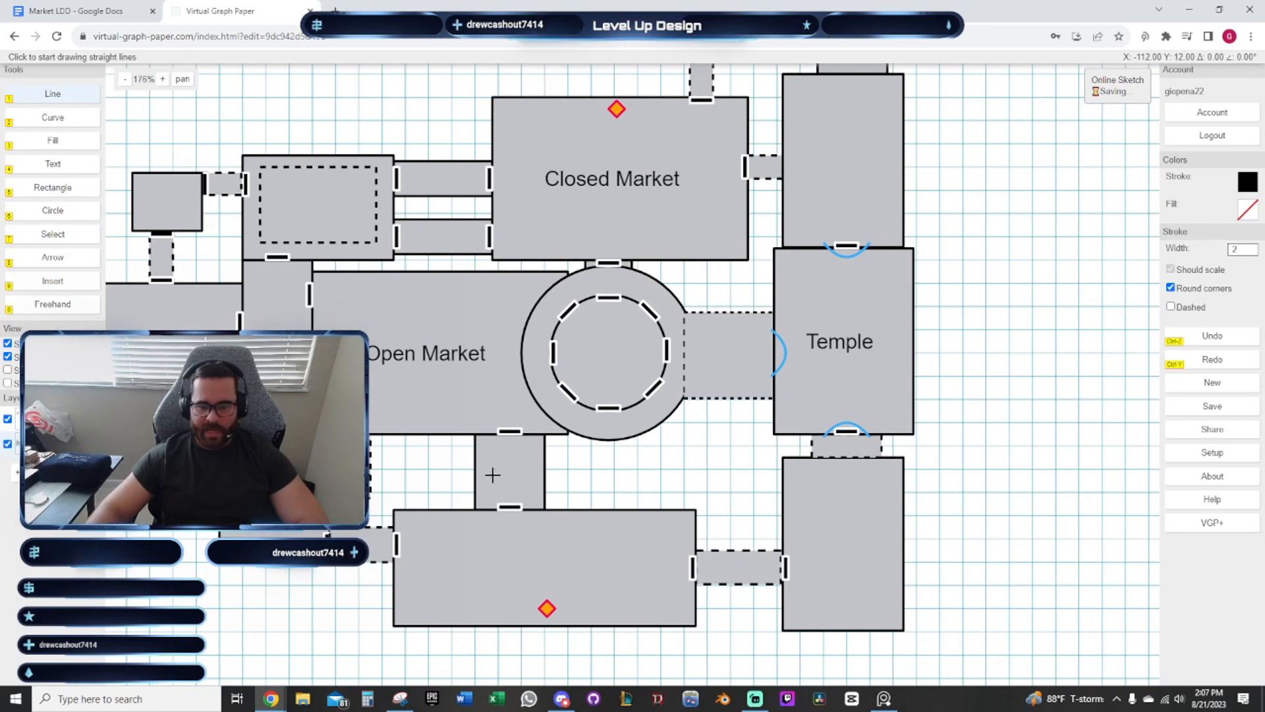
drag(659, 197, 688, 284)
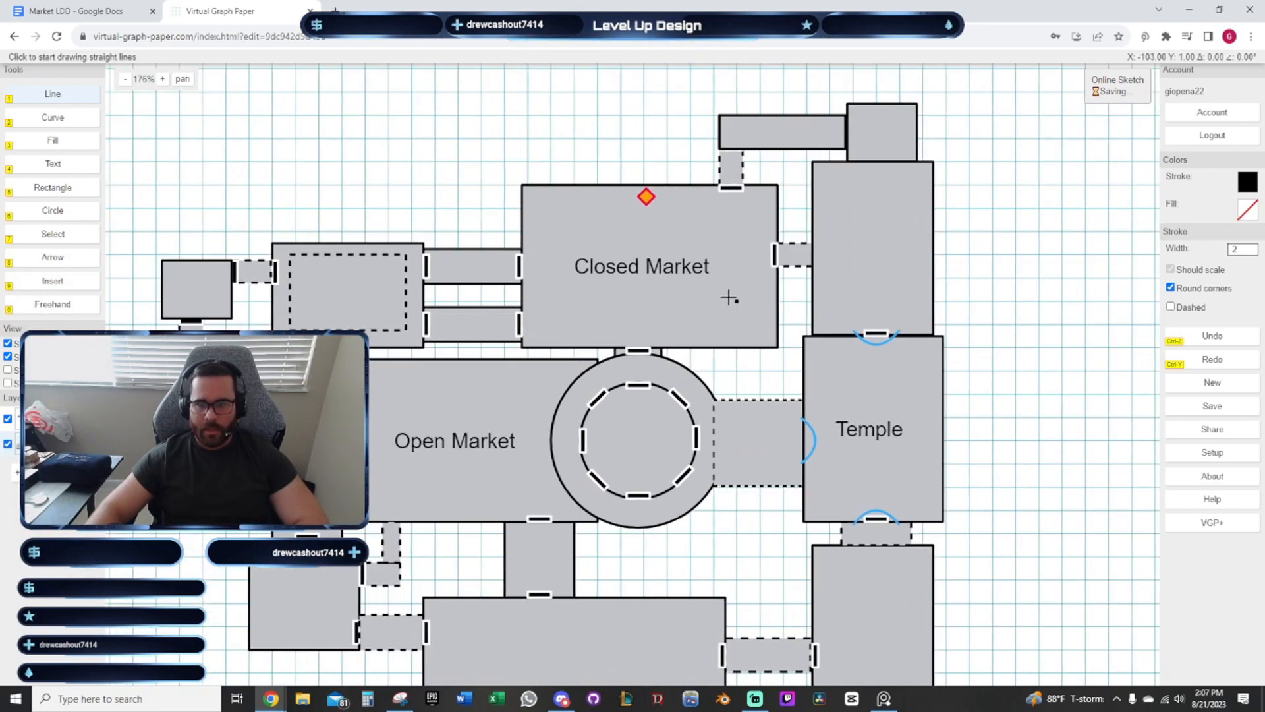
click(645, 196)
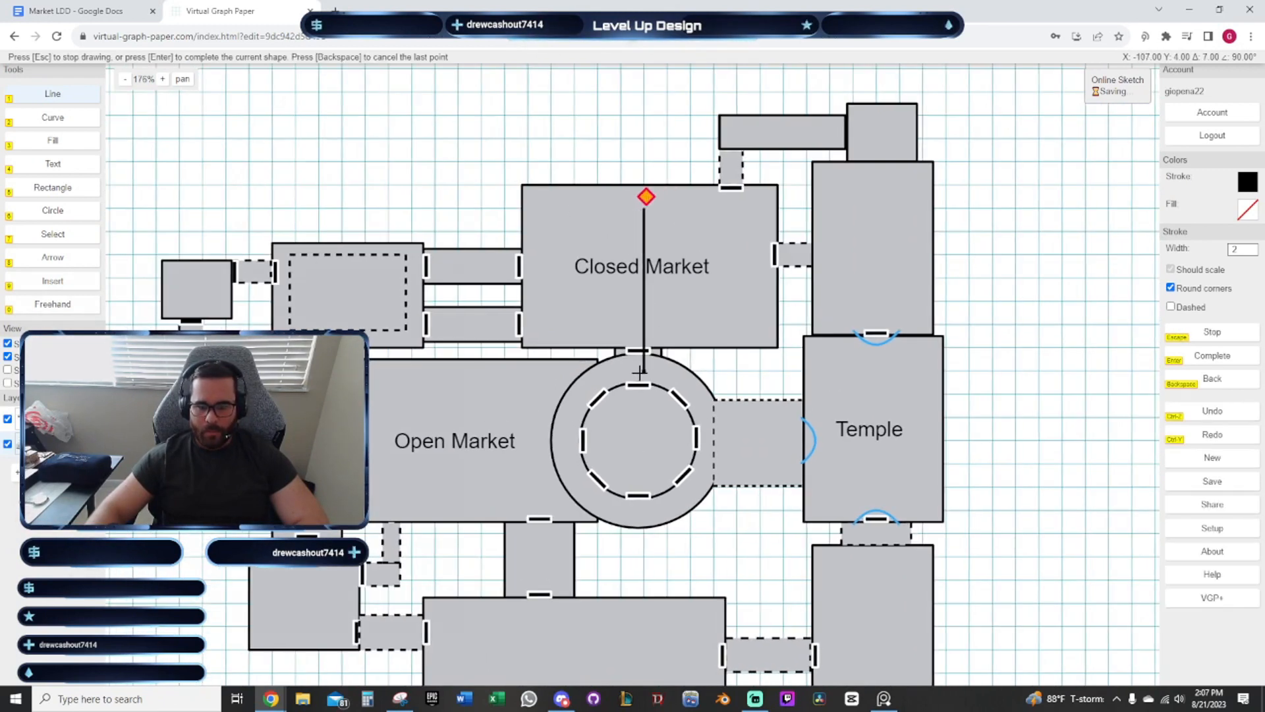
click(639, 372)
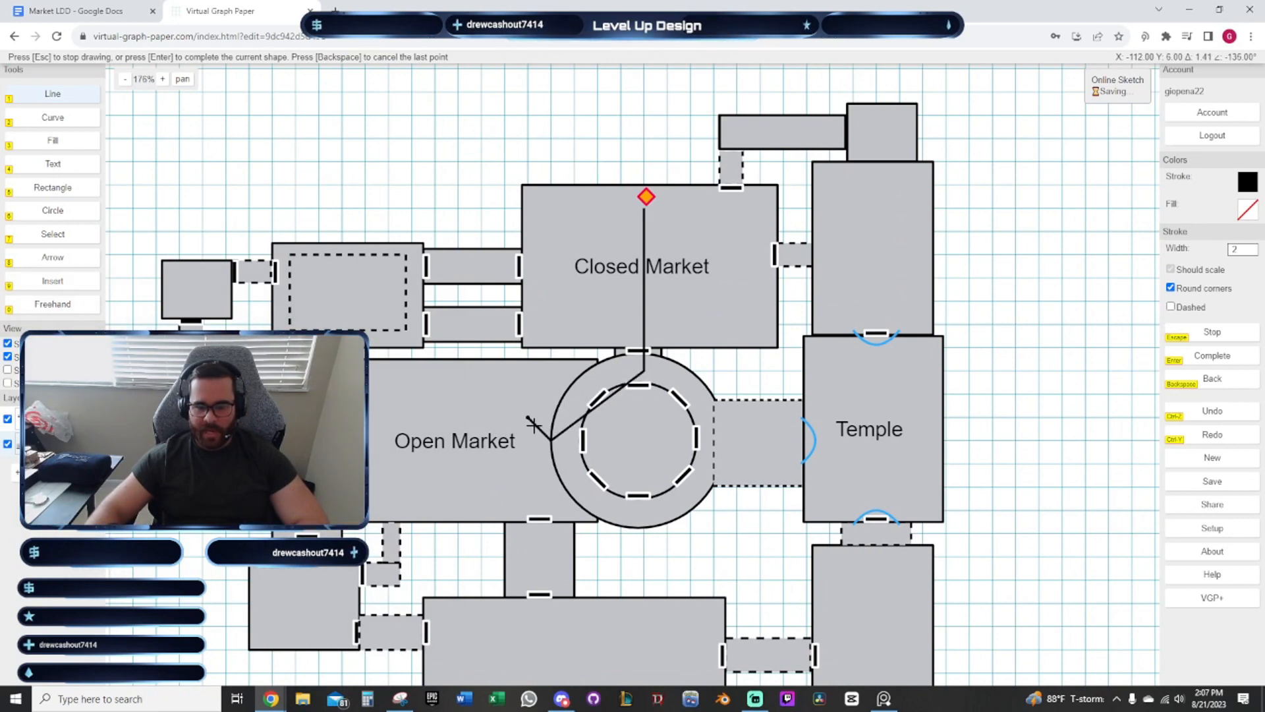
key(Escape)
Trace a temporary line route from Closed Market's diamond marker through the room to its east and into Temple's northern door
drag(1015, 344, 822, 316)
drag(576, 226, 463, 251)
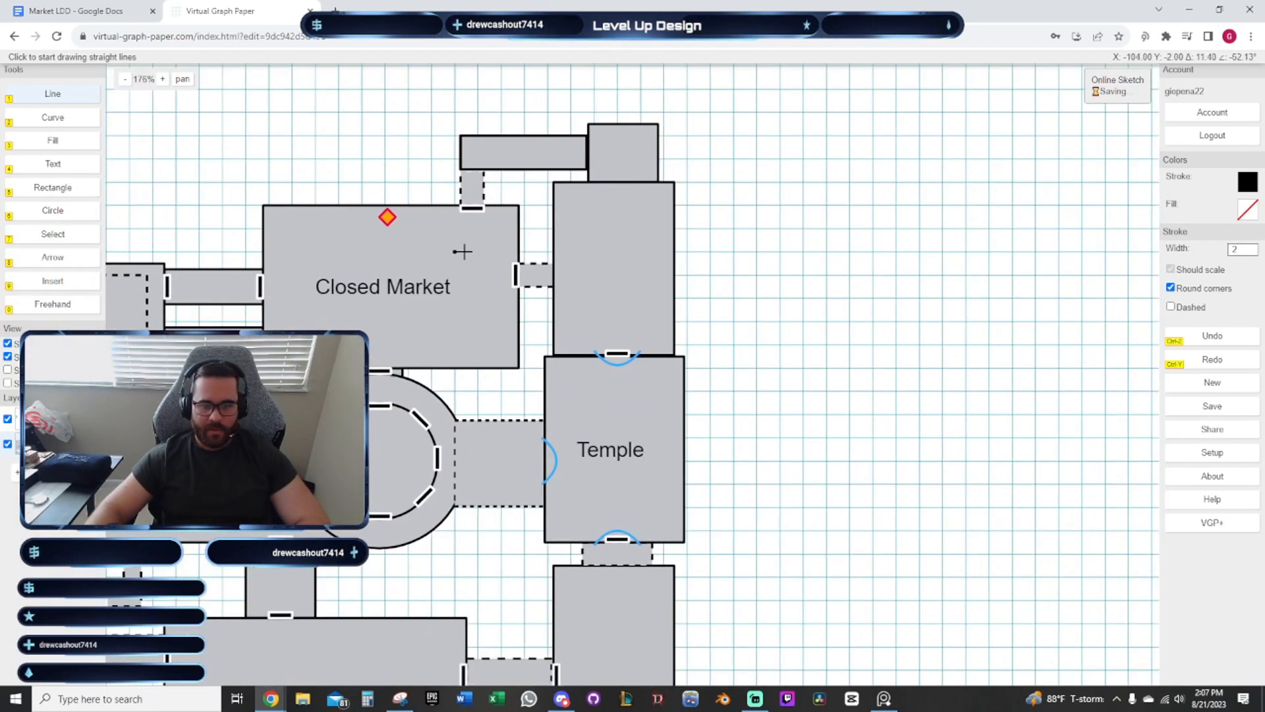
click(393, 225)
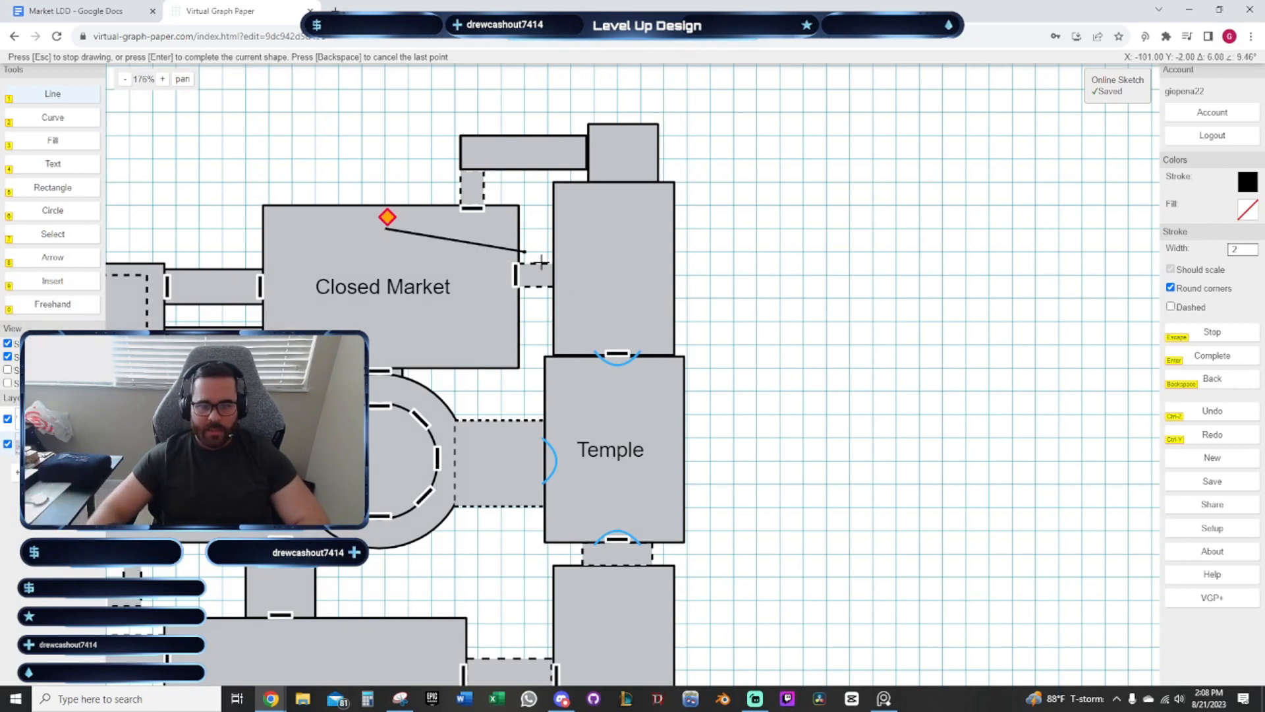
click(594, 275)
click(616, 381)
drag(626, 384, 632, 288)
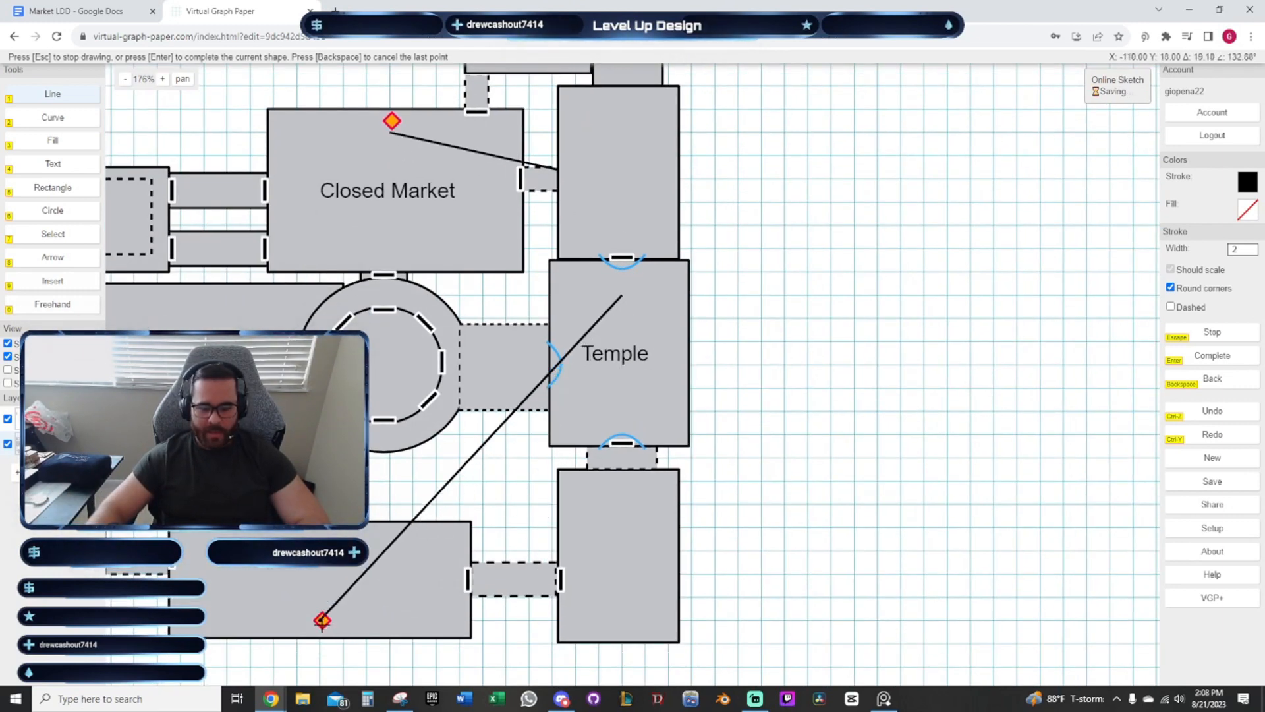
Trace the route from the southern room's diamond marker through the southeastern room into Temple's southern door, and discard the line
click(322, 619)
click(621, 574)
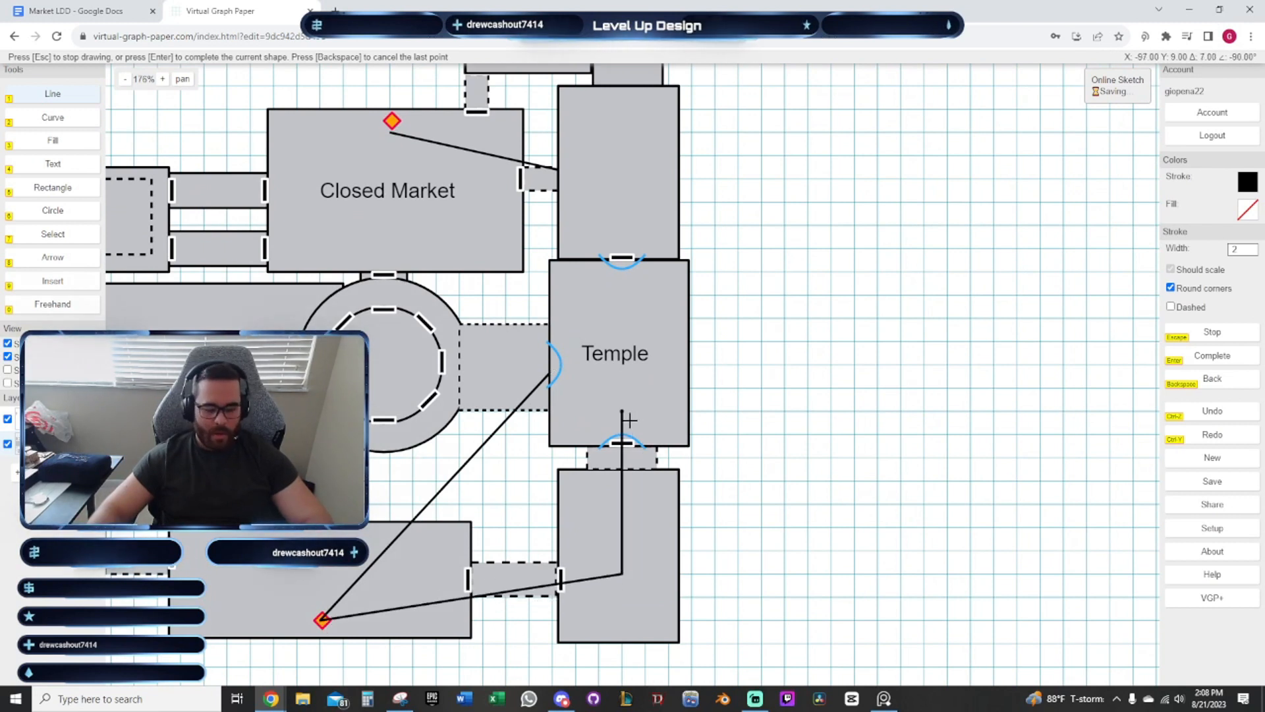
key(Escape)
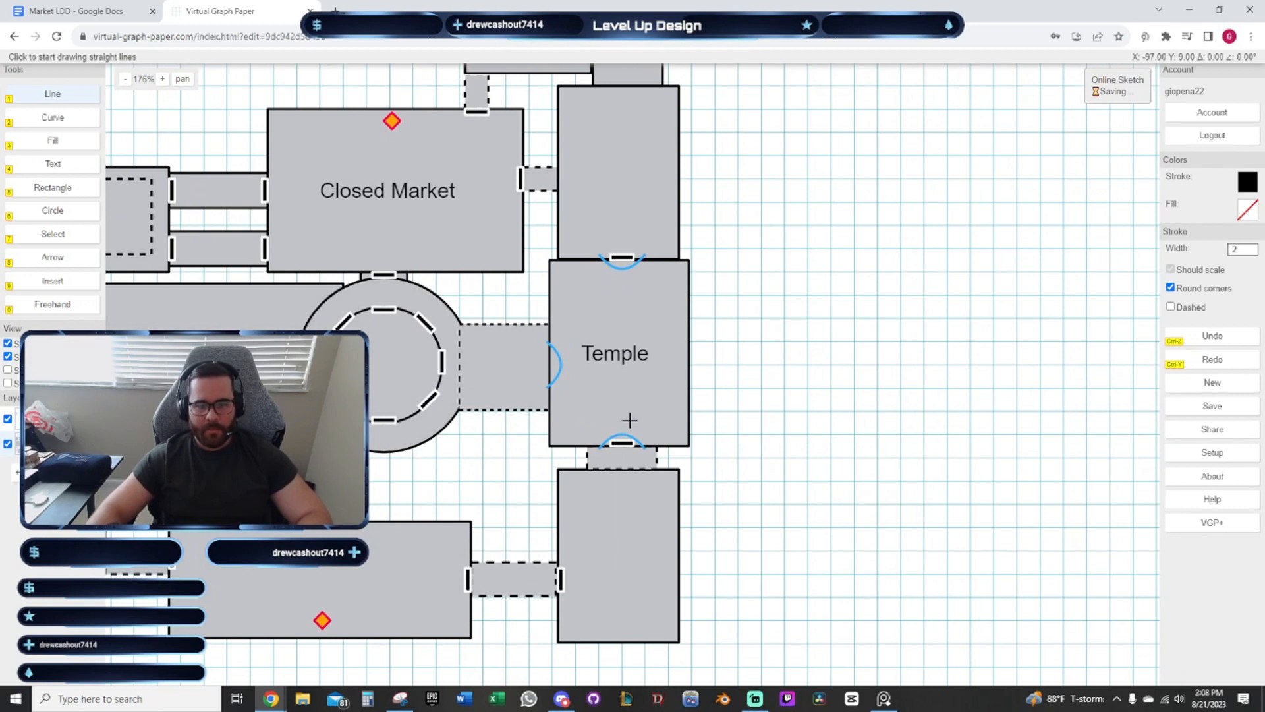
Trace temporary line routes from both diamond markers westward through the adjoining rooms to the hall west of Open Market
drag(830, 425, 965, 477)
scroll(602, 545, down, 3)
mouse_move(606, 516)
mouse_down()
mouse_move(703, 460)
mouse_move(668, 483)
mouse_up()
scroll(655, 486, up, 2)
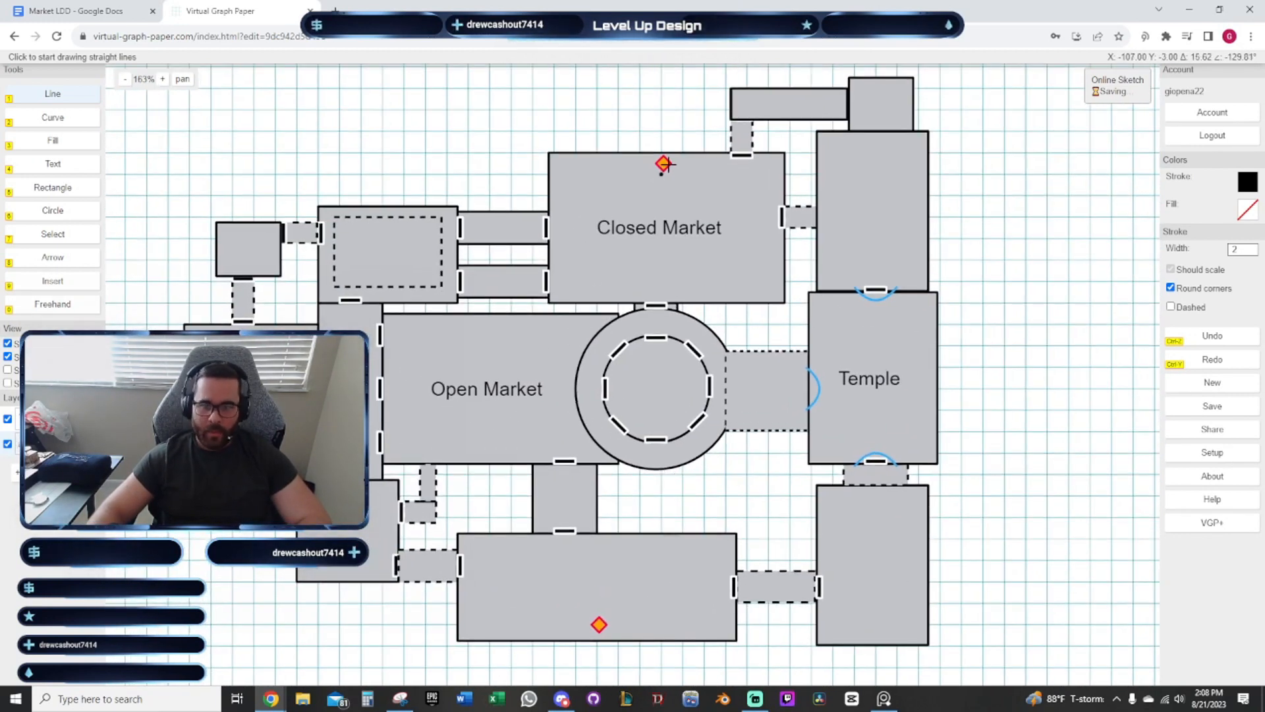
click(654, 164)
click(531, 237)
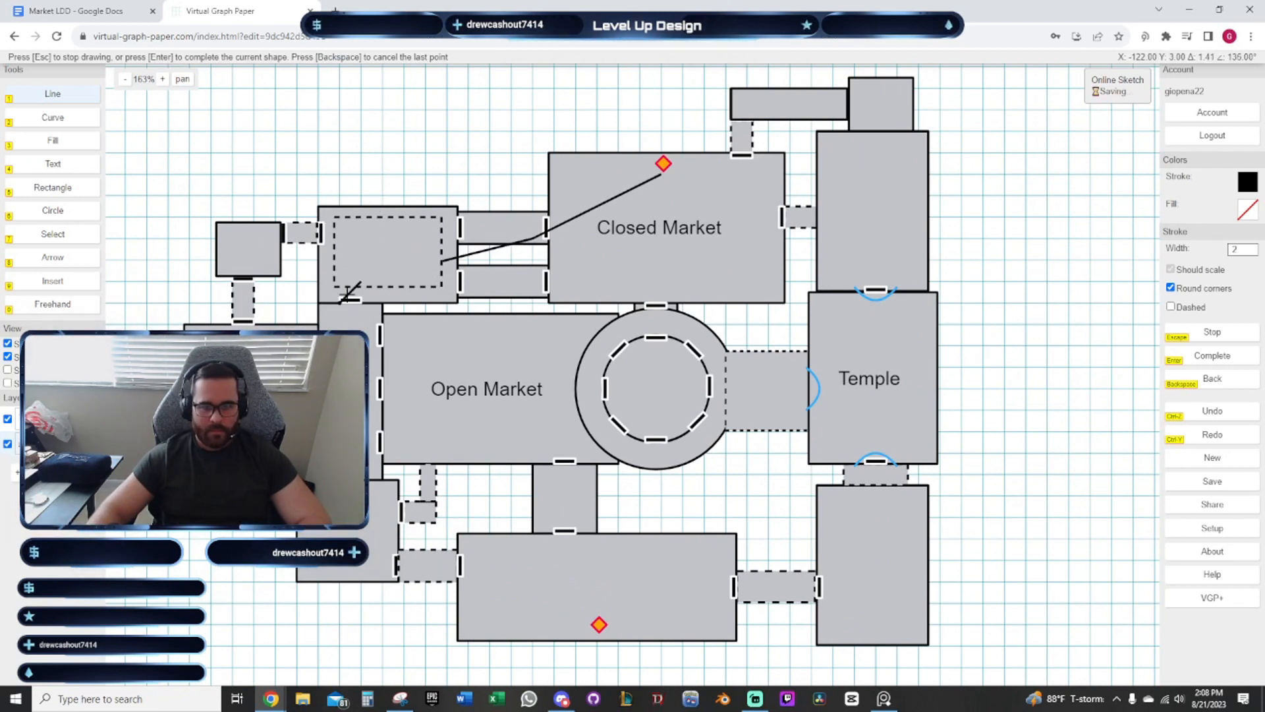
click(362, 282)
key(Escape)
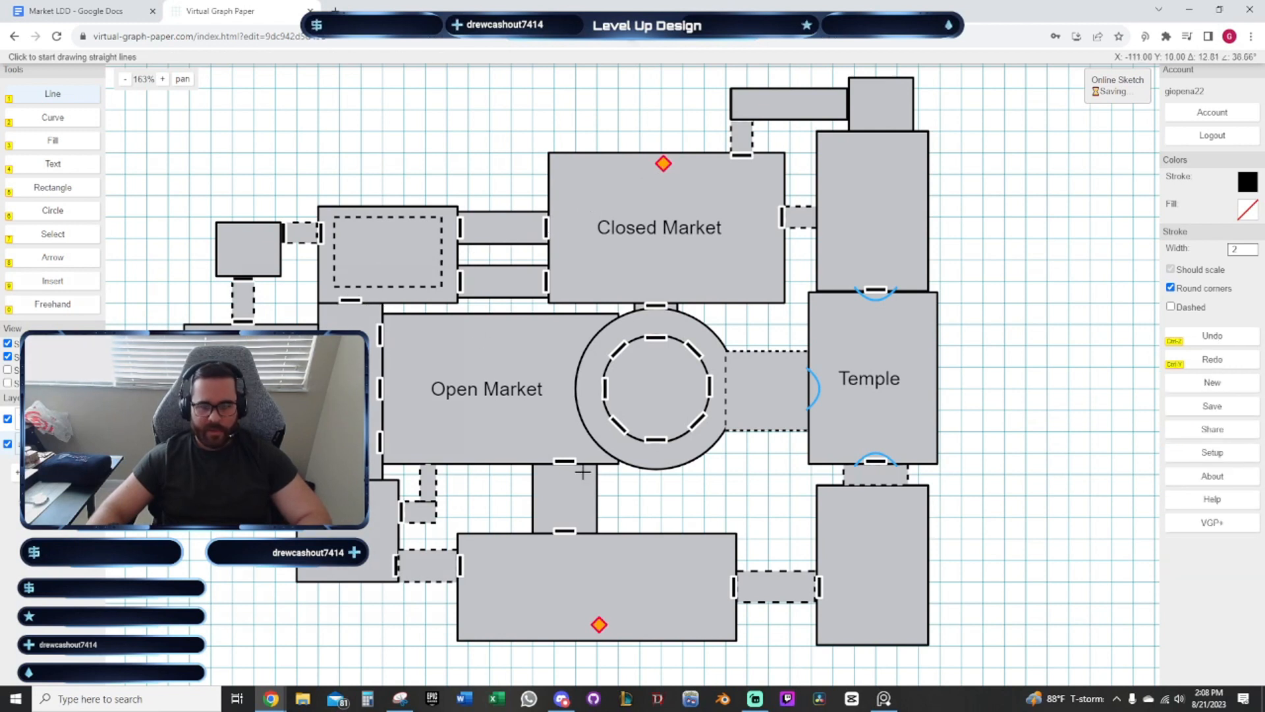
click(596, 602)
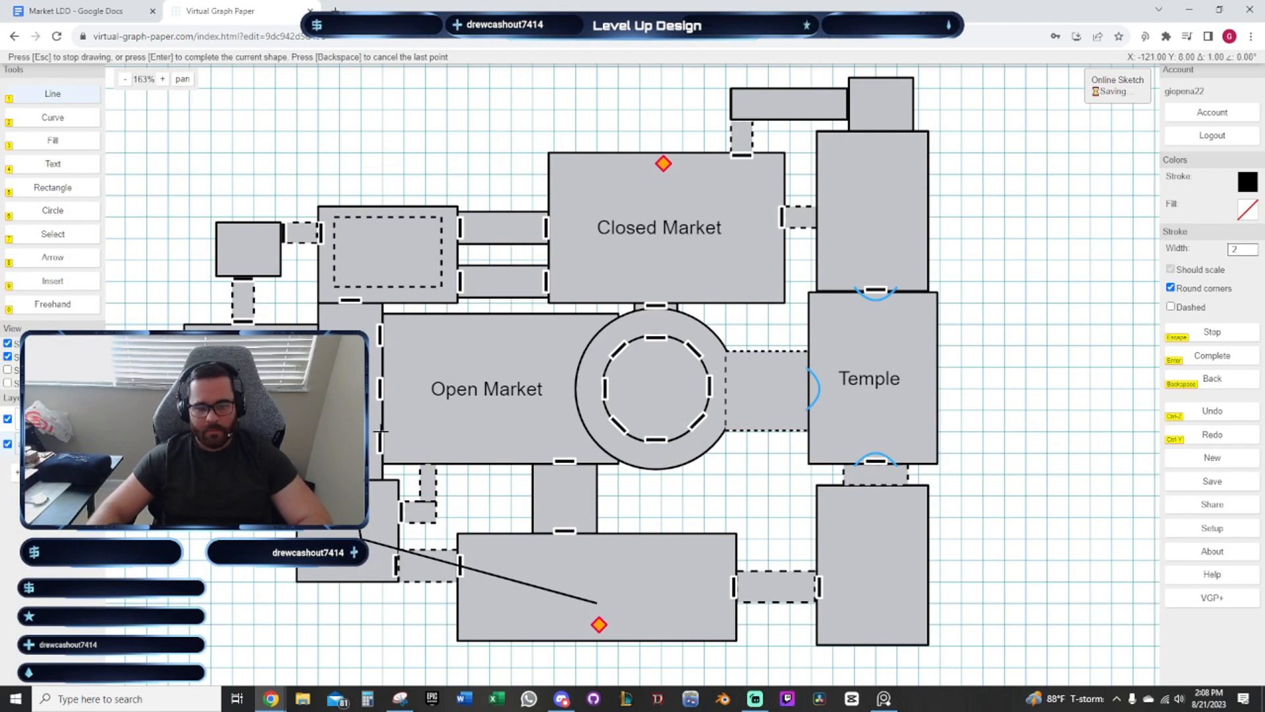
key(Escape)
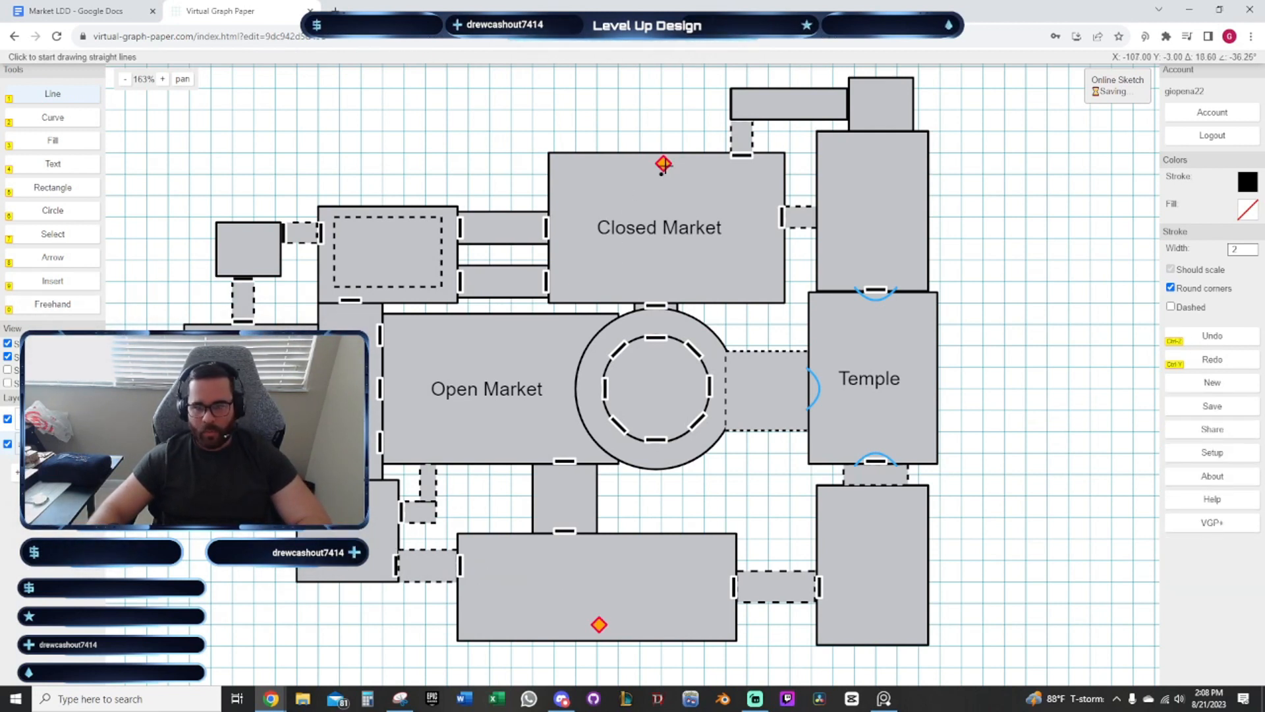
Retrace the route from Closed Market's diamond marker through the upper western corridor to the lower door of the room with the dashed outline
click(663, 165)
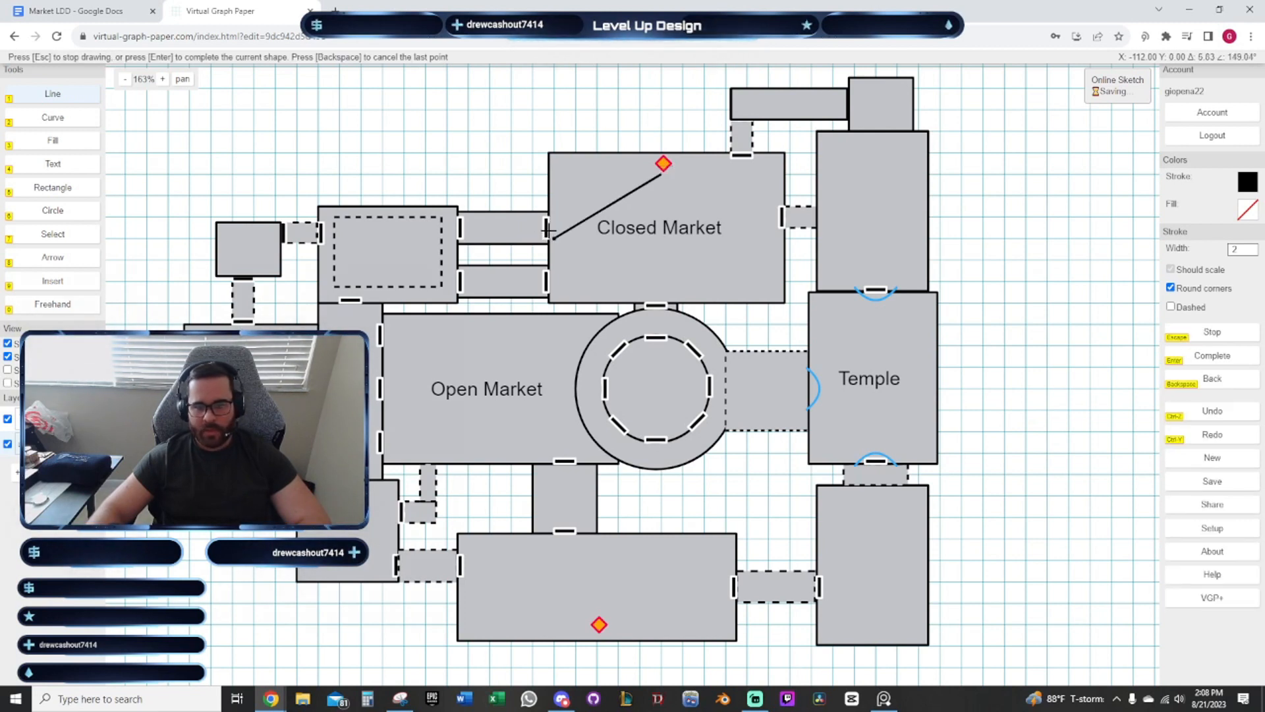
click(453, 237)
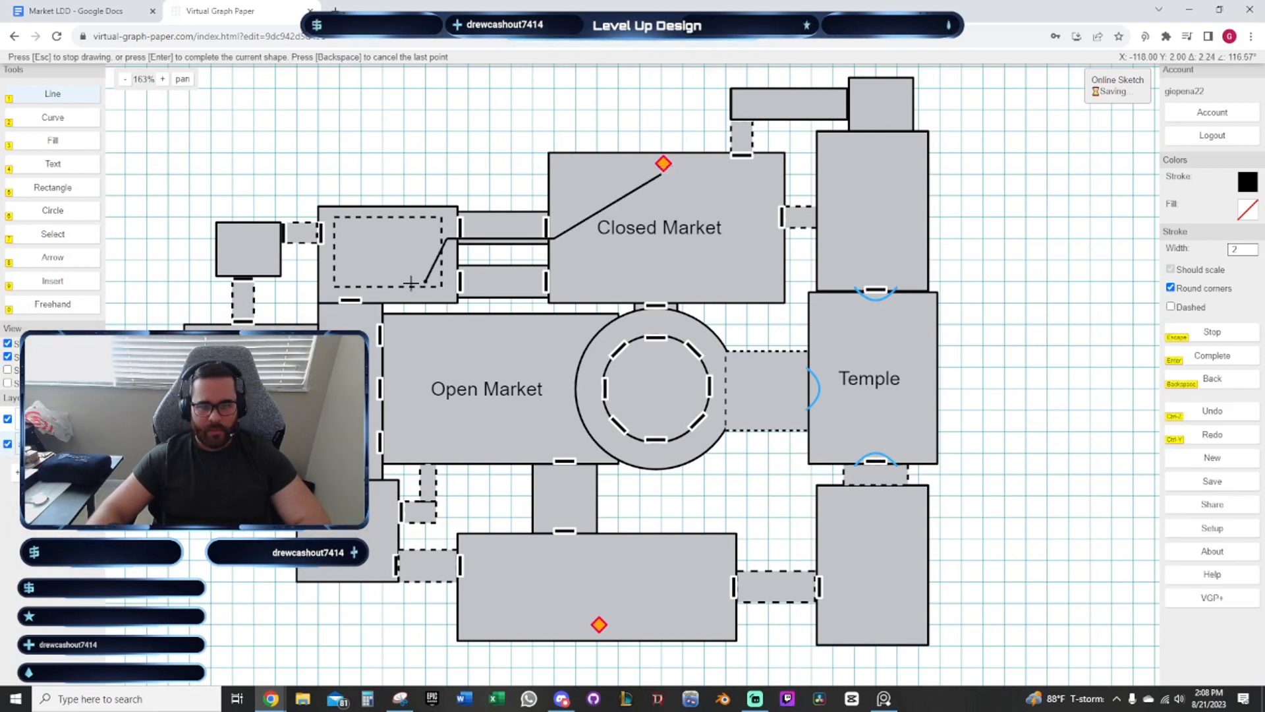
click(352, 307)
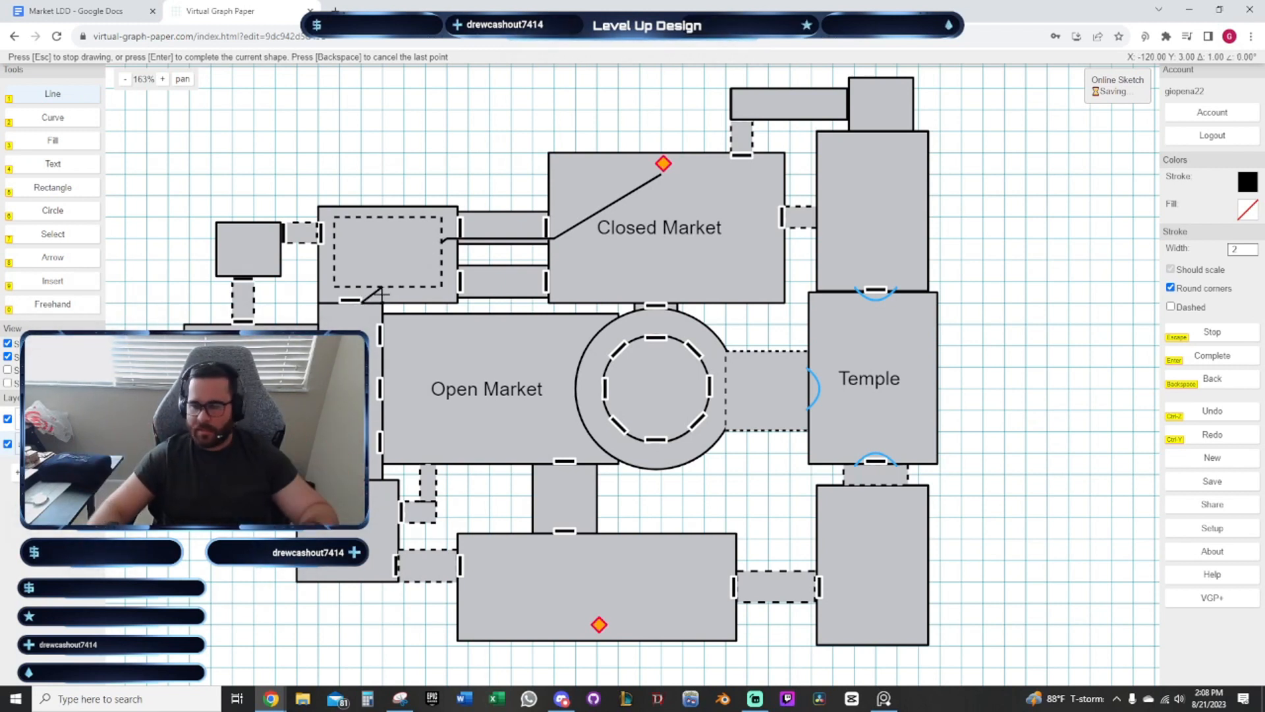
key(Escape)
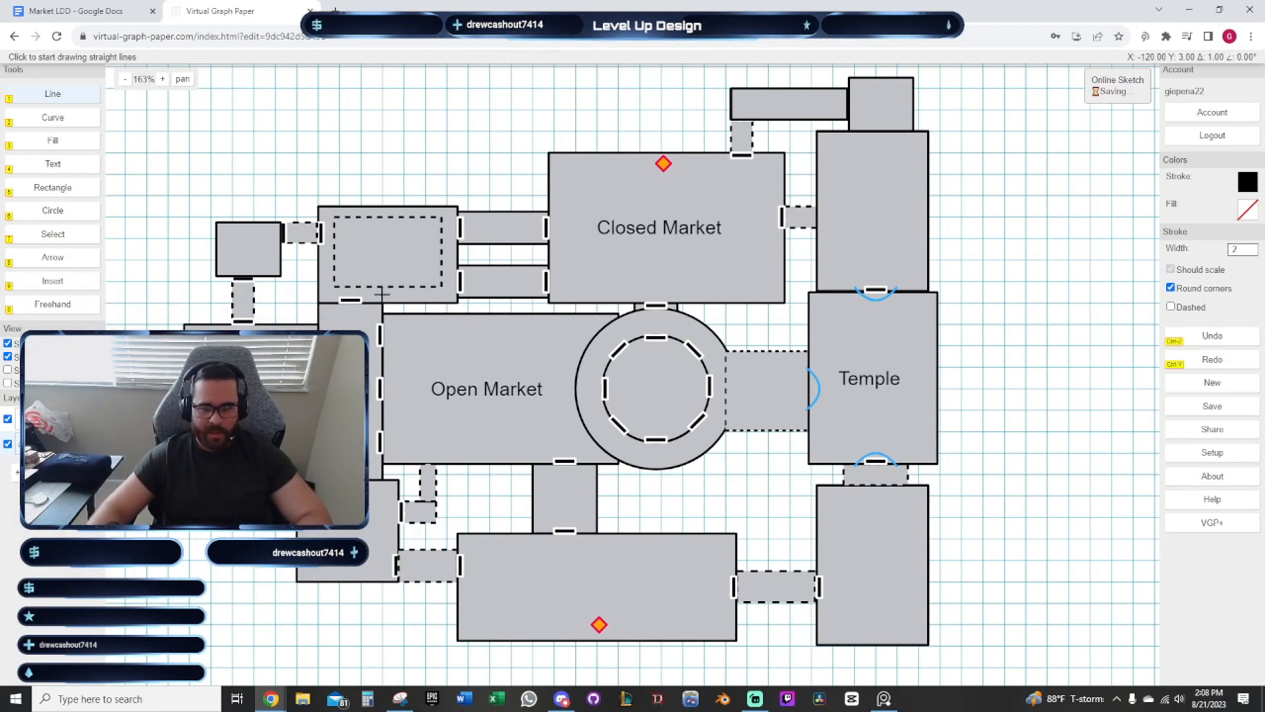
Retrace the route from the southern room's diamond marker through its western dashed corridor into the southwestern room, and leave the Line tool
click(599, 624)
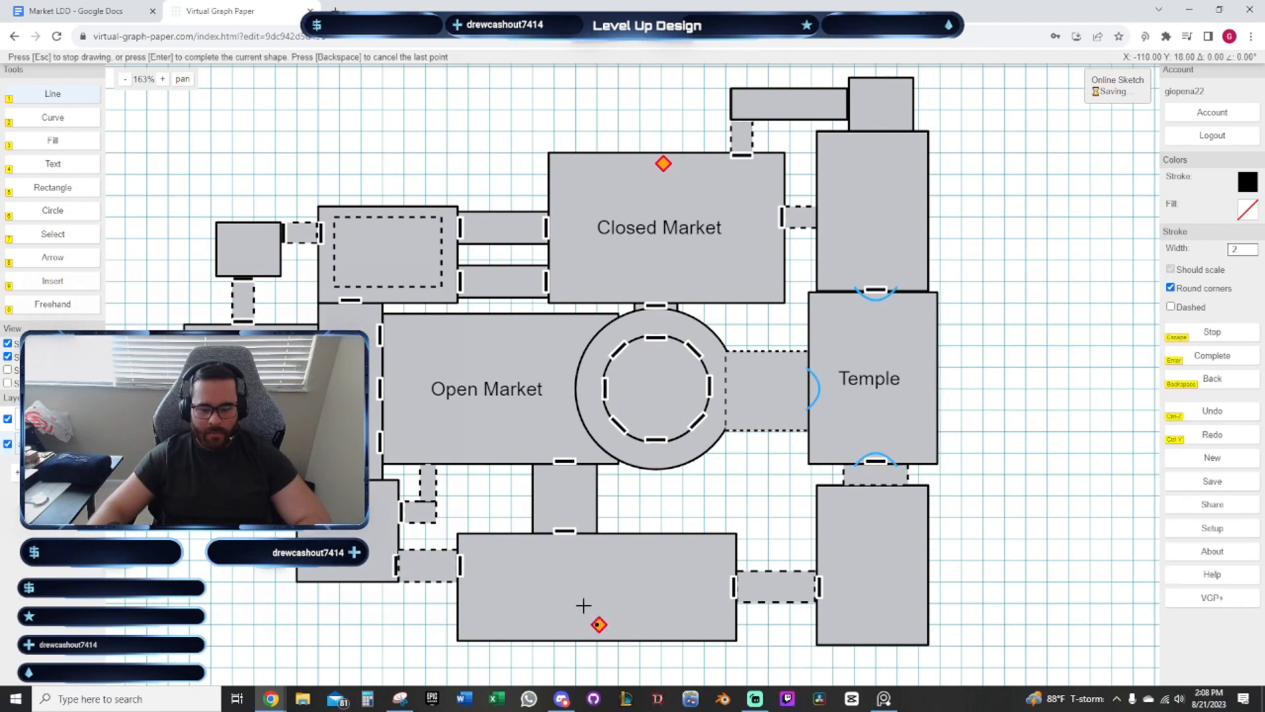
click(460, 561)
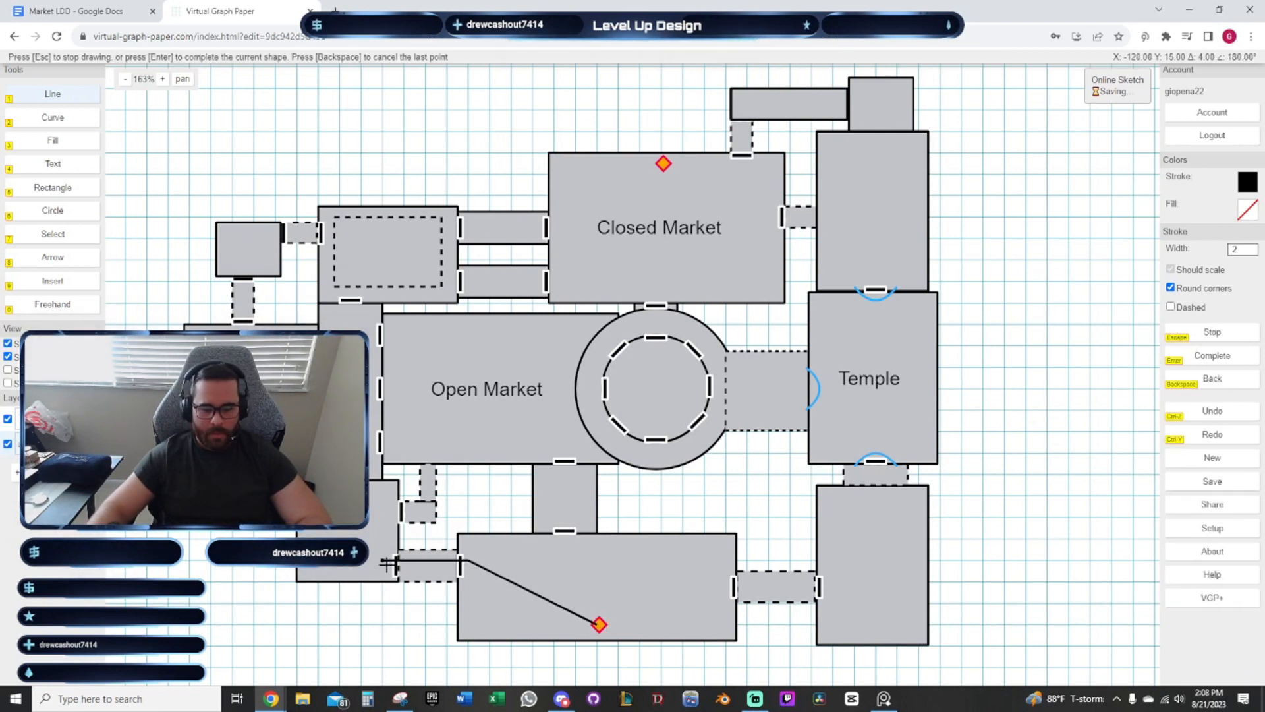
click(396, 561)
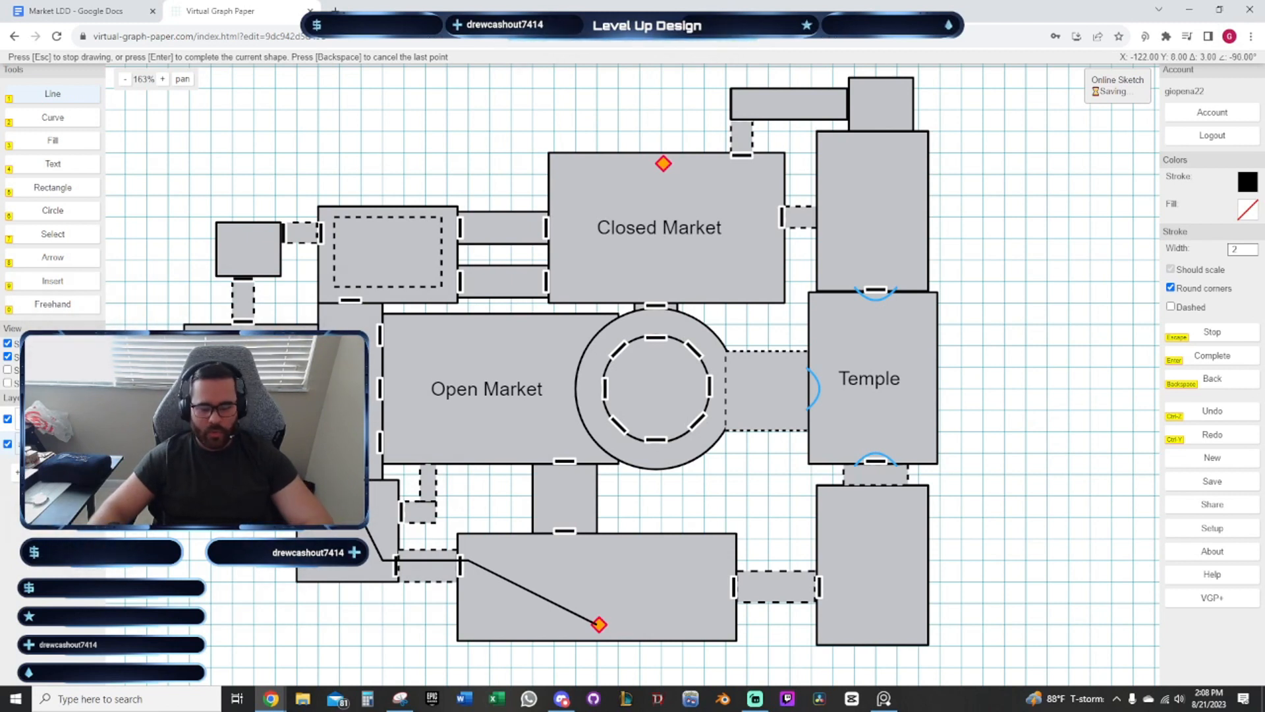
key(Escape)
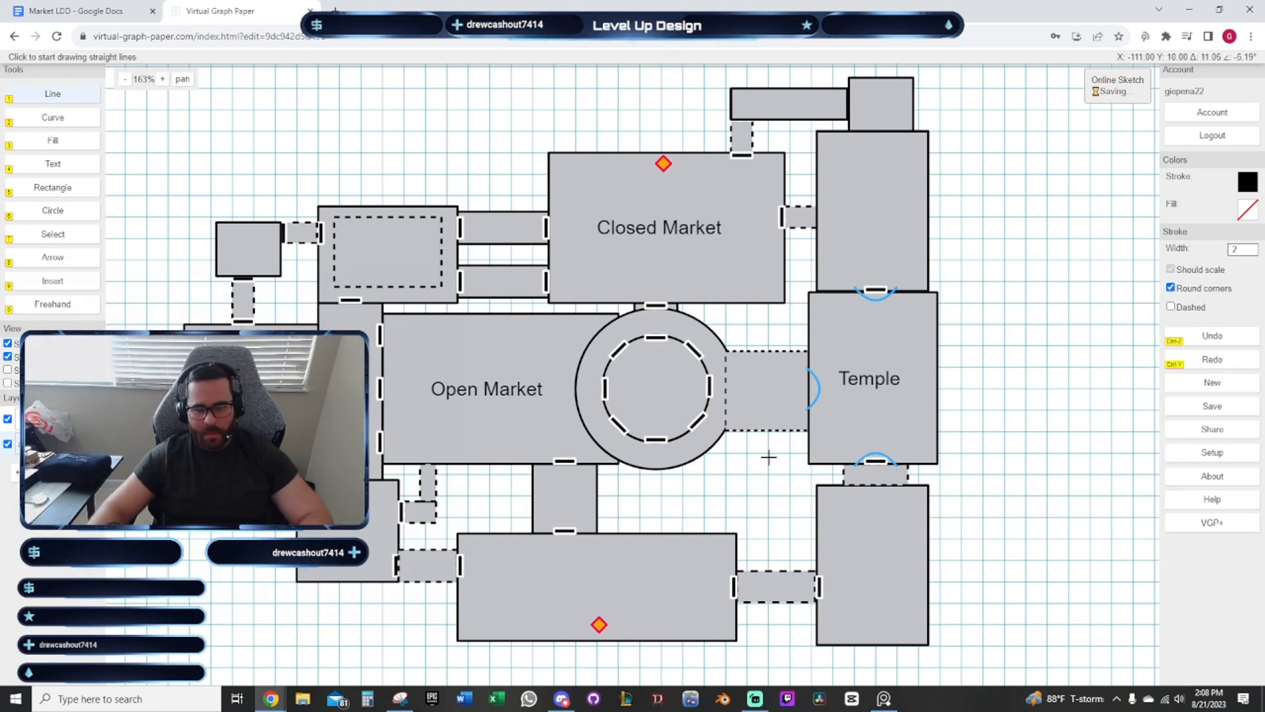
click(54, 241)
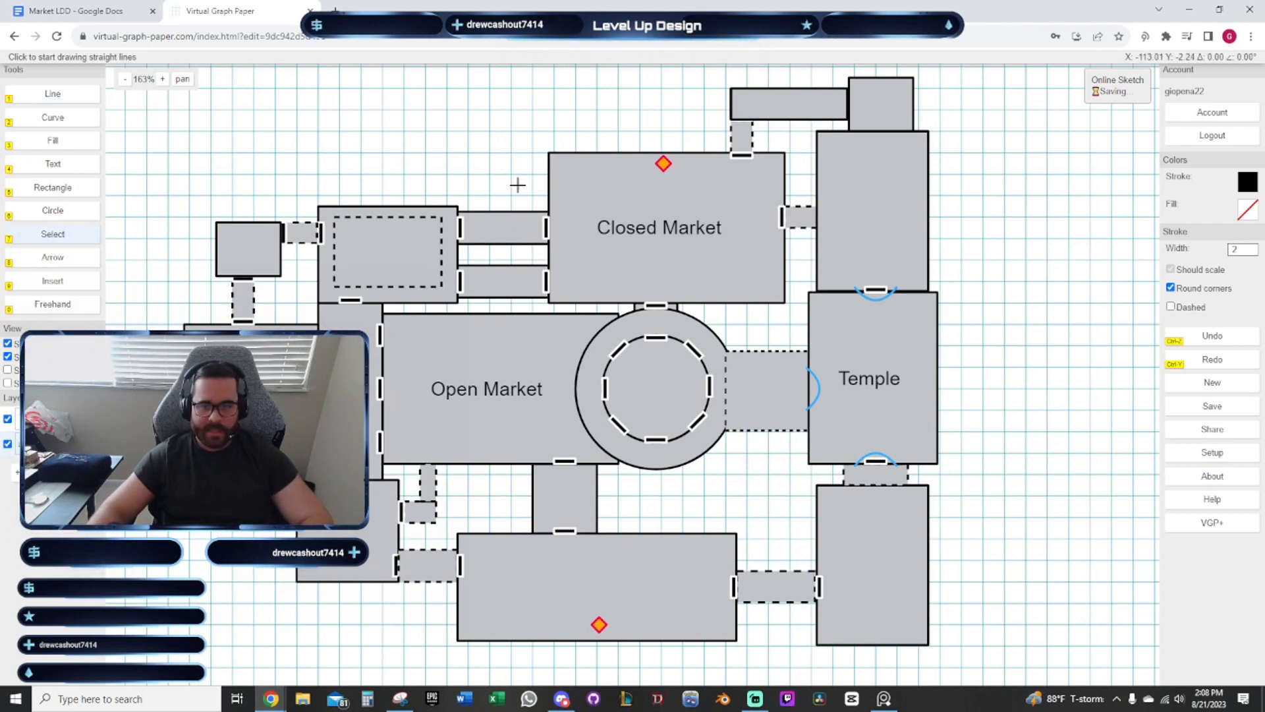
Try moving the southern room's diamond marker a short distance east along the lower wall, and undo the move
drag(712, 159, 604, 192)
drag(411, 327, 426, 204)
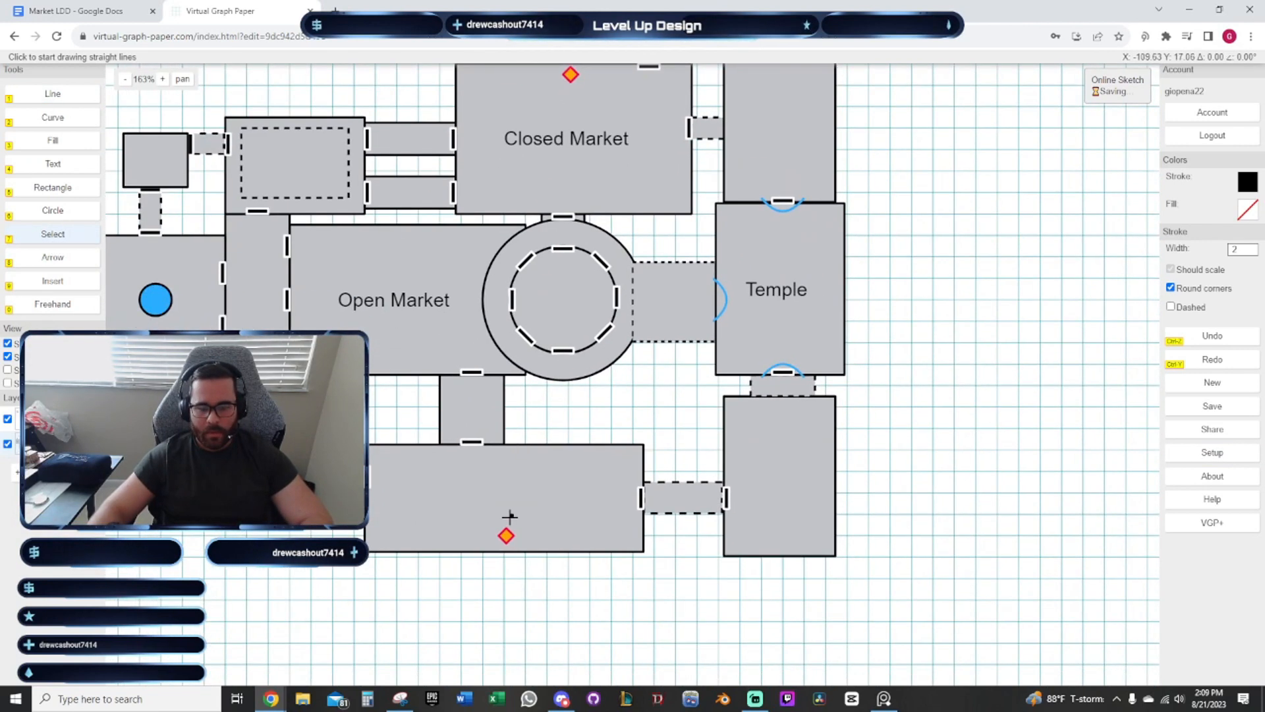
click(502, 539)
click(542, 580)
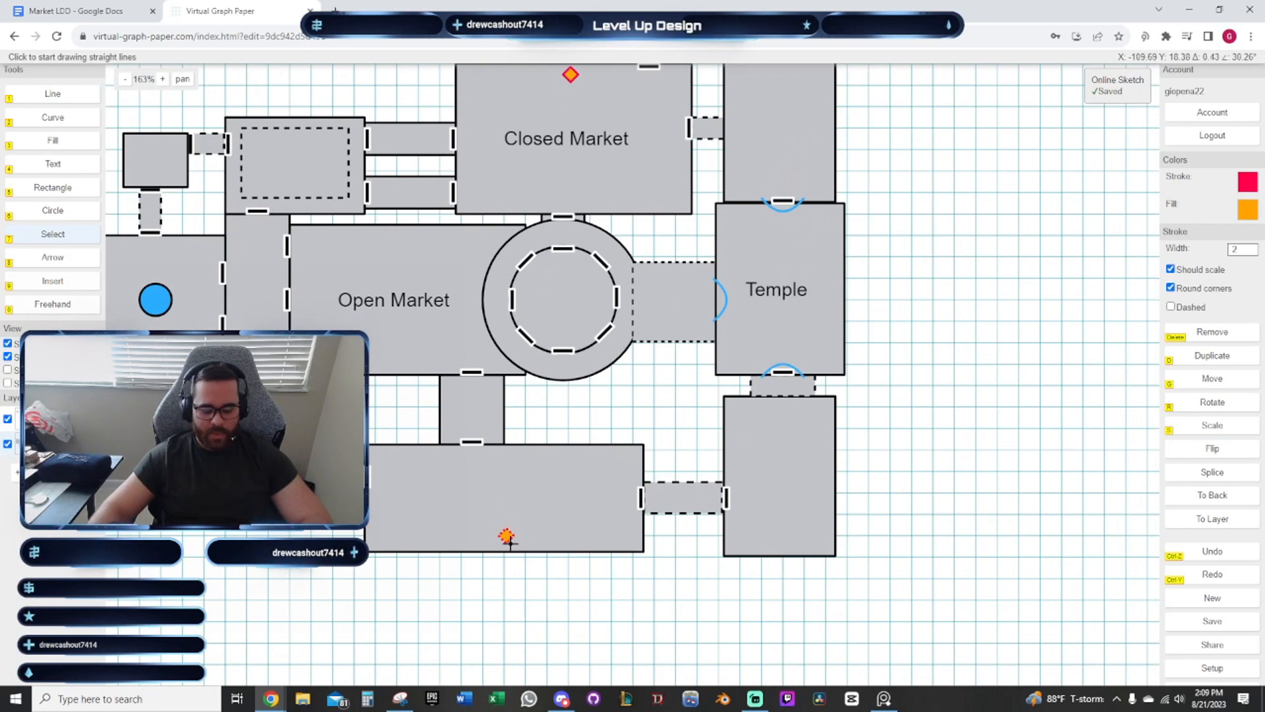
drag(502, 536, 570, 536)
drag(607, 418, 594, 544)
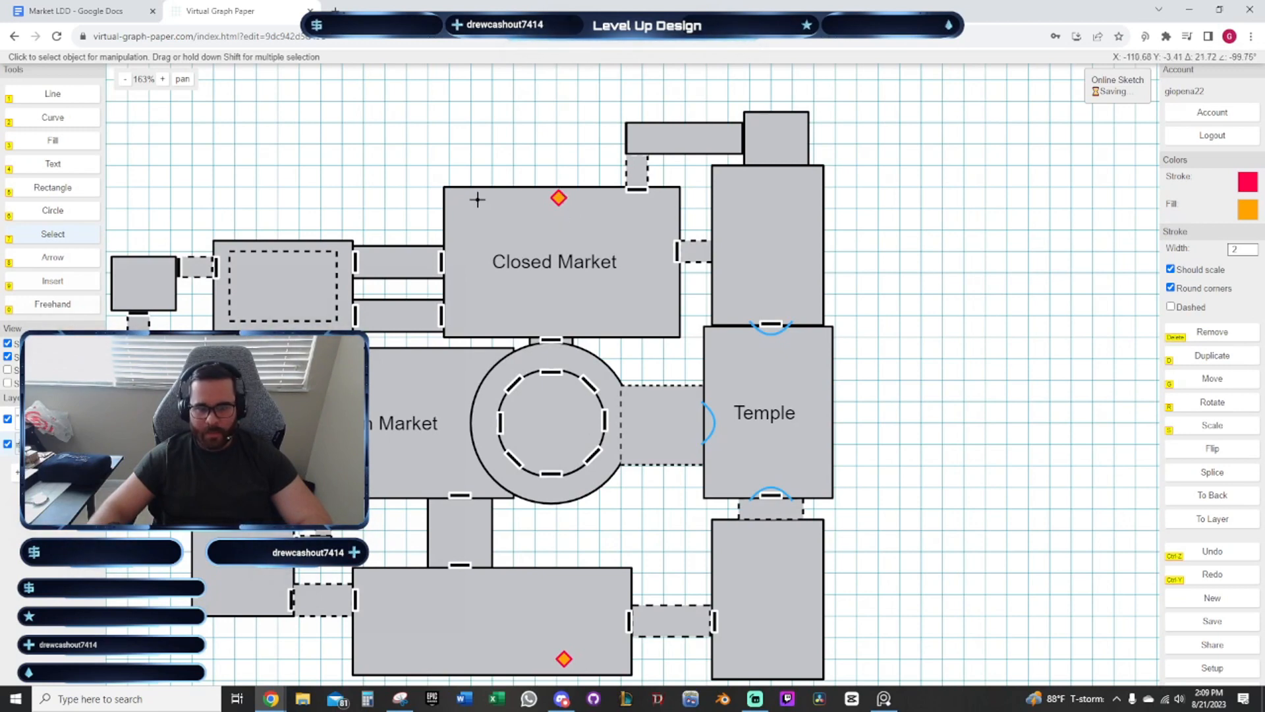
key(ctrl+z)
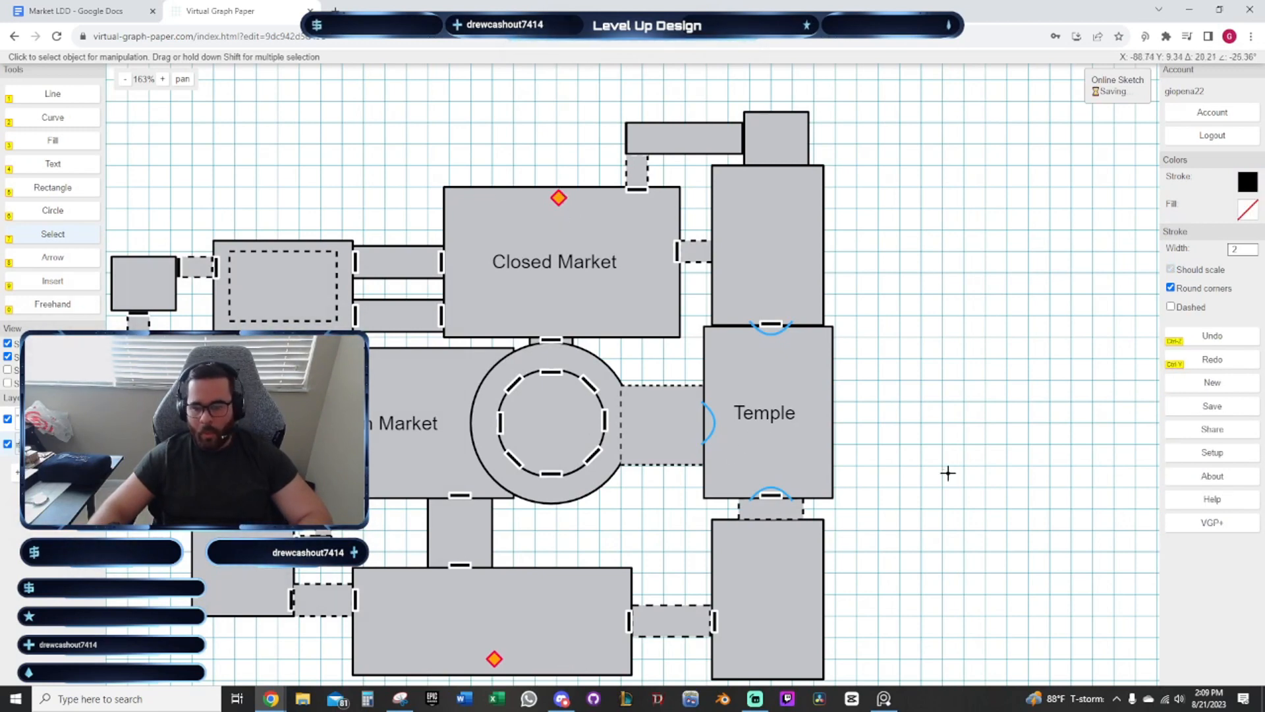
scroll(954, 448, down, 1)
scroll(926, 503, down, 2)
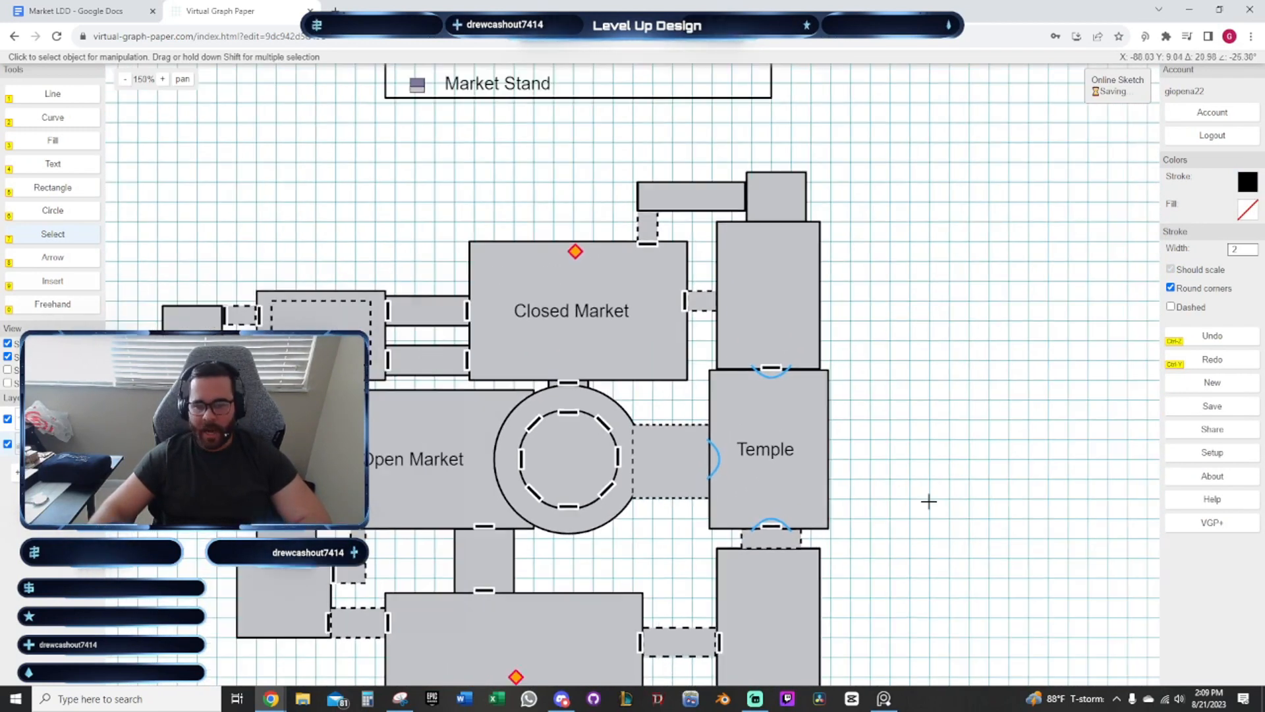
drag(193, 482, 284, 494)
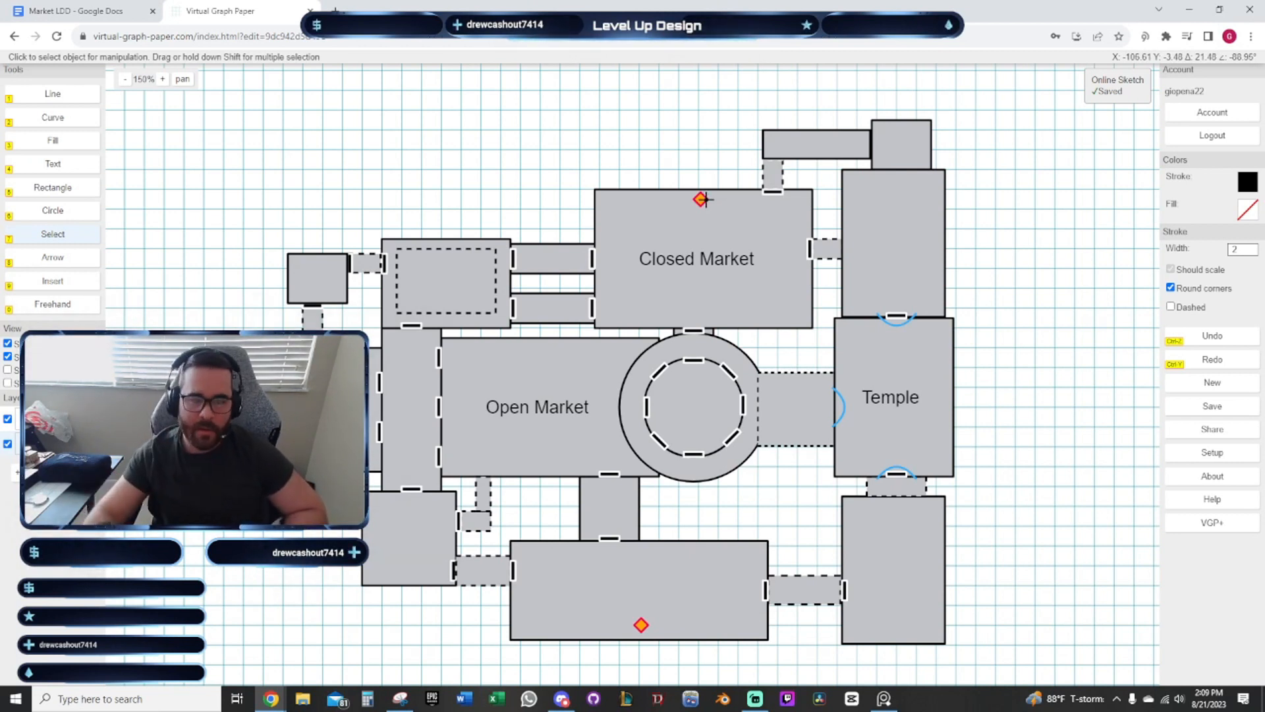
click(99, 10)
click(229, 9)
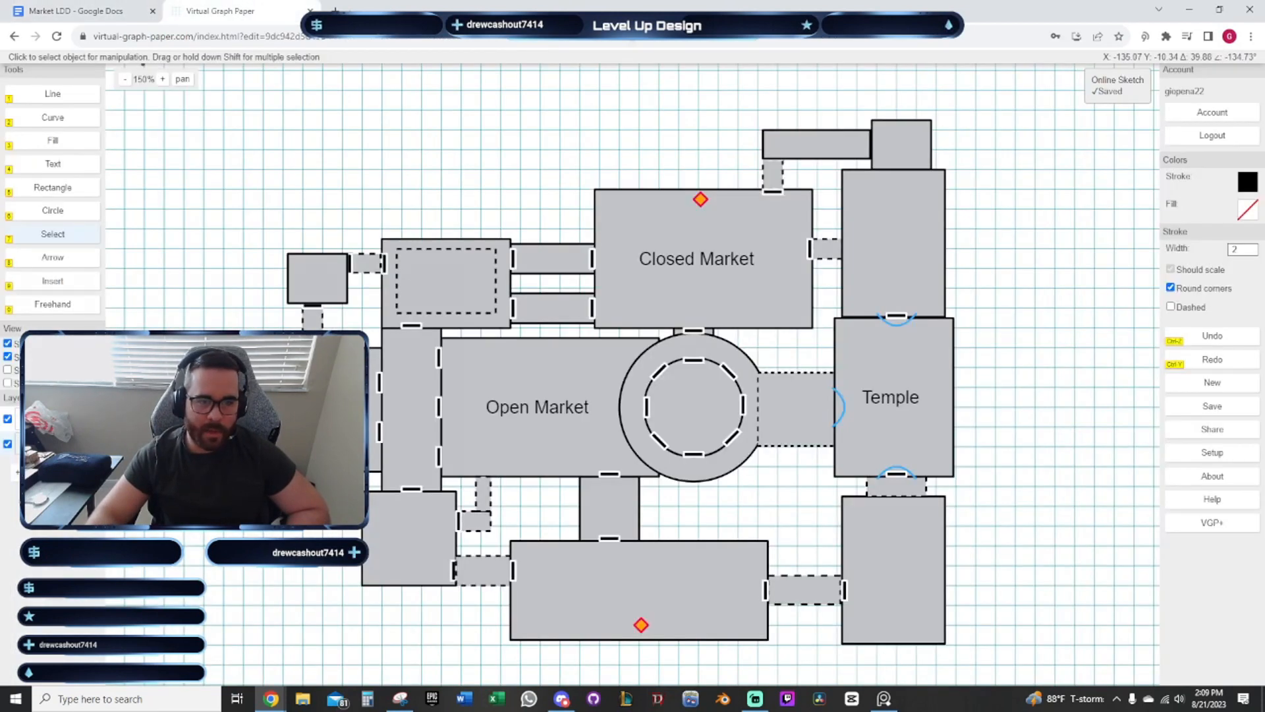
key(alt+Tab)
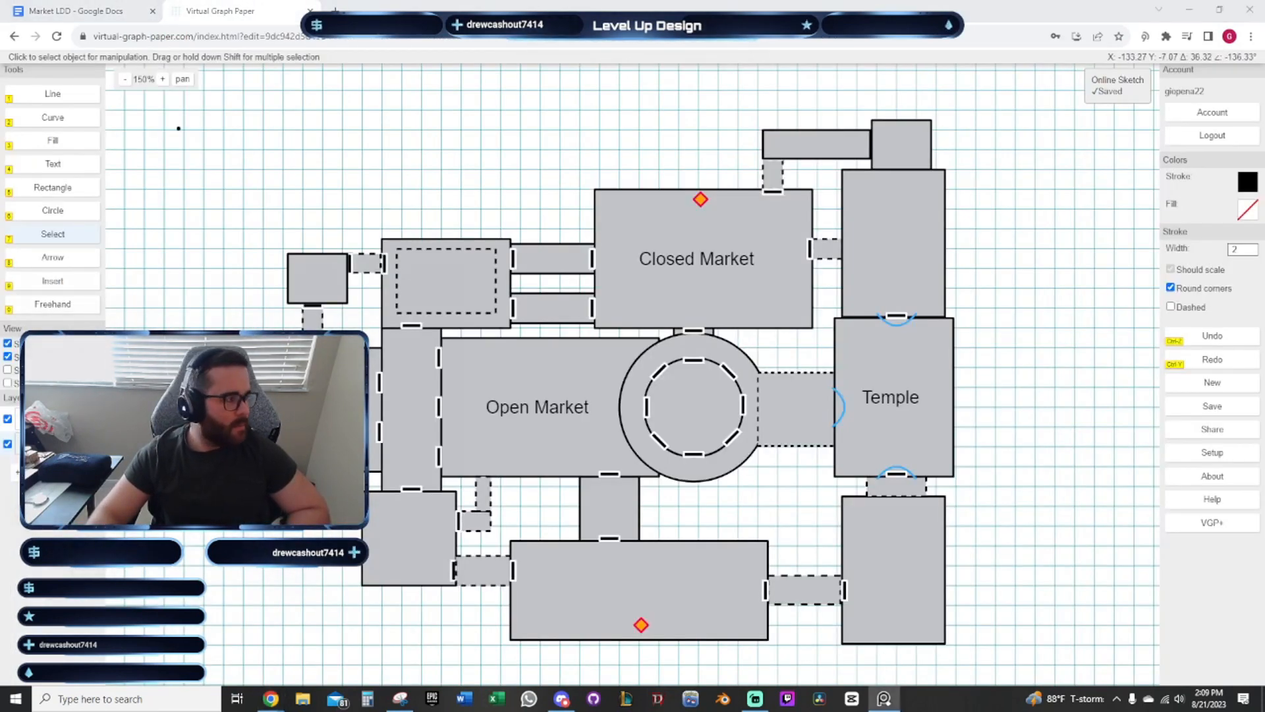
key(alt+Tab)
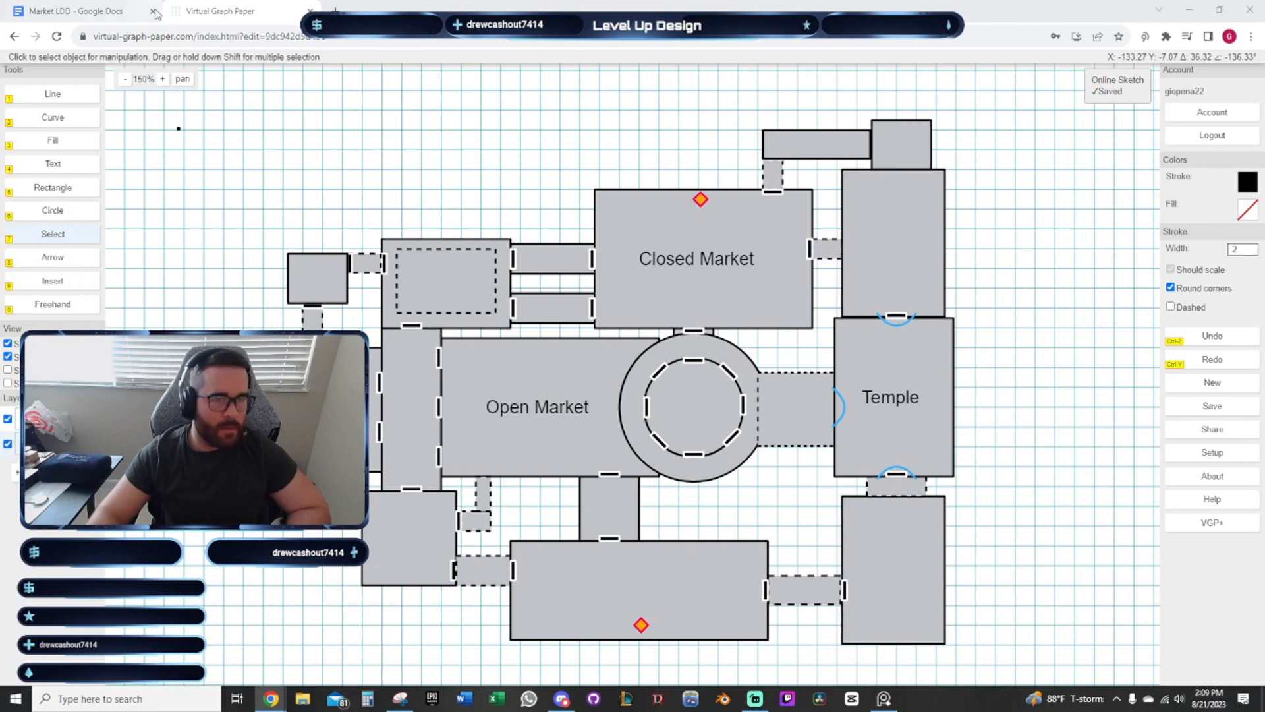
Open the account page in a separate tab and save the market map as an online sketch
click(1212, 117)
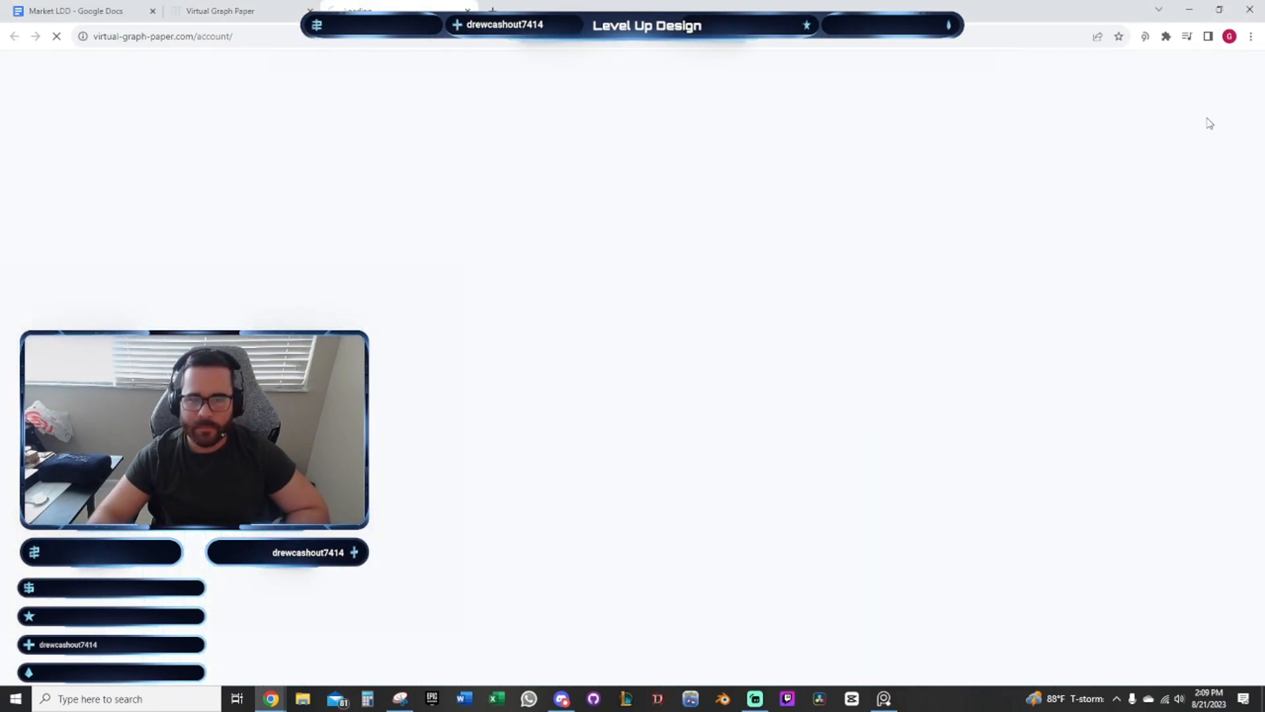
click(250, 13)
click(1208, 417)
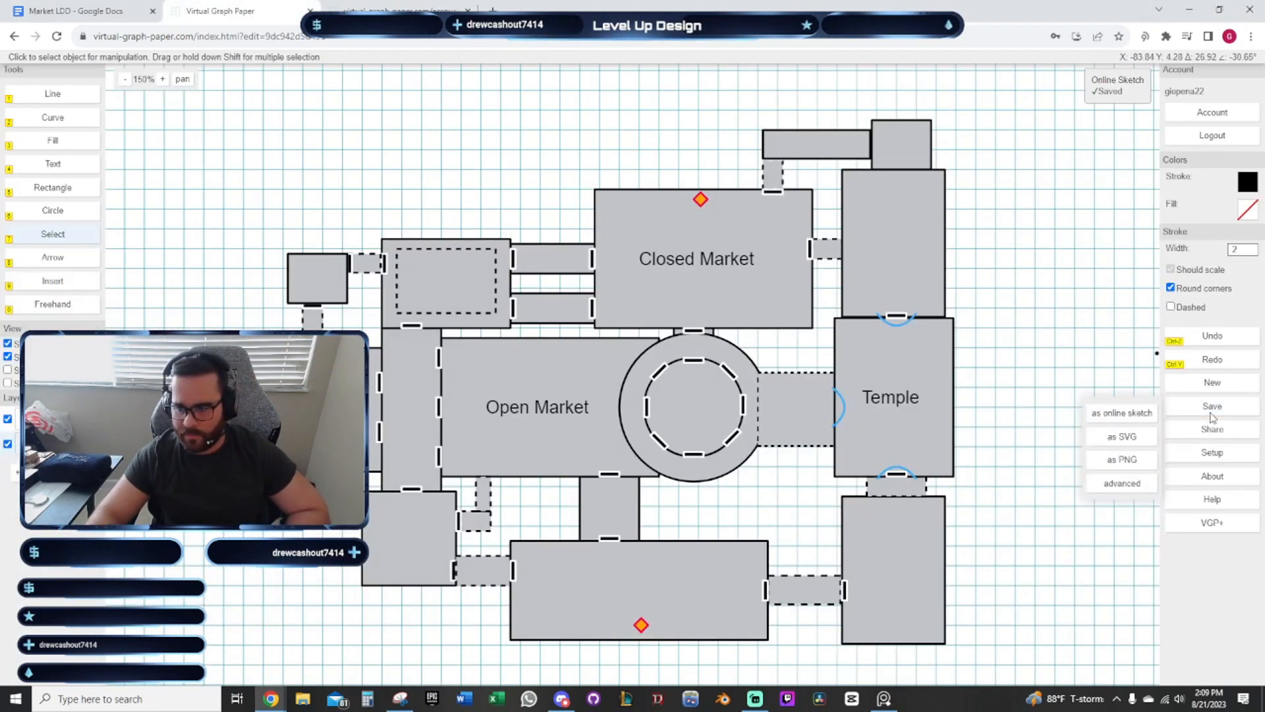
click(1153, 419)
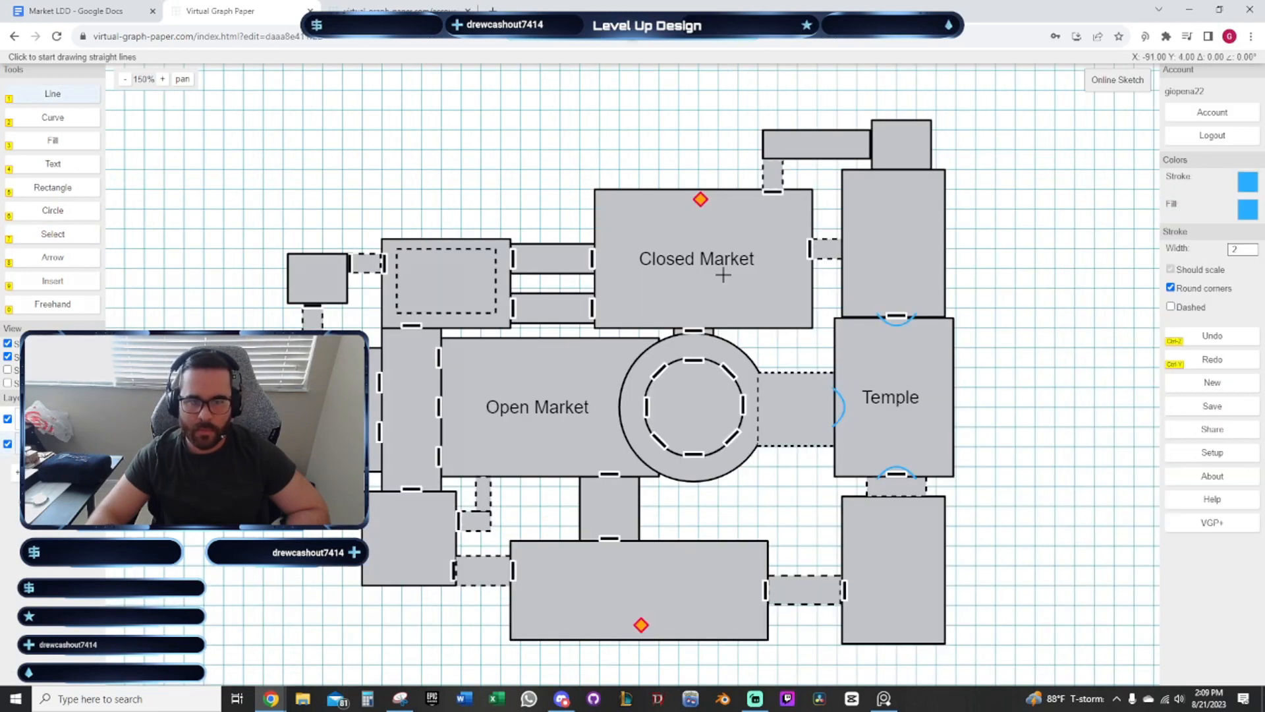
Open the saved platform level sketch from the account, examine its southern passage and small southernmost room, and close that sketch
click(396, 11)
click(935, 296)
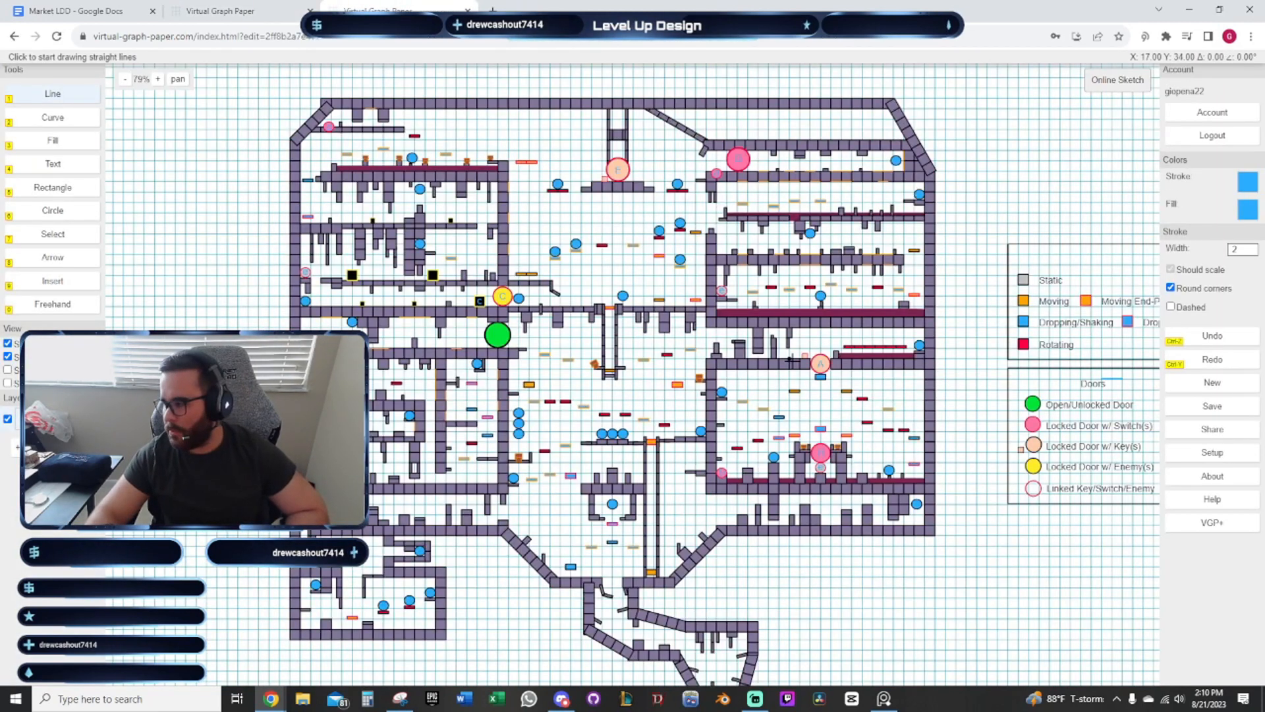
scroll(672, 421, up, 3)
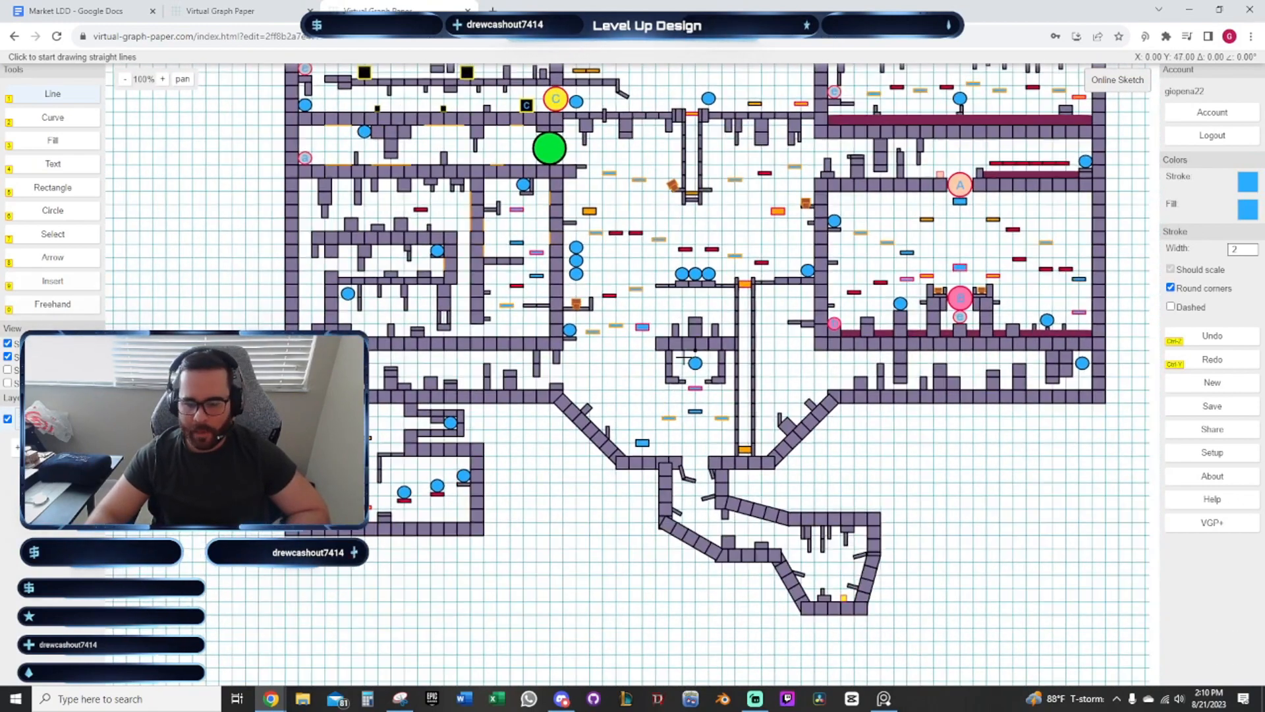
drag(912, 428, 823, 407)
scroll(728, 534, up, 2)
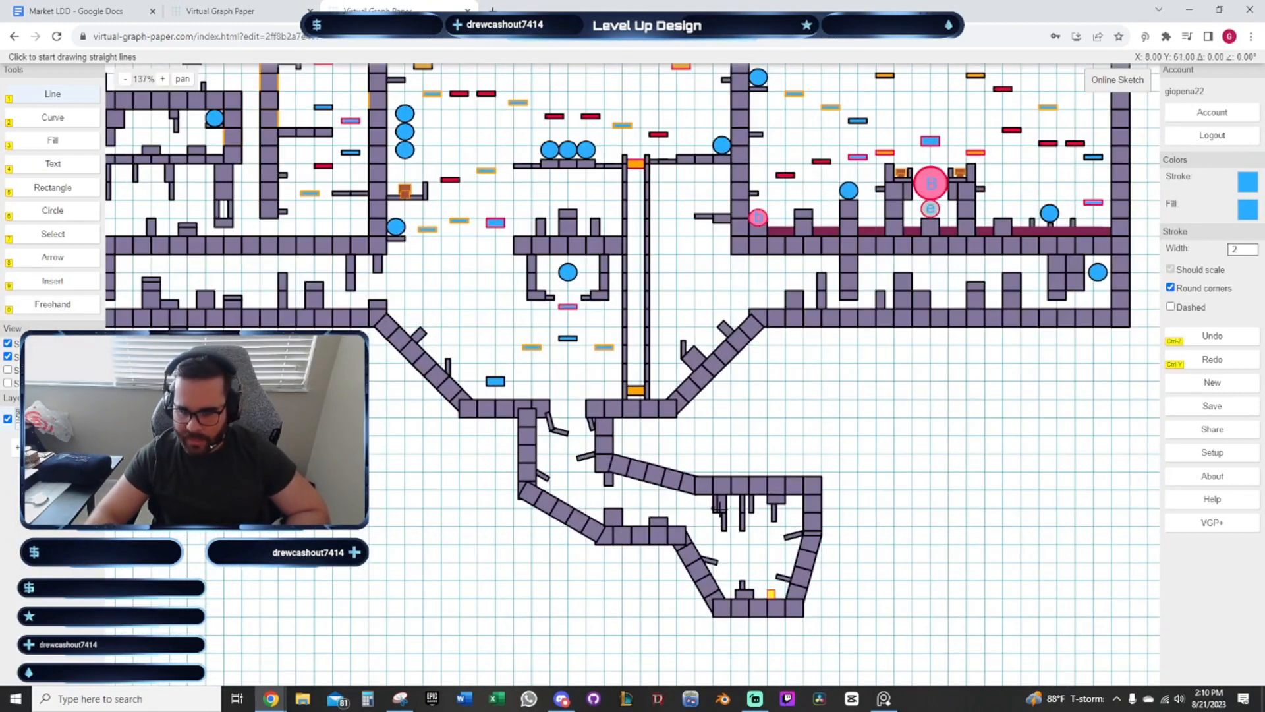
drag(639, 499, 666, 525)
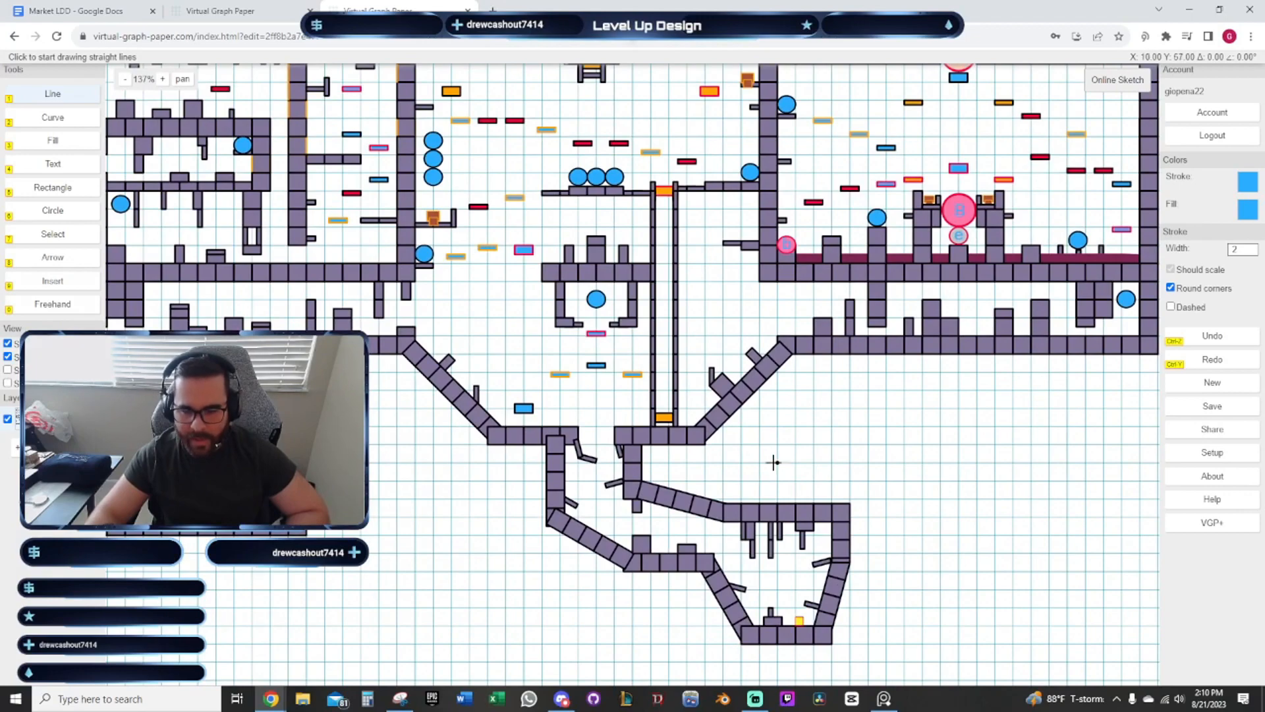
scroll(813, 523, down, 2)
scroll(833, 517, down, 4)
drag(839, 508, 764, 534)
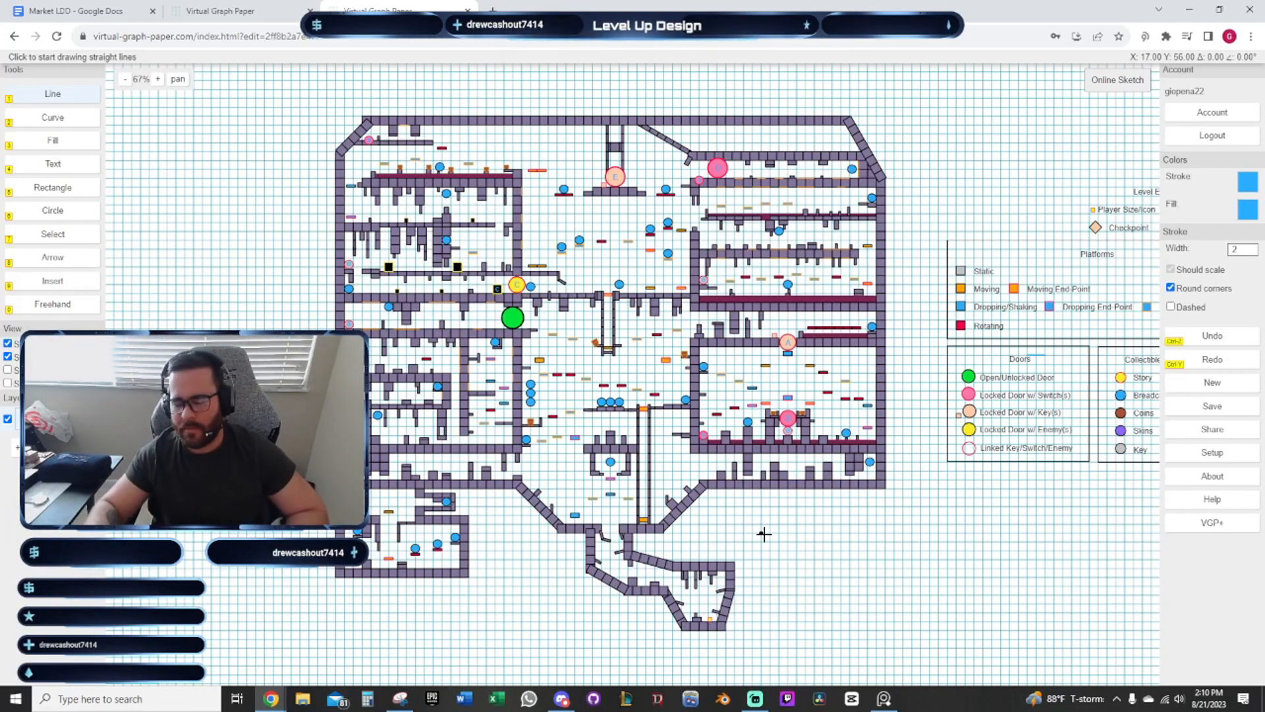
scroll(741, 579, up, 5)
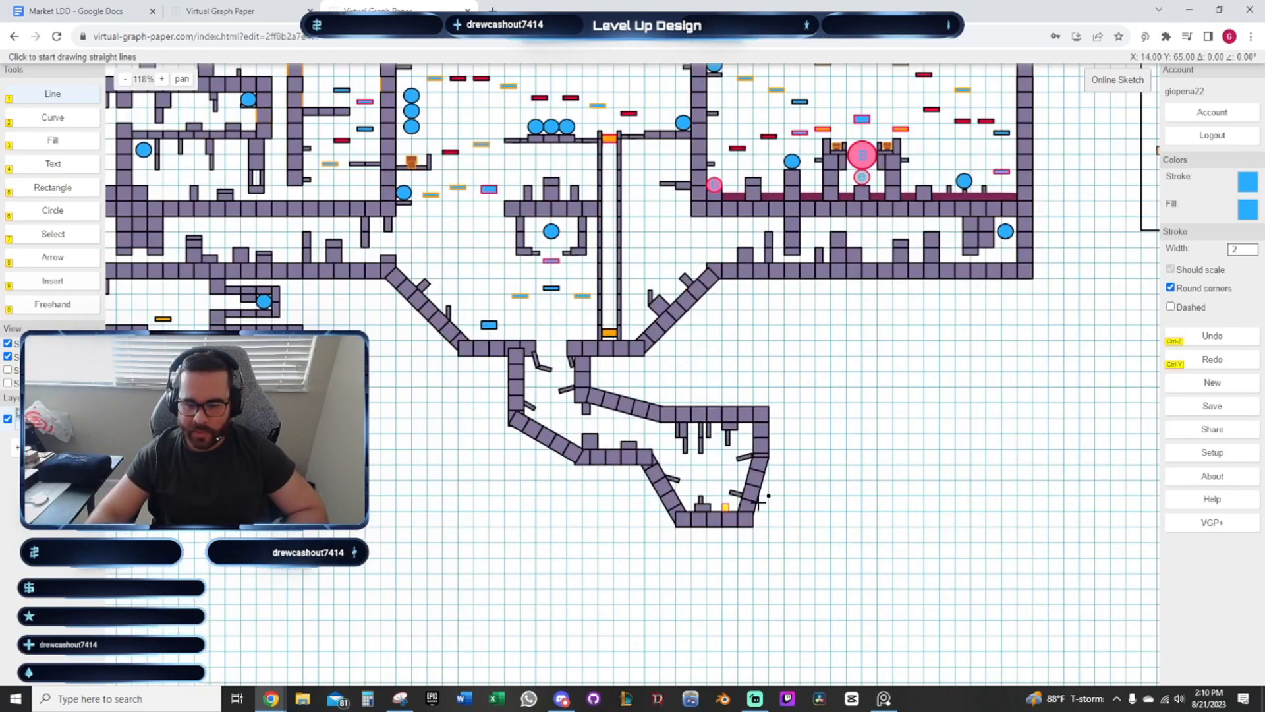
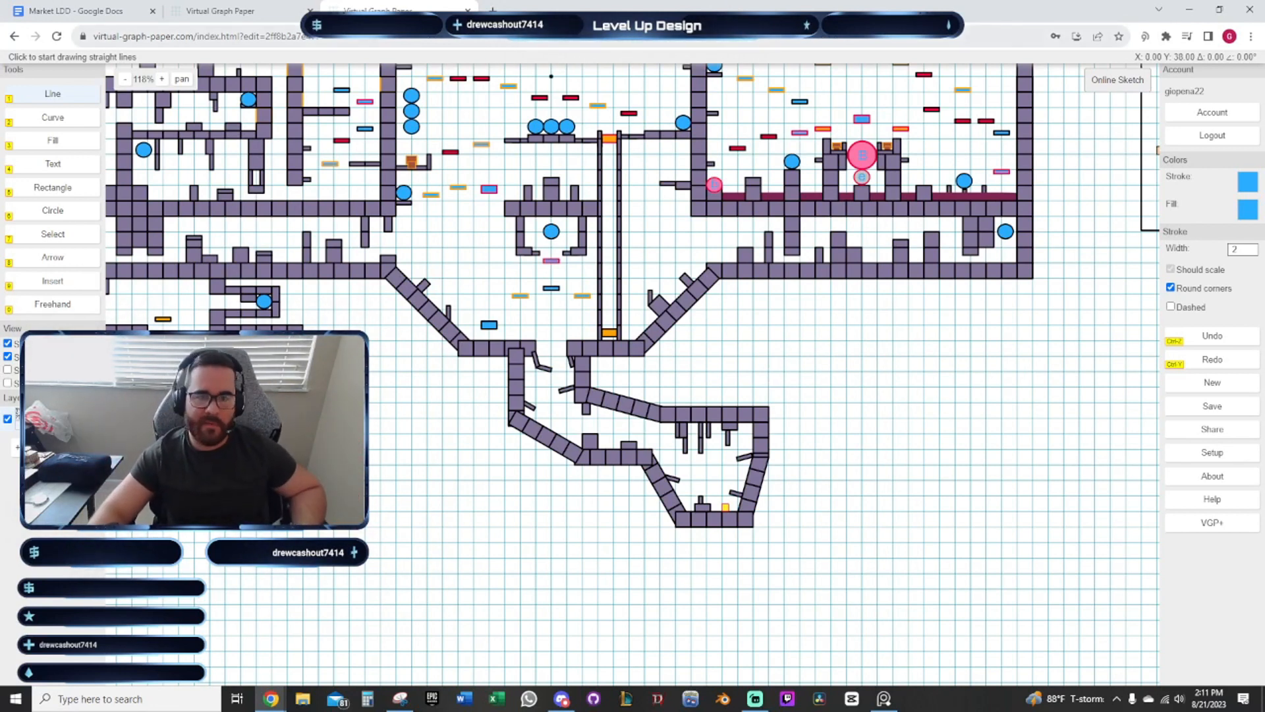
click(467, 11)
Draw a blue rectangle inside the southern room and a much smaller one, about 0.5 by 0.25 units, below the room
drag(532, 191, 480, 187)
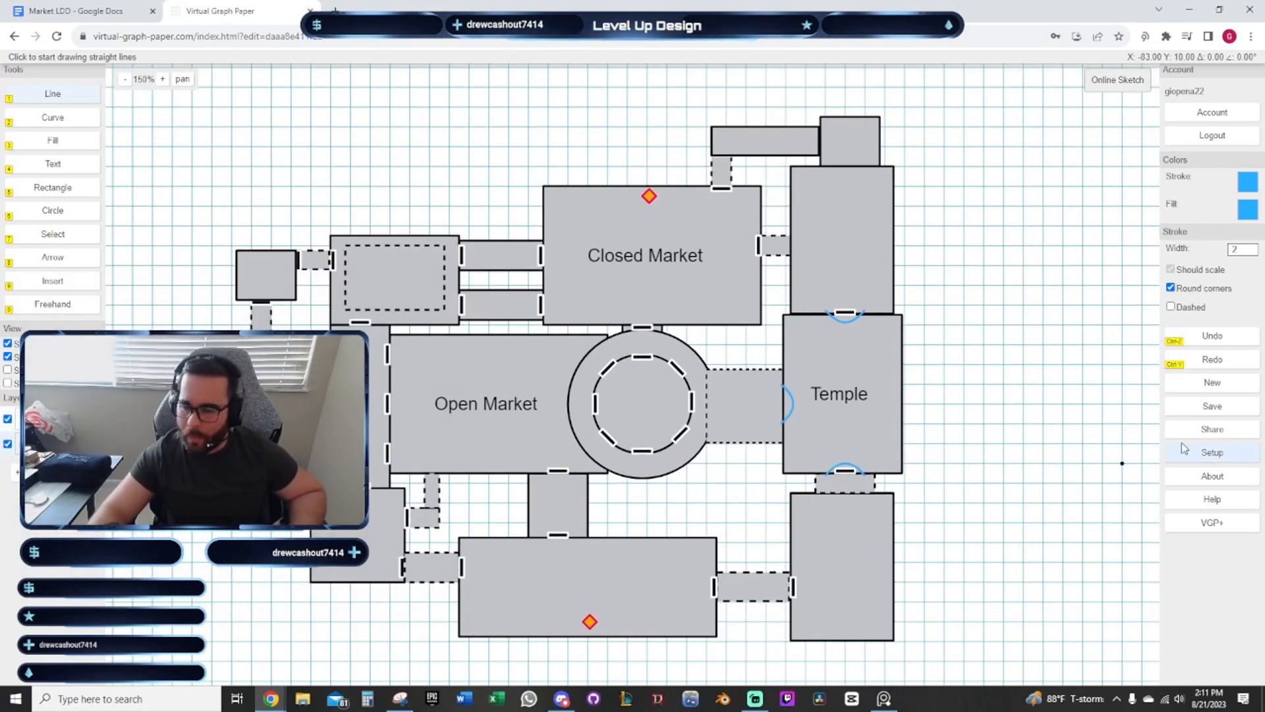
drag(635, 517, 623, 436)
click(94, 193)
scroll(629, 436, up, 1)
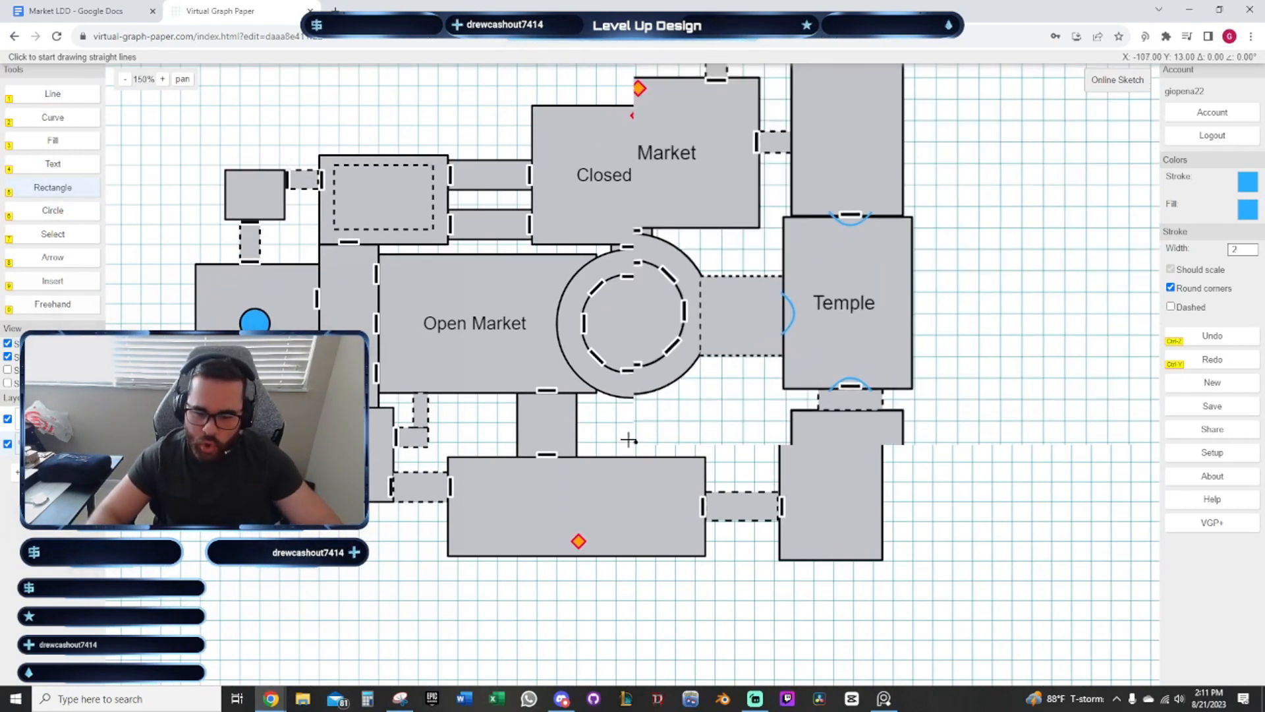
click(472, 512)
click(521, 535)
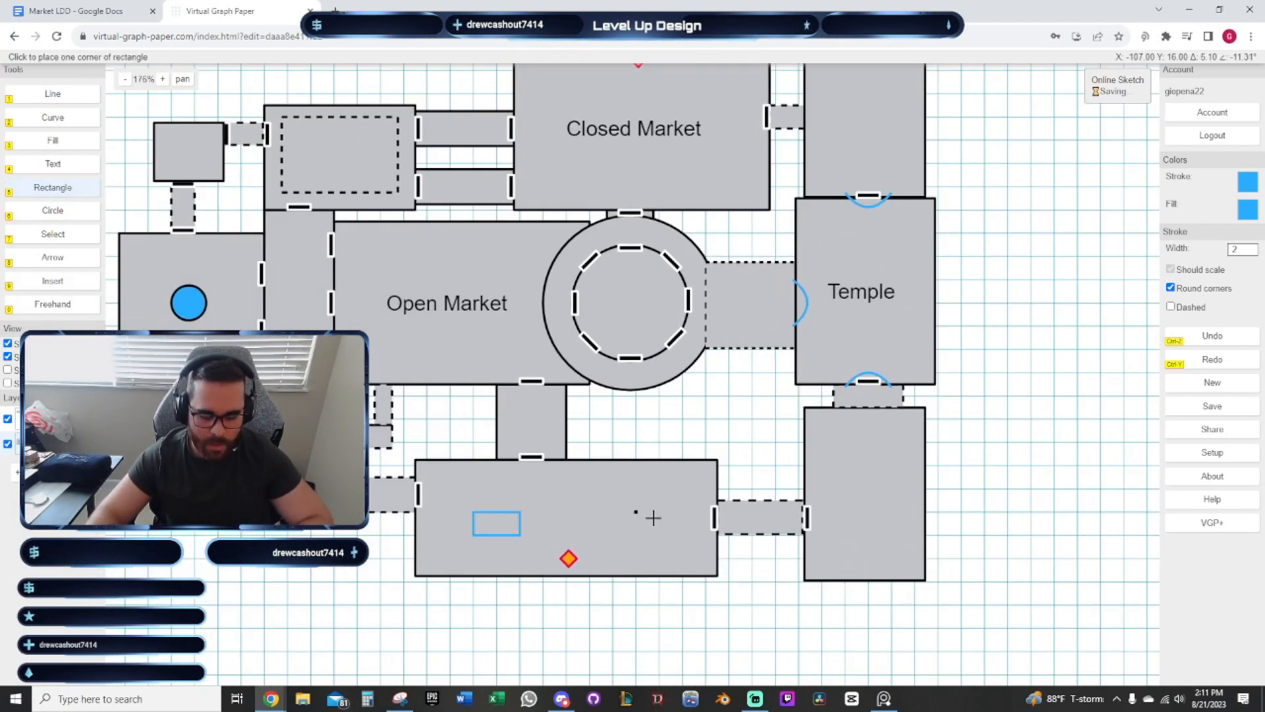
scroll(516, 573, up, 3)
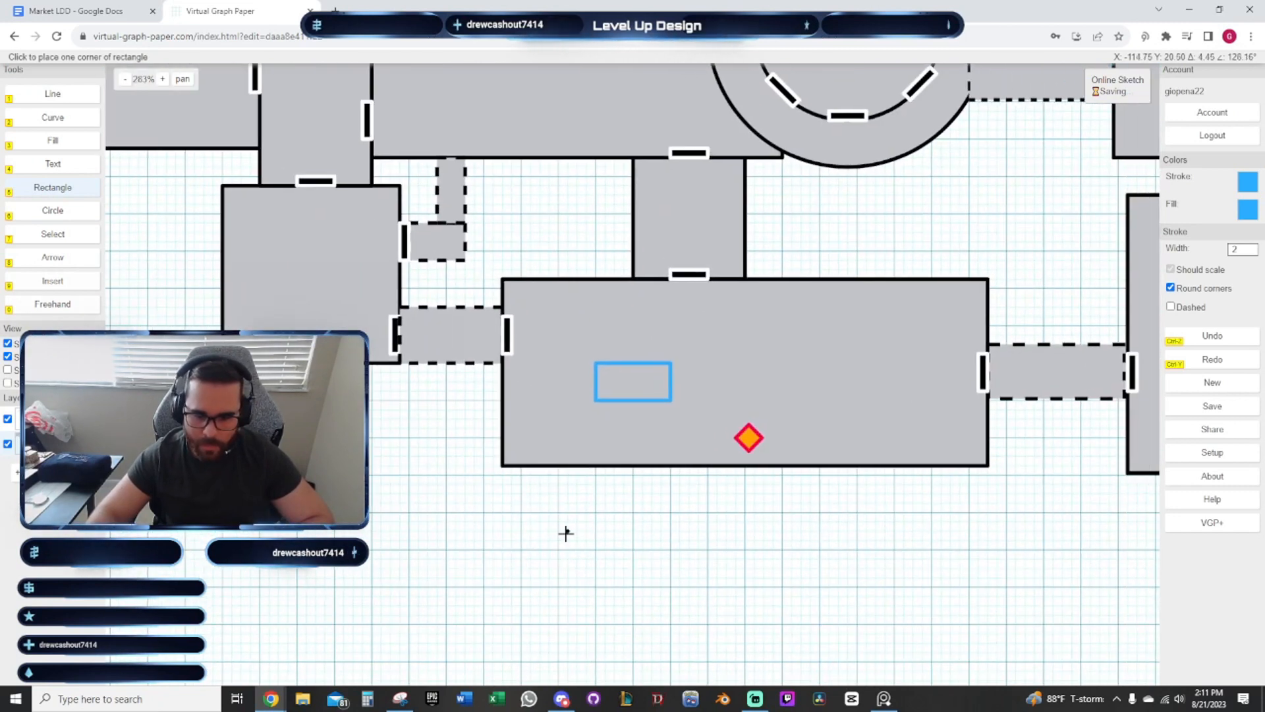
click(567, 540)
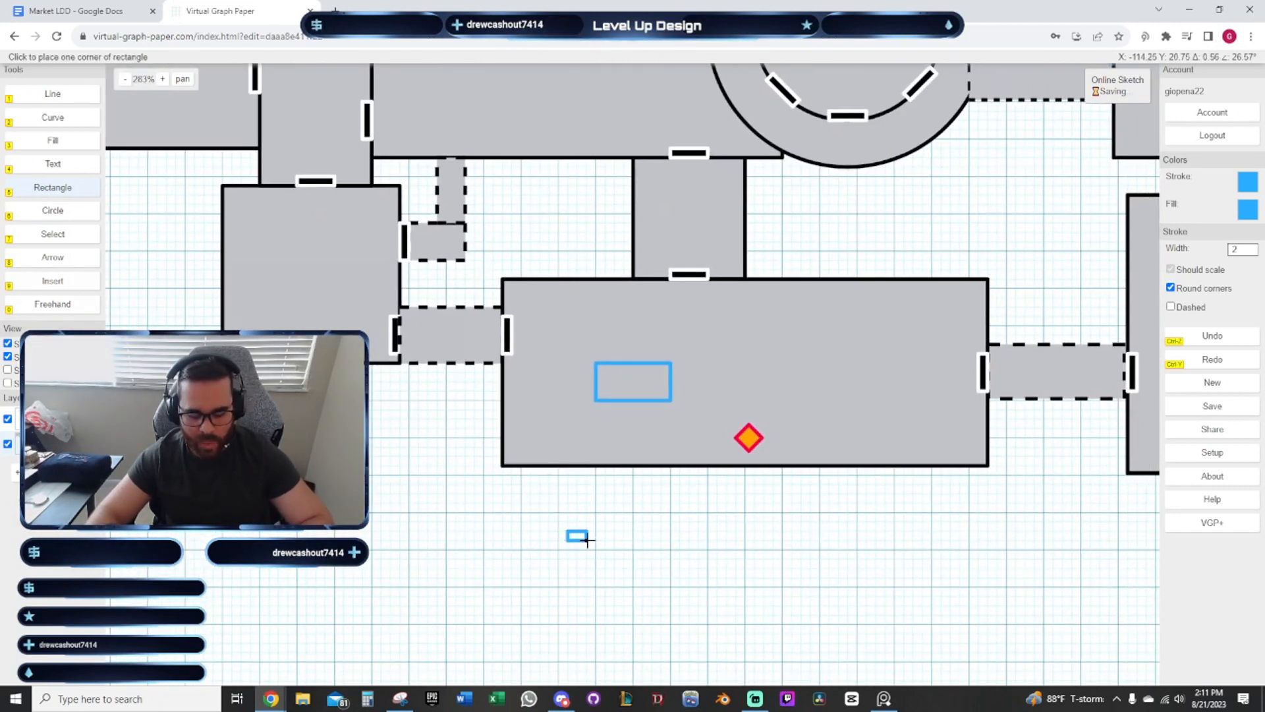
Delete the larger blue rectangle inside the southern room
key(7)
click(672, 381)
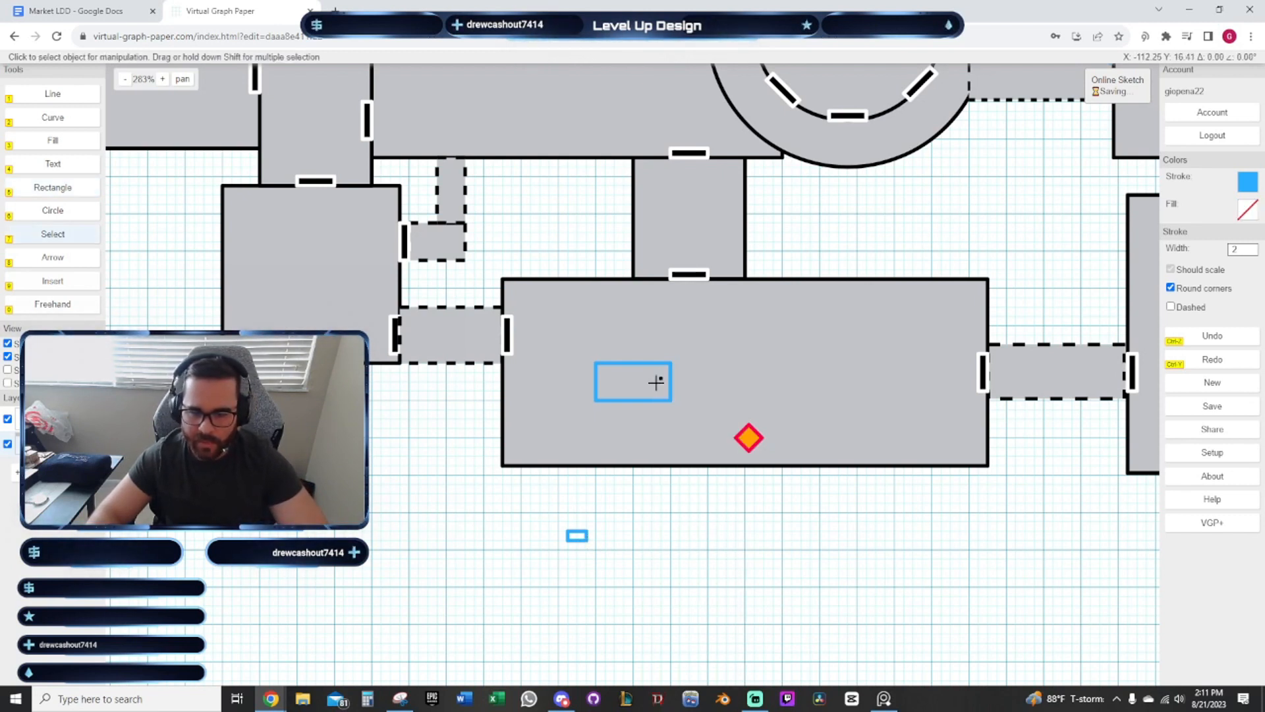
click(619, 384)
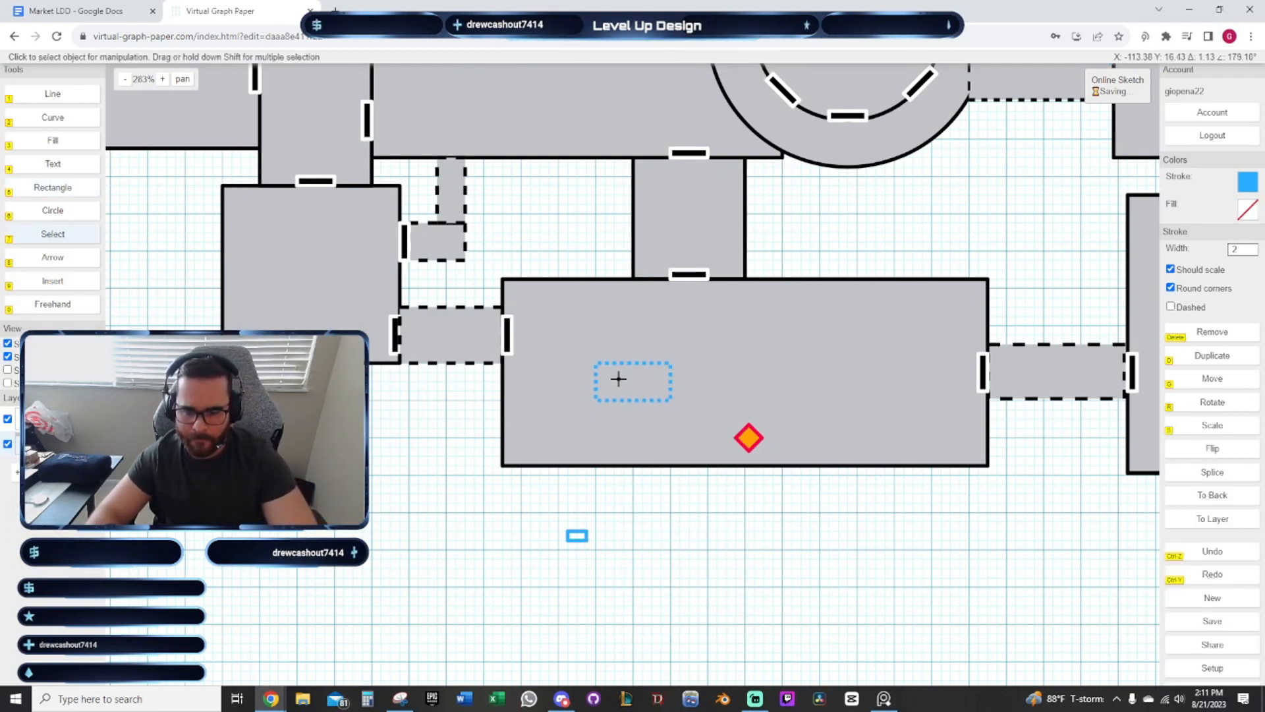
key(Delete)
Move the small blue rectangle into the southern room and duplicate it to scatter horizontal copies between the northern door and the diamond marker
click(577, 535)
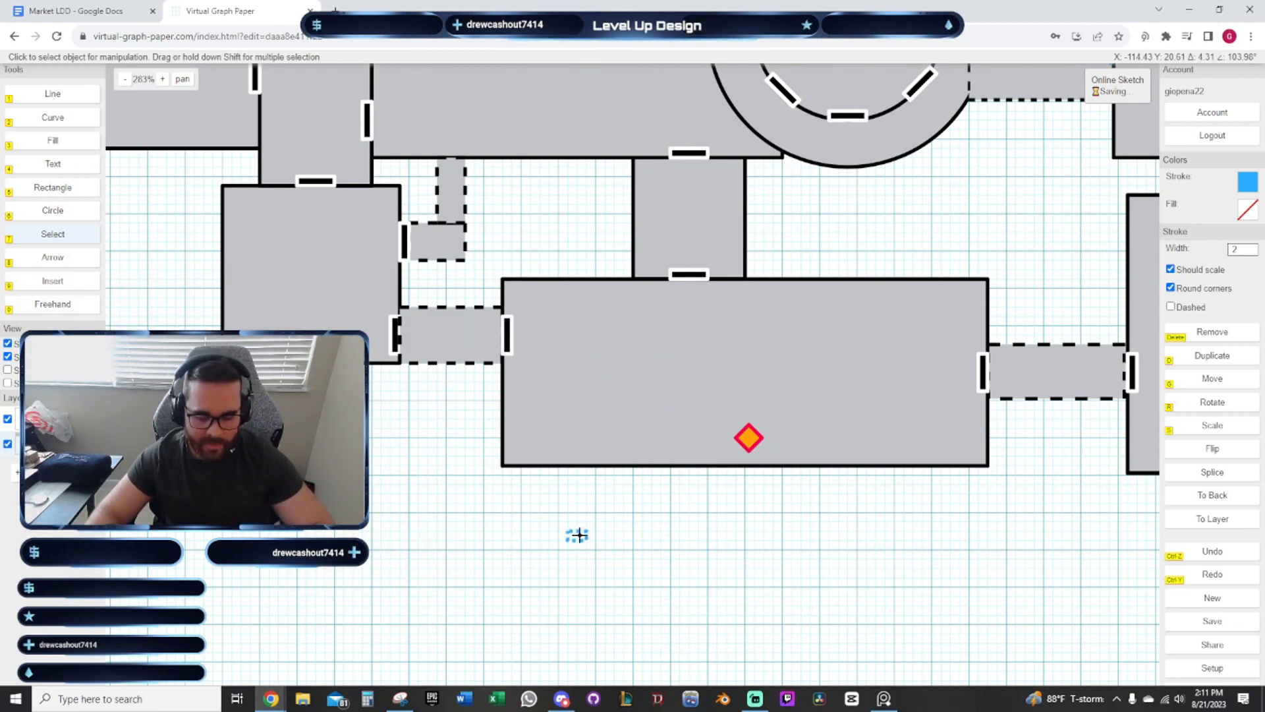
drag(578, 535, 719, 349)
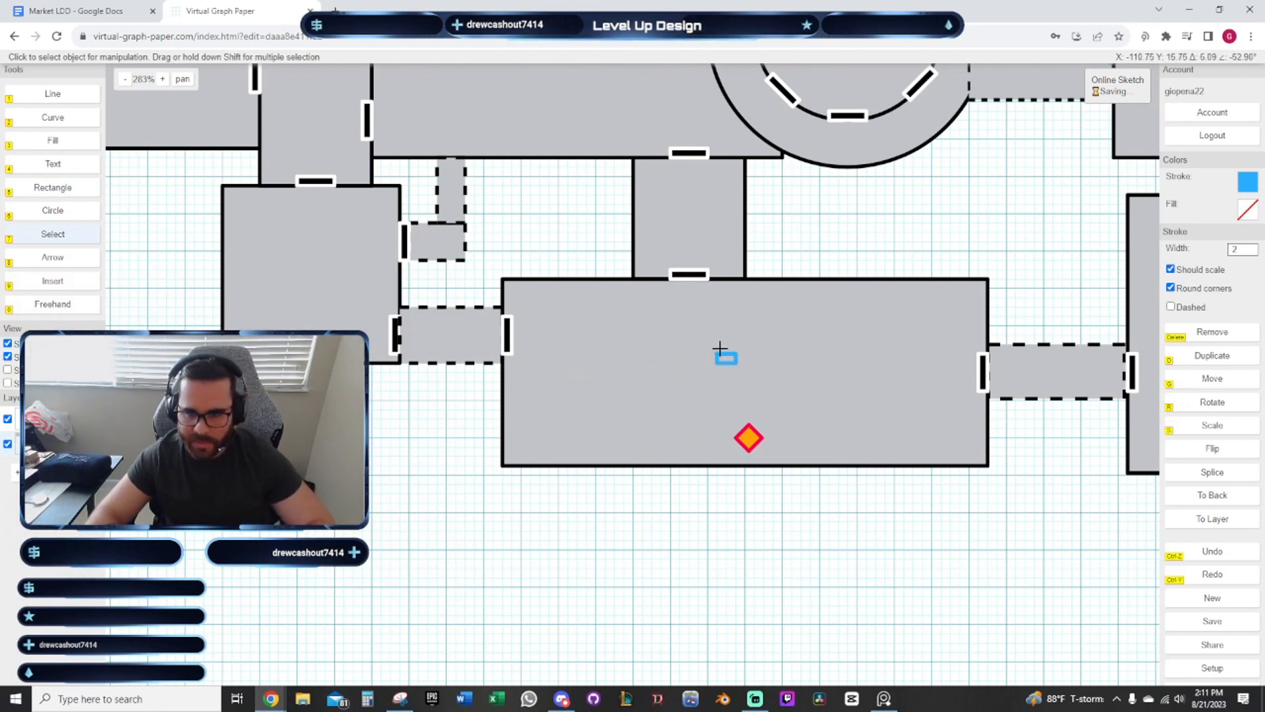
click(662, 394)
key(d)
click(719, 362)
key(d)
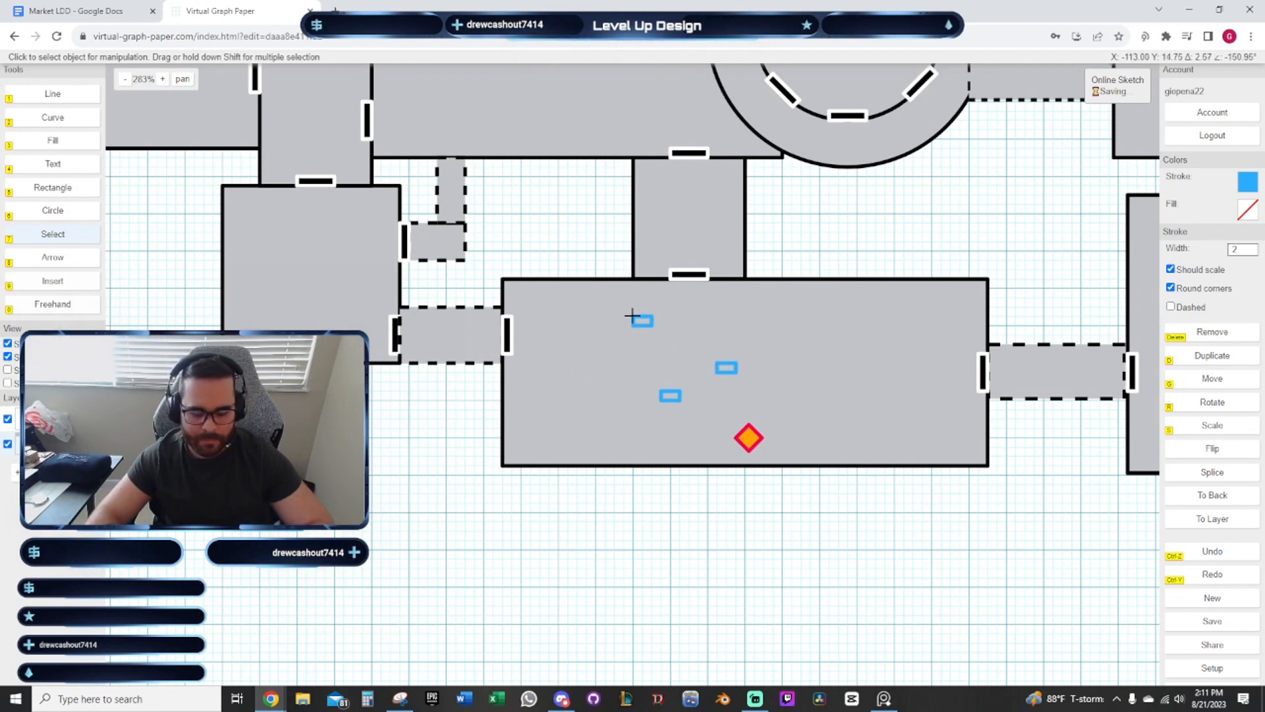
Place upright rotated copies in the southern room's northwestern part, and a horizontal copy just above the diamond marker
key(r)
click(642, 302)
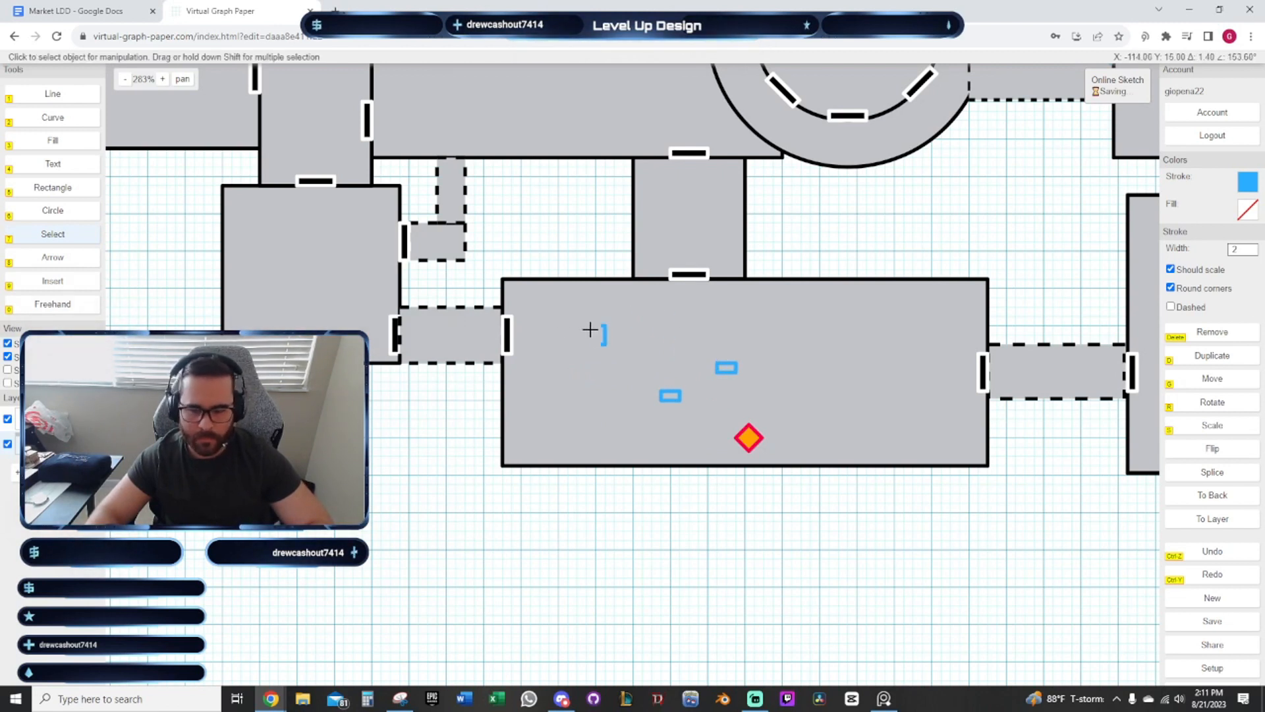
key(d)
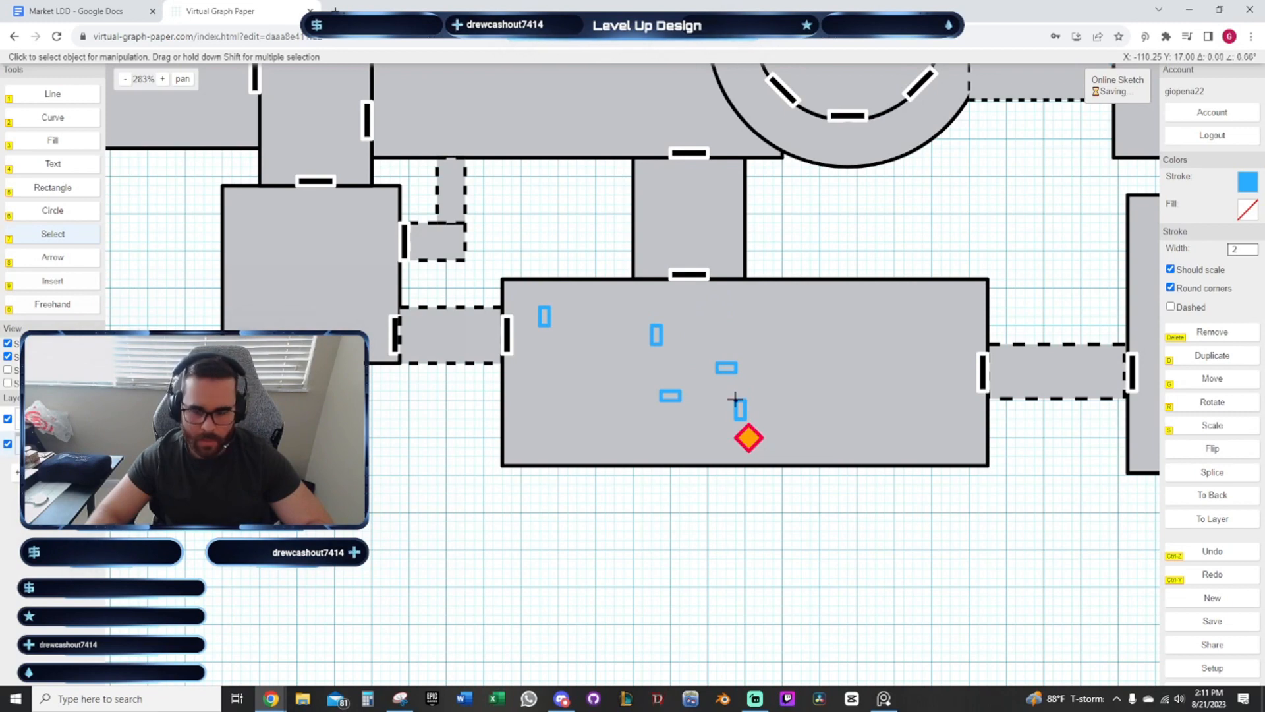
key(r)
click(741, 381)
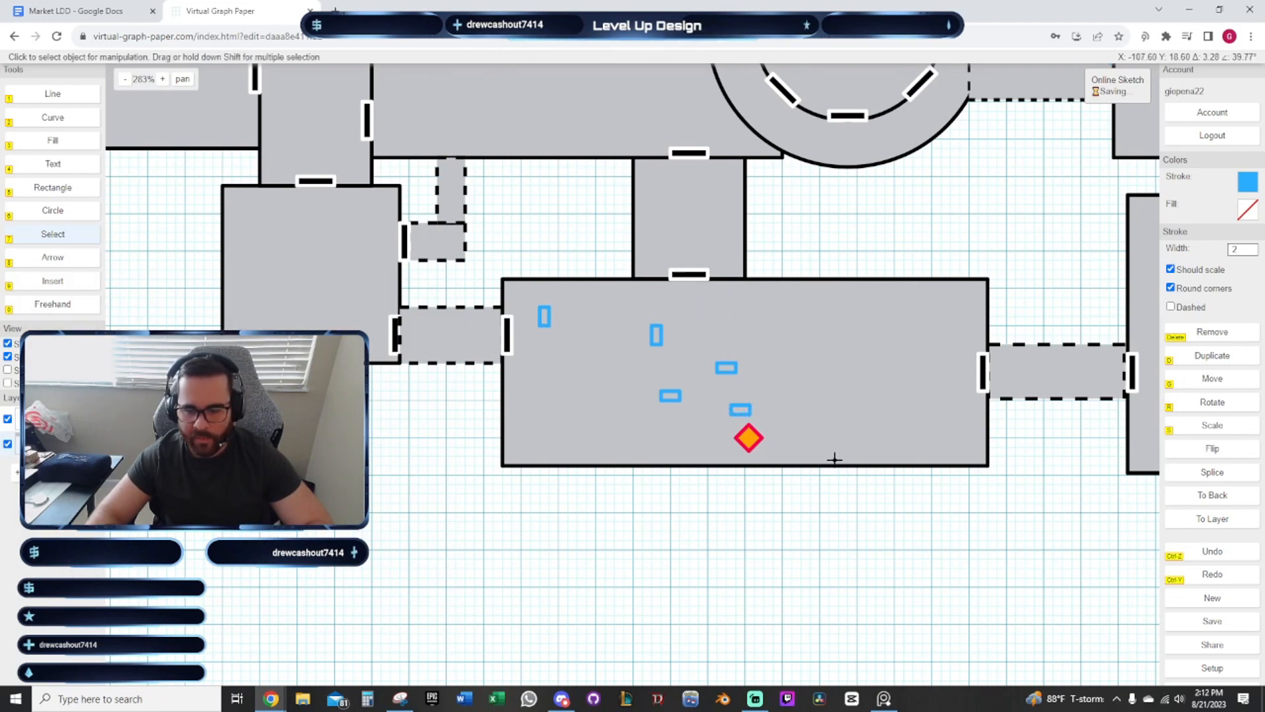
scroll(830, 511, up, 2)
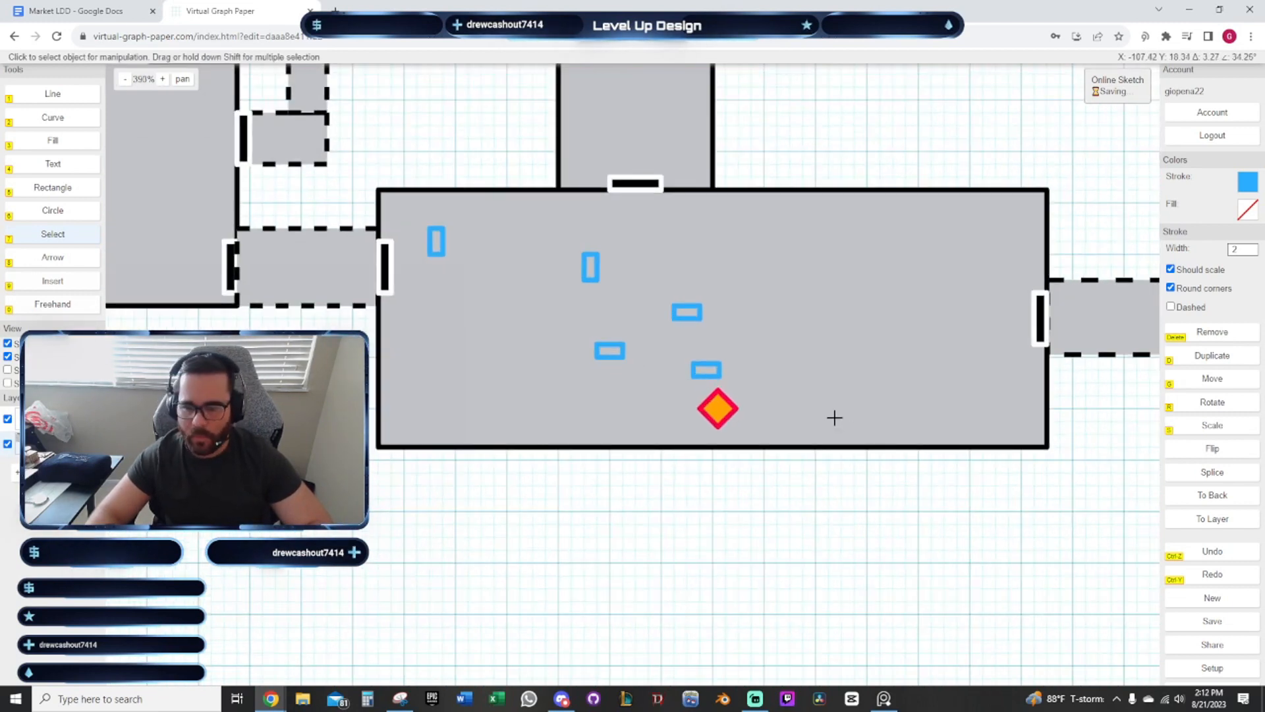
click(715, 412)
click(743, 453)
mouse_move(709, 509)
mouse_down()
mouse_move(699, 597)
mouse_move(684, 493)
mouse_move(699, 467)
mouse_move(669, 443)
mouse_move(657, 399)
mouse_move(590, 348)
mouse_move(531, 360)
mouse_move(434, 335)
mouse_move(198, 369)
mouse_move(616, 412)
mouse_move(484, 409)
mouse_move(394, 239)
mouse_move(432, 188)
mouse_move(525, 406)
mouse_move(537, 405)
mouse_move(330, 369)
mouse_move(389, 274)
mouse_move(755, 343)
mouse_move(977, 537)
mouse_move(977, 610)
mouse_move(1041, 624)
mouse_move(805, 583)
mouse_up()
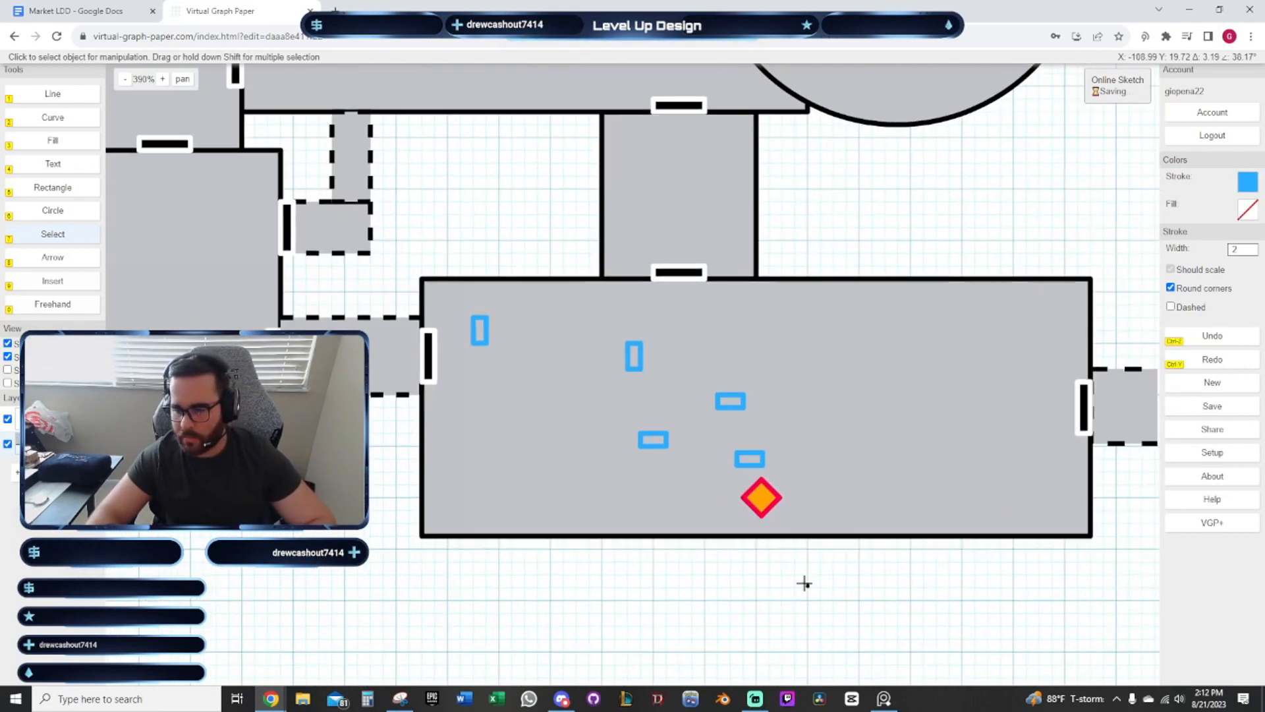
scroll(805, 583, down, 2)
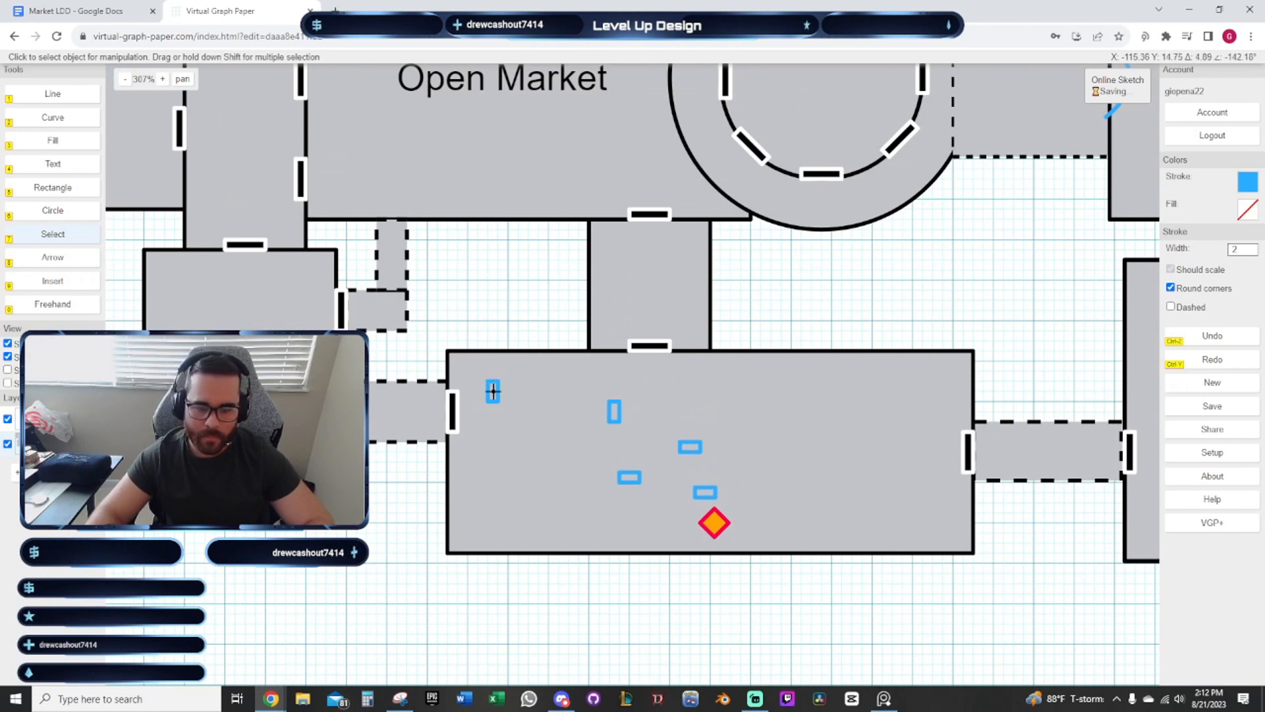
Delete all five small blue rectangles scattered inside the southern room
click(493, 391)
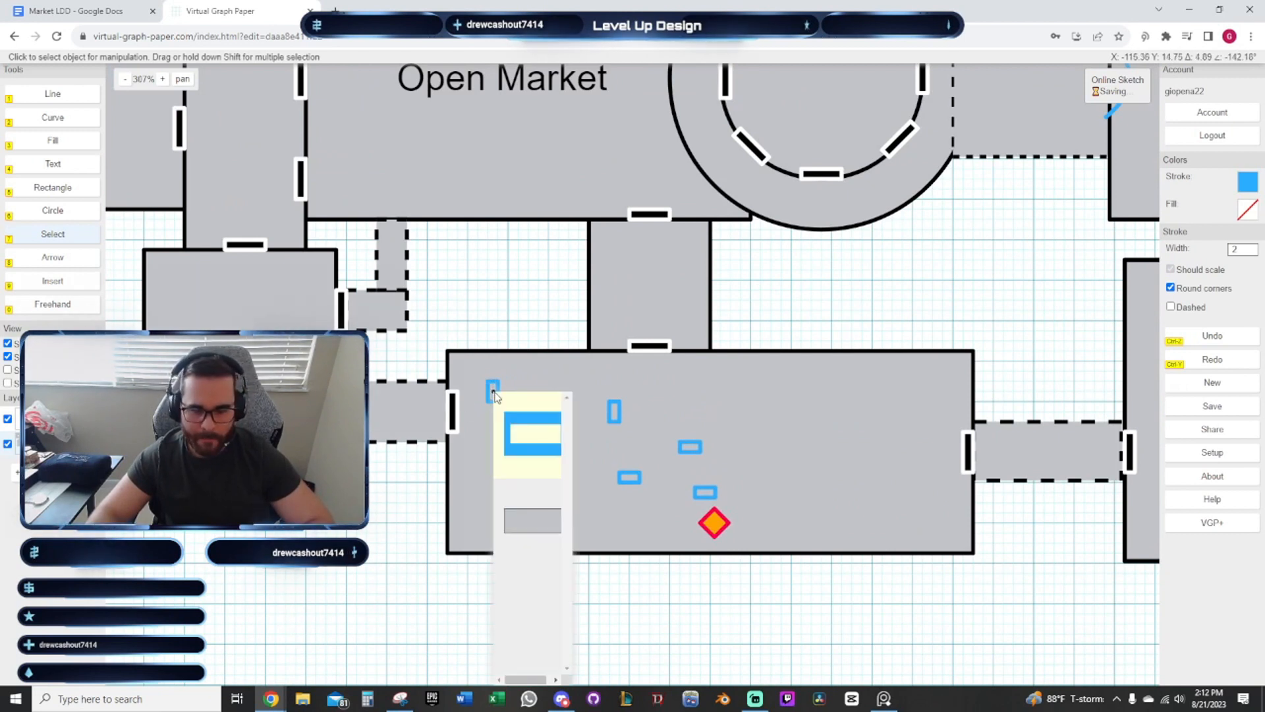
key(Delete)
click(614, 412)
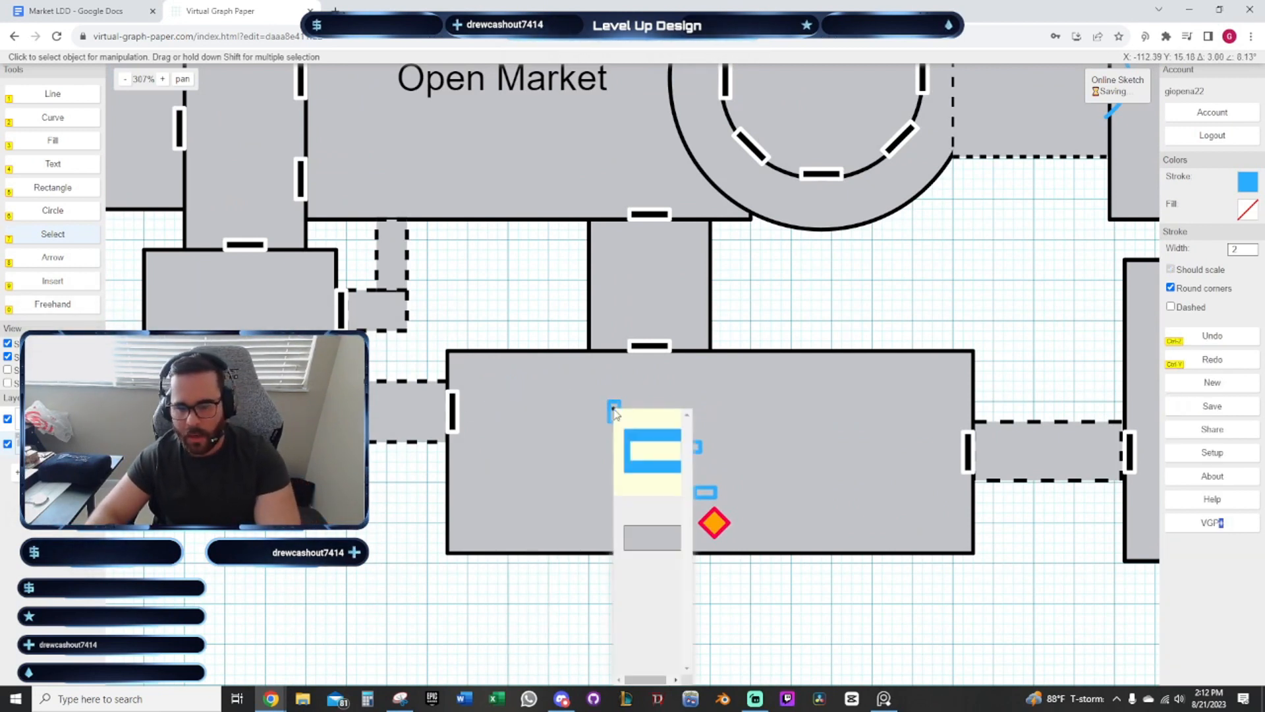
key(Delete)
click(696, 448)
key(Delete)
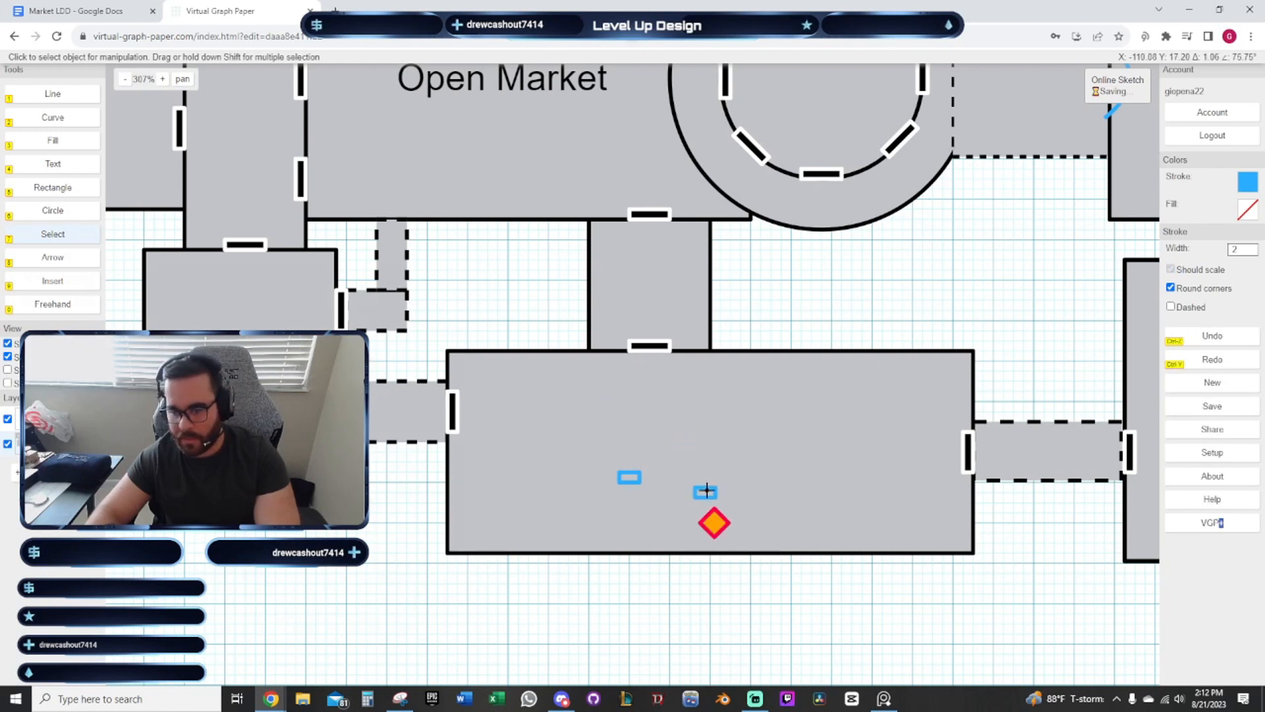
click(703, 492)
key(Delete)
click(638, 483)
key(Delete)
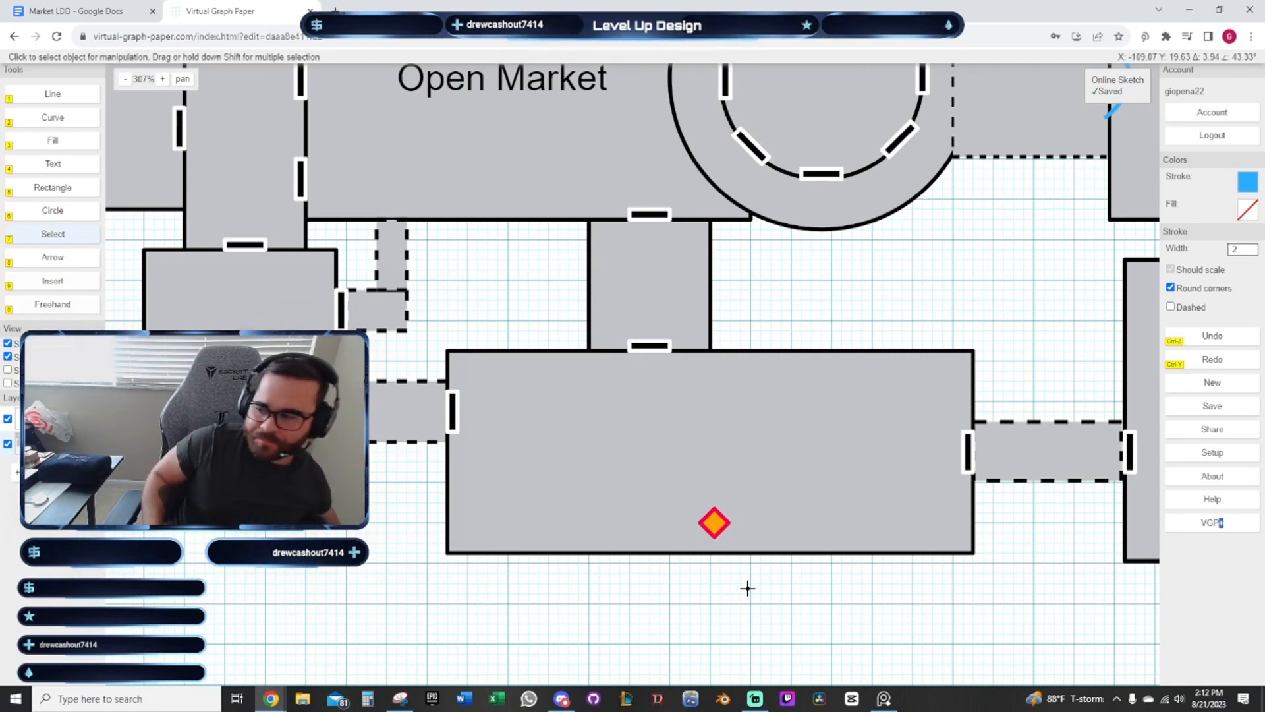
Review the overall map layout from the southern room up to the Closed Market and Temple
scroll(990, 362, down, 3)
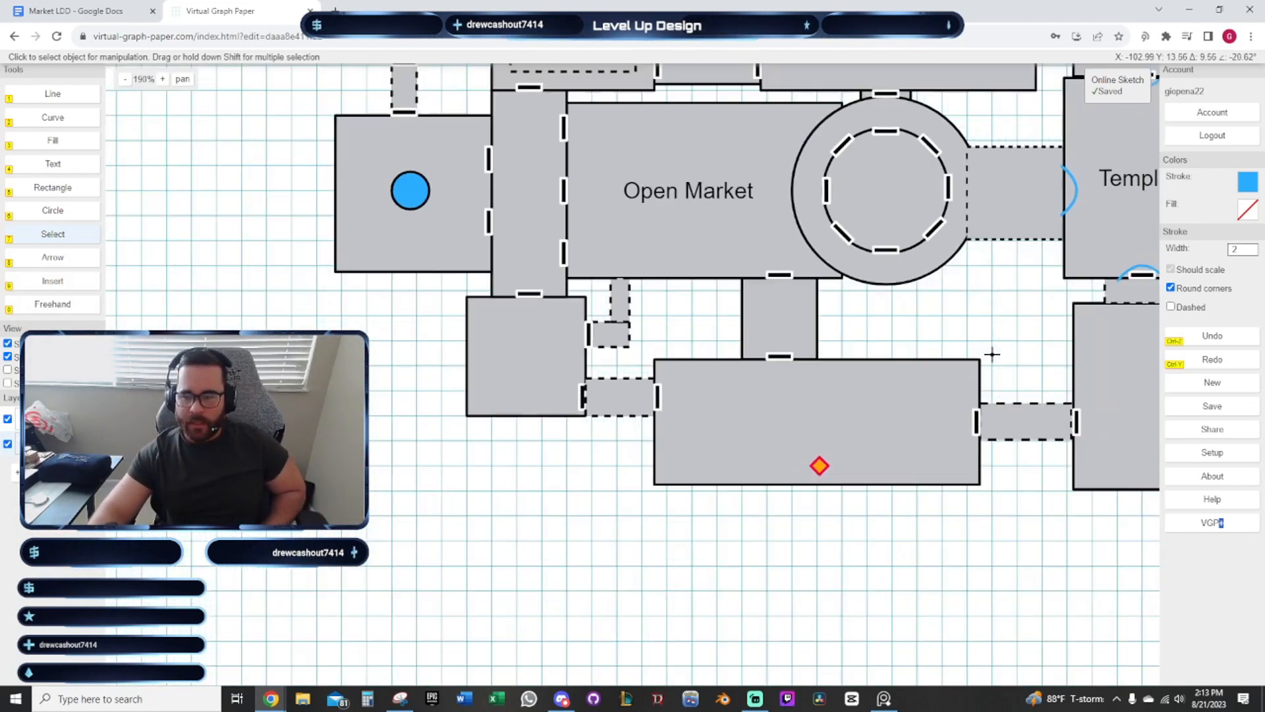
drag(988, 310, 768, 554)
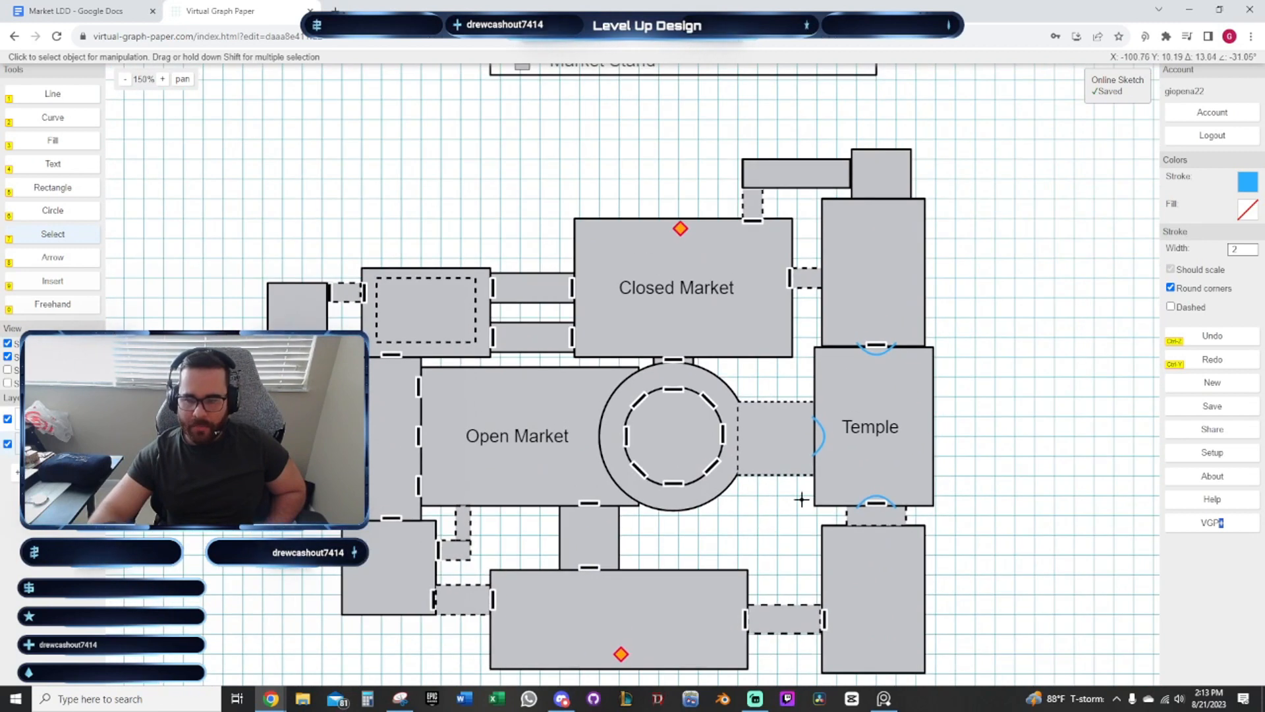
drag(787, 511, 772, 427)
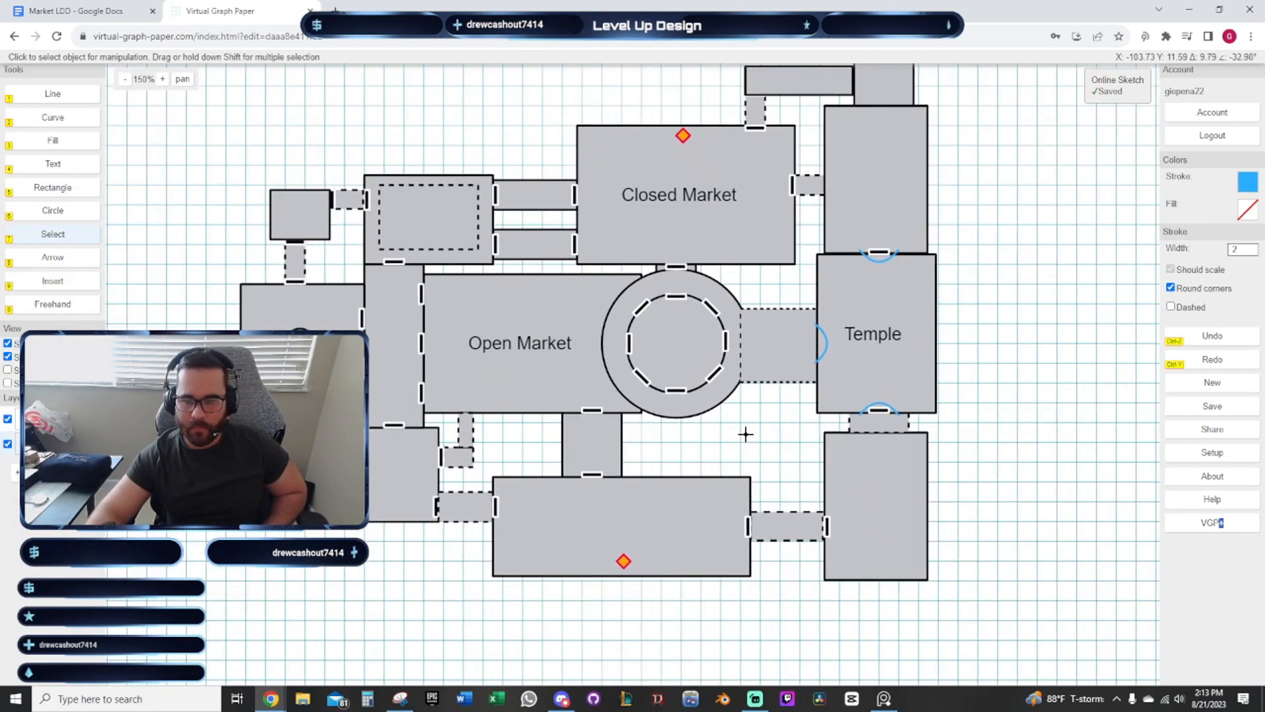
click(76, 11)
click(218, 10)
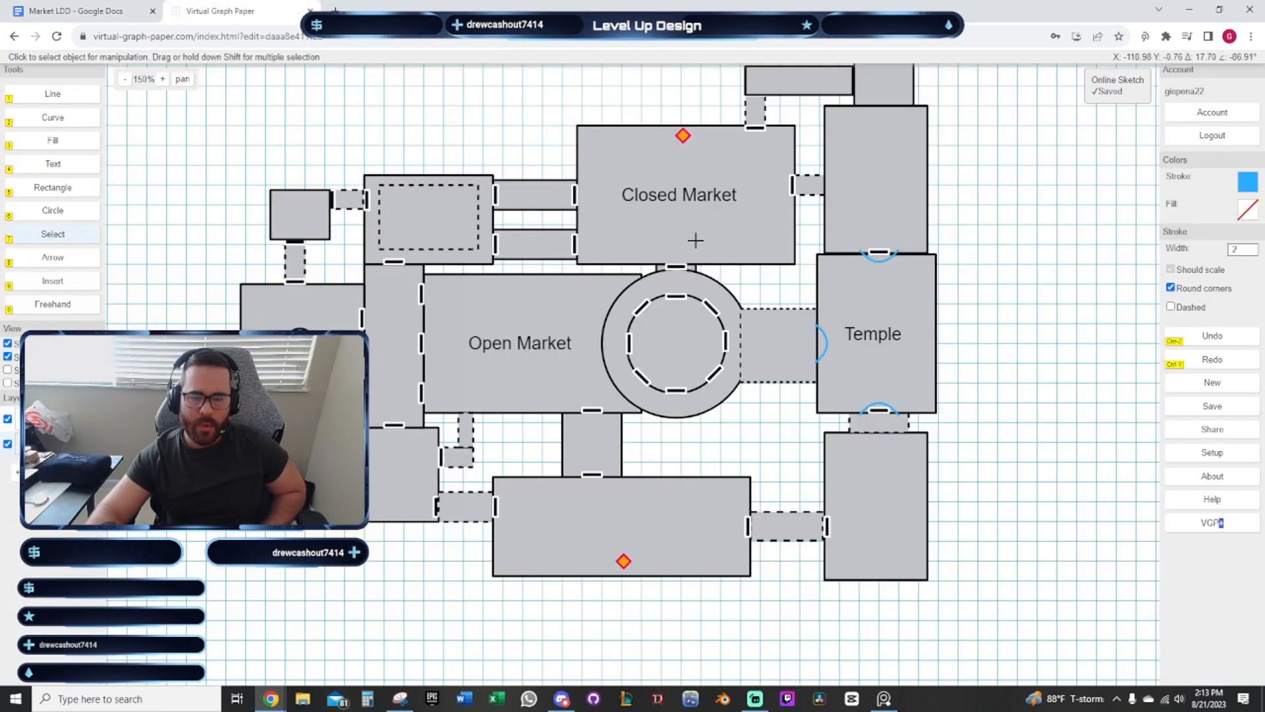
scroll(769, 404, up, 3)
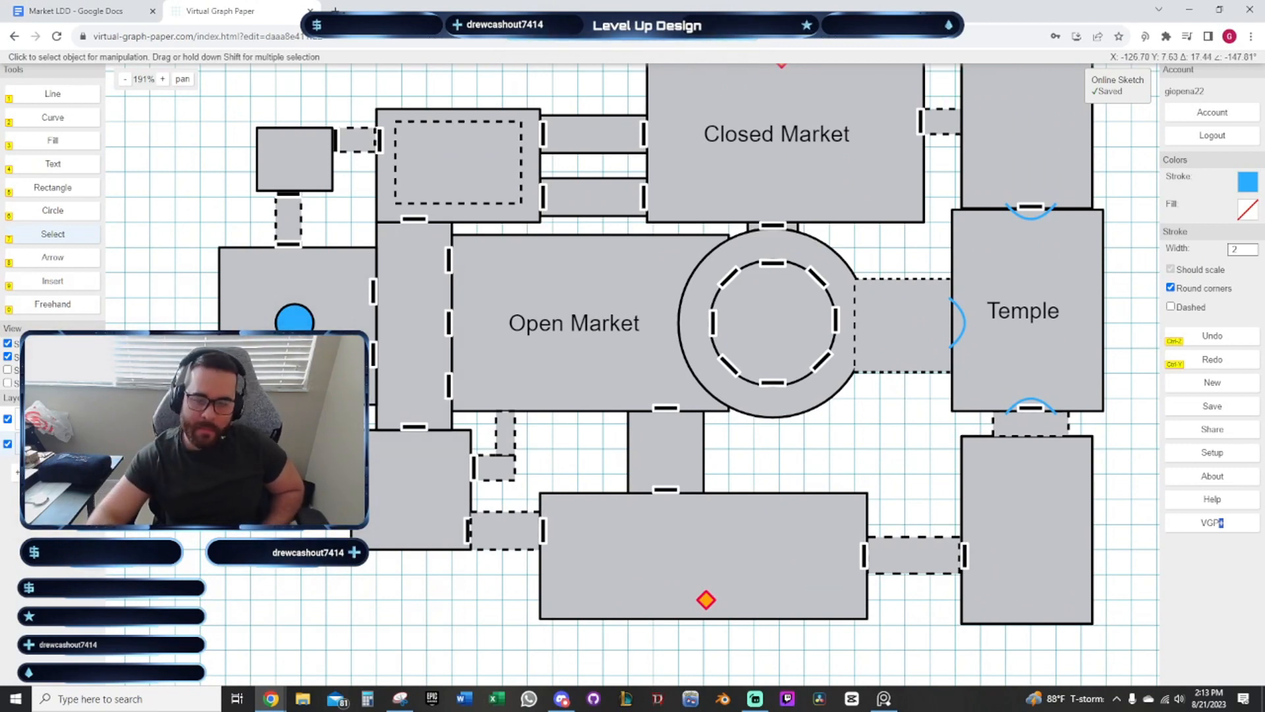
drag(861, 457, 828, 494)
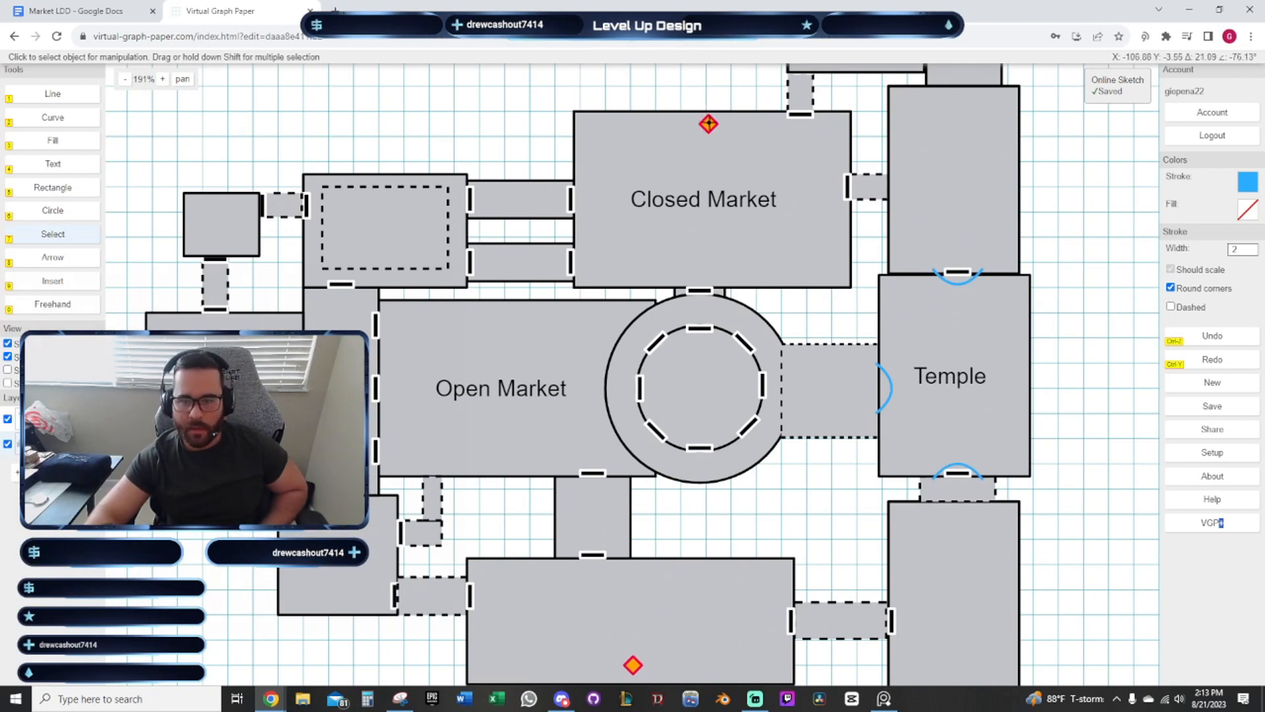
Move the Closed Market's diamond marker west along the northern wall and duplicate it to a second spot farther east on that wall
click(708, 124)
click(748, 165)
scroll(678, 121, up, 2)
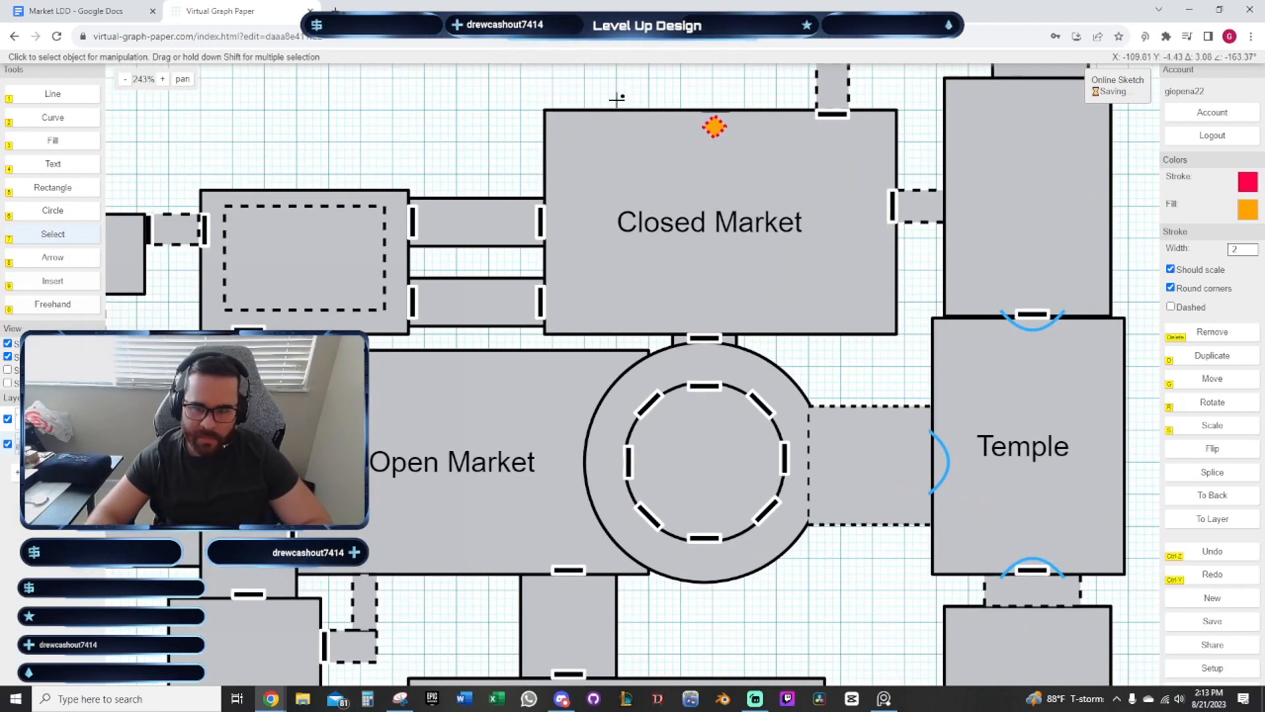
drag(615, 96, 516, 298)
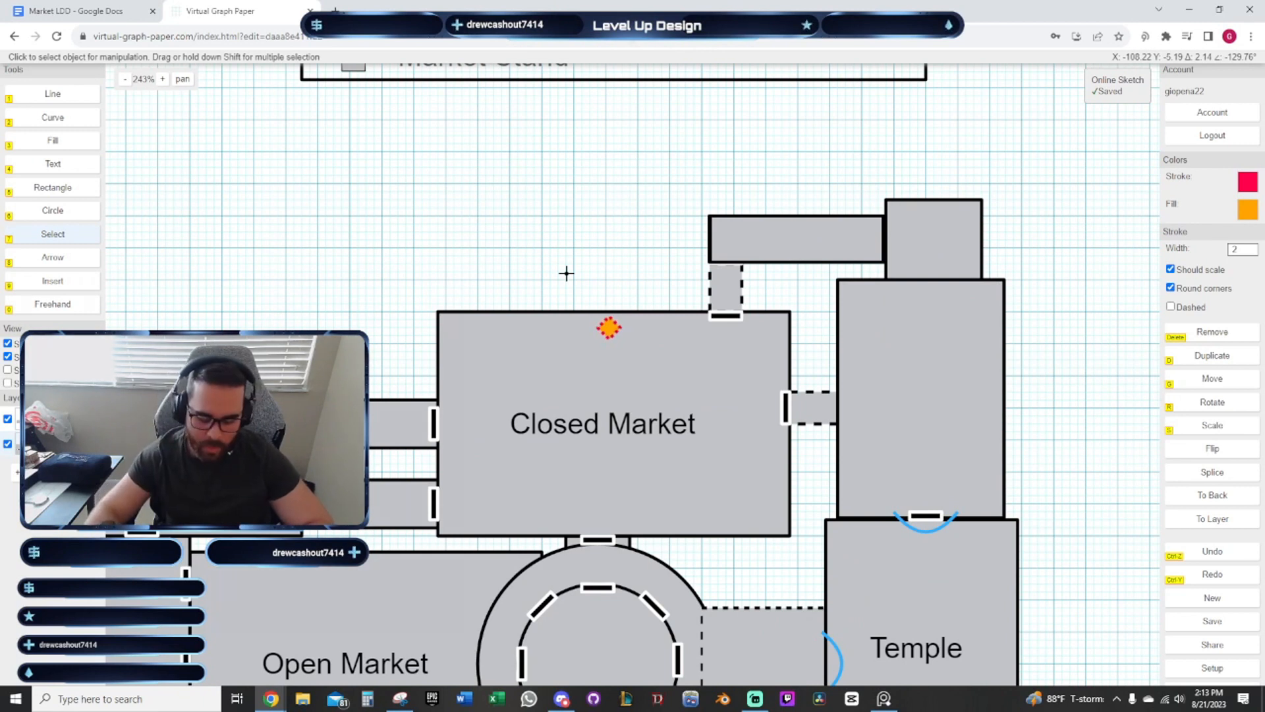
key(g)
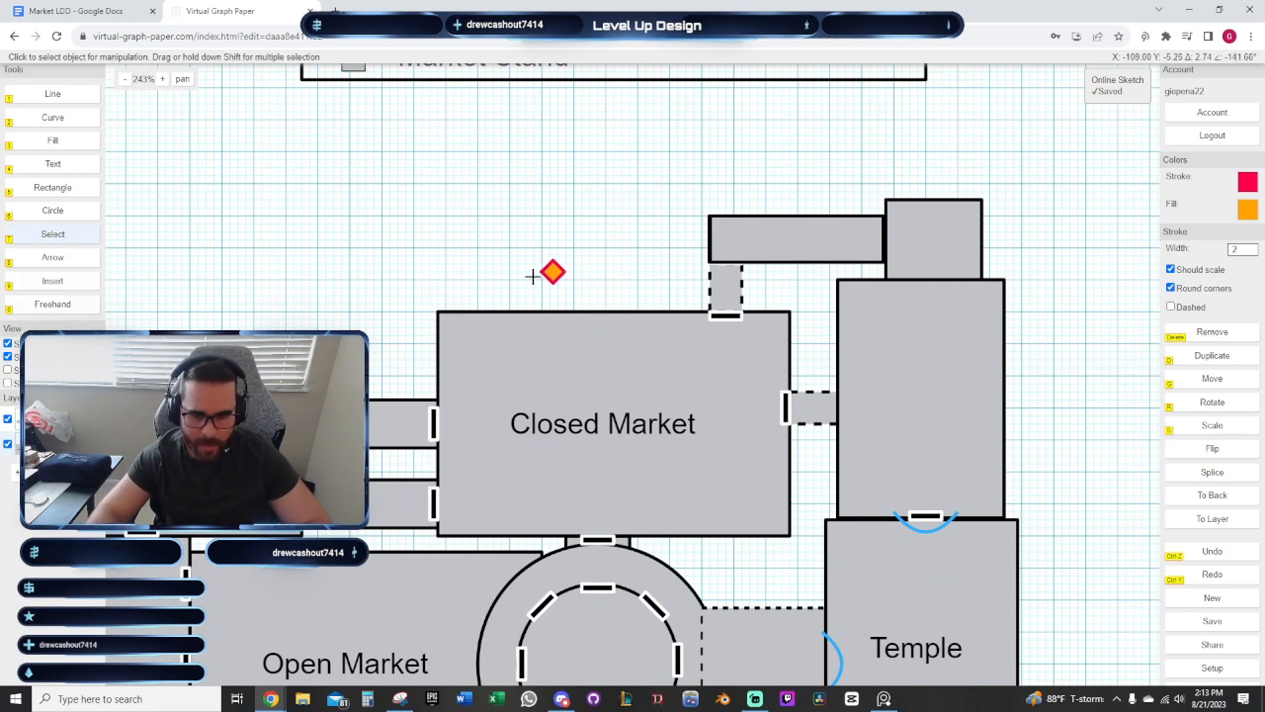
click(508, 328)
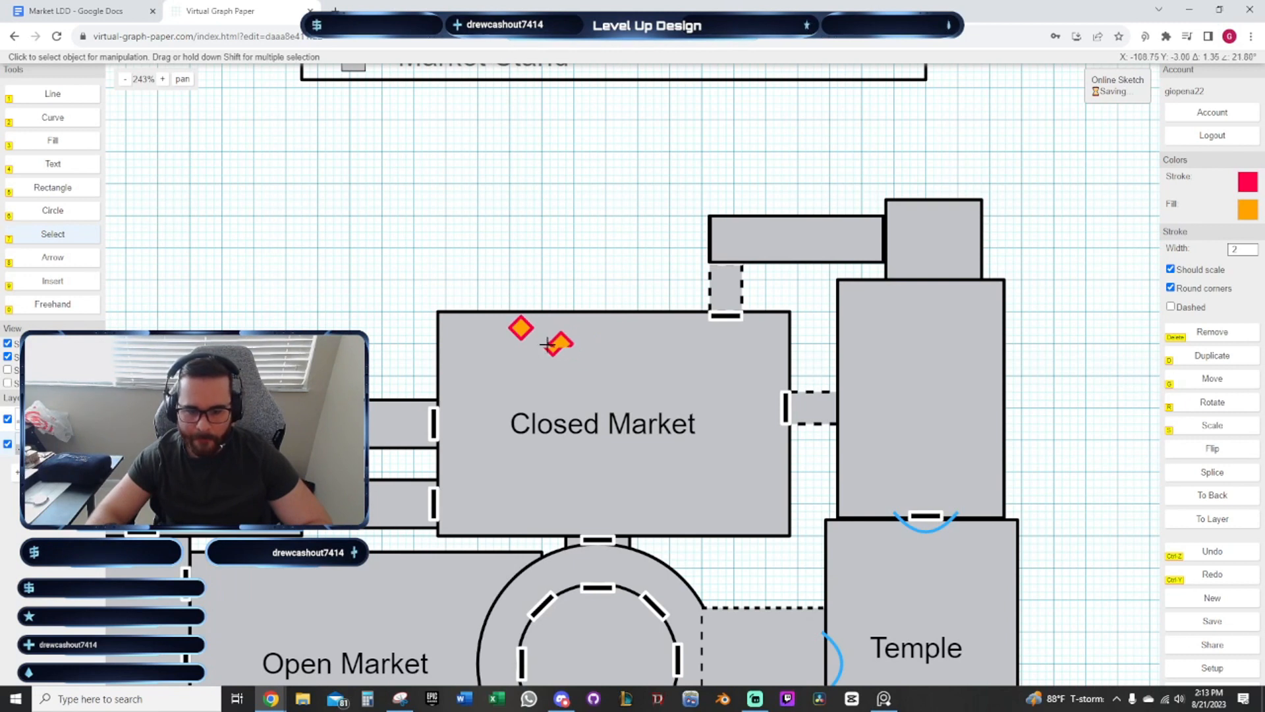
click(573, 276)
key(Delete)
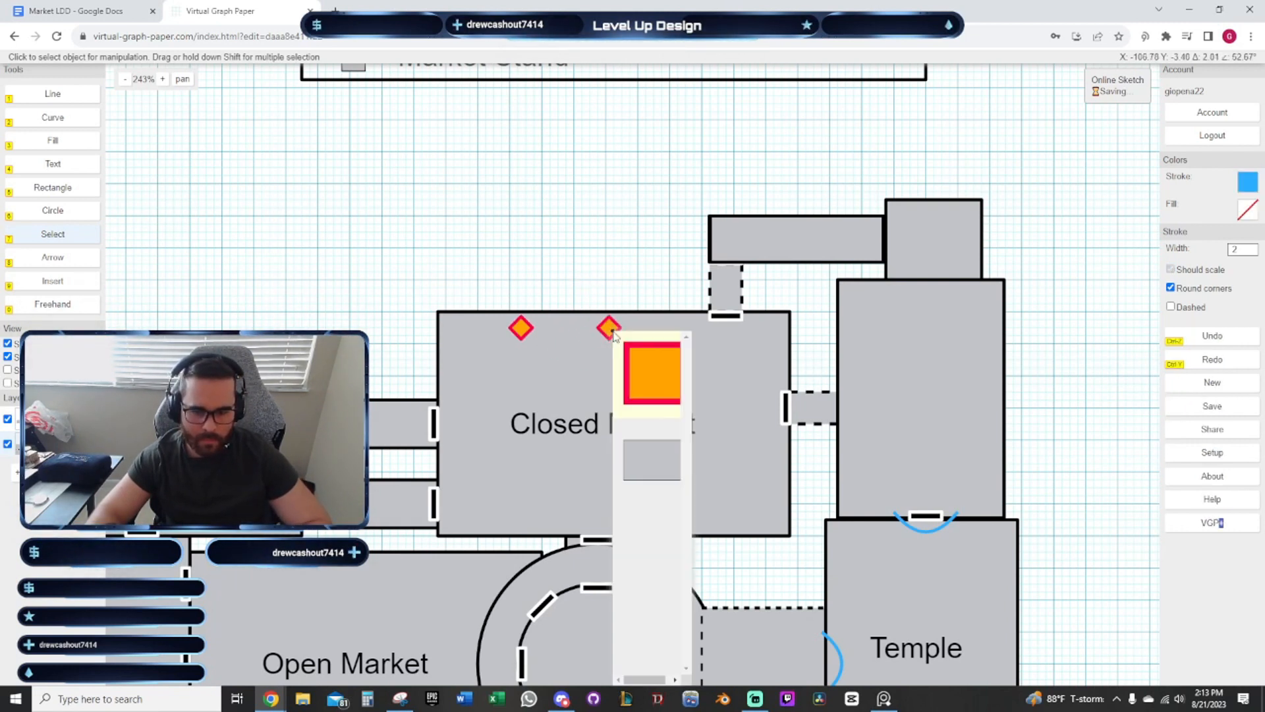
Shift the second diamond southwest and add three more copies, forming a shallow arc of five diamonds above the Closed Market label
click(610, 328)
drag(610, 329, 545, 344)
click(523, 327)
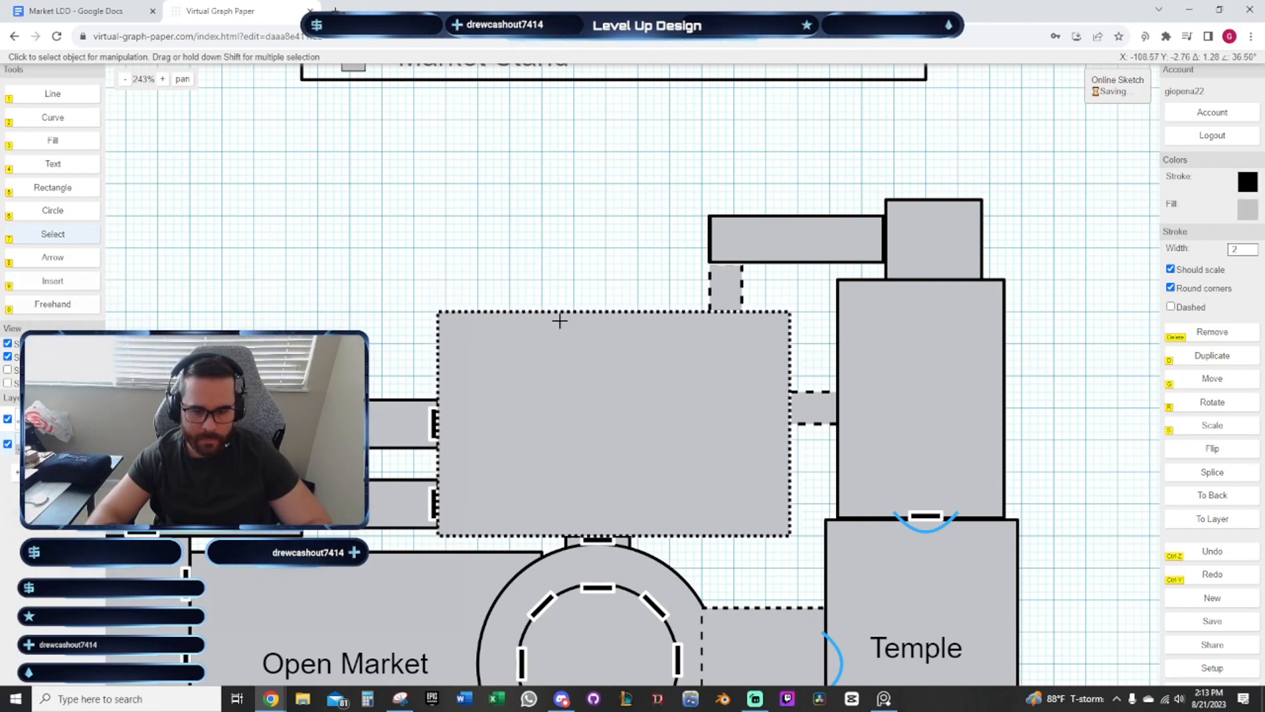
click(559, 293)
click(546, 345)
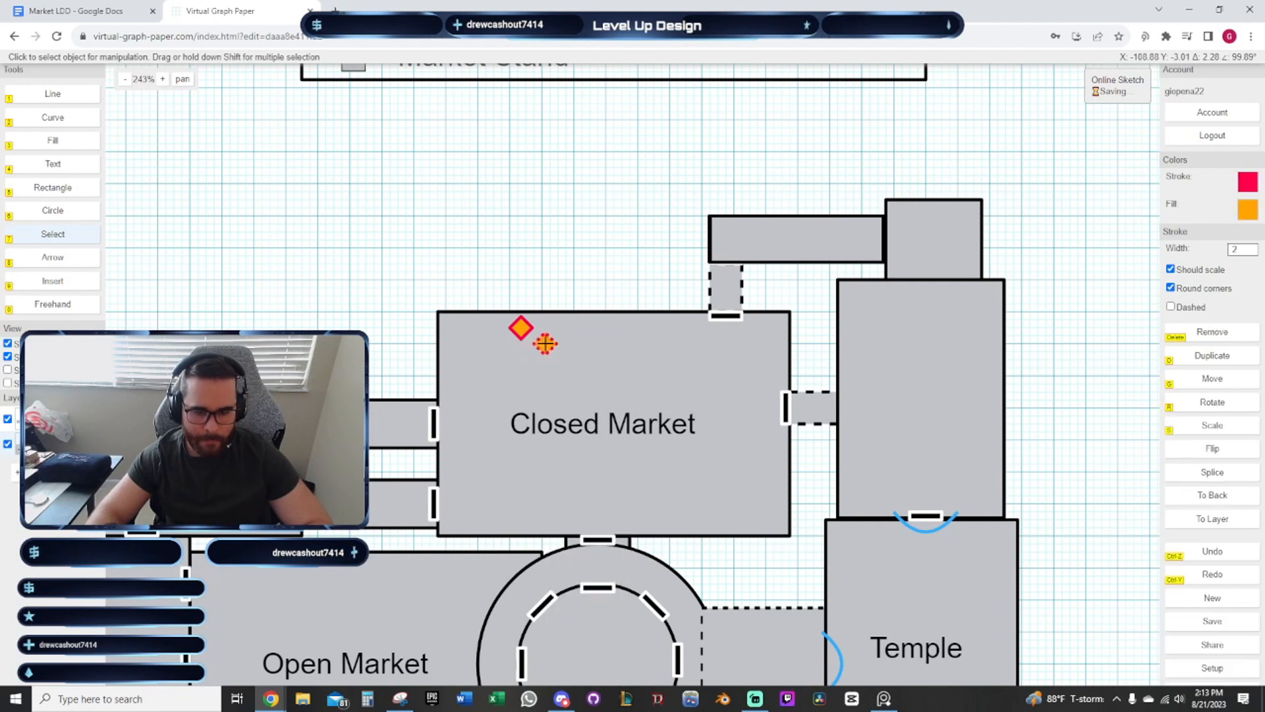
key(d)
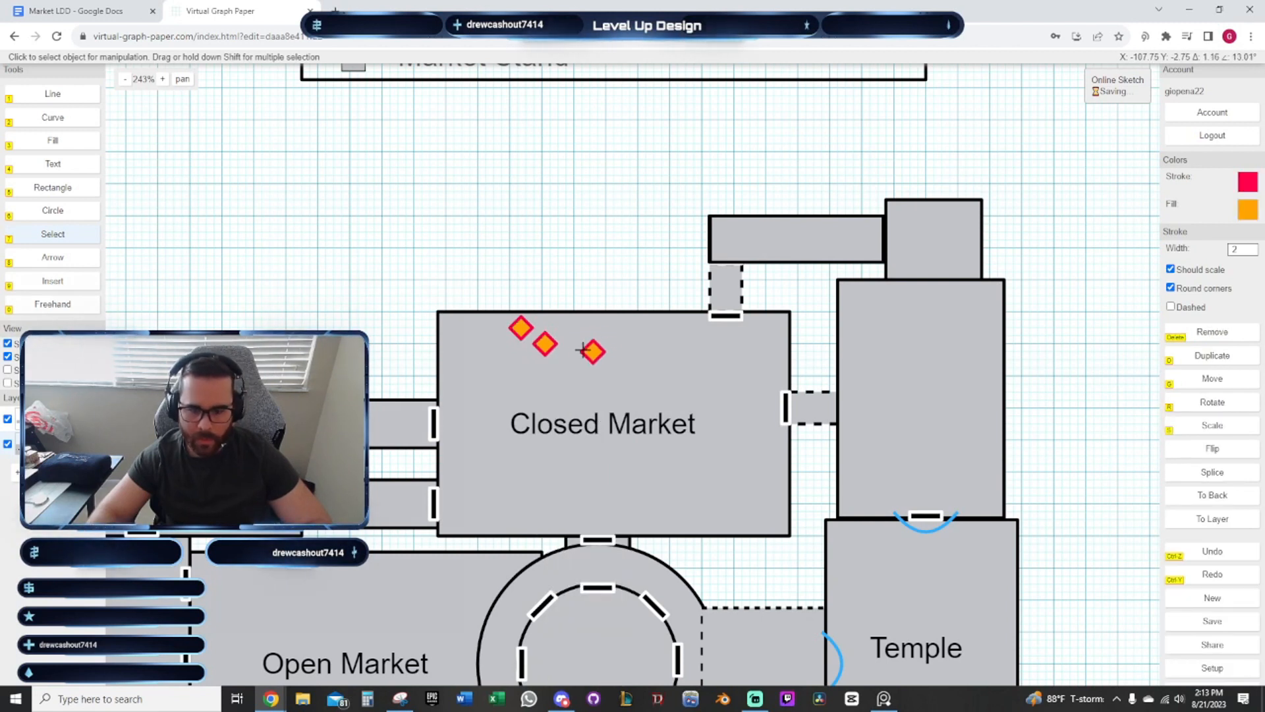
click(581, 341)
key(d)
click(626, 342)
key(d)
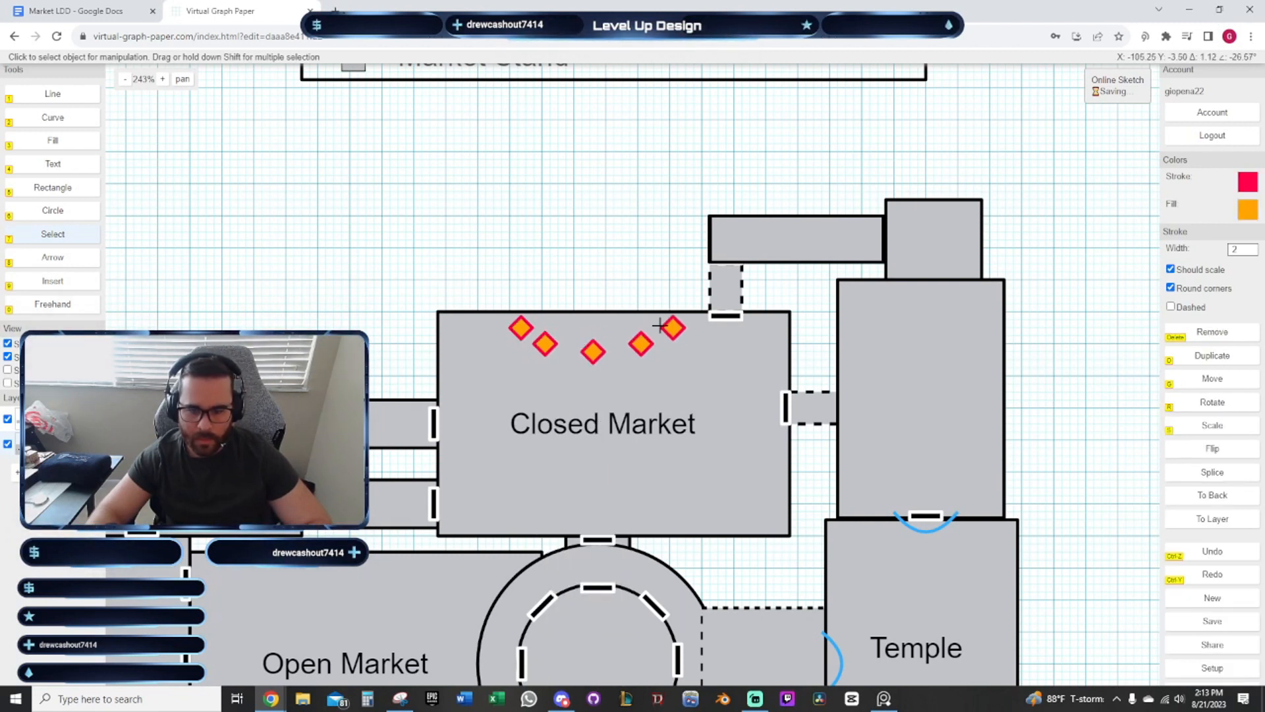
Examine the marker arrangement across the Closed Market, Temple and southern room
drag(660, 240, 565, 220)
scroll(667, 291, down, 2)
drag(568, 335, 562, 268)
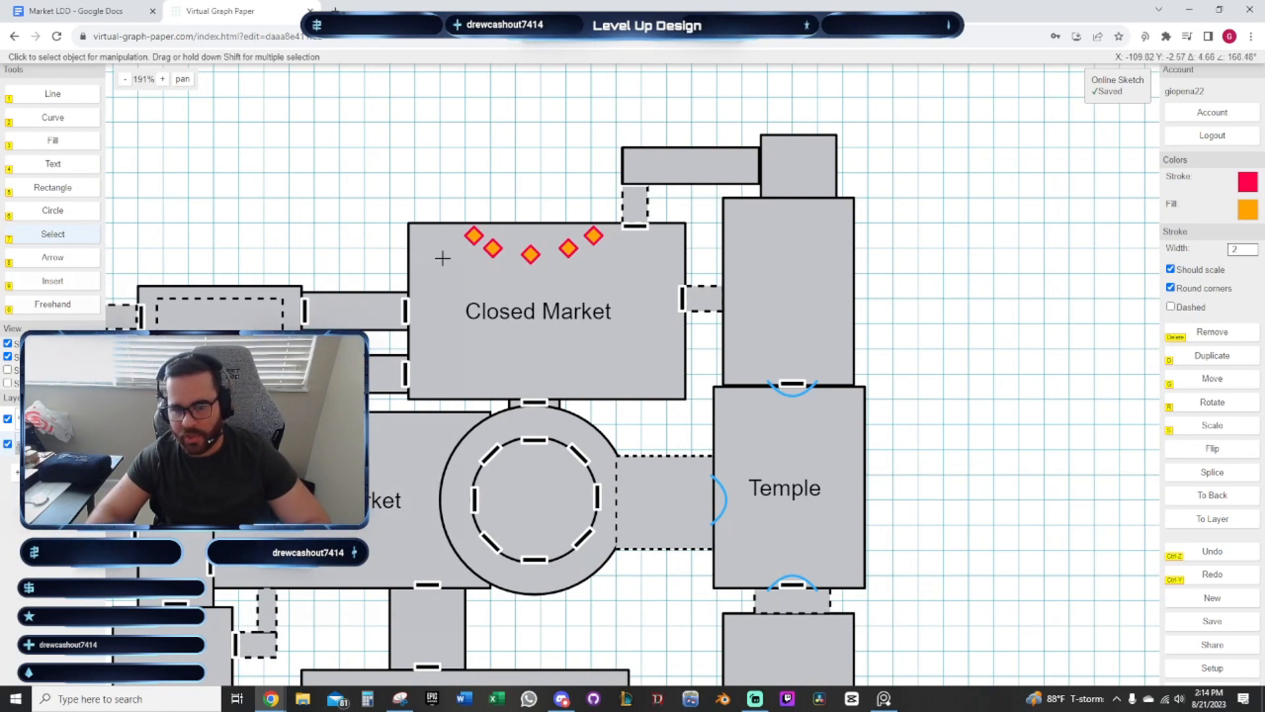
drag(686, 428, 684, 358)
drag(636, 603, 796, 322)
drag(667, 452, 585, 494)
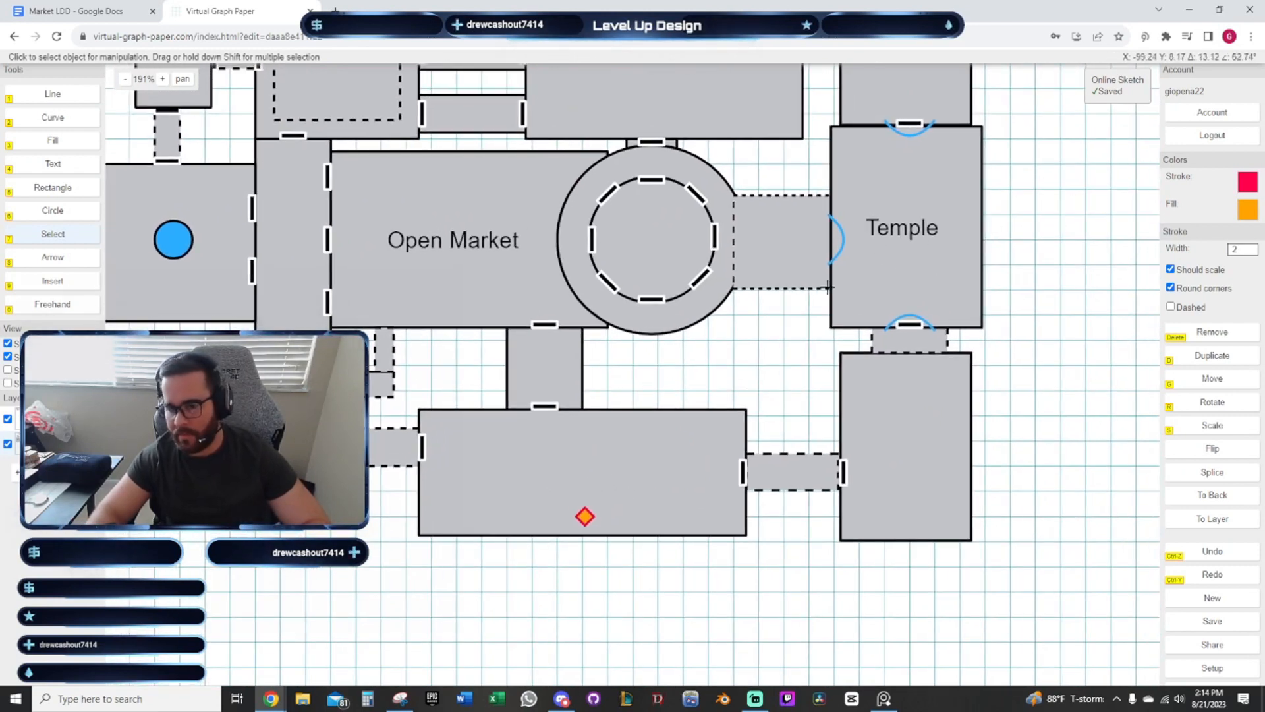
drag(815, 324, 815, 471)
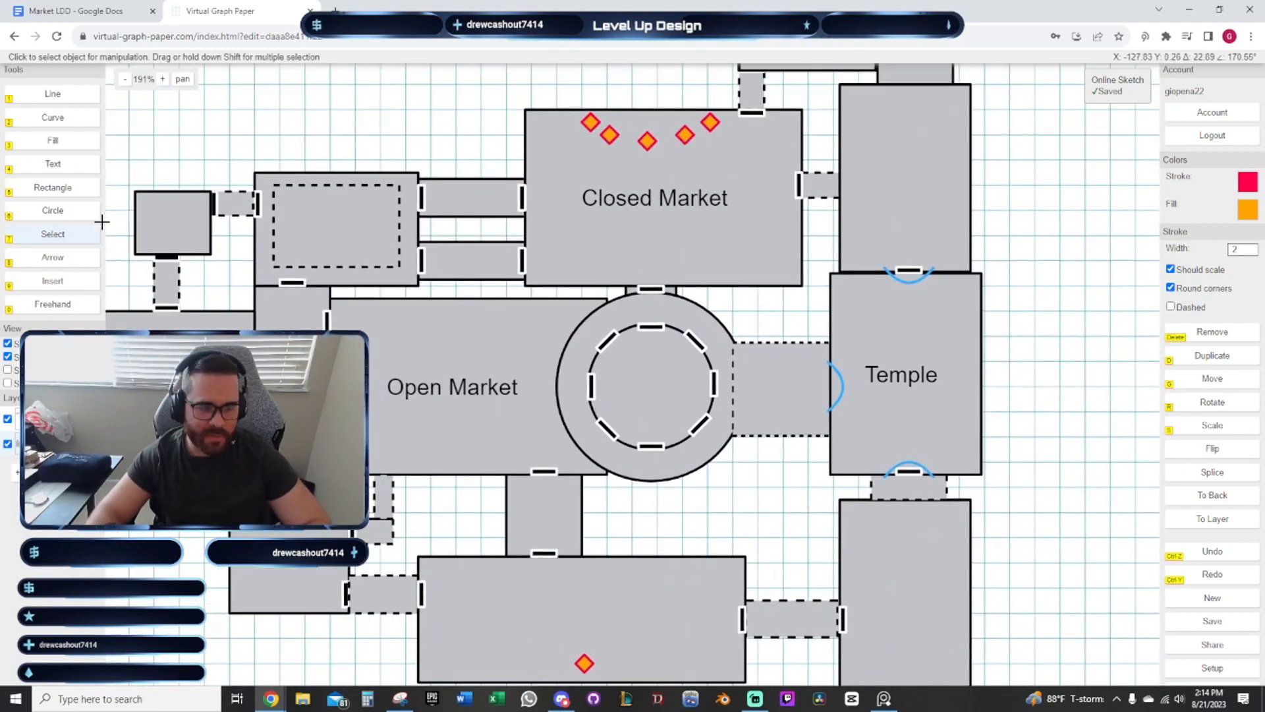
Duplicate the blue circle marker from the western room into the centre of the round area beside the Open Market
click(192, 394)
click(182, 392)
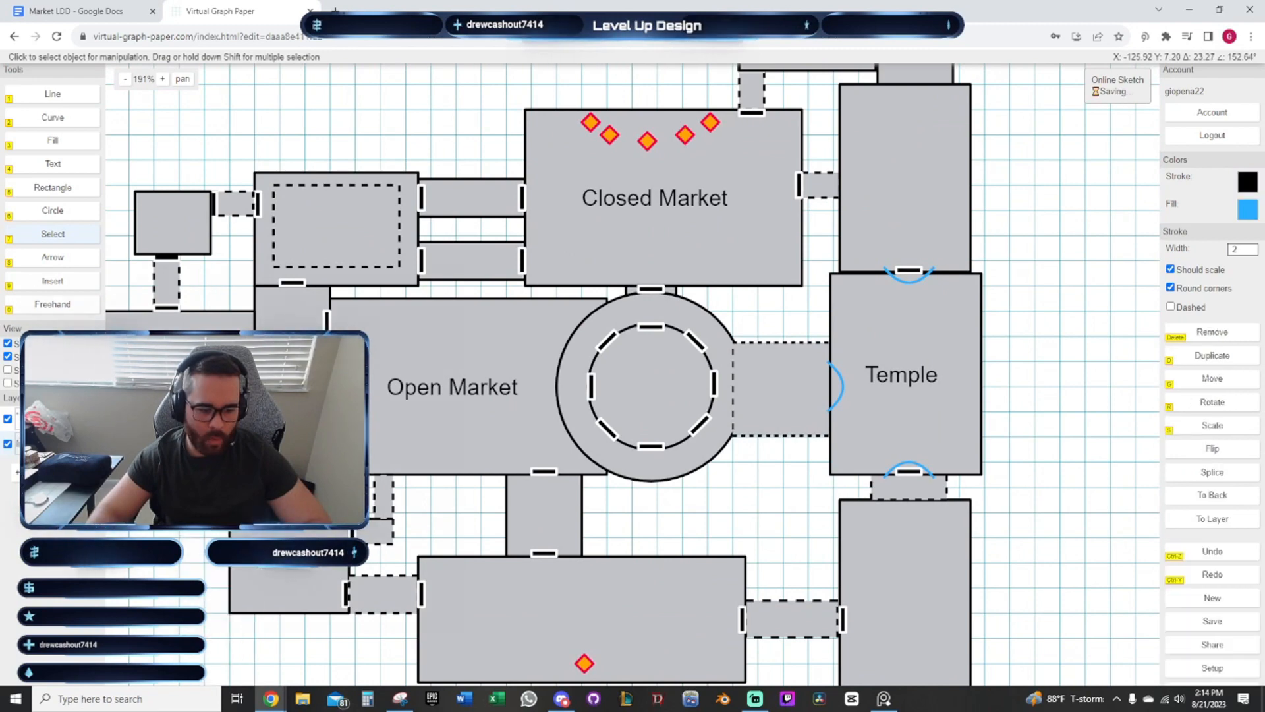
scroll(173, 385, up, 1)
key(d)
scroll(815, 360, up, 1)
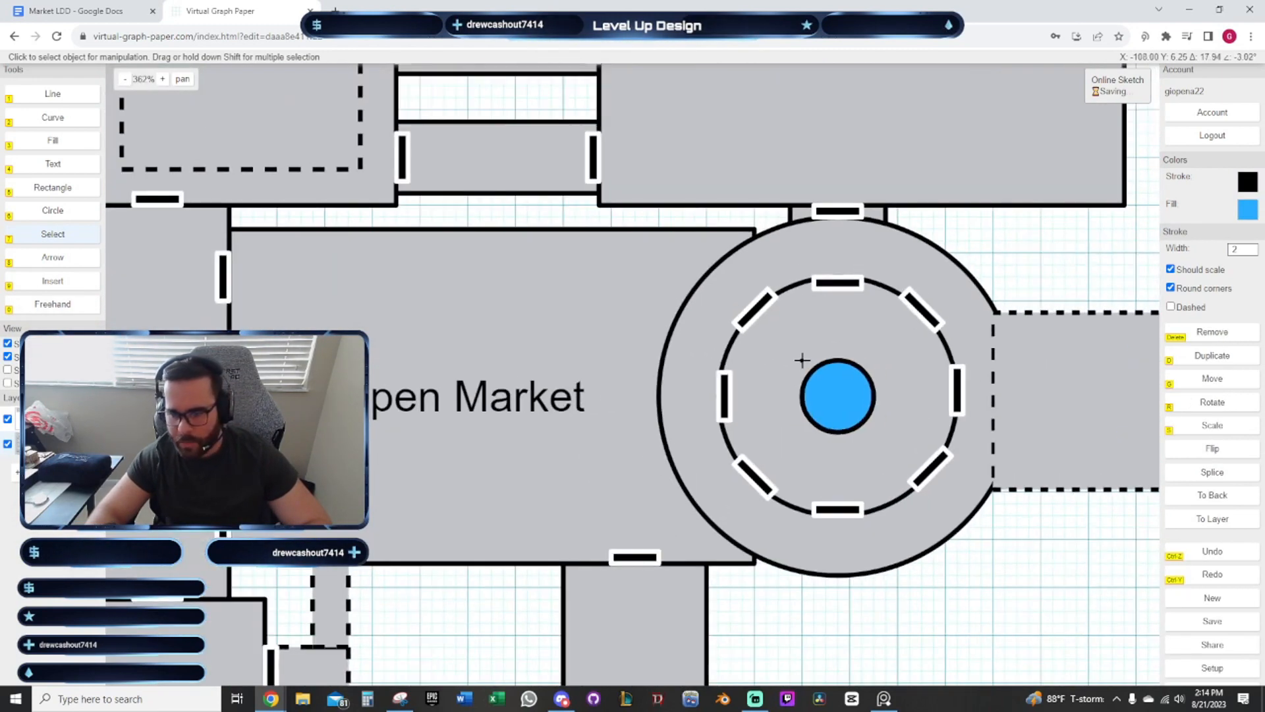
click(829, 387)
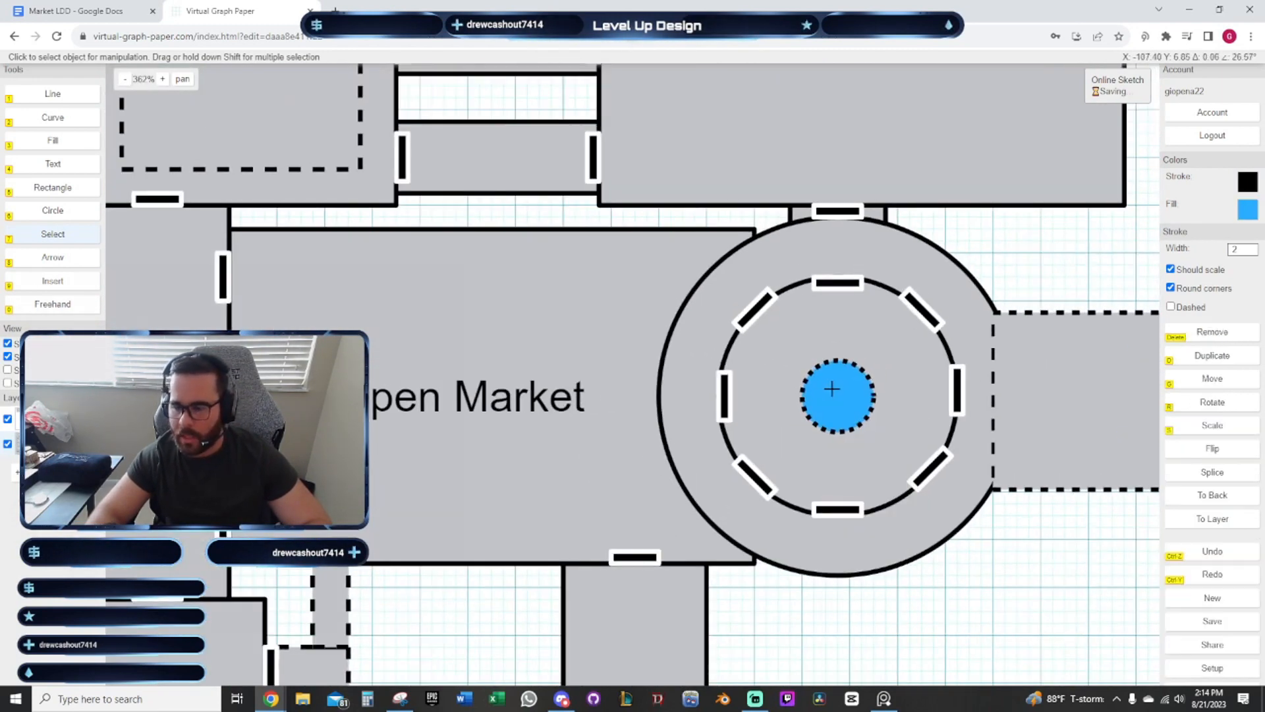
Try a dark magenta fill, #7E2553, on the circle at the centre of the round area
click(1247, 209)
click(1165, 224)
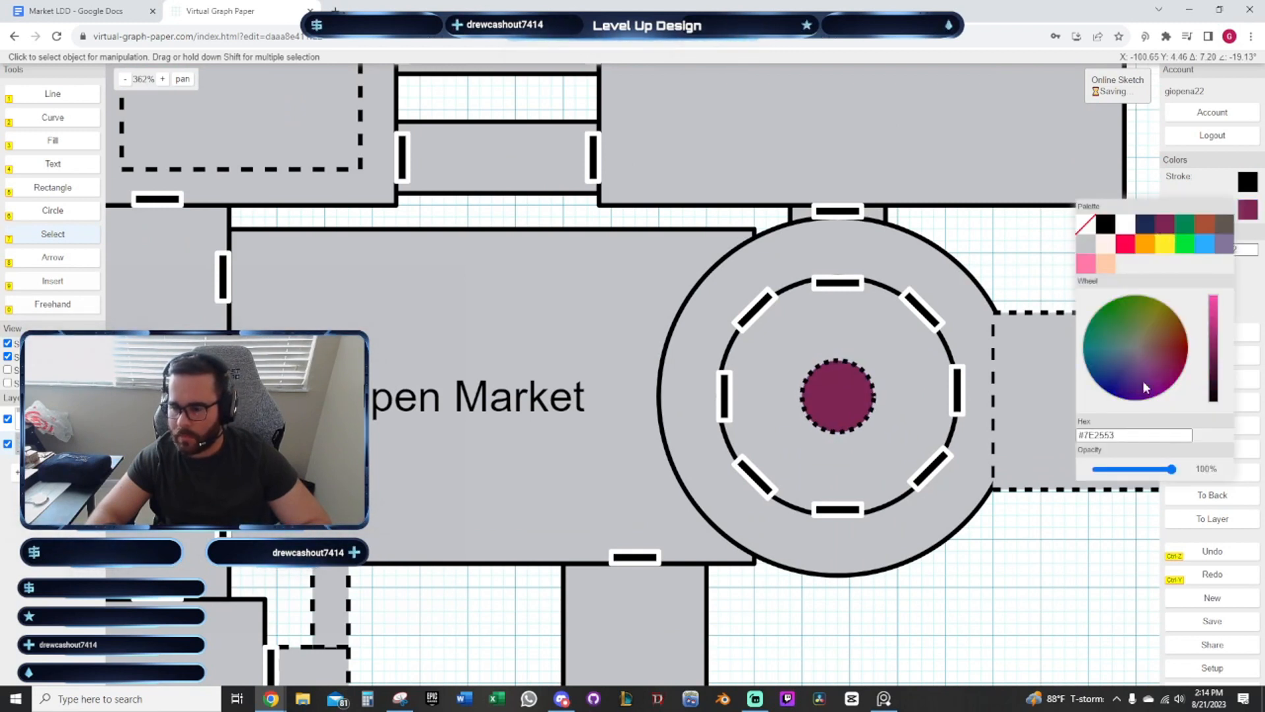
click(1040, 566)
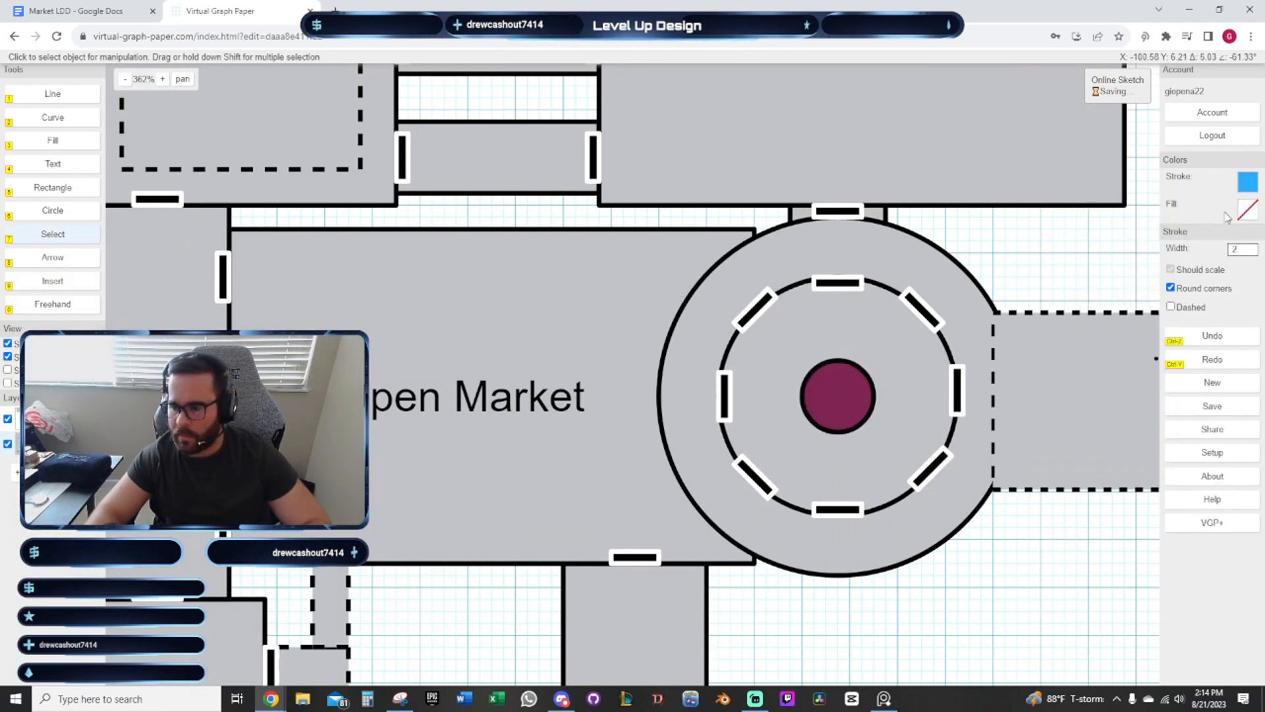
Fill the circle at the centre of the round area with muted purple #83769C
click(838, 403)
click(860, 432)
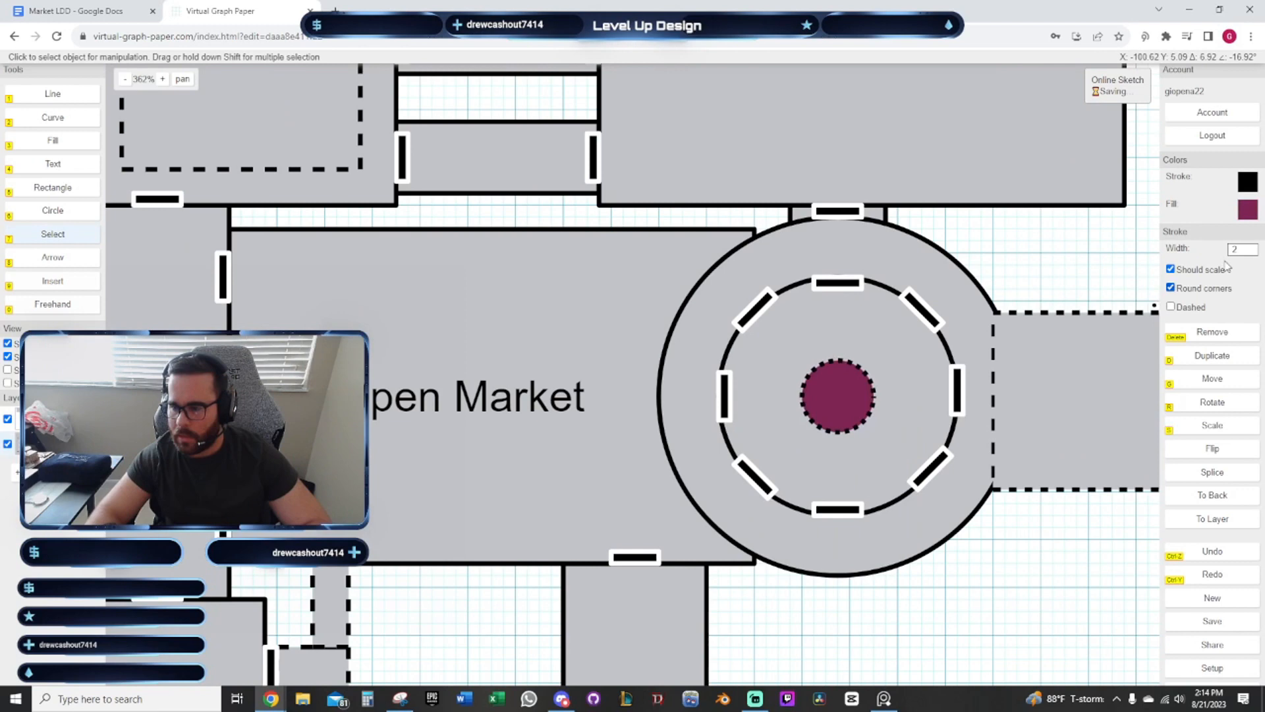
click(1248, 210)
click(1223, 243)
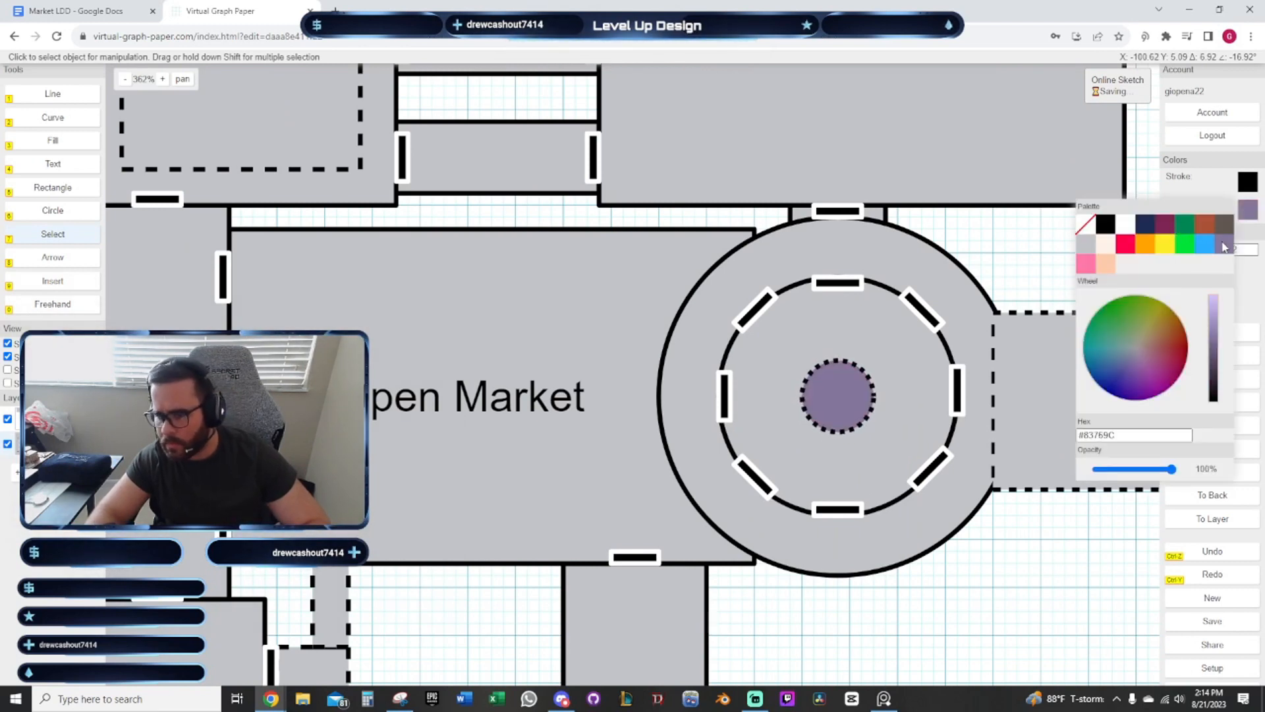
click(999, 606)
scroll(1054, 530, down, 5)
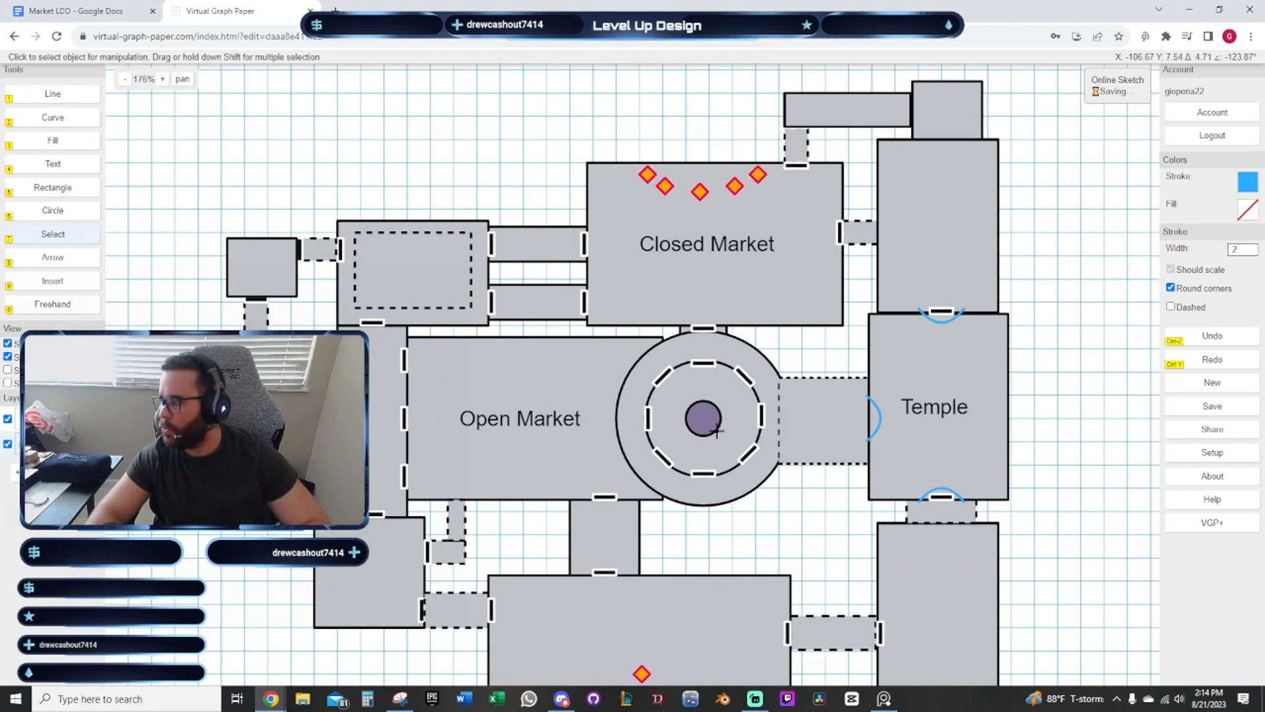
Reduce the Closed Market's diamond arc to two markers spaced along the northern wall, removing the others
drag(545, 137, 518, 255)
click(721, 328)
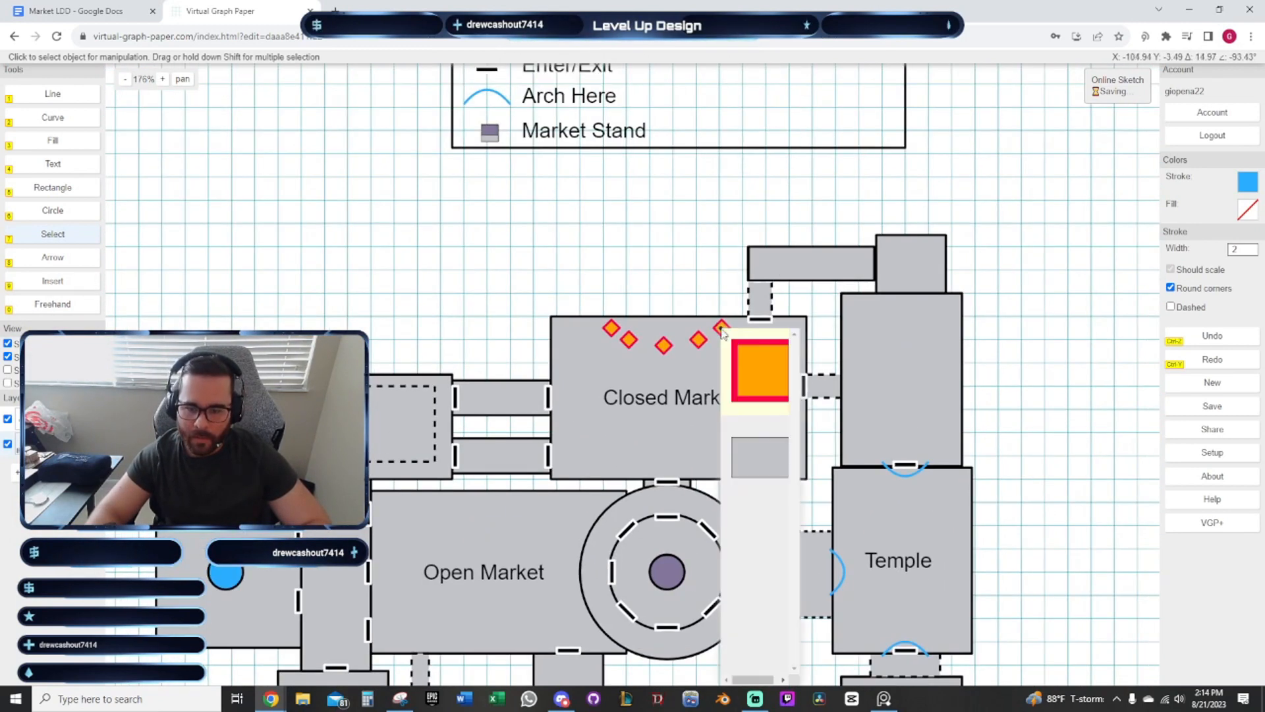
key(Delete)
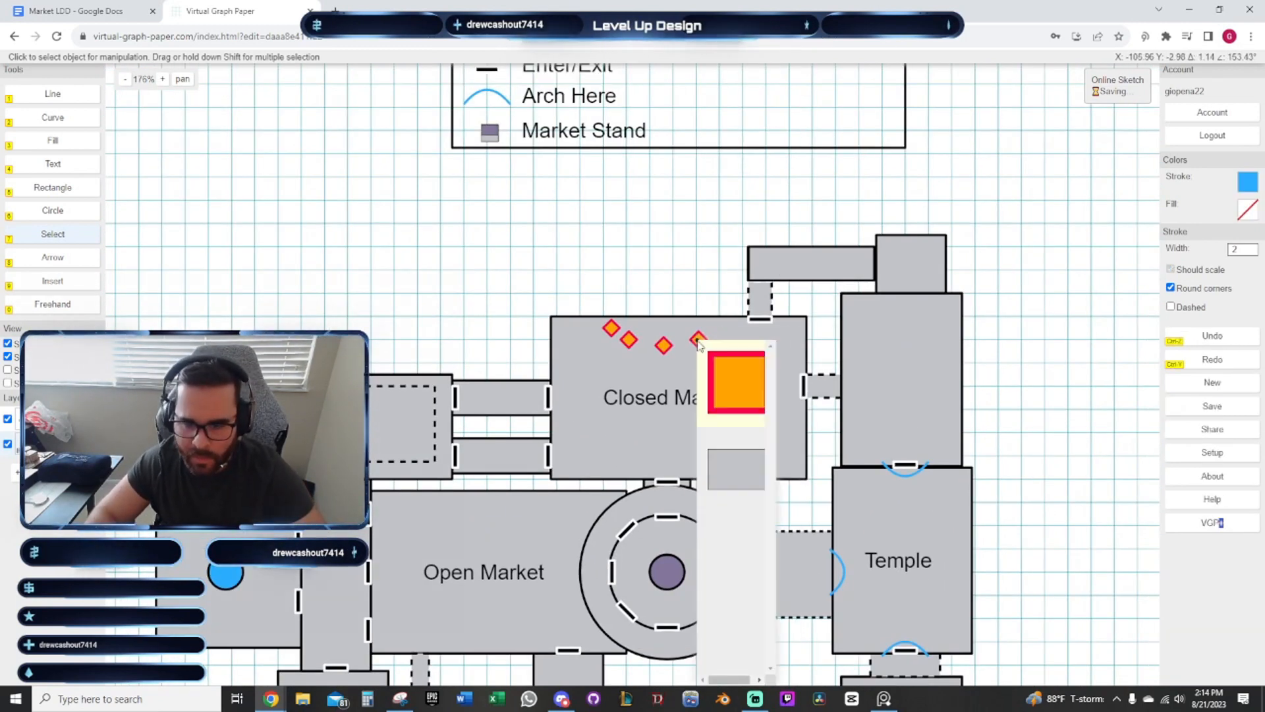
click(628, 339)
drag(628, 339, 651, 322)
scroll(680, 335, up, 4)
click(550, 318)
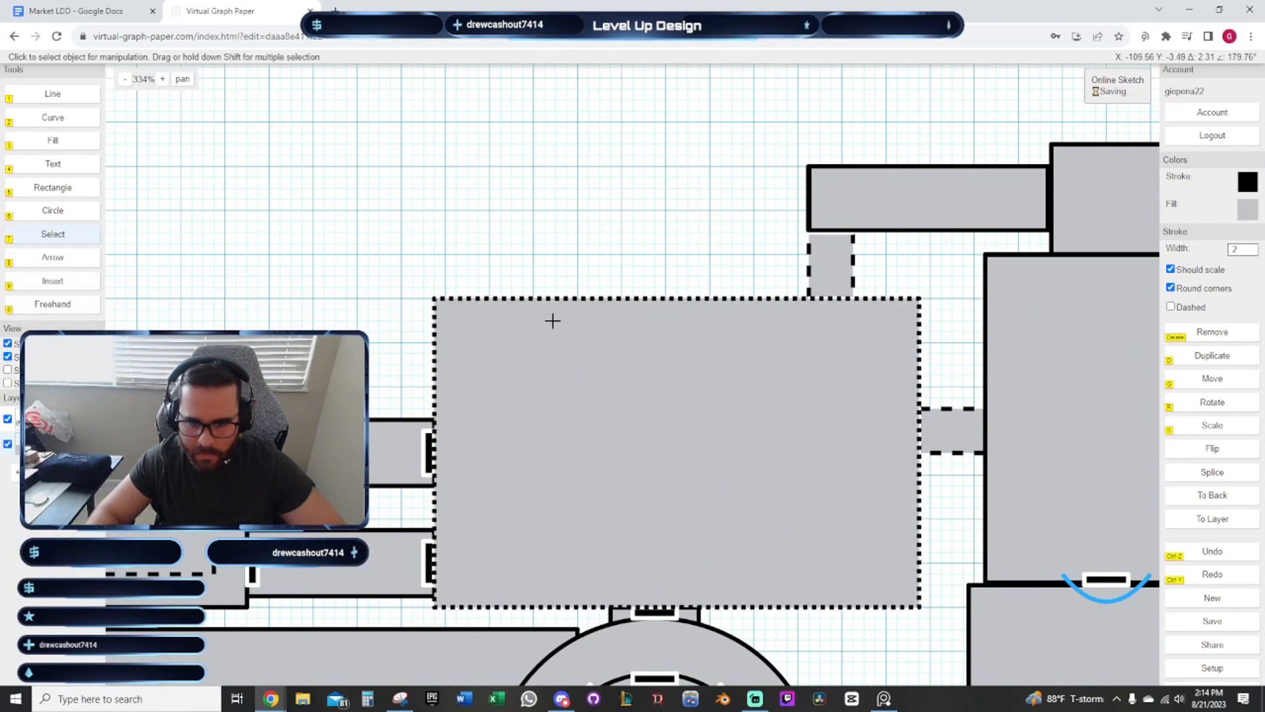
click(579, 201)
Check the placement of the diamonds and the purple circle against the legend and the whole map
scroll(627, 263, down, 4)
scroll(629, 266, down, 3)
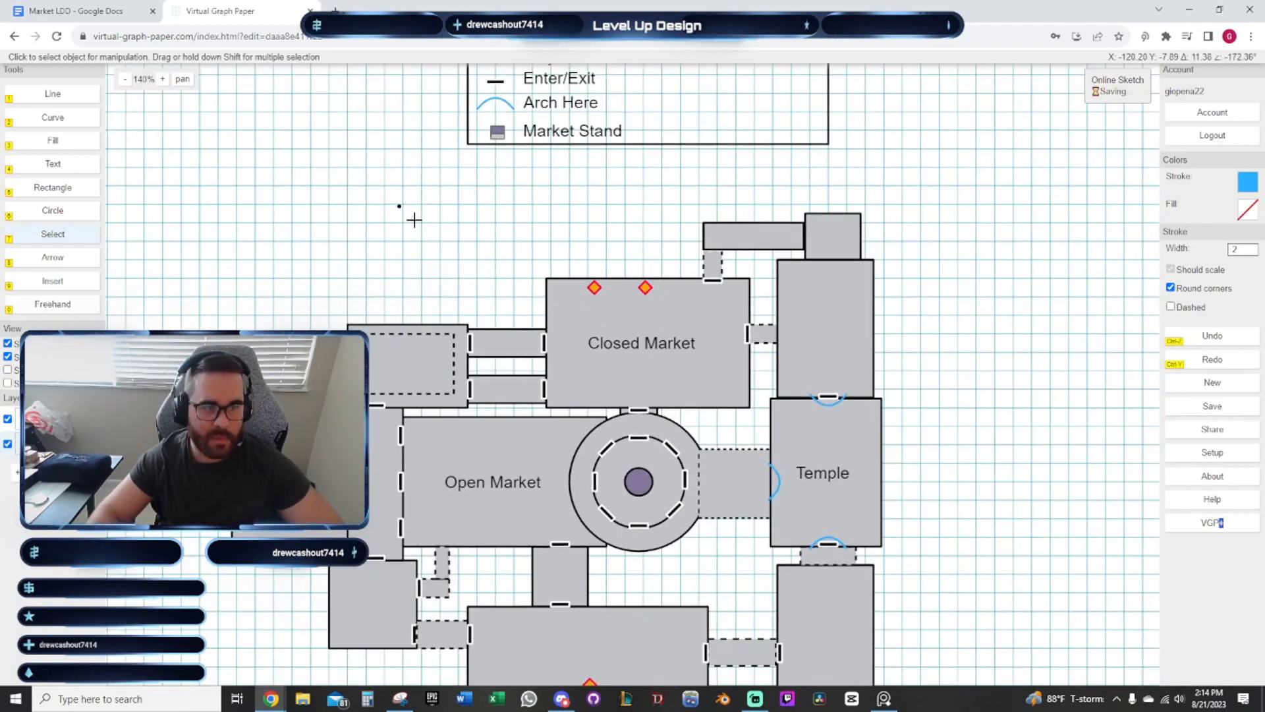
drag(470, 187, 498, 289)
scroll(498, 290, down, 3)
drag(529, 332, 497, 207)
scroll(582, 402, up, 3)
scroll(678, 444, up, 1)
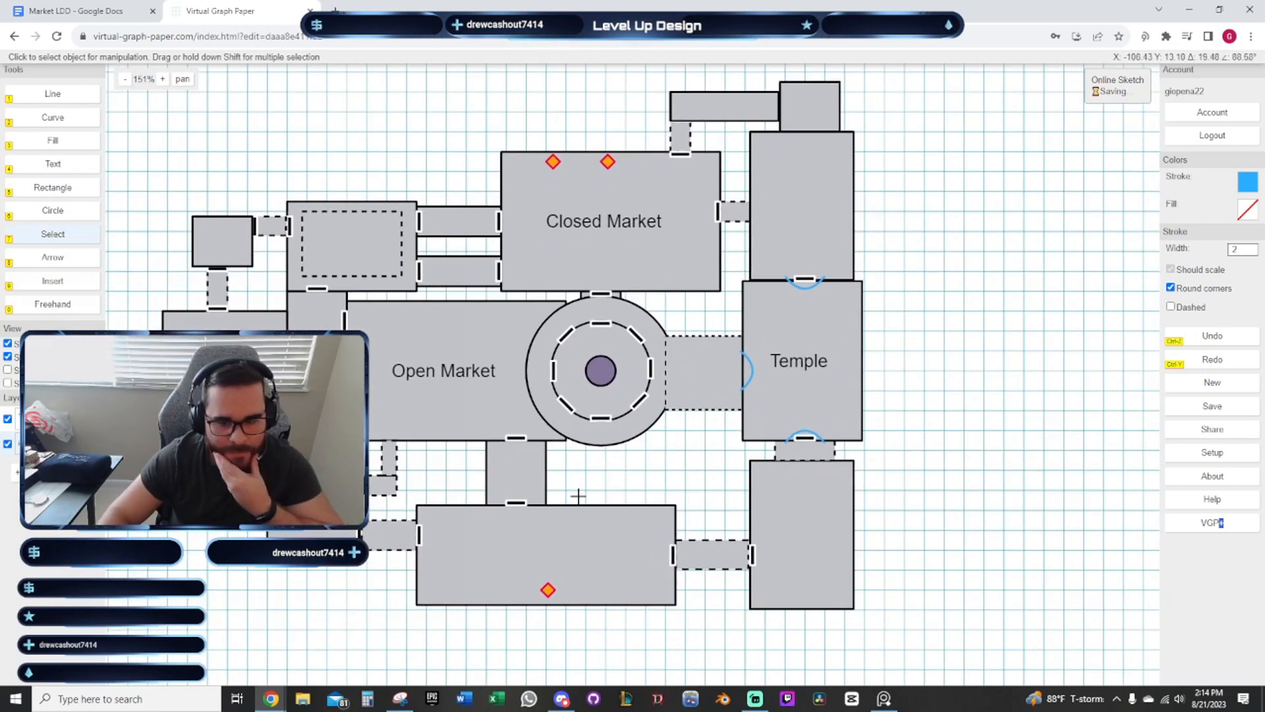
Duplicate the door marker on the Temple's southern wall onto the southern end of the short dashed corridor below it
drag(579, 494, 624, 522)
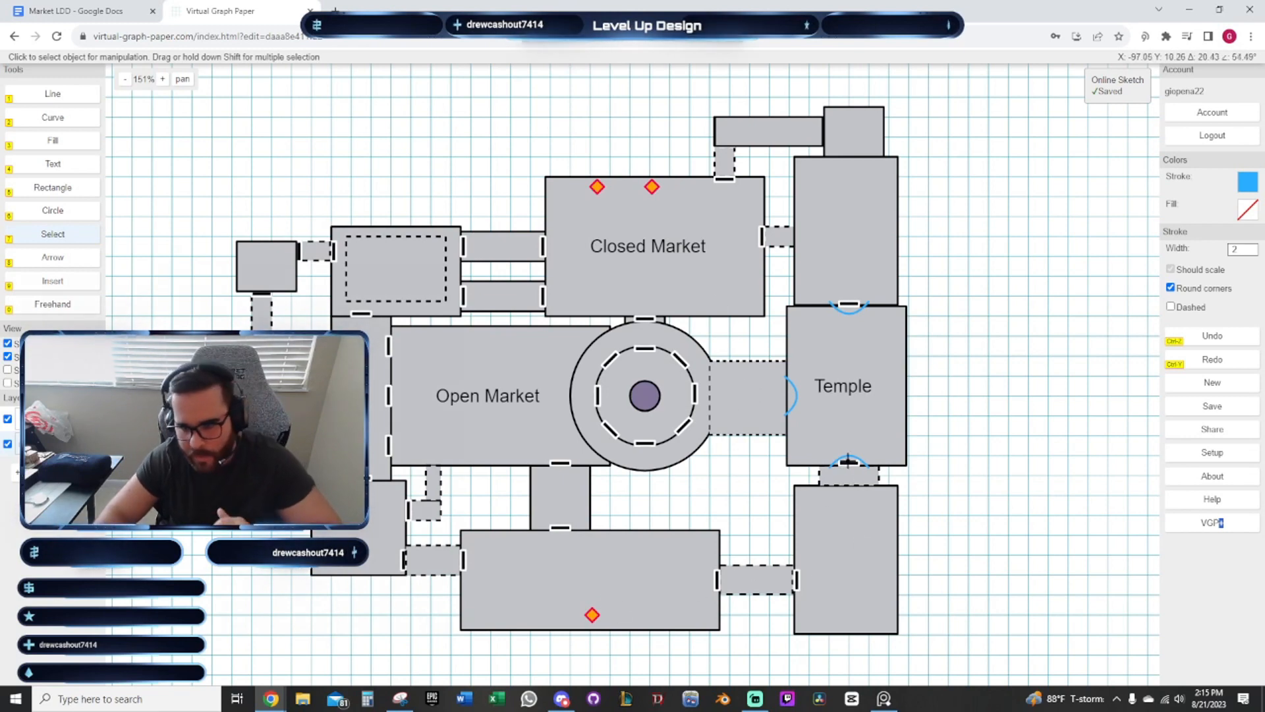
scroll(853, 464, up, 3)
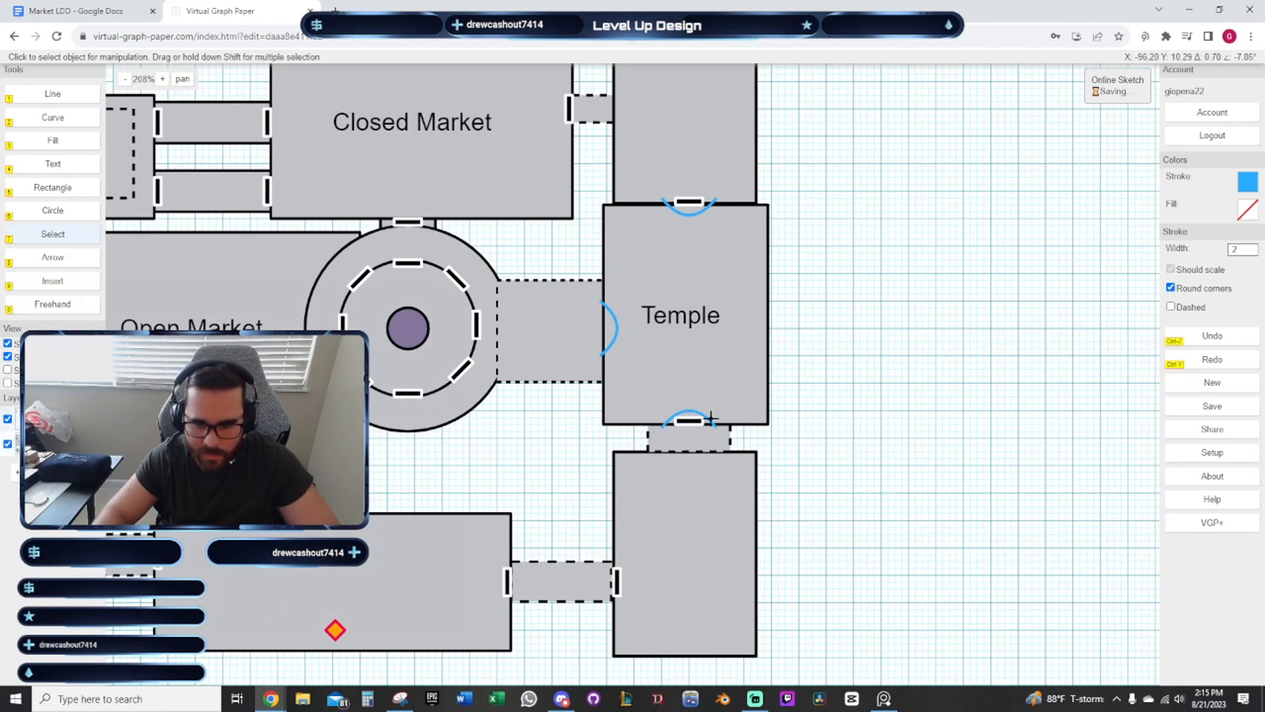
click(692, 419)
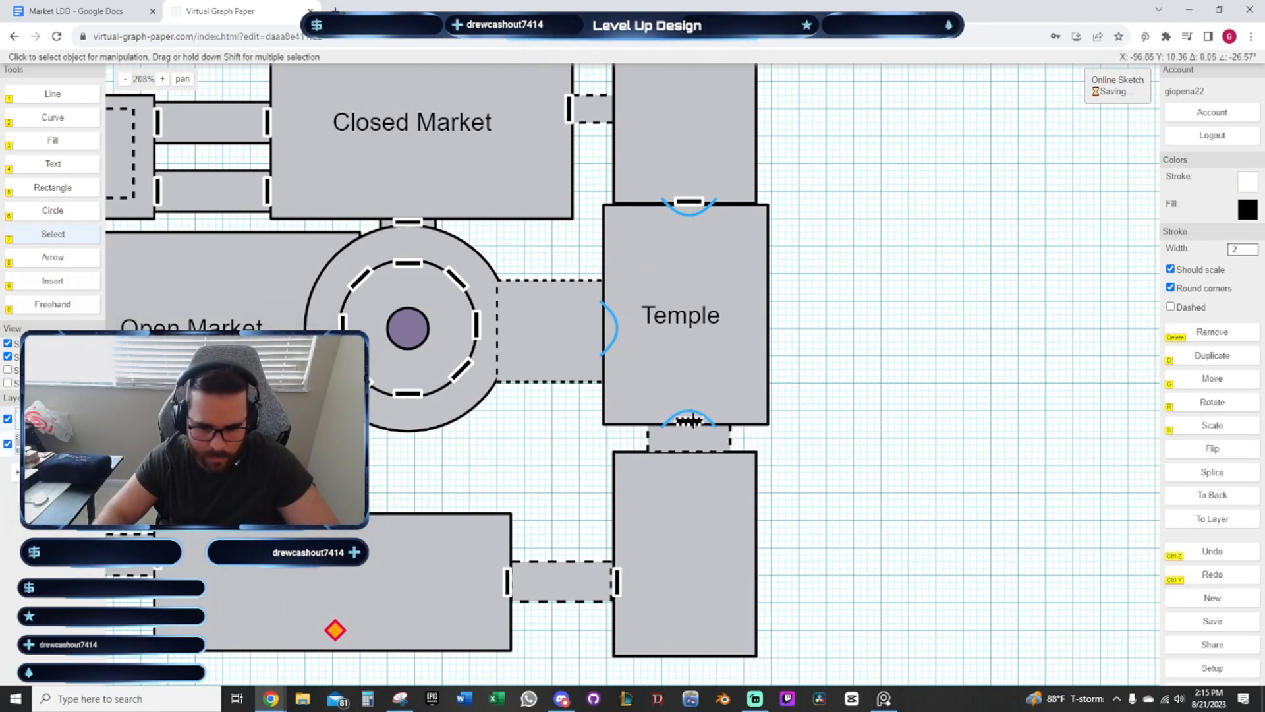
drag(697, 439, 673, 444)
click(834, 449)
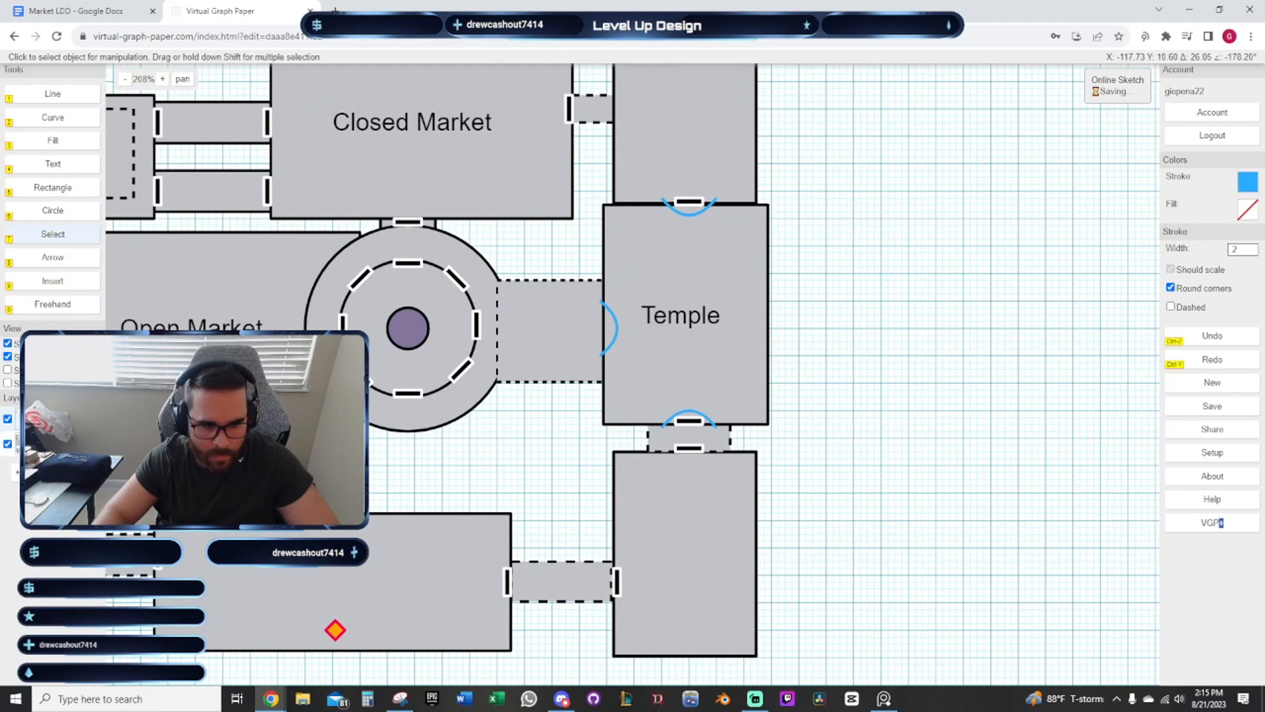
Duplicate the Closed Market's northern door marker onto the upper end of its dashed corridor, and remove the extra copy
scroll(853, 441, up, 5)
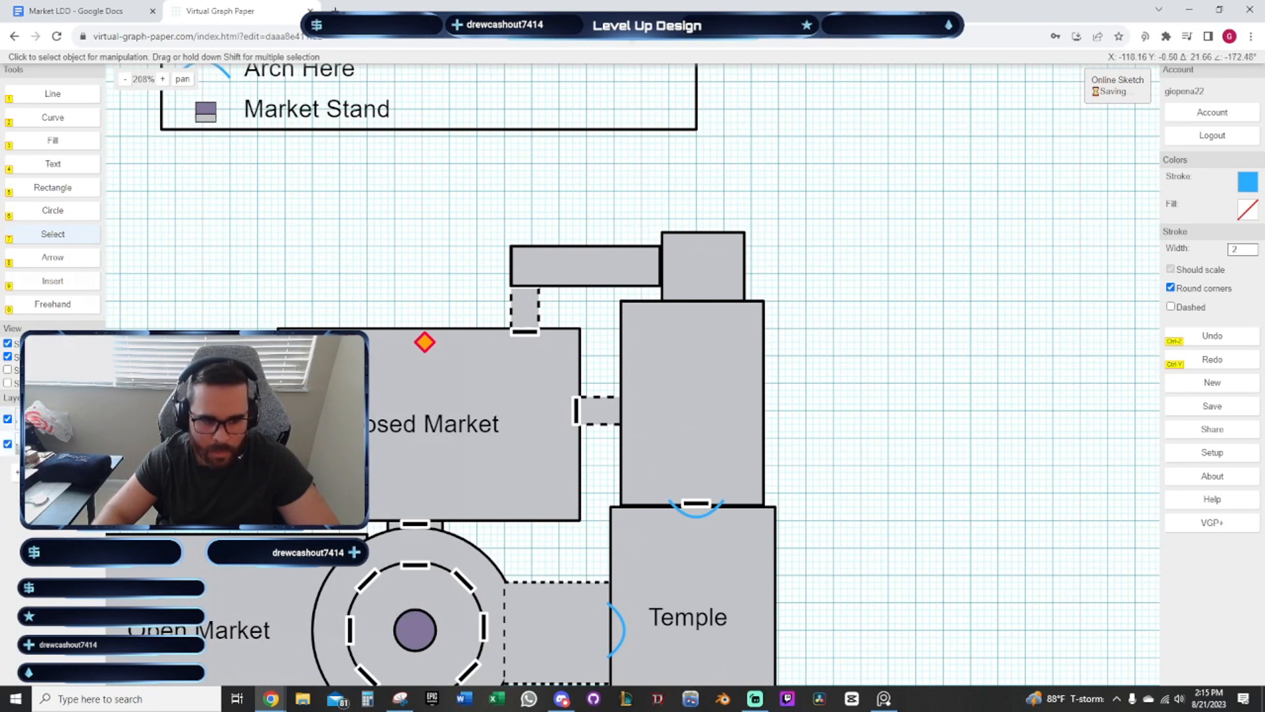
click(523, 331)
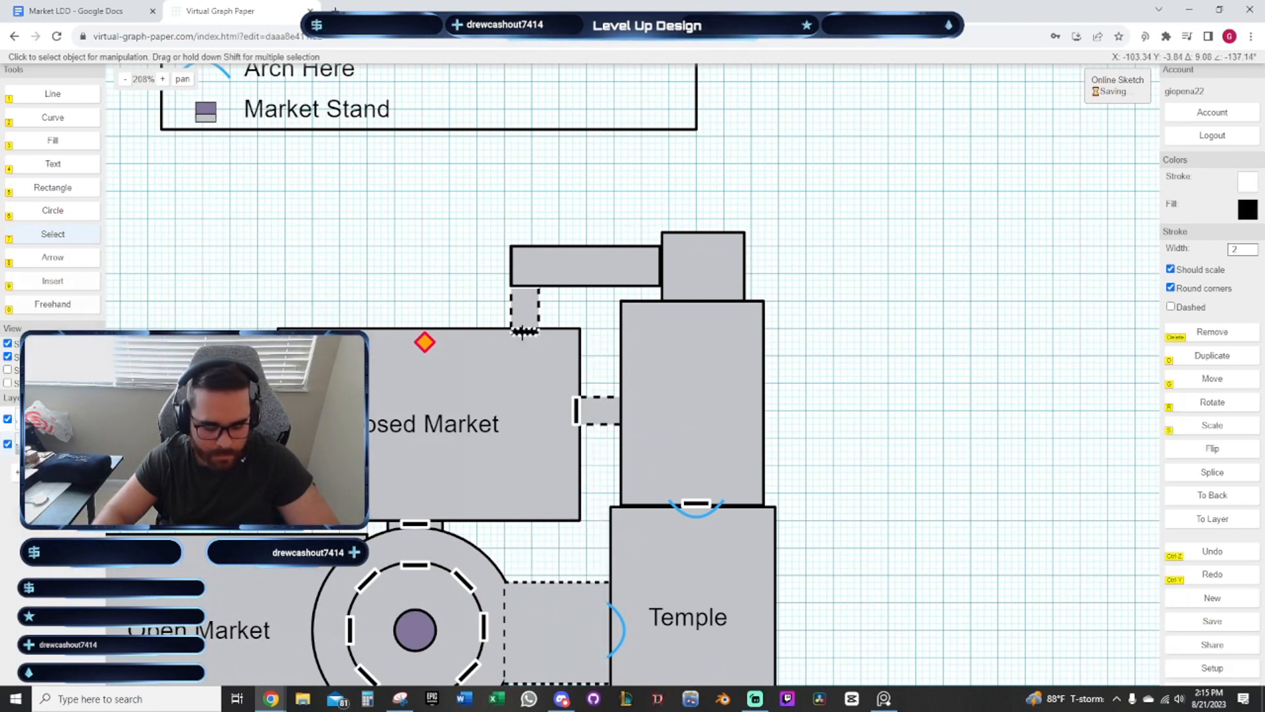
drag(522, 331, 513, 279)
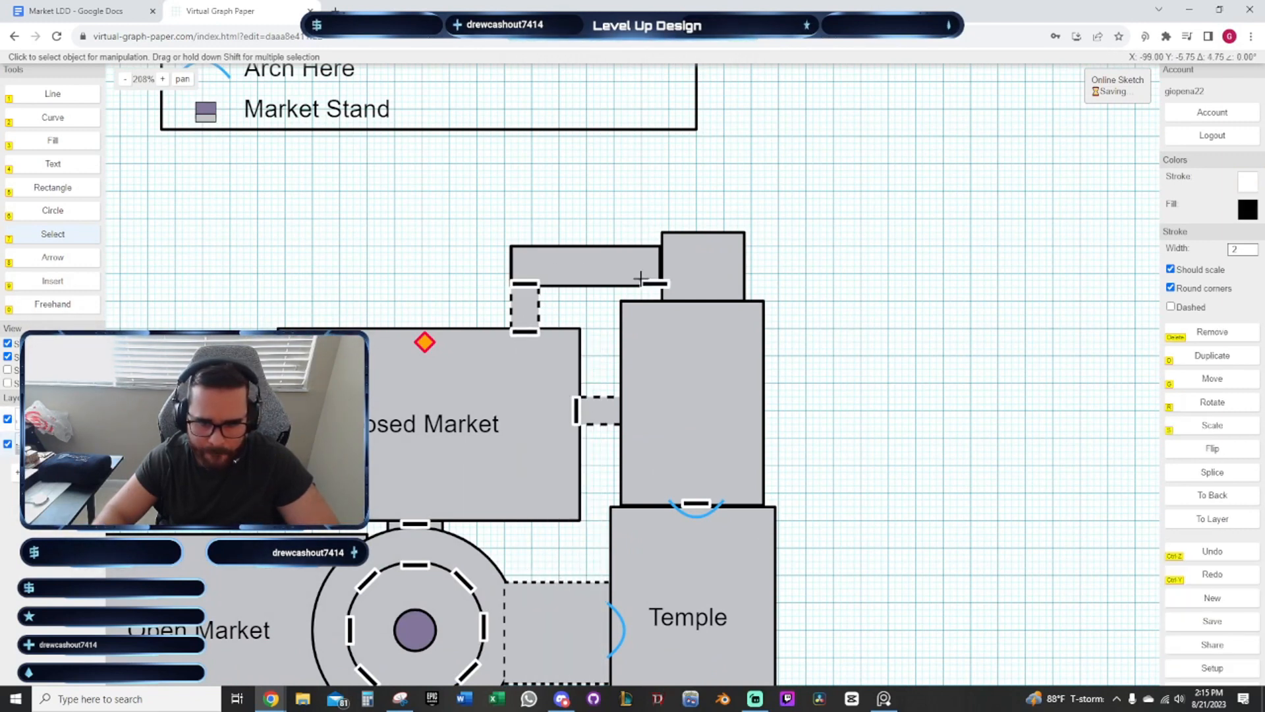
drag(639, 278, 642, 263)
scroll(664, 254, up, 2)
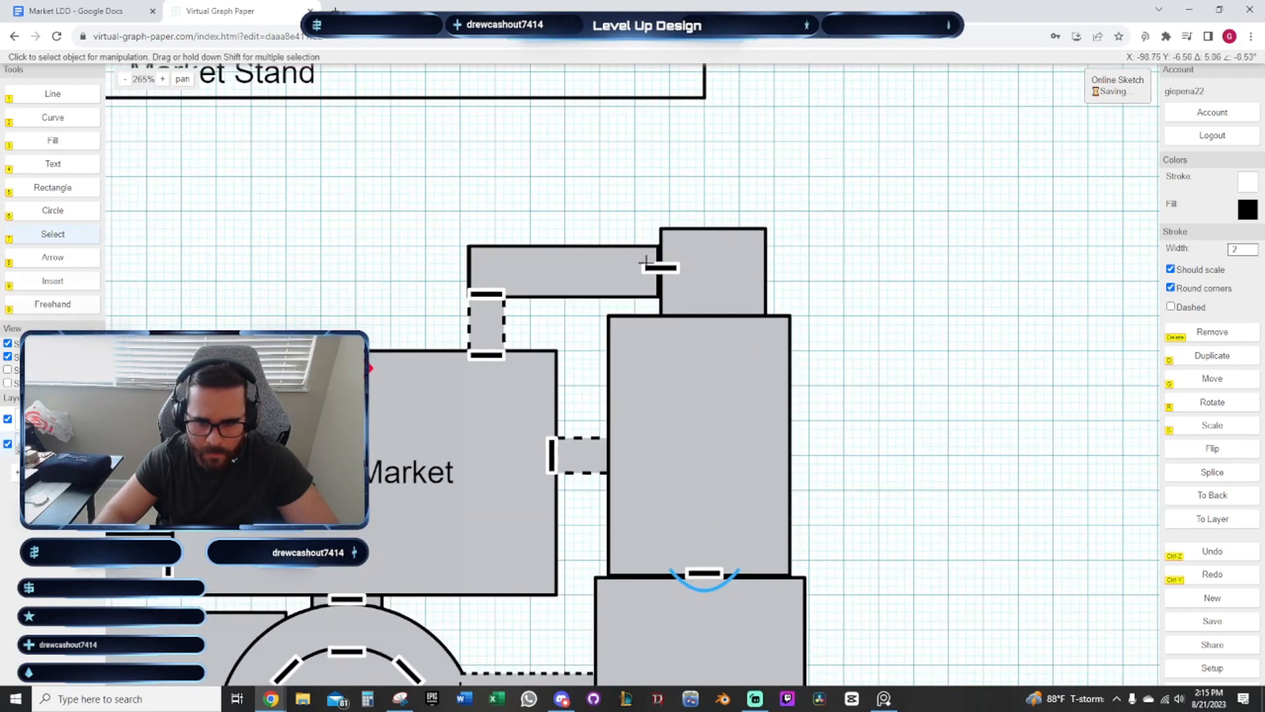
key(Delete)
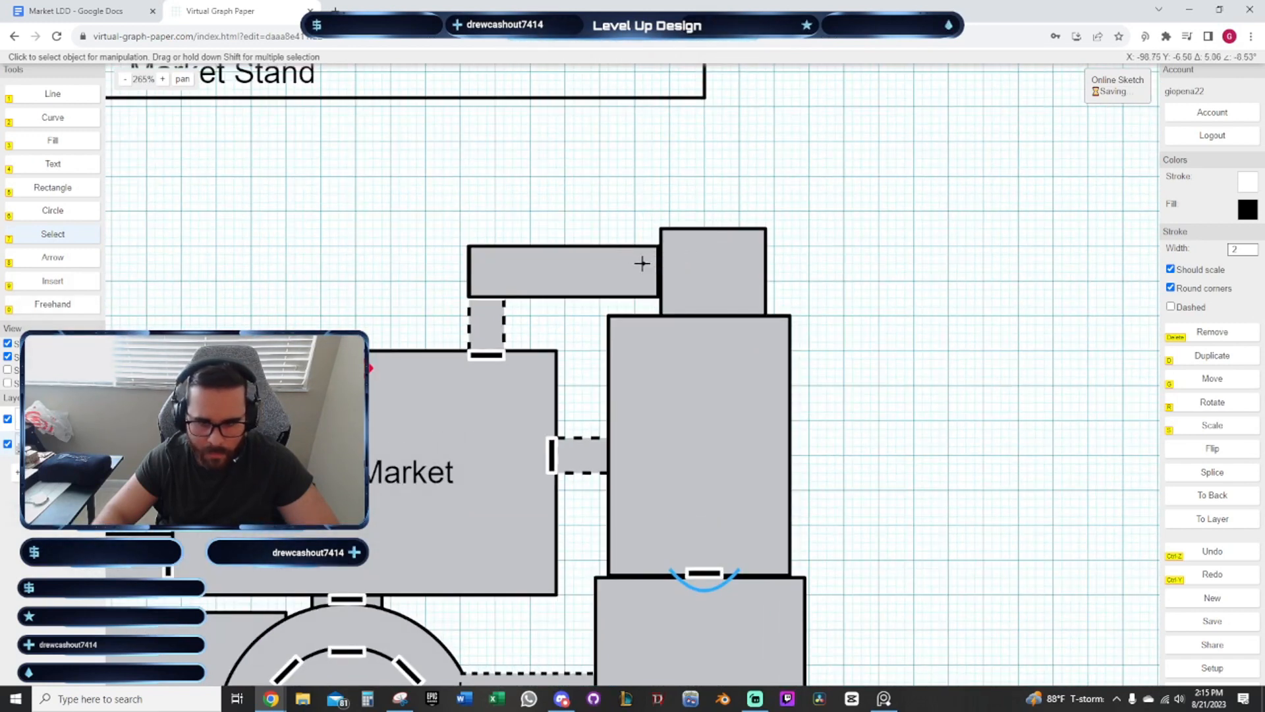
click(844, 321)
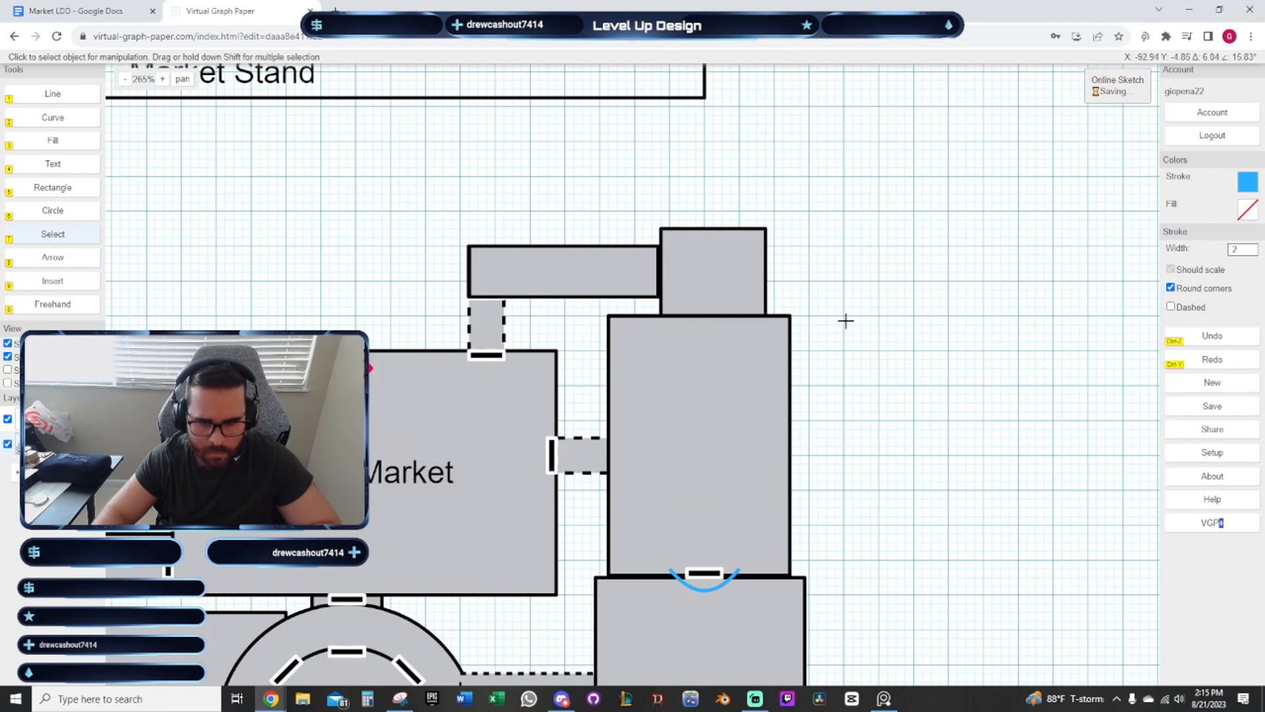
Move the horizontal corridor north of the Closed Market to the First Floor layer
drag(905, 400, 785, 239)
scroll(785, 239, down, 2)
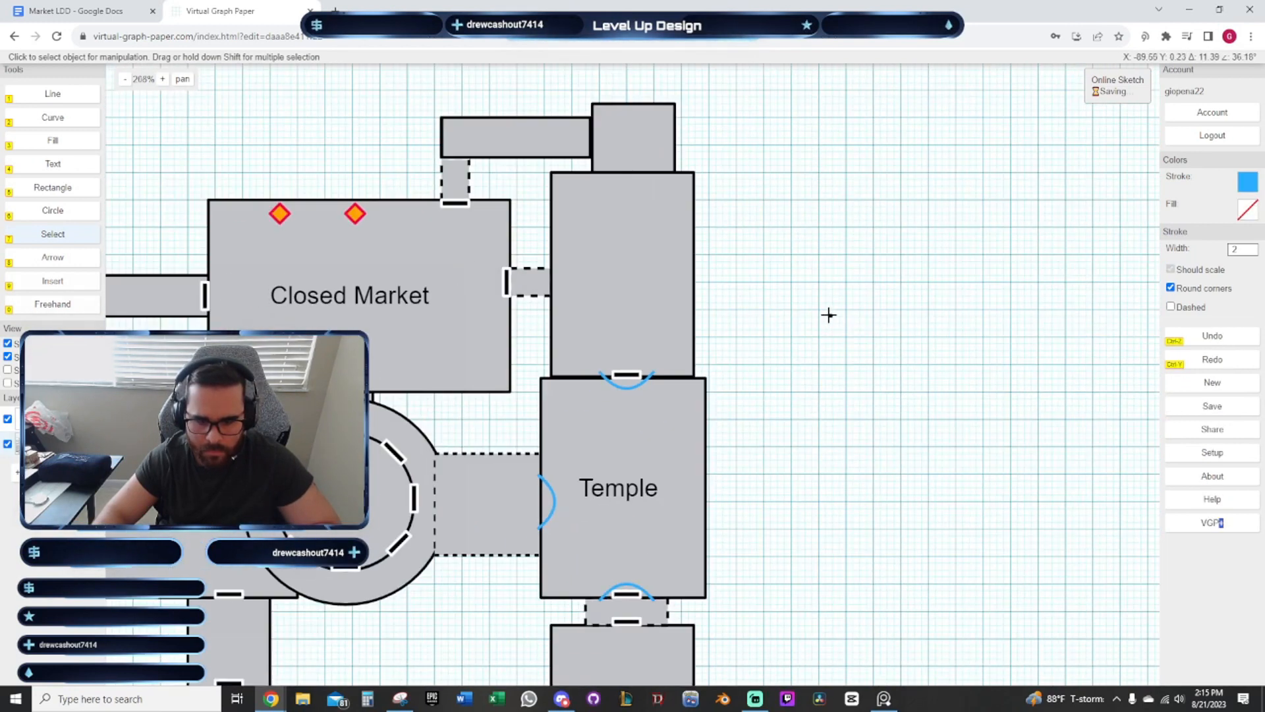
click(457, 210)
key(Delete)
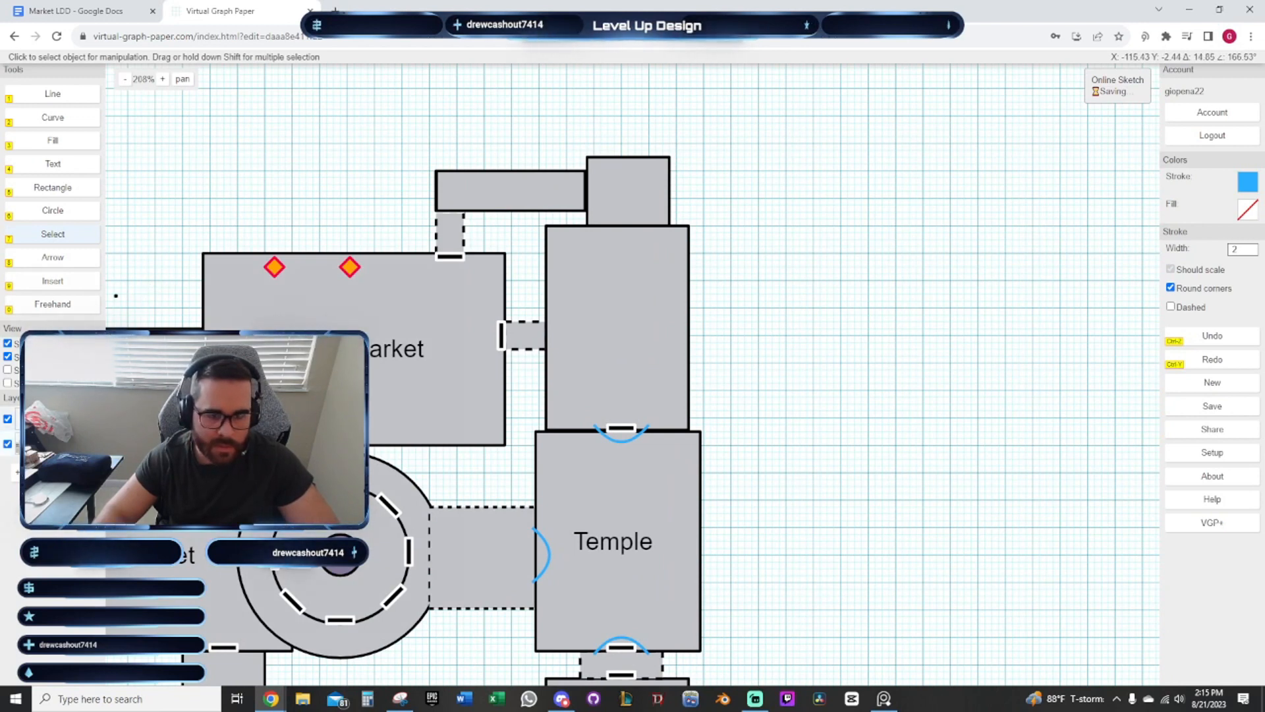
click(536, 192)
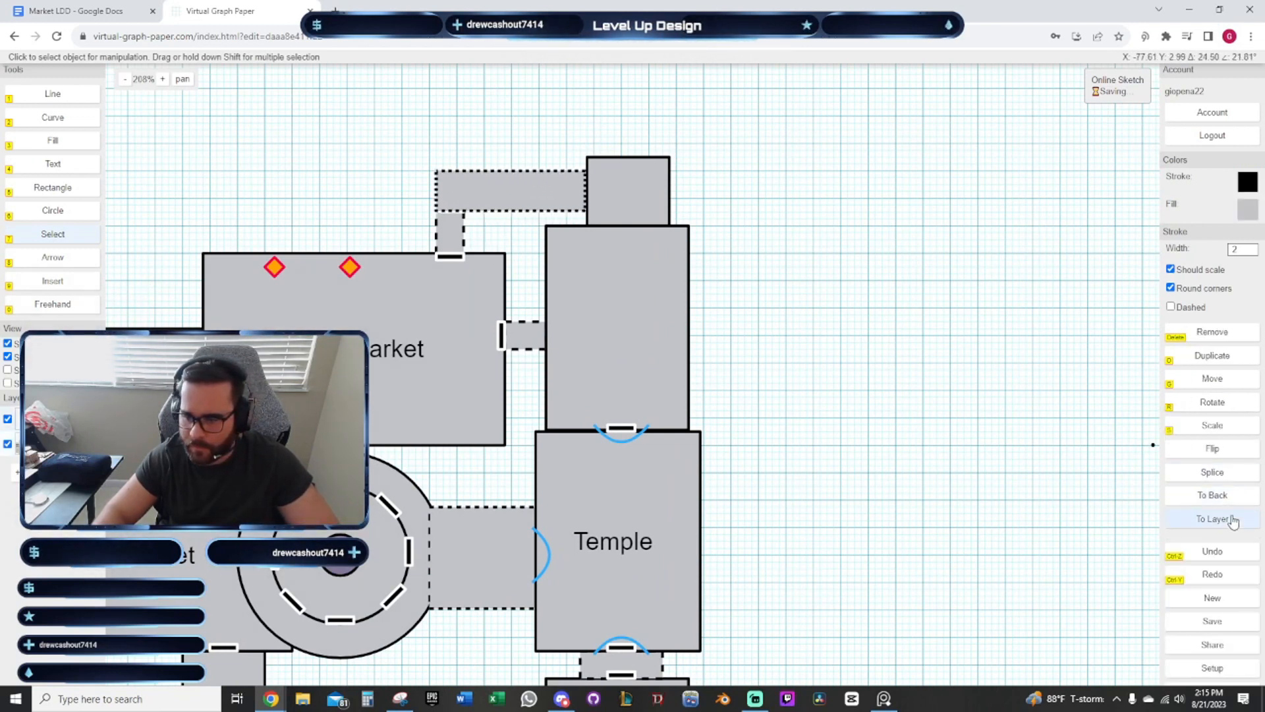
click(1216, 499)
click(519, 191)
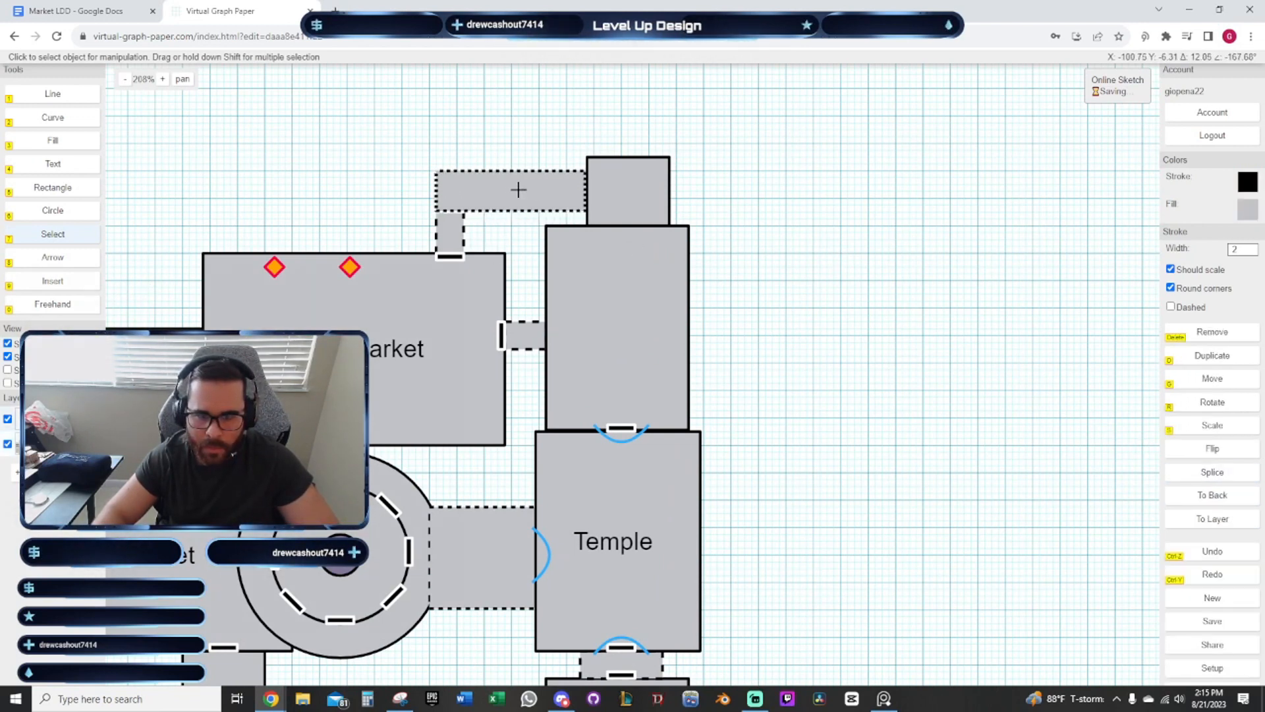
right_click(1084, 508)
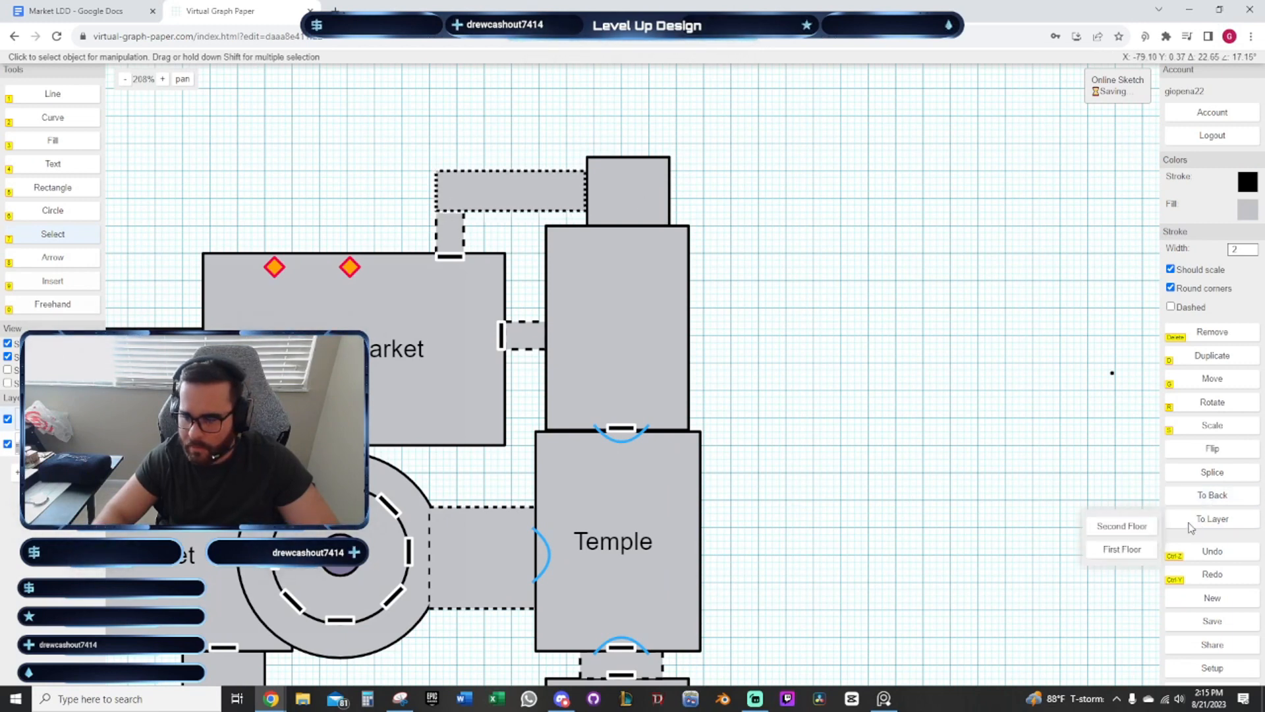
click(1110, 548)
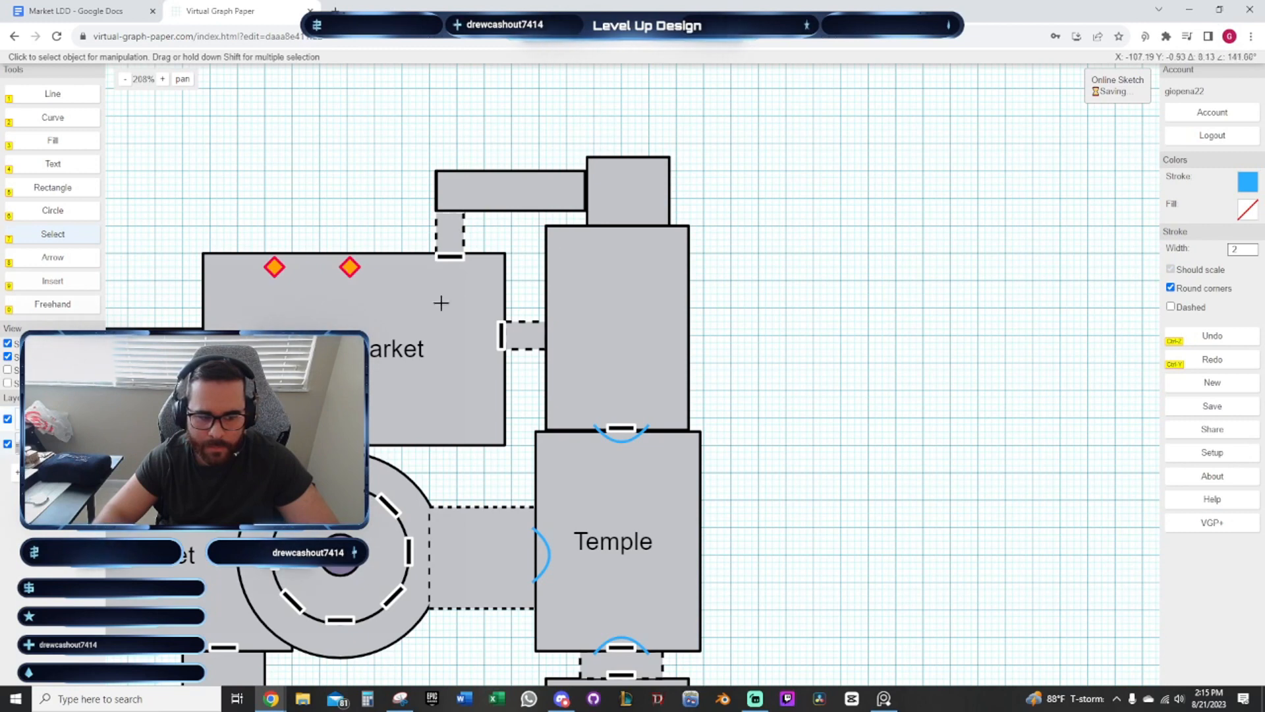
Send the horizontal corridor north of the Closed Market to the back, behind the door marker at its western end
click(545, 189)
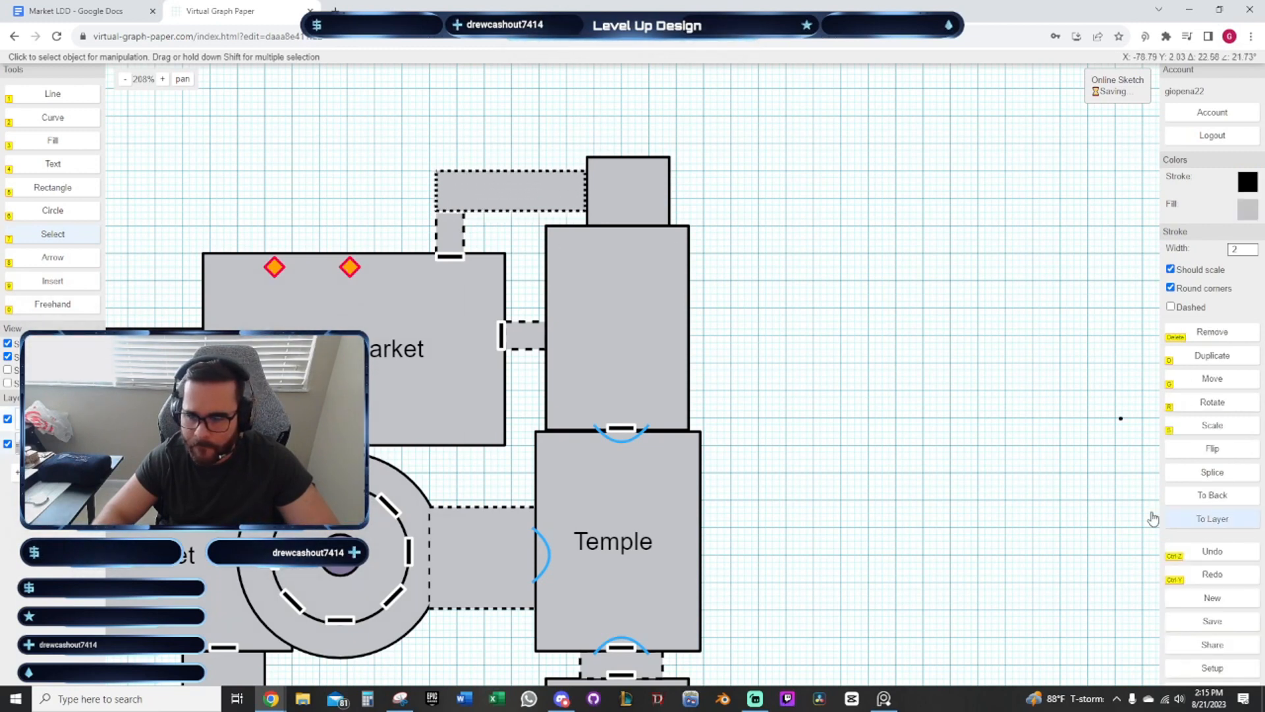
key(ctrl+z)
click(1236, 502)
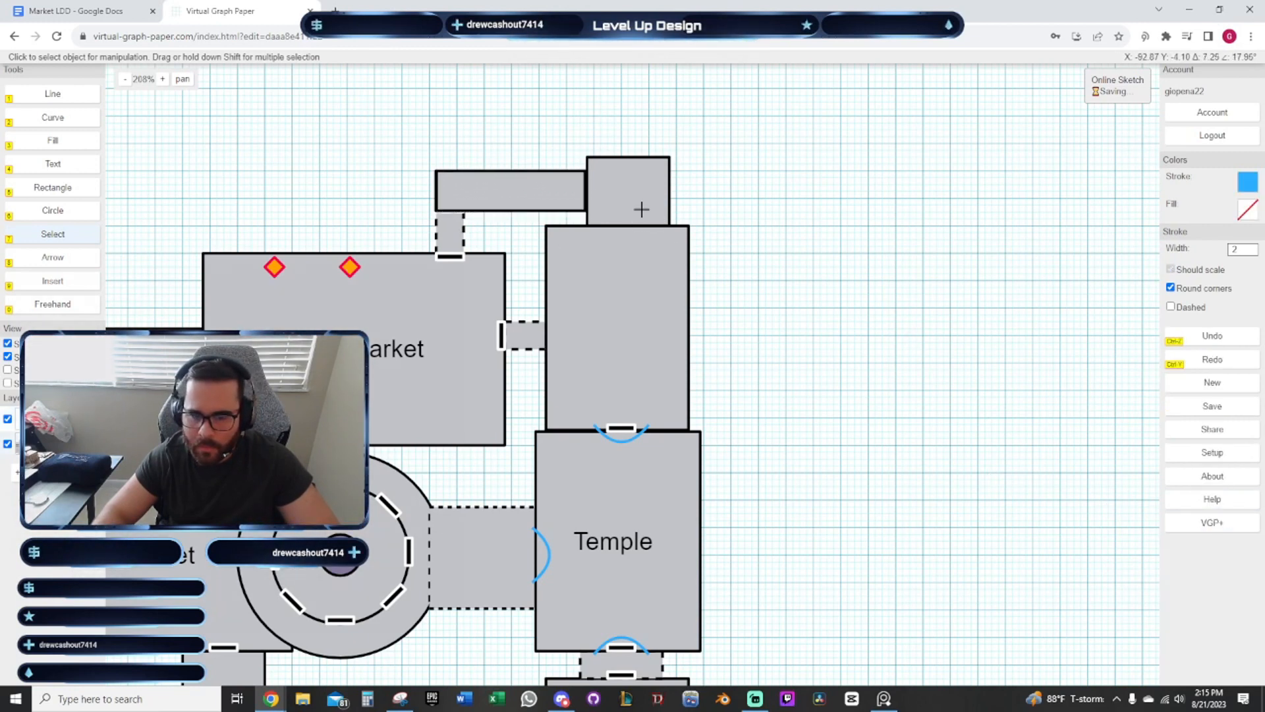
click(545, 195)
click(1201, 493)
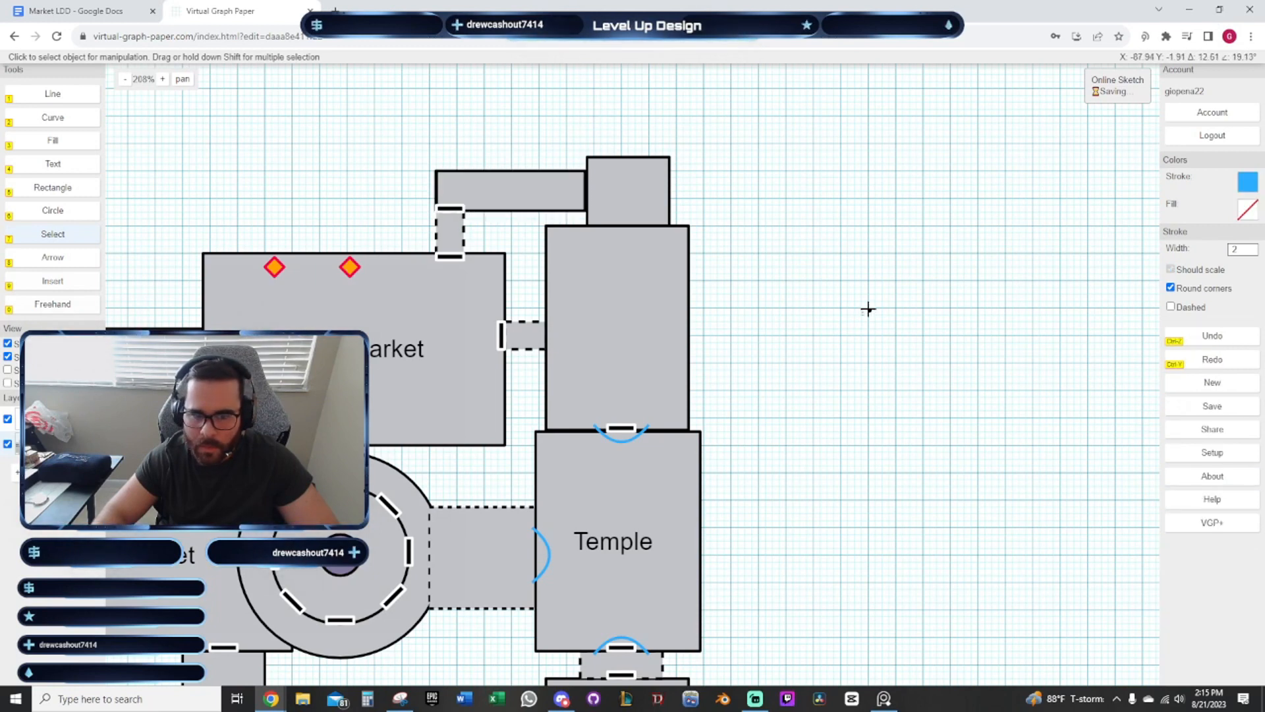
Duplicate the Closed Market's eastern door marker onto the eastern ends of the northern horizontal corridor and of the market's short dashed eastern corridor
drag(599, 210, 680, 438)
scroll(680, 438, up, 3)
drag(564, 561, 543, 506)
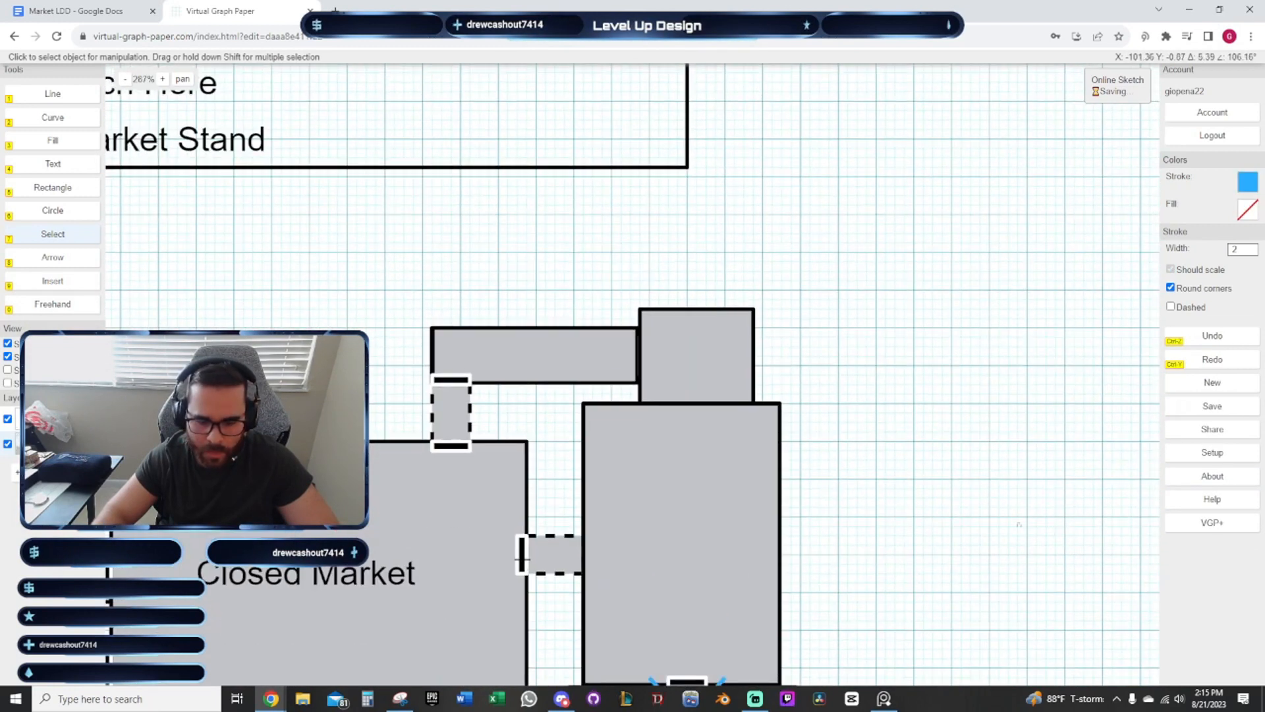
click(524, 556)
click(554, 593)
key(d)
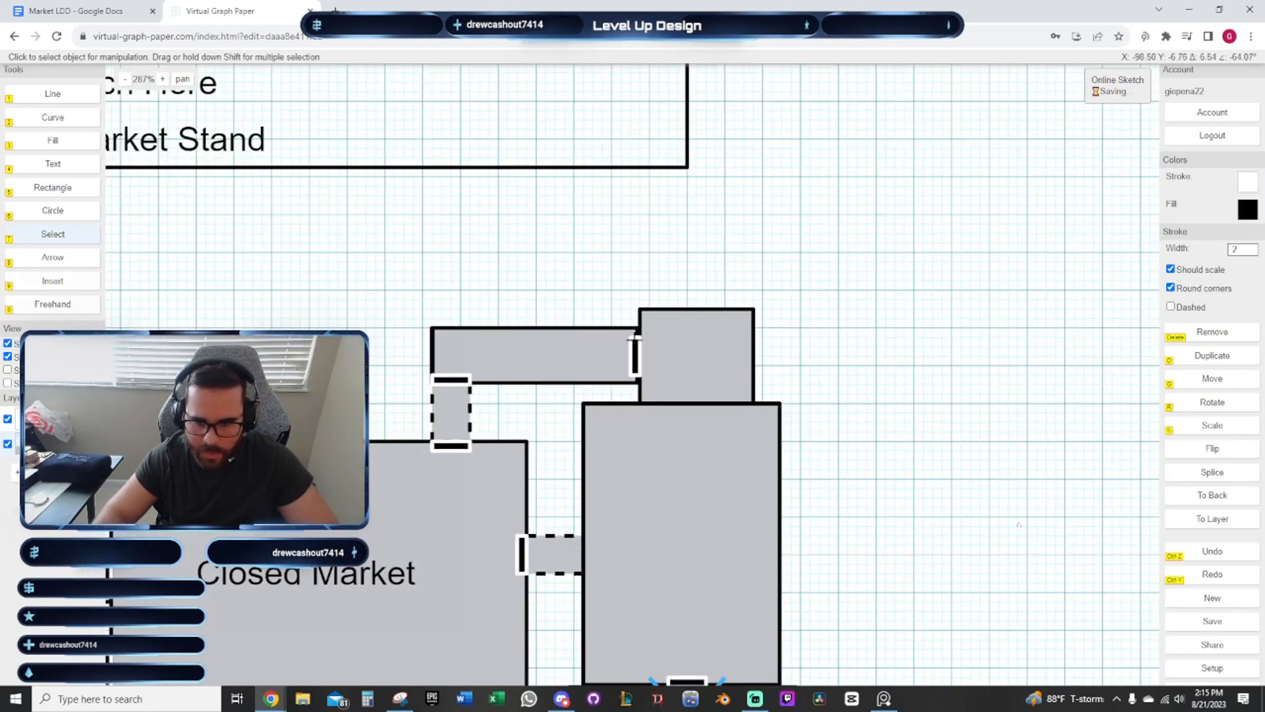
drag(547, 450, 531, 389)
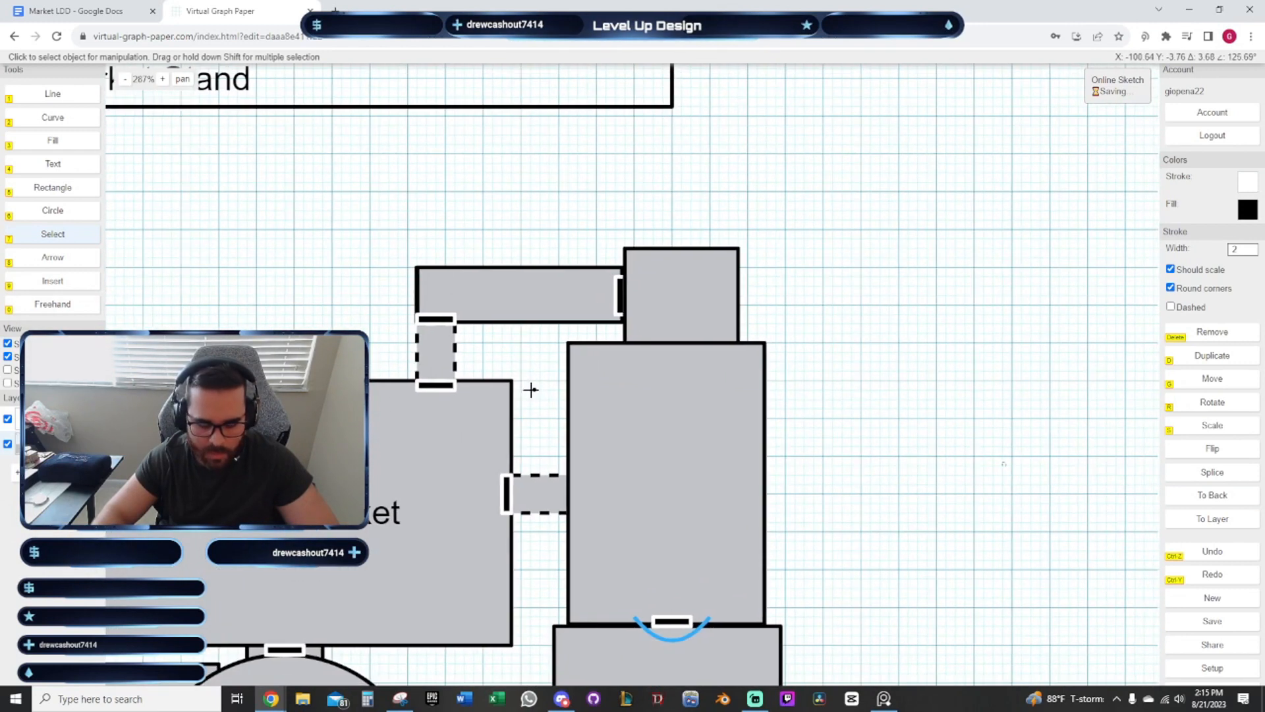
key(d)
click(558, 476)
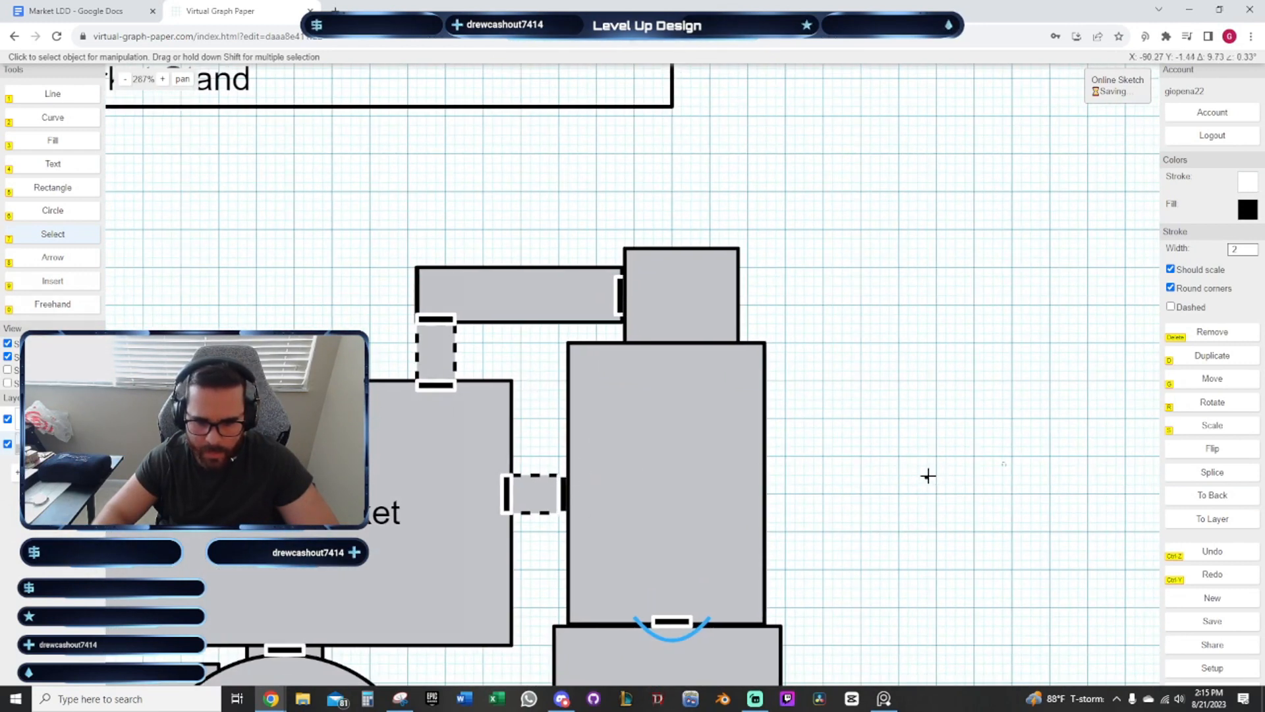
Try to duplicate a horizontal door marker onto the wall between the small northeastern room and the large room below it
scroll(762, 486, down, 2)
click(358, 365)
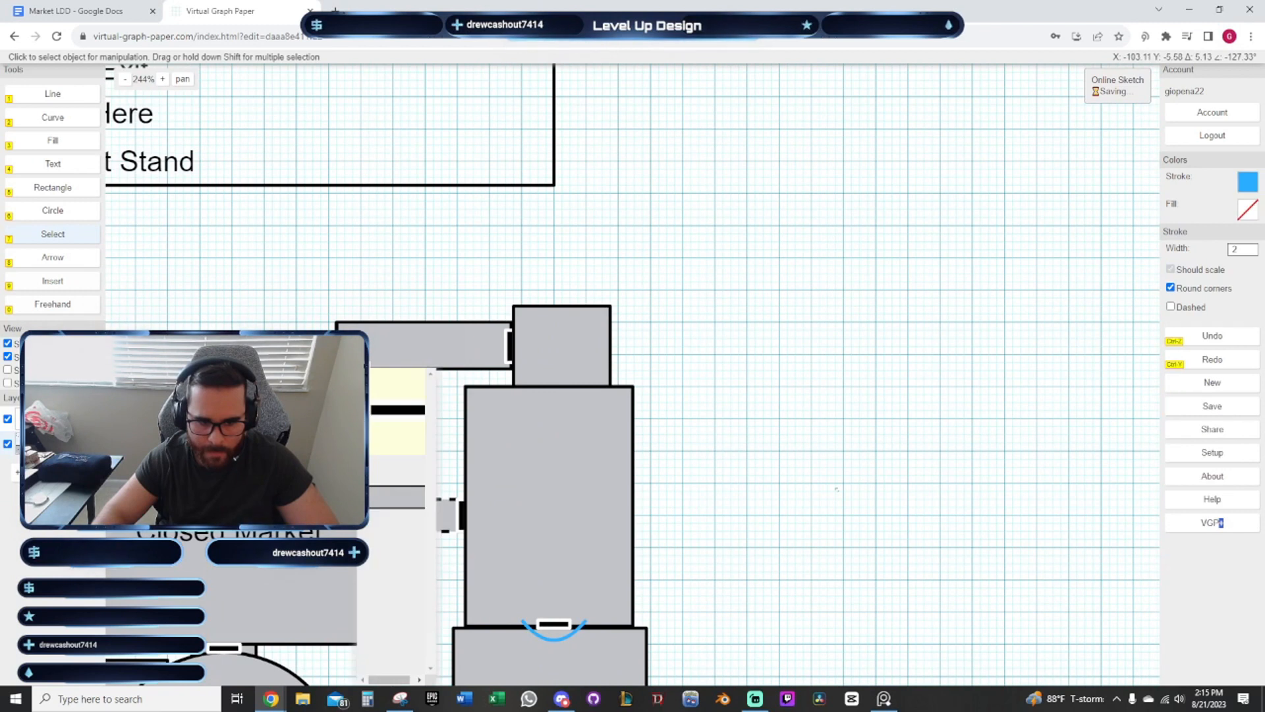
click(385, 410)
key(d)
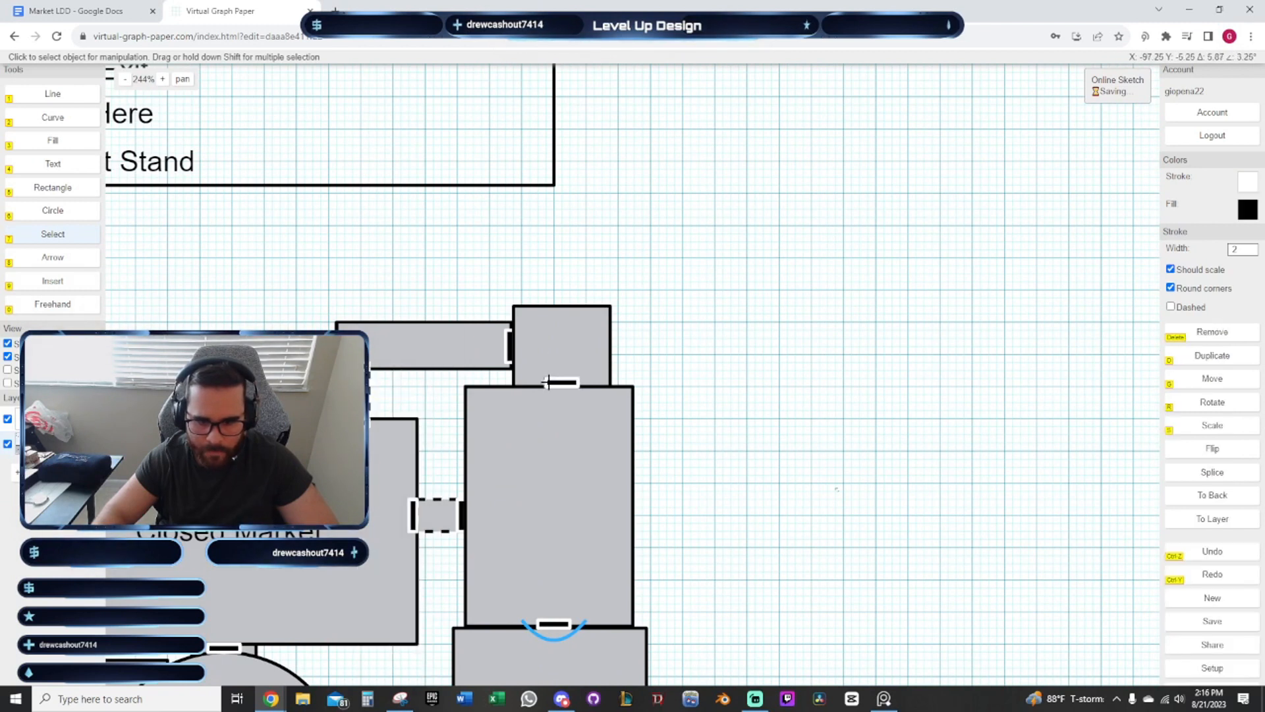
click(784, 368)
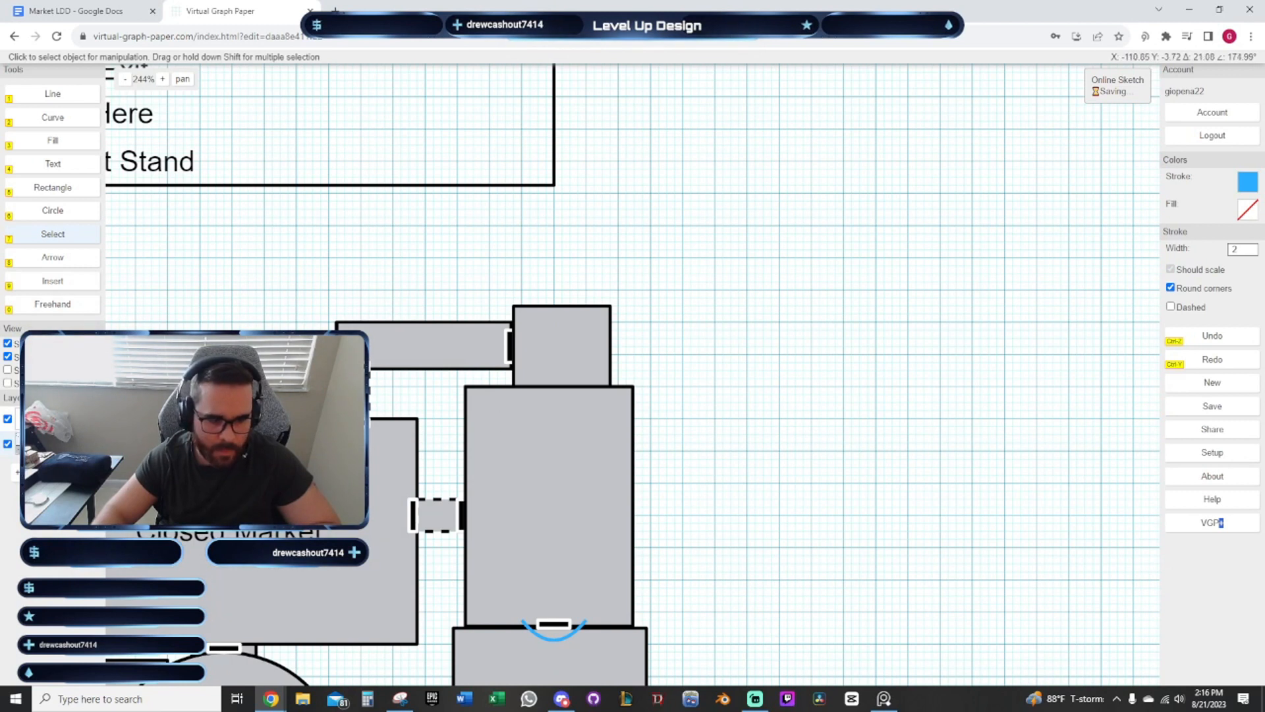
click(550, 386)
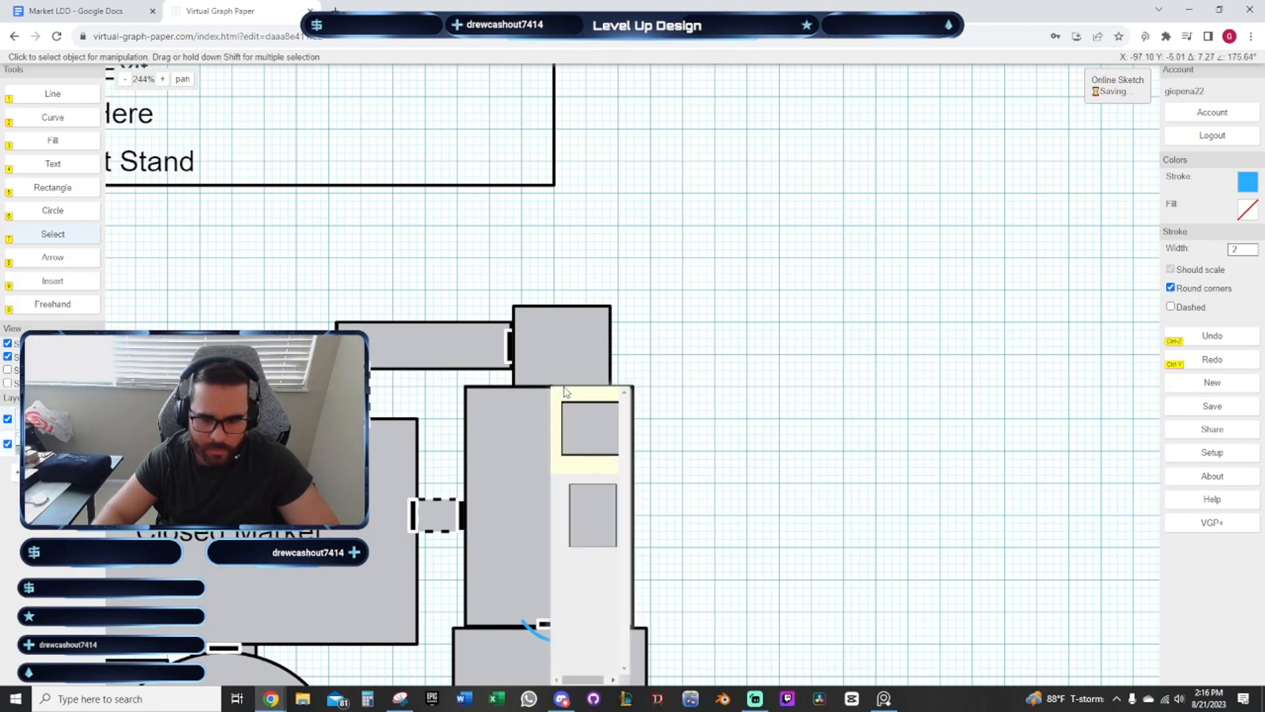
click(655, 368)
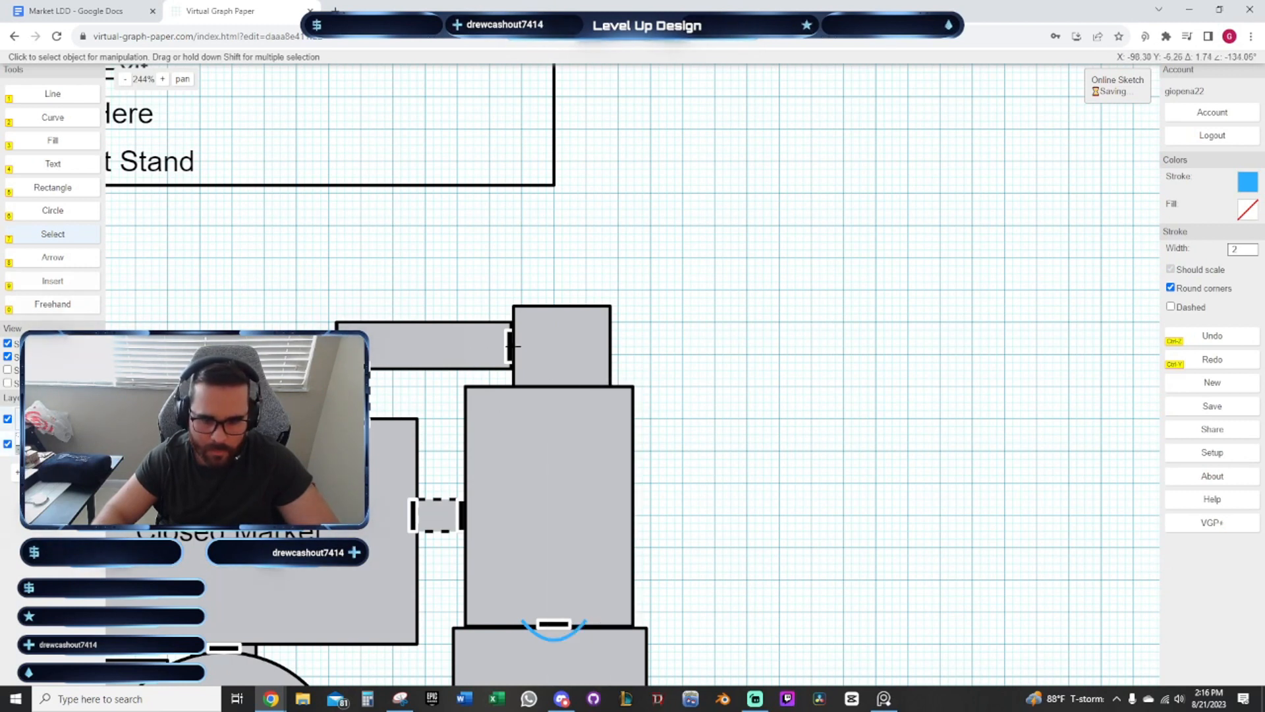
Duplicate the Temple's northern door marker onto the wall between the small northeastern room and the large room below it
click(561, 623)
click(596, 661)
key(d)
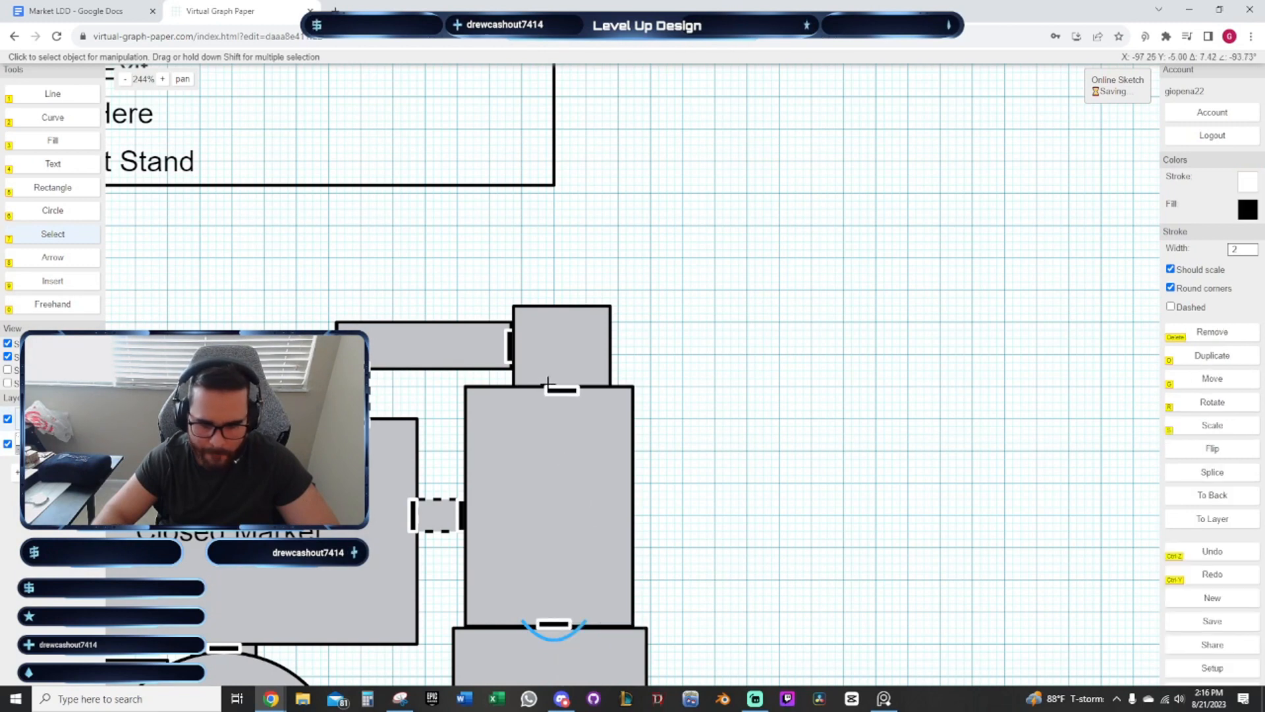
click(546, 382)
scroll(822, 446, down, 3)
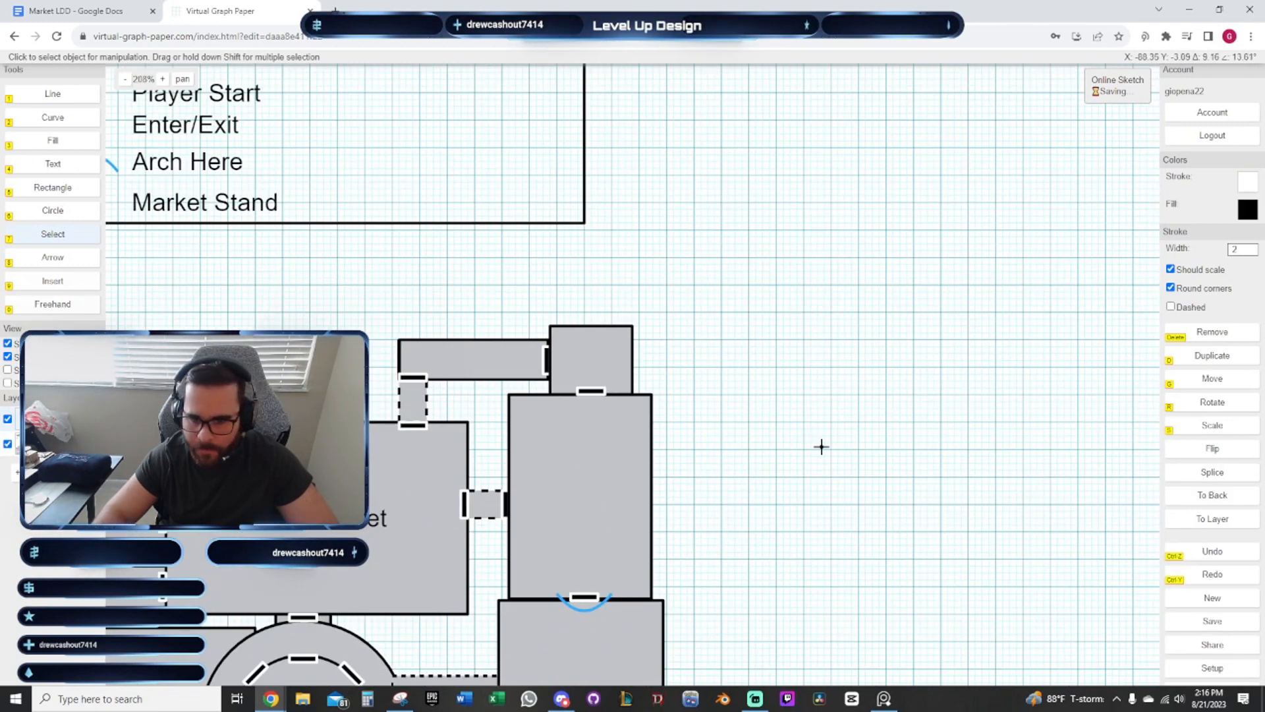
Duplicate the inner circle's eastern door marker onto the western end of the dashed corridor leading to the Temple
scroll(725, 380, up, 2)
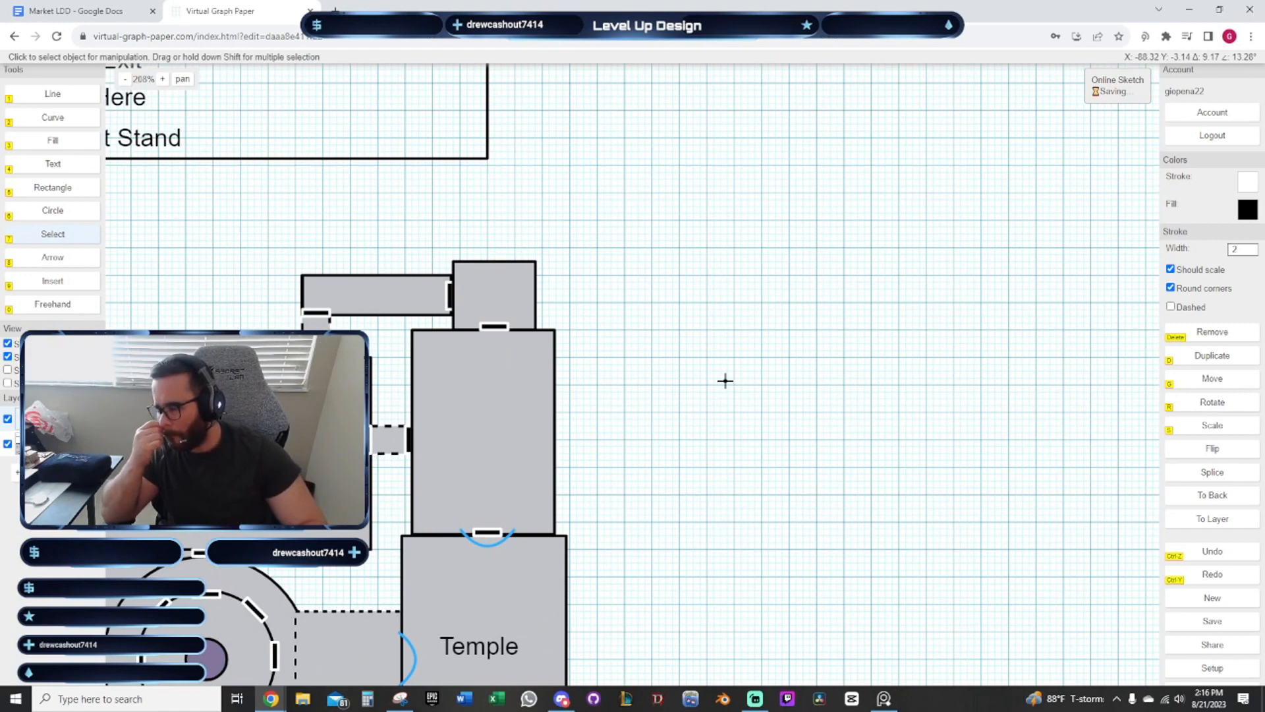
scroll(728, 342, down, 3)
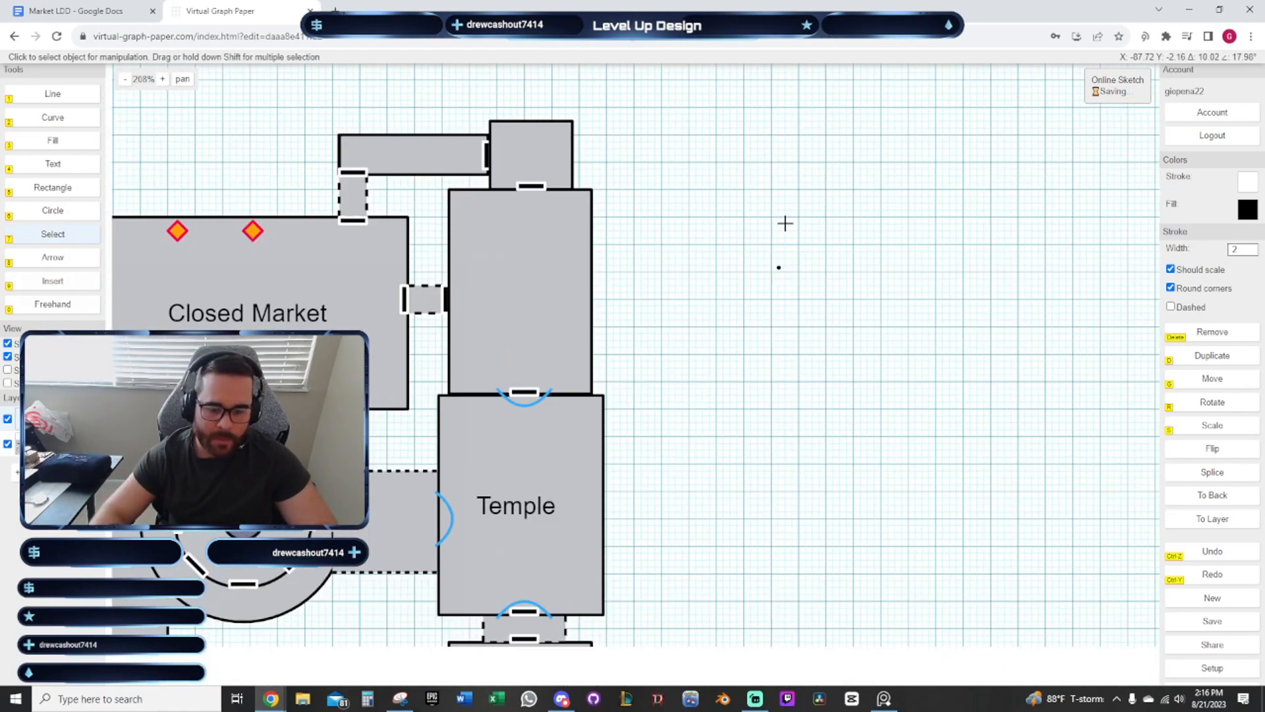
scroll(433, 448, up, 3)
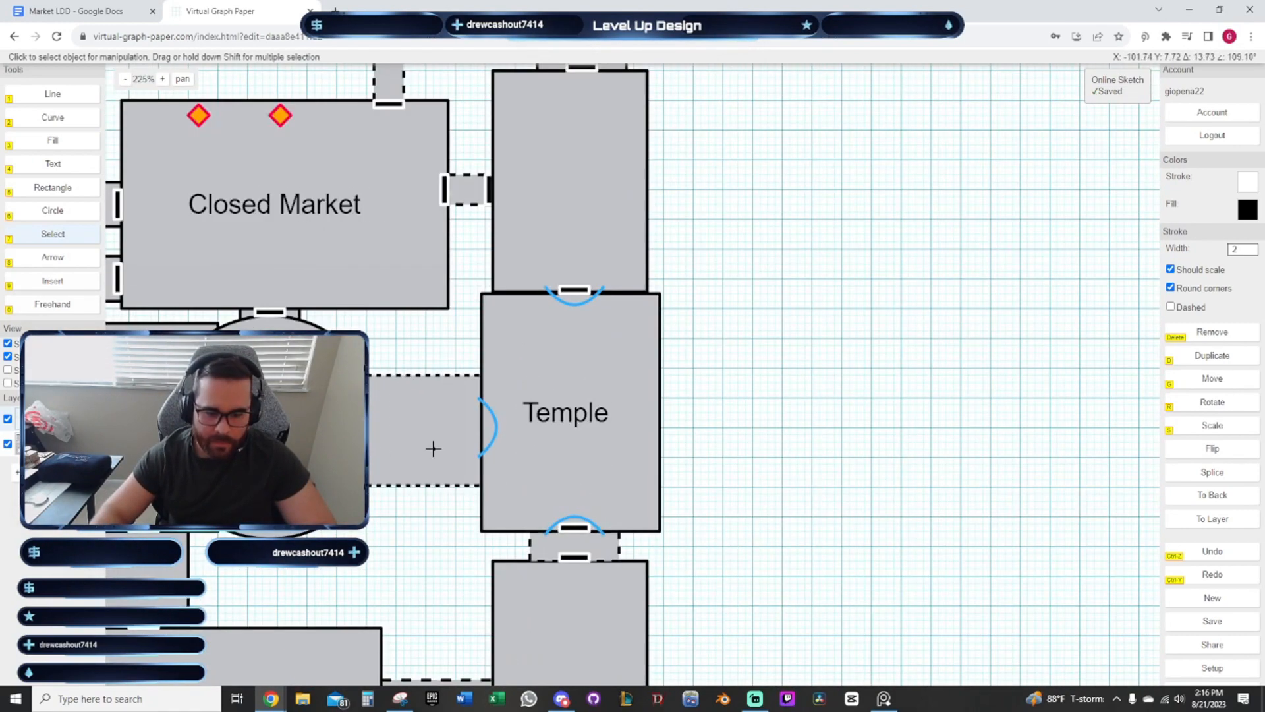
scroll(430, 470, up, 4)
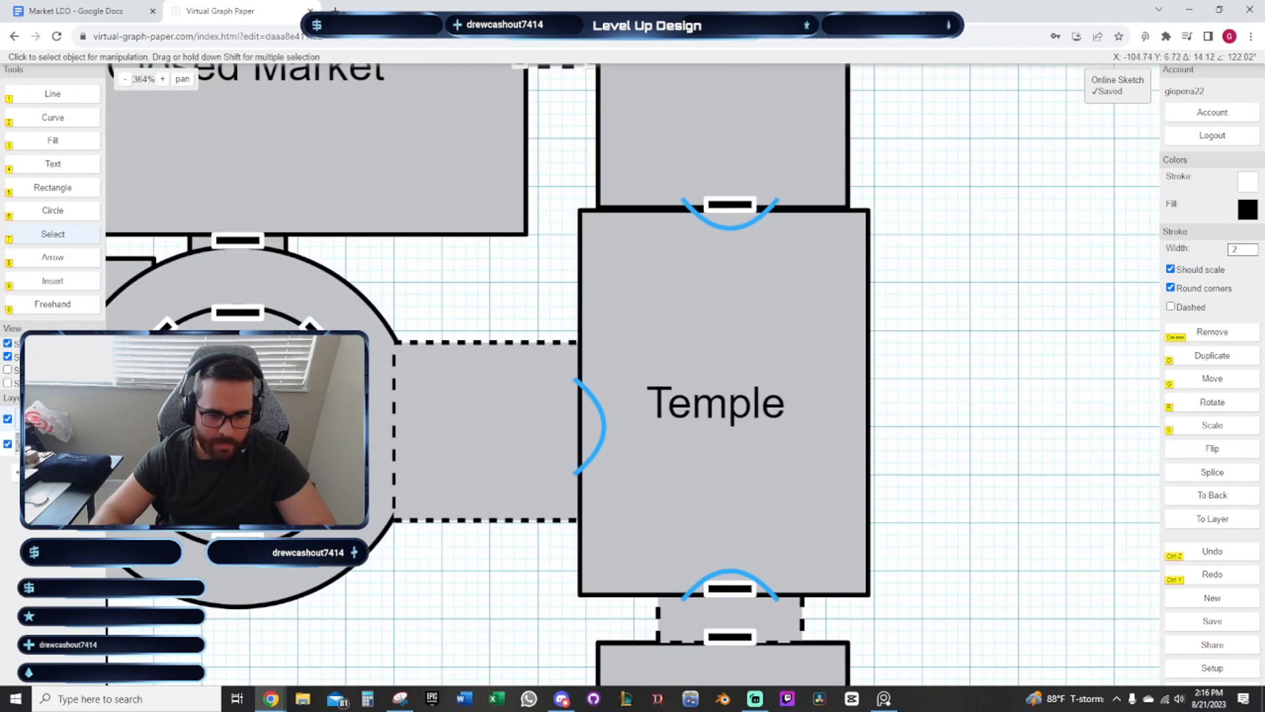
key(Delete)
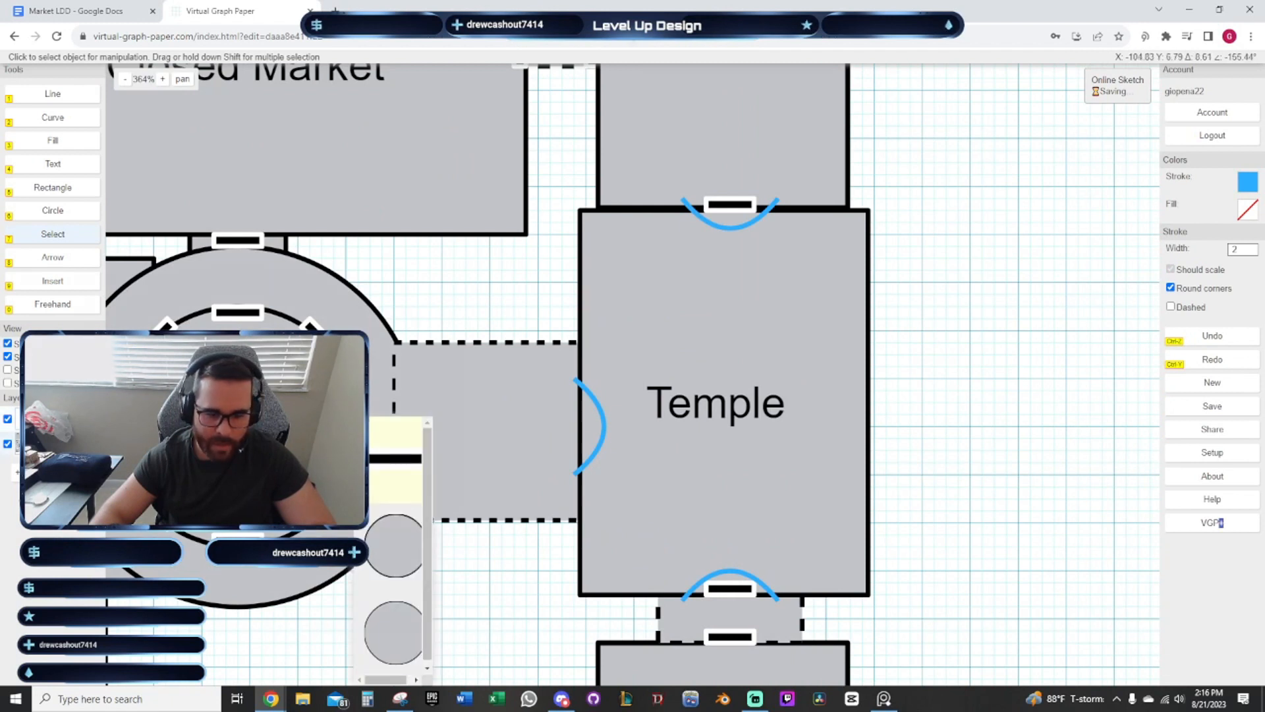
key(ctrl+z)
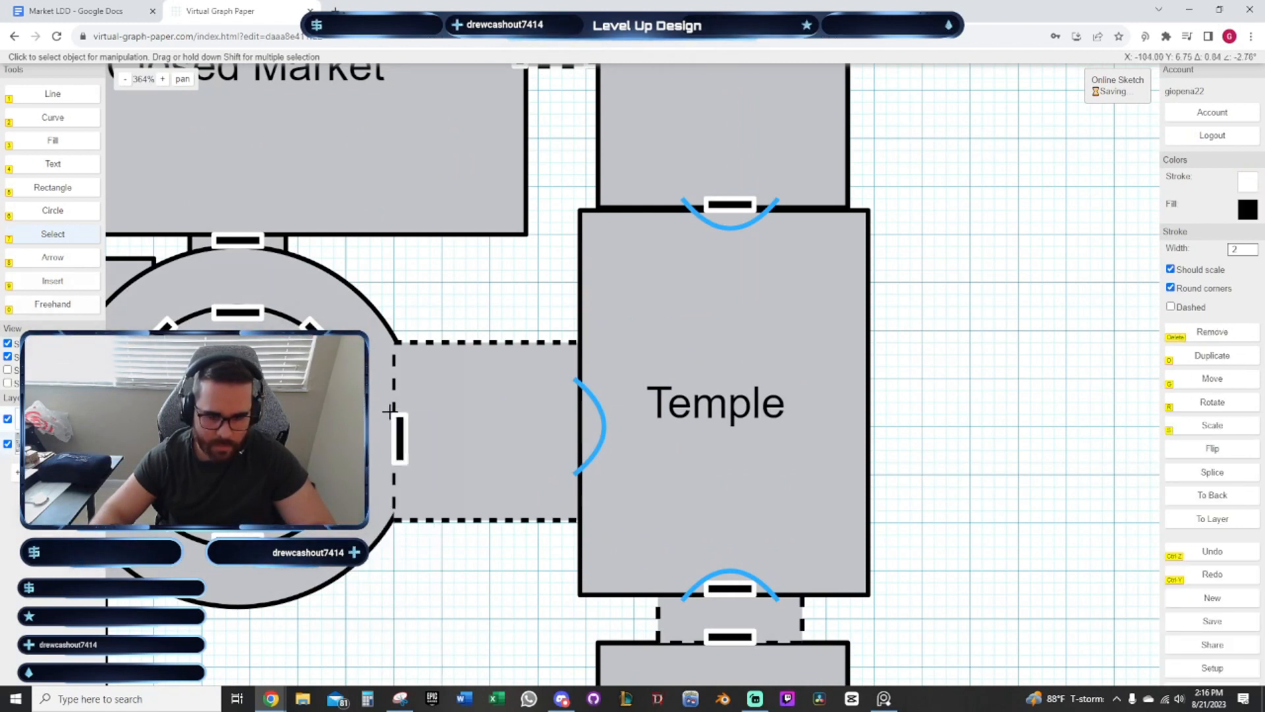
Try a copy of the corridor's vertical door marker on the Temple's western wall, and remove that copy
key(d)
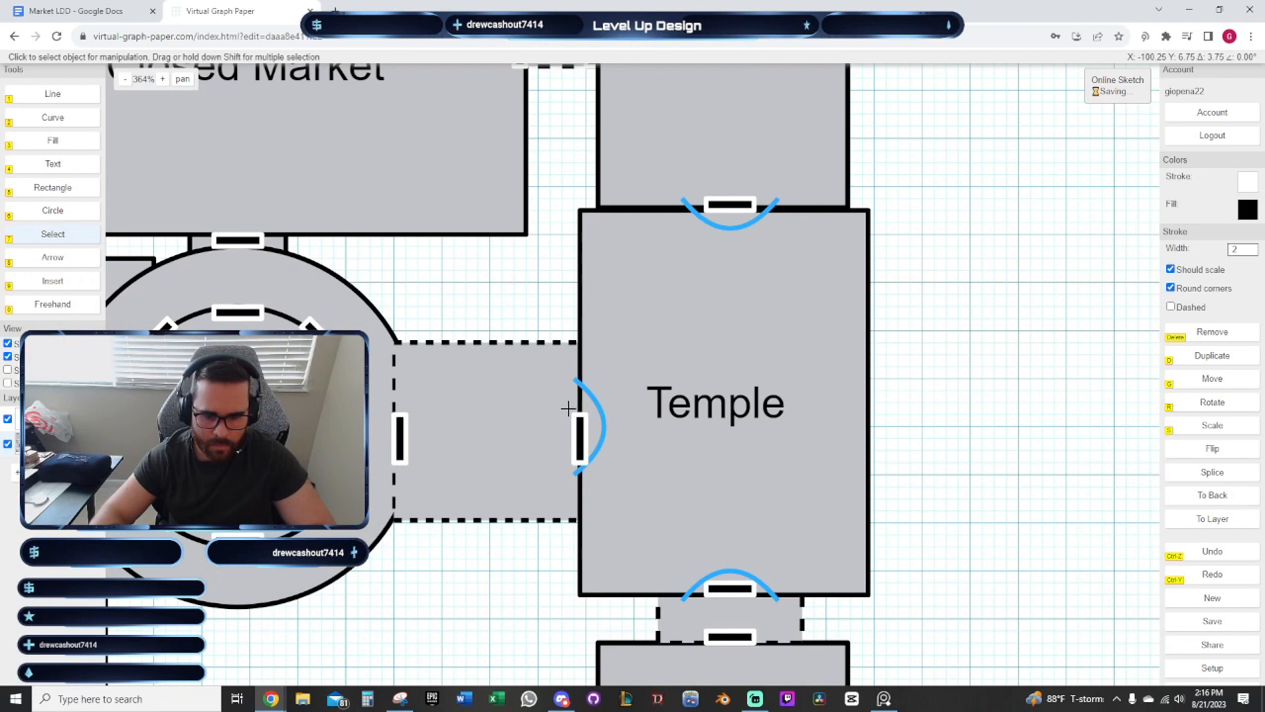
scroll(568, 409, up, 2)
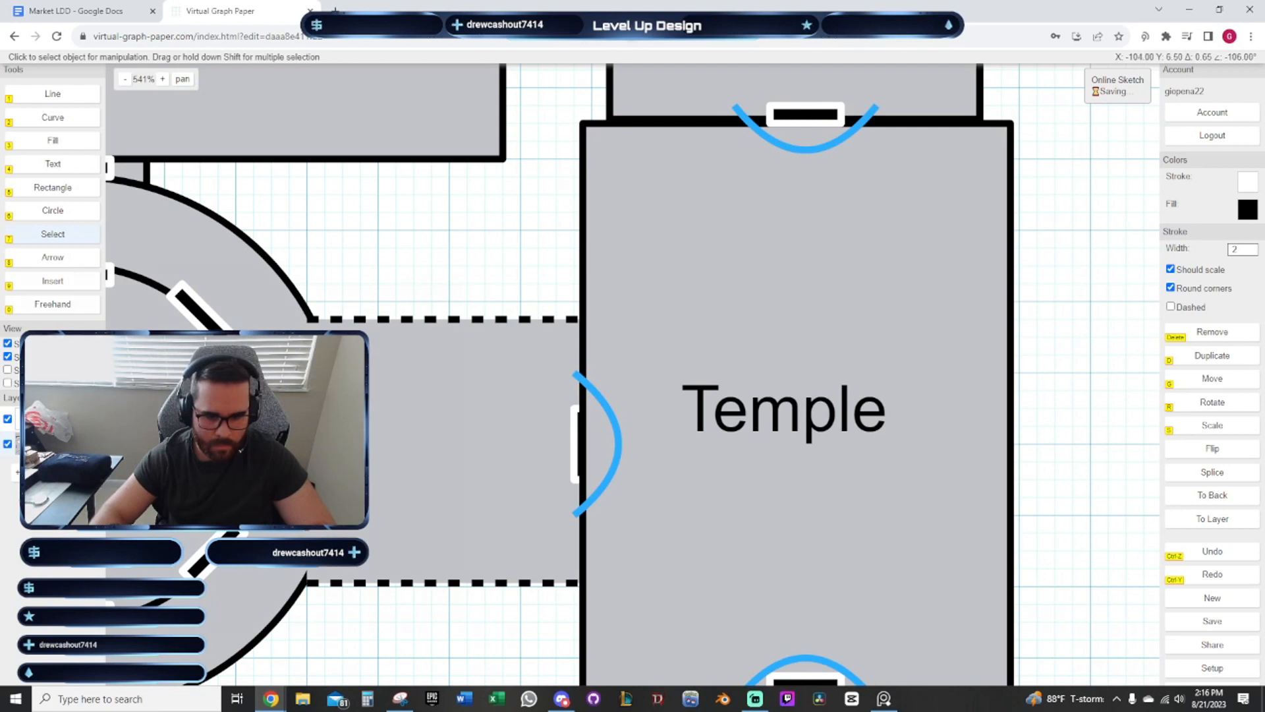
click(590, 428)
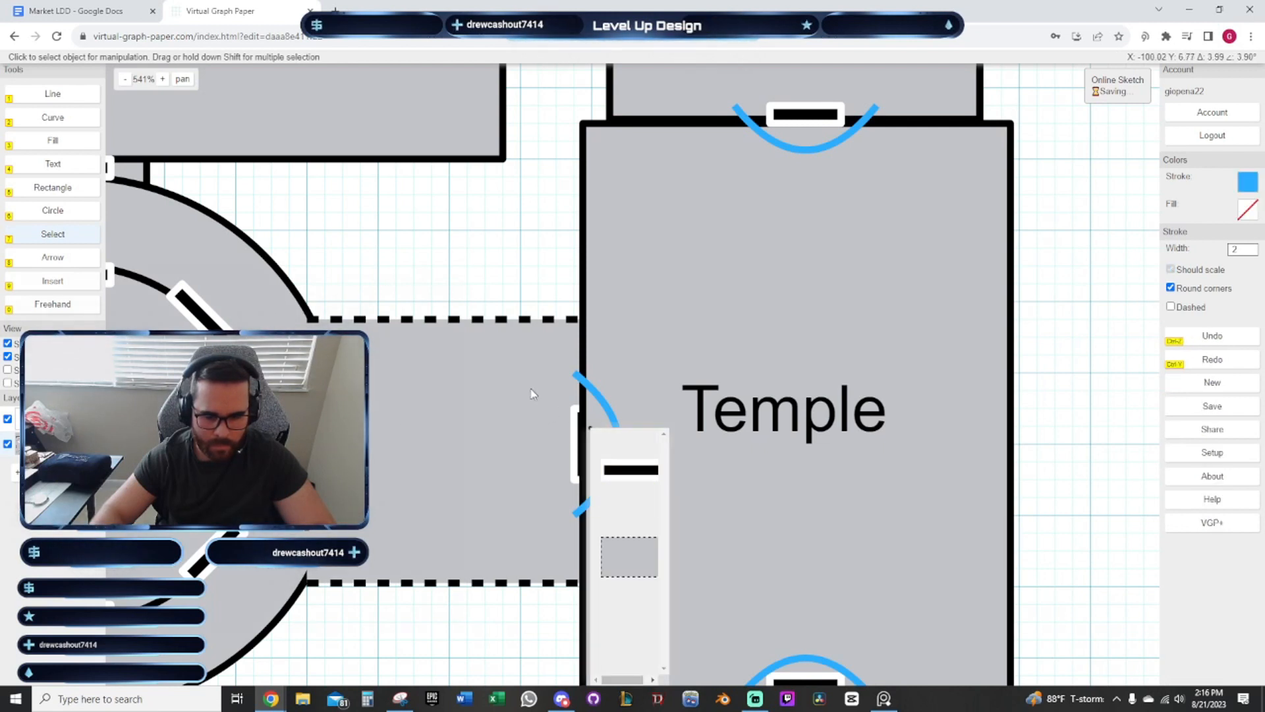
click(530, 393)
scroll(594, 392, down, 2)
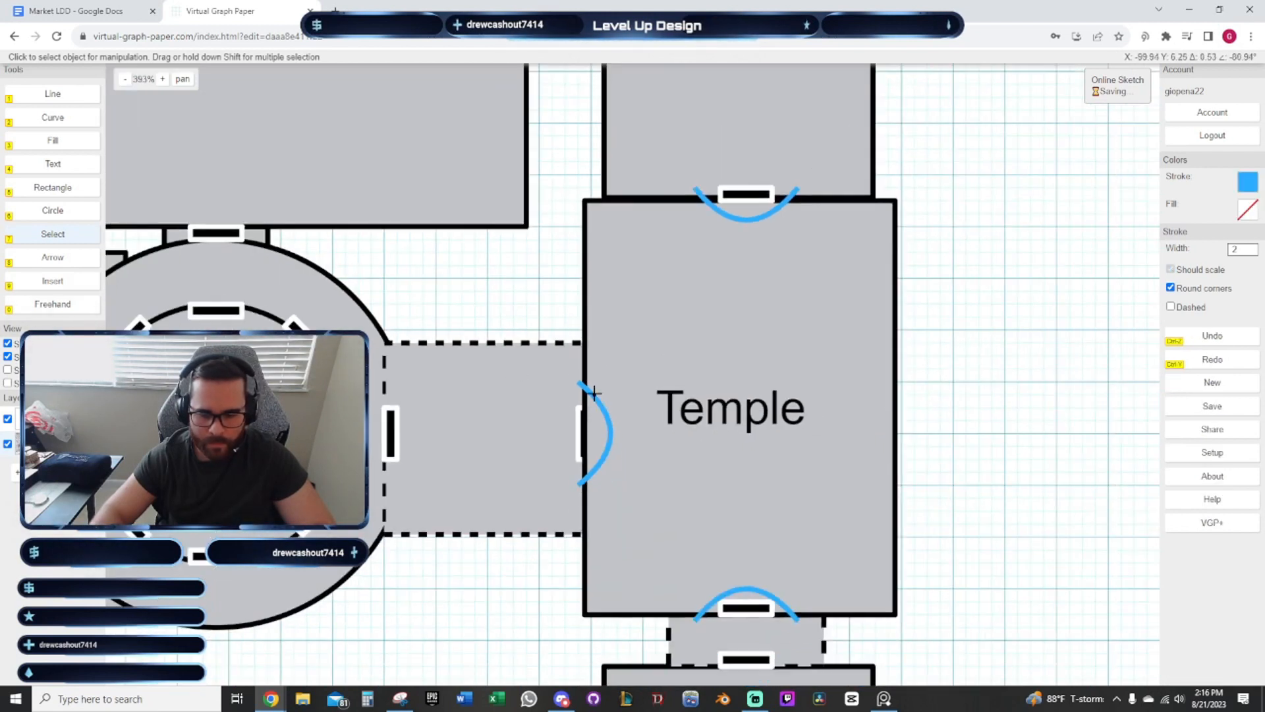
double_click(578, 425)
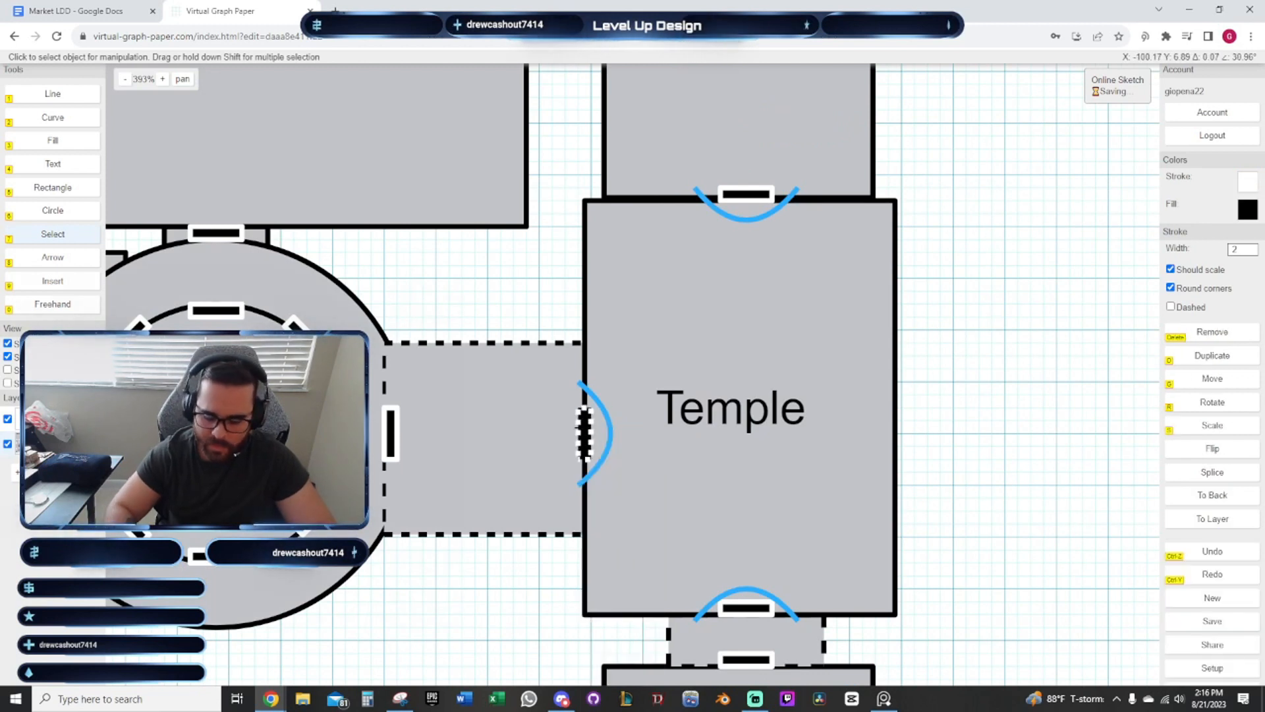
key(Delete)
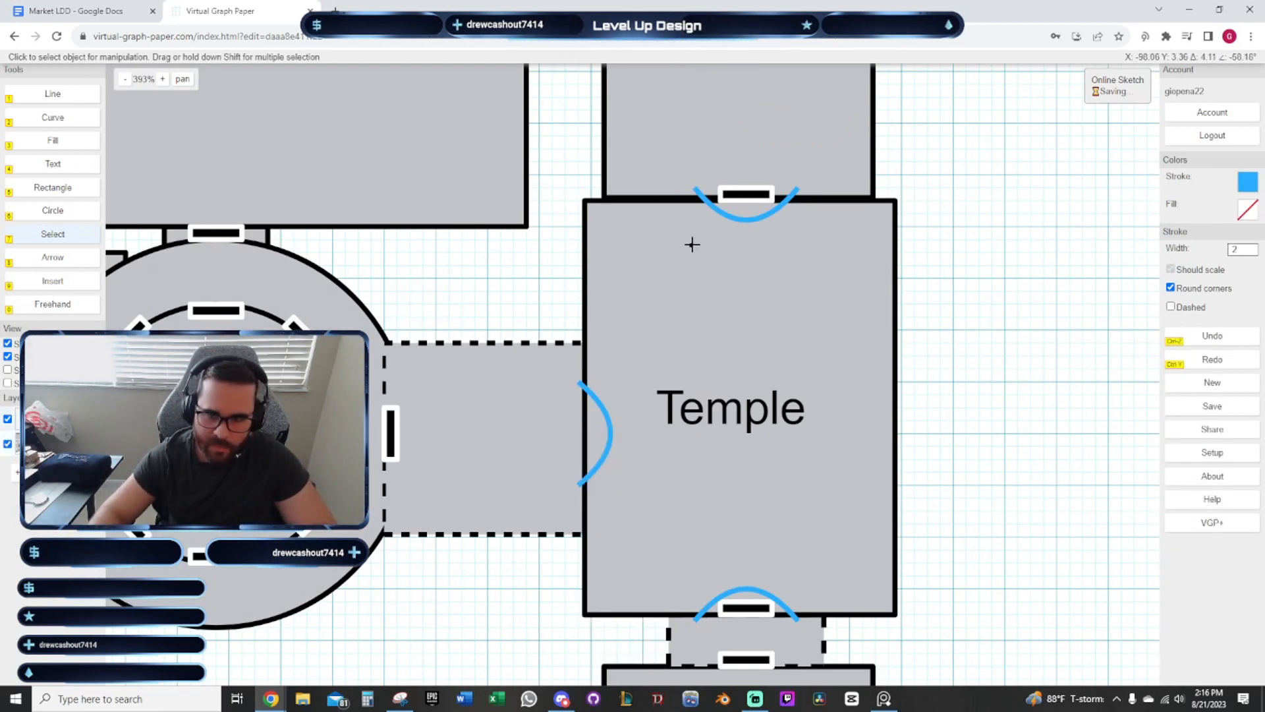
Duplicate the Temple's southern door marker, rotate the copy 90°, and center it on the Temple's western wall inside the blue arch
scroll(747, 436, down, 2)
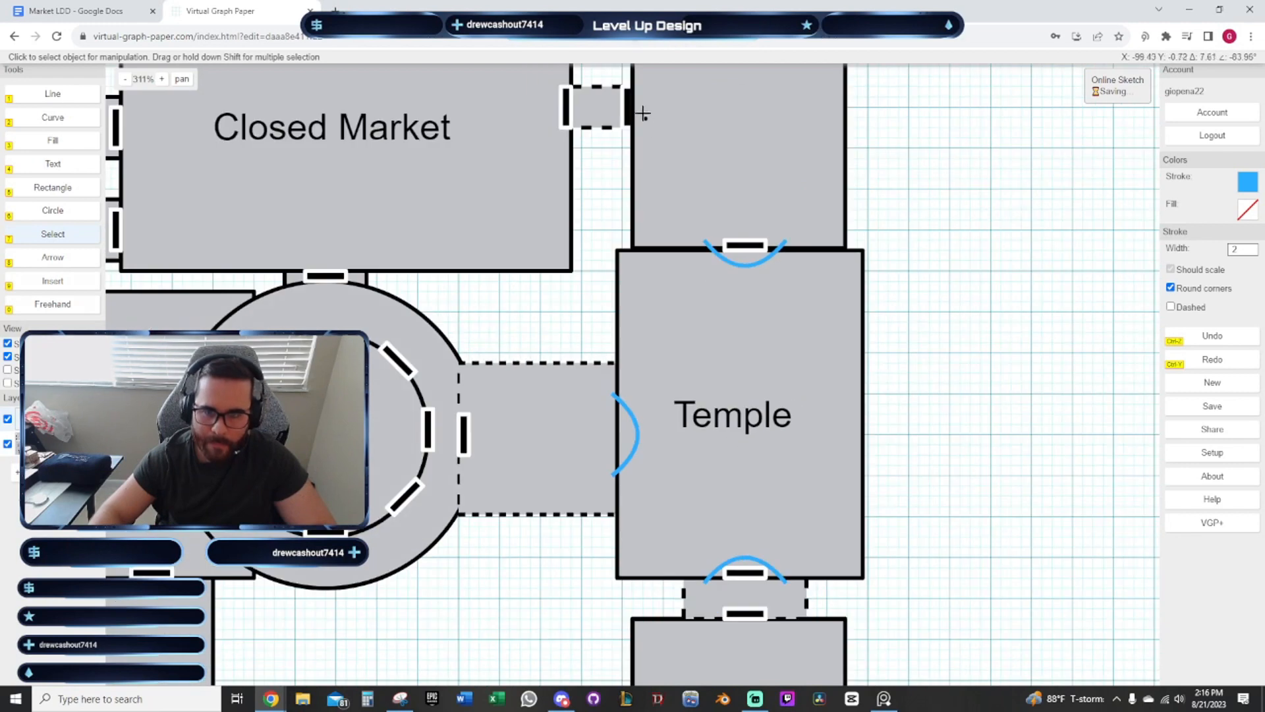
drag(622, 144, 688, 159)
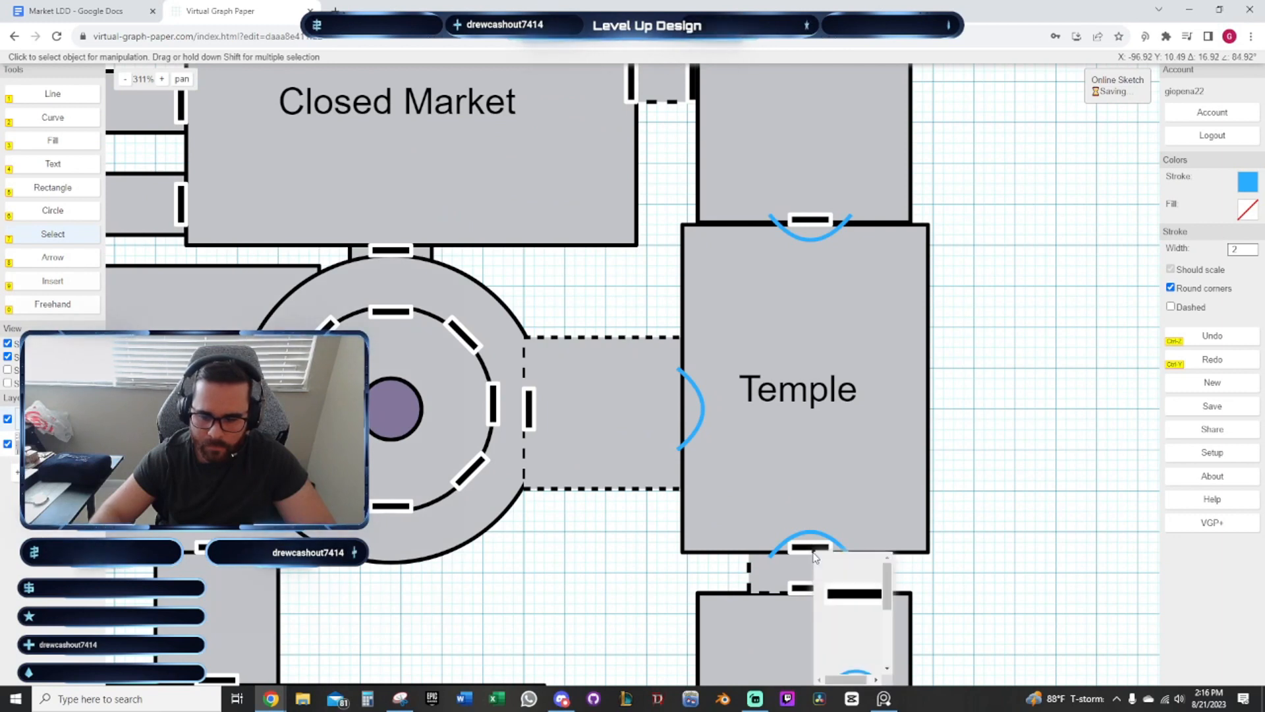
click(815, 544)
scroll(816, 543, up, 3)
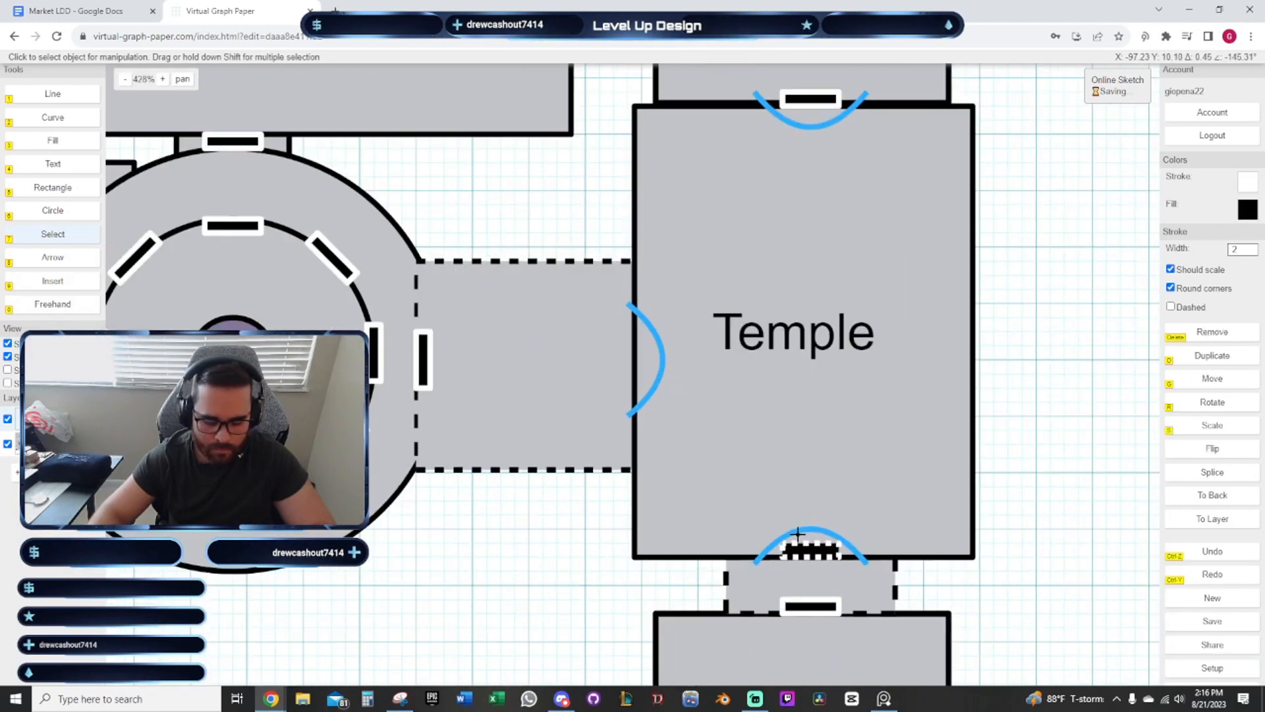
key(d)
key(r)
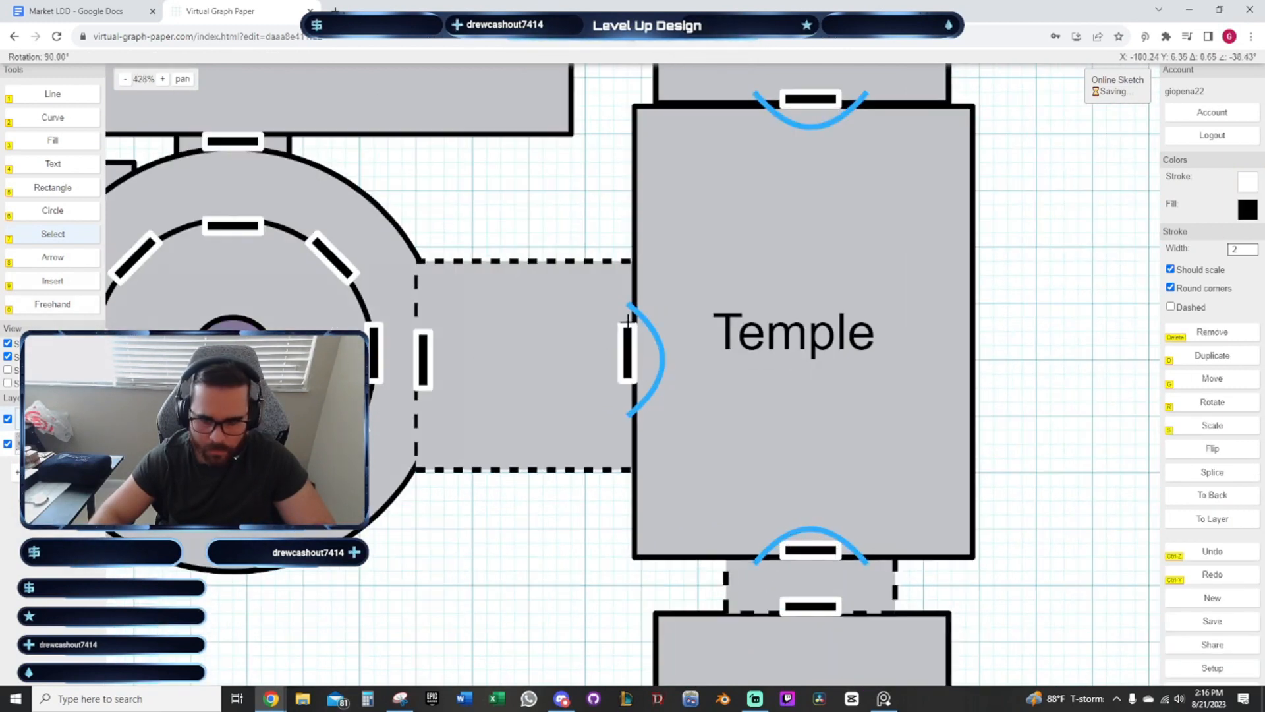
click(631, 318)
scroll(634, 341, up, 3)
key(g)
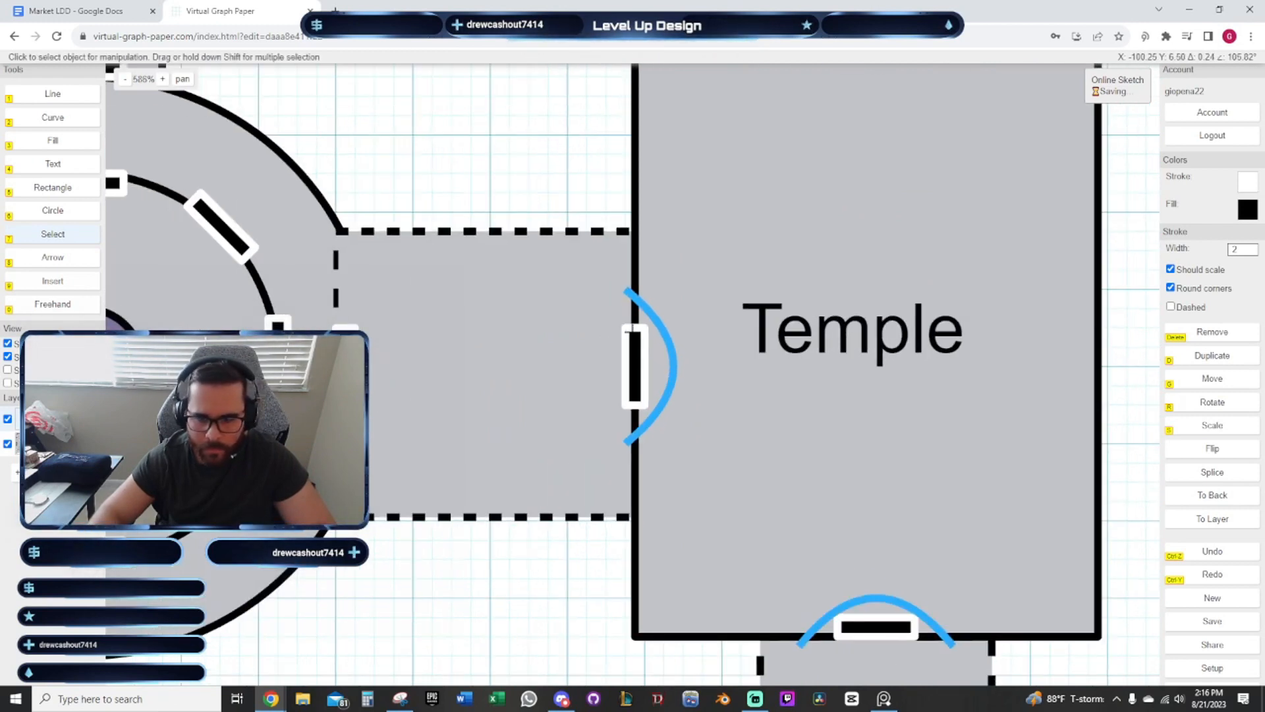
Examine the rooms and corridors across the whole map for missing door markers
scroll(612, 399, down, 5)
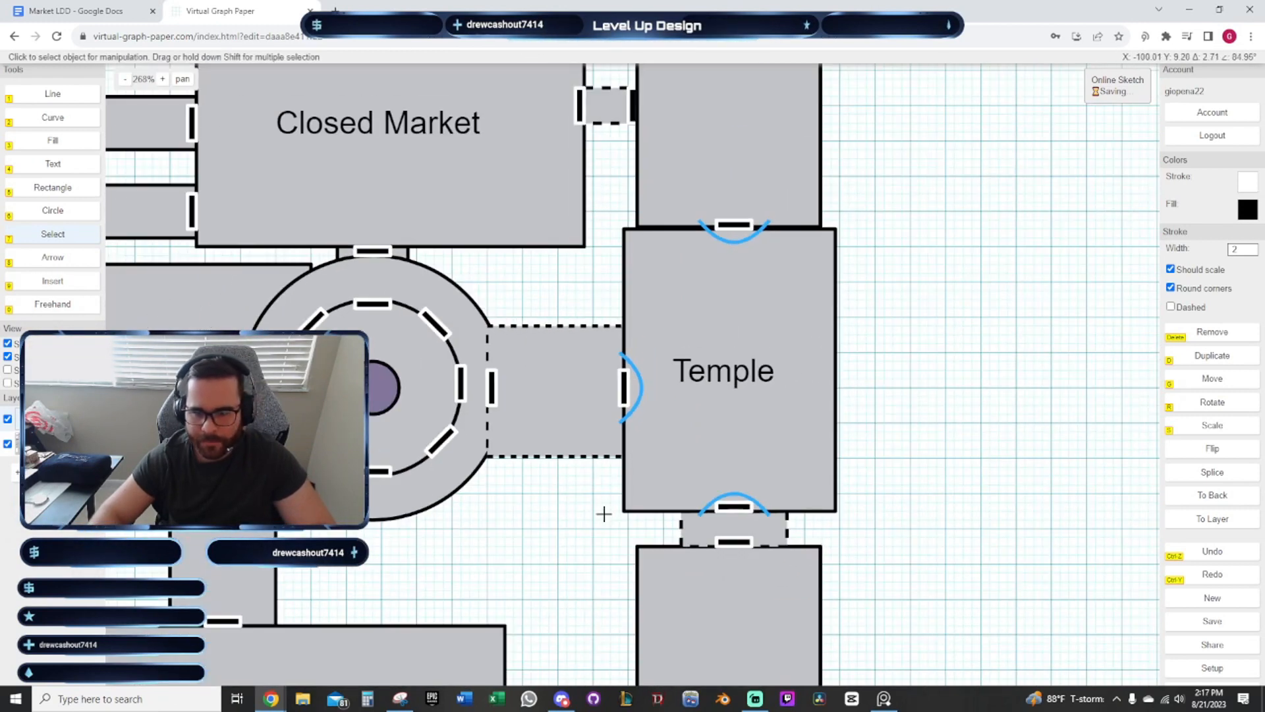
drag(762, 460, 745, 508)
drag(665, 319, 692, 565)
drag(542, 504, 680, 373)
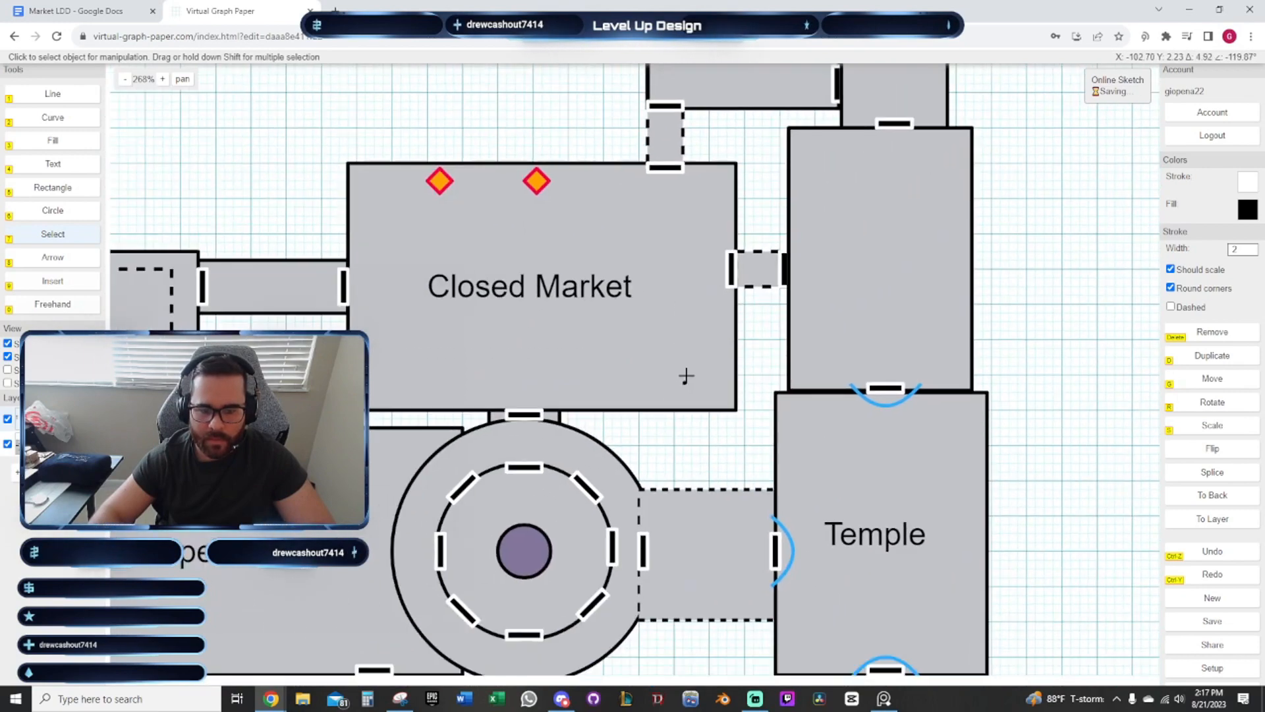
scroll(681, 373, down, 2)
drag(680, 438, 668, 313)
drag(651, 473, 750, 159)
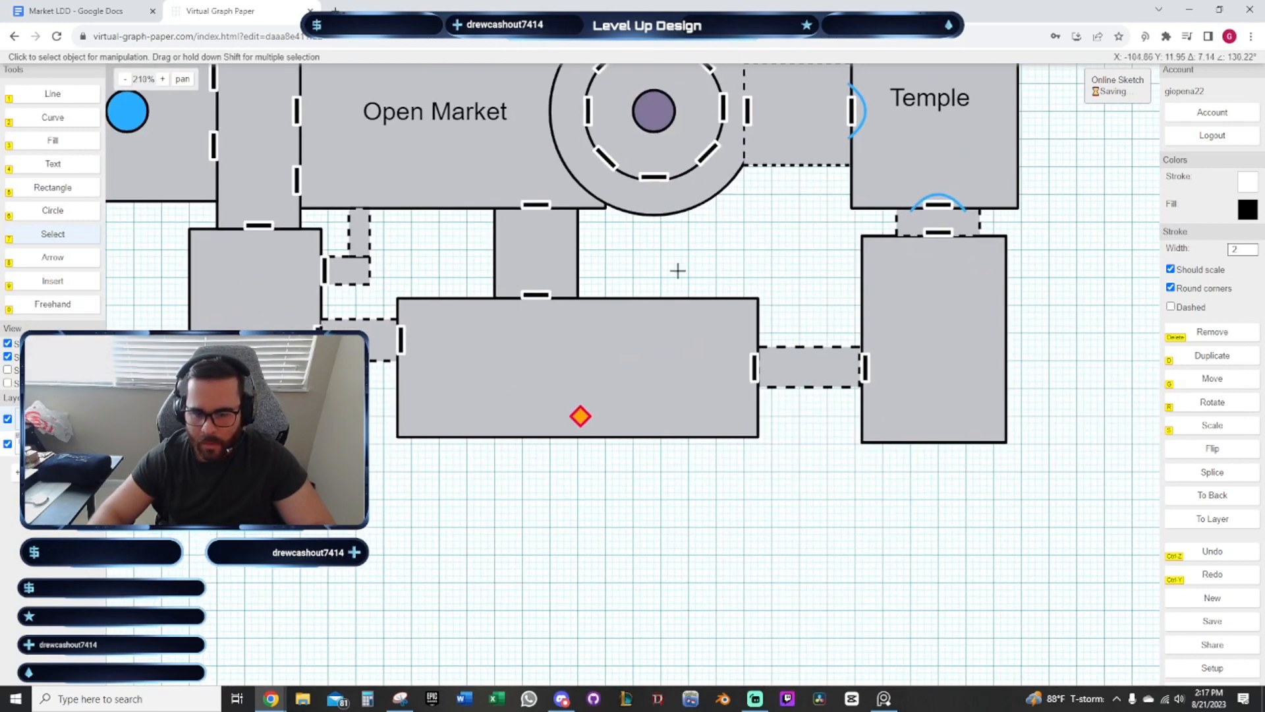
drag(678, 271, 720, 472)
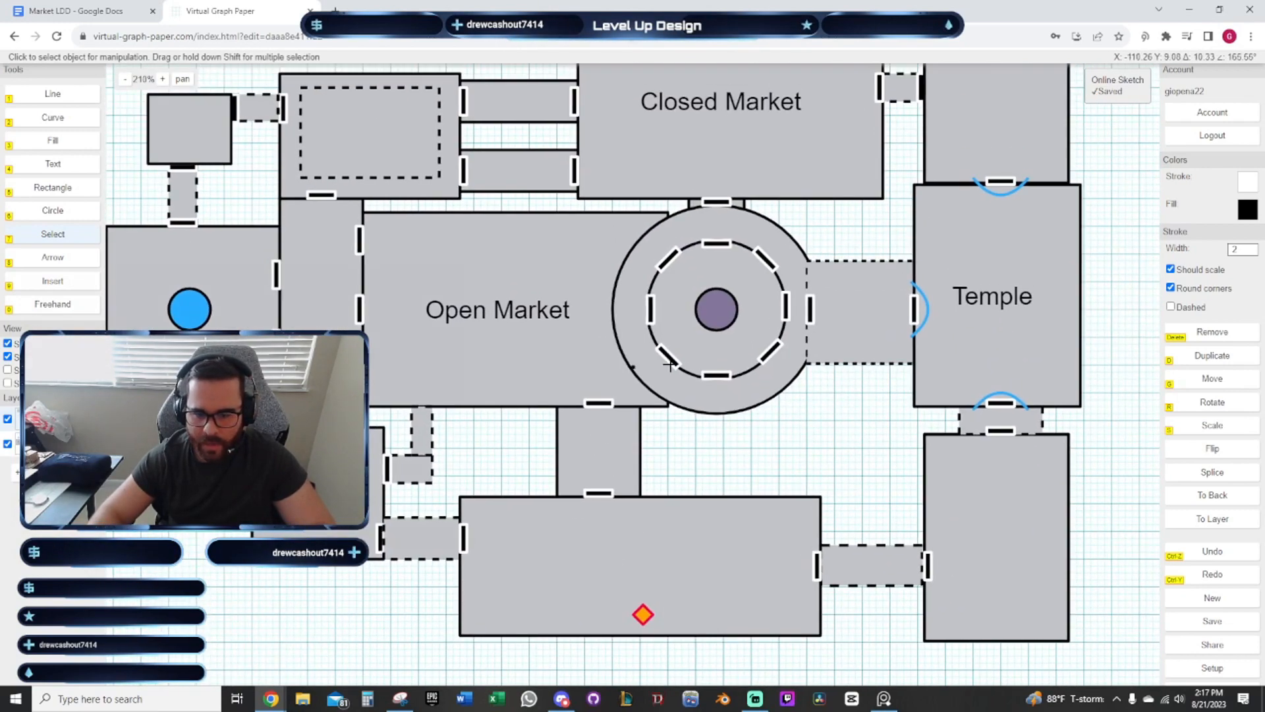
drag(491, 259, 569, 325)
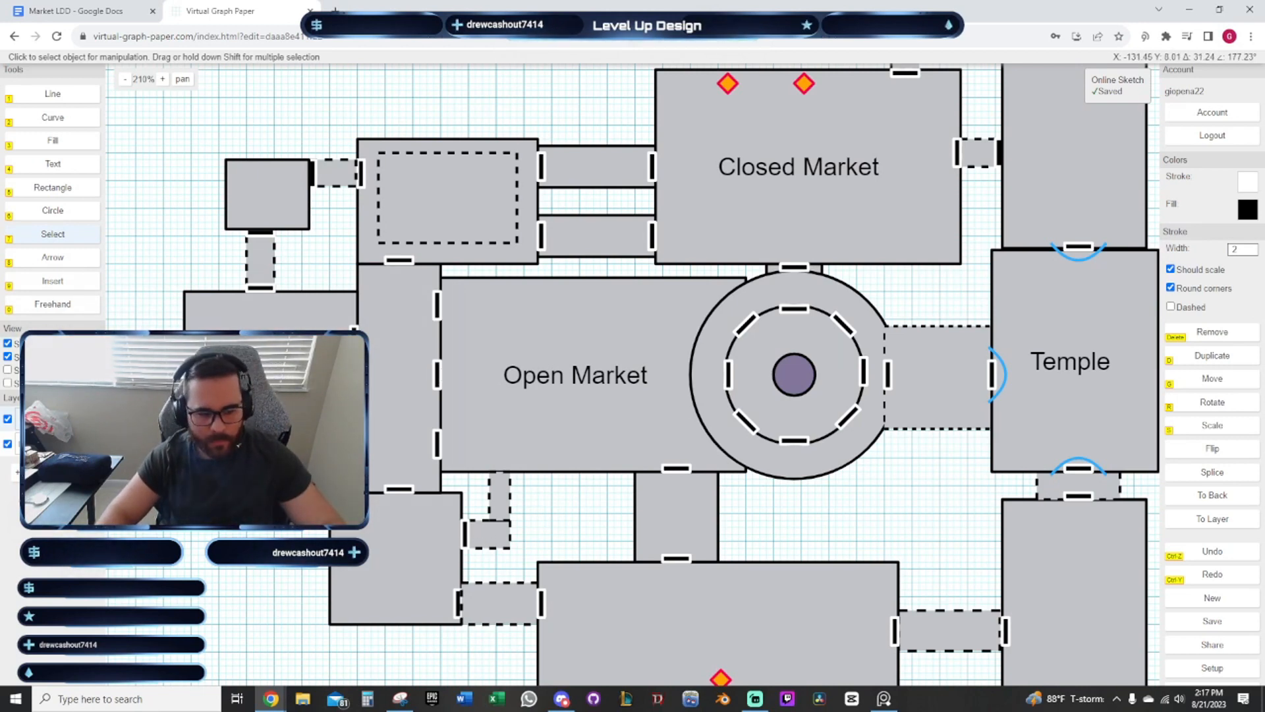
Duplicate the small horizontal dashed corridor piece south of the Open Market inside the market, beside each of its three western door markers
click(495, 541)
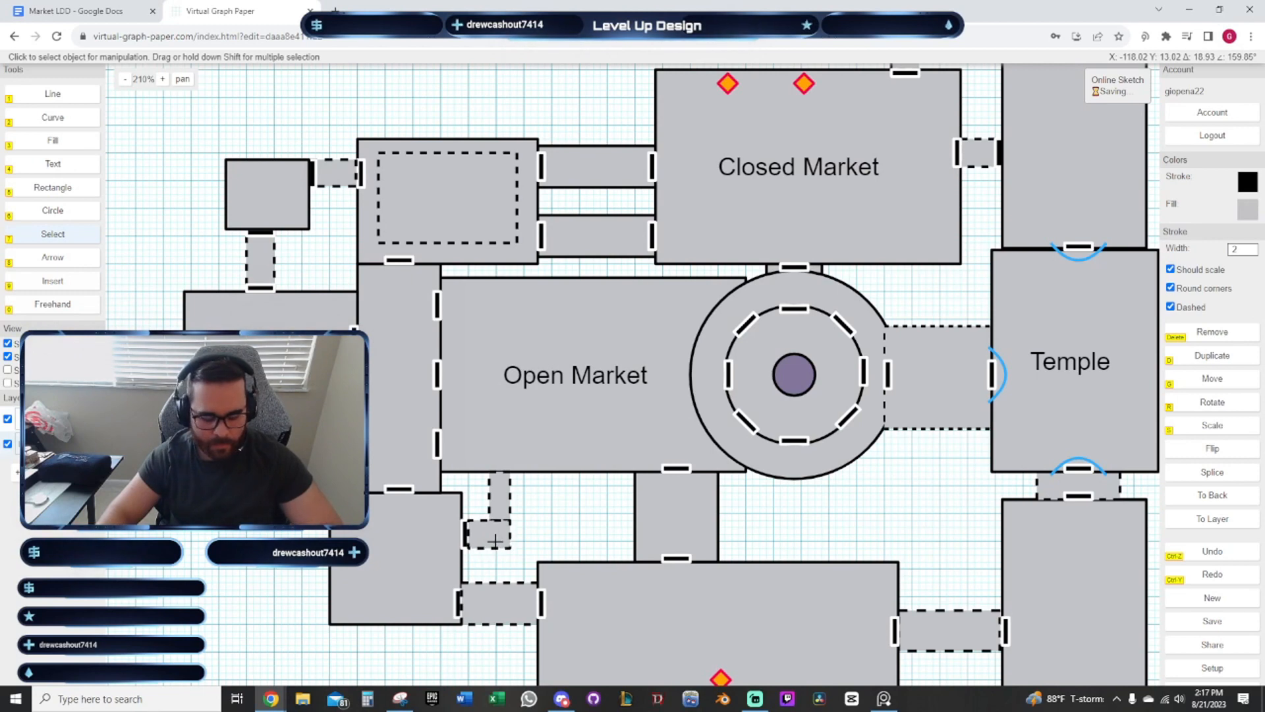
scroll(494, 541, up, 1)
key(d)
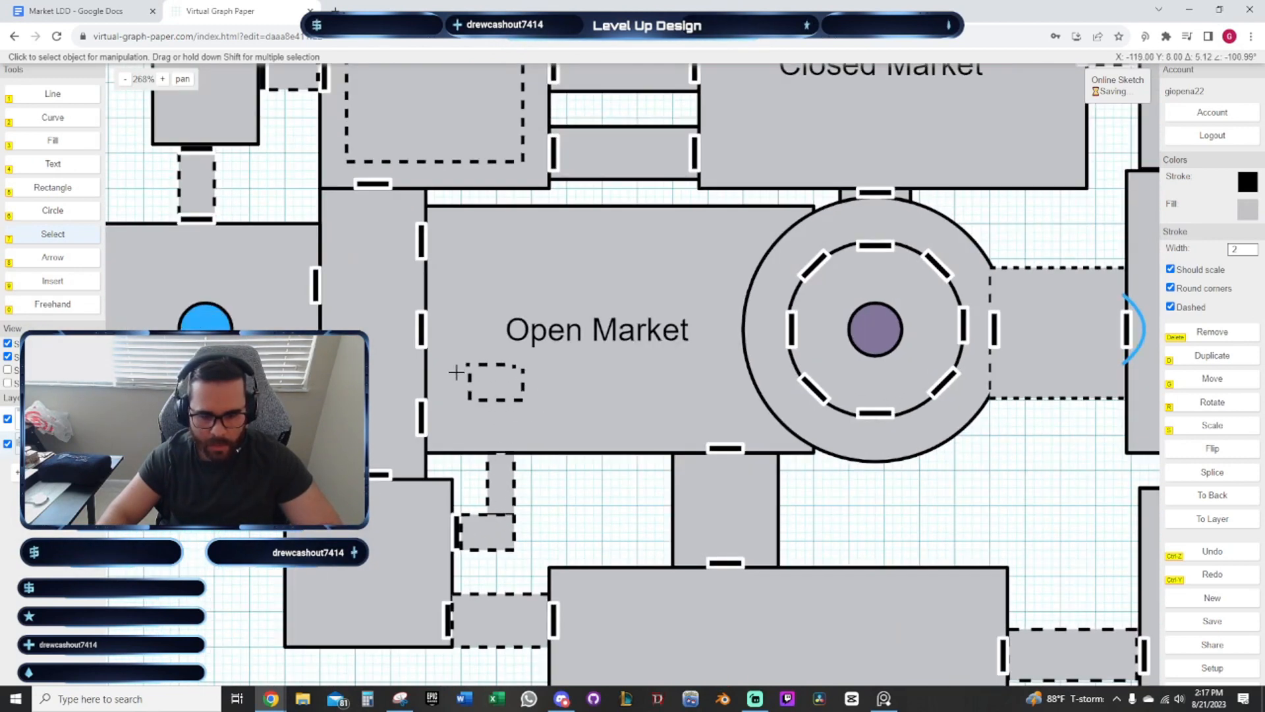
key(d)
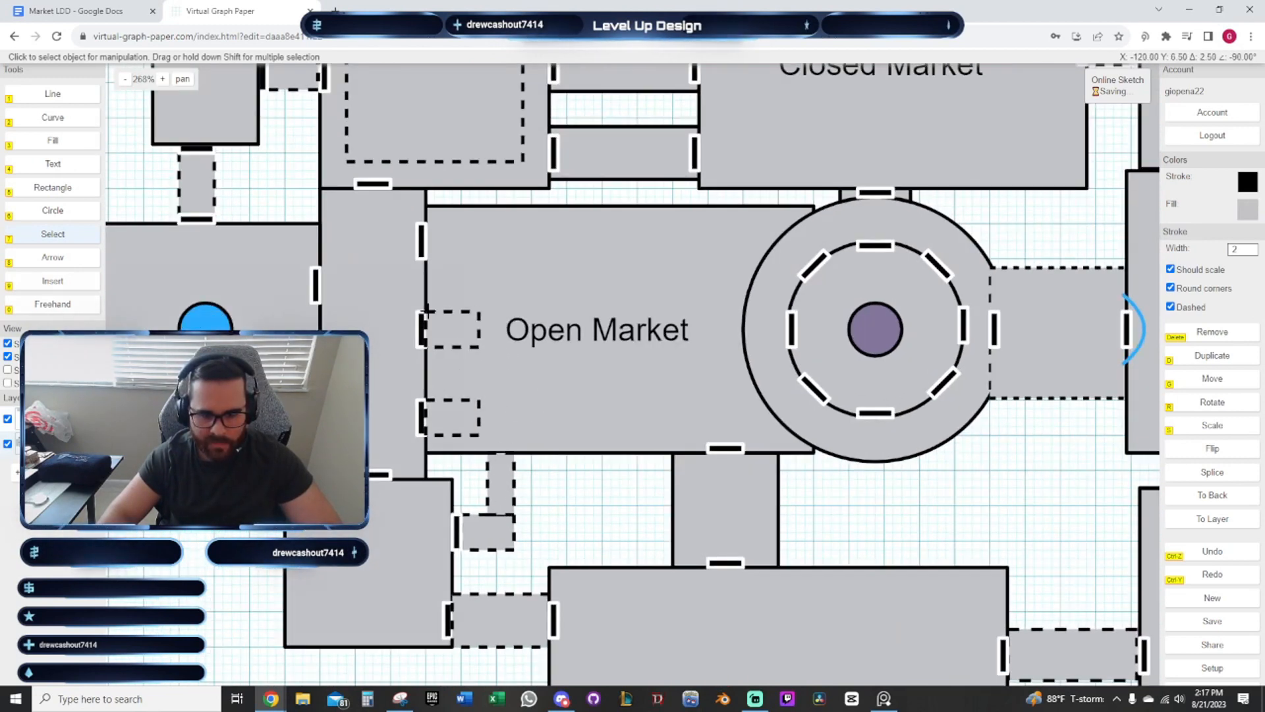
click(427, 311)
key(d)
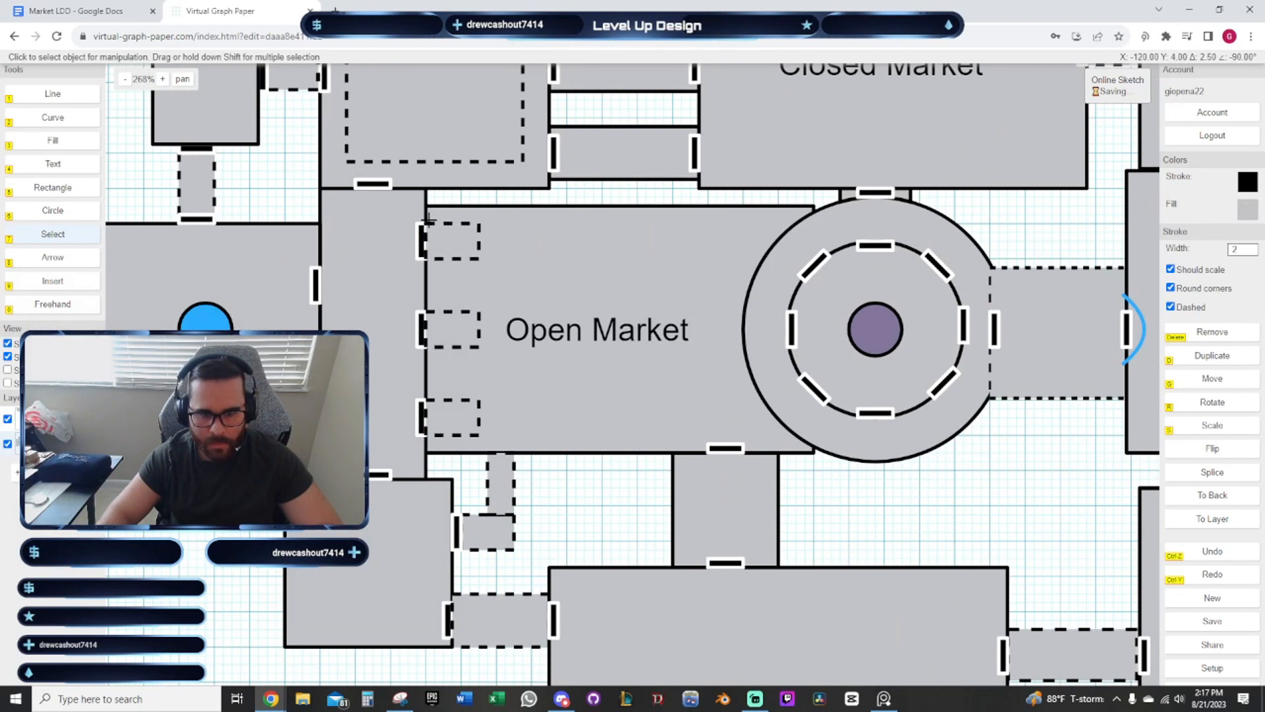
Place two more copies of the small dashed rectangle inside the blue-circle room, beside its two eastern door markers
drag(286, 249, 573, 338)
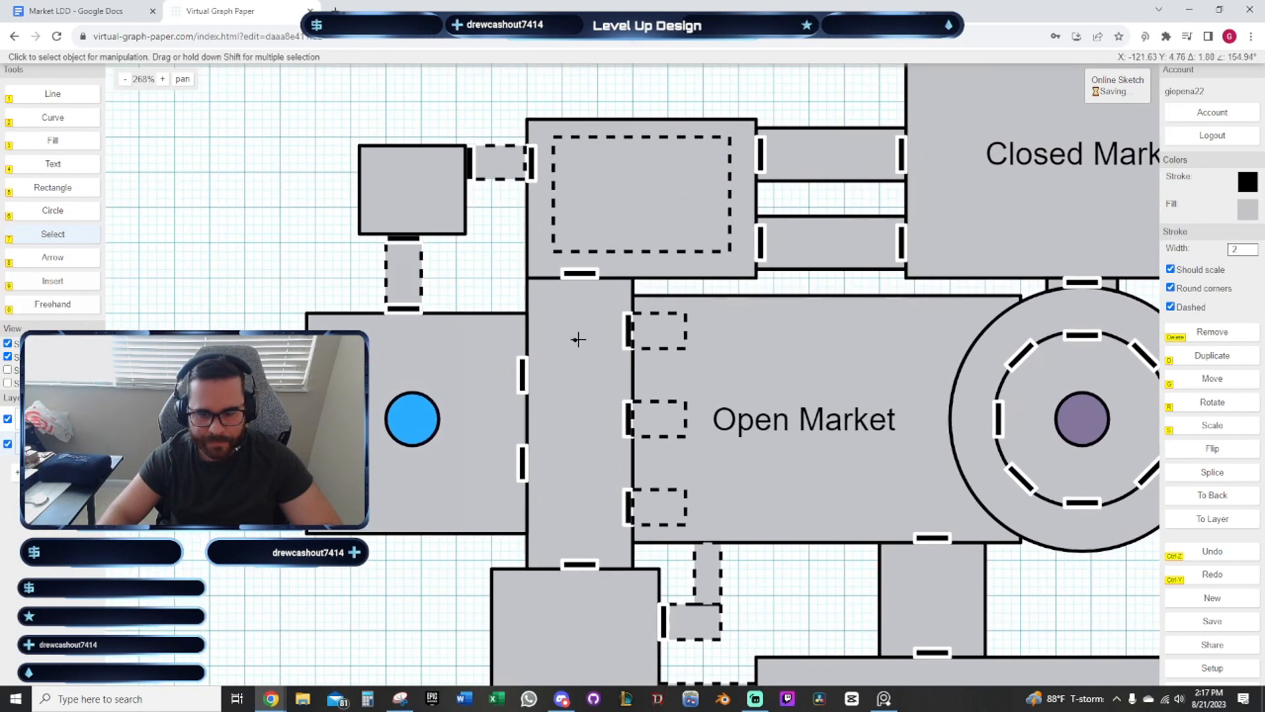
key(d)
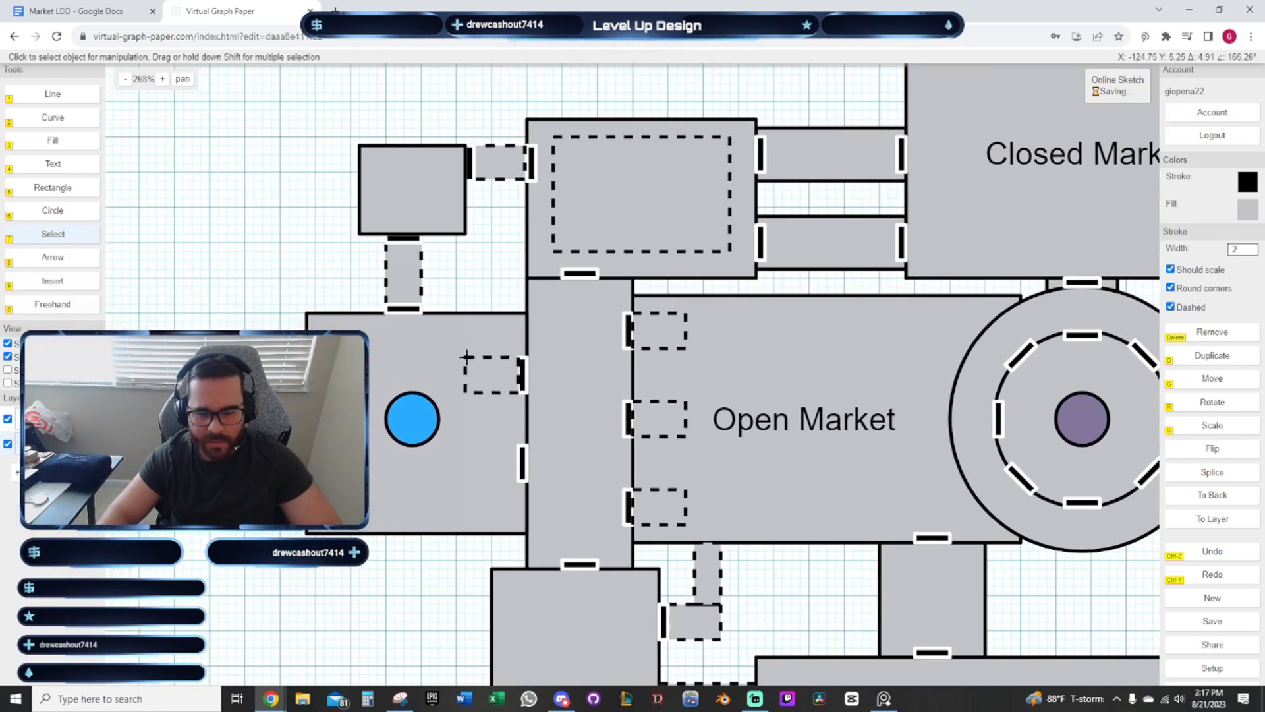
click(466, 356)
key(d)
click(484, 277)
Hide and reshow the first layer to check its shapes, and review the overall map layout
scroll(483, 277, down, 4)
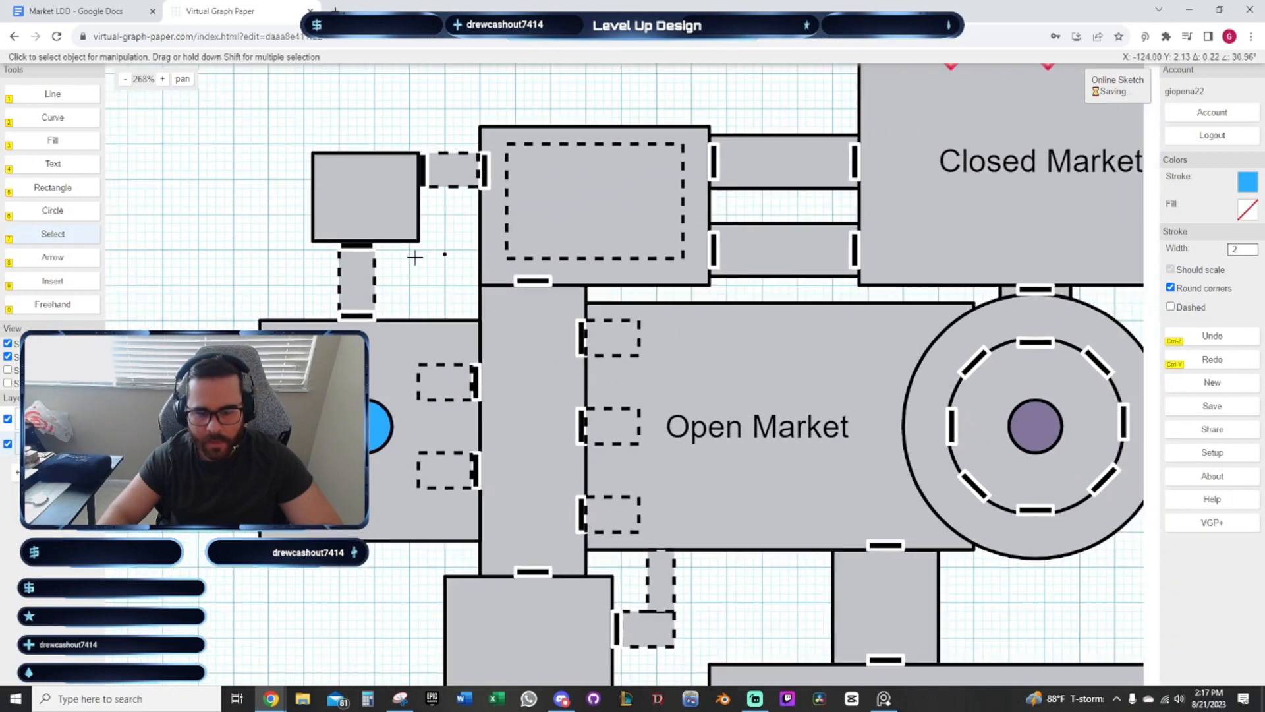
drag(894, 527, 821, 551)
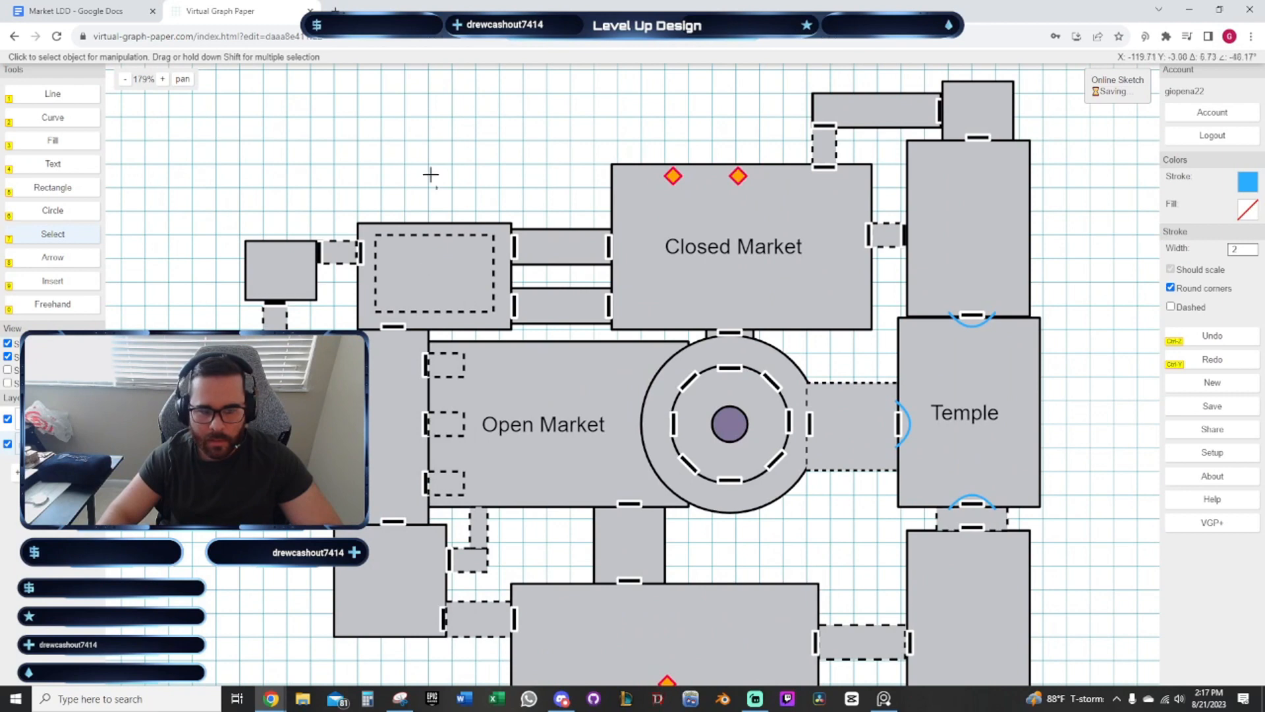
click(8, 419)
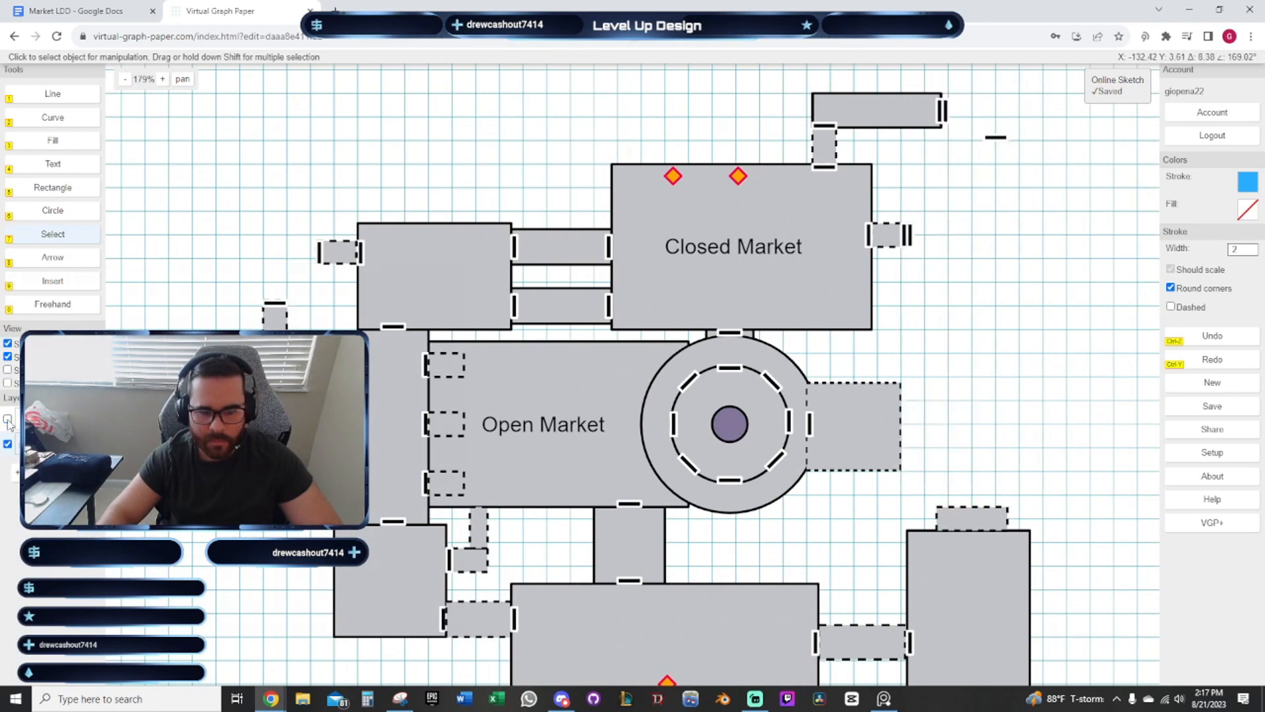
click(8, 419)
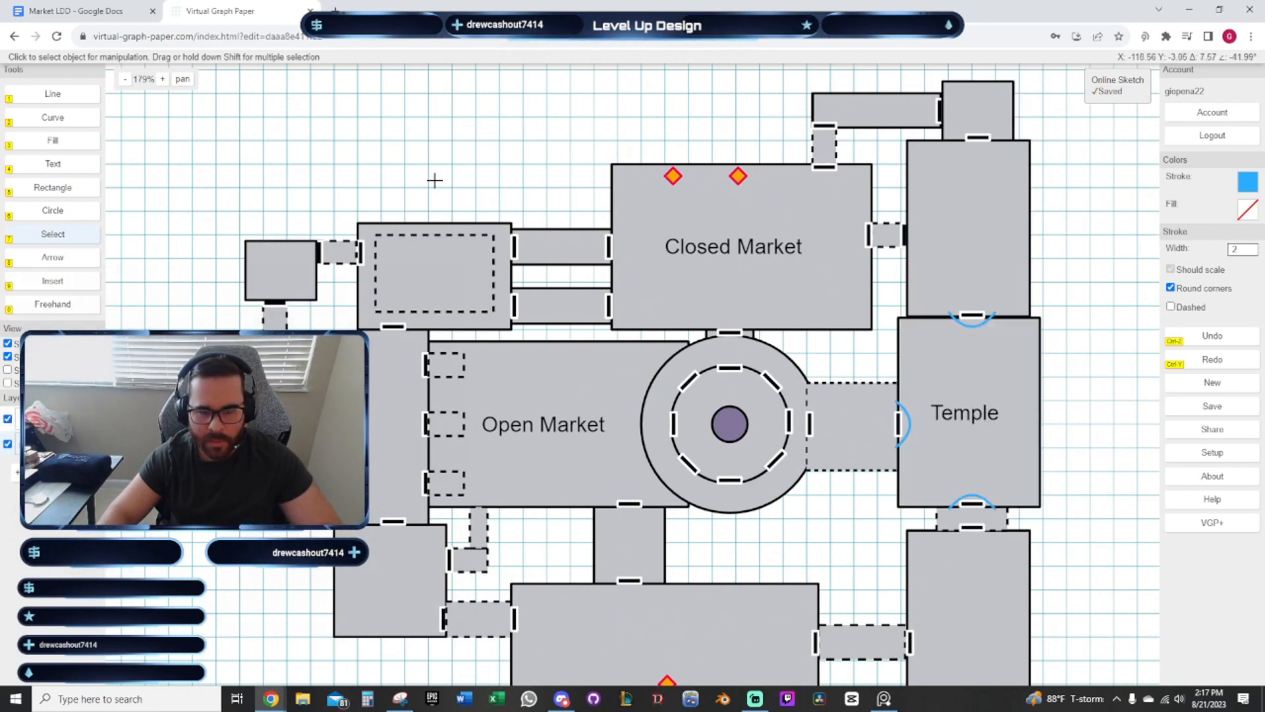
drag(572, 148, 431, 131)
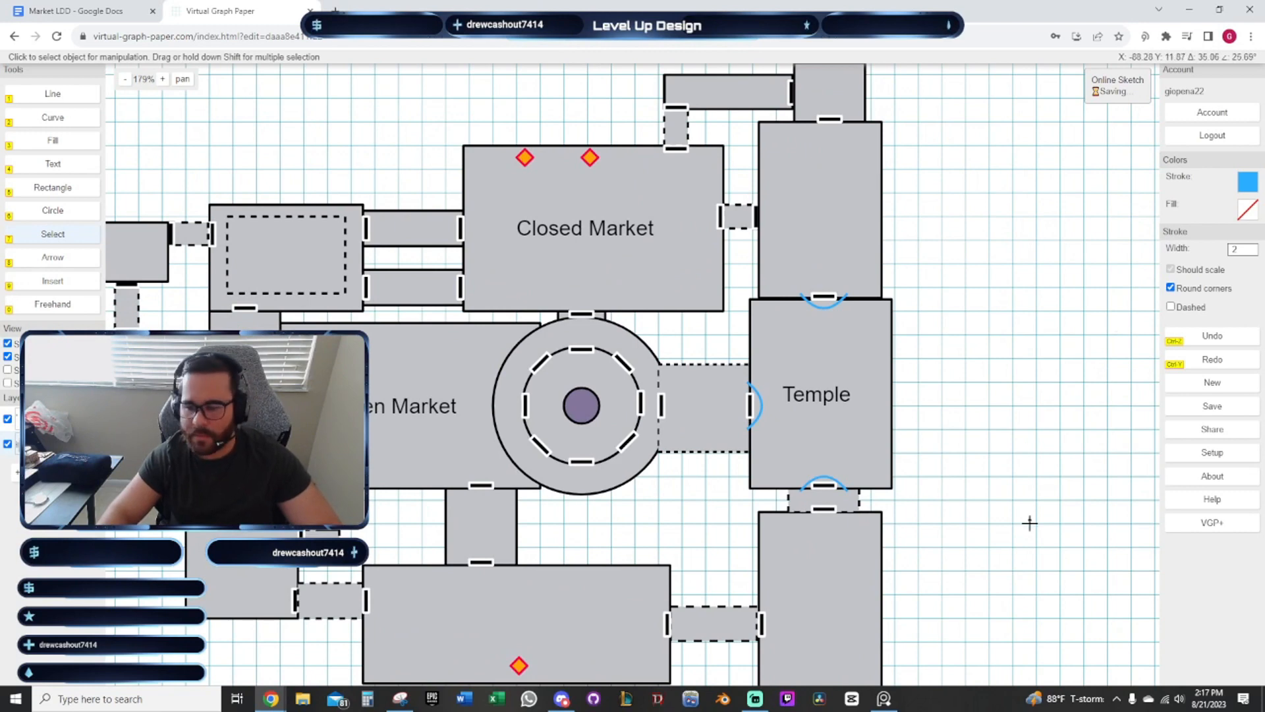
drag(1029, 523, 1024, 464)
drag(661, 497, 844, 537)
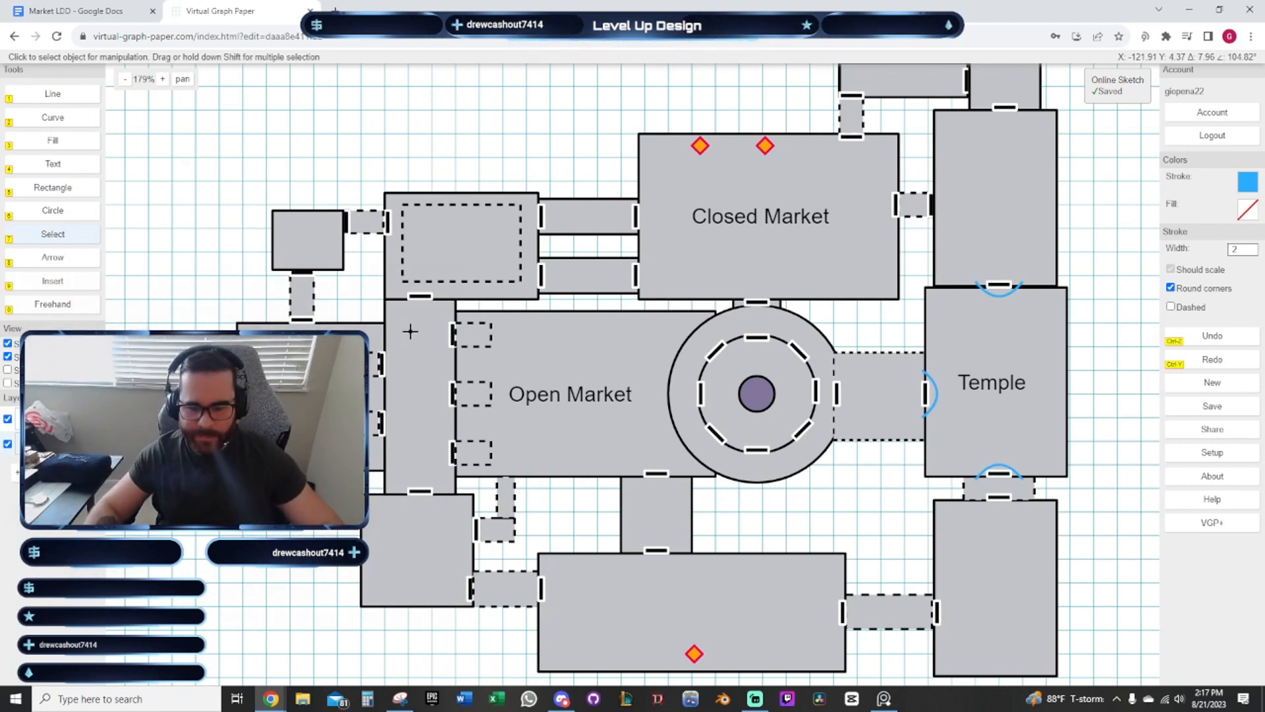
drag(853, 313, 816, 325)
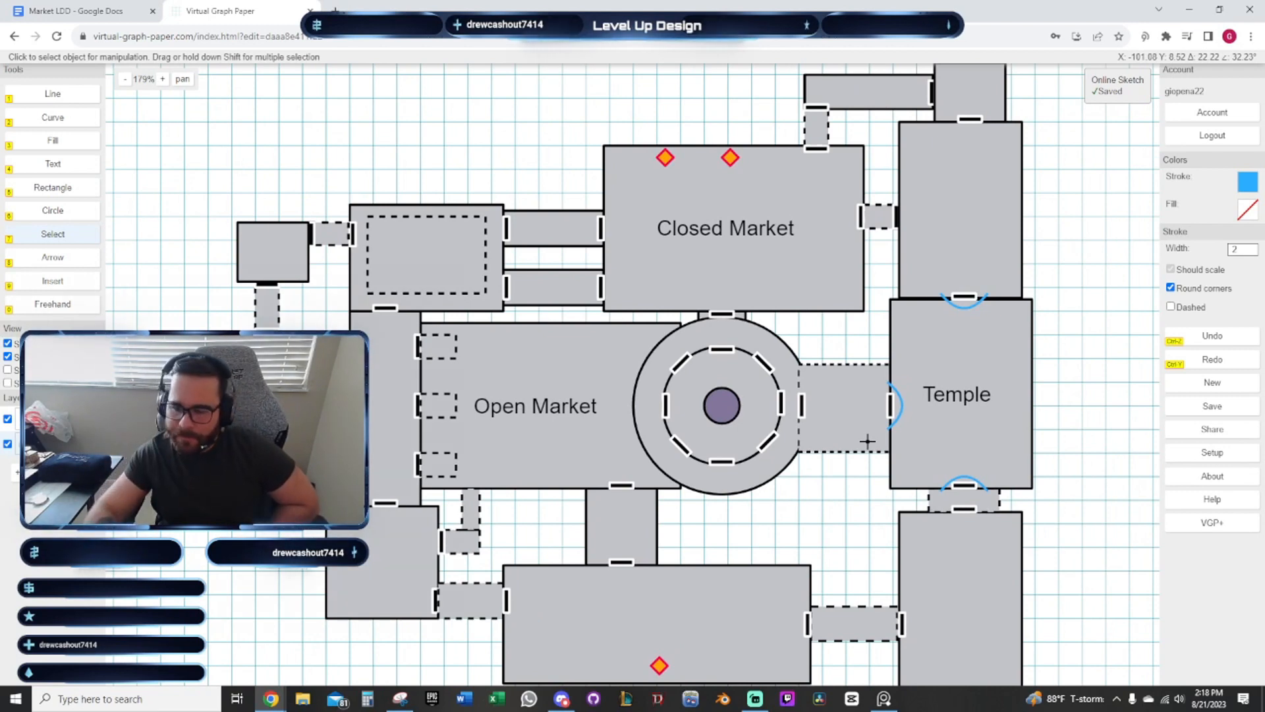
Draw a narrow vertical rectangle, about 1 by 3.75 grid units, below the south wall of the blue-circle room
drag(1114, 482, 1048, 376)
drag(1000, 70, 971, 234)
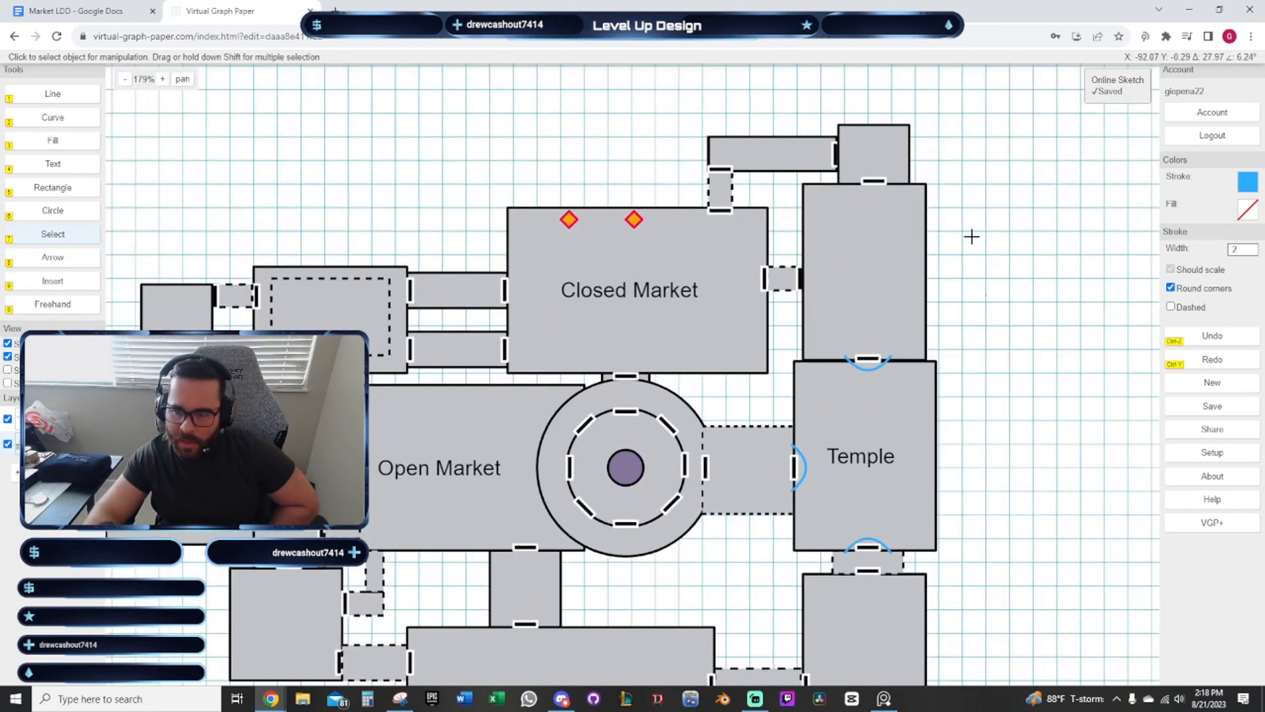
drag(945, 505, 1146, 369)
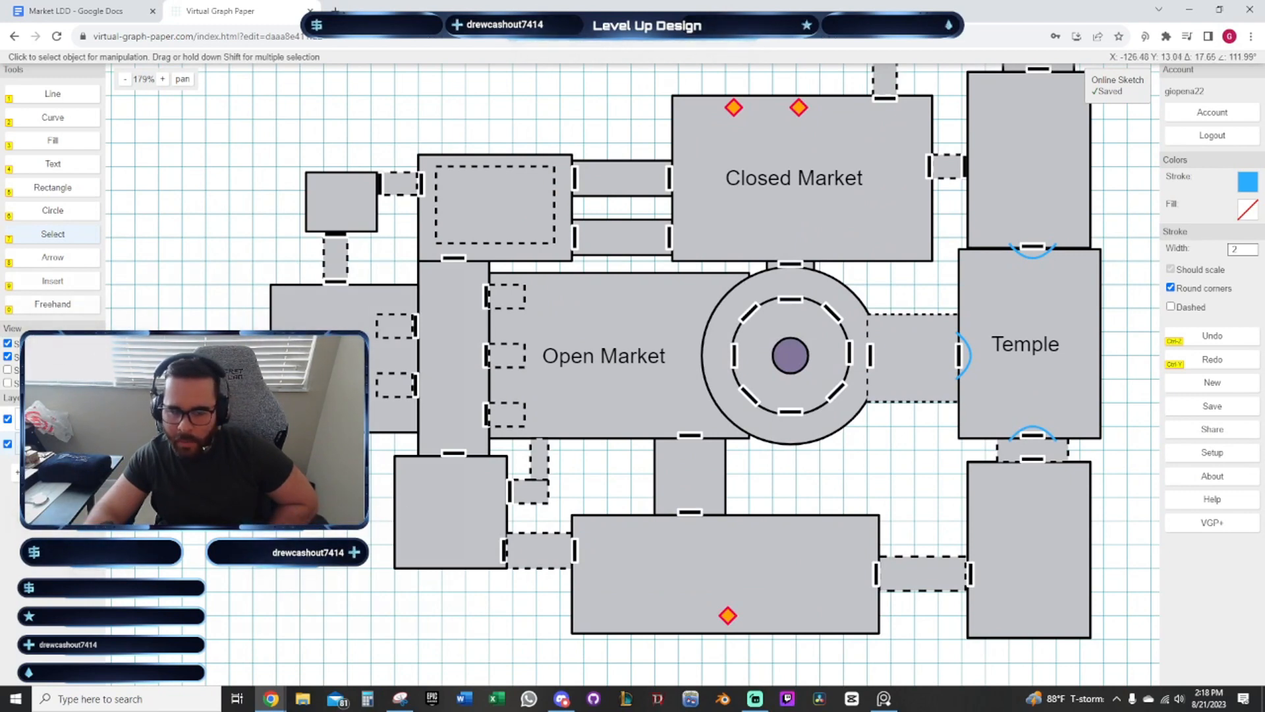
drag(335, 495, 394, 534)
scroll(406, 524, up, 3)
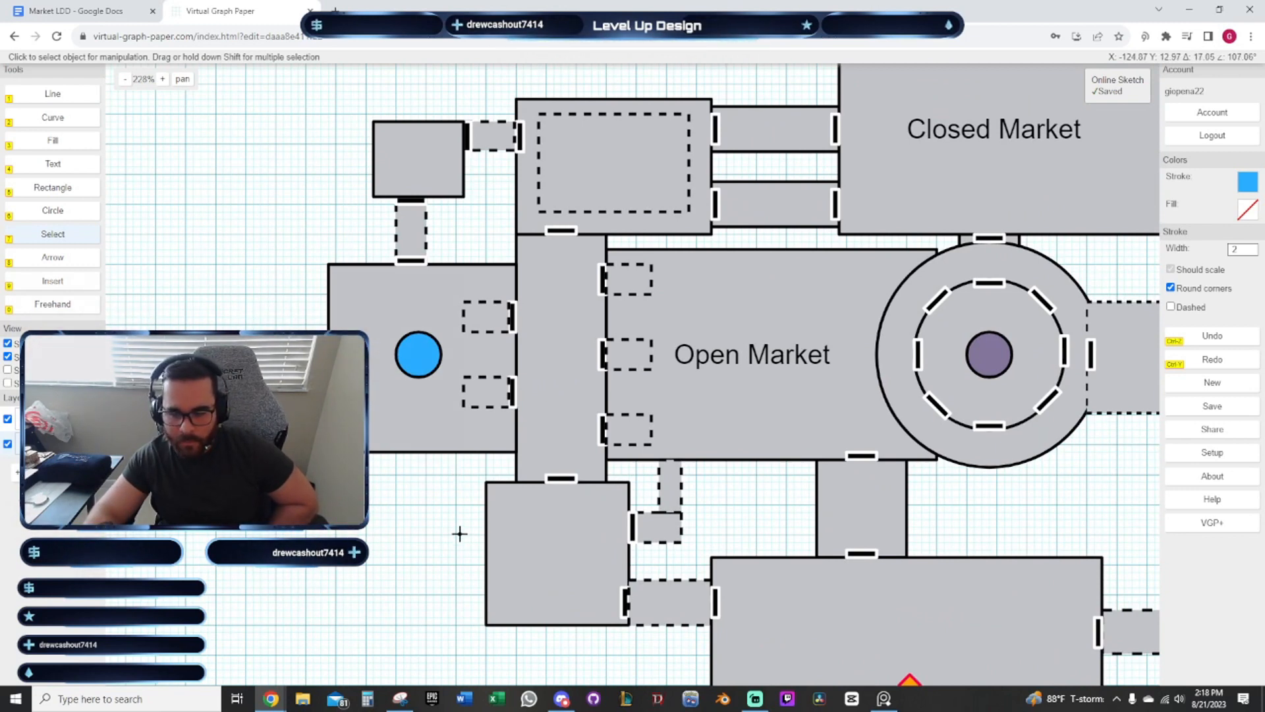
drag(452, 485, 542, 491)
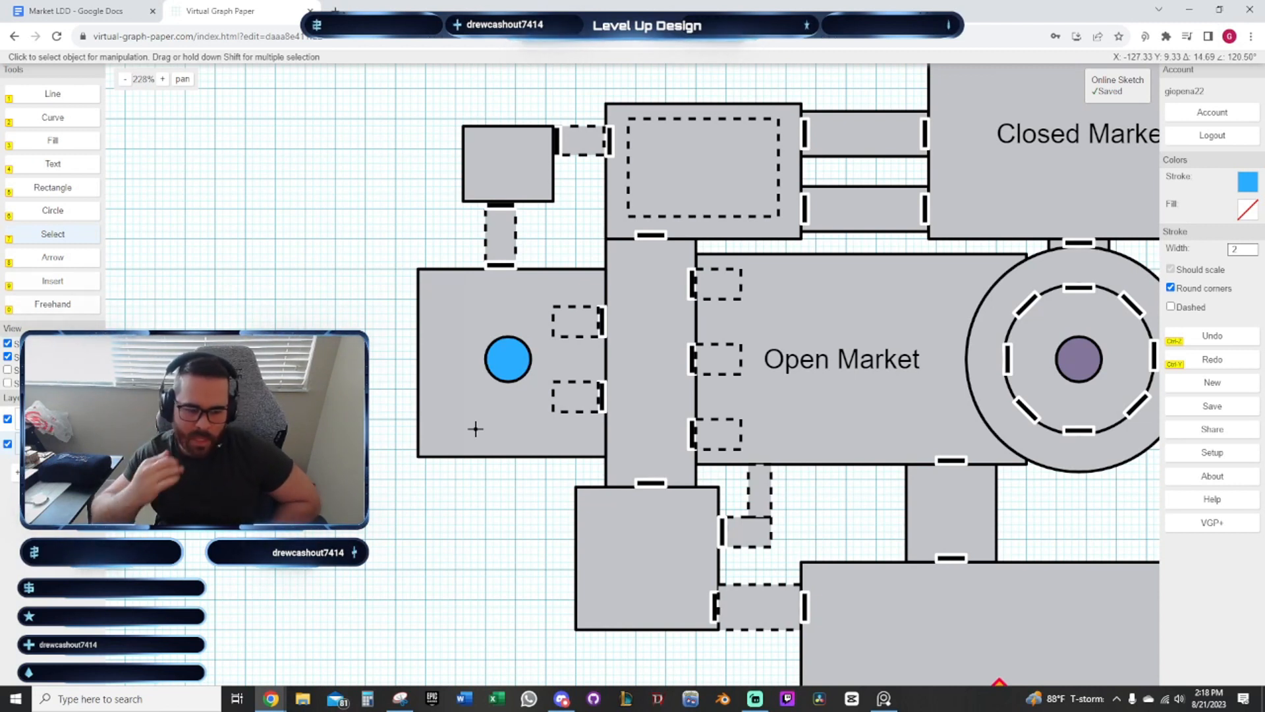
click(41, 191)
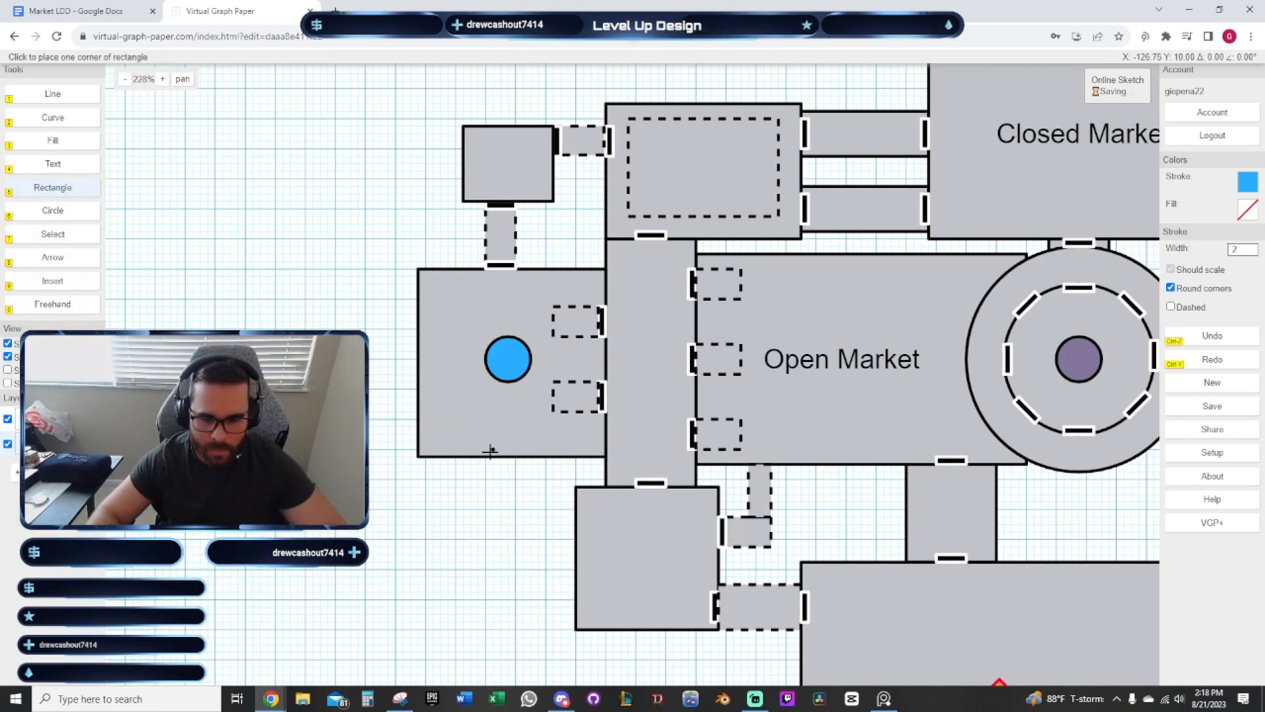
scroll(491, 438, up, 2)
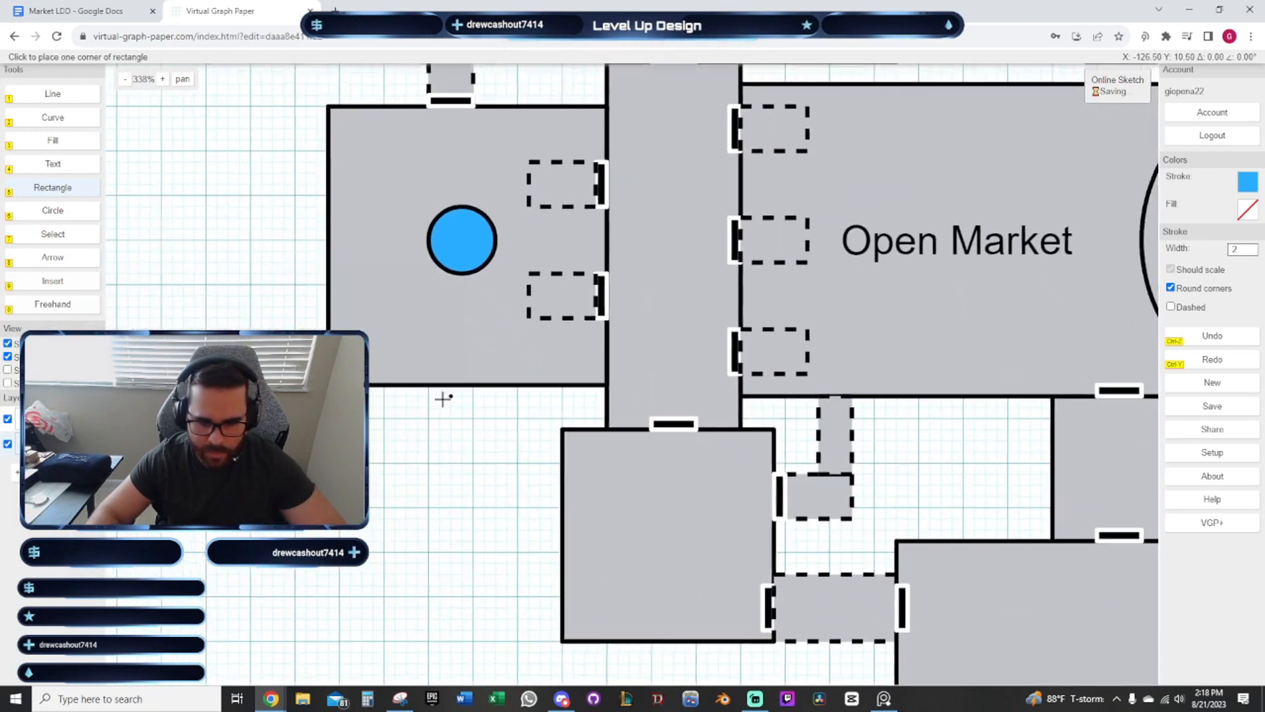
drag(442, 399, 439, 396)
click(423, 383)
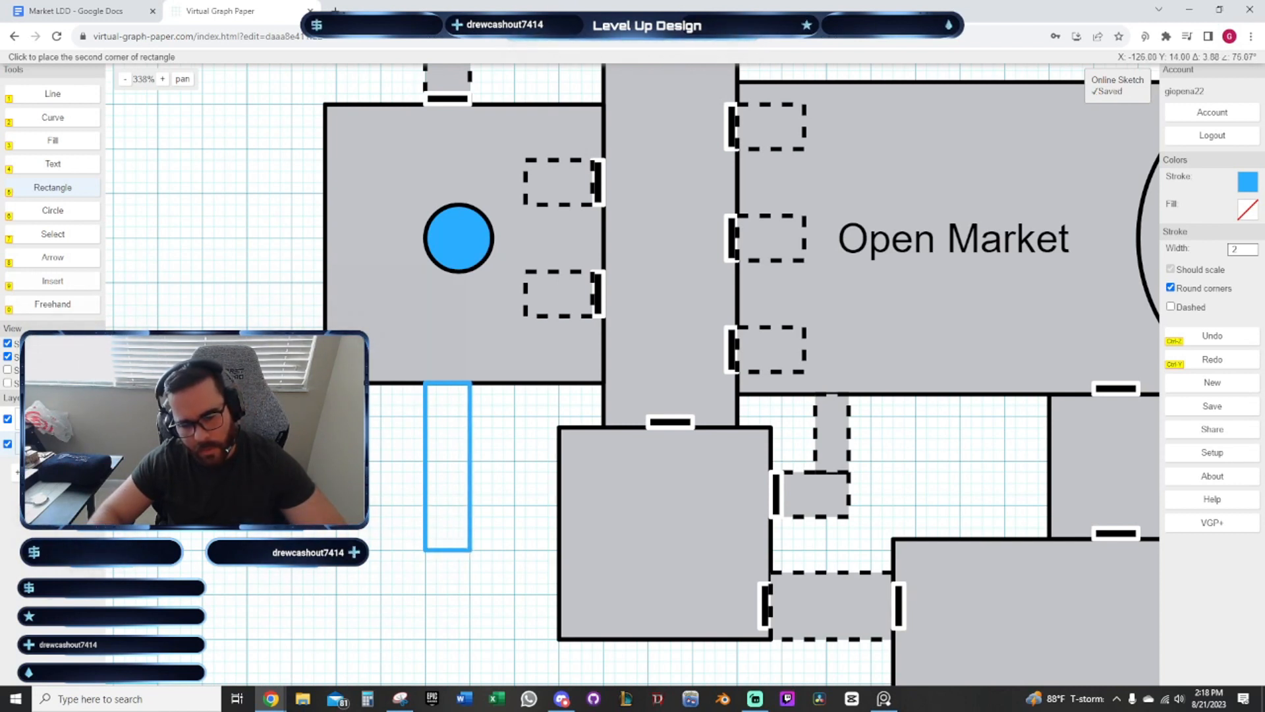
click(471, 550)
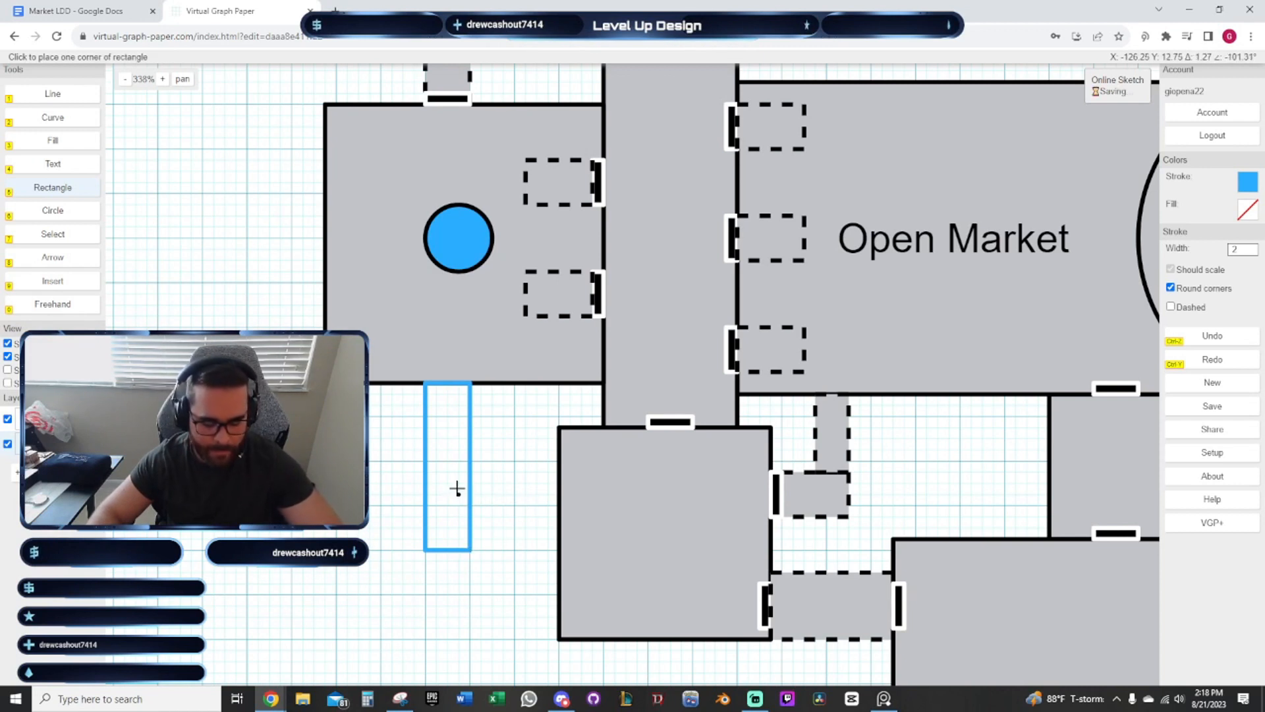
Rotate the narrow rectangle 45° and move it to bridge the blue-circle room's south wall and the square room to its southeast
key(7)
click(443, 457)
key(r)
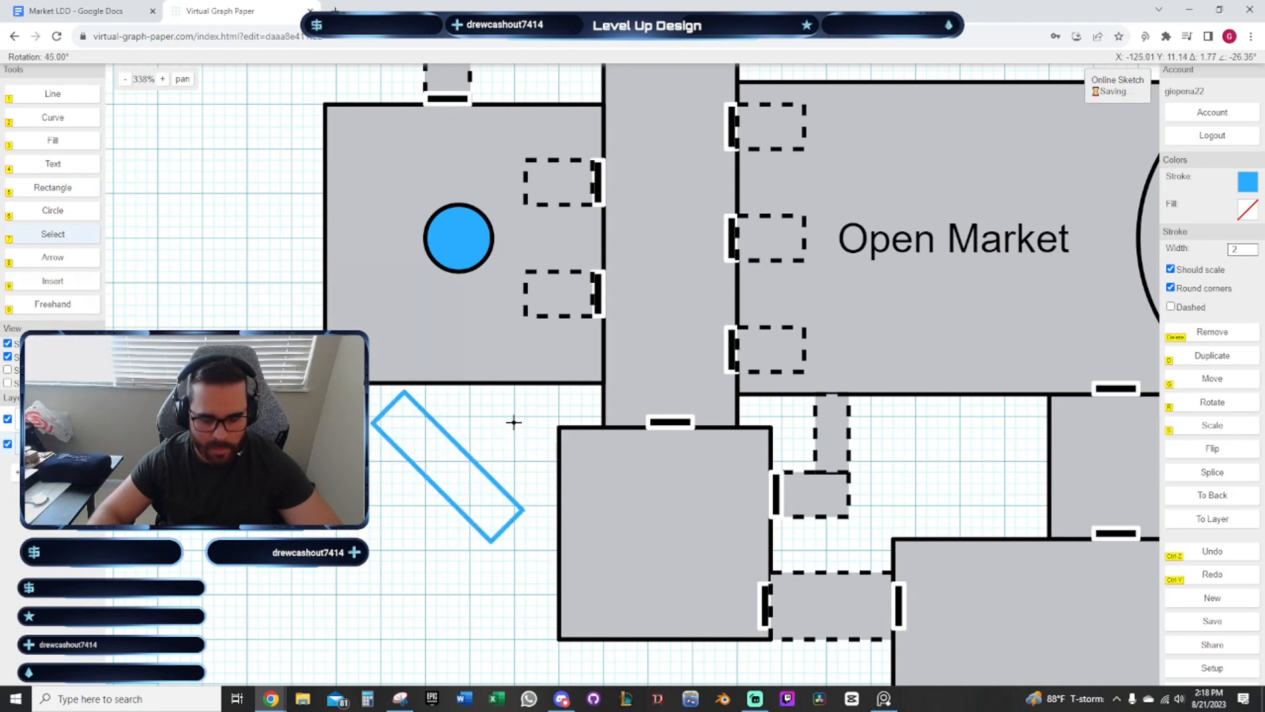
click(511, 420)
key(g)
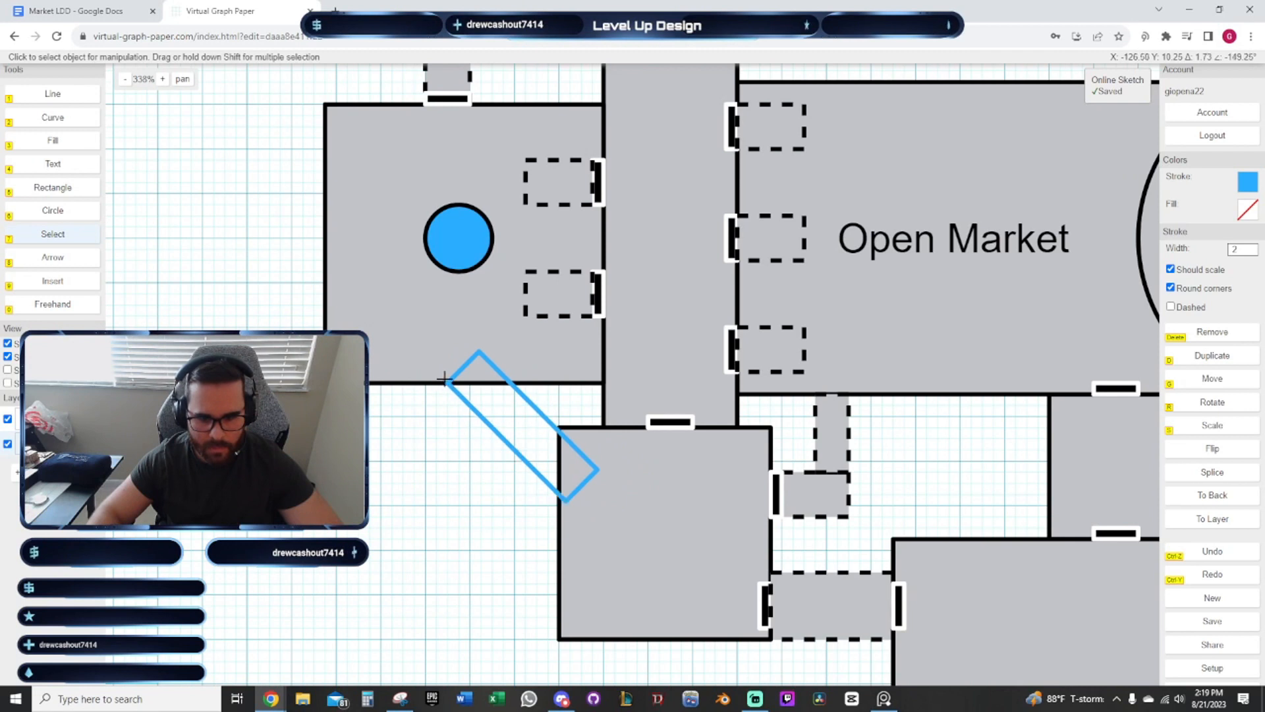
click(444, 378)
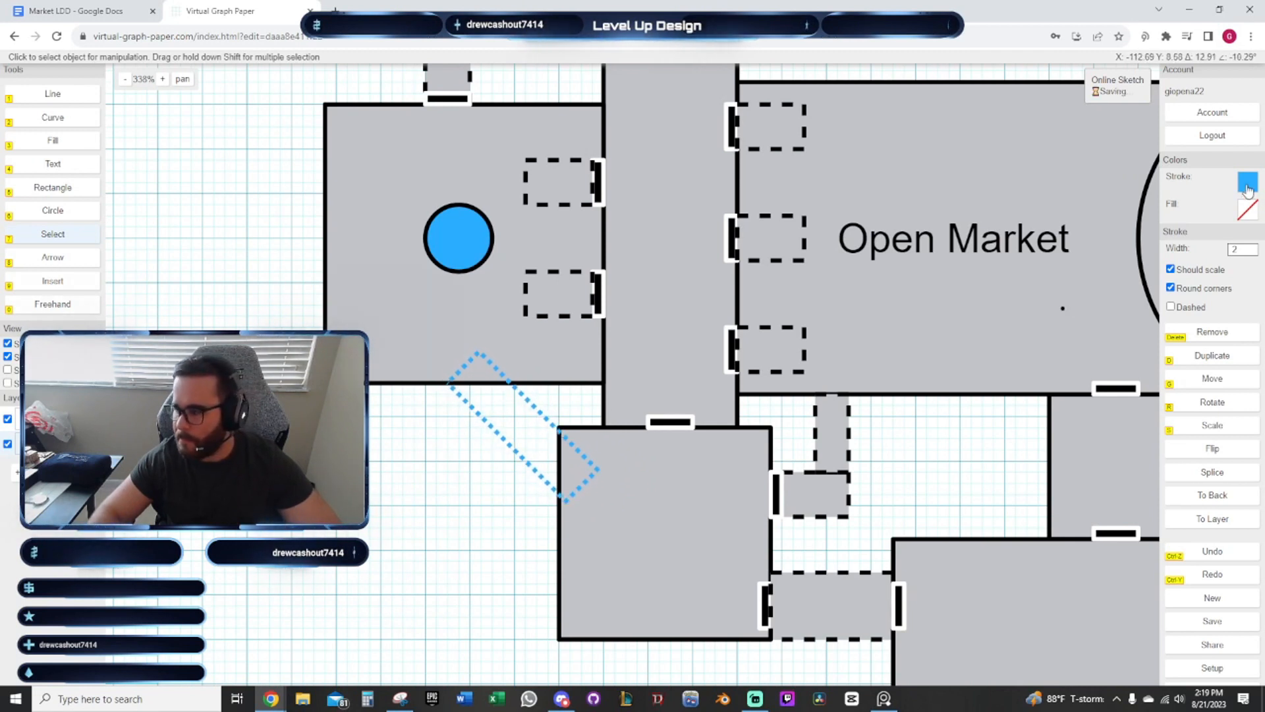
Give the diagonal corridor a black dashed outline and the light grey fill #C2C3C7
click(1247, 184)
click(1106, 197)
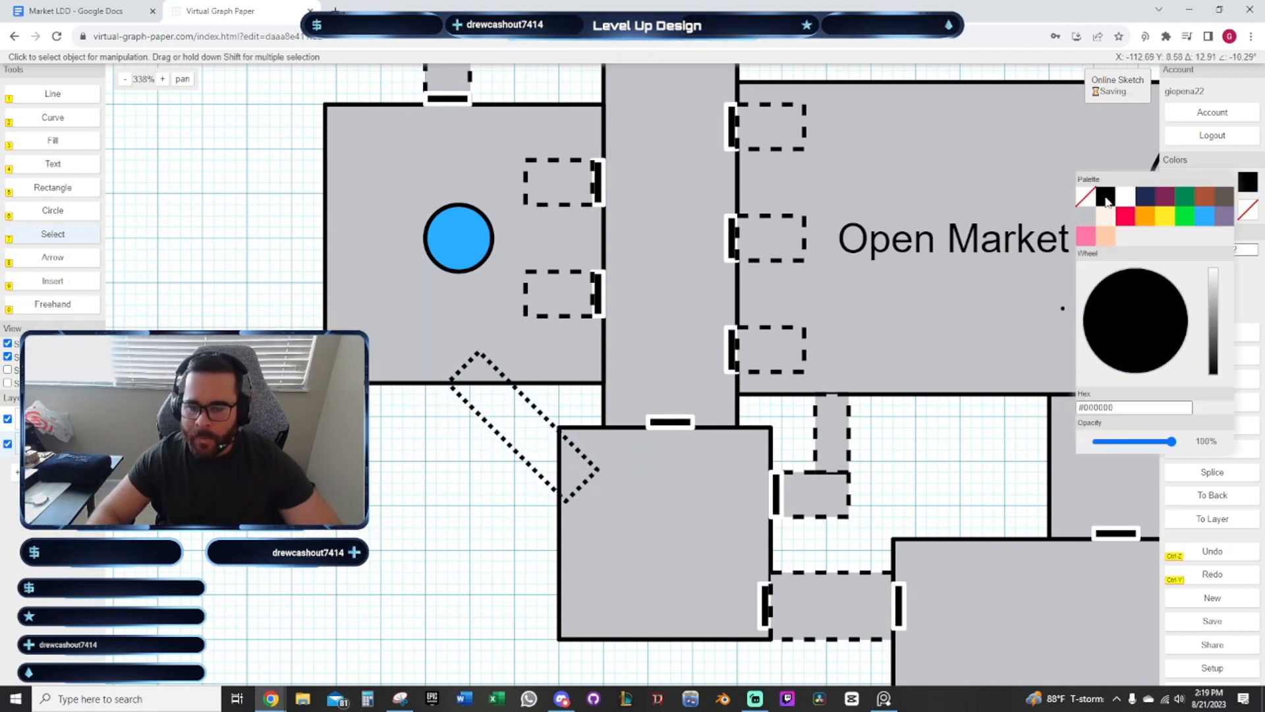
click(1247, 210)
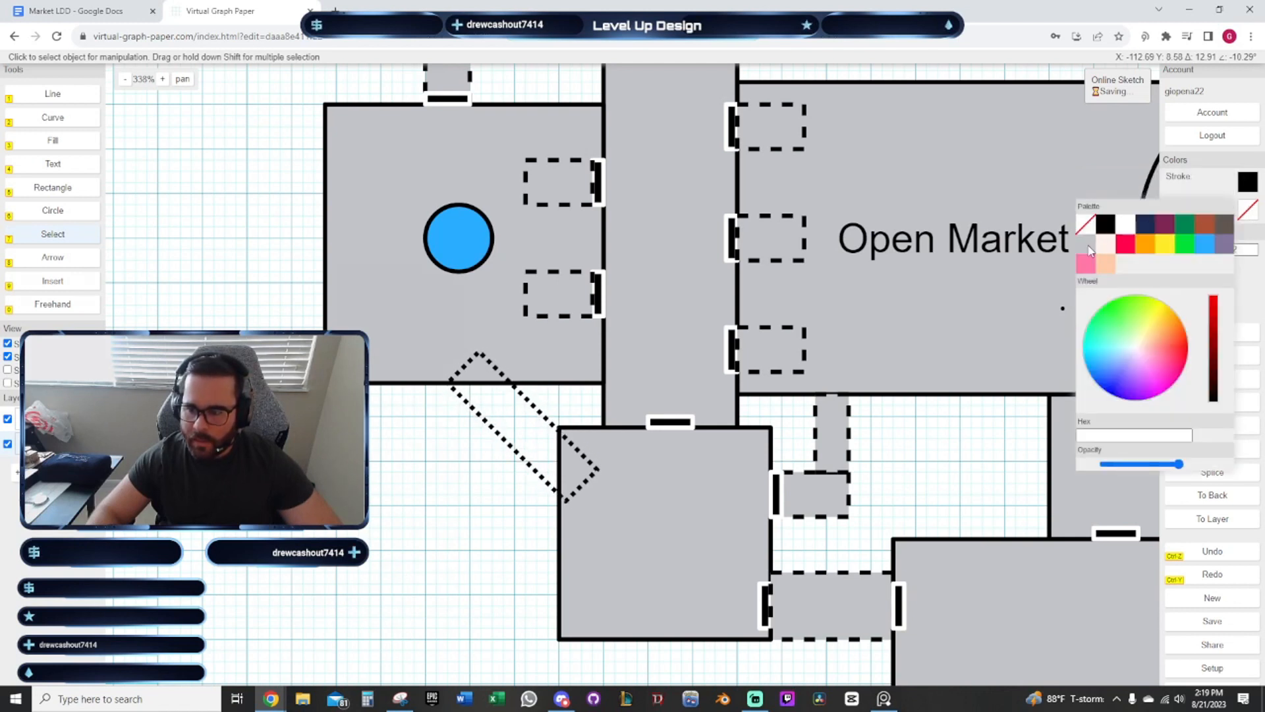
click(1087, 246)
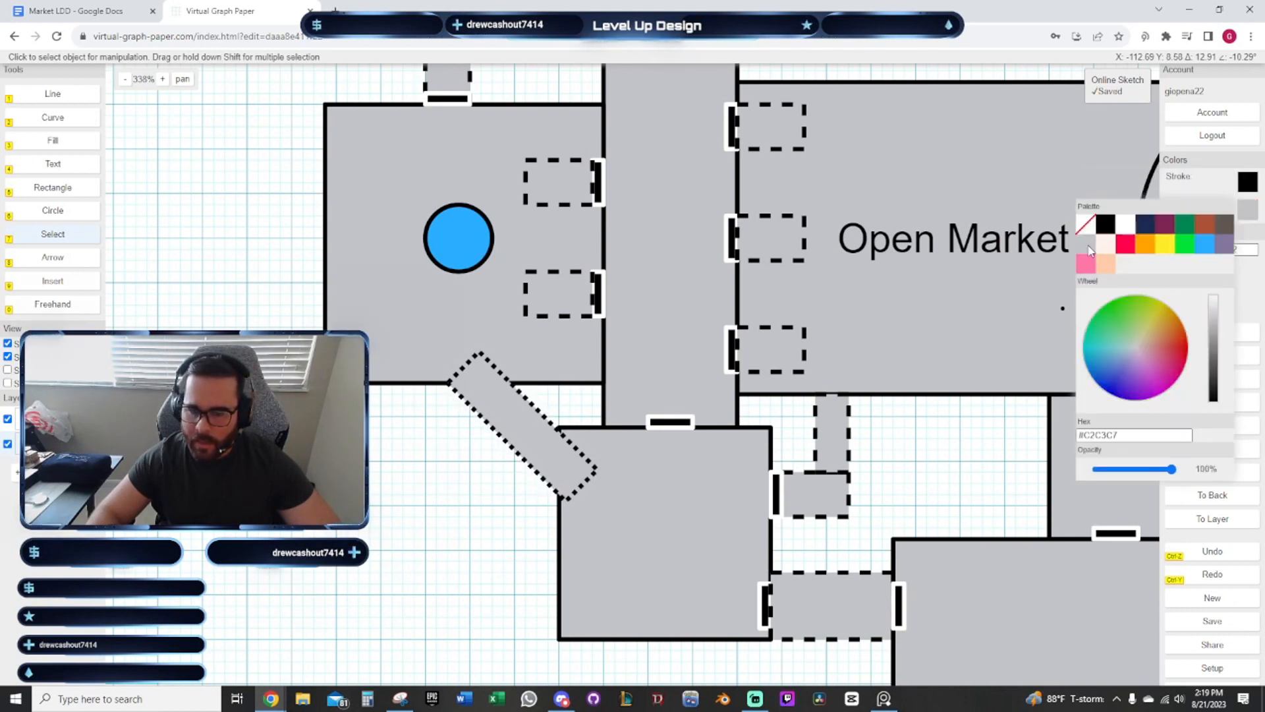
click(432, 498)
click(1170, 307)
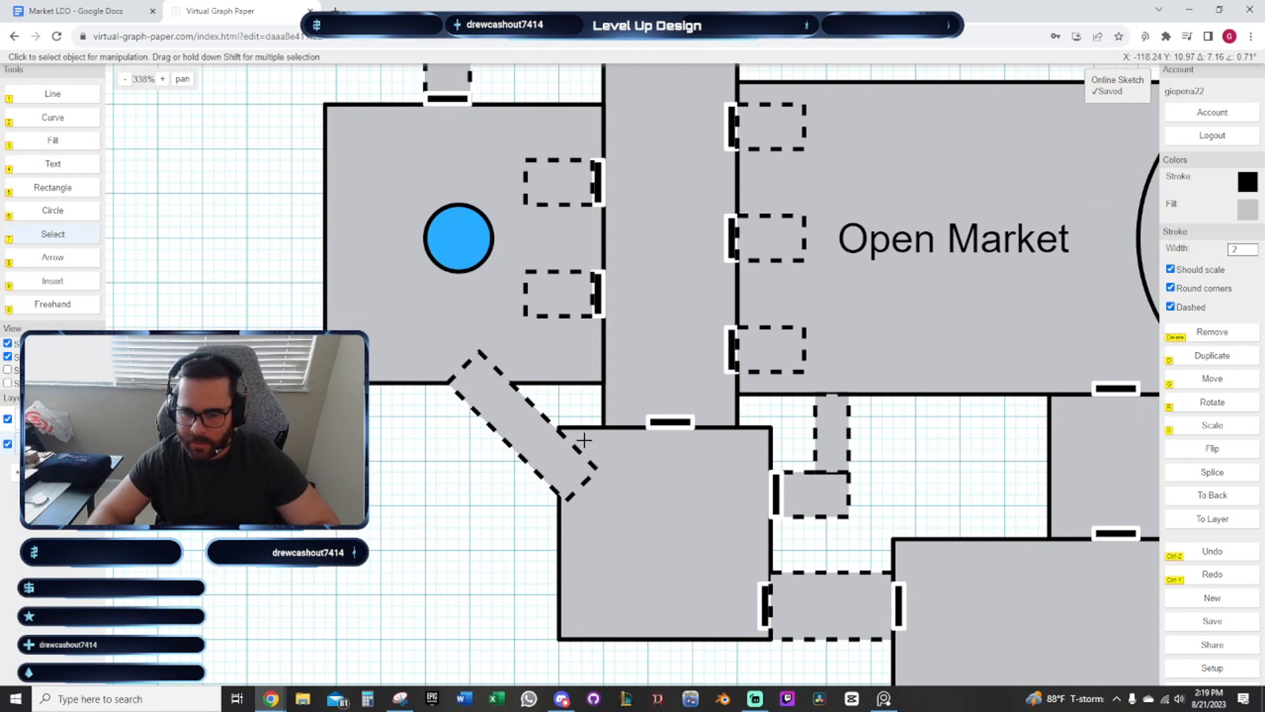
click(402, 470)
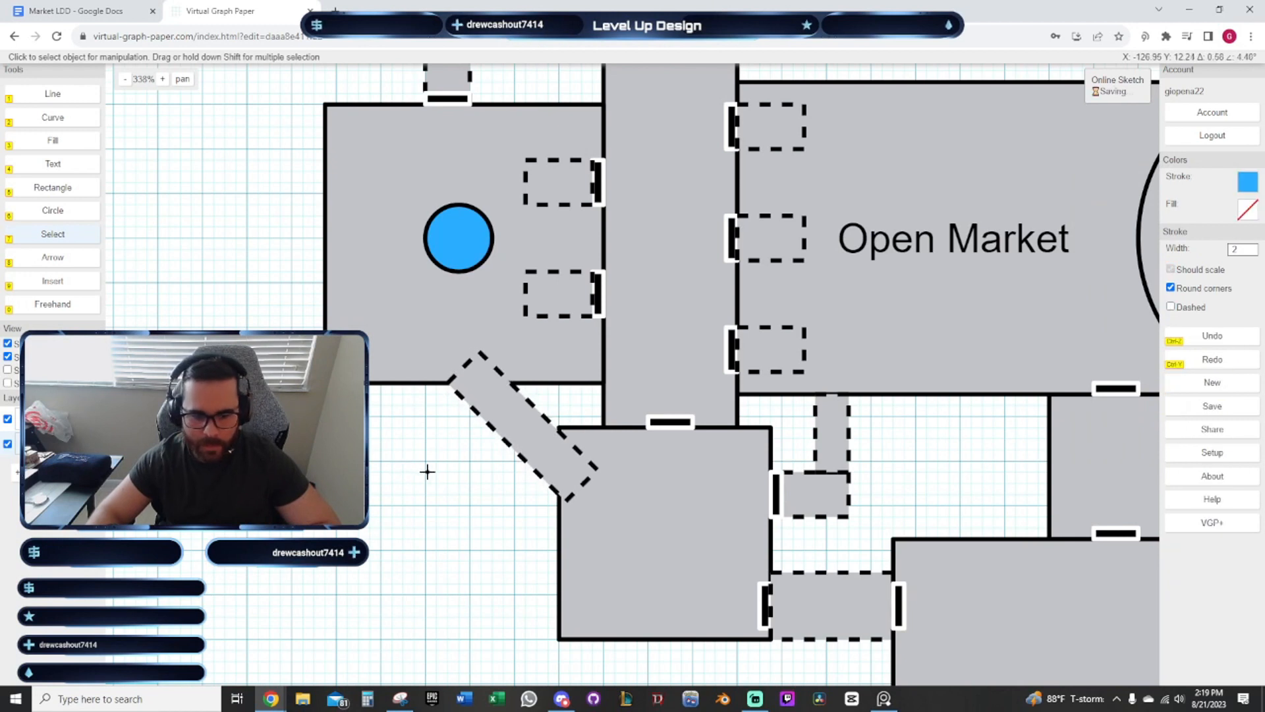
Add the text label "Slide" at the diagonal corridor below the blue-circle room
click(63, 164)
click(460, 448)
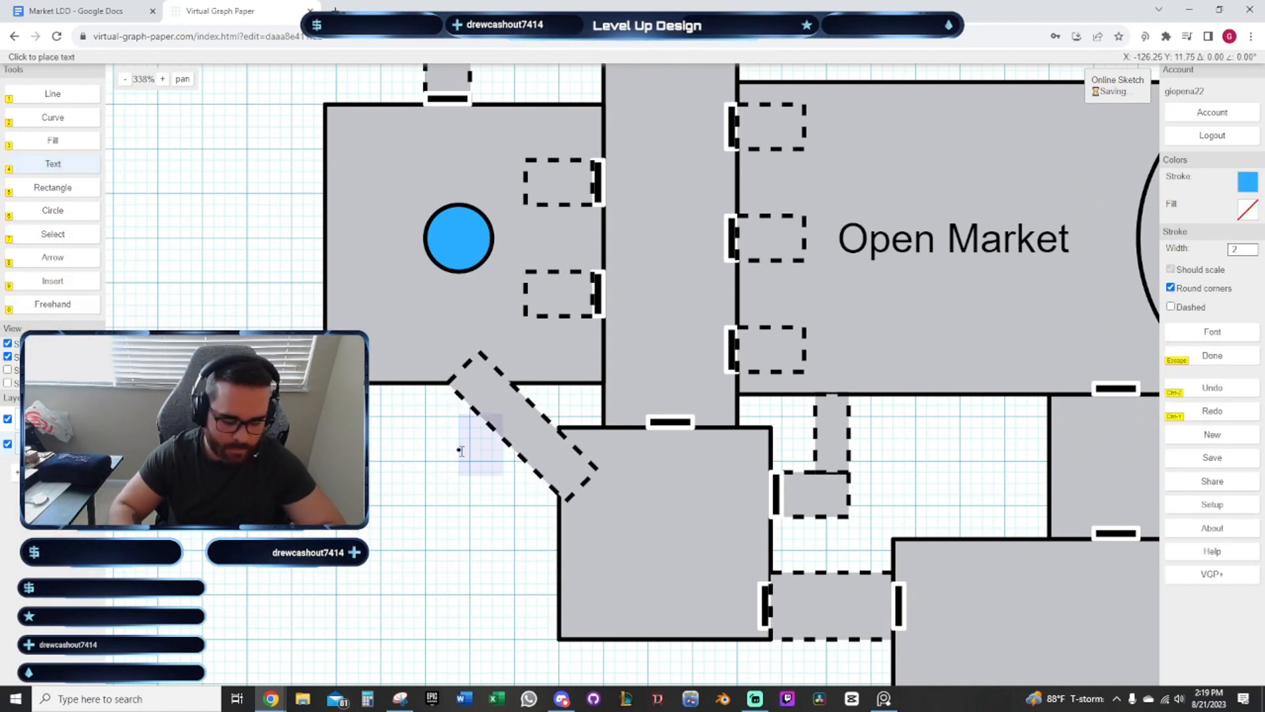
text(Slide)
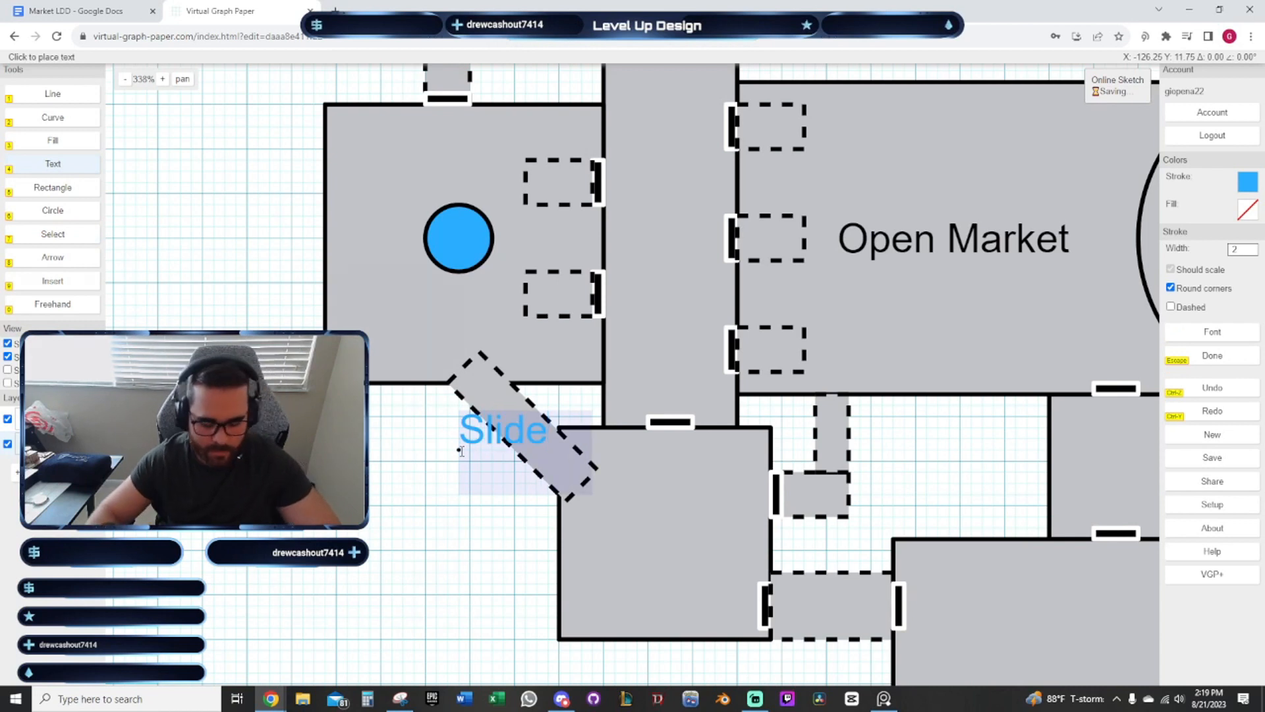
click(54, 257)
click(520, 436)
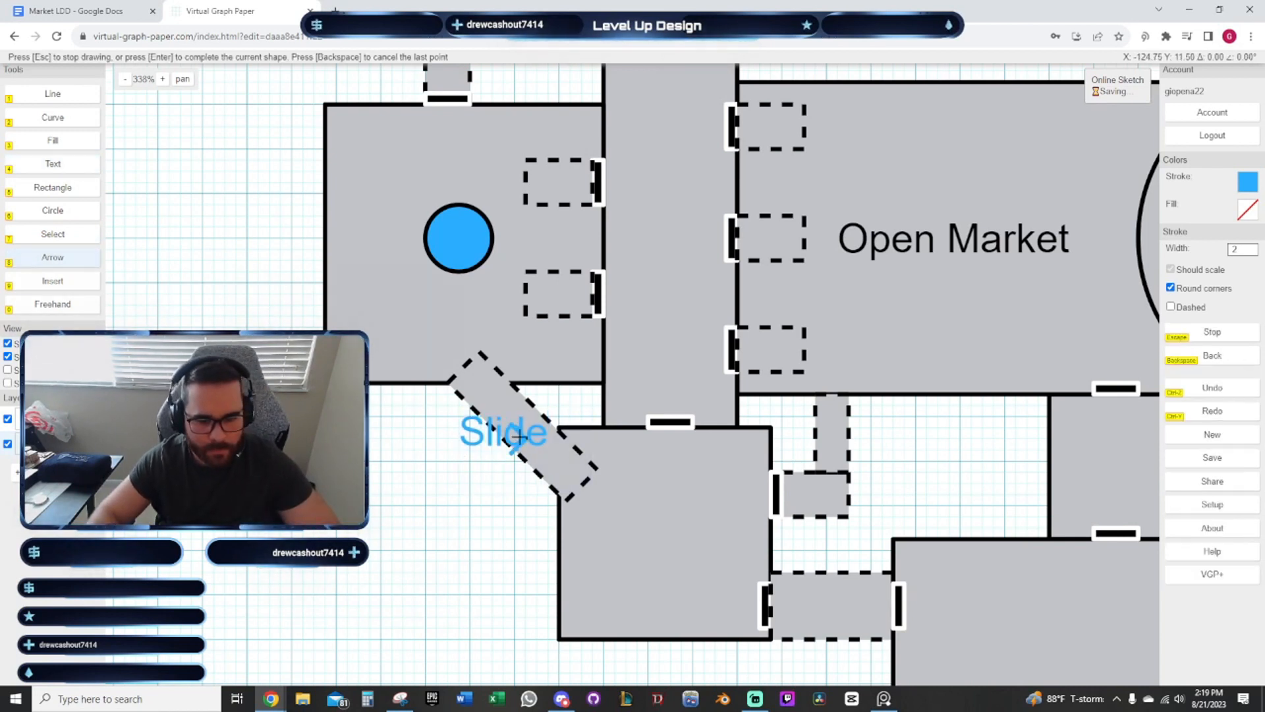
click(493, 536)
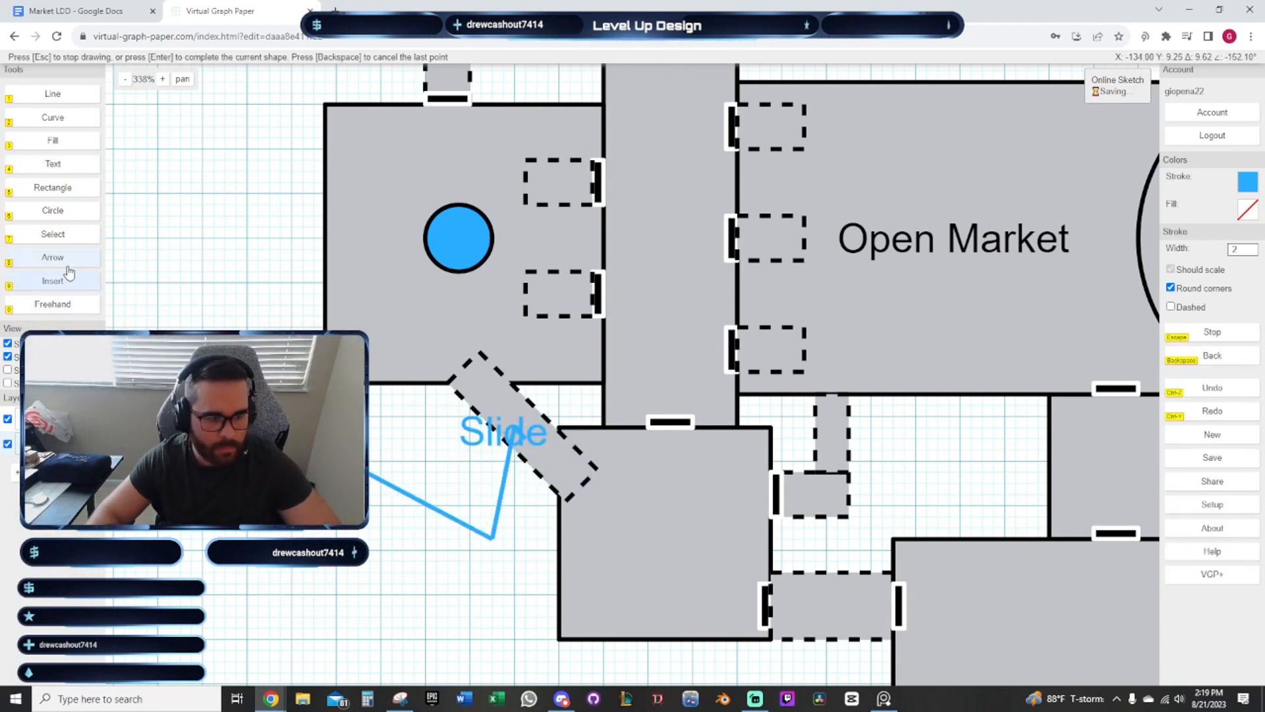
key(Escape)
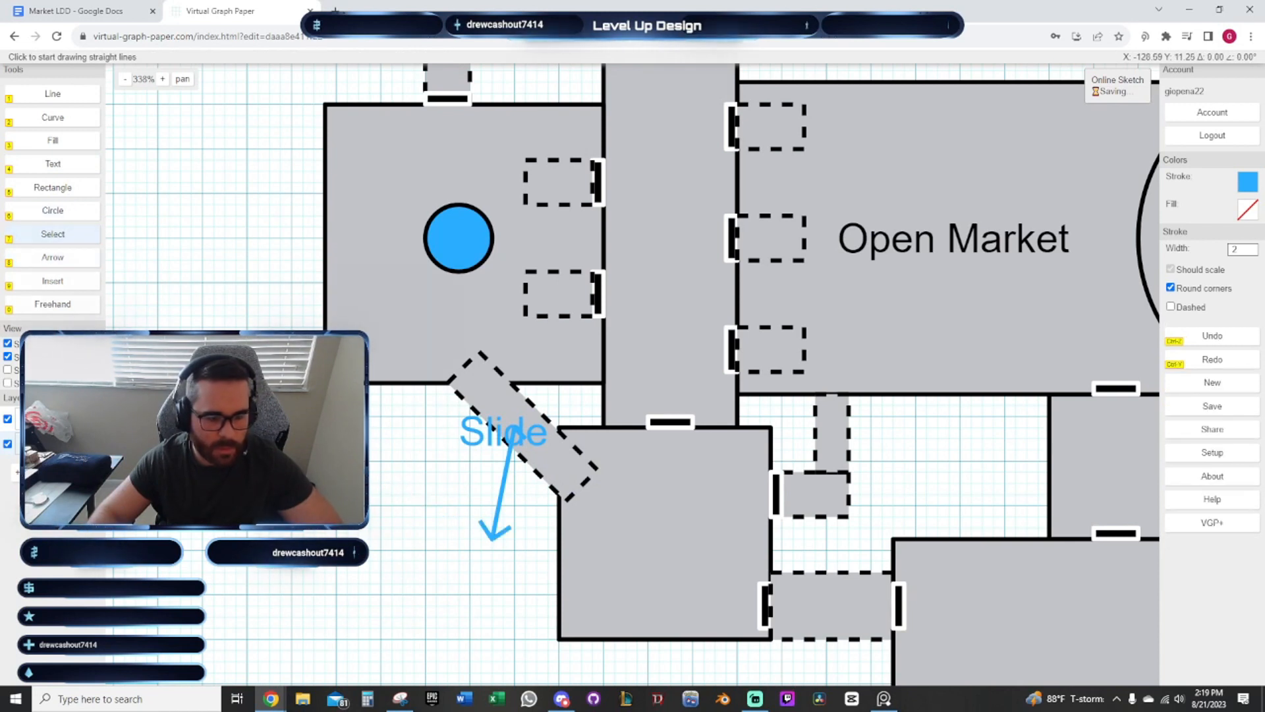
key(ctrl+z)
Move the "Slide" label just west of the diagonal corridor and colour its text black
click(480, 434)
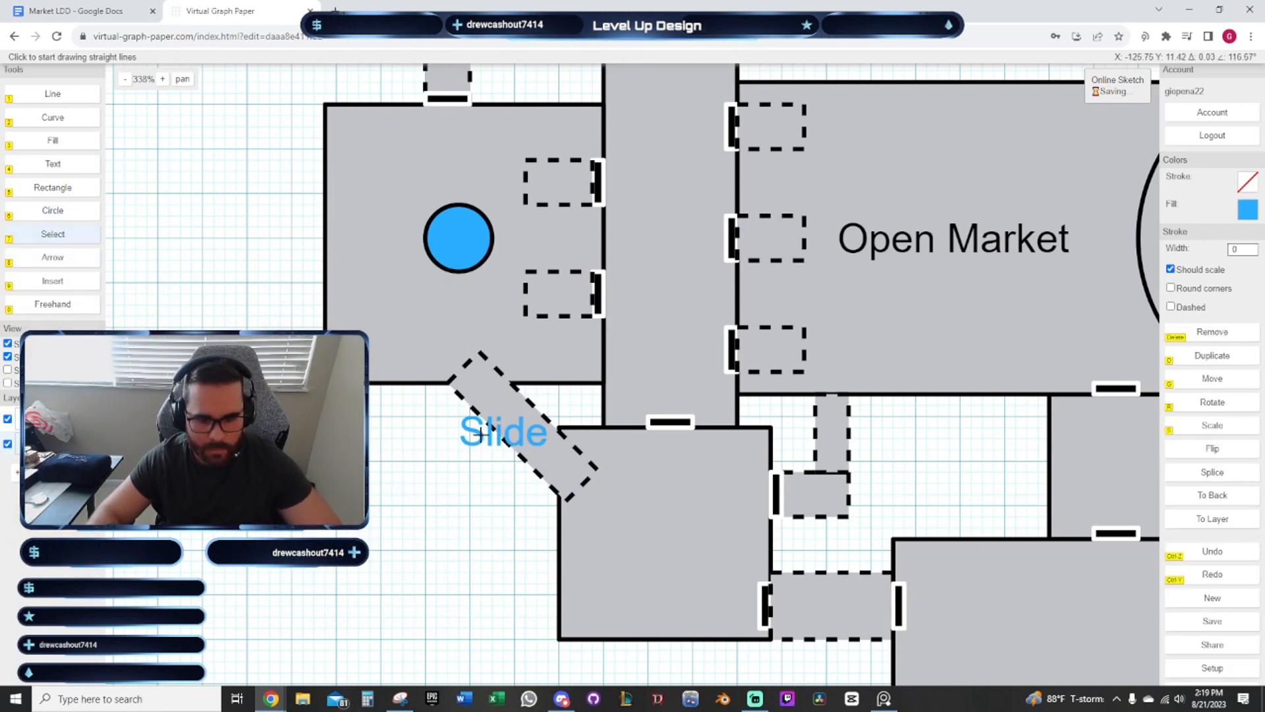
drag(480, 435, 419, 427)
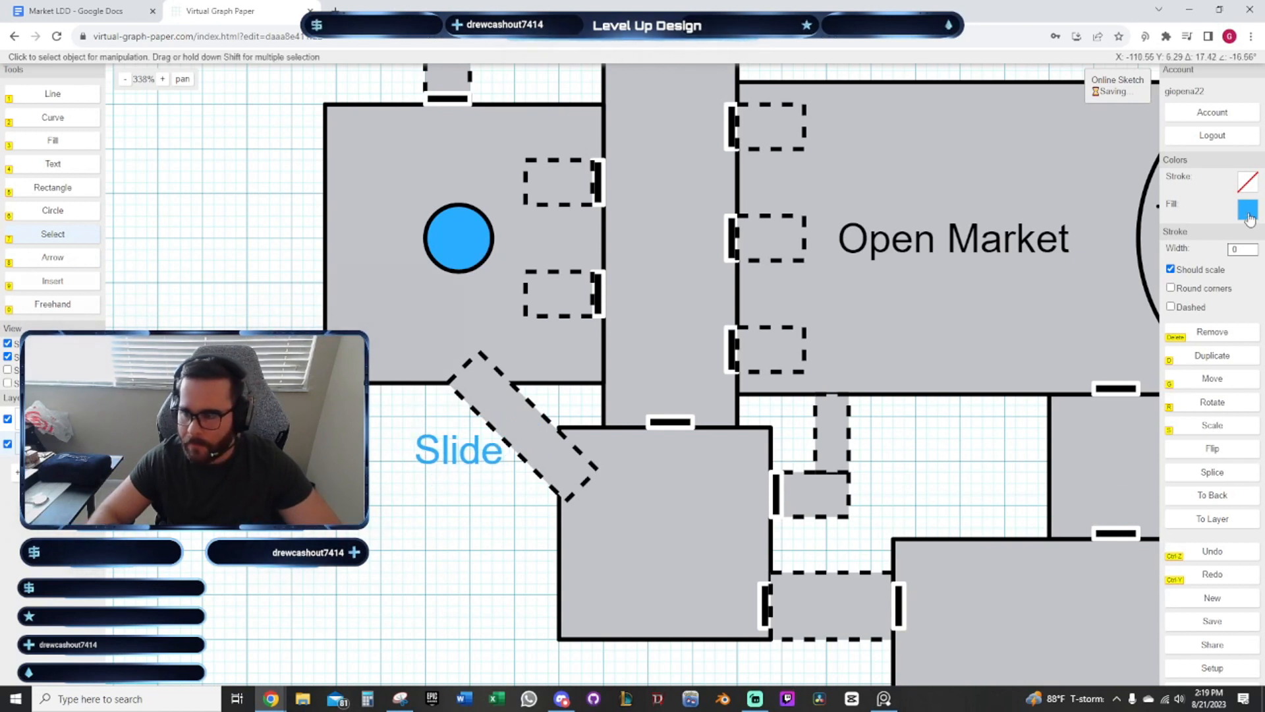
click(1247, 210)
click(1099, 226)
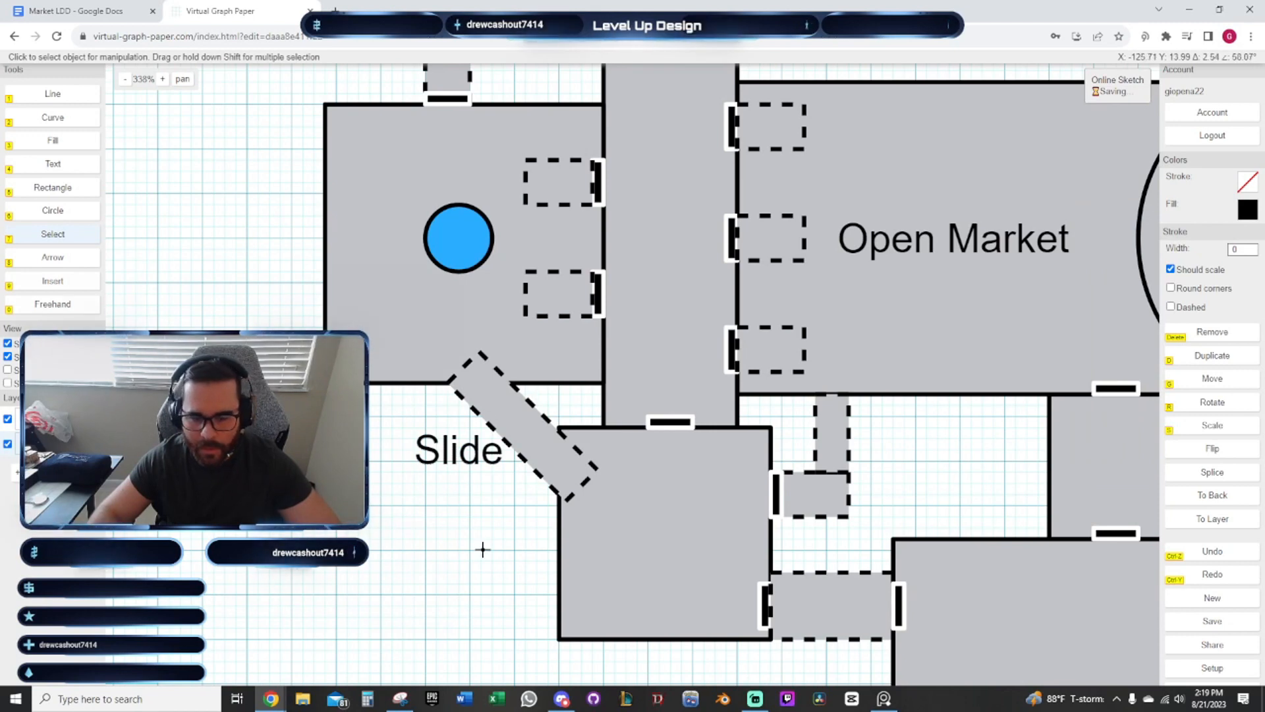
Examine how the diagonal slide corridor, the markets and the Temple rooms connect across the whole map
scroll(474, 530, down, 1)
drag(540, 509, 522, 532)
scroll(473, 529, down, 1)
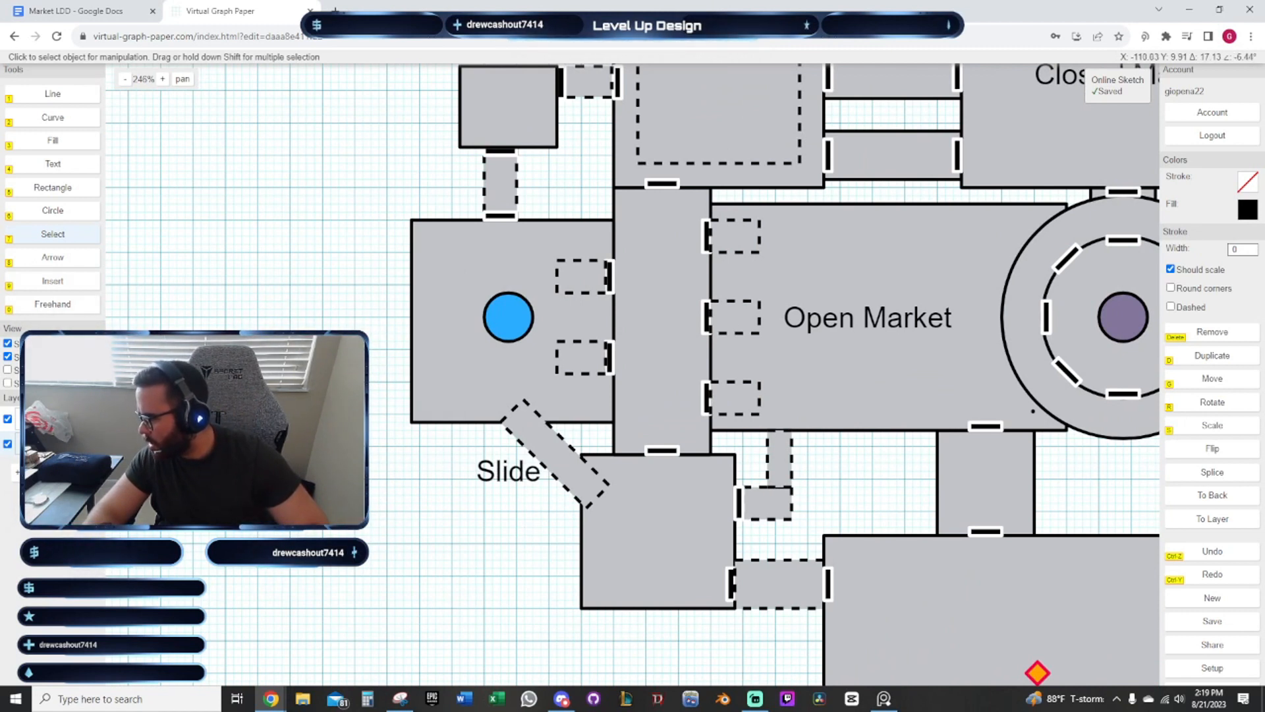
scroll(443, 556, down, 2)
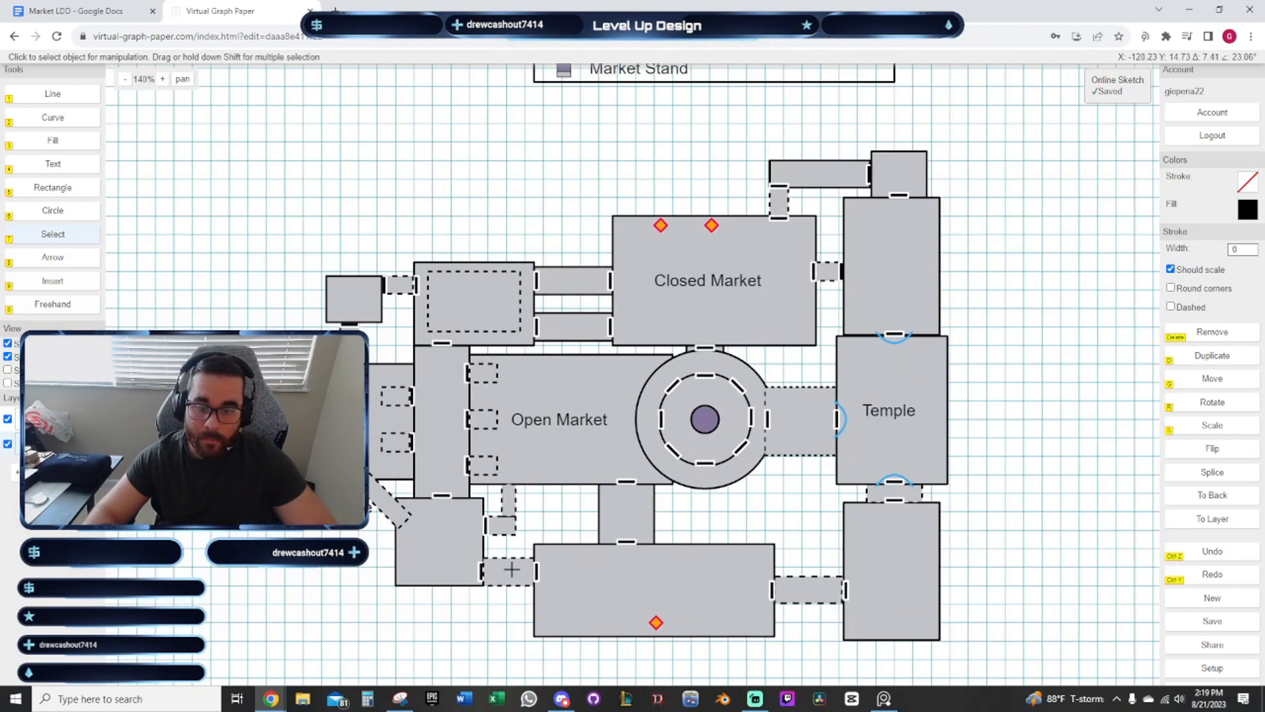
drag(571, 508, 517, 498)
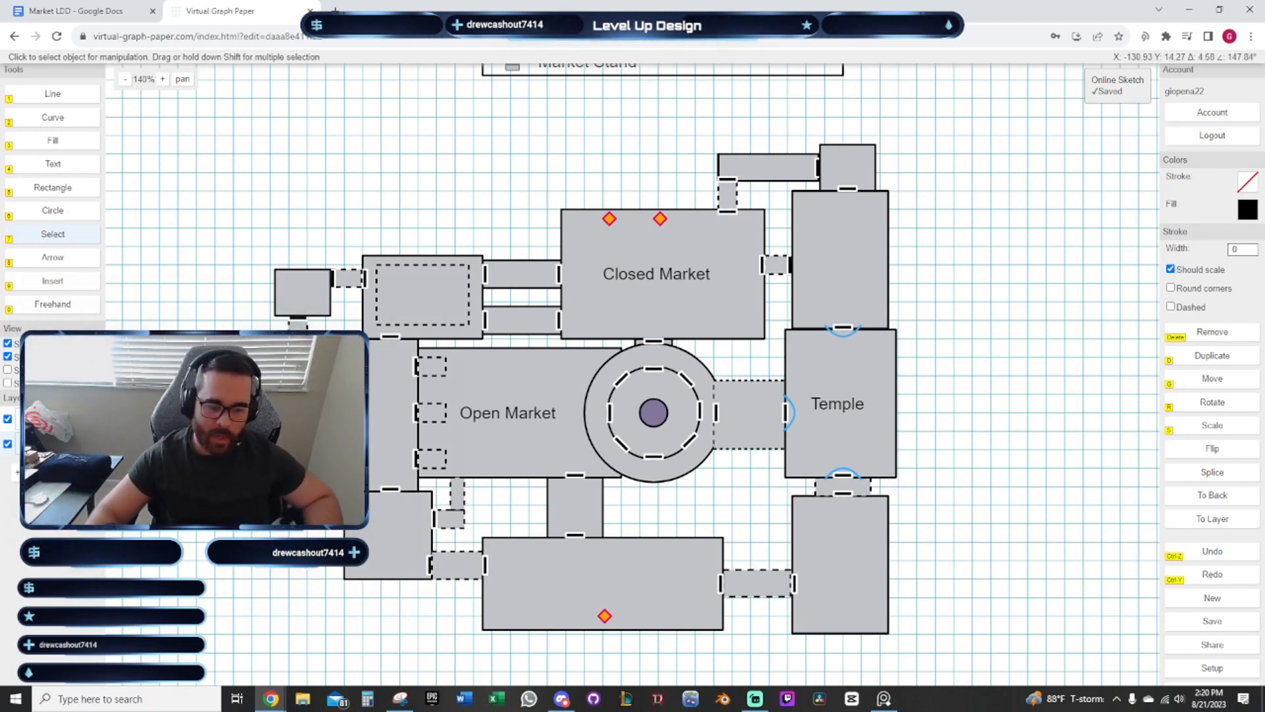
scroll(515, 499, down, 1)
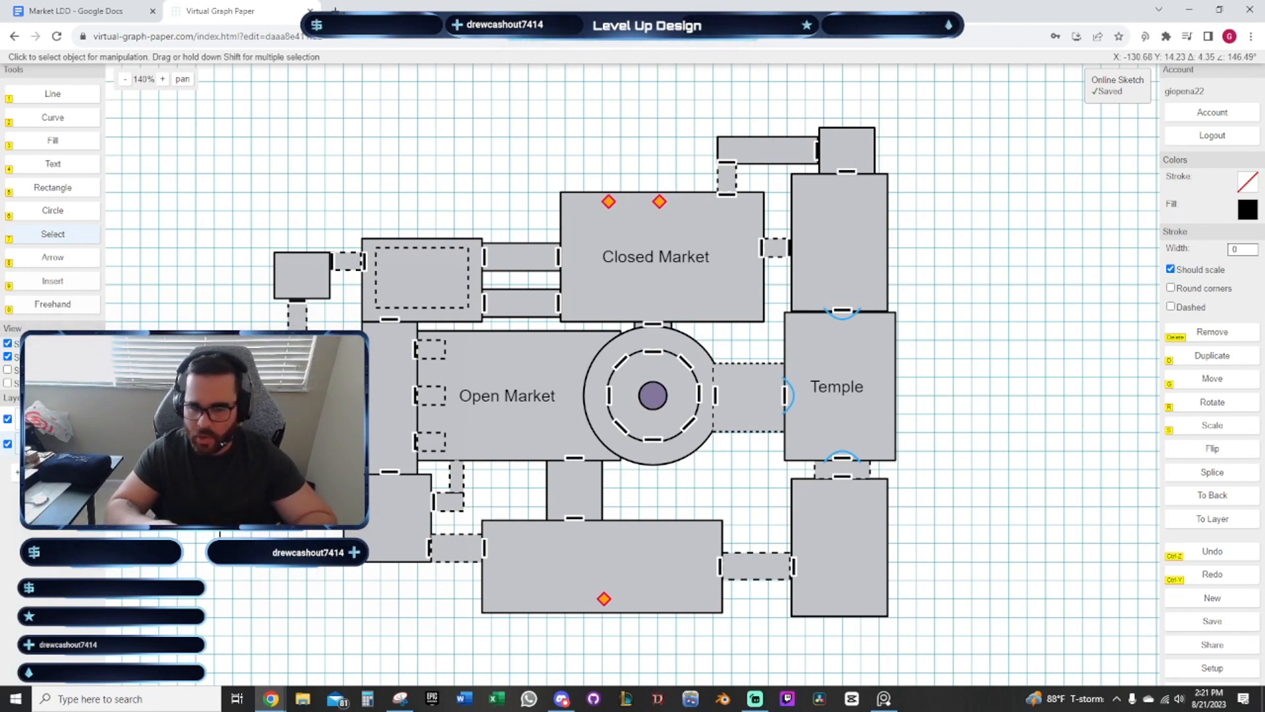
drag(633, 374, 608, 377)
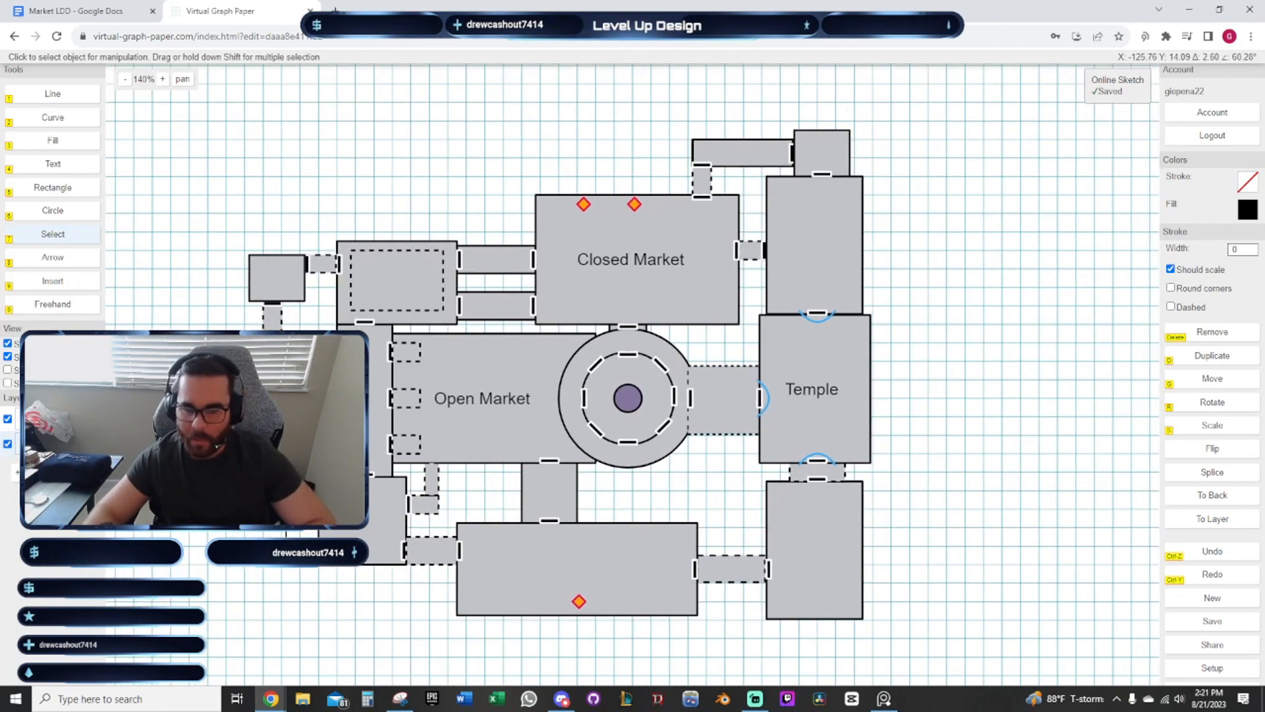
drag(937, 345, 903, 347)
mouse_move(929, 432)
mouse_down()
mouse_move(935, 398)
mouse_move(952, 426)
mouse_up()
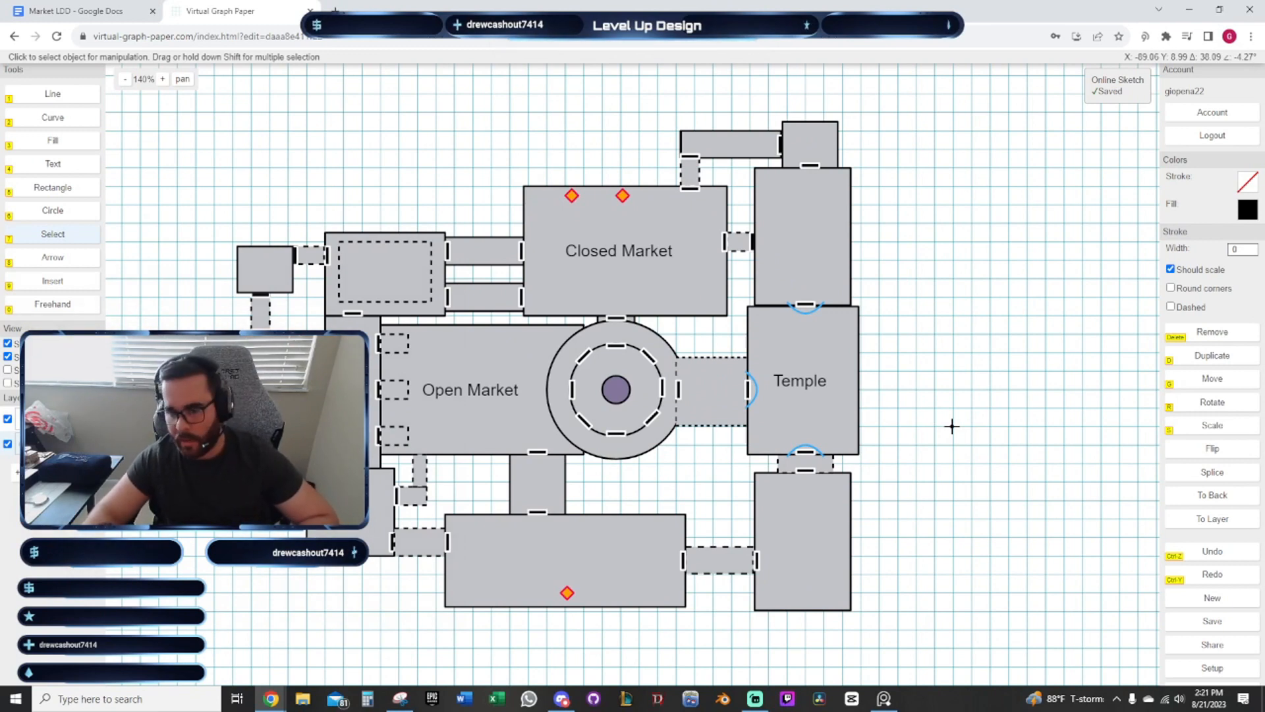
mouse_move(954, 409)
mouse_down()
mouse_move(1022, 454)
mouse_move(1037, 441)
mouse_up()
scroll(997, 466, up, 1)
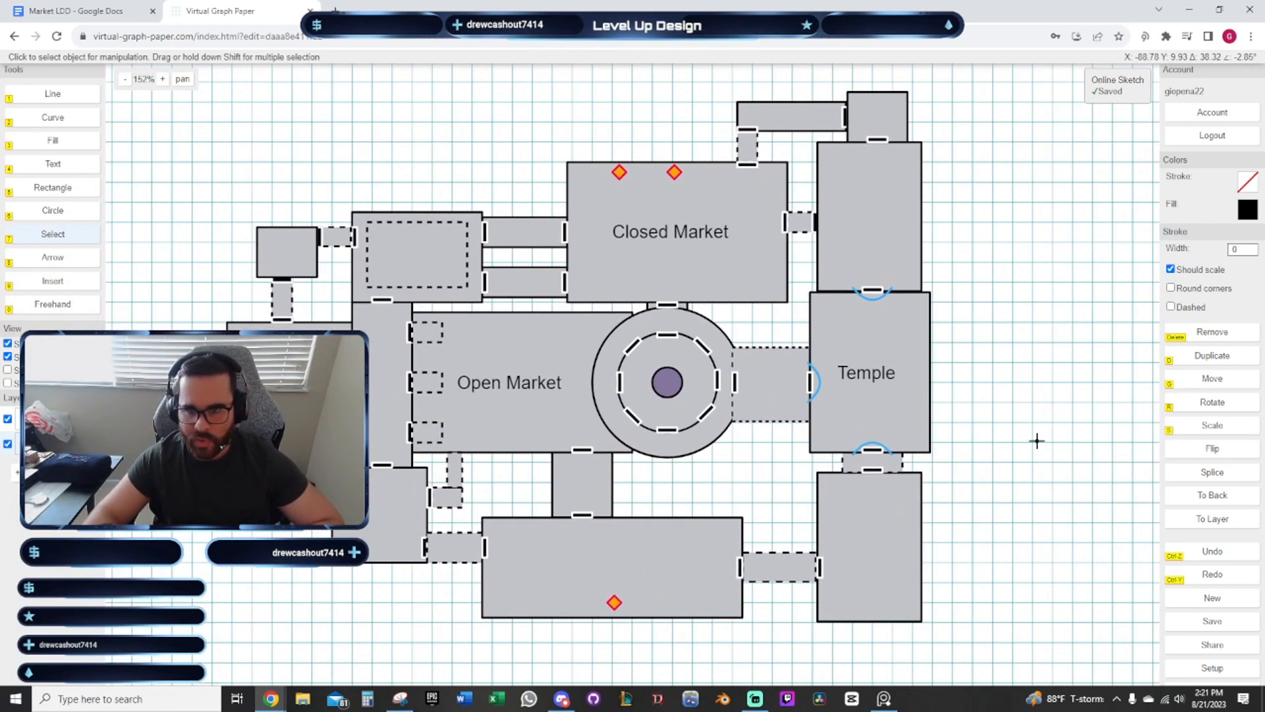
key(Delete)
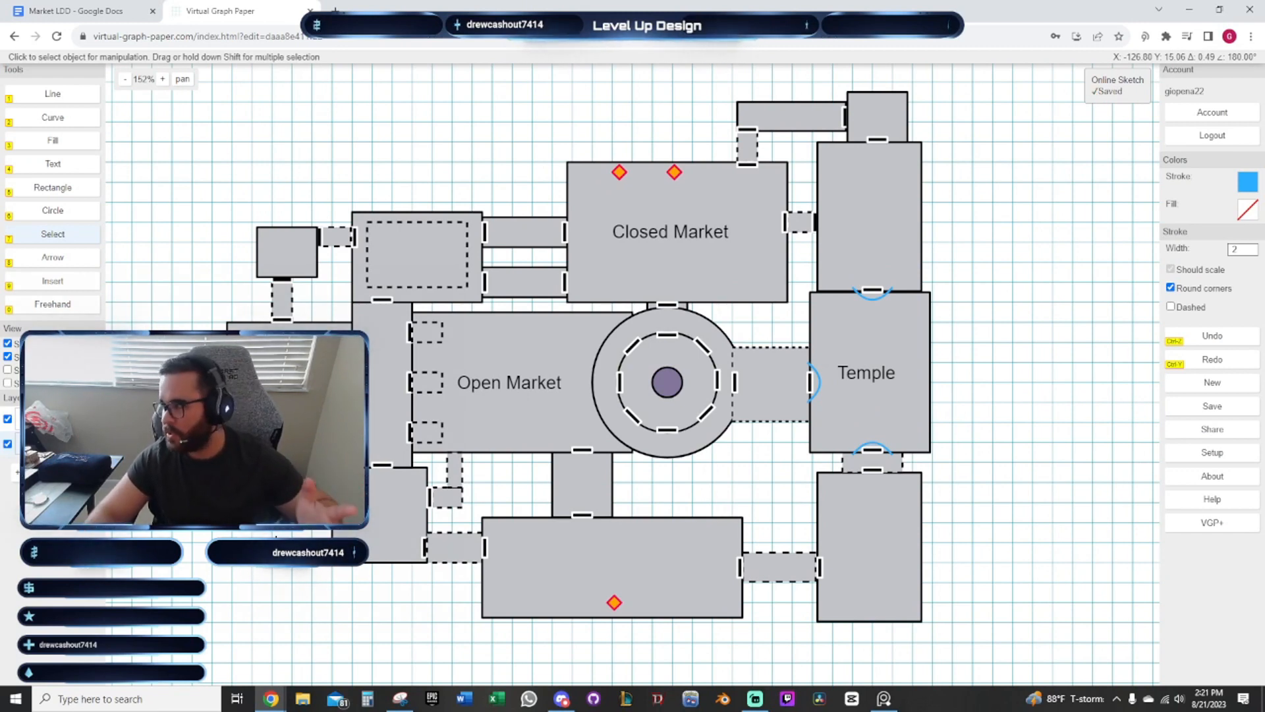
drag(262, 532, 314, 576)
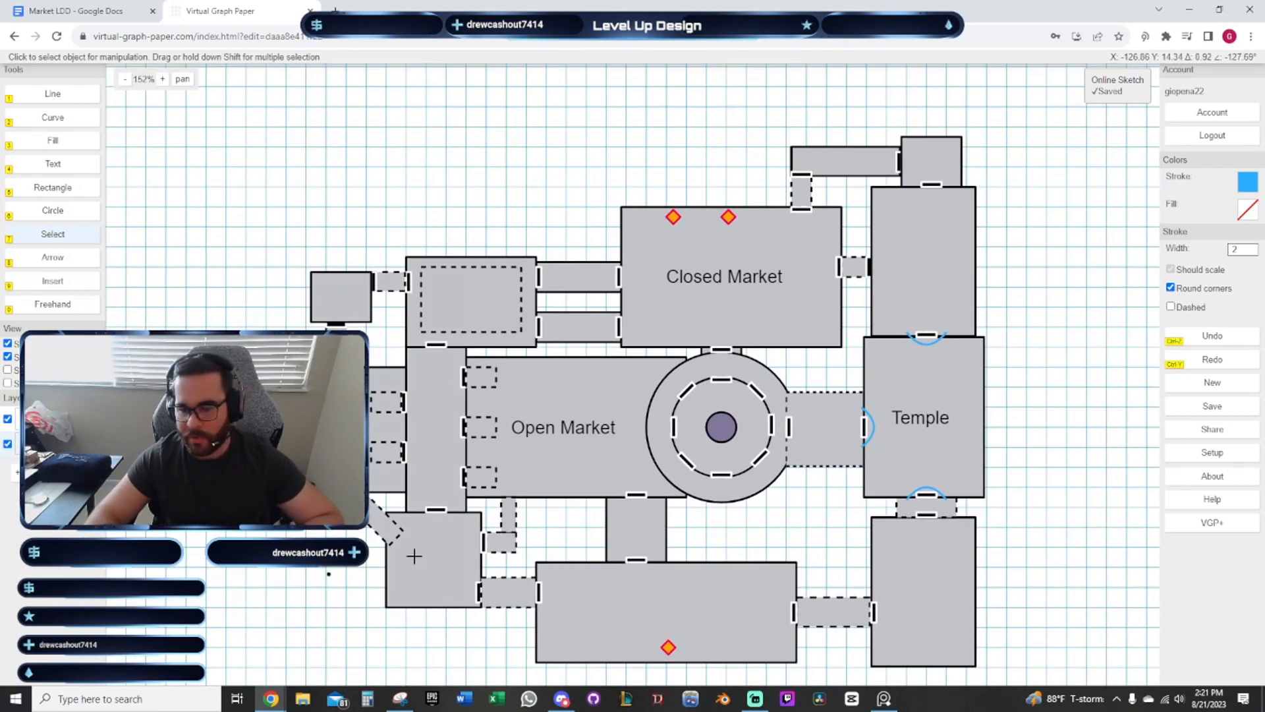
mouse_move(1062, 407)
mouse_down()
mouse_move(1027, 354)
mouse_move(1002, 373)
mouse_move(983, 351)
mouse_move(960, 395)
mouse_move(986, 342)
mouse_move(1006, 331)
mouse_up()
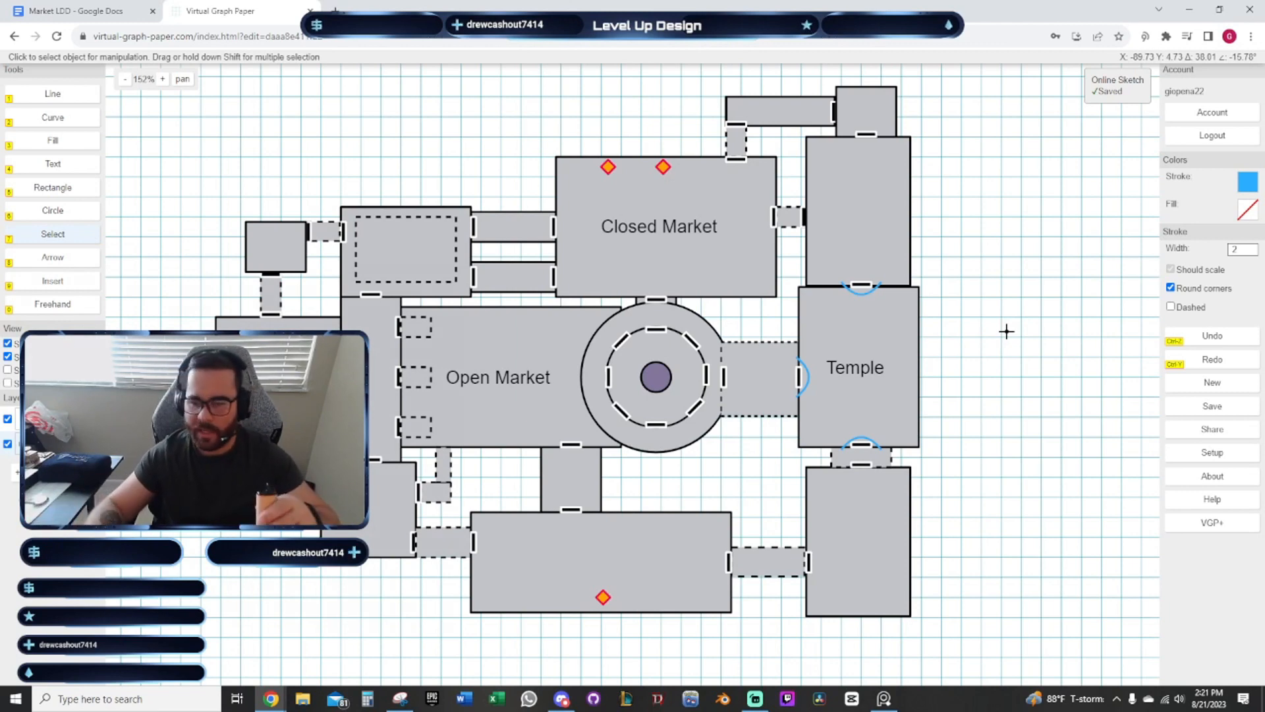
drag(473, 471, 474, 461)
drag(270, 572, 257, 596)
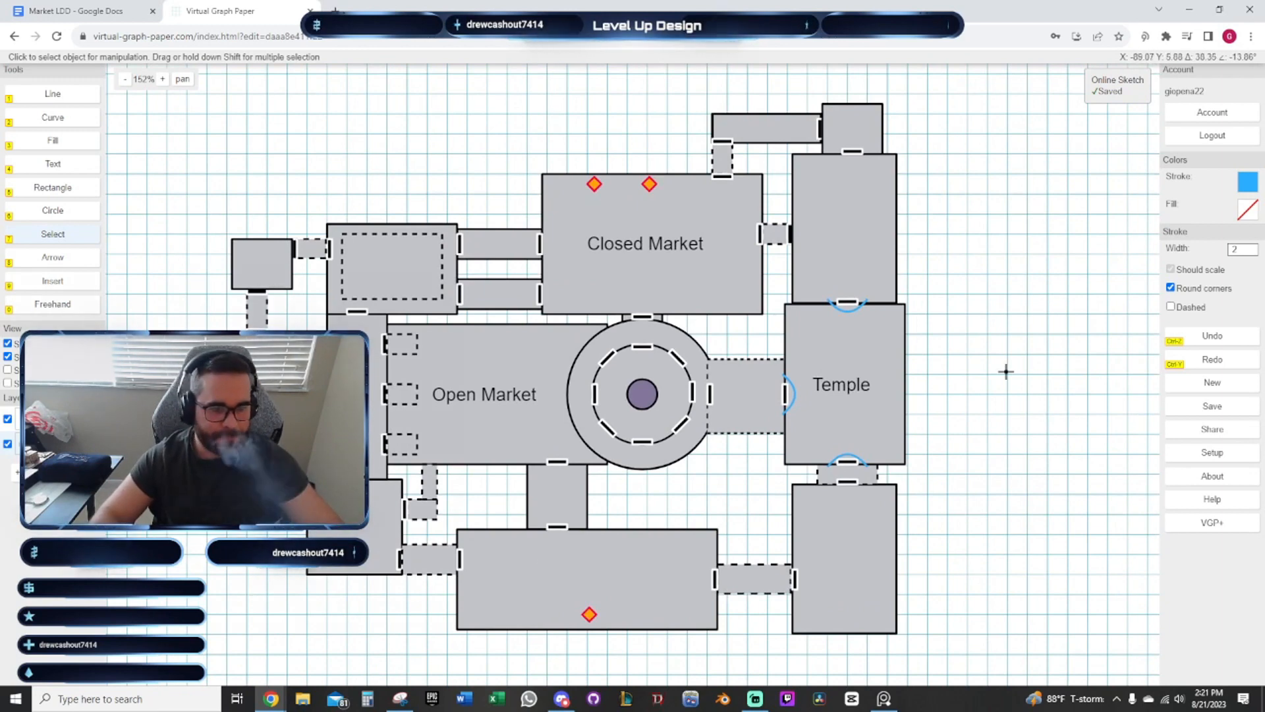
Hide the first layer and delete the duplicate door marker at the east end of the corridor north-east of the Closed Market
mouse_move(1005, 369)
mouse_down()
mouse_move(1007, 386)
mouse_move(1047, 361)
mouse_up()
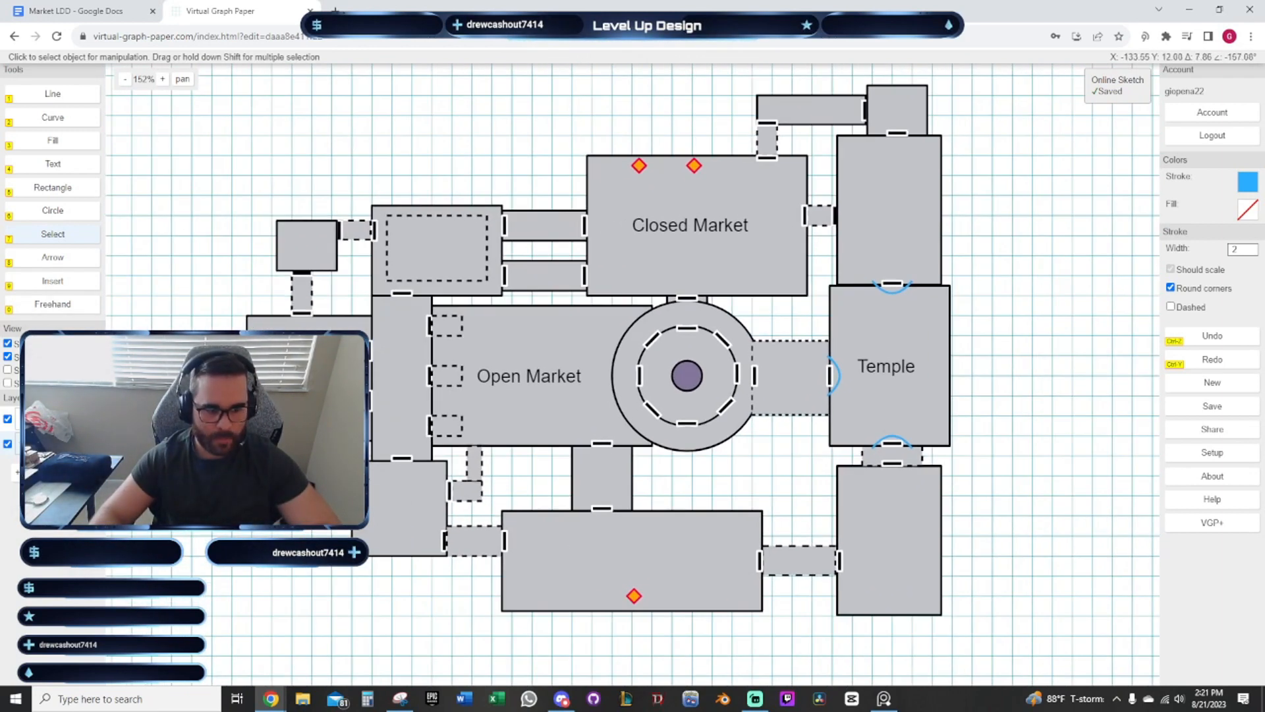
click(7, 419)
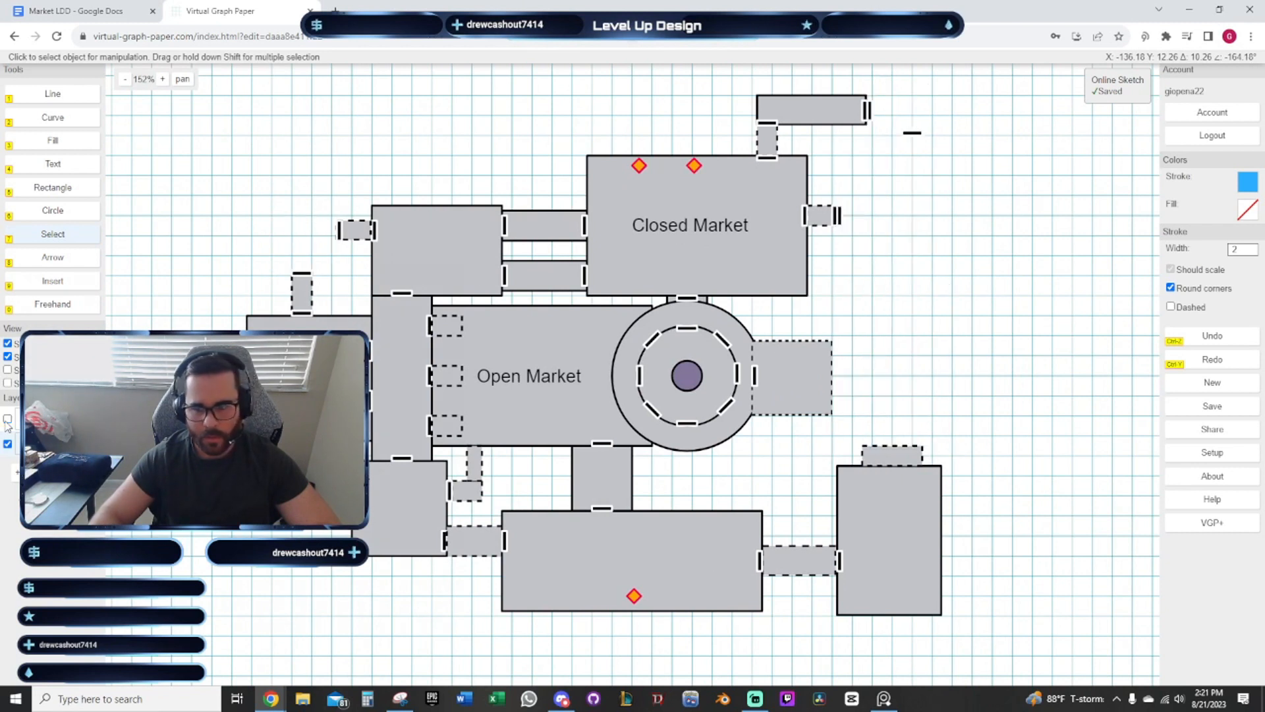
click(7, 420)
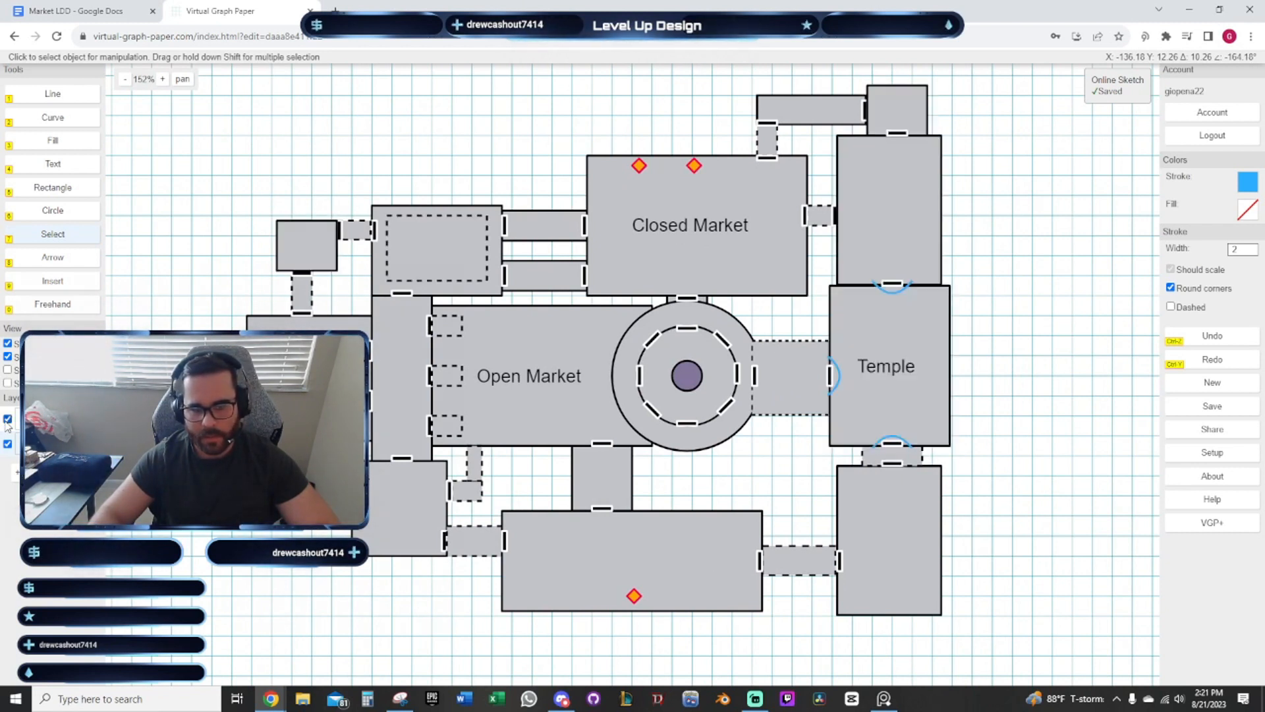
click(7, 419)
click(8, 419)
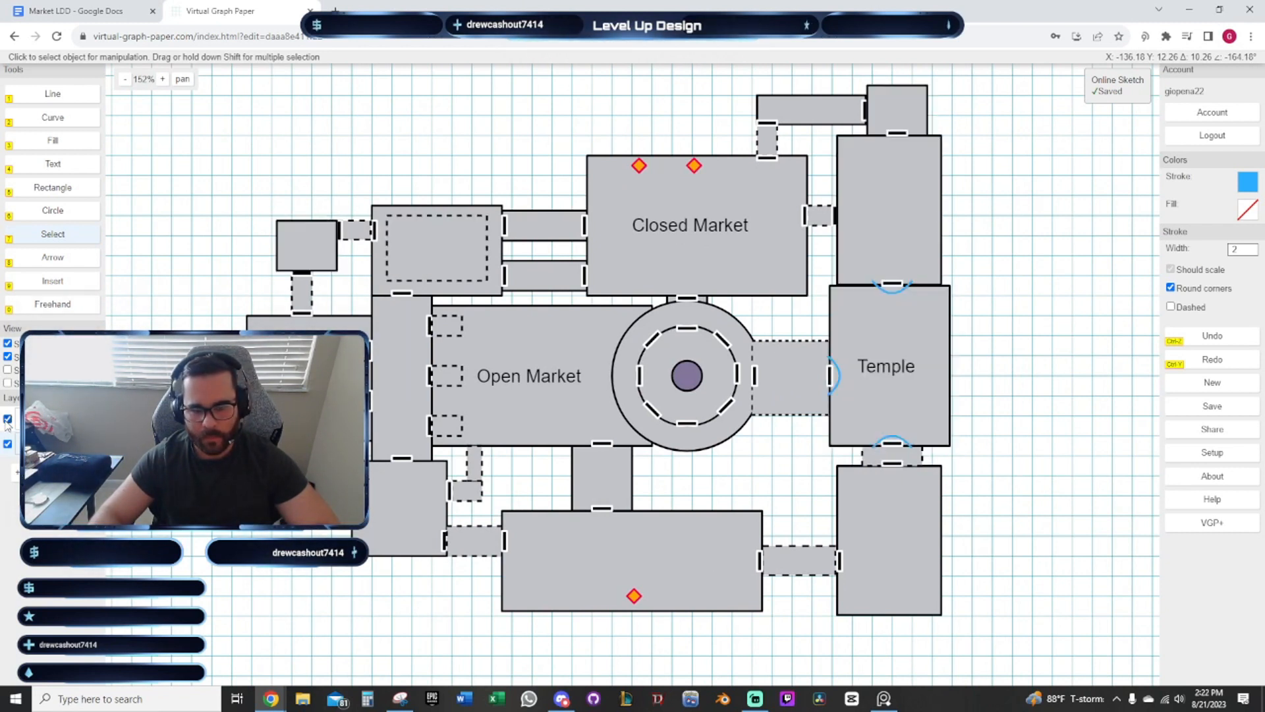
click(8, 419)
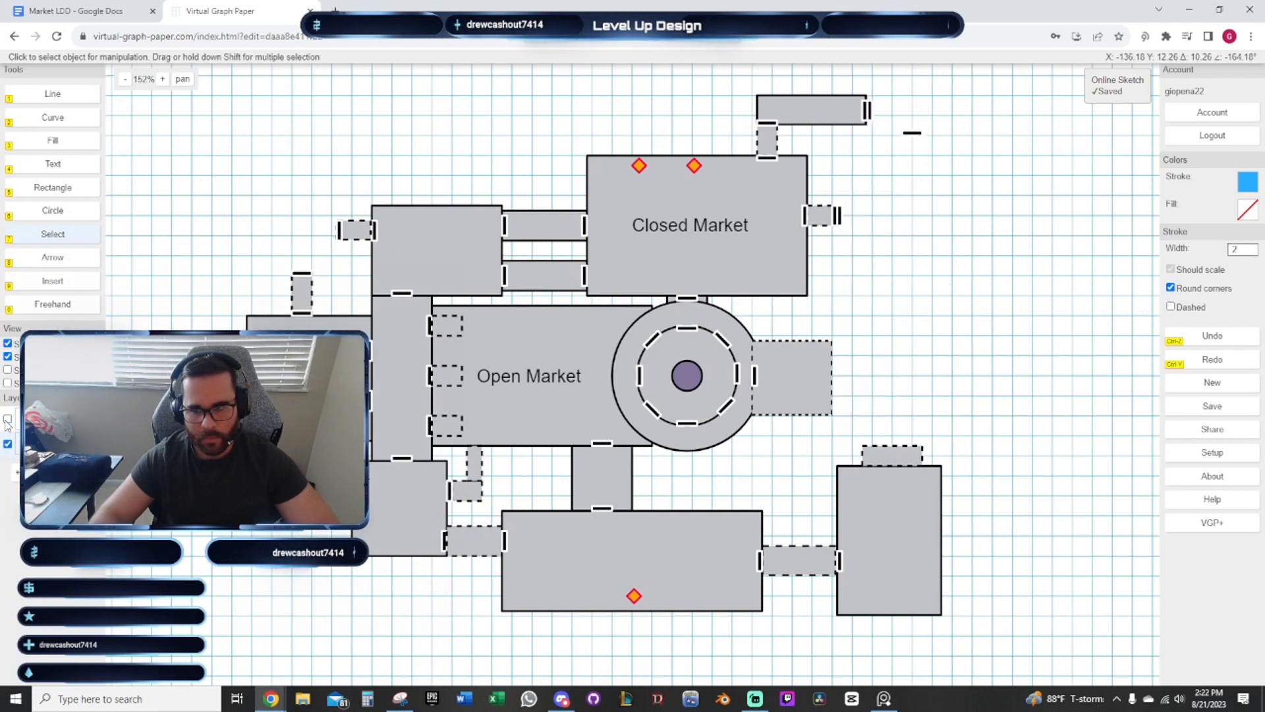
drag(1029, 241, 764, 398)
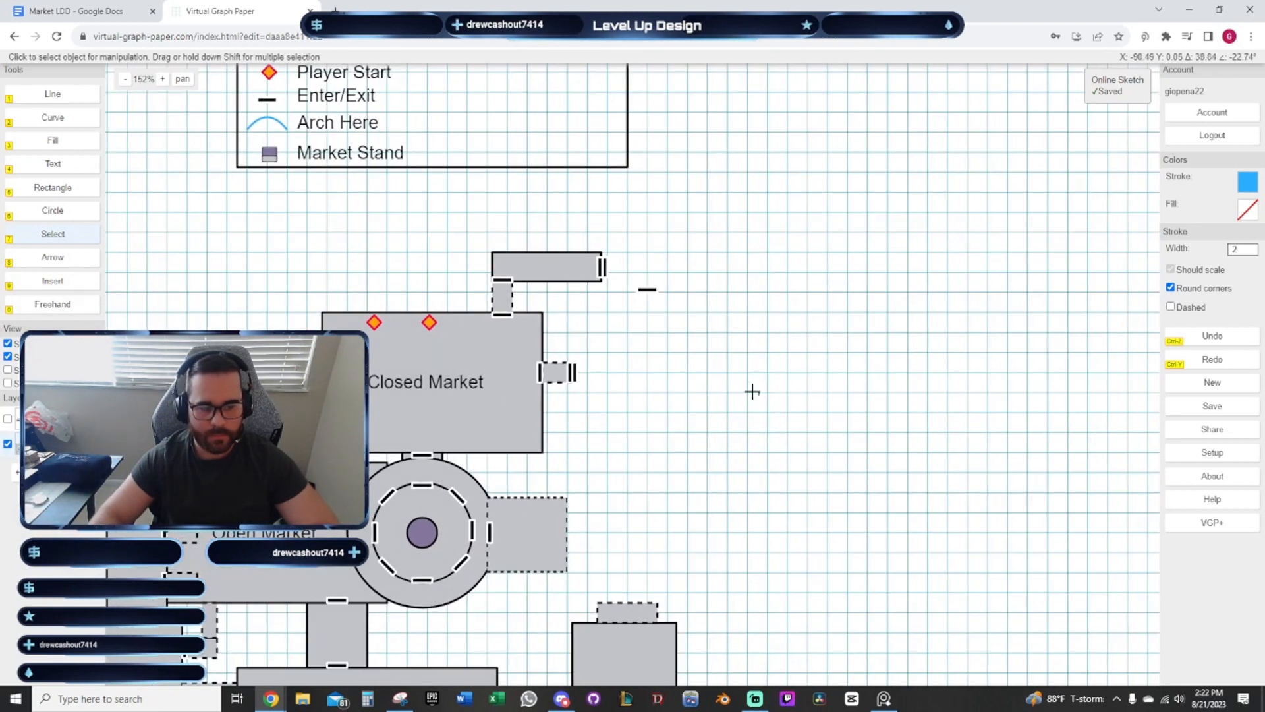
click(604, 267)
scroll(614, 265, up, 2)
key(Delete)
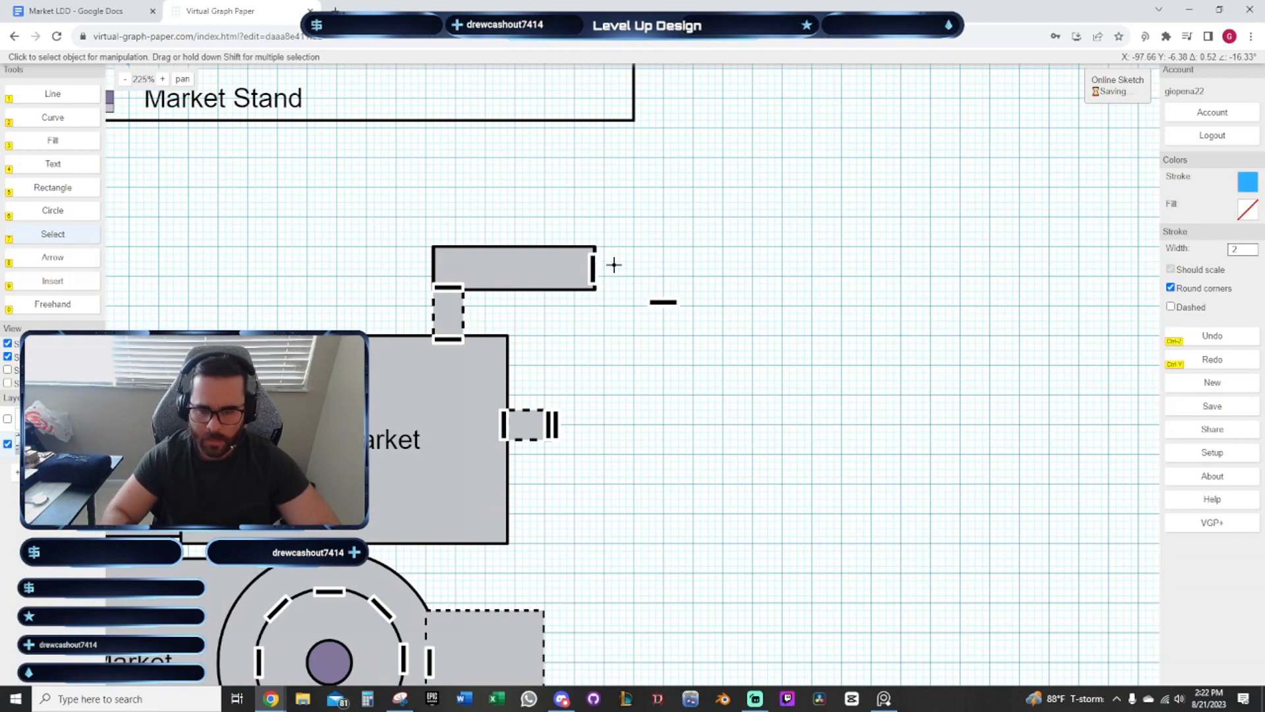
Delete the stray horizontal door marker floating east of the corridor above the Closed Market
scroll(692, 404, down, 3)
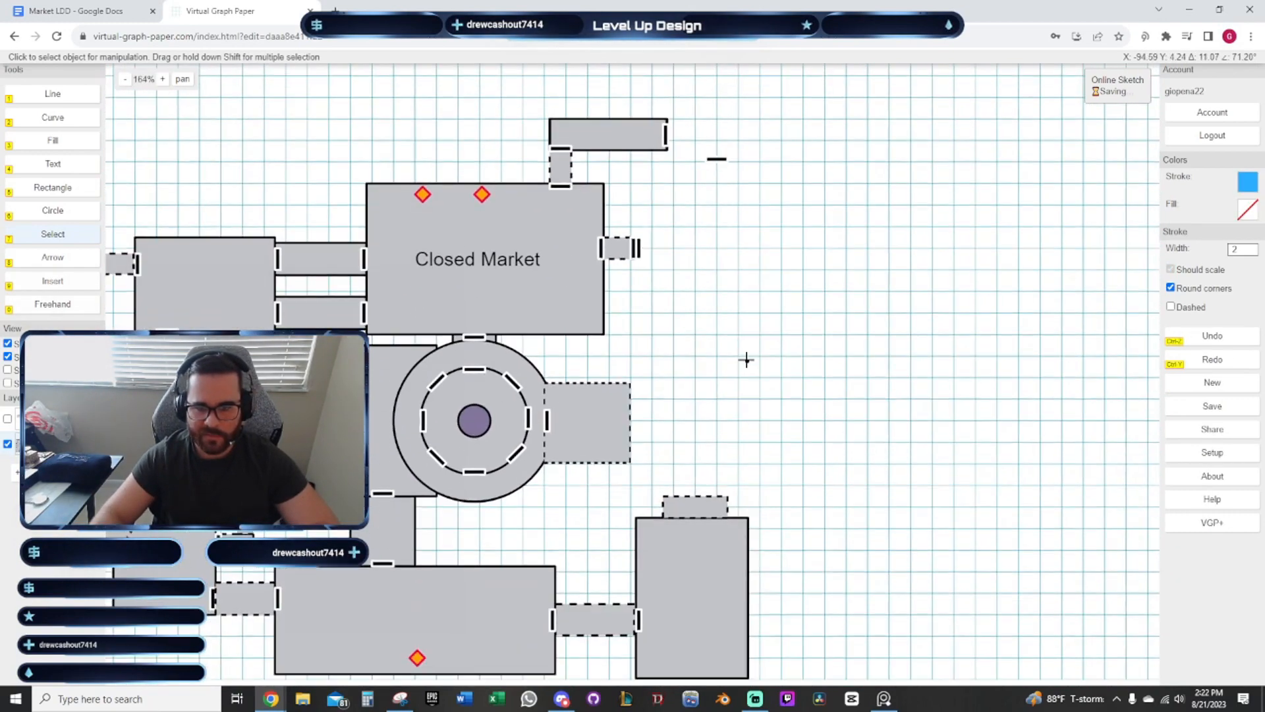
drag(721, 380, 732, 257)
drag(572, 372, 797, 477)
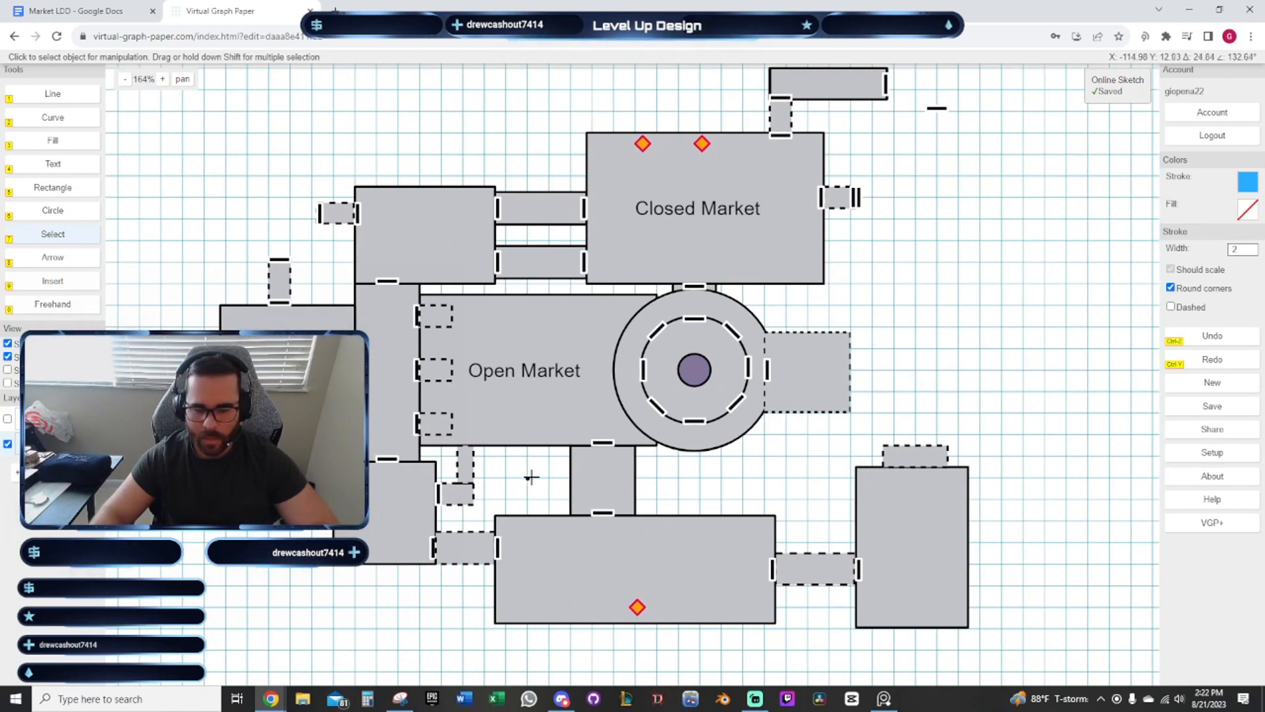
drag(531, 477, 510, 478)
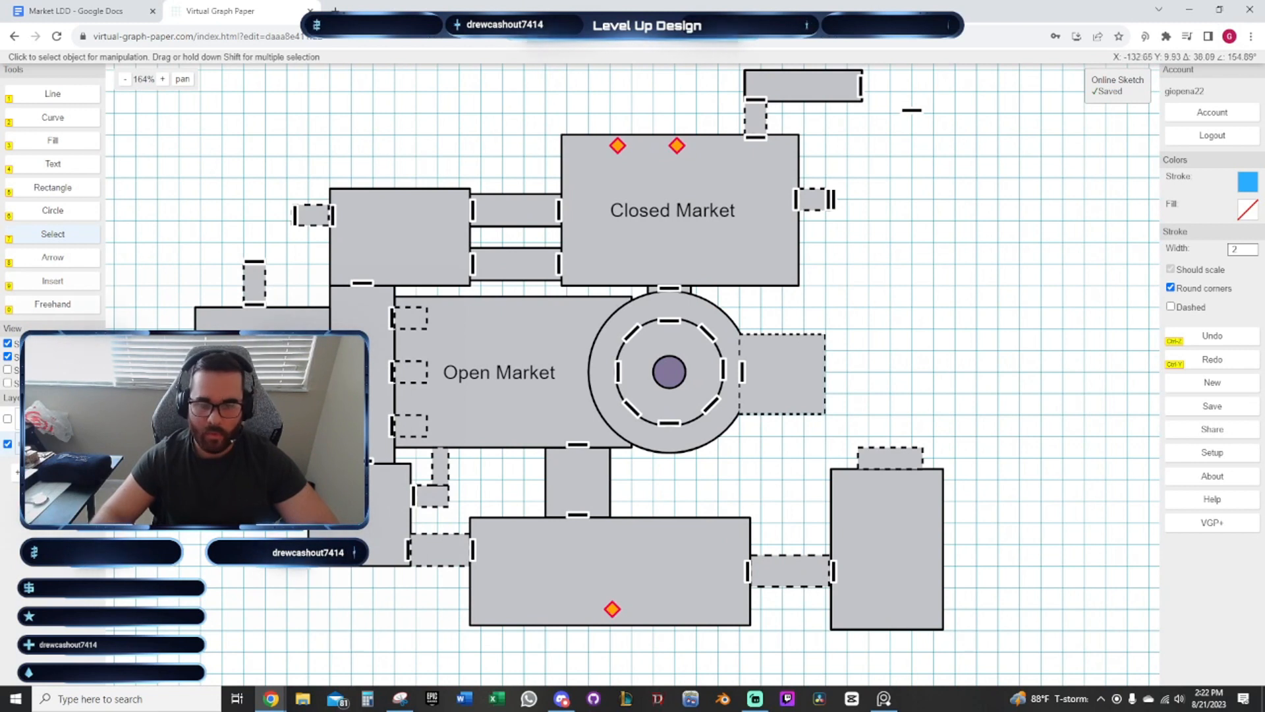
click(8, 419)
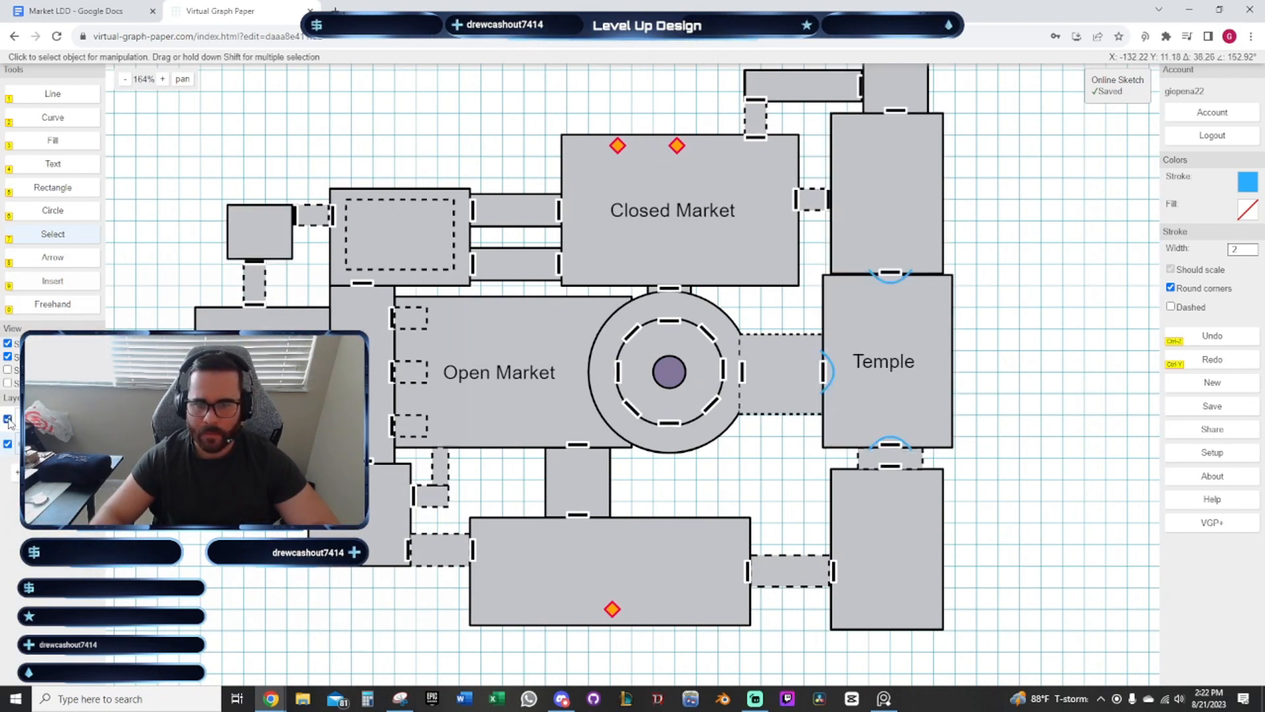
click(8, 419)
drag(586, 127, 322, 257)
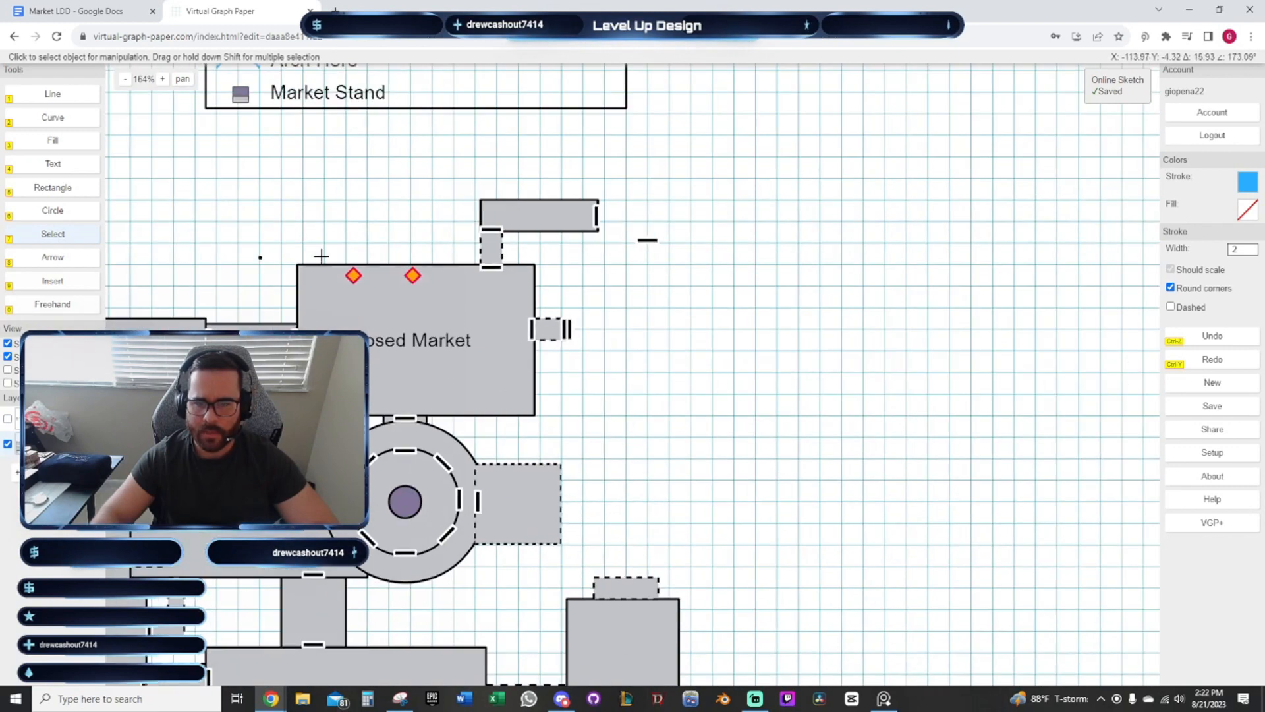
click(647, 239)
key(Delete)
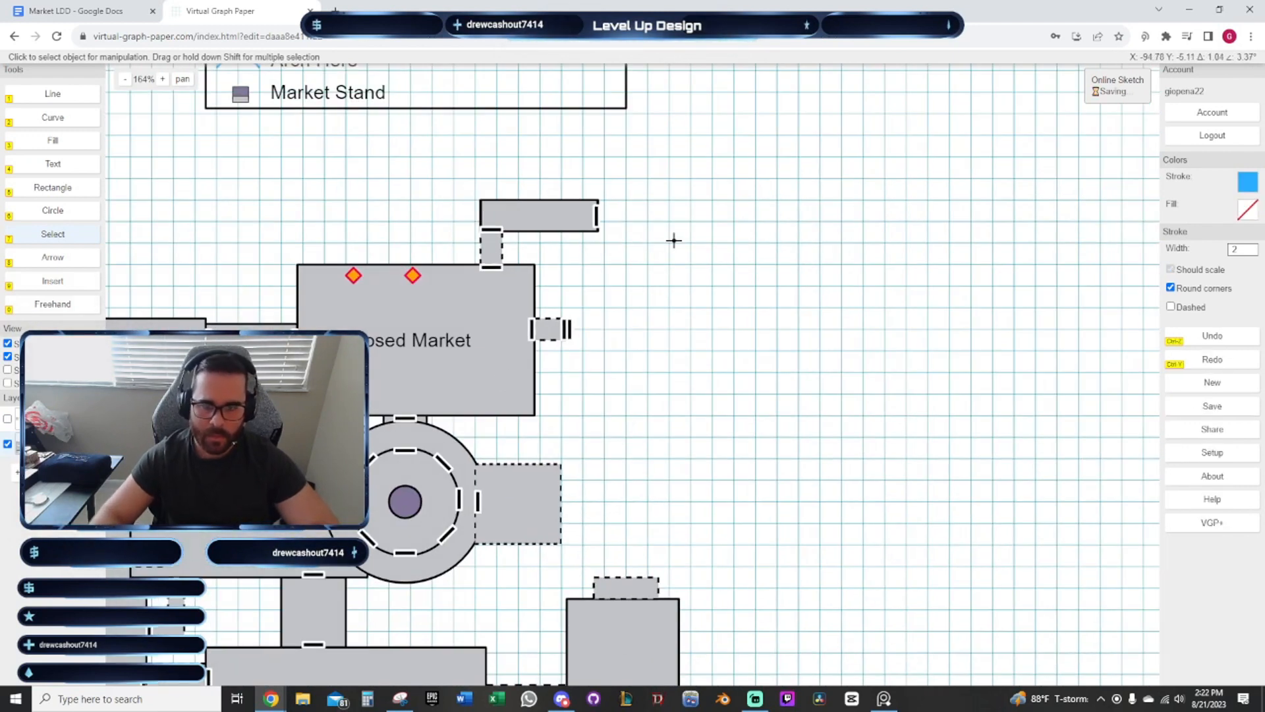
Check what the second layer contains by hiding it, and turn both layers' visibility back on
drag(293, 224, 466, 189)
scroll(456, 171, down, 1)
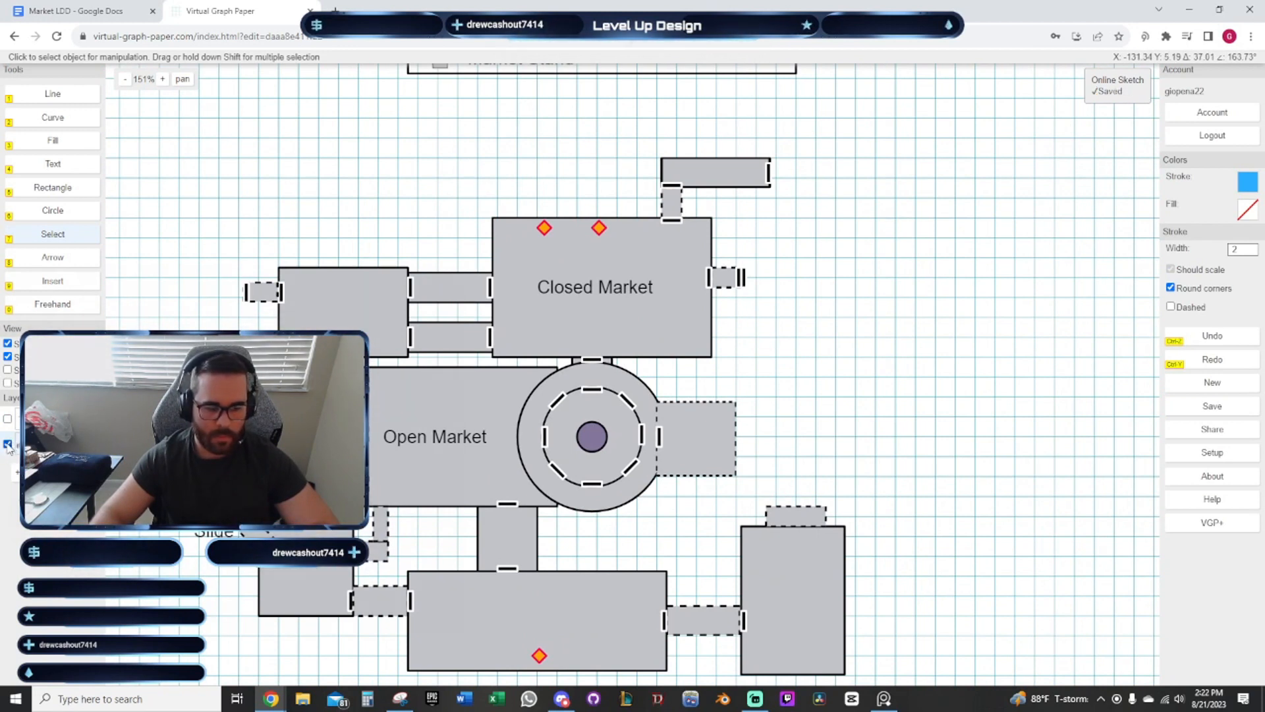
click(8, 444)
click(8, 444)
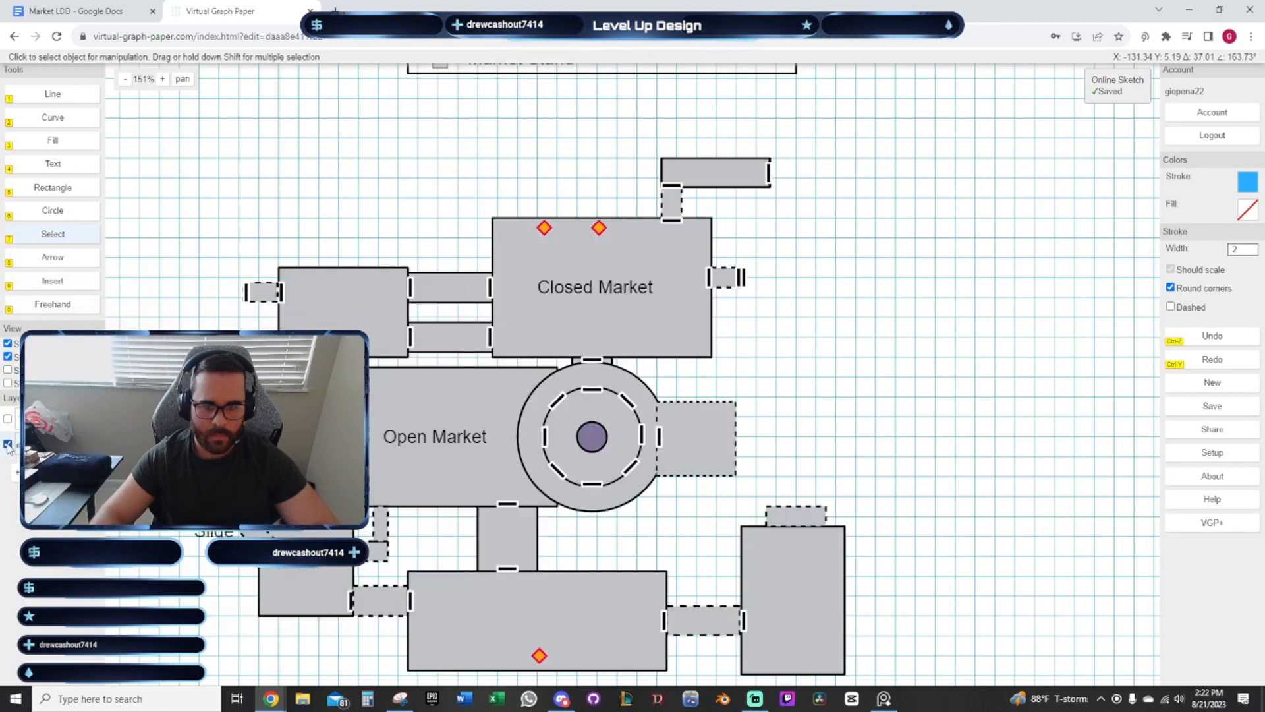
click(8, 445)
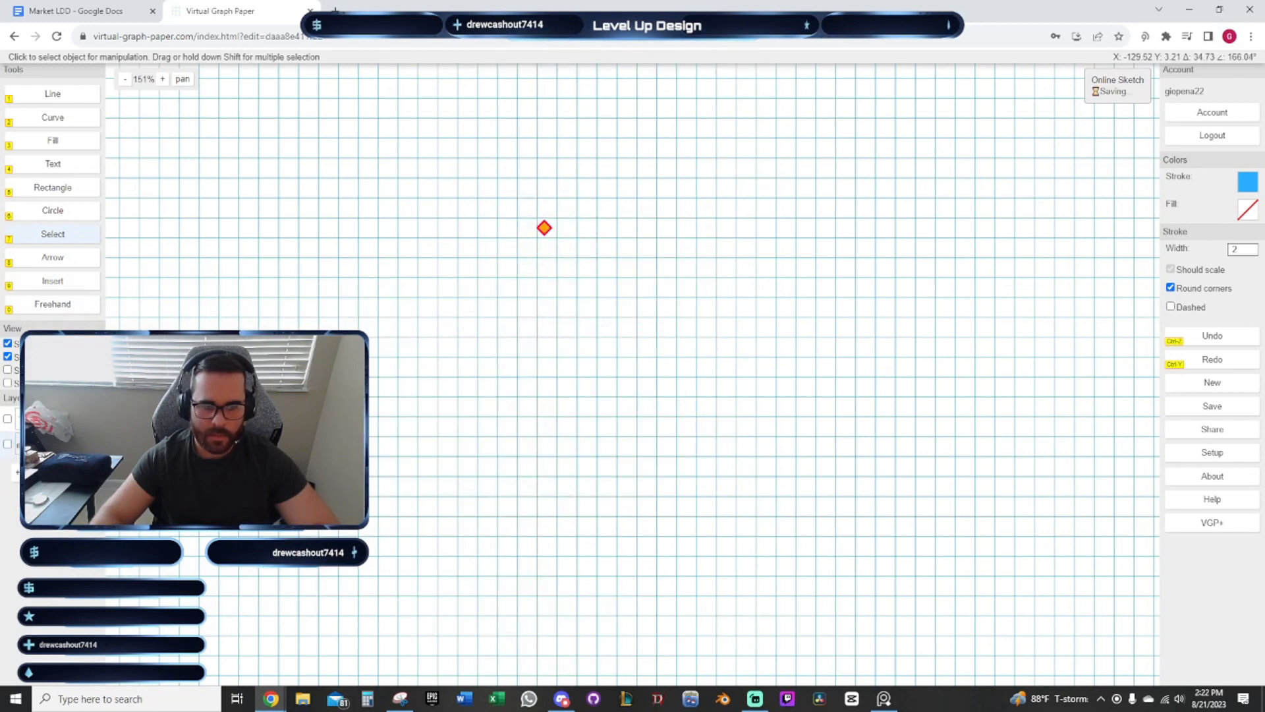
click(8, 445)
click(8, 418)
drag(305, 211, 442, 189)
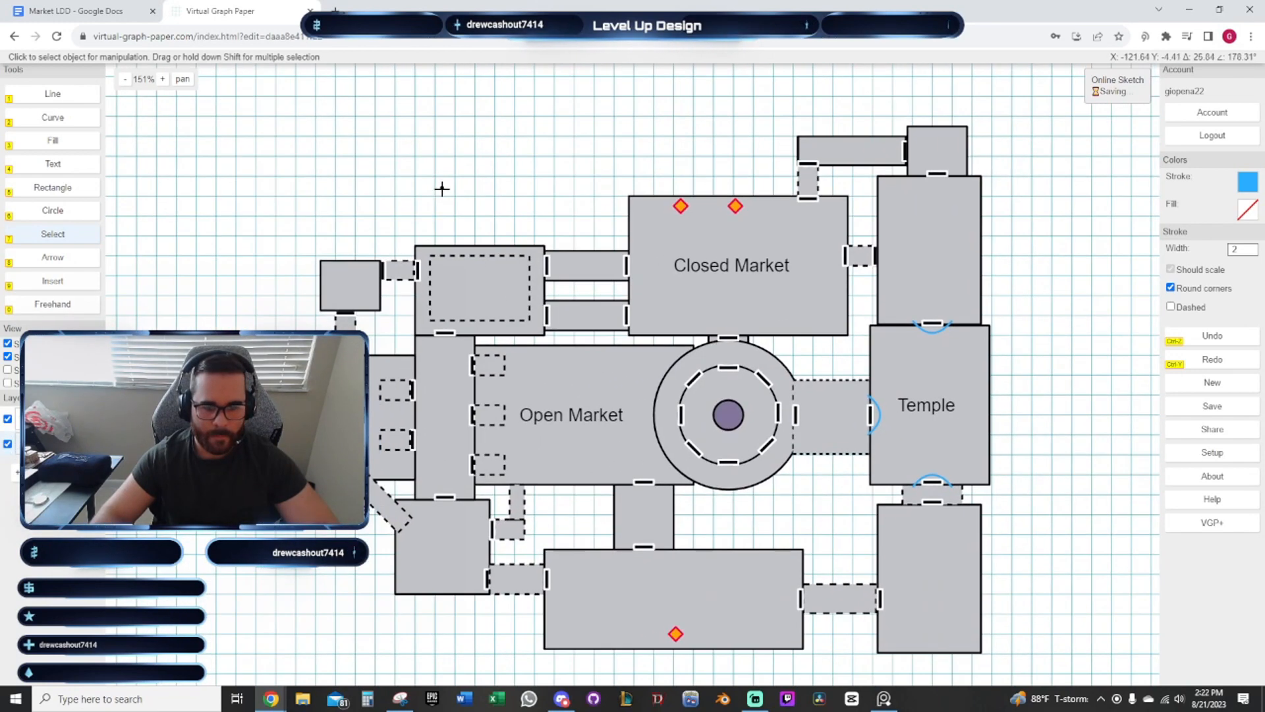
Delete the dashed rectangle inside the room west of the Closed Market
scroll(531, 227, up, 2)
click(465, 298)
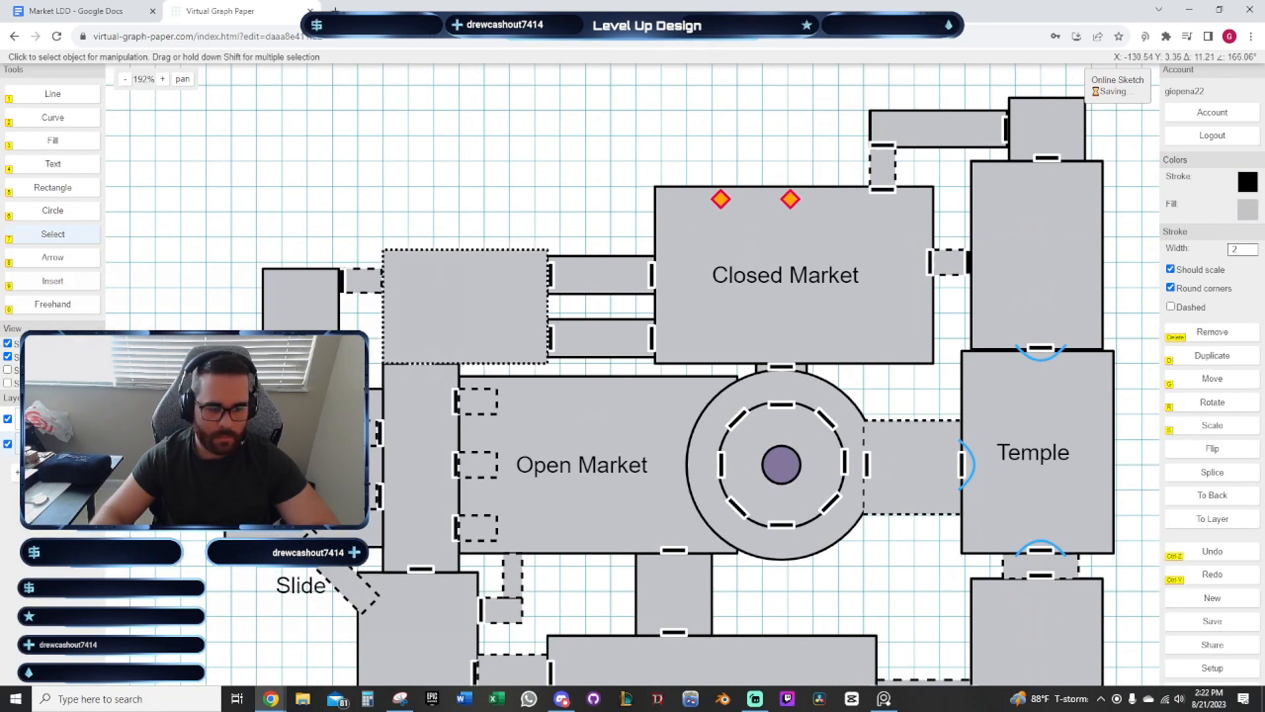
click(466, 187)
click(460, 283)
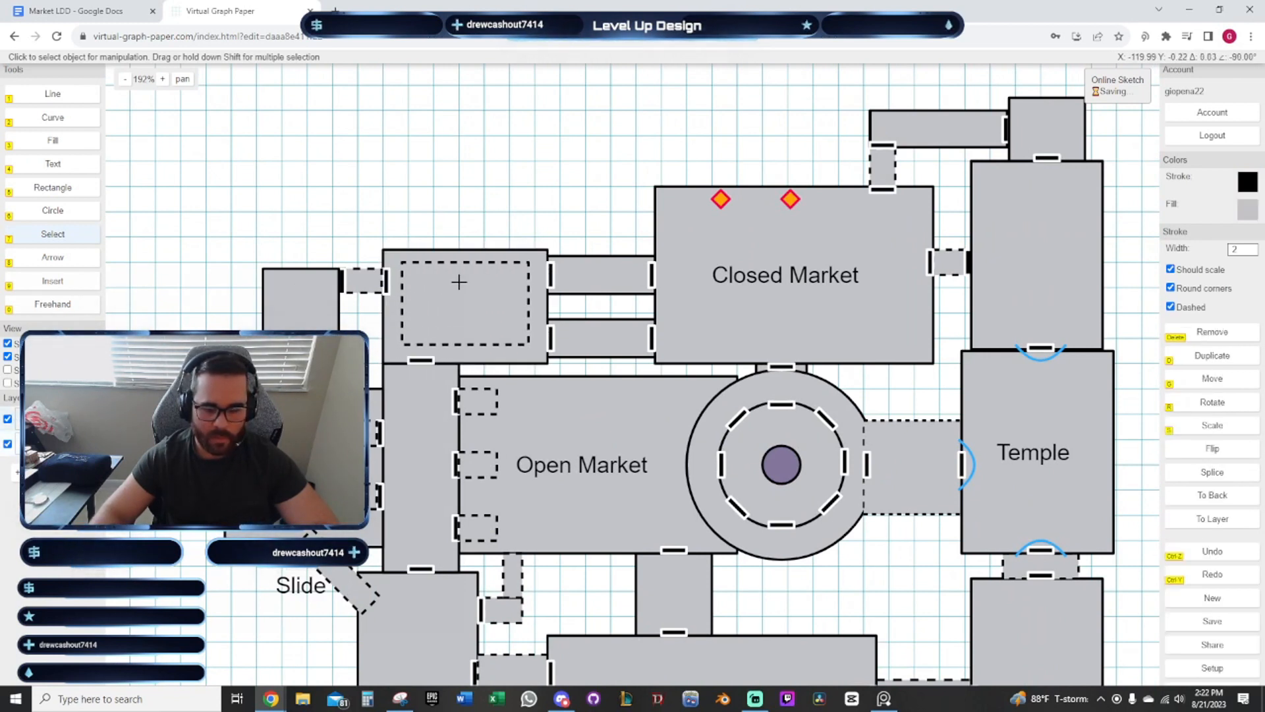
key(Delete)
scroll(550, 164, down, 2)
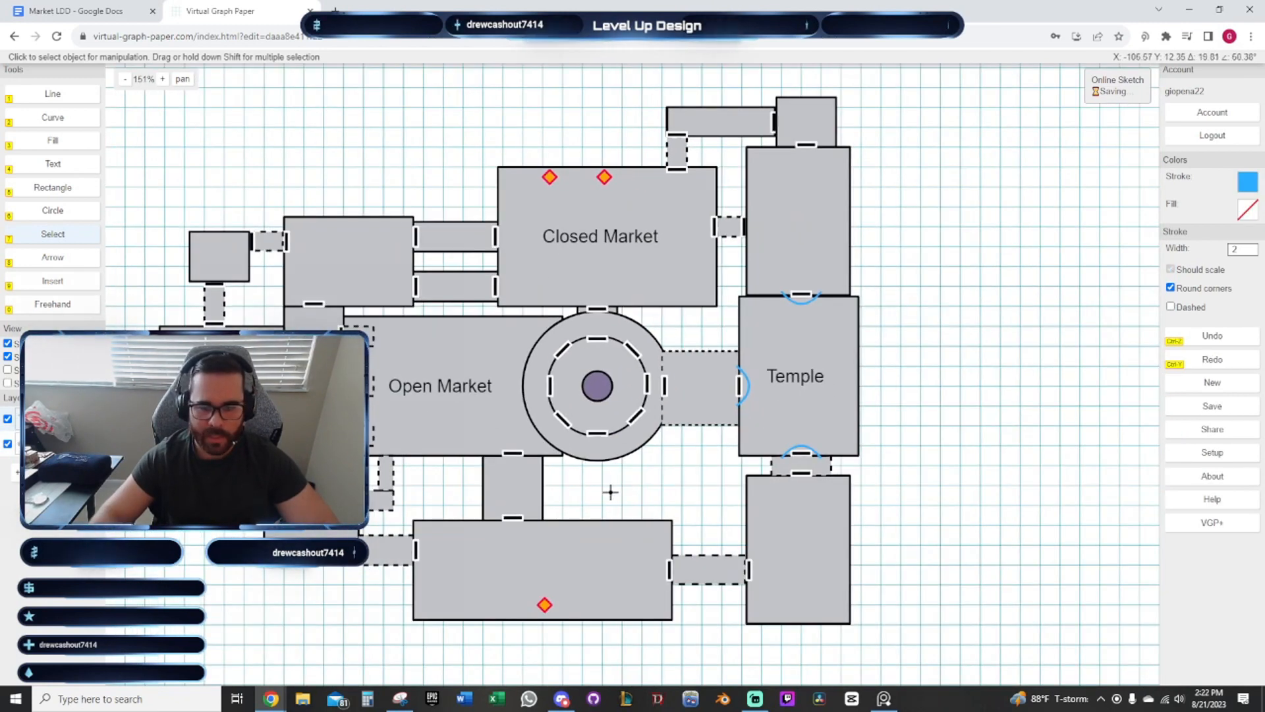
Examine the western rooms and their connecting passages with the first layer hidden and shown
drag(610, 491, 622, 502)
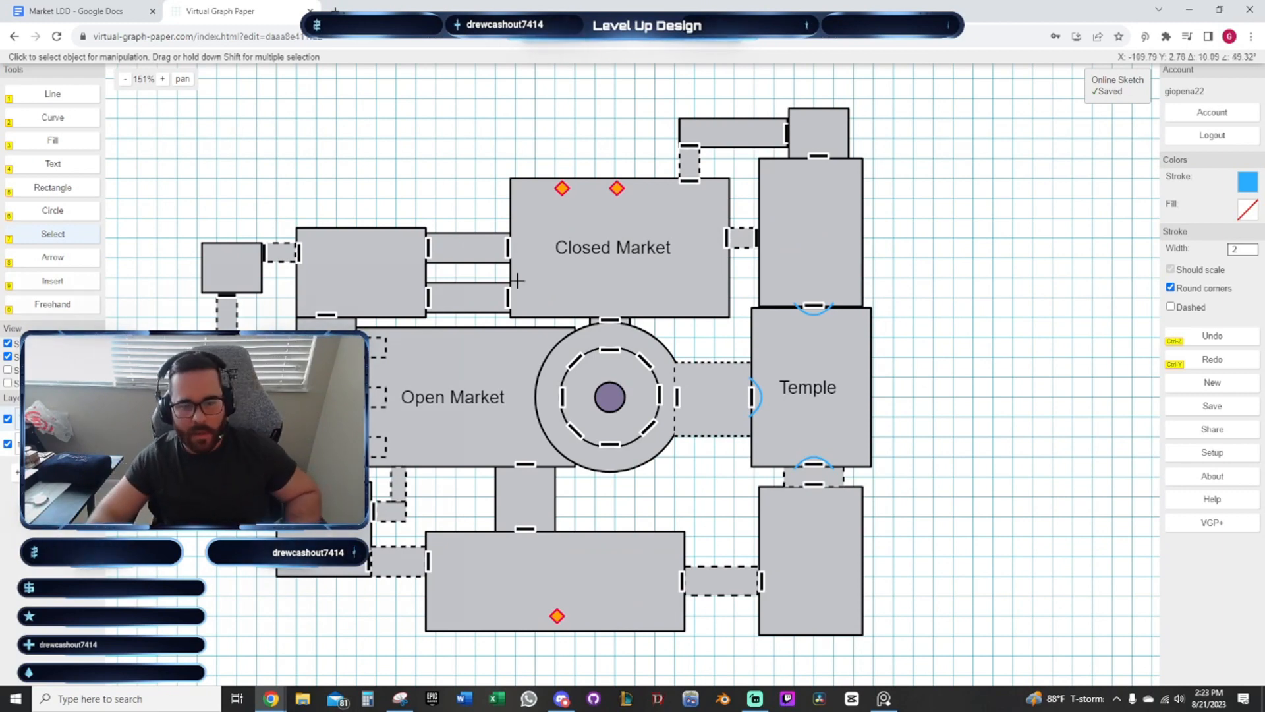
scroll(497, 147, up, 3)
drag(335, 169, 388, 162)
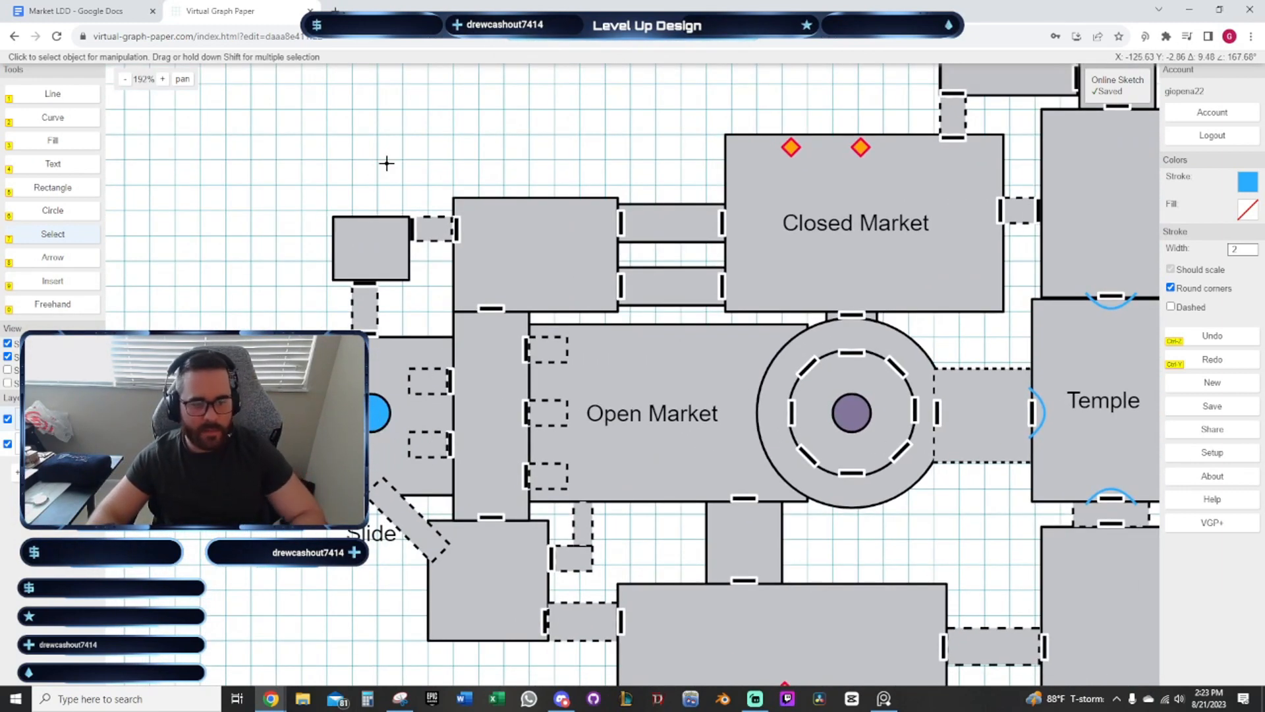
click(8, 418)
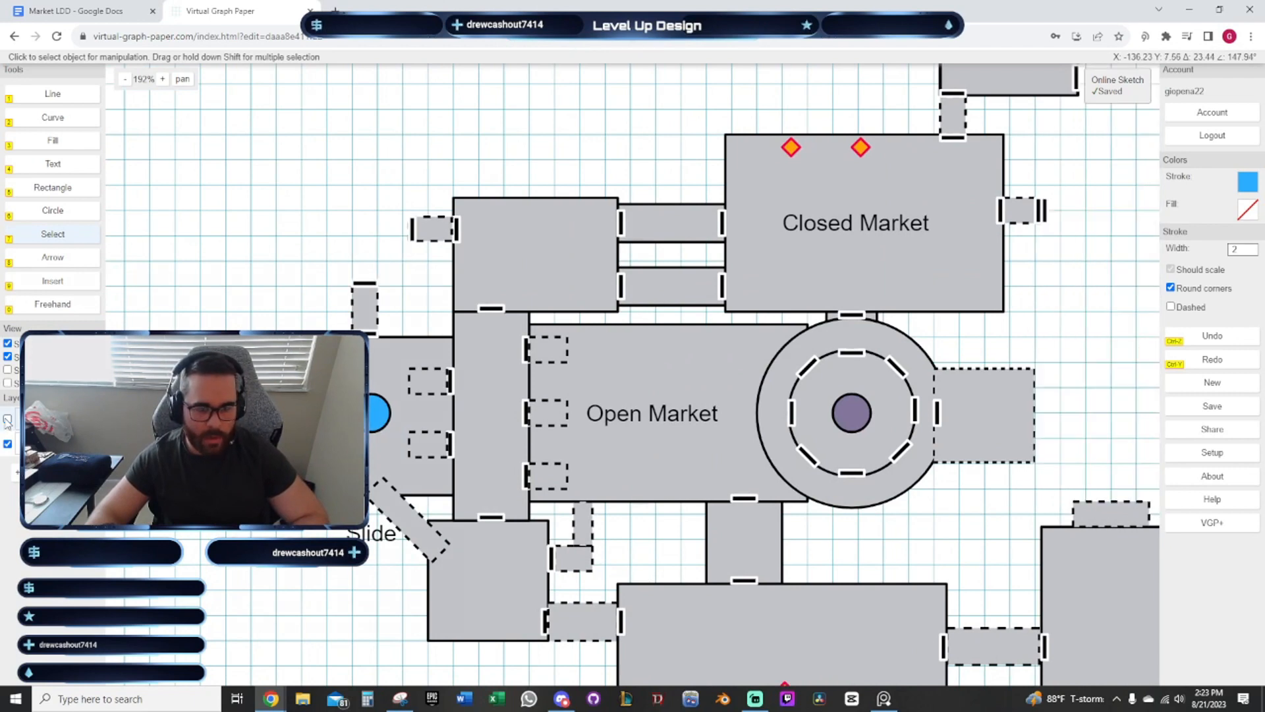
click(8, 419)
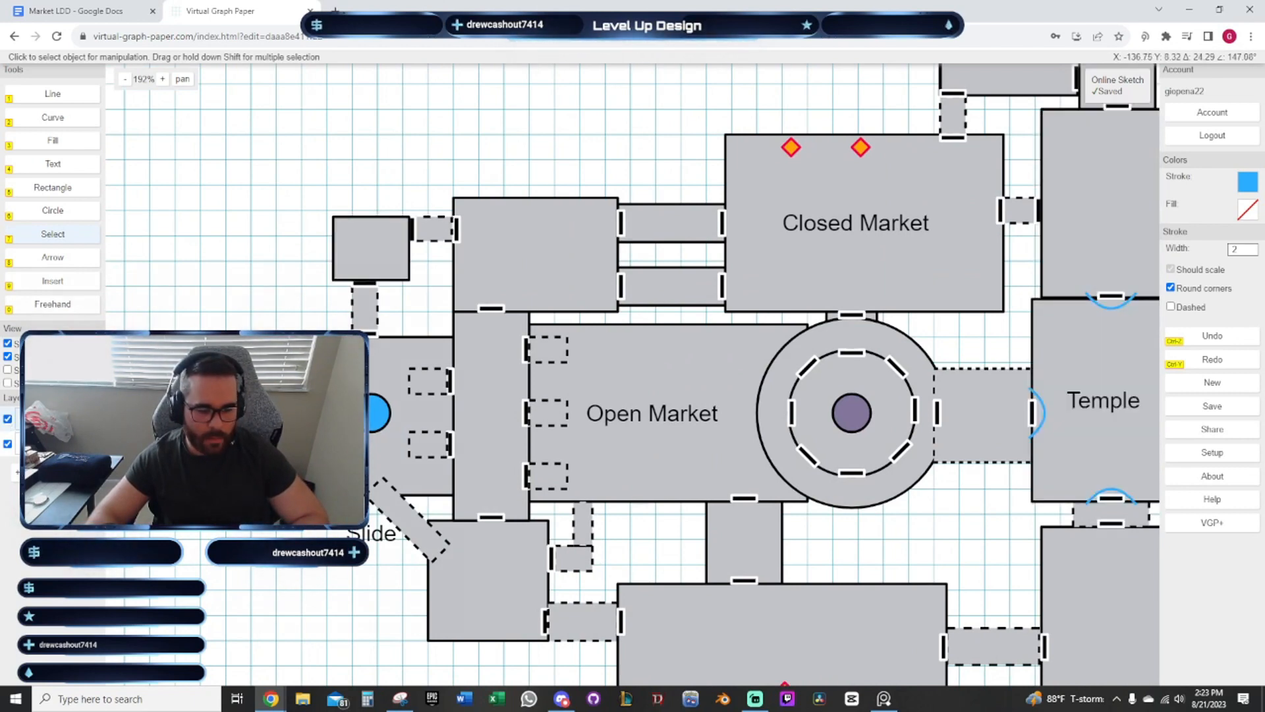
drag(282, 184, 249, 245)
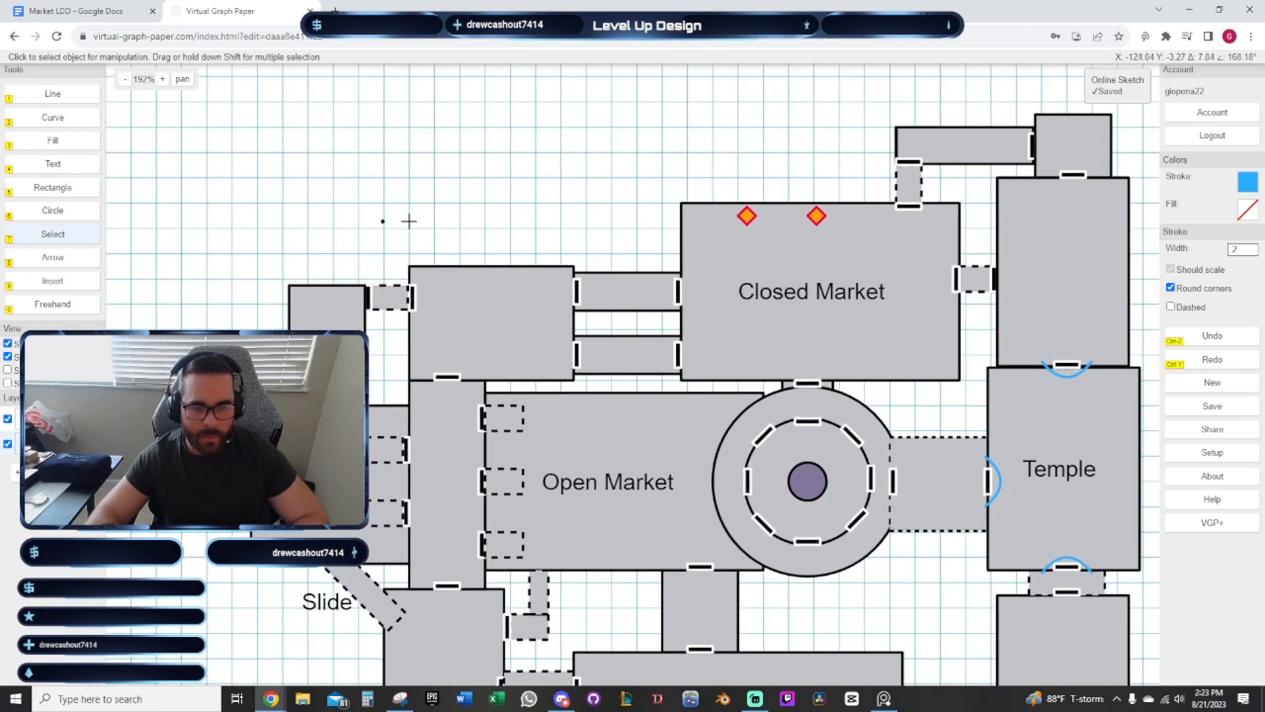
drag(456, 230, 494, 207)
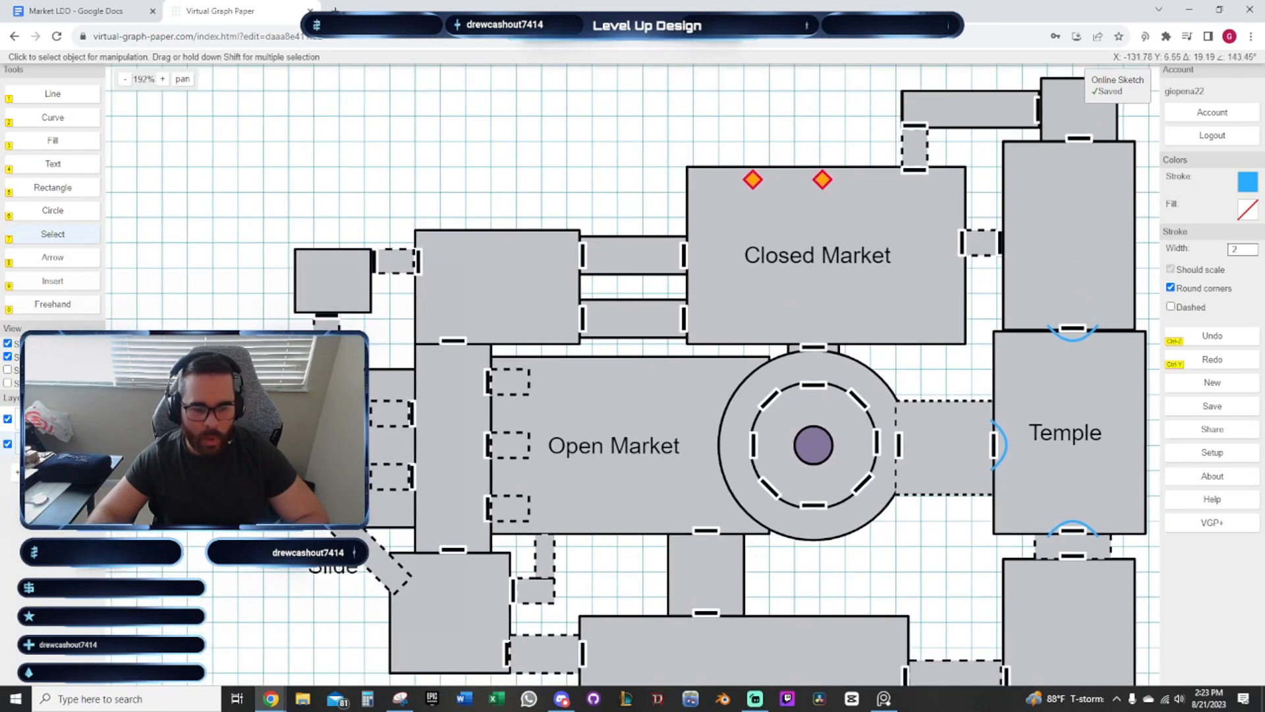
drag(189, 431, 218, 342)
Inspect the extents of the blue-circle room, the Open Market, the Closed Market and the room south of the Temple
click(326, 328)
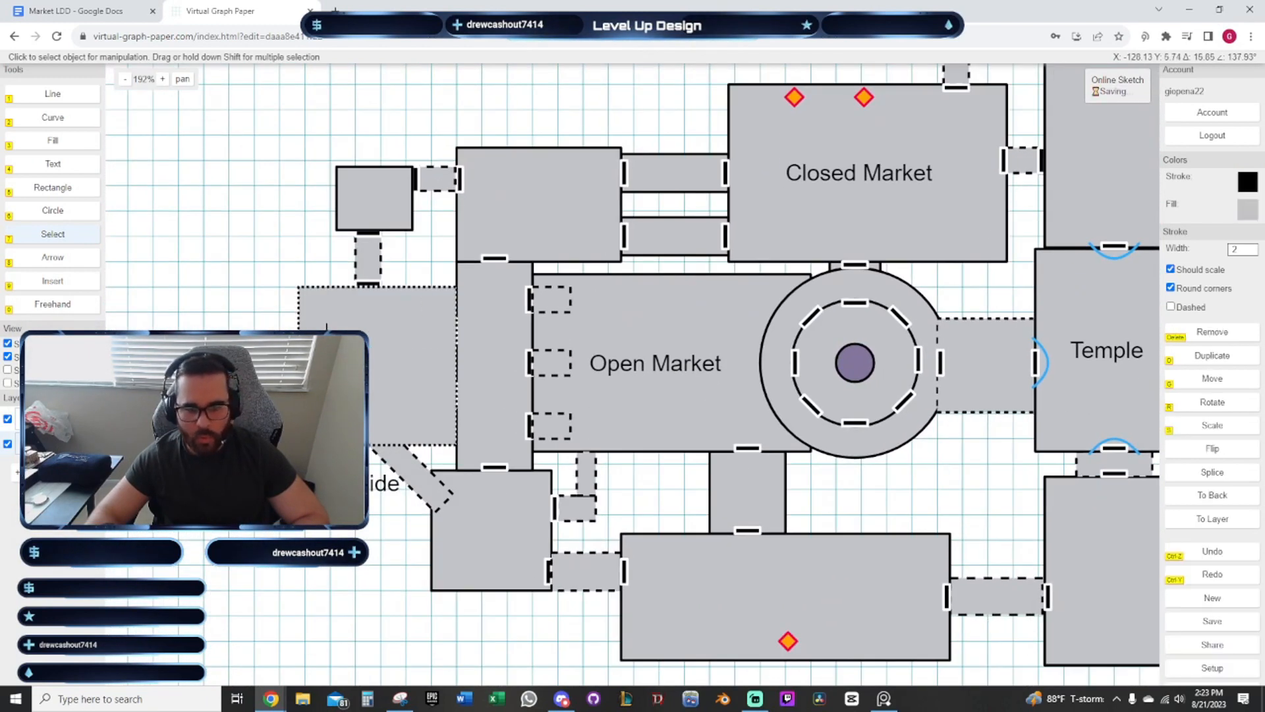
drag(255, 265, 208, 270)
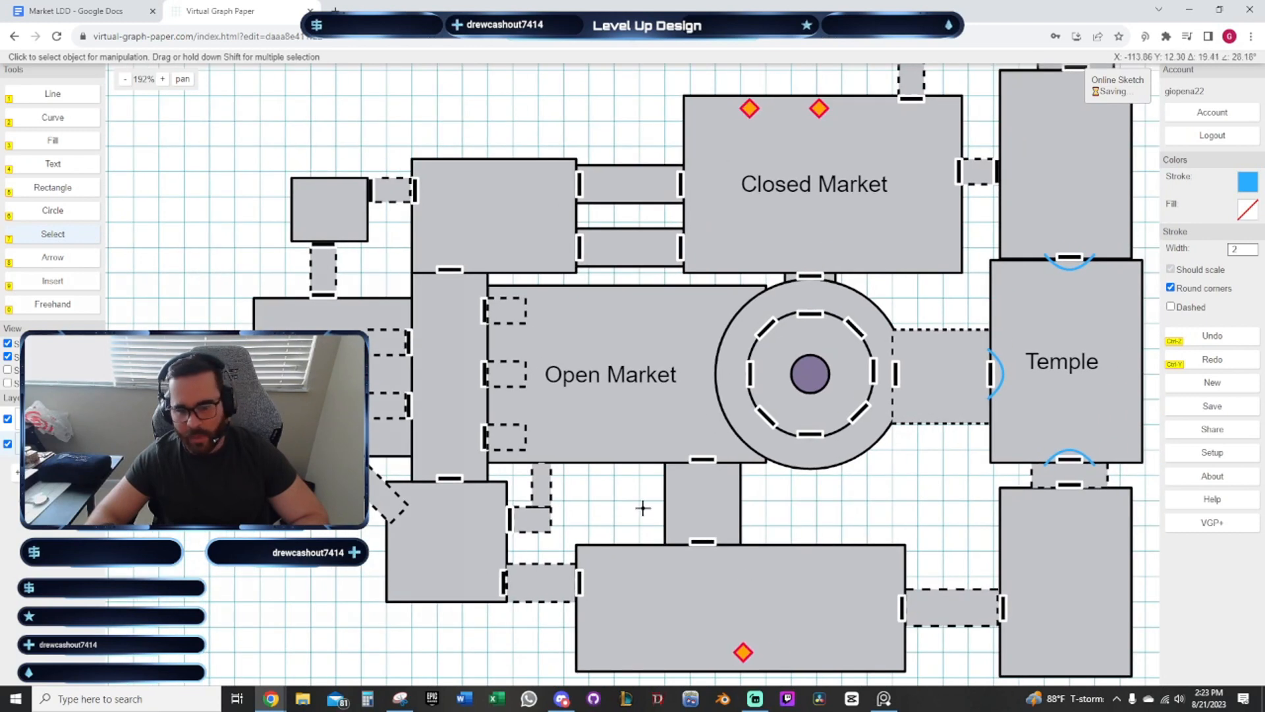
drag(642, 508, 629, 505)
click(296, 320)
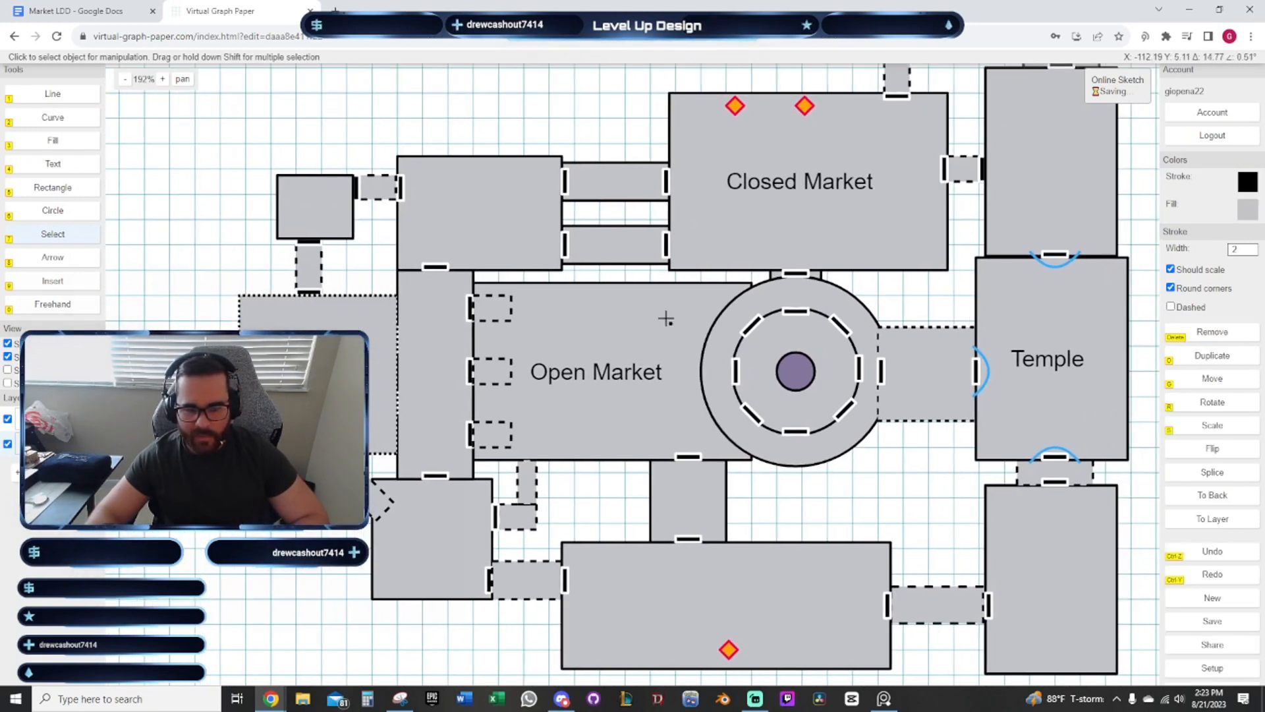
click(629, 326)
drag(741, 294, 666, 283)
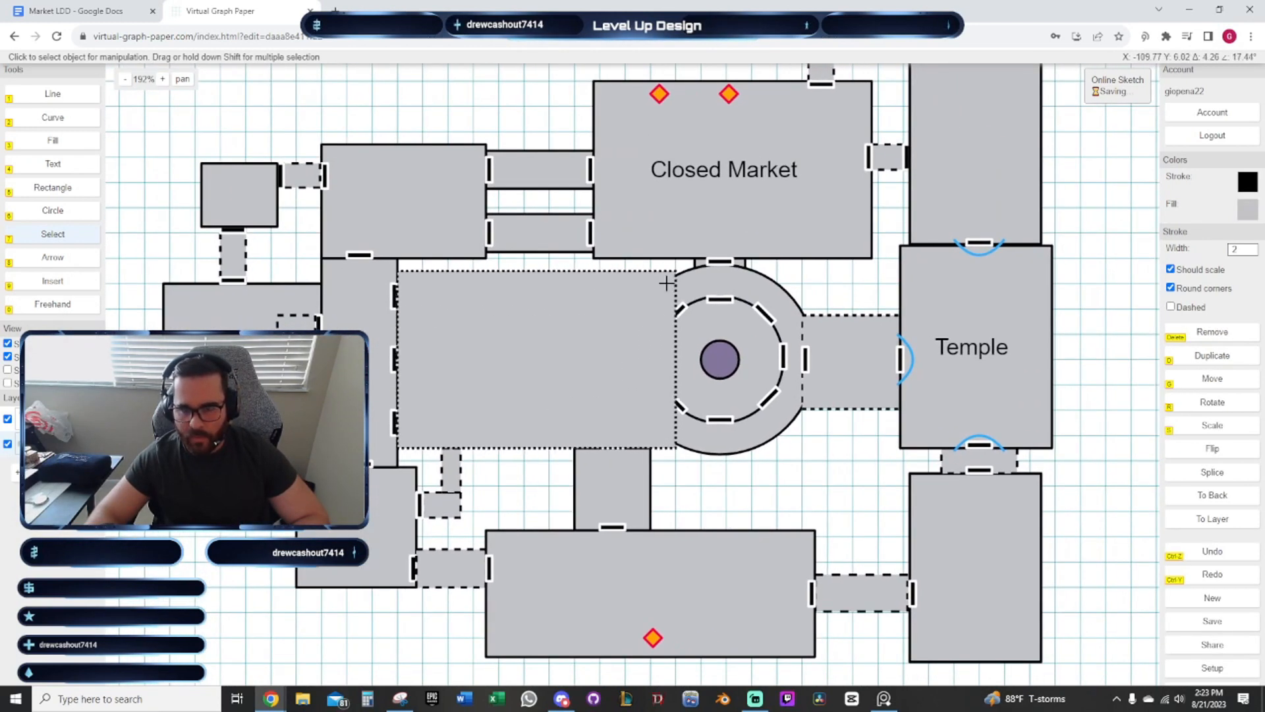
click(650, 226)
drag(872, 351, 779, 390)
drag(753, 491, 765, 378)
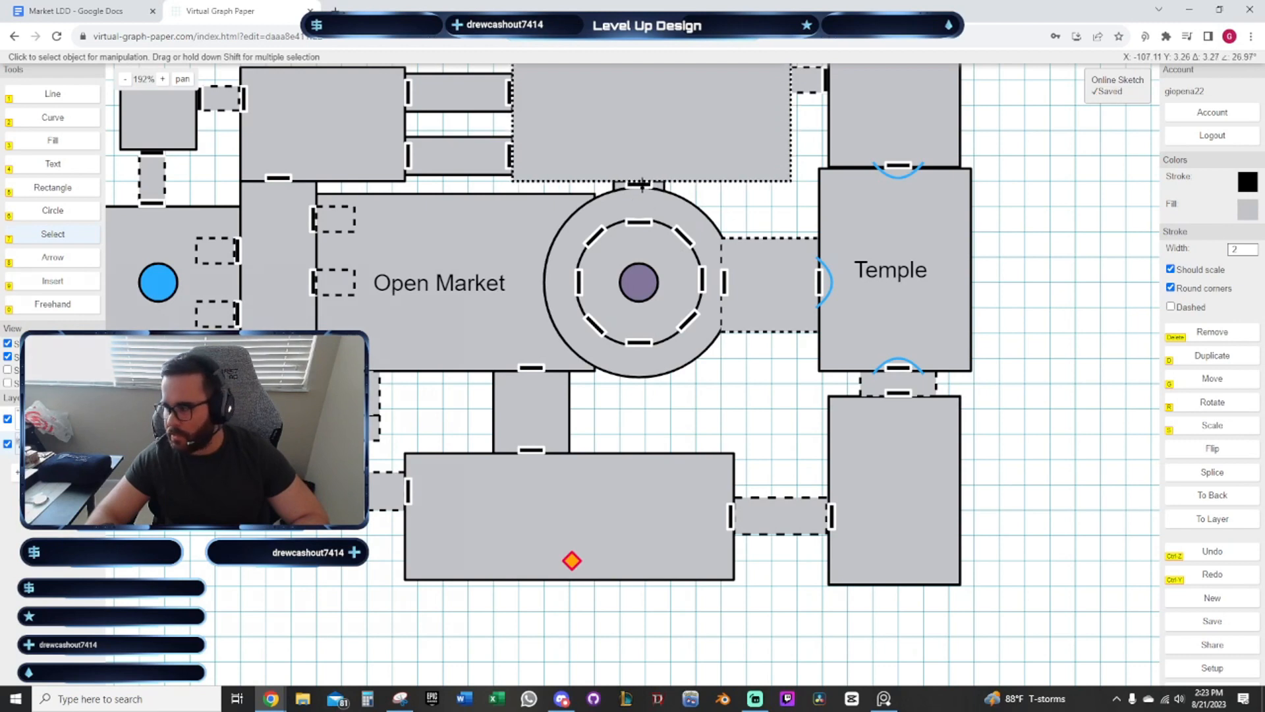
mouse_move(779, 424)
mouse_down()
mouse_move(793, 362)
mouse_move(856, 387)
mouse_move(722, 377)
mouse_up()
click(672, 440)
click(658, 384)
click(875, 441)
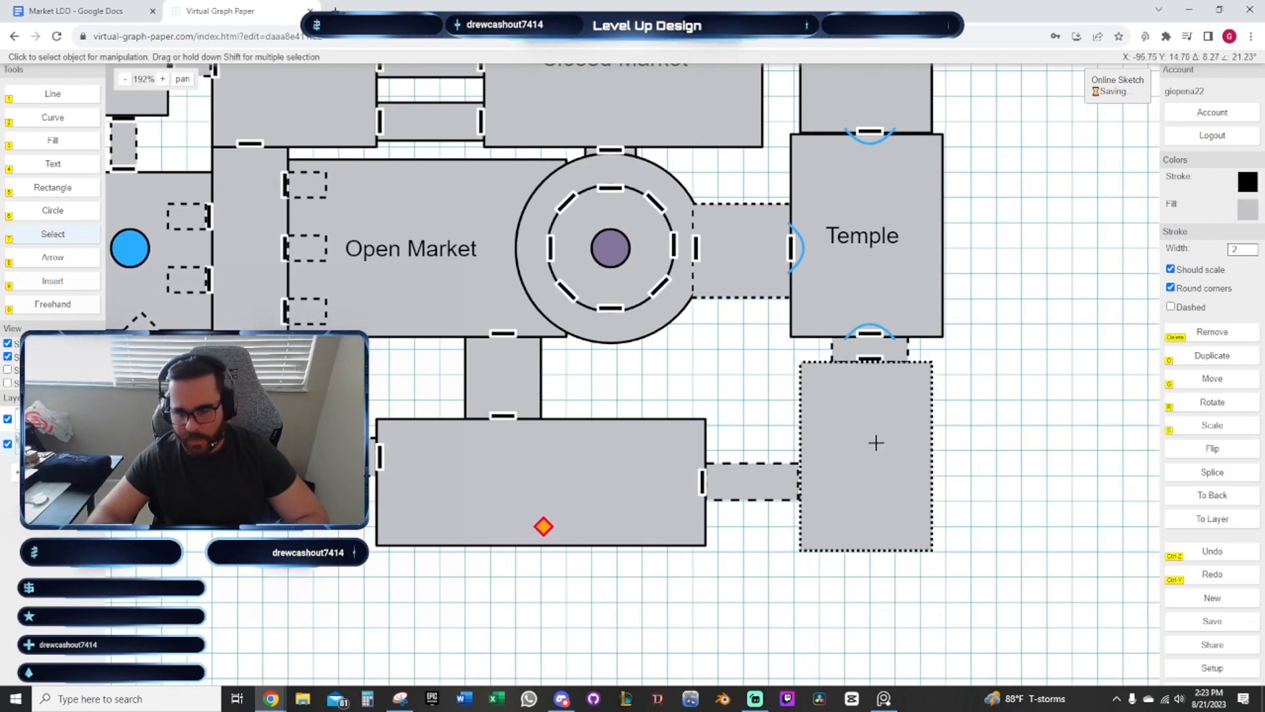
click(688, 401)
Check which layer holds the room south of the Temple and move that room to the other layer
click(9, 419)
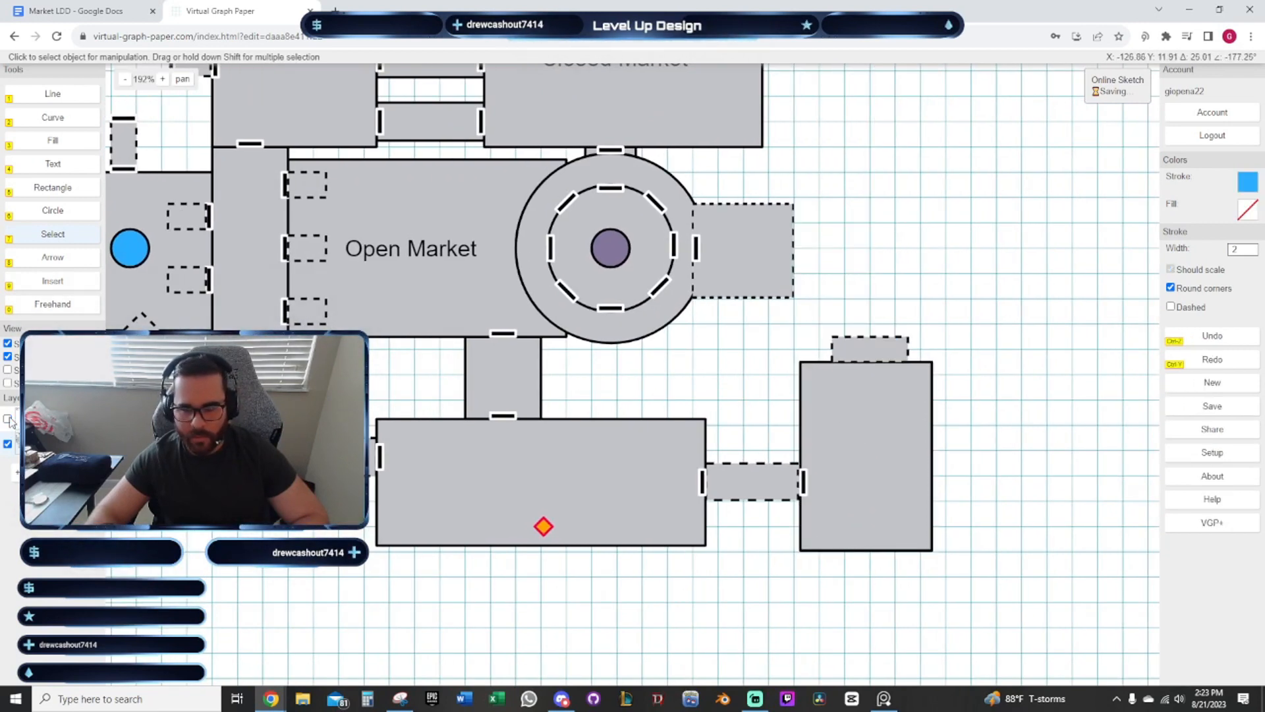
click(8, 419)
drag(704, 379, 500, 401)
click(692, 433)
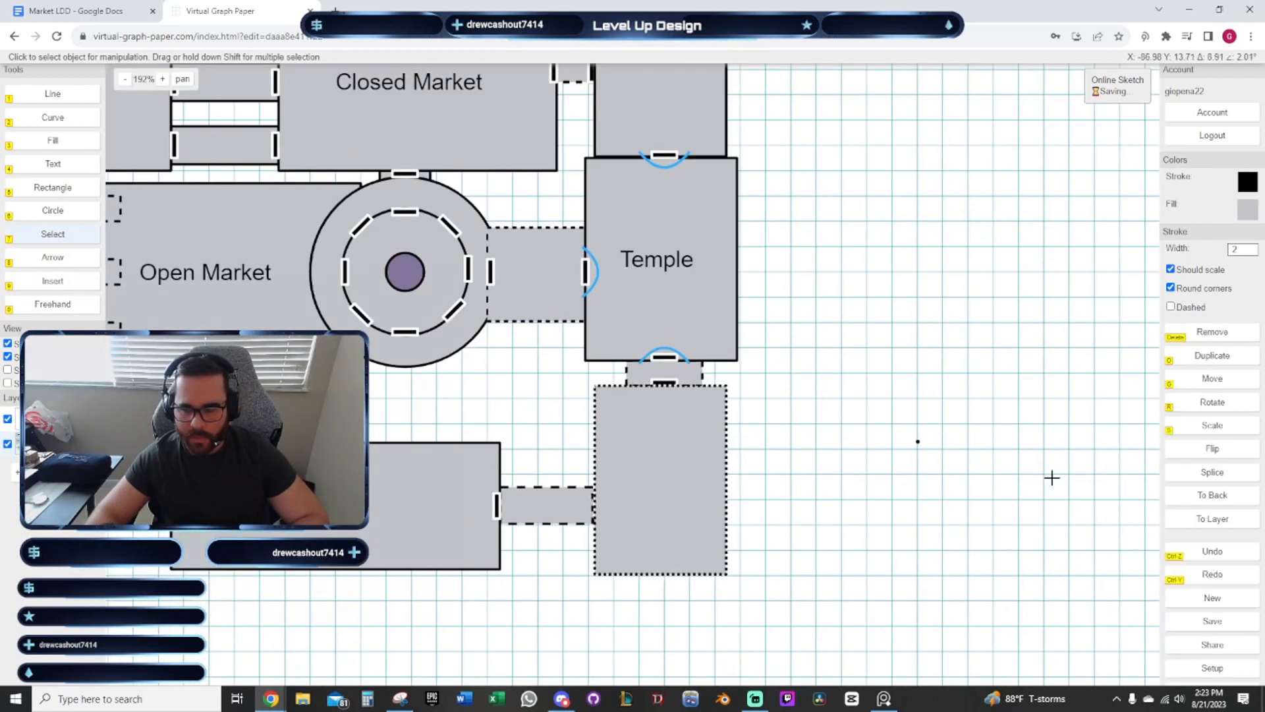
click(1213, 519)
click(1123, 531)
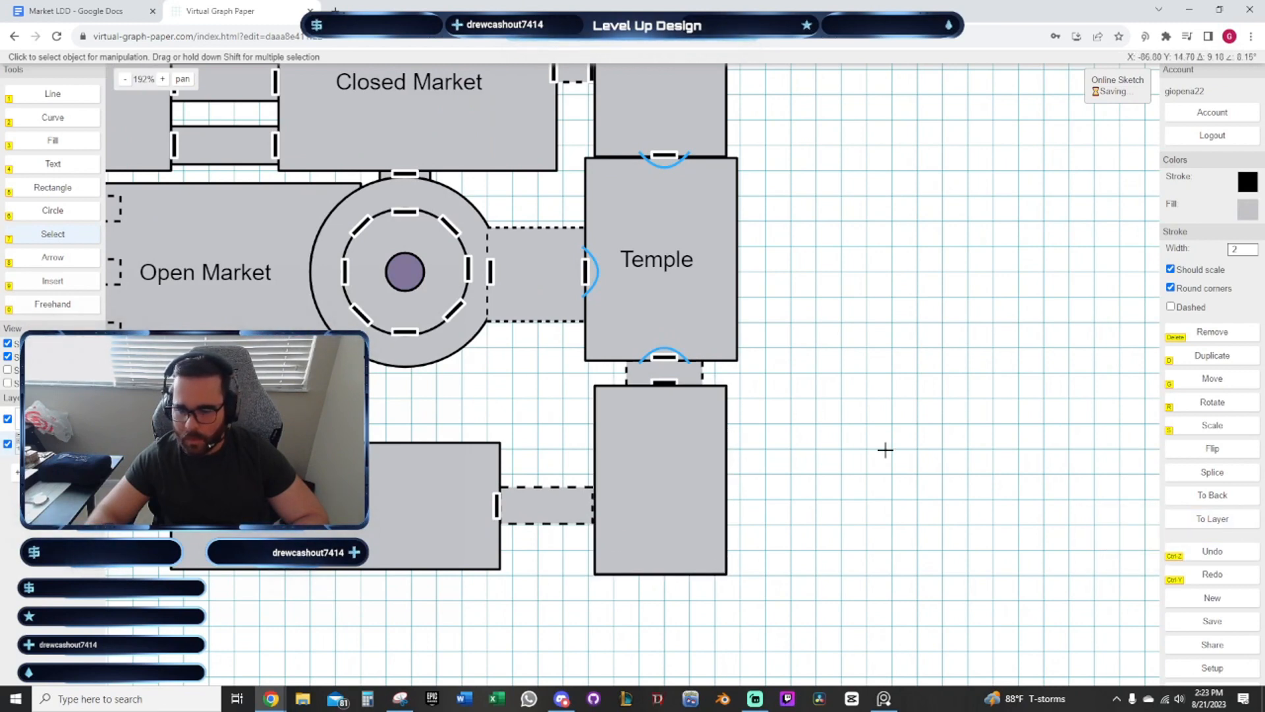
Move the door marker on the west edge of the room south of the Temple to the Second Floor layer
drag(851, 438, 982, 512)
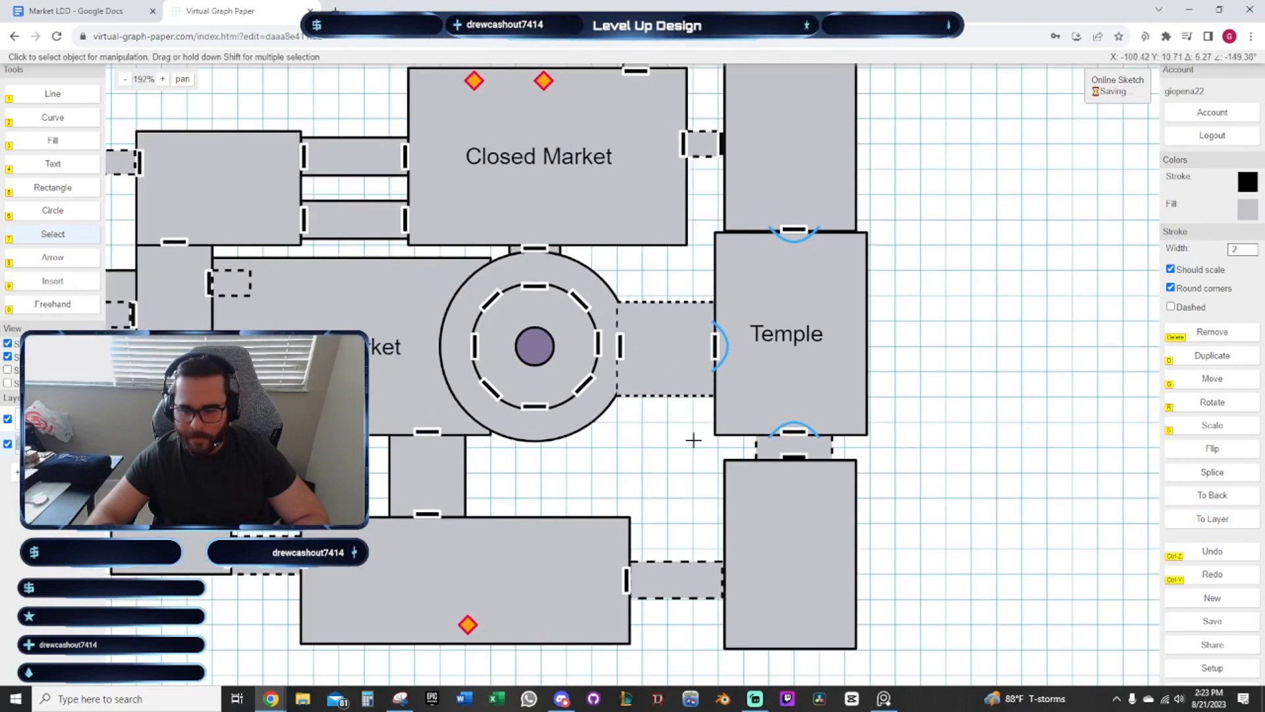
drag(677, 454, 668, 478)
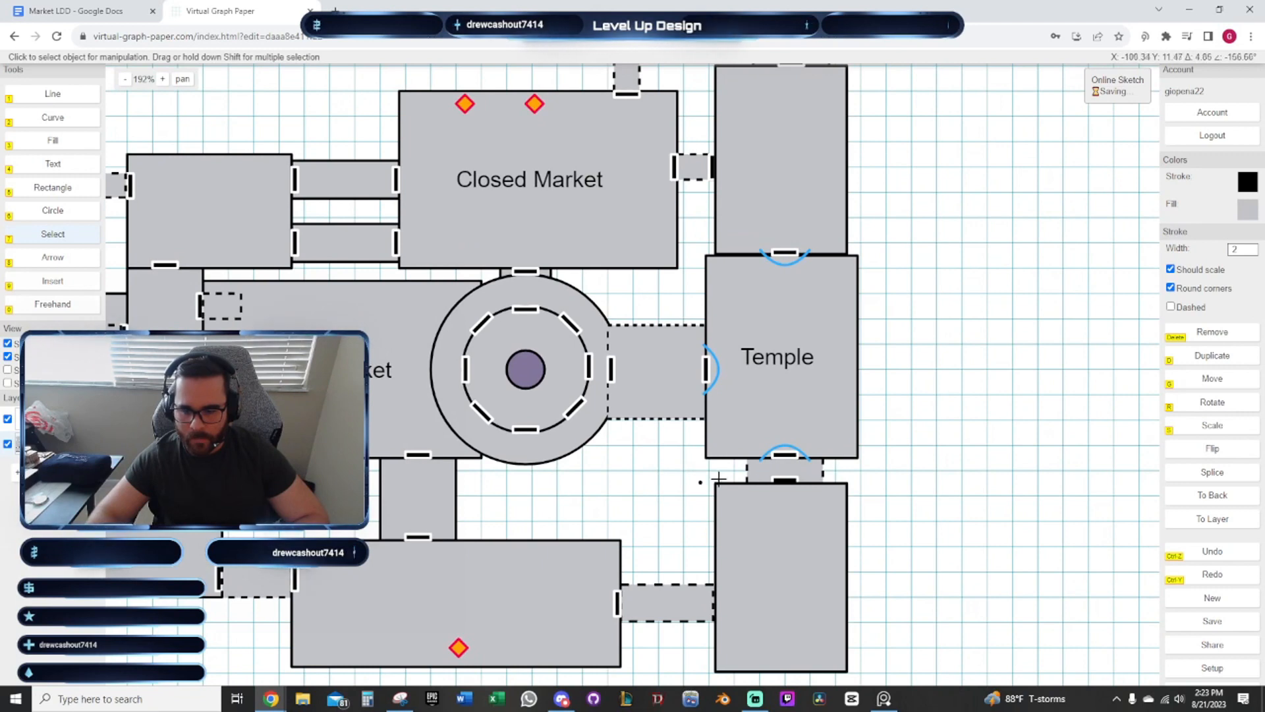
drag(959, 497, 919, 449)
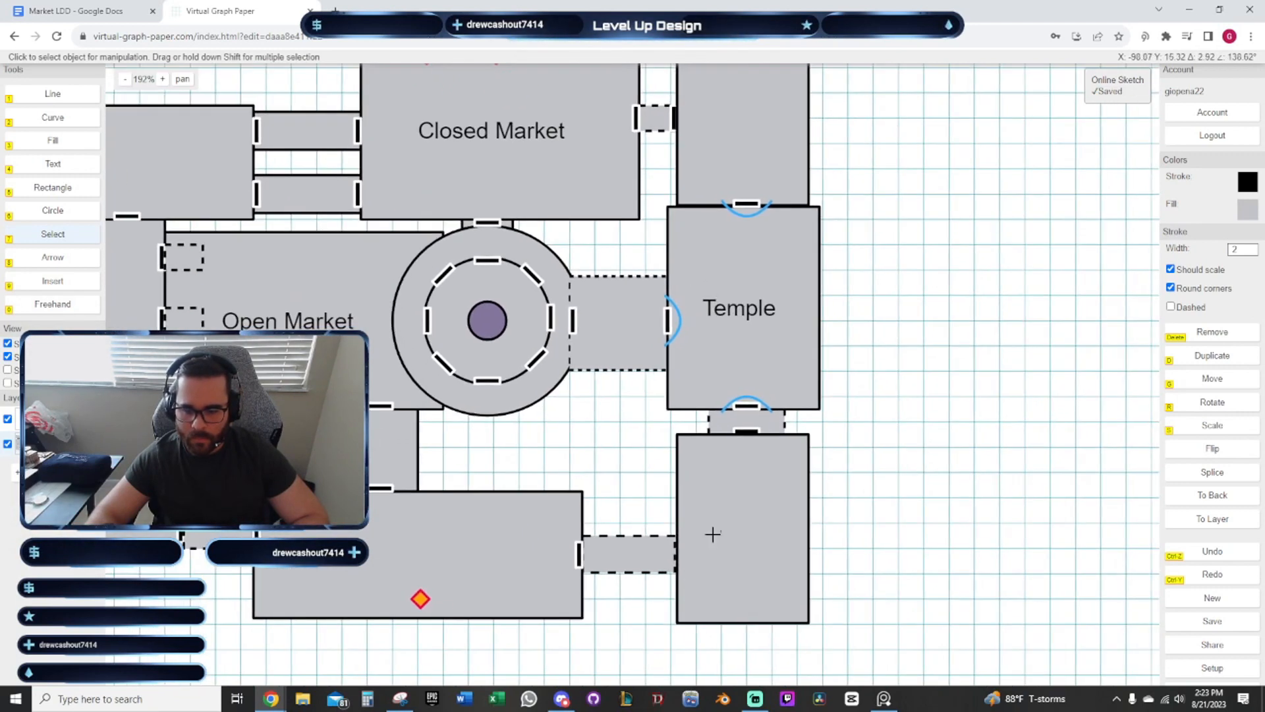
click(678, 551)
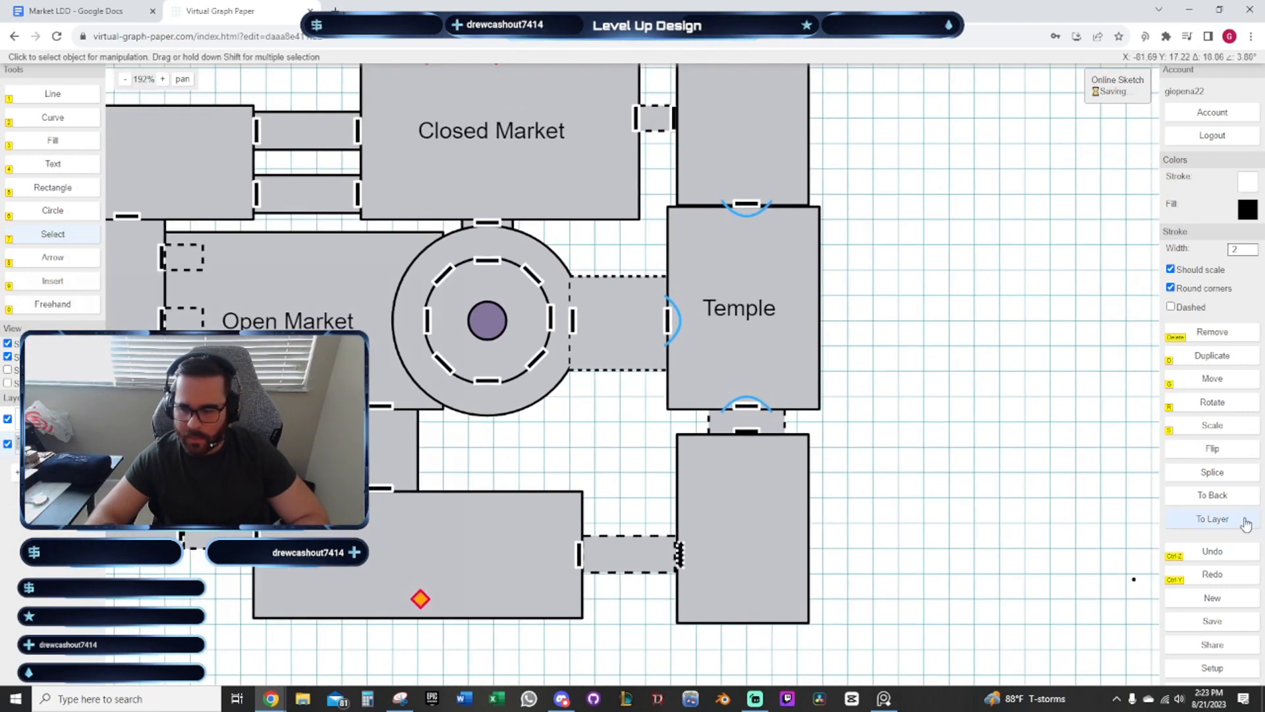
click(1203, 523)
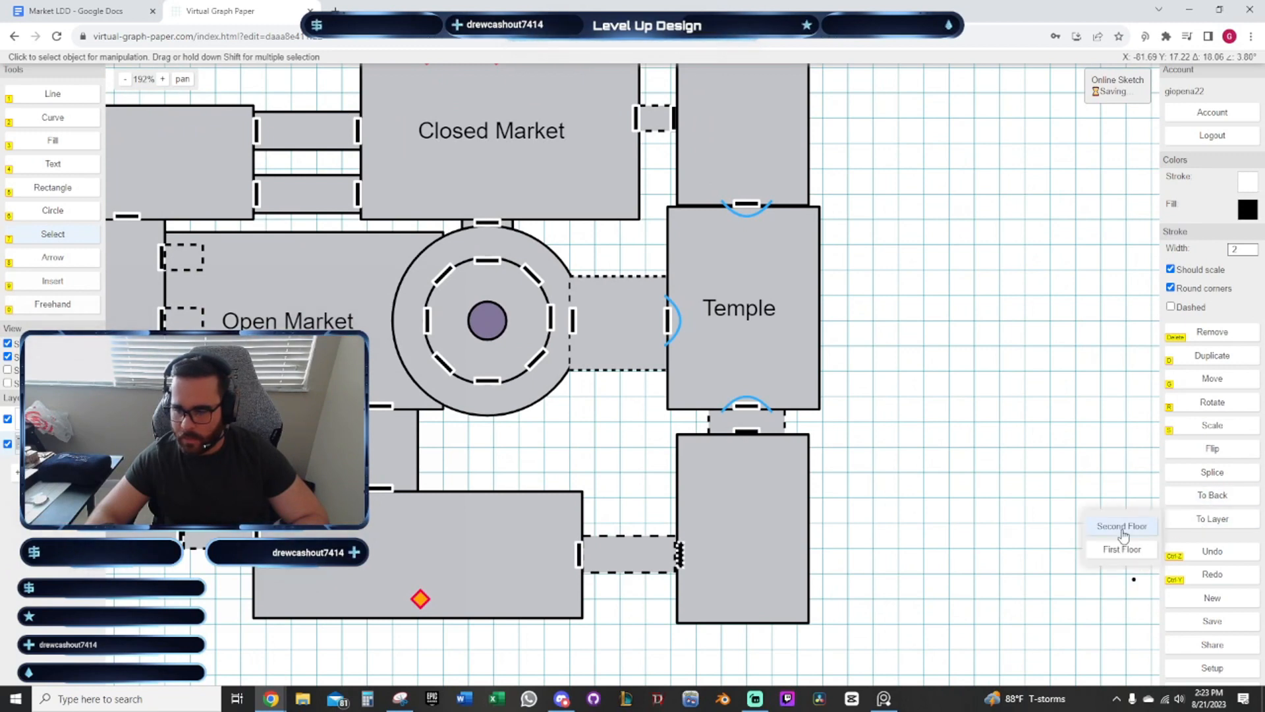
click(1121, 531)
click(950, 460)
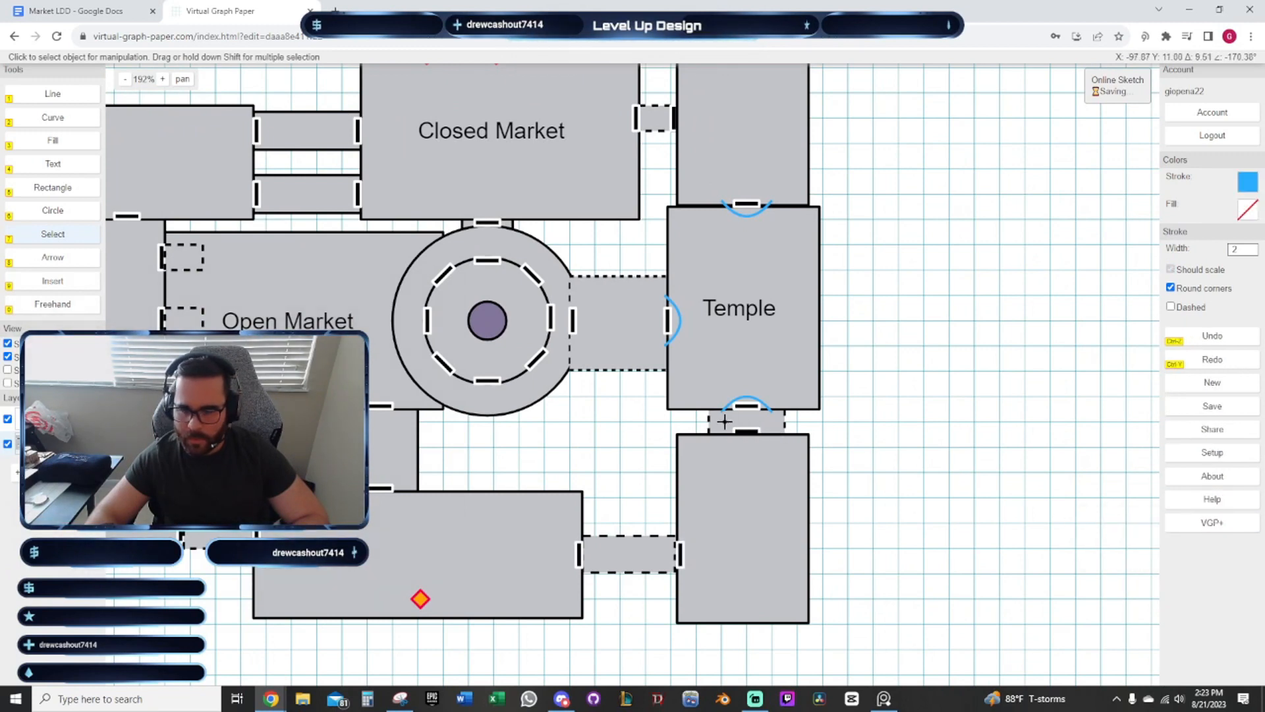
Check which layer holds the horizontal corridor northeast of the Closed Market and move that corridor to the Second Floor layer
scroll(963, 512, up, 5)
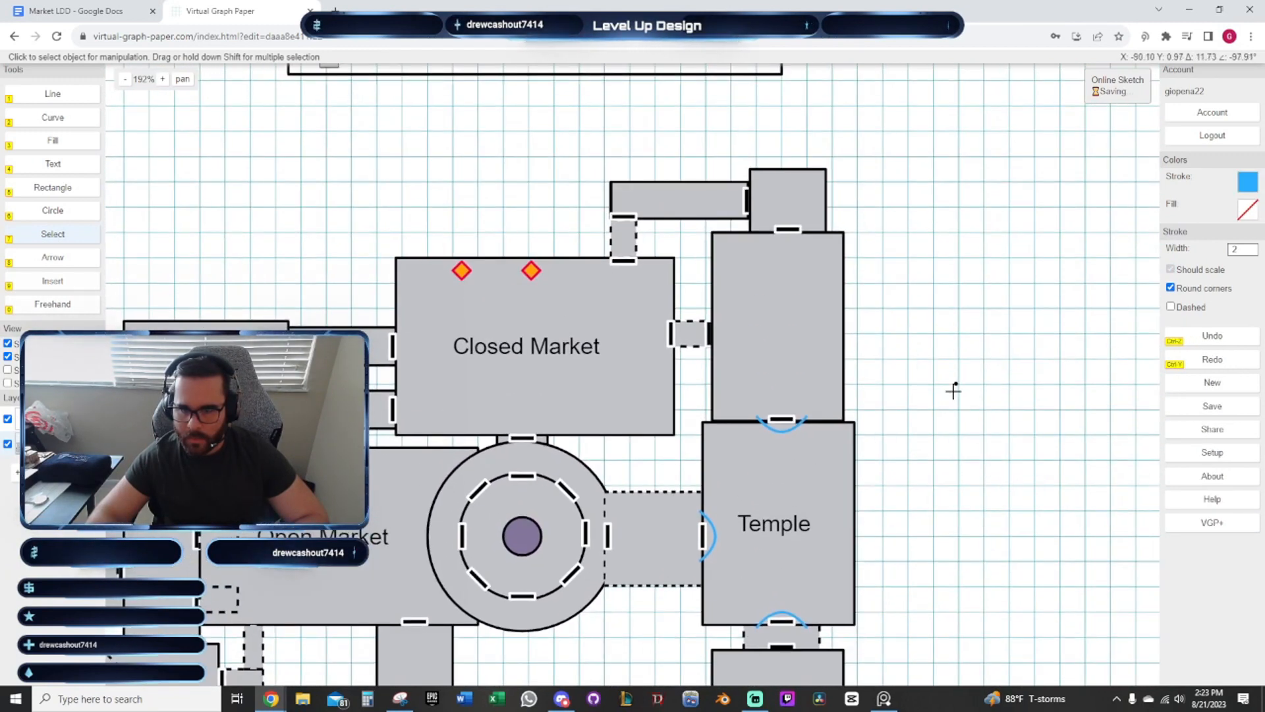
scroll(953, 390, up, 4)
click(8, 419)
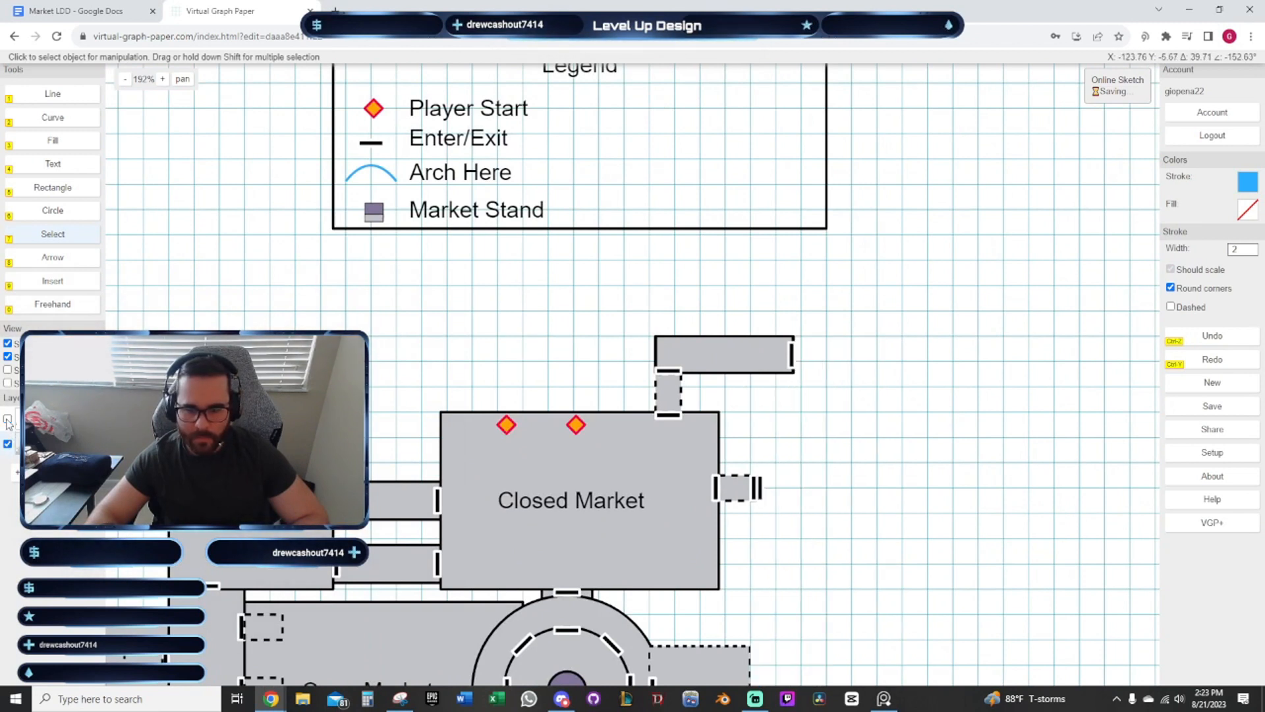
click(8, 419)
click(727, 353)
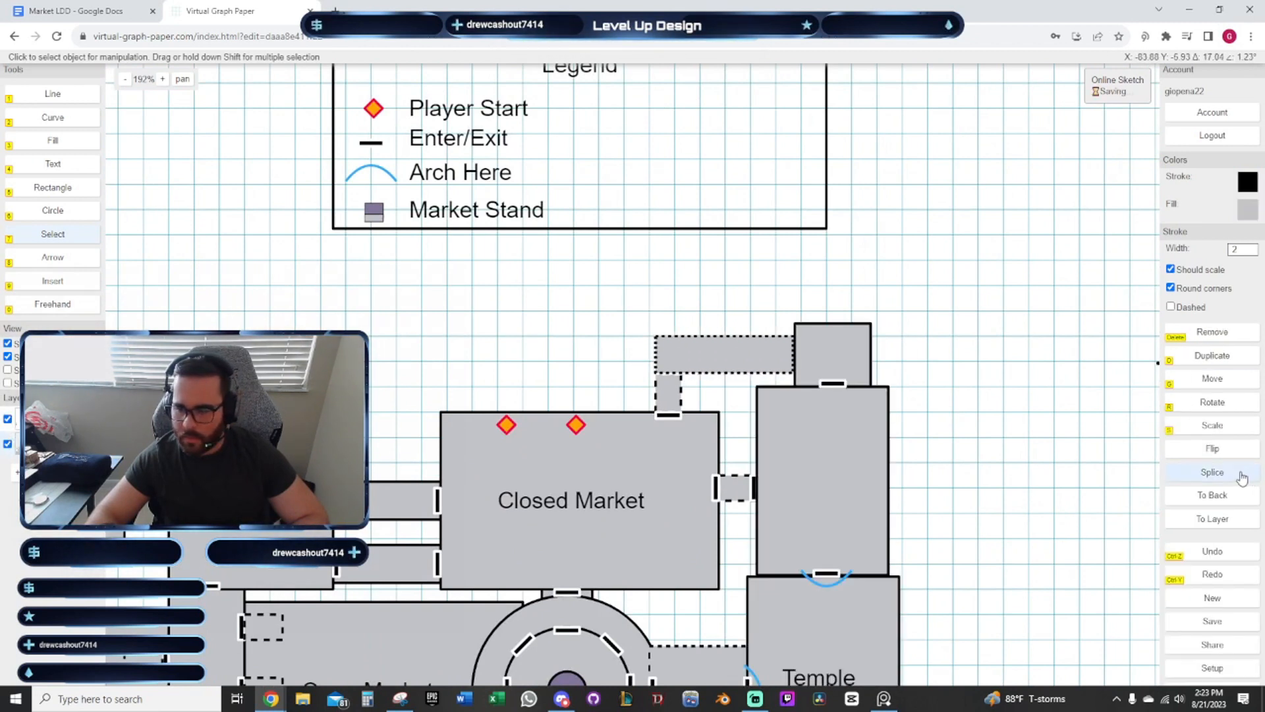
click(1213, 517)
click(1138, 531)
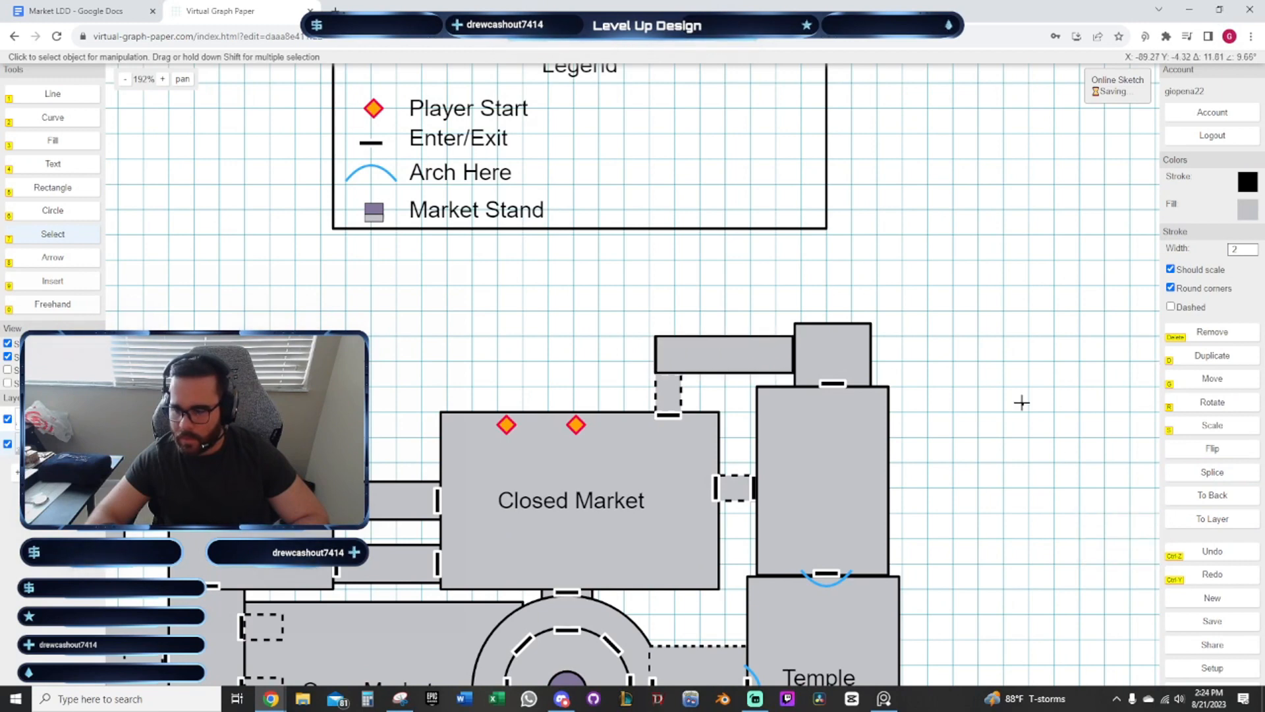
click(1022, 401)
Move the two door markers at the ends of the corridor northeast of the Closed Market to the Second Floor layer
drag(961, 455, 1049, 393)
drag(677, 296, 601, 311)
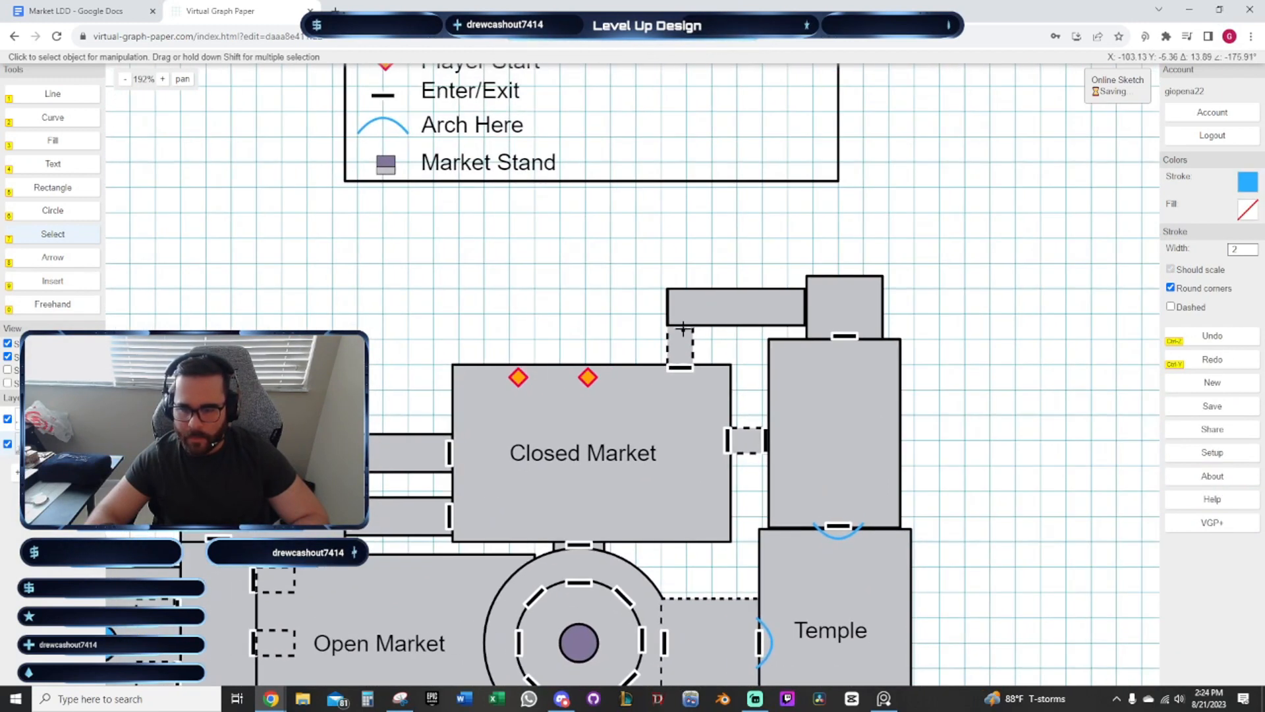
click(680, 324)
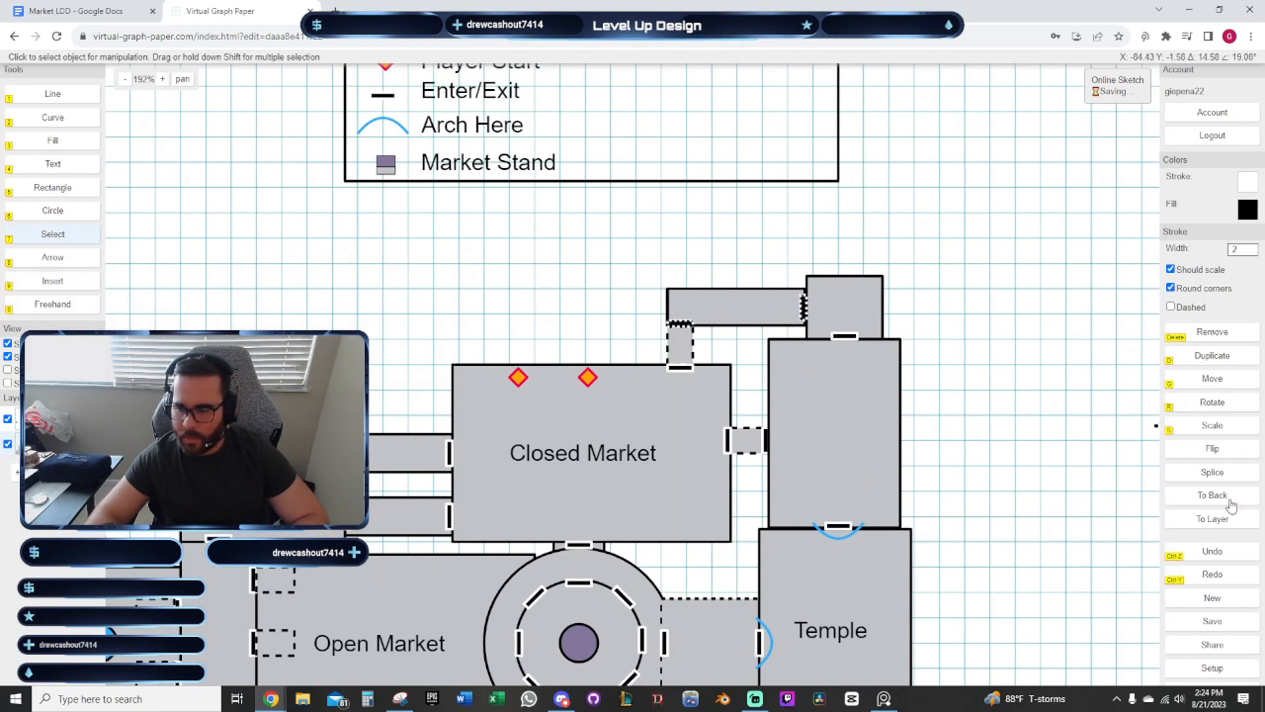
click(1212, 519)
click(1142, 532)
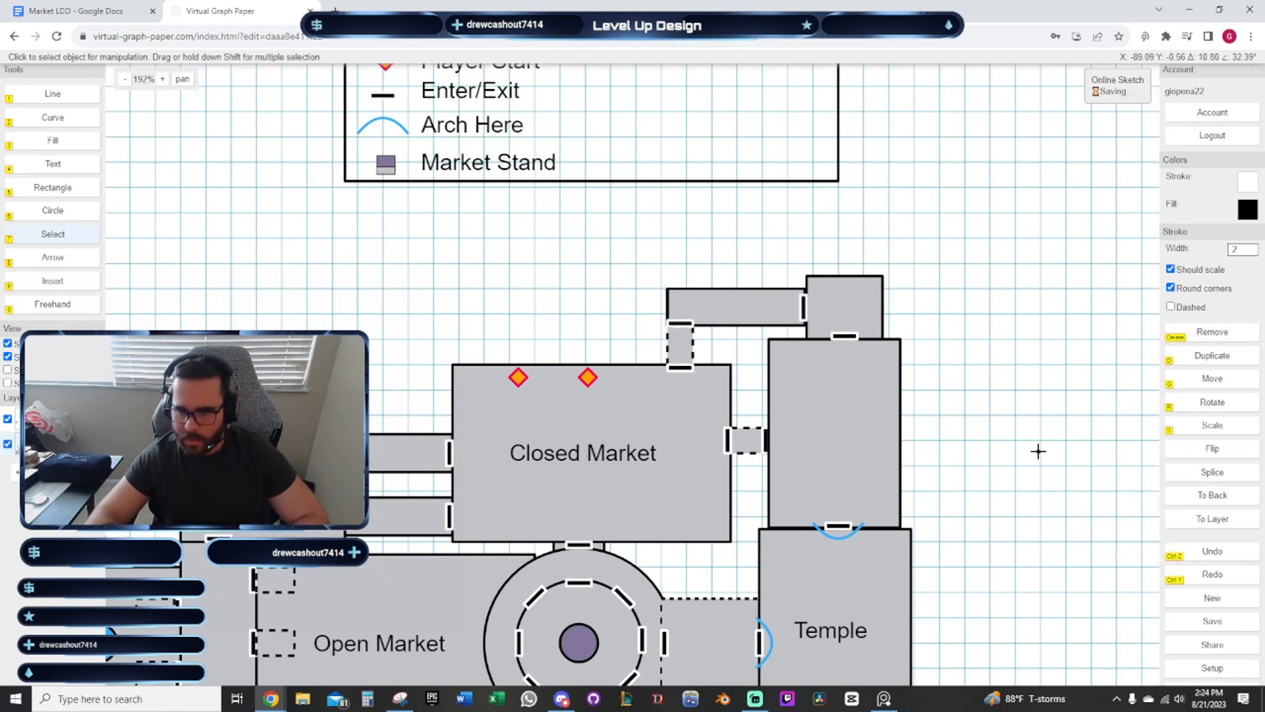
Review the whole map's rooms and passages with the Second Floor layer hidden and shown
drag(983, 517, 946, 381)
scroll(942, 383, down, 1)
drag(990, 528, 1027, 411)
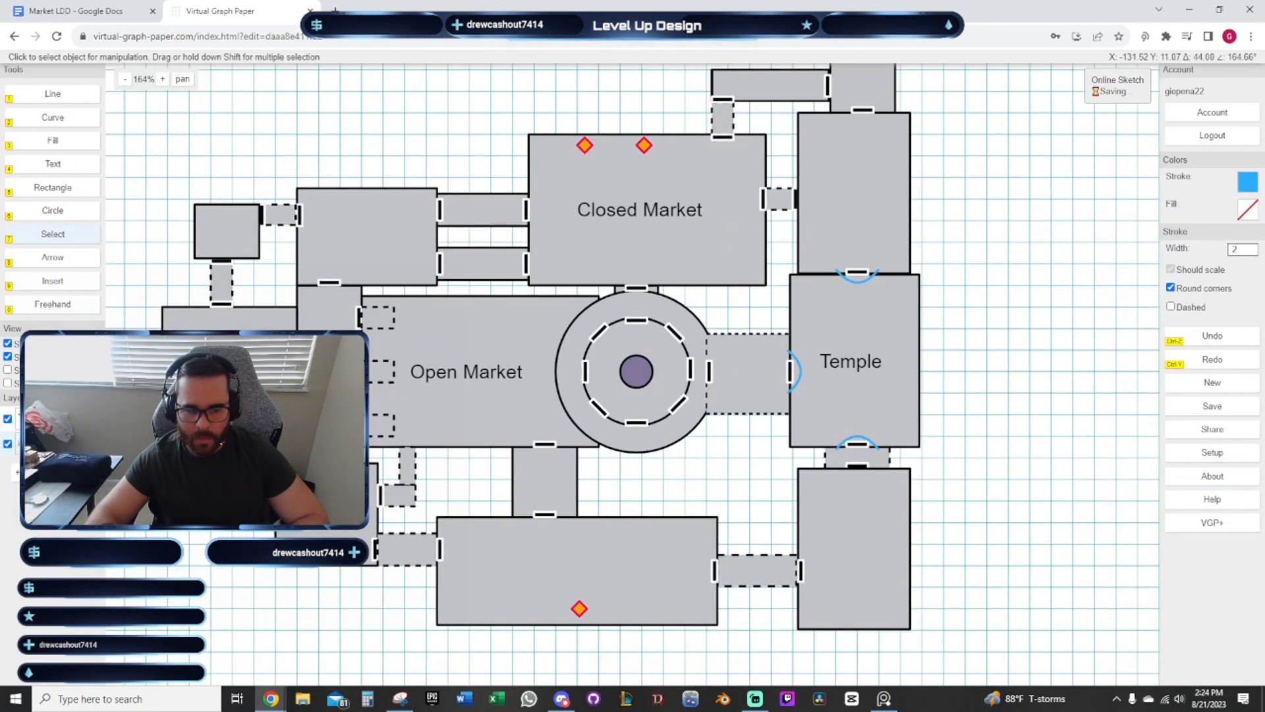
drag(233, 534, 443, 525)
scroll(359, 532, down, 1)
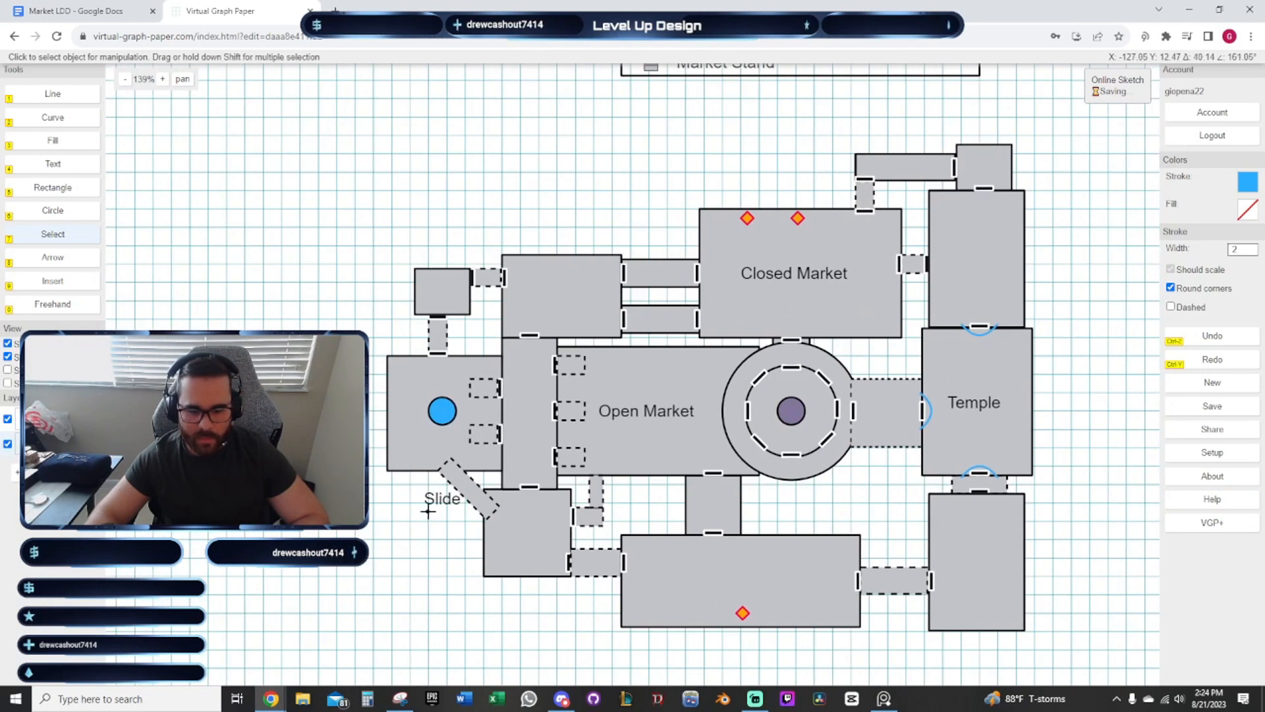
scroll(440, 527, up, 1)
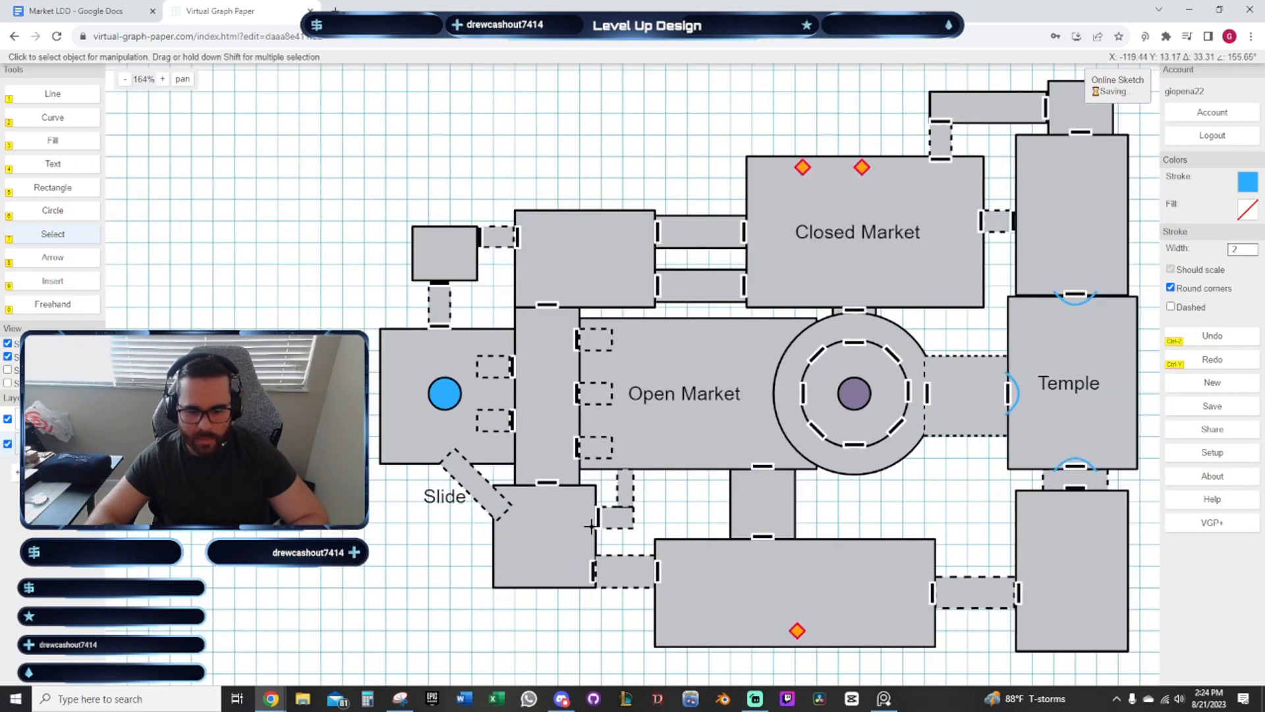
click(8, 418)
click(7, 418)
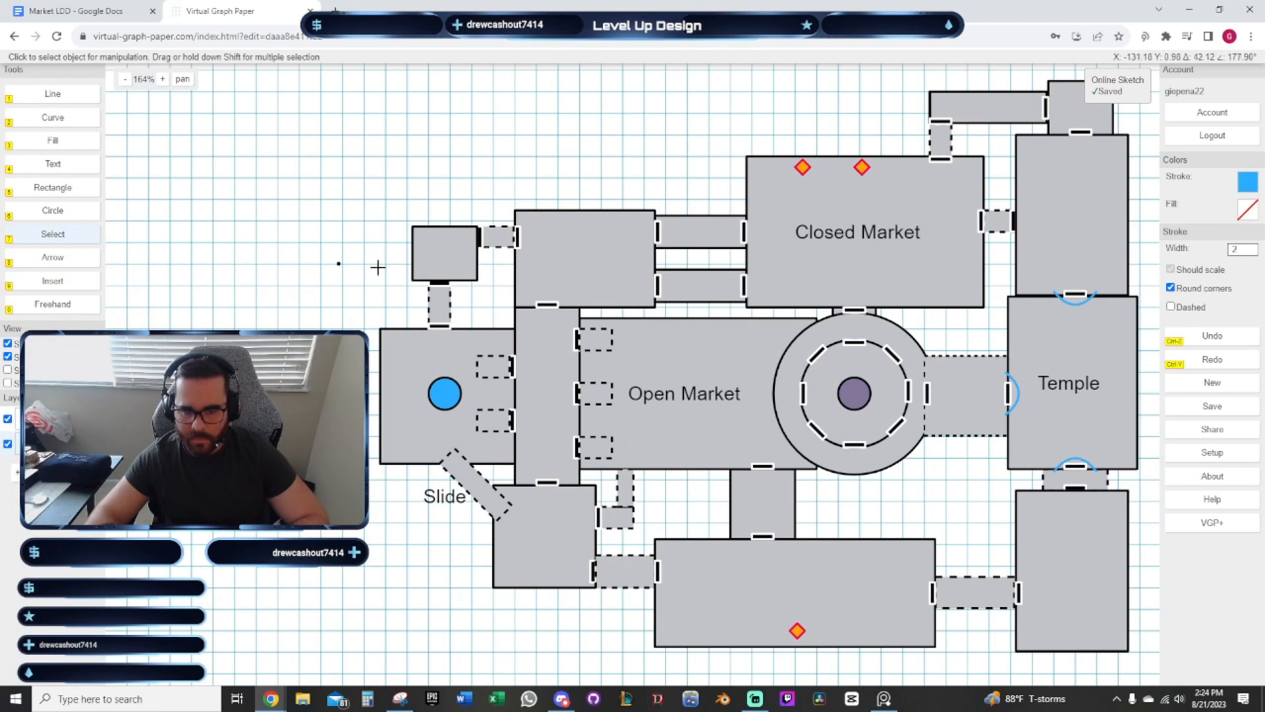
drag(378, 267, 331, 265)
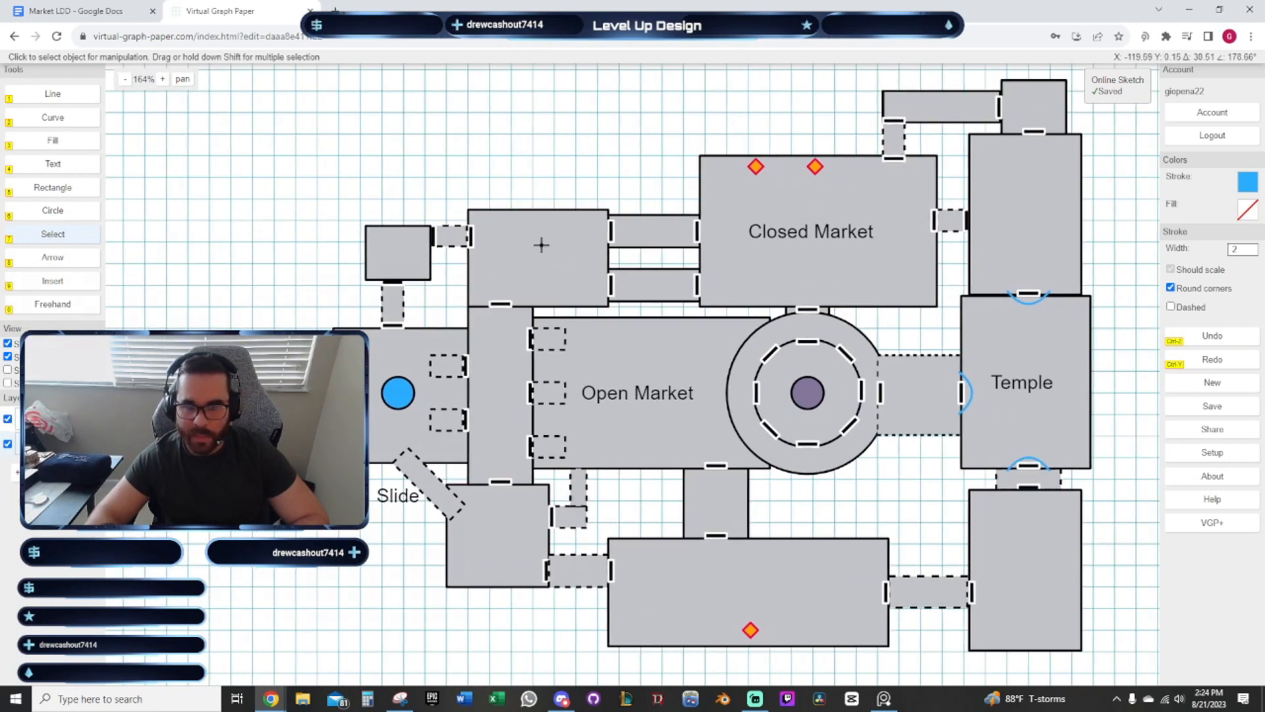
drag(551, 164, 581, 192)
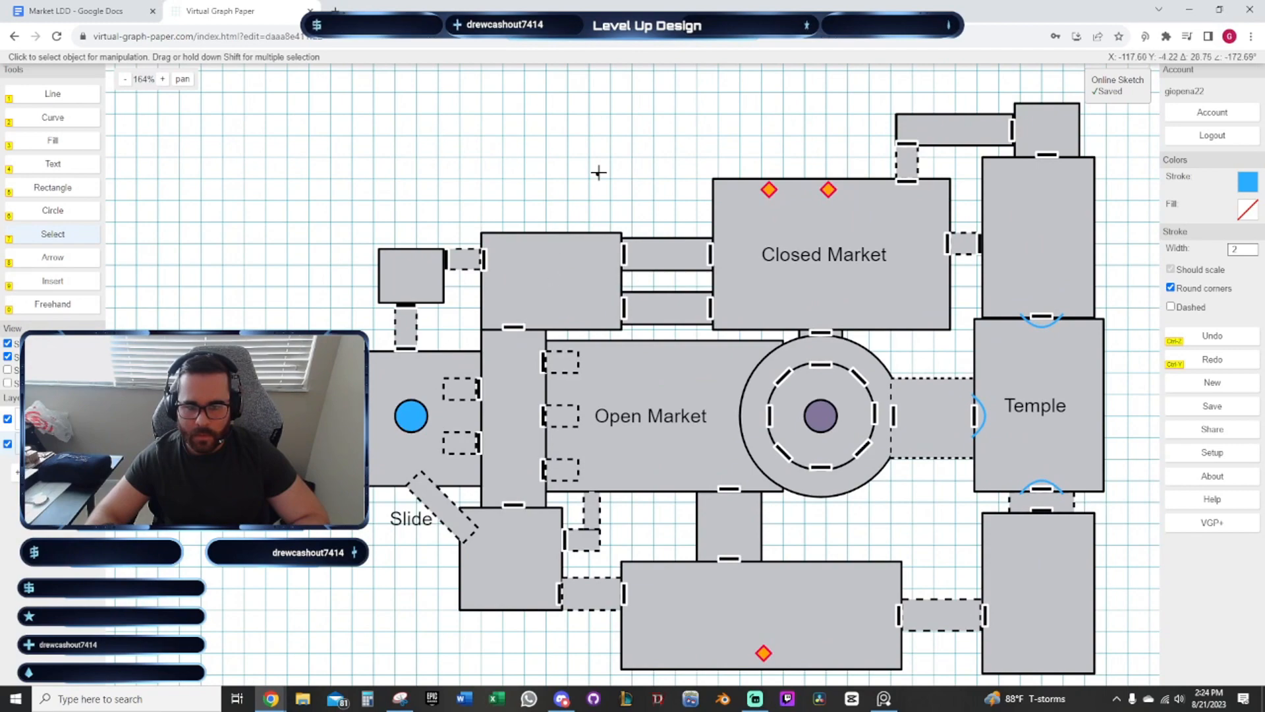
scroll(598, 173, up, 5)
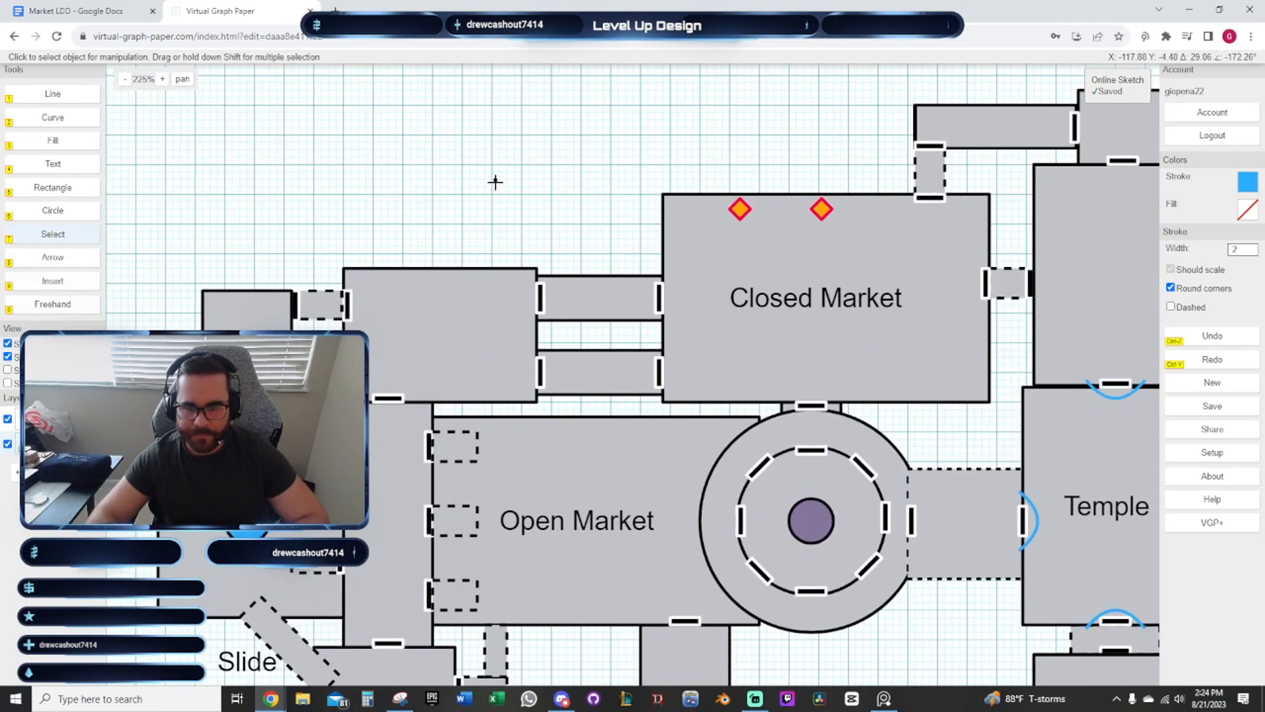
scroll(495, 182, down, 7)
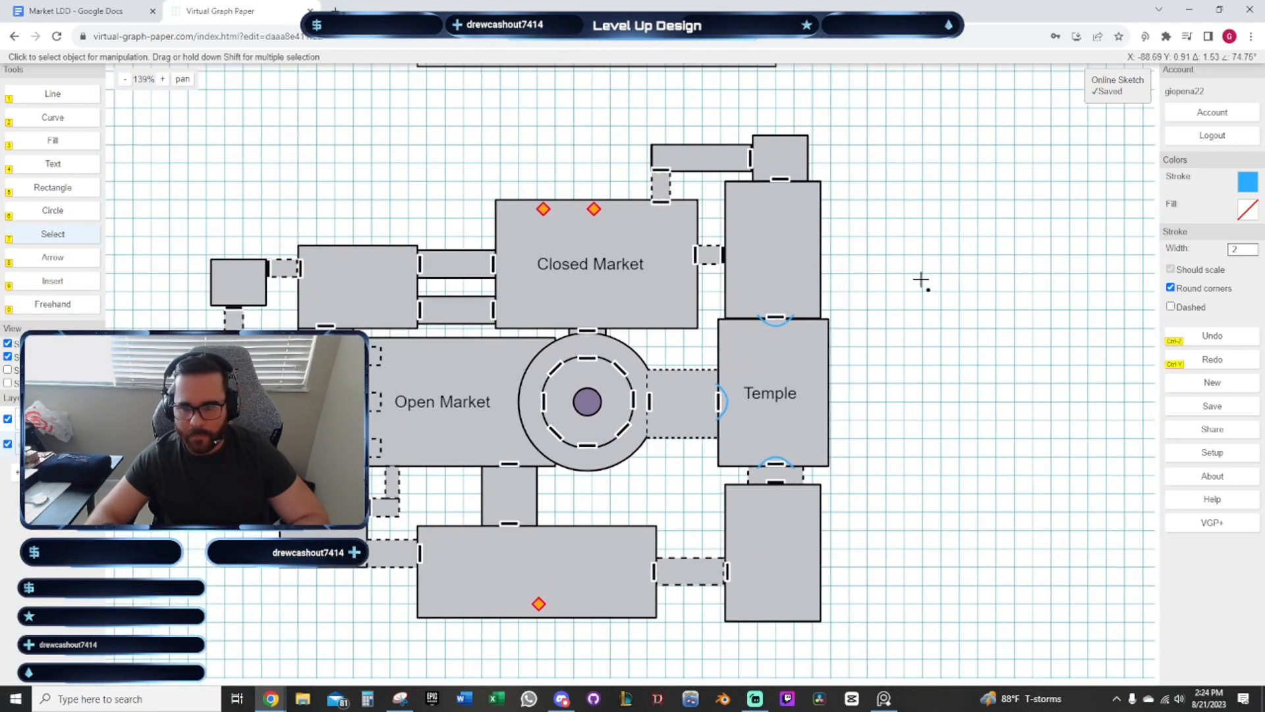
drag(921, 280, 910, 266)
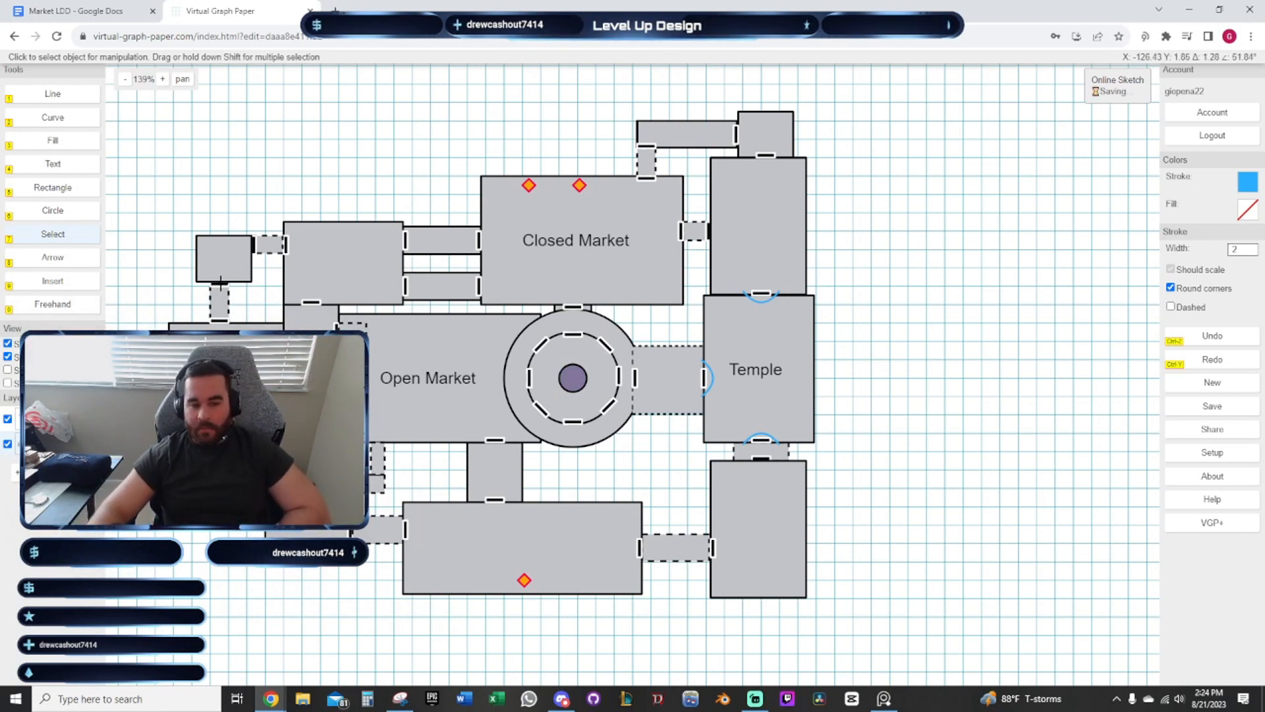
Inspect the short dashed passage beside the small northwestern room and how it fits the overall layout
scroll(231, 195, up, 5)
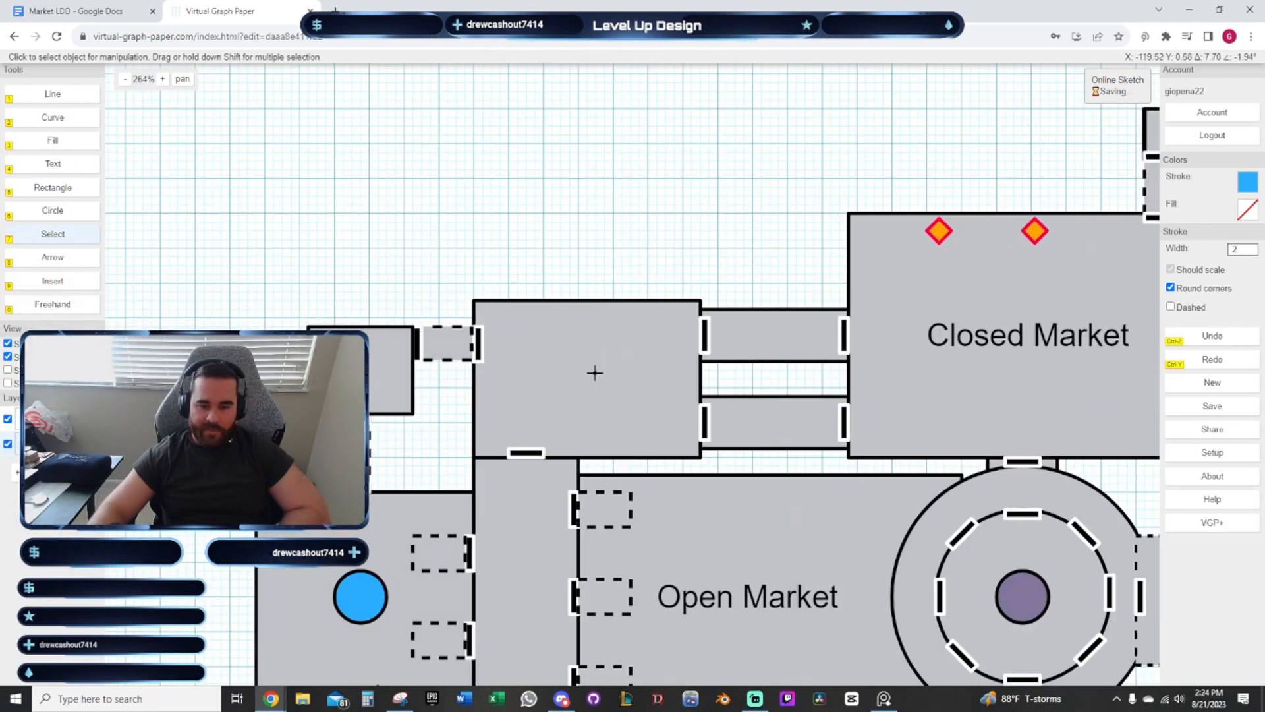
drag(492, 312, 465, 272)
click(423, 299)
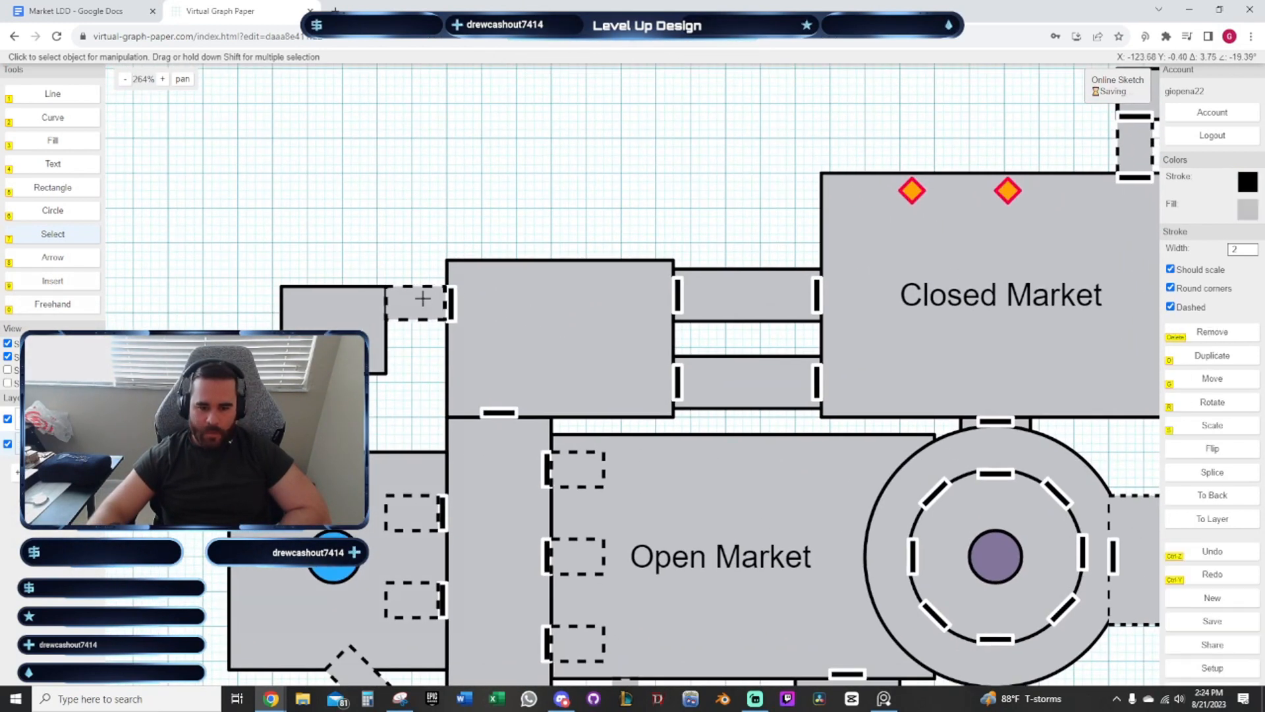
click(406, 257)
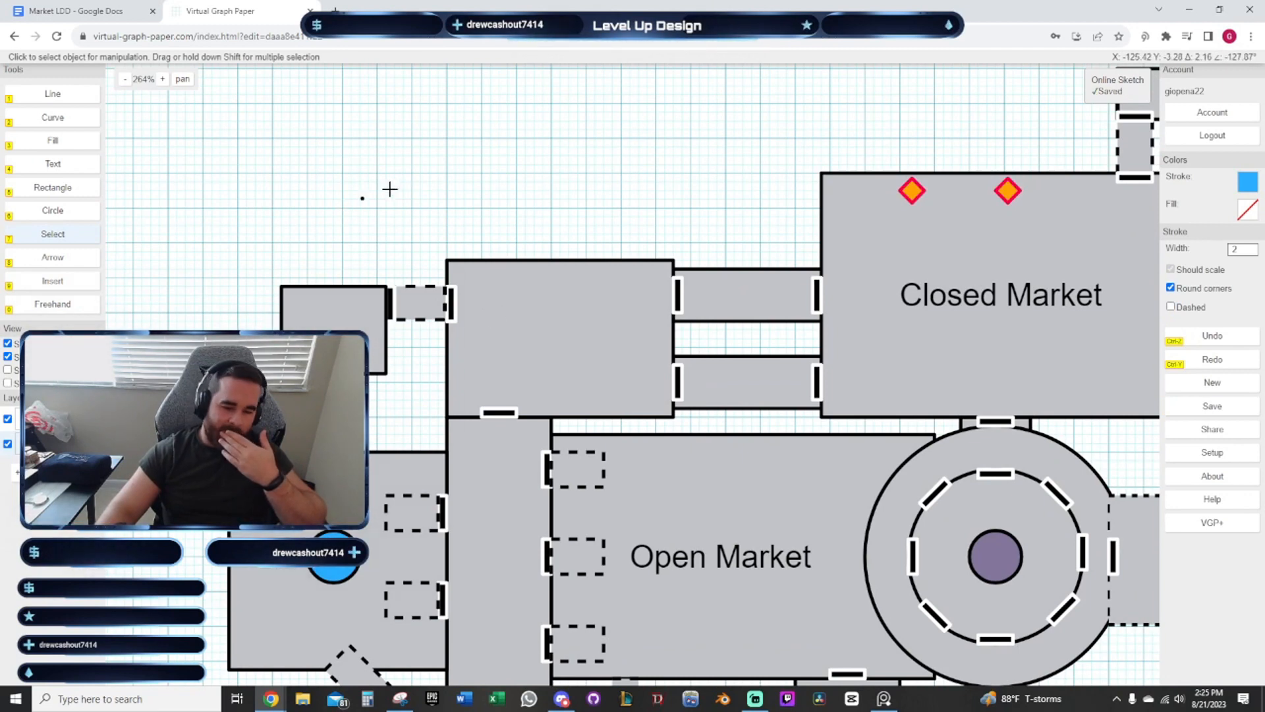
scroll(434, 193, down, 5)
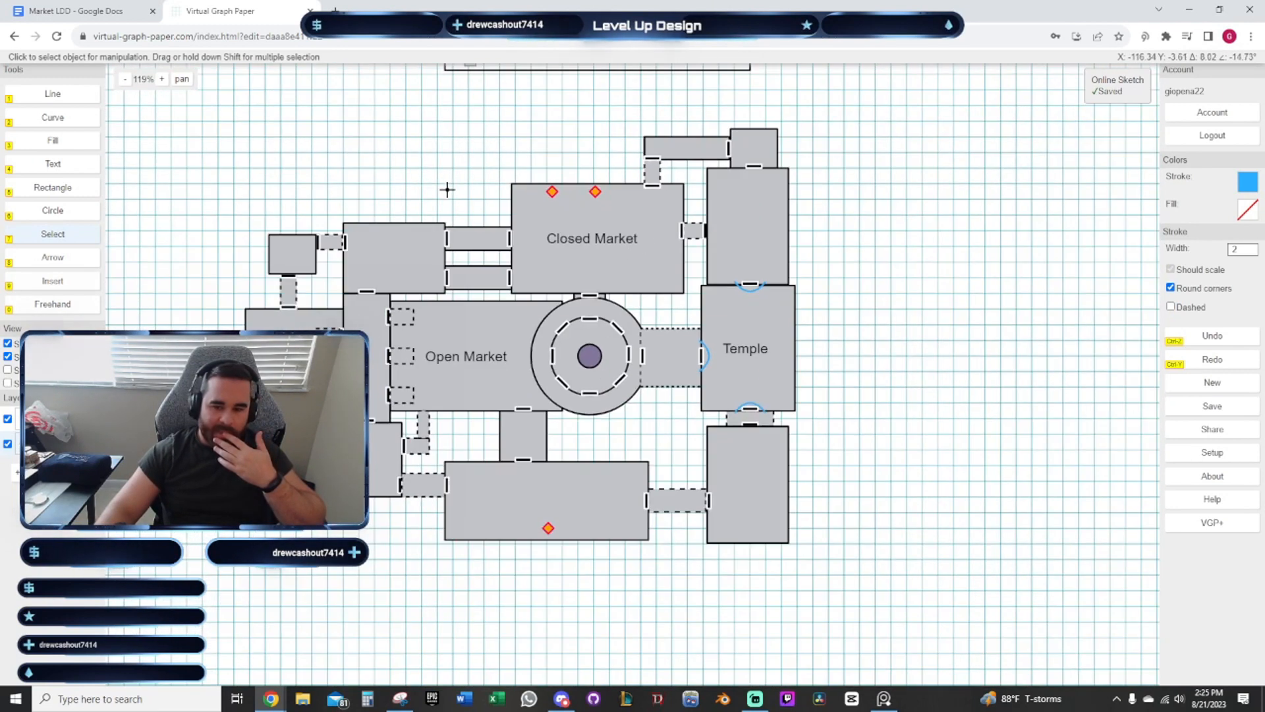
drag(434, 179, 489, 187)
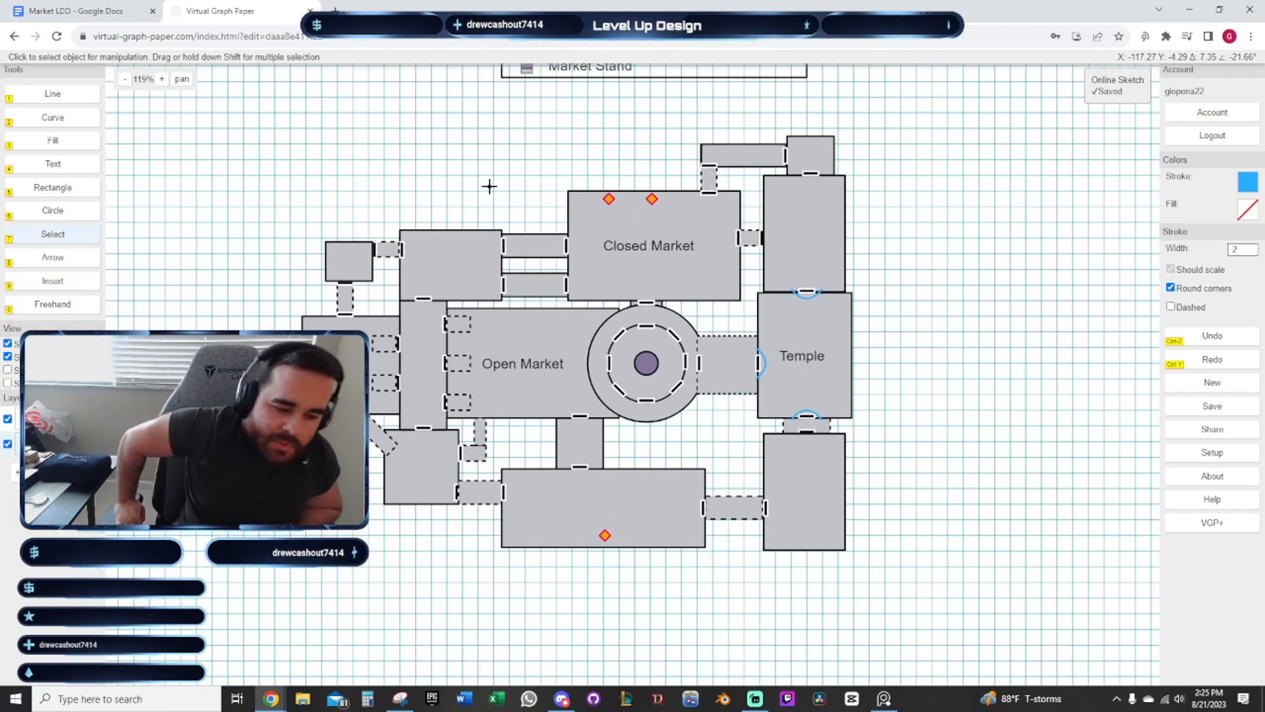
mouse_move(463, 189)
mouse_down()
mouse_move(371, 262)
mouse_move(516, 291)
mouse_move(491, 299)
mouse_move(404, 217)
mouse_move(544, 172)
mouse_up()
drag(904, 340, 903, 364)
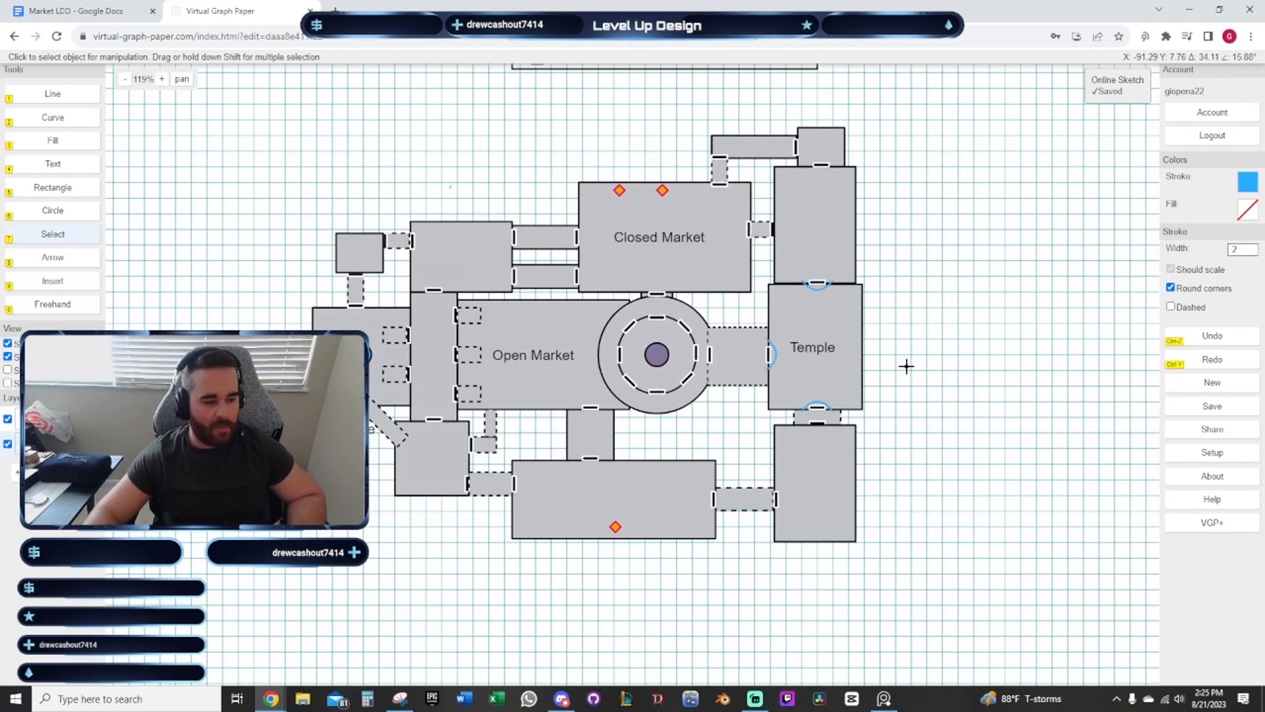
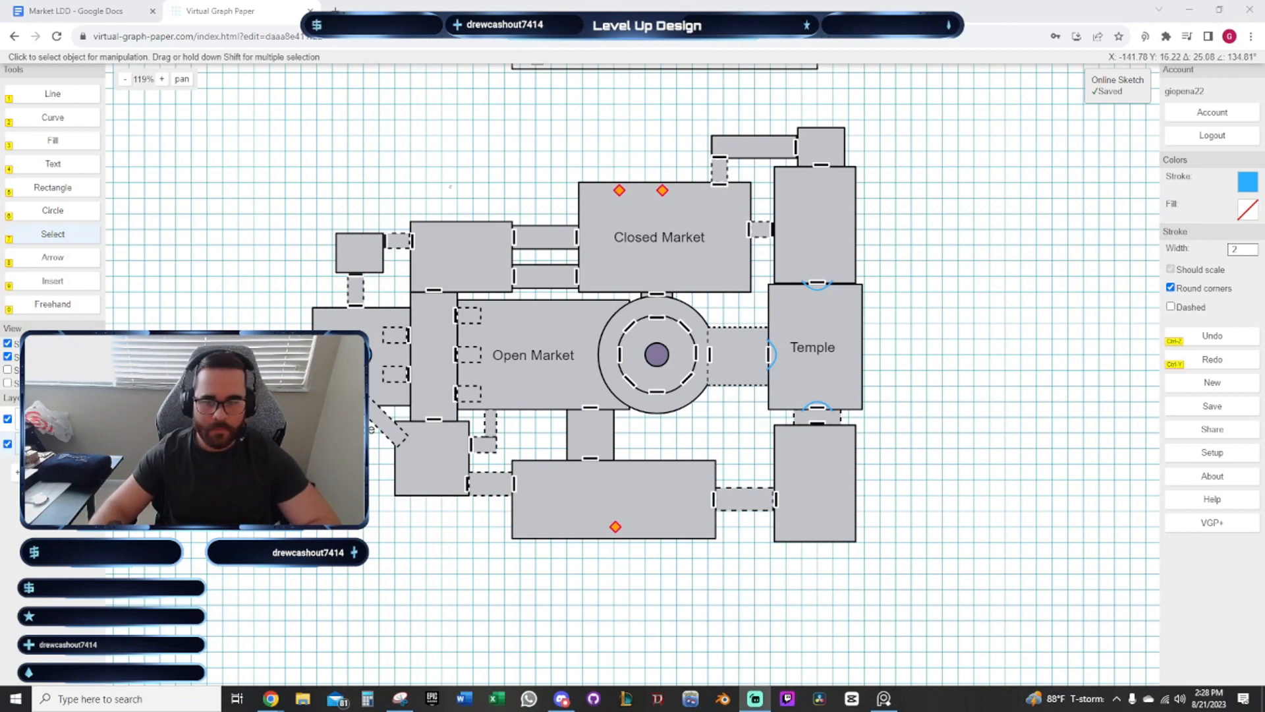
Compare the map layout with the Second Floor layer hidden and shown
drag(933, 284, 919, 310)
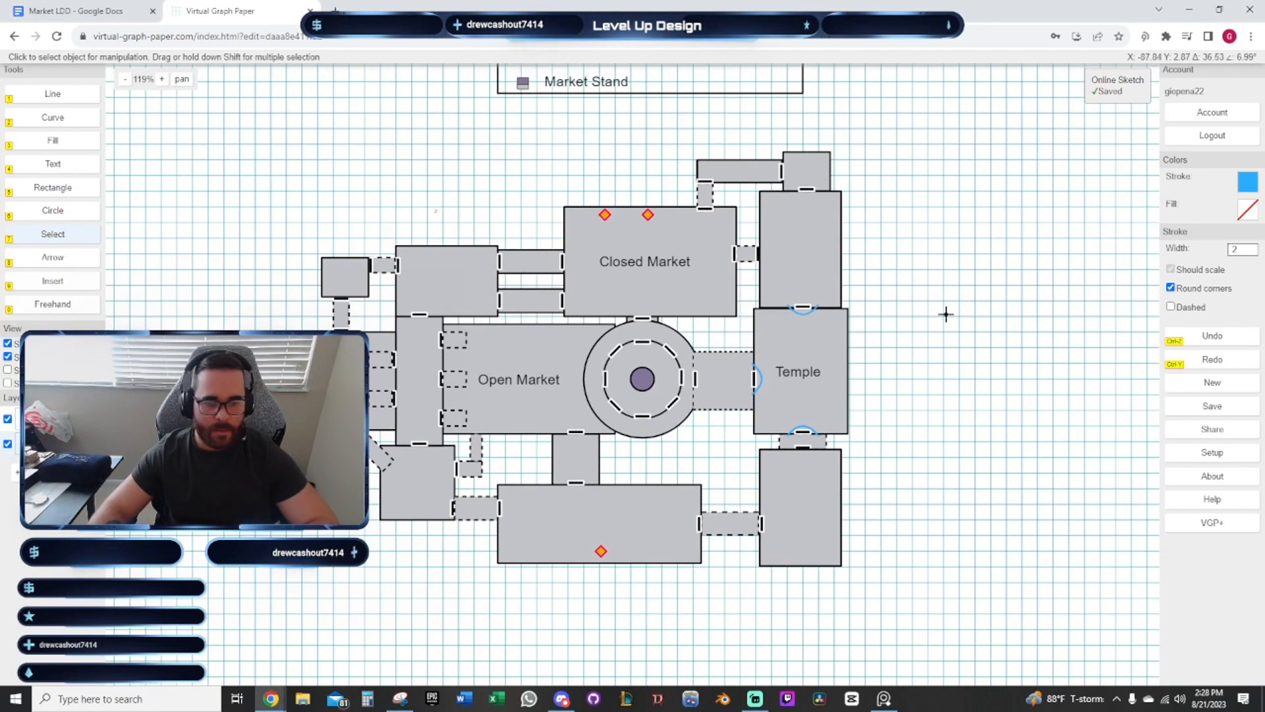
click(8, 418)
click(8, 418)
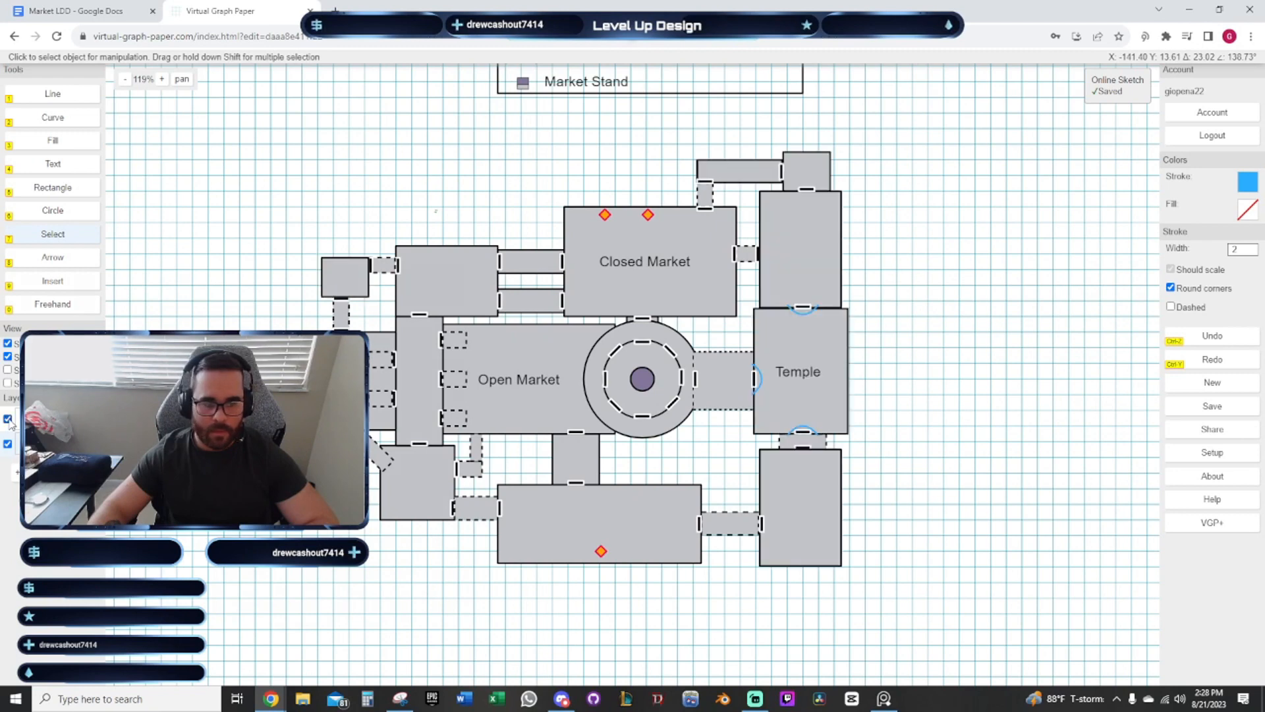
scroll(363, 264, down, 1)
drag(367, 200, 367, 223)
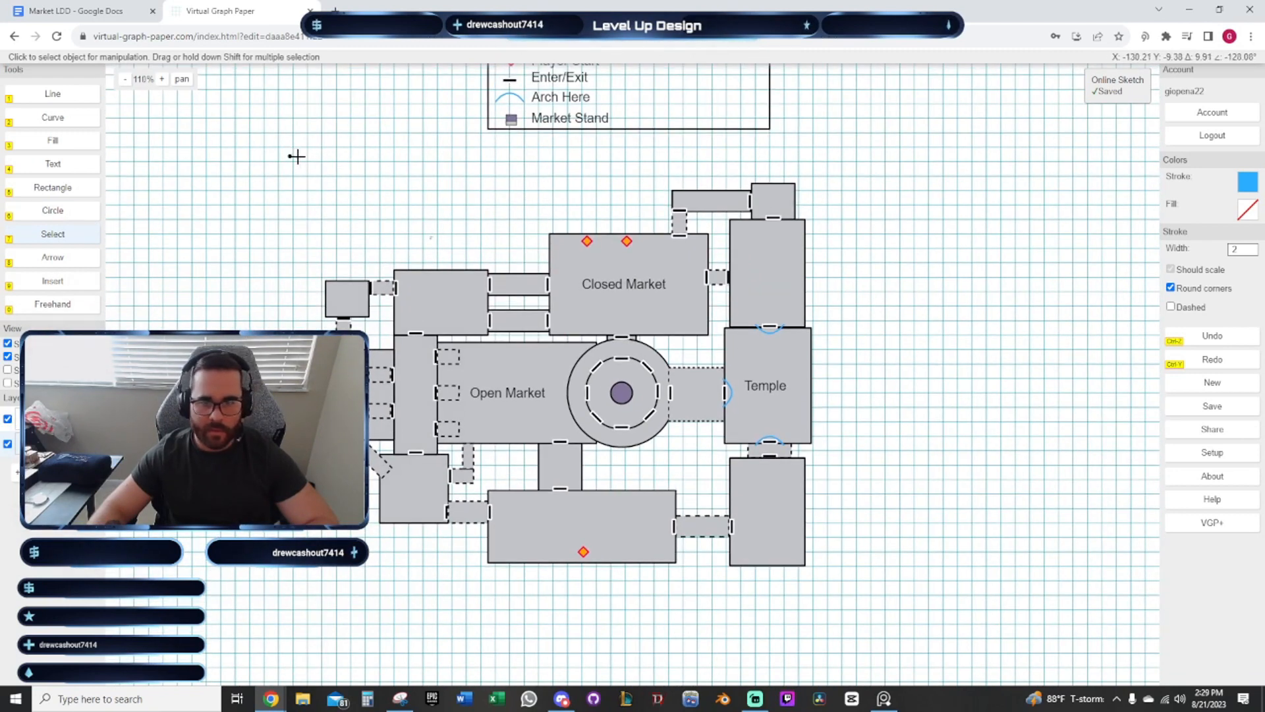
Duplicate the first-floor rooms, passages and markers together and place the copy in the empty area east of the original map
drag(297, 156, 907, 629)
drag(942, 462, 771, 476)
drag(720, 381, 634, 406)
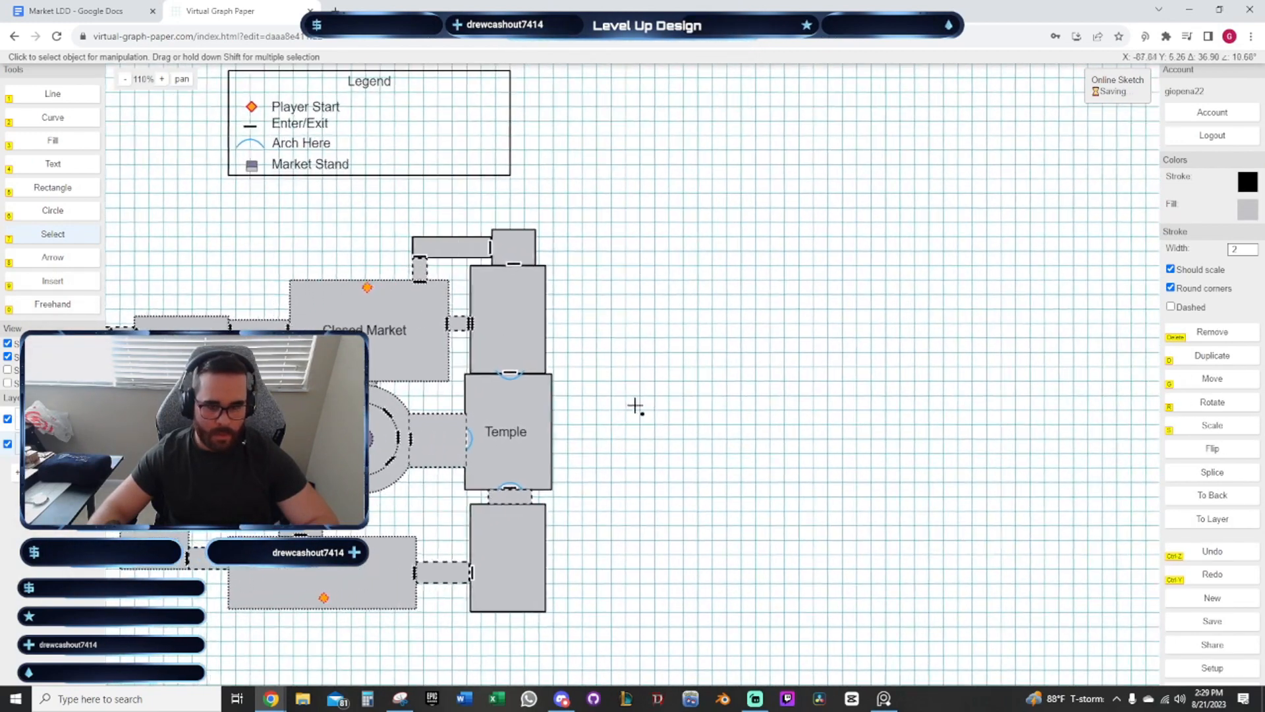
key(d)
drag(609, 249, 796, 78)
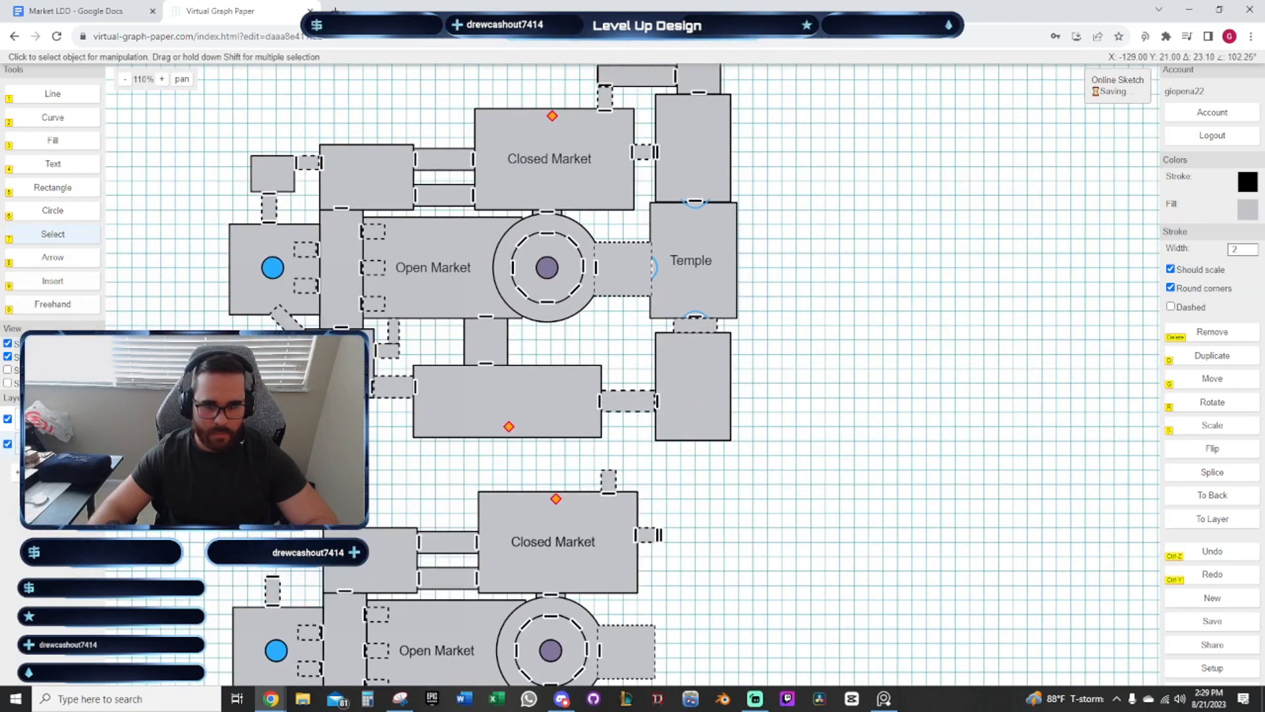
drag(460, 379, 149, 502)
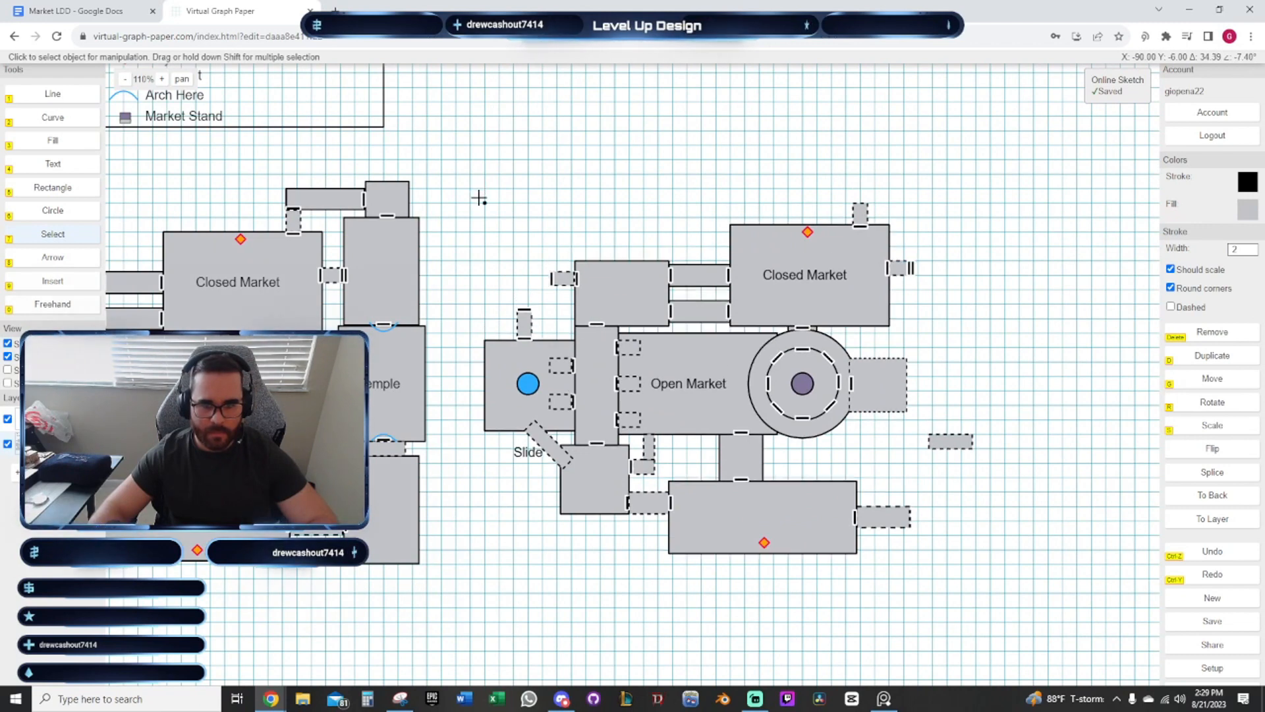
Delete the surplus door marker at the east end of the short dashed passage beside the original Closed Market
drag(628, 164, 450, 181)
scroll(892, 290, up, 3)
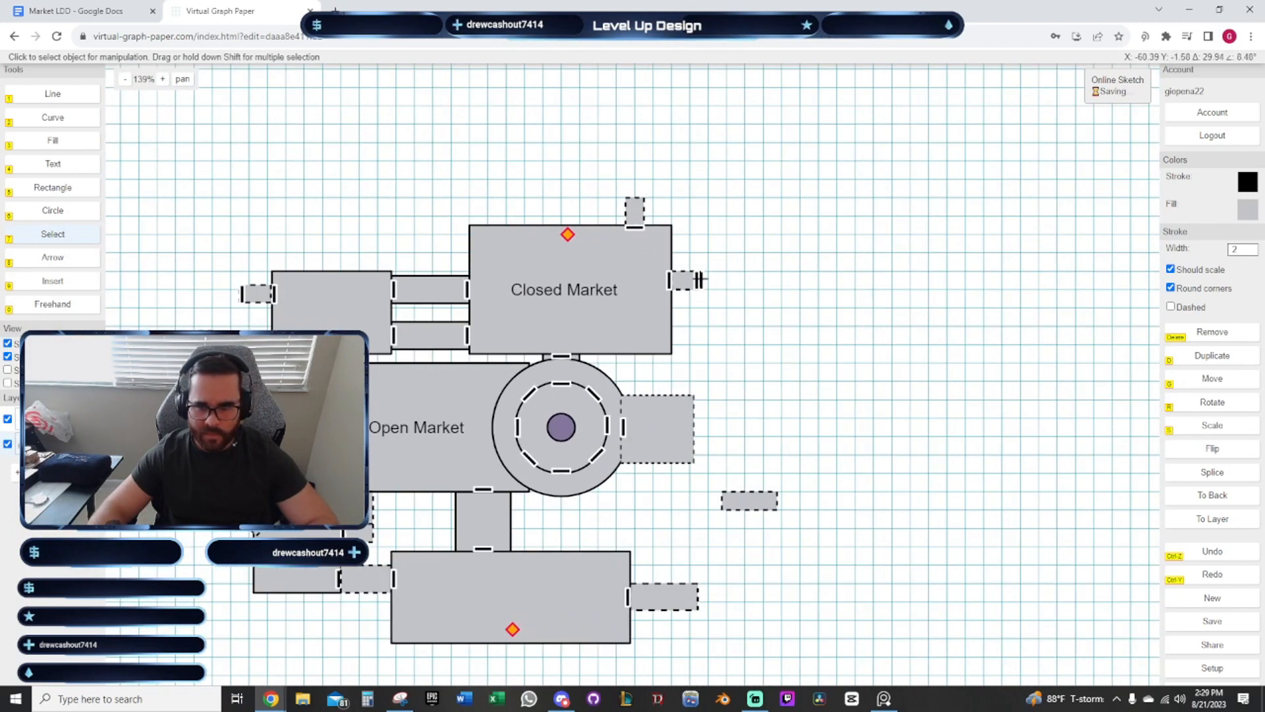
click(748, 302)
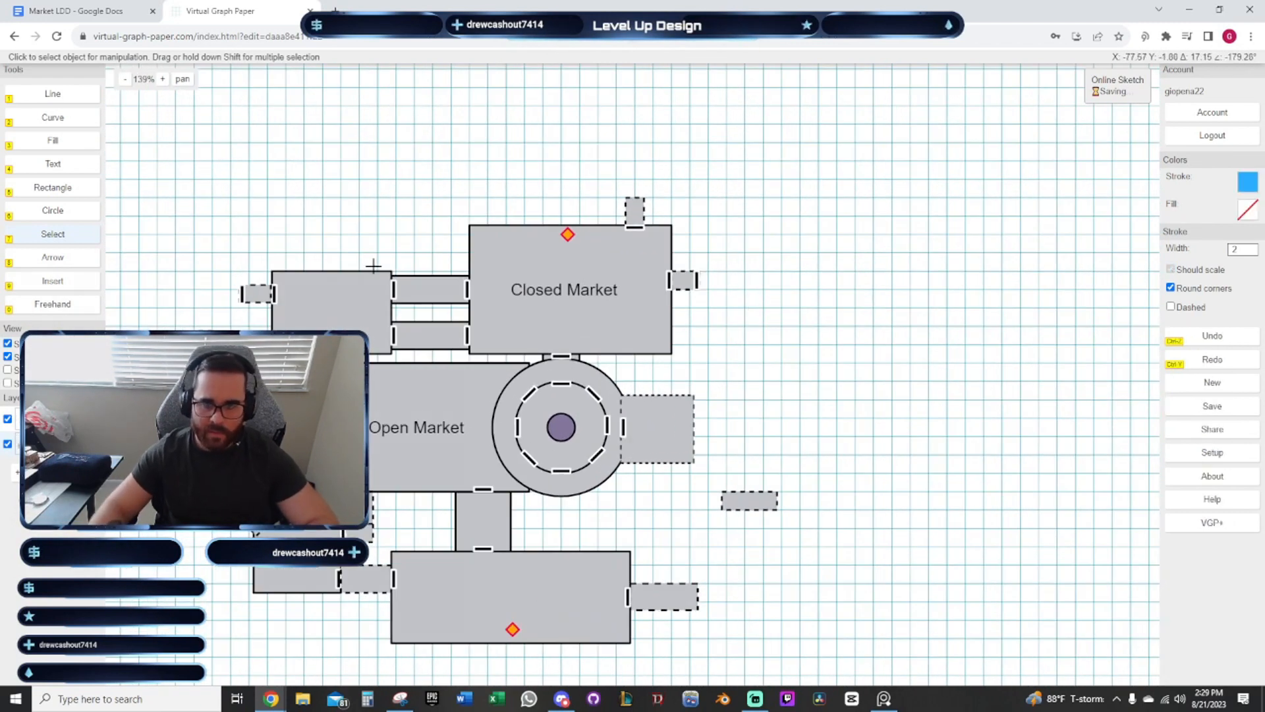
drag(290, 205, 757, 174)
right_click(443, 262)
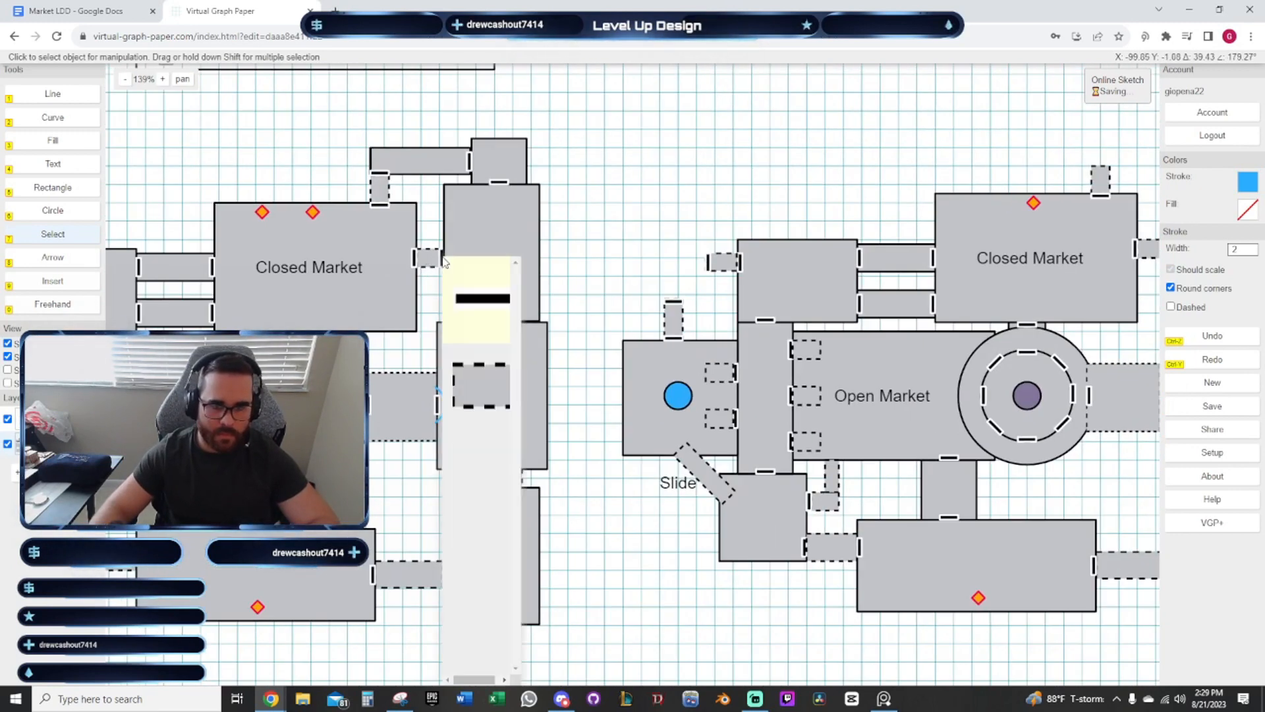
click(448, 284)
key(Delete)
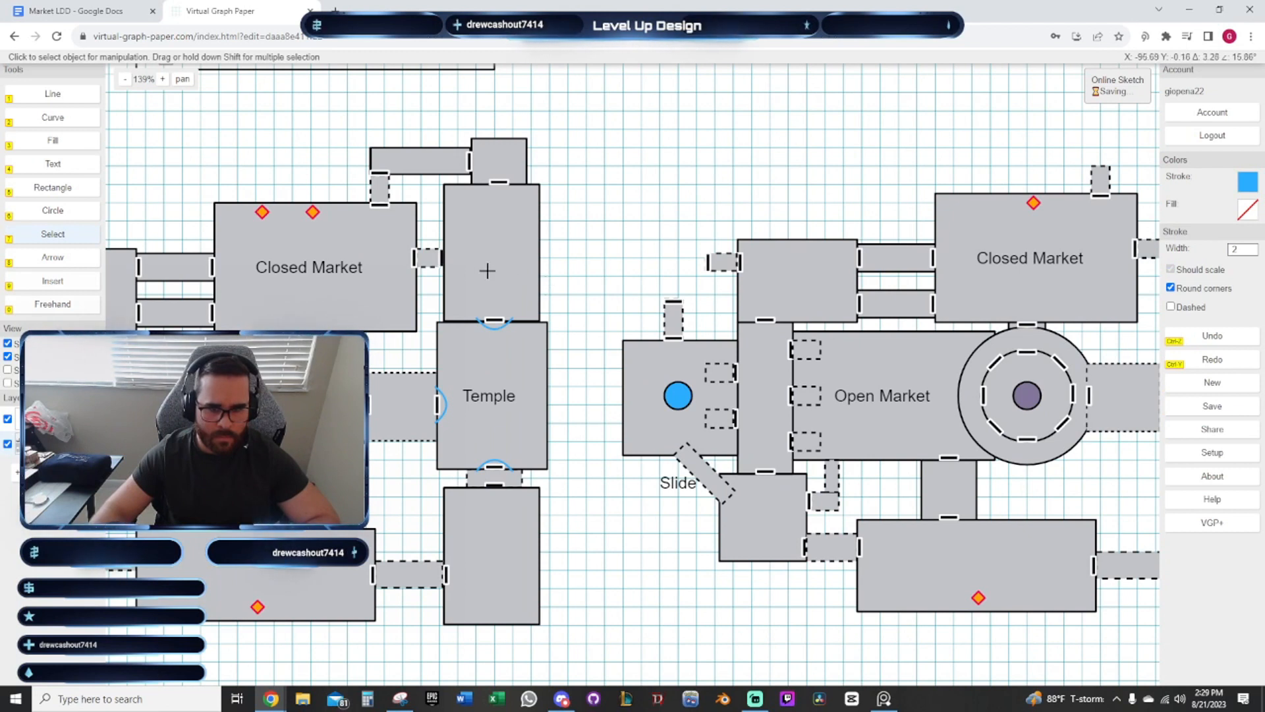
right_click(443, 256)
click(457, 259)
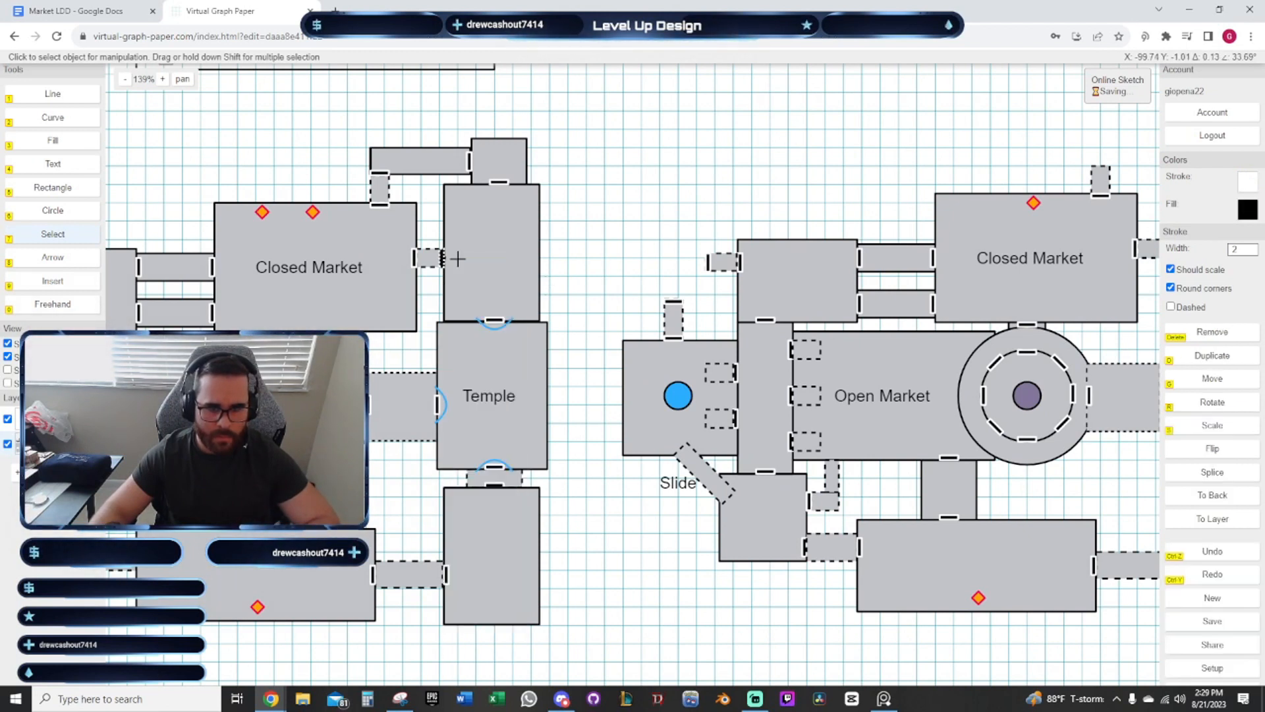
click(443, 259)
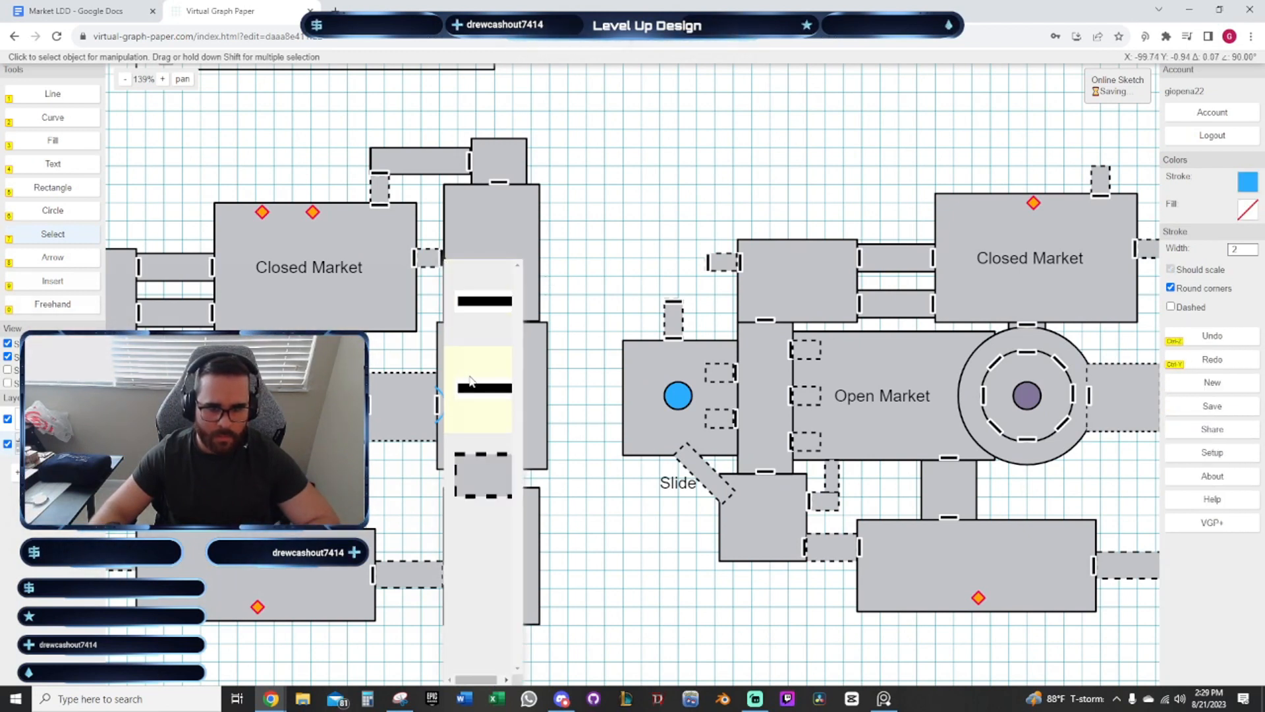
click(473, 381)
key(Delete)
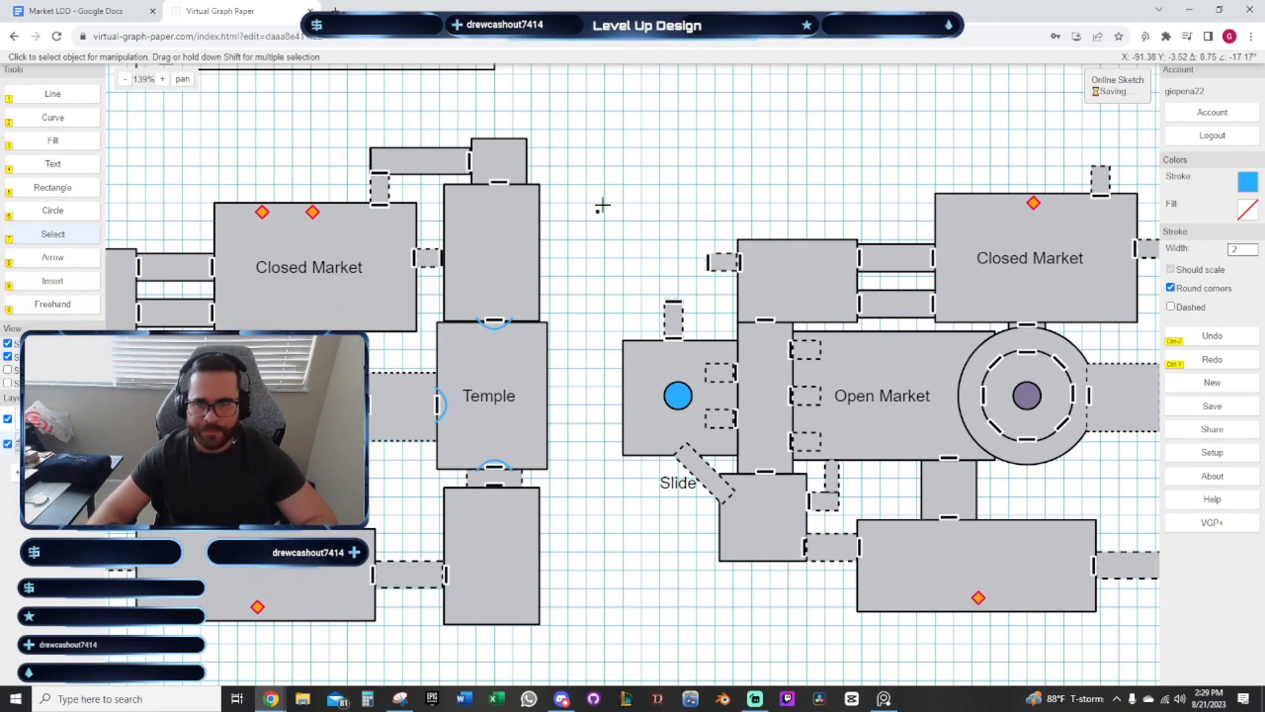
Duplicate the original map's Temple wing and small northwestern room with their markers, and move the copies onto the eastern map
drag(679, 187, 489, 150)
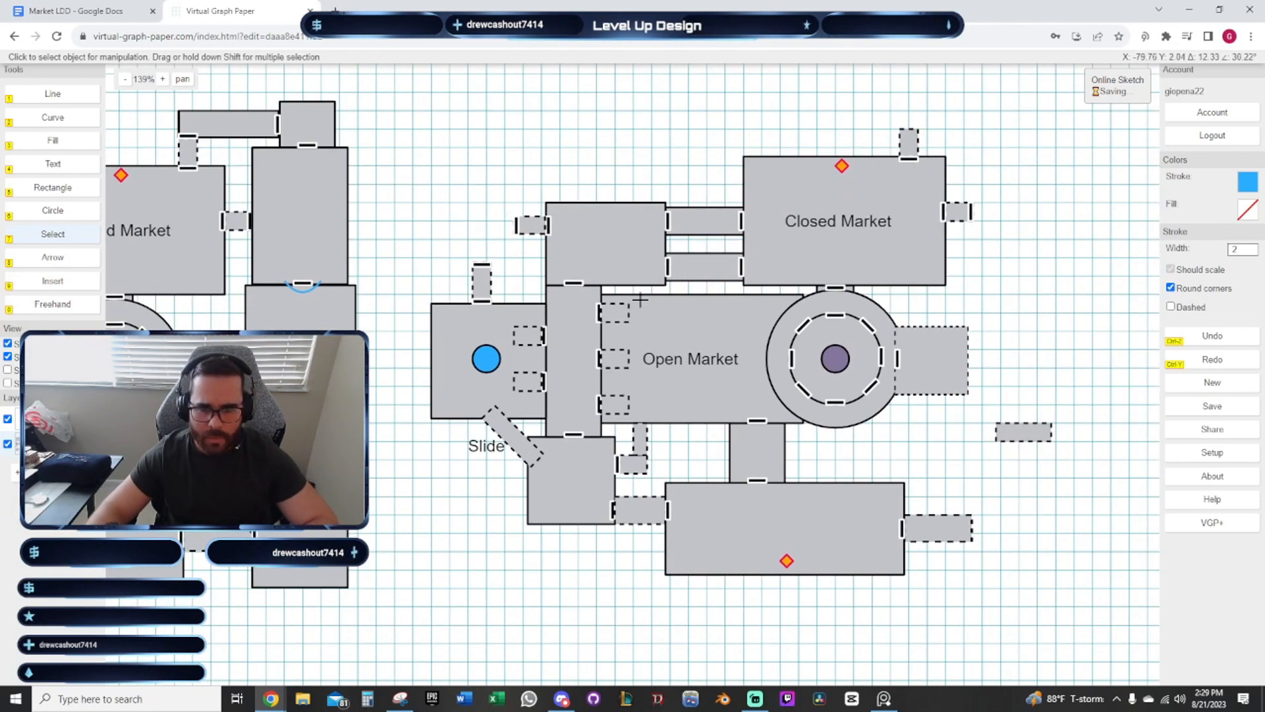
drag(693, 460, 627, 457)
drag(896, 457, 1007, 427)
drag(495, 501, 690, 472)
mouse_move(1112, 411)
mouse_down()
mouse_move(926, 421)
mouse_move(801, 472)
mouse_up()
drag(440, 240, 908, 254)
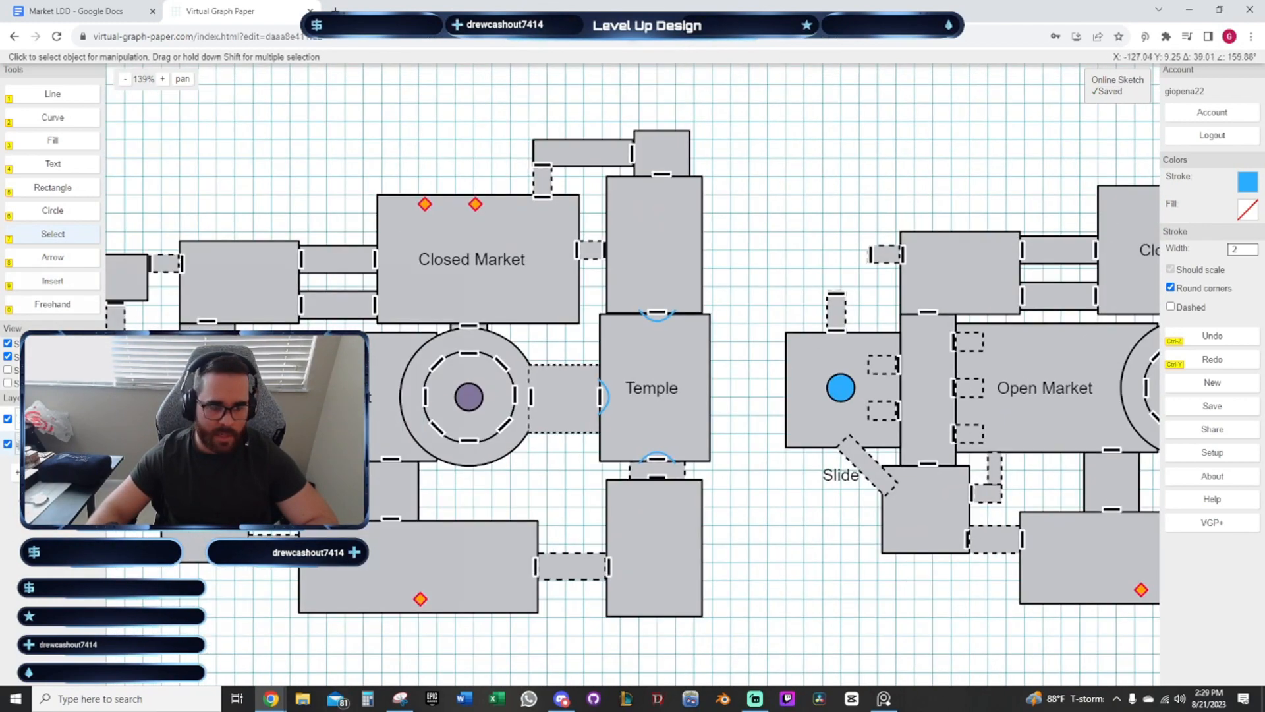
scroll(329, 225, down, 3)
drag(330, 225, 392, 212)
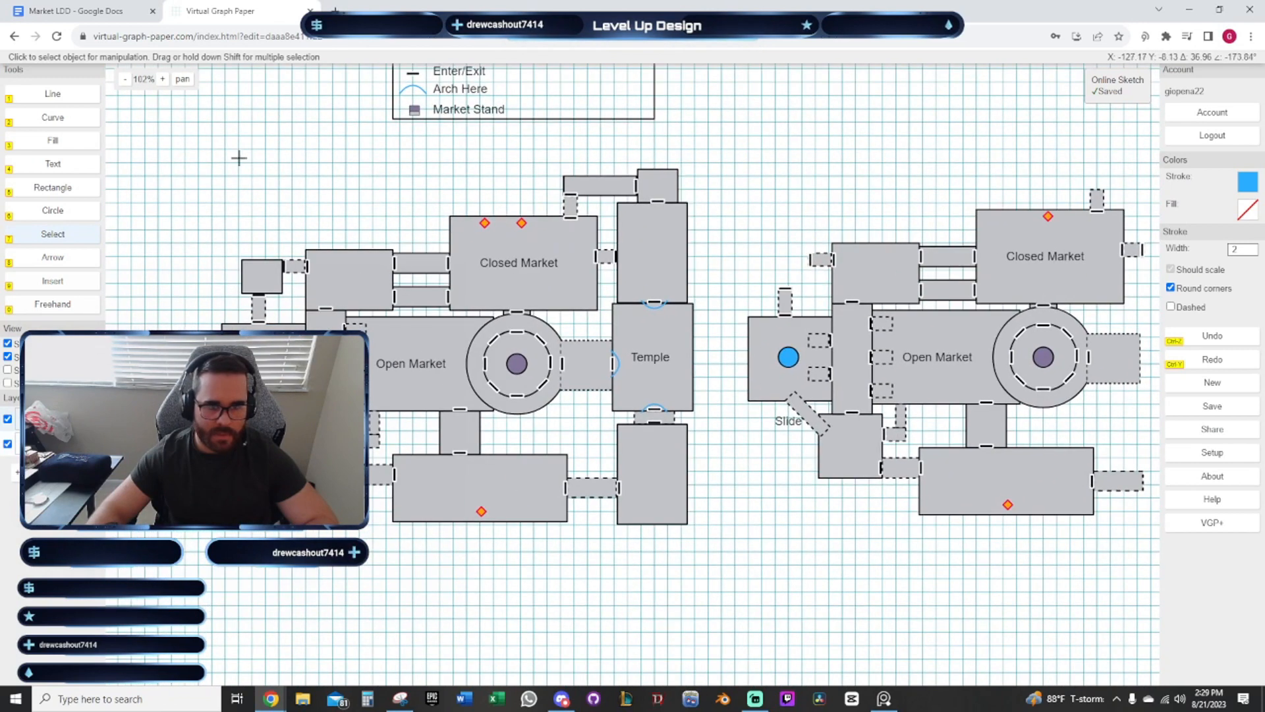
drag(493, 155, 738, 548)
mouse_move(771, 485)
mouse_down()
mouse_move(609, 485)
mouse_move(645, 486)
mouse_up()
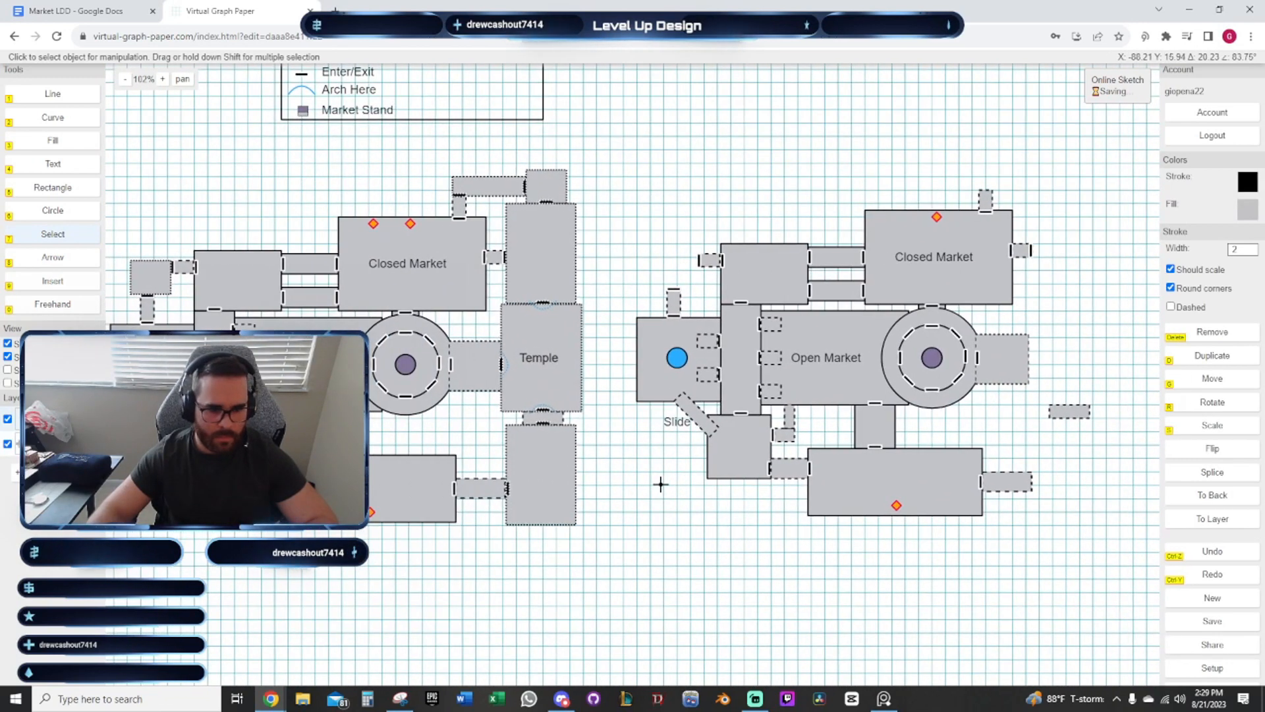
mouse_move(734, 158)
mouse_down()
mouse_move(576, 158)
mouse_move(390, 102)
mouse_move(425, 115)
mouse_move(400, 118)
mouse_up()
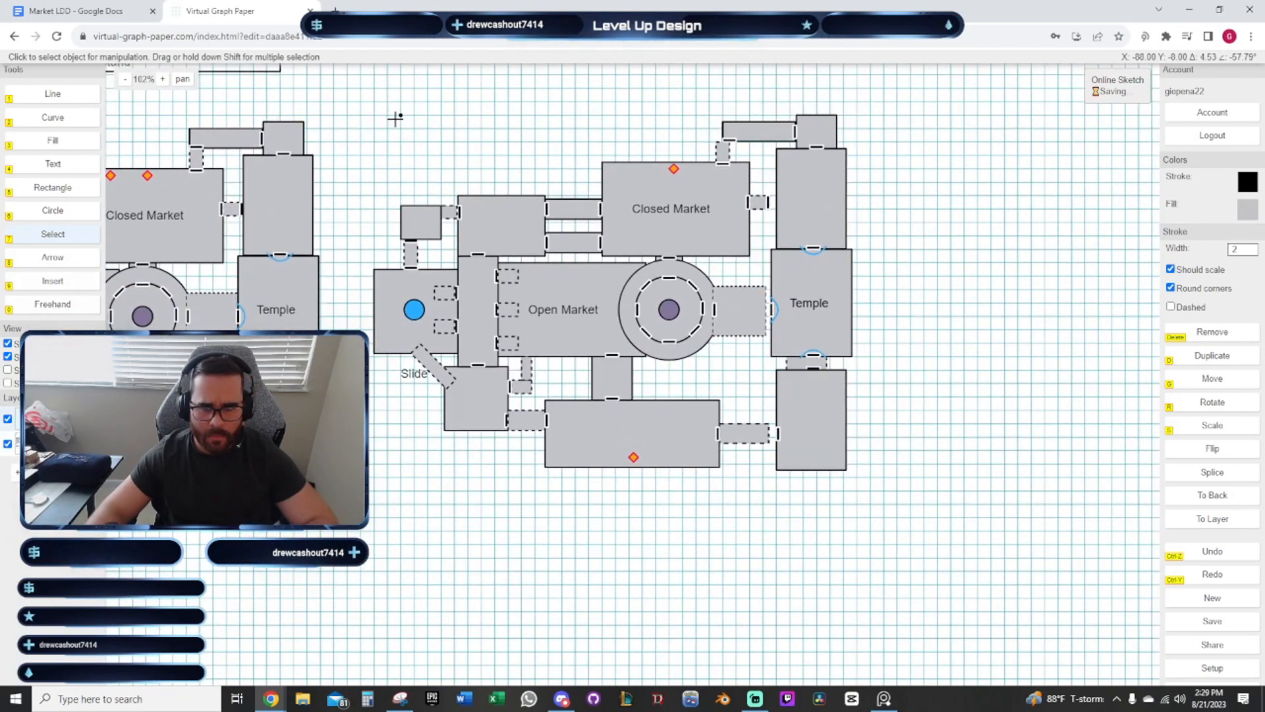
Align the duplicated Temple wing and northwestern room with the dashed passages of the eastern map
scroll(395, 118, up, 5)
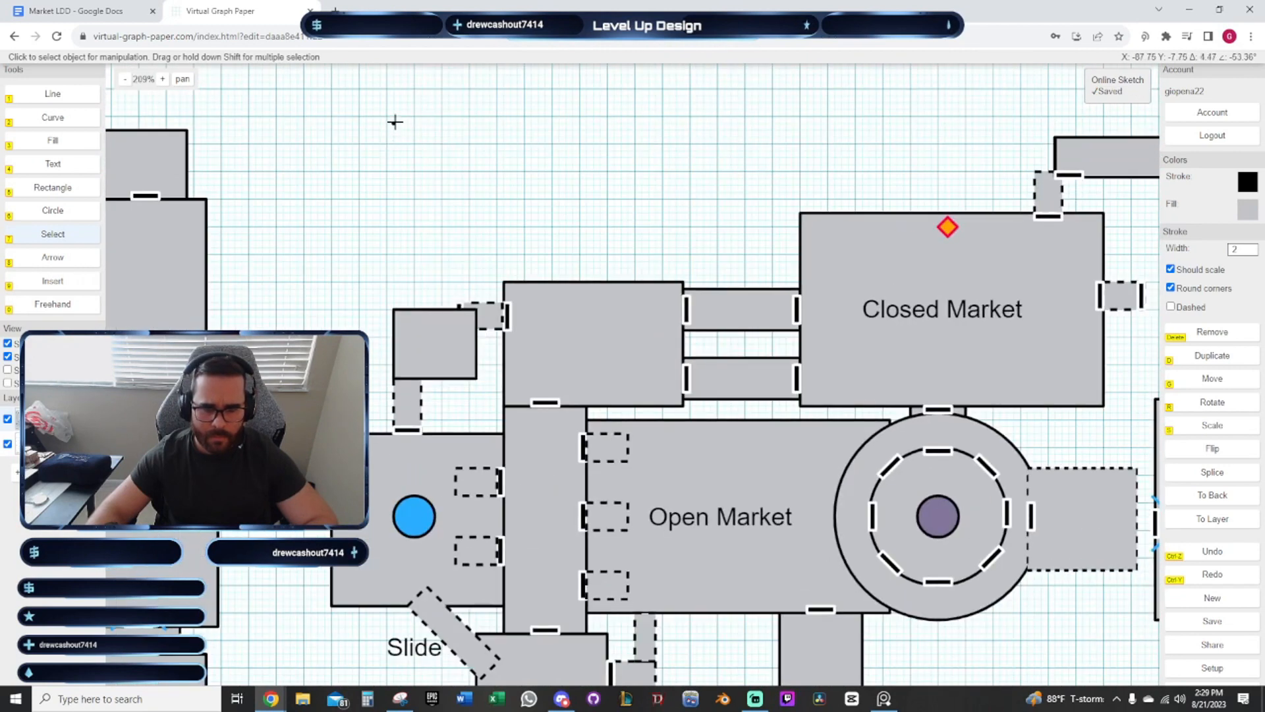
drag(395, 121, 375, 117)
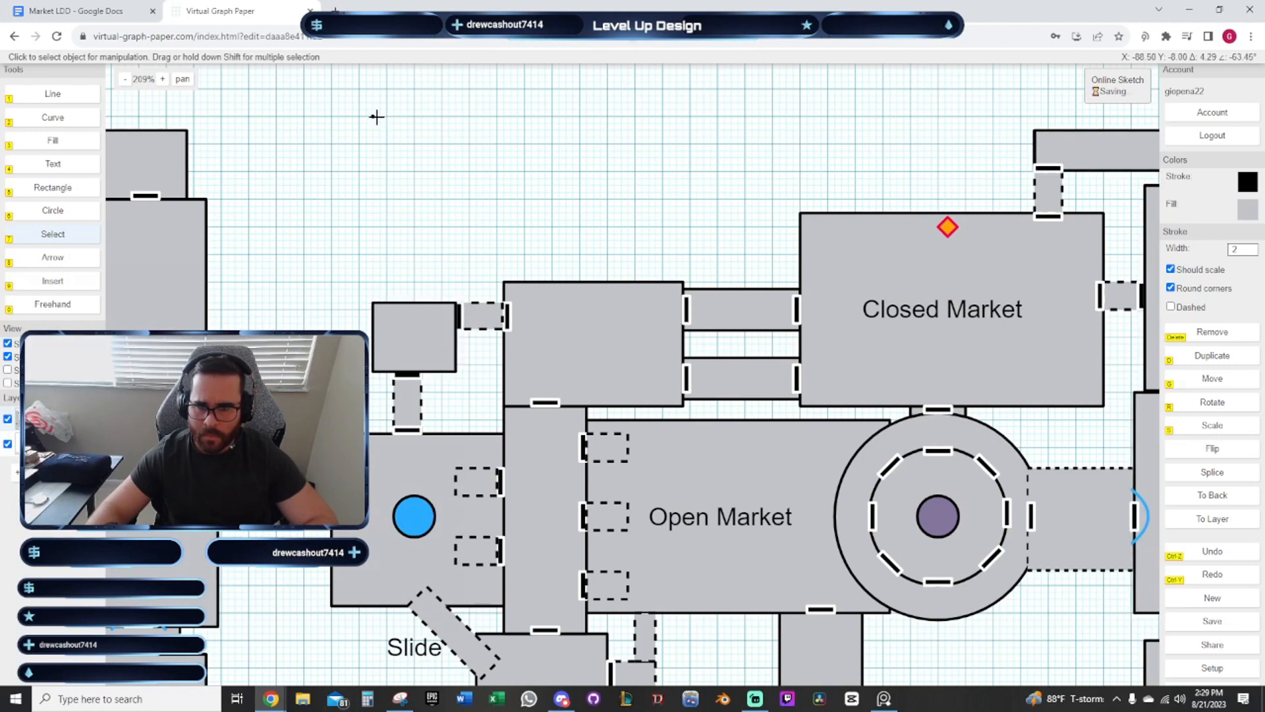
drag(668, 207, 388, 165)
scroll(424, 172, down, 3)
drag(867, 475, 920, 404)
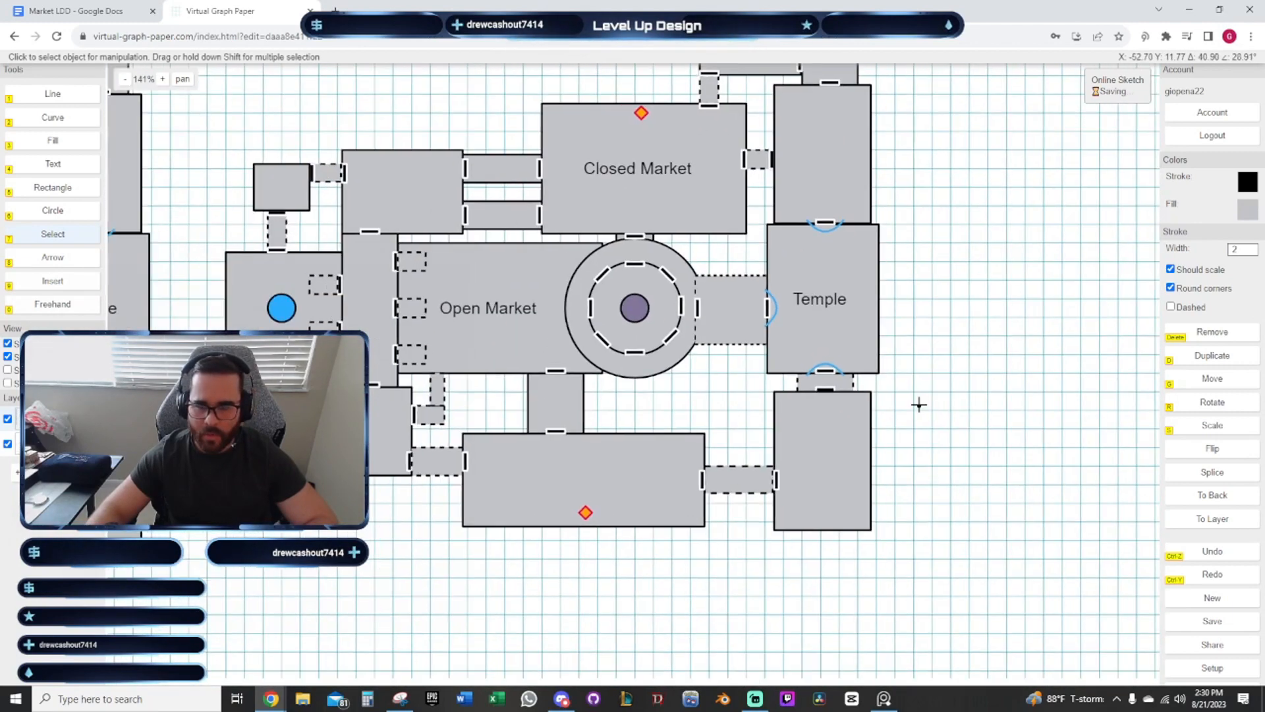
Try to assign the duplicated Temple wing and northwestern room to the First Floor layer
scroll(1011, 374, down, 2)
scroll(980, 556, down, 1)
drag(969, 593, 463, 167)
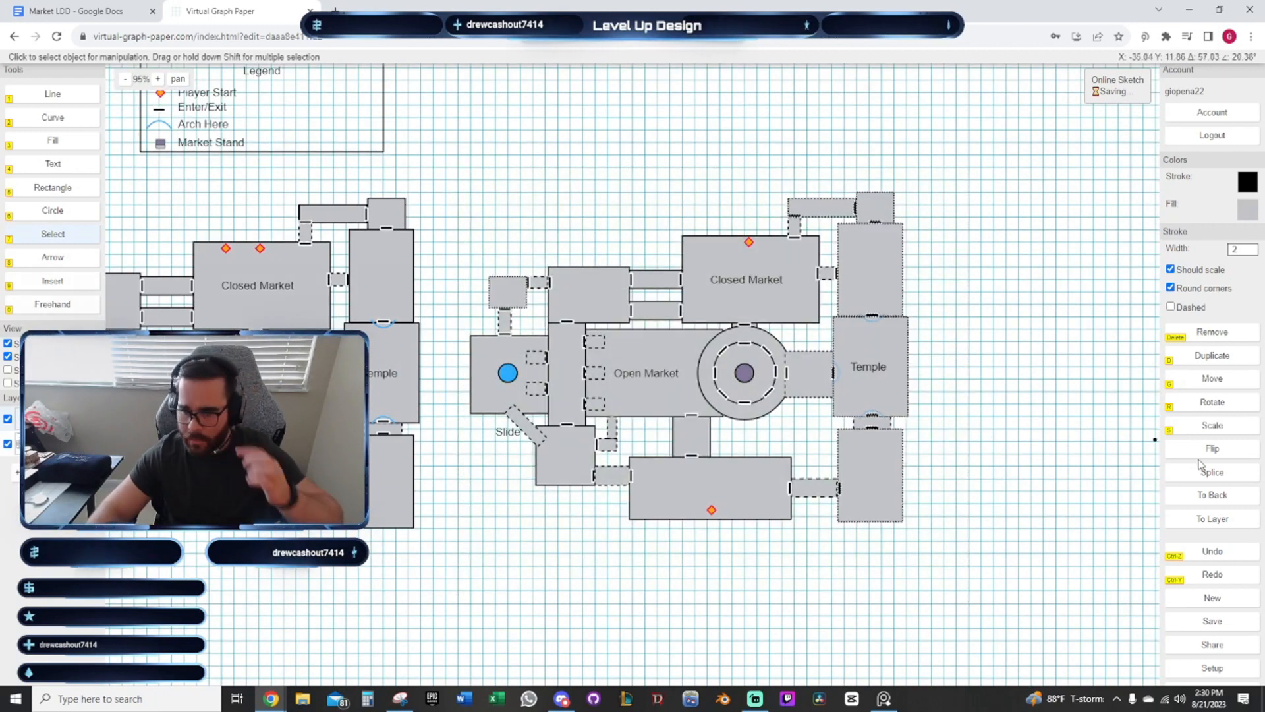
click(1204, 520)
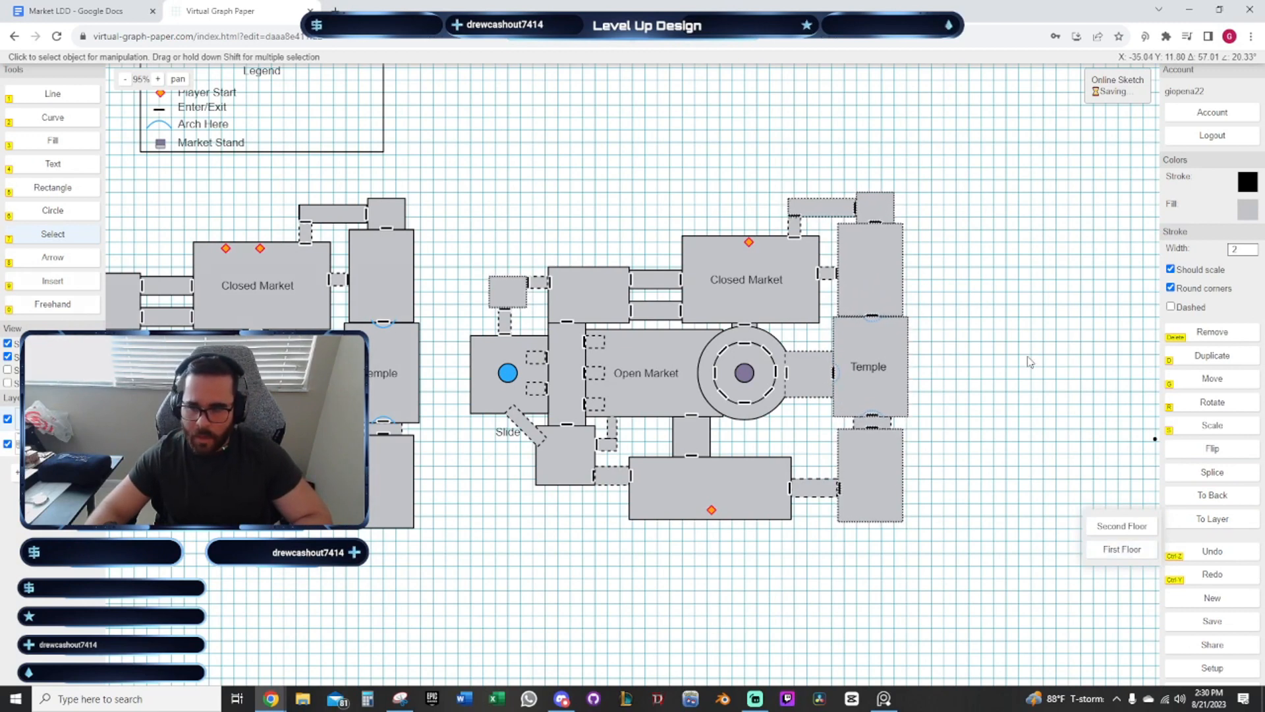
click(1140, 550)
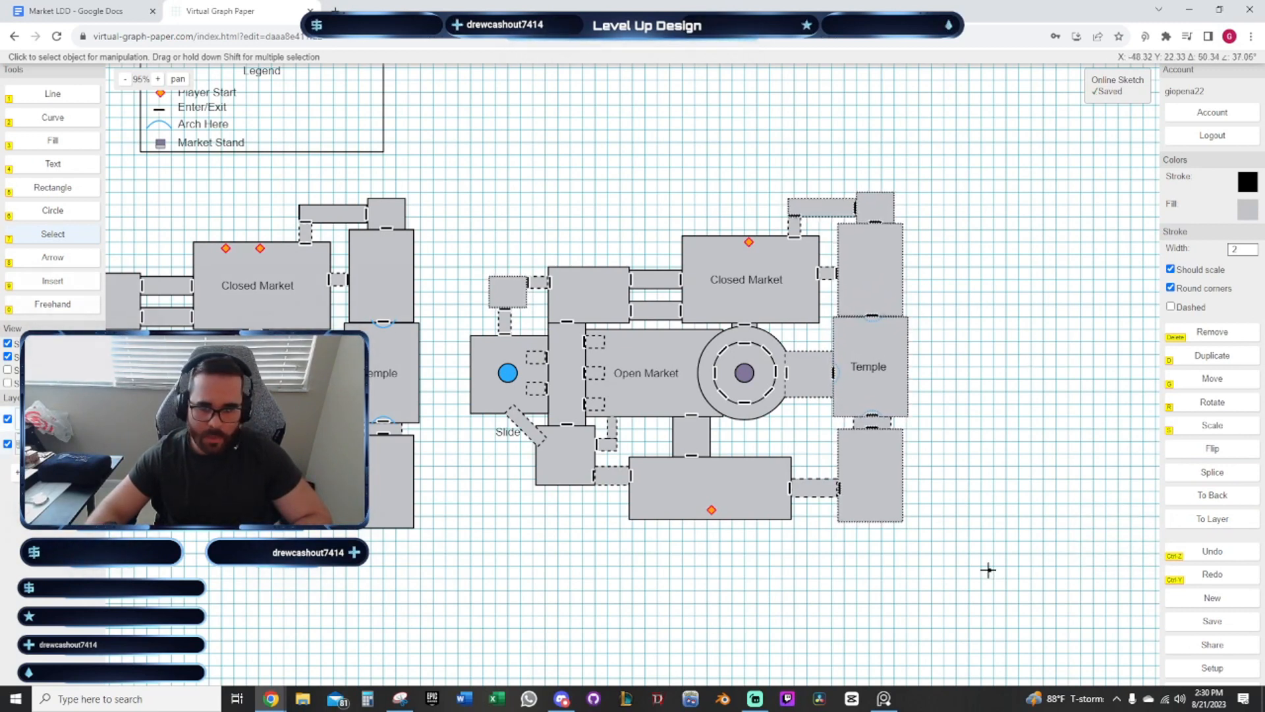
drag(989, 571, 945, 574)
click(895, 589)
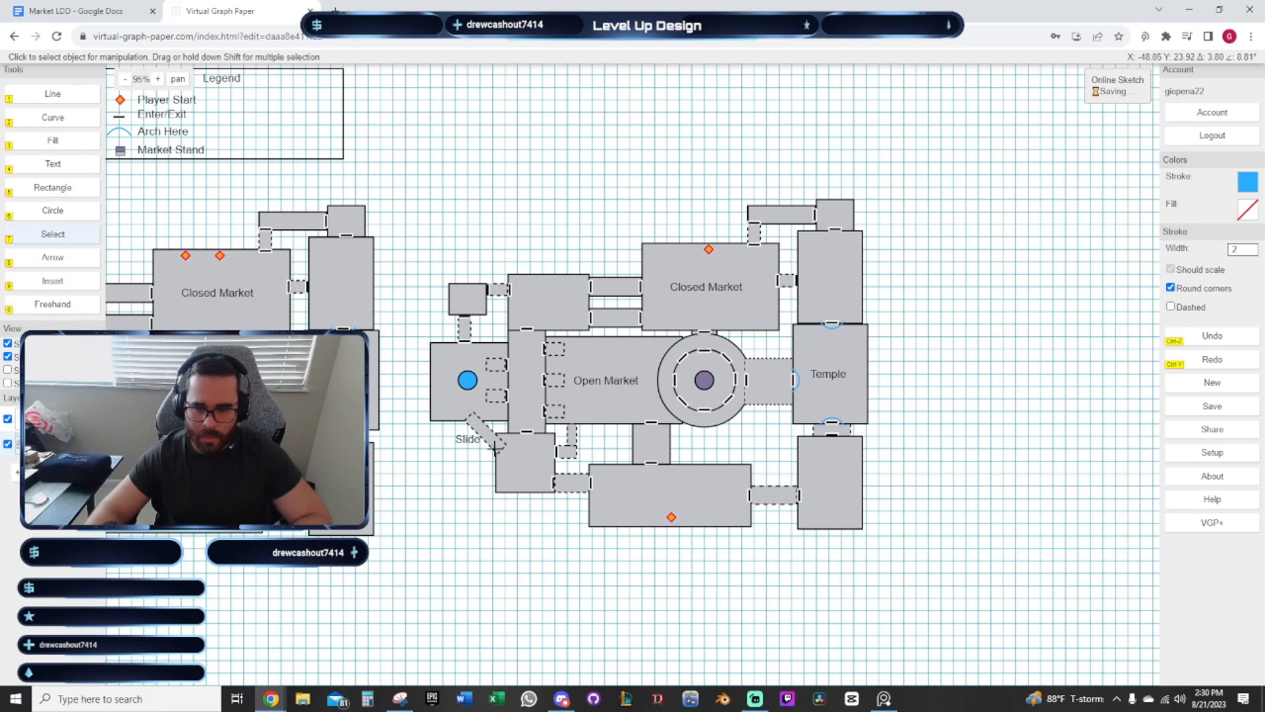
Move the eastern copy's remaining rooms, passages and markers to the Second Floor layer, and check by hiding and showing that layer
mouse_move(409, 163)
mouse_down()
mouse_move(892, 281)
mouse_move(963, 556)
mouse_up()
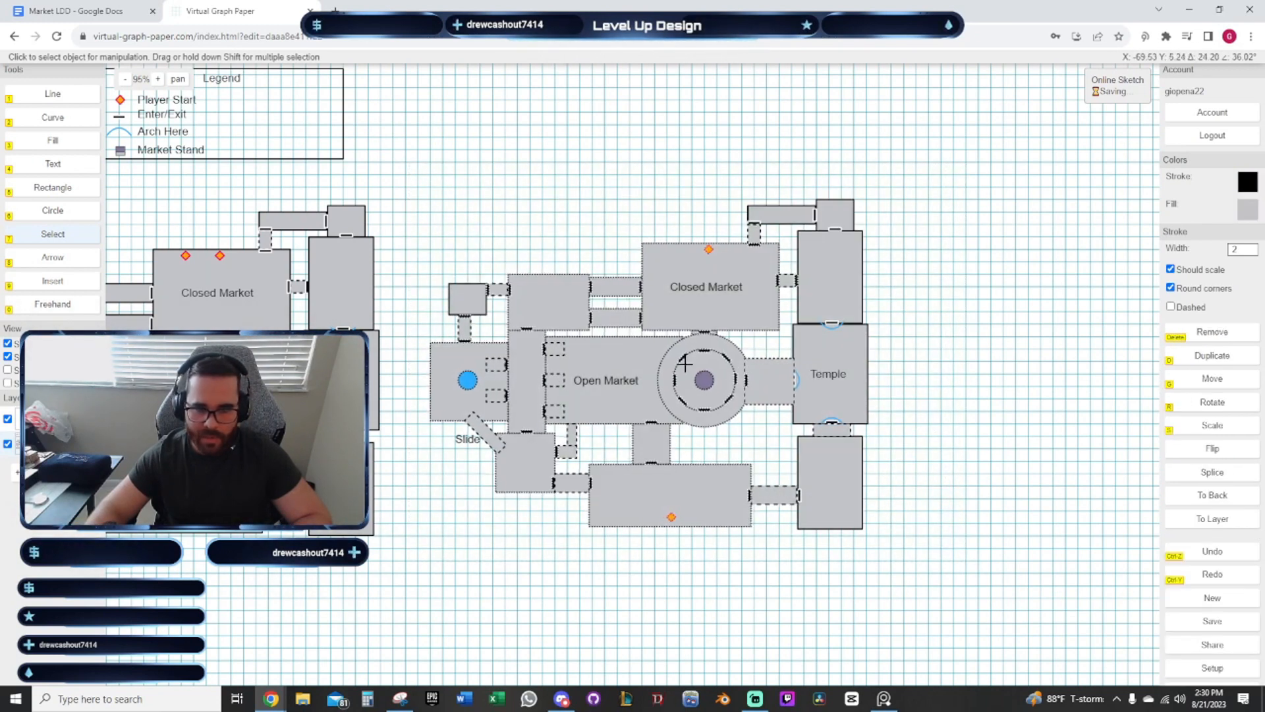
click(1178, 519)
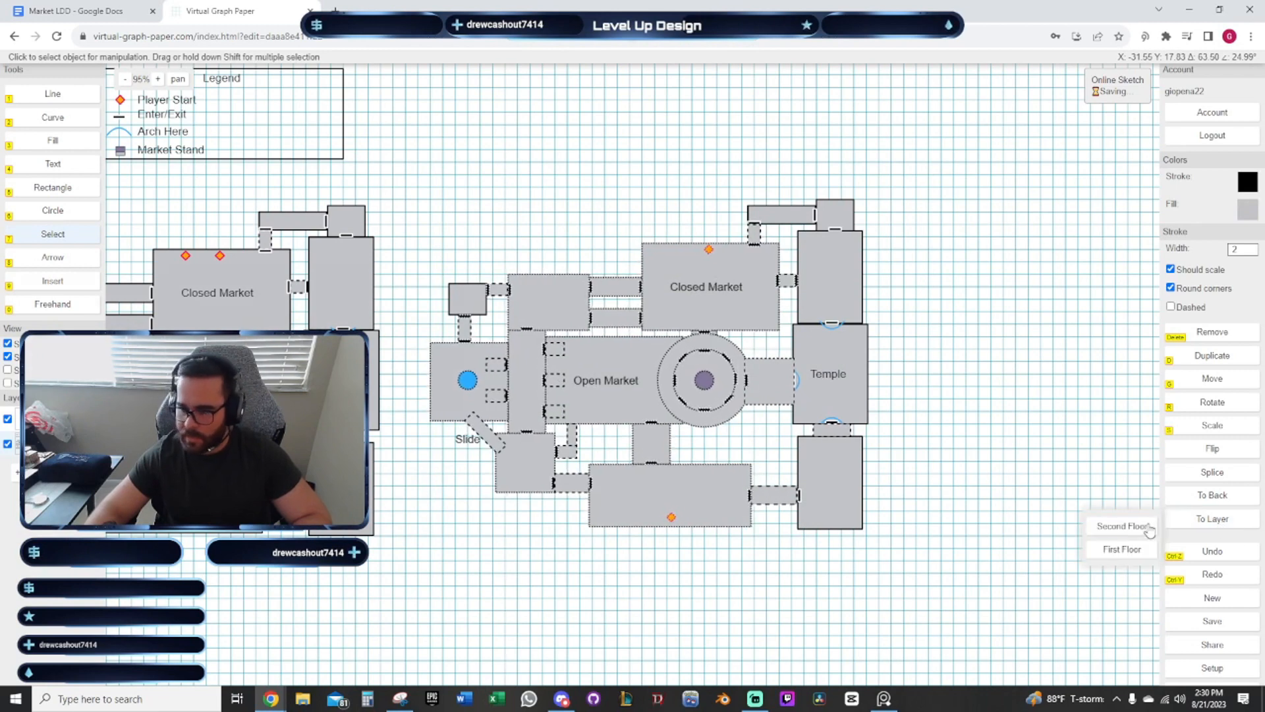
click(1129, 525)
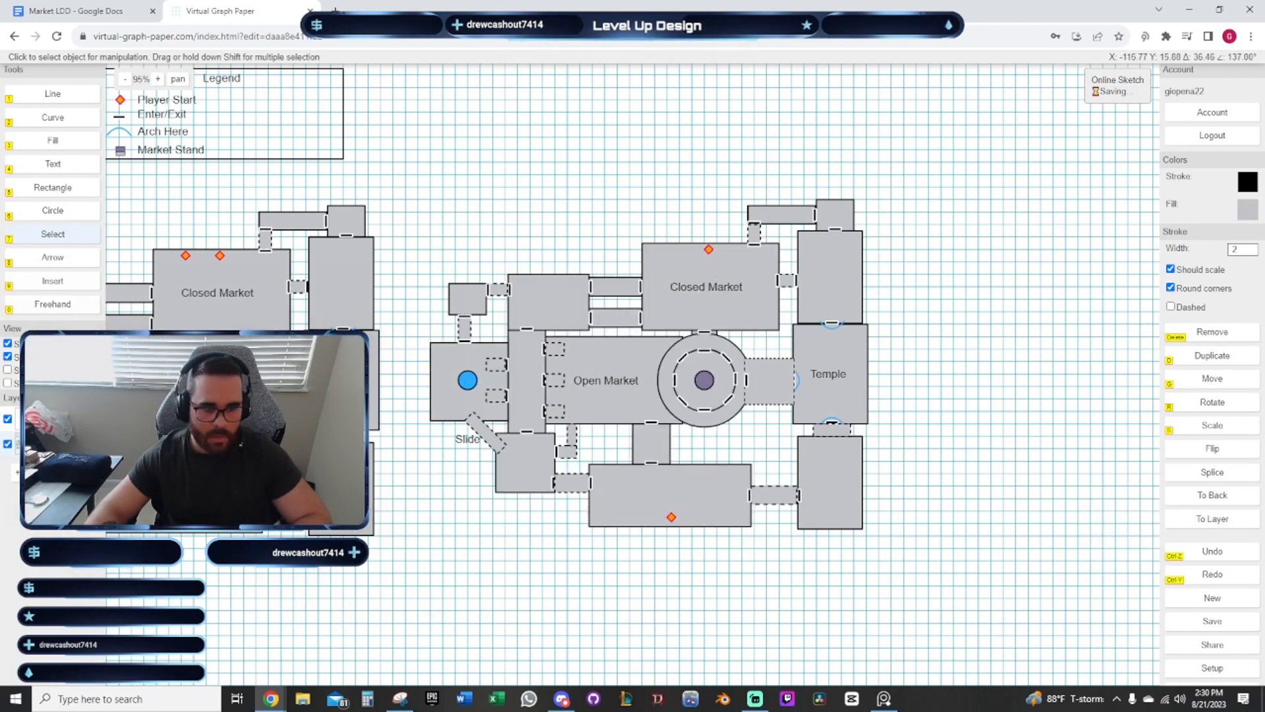
click(9, 419)
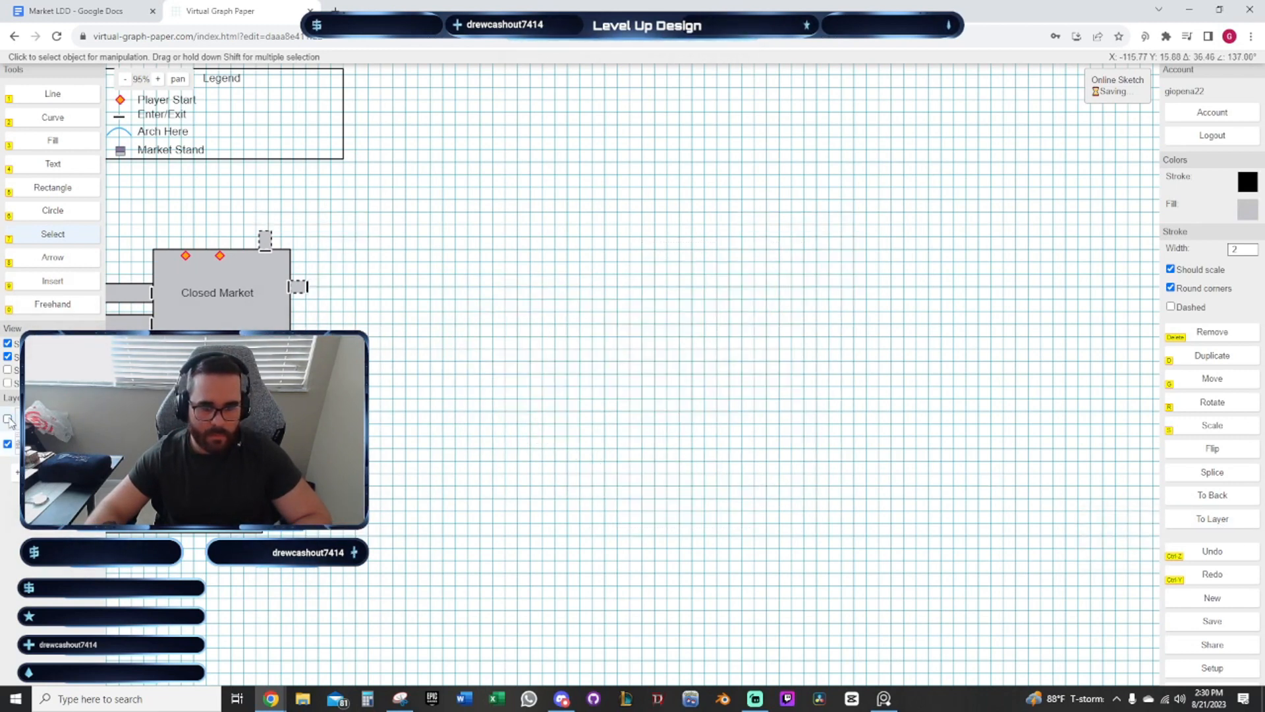
click(9, 419)
Delete the western room beside the slide from the eastern copy
scroll(540, 528, up, 4)
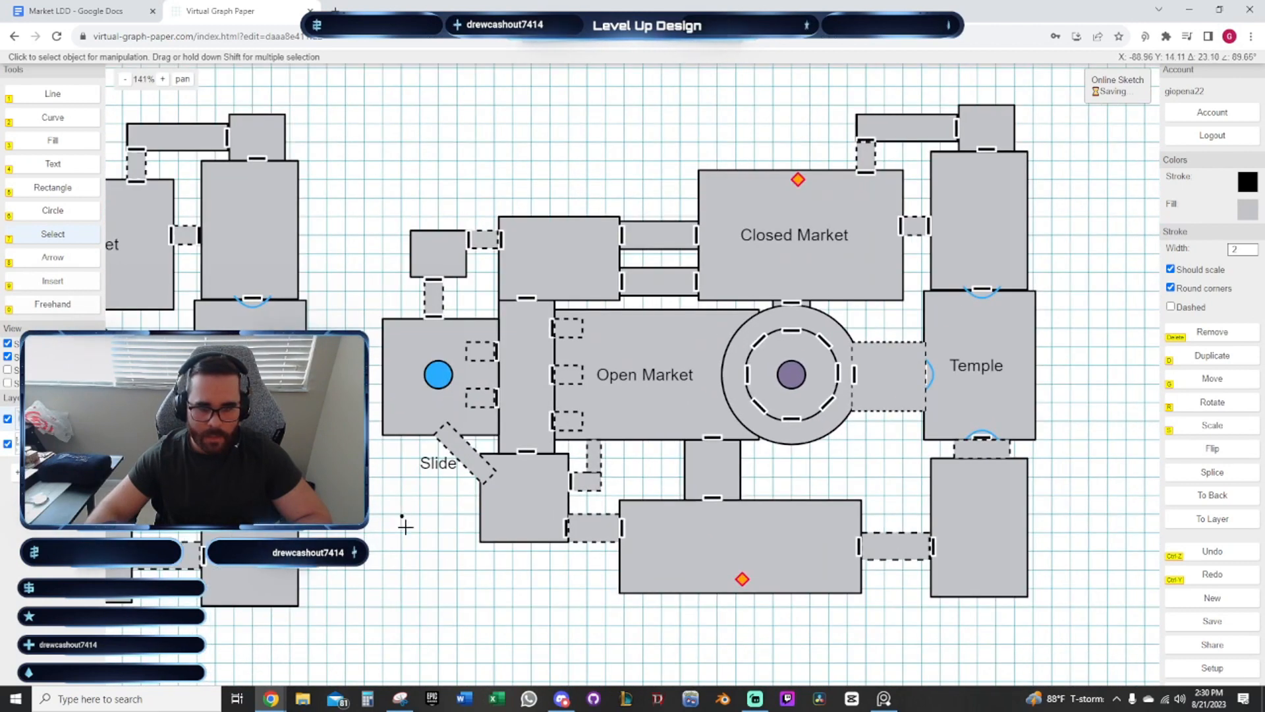
drag(406, 526, 428, 556)
drag(513, 212, 488, 175)
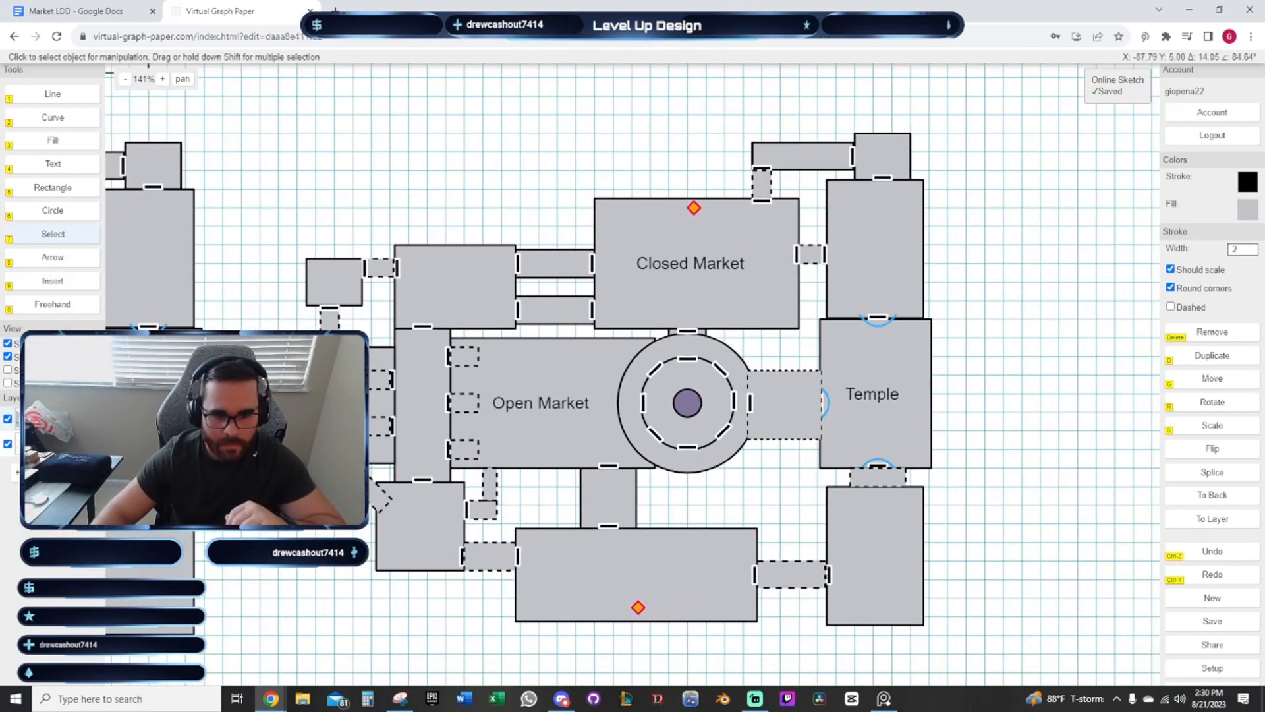
key(Delete)
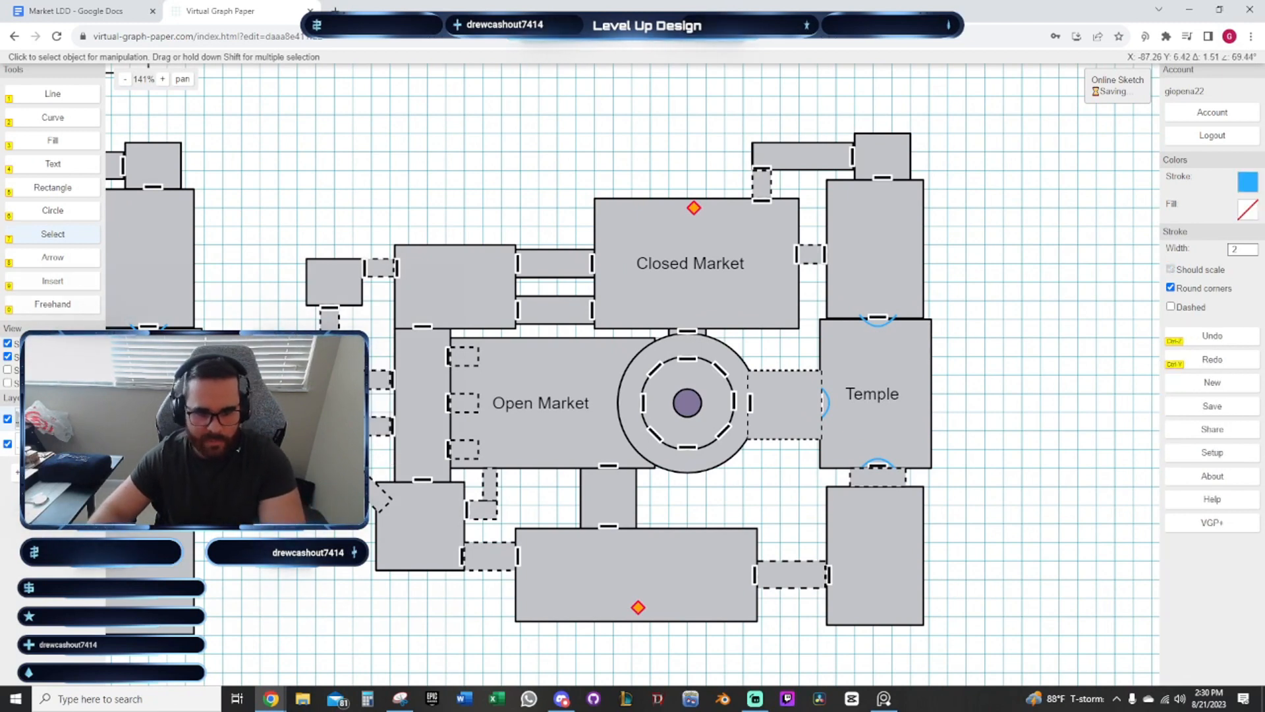
Delete the large southern room, the passage linking it to the Open Market, and the door marker at that passage's south end
drag(343, 455, 315, 427)
drag(514, 460, 447, 454)
click(542, 521)
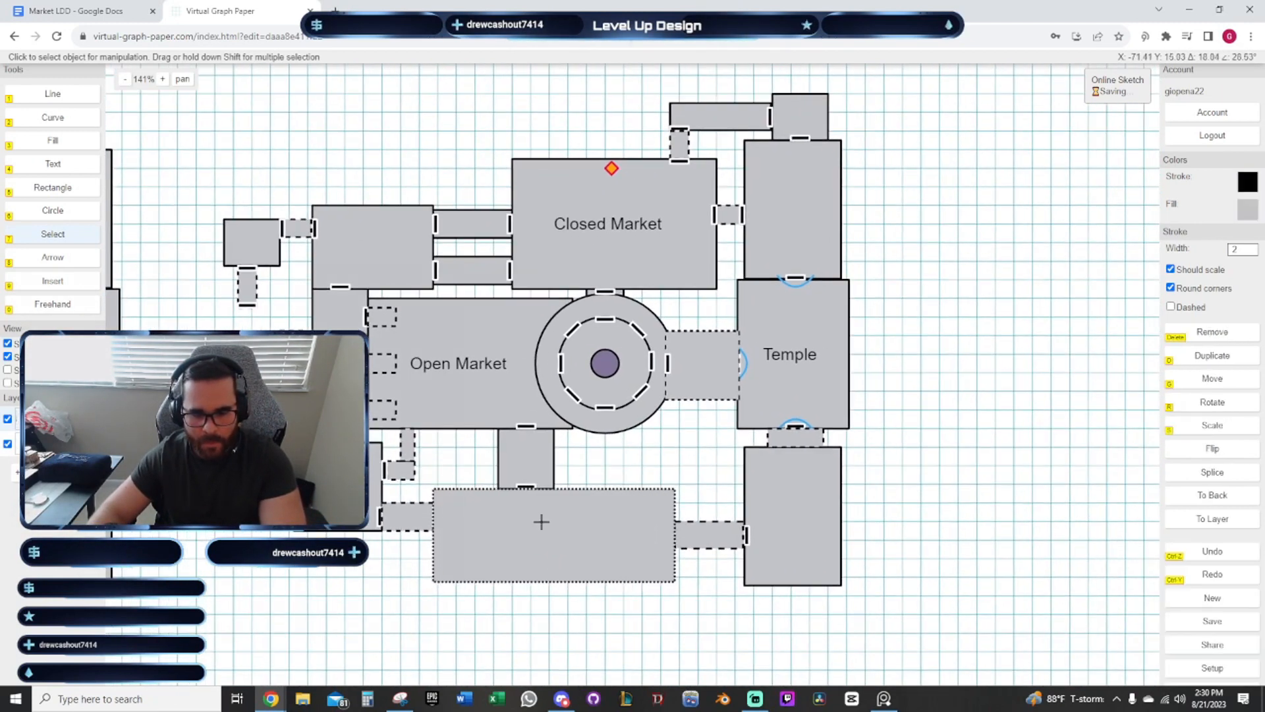
key(Delete)
drag(612, 460, 631, 473)
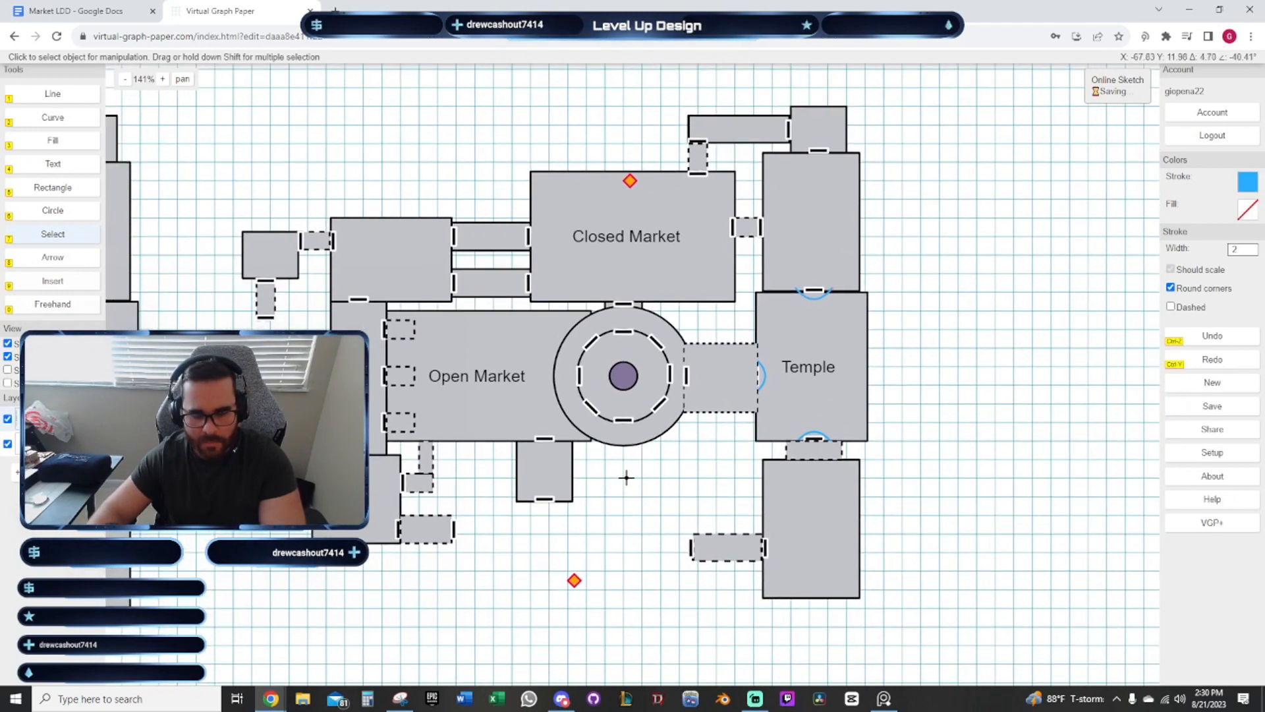
click(551, 473)
key(Delete)
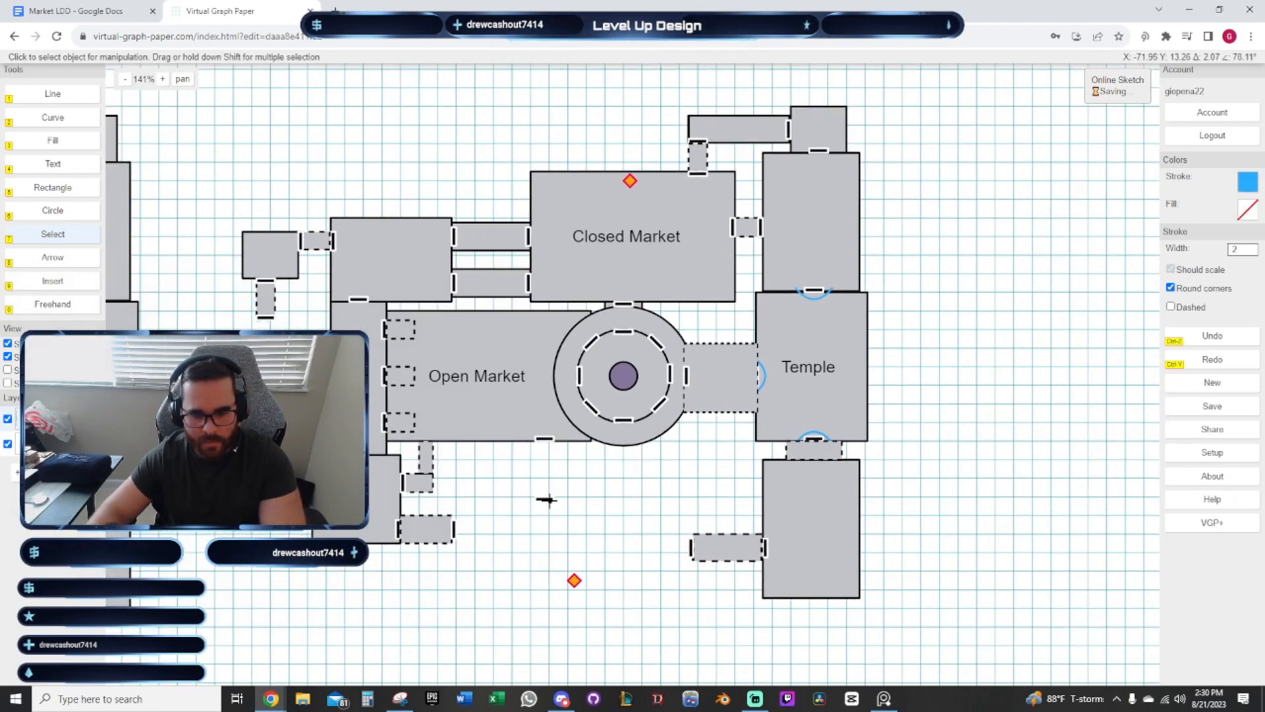
click(549, 499)
key(Delete)
Delete the eastern copy's Closed Market room together with its label and player start marker
drag(606, 486, 534, 492)
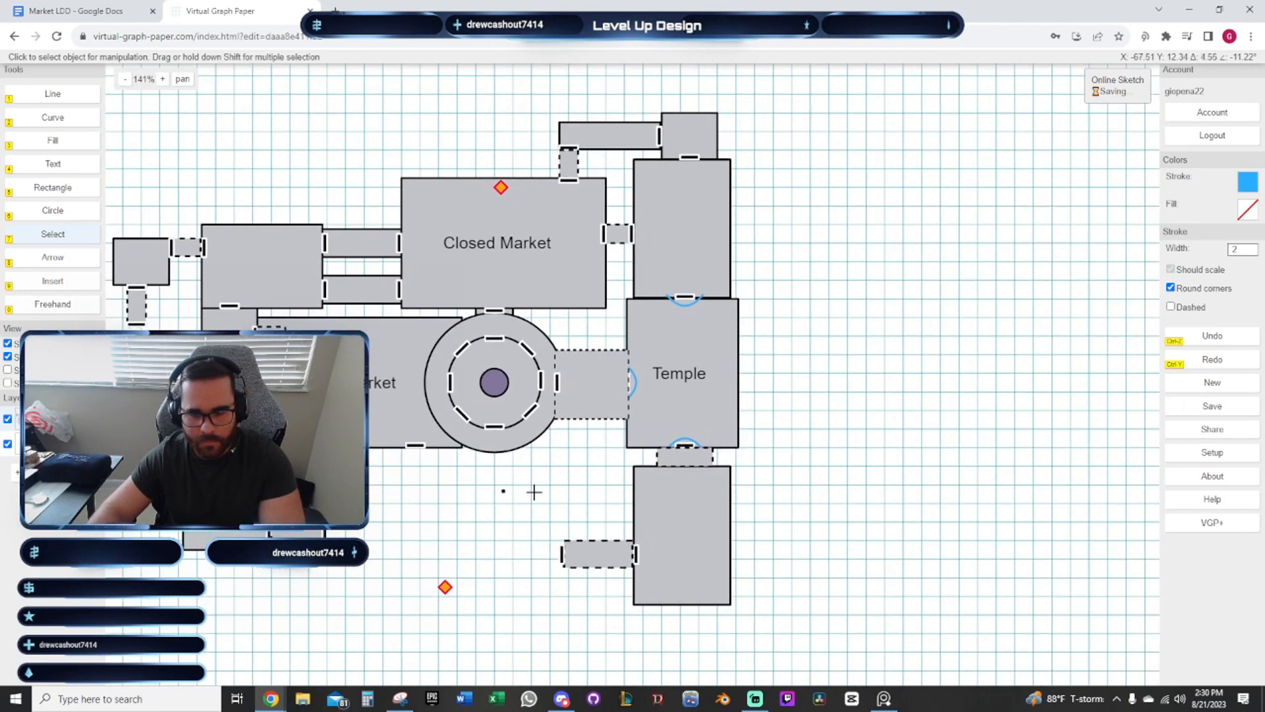
drag(768, 473, 788, 553)
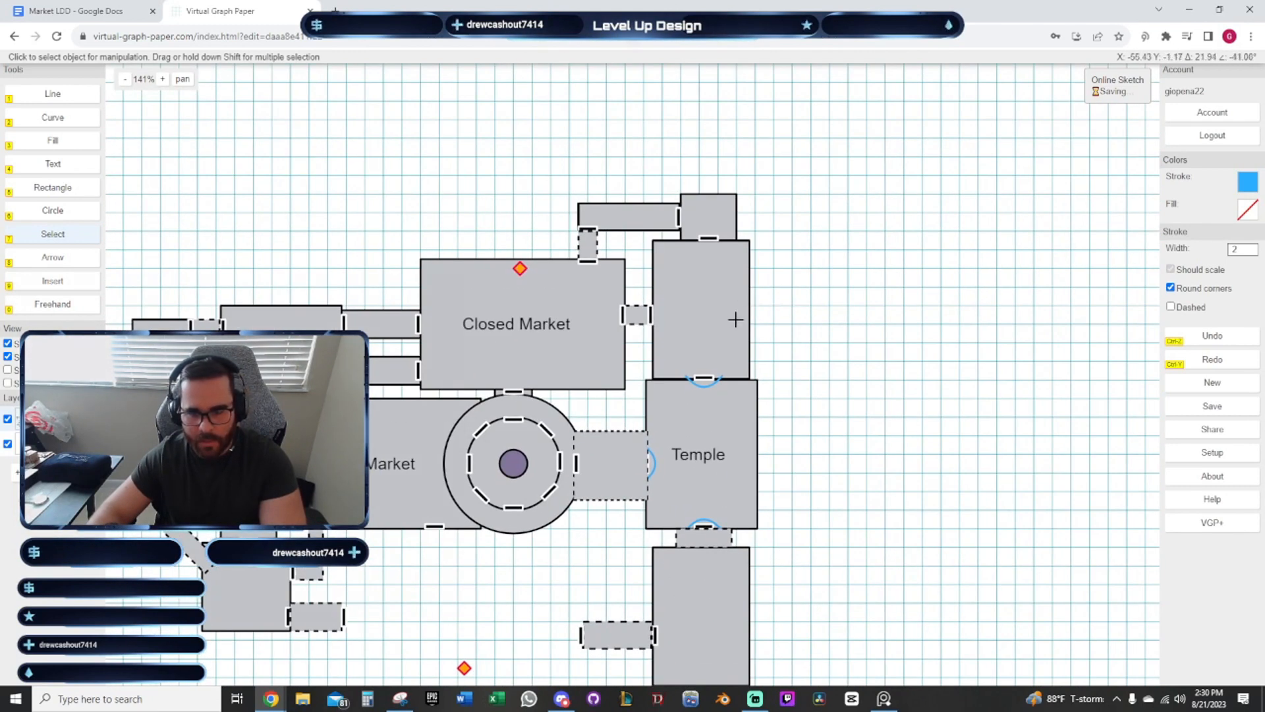
drag(506, 239, 610, 243)
click(686, 297)
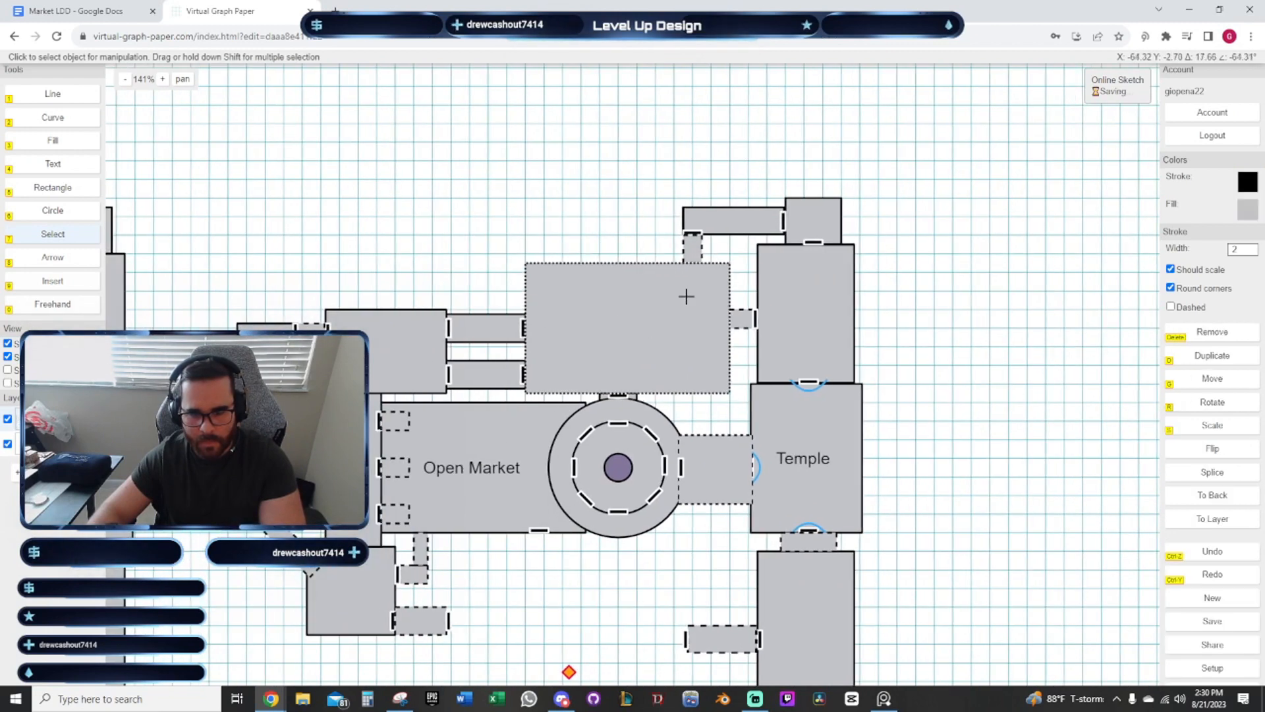
key(Delete)
click(619, 324)
key(Delete)
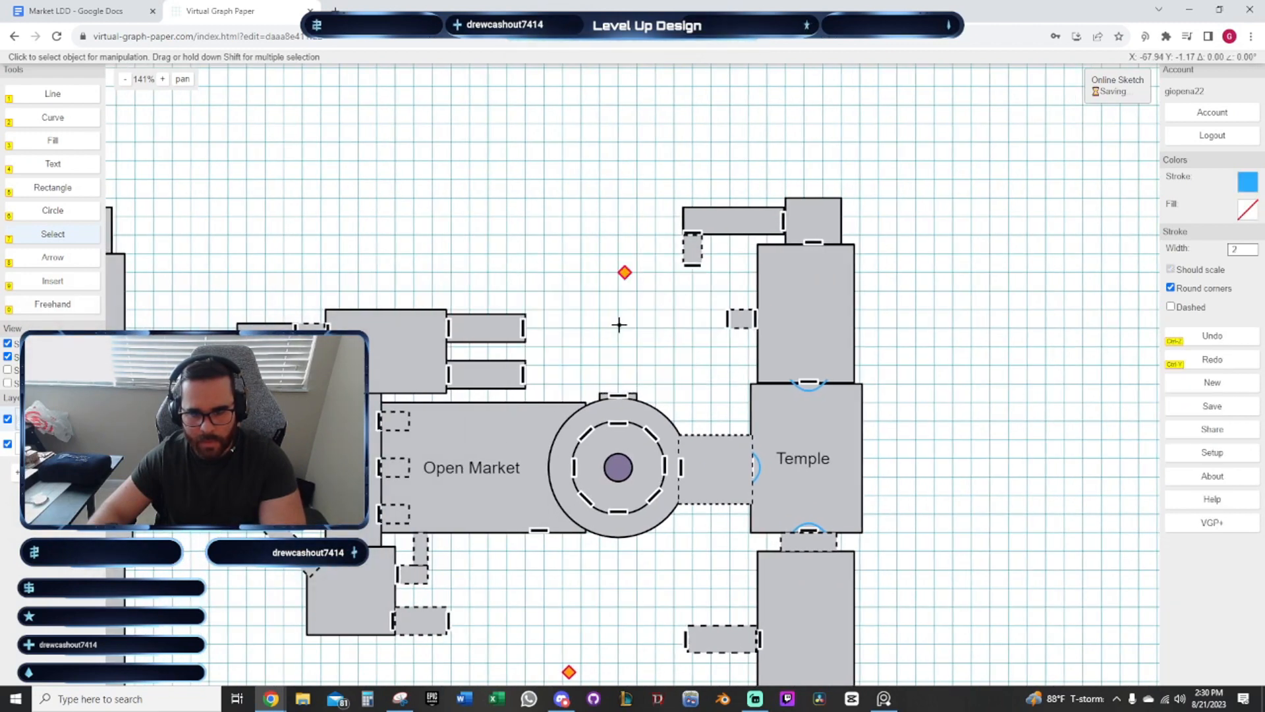
click(624, 273)
key(Delete)
Delete the rectangular Open Market room west of the round area in the eastern copy
drag(561, 288, 678, 265)
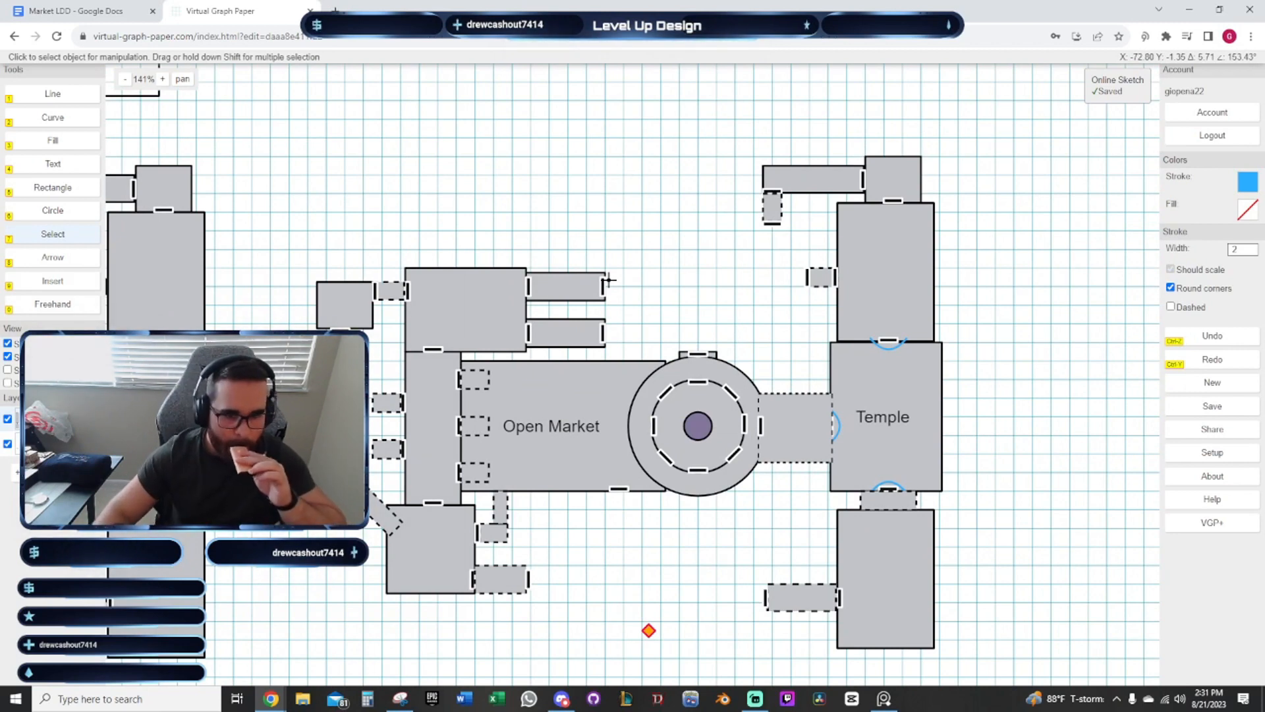
drag(590, 209, 525, 192)
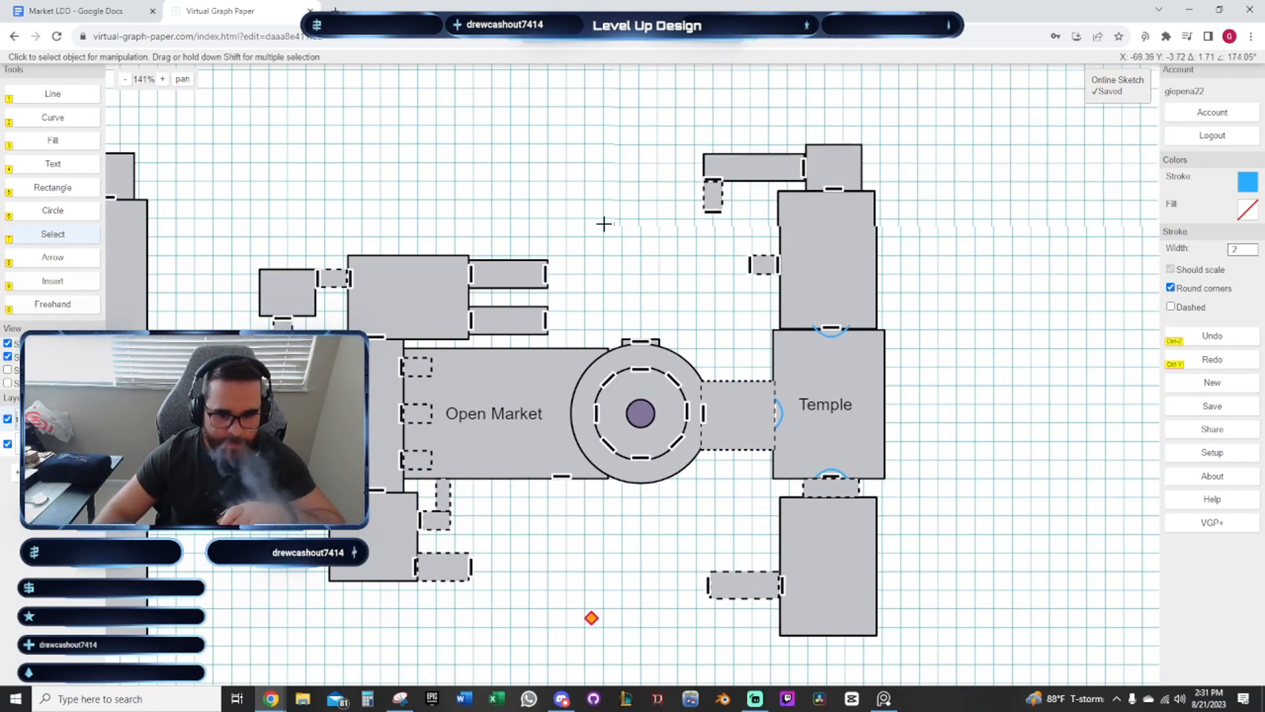
drag(604, 223, 538, 209)
click(487, 345)
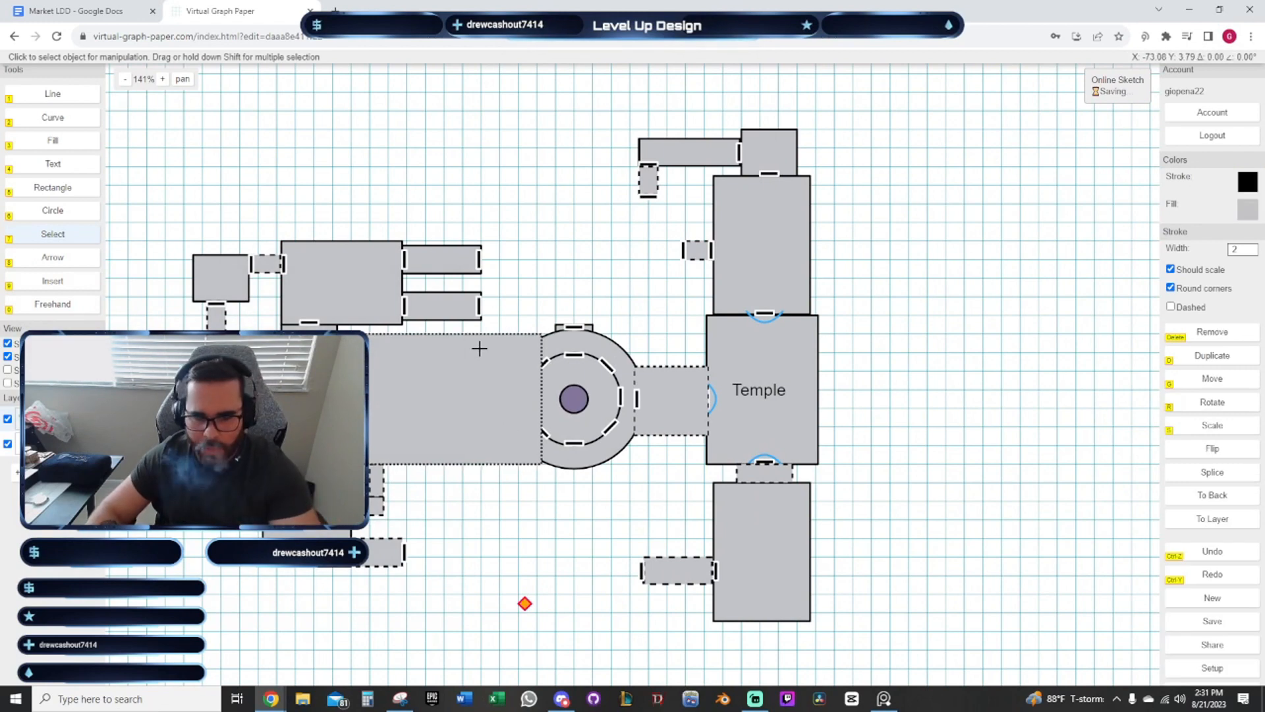
key(Delete)
Delete the inner circle of the round market area and start selecting the purple market stand at its centre
drag(454, 357, 395, 353)
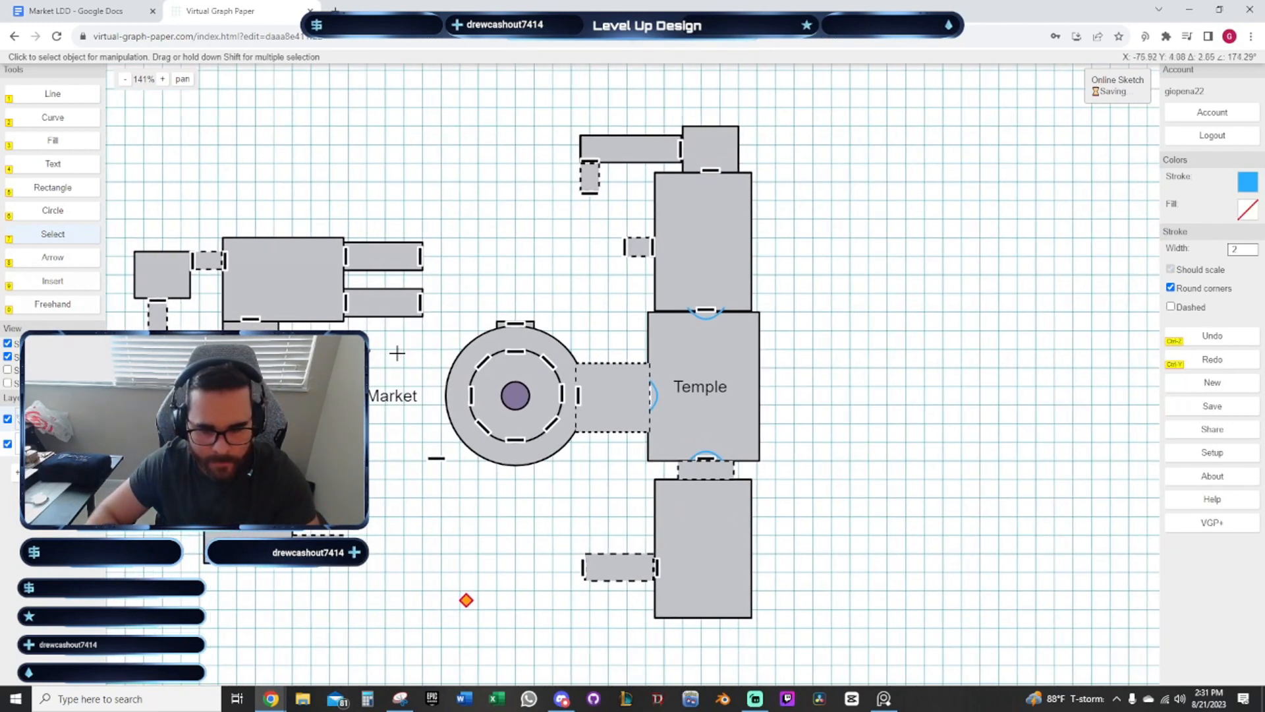
click(523, 367)
click(525, 373)
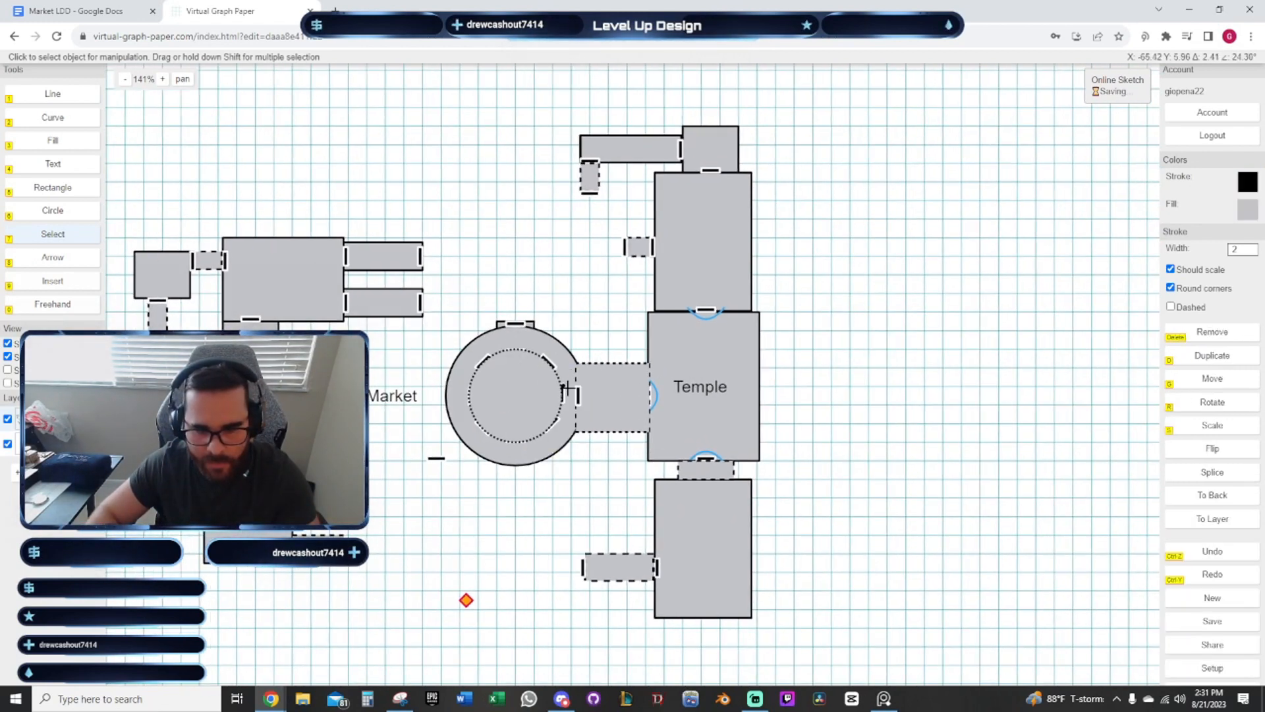
key(Delete)
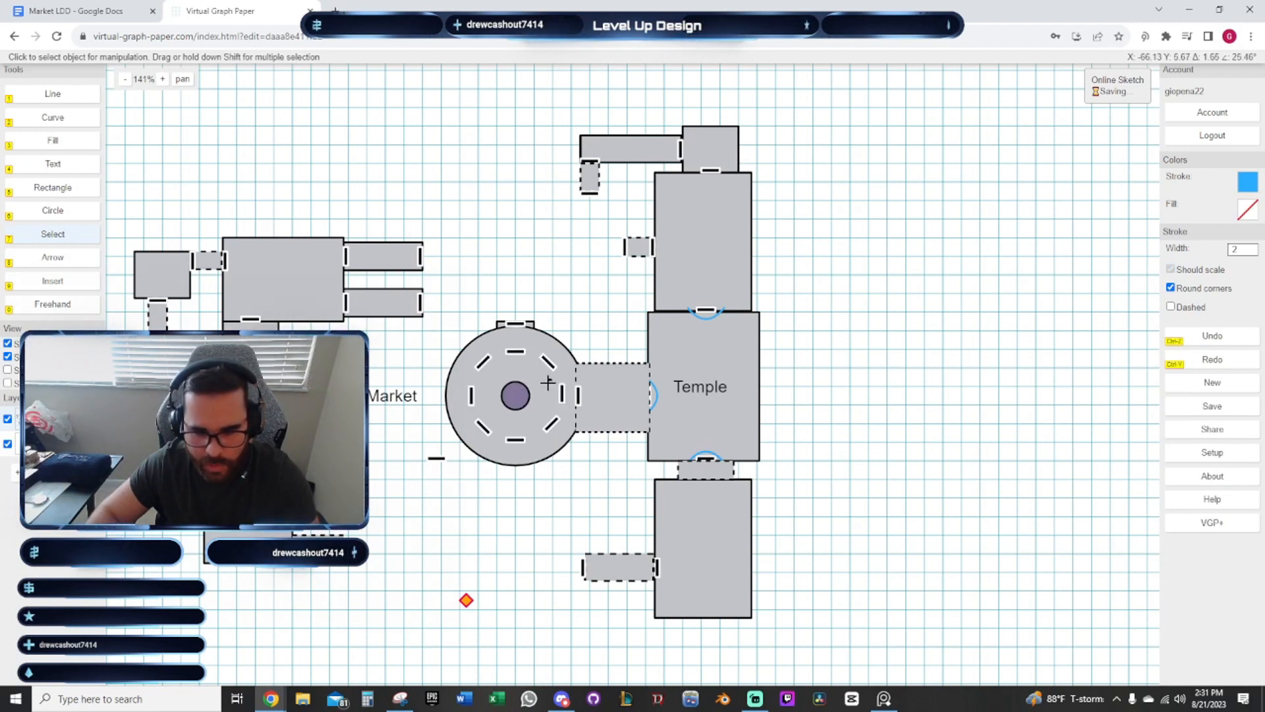
click(516, 390)
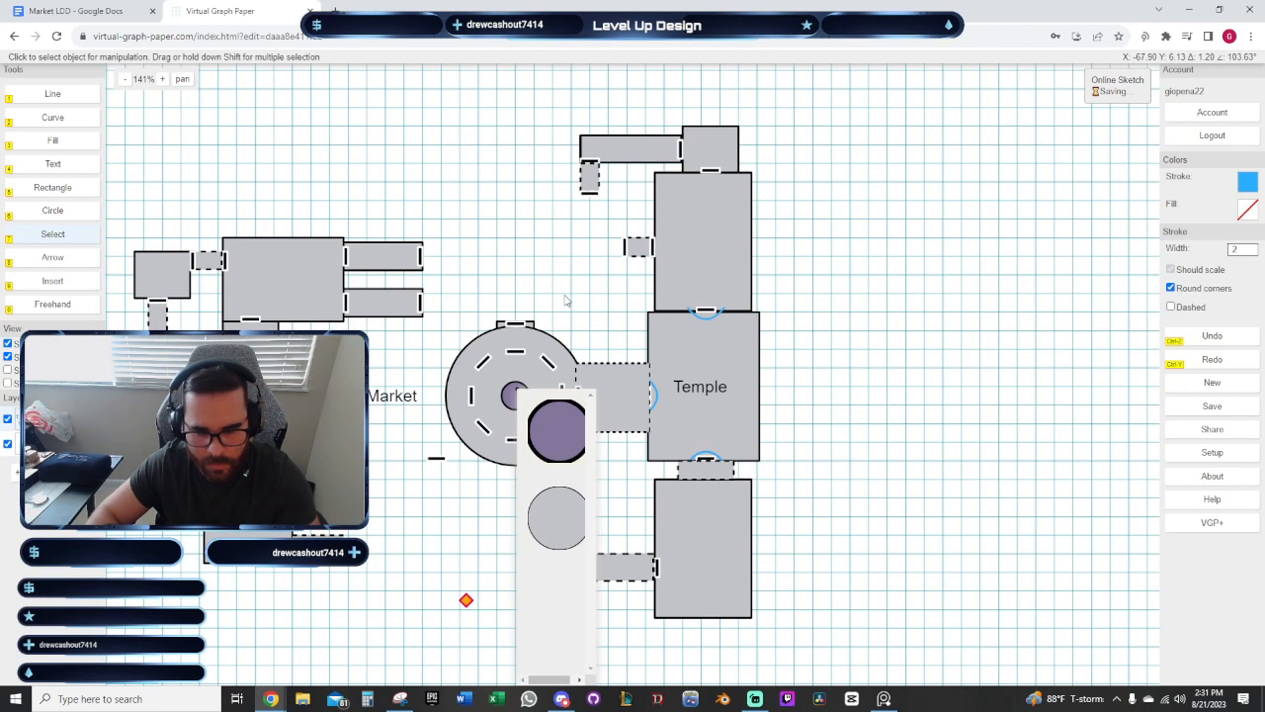
Undo the last change to the inner ring around the market stand in the copied layout's round room
click(564, 295)
key(ctrl+z)
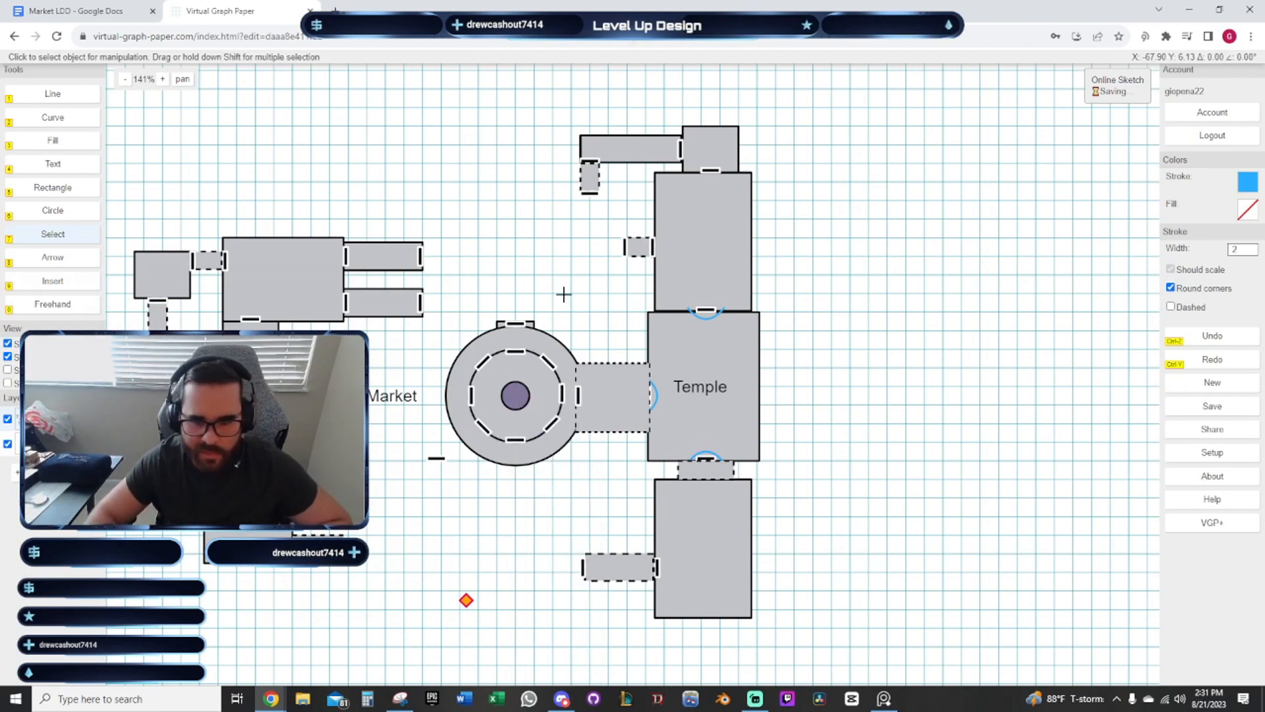
Delete the player start marker below the round room in the copied layout
mouse_move(570, 280)
mouse_down()
mouse_move(539, 282)
mouse_move(513, 321)
mouse_move(719, 293)
mouse_up()
scroll(620, 350, down, 2)
drag(621, 350, 656, 331)
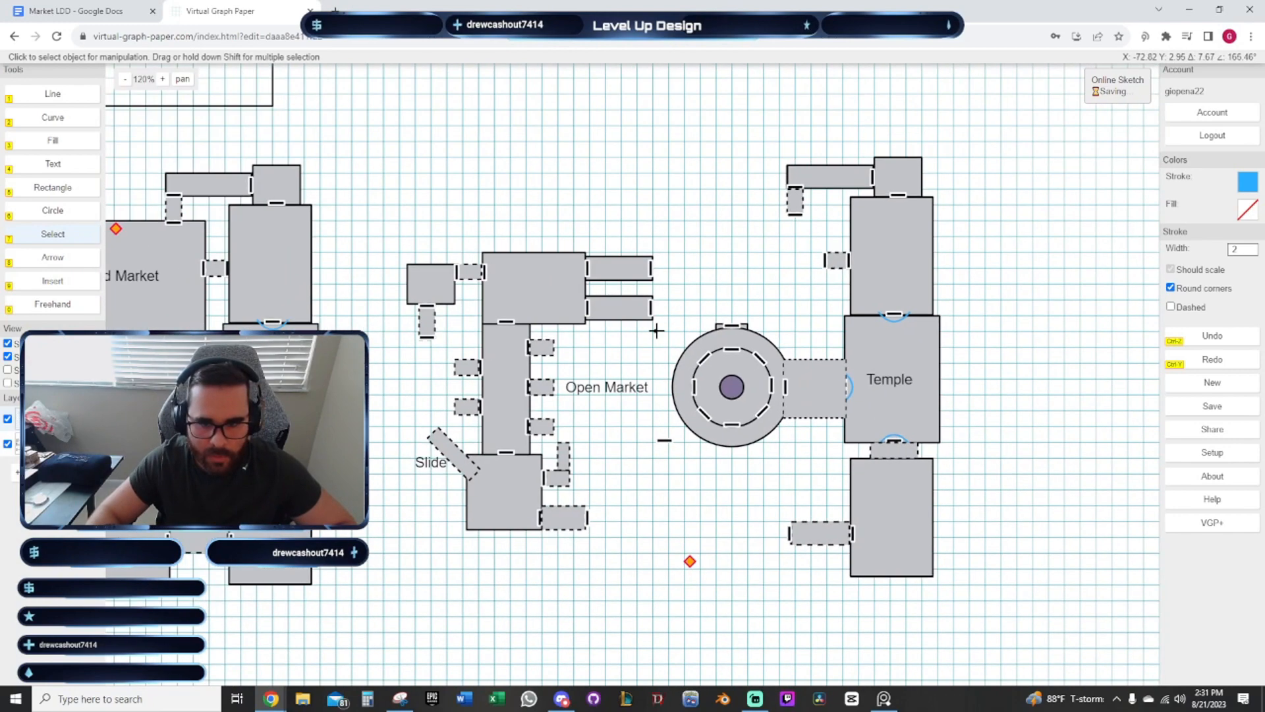
scroll(665, 330, up, 3)
drag(638, 375, 708, 339)
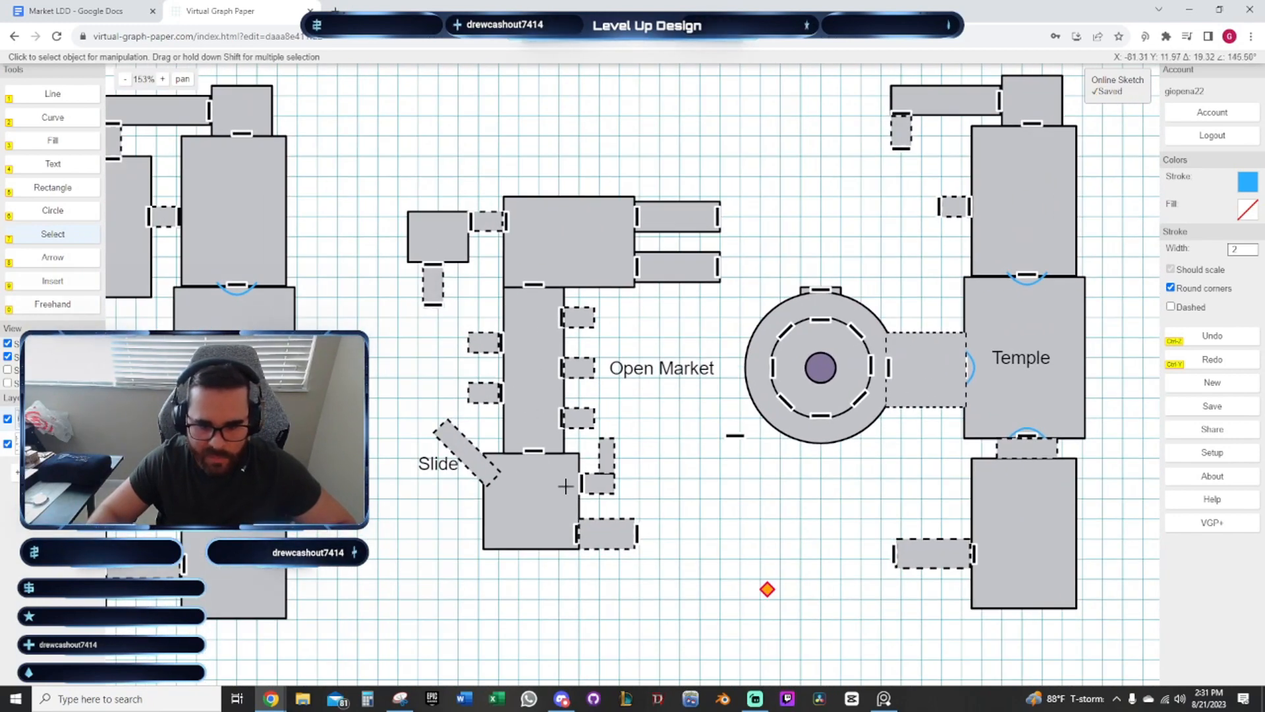
scroll(623, 509, down, 2)
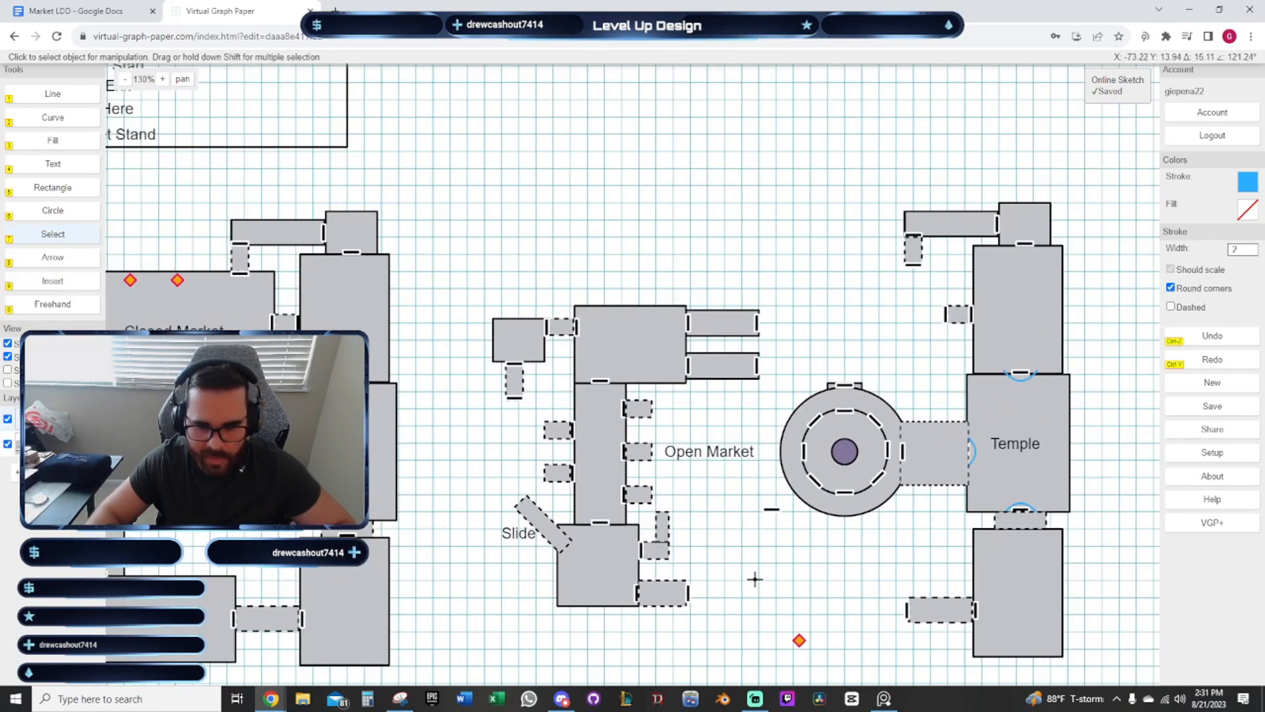
drag(755, 580, 659, 543)
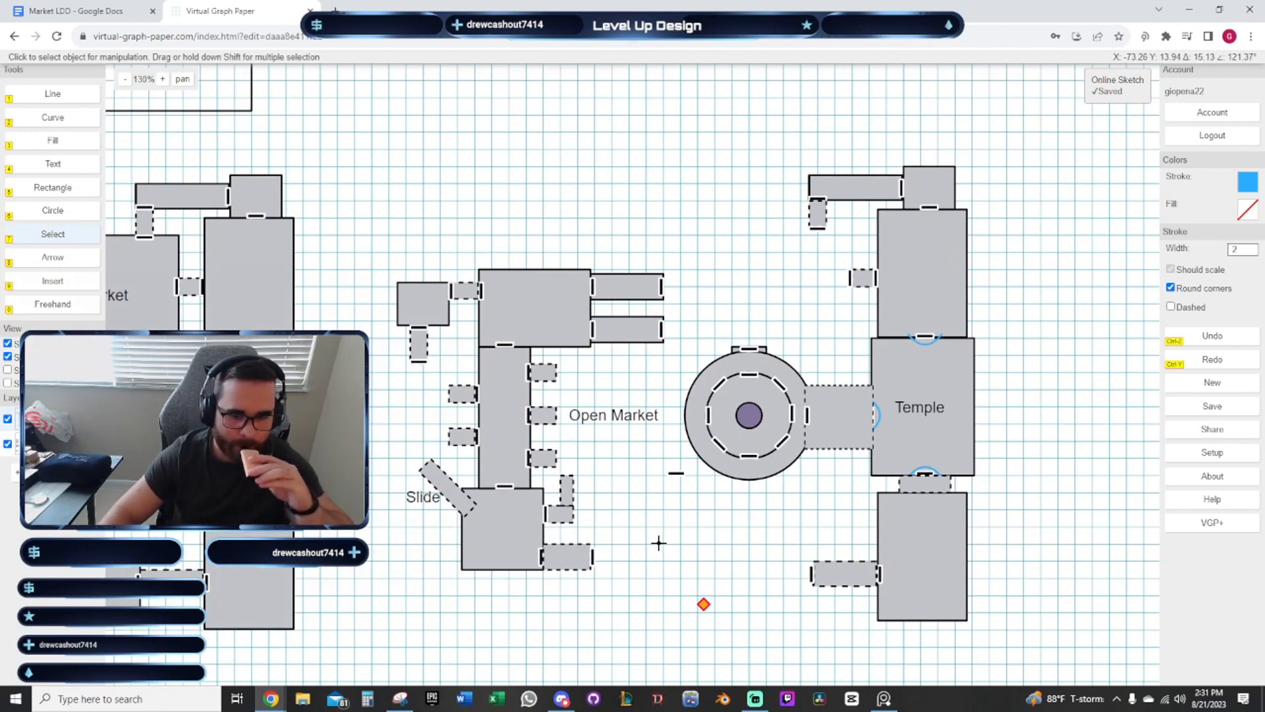
drag(659, 543, 535, 433)
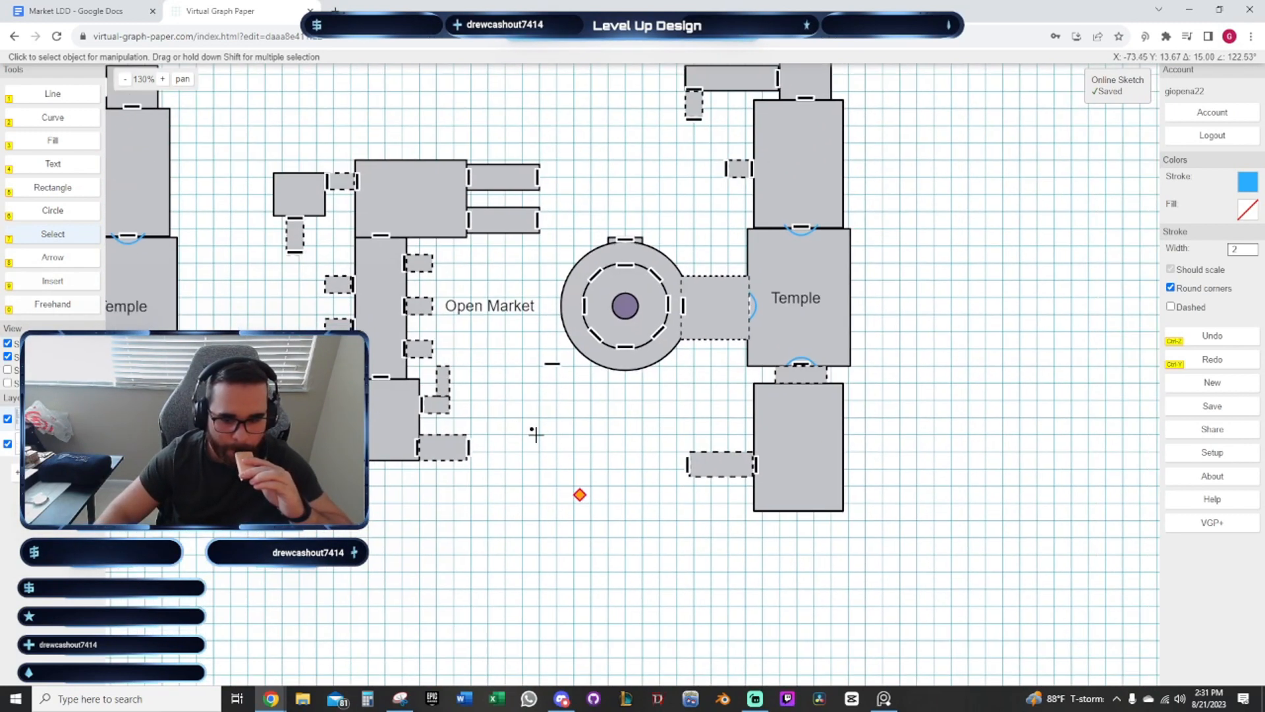
click(580, 494)
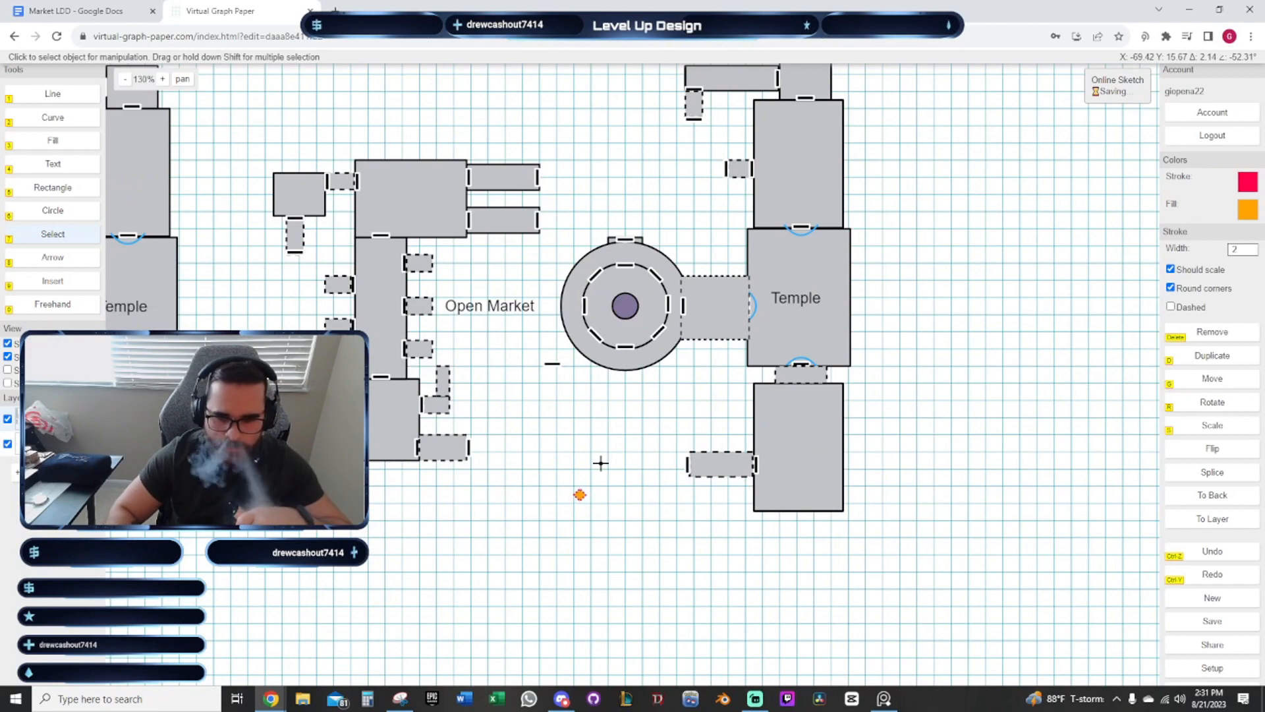
key(Delete)
Compare the copied rooms and corridors with the original level layout around the Closed Market, Open Market and Temple
drag(568, 443, 730, 556)
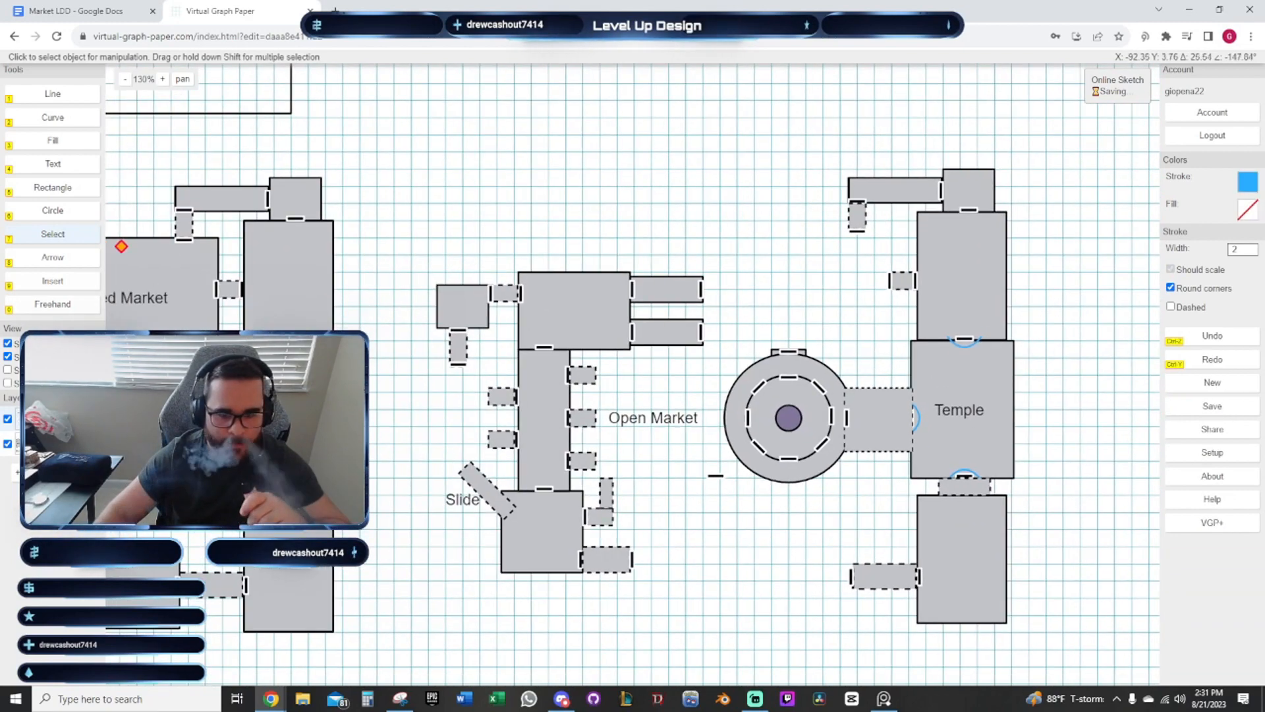
drag(448, 424, 682, 377)
scroll(626, 385, down, 2)
scroll(688, 357, down, 1)
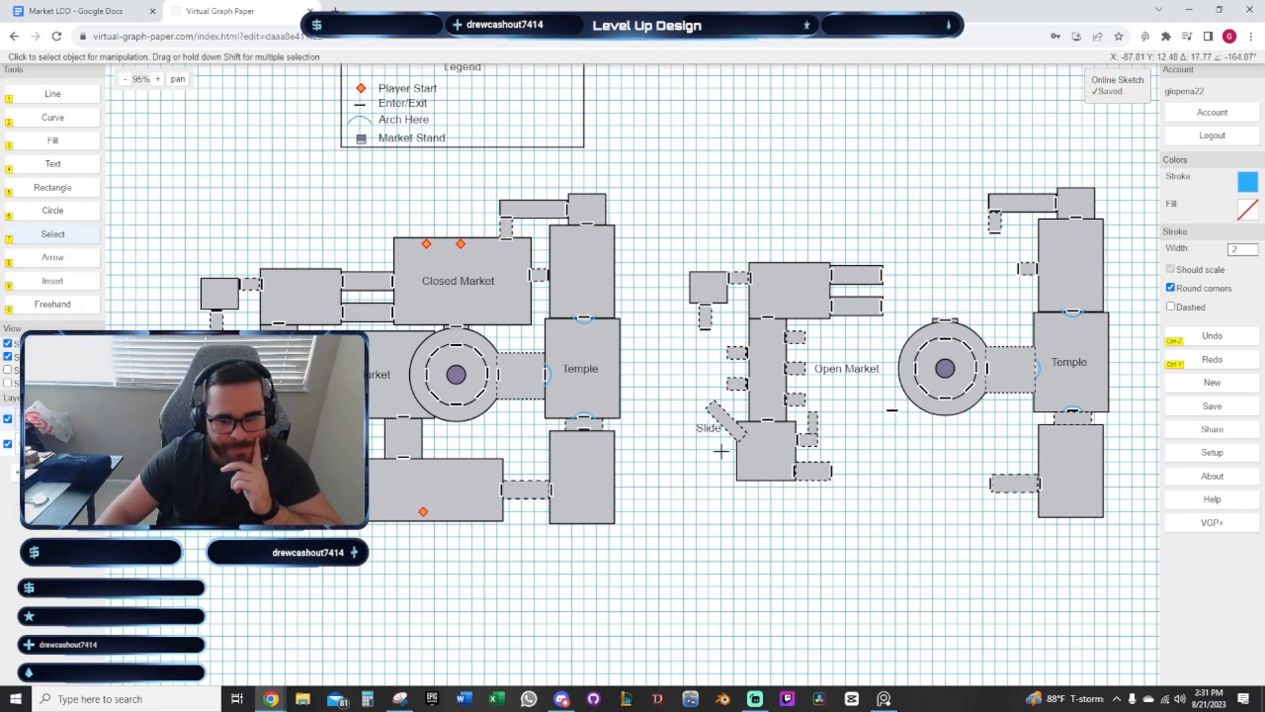
drag(708, 443, 698, 460)
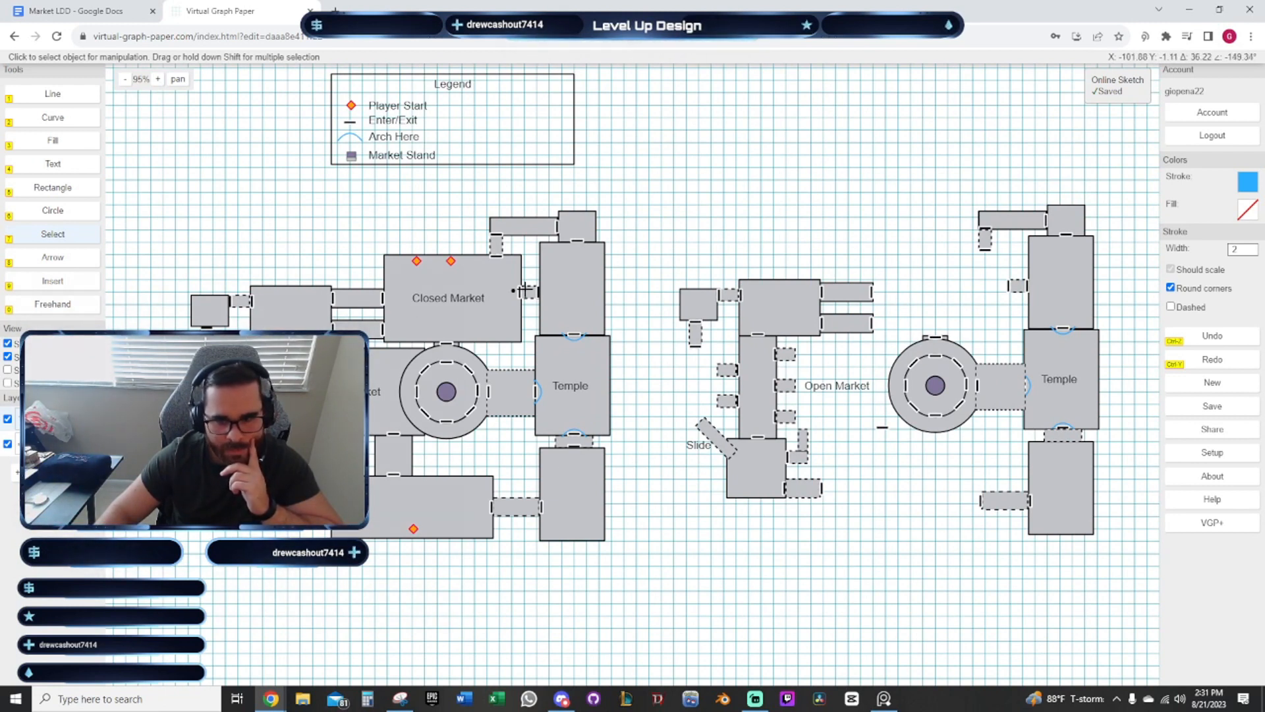
drag(722, 201, 585, 222)
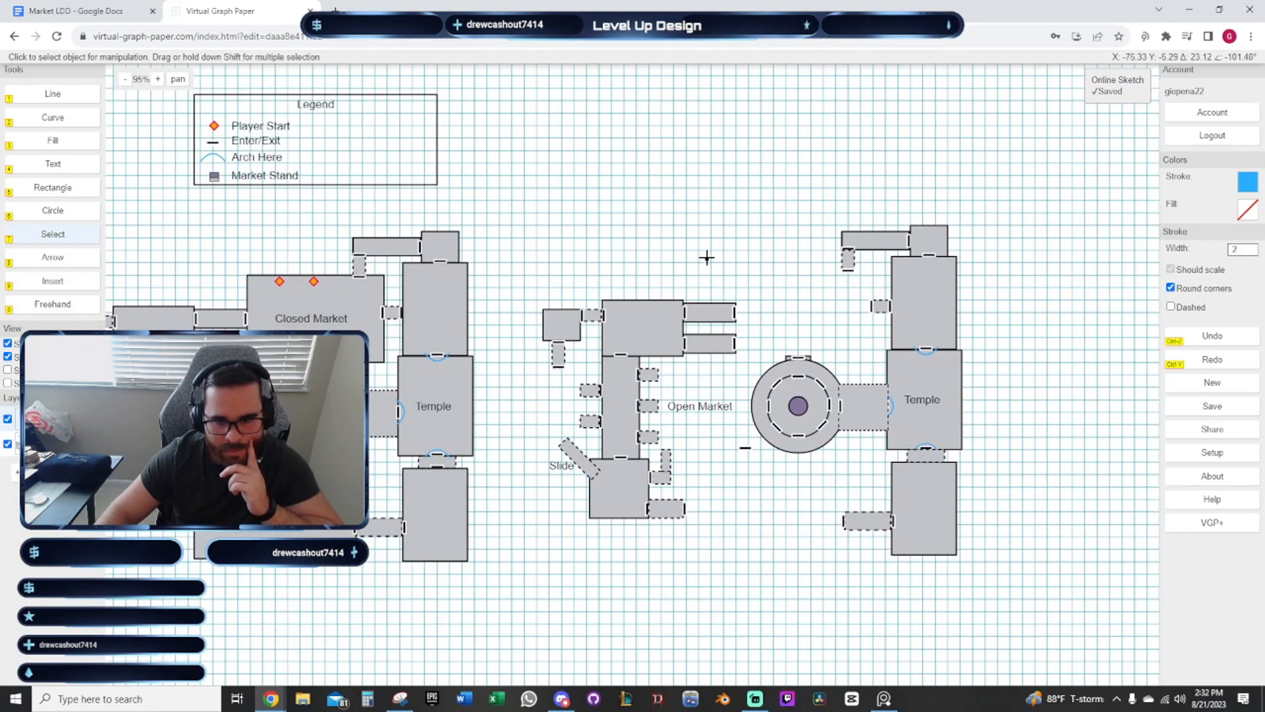
drag(665, 266, 628, 247)
mouse_move(435, 383)
mouse_down()
mouse_move(587, 389)
mouse_move(618, 375)
mouse_move(559, 376)
mouse_move(658, 368)
mouse_move(603, 366)
mouse_up()
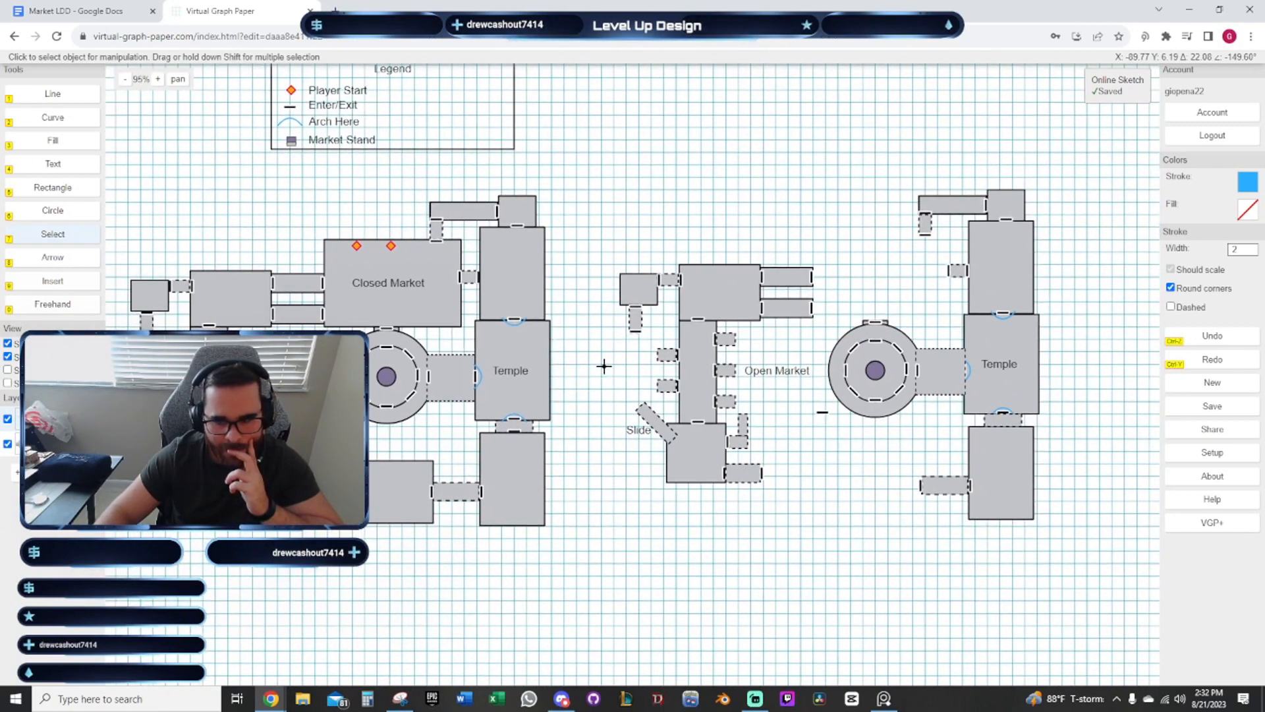
drag(820, 447, 643, 452)
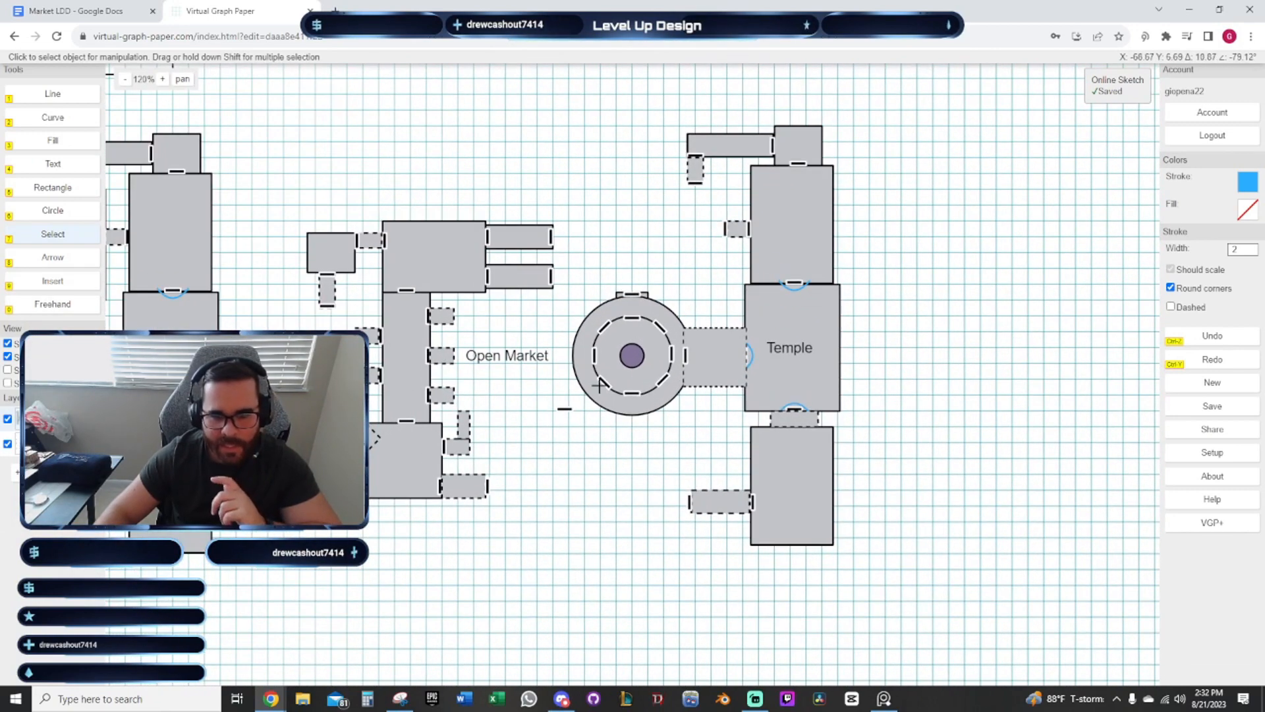
drag(147, 382, 459, 414)
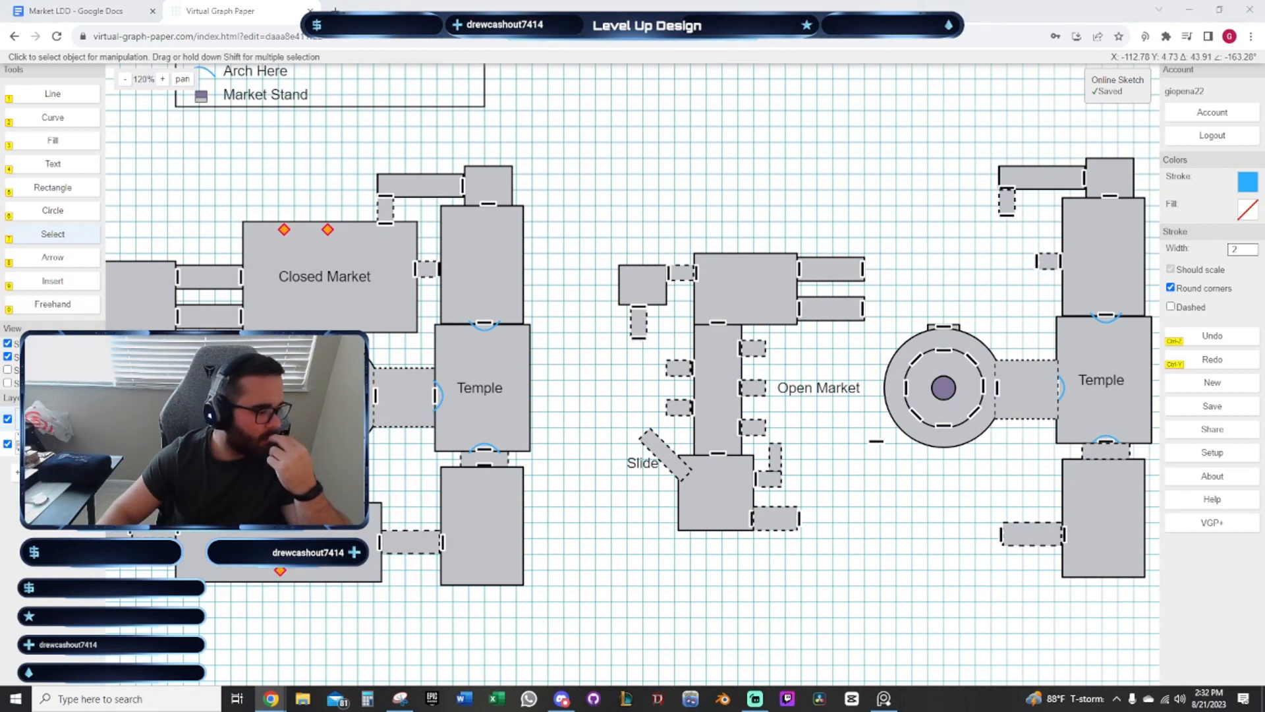
Bring up the reference image board, fit all the market images in view, and return to the level sketch
drag(0, 368, 515, 350)
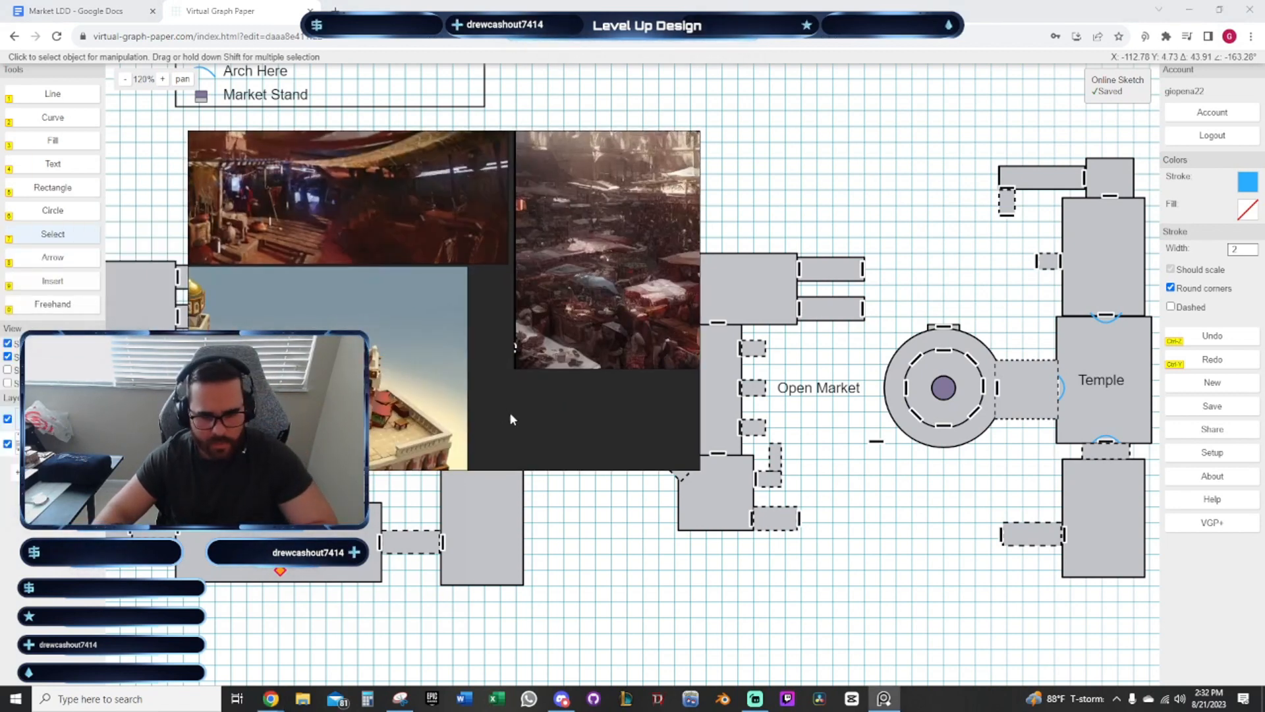
key(ctrl+f)
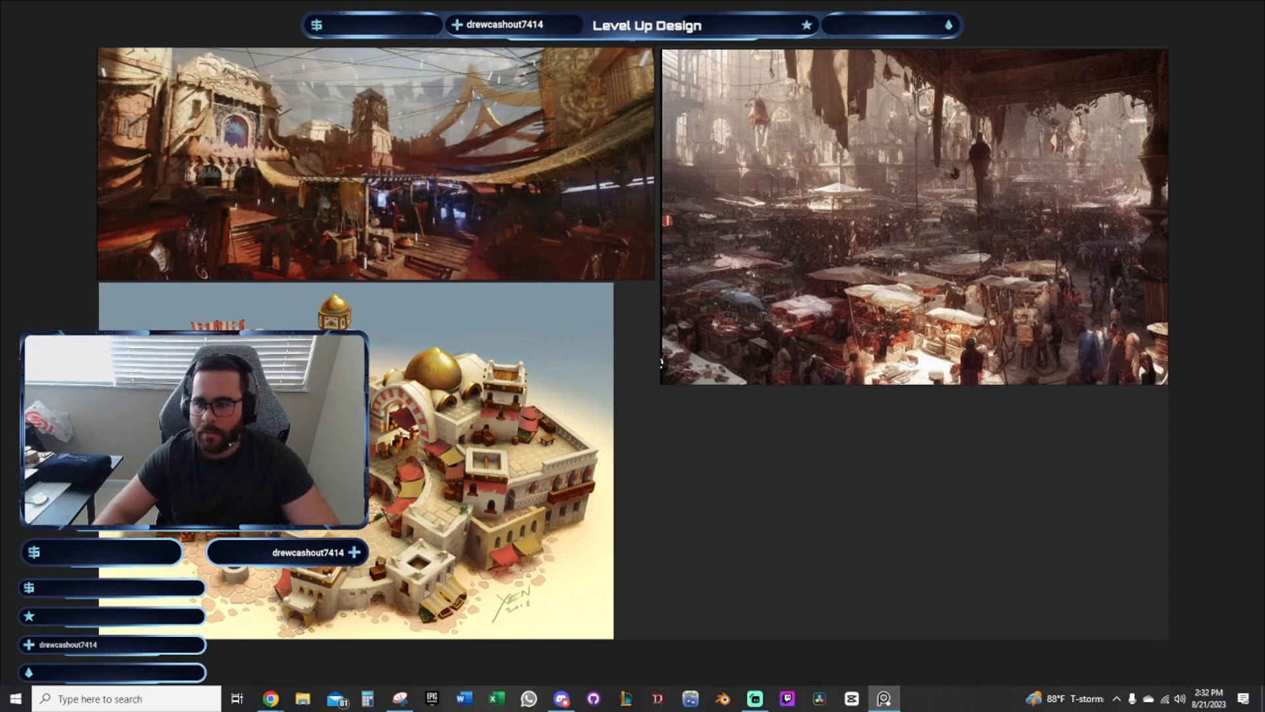
key(super+shift+Left)
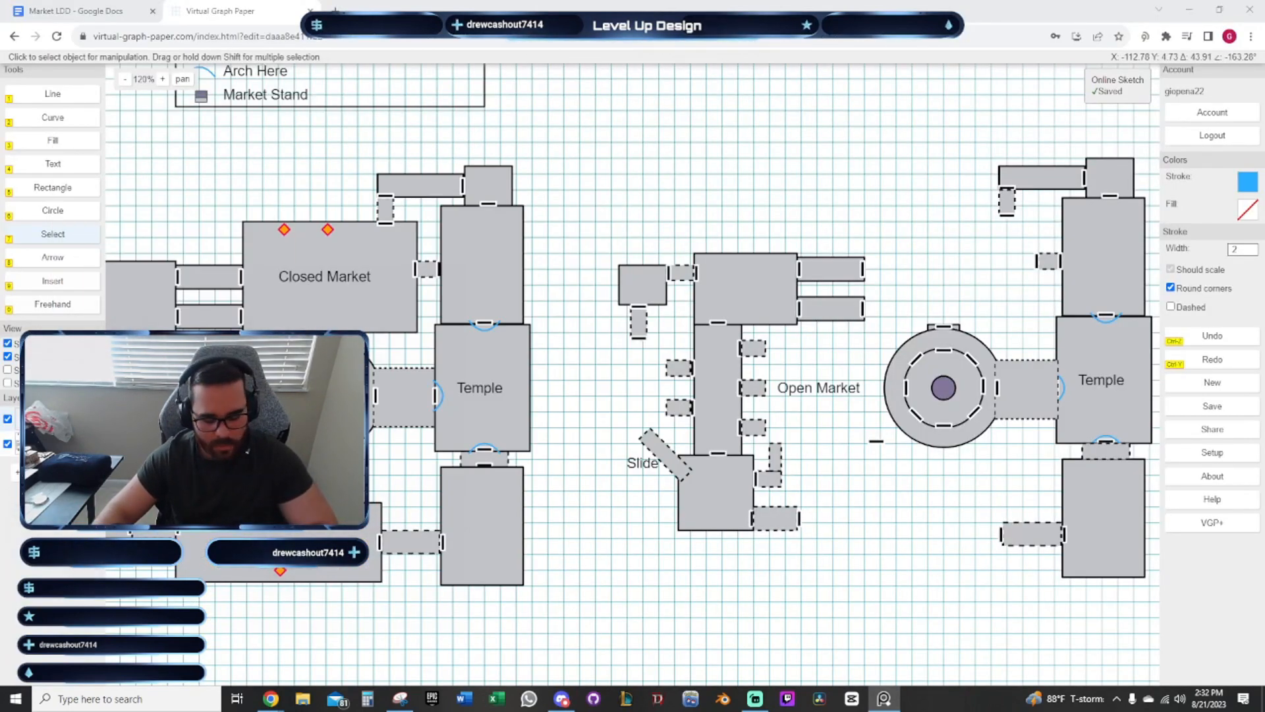
click(607, 516)
Delete the stray enter/exit line between the Open Market label and the round room in the copied layout
drag(892, 492, 673, 507)
scroll(673, 507, down, 2)
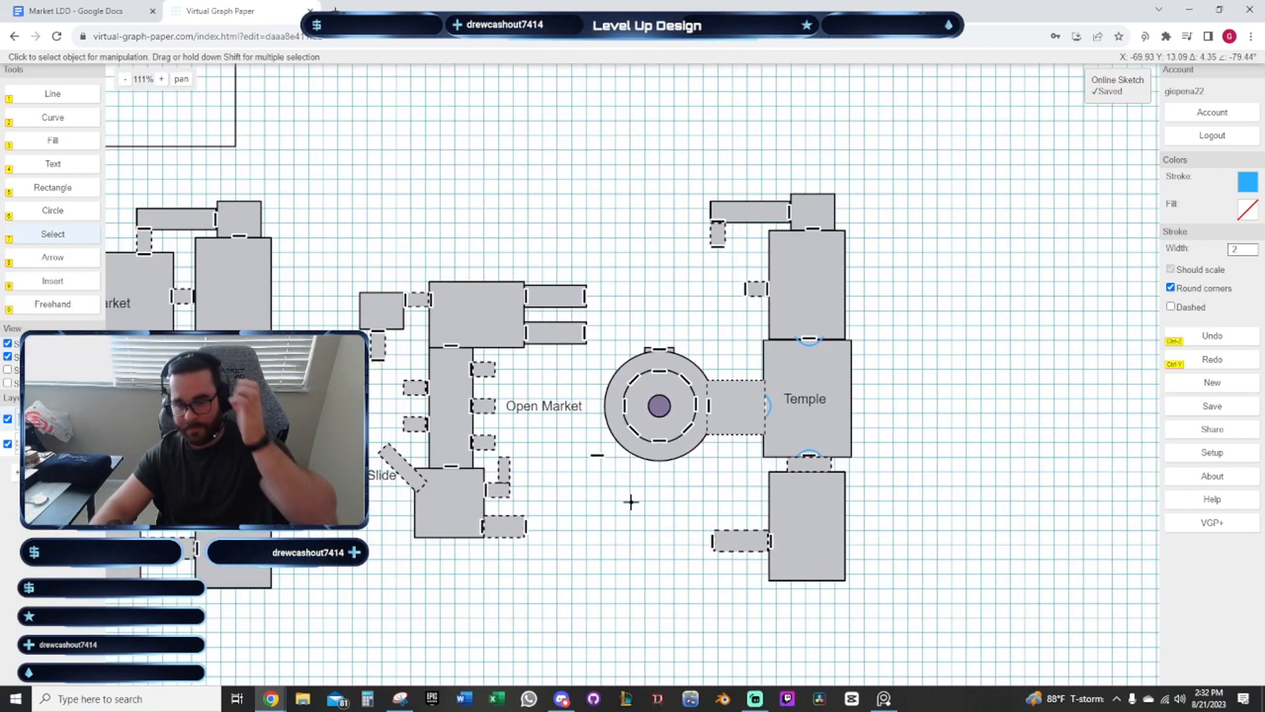
drag(651, 507, 903, 483)
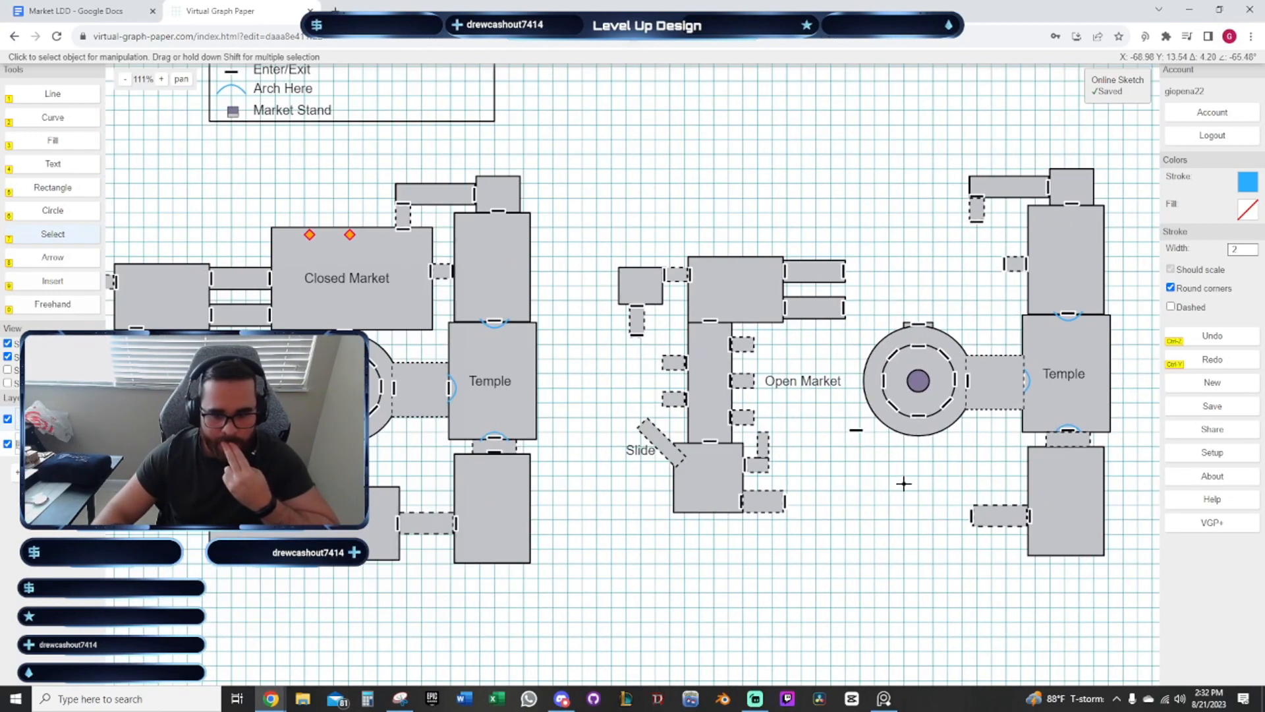
drag(811, 499, 612, 530)
click(659, 461)
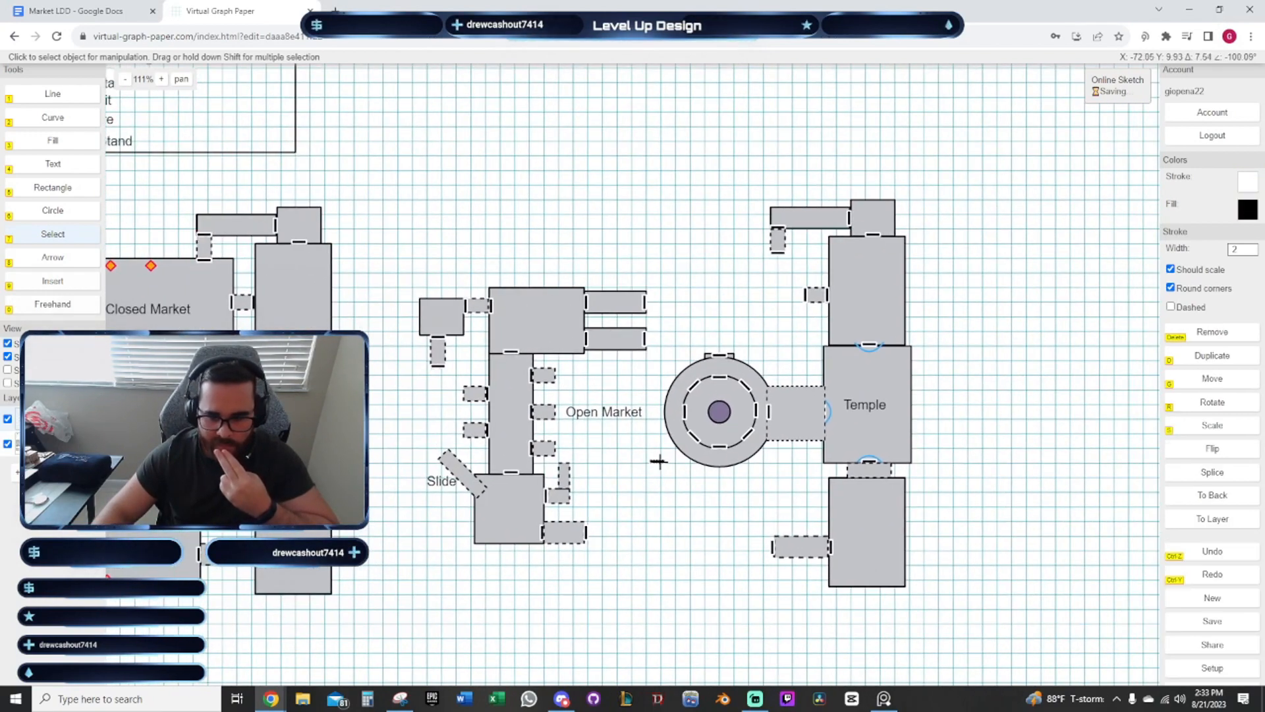
key(Delete)
Delete the enter/exit line and the small connecting rectangle on the upper edge of the copied round room
scroll(655, 451, up, 2)
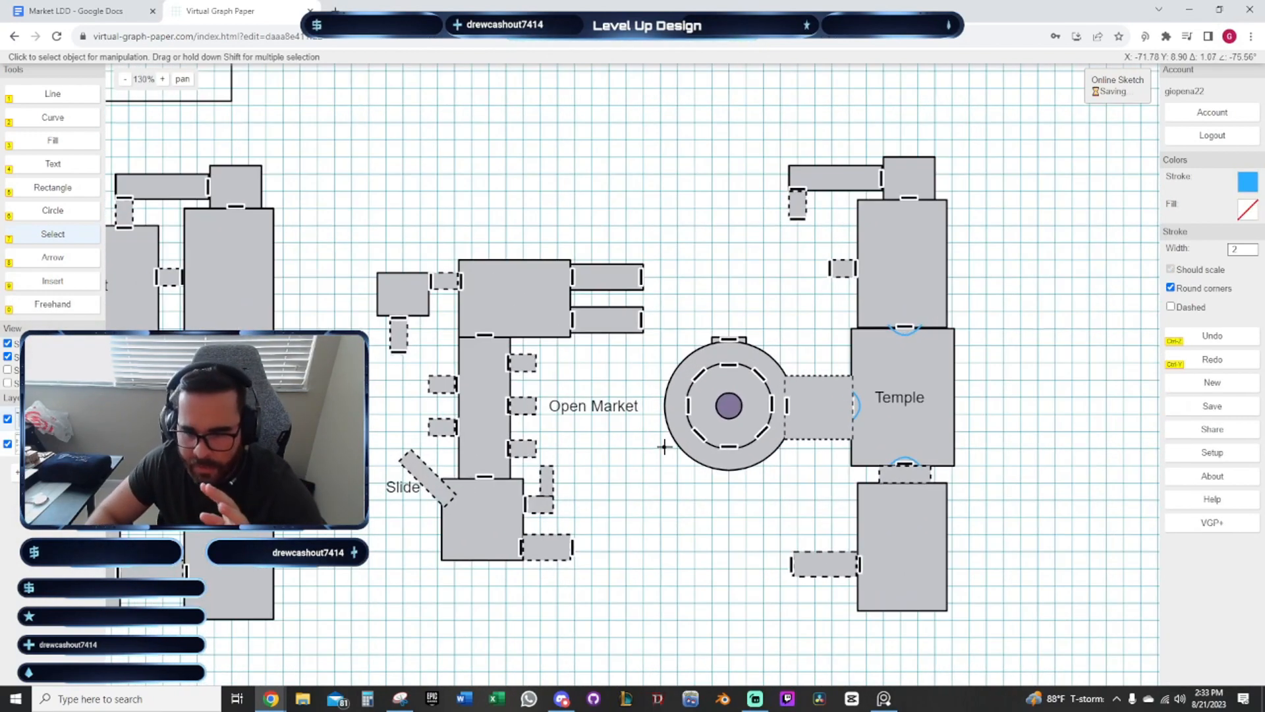
scroll(711, 297, up, 3)
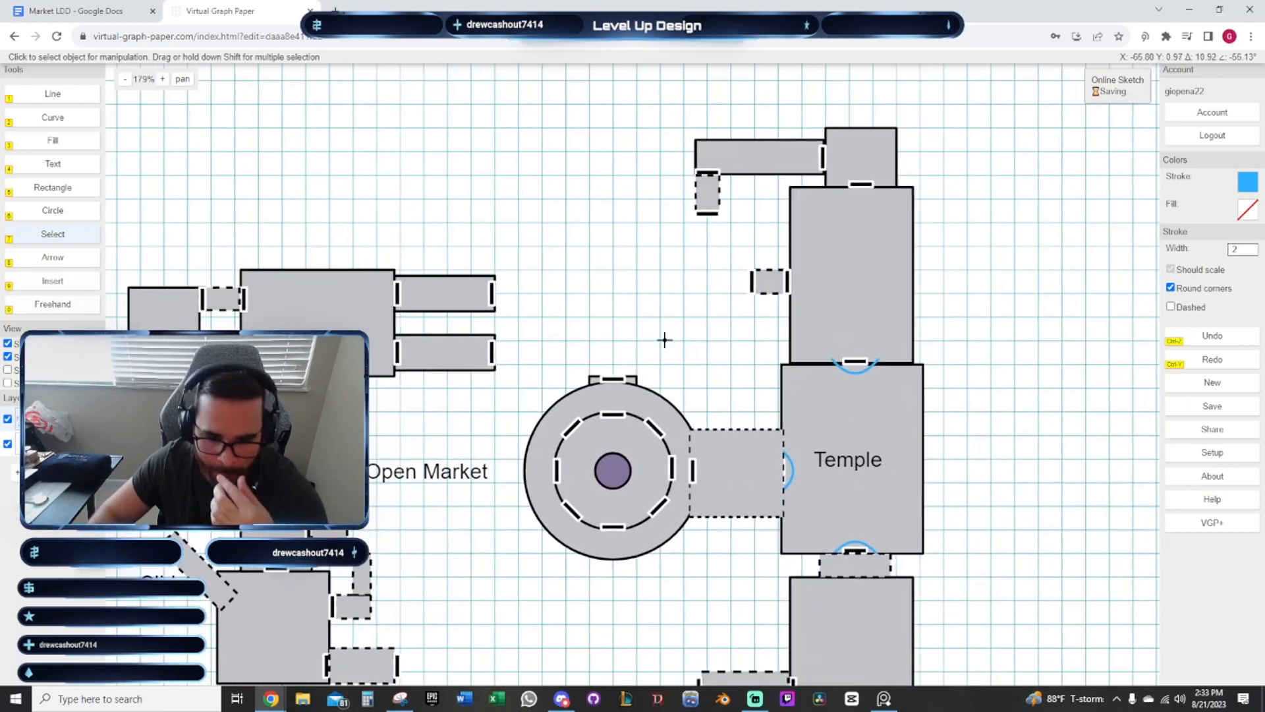
click(620, 377)
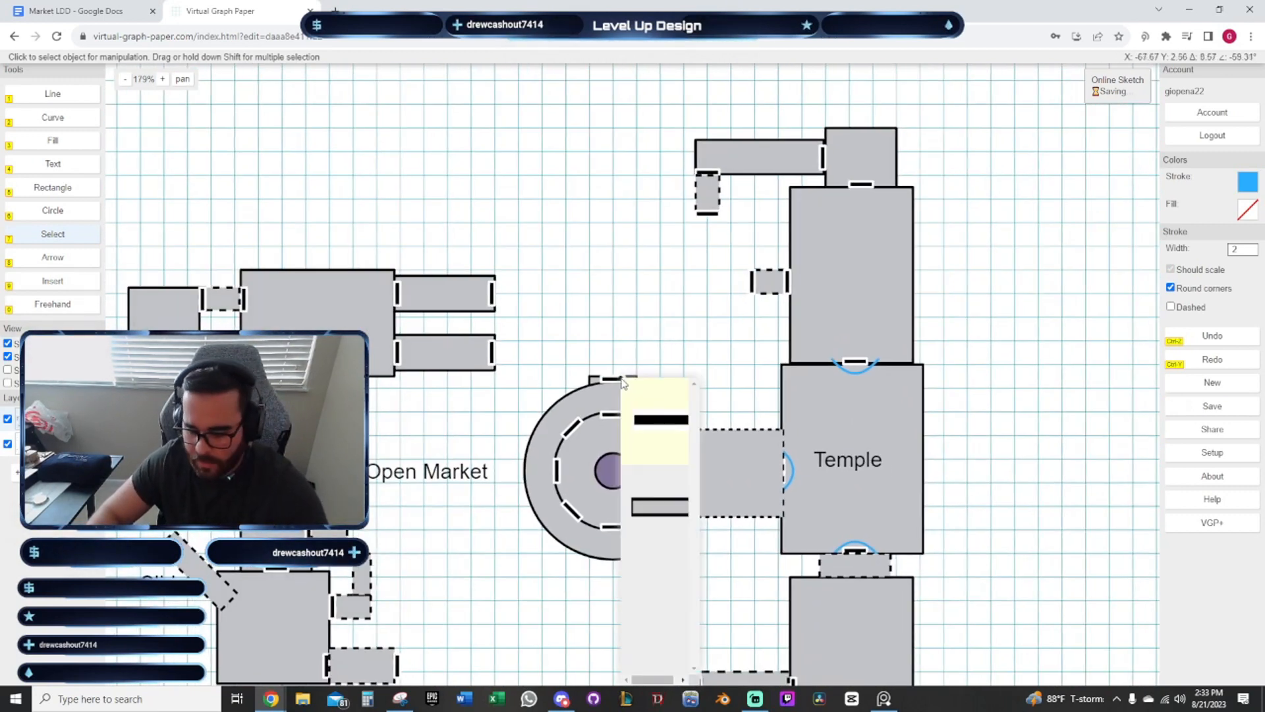
key(Delete)
click(633, 379)
key(Delete)
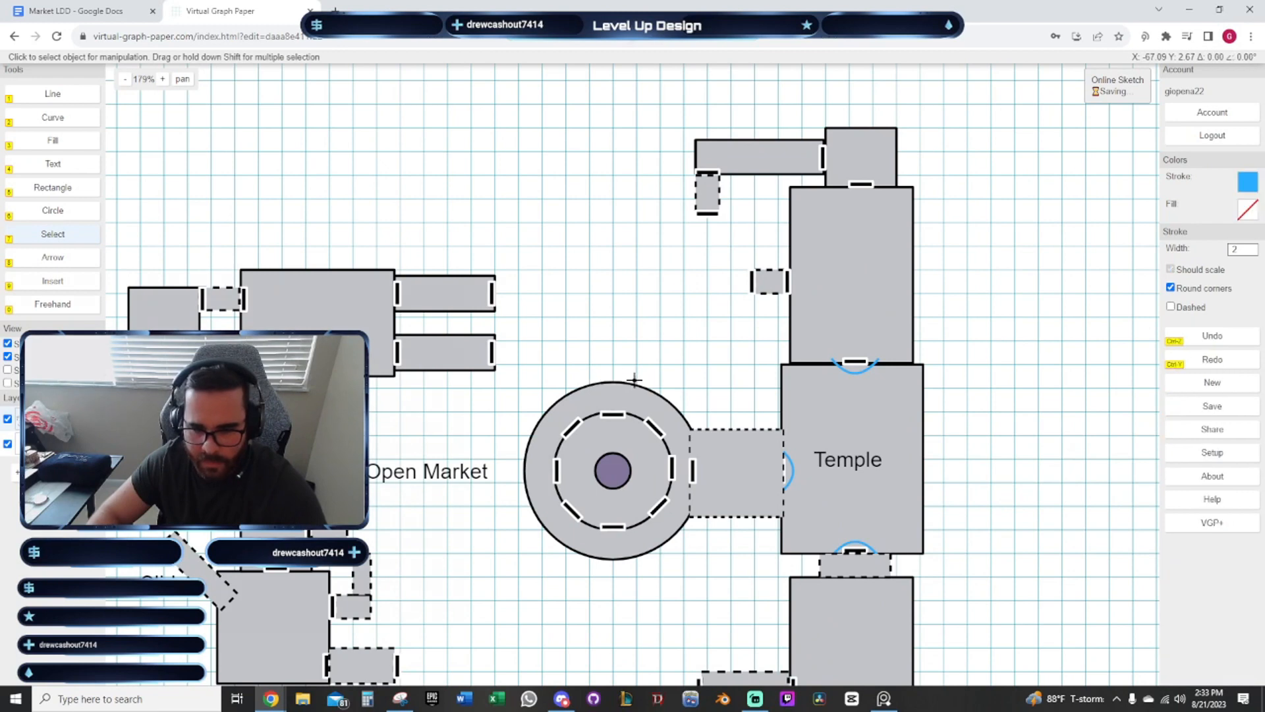
Review the cleaned-up copied layout and check it against the original layout and legend
drag(681, 361, 638, 314)
drag(678, 375, 694, 350)
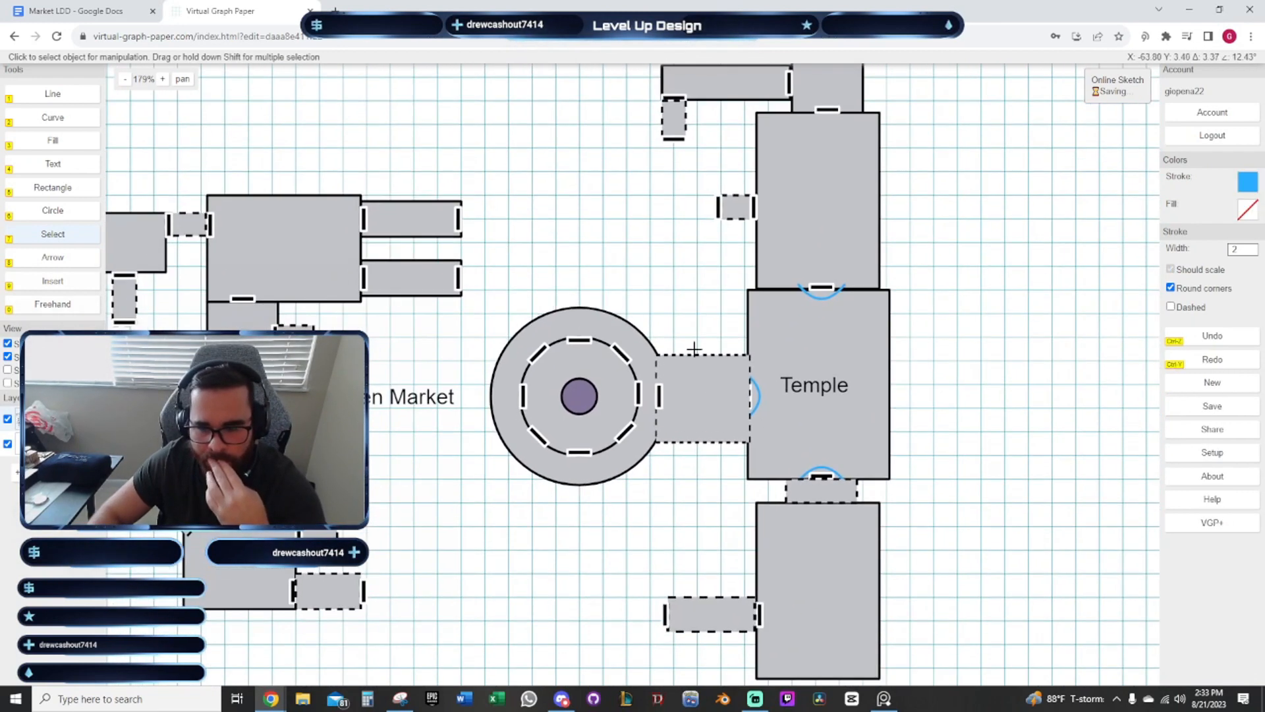
drag(706, 521, 751, 474)
drag(596, 505, 795, 484)
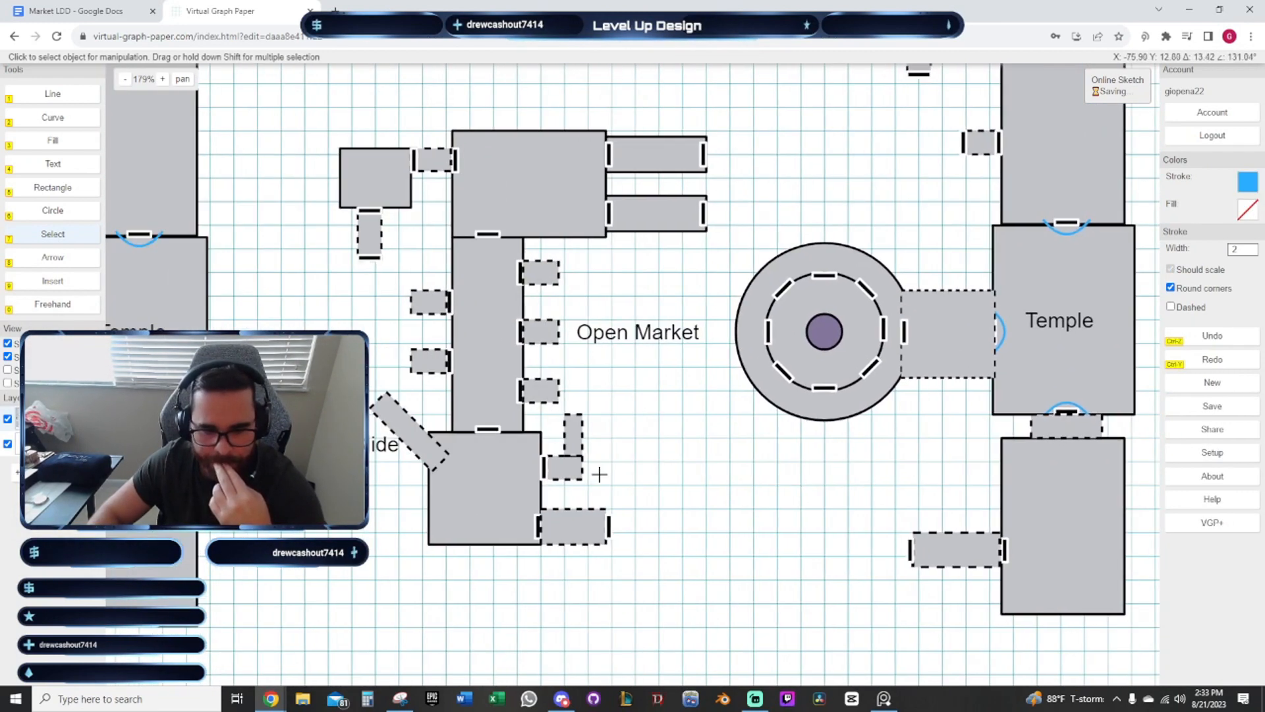
drag(349, 331, 670, 411)
scroll(491, 372, down, 5)
scroll(672, 314, down, 2)
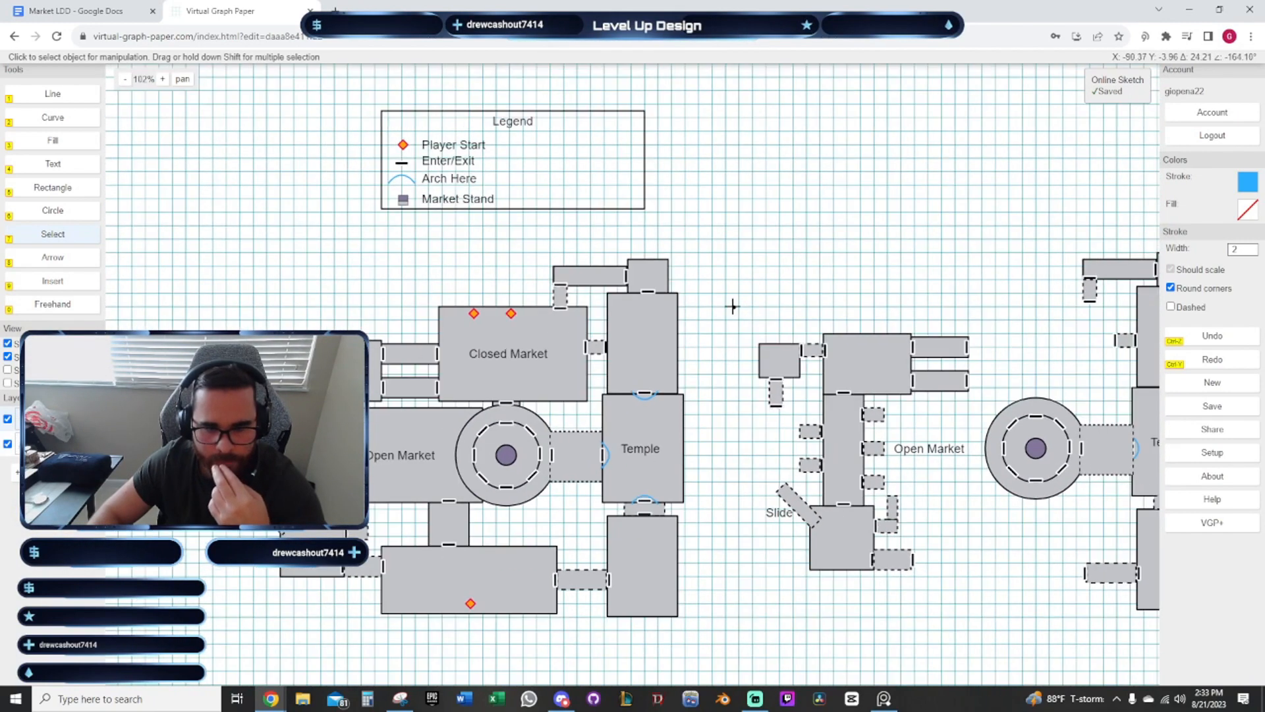
drag(768, 290, 816, 289)
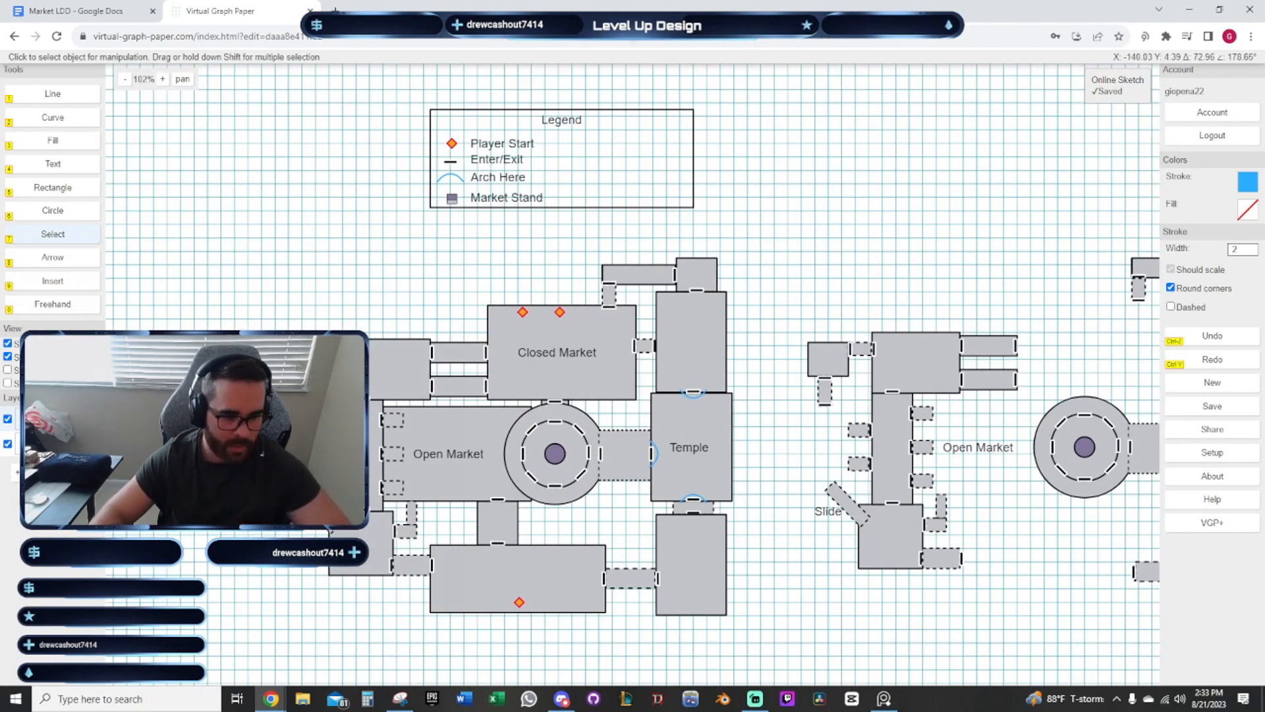
Add a new layer and name it Obstacles
click(18, 479)
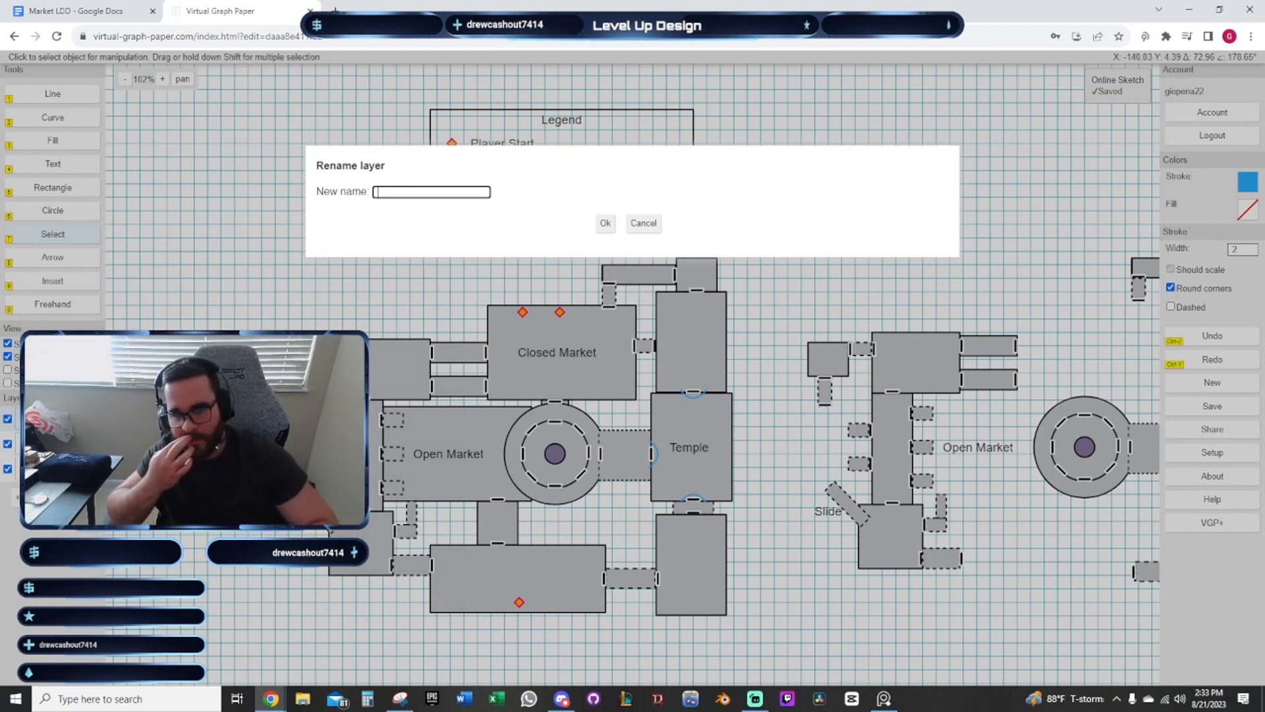
text(Obstacles)
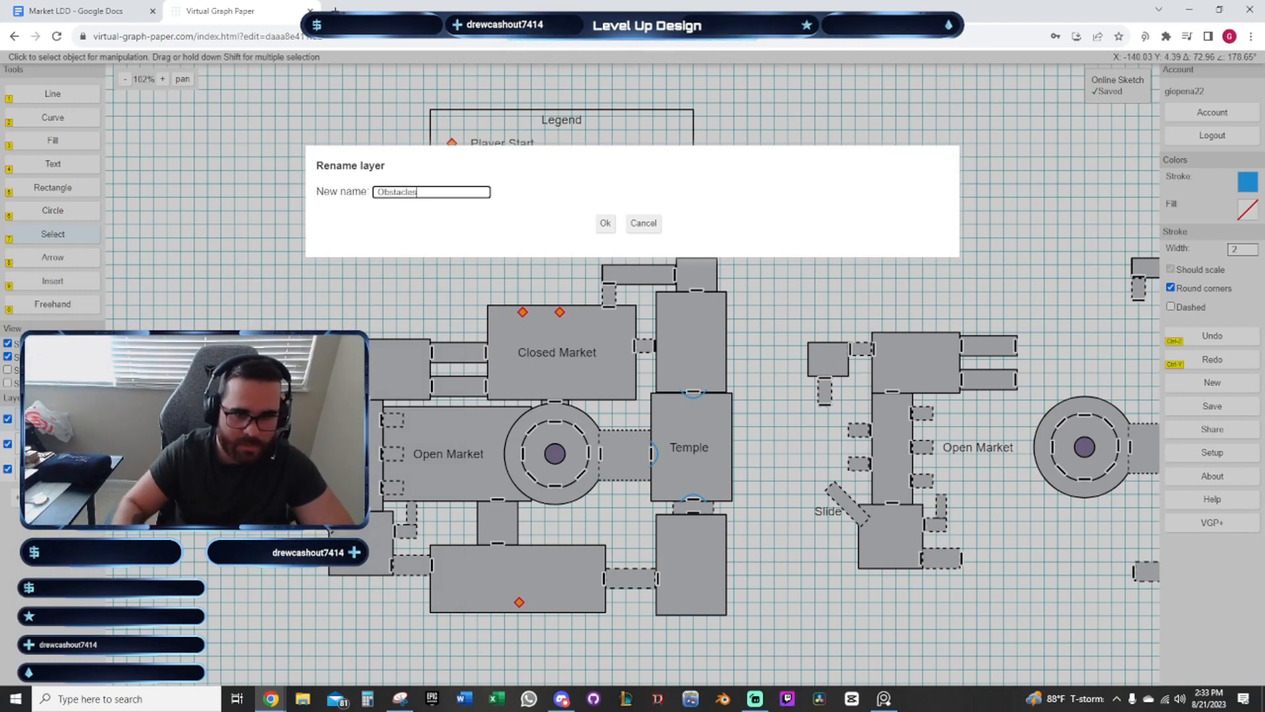
key(Return)
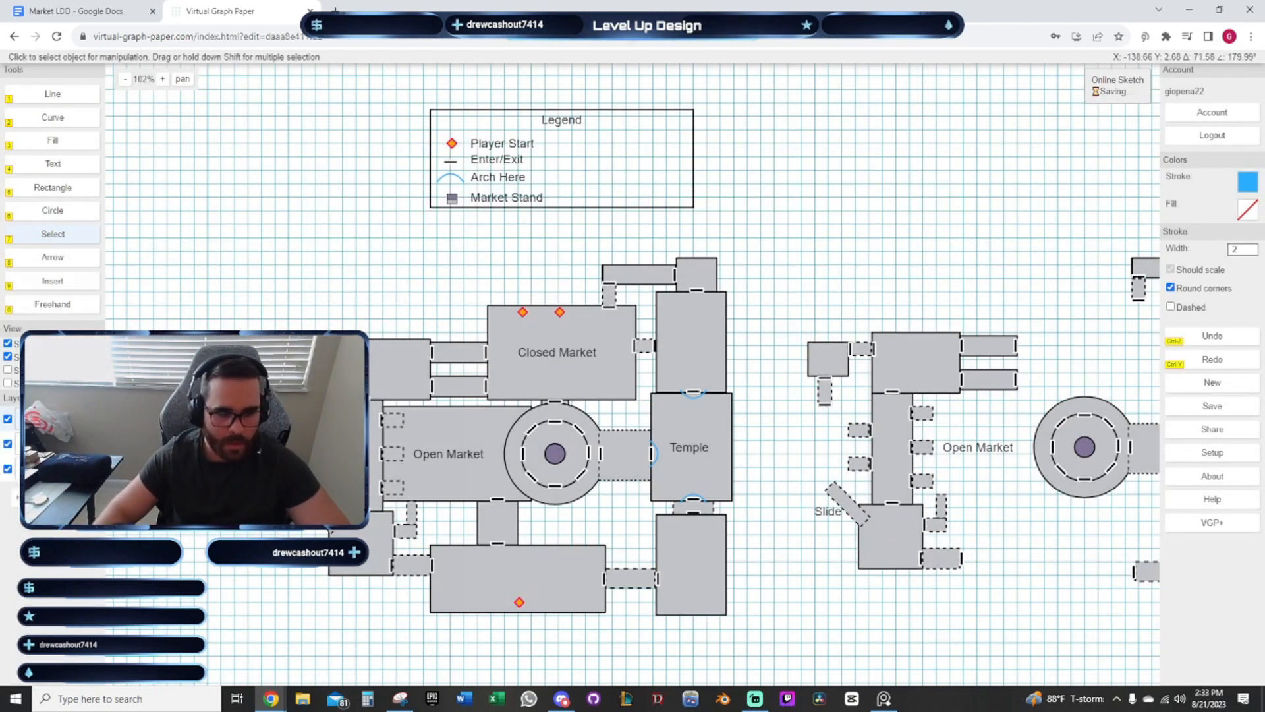
Examine the original level layout up close, from the slide area through the Open Market to the Temple
scroll(367, 238, up, 2)
drag(413, 277, 395, 199)
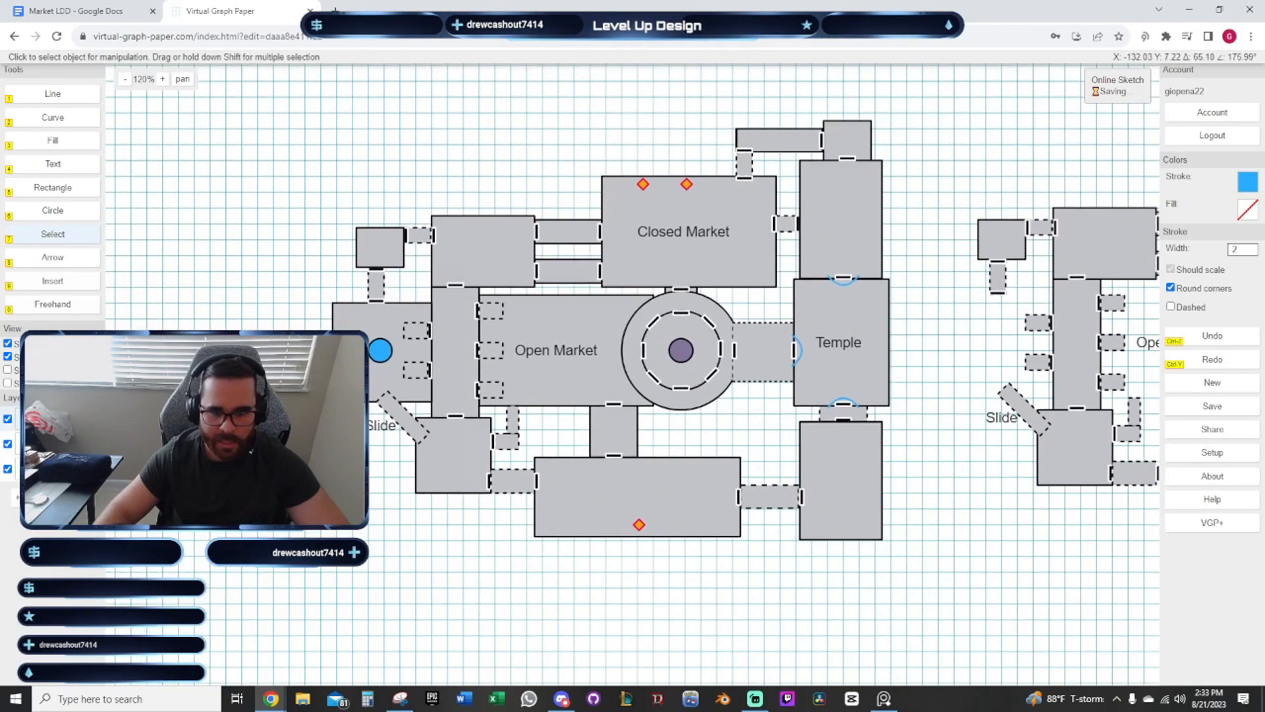
drag(882, 473, 678, 462)
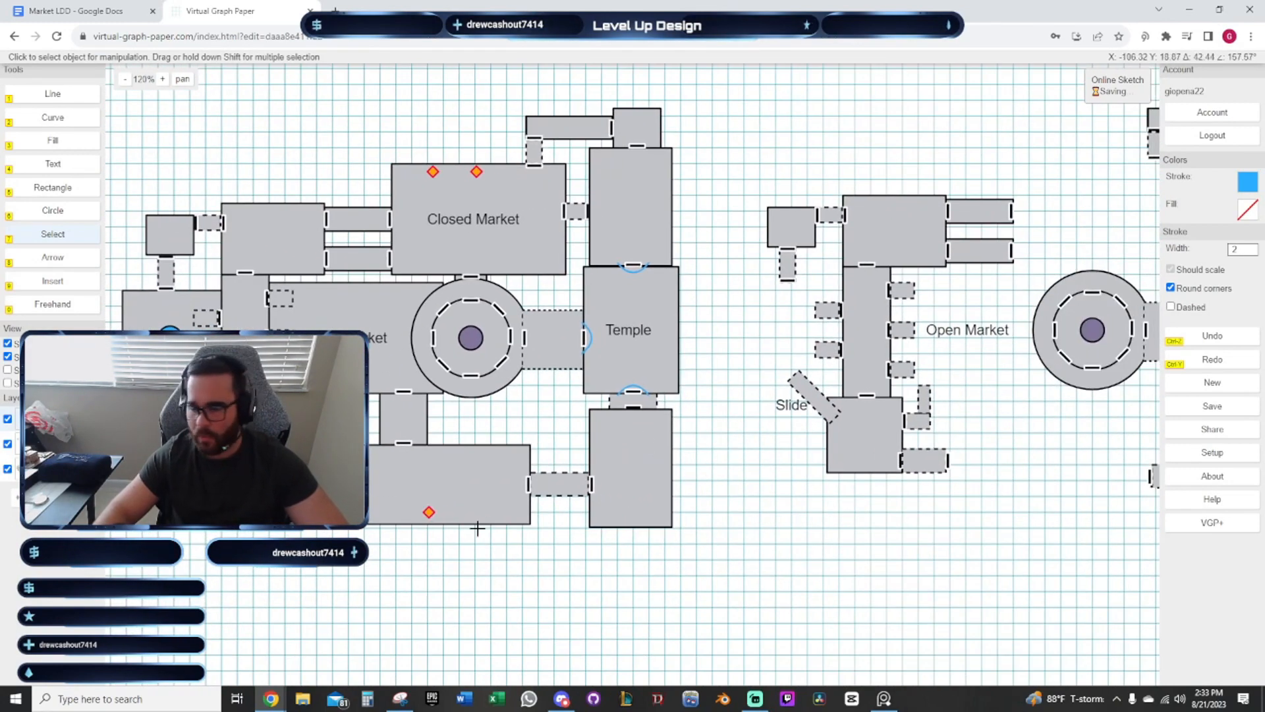
drag(410, 544, 549, 610)
scroll(548, 609, up, 2)
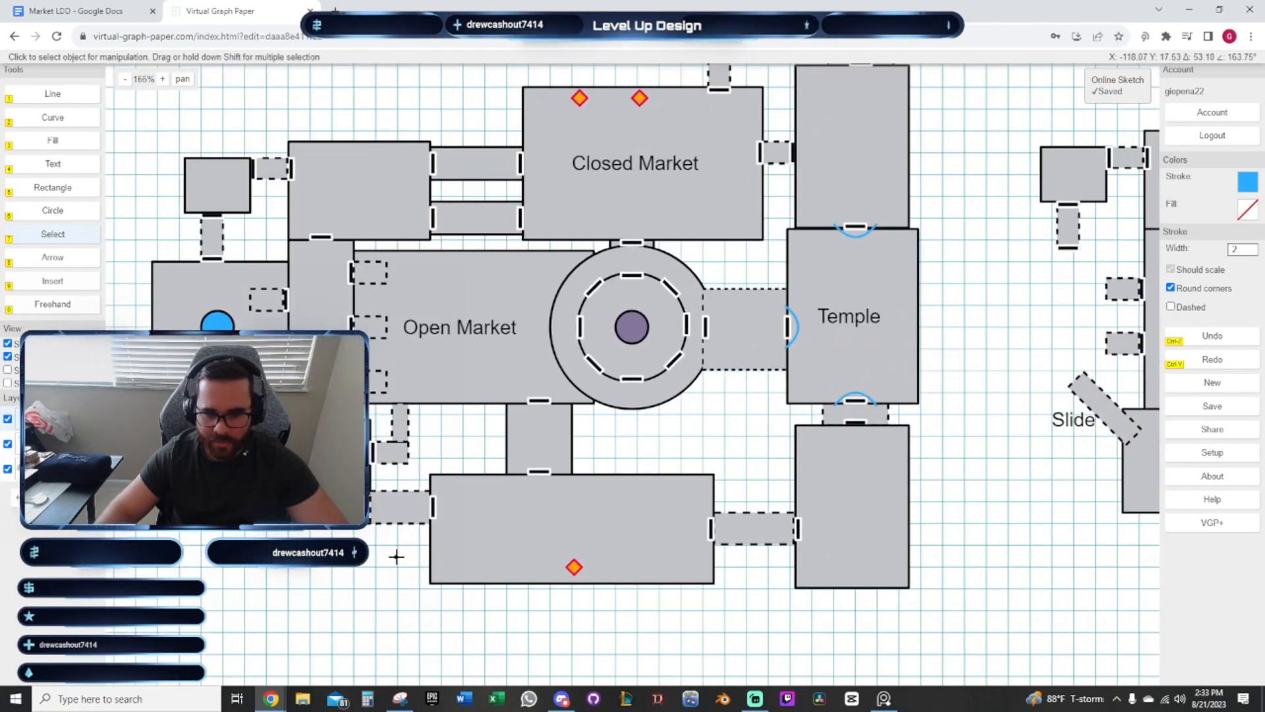
drag(396, 557, 347, 627)
drag(370, 141, 485, 248)
drag(240, 643, 364, 530)
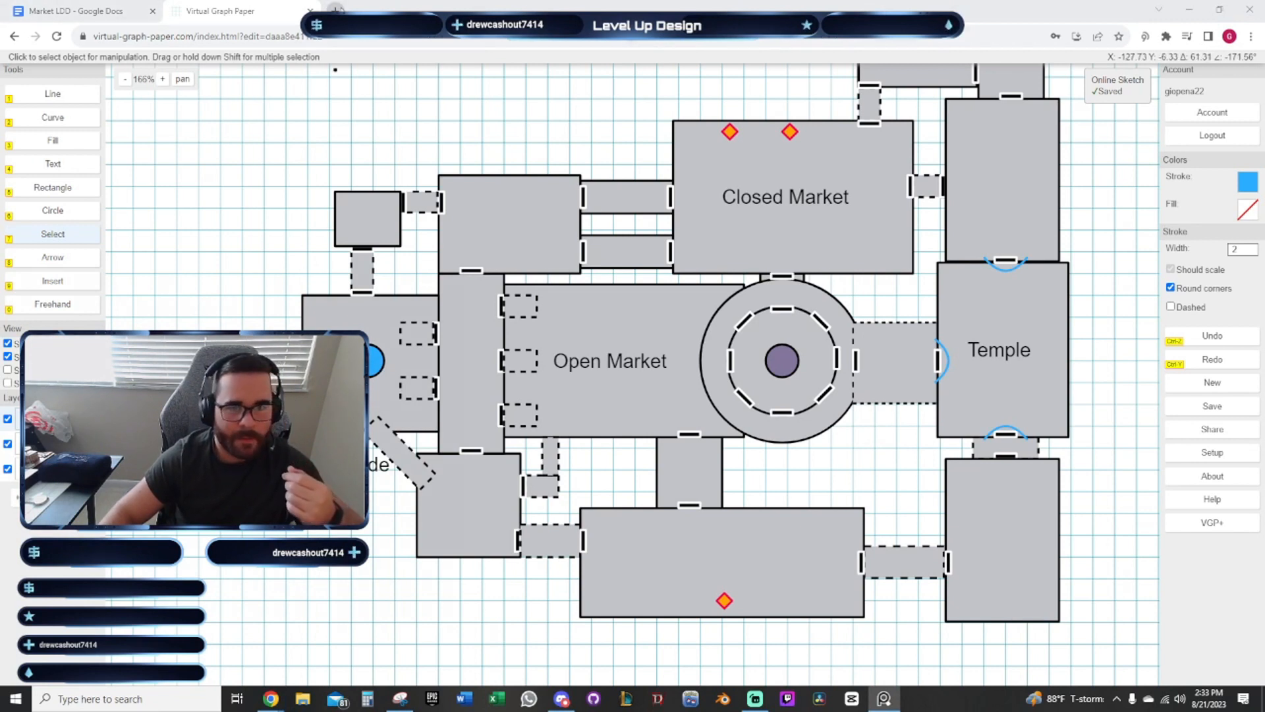
Search Google Images in a new browser tab for "favela cod map topdown"
click(336, 10)
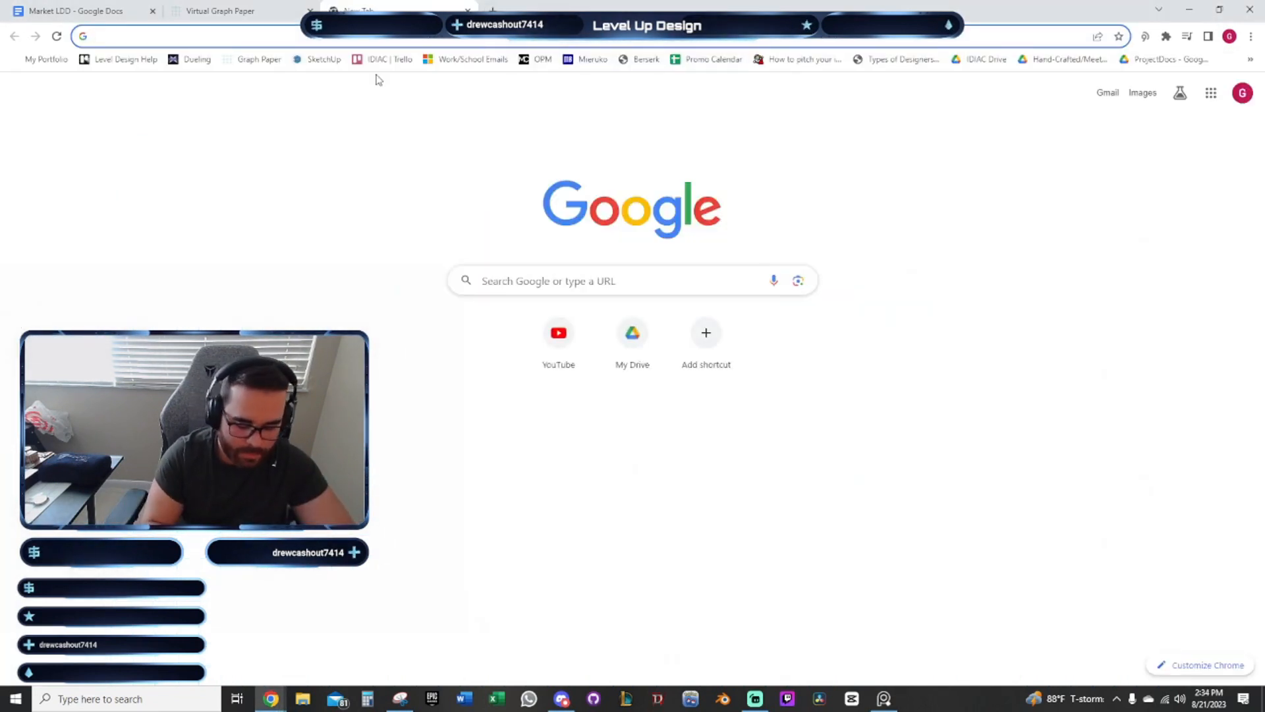
text(favela cod map topdown)
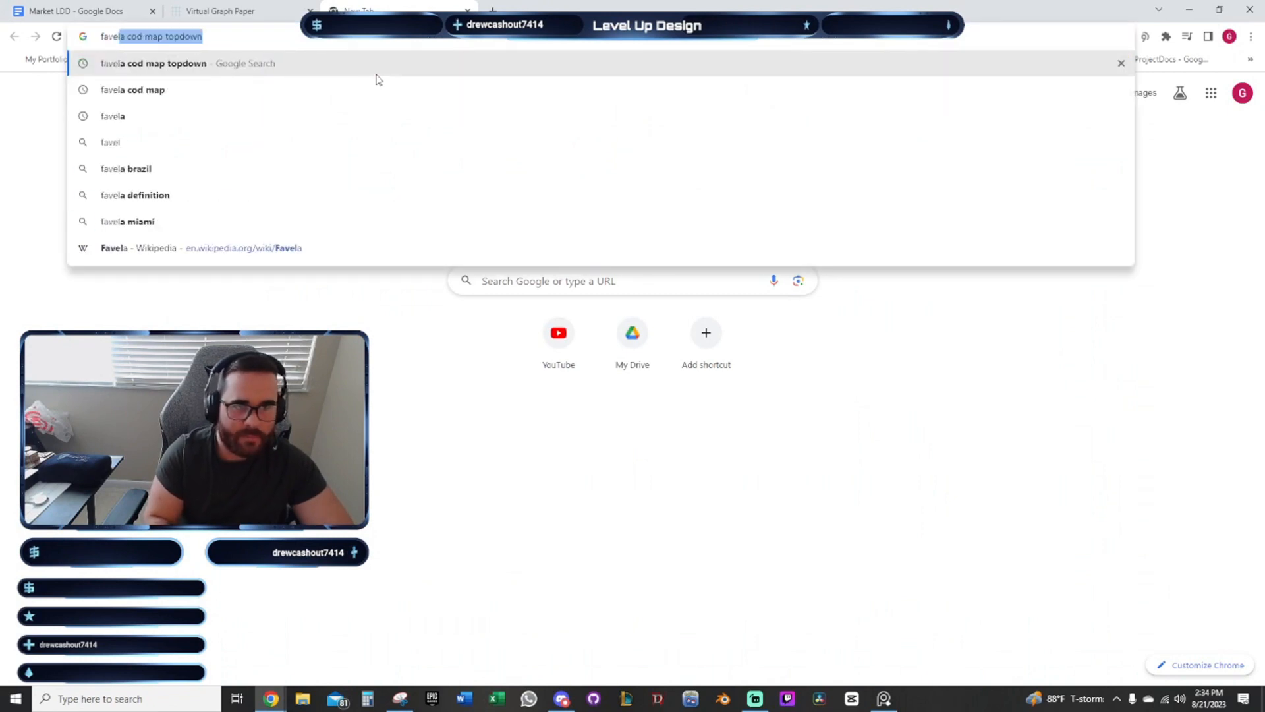
key(Return)
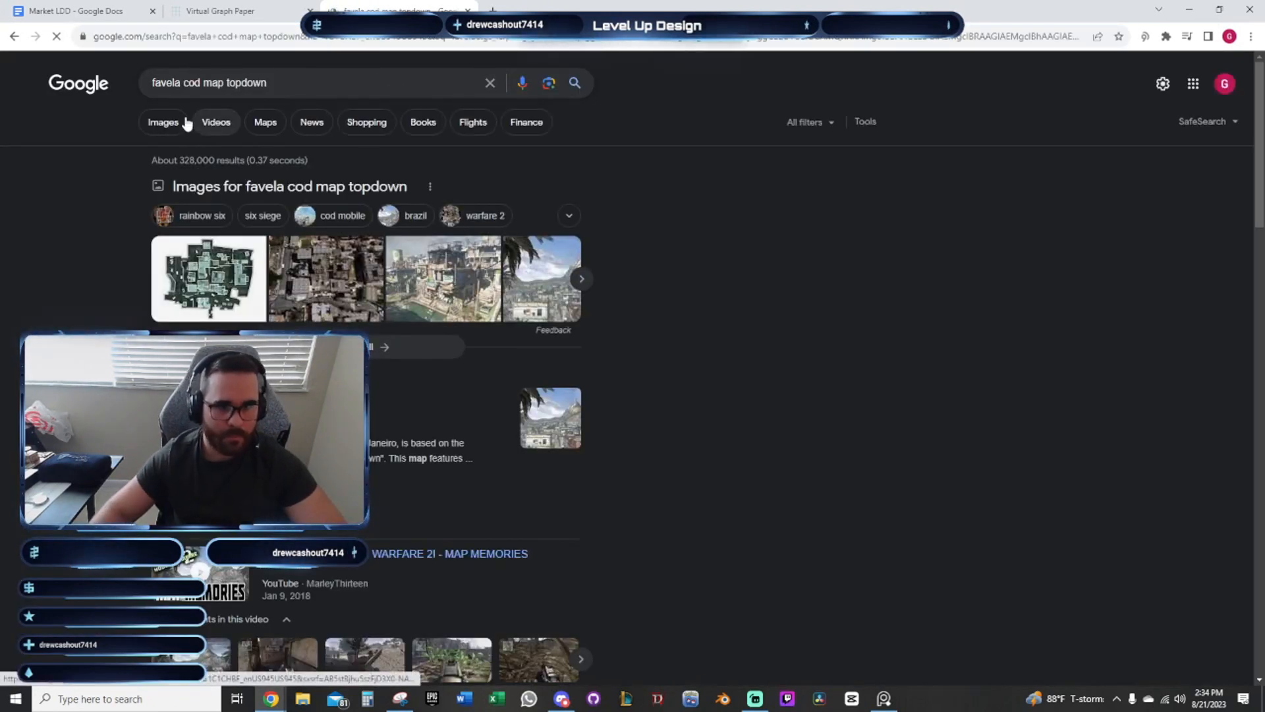
click(163, 122)
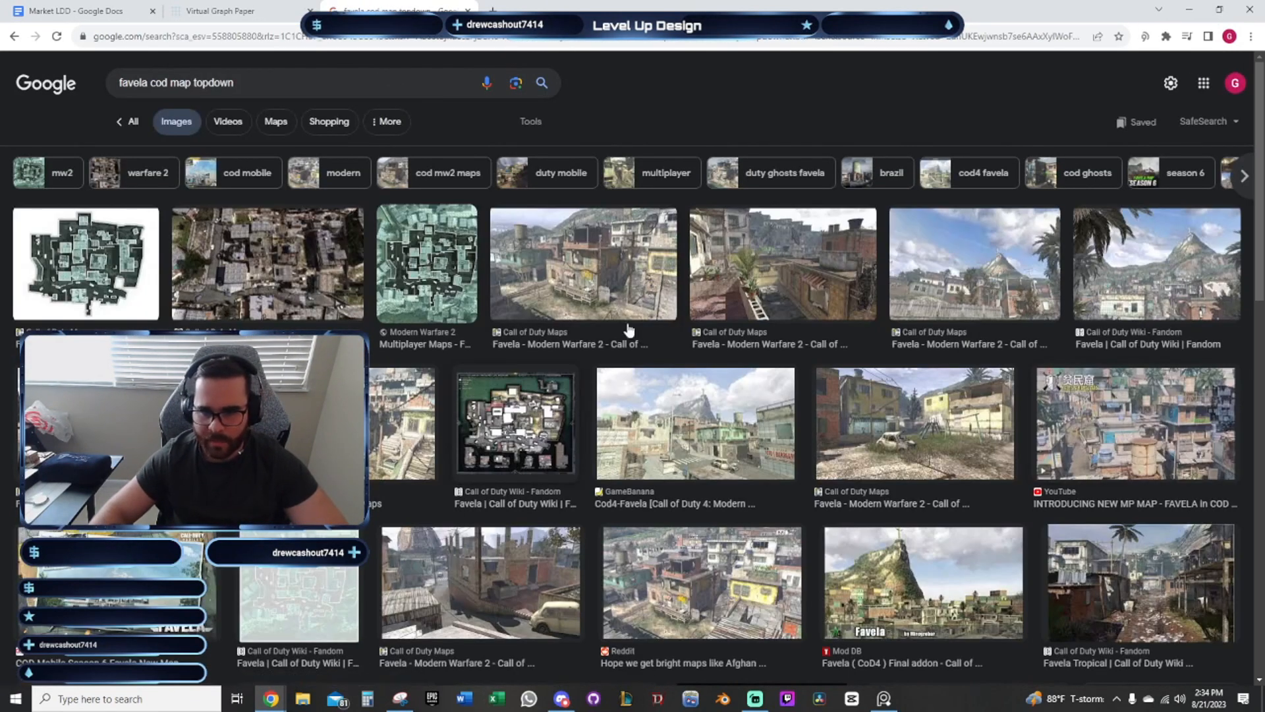
Preview the green Multiplayer Maps overhead image, the satellite-style Favela image and the Call of Duty Wiki map image
click(455, 280)
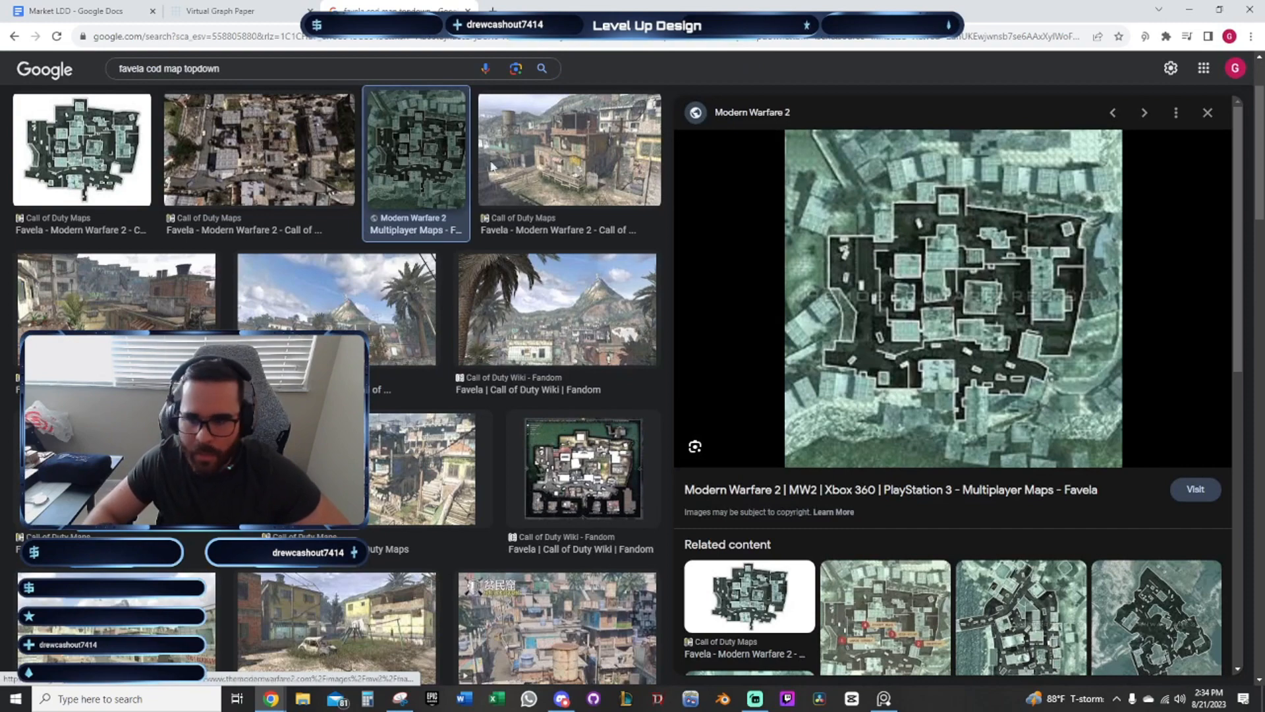
click(307, 231)
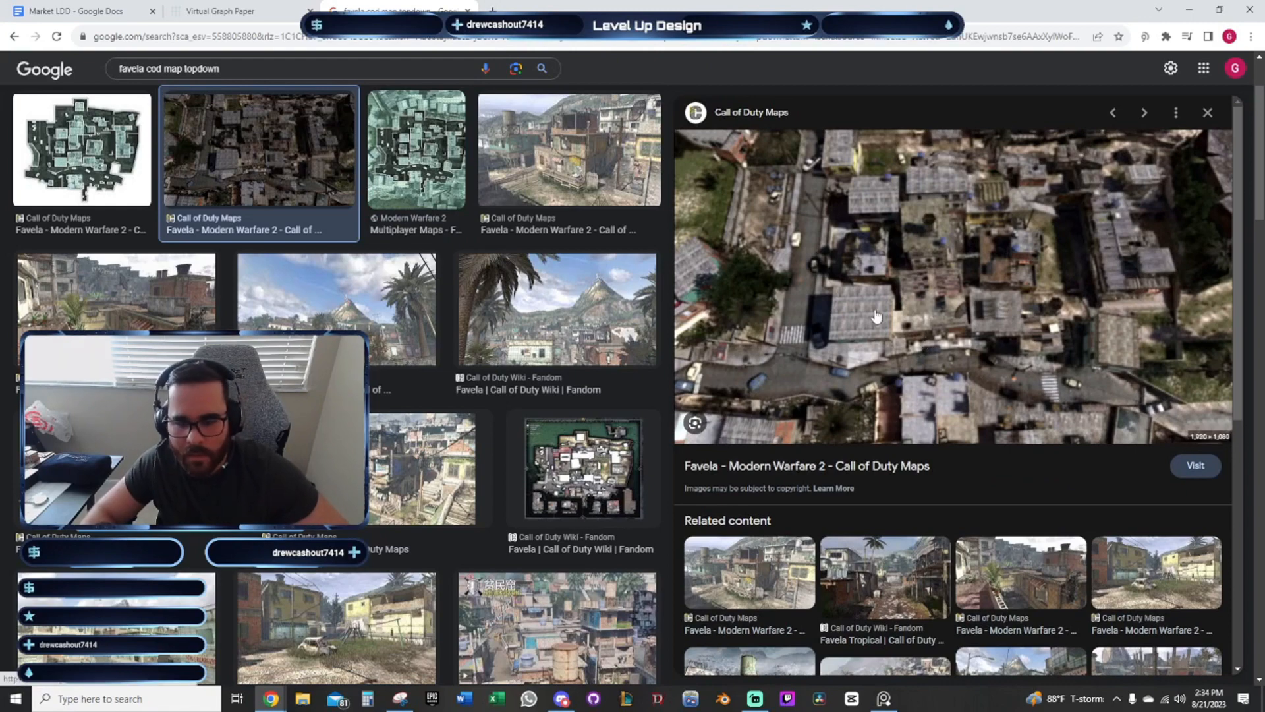
click(583, 468)
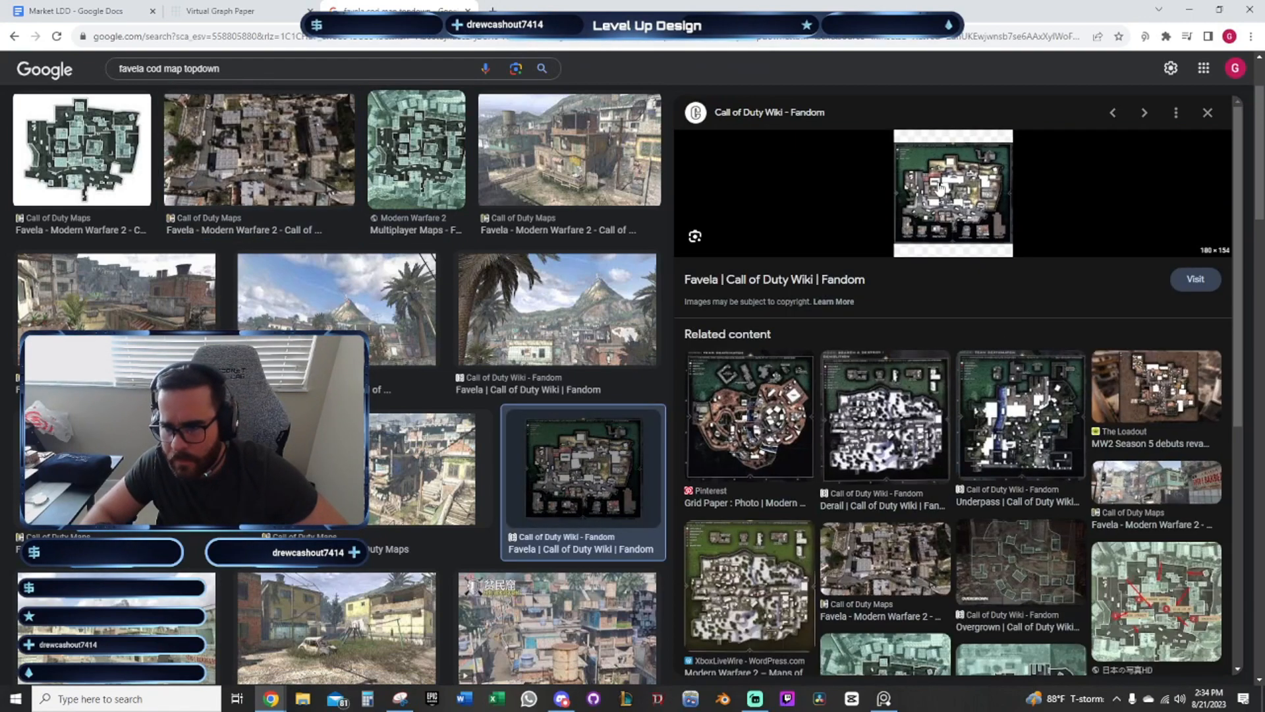
Open the Call of Duty Wiki page for Favela, view its top-down map image enlarged, and close the page
click(940, 189)
scroll(544, 499, down, 4)
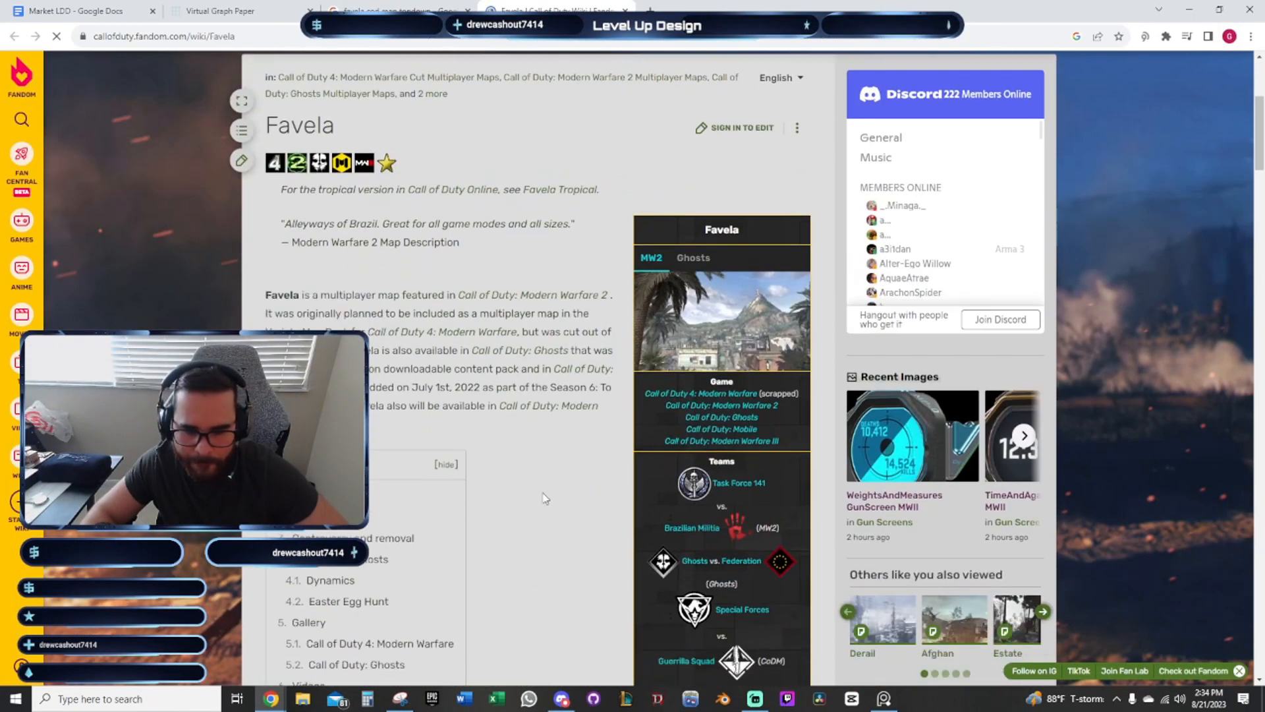
scroll(544, 499, down, 10)
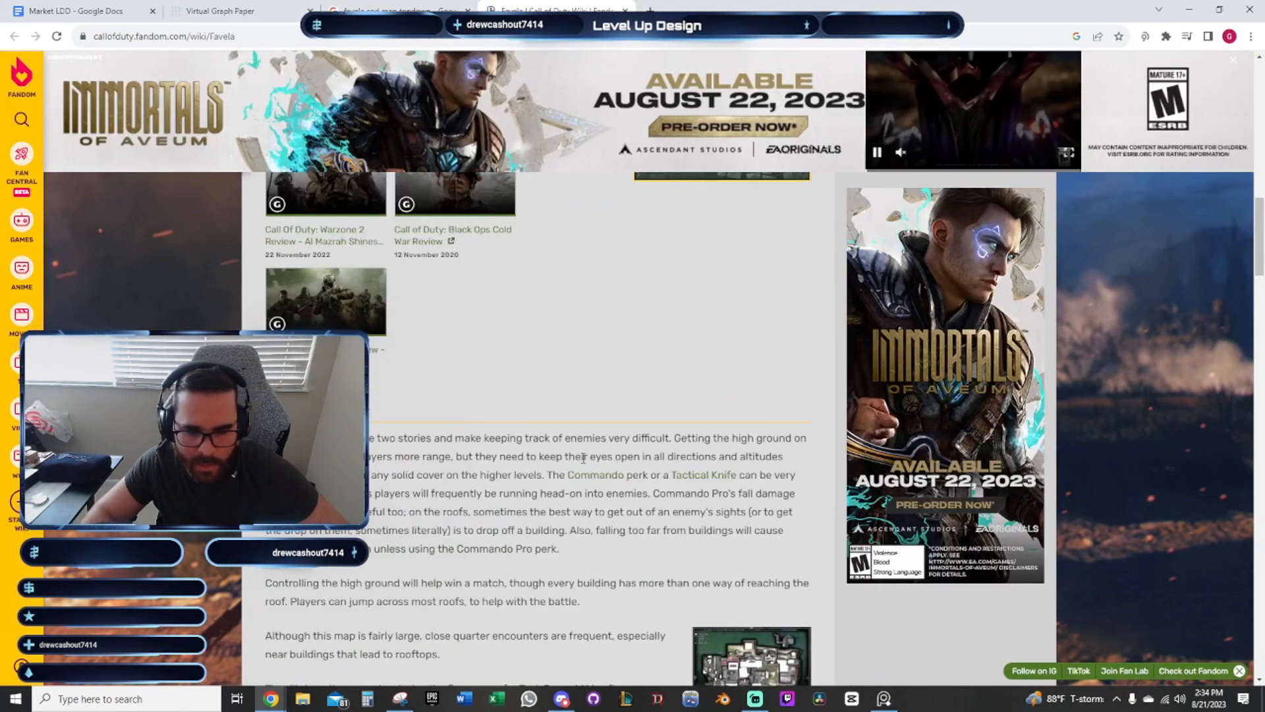
scroll(583, 458, down, 5)
click(751, 283)
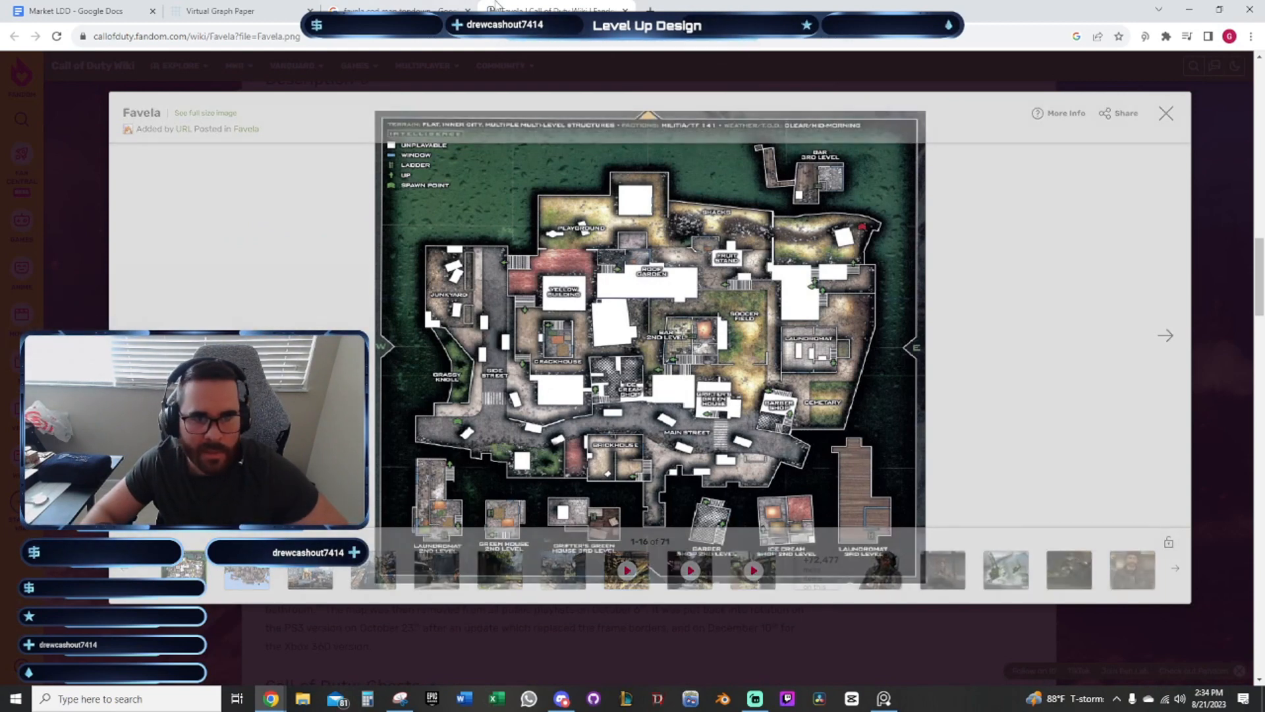
middle_click(496, 3)
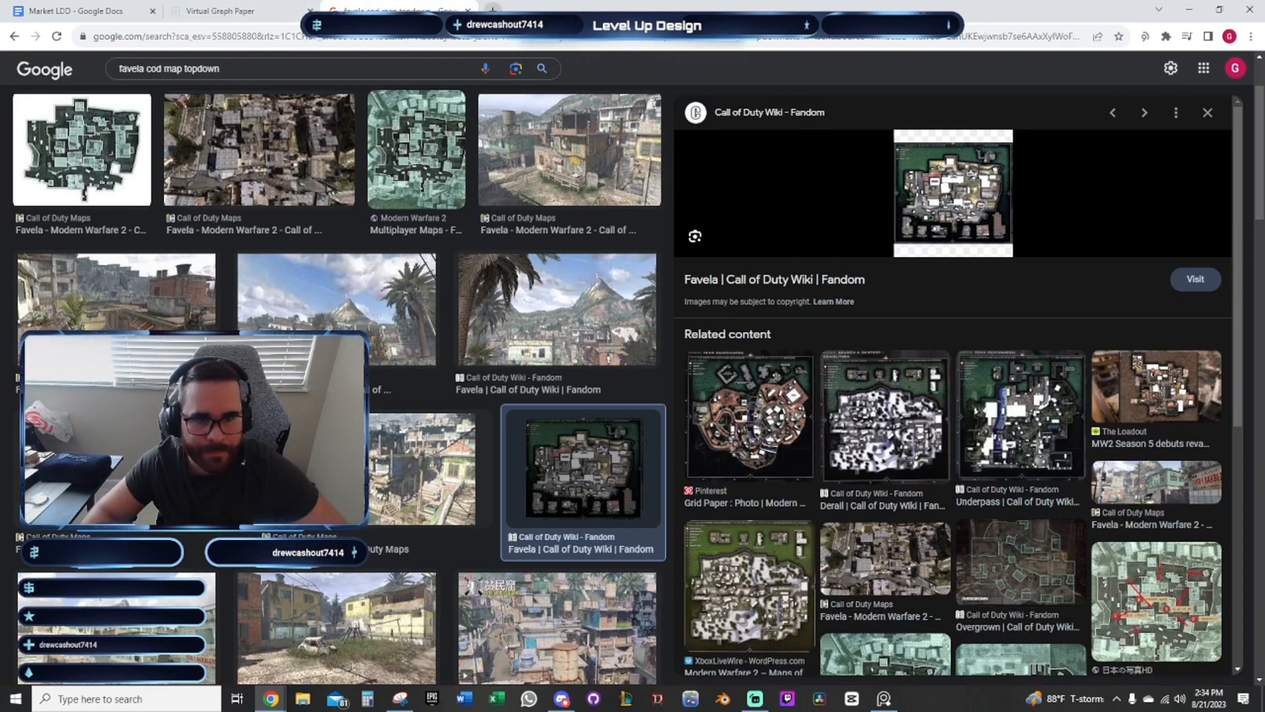
Search Google Images for "modern warfare 2 desert maps"
click(223, 65)
key(ctrl+a)
text(bla)
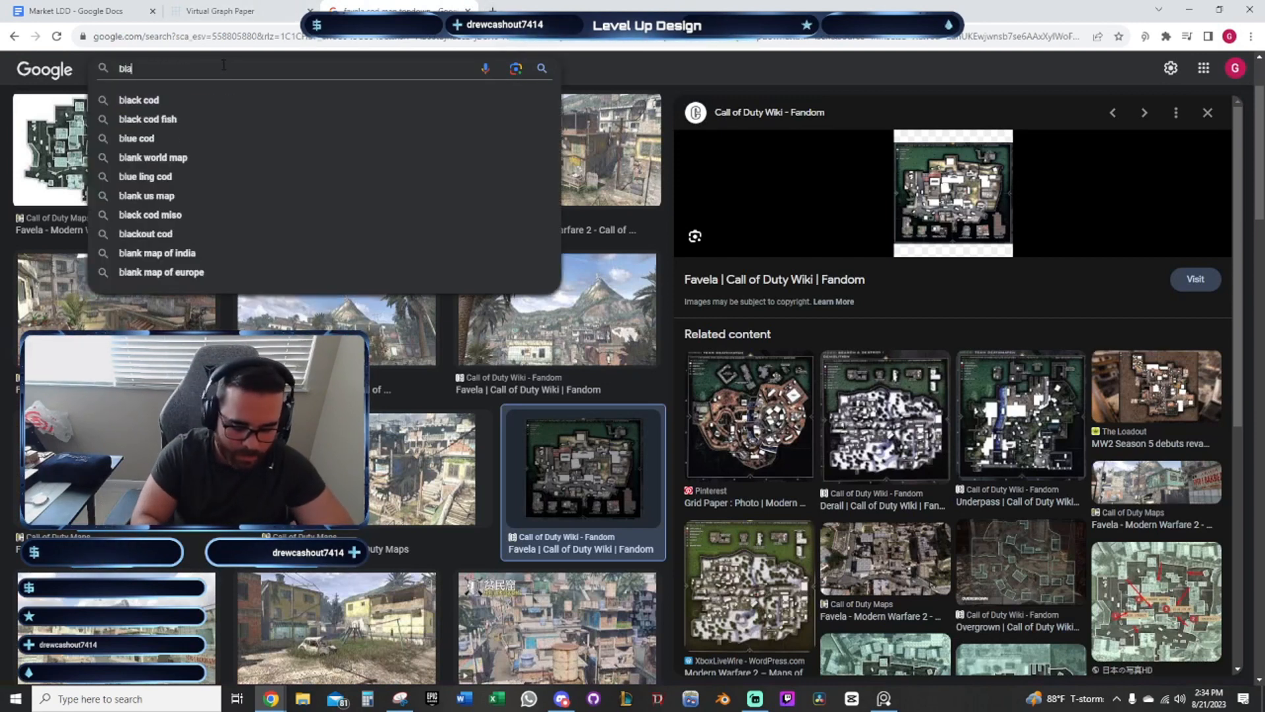
text(ck ops)
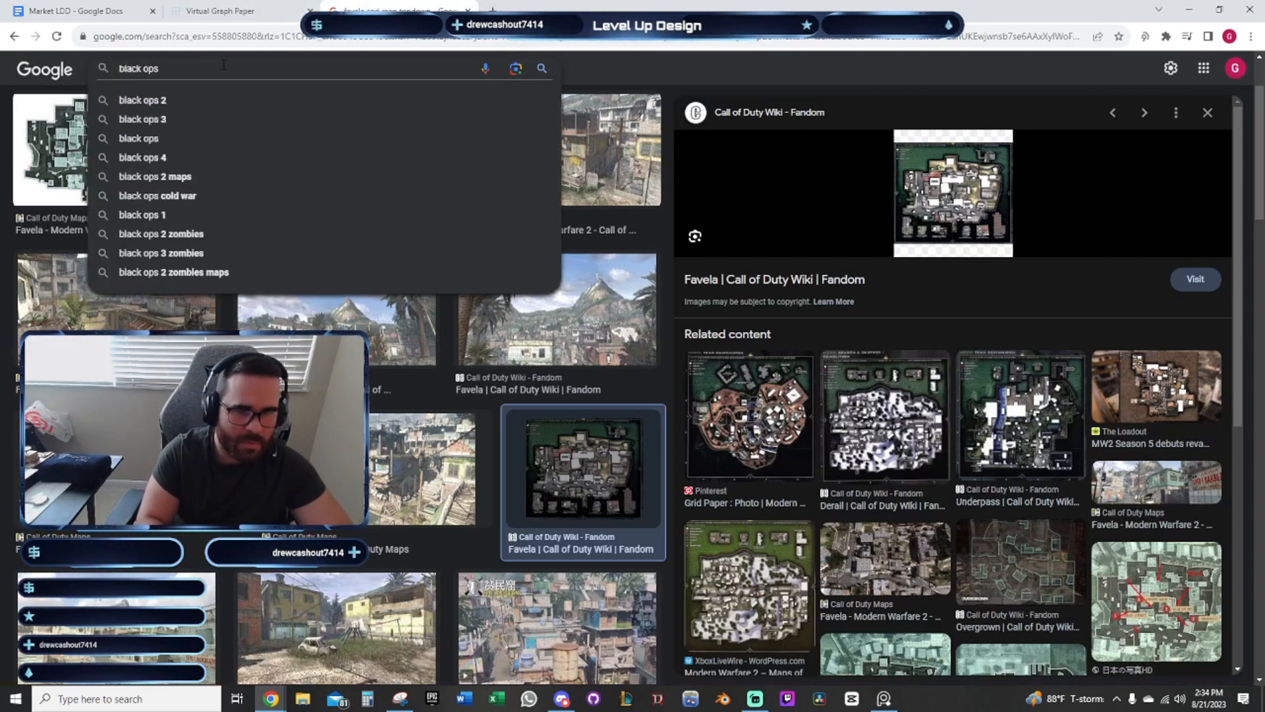
key(ctrl+a)
key(BackSpace)
text(moderwa)
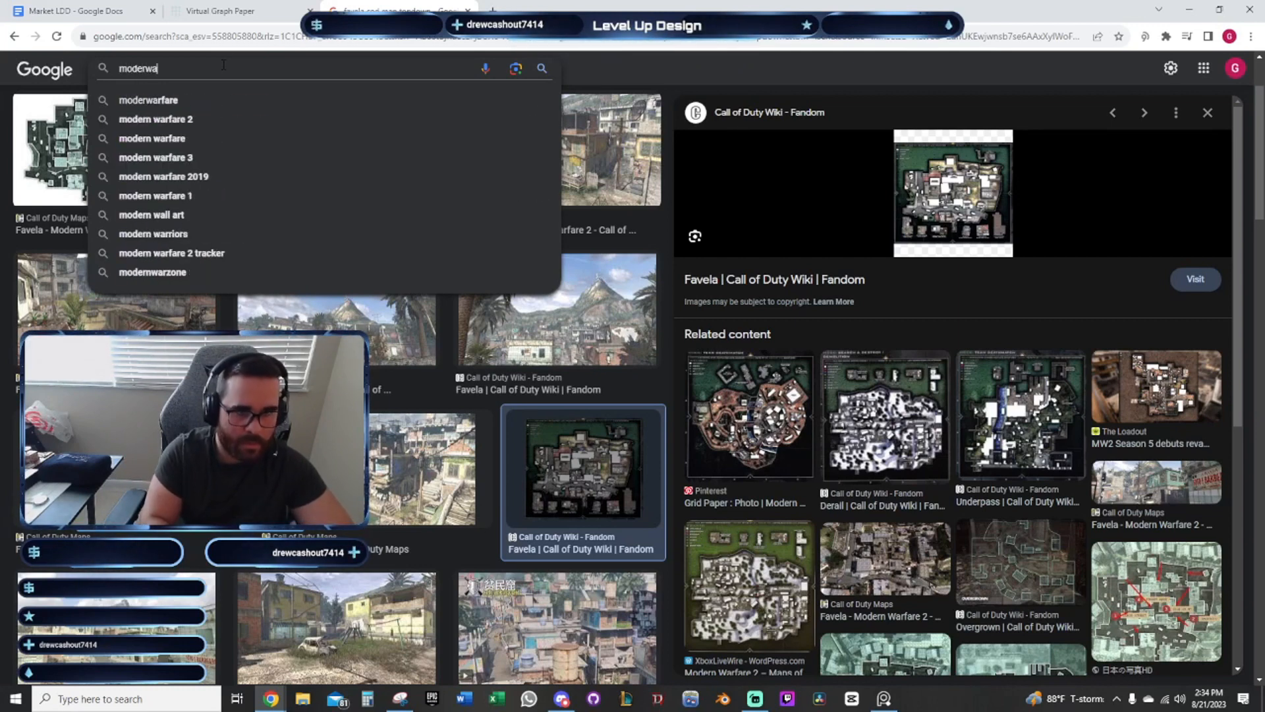
key(BackSpace)
key(BackSpace)
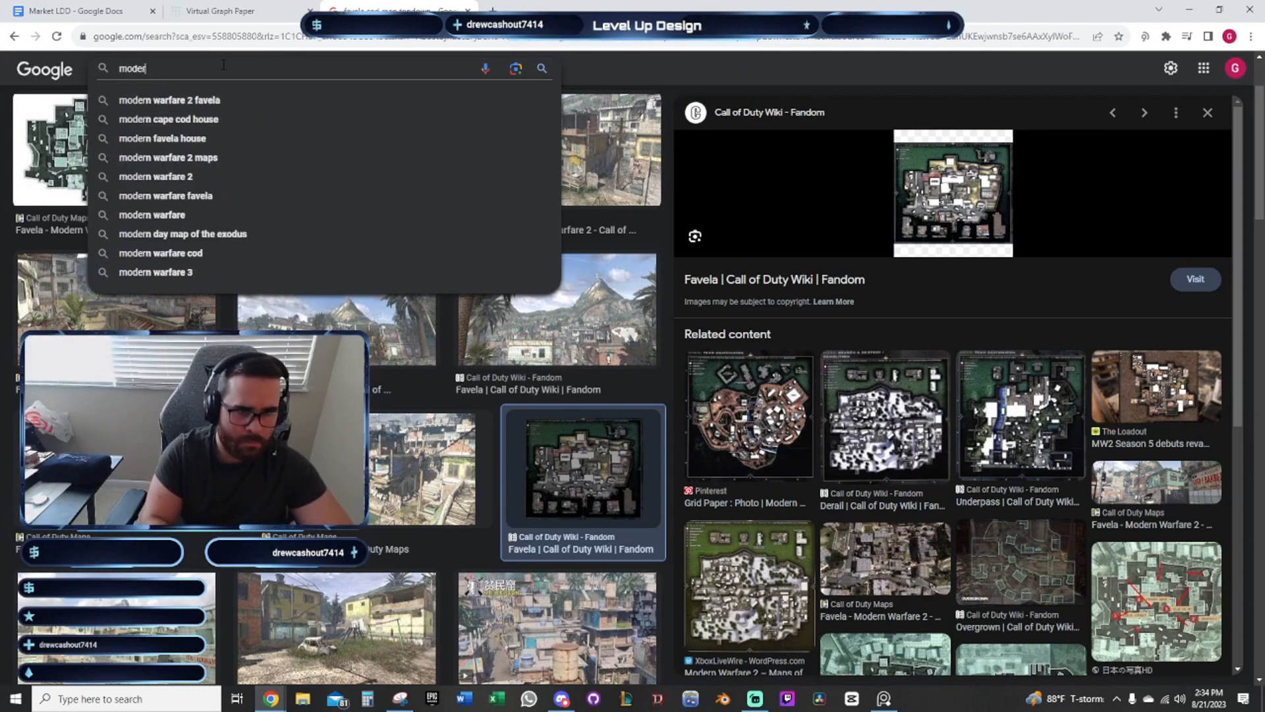
text(n wa)
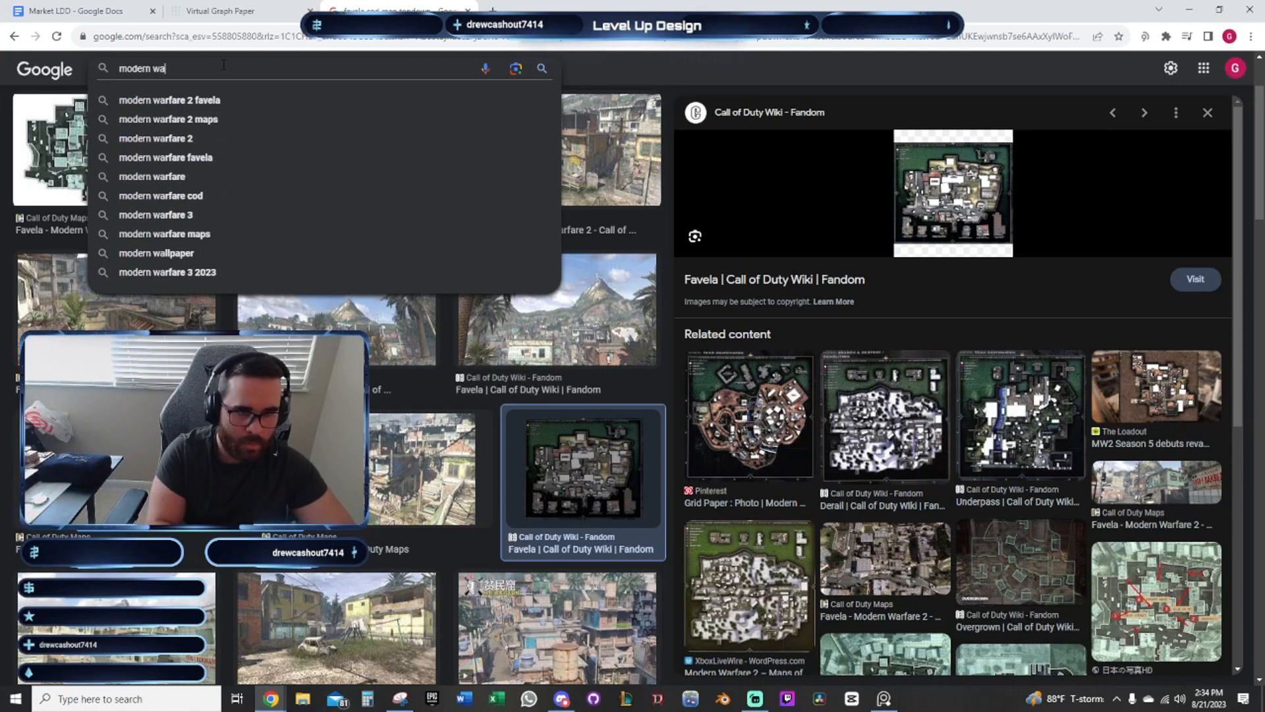
text(rfare)
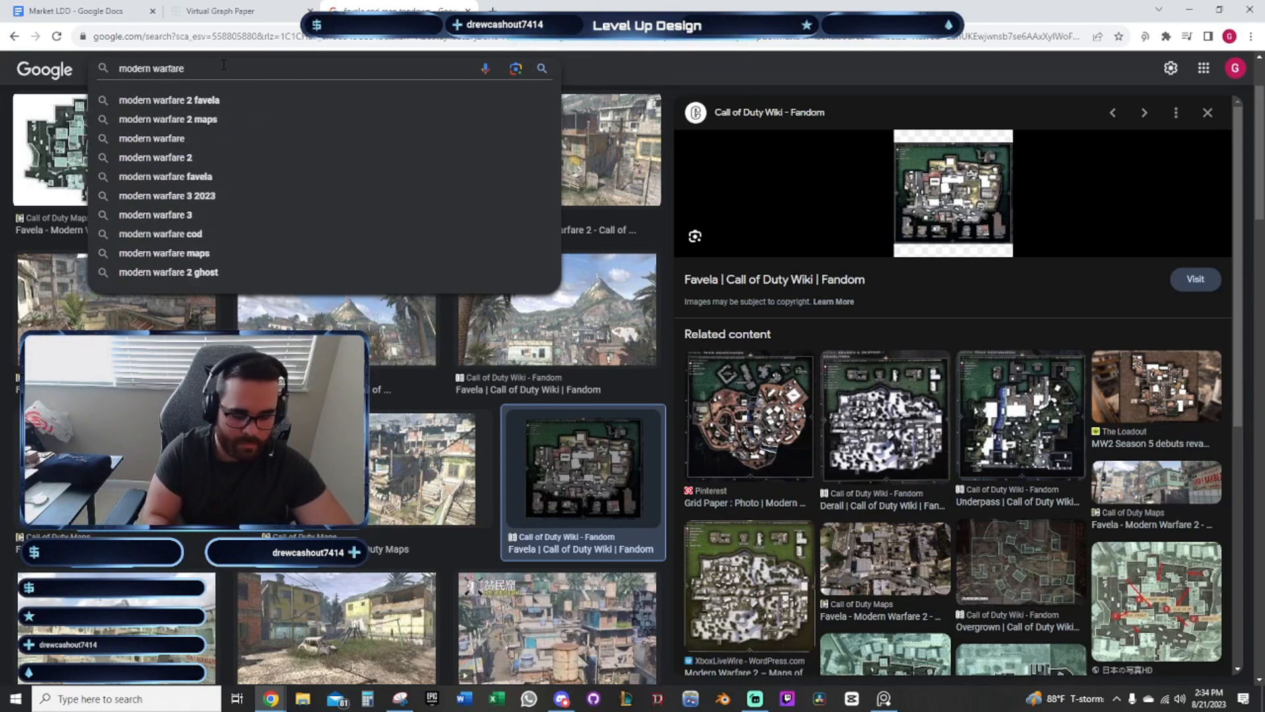
text( 2 desert map)
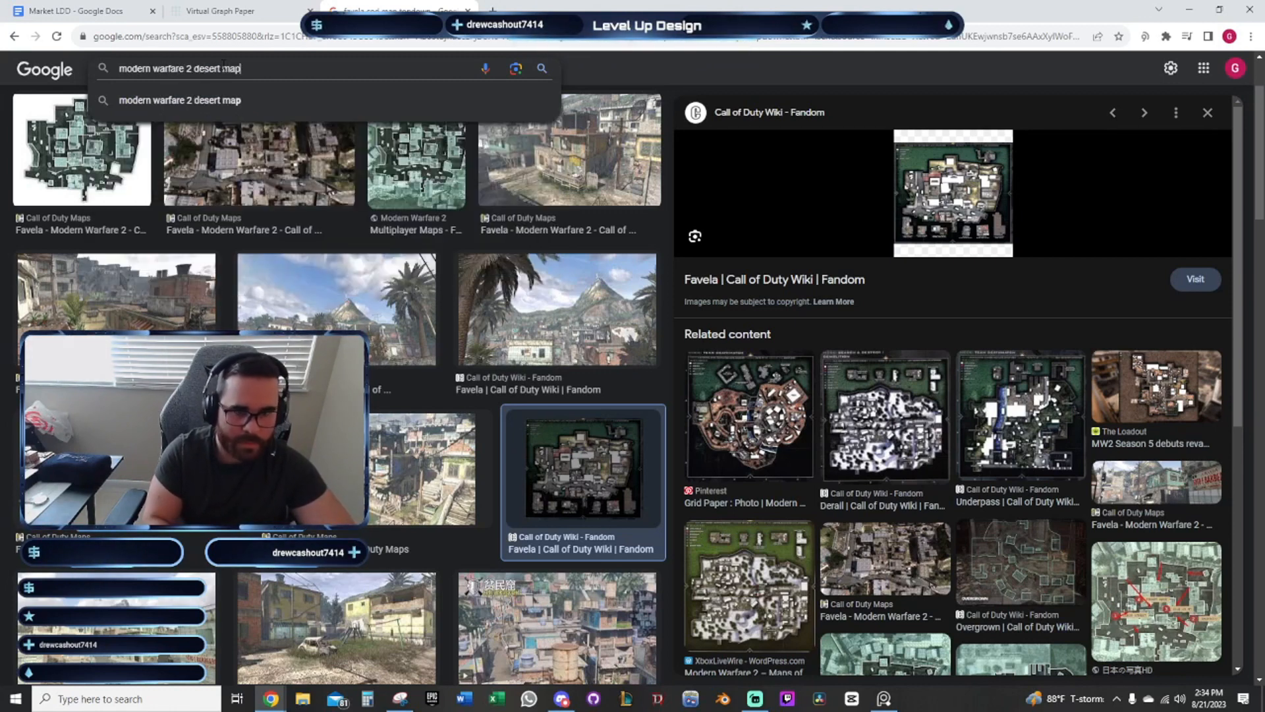
text(s)
key(Return)
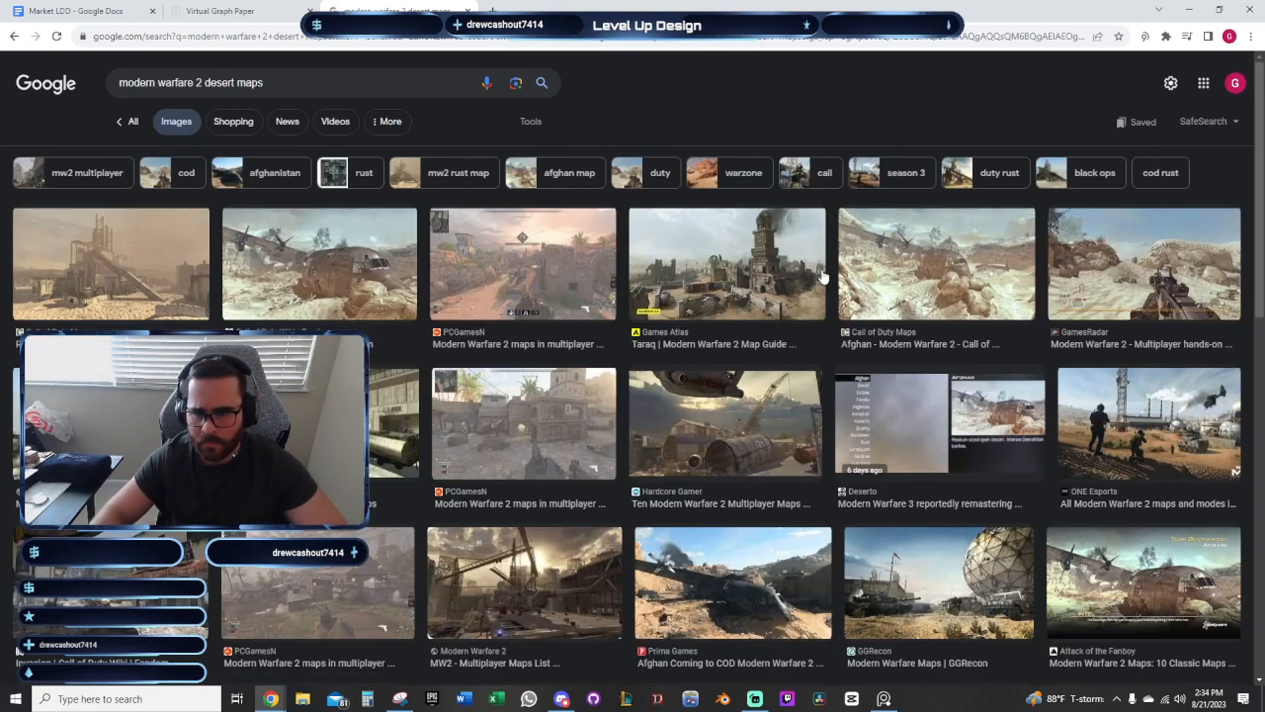
Open the Modern Warfare 2 Multiplayer Maps List from the general web results and look through its maps for desert references
click(128, 121)
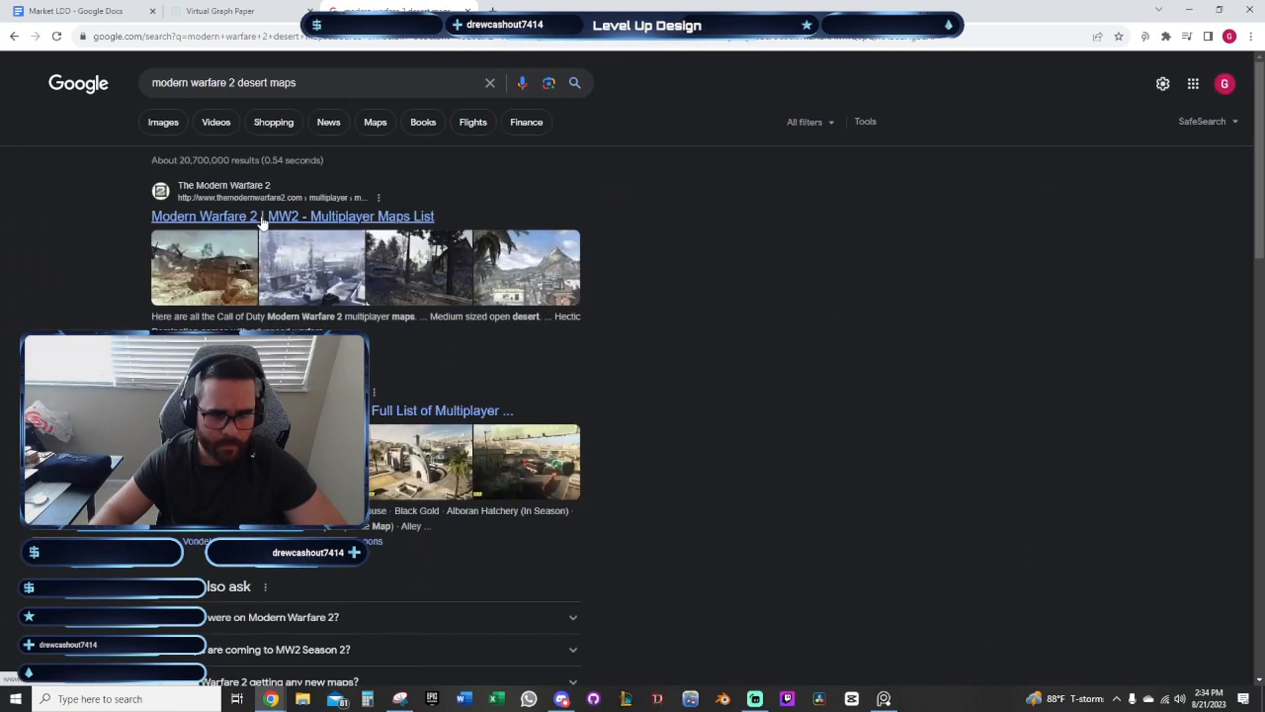
click(323, 224)
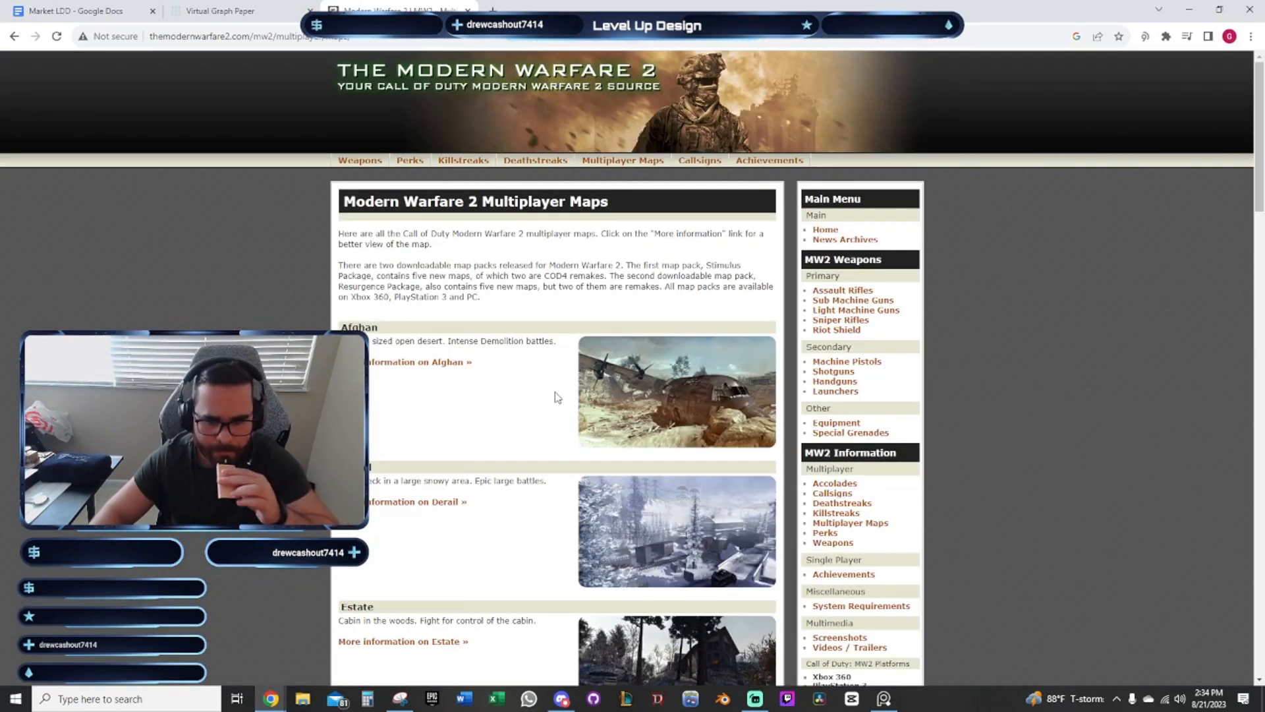
scroll(559, 385, down, 5)
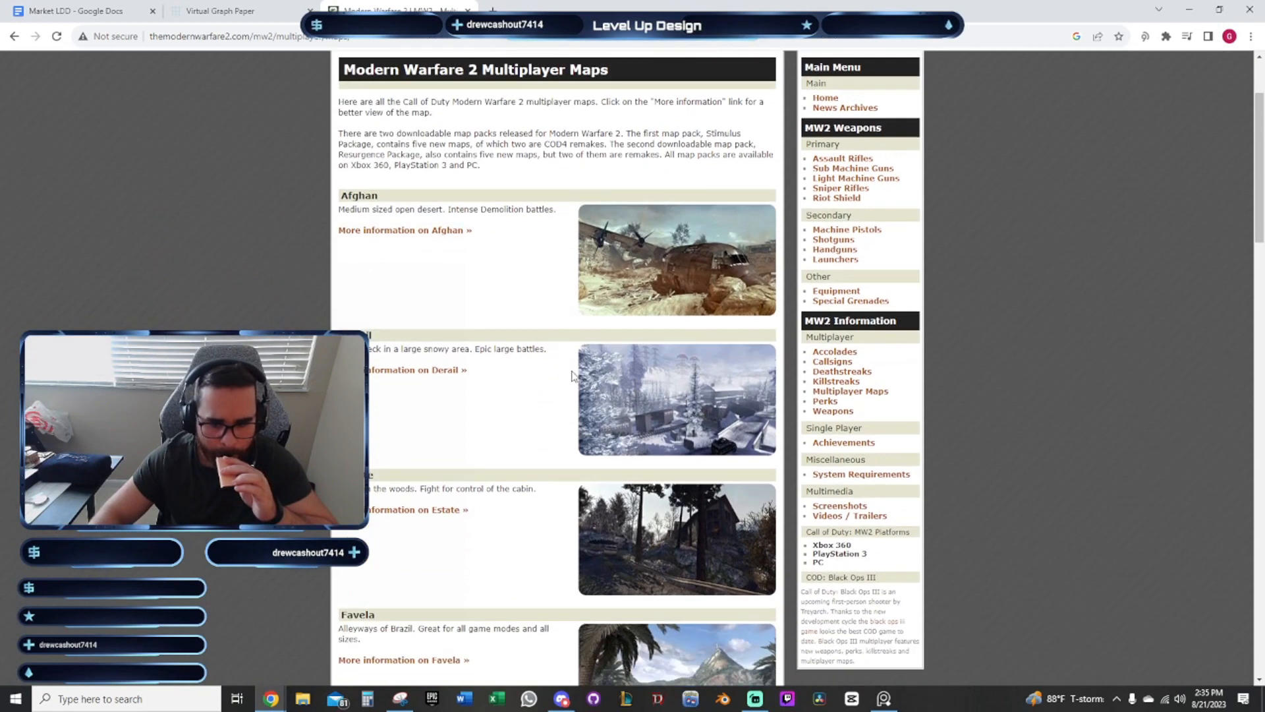
scroll(571, 362, down, 3)
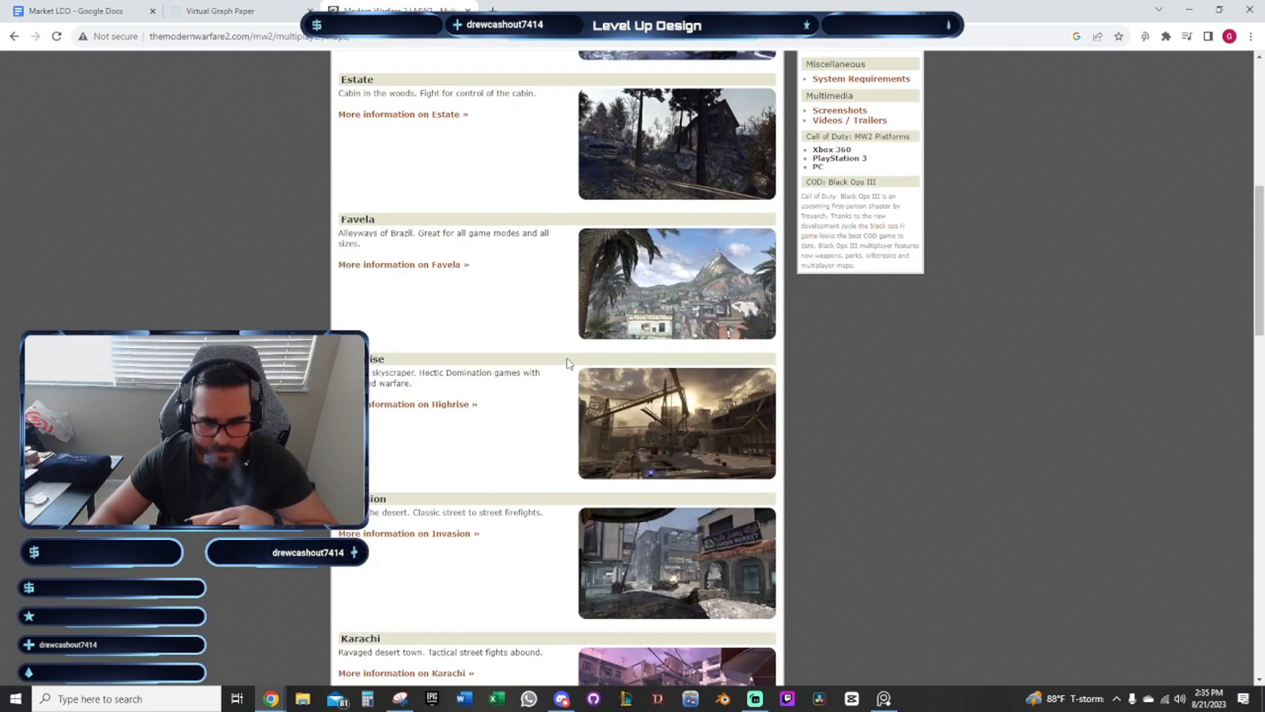
scroll(570, 408, down, 2)
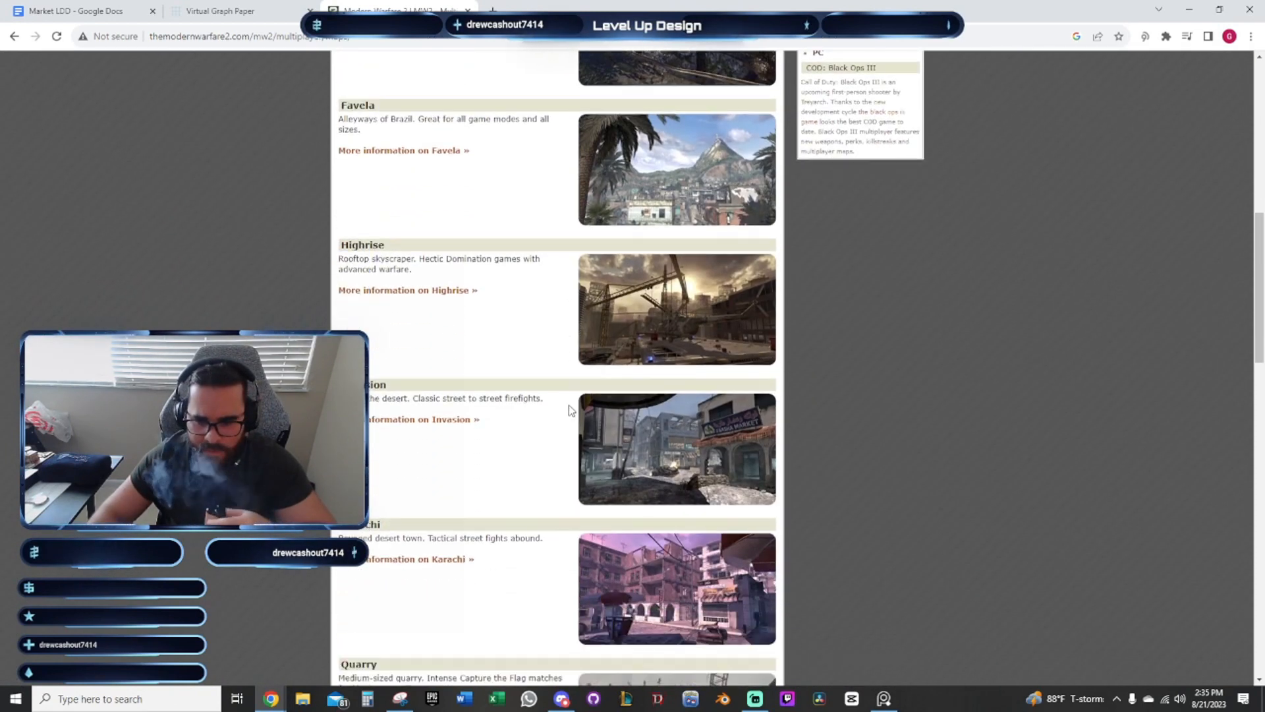
scroll(574, 410, down, 3)
scroll(573, 411, down, 1)
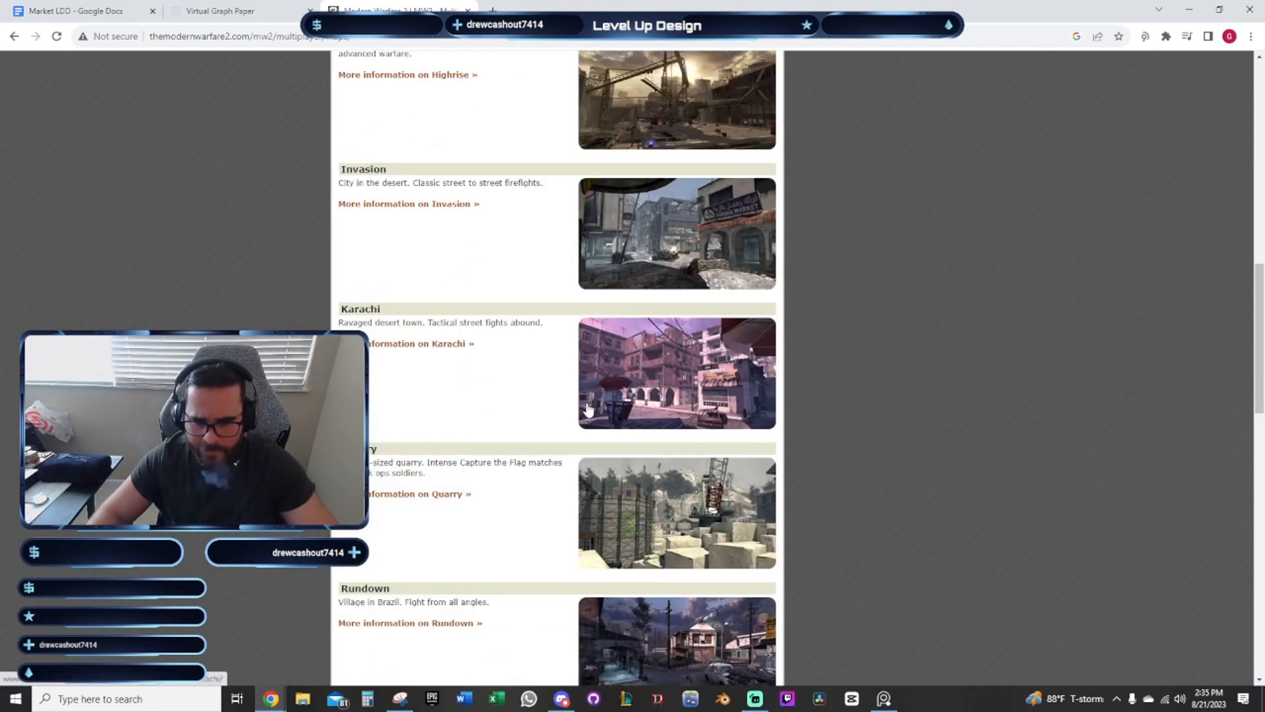
scroll(708, 394, down, 3)
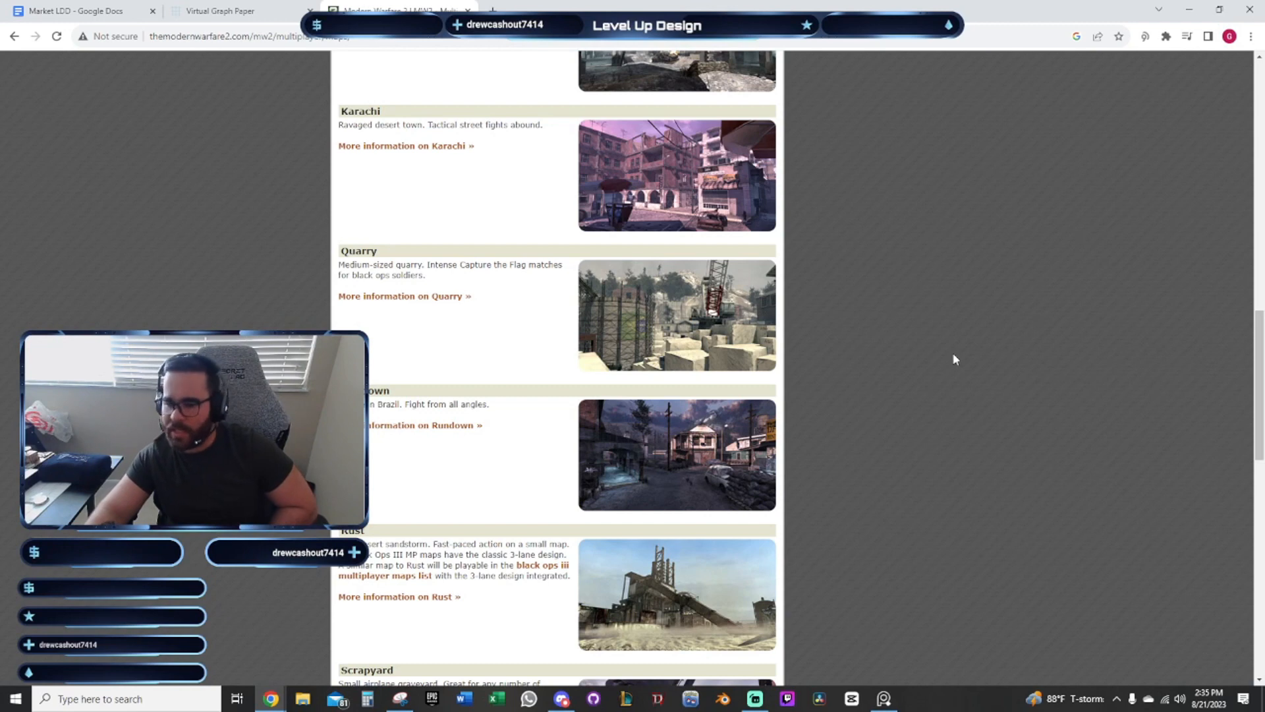
scroll(966, 330, down, 6)
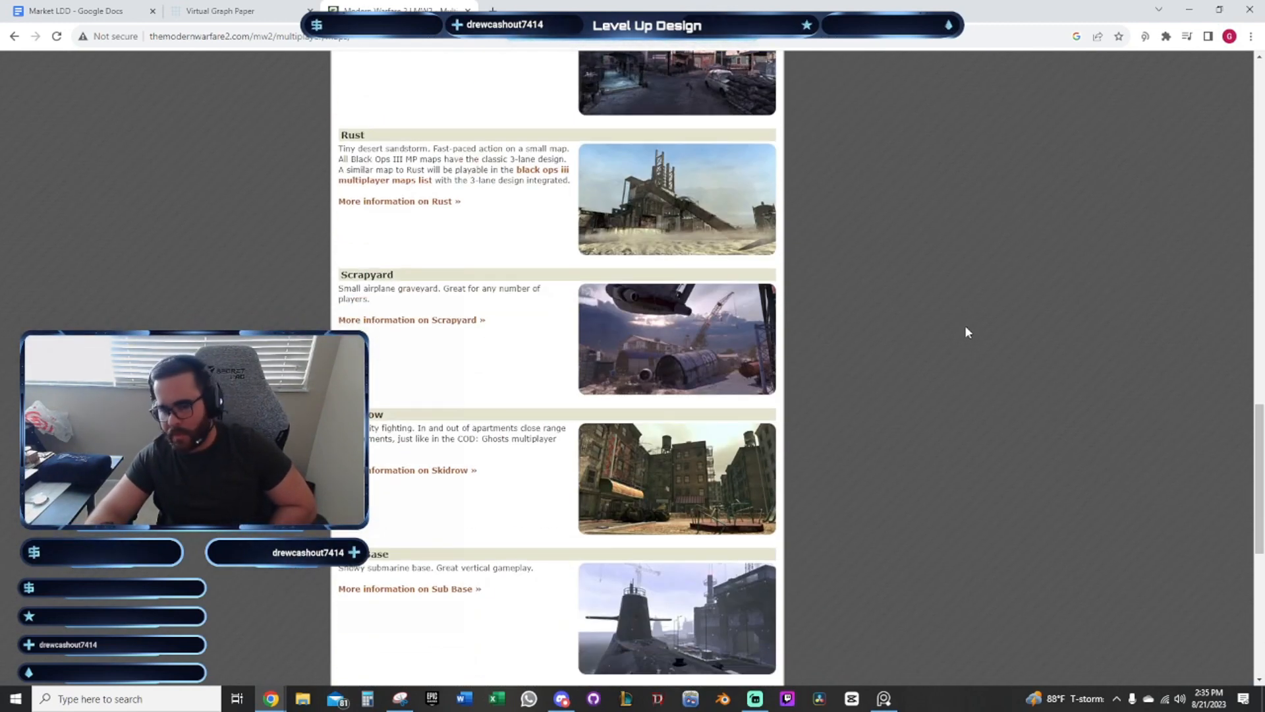
scroll(965, 328, down, 1)
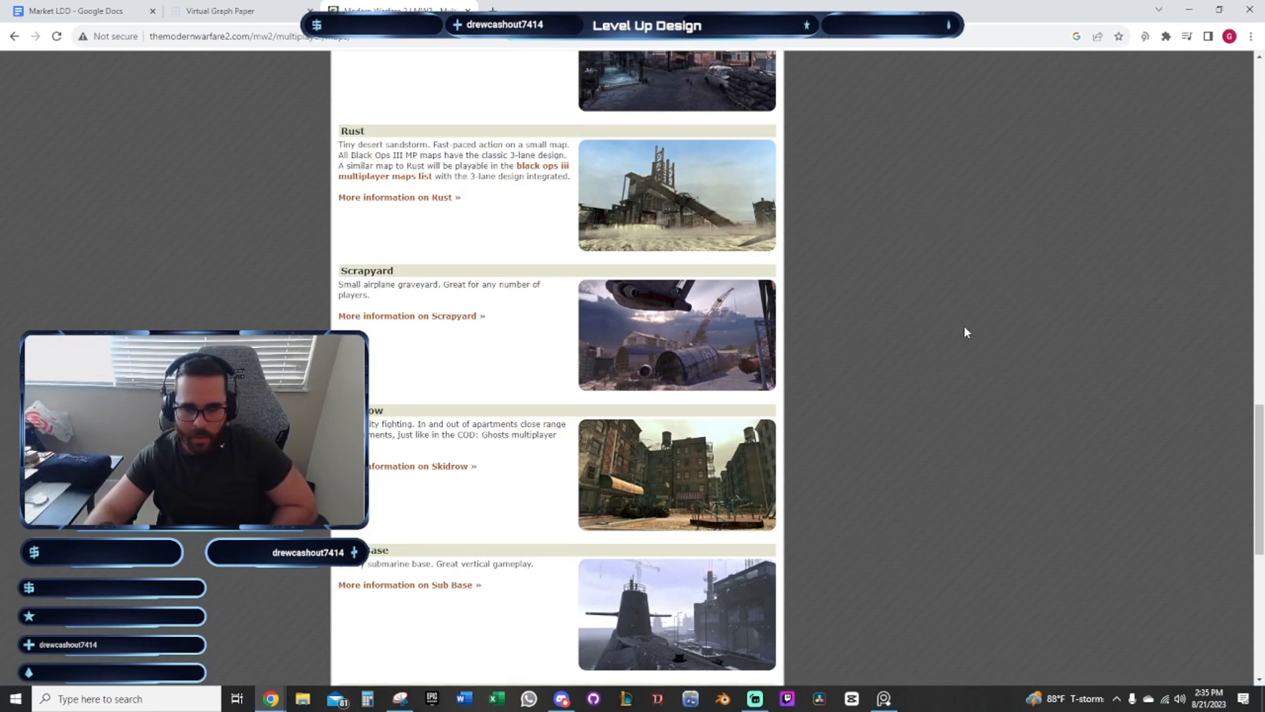
scroll(969, 330, down, 6)
Return to the level layout in Virtual Graph Paper and examine the area around the Open Market, Closed Market and Temple
click(241, 8)
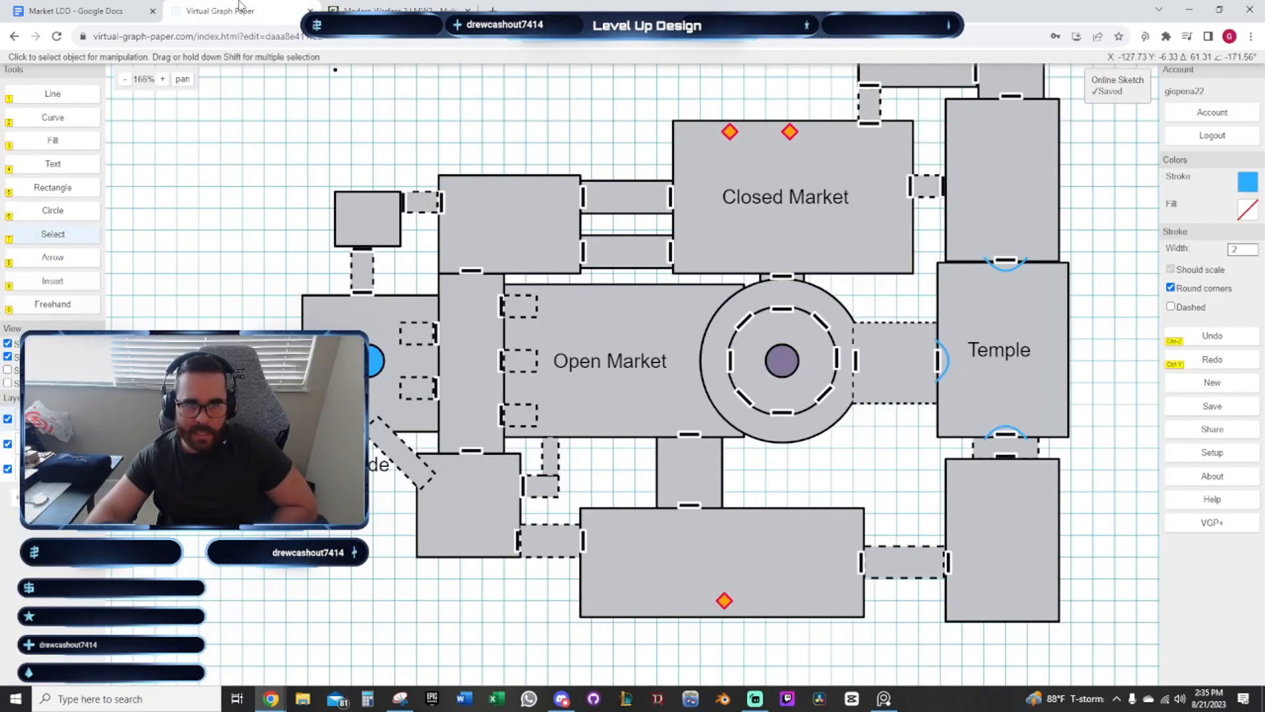
scroll(456, 204, down, 3)
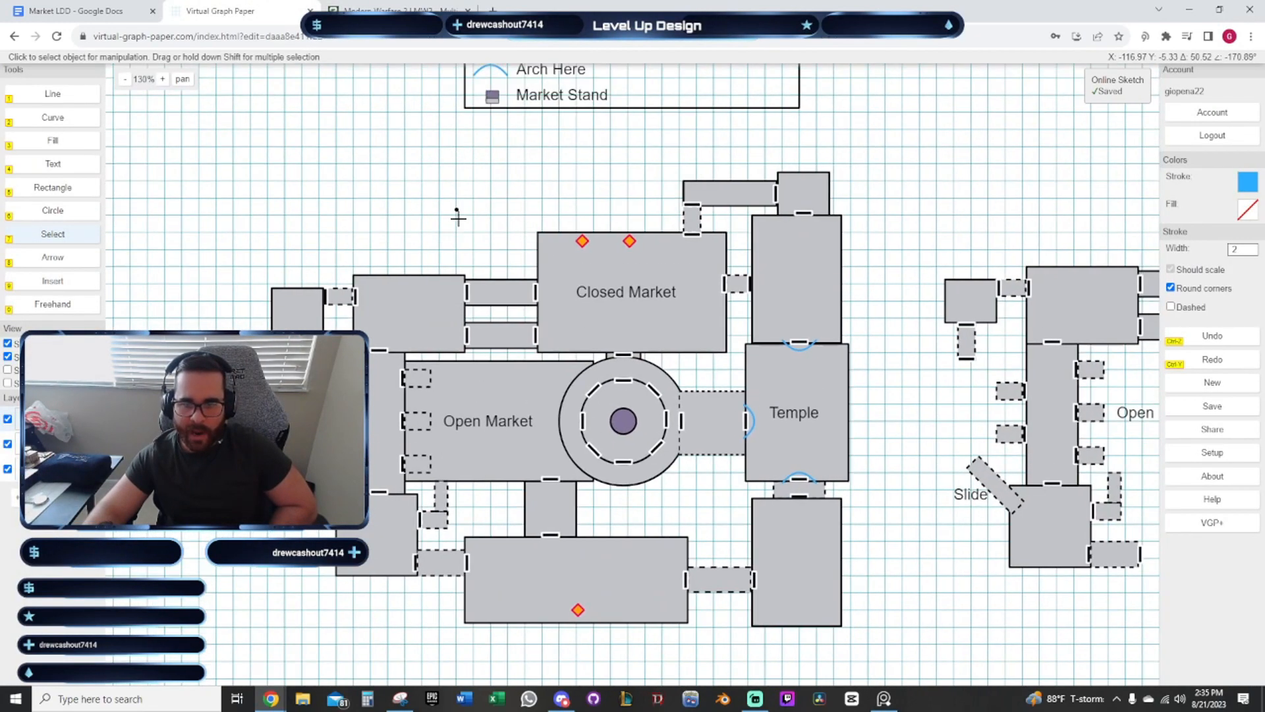
drag(456, 209, 458, 219)
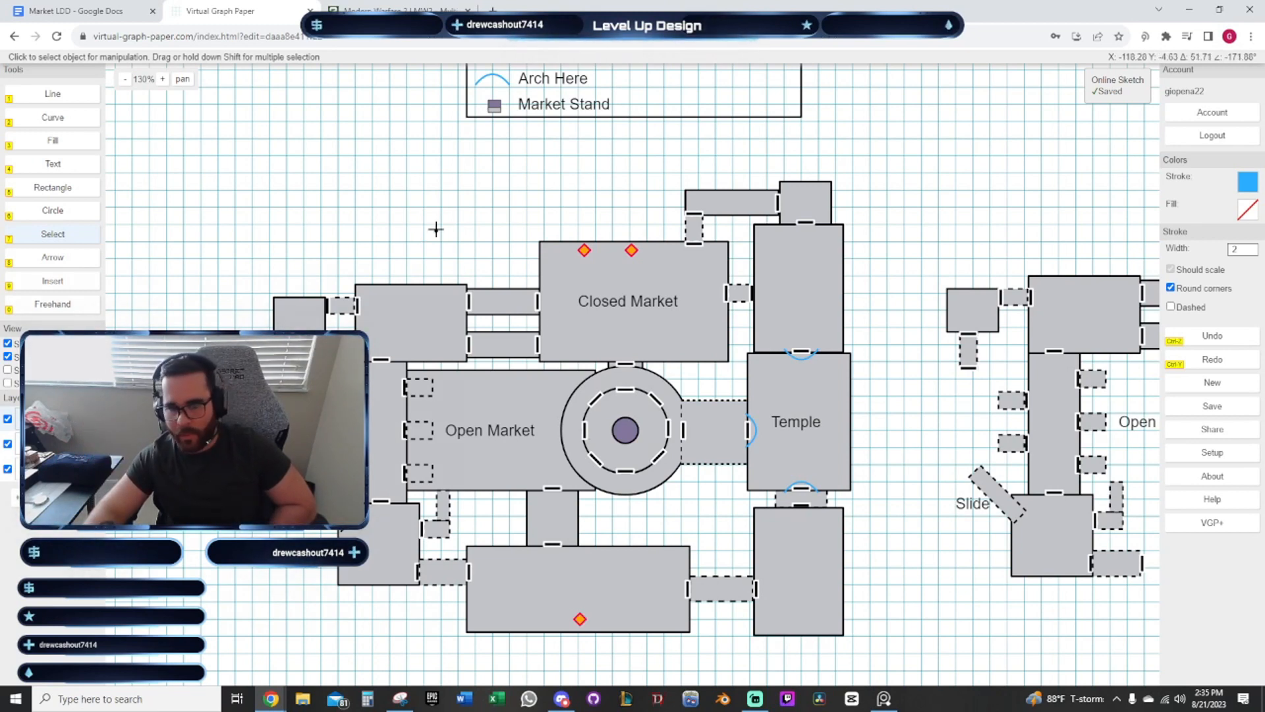
scroll(627, 359, up, 4)
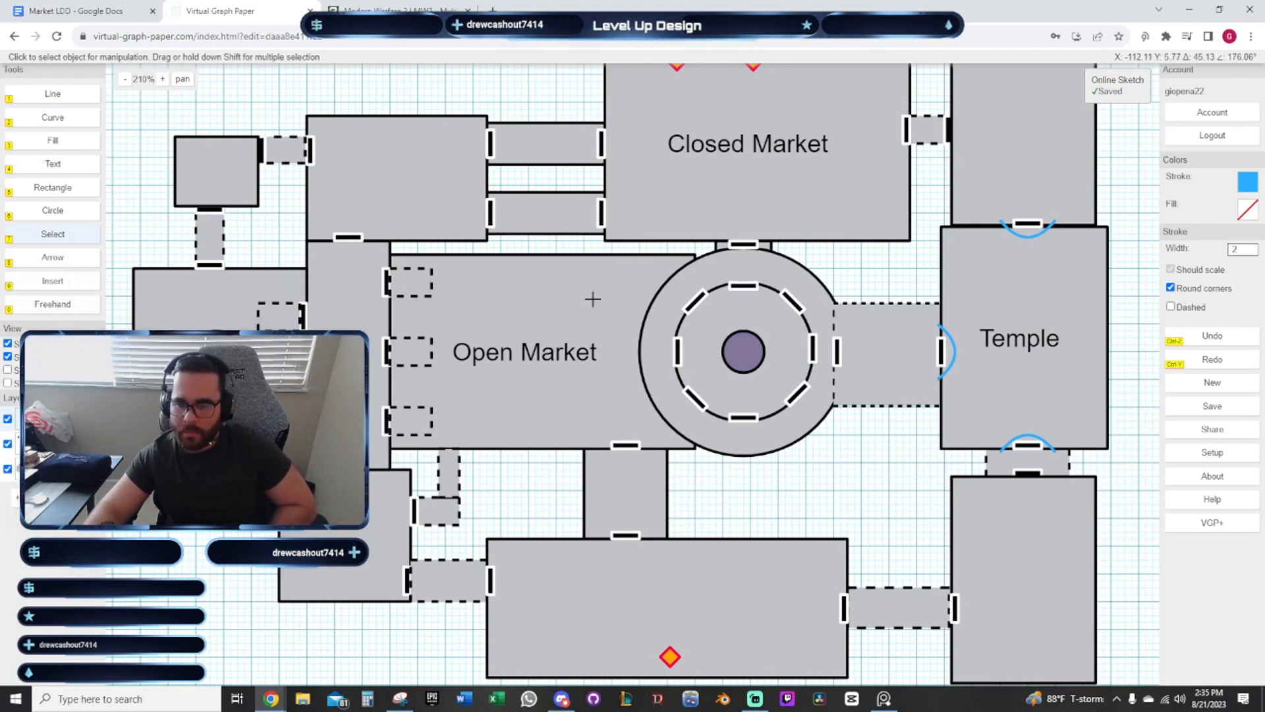
scroll(573, 281, down, 3)
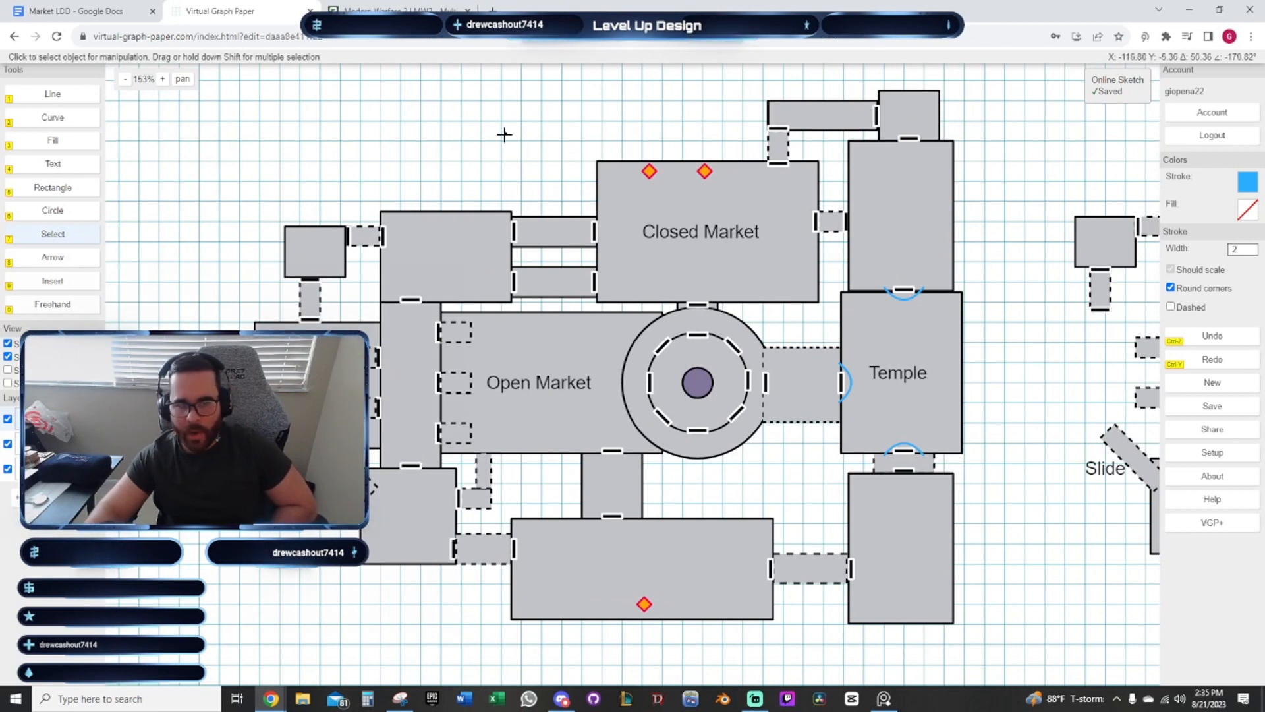
drag(506, 133, 516, 175)
Switch back to the Modern Warfare 2 multiplayer maps list and look over its last entries from Scrapyard to Wasteland
key(ctrl+Tab)
scroll(580, 399, down, 2)
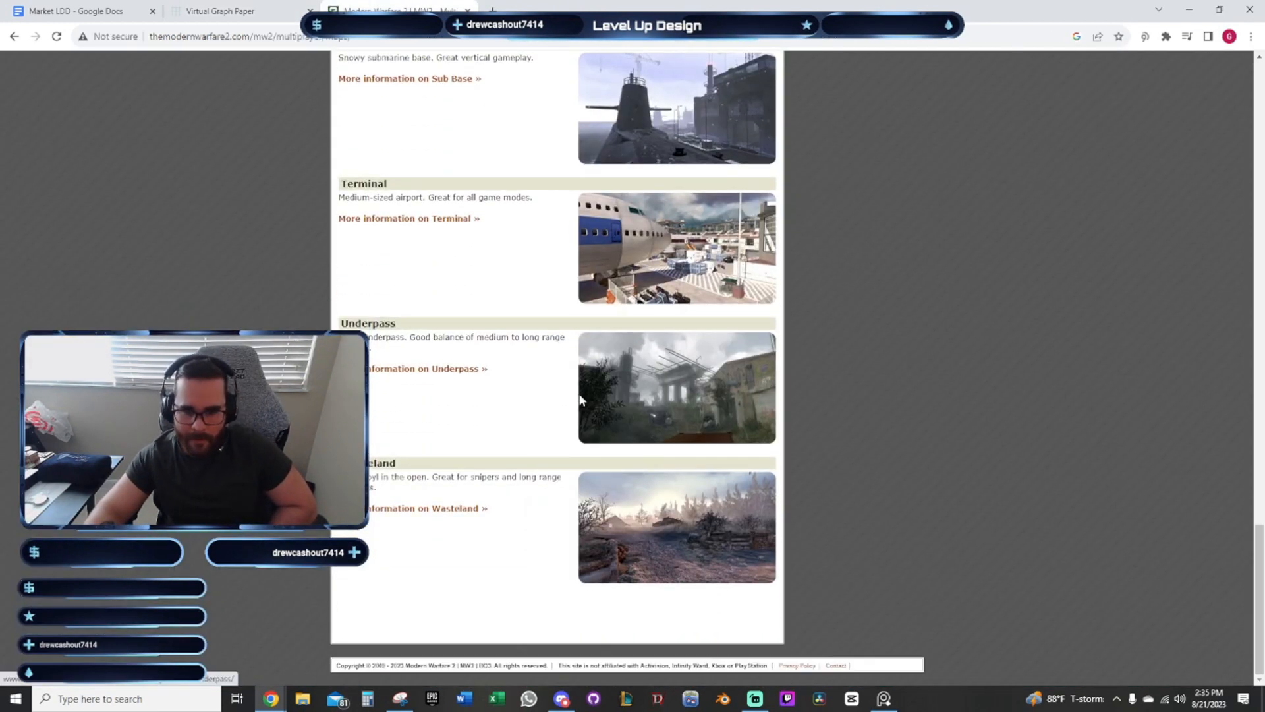
scroll(545, 422, up, 5)
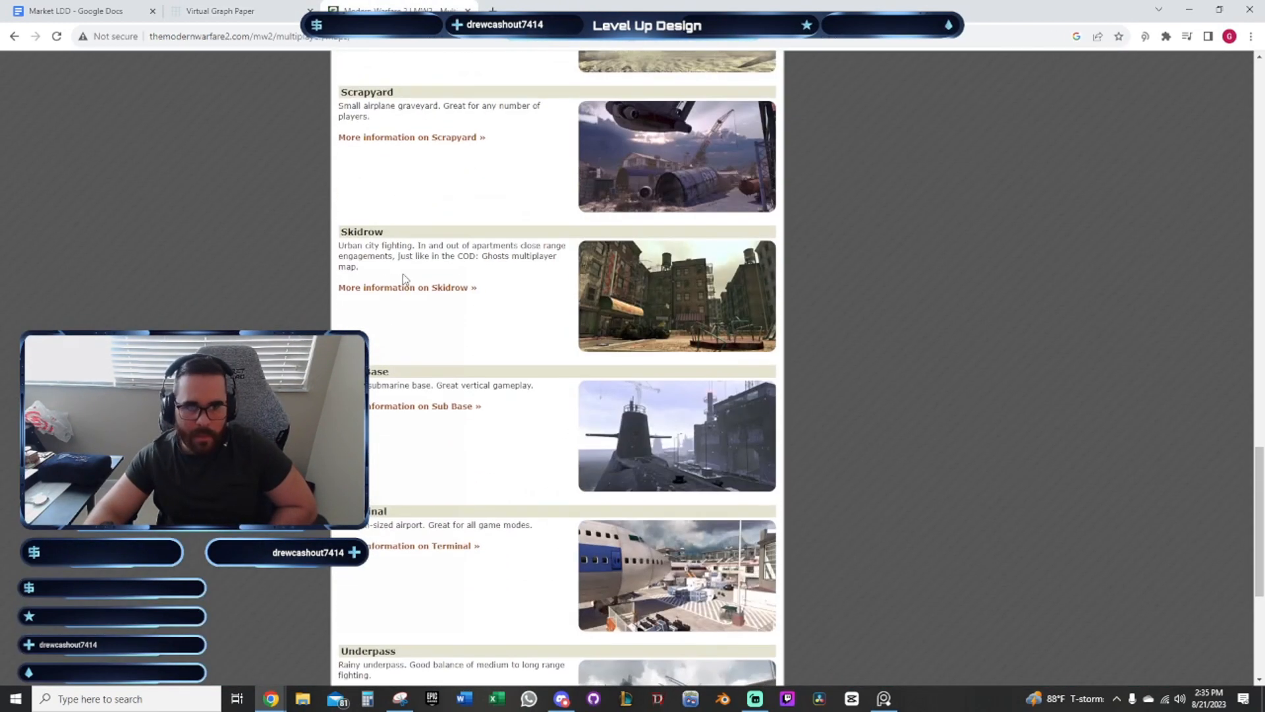
Search Google for "black ops 2 desert maps" and preview the top-down and ground-level images of Mirage
click(14, 36)
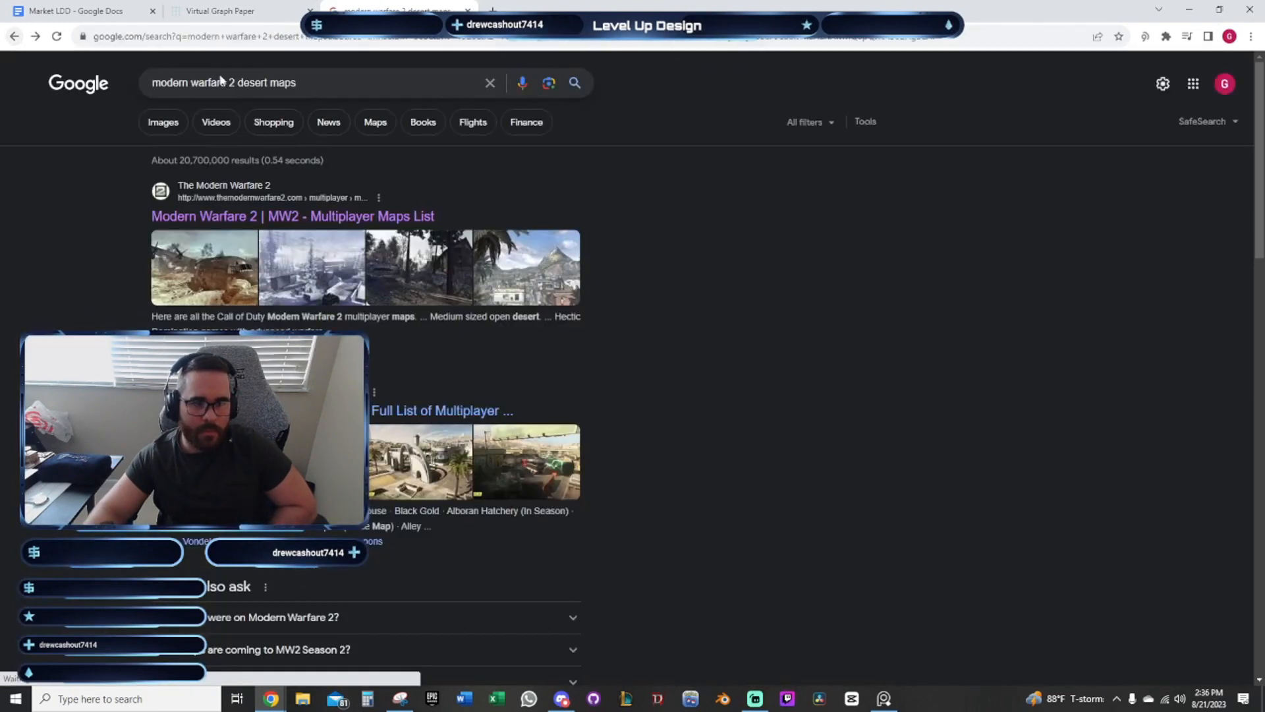
drag(227, 82, 130, 78)
text(black ops)
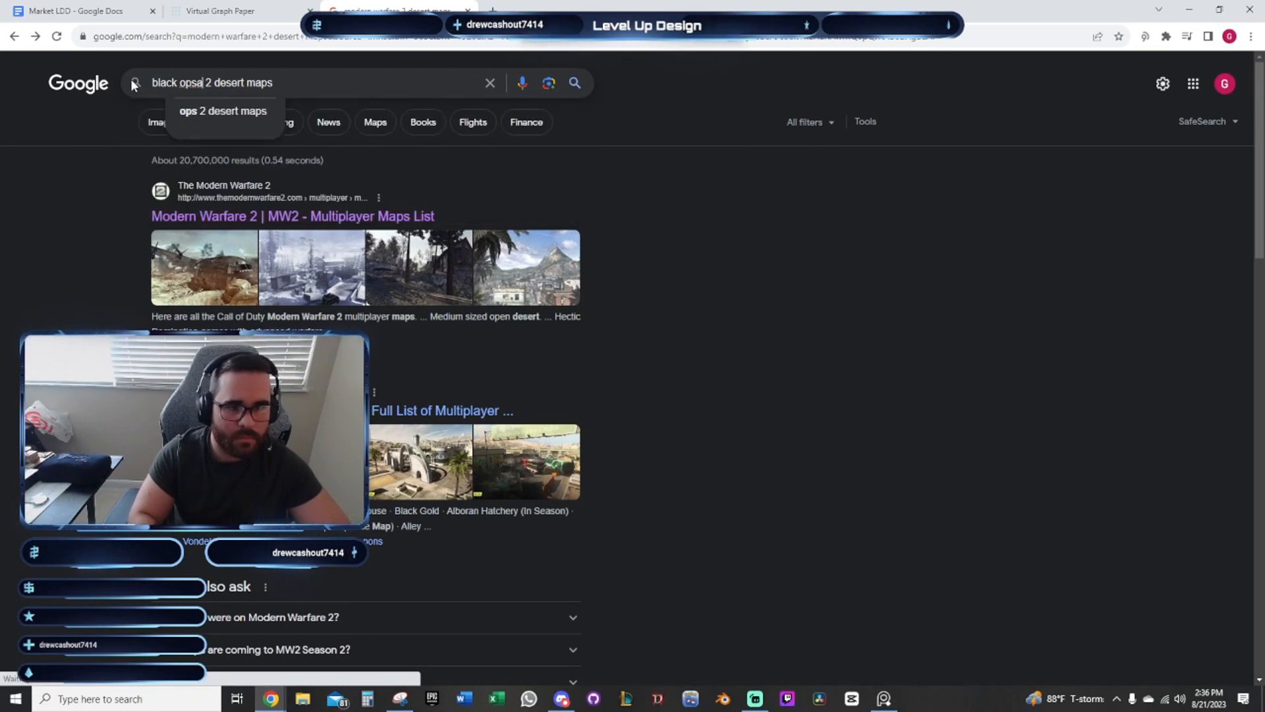
key(Return)
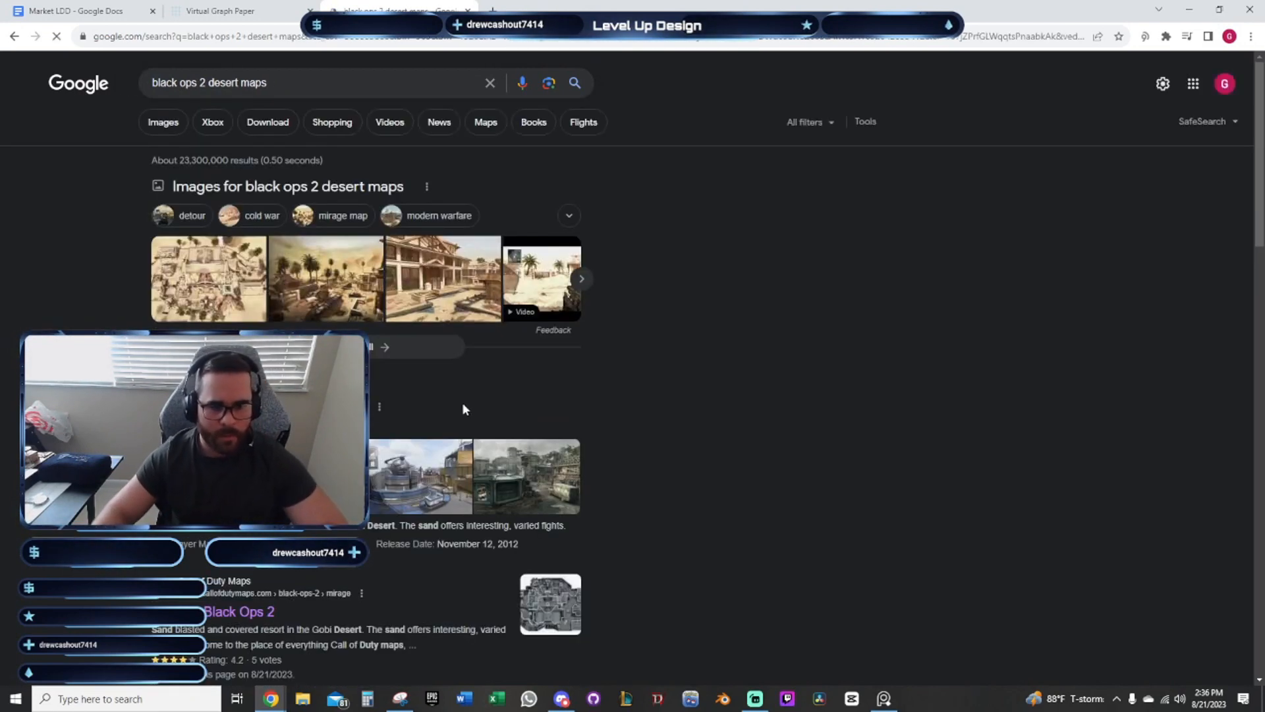
click(204, 294)
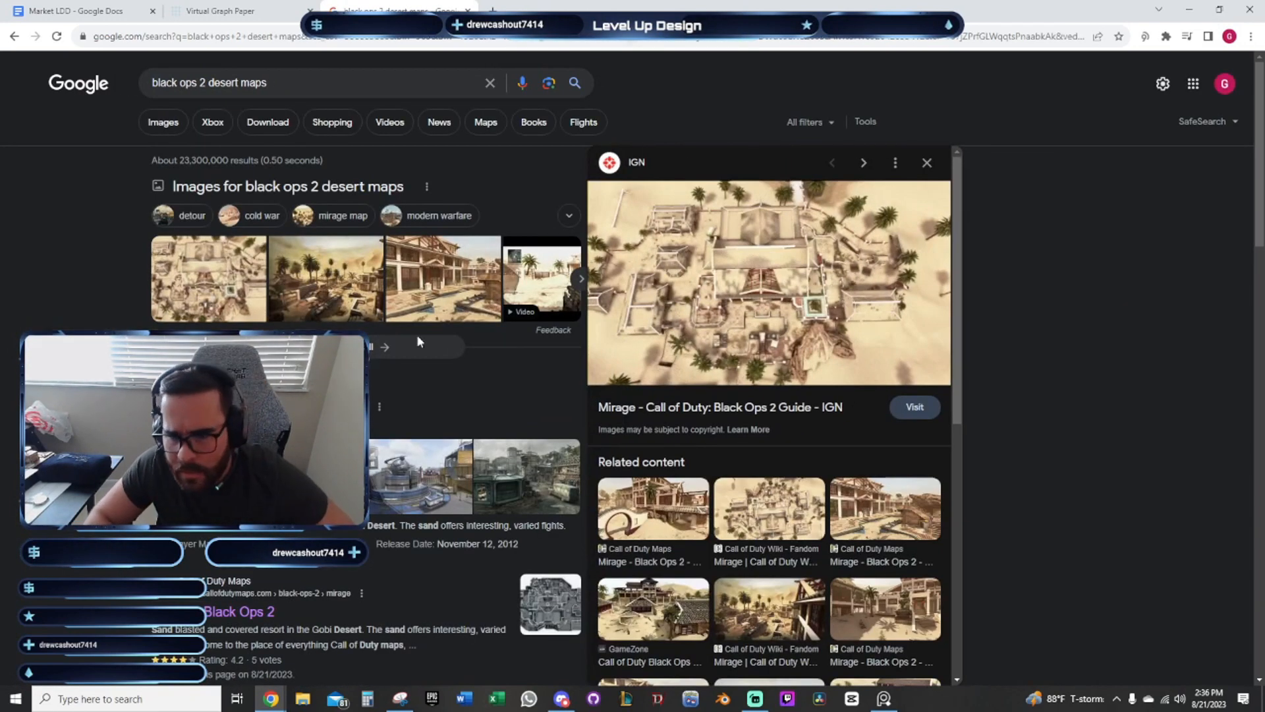
click(333, 289)
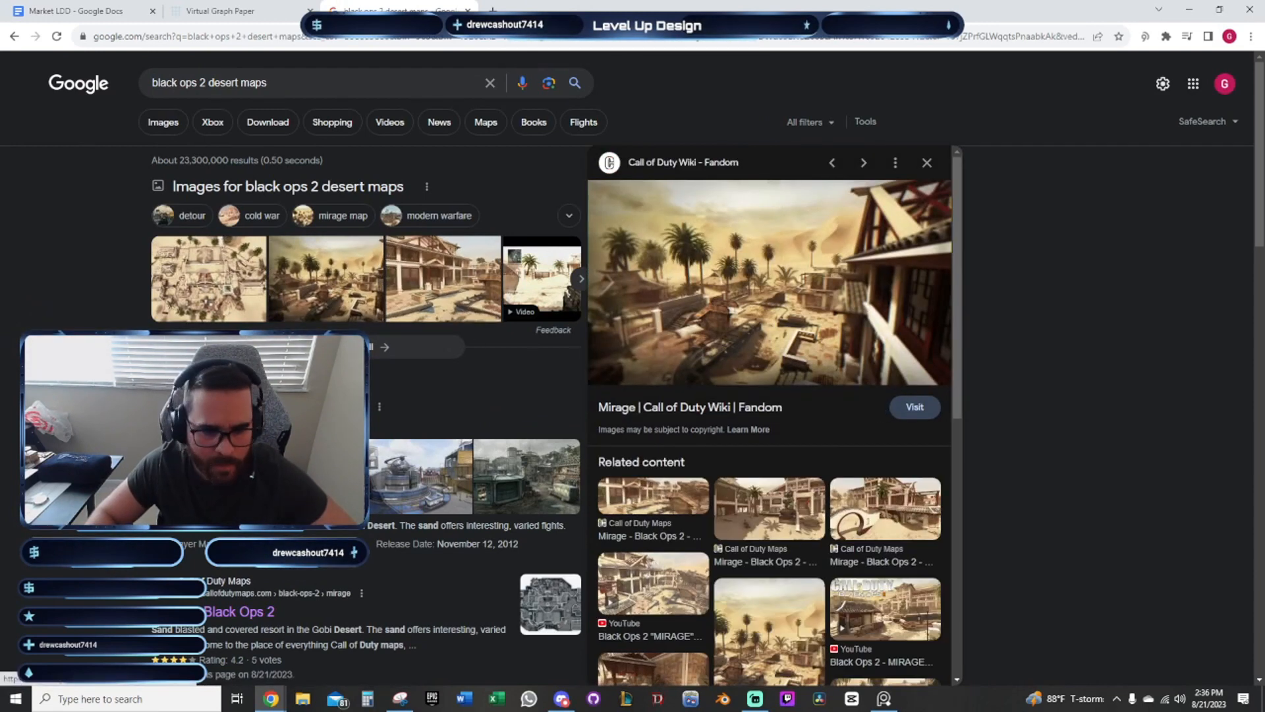
Open the Black Ops 2 page on Call of Duty Maps and look through its map list for desert or urban references
click(276, 425)
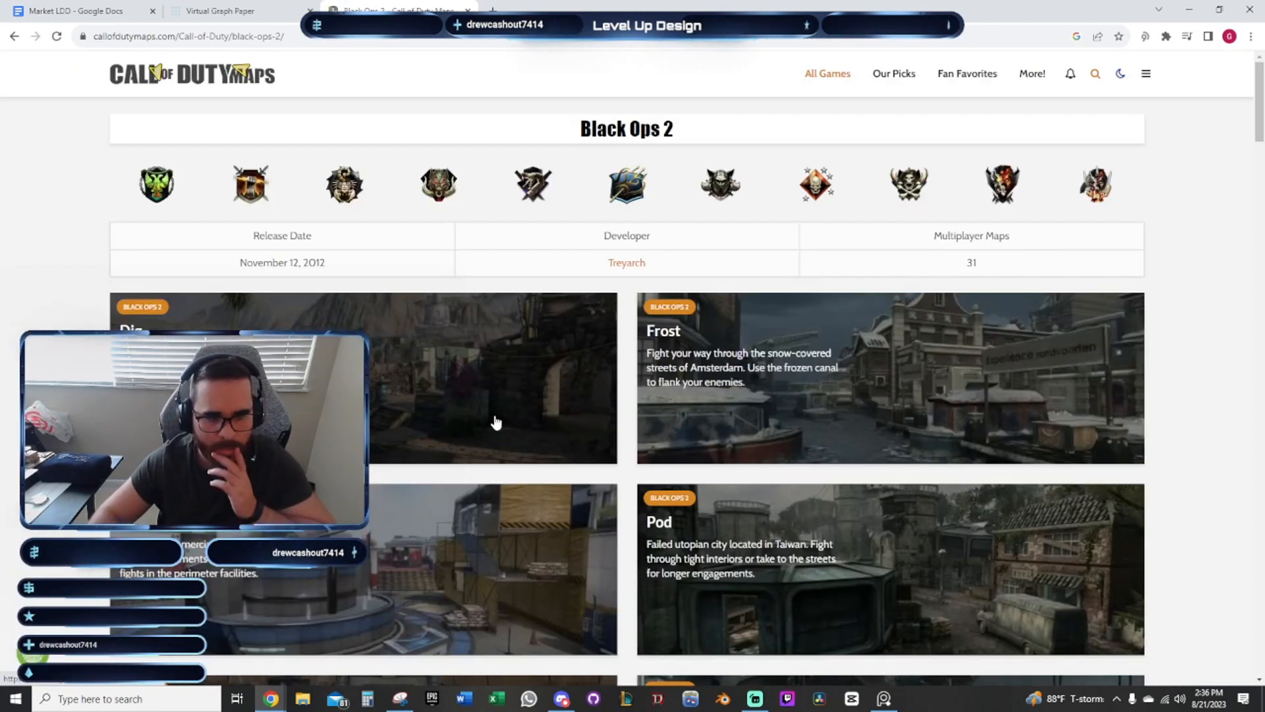
scroll(1175, 443, down, 3)
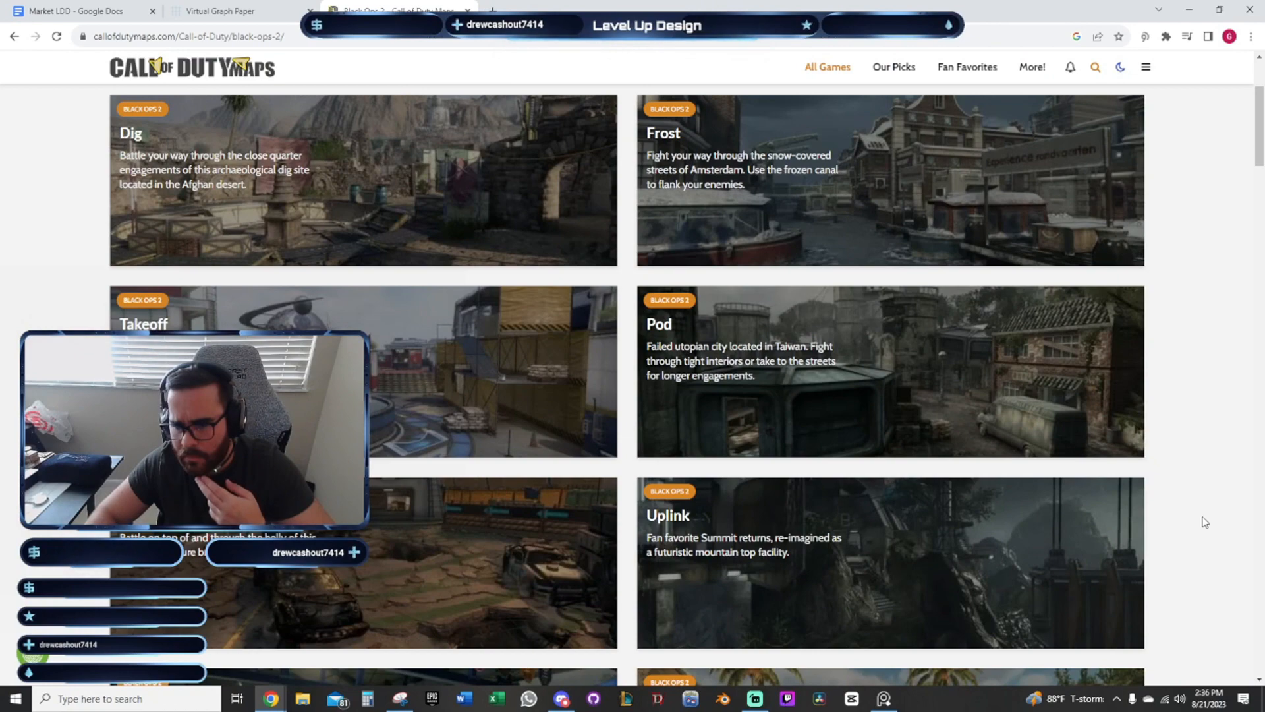
scroll(1218, 513, down, 3)
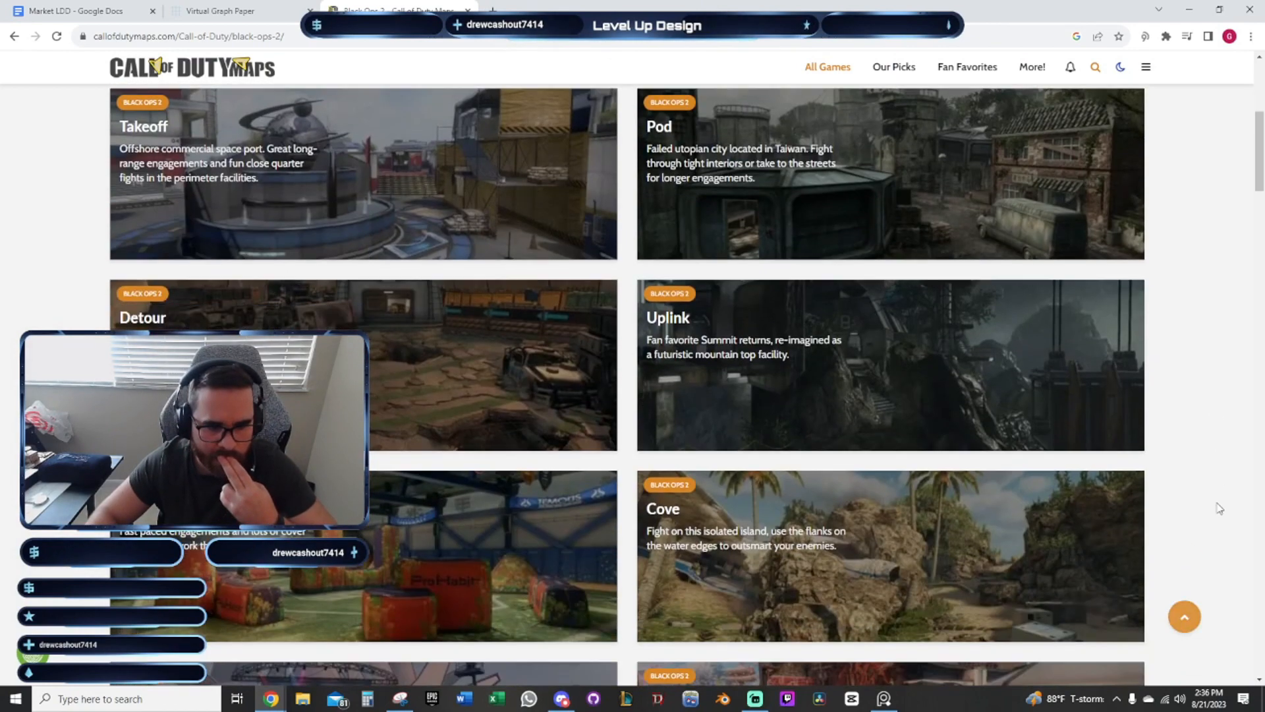
scroll(1218, 508, down, 2)
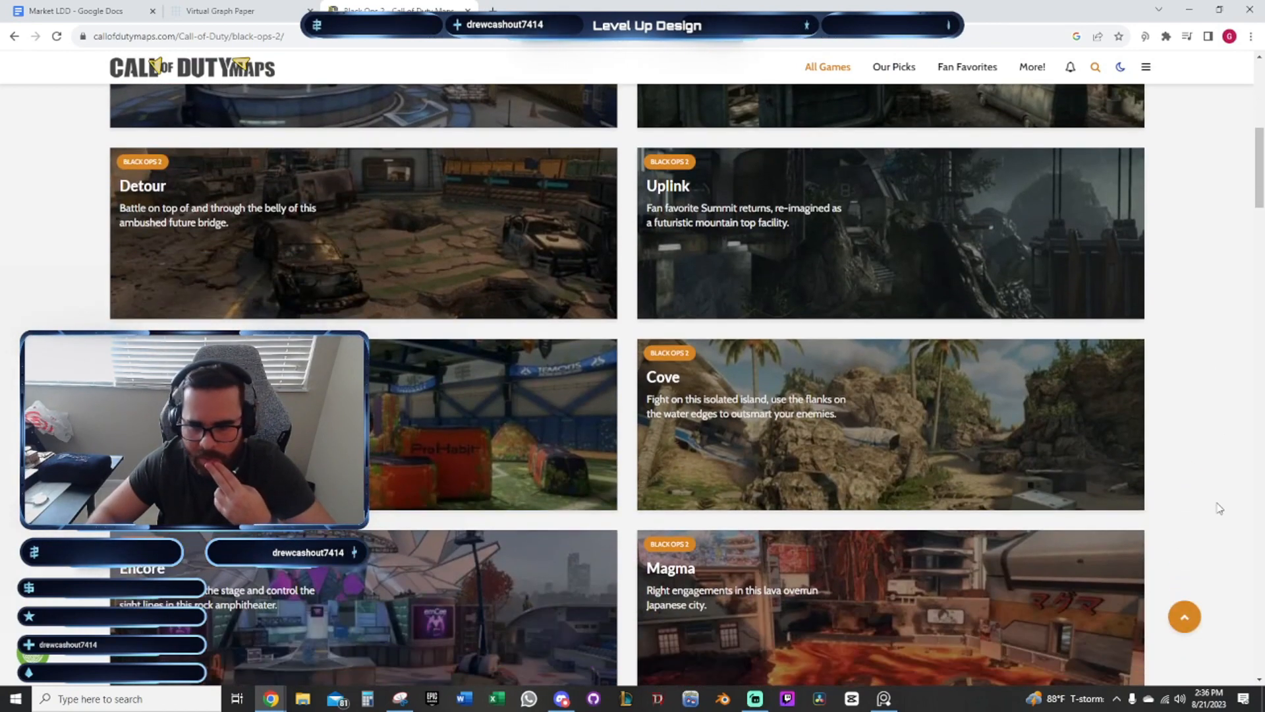
scroll(1218, 507, down, 3)
scroll(1218, 508, down, 2)
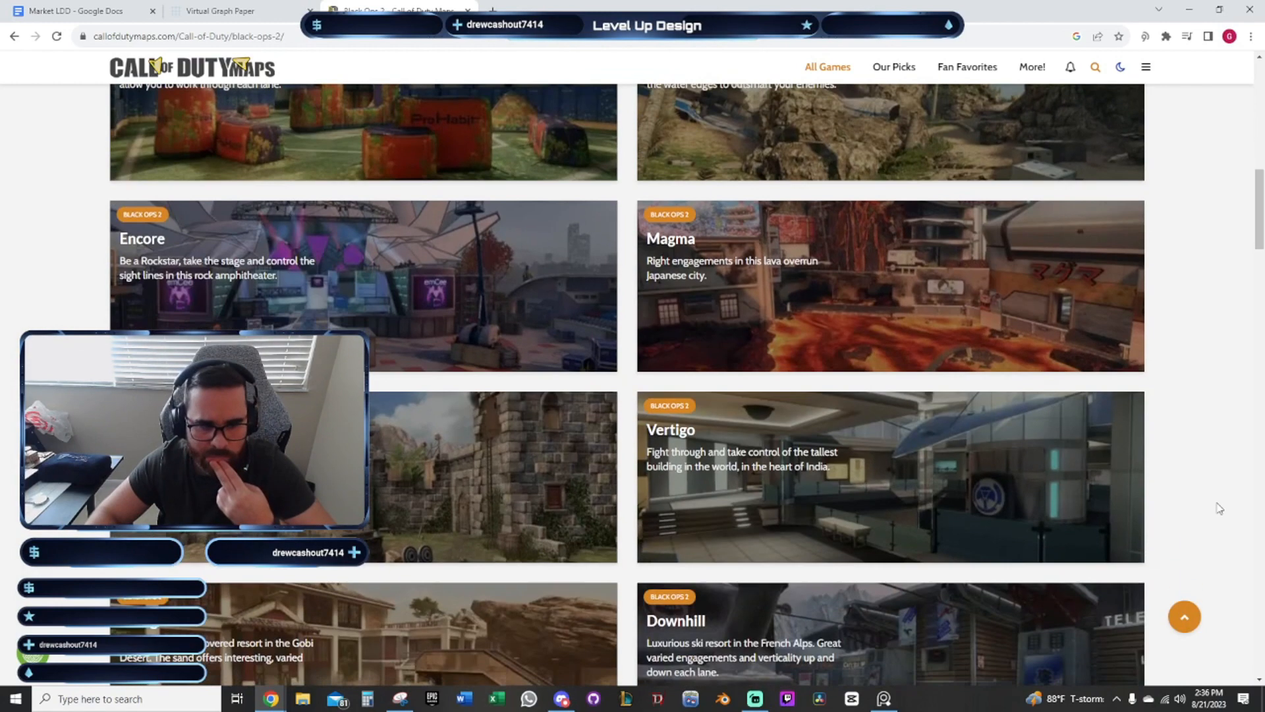
scroll(1218, 508, down, 2)
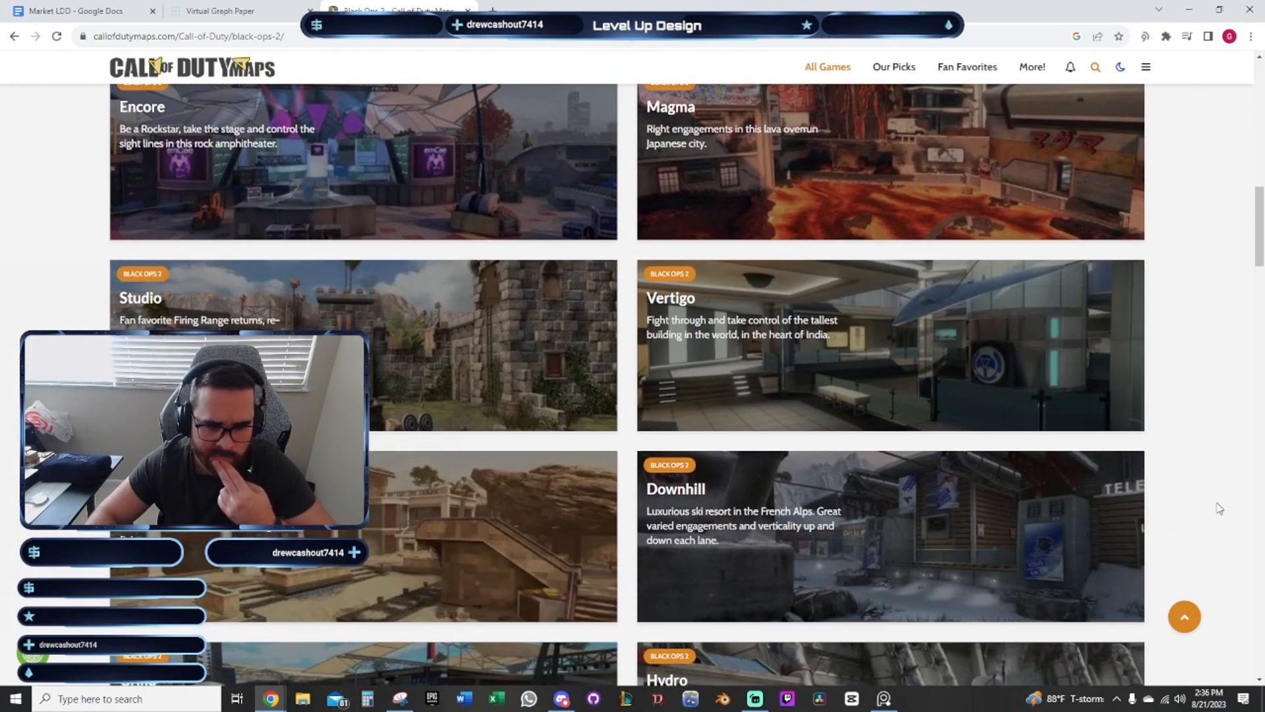
scroll(1218, 508, down, 4)
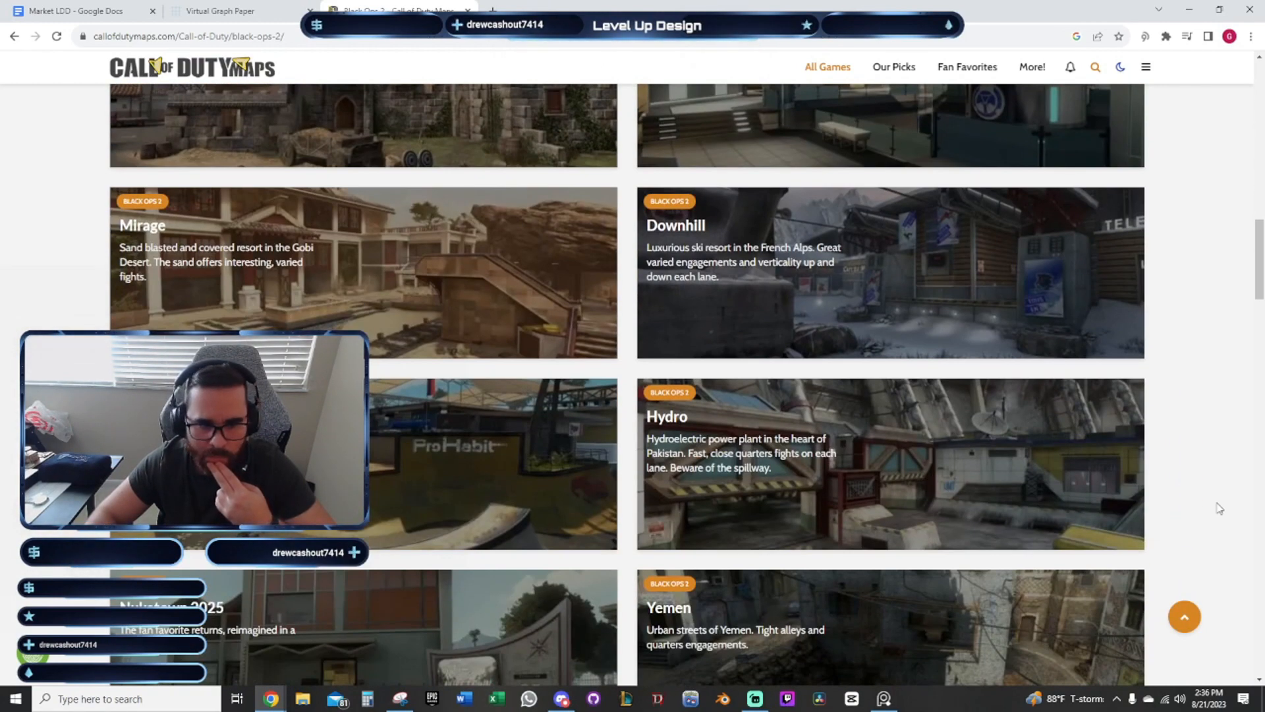
scroll(1218, 508, down, 3)
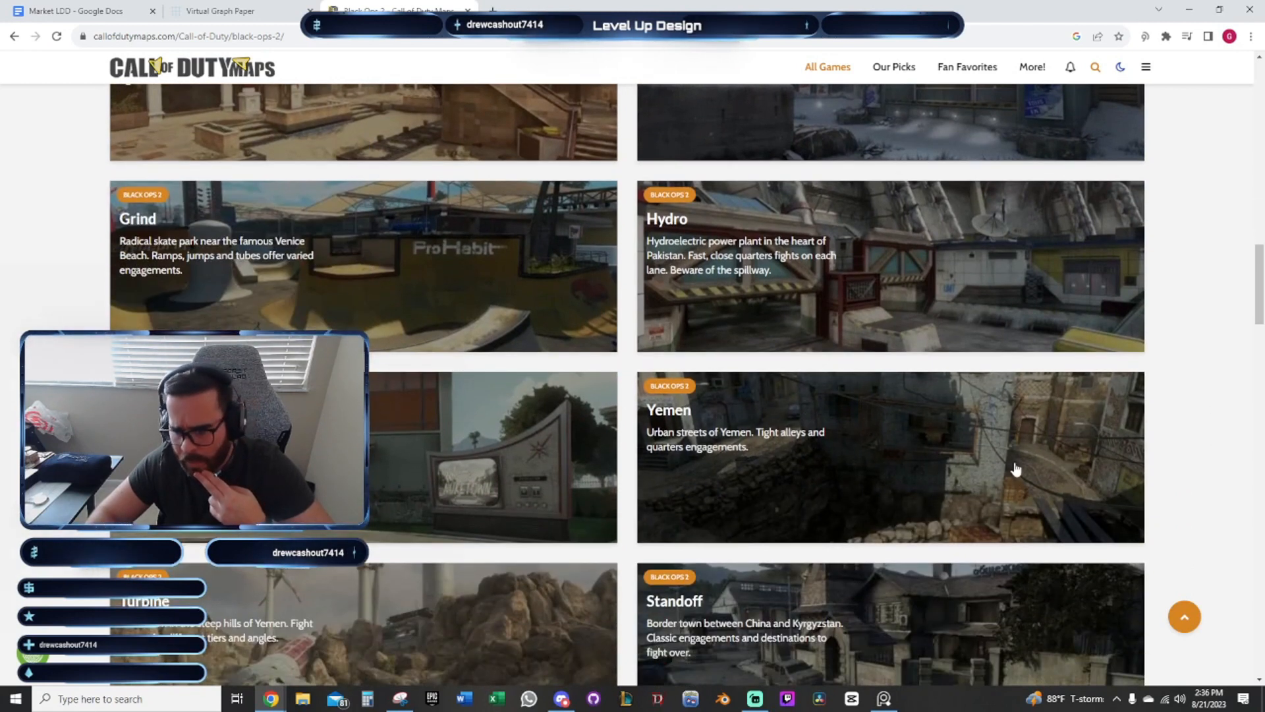
scroll(1145, 500, down, 2)
scroll(1146, 505, down, 2)
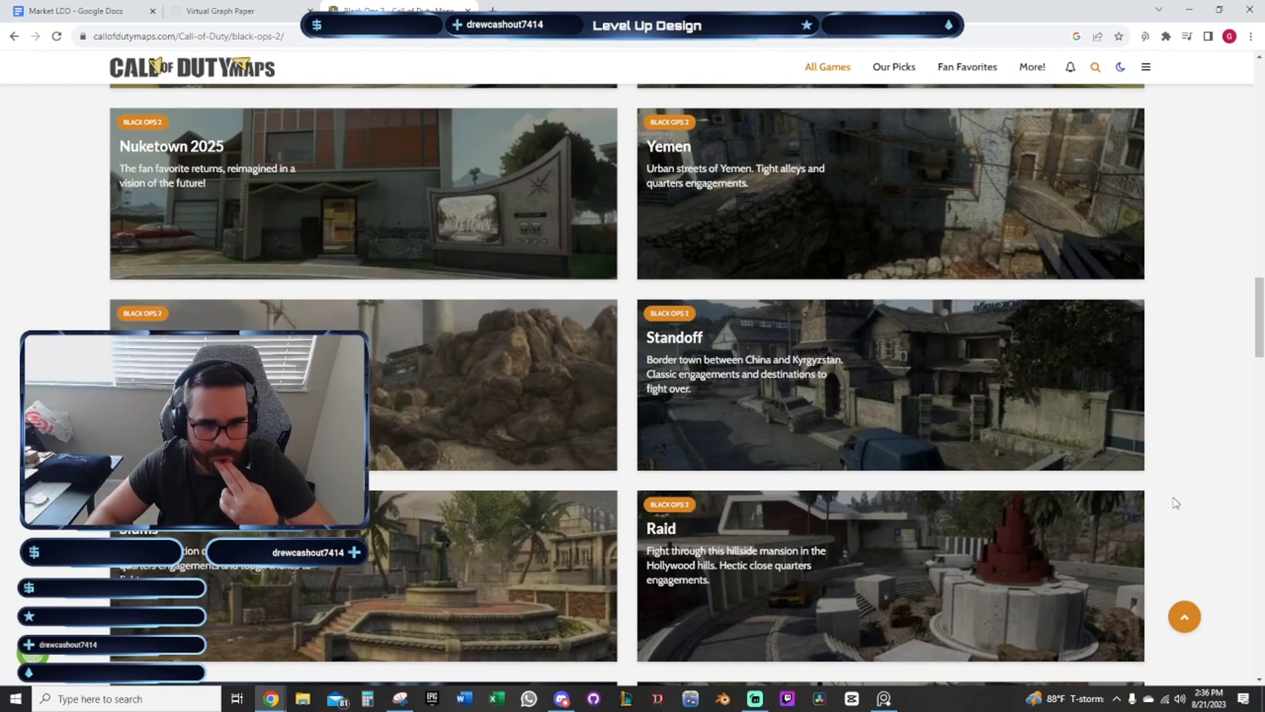
scroll(1175, 498, down, 2)
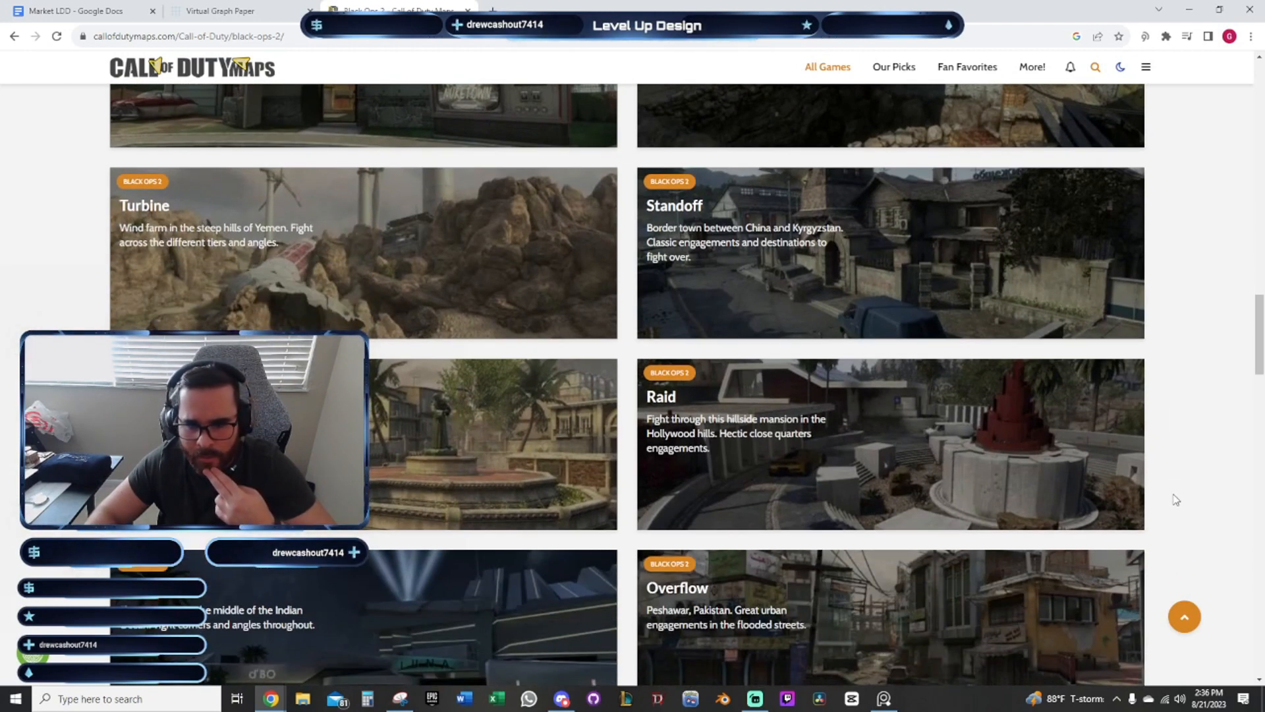
Open the Overflow map page from the Black Ops 2 list in a new tab
scroll(1177, 495, down, 2)
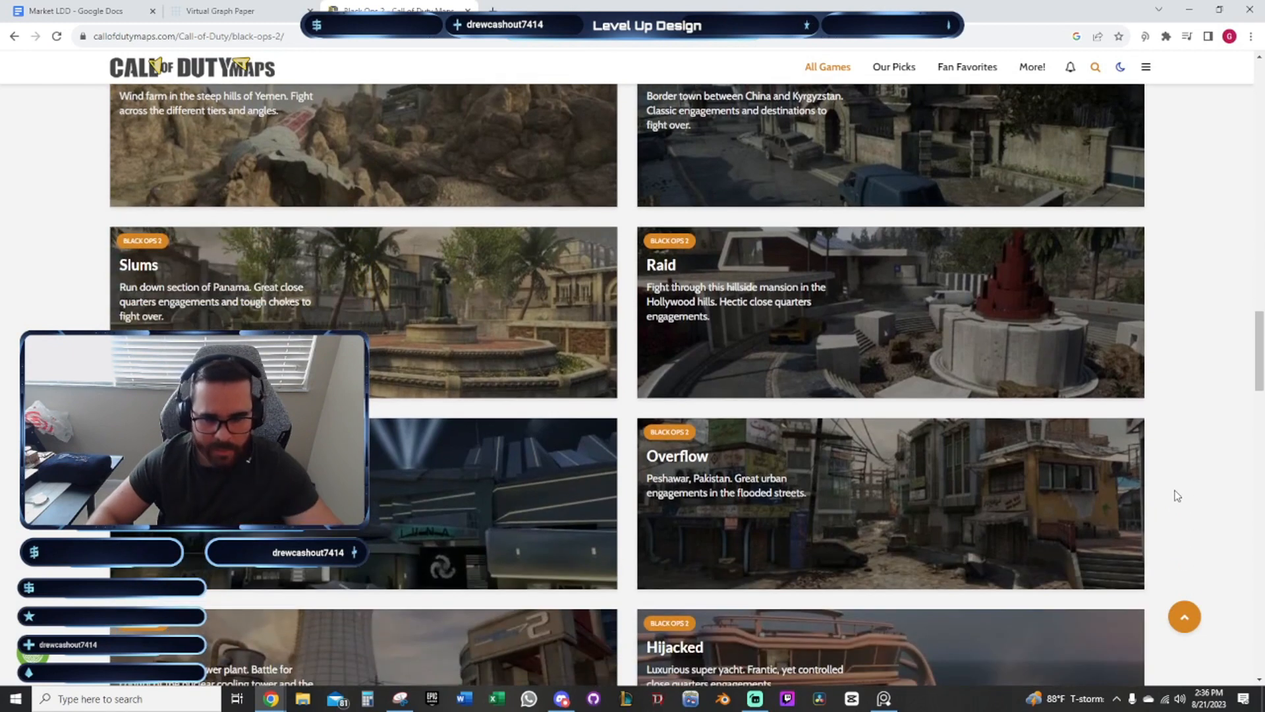
scroll(1178, 495, down, 2)
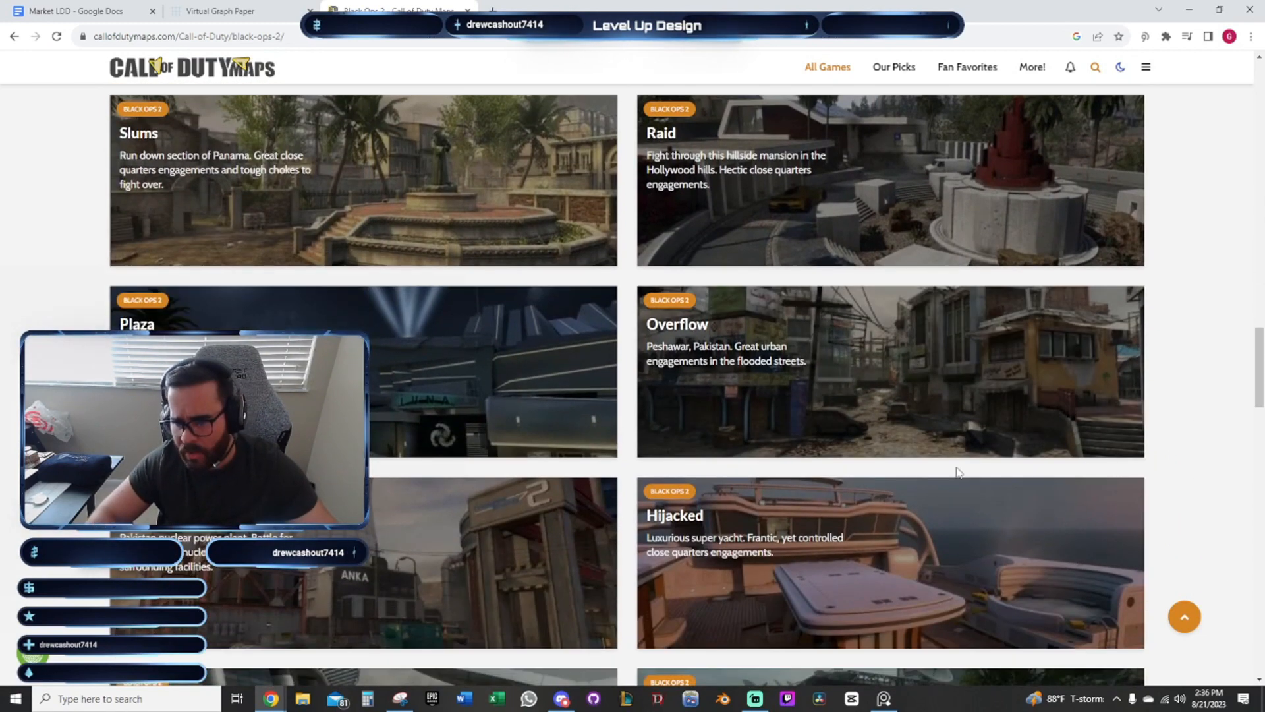
right_click(866, 366)
click(906, 370)
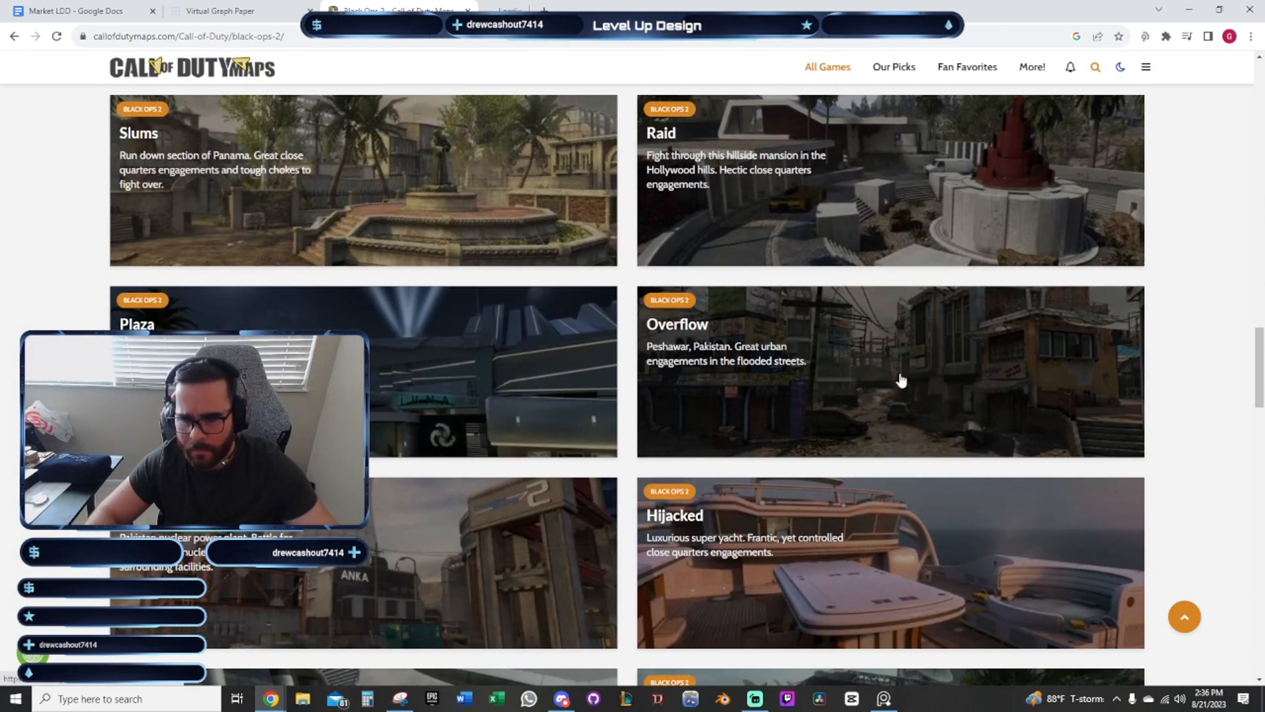
Look through the rest of the Black Ops 2 list below Overflow for further map references
scroll(974, 517, down, 3)
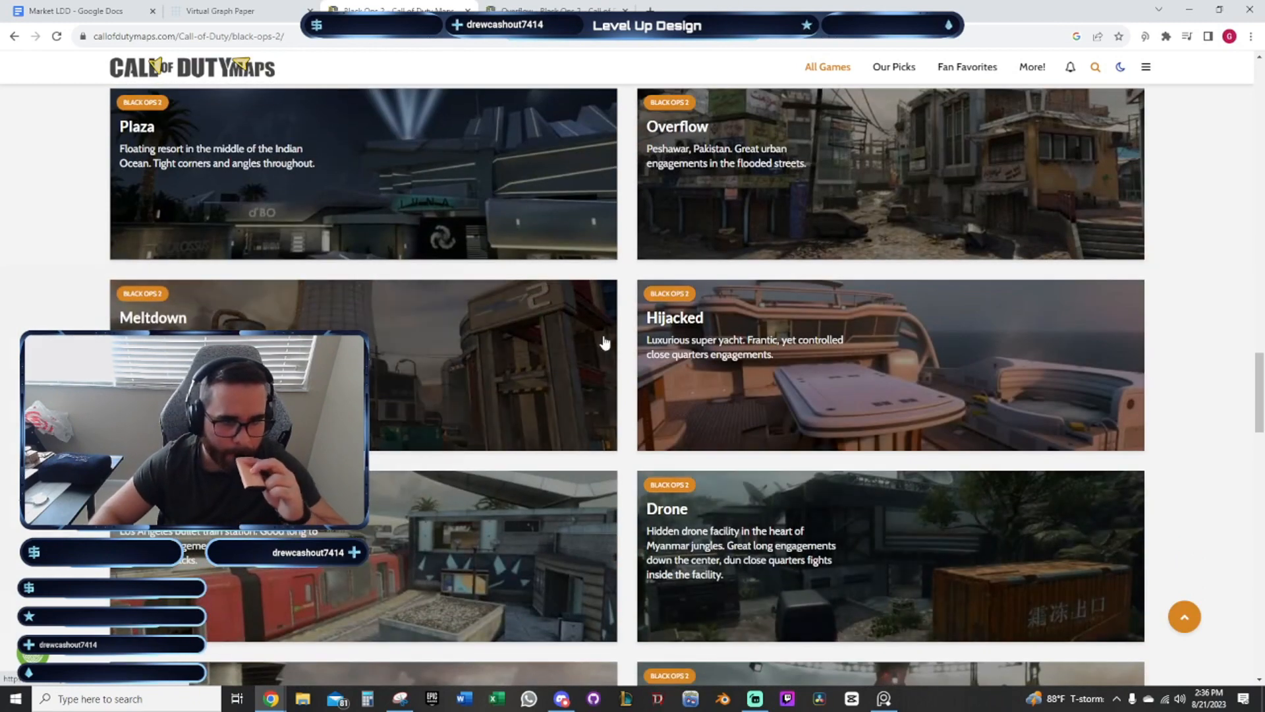
scroll(565, 398, down, 3)
scroll(1180, 461, down, 3)
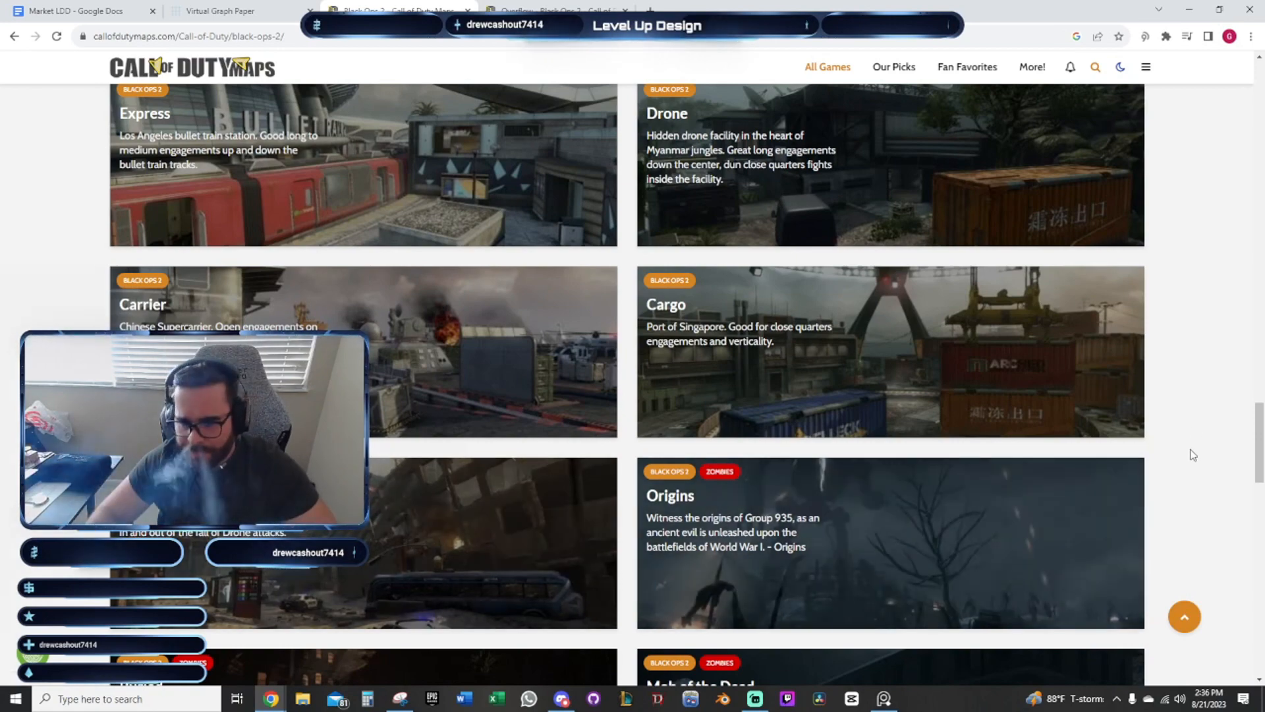
scroll(1192, 454, down, 7)
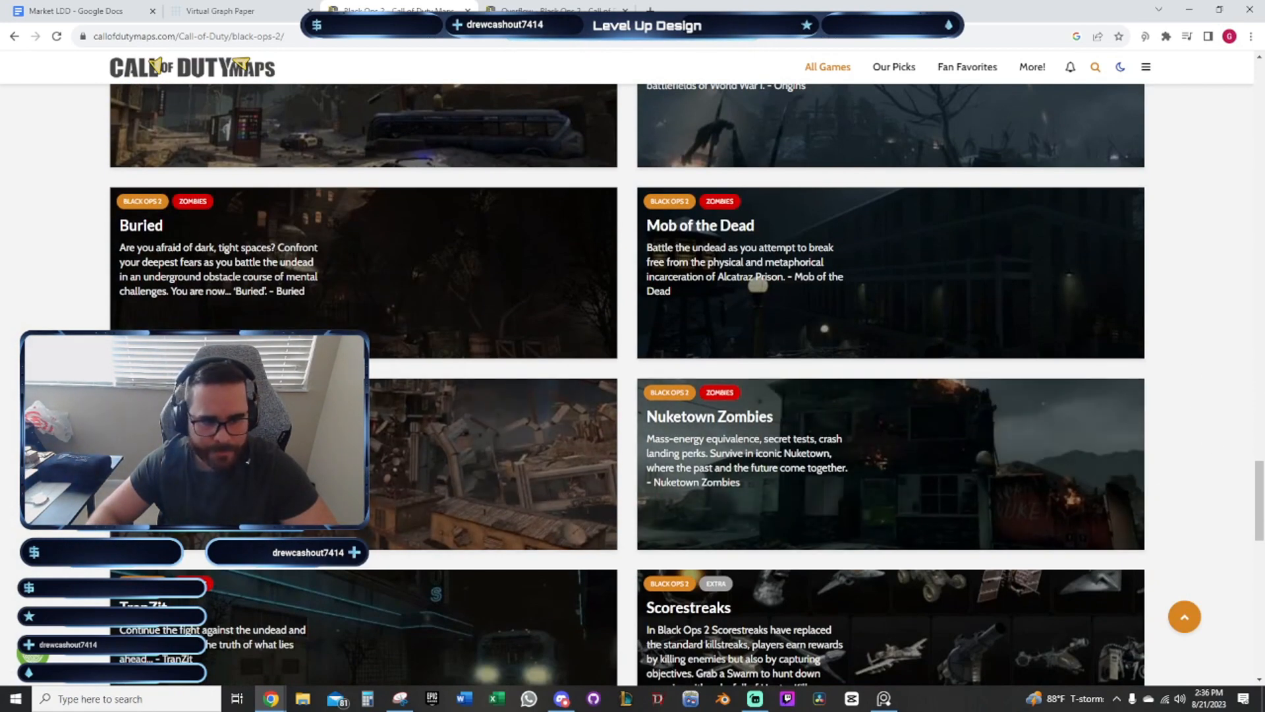
scroll(758, 283, down, 4)
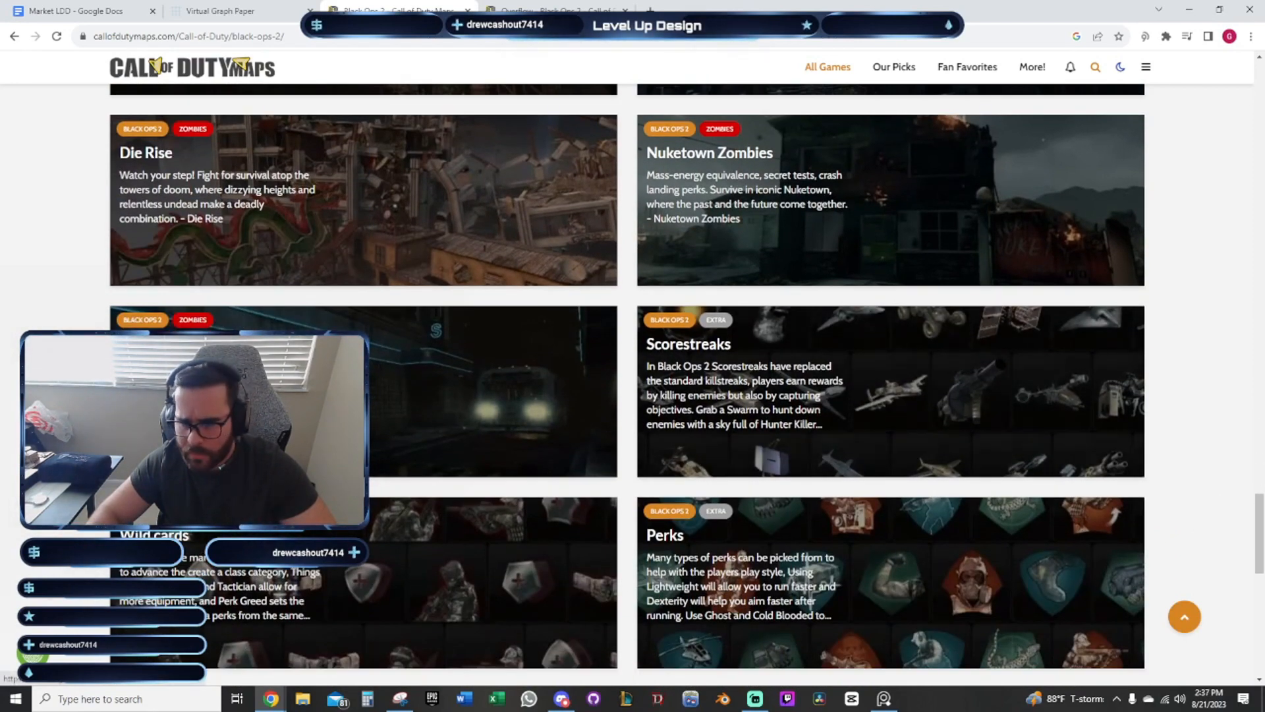
scroll(1226, 418, down, 5)
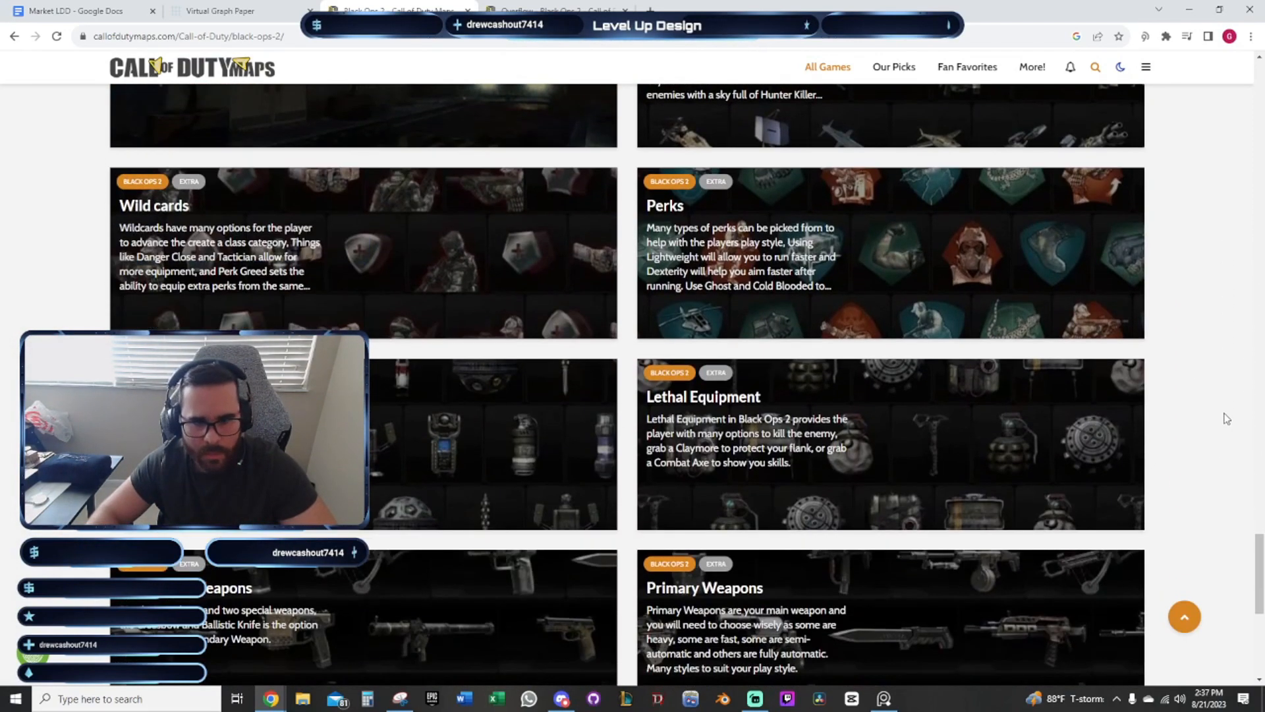
scroll(1226, 418, down, 5)
scroll(673, 520, up, 5)
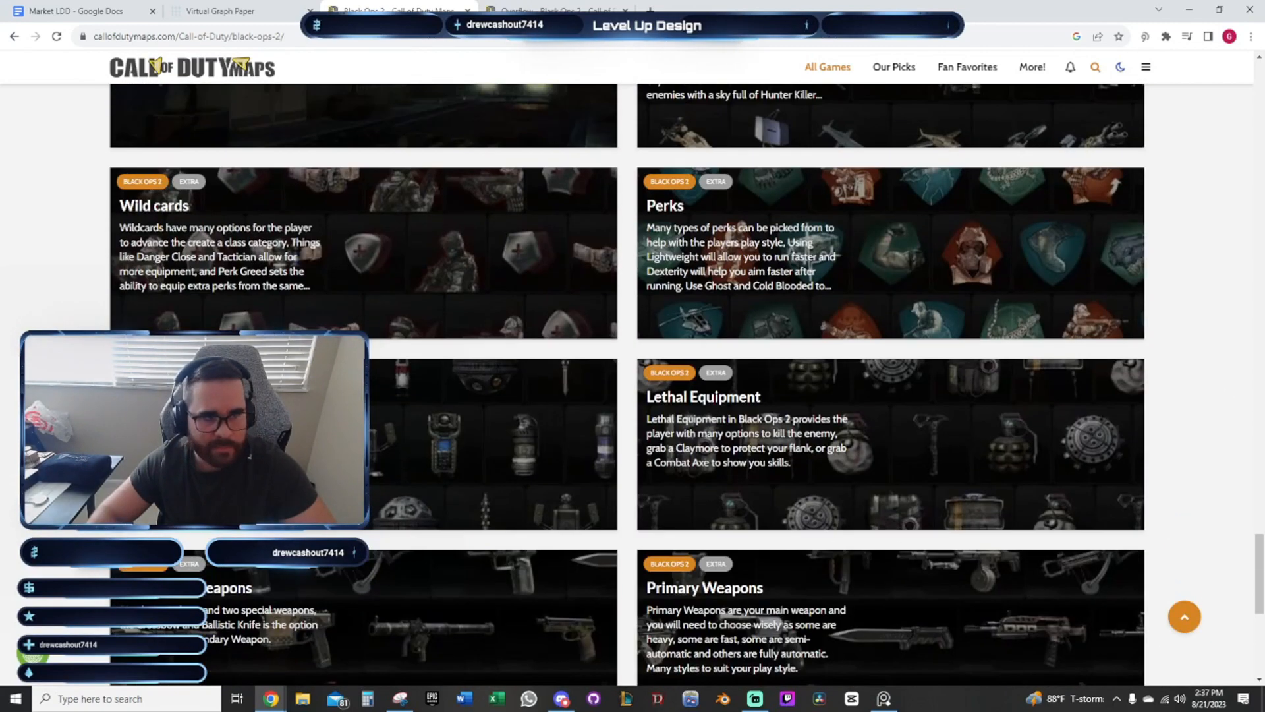
Return to the Google results and search for "black ops 3 desert maps"
click(14, 37)
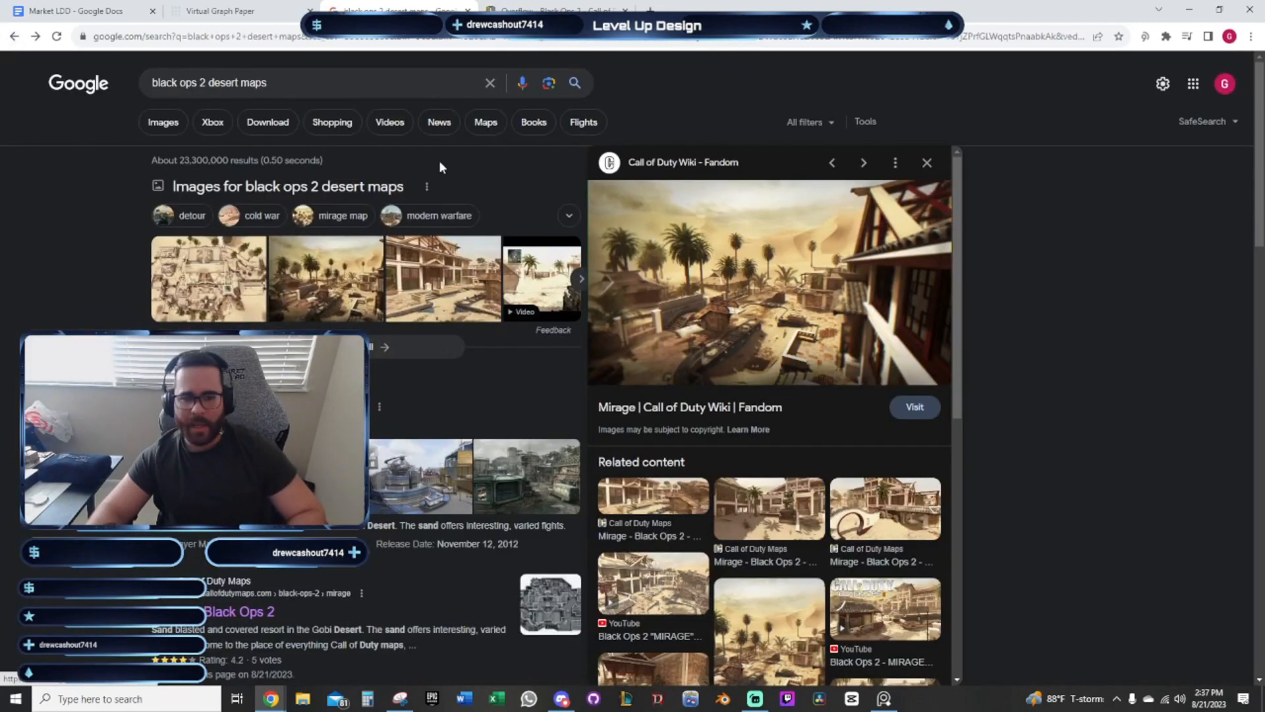
click(204, 81)
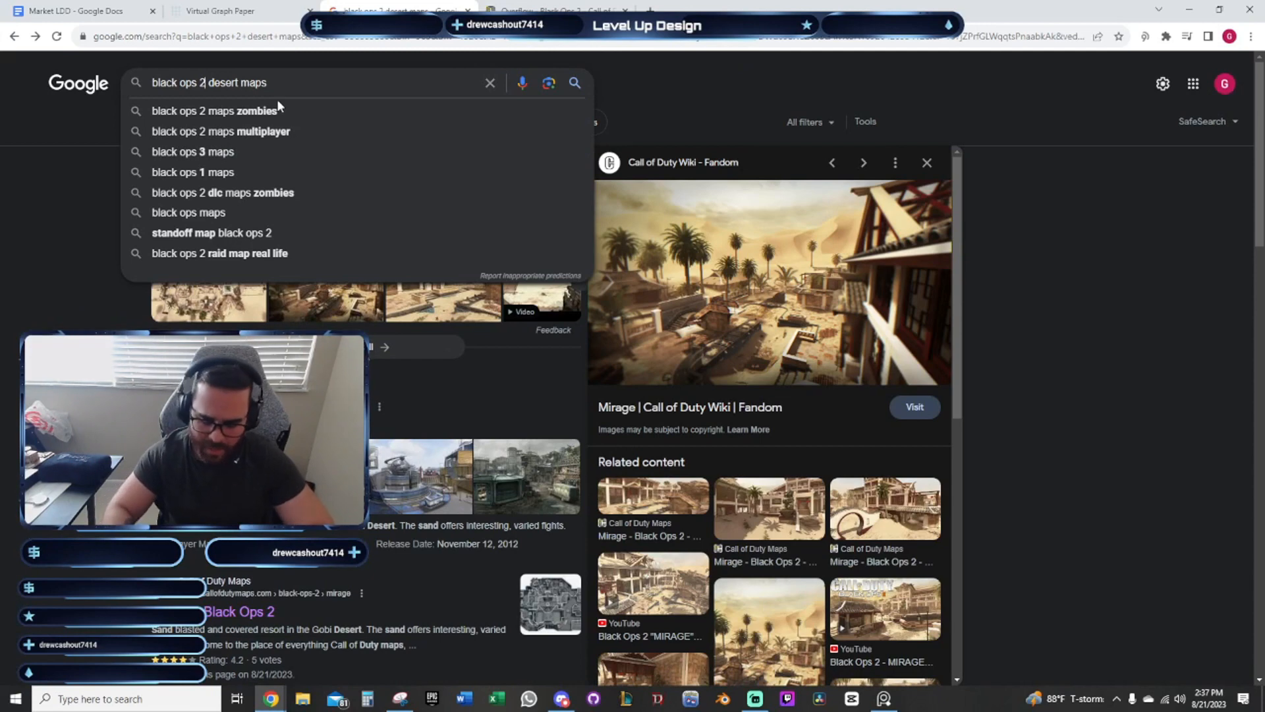
key(BackSpace)
text(3)
key(Return)
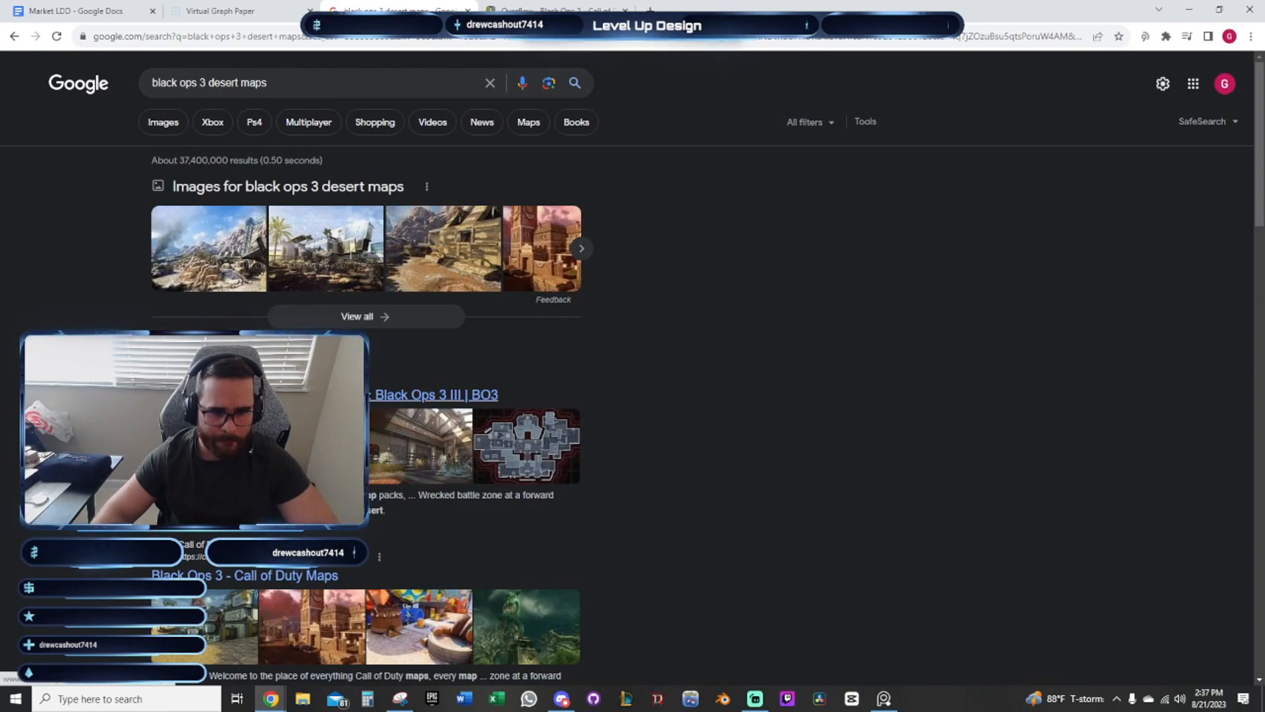
Open the Black Ops 3 multiplayer maps page and look through its top-down layouts from the opening maps down to NUK3TOWN
click(529, 433)
scroll(710, 401, down, 3)
scroll(711, 402, down, 5)
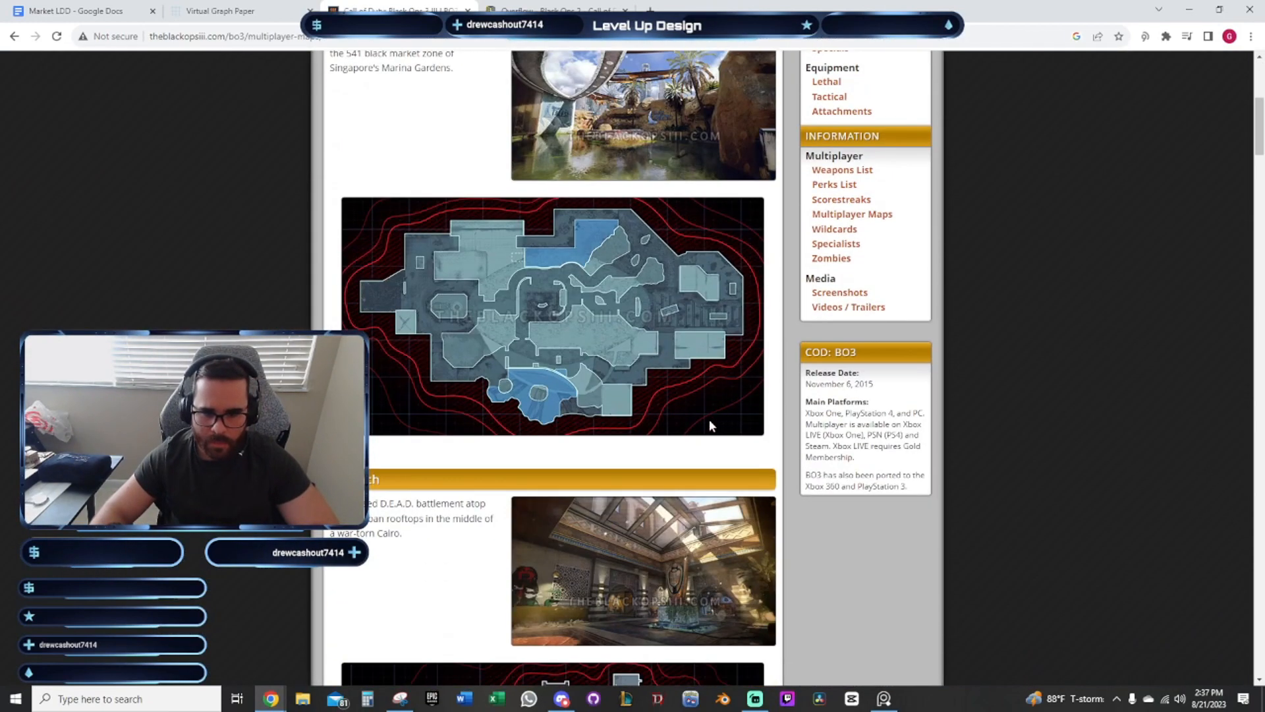
scroll(778, 486, down, 10)
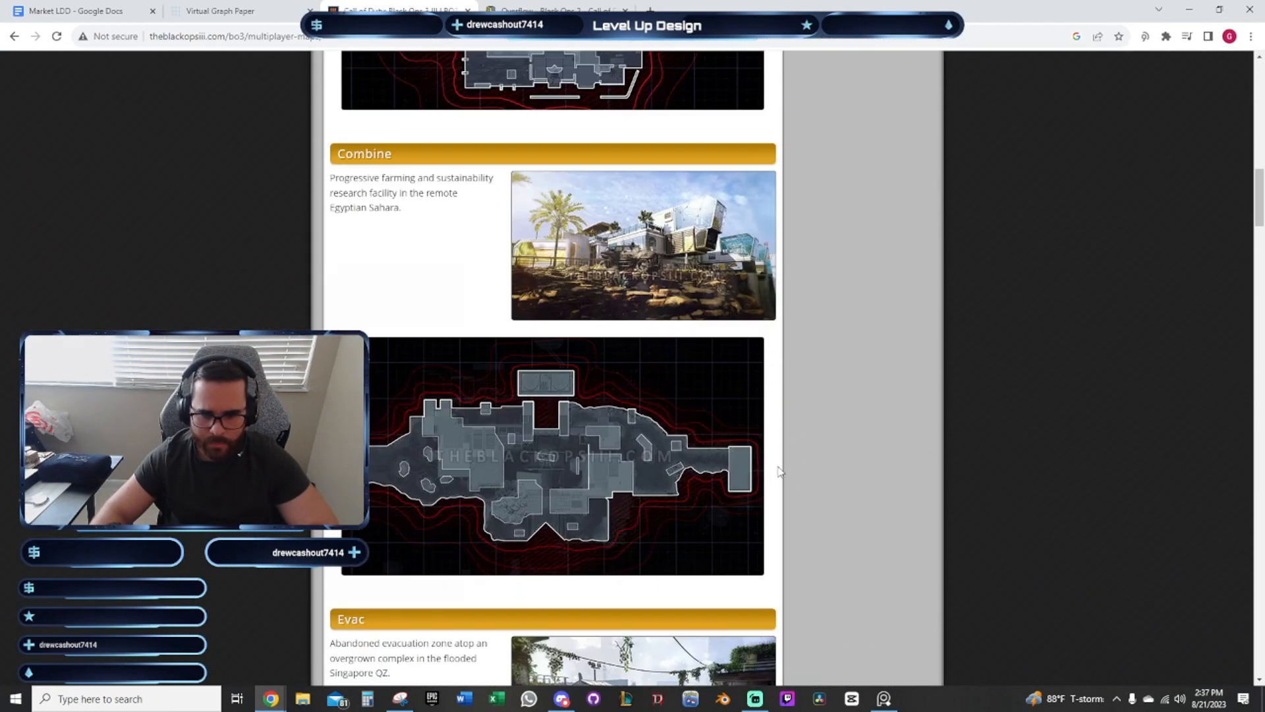
scroll(709, 408, down, 2)
scroll(763, 412, down, 5)
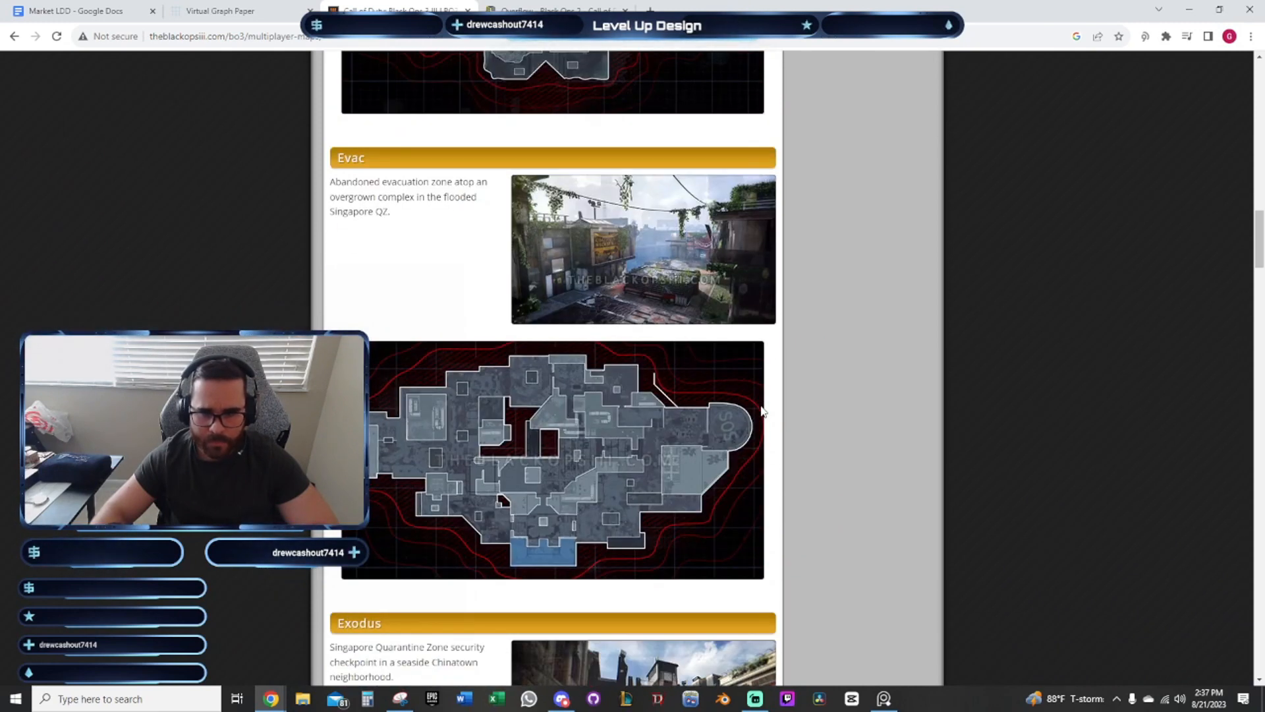
scroll(762, 411, down, 7)
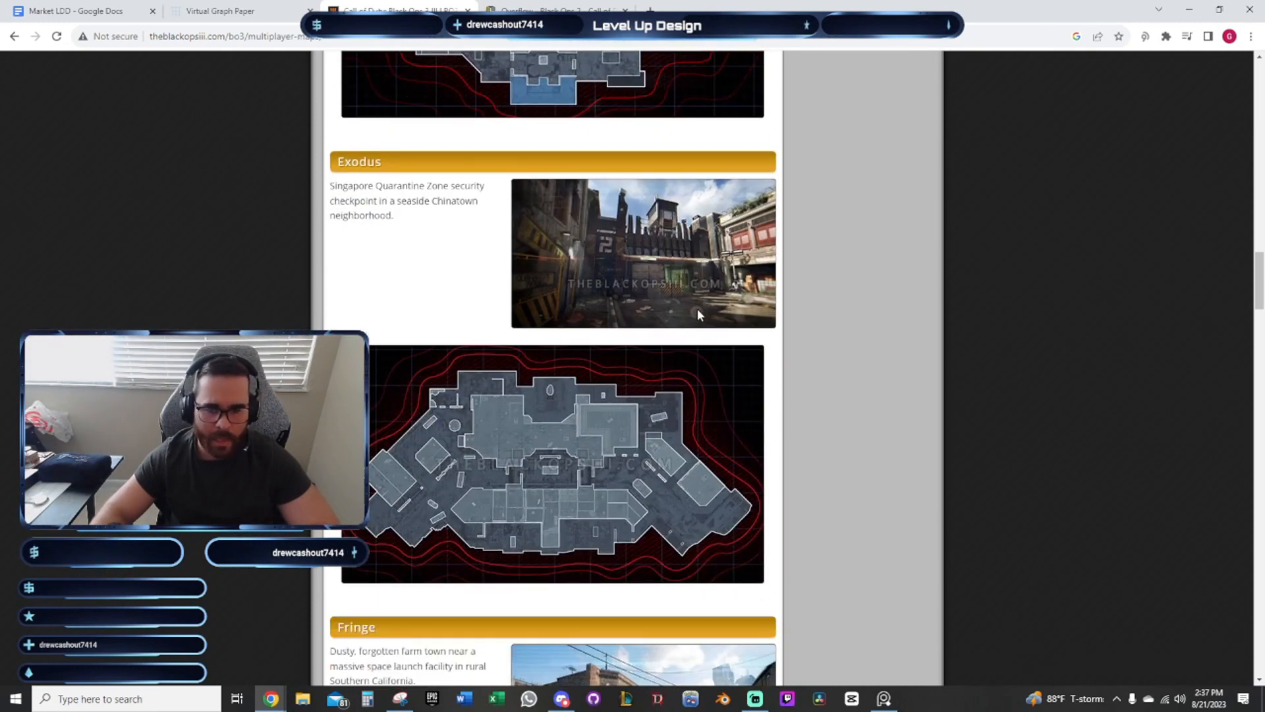
scroll(697, 308, down, 2)
scroll(697, 309, down, 5)
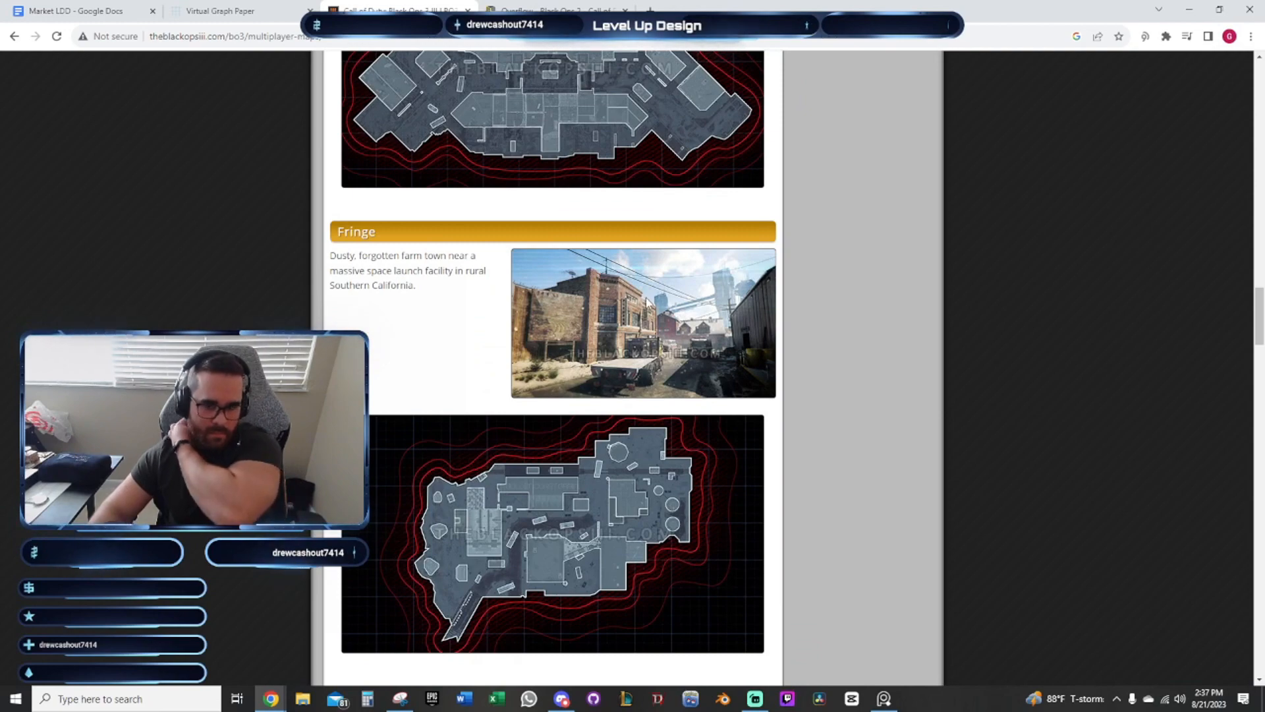
scroll(650, 307, down, 2)
scroll(650, 307, down, 4)
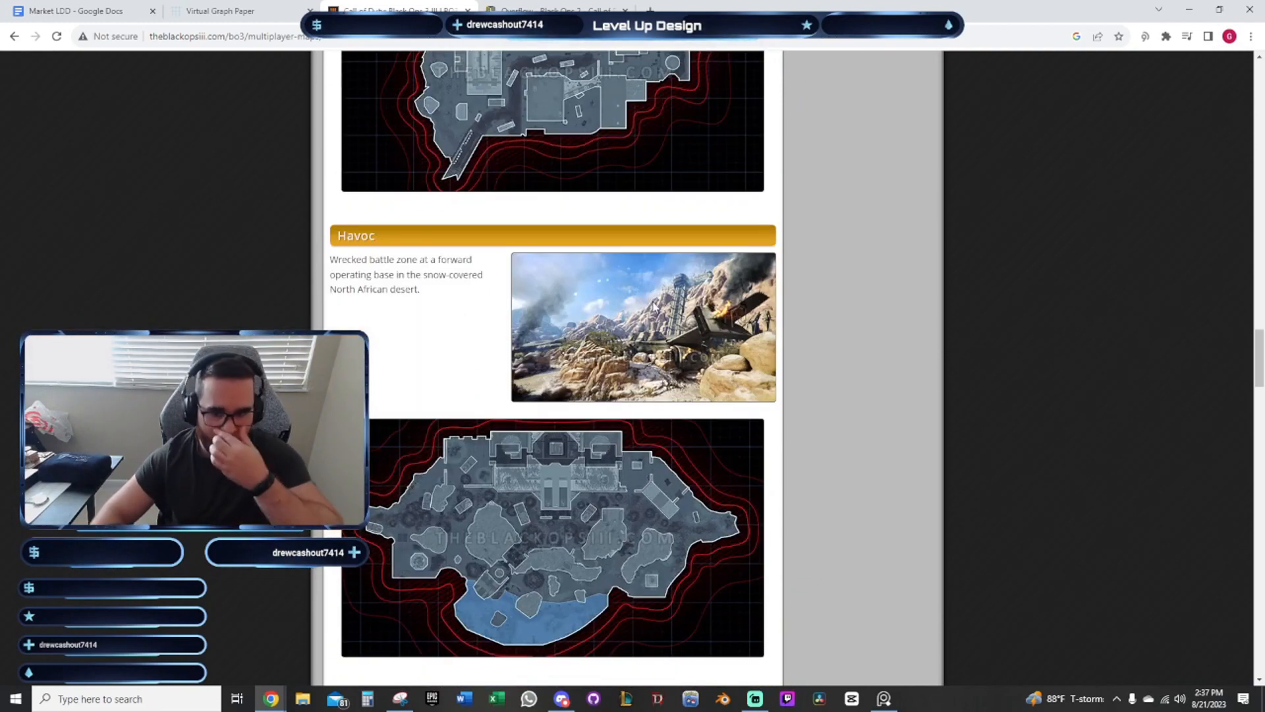
scroll(738, 310, down, 8)
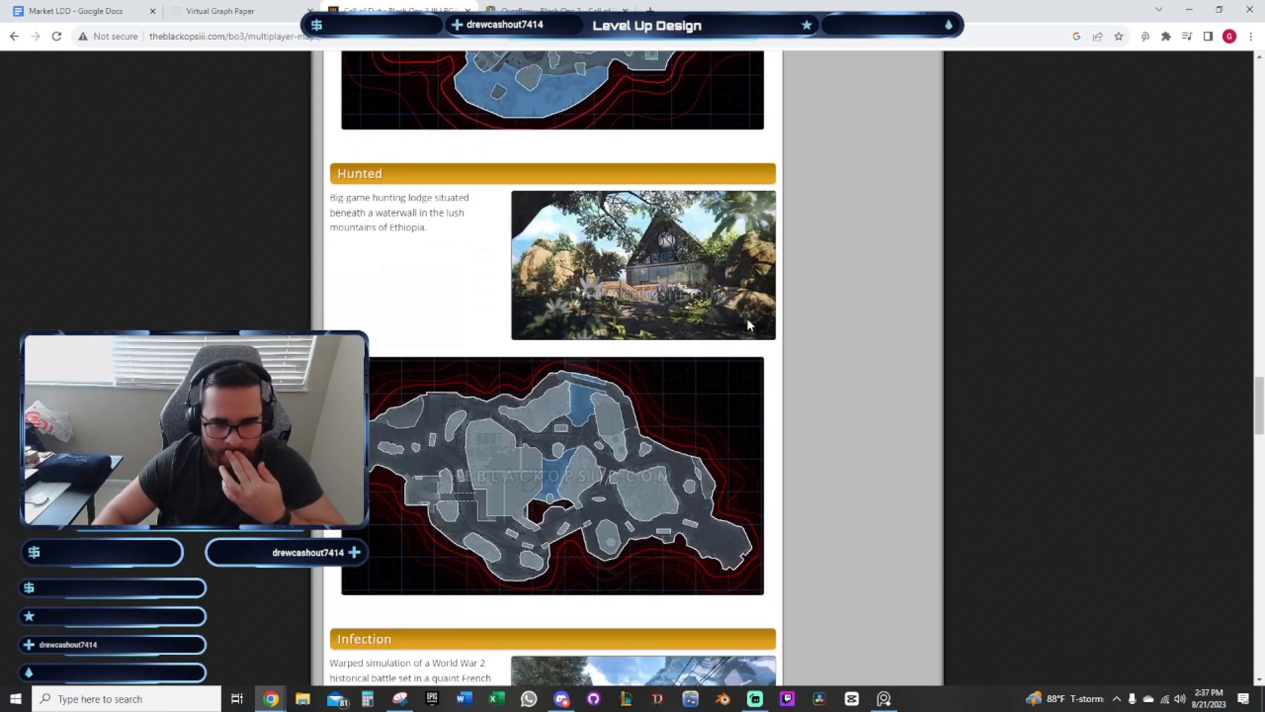
scroll(743, 318, down, 7)
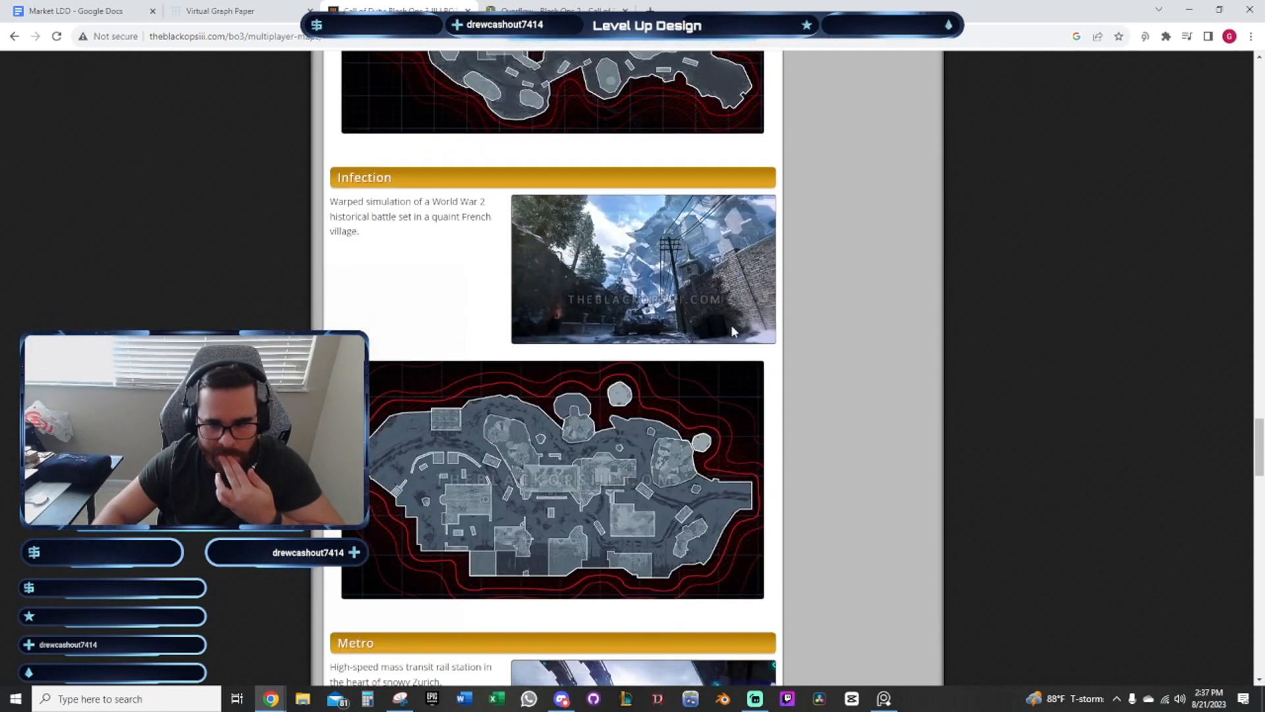
scroll(731, 326, down, 7)
scroll(735, 336, down, 8)
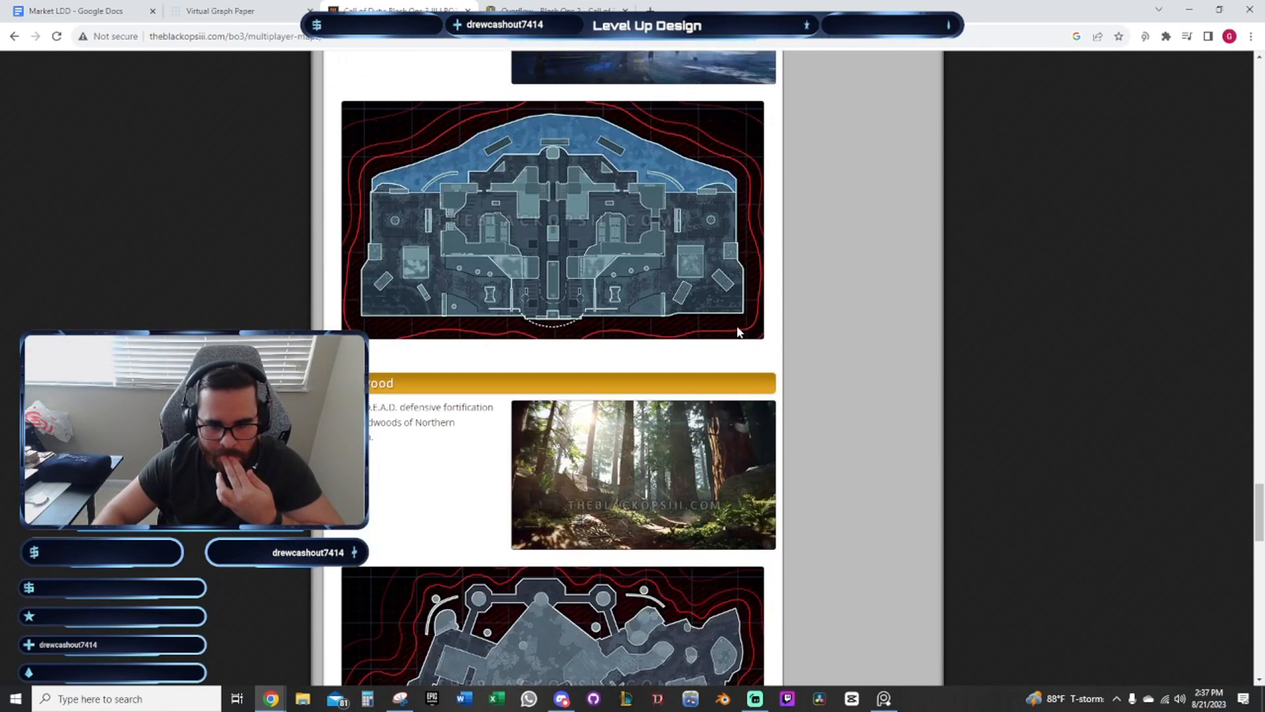
scroll(737, 325, down, 10)
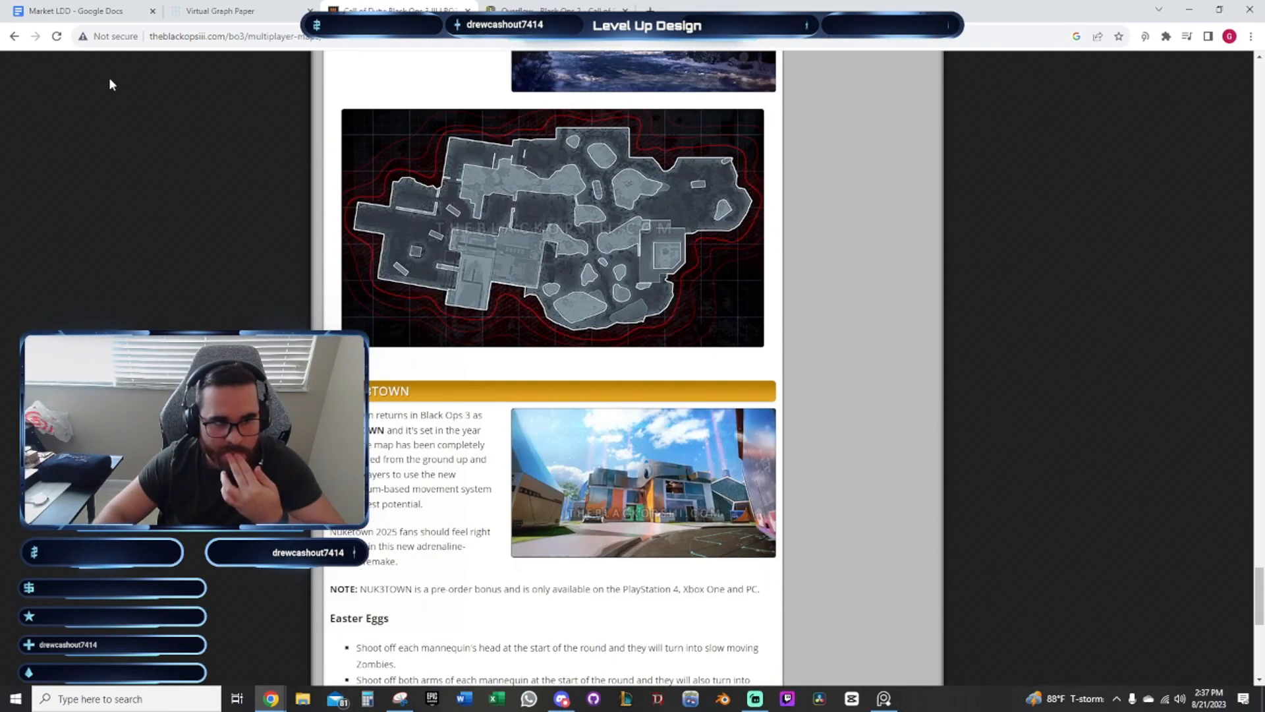
Return to the Google results, change the search to "black ops desert maps" and skim the results
click(16, 39)
click(206, 83)
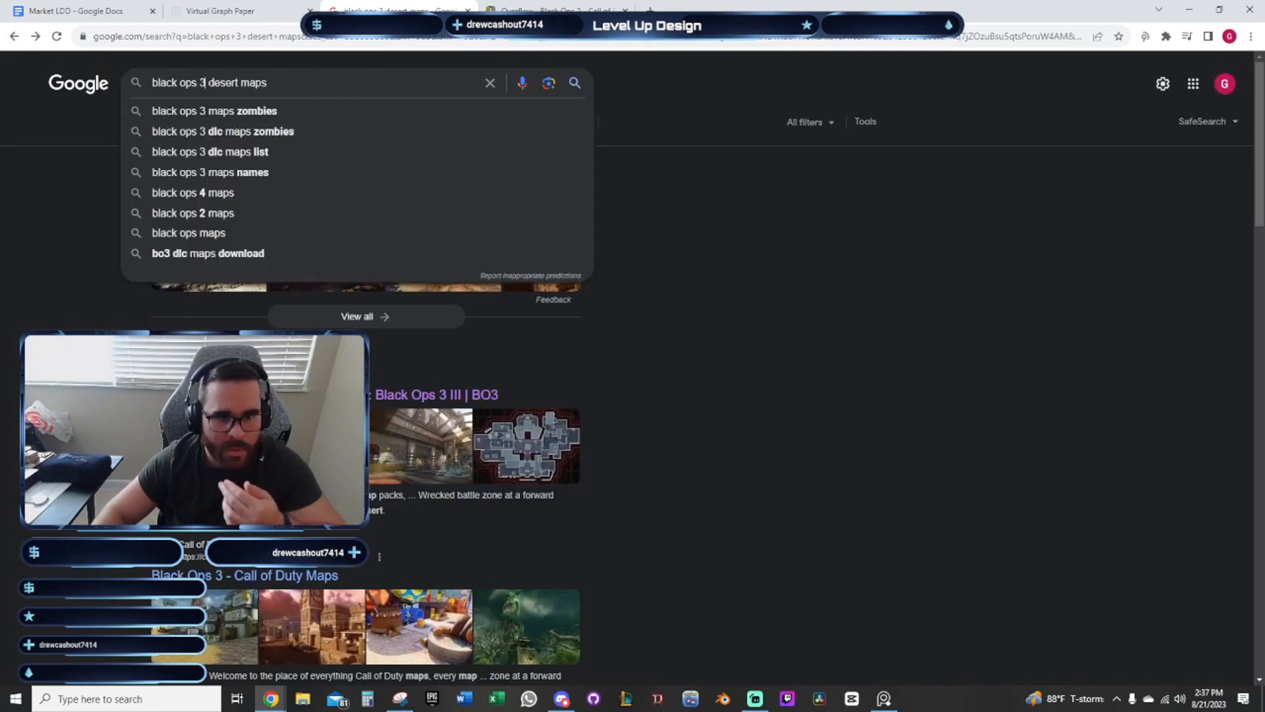
key(BackSpace)
key(BackSpace)
key(Return)
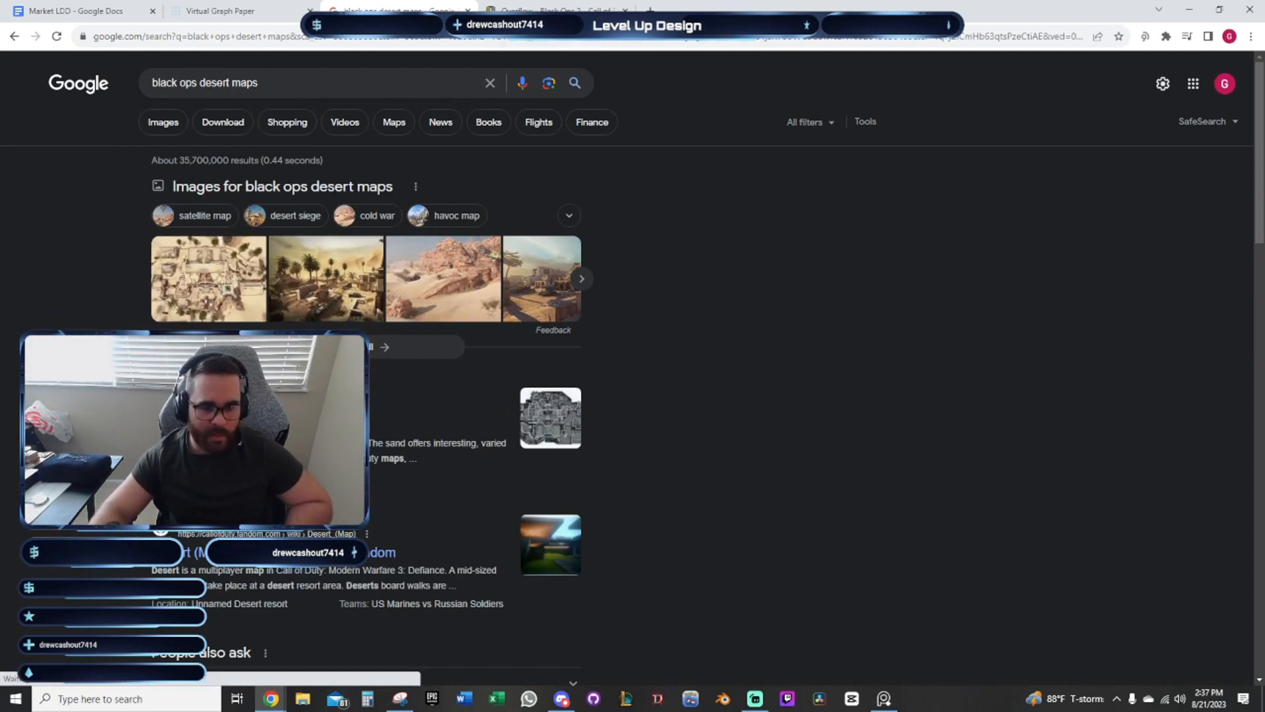
scroll(779, 412, down, 2)
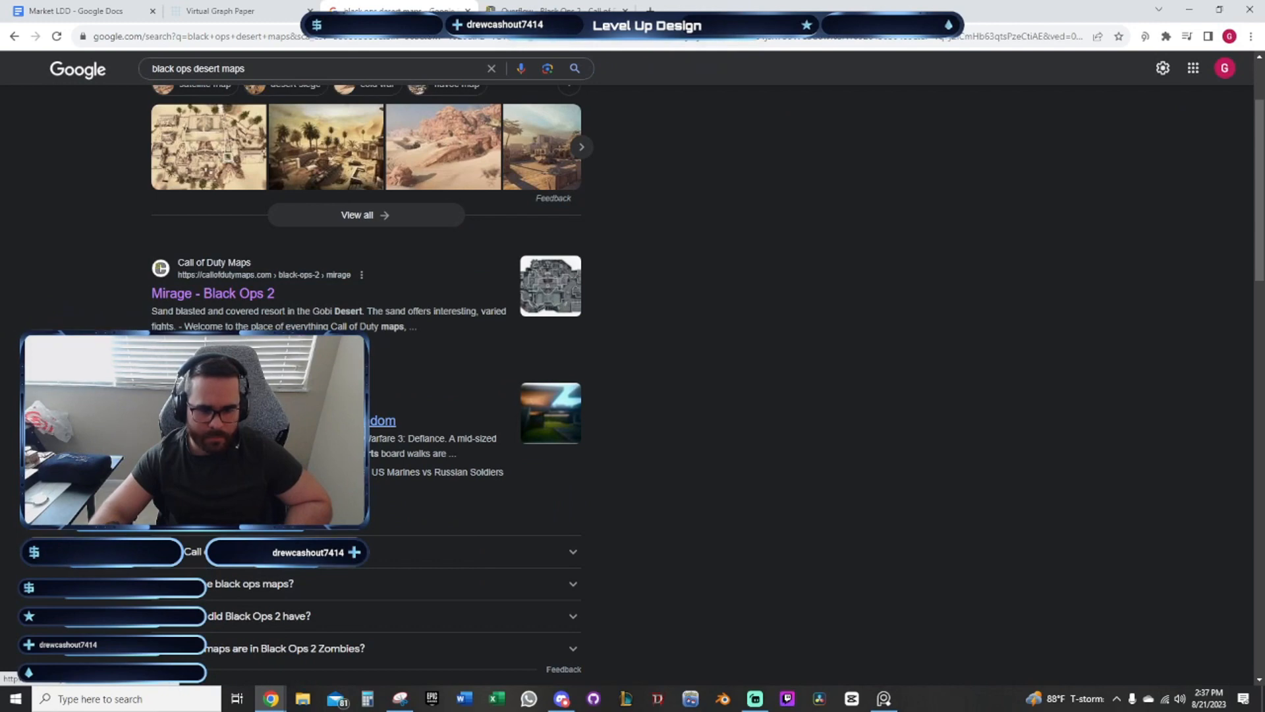
scroll(217, 305, up, 2)
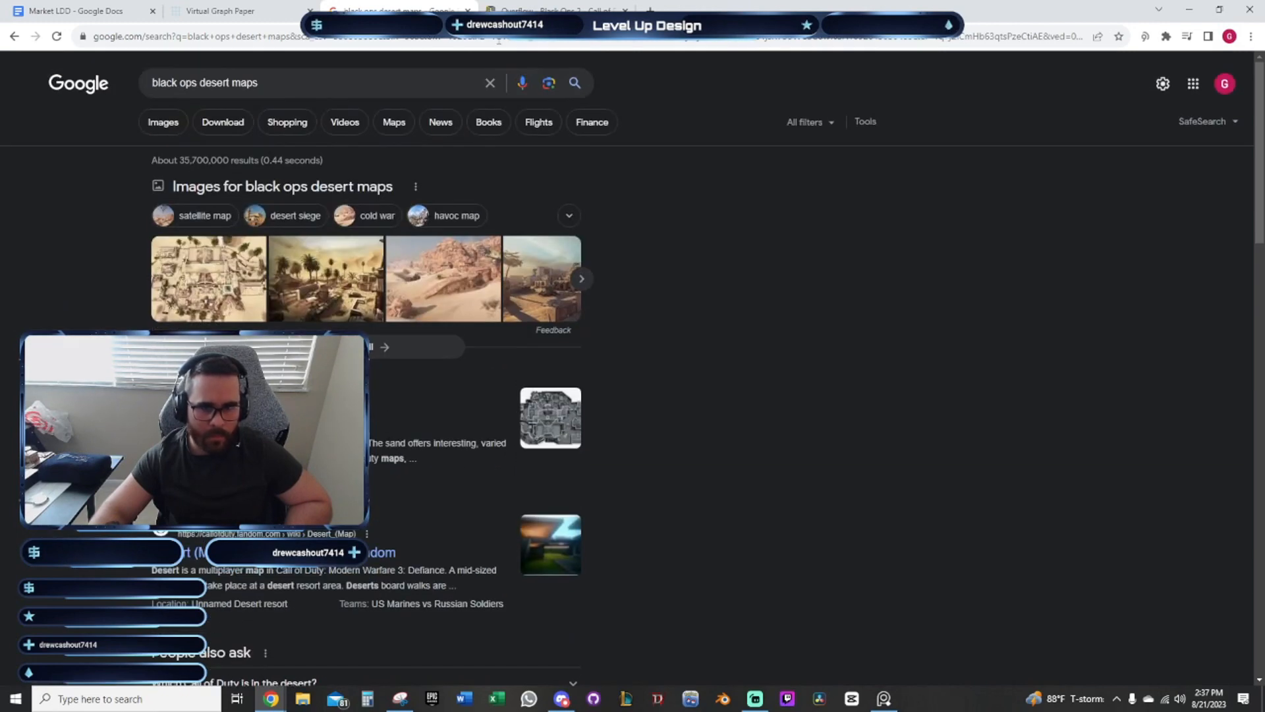
Close the search results and Overflow map tabs, and look over the market level layout and its legend in Virtual Graph Paper
click(467, 10)
click(468, 9)
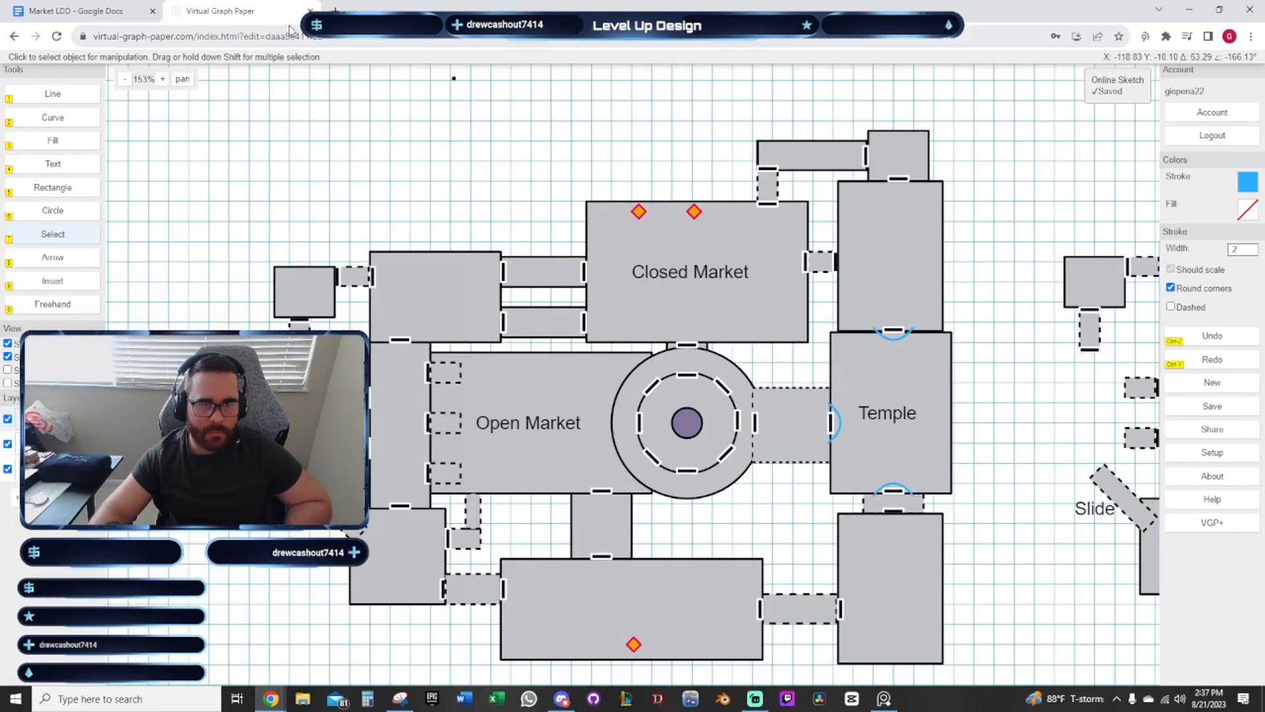
drag(500, 175, 424, 158)
scroll(547, 232, down, 1)
drag(717, 342, 721, 367)
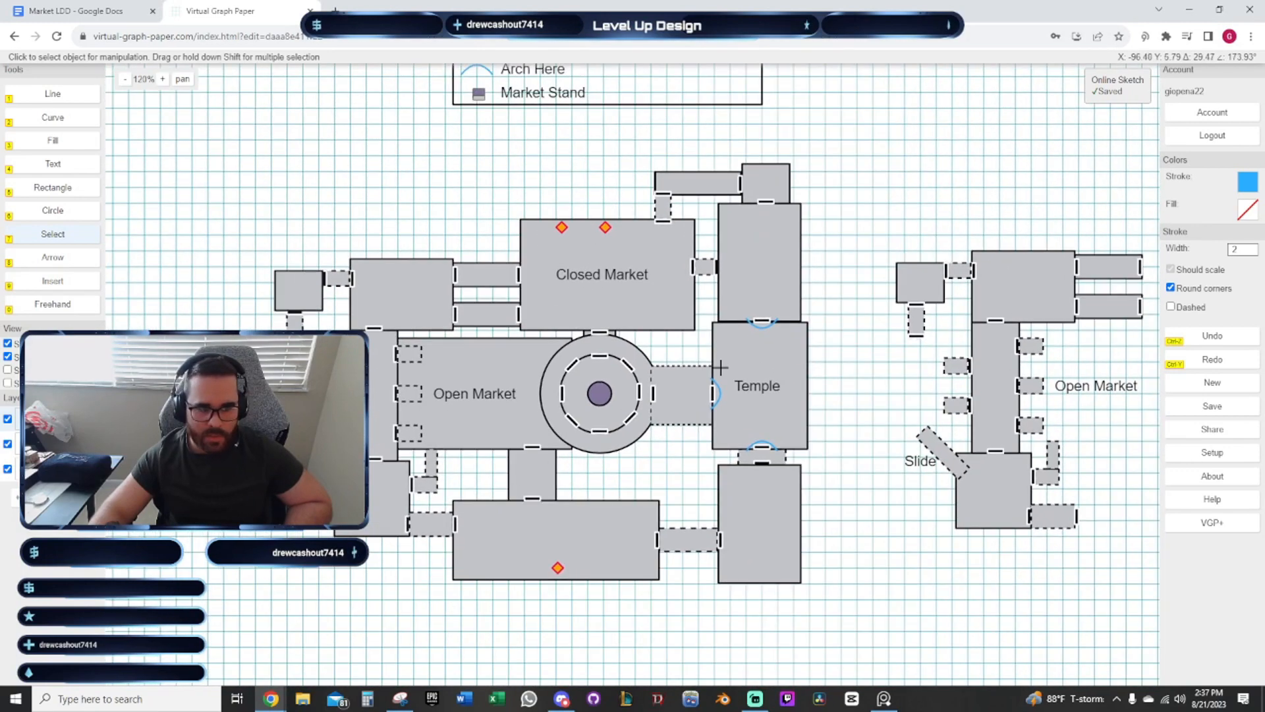
drag(435, 194, 539, 208)
scroll(533, 435, up, 1)
scroll(534, 435, up, 1)
drag(601, 249, 531, 367)
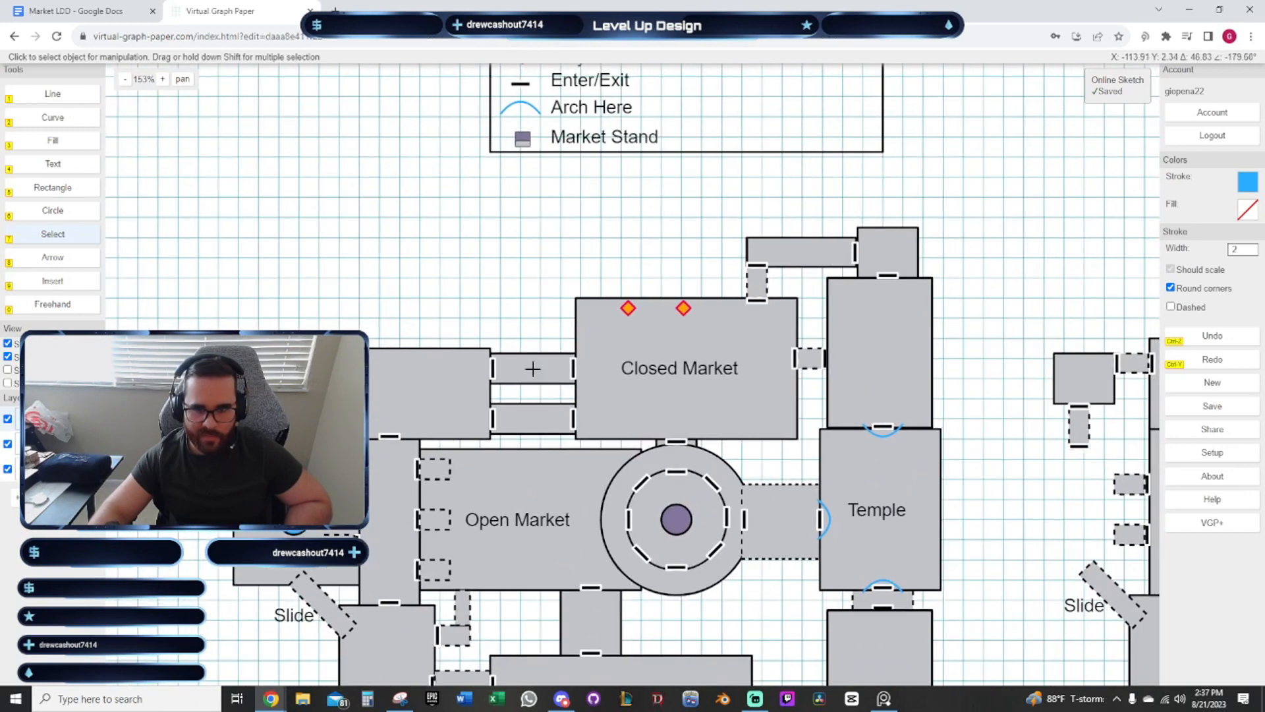
drag(491, 248, 469, 350)
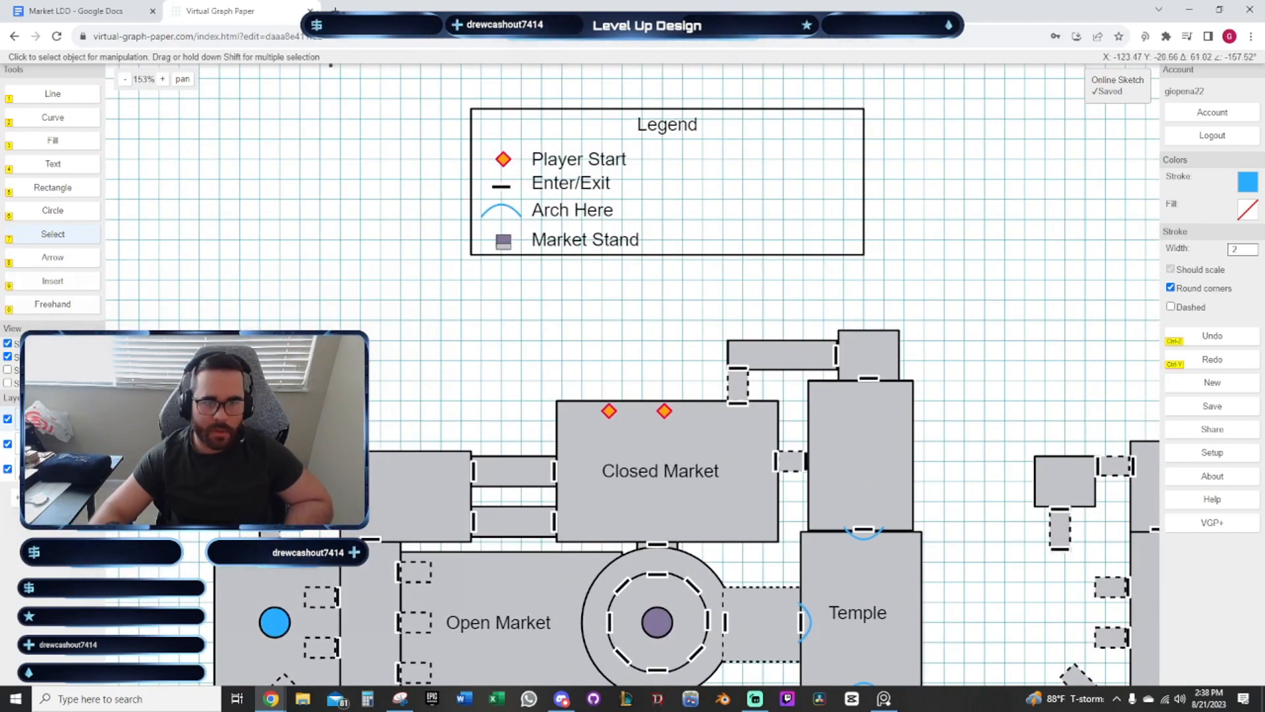
Search Google for "desert map topdown" in a new tab and skim the image results
click(336, 11)
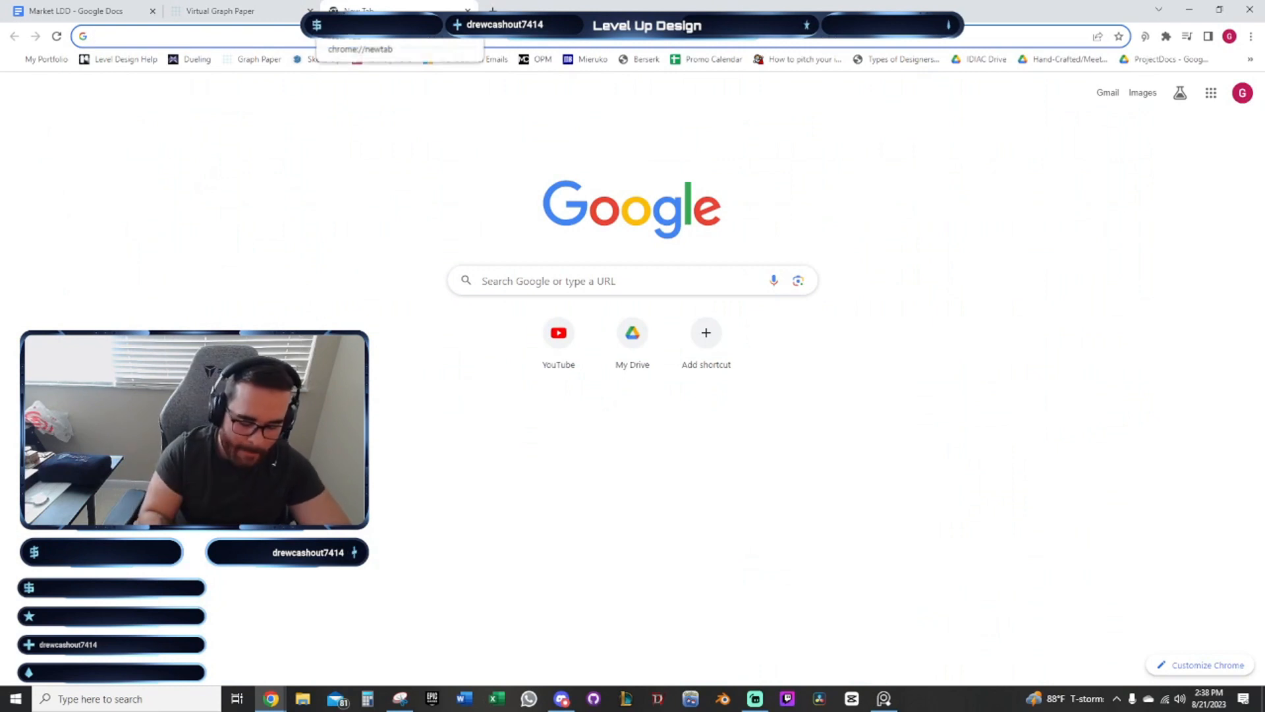
text(dese)
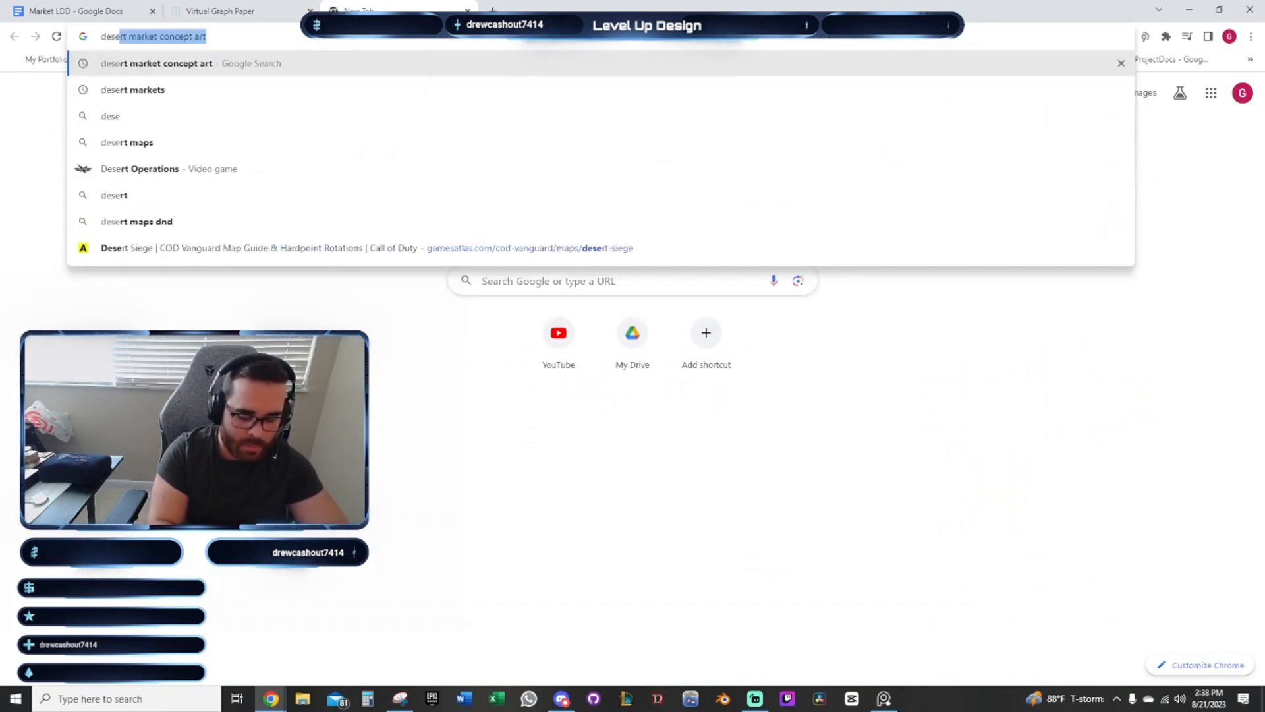
text(rt map top)
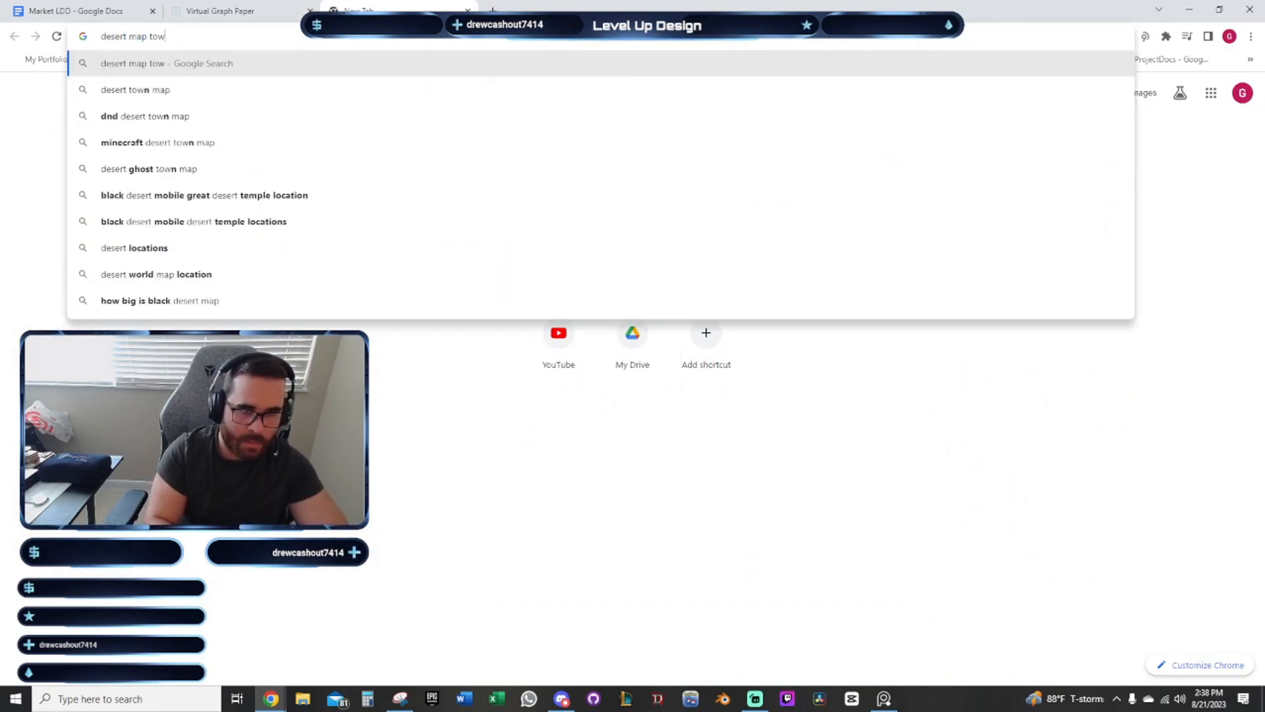
text(dow)
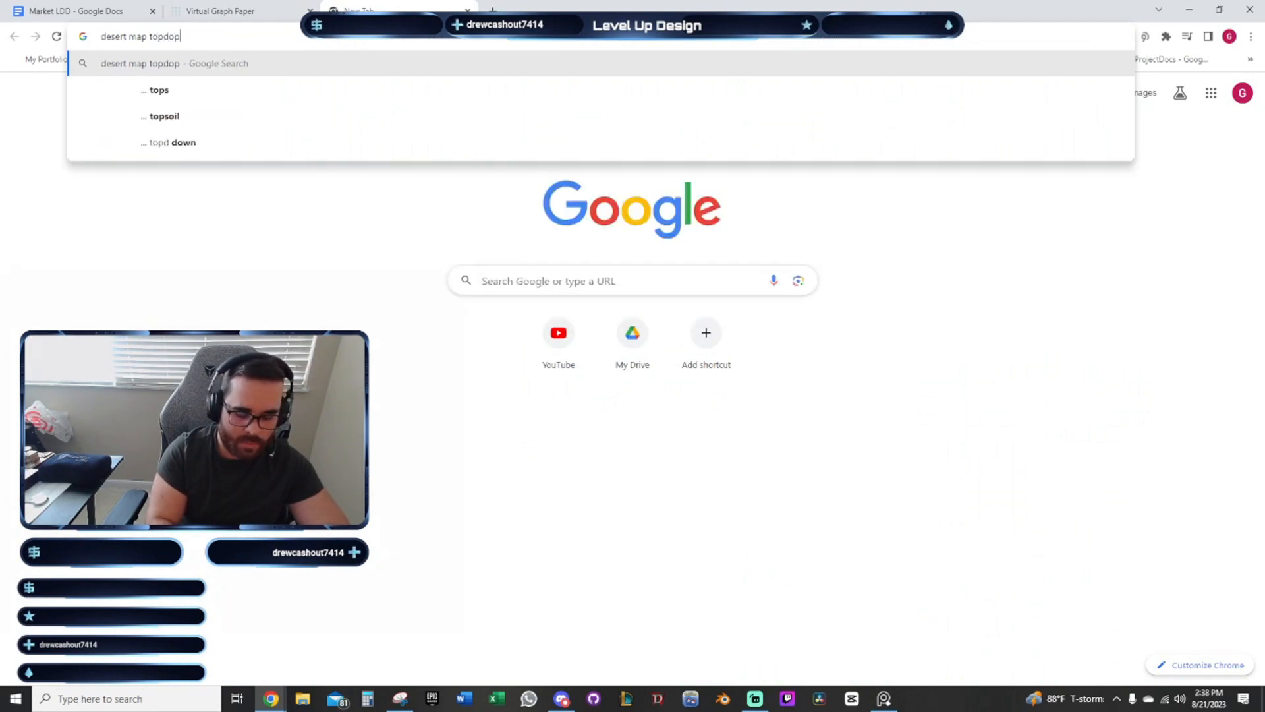
text(n)
key(Return)
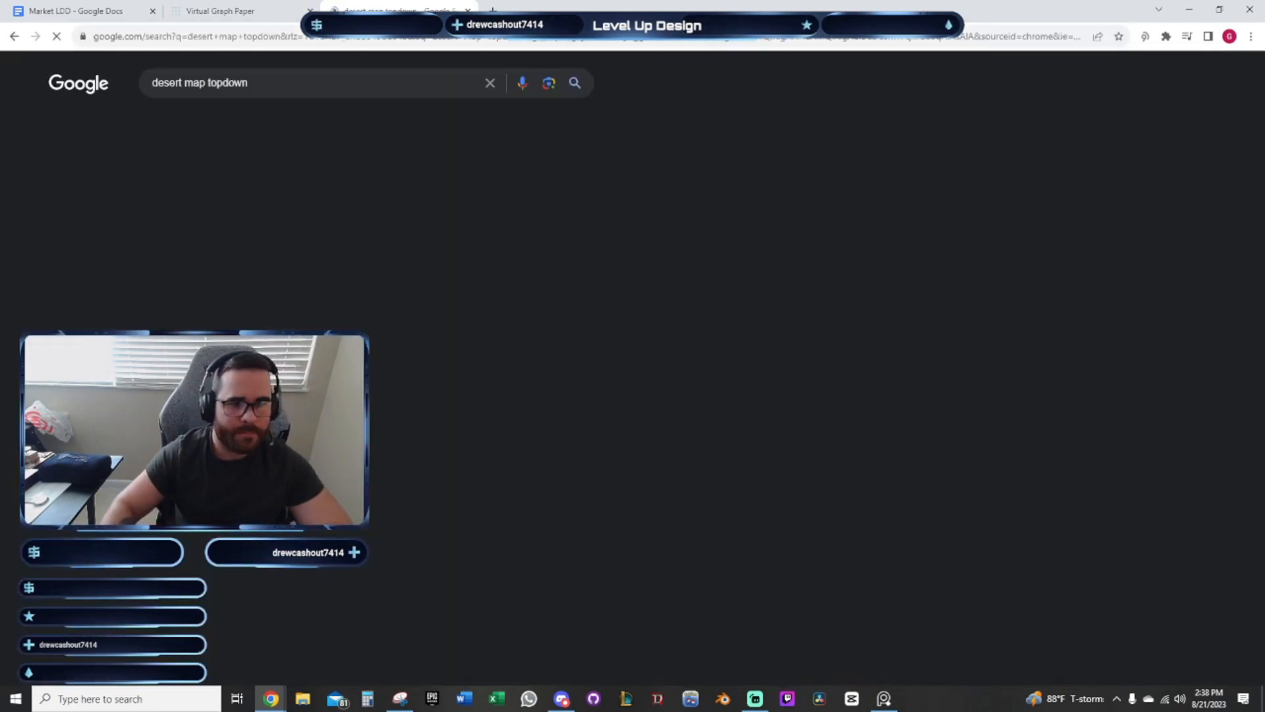
click(163, 123)
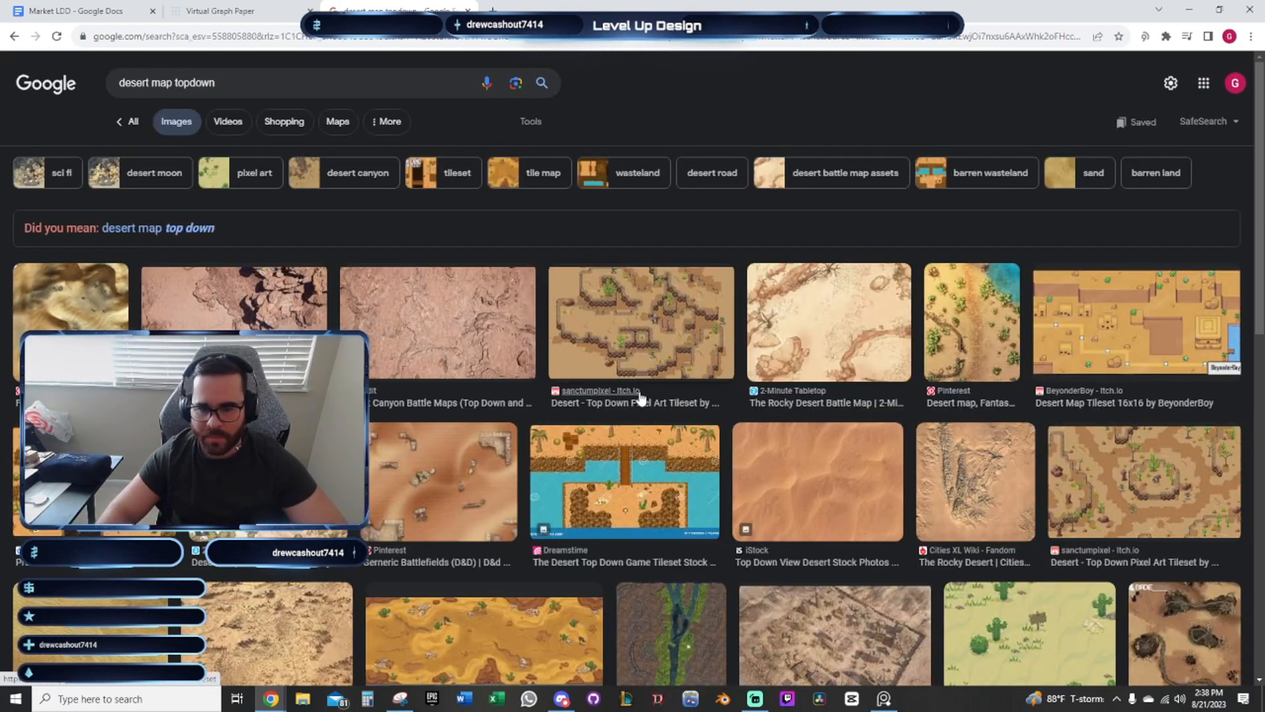
scroll(638, 396, down, 3)
scroll(234, 105, up, 3)
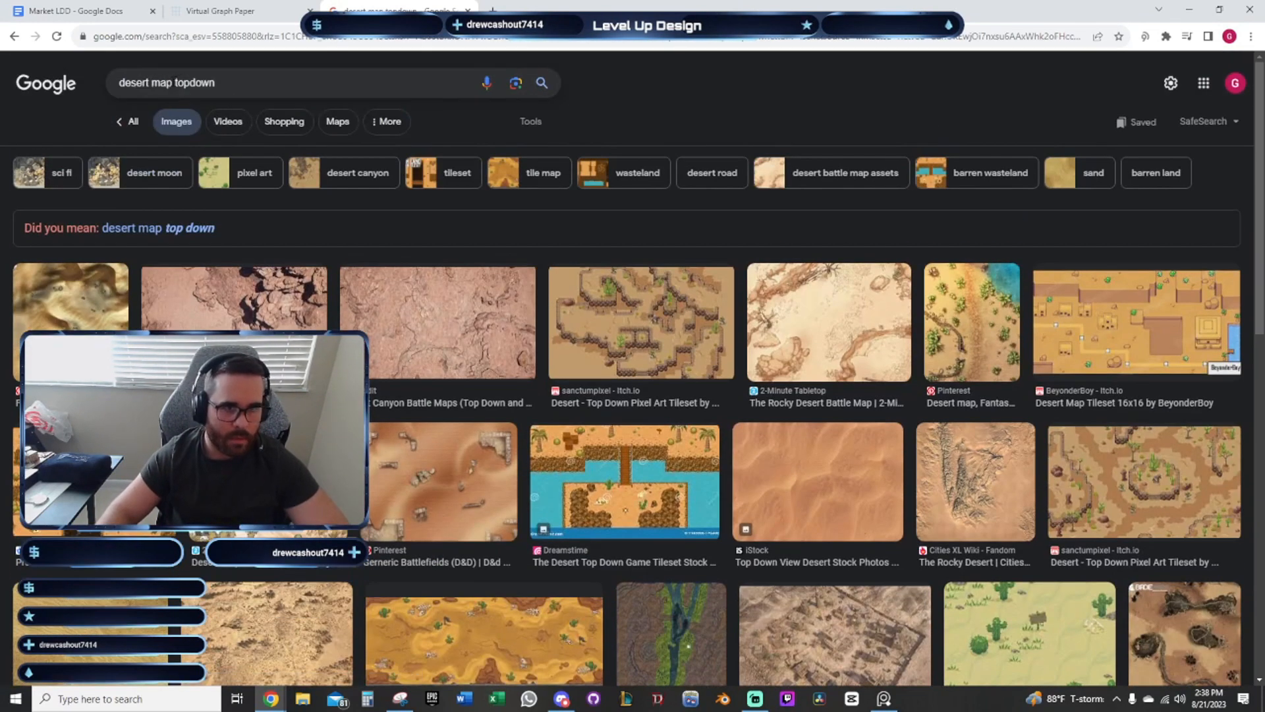
Refine the image search to "desert map shooter topdown"
click(174, 82)
text(sh )
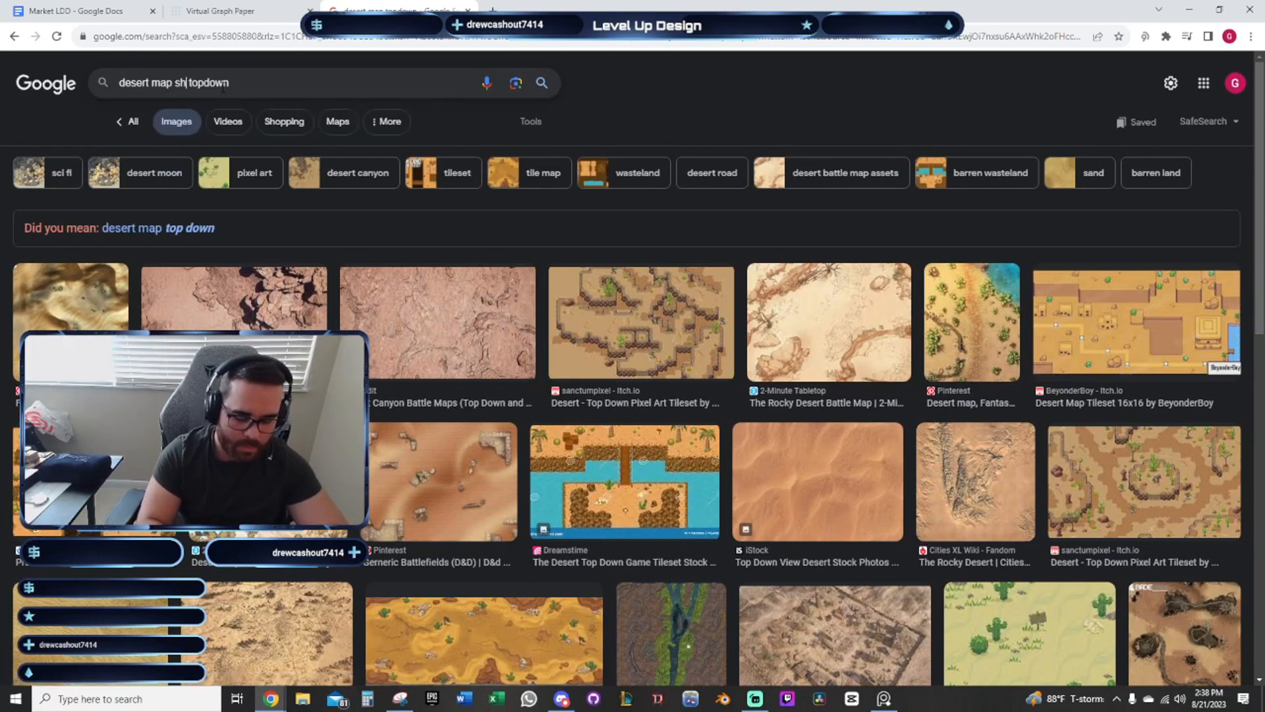
text(ooter)
key(Return)
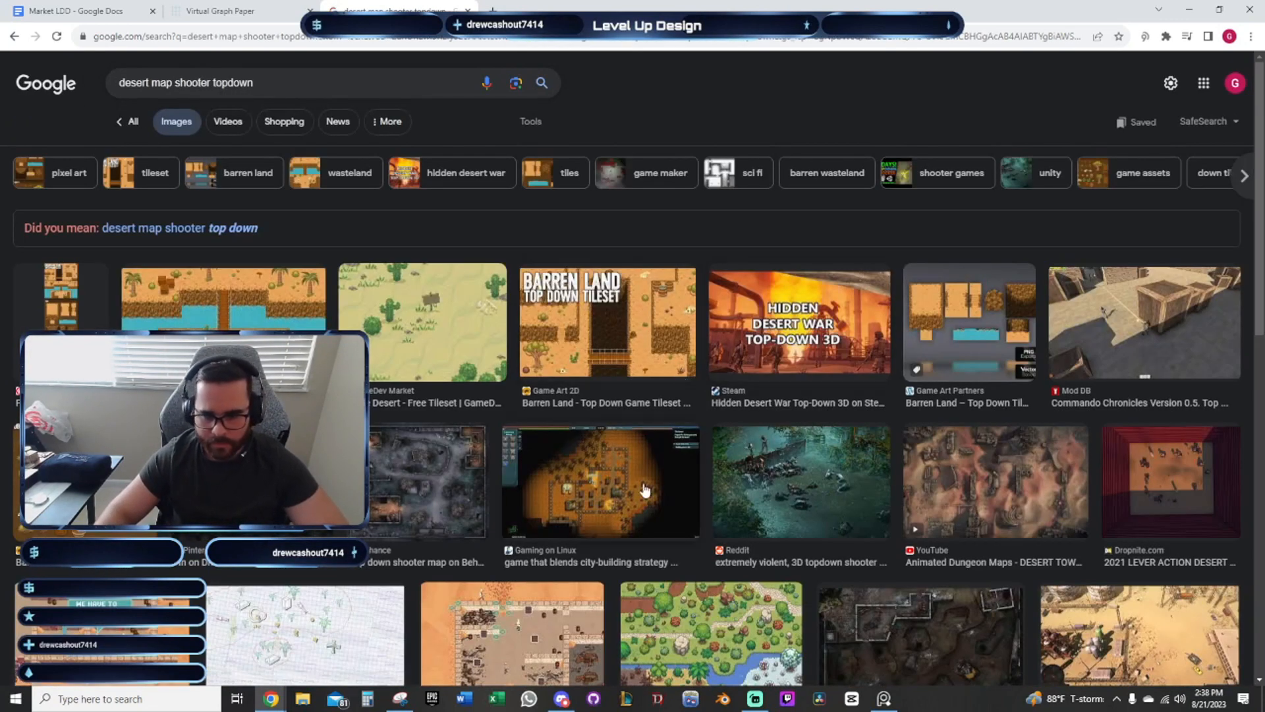
Preview the Behance top-down shooter map, browse further results, and preview the Red Desert top-down survival image from TIGSource Forums
click(440, 489)
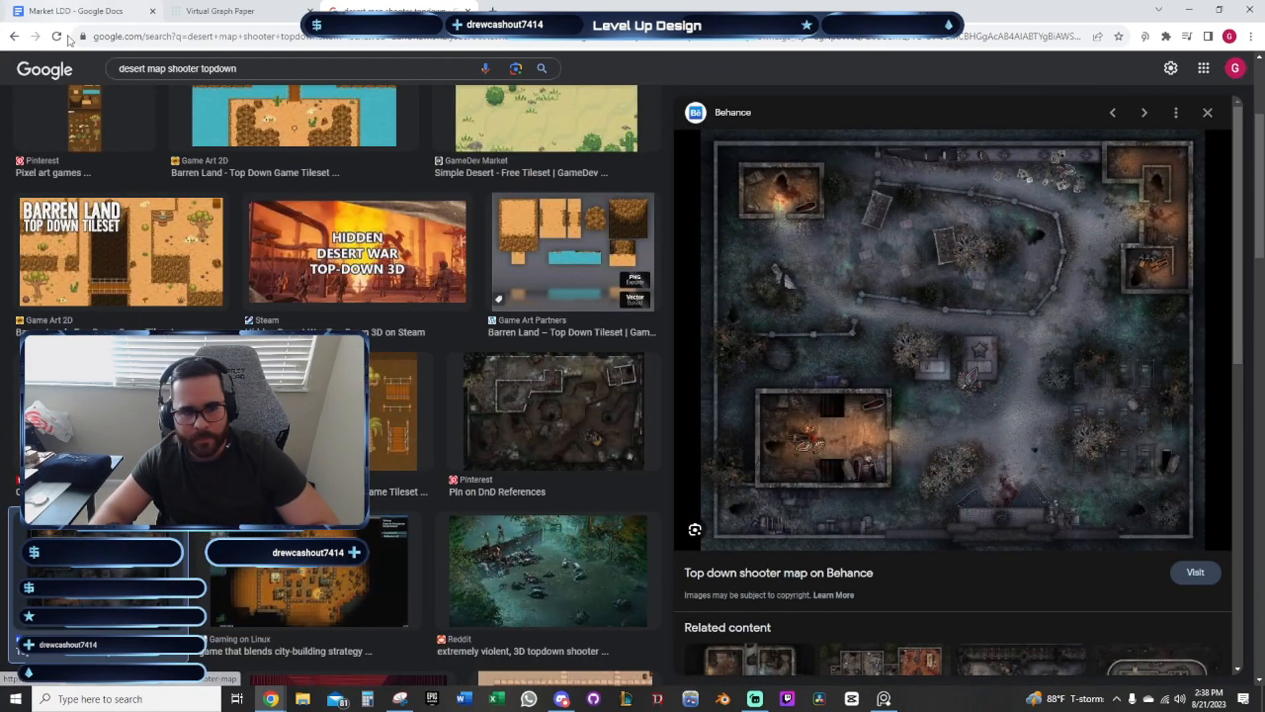
scroll(577, 448, down, 1)
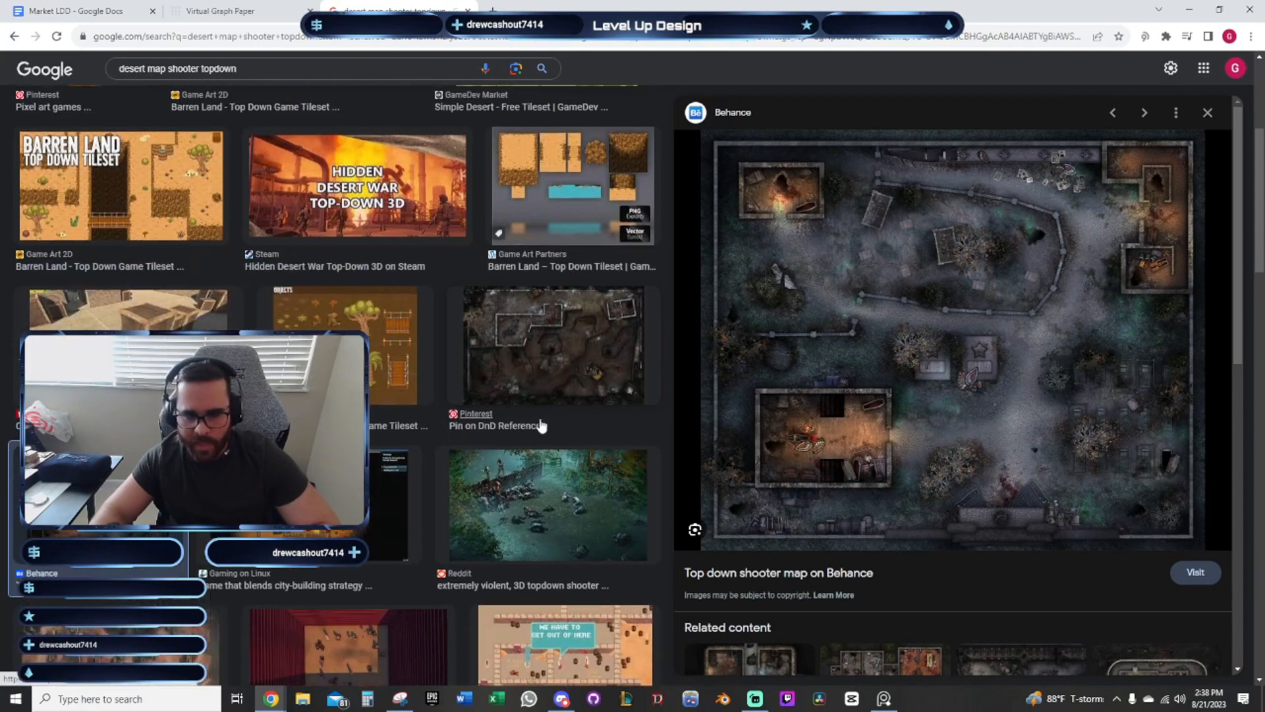
scroll(536, 450, down, 2)
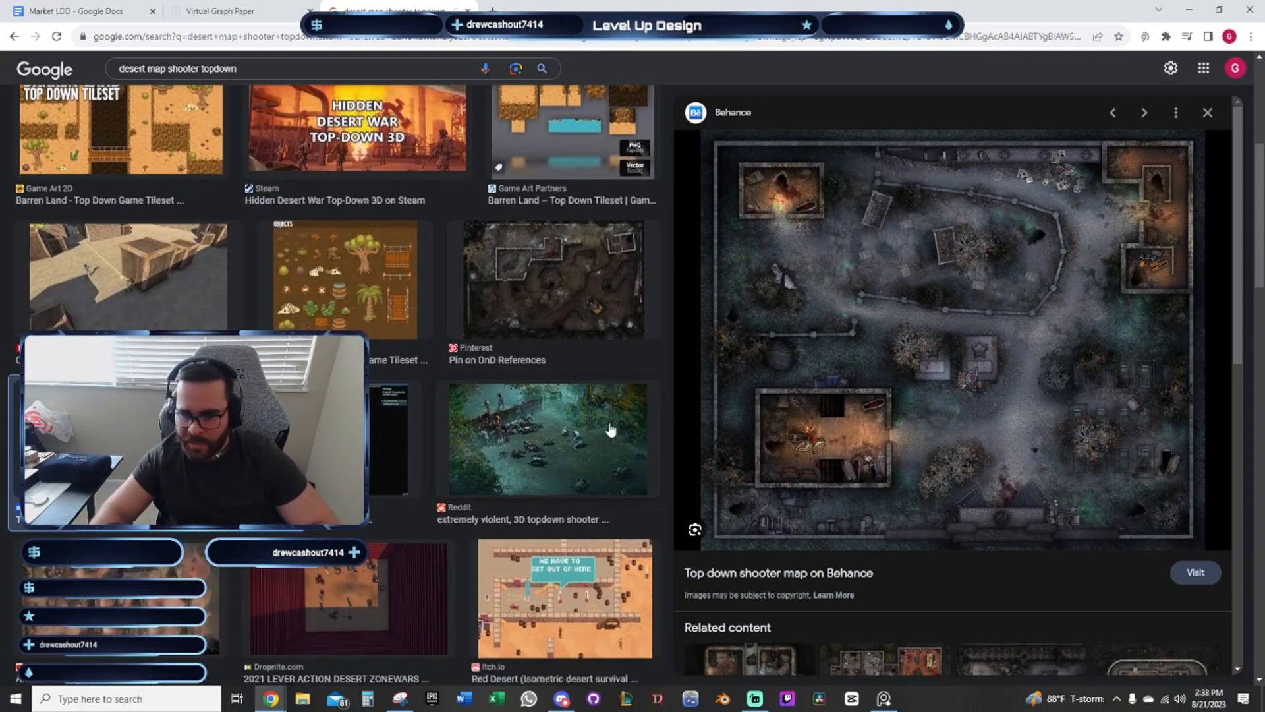
scroll(583, 414, down, 5)
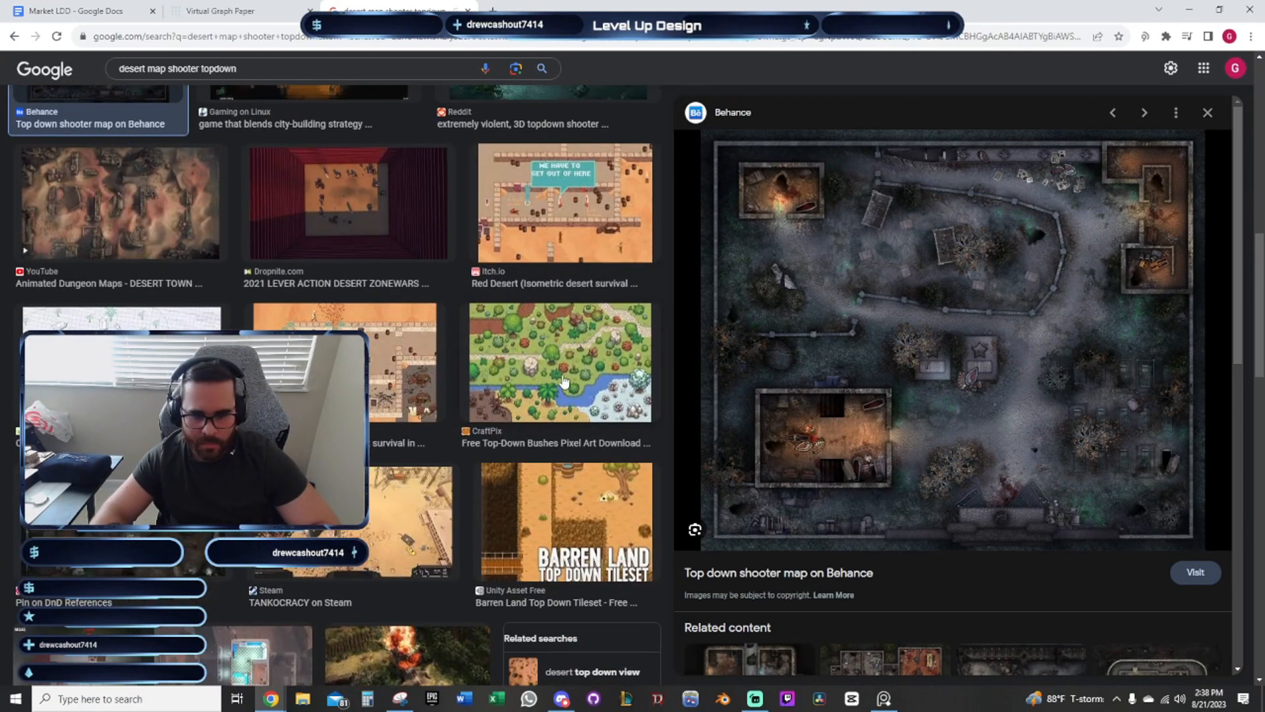
click(388, 367)
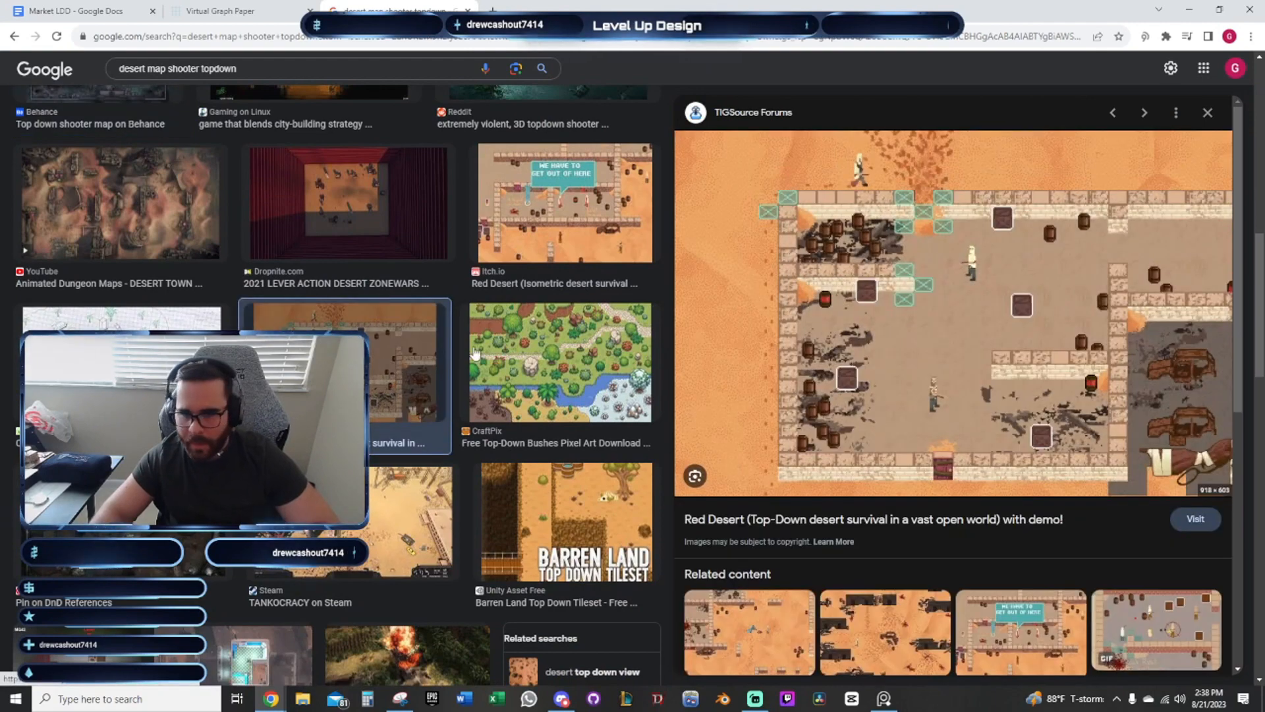
Switch back to Virtual Graph Paper and examine the rooms and passages around the Open Market and Closed Market up close
click(218, 11)
drag(537, 354, 473, 229)
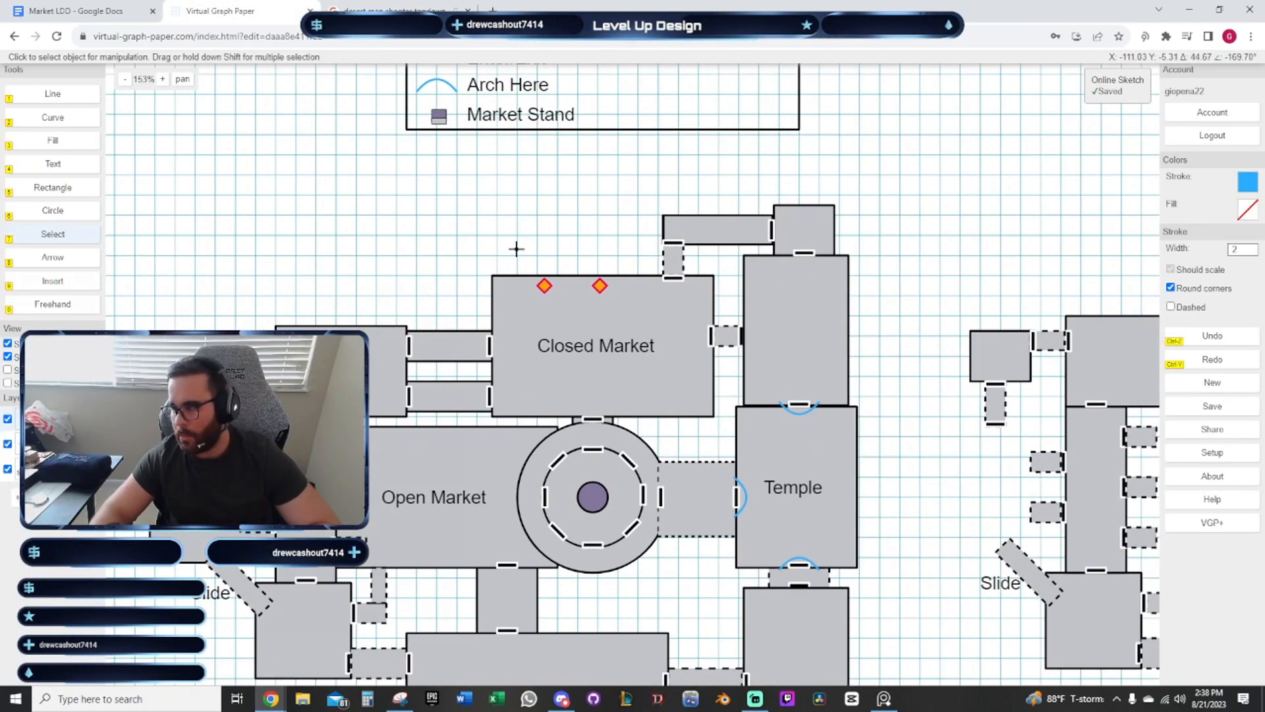
drag(561, 253, 604, 201)
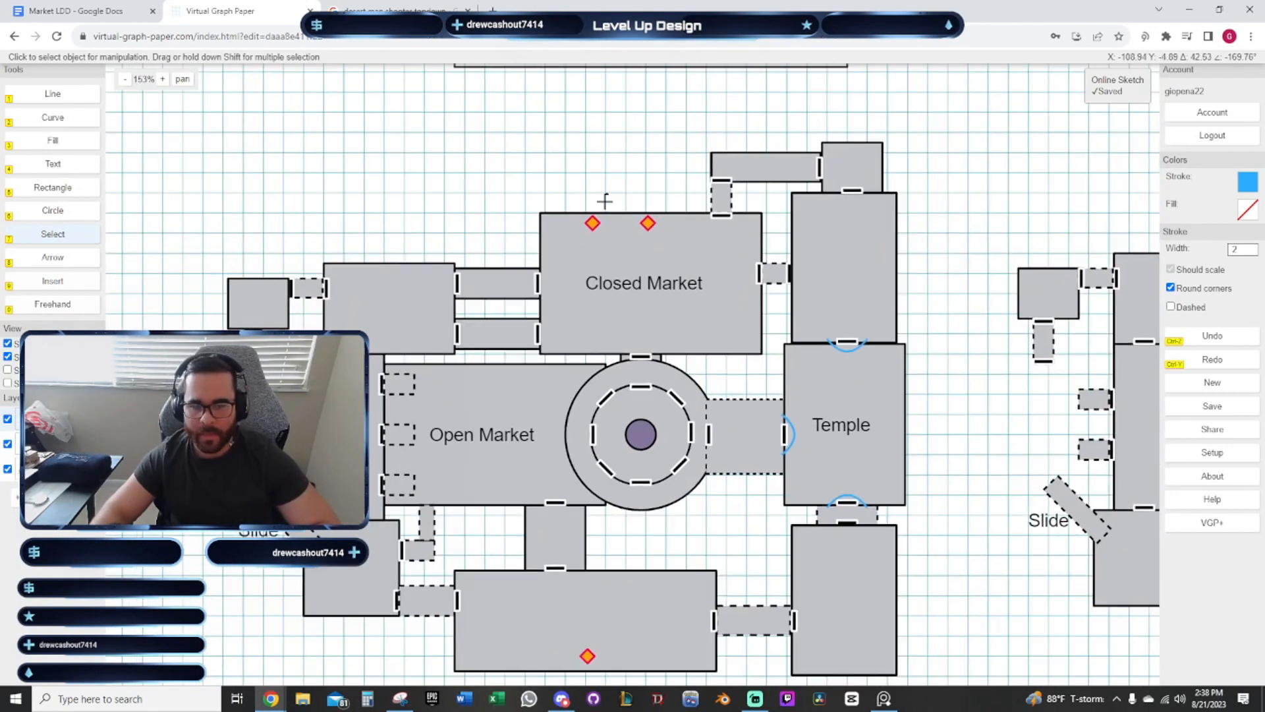
drag(545, 147, 590, 169)
drag(527, 244, 495, 93)
scroll(532, 386, up, 4)
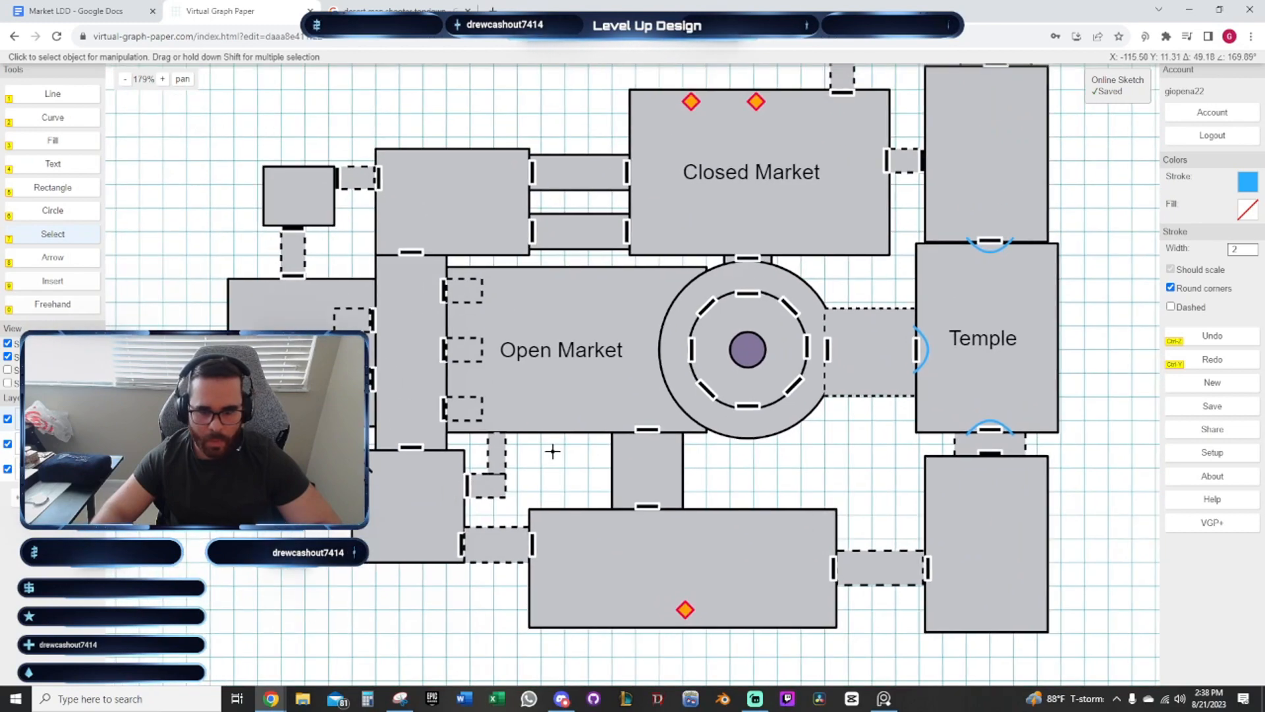
Duplicate the legend's Market Stand symbol, place the copy below the legend, and assign it to the Obstacles layer
drag(554, 459, 446, 601)
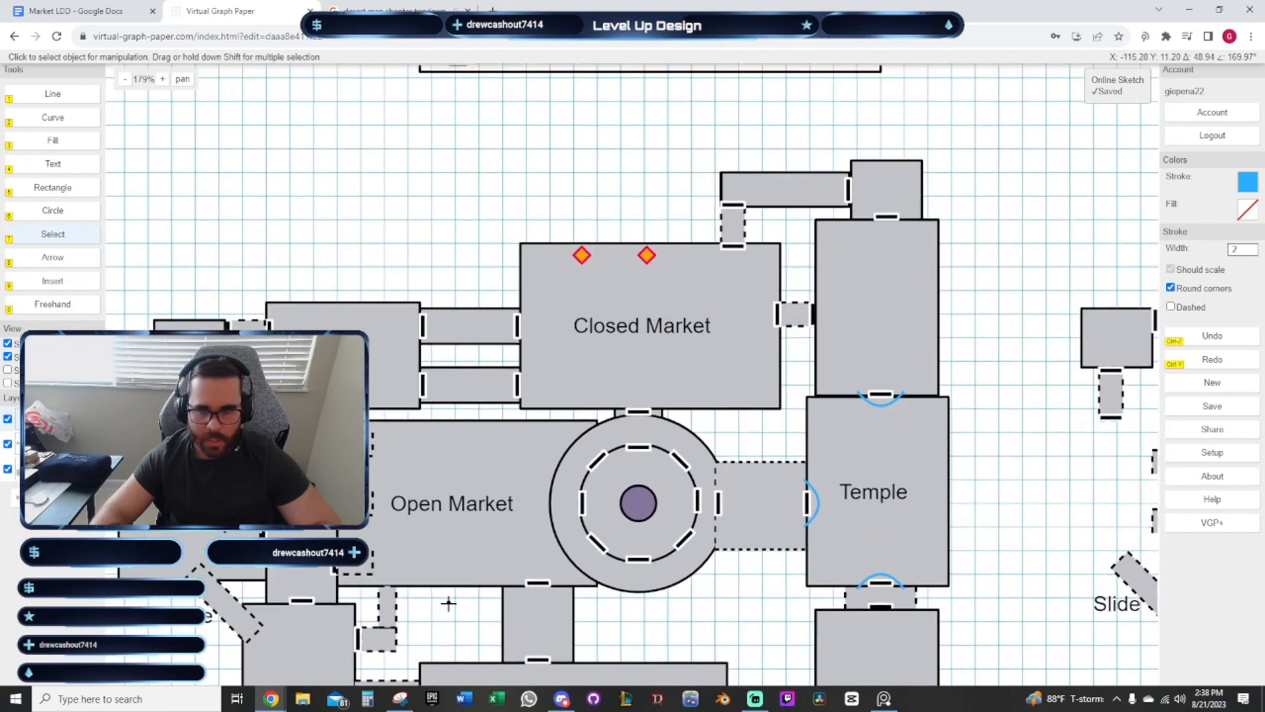
drag(518, 149, 493, 403)
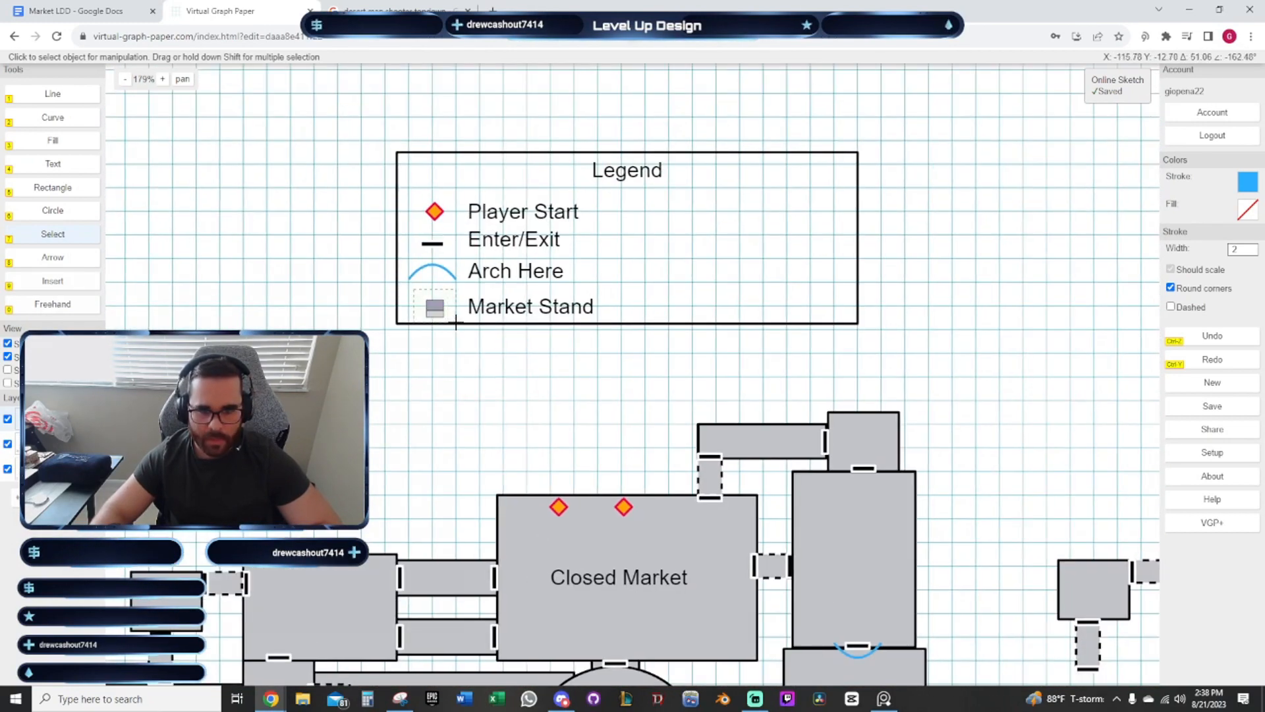
click(455, 322)
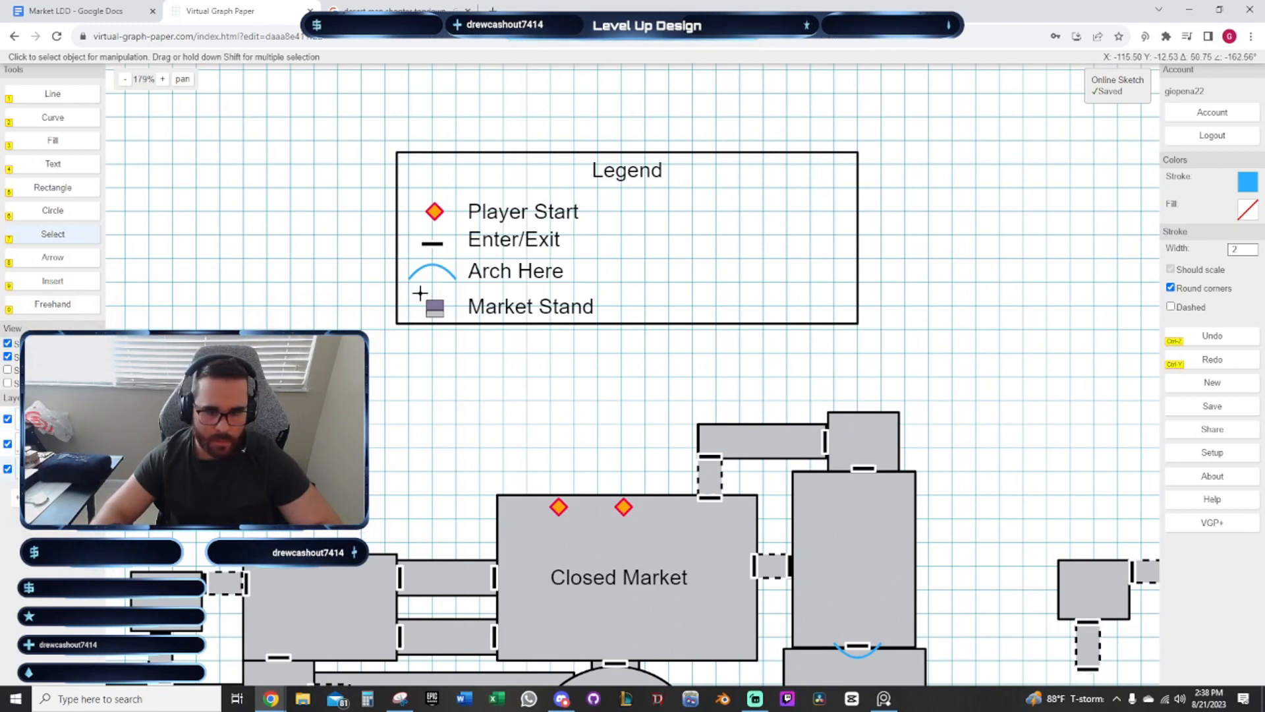
drag(419, 293, 452, 325)
drag(467, 418, 495, 370)
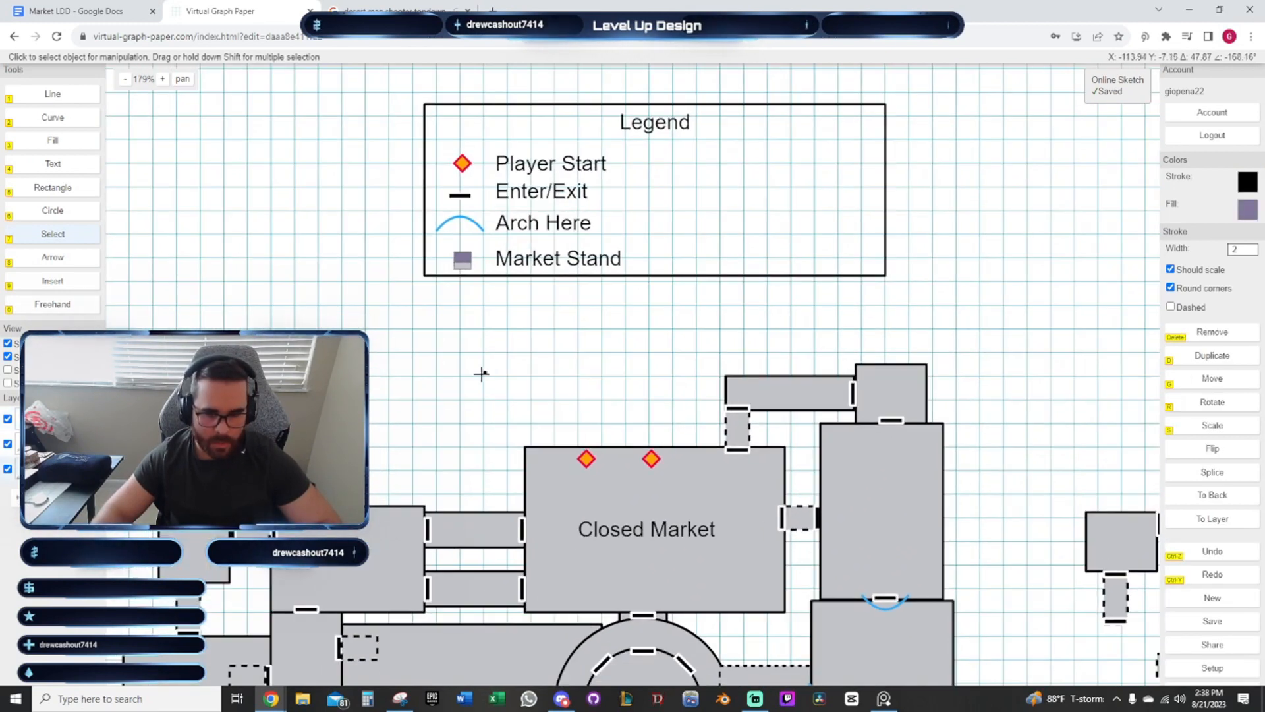
key(d)
scroll(415, 405, up, 2)
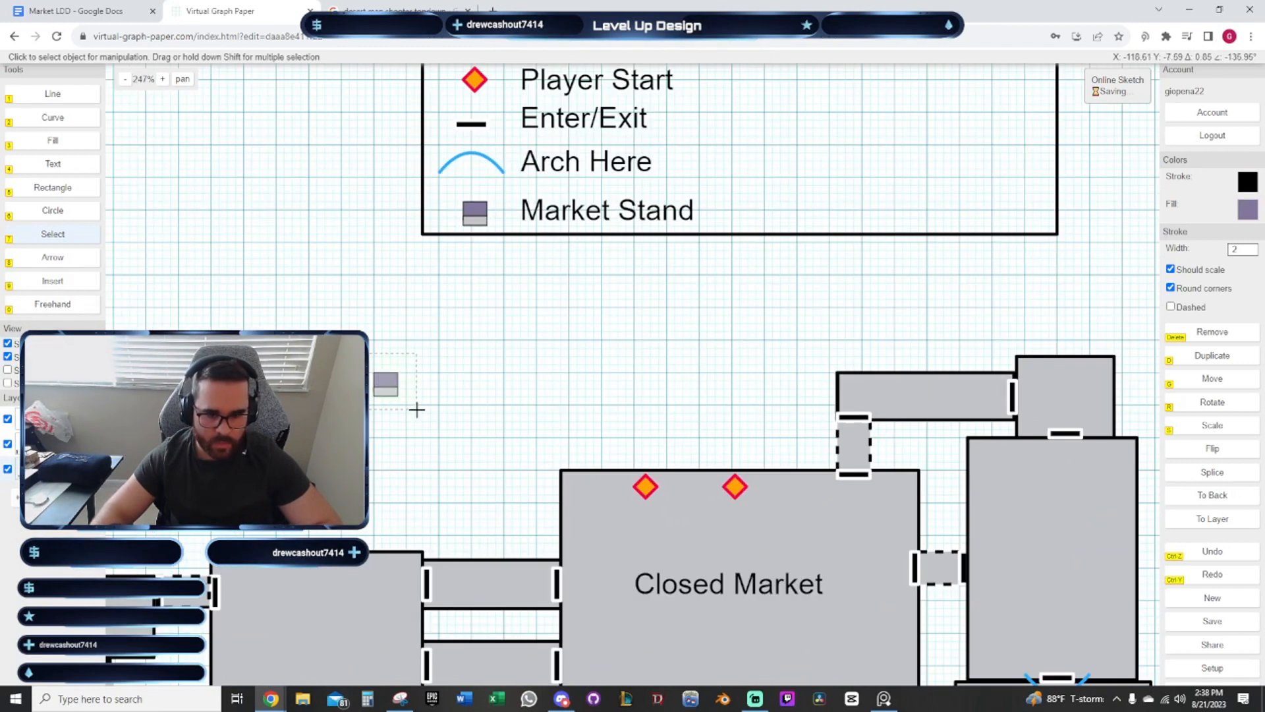
click(416, 409)
click(1183, 521)
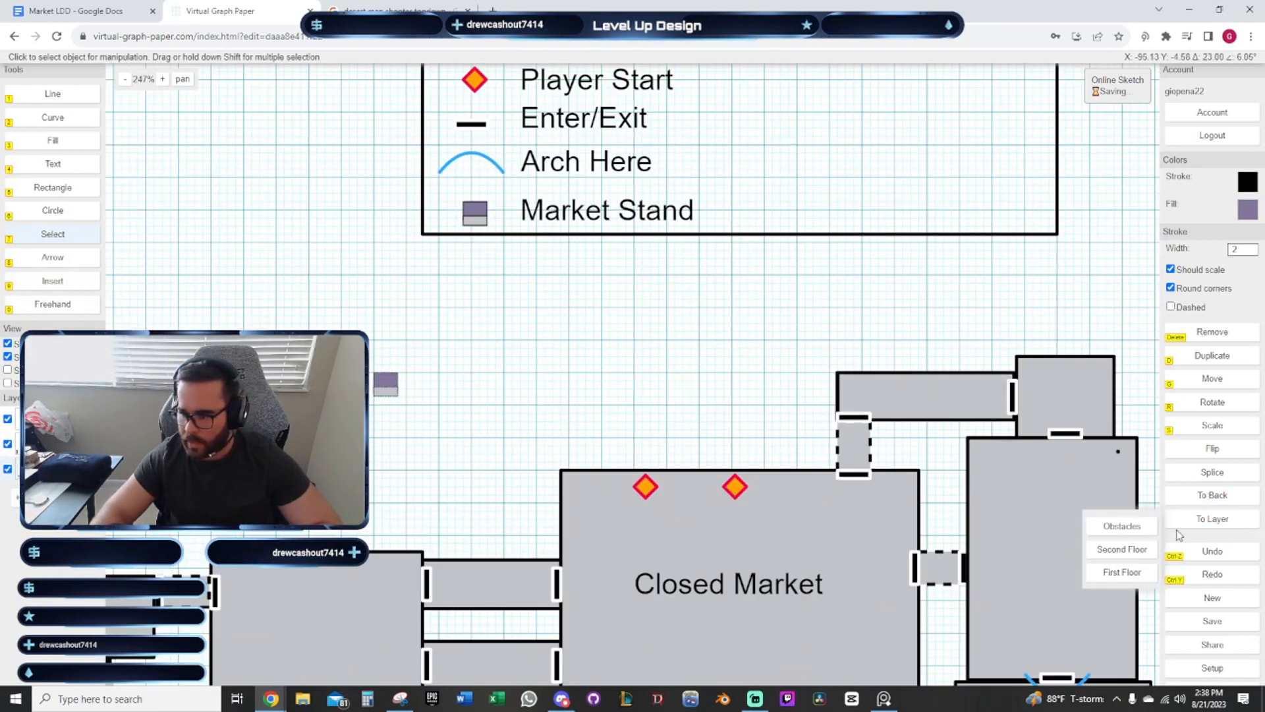
click(1134, 526)
Move the market stand copy into the Open Market room, just below the room's label
scroll(565, 429, down, 2)
drag(565, 428, 582, 319)
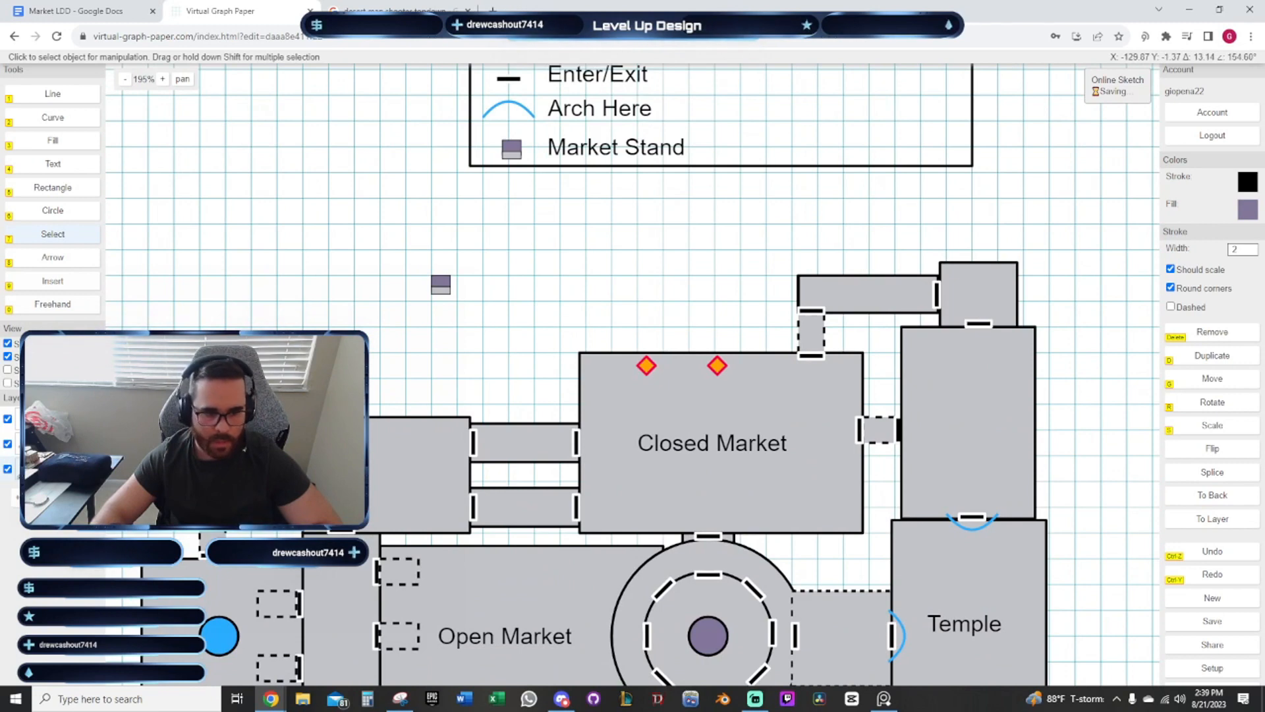
drag(475, 307, 476, 309)
drag(478, 375, 518, 207)
drag(619, 482, 584, 404)
scroll(451, 399, up, 2)
key(g)
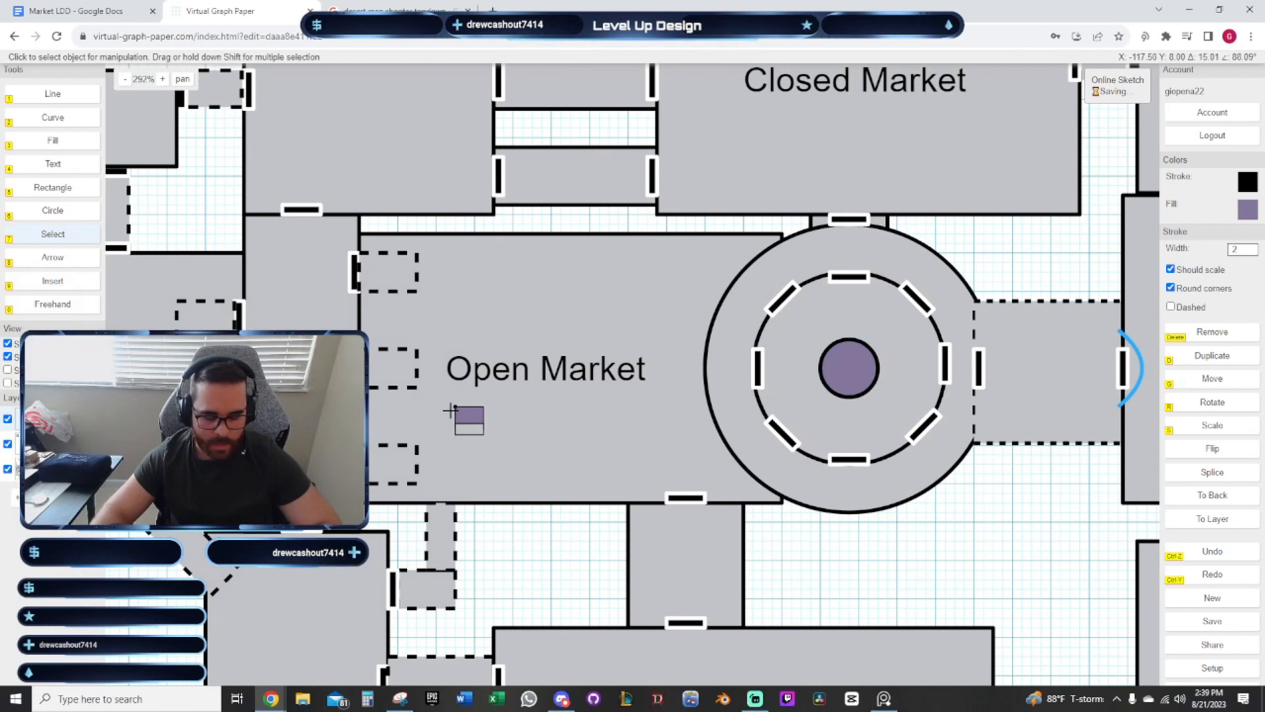
click(450, 410)
Duplicate the stand twice to form a V-shaped cluster of three and shift the cluster slightly down and left
key(d)
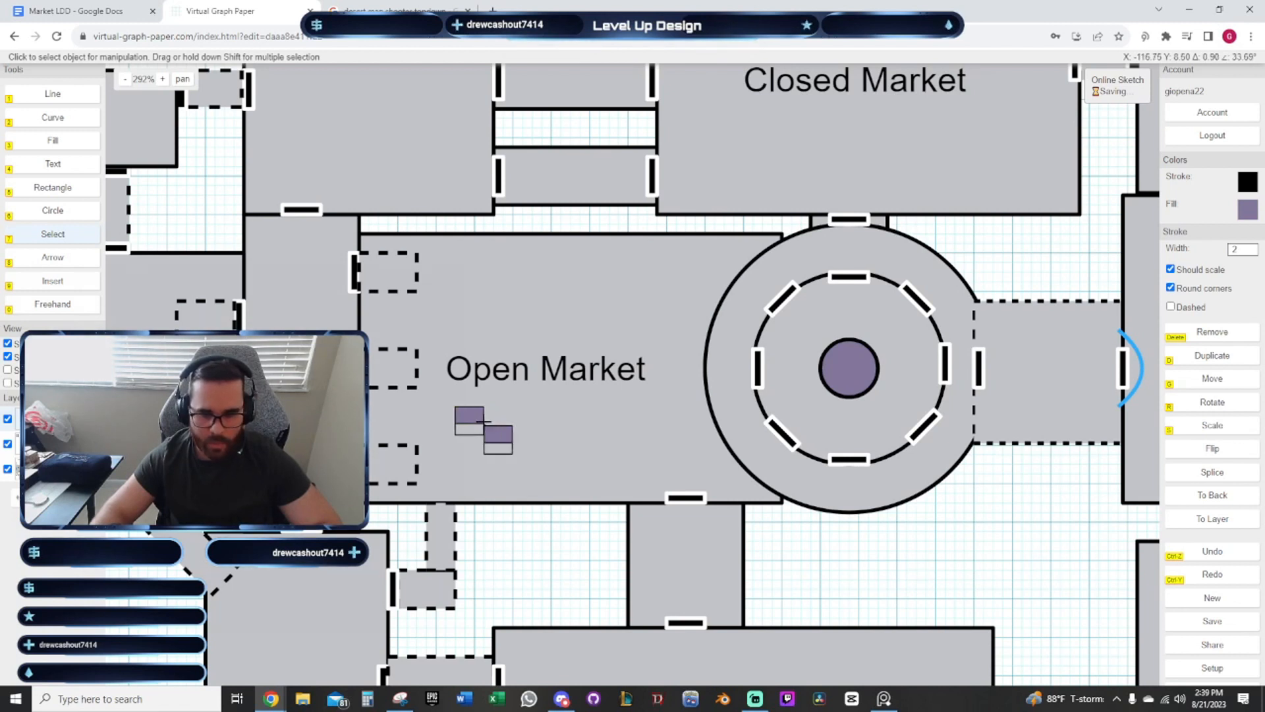
click(480, 429)
key(d)
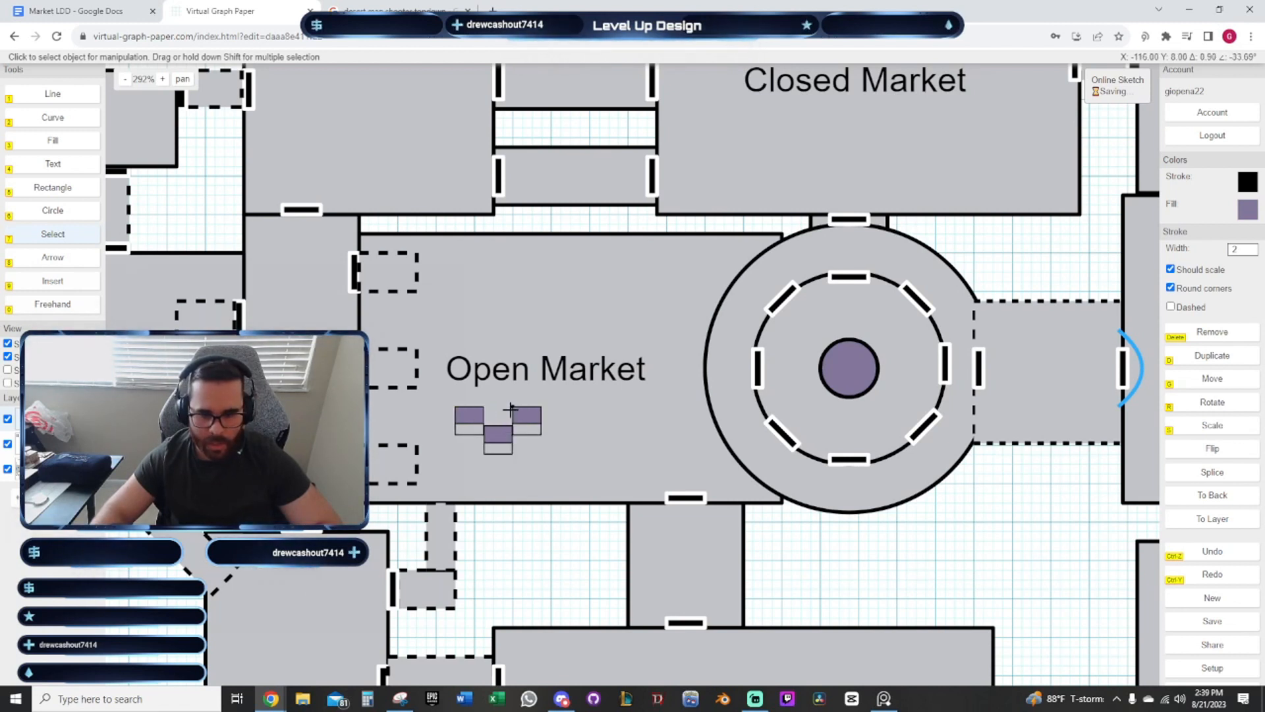
click(512, 410)
drag(441, 389, 566, 467)
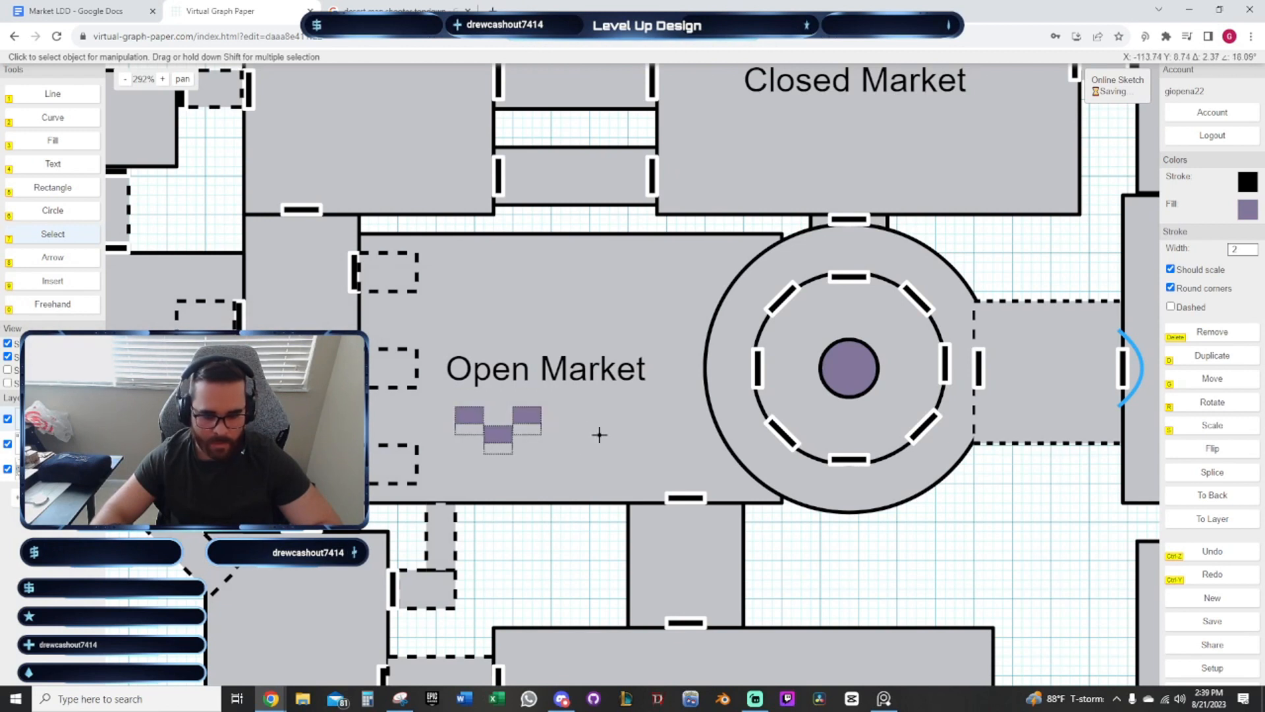
key(g)
click(446, 415)
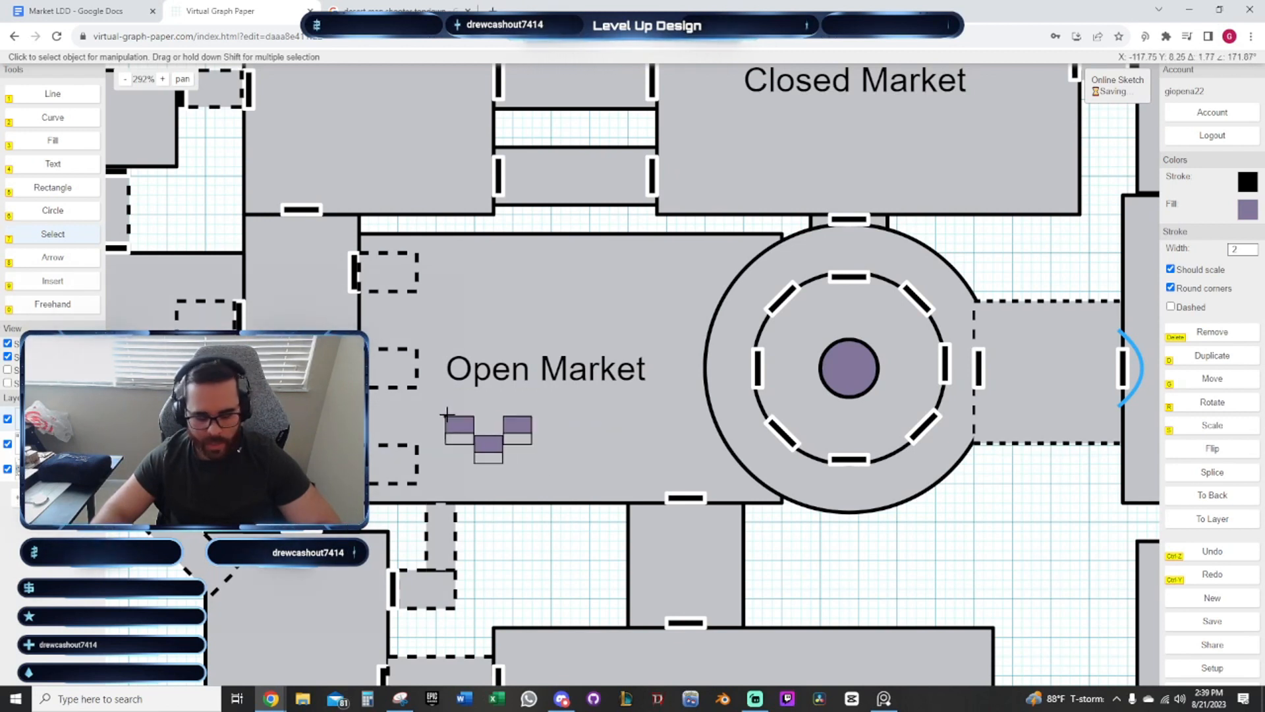
Duplicate the three-stand cluster, rotate the copy 180°, and place it to the right of the original near Open Market's lower wall
key(d)
click(558, 394)
key(r)
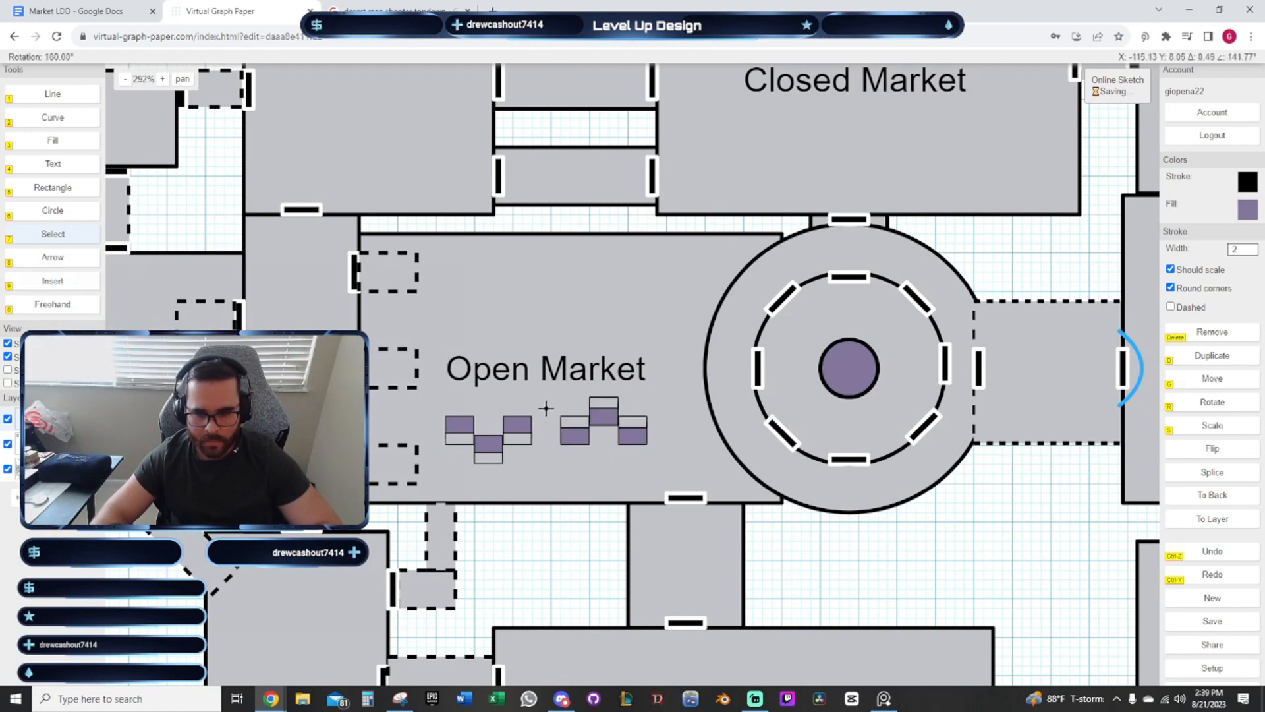
click(546, 409)
key(g)
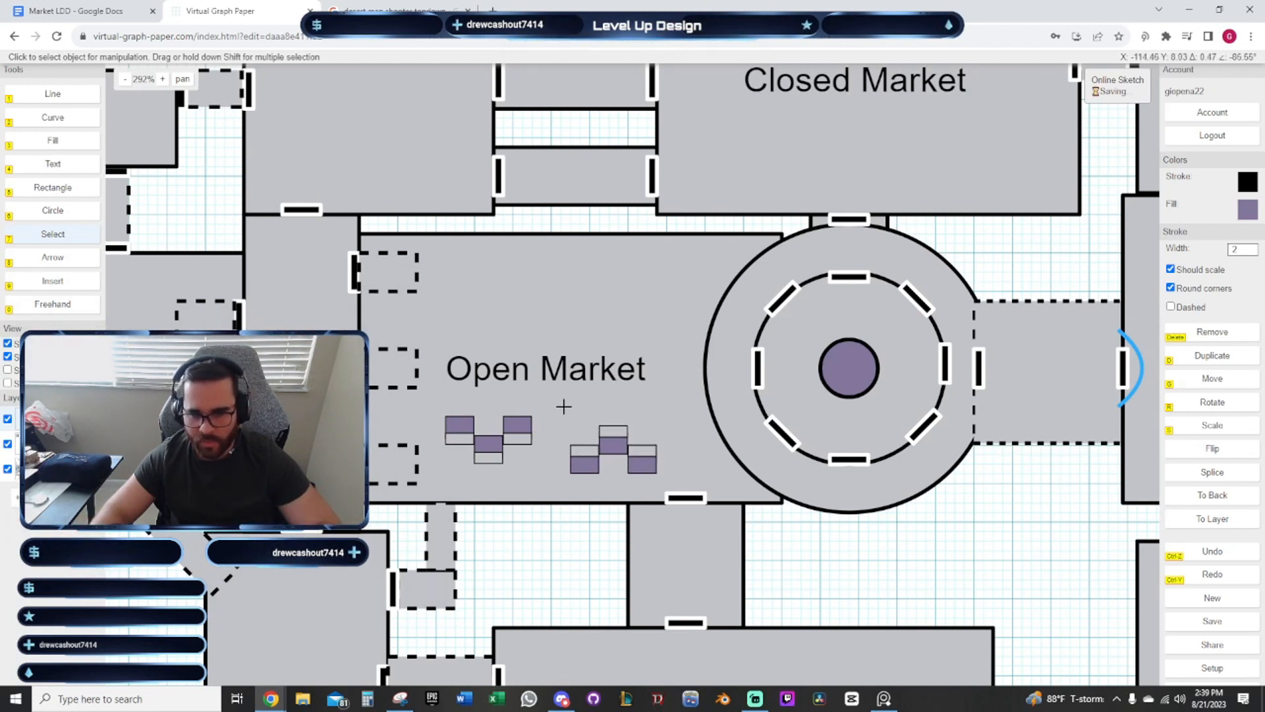
drag(571, 408, 601, 442)
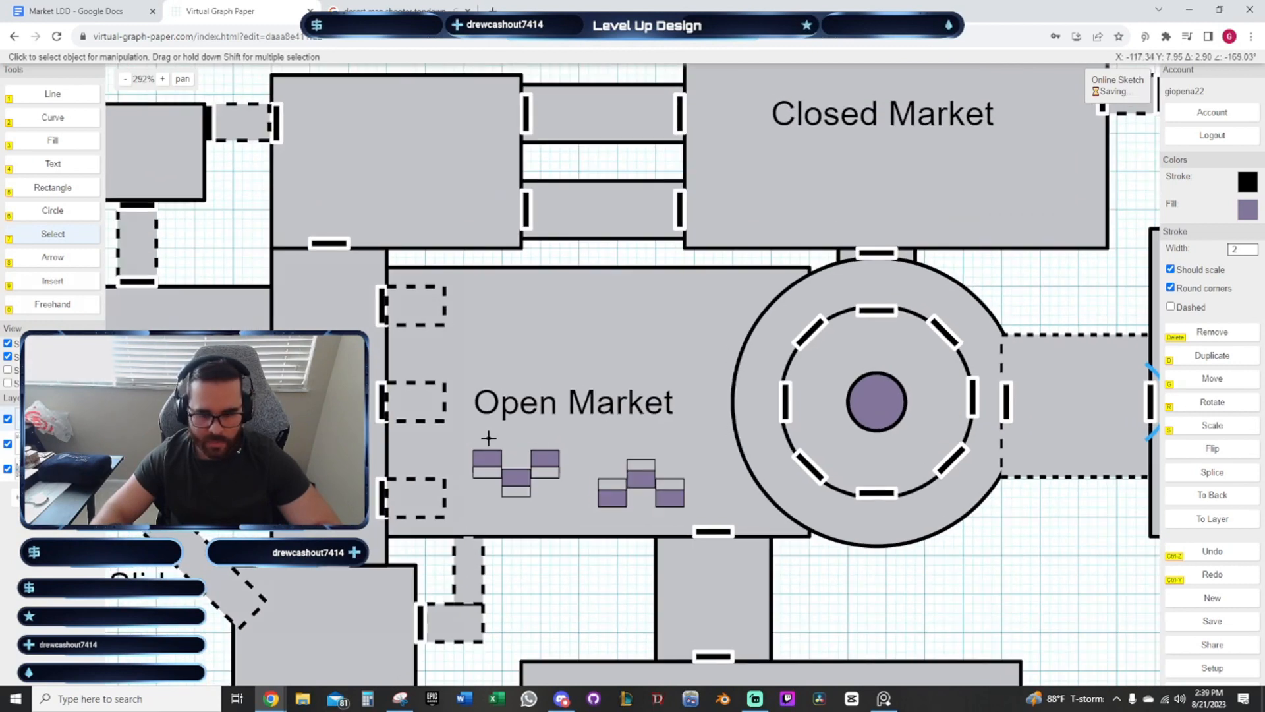
Duplicate both stand clusters into the upper half of Open Market and flip the copies vertically
drag(488, 438, 703, 524)
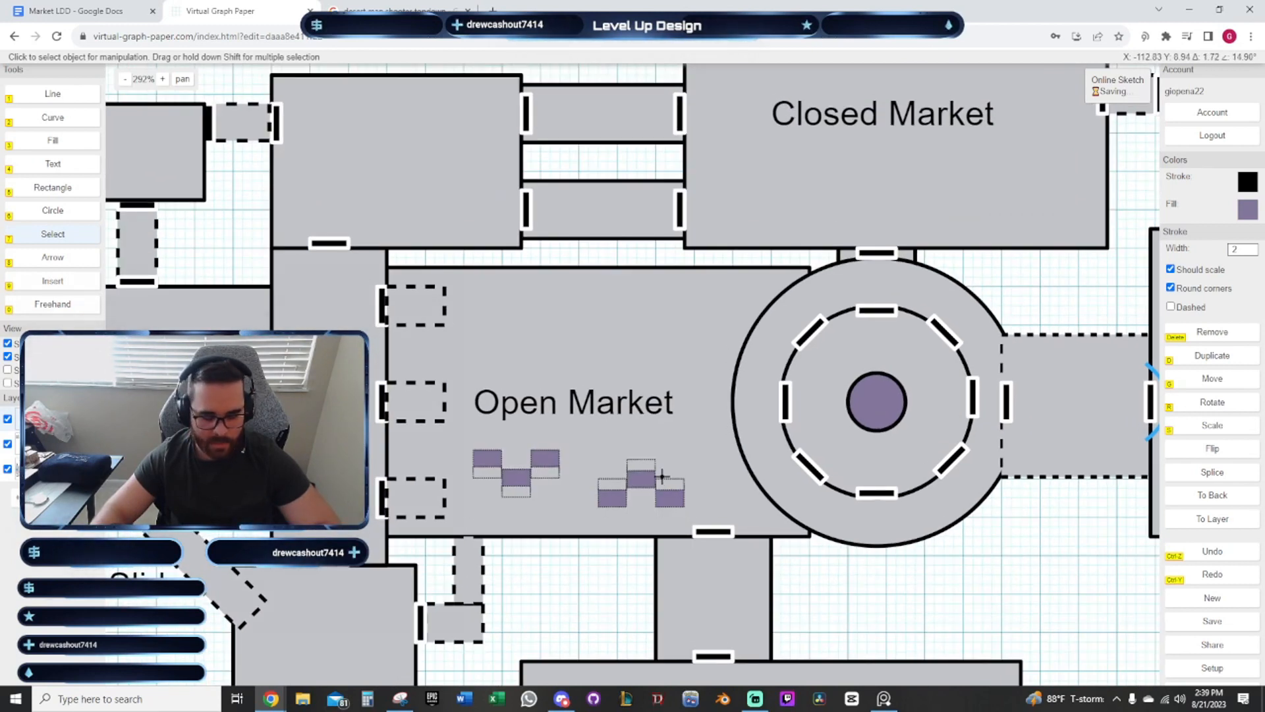
key(d)
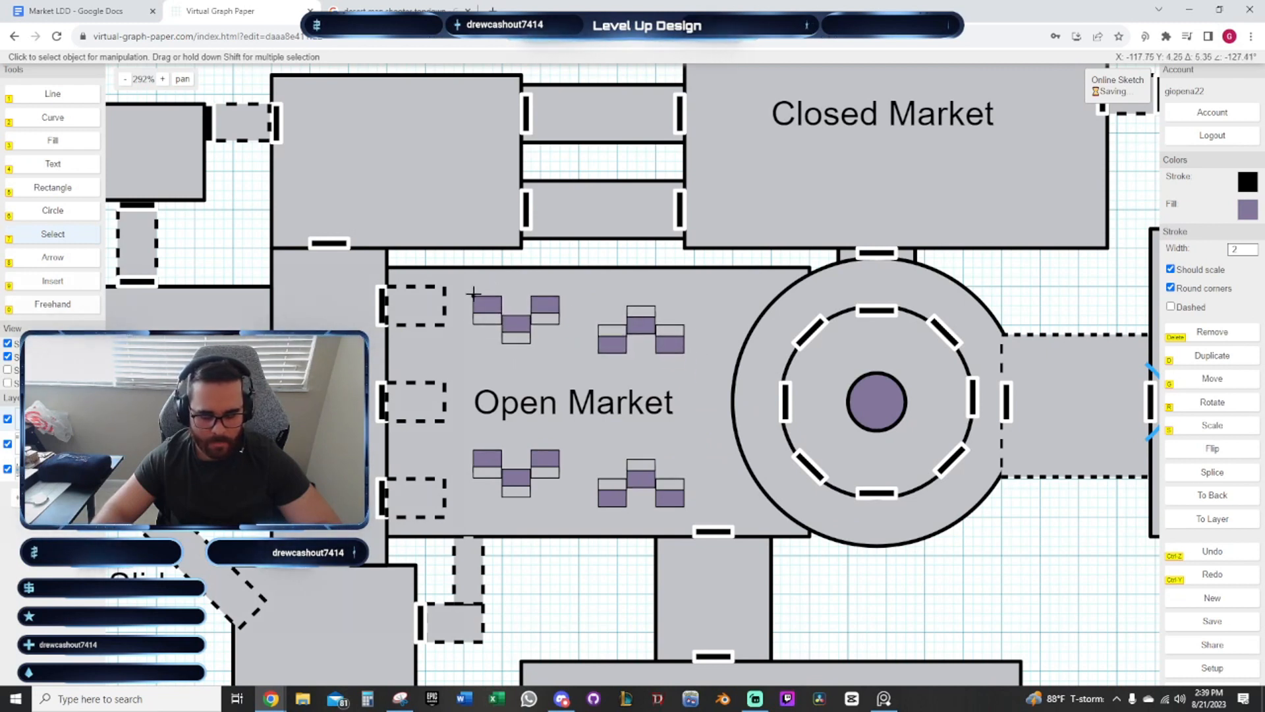
click(473, 293)
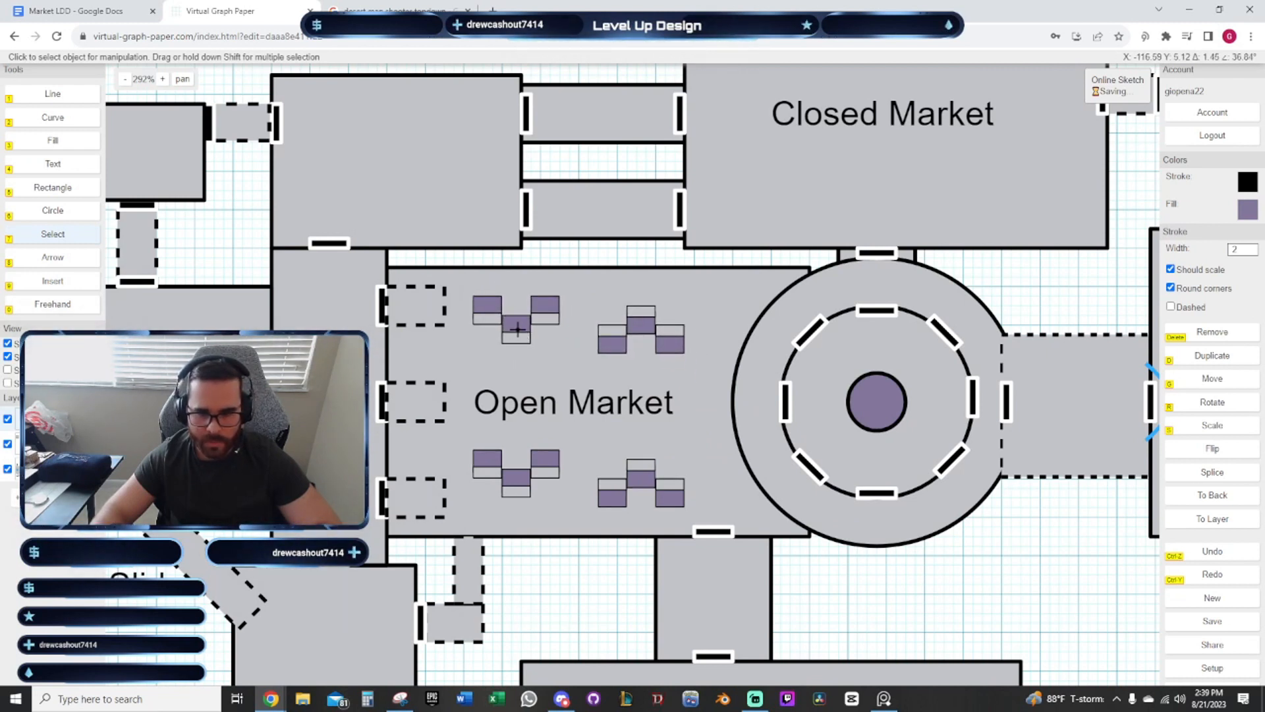
click(1218, 449)
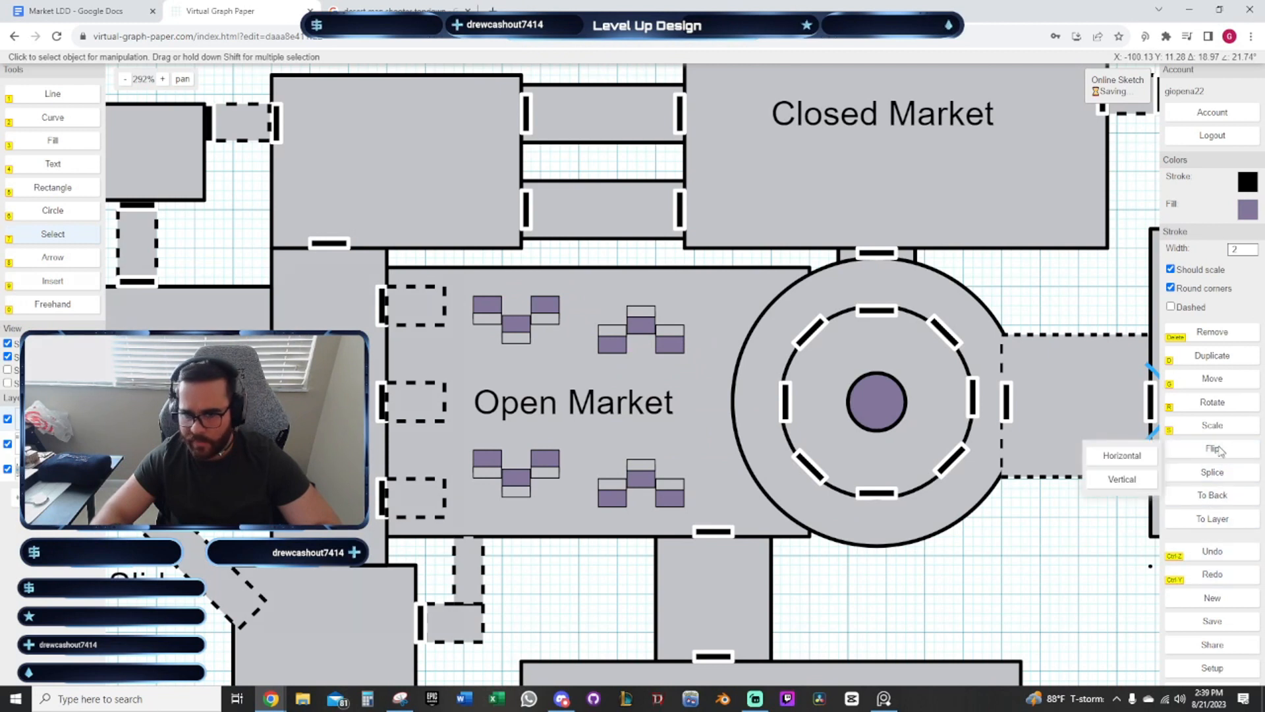
click(1120, 481)
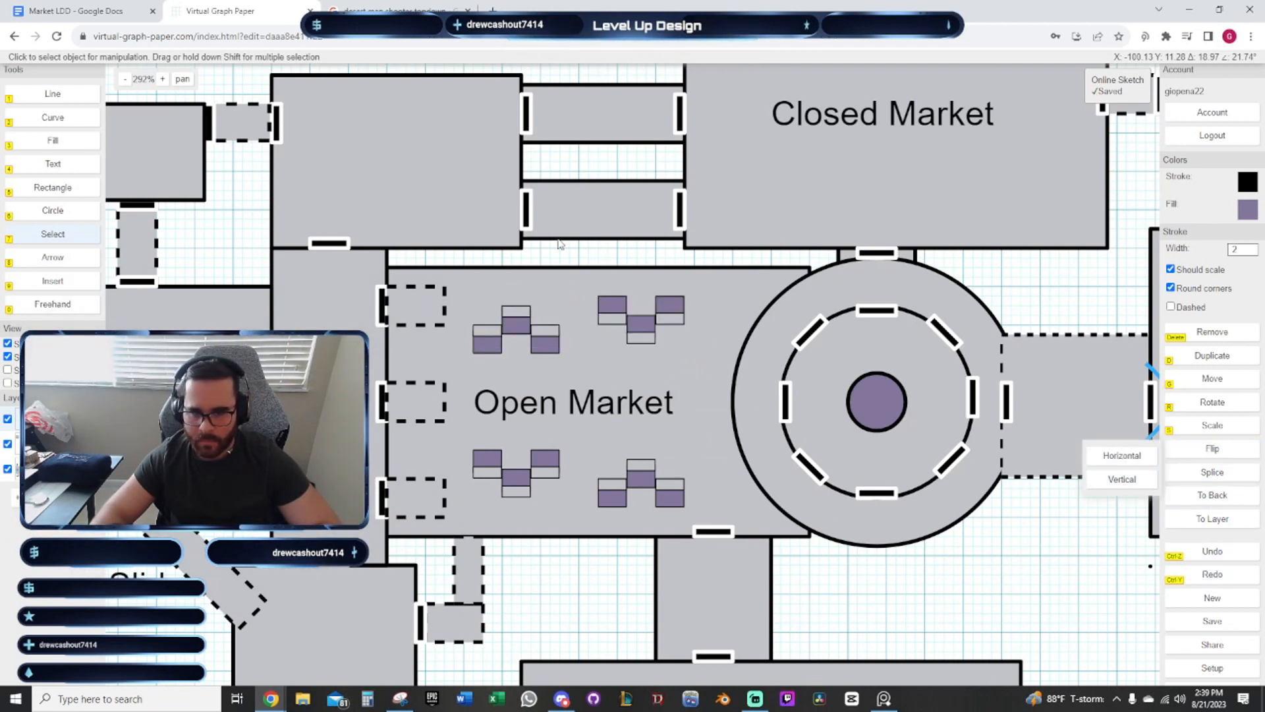
Try repositioning the two flipped stand clusters around Open Market and delete them
right_click(595, 288)
click(618, 279)
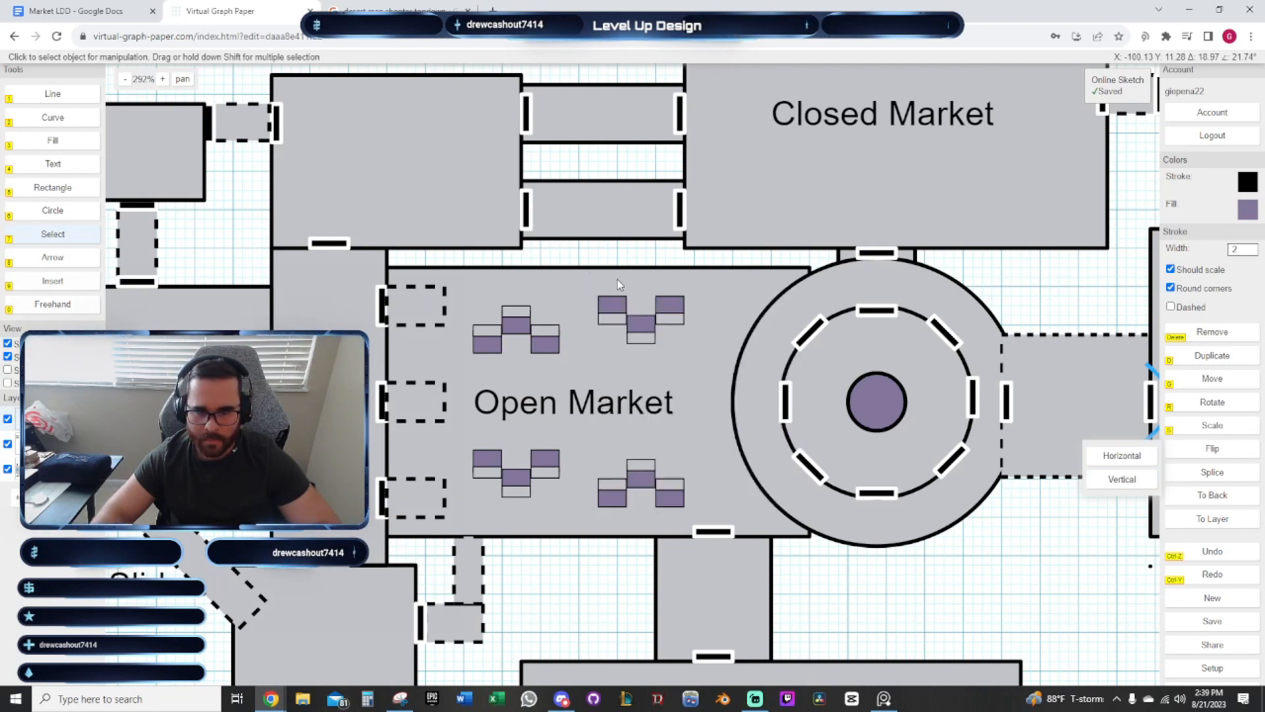
right_click(618, 279)
click(625, 298)
key(g)
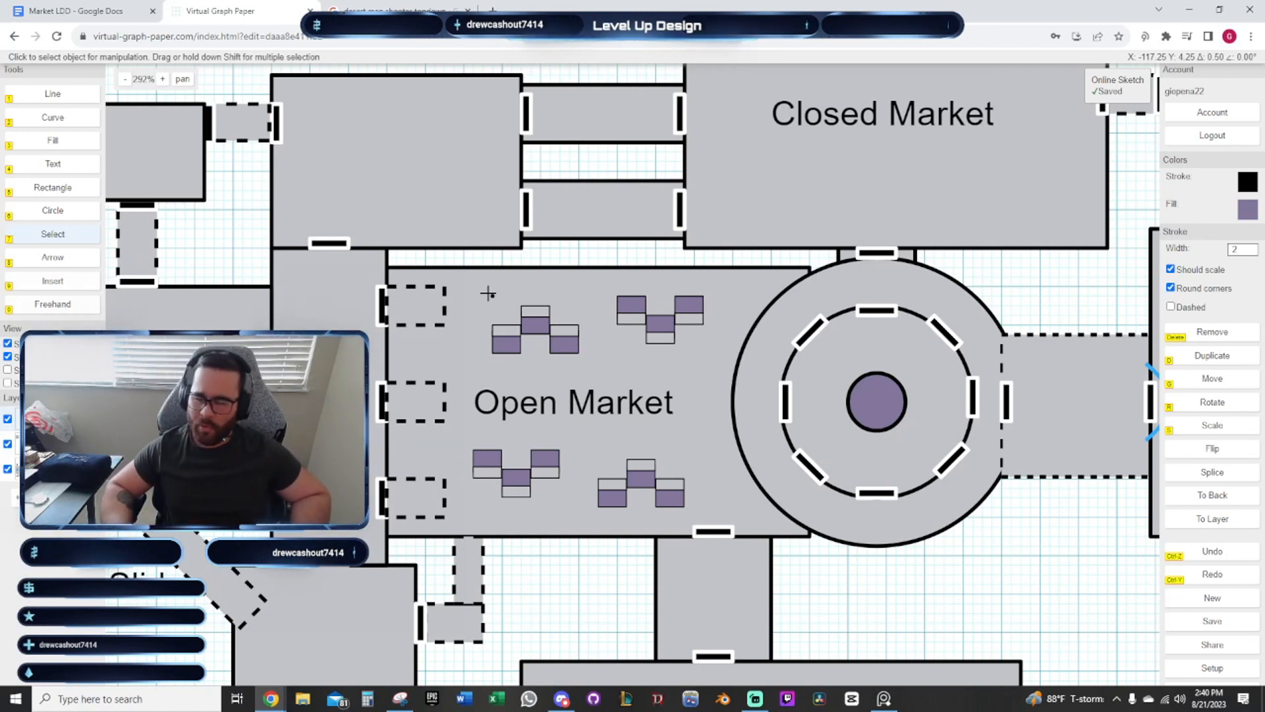
scroll(488, 294, down, 2)
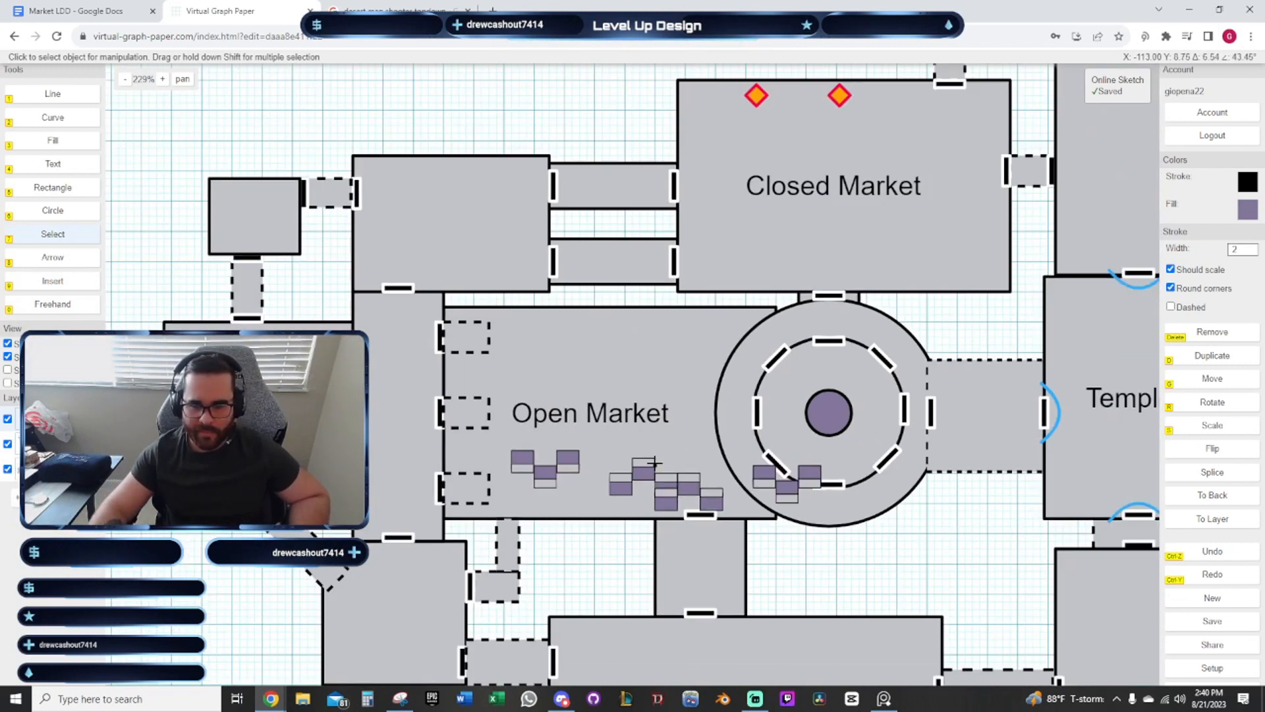
click(525, 332)
key(Delete)
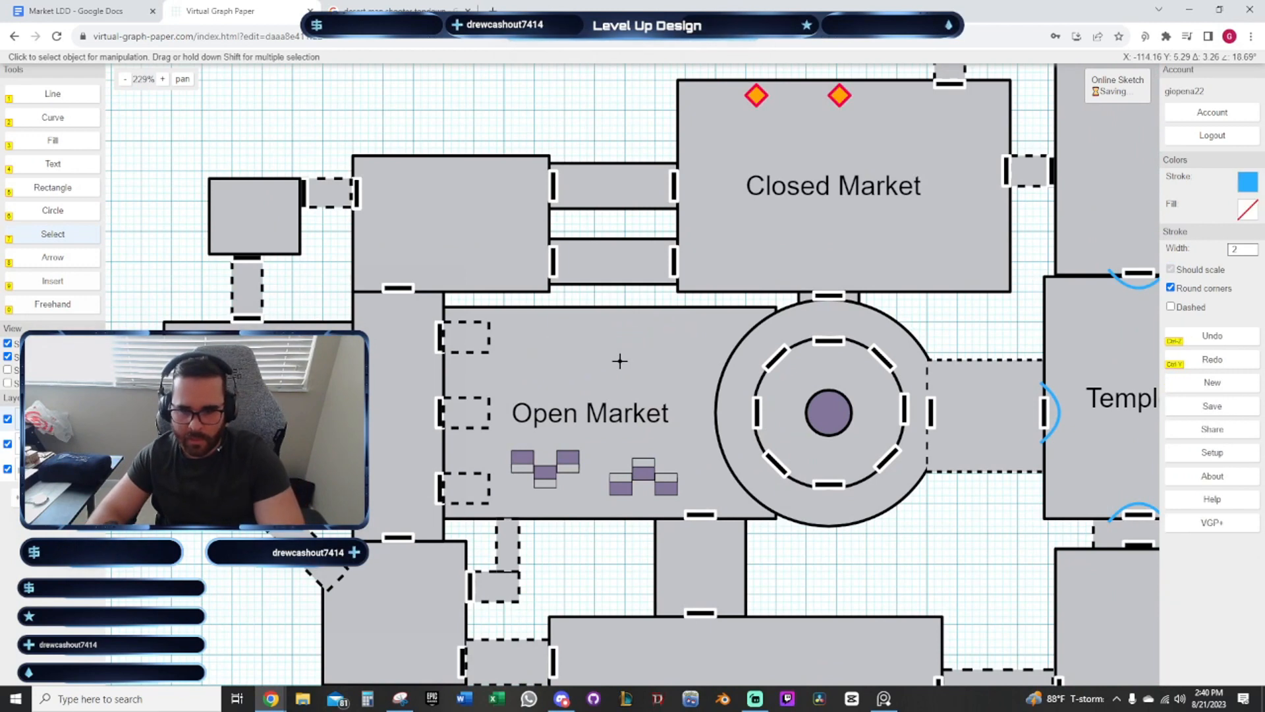
Try a rectangle spanning the gap between Open Market and the room below, around the connecting passage, and undo it
drag(897, 548, 749, 450)
scroll(693, 415, down, 2)
drag(693, 415, 687, 407)
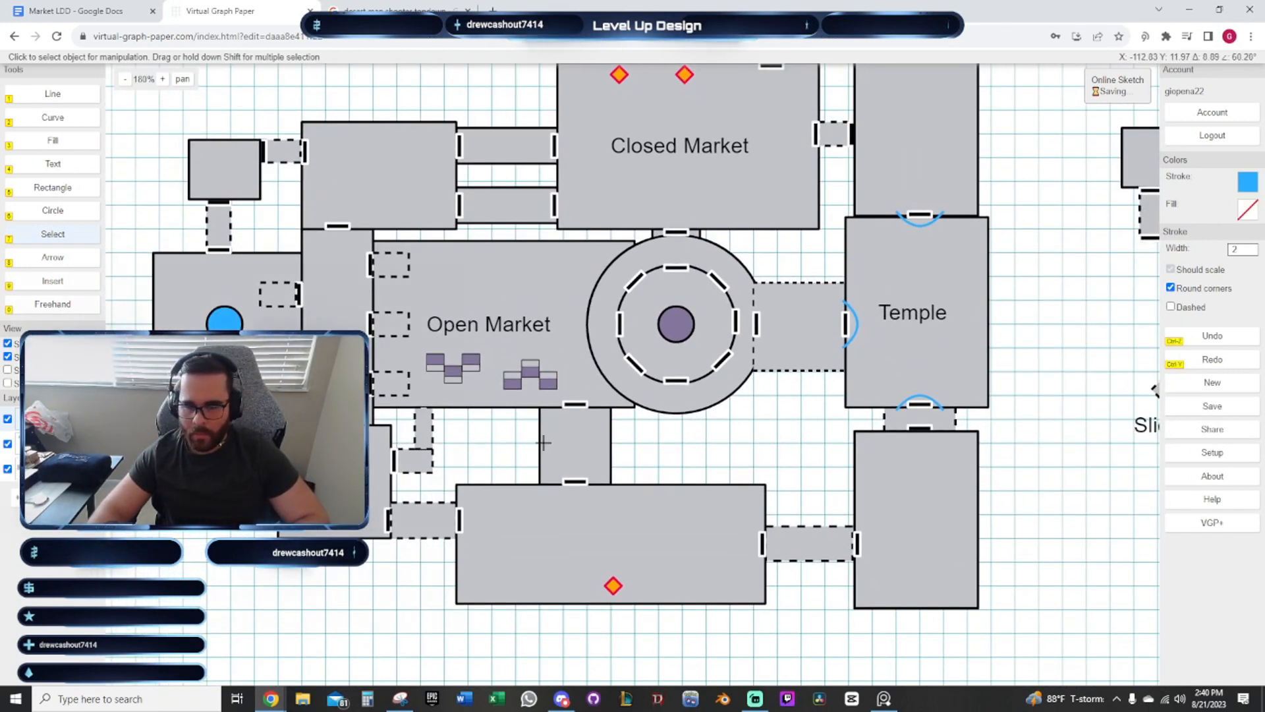
drag(651, 416, 678, 466)
scroll(678, 499, up, 2)
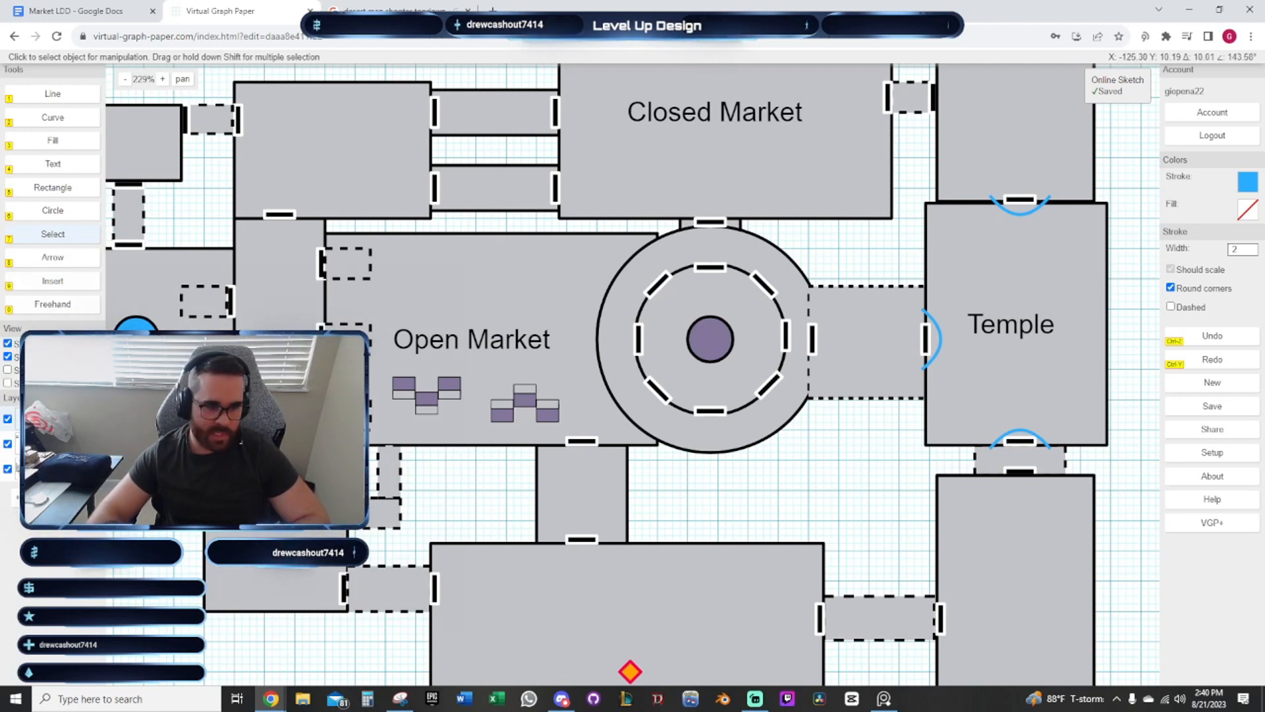
click(52, 187)
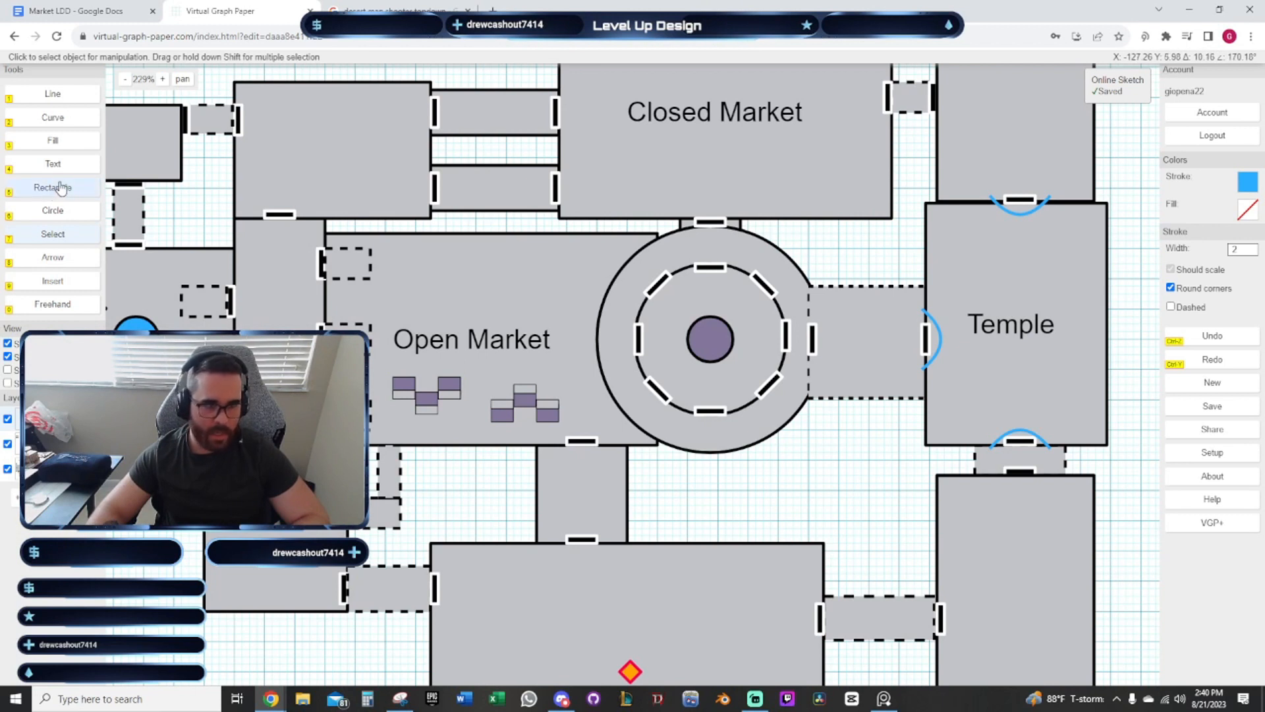
click(50, 189)
click(424, 445)
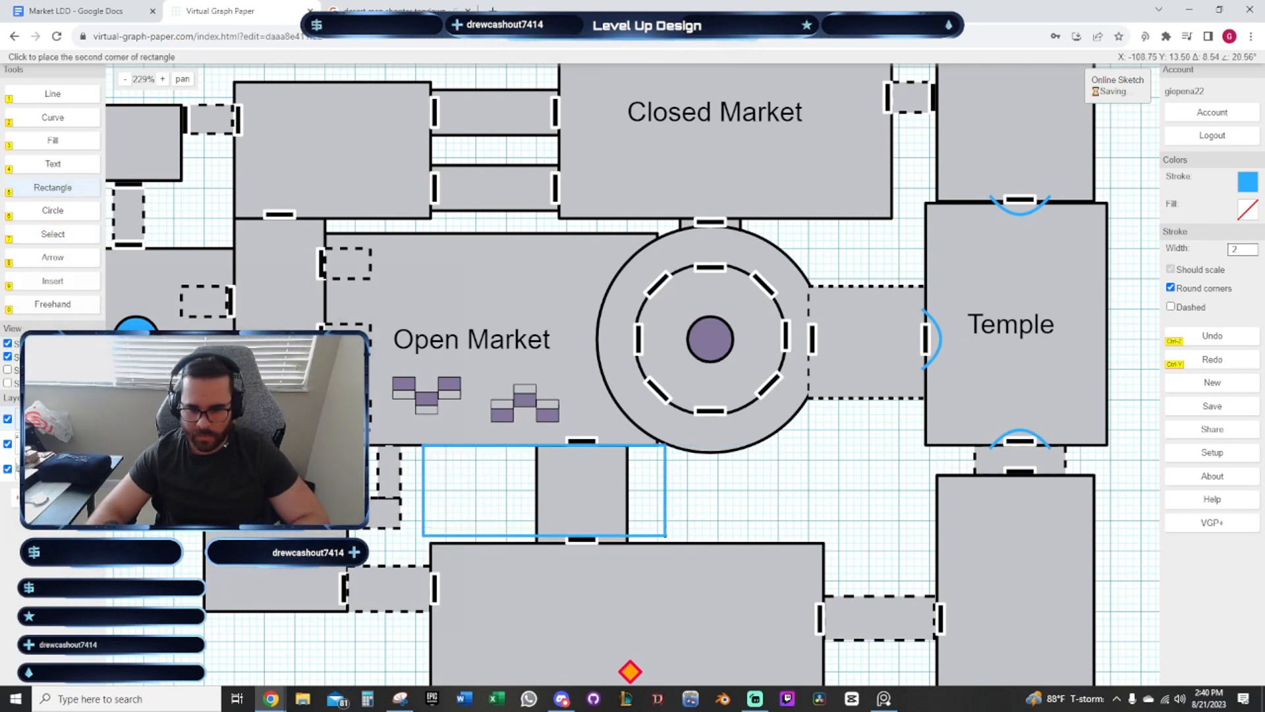
click(672, 542)
drag(856, 621, 801, 447)
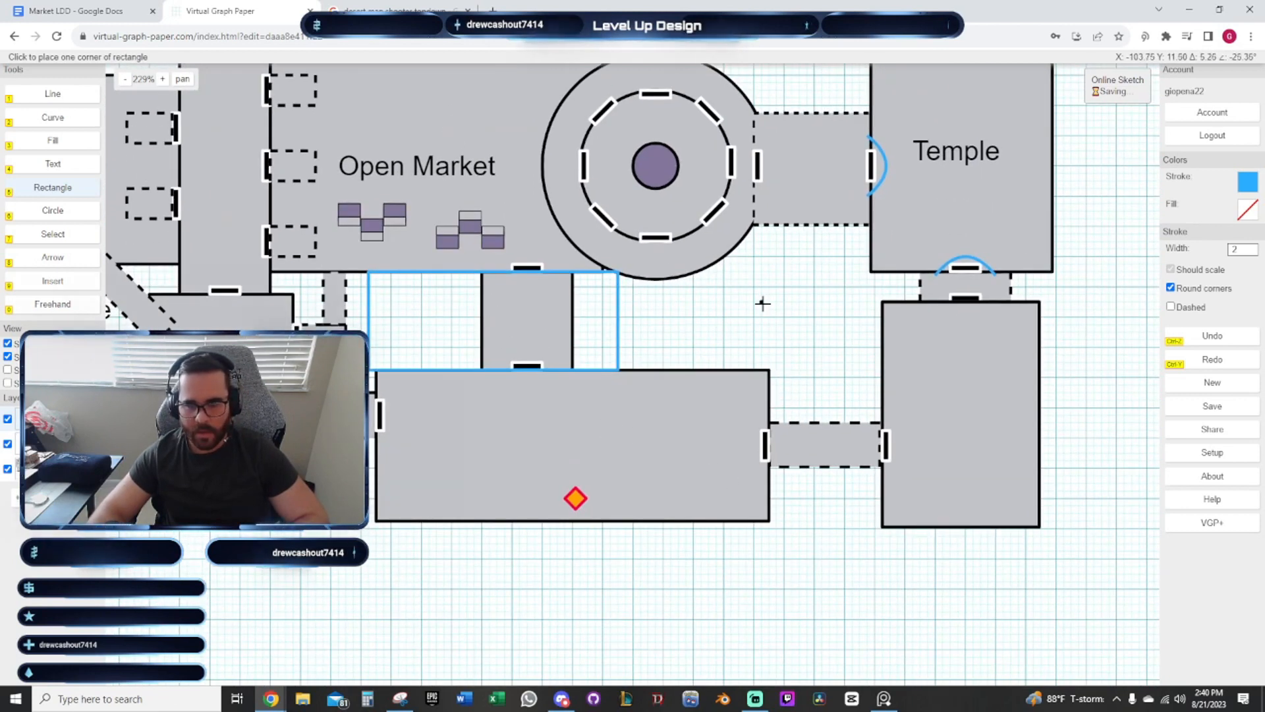
drag(762, 303, 821, 445)
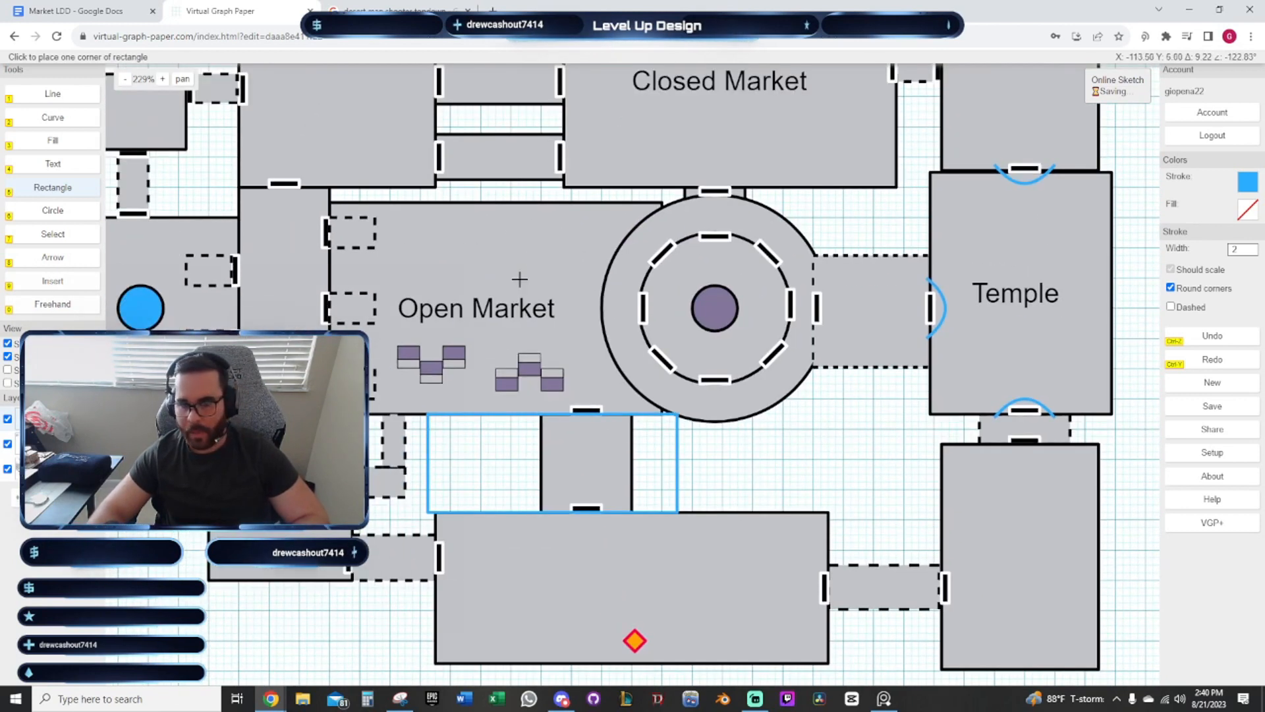
click(848, 464)
key(ctrl+z)
drag(819, 408, 781, 550)
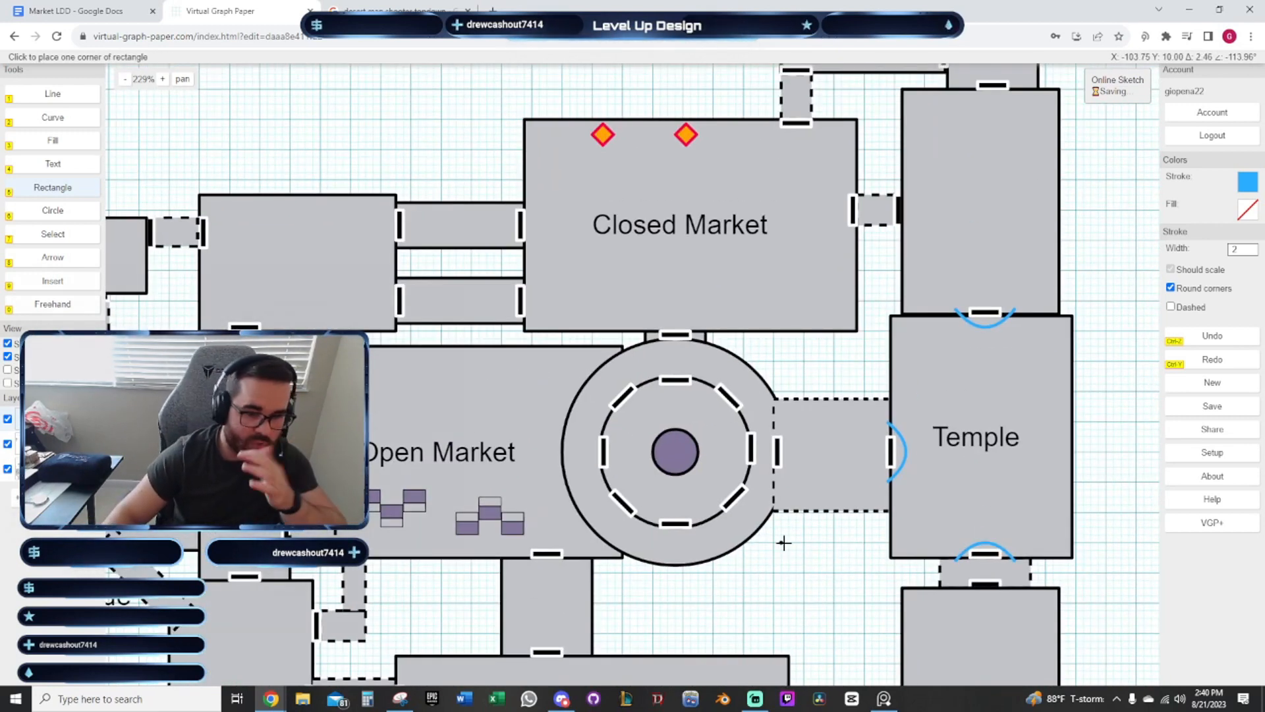
scroll(509, 491, up, 1)
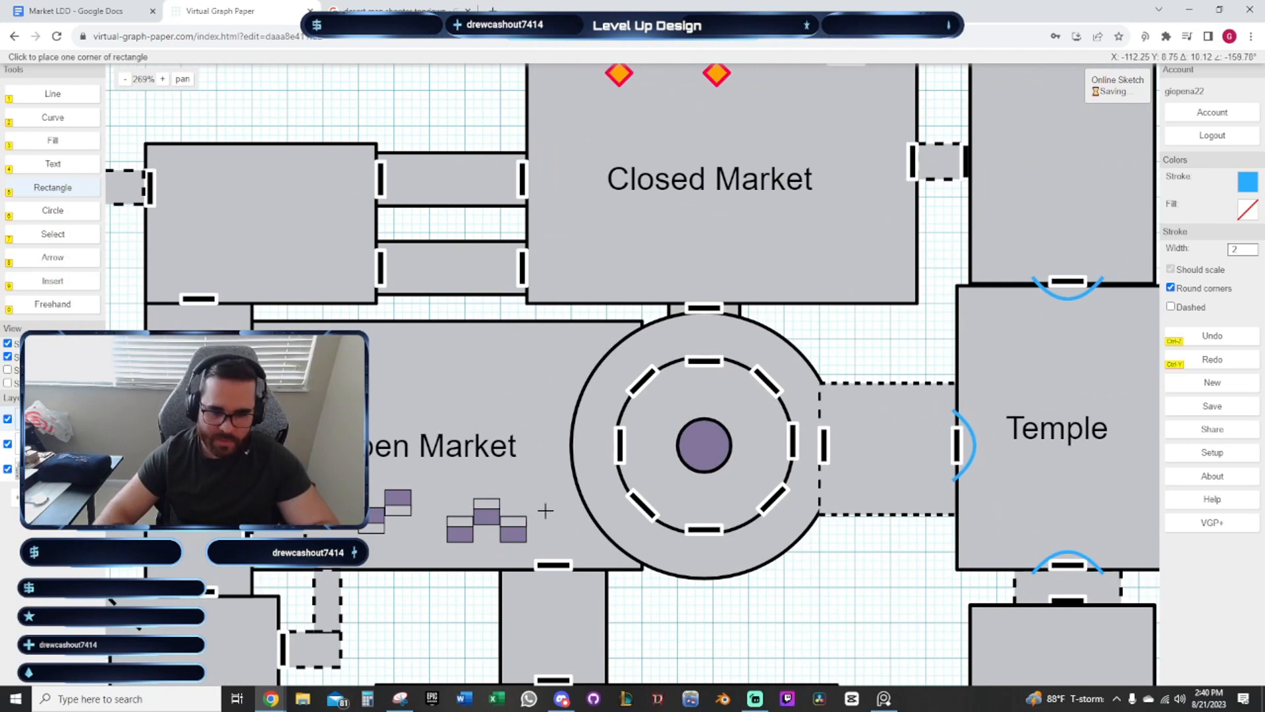
scroll(546, 510, up, 1)
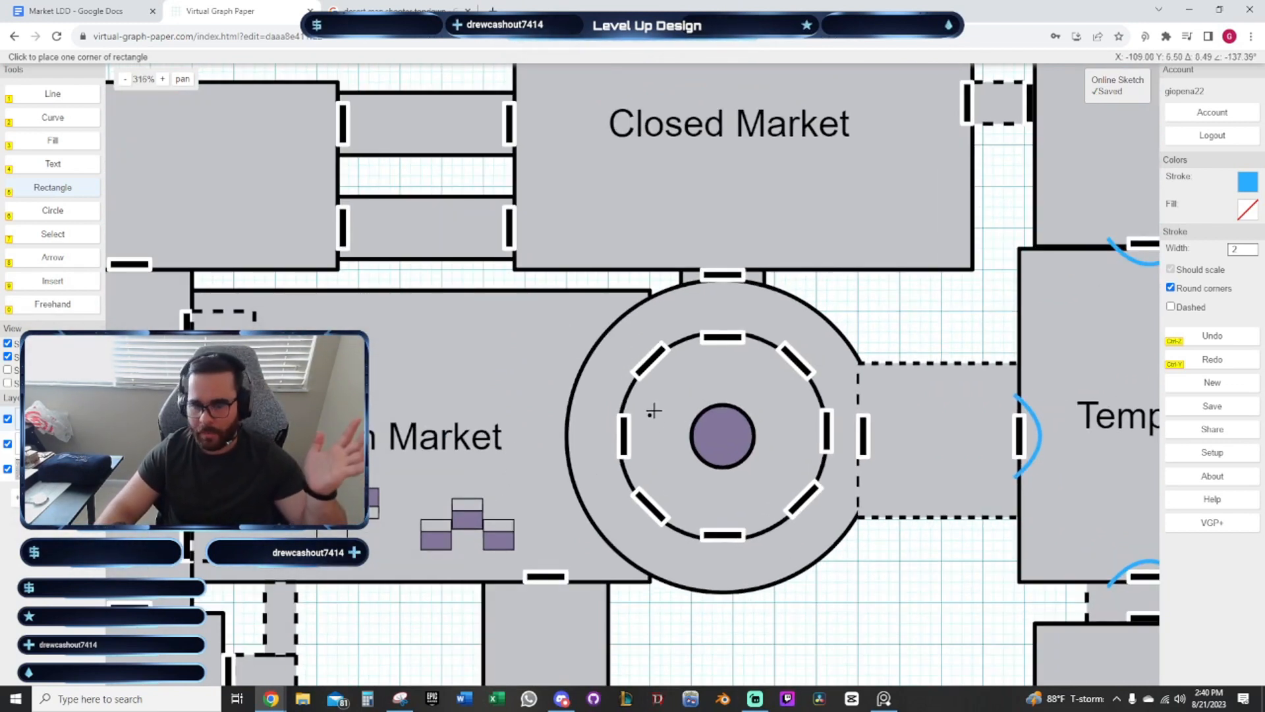
scroll(686, 483, down, 2)
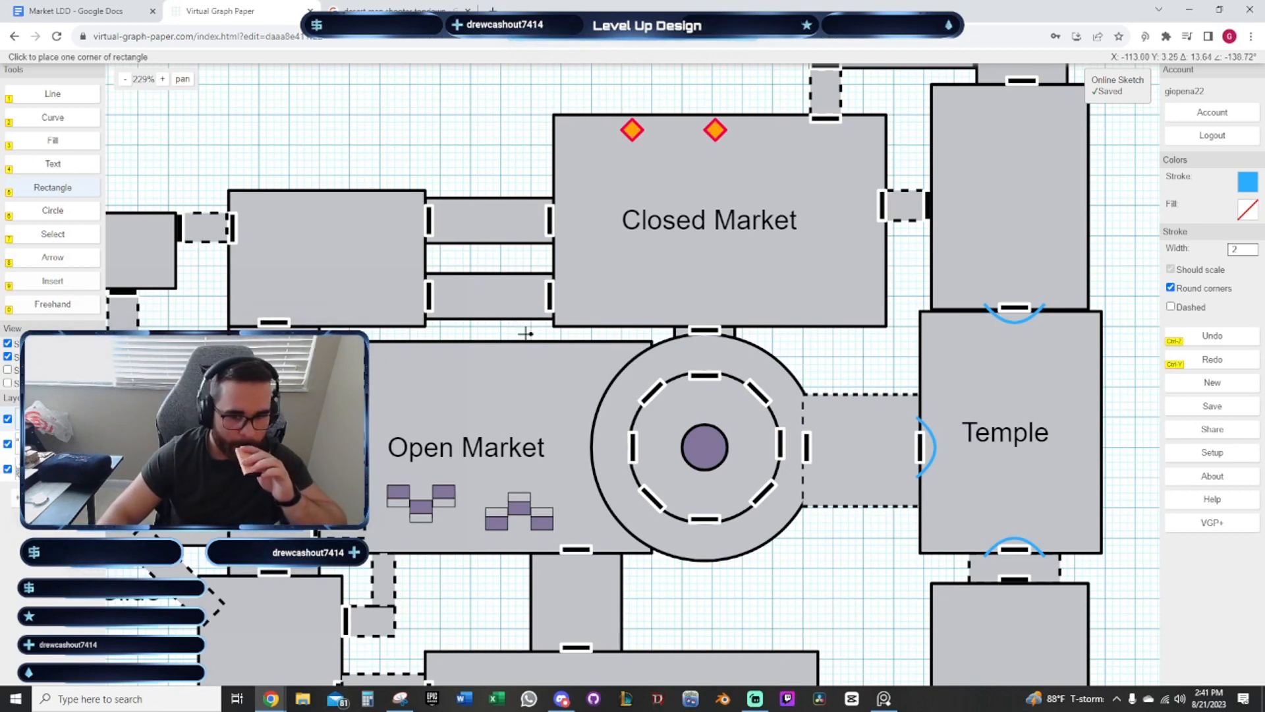
mouse_move(477, 146)
mouse_down()
mouse_move(460, 150)
mouse_move(466, 138)
mouse_up()
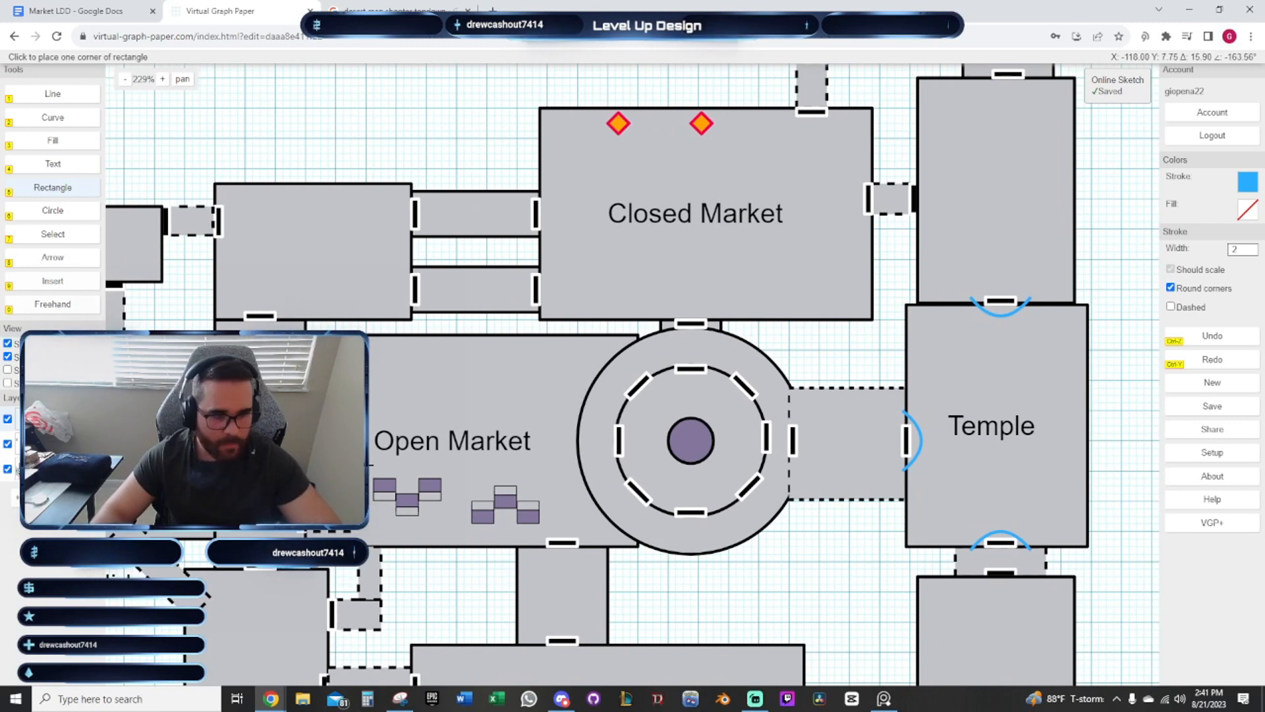
Duplicate the three-stand cluster into the upper part of Open Market, rotate the copy diagonally, and place it near the circular room
click(53, 234)
scroll(431, 512, up, 2)
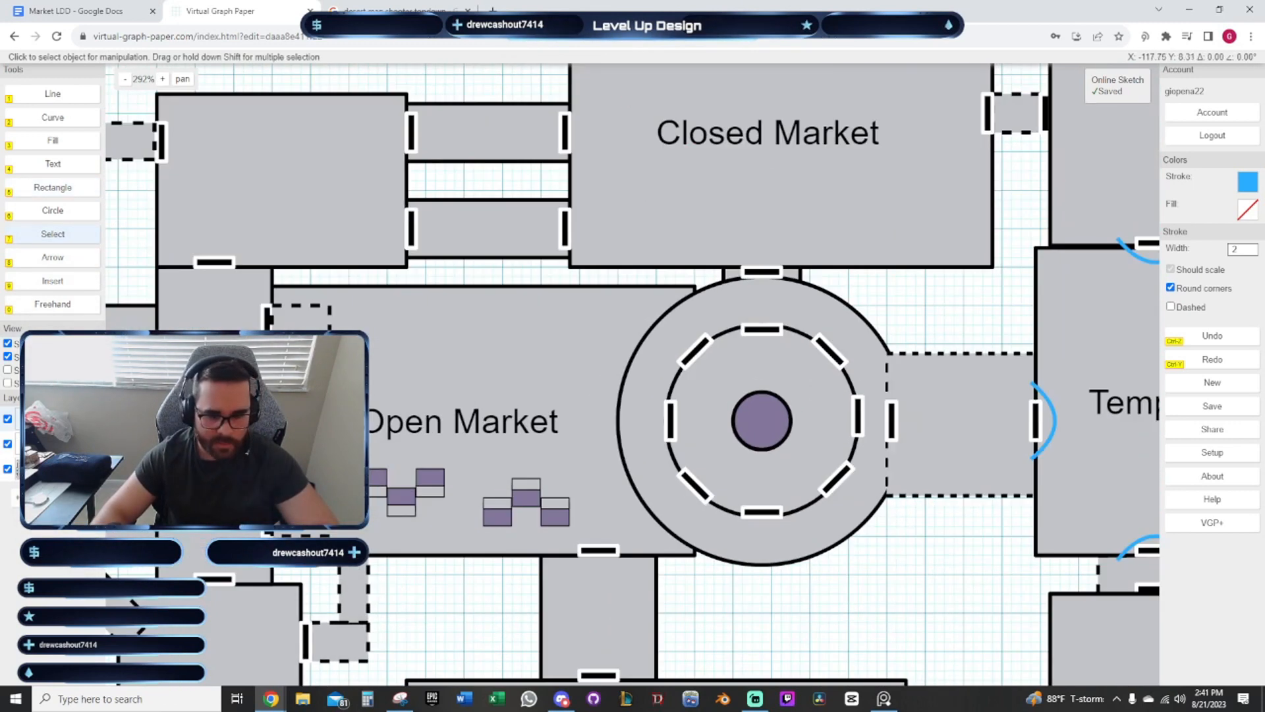
drag(359, 450, 475, 529)
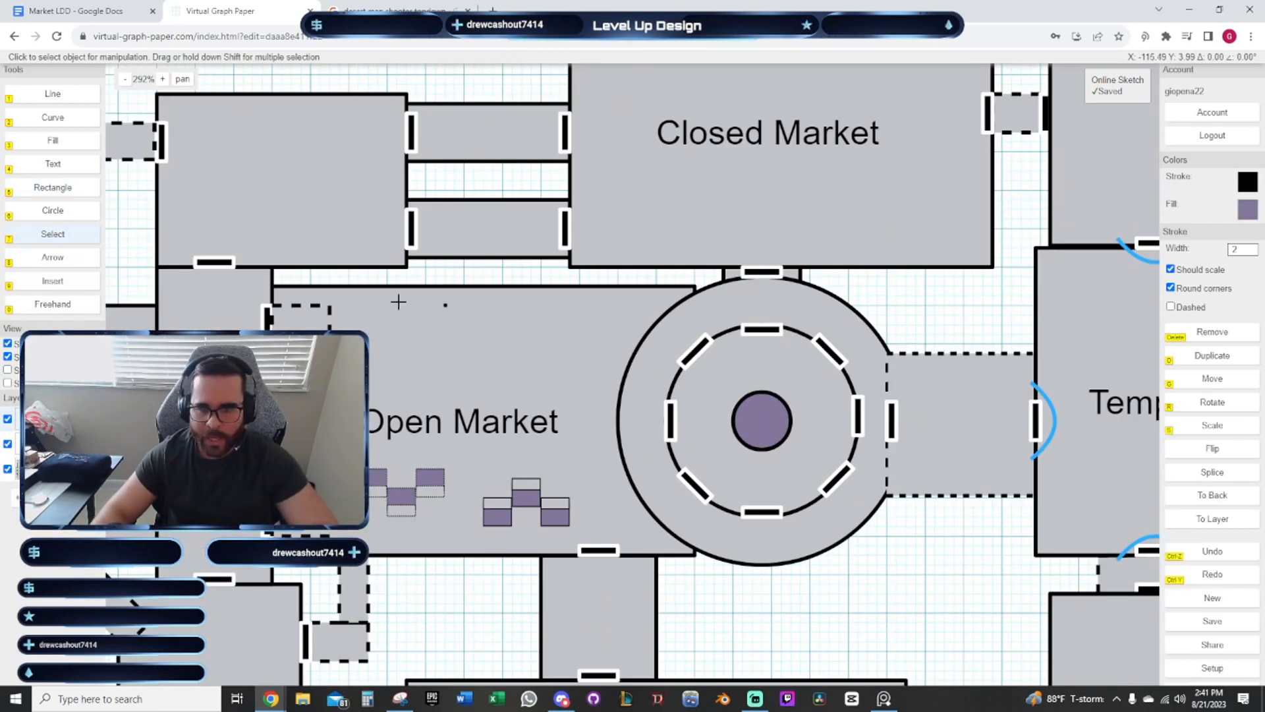
drag(545, 342, 510, 366)
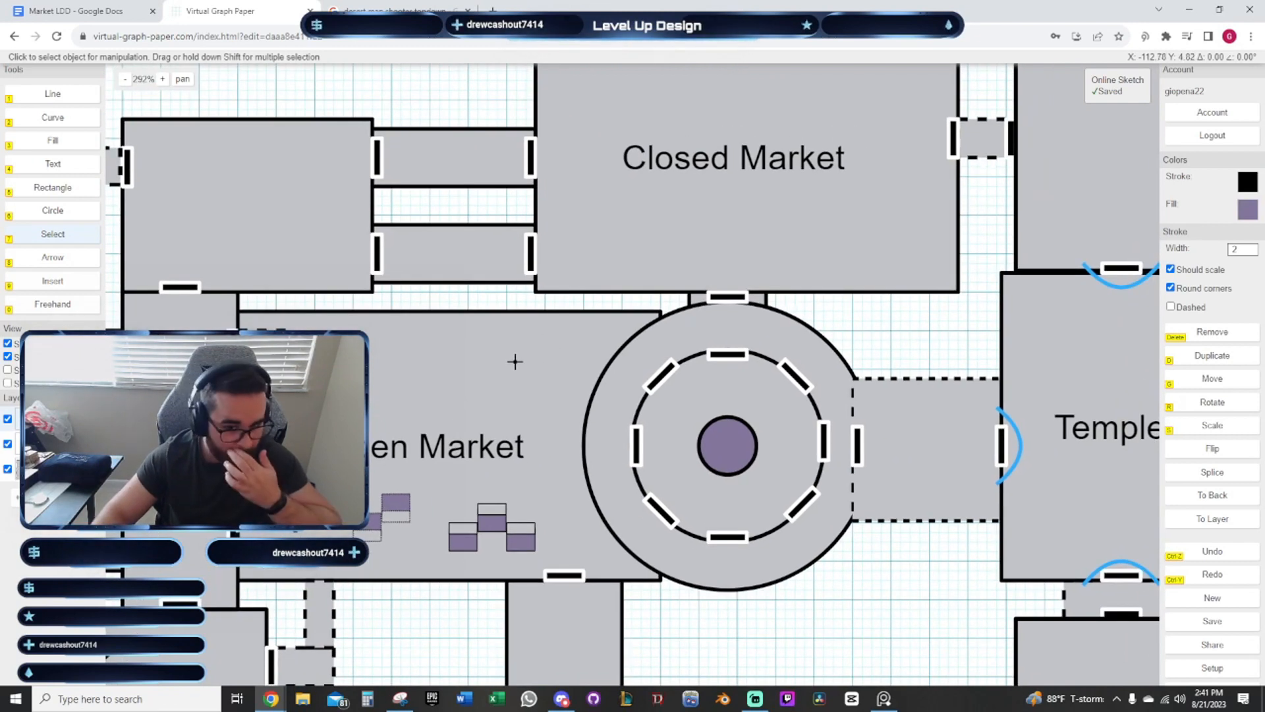
key(d)
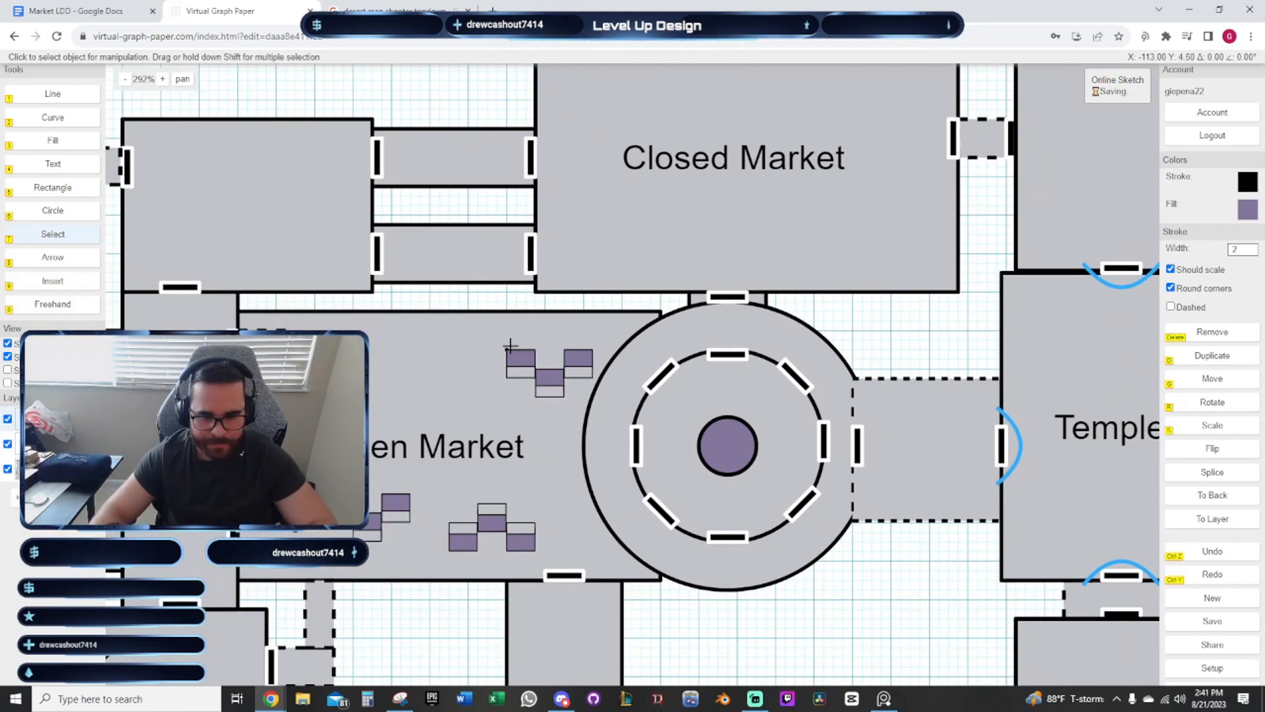
key(r)
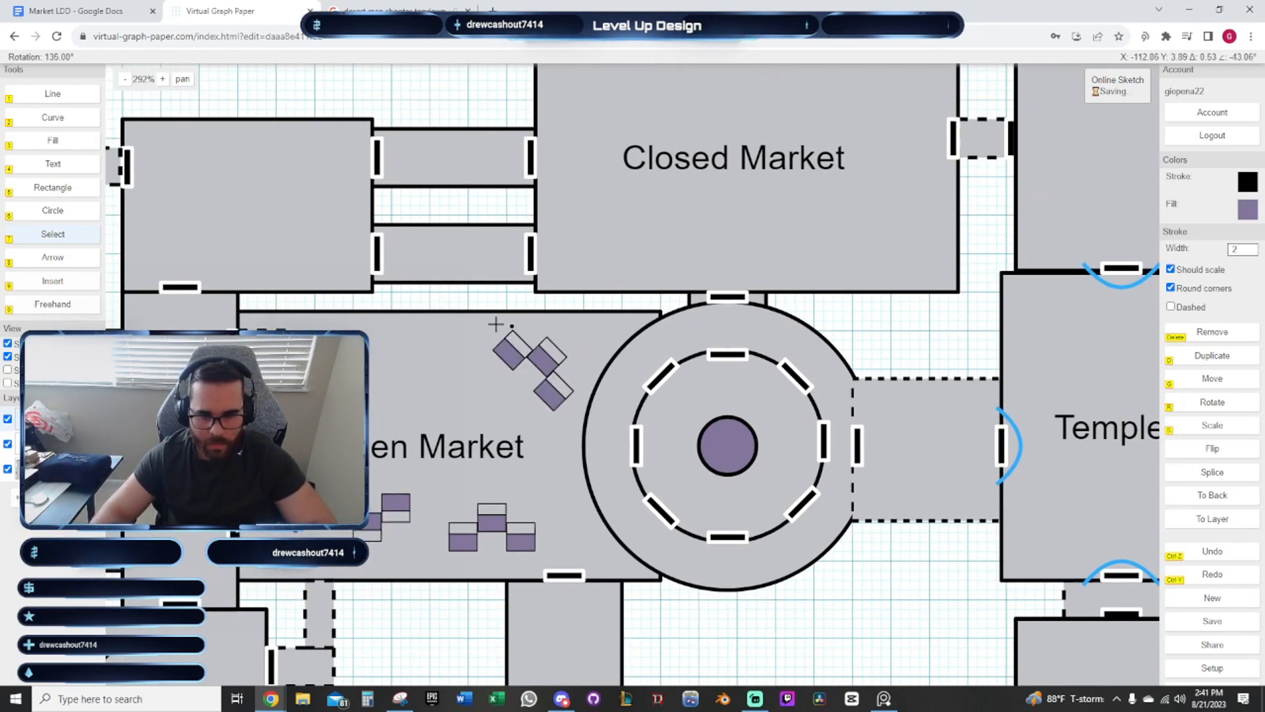
click(694, 486)
key(g)
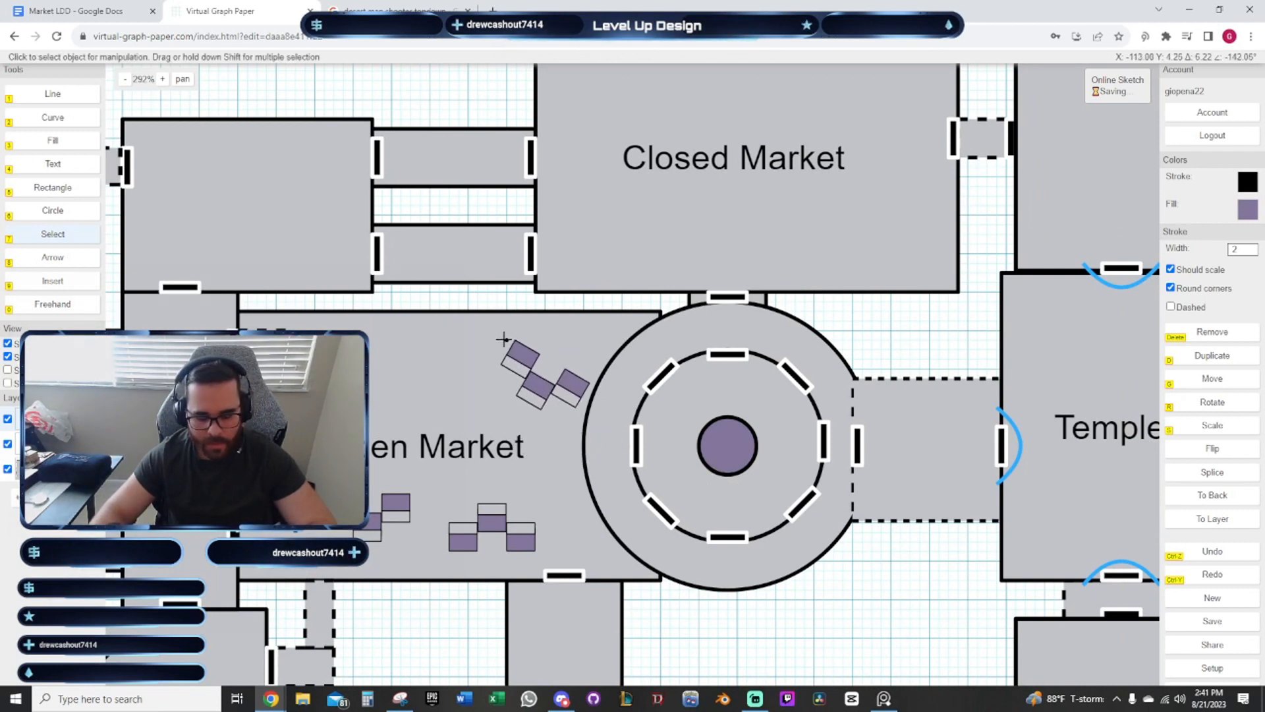
click(504, 340)
Duplicate the angled stand cluster, rotate the copy until it sits level with its middle stand raised, and place it above the Open Market label
key(d)
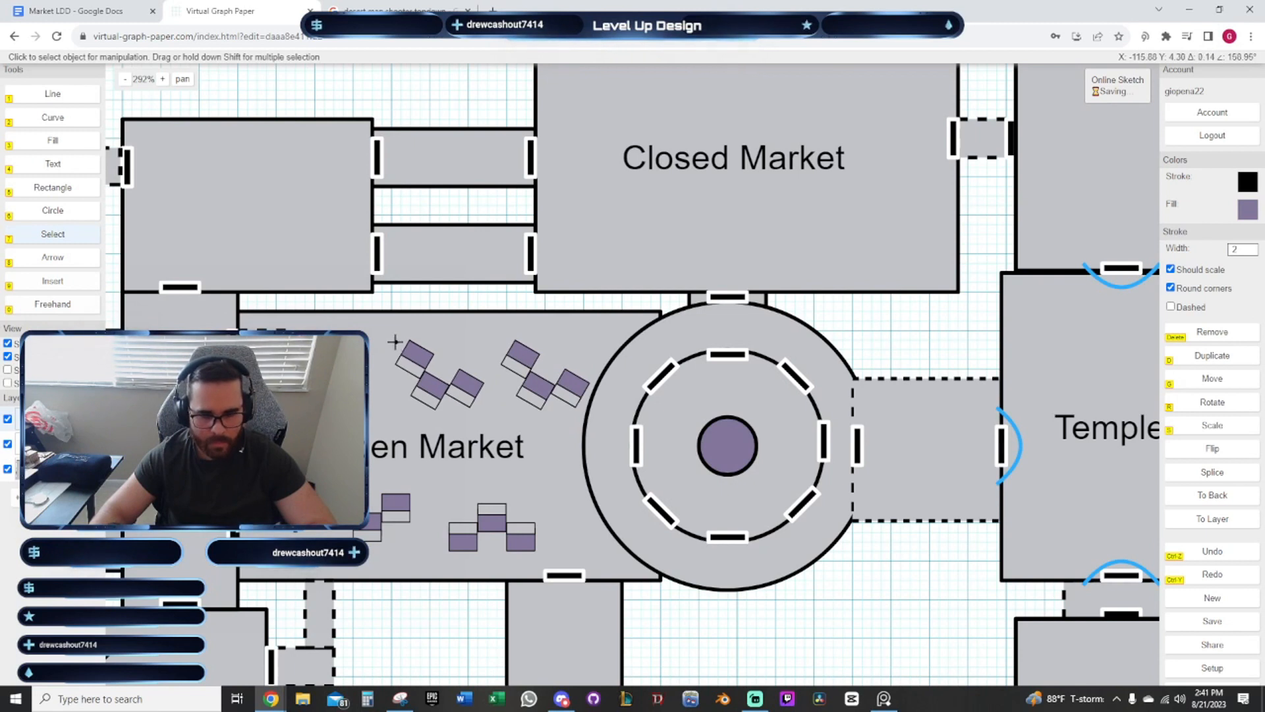
click(394, 341)
key(r)
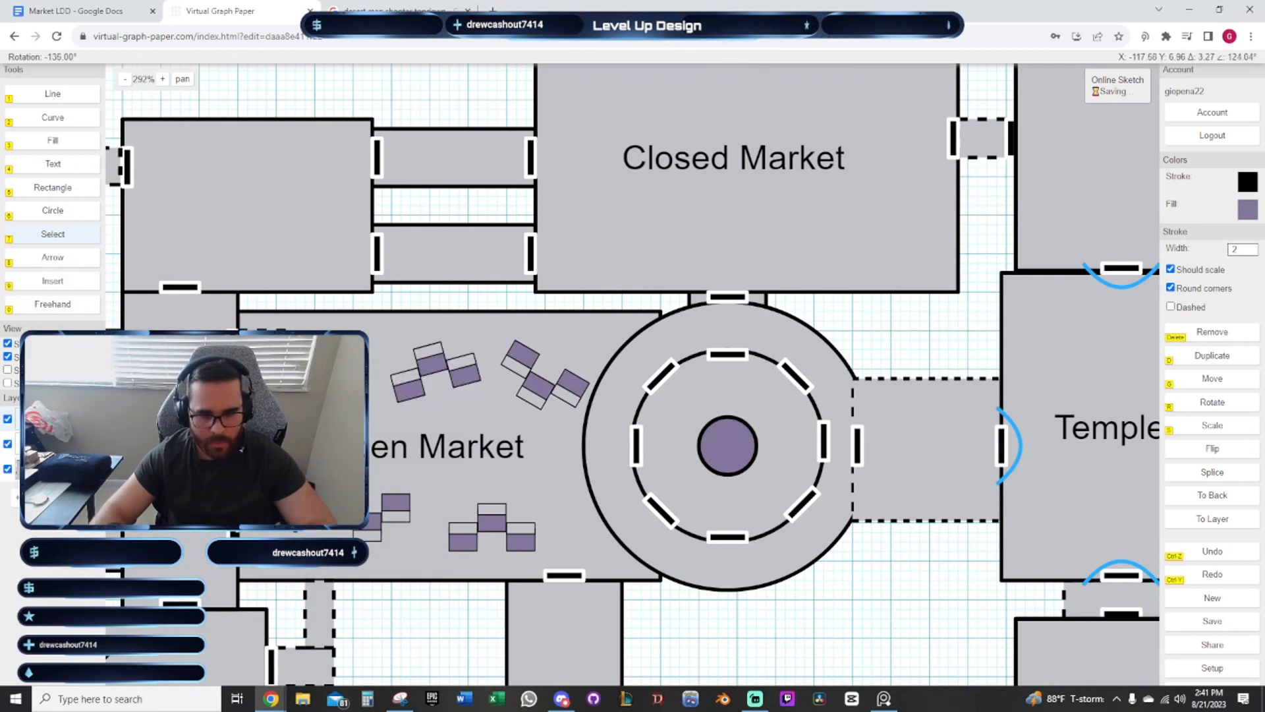
click(322, 432)
key(g)
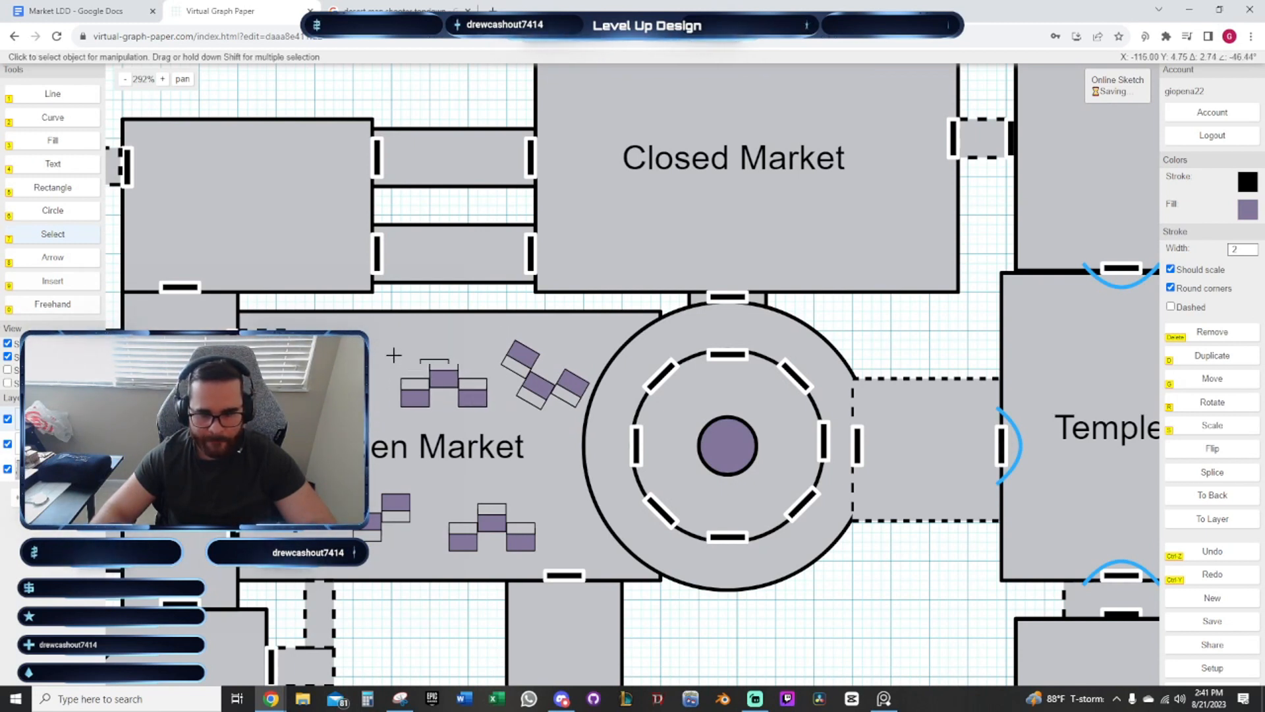
click(384, 348)
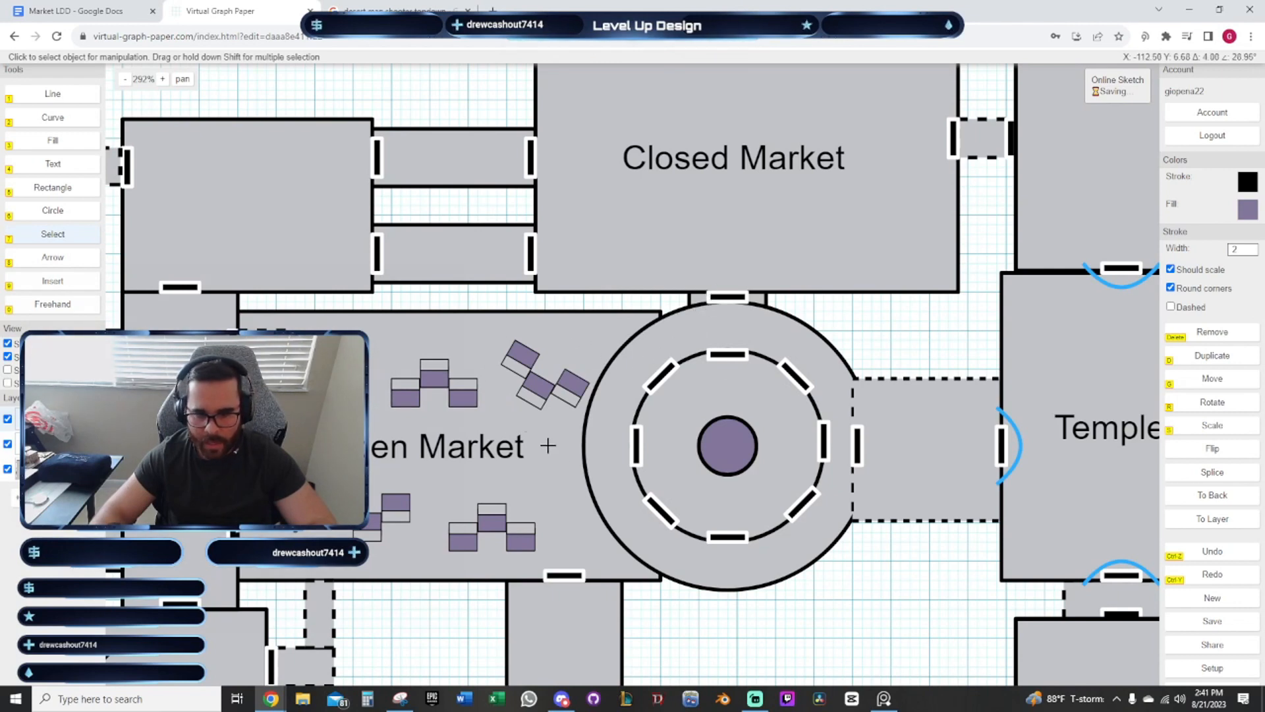
Duplicate a single stand, rotate it 90° beside the circular room, and duplicate it again just below with a slight offset
scroll(554, 435, down, 3)
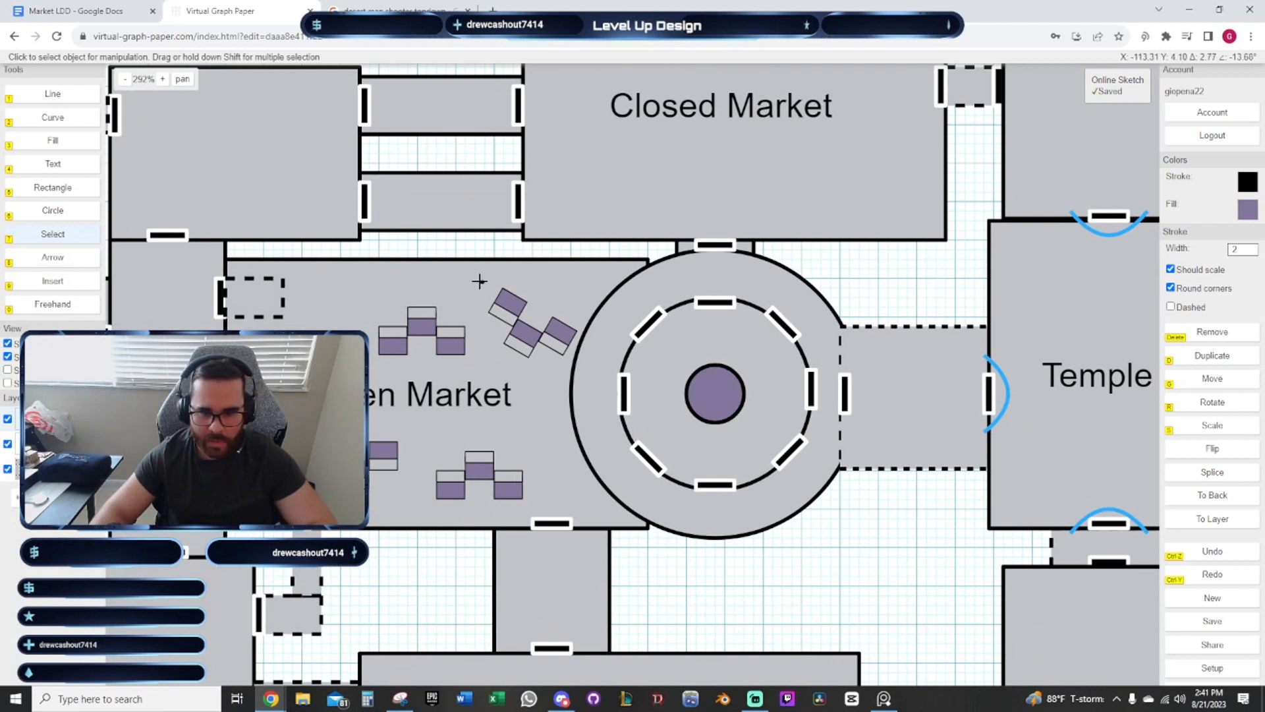
drag(433, 310, 436, 316)
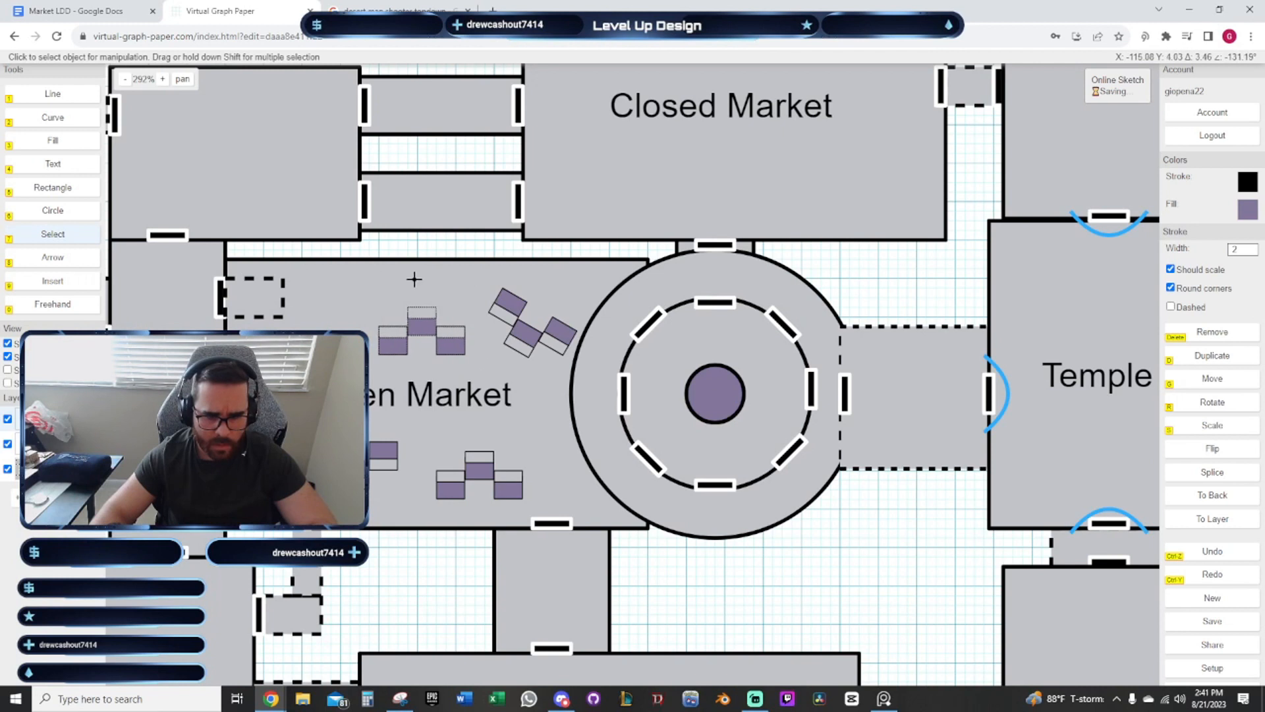
click(434, 244)
drag(402, 308, 455, 349)
key(d)
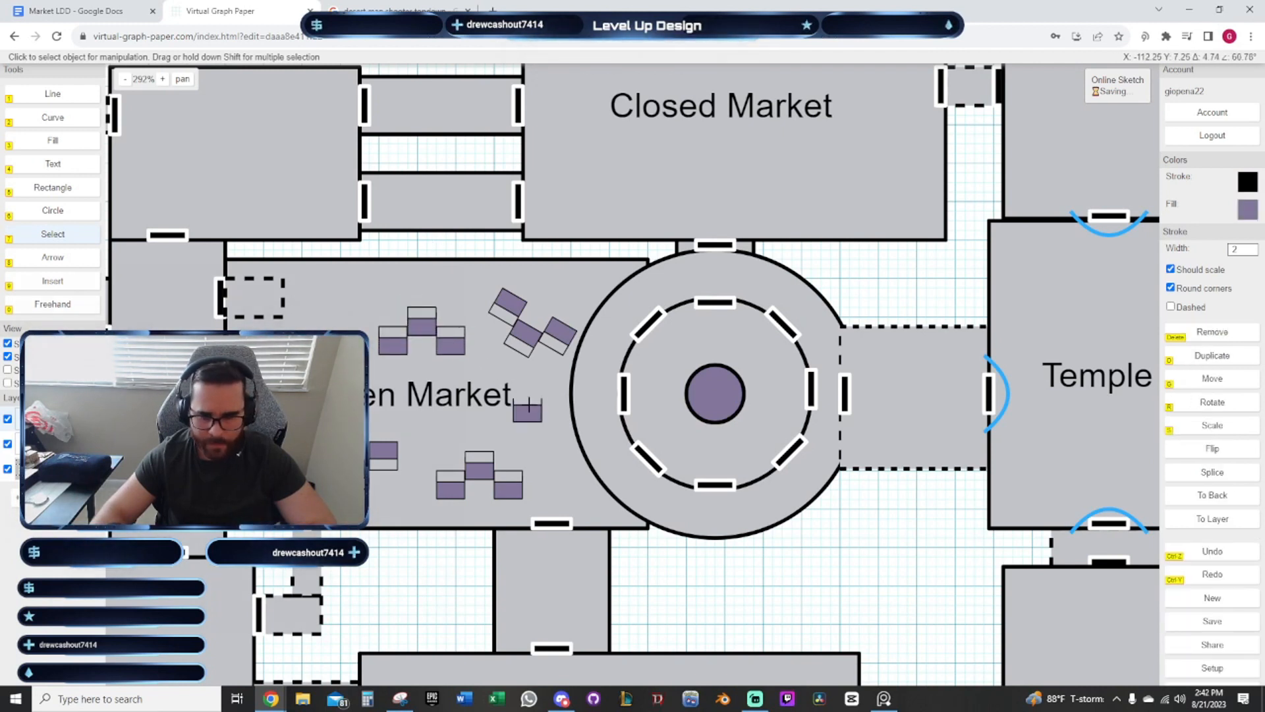
key(r)
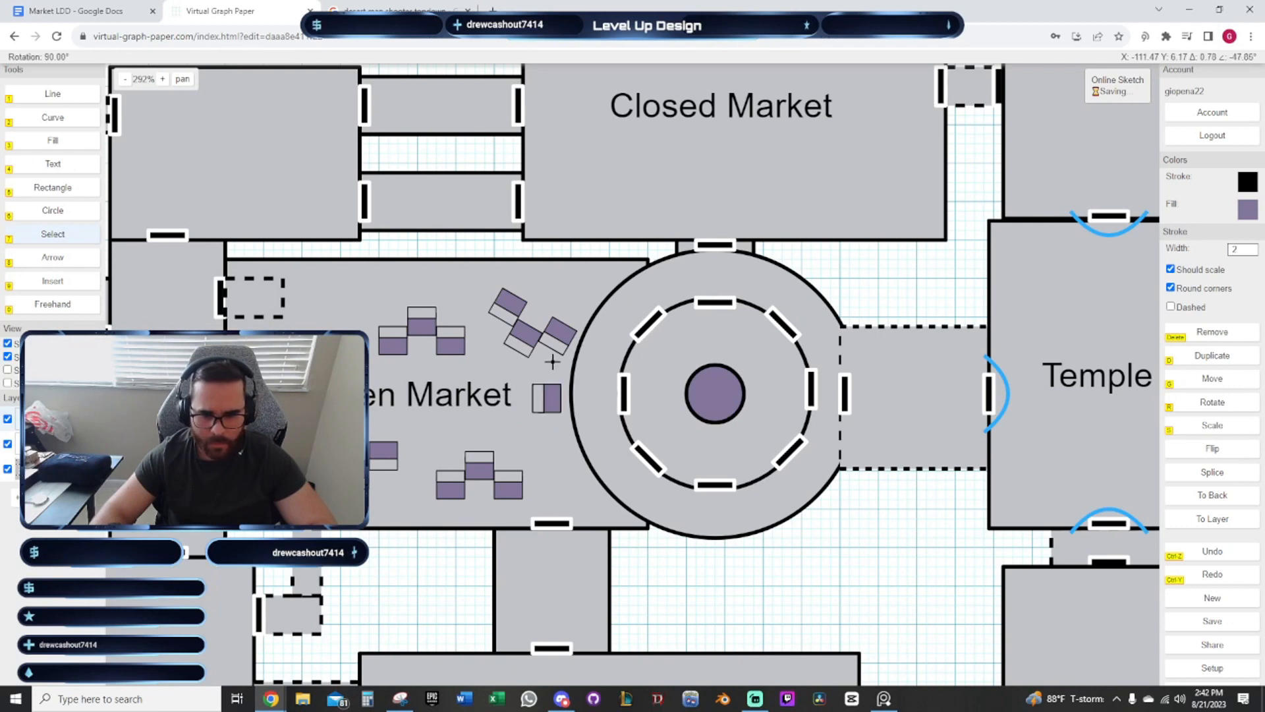
click(552, 360)
scroll(569, 391, up, 2)
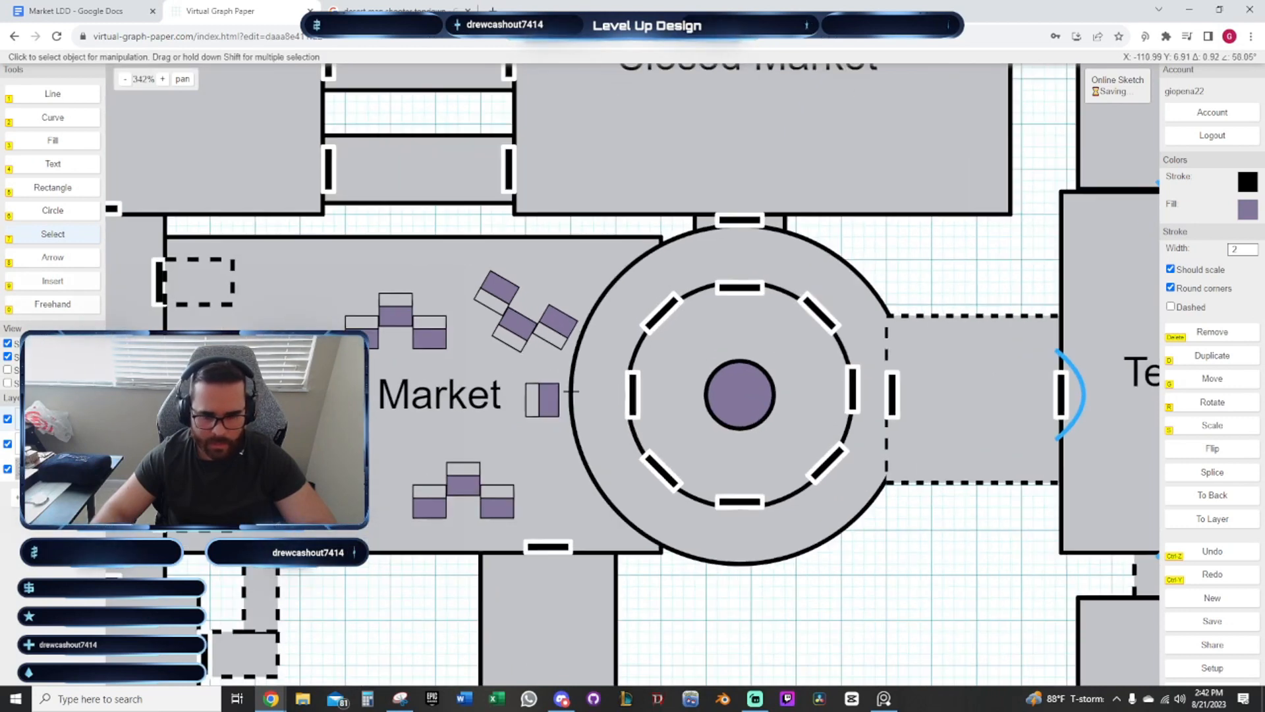
key(d)
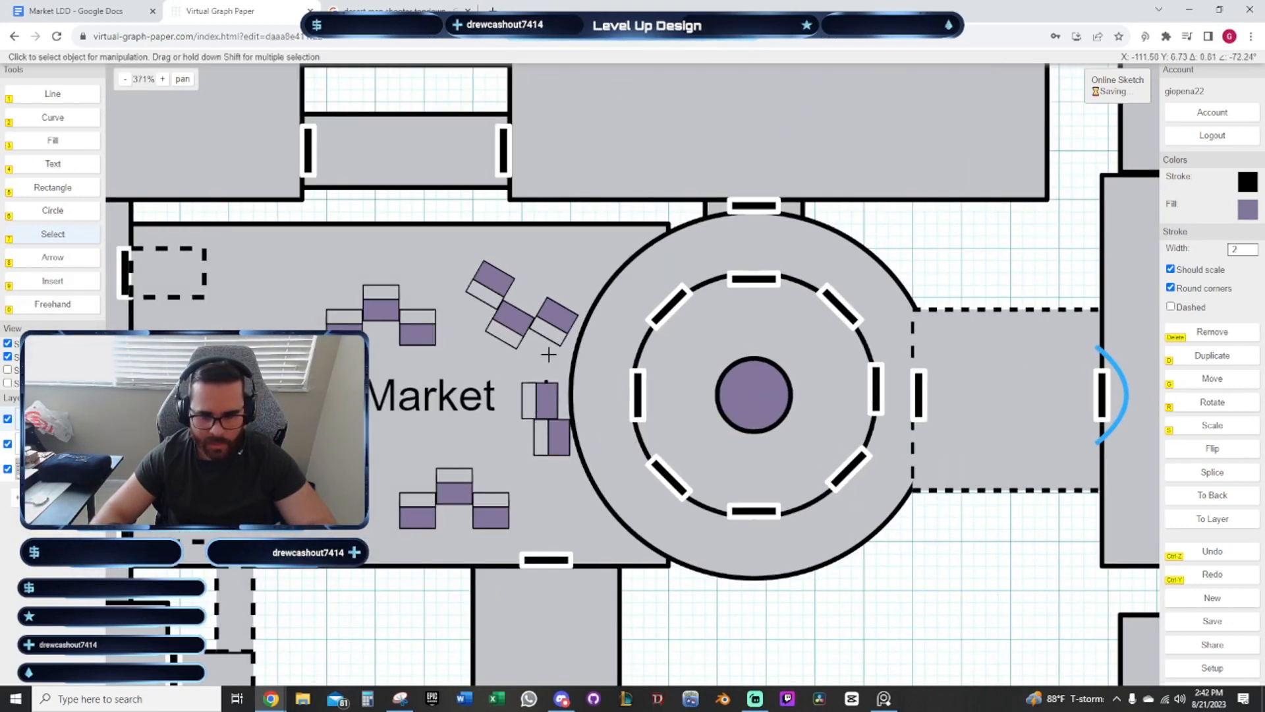
Try duplicating the middle stand of the lower cluster near the Open Market label and delete the copy
drag(453, 254, 623, 338)
scroll(470, 319, down, 3)
scroll(586, 352, up, 3)
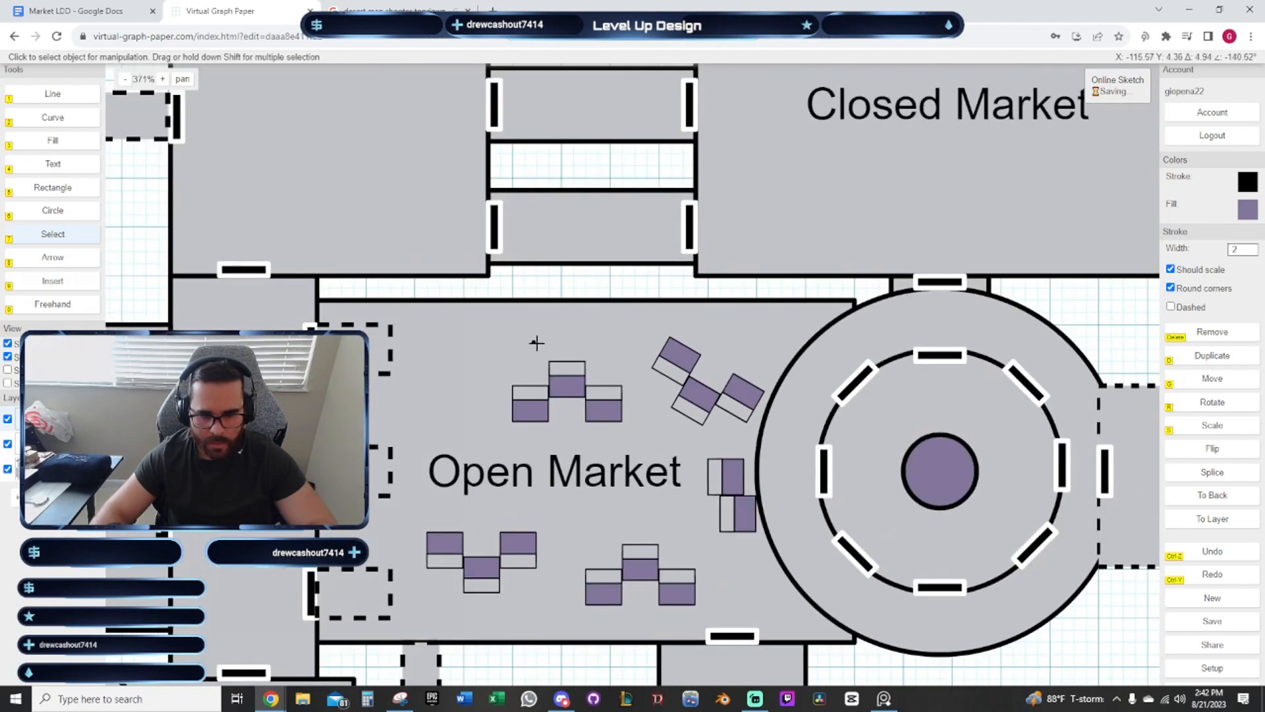
drag(536, 342, 596, 367)
drag(497, 412, 389, 375)
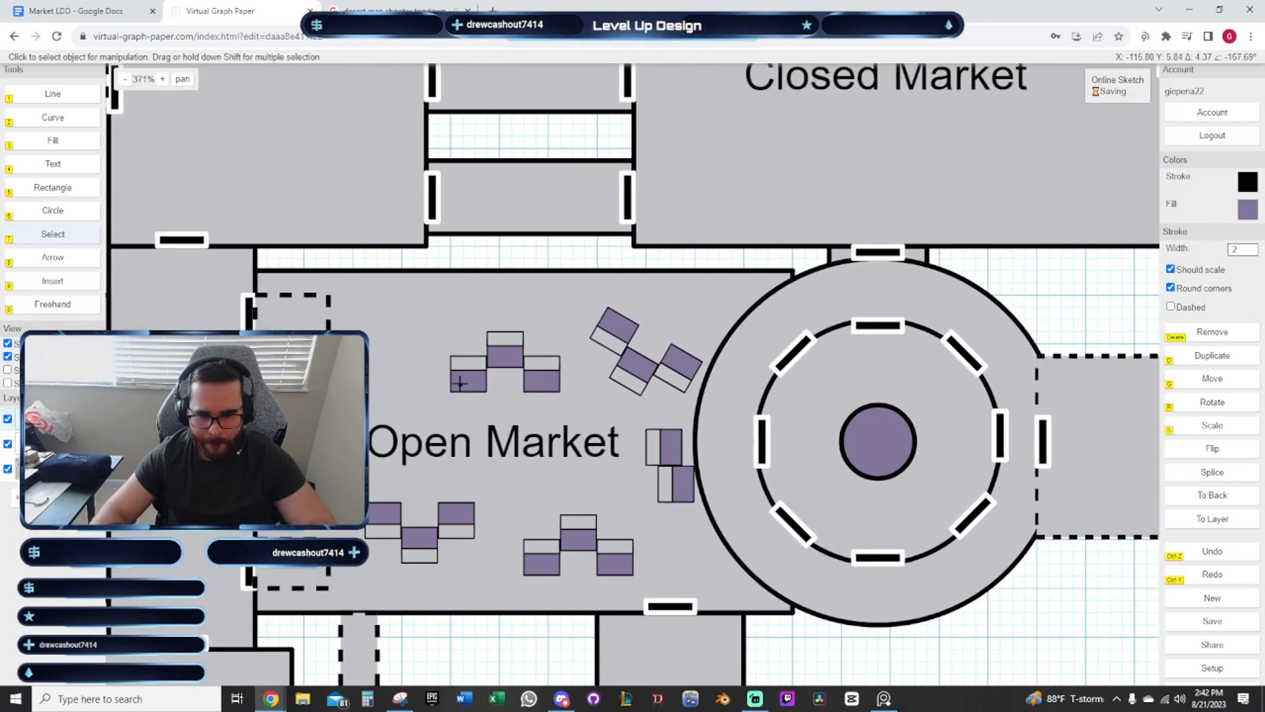
drag(358, 370, 408, 392)
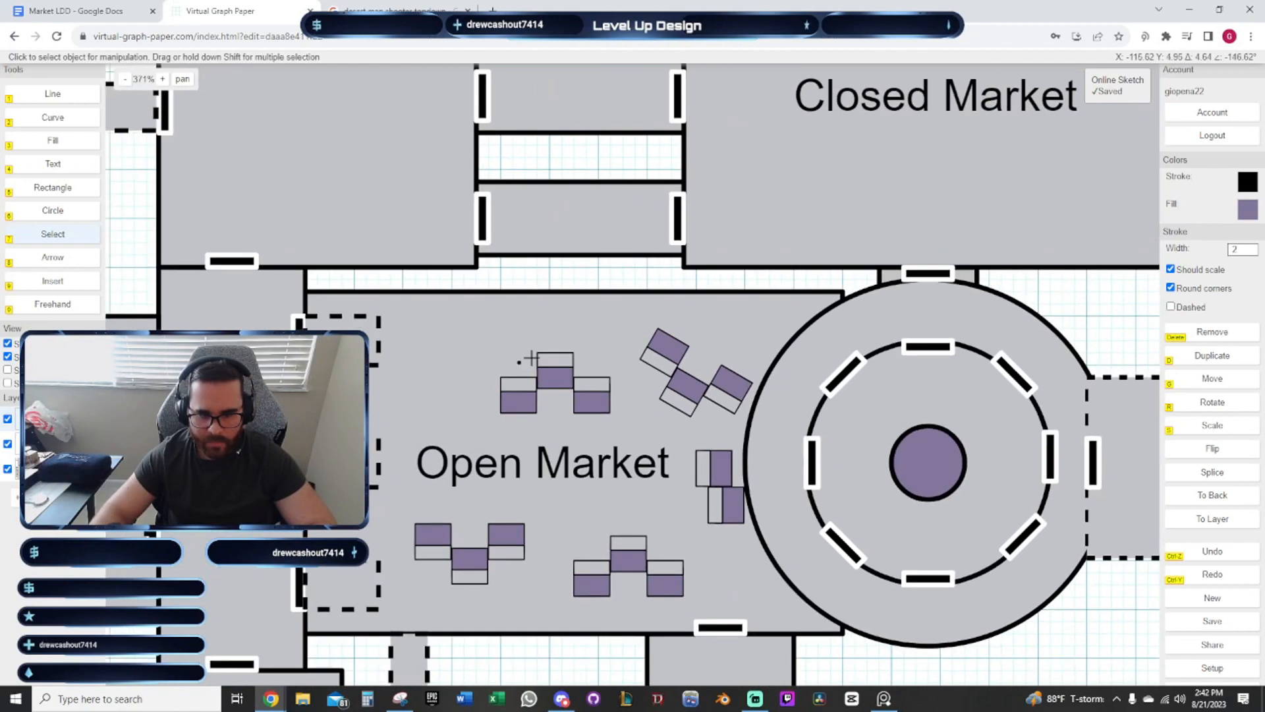
drag(605, 525, 661, 592)
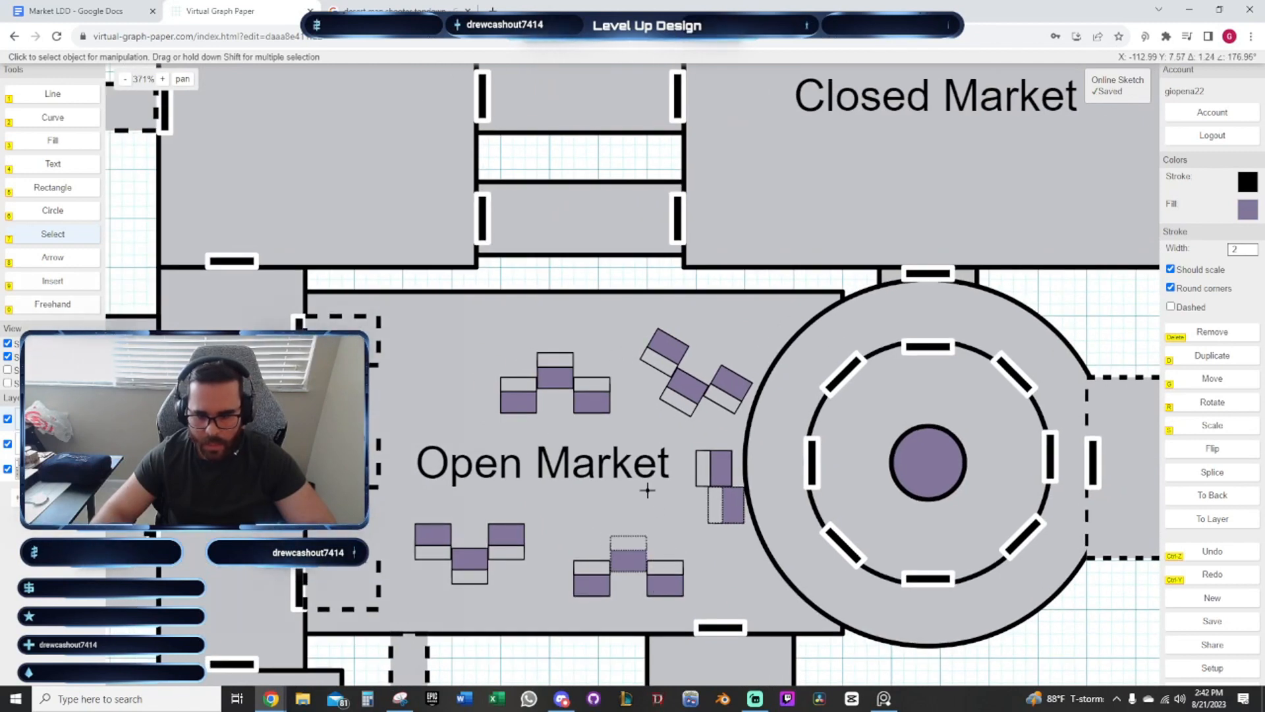
drag(618, 493, 667, 500)
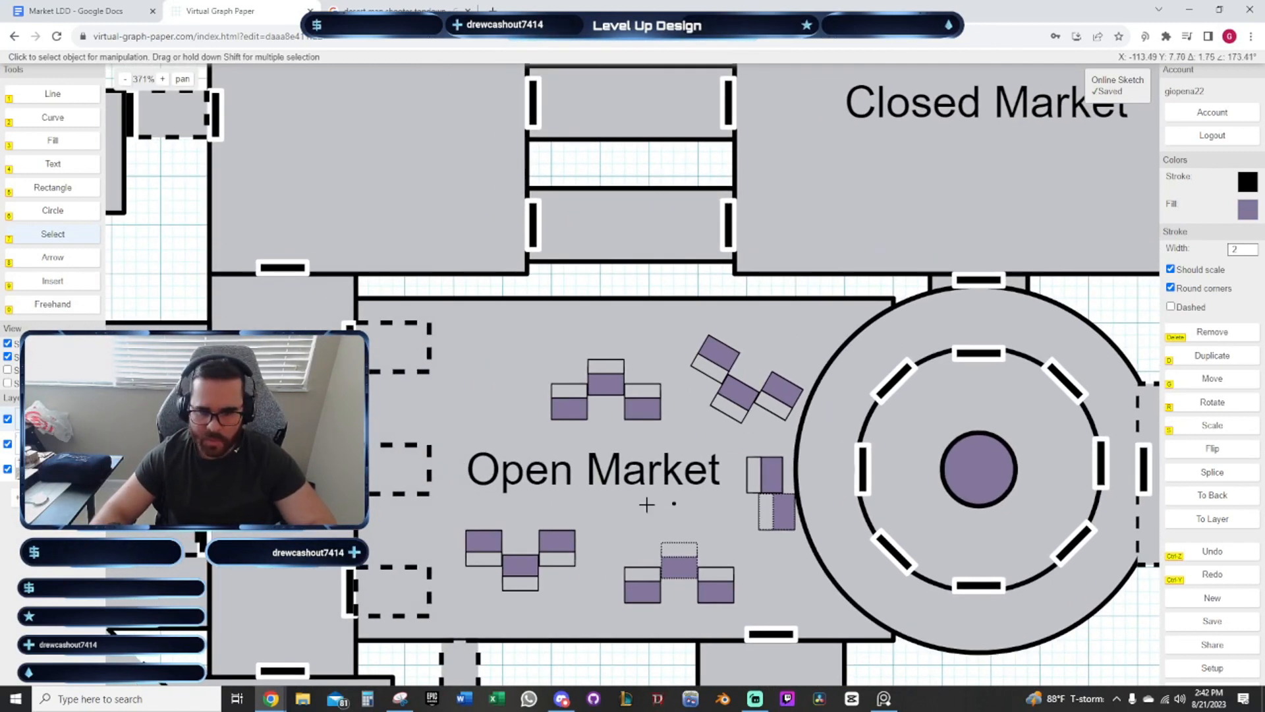
key(d)
key(Delete)
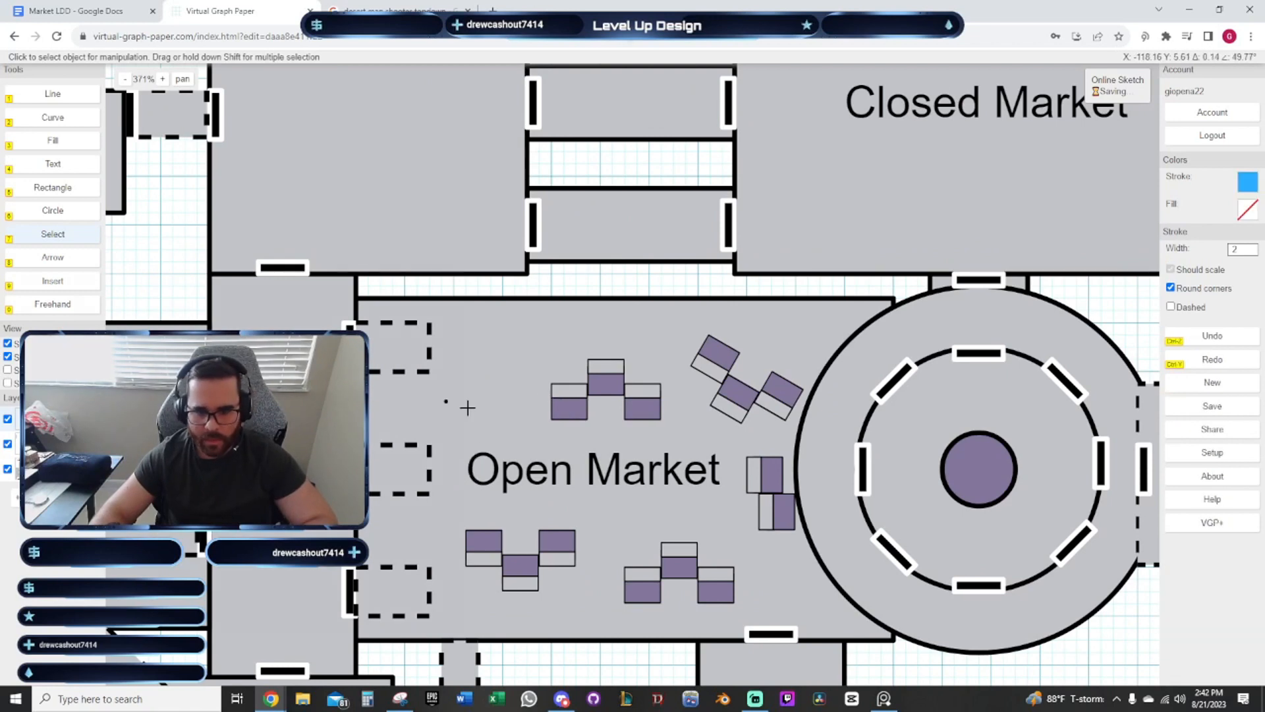
Duplicate a single stand, rotate it -90°, and position it near Open Market's left wall between the upper and middle dashed boxes
drag(611, 513, 526, 419)
drag(521, 465, 588, 519)
drag(530, 426, 578, 486)
key(d)
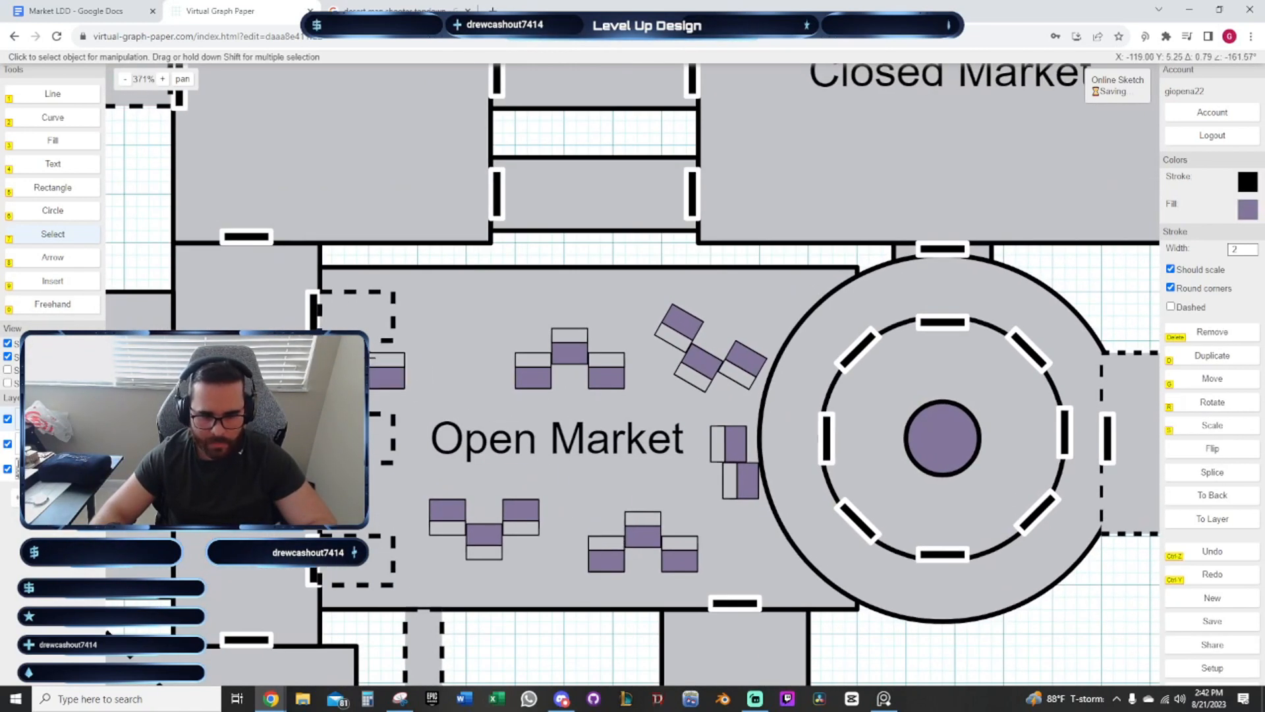
scroll(371, 366, up, 3)
key(r)
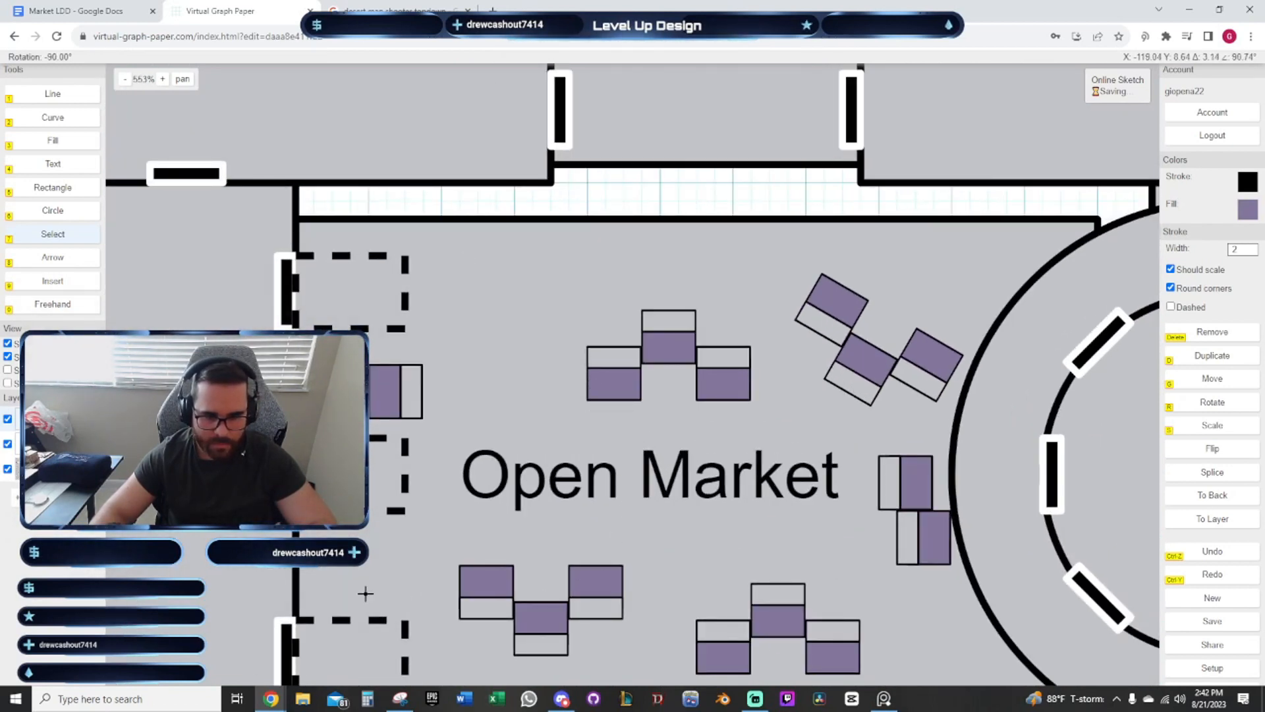
click(447, 395)
drag(465, 377, 474, 426)
key(g)
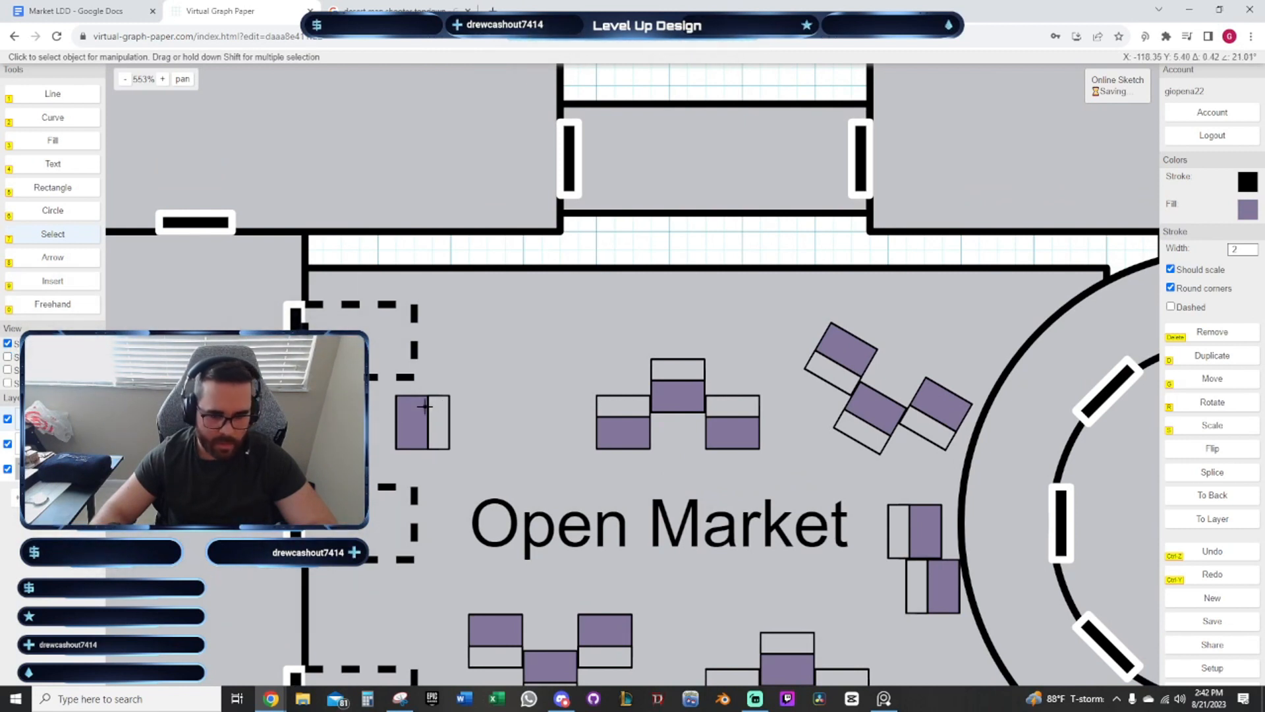
drag(372, 377, 472, 469)
key(g)
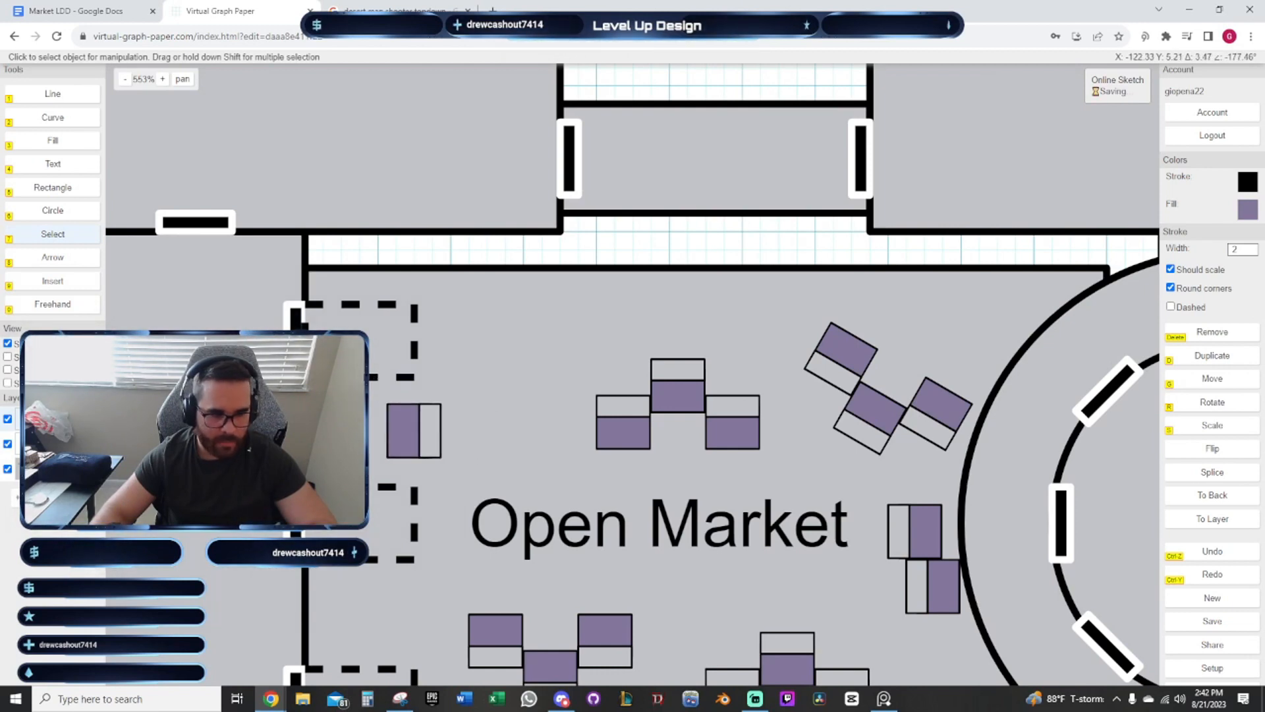
Examine the stand placement across Open Market and the layout of the adjoining circular room
scroll(587, 452, down, 5)
drag(587, 452, 409, 334)
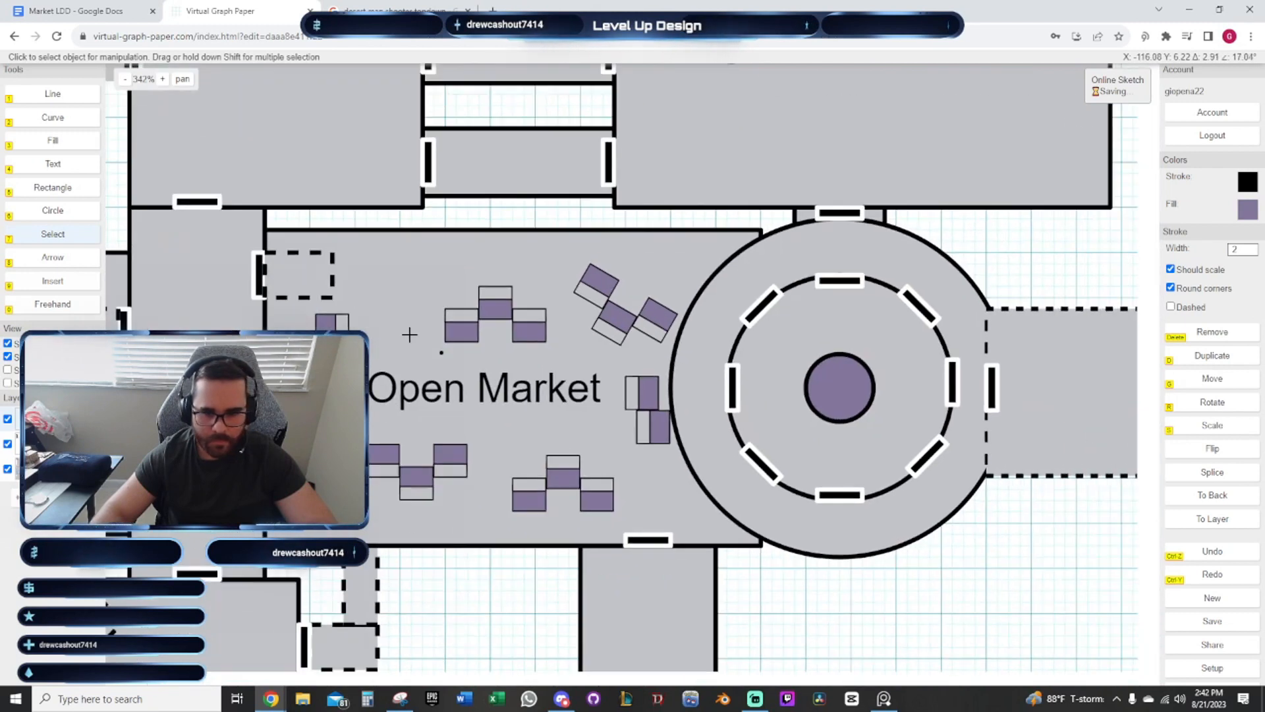
scroll(409, 334, down, 3)
scroll(430, 394, up, 3)
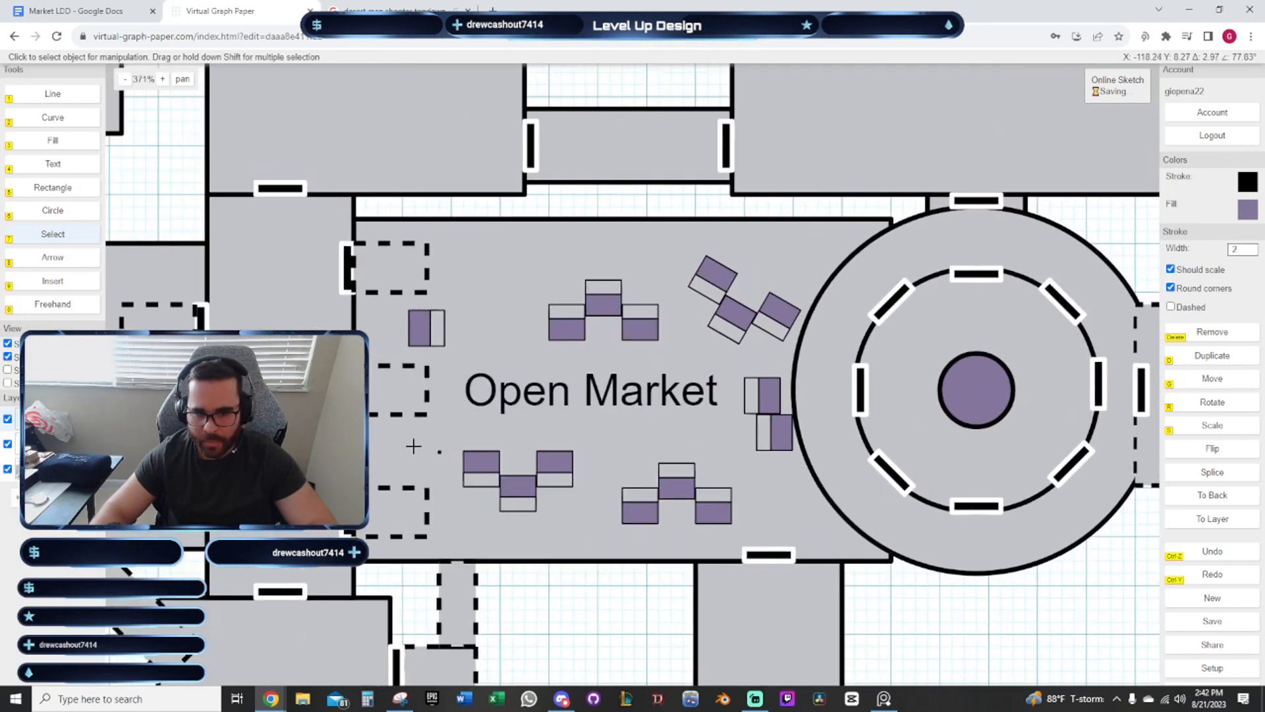
drag(649, 431, 477, 415)
scroll(472, 416, down, 3)
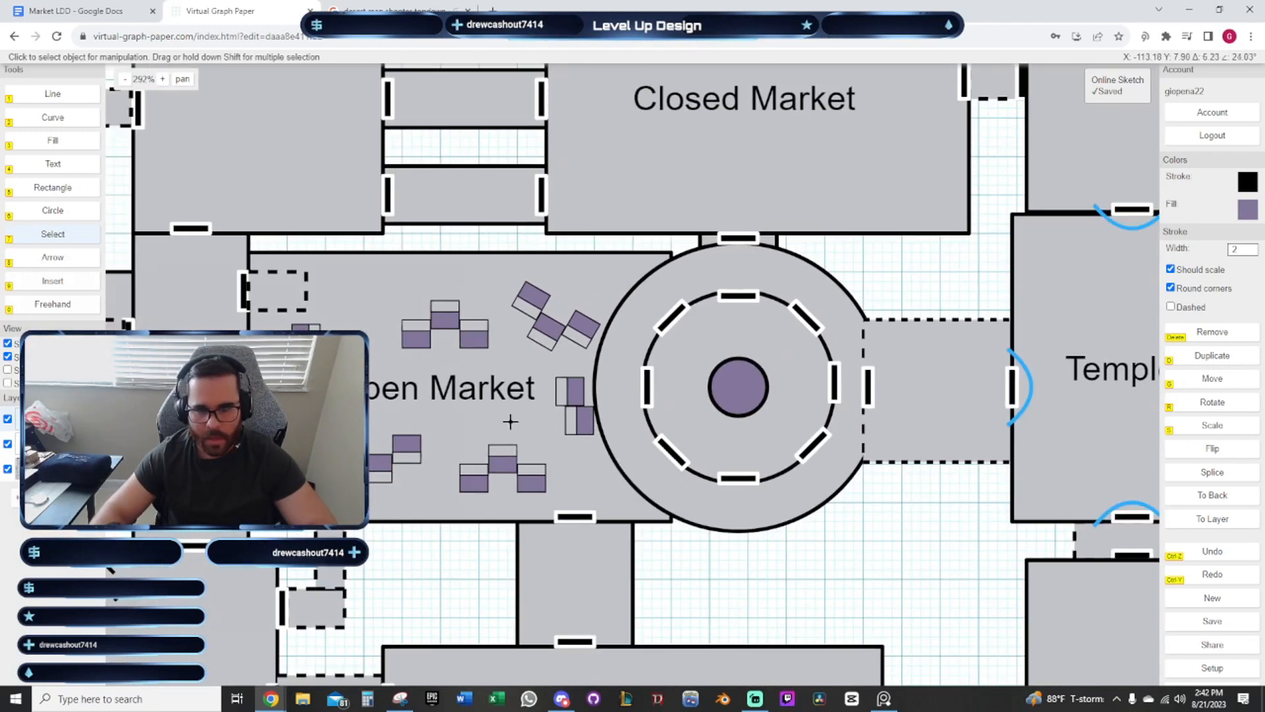
drag(692, 271, 528, 305)
drag(438, 369, 429, 394)
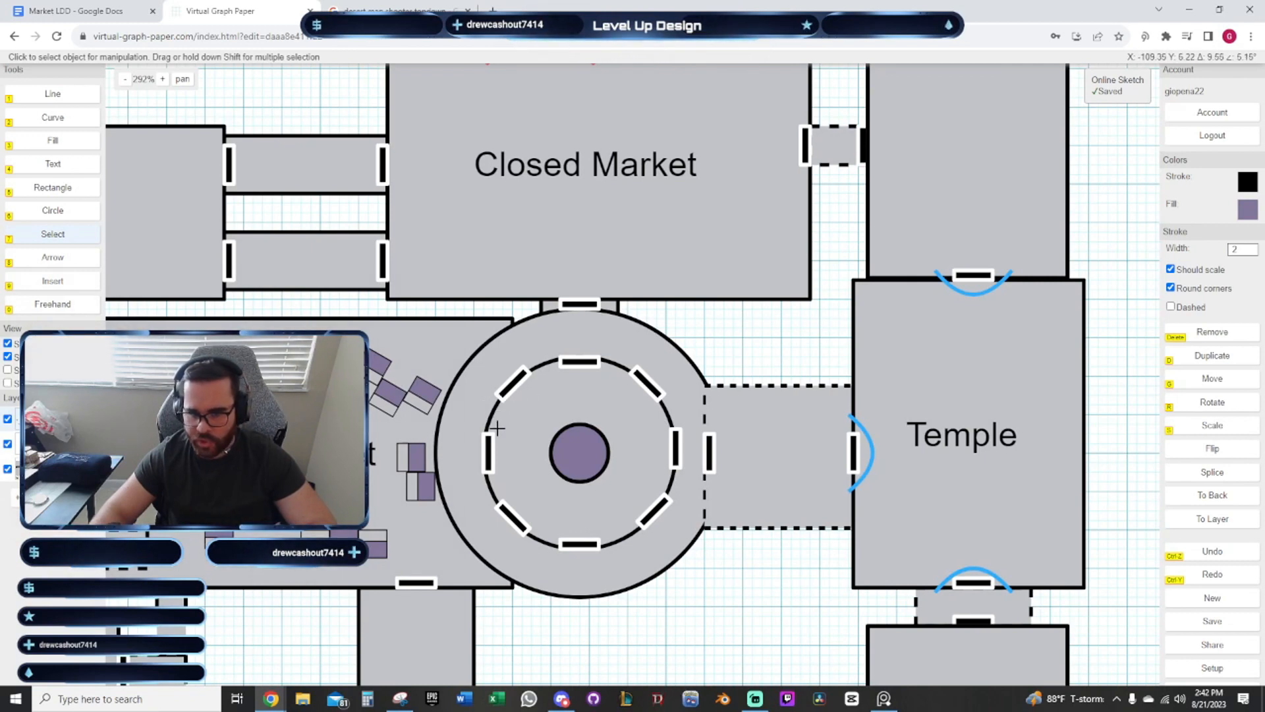
Delete the upper-left and lower-right diagonal door markers on the circular room's inner ring
scroll(536, 377, up, 3)
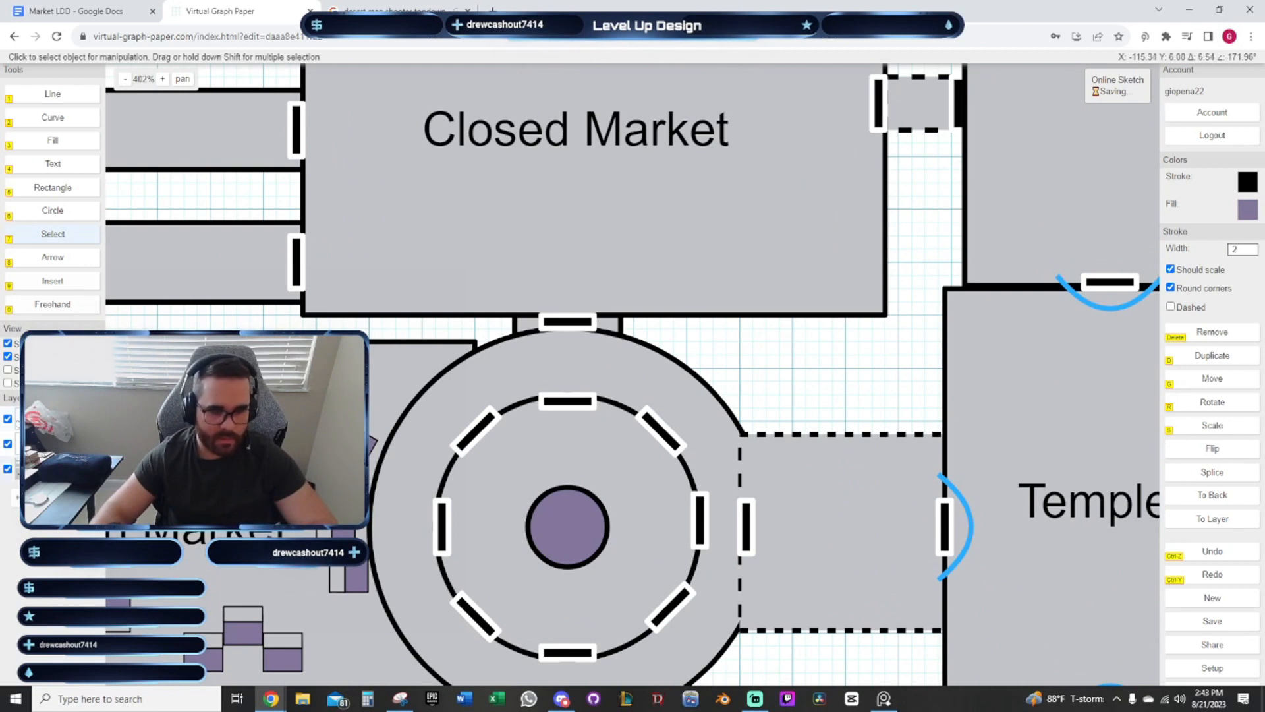
click(483, 444)
click(484, 443)
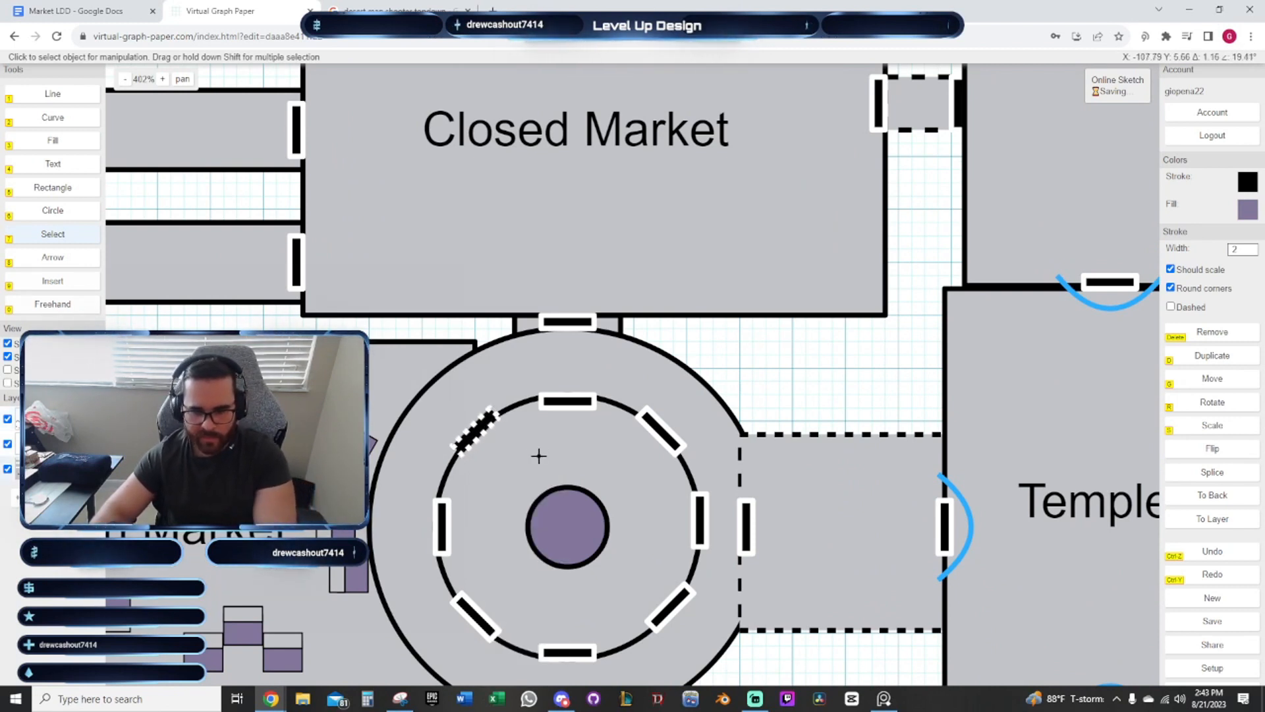
key(Delete)
drag(567, 486, 529, 406)
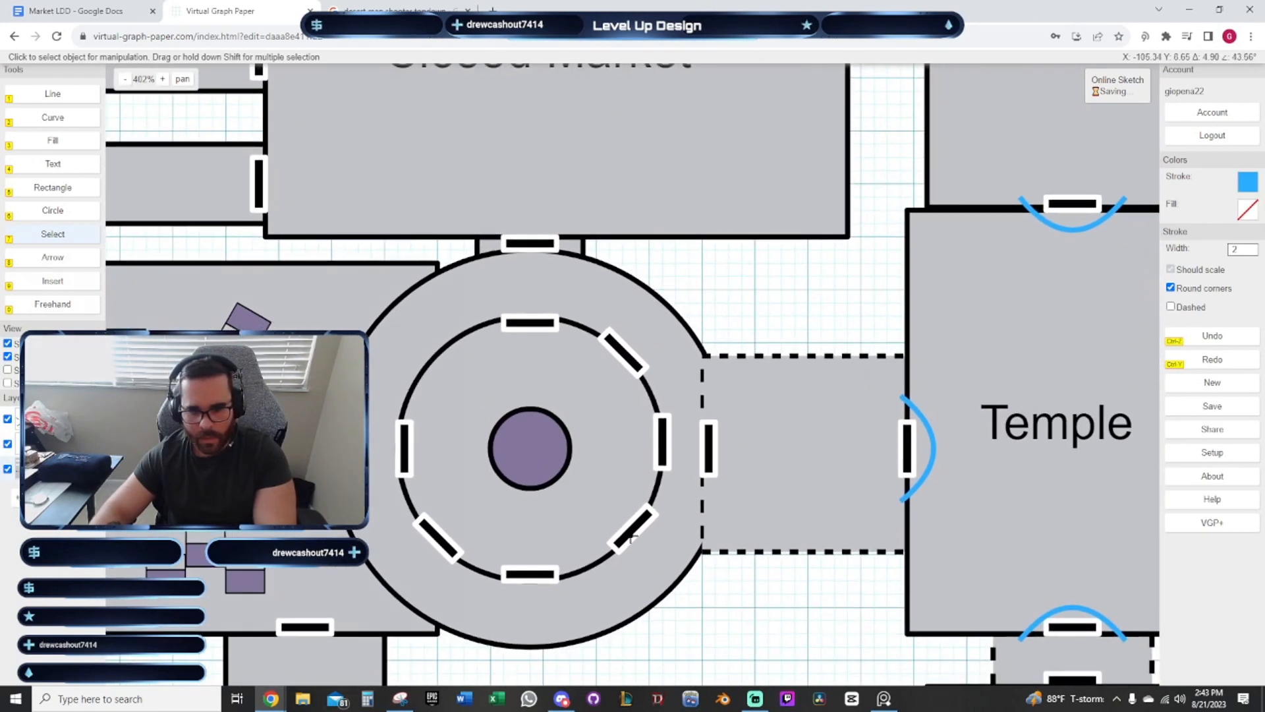
drag(640, 586, 607, 444)
scroll(606, 435, down, 1)
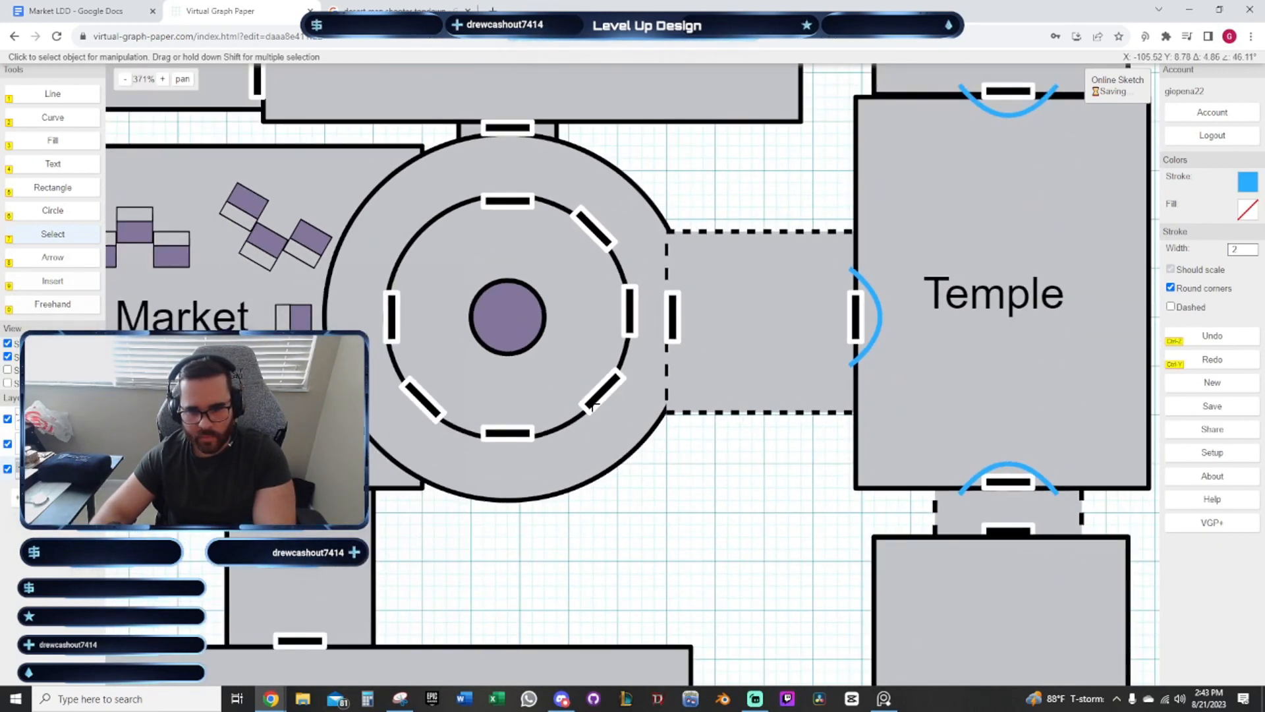
click(593, 405)
key(Delete)
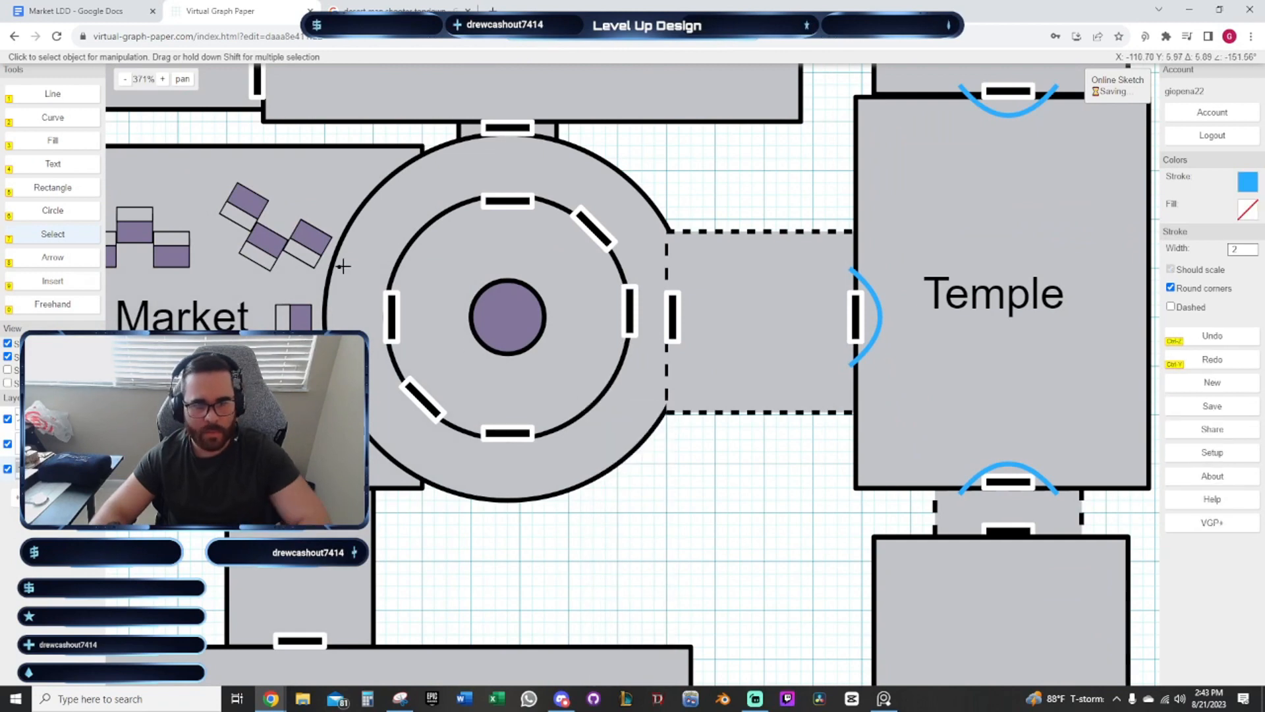
Duplicate a stand from Open Market, rotate the copy, and place it against the outside of the circular room's inner ring at upper left
drag(323, 239, 336, 321)
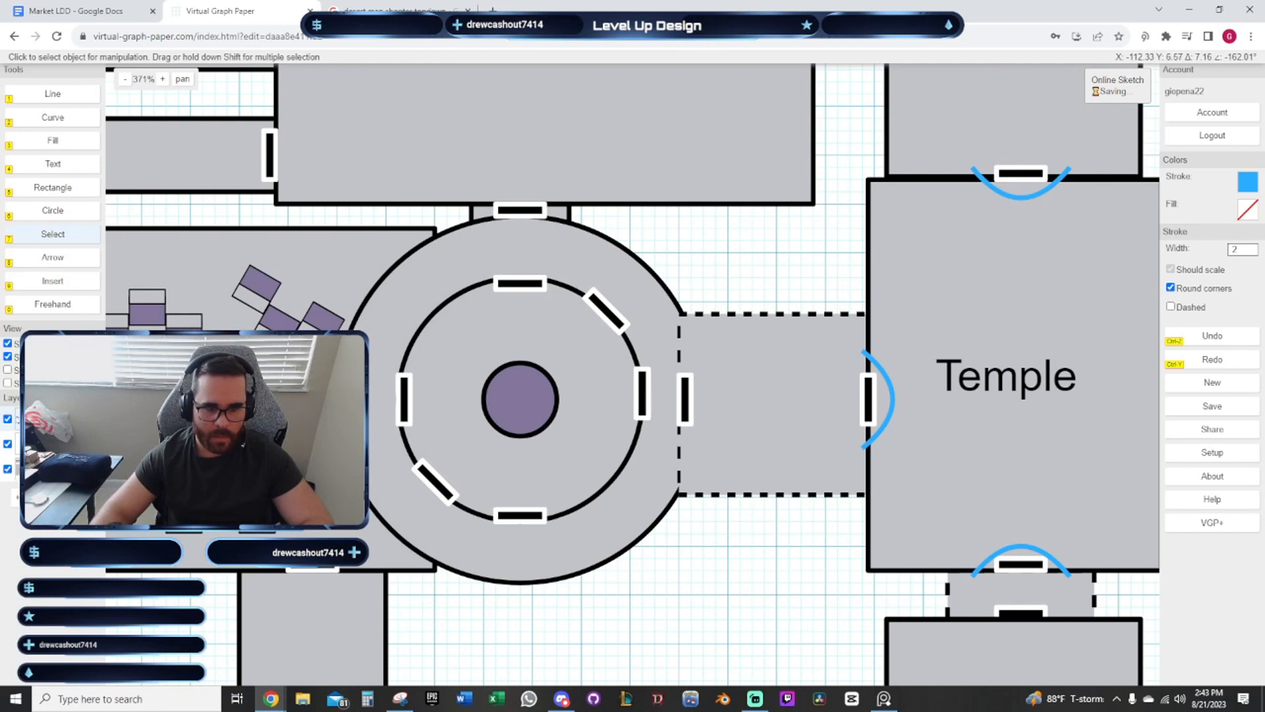
click(264, 382)
drag(367, 342, 370, 390)
key(d)
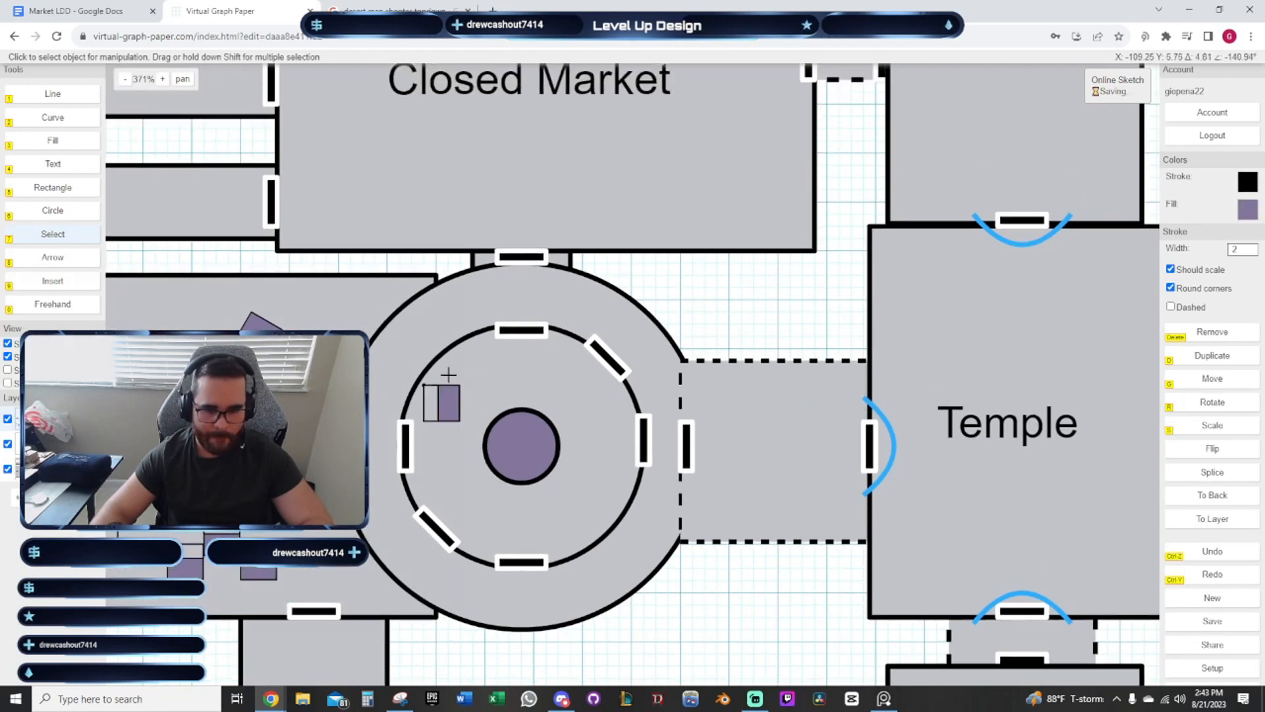
key(r)
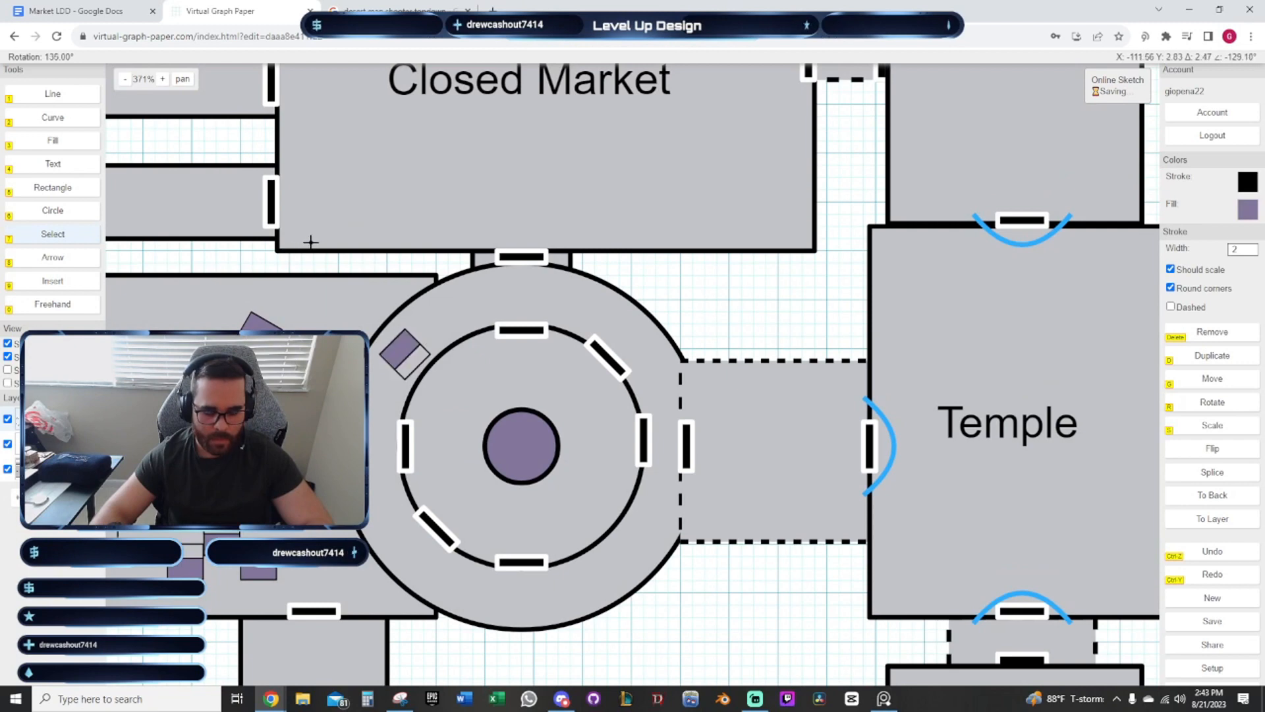
scroll(477, 353, up, 3)
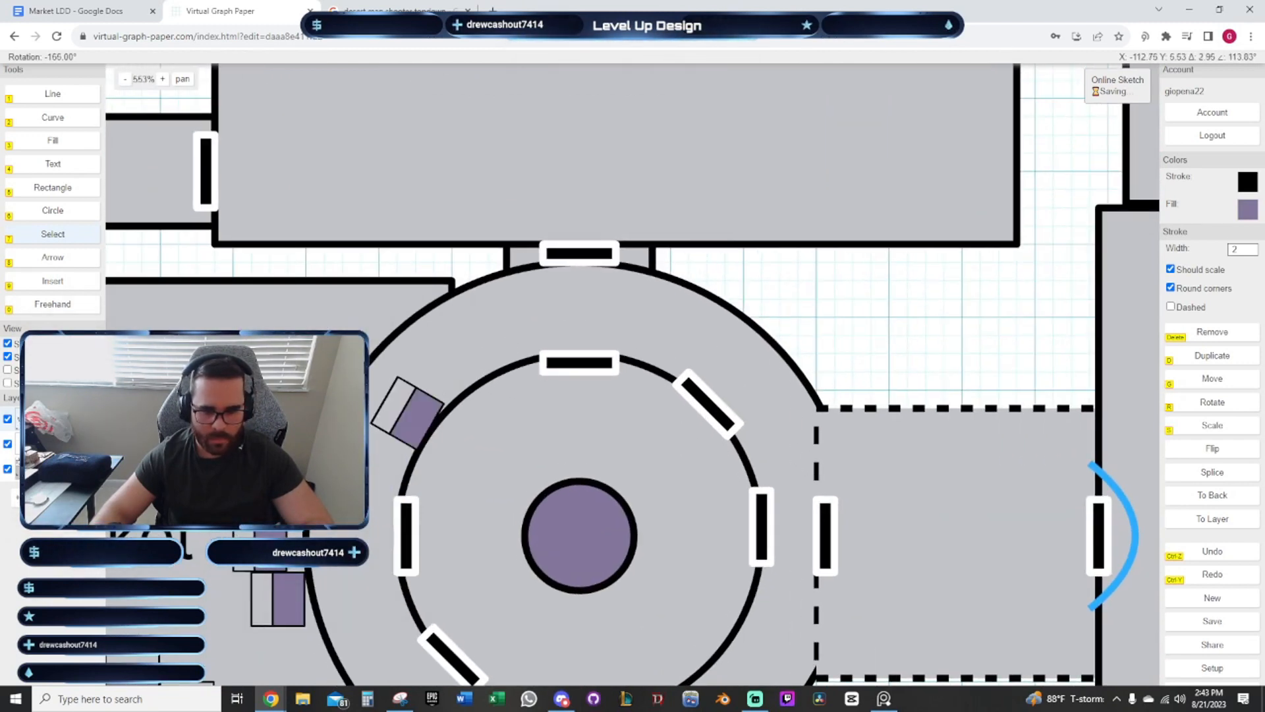
click(468, 443)
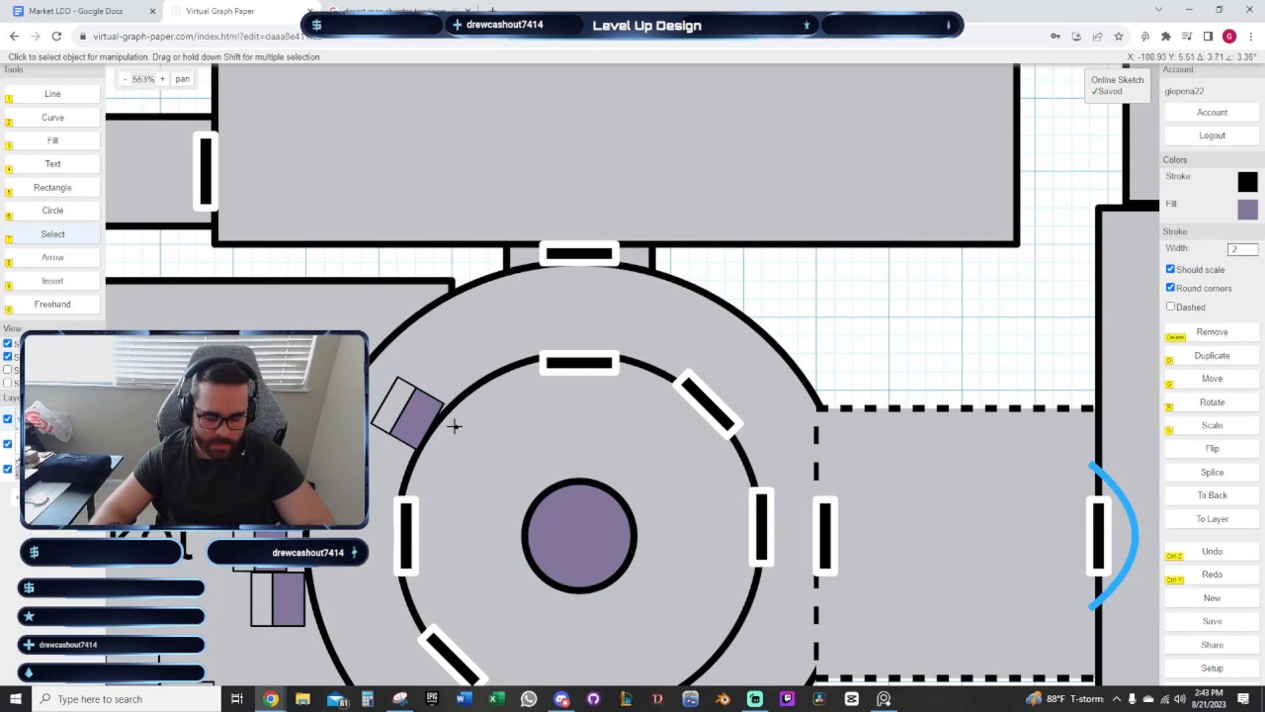
Try rotating the new stand on the inner ring's upper-left arc by 15°
drag(455, 435, 473, 439)
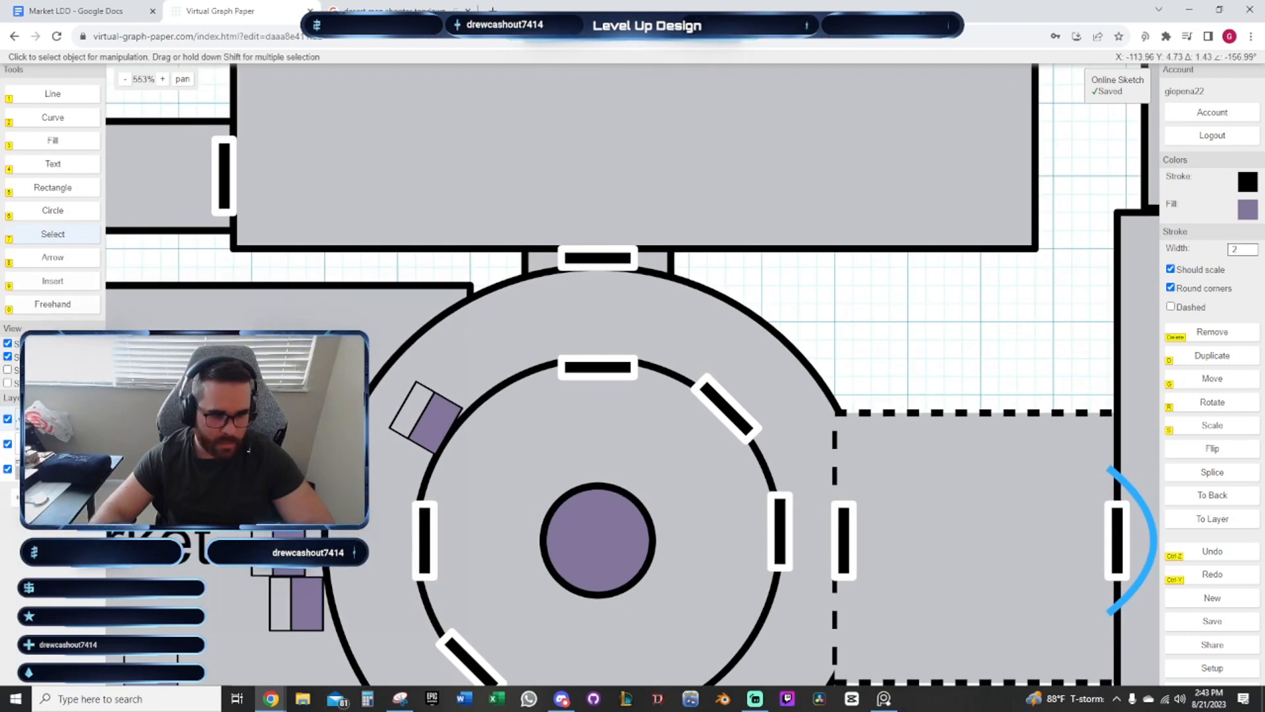
drag(561, 423, 489, 403)
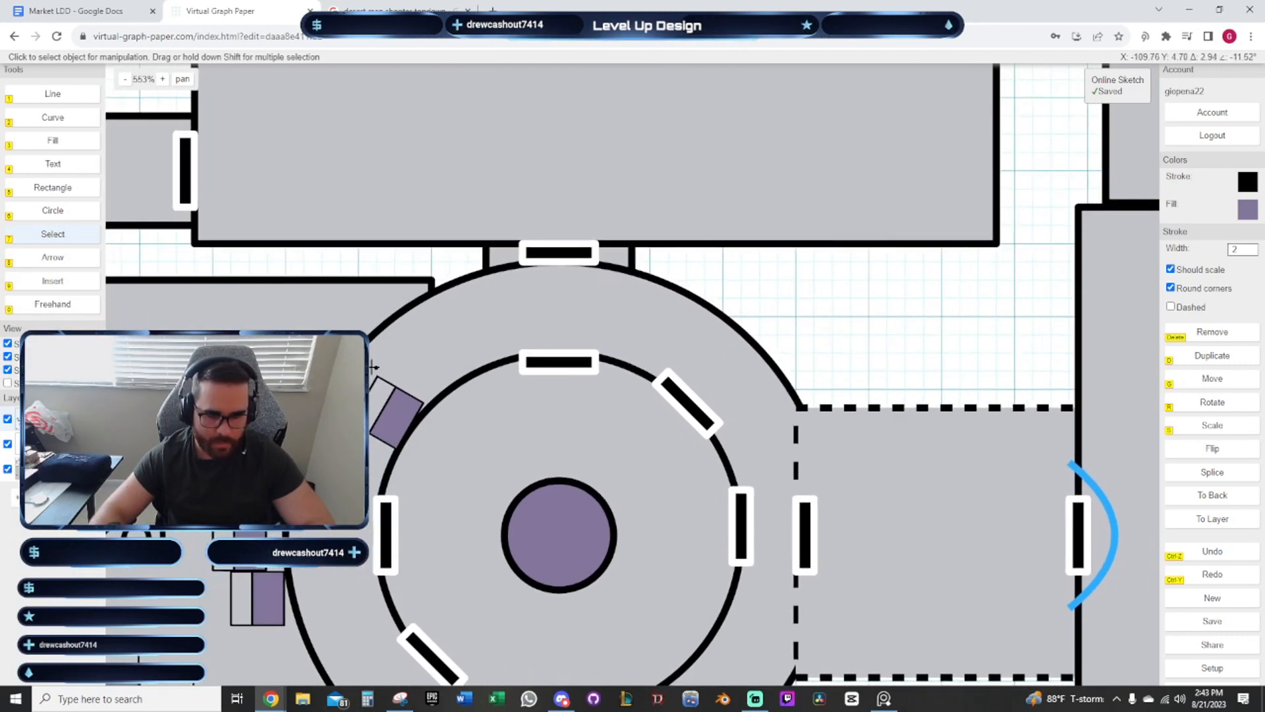
click(405, 416)
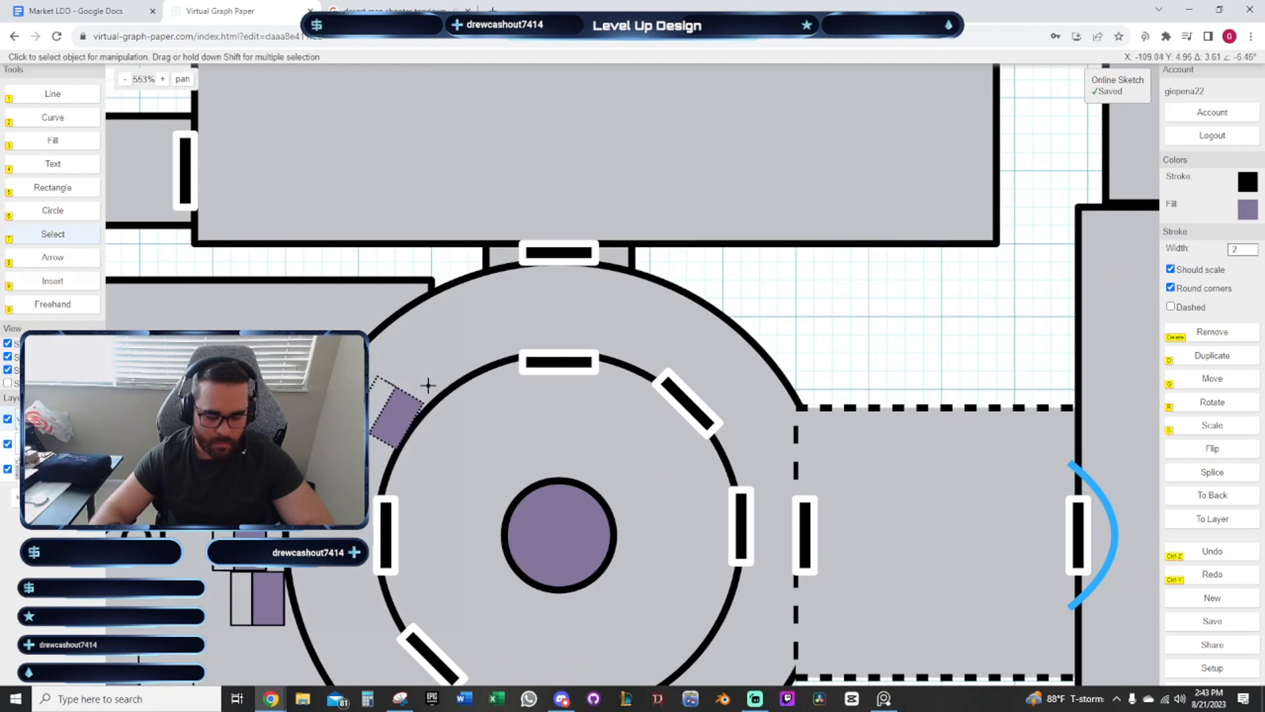
key(r)
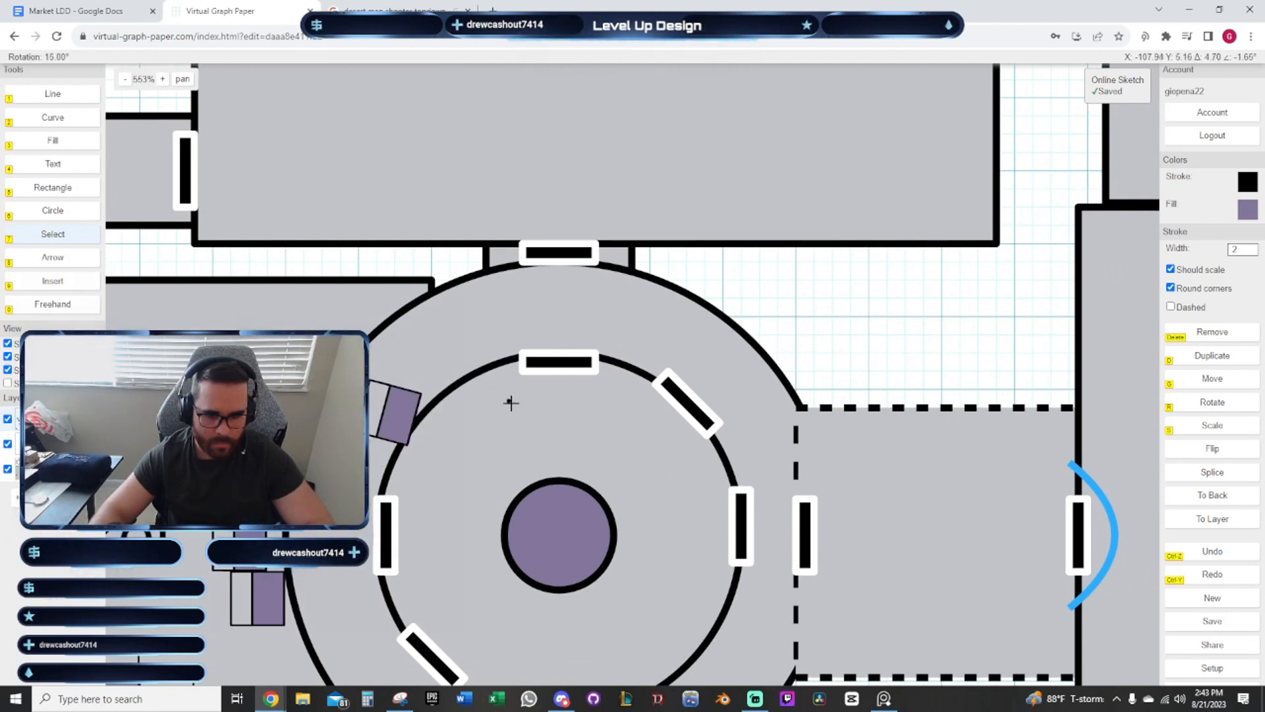
click(553, 448)
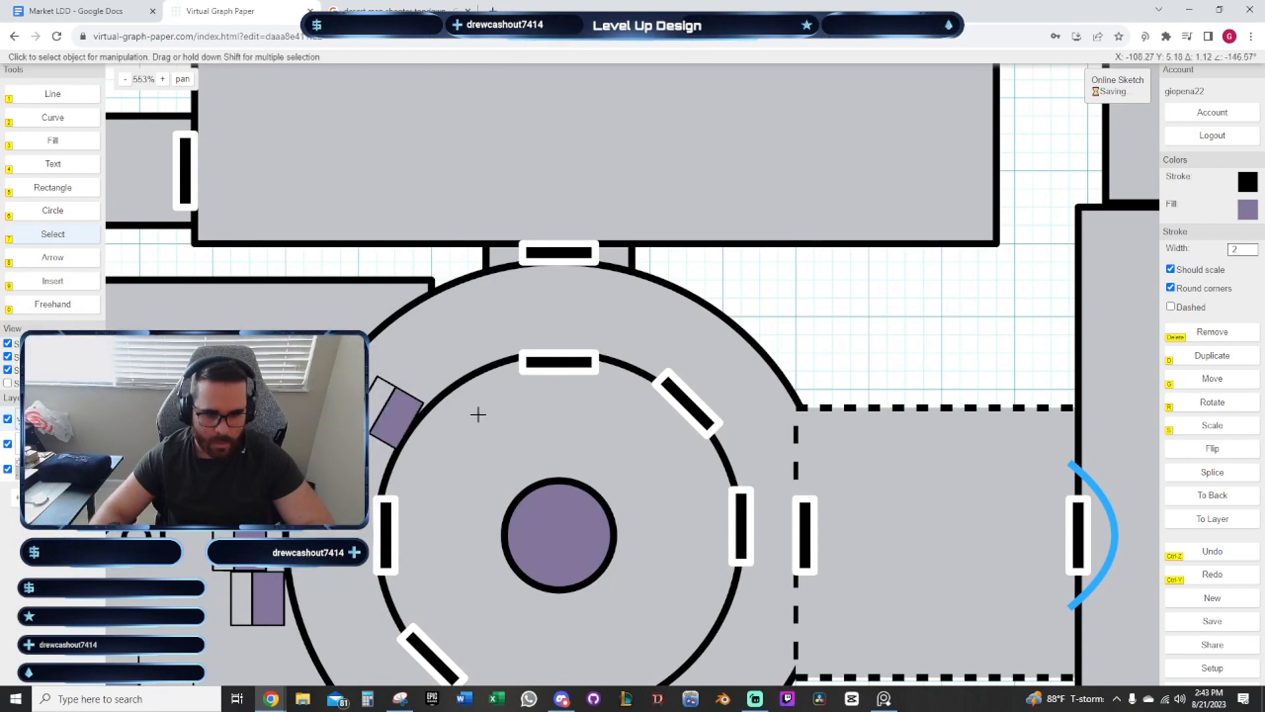
Duplicate the ring stand, place the copy next to it along the upper-left arc, and rotate it to follow the curve
scroll(451, 419, up, 2)
drag(428, 392, 501, 400)
key(g)
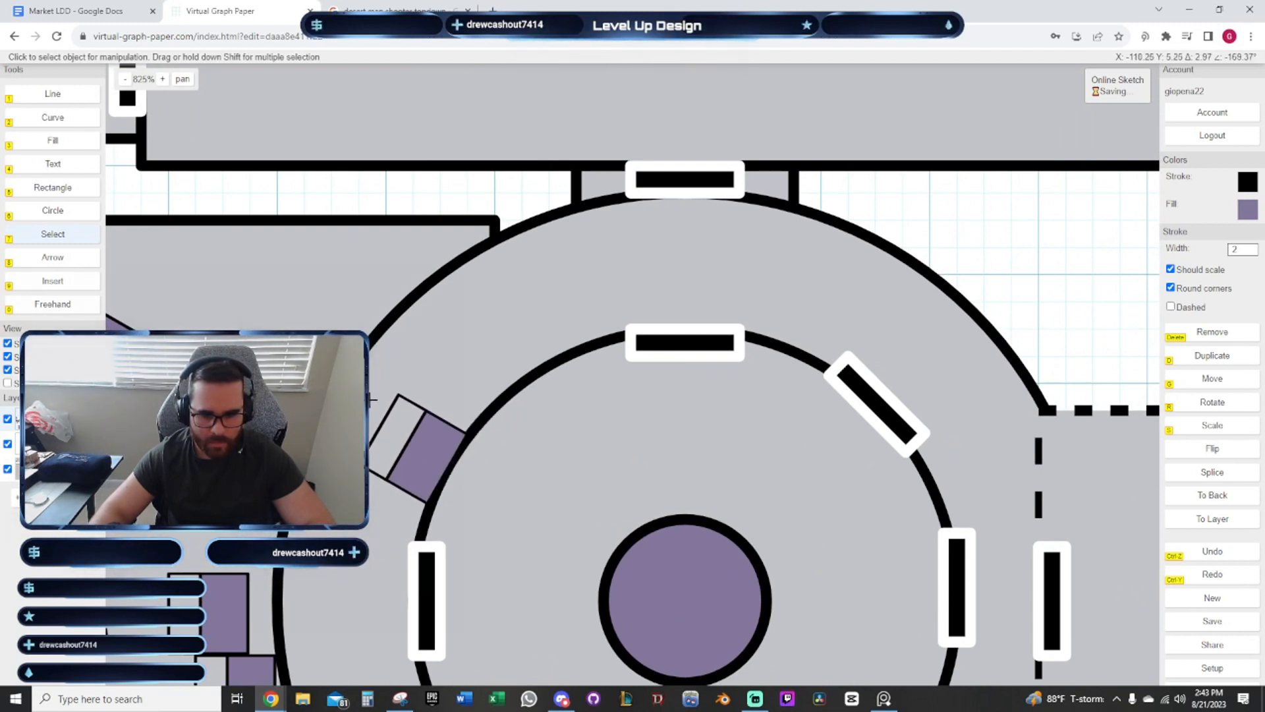
key(d)
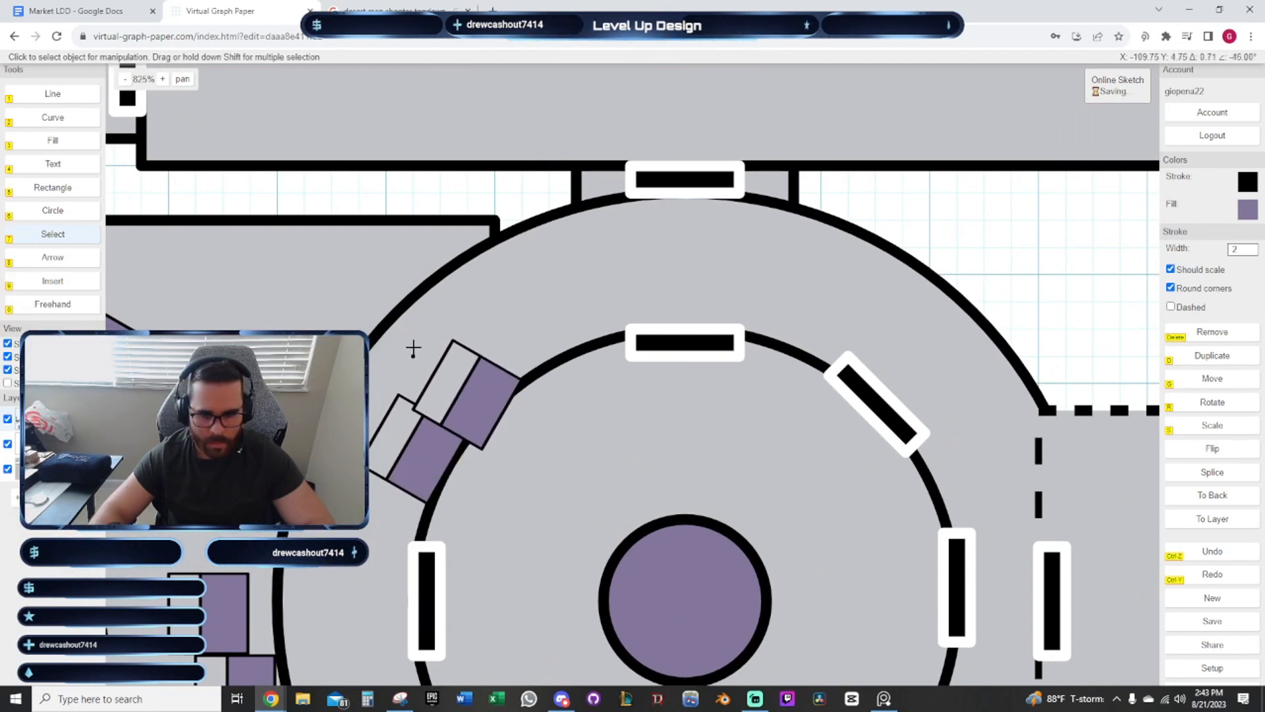
key(r)
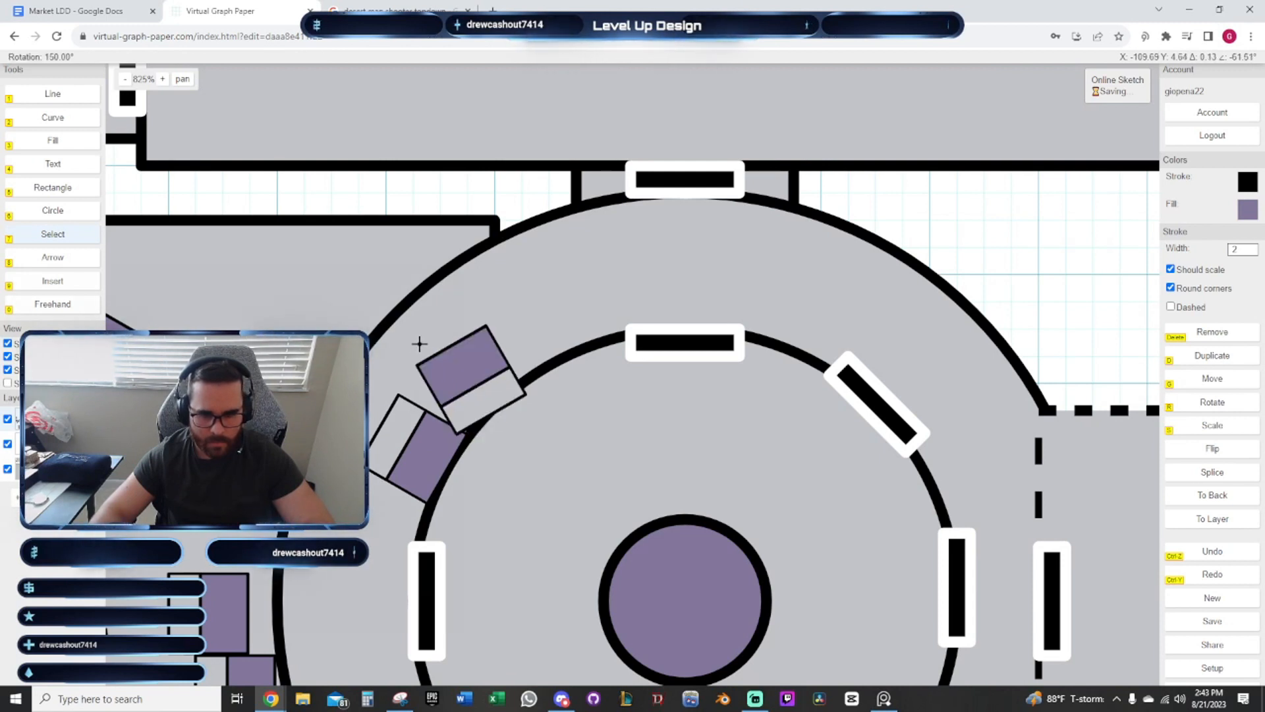
click(644, 473)
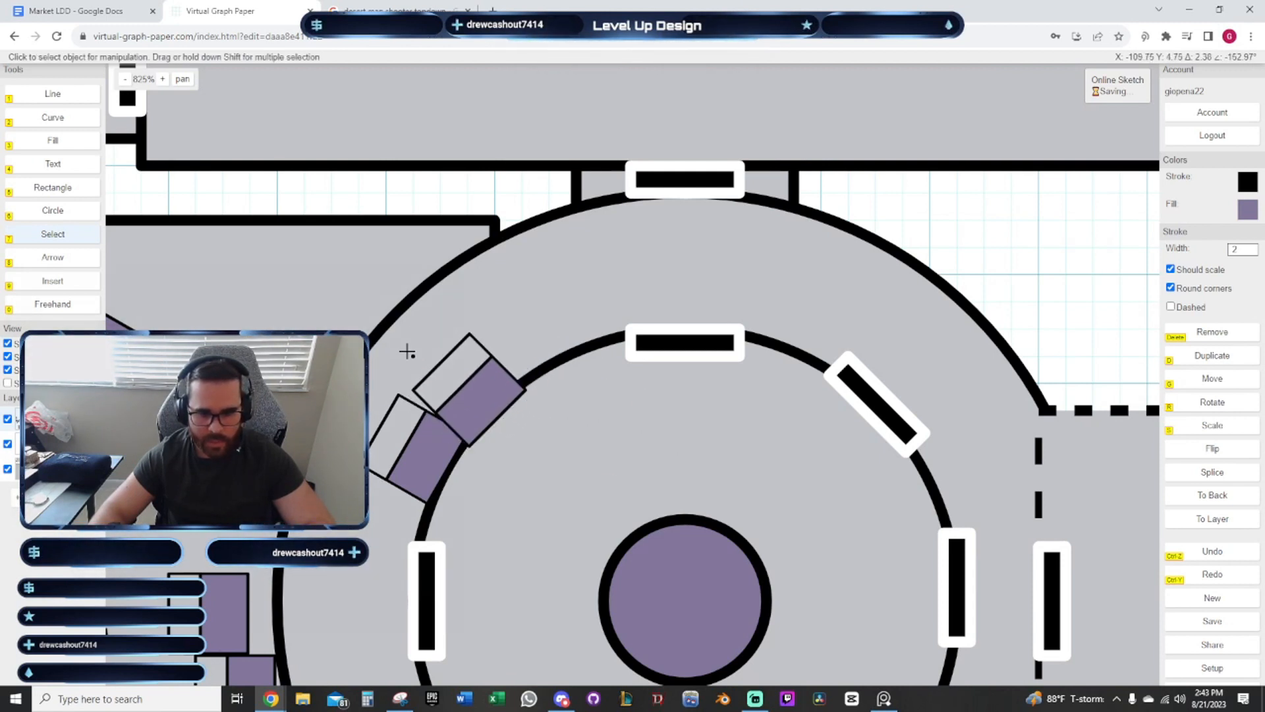
Duplicate the lowest ring stand, rotate the copy, and place it as the third stand along the arc toward the upper door marker
key(d)
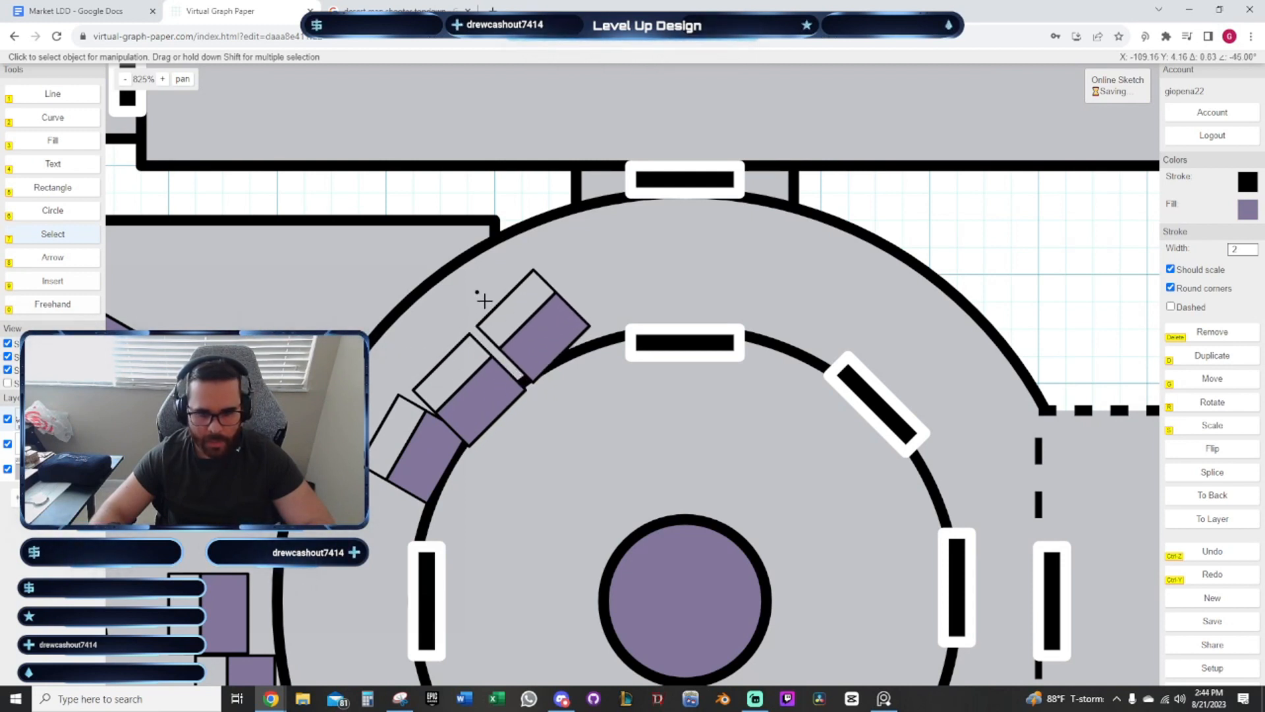
key(Escape)
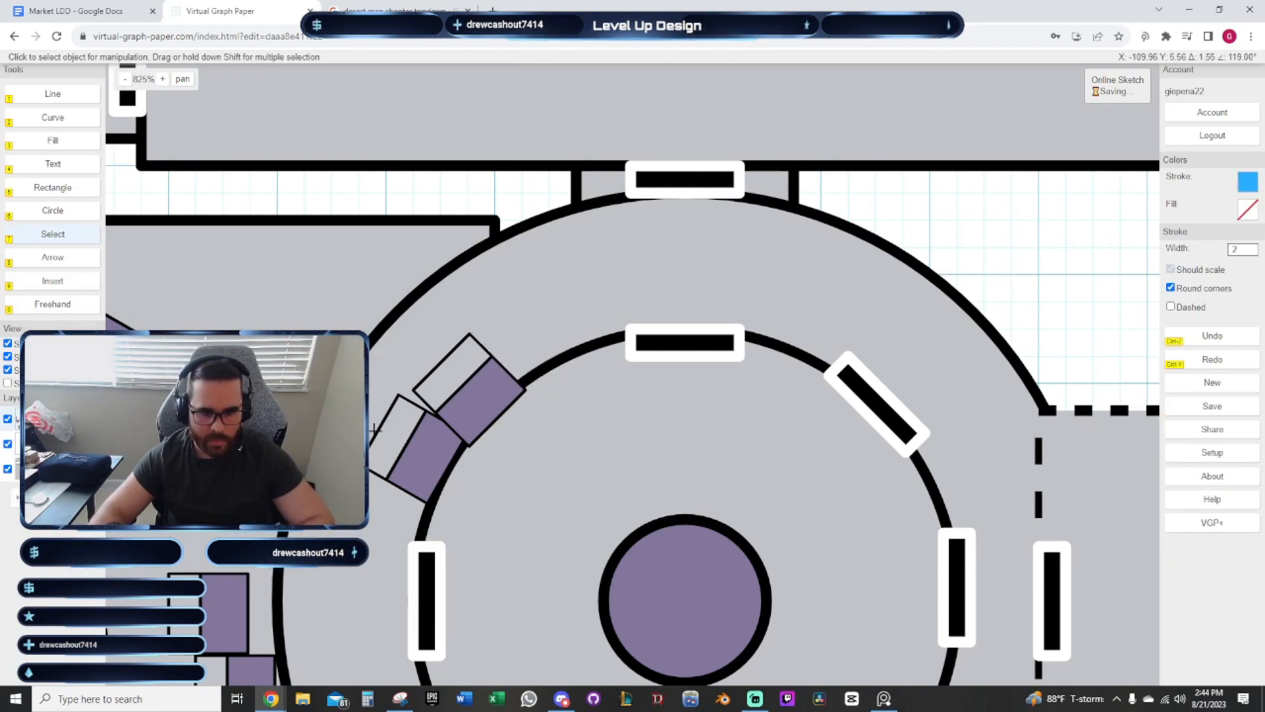
click(387, 427)
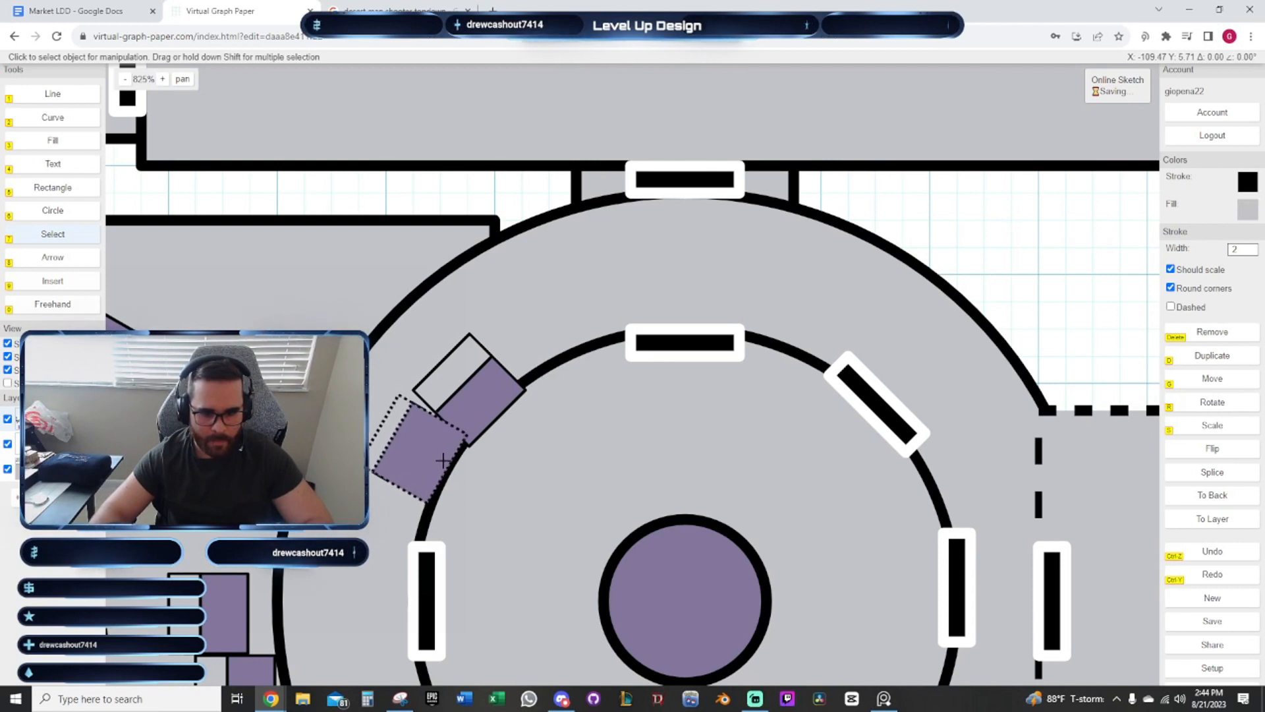
key(d)
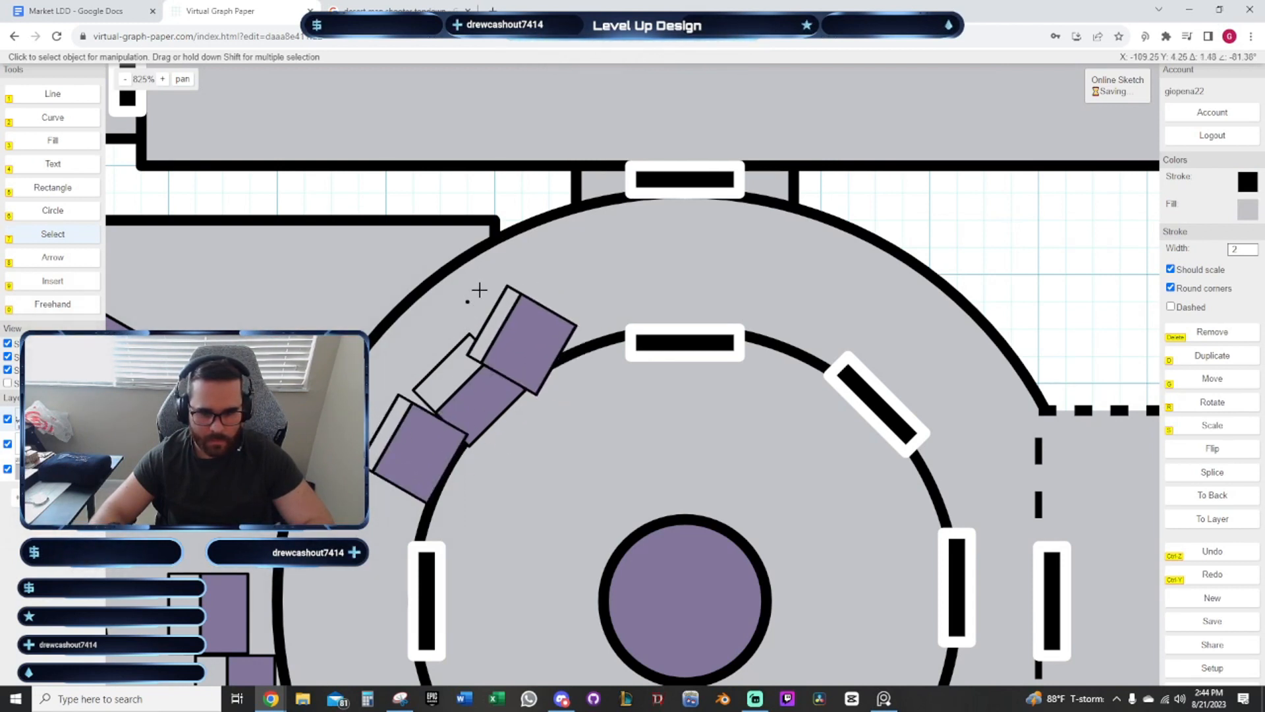
click(480, 290)
key(r)
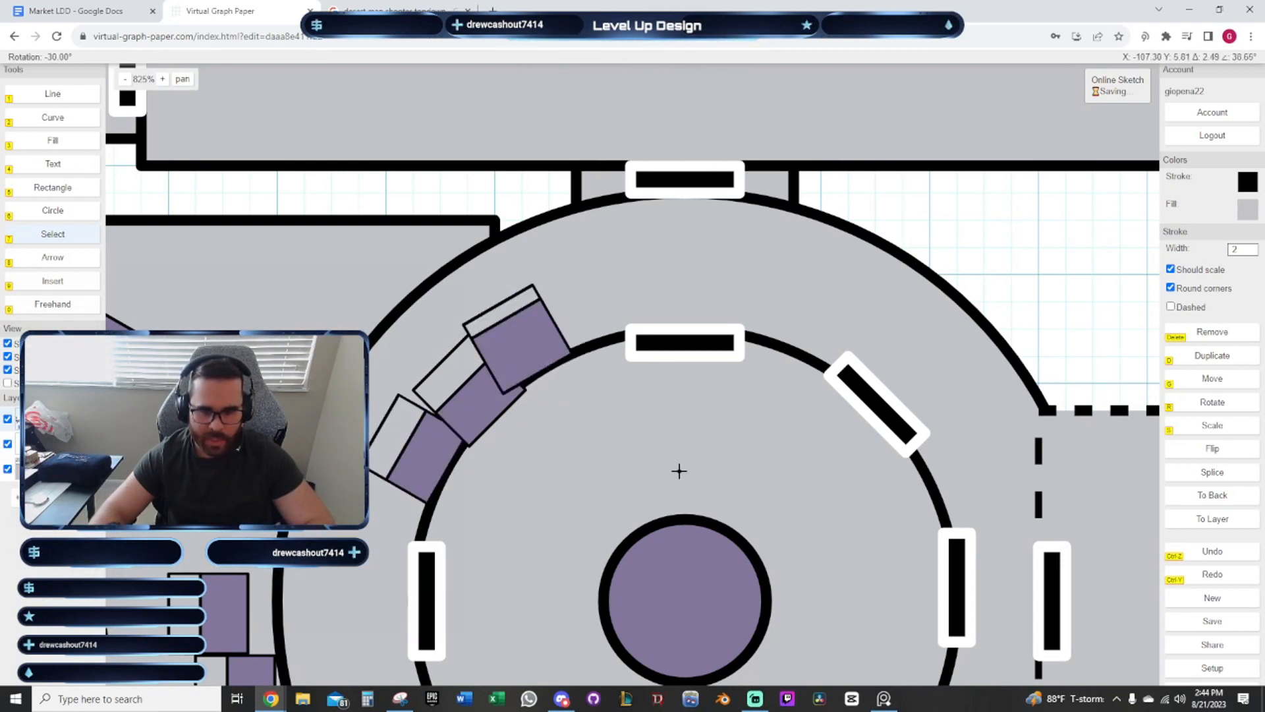
click(649, 481)
key(g)
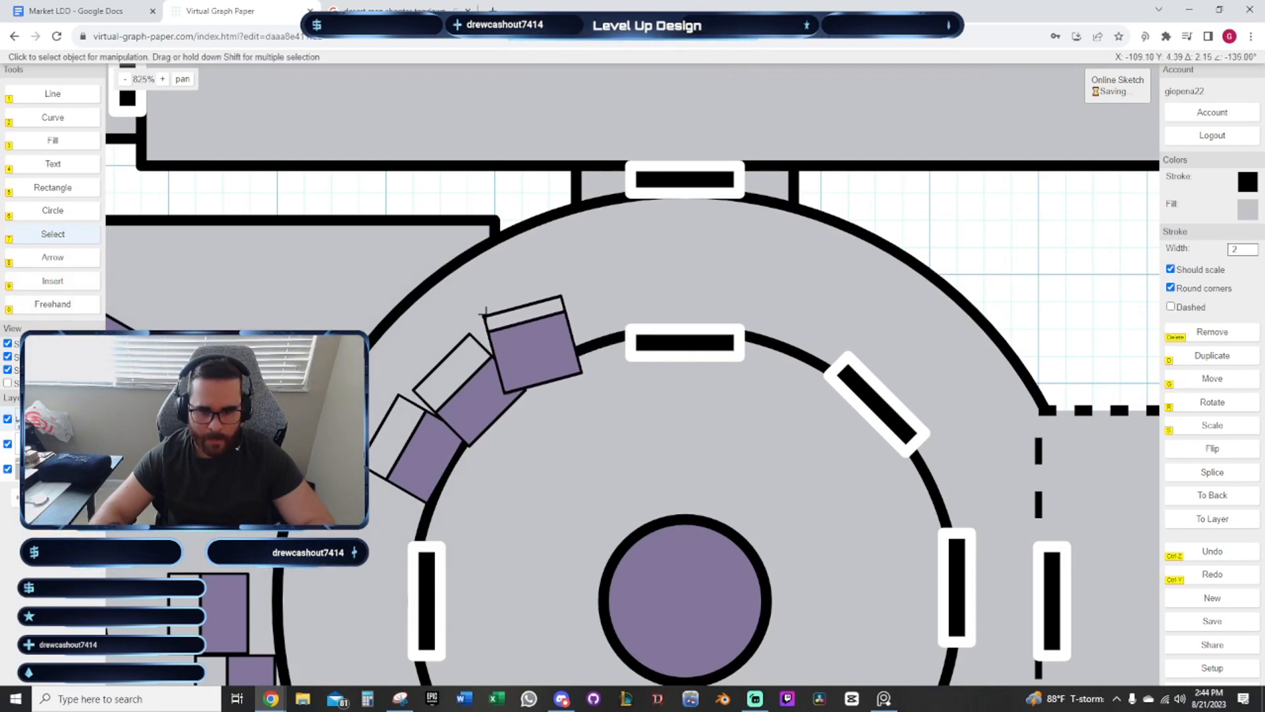
Try duplicating the three-stand group to the lower-right arc of the circular room's inner ring
scroll(635, 408, down, 5)
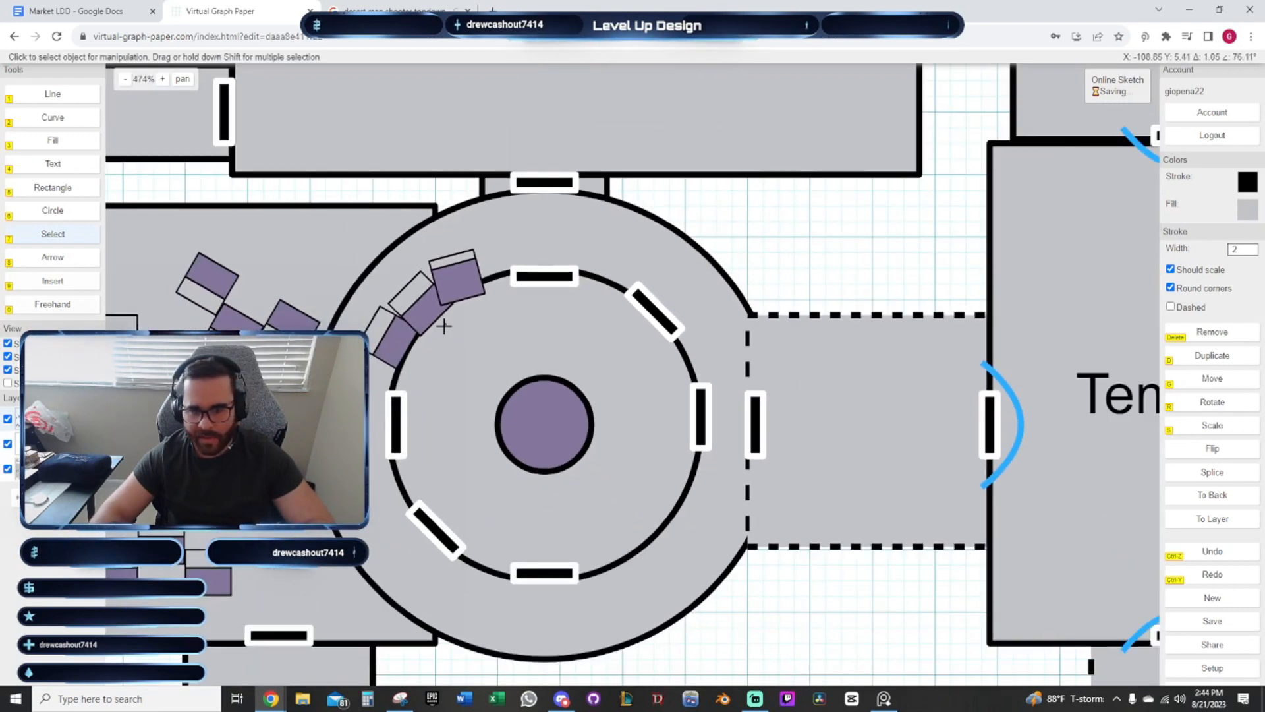
scroll(543, 168, down, 4)
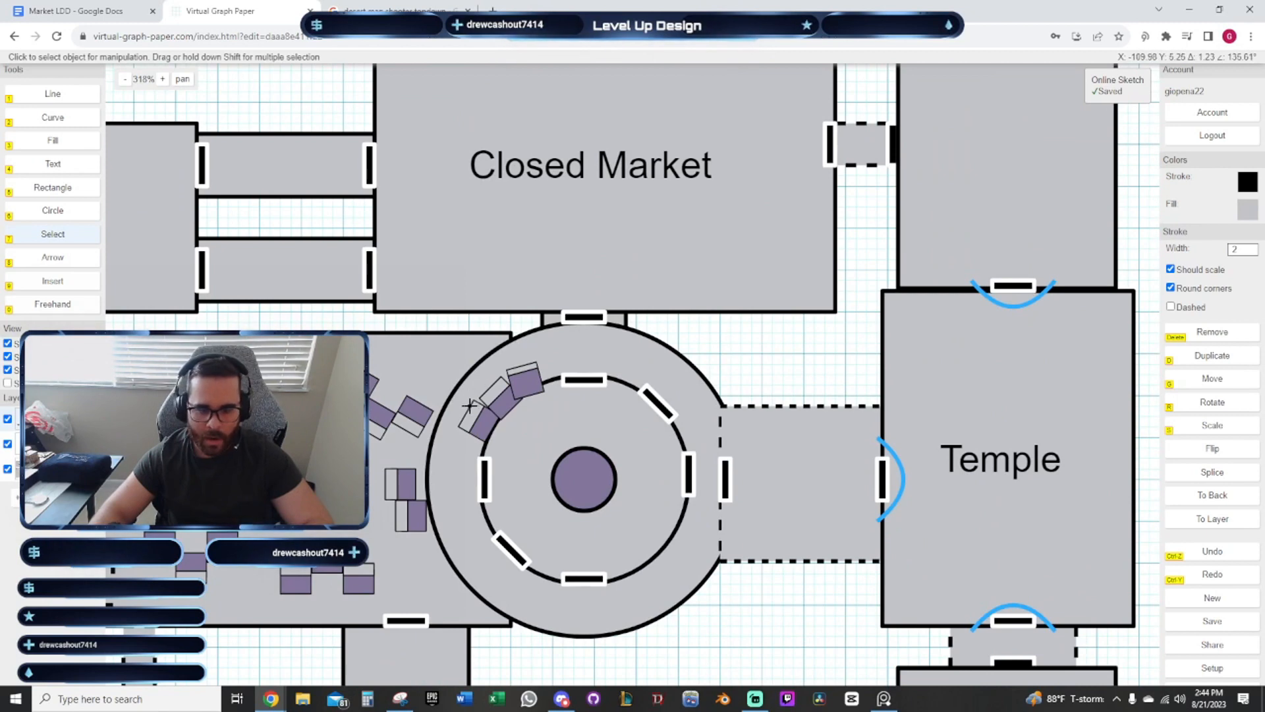
drag(551, 355, 564, 299)
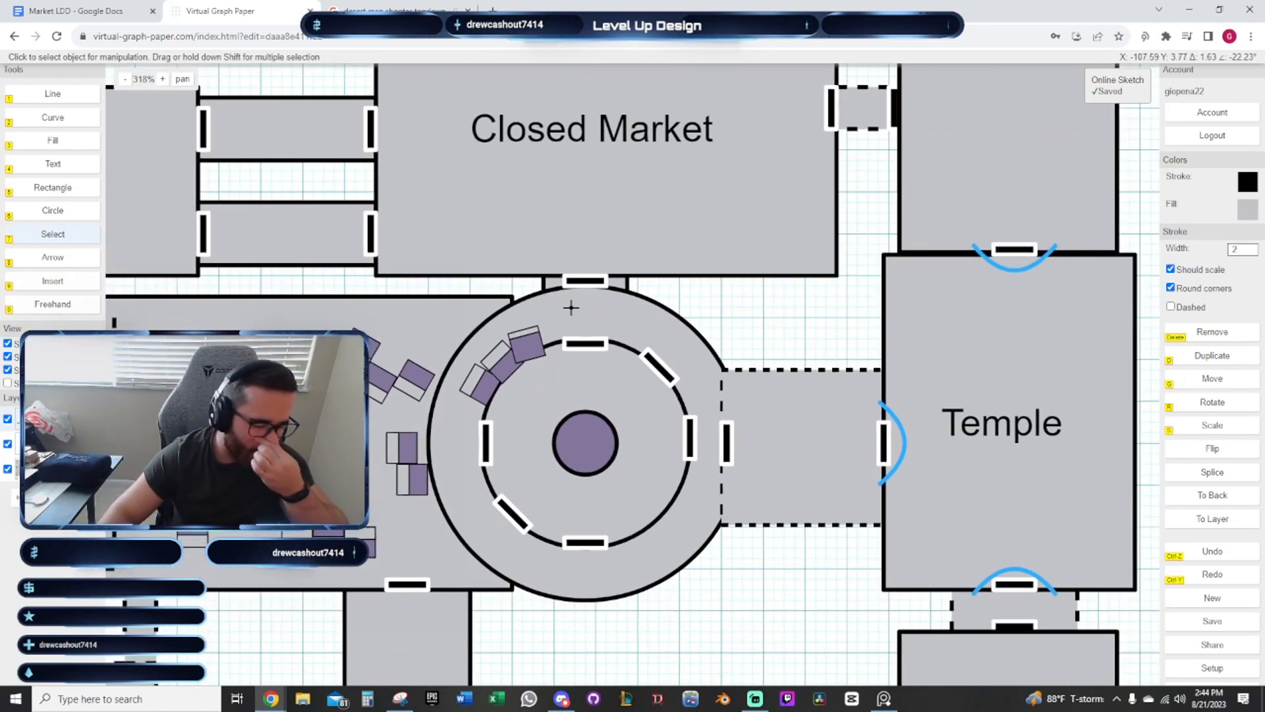
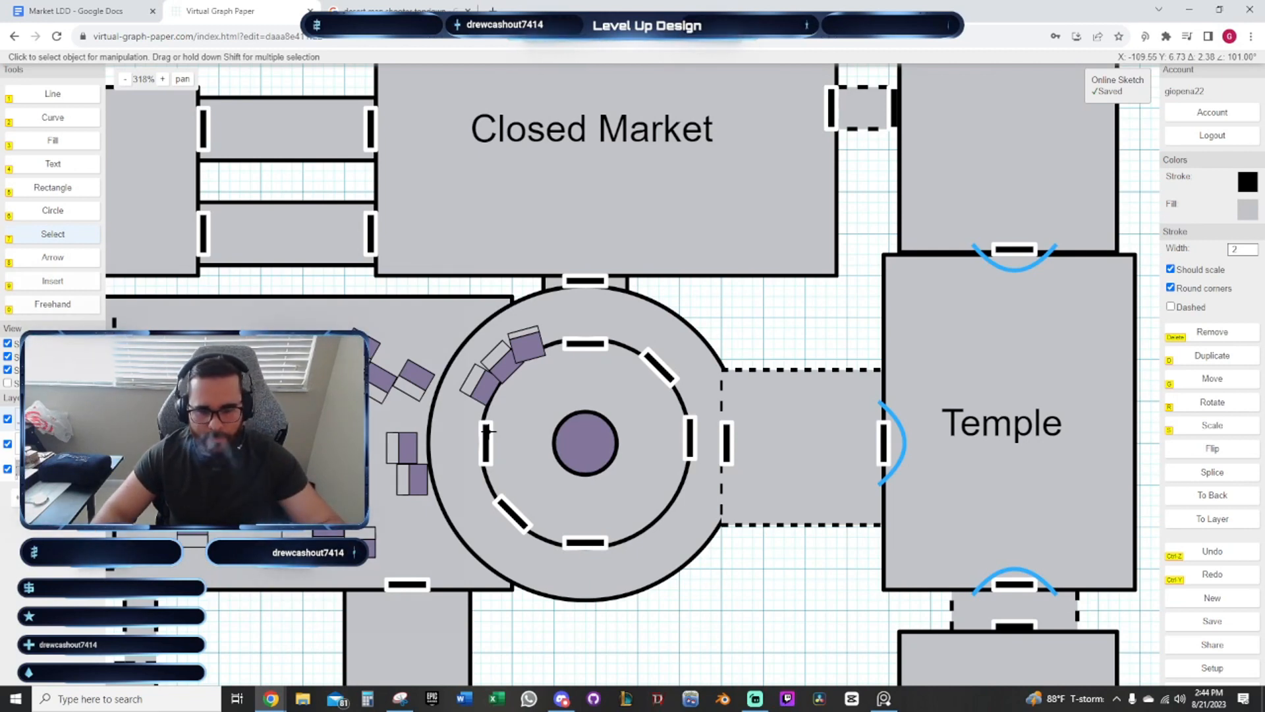
drag(515, 323, 455, 263)
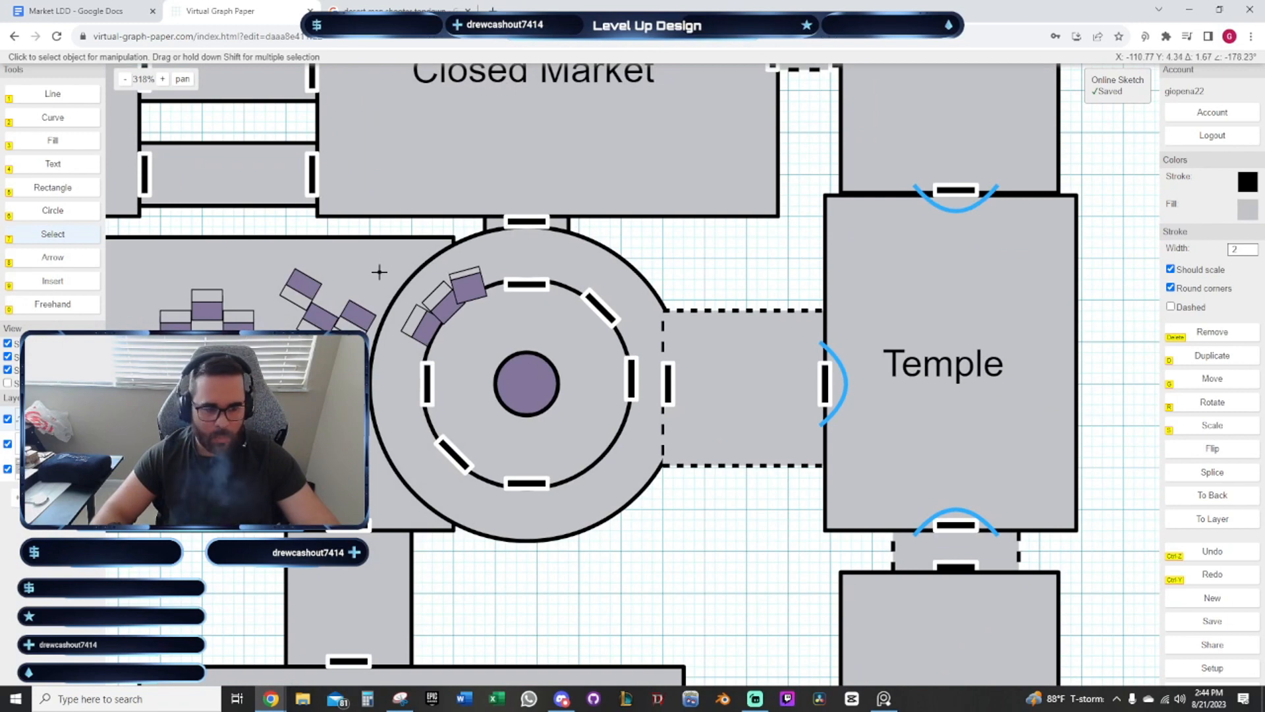
scroll(463, 344, up, 2)
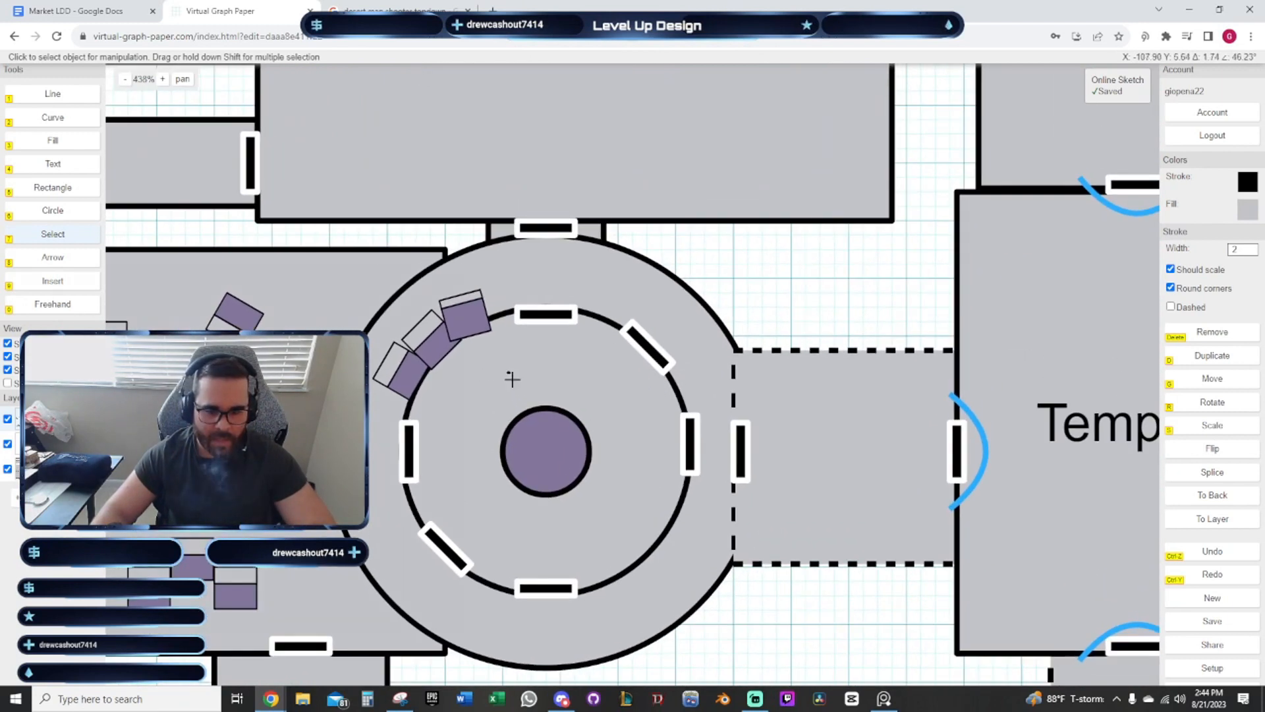
drag(512, 396, 359, 298)
click(506, 390)
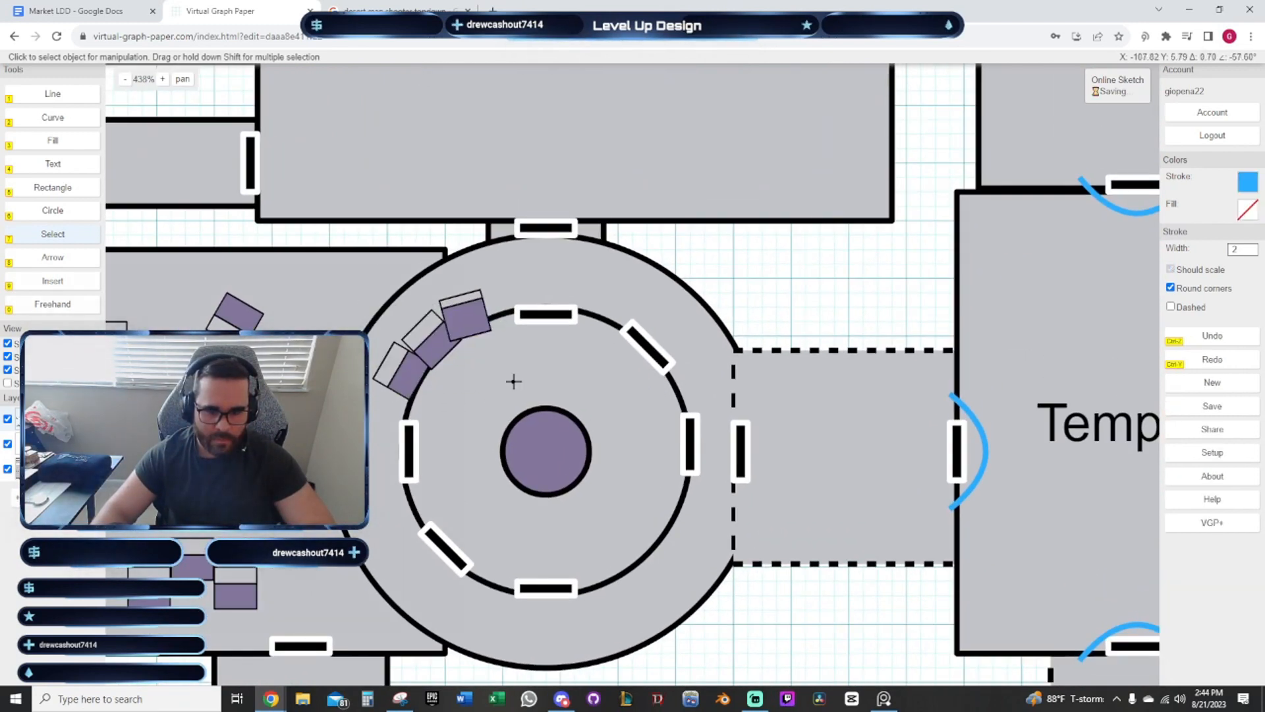
drag(486, 404, 368, 273)
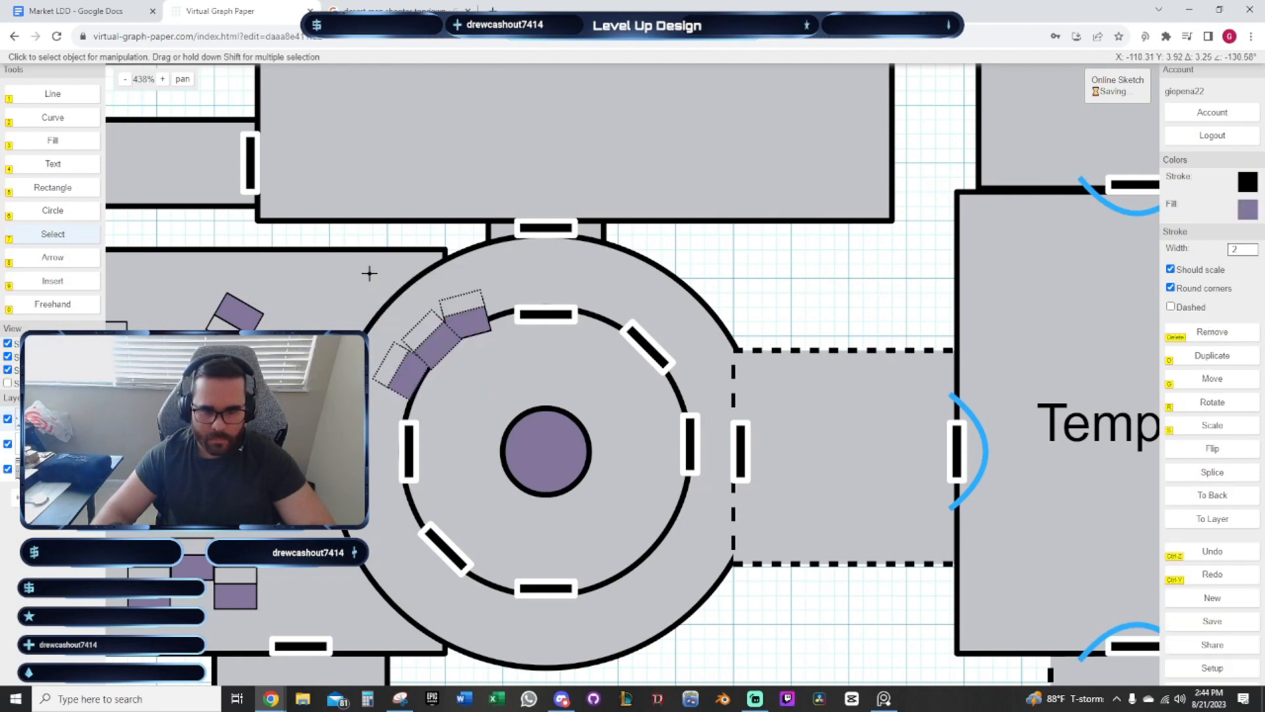
drag(501, 372, 464, 330)
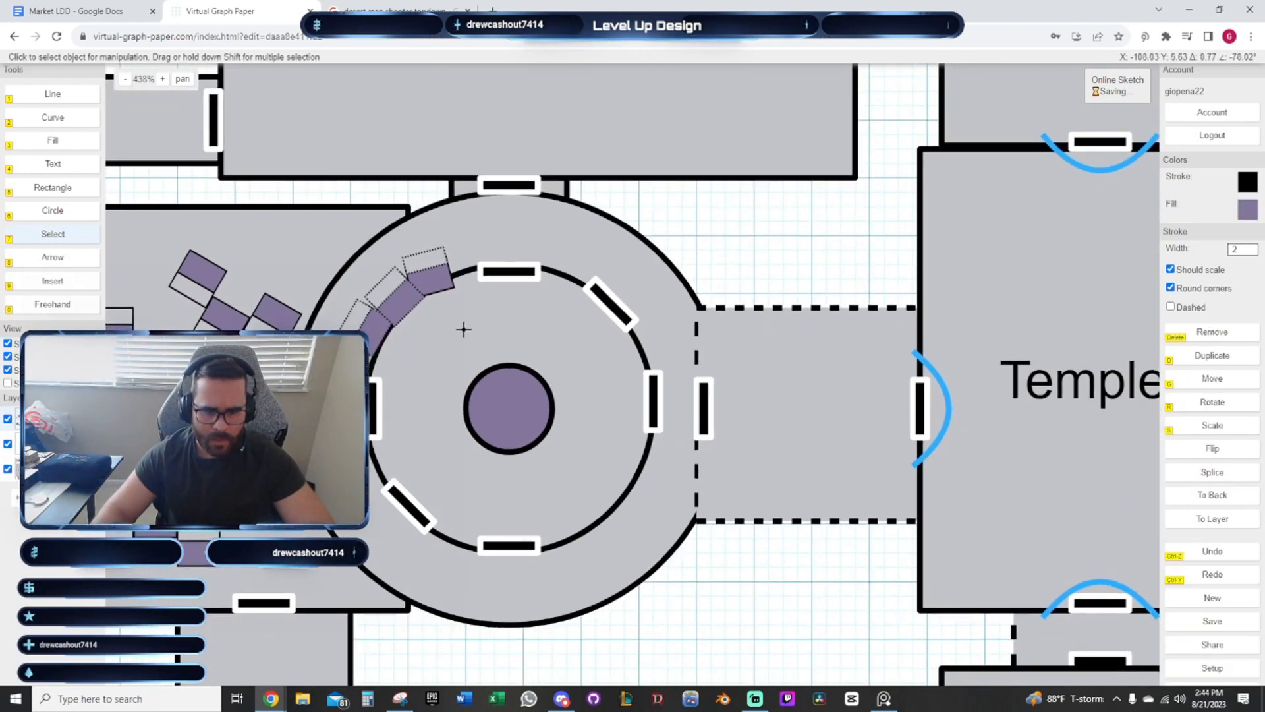
key(d)
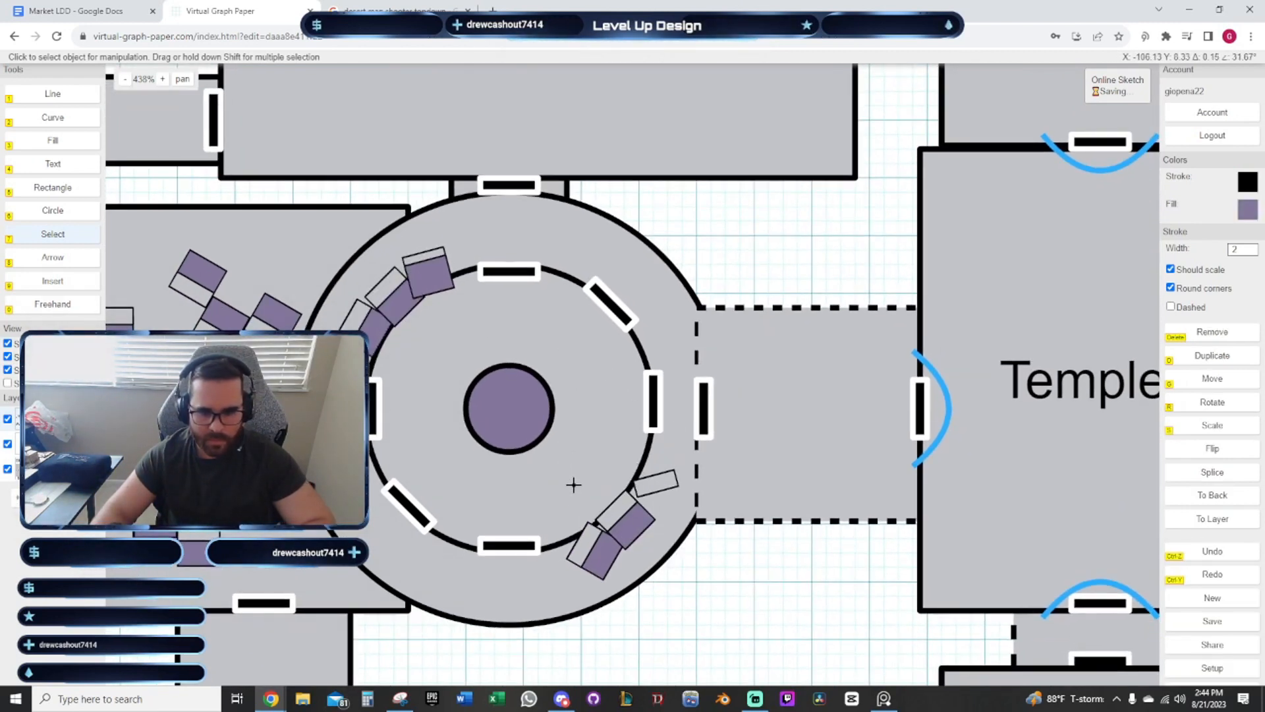
key(Escape)
Duplicate the three-stand group onto the inner ring's lower-right arc and rotate the copy so its purple halves face the center
drag(478, 350, 319, 226)
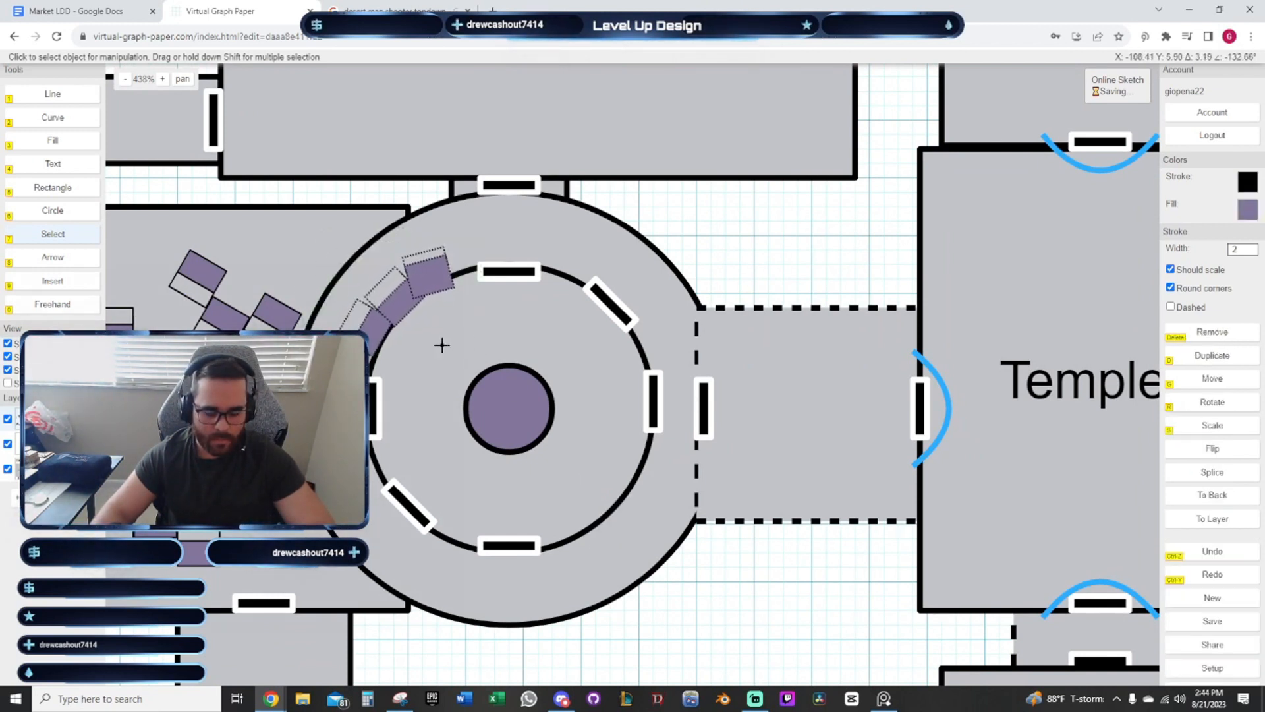
key(d)
key(r)
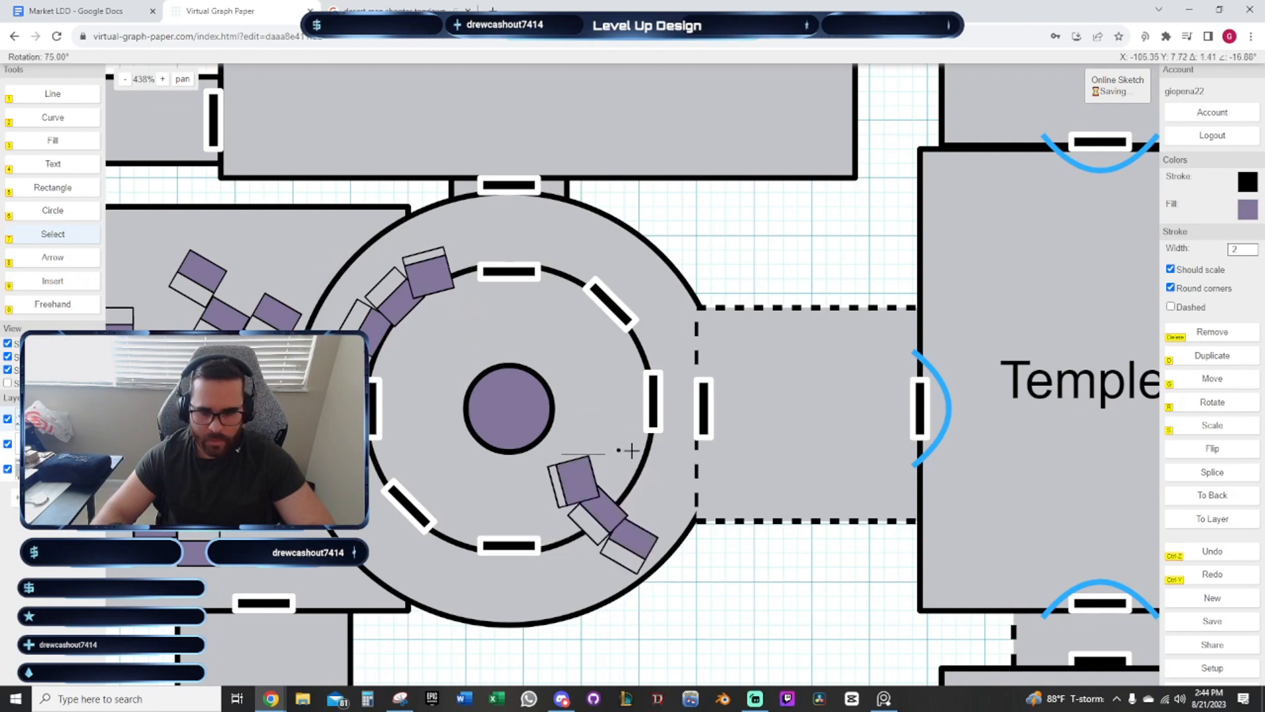
click(441, 486)
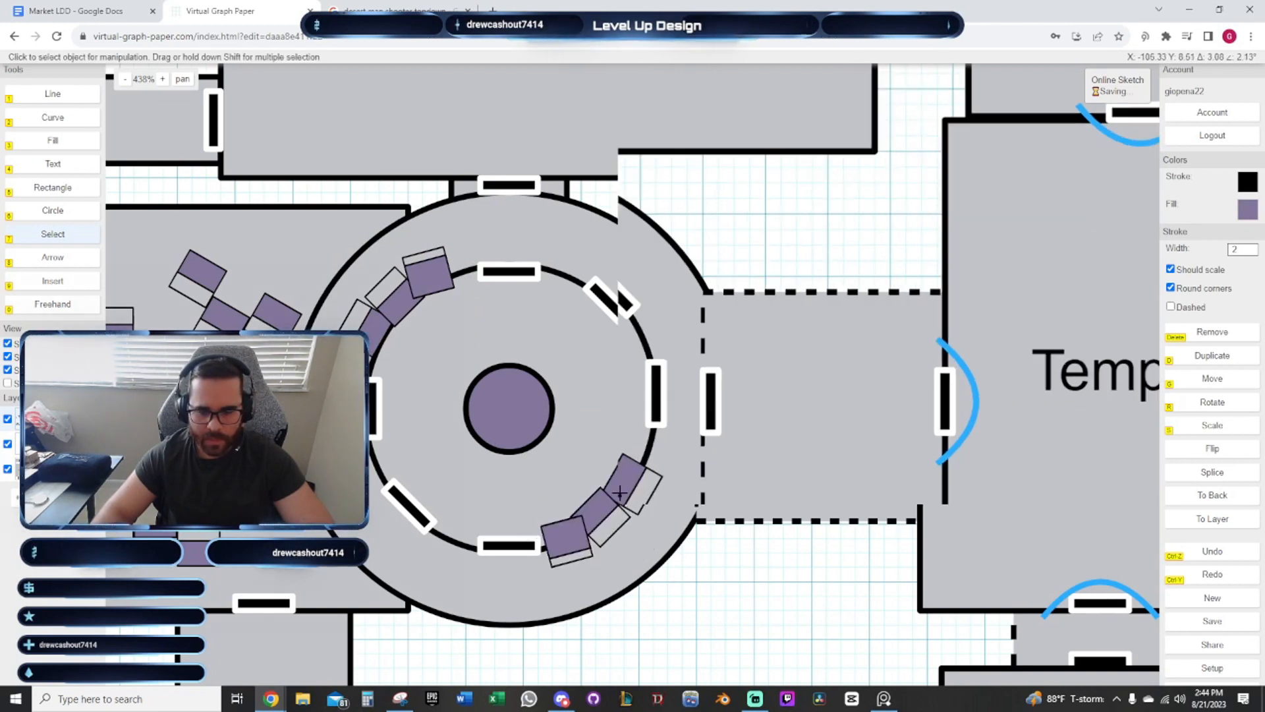
Undo the last rotation of the lower-right stand group
scroll(619, 492, up, 2)
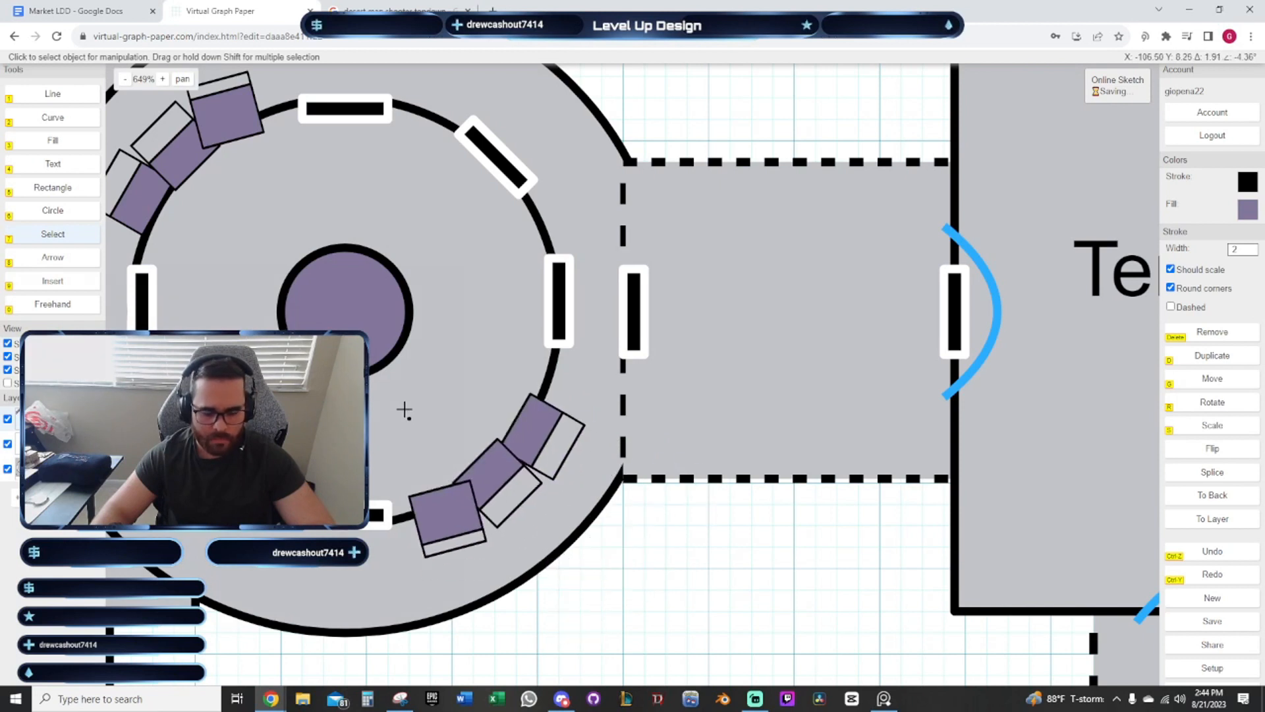
click(412, 411)
key(ctrl+z)
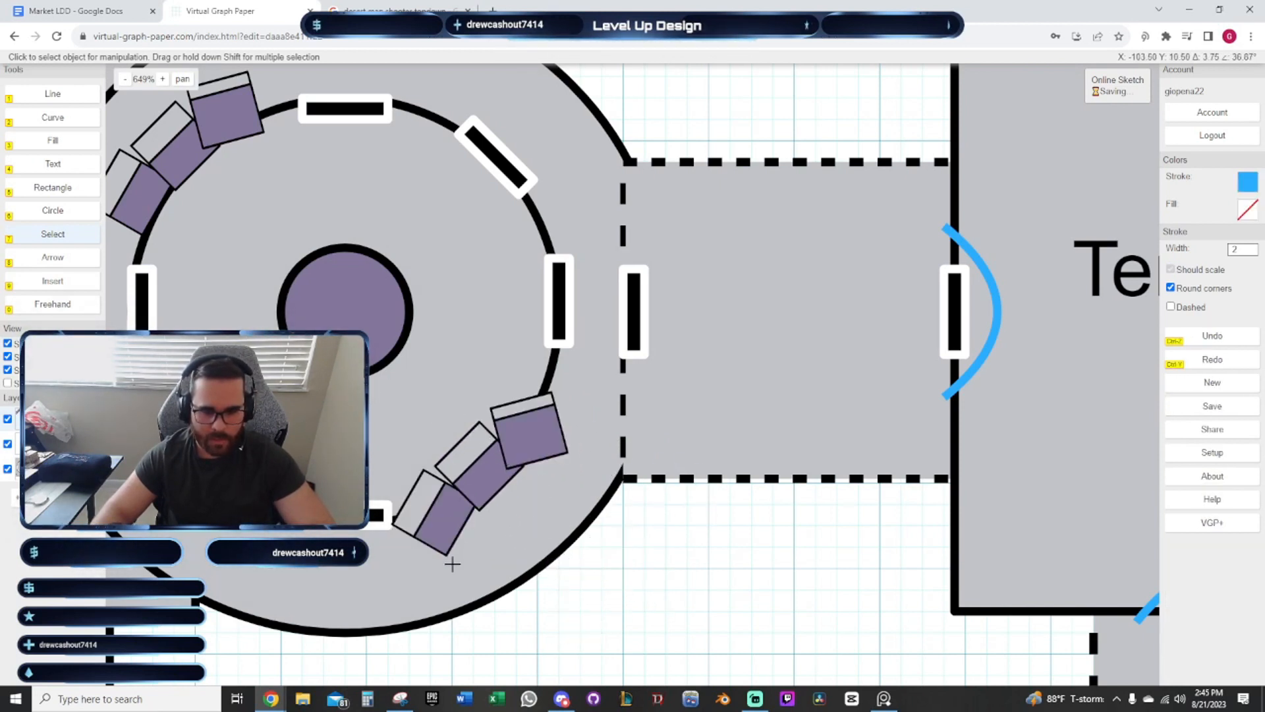
Move the lower-right three-stand group out to the circular room's outer wall and place its middle stand against that wall
drag(369, 379, 605, 565)
key(r)
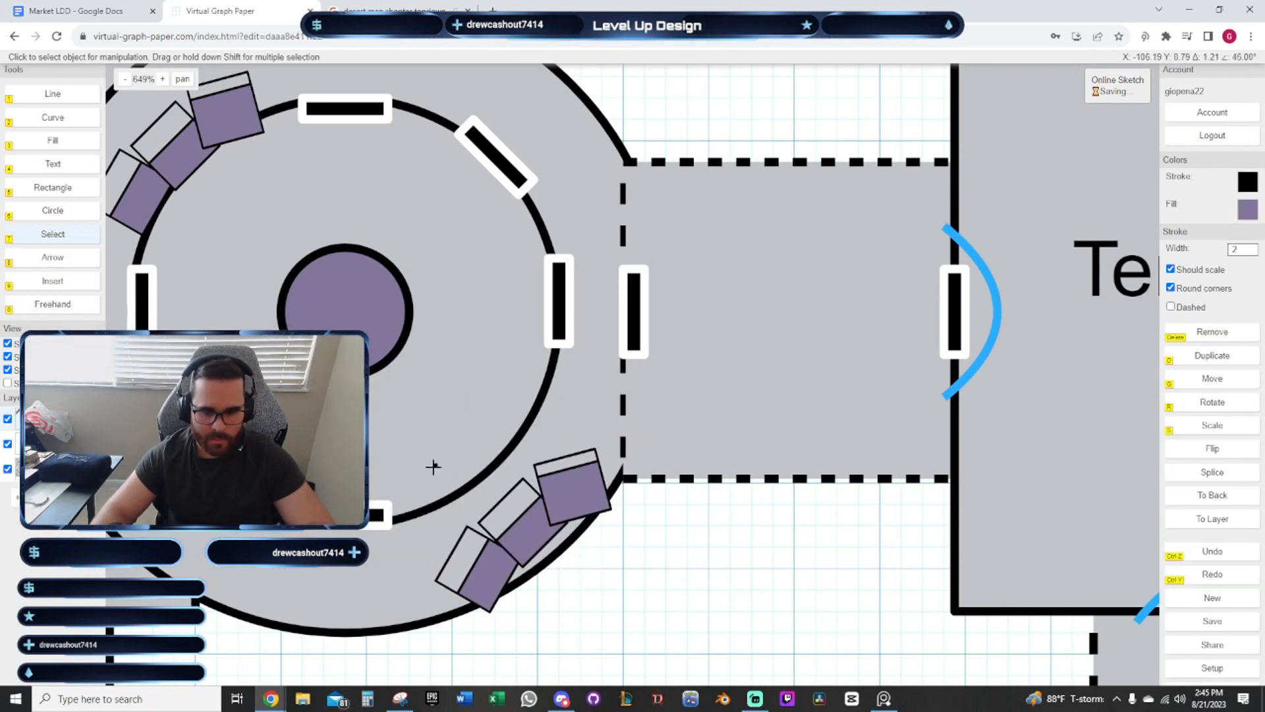
scroll(553, 564, up, 2)
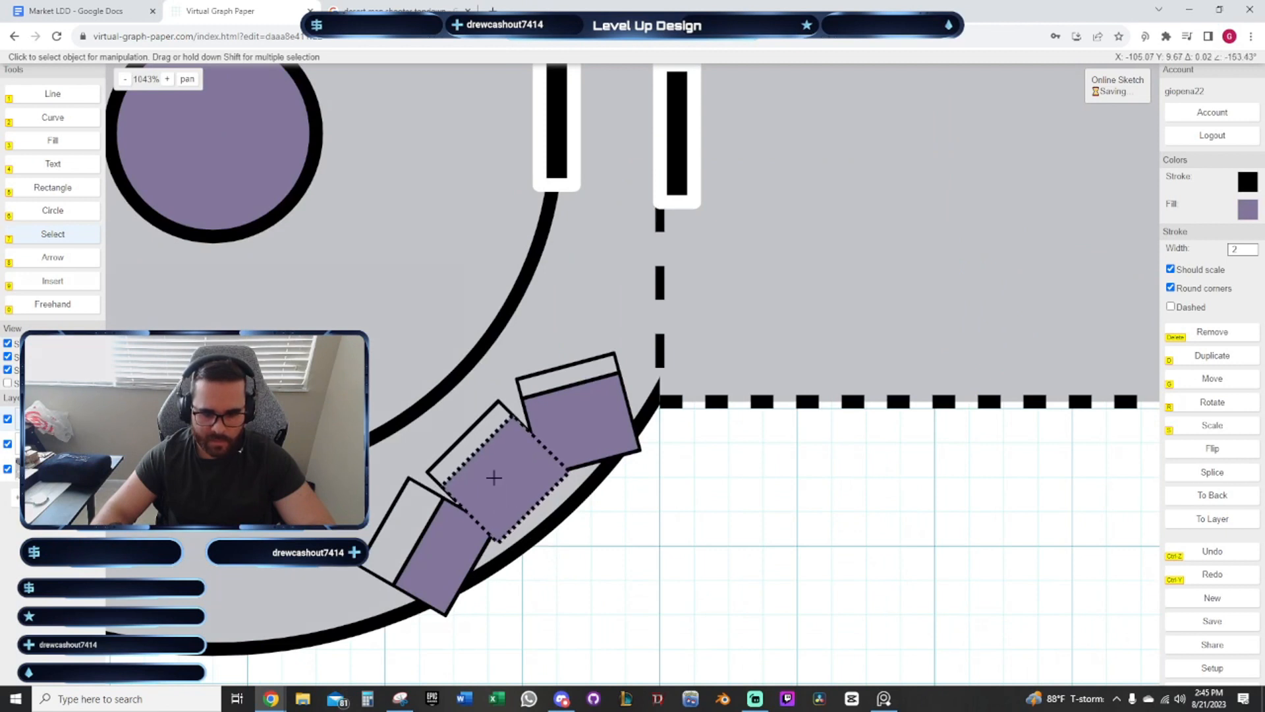
click(435, 410)
drag(434, 411, 577, 541)
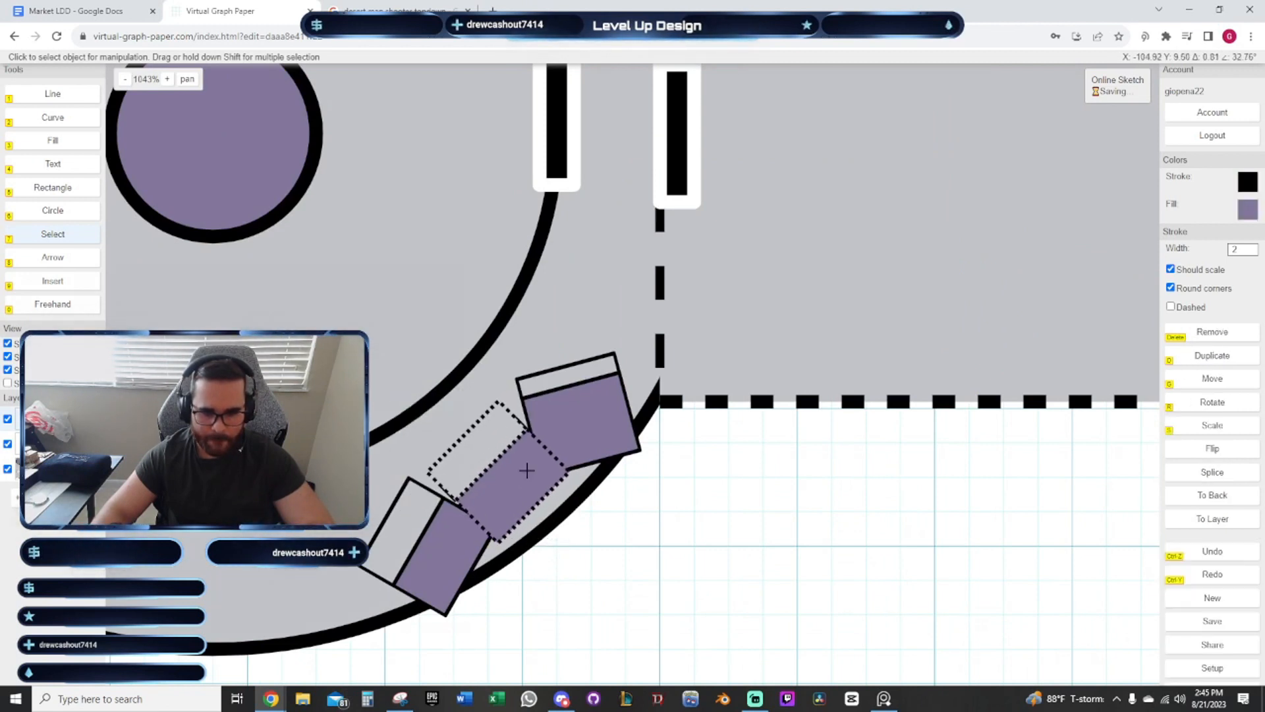
key(g)
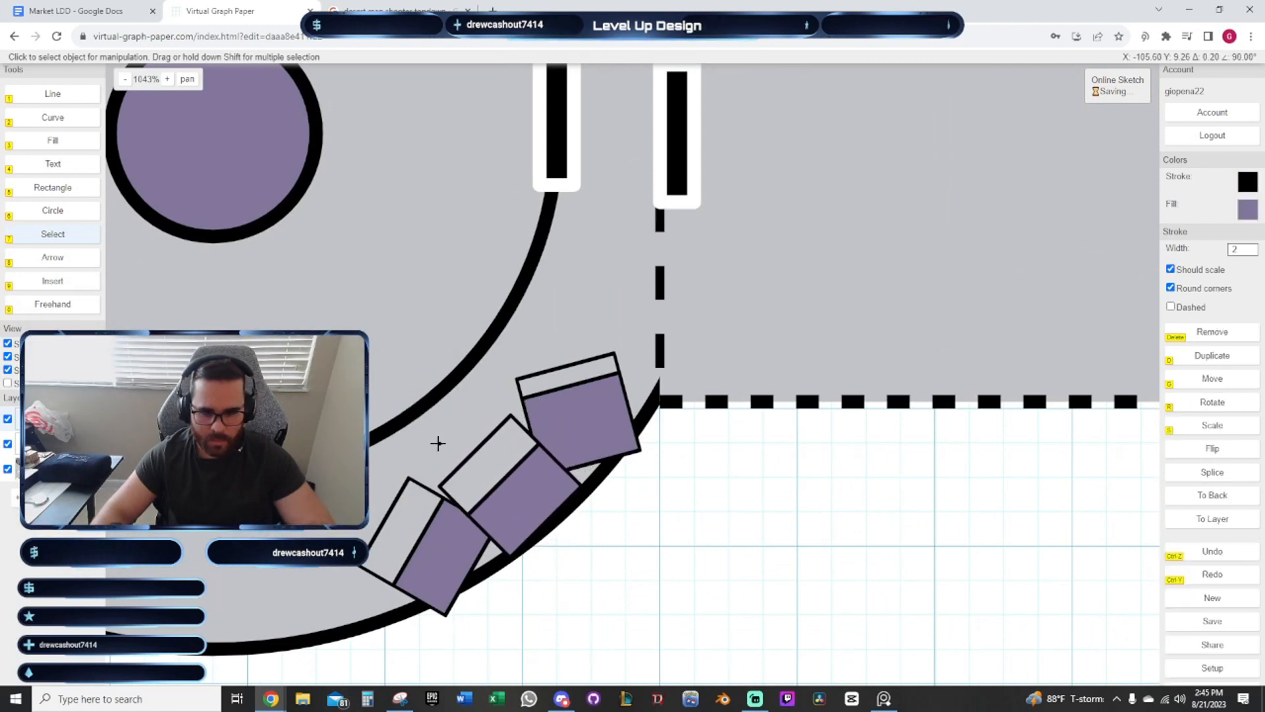
Rotate the group's lowest stand so its purple half faces the outer wall and place it against the curve
drag(314, 478, 512, 615)
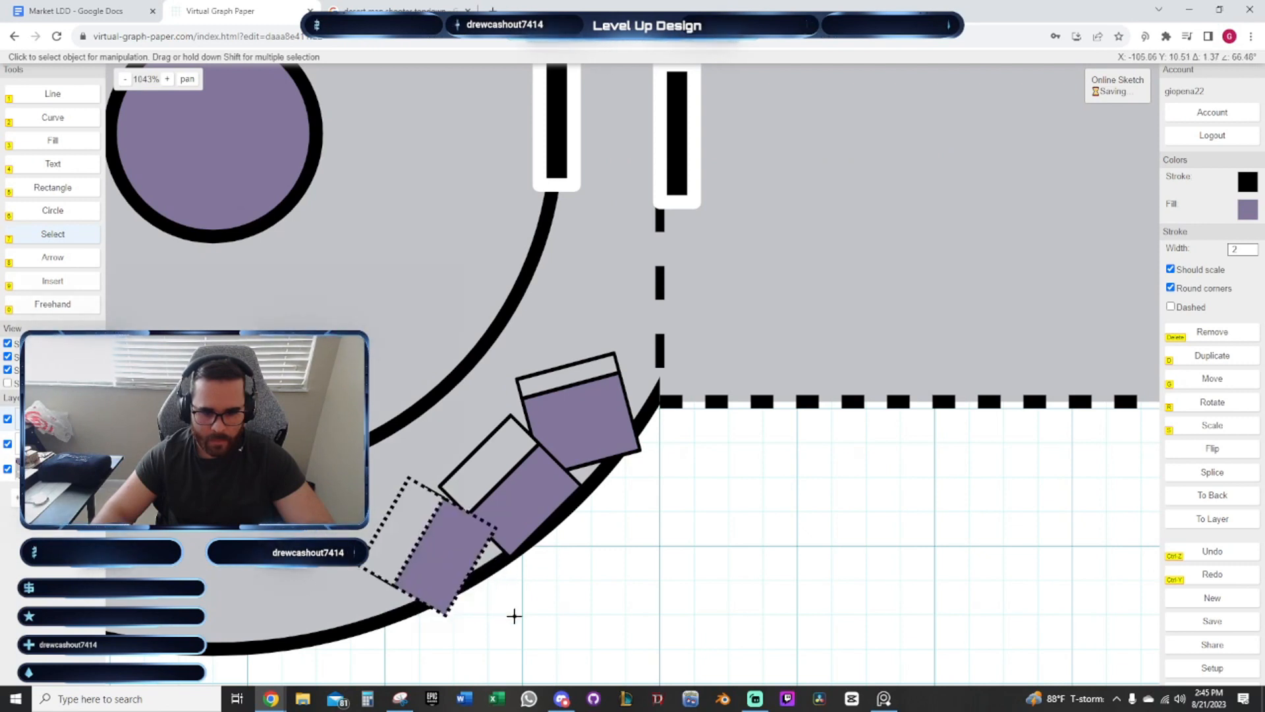
key(r)
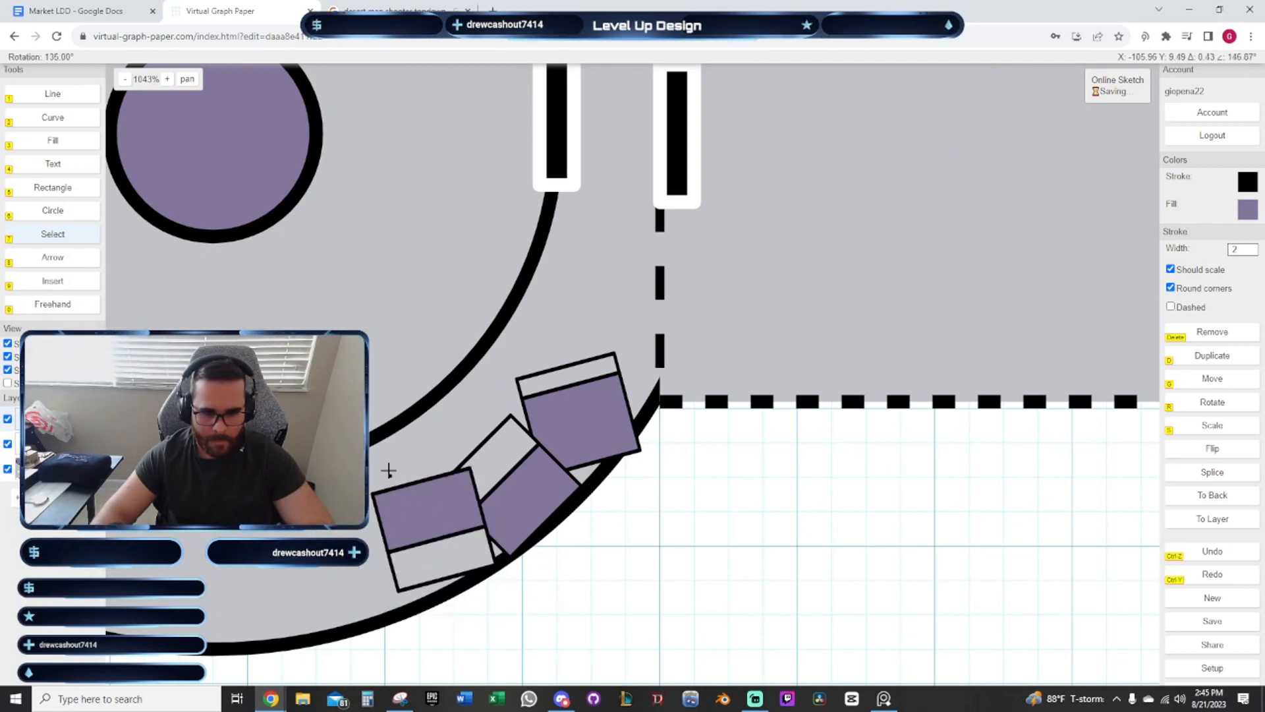
click(591, 664)
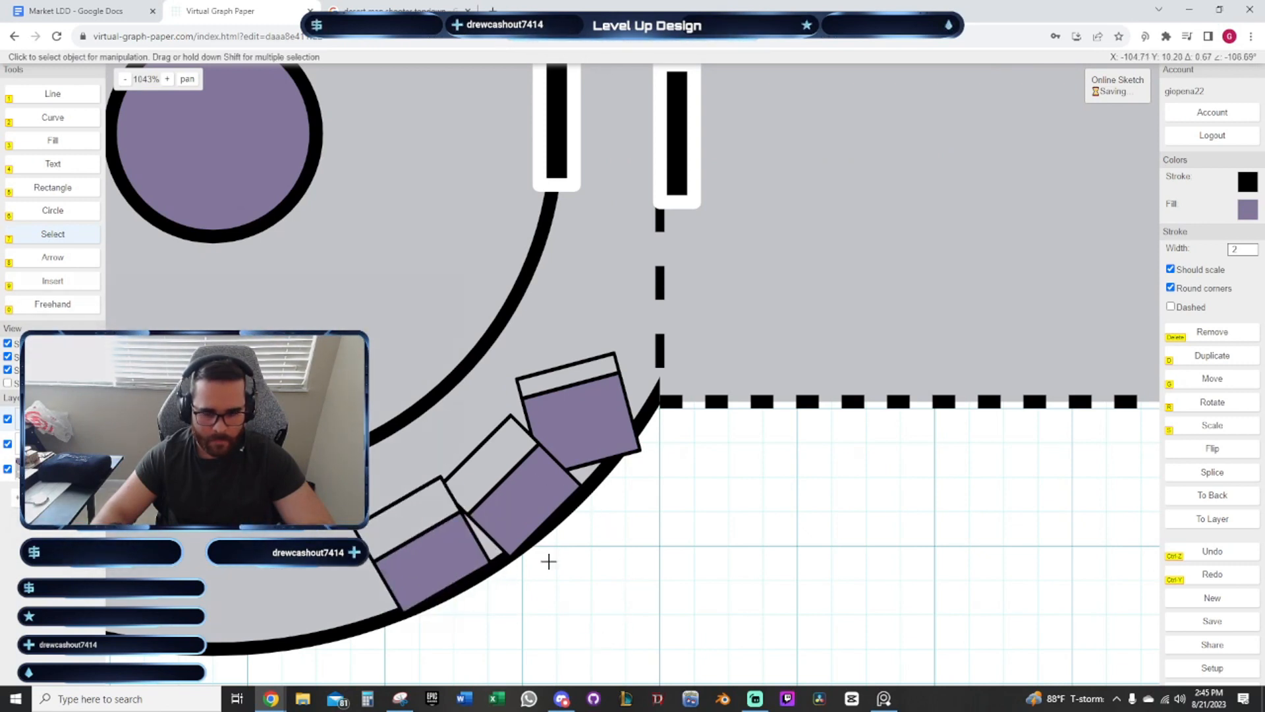
key(g)
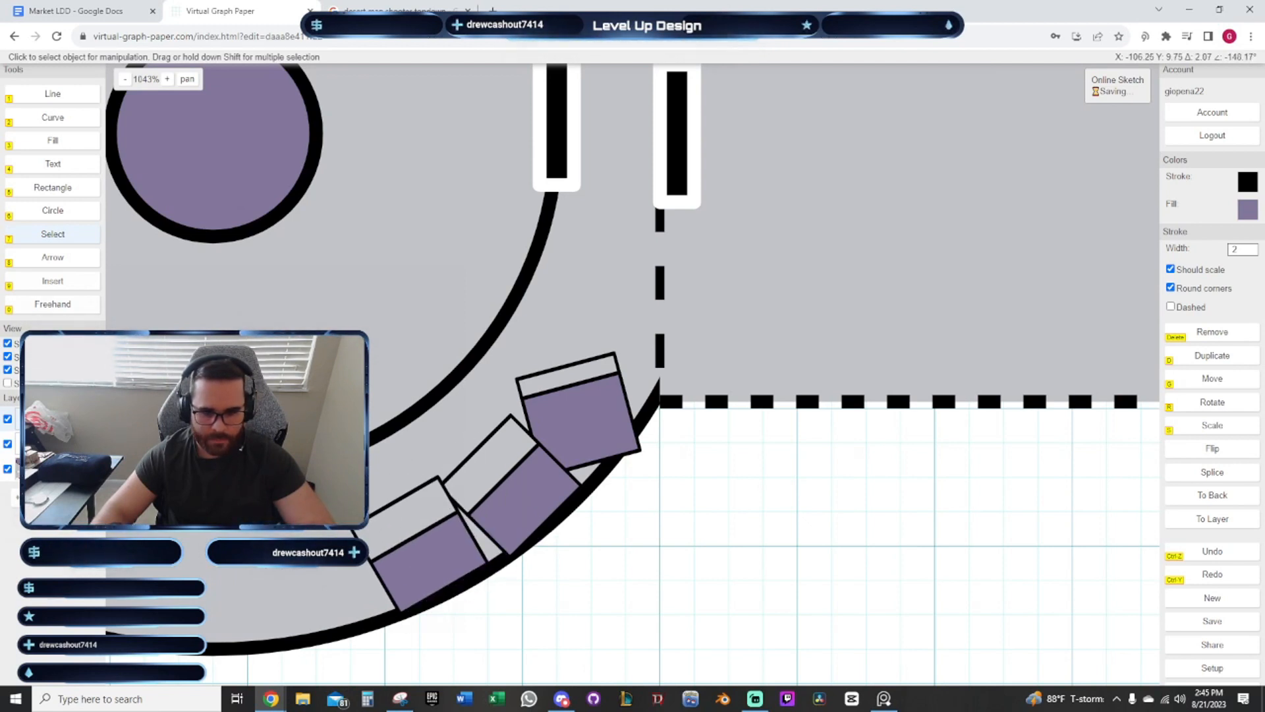
Rotate the group's uppermost stand by 45° so its purple half follows the outer wall
drag(504, 354, 668, 488)
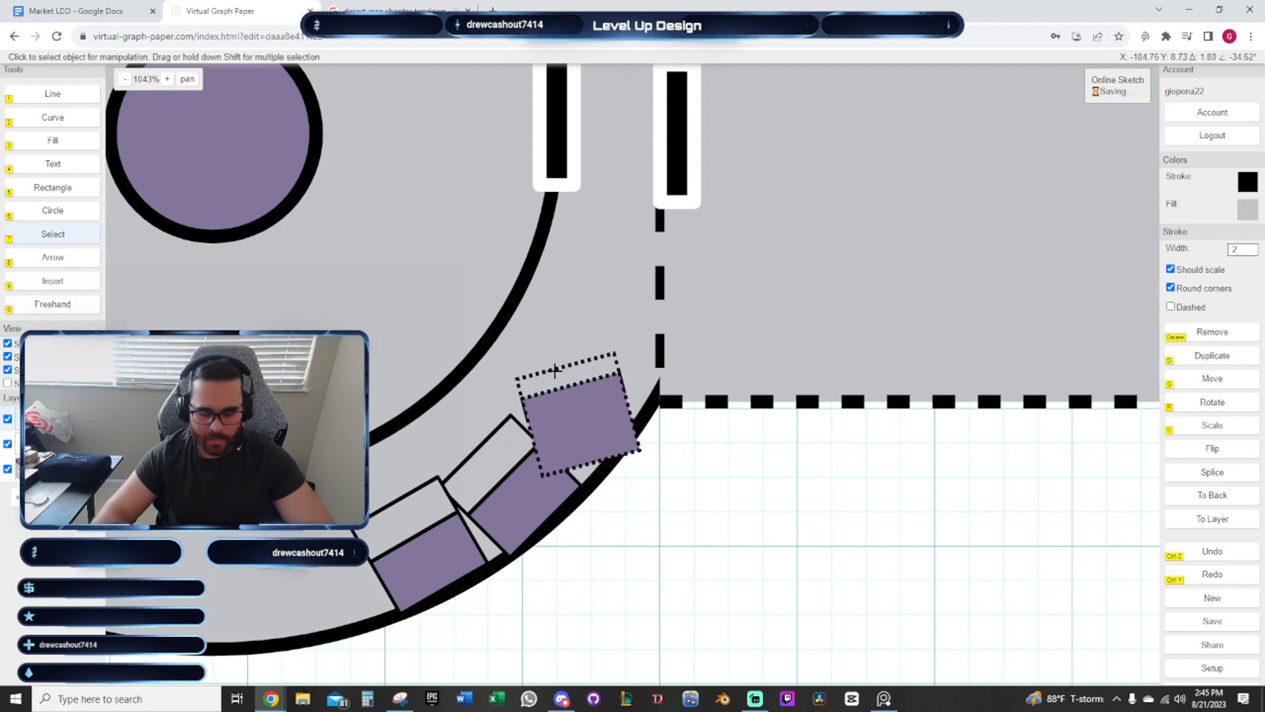
key(r)
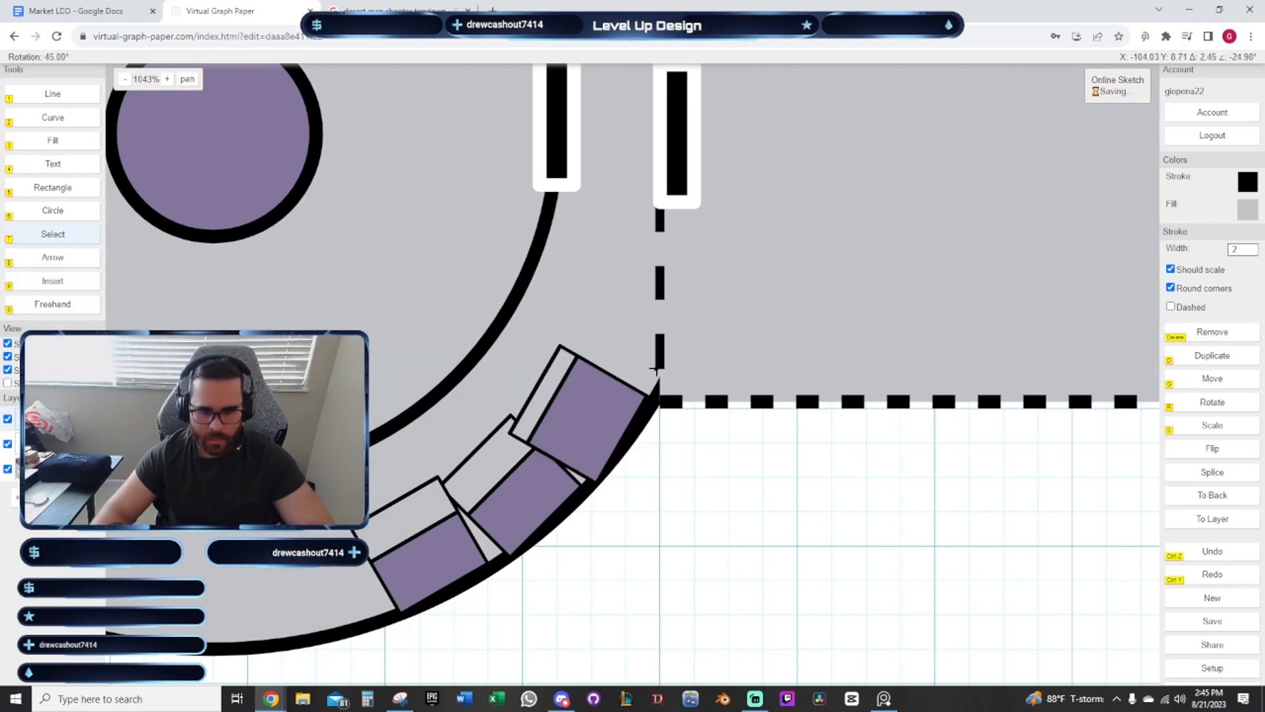
click(655, 369)
scroll(743, 511, down, 5)
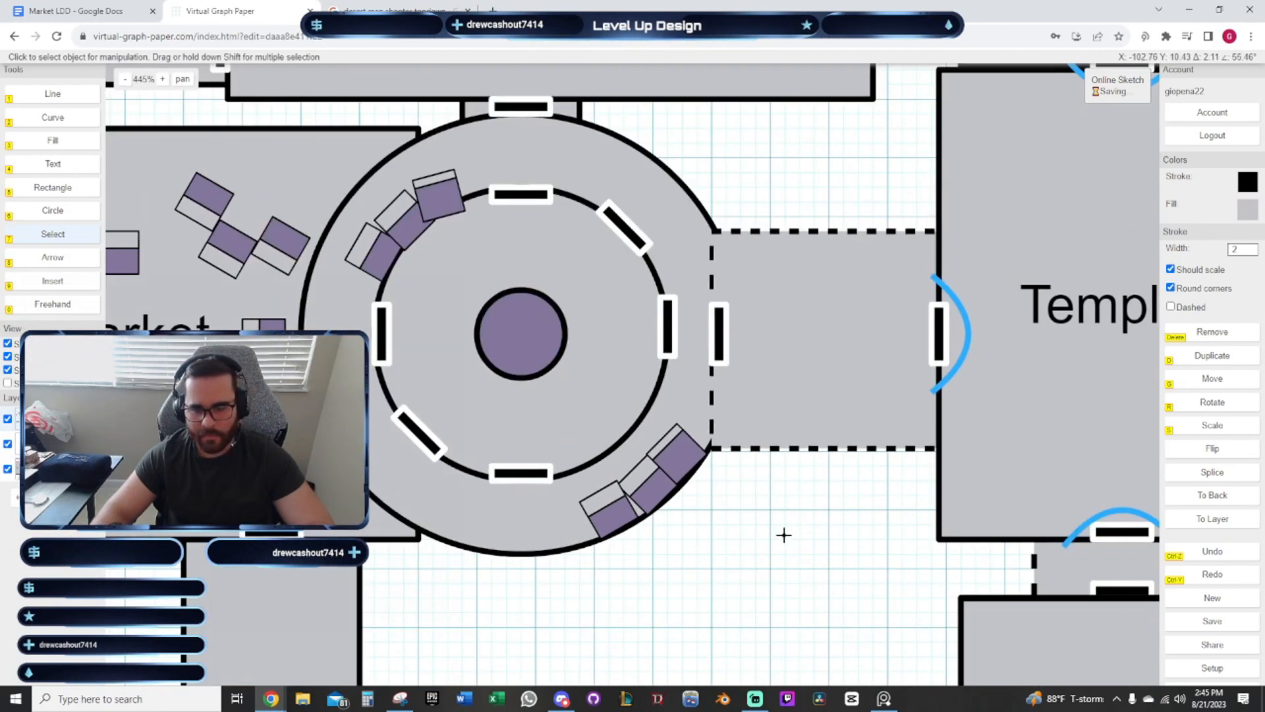
Duplicate the two lower stand groups of the Open Market into the long room below it
scroll(783, 535, down, 3)
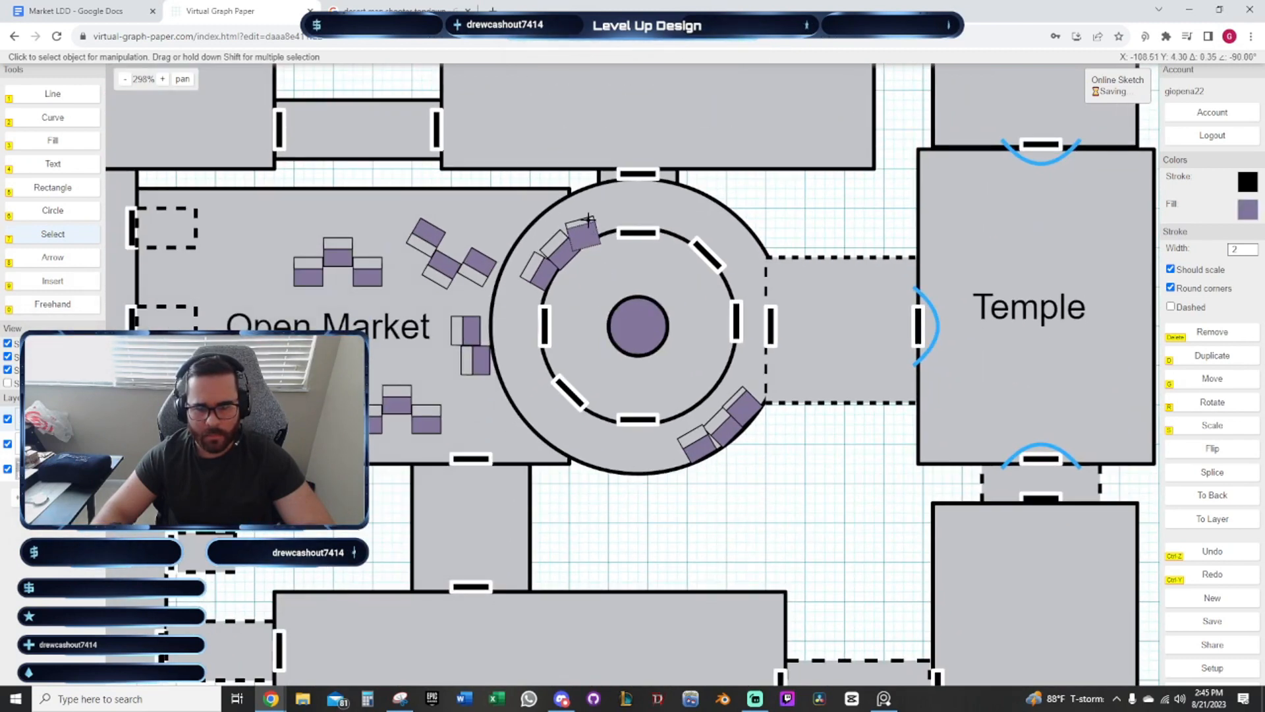
click(815, 482)
scroll(720, 472, down, 6)
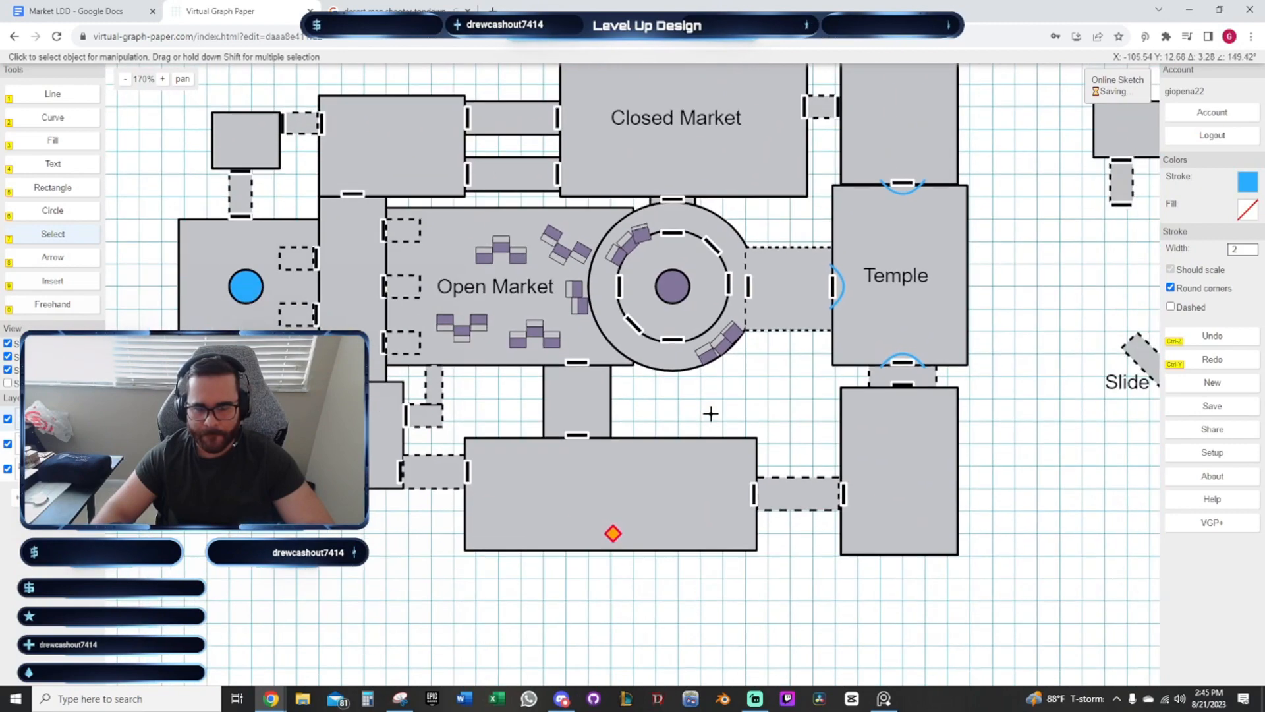
mouse_move(749, 403)
mouse_down()
mouse_move(643, 345)
mouse_move(663, 354)
mouse_move(695, 338)
mouse_move(745, 399)
mouse_up()
scroll(745, 399, up, 2)
scroll(574, 565, up, 2)
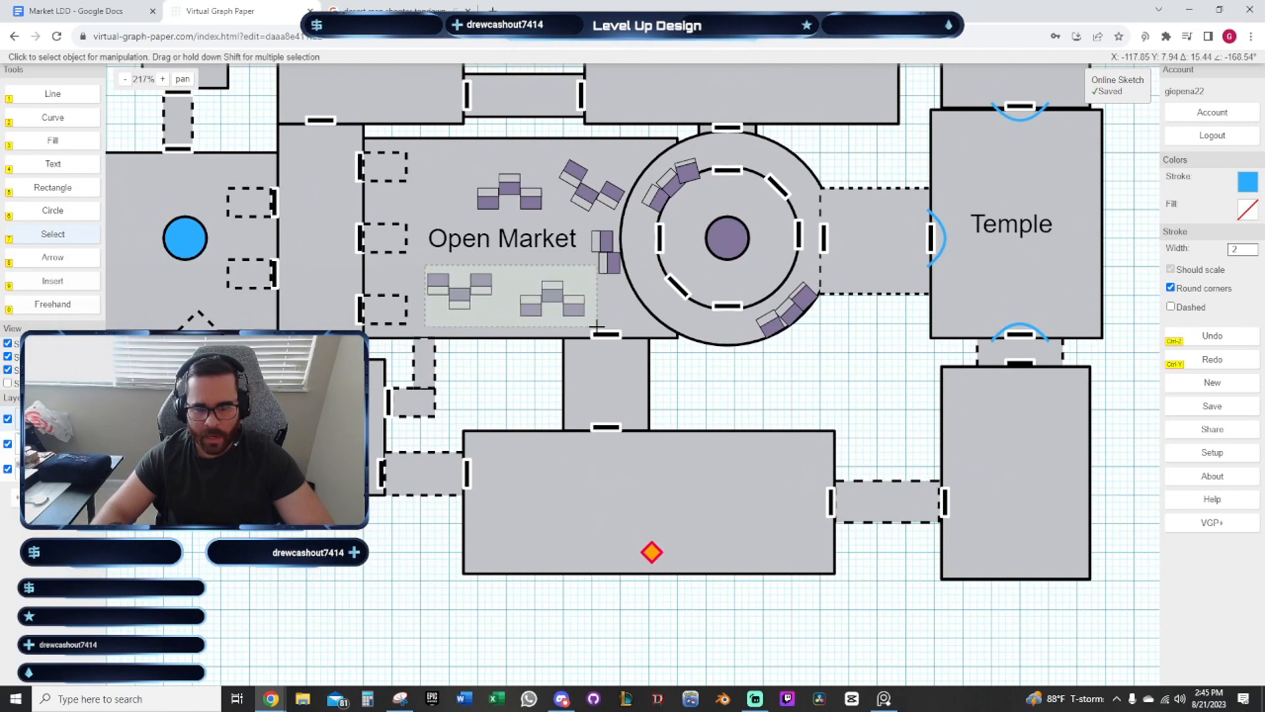
click(579, 397)
drag(577, 442, 540, 460)
scroll(561, 395, up, 1)
key(d)
scroll(468, 432, up, 3)
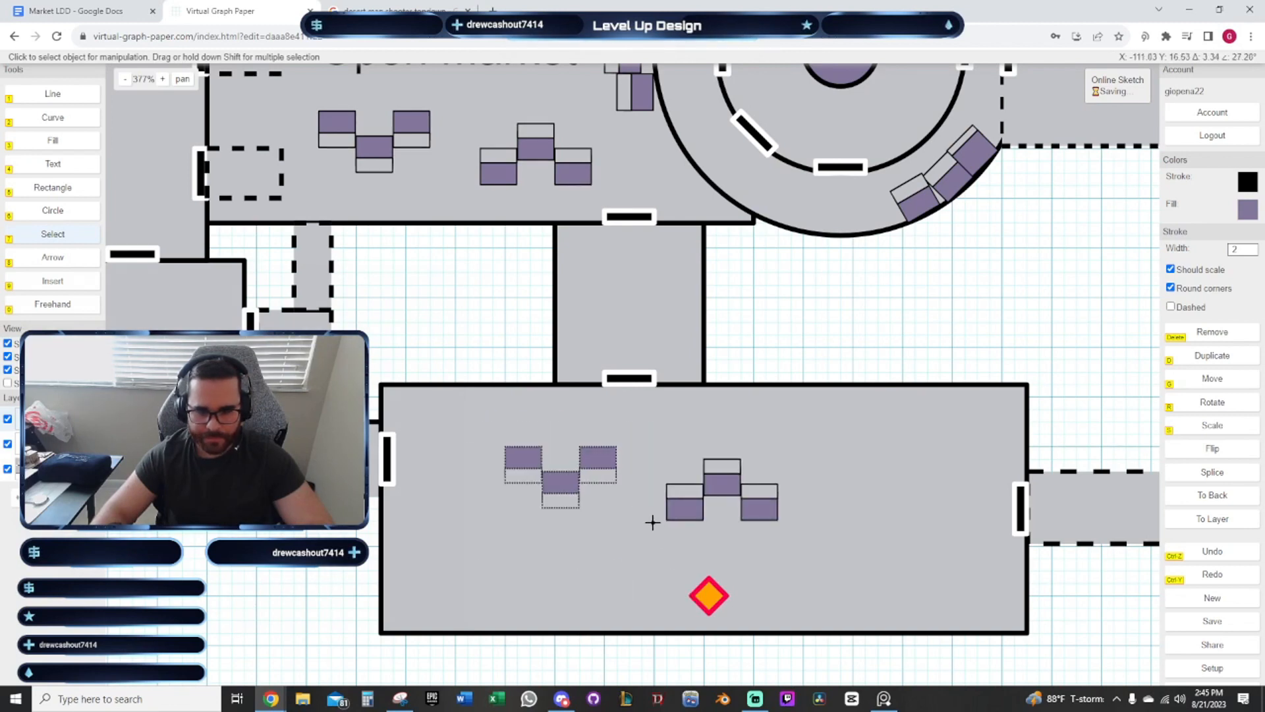
Turn off the third view option and arrange the two copied groups in the long room's left half, one near the upper wall and one below
scroll(649, 510, up, 2)
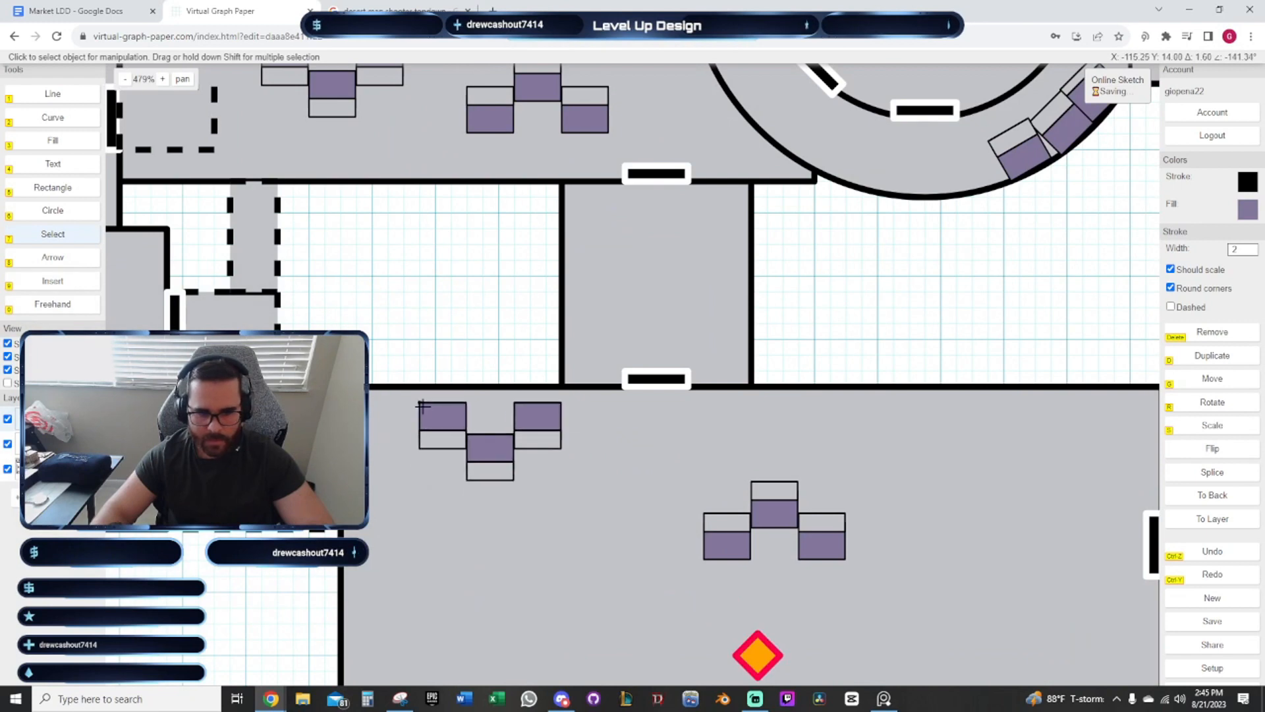
click(8, 369)
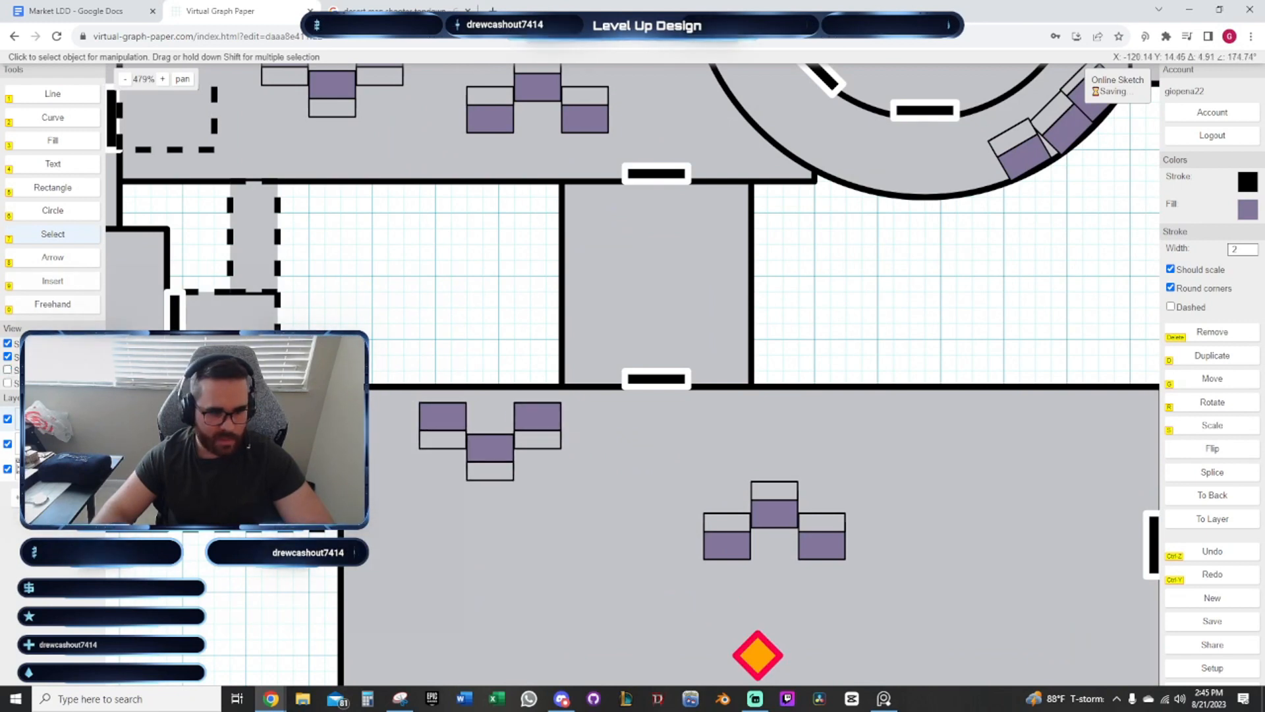
drag(698, 501, 725, 509)
drag(570, 453, 731, 440)
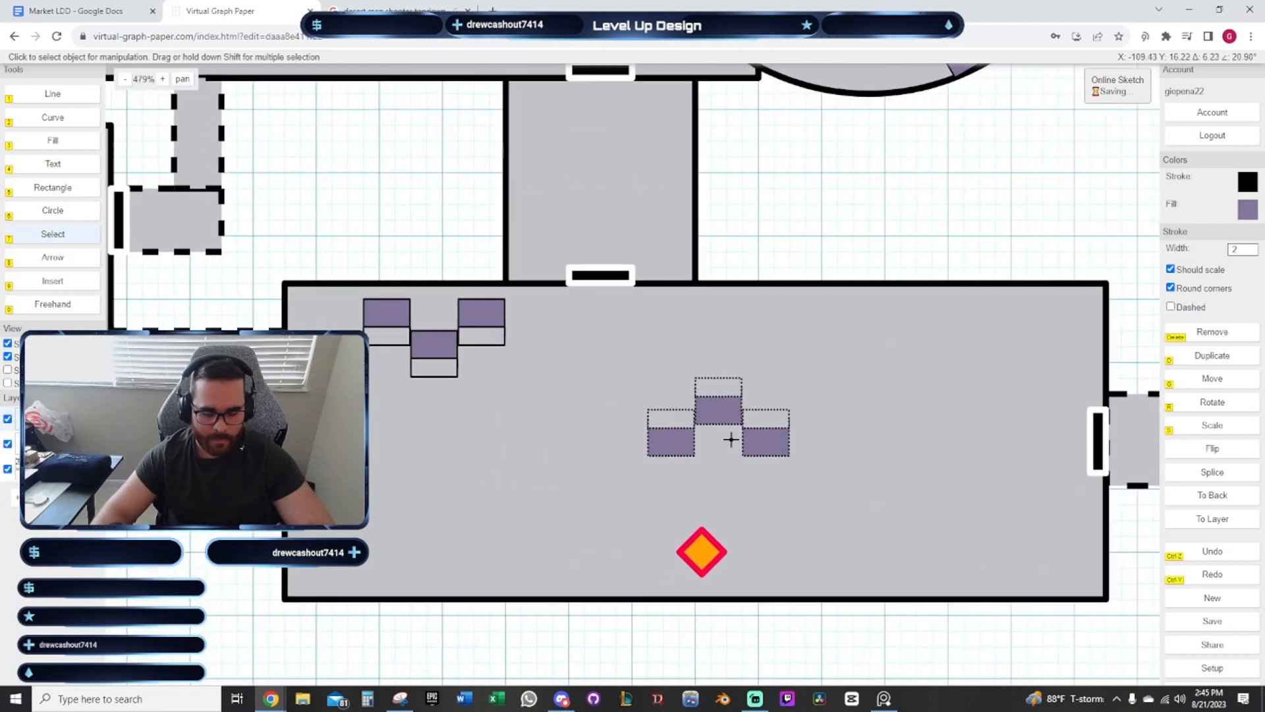
key(g)
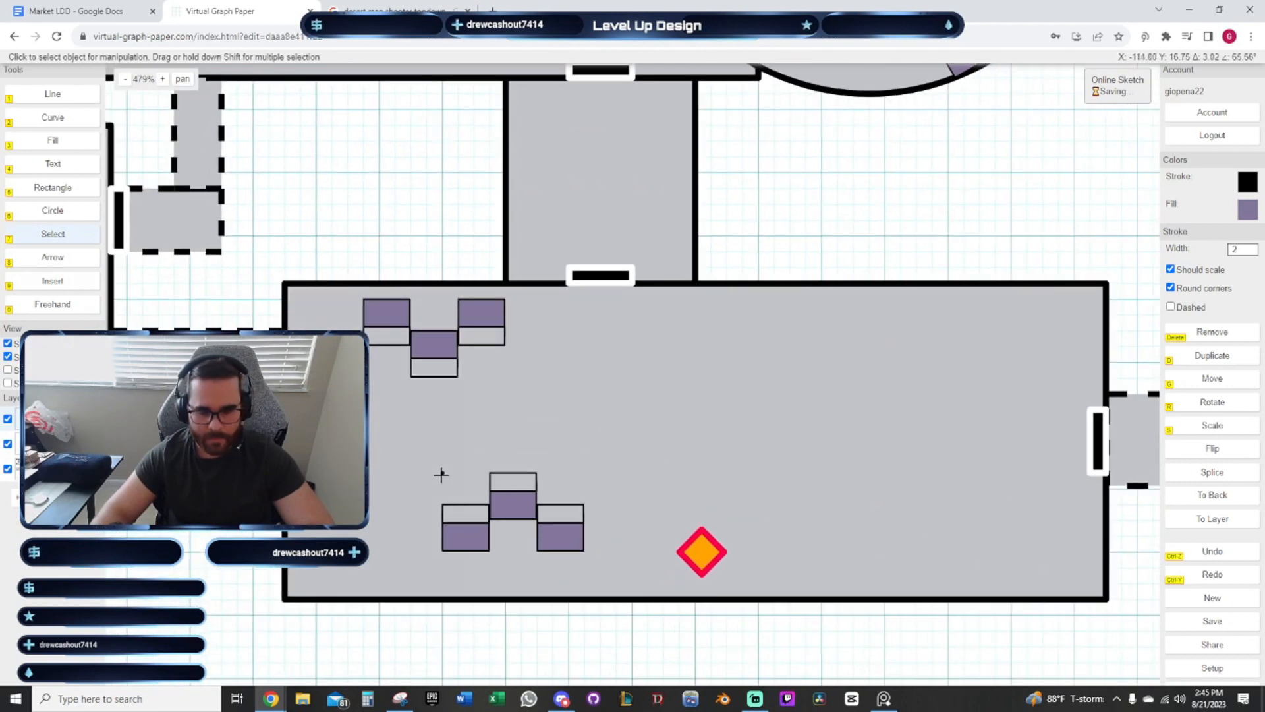
click(443, 459)
drag(580, 429, 469, 409)
drag(332, 409, 525, 557)
Duplicate the upper and lower stand groups from the long room's left half into its right half
drag(239, 268, 458, 380)
drag(556, 401, 474, 373)
key(d)
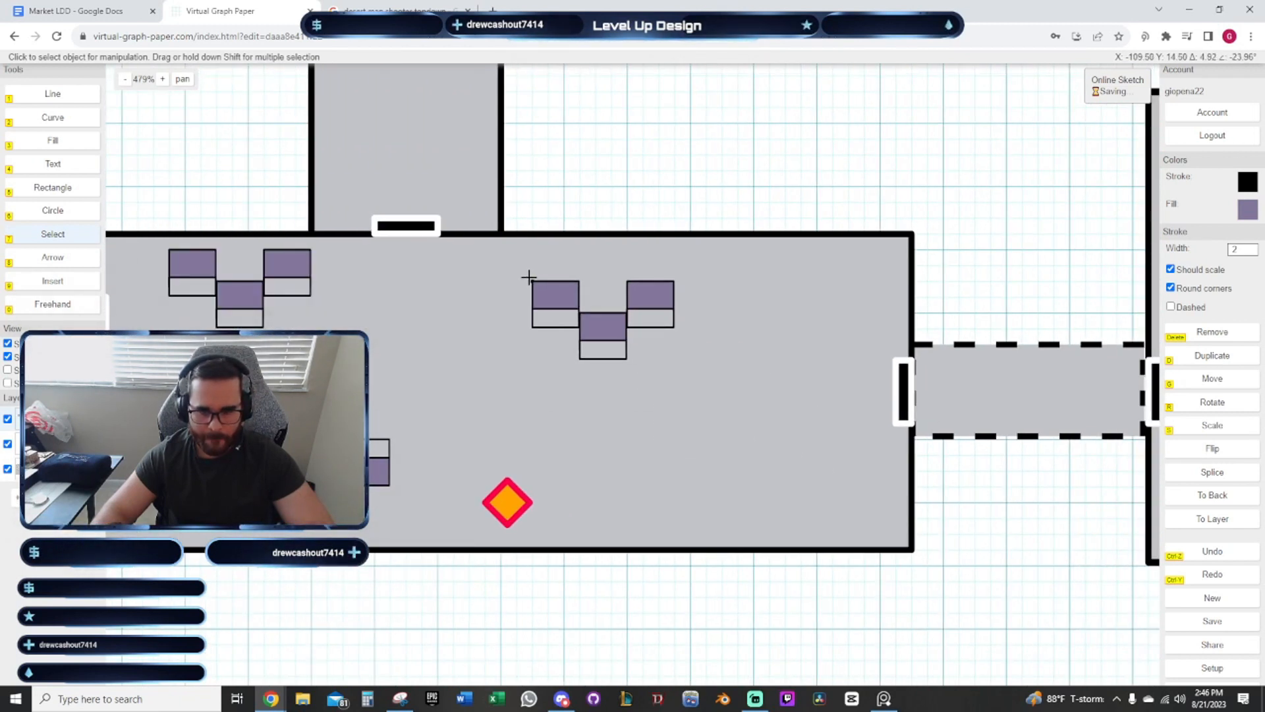
drag(239, 384, 431, 519)
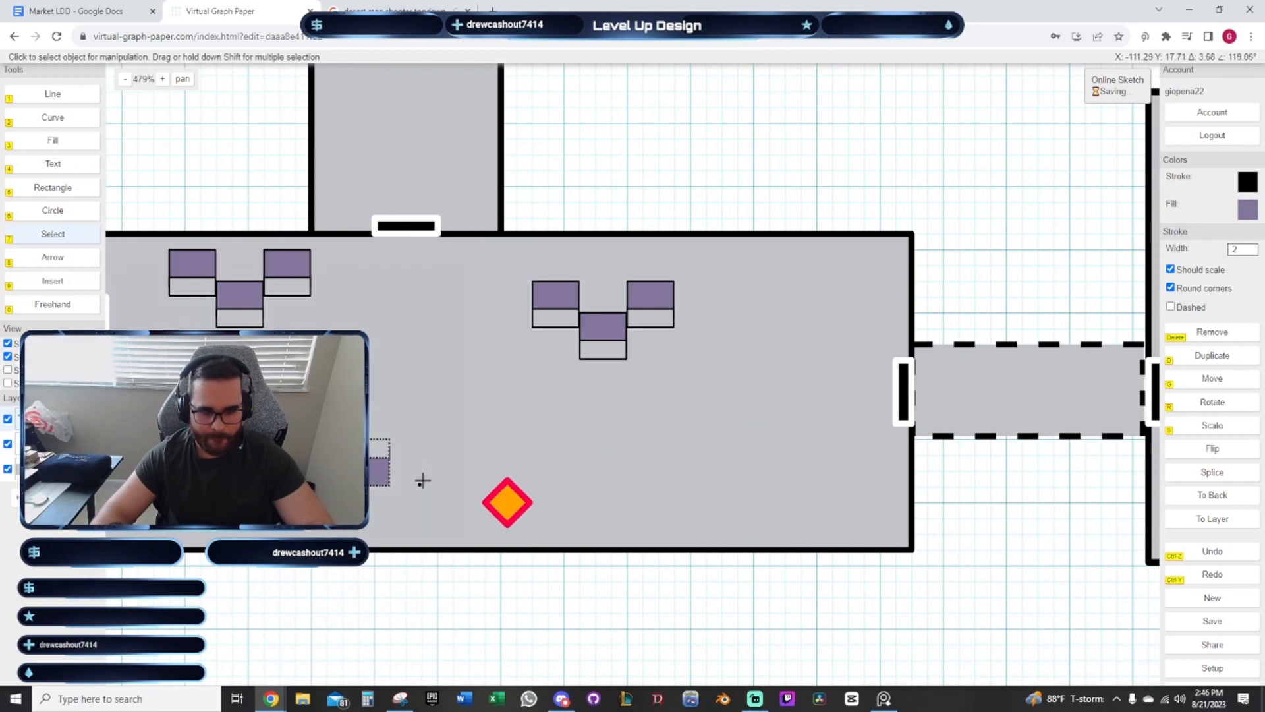
key(d)
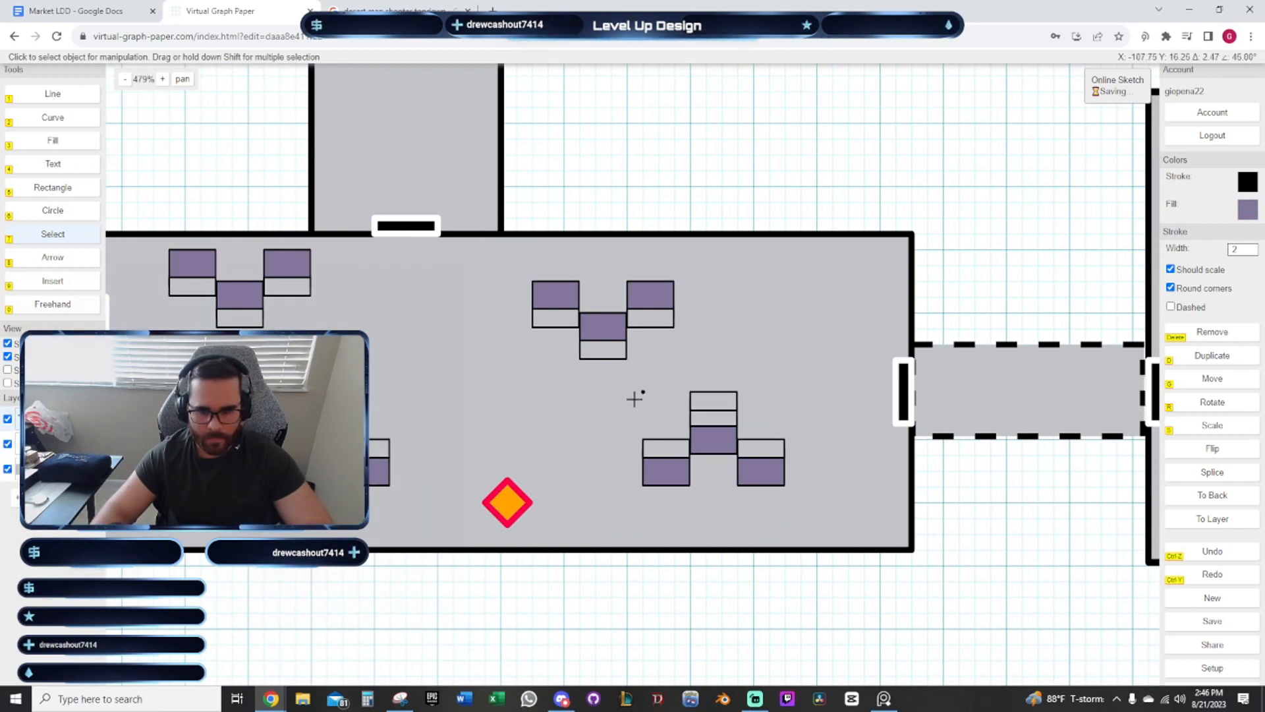
drag(737, 376, 703, 426)
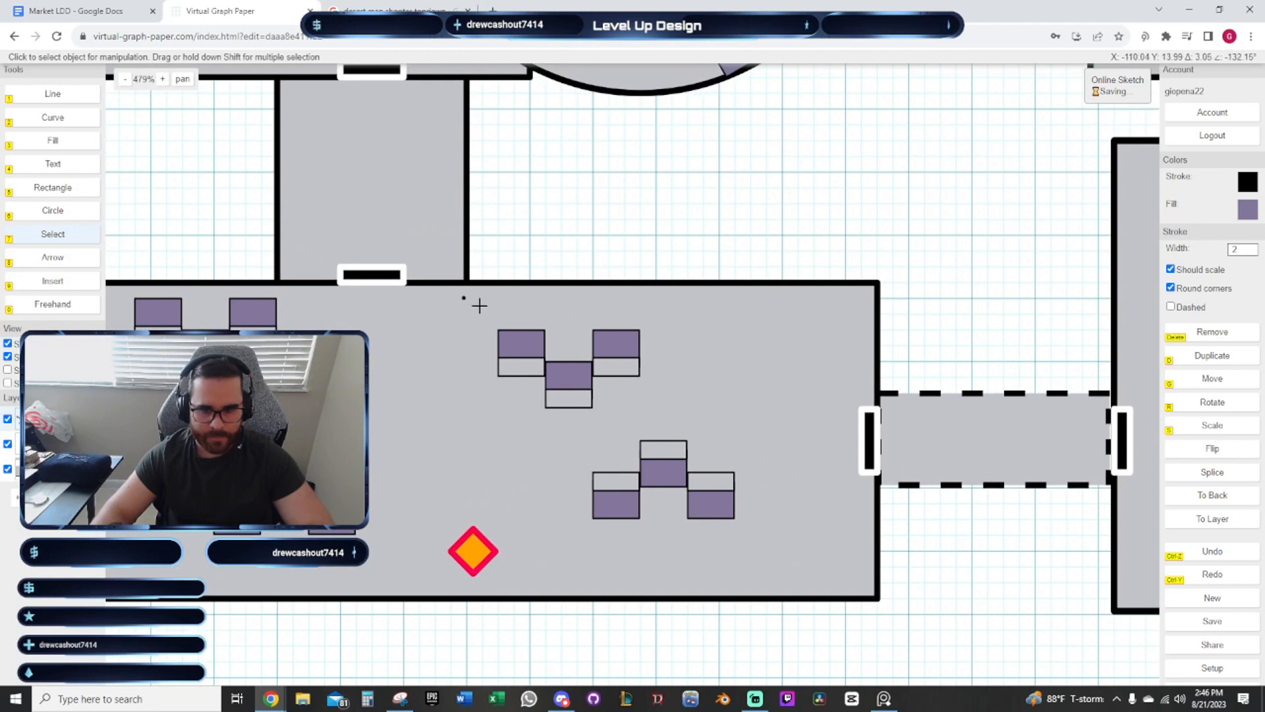
Duplicate the upper stand group in the room's right half, rotate the copy by -45°, and place it near the upper-right corner
drag(464, 297, 703, 429)
drag(685, 381, 604, 384)
key(d)
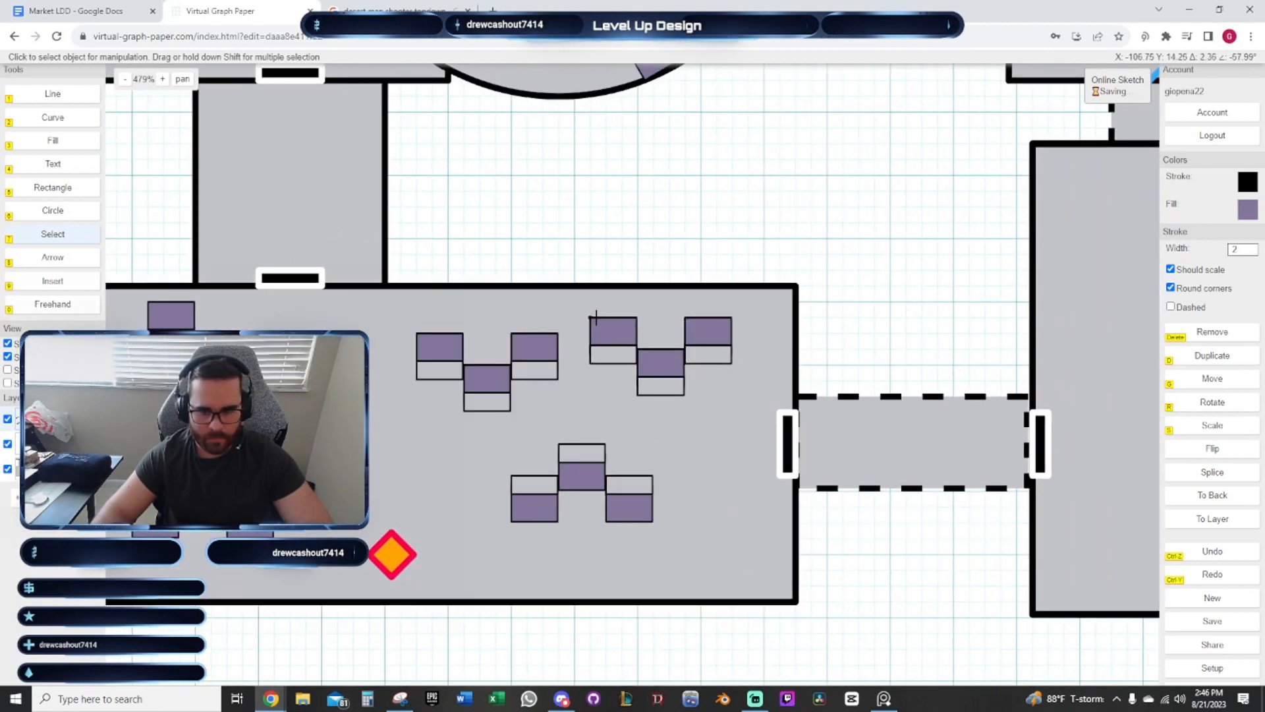
key(r)
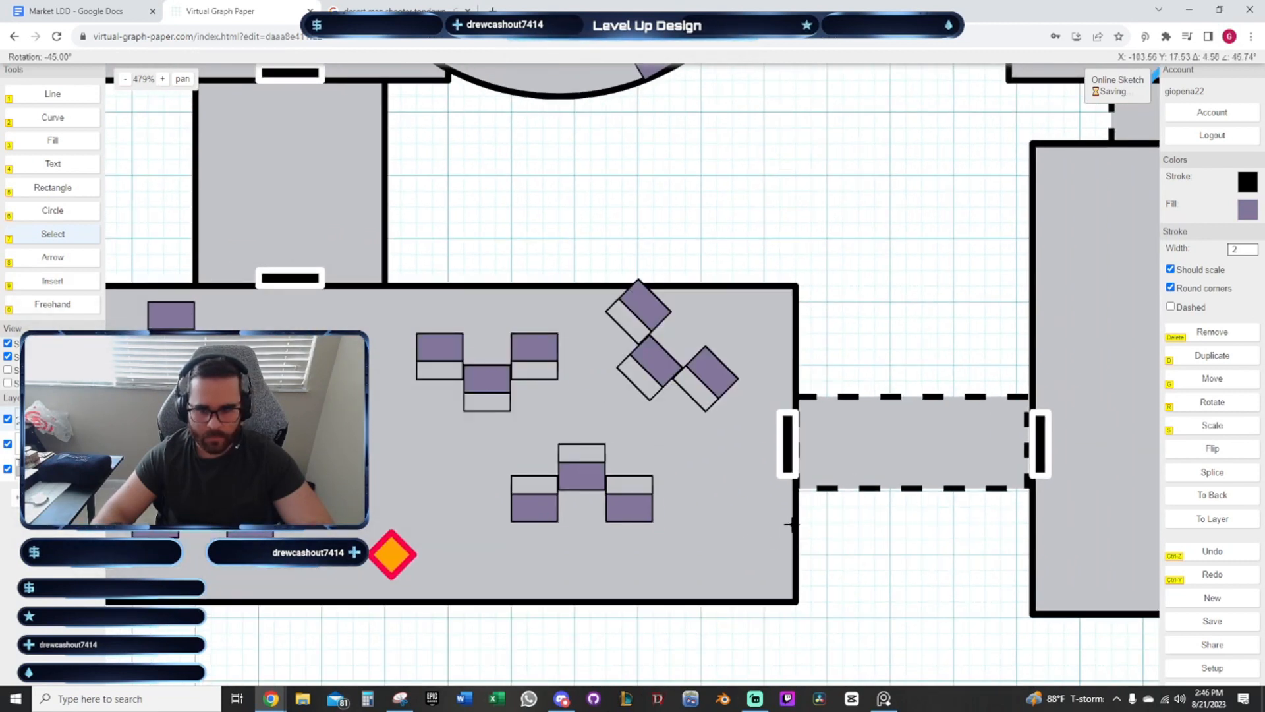
click(792, 524)
key(g)
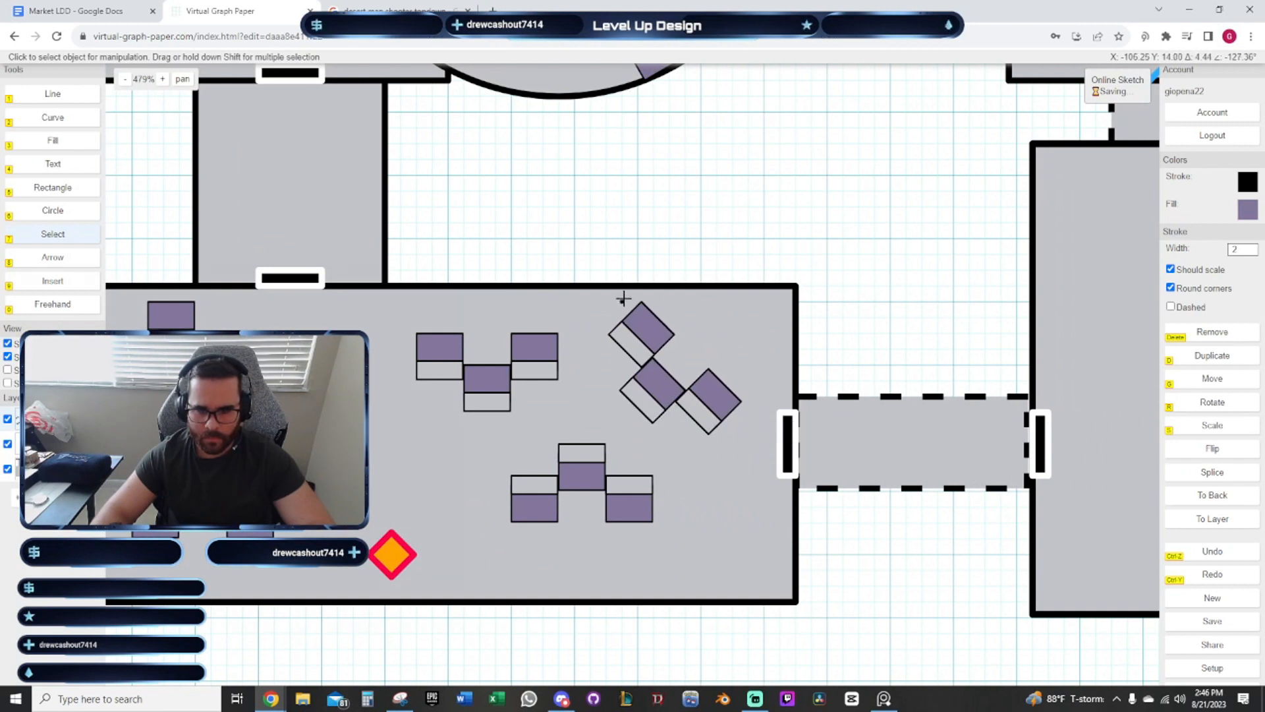
Move the lower stand group in the room's right half down and slightly left, toward the lower wall
drag(506, 416, 839, 531)
key(g)
scroll(621, 494, down, 1)
Duplicate a single stand from the upper-left group and place two staggered copies below the long room's upper door marker
drag(538, 432, 641, 444)
scroll(641, 443, up, 2)
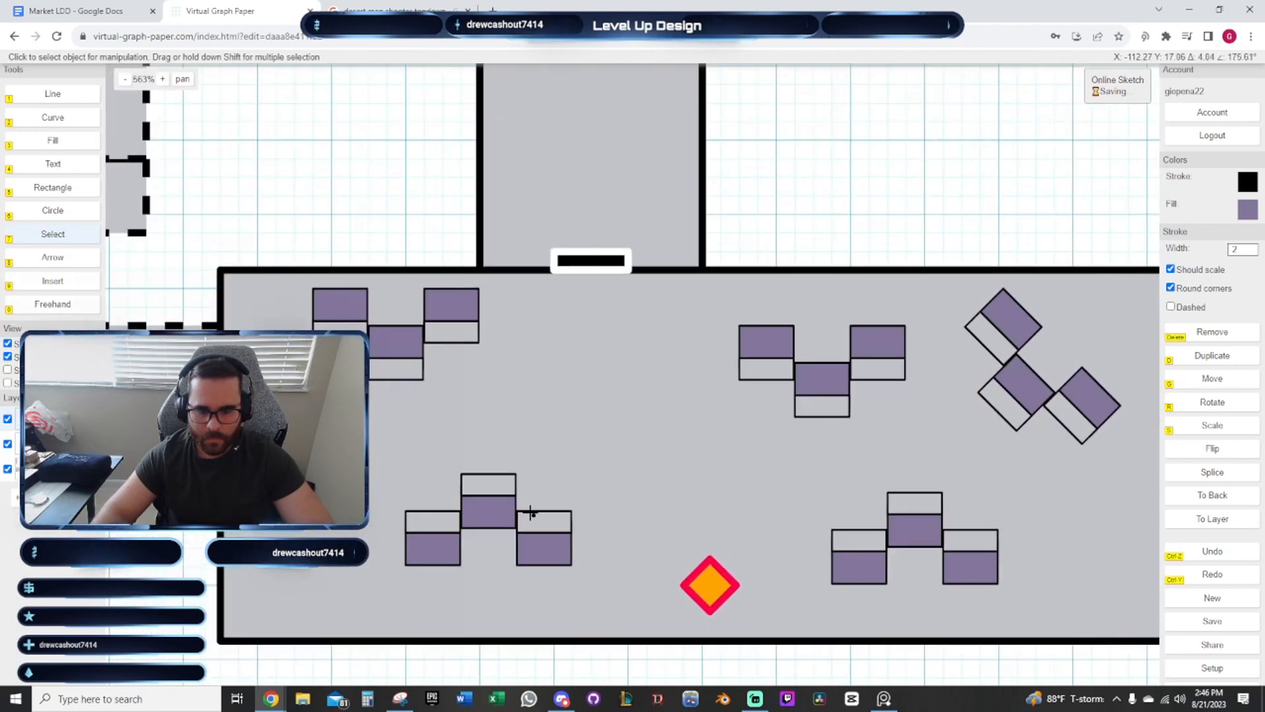
drag(288, 282, 378, 350)
drag(507, 359, 450, 356)
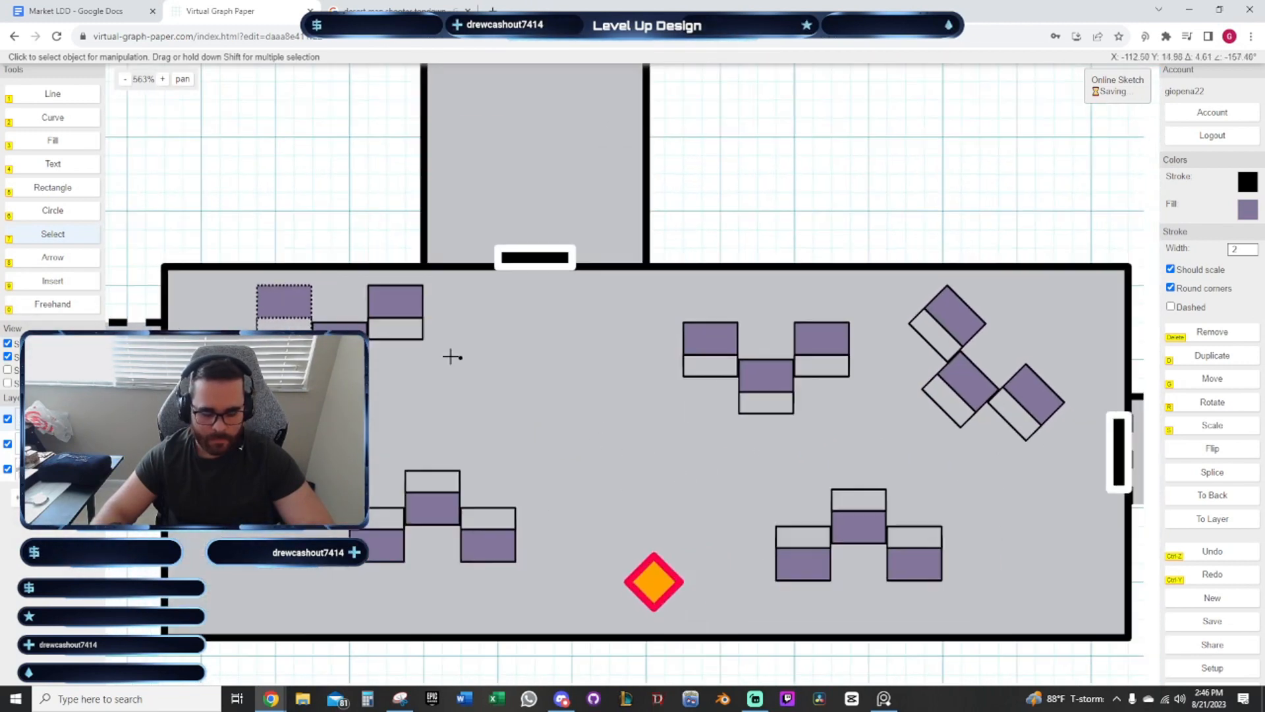
key(d)
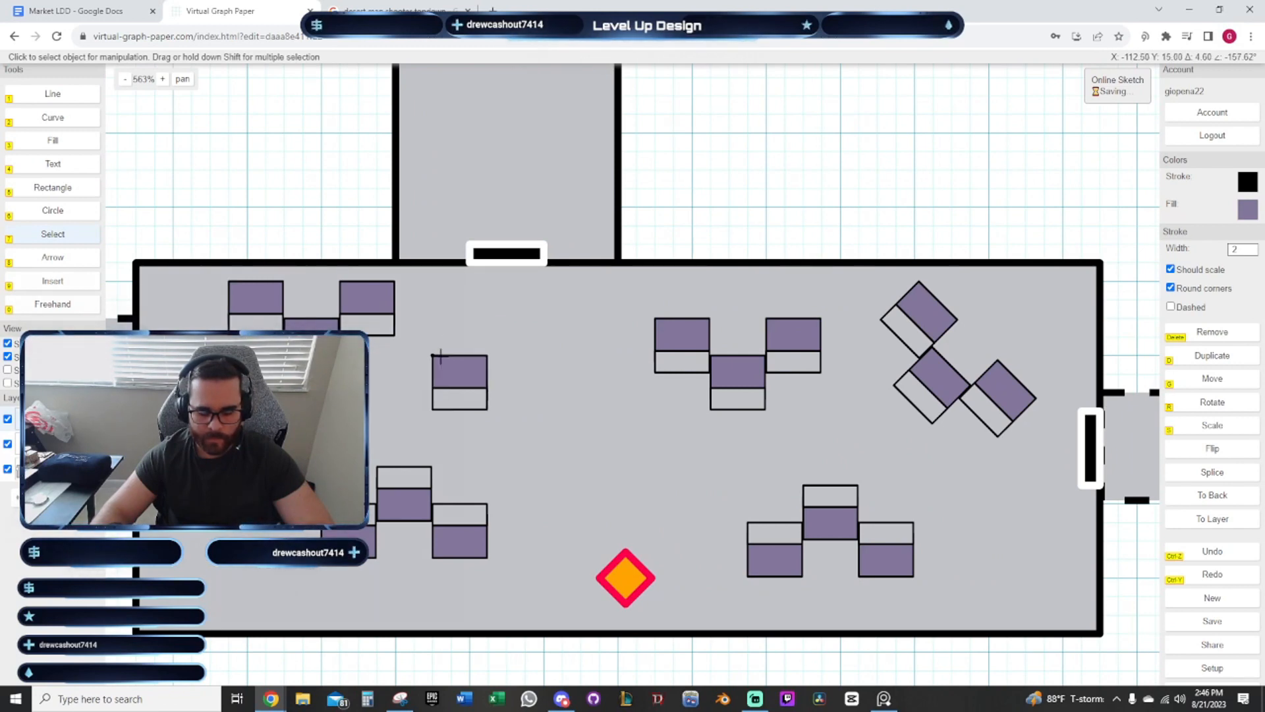
drag(499, 514, 511, 424)
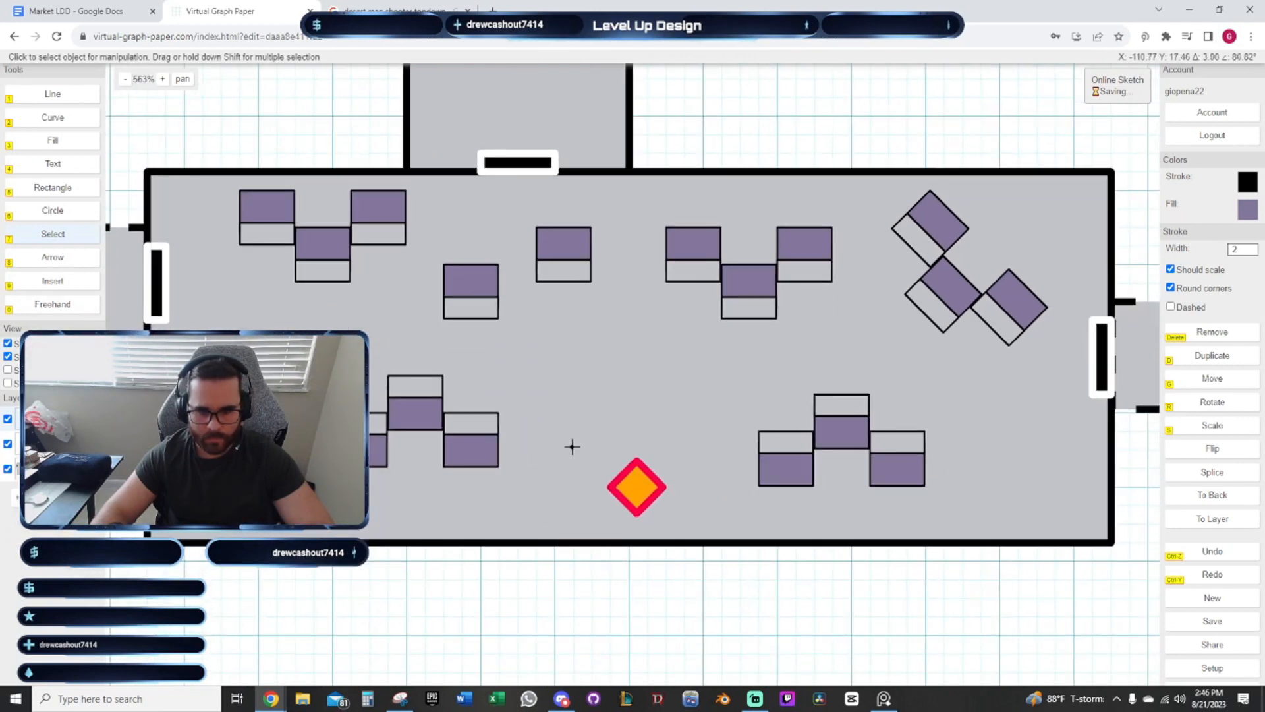
Review the stand placement in the long room against the Open Market, the circular room and the neighbouring rooms
drag(653, 439, 791, 429)
drag(1090, 443, 819, 417)
drag(609, 406, 836, 485)
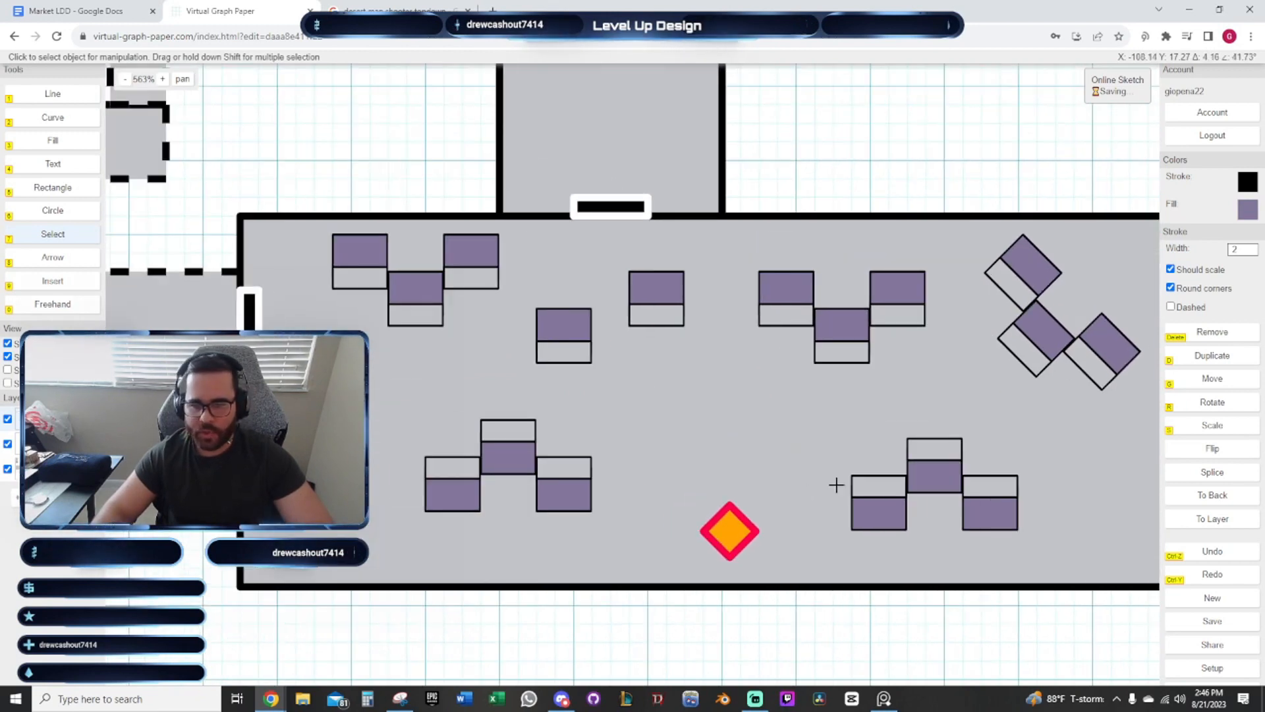
scroll(836, 485, down, 5)
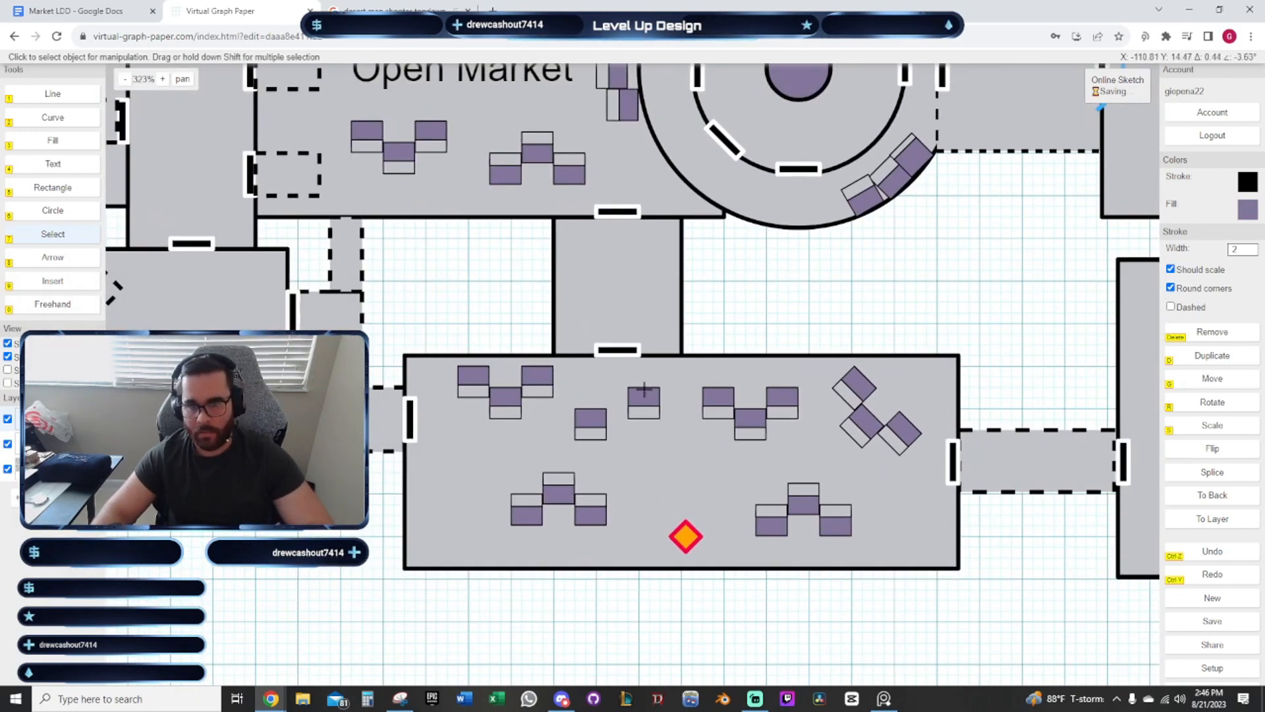
scroll(643, 389, down, 3)
scroll(462, 448, down, 2)
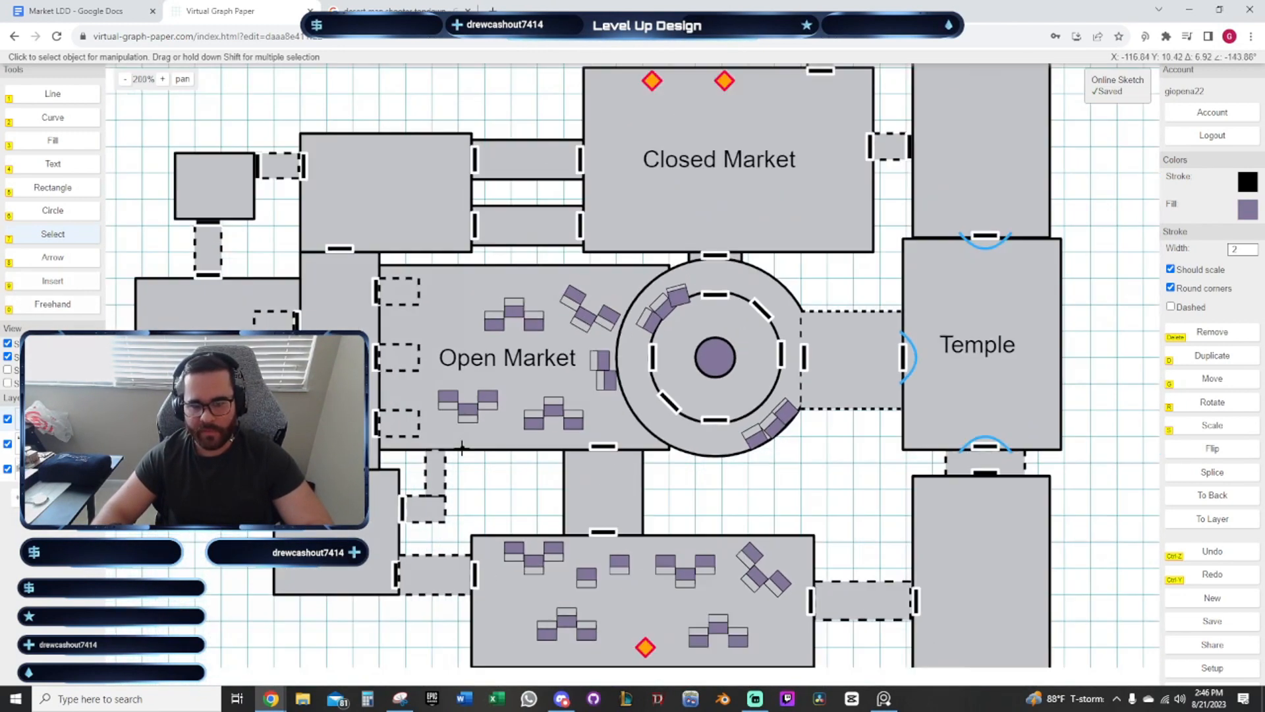
scroll(462, 448, down, 1)
drag(750, 500, 638, 370)
scroll(661, 486, up, 4)
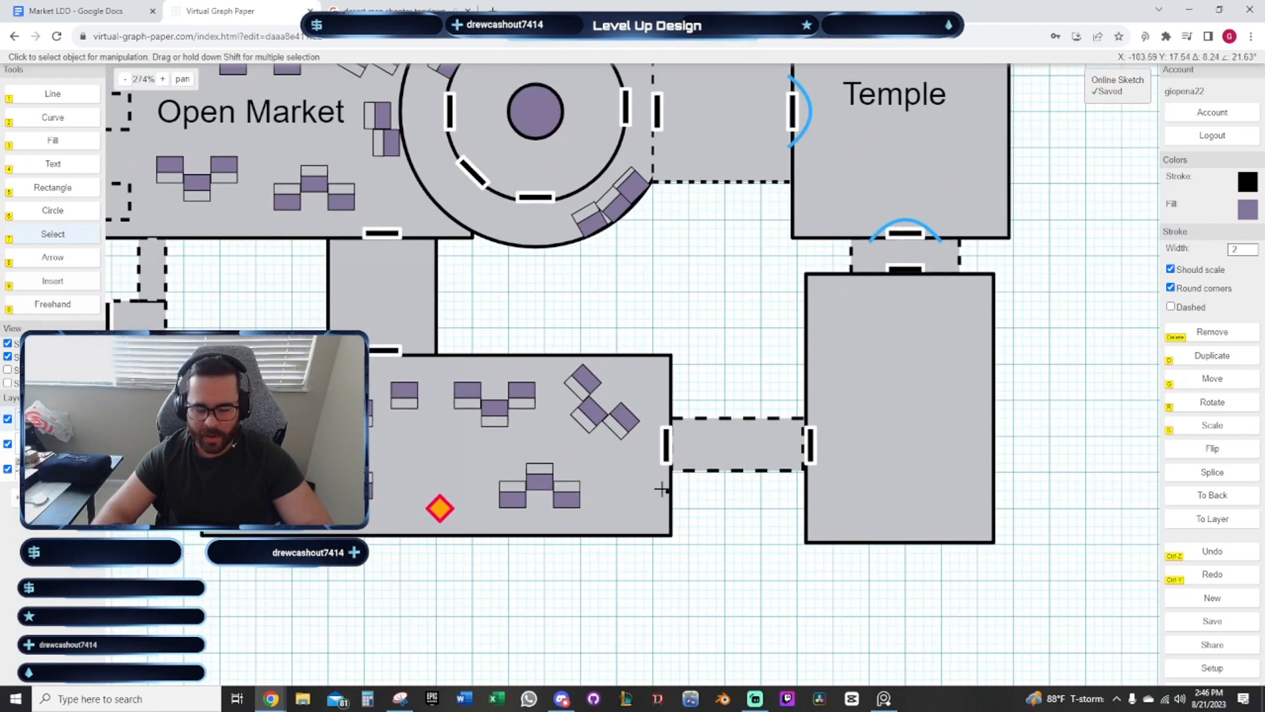
scroll(661, 489, up, 4)
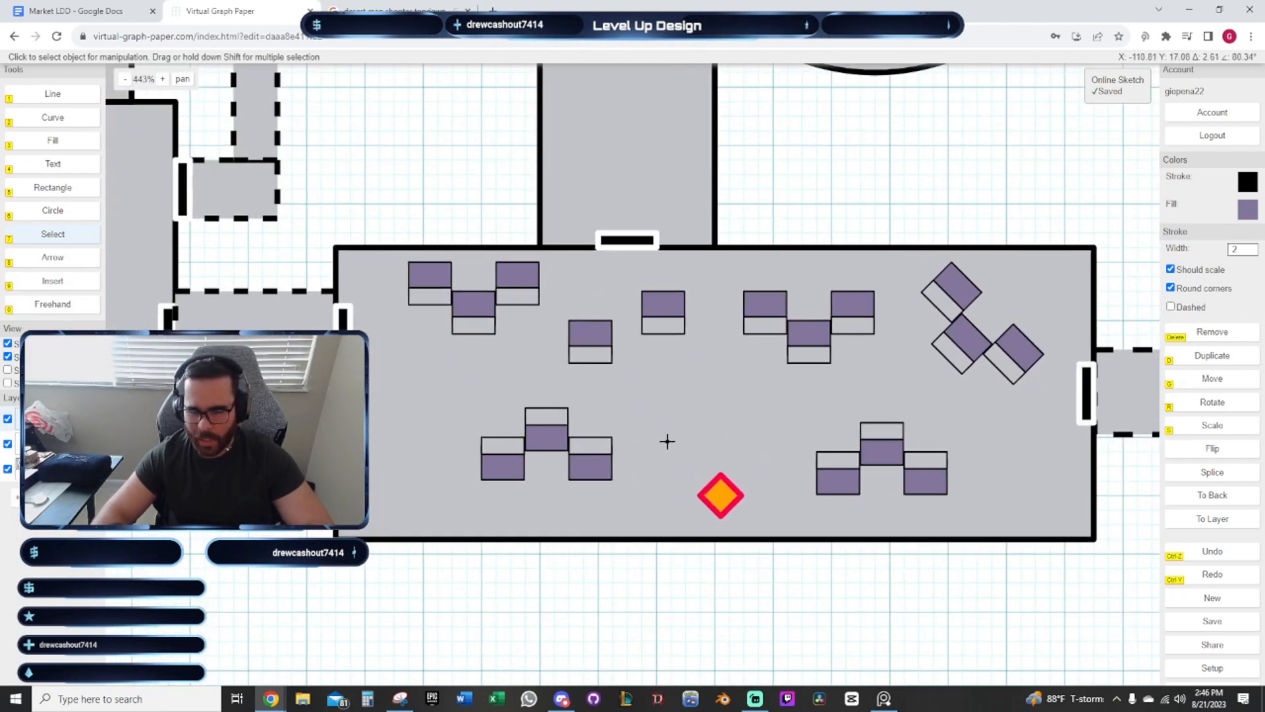
Try to duplicate two stands of the long room's lower-left group and place them rotated in the room's lower-left corner
drag(668, 441, 682, 436)
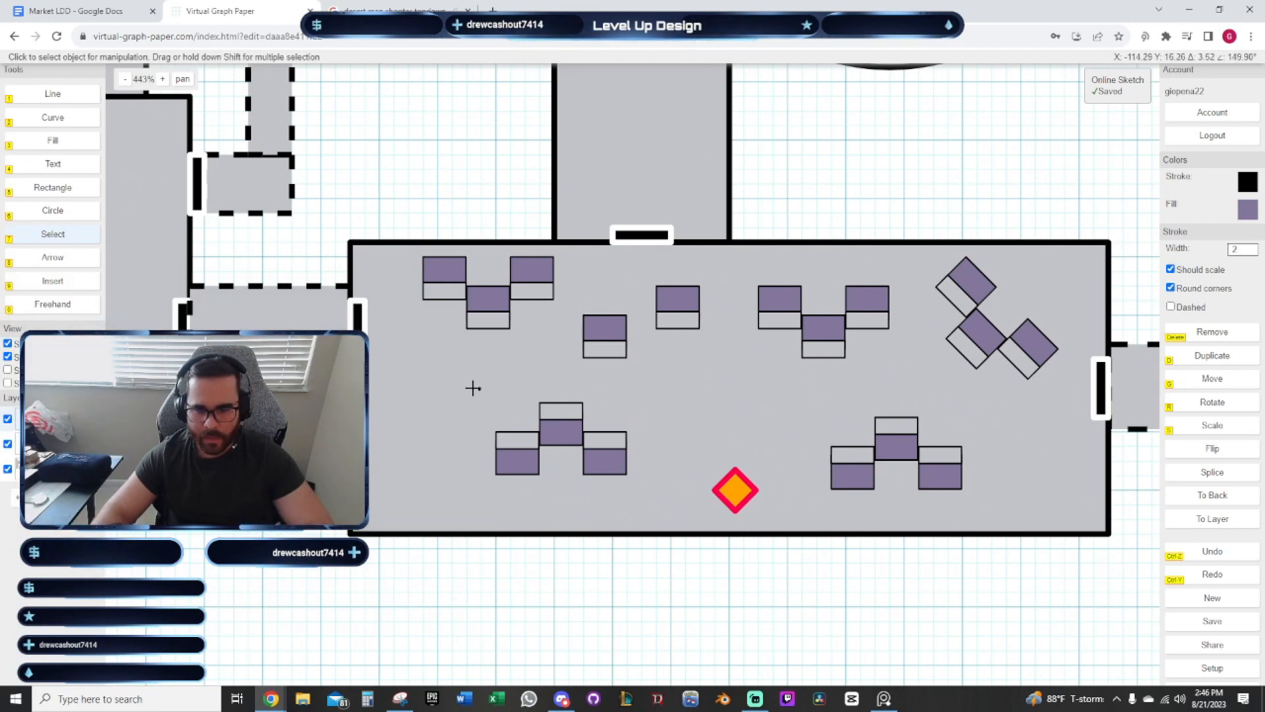
drag(447, 387, 632, 489)
scroll(658, 497, up, 3)
key(d)
key(r)
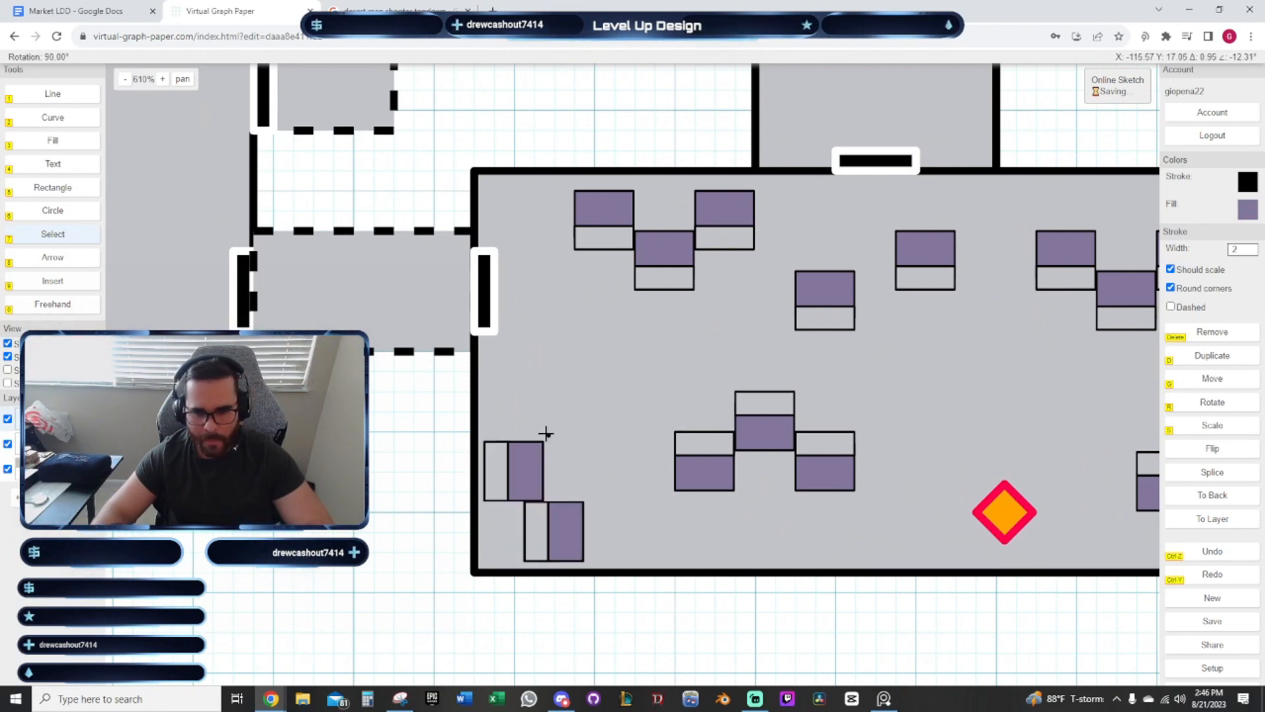
click(676, 634)
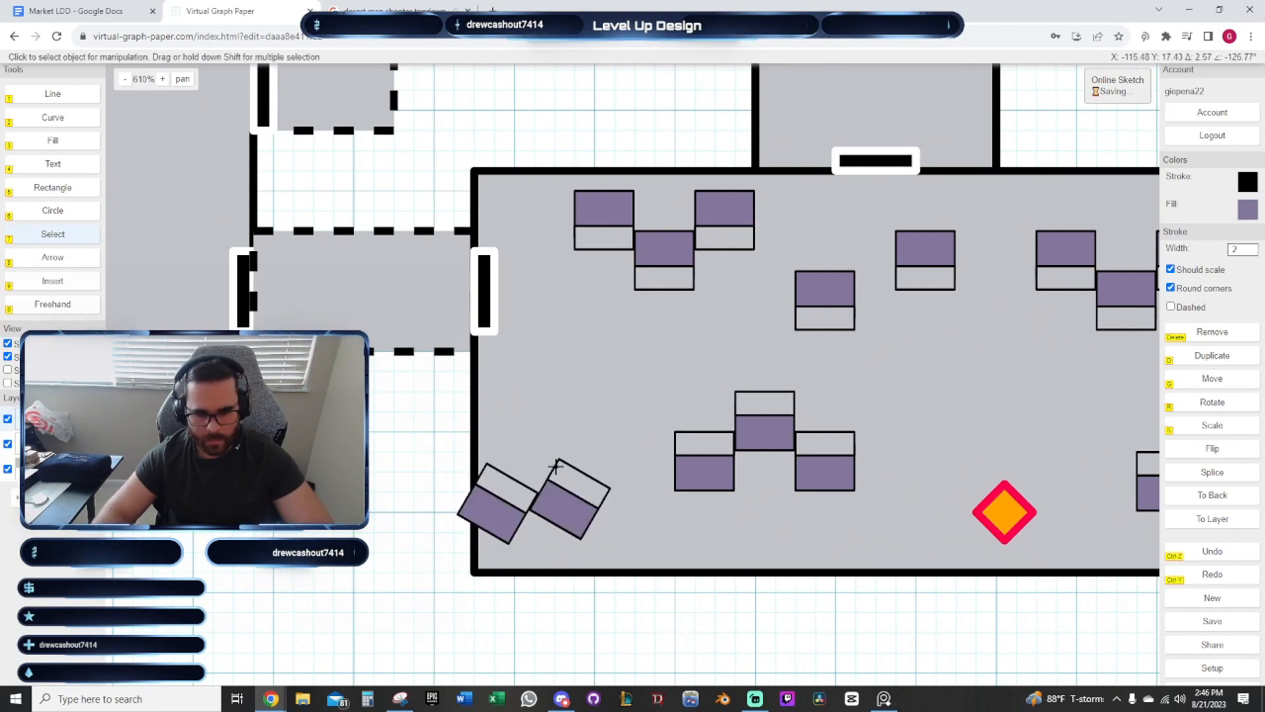
drag(681, 573, 668, 507)
key(ctrl+z)
key(ctrl+z)
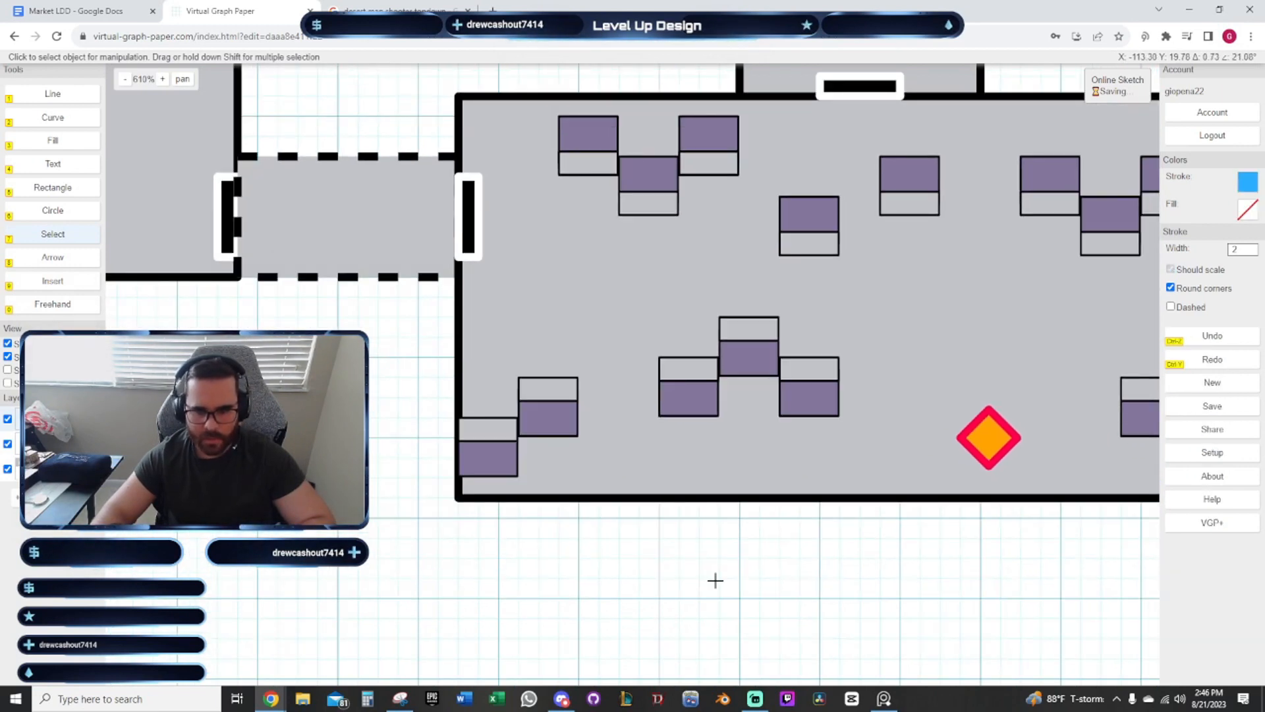
Duplicate the left stand of the long room's lower-left group, rotate the copy by -45°, and place it near the lower-left corner
drag(690, 363, 743, 436)
scroll(695, 460, up, 3)
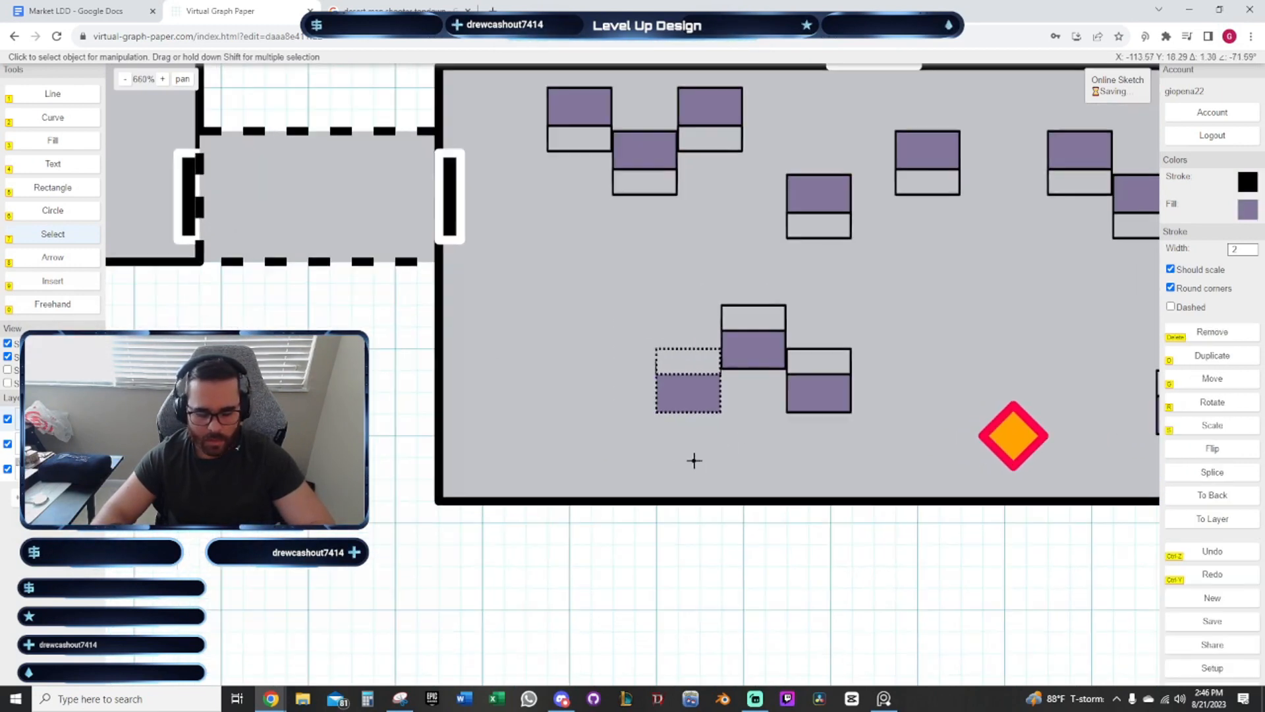
key(d)
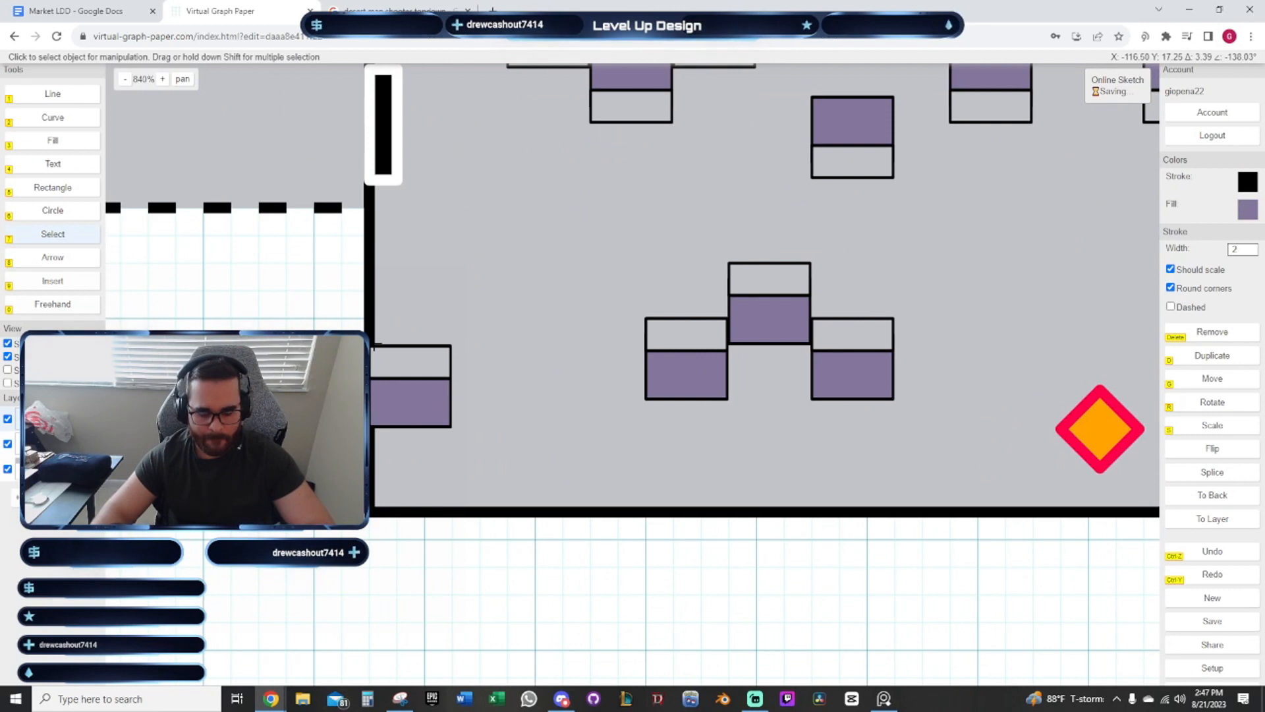
click(373, 346)
key(r)
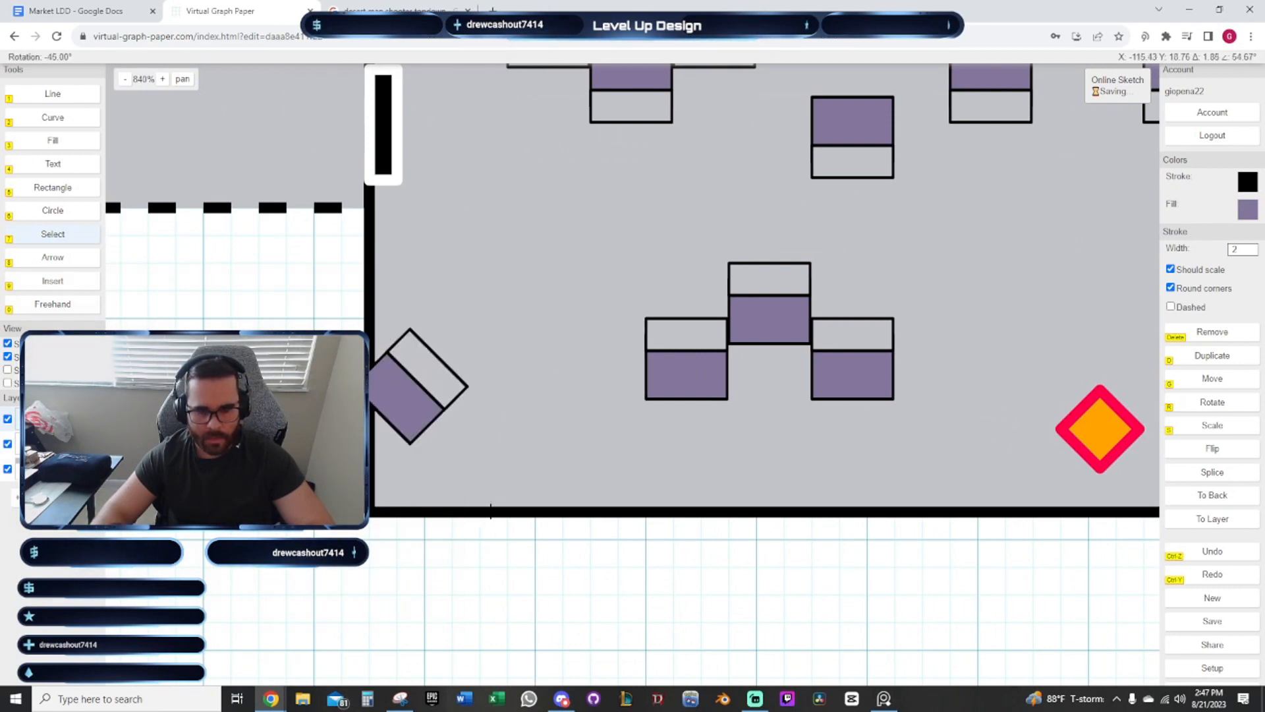
click(496, 508)
key(g)
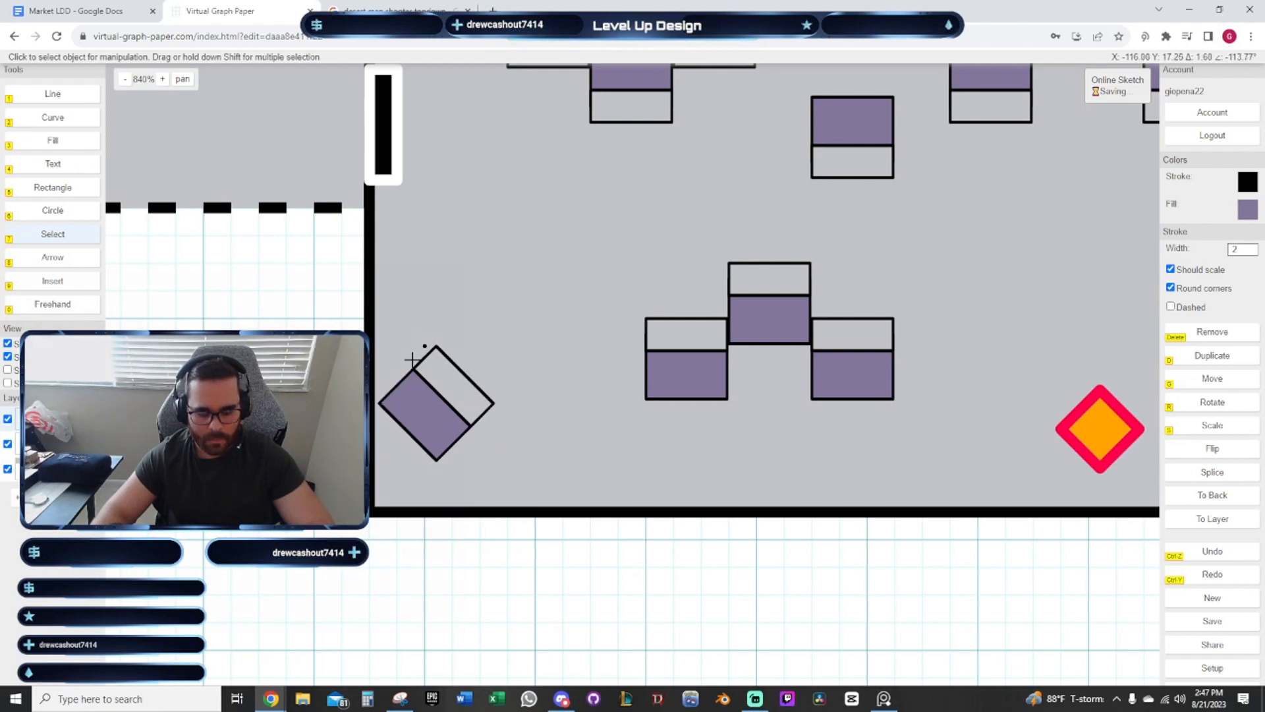
Duplicate the rotated stand beside itself and move the pair into the long room's lower-left corner
key(d)
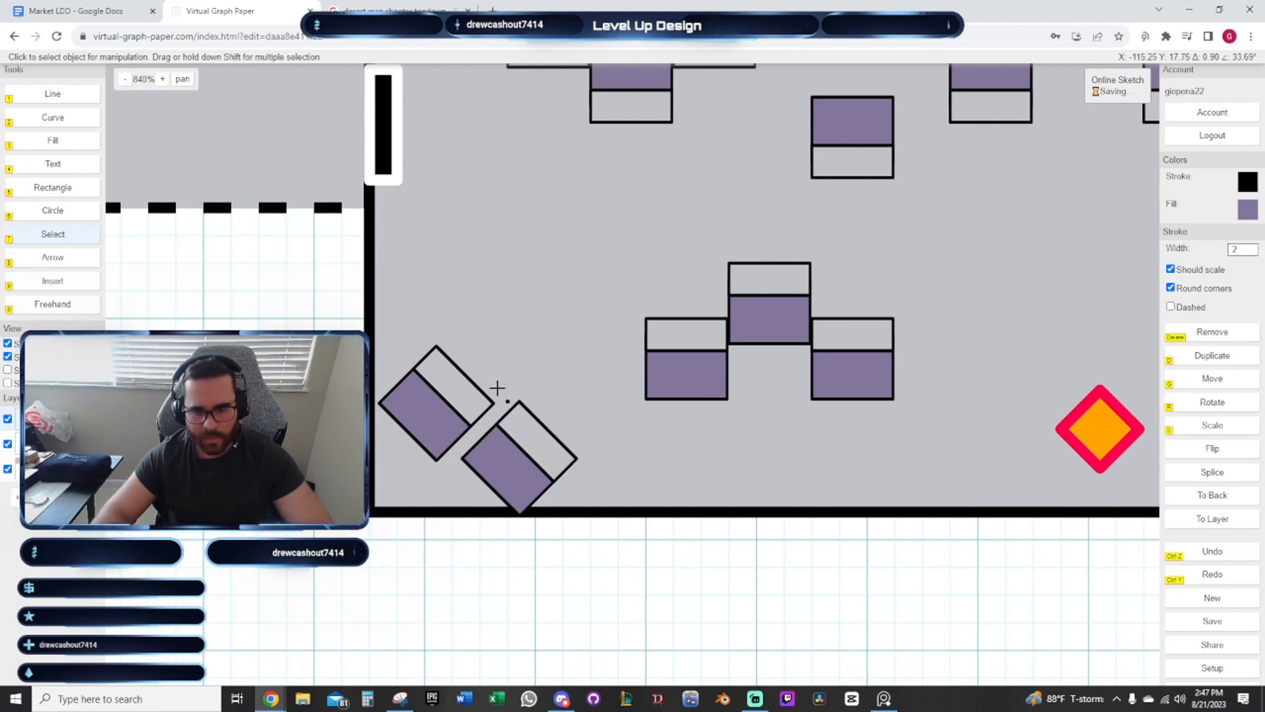
drag(382, 328, 596, 506)
key(g)
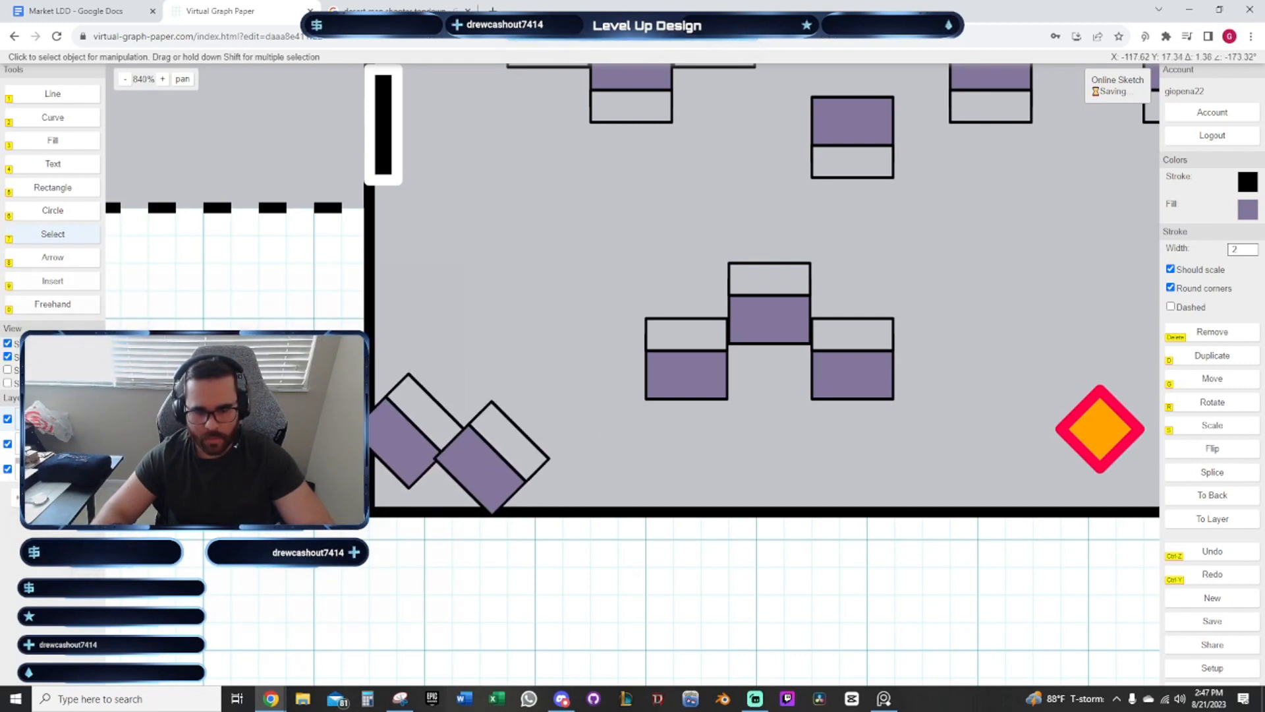
scroll(659, 540, down, 6)
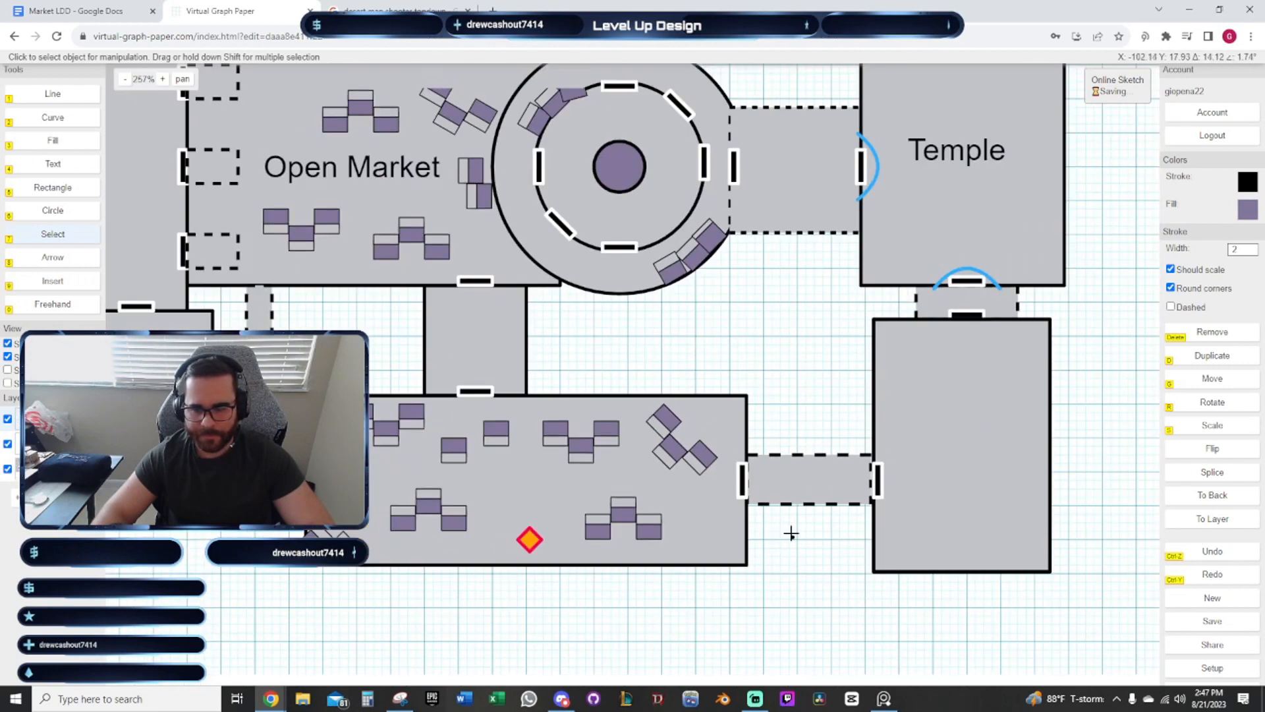
Copy the spare stand above the layout and paste it between the circular room and the long room
scroll(791, 533, down, 2)
drag(669, 369, 672, 536)
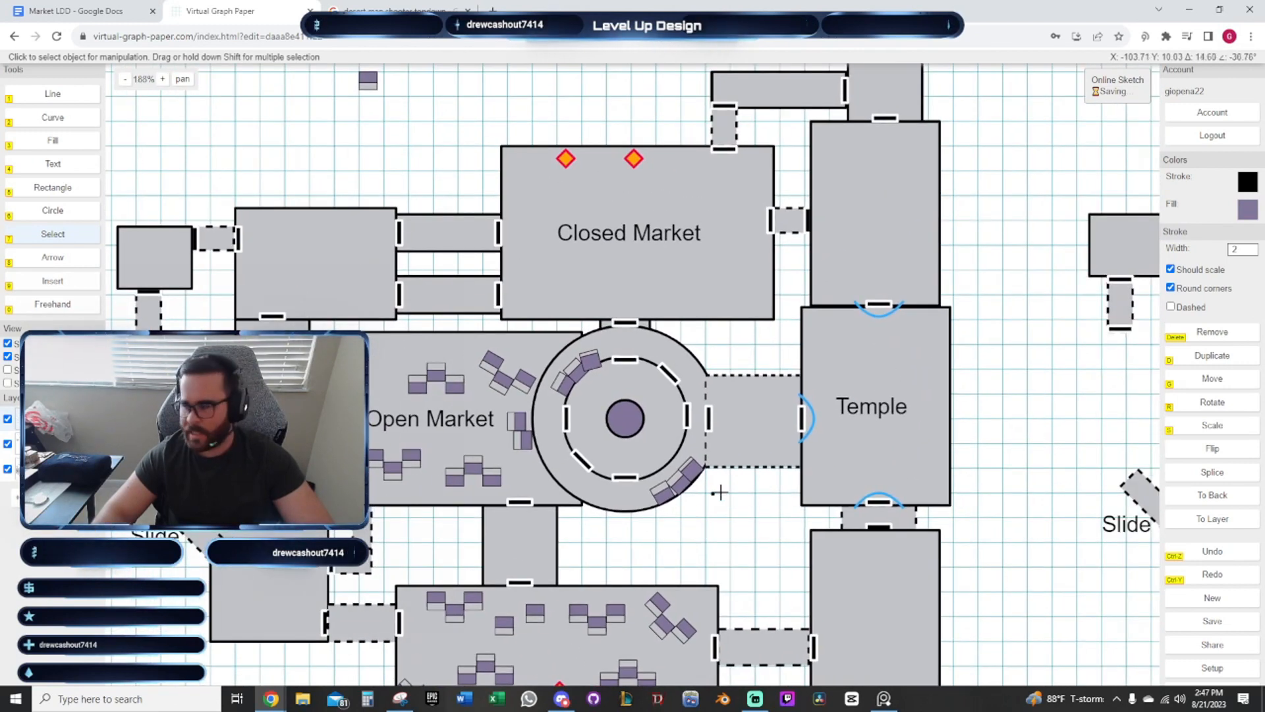
drag(388, 346, 548, 394)
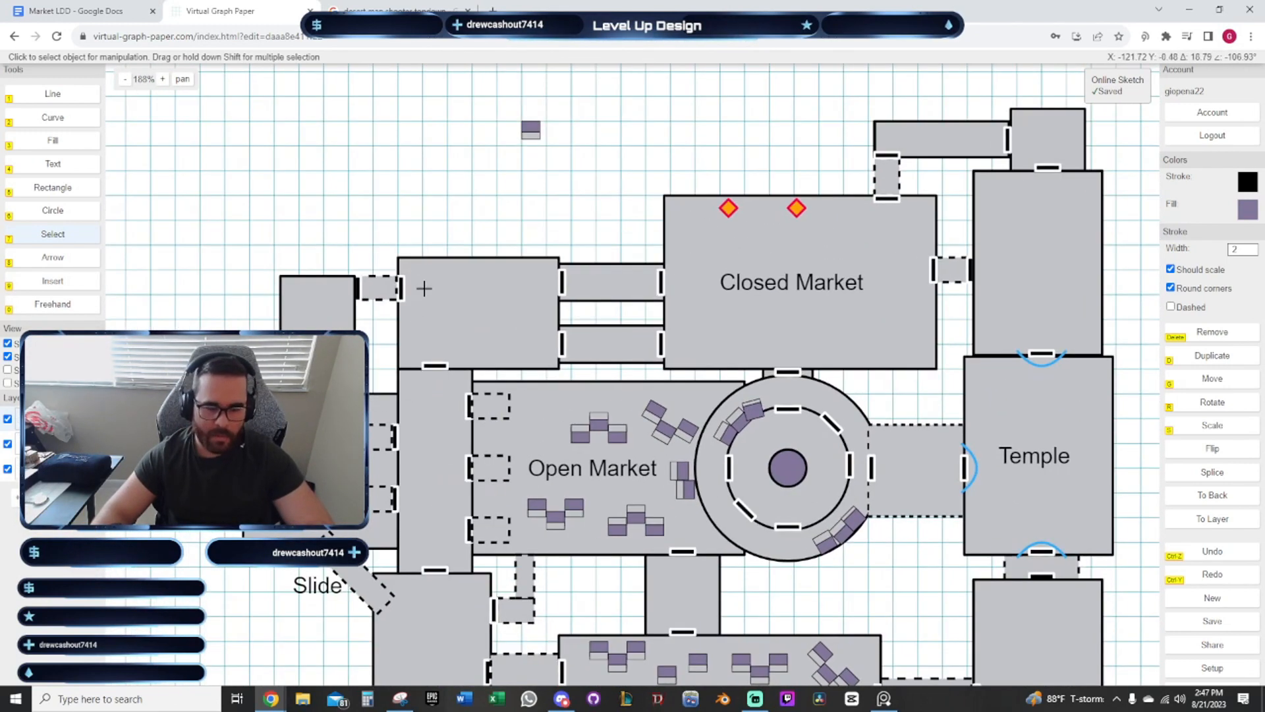
drag(544, 187, 467, 186)
drag(741, 533, 609, 257)
key(ctrl+v)
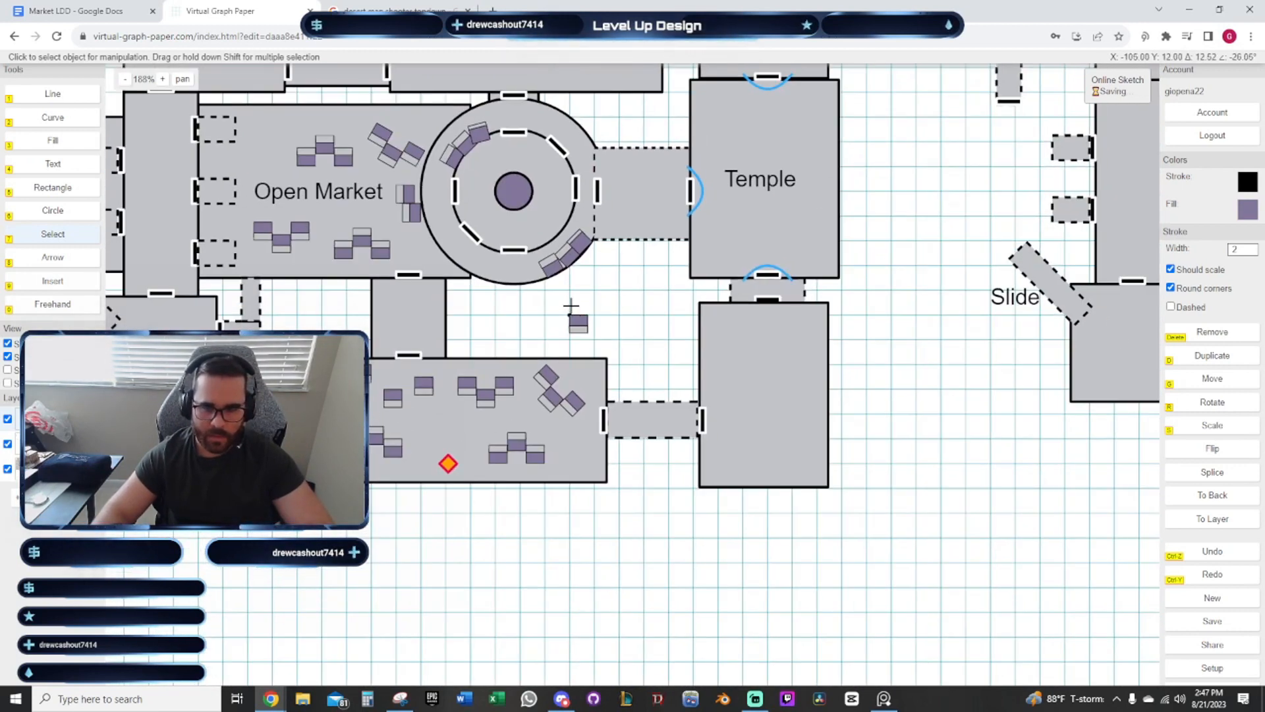
click(572, 323)
Examine the main layout and its separate area copies, toggling layers off and on to check which objects each layer holds
drag(810, 270, 497, 370)
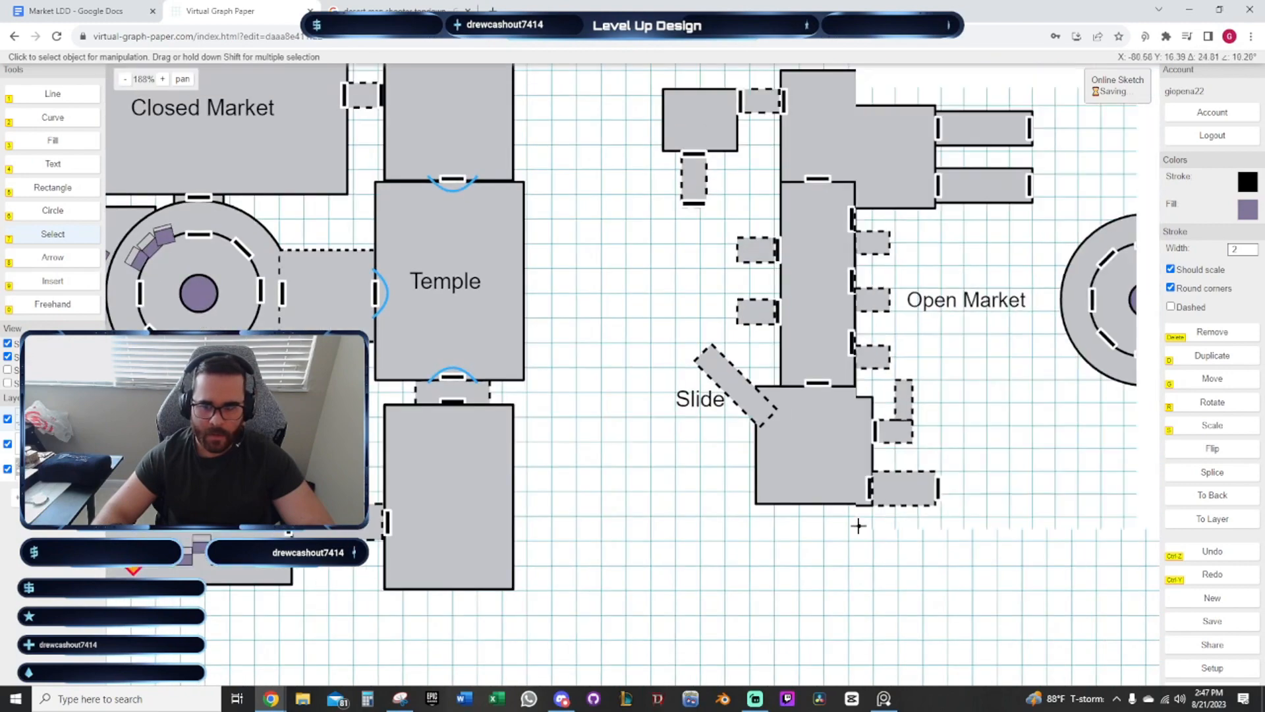
scroll(859, 504, down, 2)
drag(923, 469, 486, 491)
scroll(642, 485, down, 2)
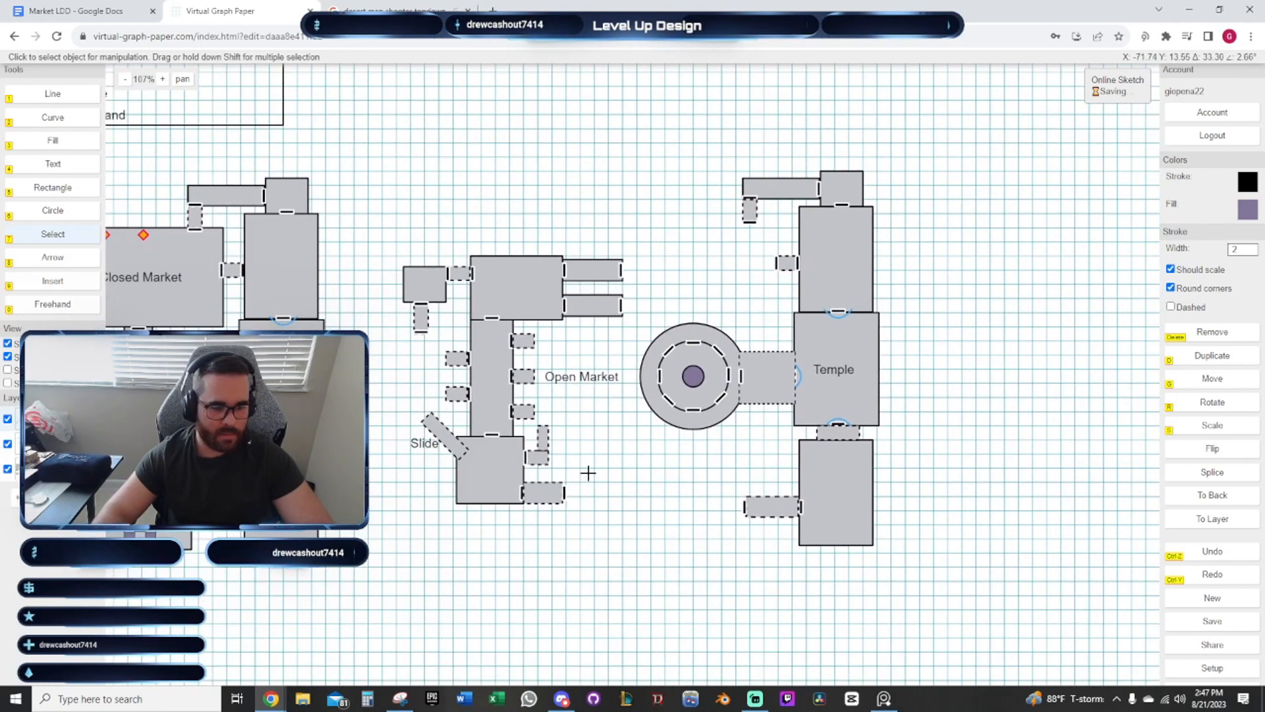
click(7, 444)
click(8, 444)
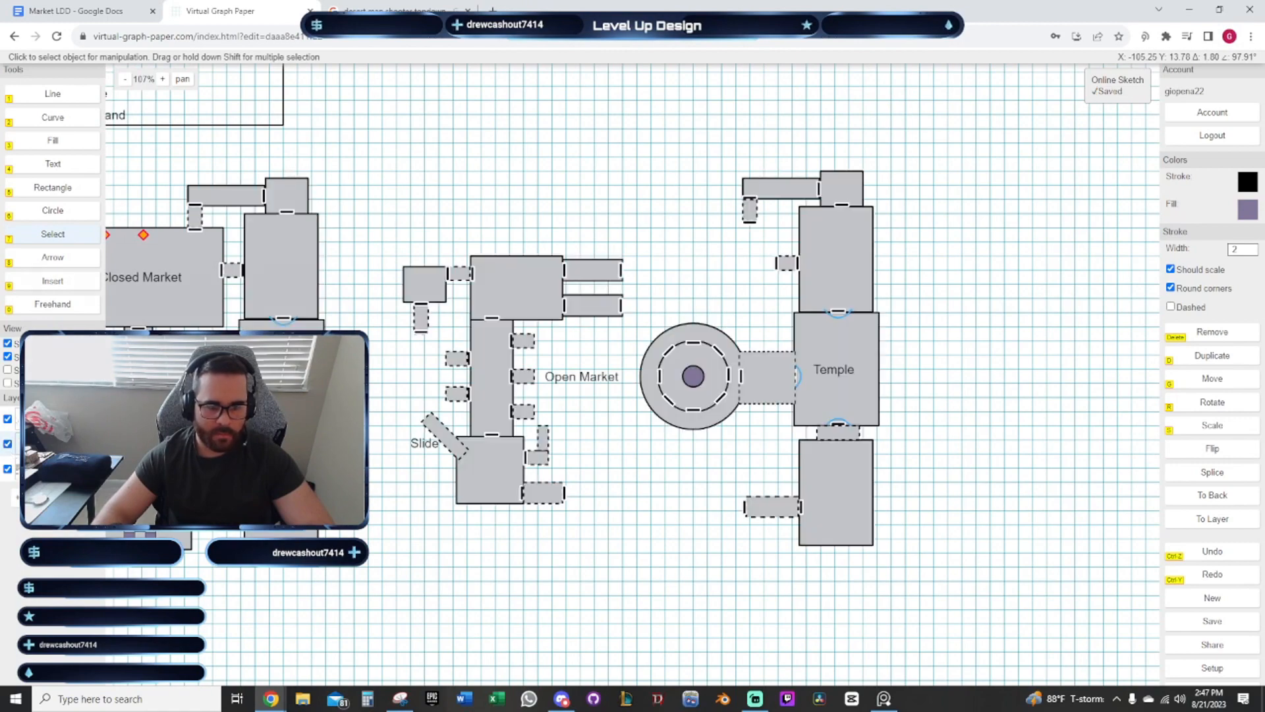
drag(196, 452, 415, 439)
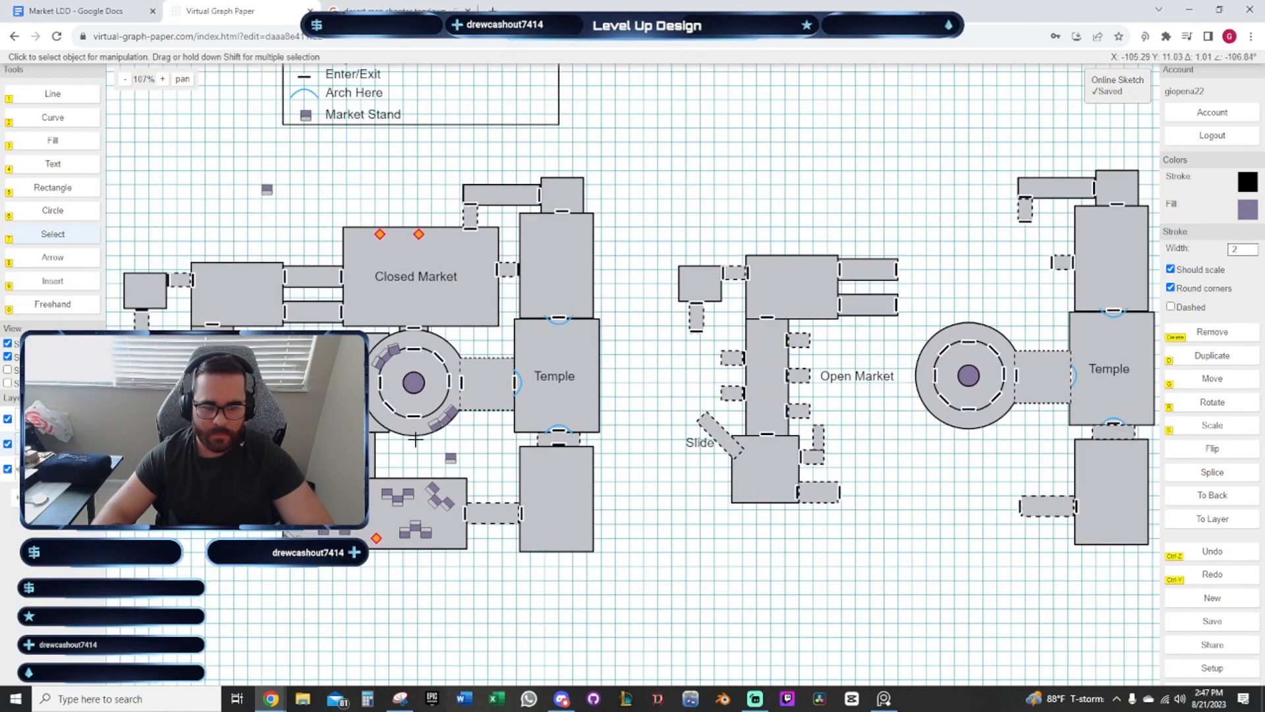
click(7, 444)
click(7, 444)
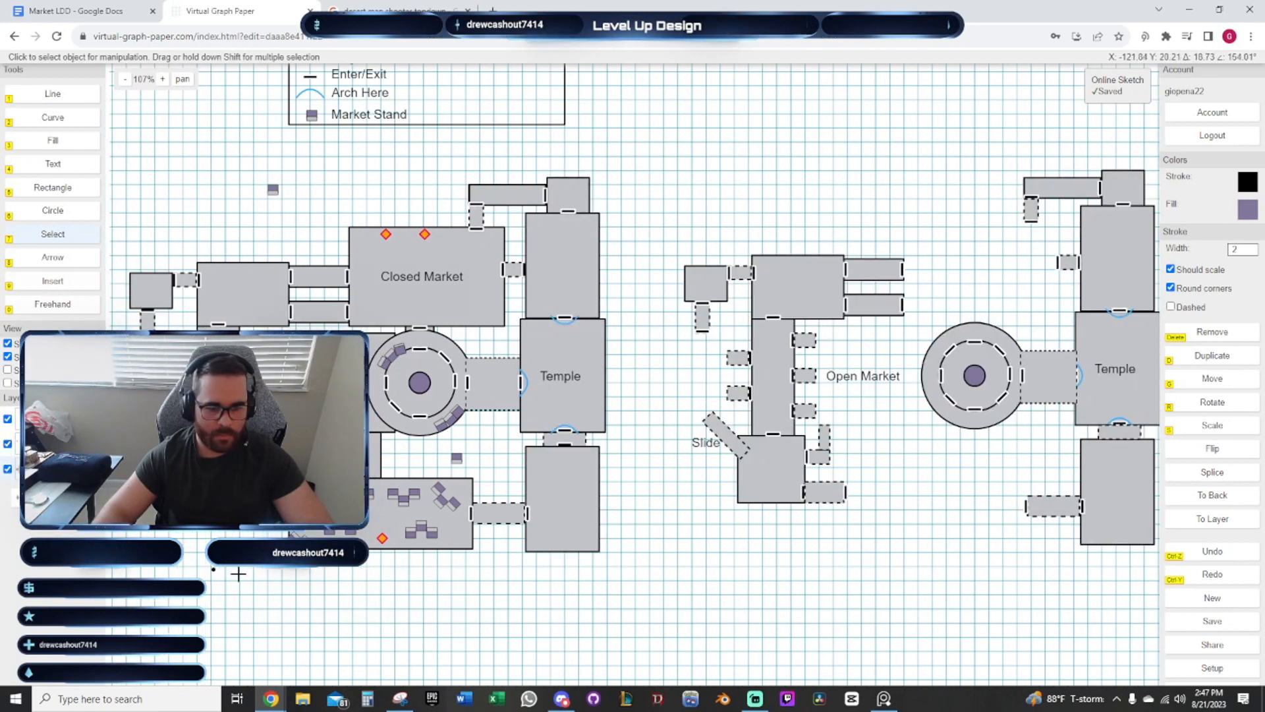
drag(240, 574, 307, 540)
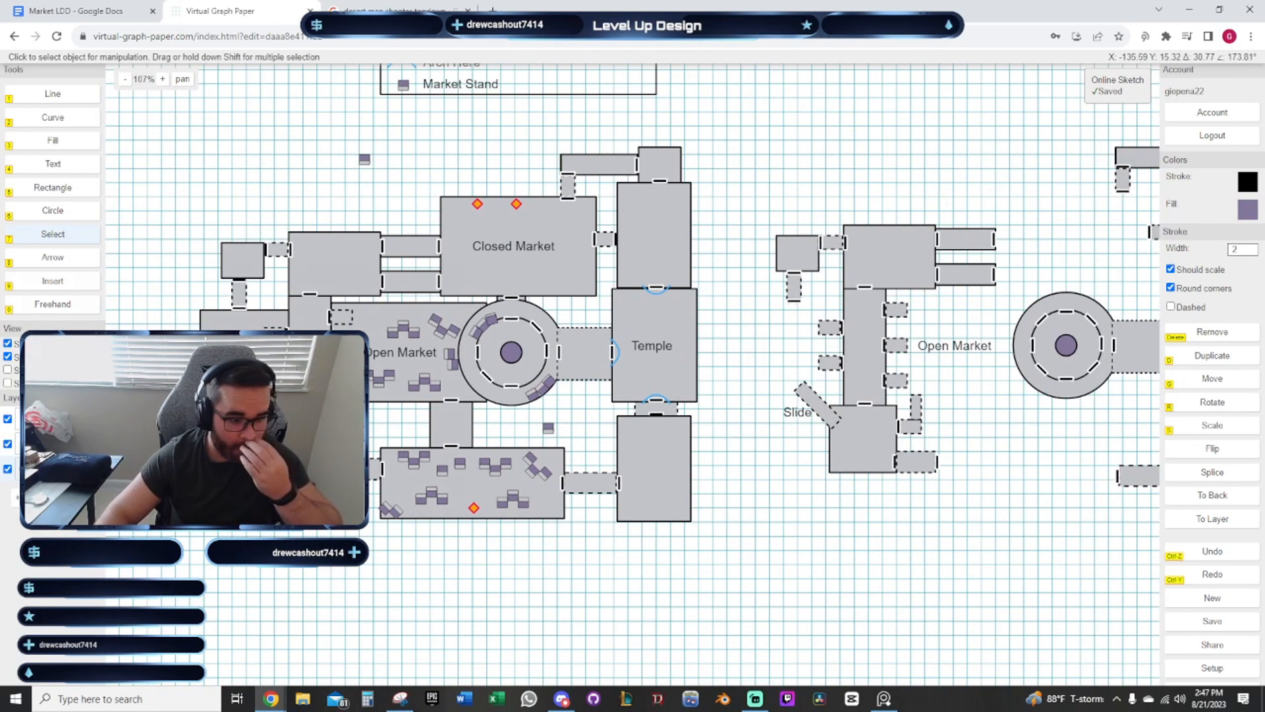
click(7, 469)
drag(1036, 266, 606, 257)
drag(469, 287, 866, 378)
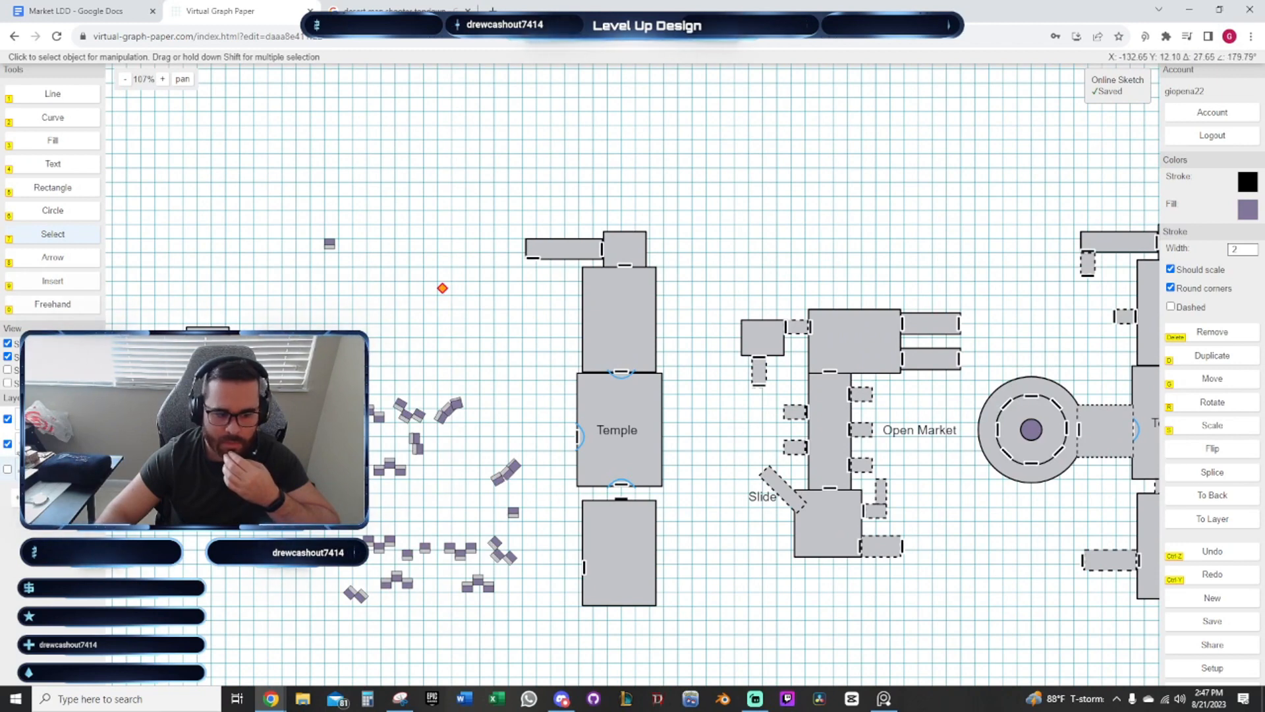
click(7, 469)
drag(762, 490, 693, 442)
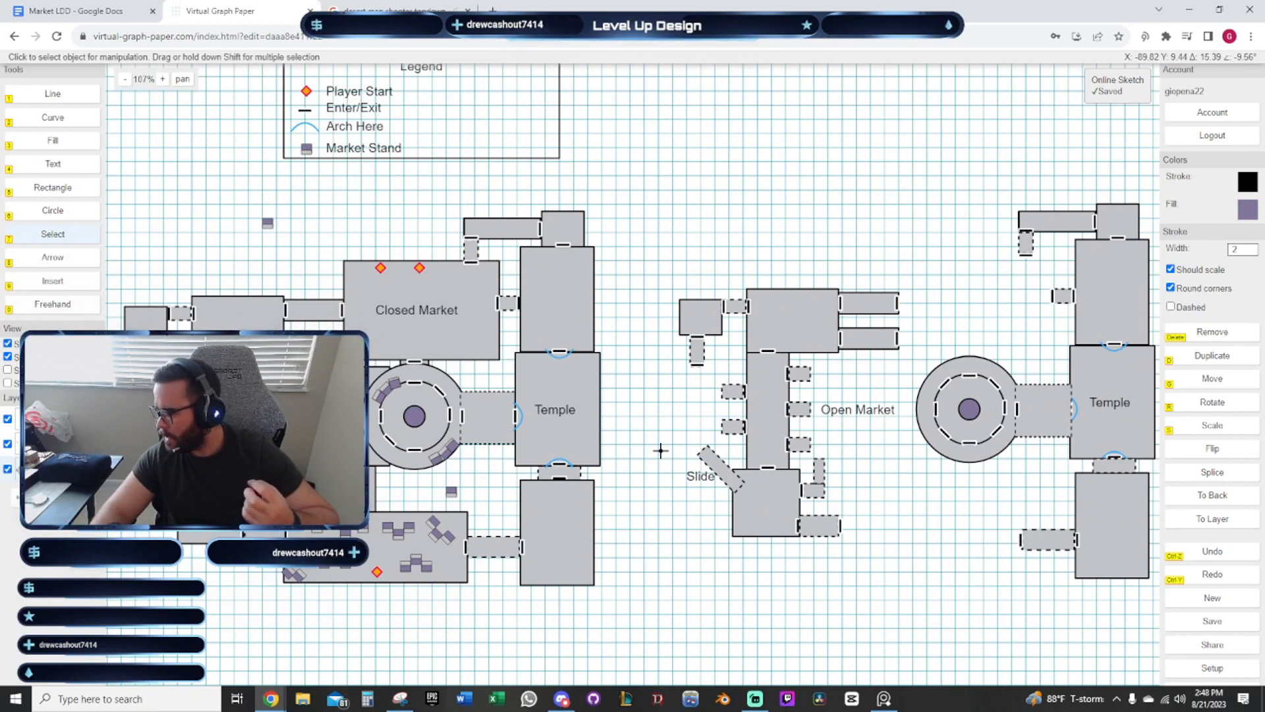
Review the stand placement and room connections in the main layout against the separate Open Market and Temple copies
scroll(573, 475, up, 6)
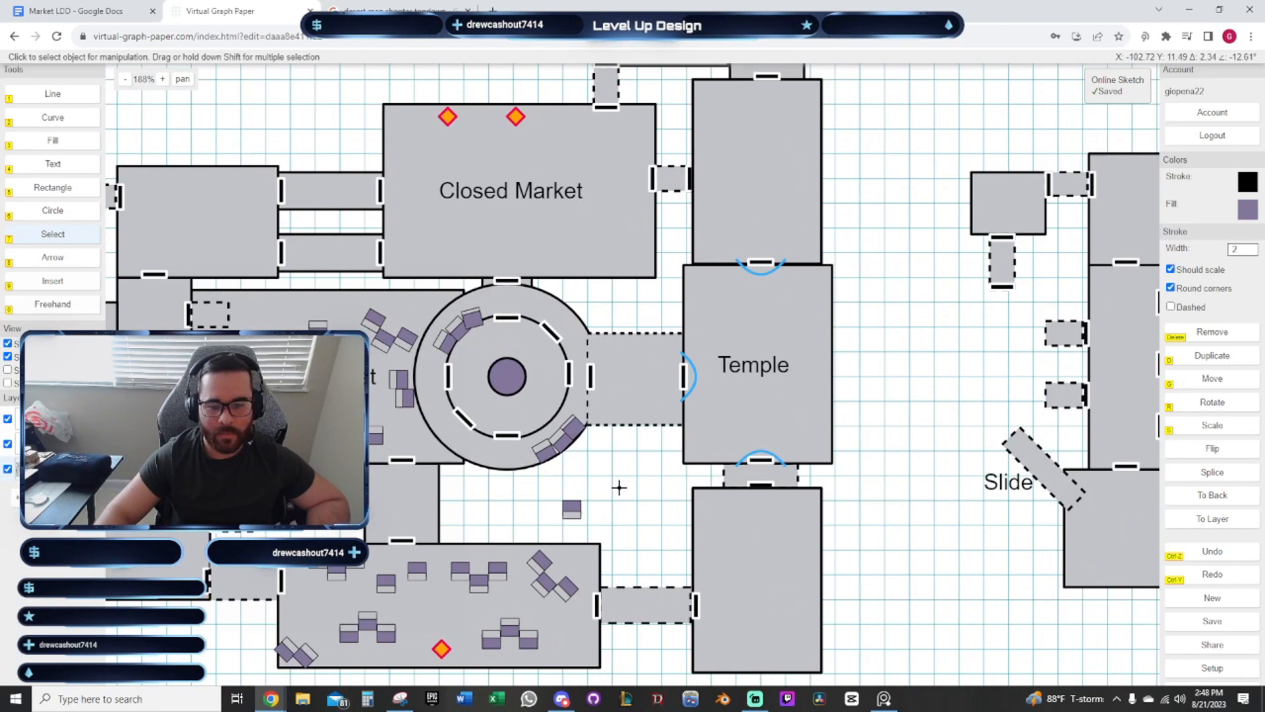
drag(619, 487, 657, 522)
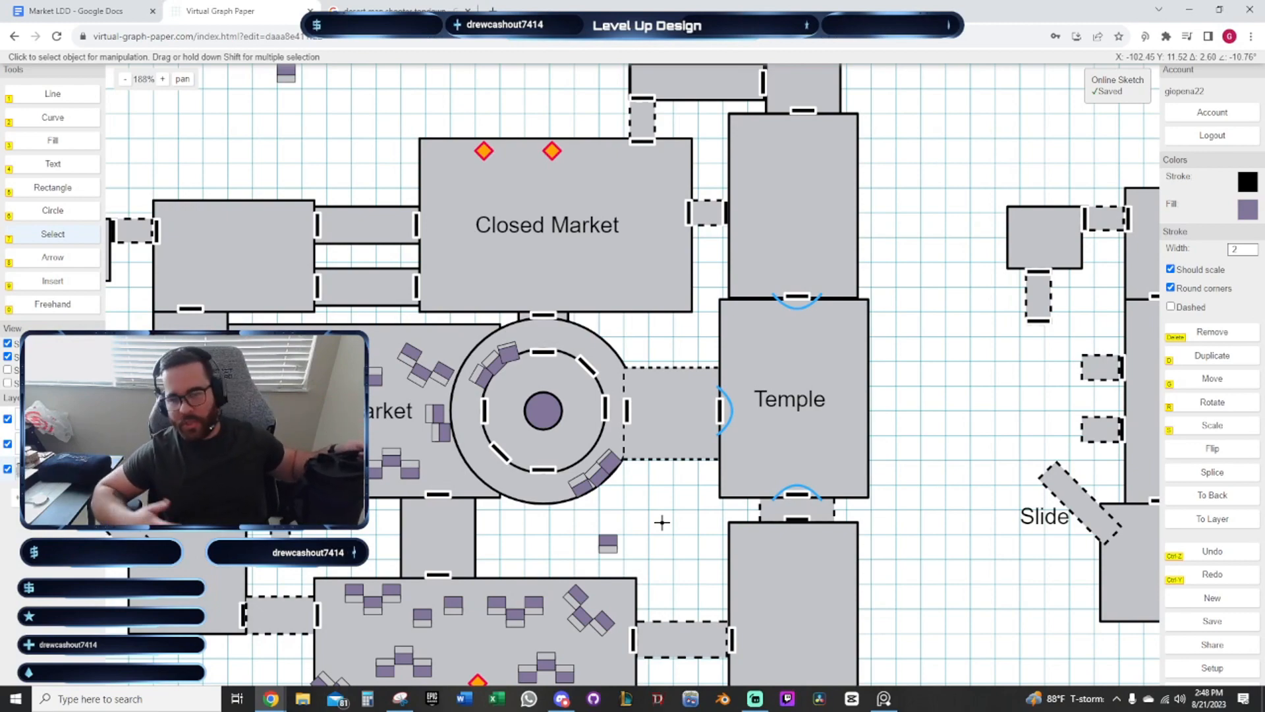
scroll(734, 359, down, 5)
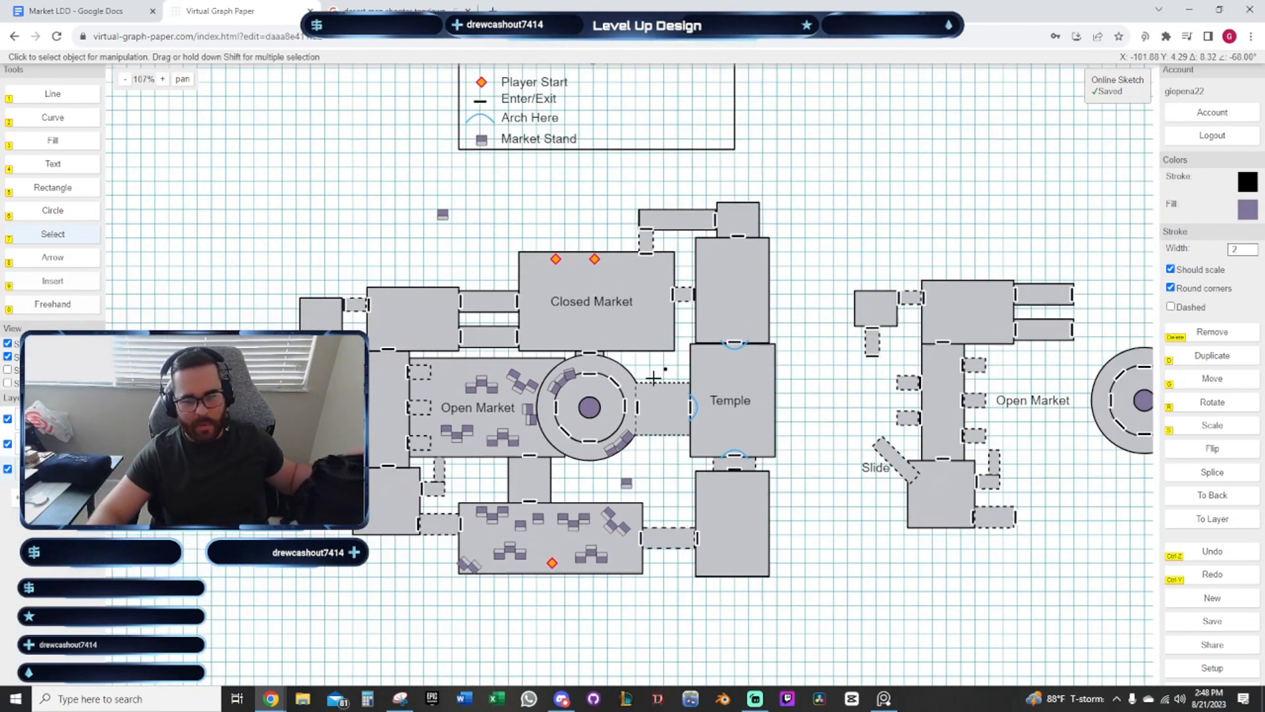
drag(653, 378, 601, 359)
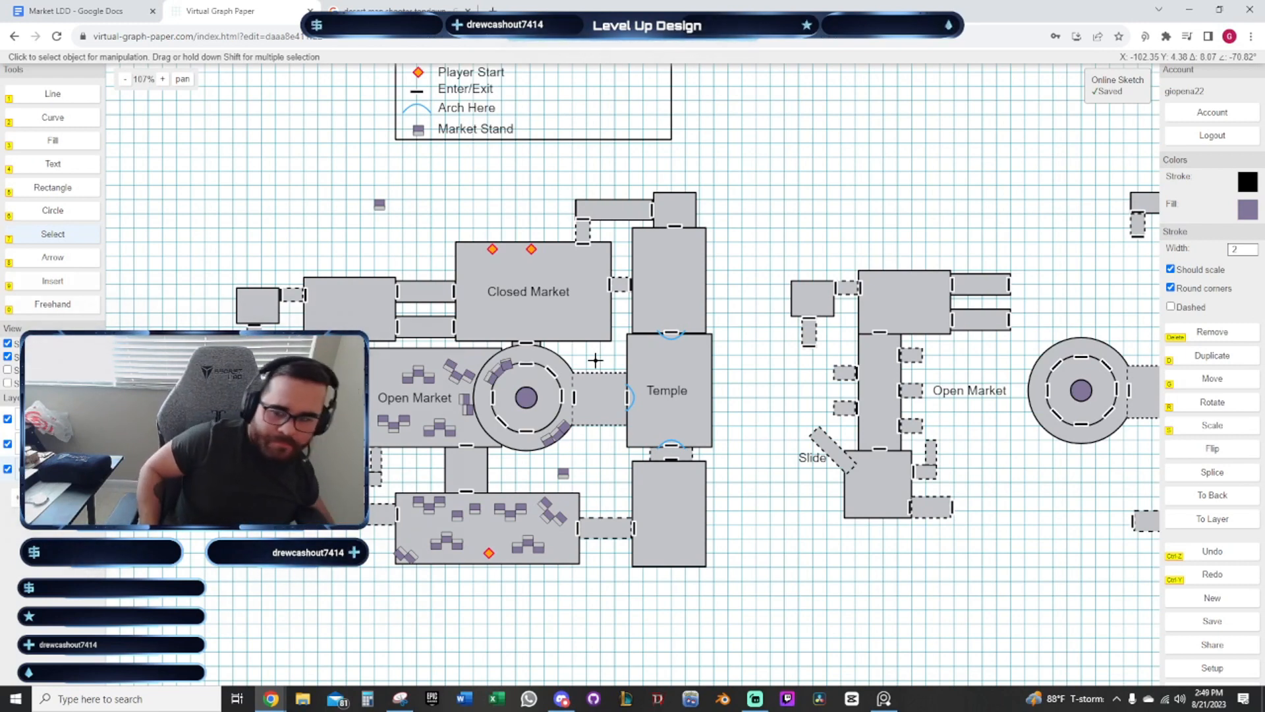
drag(1067, 455, 788, 501)
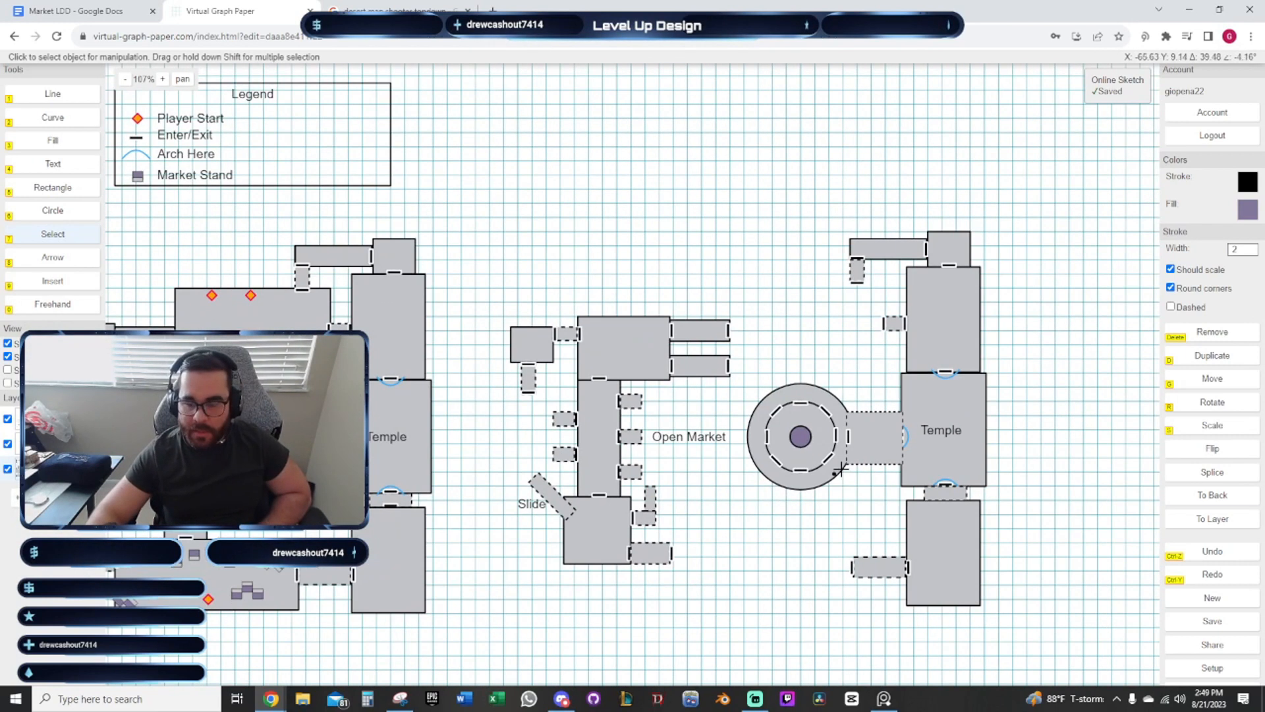
drag(834, 360, 677, 350)
scroll(652, 372, up, 2)
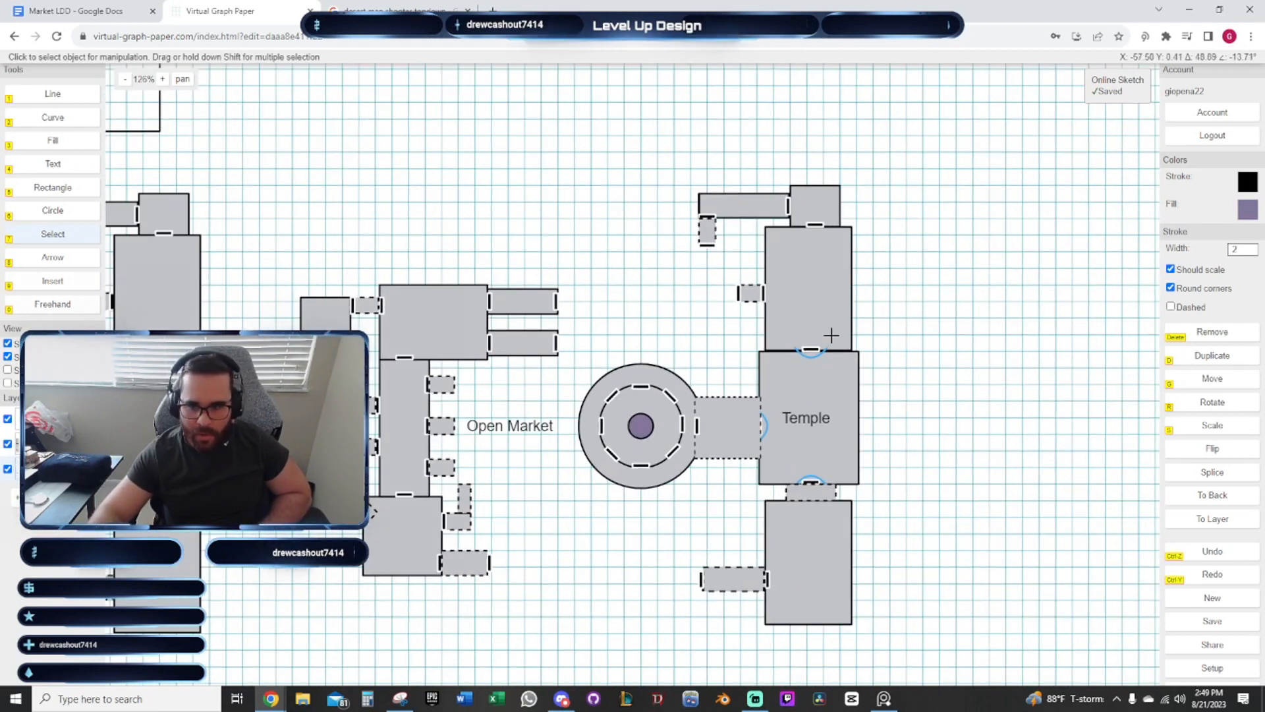
drag(480, 338, 654, 323)
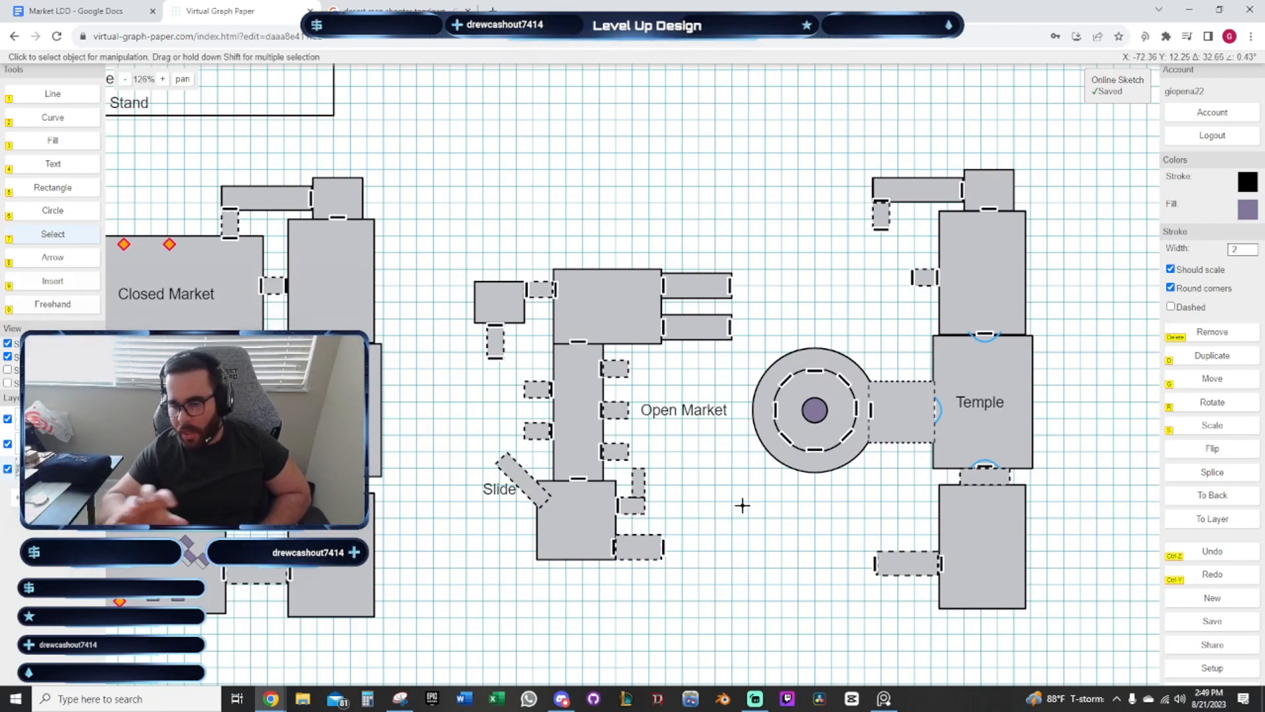
scroll(695, 274, down, 3)
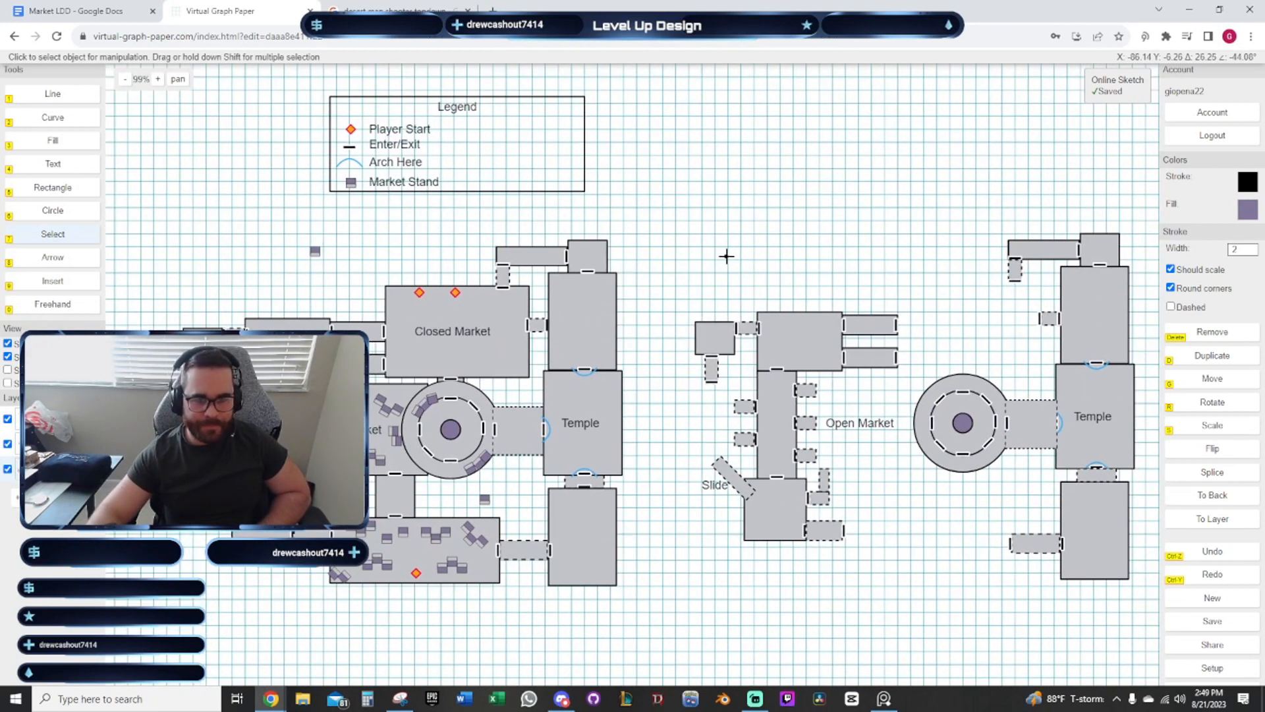
drag(693, 210, 834, 182)
scroll(490, 202, up, 6)
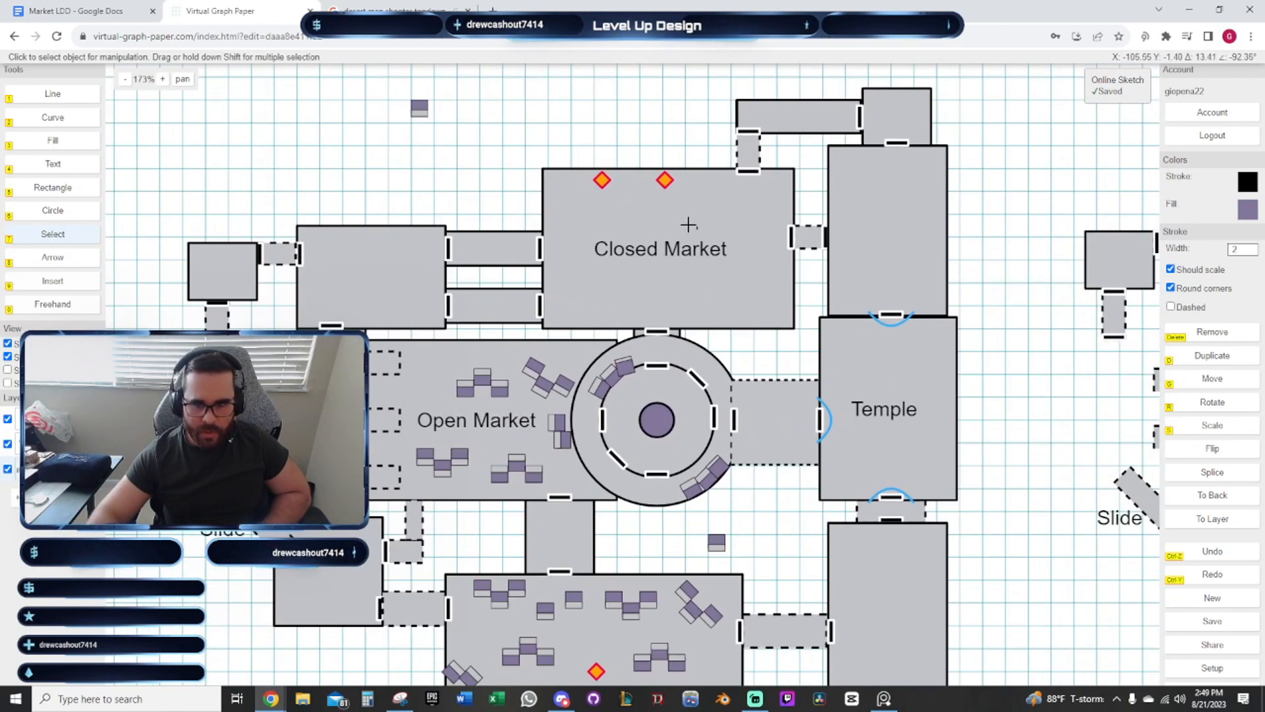
Clear the selection in the market layout and save the sketch online
click(604, 183)
click(486, 137)
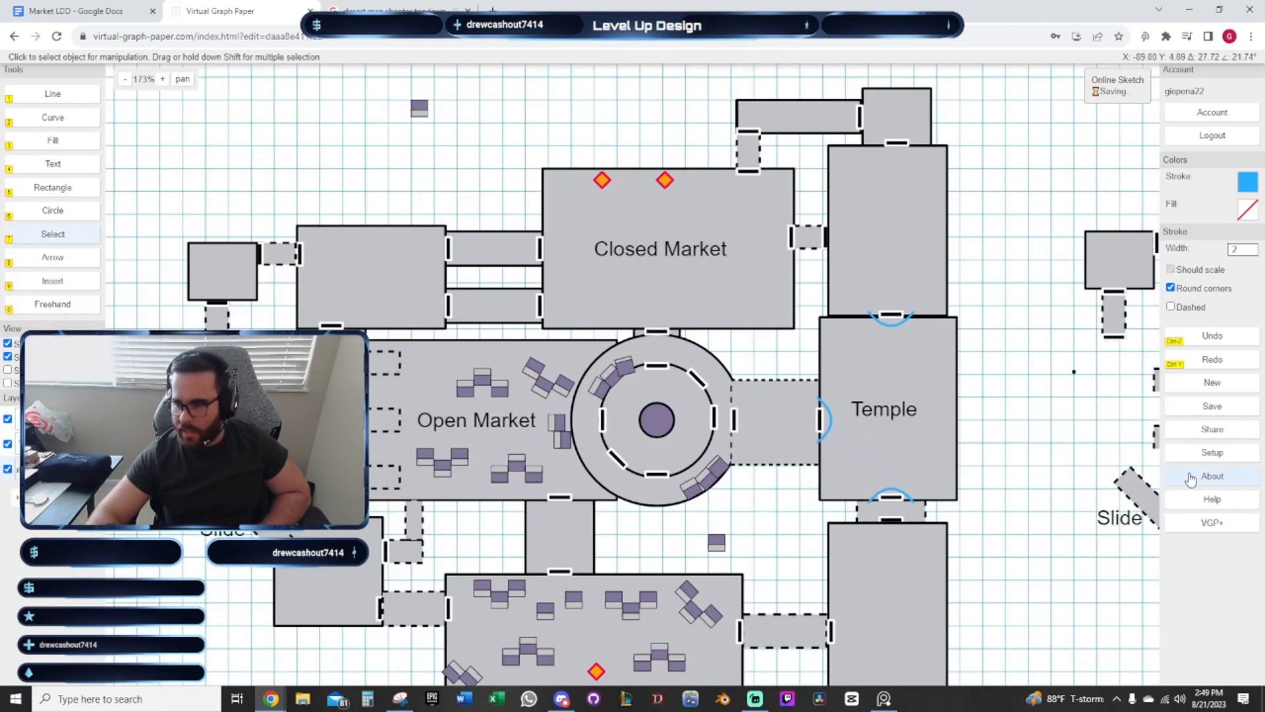
click(1212, 406)
click(1127, 415)
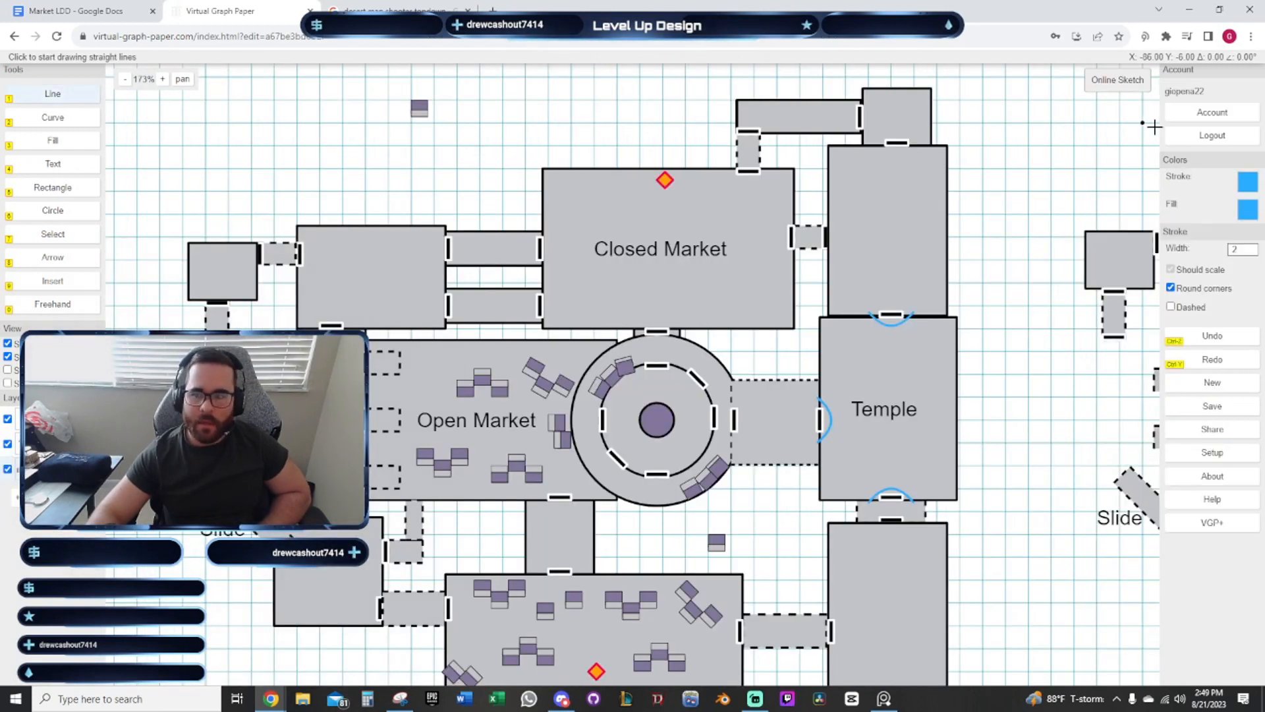
Open the account's list of private sketches and switch to the Market LDD document in Google Docs
click(1211, 114)
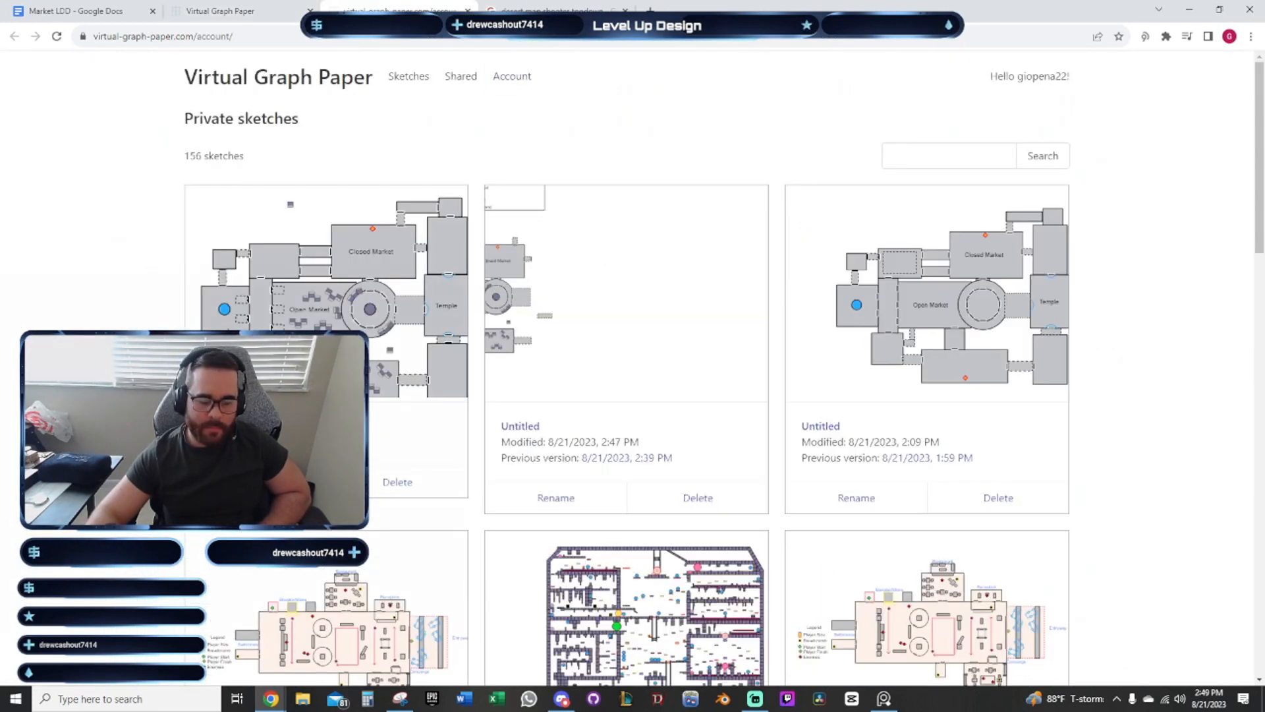
click(78, 13)
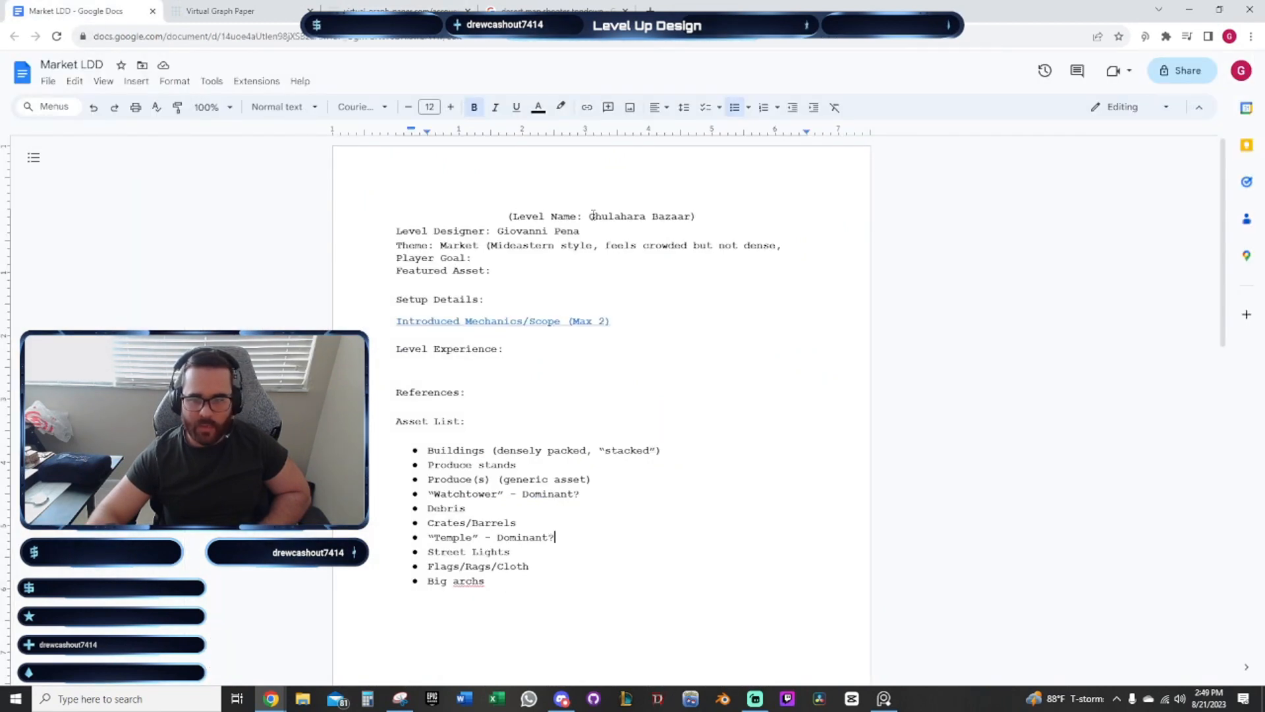
Copy the level name "Ghulahara Bazaar" from the Market LDD document and close the desert map image search
drag(589, 216, 692, 216)
key(ctrl+c)
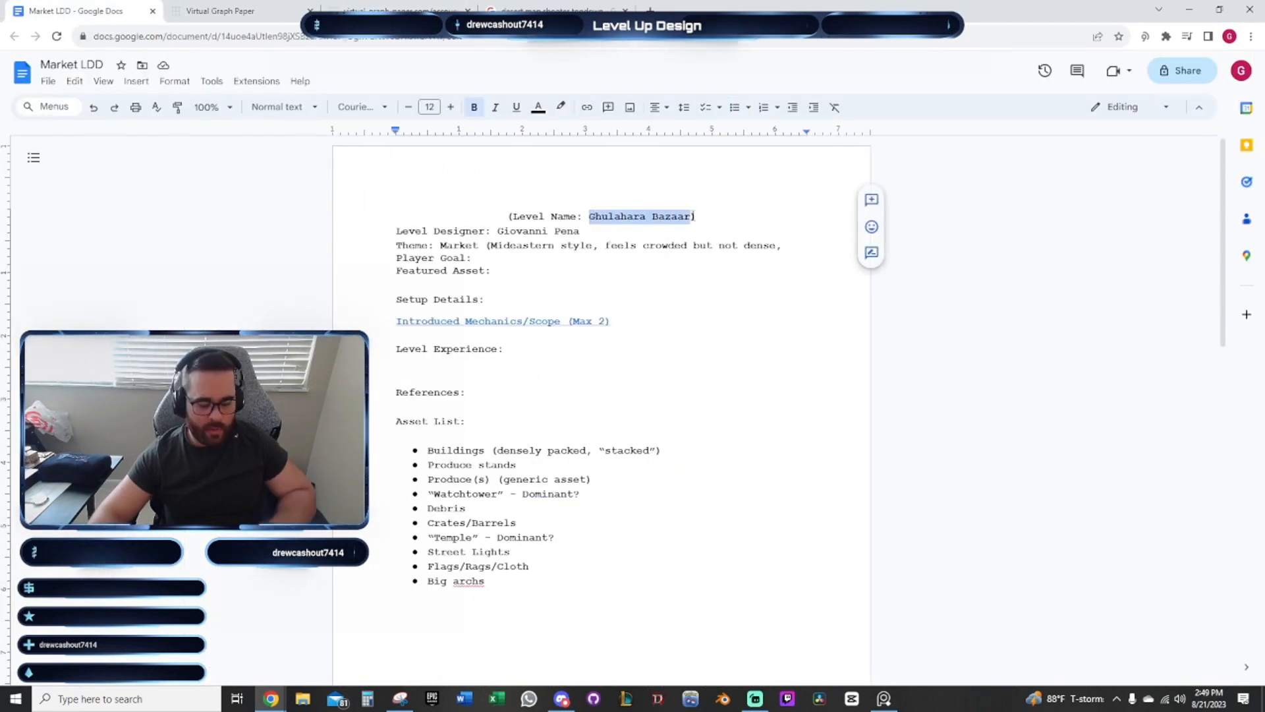
click(553, 11)
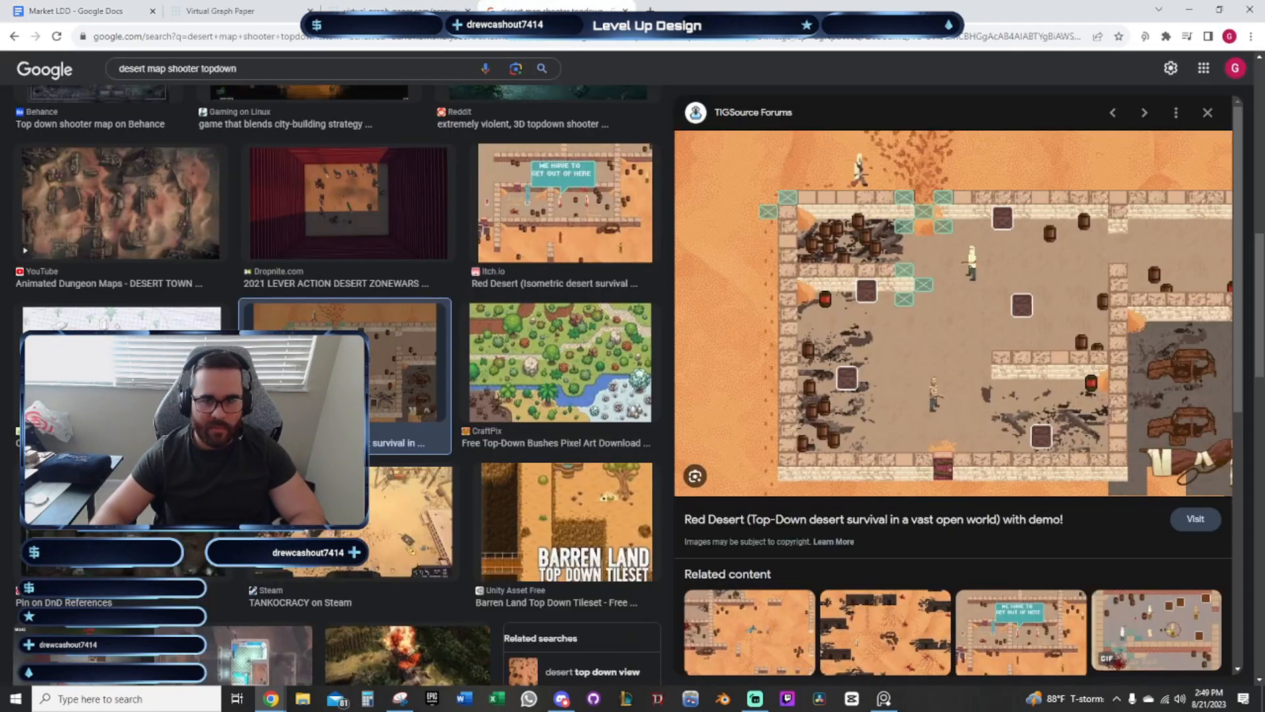
key(ctrl+w)
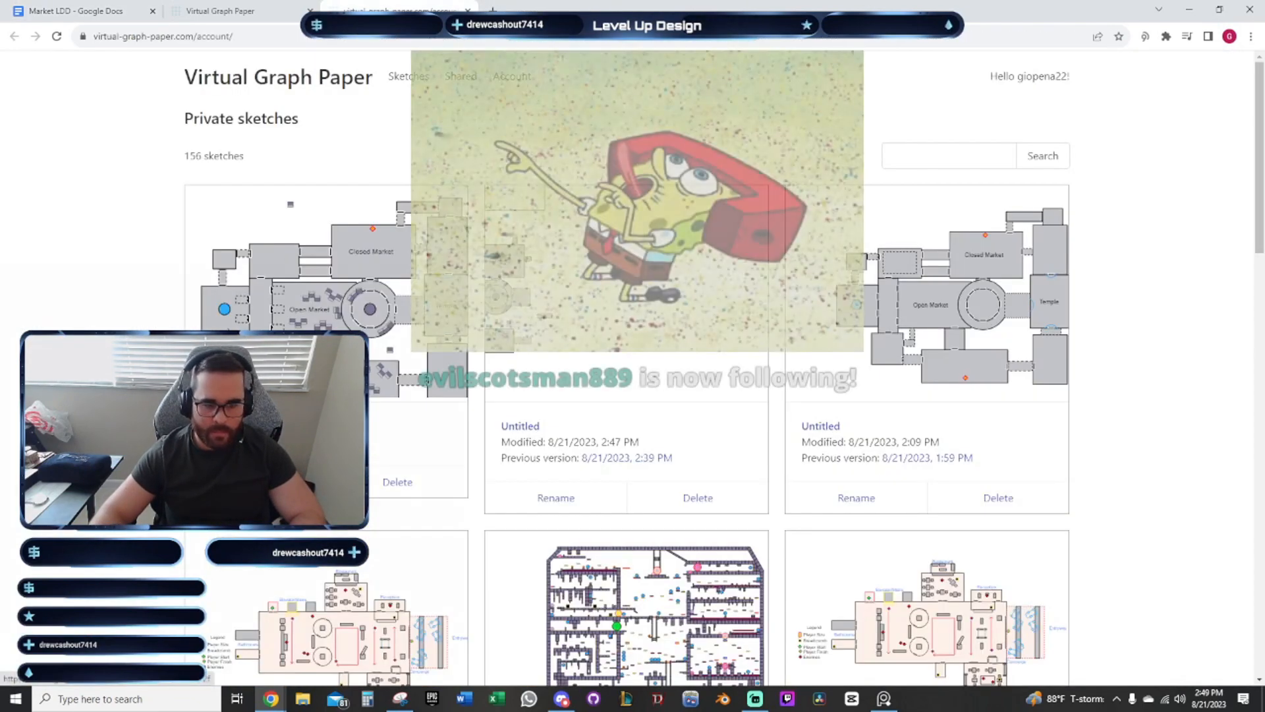
Rename the current market layout sketch in the private sketches list to "Ghulahara Bazaar" and save the name
click(676, 357)
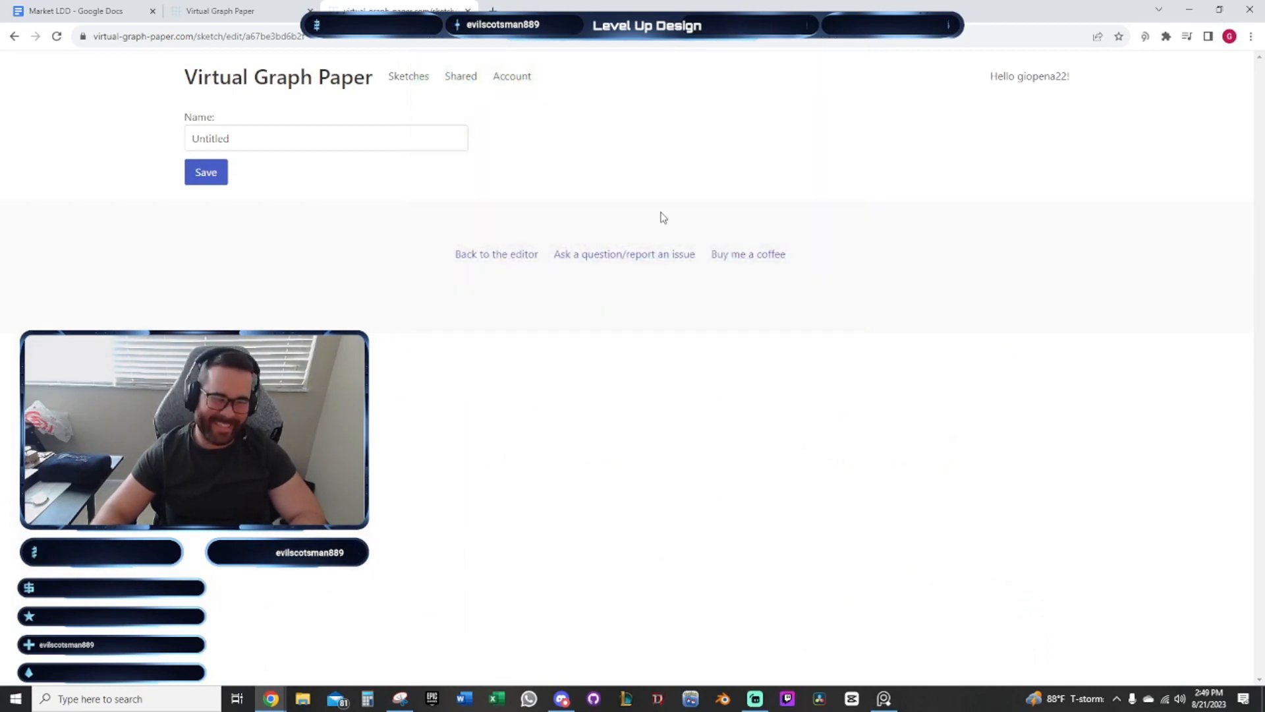
double_click(332, 139)
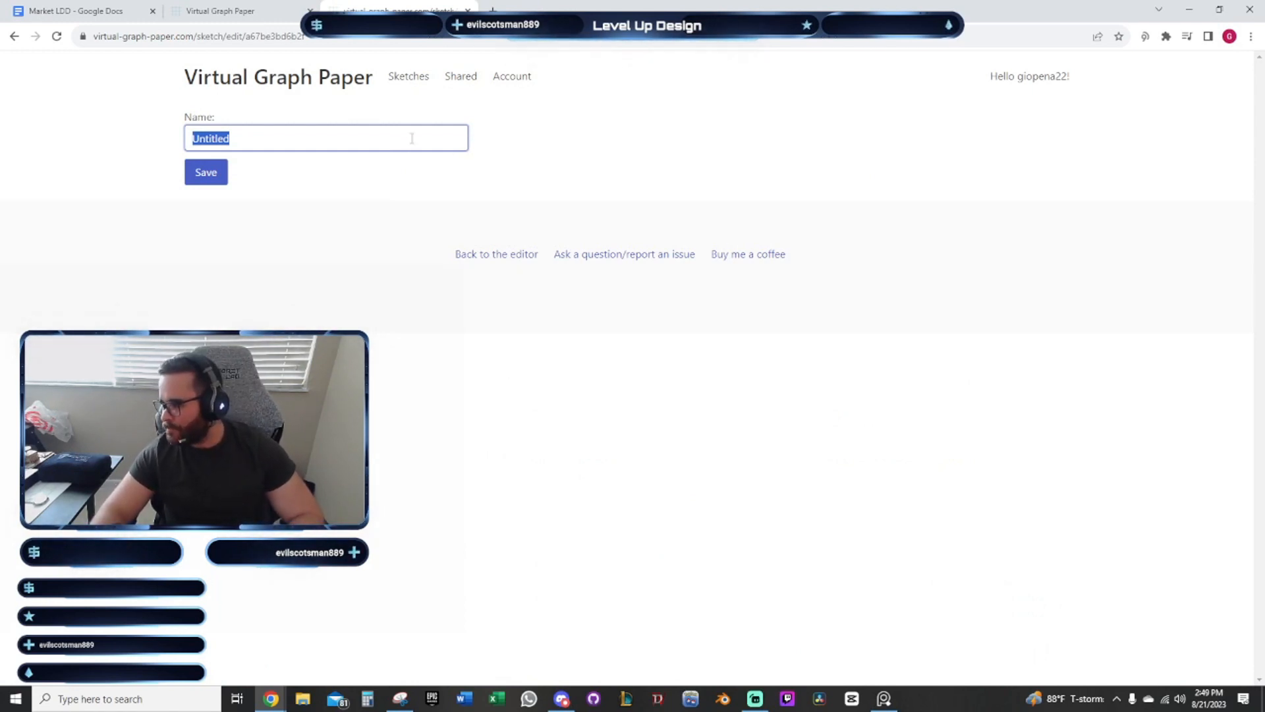
key(ctrl+v)
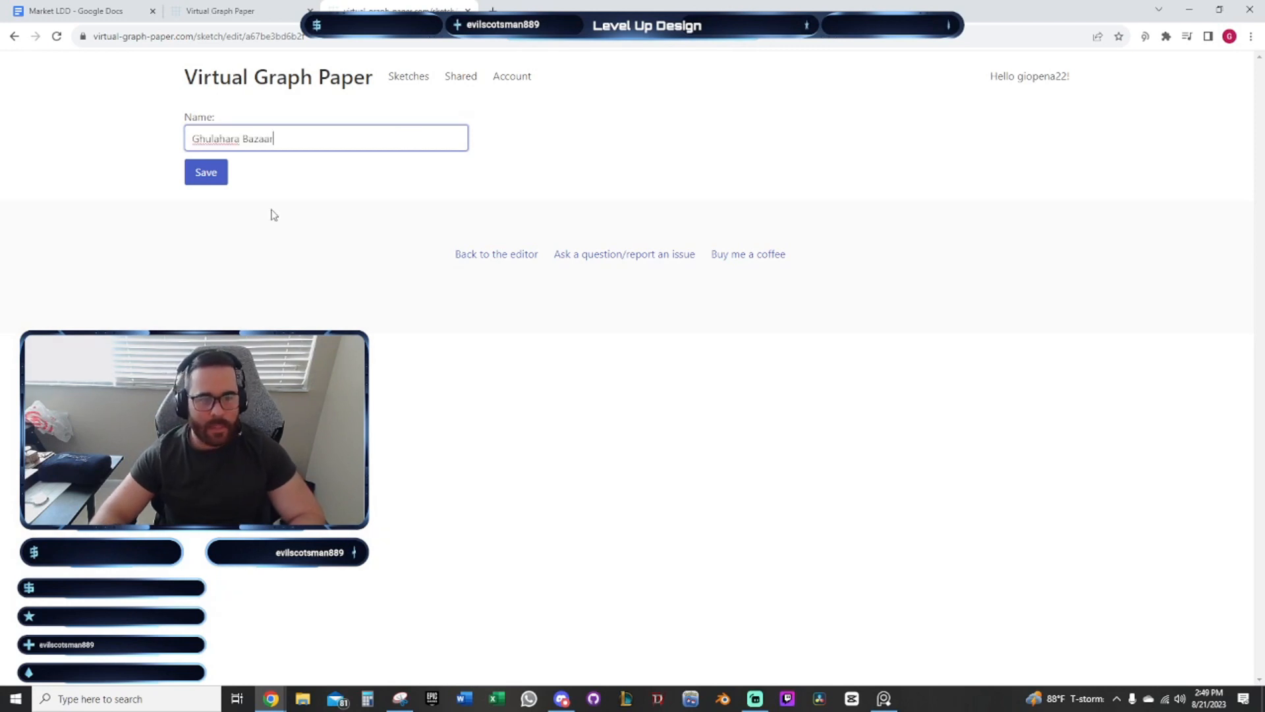
click(211, 175)
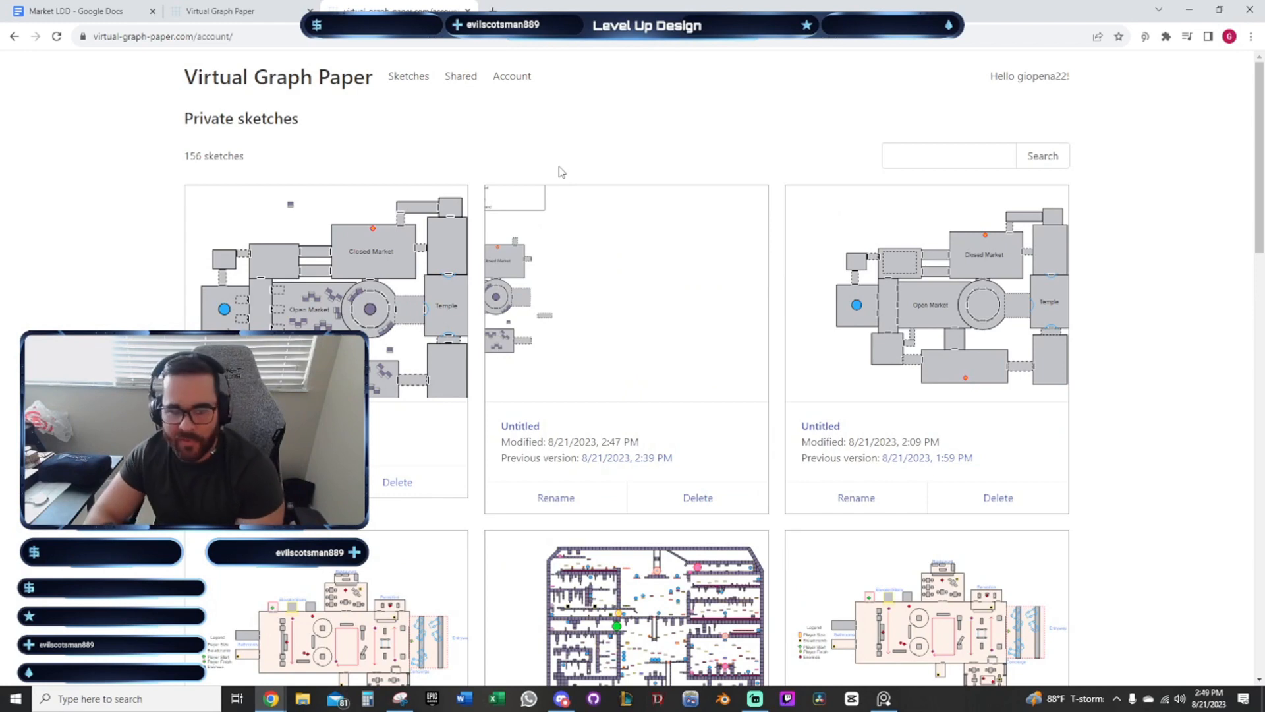
Return to the sketch editor and look over the full market layout and its legend
click(268, 208)
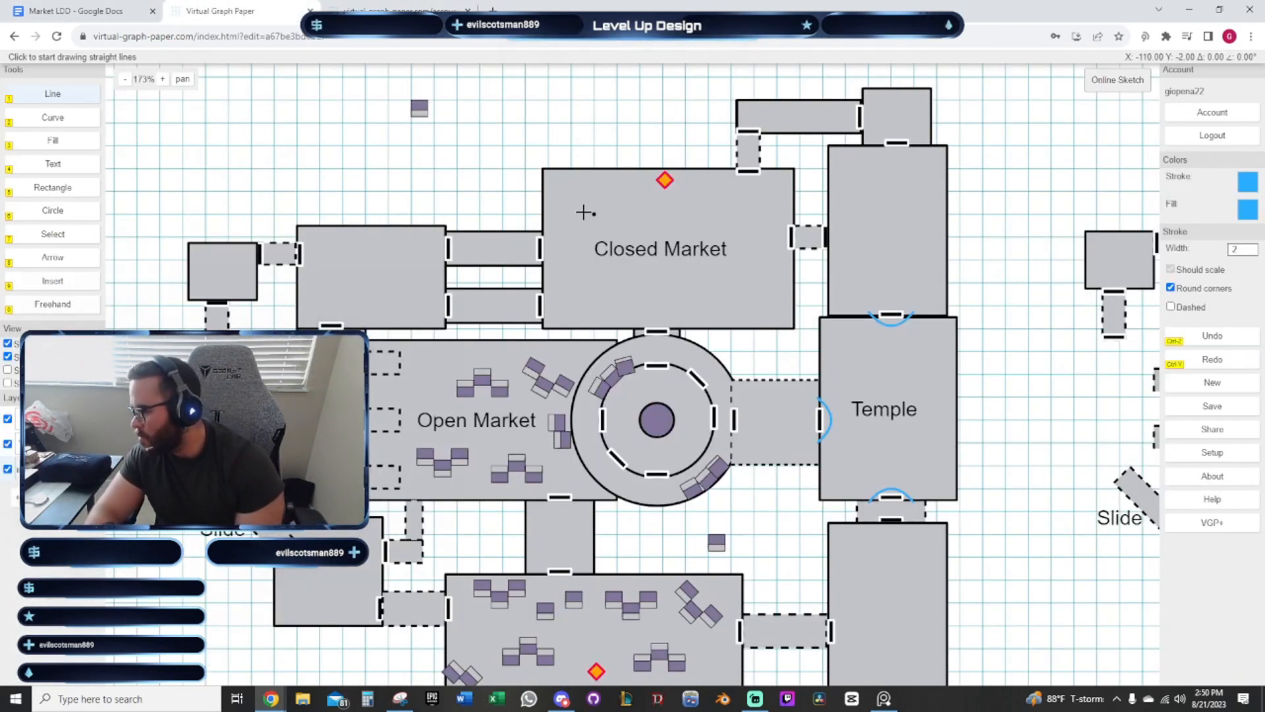
scroll(422, 116, down, 3)
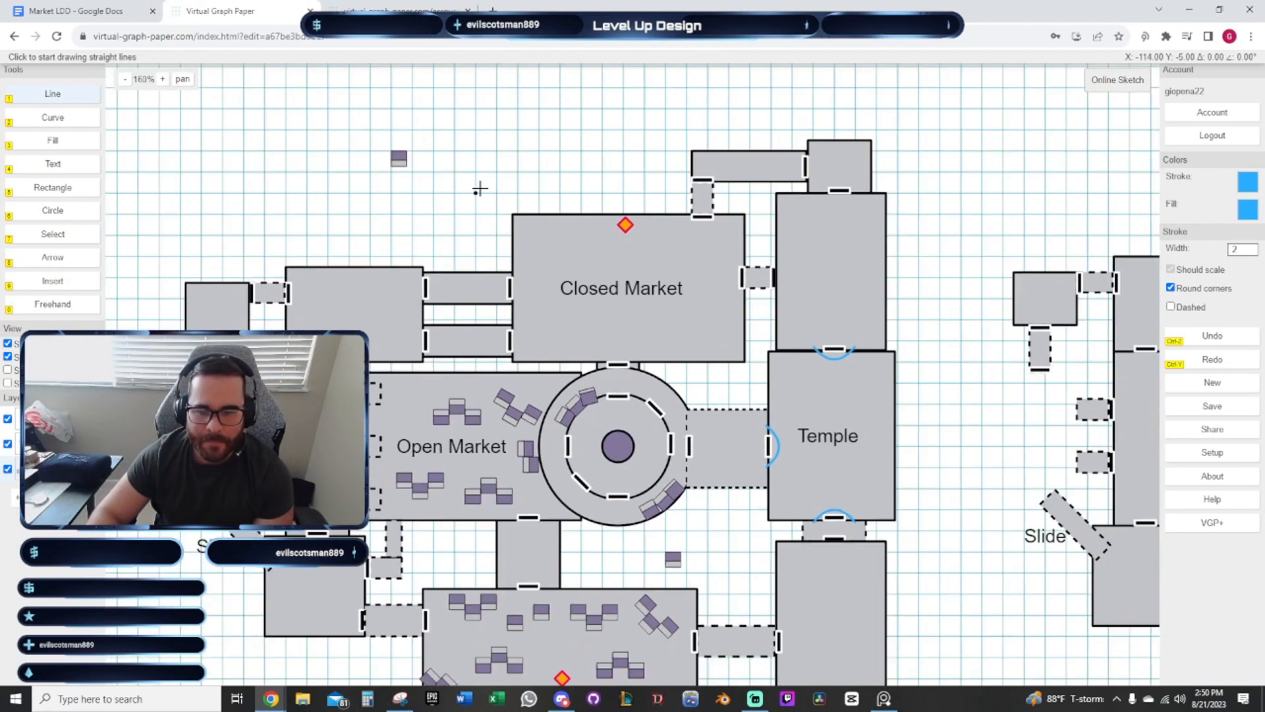
scroll(508, 185, down, 3)
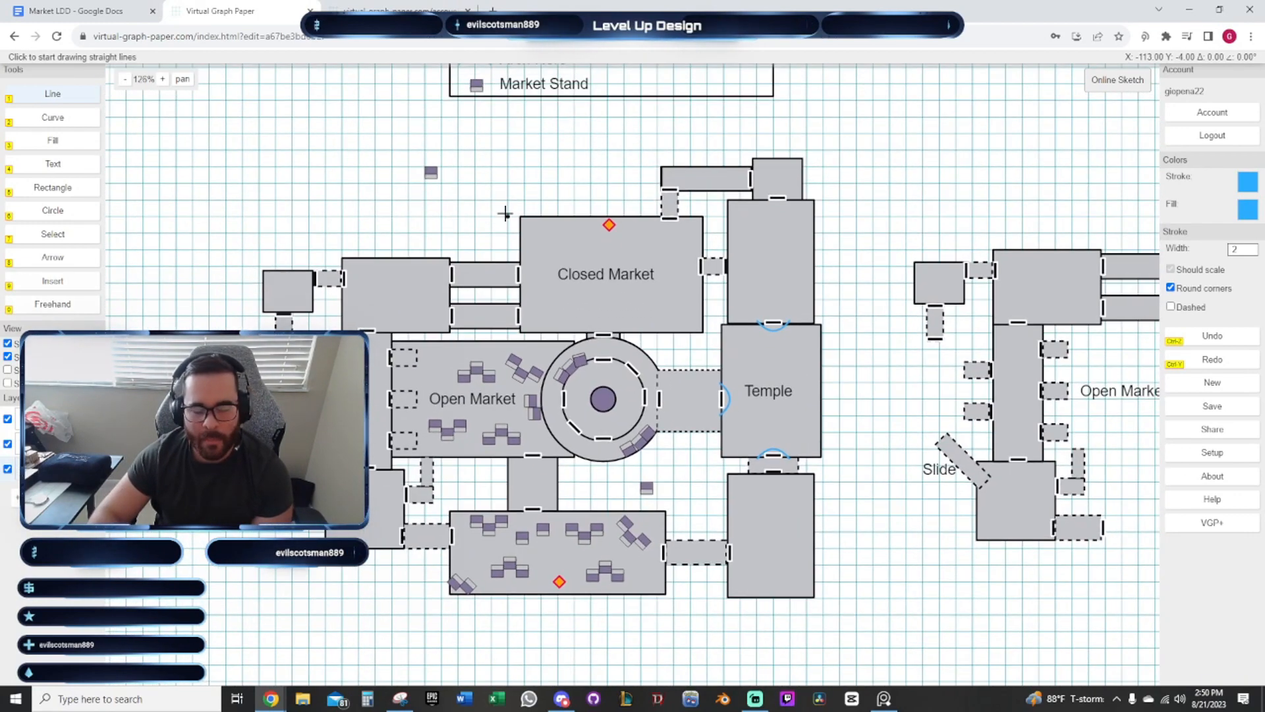
drag(624, 174, 579, 187)
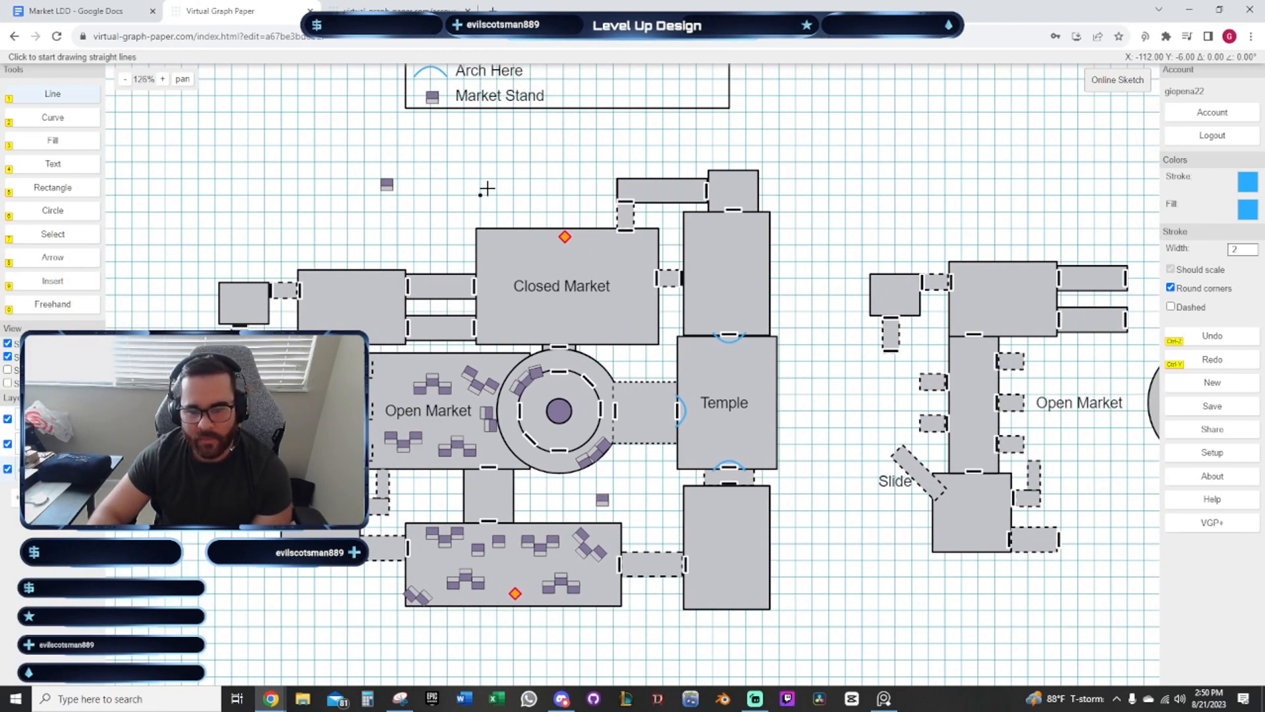
drag(486, 190, 544, 214)
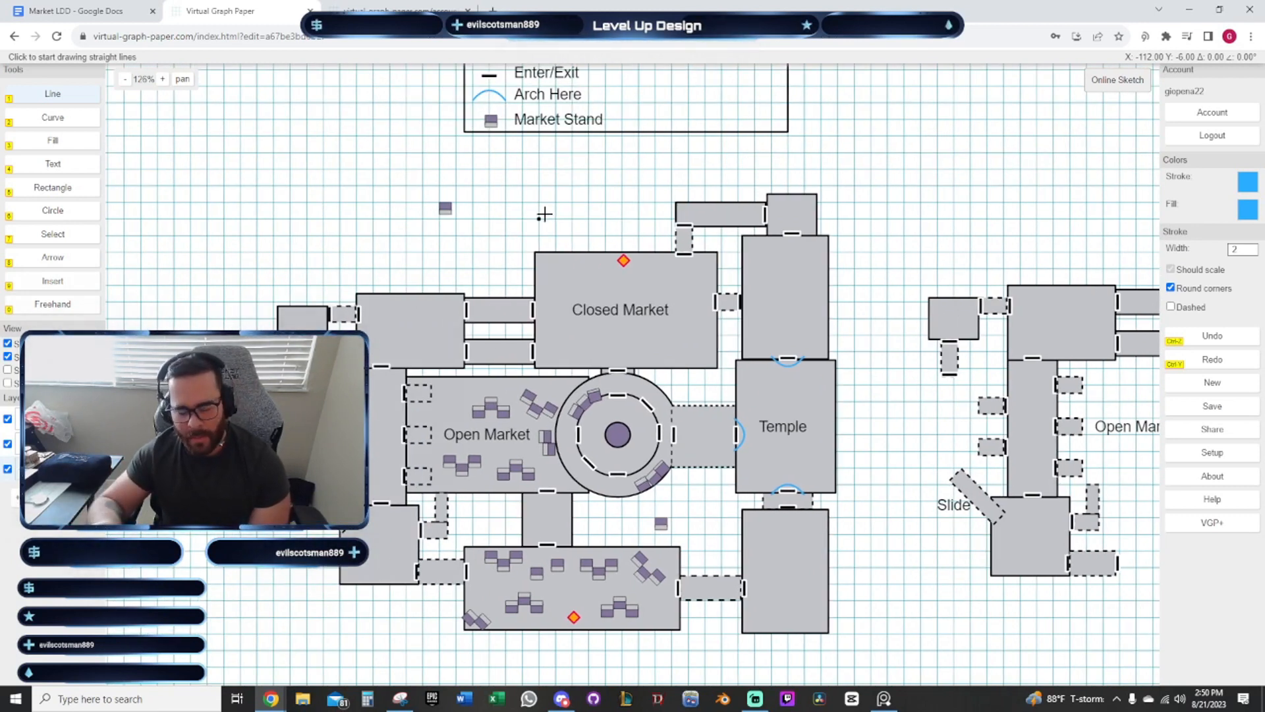
Switch back to the Market LDD document and go to the Player Goal and Featured Asset lines
click(46, 11)
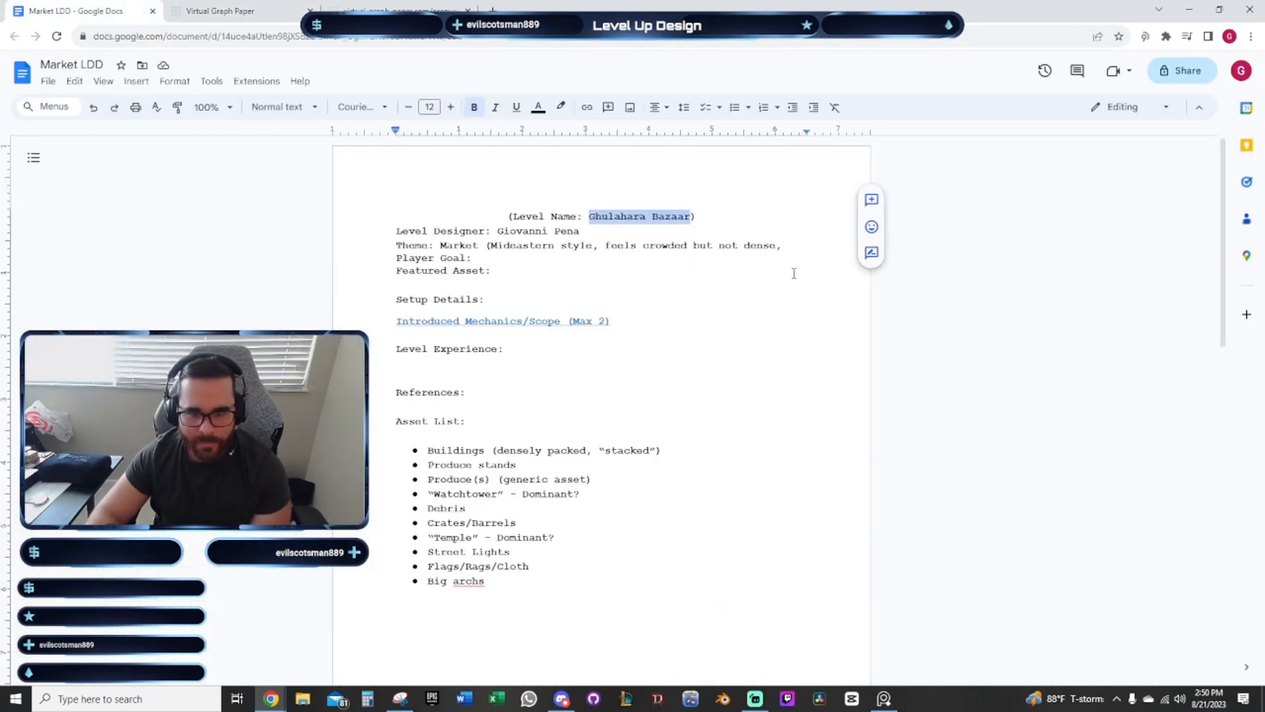
click(675, 257)
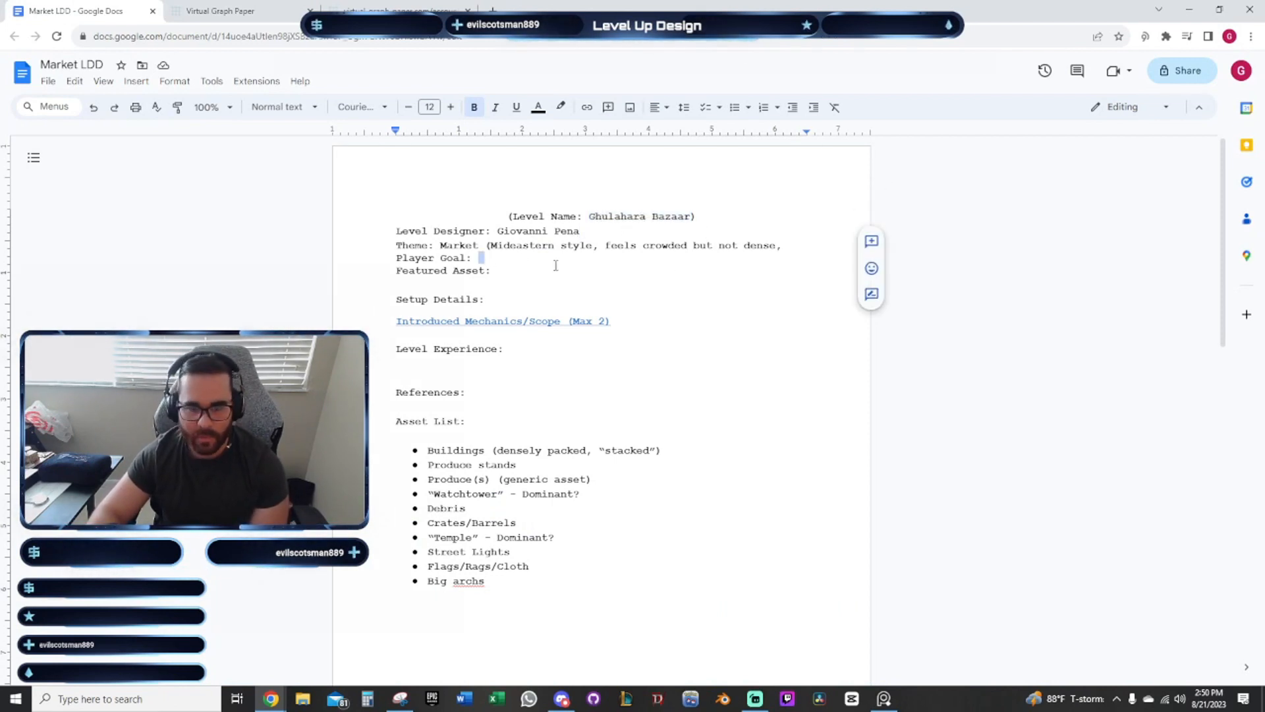
click(644, 274)
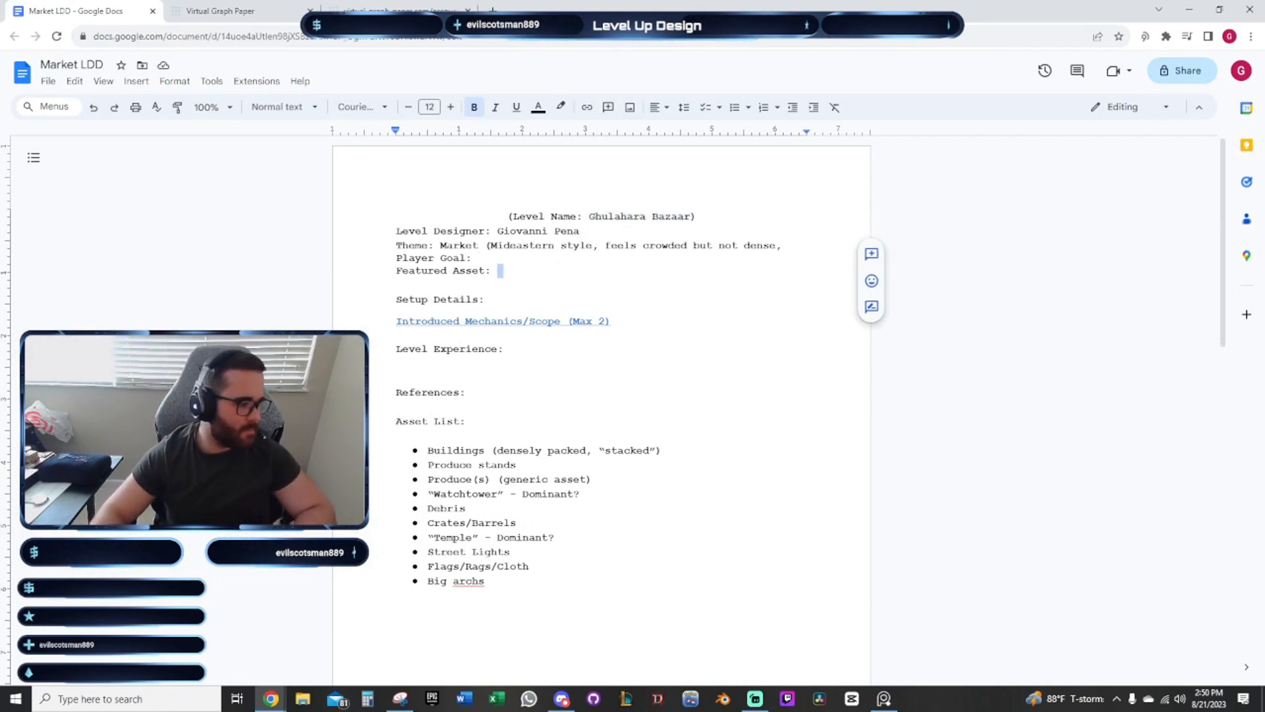
Switch to PureRef and maximize the board of market reference images to view them all
key(alt+Tab)
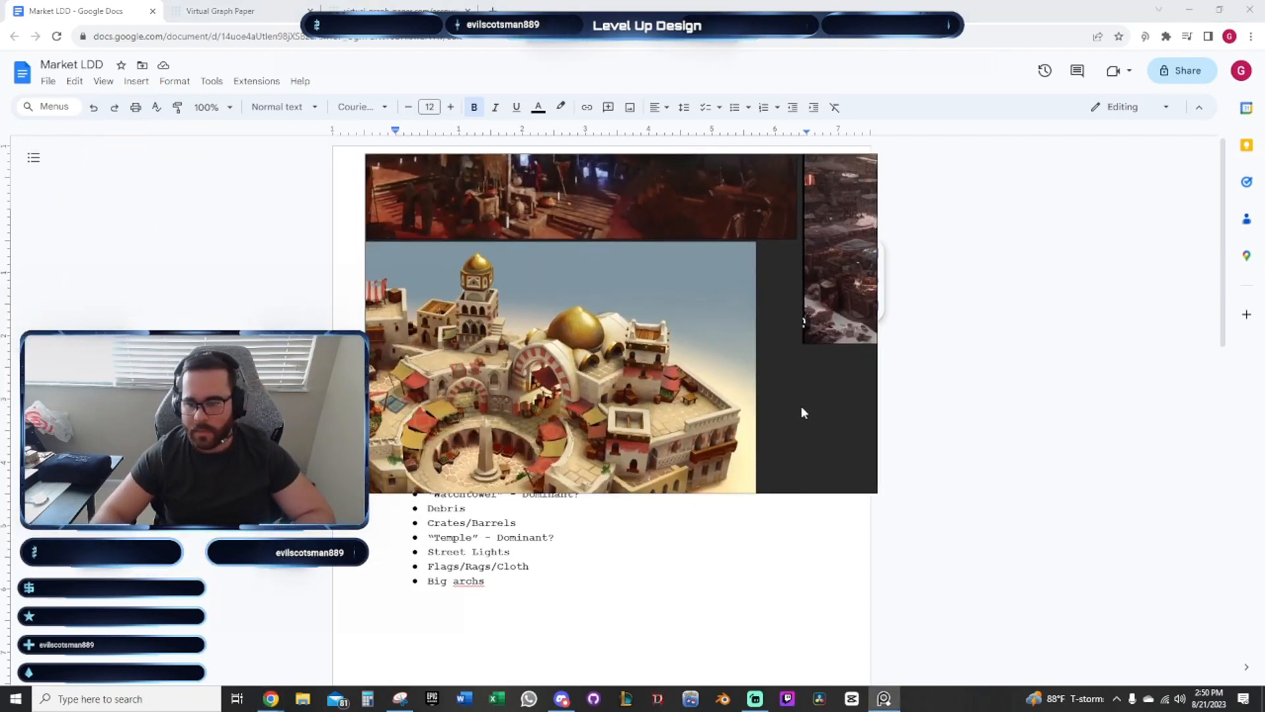
right_click(801, 406)
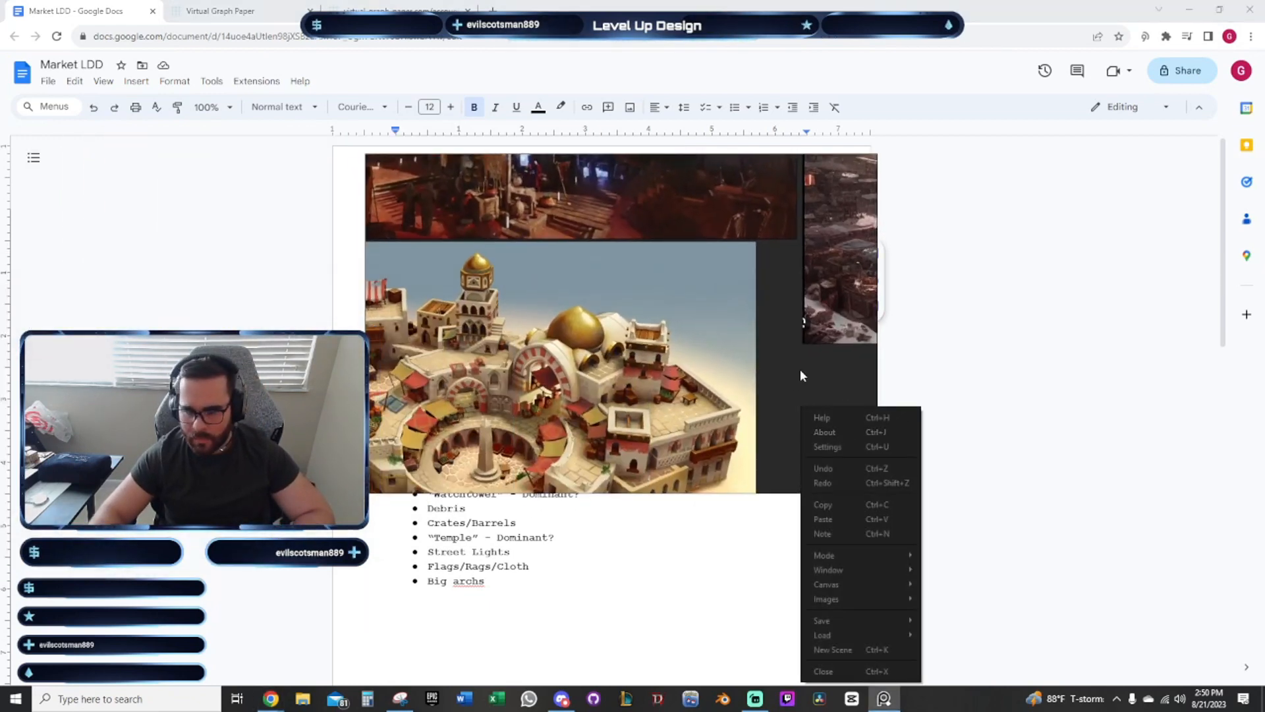
key(Escape)
key(ctrl+f)
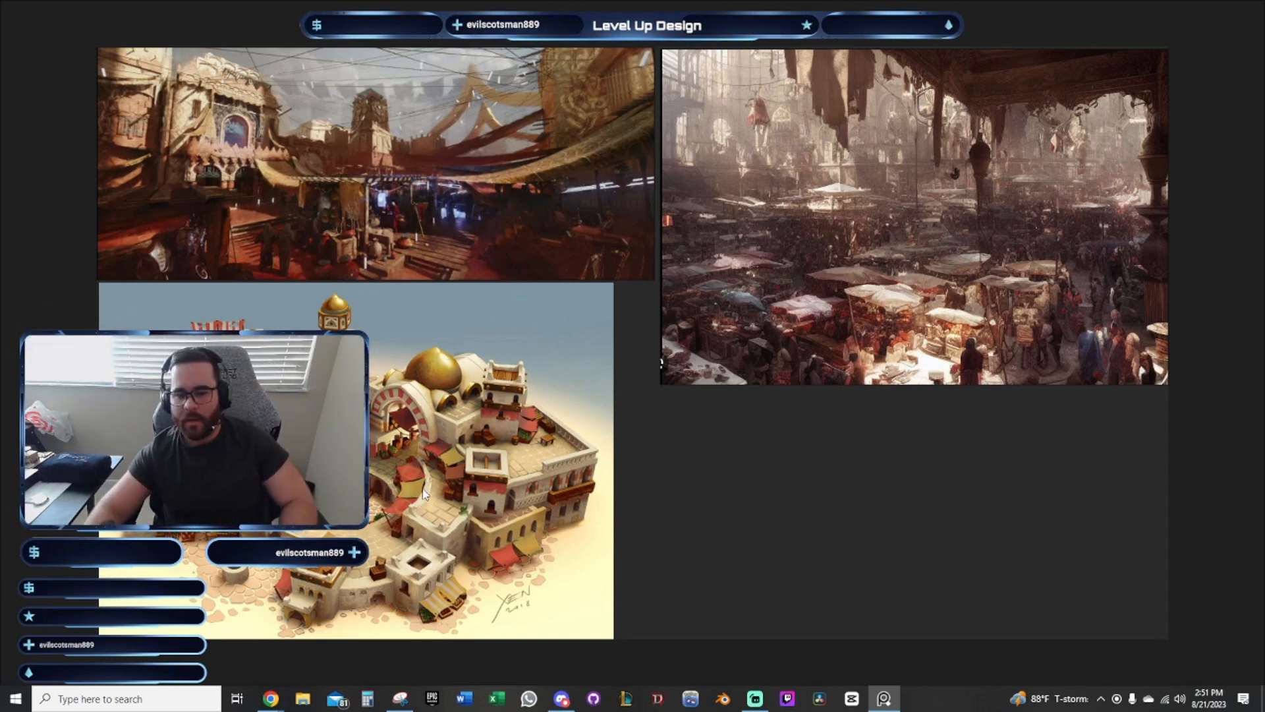
key(ctrl+f)
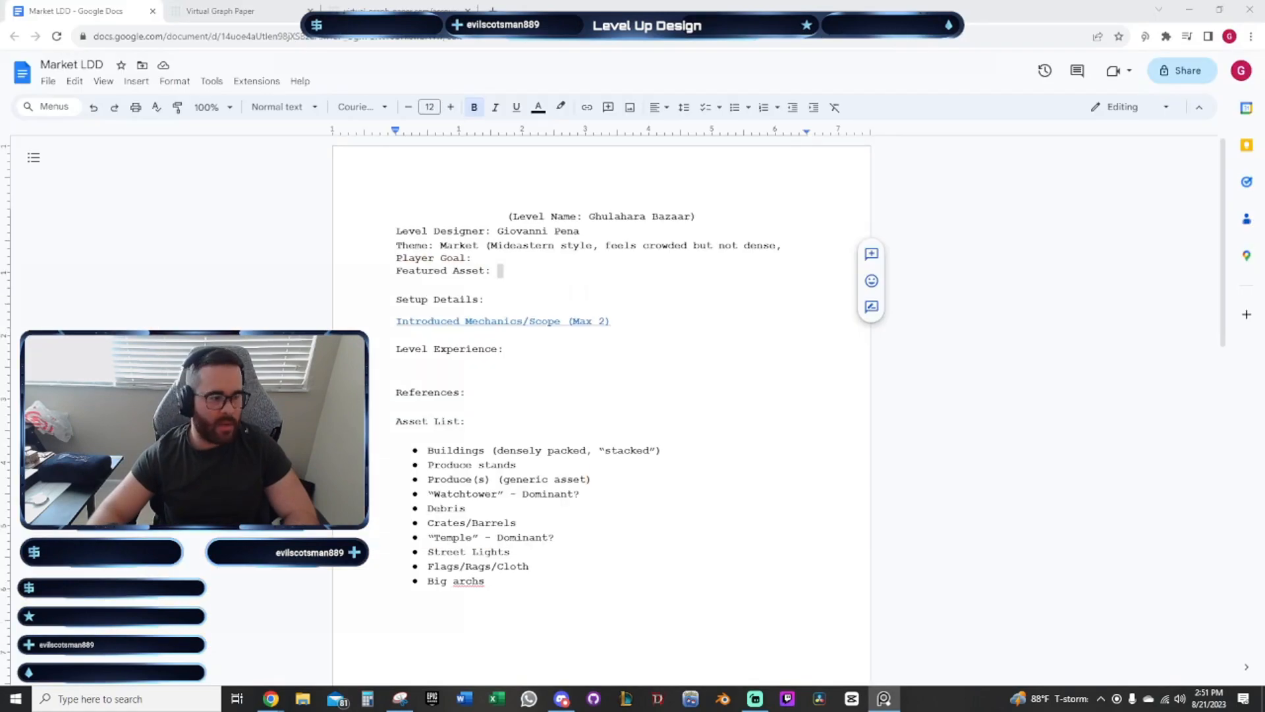
key(ctrl+f)
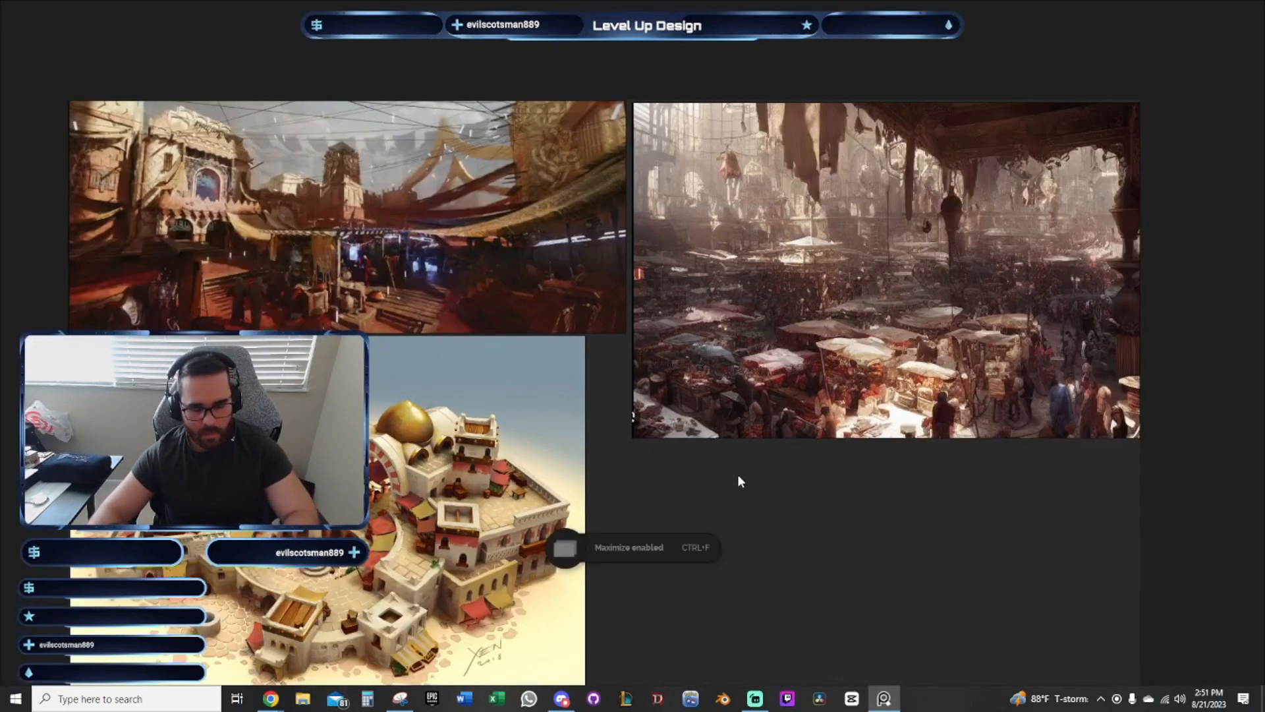
Start saving the reference board as a new scene file and create a folder named "PureRef Nonsense" on the Desktop
right_click(812, 410)
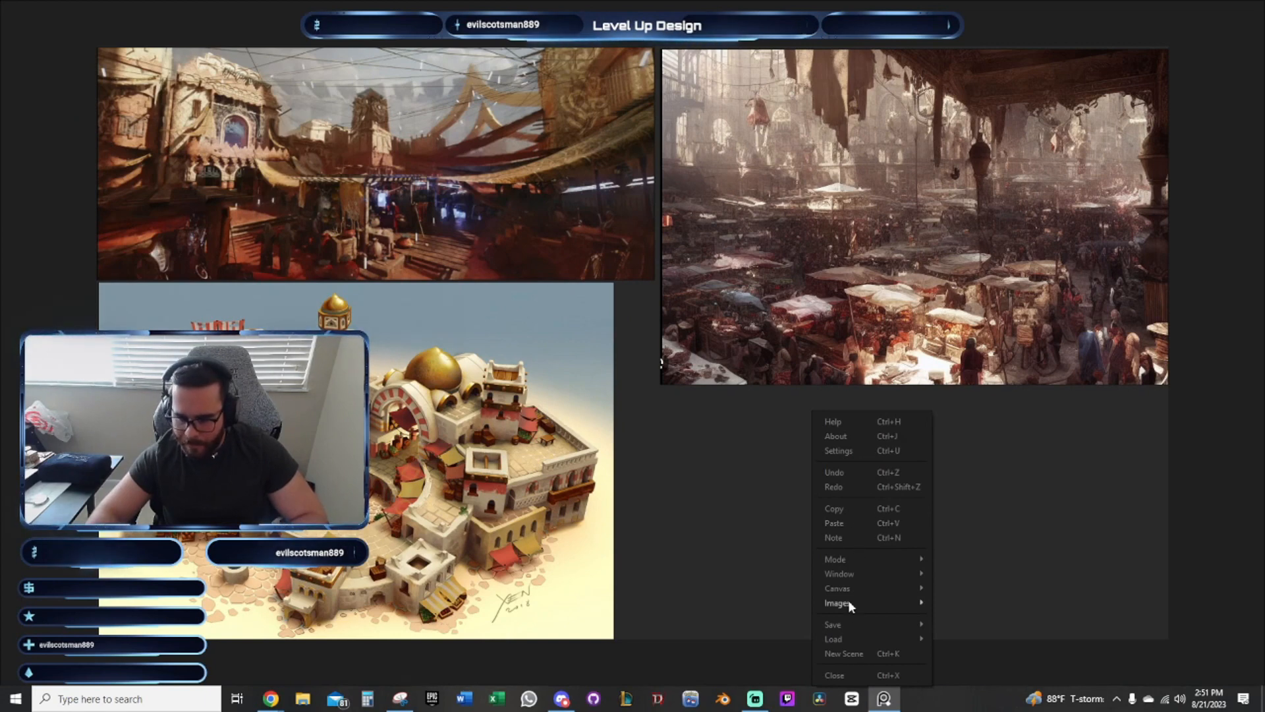
mouse_move(850, 620)
click(977, 641)
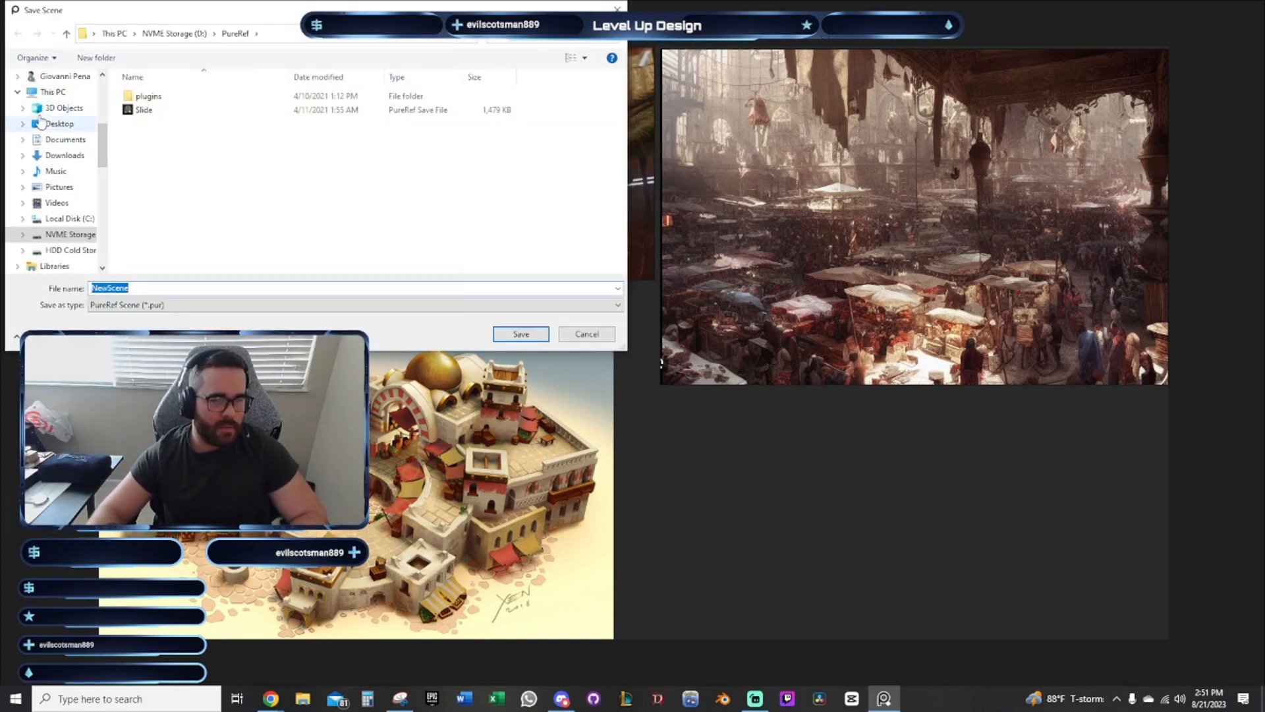
scroll(71, 127, up, 2)
scroll(71, 127, up, 3)
click(55, 97)
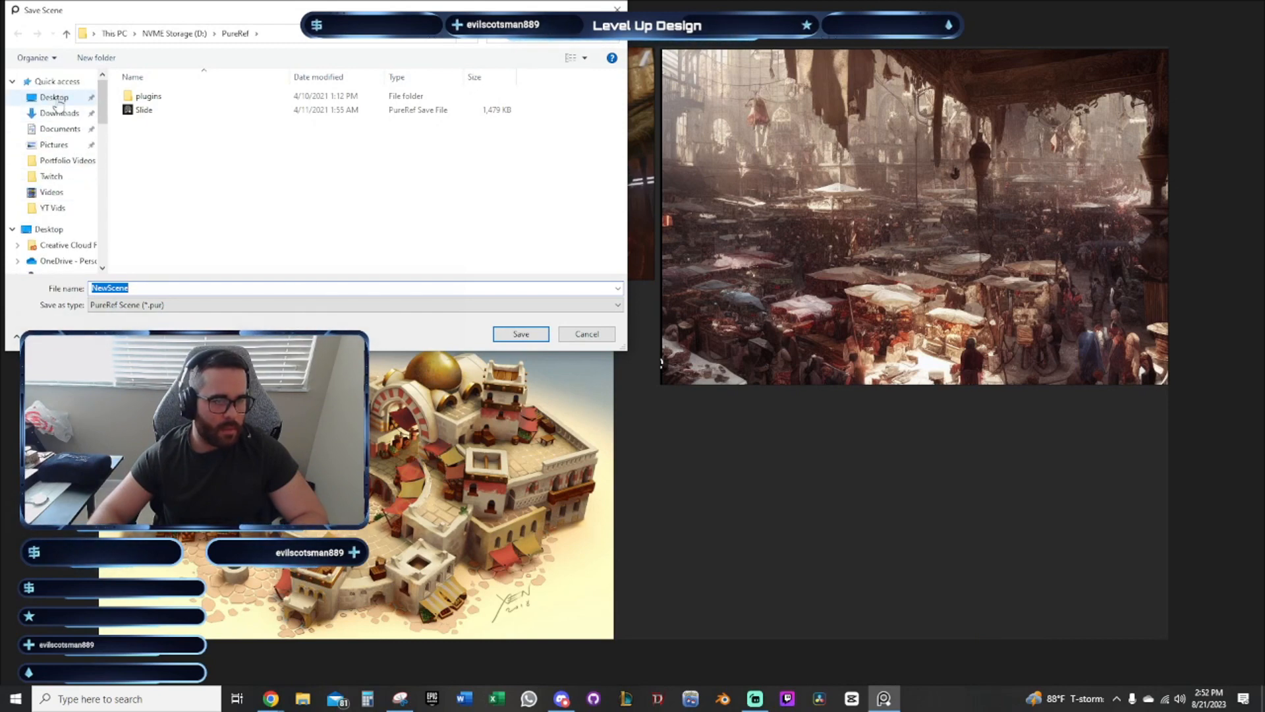
scroll(227, 231, down, 5)
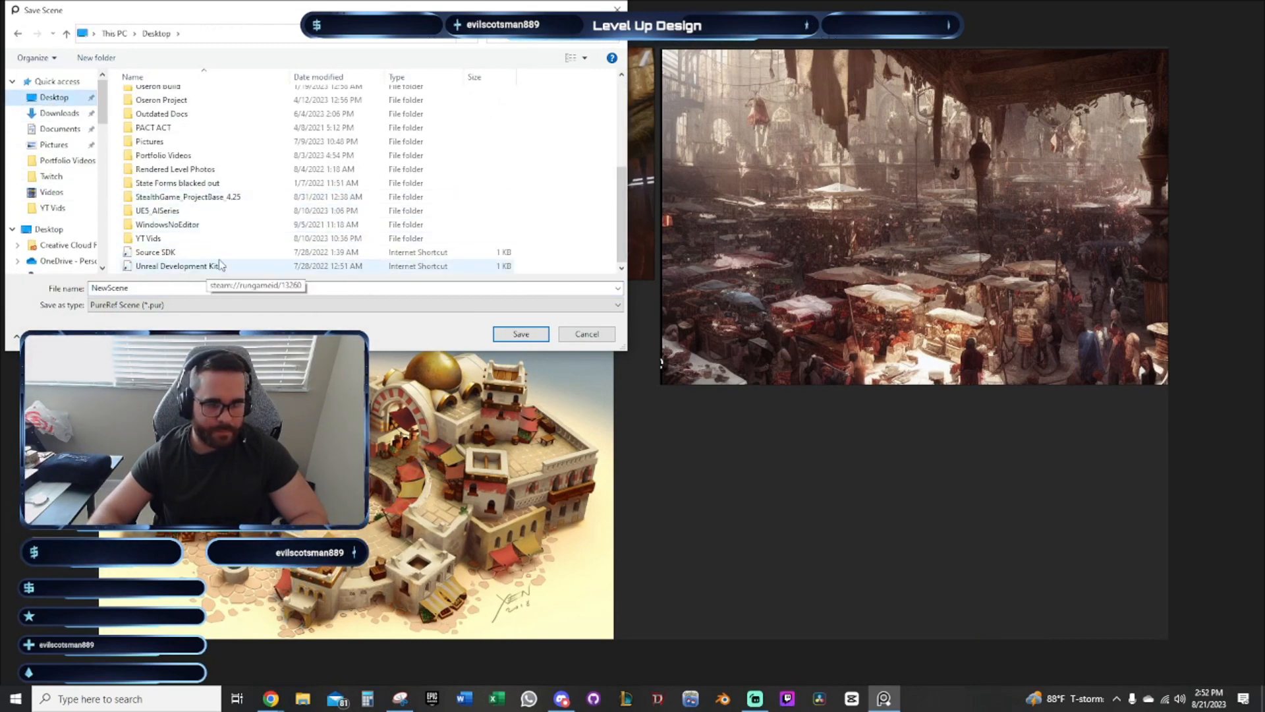
right_click(226, 169)
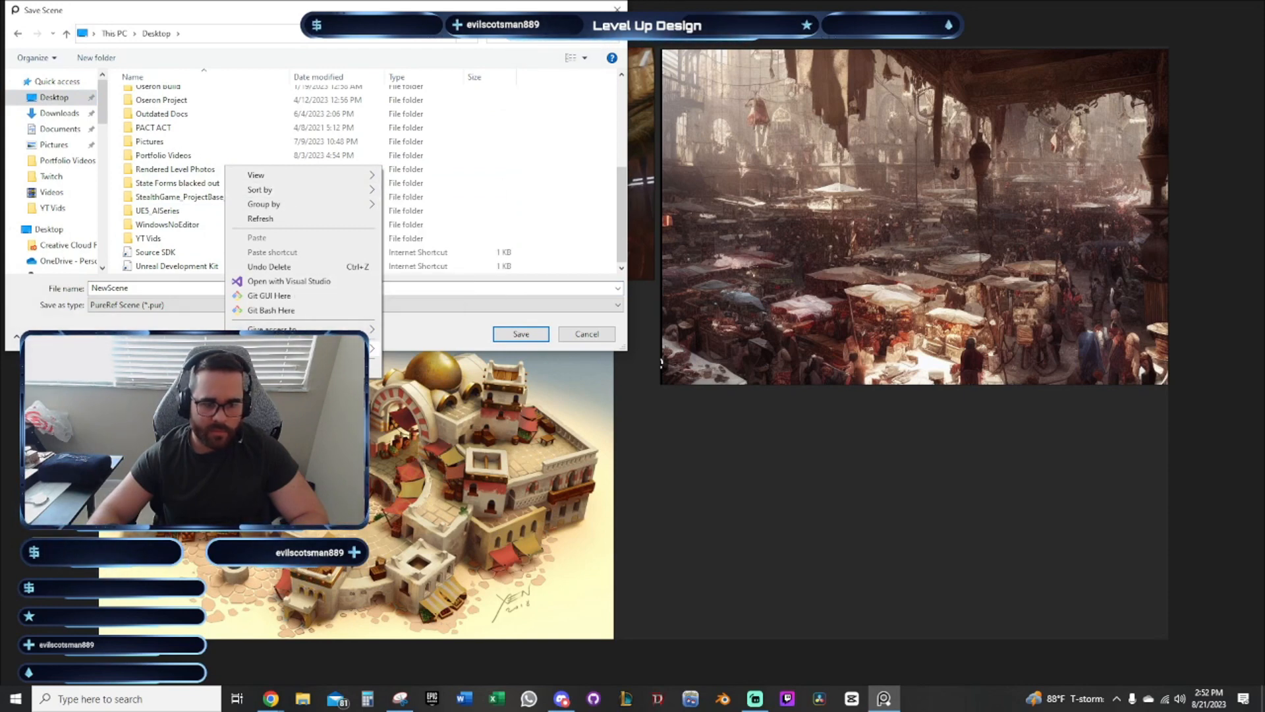
mouse_move(372, 345)
click(432, 350)
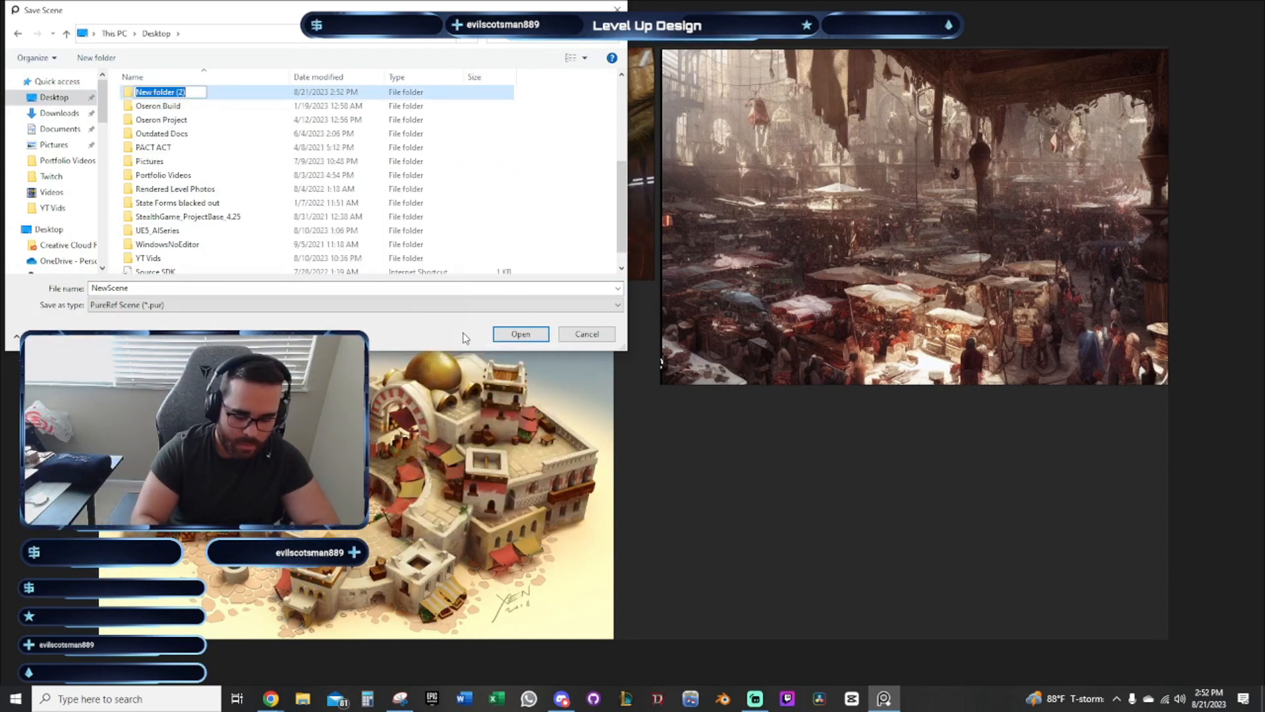
text(PureRef Nonsense)
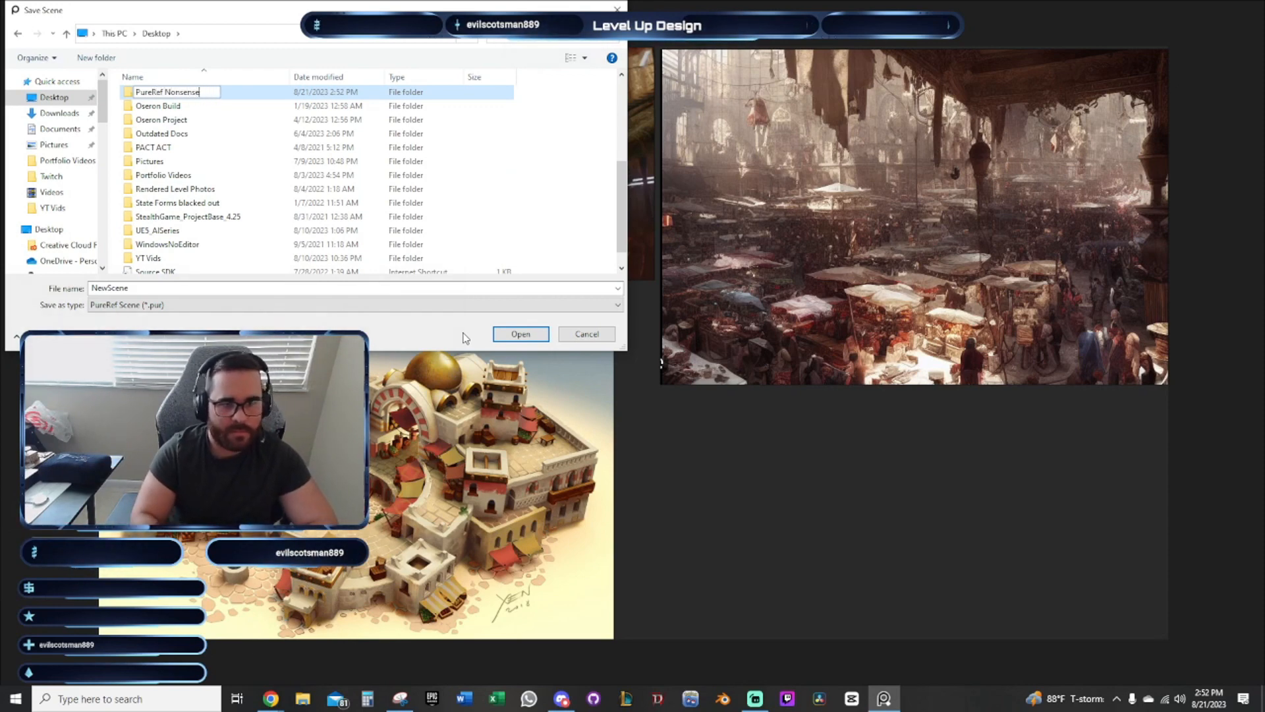
key(Return)
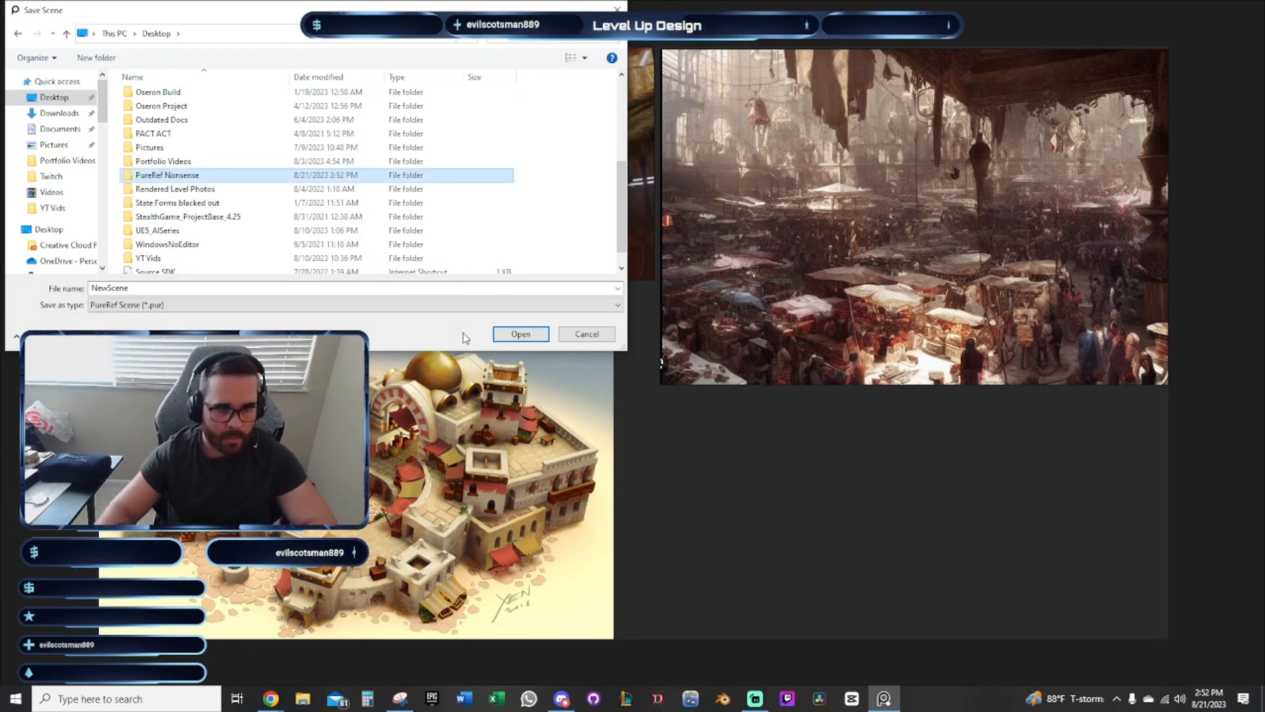
Save the scene in the PureRef Nonsense folder under the file name "Bazaar Concept"
double_click(173, 177)
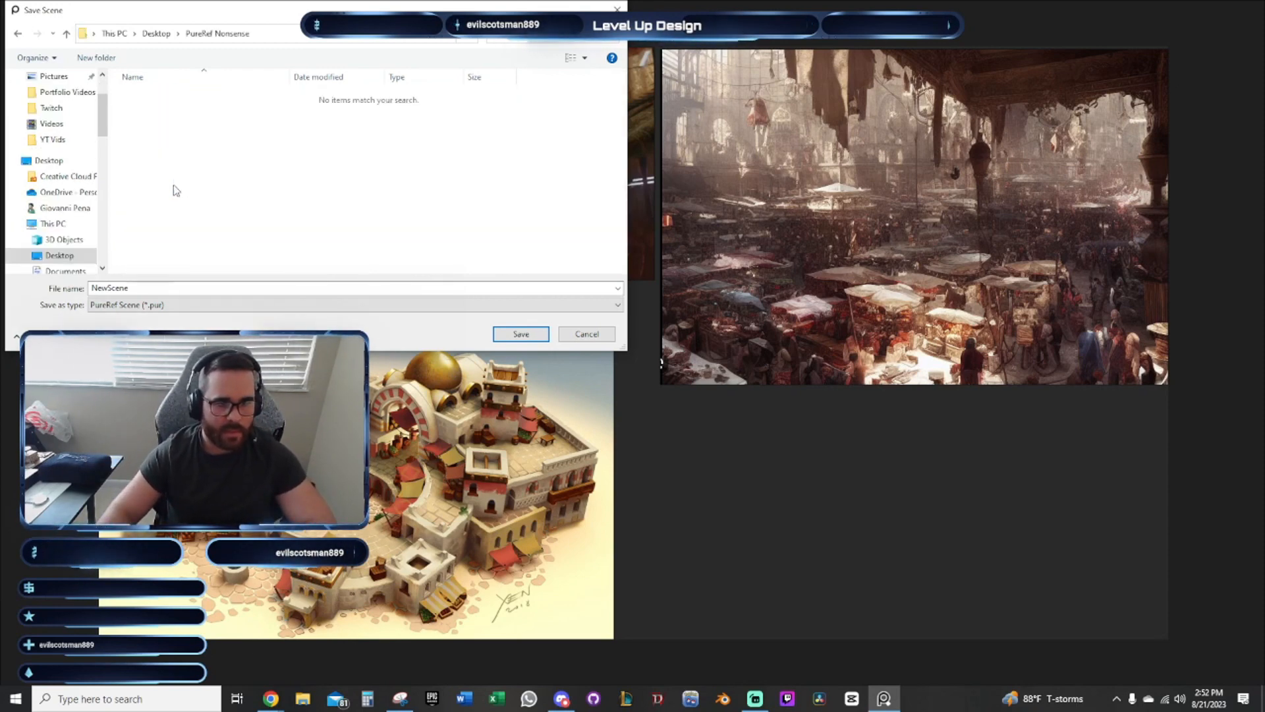
click(123, 289)
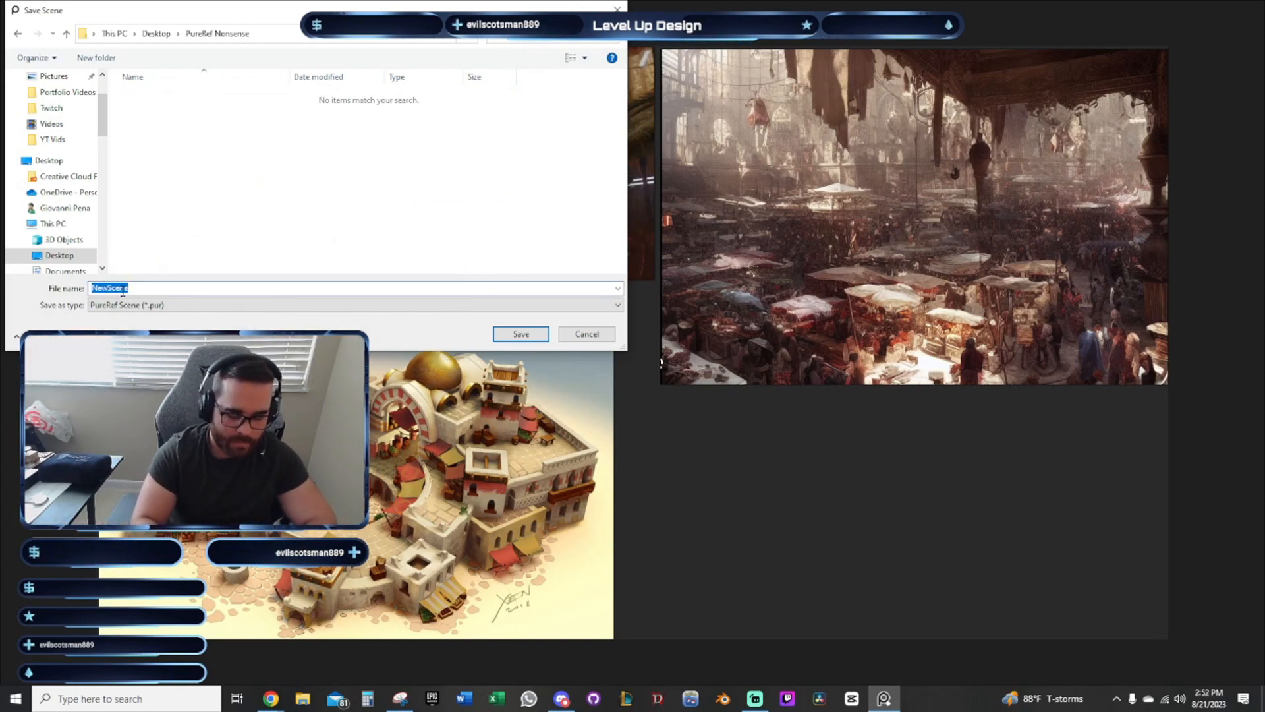
text(Baza)
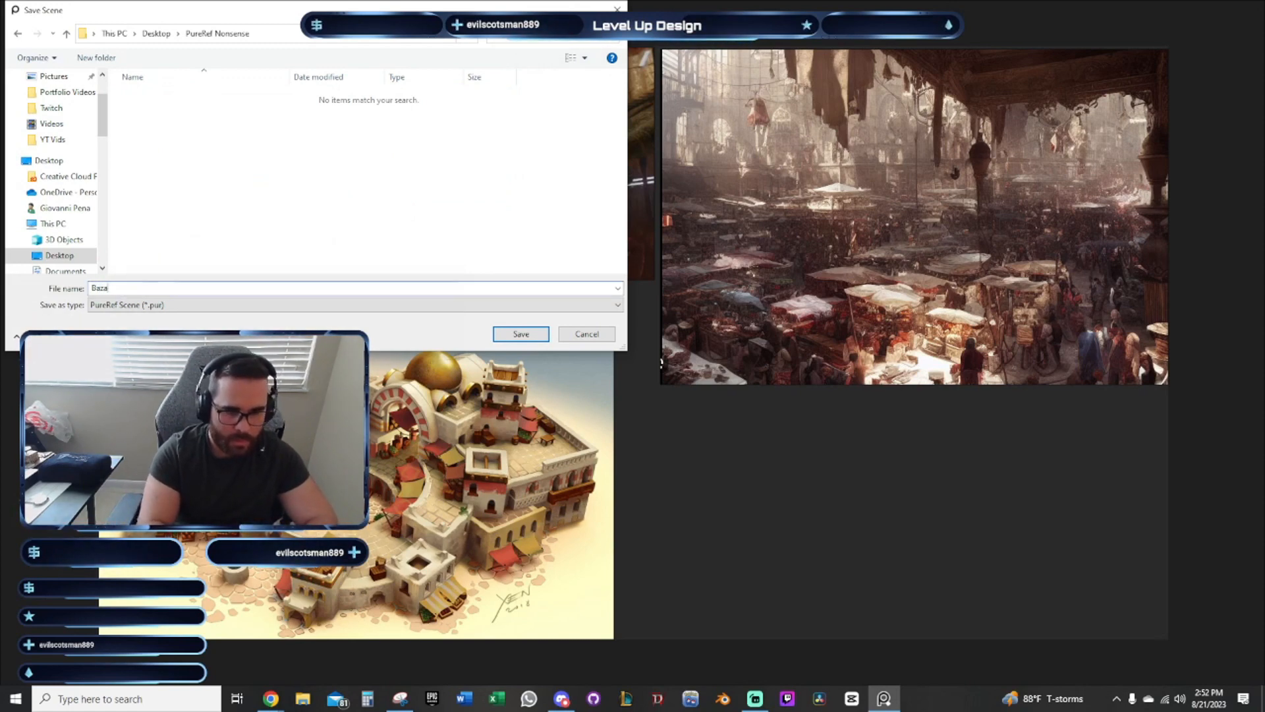
text(ar Concept)
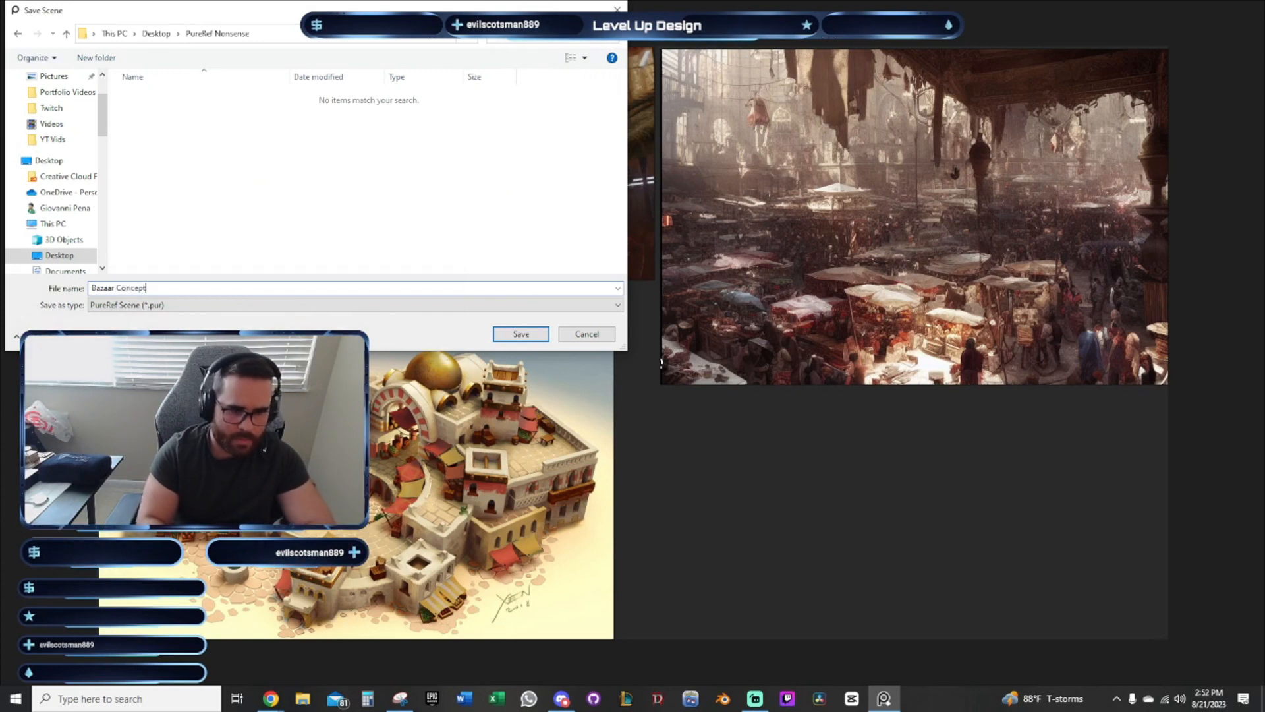
key(Return)
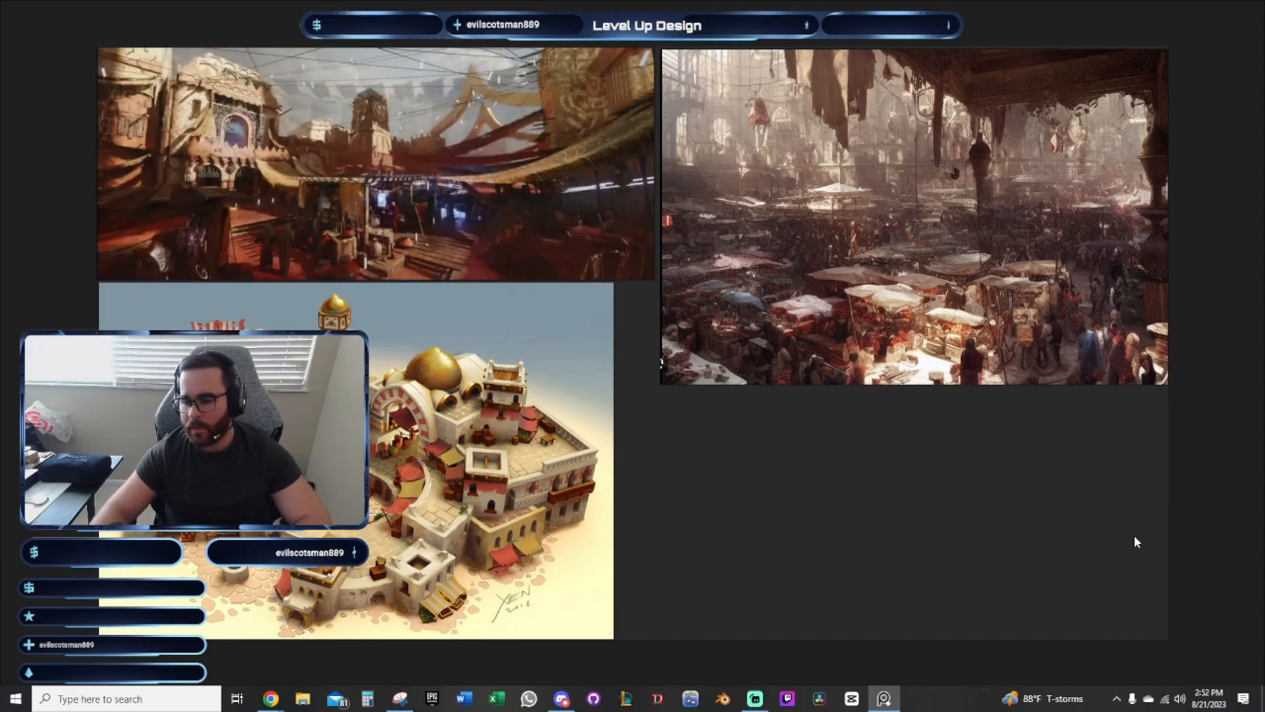
Close PureRef and place the cursor on the empty line under Level Experience in the Market LDD document
right_click(883, 698)
click(868, 675)
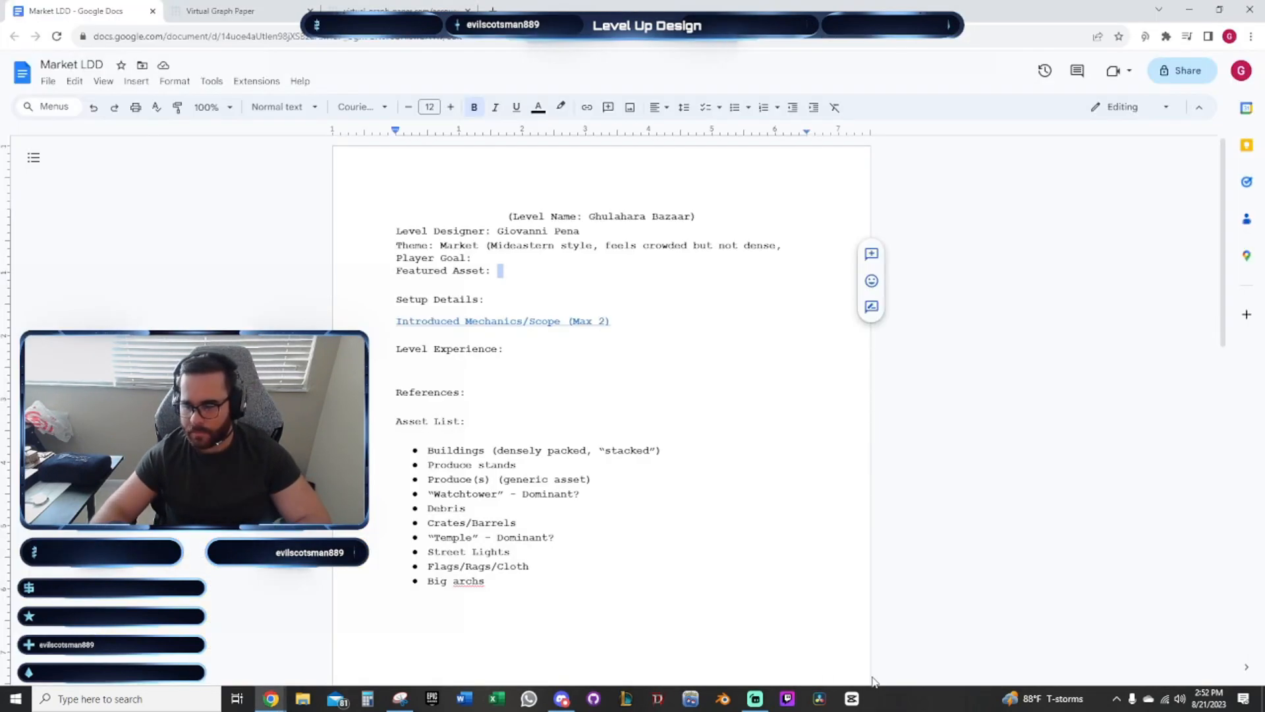
click(977, 454)
click(596, 361)
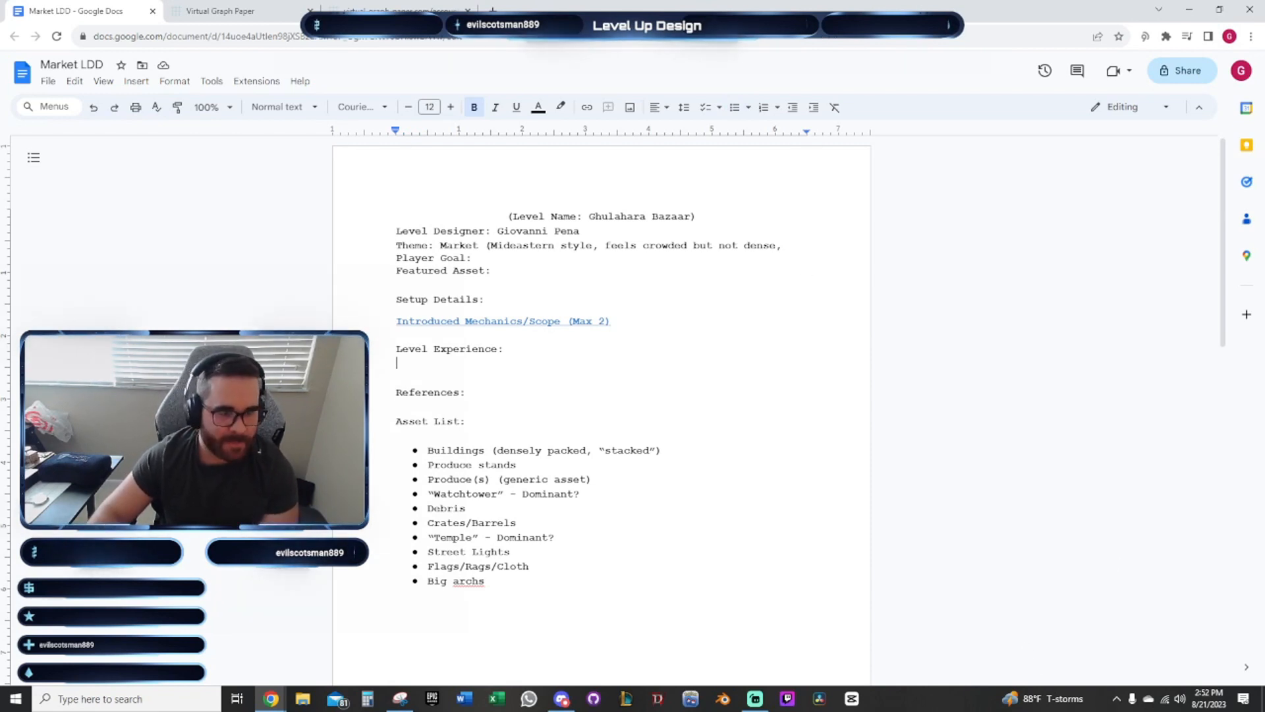
Look through the Market LDD document from Level Experience down to the Bubble Map and Level Map headings
click(561, 386)
click(561, 387)
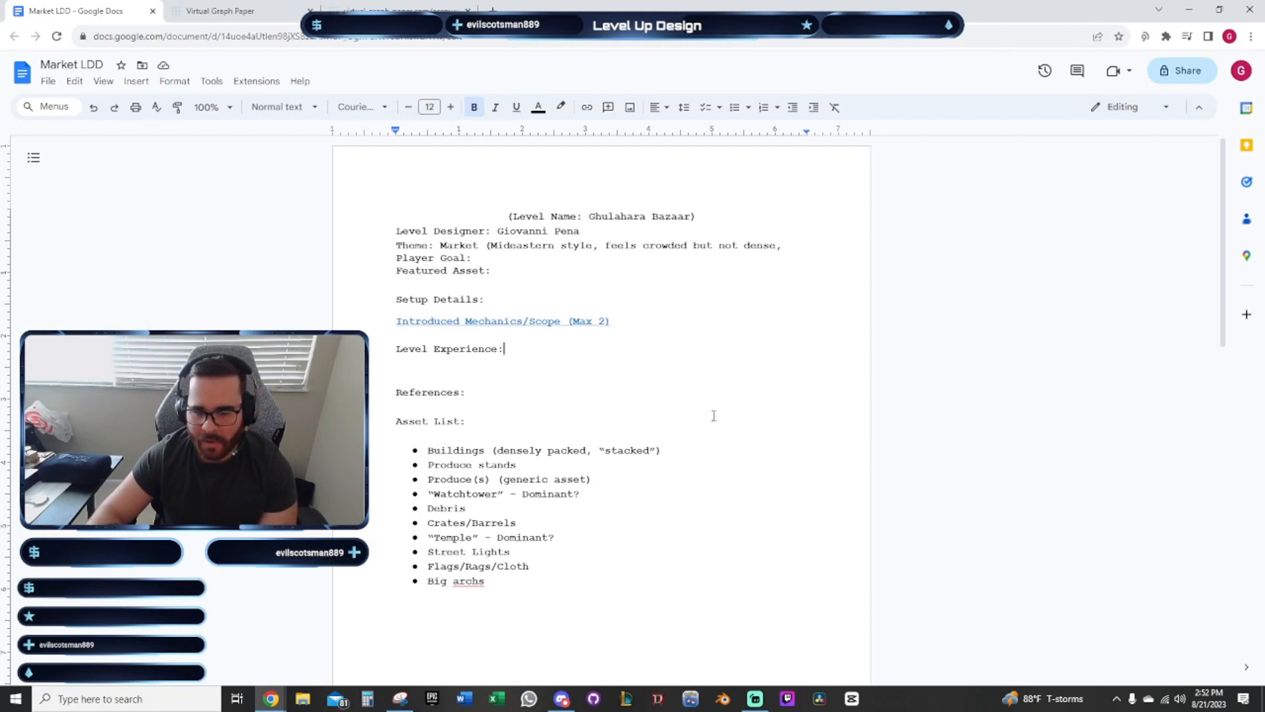
scroll(670, 460, down, 9)
scroll(611, 425, up, 3)
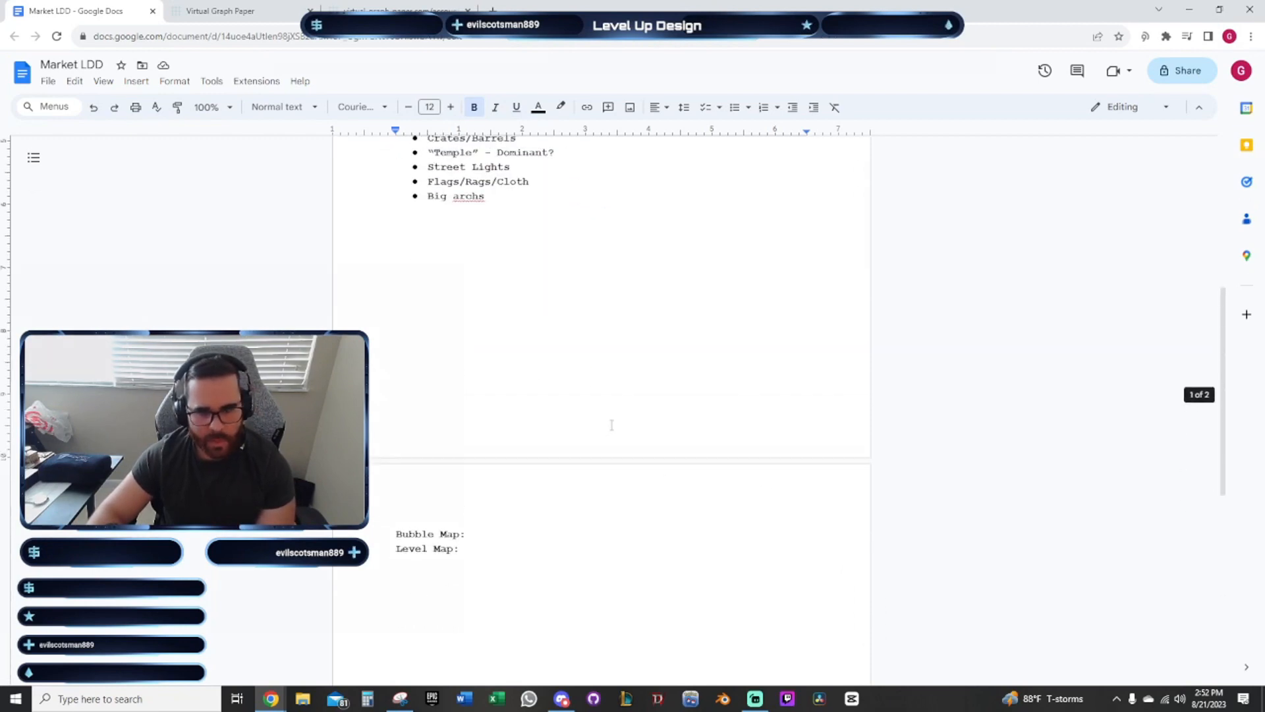
scroll(611, 425, up, 6)
Close the Virtual Graph Paper page listing private sketches and return to the market layout sketch
click(224, 10)
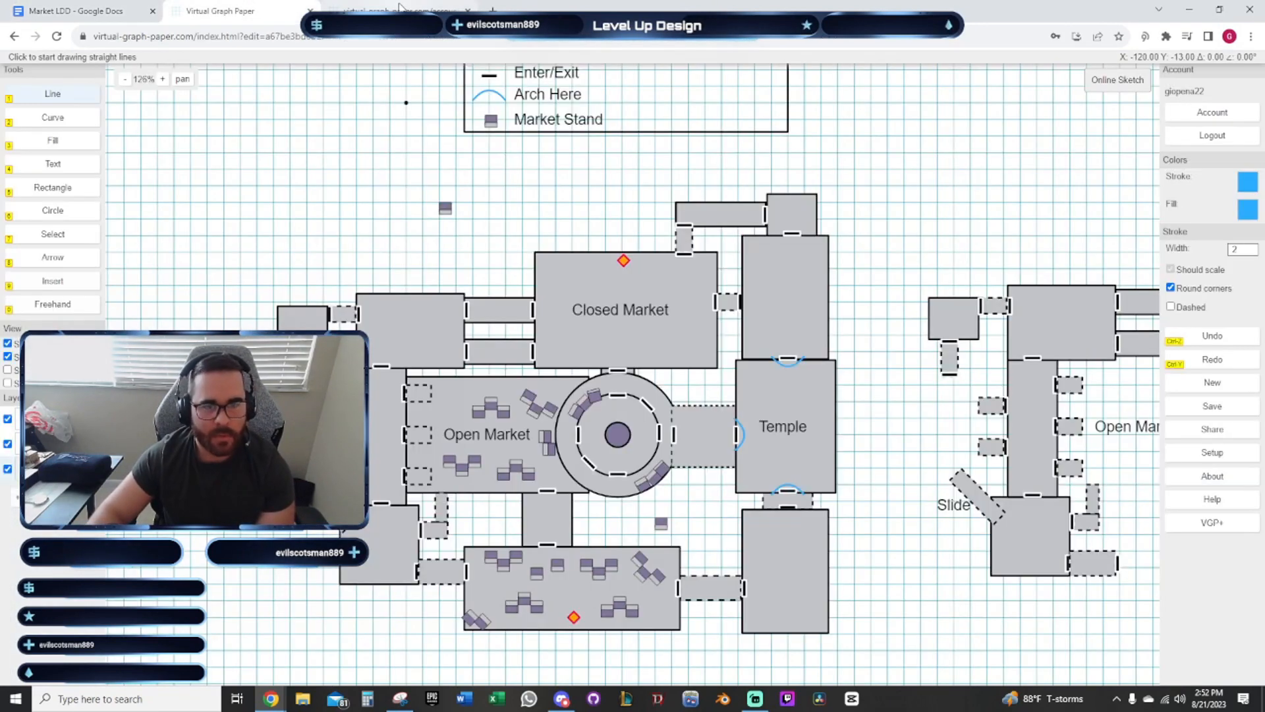
click(397, 8)
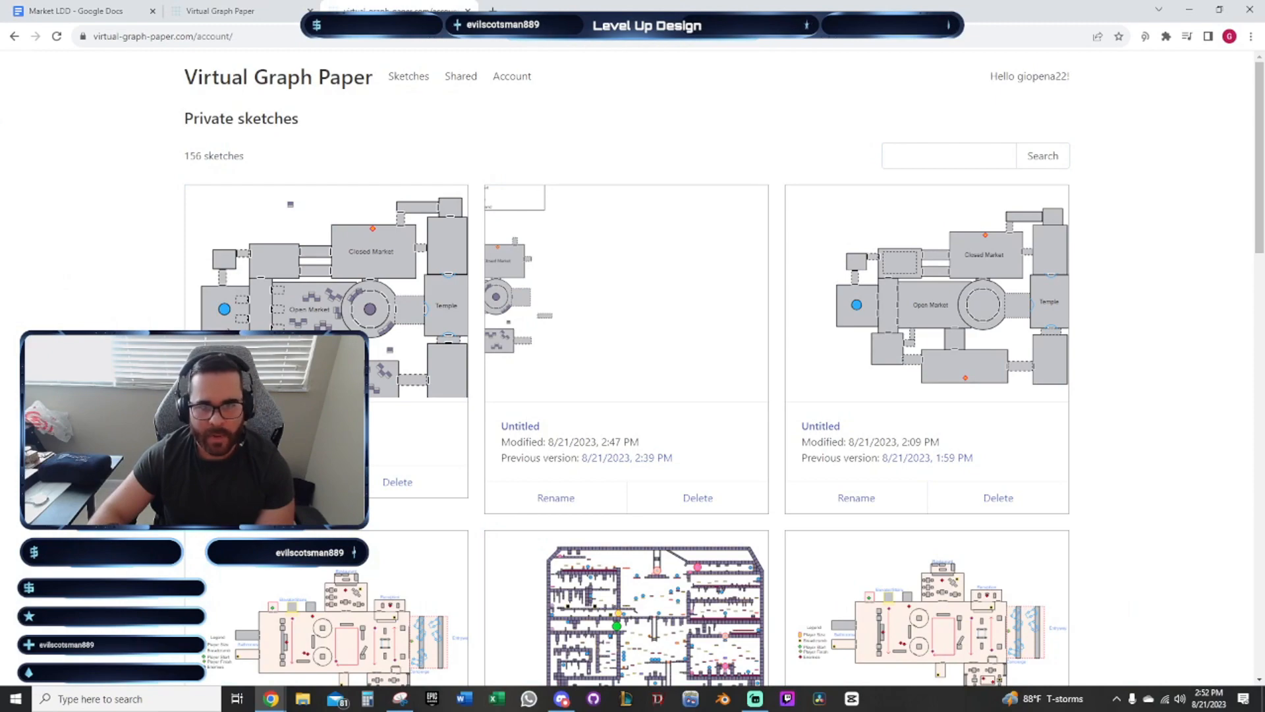
click(468, 10)
Examine the whole market layout, including its legend and the separated section maps beside it
drag(403, 167, 313, 248)
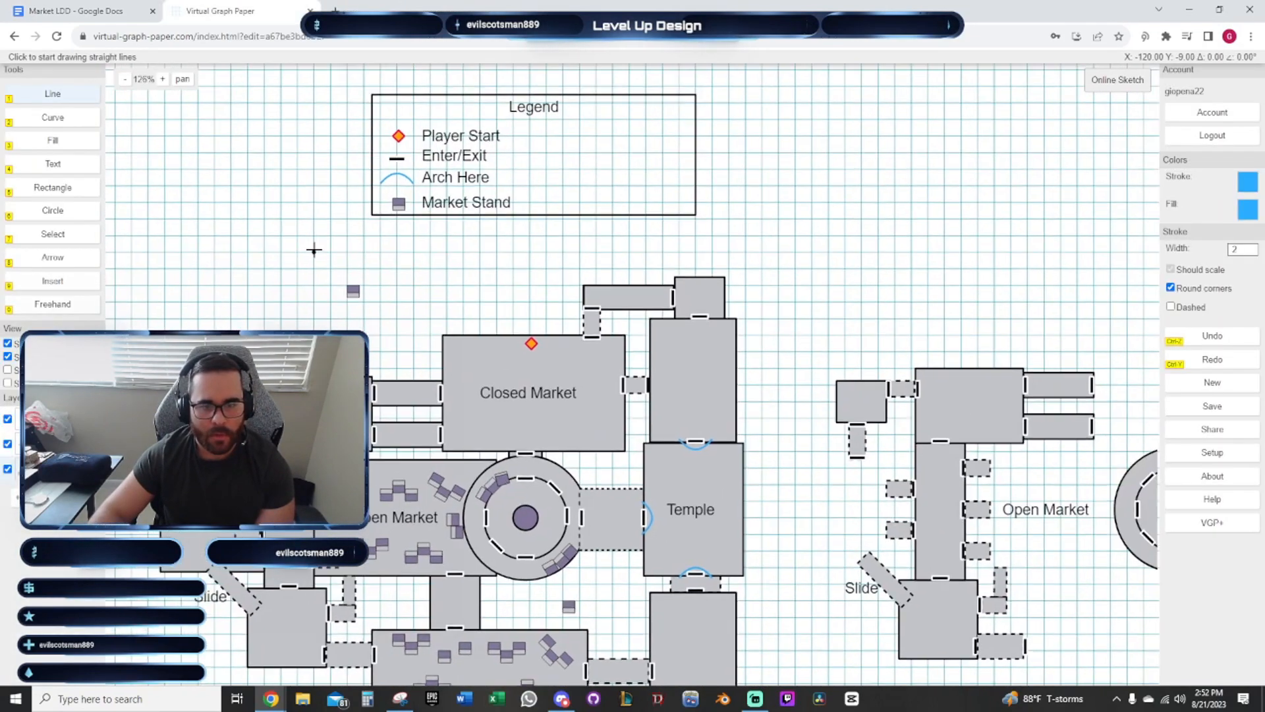
scroll(493, 254, down, 2)
scroll(493, 254, down, 5)
scroll(556, 271, up, 4)
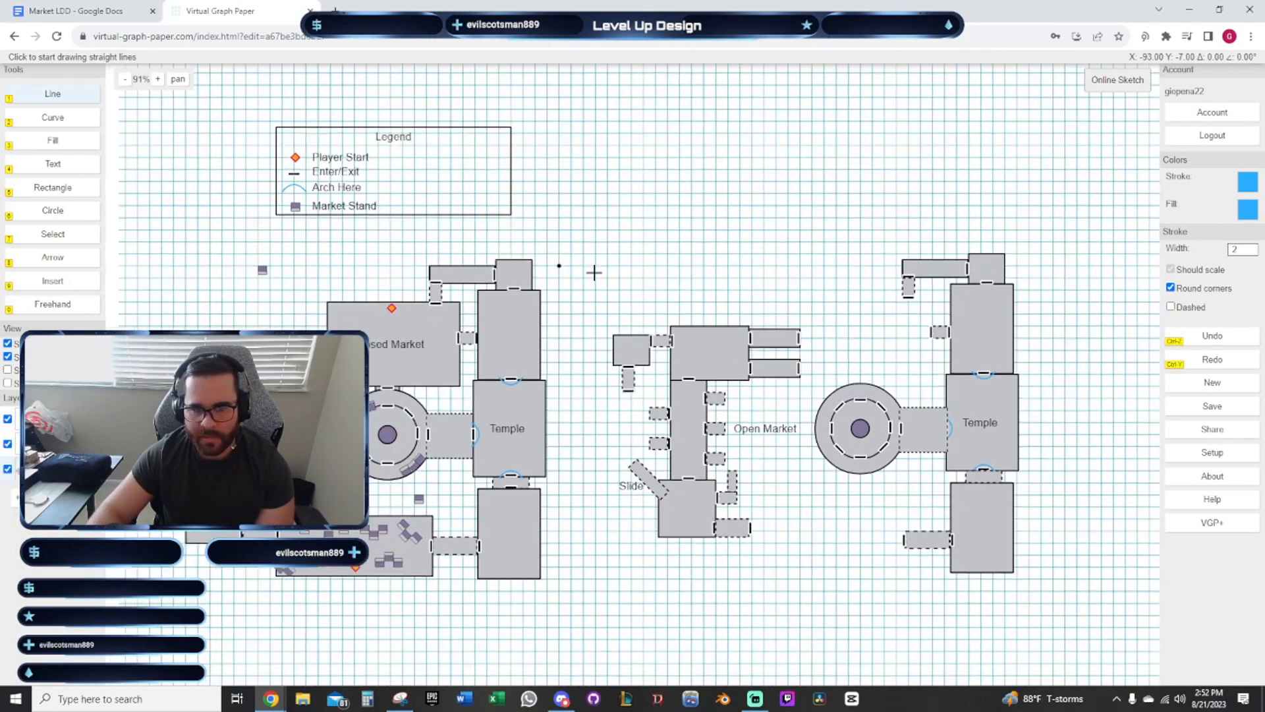
drag(758, 291, 658, 296)
scroll(672, 295, down, 1)
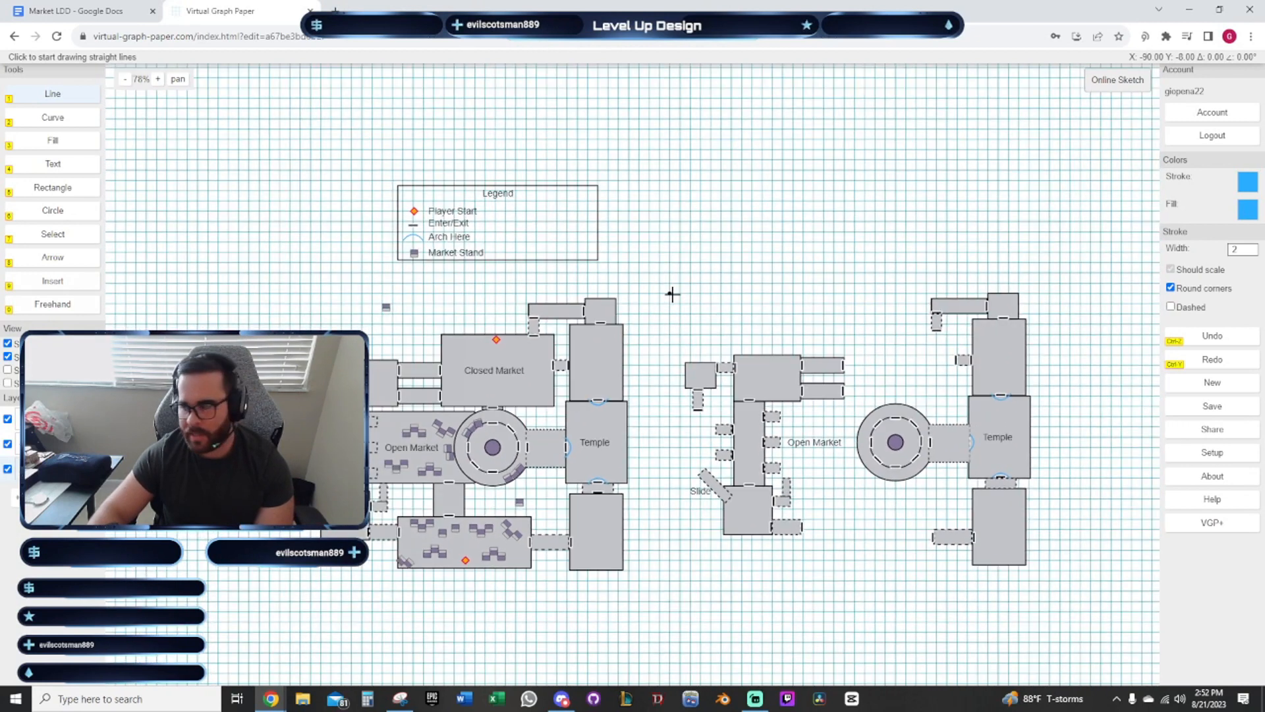